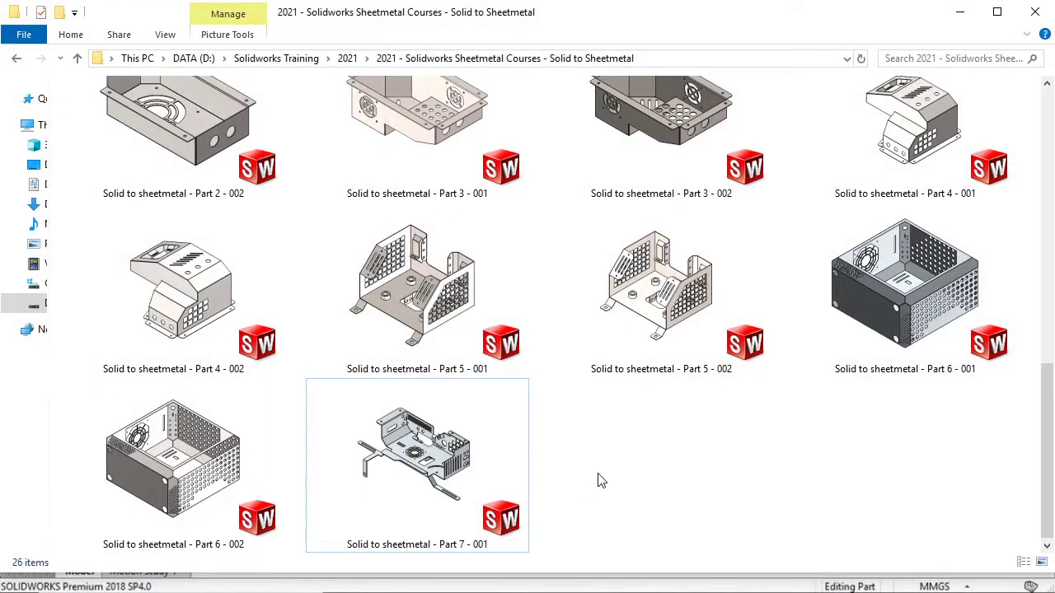
Step: Drag the 'Solid to sheetmetal - Part 7 - 001' file from File Explorer into SOLIDWORKS
left_click(526, 476)
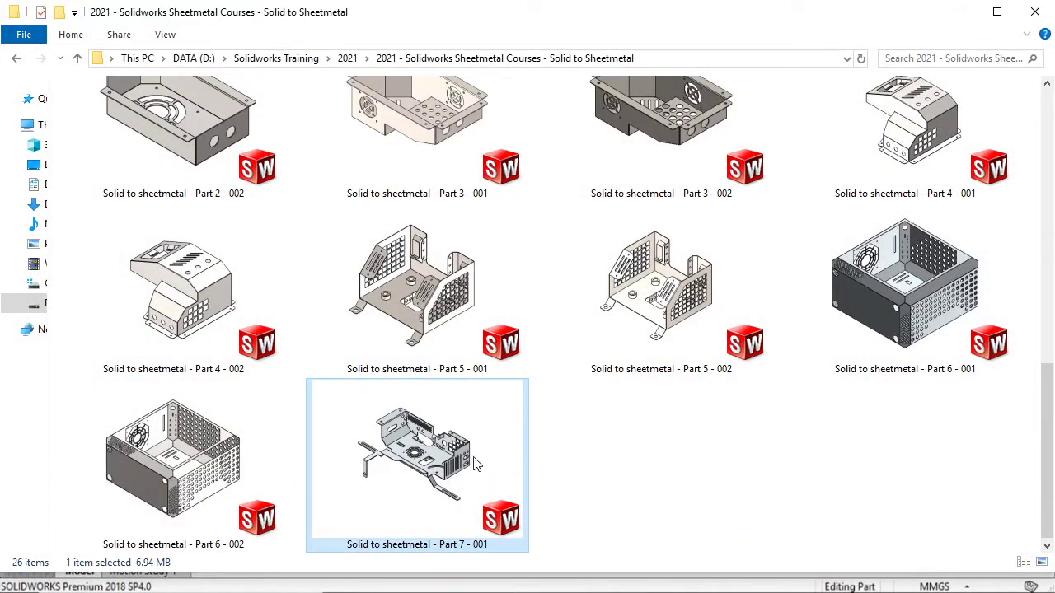
left_click_drag(474, 464, 1010, 520)
left_click_drag(527, 590, 678, 476)
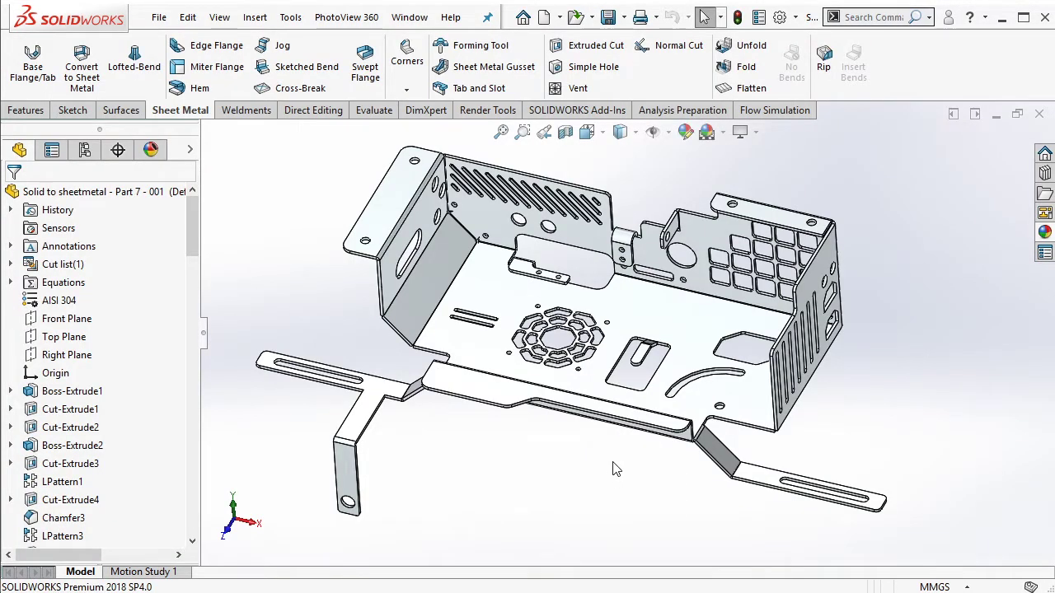
Step: Flatten the Part 7 sheet-metal model and view its flat pattern from the front
mouse_move(612, 469)
middle_mouse_down()
mouse_move(731, 407)
mouse_move(829, 424)
mouse_move(470, 431)
mouse_move(466, 382)
mouse_move(599, 390)
middle_mouse_up()
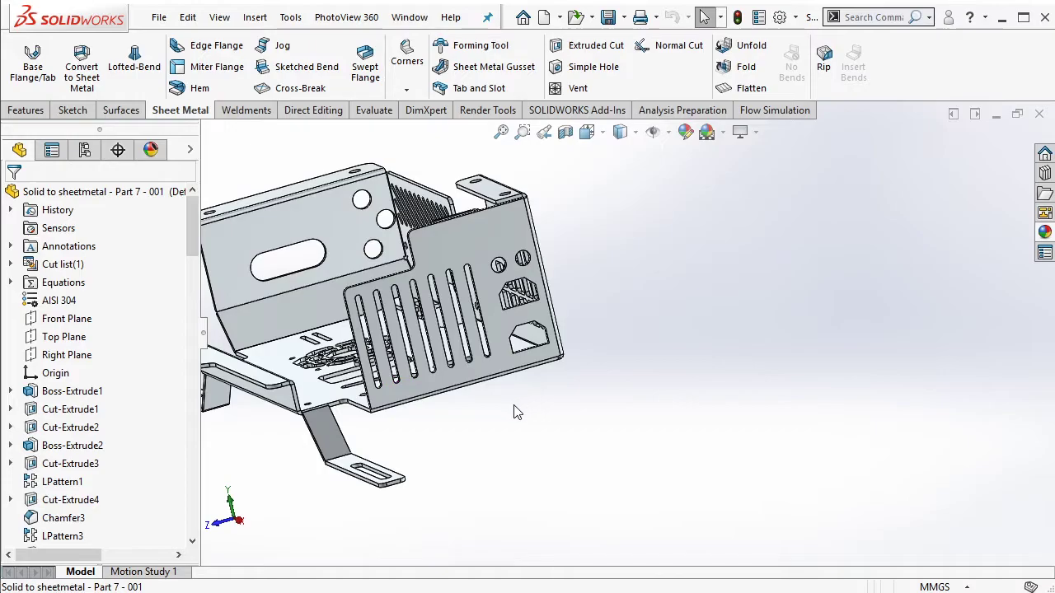
mouse_move(514, 413)
middle_mouse_down()
mouse_move(681, 419)
mouse_move(686, 391)
mouse_move(567, 348)
mouse_move(627, 355)
mouse_move(700, 321)
mouse_move(741, 255)
middle_mouse_up()
left_click(746, 88)
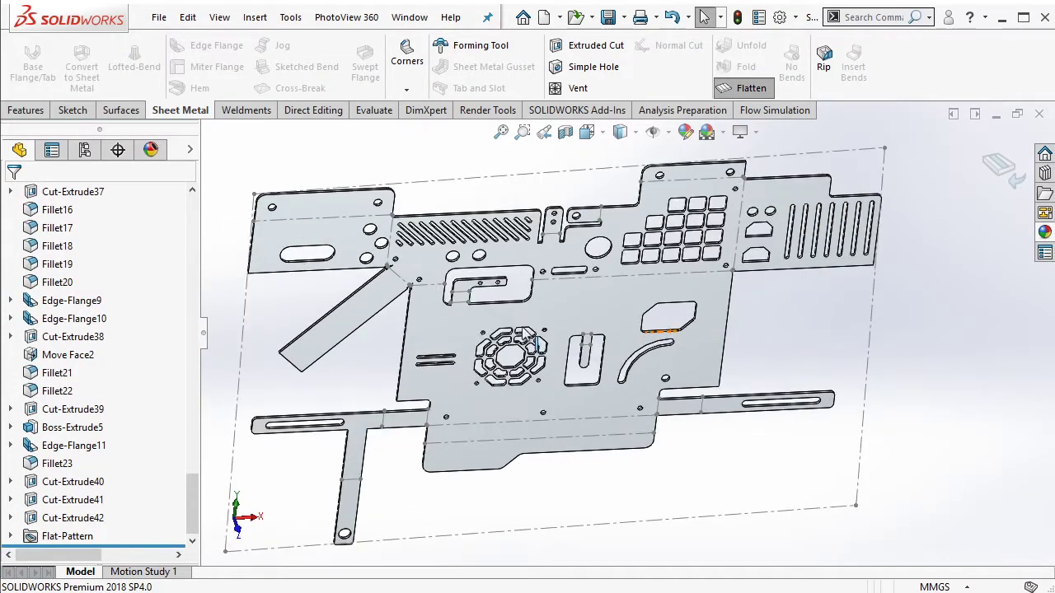
mouse_move(486, 362)
middle_mouse_down()
mouse_move(513, 304)
mouse_move(393, 299)
mouse_move(467, 282)
middle_mouse_up()
key("ctrl+1")
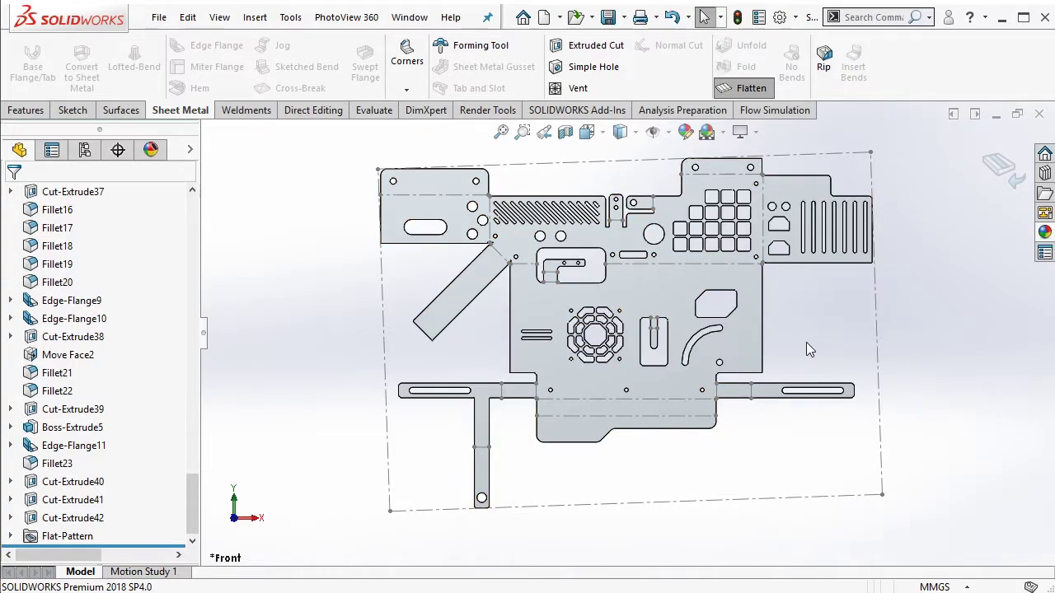
mouse_move(807, 342)
middle_mouse_down()
mouse_move(657, 345)
mouse_move(767, 136)
middle_mouse_up()
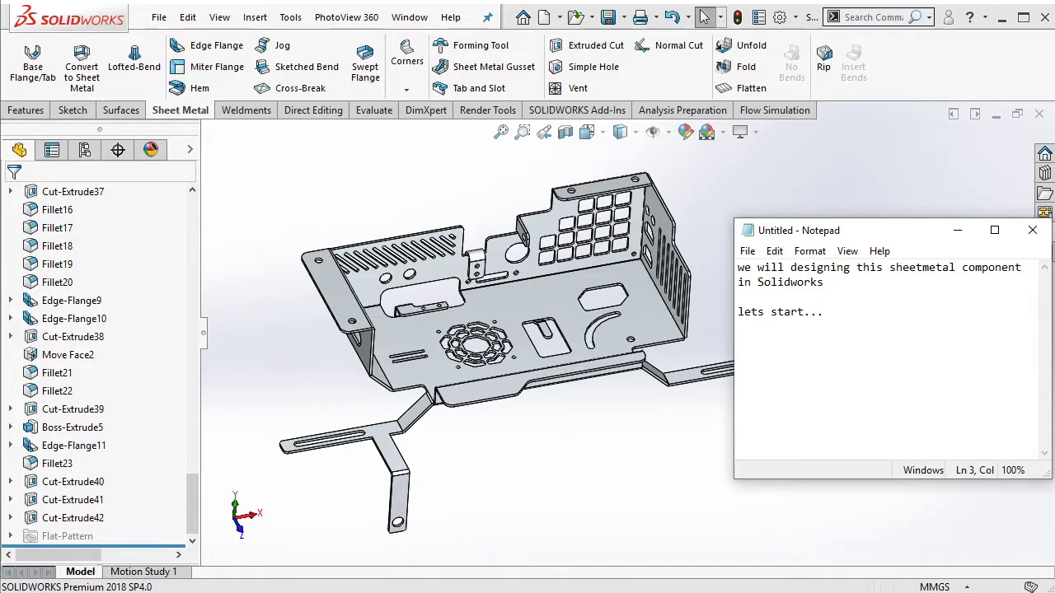
Step: Delete all the Notepad note text, minimise Notepad, and orbit the folded Part 7 model
key("ctrl+a")
key("Delete")
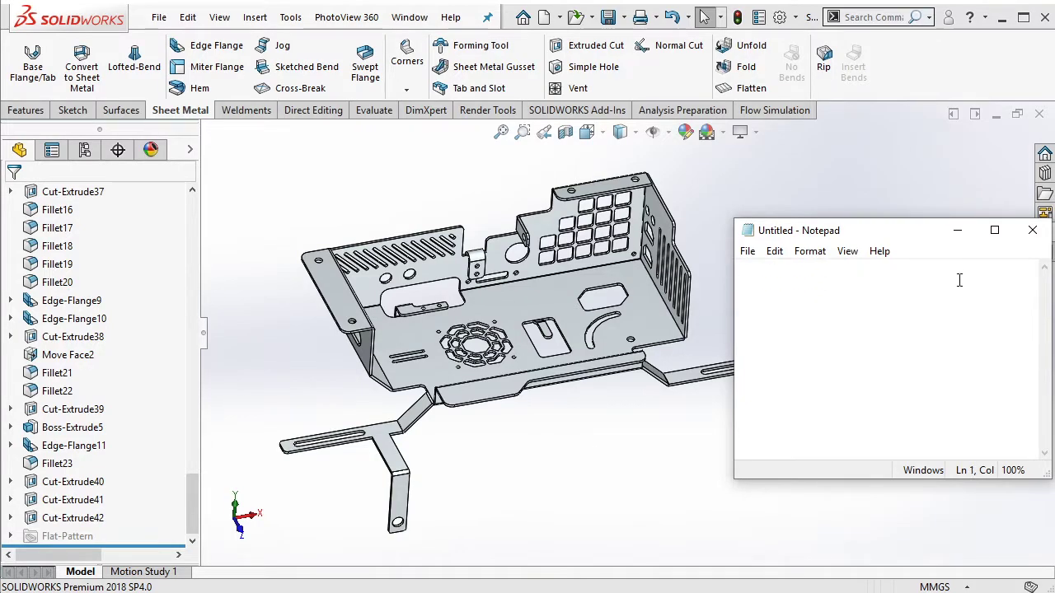
left_click(958, 235)
middle_click_drag(788, 258, 689, 266)
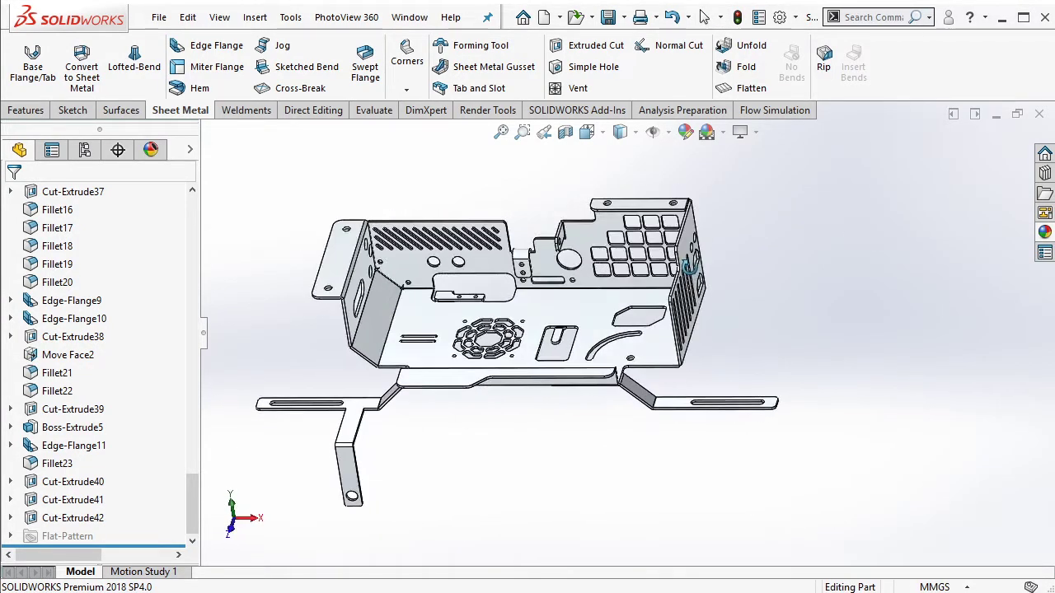
Step: Create a new part and tile it vertically beside the Part 7 reference
left_click(544, 17)
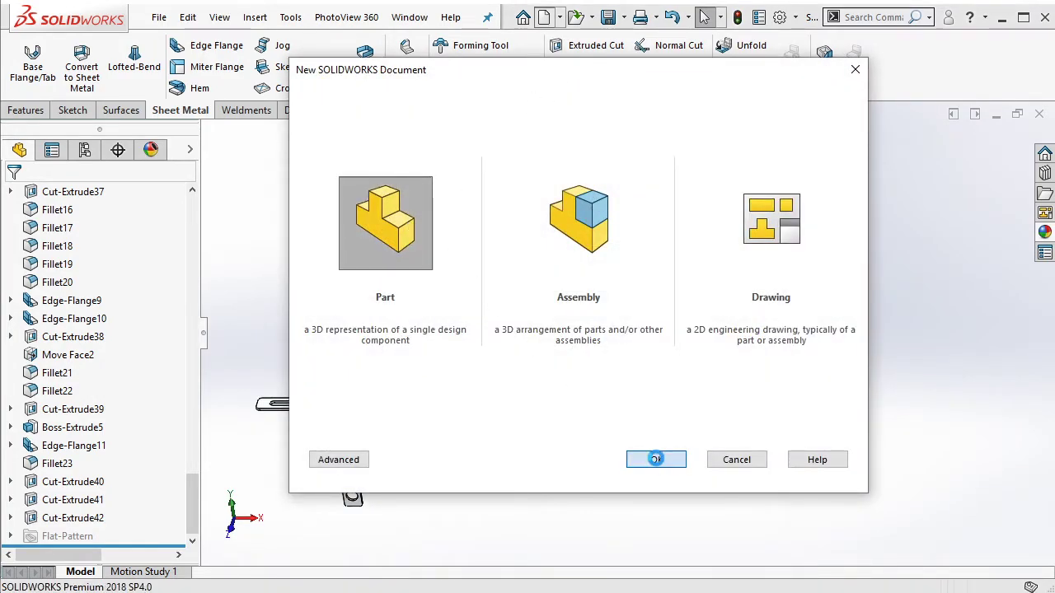
left_click(660, 459)
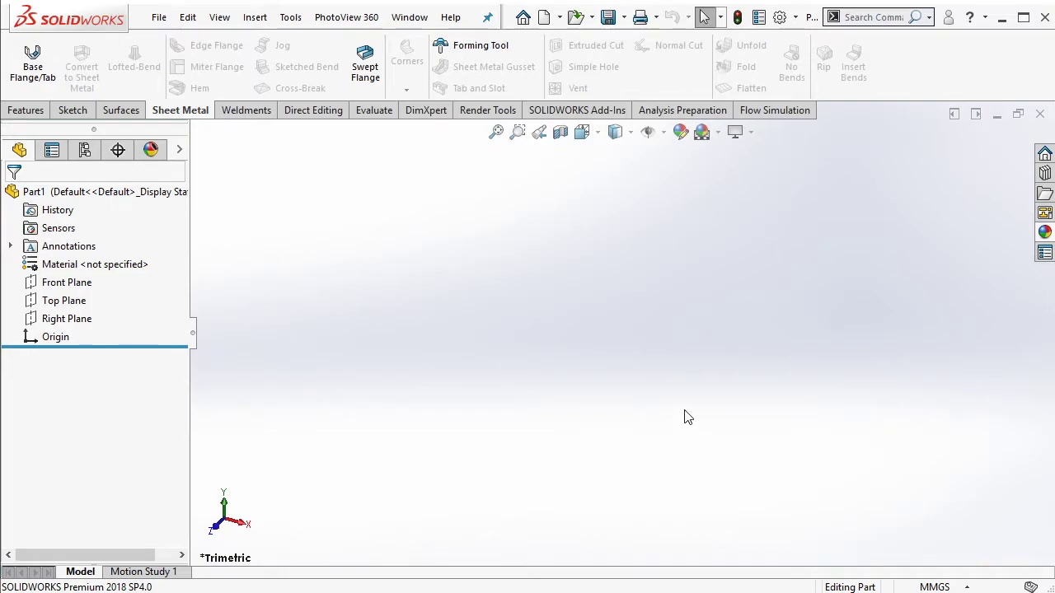
left_click(409, 17)
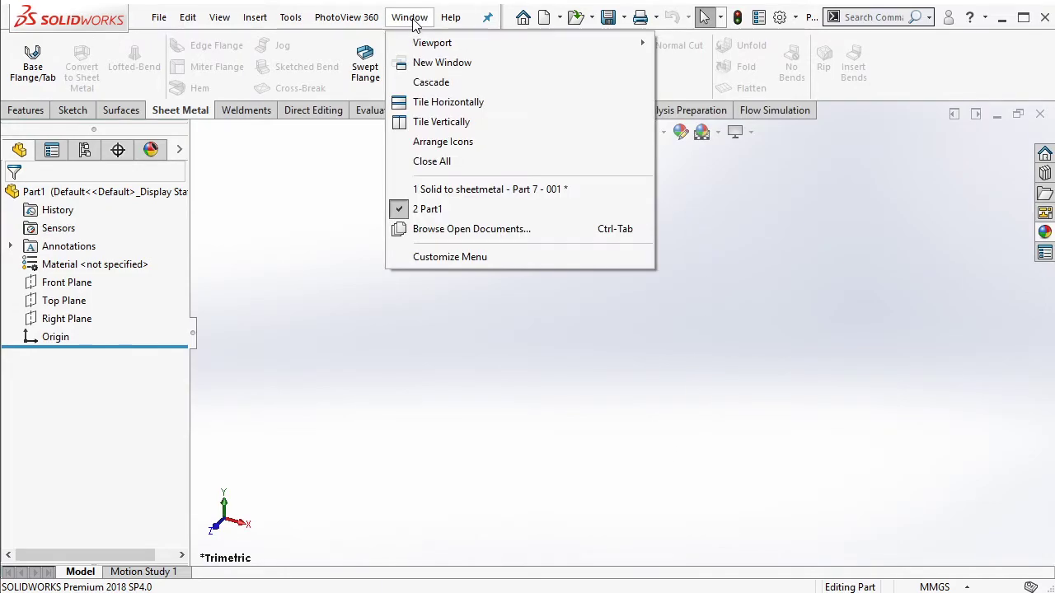
left_click(435, 120)
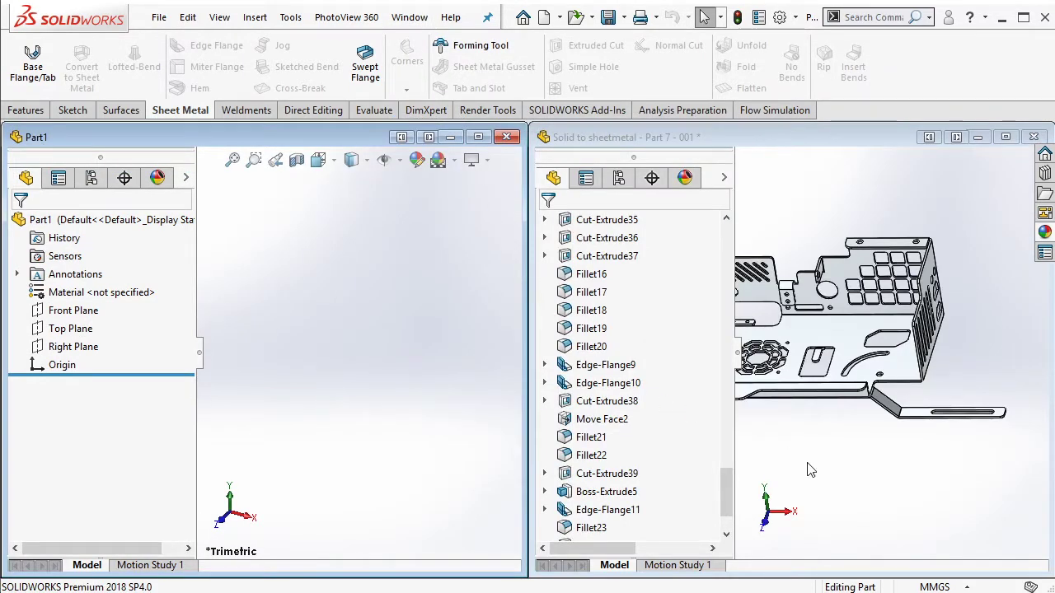
left_click_drag(734, 469, 691, 464)
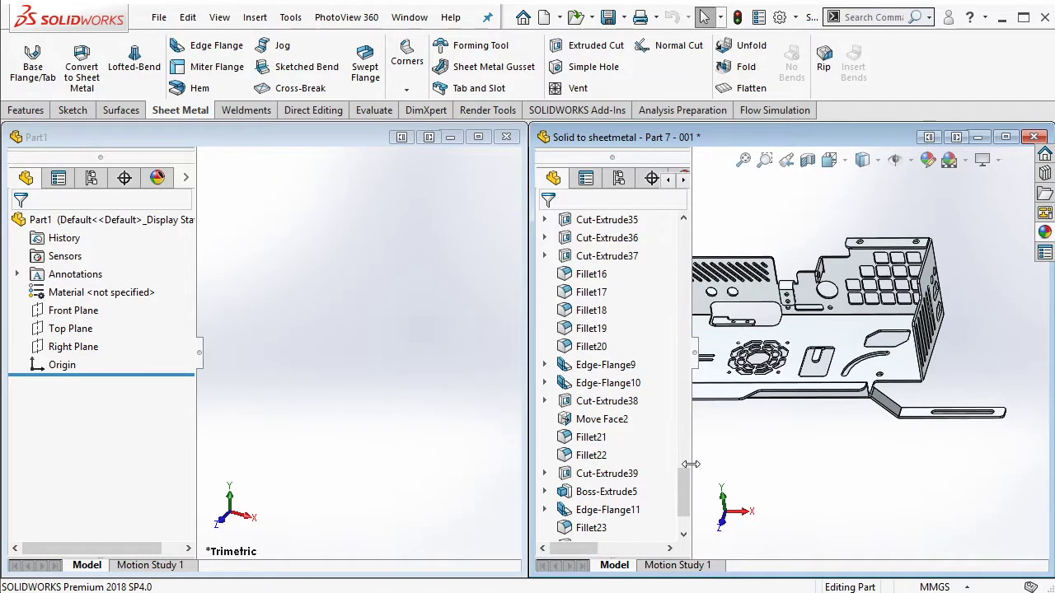
left_click_drag(194, 443, 150, 433)
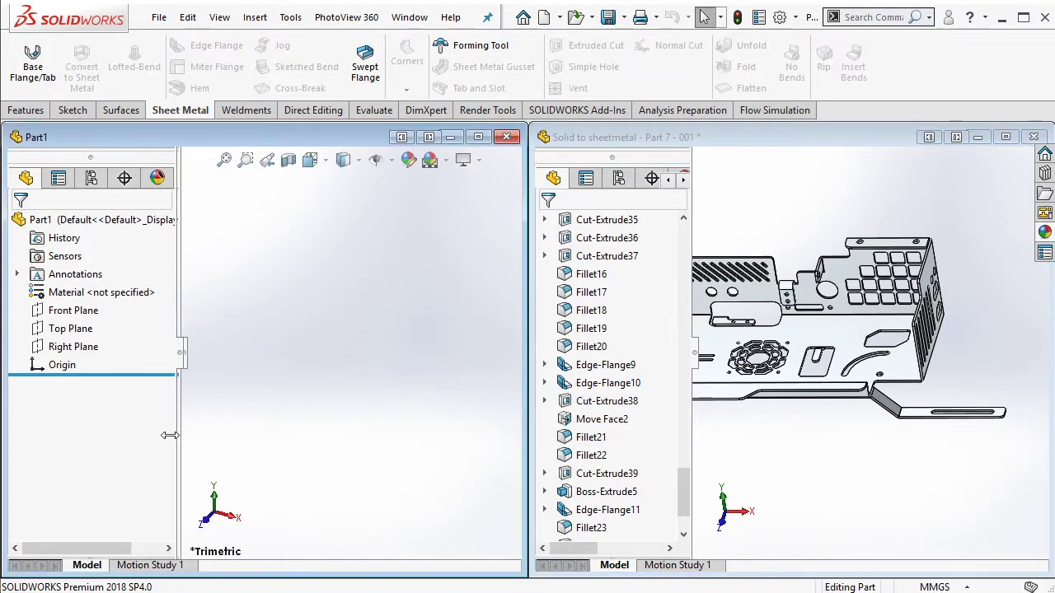
Step: Roll Part 7 back to Boss-Extrude1 and display its 400 × 200 × 100 dimensions
left_click(832, 472)
middle_click_drag(832, 471, 752, 363)
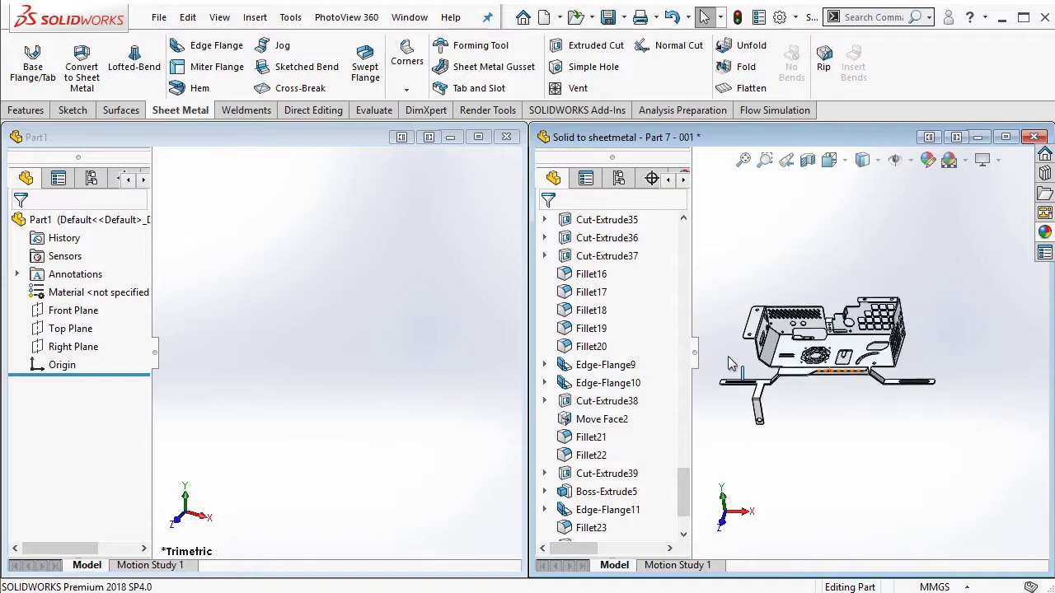
left_click_drag(686, 500, 685, 531)
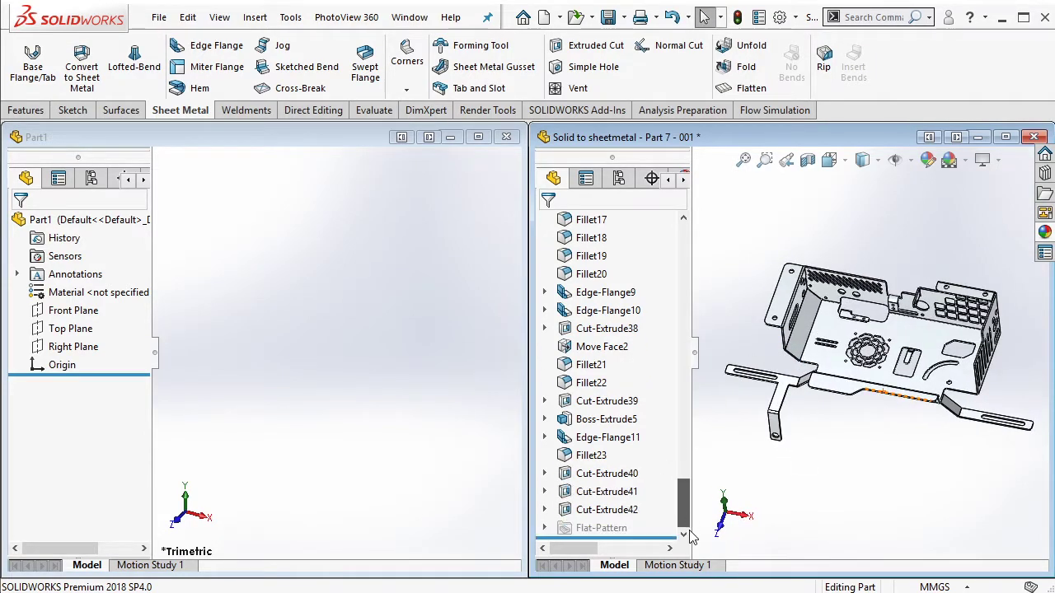
mouse_move(591, 219)
left_mouse_down()
mouse_move(655, 222)
mouse_move(634, 306)
mouse_move(631, 423)
left_mouse_up()
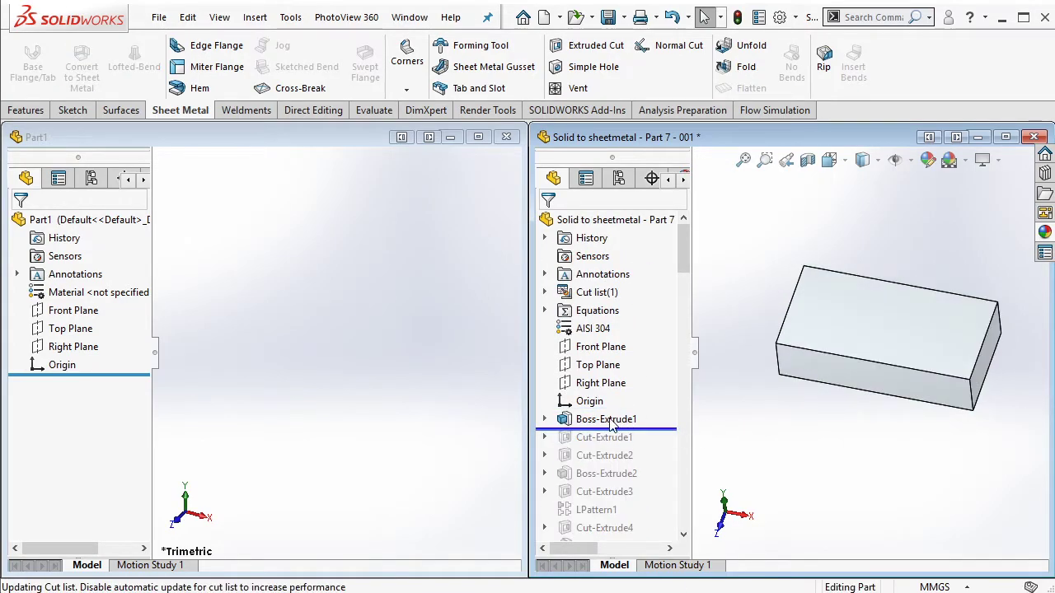
left_click(613, 422)
left_click(869, 340)
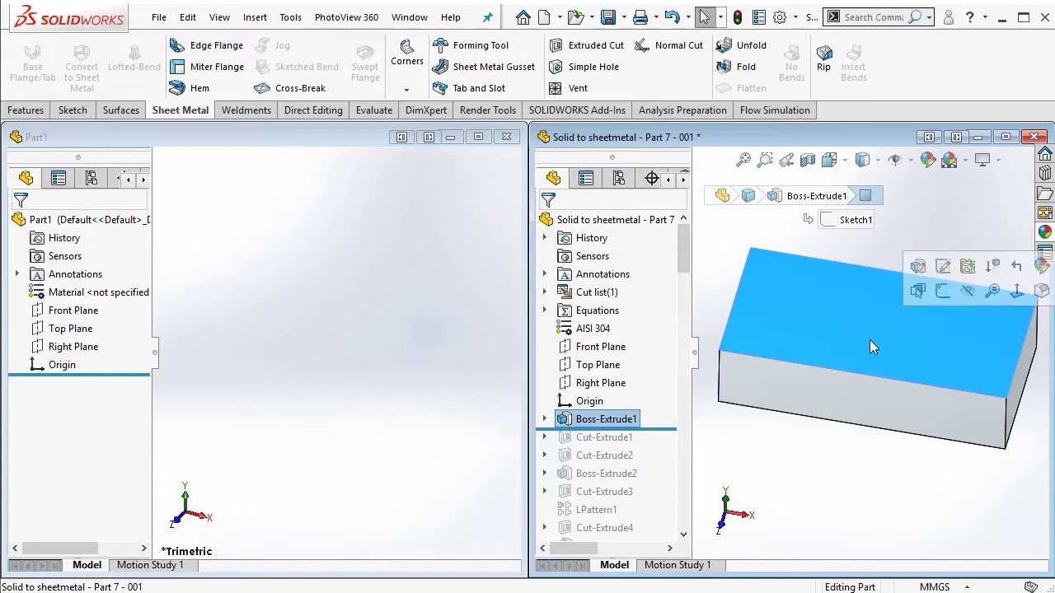
double_click(870, 339)
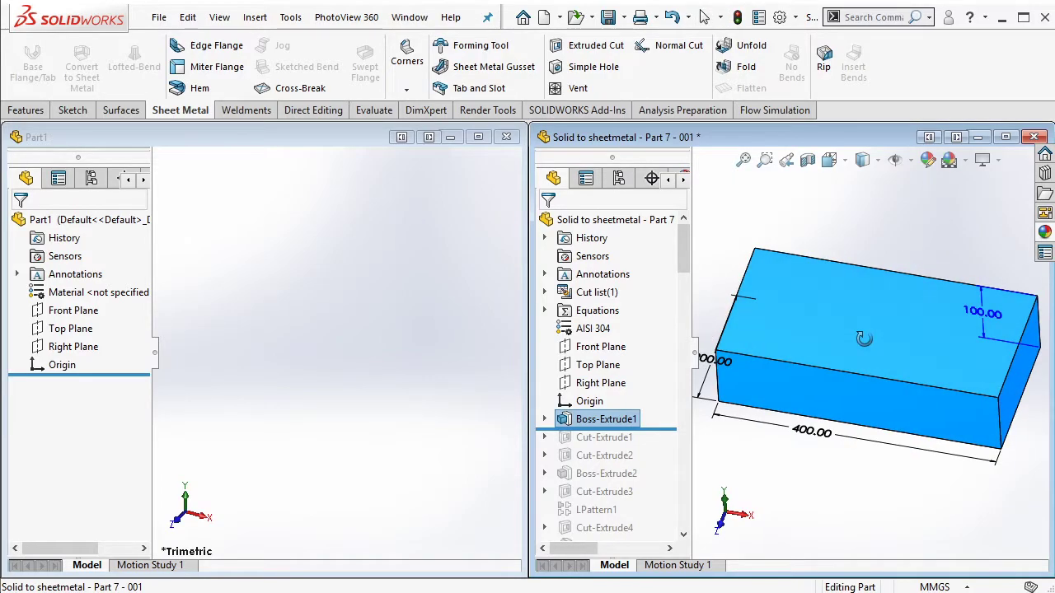
middle_click_drag(869, 340, 829, 345)
Step: Sketch a corner rectangle from the origin on Part1's Top Plane
left_click(355, 268)
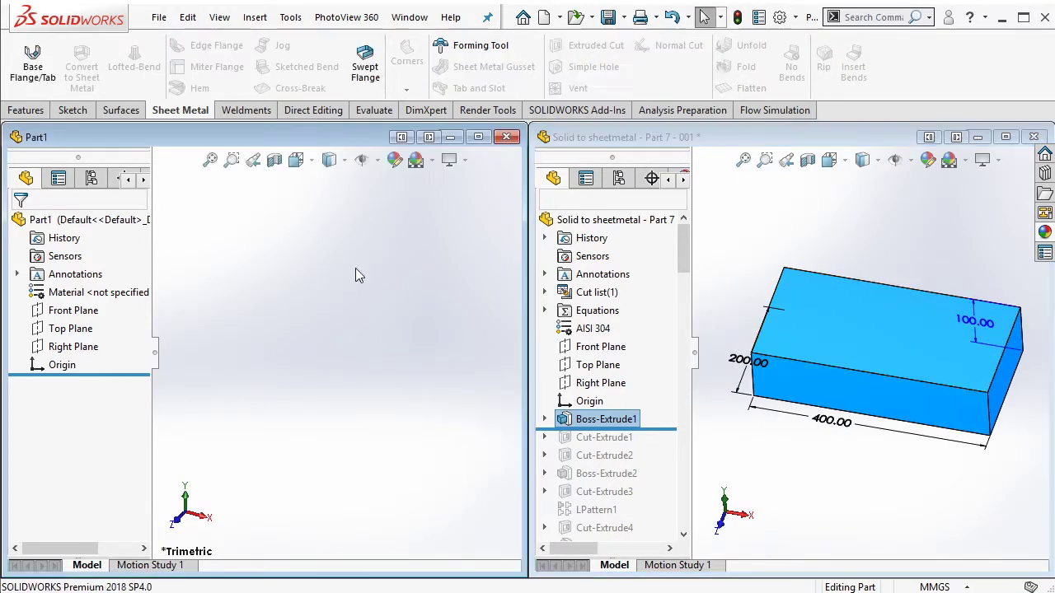
left_click(73, 328)
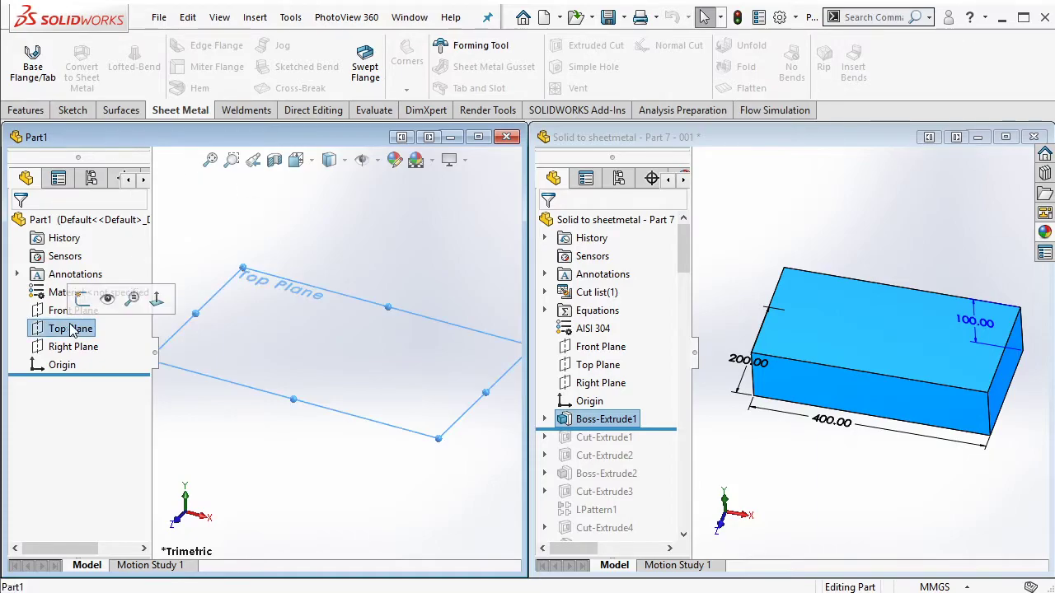
left_click(81, 294)
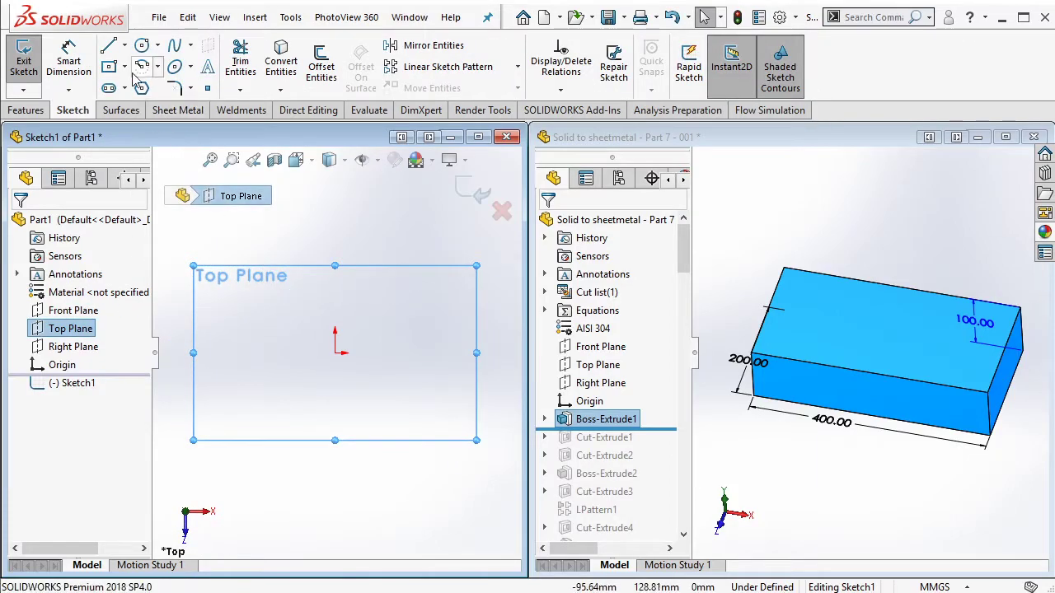
left_click(124, 66)
left_click(141, 87)
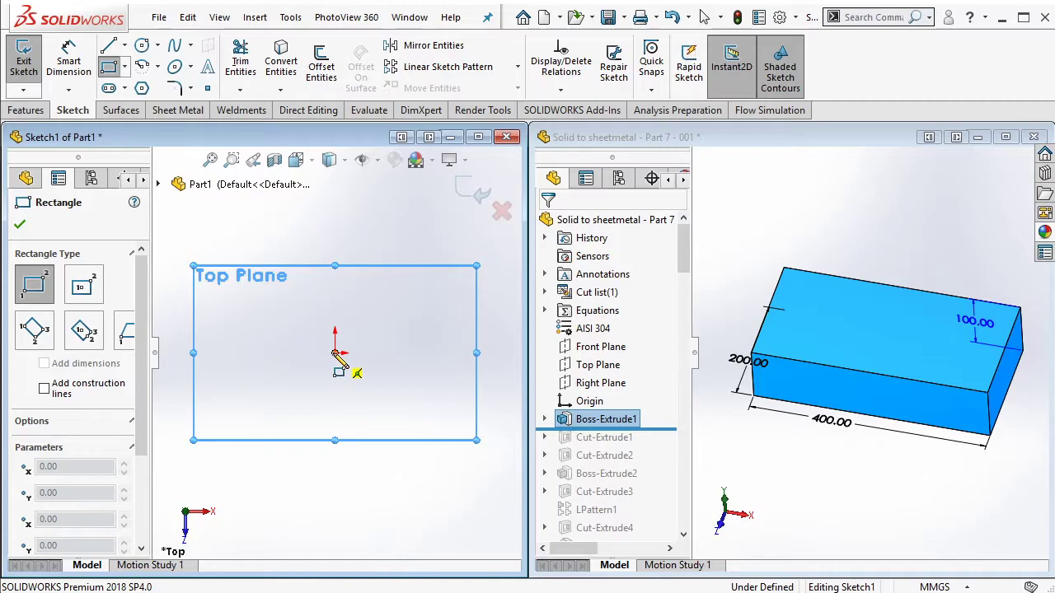
left_click(334, 353)
left_click(457, 292)
key("Escape")
Step: Dimension the rectangle to 400 mm wide by 200 mm deep
left_click(80, 75)
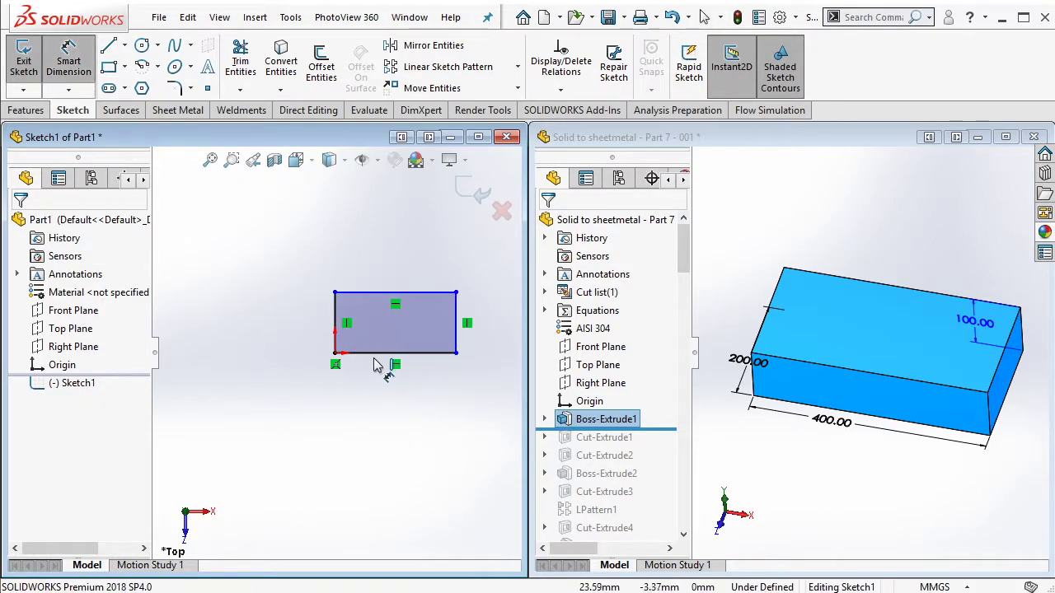
left_click(371, 353)
left_click(404, 456)
type("400")
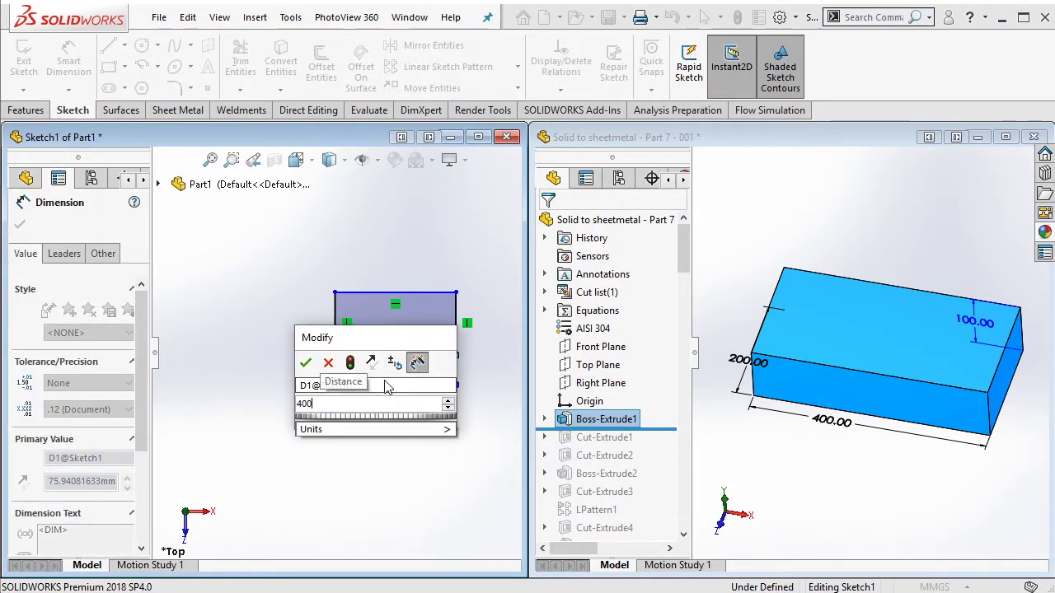
key("Return")
left_click(336, 327)
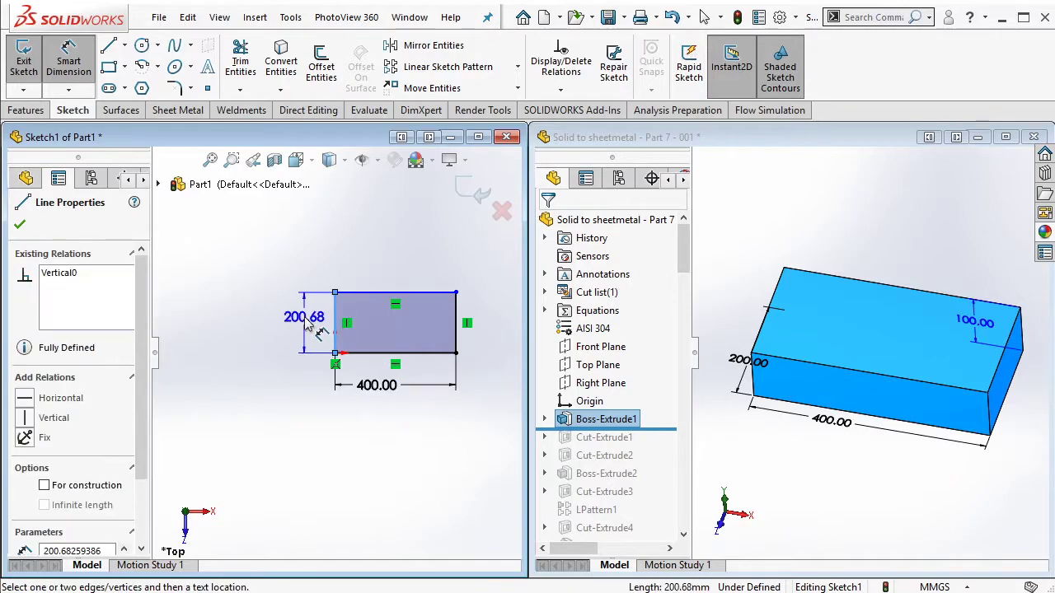
left_click(305, 322)
type("200")
key("Return")
key("Escape")
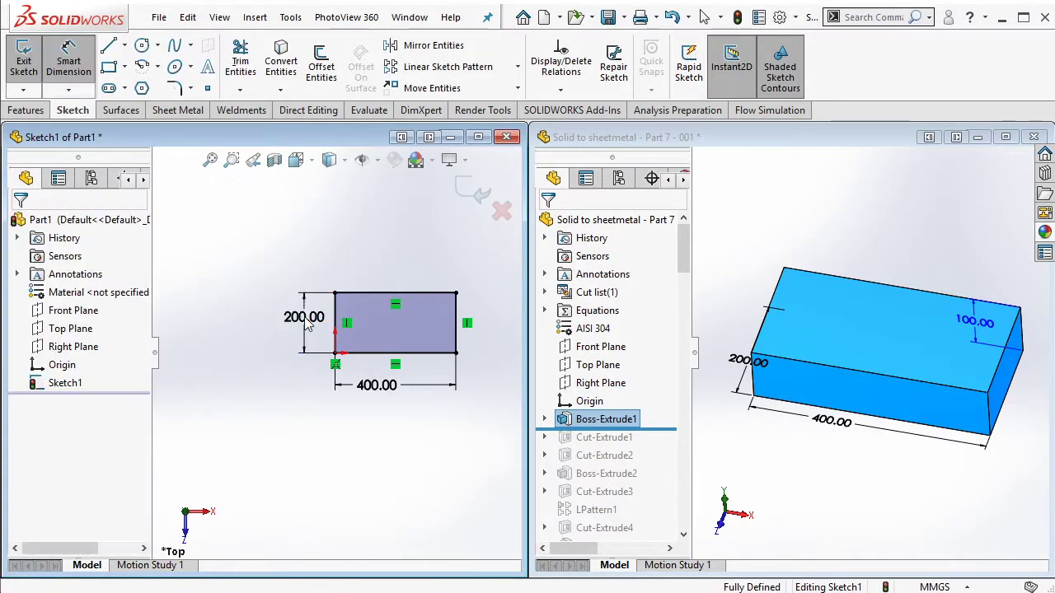
middle_click_drag(305, 321, 330, 346)
Step: Extrude the rectangle 100 mm into a solid block
left_click(37, 111)
left_click(32, 62)
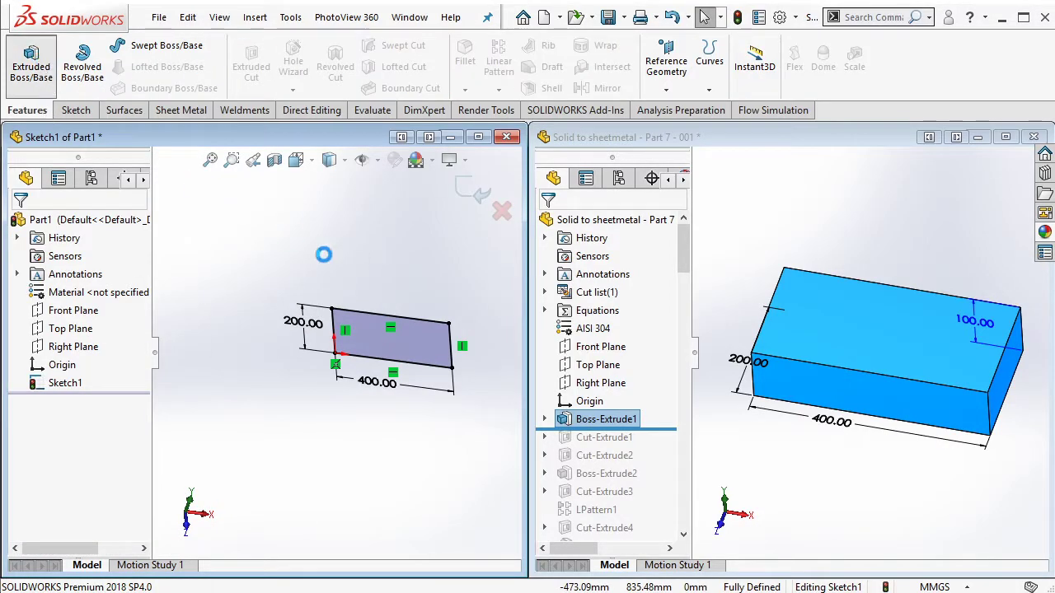
type("100")
key("Return")
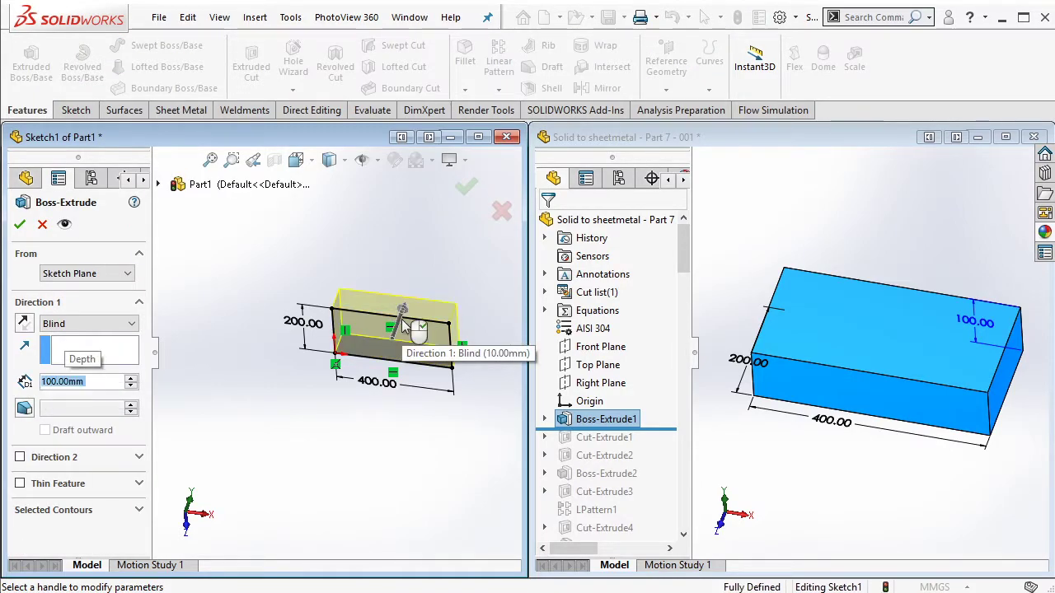
left_click(465, 187)
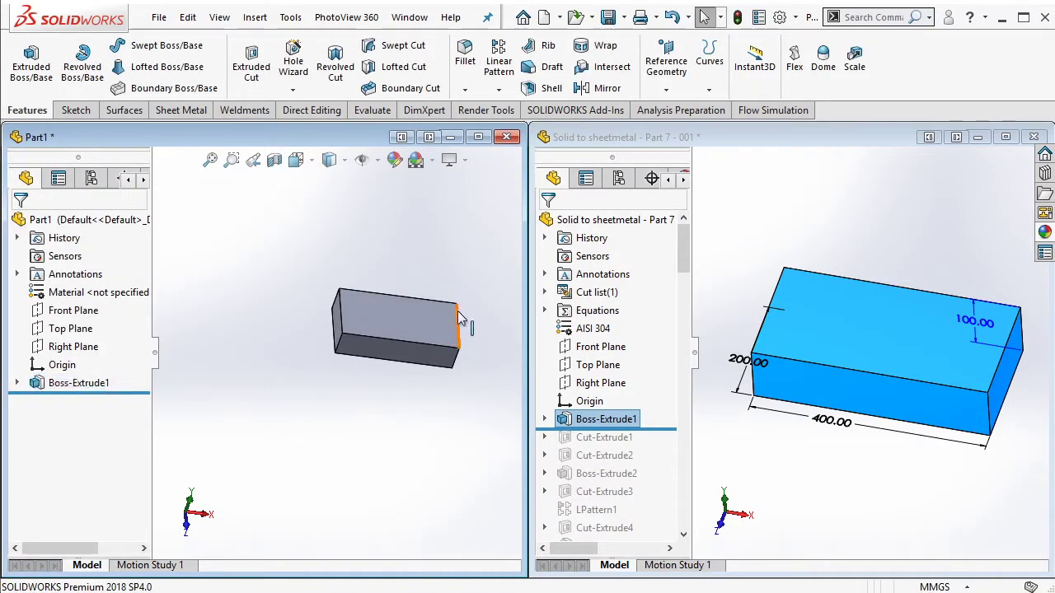
middle_click_drag(458, 311, 404, 302)
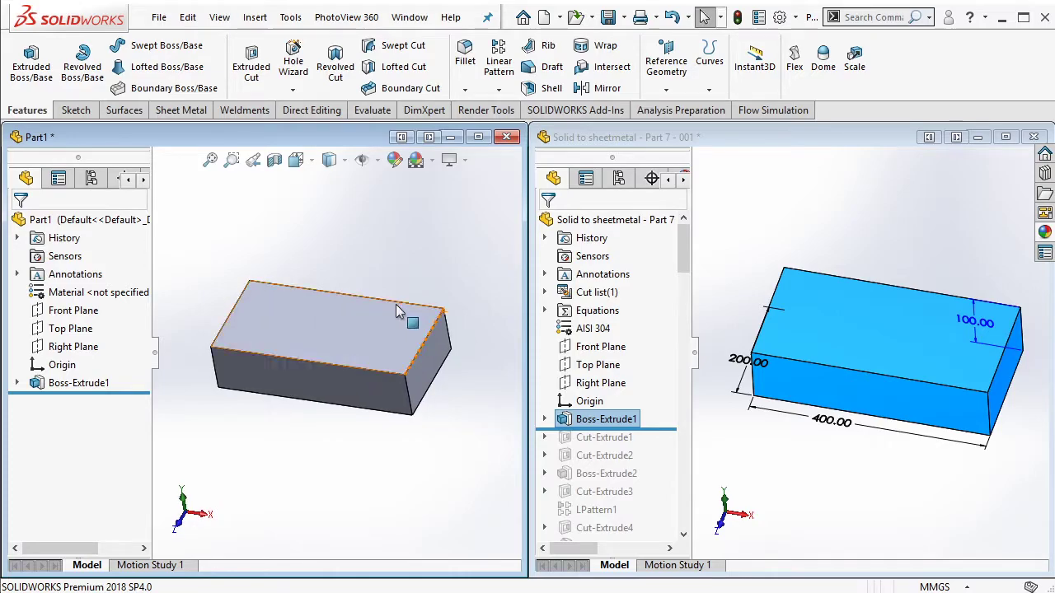
Step: Roll Part 7 forward to Cut-Extrude1 and show the notch's 70, 25, 40, 45 dimensions
left_click_drag(673, 429, 634, 446)
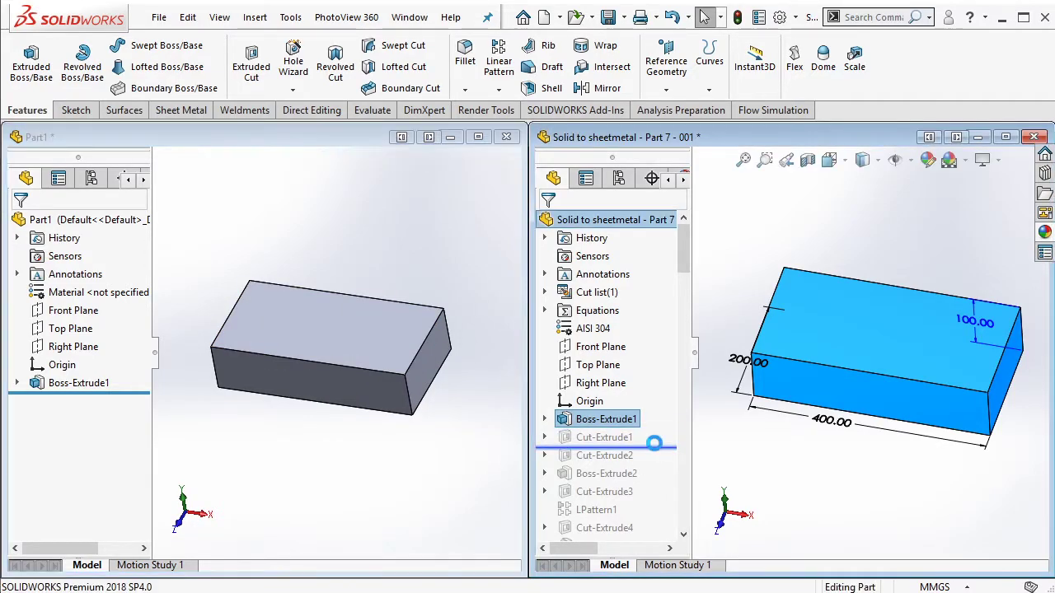
left_click(629, 444)
key("ctrl+8")
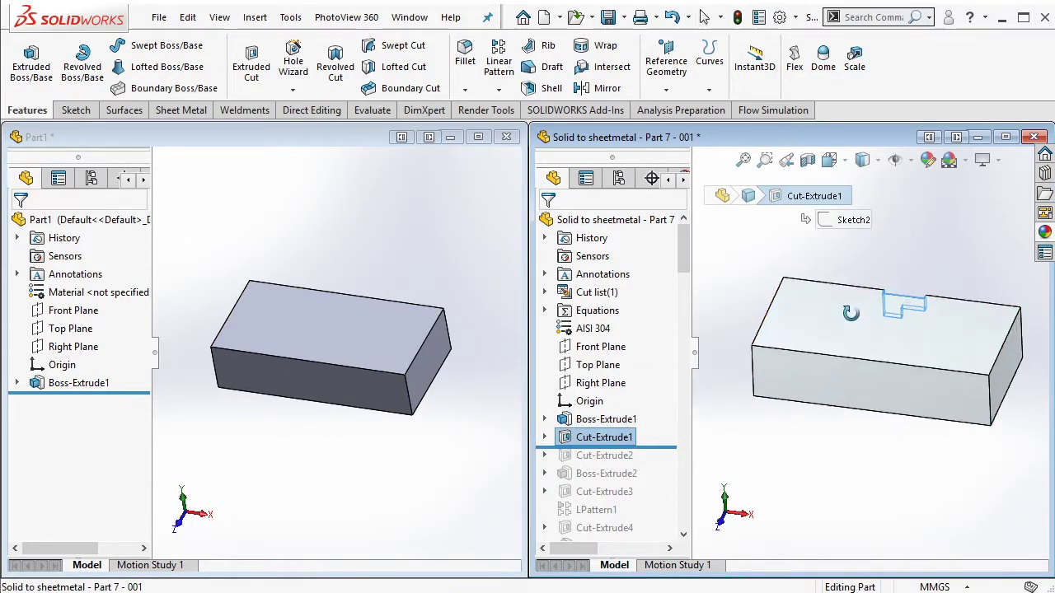
scroll(877, 374, "down", 3)
mouse_move(877, 374)
middle_mouse_down()
mouse_move(898, 342)
mouse_move(871, 360)
middle_mouse_up()
left_click(898, 342)
key("ctrl+8")
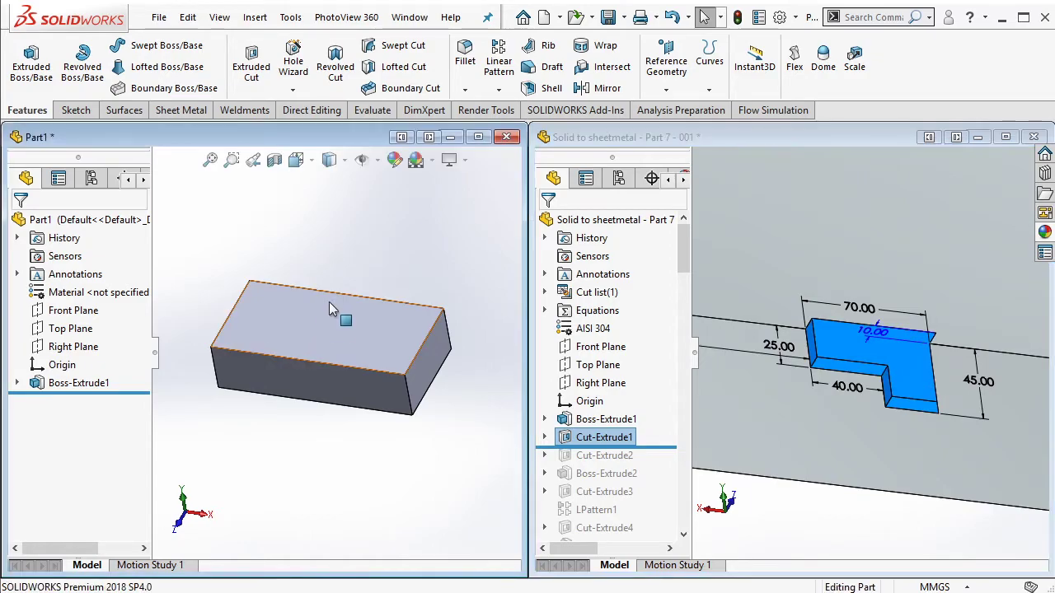
Step: Sketch a closed stepped notch outline with lines on the block's front face
middle_click_drag(324, 315, 159, 300)
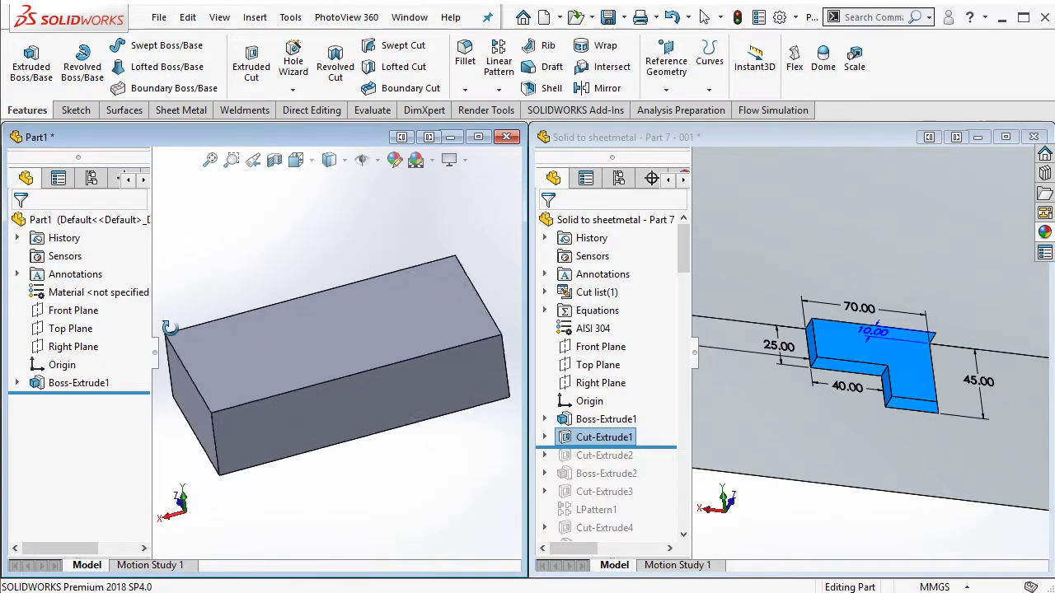
scroll(390, 369, "down", 2)
left_click(393, 383)
left_click(470, 345)
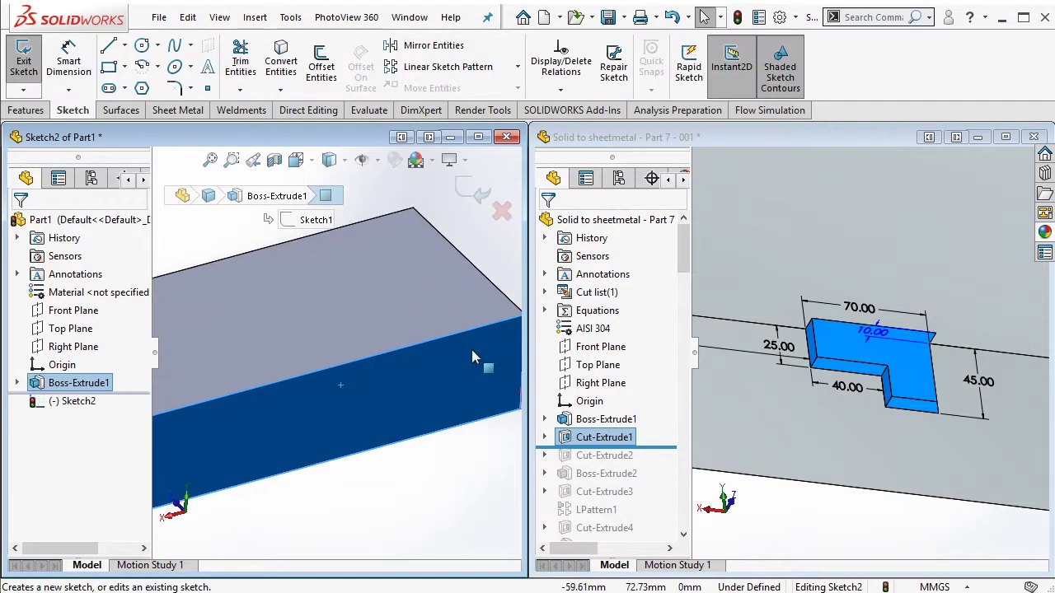
left_click(108, 47)
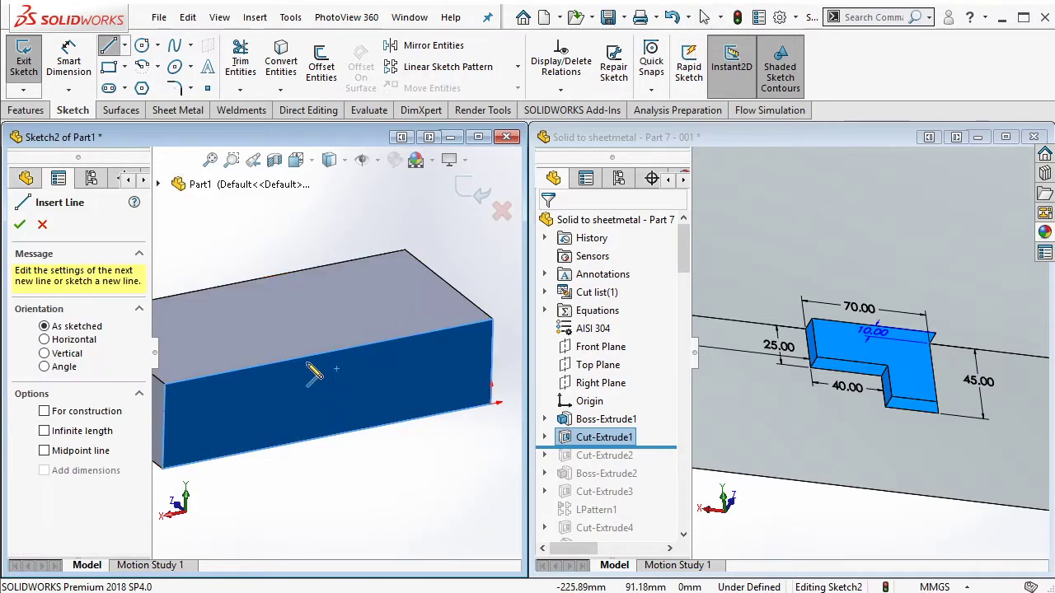
left_click(297, 360)
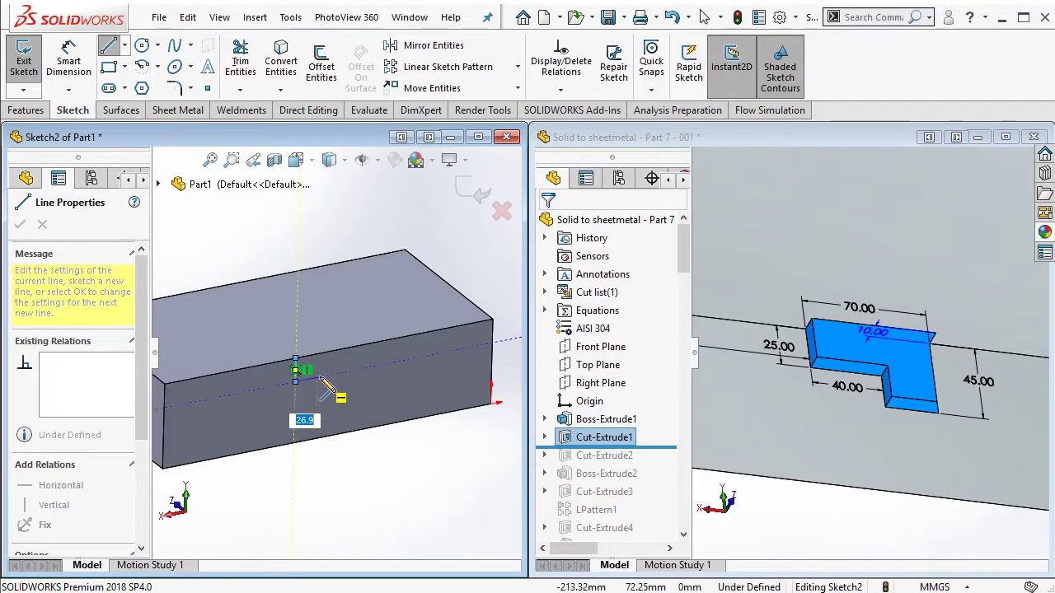
left_click(296, 380)
left_click(337, 381)
left_click(369, 382)
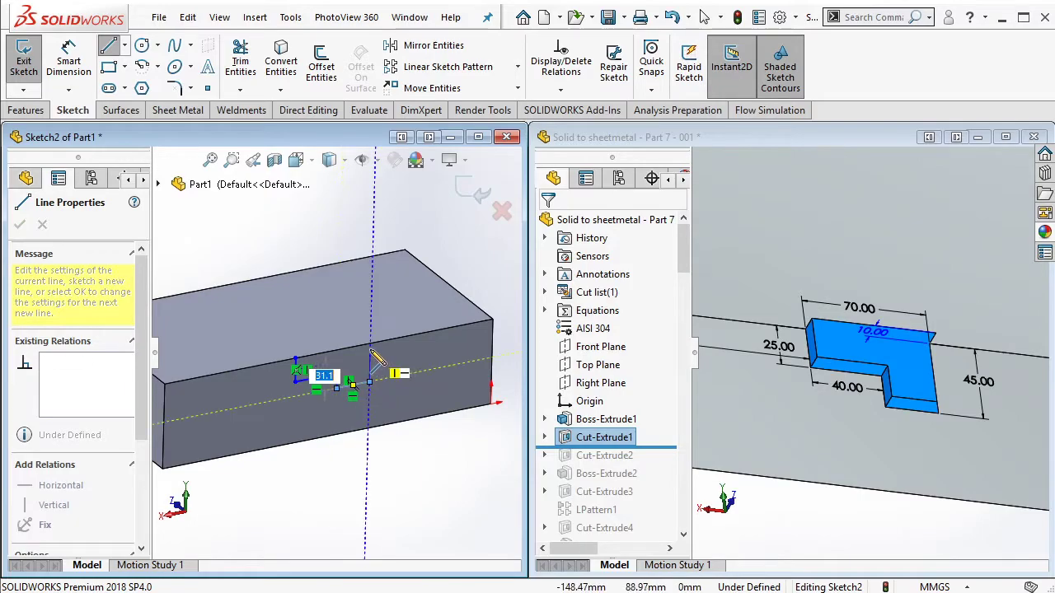
left_click(296, 360)
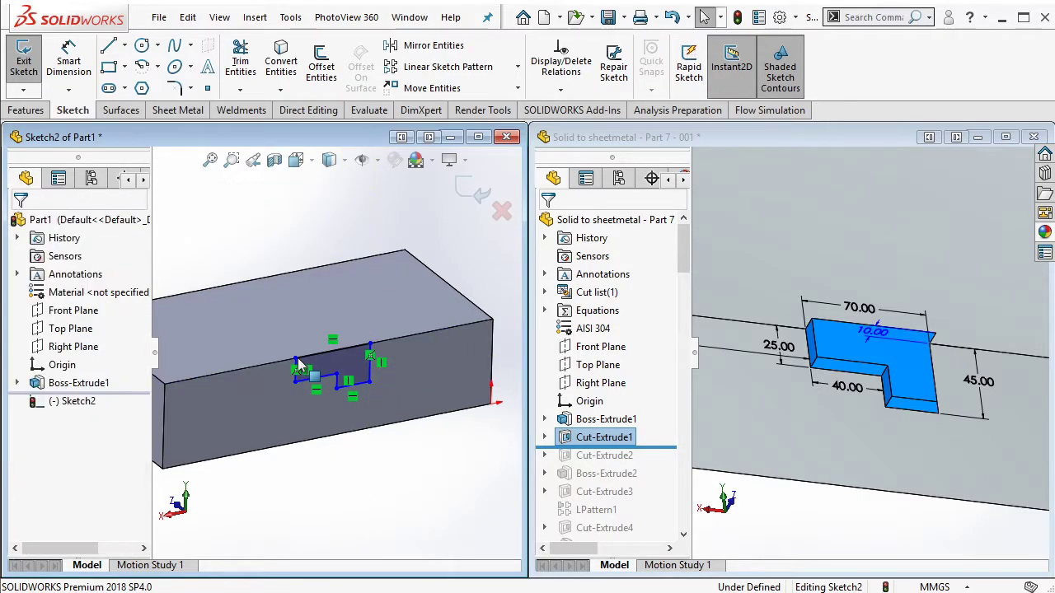
Step: Dimension the notch's top line to 70 mm and right side to 45 mm
scroll(371, 343, "down", 5)
left_click(72, 56)
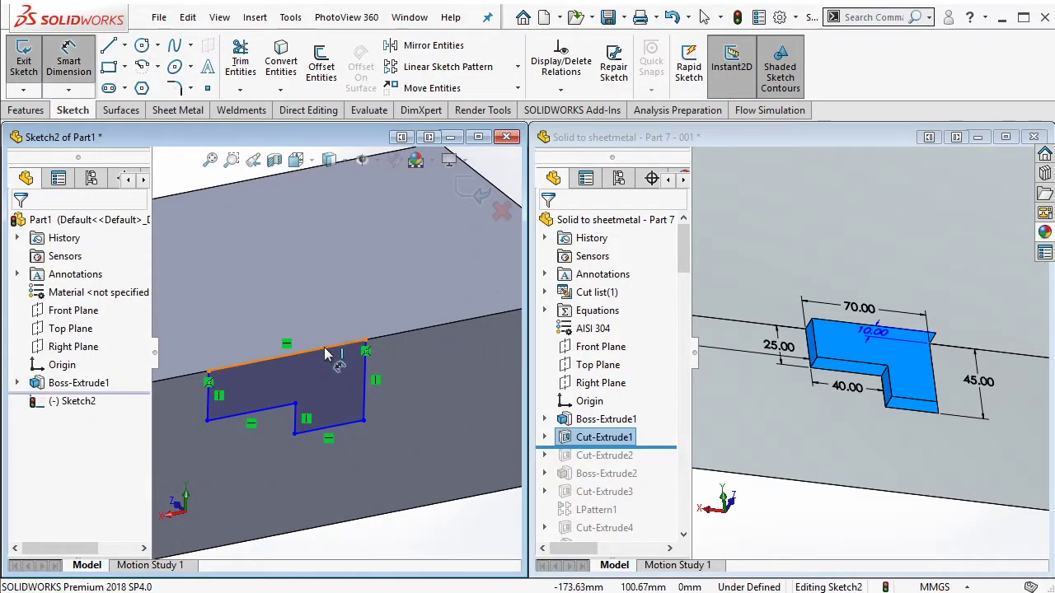
left_click(313, 349)
left_click(319, 321)
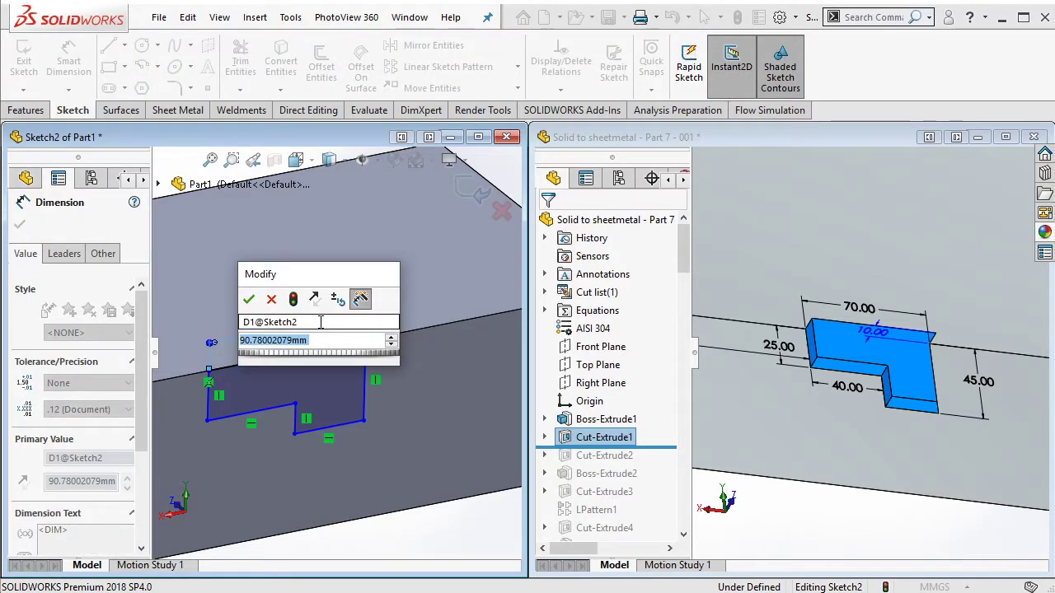
type("70")
left_click(253, 302)
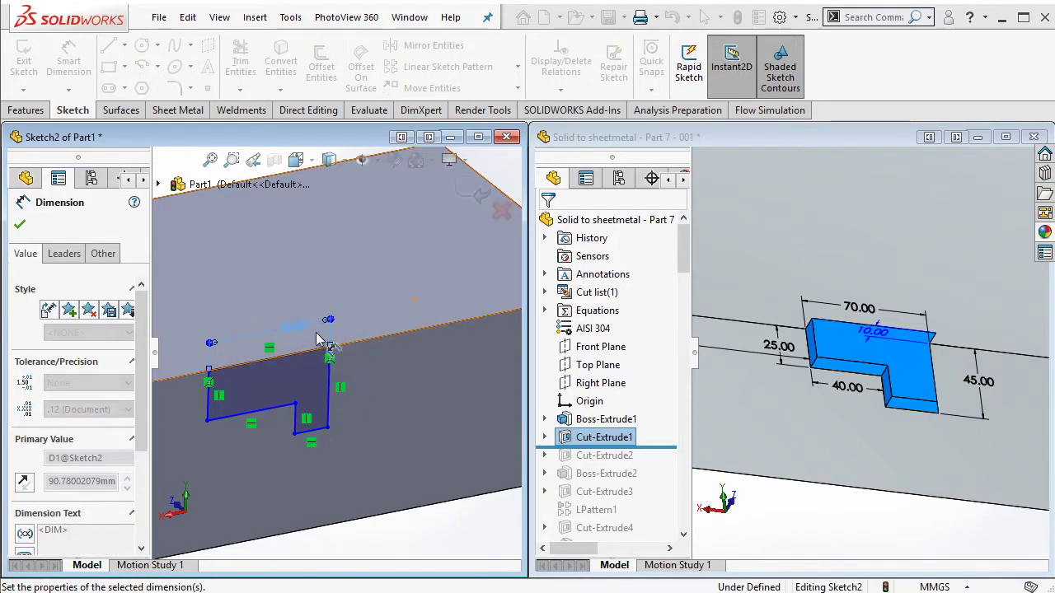
left_click(339, 393)
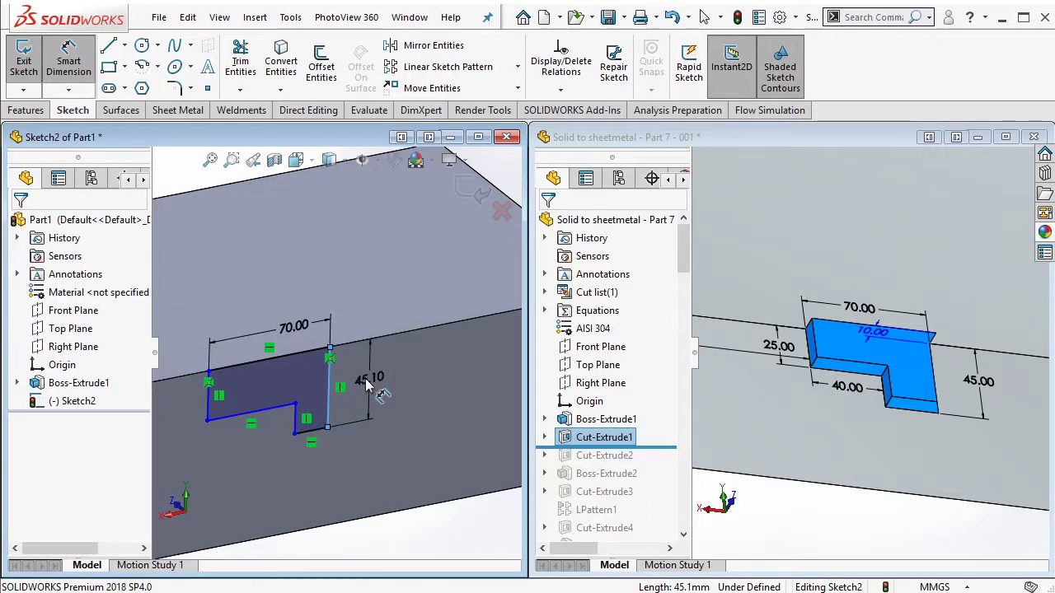
left_click(362, 375)
type("45")
left_click(298, 356)
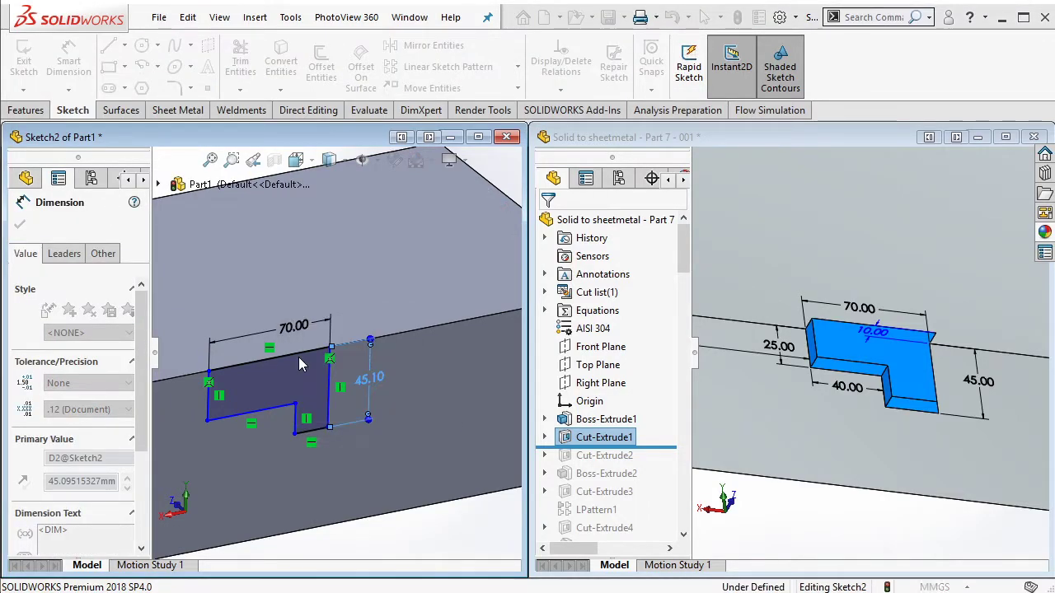
Step: Dimension the notch's left side to 25 mm and bottom line to 40 mm
left_click(209, 409)
left_click(188, 416)
type("25")
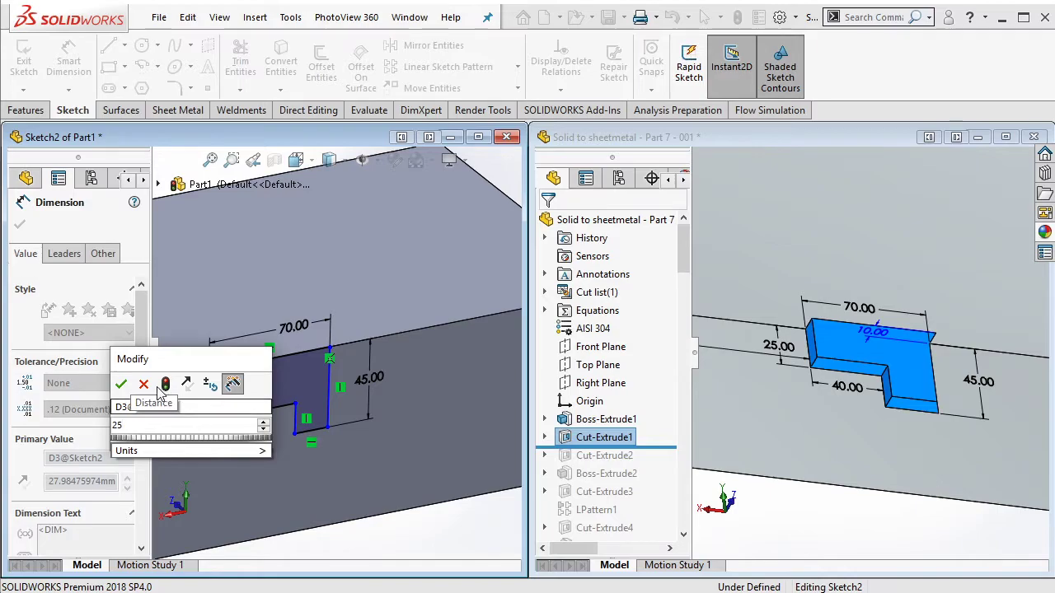
key("Return")
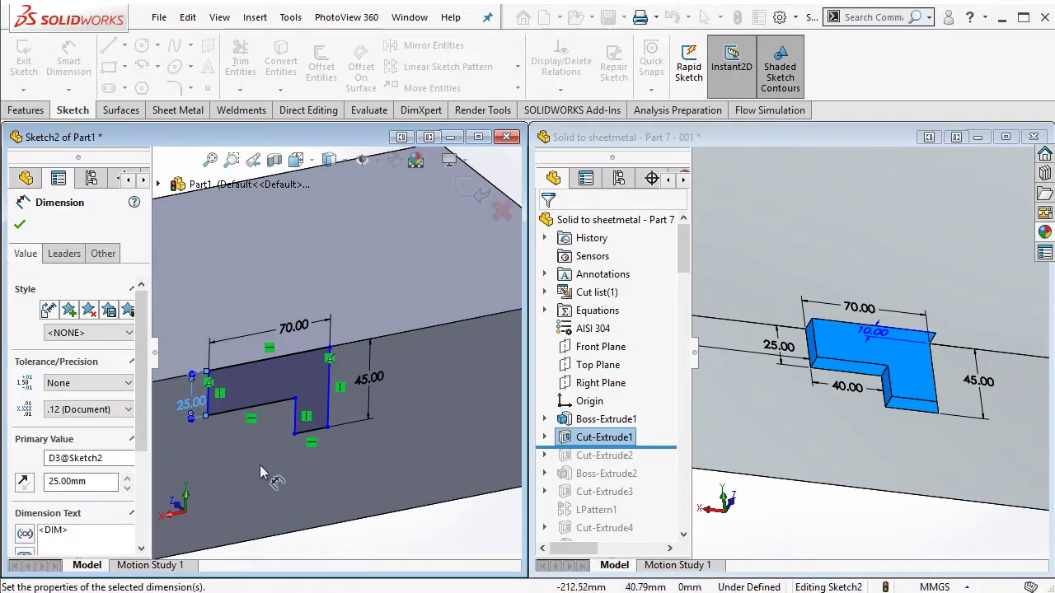
left_click(272, 421)
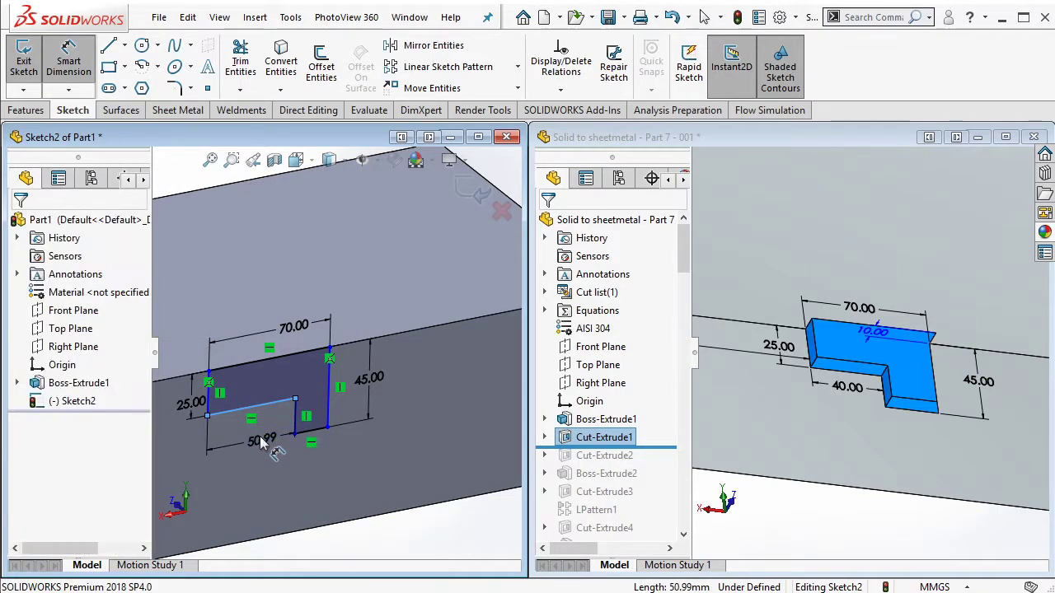
left_click(262, 445)
type("40")
left_click(192, 417)
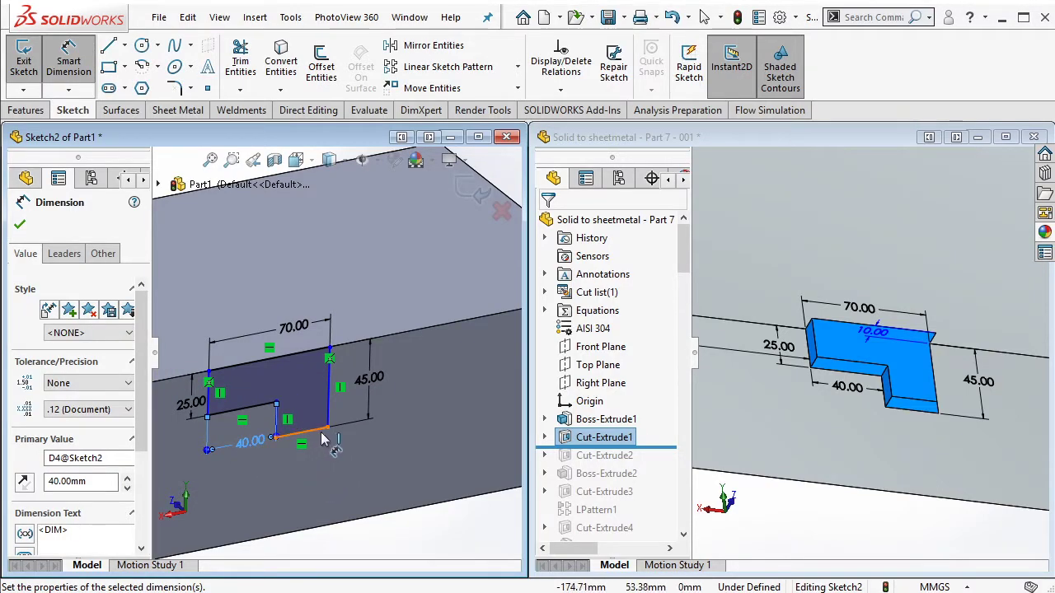
key("Escape")
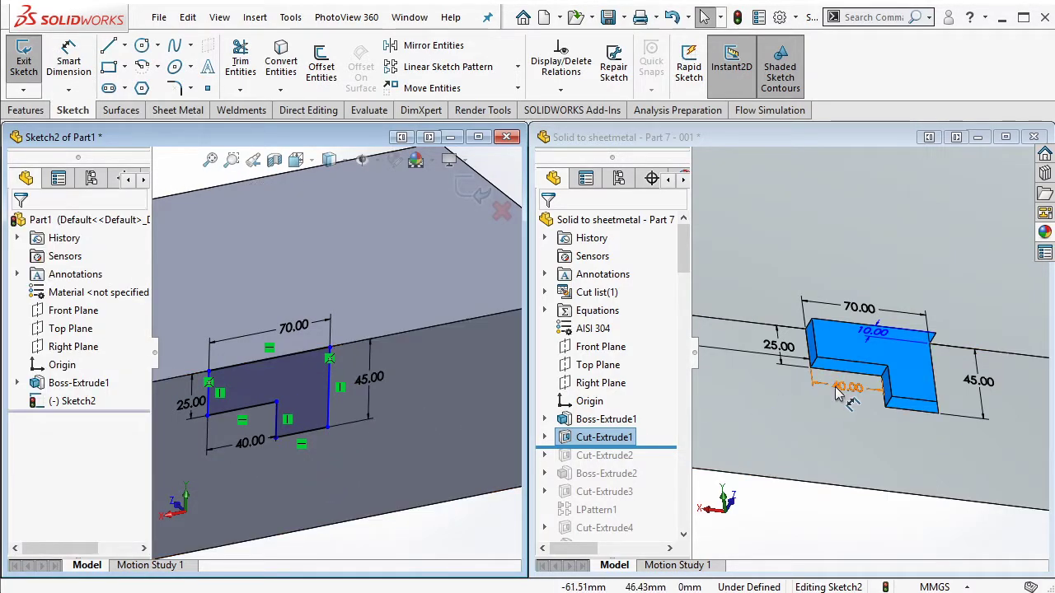
Step: Place the notch 160 mm from the block's left edge
scroll(775, 391, "up", 2)
scroll(774, 392, "up", 2)
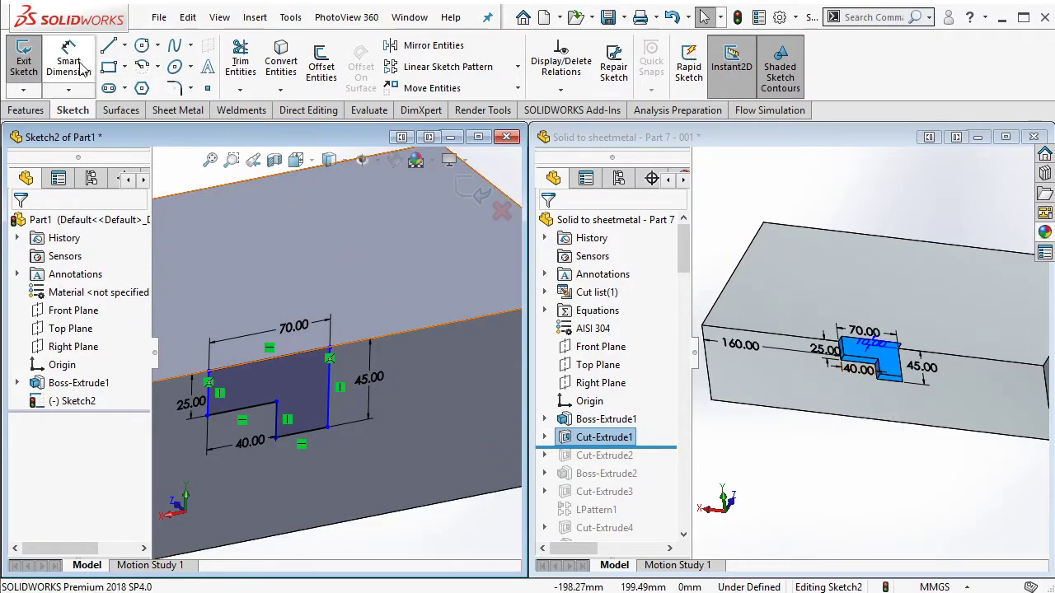
scroll(313, 359, "up", 3)
scroll(202, 382, "down", 2)
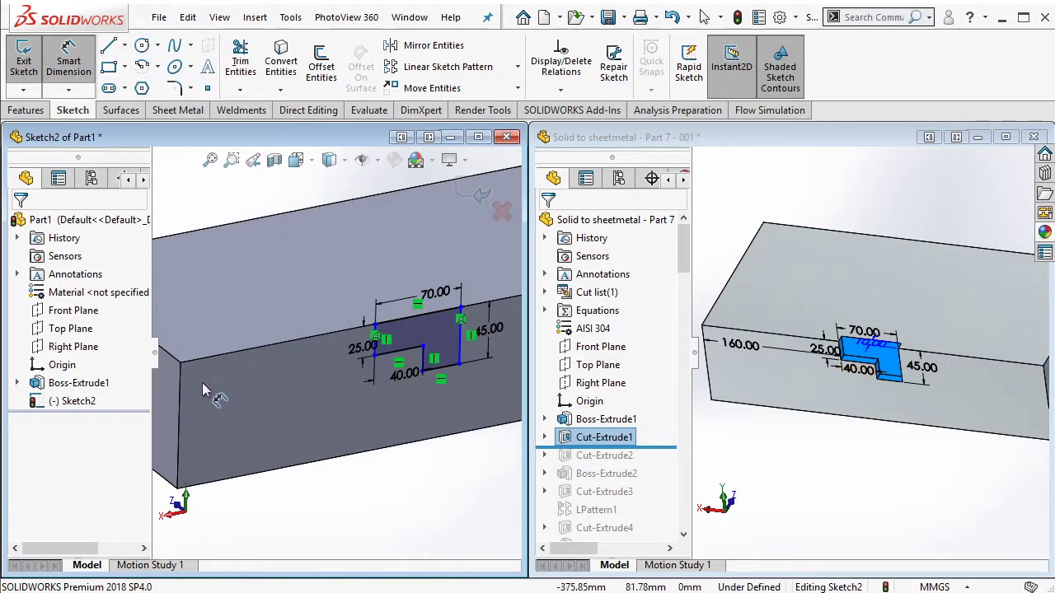
scroll(394, 334, "down", 2)
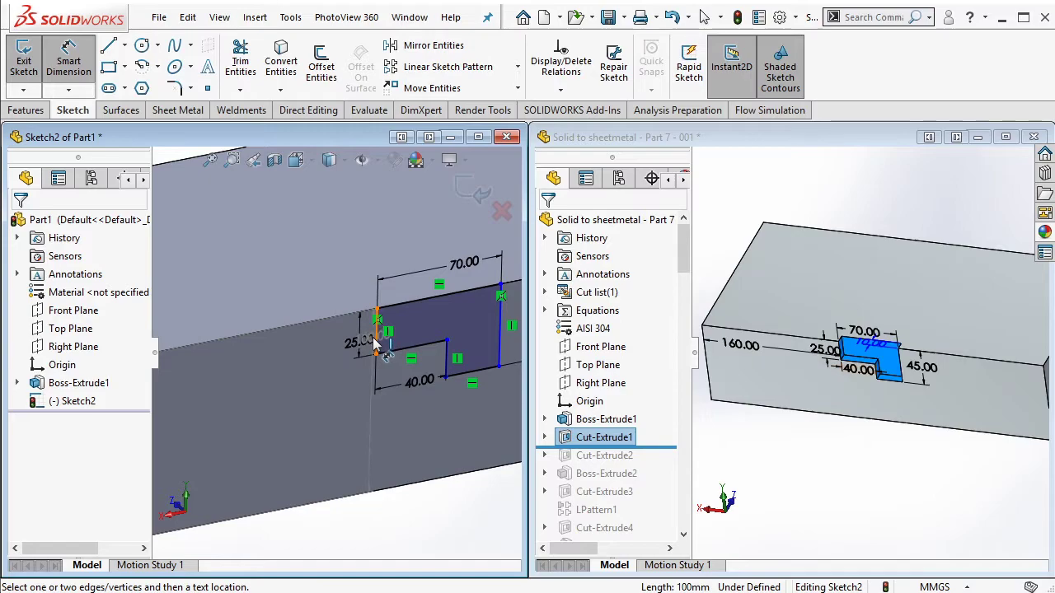
left_click(375, 342)
scroll(338, 371, "up", 2)
left_click(166, 420)
left_click(272, 403)
type("160")
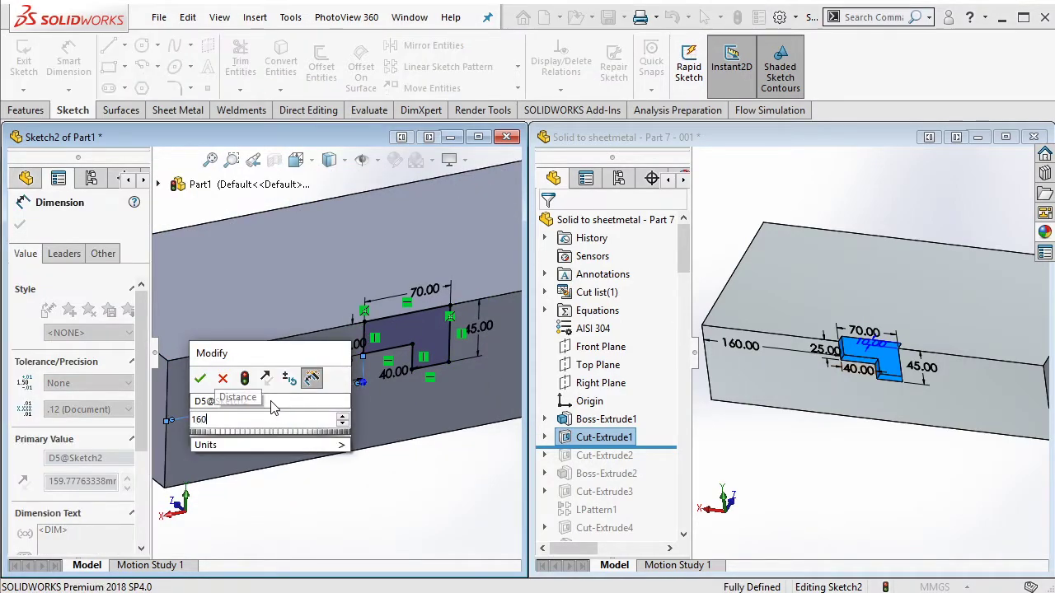
key("Return")
key("Escape")
Step: Extrude-cut the notch sketch 10 mm deep into the block
left_click(28, 111)
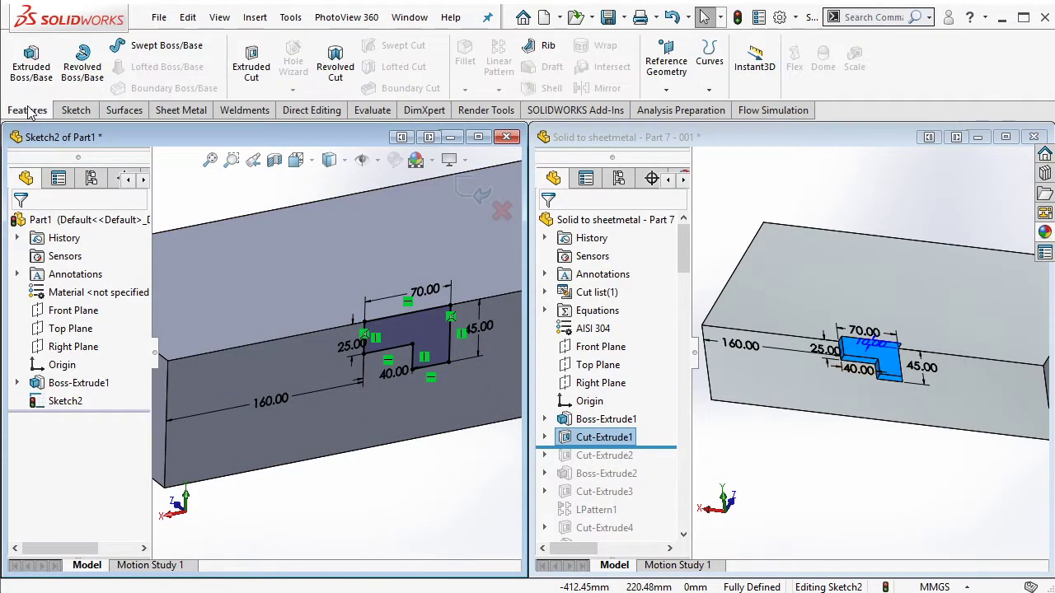
left_click(251, 66)
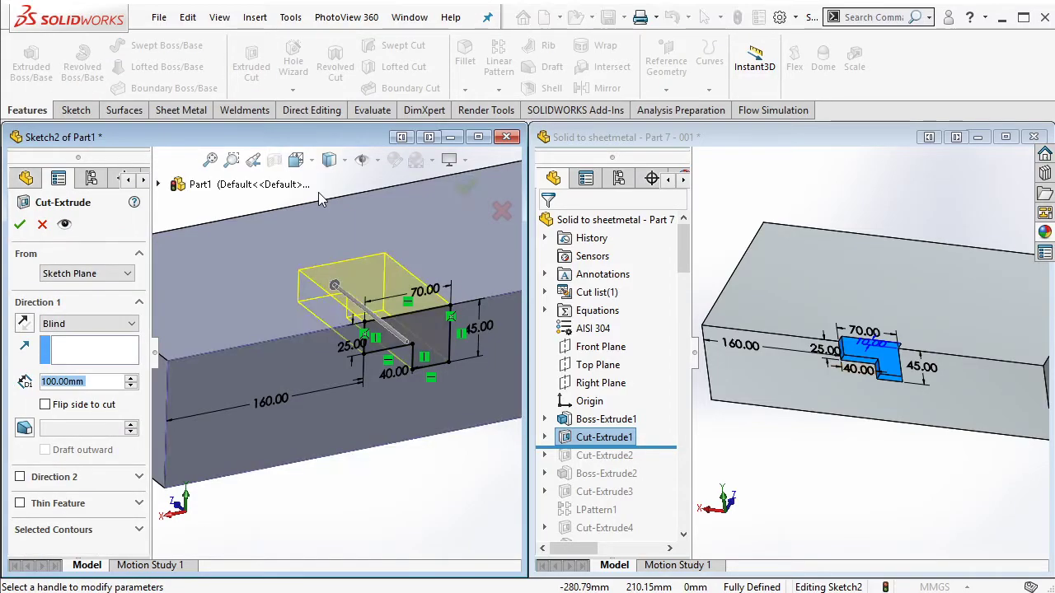
type("10")
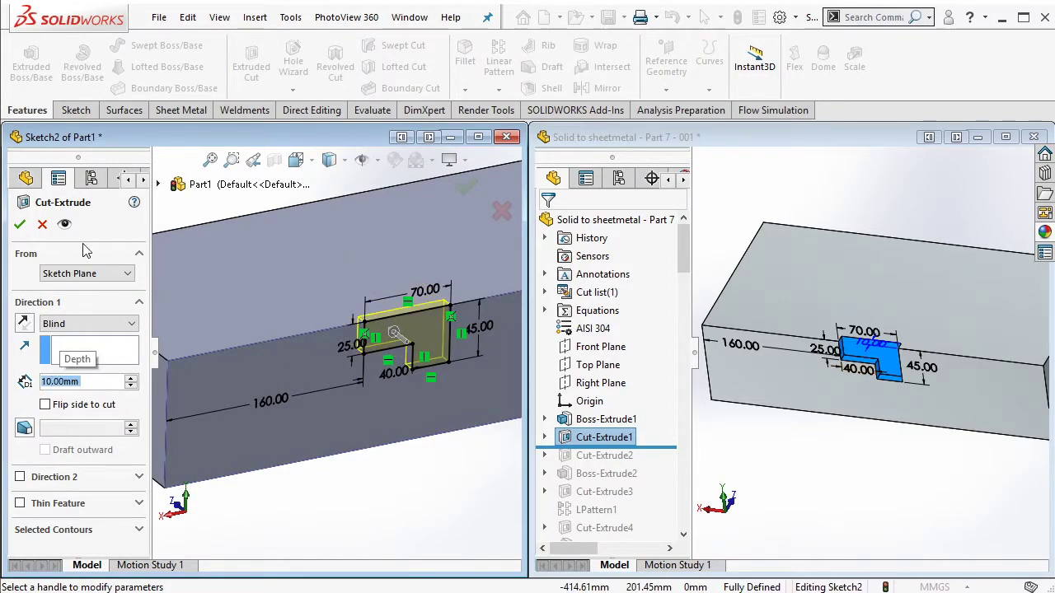
key("Return")
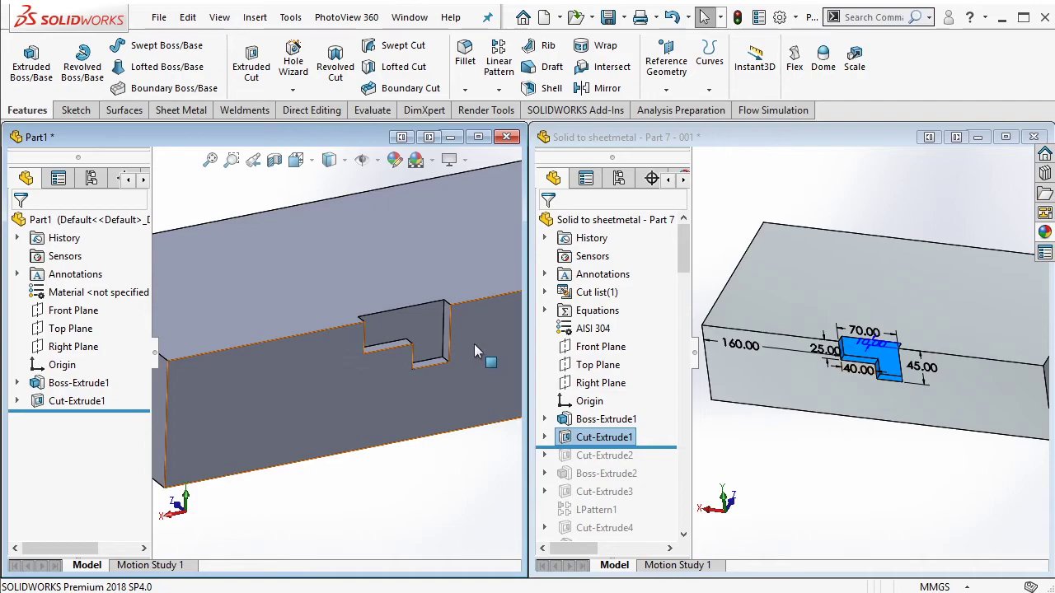
Step: Roll the reference part forward to Cut-Extrude2 and inspect its sketch dimensions
left_click(671, 453)
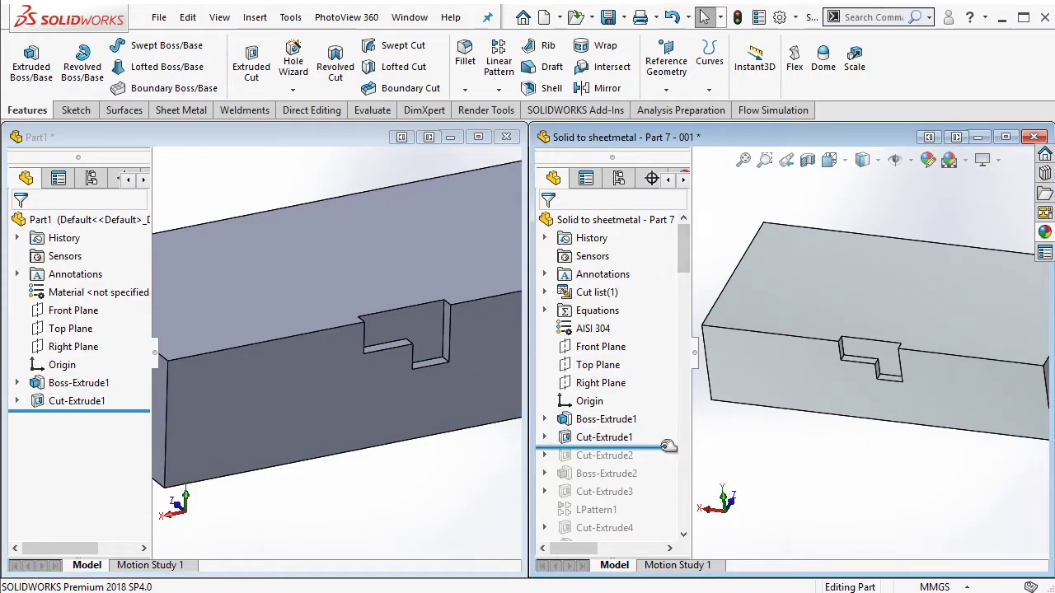
left_click_drag(651, 446, 642, 464)
left_click(605, 455)
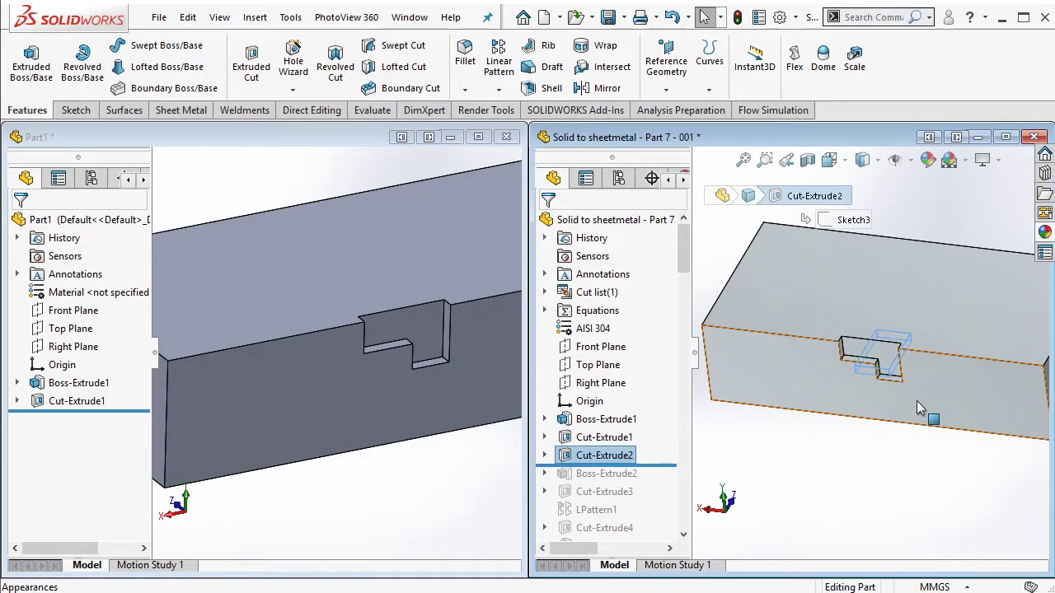
middle_click_drag(915, 361, 873, 367)
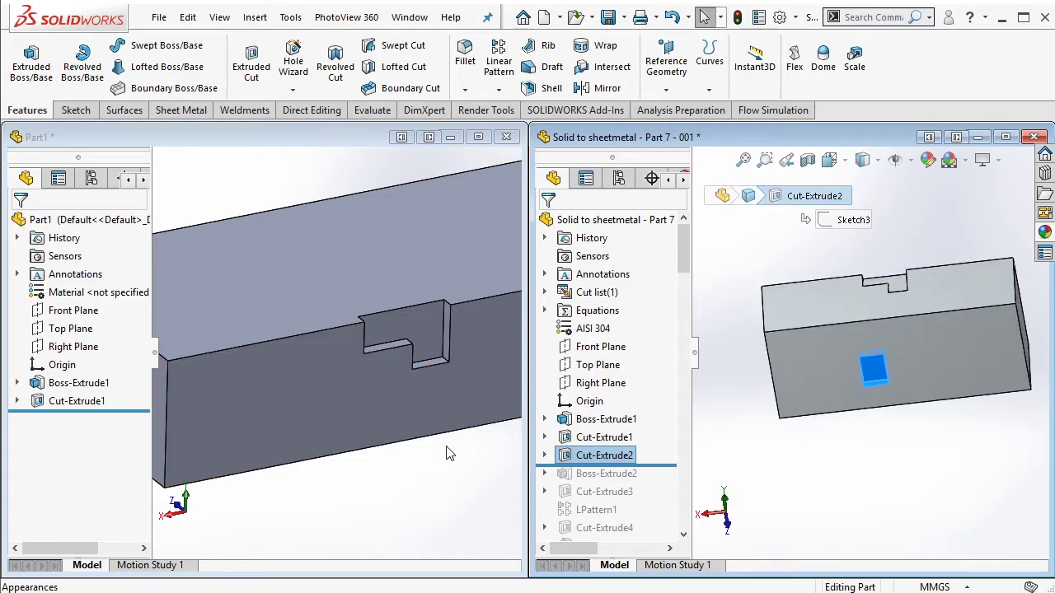
left_click(431, 415)
scroll(430, 415, "up", 5)
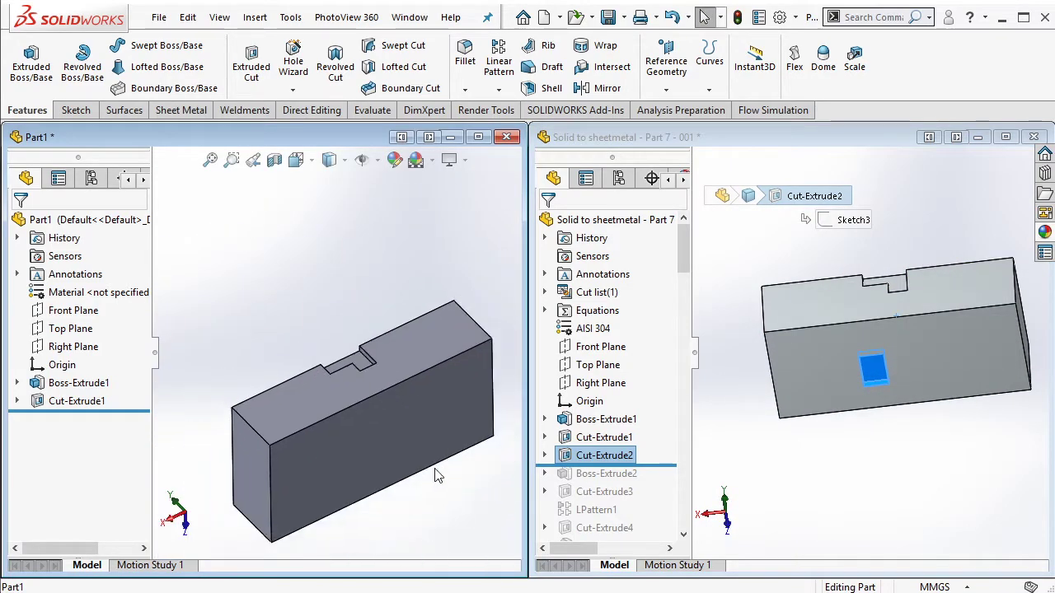
left_click(866, 379)
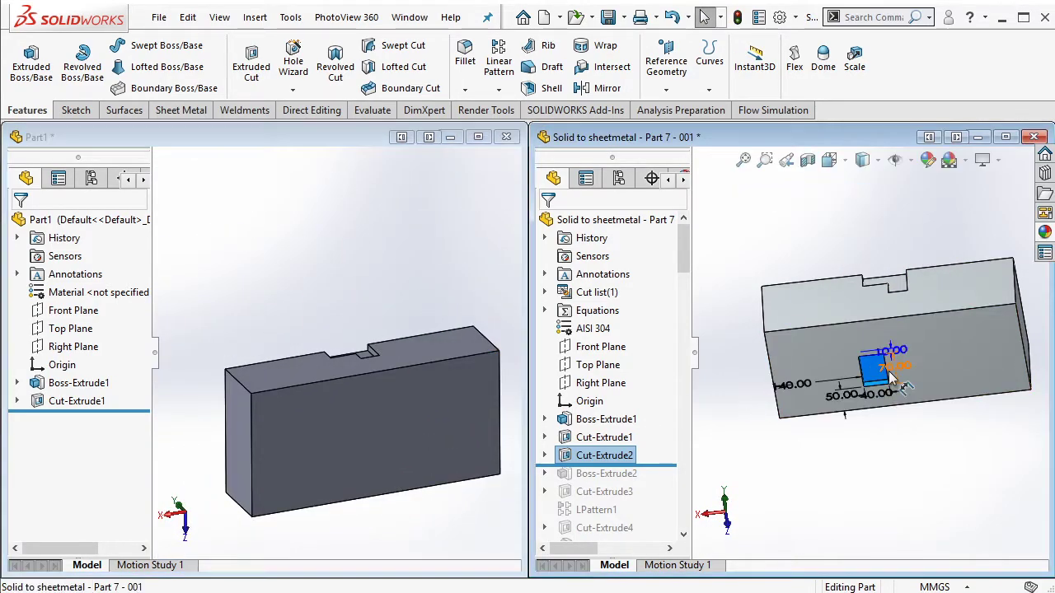
scroll(865, 371, "down", 3)
scroll(857, 359, "down", 3)
middle_click_drag(856, 359, 751, 340)
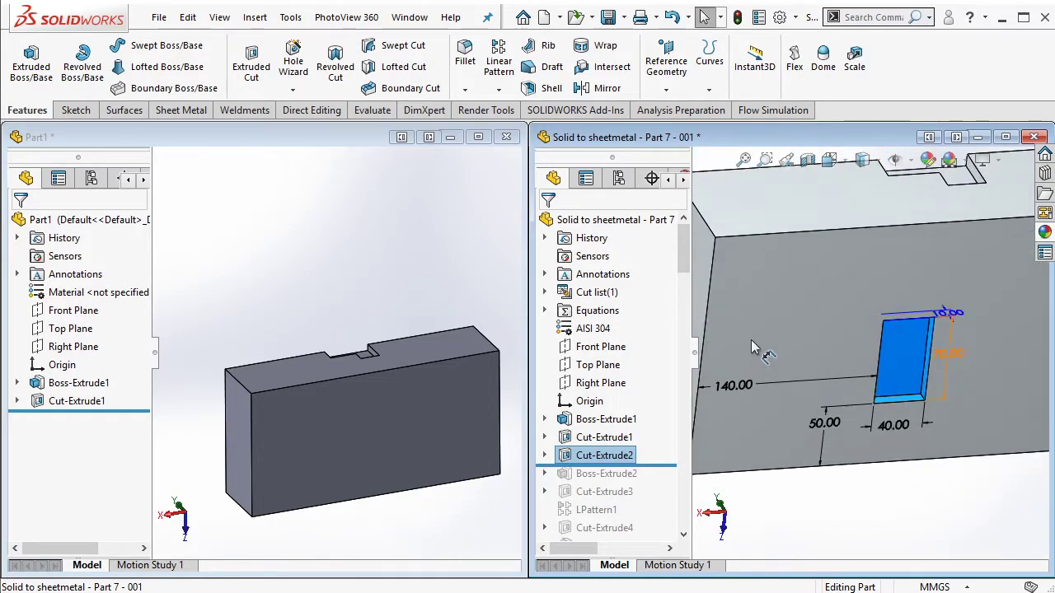
scroll(363, 445, "down", 5)
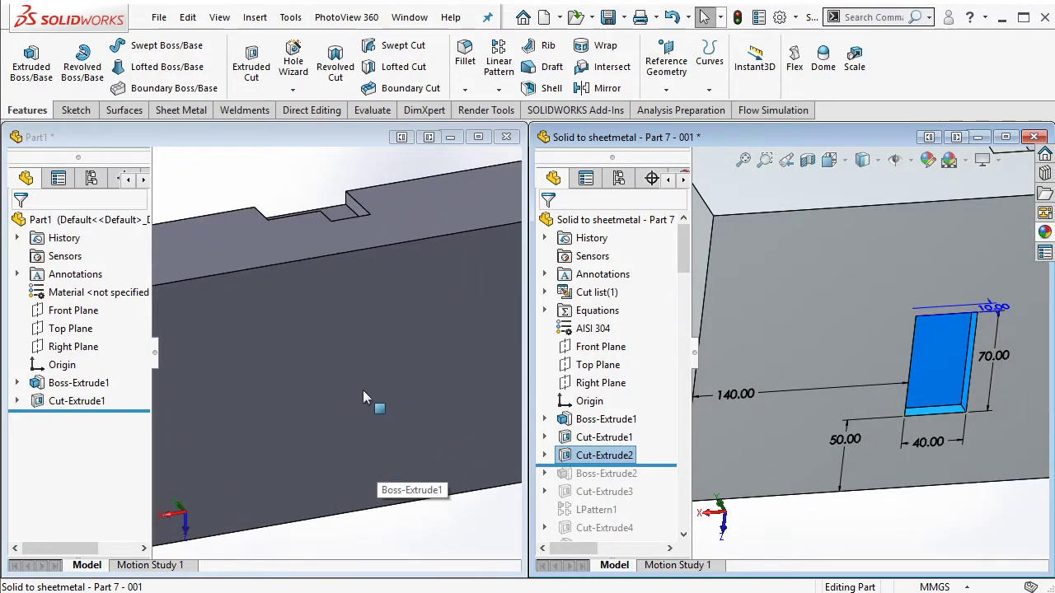
scroll(363, 397, "up", 2)
scroll(316, 395, "up", 3)
Step: Sketch a corner rectangle on the new part's front face
left_click(373, 371)
left_click(362, 341)
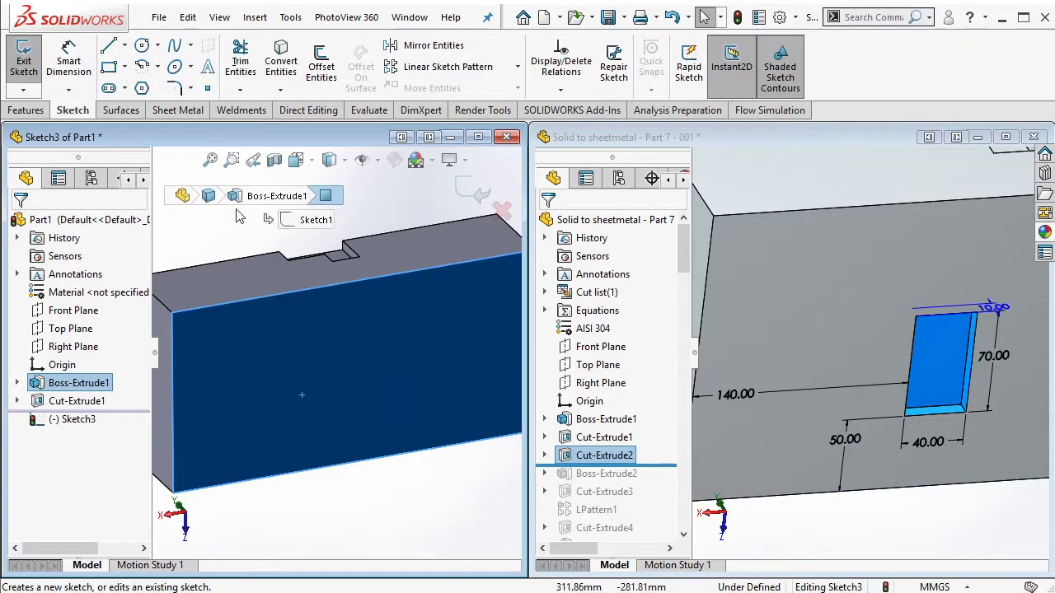
left_click(108, 66)
left_click(353, 417)
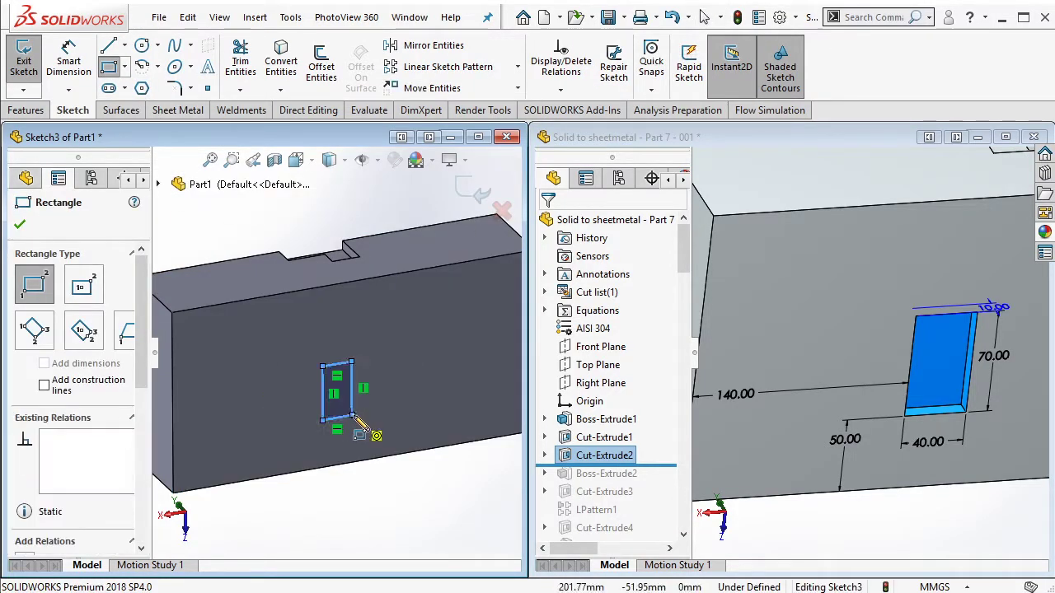
key("Escape")
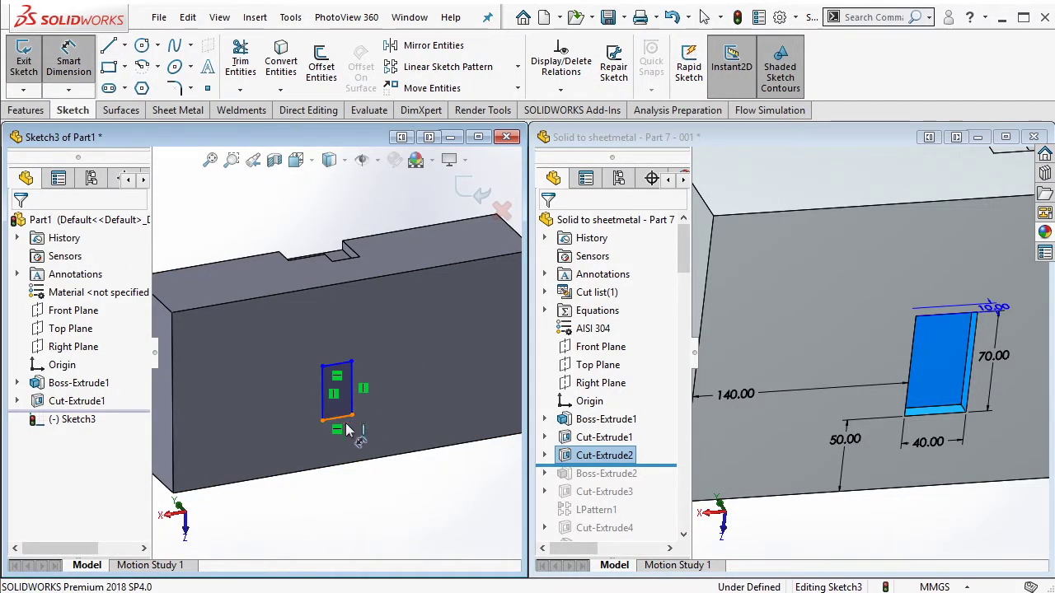
Step: Dimension the rectangle 40 wide and 70 tall
left_click(347, 430)
left_click(350, 449)
type("40")
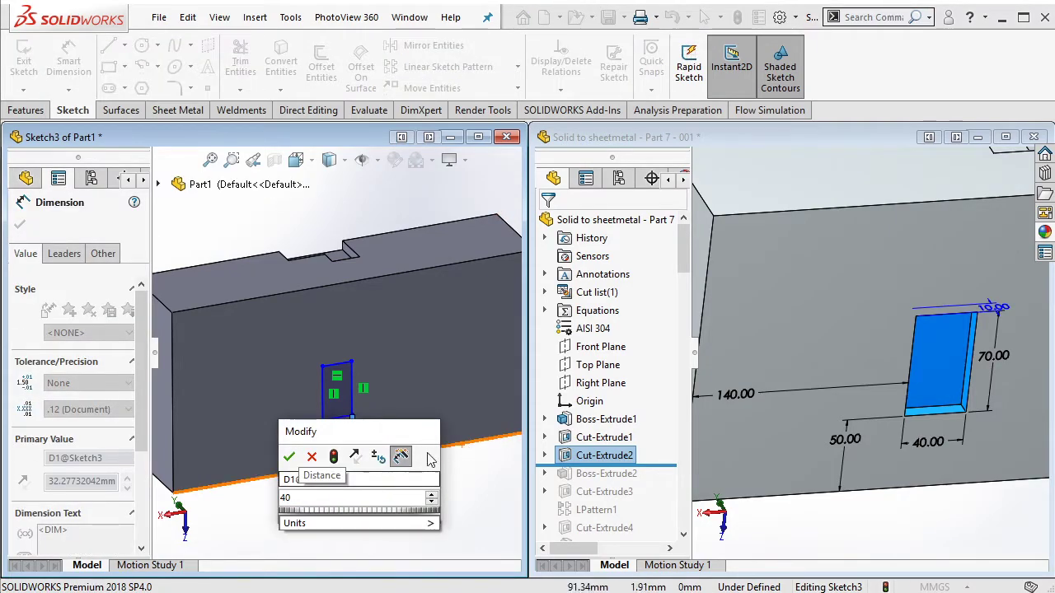
left_click(290, 458)
left_click(353, 389)
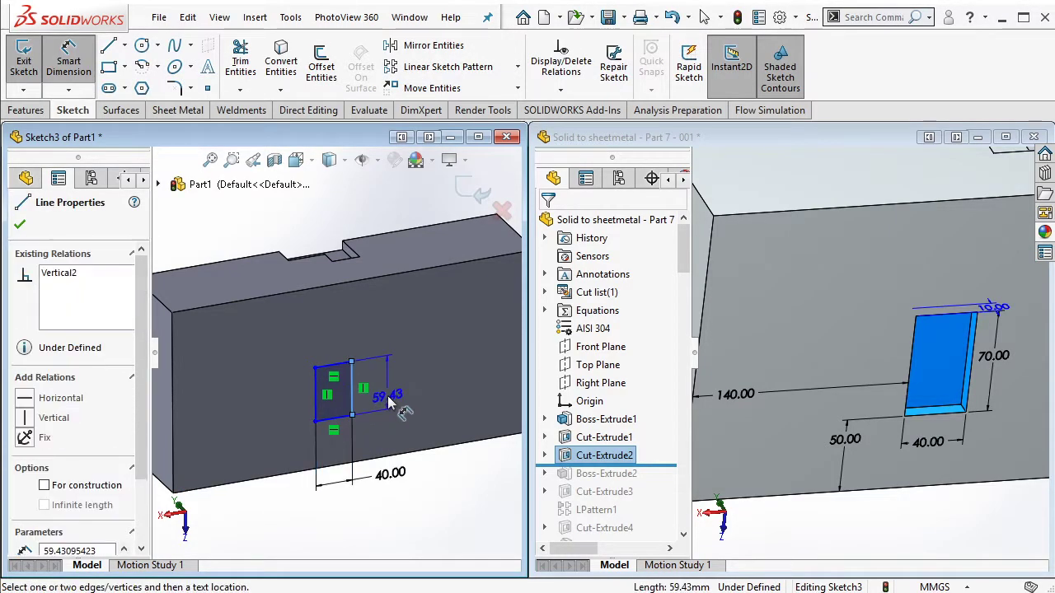
left_click(389, 404)
type("70")
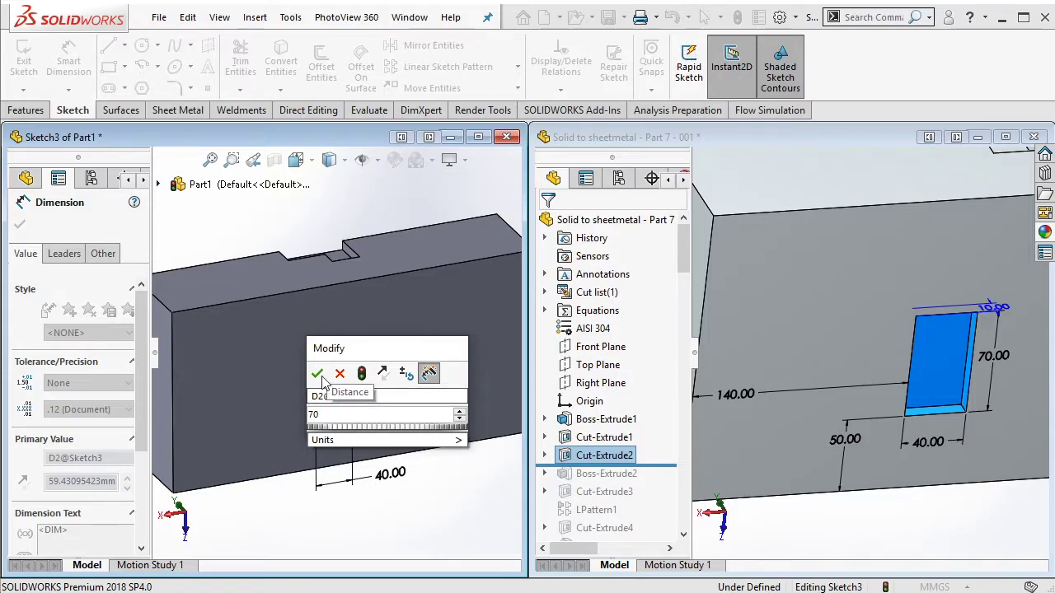
left_click(317, 374)
Step: Locate the rectangle 140 from the part's left edge and 50 from its bottom edge
left_click(313, 403)
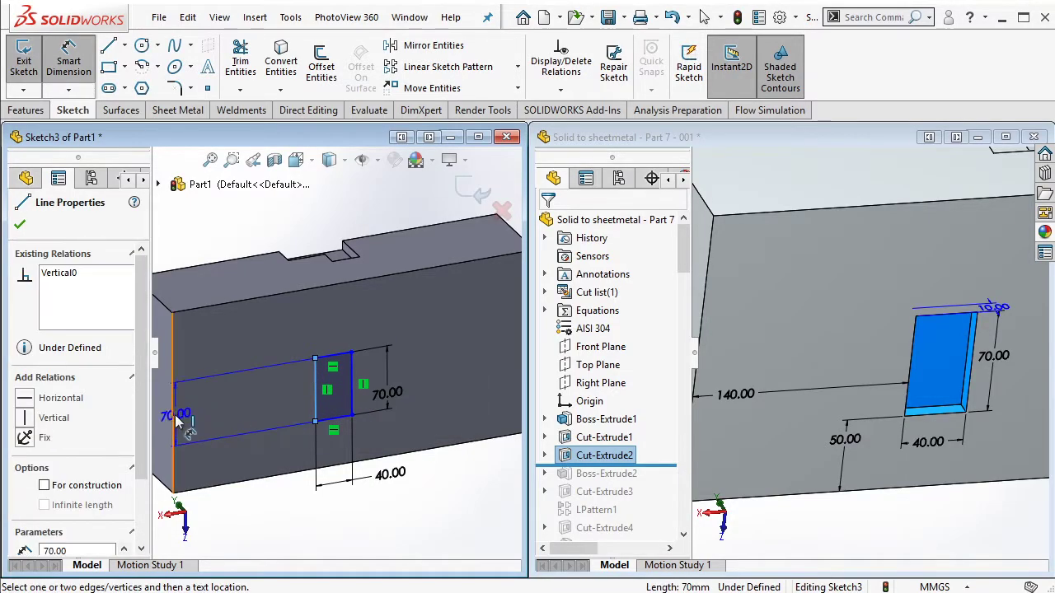
left_click(173, 416)
left_click(205, 434)
type("140")
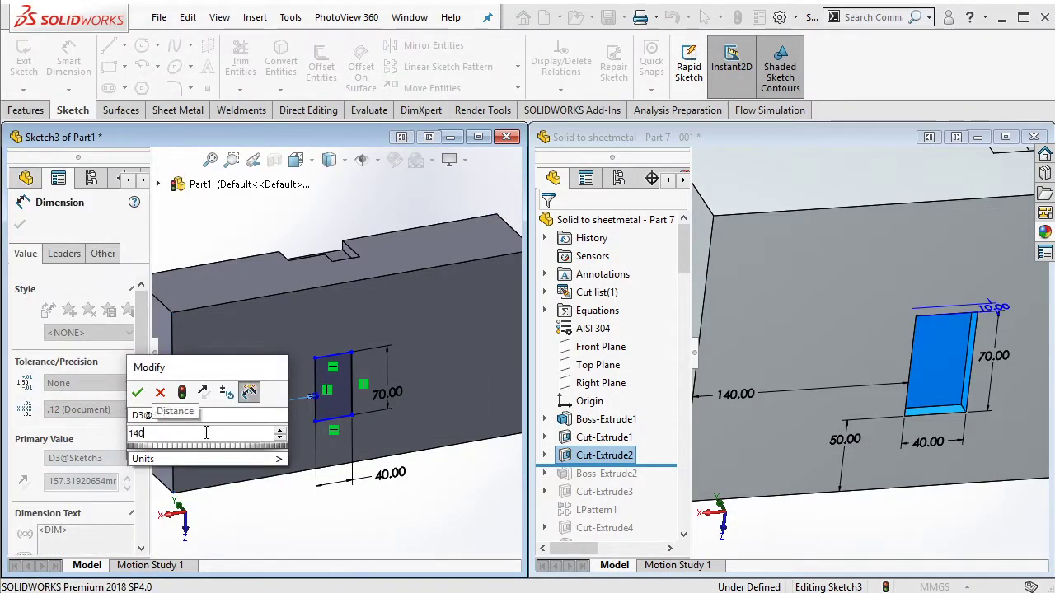
key("Return")
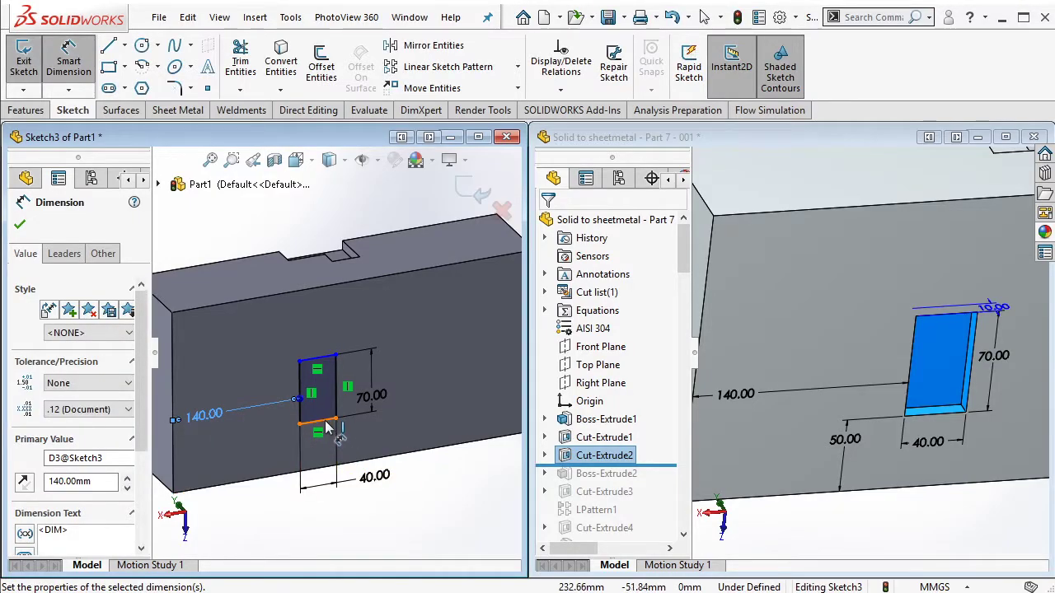
left_click(313, 424)
left_click(277, 475)
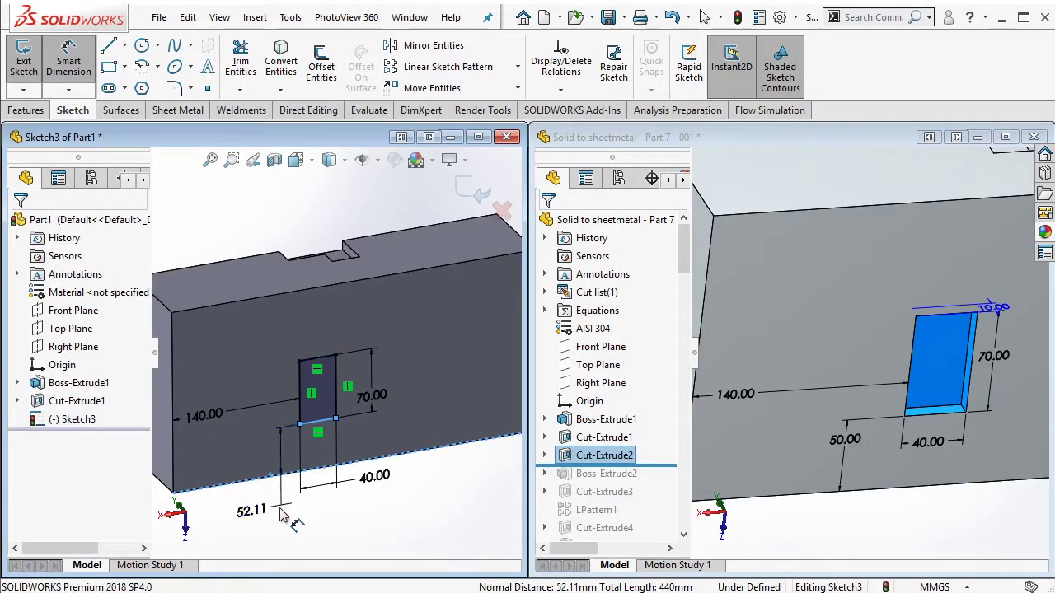
left_click(281, 515)
type("50")
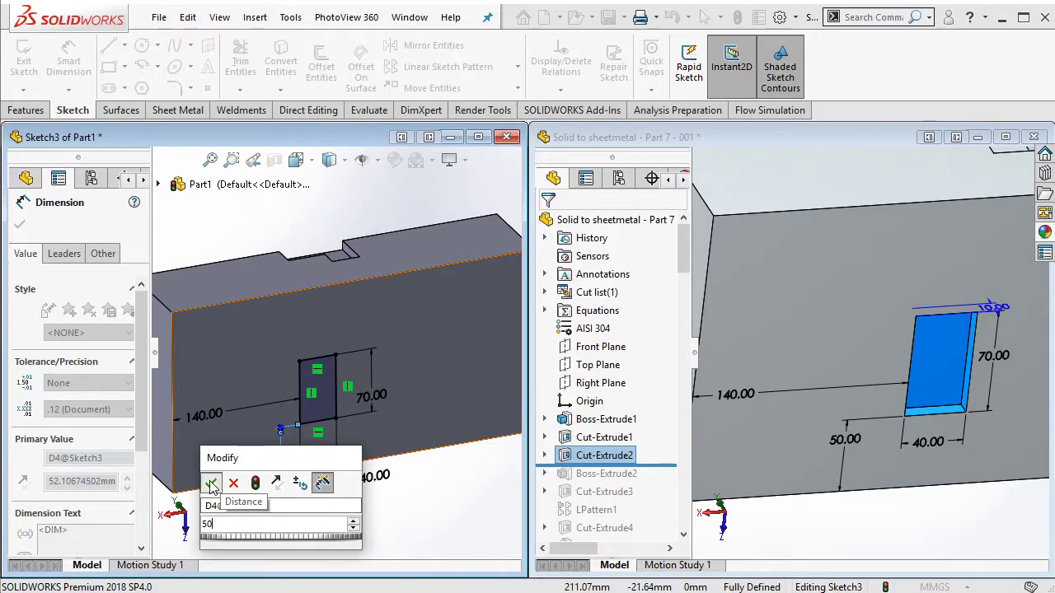
left_click(210, 483)
key("Escape")
Step: Extruded-cut the rectangle 10 mm deep into the part
left_click(37, 113)
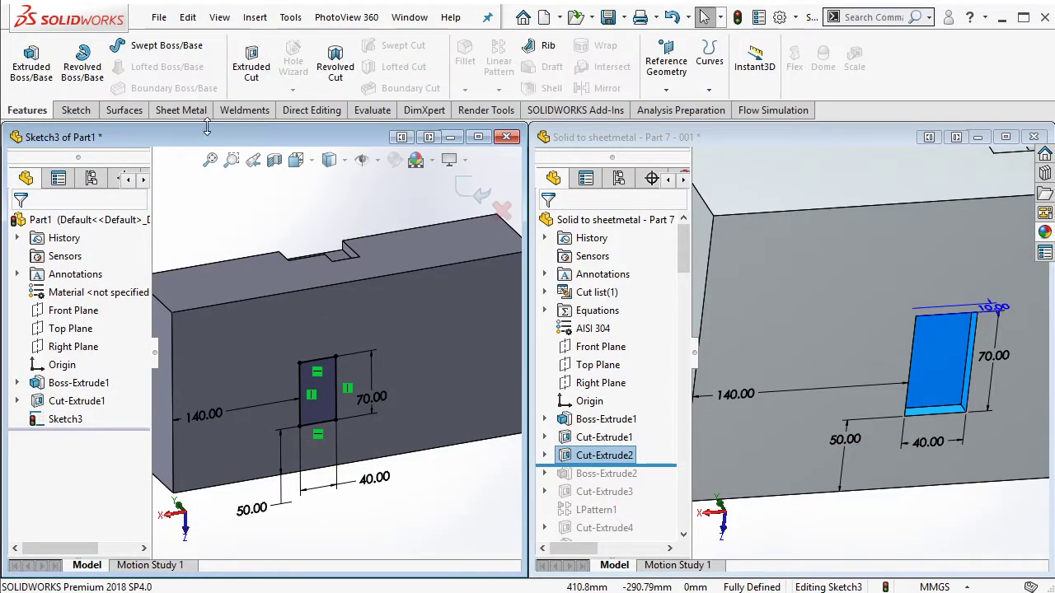
left_click(251, 66)
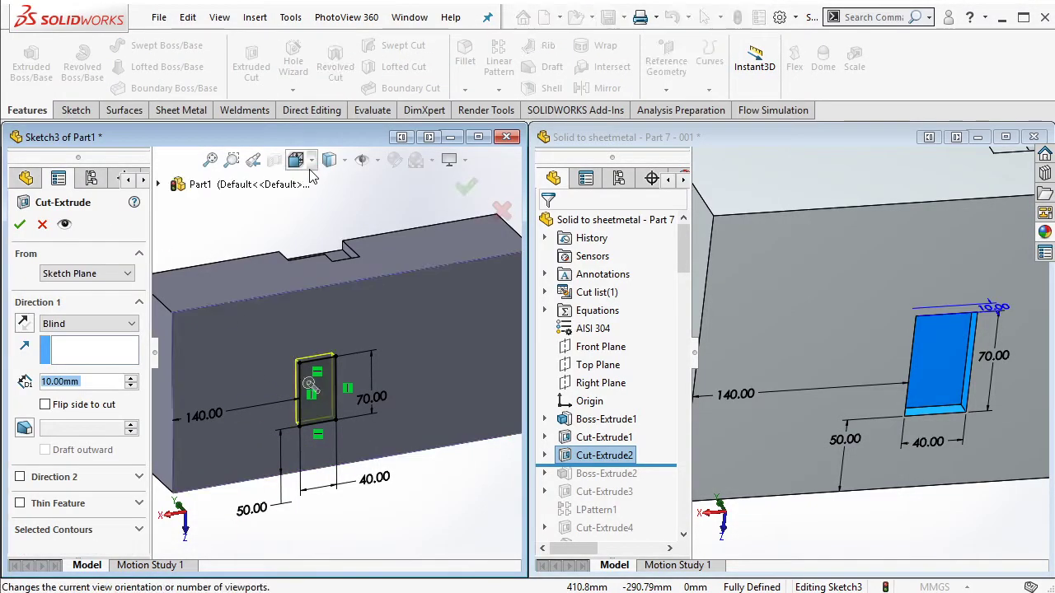
left_click(21, 226)
left_click(815, 508)
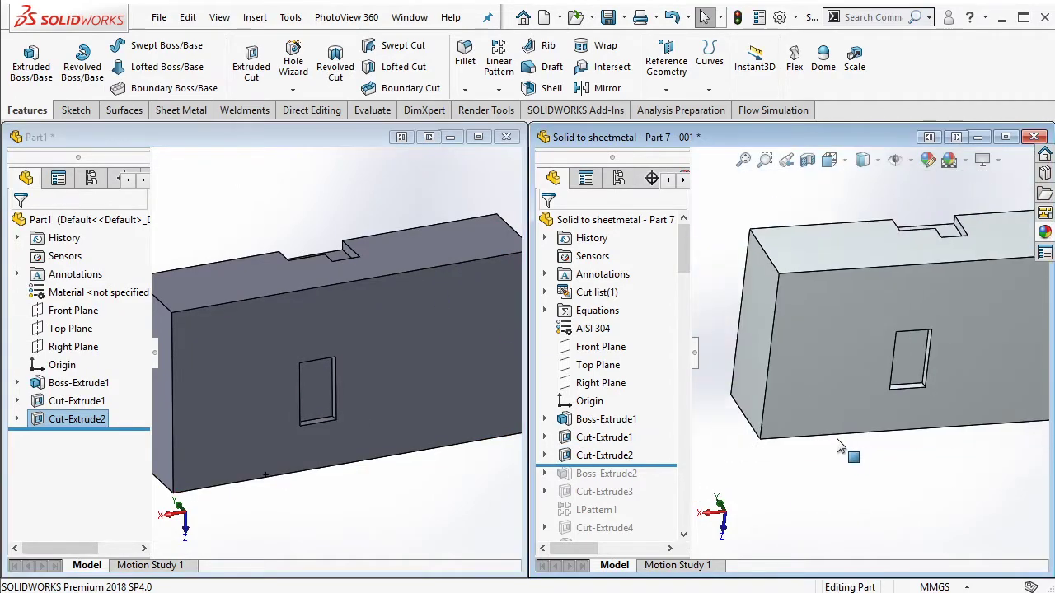
Step: Roll the reference forward to Boss-Extrude2 and show its 30 and 120 mm dimensions
left_click_drag(657, 467, 656, 478)
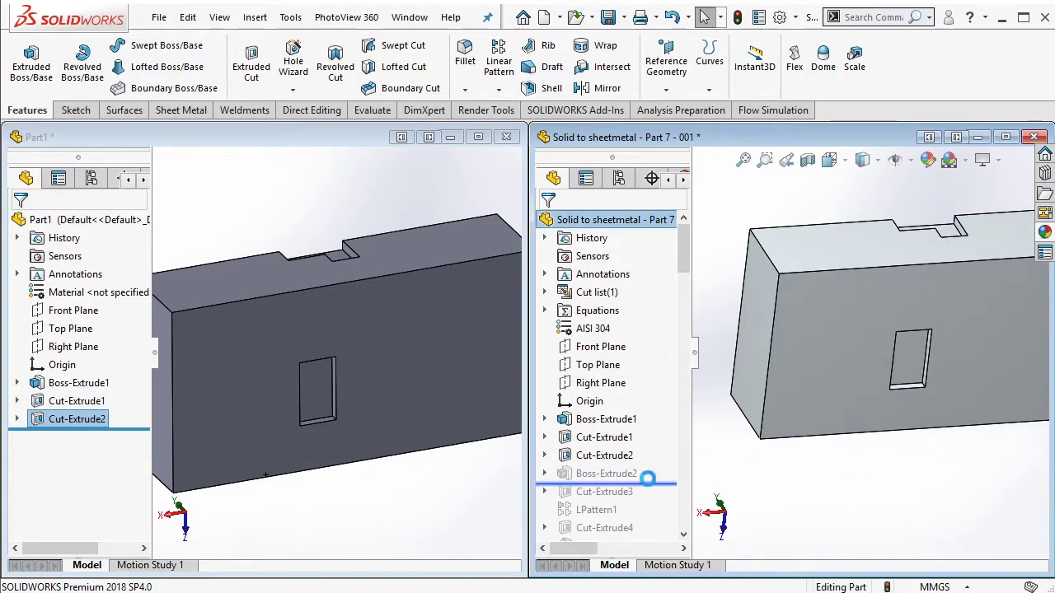
left_click(607, 473)
mouse_move(807, 305)
middle_mouse_down()
mouse_move(886, 491)
mouse_move(845, 332)
middle_mouse_up()
left_click(845, 332)
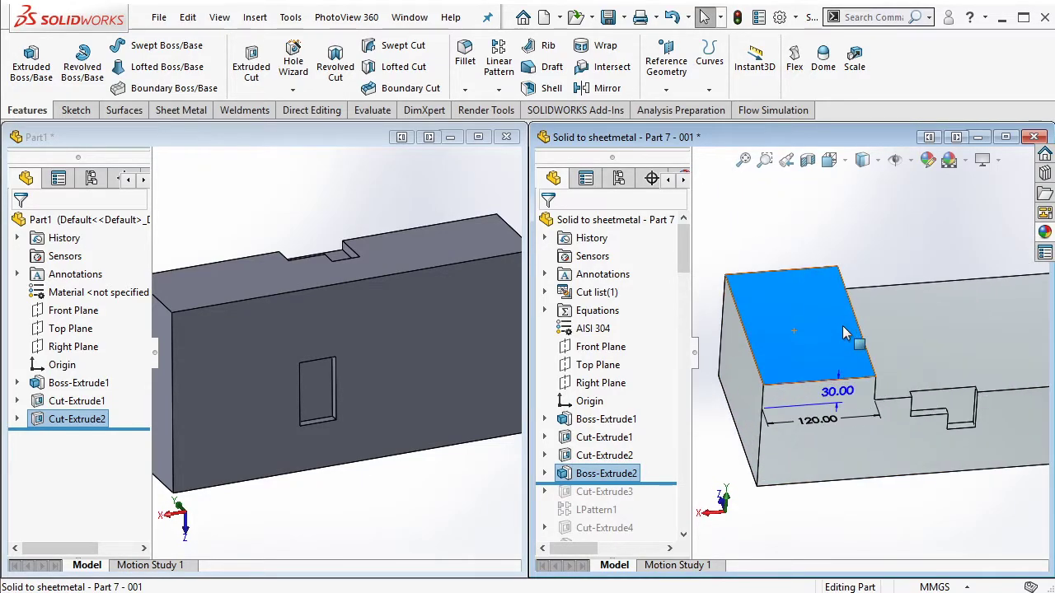
Step: Sketch a corner rectangle across the new part's top face
left_click(423, 212)
mouse_move(431, 226)
middle_mouse_down()
mouse_move(431, 347)
mouse_move(228, 348)
middle_mouse_up()
left_click(272, 325)
left_click(323, 286)
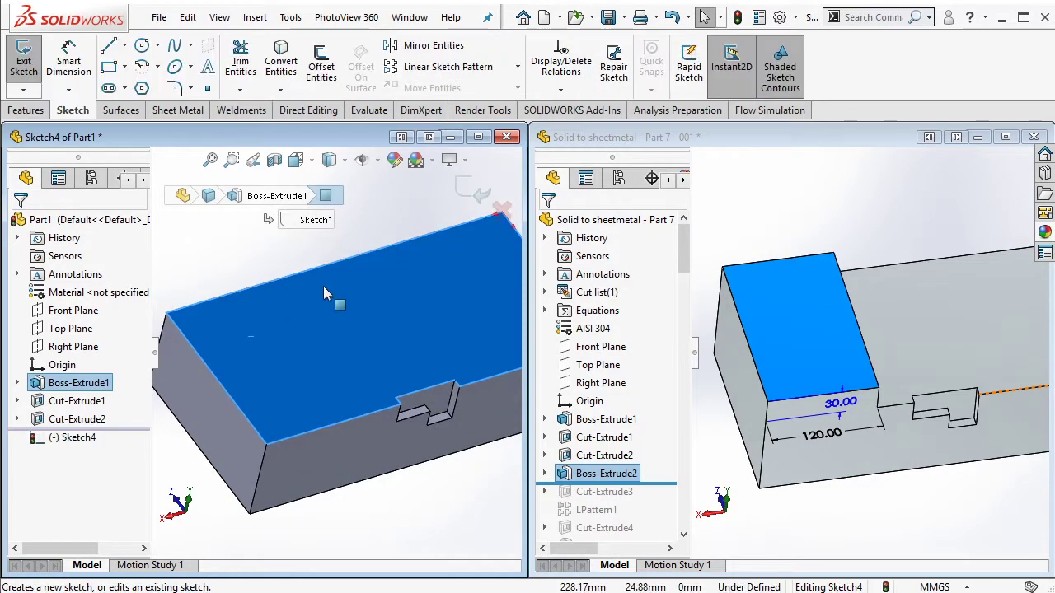
left_click(109, 67)
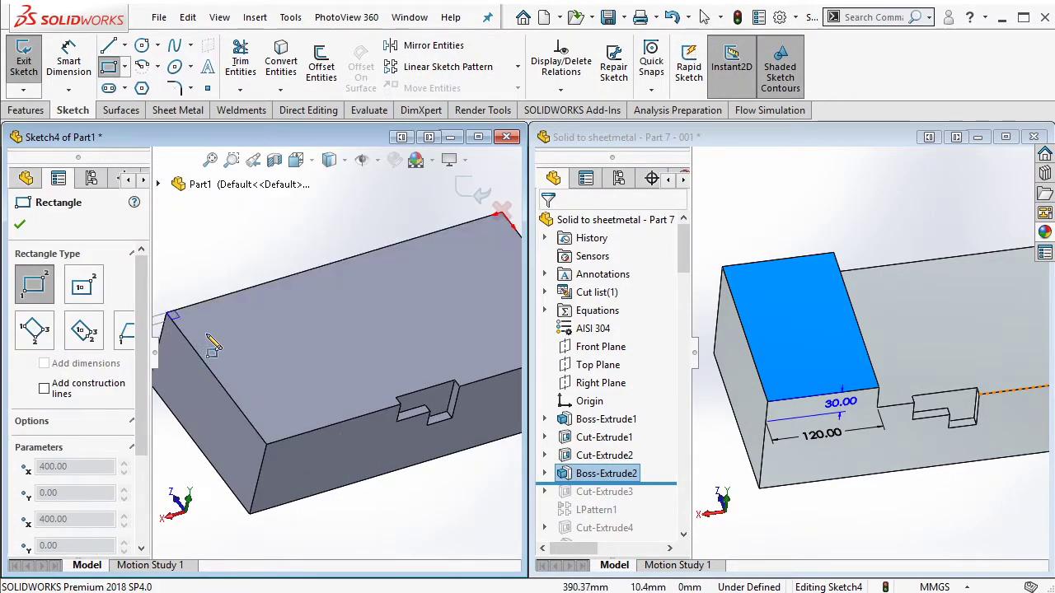
left_click(168, 314)
left_click(344, 423)
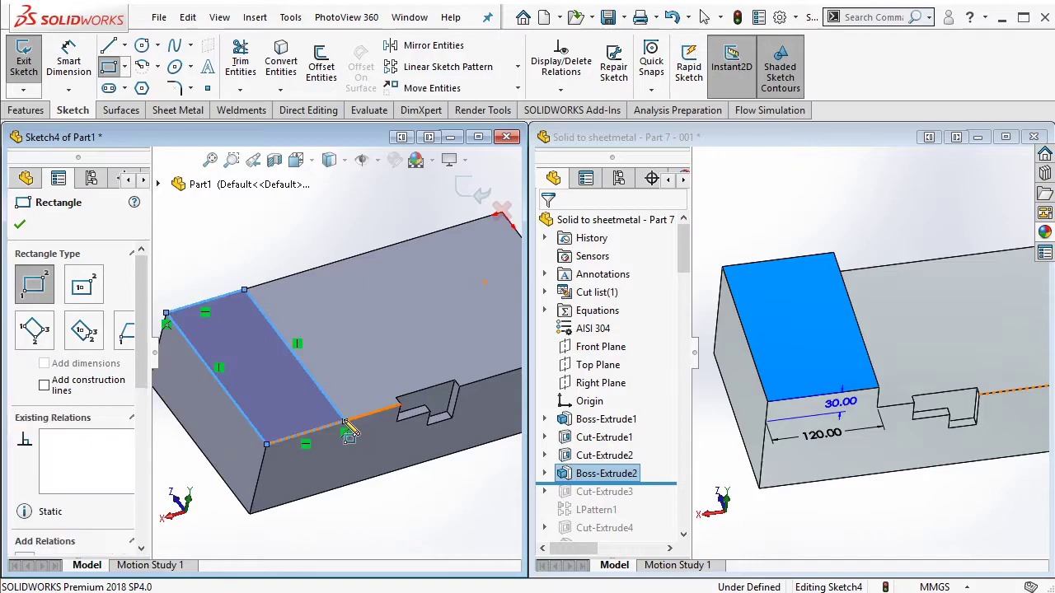
key("Escape")
Step: Dimension the rectangle's top edge to 120 mm
left_click(79, 65)
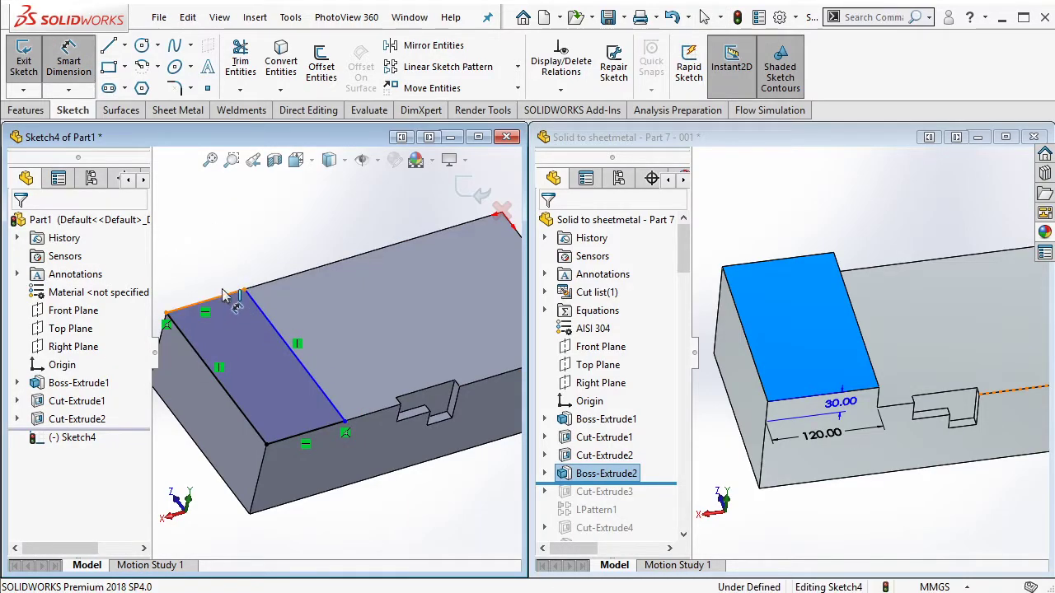
left_click(222, 295)
left_click(215, 247)
type("120")
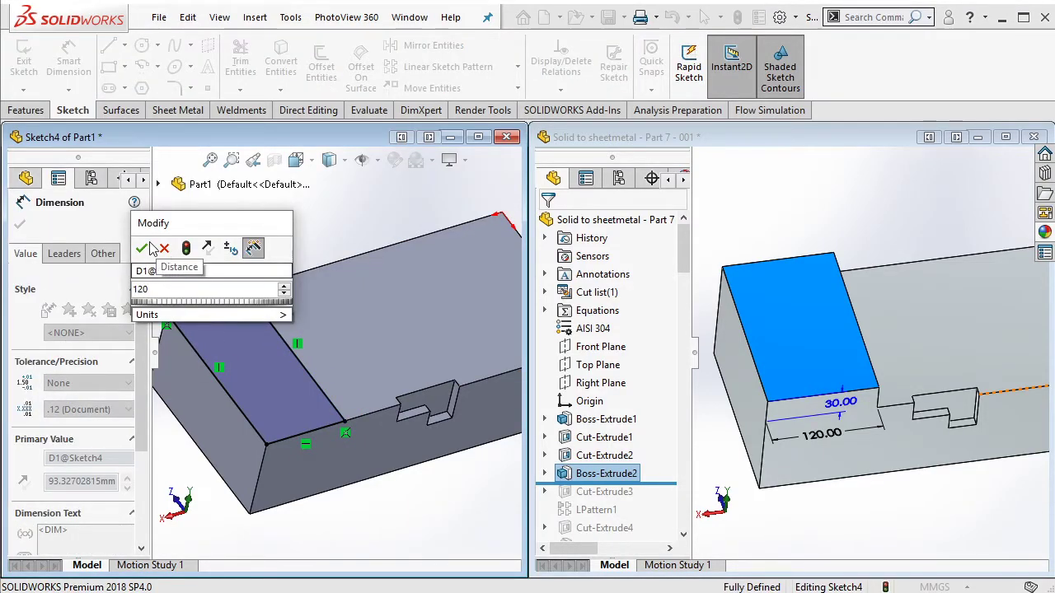
left_click(147, 247)
left_click(43, 112)
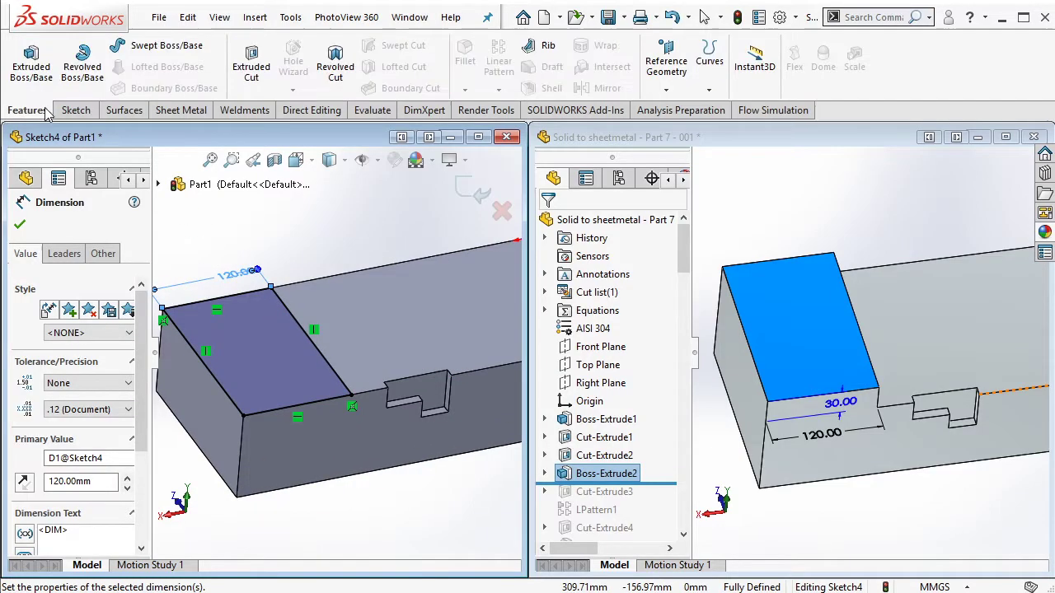
Step: Extrude the rectangle as a boss 30 mm tall
left_click(30, 62)
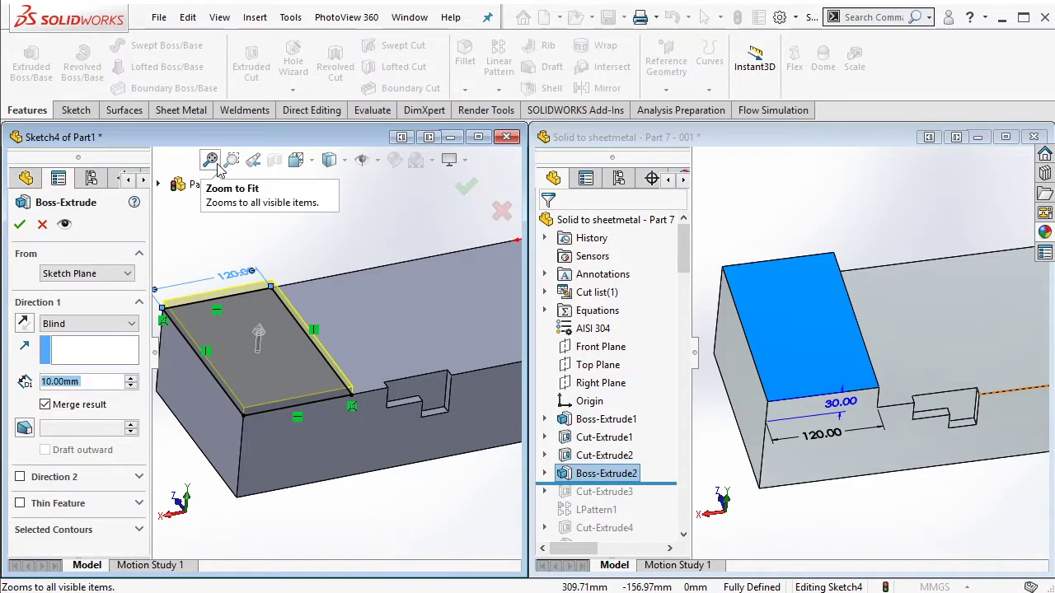
type("30")
key("Return")
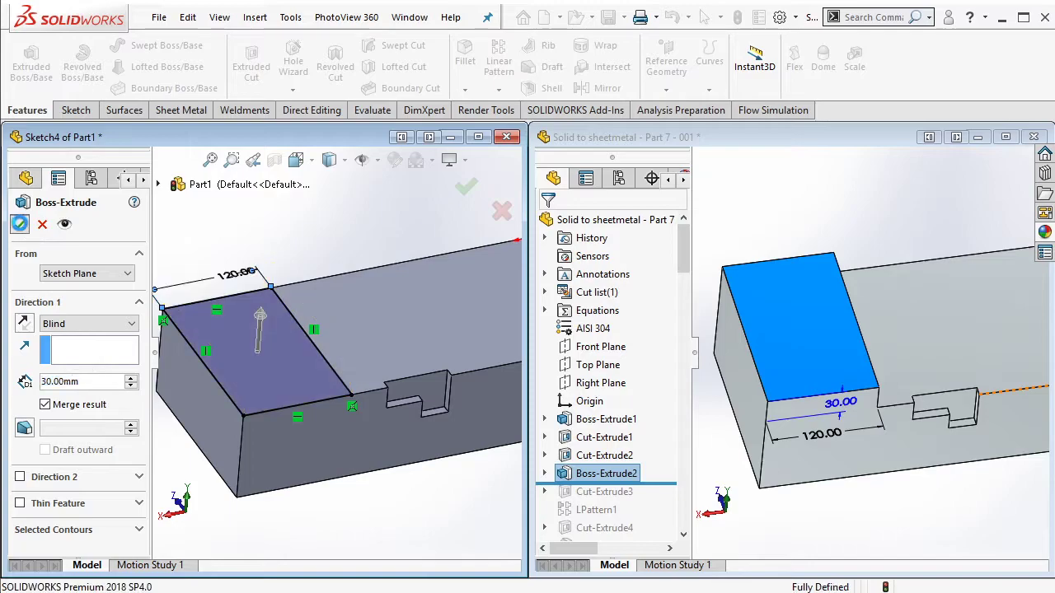
Step: Confirm the 30 mm boss, then display the reference slot cut's 70, 5 and 20 mm dimensions
left_click(655, 487)
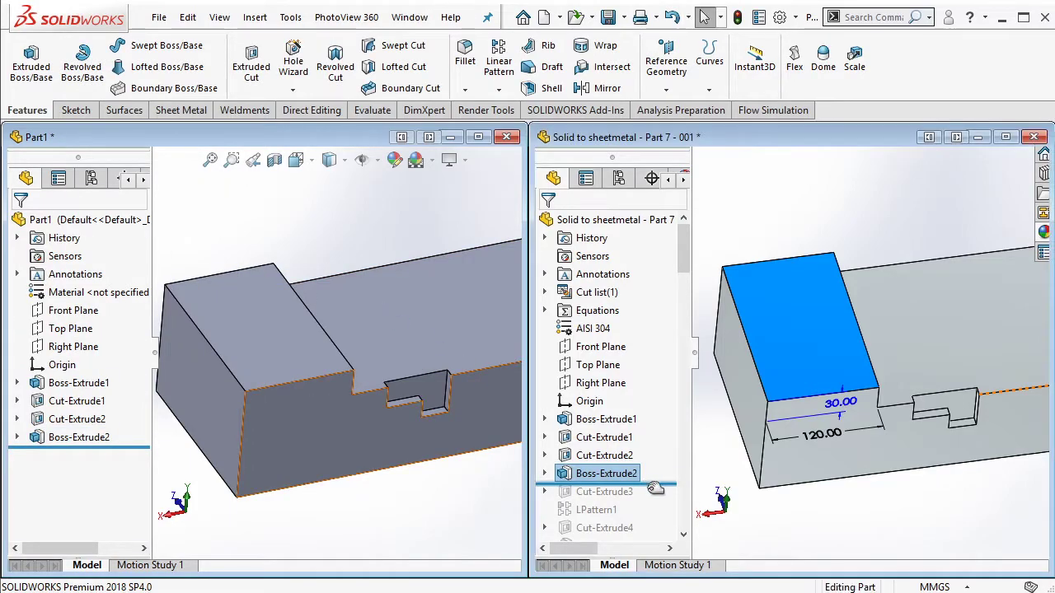
left_click_drag(655, 487, 645, 503)
left_click(850, 364)
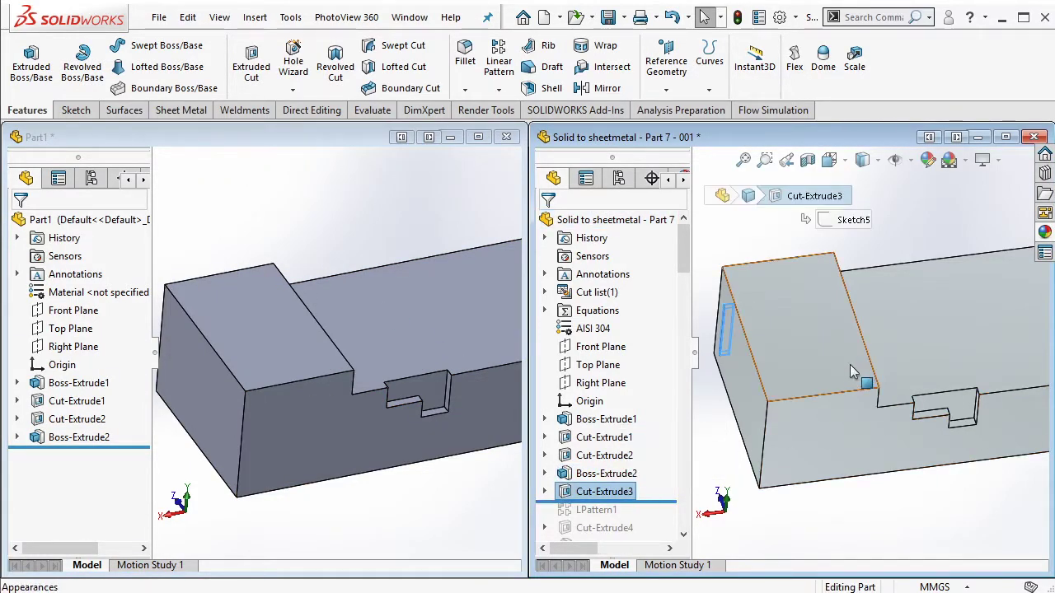
middle_click_drag(850, 364, 922, 338)
scroll(972, 425, "down", 2)
scroll(956, 435, "down", 2)
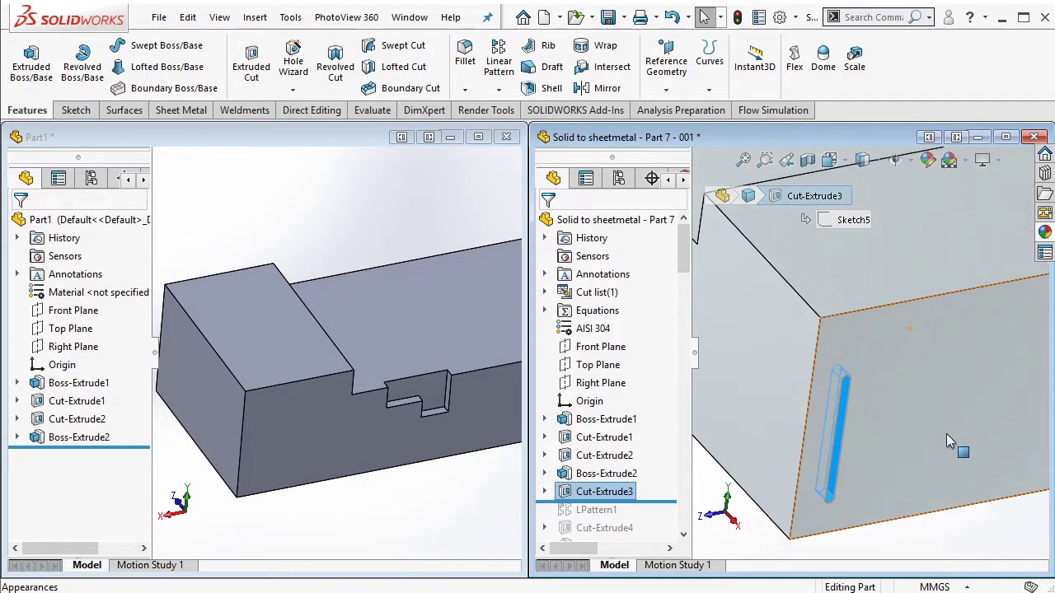
scroll(964, 420, "down", 2)
scroll(835, 419, "down", 2)
double_click(834, 412)
scroll(835, 413, "up", 2)
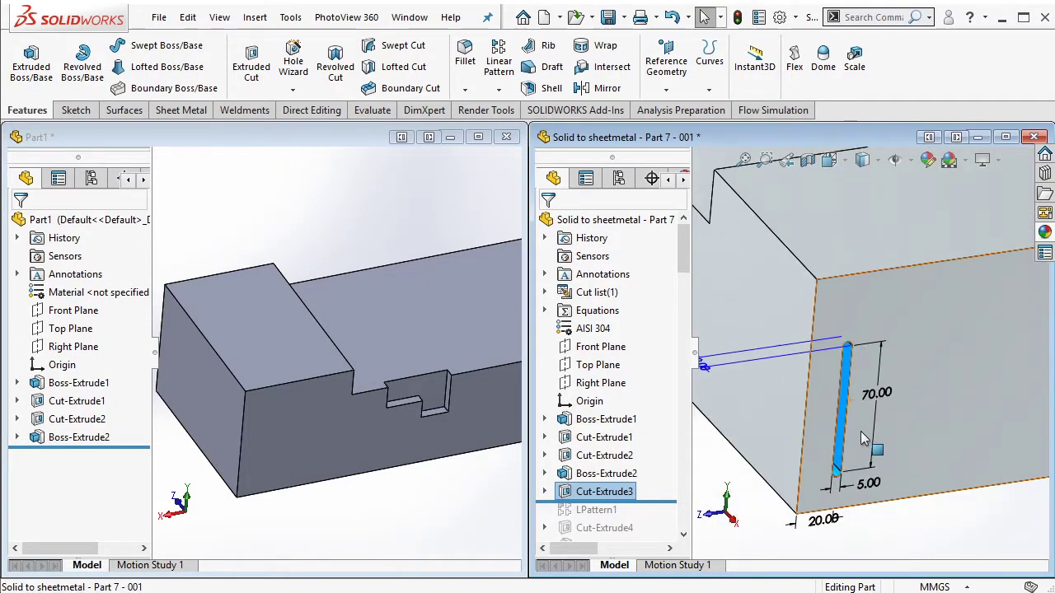
Step: Orbit Part1 and select the block's end face
mouse_move(434, 411)
middle_mouse_down()
mouse_move(441, 425)
mouse_move(389, 458)
middle_mouse_up()
scroll(445, 442, "down", 2)
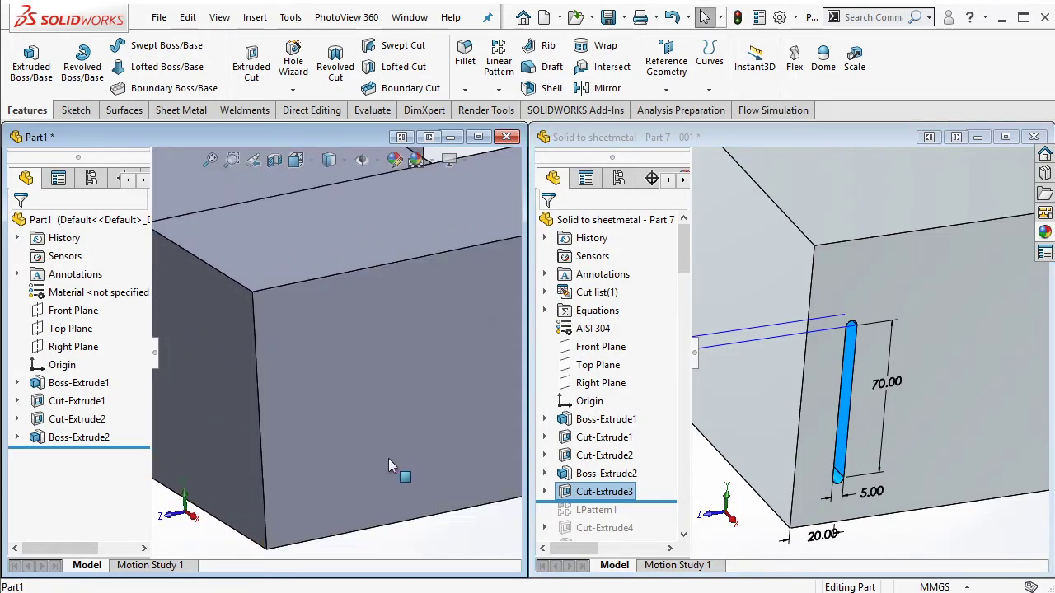
left_click(395, 450)
Step: Start a sketch on the end face and draw a straight slot
left_click(447, 383)
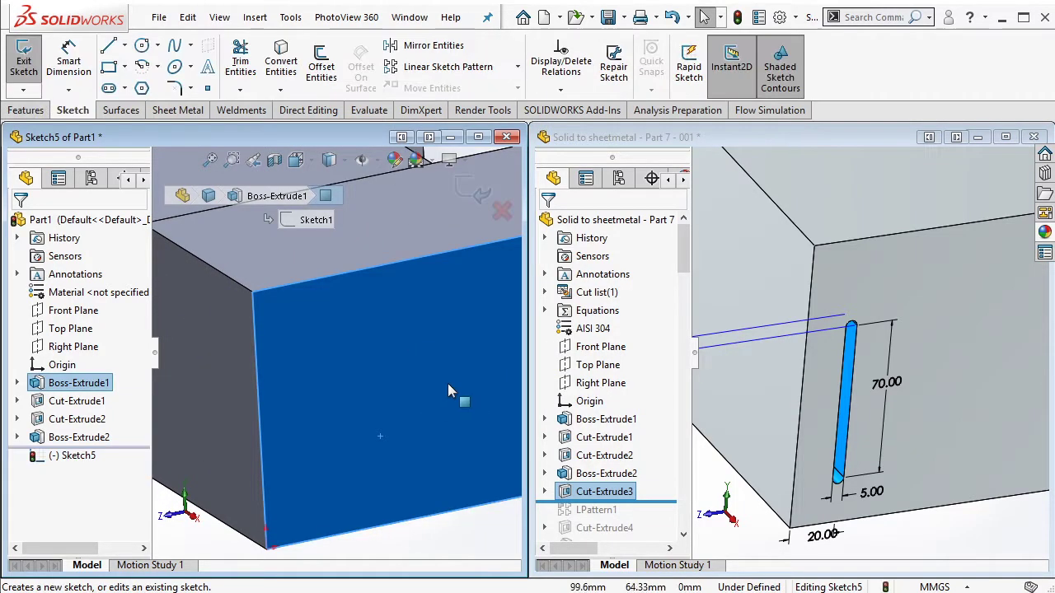
left_click(108, 89)
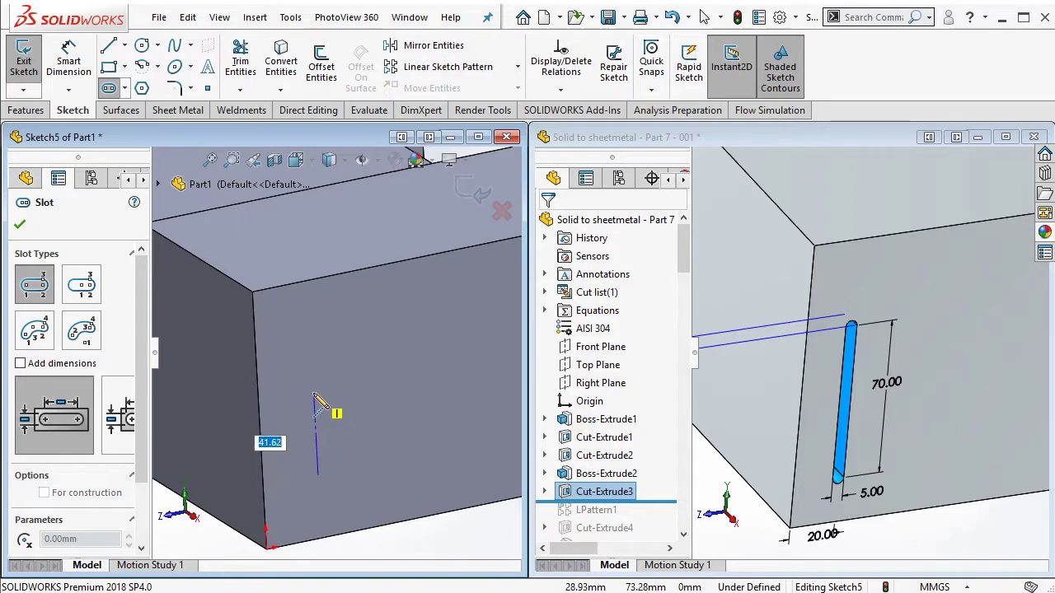
left_click(318, 473)
left_click(306, 437)
key("Escape")
scroll(339, 469, "down", 2)
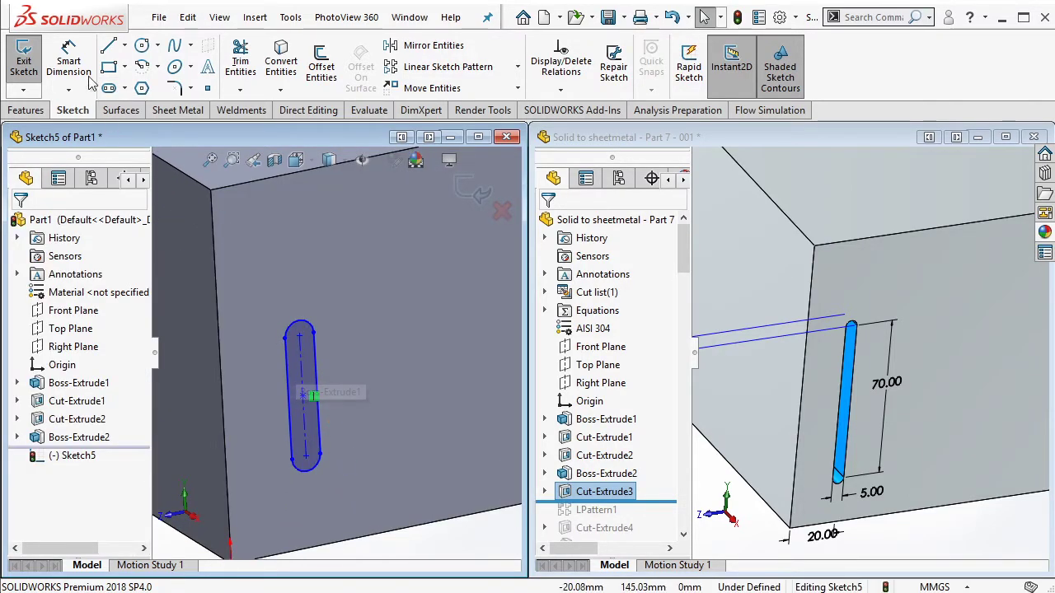
Step: Dimension the slot 5 mm wide and 70 mm long
left_click(89, 74)
left_click(318, 377)
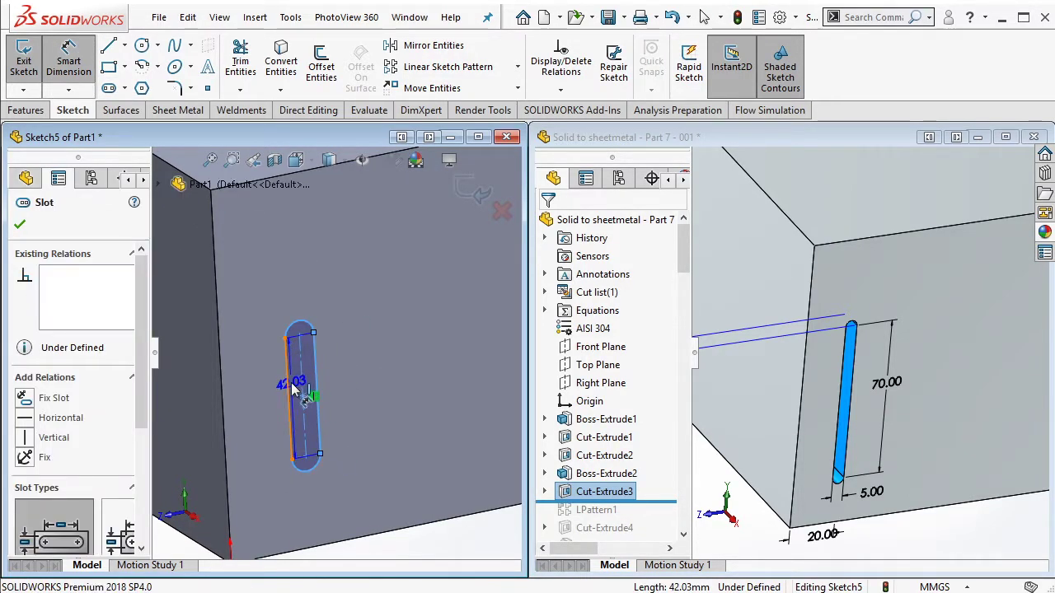
left_click(305, 467)
left_click(396, 428)
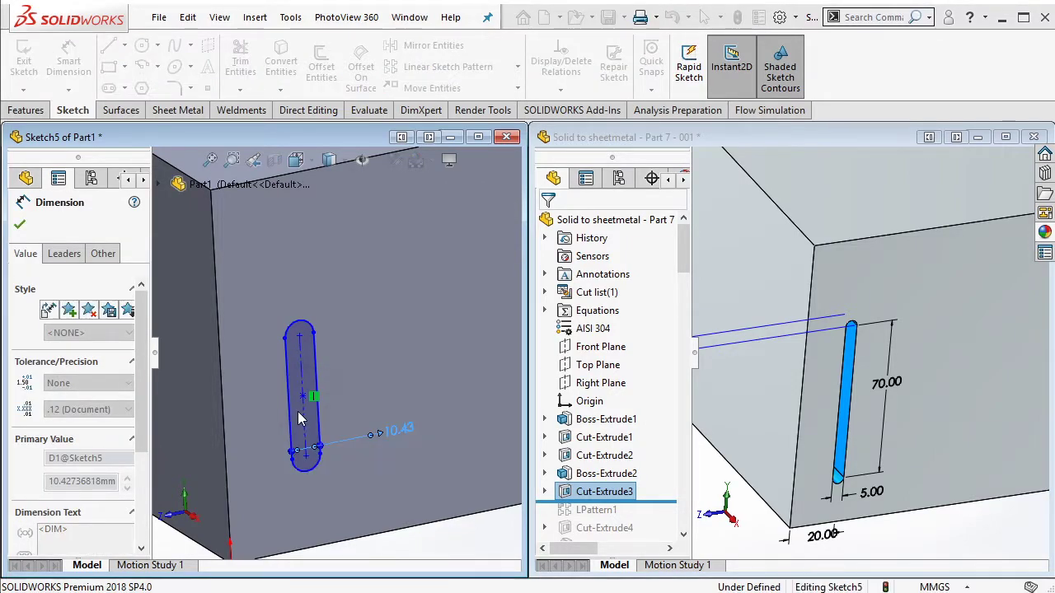
type("5")
key("Return")
left_click(323, 415)
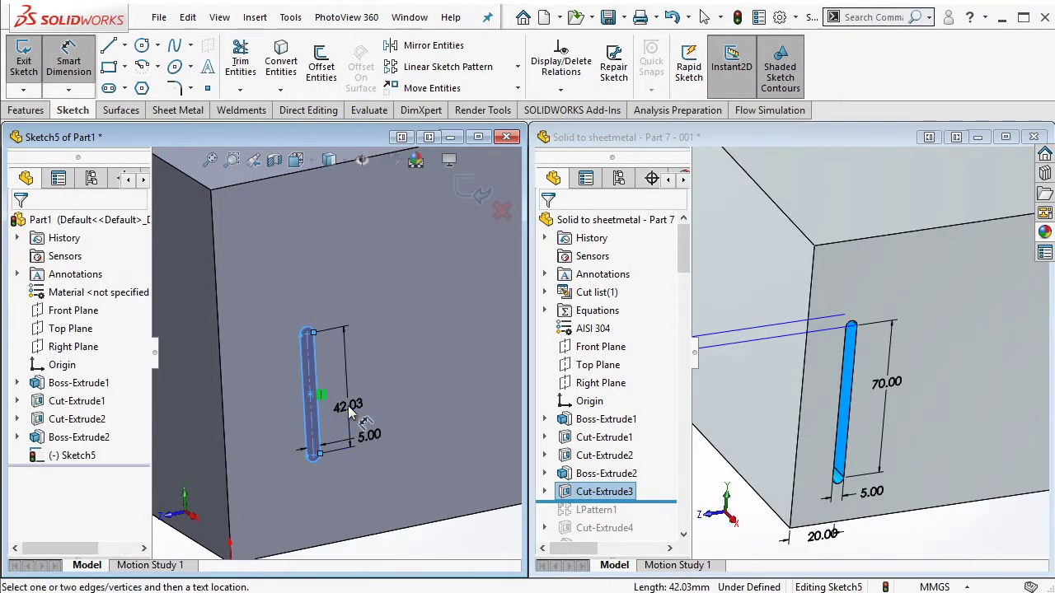
left_click(349, 419)
type("70")
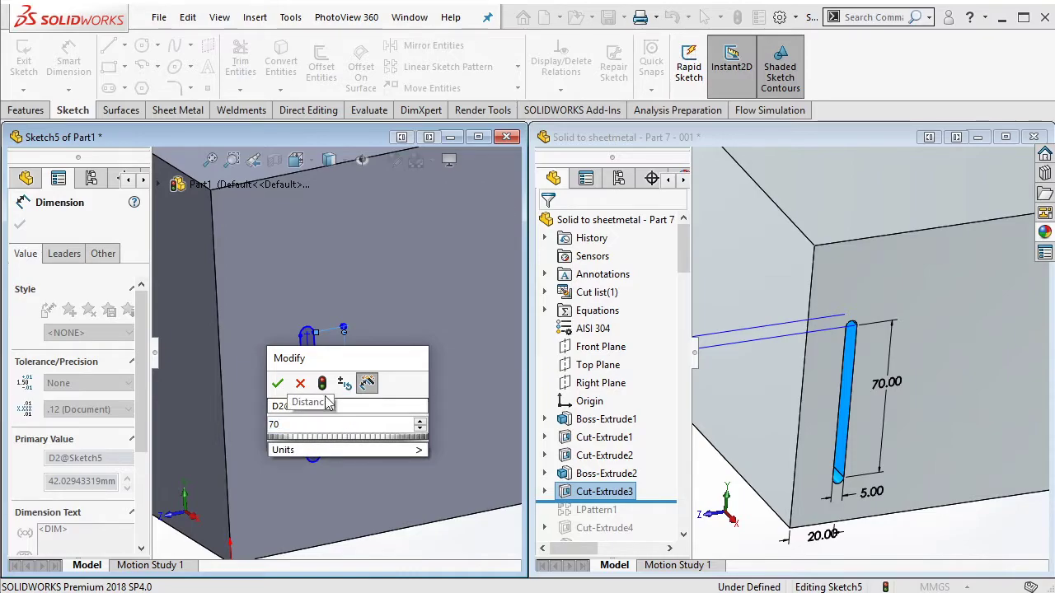
key("Return")
key("Escape")
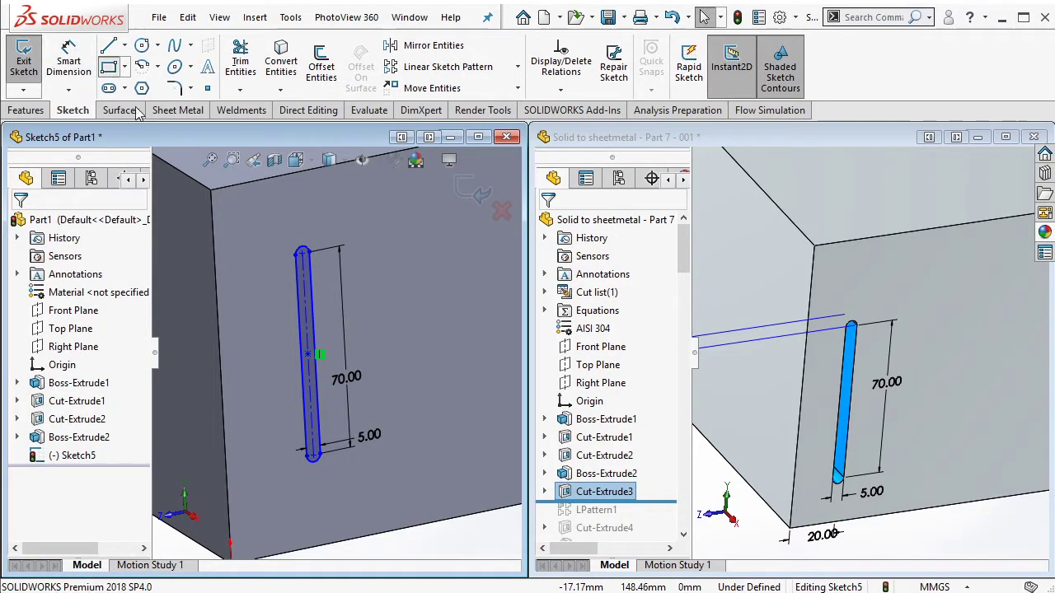
Step: Draw a rectangle from the slot end to the face corner and make it construction geometry
left_click(314, 455)
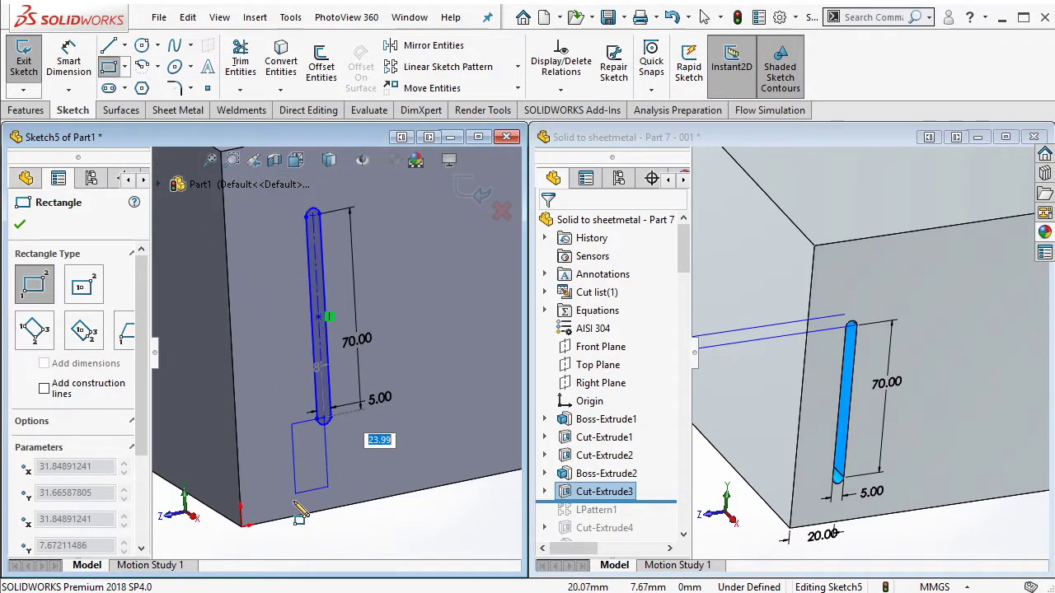
left_click(242, 528)
key("Escape")
left_click(272, 436)
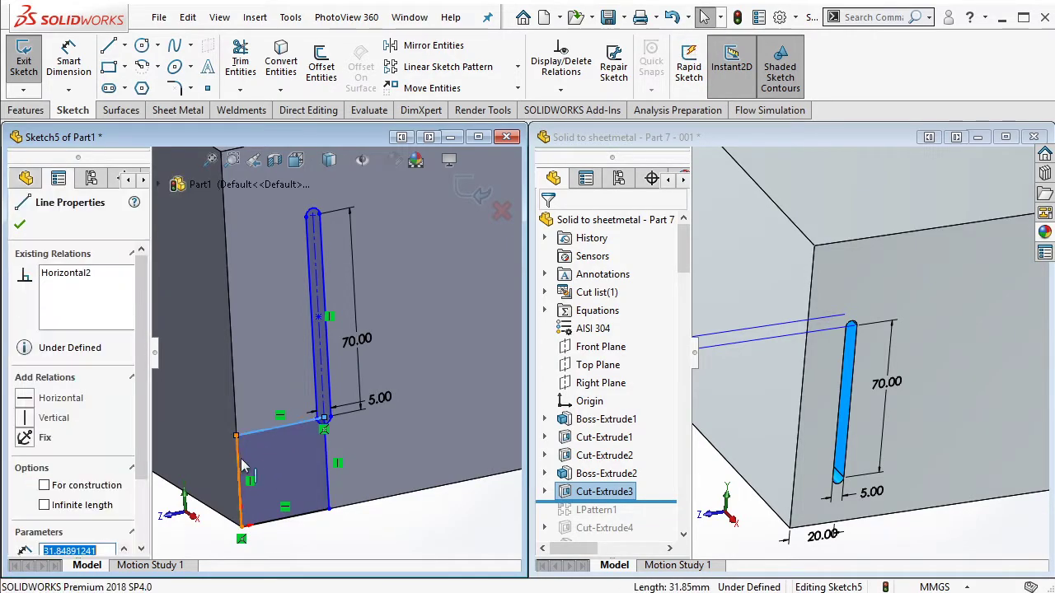
left_click(276, 515, "ctrl")
left_click(280, 527)
left_click(281, 521)
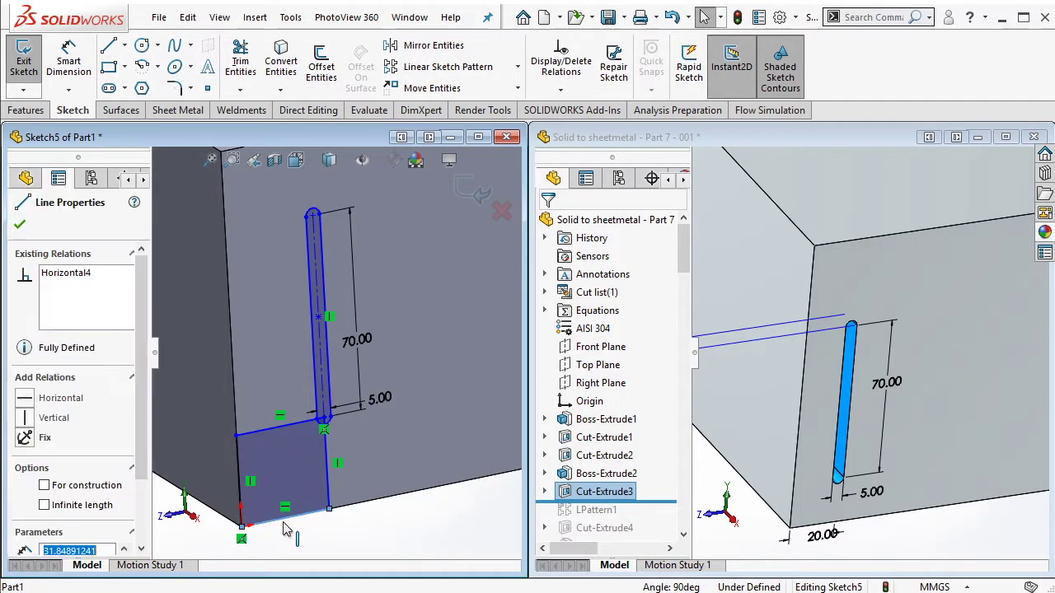
right_click(284, 526)
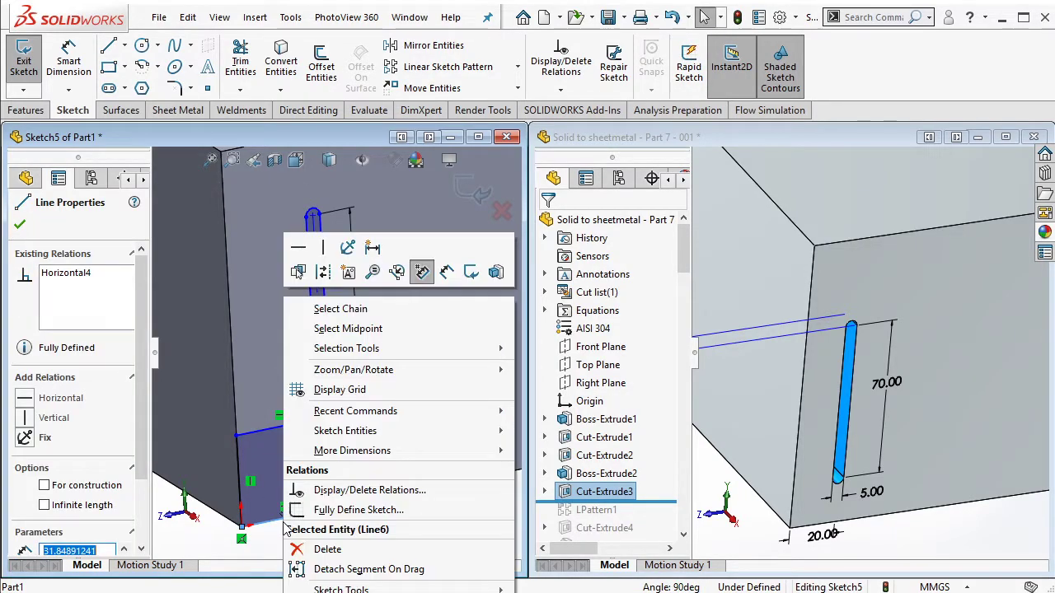
left_click(362, 310)
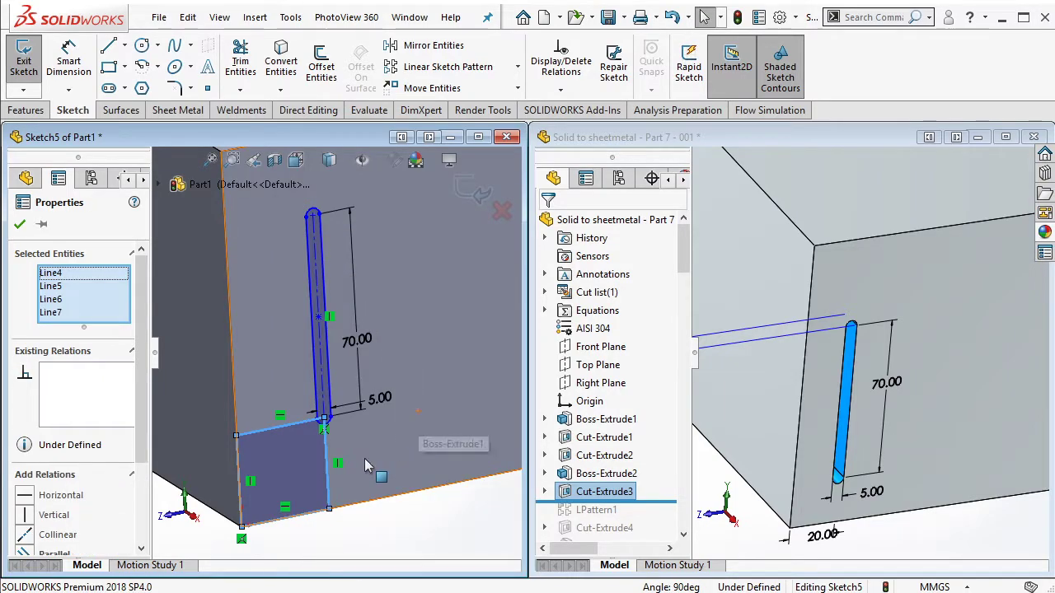
scroll(82, 412, "down", 3)
scroll(82, 412, "down", 2)
left_click(97, 523)
left_click(386, 526)
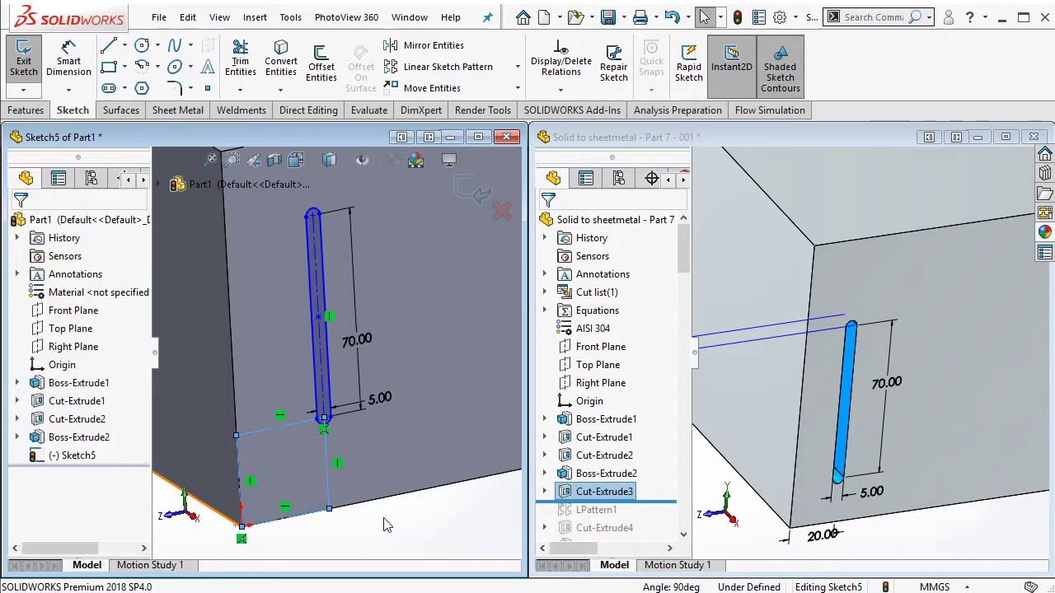
Step: Dimension the slot's offset from the edge to 20 mm
left_click(238, 486)
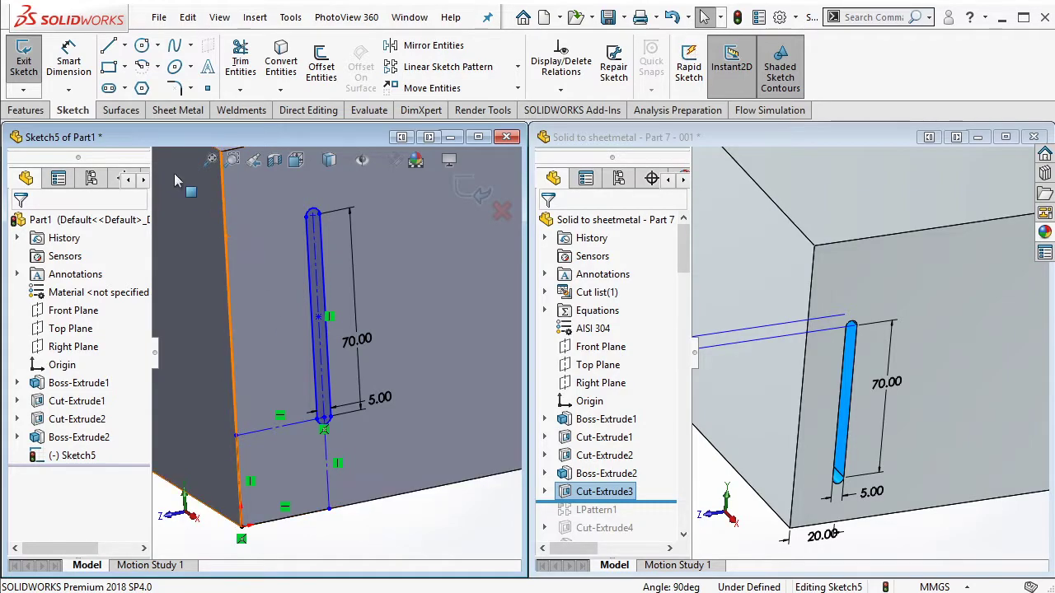
left_click(69, 66)
left_click(310, 536)
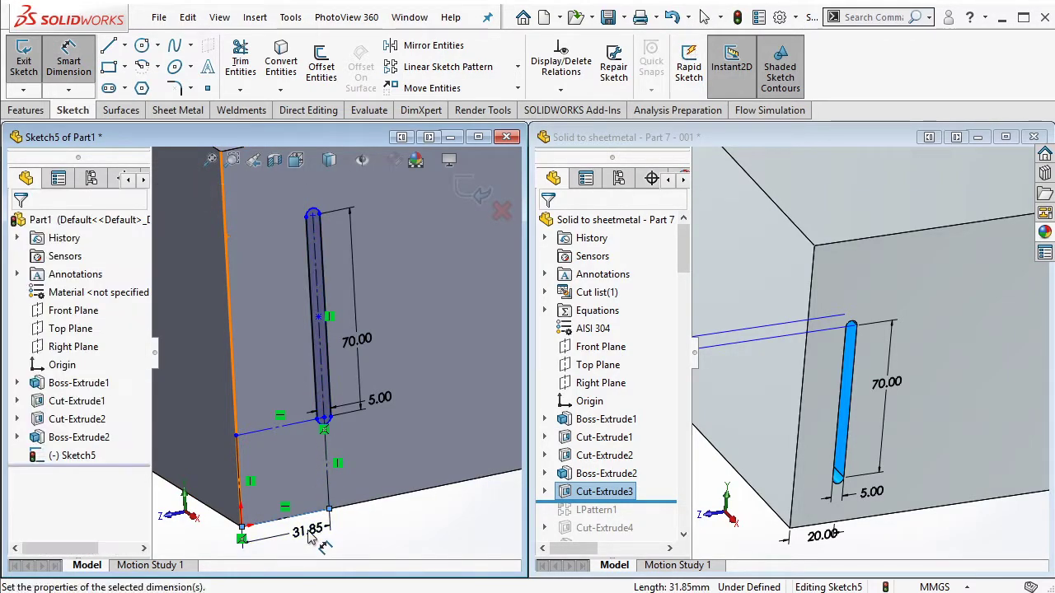
type("20")
left_click(237, 509)
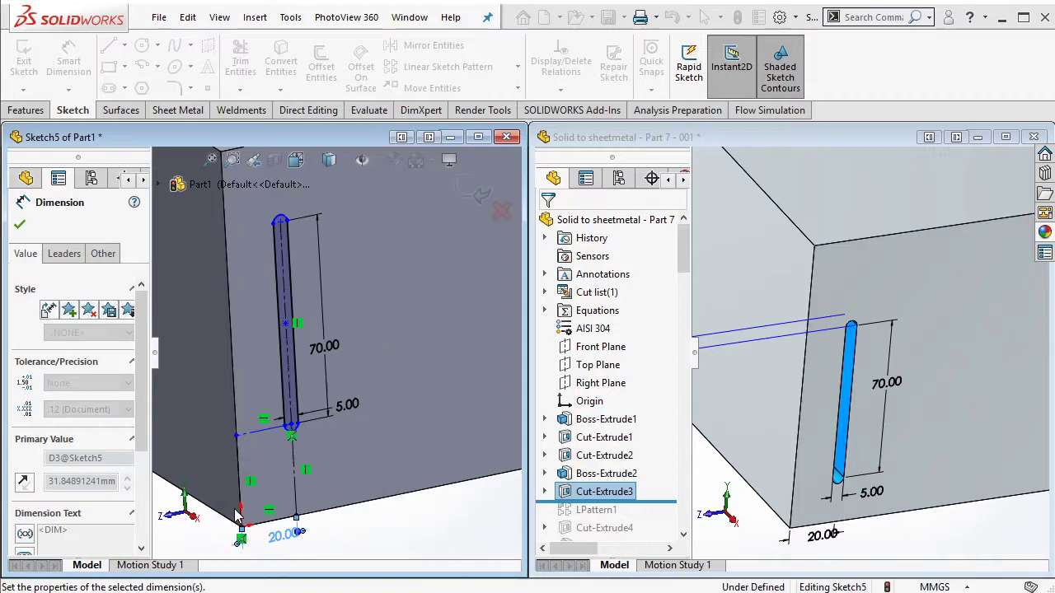
key("Escape")
Step: Add an Equal relation between the two construction lines to fully define the sketch
left_click(295, 494)
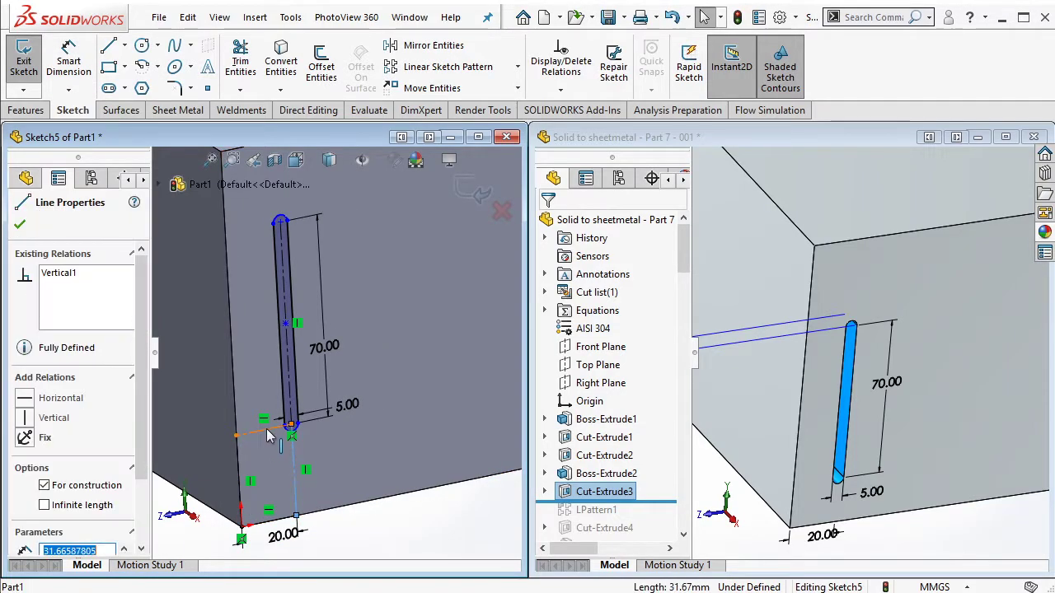
left_click(264, 430, "ctrl")
left_click(438, 355)
key("Escape")
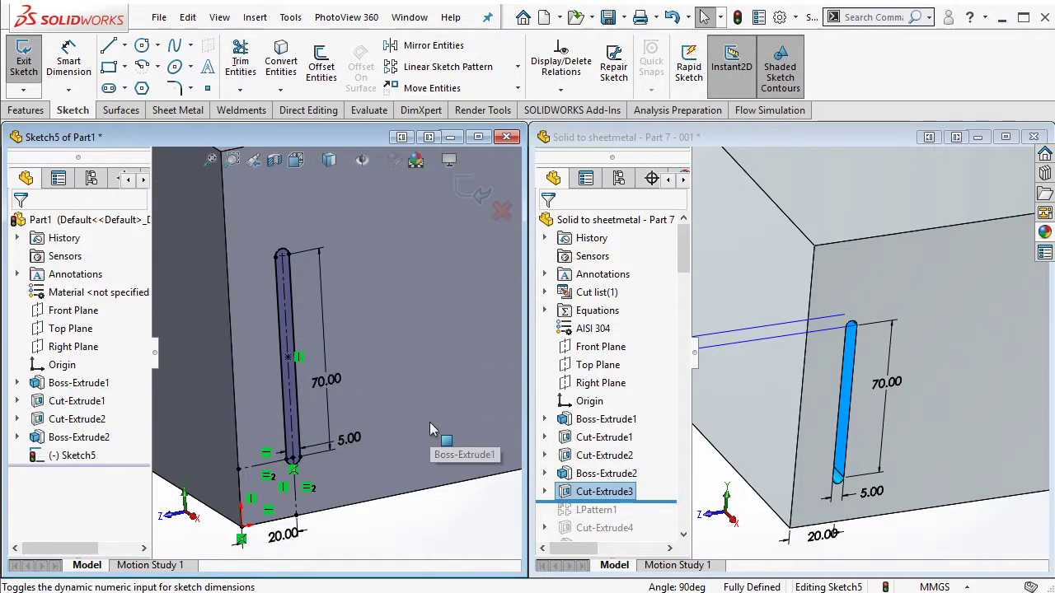
left_click(27, 109)
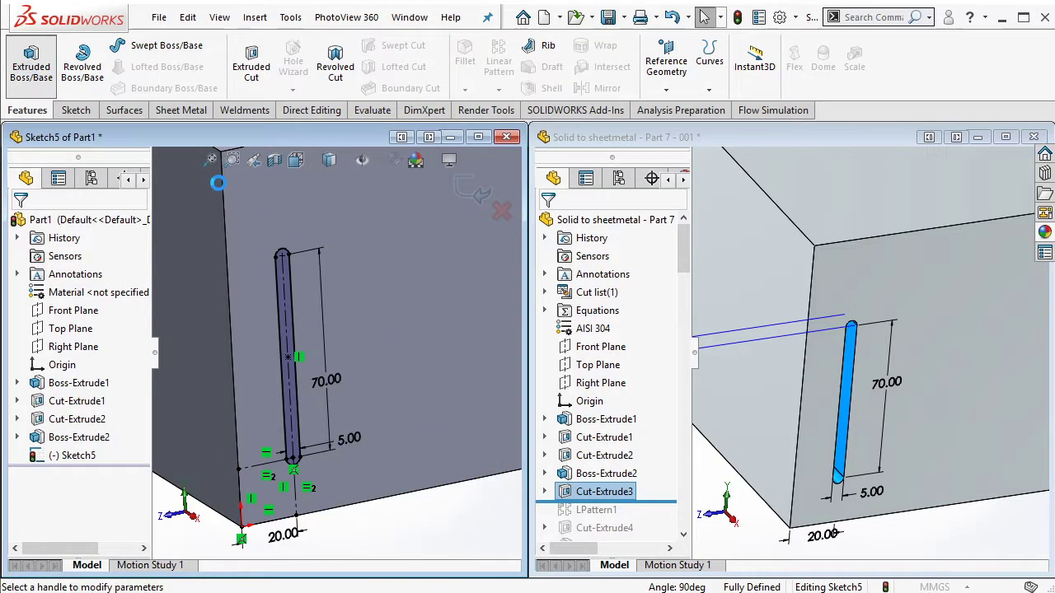
Step: Extruded-cut the slot 10 mm deep into the block
left_click(251, 66)
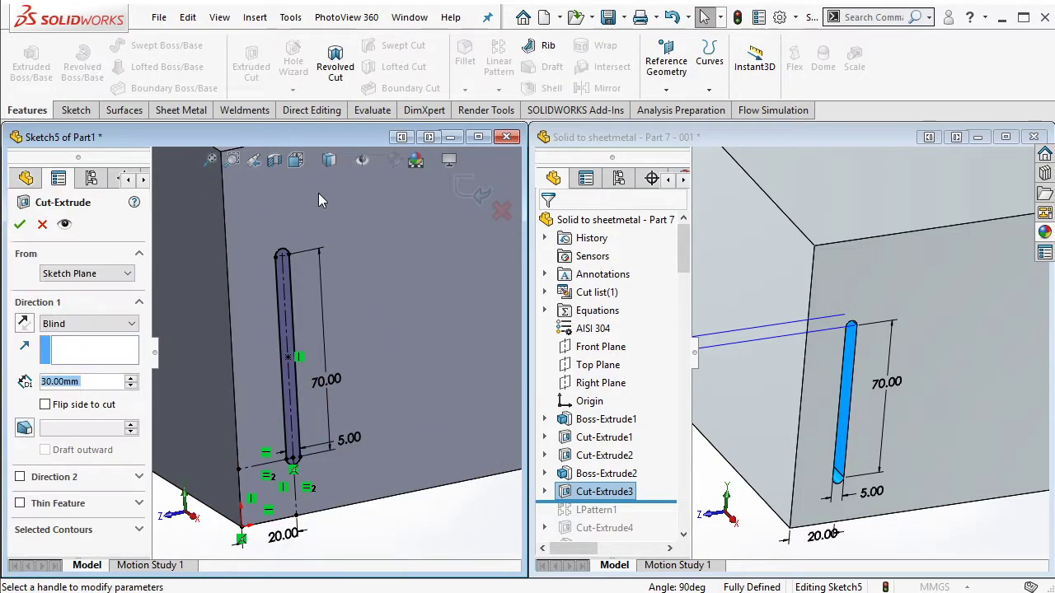
type("10")
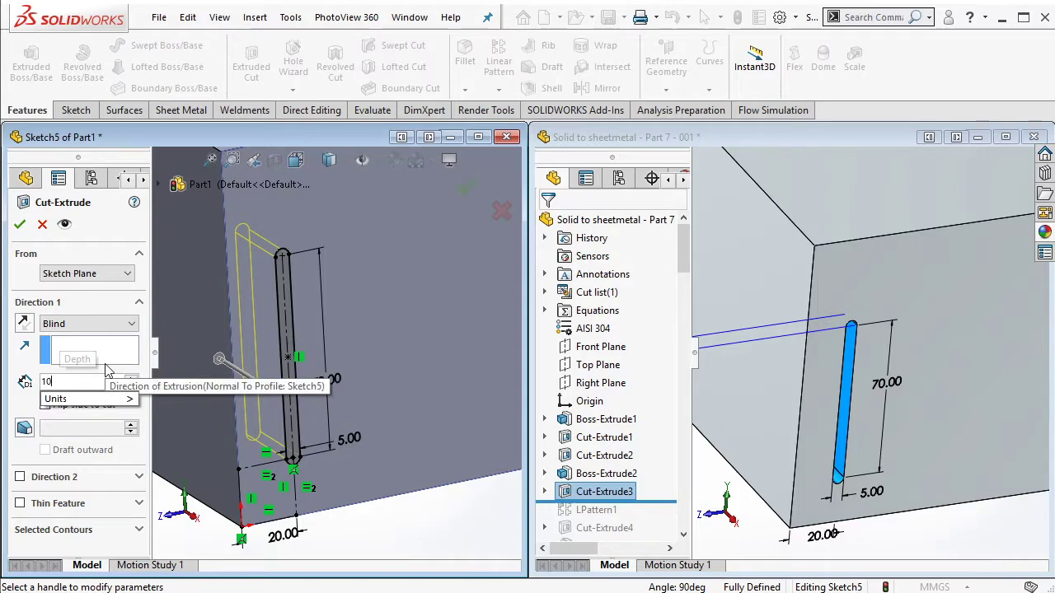
key("Return")
left_click(20, 224)
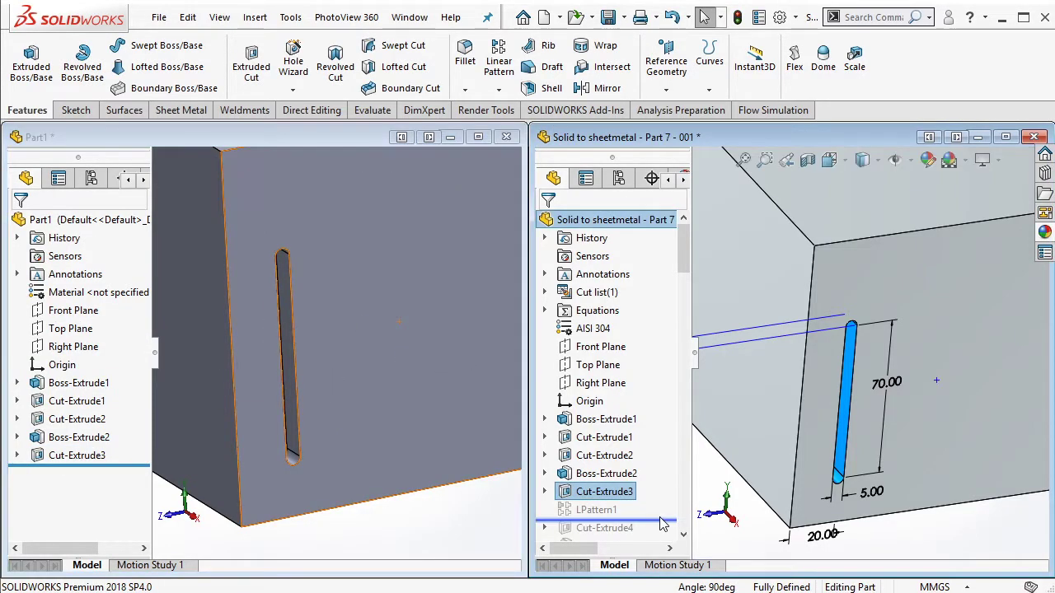
Step: Roll the reference forward to its slot pattern, then start a Linear Pattern in Part1
left_click_drag(672, 501, 664, 520)
left_click(608, 512)
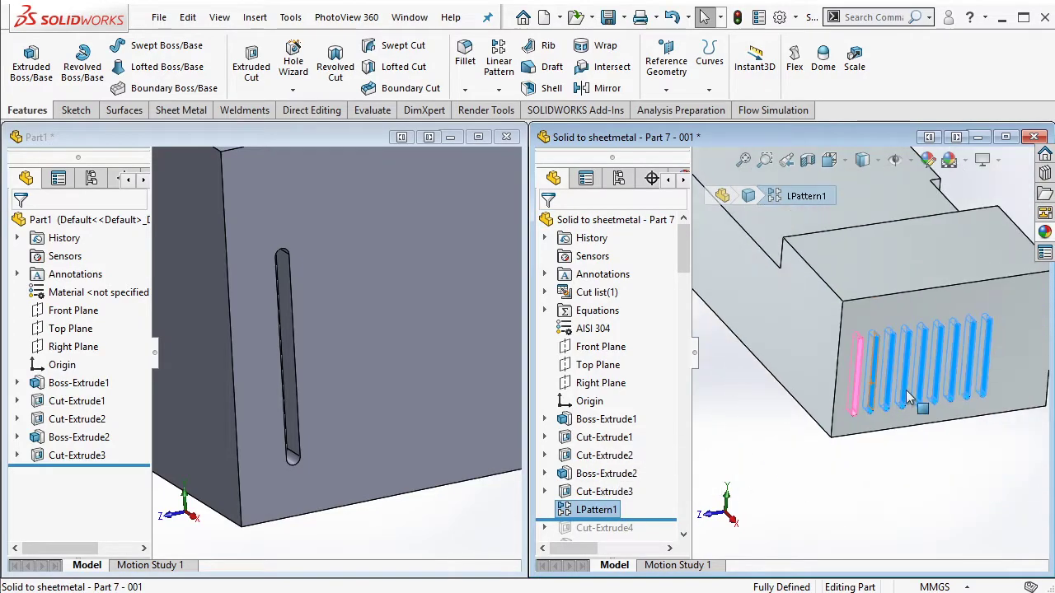
middle_click_drag(825, 371, 883, 431)
left_click(709, 504)
left_click(607, 513)
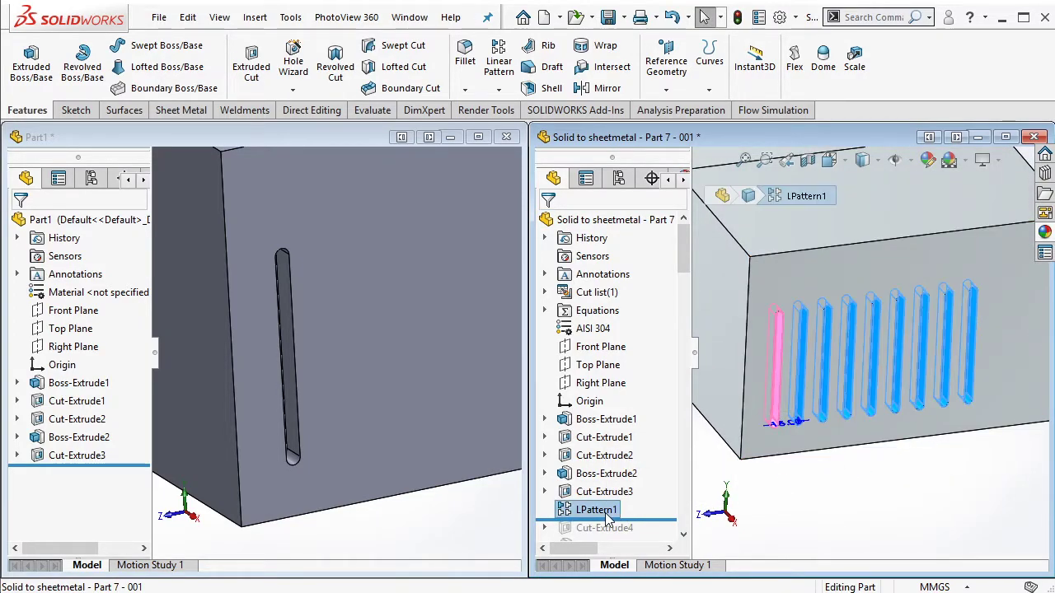
scroll(783, 420, "down", 3)
scroll(775, 453, "down", 3)
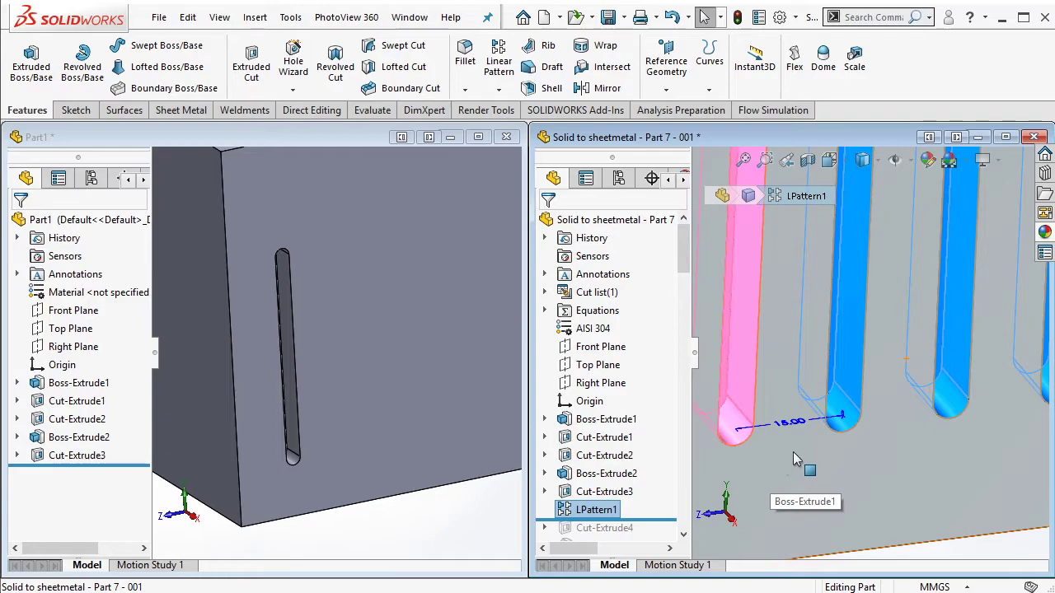
scroll(793, 452, "up", 3)
scroll(872, 383, "up", 3)
scroll(944, 291, "up", 2)
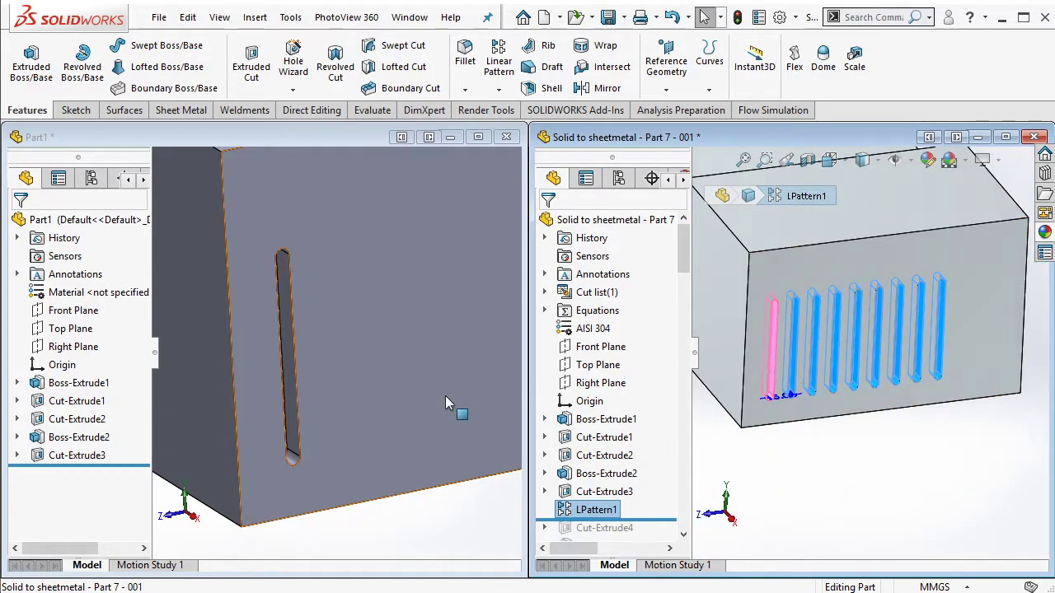
left_click(416, 365)
left_click(498, 62)
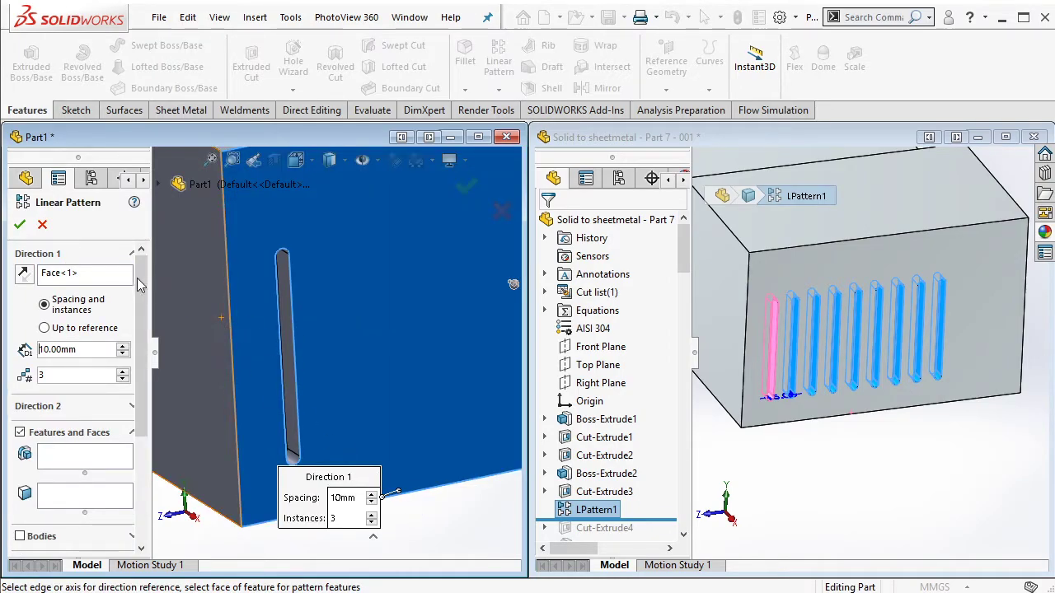
Step: Linear-pattern the slot cut along the bottom edge: 9 instances at 15 mm spacing
right_click(120, 273)
left_click(193, 275)
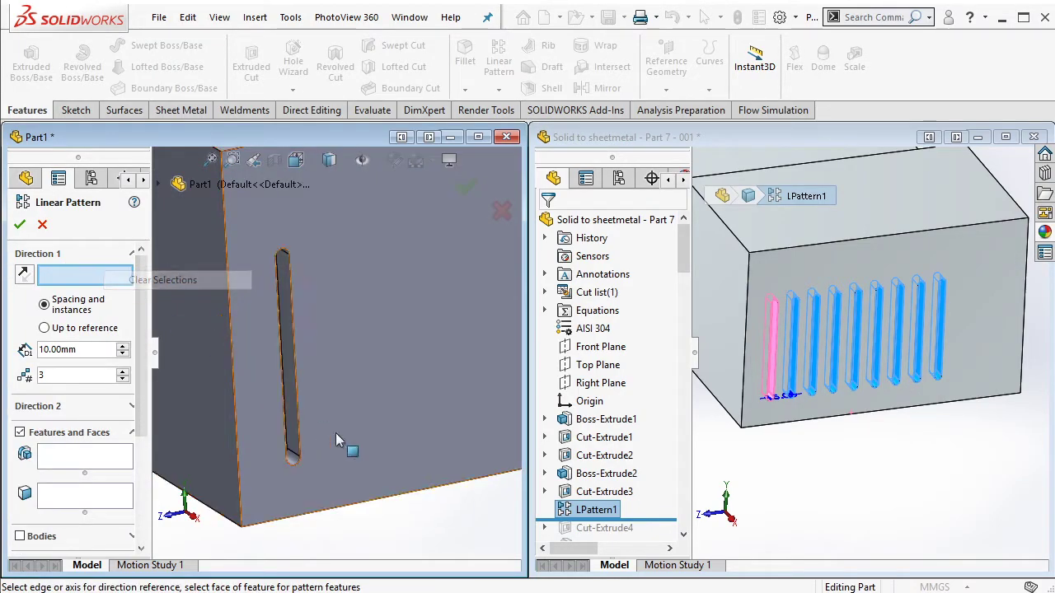
left_click(393, 505)
middle_click_drag(403, 389, 294, 338)
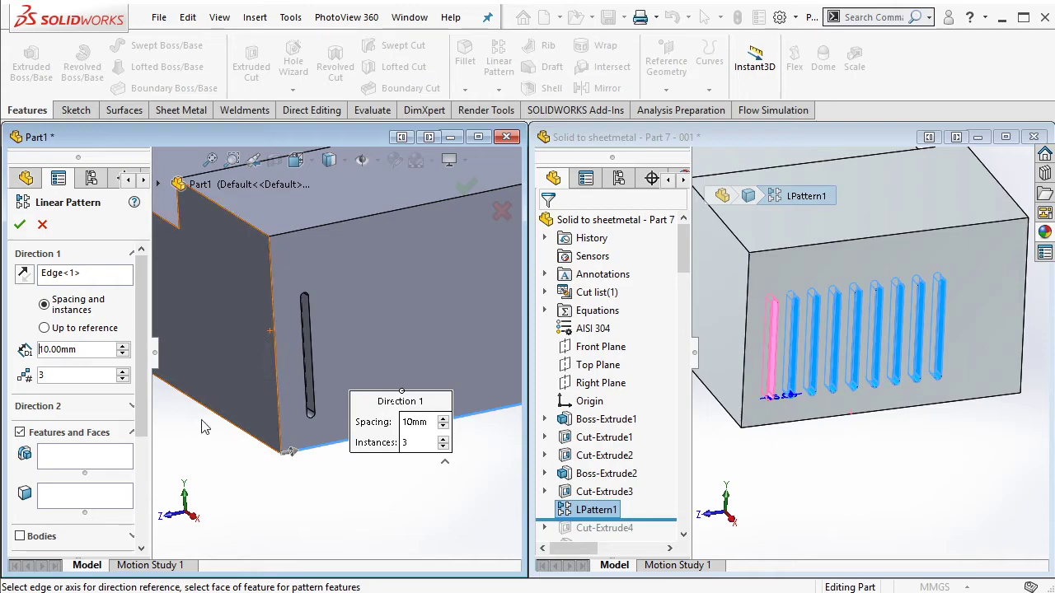
mouse_move(204, 427)
middle_mouse_down()
mouse_move(326, 396)
mouse_move(250, 395)
middle_mouse_up()
left_click(299, 384)
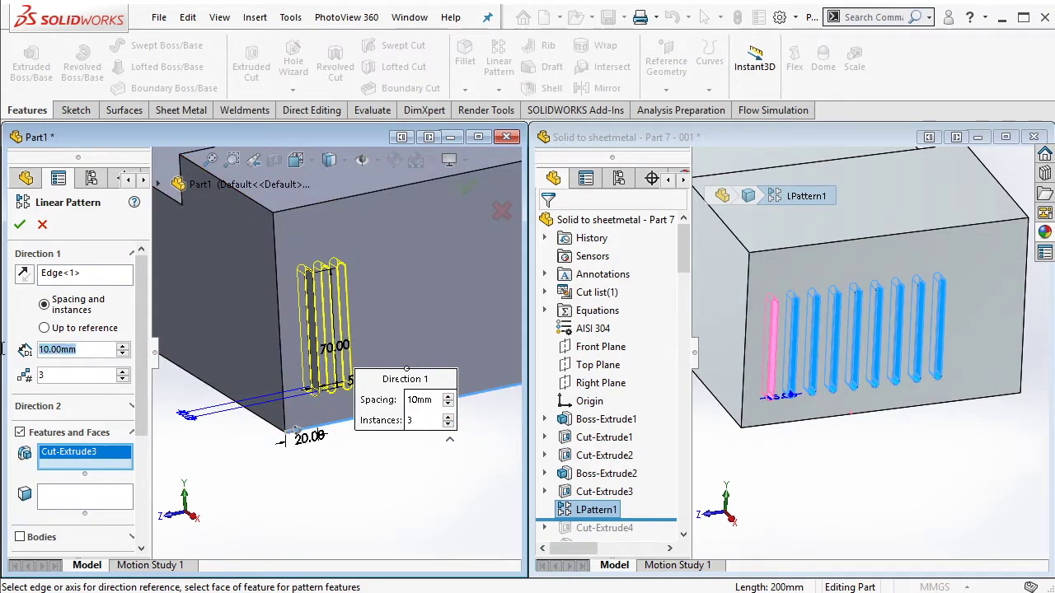
type("15")
key("Return")
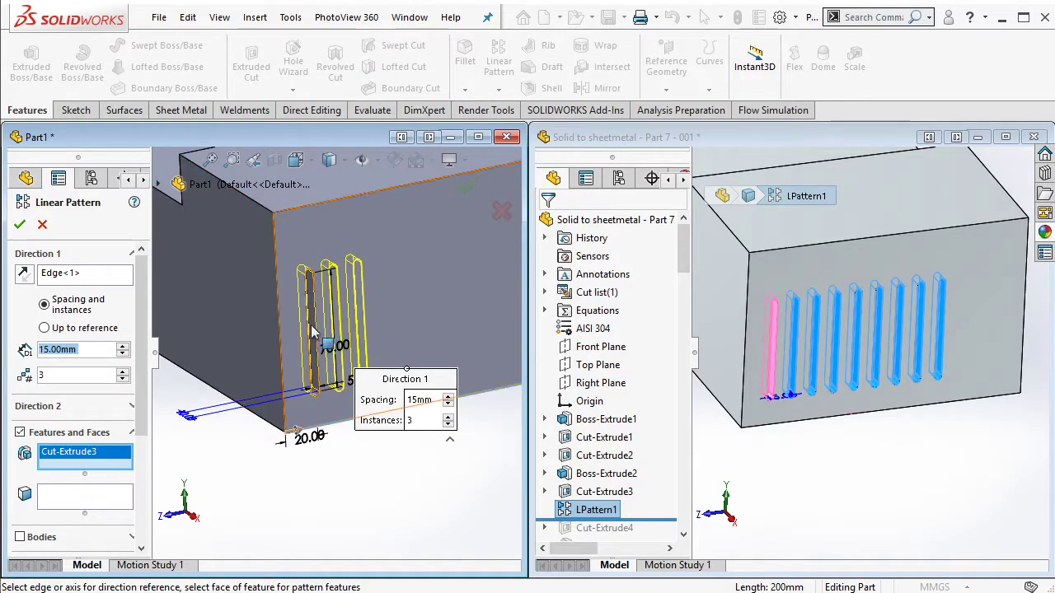
scroll(310, 324, "up", 4)
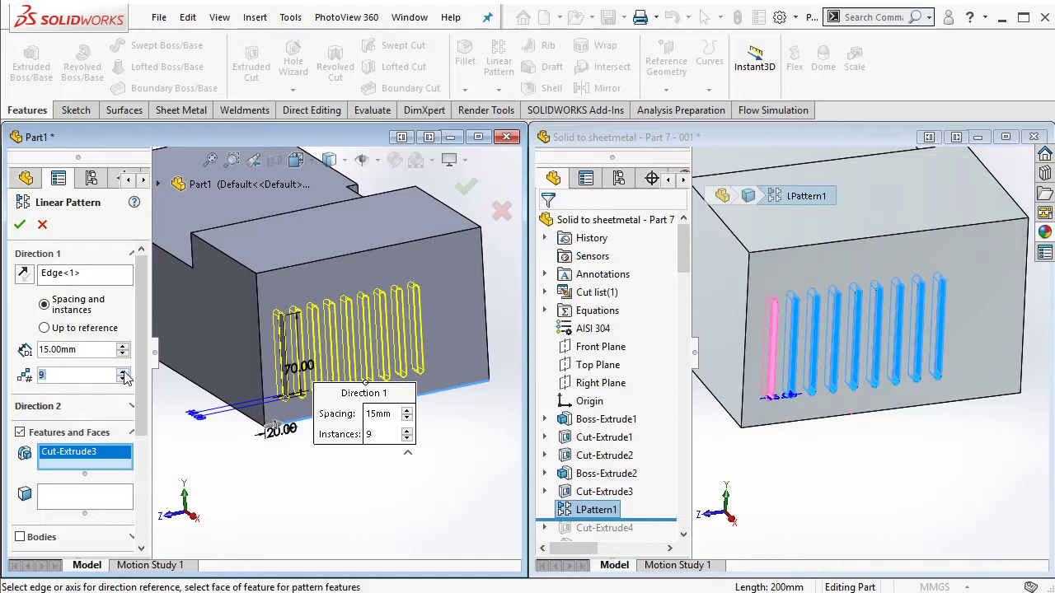
left_click(459, 186)
left_click(852, 492)
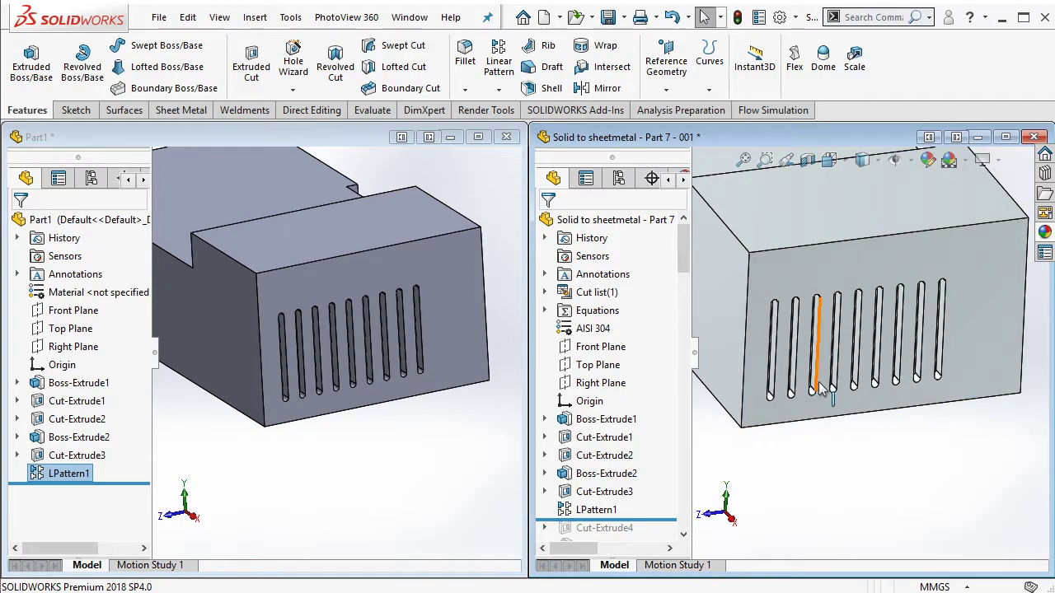
Step: Roll the reference part forward to Cut-Extrude4 and show its 30 × 20 cutout dimensions
middle_click_drag(820, 387, 833, 387)
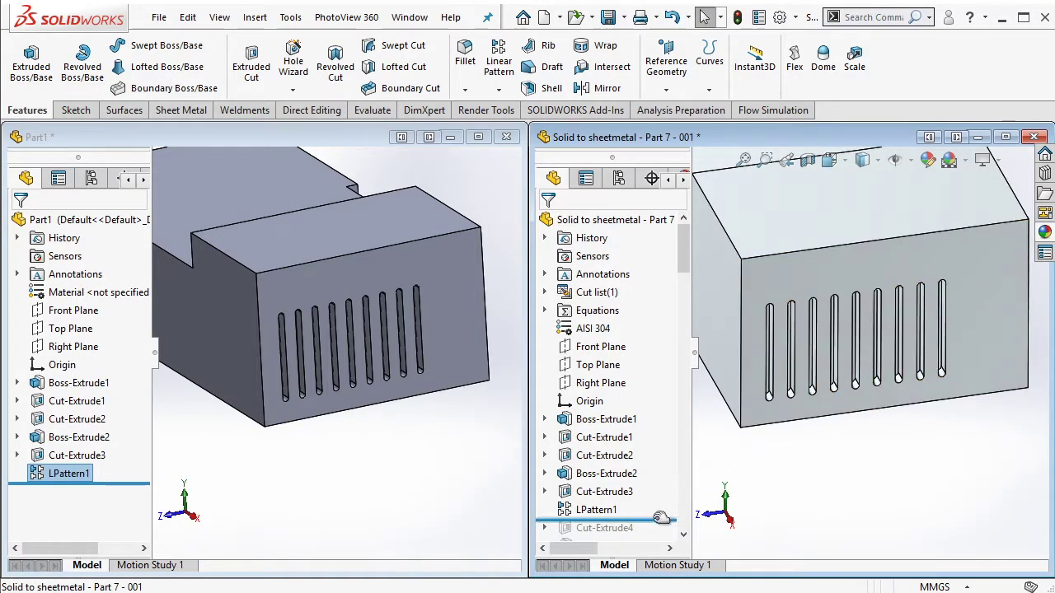
left_click_drag(684, 265, 689, 305)
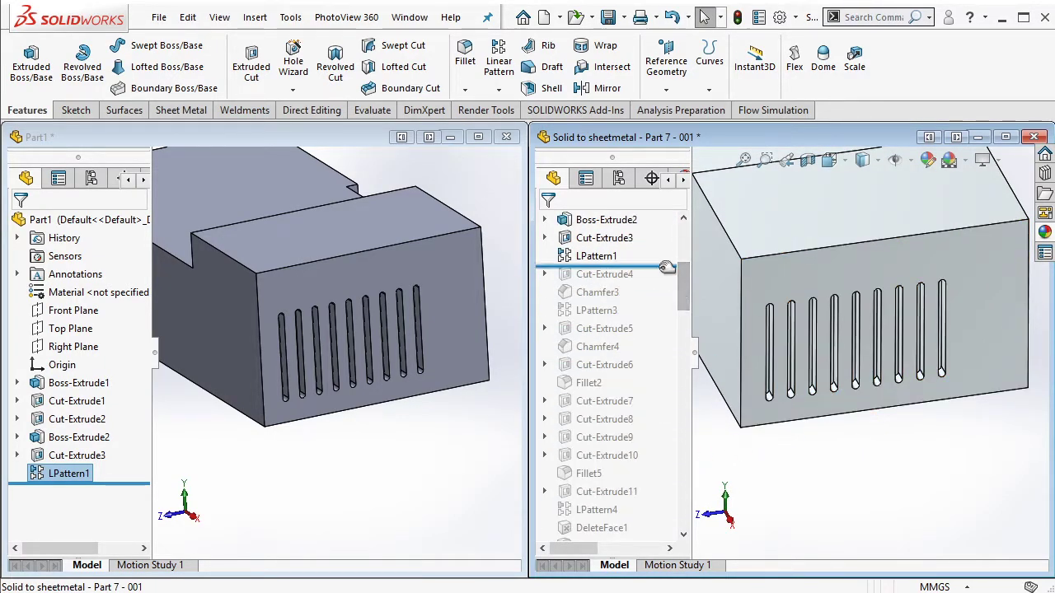
left_click_drag(667, 267, 664, 283)
left_click(618, 276)
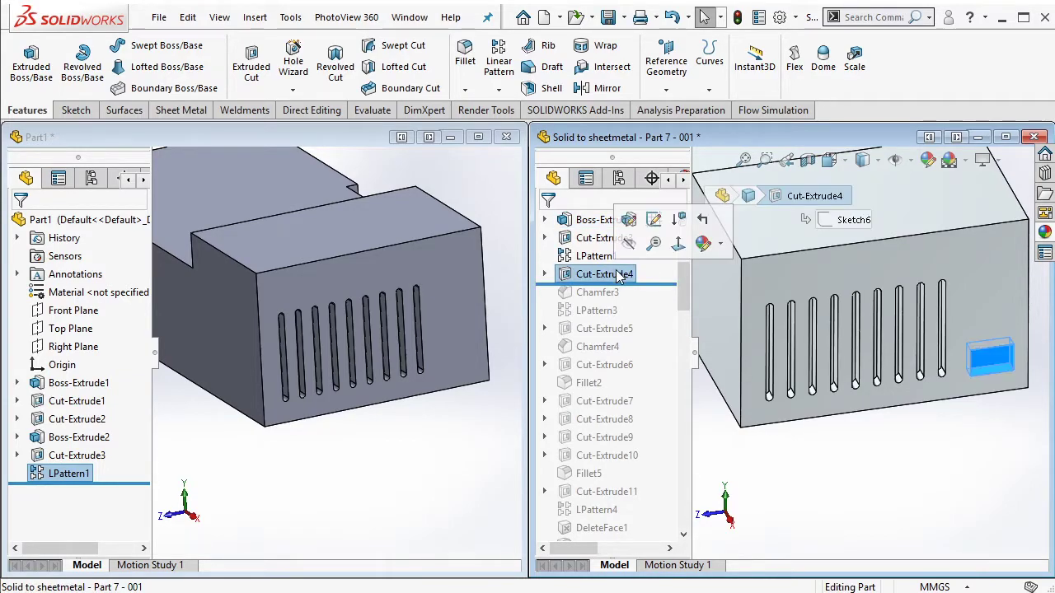
left_click(1006, 364)
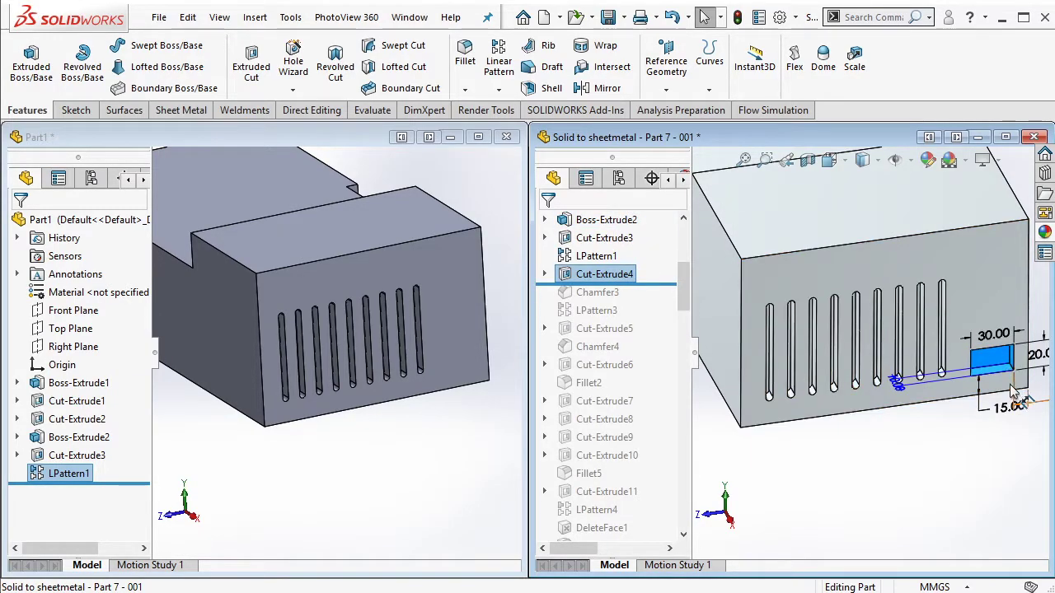
Step: Bring Part1 forward and orbit it to face the slotted side
scroll(1014, 386, "down", 3)
scroll(866, 363, "down", 3)
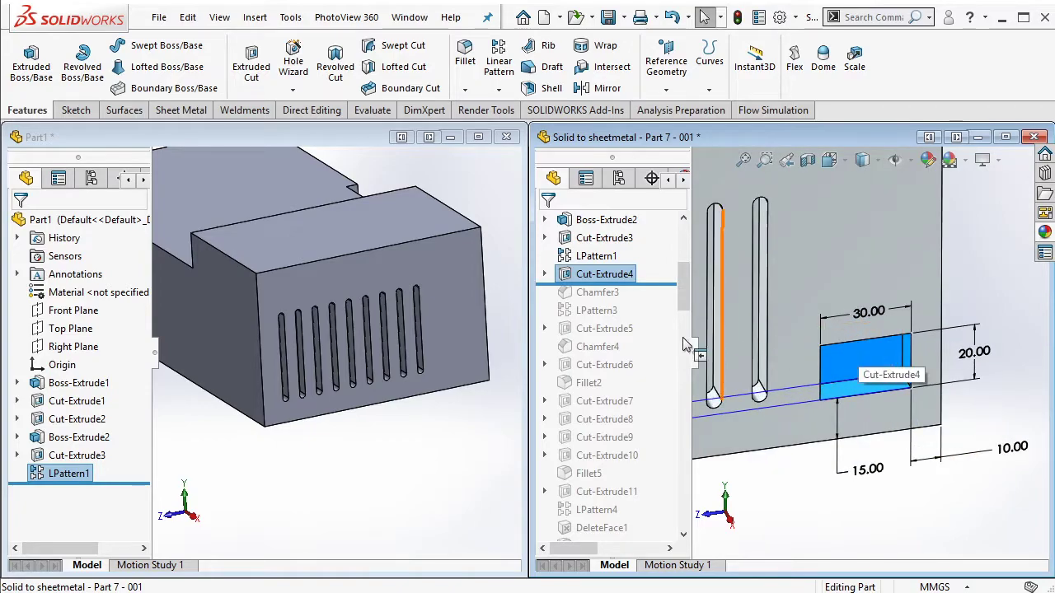
left_click(452, 435)
scroll(458, 337, "down", 5)
middle_click_drag(444, 324, 388, 343)
Step: Sketch a rectangle on Part1's slotted face to the right of the slots
left_click(388, 344)
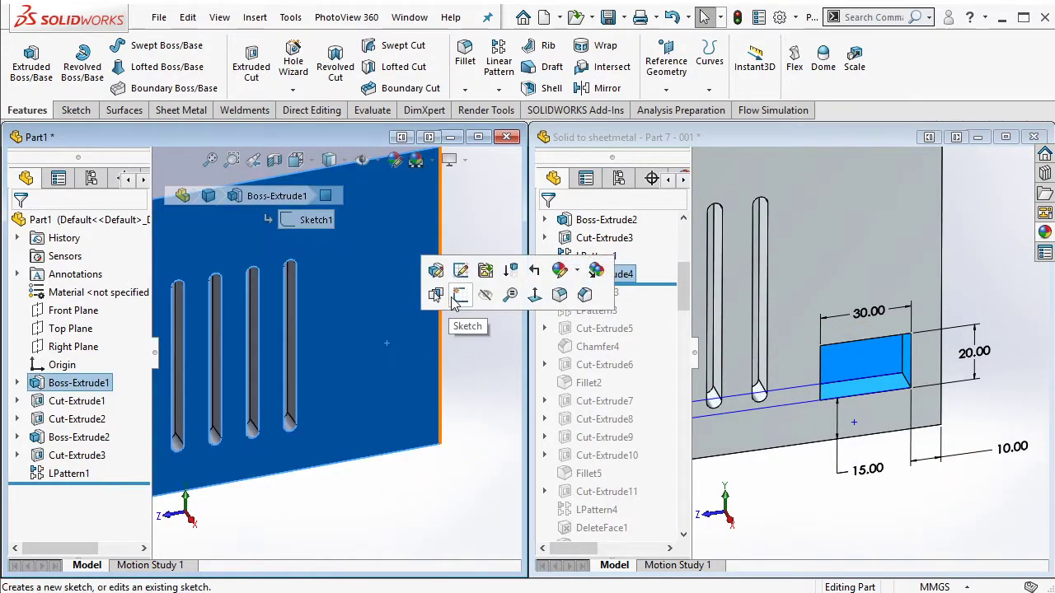
left_click(451, 297)
left_click(108, 67)
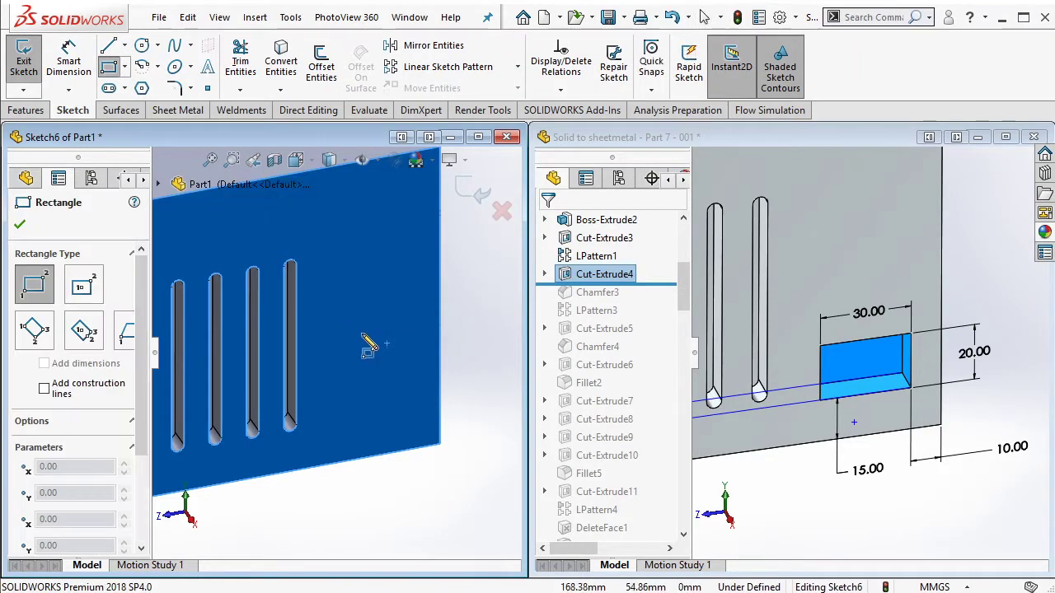
left_click_drag(350, 369, 412, 394)
Step: Dimension the rectangle 30 mm wide and 20 mm tall
left_click(68, 66)
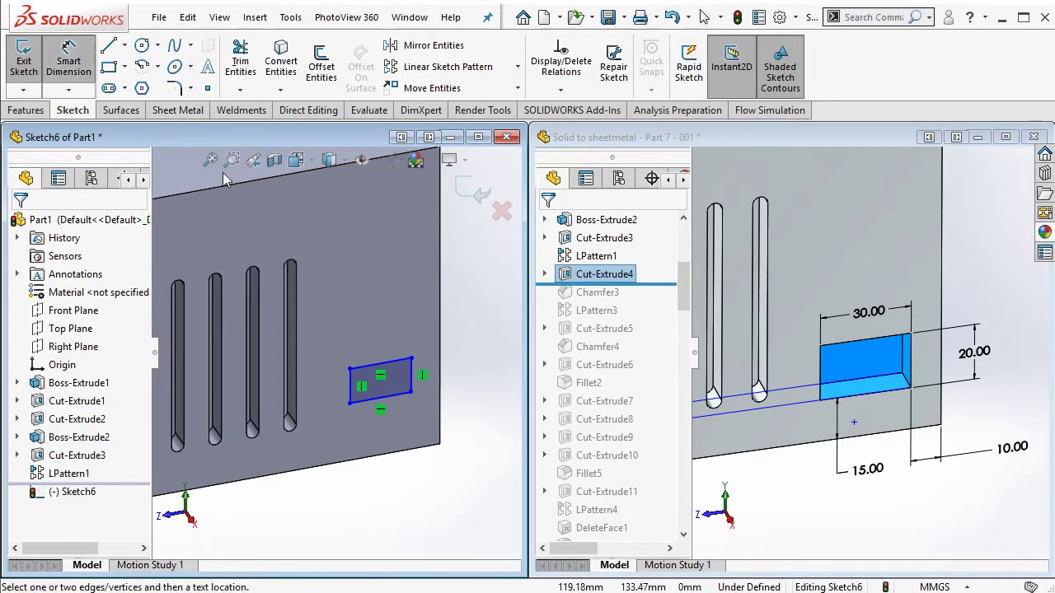
left_click(405, 368)
left_click(394, 330)
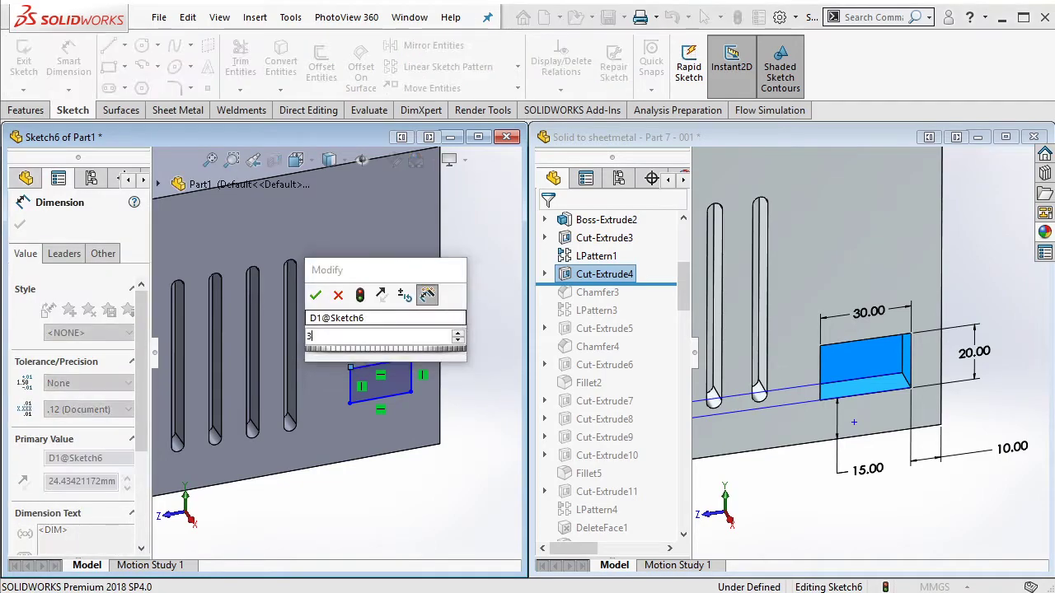
type("30")
left_click(315, 295)
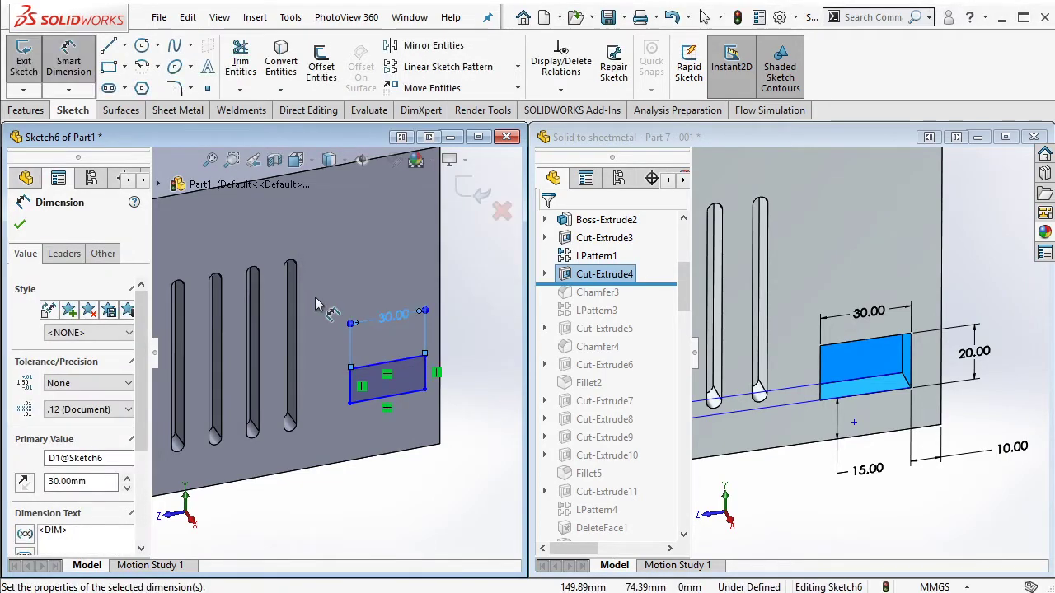
left_click(434, 386)
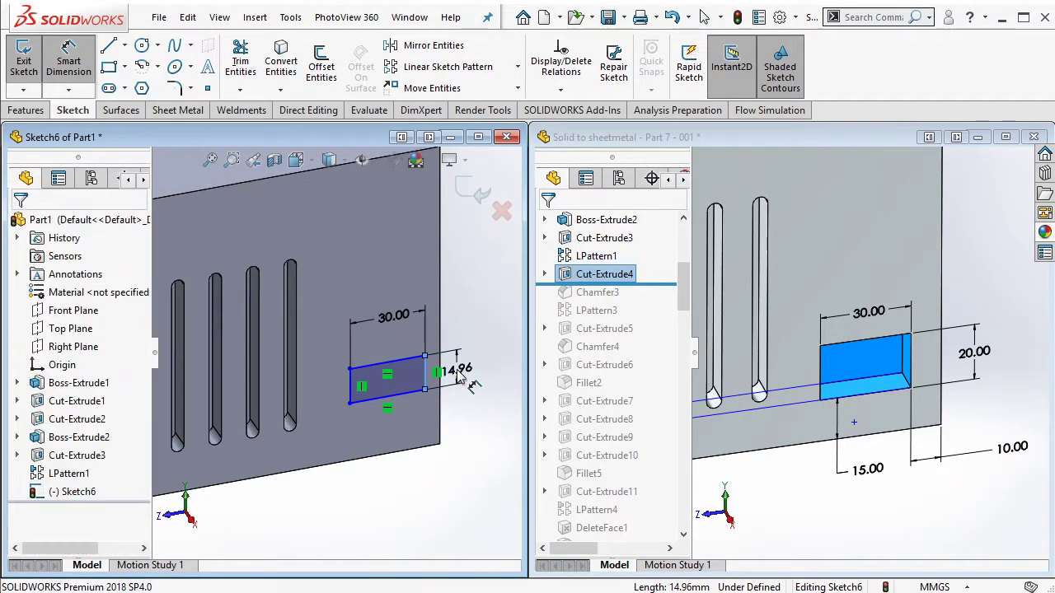
left_click(459, 375)
type("20")
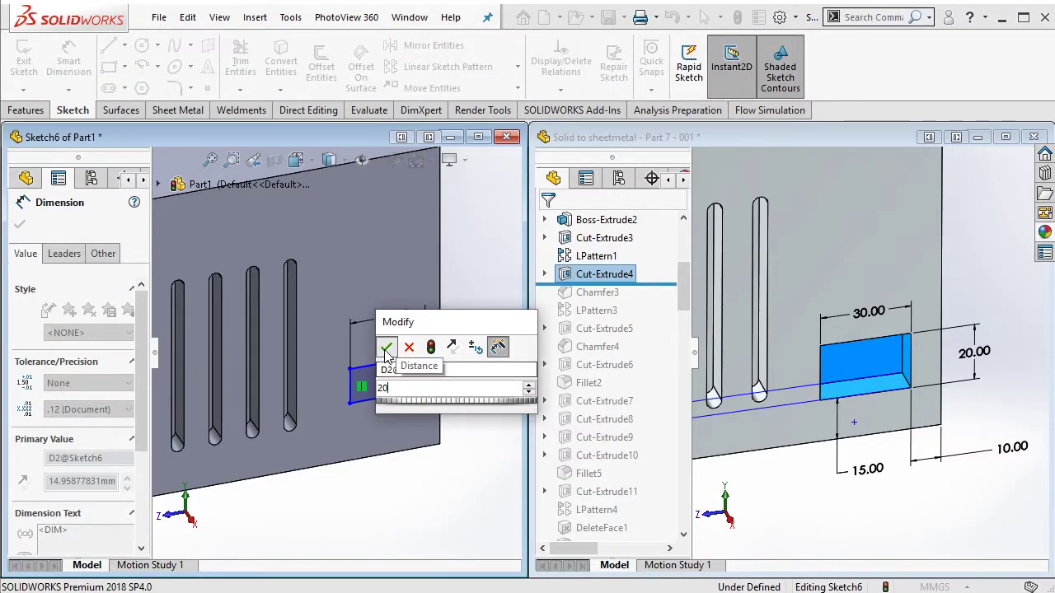
left_click(386, 347)
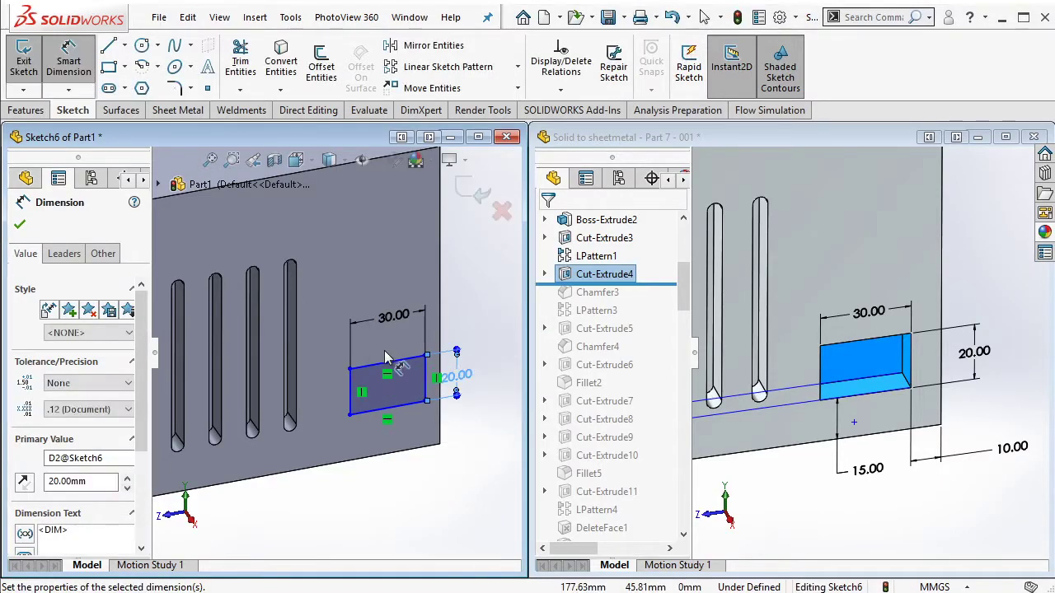
Step: Locate the rectangle 15 mm from the bottom edge and 10 mm from the right edge
left_click(417, 414)
left_click(413, 458)
left_click(384, 484)
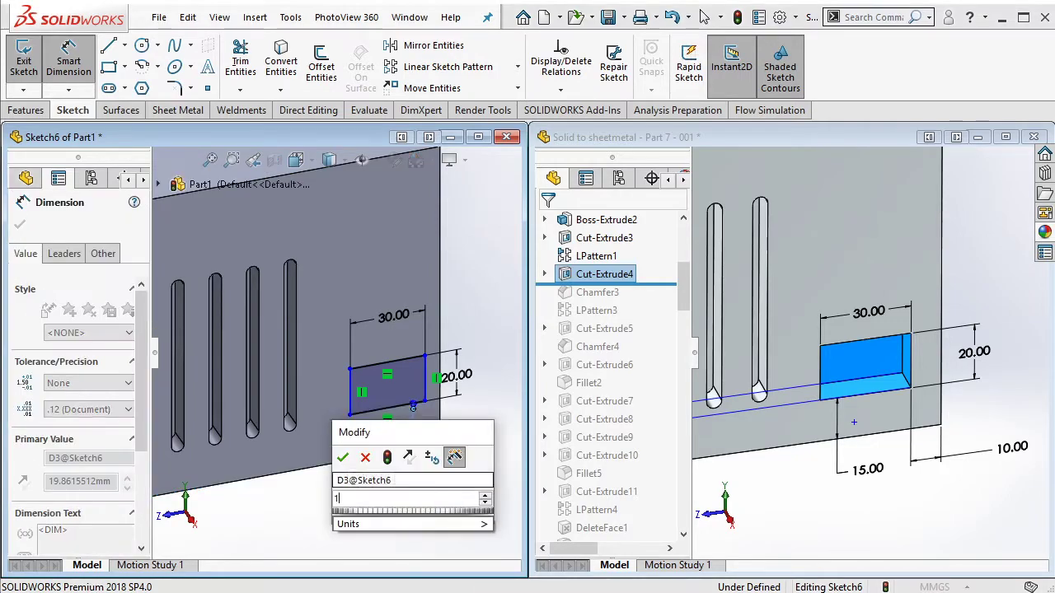
type("15")
left_click(344, 459)
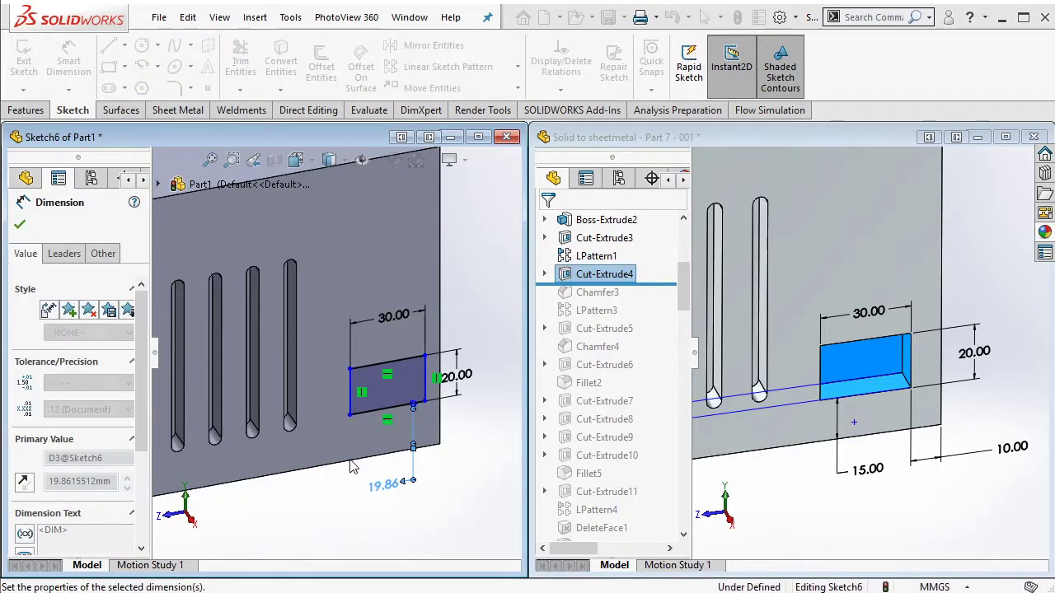
left_click(429, 410)
left_click(440, 417)
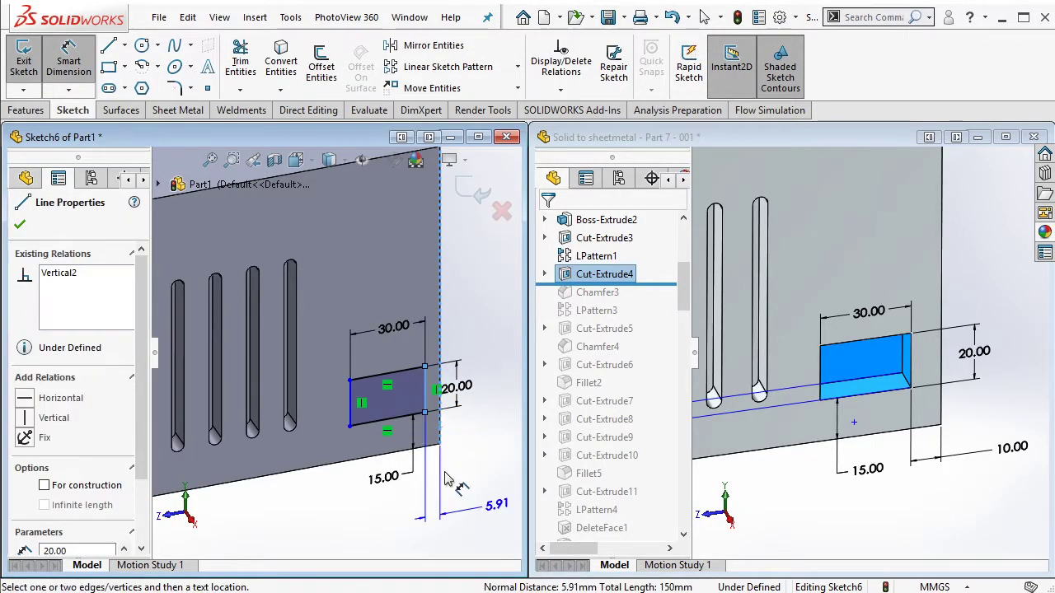
left_click(474, 412)
type("10")
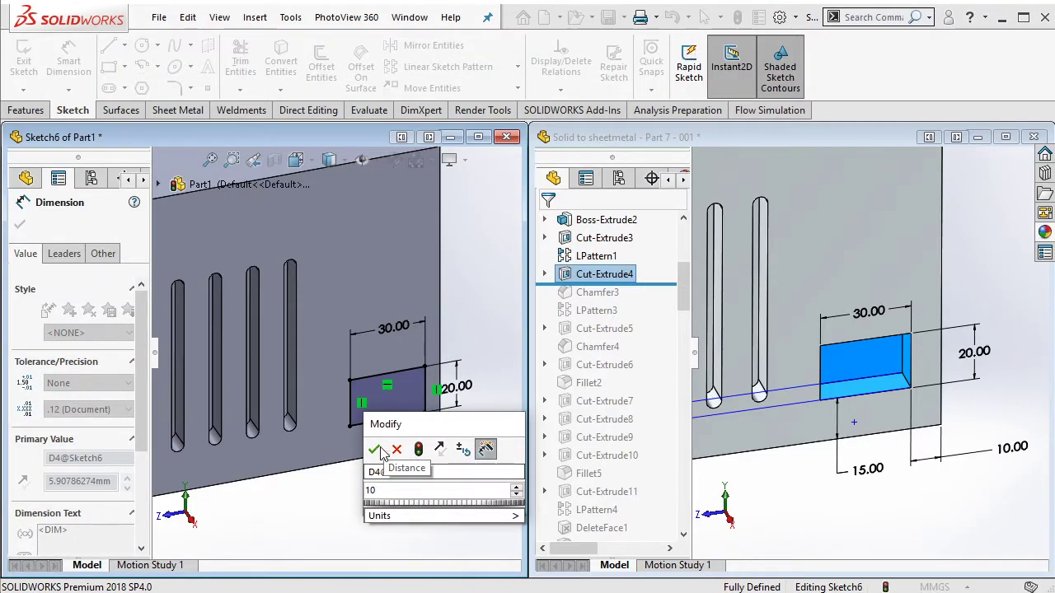
left_click(375, 449)
key("Escape")
left_click(27, 110)
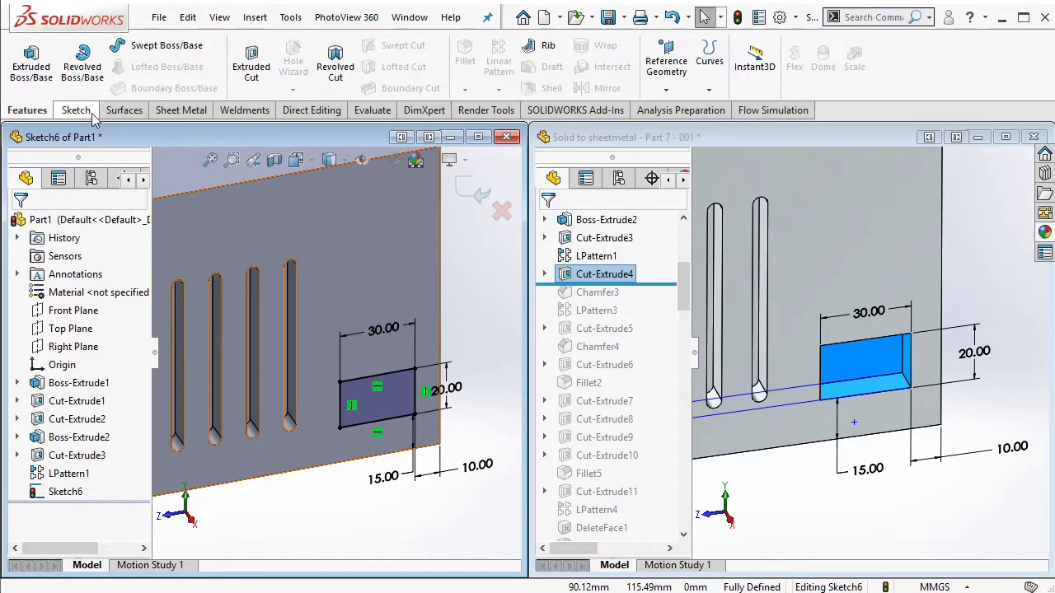
Step: Cut the rectangle 10 mm deep, then show the reference's Chamfer3 7.50 × 45° dimensions
left_click(251, 64)
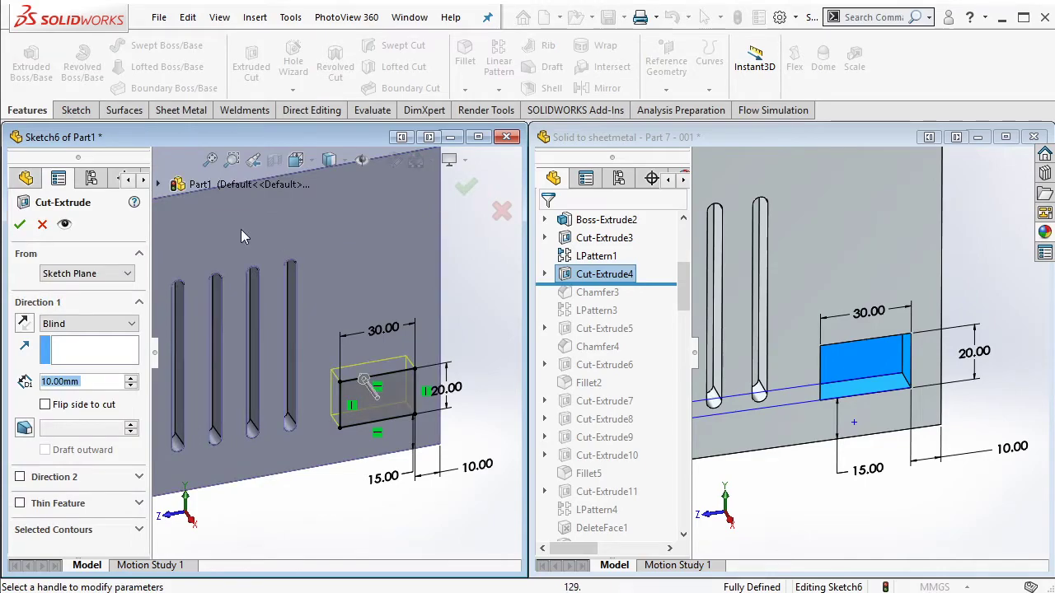
left_click(21, 225)
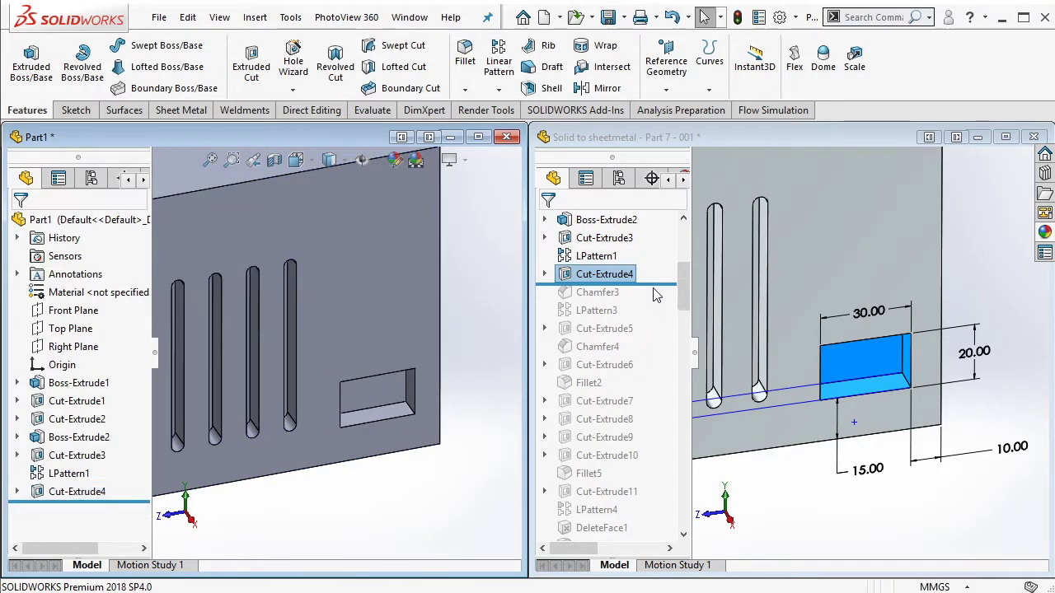
left_click_drag(651, 285, 610, 302)
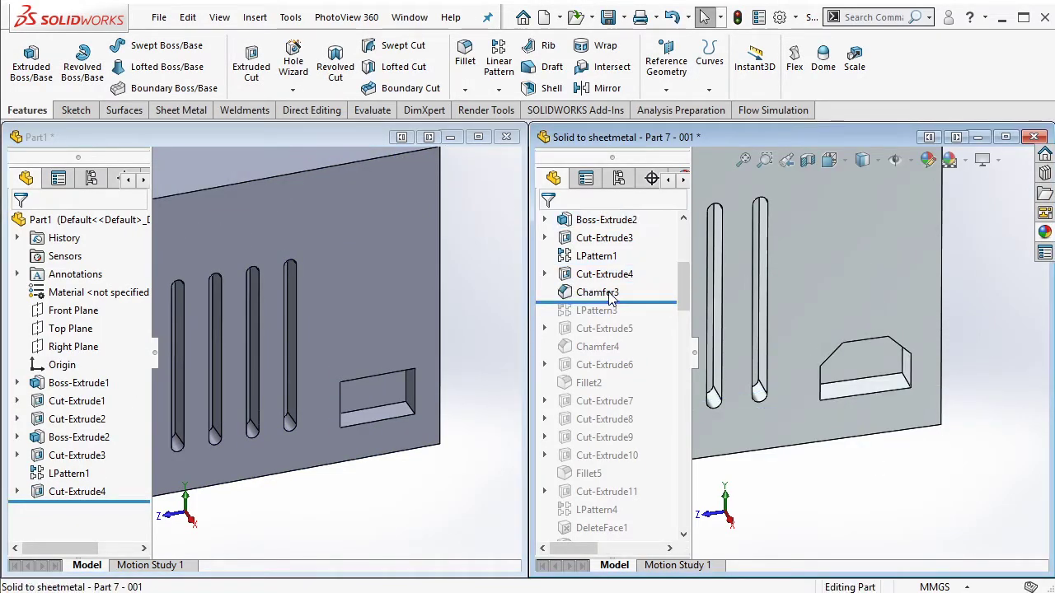
left_click(610, 294)
double_click(610, 294)
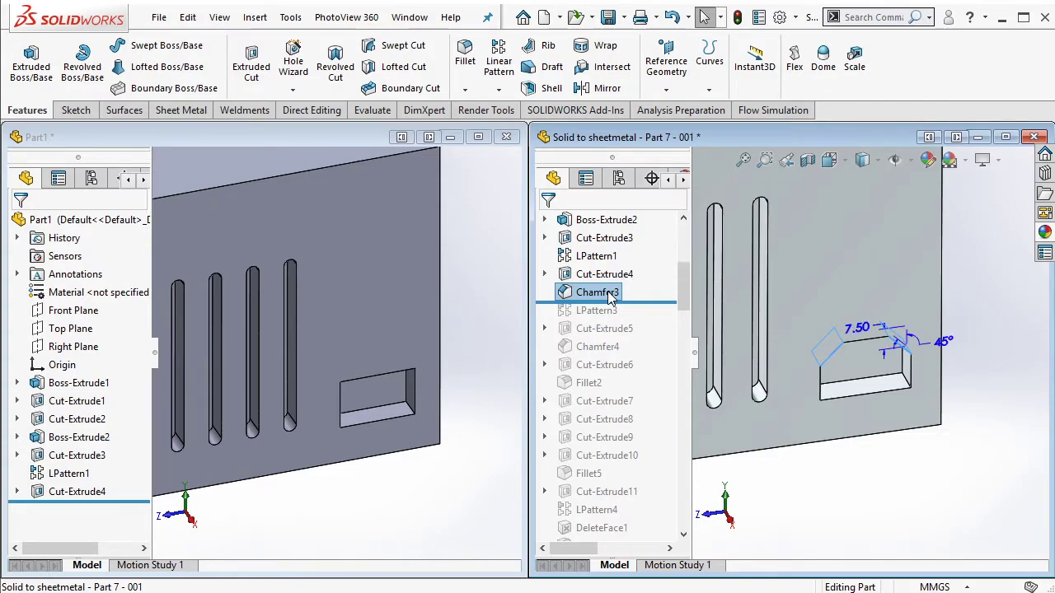
scroll(907, 362, "down", 2)
Step: Start a chamfer on Part1
left_click(482, 434)
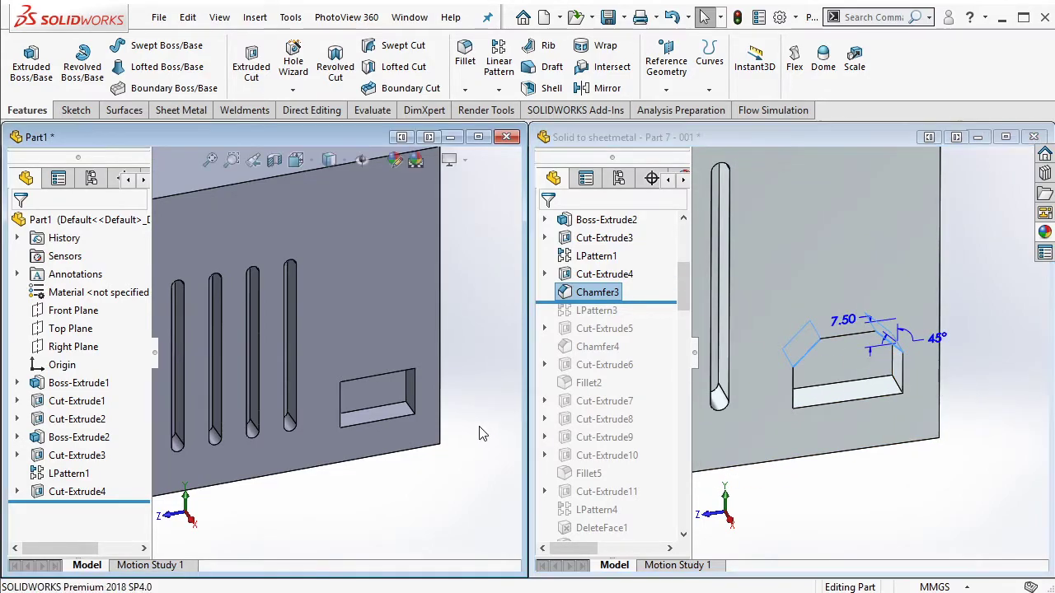
left_click(464, 89)
left_click(501, 127)
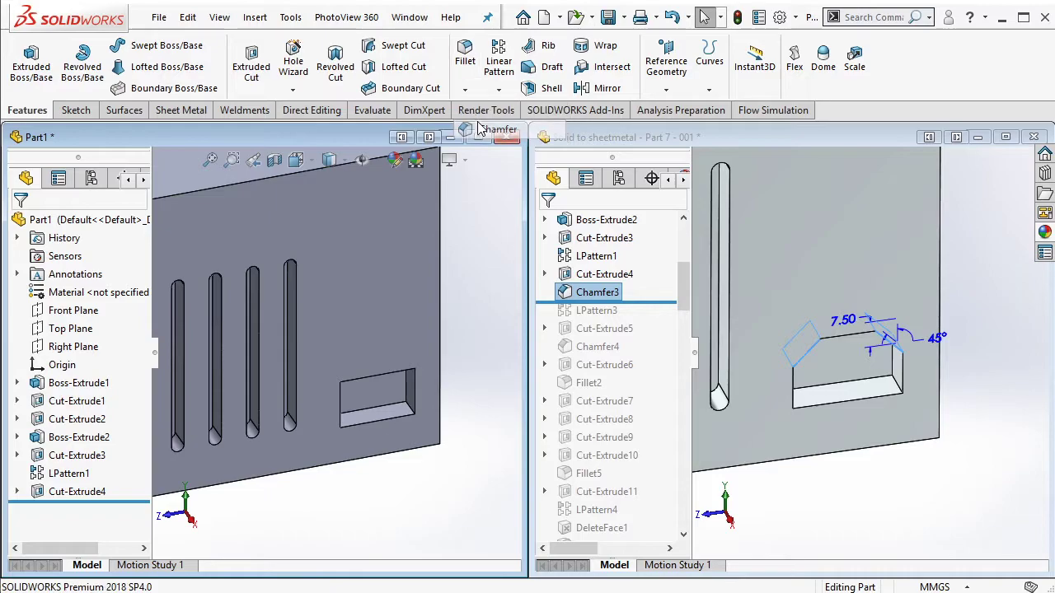
Step: Chamfer the two top edges of Part1's cutout at 7.5 mm and 45°
scroll(423, 369, "down", 2)
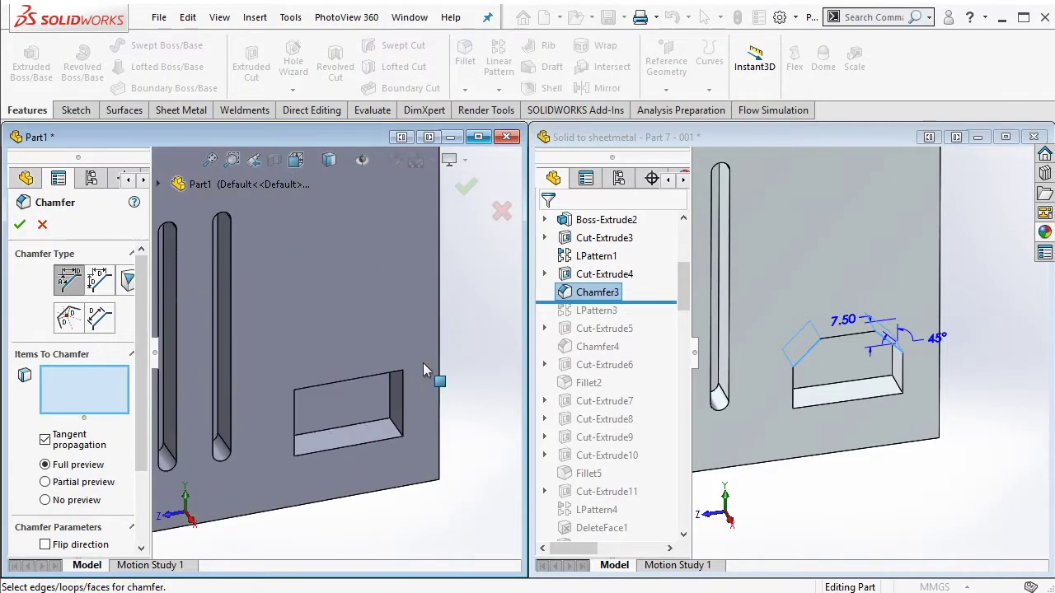
left_click(399, 370)
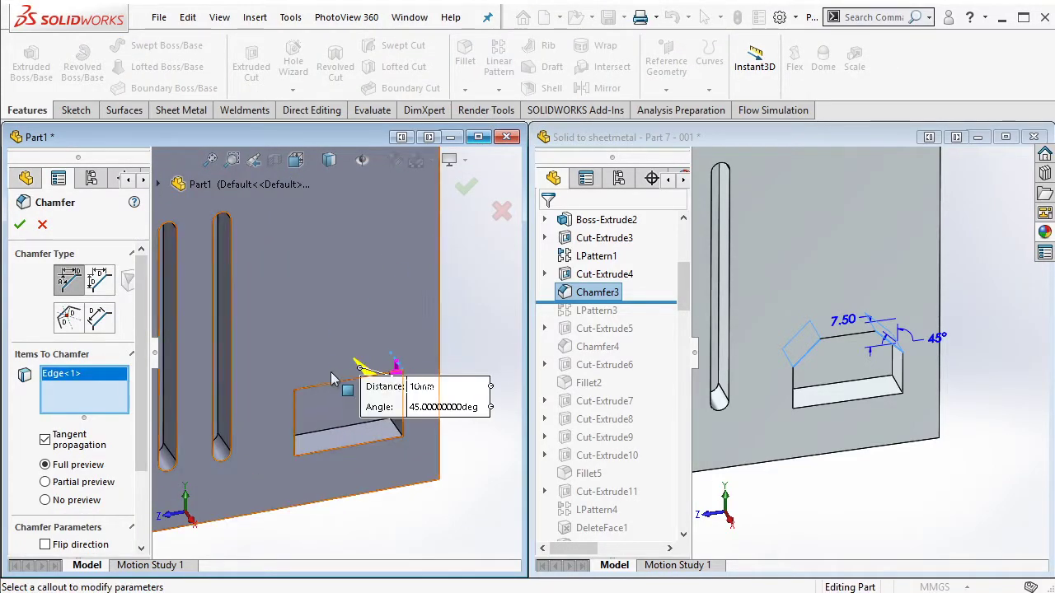
left_click(291, 385)
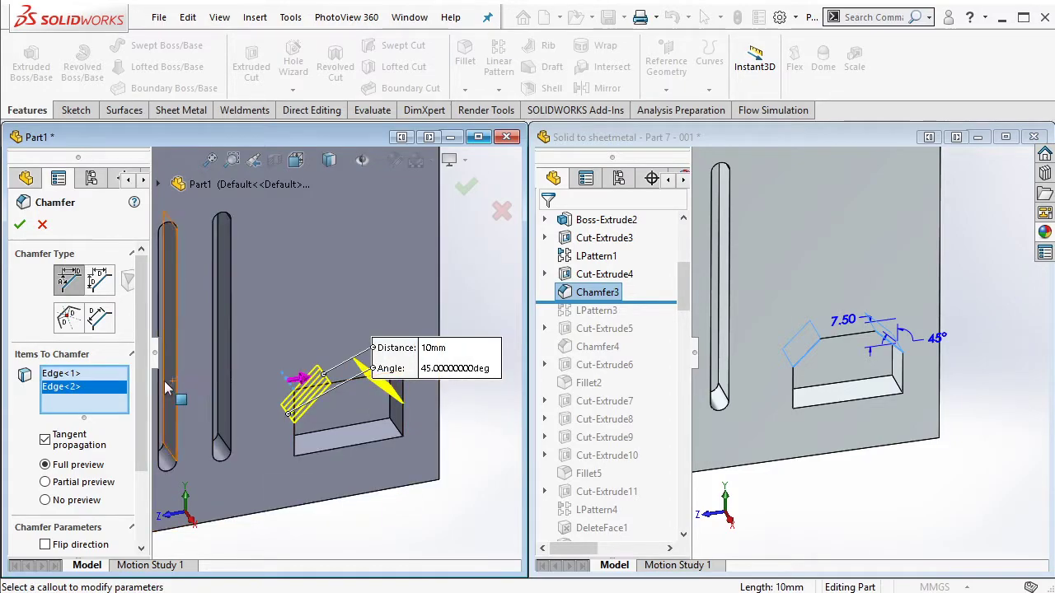
scroll(83, 412, "down", 3)
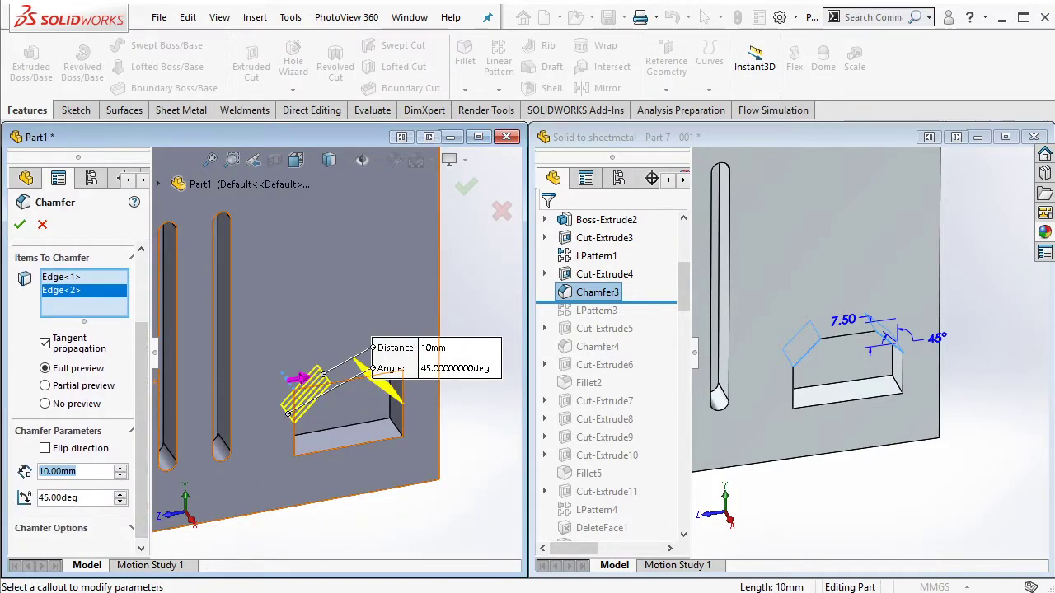
type("5")
key("Return")
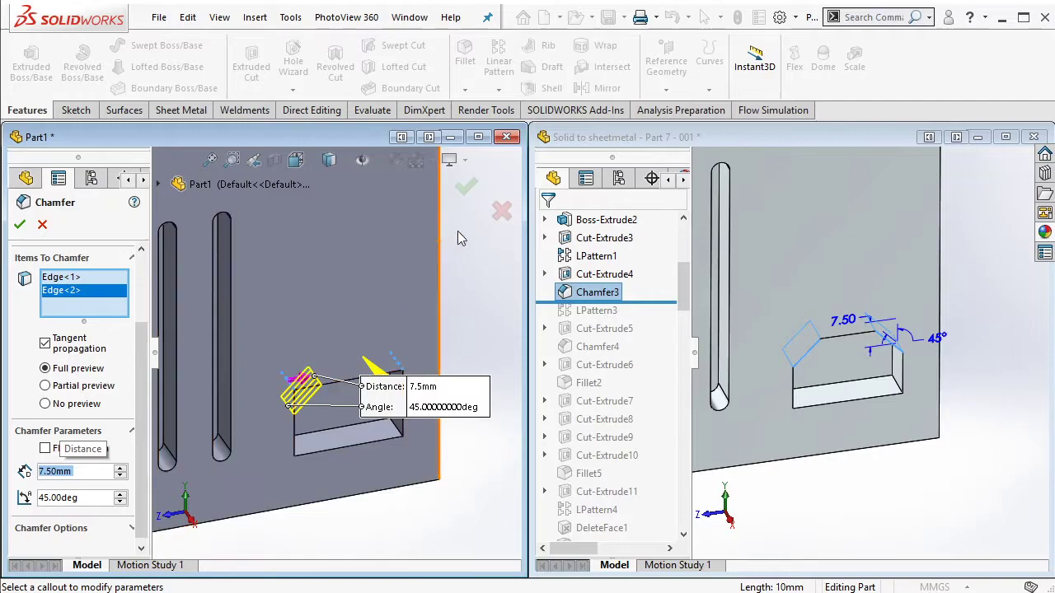
key("Return")
left_click_drag(637, 307, 614, 320)
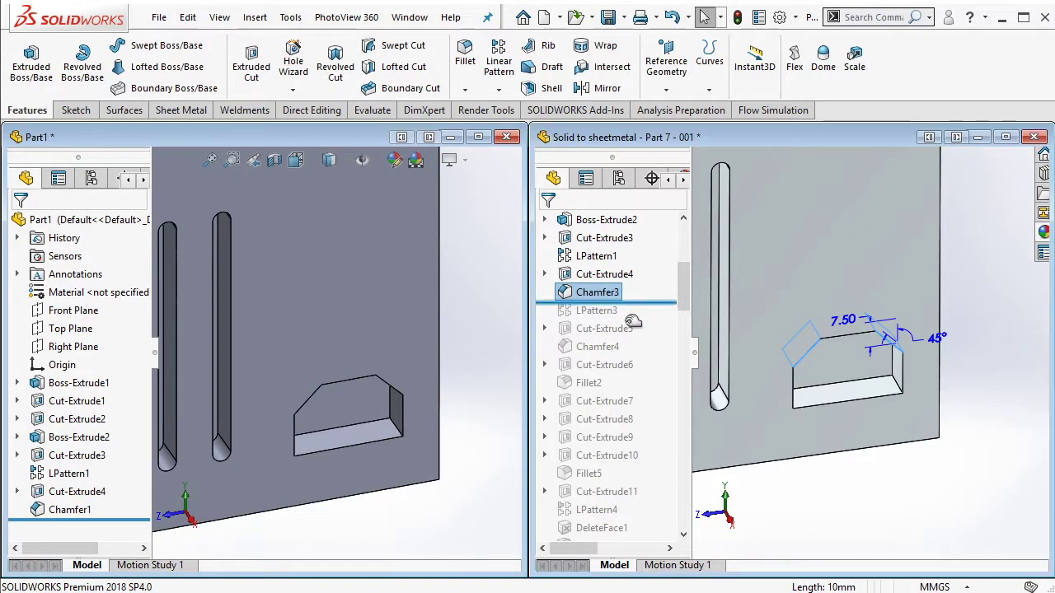
Step: Select the reference's LPattern3 and orbit both models to compare the cutouts
left_click(614, 313)
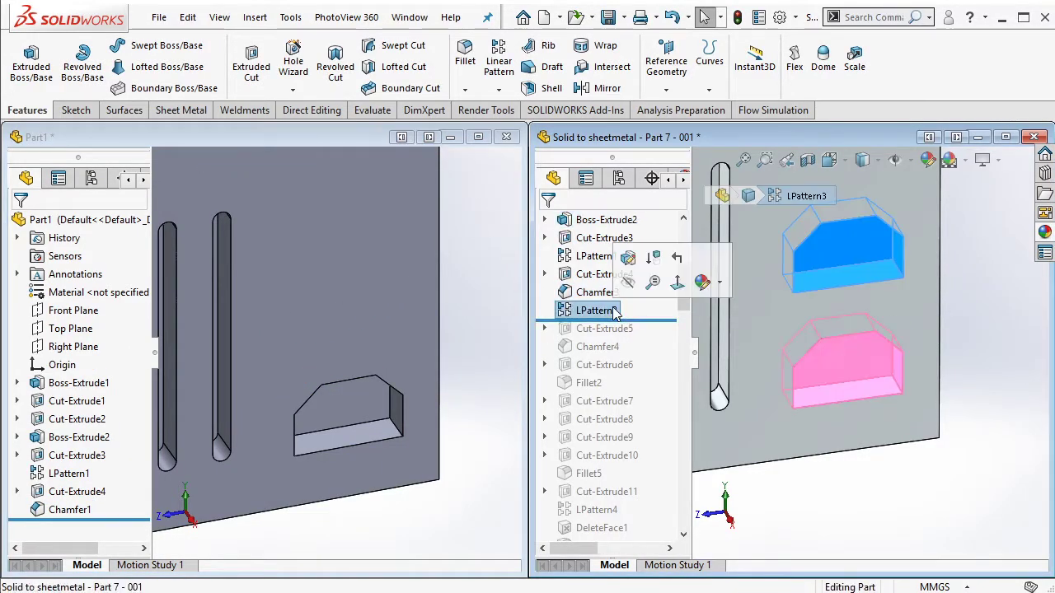
middle_click_drag(829, 314, 813, 317)
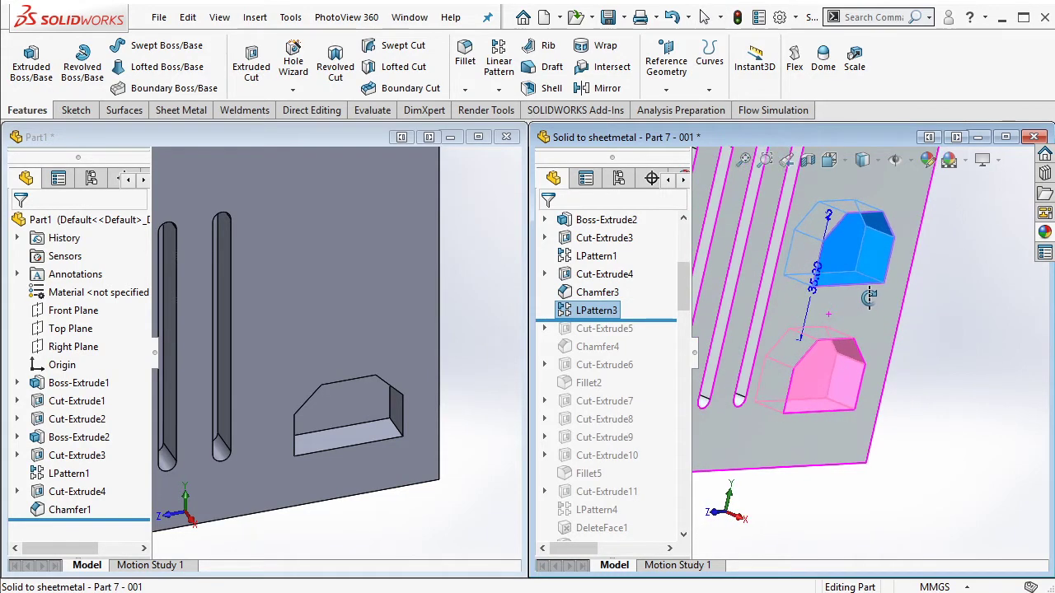
middle_click_drag(478, 316, 435, 315)
left_click(435, 316)
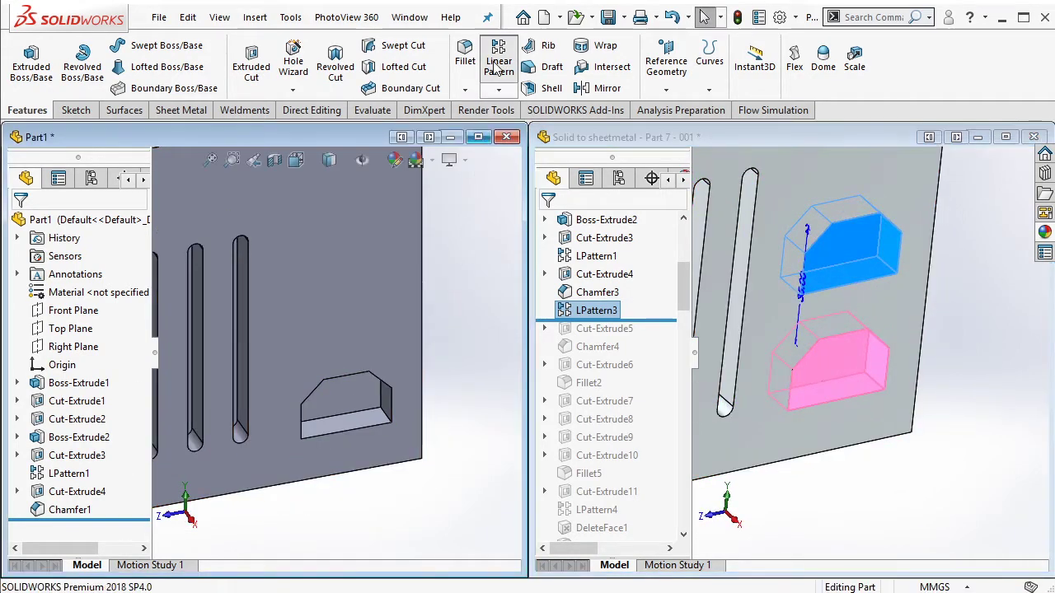
Step: Pattern Cut-Extrude4 and Chamfer1 along the vertical plate edge: 2 instances, 35 mm apart
left_click(422, 313)
scroll(306, 261, "up", 2)
type("35")
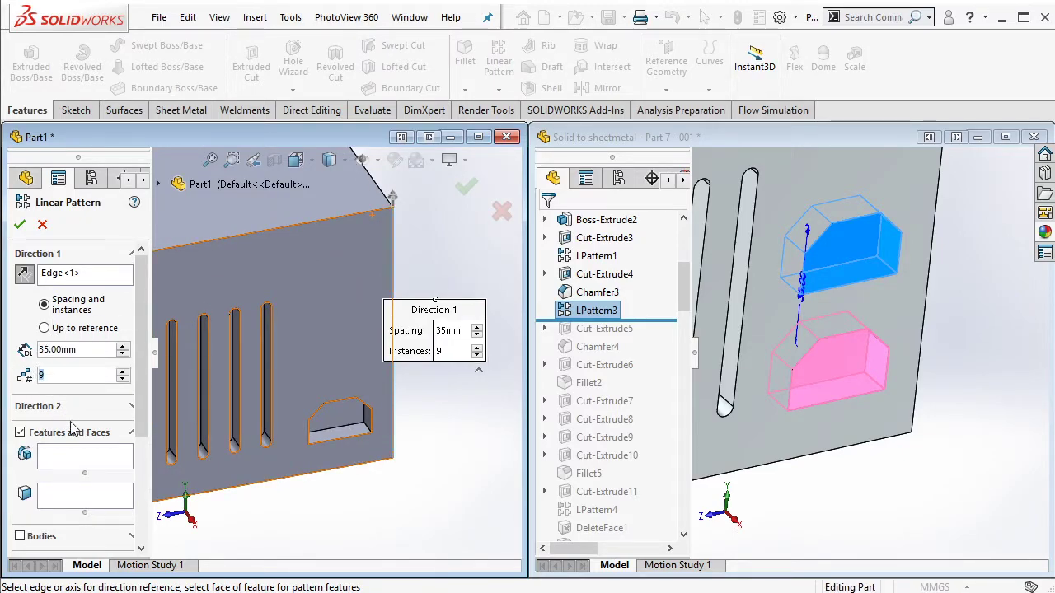
type("2")
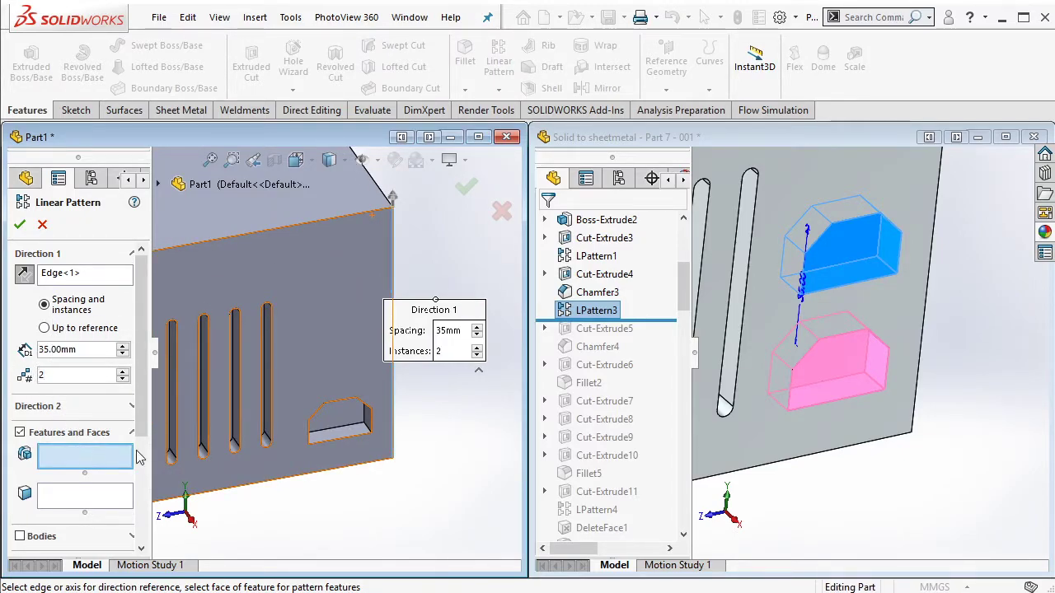
left_click(352, 424)
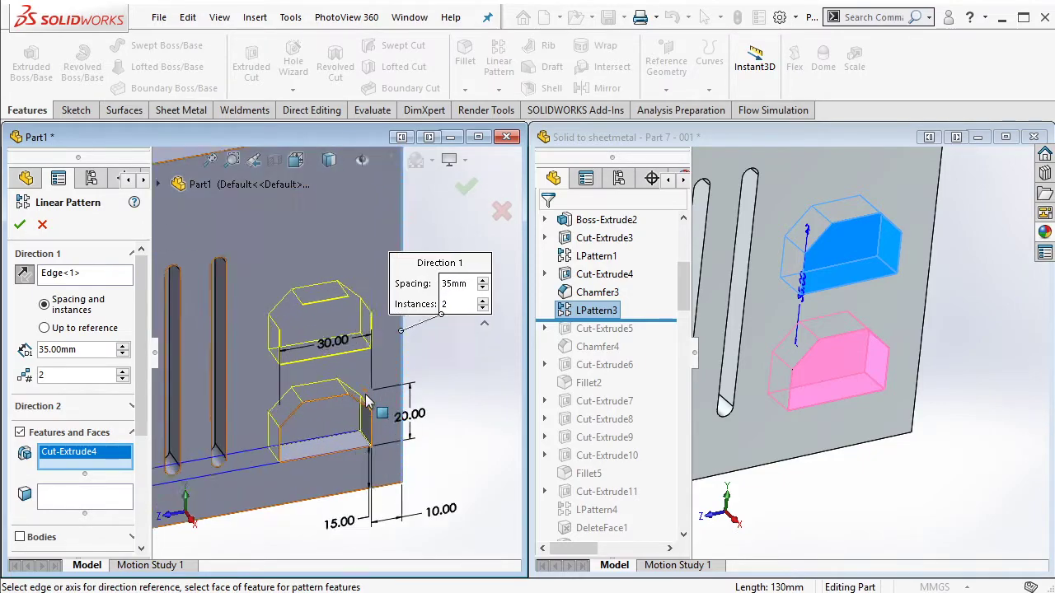
middle_click_drag(461, 212, 368, 331)
left_click(353, 402)
middle_click_drag(352, 402, 462, 272)
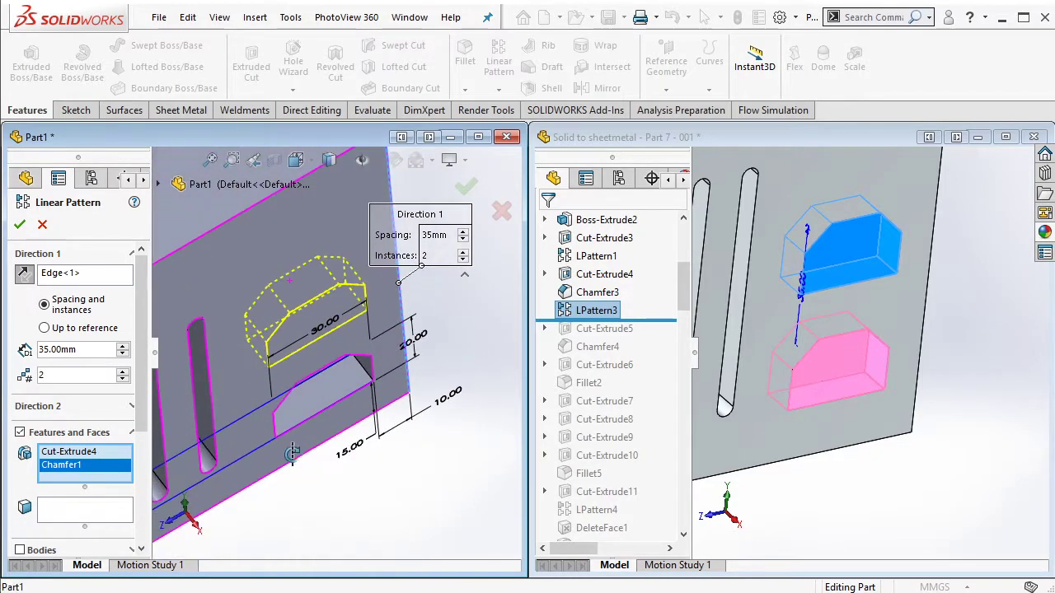
left_click(466, 187)
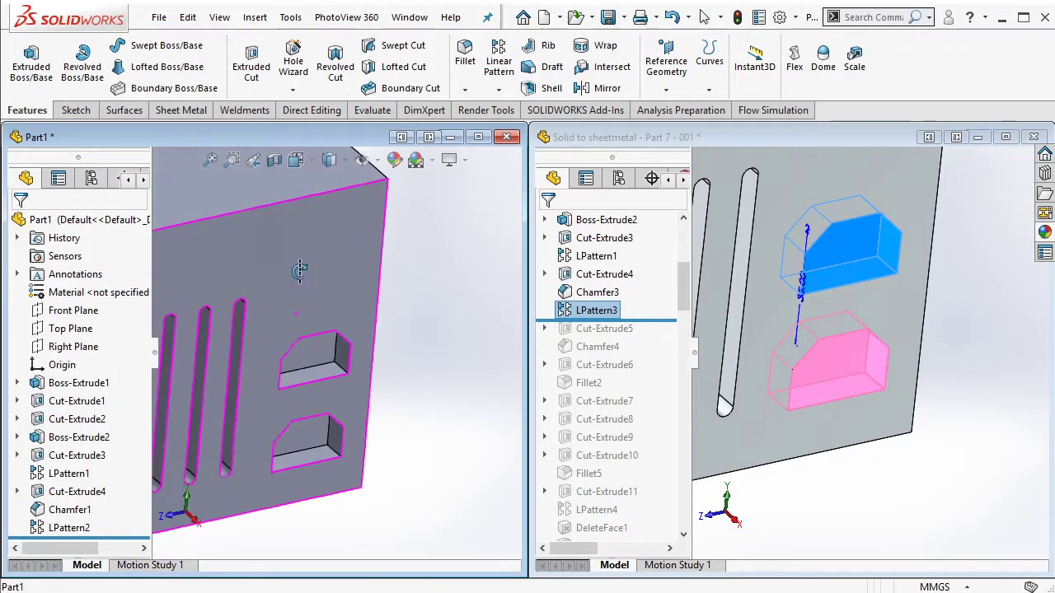
middle_click_drag(473, 247, 281, 375)
left_click(857, 481)
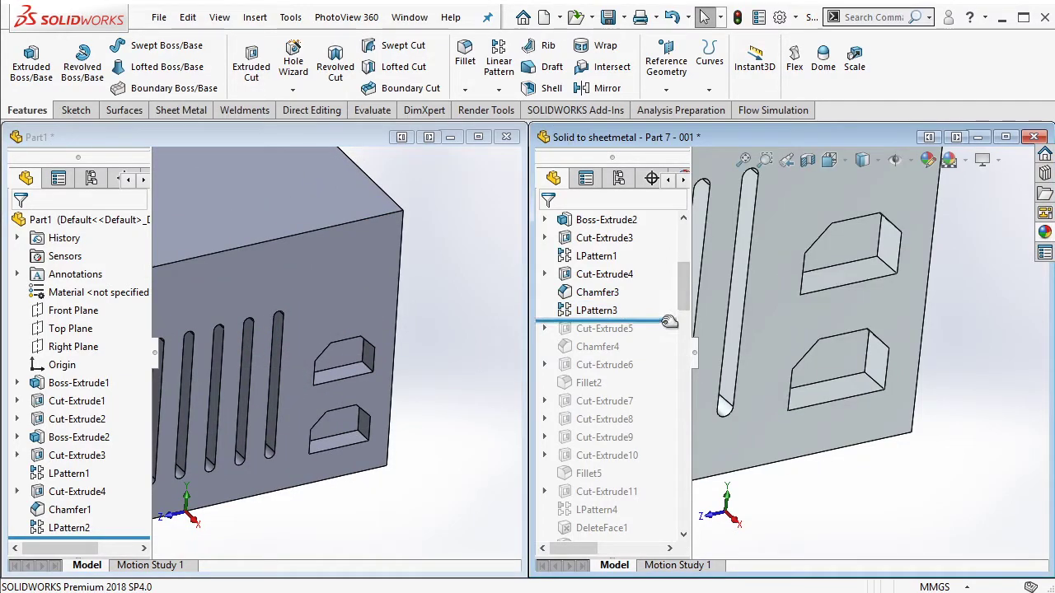
Step: Roll the reference forward to Cut-Extrude5 and show its hole sketch dimensions
left_click_drag(670, 322, 653, 332)
left_click(643, 328)
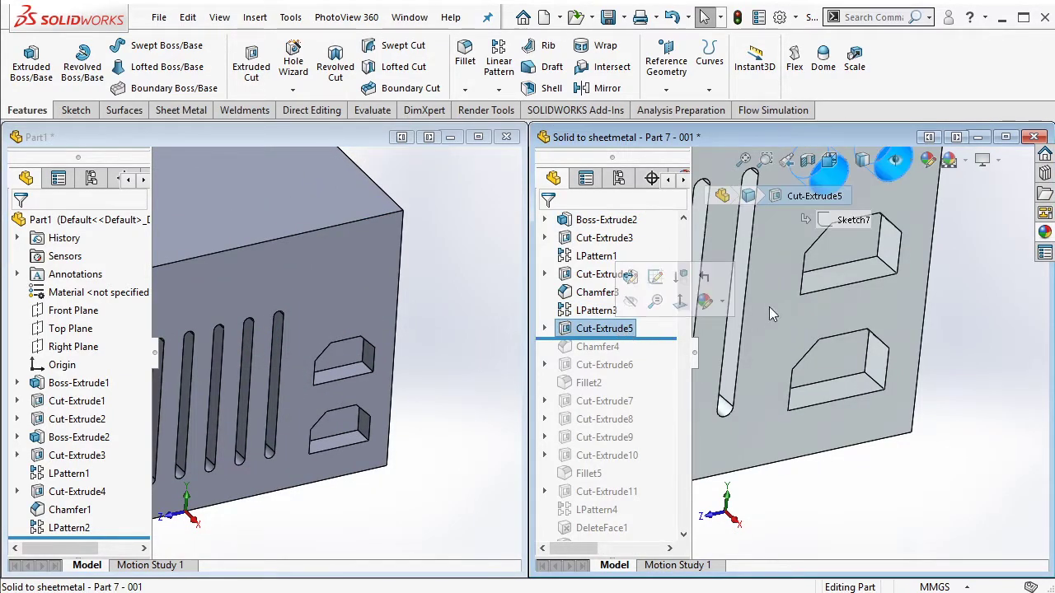
double_click(921, 284)
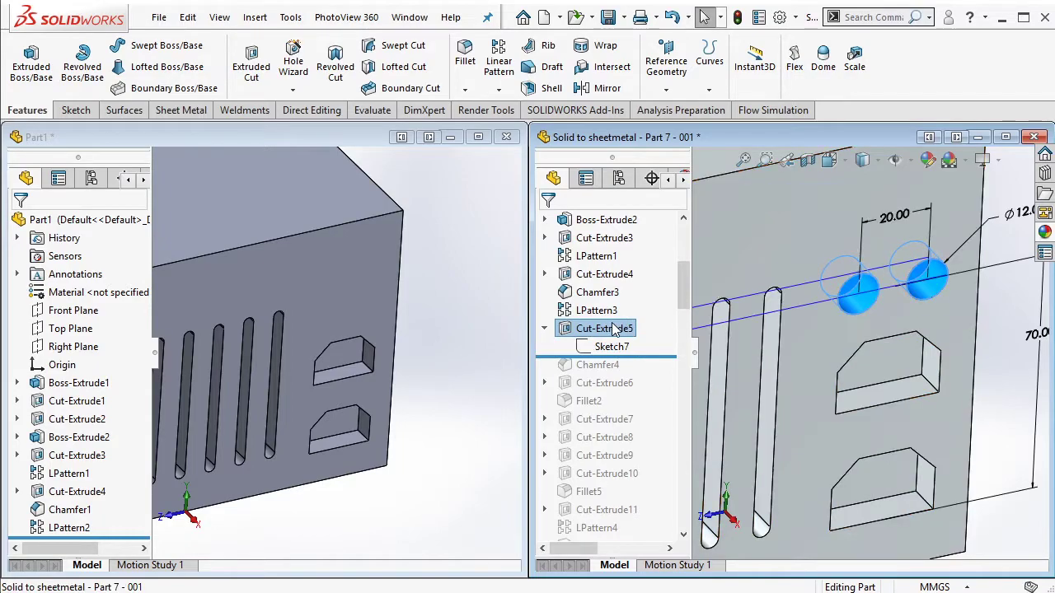
Step: Start a sketch on Part1's front face and draw a vertical centerline between the cutouts
left_click(378, 323)
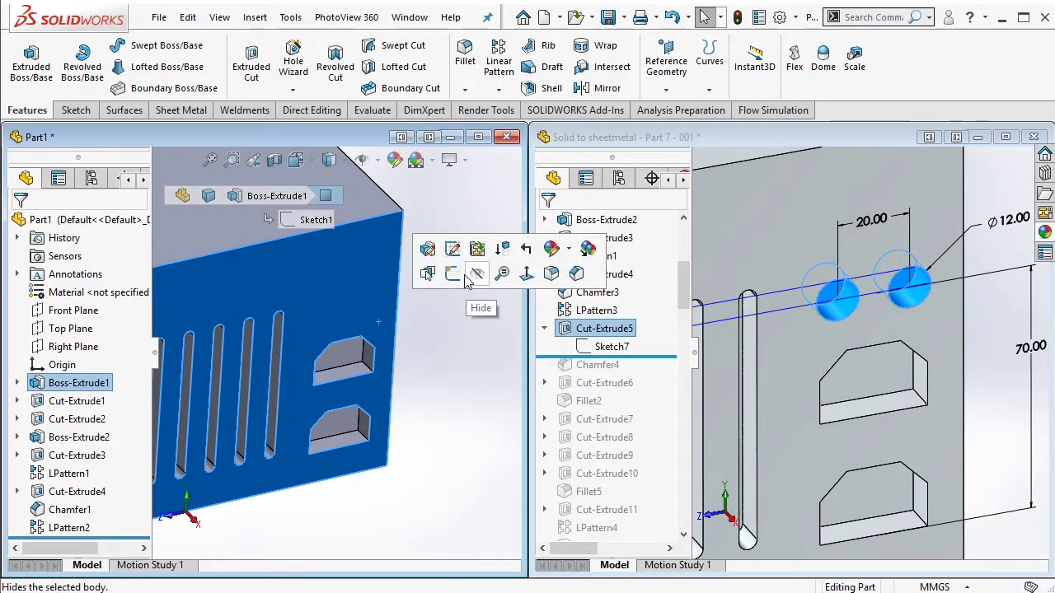
left_click(451, 273)
left_click(124, 46)
left_click(147, 82)
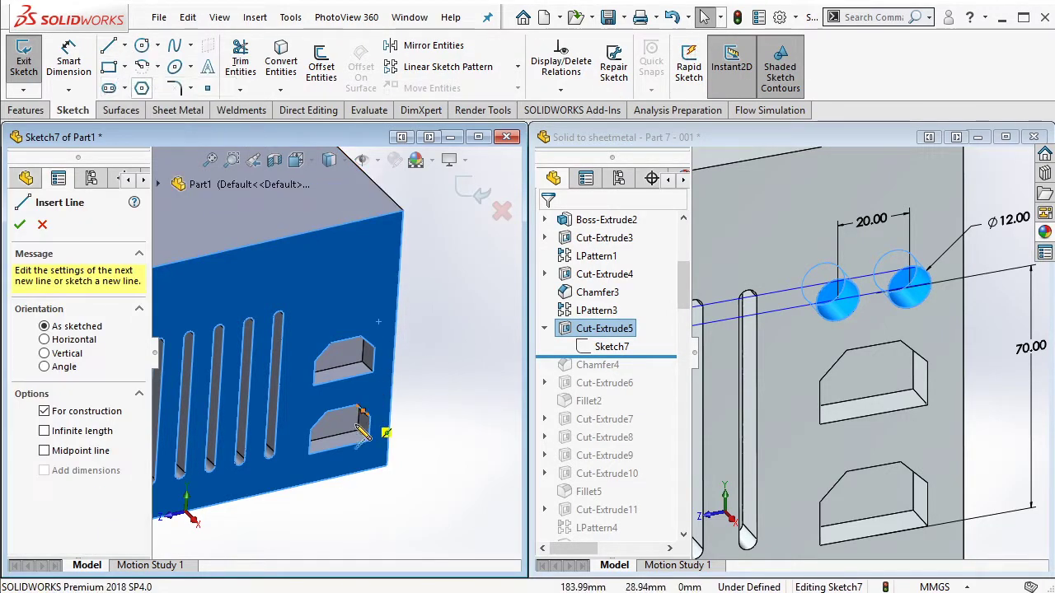
left_click(338, 447)
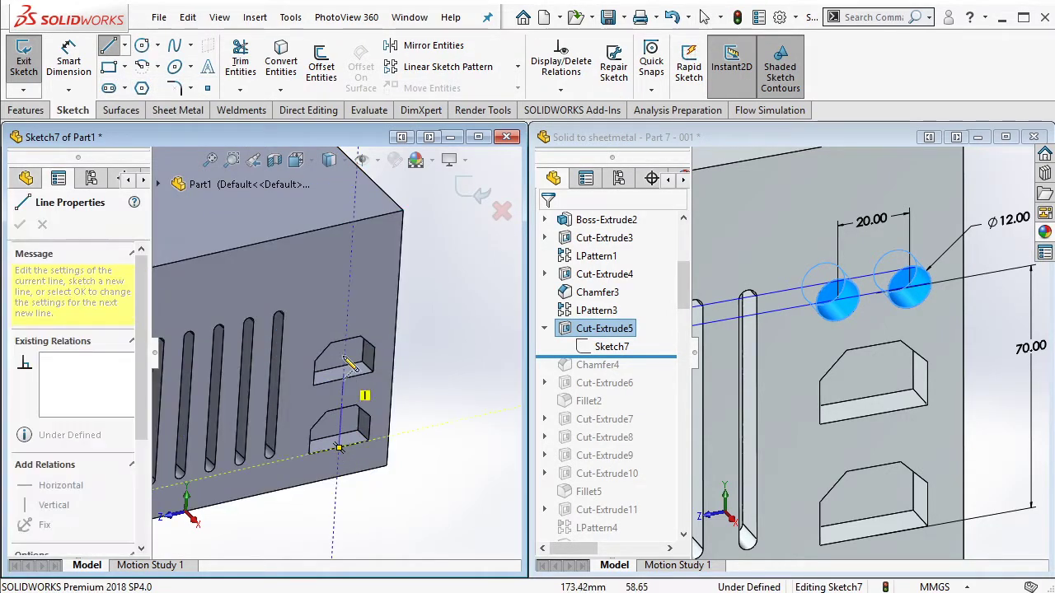
left_click(350, 309)
key("Escape")
Step: Draw a midpoint line and give it a Midpoint relation to the chosen point
left_click(124, 50)
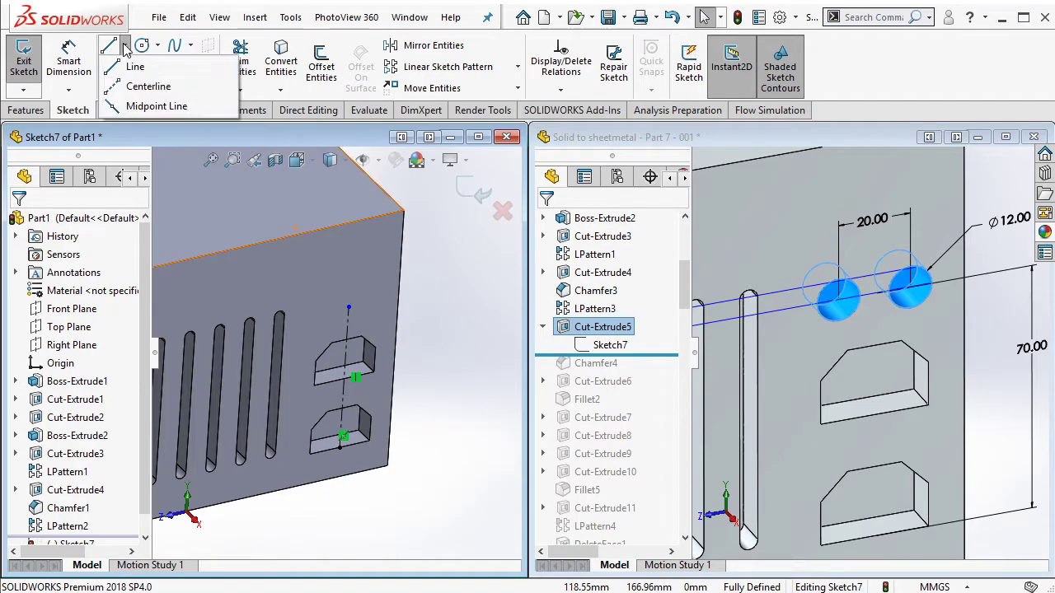
left_click(153, 105)
left_click(348, 295)
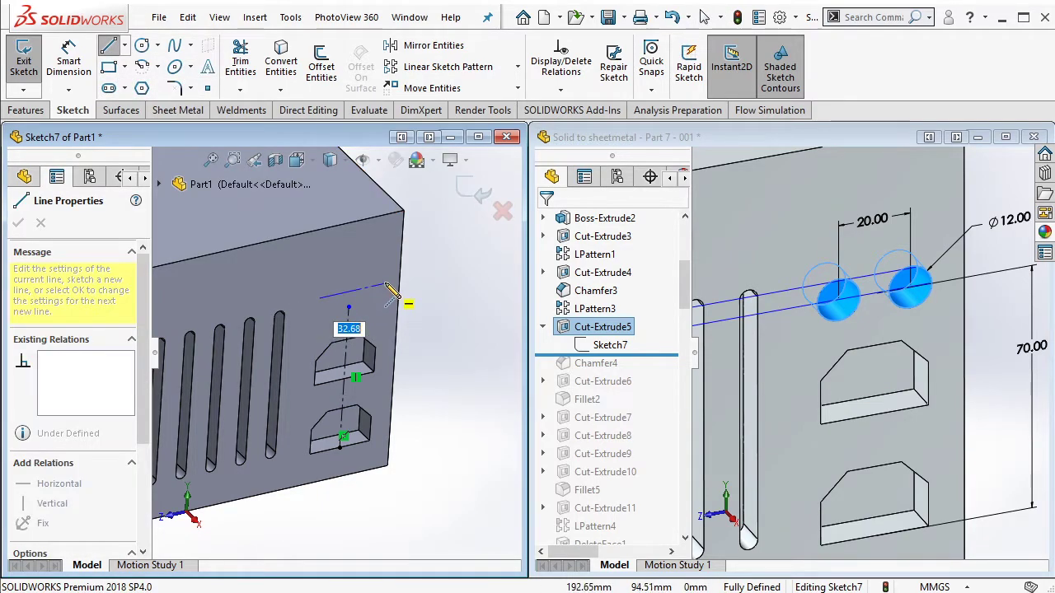
left_click(390, 287)
key("Escape")
scroll(368, 309, "down", 3)
left_click(323, 330)
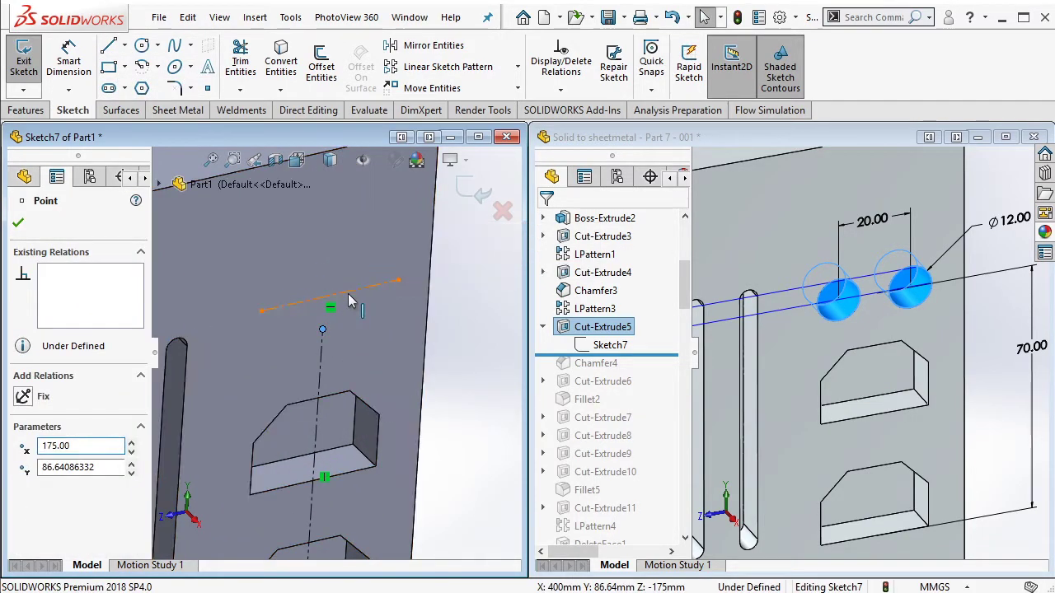
left_click(355, 290, "ctrl")
left_click(396, 223)
key("Escape")
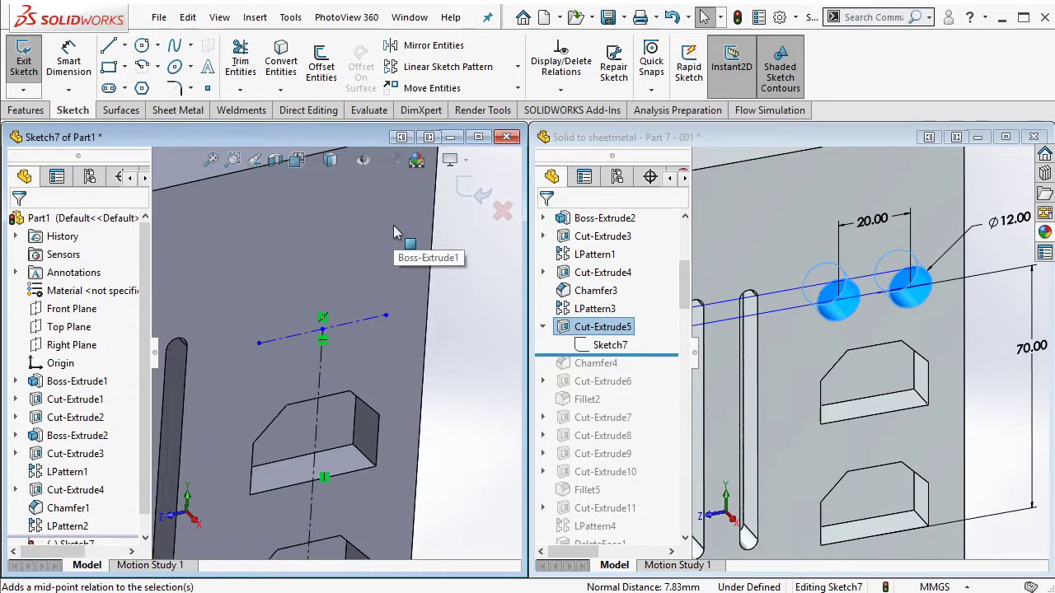
Step: Sketch a circle at each end of the line and make them equal
left_click_drag(259, 342, 275, 343)
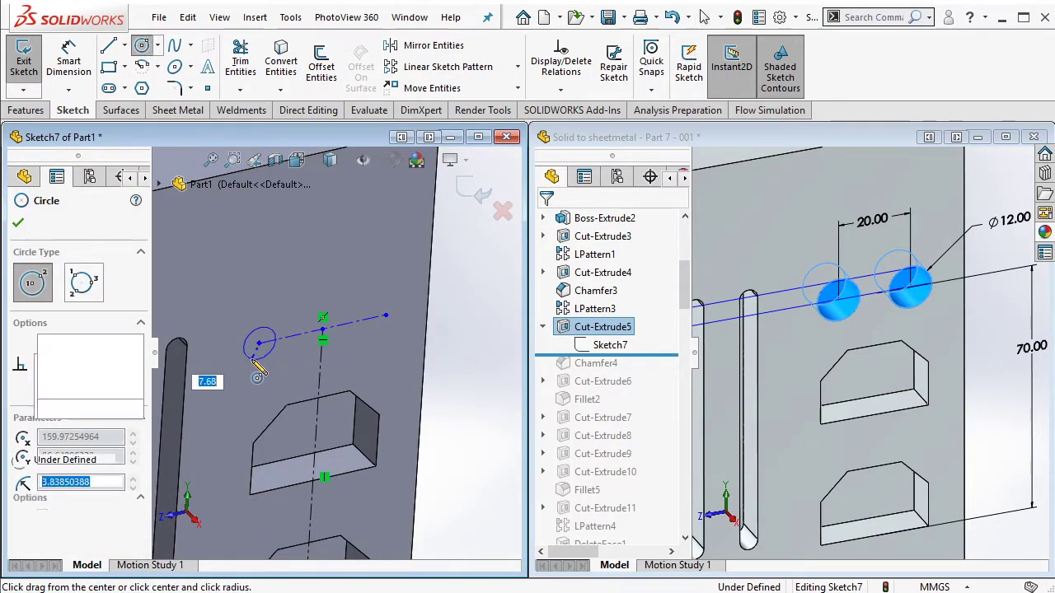
key("Escape")
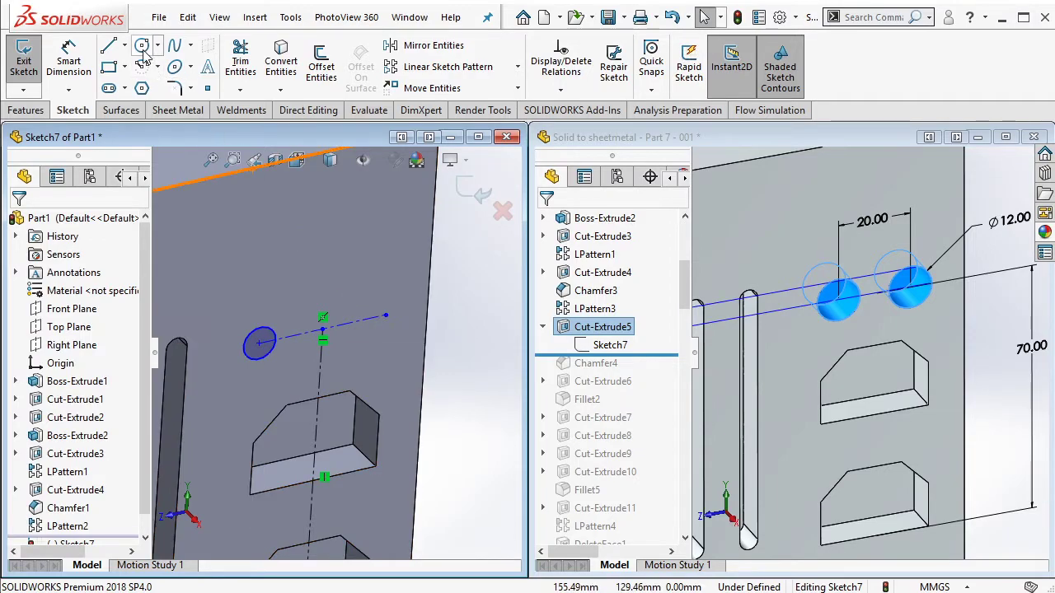
left_click(172, 70)
left_click_drag(385, 316, 412, 316)
key("Escape")
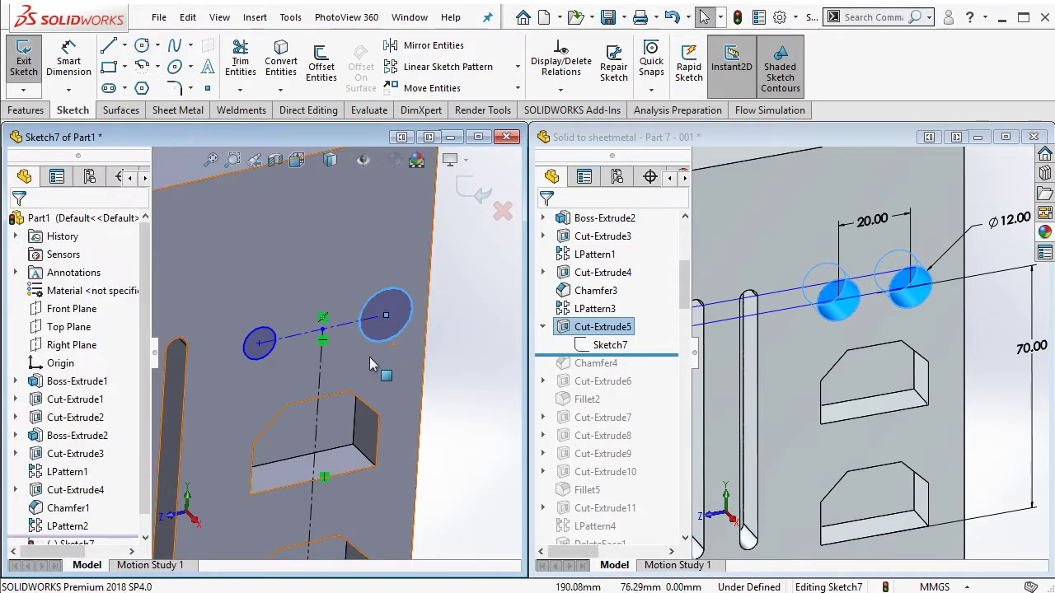
left_click(272, 352)
left_click(366, 316, "ctrl")
left_click(400, 285)
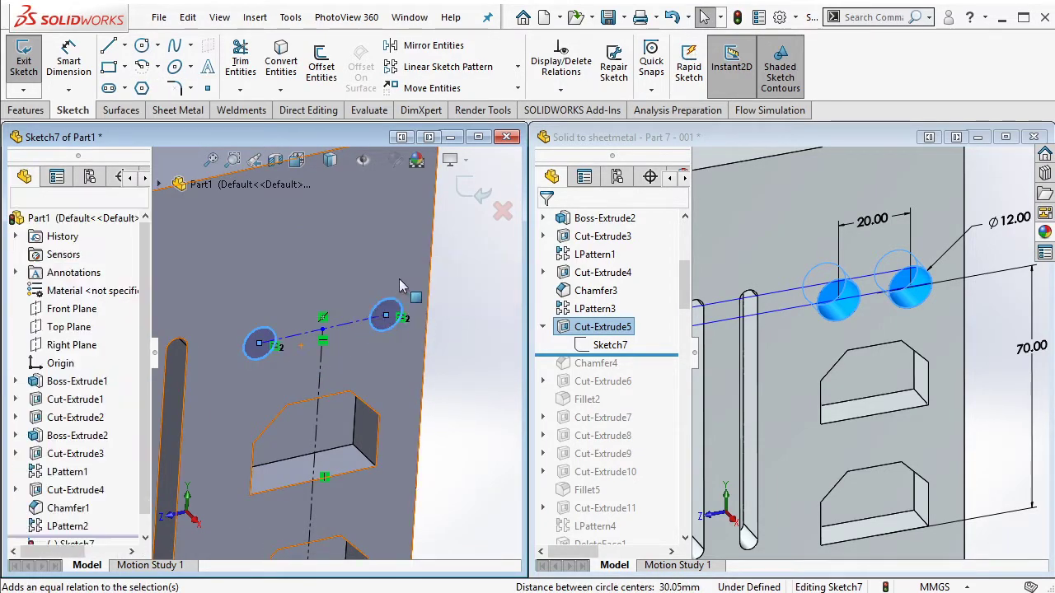
Step: Dimension the line length 70 mm and the circle spacing 20 mm
key("d")
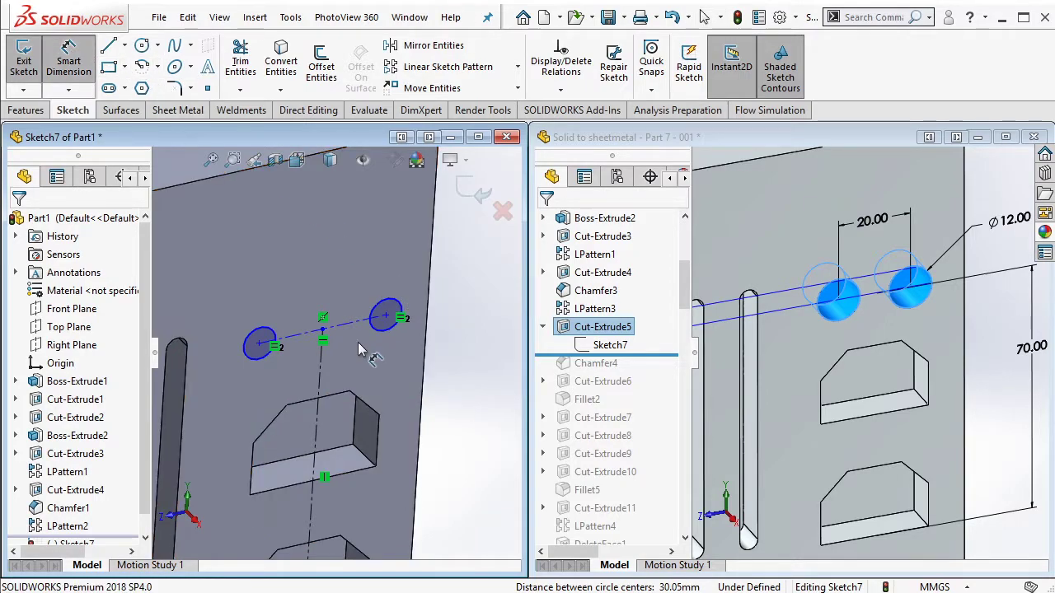
left_click(322, 371)
left_click(441, 381)
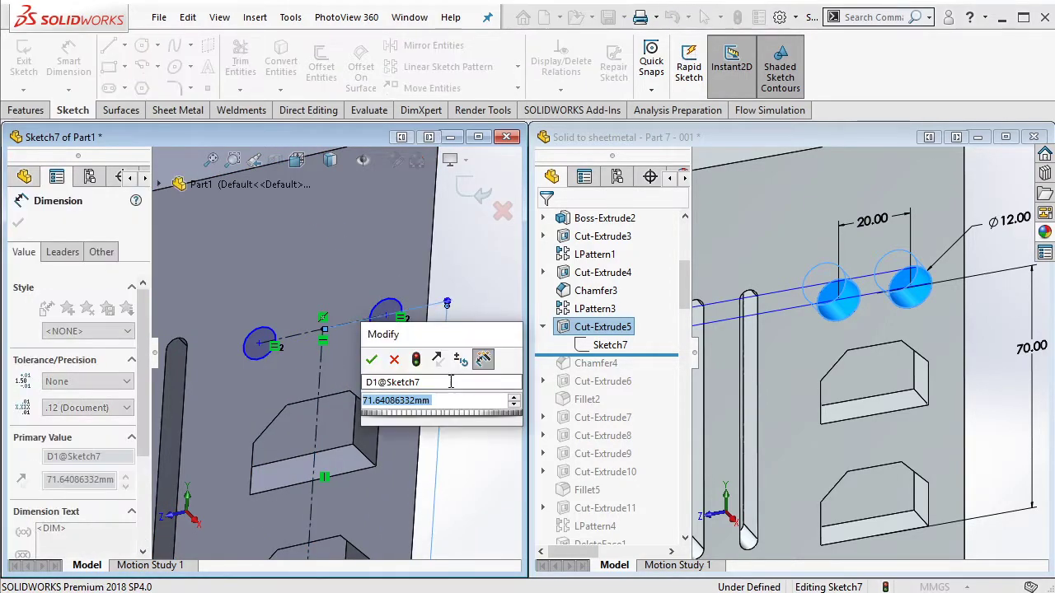
type("70")
left_click(371, 360)
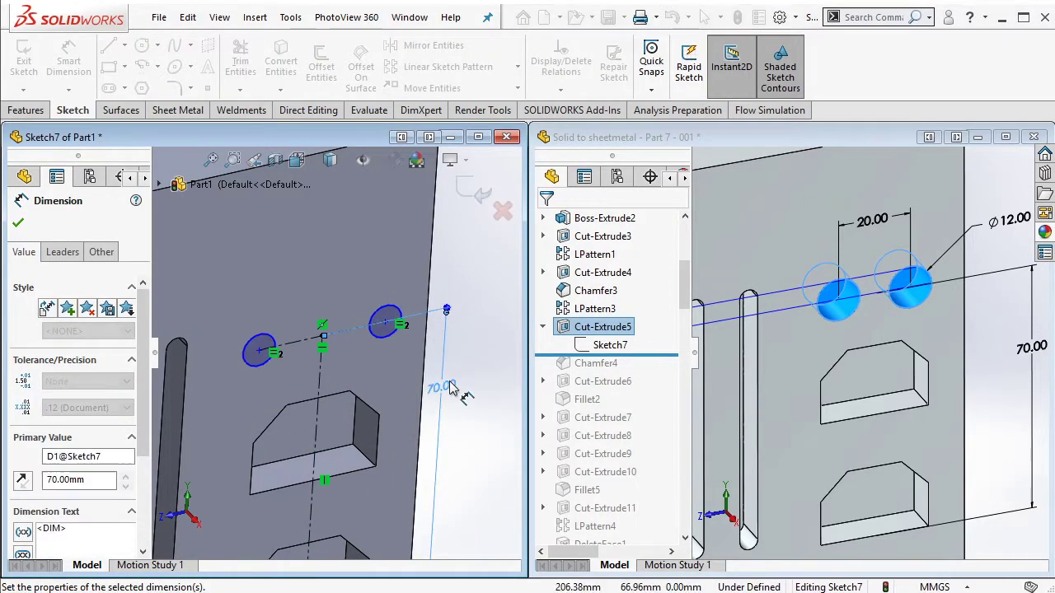
left_click(302, 347)
left_click(316, 294)
type("20")
key("Return")
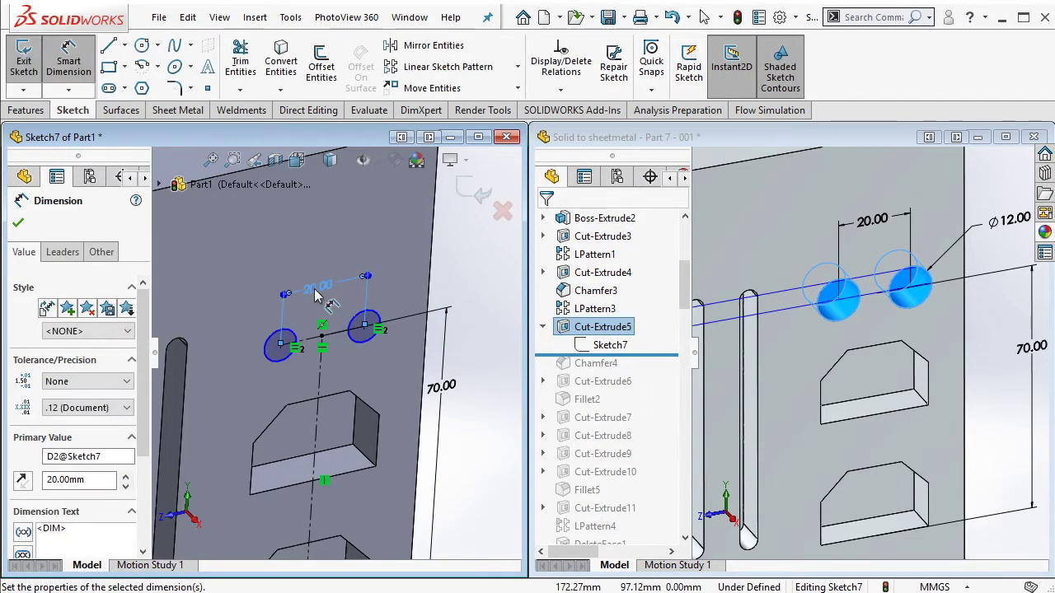
Step: Set the circle diameter to 12 mm and cut the two holes 10 mm deep
left_click(381, 317)
left_click(412, 285)
type("12")
key("Return")
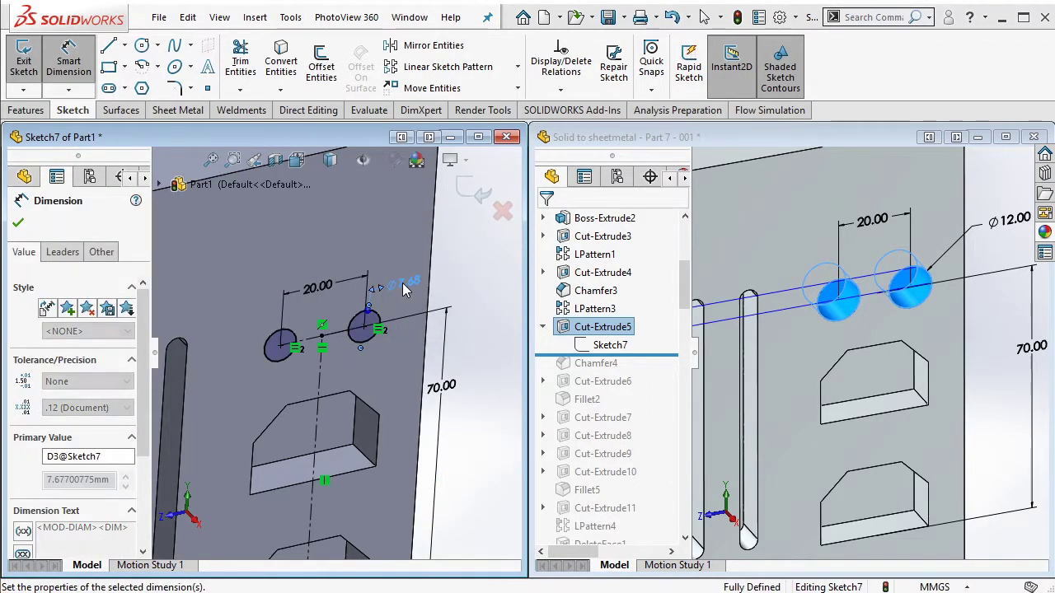
key("Escape")
left_click(27, 111)
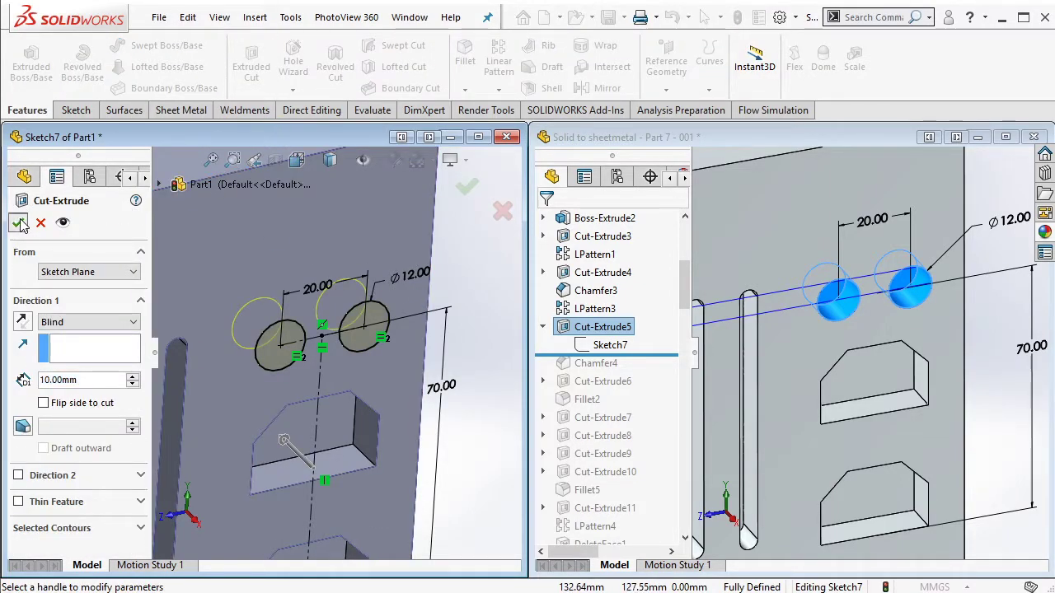
left_click(18, 223)
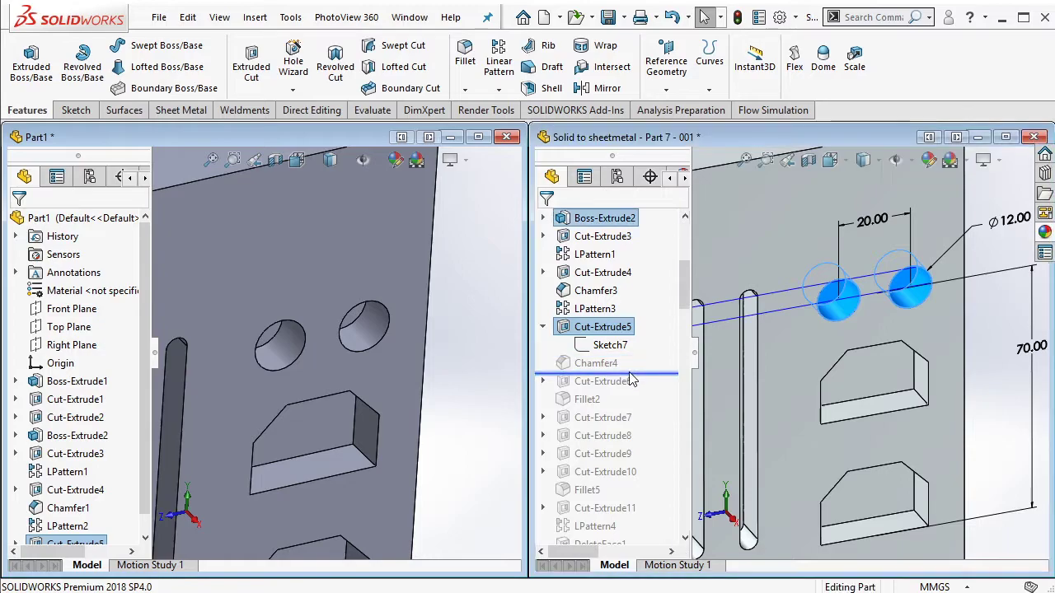
Step: Roll the reference part to Chamfer4 and orbit both parts to compare the chamfered end
left_click_drag(648, 353, 647, 373)
left_click(608, 364)
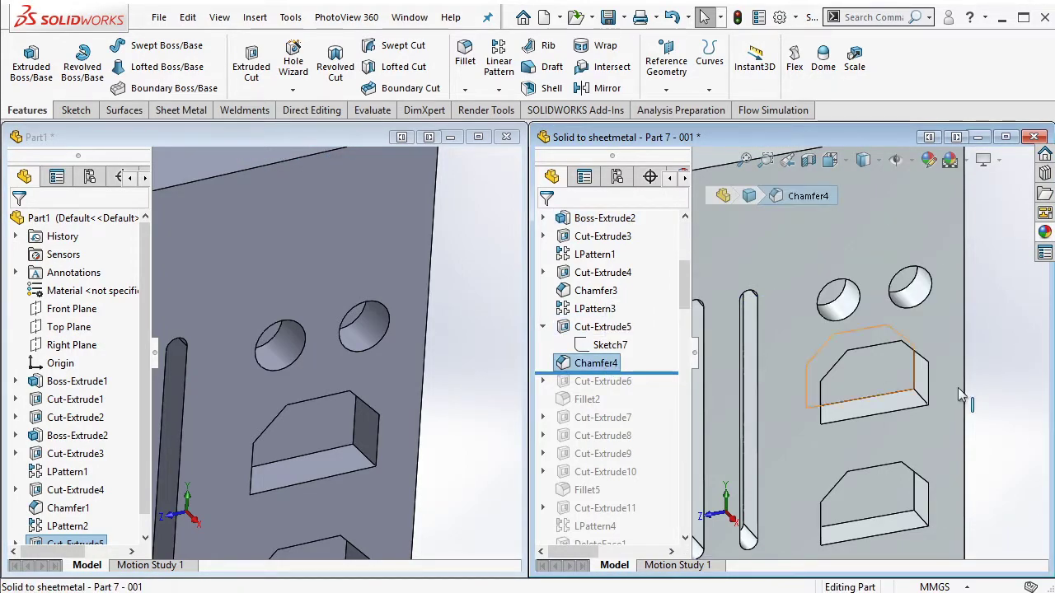
scroll(824, 346, "up", 5)
mouse_move(824, 346)
middle_mouse_down()
mouse_move(861, 239)
mouse_move(791, 362)
middle_mouse_up()
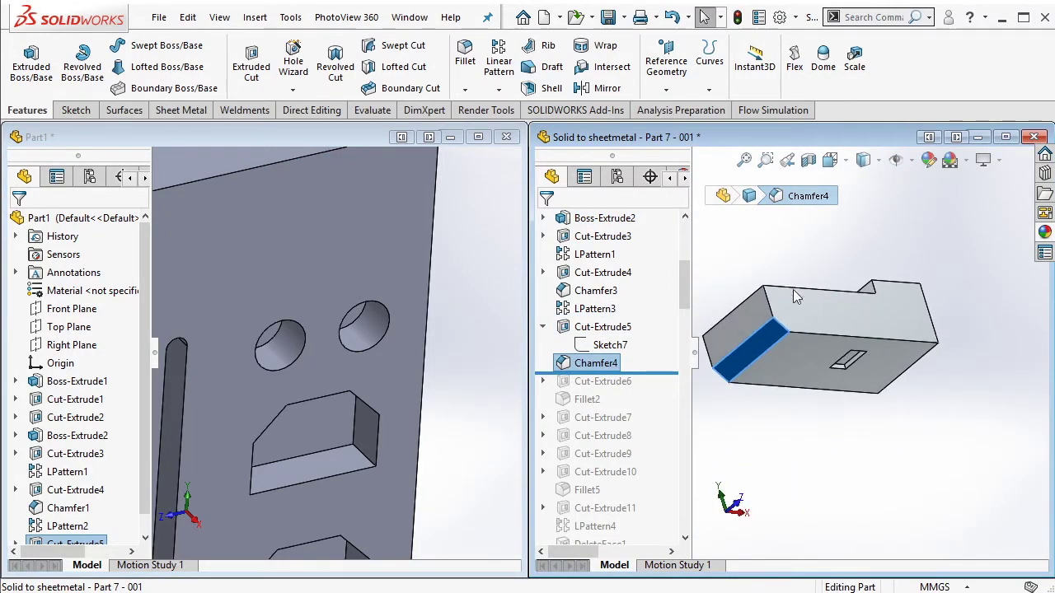
scroll(766, 387, "down", 3)
scroll(752, 405, "down", 2)
middle_click_drag(753, 405, 725, 371)
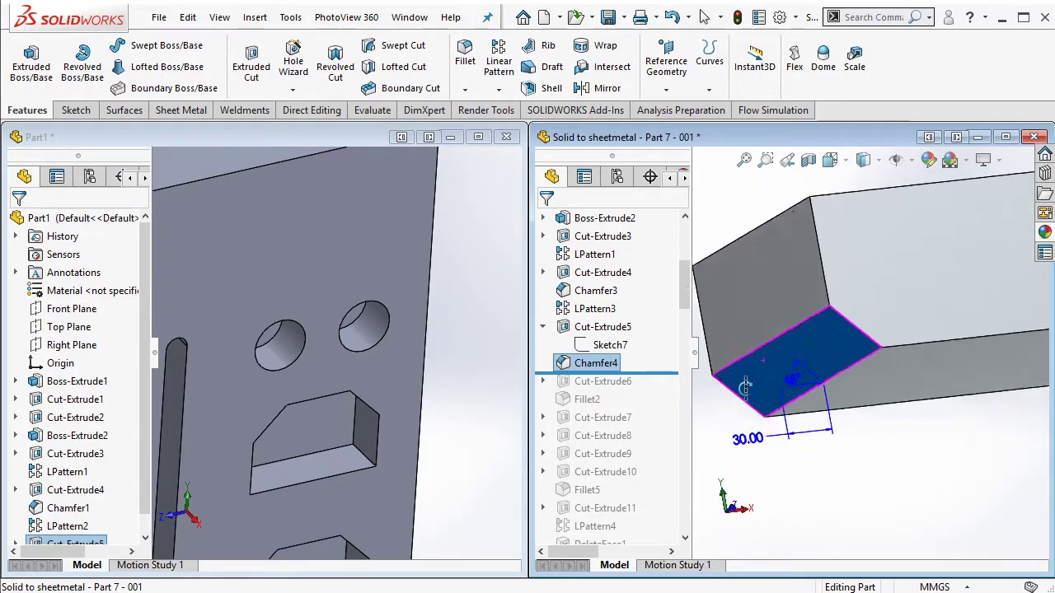
scroll(315, 336, "up", 2)
scroll(315, 337, "up", 3)
mouse_move(315, 336)
middle_mouse_down()
mouse_move(410, 281)
mouse_move(241, 339)
middle_mouse_up()
scroll(258, 331, "down", 2)
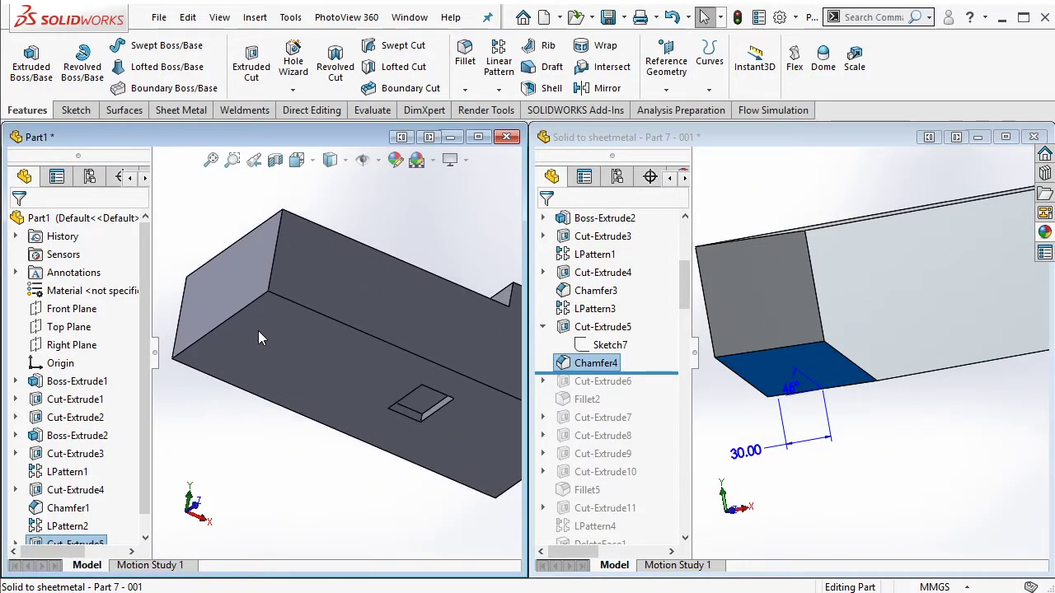
Step: Chamfer Part1's end edge at 30 mm and 45°
left_click(465, 89)
left_click(495, 123)
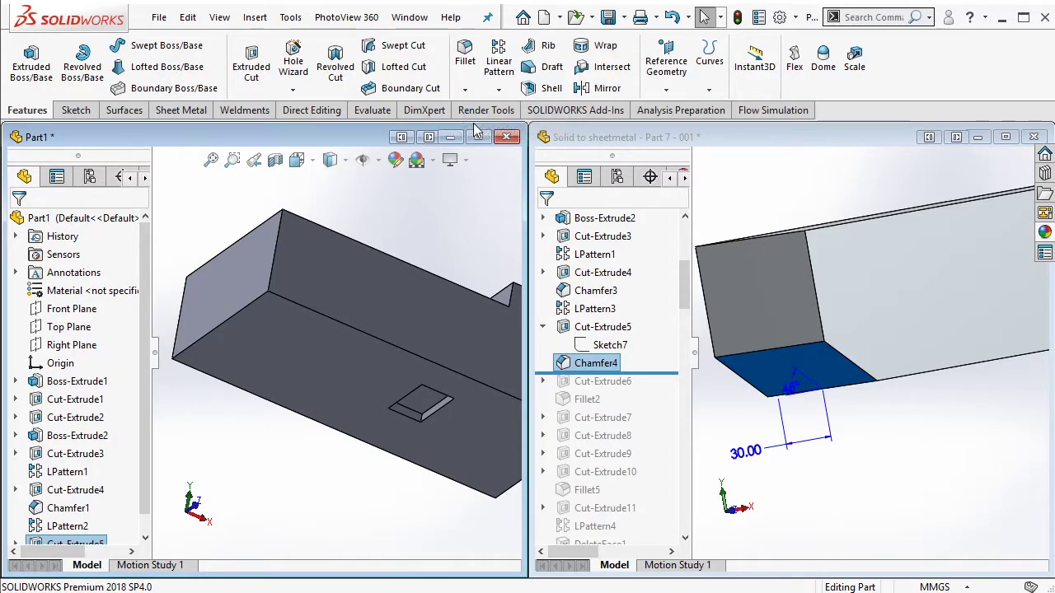
left_click(247, 312)
scroll(89, 470, "down", 3)
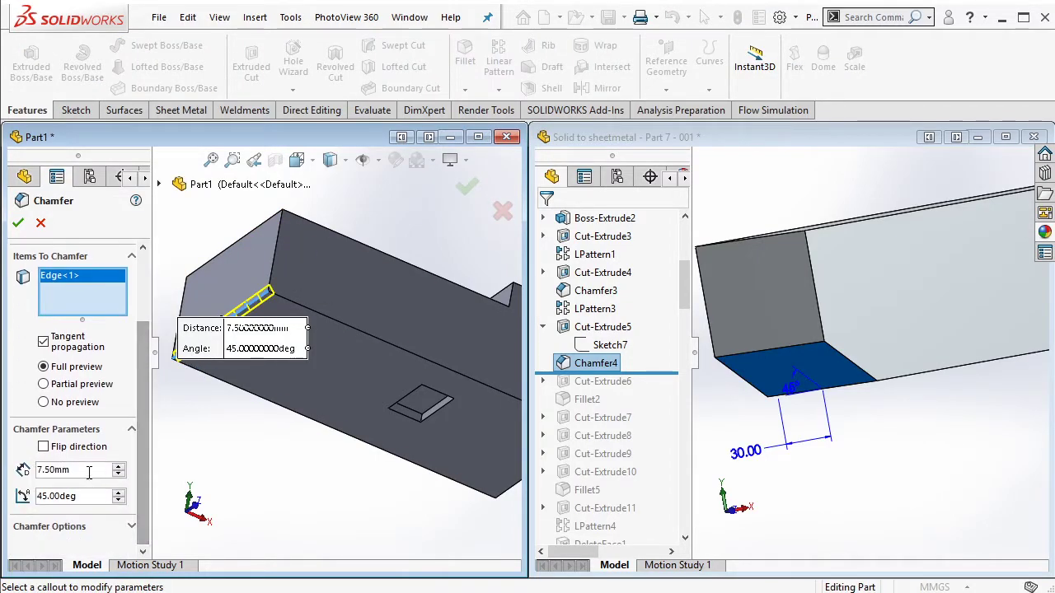
type("30")
key("Return")
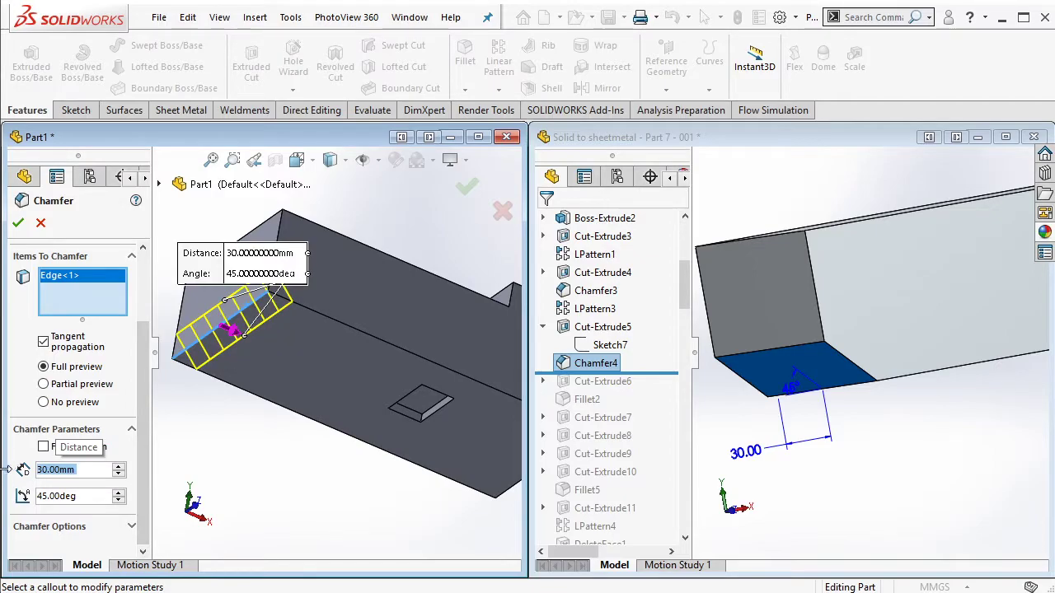
left_click(18, 224)
middle_click_drag(294, 301, 353, 365)
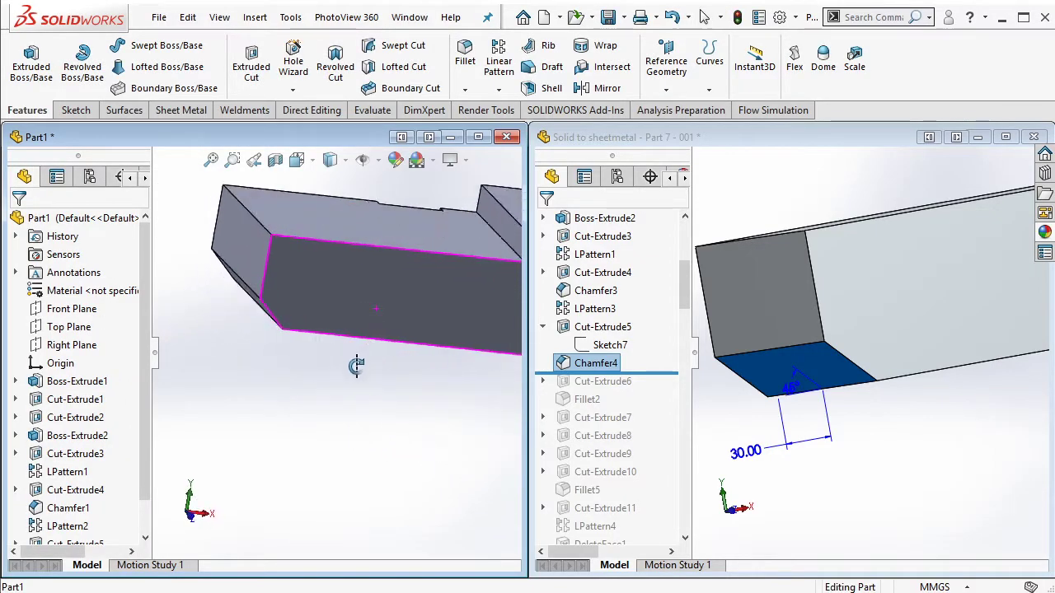
left_click_drag(654, 375, 636, 391)
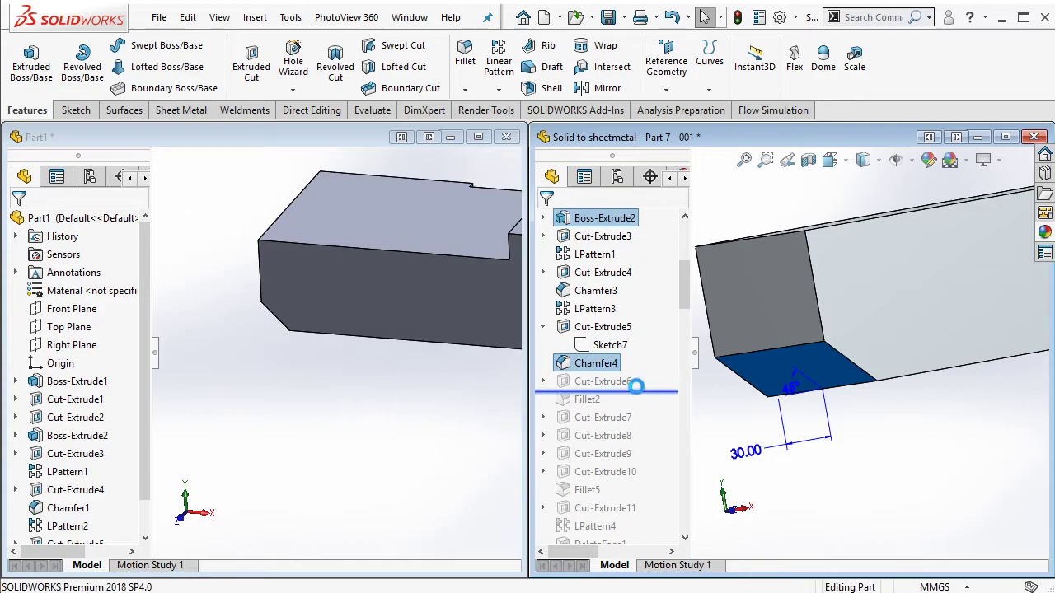
Step: Check the reference's Cut-Extrude6 notch, then sketch a rectangle at the corner of Part1's top face
left_click(614, 381)
key("ctrl+7")
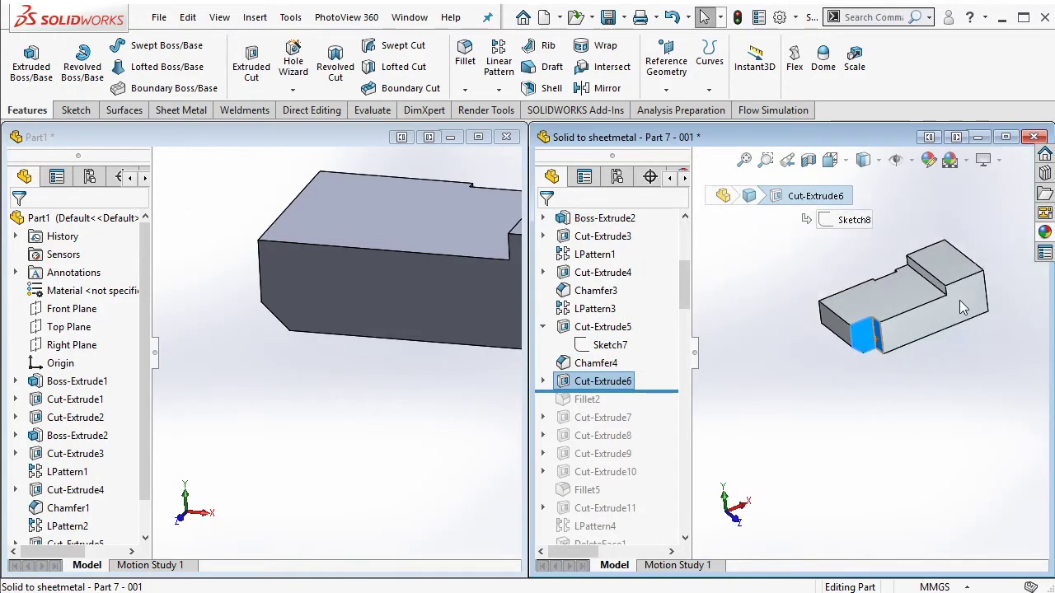
scroll(798, 366, "down", 3)
scroll(799, 365, "down", 2)
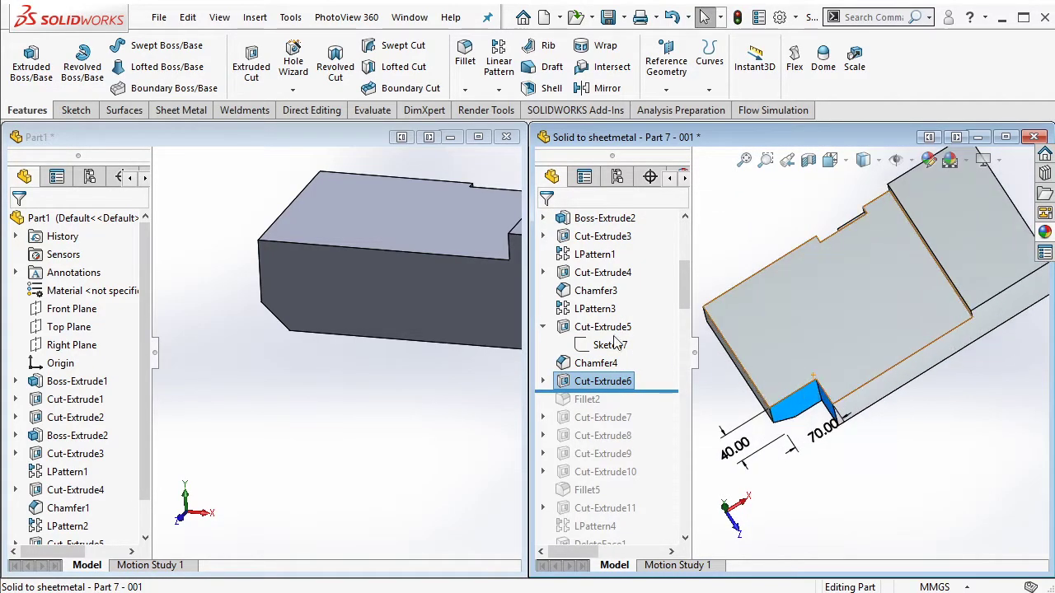
mouse_move(393, 290)
middle_mouse_down()
mouse_move(448, 301)
mouse_move(391, 252)
mouse_move(298, 341)
middle_mouse_up()
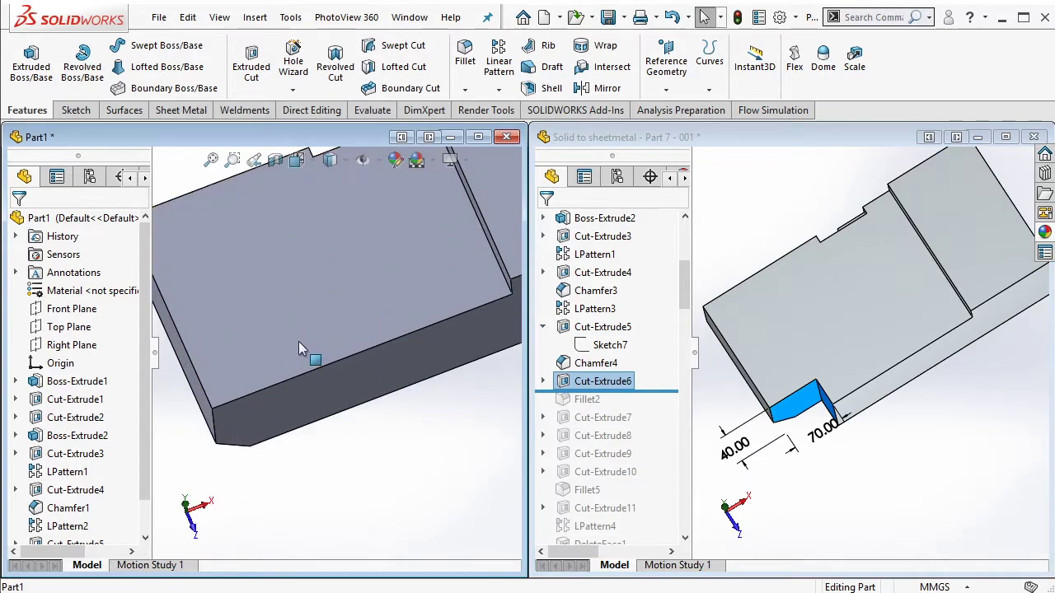
left_click(299, 341)
left_click(365, 297)
left_click(108, 66)
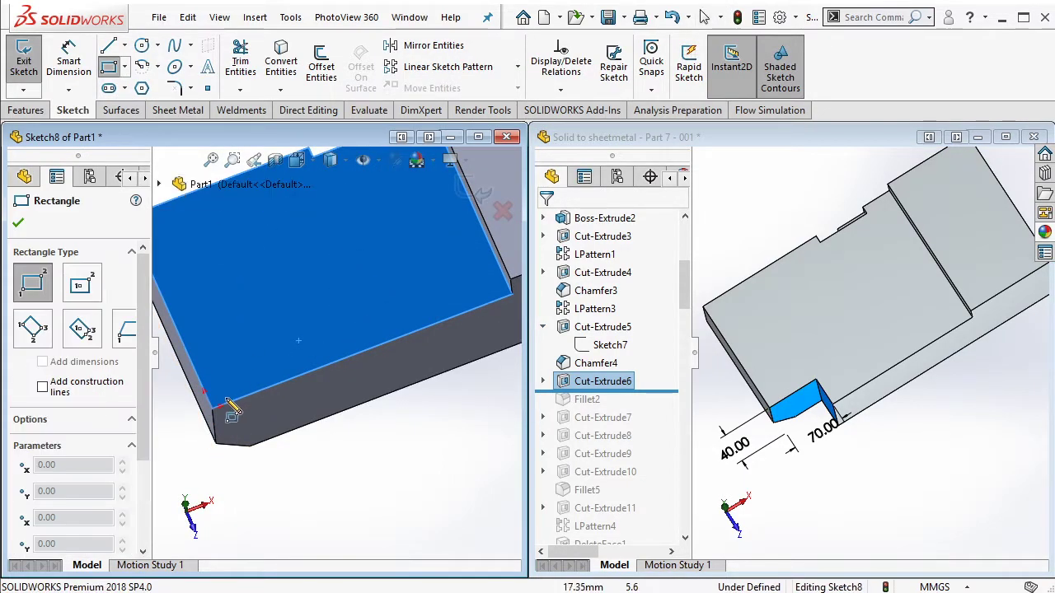
left_click_drag(213, 410, 288, 338)
key("Escape")
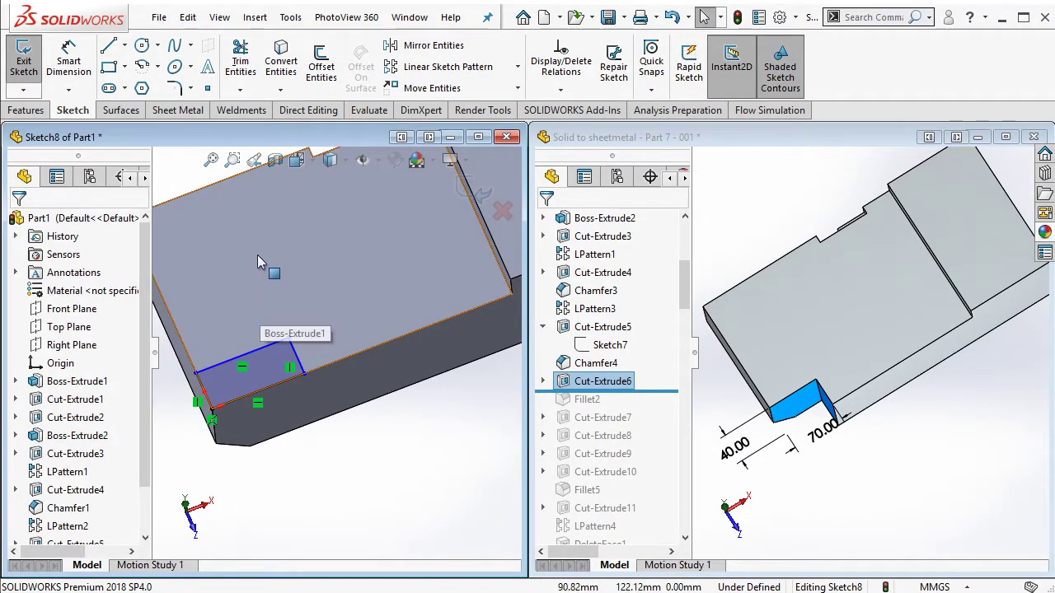
Step: Dimension the rectangle to 70 mm long and 40 mm wide
left_click(68, 62)
left_click(264, 389)
left_click(312, 482)
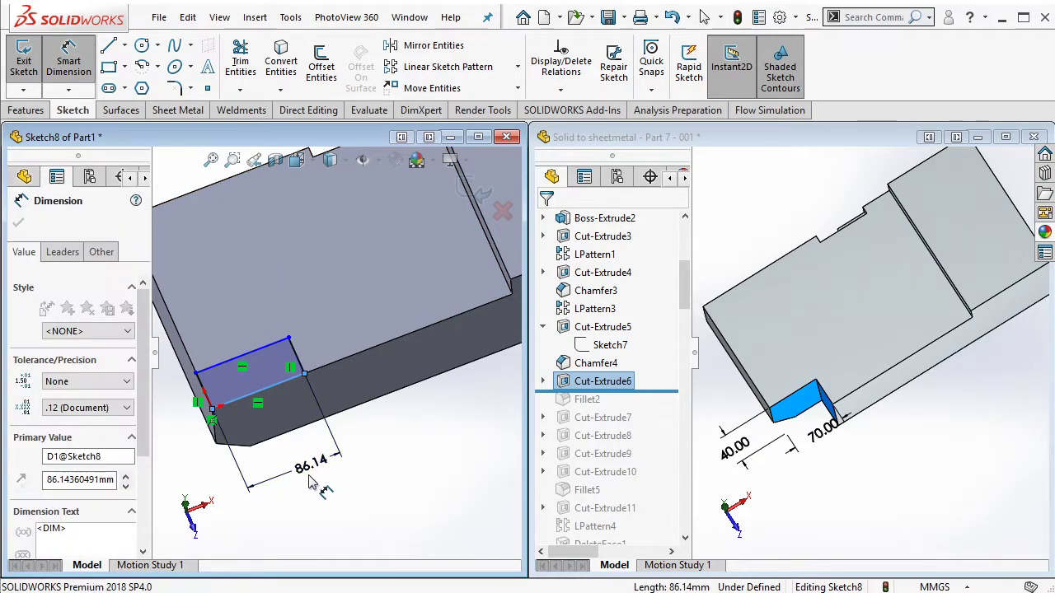
type("70")
left_click(241, 443)
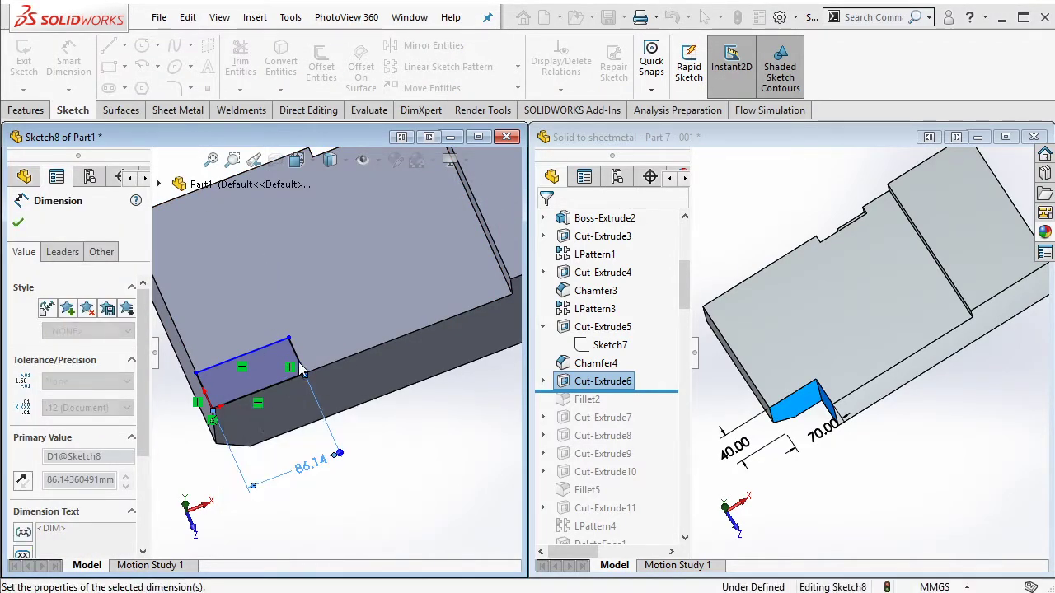
left_click(278, 363)
left_click(312, 351)
type("40")
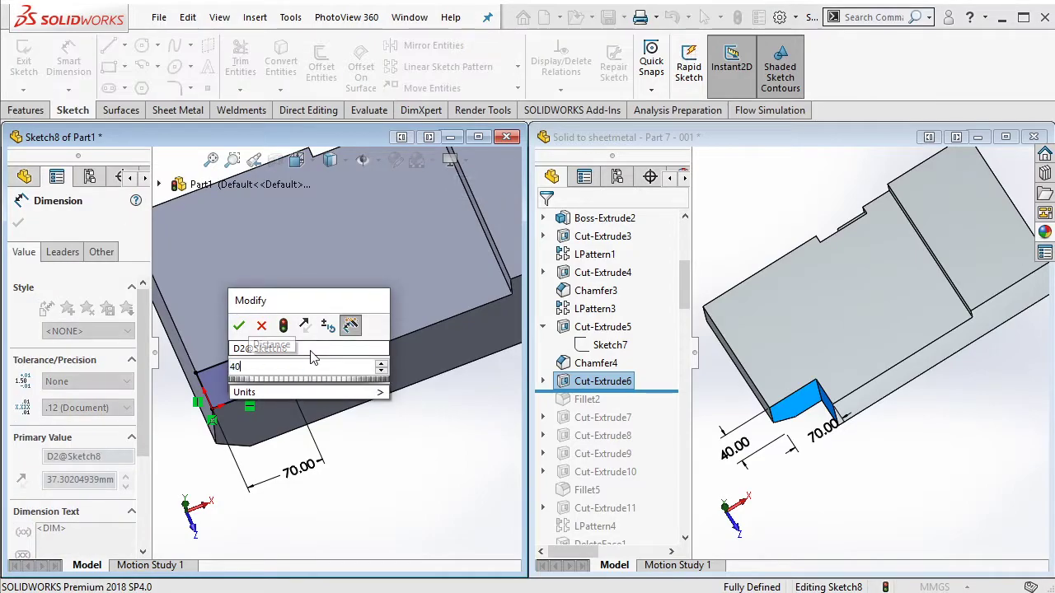
key("Return")
Step: Cut the rectangle through all as an extruded cut
left_click(26, 110)
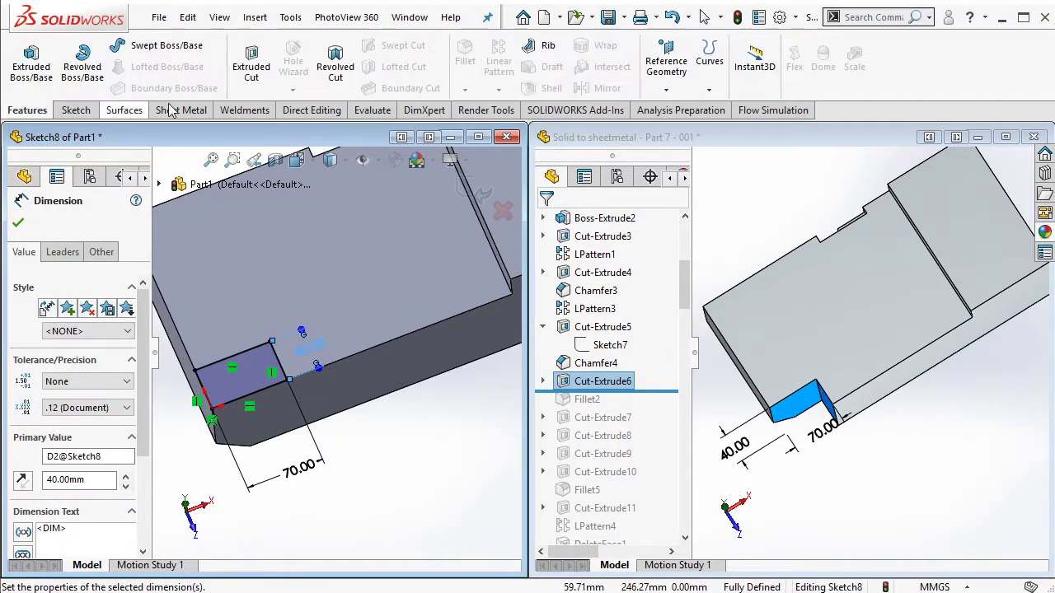
left_click(88, 321)
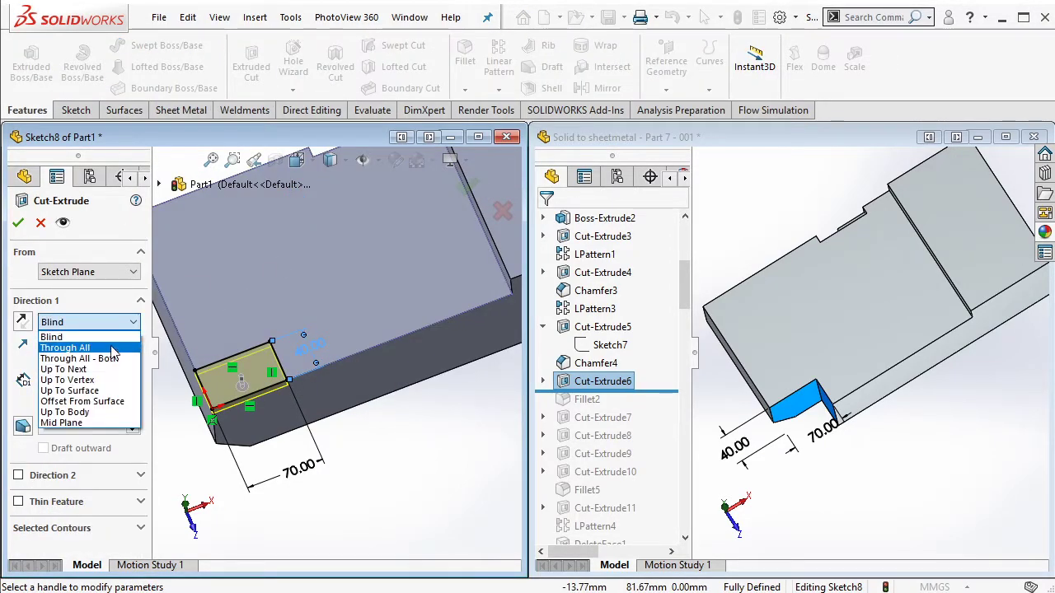
left_click(66, 343)
left_click(17, 223)
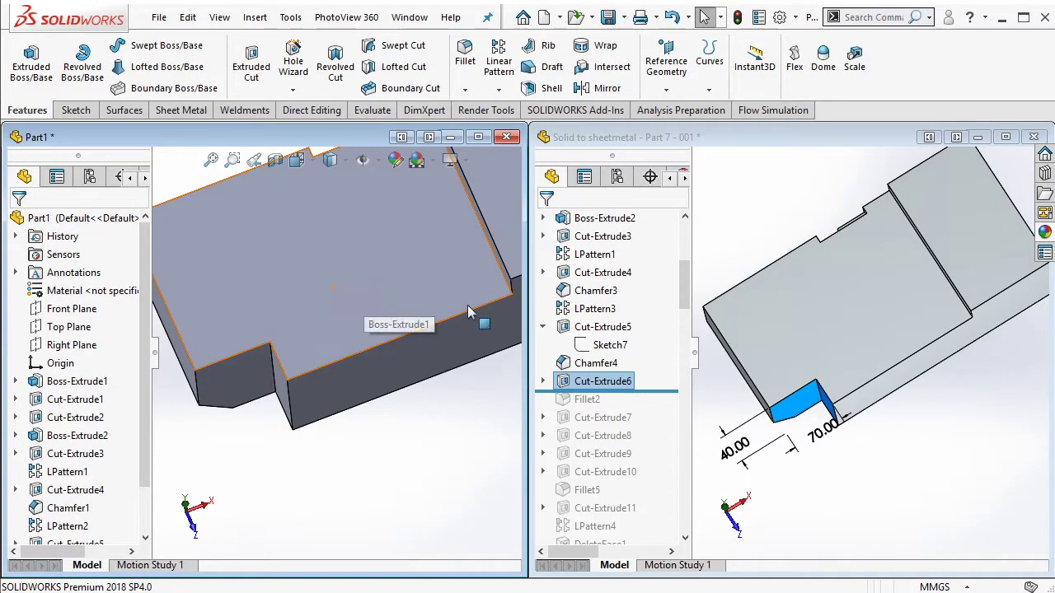
Step: Roll the reference to Fillet2 and orbit both parts to view the notch corners
left_click_drag(663, 389, 606, 409)
left_click(587, 400)
mouse_move(901, 324)
middle_mouse_down()
mouse_move(865, 334)
mouse_move(833, 375)
middle_mouse_up()
scroll(861, 337, "down", 5)
scroll(861, 337, "down", 2)
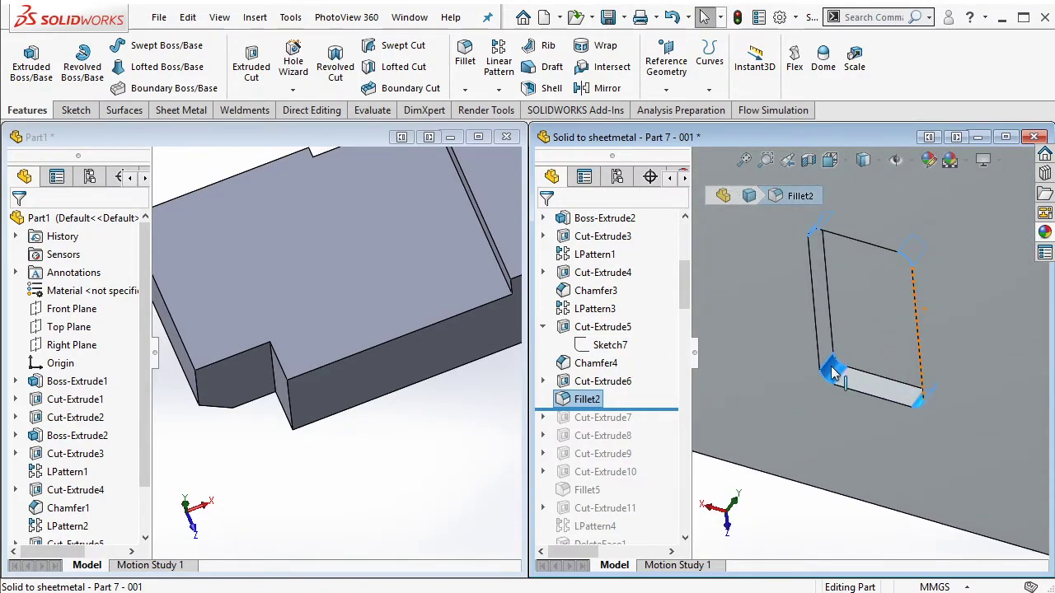
mouse_move(346, 280)
middle_mouse_down()
mouse_move(413, 263)
mouse_move(410, 345)
middle_mouse_up()
scroll(413, 264, "up", 3)
scroll(404, 330, "down", 3)
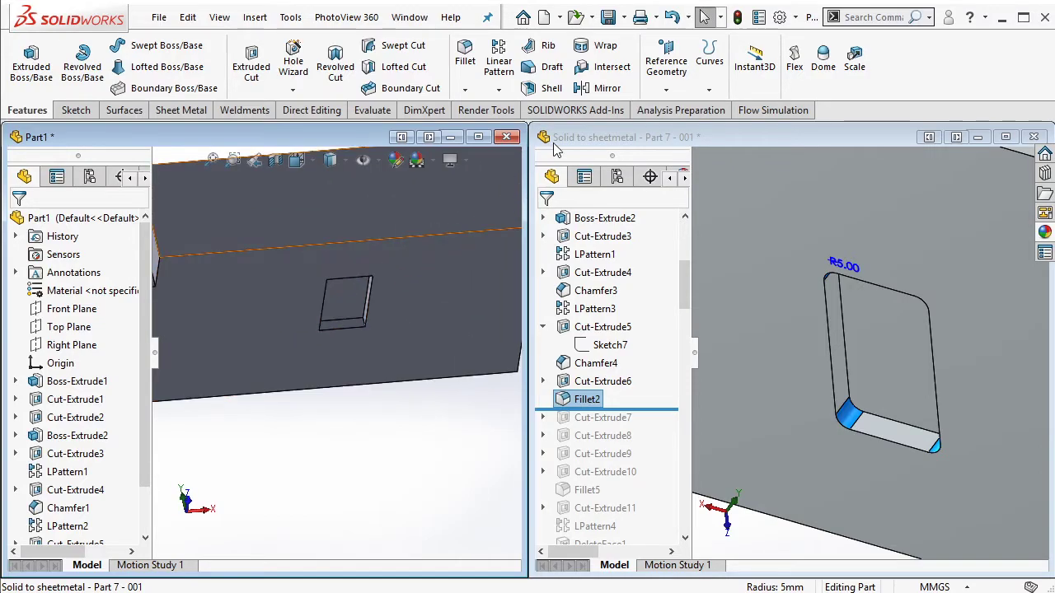
Step: Fillet Part1's notch edge loop with a 5 mm radius
right_click_drag(434, 313, 395, 332)
middle_click_drag(396, 332, 363, 330)
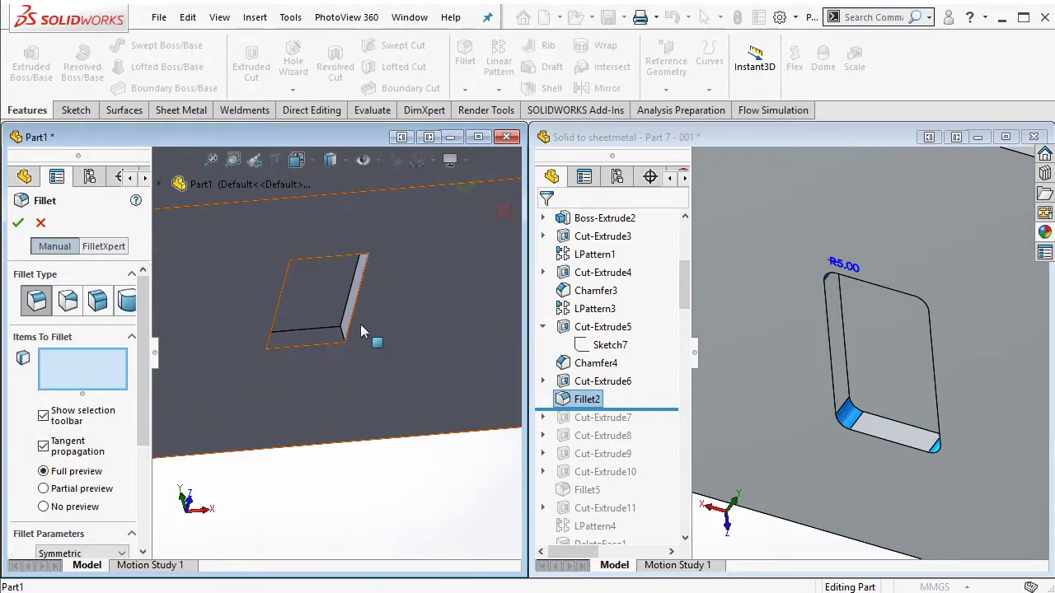
left_click(345, 336)
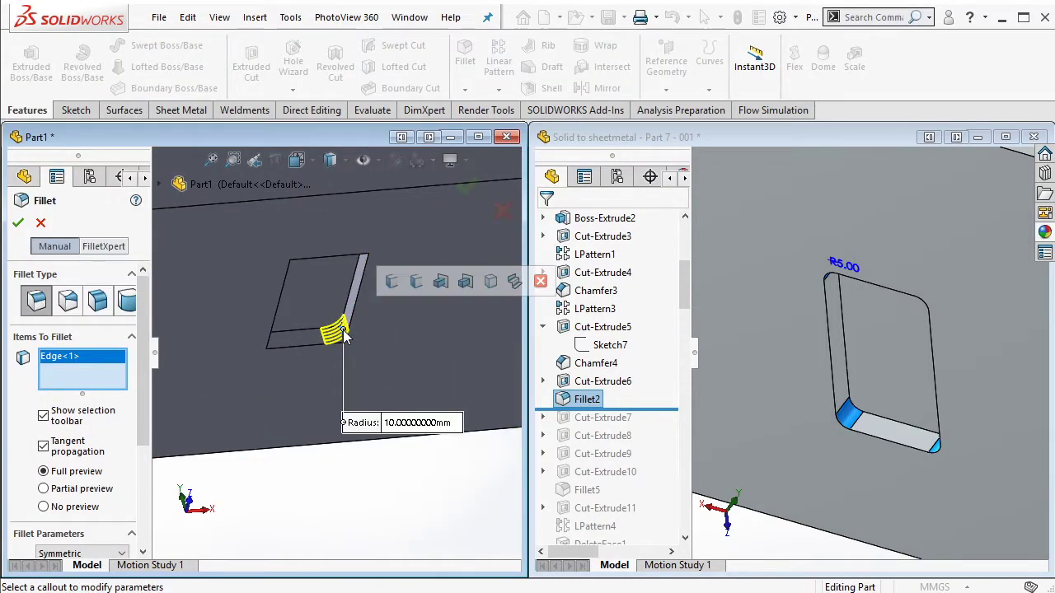
left_click(392, 282)
scroll(82, 412, "down", 3)
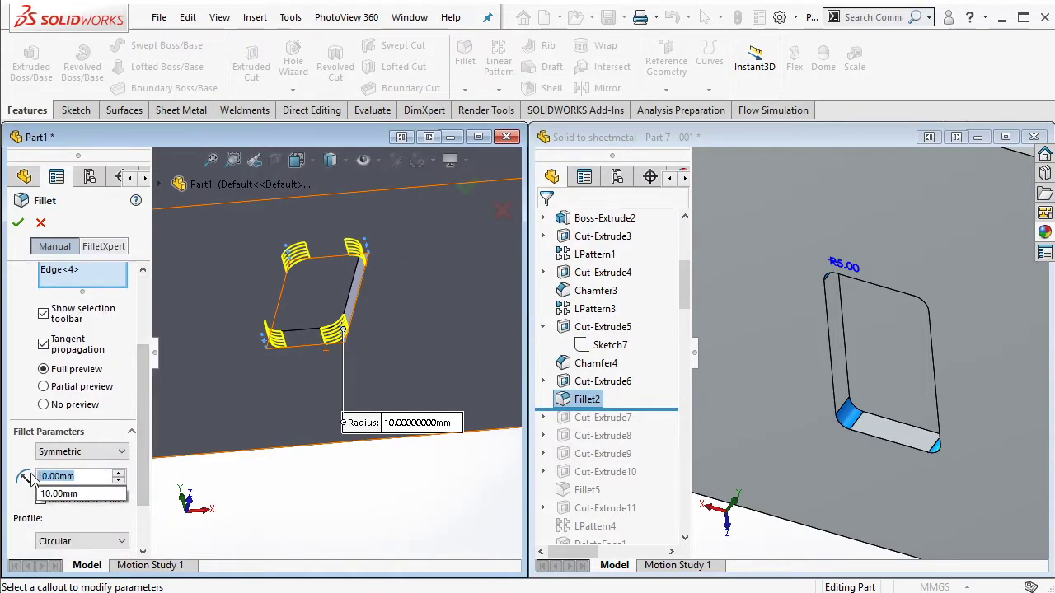
key("Return")
left_click(19, 227)
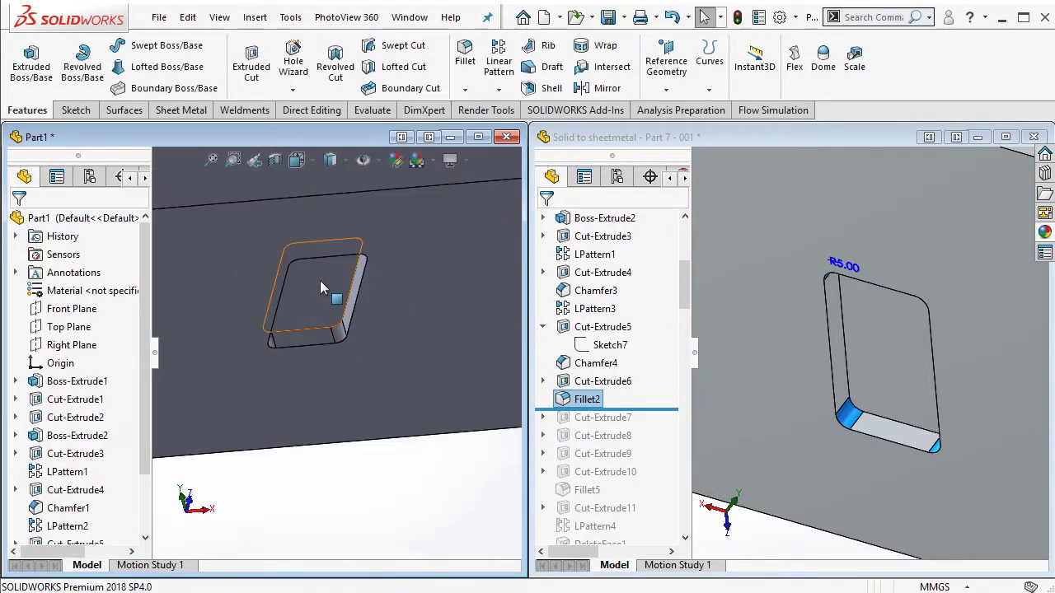
scroll(826, 409, "up", 5)
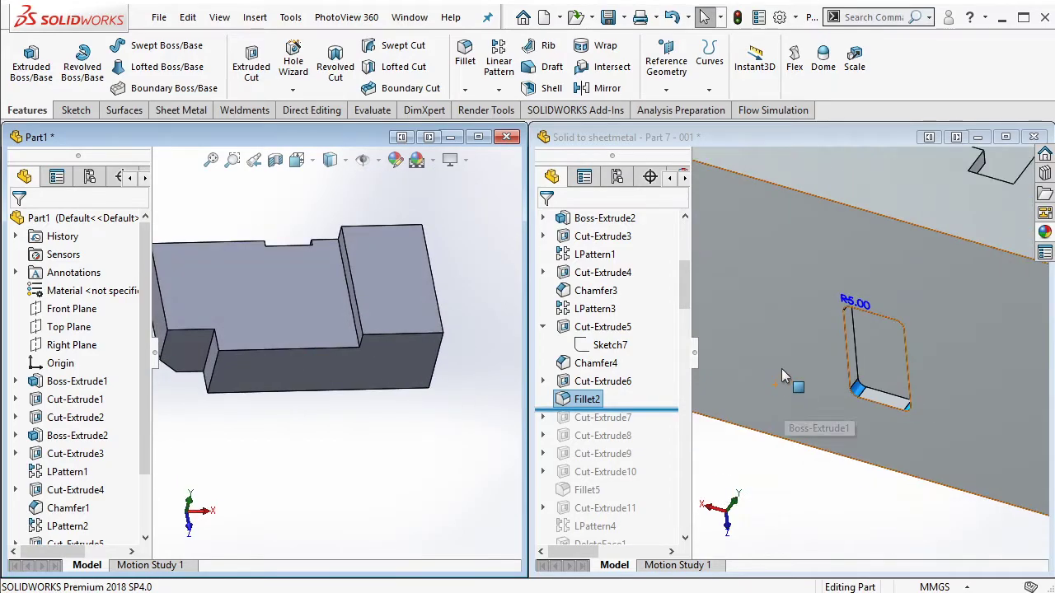
scroll(781, 368, "up", 5)
left_click_drag(641, 410, 632, 427)
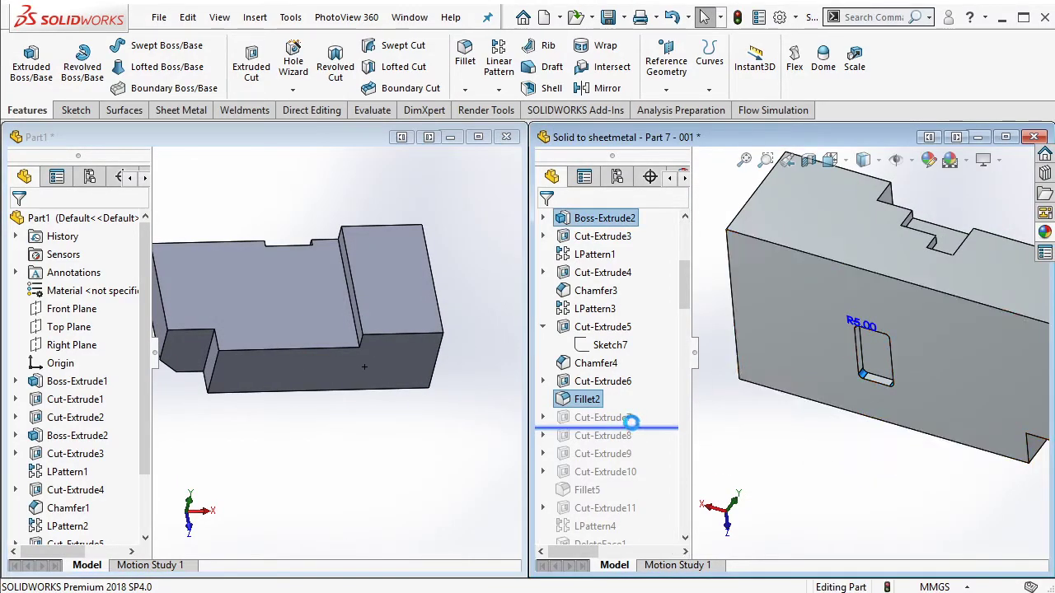
Step: Check the reference's Cut-Extrude7, then sketch a rectangle on Part1's end block top face
left_click(618, 418)
mouse_move(824, 354)
middle_mouse_down()
mouse_move(837, 318)
mouse_move(759, 338)
mouse_move(803, 335)
middle_mouse_up()
scroll(742, 363, "up", 3)
scroll(742, 363, "up", 2)
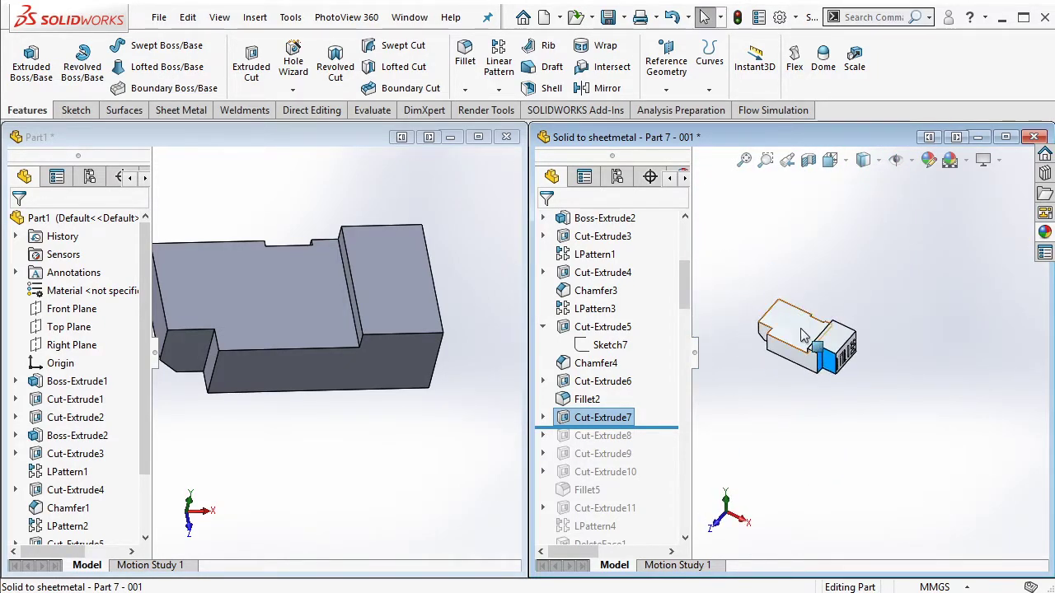
middle_click_drag(466, 348, 370, 363)
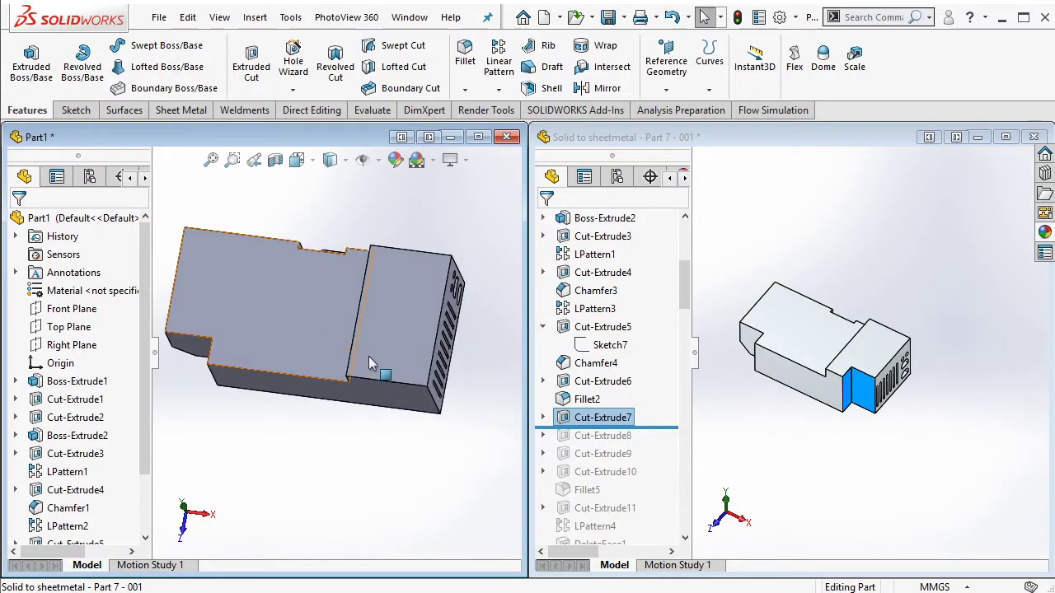
left_click(370, 364)
left_click(477, 302)
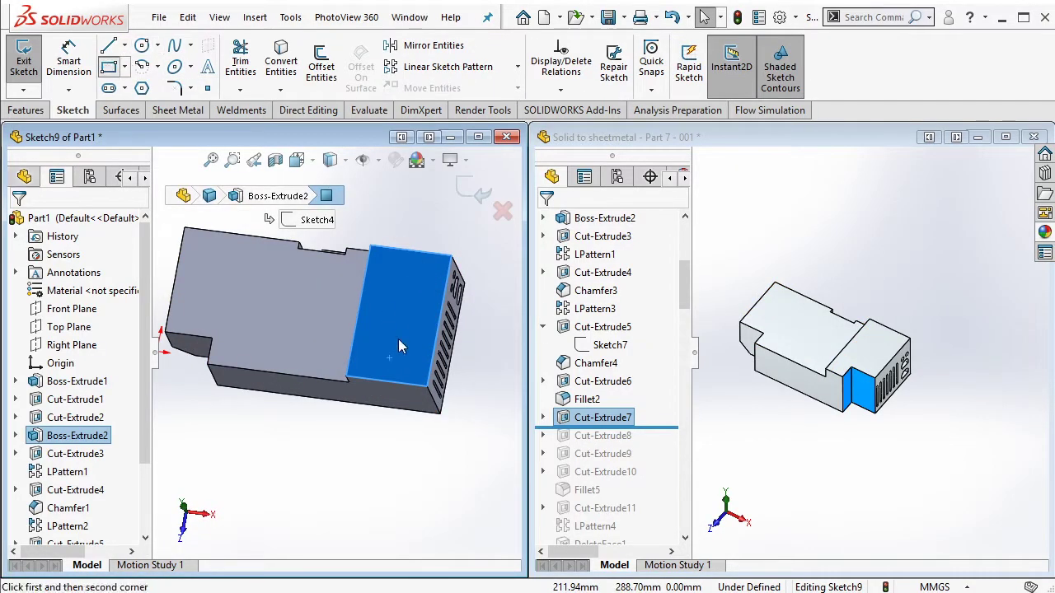
left_click(430, 382)
left_click(385, 356)
key("Escape")
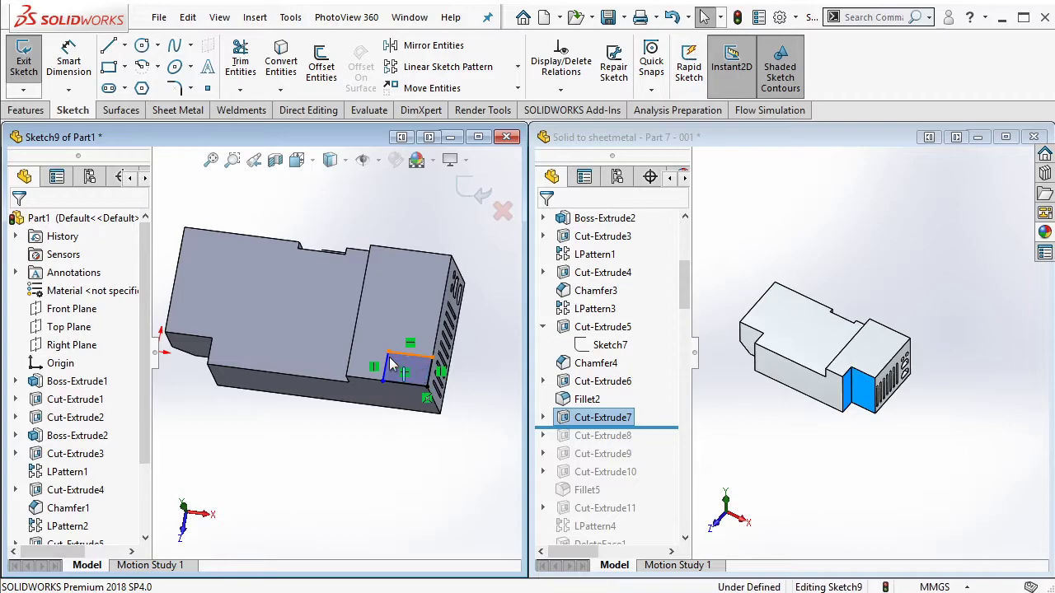
Step: Make the rectangle's top line collinear and its side line equal to the model edges
left_click(393, 365)
left_click(360, 330, "ctrl")
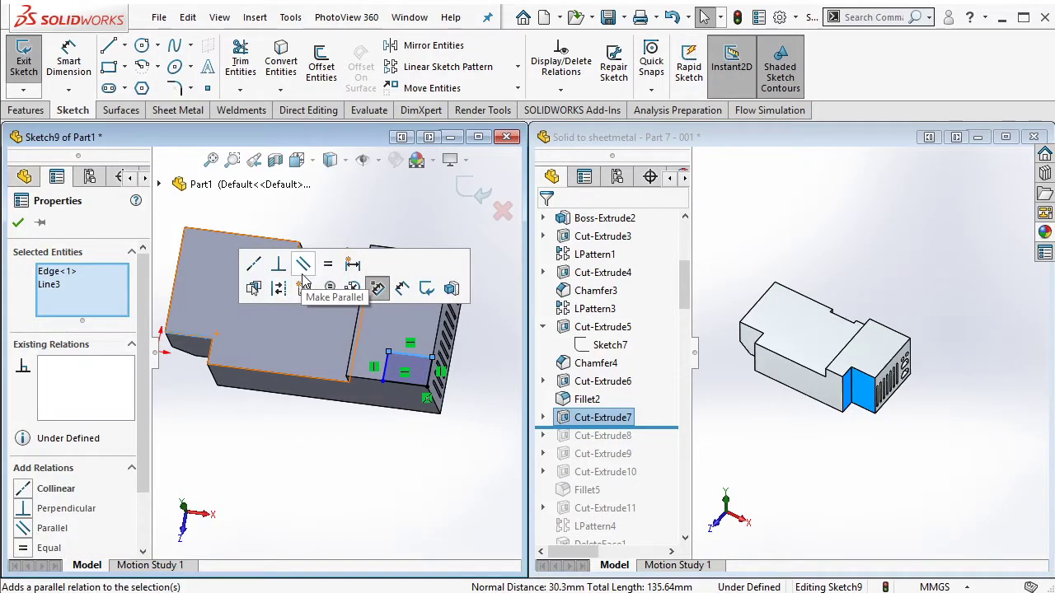
left_click(254, 265)
key("Escape")
left_click(384, 367)
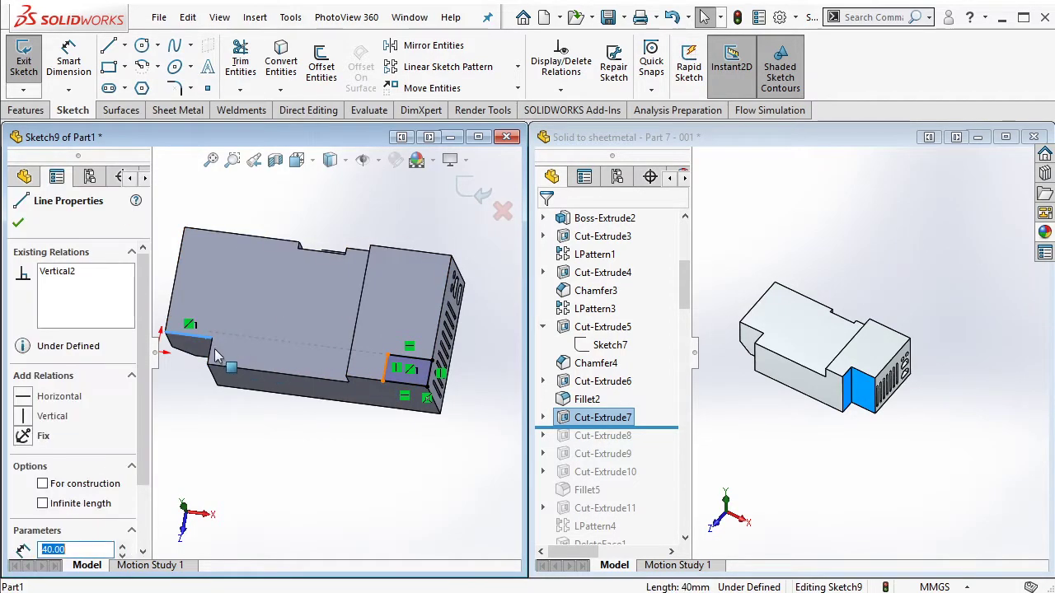
left_click(355, 329, "ctrl")
left_click(335, 277)
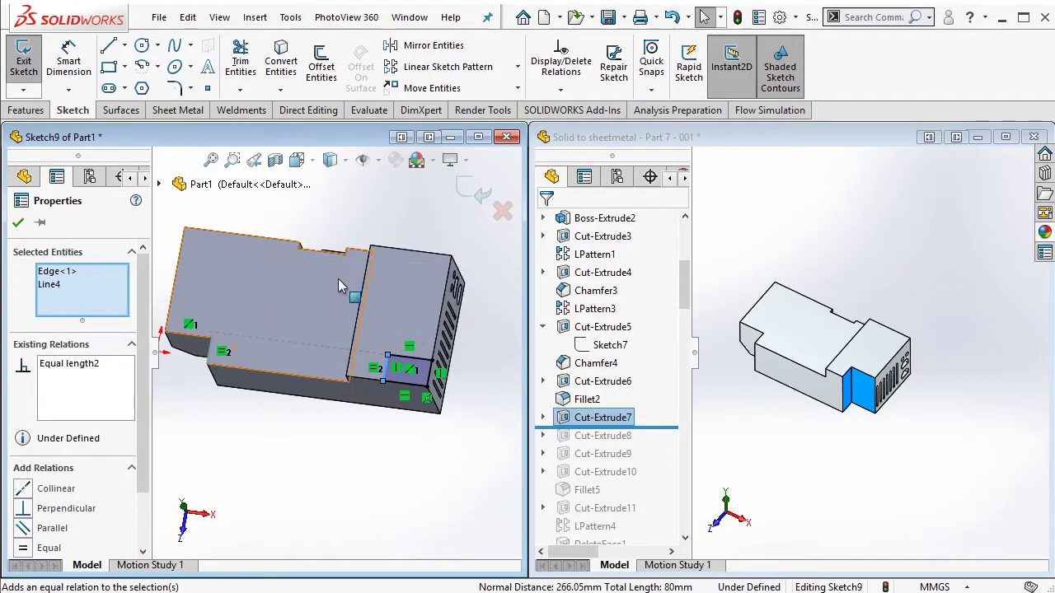
key("Escape")
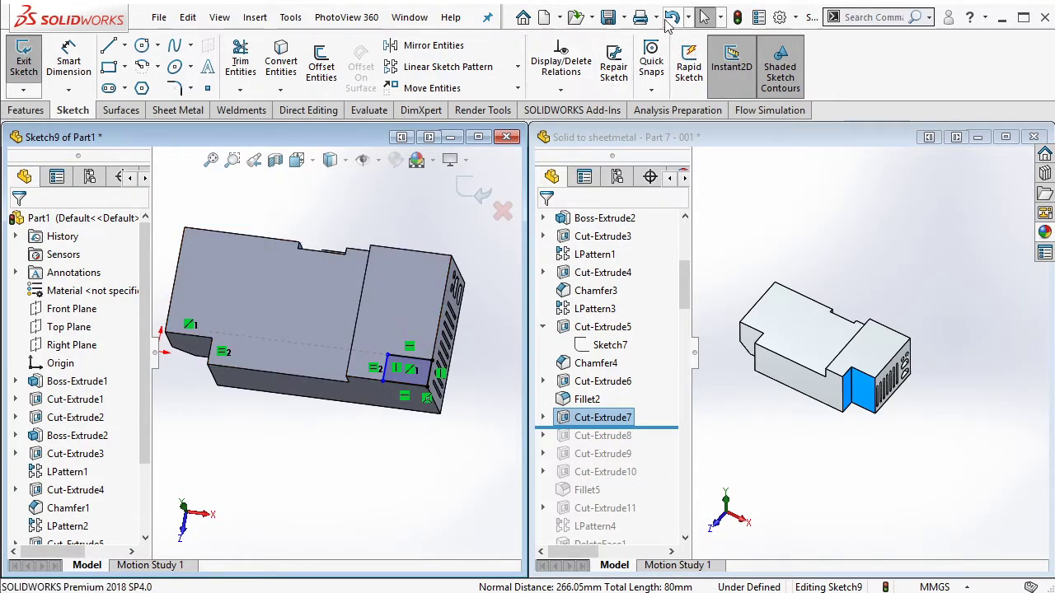
left_click(669, 19)
left_click(422, 361)
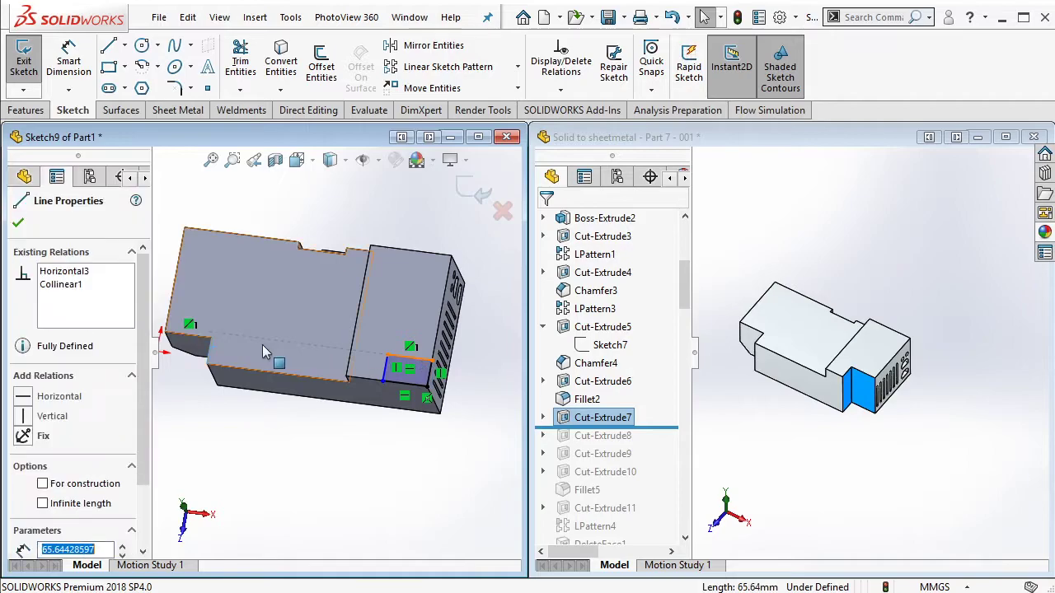
left_click(404, 379, "ctrl")
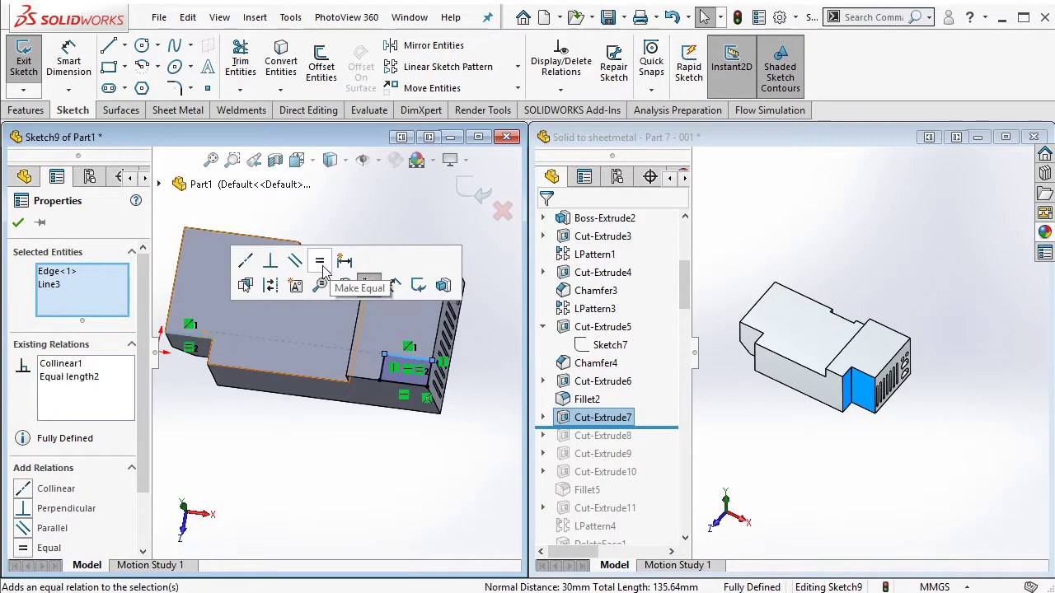
left_click(347, 262)
Step: Cut the rectangle through all with an extruded cut
mouse_move(410, 308)
middle_mouse_down()
mouse_move(378, 287)
mouse_move(251, 273)
middle_mouse_up()
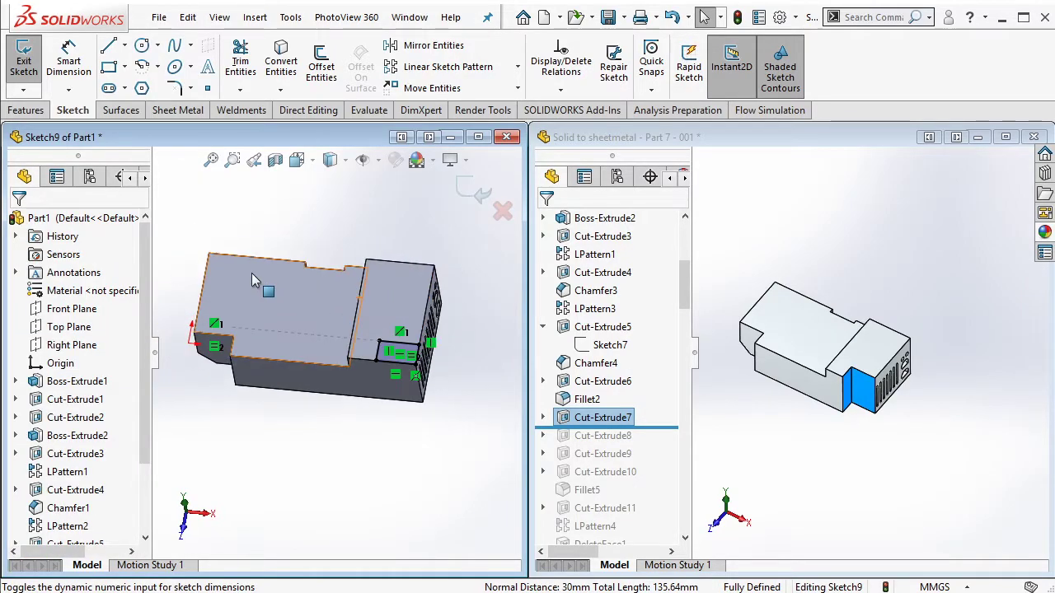
left_click(28, 110)
left_click(251, 66)
left_click(113, 322)
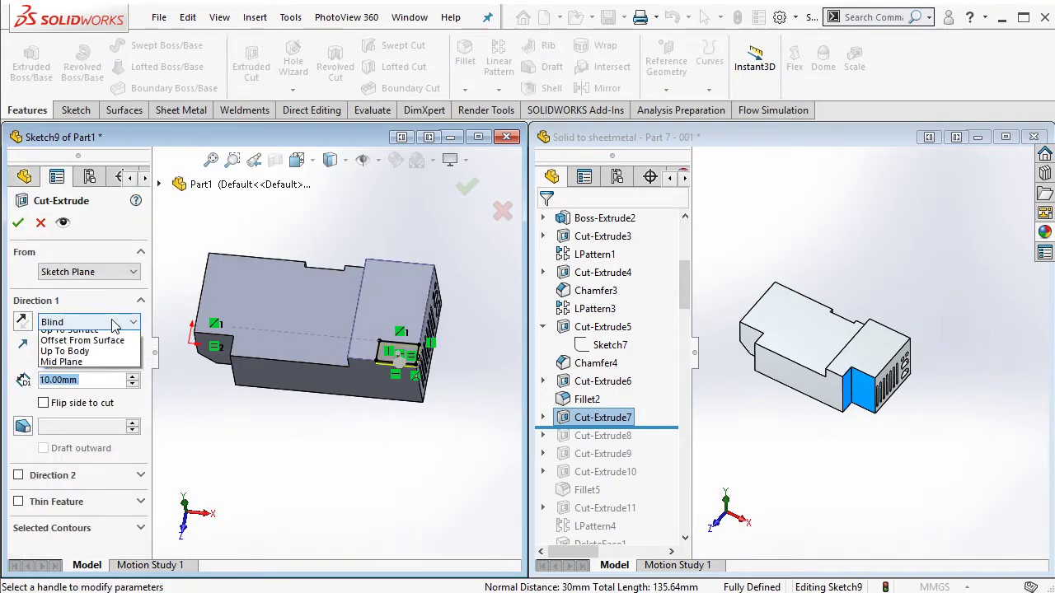
left_click(74, 344)
left_click(469, 190)
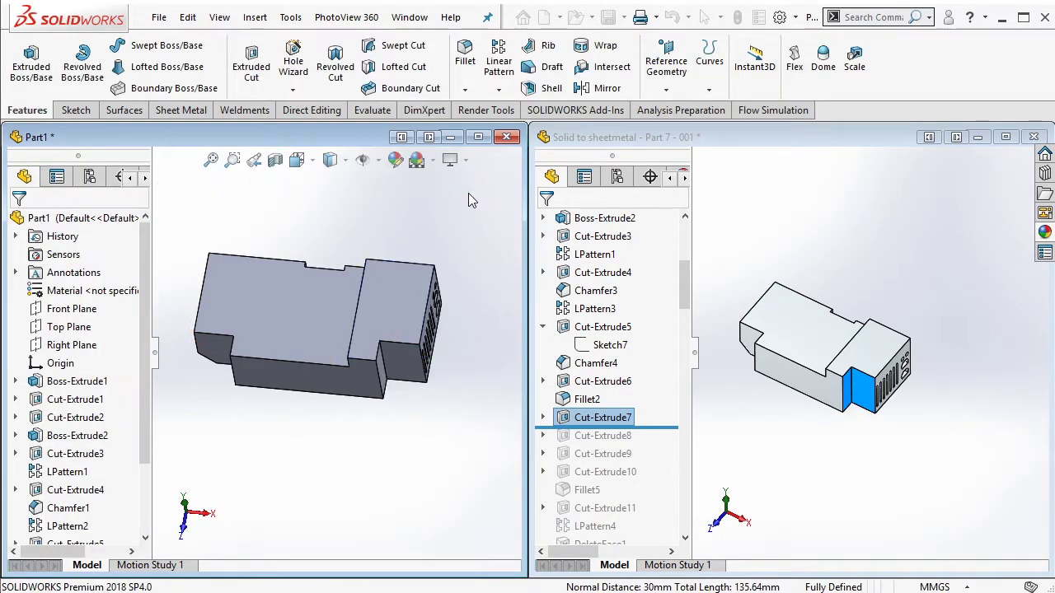
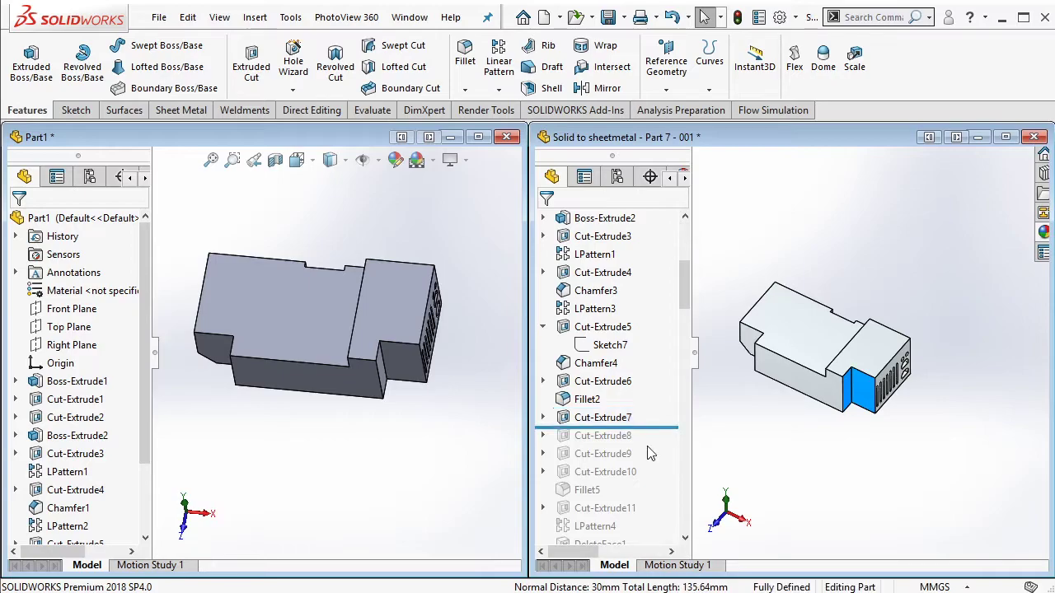
Step: Roll the reference part past Cut-Extrude8 and show its three-hole cut dimensions
left_click_drag(663, 426, 659, 445)
left_click(620, 441)
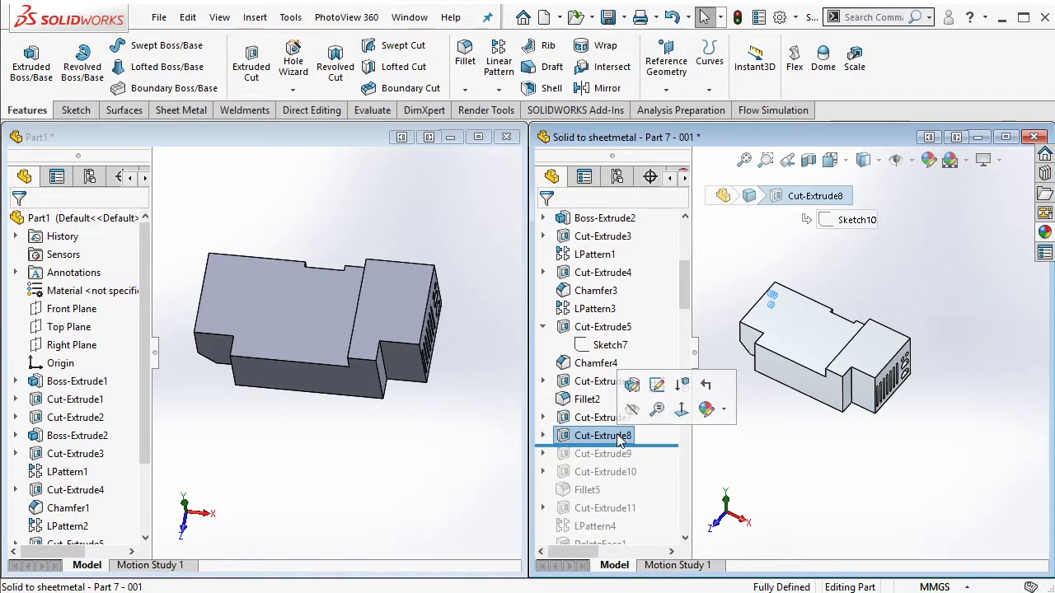
middle_click_drag(709, 396, 792, 383)
scroll(800, 387, "down", 5)
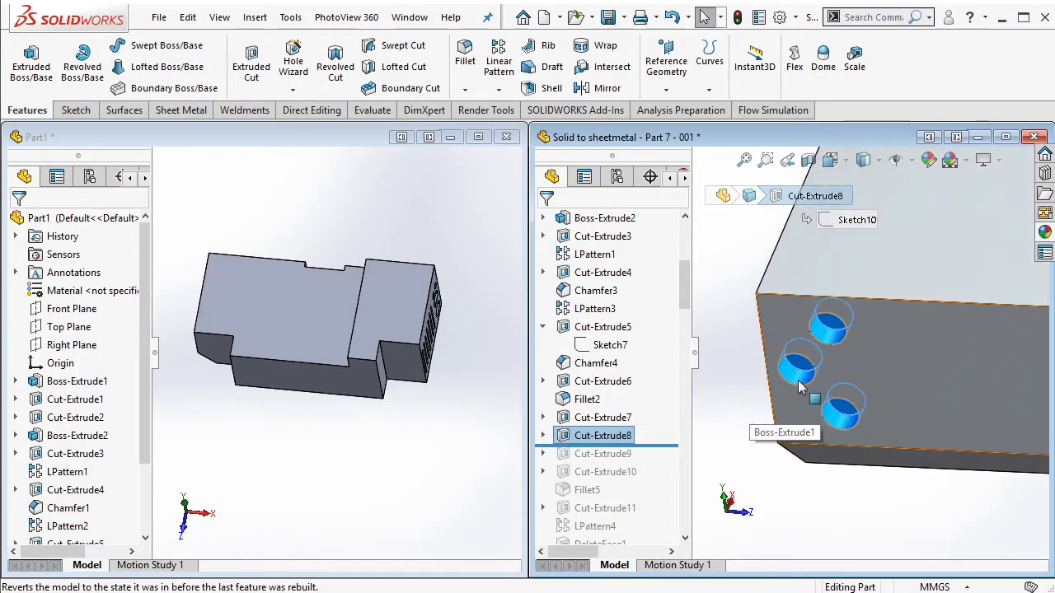
left_click(803, 384)
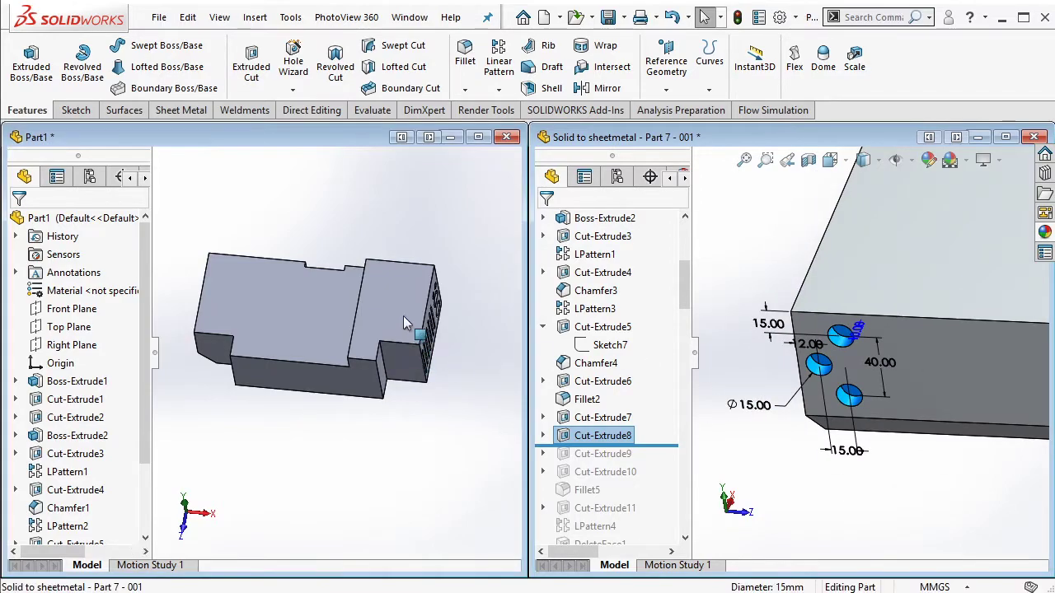
Step: Start a new sketch on Part1's end face
middle_click_drag(403, 316, 485, 279)
scroll(273, 340, "down", 5)
left_click(309, 307)
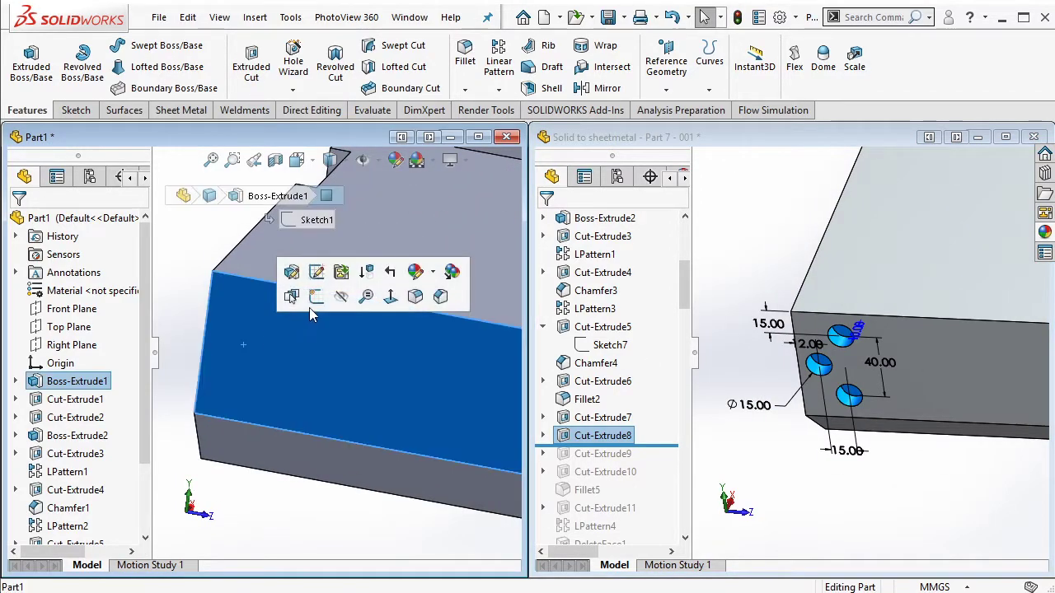
left_click(309, 285)
Step: Draw the circles on Part1's end face and view the sketch face-on
left_click(142, 46)
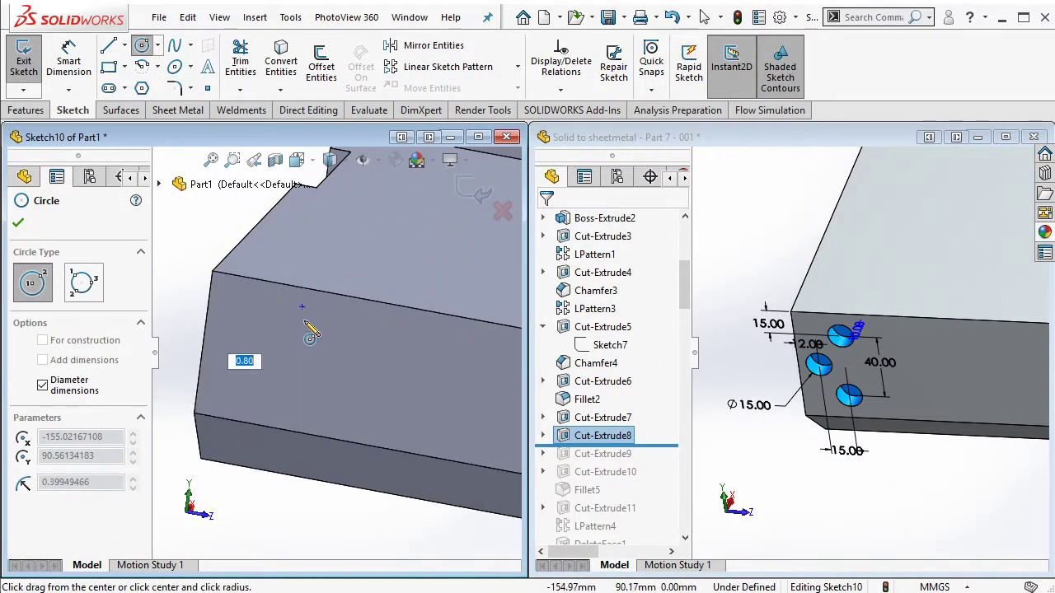
left_click_drag(248, 338, 266, 340)
left_click_drag(279, 377, 299, 379)
key("Escape")
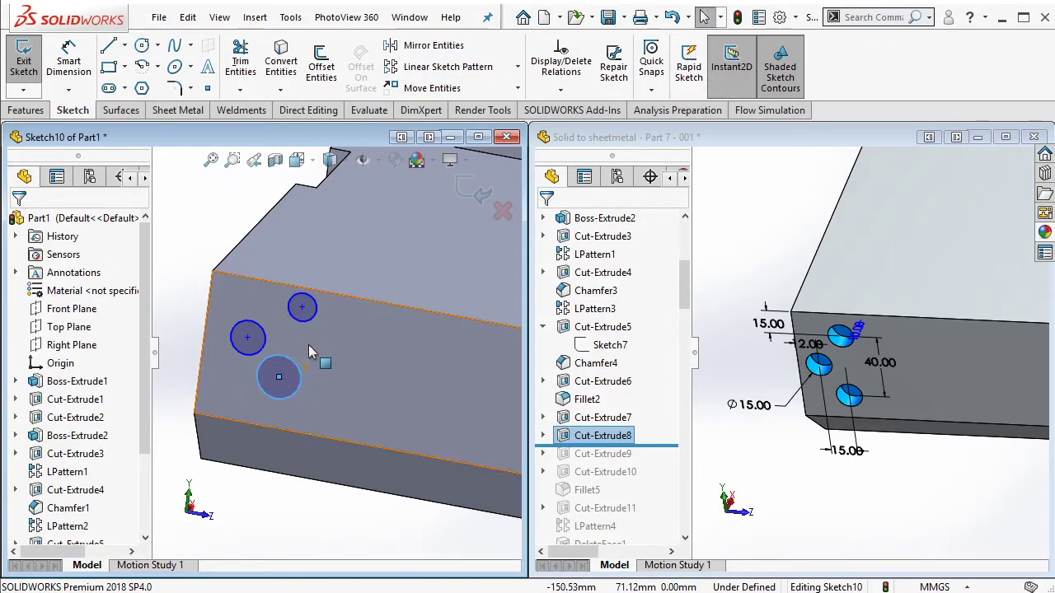
key("ctrl+8")
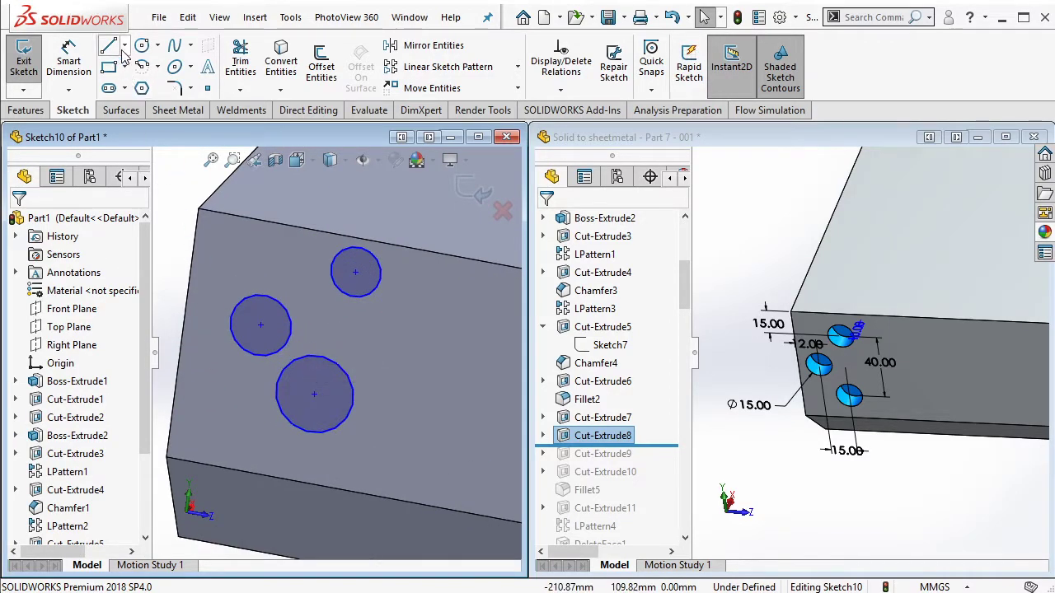
Step: Add construction centerlines joining the top and bottom circle centres and the left circle centre
left_click(124, 47)
left_click(169, 87)
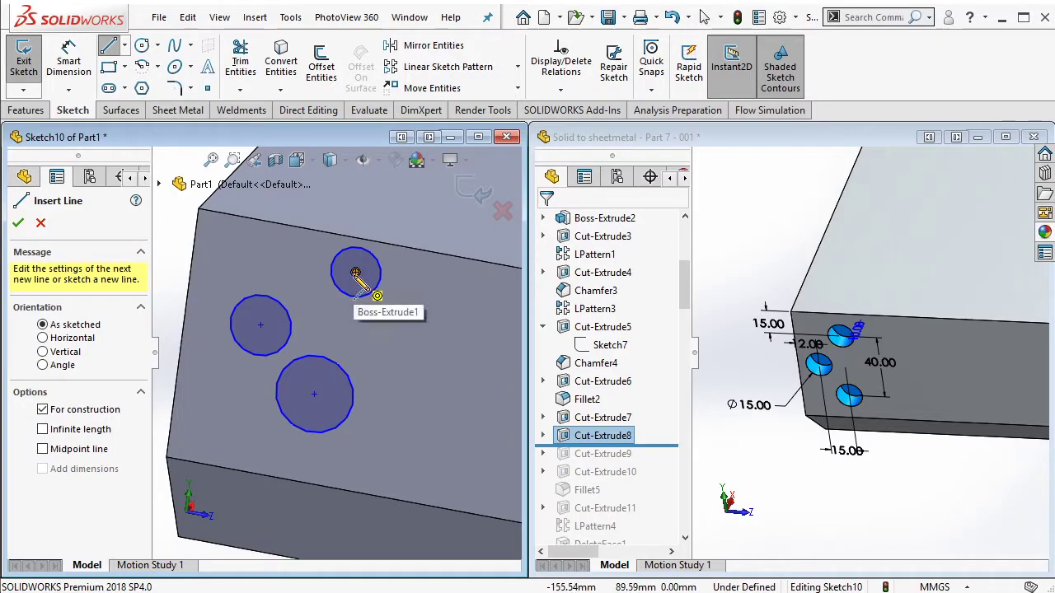
left_click_drag(355, 273, 314, 394)
key("Escape")
left_click(124, 47)
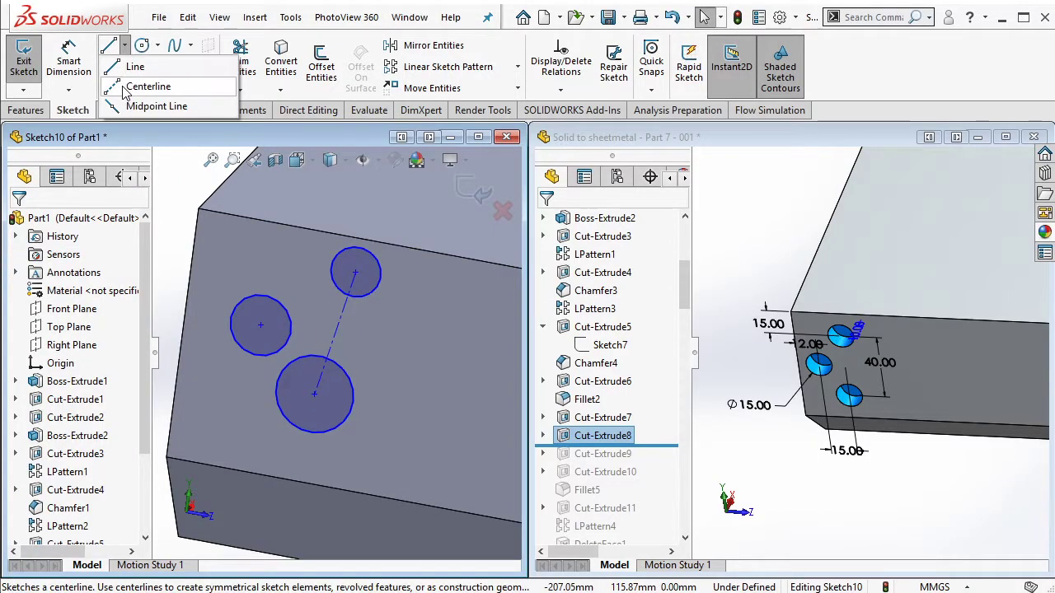
left_click(169, 85)
left_click(260, 326)
left_click(336, 332)
key("Escape")
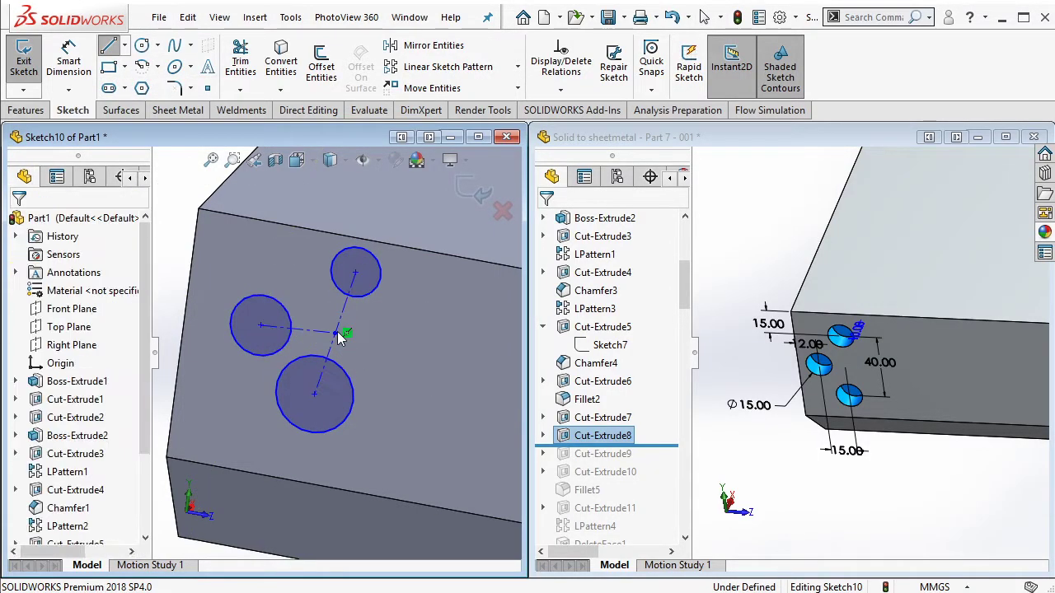
Step: Make the two centerlines perpendicular and the three circles equal
left_click(341, 333)
left_click(298, 328, "ctrl")
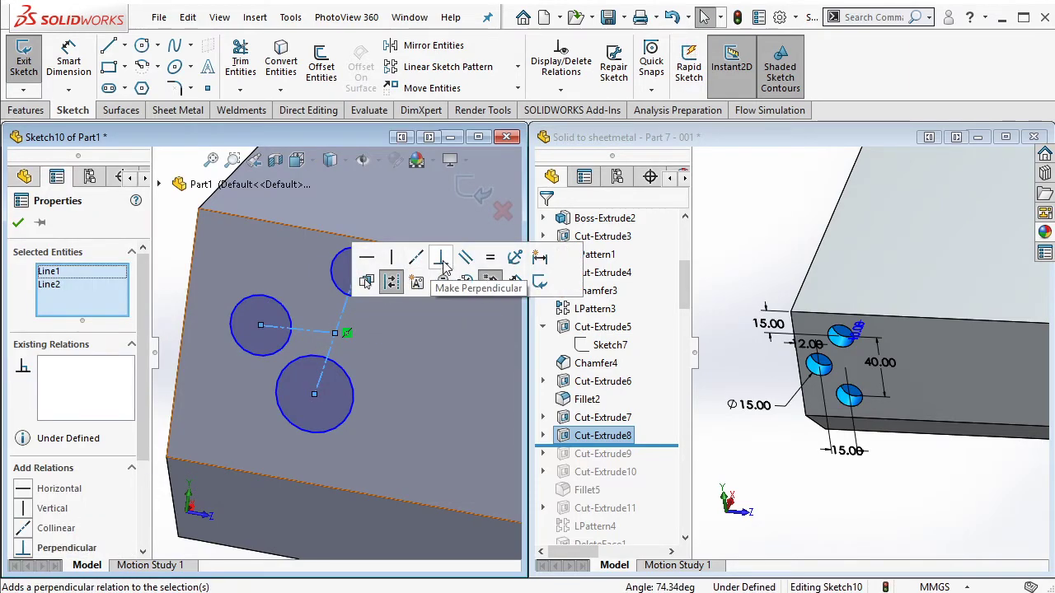
left_click(441, 257)
left_click(387, 321)
left_click(367, 284)
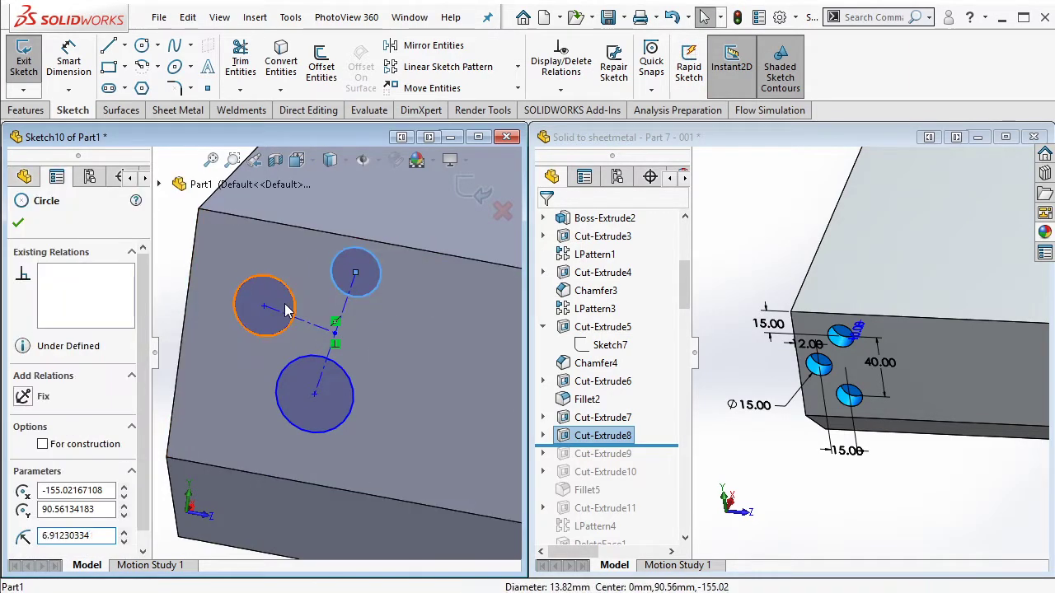
left_click(289, 310, "ctrl")
left_click(315, 364, "ctrl")
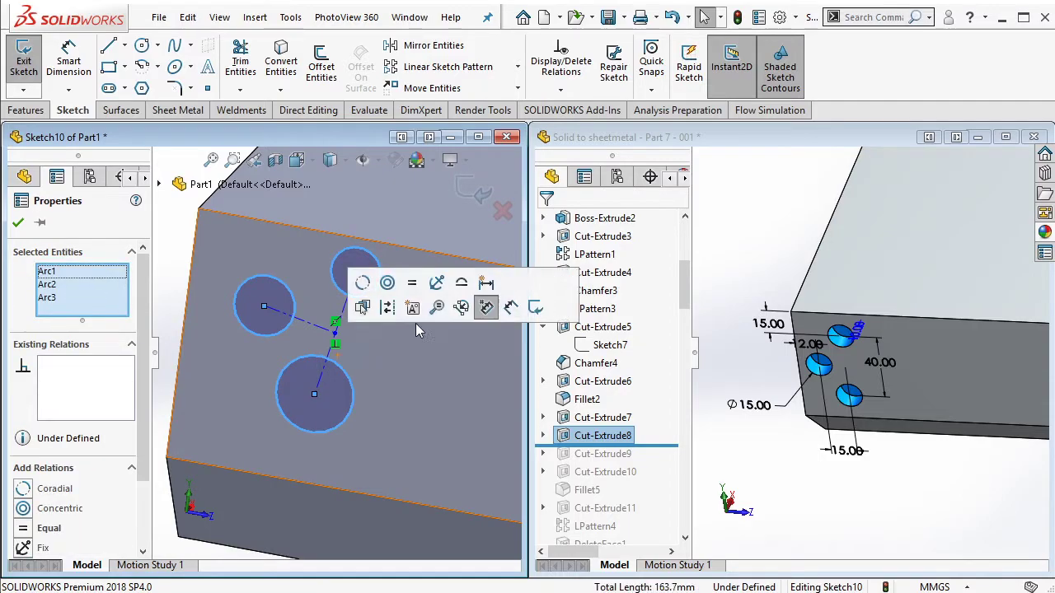
left_click(481, 301)
key("Escape")
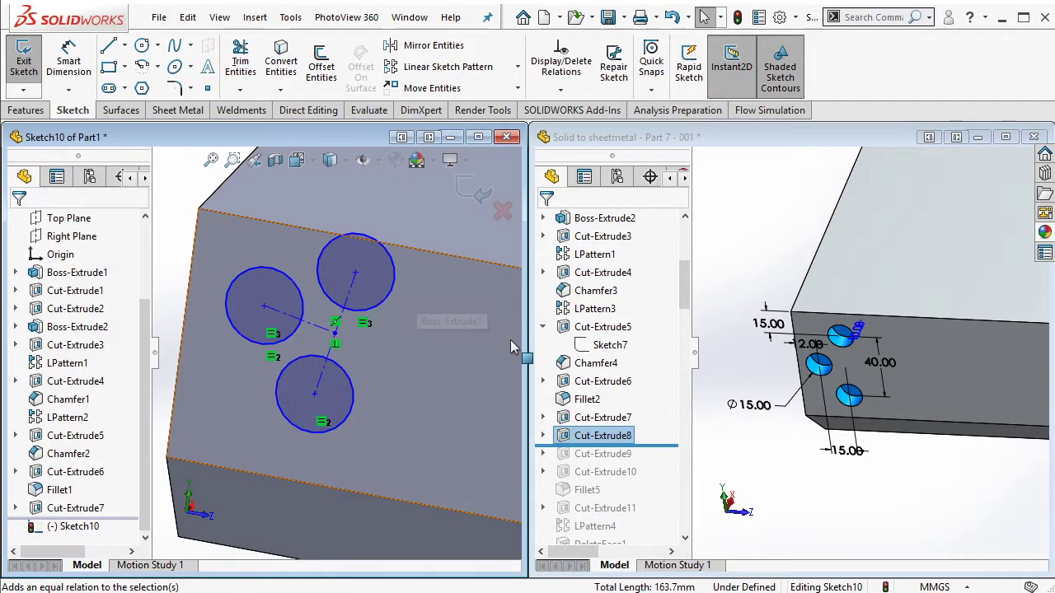
Step: Make the top-to-bottom centerline vertical
left_click(93, 73)
key("Escape")
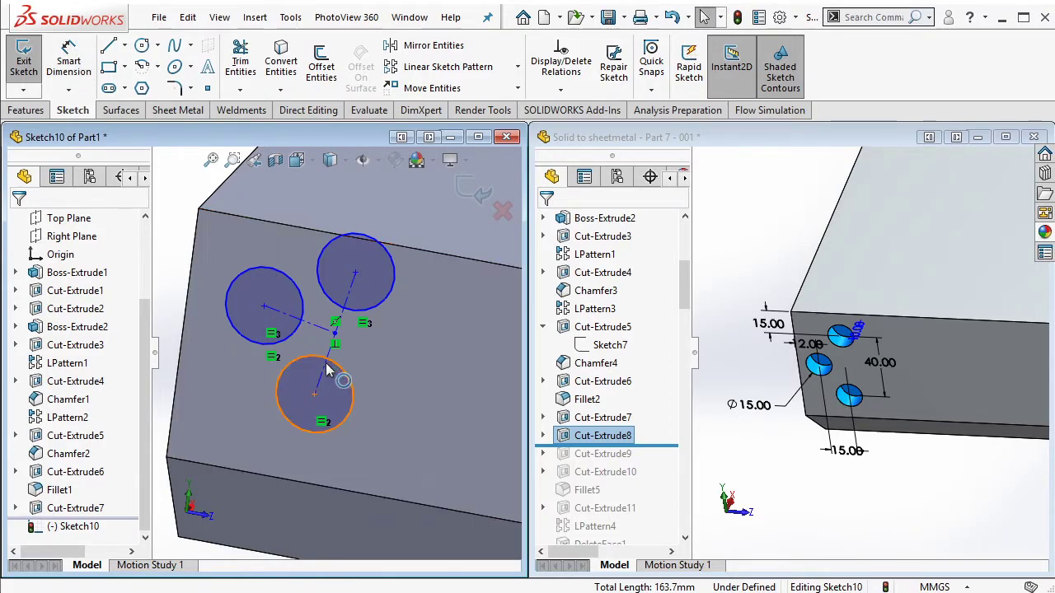
left_click(328, 371)
key("Escape")
left_click(336, 329)
left_click(396, 313)
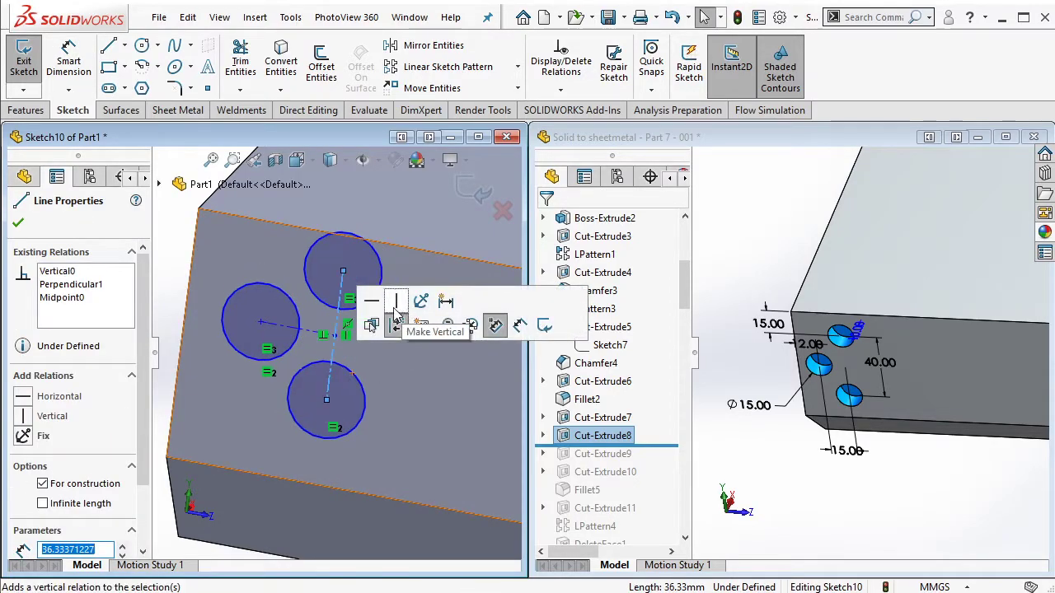
key("Escape")
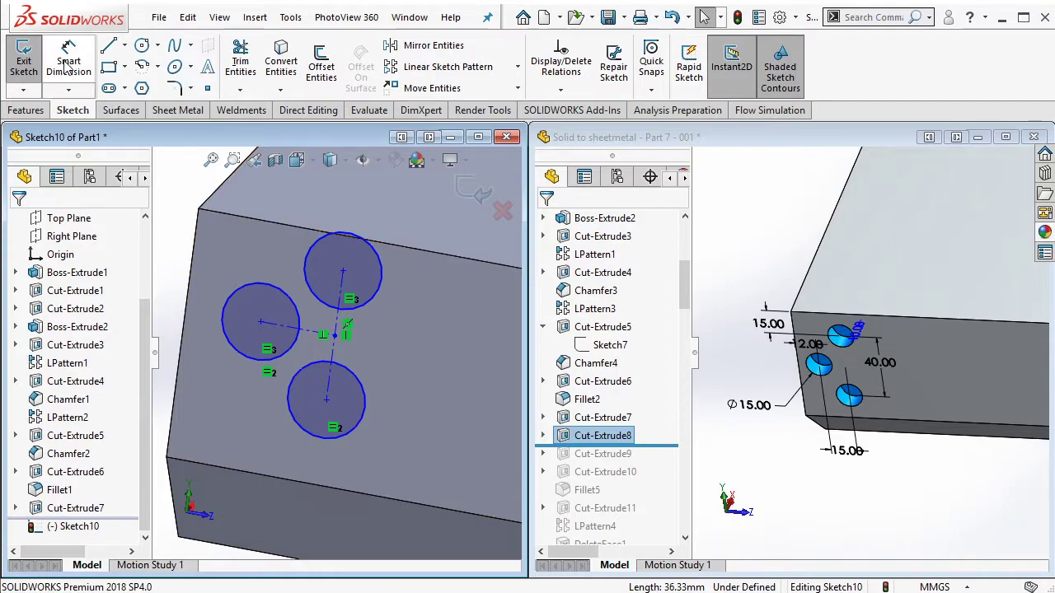
left_click(68, 62)
Step: Dimension the circle diameter to 15 mm
left_click(443, 354)
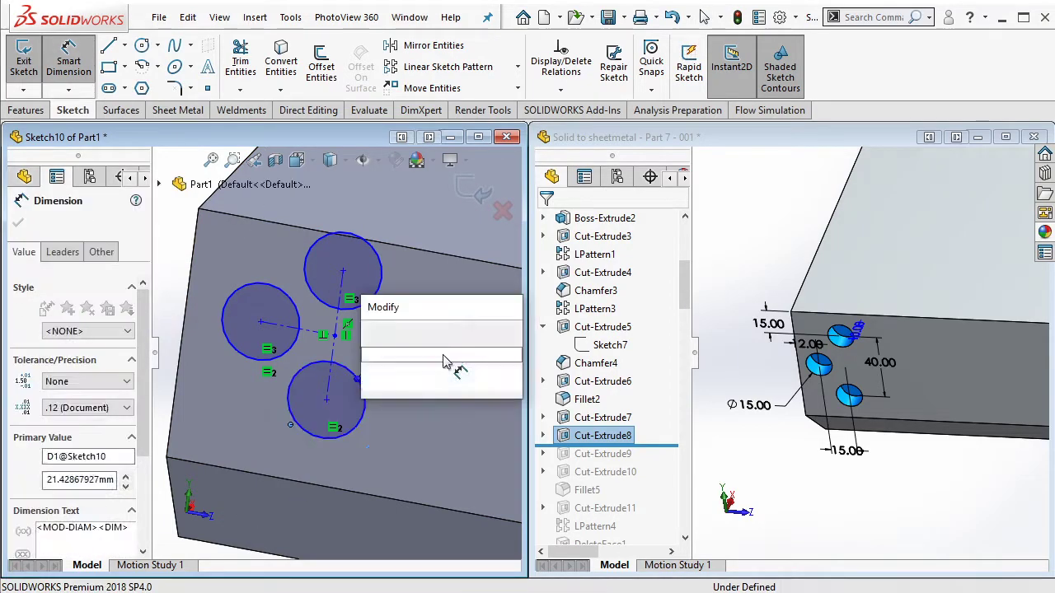
type("15")
key("Return")
key("Escape")
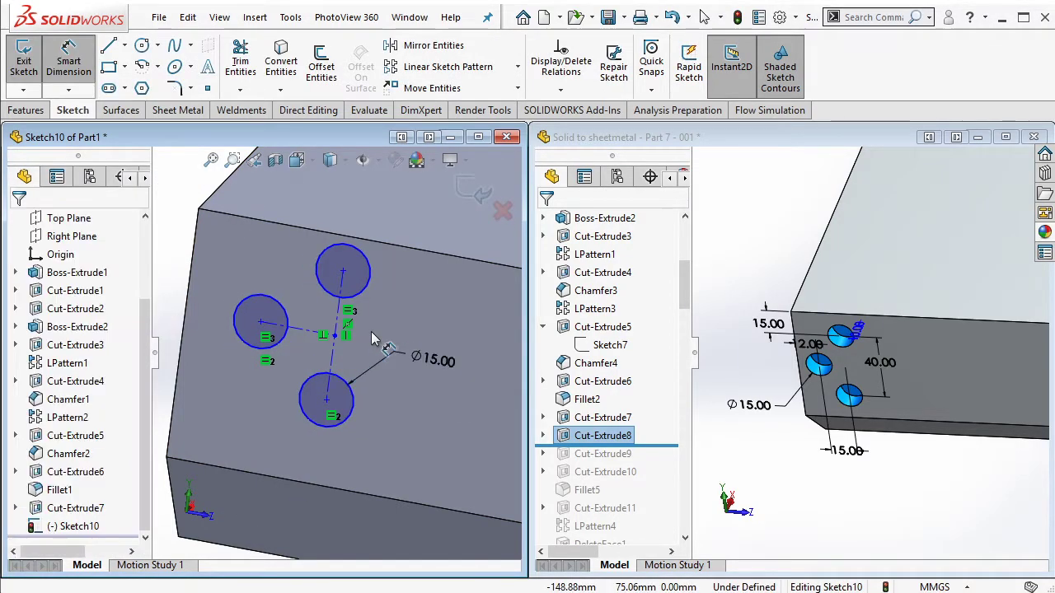
left_click(125, 46)
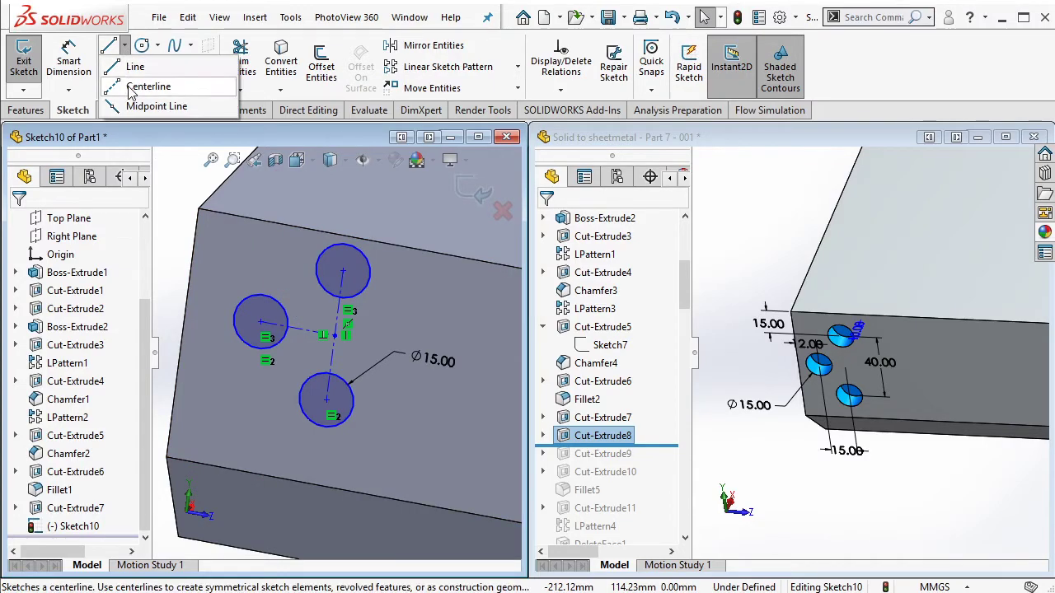
left_click(153, 85)
key("Escape")
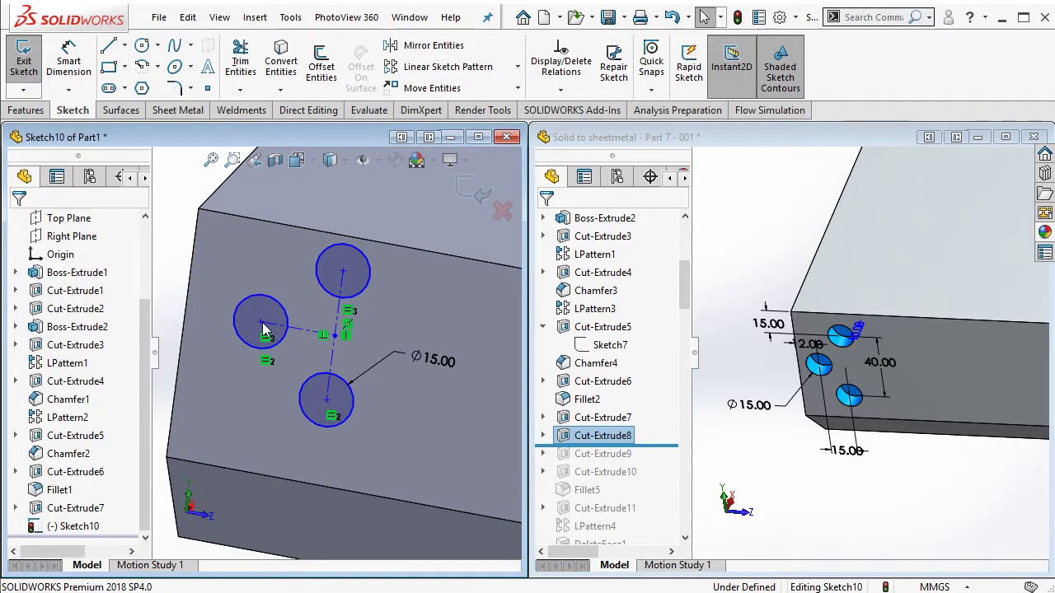
Step: Locate the top circle 15 mm from the top edge and the left circle 12 mm from the left edge
left_click(69, 62)
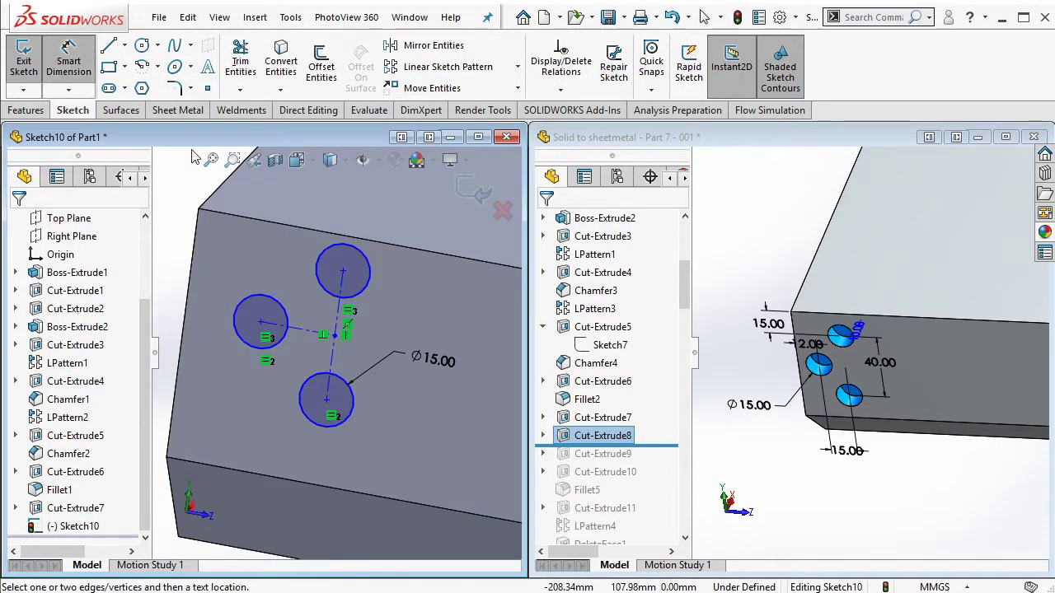
left_click(318, 262)
left_click(295, 233)
left_click(299, 246)
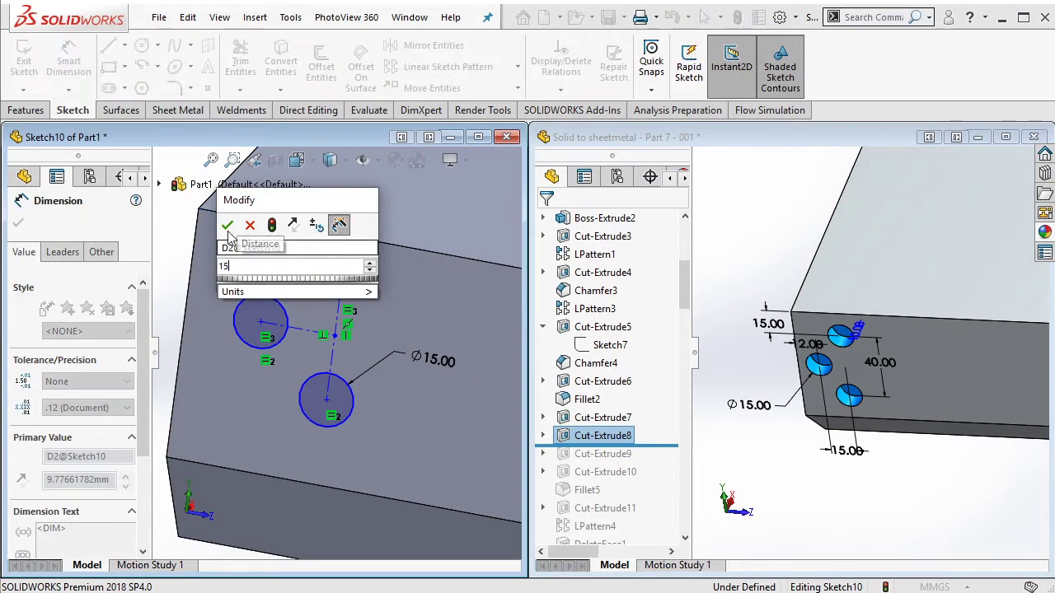
key("Return")
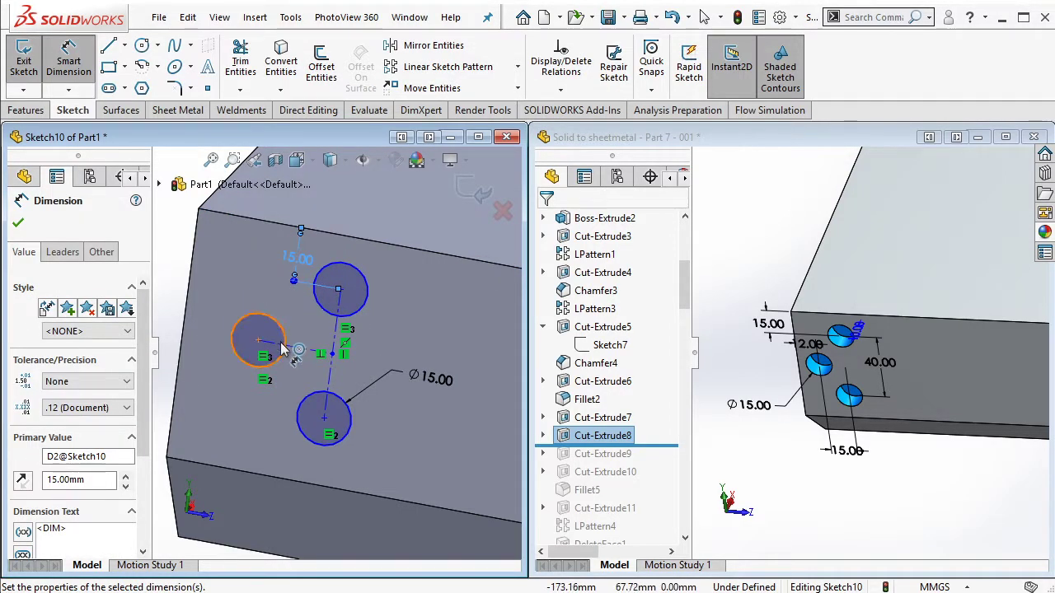
left_click(270, 330)
left_click(173, 300)
left_click(206, 294)
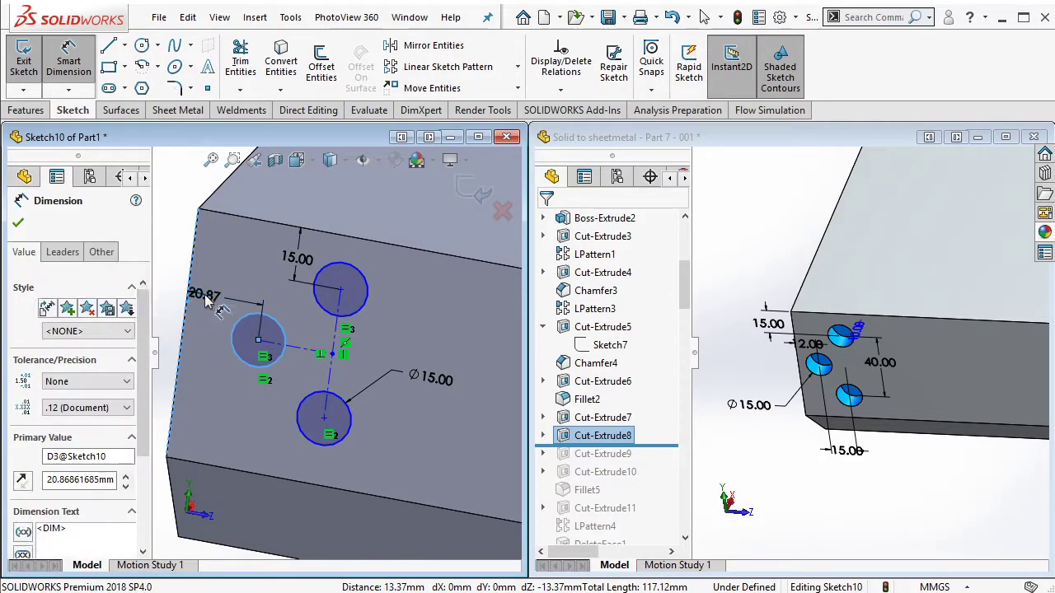
type("12")
left_click(132, 272)
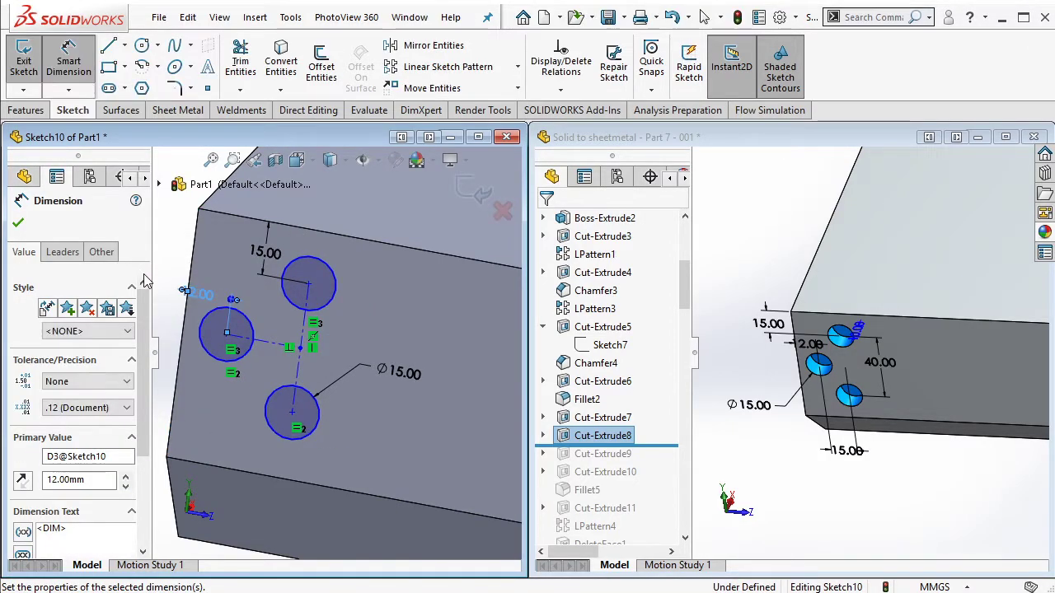
Step: Dimension the circle spacing to 40 mm and the horizontal centerline offset to 15 mm
left_click(299, 364)
left_click(334, 376)
type("40")
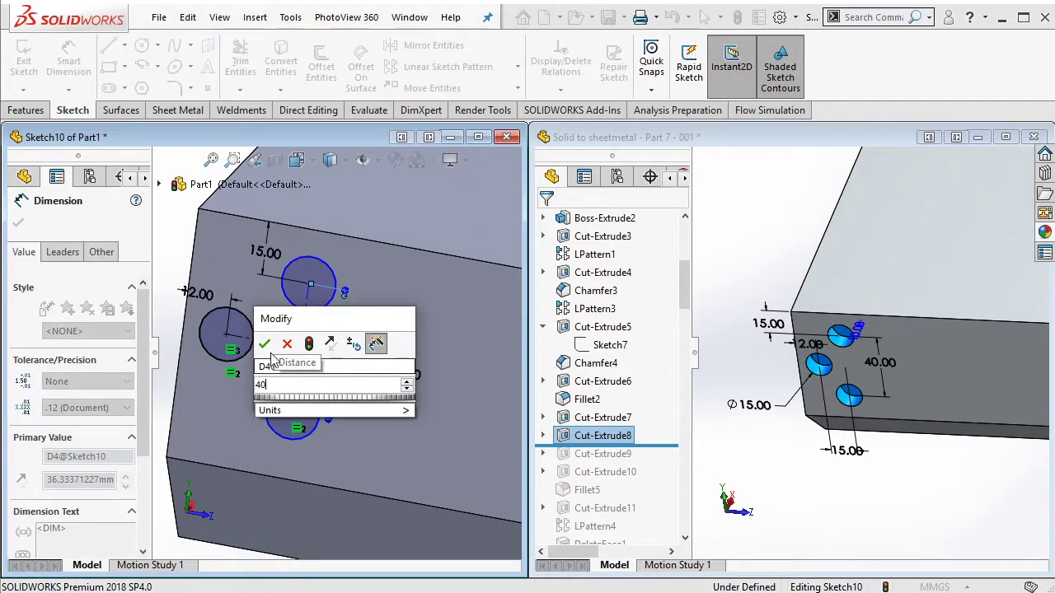
left_click(265, 345)
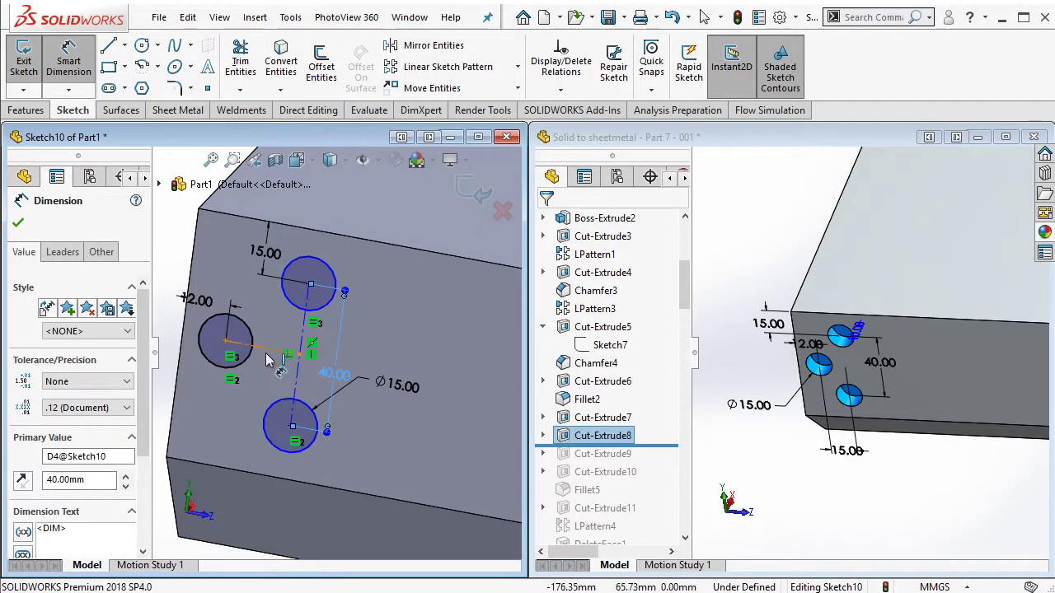
left_click(267, 359)
left_click(280, 372)
type("14")
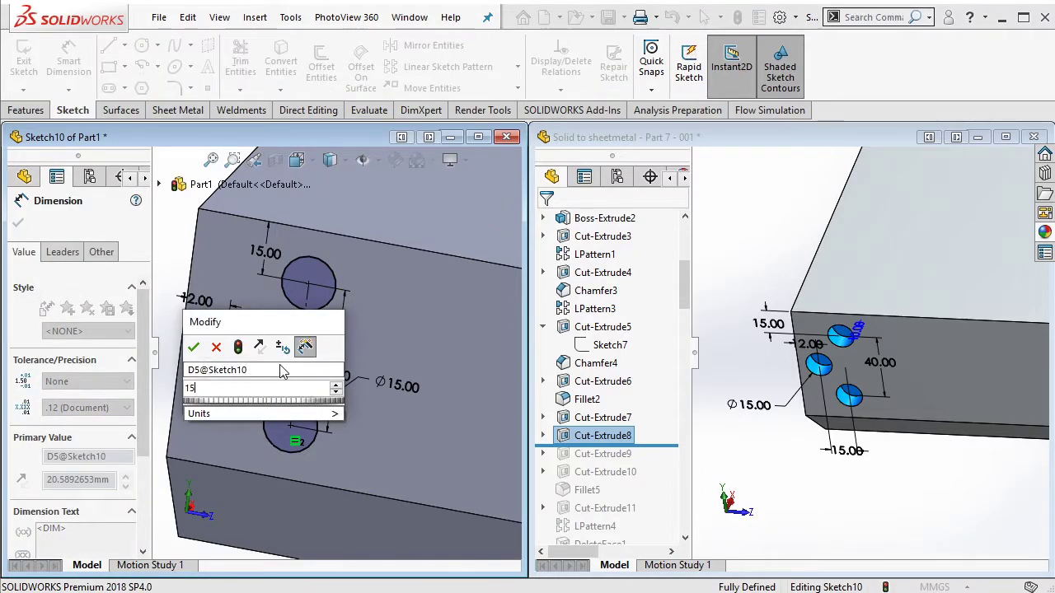
left_click(194, 347)
key("Escape")
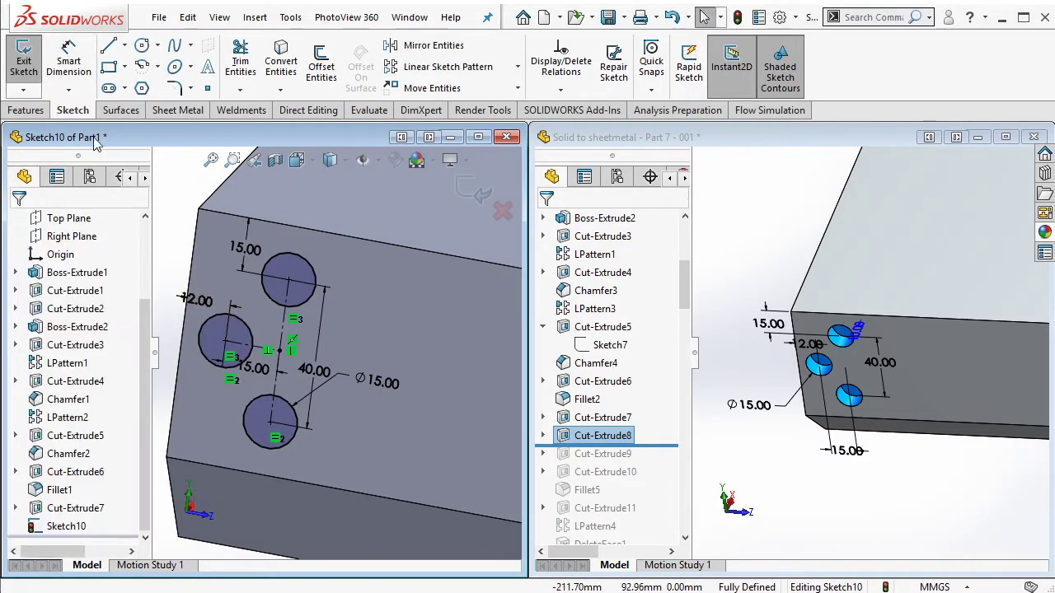
Step: Extrude-cut the three circles Blind 10 mm, then roll the reference part to its next feature
left_click(25, 111)
left_click(251, 66)
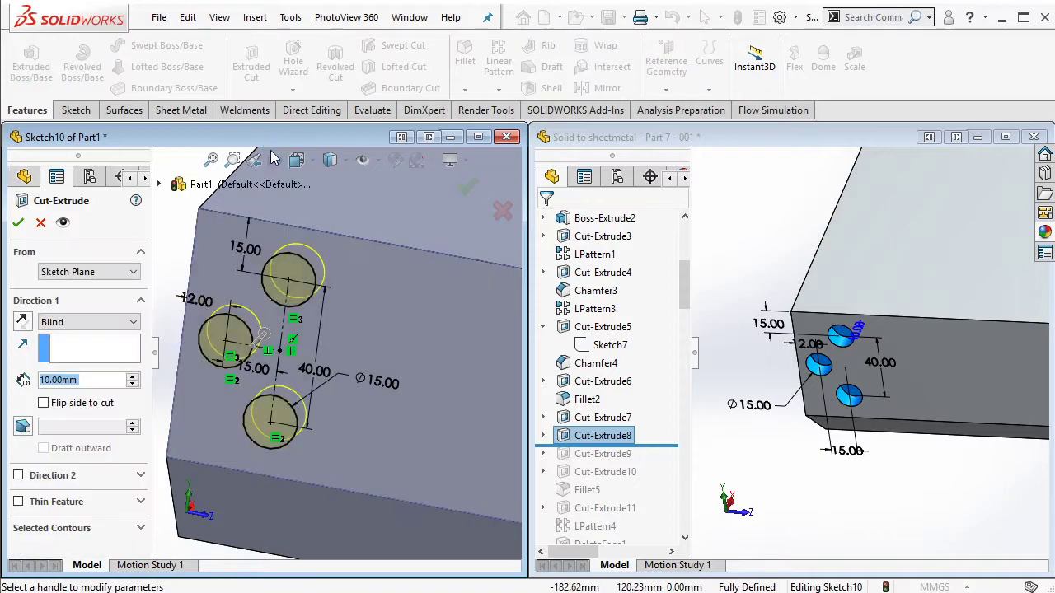
left_click(17, 222)
scroll(439, 339, "up", 3)
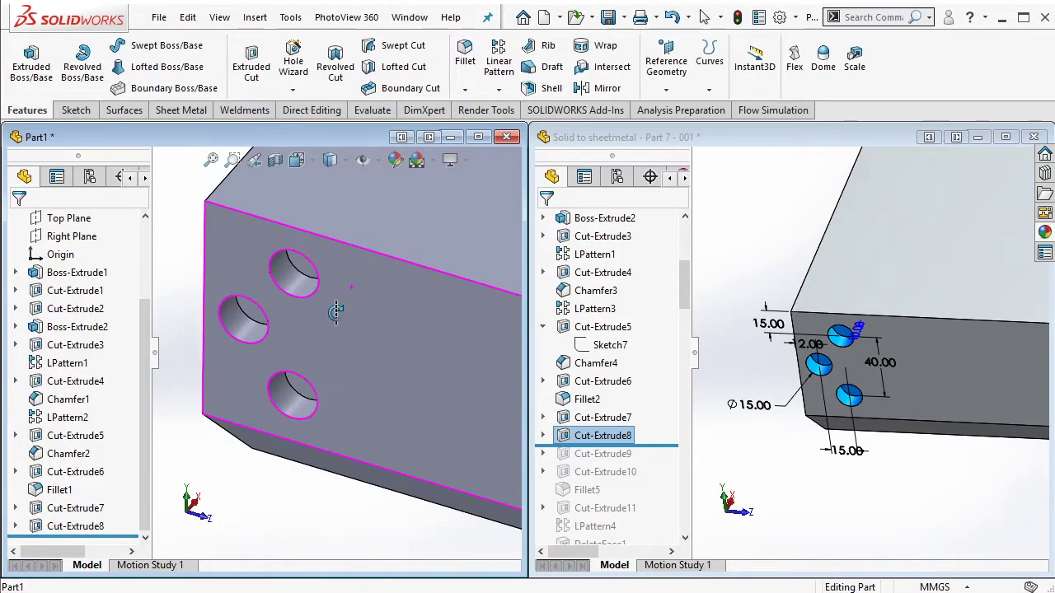
scroll(439, 339, "up", 2)
scroll(439, 339, "up", 2)
scroll(441, 339, "up", 1)
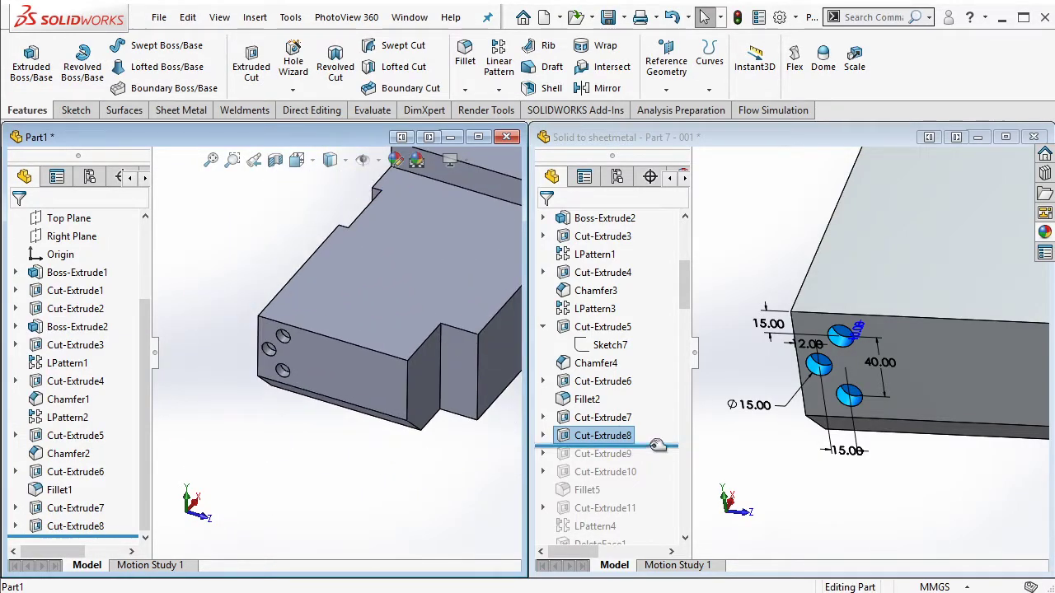
left_click_drag(658, 445, 626, 463)
Step: Show the dimensions of the reference part's slot cut sketch
left_click(619, 455)
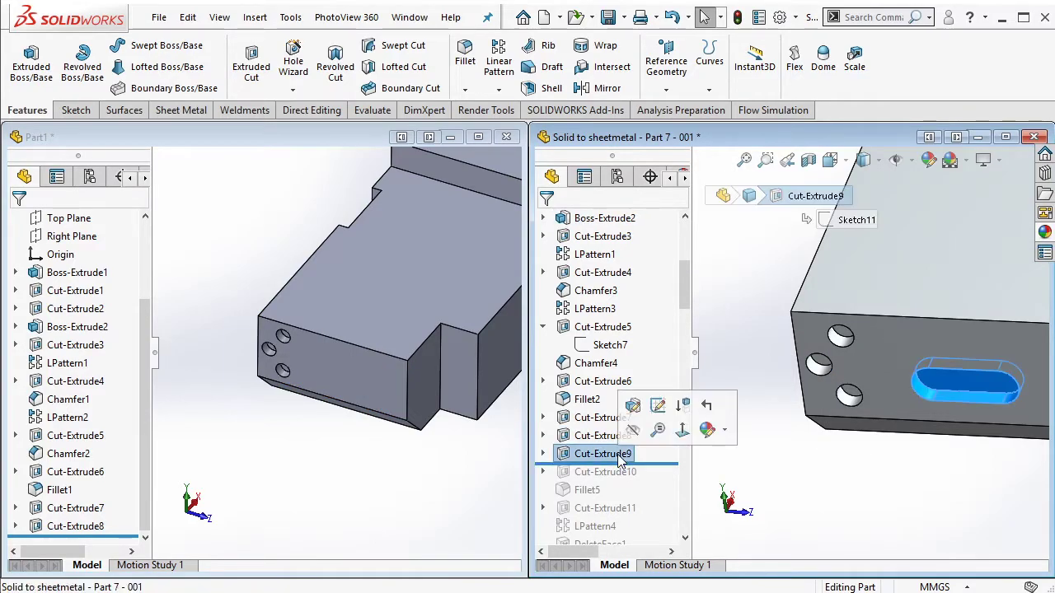
double_click(866, 375)
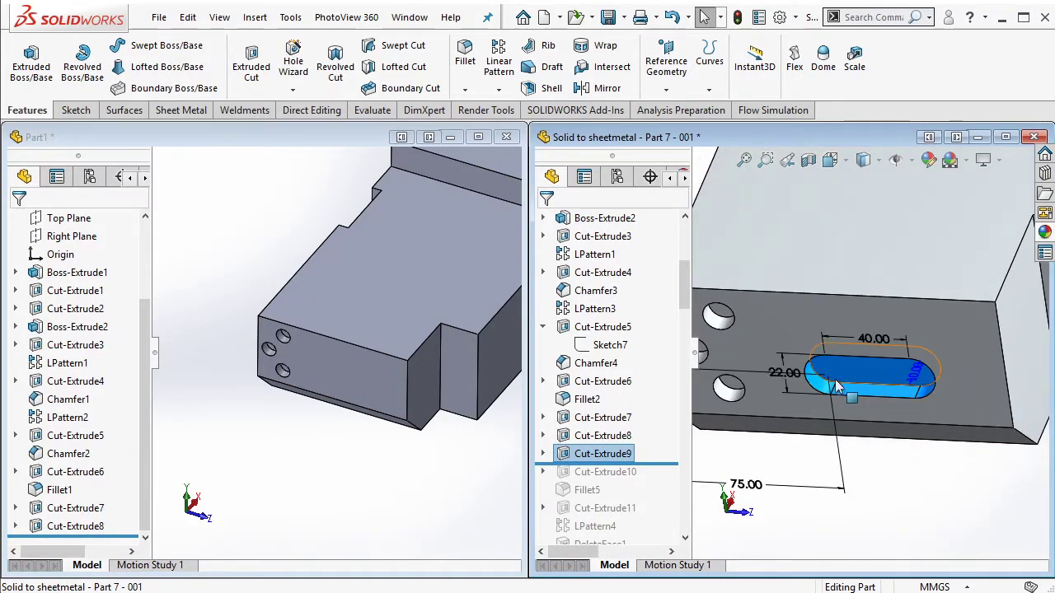
scroll(740, 382, "up", 2)
scroll(740, 381, "down", 2)
Step: Start a sketch on Part1's holed end face and draw a slot
left_click(353, 380)
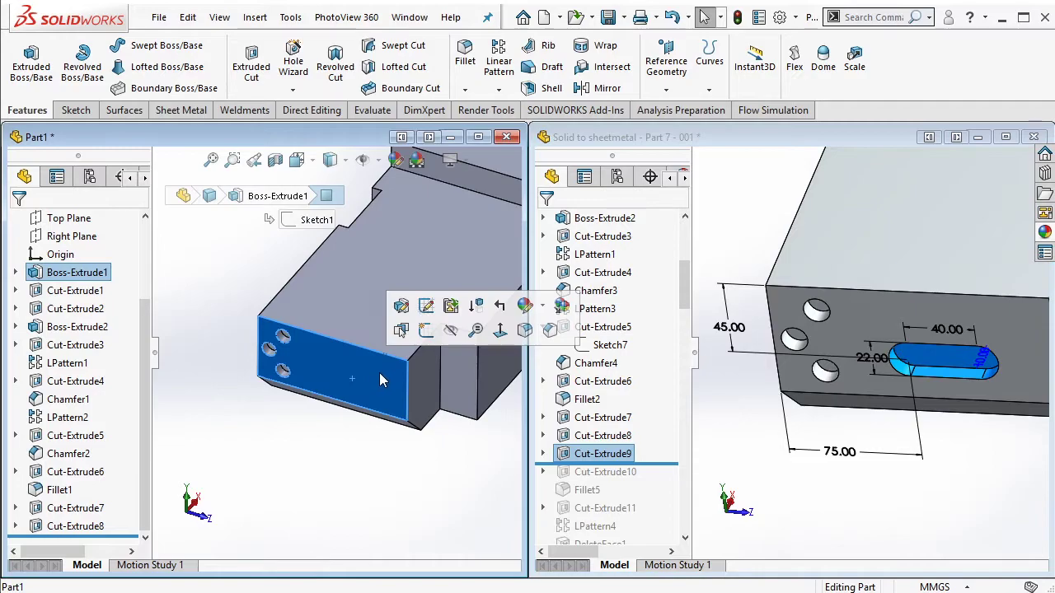
left_click(409, 345)
left_click(110, 88)
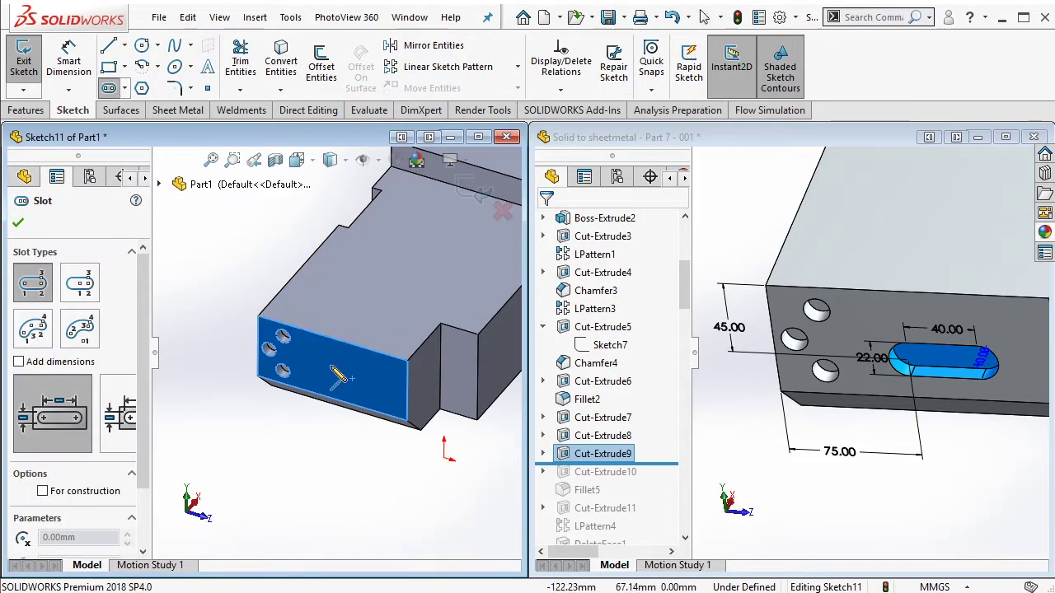
left_click(323, 376)
left_click(369, 389)
left_click(372, 400)
key("Escape")
mouse_move(375, 396)
middle_mouse_down()
mouse_move(410, 366)
mouse_move(400, 376)
middle_mouse_up()
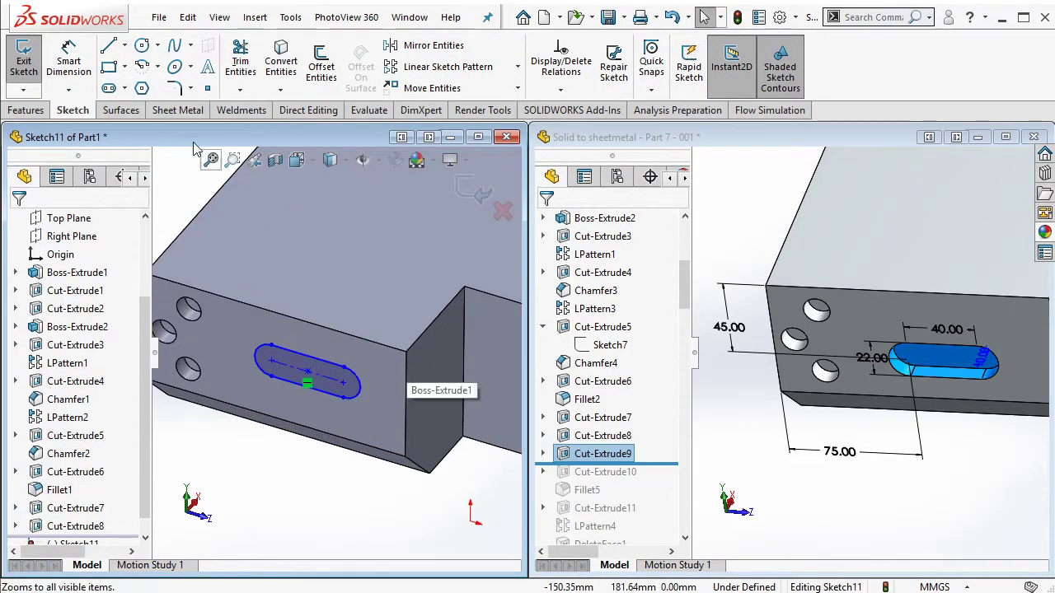
Step: Dimension the slot to 40 mm long and 22 mm wide
left_click(314, 353)
left_click(317, 343)
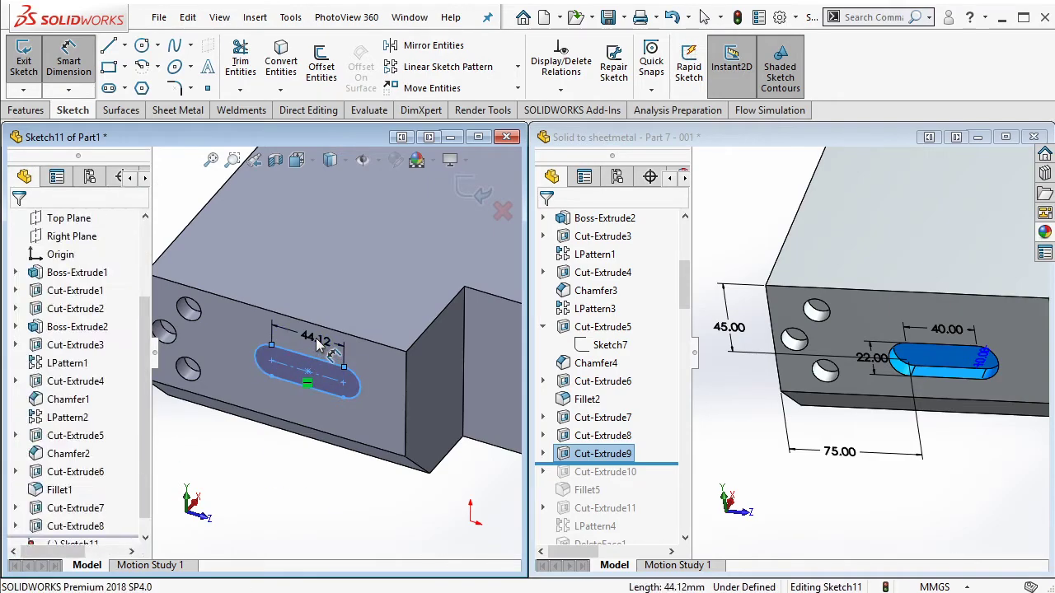
type("40")
left_click(248, 318)
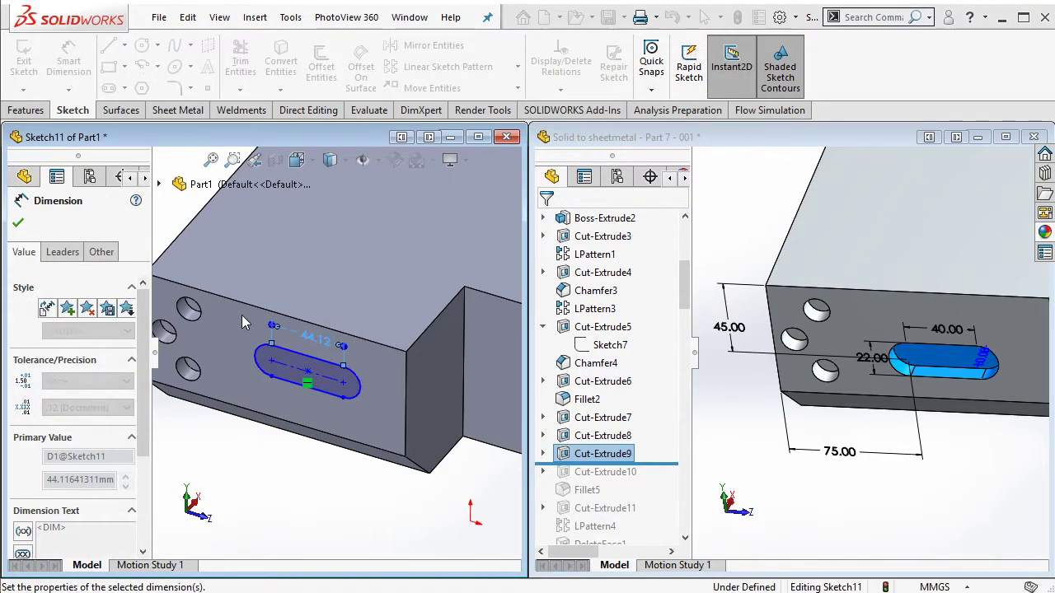
left_click(297, 351)
scroll(292, 379, "down", 2)
scroll(292, 380, "down", 2)
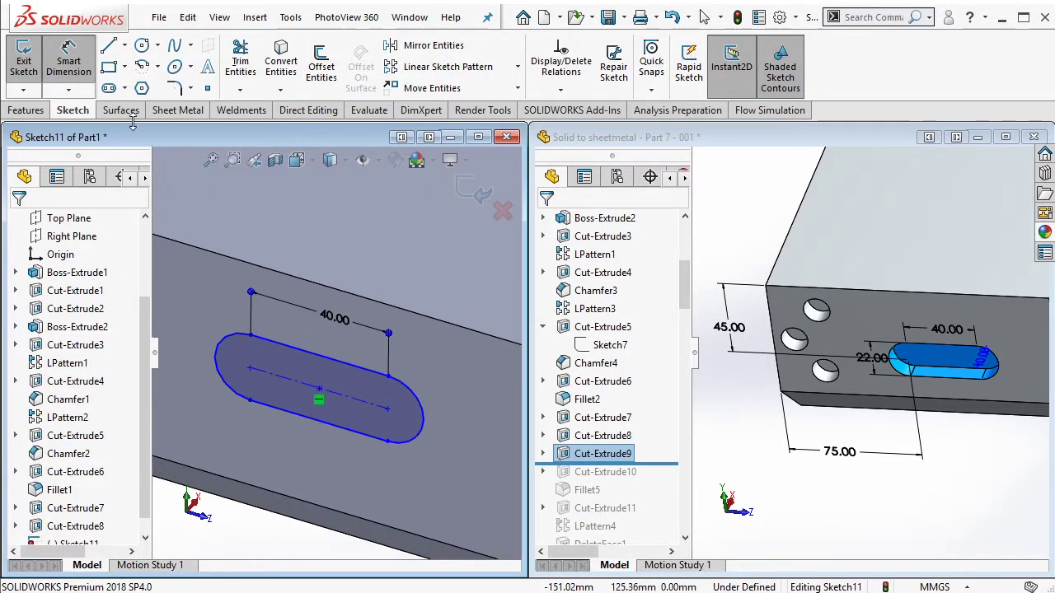
left_click(293, 353)
left_click(285, 411)
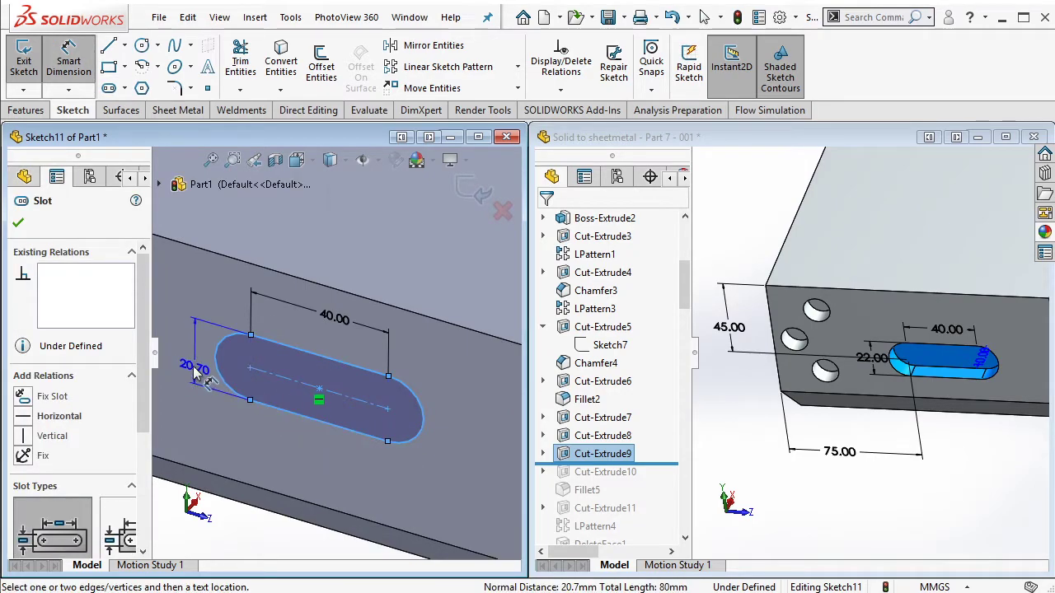
left_click(173, 369)
type("22")
left_click(120, 341)
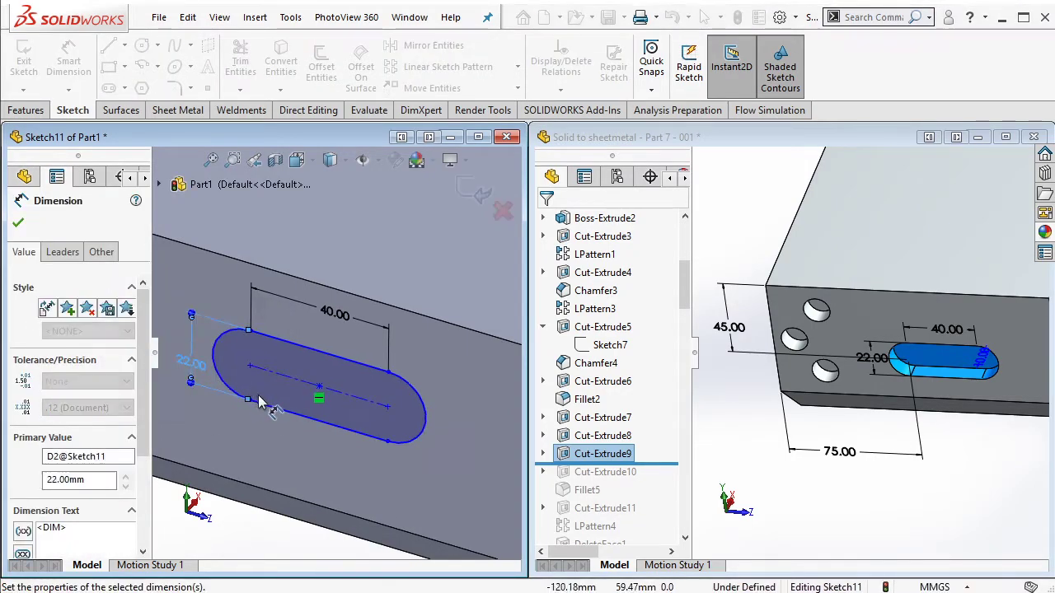
Step: Position the slot 75 mm from the block's end edge
scroll(196, 330, "up", 2)
scroll(196, 330, "up", 2)
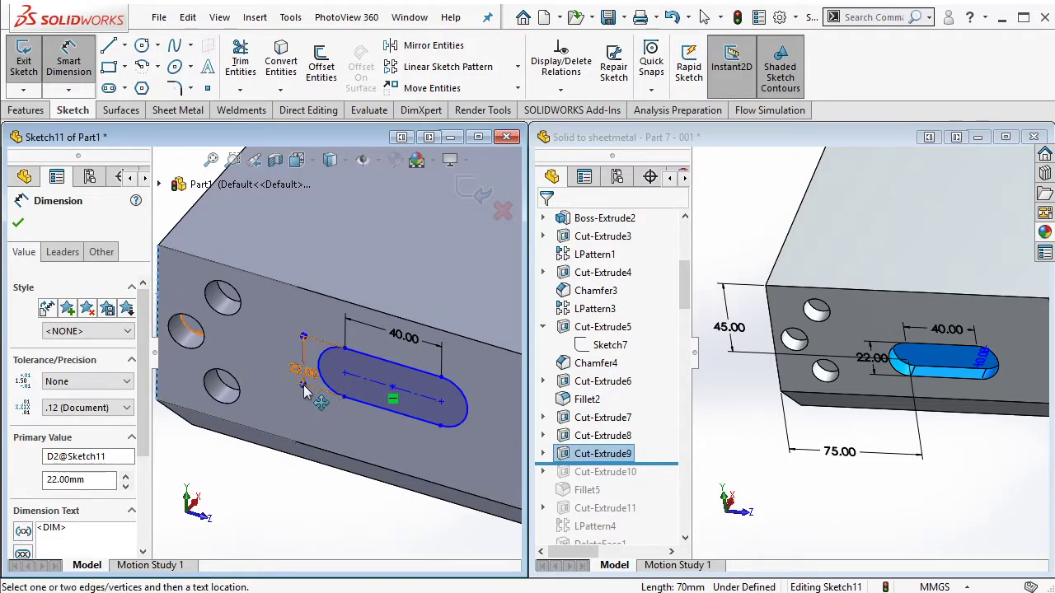
left_click(328, 394)
scroll(328, 394, "up", 1)
left_click(188, 387)
left_click(206, 461)
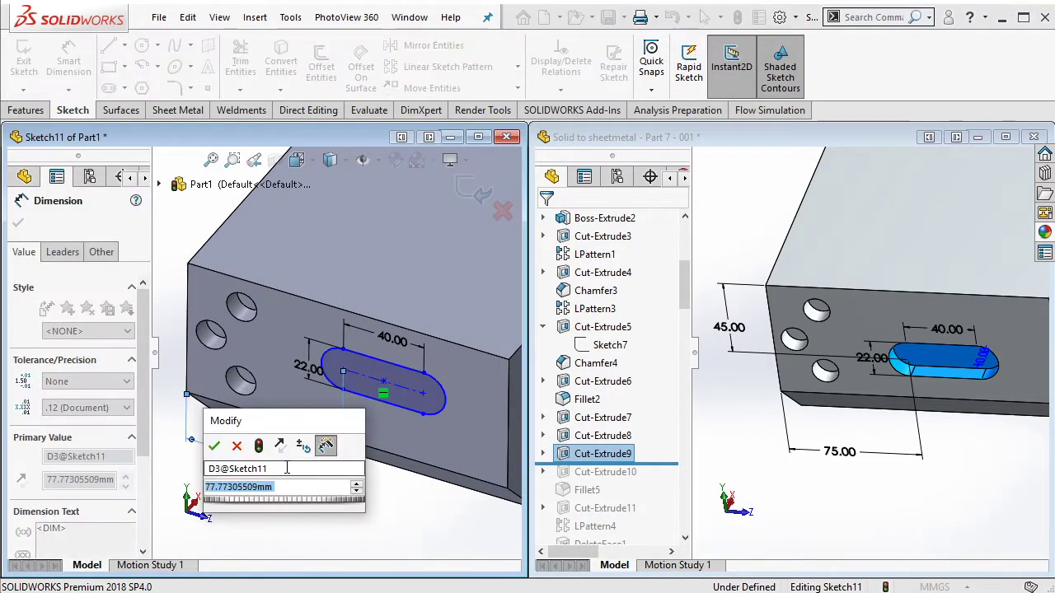
type("75")
left_click(214, 446)
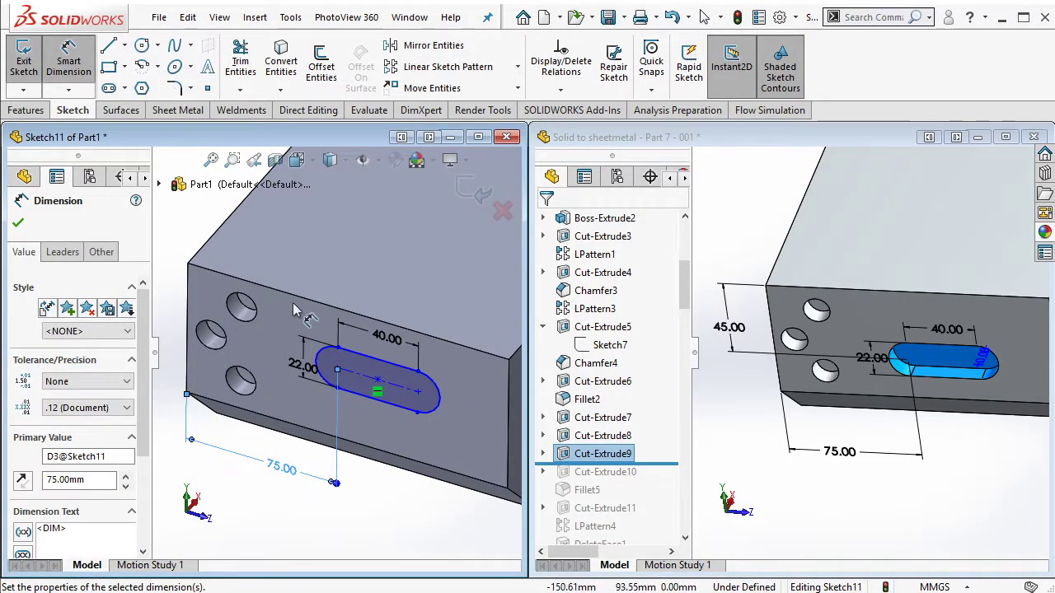
key("Escape")
Step: Position the slot centre 45 mm from the block's top edge
left_click(334, 362)
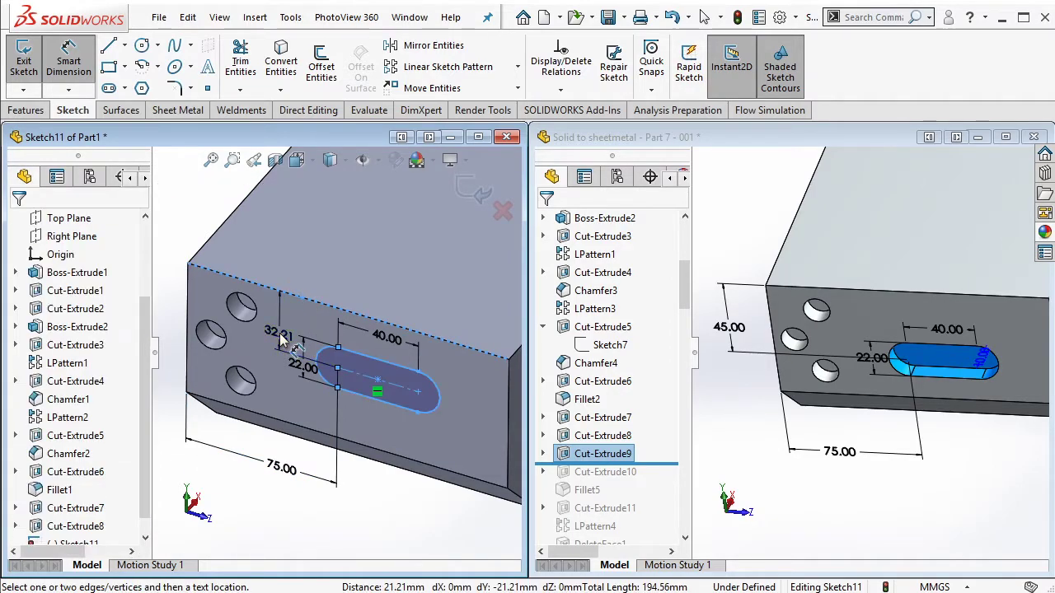
left_click(272, 289)
left_click(276, 351)
type("45")
left_click(209, 310)
key("Escape")
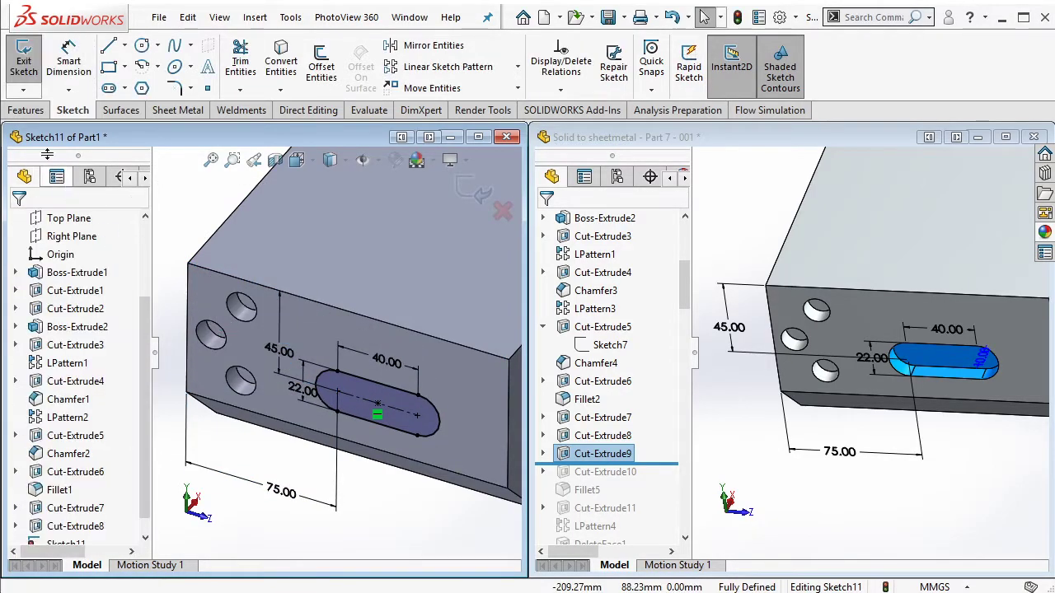
Step: Extrude-cut the slot 10 mm deep into the part
left_click(24, 112)
left_click(250, 73)
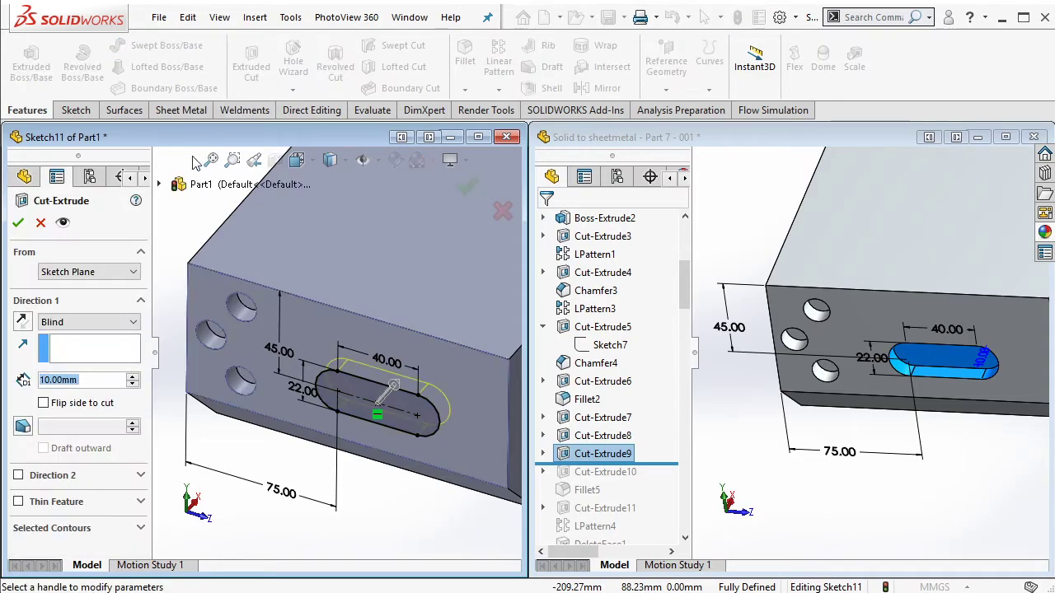
left_click(18, 223)
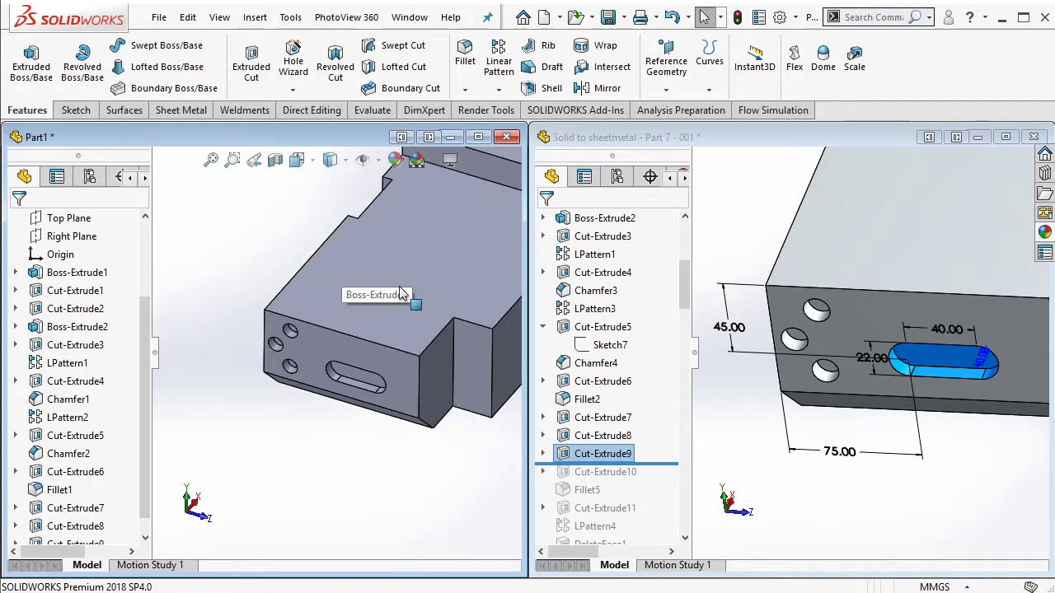
Step: Inspect the reference's side pocket, then start a sketch on Part1's long side face
left_click_drag(662, 464, 645, 490)
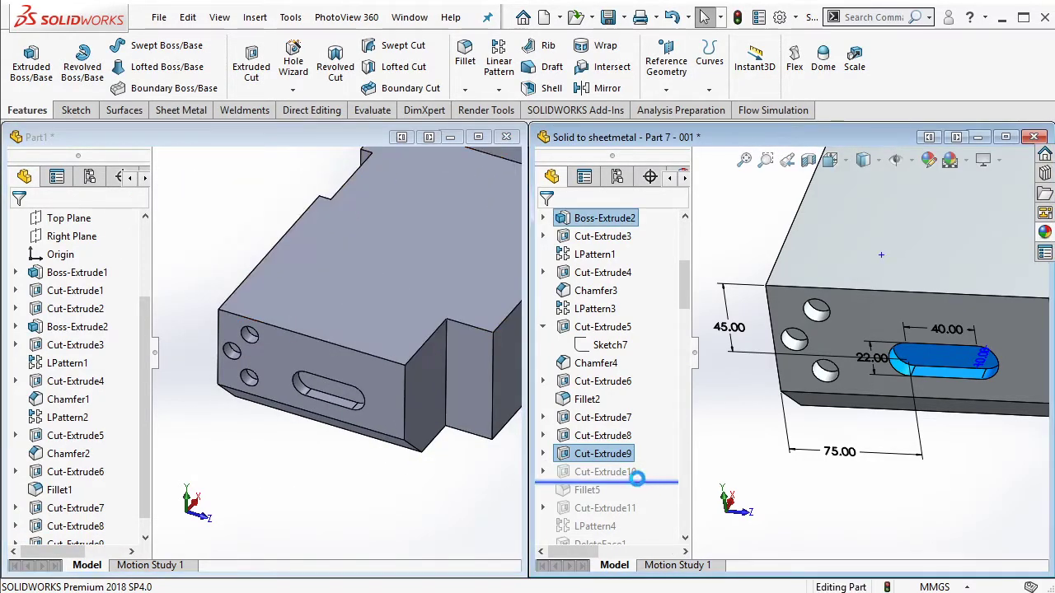
left_click(605, 471)
mouse_move(857, 297)
middle_mouse_down()
mouse_move(917, 275)
mouse_move(874, 297)
middle_mouse_up()
middle_click_drag(434, 330, 421, 391)
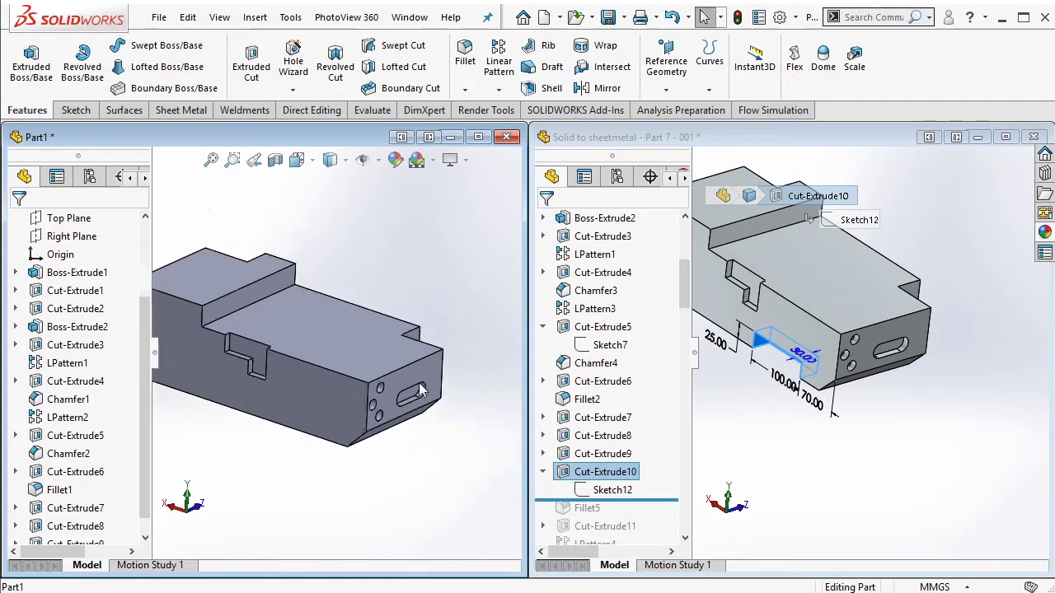
scroll(334, 401, "down", 3)
left_click(320, 378)
left_click(354, 344)
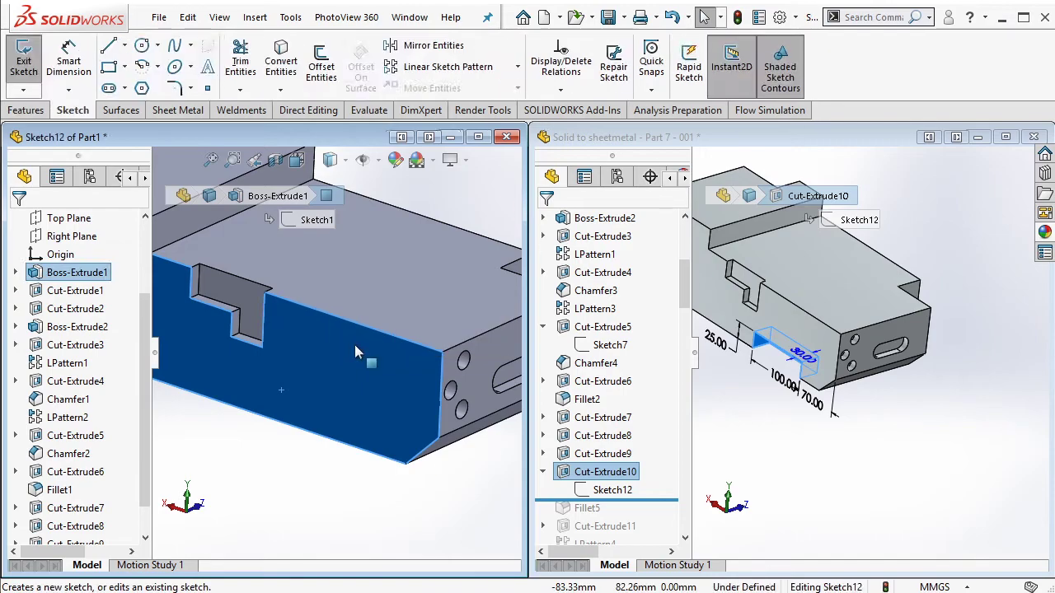
Step: Draw a rectangle on that face and dimension it 25 mm high by 100 mm long
left_click(108, 66)
left_click(246, 411)
left_click(351, 411)
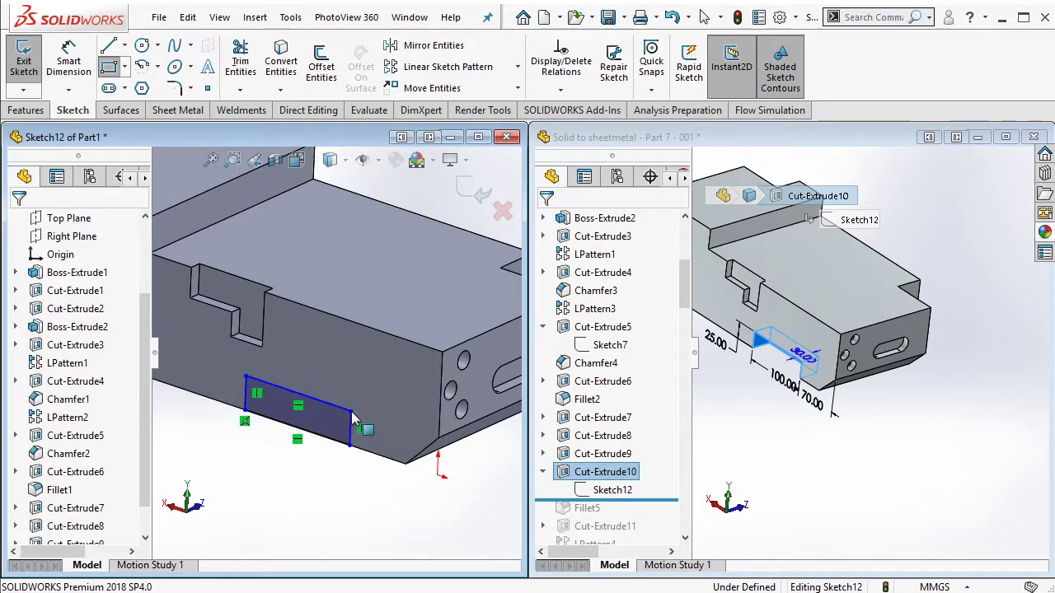
left_click(69, 61)
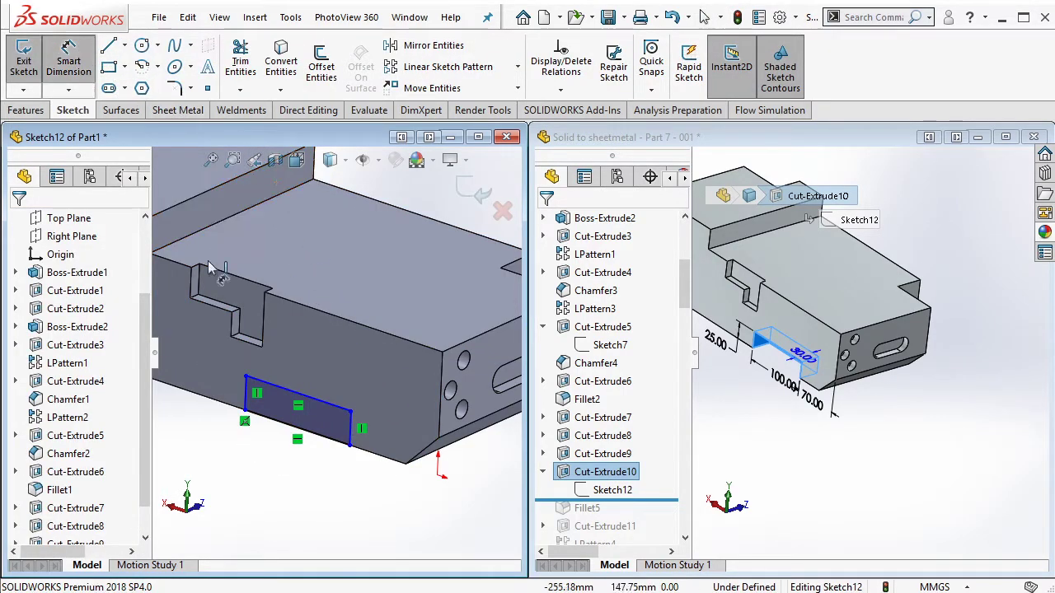
left_click(245, 405)
left_click(191, 419)
type("25.00mm")
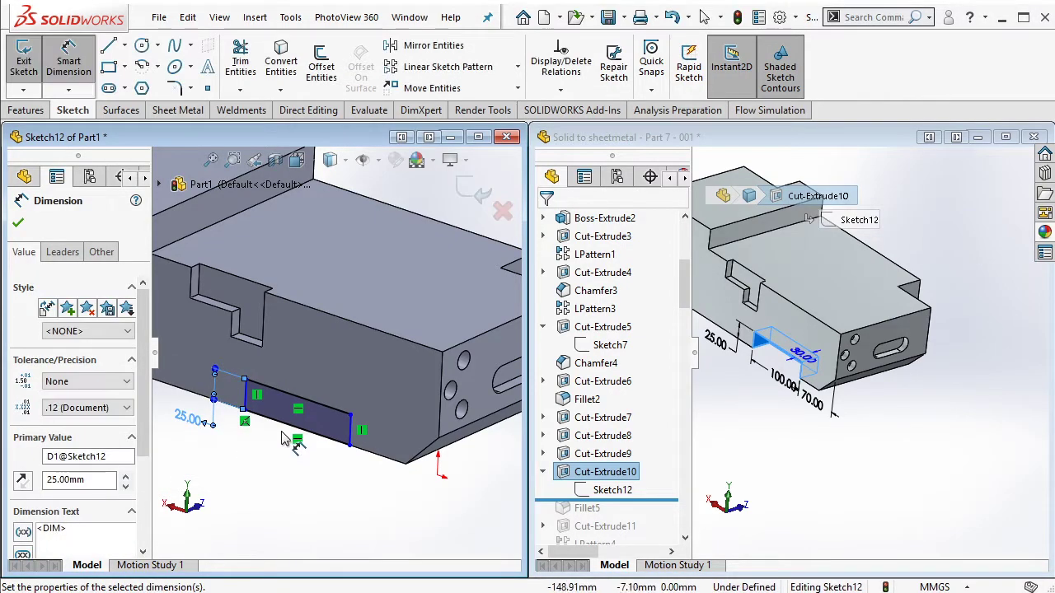
left_click(296, 429)
left_click(266, 446)
type("100")
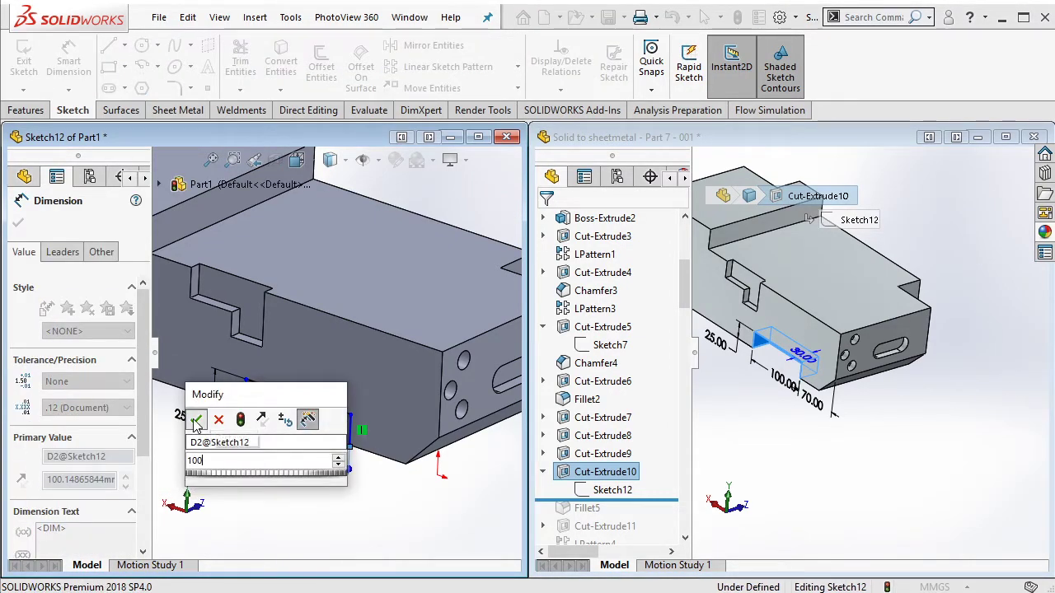
left_click(196, 420)
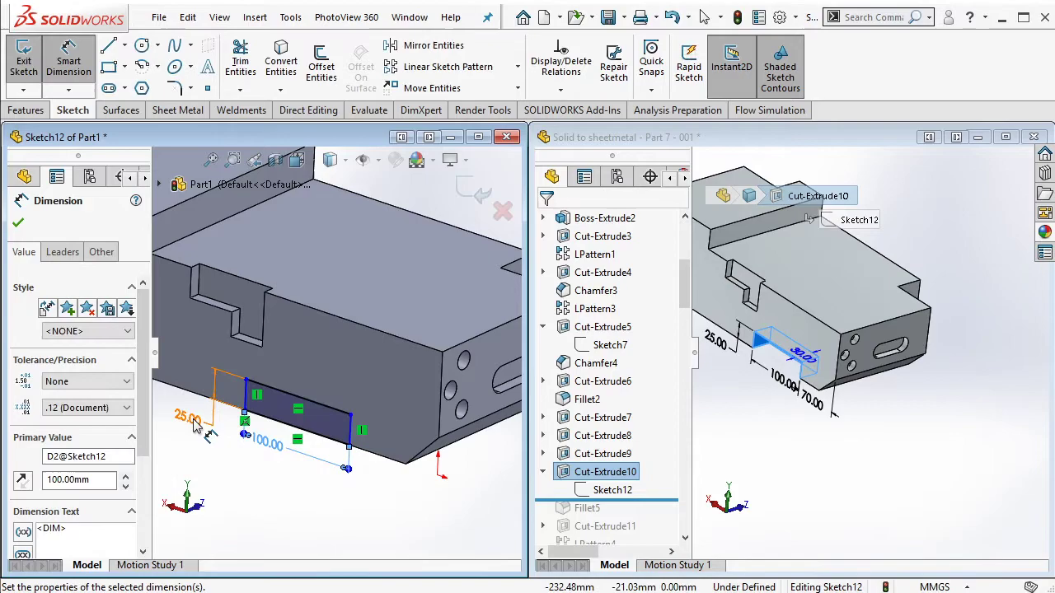
Step: Position the rectangle 70 mm from the part's end edge
left_click(349, 439)
left_click(439, 433)
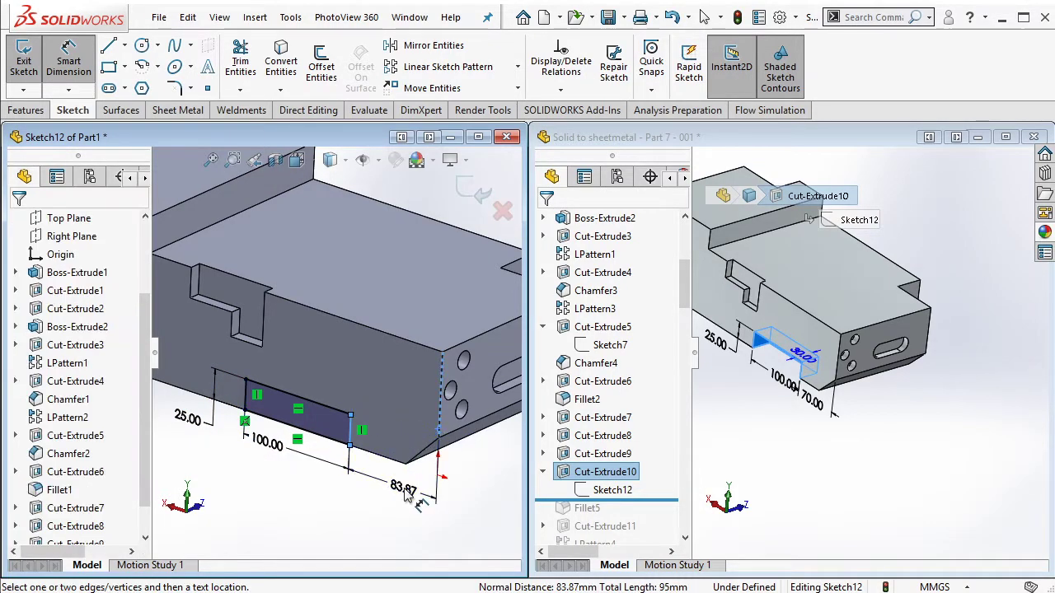
left_click(412, 494)
type("70")
left_click(333, 467)
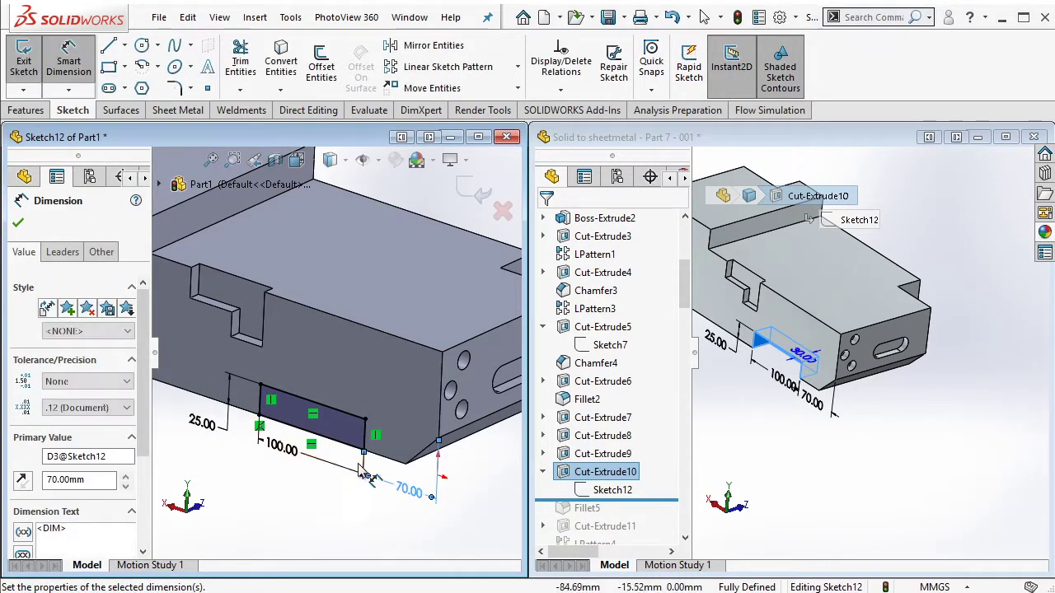
key("Escape")
Step: Extrude-cut the rectangle 30 mm deep
left_click(36, 109)
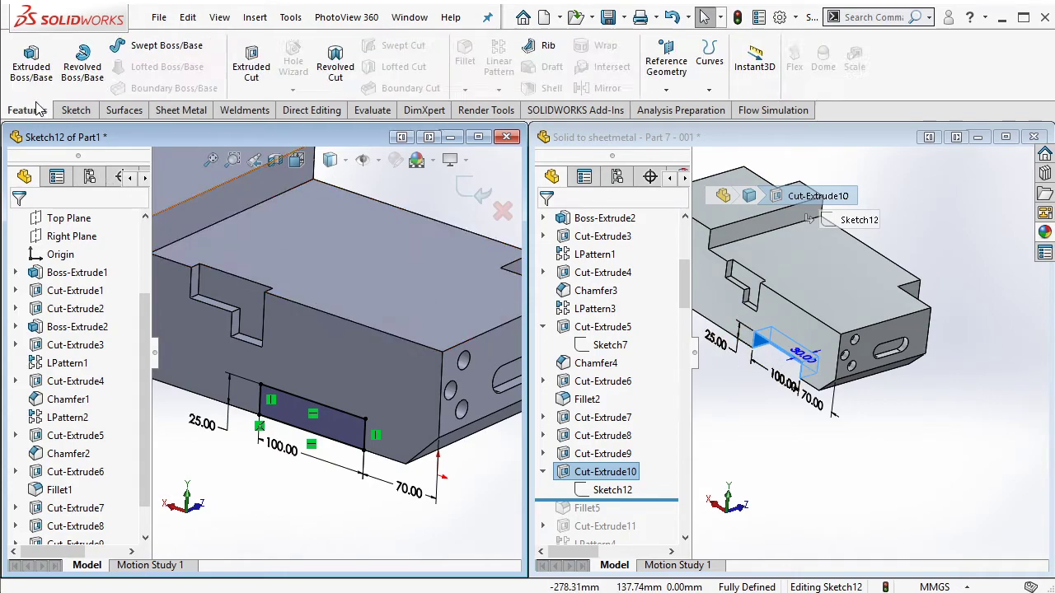
left_click(252, 72)
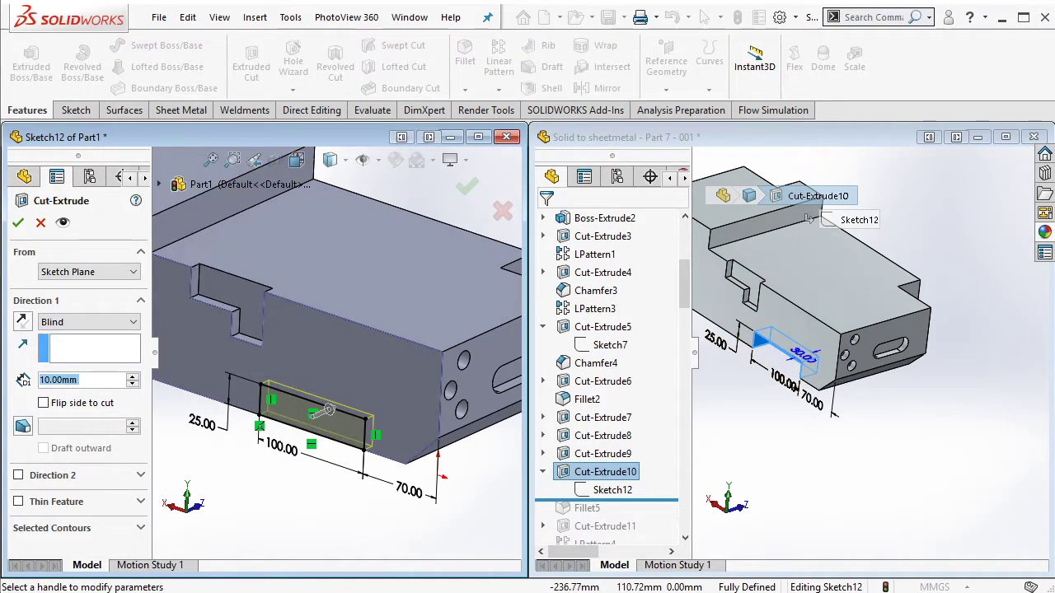
type("30")
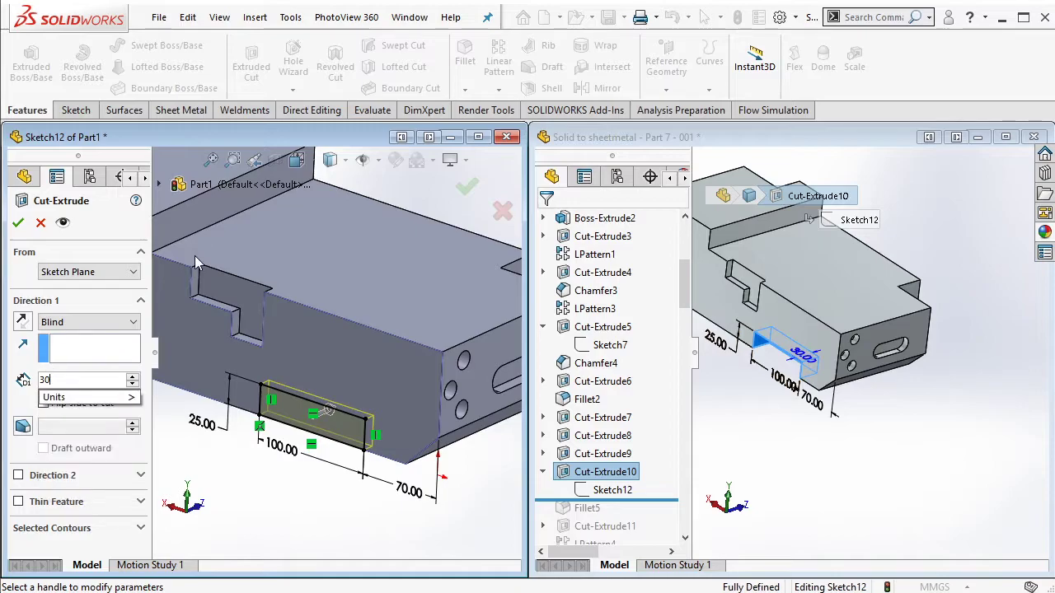
key("Return")
key("Return")
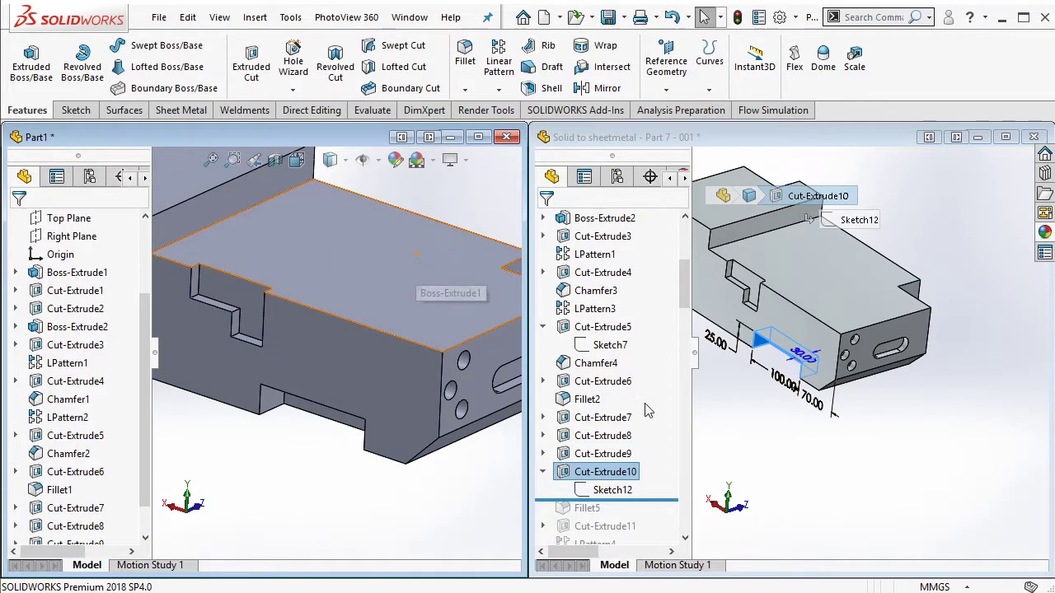
Step: Roll the reference forward past Fillet5 and turn Part1 to show the raised tab
scroll(676, 301, "down", 4)
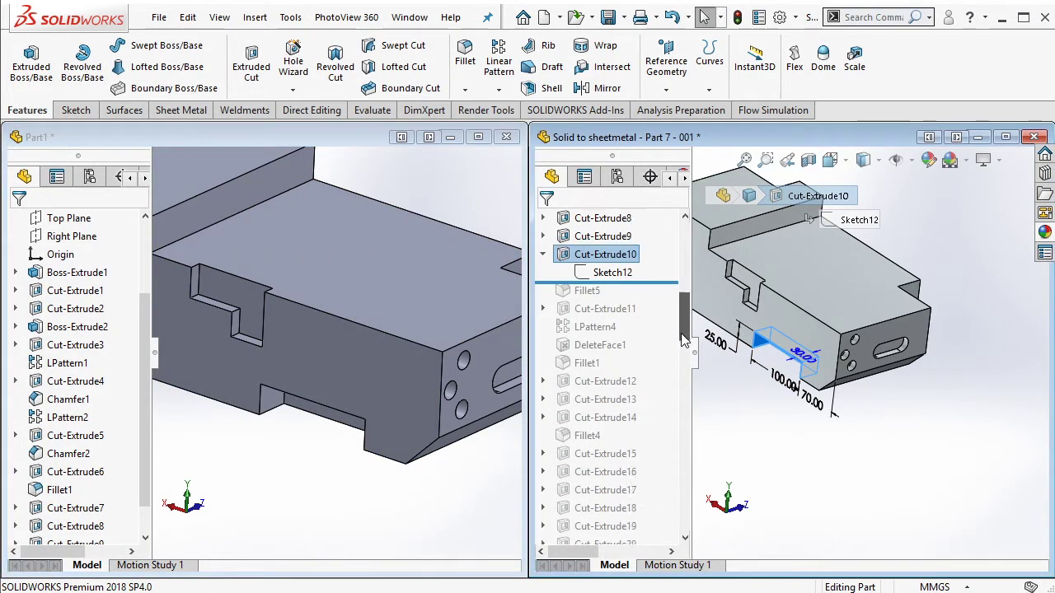
left_click_drag(655, 265, 640, 281)
scroll(852, 340, "down", 5)
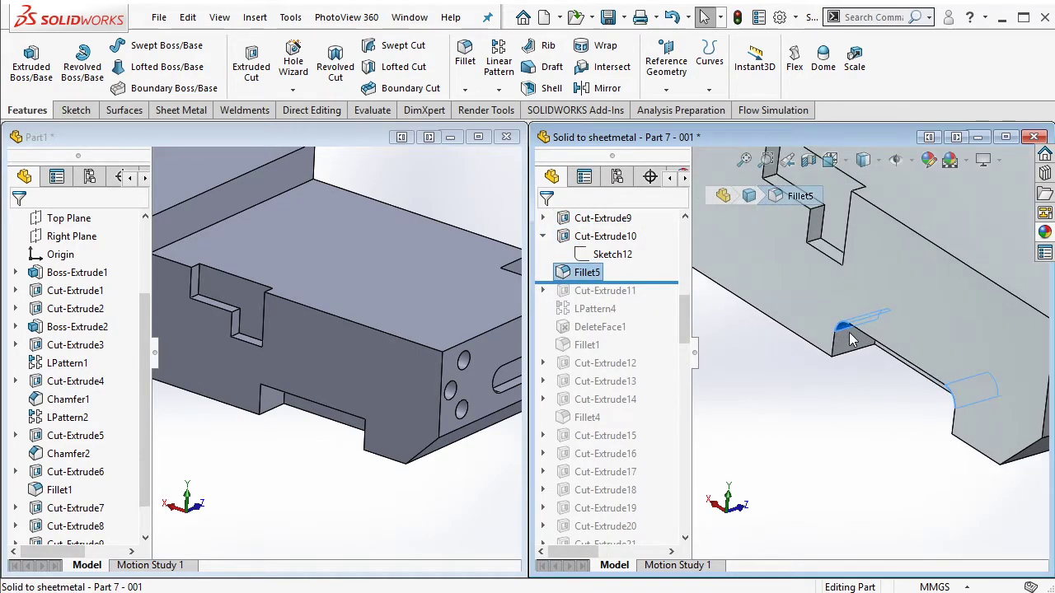
middle_click_drag(851, 340, 861, 370)
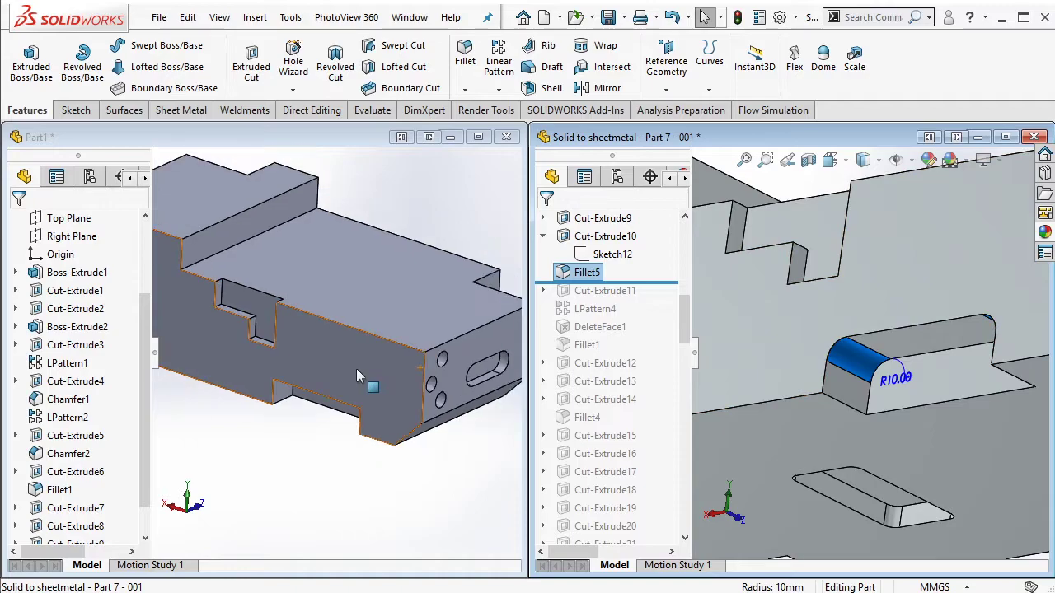
middle_click_drag(356, 369, 338, 282)
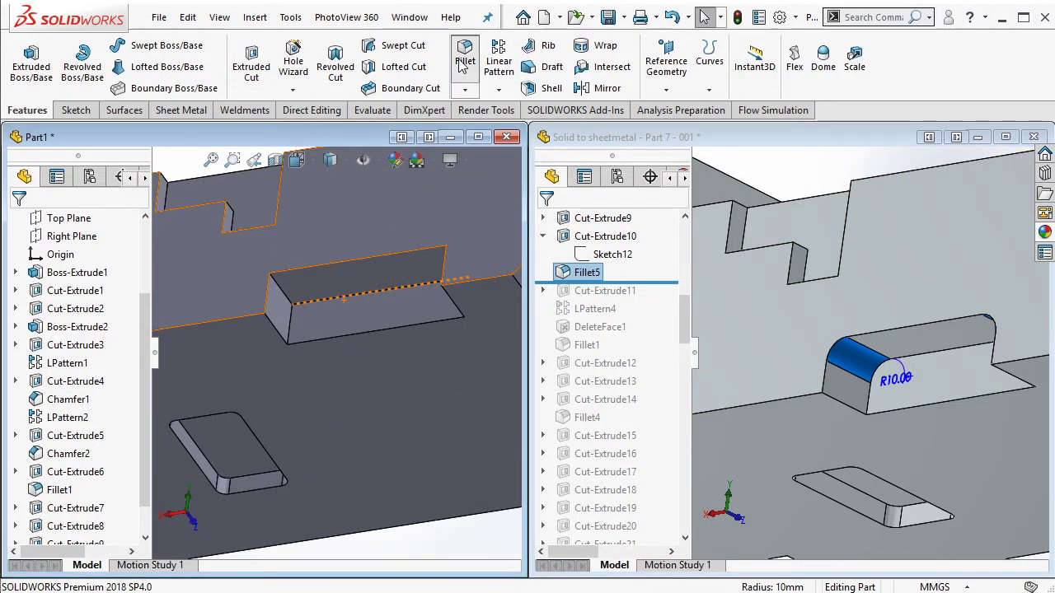
Step: Fillet the raised tab's two short end edges with a 10 mm radius
left_click(280, 289)
left_click(453, 264)
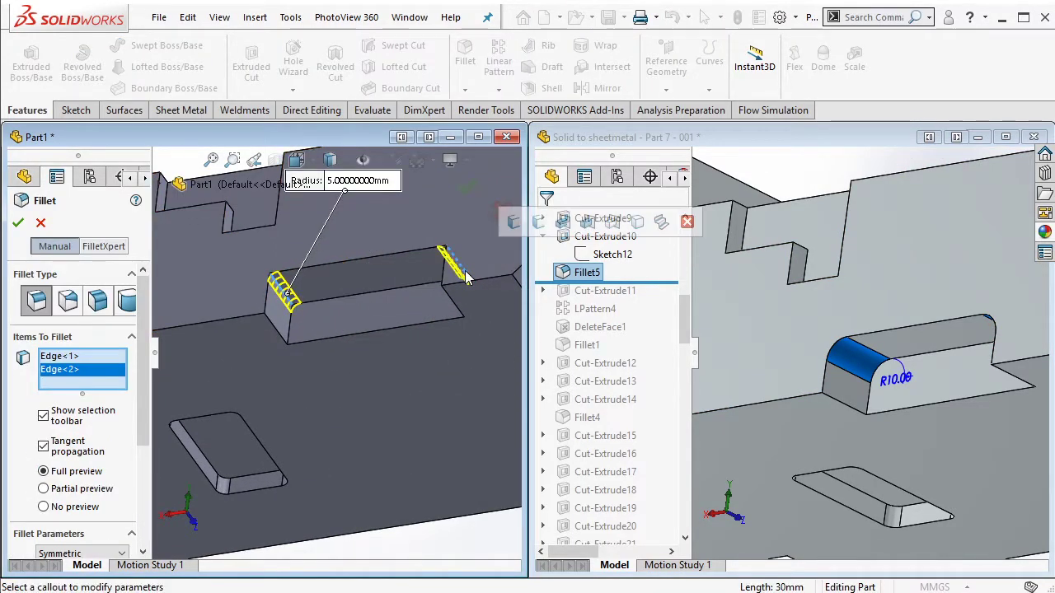
scroll(142, 404, "down", 3)
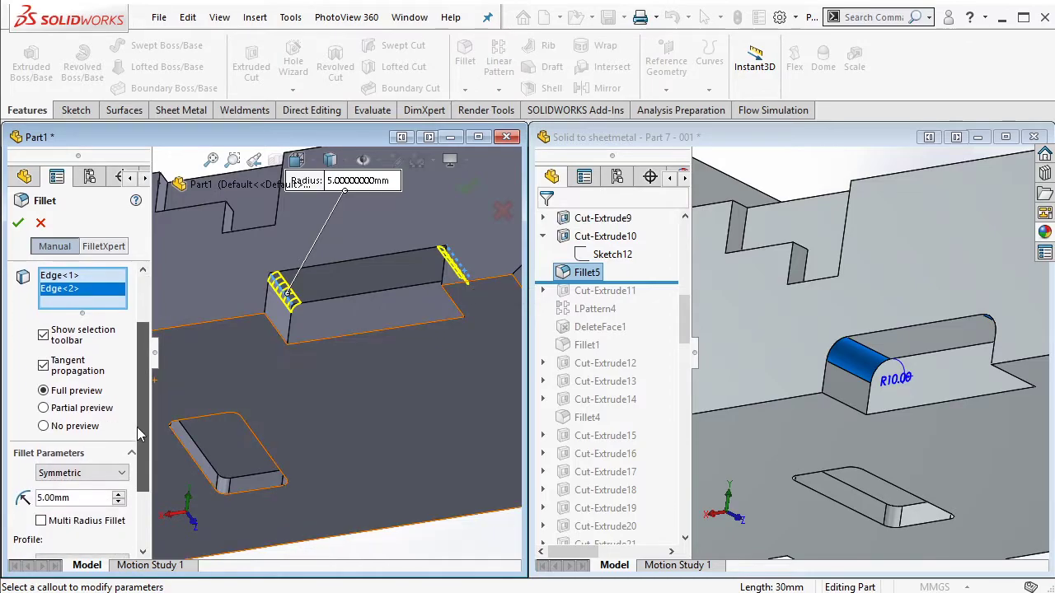
double_click(78, 498)
type("10")
key("Return")
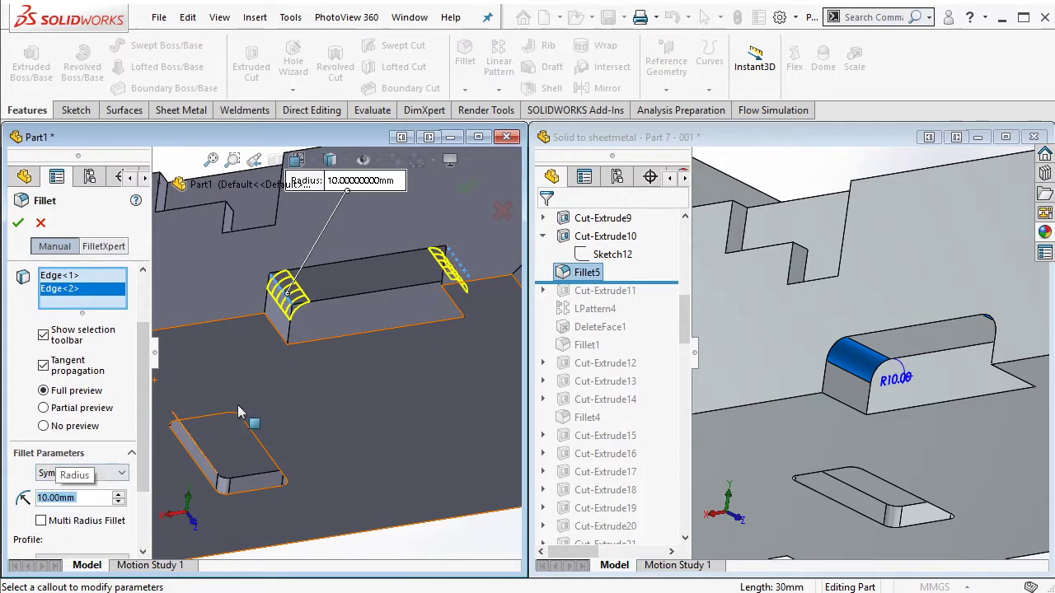
left_click(467, 188)
middle_click_drag(437, 278, 408, 286)
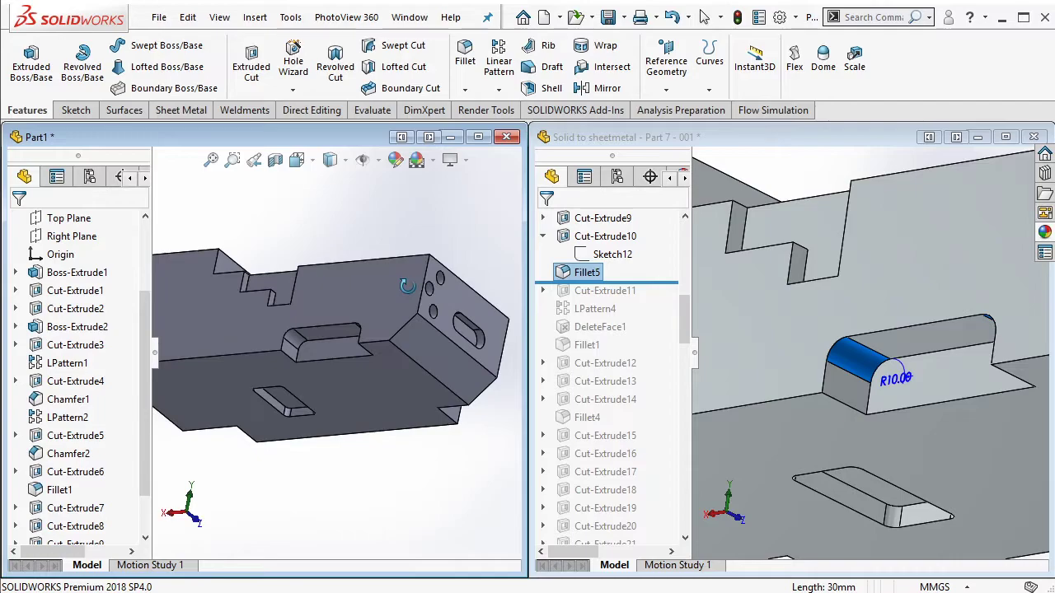
left_click_drag(654, 297, 627, 300)
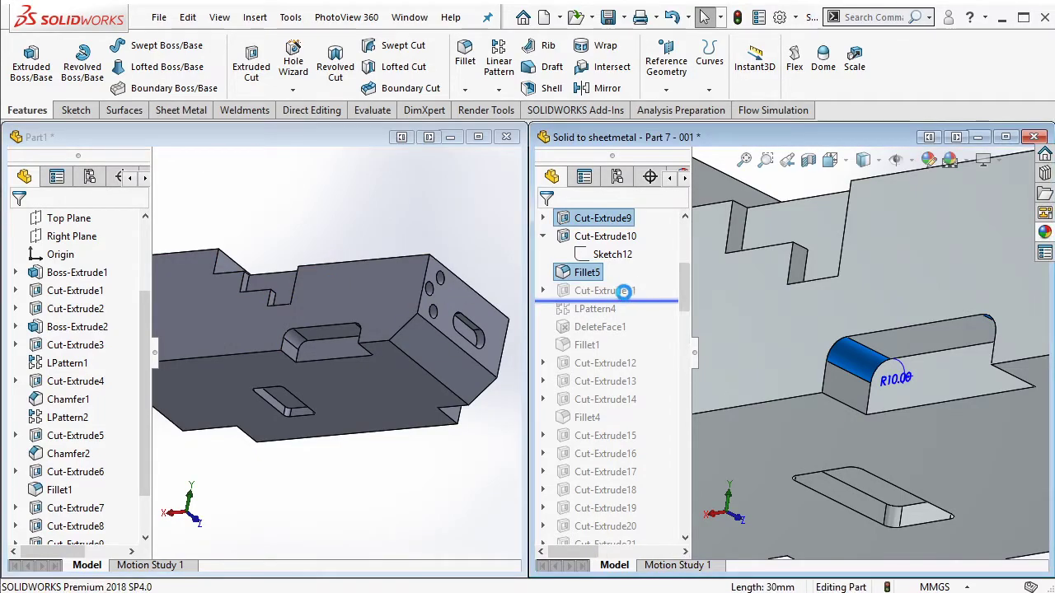
Step: Check the reference's Cut-Extrude11, then start a sketch on Part1's large side face
left_click(605, 290)
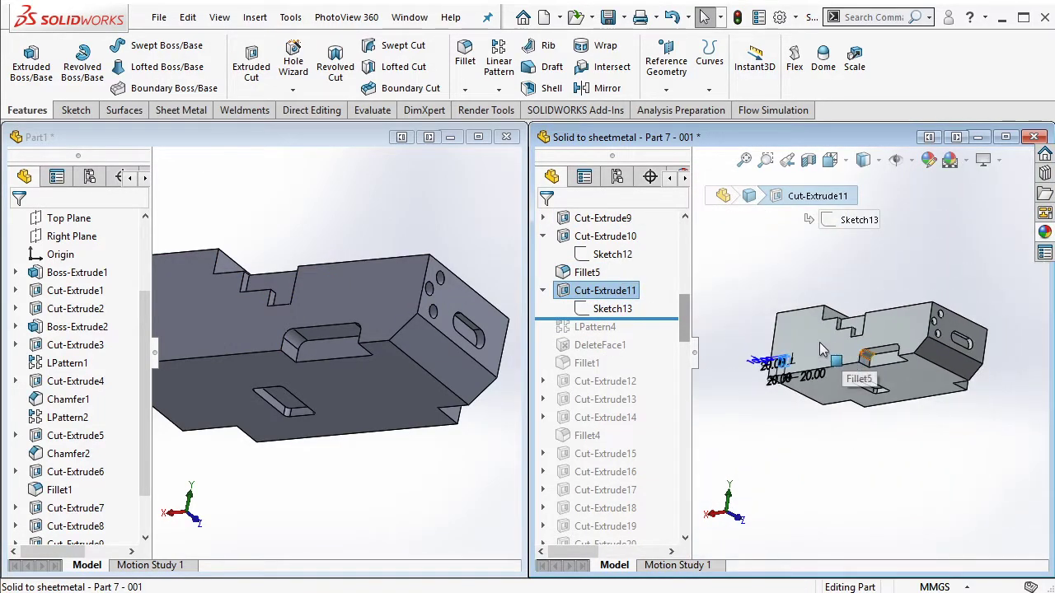
middle_click_drag(778, 370, 876, 377)
scroll(876, 376, "down", 3)
scroll(877, 376, "down", 3)
middle_click_drag(354, 346, 314, 358)
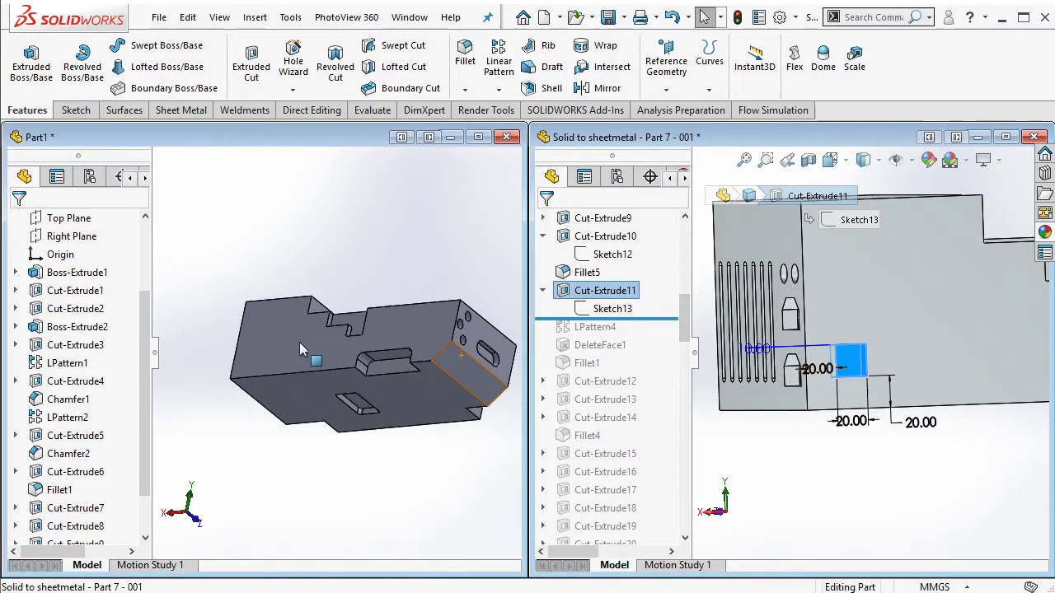
scroll(312, 363, "down", 3)
scroll(248, 396, "down", 2)
left_click(236, 404)
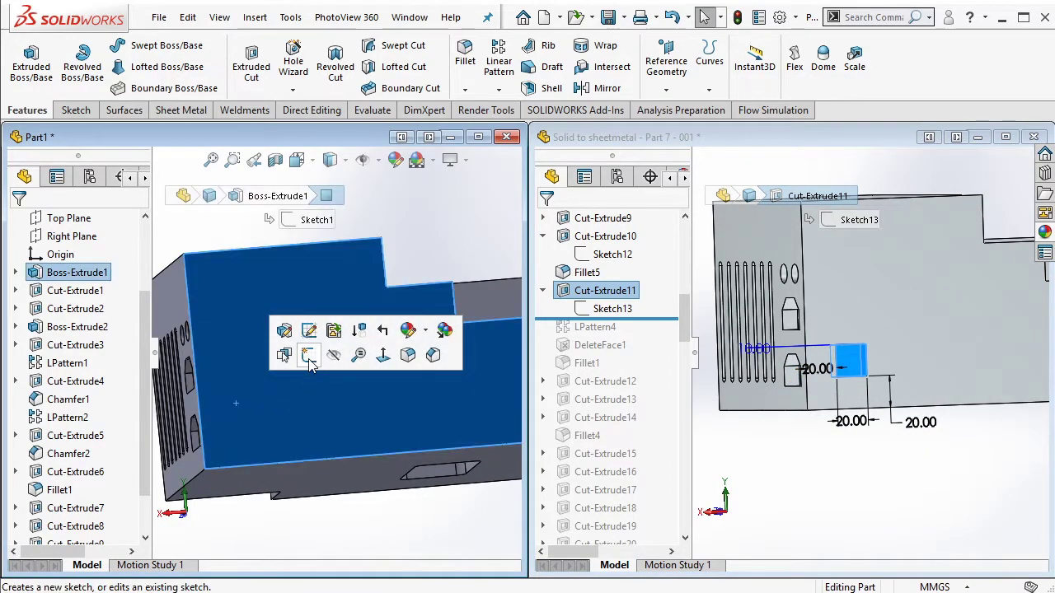
left_click(305, 356)
Step: Draw a rectangle and dimension its top edge 20 mm wide
left_click(108, 66)
left_click(264, 388)
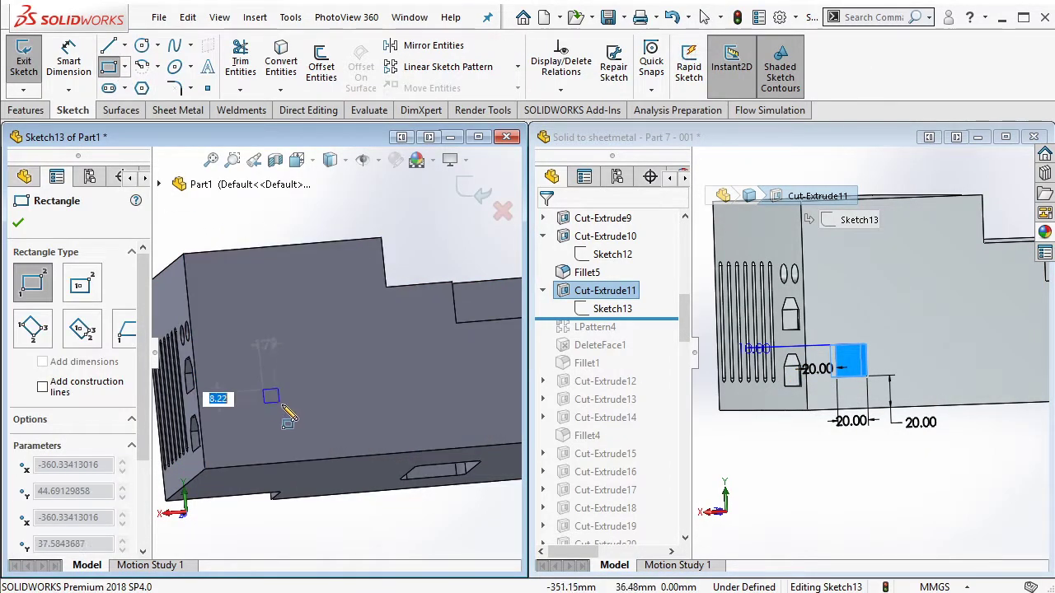
left_click(302, 431)
key("Escape")
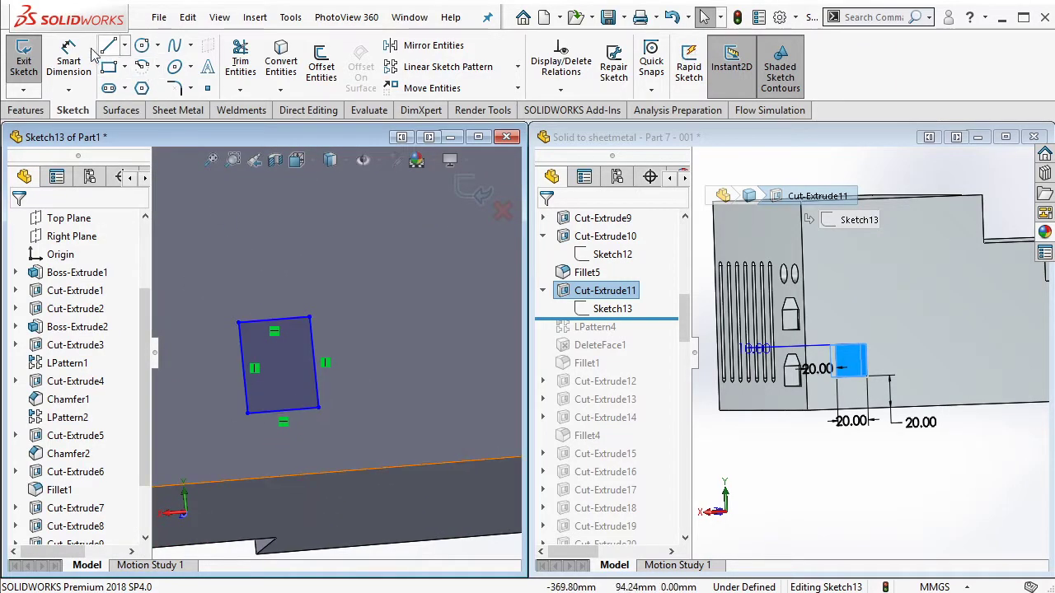
left_click(91, 53)
left_click(267, 317)
left_click(270, 305)
type("20")
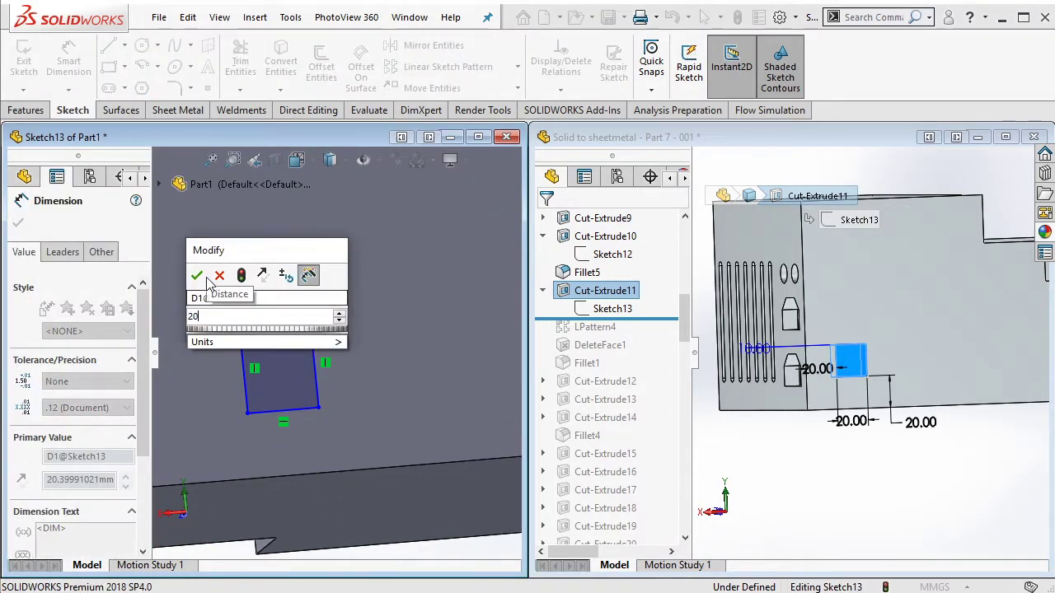
left_click(196, 275)
key("Escape")
Step: Make the rectangle's edges equal and dimension its height 20 mm
left_click(273, 320)
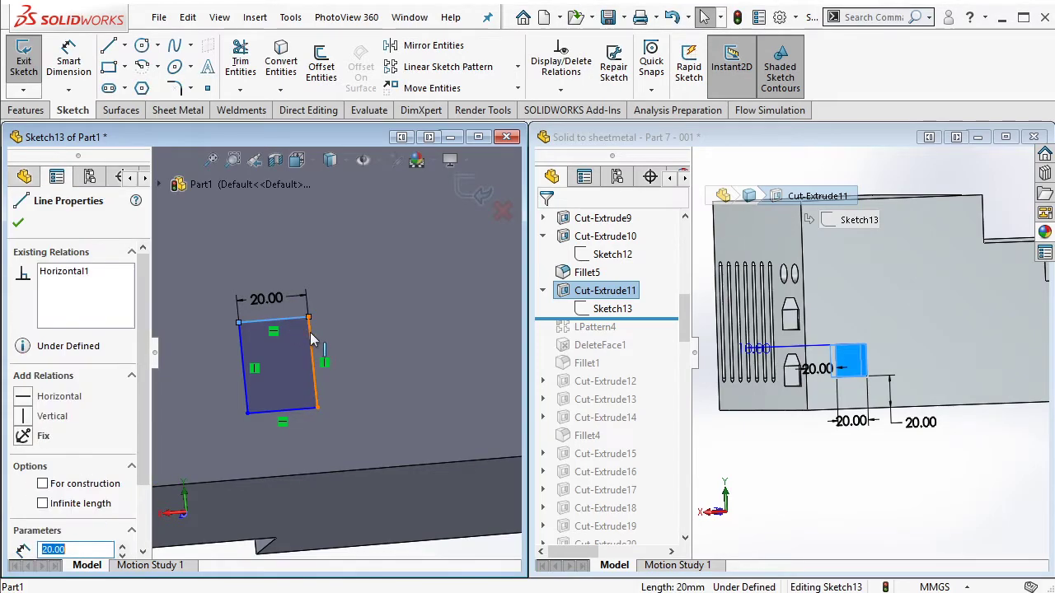
left_click(313, 362, "ctrl")
left_click(483, 259)
middle_click_drag(280, 396, 258, 375)
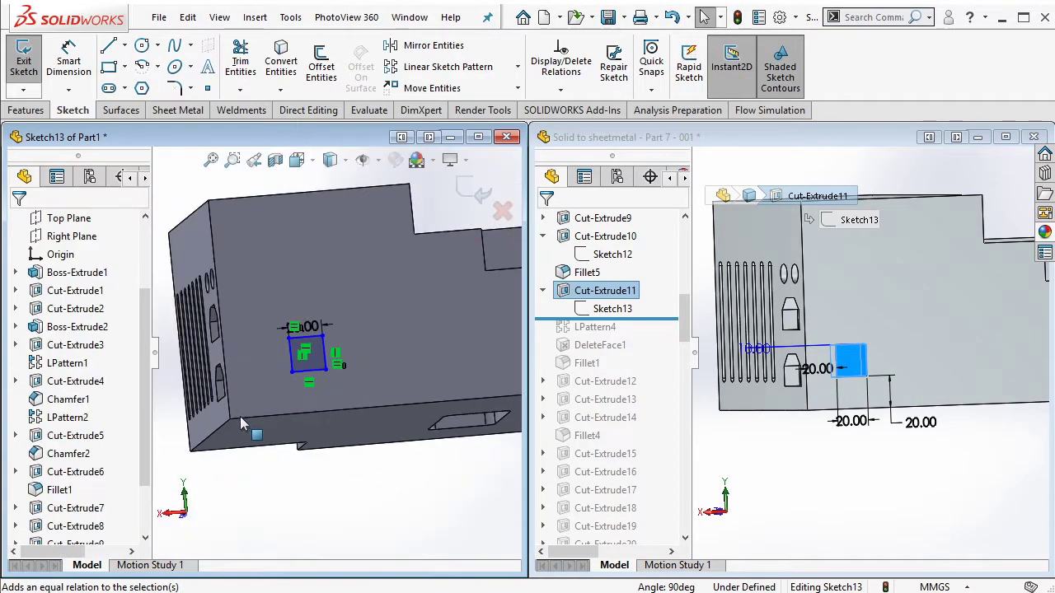
left_click(71, 62)
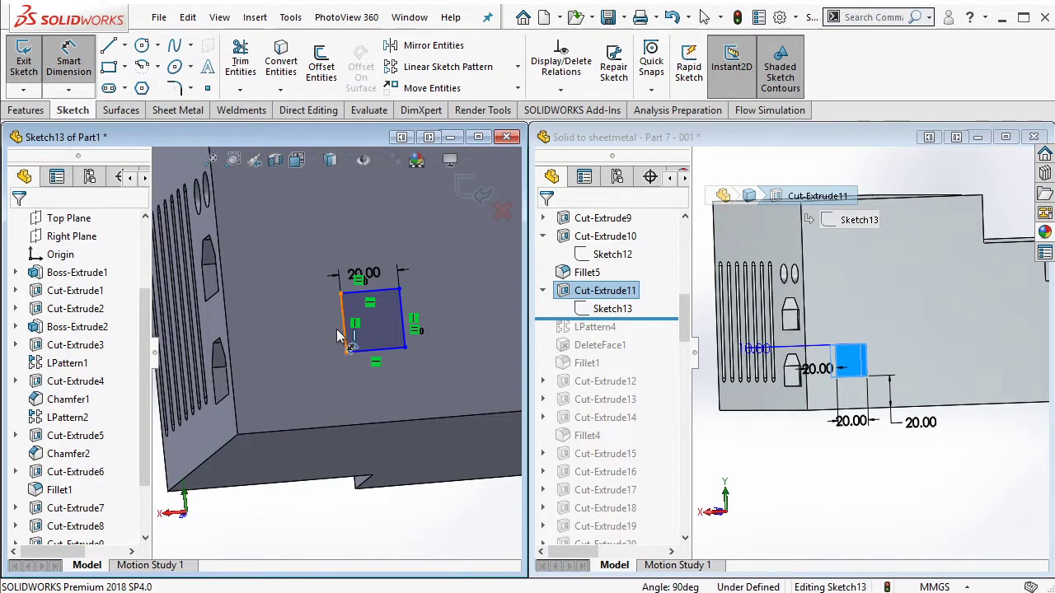
left_click(340, 337)
left_click(268, 344)
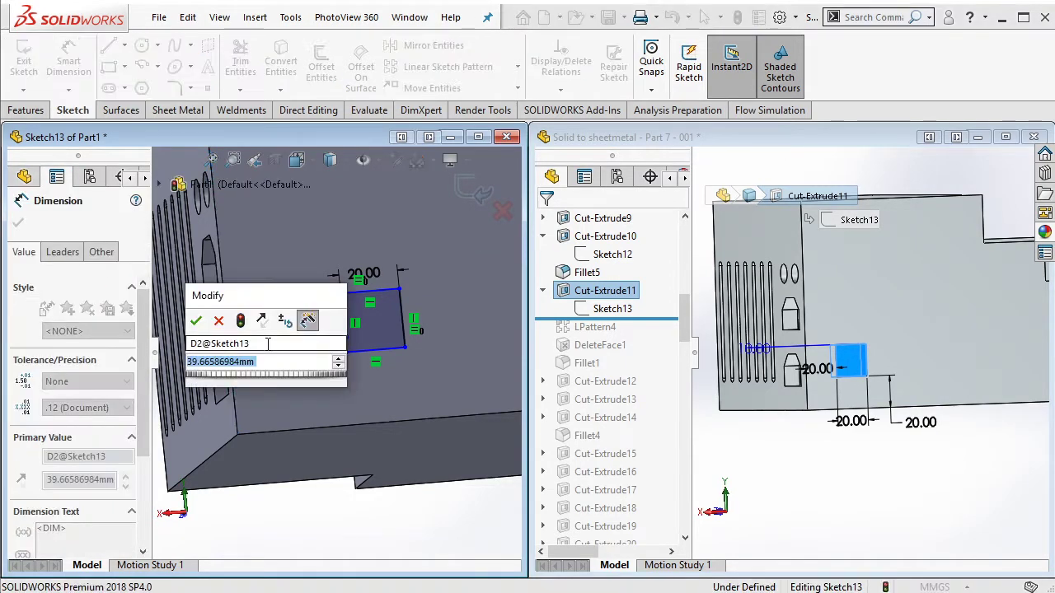
type("20")
key("Return")
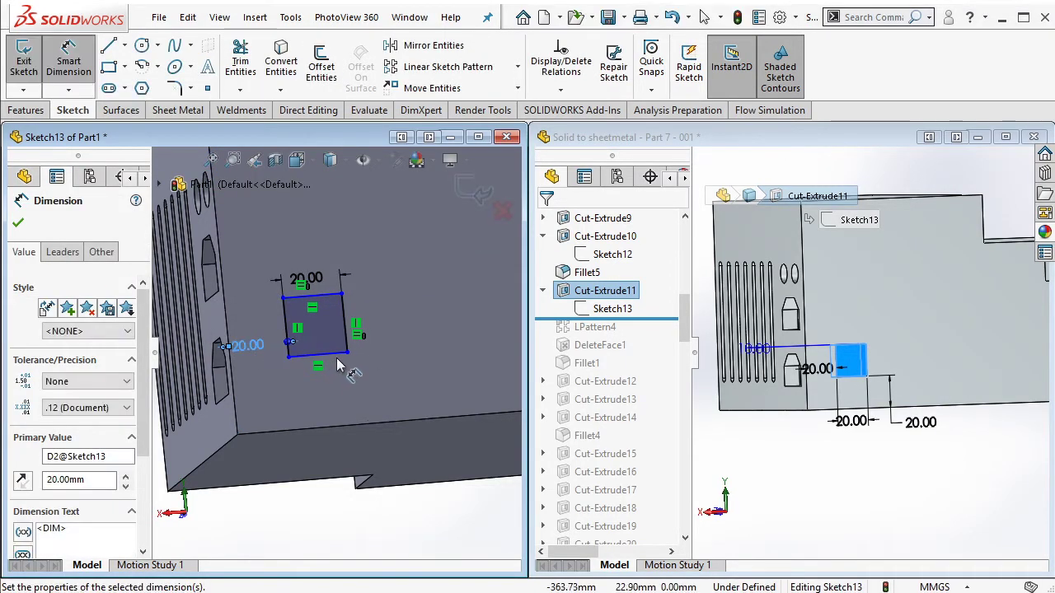
Step: Delete the redundant bottom 20.00 dimension and place the square 20 mm above the part's lower edge
left_click(334, 356)
left_click(323, 425)
key("Escape")
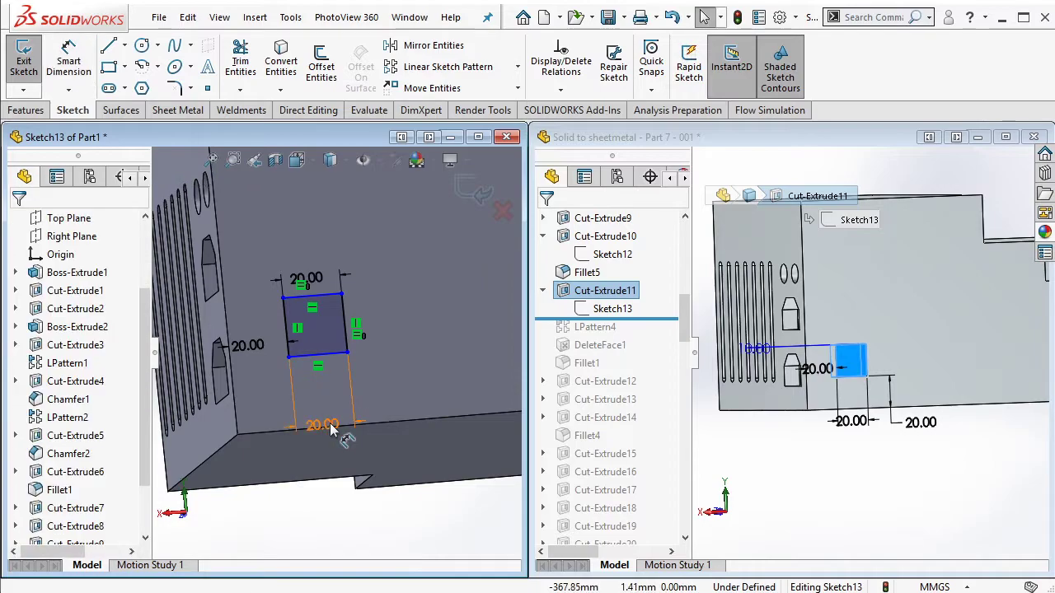
right_click(328, 426)
left_click(366, 455)
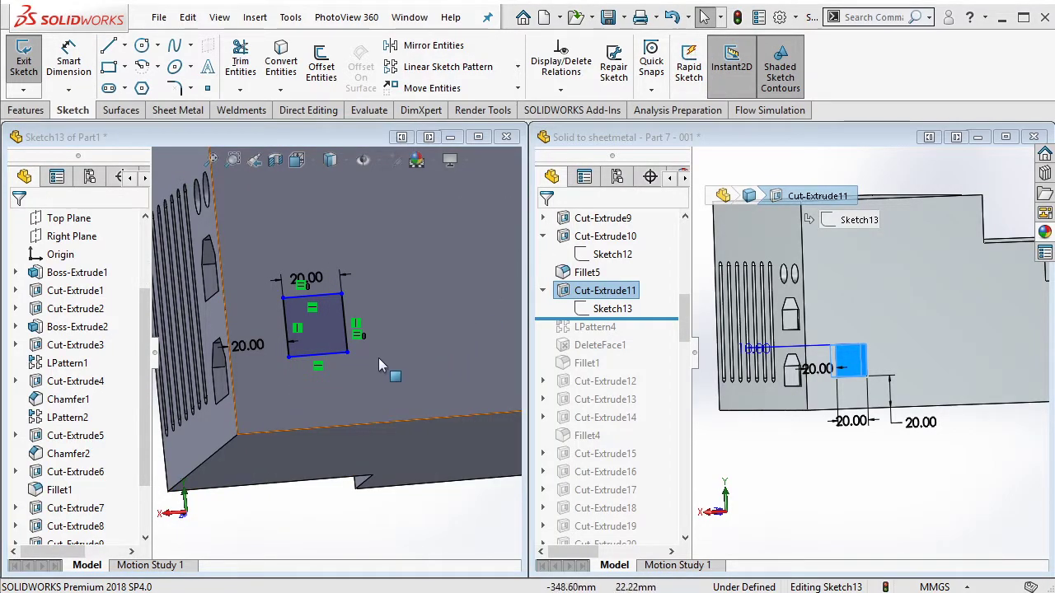
left_click(68, 65)
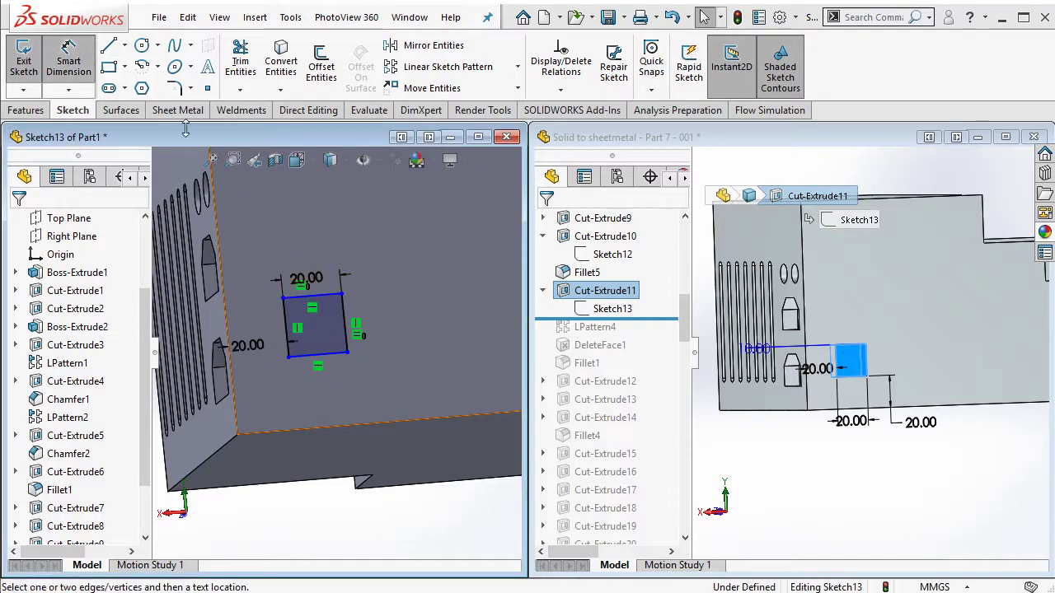
left_click(330, 355)
left_click(340, 427)
left_click(350, 403)
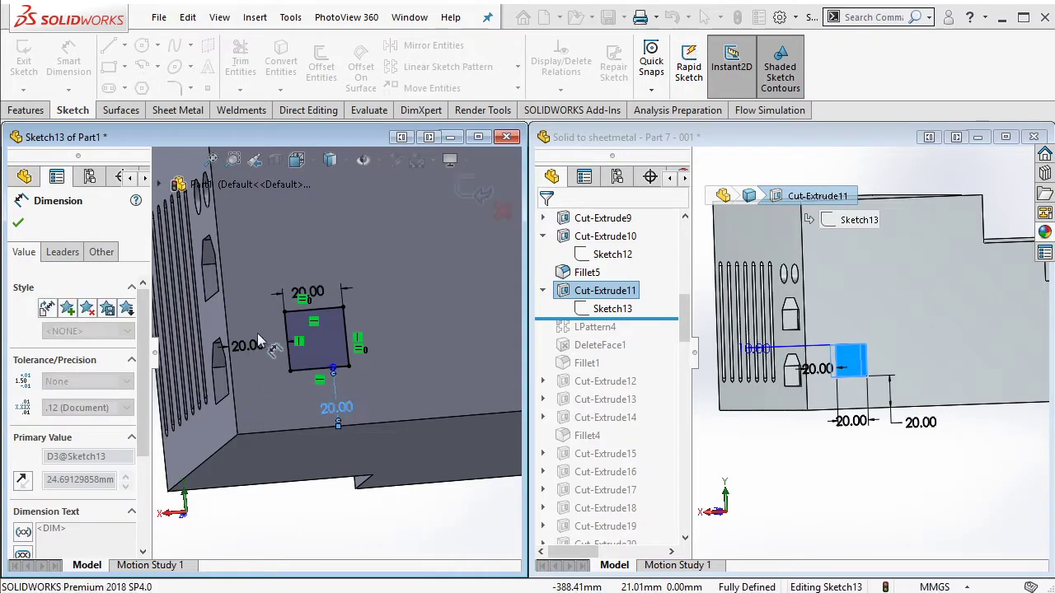
key("Escape")
left_click(28, 111)
Step: Extrude-cut the square sketch 10 mm deep
left_click(252, 68)
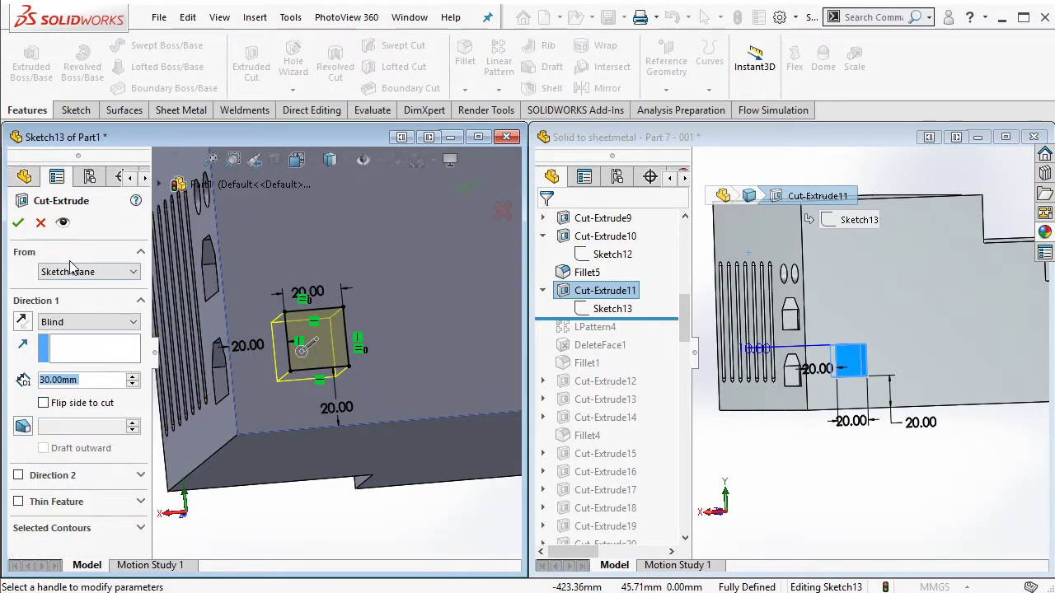
type("10")
key("Return")
left_click(19, 224)
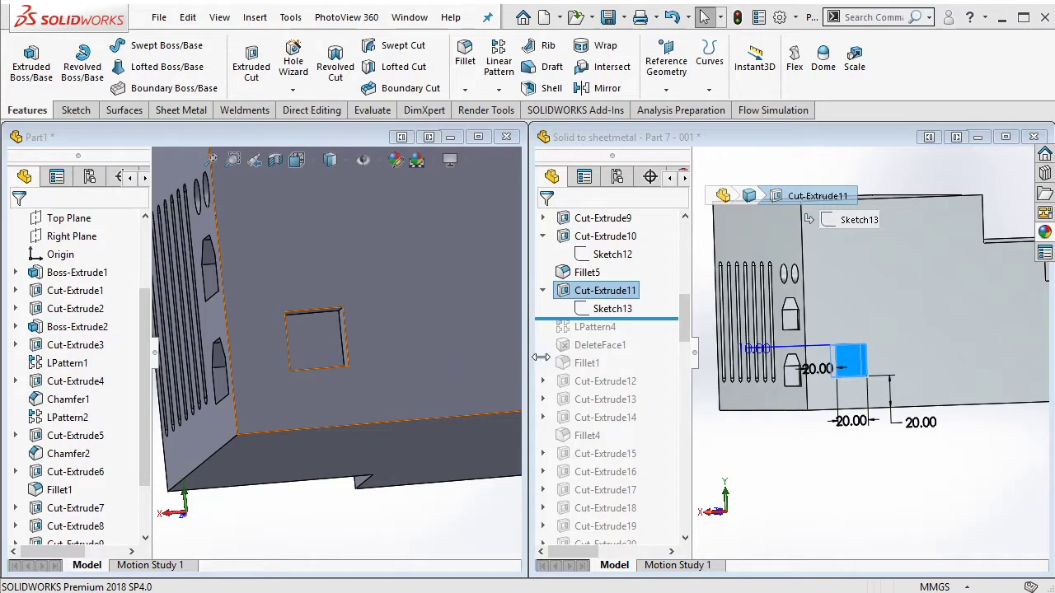
Step: Roll the reference forward to LPattern4 and orbit to inspect the square-pocket grid
left_click_drag(636, 332, 603, 329)
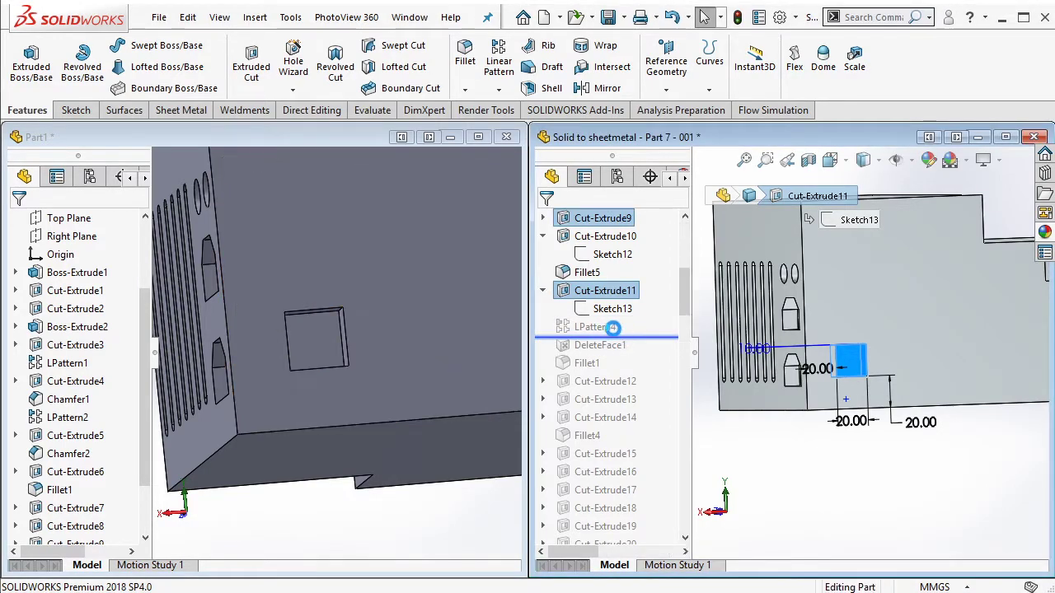
left_click(602, 327)
scroll(824, 339, "down", 2)
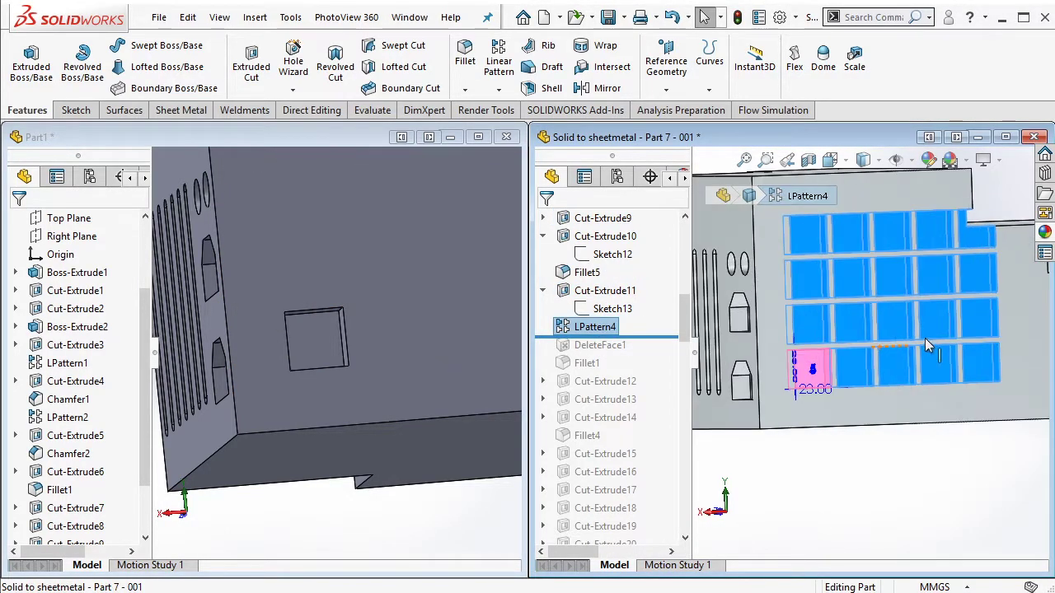
scroll(824, 339, "down", 3)
scroll(816, 339, "down", 1)
scroll(804, 362, "up", 1)
scroll(812, 404, "down", 2)
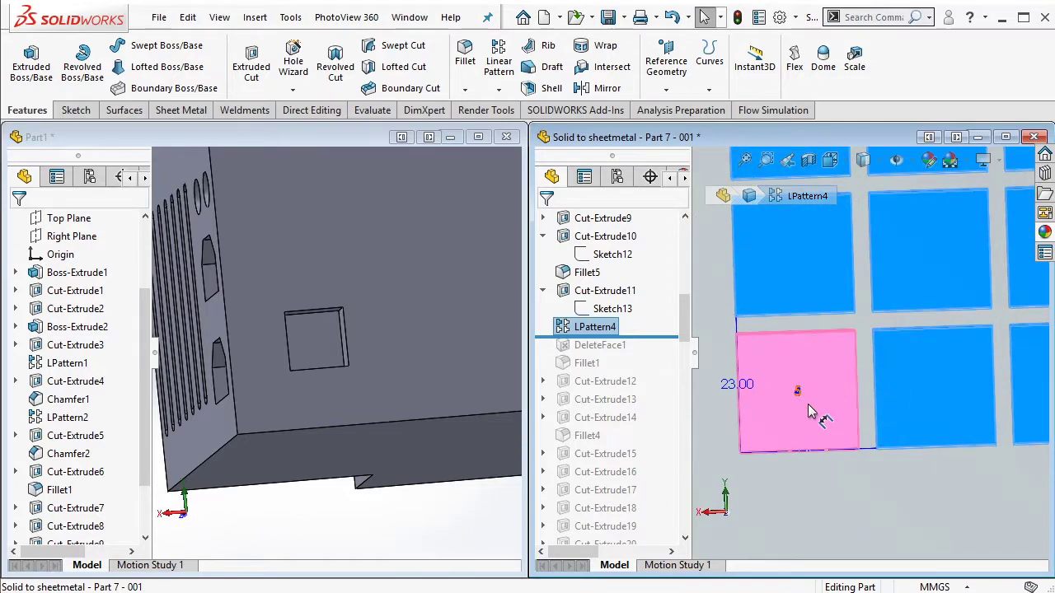
scroll(820, 395, "up", 1)
mouse_move(824, 380)
middle_mouse_down()
mouse_move(865, 403)
mouse_move(907, 330)
middle_mouse_up()
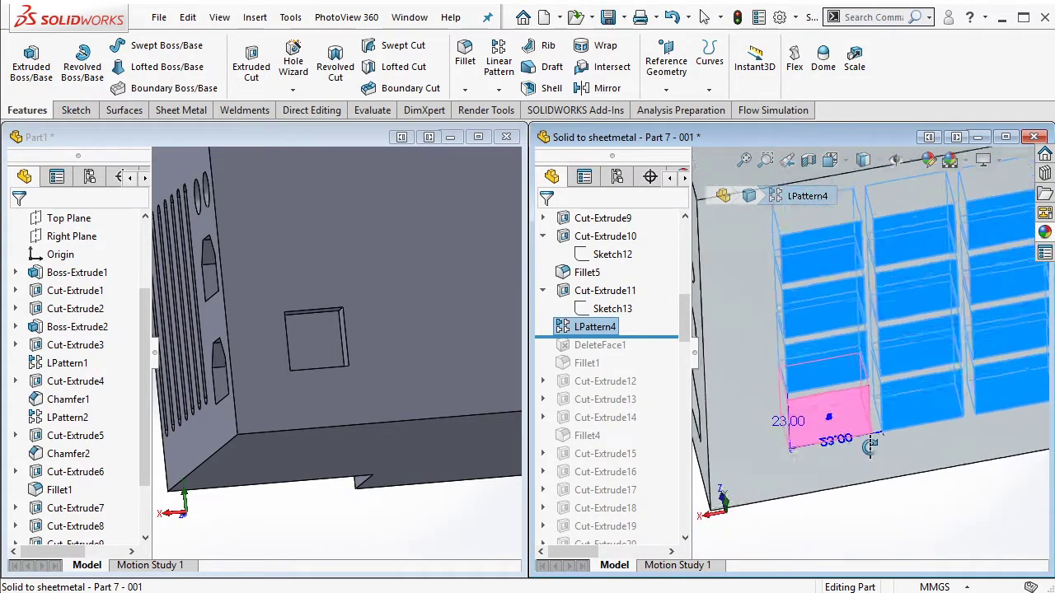
Step: Start a linear pattern in Part1 using the bottom and vertical edges as directions
scroll(910, 280, "up", 3)
scroll(423, 344, "up", 2)
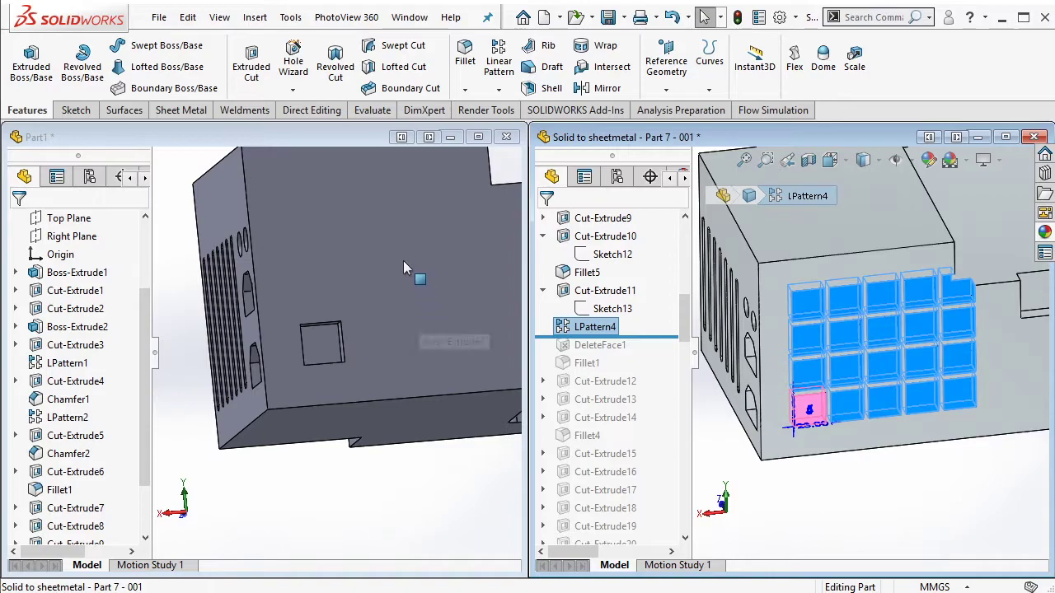
left_click(341, 135)
left_click(498, 62)
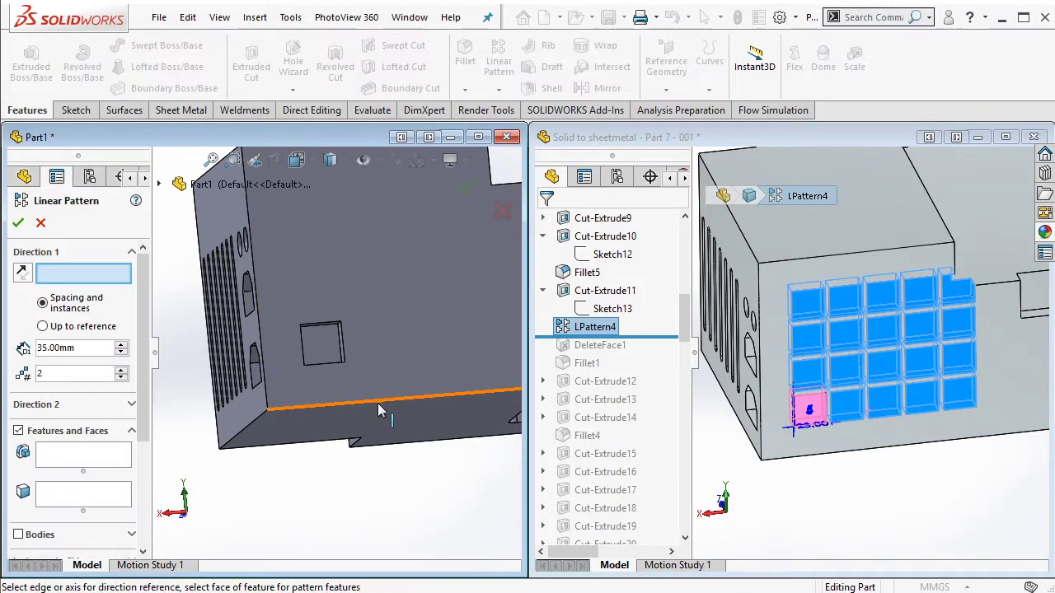
left_click(376, 409)
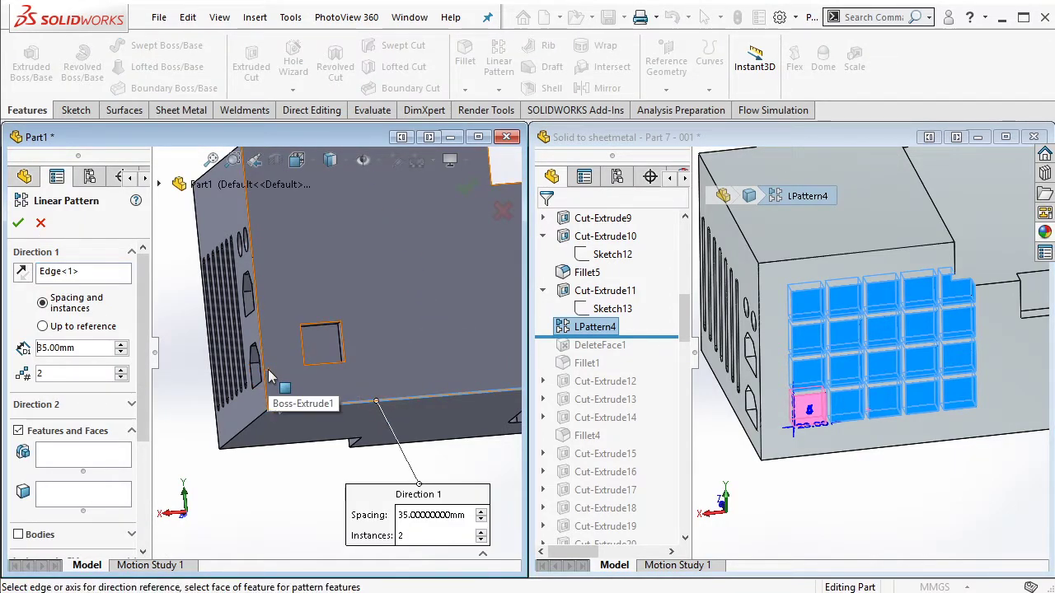
left_click(266, 372)
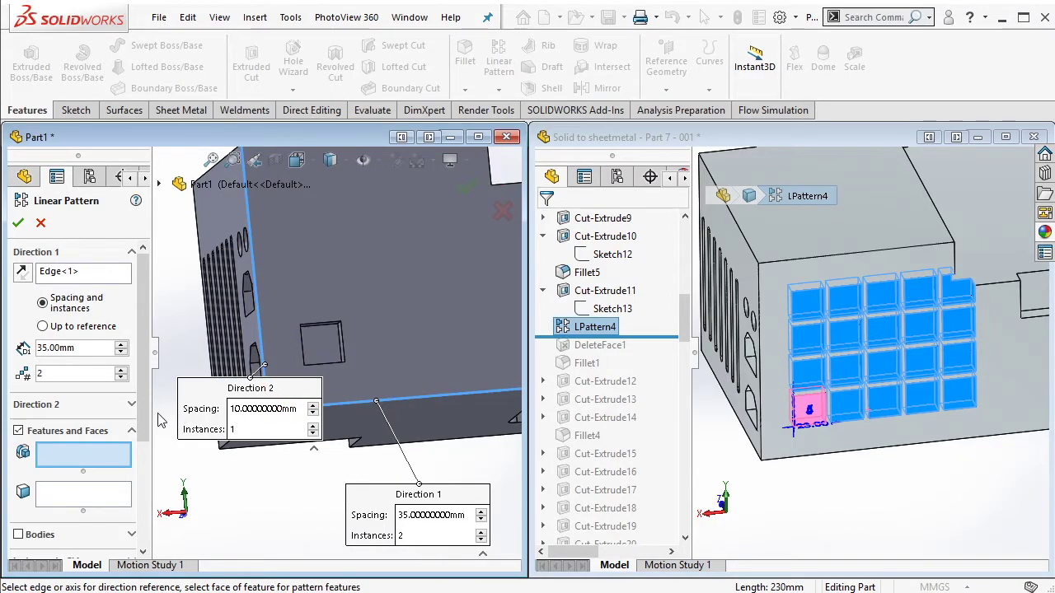
Step: Set 23 mm spacing for both pattern directions
scroll(151, 414, "down", 5)
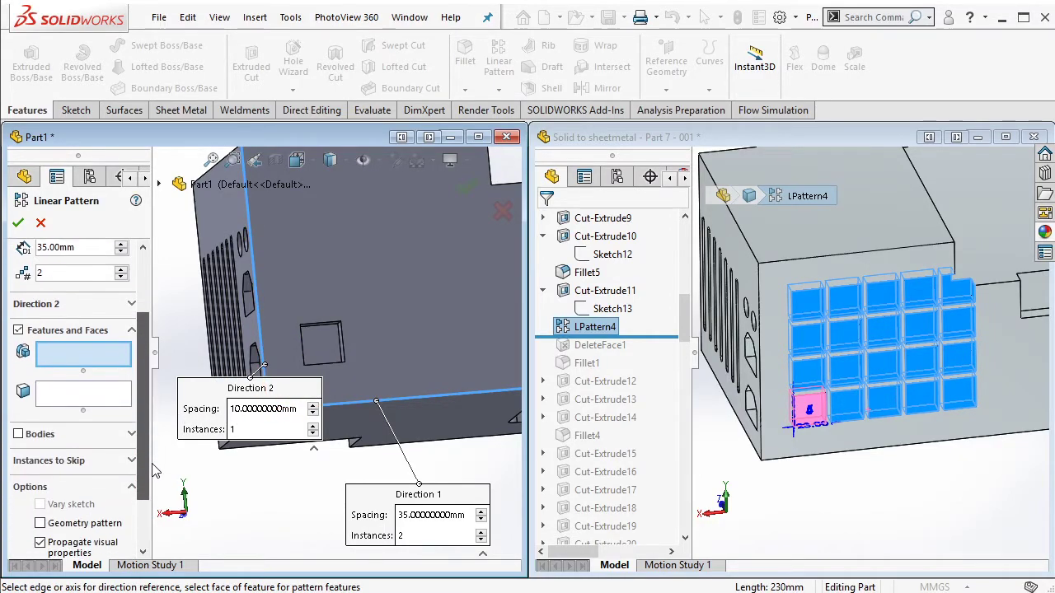
scroll(157, 387, "up", 5)
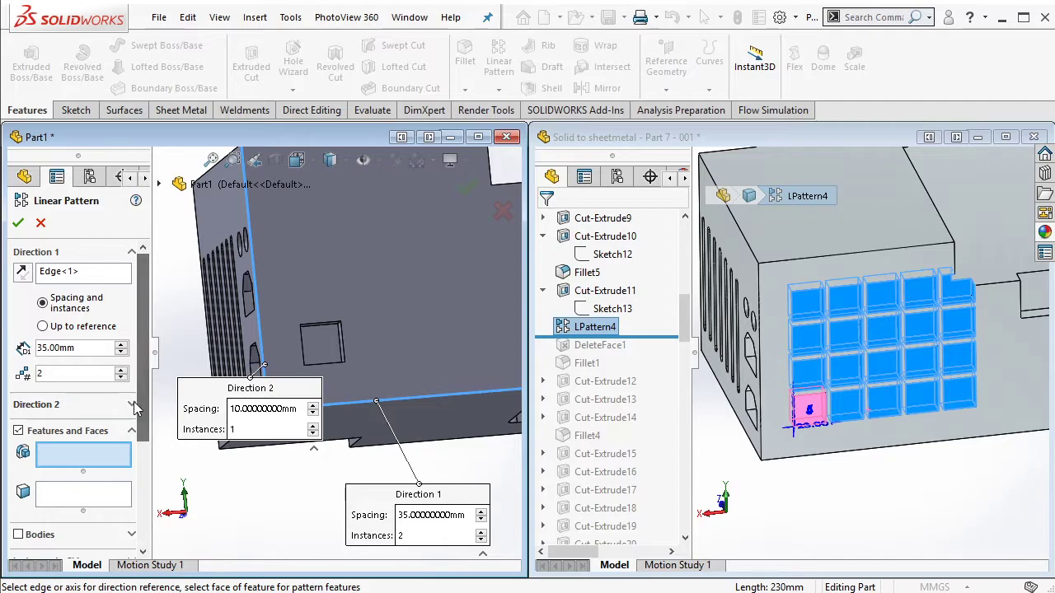
left_click(132, 405)
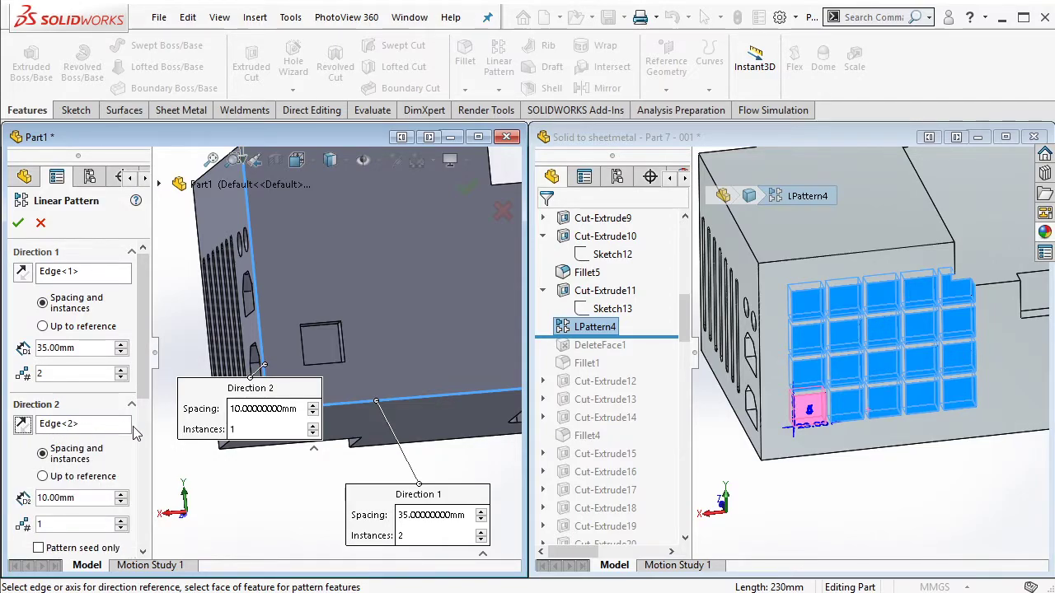
left_click_drag(140, 396, 141, 421)
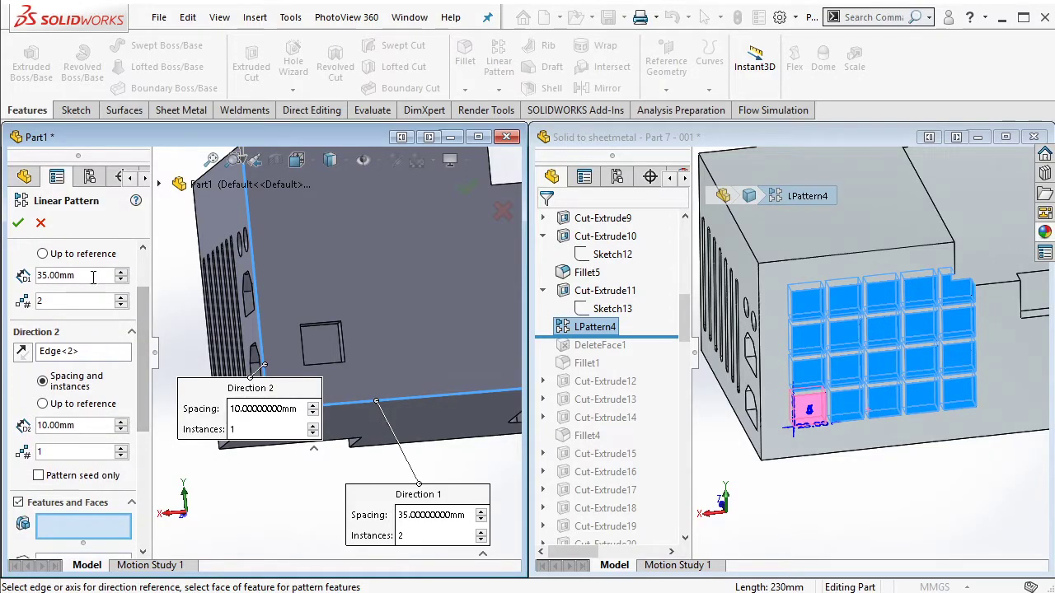
type("23")
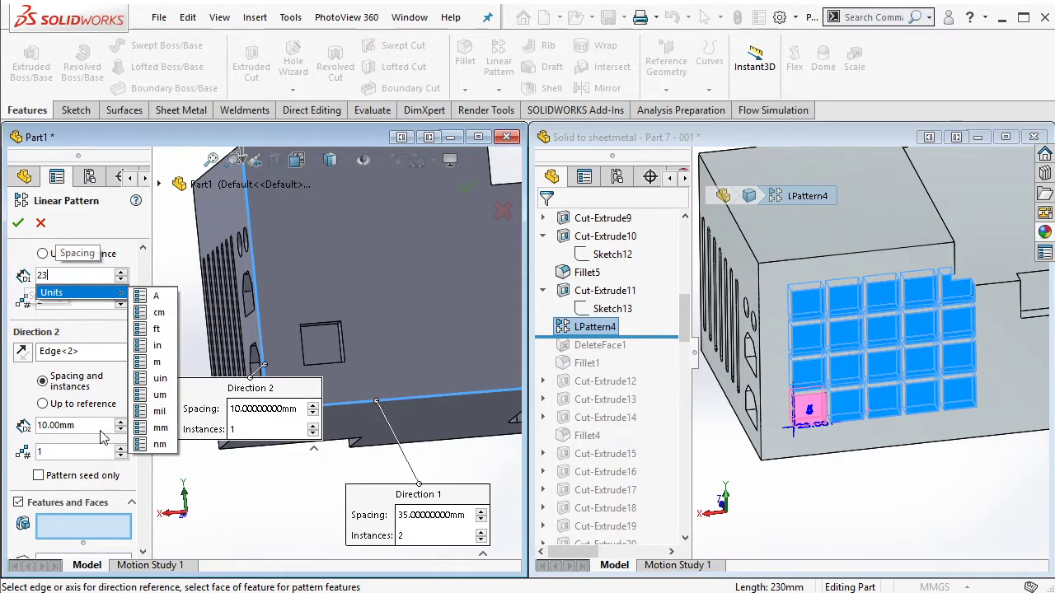
key("Return")
type("23")
type("2")
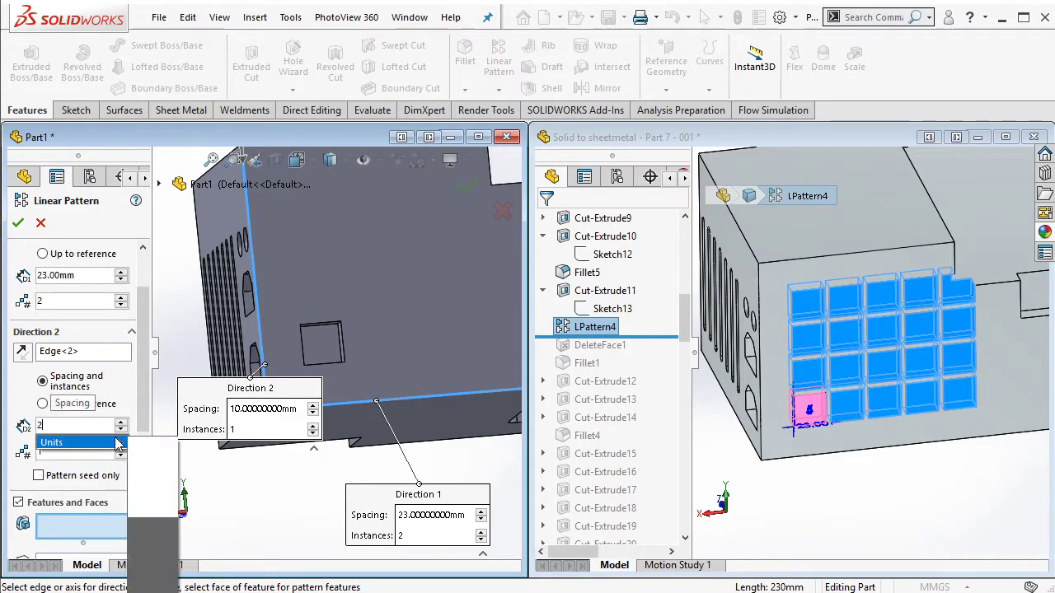
Step: Pattern the square pocket cut with 5 and 4 instances, flipping direction 2
left_click(324, 354)
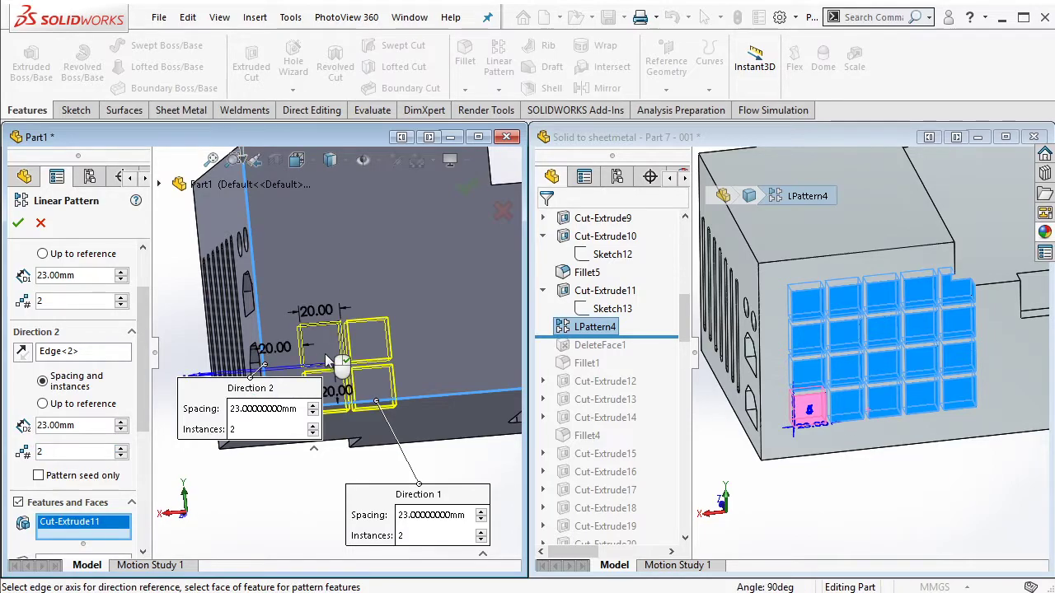
left_click(21, 352)
mouse_move(145, 375)
left_mouse_down()
mouse_move(145, 429)
mouse_move(148, 321)
left_mouse_up()
left_click(102, 364)
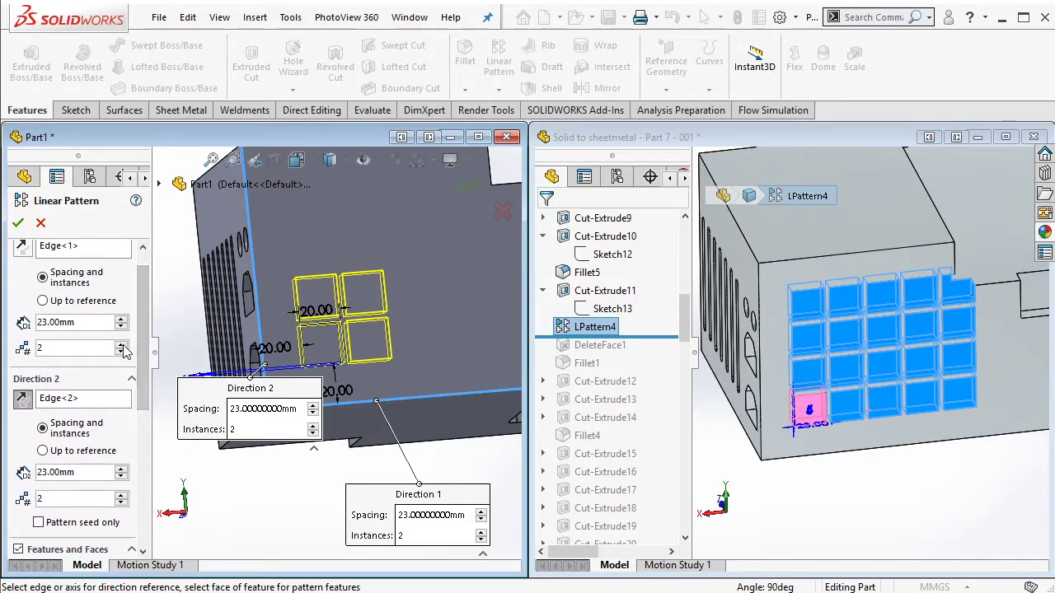
left_click(122, 346)
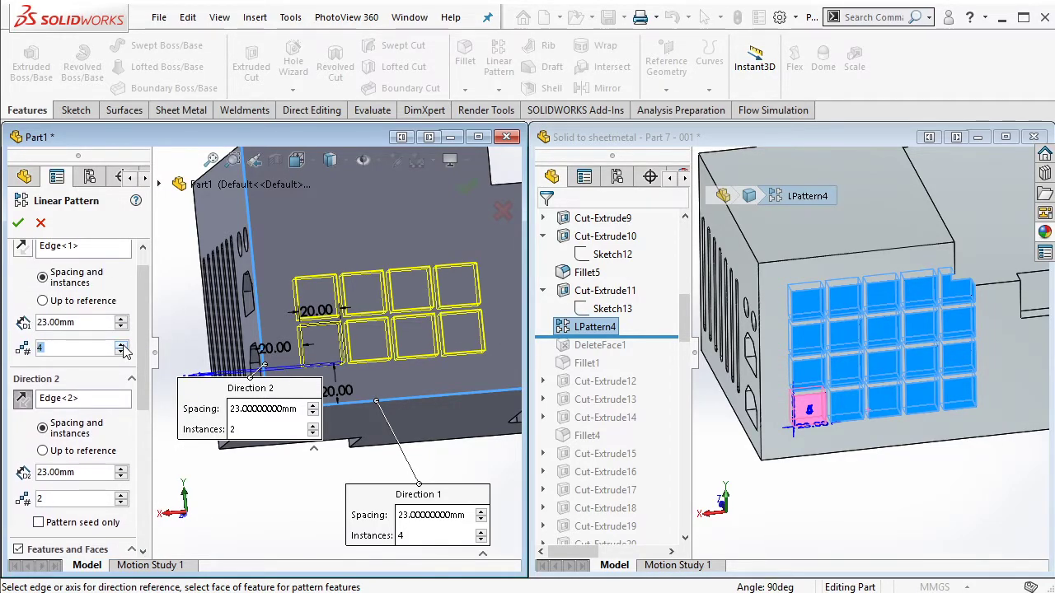
left_click(123, 495)
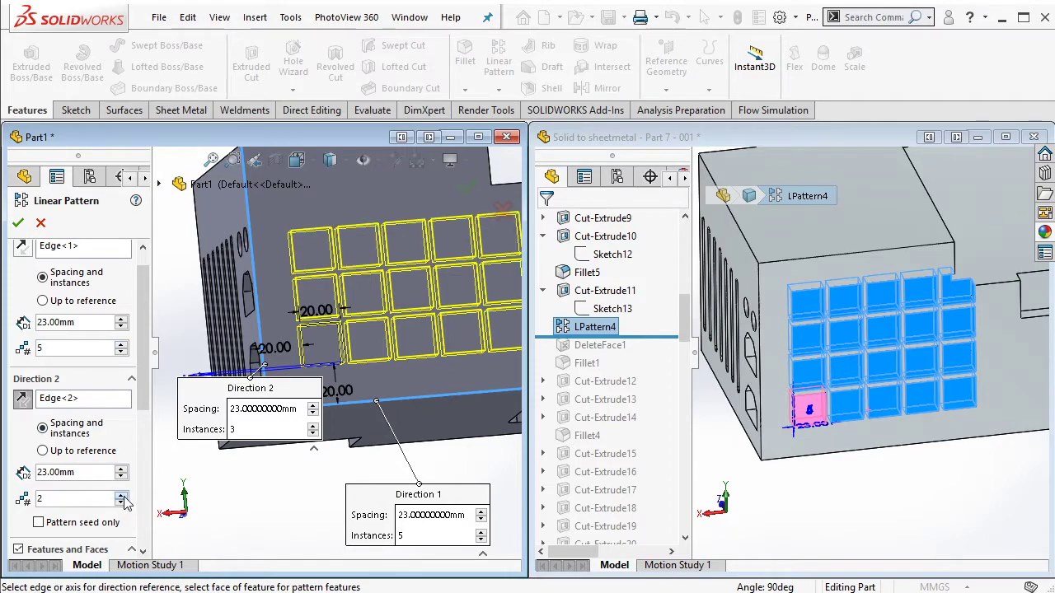
left_click(122, 495)
scroll(455, 272, "up", 3)
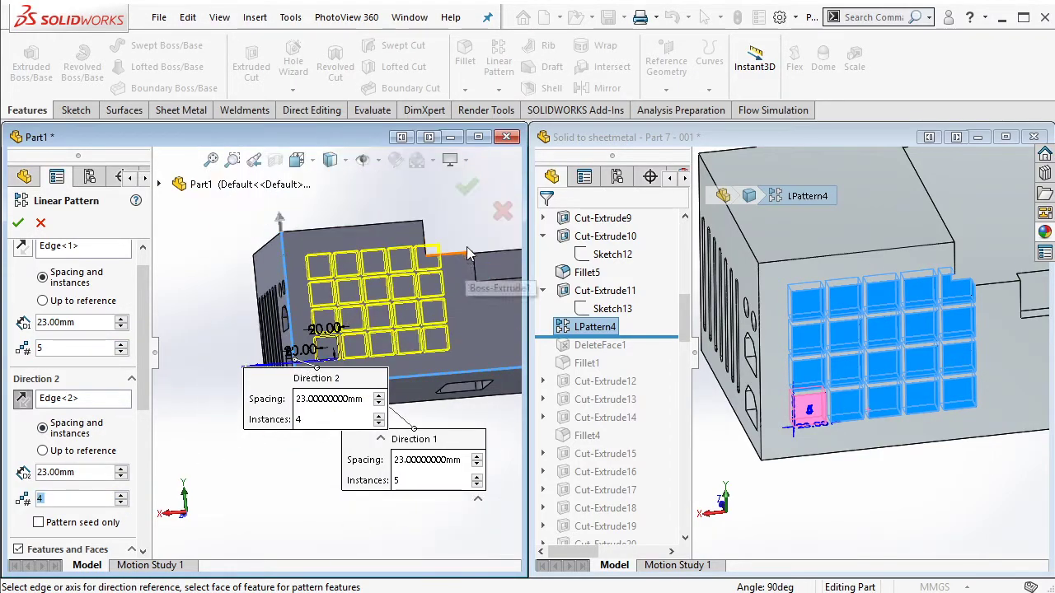
left_click(473, 191)
mouse_move(449, 226)
middle_mouse_down()
mouse_move(425, 268)
mouse_move(478, 270)
middle_mouse_up()
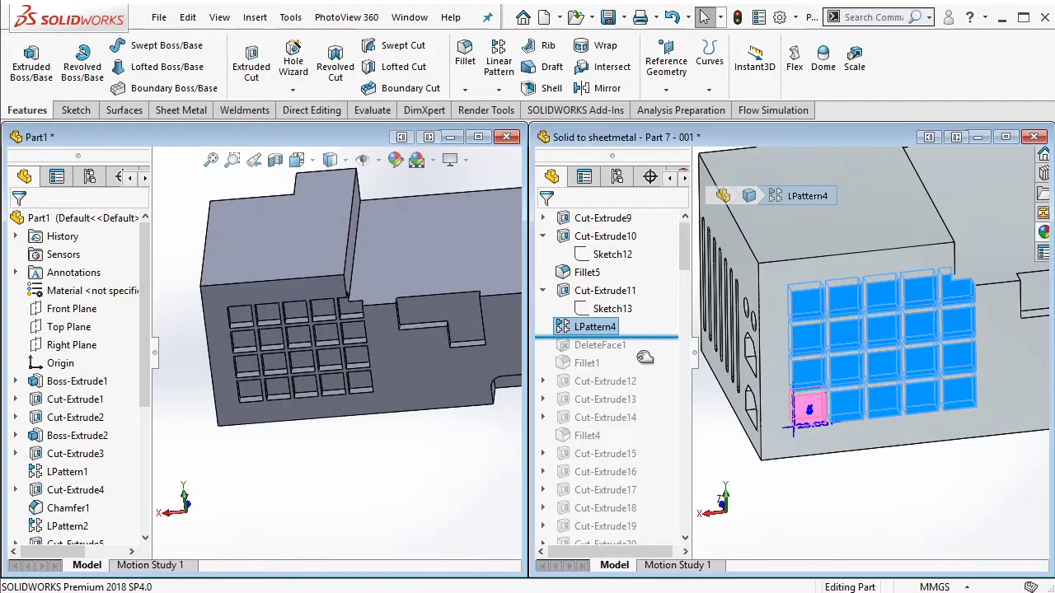
Step: Roll the reference forward past DeleteFace1 and activate Part1 for direct editing
left_click_drag(650, 336, 625, 348)
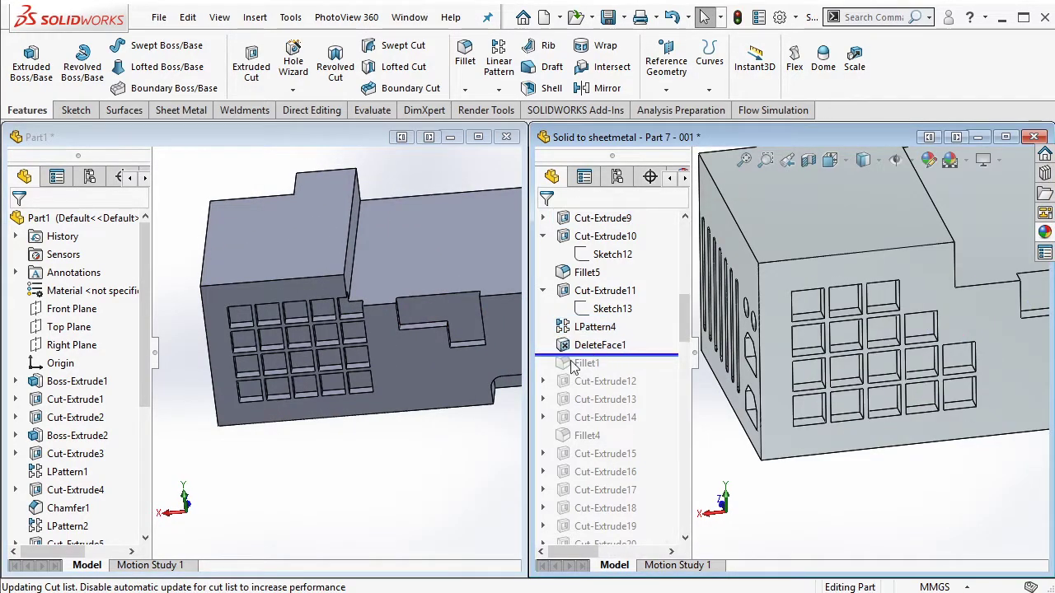
middle_click_drag(407, 354, 355, 317)
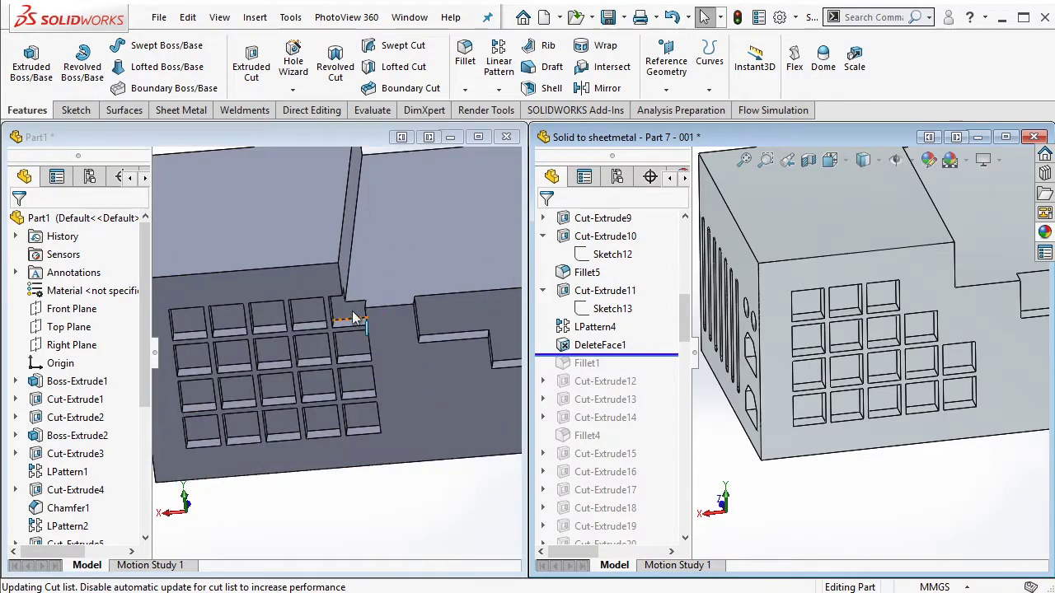
left_click(355, 132)
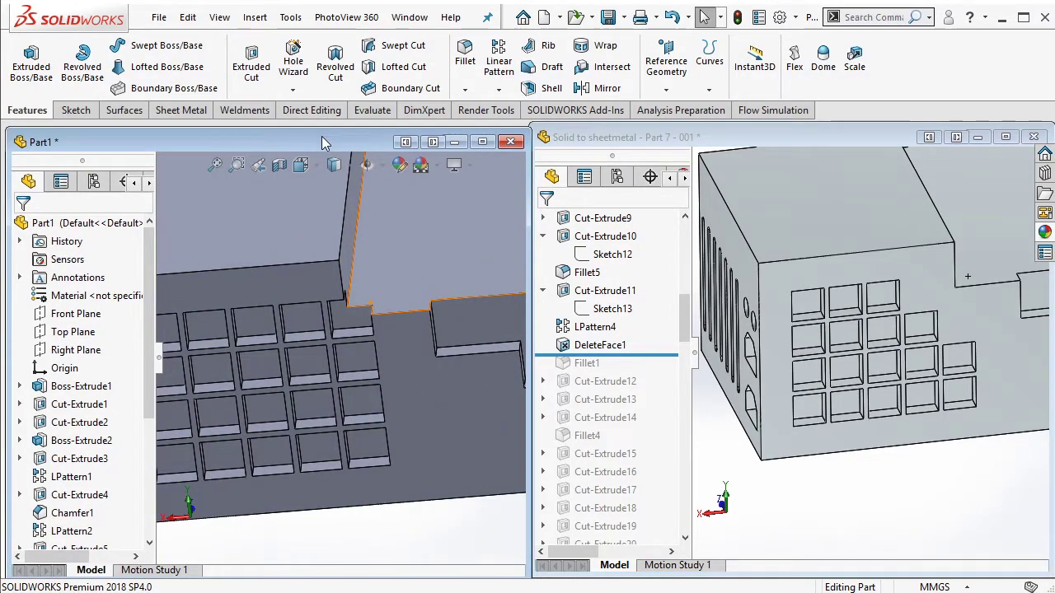
left_click_drag(323, 142, 322, 139)
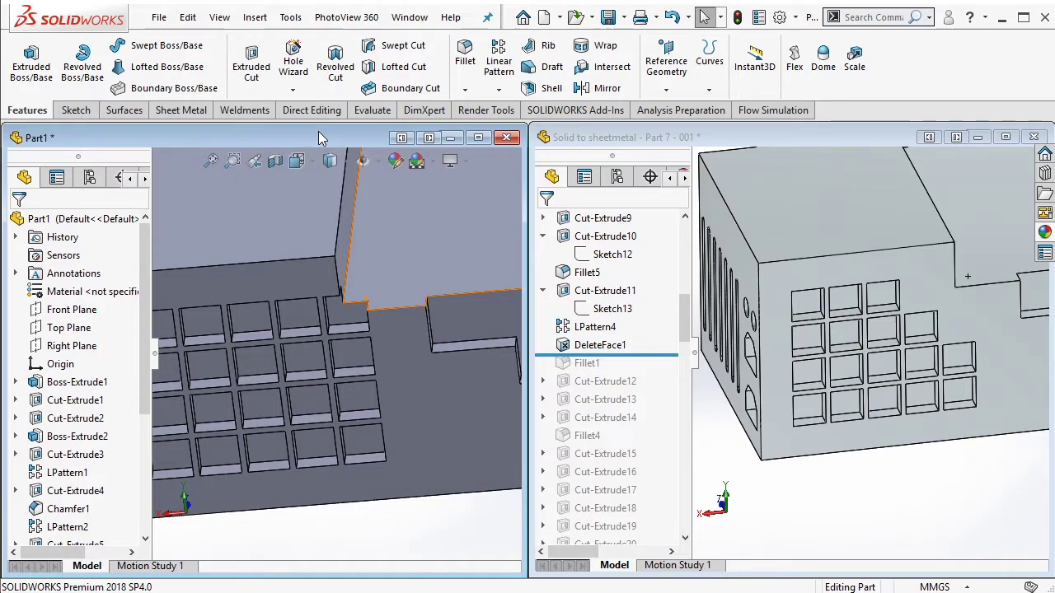
left_click(314, 115)
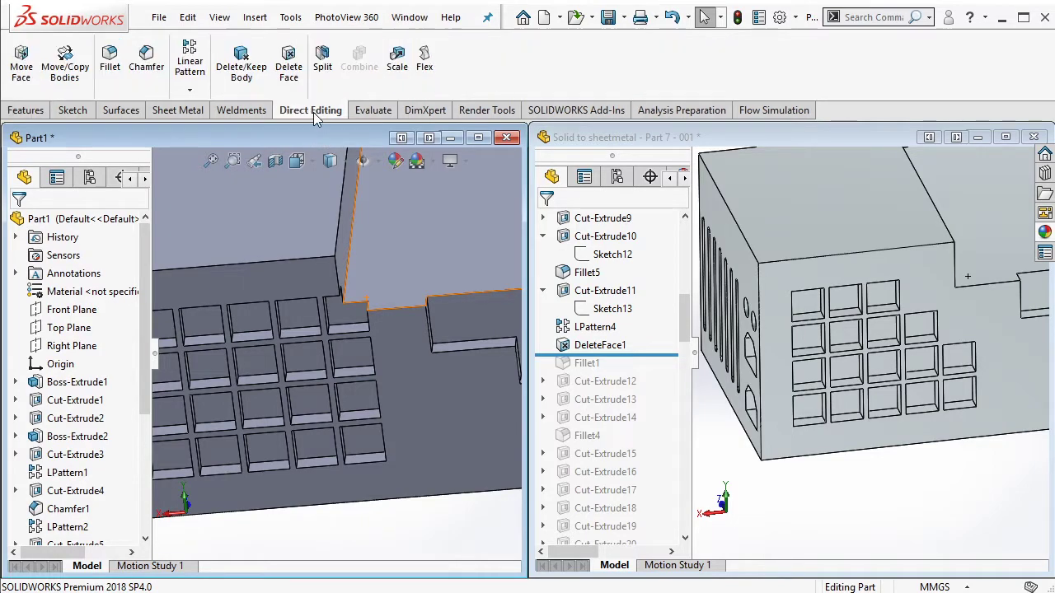
Step: Start Delete Face with Delete and Patch and select the L-shaped pocket faces beside the step
left_click(288, 62)
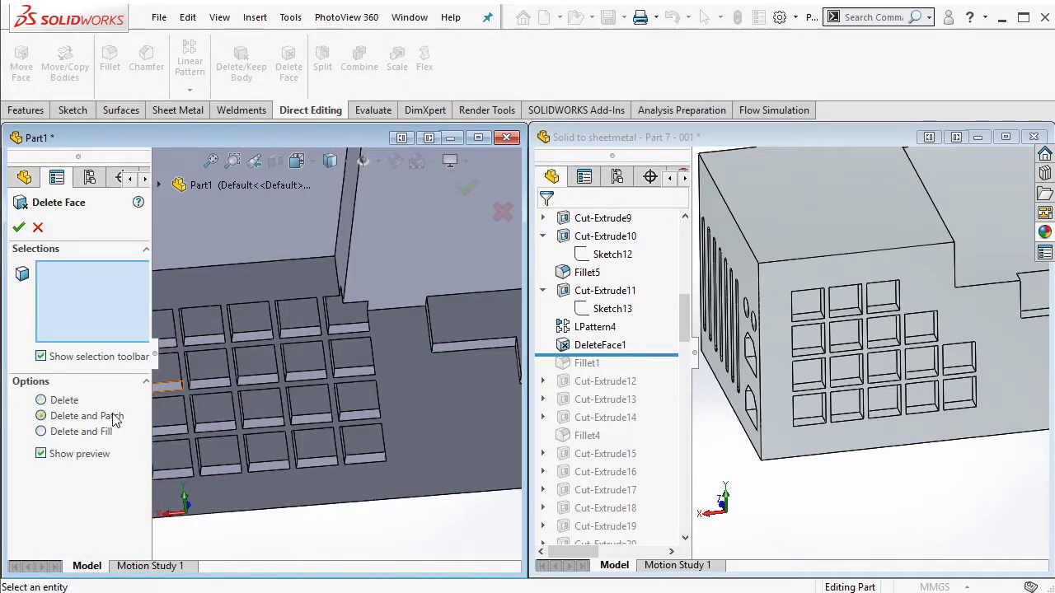
scroll(357, 282, "up", 3)
scroll(340, 350, "down", 3)
scroll(321, 287, "down", 3)
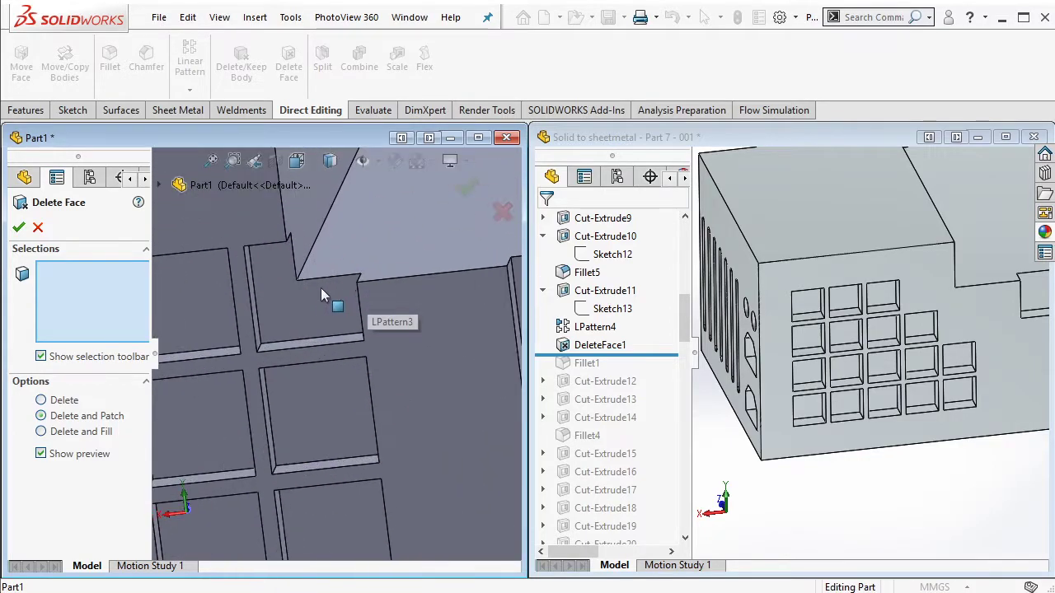
left_click(299, 291)
mouse_move(298, 291)
middle_mouse_down()
mouse_move(263, 221)
mouse_move(259, 305)
mouse_move(380, 335)
mouse_move(310, 355)
middle_mouse_up()
left_click(274, 238)
left_click(262, 288)
left_click(287, 310)
left_click(312, 387)
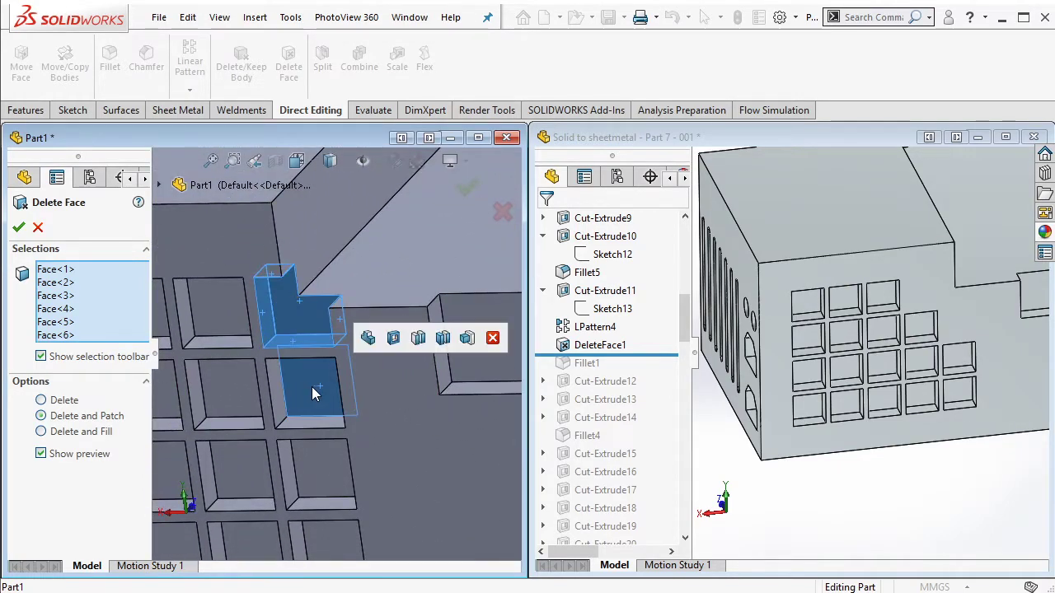
Step: Add the remaining hidden pocket walls, then review the patched area and roll the reference forward
middle_click_drag(314, 423, 369, 338)
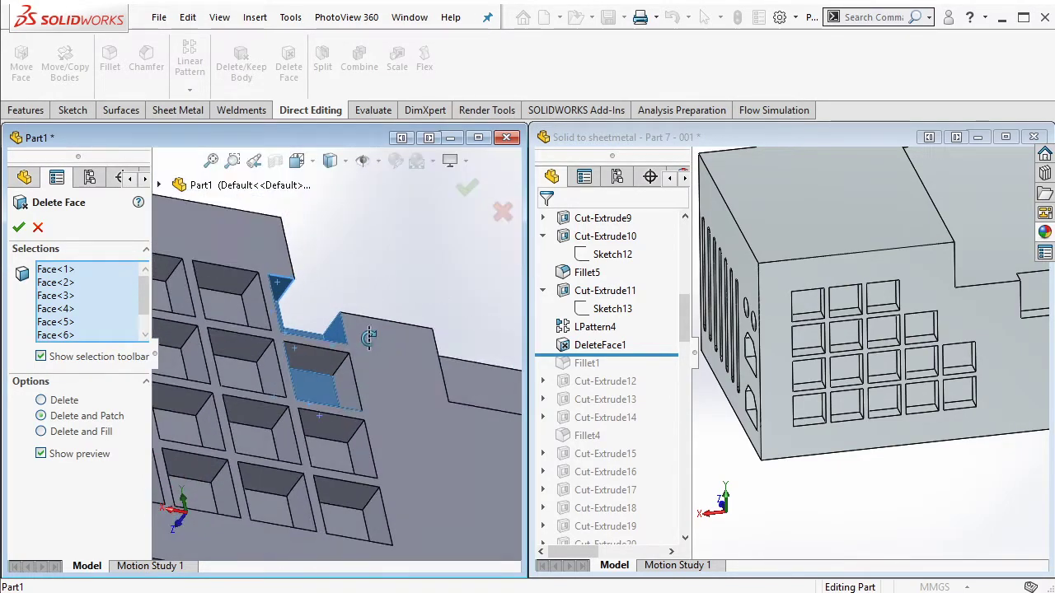
left_click(350, 375)
left_click(240, 297)
middle_click_drag(239, 301, 181, 312)
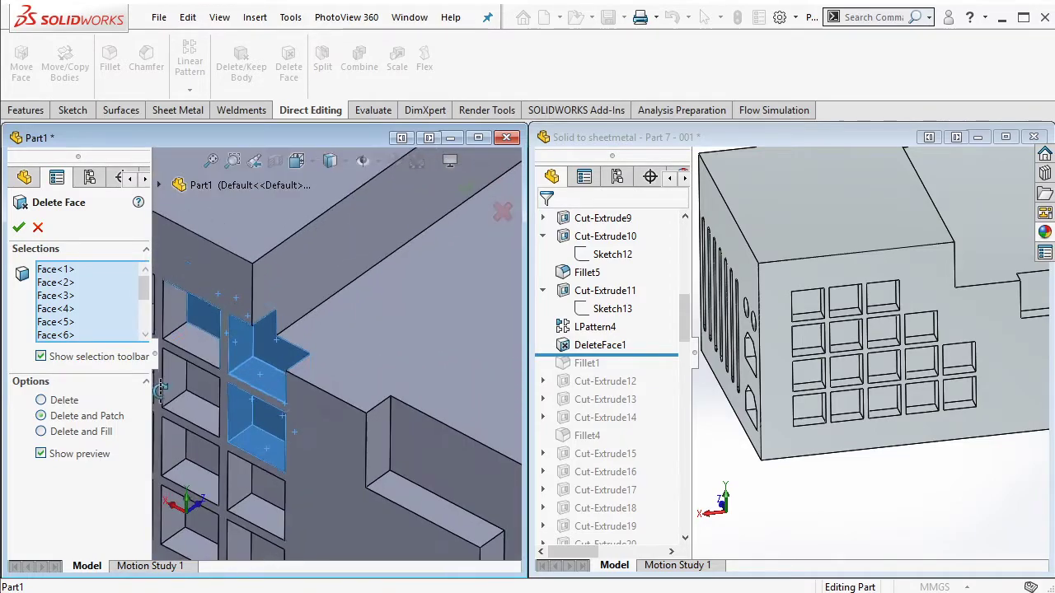
left_click(198, 350)
mouse_move(314, 408)
middle_mouse_down()
mouse_move(349, 350)
mouse_move(272, 423)
middle_mouse_up()
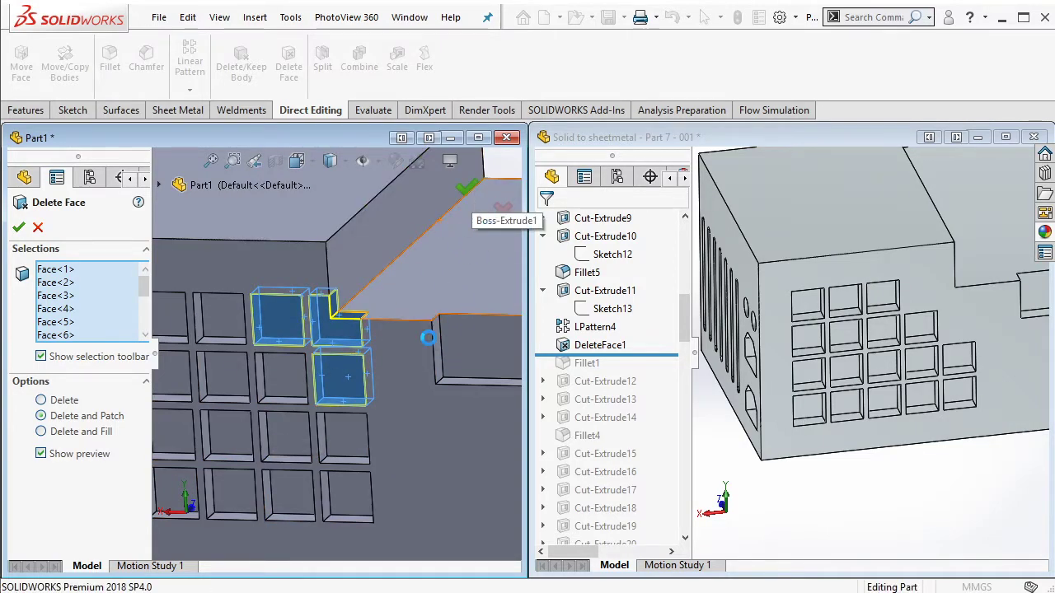
mouse_move(431, 357)
middle_mouse_down()
mouse_move(300, 377)
mouse_move(365, 369)
middle_mouse_up()
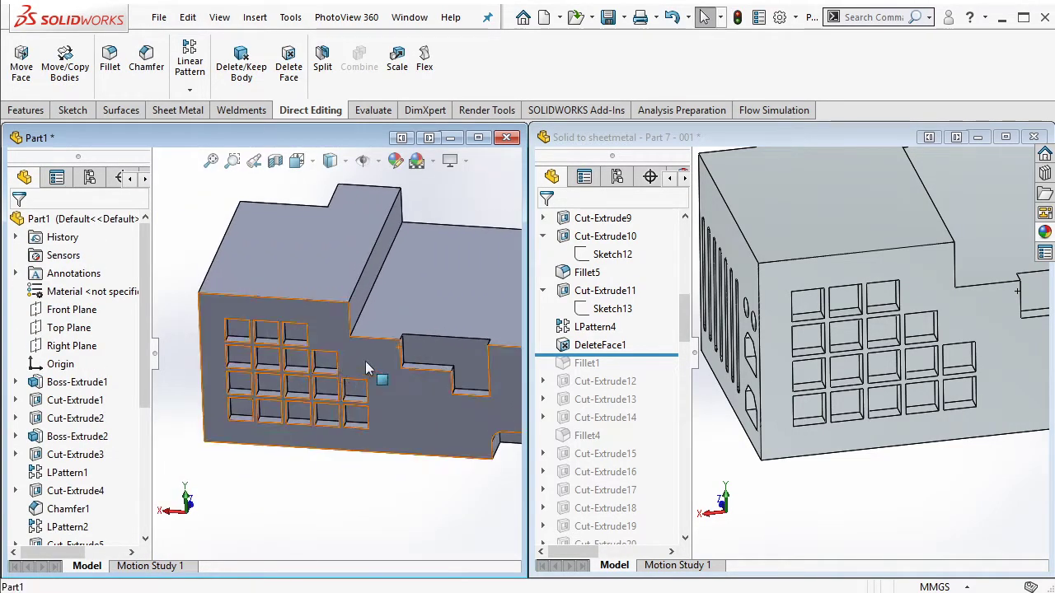
middle_click_drag(482, 375, 483, 365)
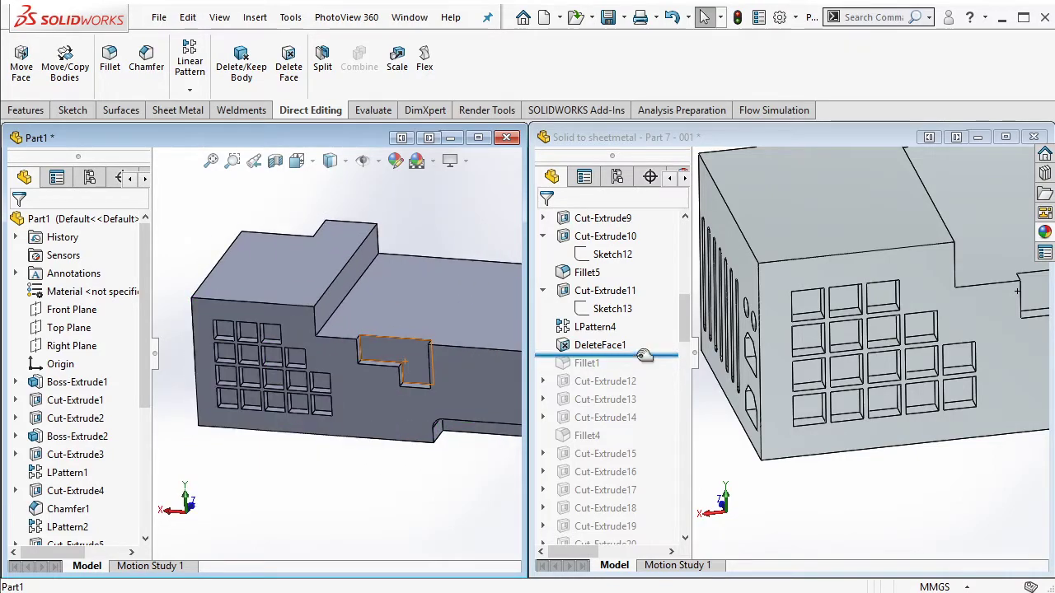
left_click_drag(644, 356, 607, 376)
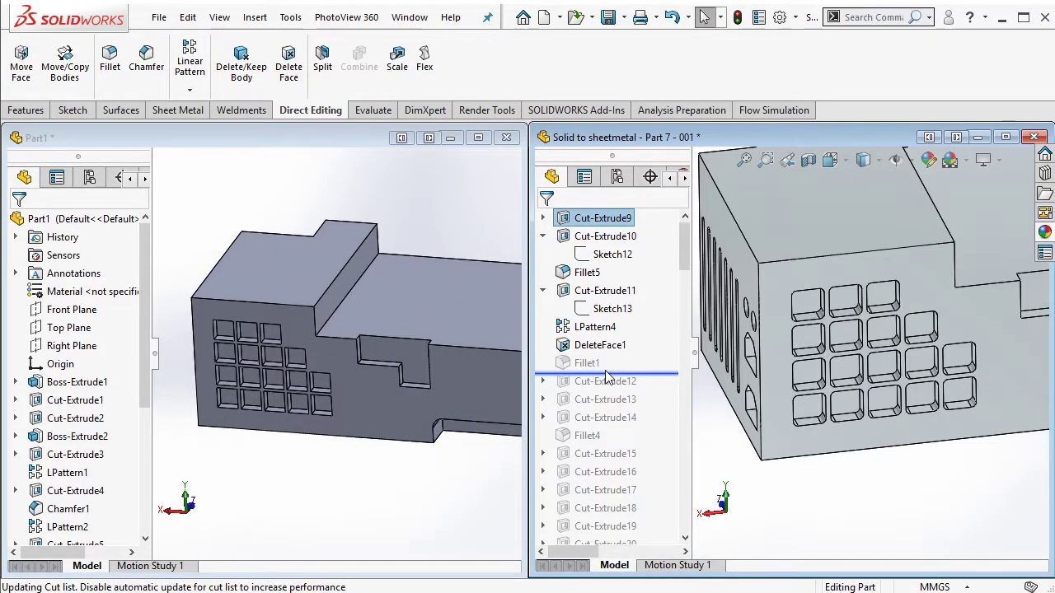
Step: Roll the reference to Fillet1, inspect its R3.00 pocket rounds, and start a fillet in Part1
left_click(586, 363)
scroll(856, 425, "down", 5)
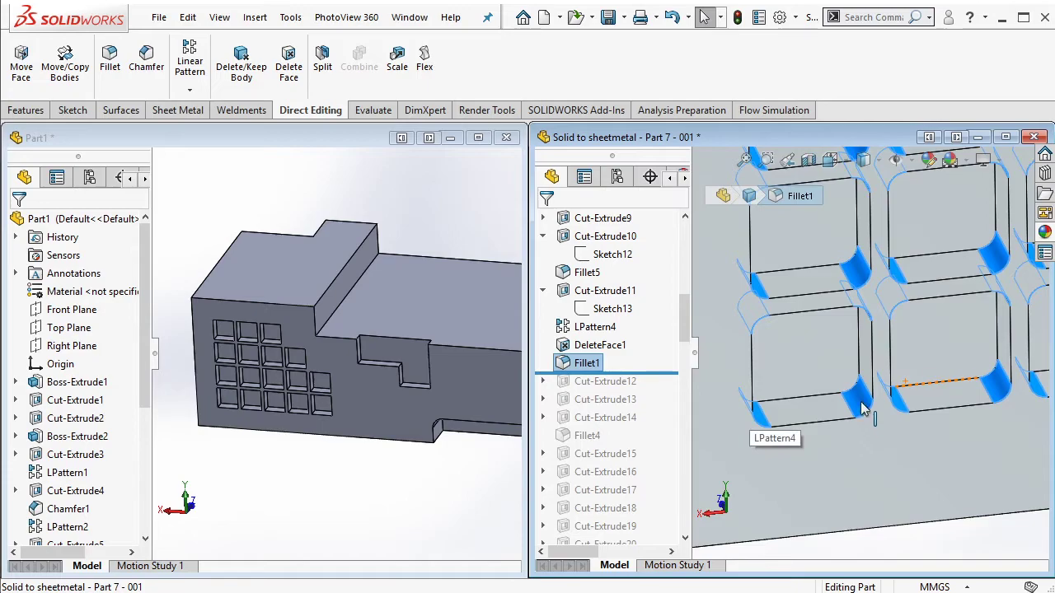
scroll(867, 286, "up", 3)
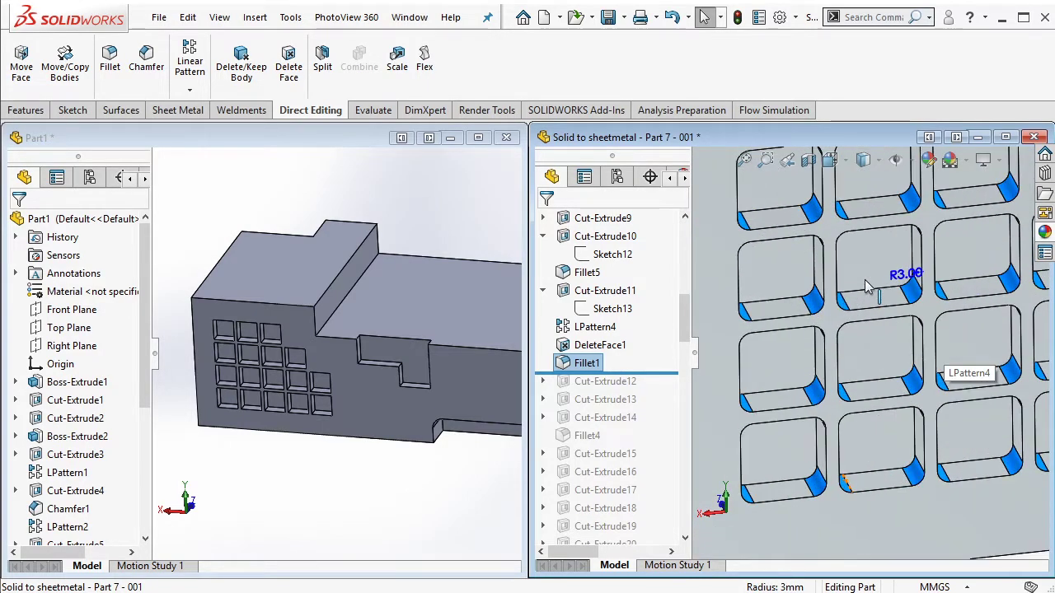
scroll(867, 286, "up", 3)
scroll(250, 363, "down", 4)
scroll(250, 362, "down", 2)
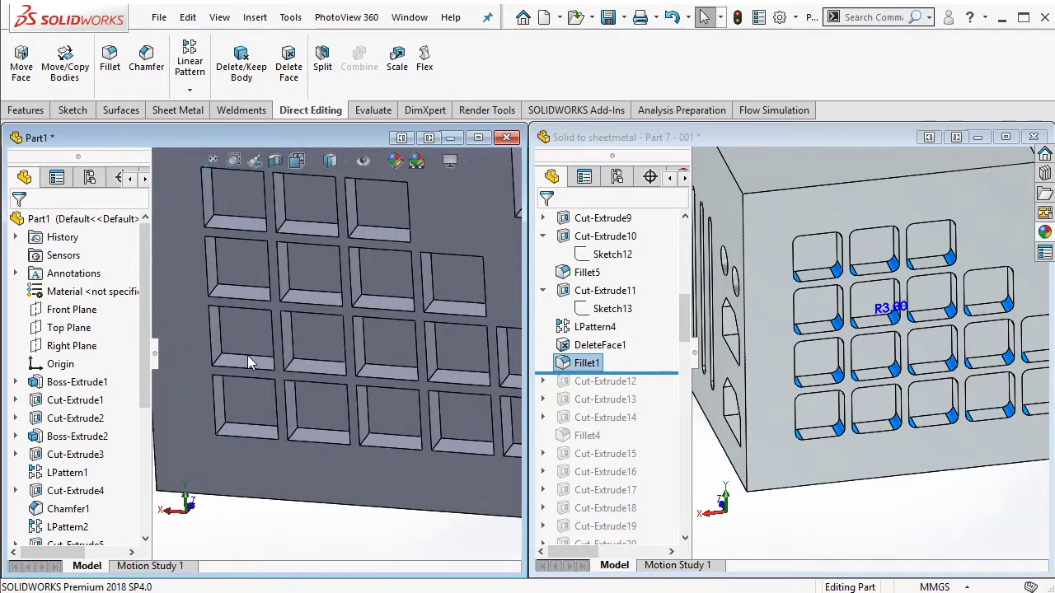
key("f")
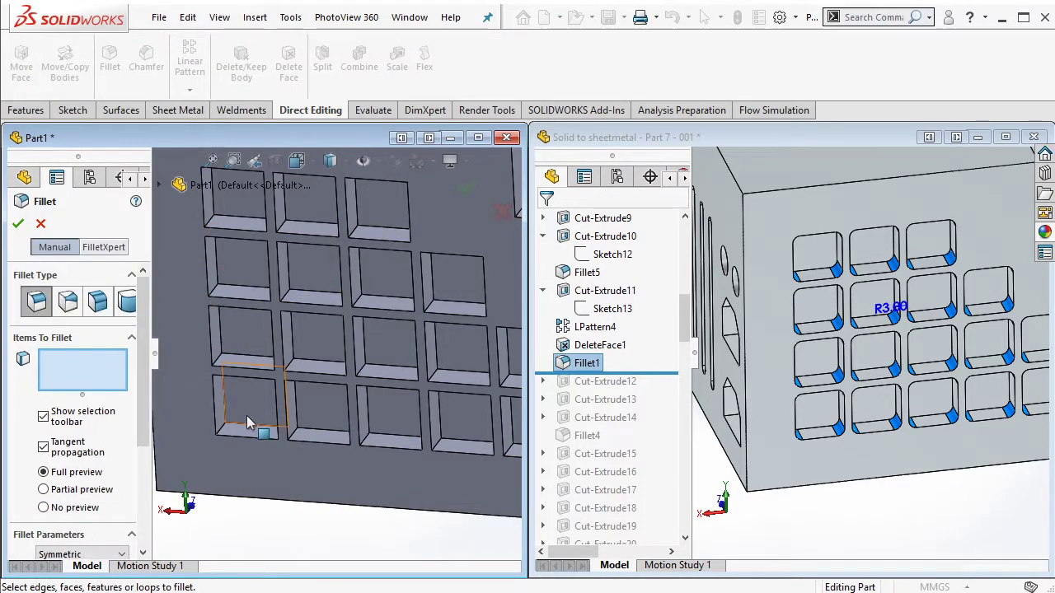
Step: Fillet all square pocket edges at 3 mm using connected internal loops across the grid
scroll(145, 478, "down", 3)
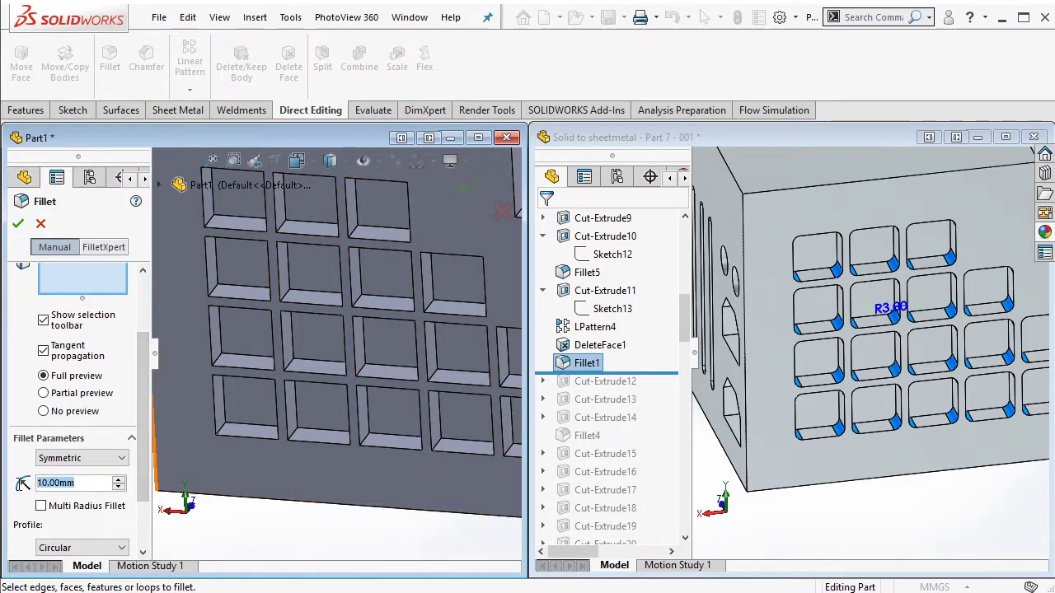
type("3")
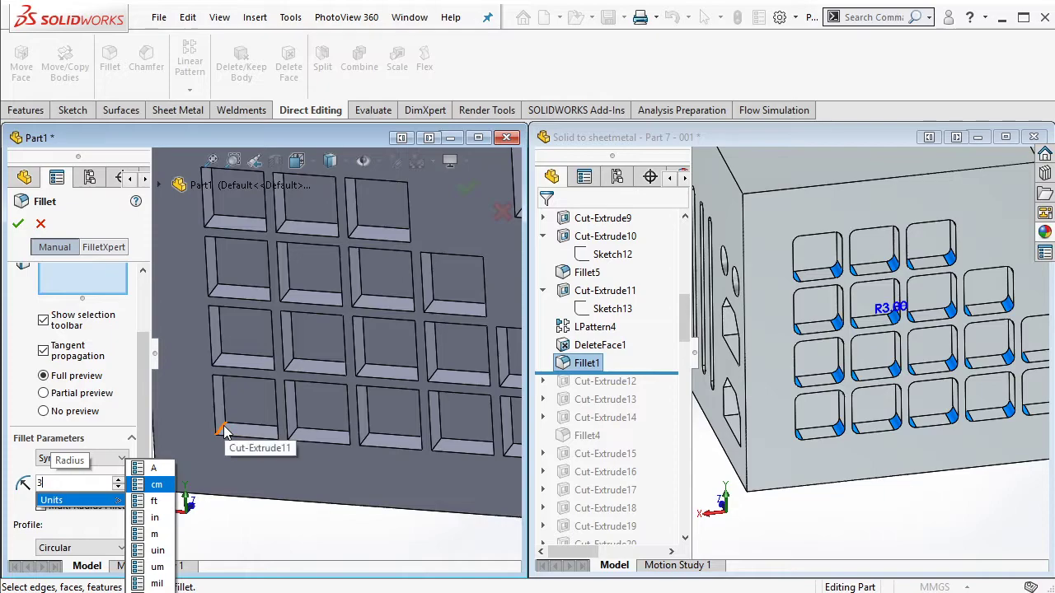
left_click(225, 431)
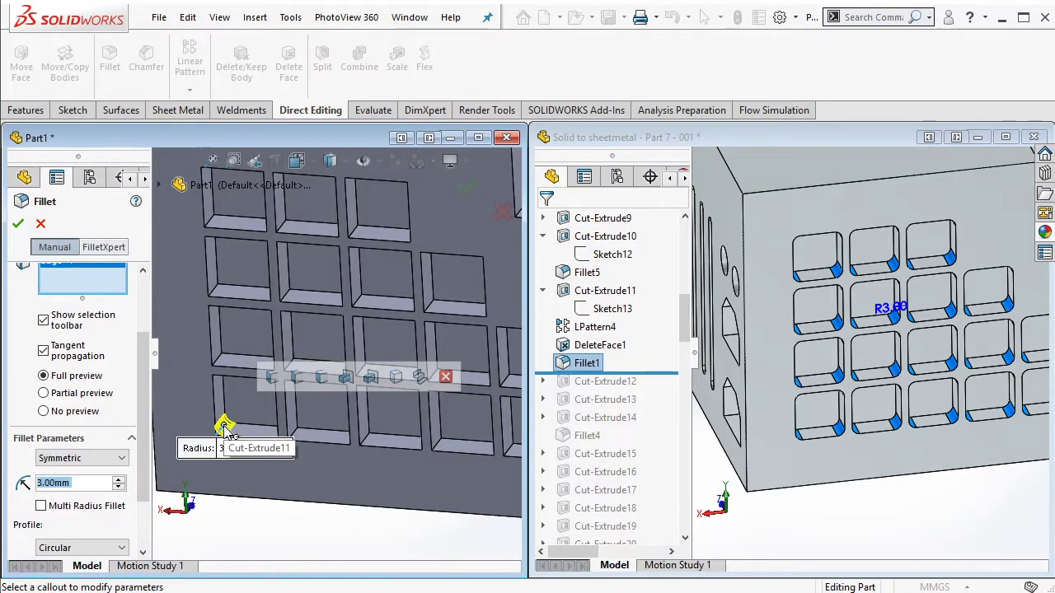
left_click(297, 379)
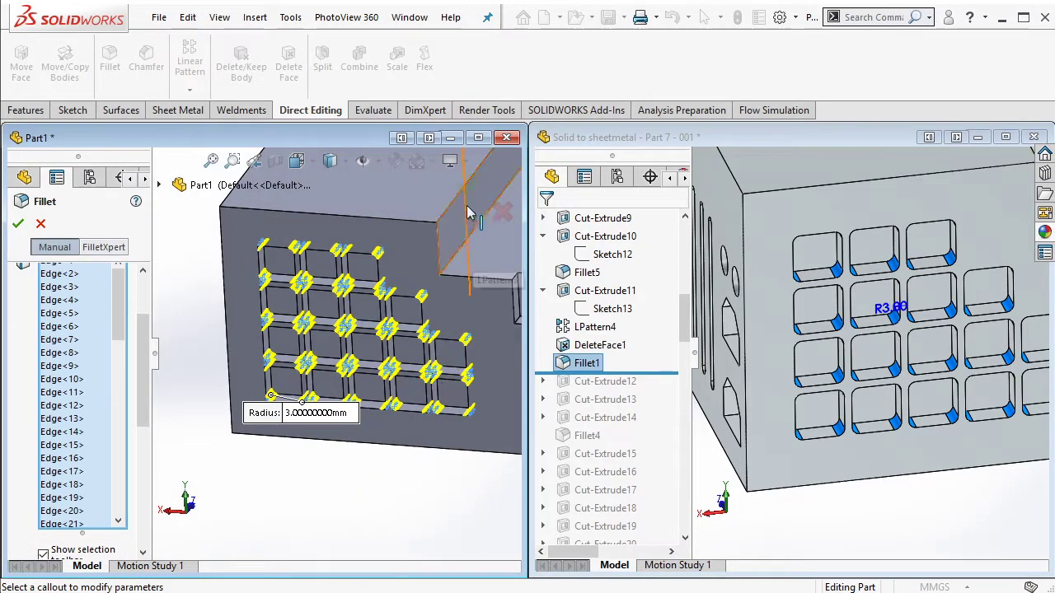
left_click(464, 193)
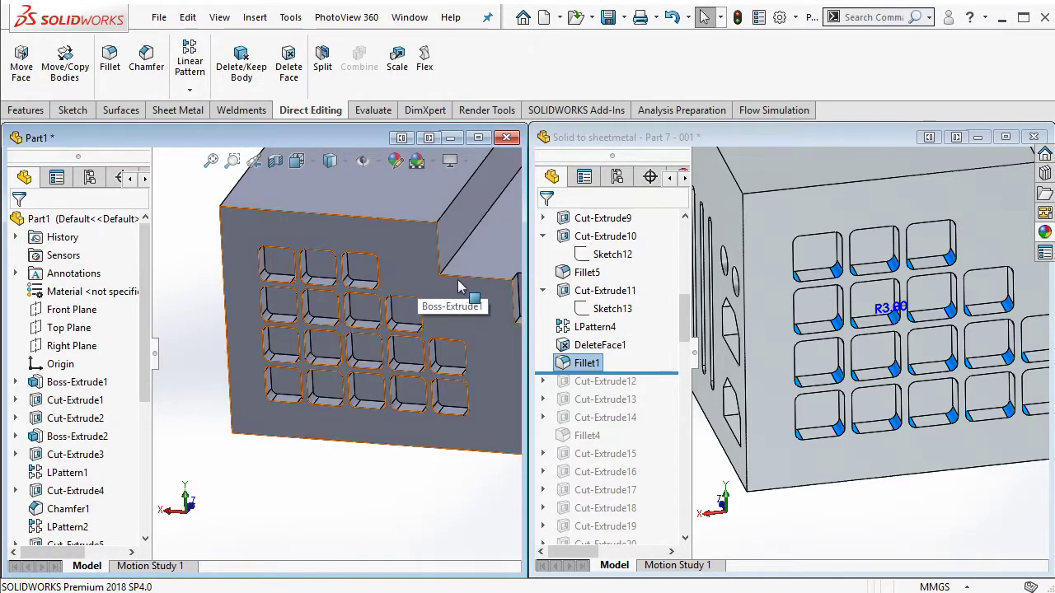
scroll(490, 292, "down", 2)
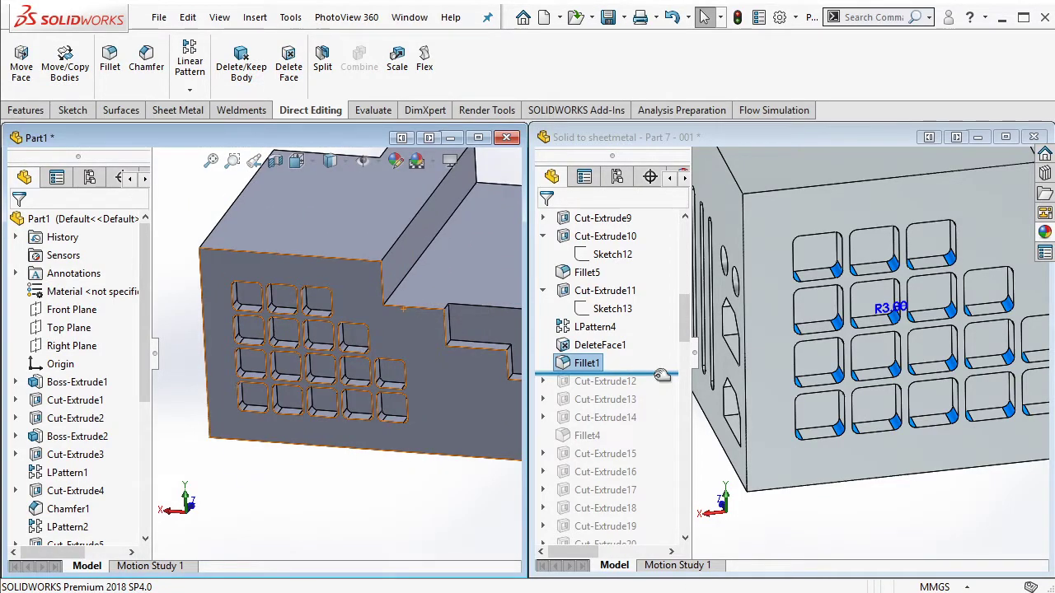
left_click_drag(662, 375, 634, 392)
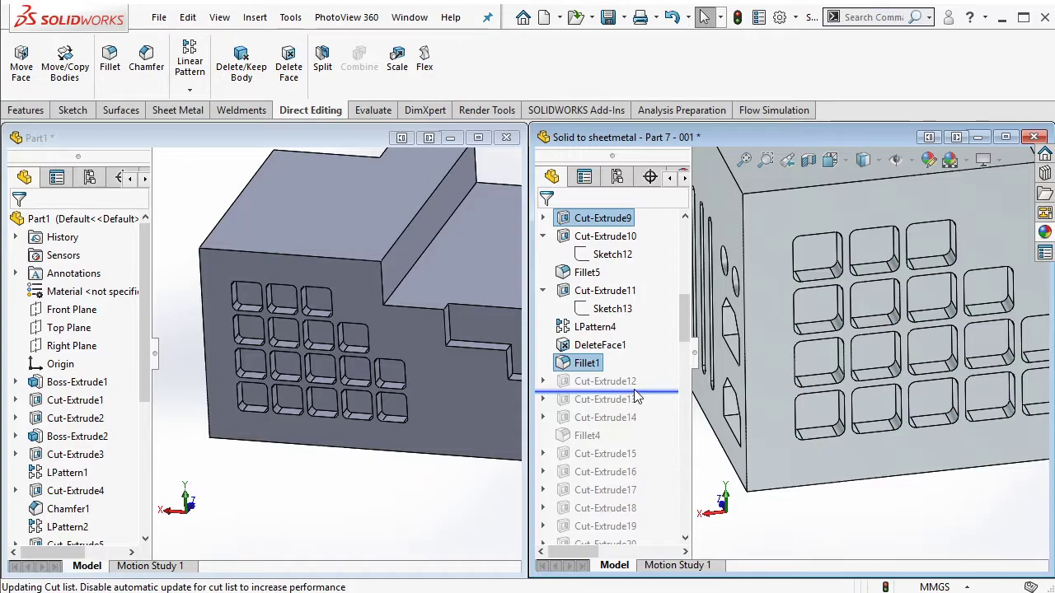
Step: Roll the reference to Cut-Extrude12 and display its angled slot sketch dimensions
left_click(605, 381)
scroll(824, 363, "up", 3)
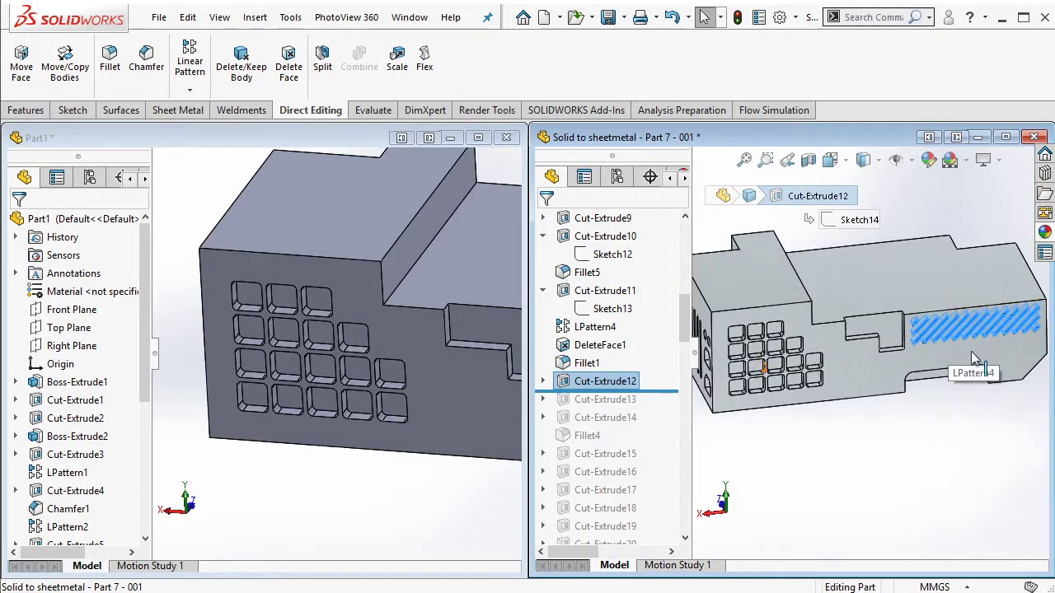
left_click(972, 357)
scroll(973, 357, "up", 3)
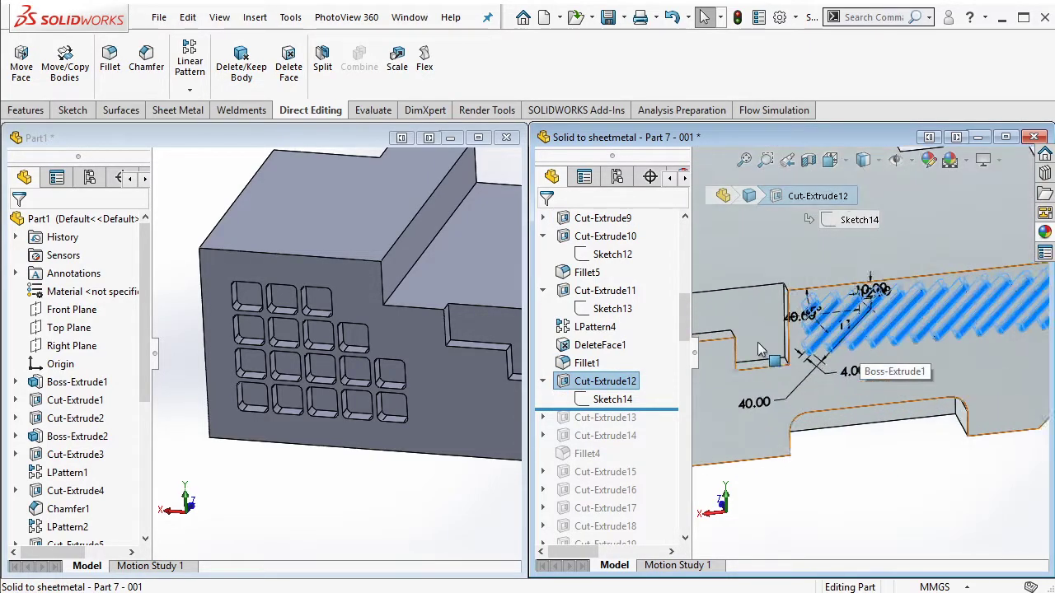
middle_click_drag(760, 349, 726, 346)
Step: Open a new sketch on Part1's long side face
middle_click_drag(483, 341, 389, 356)
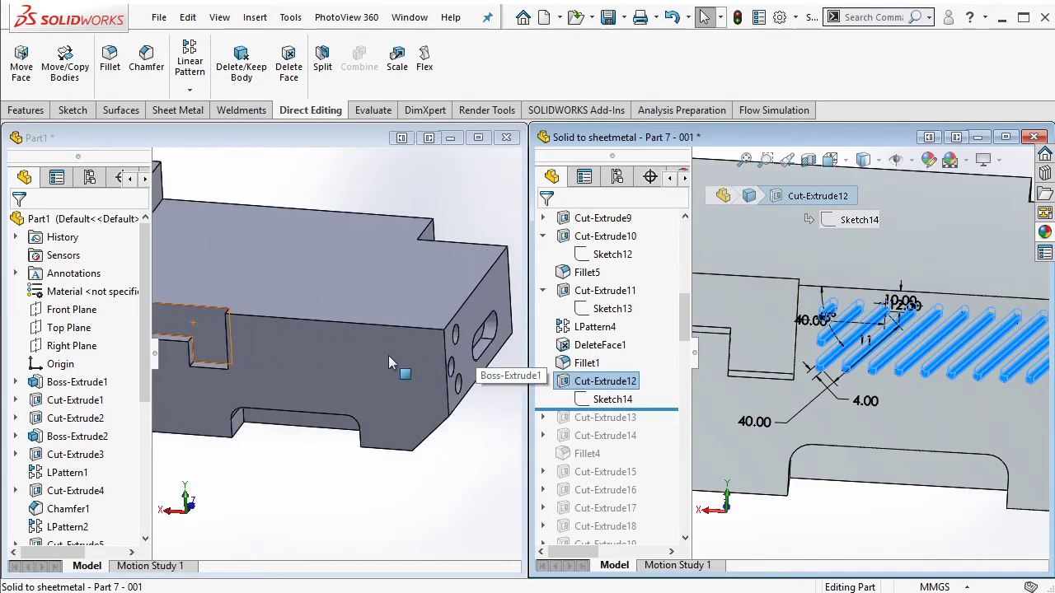
left_click(366, 340)
left_click(403, 301)
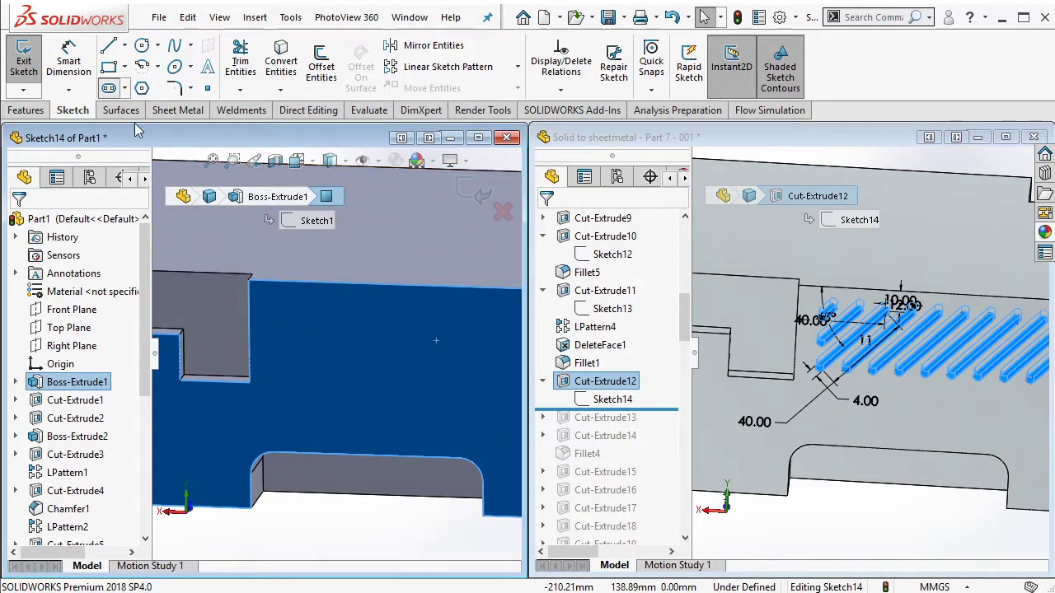
Step: Draw a slot on Part1's side face
left_click(109, 88)
left_click(360, 316)
left_click(363, 317)
key("Escape")
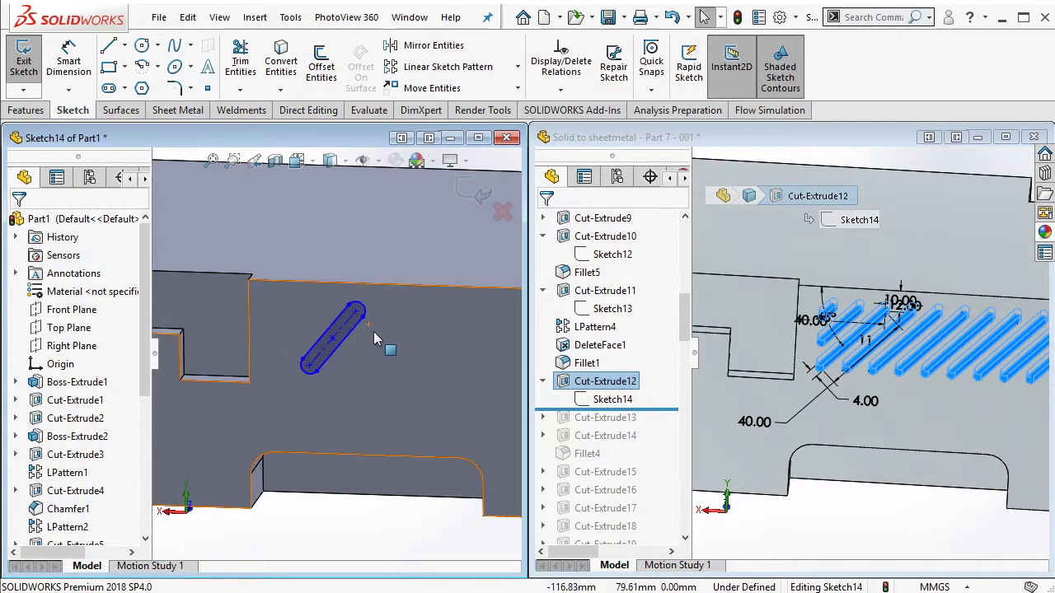
scroll(293, 308, "down", 2)
scroll(259, 244, "down", 1)
Step: Dimension the slot centreline at 45° to the top edge
left_click(69, 59)
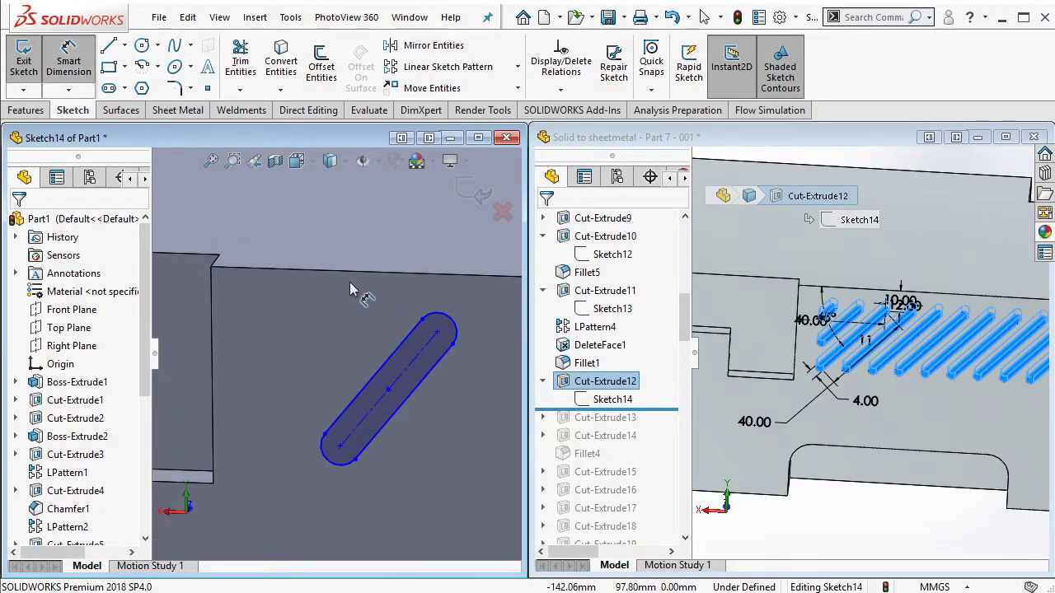
left_click(405, 351)
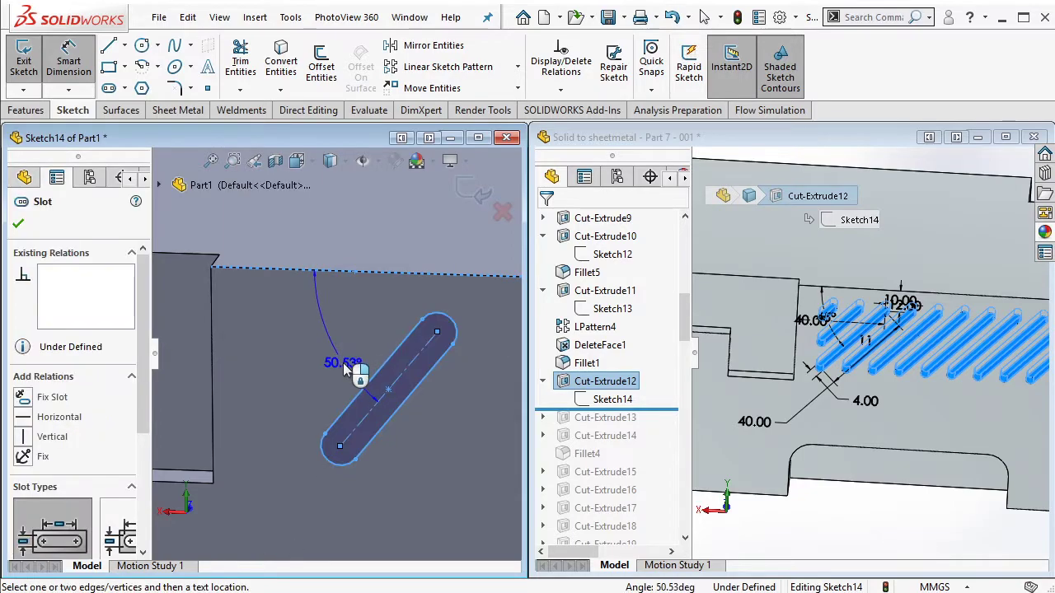
left_click(343, 363)
type("45")
left_click(273, 342)
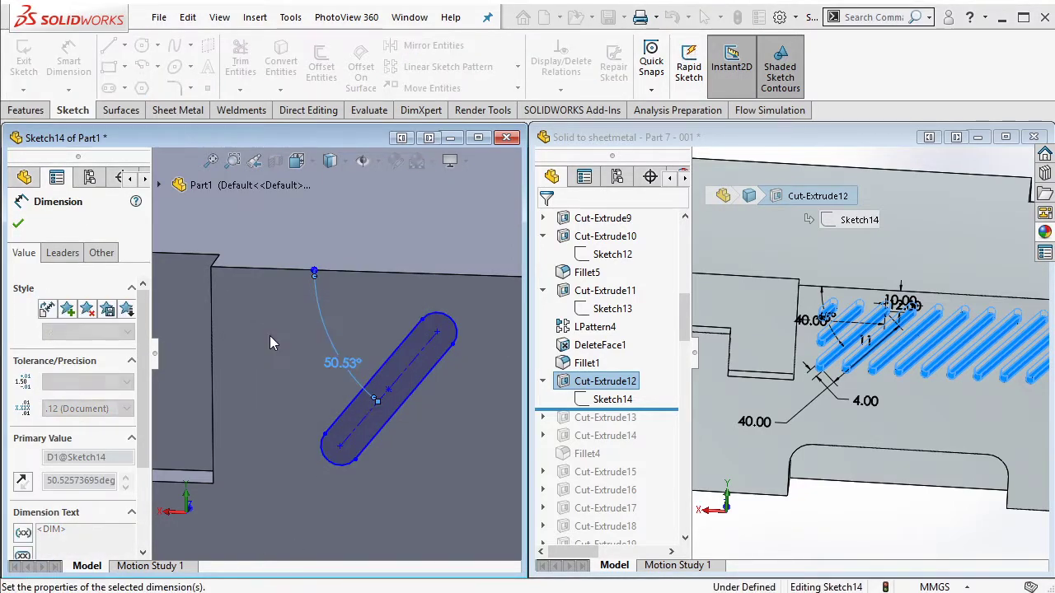
scroll(881, 353, "down", 3)
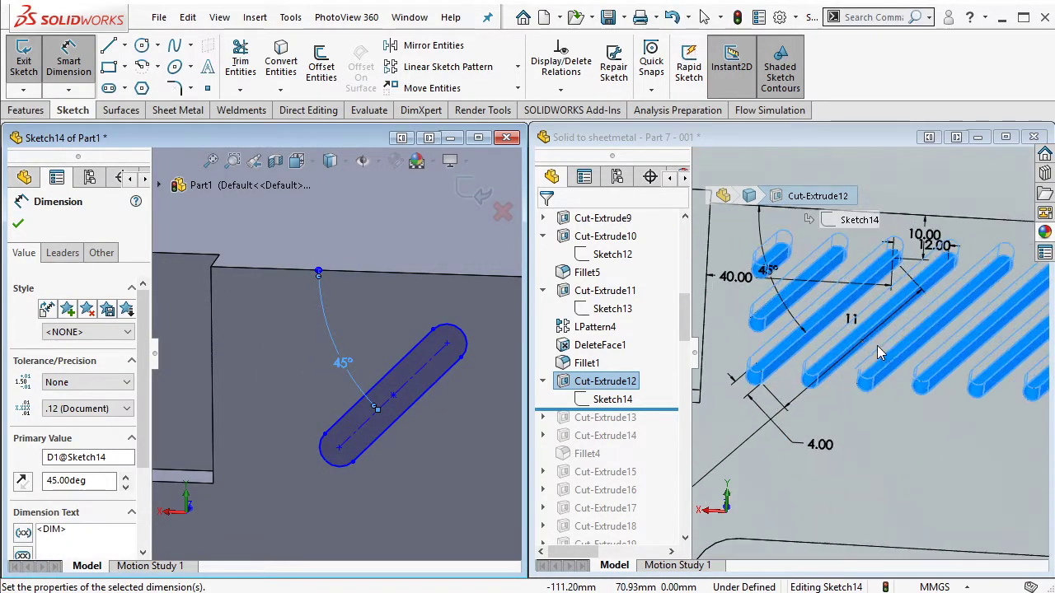
scroll(728, 404, "up", 2)
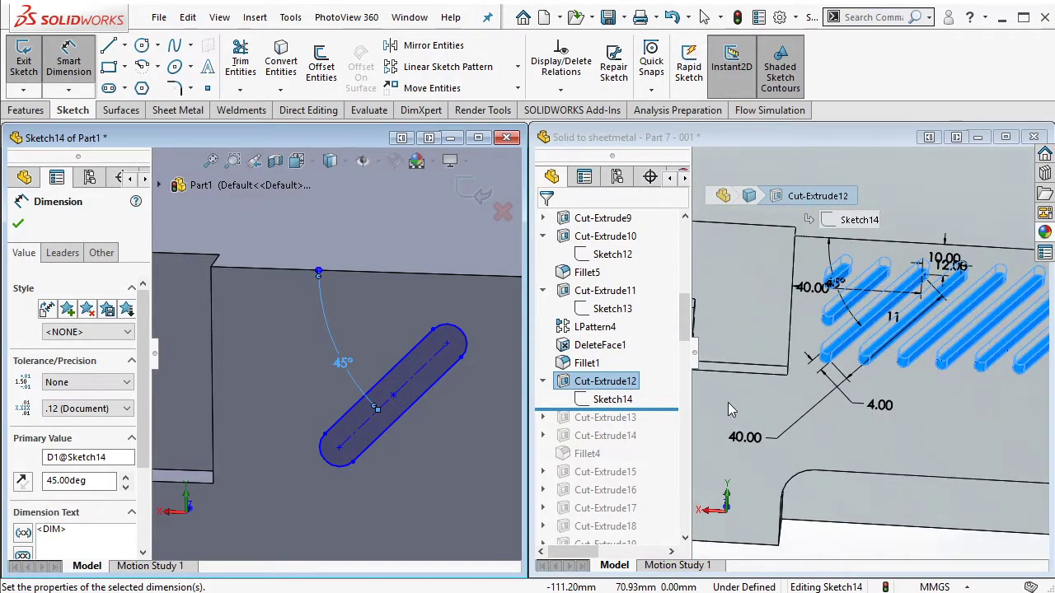
Step: Set the slot length to 40 mm and its width to 4 mm
left_click(350, 446)
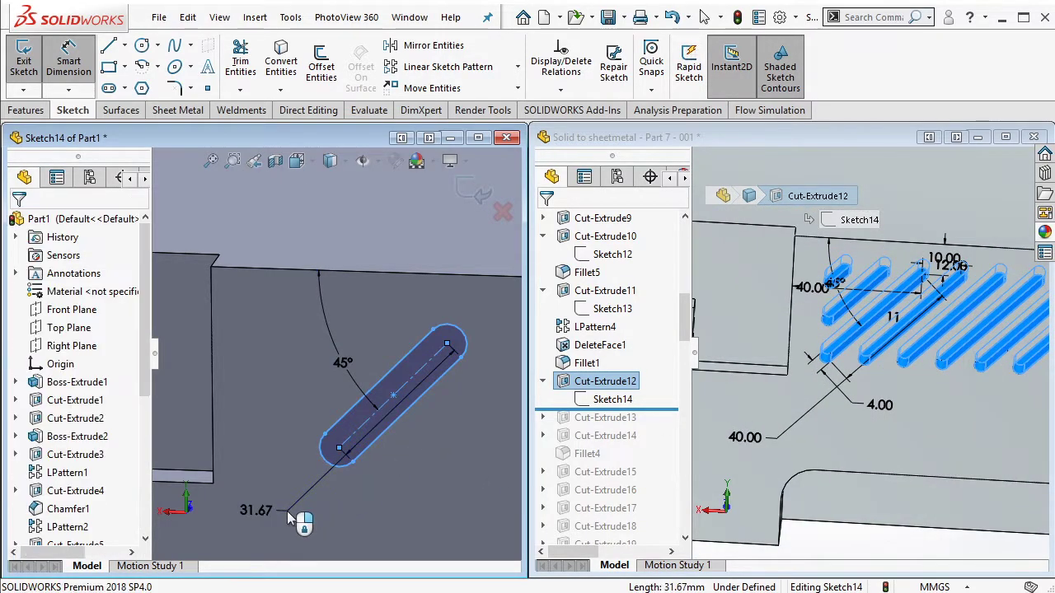
left_click(254, 510)
type("40")
left_click(216, 488)
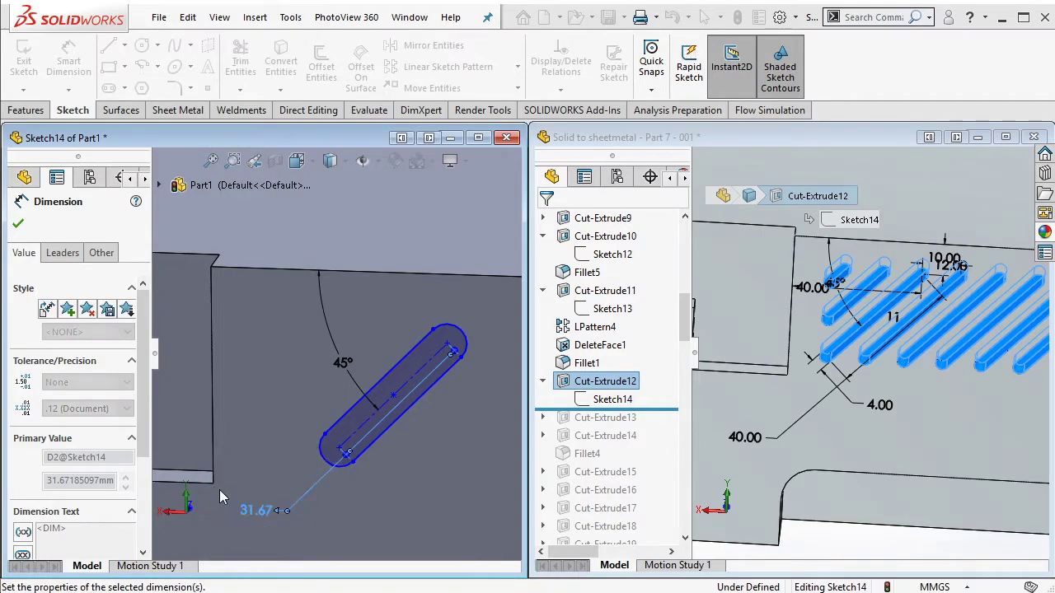
left_click(346, 420)
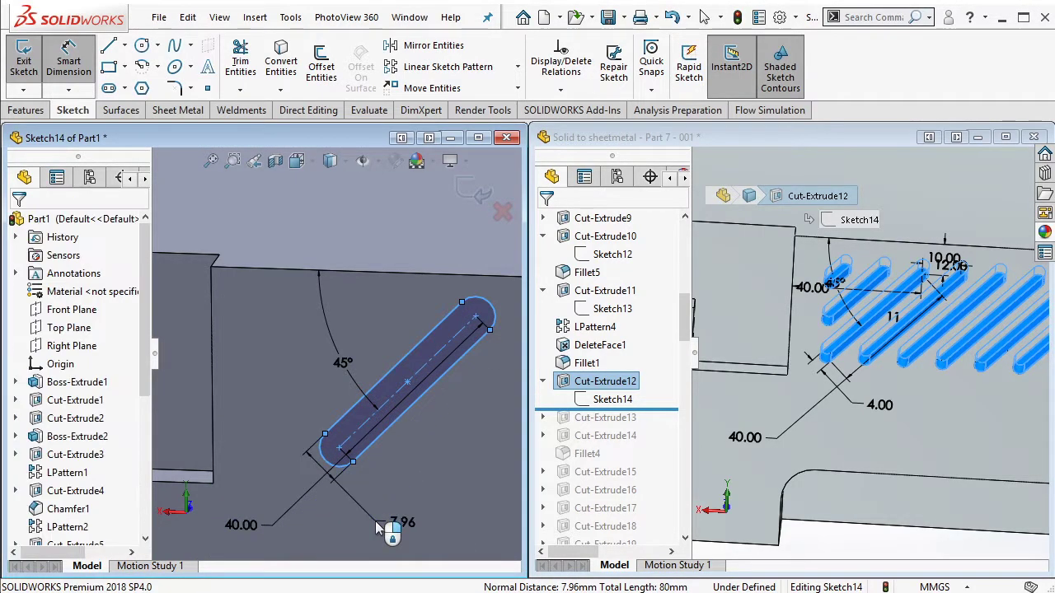
left_click(384, 523)
type("4")
left_click(303, 500)
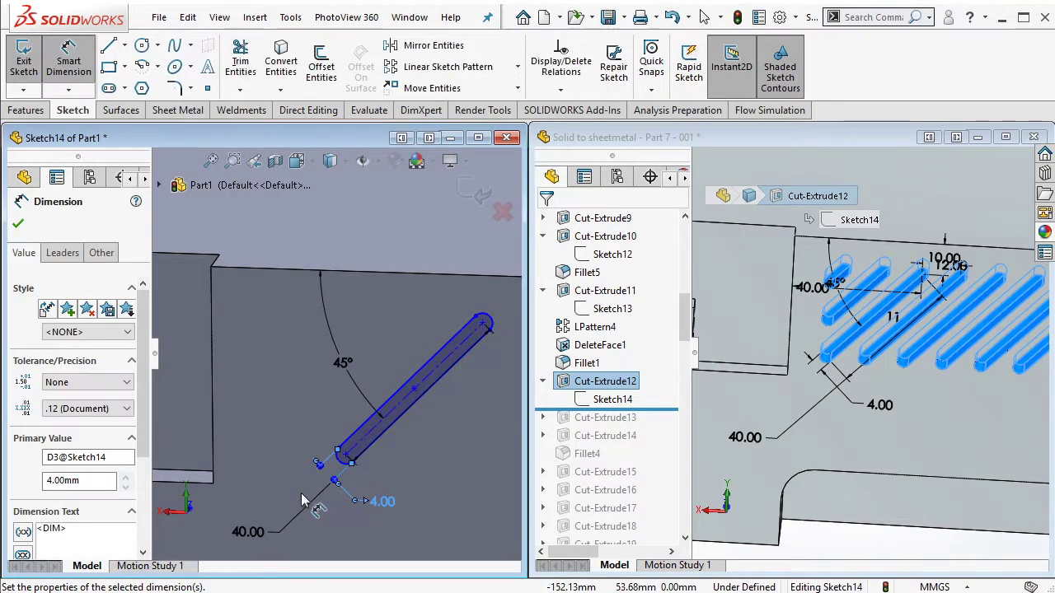
left_click(301, 492)
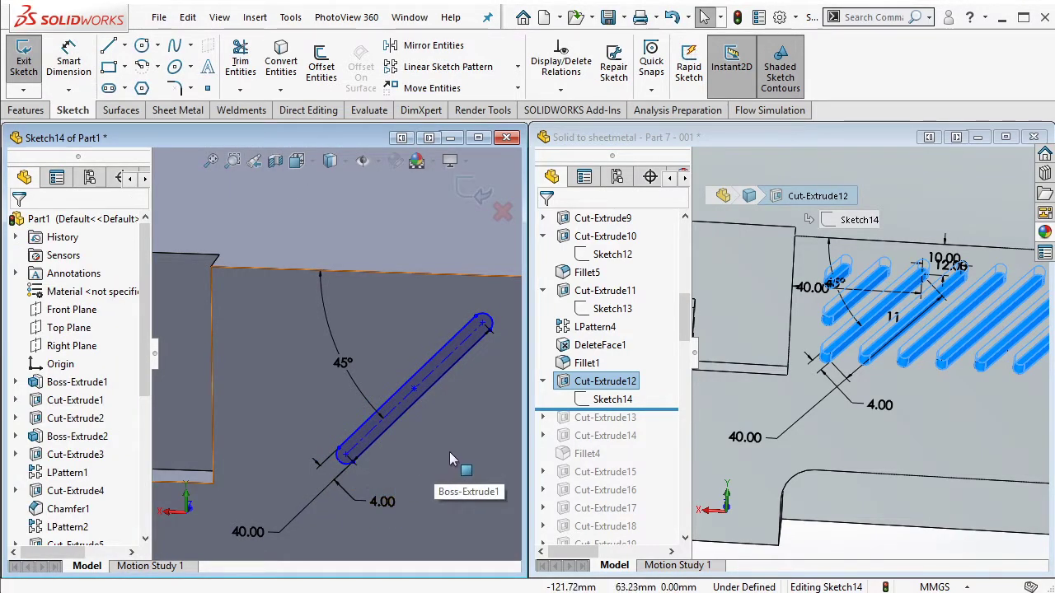
Step: Place the slot end 40 mm from the vertical face edge
left_click(69, 61)
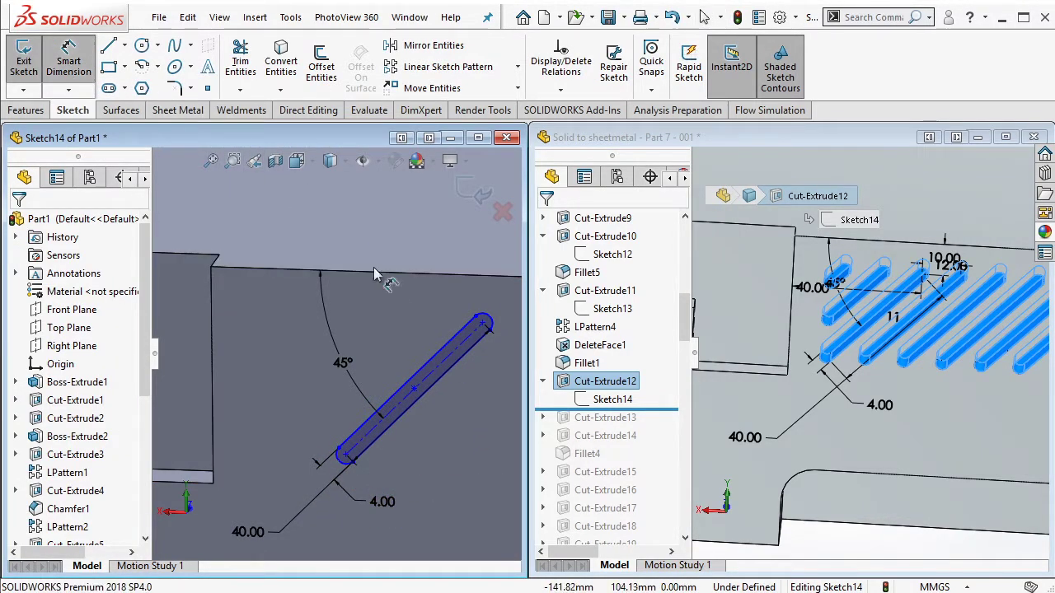
left_click(213, 326)
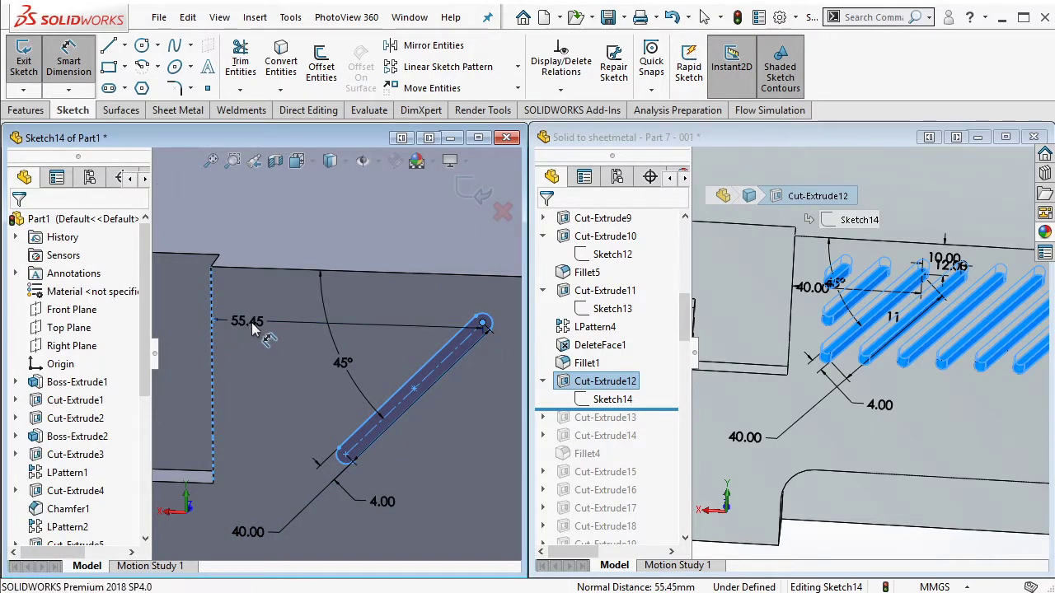
left_click(253, 328)
left_click(174, 297)
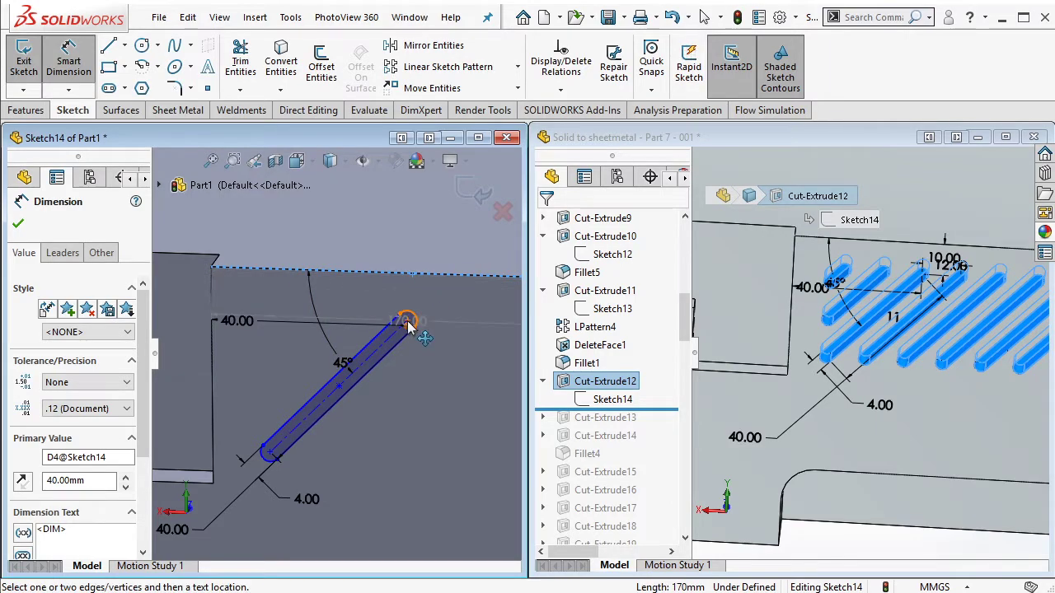
key("Escape")
scroll(412, 324, "down", 3)
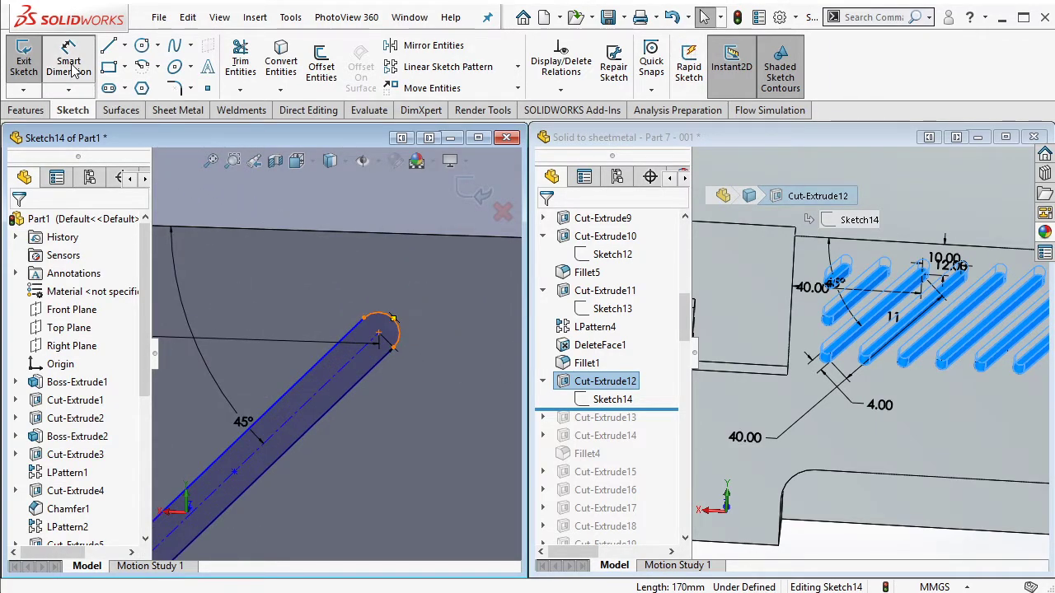
Step: Dimension the slot's end arc 10 mm below the top edge, fully defining the sketch
left_click(396, 330)
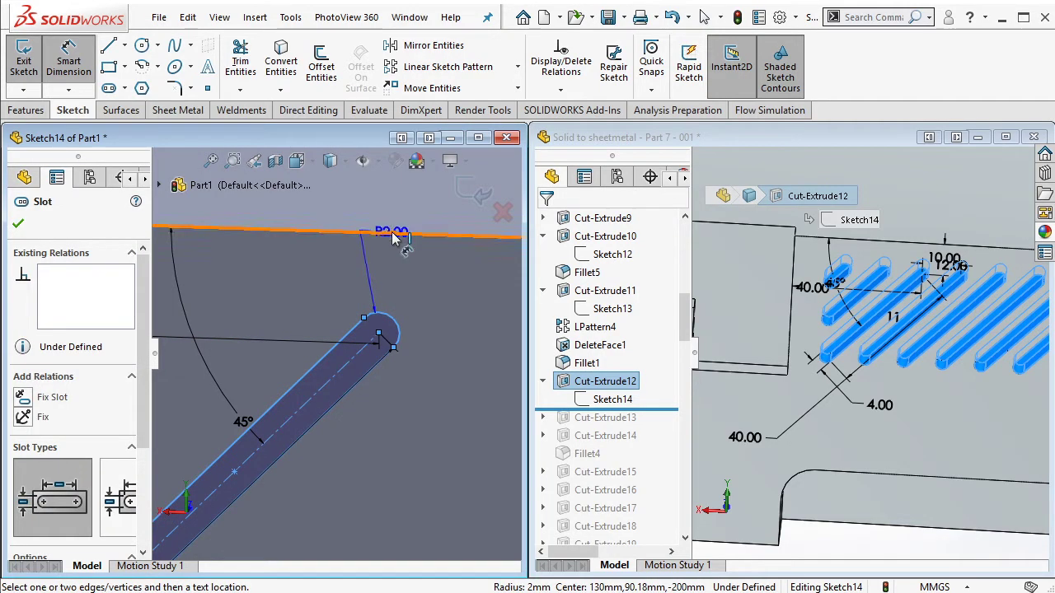
left_click(379, 233)
left_click(443, 285)
left_click(442, 284)
type("10")
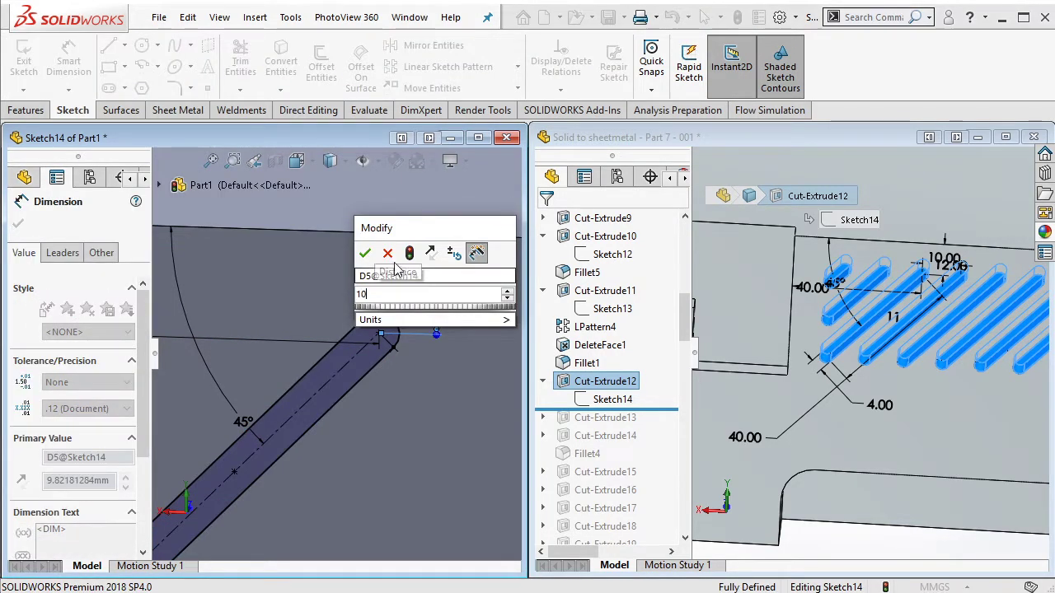
key("Return")
left_click(449, 363)
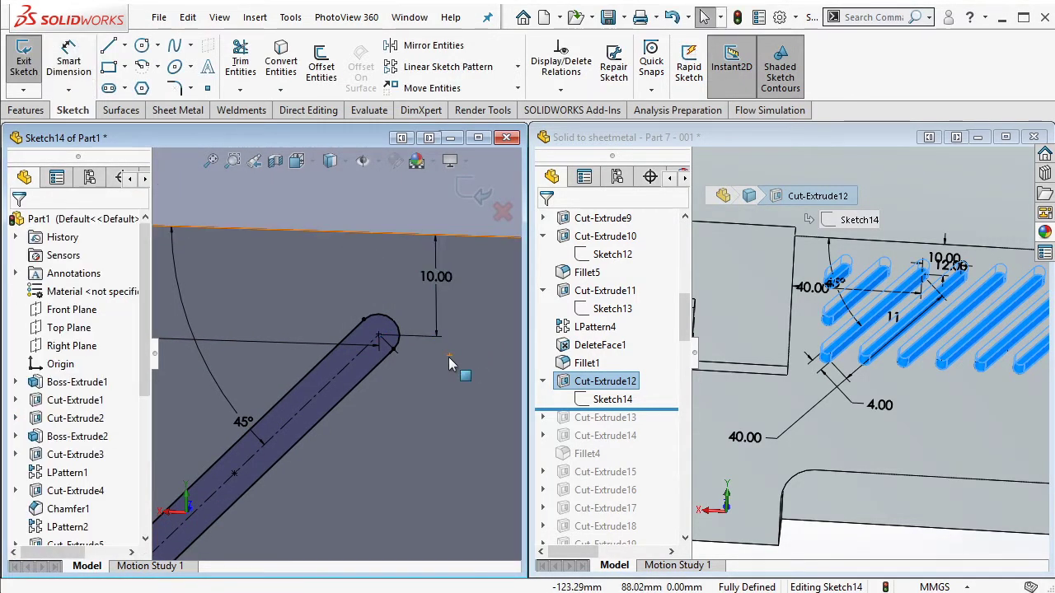
scroll(308, 393, "up", 2)
scroll(275, 438, "up", 2)
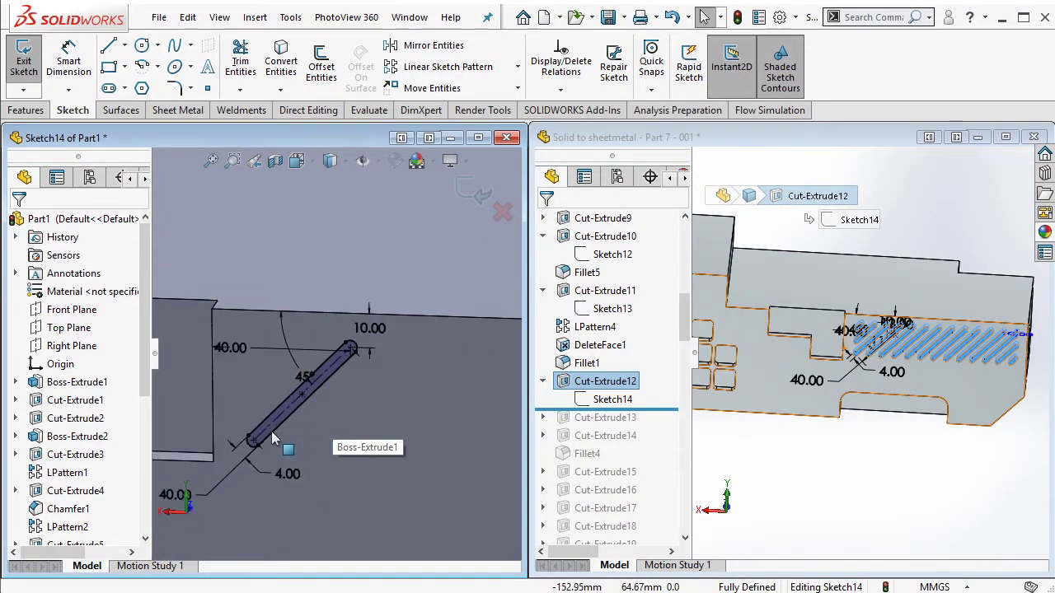
middle_click_drag(274, 438, 327, 396)
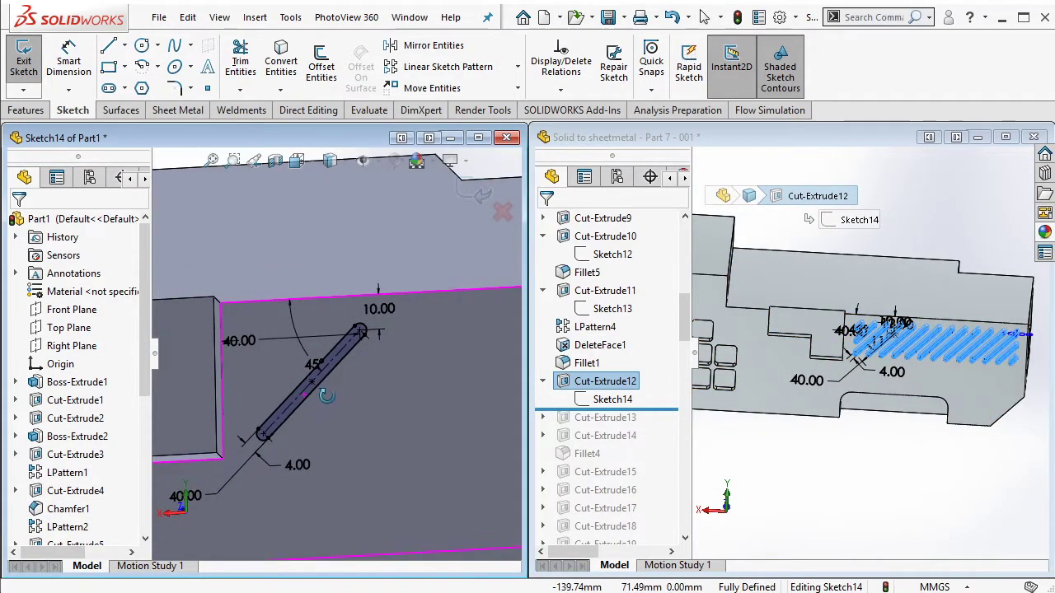
scroll(280, 392, "down", 2)
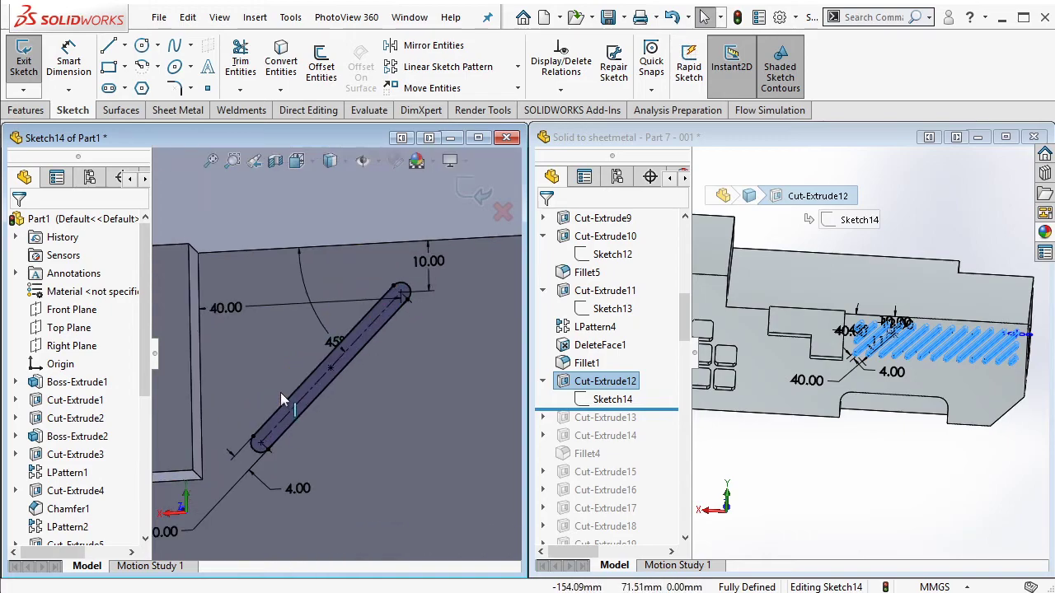
left_click(374, 346)
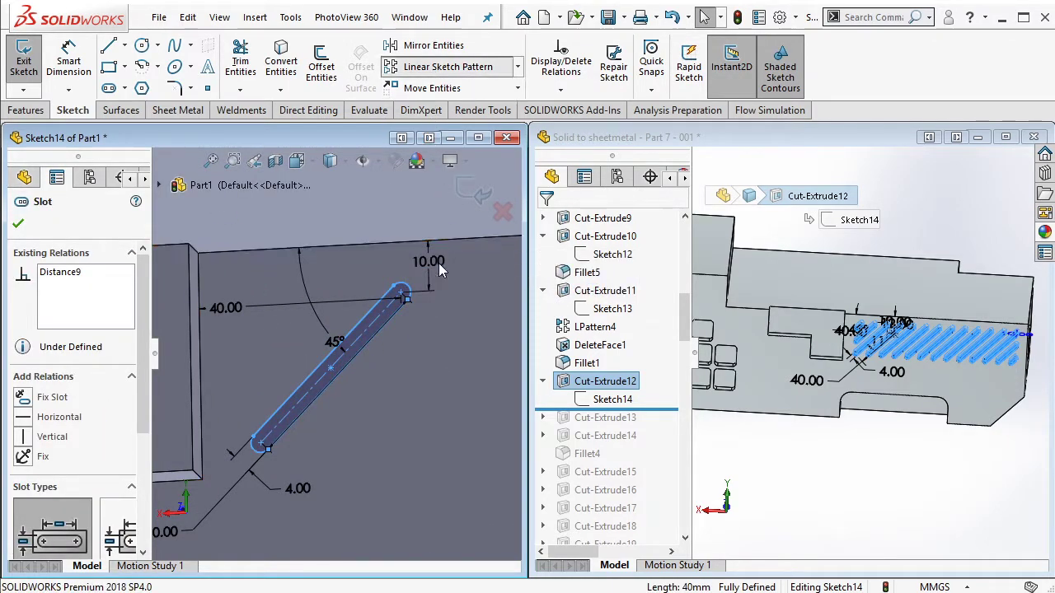
Step: Start a linear sketch pattern of the slot with 10 mm spacing along X
left_click(448, 66)
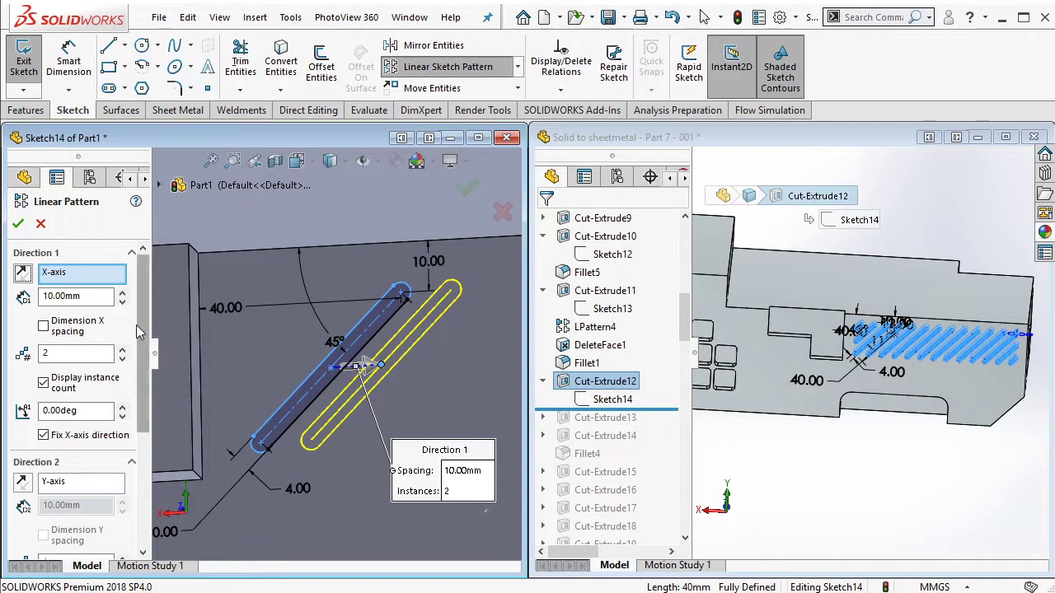
scroll(834, 349, "down", 1)
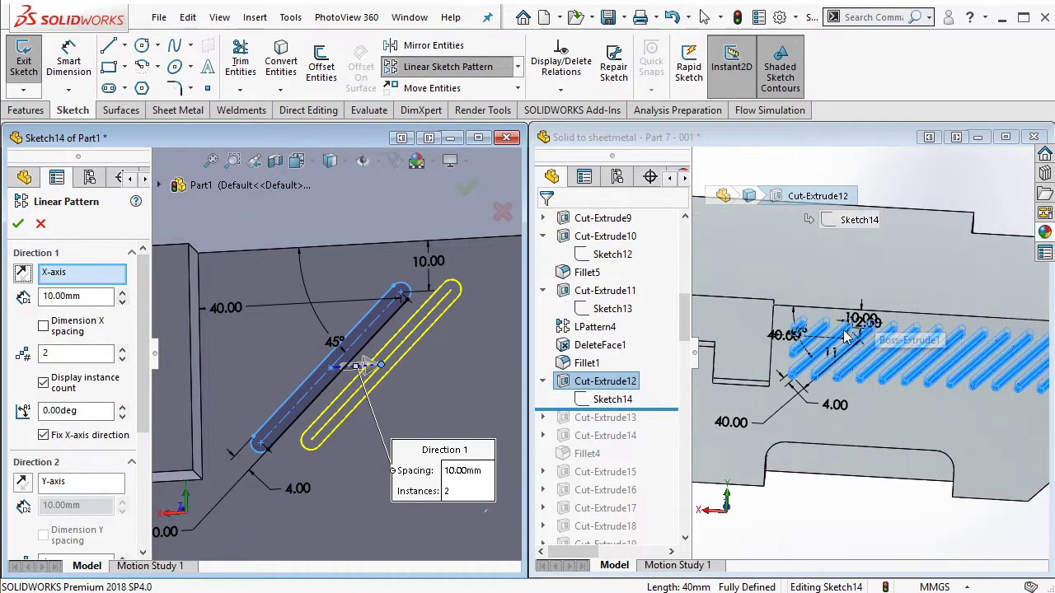
scroll(842, 346, "down", 1)
scroll(857, 356, "down", 1)
scroll(841, 379, "up", 1)
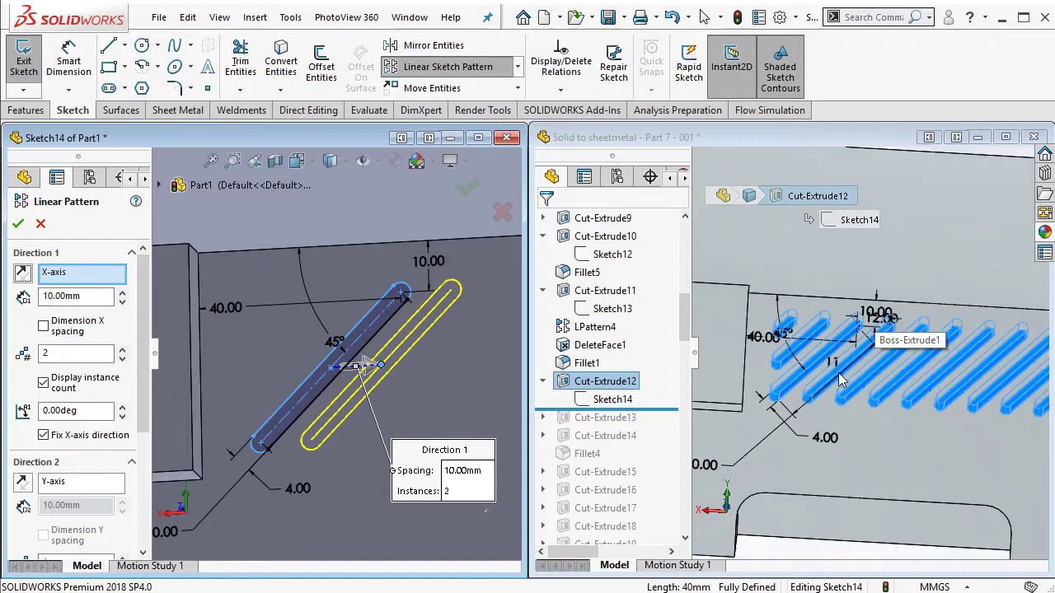
scroll(143, 397, "down", 1)
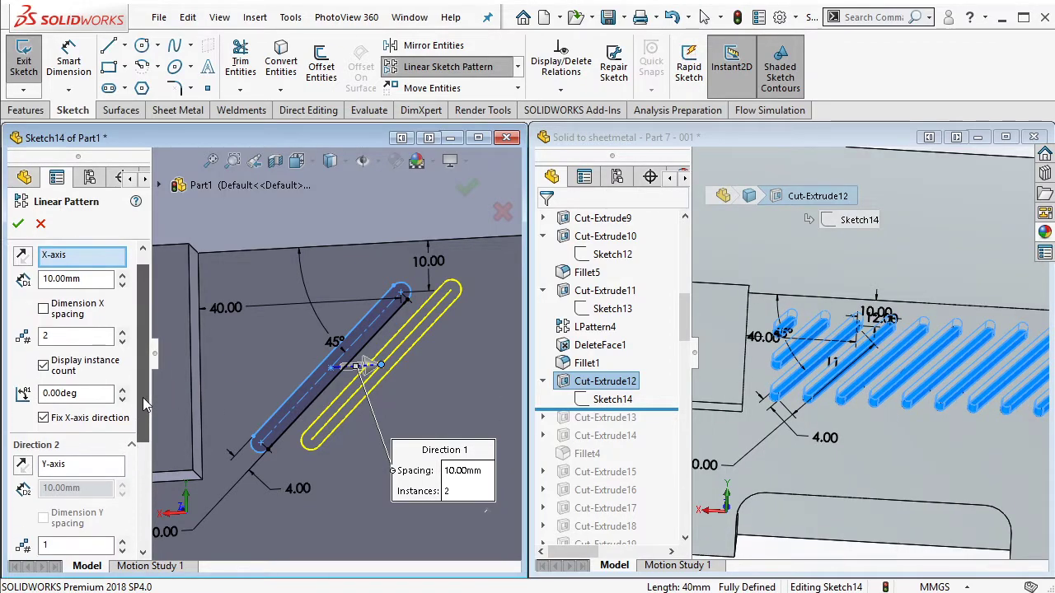
double_click(82, 344)
type("11")
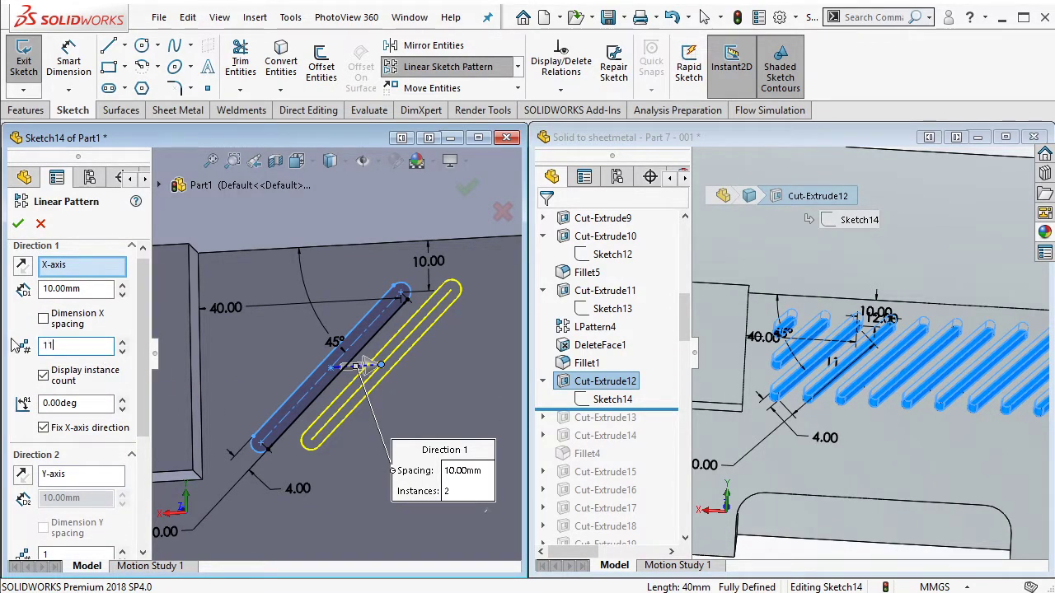
scroll(422, 364, "up", 5)
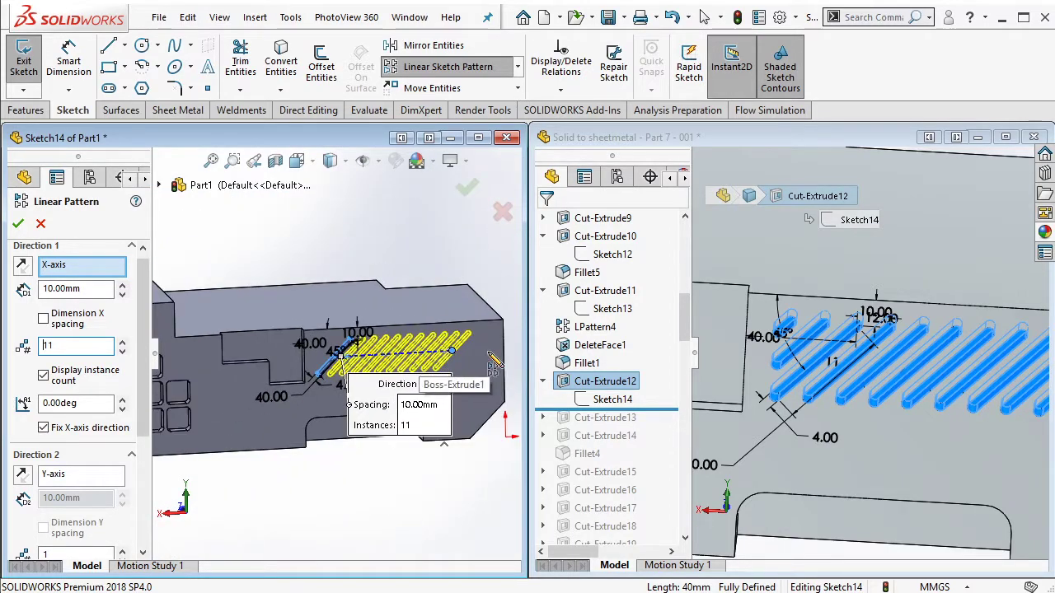
scroll(902, 341, "up", 2)
scroll(940, 359, "up", 1)
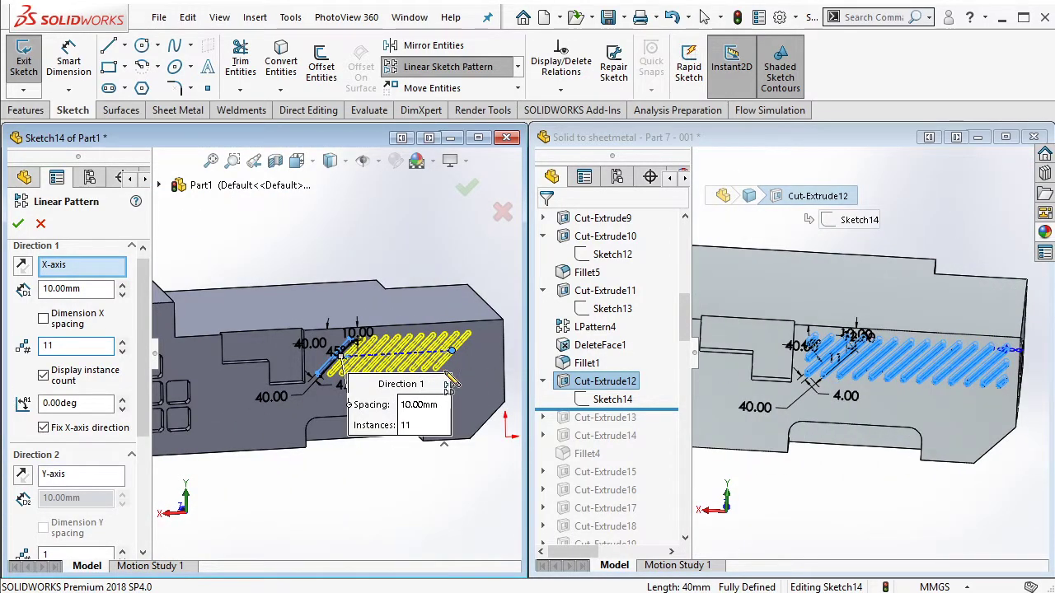
Step: Raise the pattern to 13 slot instances and accept it
middle_click_drag(480, 373, 445, 372)
scroll(1022, 360, "down", 3)
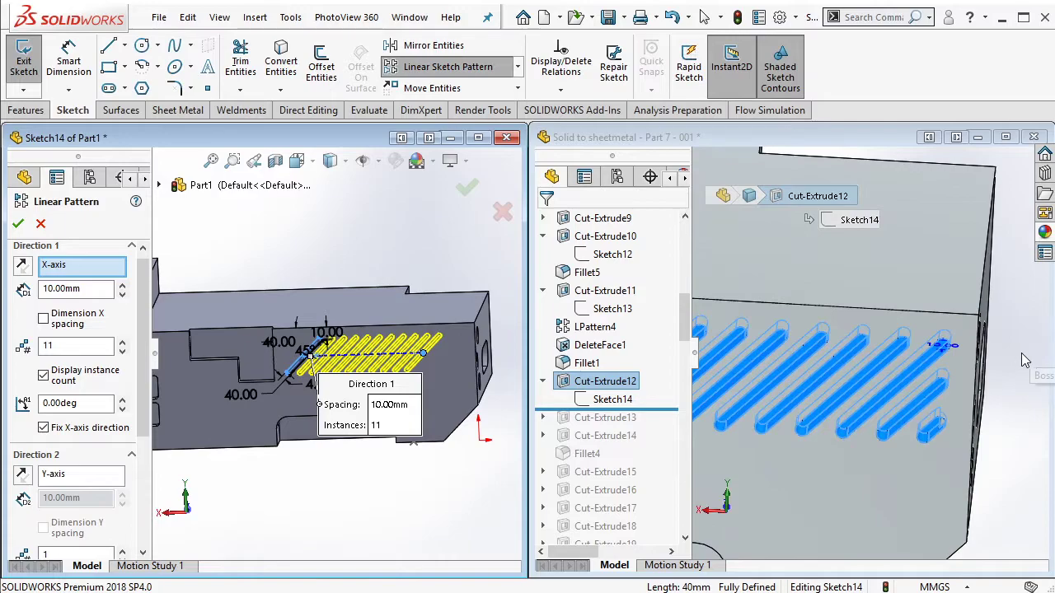
left_click(122, 343)
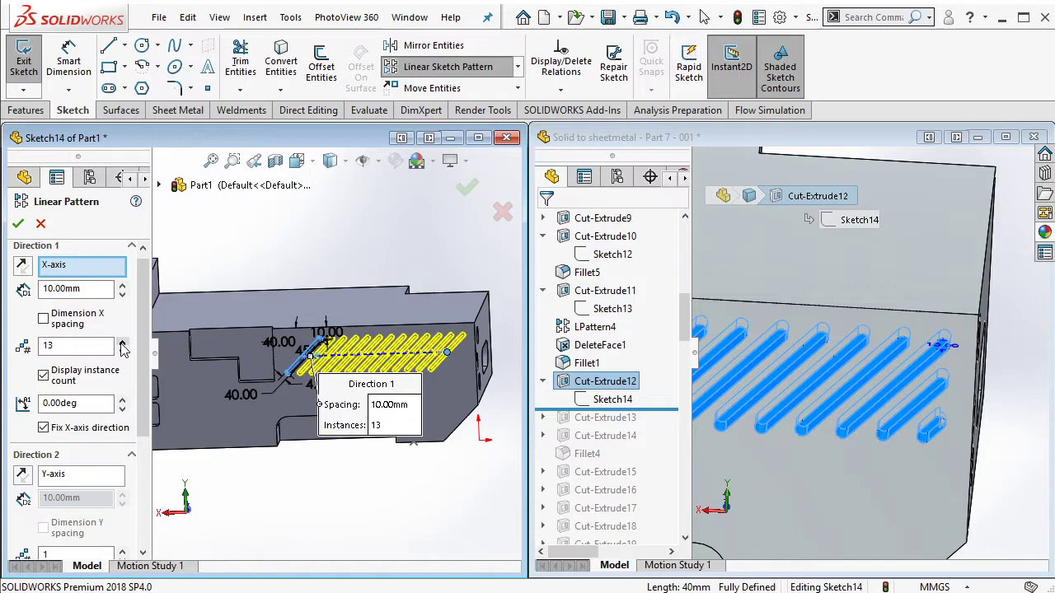
scroll(989, 352, "up", 3)
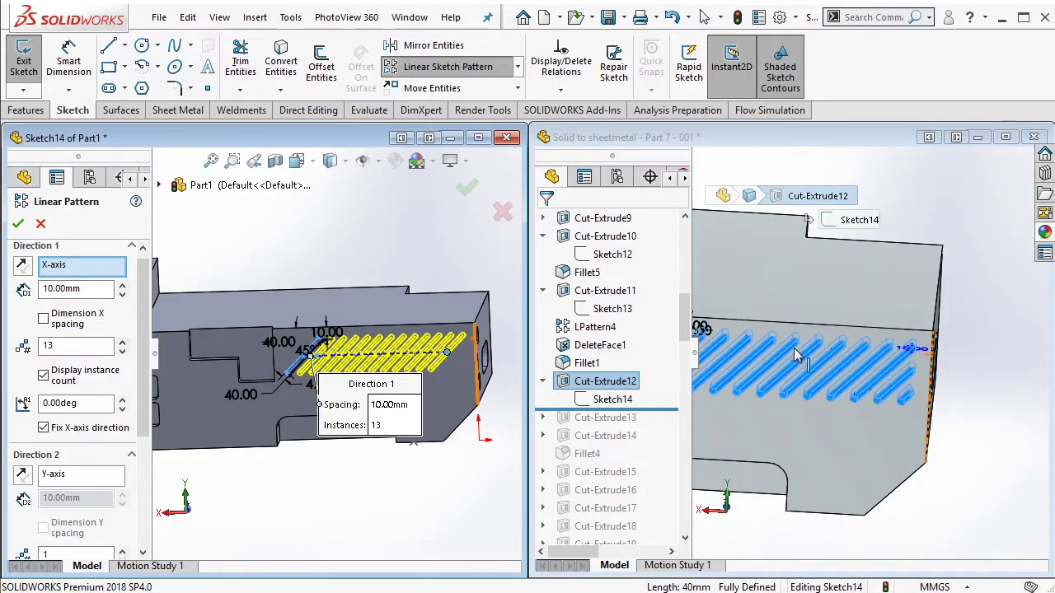
left_click(17, 223)
scroll(262, 425, "down", 2)
scroll(262, 425, "down", 3)
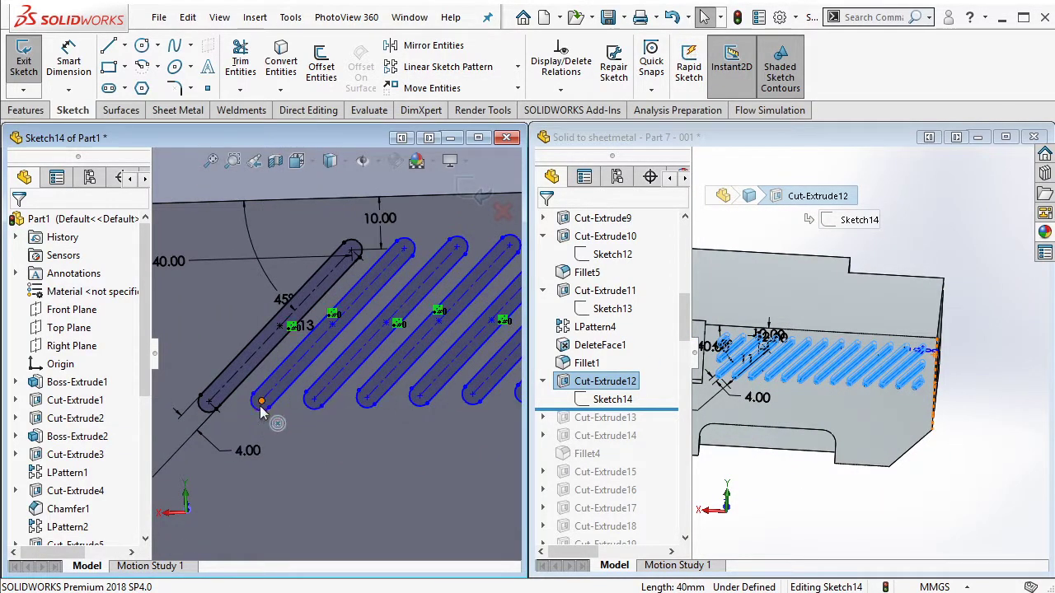
Step: Draw a centerline between two adjacent slot ends and dimension their spacing 10 mm
left_click_drag(261, 402, 276, 407)
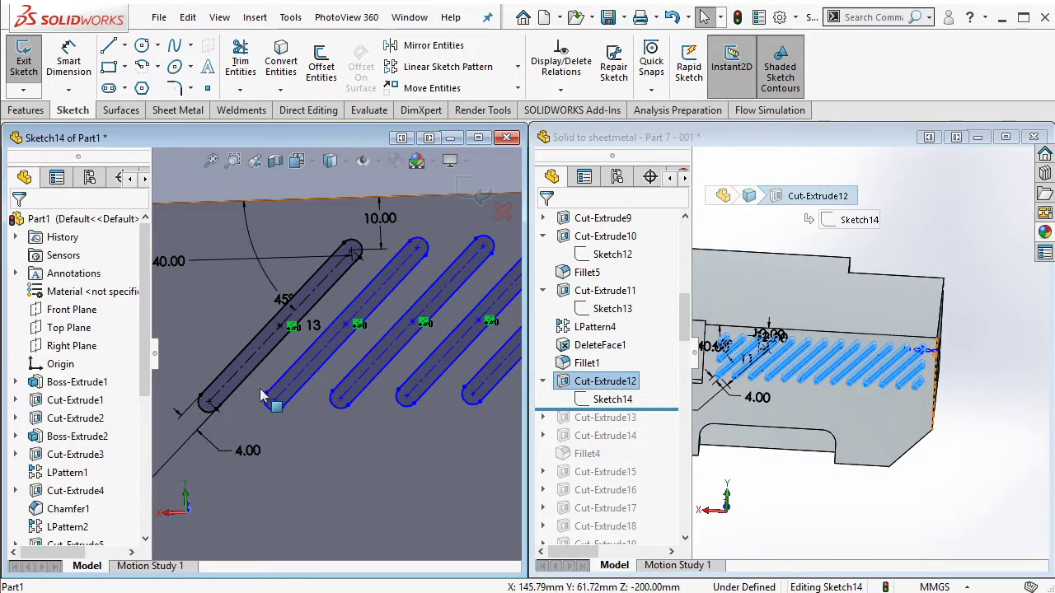
scroll(260, 397, "down", 3)
left_click(124, 46)
left_click(169, 82)
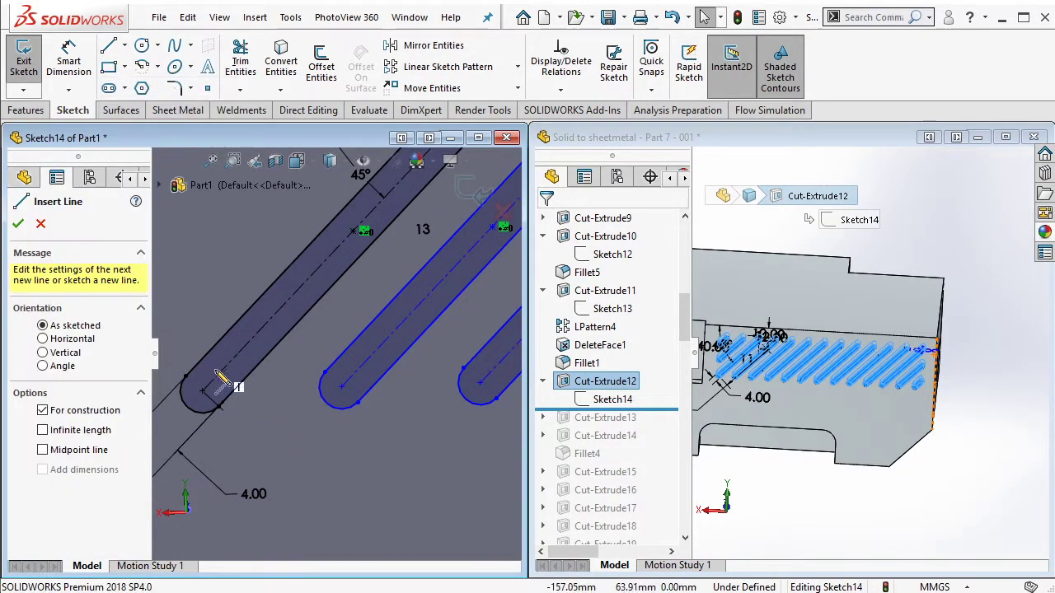
left_click_drag(204, 392, 342, 386)
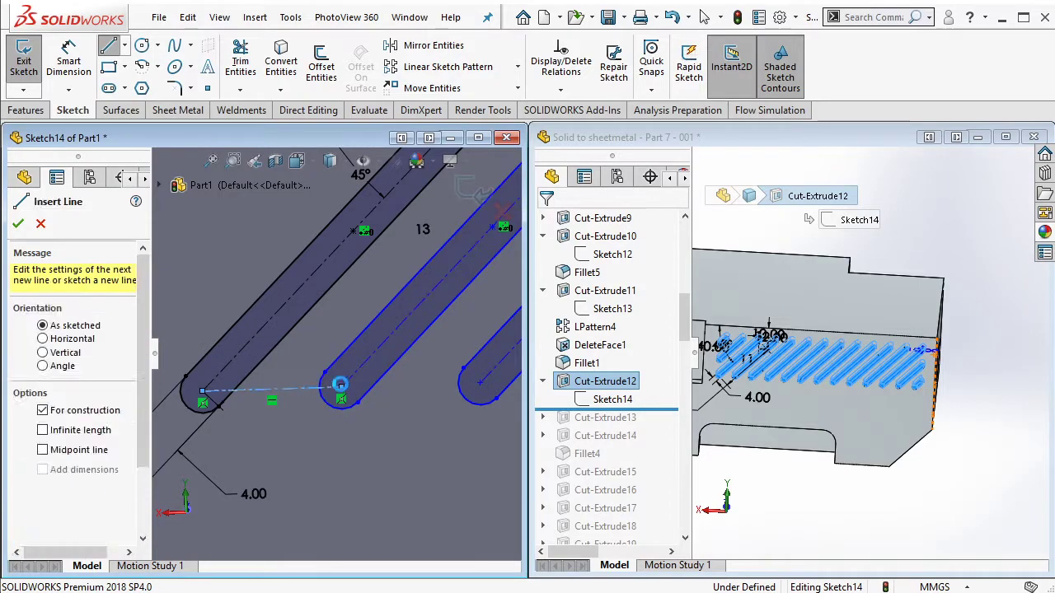
key("Escape")
left_click(69, 64)
left_click(322, 386)
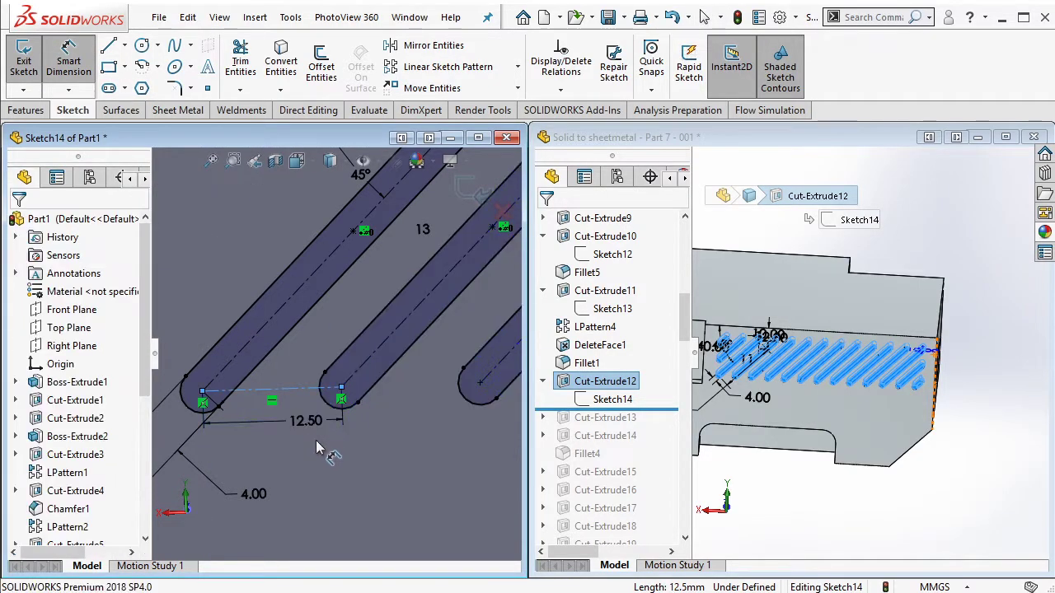
left_click(315, 440)
type("0")
key("Return")
scroll(404, 404, "up", 2)
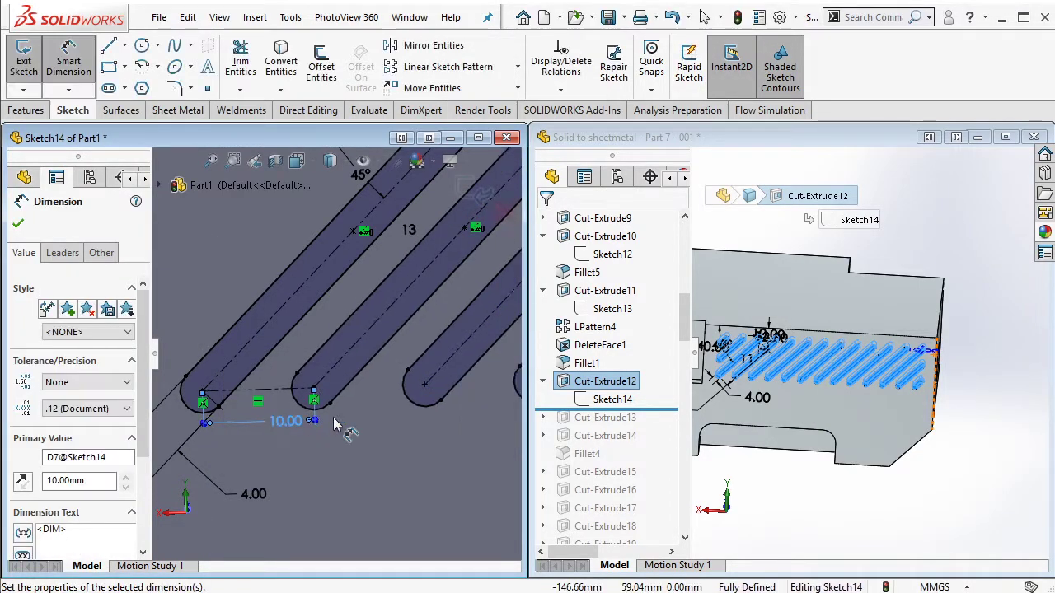
key("Escape")
Step: Start and cancel a stray sketch in the reference part, returning to Part1's slot sketch
scroll(857, 351, "down", 6)
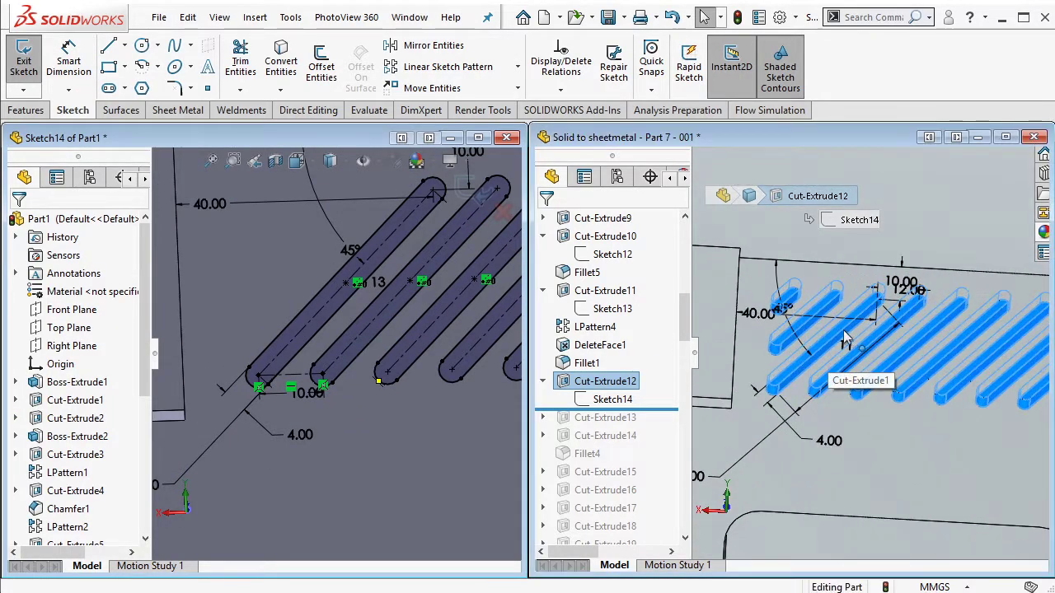
scroll(858, 350, "up", 2)
scroll(290, 325, "up", 3)
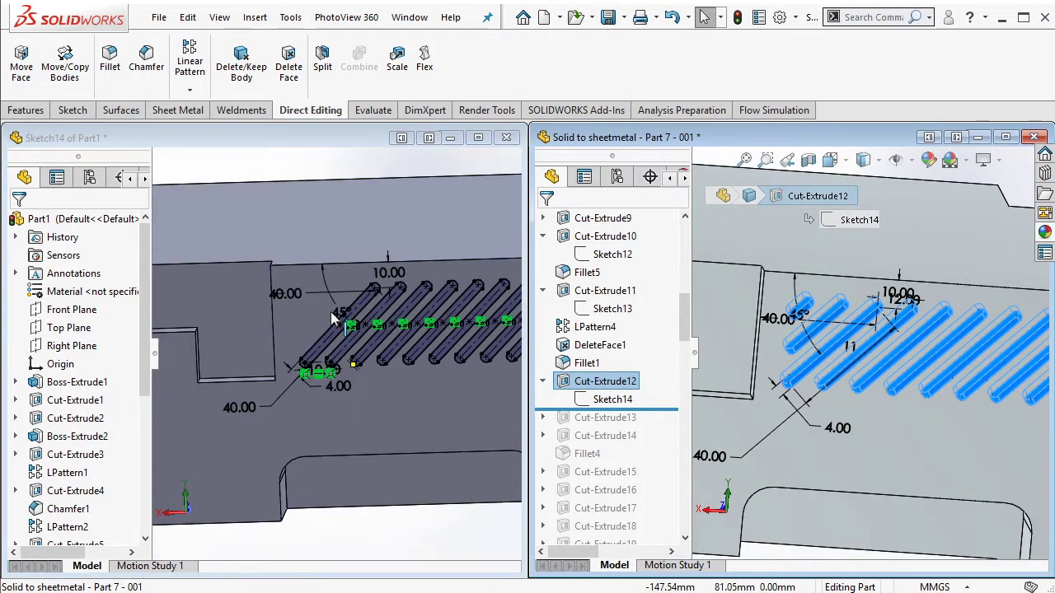
left_click(73, 112)
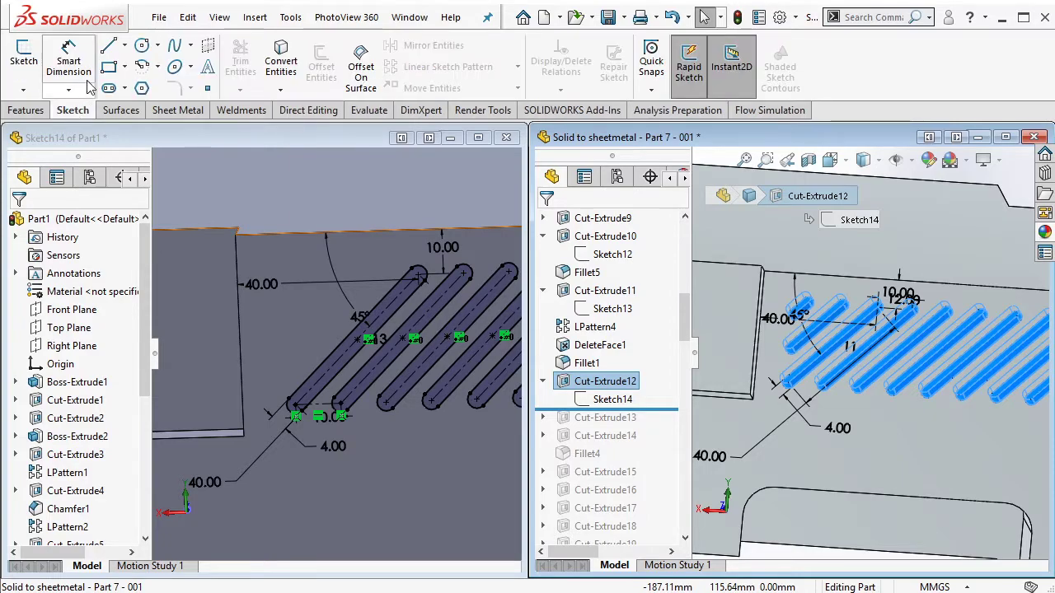
left_click(125, 46)
left_click(176, 84)
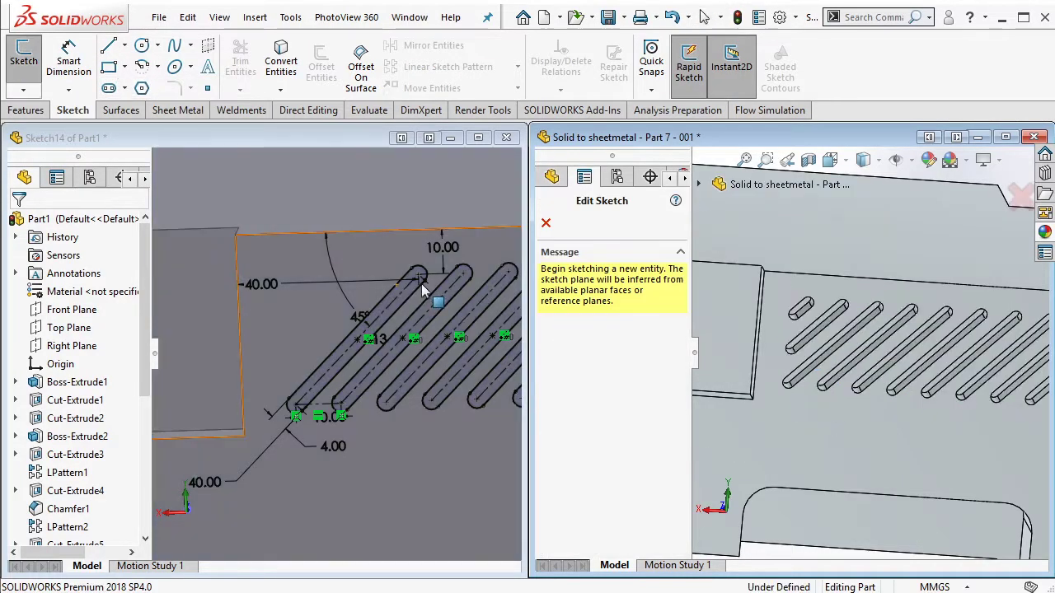
left_click(545, 223)
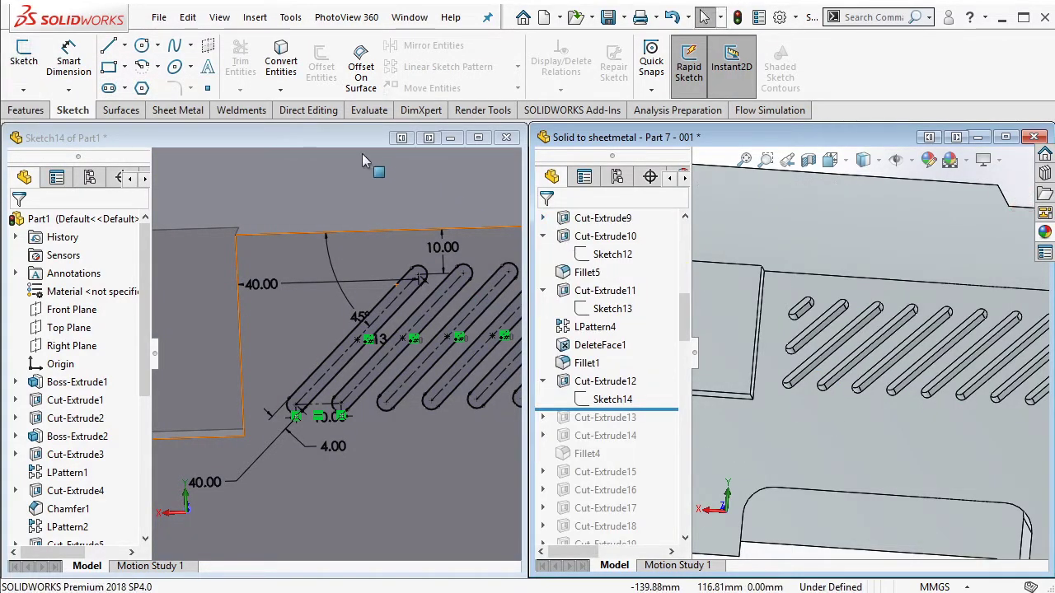
left_click(332, 137)
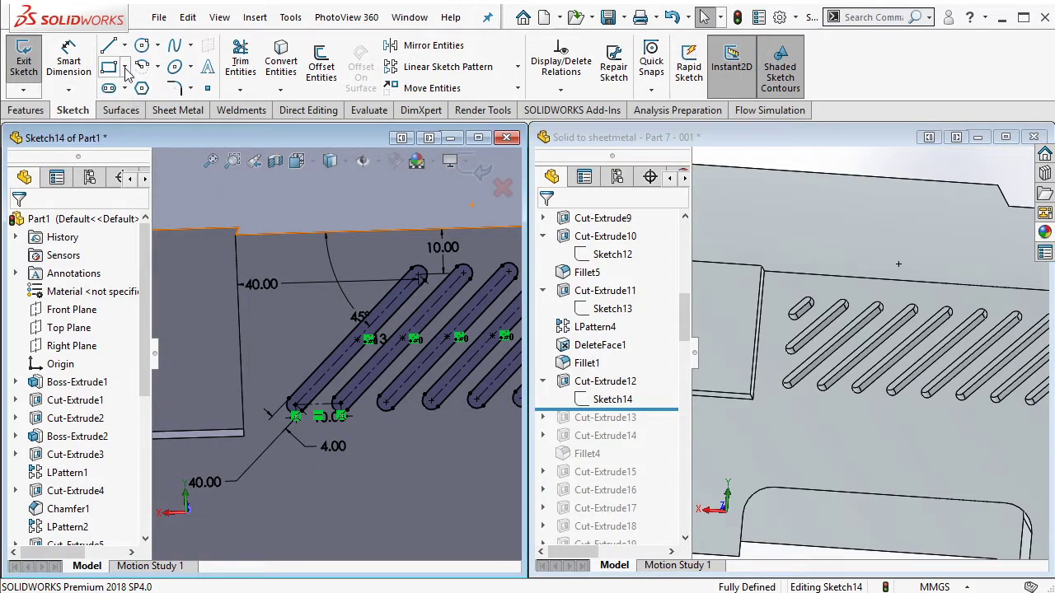
Step: Draw construction lines from the first slot's end, making the slanted one vertical and the top horizontal
left_click(124, 47)
left_click(141, 66)
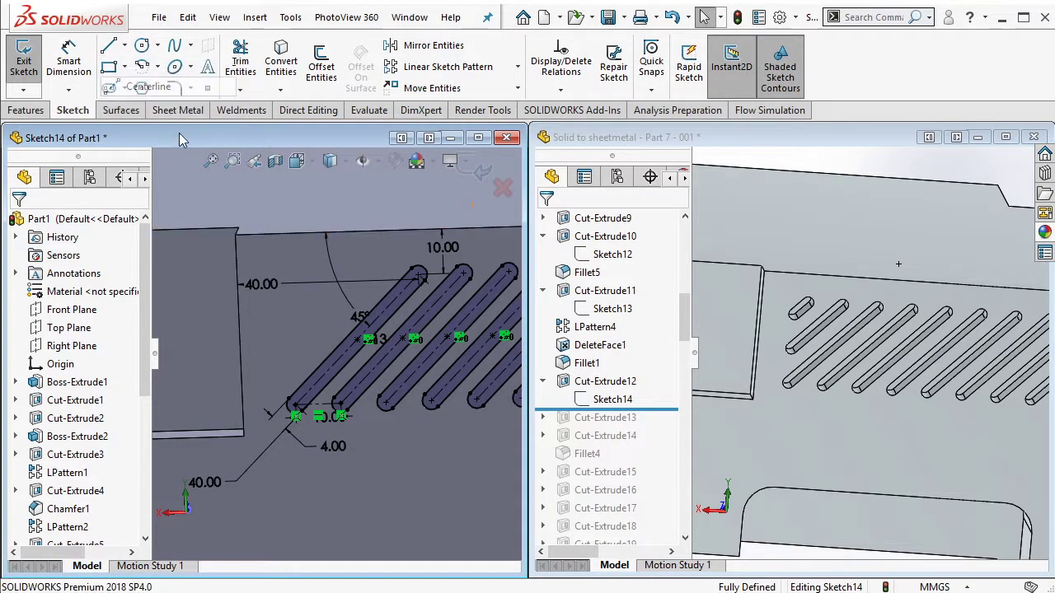
left_click(418, 275)
left_click(256, 256)
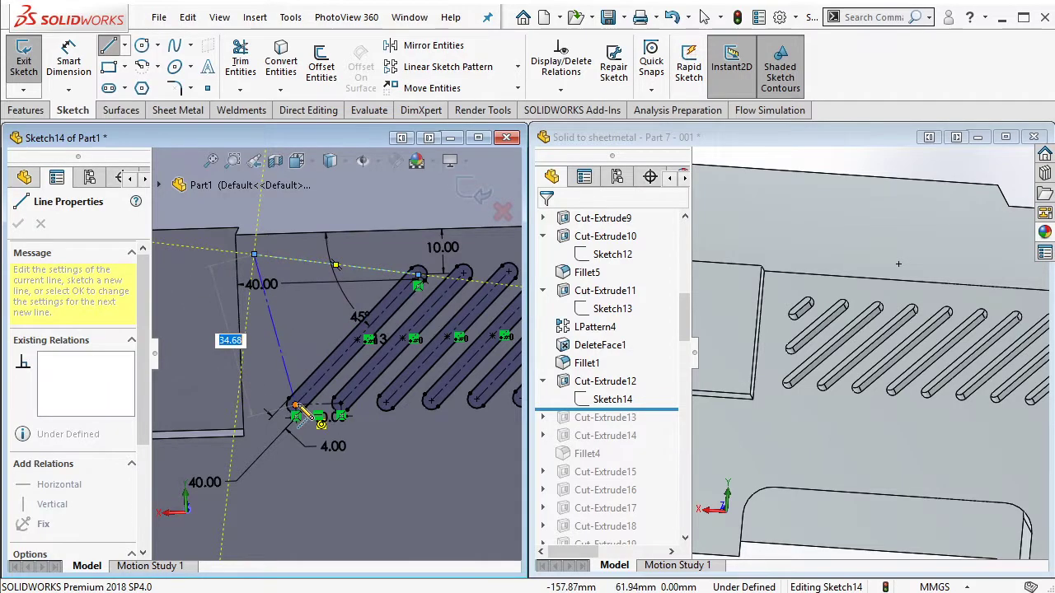
left_click(320, 366)
left_click(355, 304)
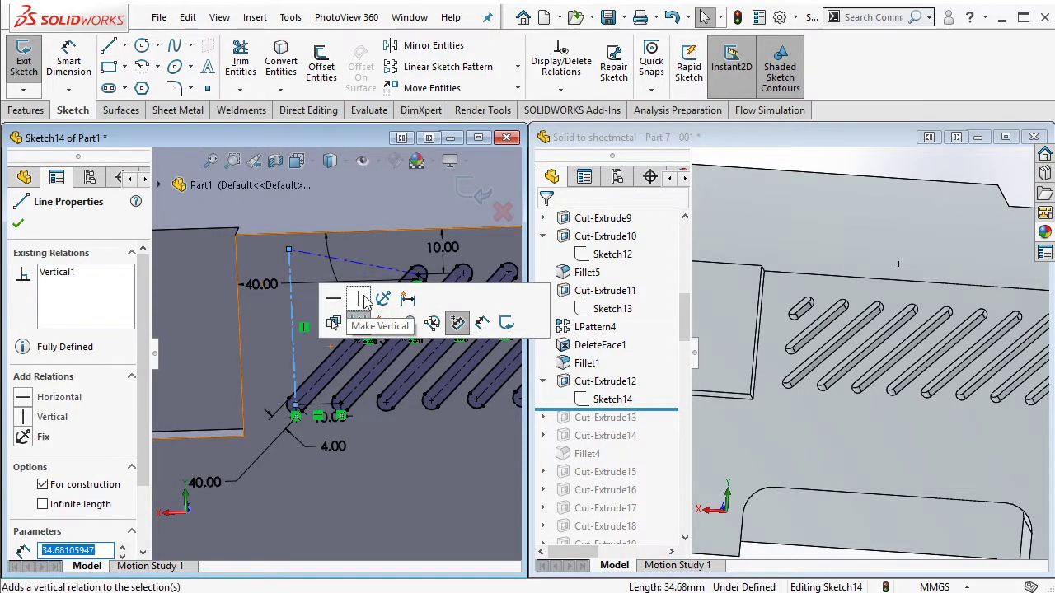
key("Escape")
left_click(387, 269)
left_click(421, 193)
scroll(329, 292, "down", 3)
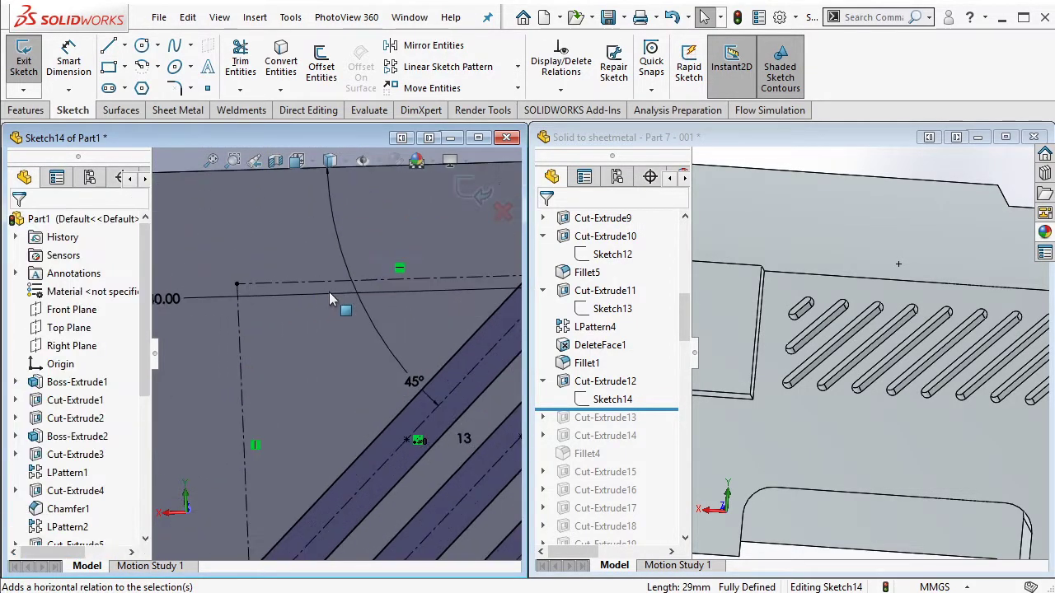
scroll(325, 298, "up", 2)
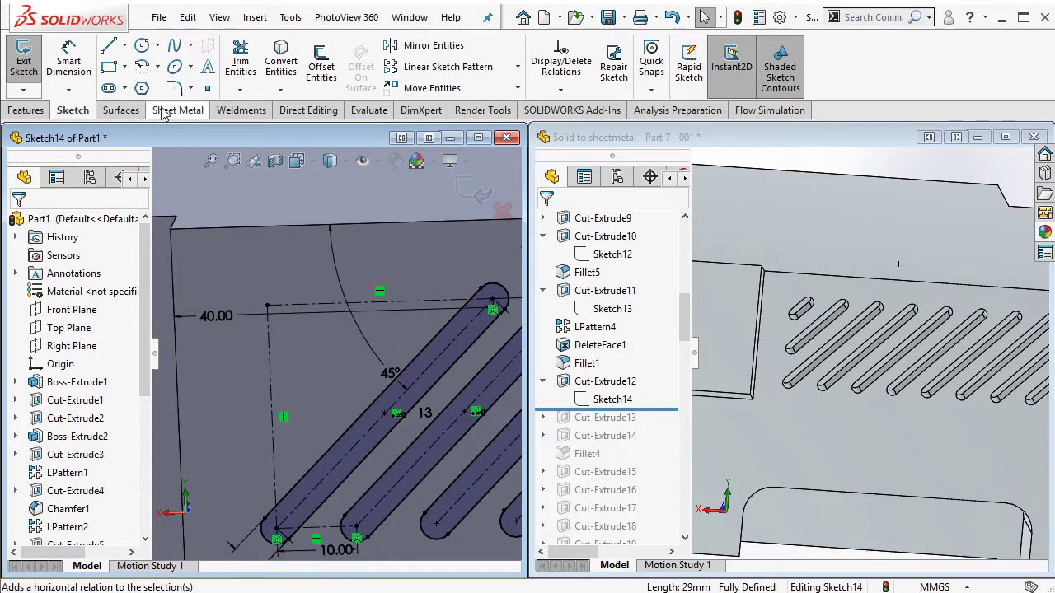
Step: Draw two new straight slots at 45° beside the existing slot in Sketch14
left_click(115, 89)
left_click(274, 438)
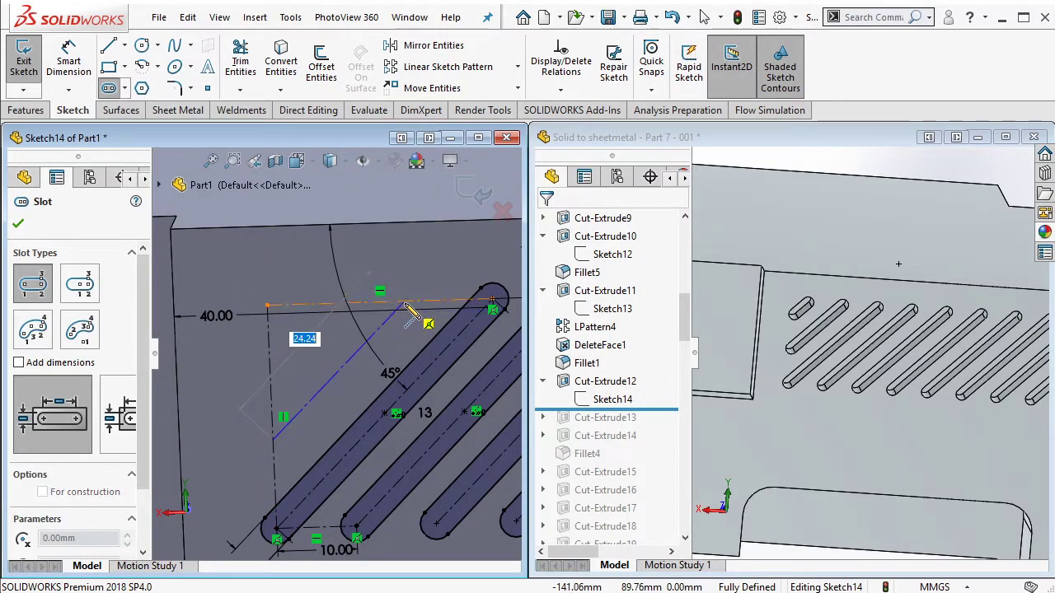
left_click(404, 301)
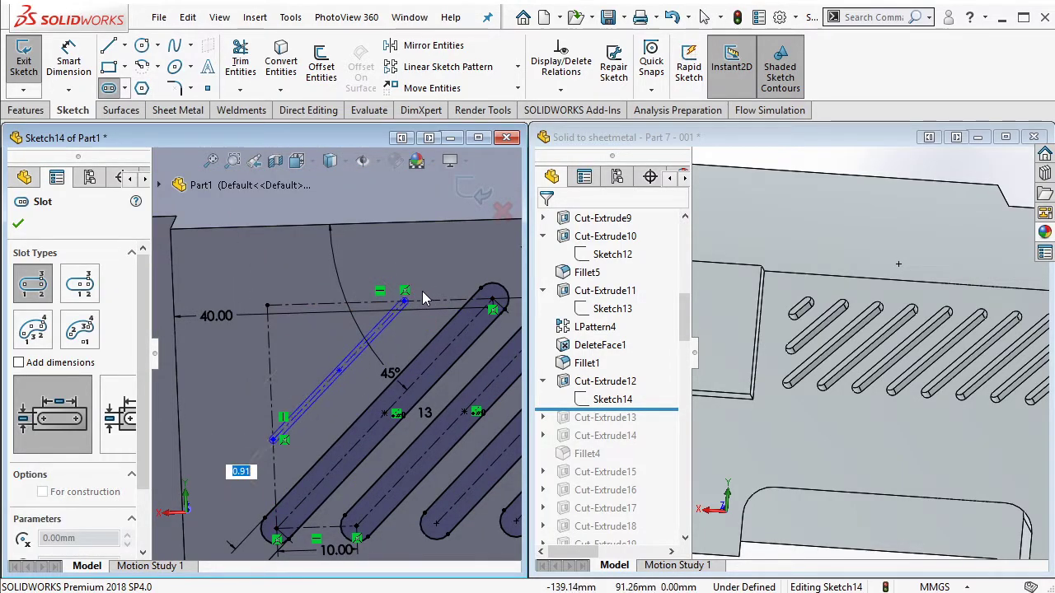
left_click(281, 375)
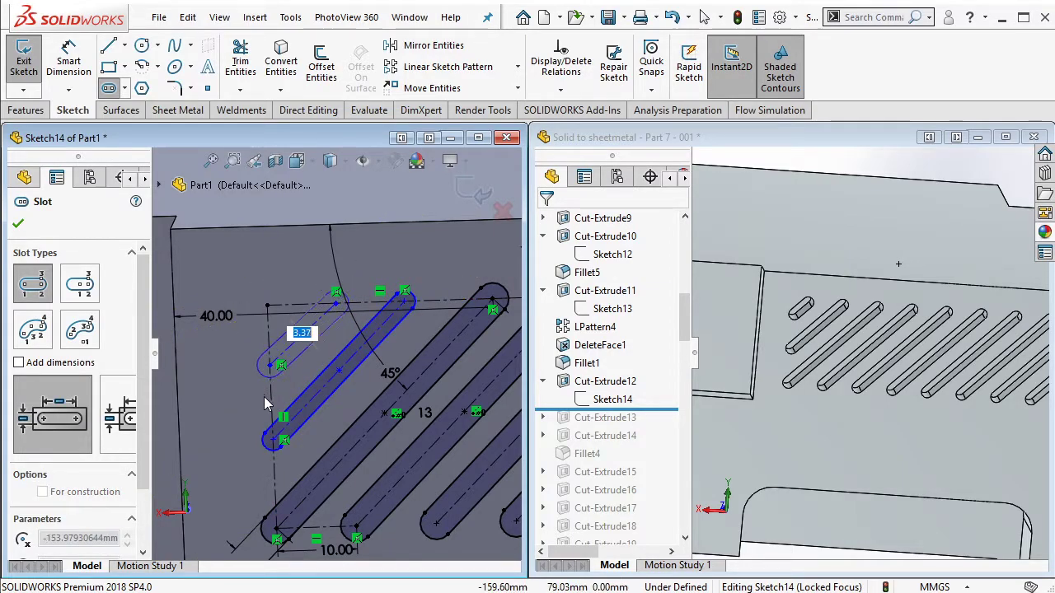
left_click(264, 404)
key("Escape")
Step: Make the centre lines of the three slots parallel
left_click(383, 330)
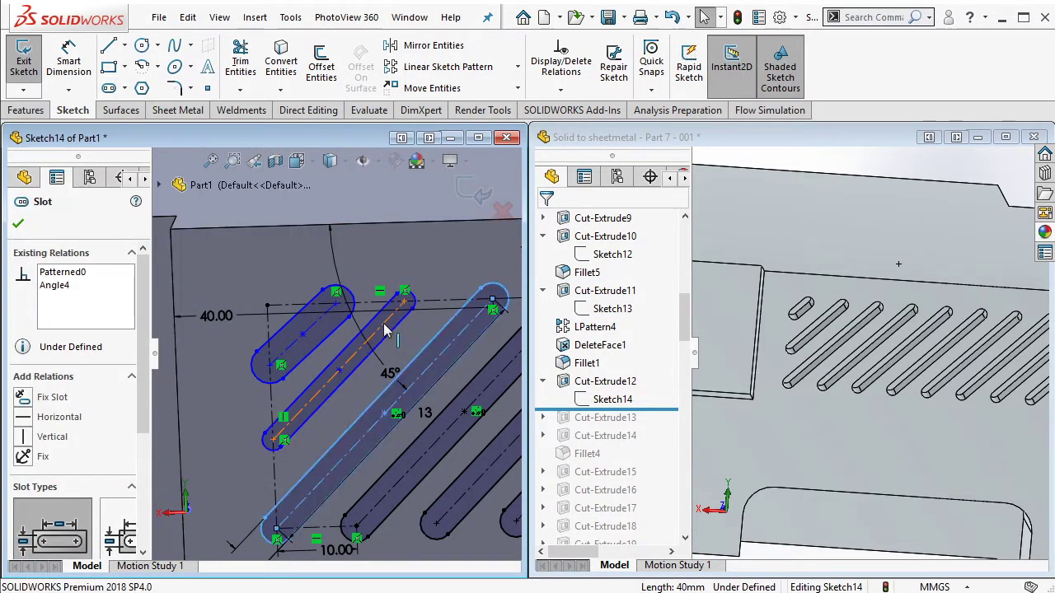
left_click(330, 330, "ctrl")
left_click(416, 318, "ctrl")
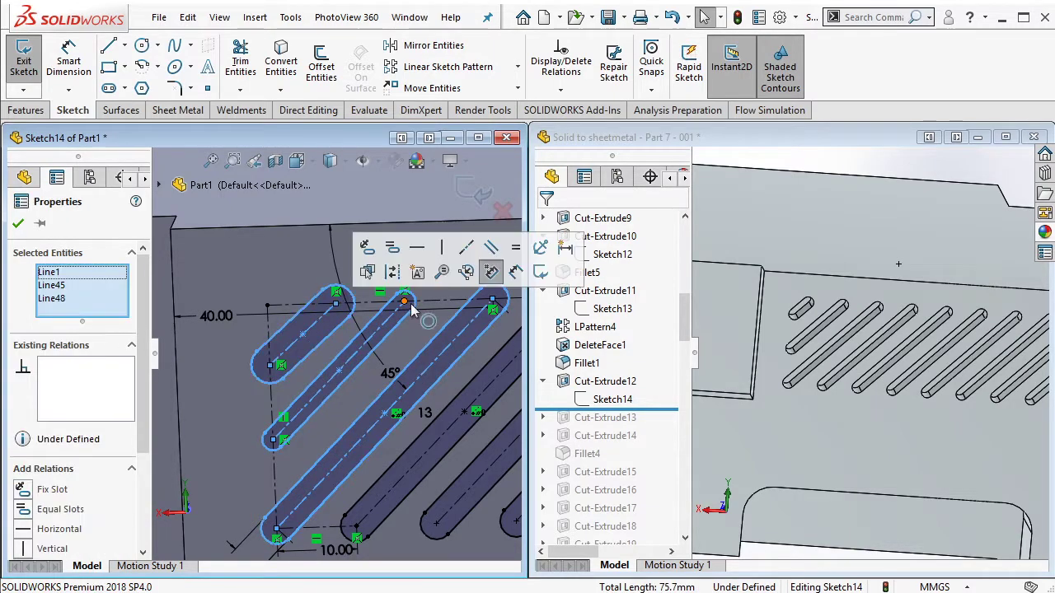
left_click(491, 248)
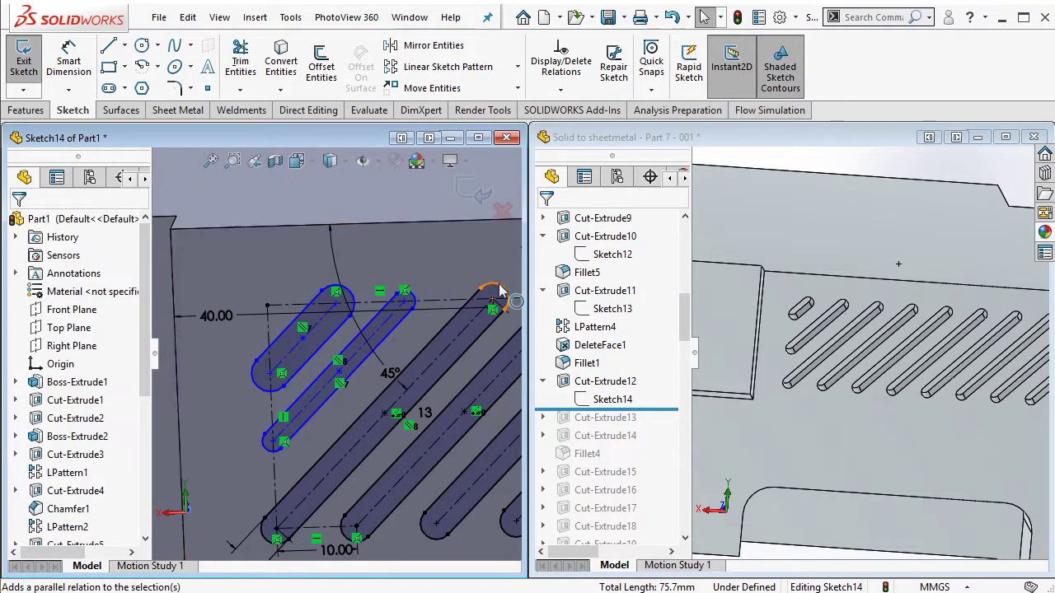
Step: Make the end arcs of all three slots equal in size
left_click(437, 305)
left_click(363, 302, "ctrl")
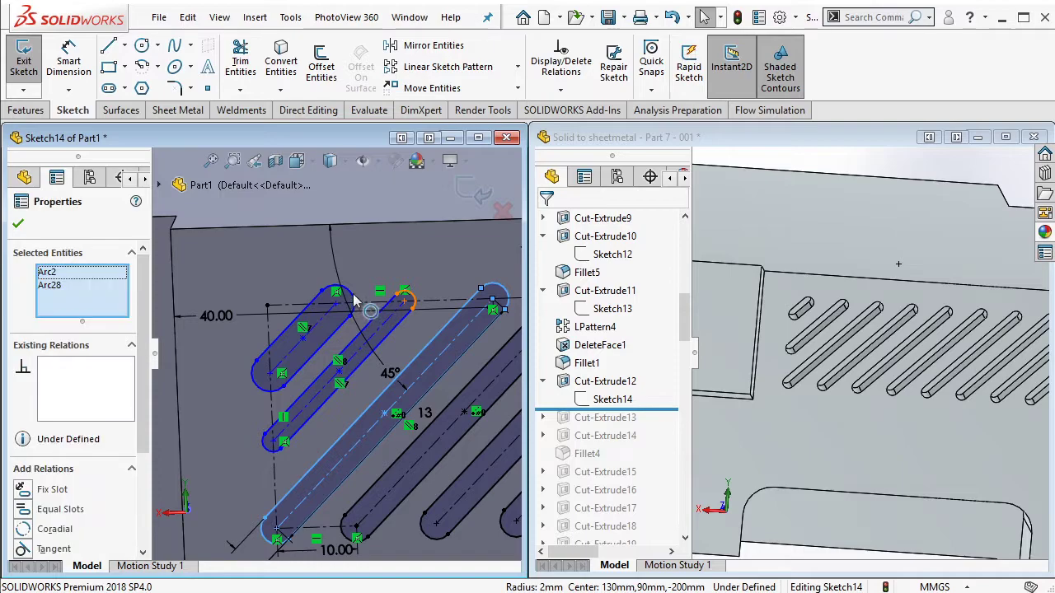
left_click(356, 321, "ctrl")
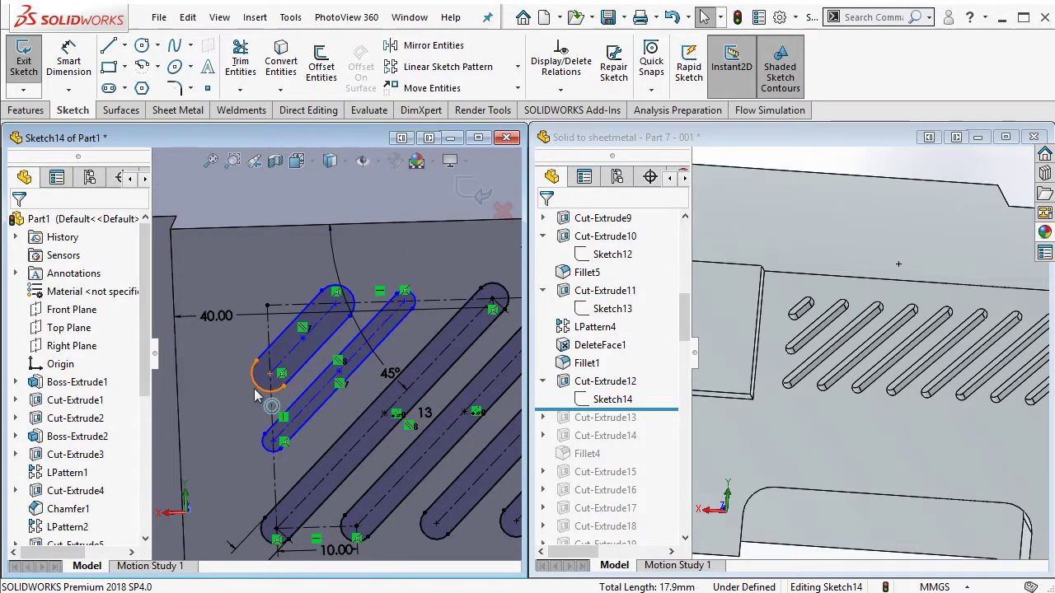
left_click(256, 395)
left_click(492, 298, "ctrl")
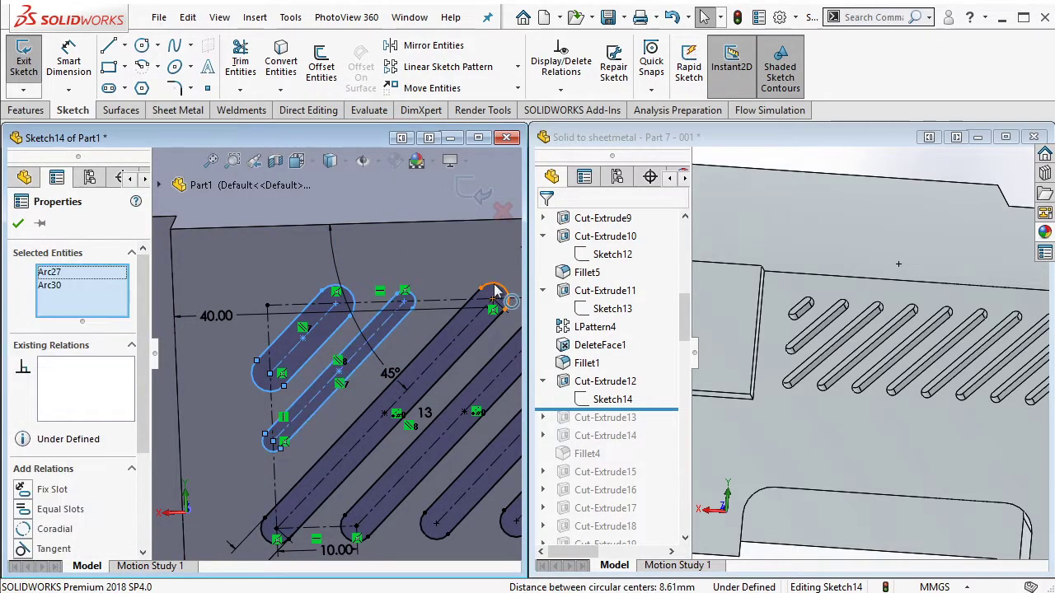
left_click(404, 295, "ctrl")
left_click(641, 211)
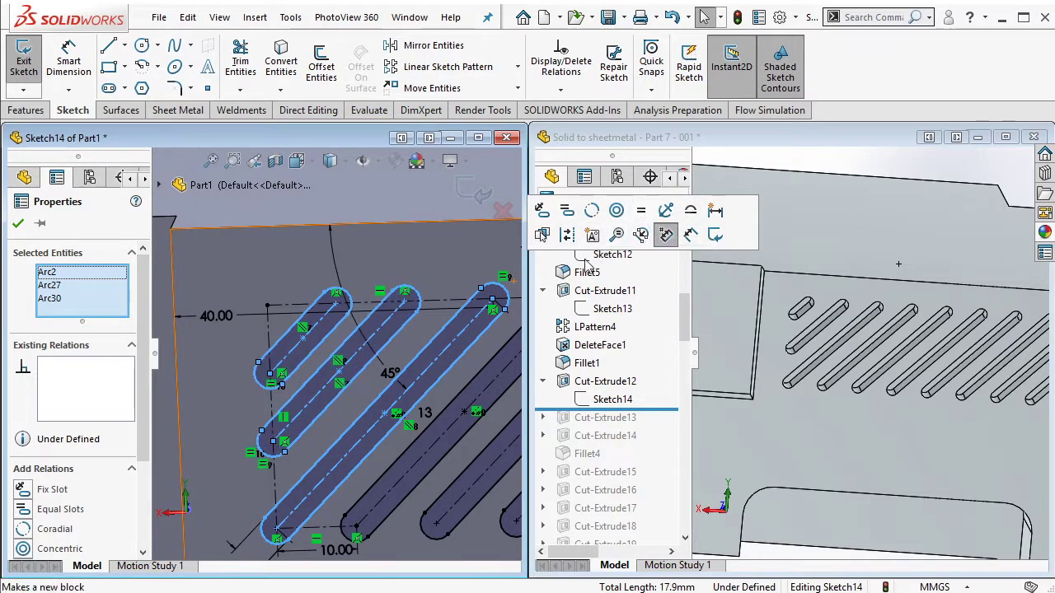
scroll(379, 358, "down", 2)
scroll(379, 359, "down", 2)
Step: Draw construction lines connecting the slot arc centres between neighbouring slots
left_click(125, 45)
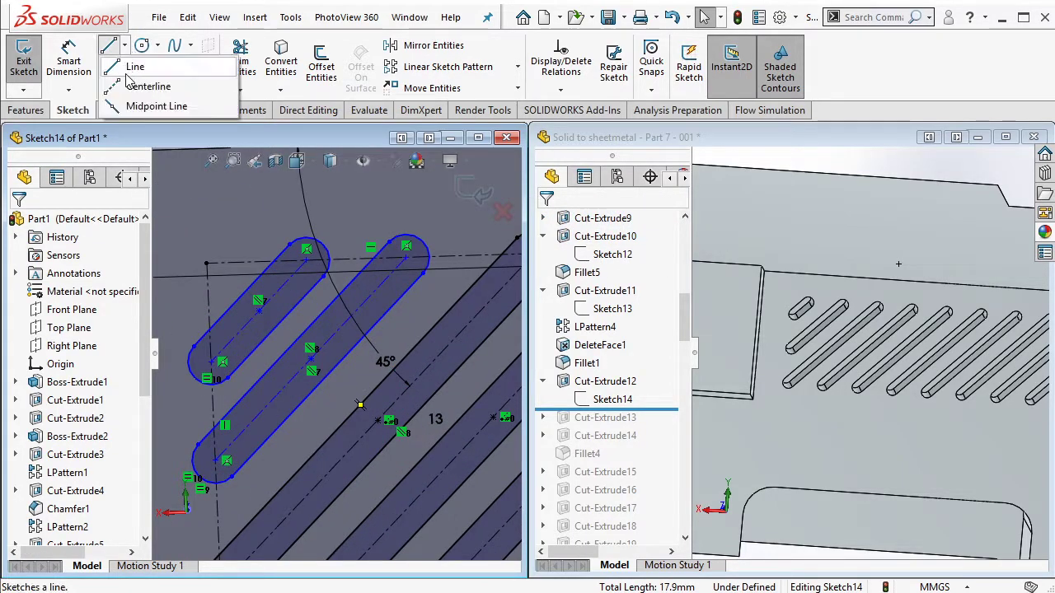
left_click(157, 77)
scroll(338, 293, "down", 1)
left_click(301, 257)
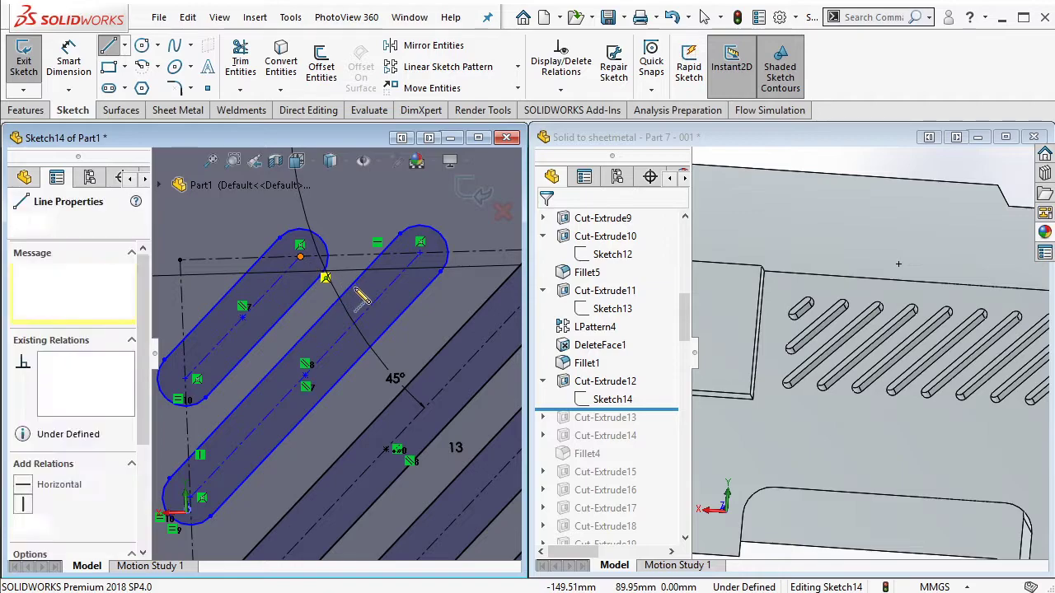
left_click(125, 46)
left_click(152, 80)
left_click(420, 252)
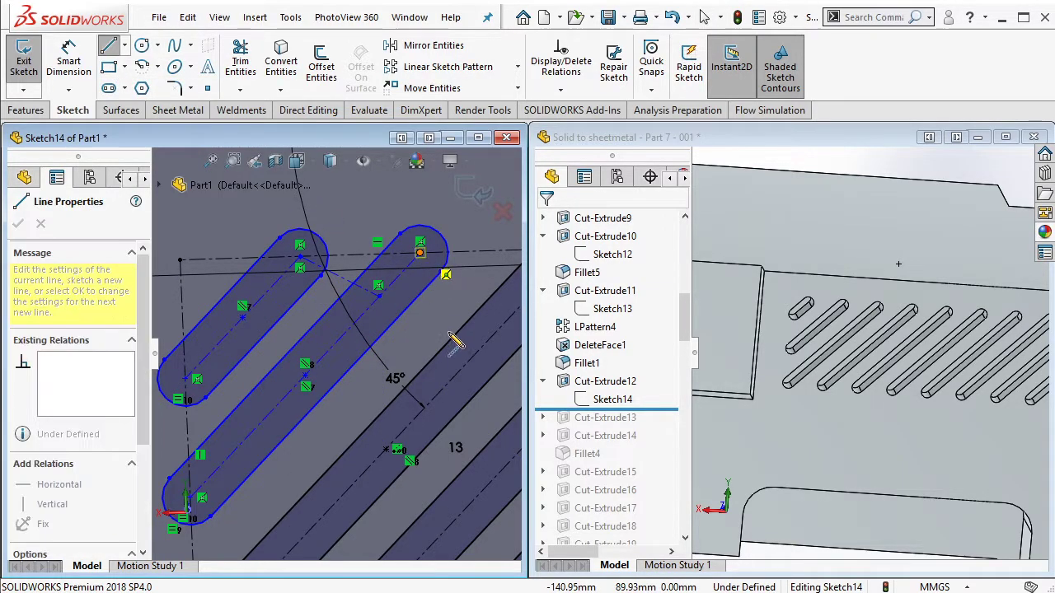
left_click(468, 366)
key("Escape")
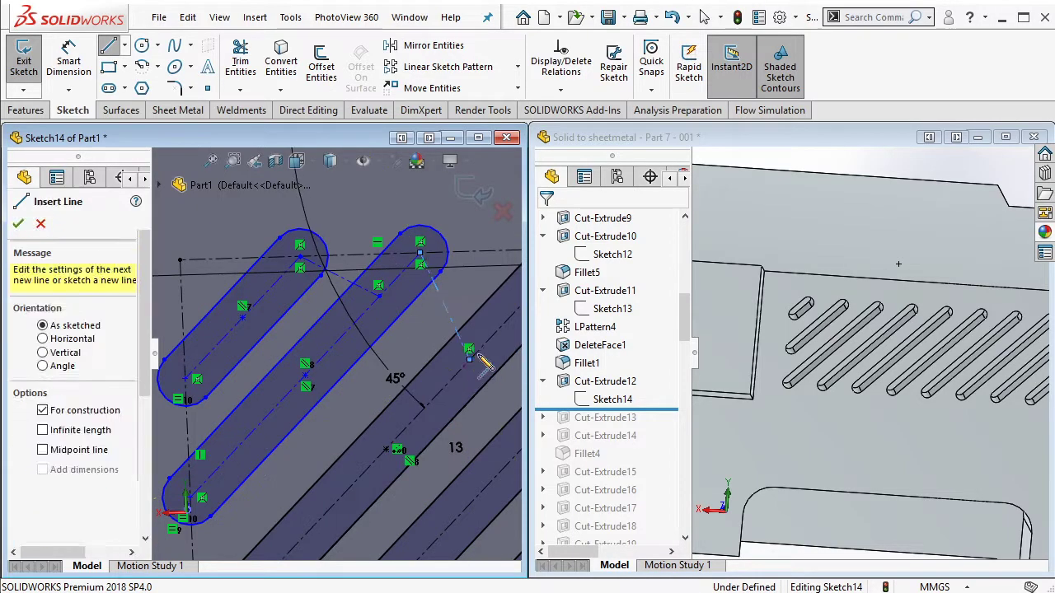
left_click(124, 45)
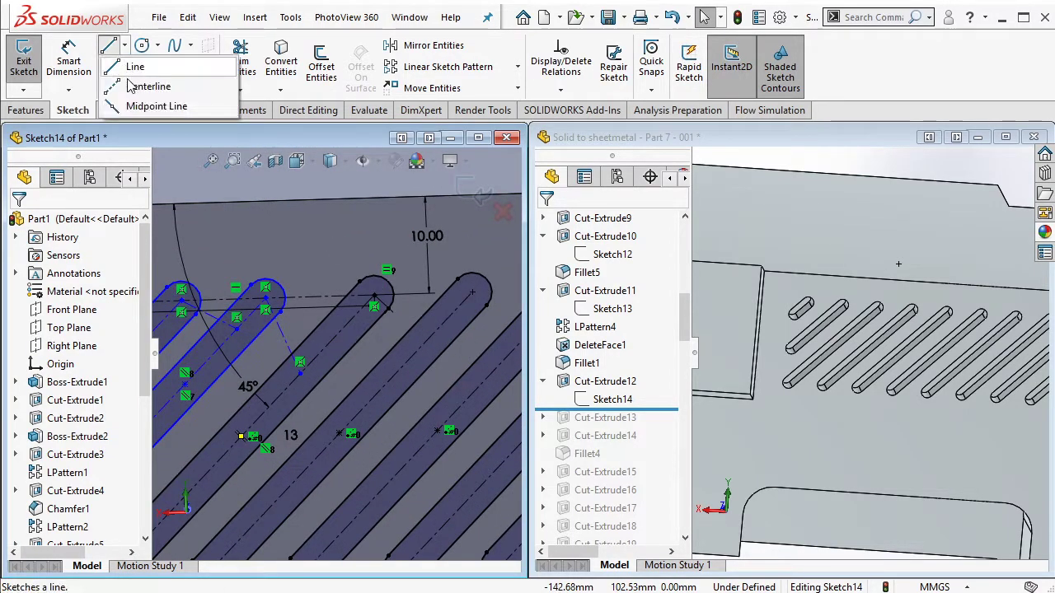
left_click(153, 81)
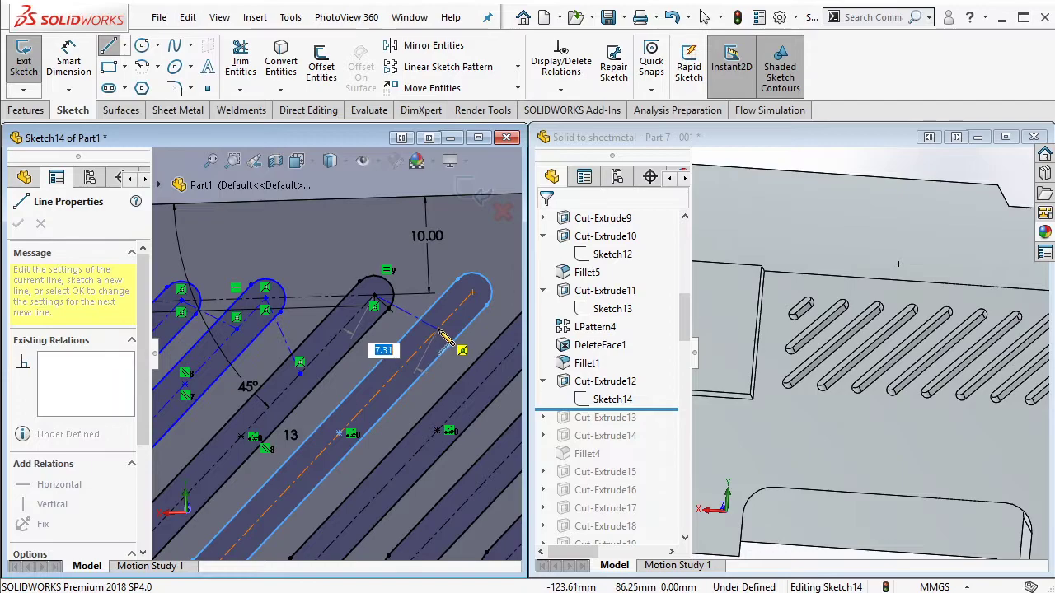
key("Escape")
Step: Make the connecting construction line perpendicular to the slot centre line
left_click(353, 318)
left_click(412, 319, "ctrl")
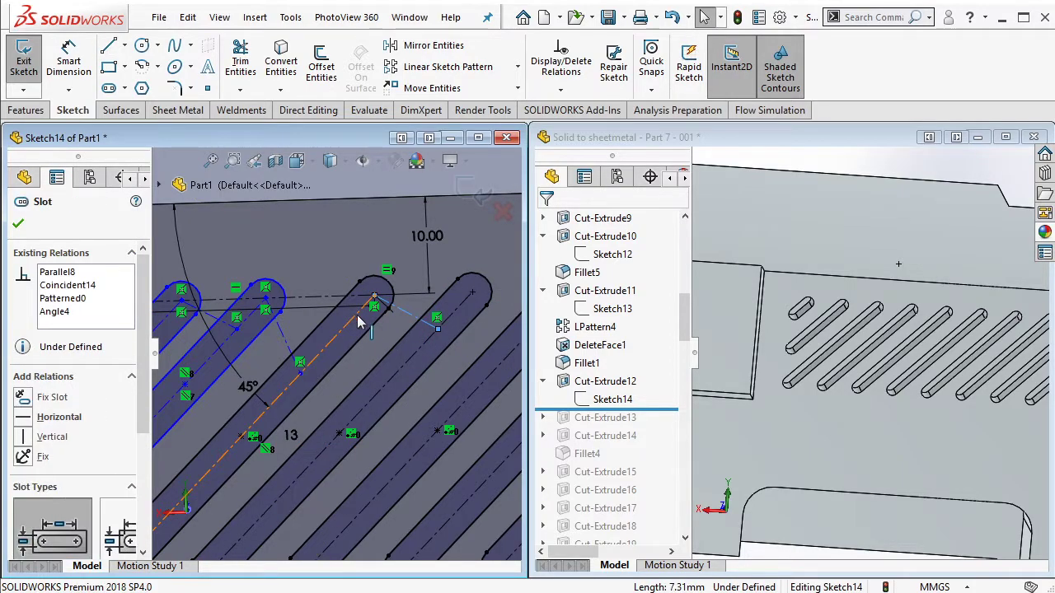
left_click(502, 242)
Step: Make the three connecting construction lines equal in length
left_click(405, 254)
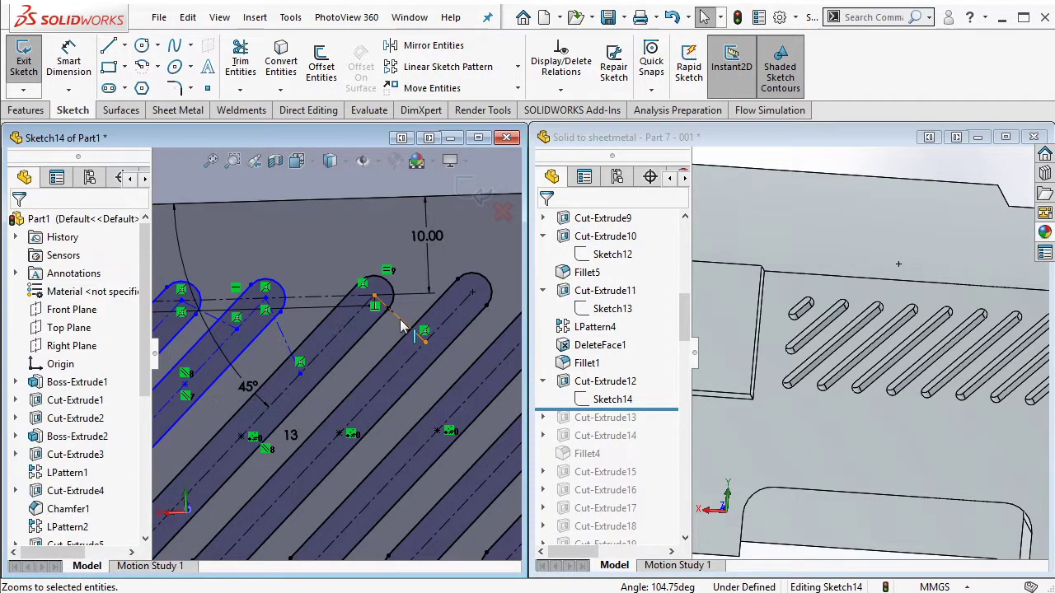
left_click(297, 350)
left_click(276, 338)
left_click(228, 330, "ctrl")
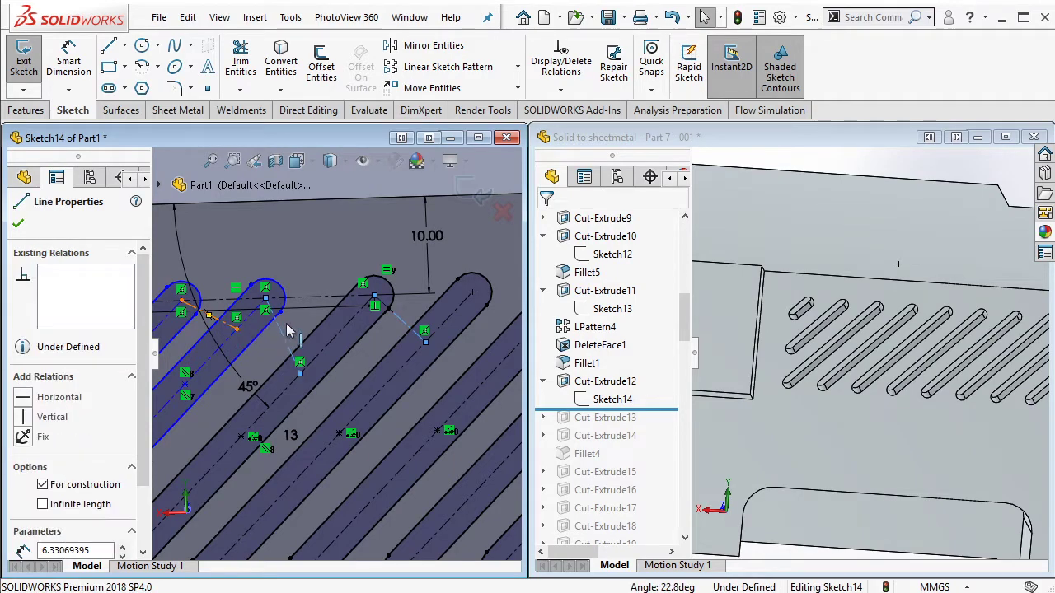
left_click(370, 298, "ctrl")
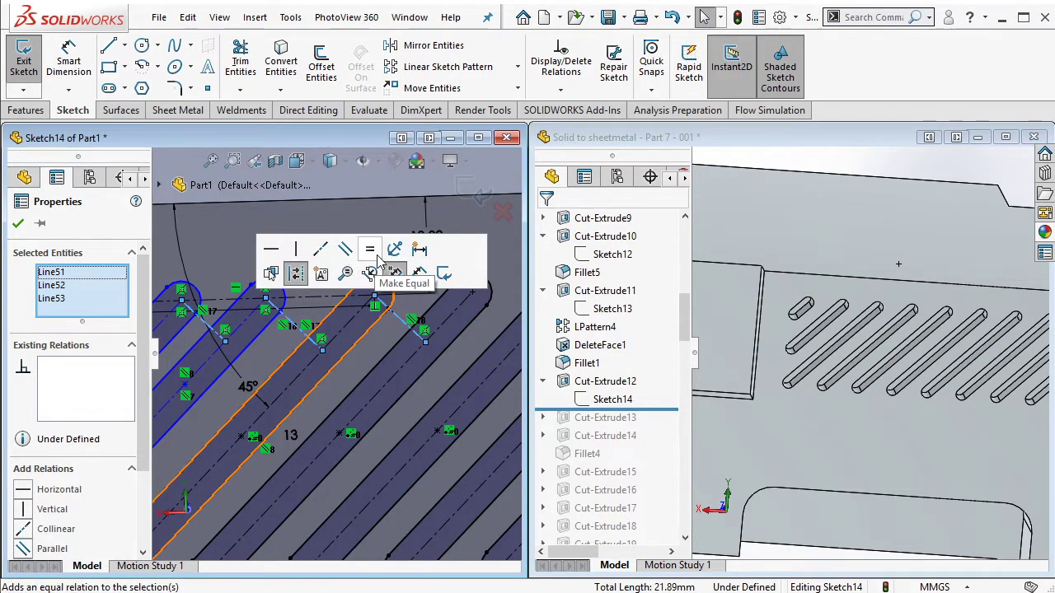
left_click(380, 274)
key("Escape")
scroll(310, 330, "up", 2)
Step: Draw a construction triangle off the last slot's end
scroll(311, 330, "up", 2)
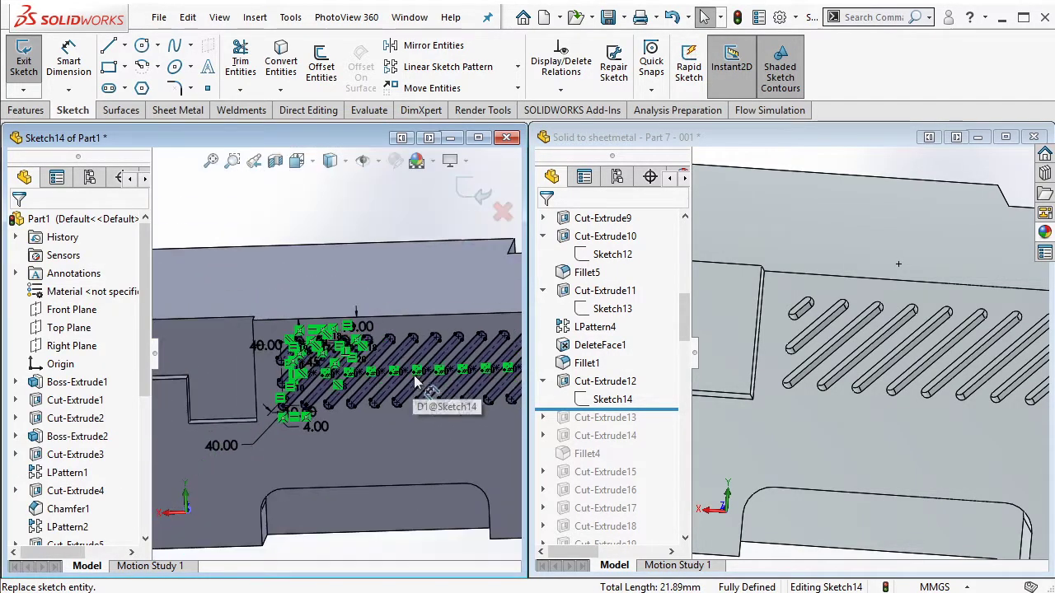
scroll(311, 330, "up", 2)
scroll(439, 361, "down", 3)
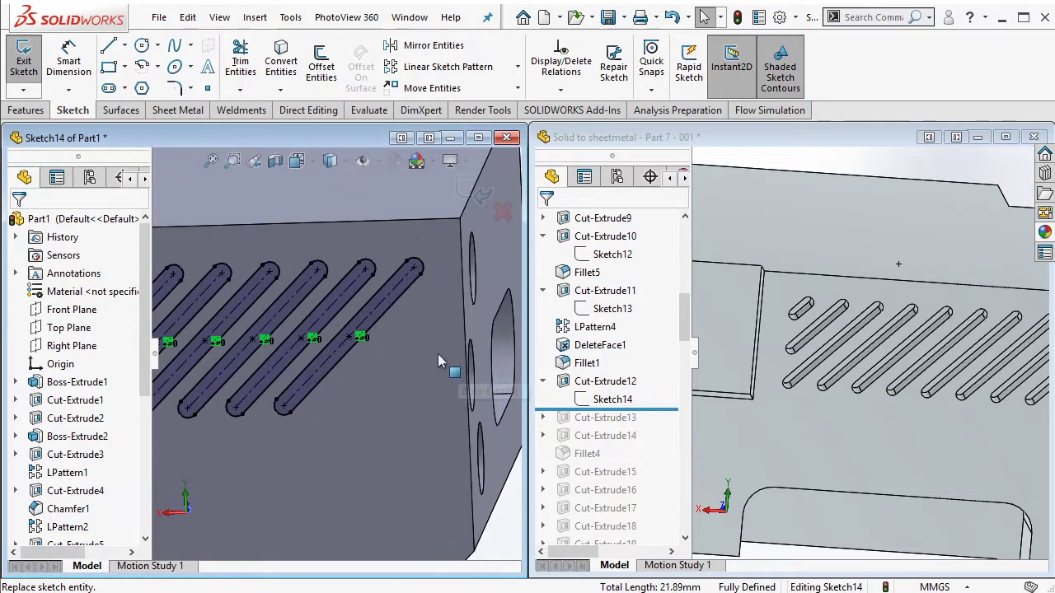
left_click(126, 47)
left_click(169, 82)
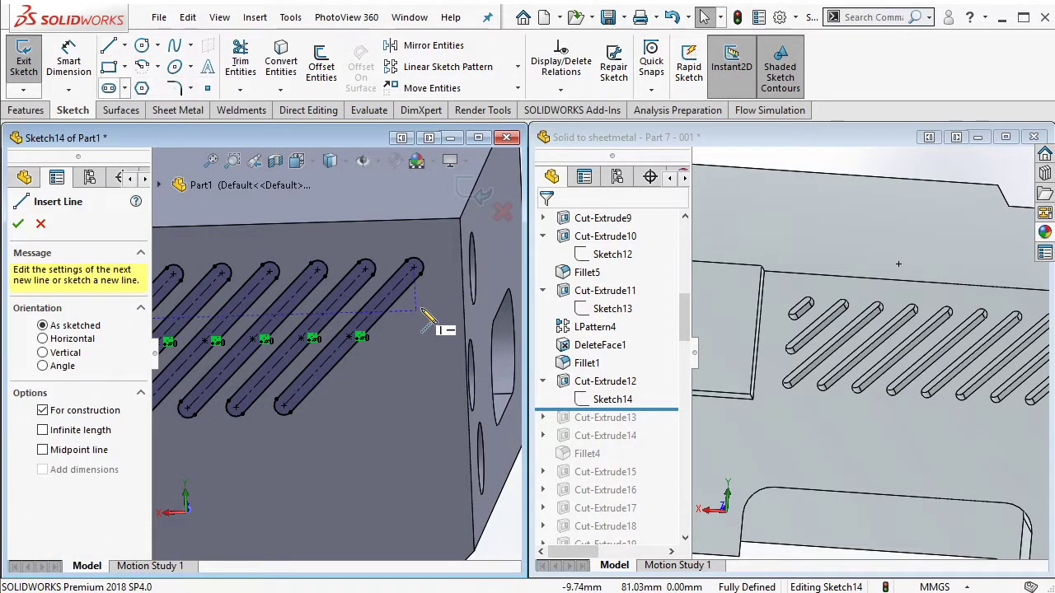
left_click(414, 267)
left_click(439, 445)
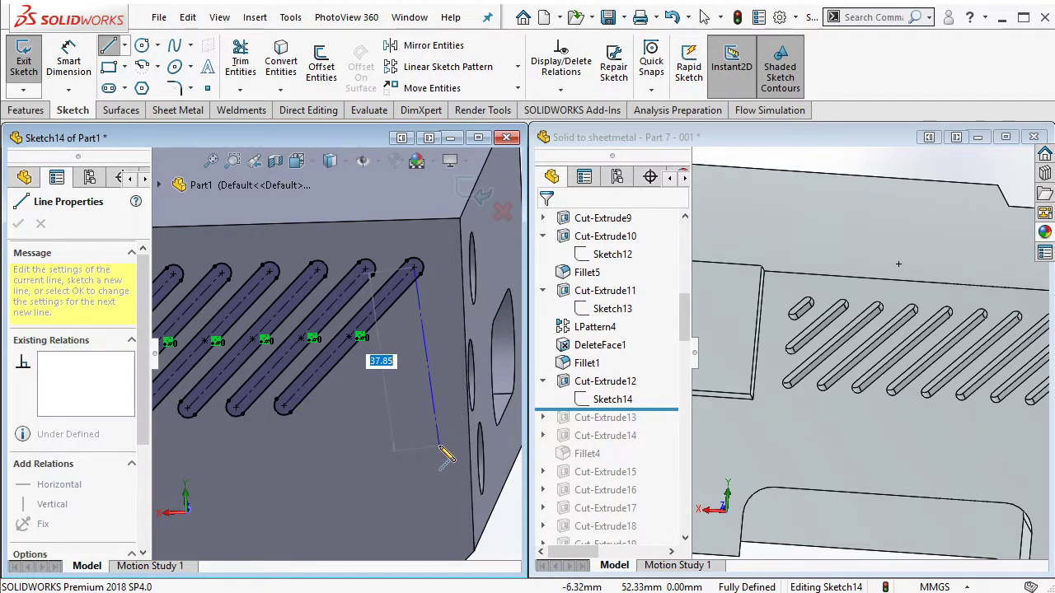
double_click(286, 407)
key("Escape")
scroll(374, 401, "down", 2)
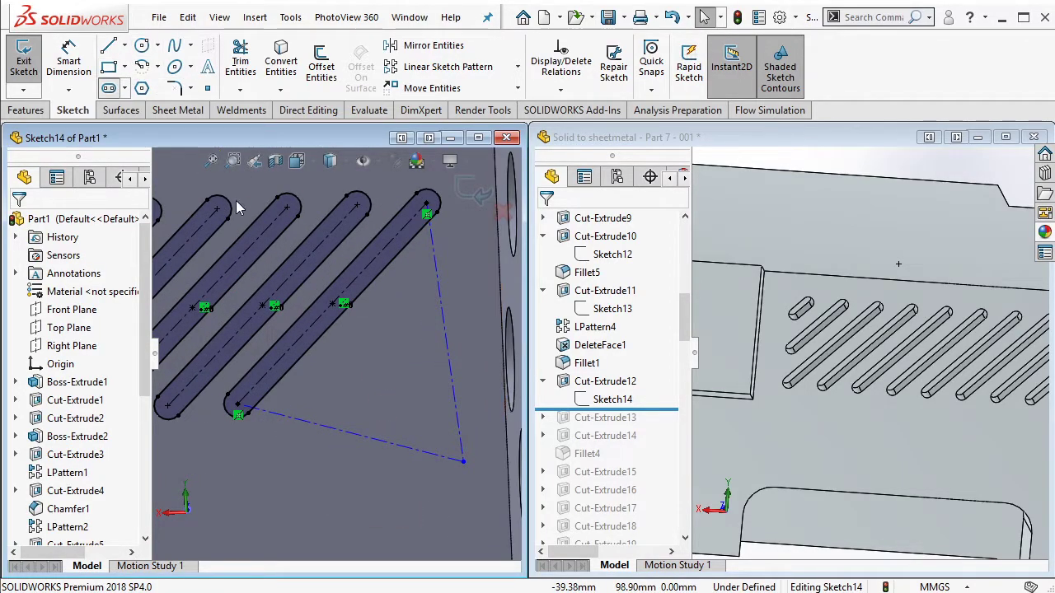
Step: Draw two more straight slots along the triangle's edges
left_click(108, 89)
left_click(452, 387)
left_click(376, 428)
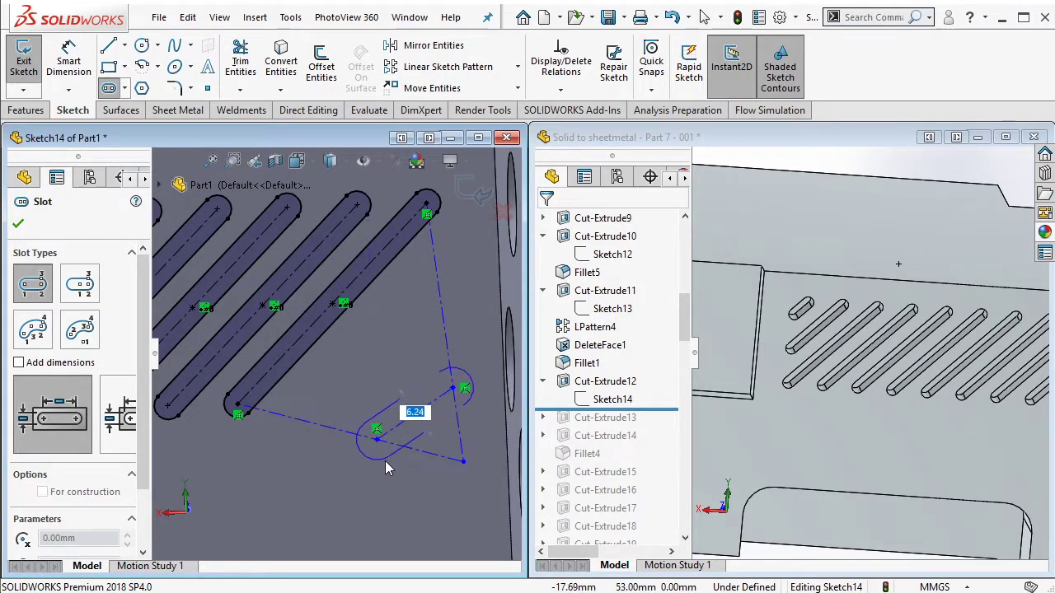
left_click(389, 468)
left_click(321, 423)
left_click(439, 286)
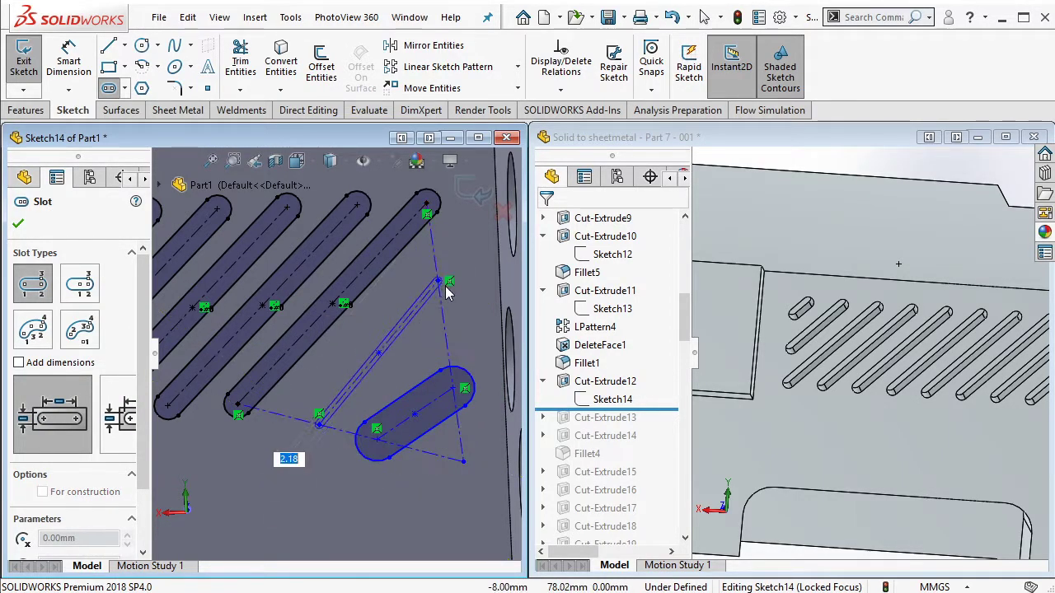
left_click(450, 292)
key("Escape")
Step: Add a construction line from a slot end and a line between slot centres
left_click(124, 45)
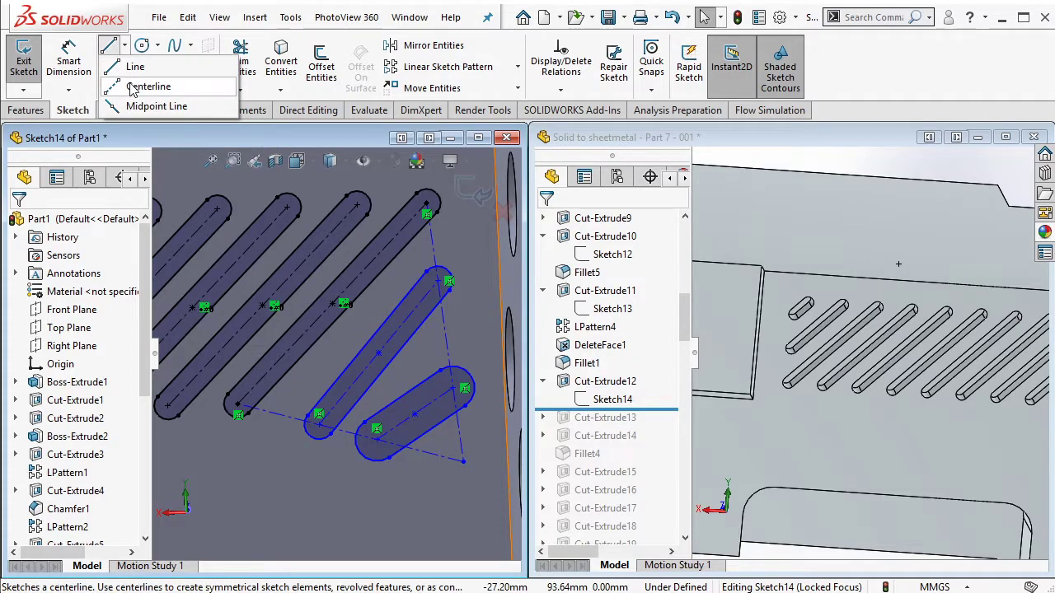
left_click(148, 86)
left_click(357, 204)
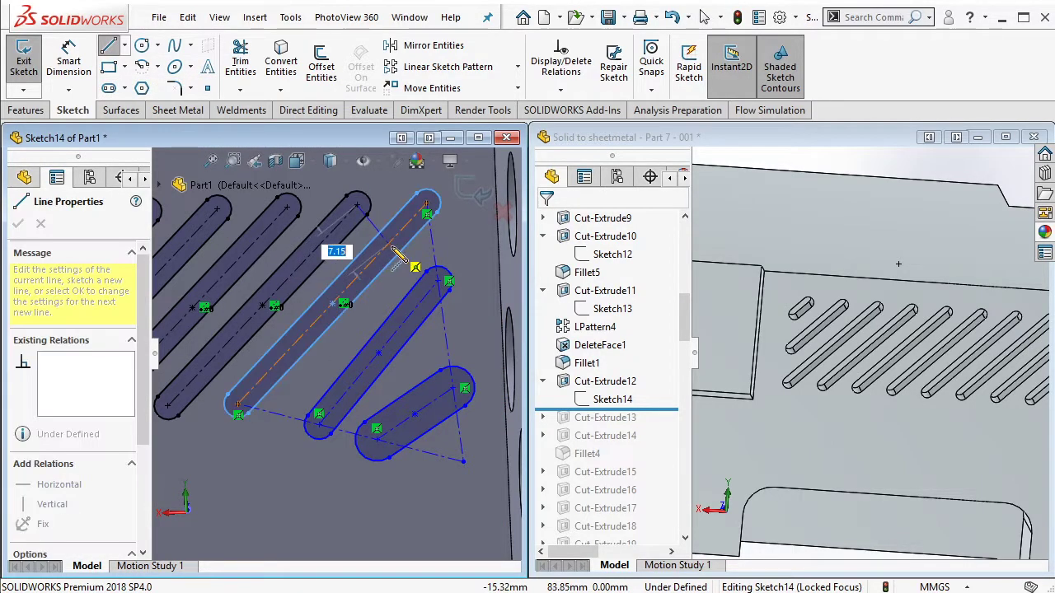
left_click(389, 231)
key("Escape")
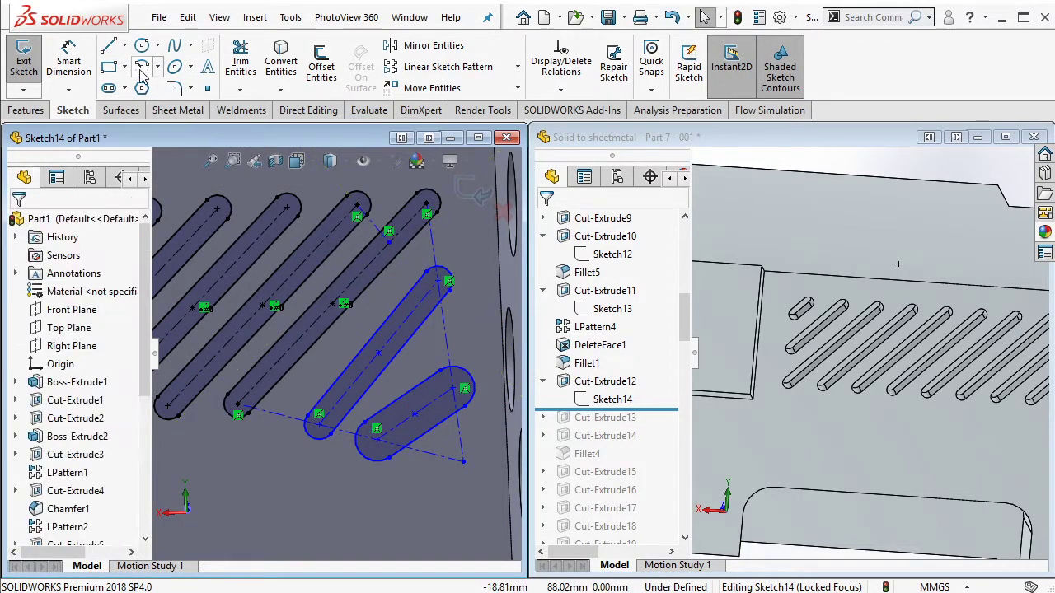
left_click(124, 45)
left_click(127, 82)
left_click(379, 353)
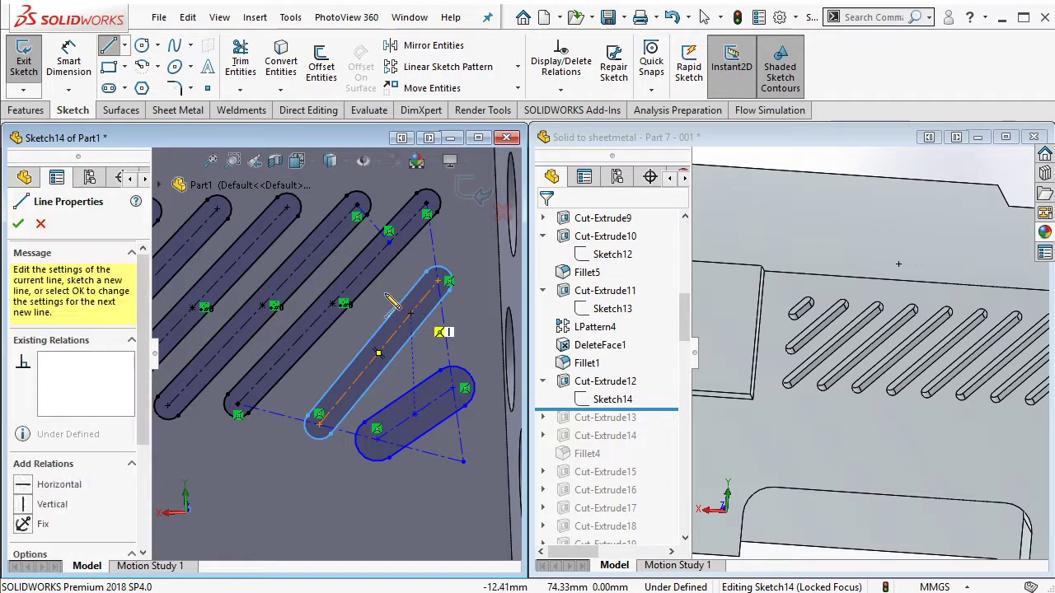
left_click(373, 281)
key("Escape")
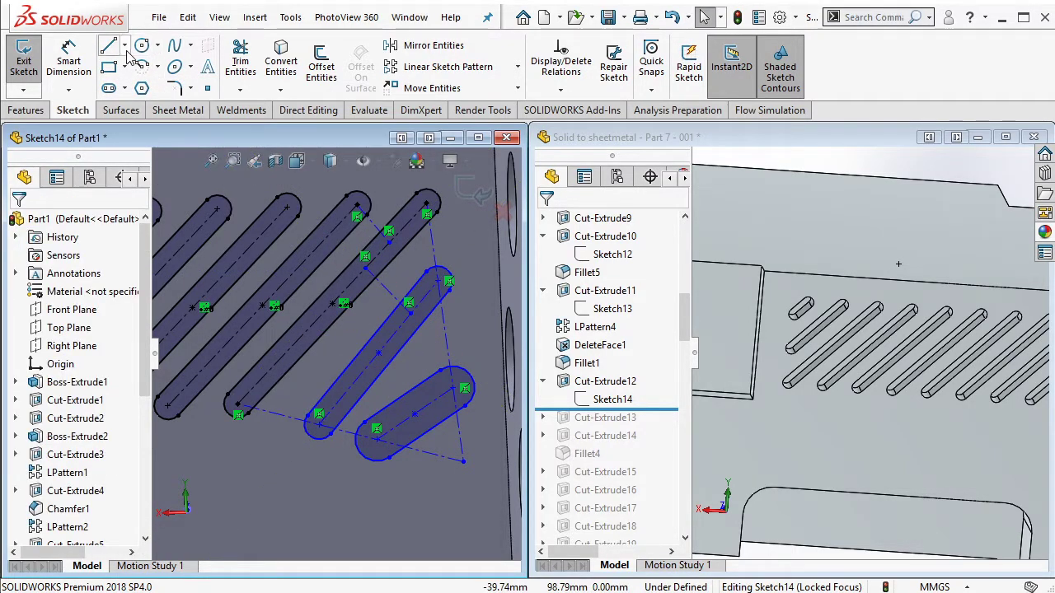
Step: Draw a centerline ending at the lower slot
left_click(123, 47)
left_click(128, 85)
left_click(395, 422)
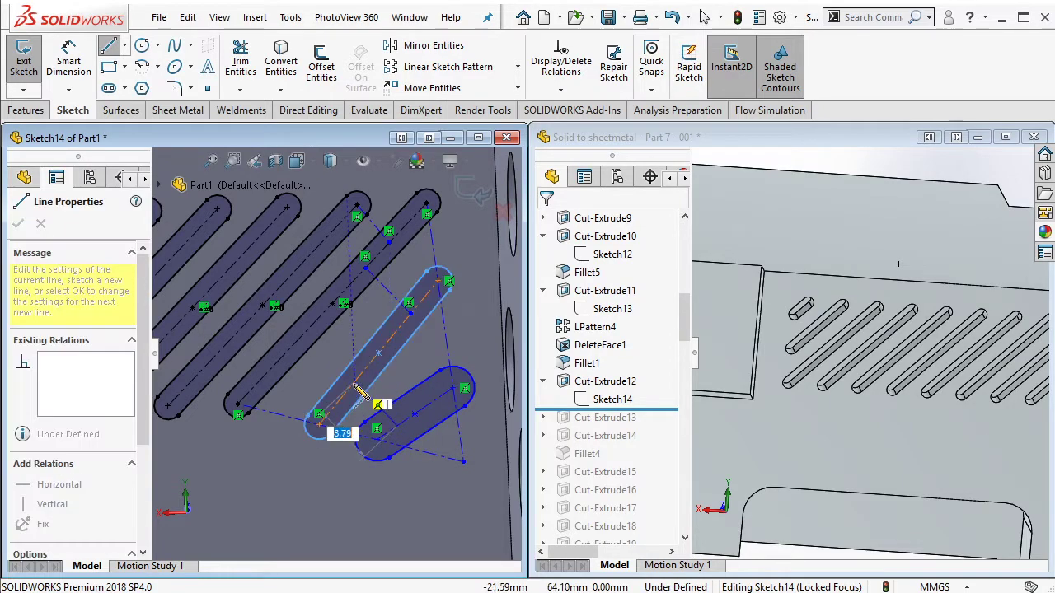
key("Escape")
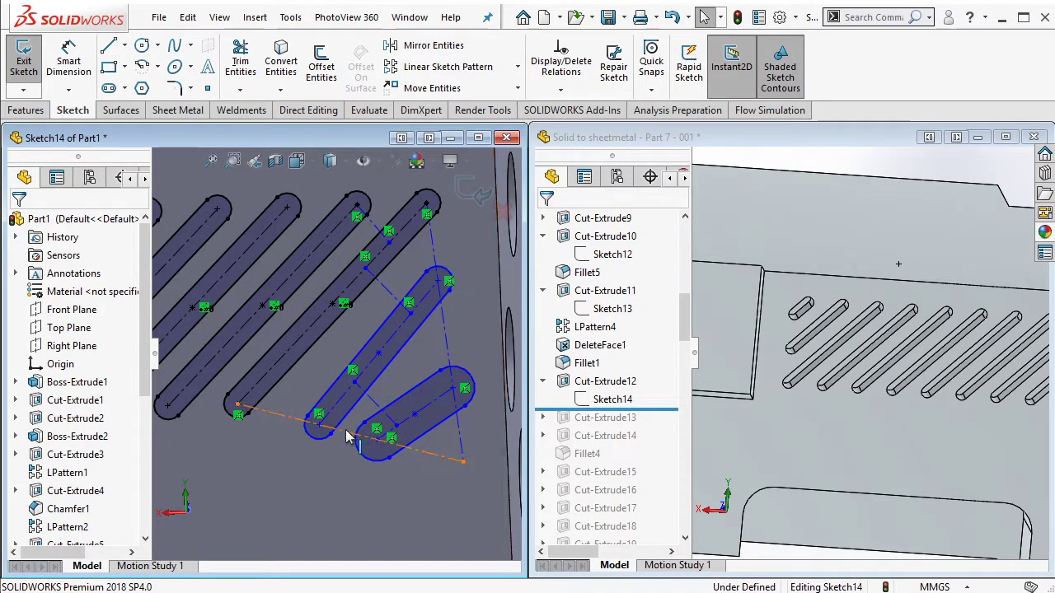
Step: Make the new centerline horizontal and the construction line vertical
left_click(351, 432)
left_click(394, 357)
key("Escape")
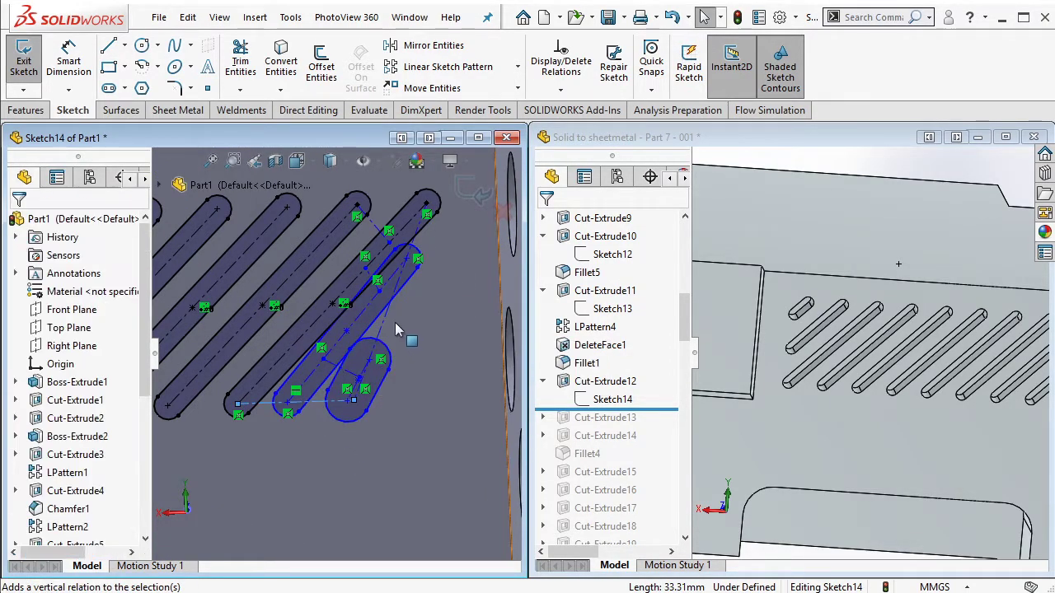
left_click(394, 323)
left_click(457, 247)
key("Escape")
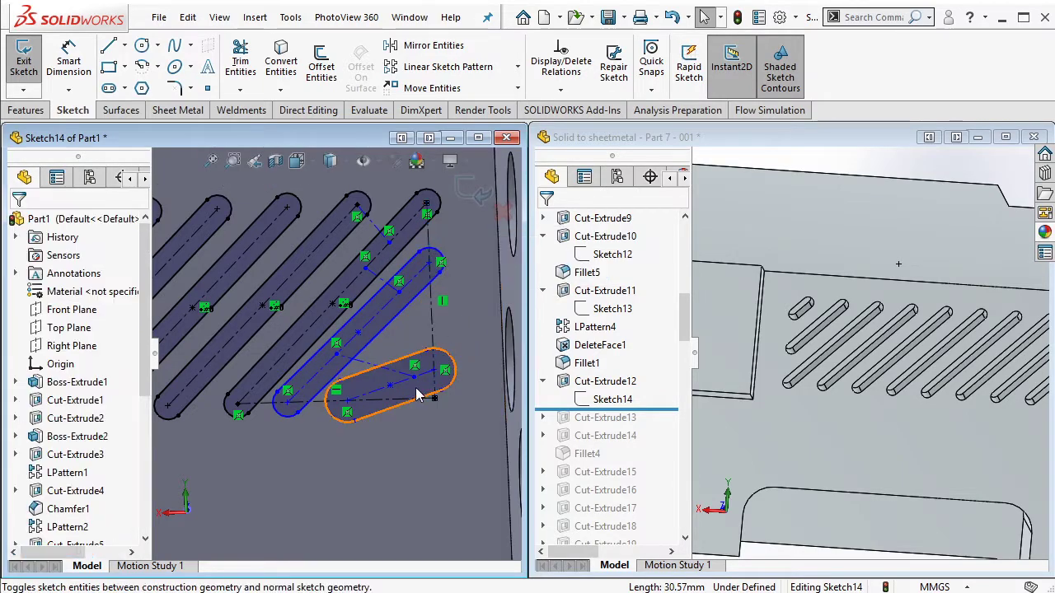
Step: Make the three slot centerlines parallel
left_click(377, 396)
key("Escape")
left_click(375, 320)
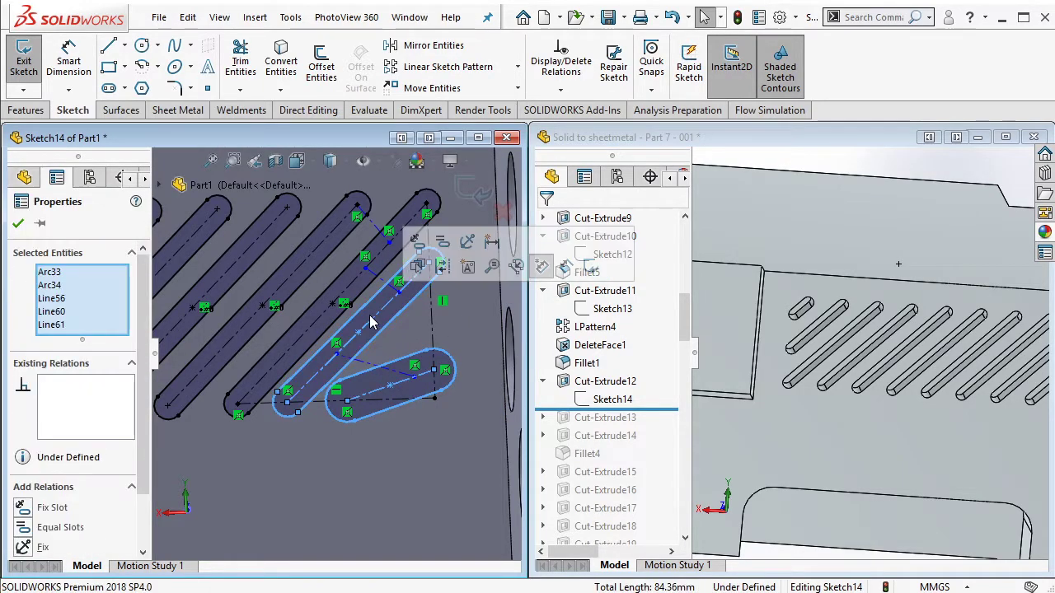
left_click(375, 322)
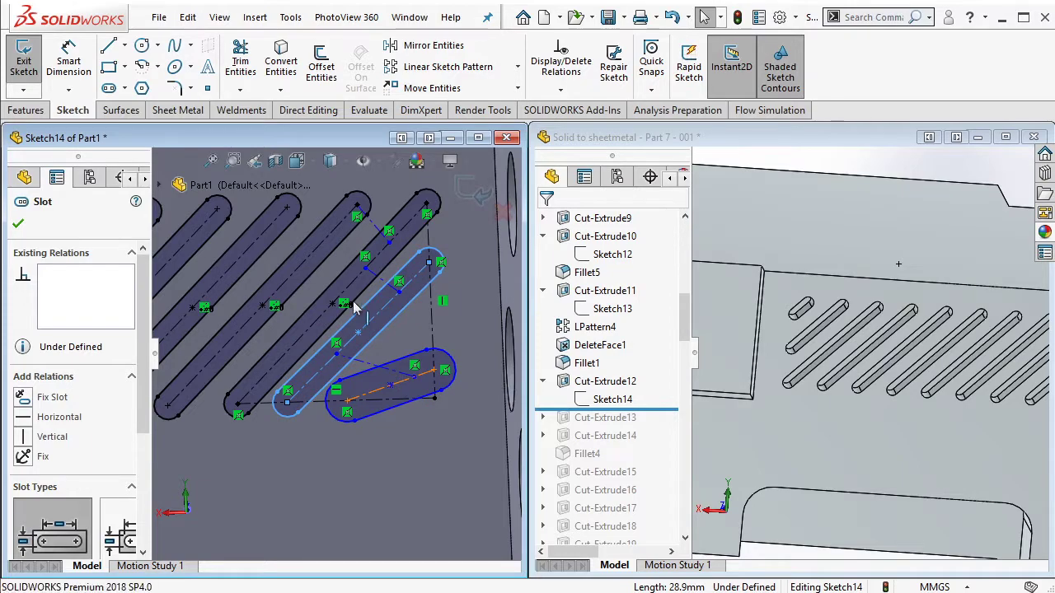
left_click(349, 290, "ctrl")
left_click(353, 294, "ctrl")
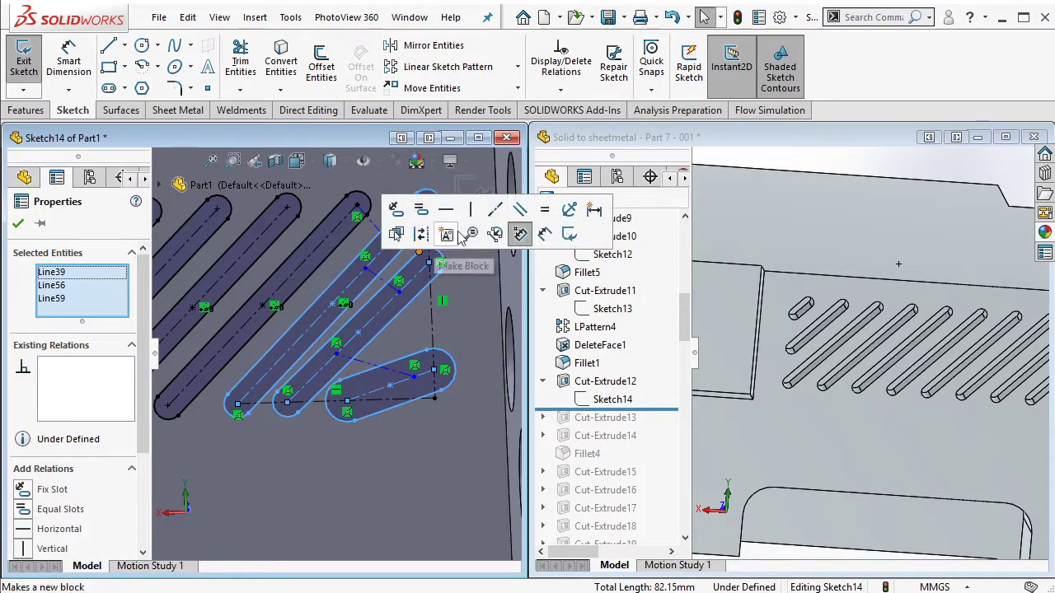
left_click(518, 216)
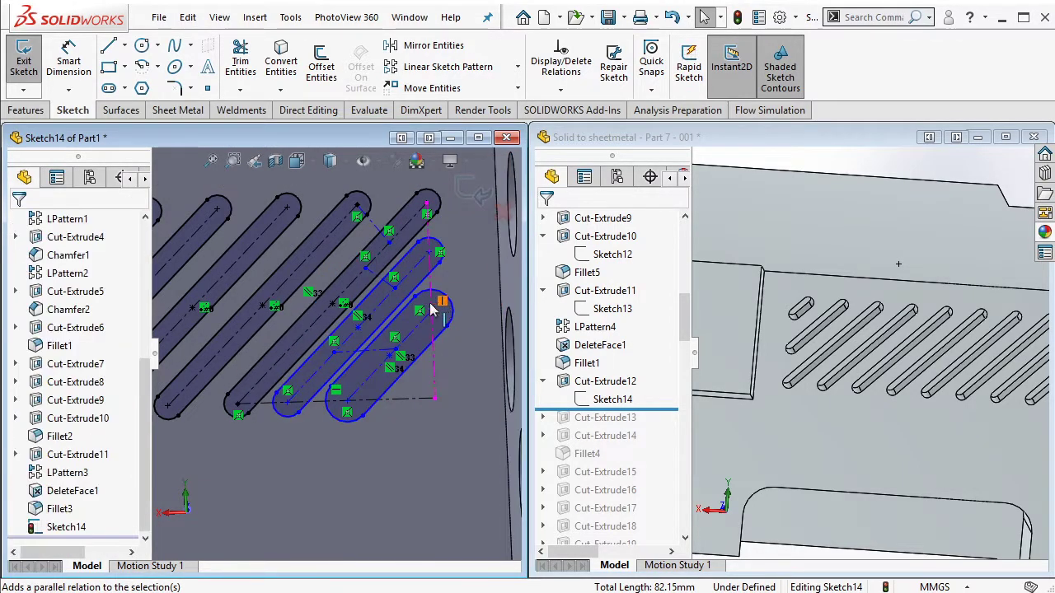
Step: Make a slot centerline perpendicular to its construction line and the three construction lines equal
left_click(337, 234)
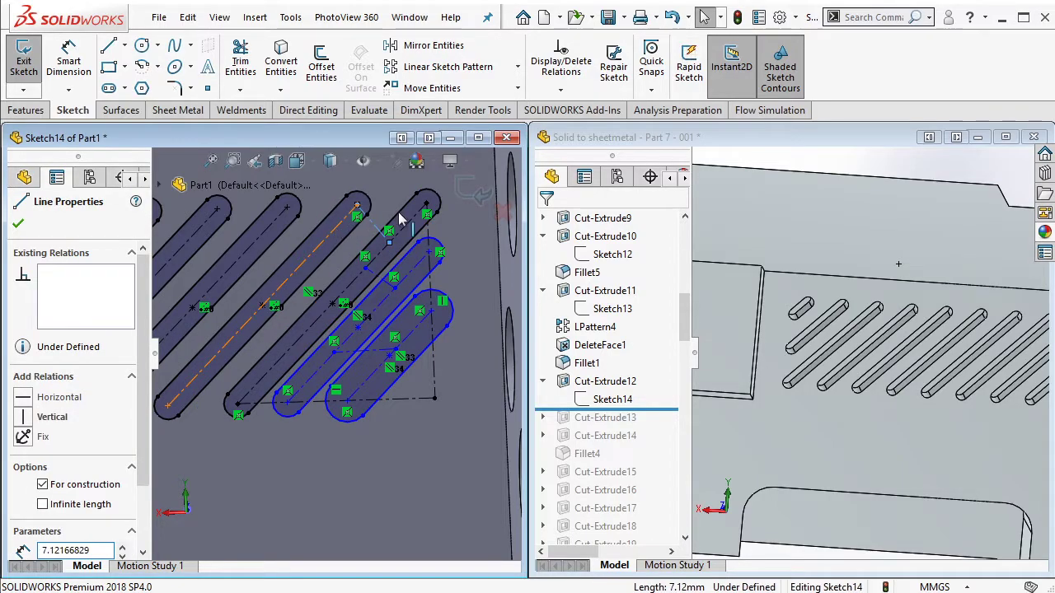
left_click(399, 219, "ctrl")
left_click(479, 156)
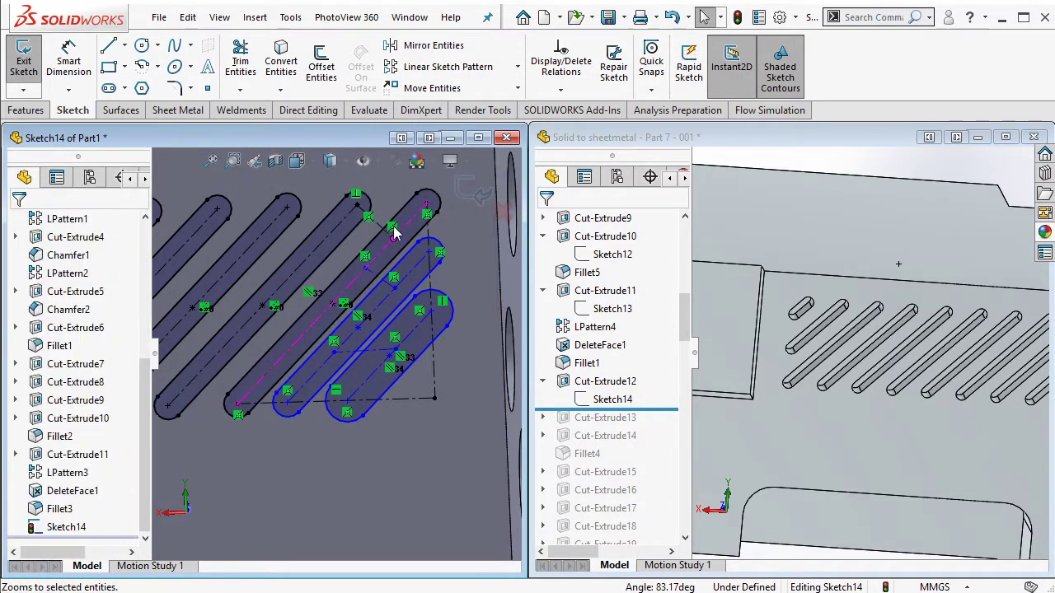
left_click(379, 272)
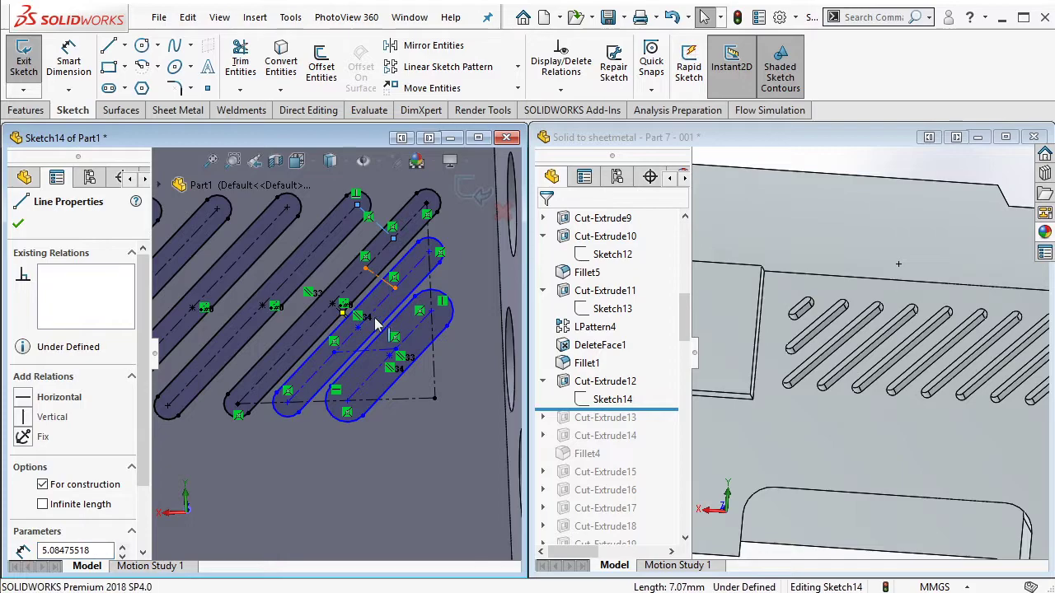
left_click(375, 355, "ctrl")
left_click(396, 358, "ctrl")
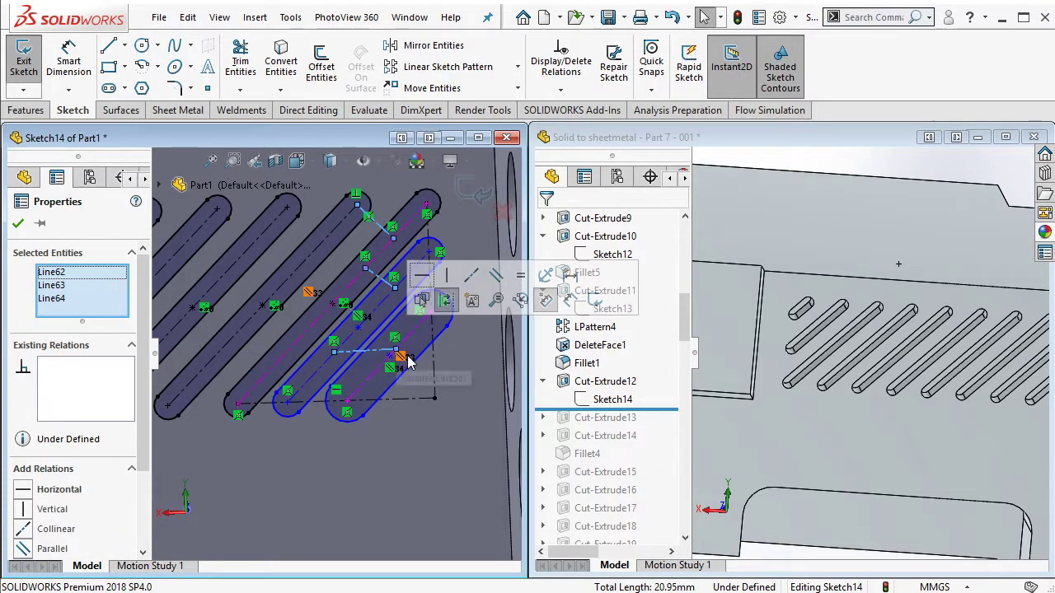
left_click(520, 277)
Step: Make the three slot end arcs equal in size
left_click(454, 334)
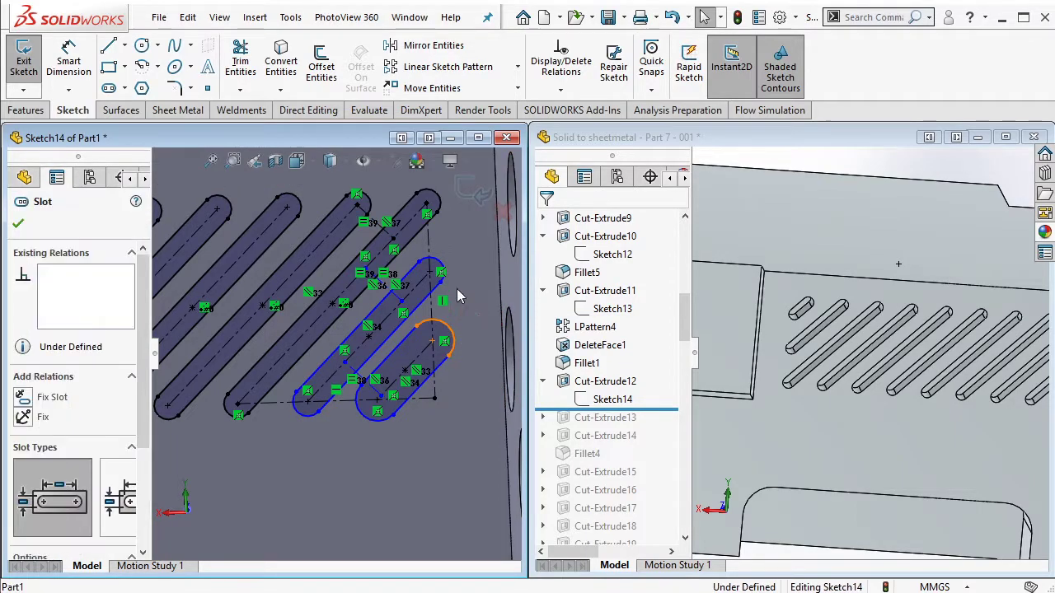
left_click(443, 212, "ctrl")
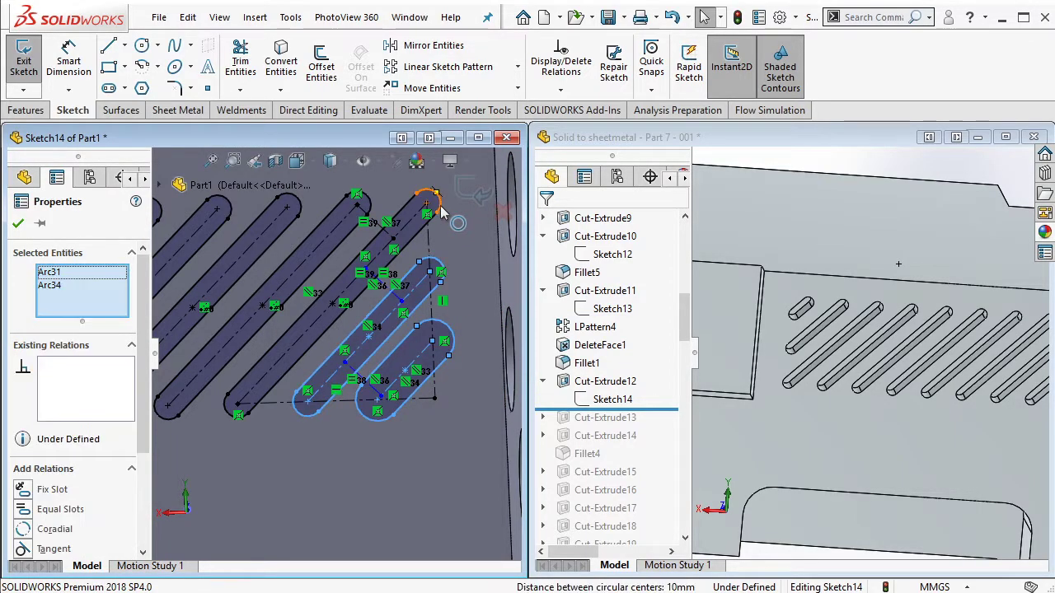
left_click(440, 270, "ctrl")
left_click(588, 134)
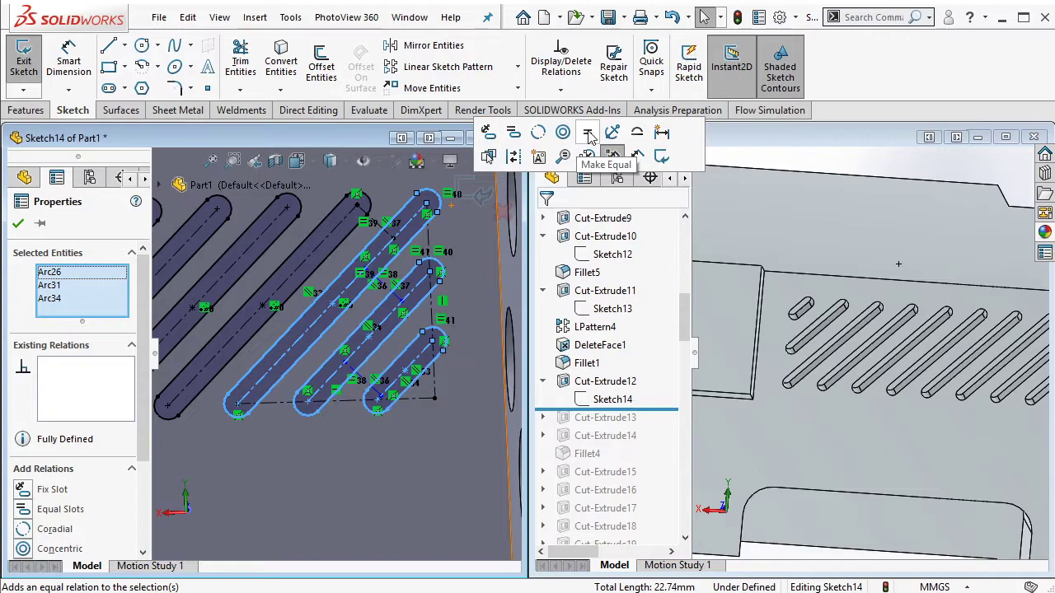
Step: Cut the slots 10 mm deep (Blind) as an extruded cut
scroll(489, 319, "up", 5)
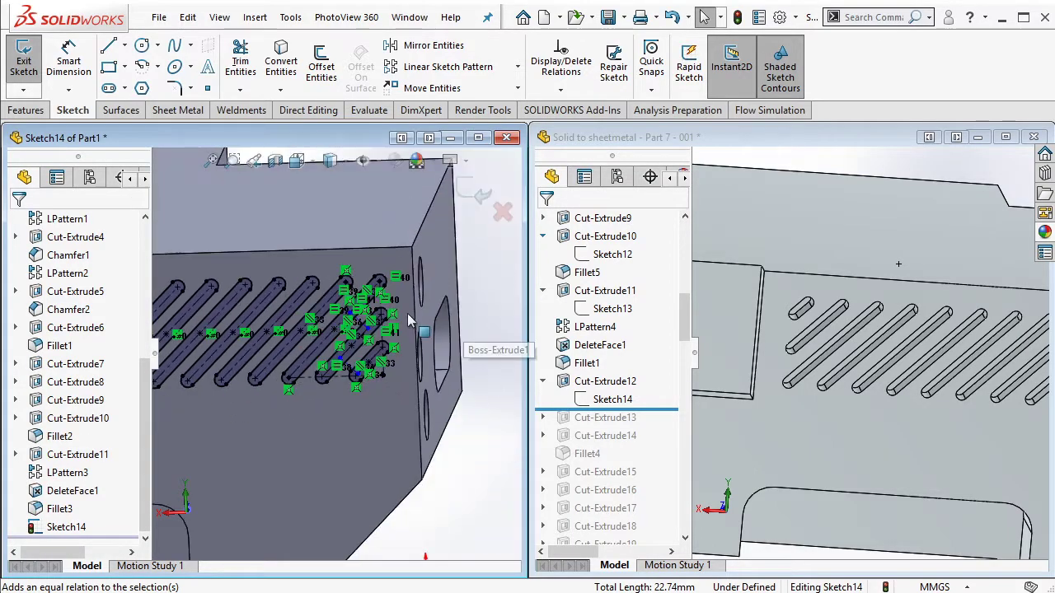
middle_click_drag(489, 320, 474, 351)
left_click(27, 111)
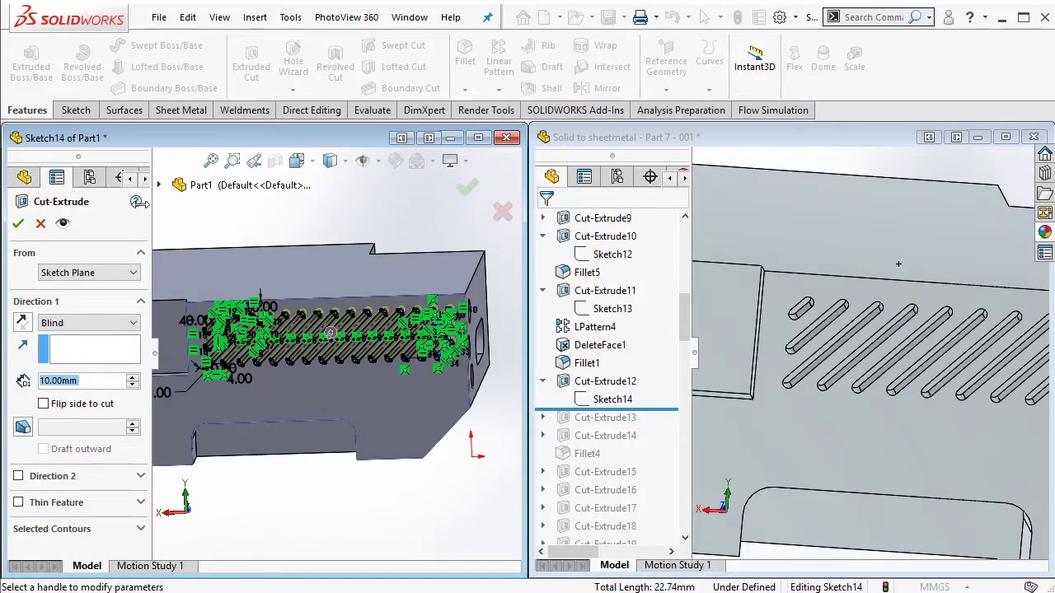
left_click(18, 223)
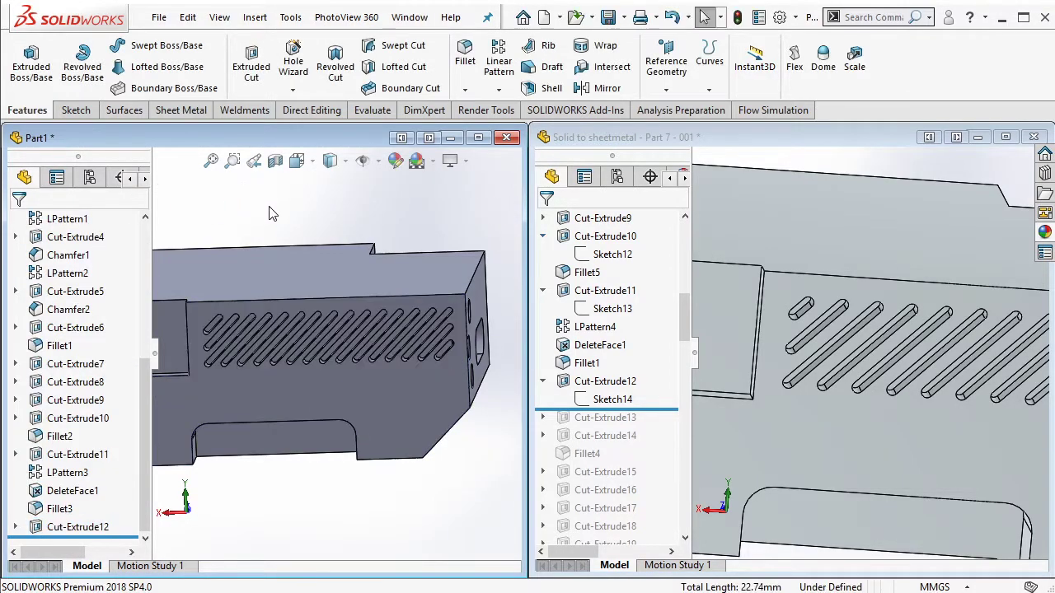
scroll(236, 324, "up", 3)
scroll(235, 330, "down", 2)
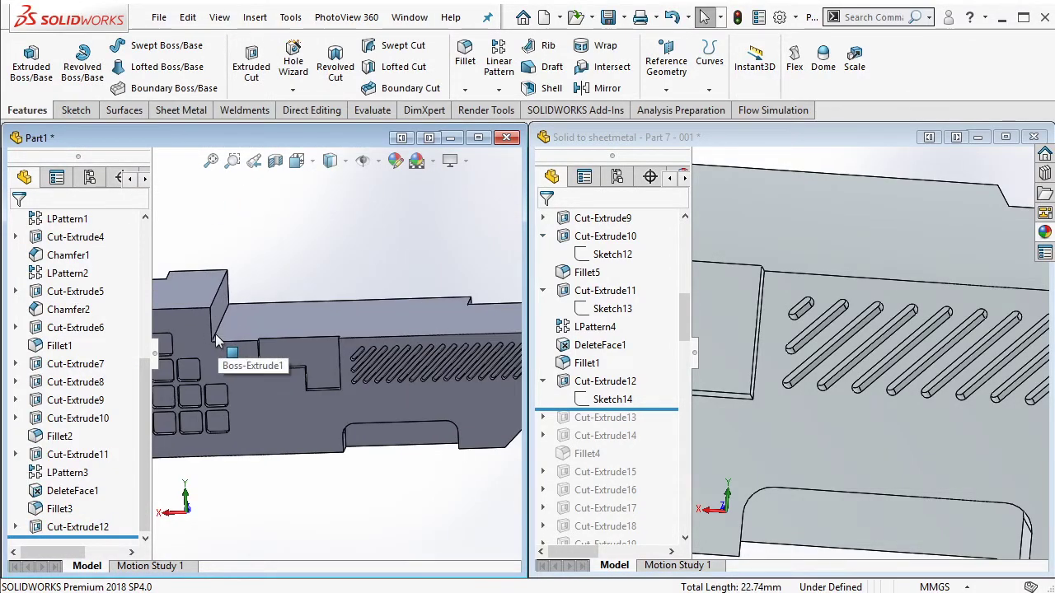
Step: Roll the reference part forward to Cut-Extrude13 and display its sketch dimension
left_click(833, 164)
scroll(833, 339, "up", 2)
scroll(791, 363, "up", 3)
scroll(753, 380, "up", 2)
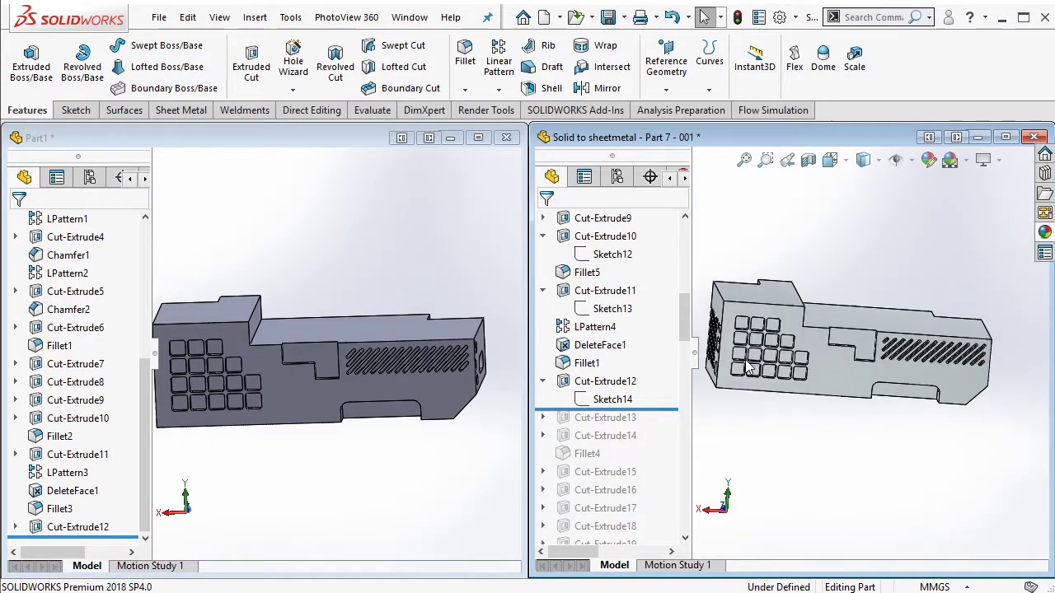
scroll(748, 368, "down", 2)
middle_click_drag(747, 369, 839, 366)
scroll(839, 366, "up", 1)
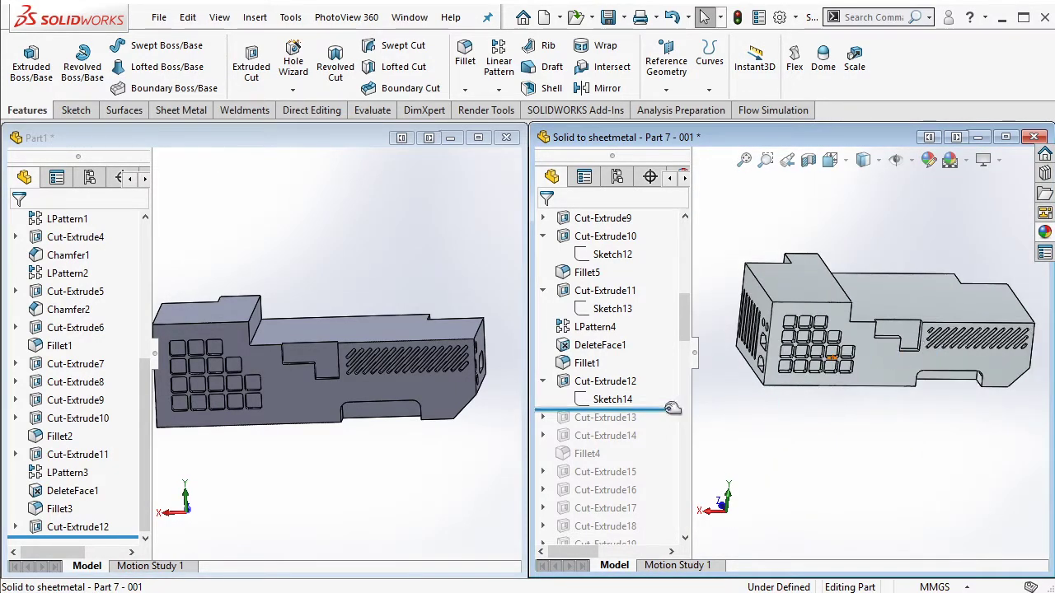
left_click_drag(673, 409, 654, 428)
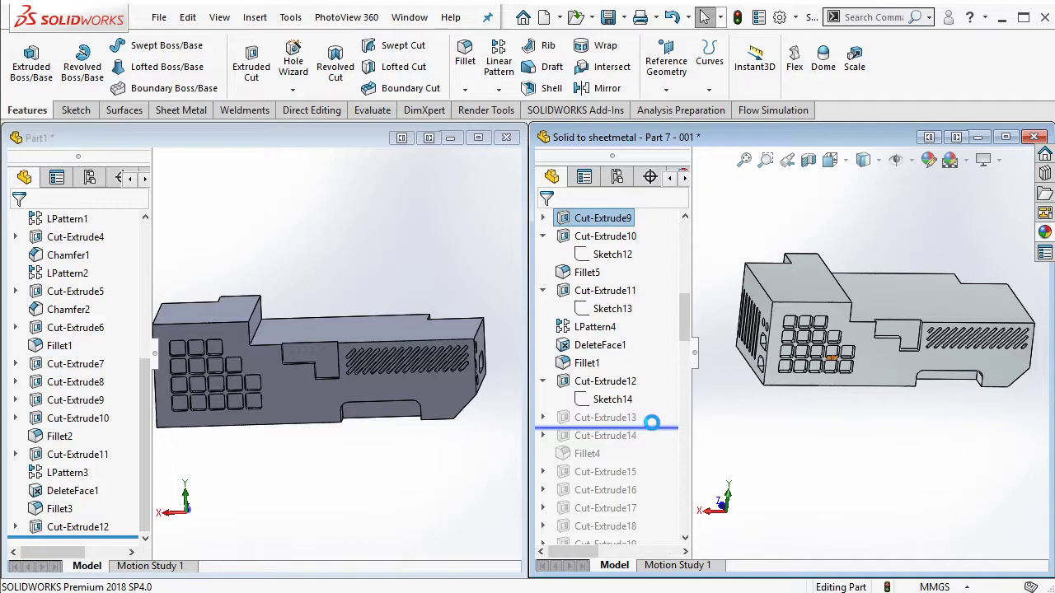
left_click(622, 423)
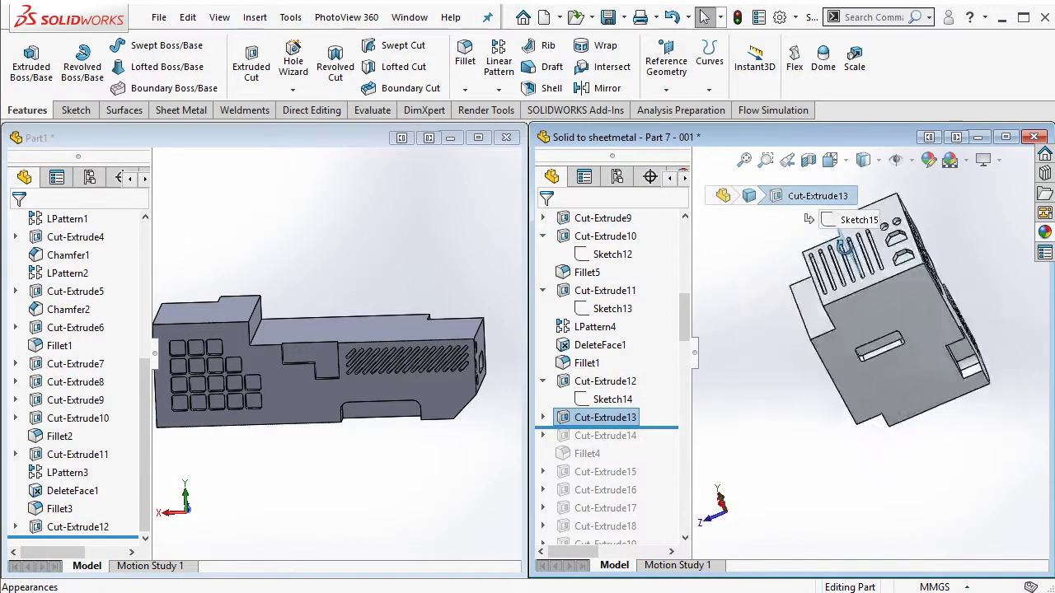
middle_click_drag(808, 347, 911, 330)
double_click(623, 418)
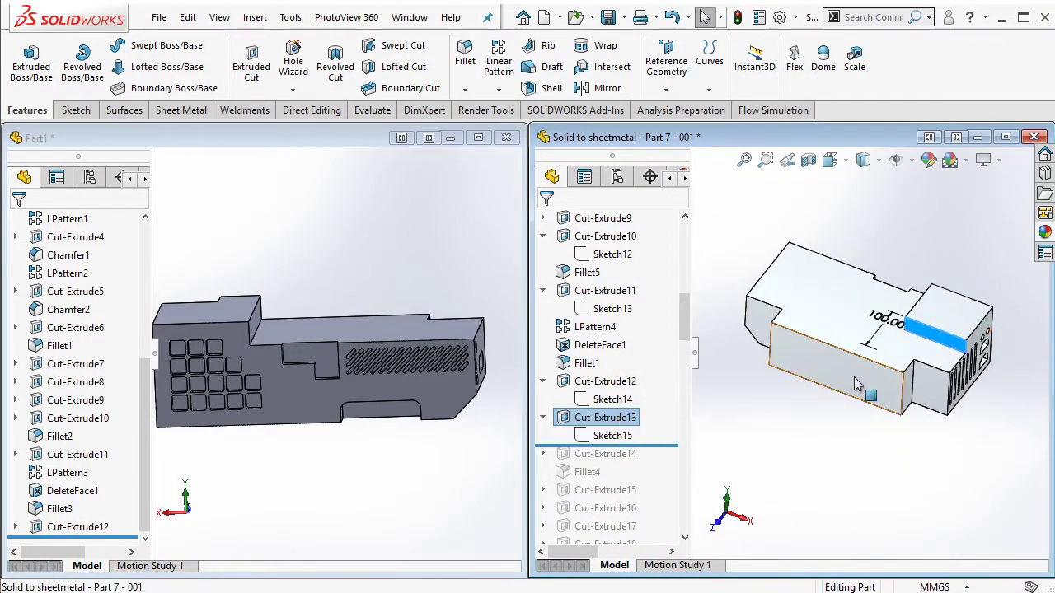
scroll(865, 330, "down", 3)
scroll(313, 321, "up", 3)
Step: Sketch a corner rectangle across the raised end block on Part1's top step face
left_click(411, 286)
middle_click_drag(411, 286, 483, 325)
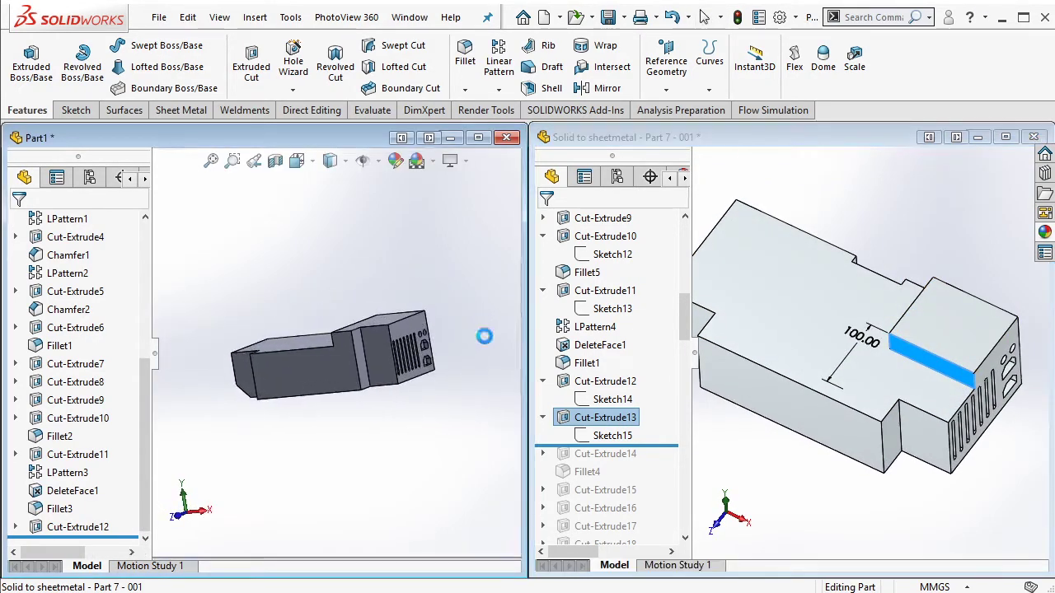
scroll(412, 346, "down", 2)
left_click(417, 342)
left_click(445, 316)
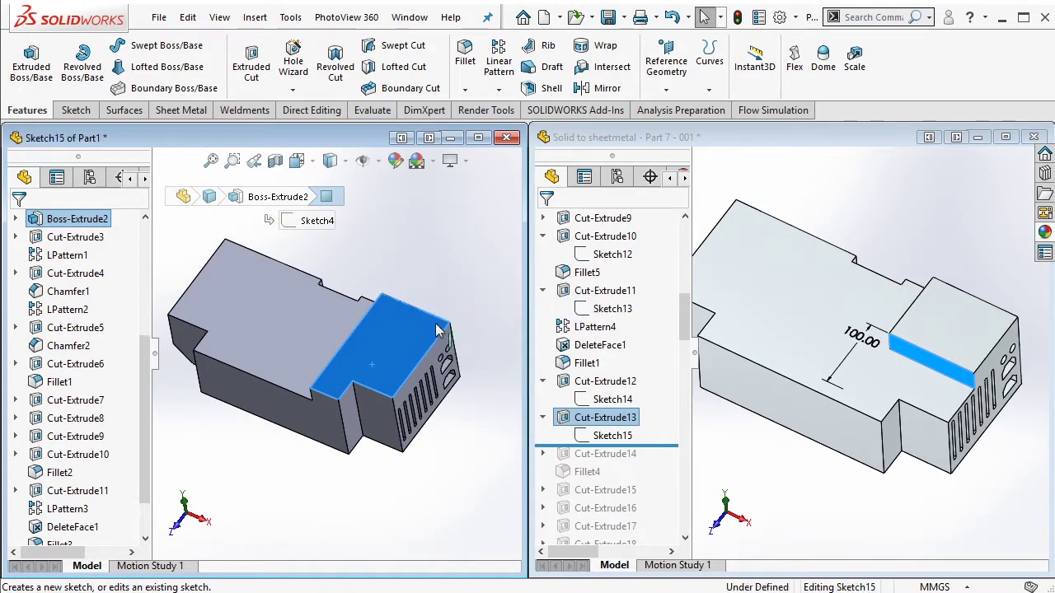
scroll(289, 307, "down", 2)
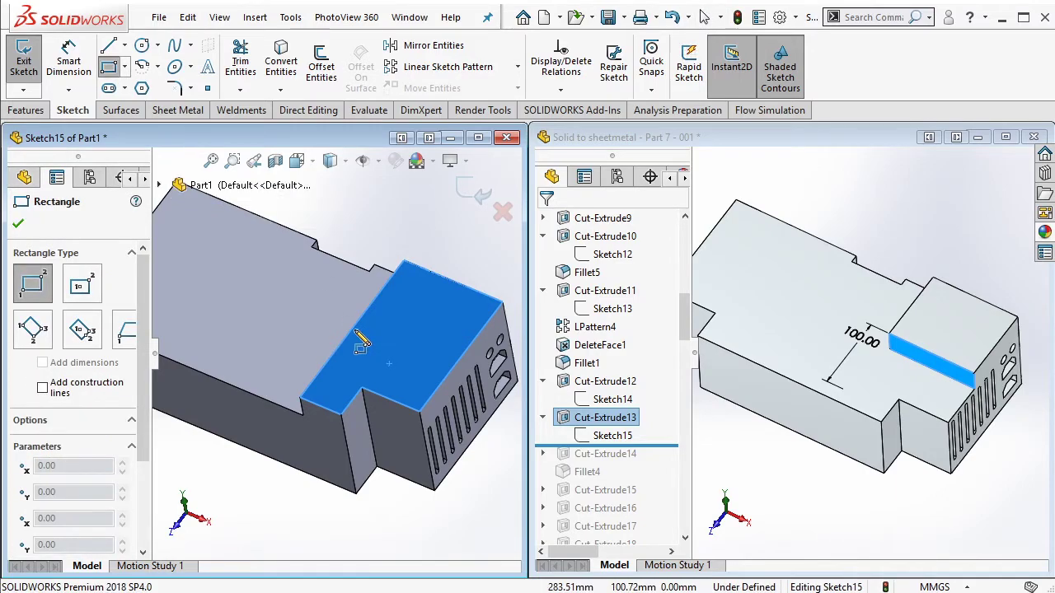
key("Escape")
key("Escape")
left_click(108, 70)
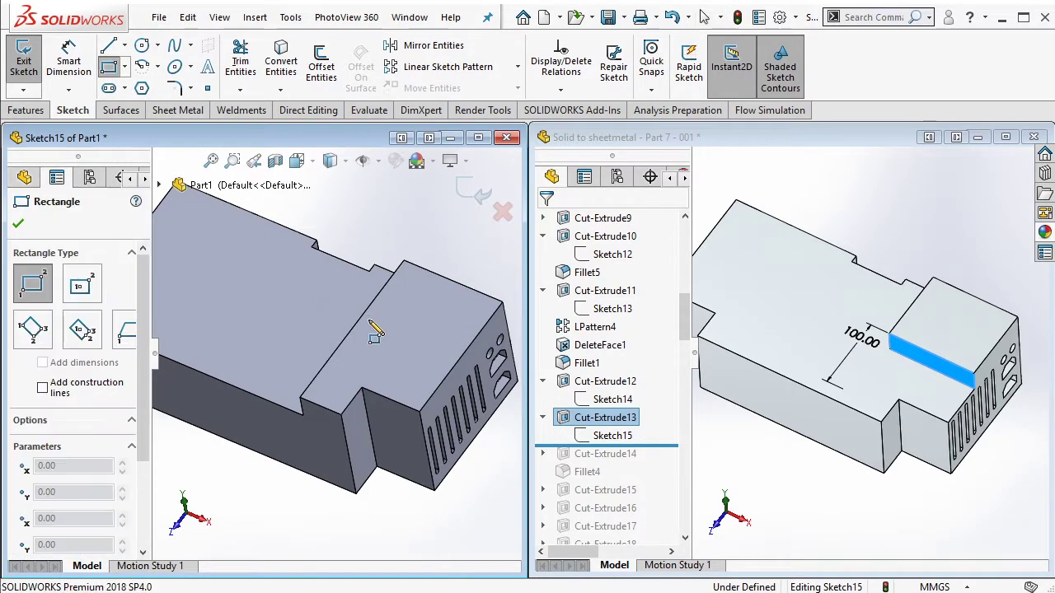
left_click(359, 319)
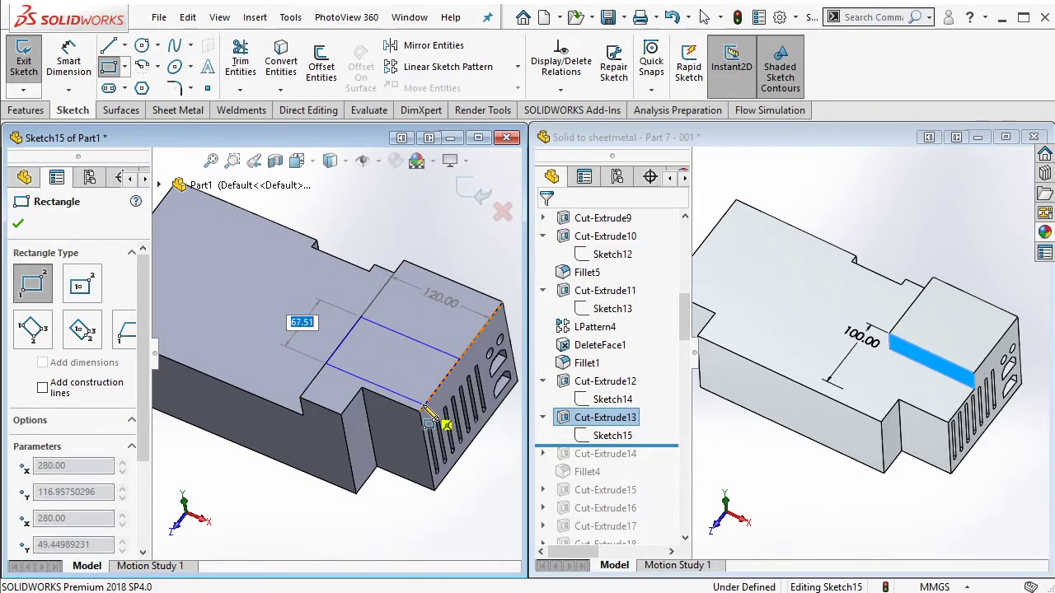
left_click(423, 404)
key("Escape")
Step: Make the rectangle's side collinear with the block edge and dimension its width 100 mm
left_click(330, 414, "ctrl")
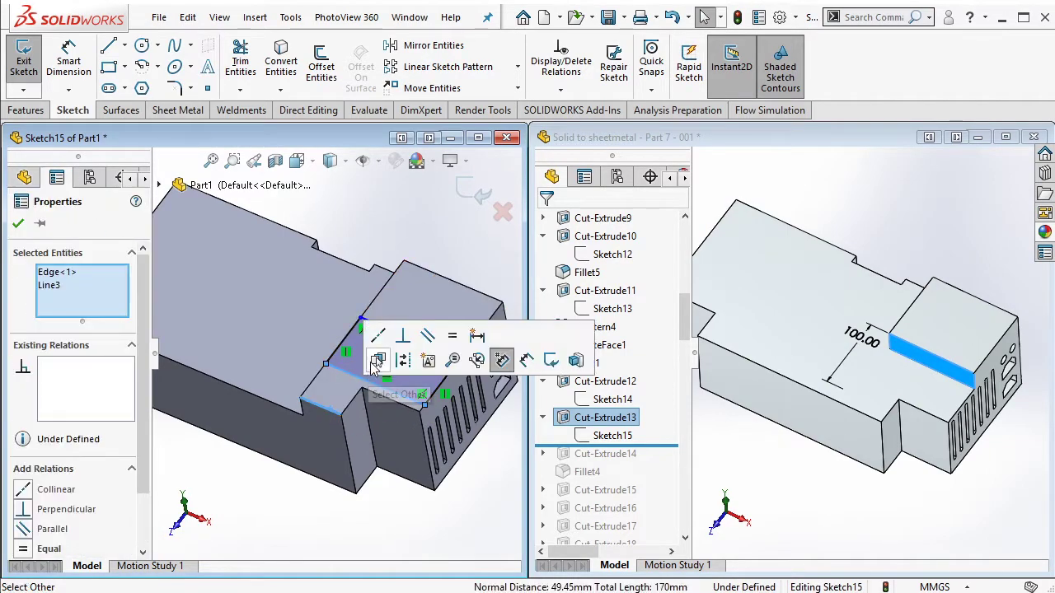
left_click(353, 329)
key("Escape")
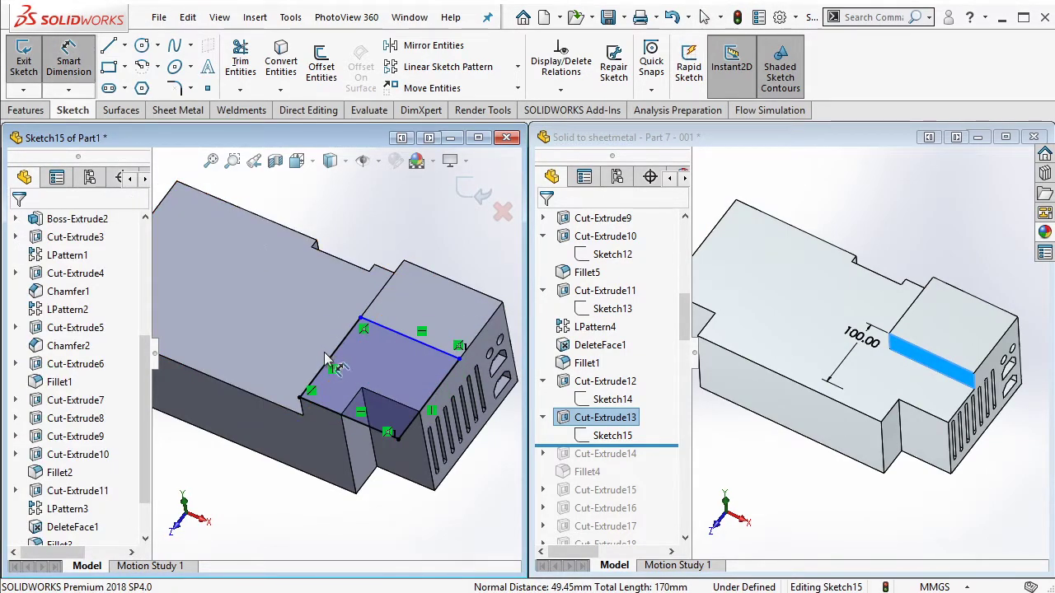
left_click(326, 356)
left_click(310, 344)
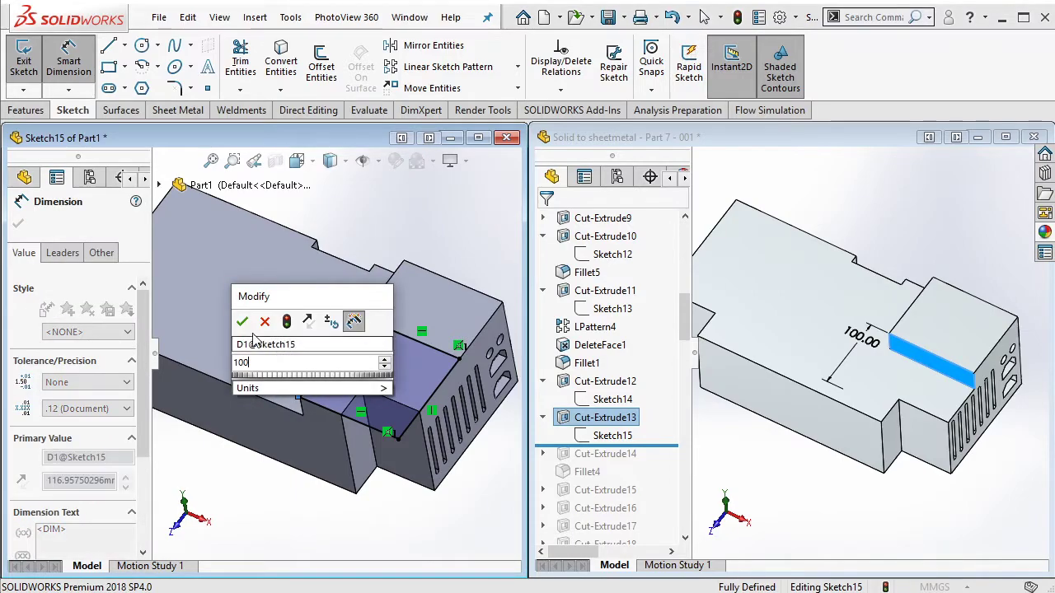
key("Escape")
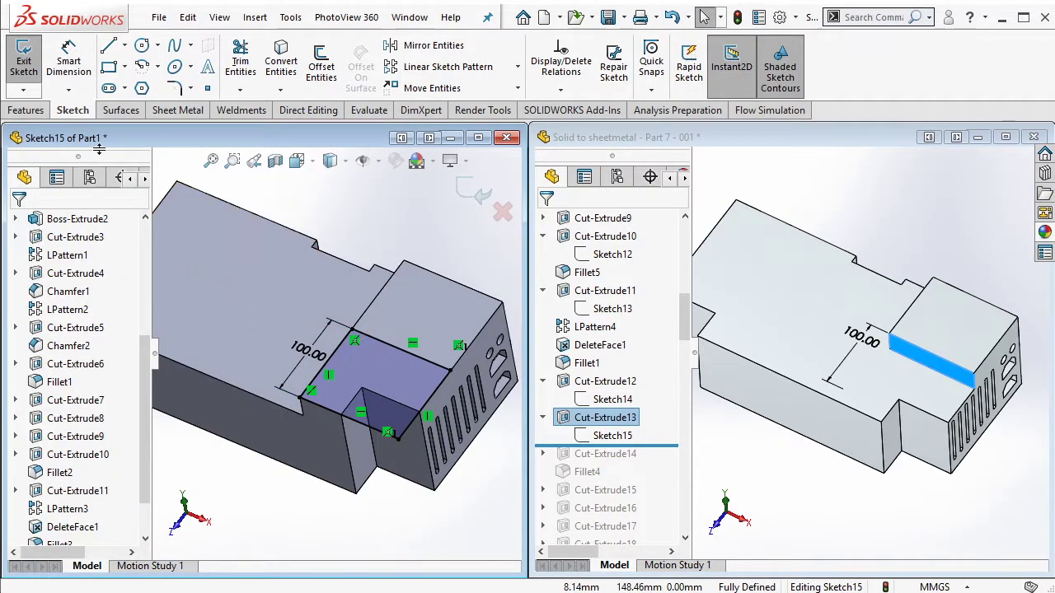
Step: Extrude-cut the rectangle Up To Surface, stopping at the main top face
left_click(36, 116)
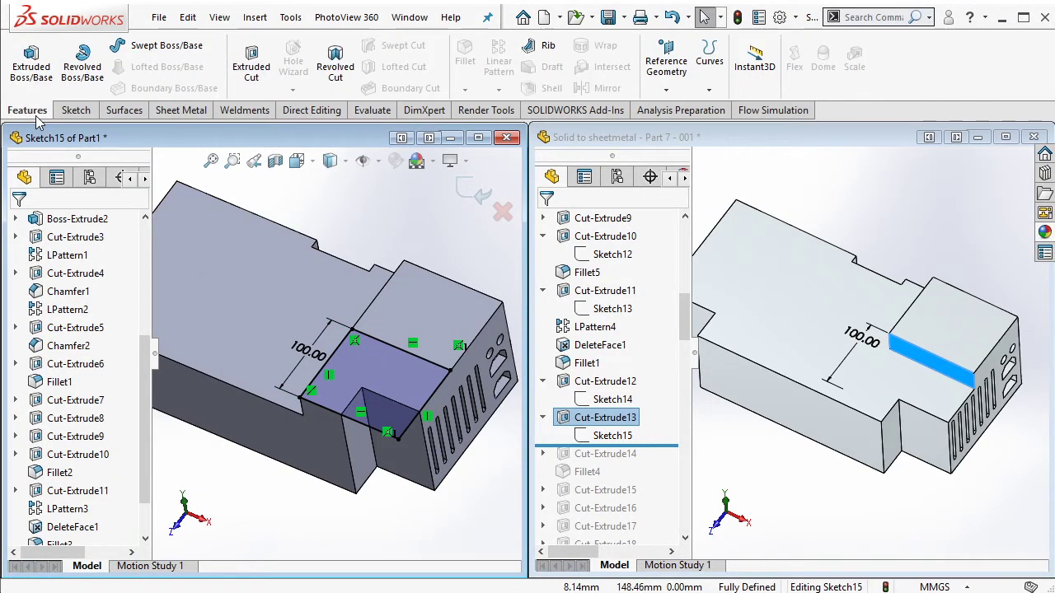
left_click(252, 66)
left_click(99, 322)
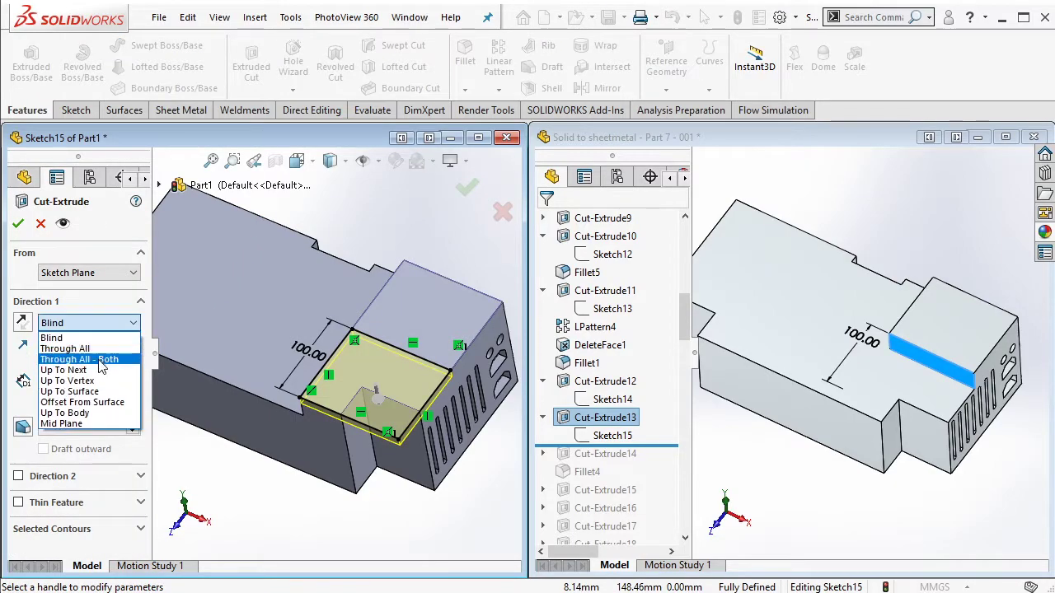
left_click(96, 395)
left_click(241, 294)
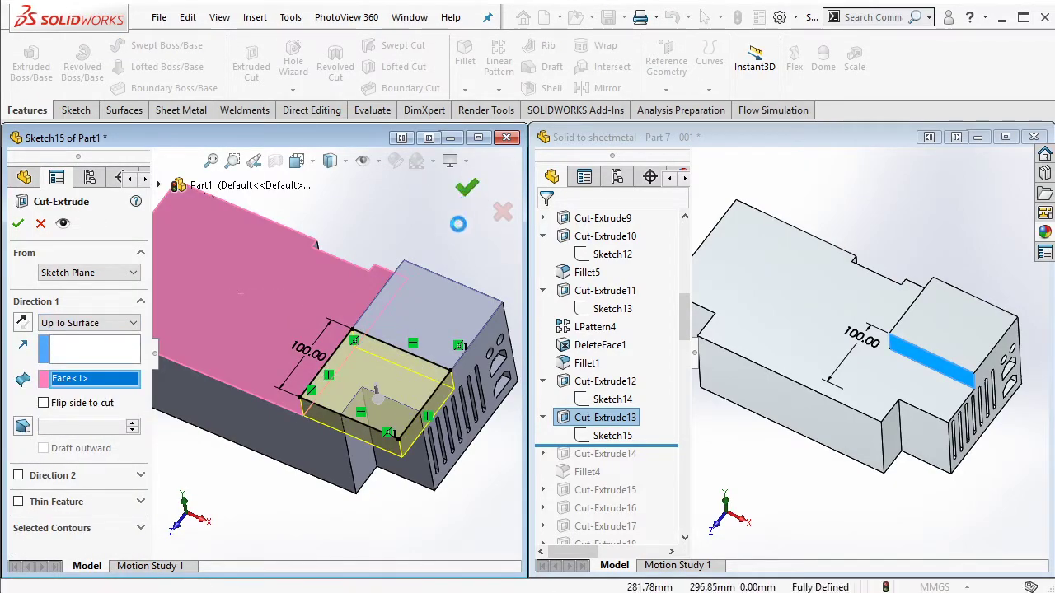
left_click(466, 188)
left_click(665, 445)
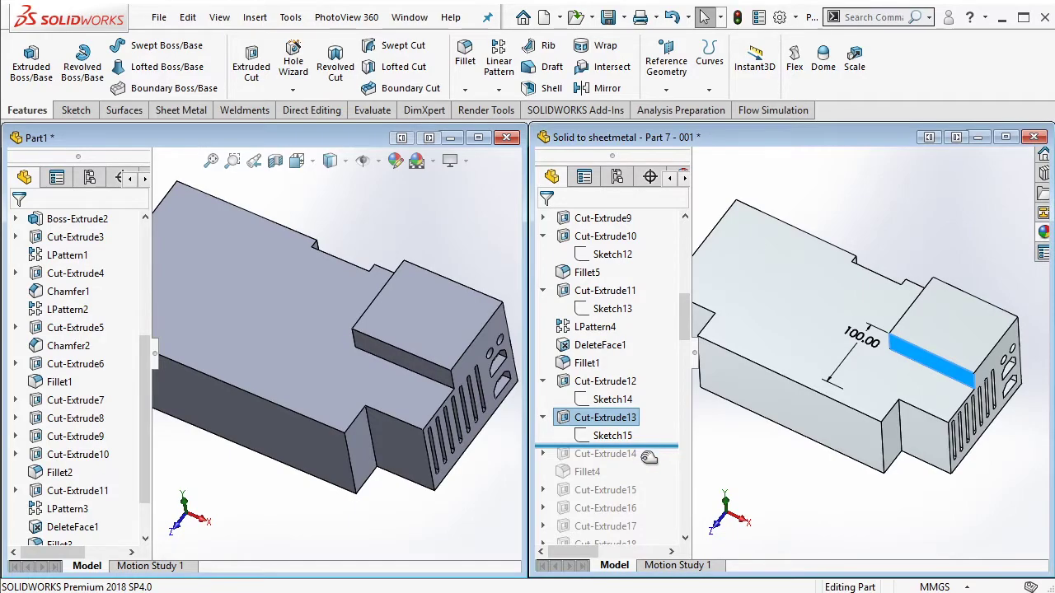
Step: Roll the reference part forward to Cut-Extrude14 and show the slot's dimensions
left_click_drag(640, 462, 624, 462)
left_click(606, 453)
mouse_move(791, 355)
middle_mouse_down()
mouse_move(815, 320)
mouse_move(821, 340)
middle_mouse_up()
scroll(816, 426, "down", 5)
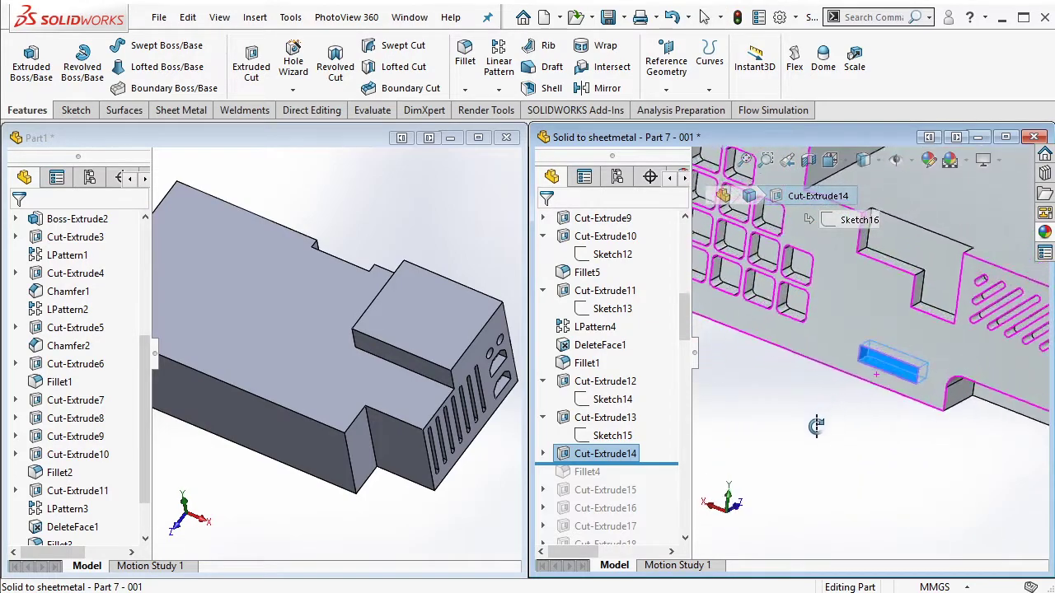
scroll(867, 342, "down", 3)
scroll(878, 333, "down", 2)
double_click(898, 347)
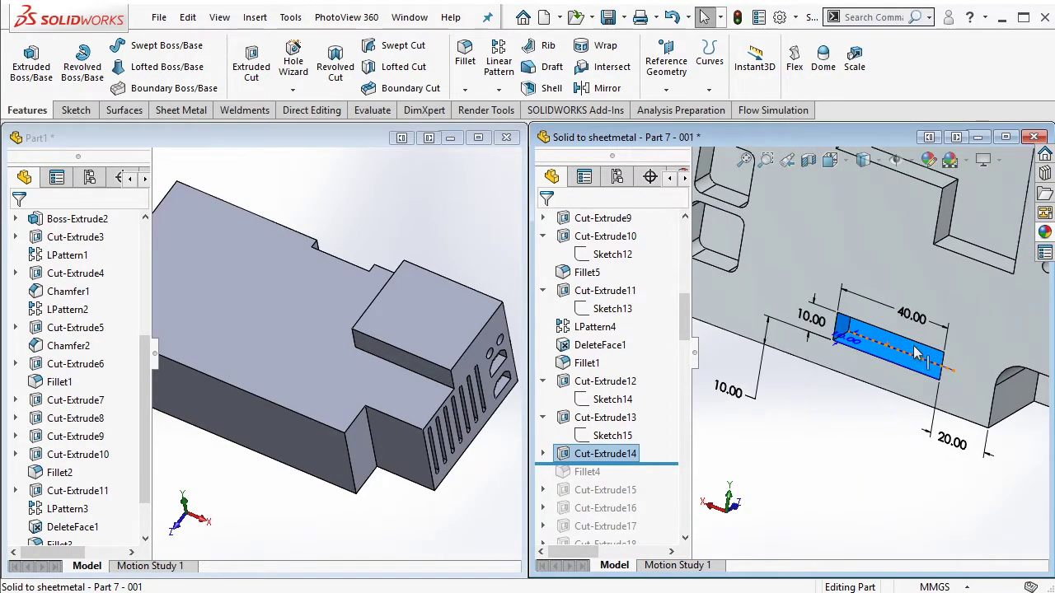
middle_click_drag(917, 353, 890, 354)
scroll(349, 308, "up", 3)
Step: Sketch a rectangle on Part1's keypad side face
mouse_move(348, 308)
middle_mouse_down()
mouse_move(278, 228)
mouse_move(172, 314)
mouse_move(220, 344)
middle_mouse_up()
scroll(220, 345, "down", 4)
scroll(364, 430, "down", 3)
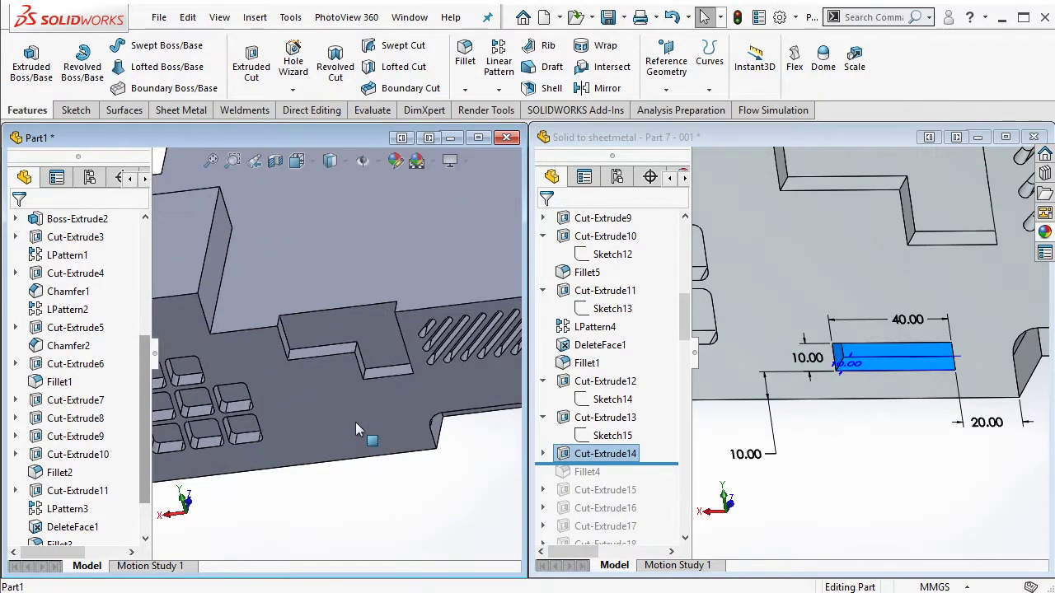
left_click(356, 423)
left_click(429, 375)
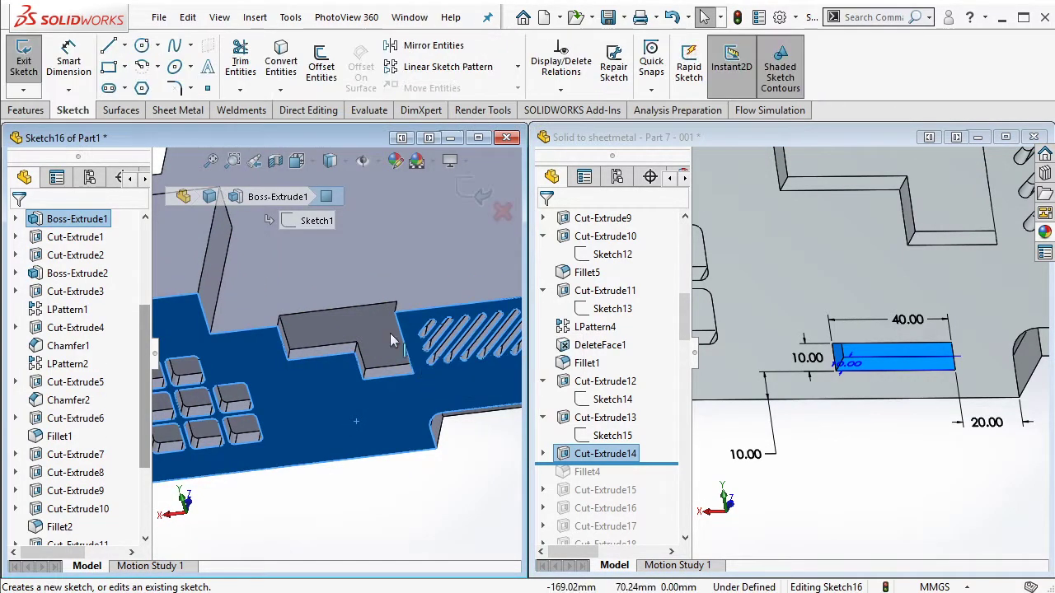
left_click(354, 424)
left_click(394, 439)
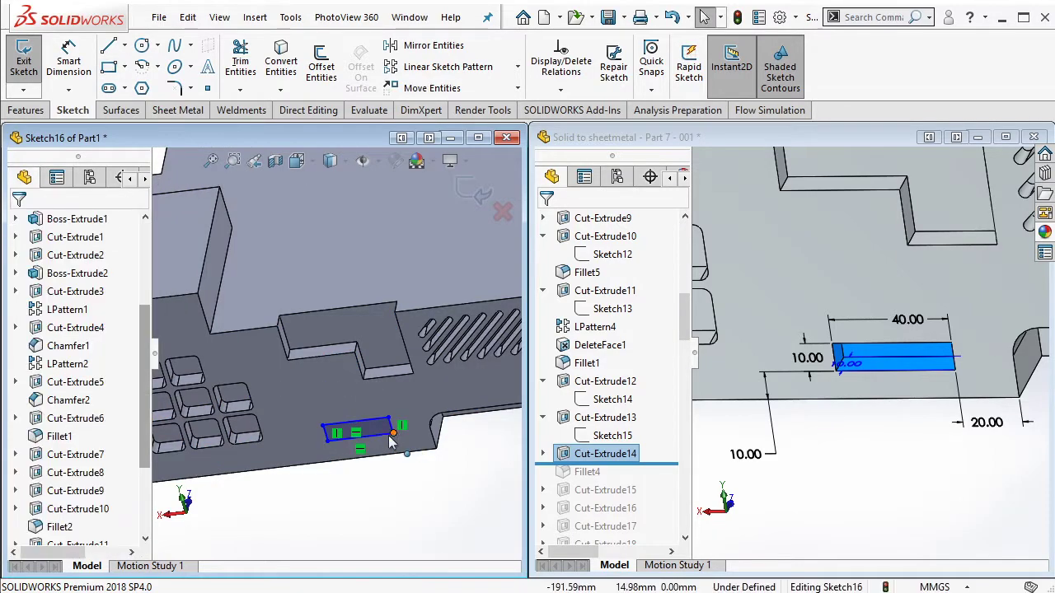
scroll(380, 449, "up", 5)
Step: Dimension the pocket rectangle 40 mm long and 10 mm high
left_click(68, 61)
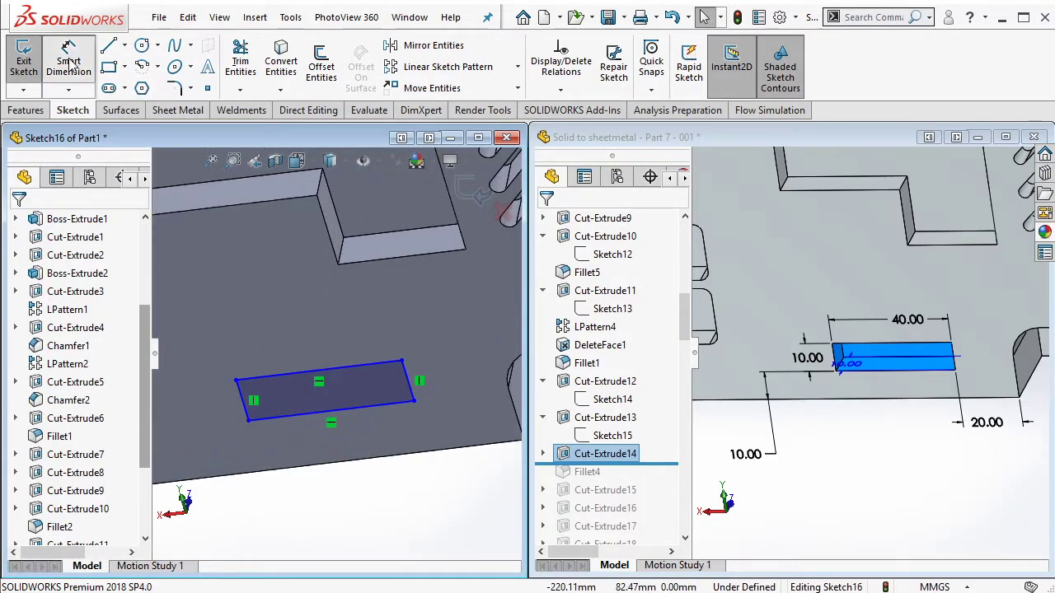
left_click(327, 369)
left_click(330, 351)
type("40")
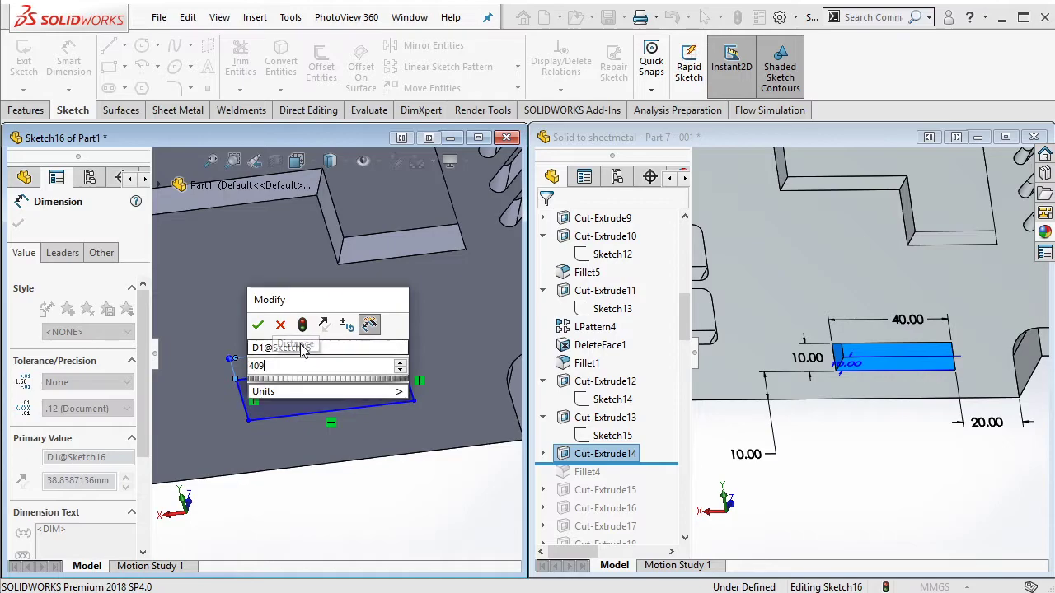
key("Return")
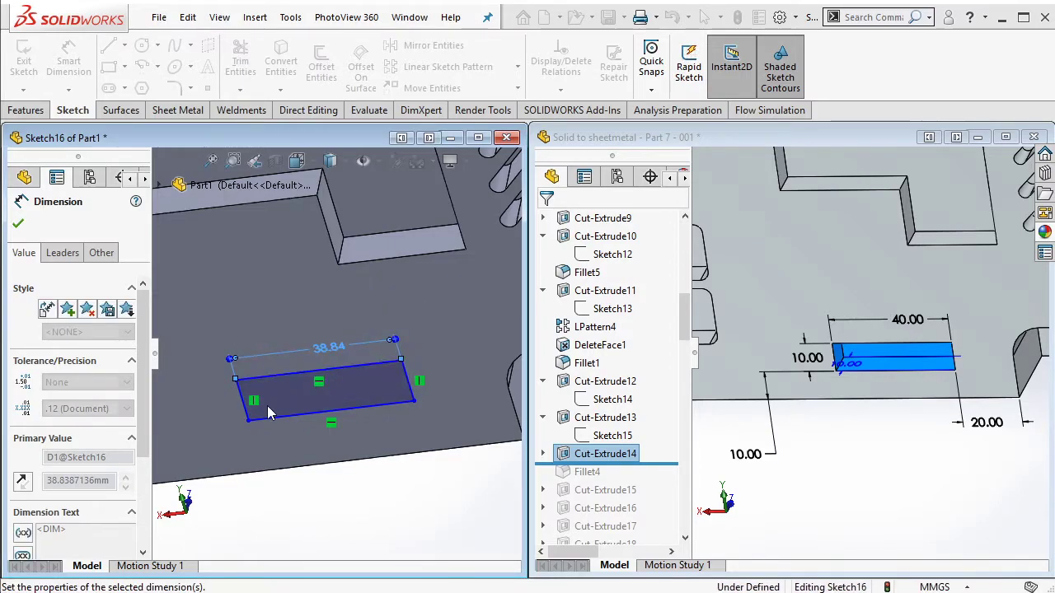
left_click(242, 401)
left_click(223, 416)
type("10")
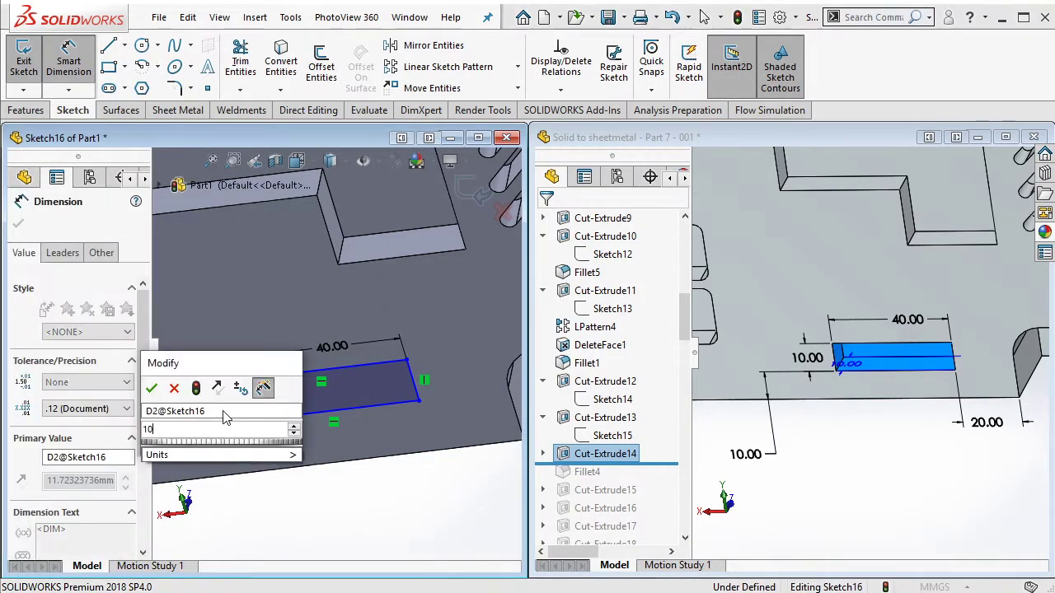
key("Return")
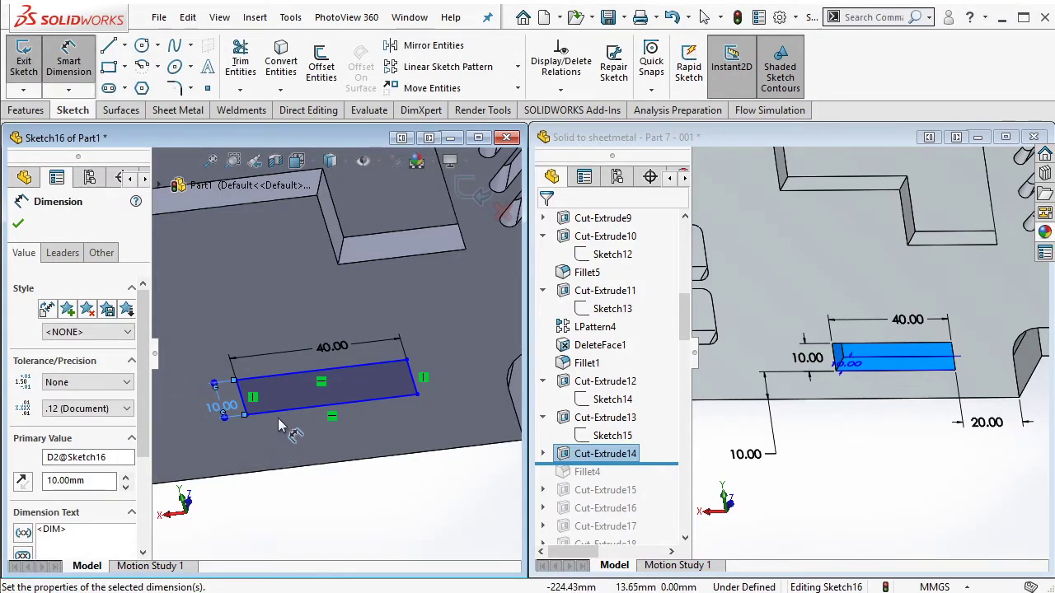
Step: Position the rectangle 10 mm from the lower edge and 20 mm from the side edge
left_click(283, 468)
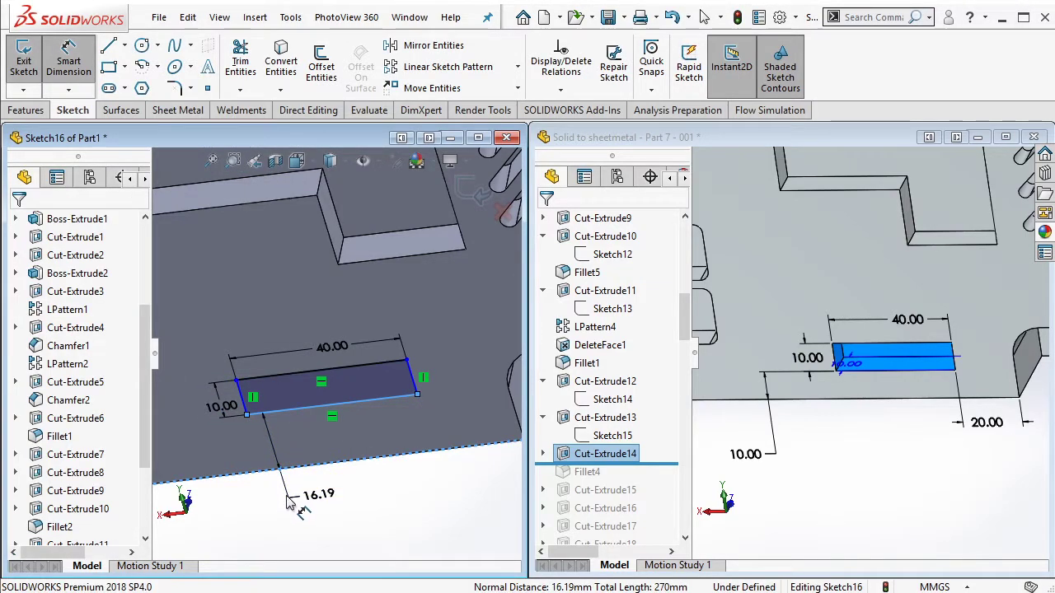
left_click(289, 504)
type("10")
left_click(217, 476)
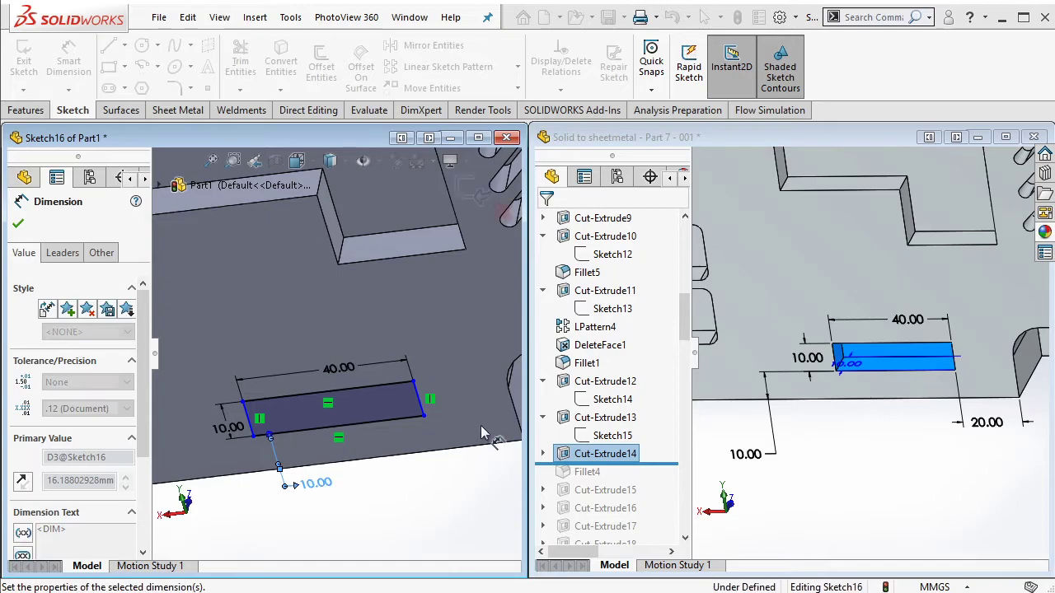
left_click(423, 414)
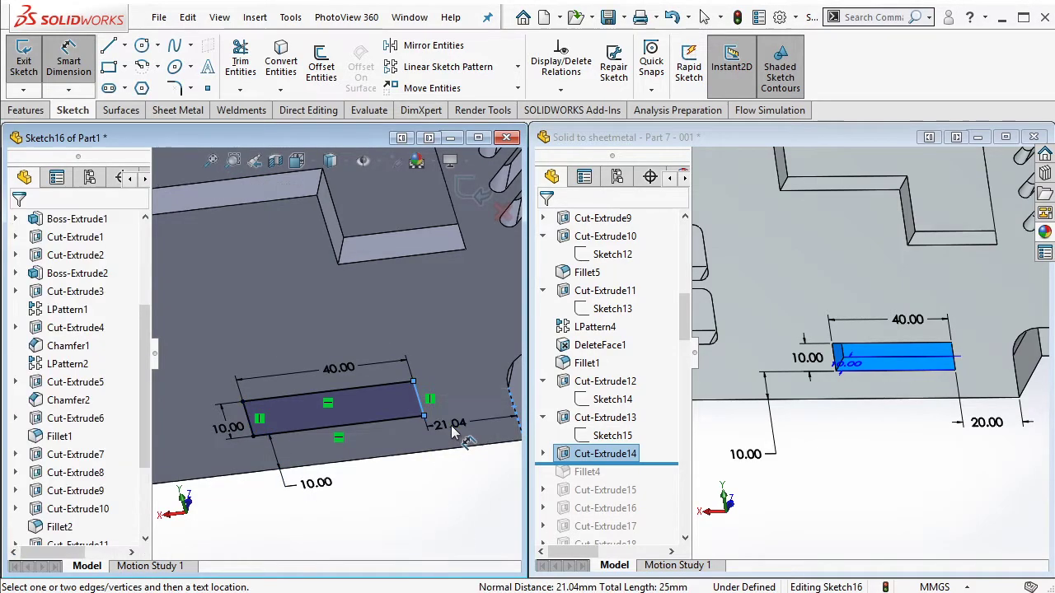
left_click(452, 435)
type("20")
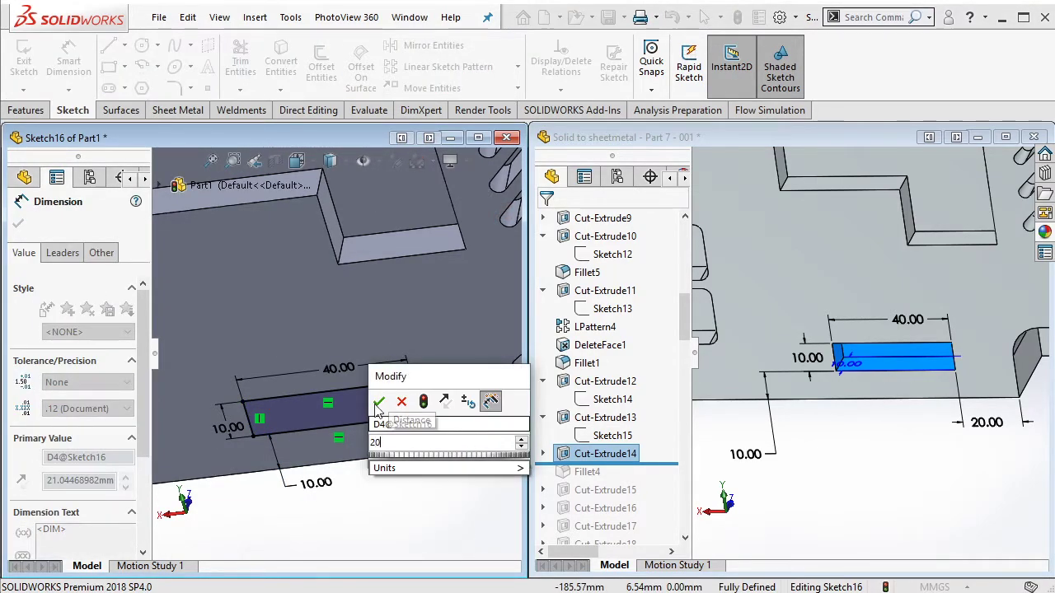
left_click(378, 401)
key("Escape")
Step: Extrude-cut the rectangle blind 10 mm deep into the face
left_click(29, 111)
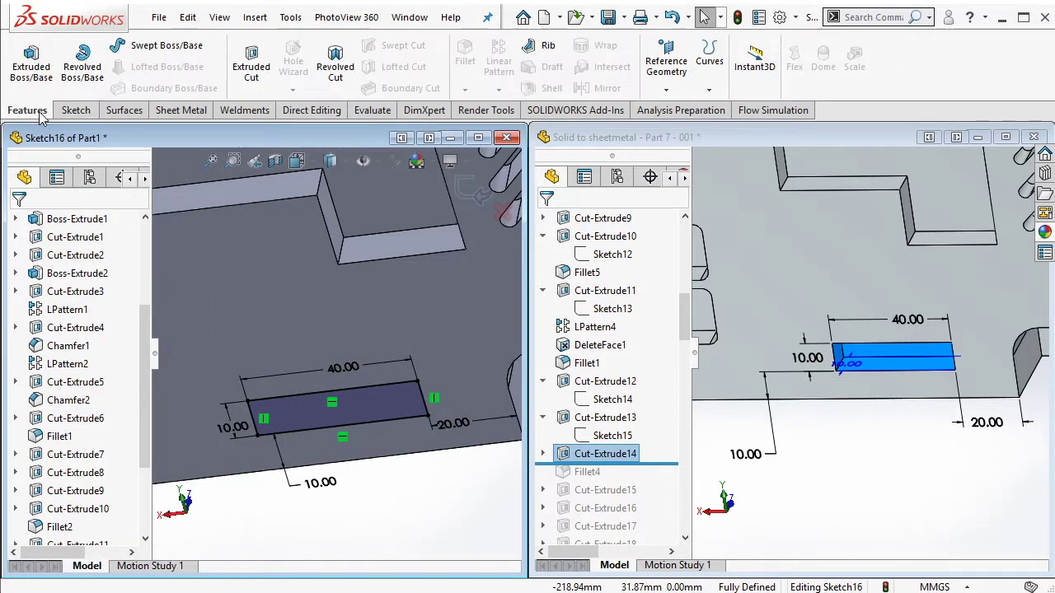
left_click(252, 66)
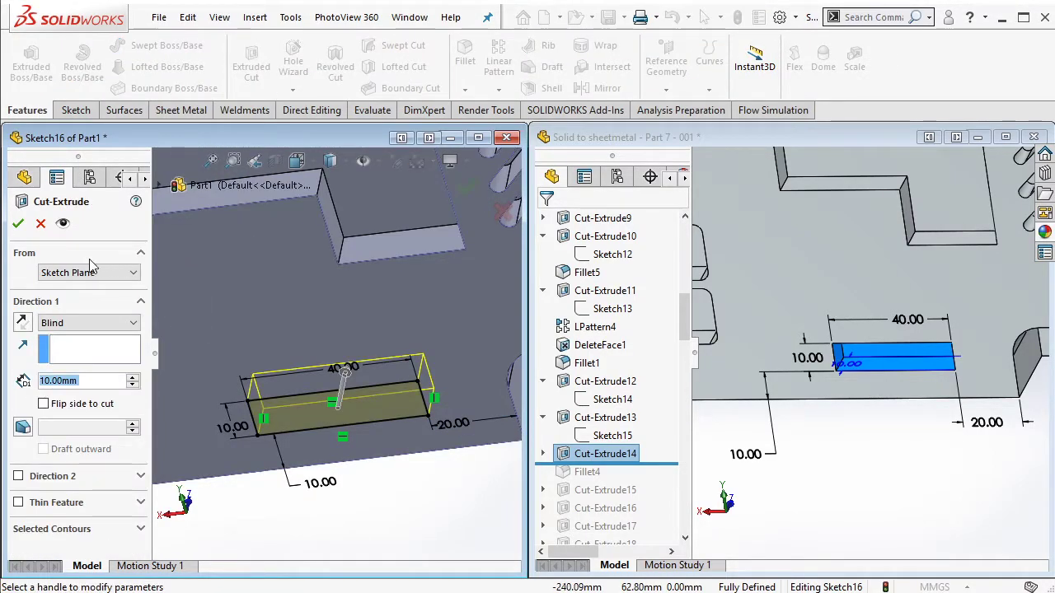
left_click(18, 225)
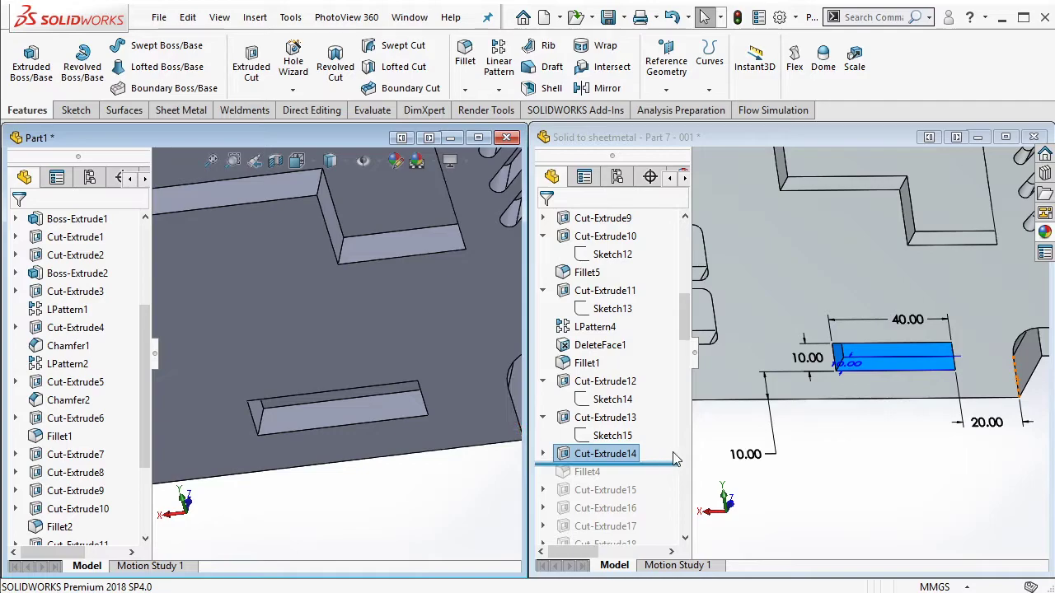
Step: Move the reference rollback bar past Fillet4 and display its R3.00 radius on the pocket
left_click_drag(682, 331, 684, 356)
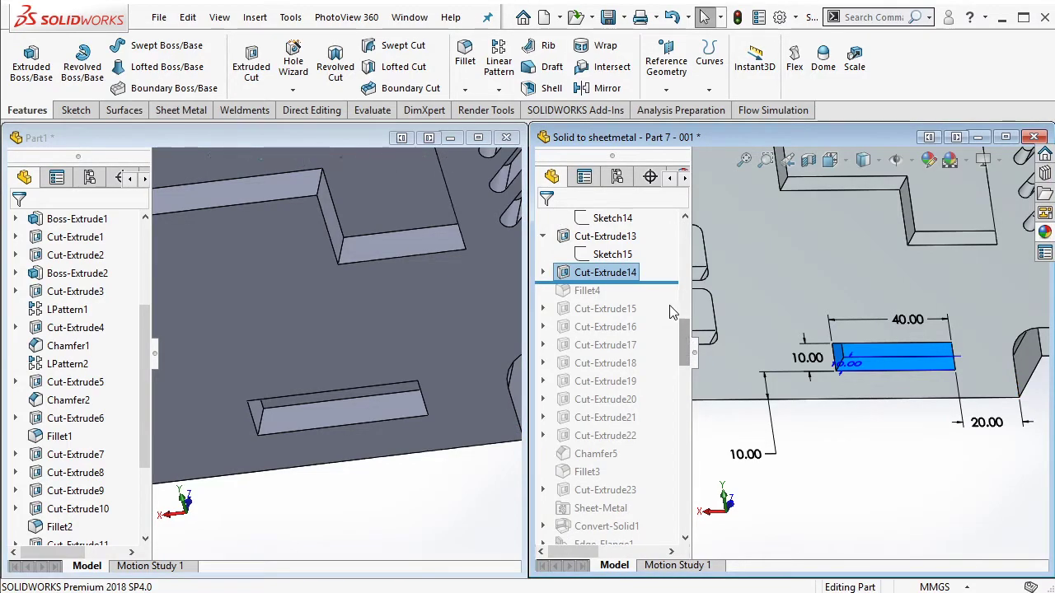
left_click_drag(672, 283, 662, 295)
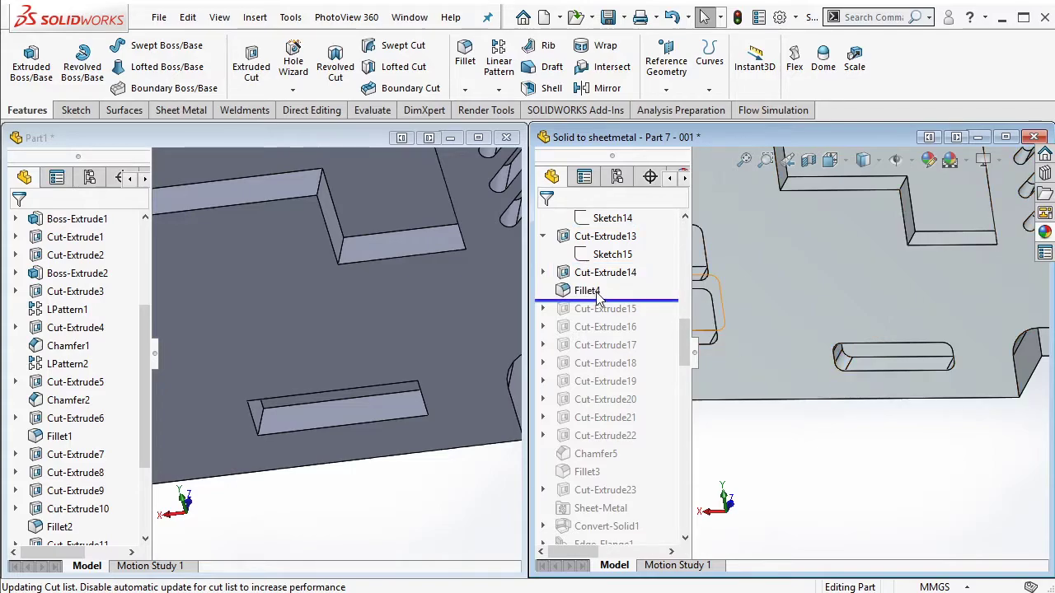
left_click(598, 294)
left_click(845, 365)
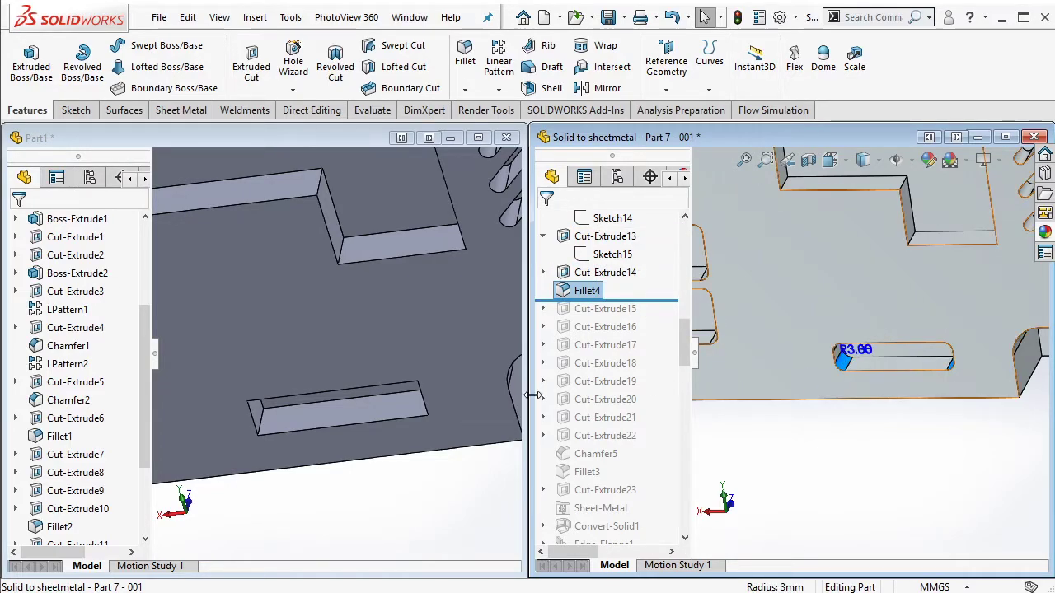
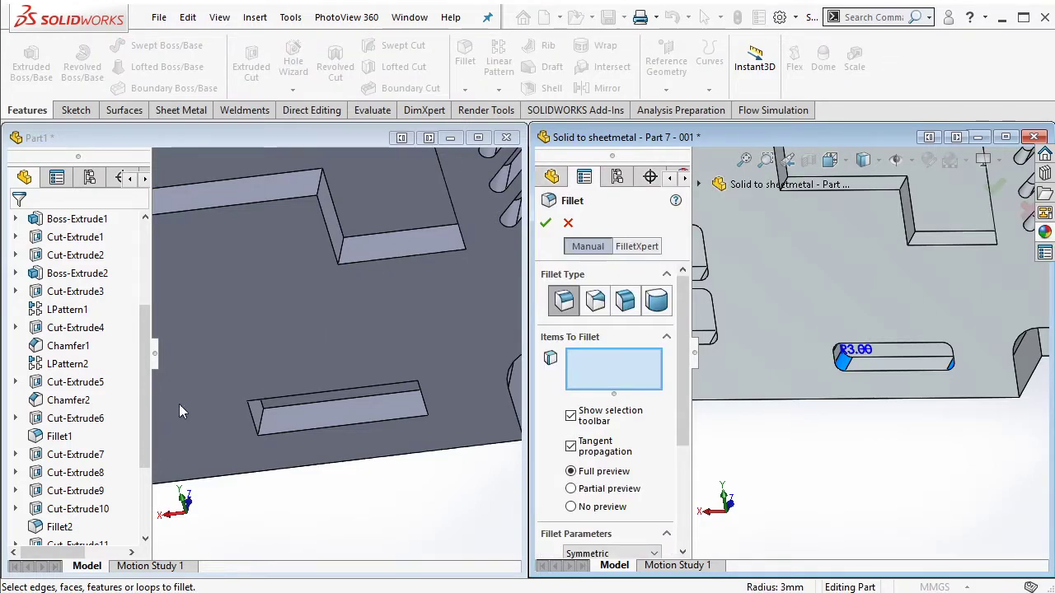
Step: Cancel the reference part's fillet and round Part1's slot edges with a 3 mm fillet
left_click(569, 225)
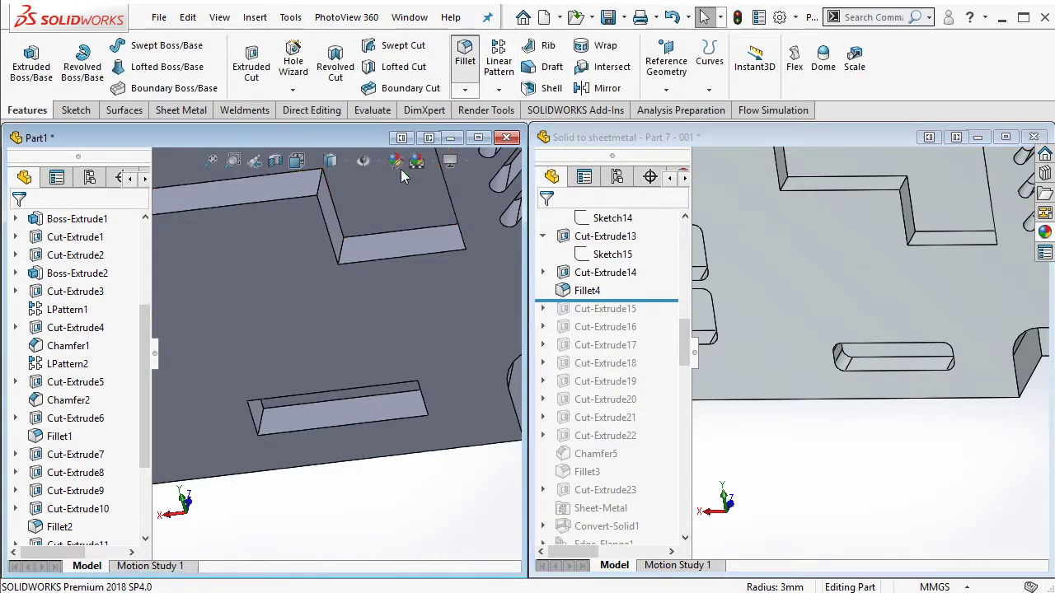
left_click(464, 58)
scroll(114, 445, "down", 3)
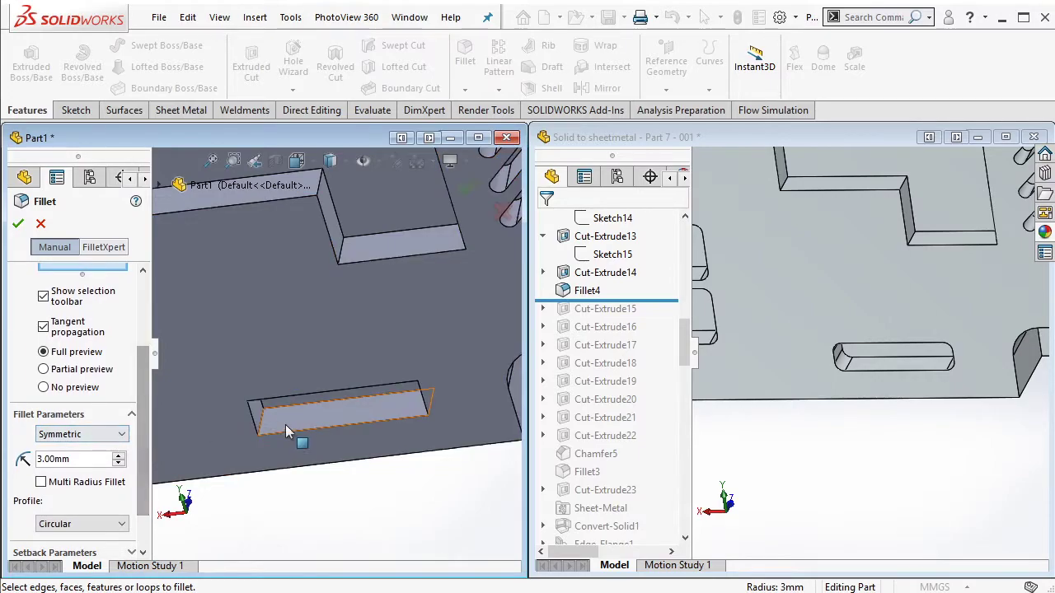
left_click(260, 425)
left_click(303, 370)
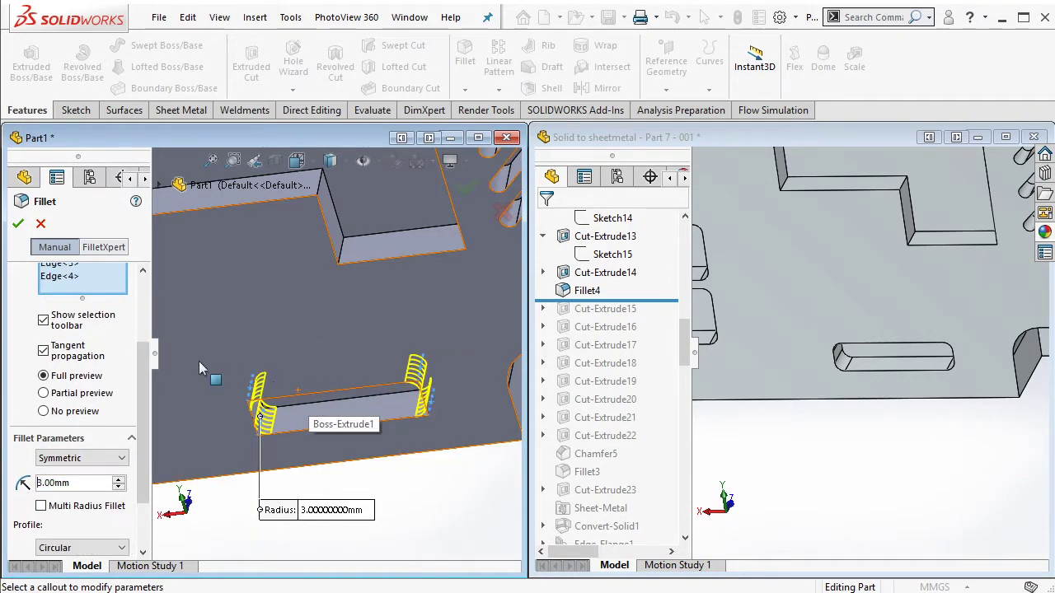
left_click(18, 227)
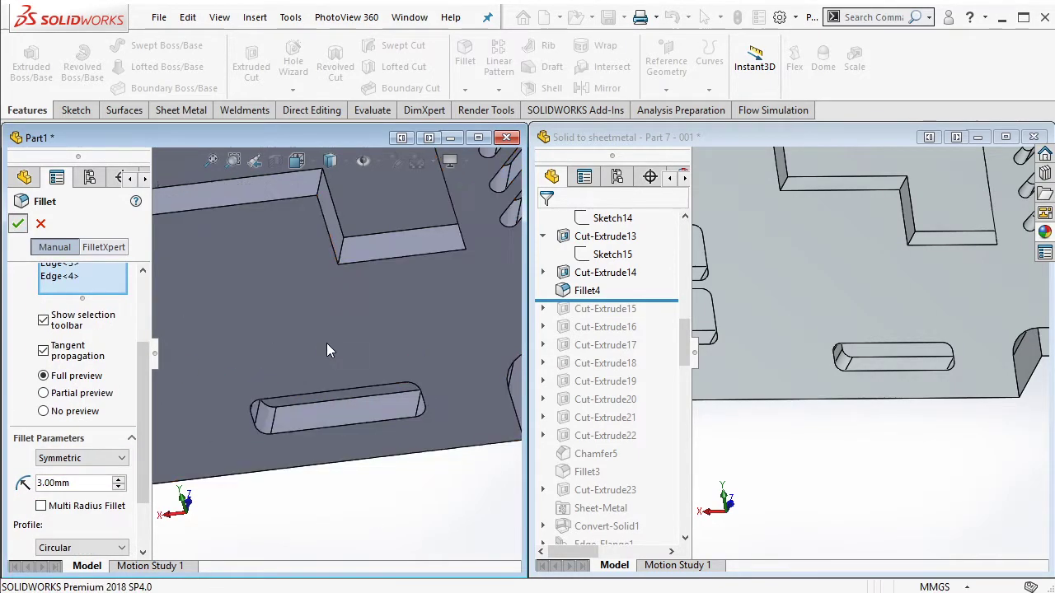
Step: Roll the reference part forward past Cut-Extrude15 and select that feature
left_click(641, 309)
left_click_drag(632, 317, 628, 326)
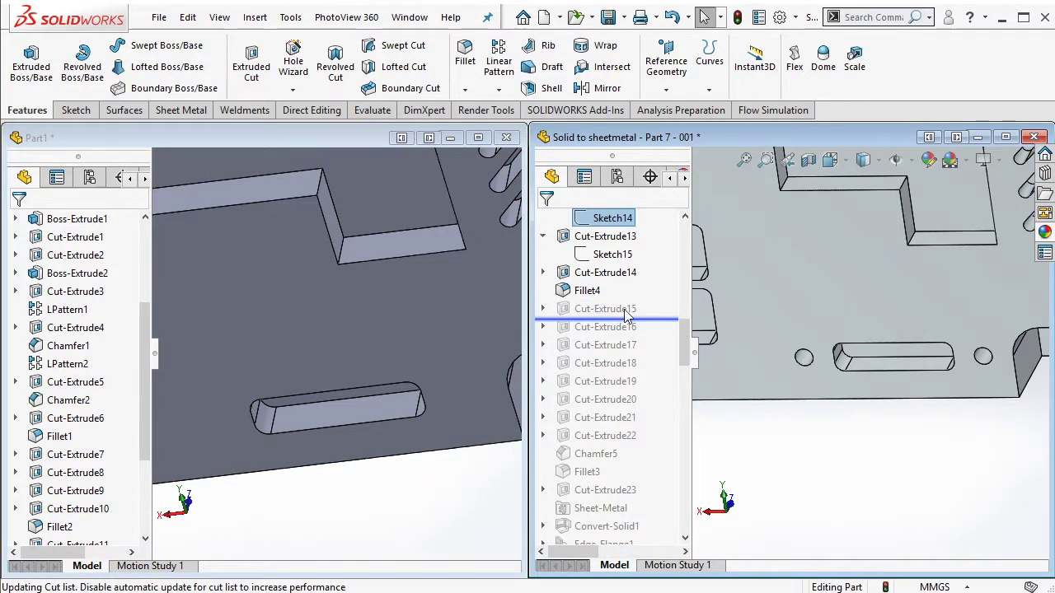
left_click(625, 312)
Step: Sketch a centerline and a center rectangle around the slot on Part1's face
double_click(626, 315)
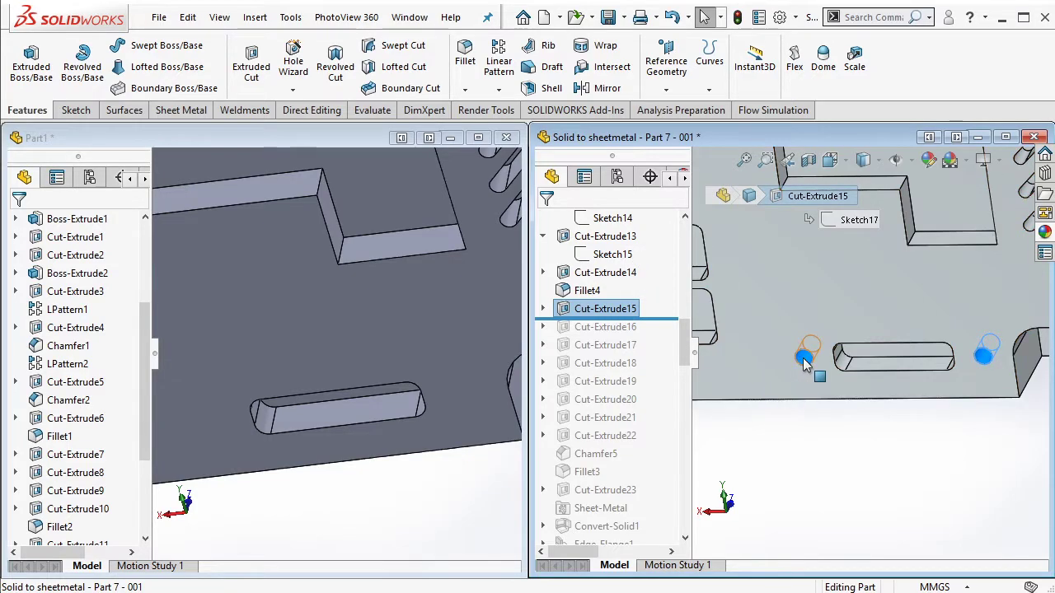
left_click(457, 407)
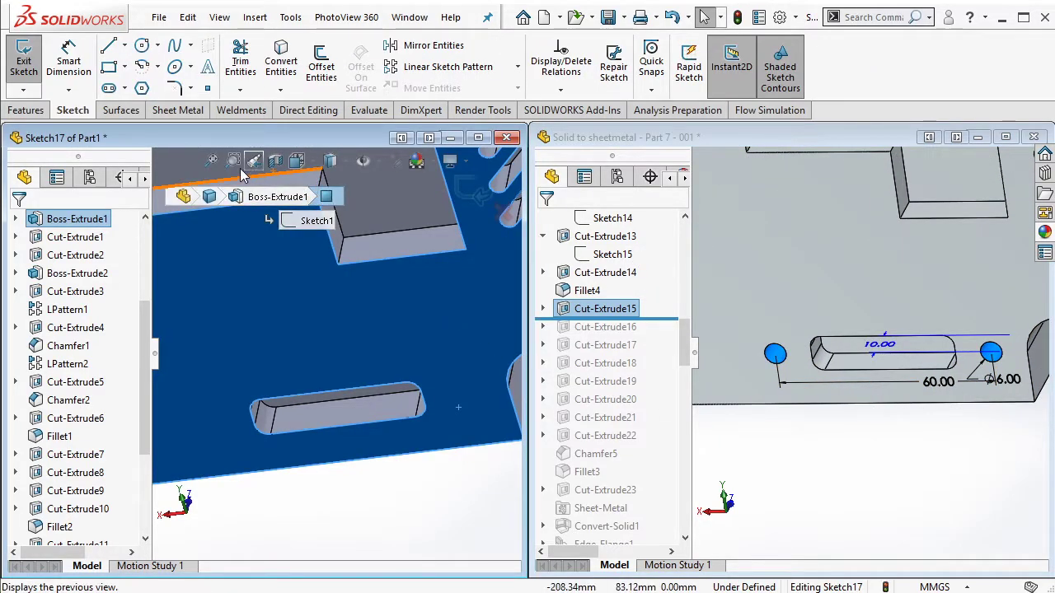
left_click(124, 45)
left_click(146, 84)
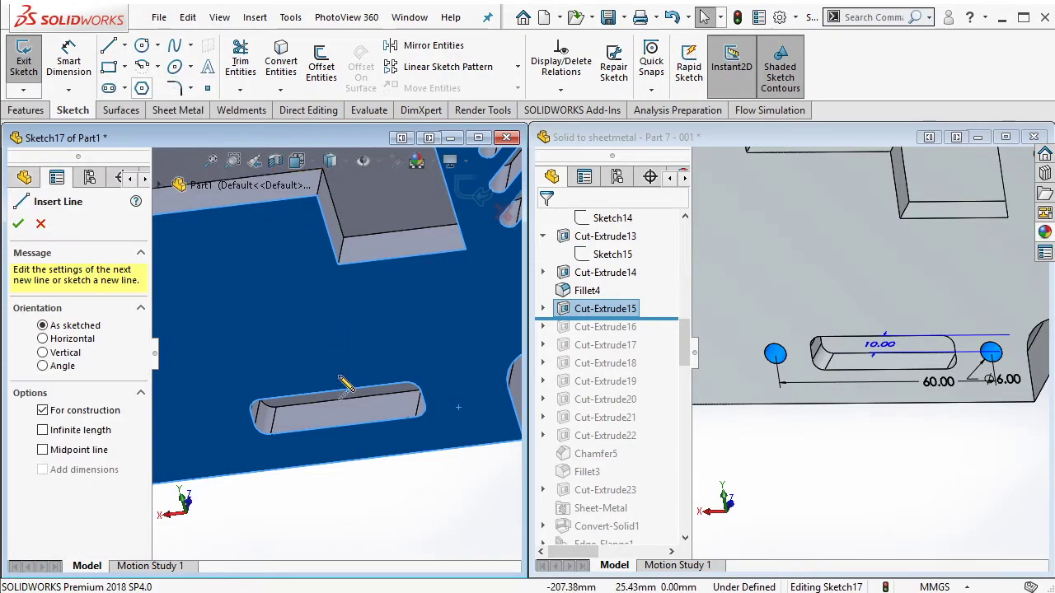
left_click(338, 394)
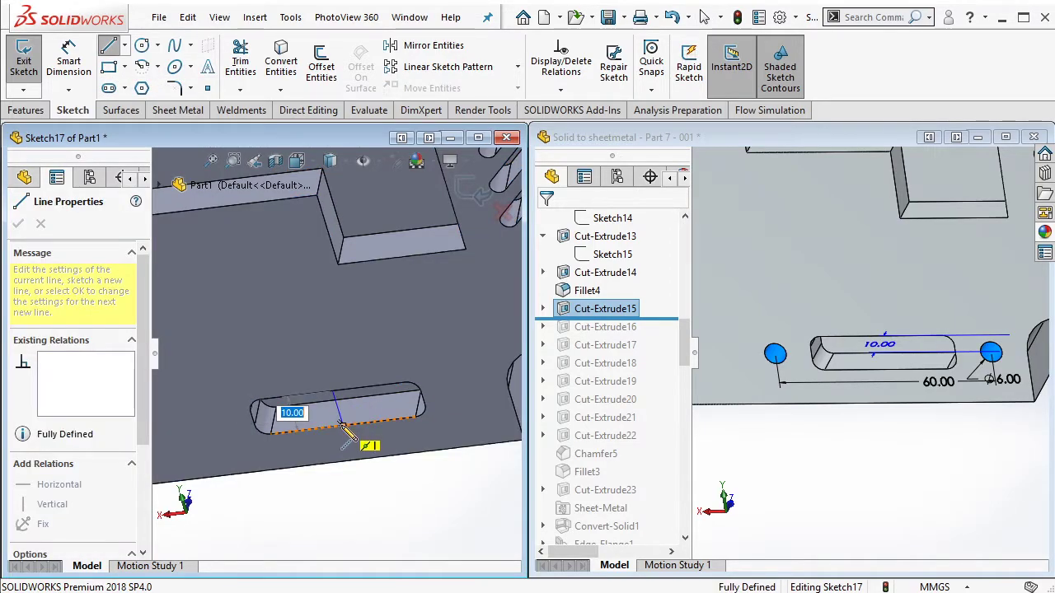
left_click(342, 424)
left_click(125, 67)
left_click(212, 106)
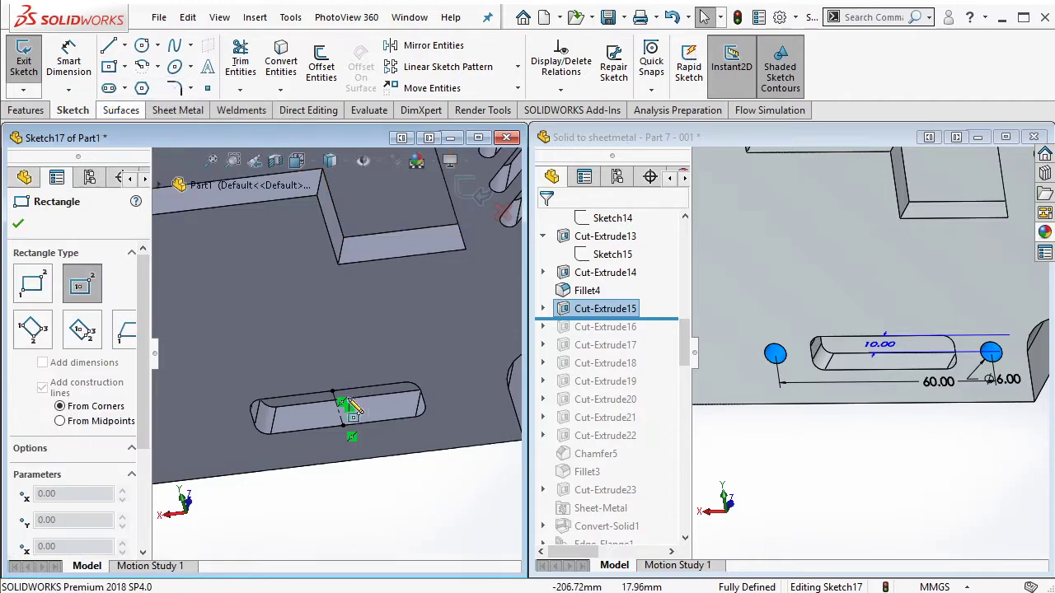
left_click(345, 408)
left_click(463, 424)
key("Escape")
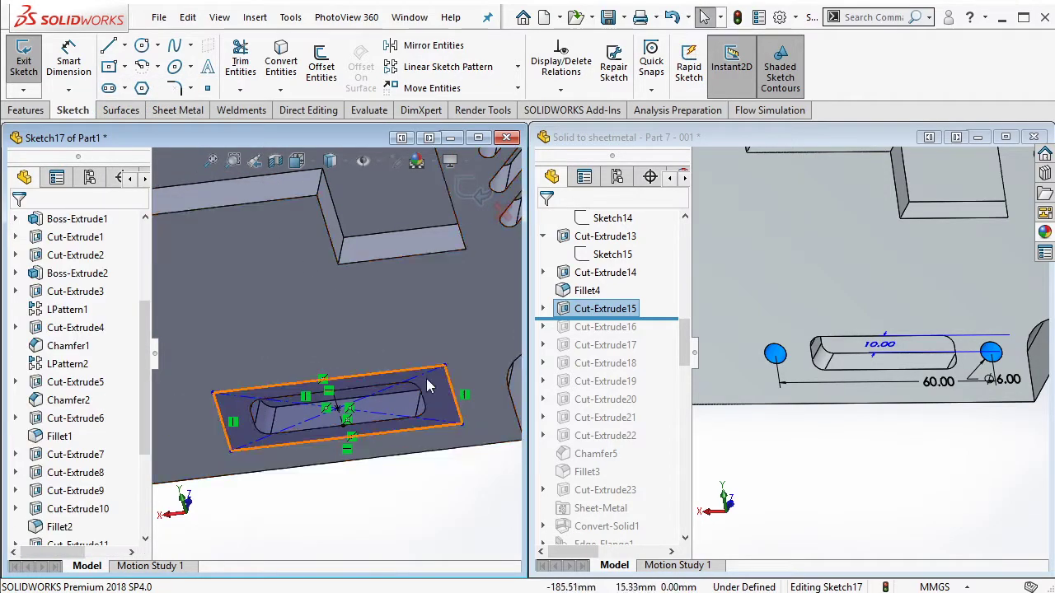
Step: Draw two circles, one at the rectangle's left corner and one at the slot's right end
left_click(142, 46)
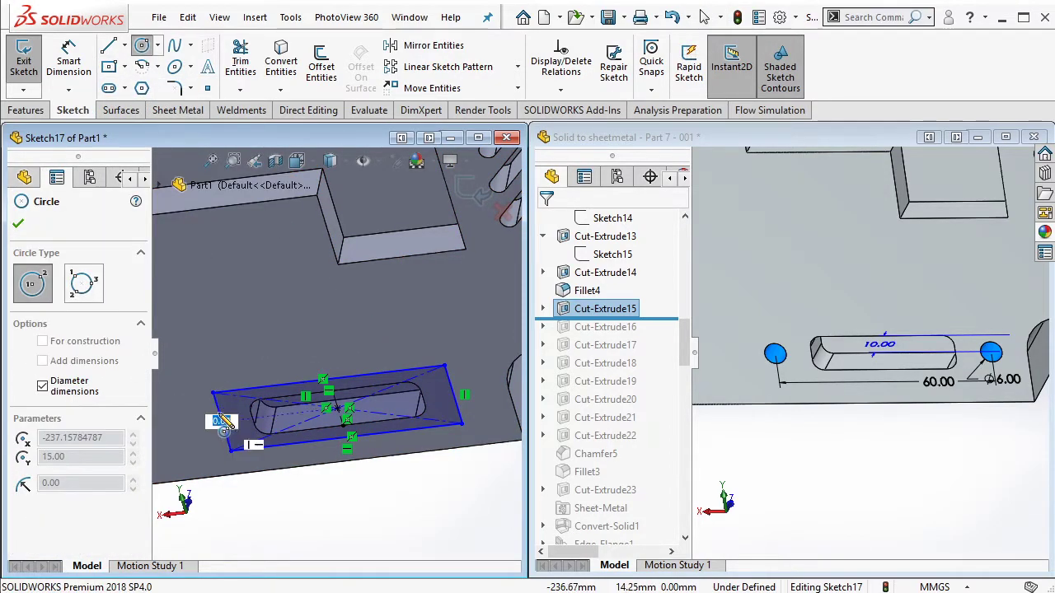
key("Escape")
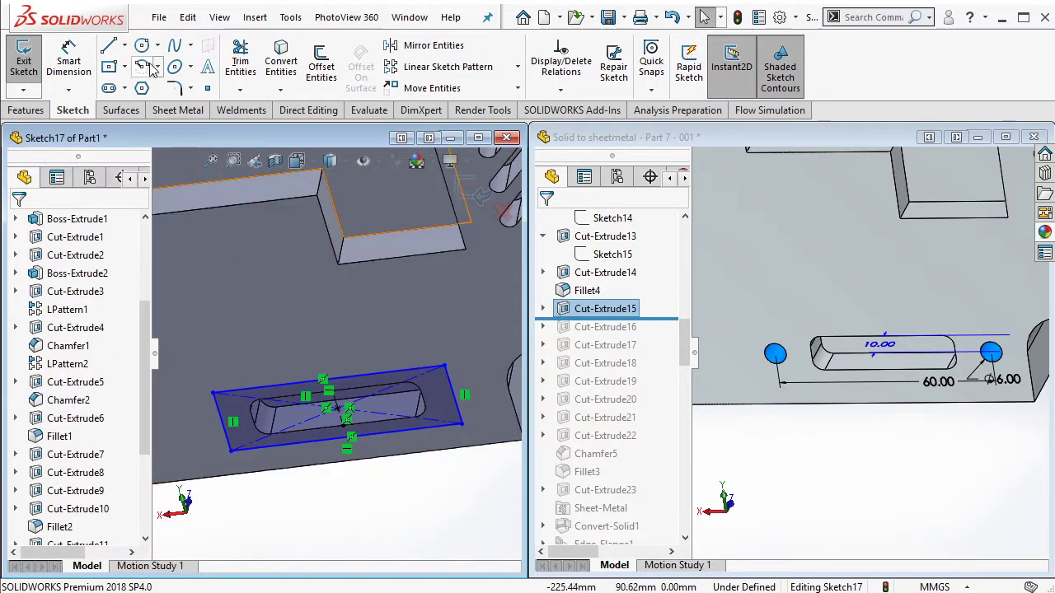
left_click(141, 46)
left_click(223, 422)
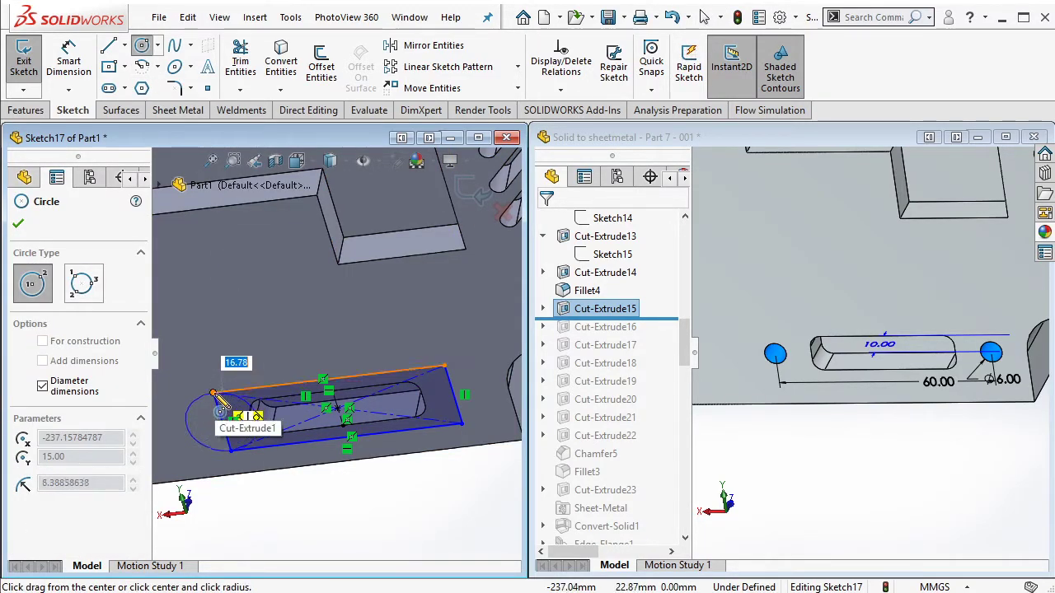
left_click(256, 420)
left_click(454, 394)
left_click(490, 395)
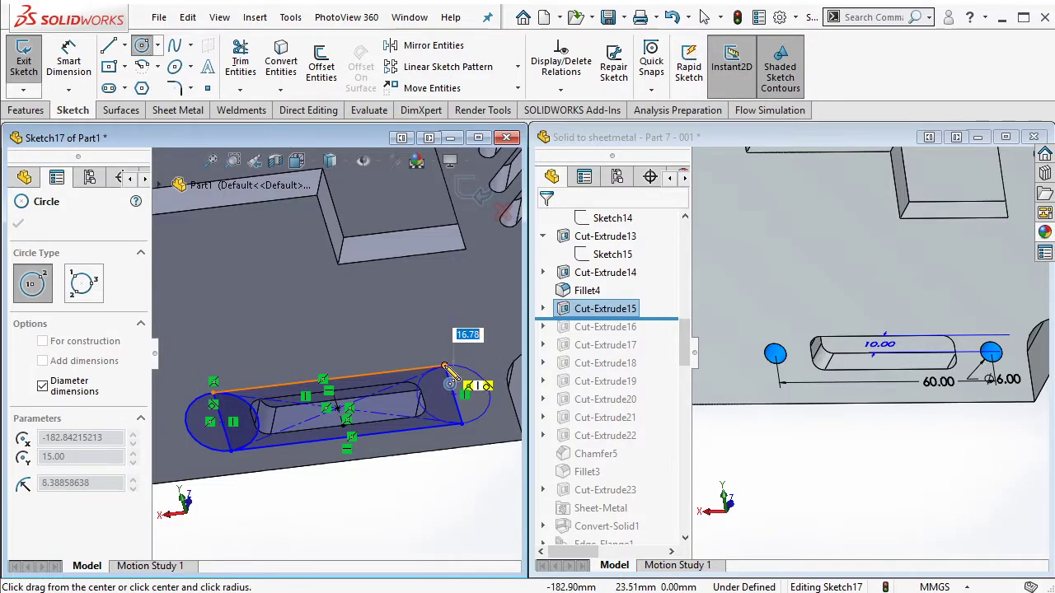
key("Escape")
Step: Dimension the hole spacing to 60 mm and the circle diameter to 6 mm
left_click(68, 62)
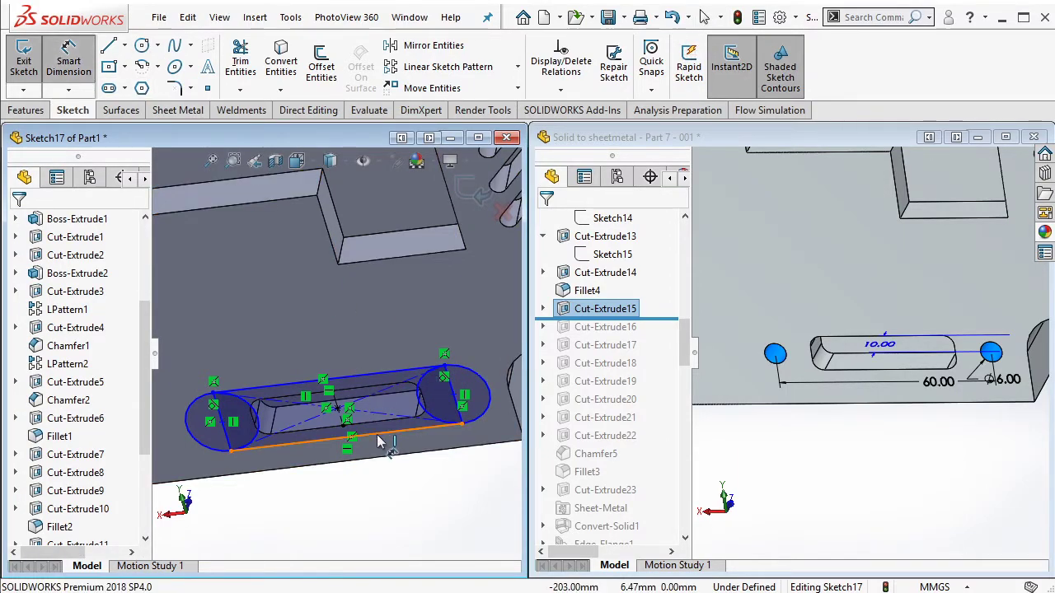
left_click(346, 436)
left_click(397, 492)
type("60")
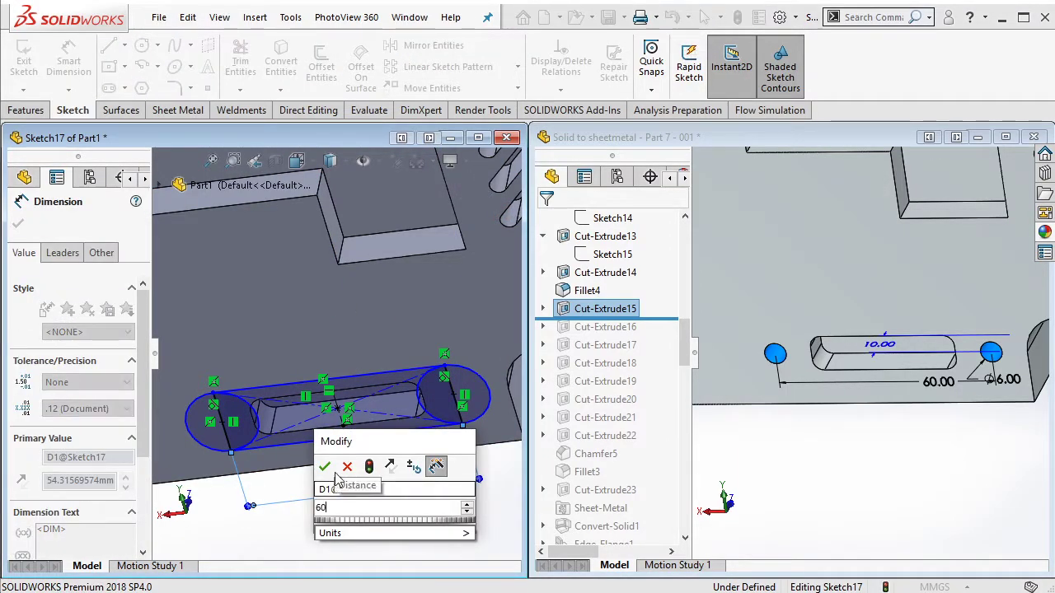
left_click(325, 469)
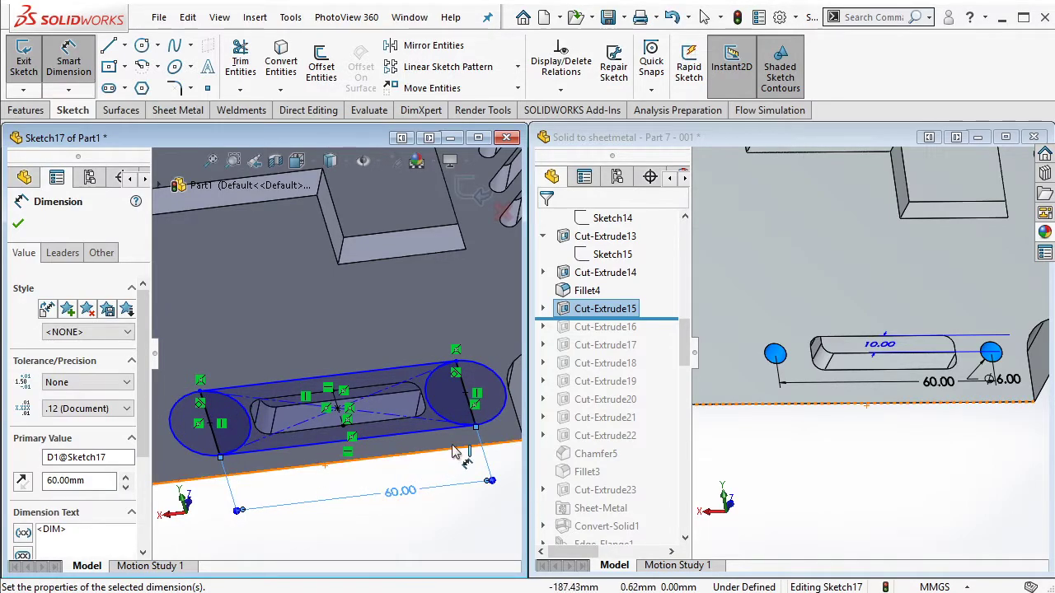
left_click(489, 429)
left_click(487, 509)
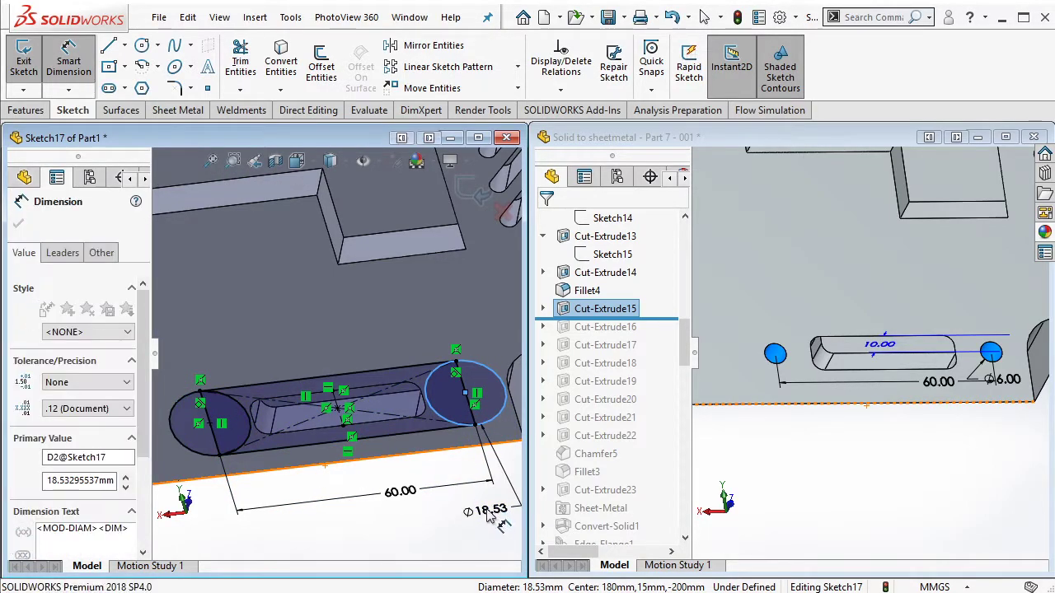
type("6")
left_click(412, 488)
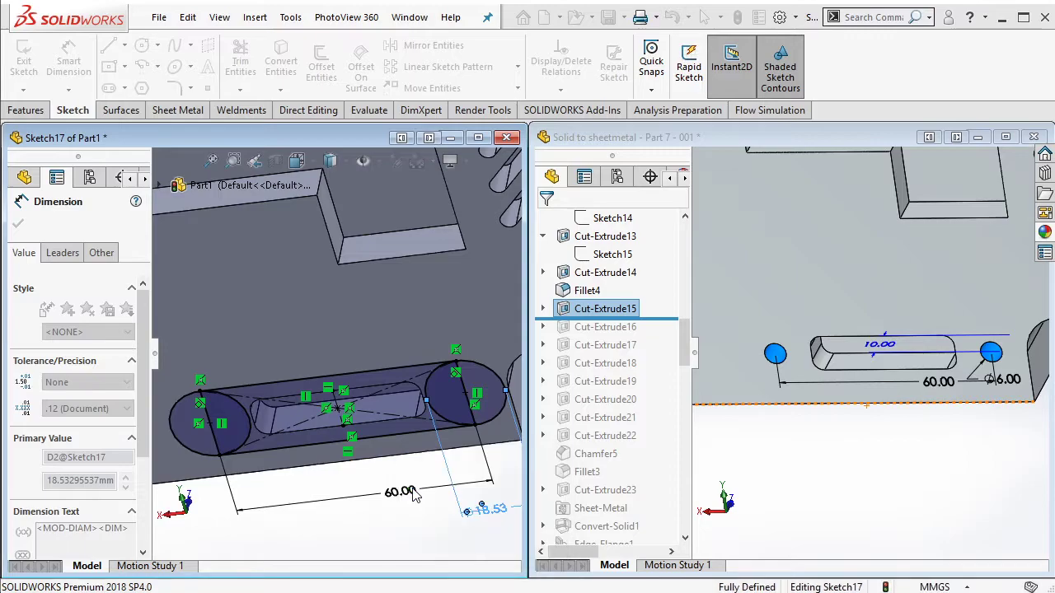
key("Escape")
Step: Make the slot outline construction geometry while keeping both hole circles as regular geometry
scroll(216, 424, "down", 2)
scroll(247, 445, "up", 3)
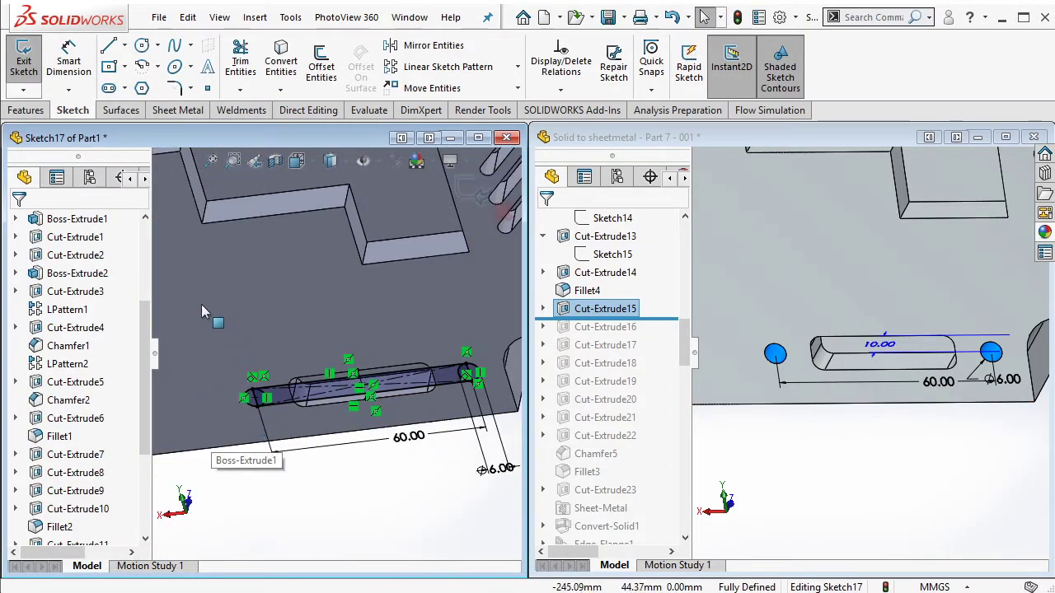
left_click_drag(194, 297, 516, 458)
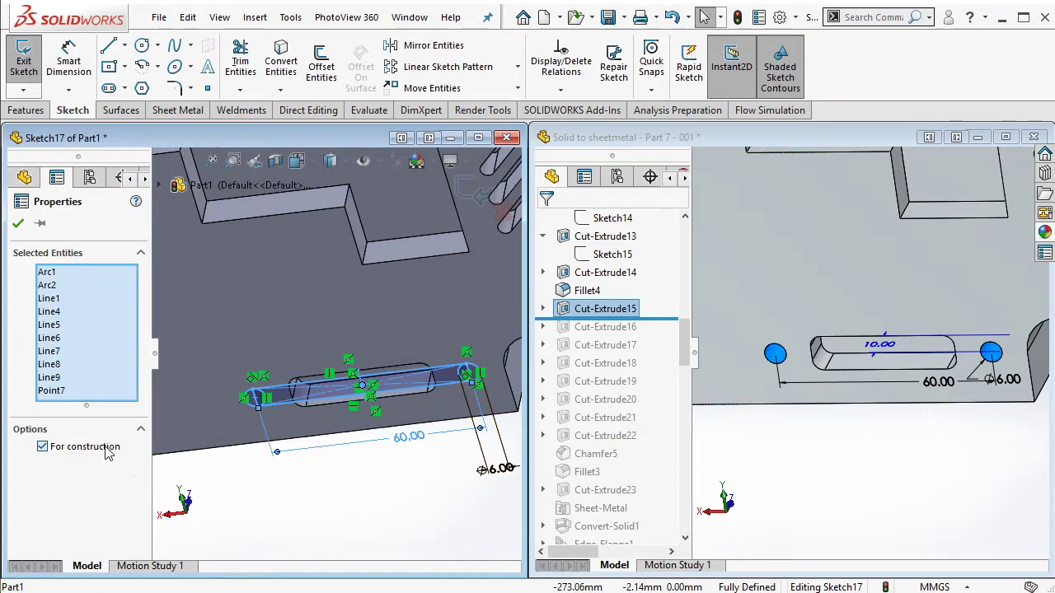
left_click(228, 449)
scroll(276, 423, "up", 2)
left_click(252, 388)
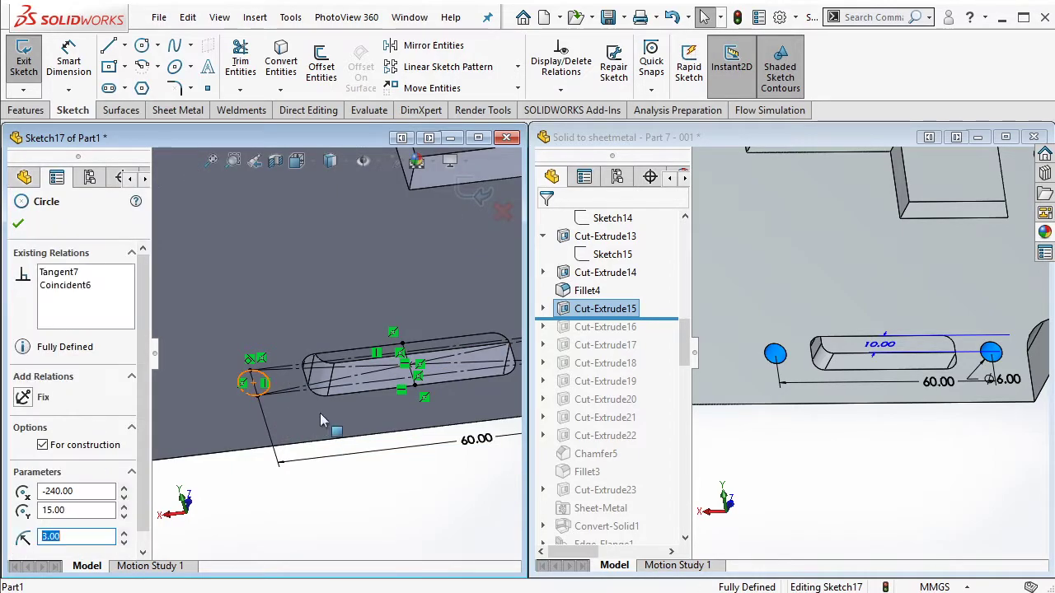
scroll(329, 429, "up", 2)
left_click(470, 359, "ctrl")
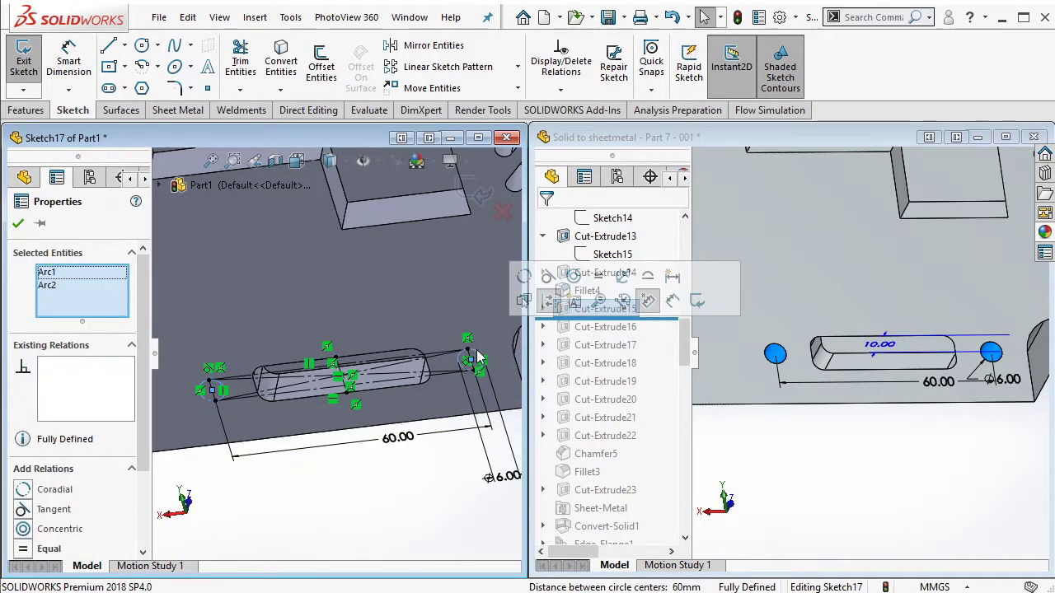
left_click(614, 298)
Step: Cut the two holes with a 10 mm blind Extruded Cut
left_click(33, 111)
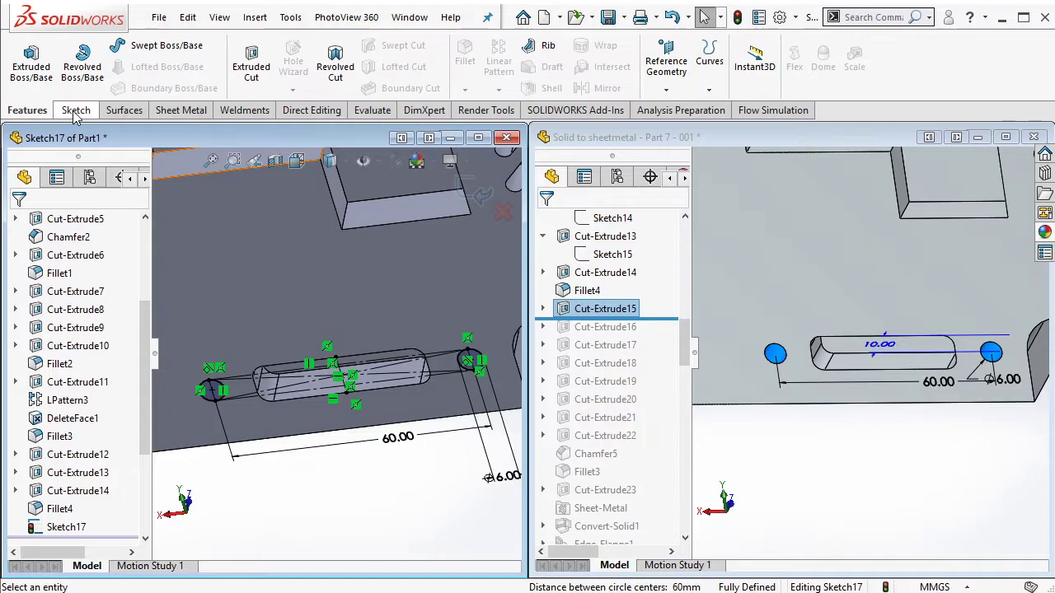
left_click(252, 66)
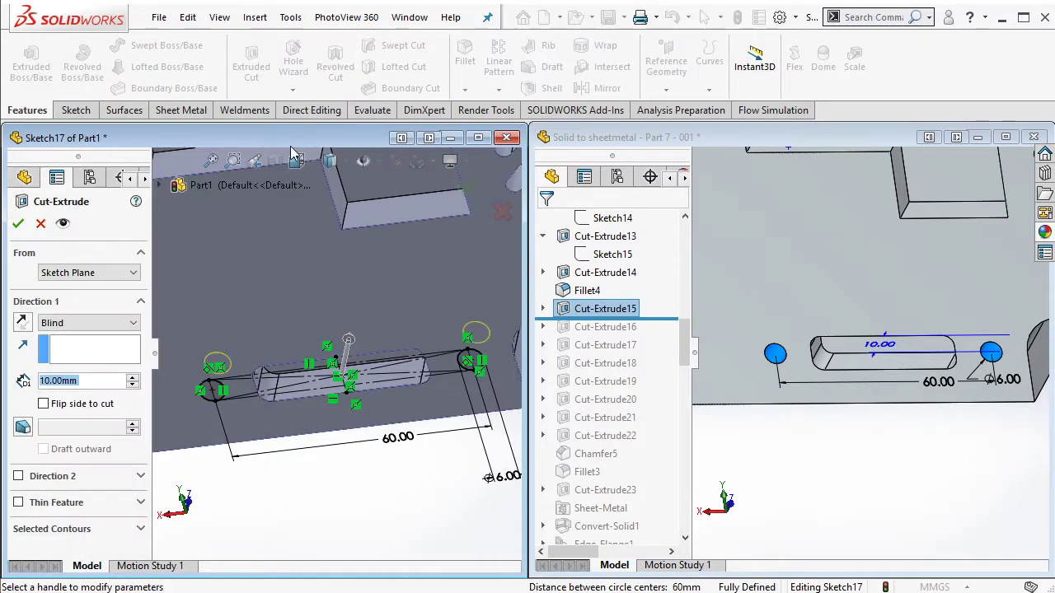
left_click(17, 223)
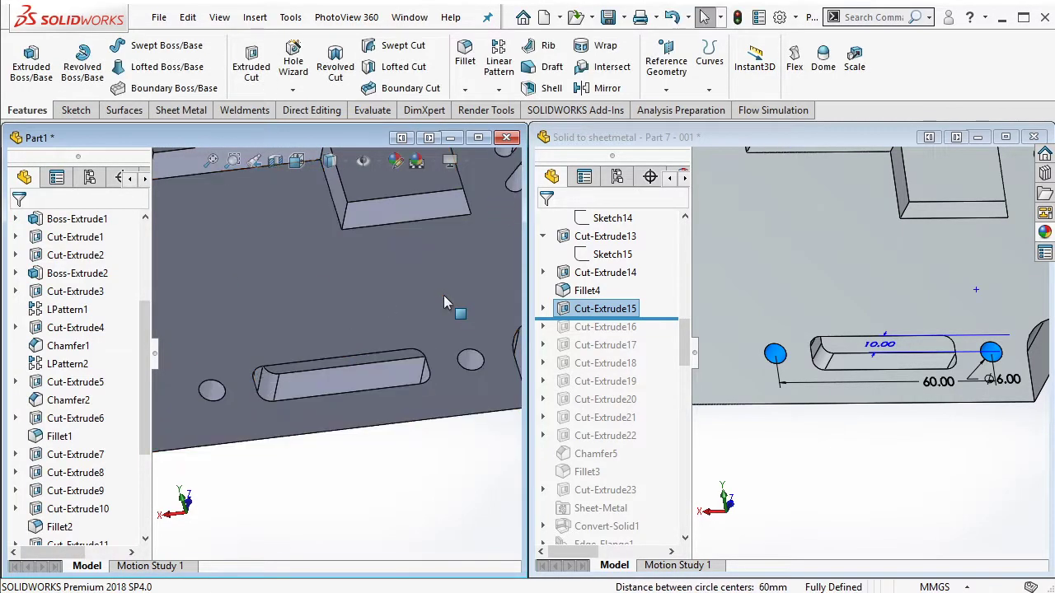
Step: Roll the reference part past Cut-Extrude16 and show its Sketch18 dimensions in isometric view
scroll(451, 305, "up", 2)
left_click(789, 375)
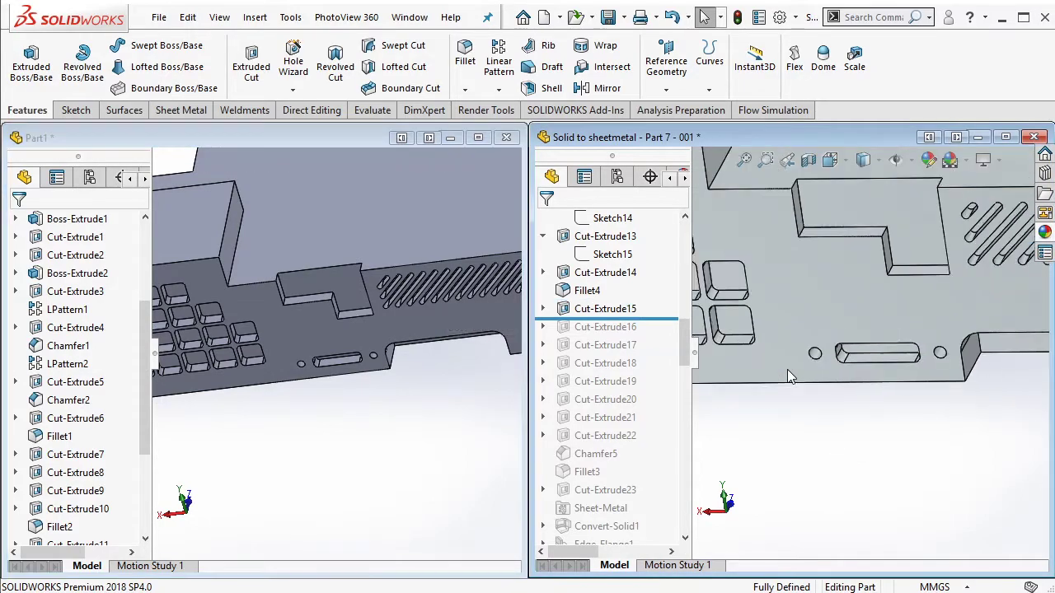
left_click_drag(657, 318, 631, 328)
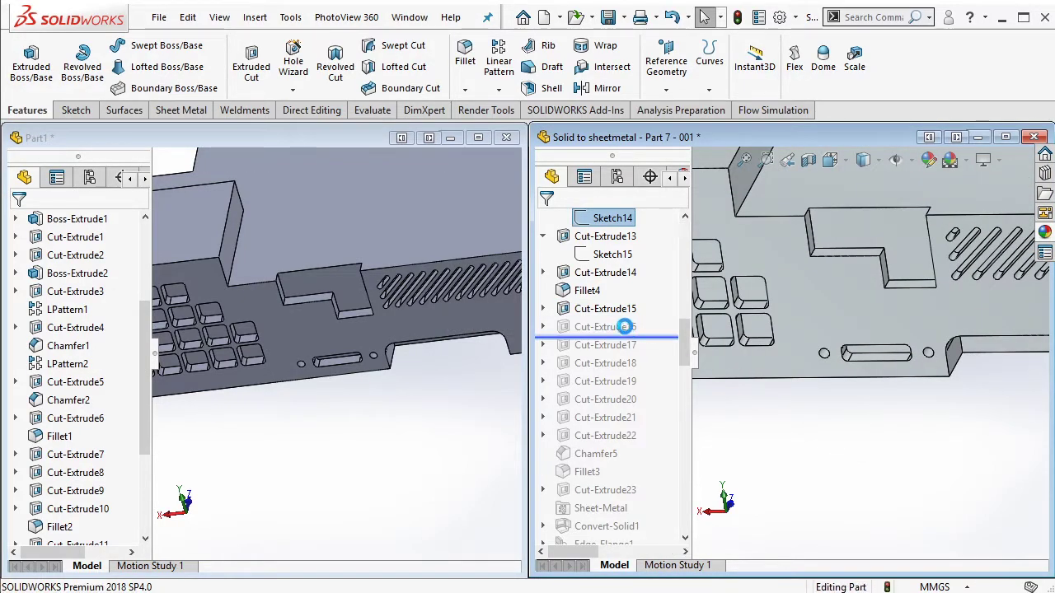
left_click(627, 327)
key("ctrl+7")
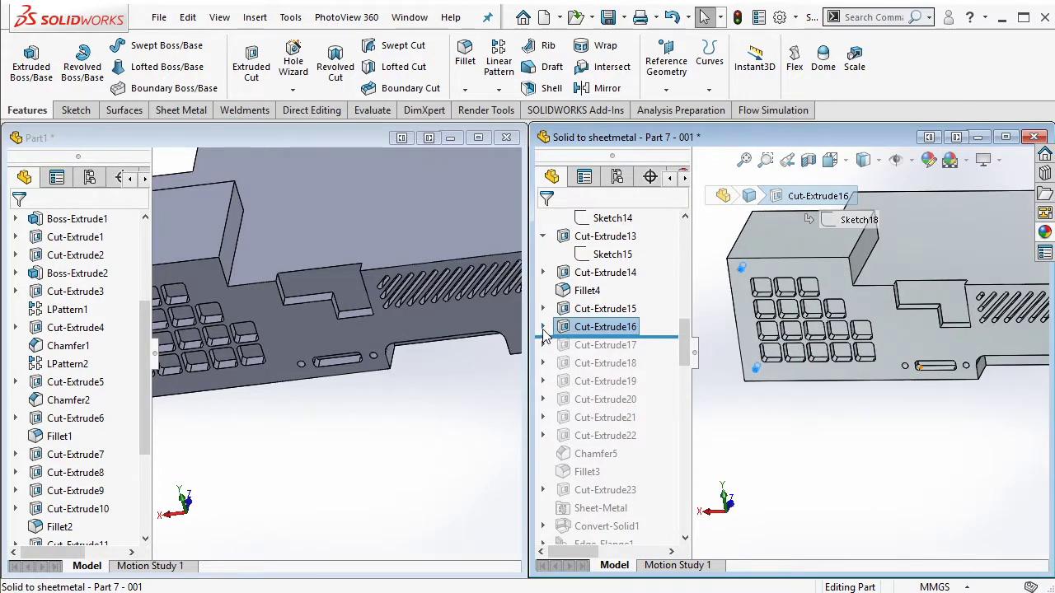
left_click(542, 328)
left_click(611, 344)
Step: Start a new sketch on Part1's large front face
scroll(901, 351, "up", 5)
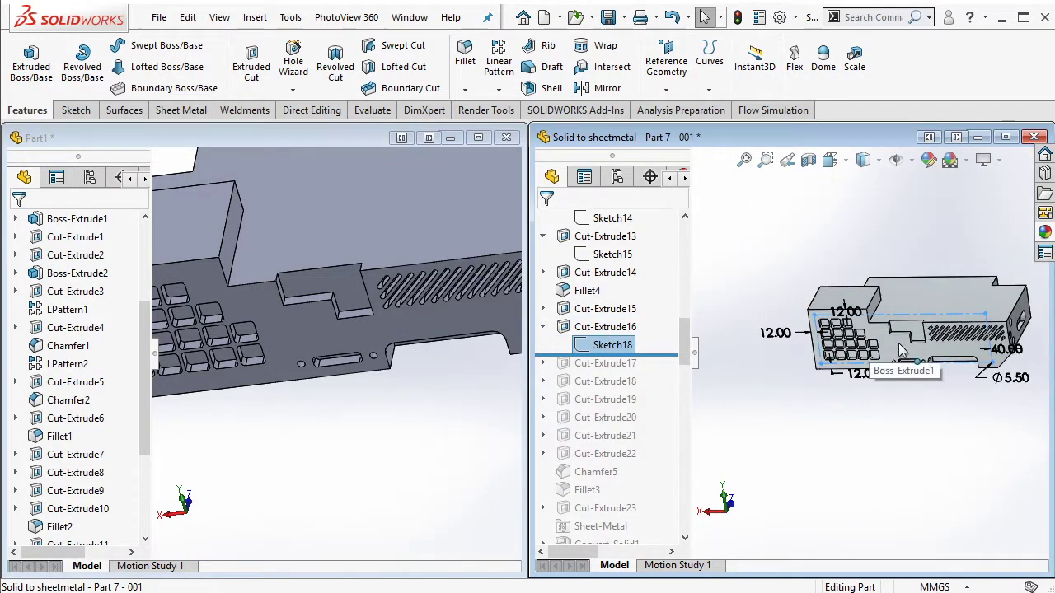
scroll(901, 350, "down", 2)
scroll(359, 339, "up", 4)
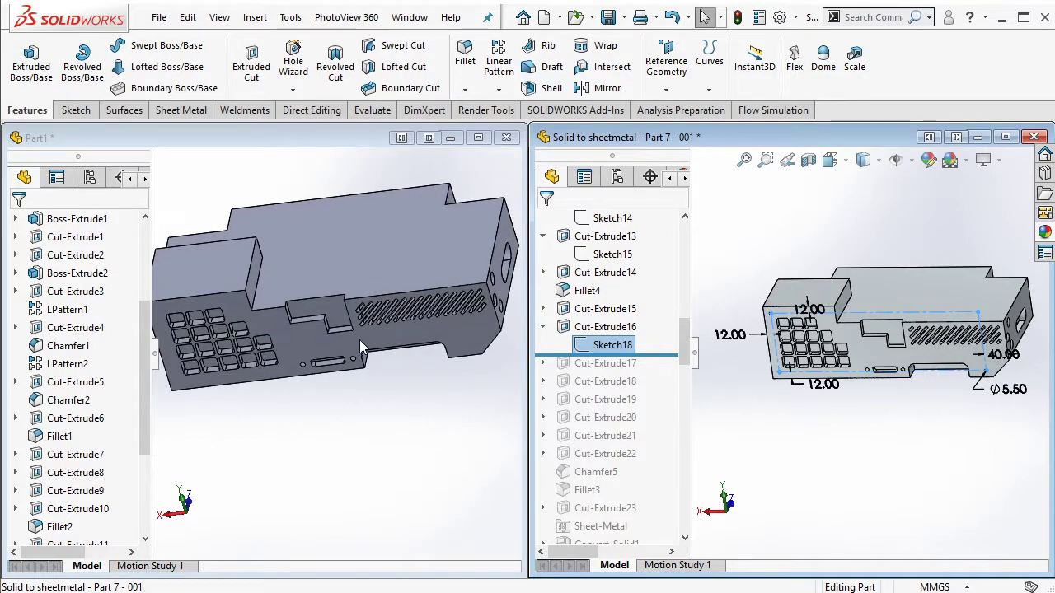
left_click(334, 335)
left_click(356, 265)
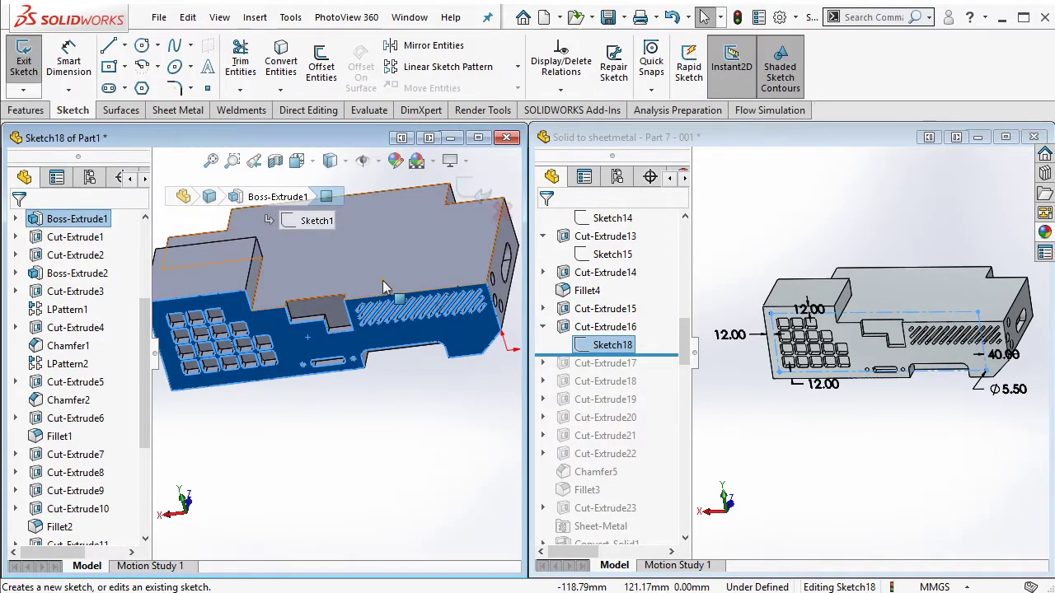
Step: Draw a corner rectangle covering Part1's front face
left_click(125, 67)
left_click(140, 87)
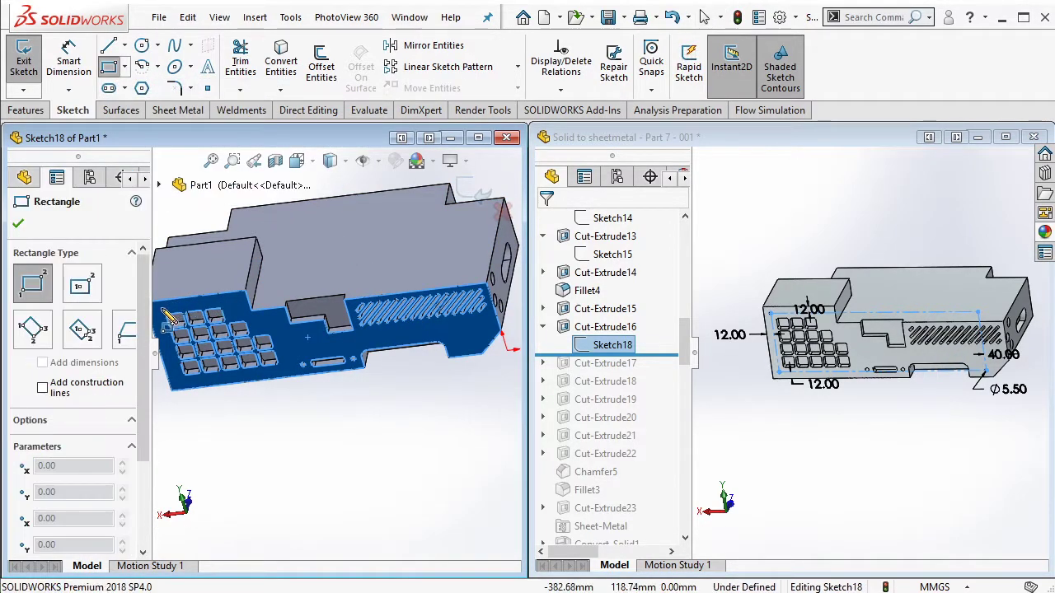
left_click_drag(164, 313, 495, 336)
key("Escape")
scroll(279, 367, "down", 2)
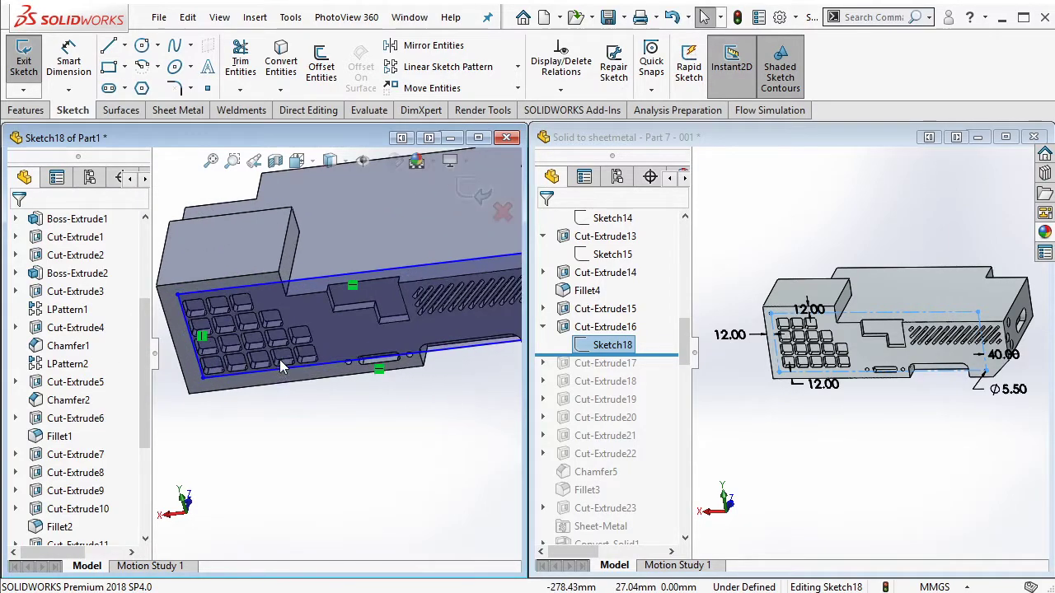
middle_click_drag(279, 368, 361, 311)
scroll(361, 311, "up", 2)
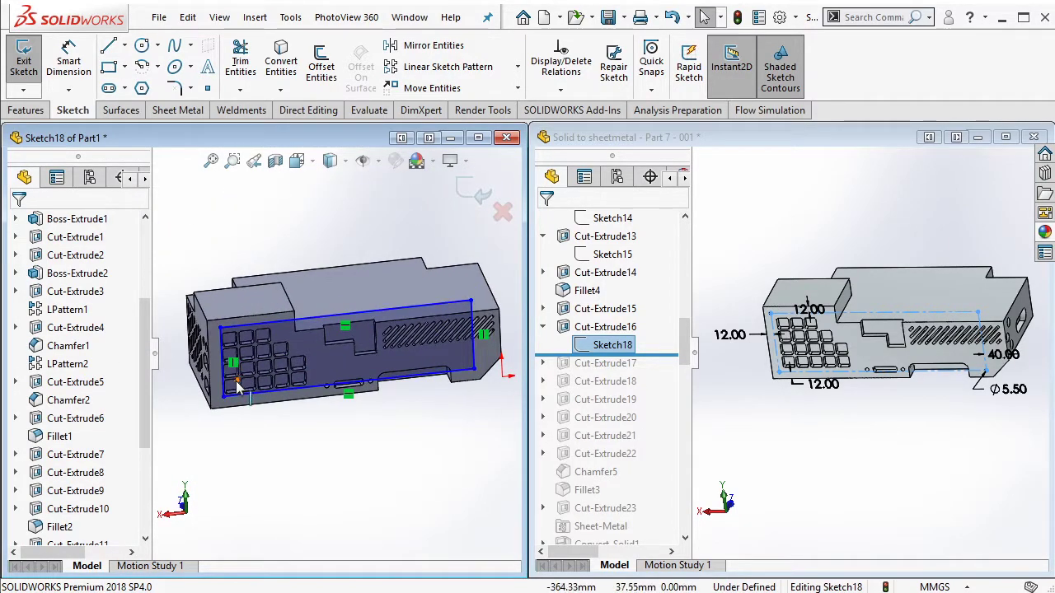
scroll(237, 388, "down", 2)
scroll(244, 381, "down", 1)
scroll(244, 381, "down", 1)
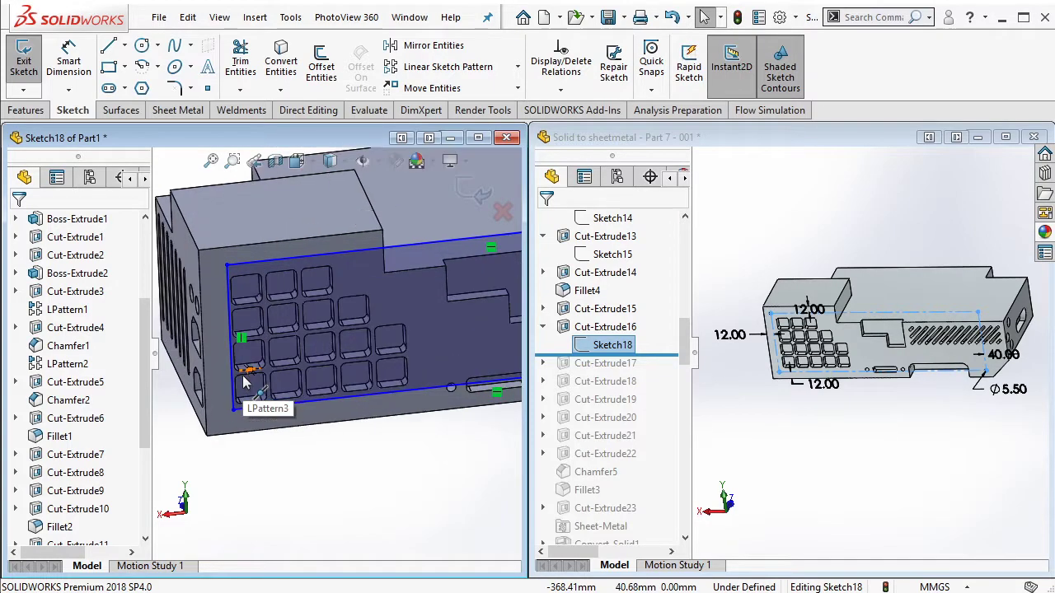
Step: Dimension the rectangle 12 mm in from the face's left, top and bottom edges
left_click(69, 61)
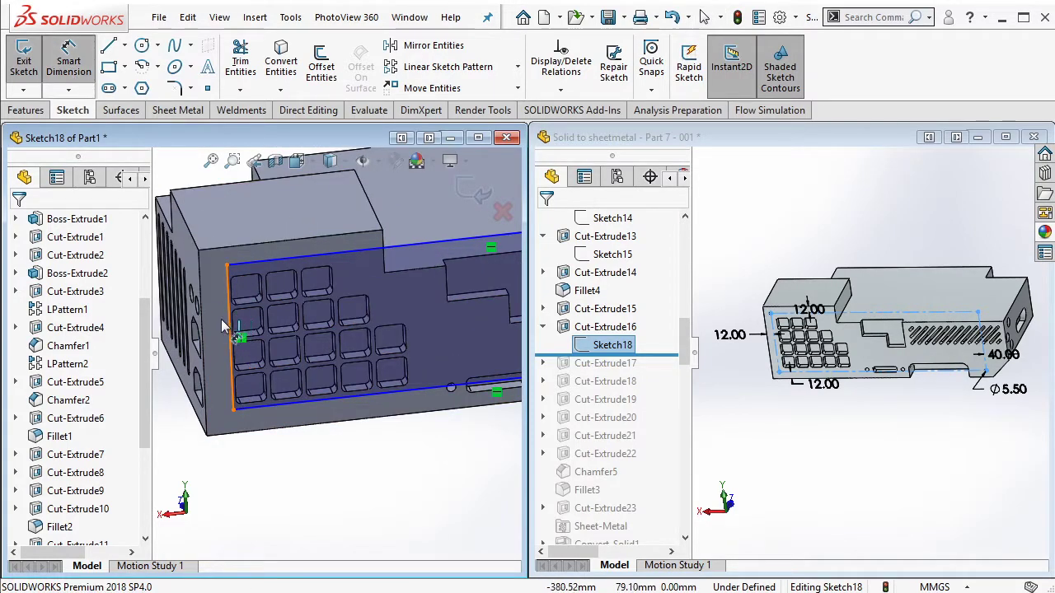
left_click(229, 327)
left_click(204, 289)
left_click(216, 283)
type("12")
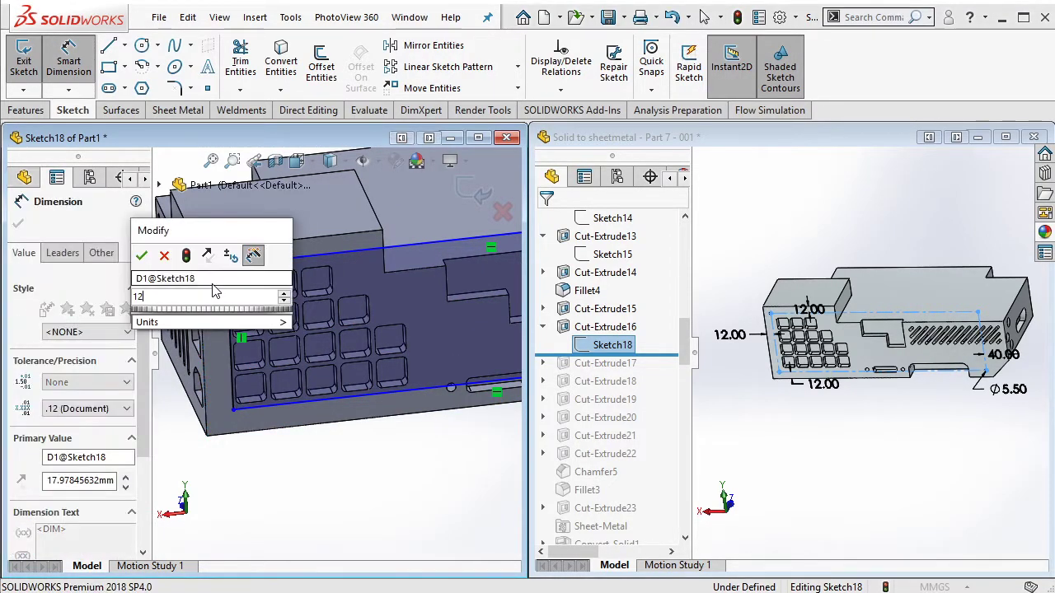
key("Return")
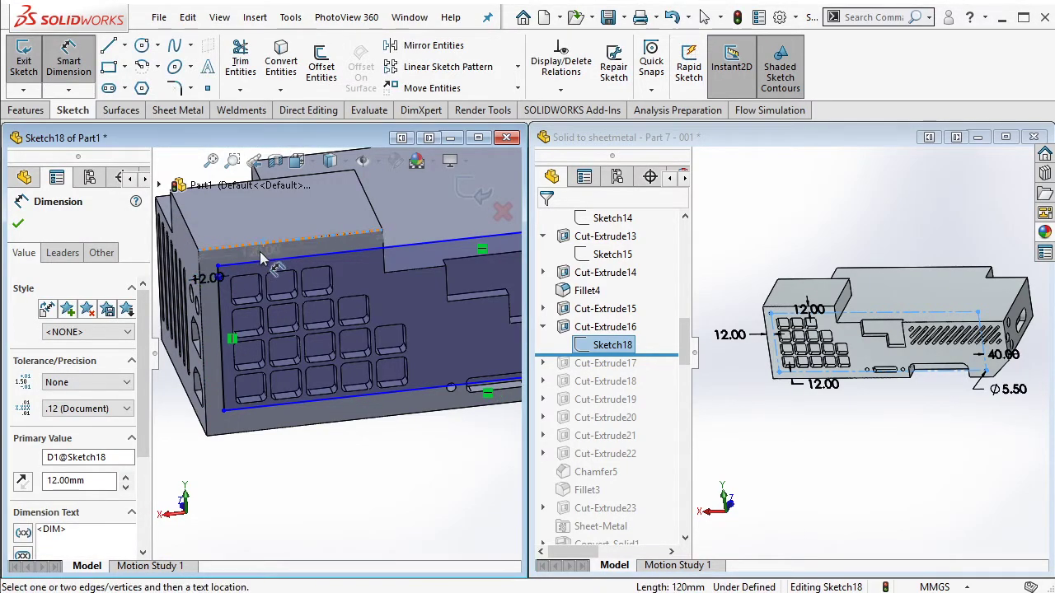
left_click(276, 261)
left_click(300, 230)
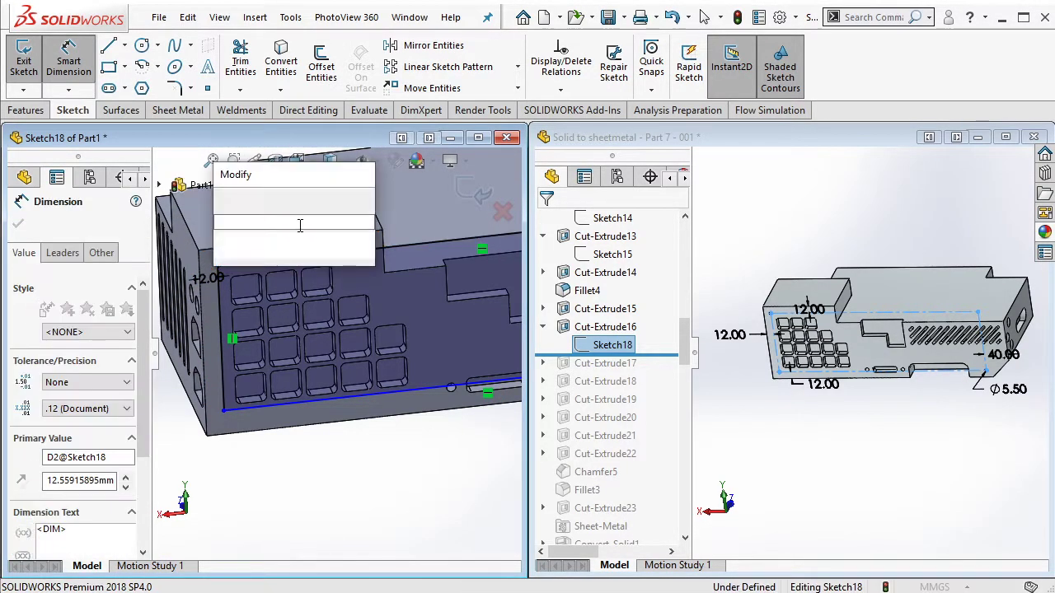
type("12")
key("Return")
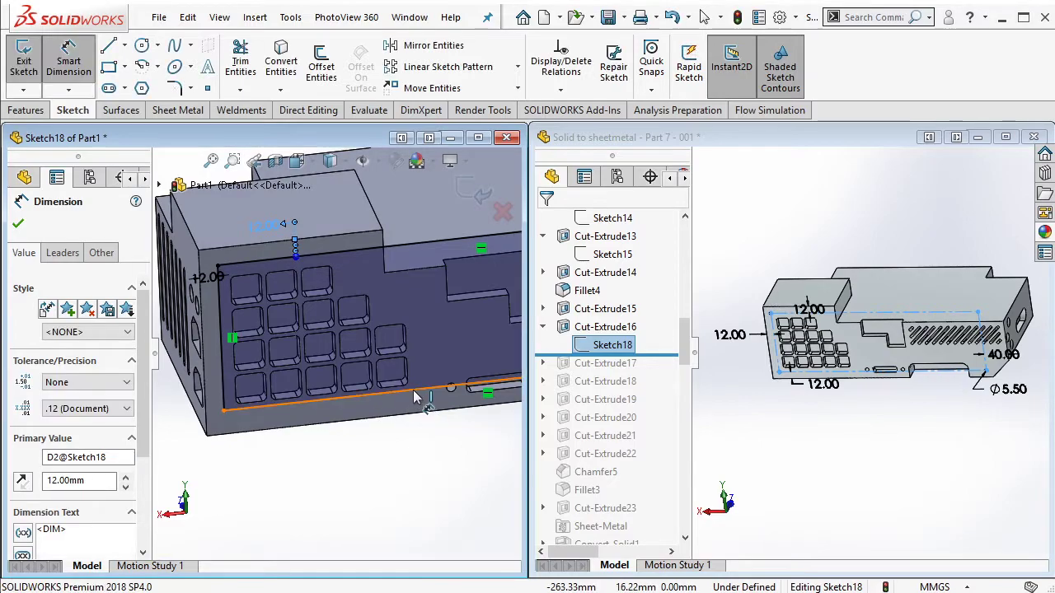
left_click(410, 408)
left_click(371, 446)
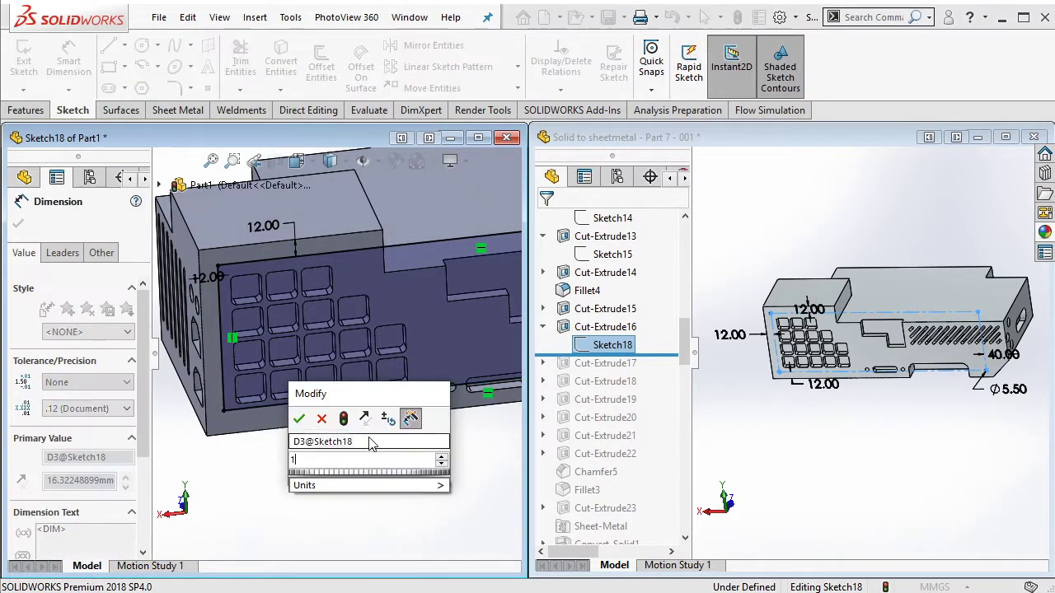
type("12")
key("Return")
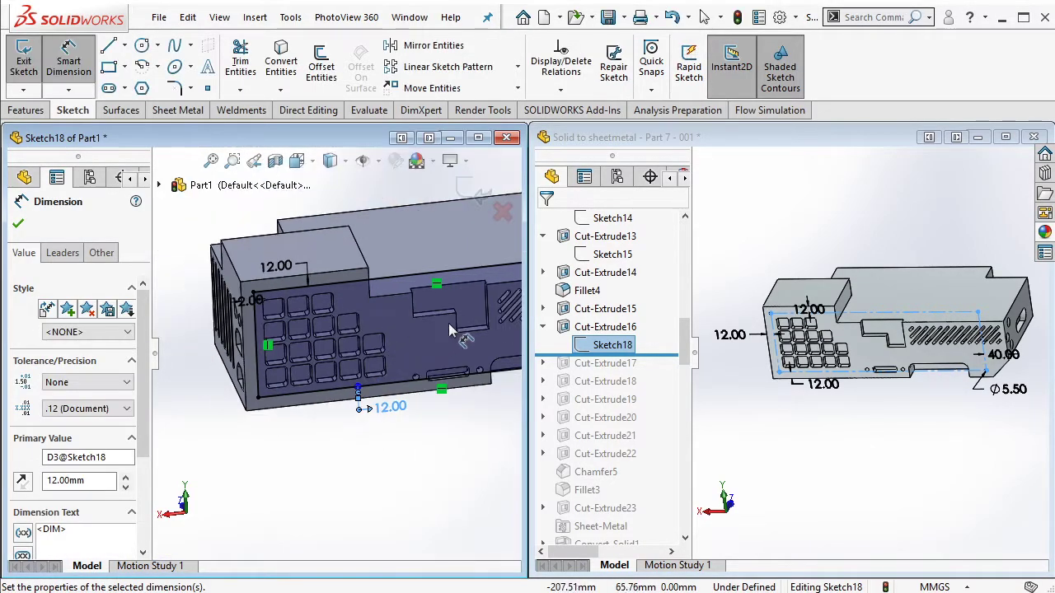
Step: Dimension the rectangle's right side 40 mm from the part's slotted end
middle_click_drag(393, 350, 395, 366)
left_click(396, 366)
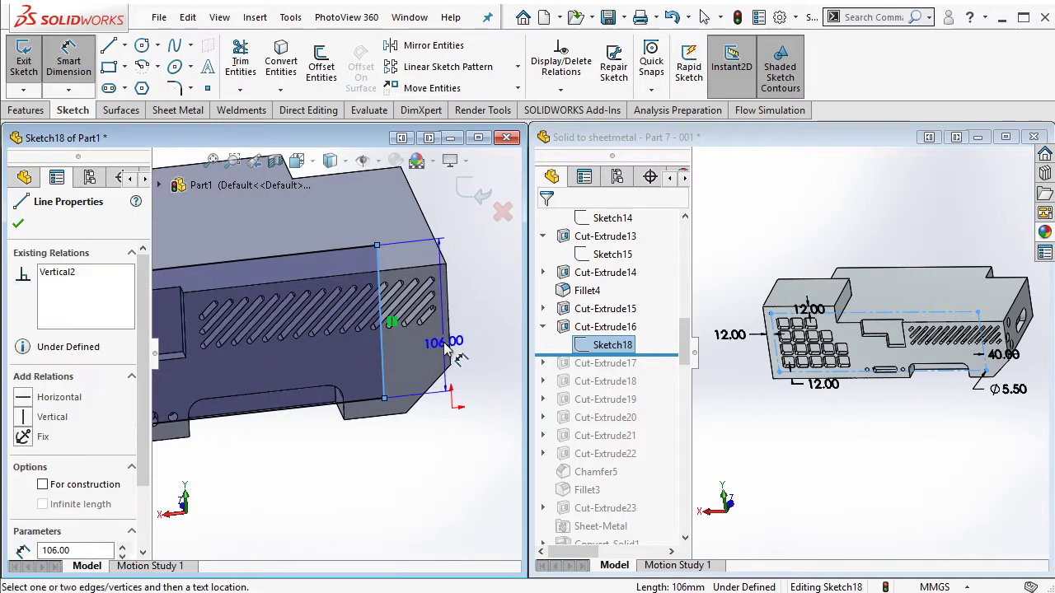
left_click(384, 356)
left_click(499, 344)
type("12")
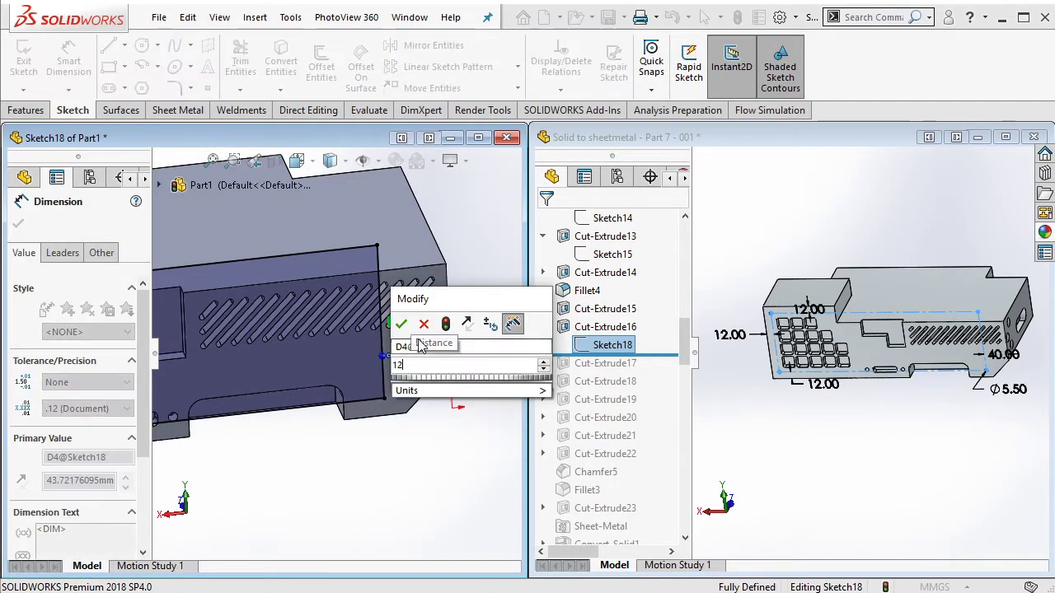
key("Return")
key("Escape")
type("40")
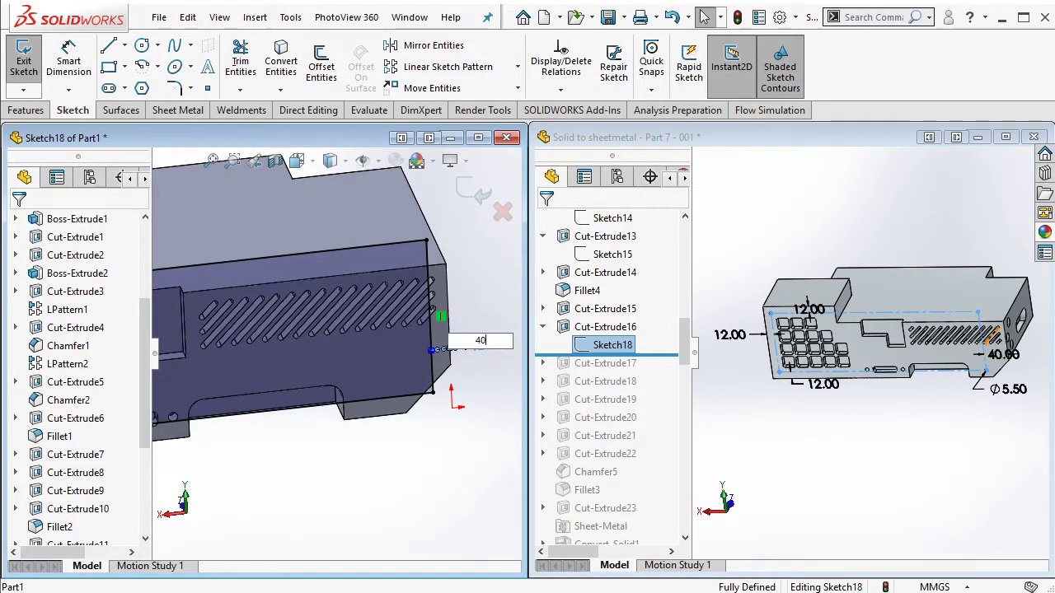
key("Return")
Step: Convert the dimensioned rectangle to construction geometry
middle_click_drag(429, 360, 233, 364)
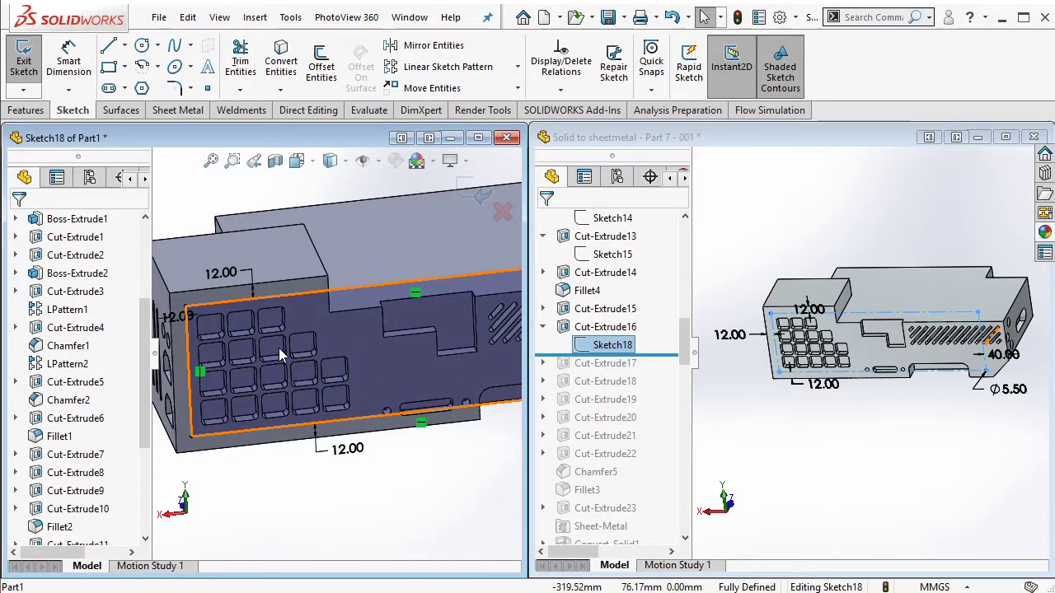
scroll(1023, 363, "down", 5)
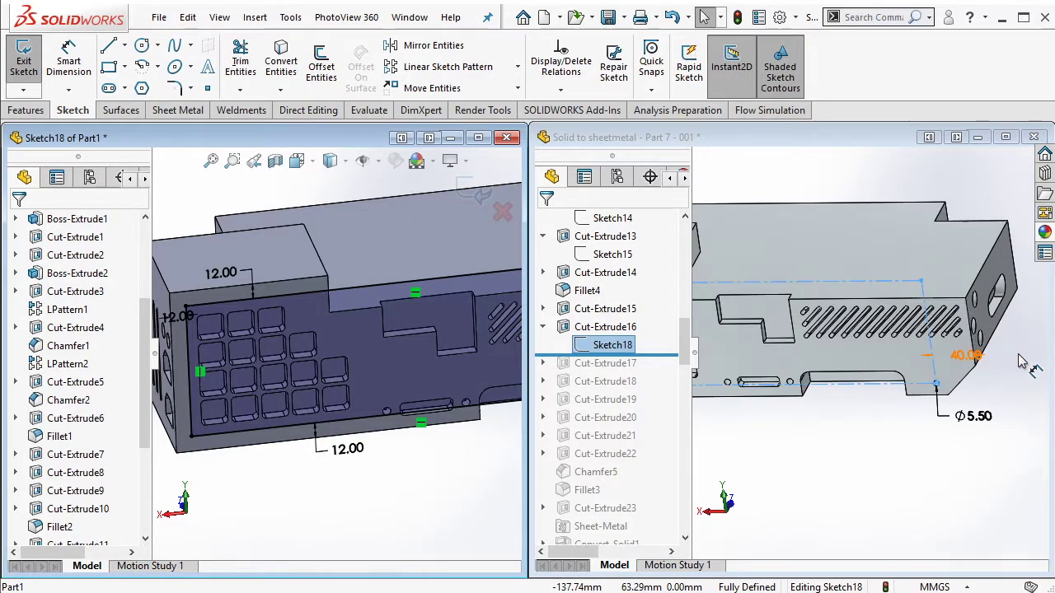
scroll(742, 247, "up", 5)
scroll(824, 330, "down", 3)
scroll(490, 354, "up", 3)
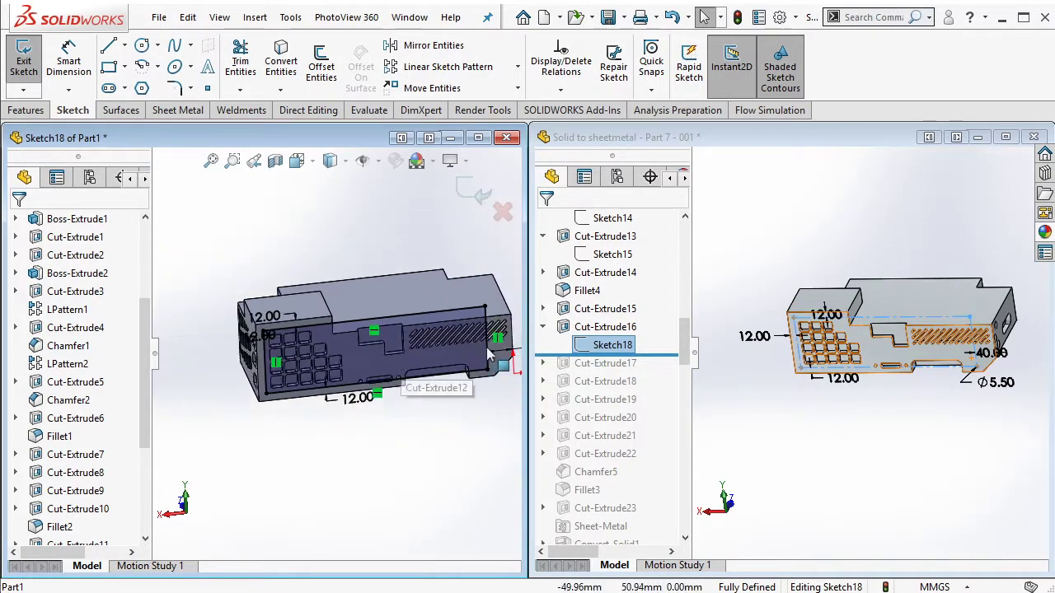
left_click_drag(182, 253, 485, 444)
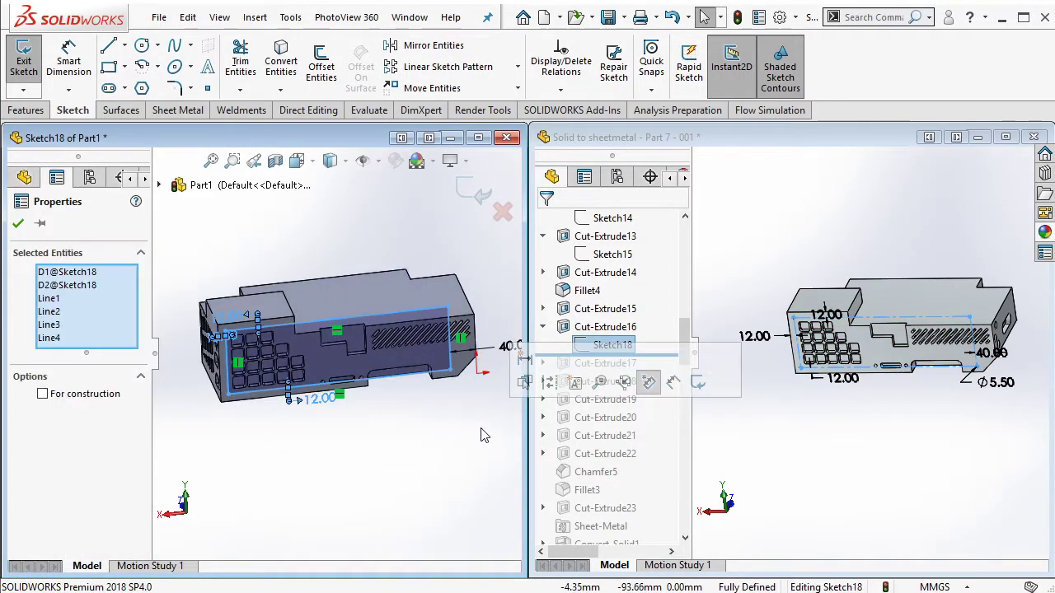
left_click(650, 382)
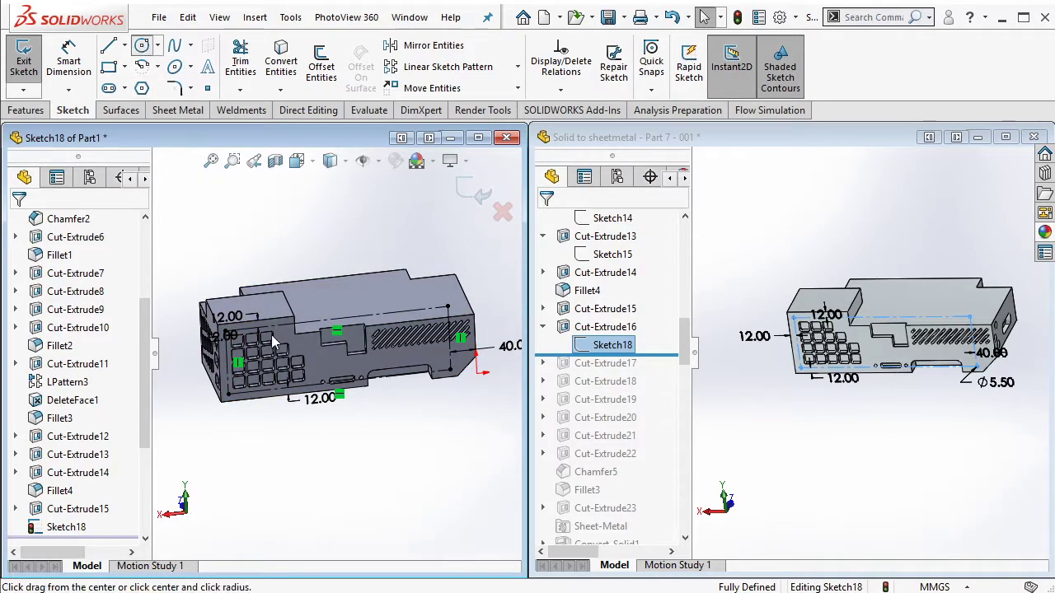
Step: Draw circles at the rectangle's top-left, bottom-left and bottom-right corners
scroll(275, 342, "down", 3)
scroll(274, 342, "down", 2)
left_click_drag(231, 331, 262, 327)
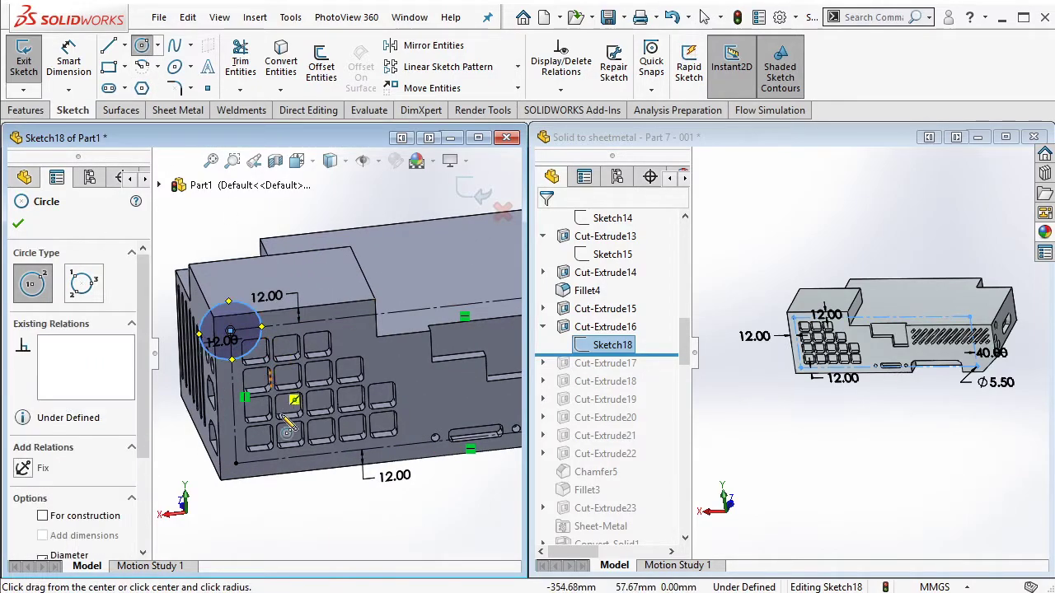
left_click_drag(237, 464, 245, 477)
scroll(247, 437, "up", 1)
middle_click_drag(247, 437, 488, 383)
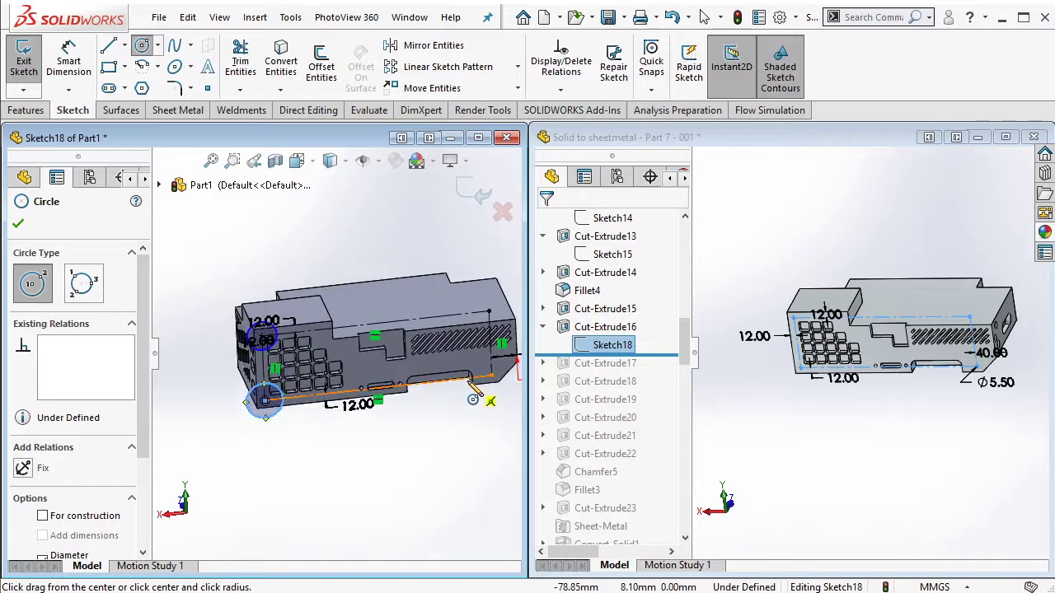
left_click_drag(485, 368, 507, 387)
key("Escape")
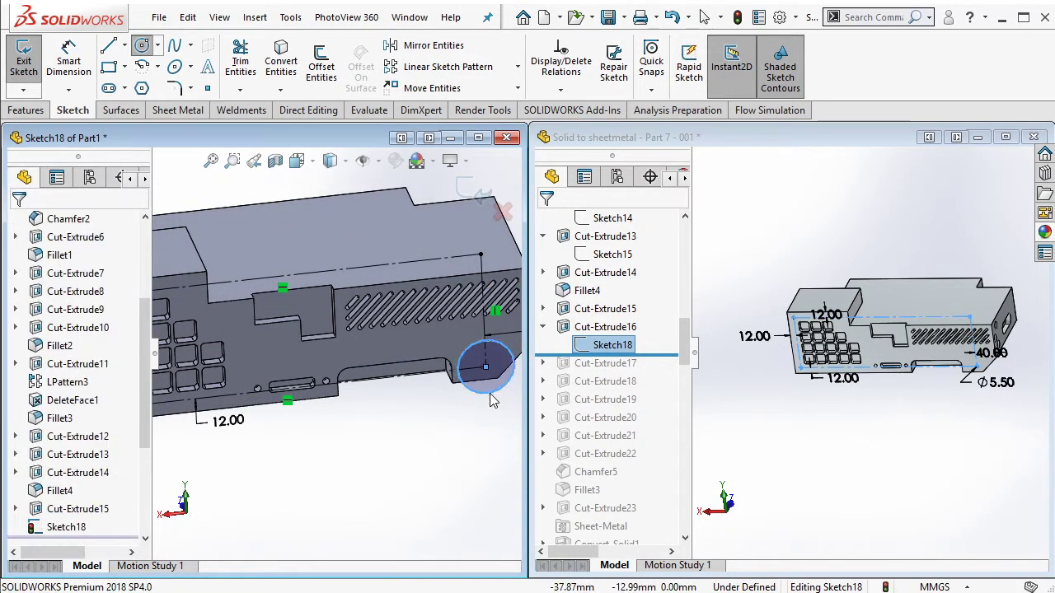
scroll(371, 387, "up", 3)
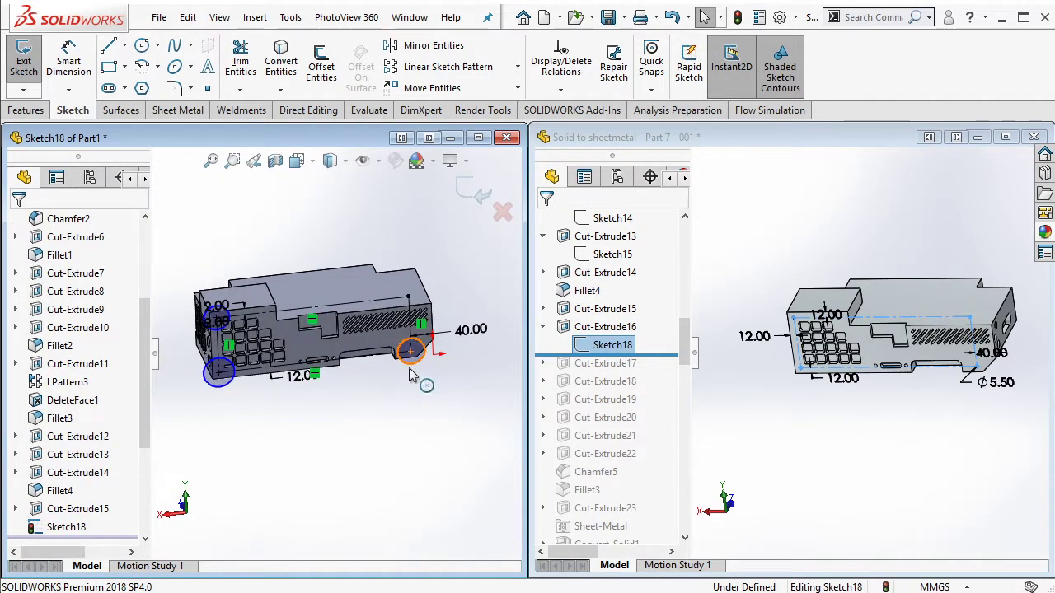
Step: Add an Equal relation to the three circles and roll the reference part forward one feature
left_click(412, 375)
left_click(231, 362, "ctrl")
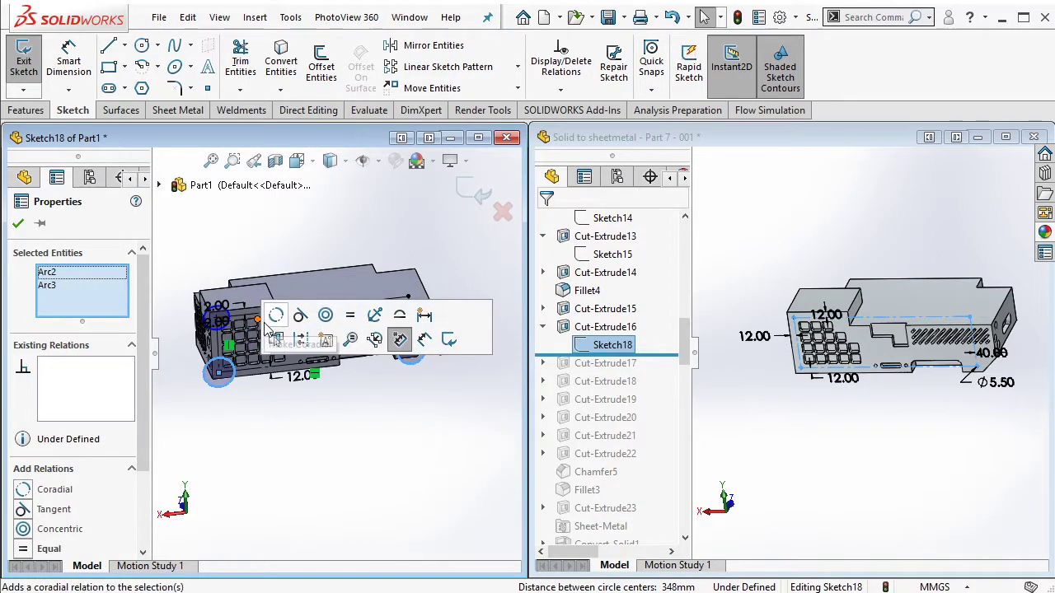
scroll(255, 330, "down", 3)
left_click(231, 317, "ctrl")
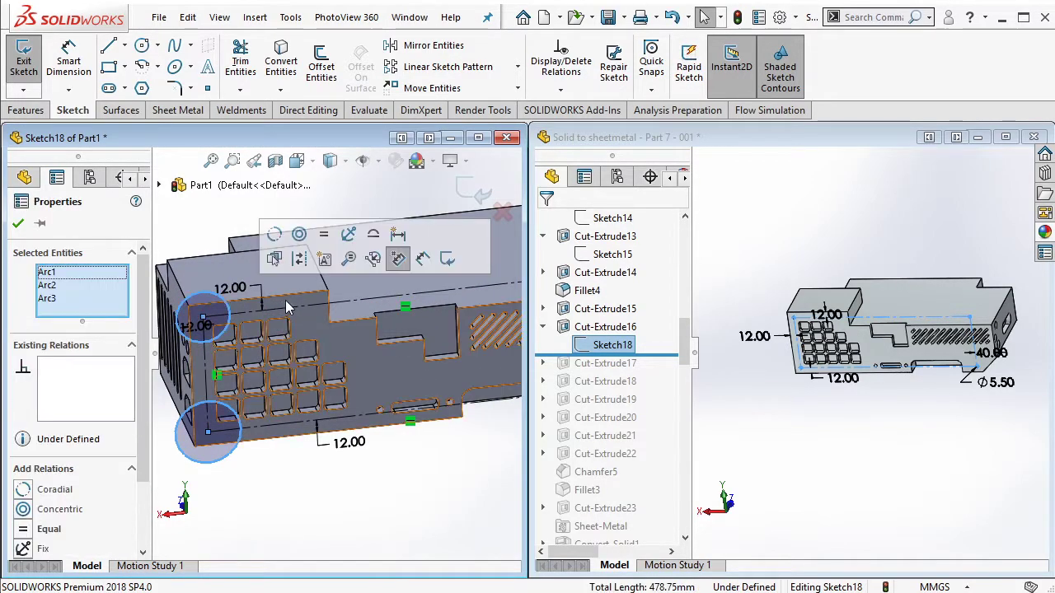
left_click(324, 234)
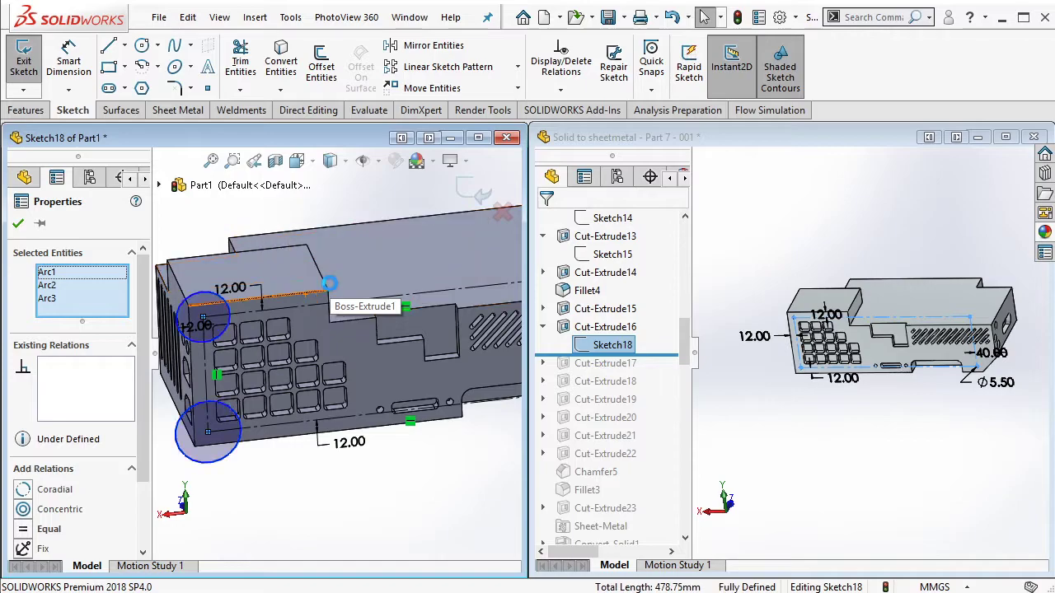
left_click_drag(651, 356, 636, 375)
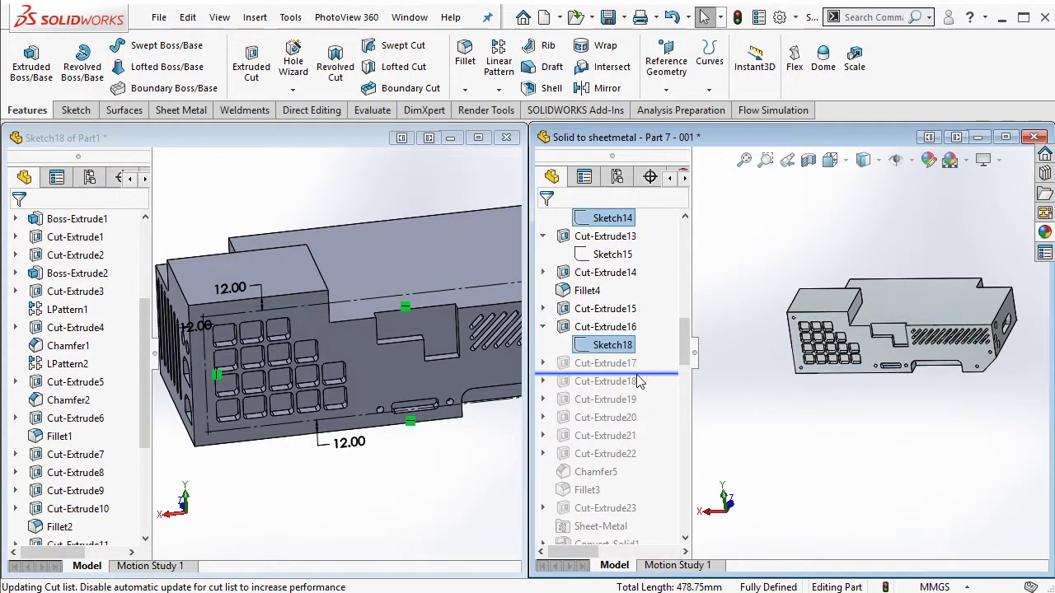
Step: Expand the reference part's Cut-Extrude17 and inspect its Sketch19
left_click(571, 367)
left_click(542, 363)
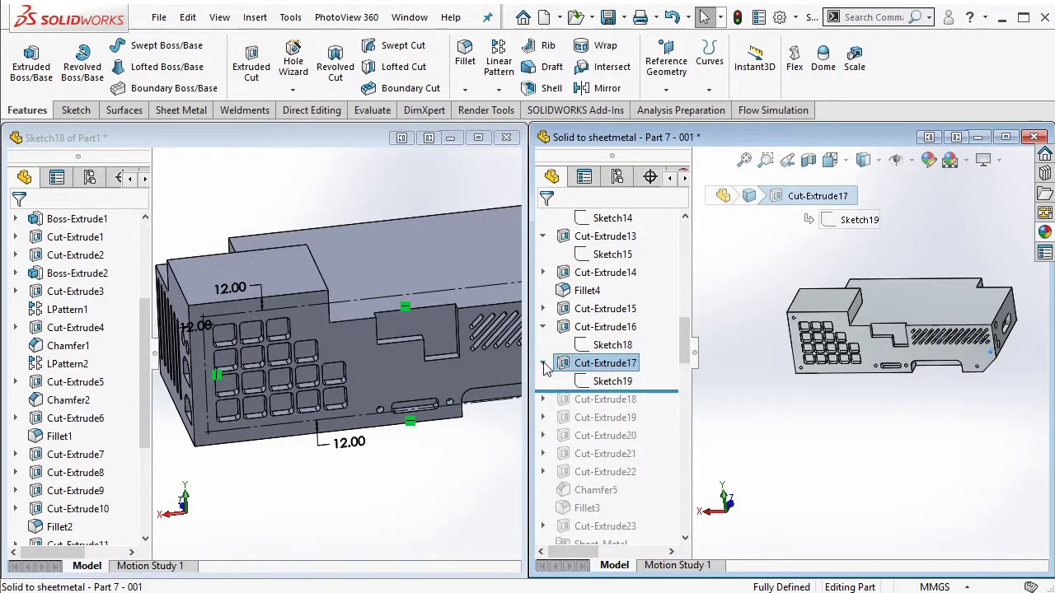
left_click(610, 381)
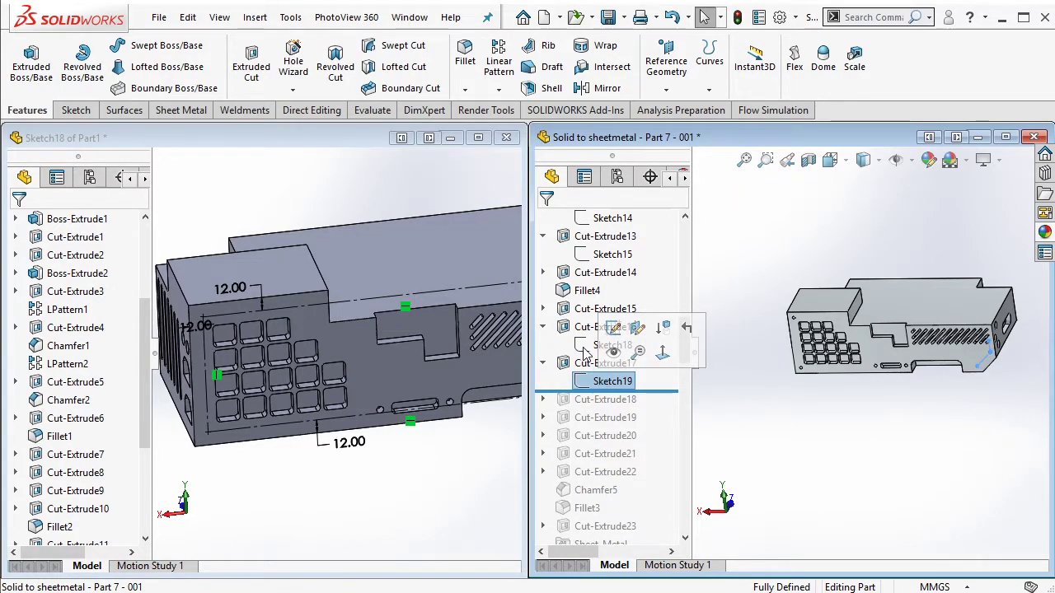
scroll(461, 354, "up", 2)
scroll(465, 355, "down", 3)
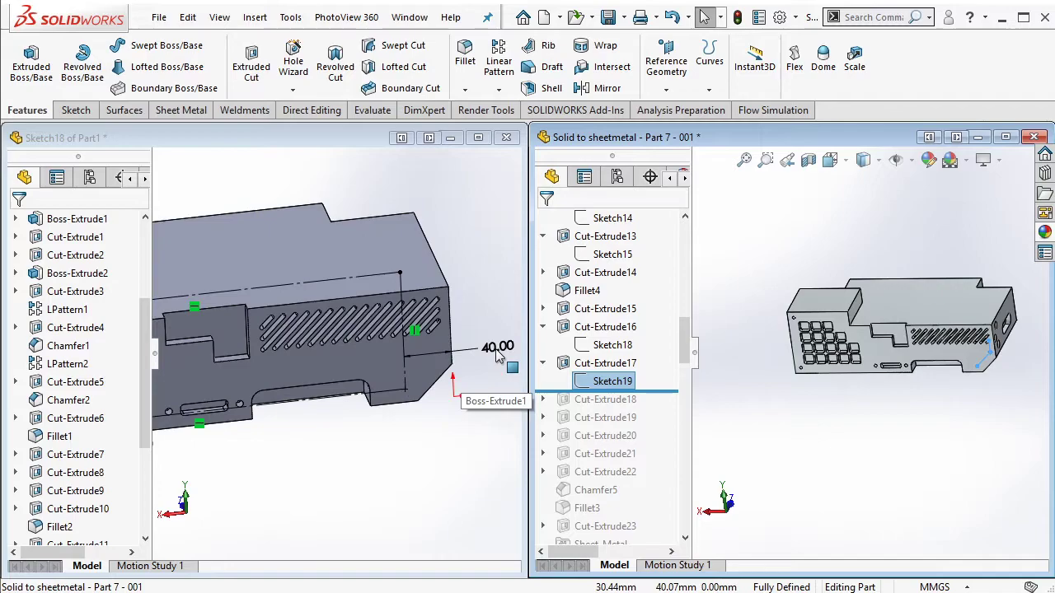
scroll(446, 362, "down", 3)
scroll(437, 366, "down", 1)
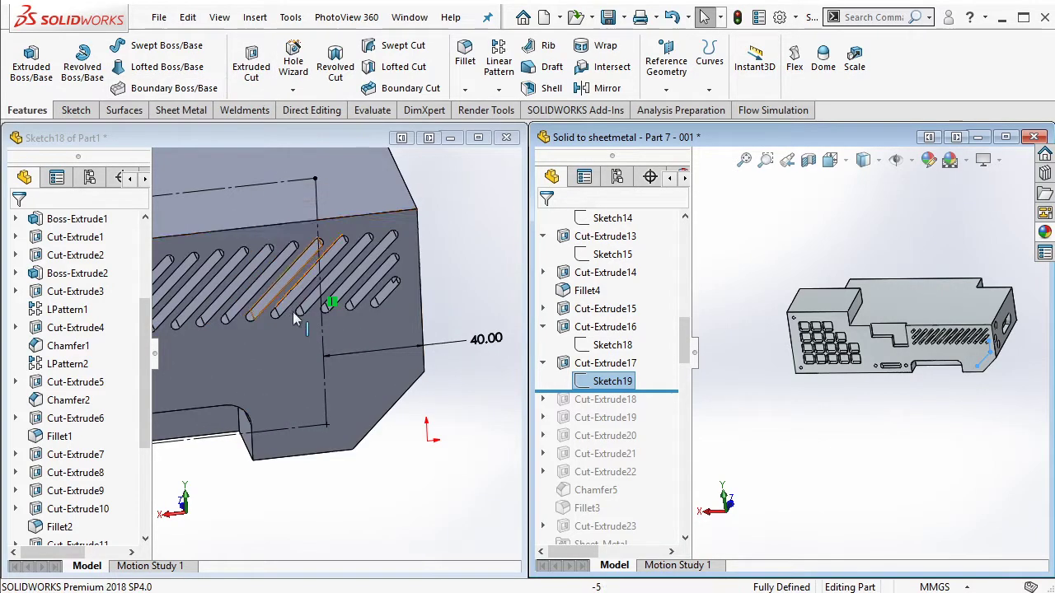
Step: On Part1's slotted end face, draw a centerline from the last slot's end to the chamfered corner
left_click(352, 369)
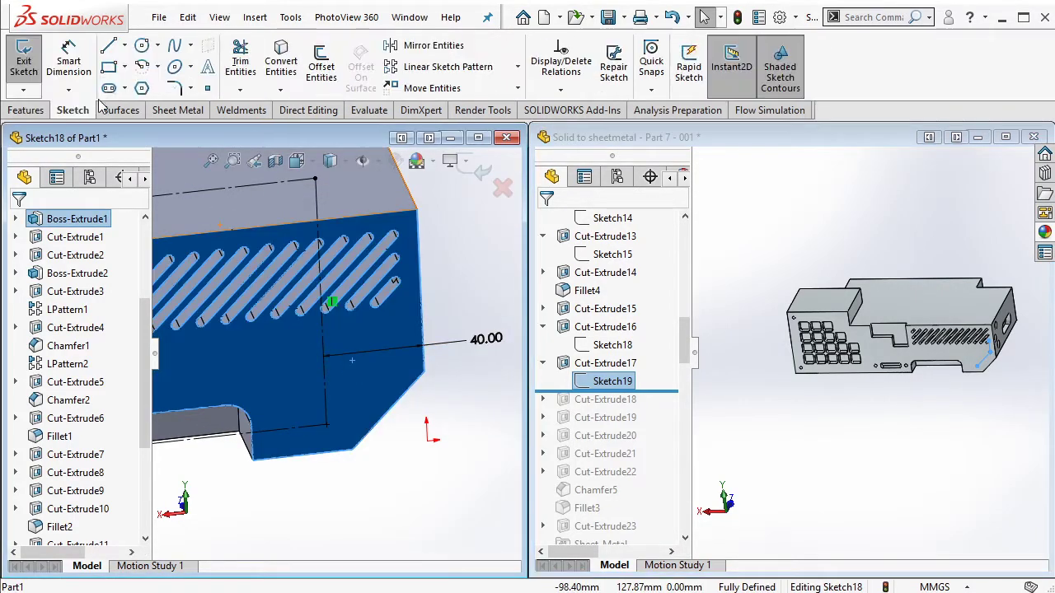
left_click(124, 47)
left_click(144, 85)
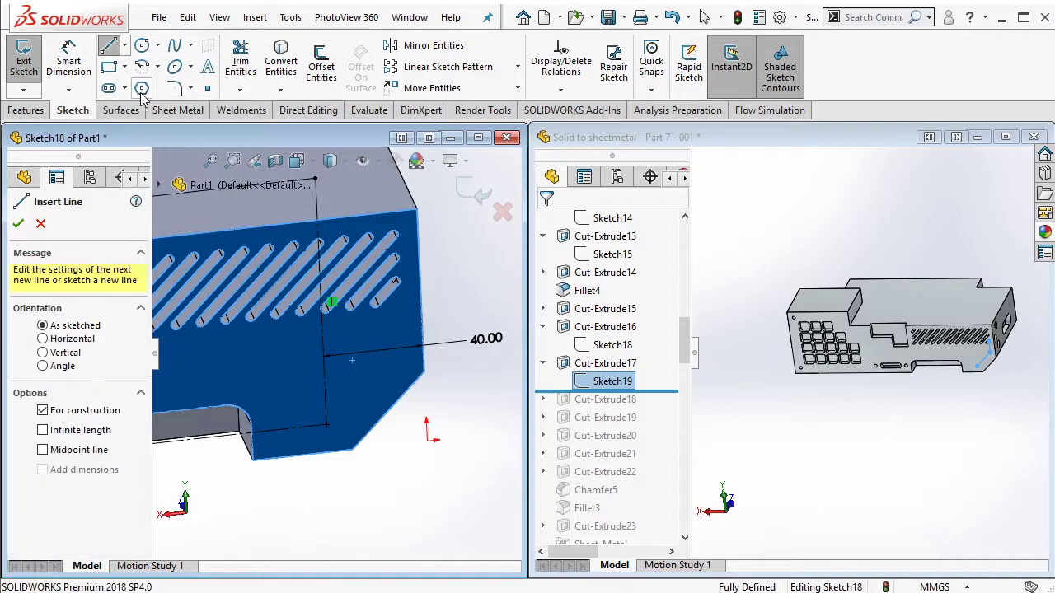
key("ctrl+8")
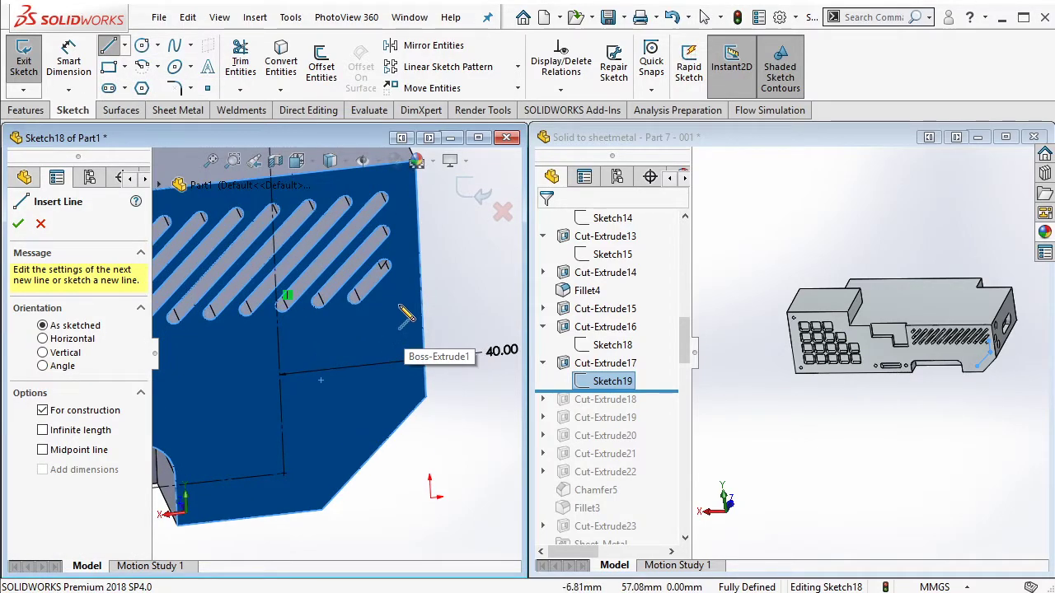
scroll(402, 278, "down", 2)
left_click(372, 274)
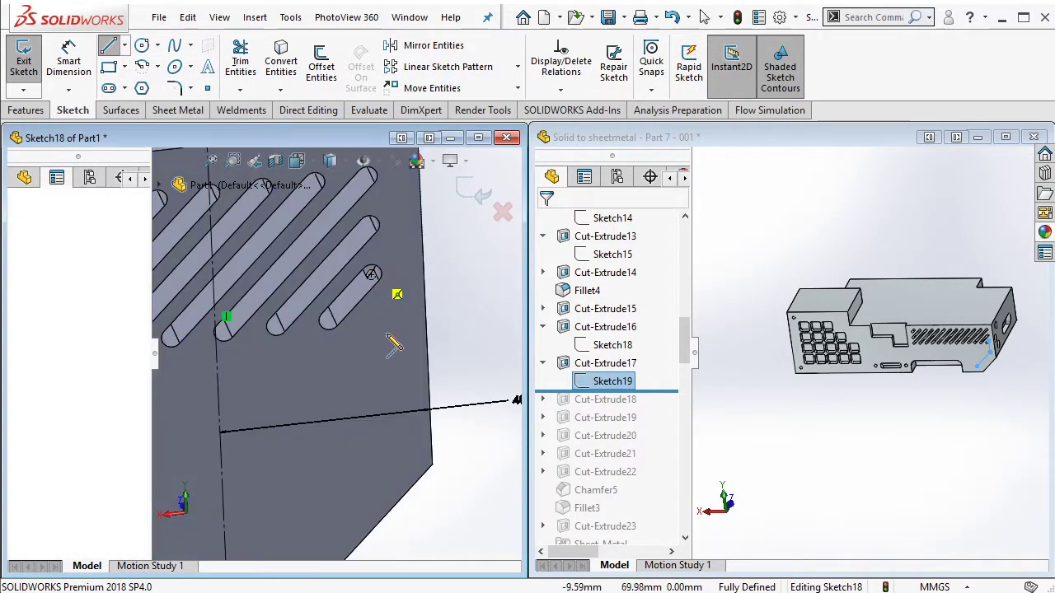
scroll(382, 393, "up", 2)
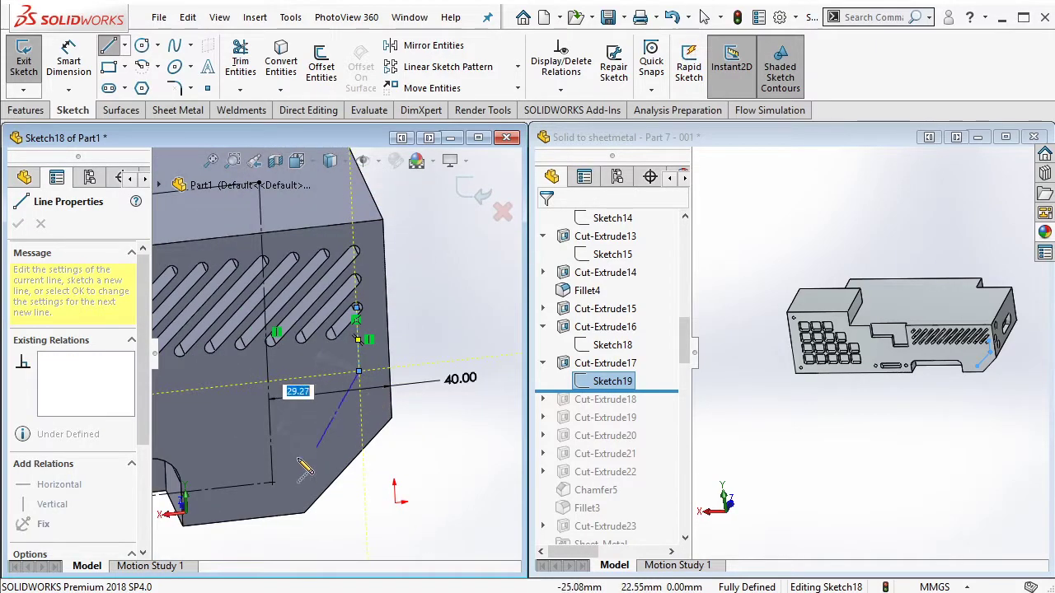
left_click(273, 484)
key("Escape")
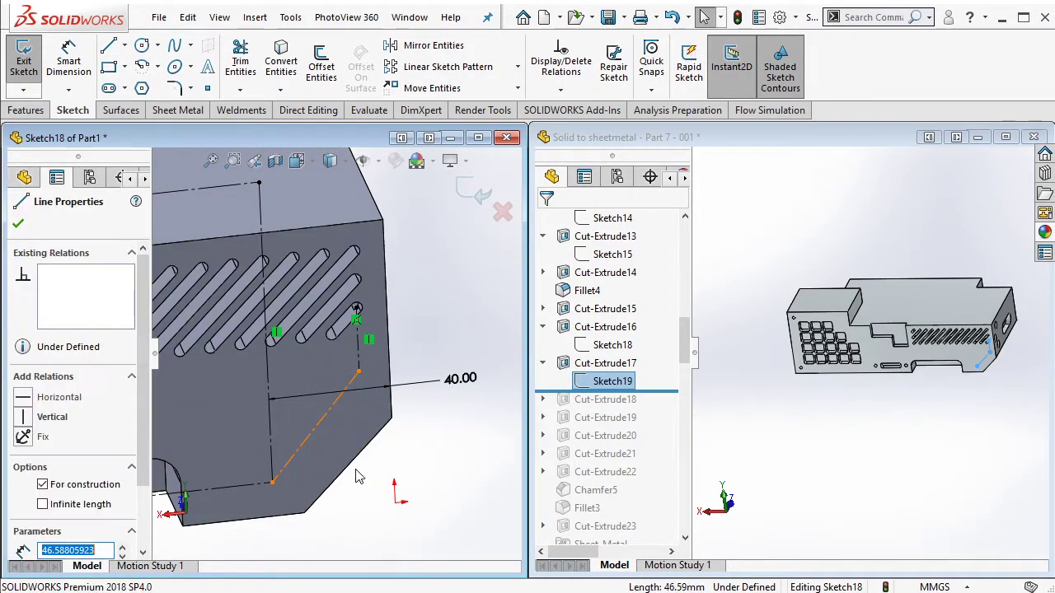
Step: Make the centerline parallel to the chamfer edge and exit the sketch
left_click(353, 470, "ctrl")
left_click(523, 415)
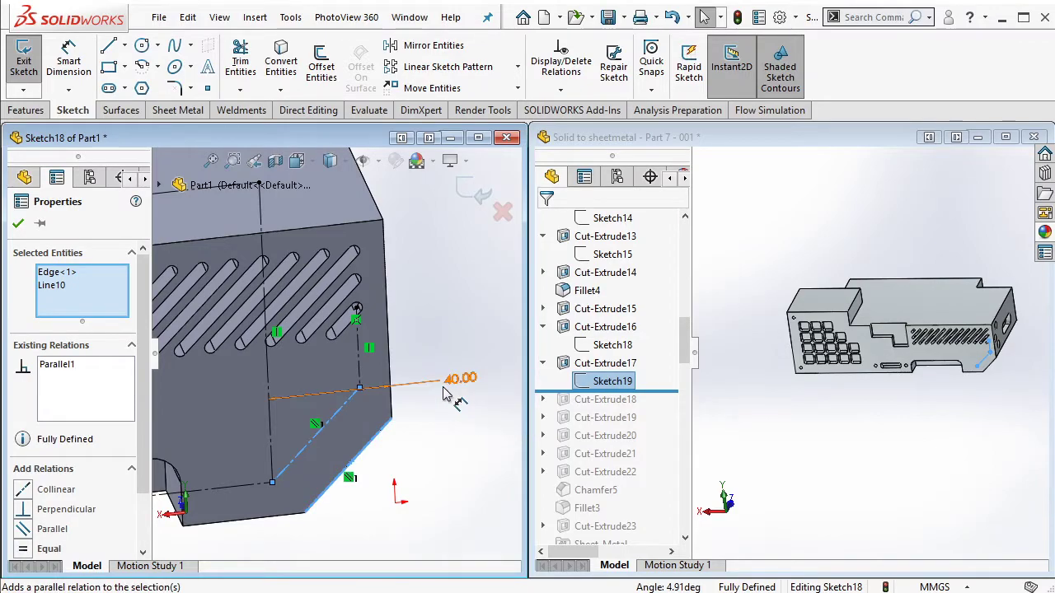
scroll(427, 394, "up", 5)
mouse_move(426, 394)
middle_mouse_down()
mouse_move(272, 331)
mouse_move(280, 338)
middle_mouse_up()
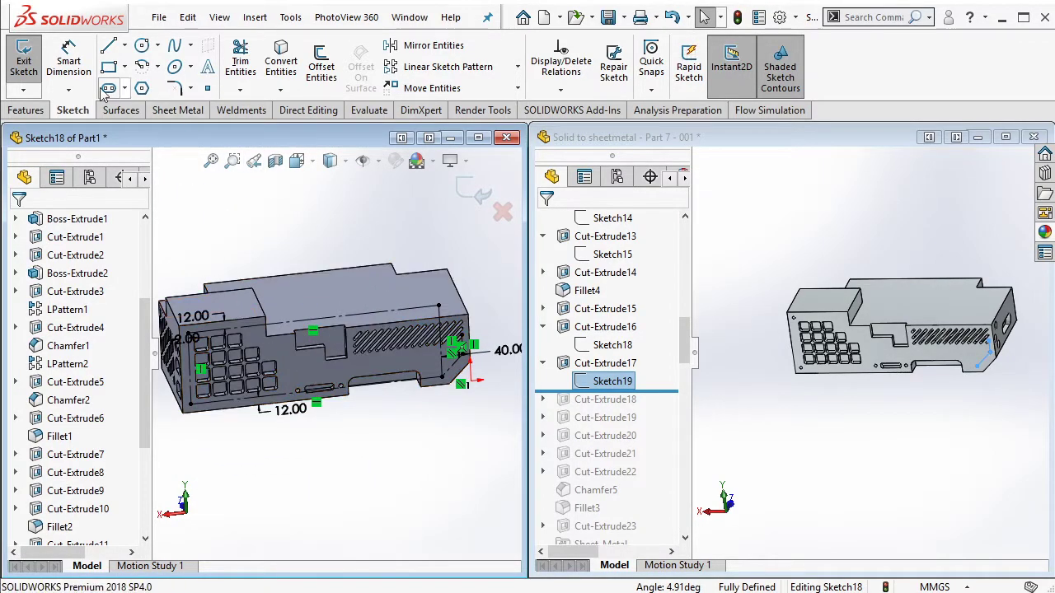
left_click(24, 61)
Step: Start a Hole Wizard straight hole of type Drill sizes with the ANSI Metric standard
left_click(39, 113)
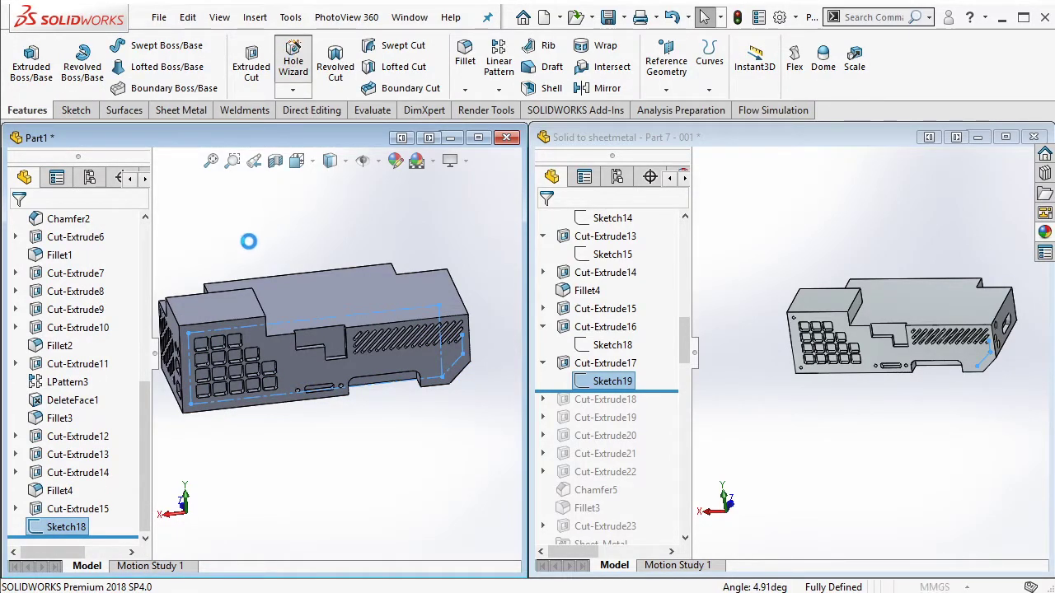
left_click(135, 390)
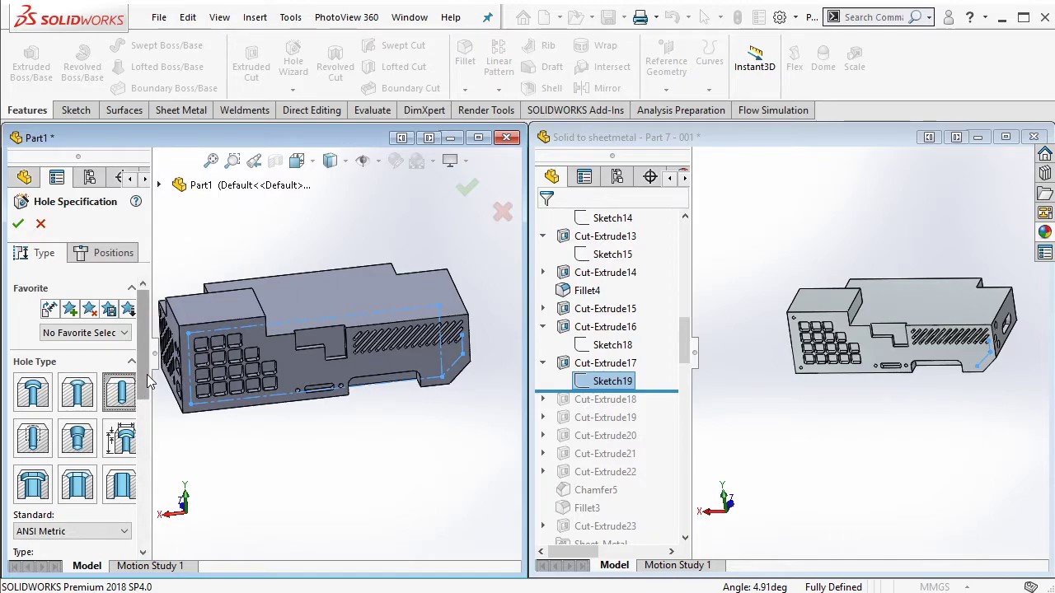
left_click_drag(146, 375, 143, 437)
left_click(123, 416)
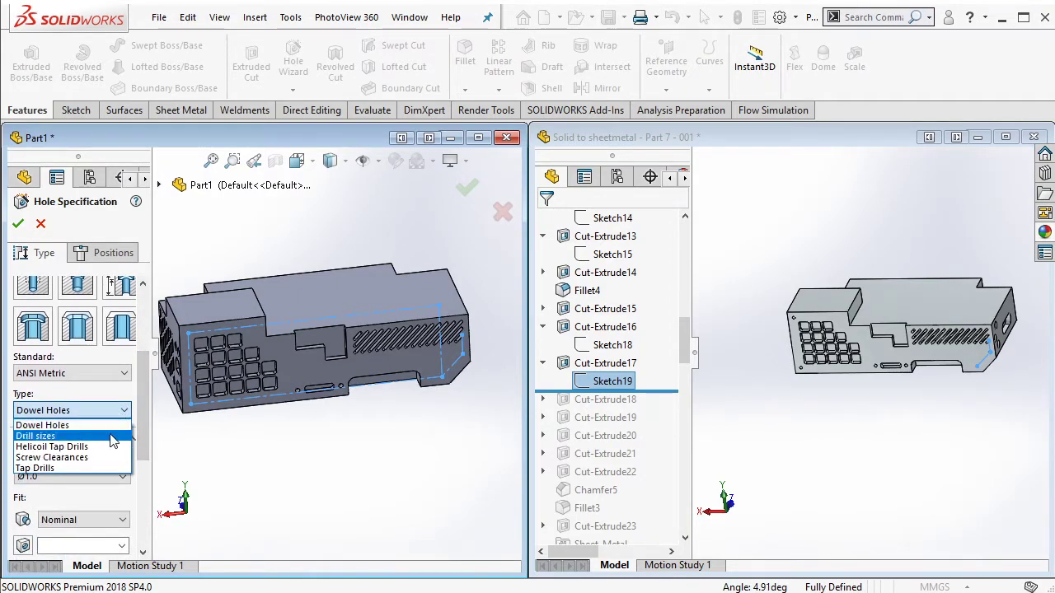
left_click(128, 437)
left_click(122, 373)
left_click(116, 384)
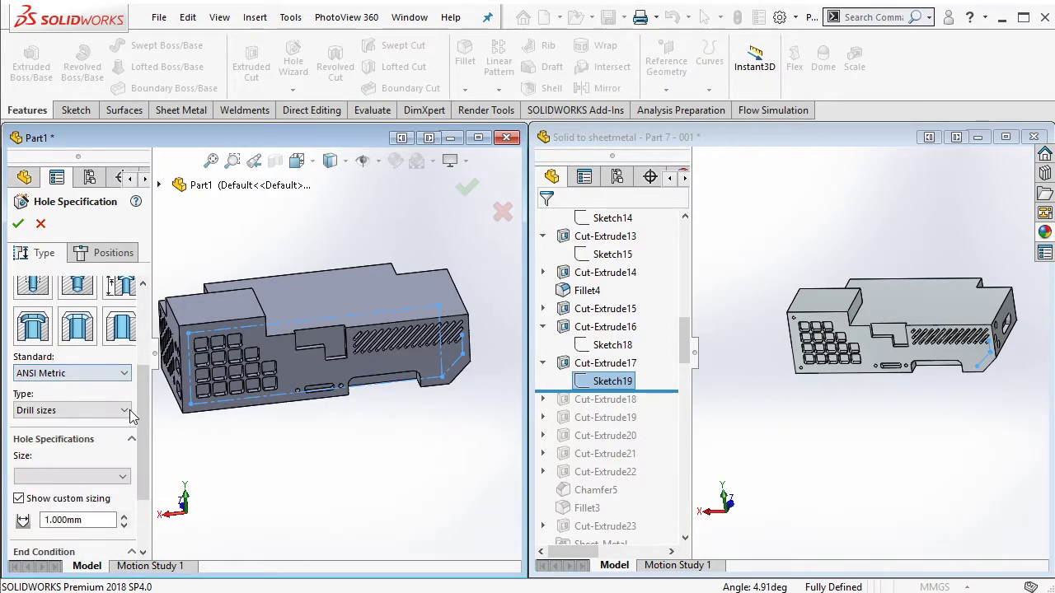
Step: Set the hole size to Ø5.5 with a Blind end condition 12 mm deep
scroll(107, 396, "down", 2)
scroll(107, 402, "down", 2)
left_click(116, 390)
left_click_drag(125, 412, 126, 460)
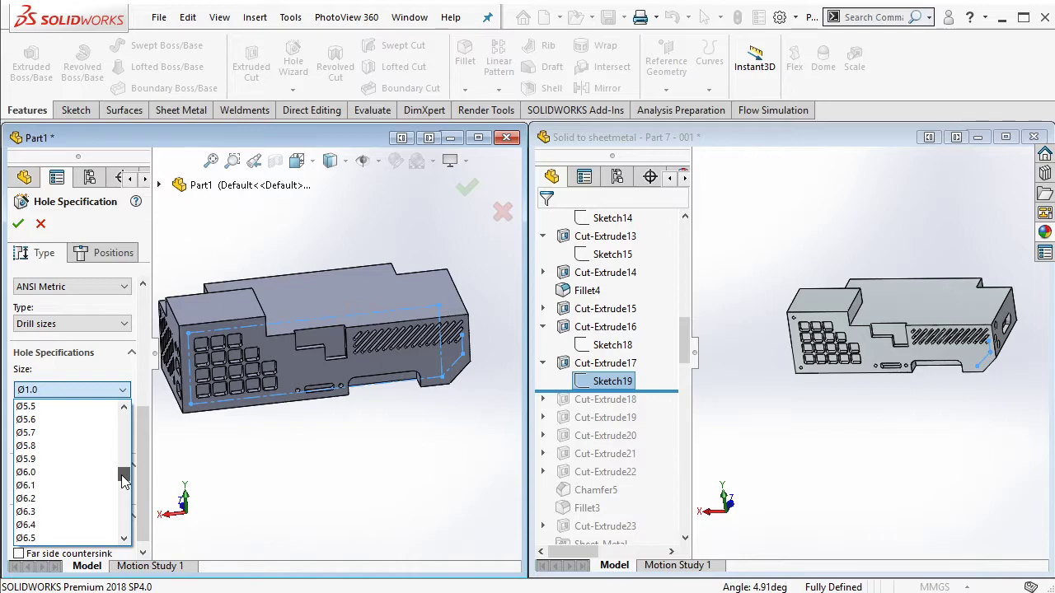
left_click(92, 407)
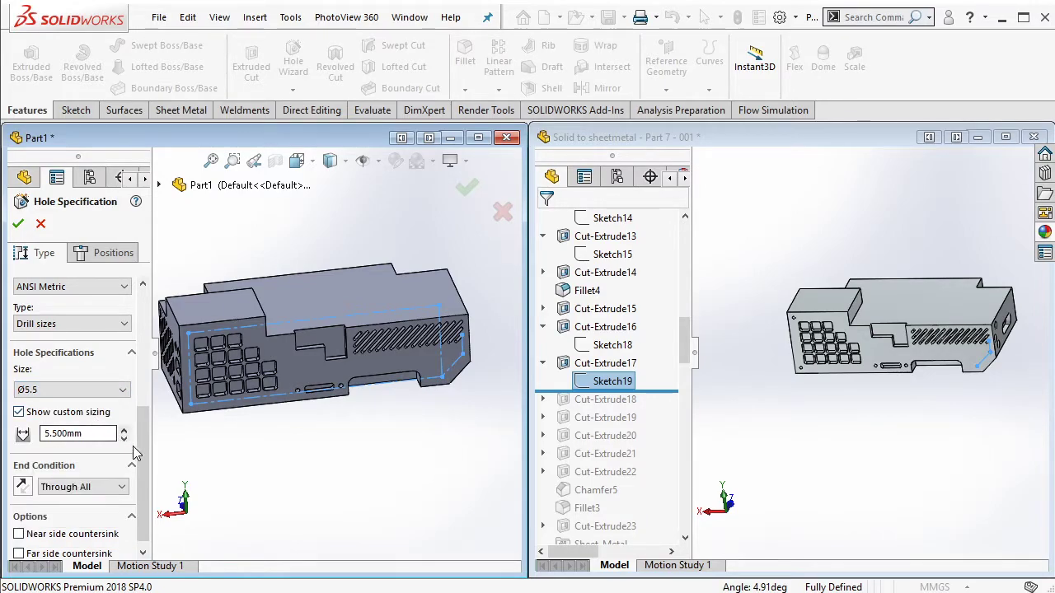
left_click(121, 487)
left_click(95, 507)
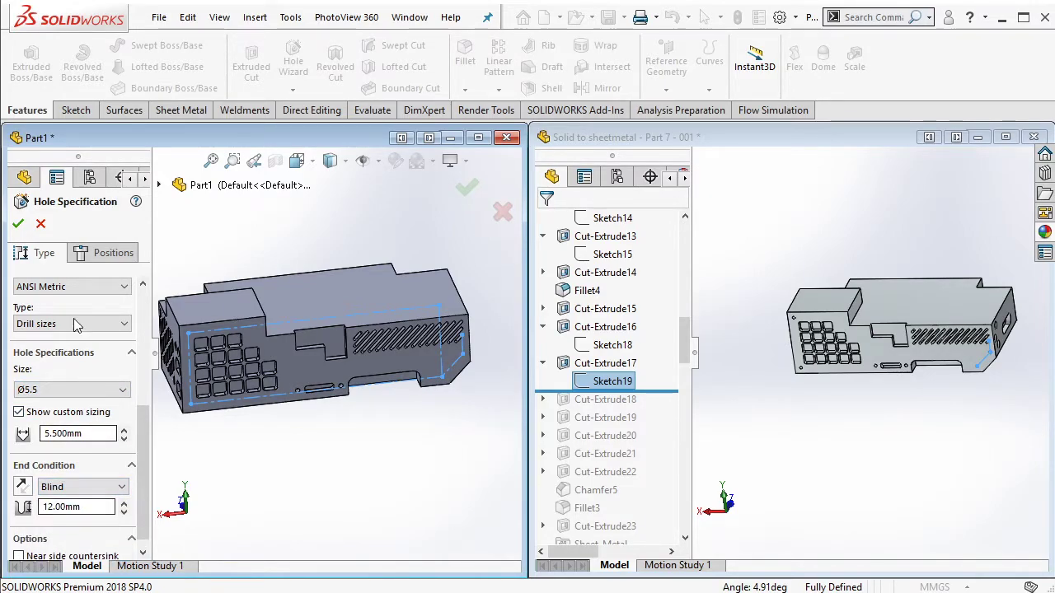
left_click(96, 253)
Step: Place the two Ø5.5 holes at the upper and lower centerline ends on the slotted end face
left_click(73, 403)
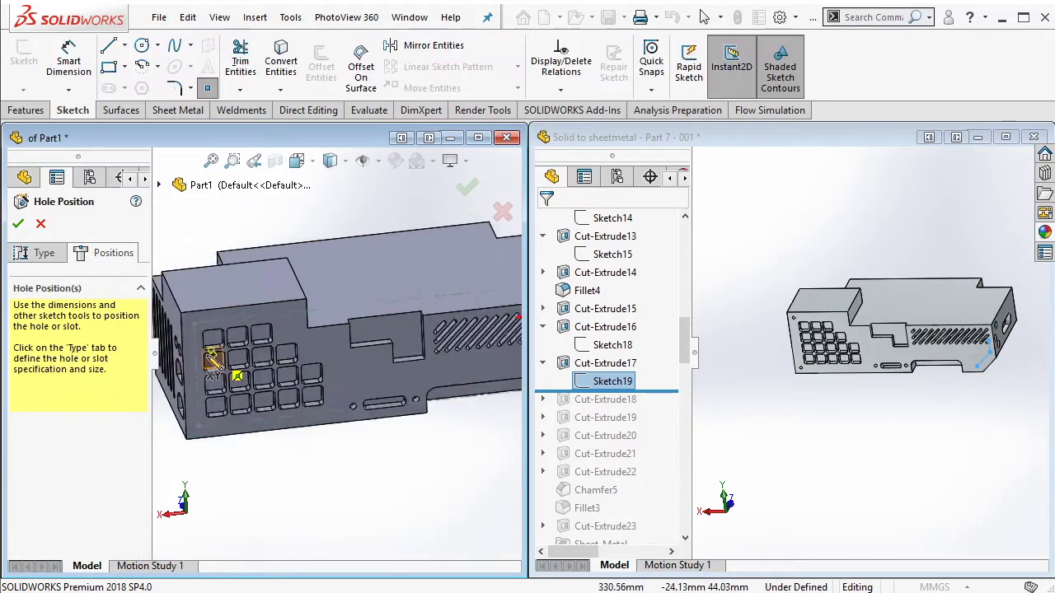
scroll(217, 309, "down", 5)
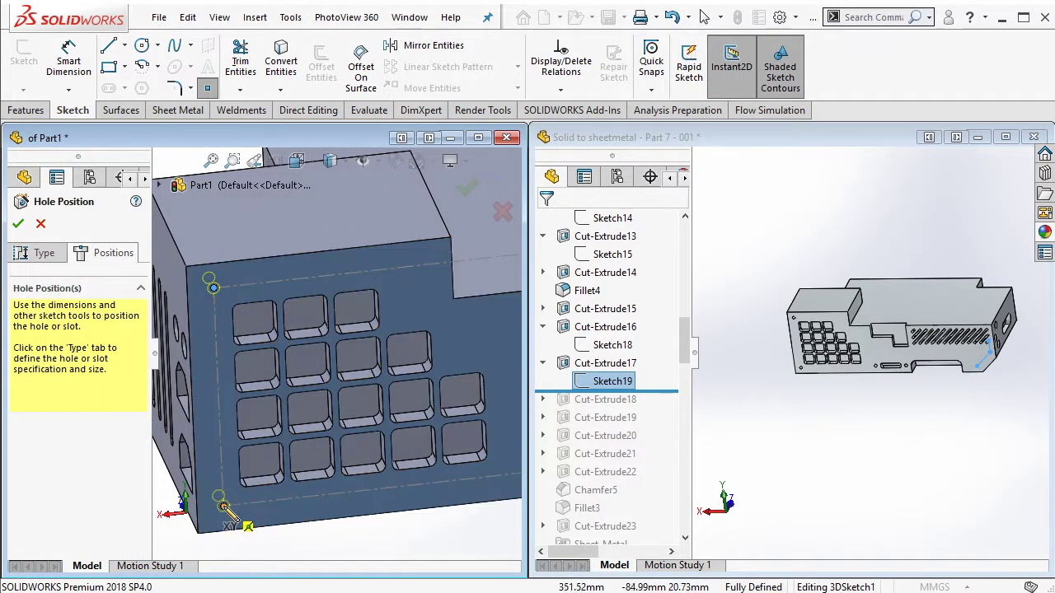
mouse_move(277, 367)
middle_mouse_down()
mouse_move(80, 372)
mouse_move(317, 381)
middle_mouse_up()
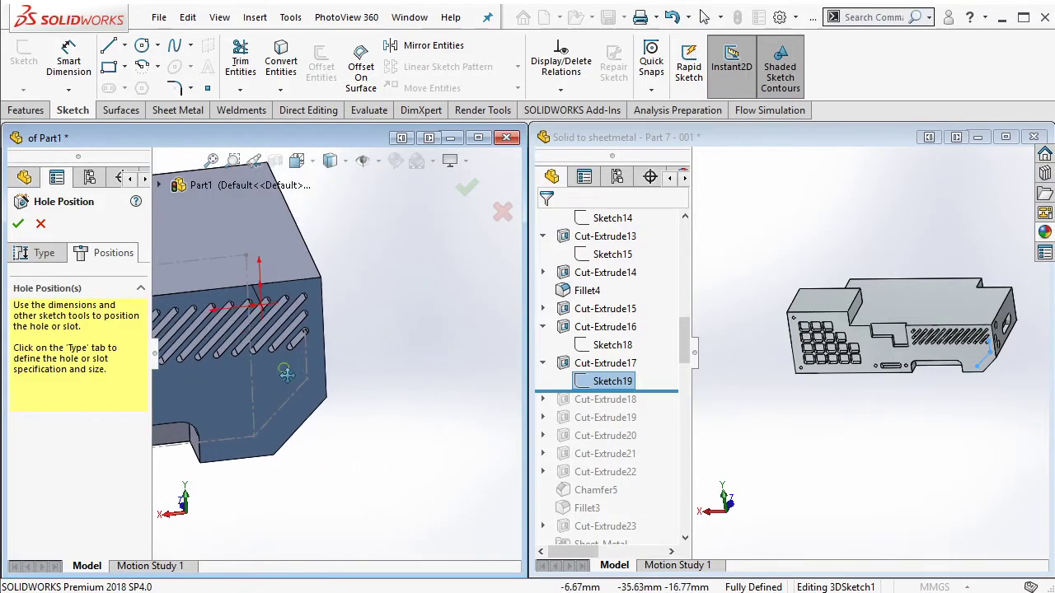
left_click(317, 372)
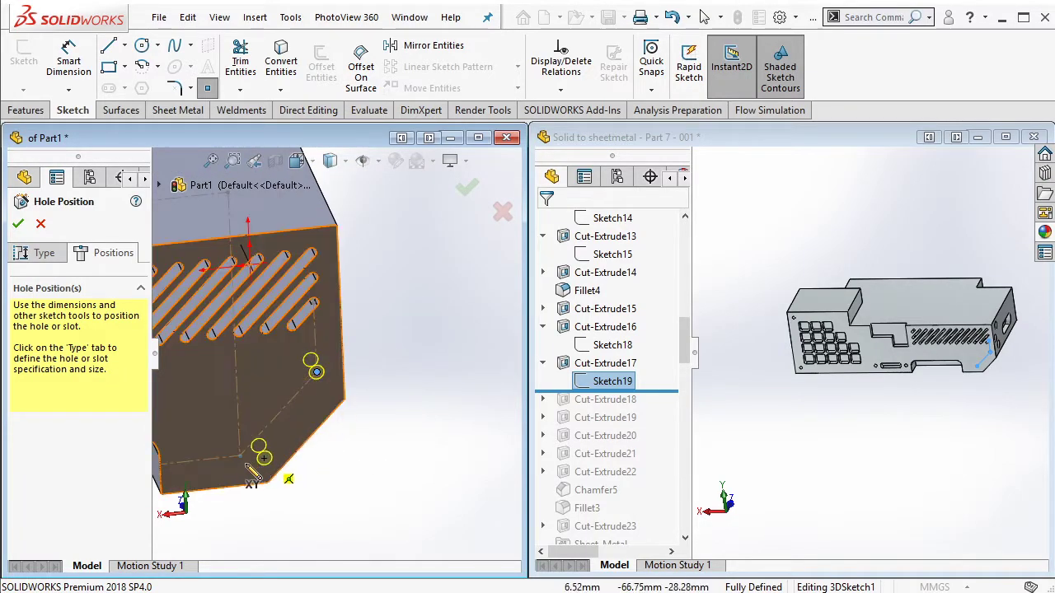
left_click(240, 455)
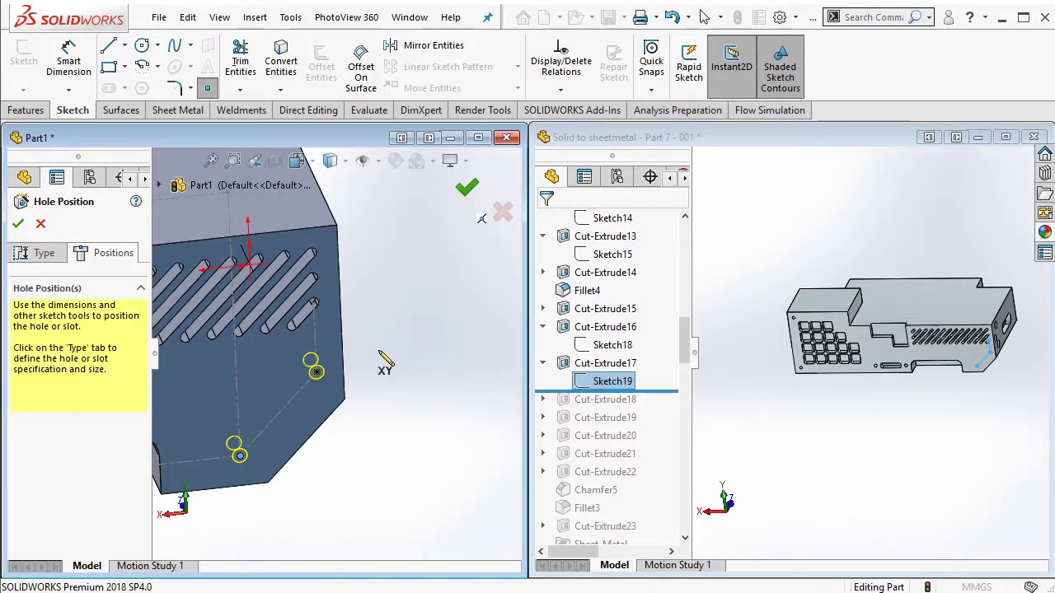
key("Return")
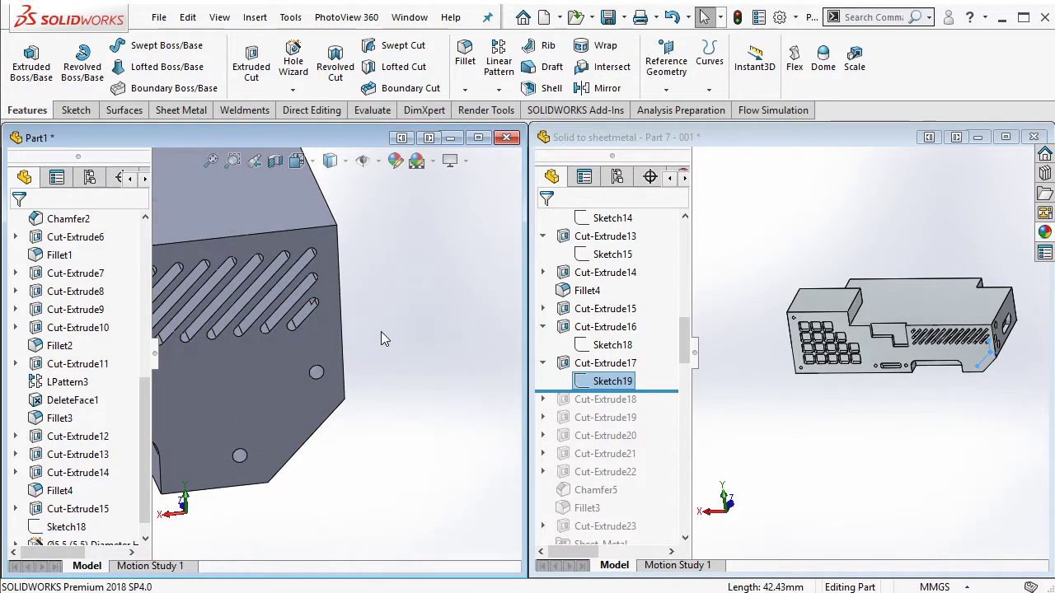
Step: Return Part1 to isometric and drag the reference part's rollback bar toward Cut-Extrude18
key("ctrl+7")
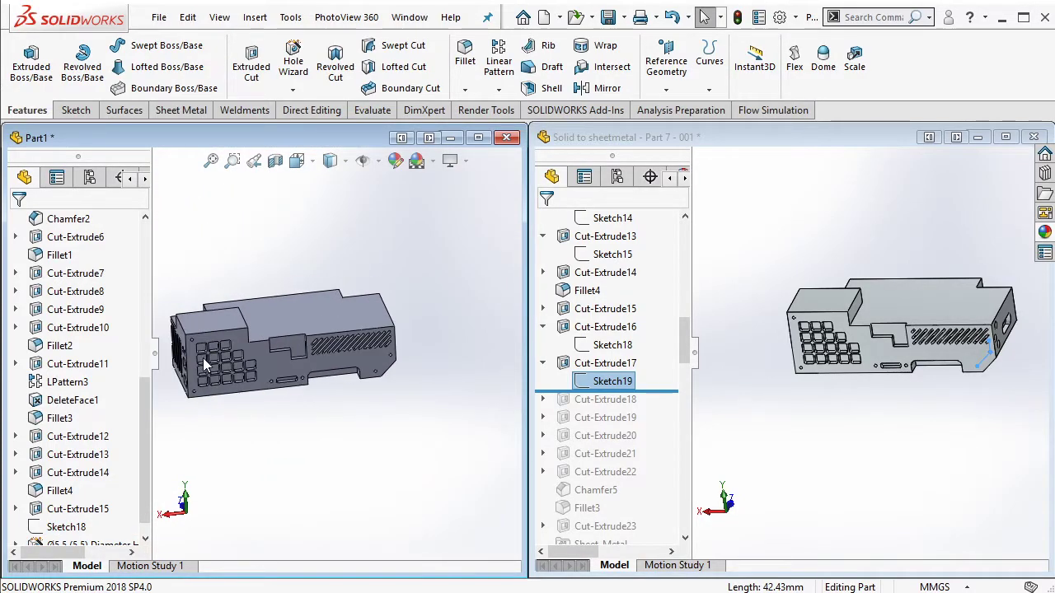
scroll(202, 357, "down", 2)
left_click(684, 354)
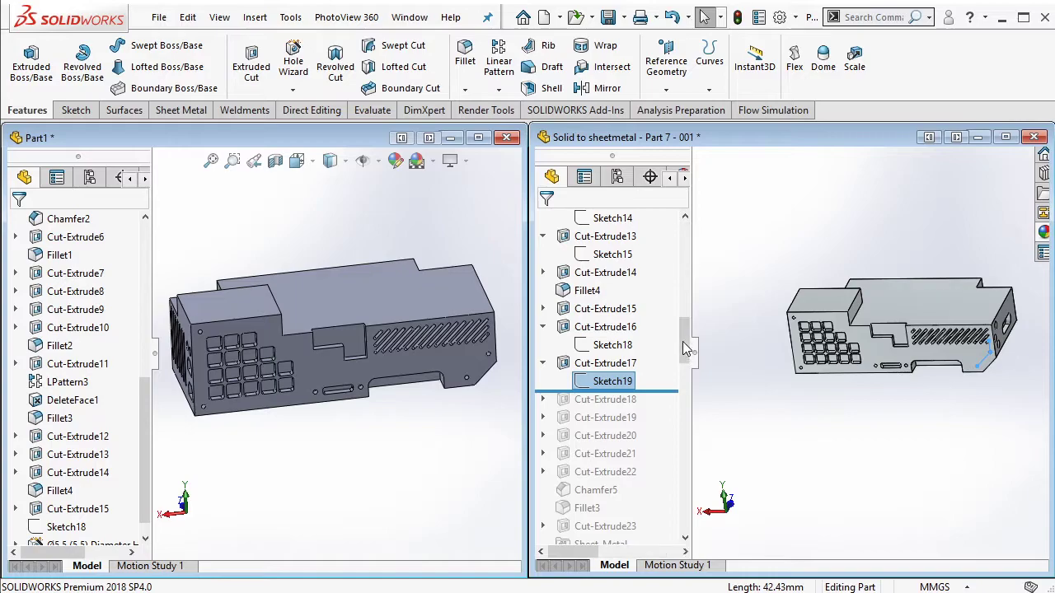
mouse_move(683, 341)
left_mouse_down()
mouse_move(682, 352)
mouse_move(646, 334)
left_mouse_up()
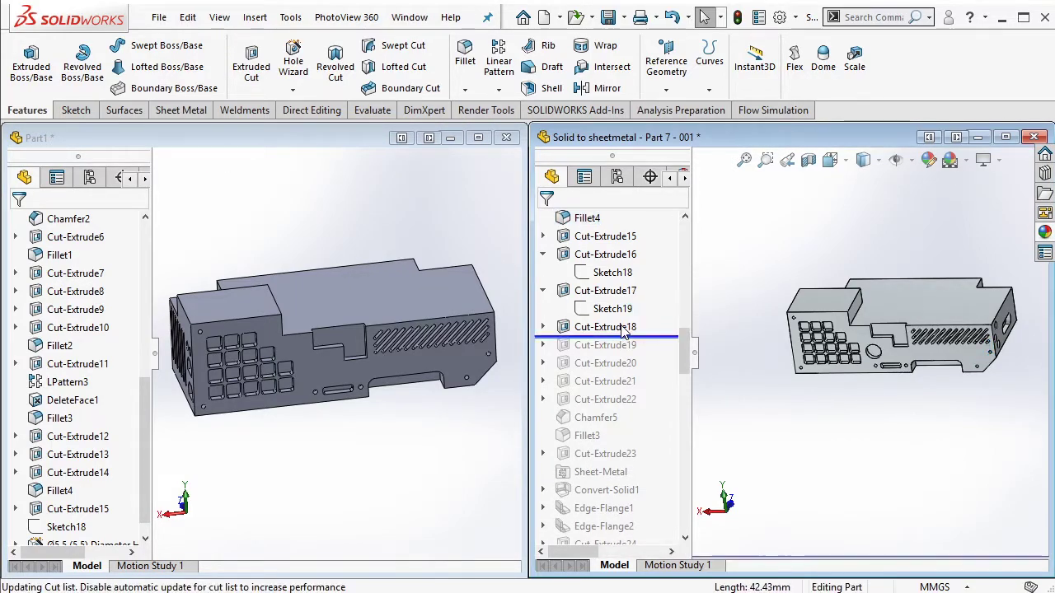
Step: Roll the reference part forward to include Cut-Extrude18
left_click(622, 328)
scroll(895, 367, "down", 5)
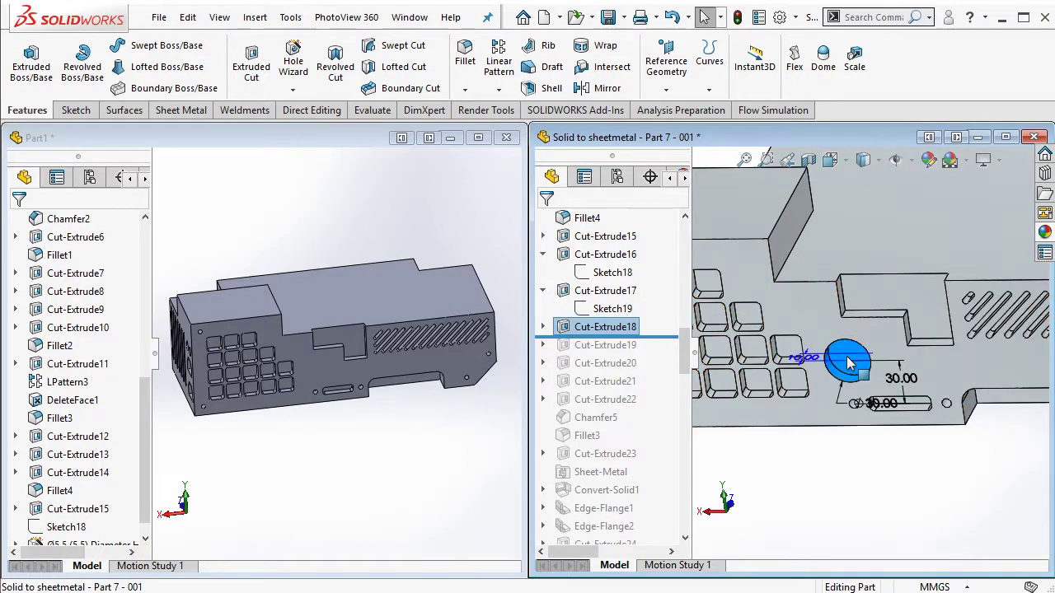
scroll(847, 363, "down", 3)
scroll(847, 363, "down", 2)
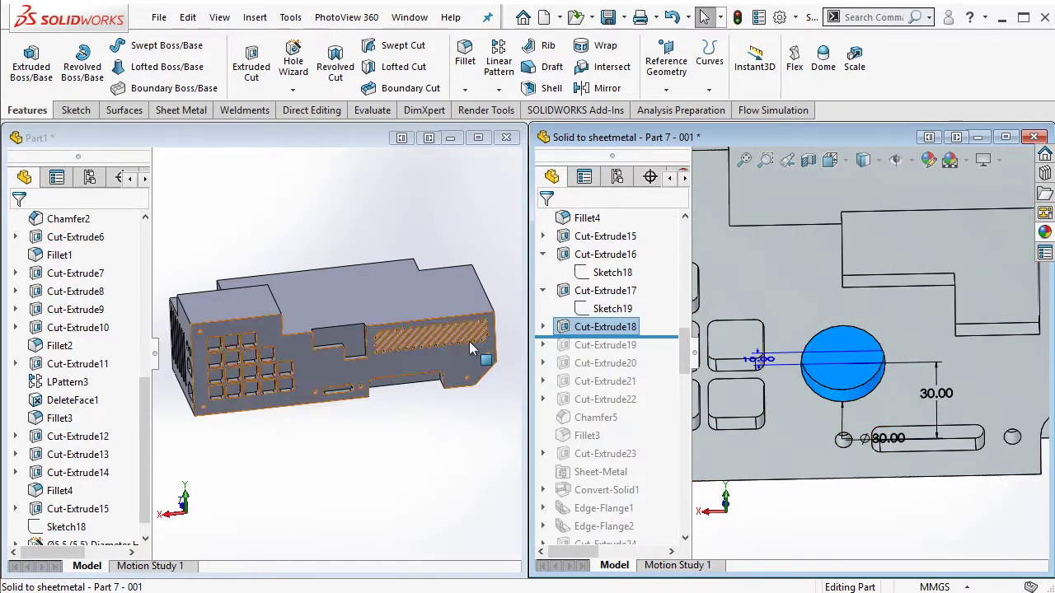
scroll(362, 375, "down", 3)
scroll(356, 379, "down", 2)
Step: Sketch a circle on Part1's long side face
left_click(344, 368)
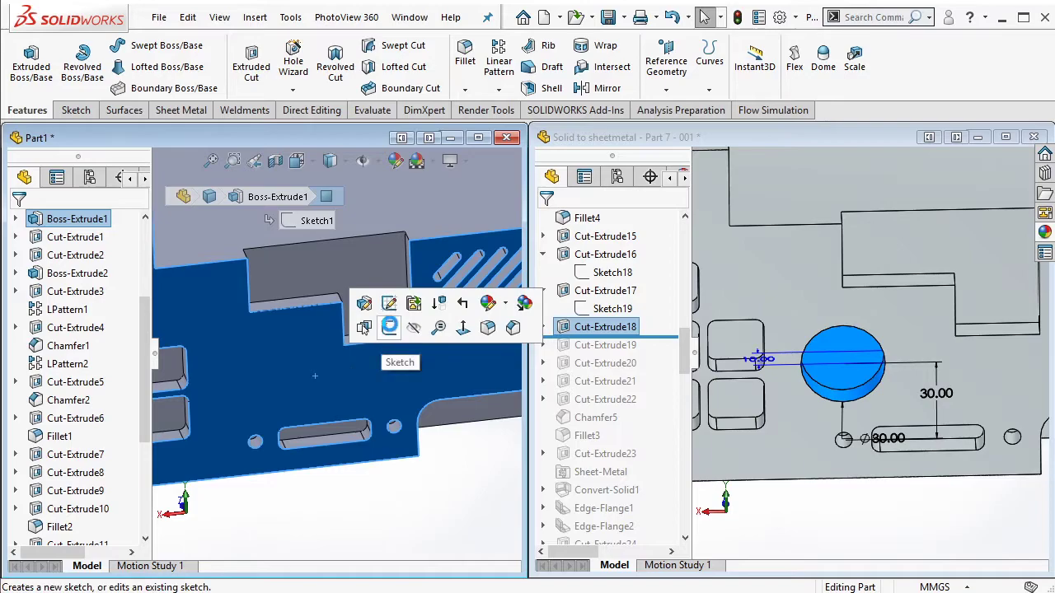
left_click(384, 328)
left_click(143, 46)
left_click(261, 357)
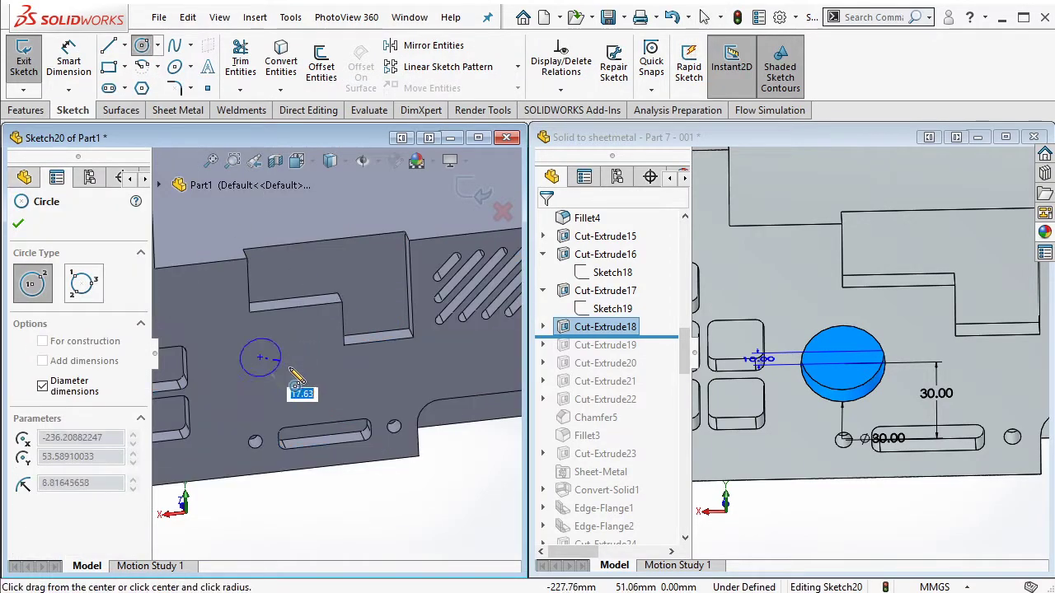
left_click(306, 375)
key("Escape")
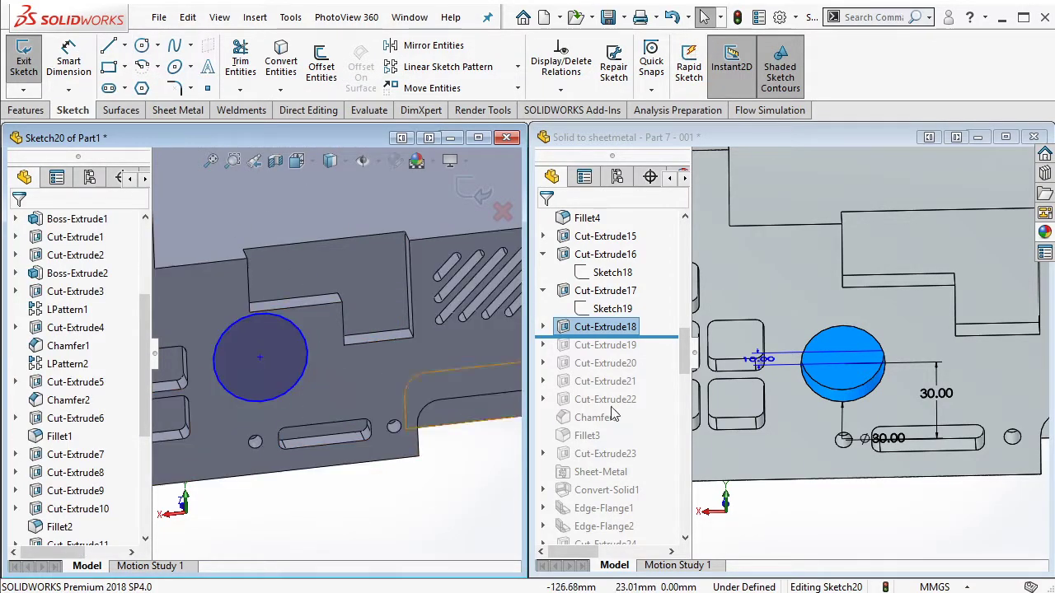
Step: Check the reference hole's diameter and dimension the circle to Ø30 mm
left_click(812, 478)
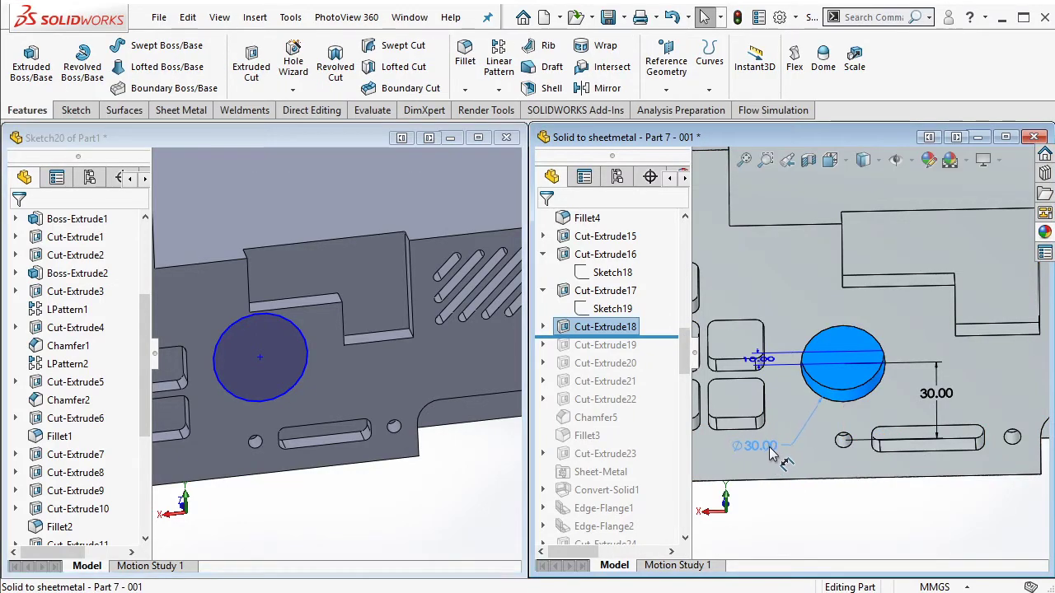
left_click(330, 138)
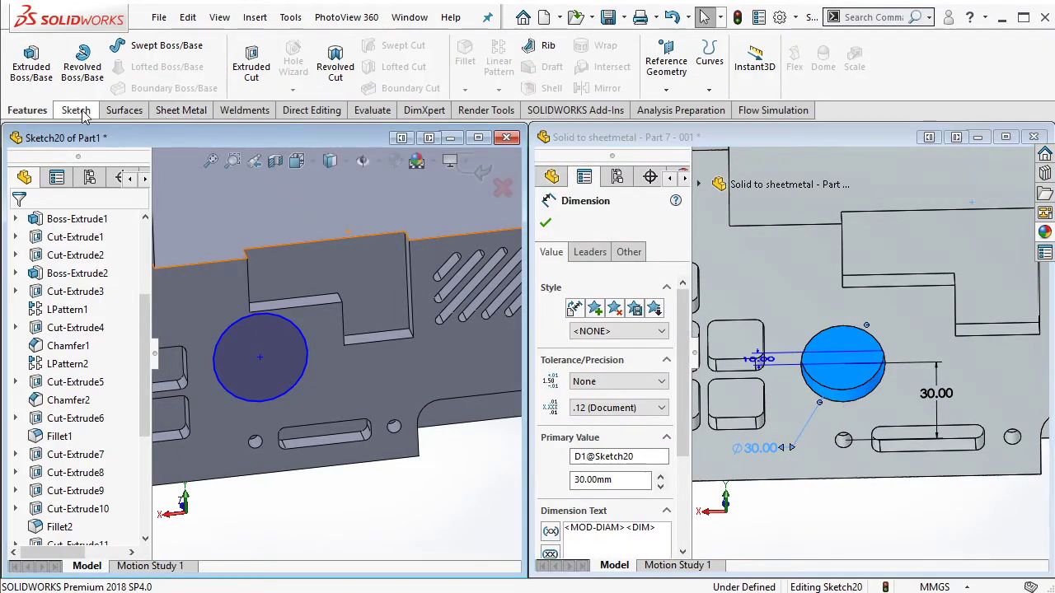
left_click(69, 62)
left_click(304, 404)
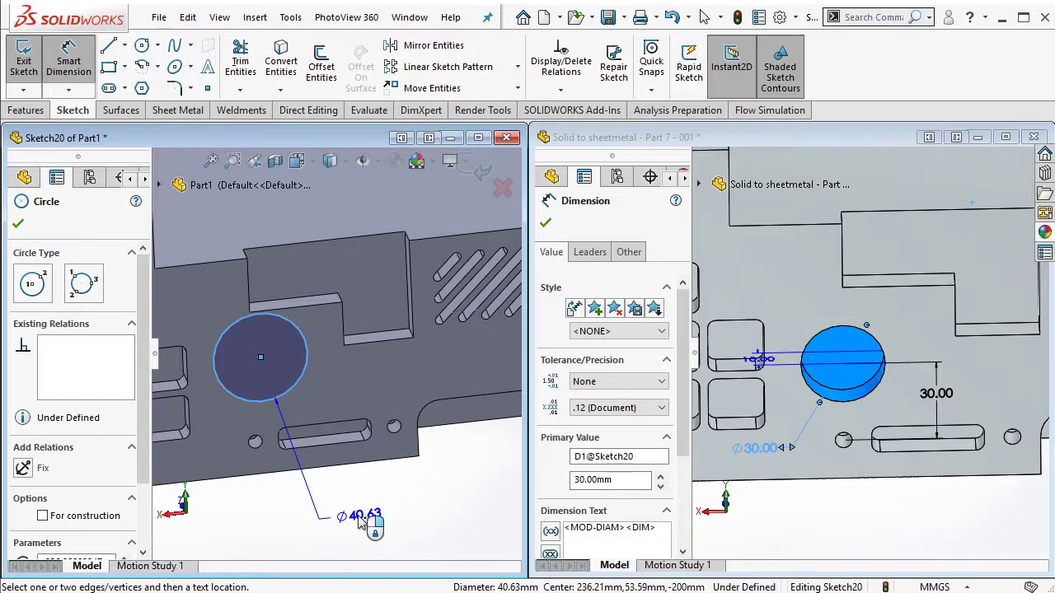
left_click(359, 521)
type("30")
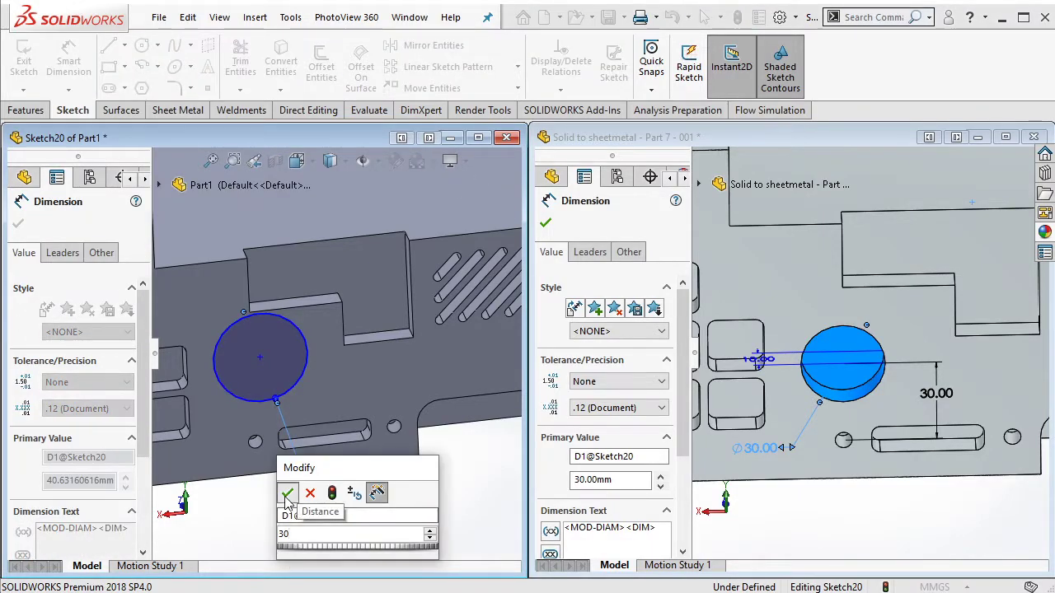
left_click(287, 493)
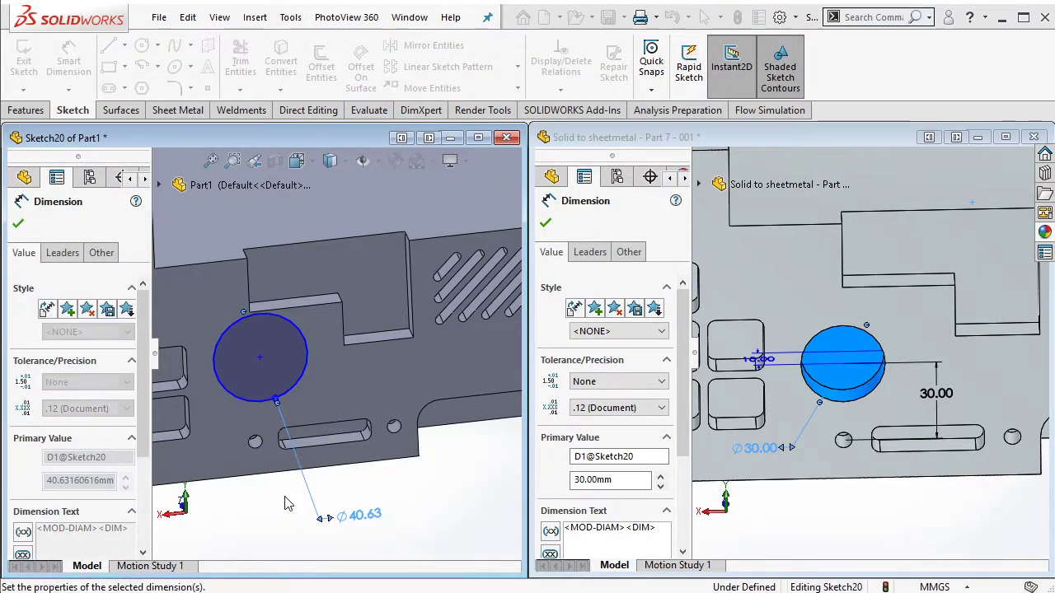
Step: Dimension the circle 30 mm from the small hole
left_click(288, 384)
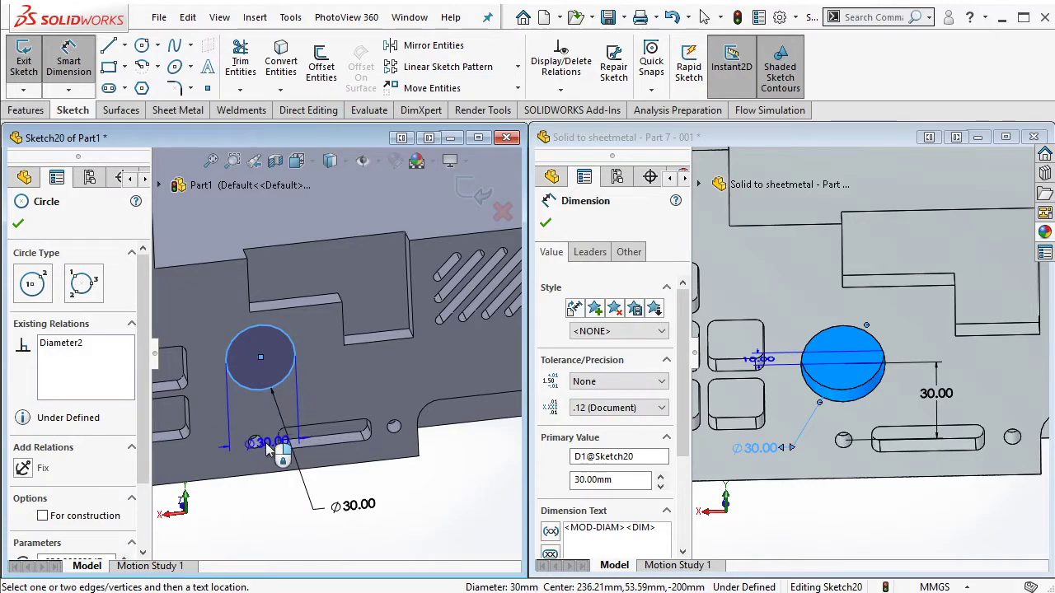
left_click(255, 442)
left_click(233, 467)
type("3")
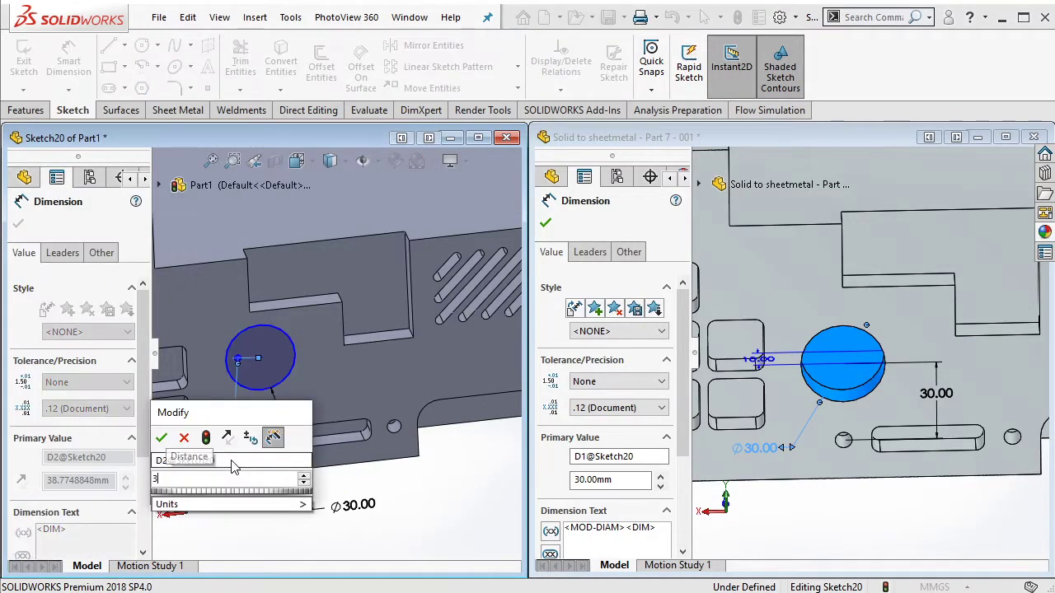
type("0")
key("Return")
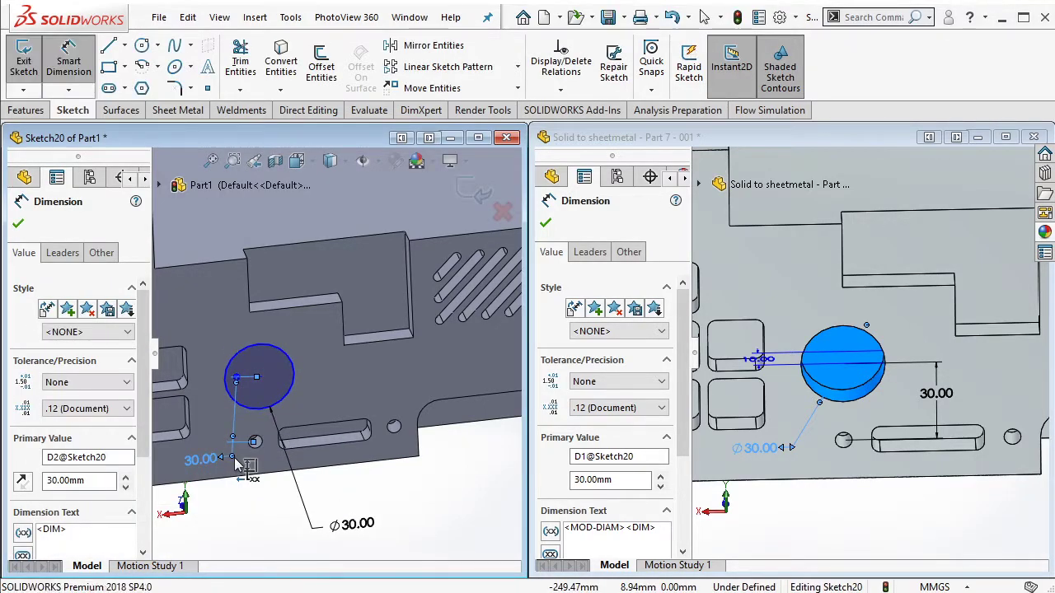
key("Escape")
scroll(252, 414, "down", 3)
Step: Draw a vertical centreline up from the small hole and merge the circle centre onto its top end
left_click(124, 45)
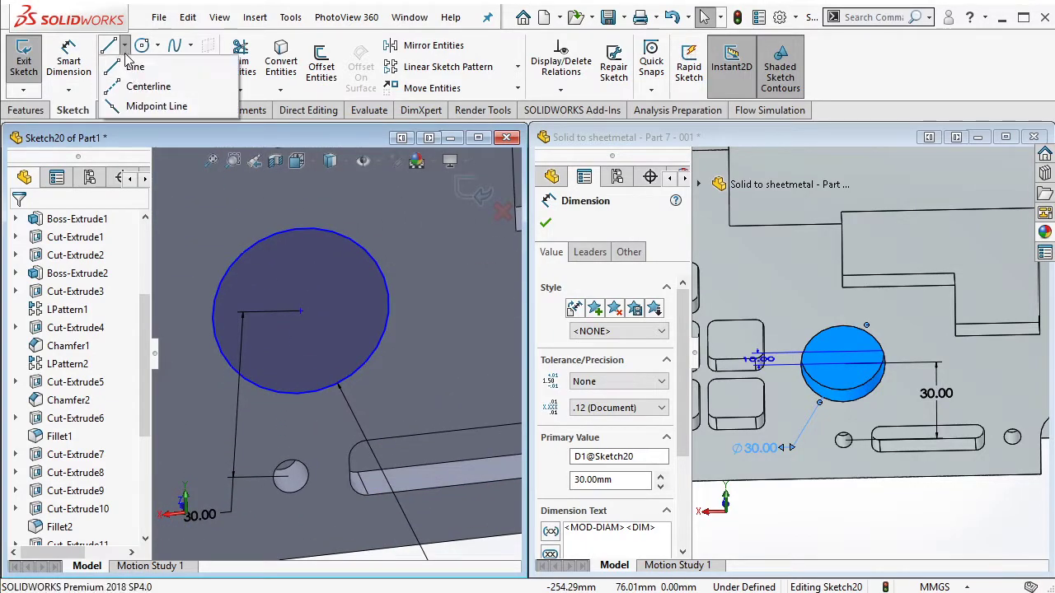
left_click(193, 83)
left_click(290, 477)
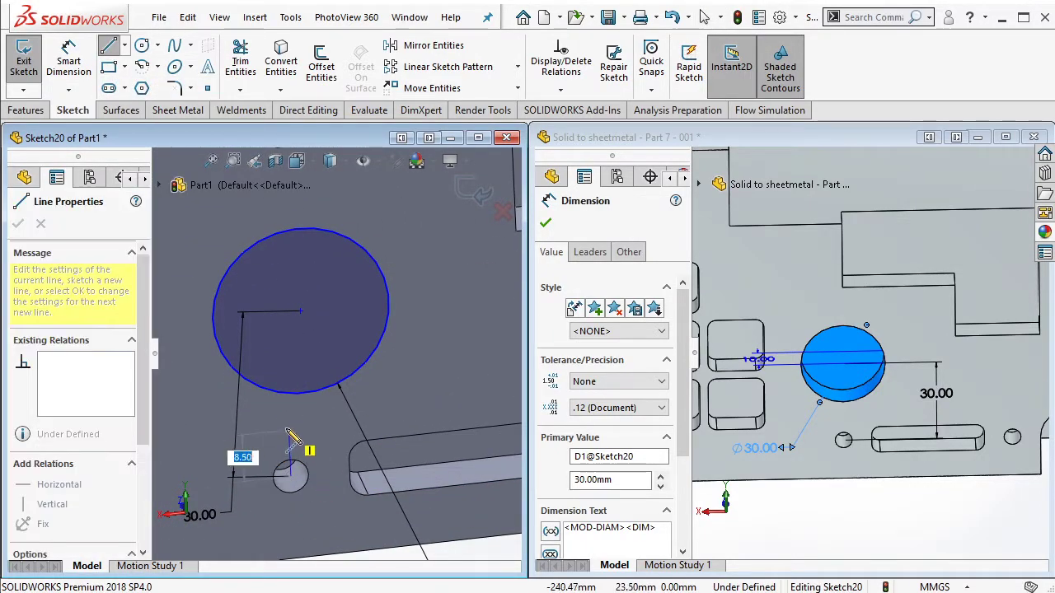
left_click(289, 425)
key("Escape")
left_click(288, 426)
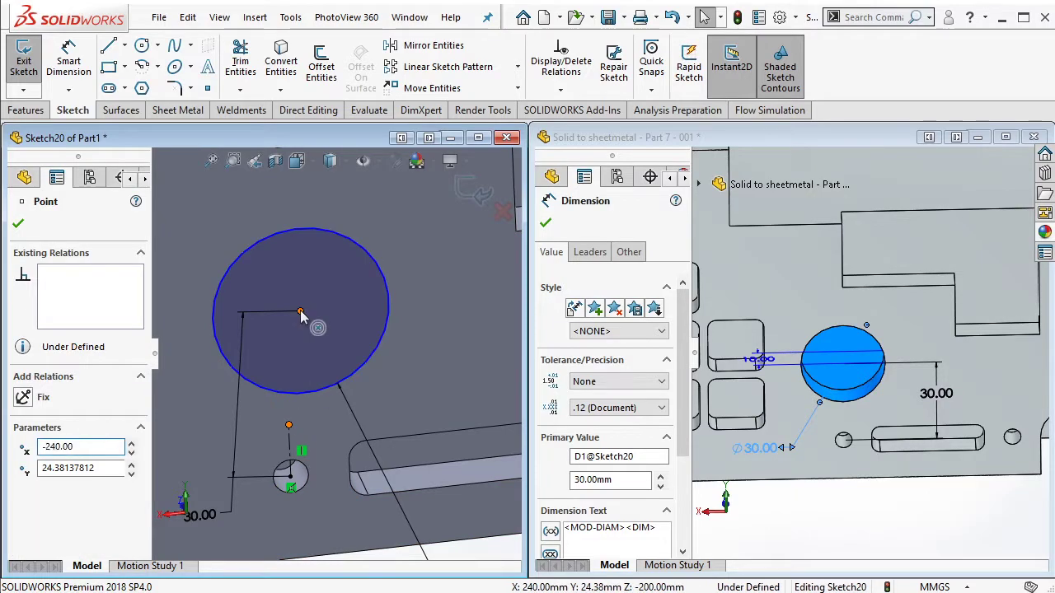
left_click(300, 311, "ctrl")
left_click(418, 262)
Step: Extrude-cut the circle sketch Blind 10 mm into the side face
scroll(416, 271, "up", 3)
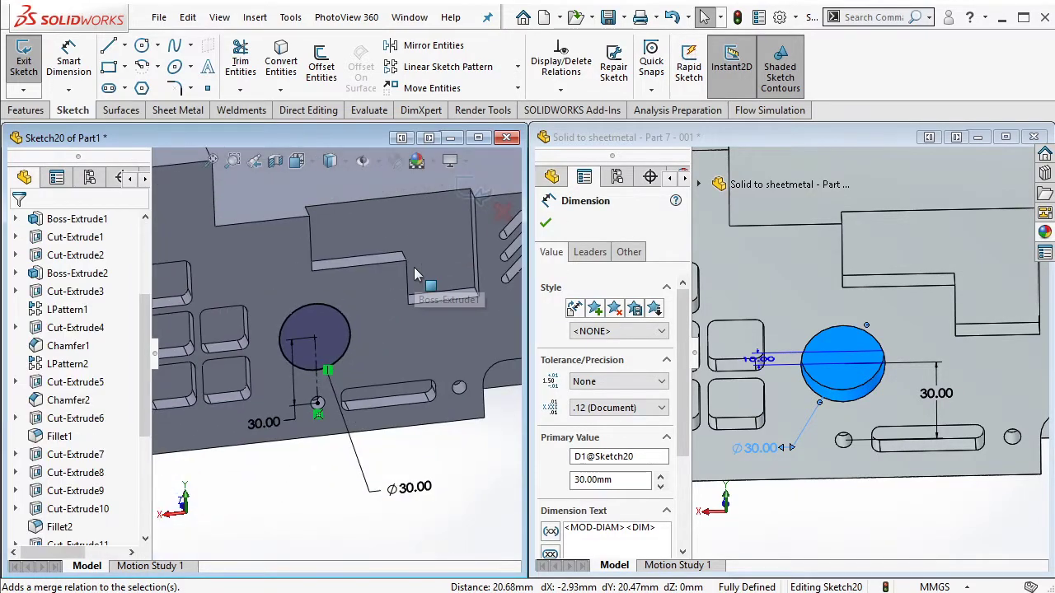
left_click(25, 110)
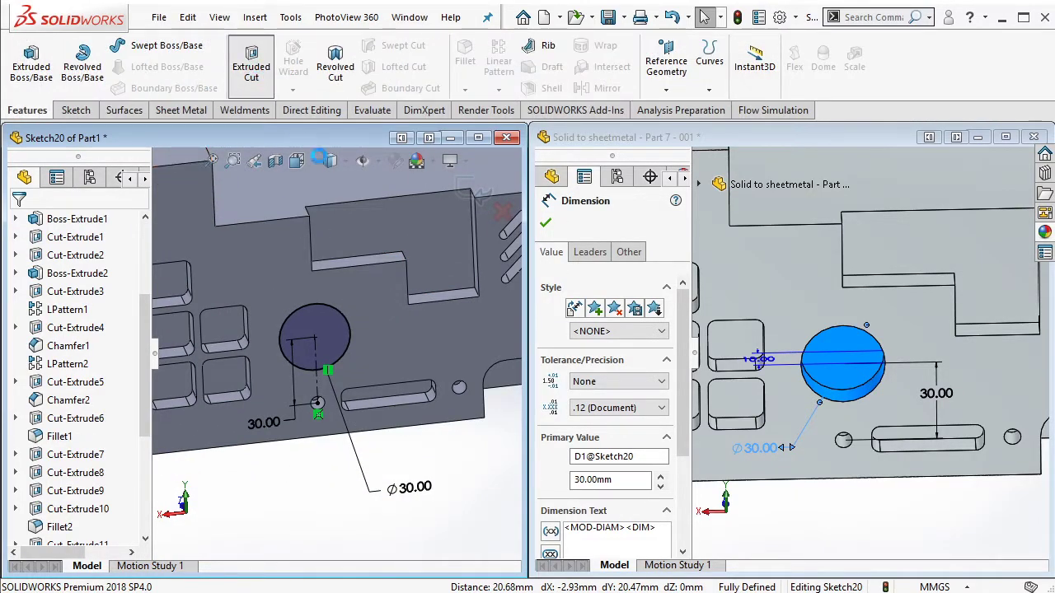
left_click(250, 62)
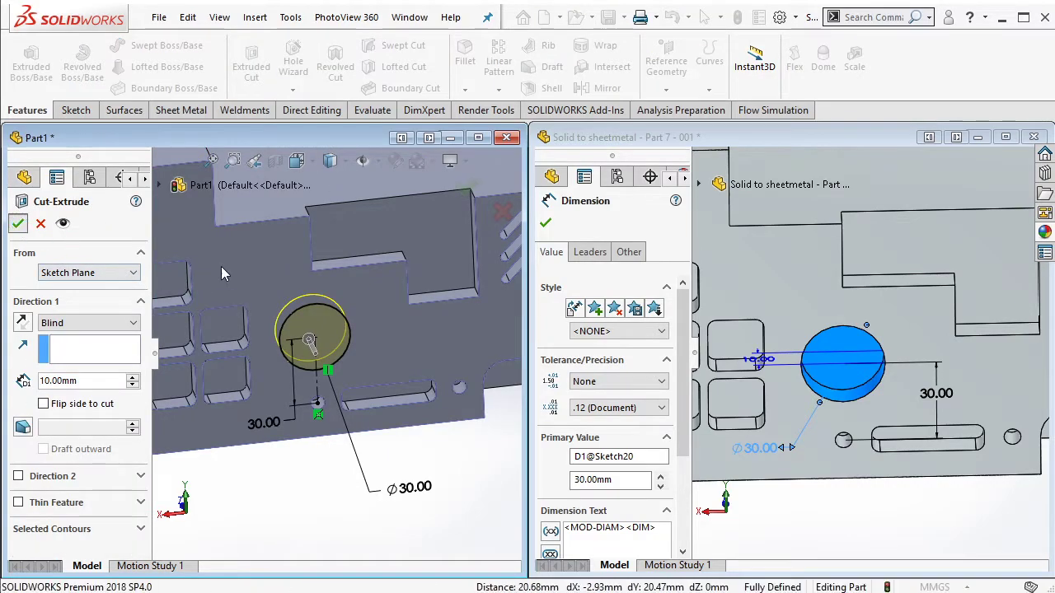
left_click(18, 223)
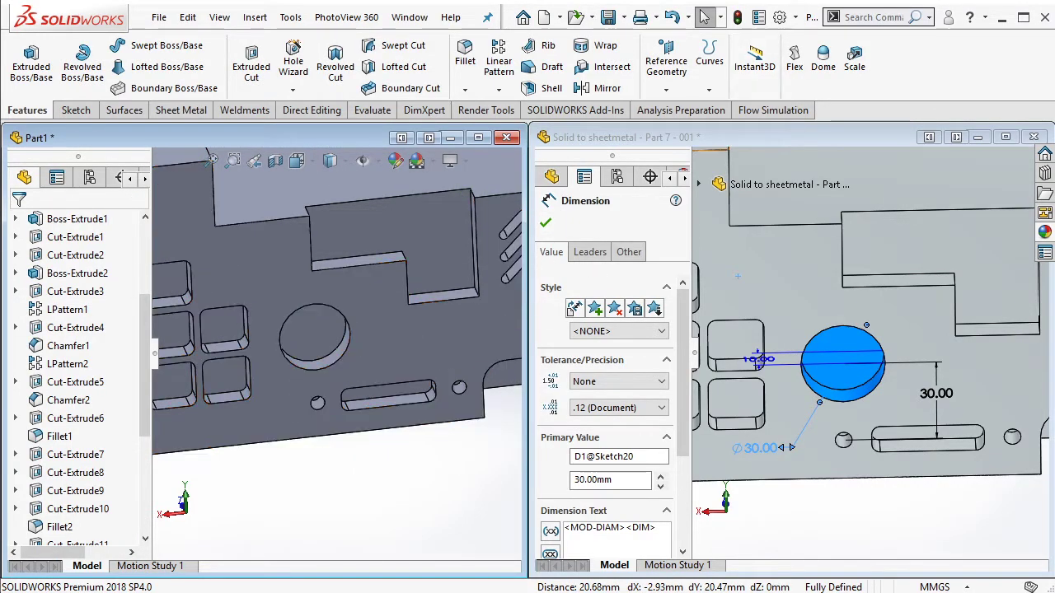
Step: Roll the reference part forward past Cut-Extrude19 and select that feature
left_click(738, 276)
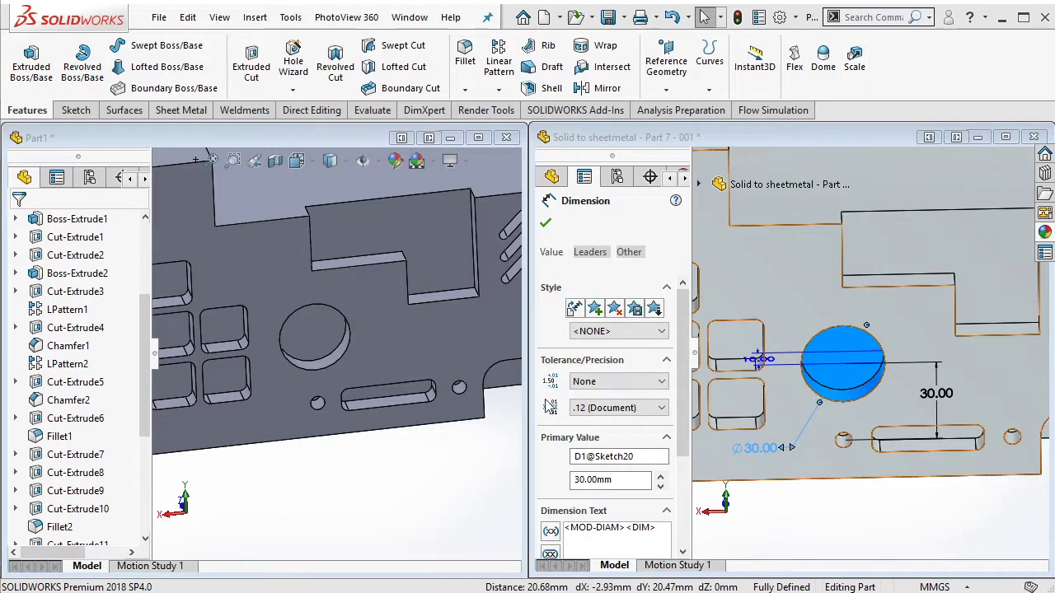
left_click(458, 466)
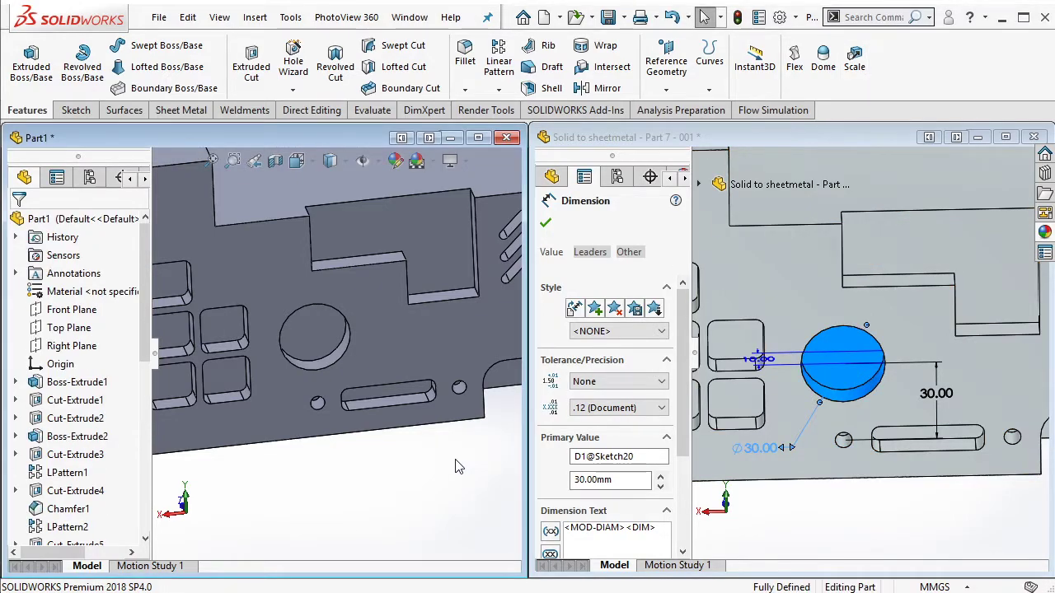
left_click(545, 225)
left_click_drag(657, 338, 635, 356)
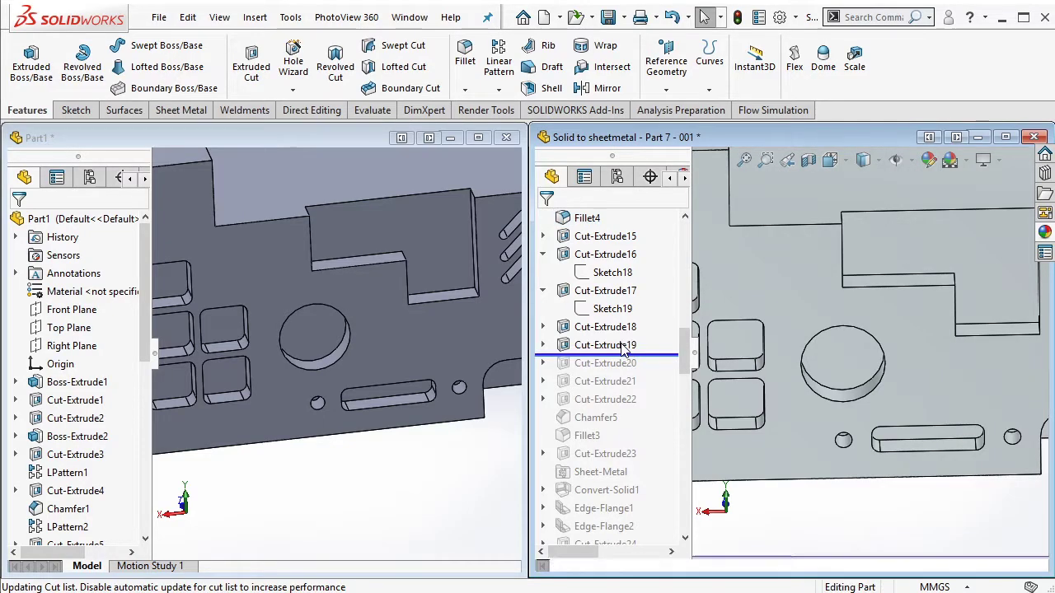
left_click(614, 345)
Step: Expand Cut-Extrude19 to show Sketch21 and orbit both parts to isometric views
scroll(816, 356, "up", 5)
scroll(816, 356, "up", 3)
mouse_move(816, 356)
middle_mouse_down()
mouse_move(979, 379)
mouse_move(948, 363)
middle_mouse_up()
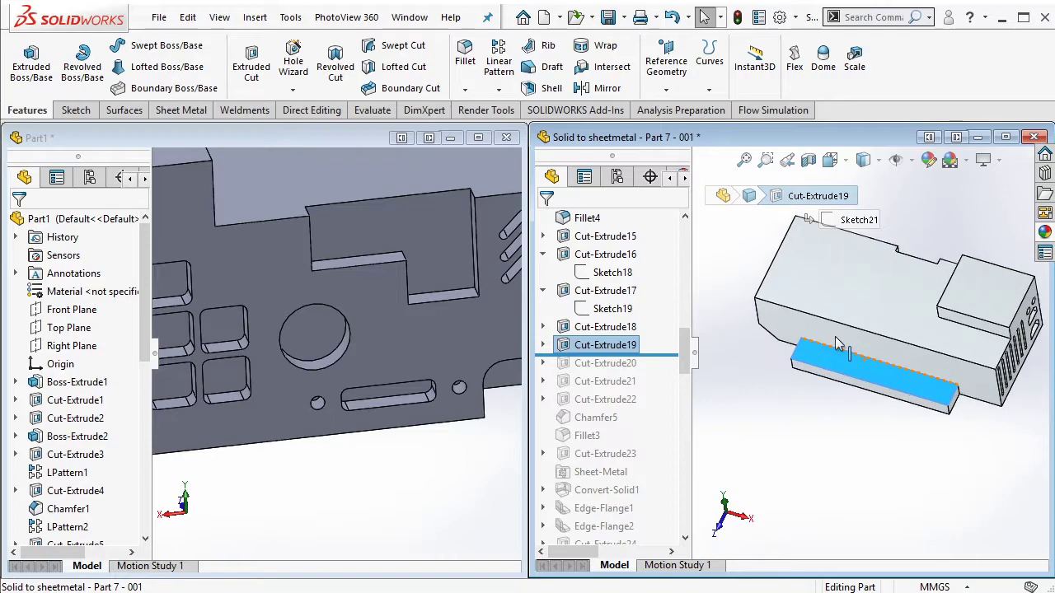
left_click(623, 349)
middle_click_drag(835, 356, 767, 363)
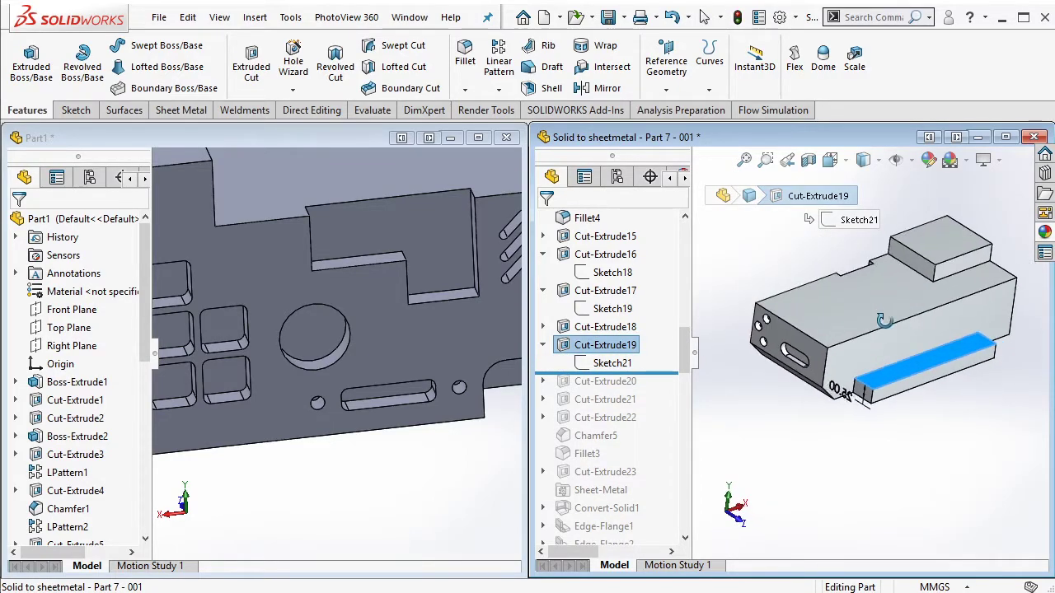
scroll(322, 298, "up", 5)
mouse_move(322, 299)
middle_mouse_down()
mouse_move(455, 376)
mouse_move(334, 333)
middle_mouse_up()
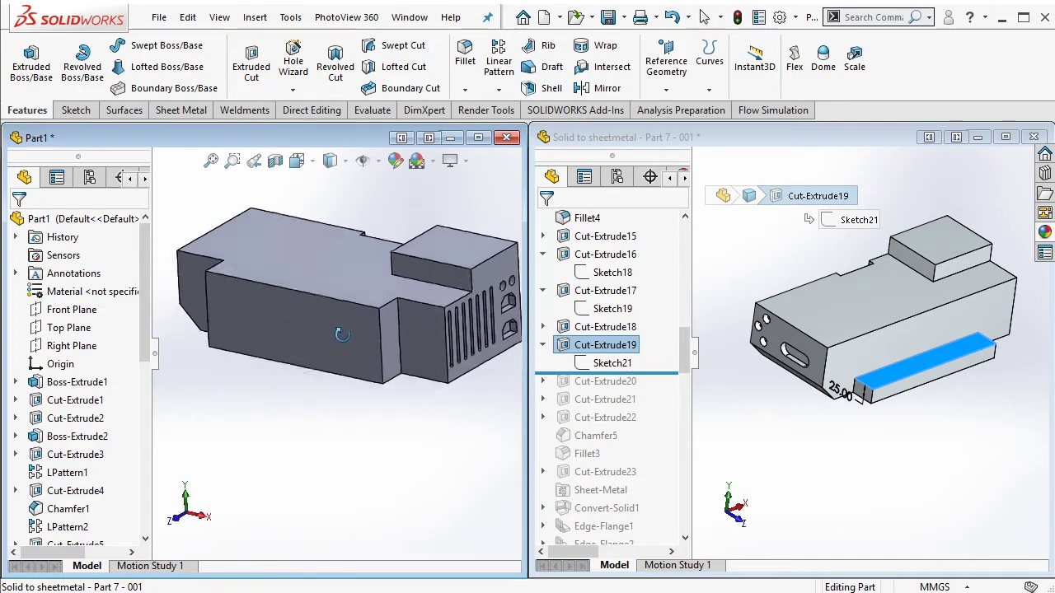
Step: Sketch a rectangle from the model edge on Part1's long front side face
left_click(333, 333)
left_click(402, 281)
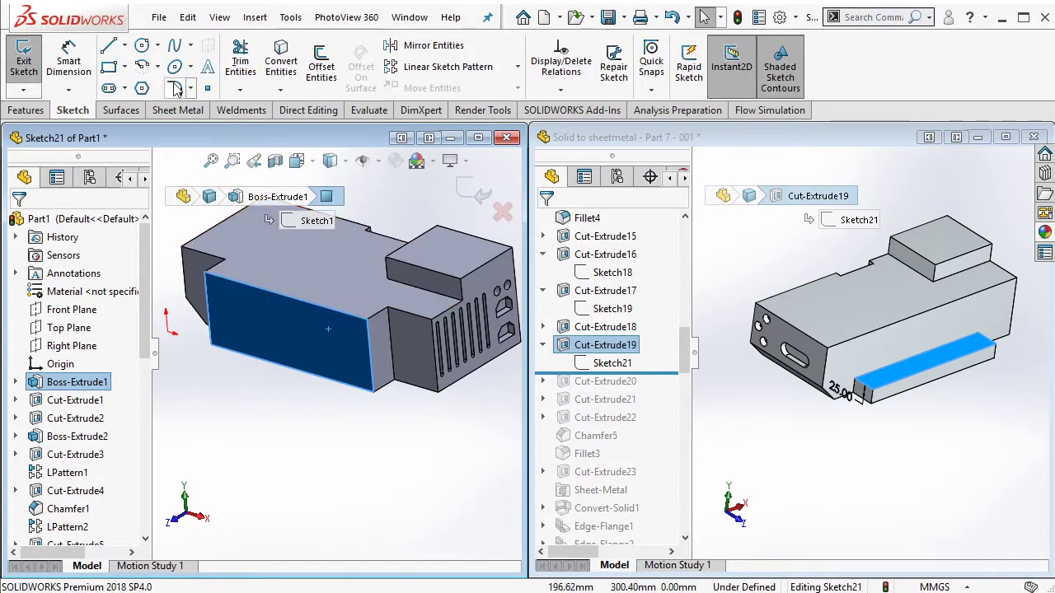
right_click_drag(212, 227, 212, 294)
key("Escape")
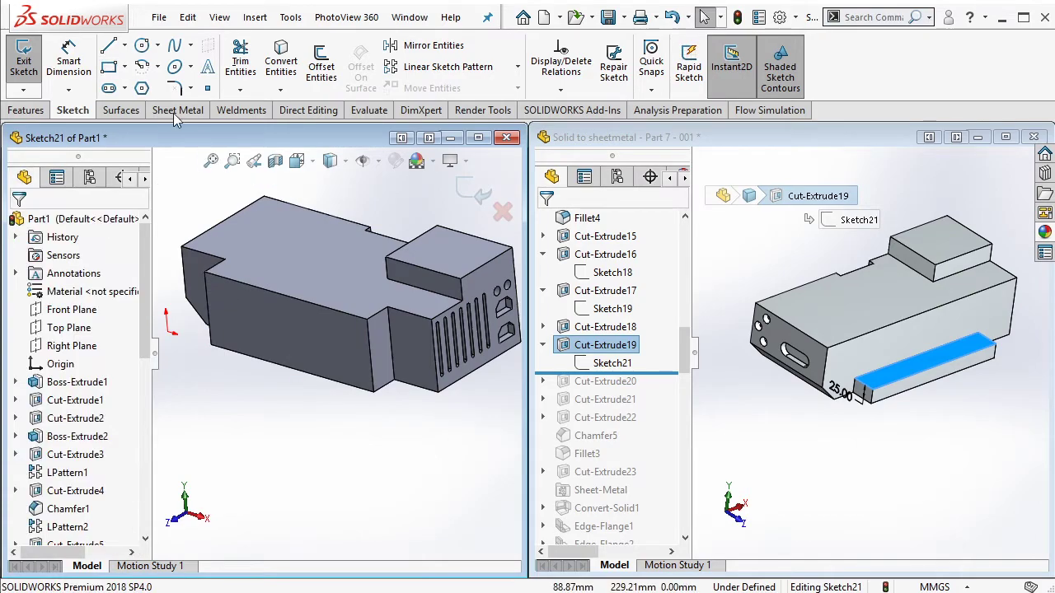
left_click(110, 68)
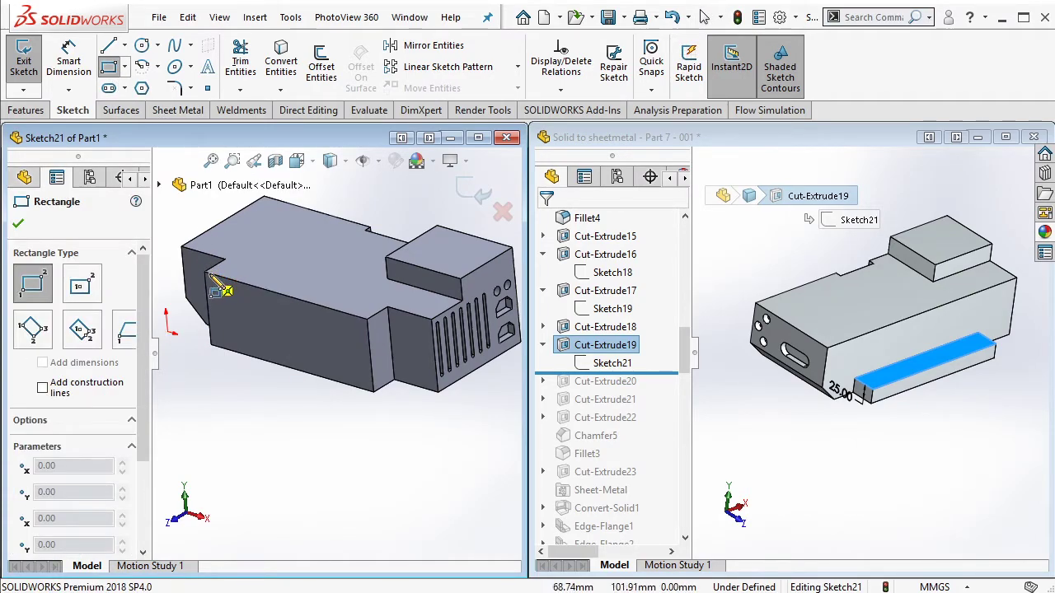
key("Escape")
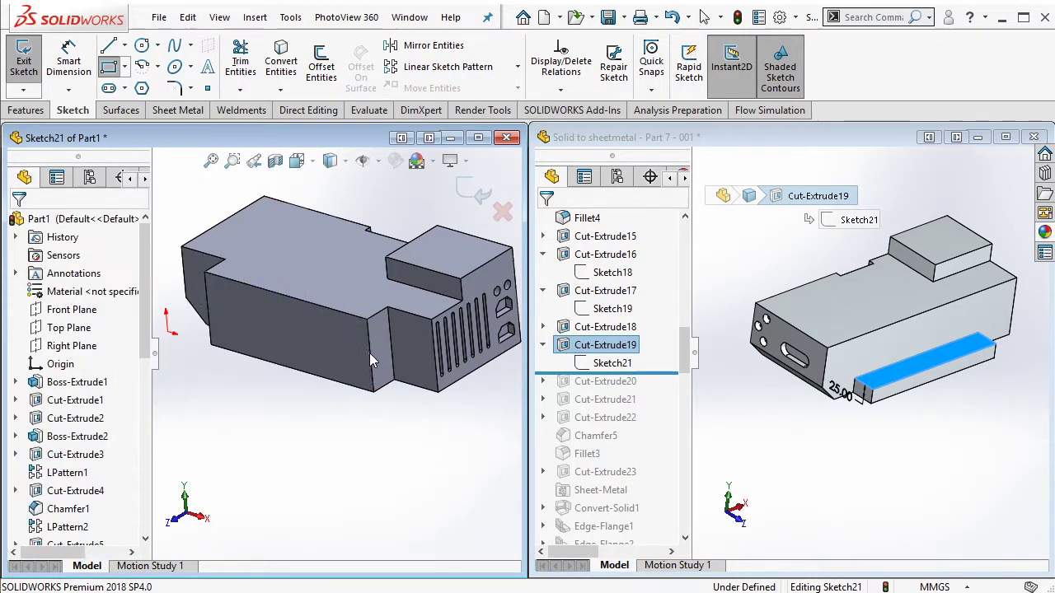
key("Down")
left_click(106, 71)
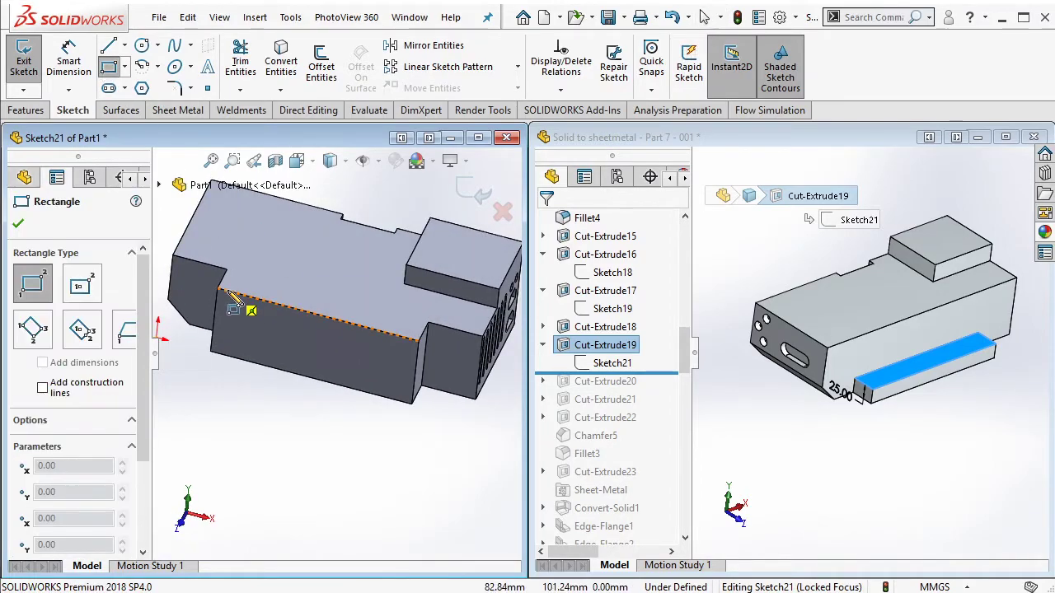
left_click(217, 290)
left_click(416, 398)
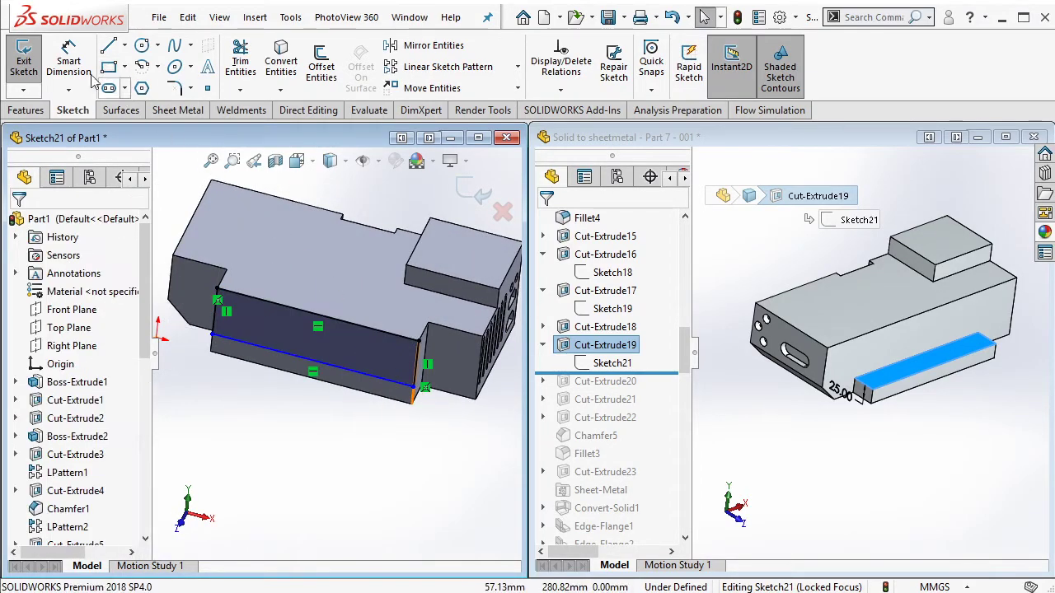
Step: Dimension the rectangle's height to 25 mm
left_click(262, 366)
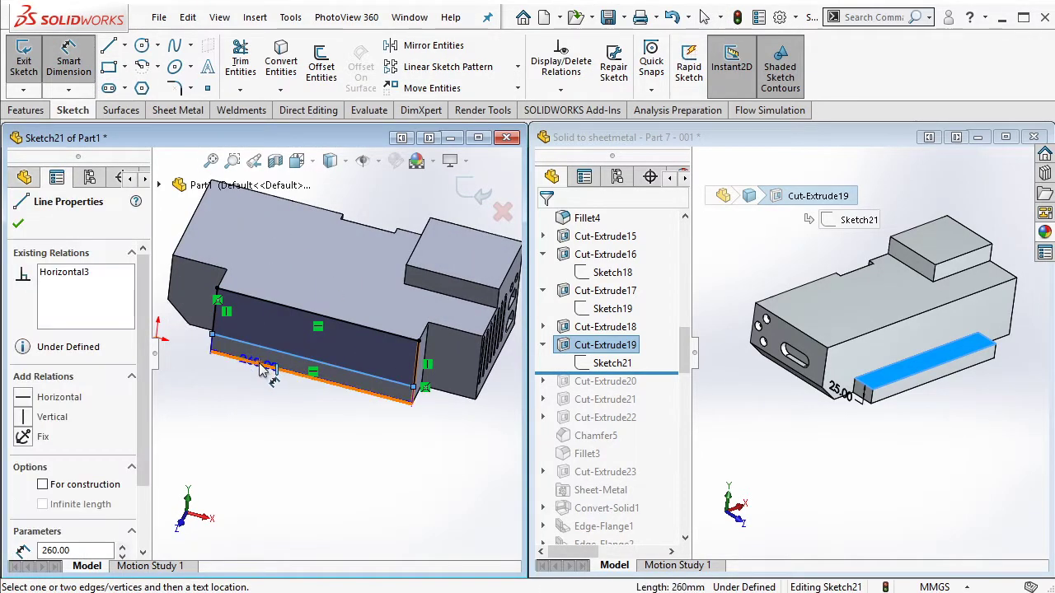
left_click(285, 414)
type("25")
left_click(210, 387)
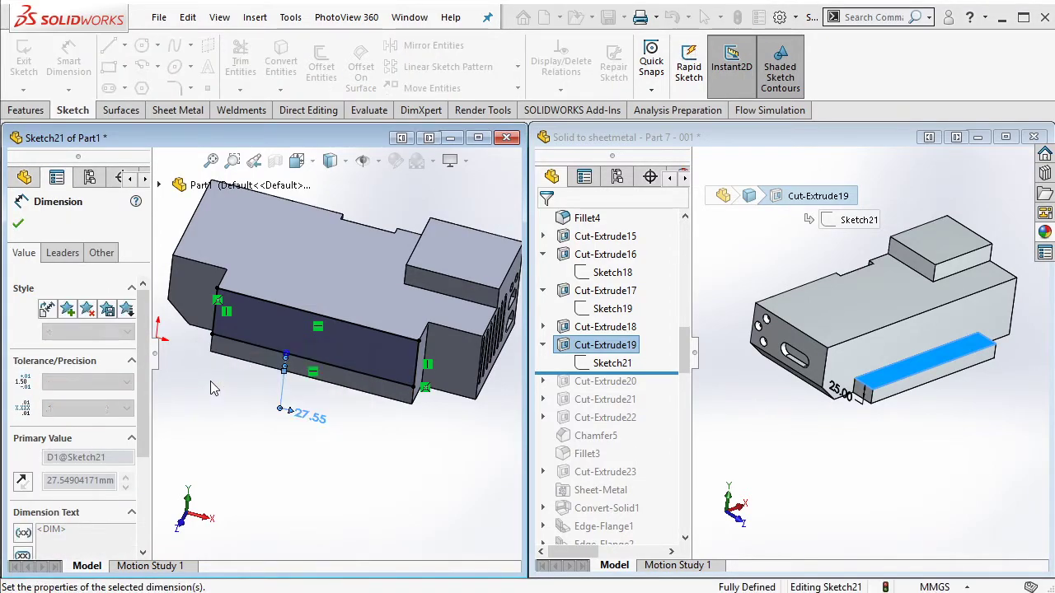
key("Escape")
Step: Extrude-cut the 25 mm band 10 mm deep and inspect the new step
left_click(37, 110)
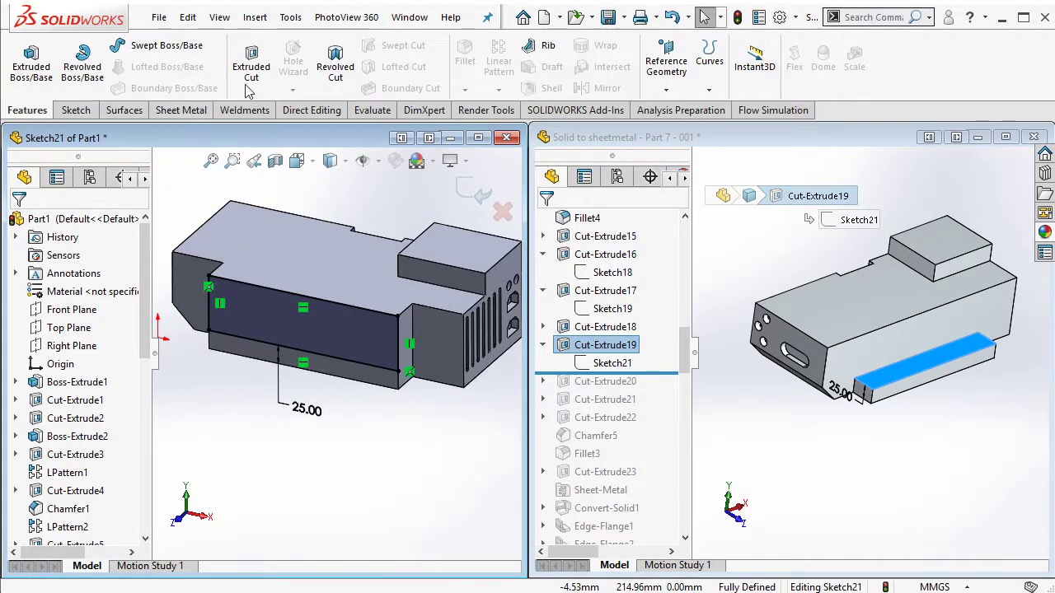
left_click(252, 66)
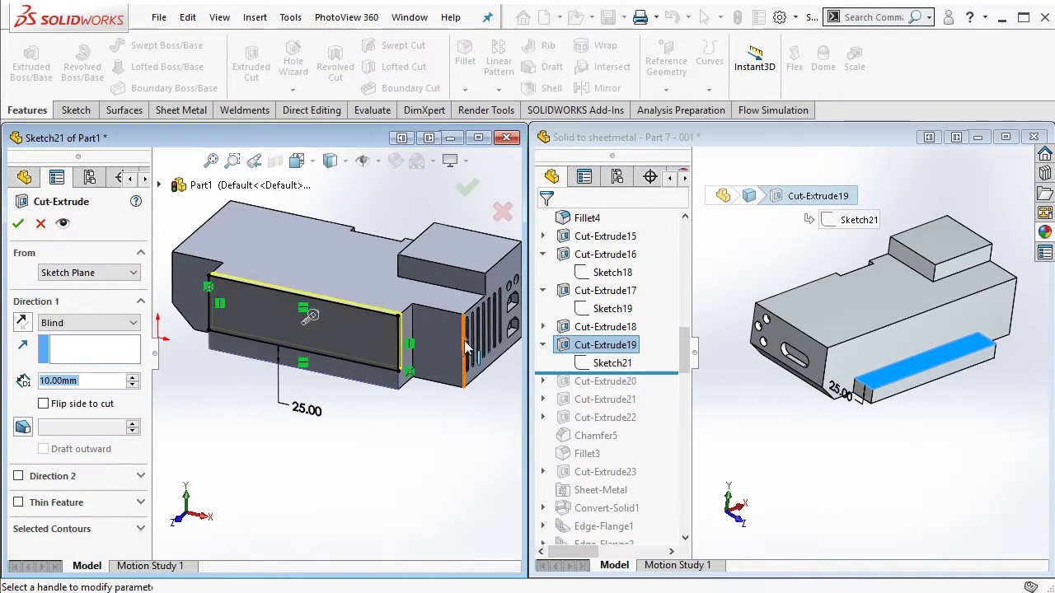
left_click(466, 346)
left_click(467, 188)
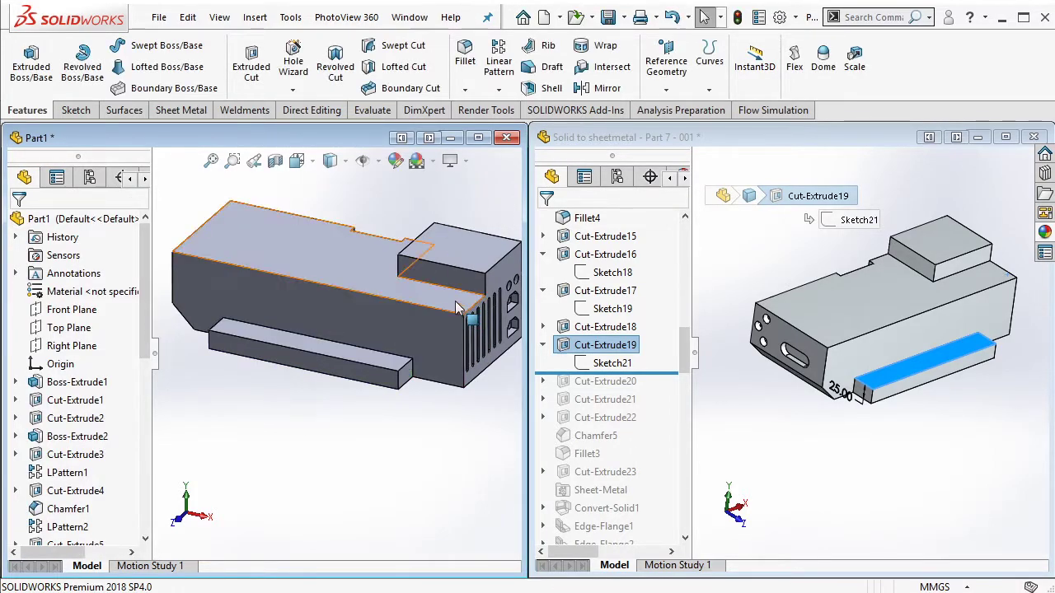
middle_click_drag(458, 307, 642, 377)
Step: Roll the reference part forward past Cut-Extrude20 and orbit it to its other side
left_click_drag(656, 374, 621, 386)
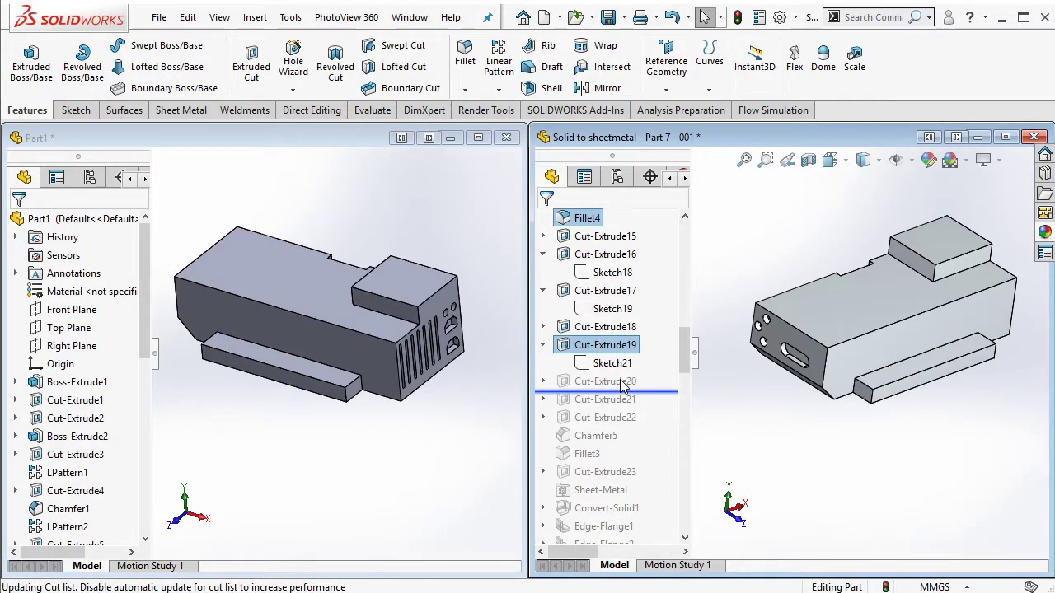
left_click(621, 382)
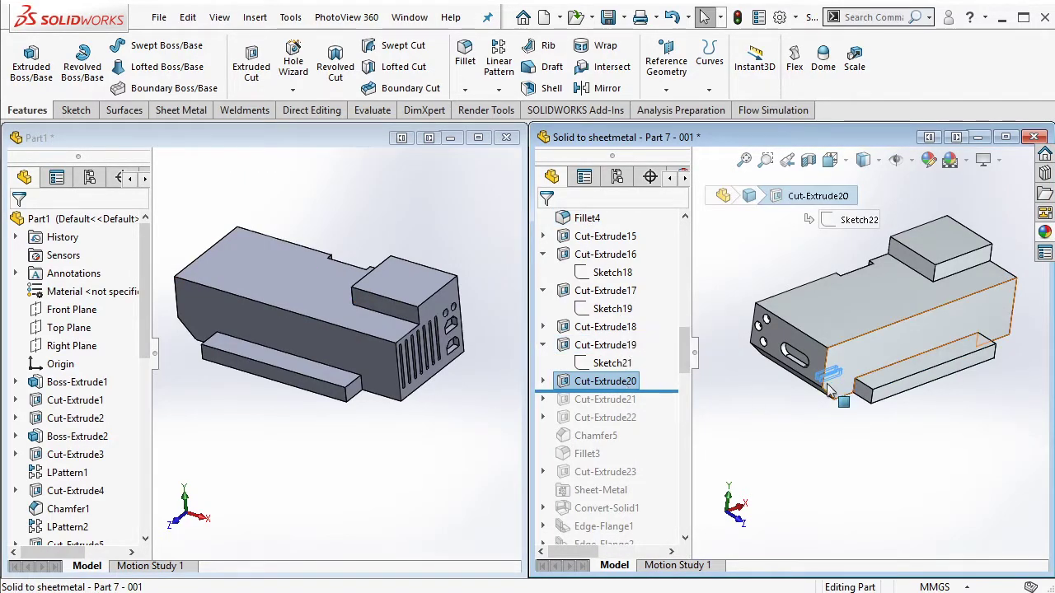
mouse_move(808, 314)
middle_mouse_down()
mouse_move(851, 129)
mouse_move(894, 236)
middle_mouse_up()
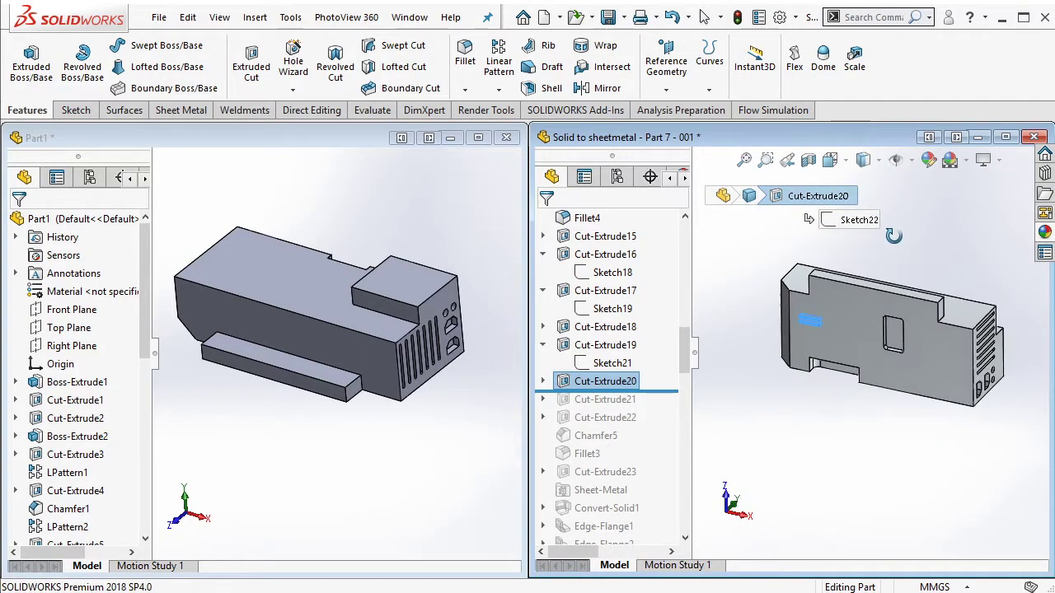
Step: Orbit Part1 to its opposite side and zoom in on the slot dimensions
middle_click_drag(392, 410, 190, 300)
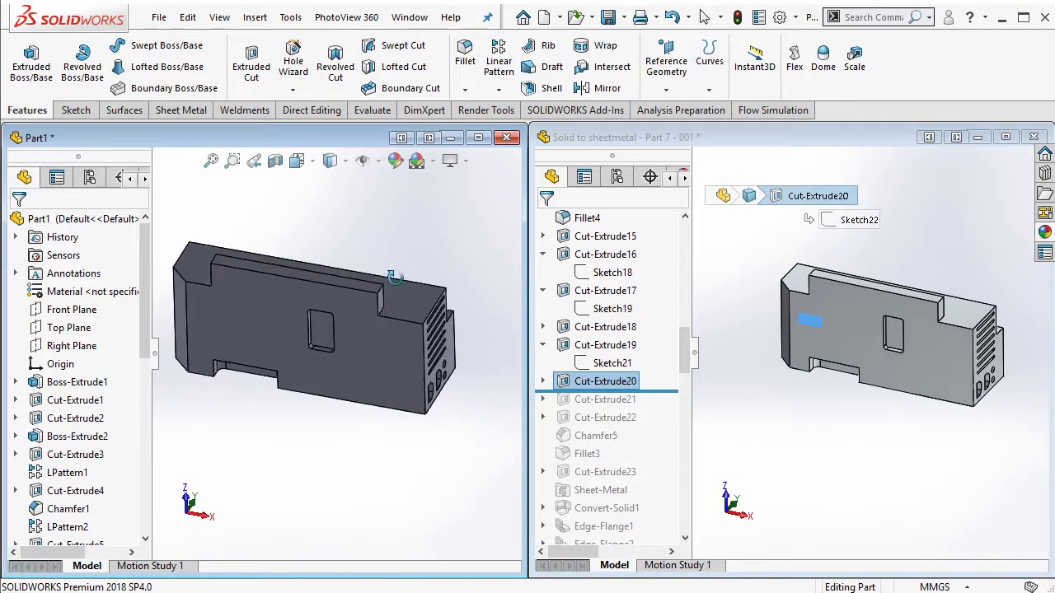
scroll(190, 300, "down", 4)
scroll(191, 300, "down", 2)
scroll(794, 296, "down", 2)
scroll(852, 358, "down", 2)
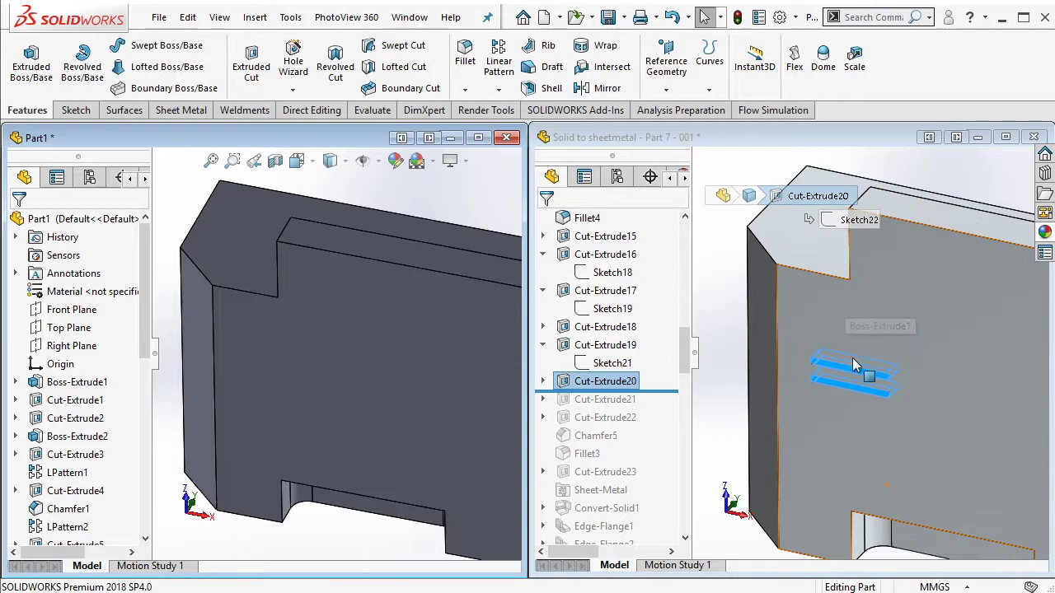
scroll(827, 373, "down", 3)
scroll(825, 373, "up", 2)
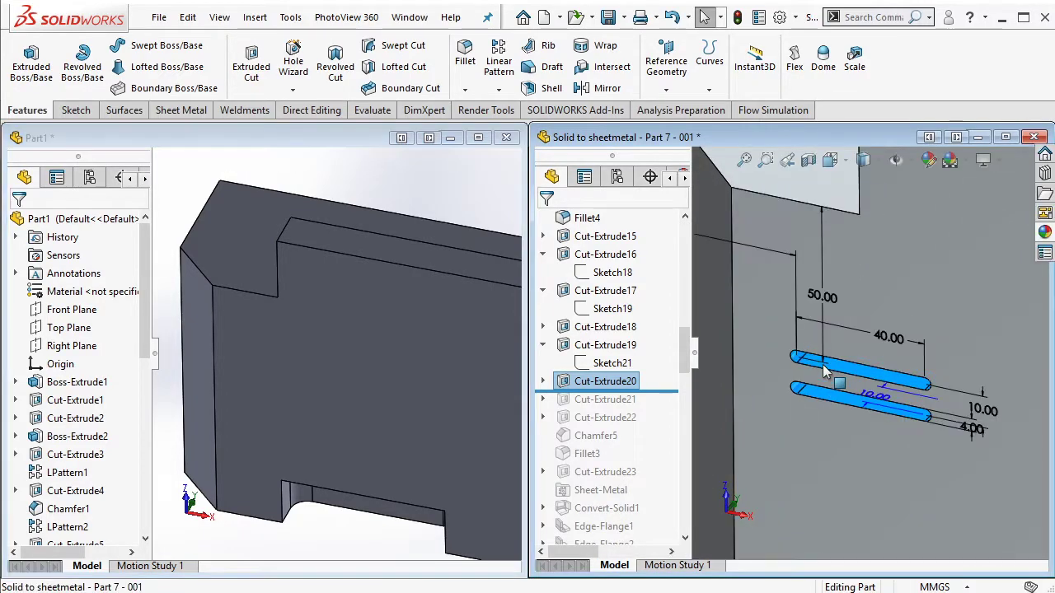
scroll(770, 338, "up", 2)
Step: Start a sketch on Part1's large side face and draw a rectangle on it
left_click(377, 355)
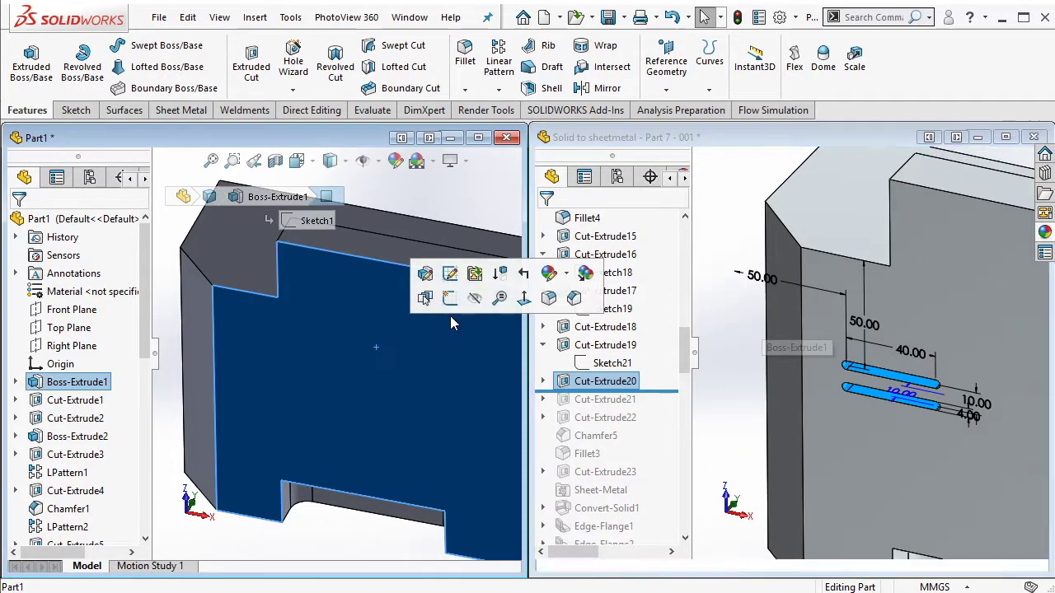
left_click(446, 293)
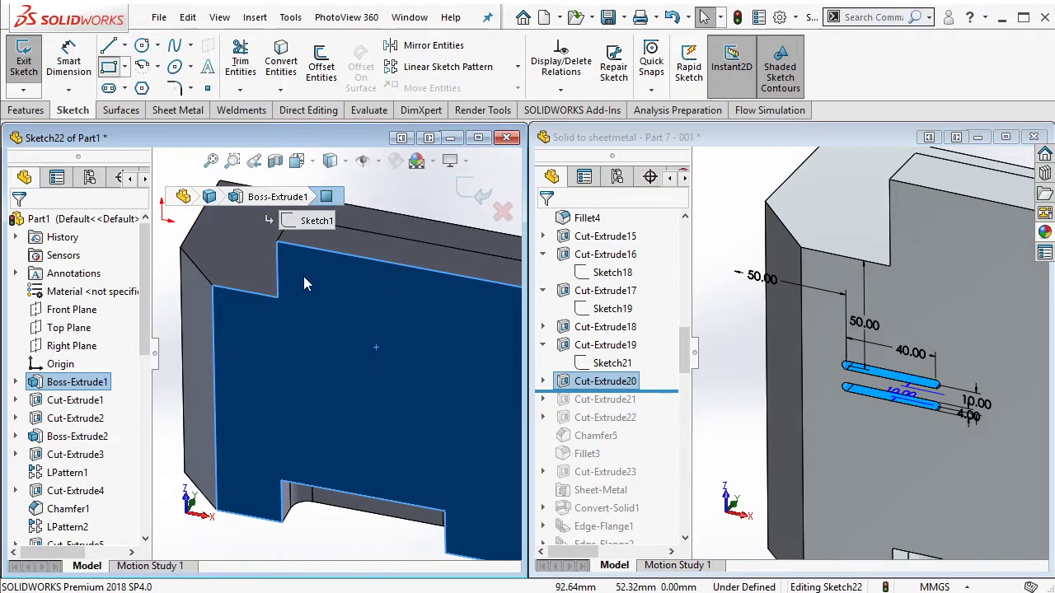
left_click(301, 329)
left_click(392, 398)
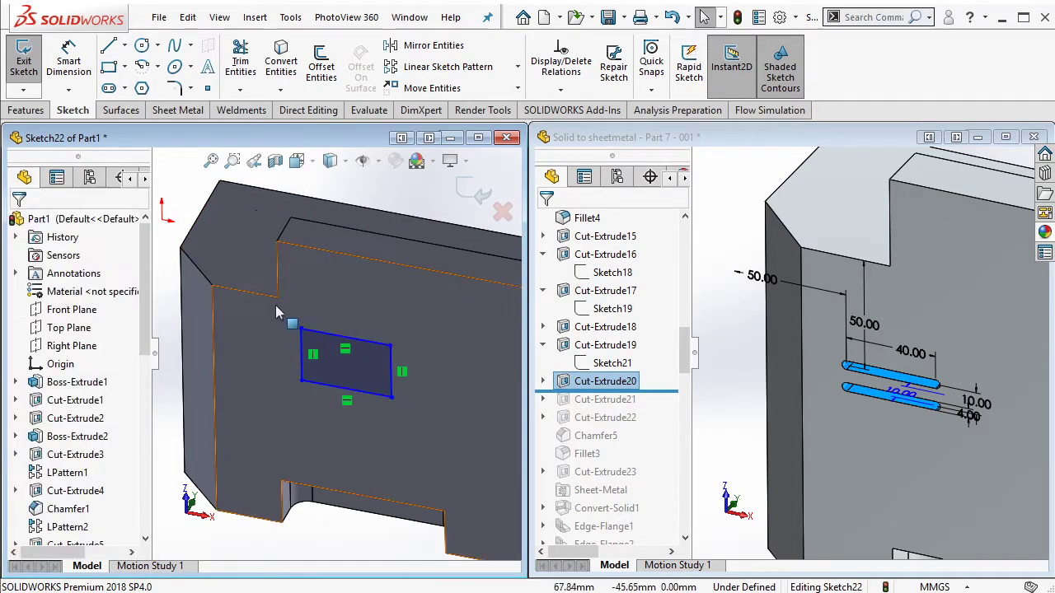
left_click_drag(277, 314, 483, 436)
key("Escape")
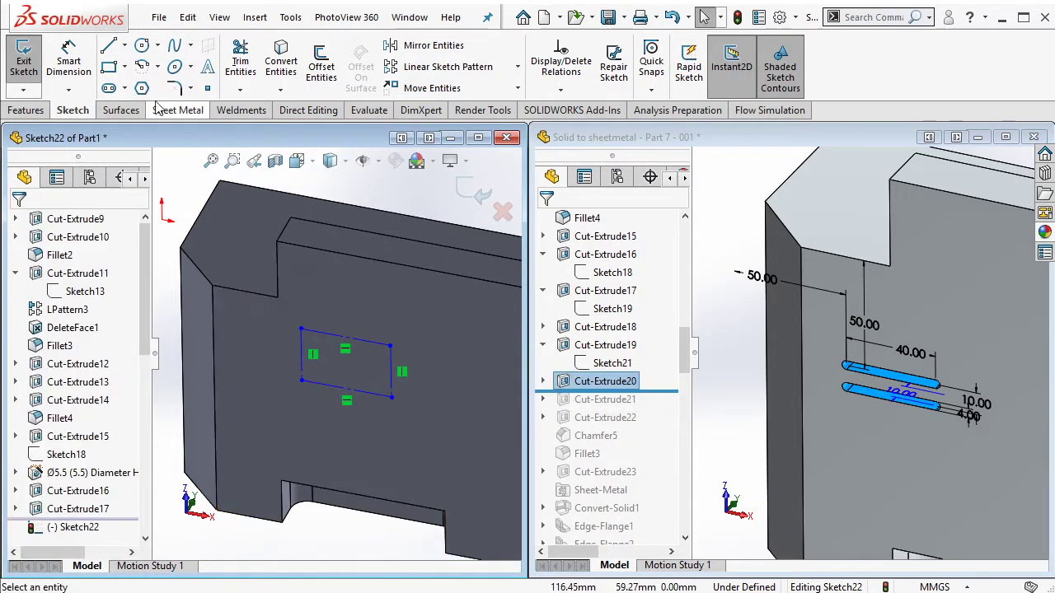
Step: Draw two stacked straight slots and give them an Equal relation
left_click(392, 346)
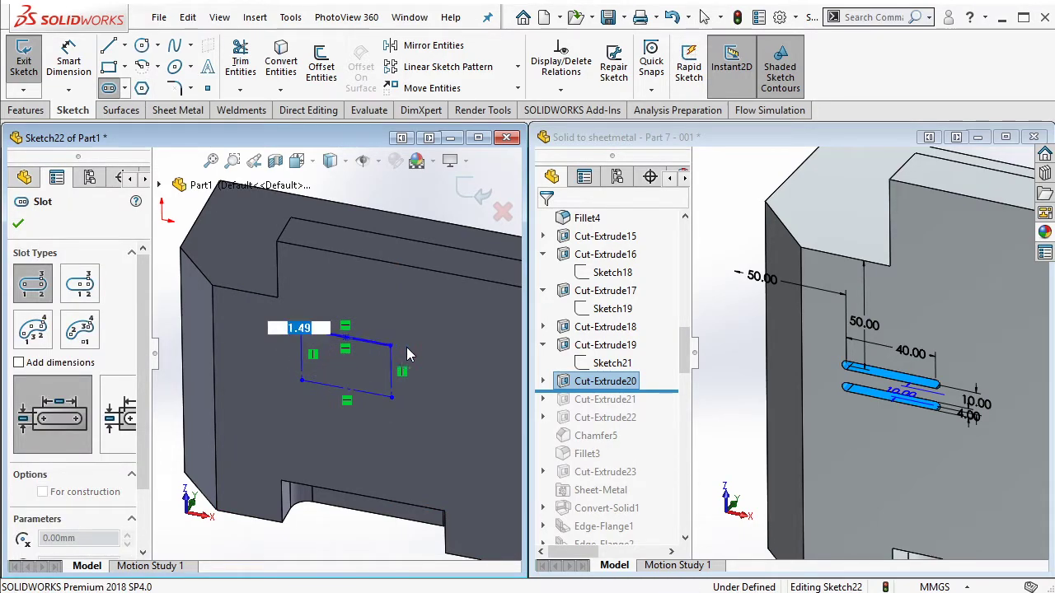
left_click(303, 381)
left_click(392, 398)
left_click(394, 412)
key("Escape")
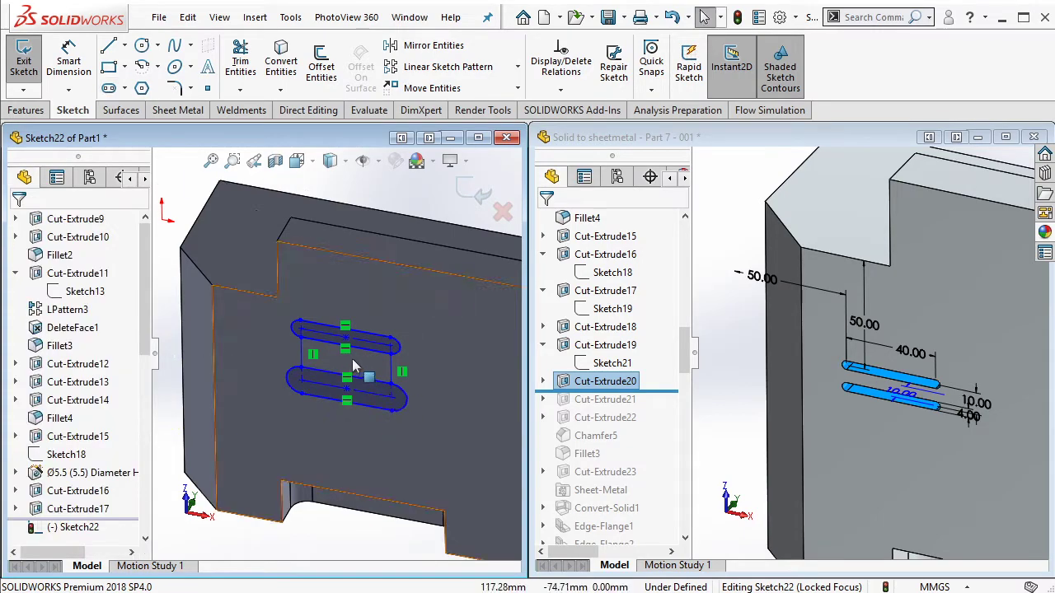
scroll(216, 326, "down", 2)
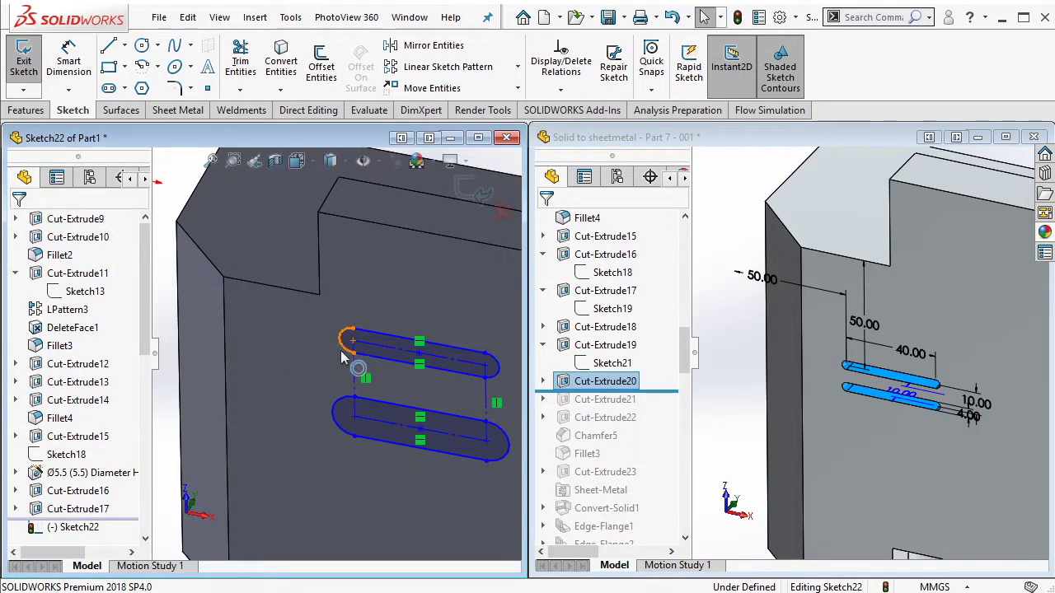
left_click(340, 350)
left_click(416, 401, "ctrl")
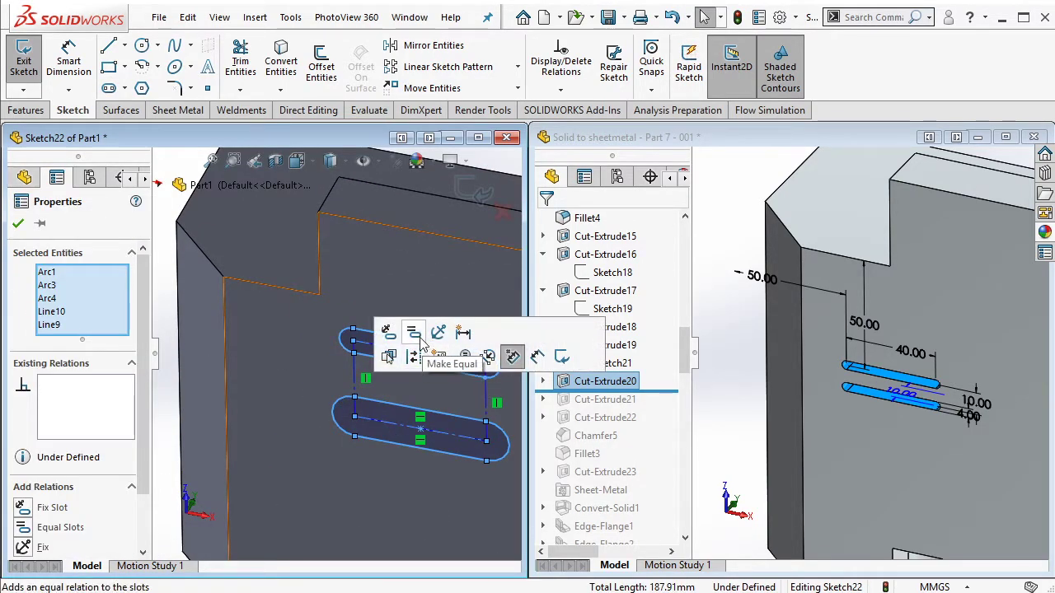
left_click(414, 336)
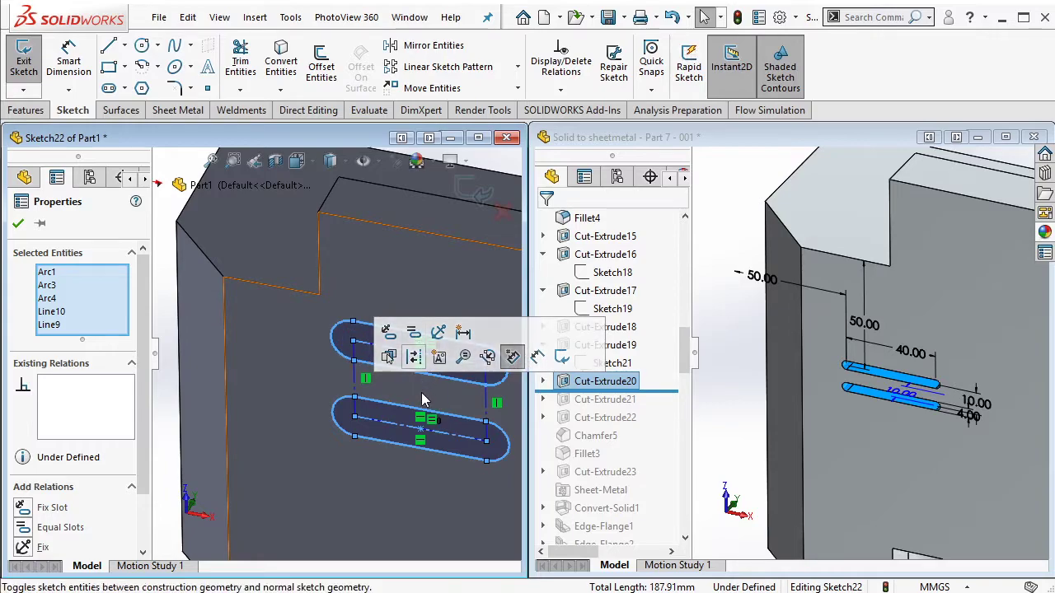
Step: Dimension the slot 50 mm from the face's left edge and 50 mm from the top edge
left_click(64, 83)
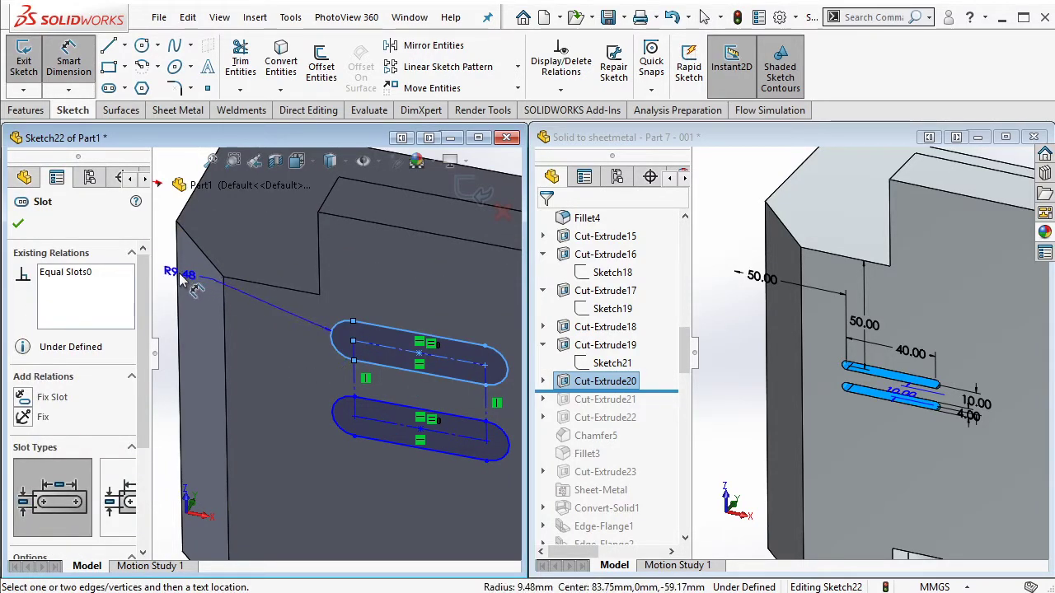
left_click(177, 278)
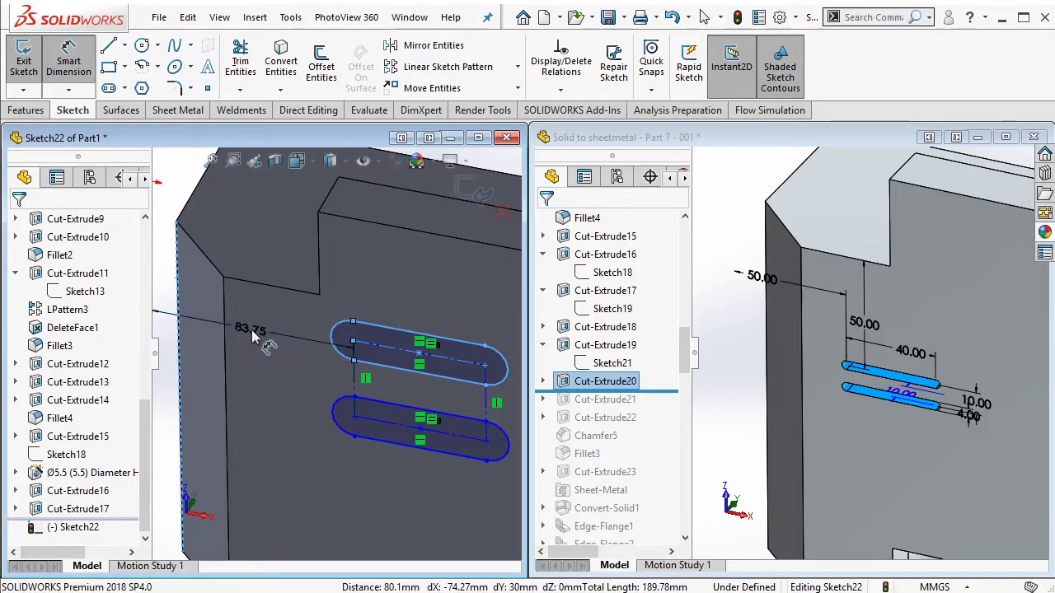
left_click(175, 284)
type("50")
left_click(180, 309)
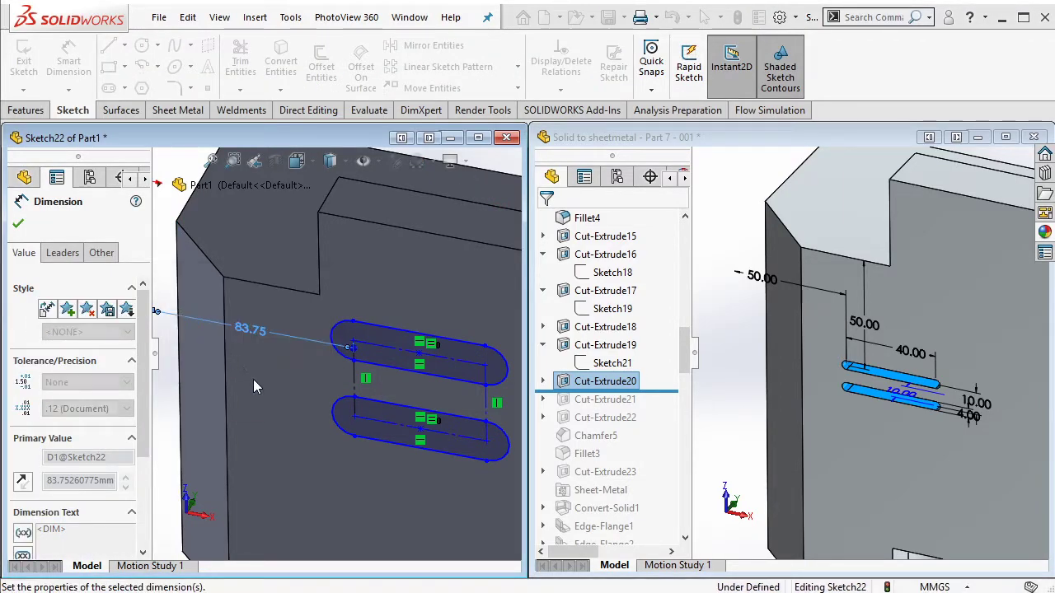
left_click(261, 316)
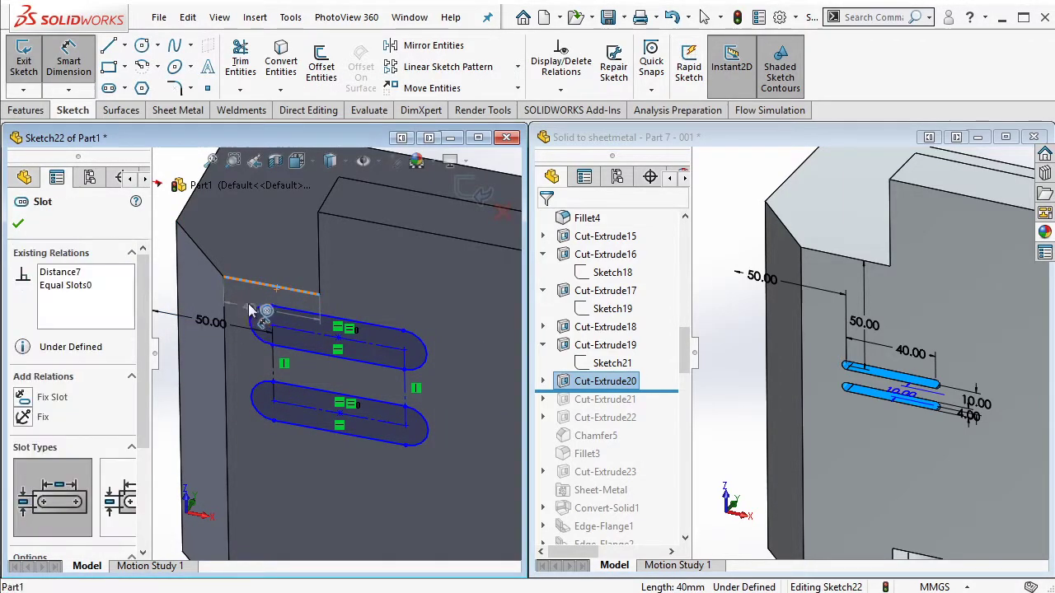
left_click(244, 308)
type("4")
key("BackSpace")
type("50")
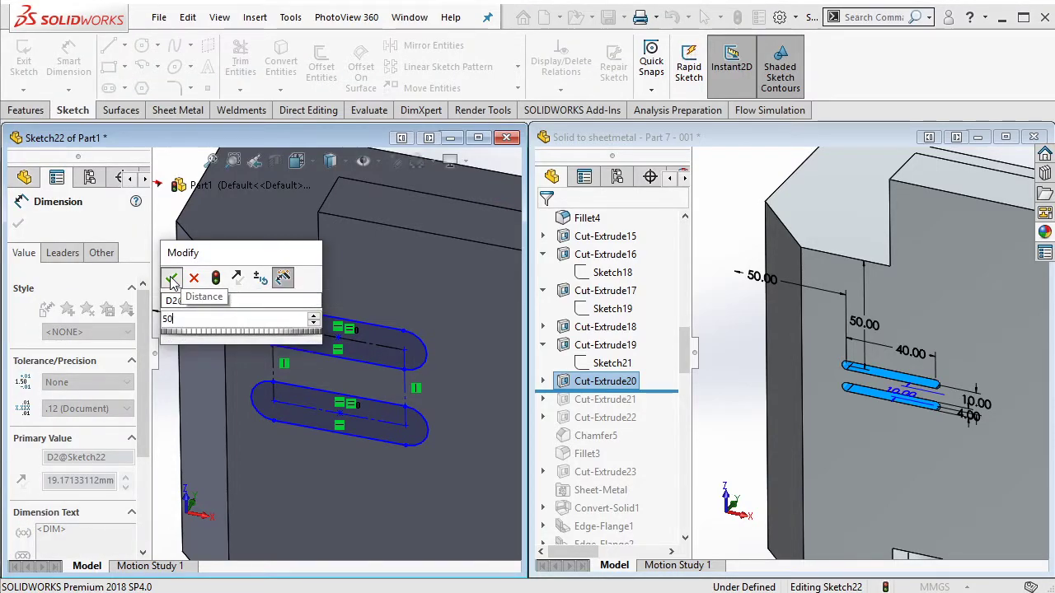
key("Return")
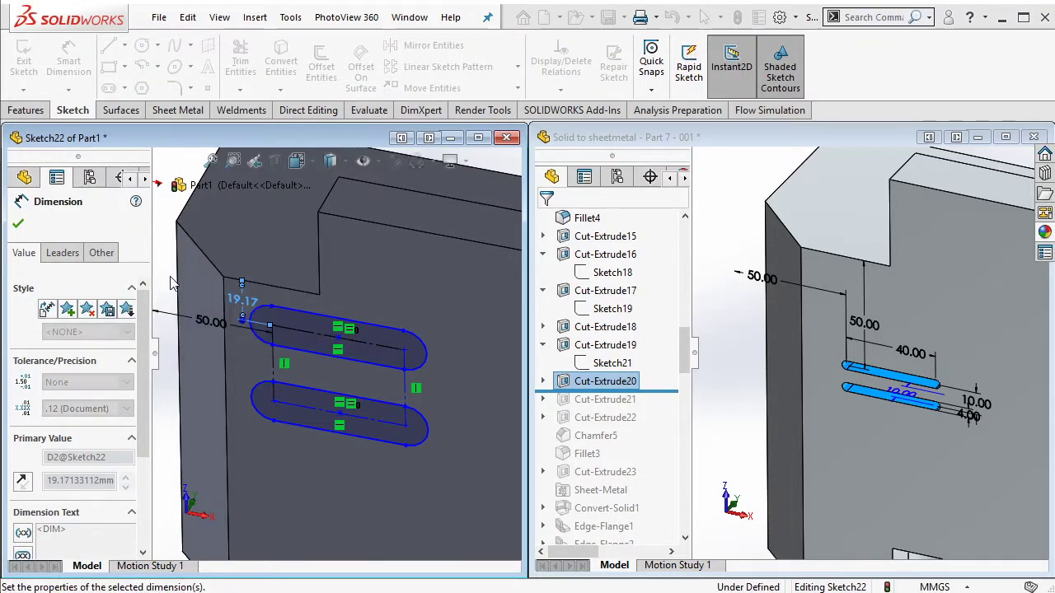
Step: Set the slot length to 40 mm and the spacing between the slots to 10 mm
left_click(342, 370)
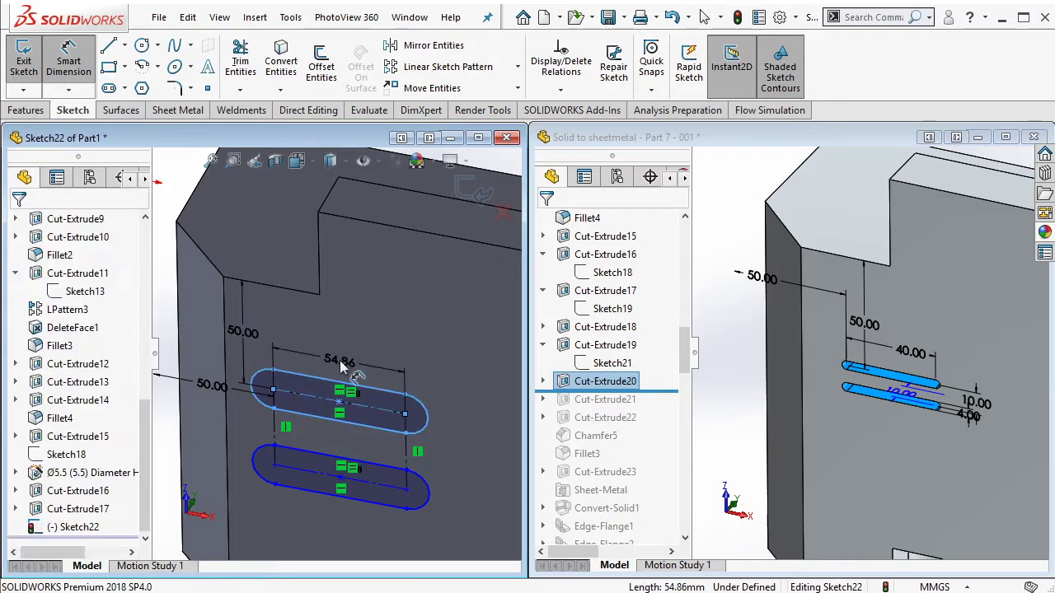
left_click(343, 367)
type("40")
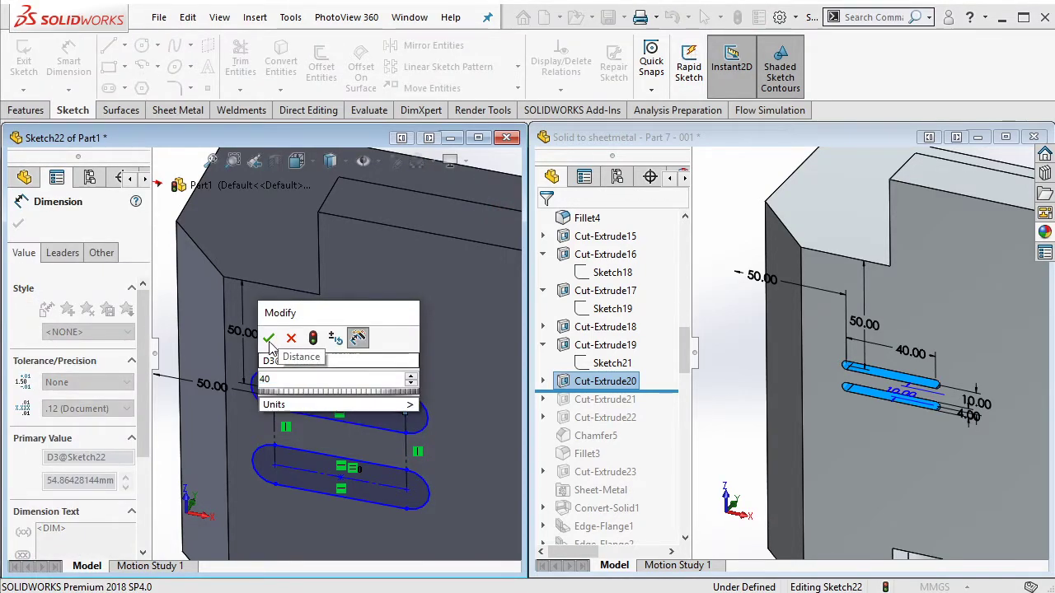
left_click(269, 339)
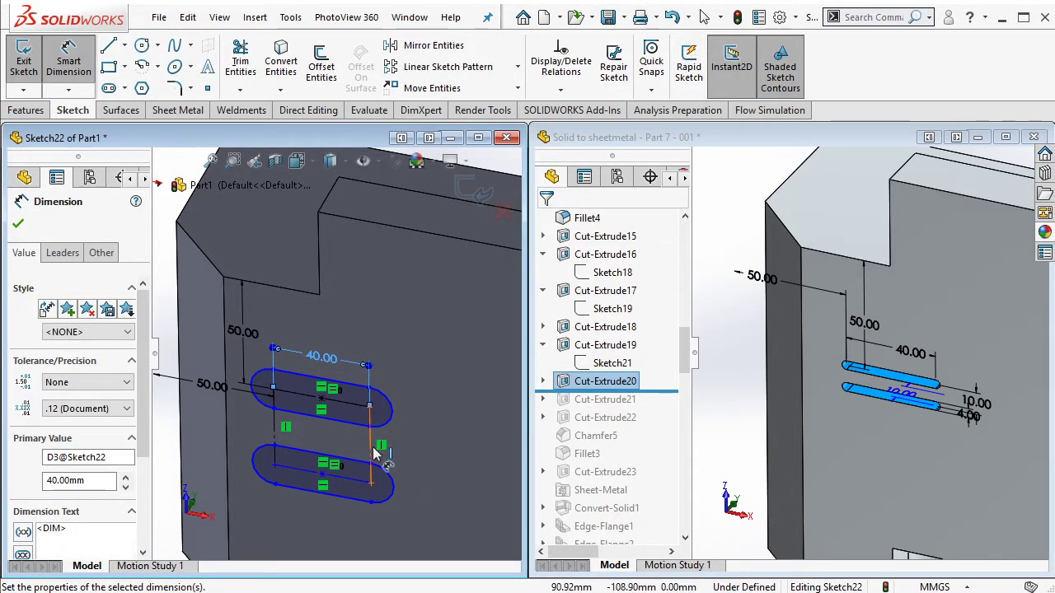
left_click(414, 459)
type("10")
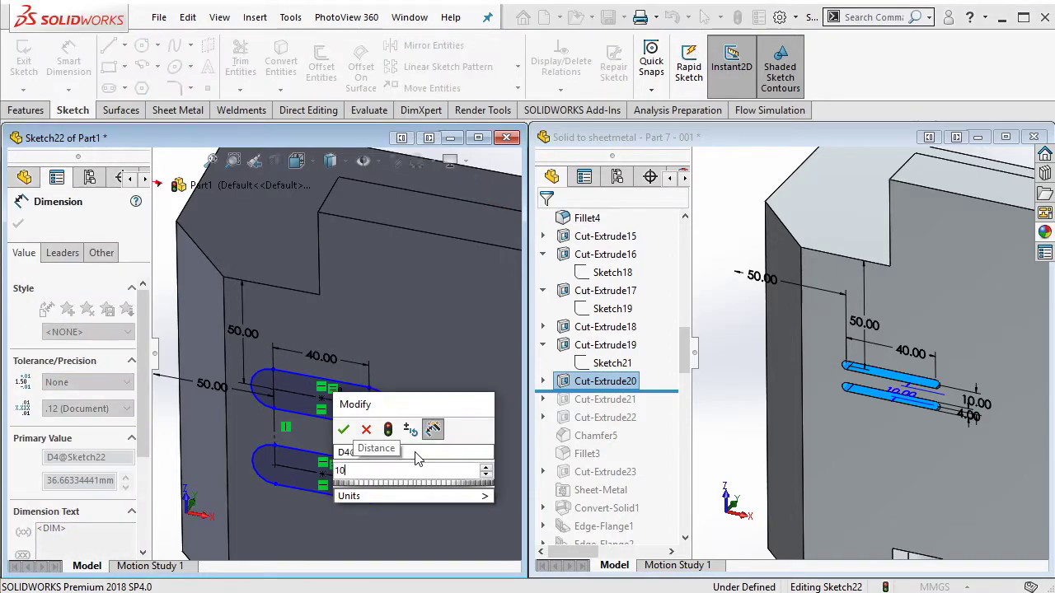
left_click(345, 430)
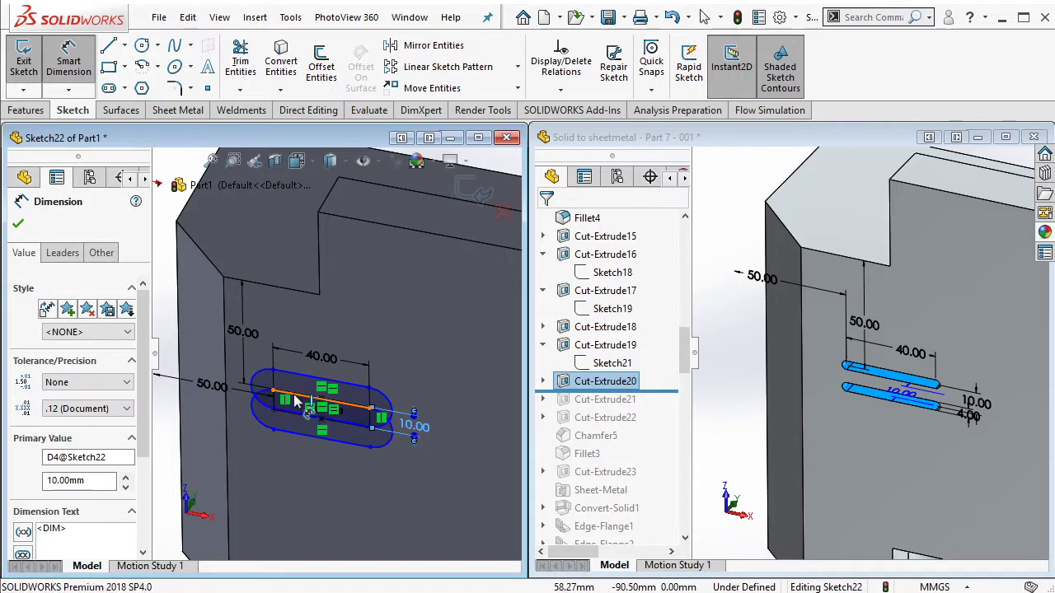
Step: Dimension the slot width to 4.5 mm
left_click(295, 400)
left_click(298, 460)
left_click(322, 459)
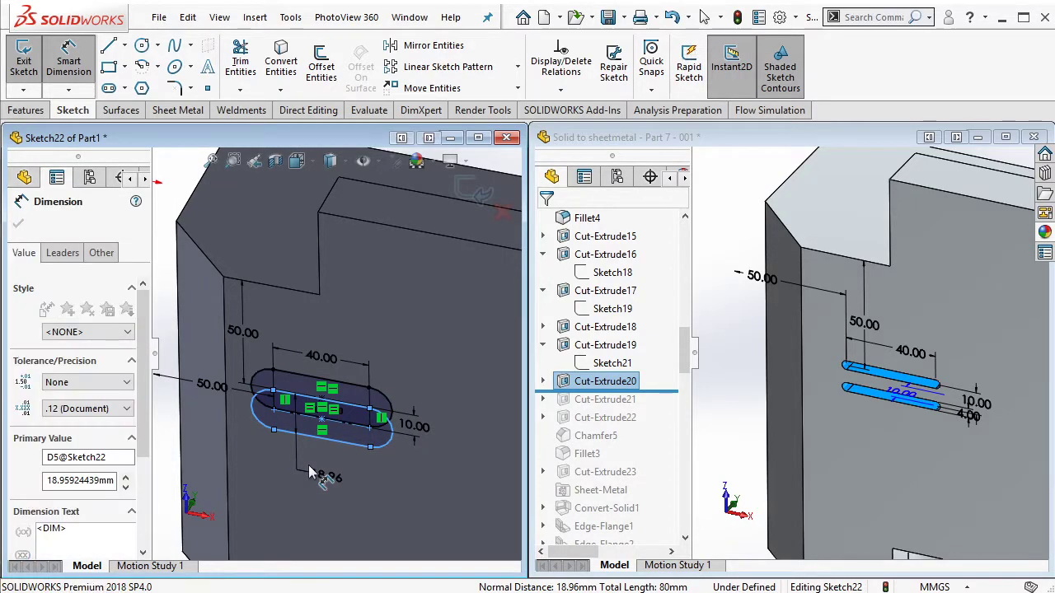
left_click(312, 471)
type("4.5")
key("Return")
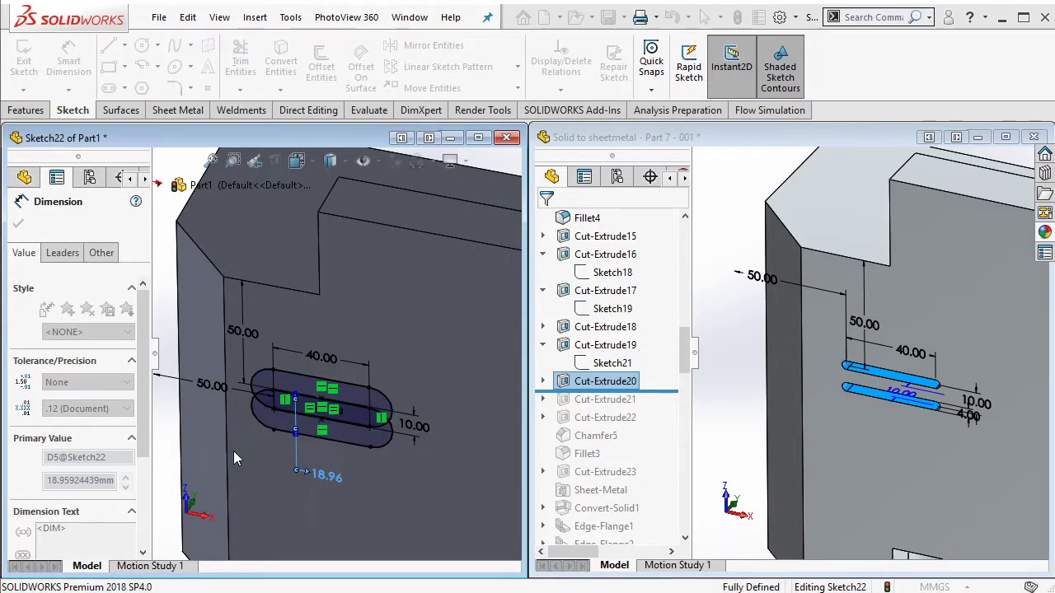
left_click(244, 463)
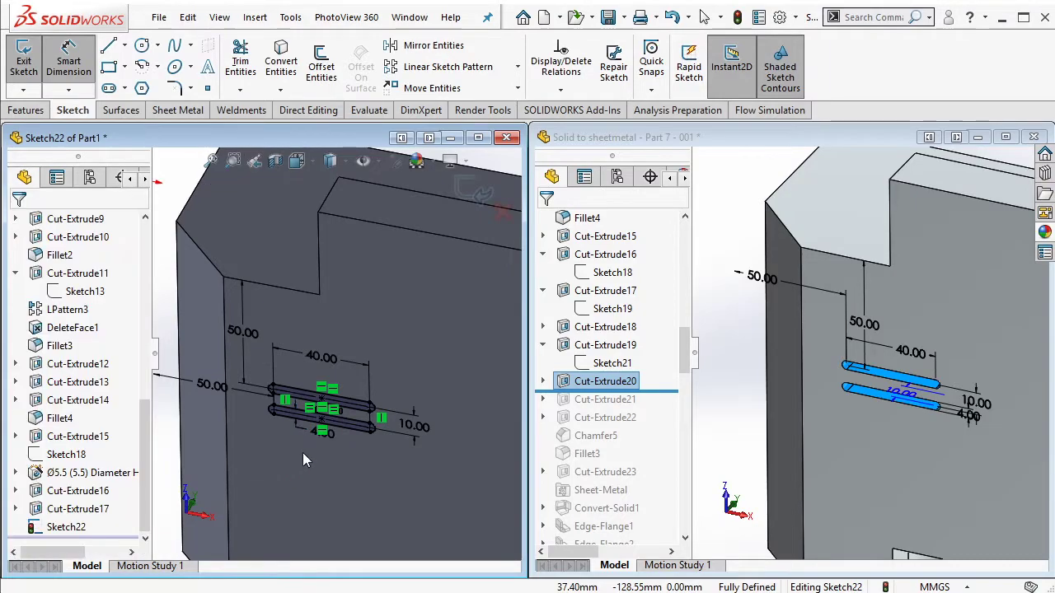
left_click(26, 110)
Step: Cut the two slots into the part and roll the reference model forward to Cut-Extrude21
left_click(262, 73)
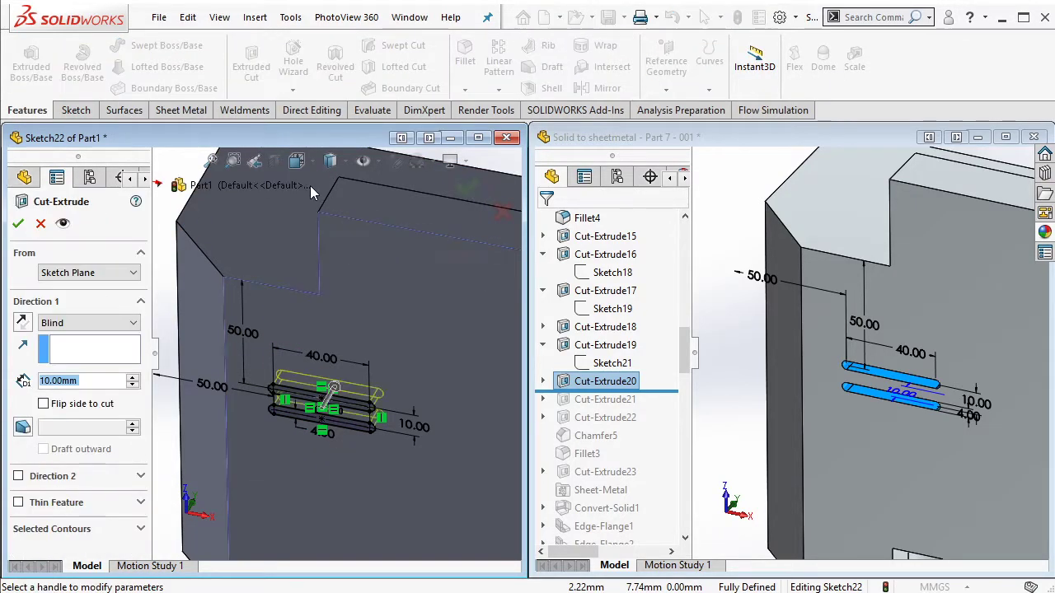
key("Return")
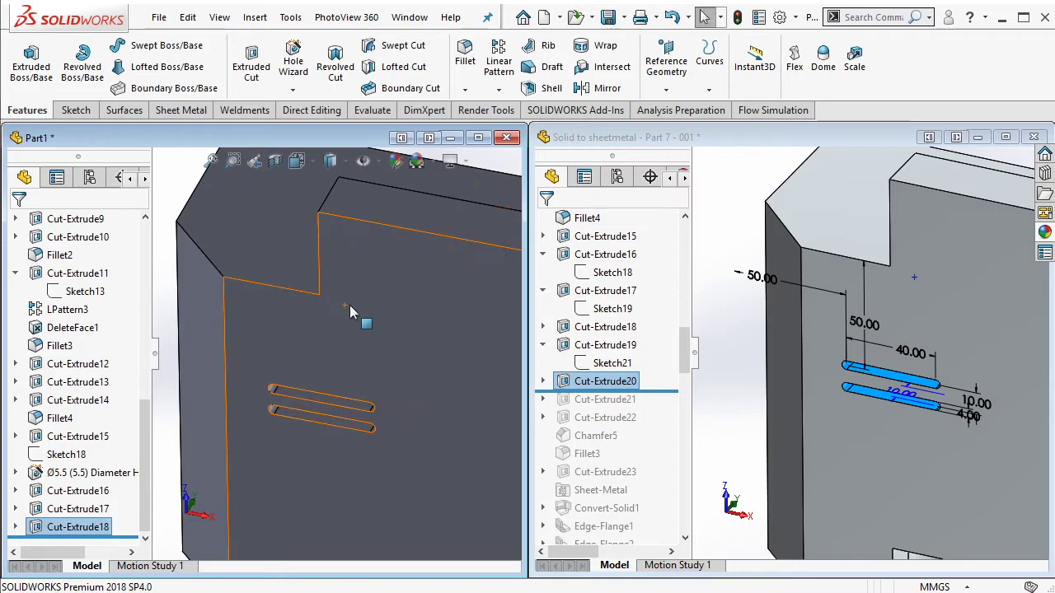
scroll(362, 206, "up", 3)
left_click_drag(662, 390, 627, 408)
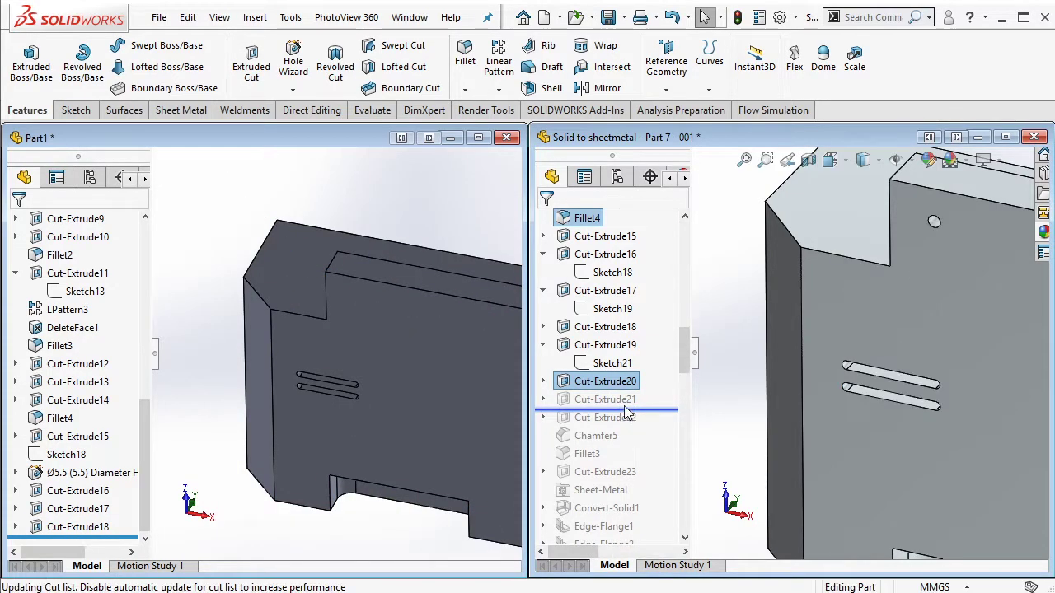
left_click(605, 399)
Step: Start a new sketch on Part1's large front face
middle_click_drag(913, 375, 960, 360)
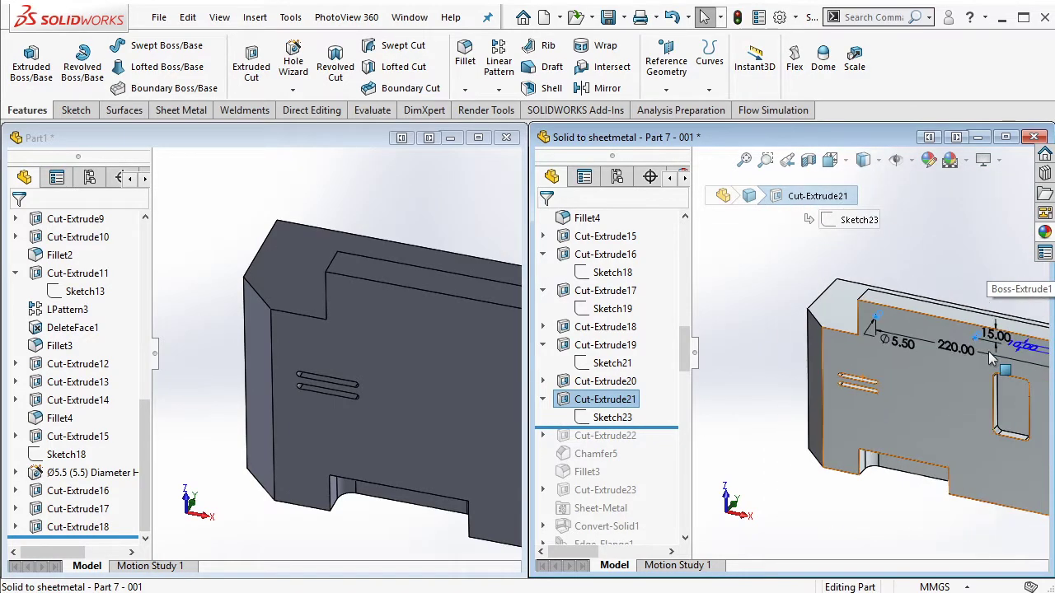
scroll(960, 360, "up", 3)
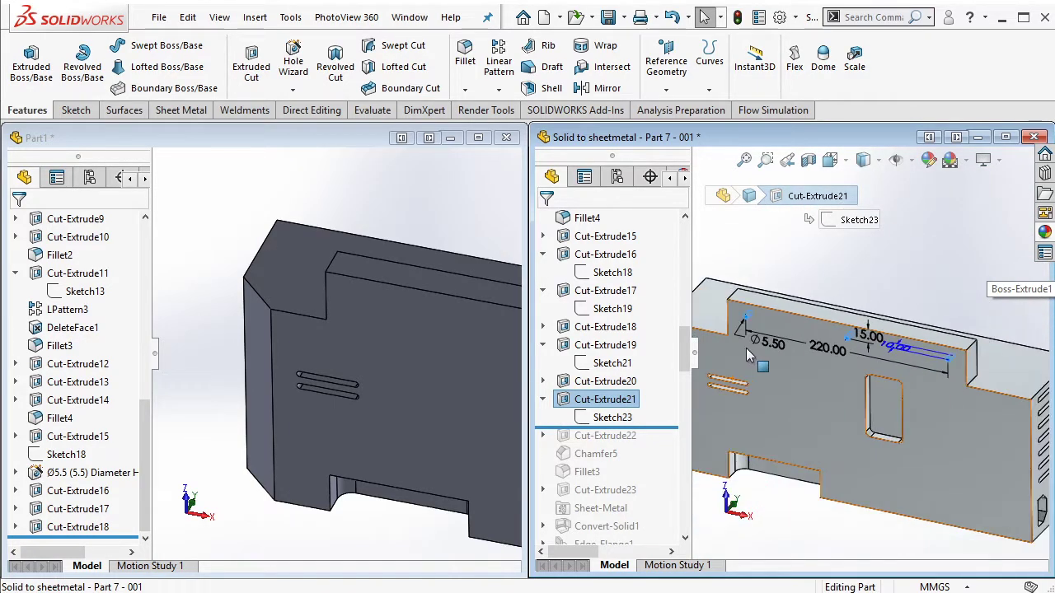
left_click(463, 330)
left_click(539, 281)
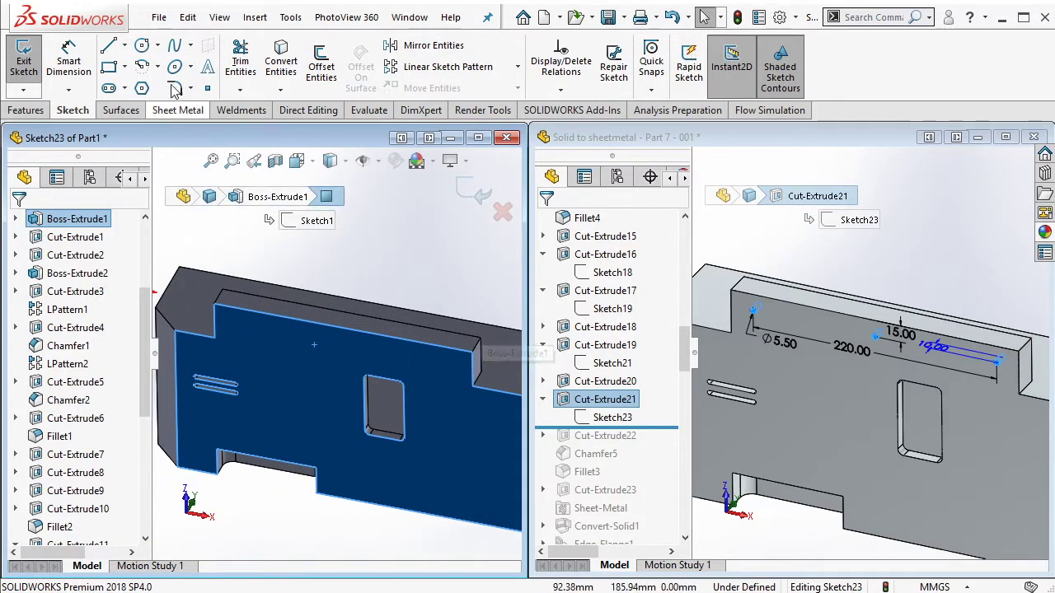
Step: Draw a short vertical centerline ending at the midpoint of a horizontal centerline
left_click(125, 46)
left_click(165, 82)
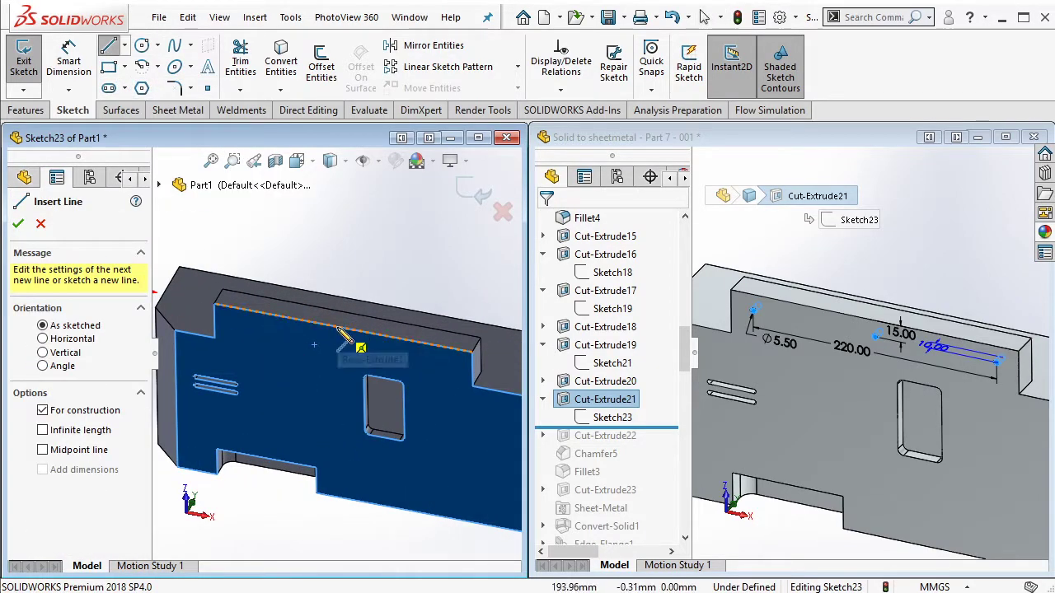
left_click(344, 328)
left_click(343, 340)
key("Escape")
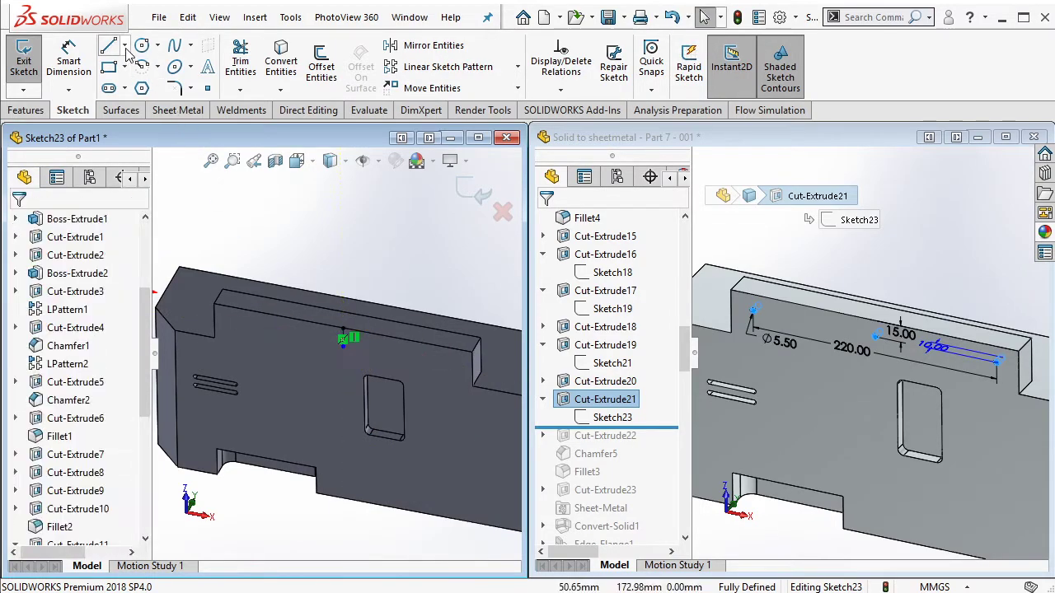
left_click(124, 46)
left_click(148, 87)
left_click(306, 350)
left_click(390, 366)
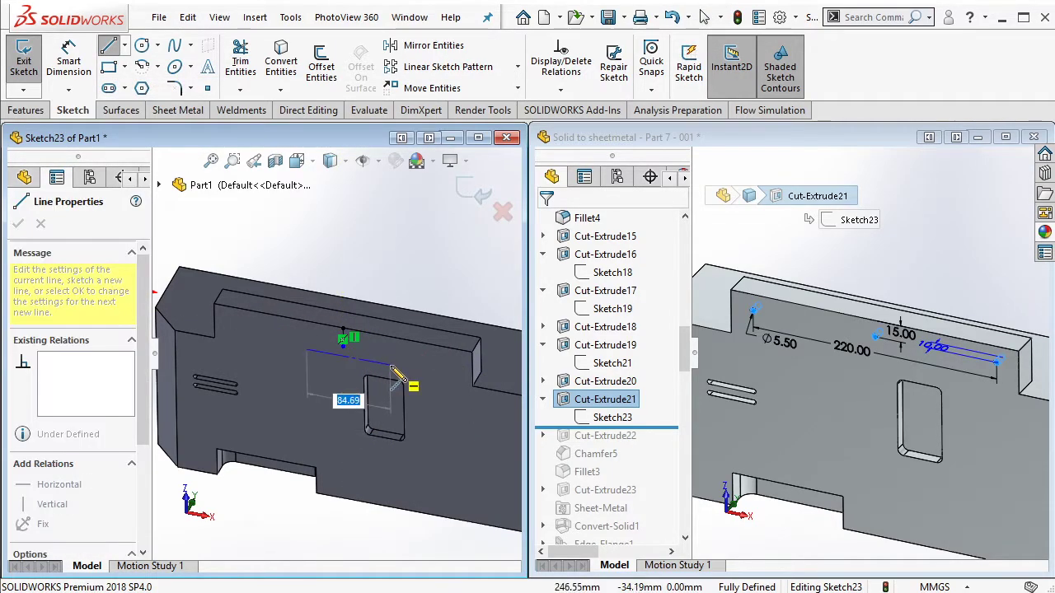
key("Escape")
left_click(344, 346)
left_click(372, 362, "ctrl")
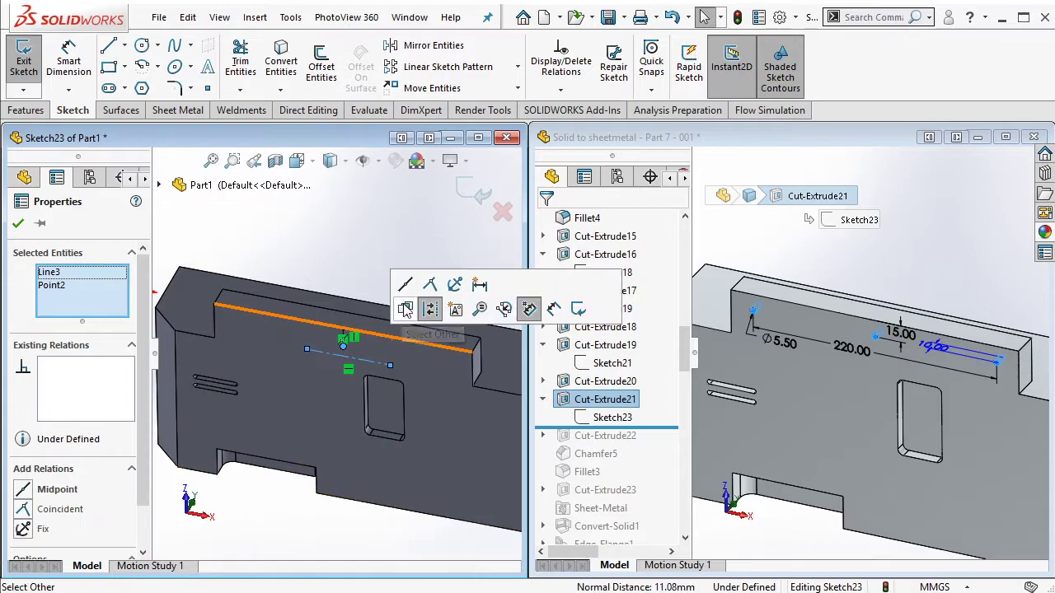
left_click(428, 303)
Step: Dimension the horizontal centerline to 220 mm long
left_click(61, 57)
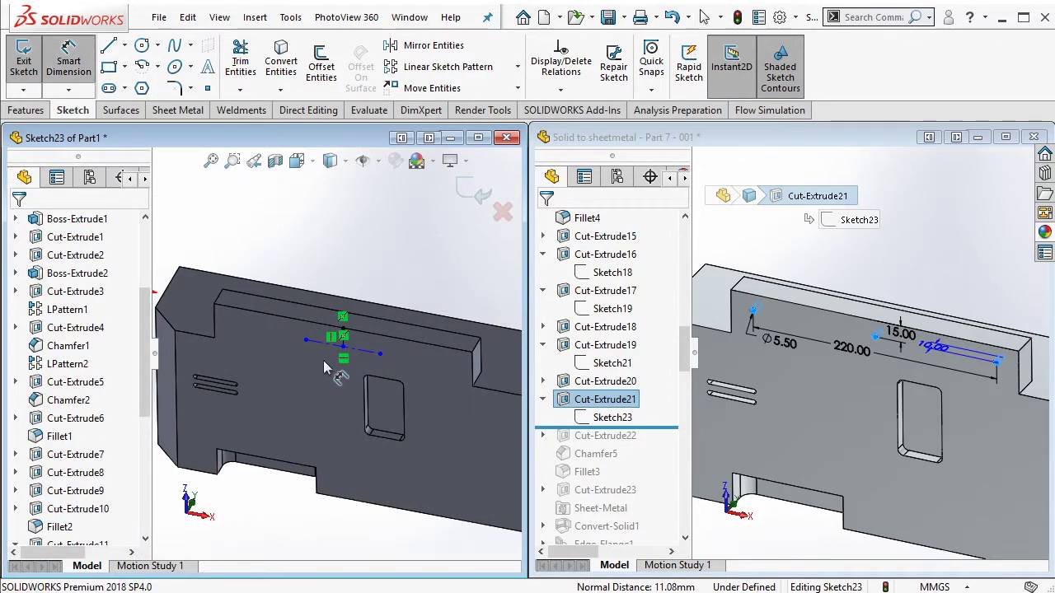
left_click(339, 380)
left_click(323, 381)
type("220")
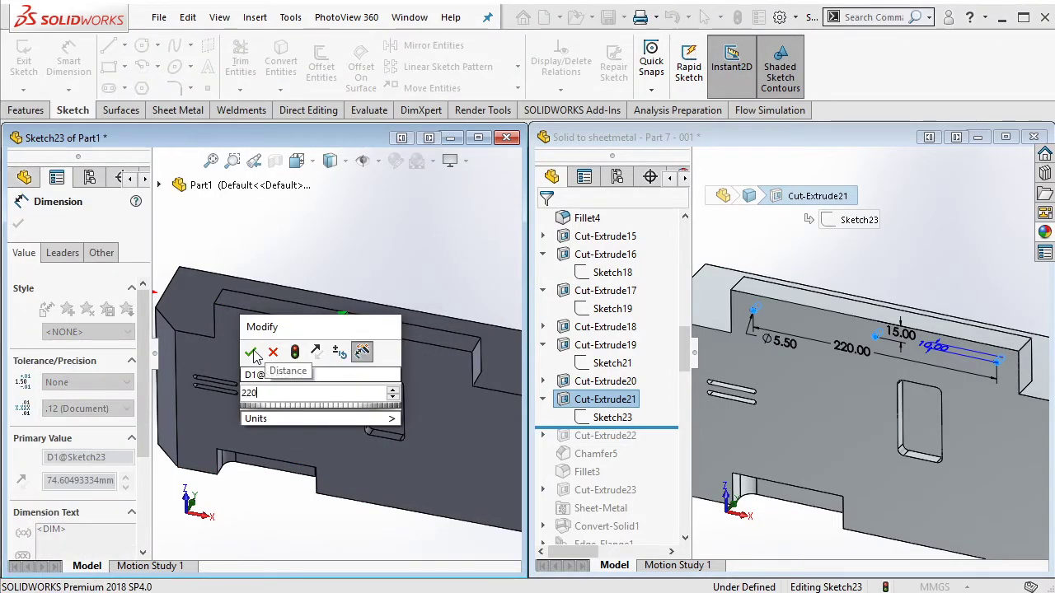
left_click(253, 353)
Step: Place the centerline 15 mm below the top edge and exit the sketch
scroll(358, 356, "down", 4)
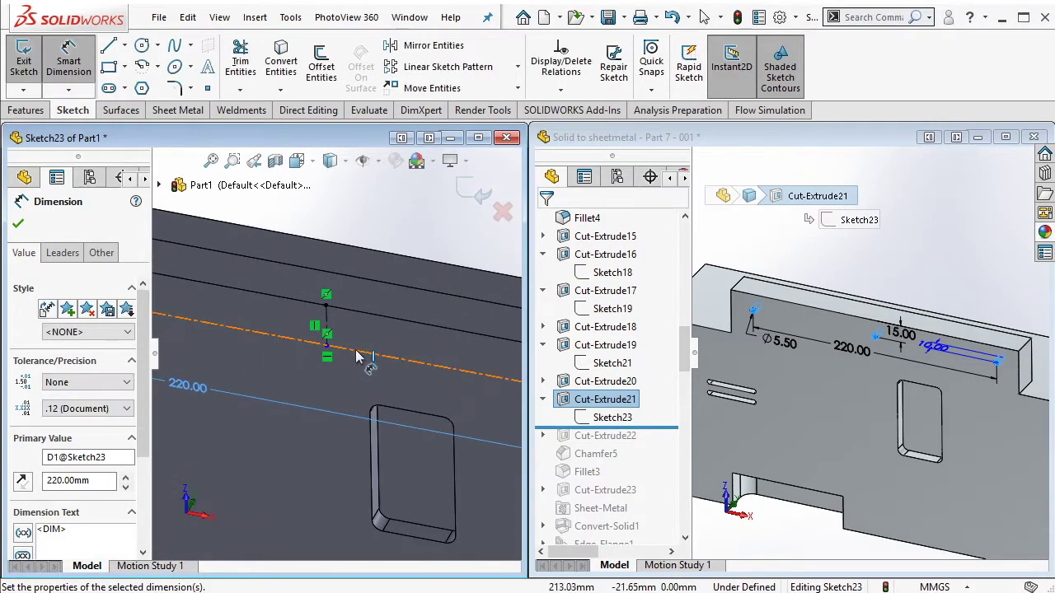
left_click(327, 321)
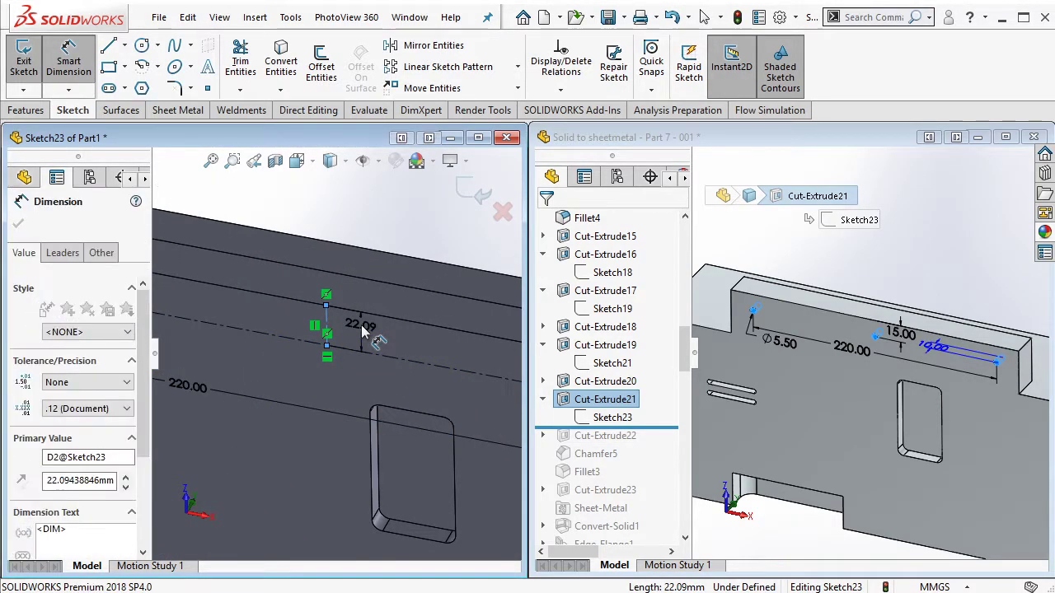
left_click(364, 330)
type("15")
left_click(297, 306)
key("Escape")
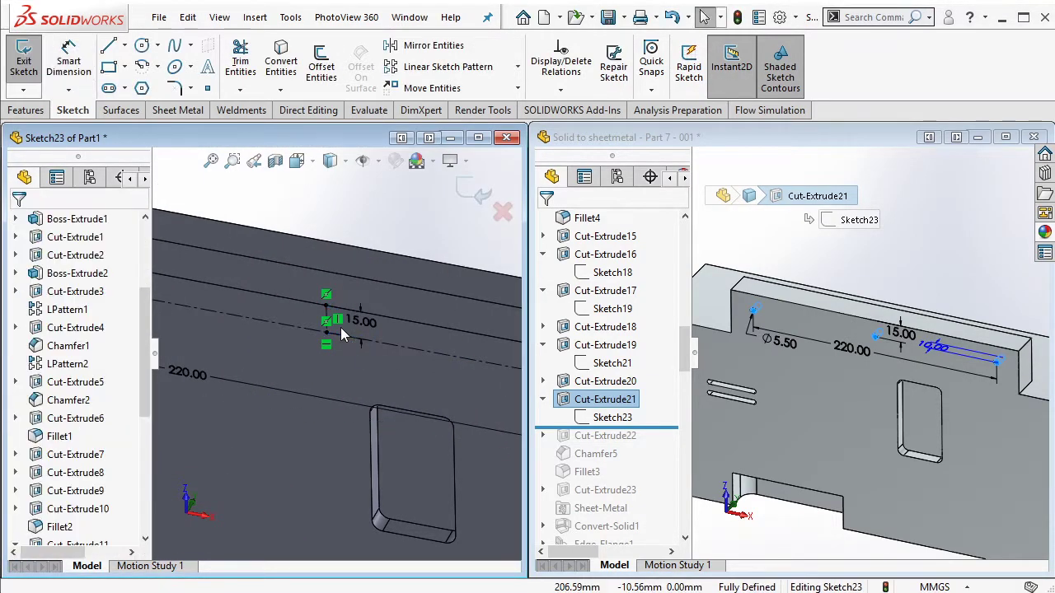
scroll(314, 338, "up", 2)
scroll(289, 347, "up", 2)
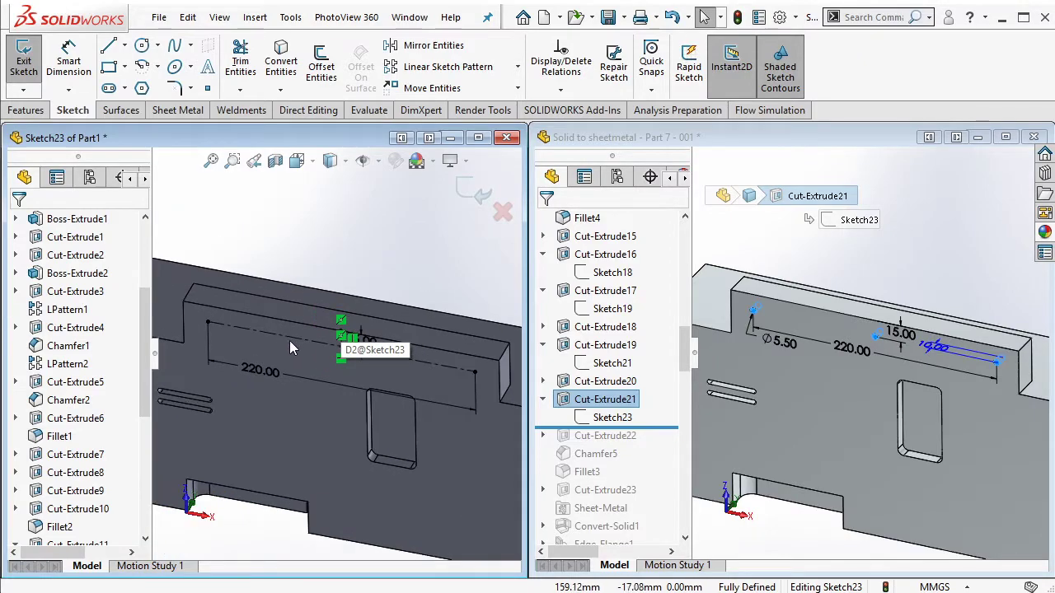
left_click(24, 65)
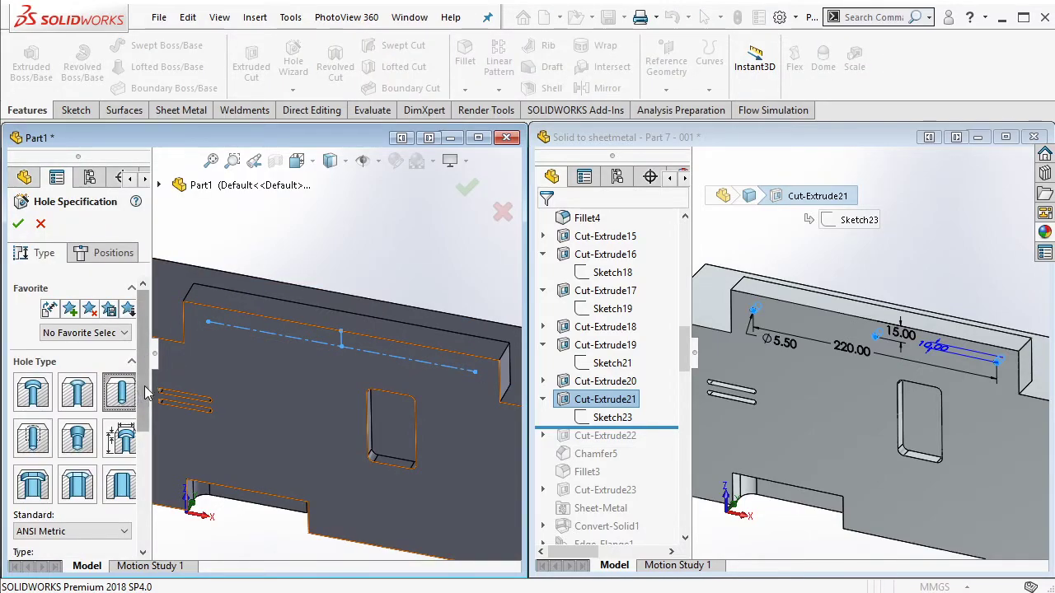
Step: Place the hole points along the 220 mm construction line
left_click(107, 254)
left_click(74, 398)
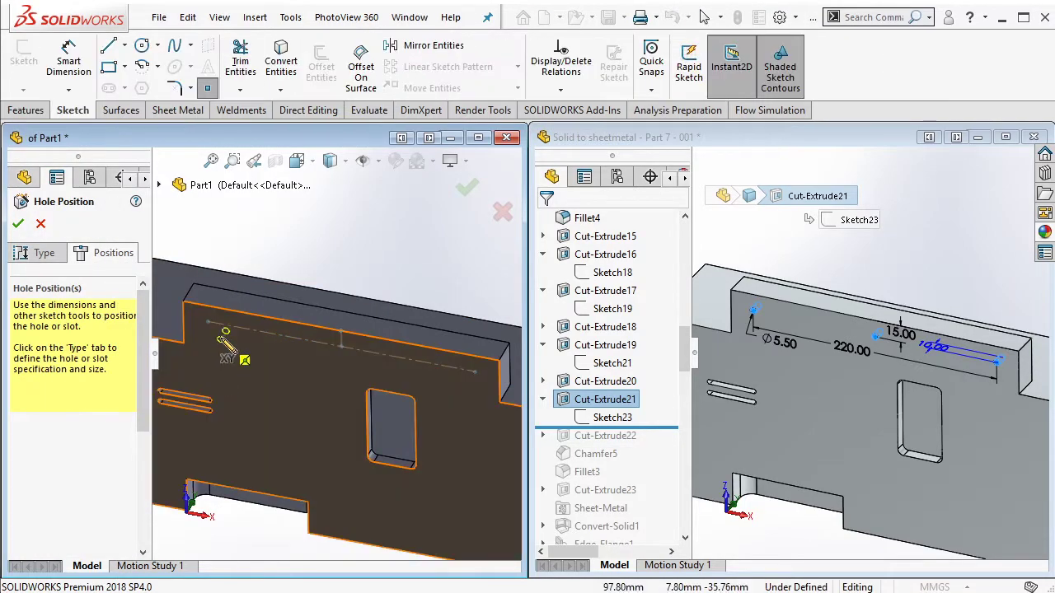
left_click(341, 347)
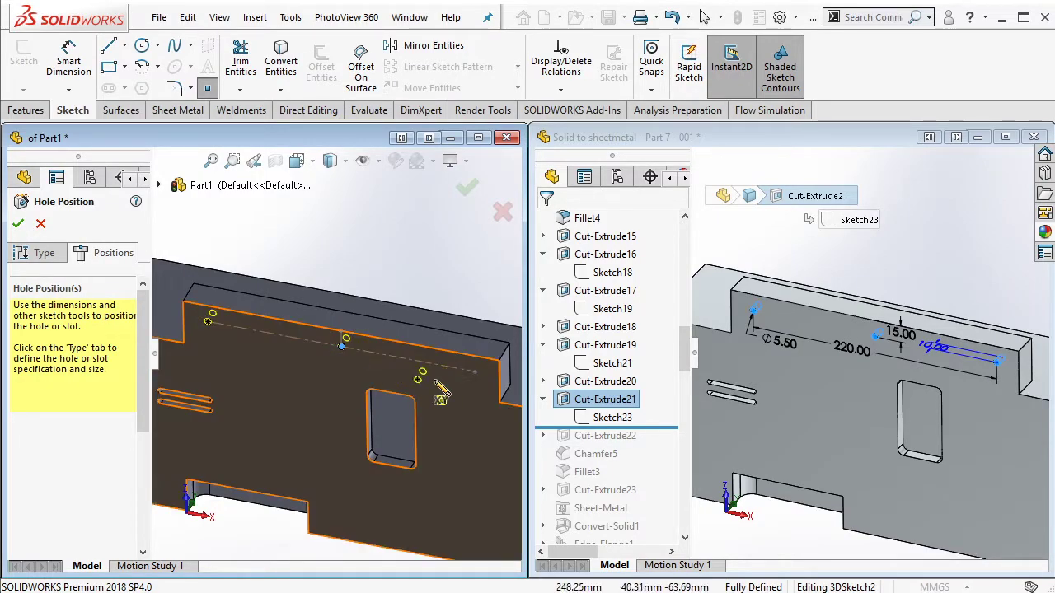
Step: Create ANSI Metric Drill-size holes at Ø5.5 mm, 12 mm deep
left_click(45, 253)
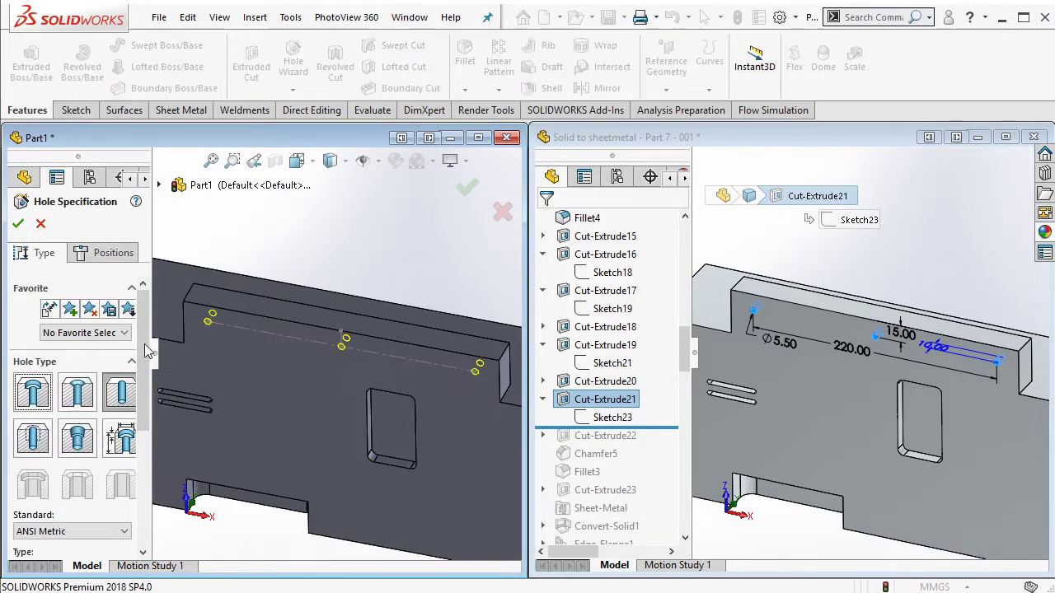
left_click_drag(149, 356, 149, 458)
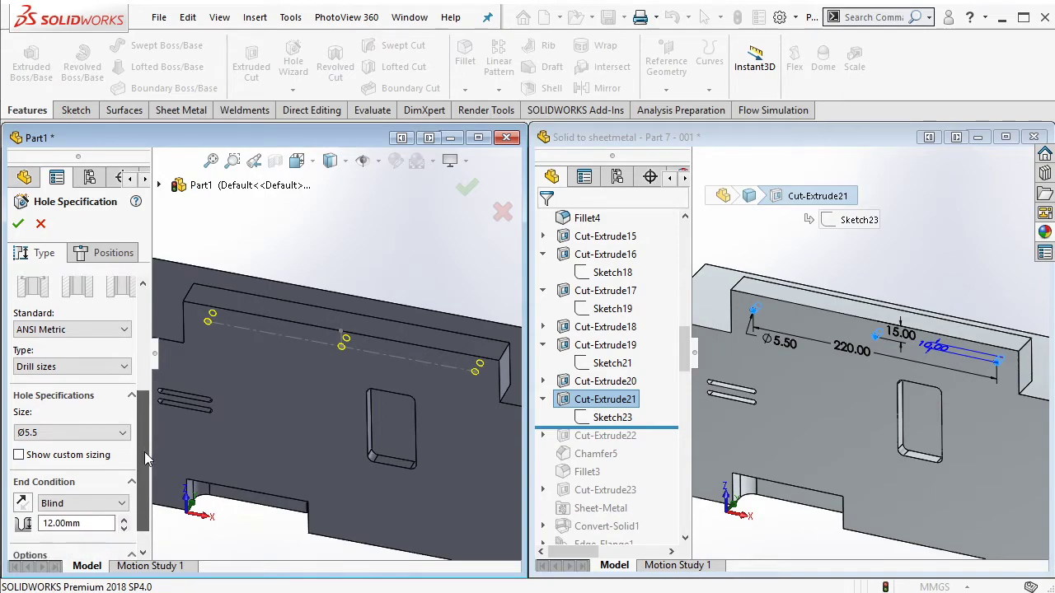
left_click(99, 342)
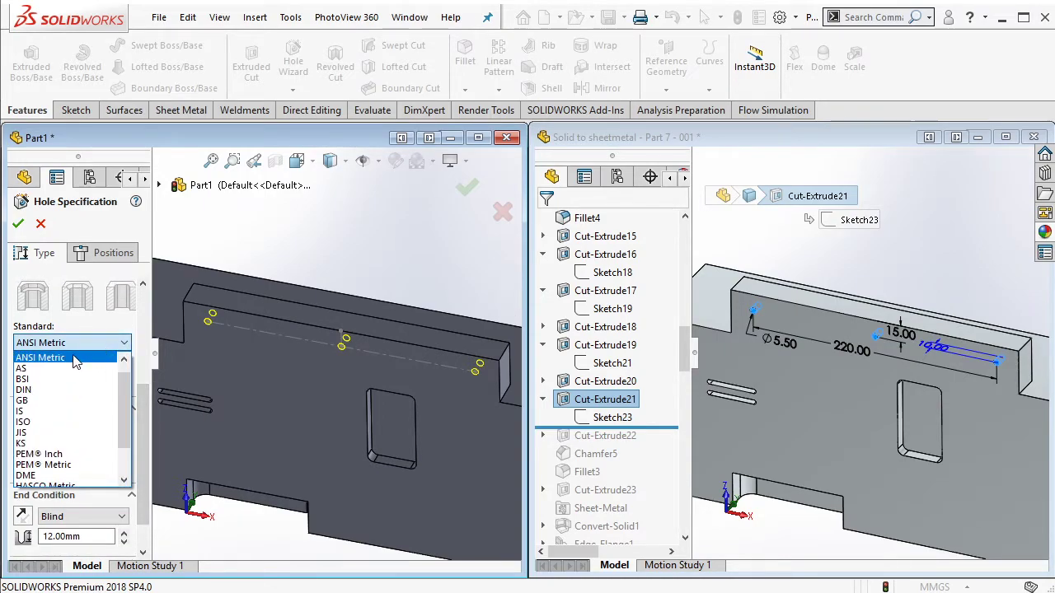
left_click(75, 358)
left_click(70, 379)
left_click(61, 394)
left_click(88, 448)
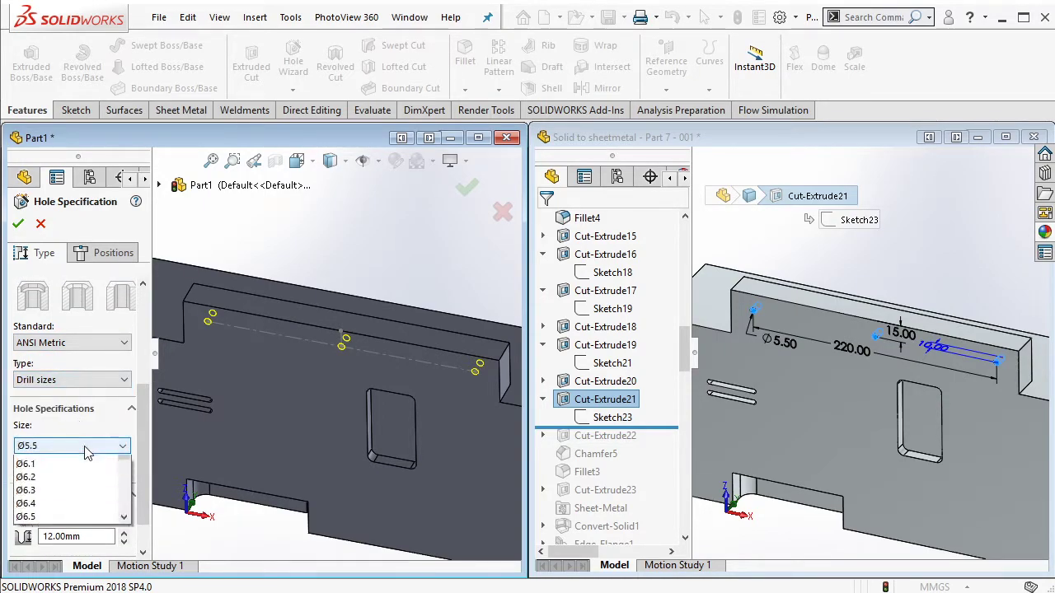
left_click(75, 469)
scroll(141, 471, "down", 1)
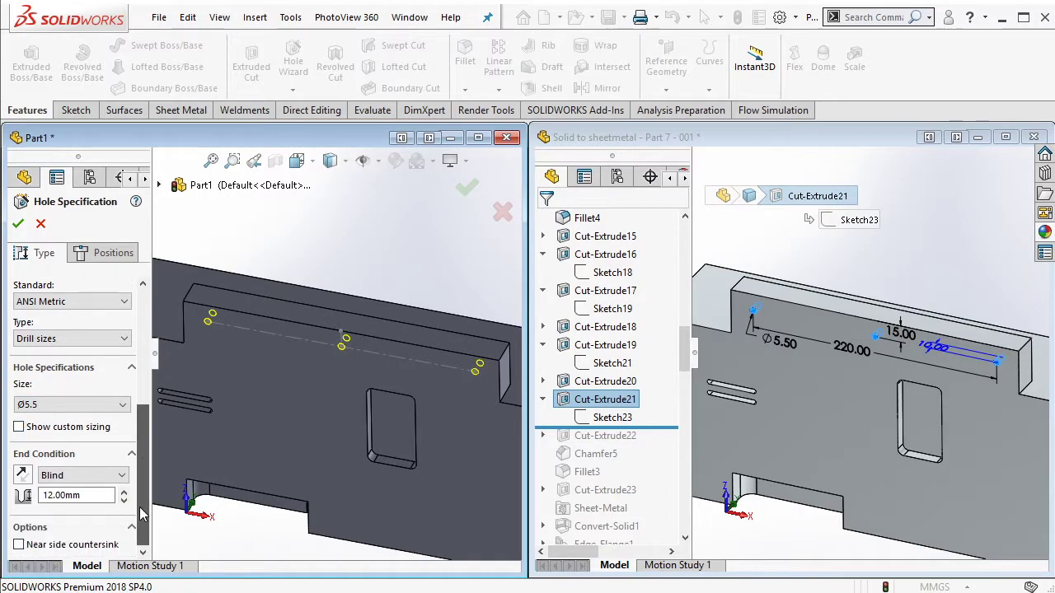
left_click(18, 224)
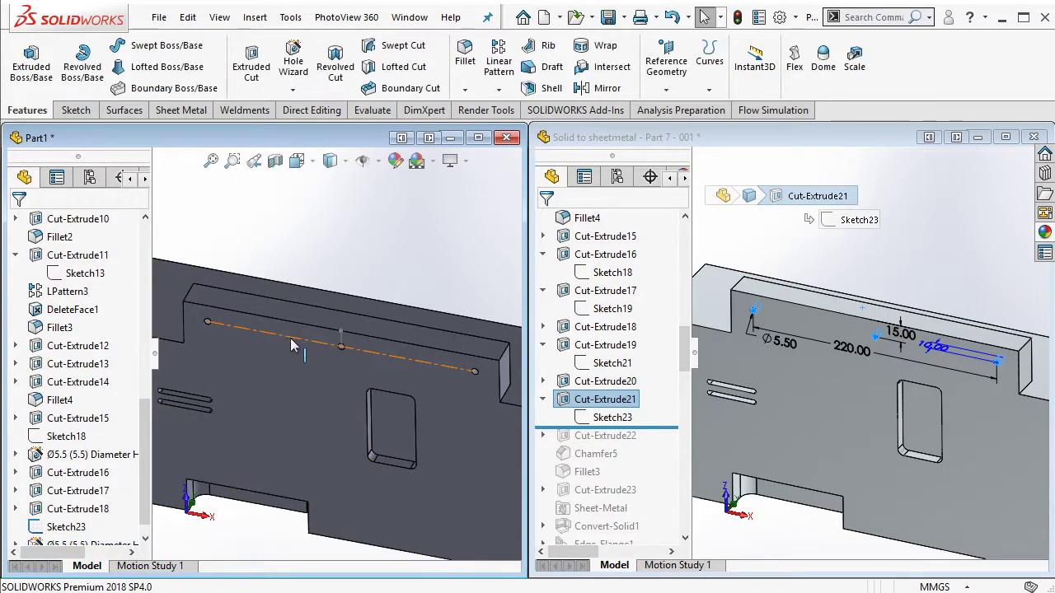
left_click(334, 345)
key("Escape")
Step: Roll the reference model past Cut-Extrude22 and start a sketch on Part1's end face
key("f")
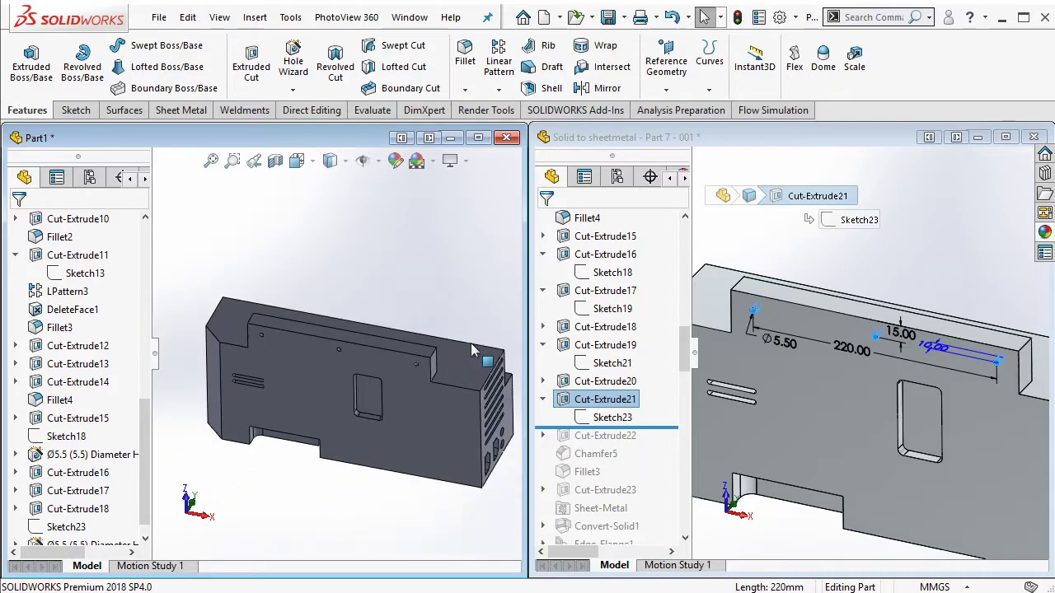
left_click_drag(651, 429, 623, 445)
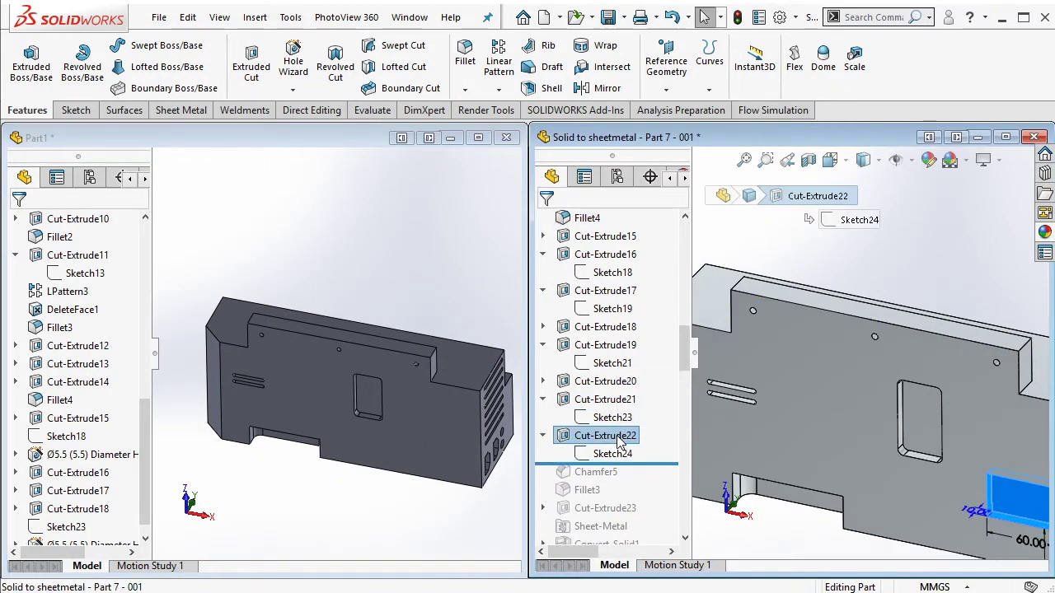
key("f")
scroll(389, 426, "down", 5)
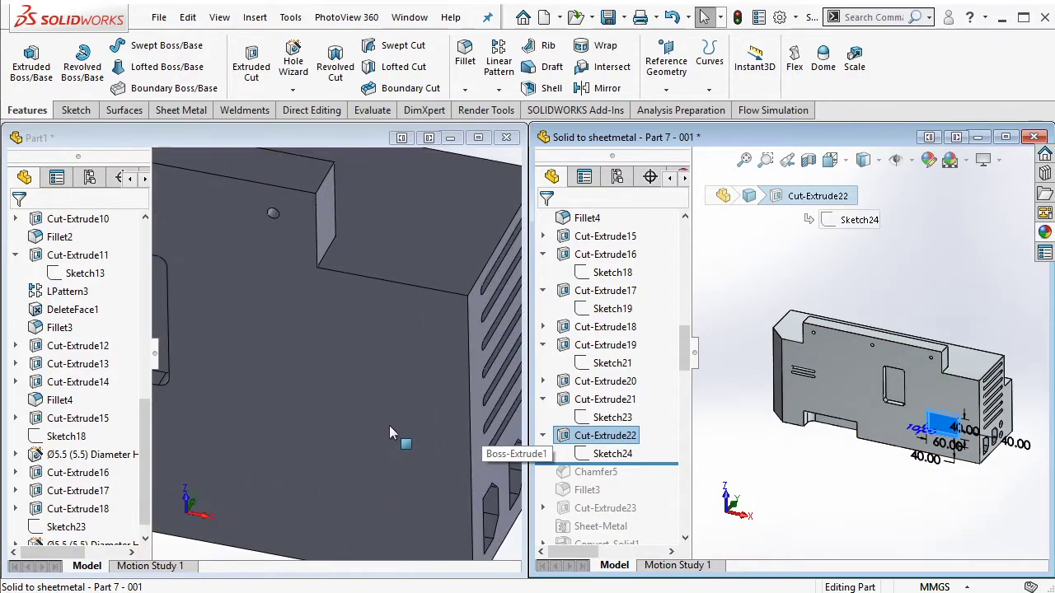
left_click(391, 429)
left_click(480, 384)
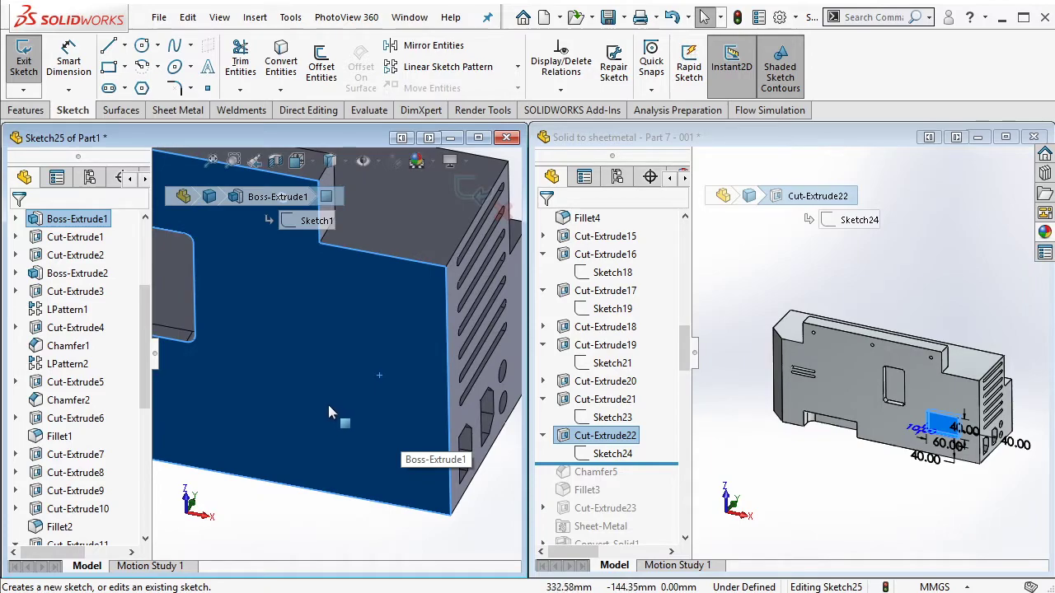
Step: Draw a rectangle near the face's bottom corner
key("r")
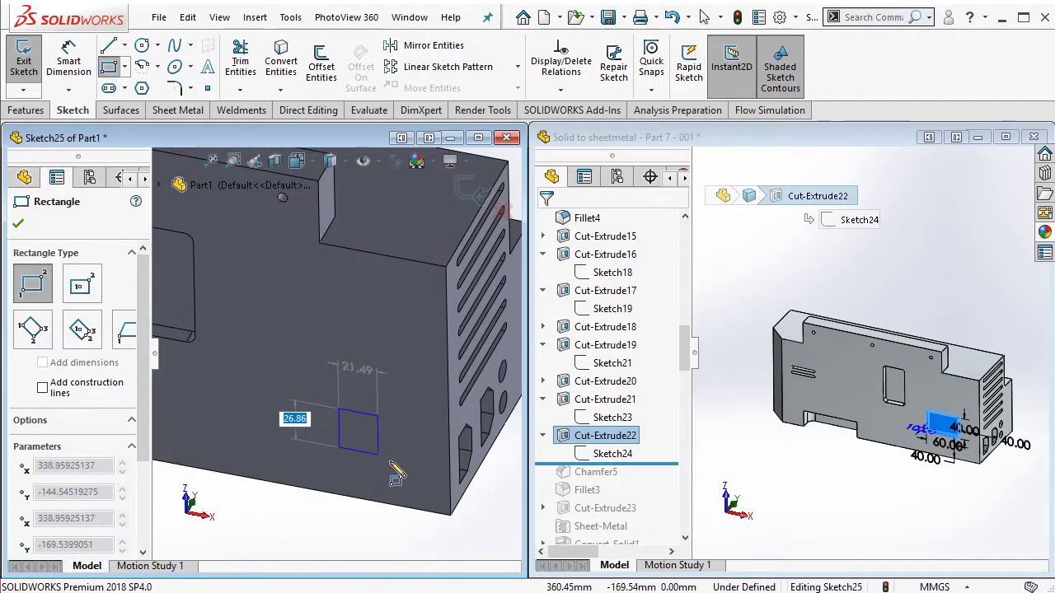
left_click_drag(339, 409, 404, 464)
scroll(925, 435, "down", 5)
middle_click_drag(1016, 404, 963, 328)
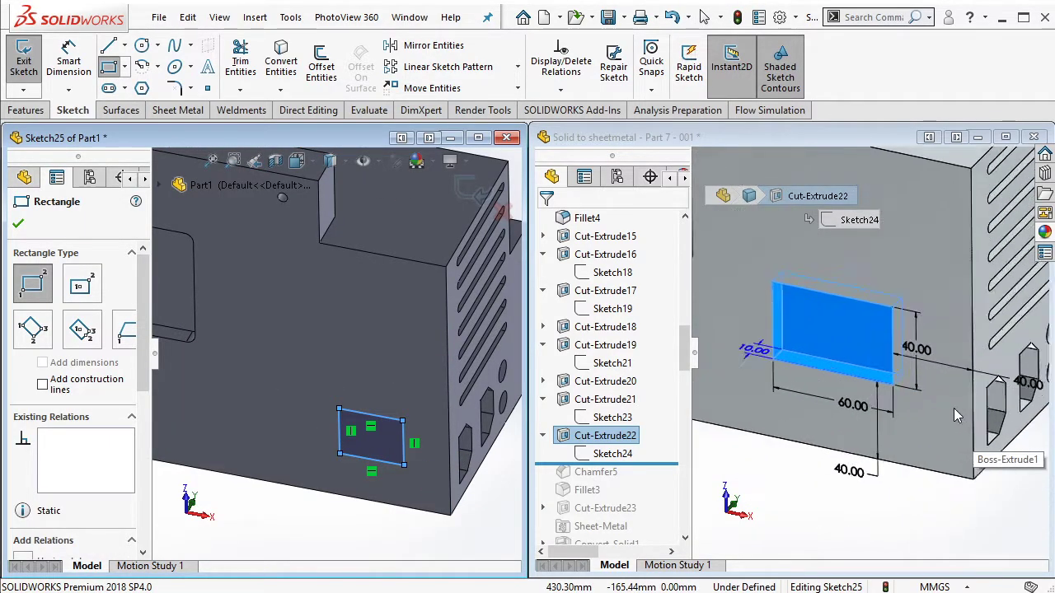
middle_click_drag(812, 400, 845, 396)
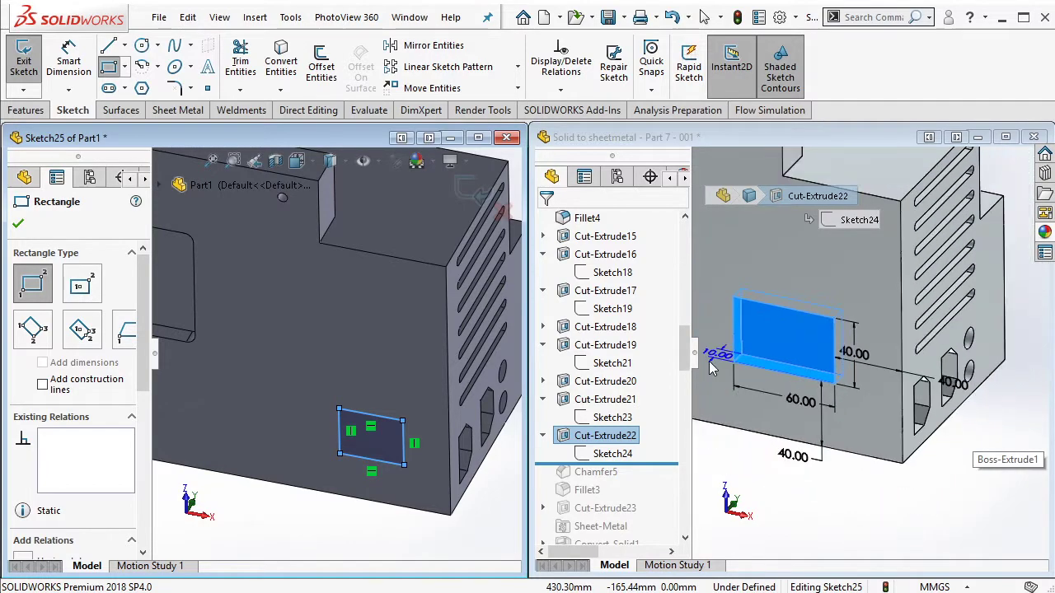
Step: Dimension the rectangle to 60 mm wide by 40 mm high
left_click(67, 60)
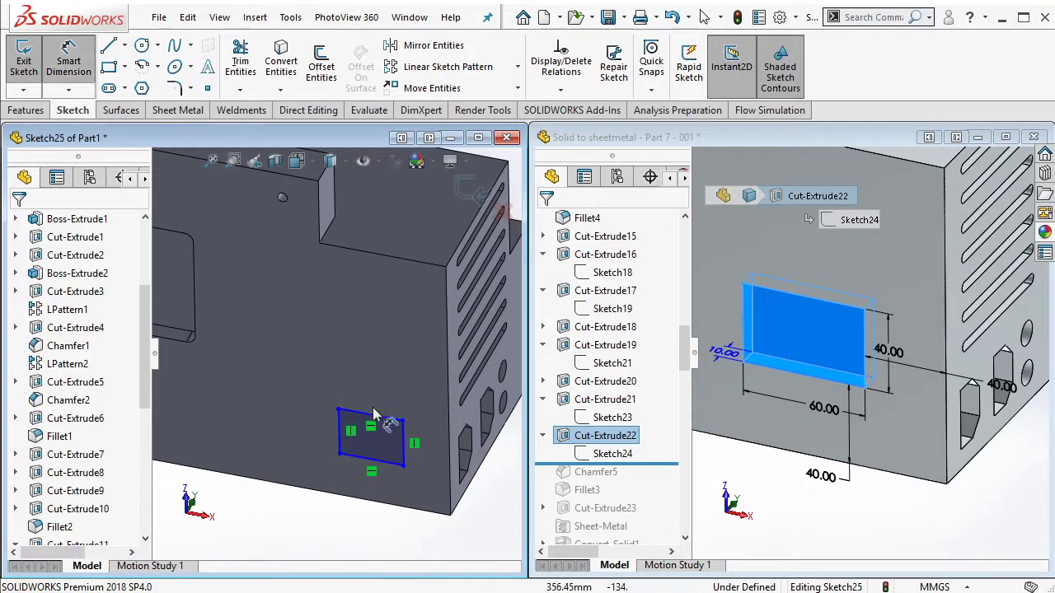
left_click(374, 421)
left_click(402, 383)
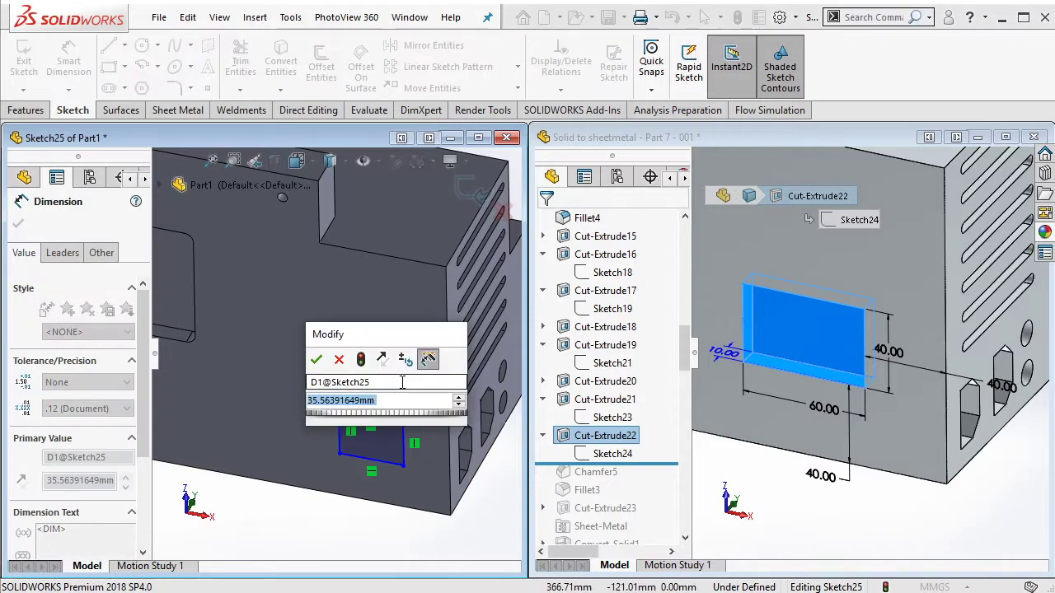
type("60")
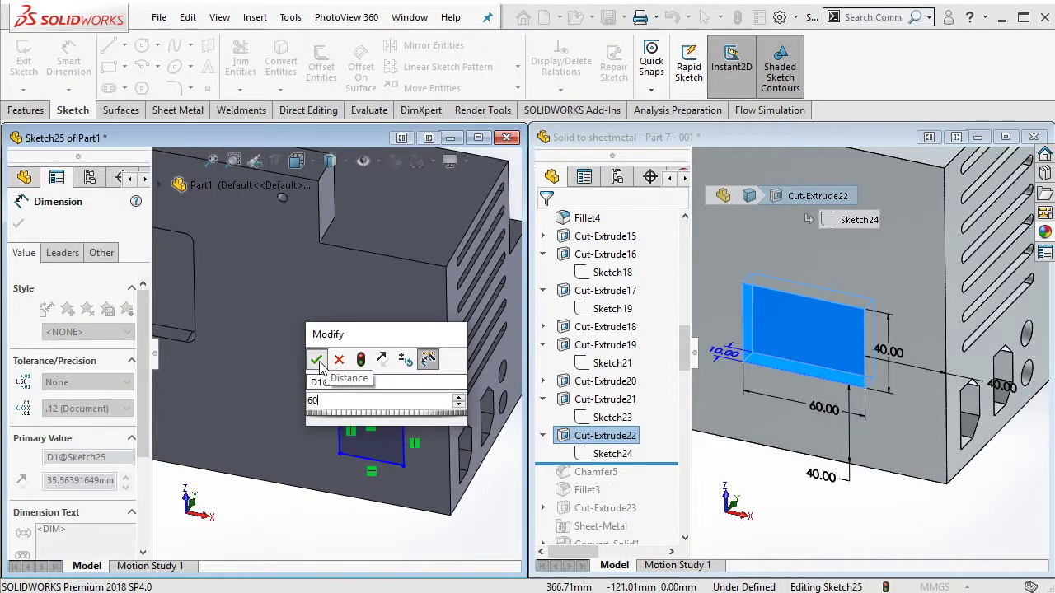
left_click(316, 360)
left_click(339, 445)
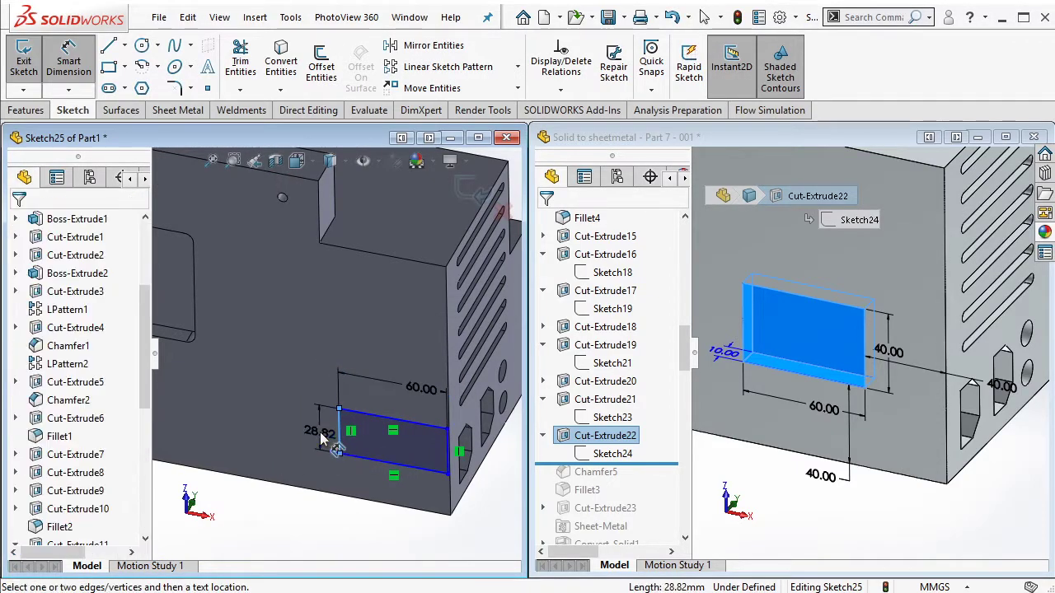
left_click(321, 439)
type("40")
left_click(248, 410)
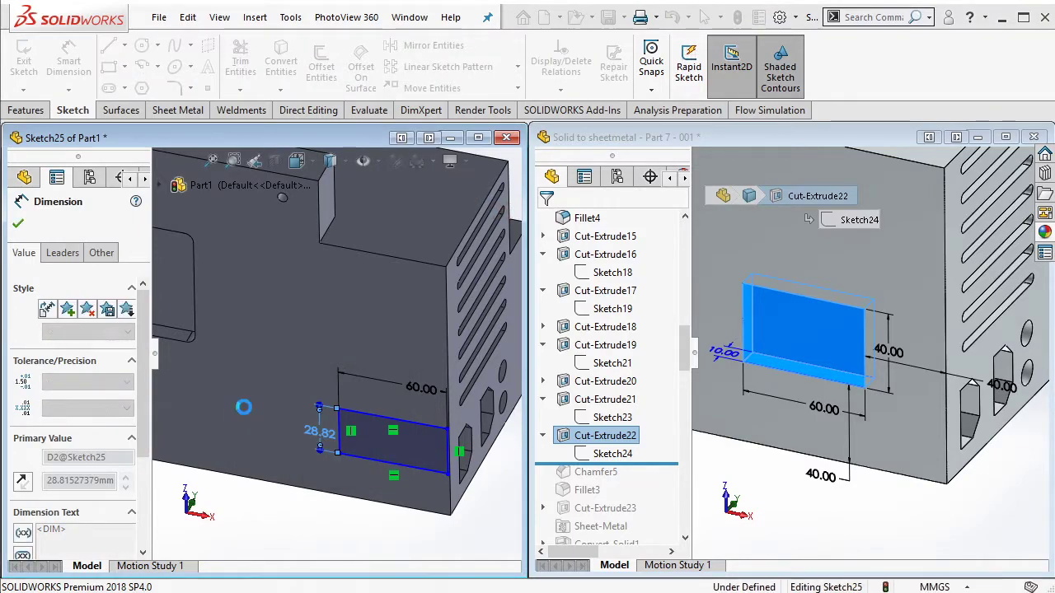
Step: Move the rectangle up and to the left on the face
left_click(581, 389)
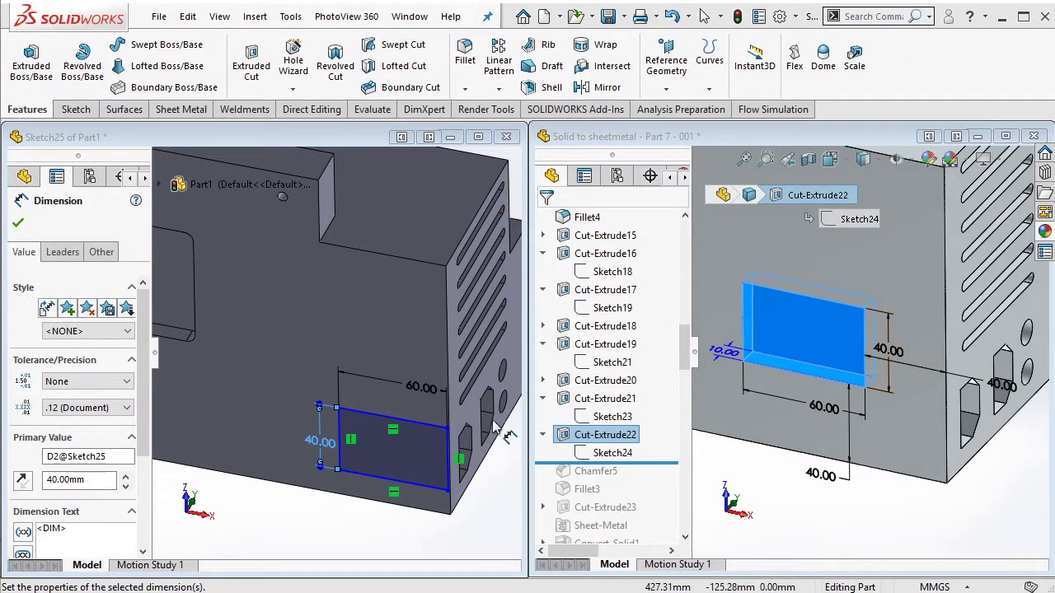
middle_click_drag(495, 424, 413, 447)
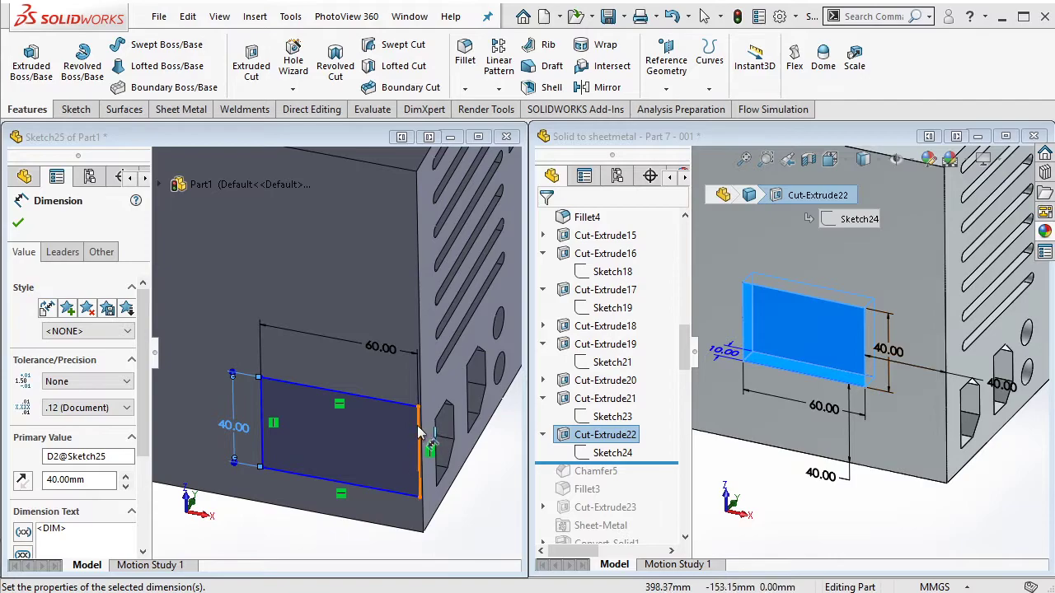
left_click(419, 408)
left_click(418, 408)
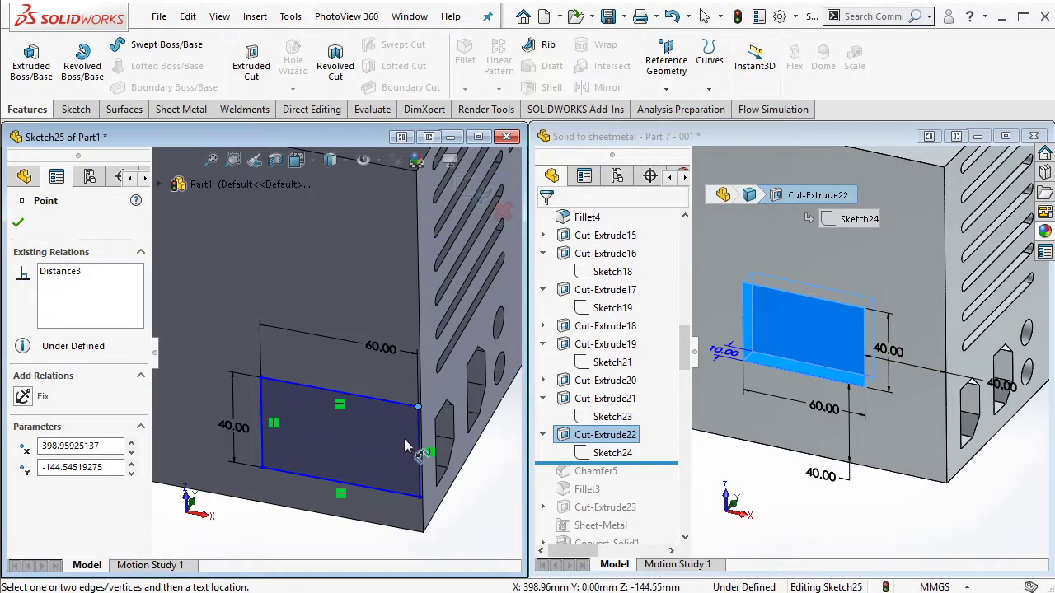
key("Escape")
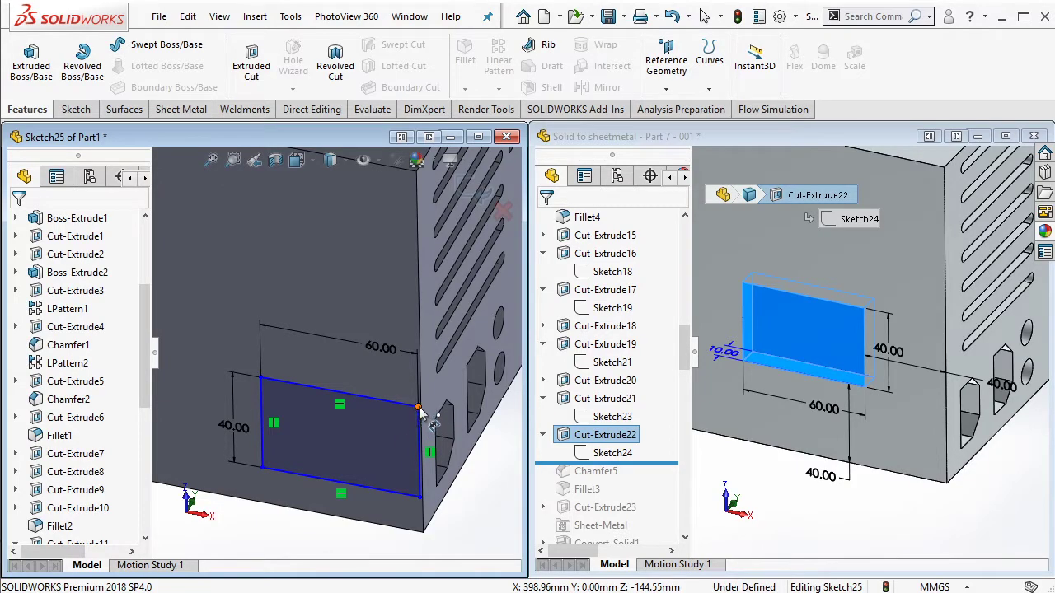
left_click(419, 409)
key("Escape")
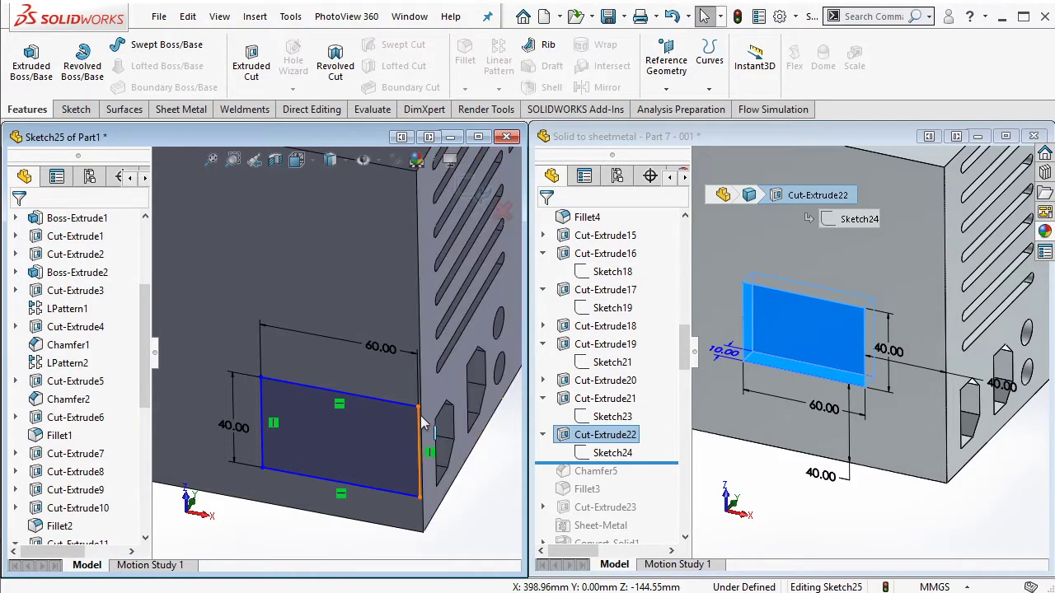
left_click_drag(418, 407, 354, 369)
key("Escape")
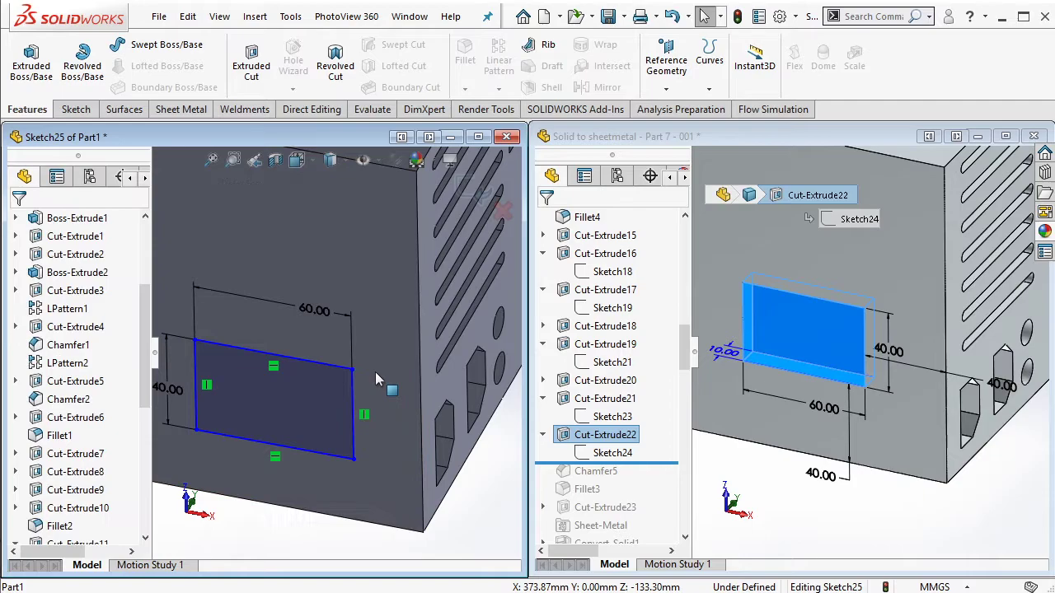
Step: Dimension the rectangle 40 mm from the side edge and 40 mm from the bottom edge
left_click(73, 109)
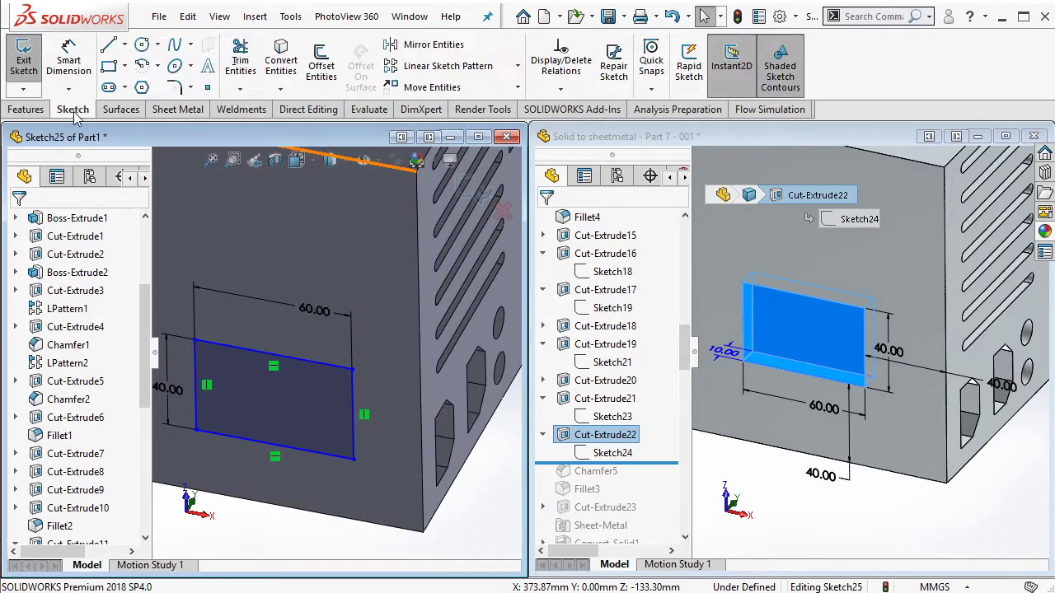
left_click(69, 66)
left_click(354, 403)
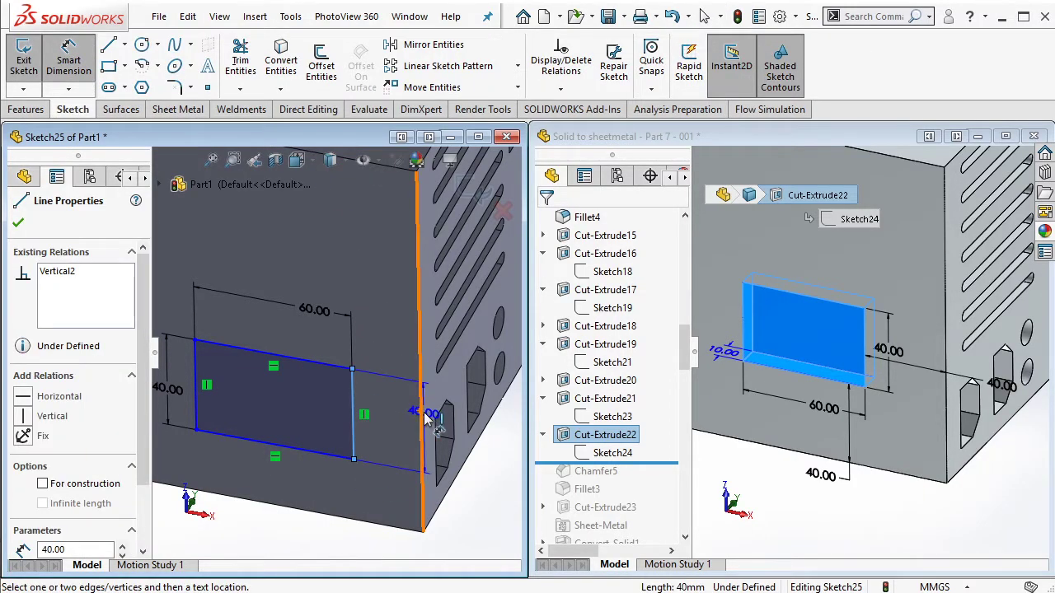
left_click(398, 405)
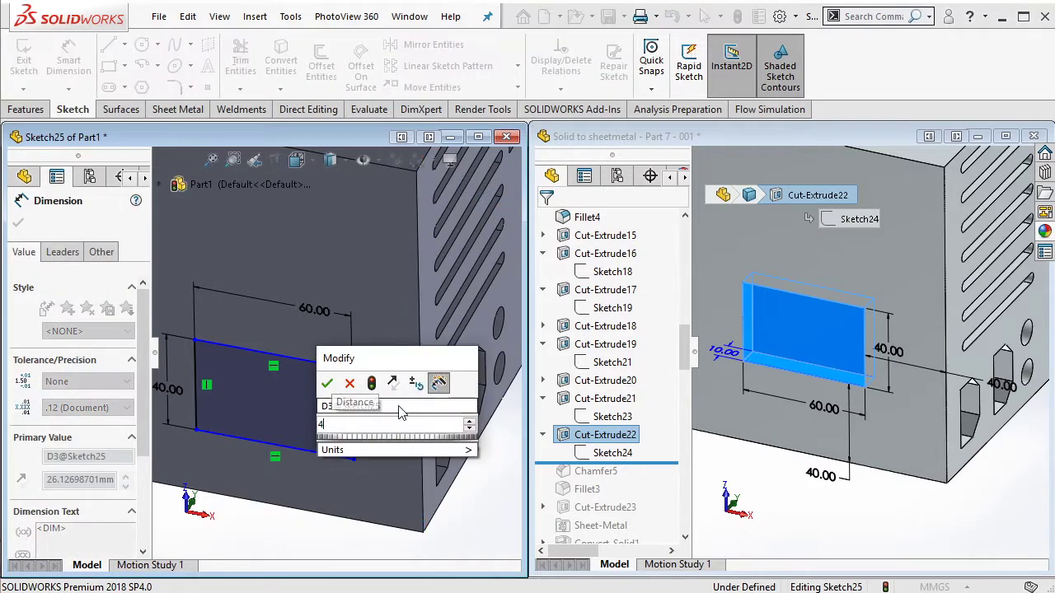
type("40")
key("Return")
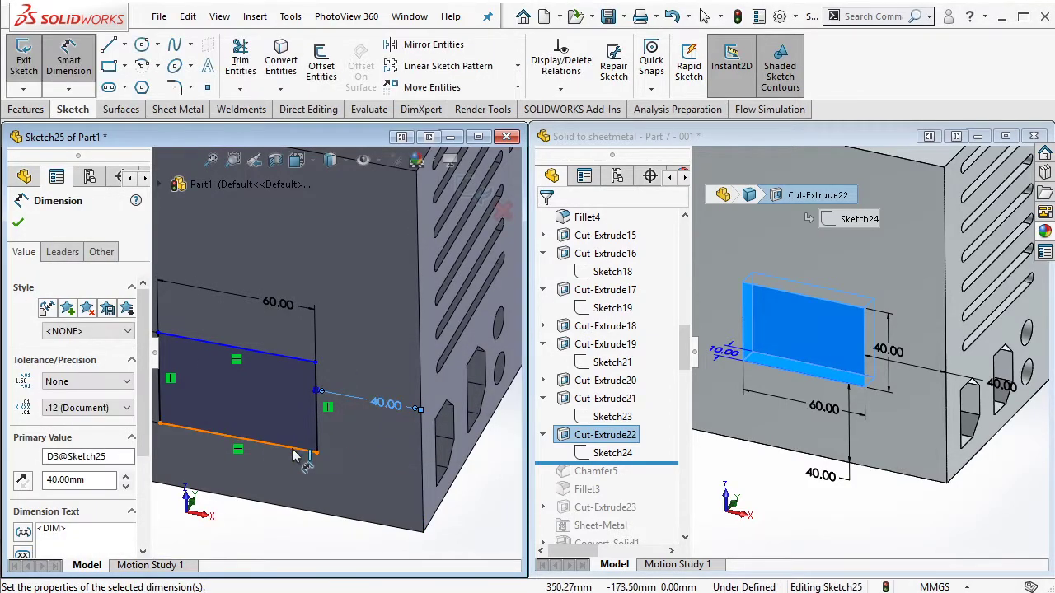
left_click(280, 445)
left_click(280, 511)
left_click(286, 485)
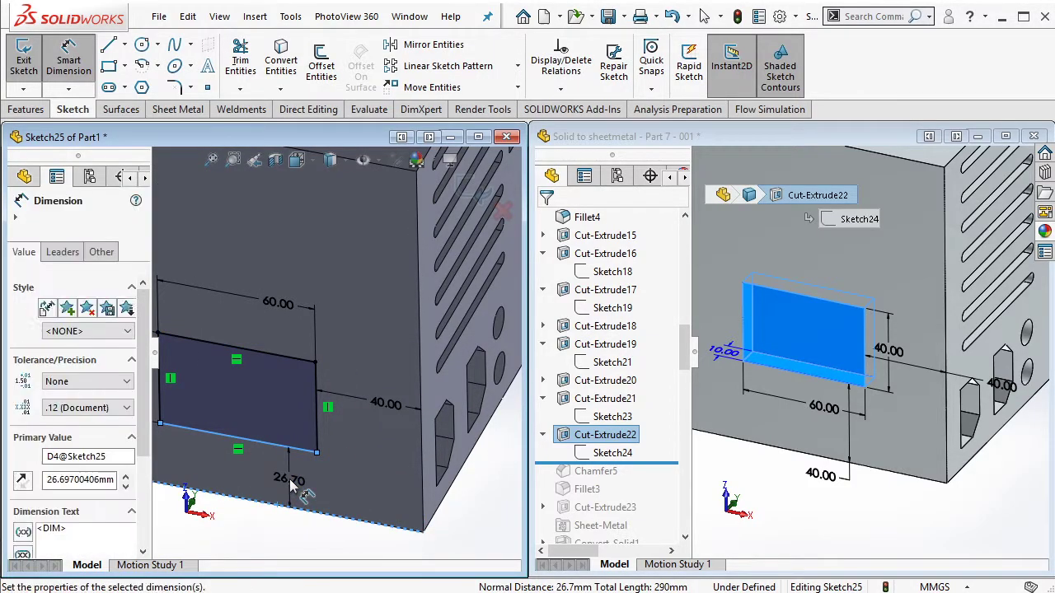
type("40")
left_click(218, 455)
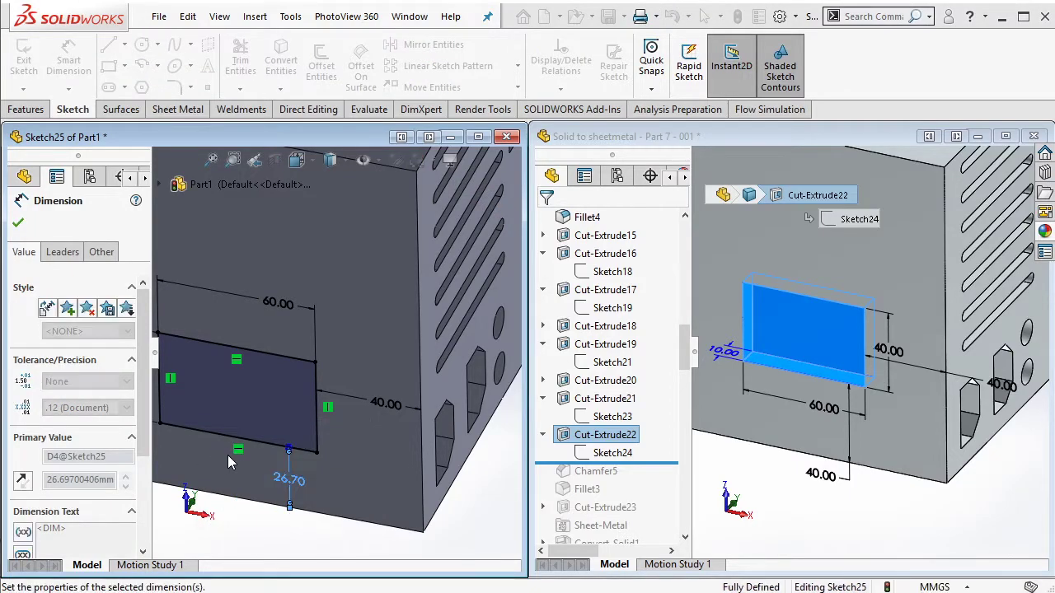
Step: Extrude-cut the rectangle 10 mm deep into the part
scroll(272, 396, "up", 2)
scroll(237, 303, "up", 3)
scroll(236, 303, "down", 2)
left_click(28, 109)
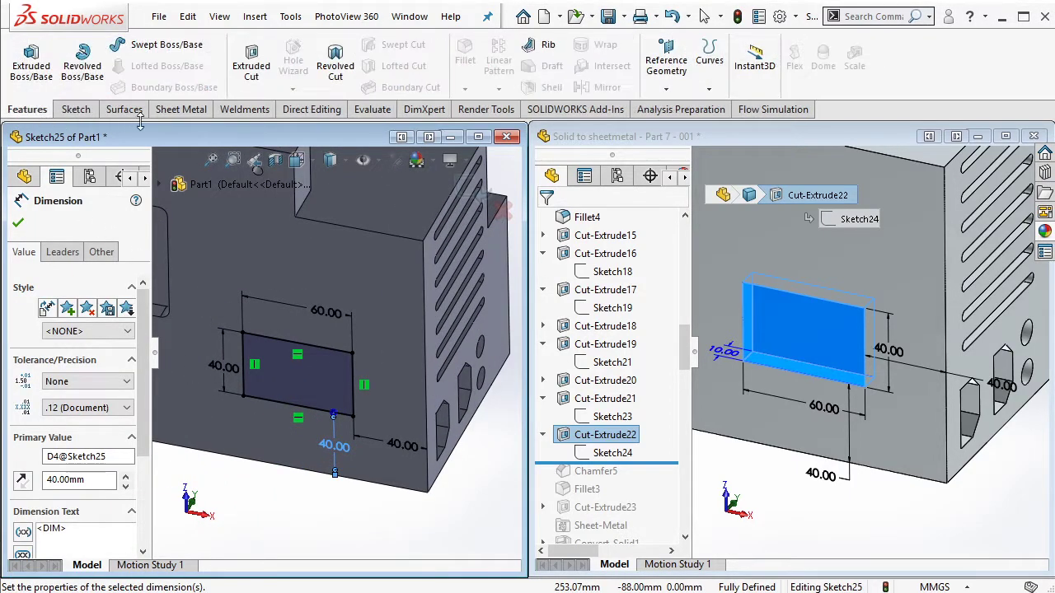
left_click(252, 70)
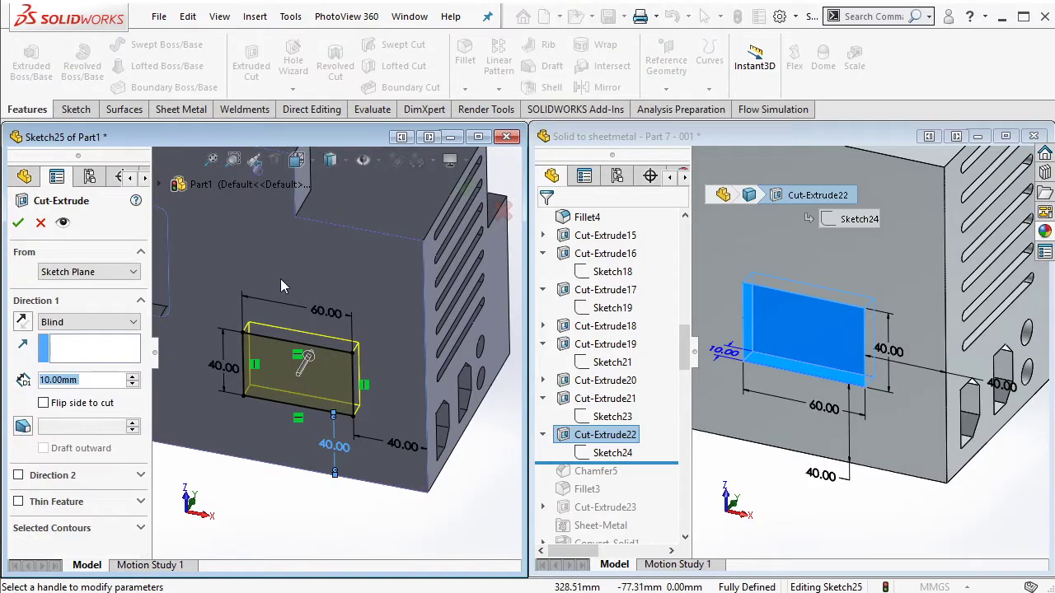
left_click(18, 222)
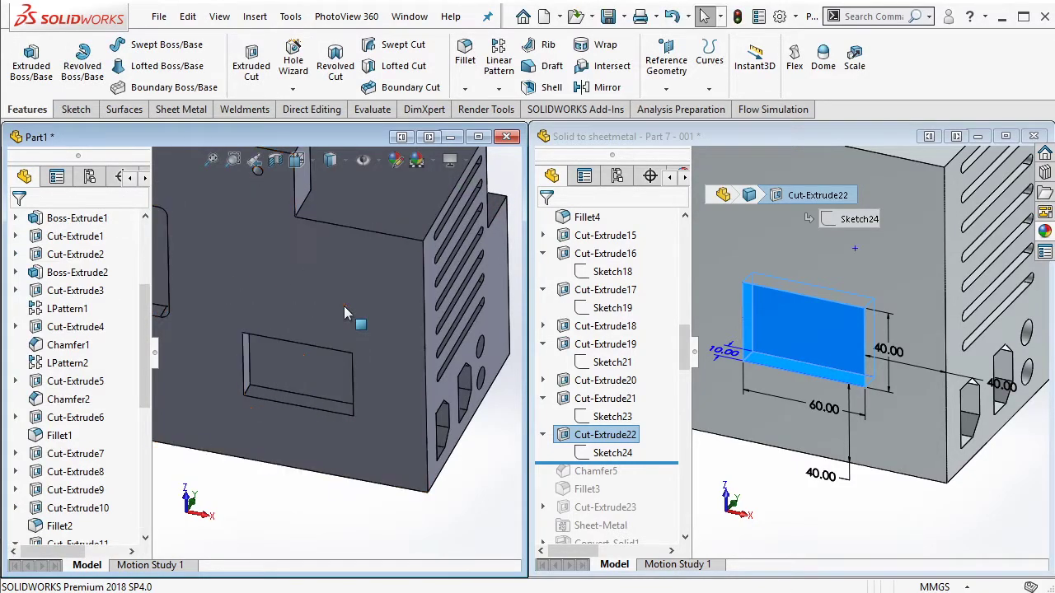
Step: Inspect the reference part's Chamfer5 feature and its dimensions
scroll(386, 326, "up", 5)
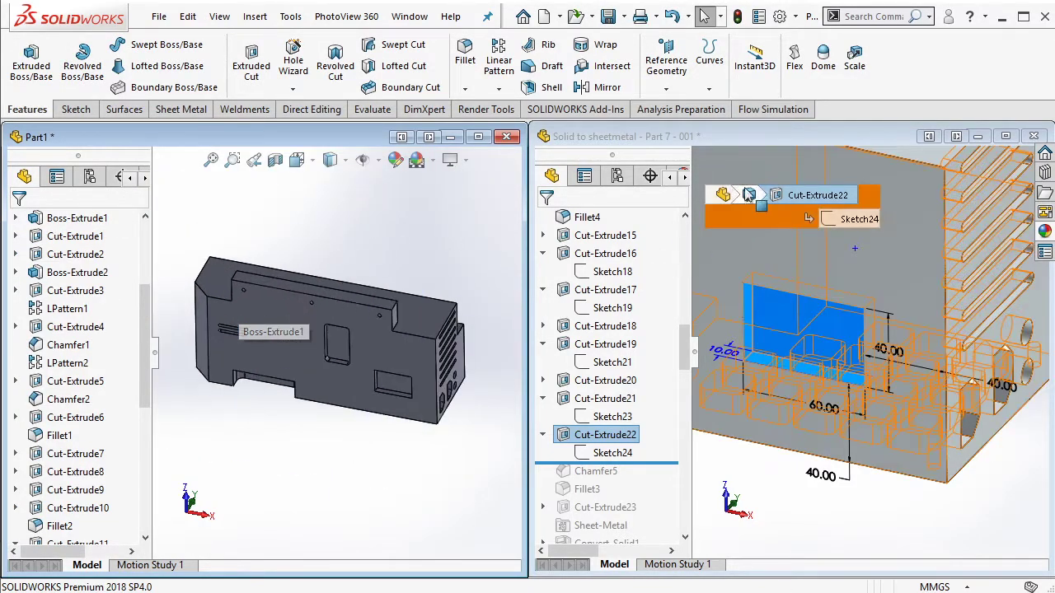
left_click(753, 140)
key("f")
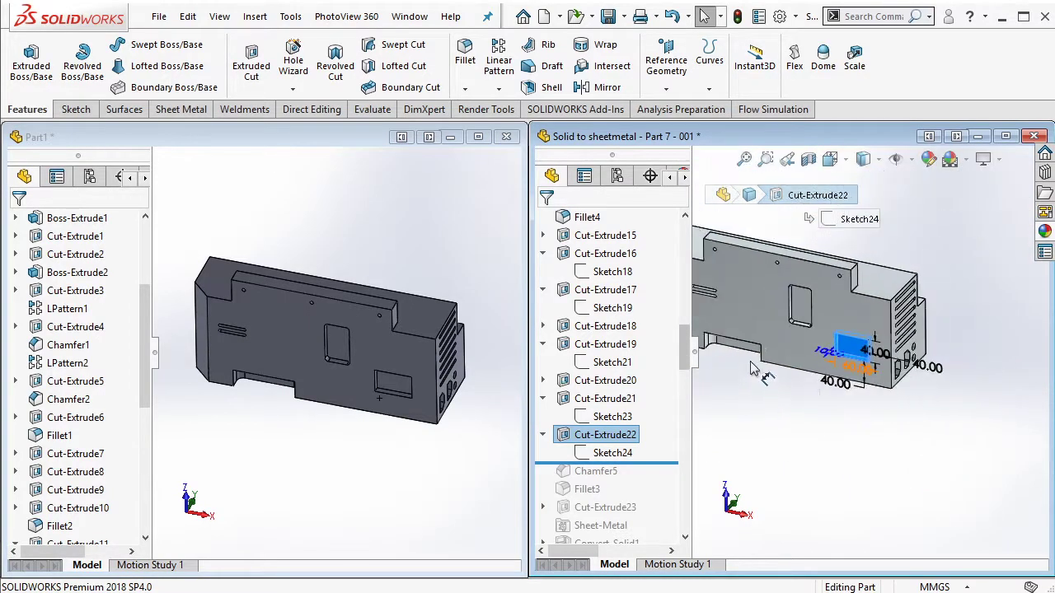
left_click_drag(683, 358, 683, 379)
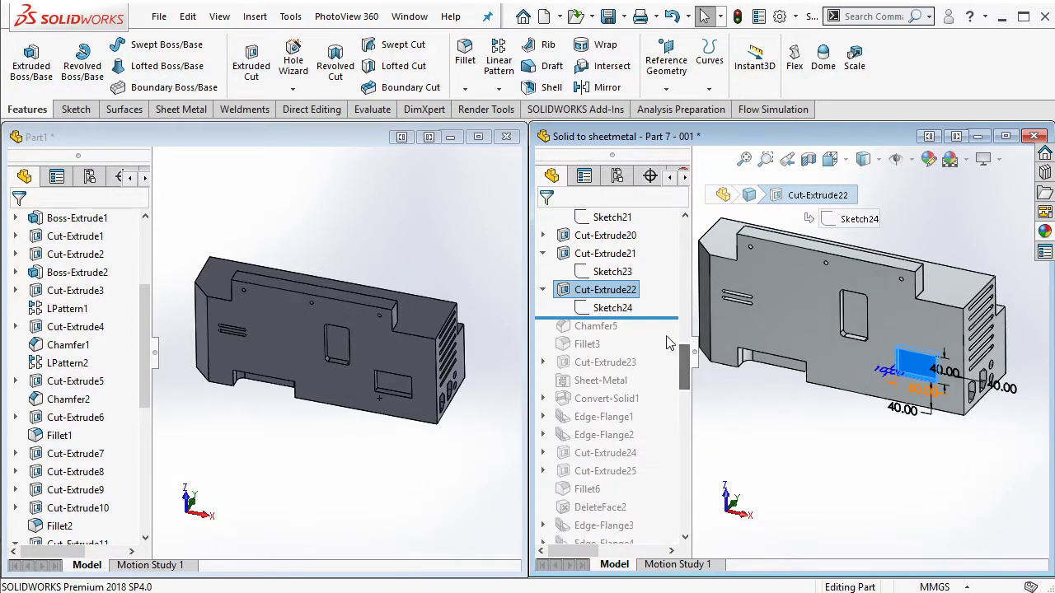
left_click_drag(659, 317, 650, 324)
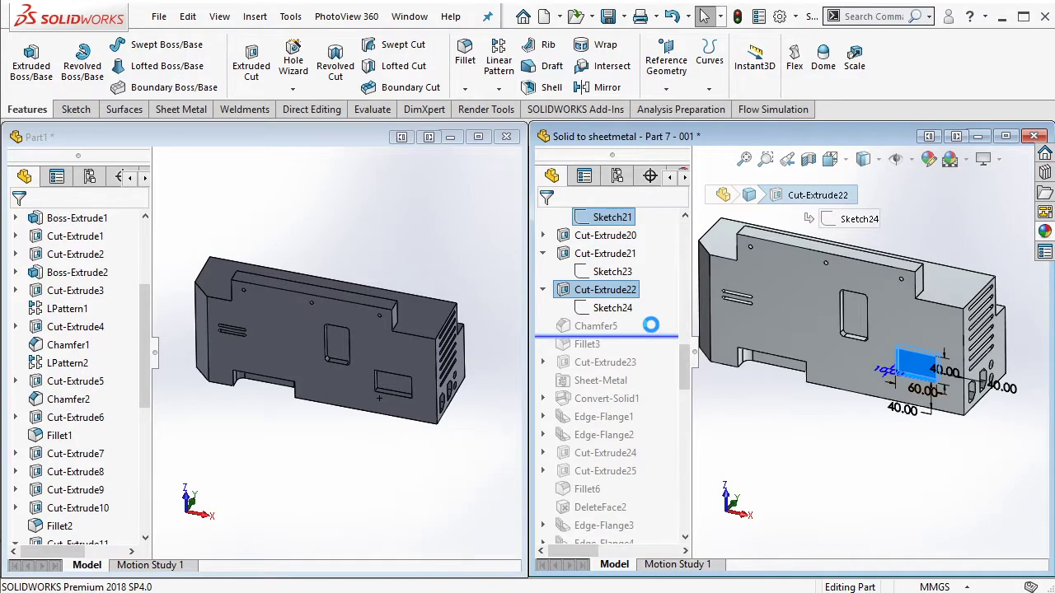
left_click(871, 366)
scroll(872, 371, "down", 2)
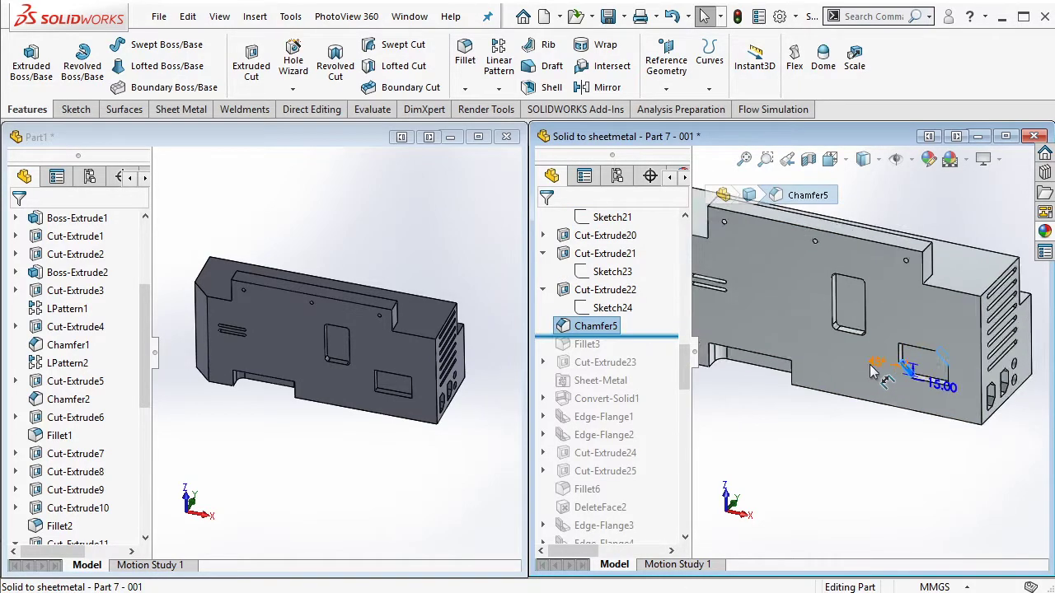
scroll(873, 371, "down", 1)
scroll(873, 371, "down", 1)
left_click(408, 387)
scroll(409, 387, "down", 2)
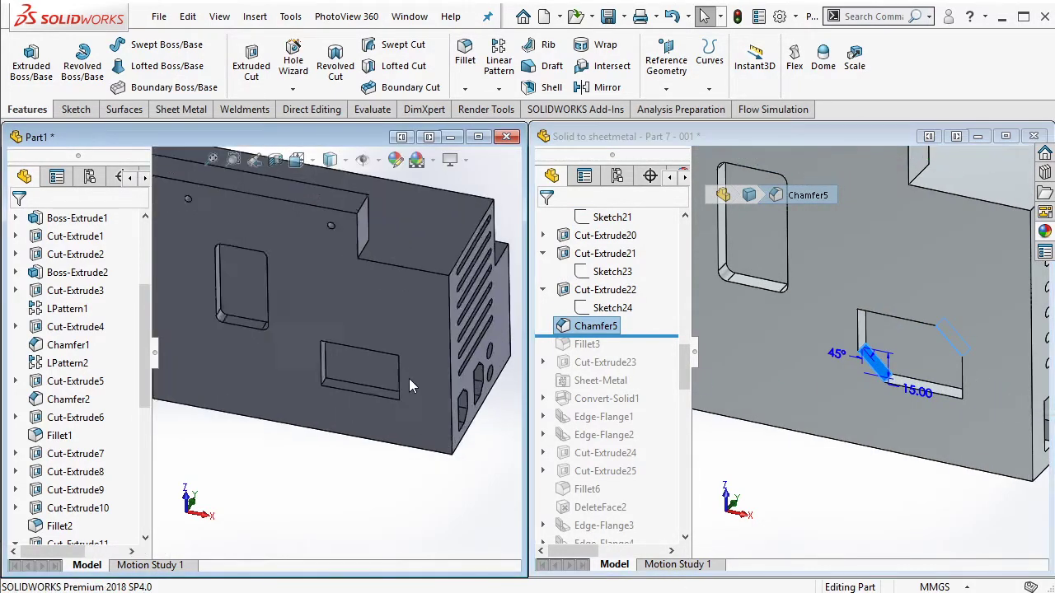
scroll(409, 383, "down", 2)
scroll(295, 334, "down", 1)
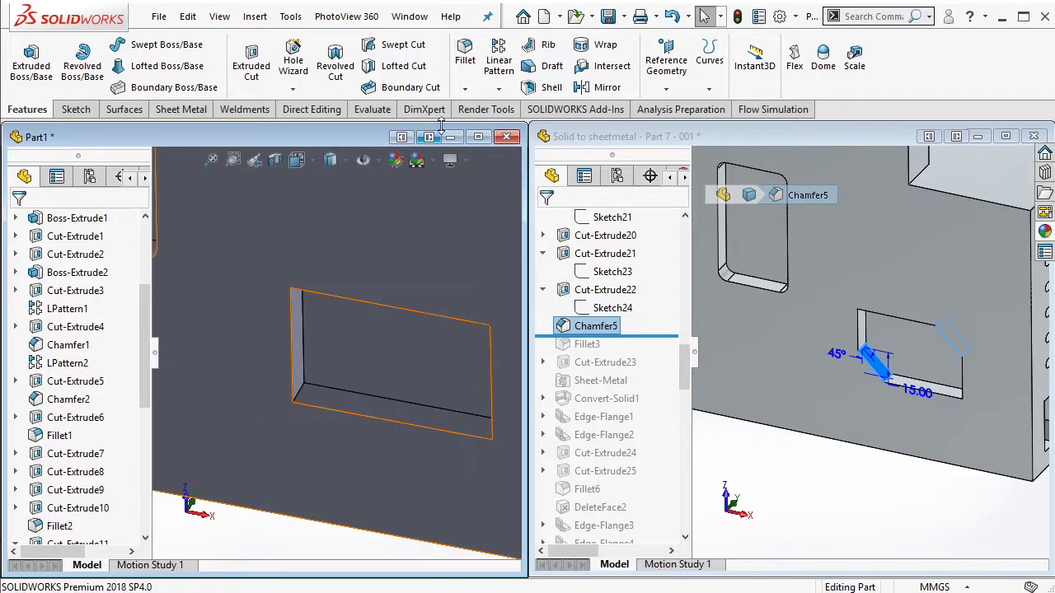
Step: Chamfer the pocket's right and left edges with a 15 mm distance
left_click(465, 89)
left_click(494, 129)
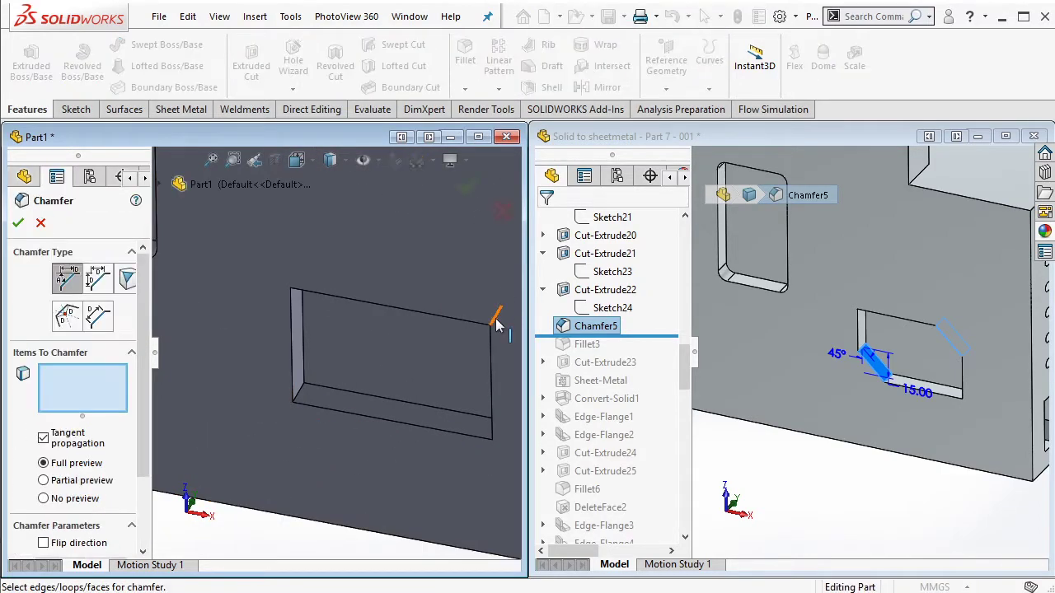
left_click(496, 321)
left_click(302, 393)
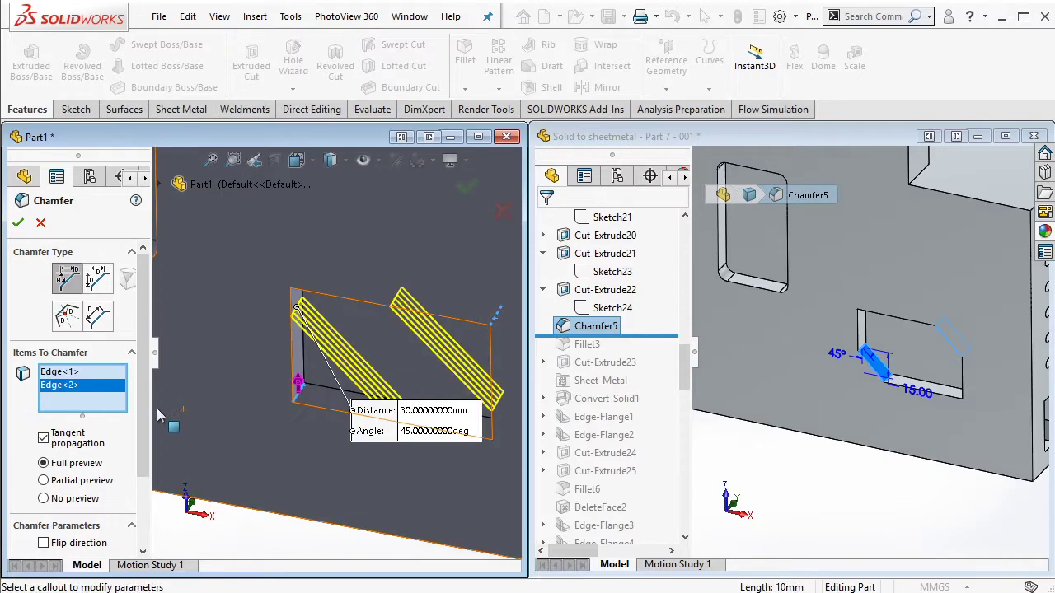
scroll(83, 428, "down", 2)
double_click(49, 478)
type("15")
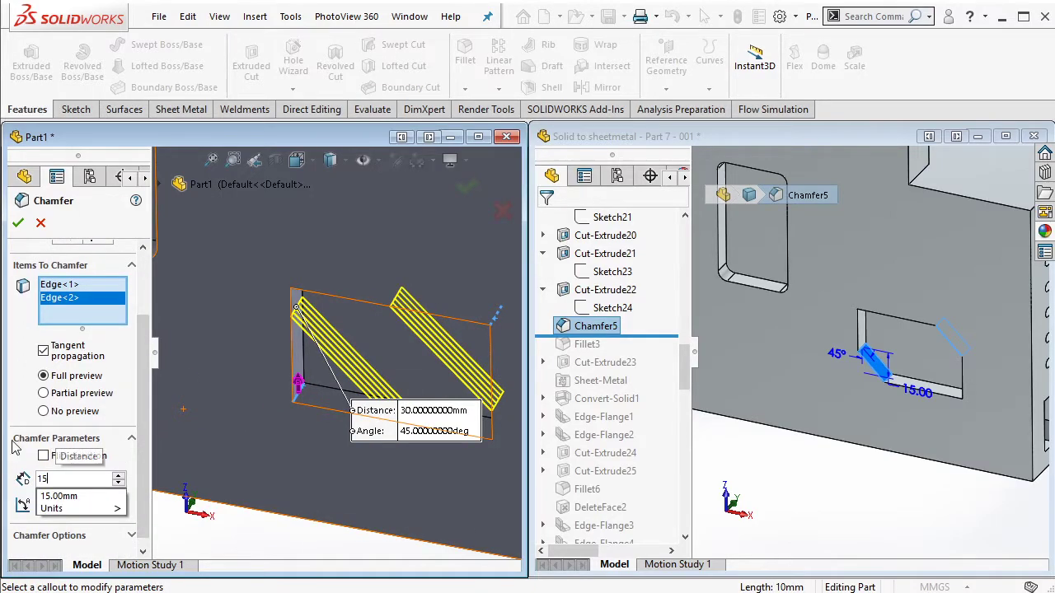
key("Return")
left_click(20, 224)
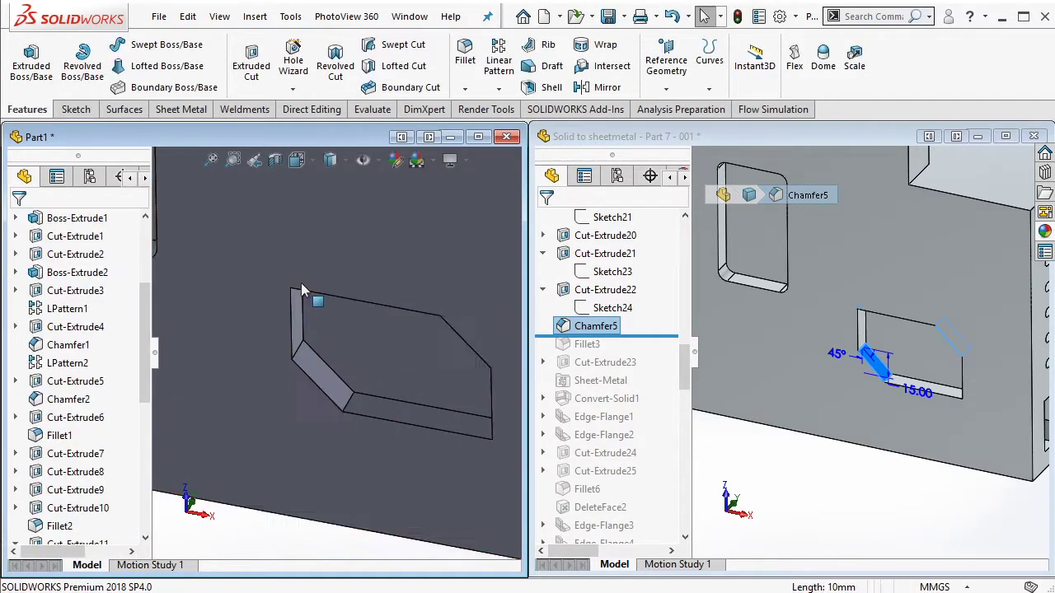
Step: Roll the reference forward and examine Fillet3's edges on its pocket
scroll(807, 328, "down", 3)
left_click(646, 336)
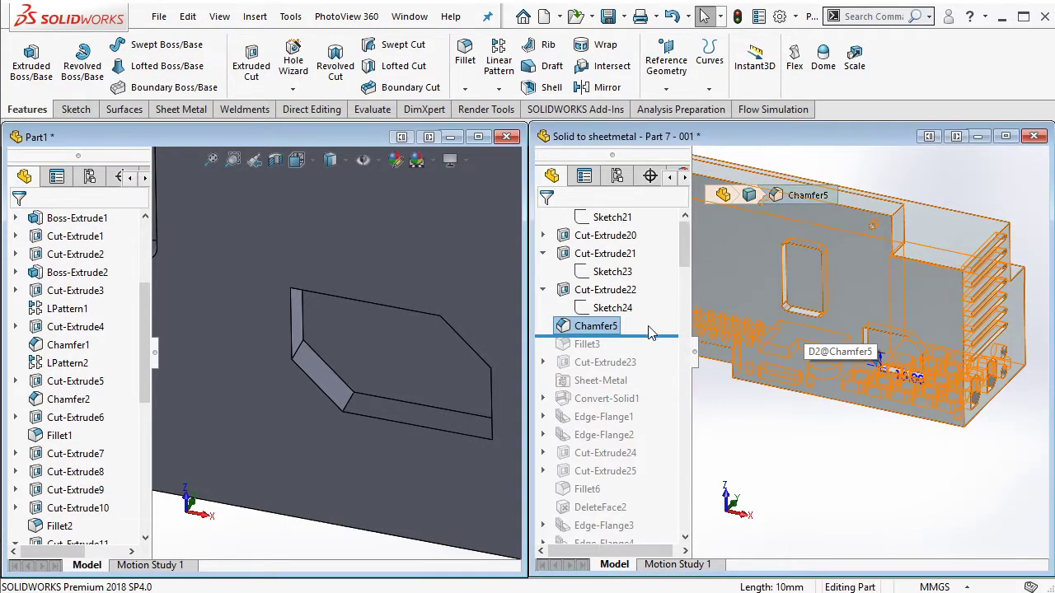
left_click_drag(646, 336, 618, 347)
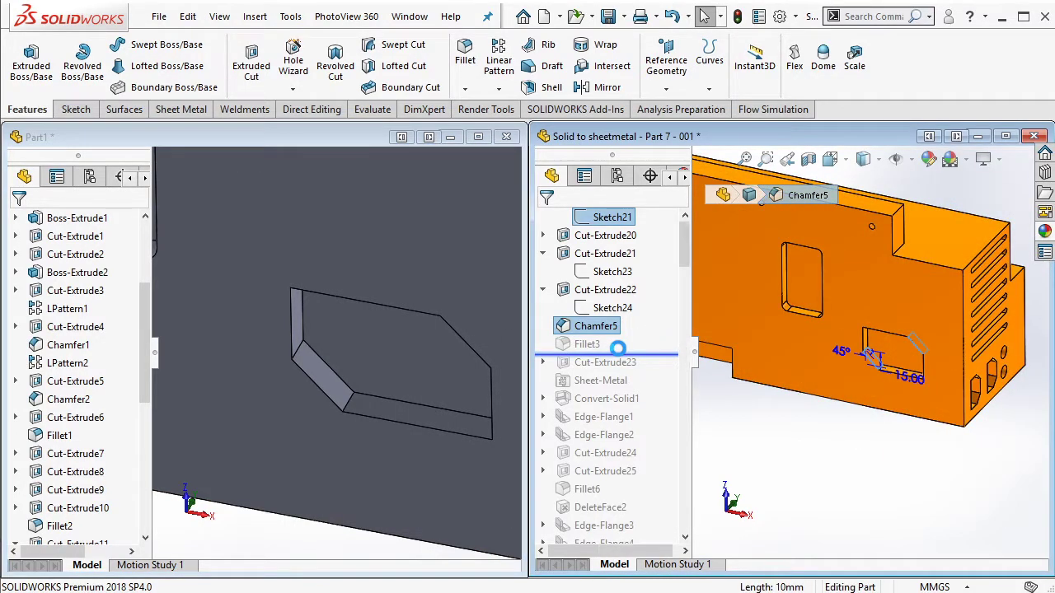
left_click(588, 344)
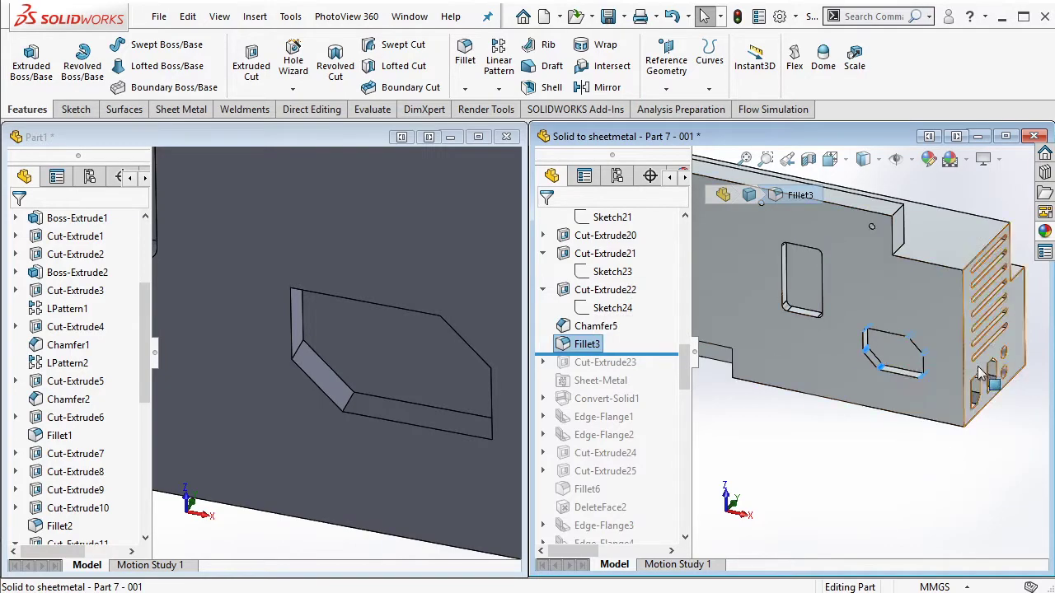
key("shift+z")
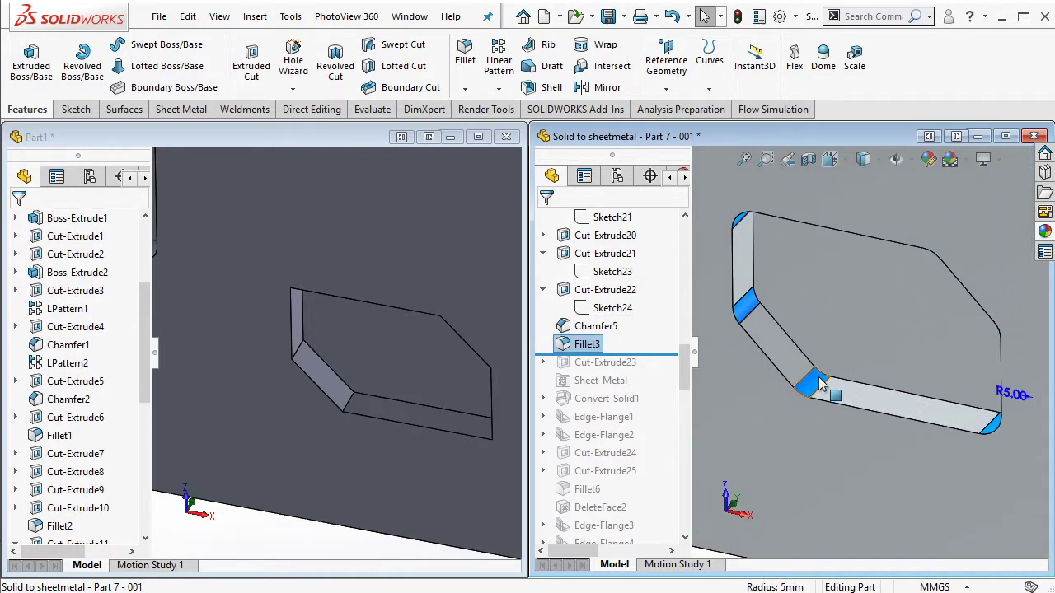
scroll(356, 395, "down", 3)
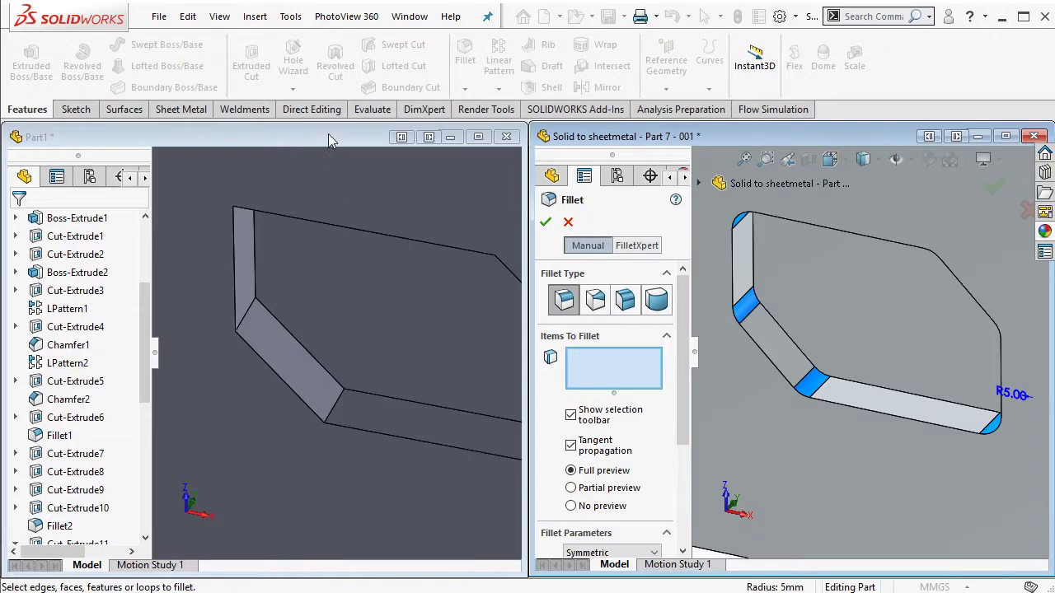
left_click(569, 222)
Step: Fillet the whole chamfered edge loop of Part1's pocket
left_click(416, 138)
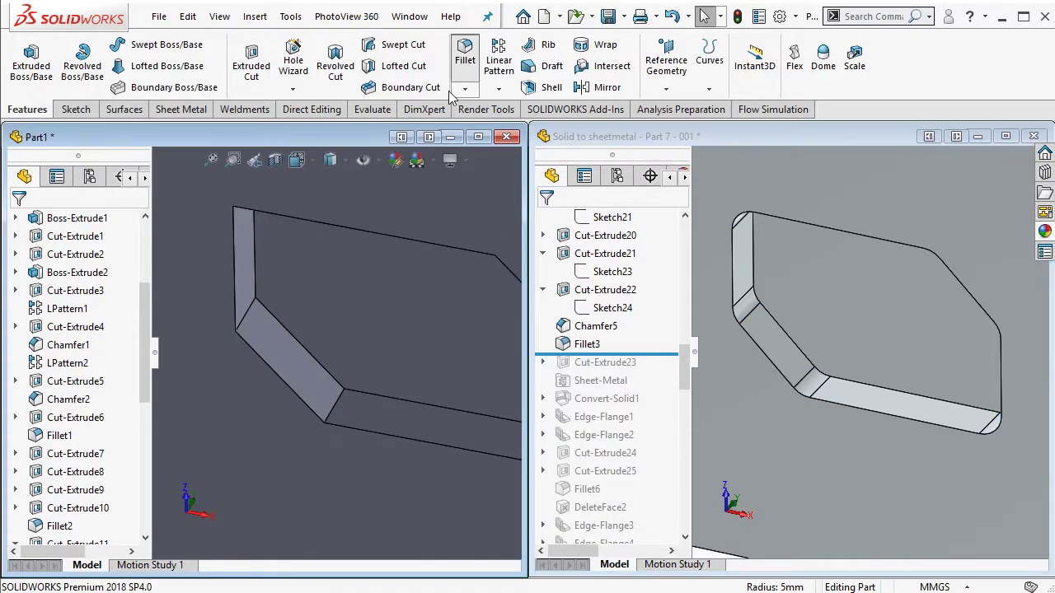
left_click(339, 404)
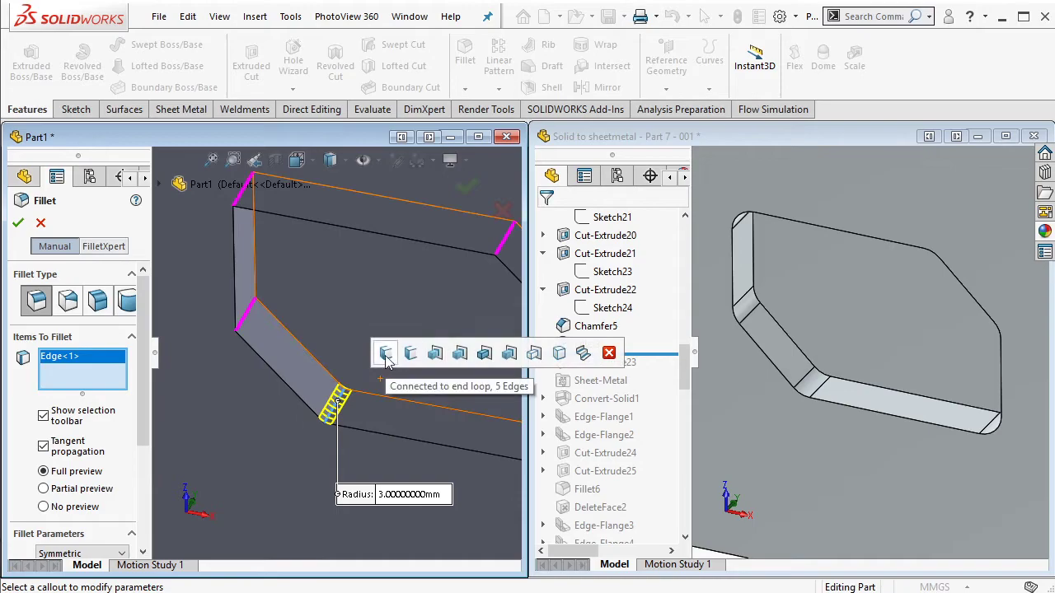
left_click(379, 352)
left_click_drag(144, 408, 145, 461)
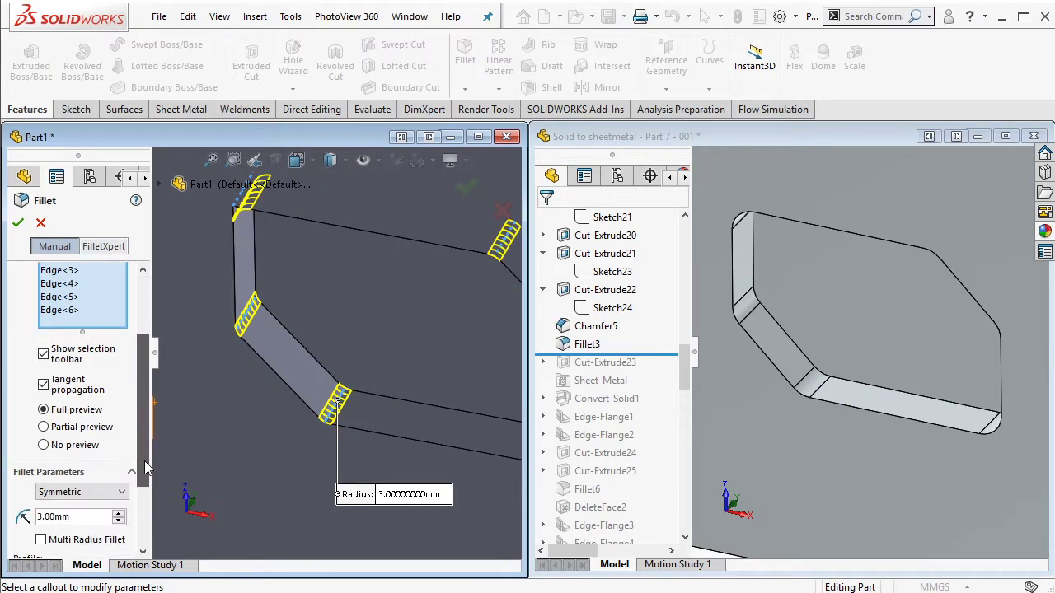
left_click(17, 224)
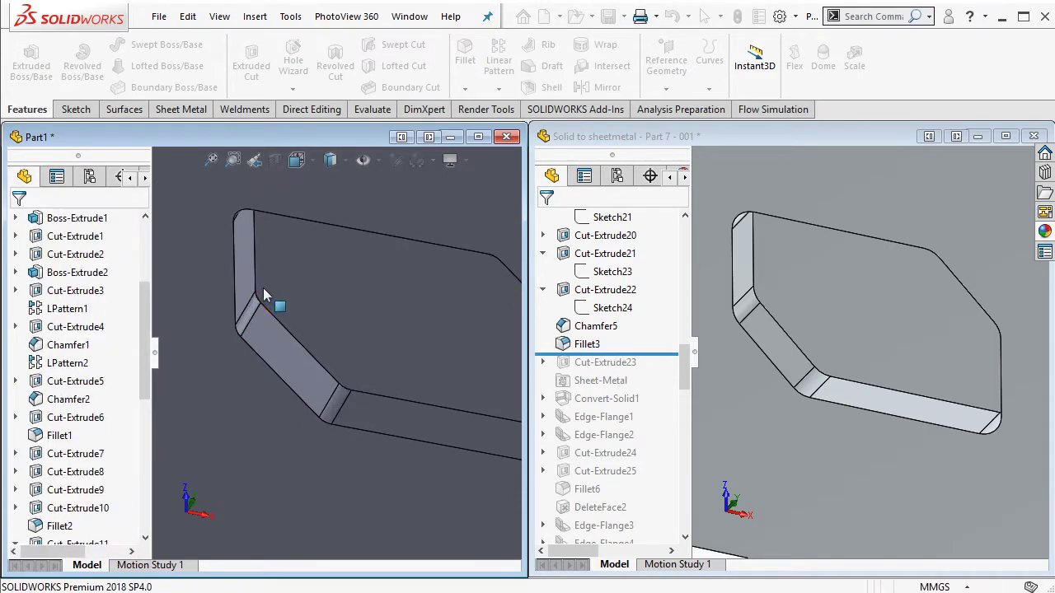
Step: Change the new fillet's radius from 3 mm to 5 mm and rebuild
double_click(330, 418)
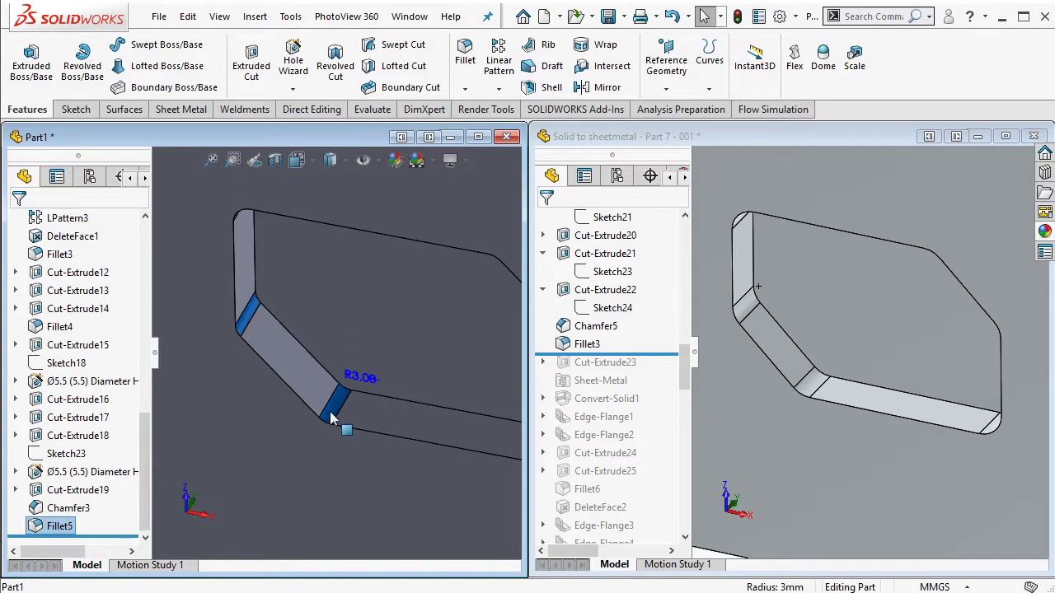
left_click(362, 377)
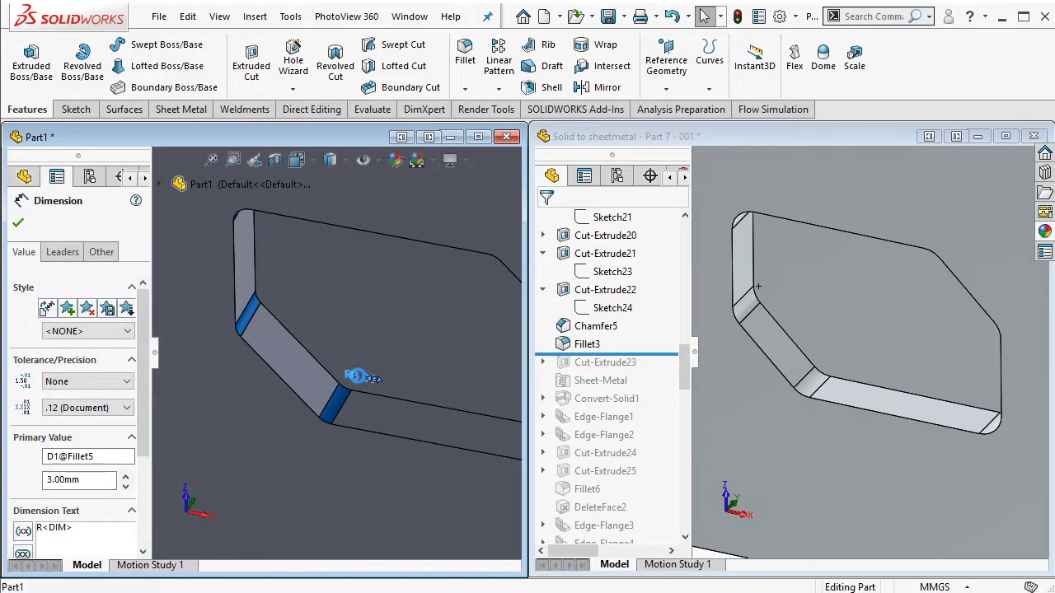
double_click(358, 377)
type("5")
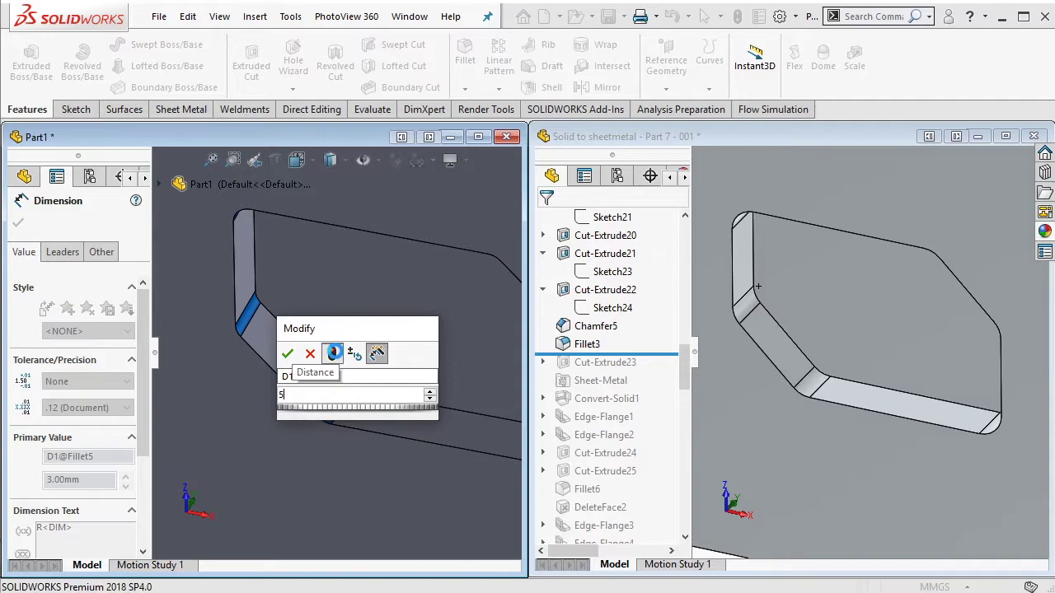
left_click(332, 354)
left_click(287, 354)
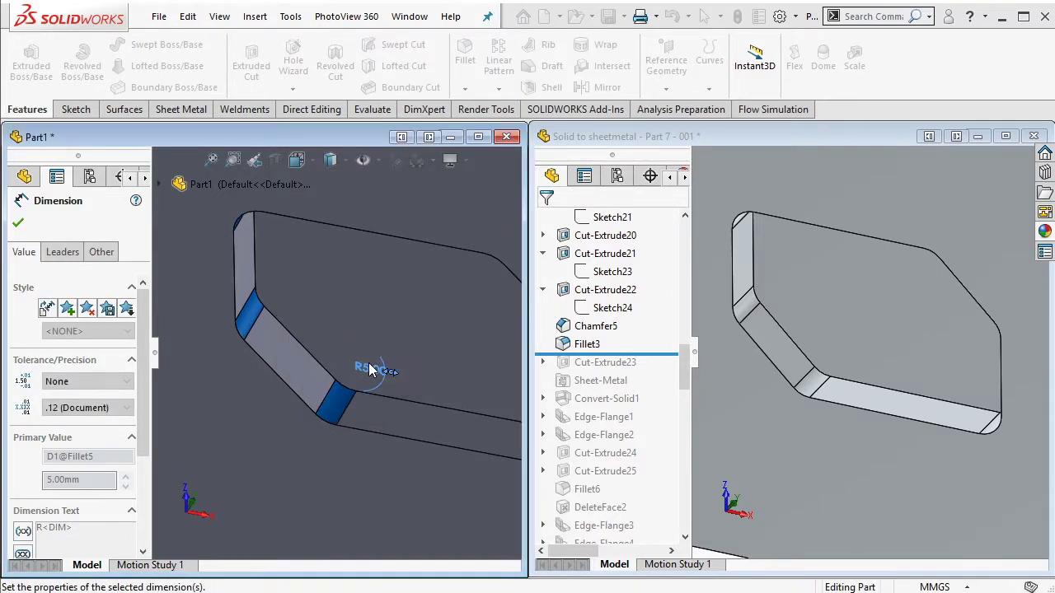
key("Escape")
scroll(369, 363, "up", 5)
scroll(455, 340, "up", 2)
left_click(729, 136)
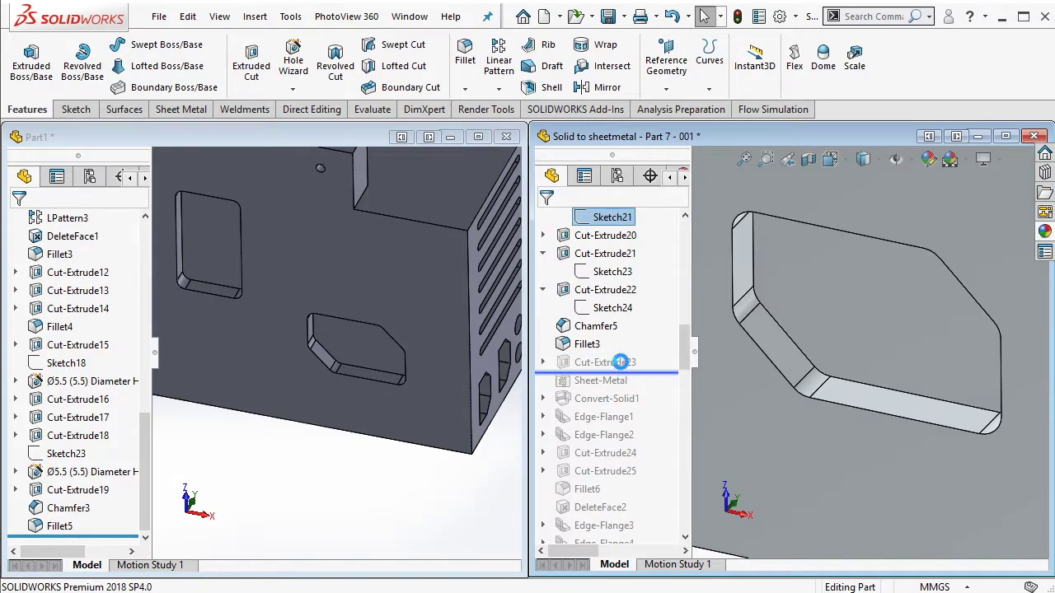
Step: Reveal the reference's Cut-Extrude23 holes, then rotate Part1 and select its vented side face
left_click(614, 362)
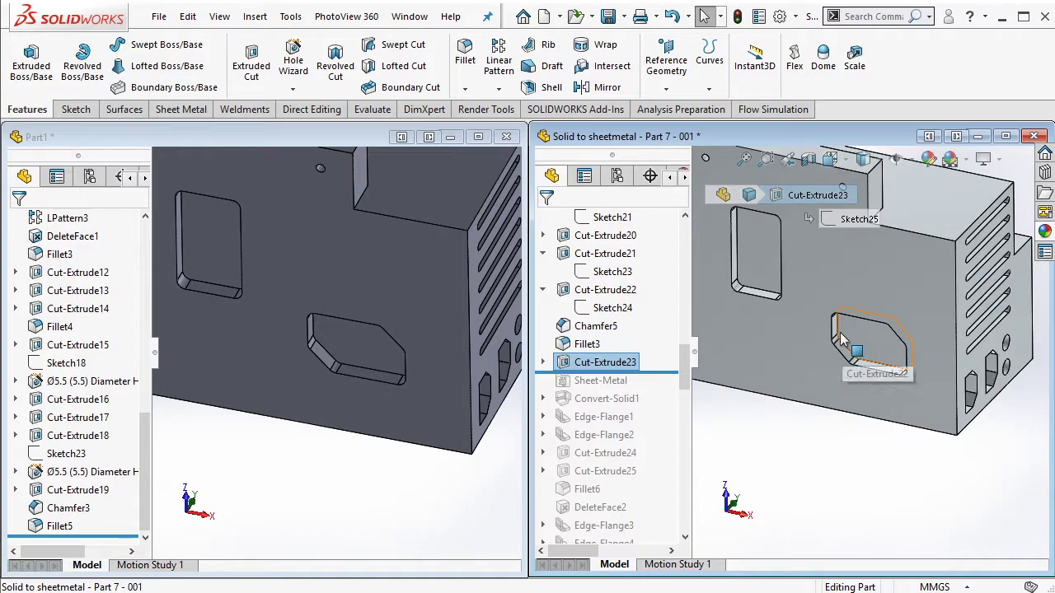
scroll(841, 338, "up", 5)
middle_click_drag(820, 300, 887, 378)
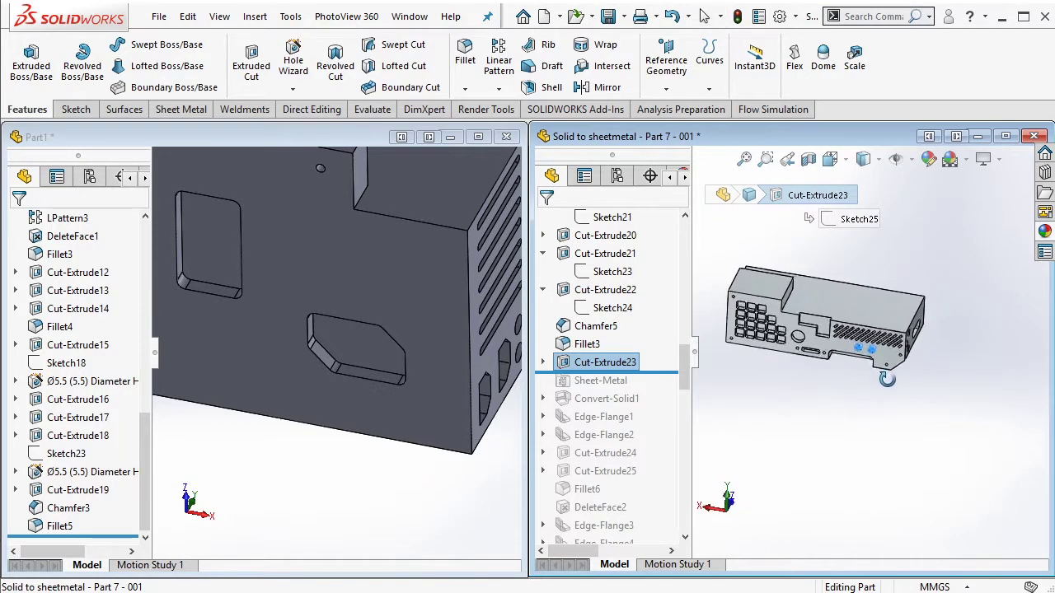
scroll(857, 338, "down", 2)
scroll(848, 330, "down", 3)
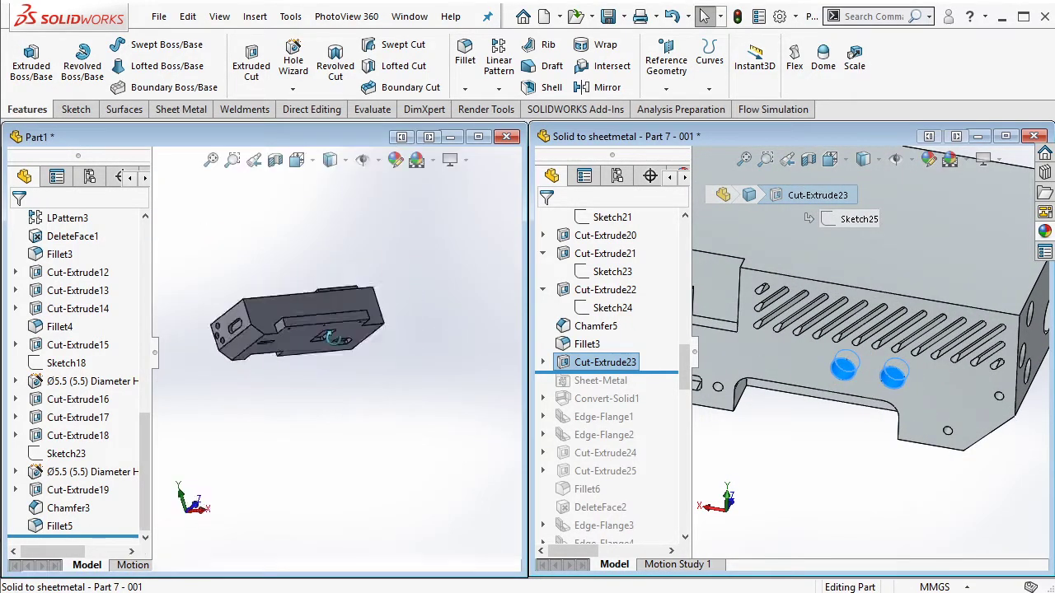
mouse_move(330, 338)
middle_mouse_down()
mouse_move(457, 367)
mouse_move(356, 390)
middle_mouse_up()
scroll(470, 375, "down", 5)
left_click(372, 385)
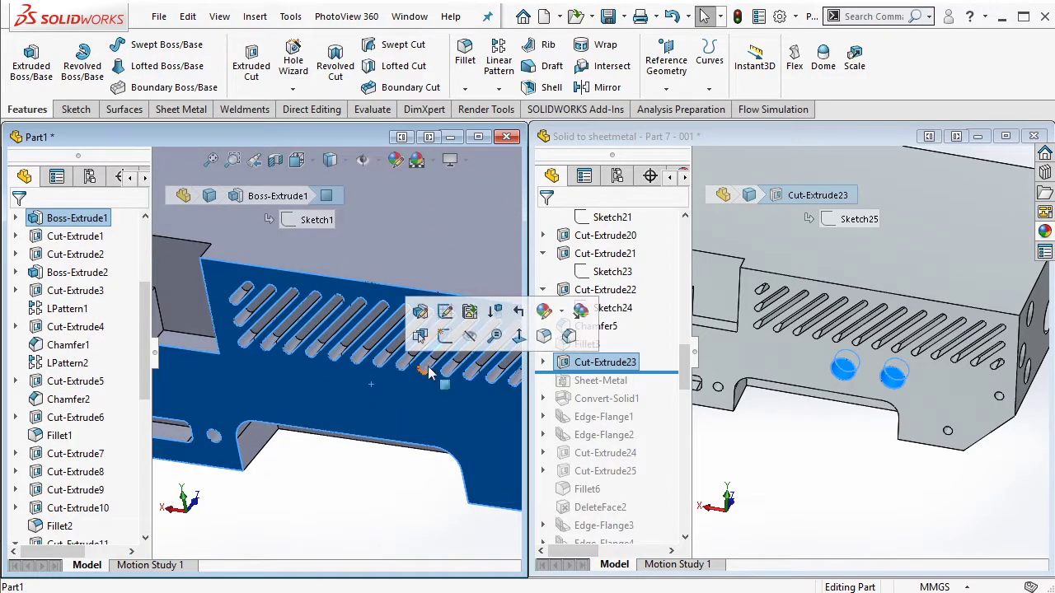
Step: Sketch two circles on Part1's vented side face
left_click(445, 336)
left_click(142, 44)
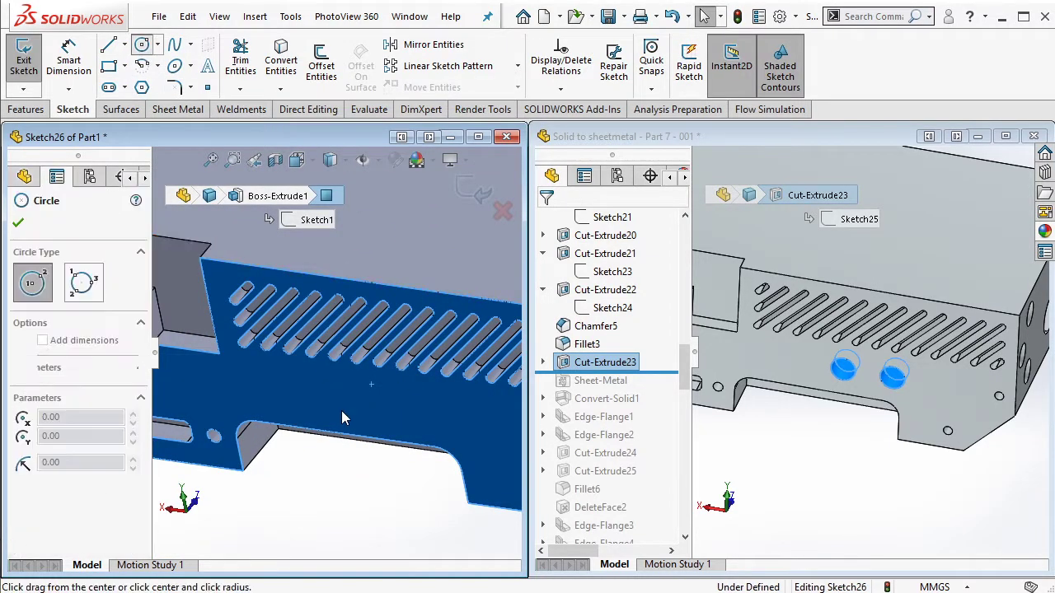
left_click(342, 390)
left_click(353, 403)
left_click(406, 403)
left_click(420, 430)
key("Escape")
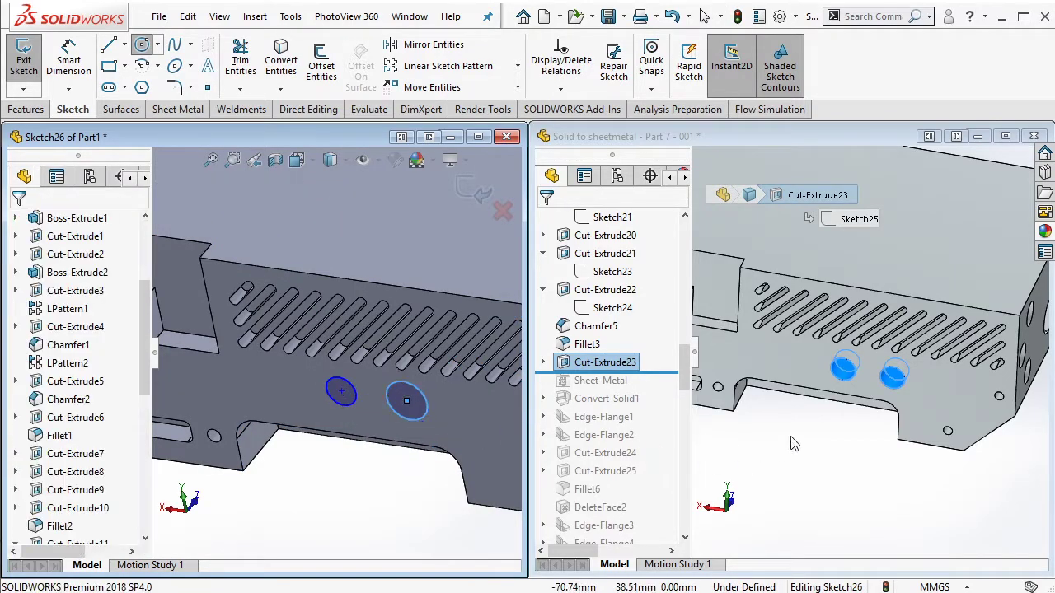
Step: Check the reference holes' dimensions
left_click(853, 443)
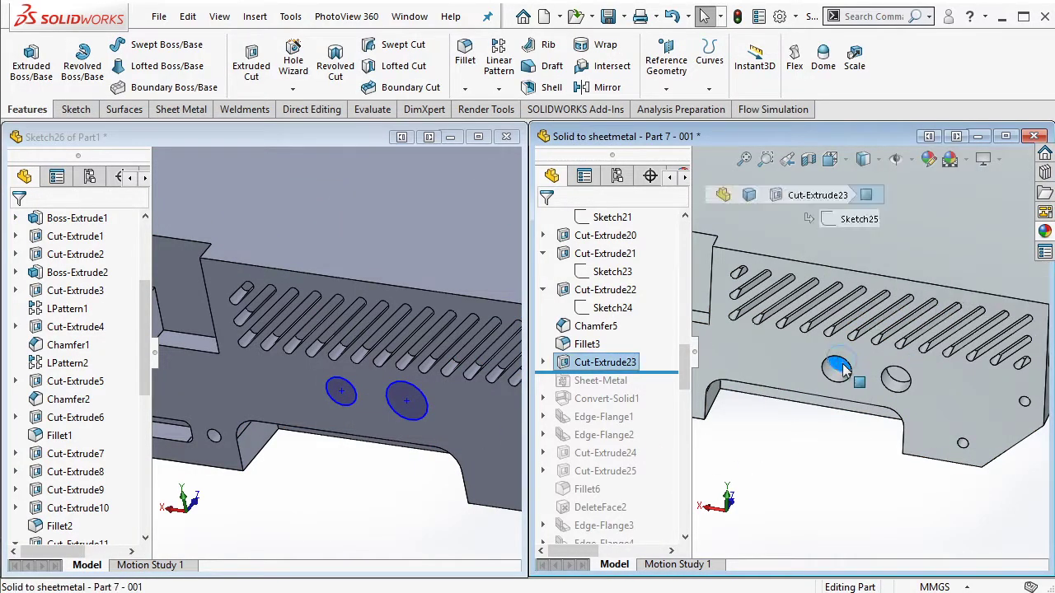
double_click(876, 373)
scroll(865, 371, "down", 3)
left_click(390, 230)
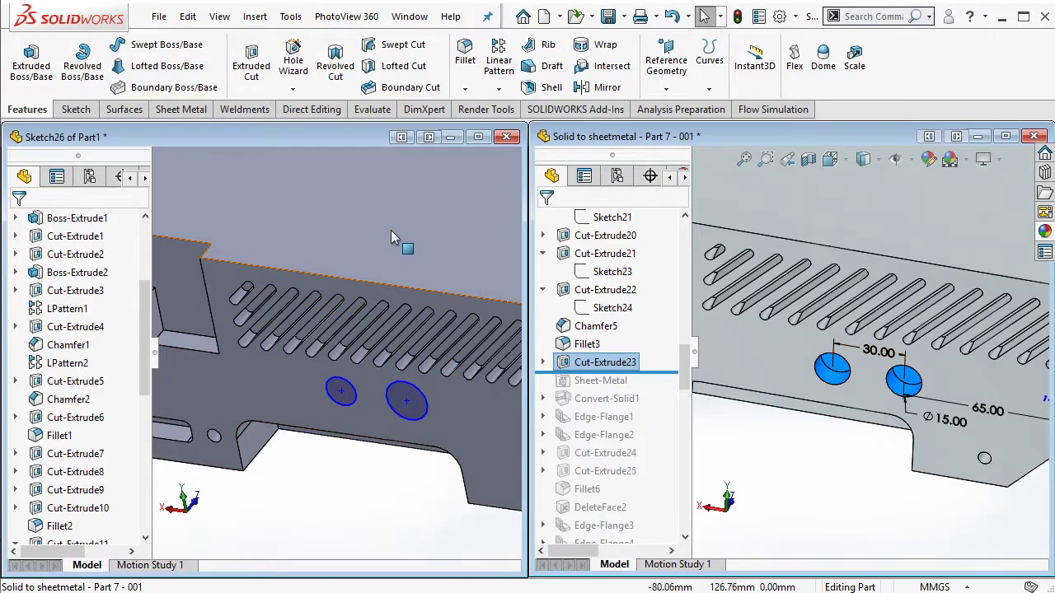
scroll(360, 375, "down", 3)
scroll(290, 300, "down", 2)
Step: Join the circle centres with a centerline dimensioned to 30 mm
left_click(75, 110)
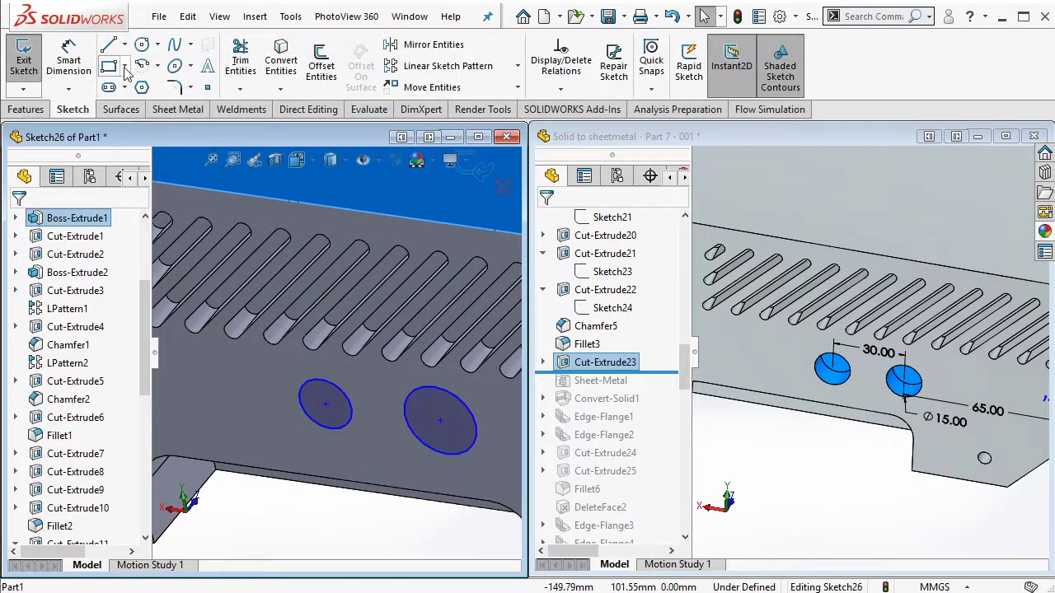
left_click(125, 45)
left_click(136, 66)
left_click(326, 406)
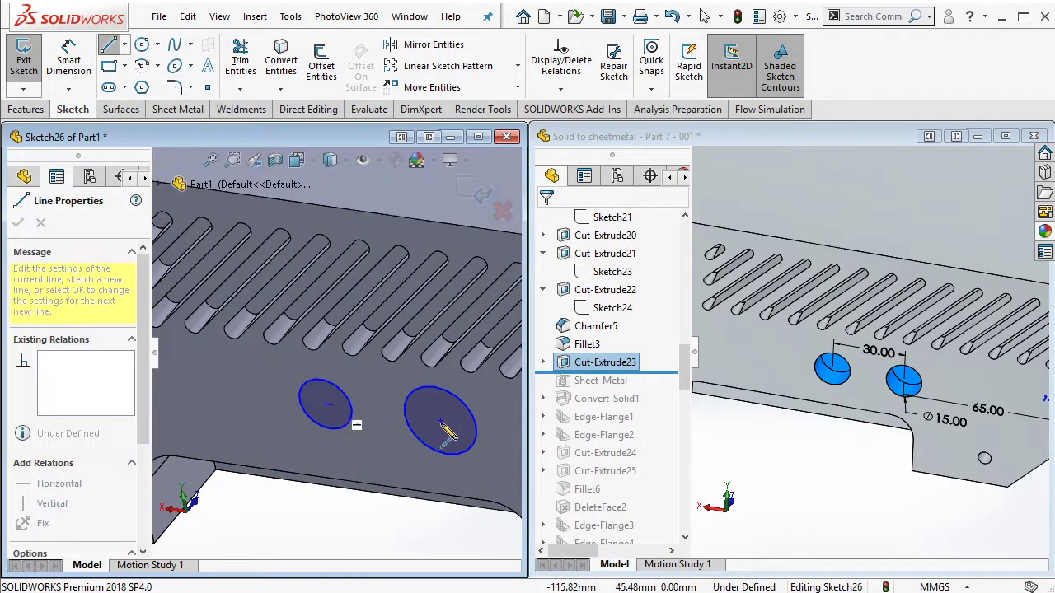
left_click(440, 420)
key("Escape")
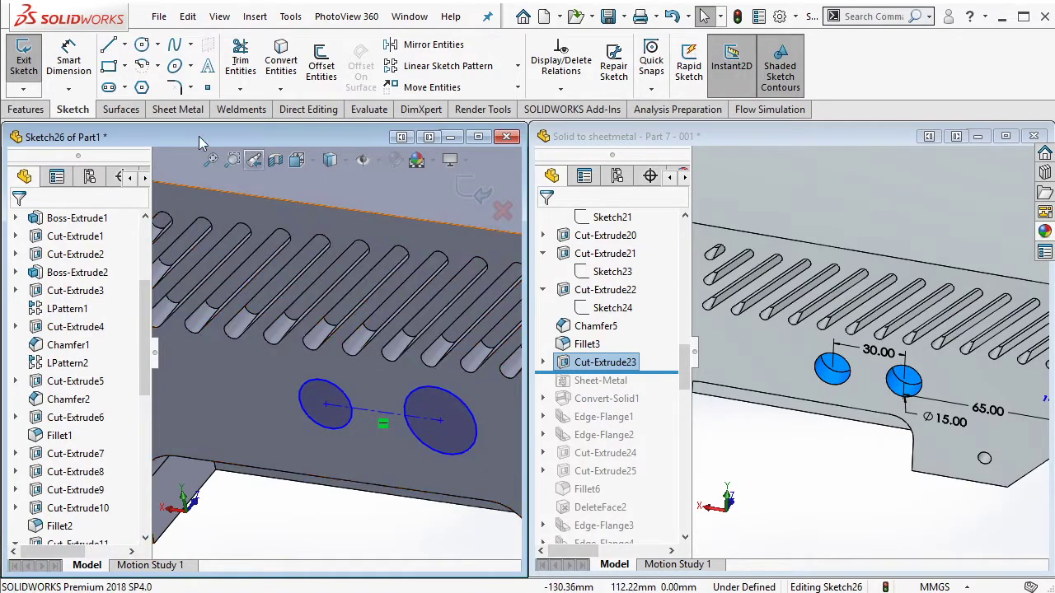
left_click(372, 411)
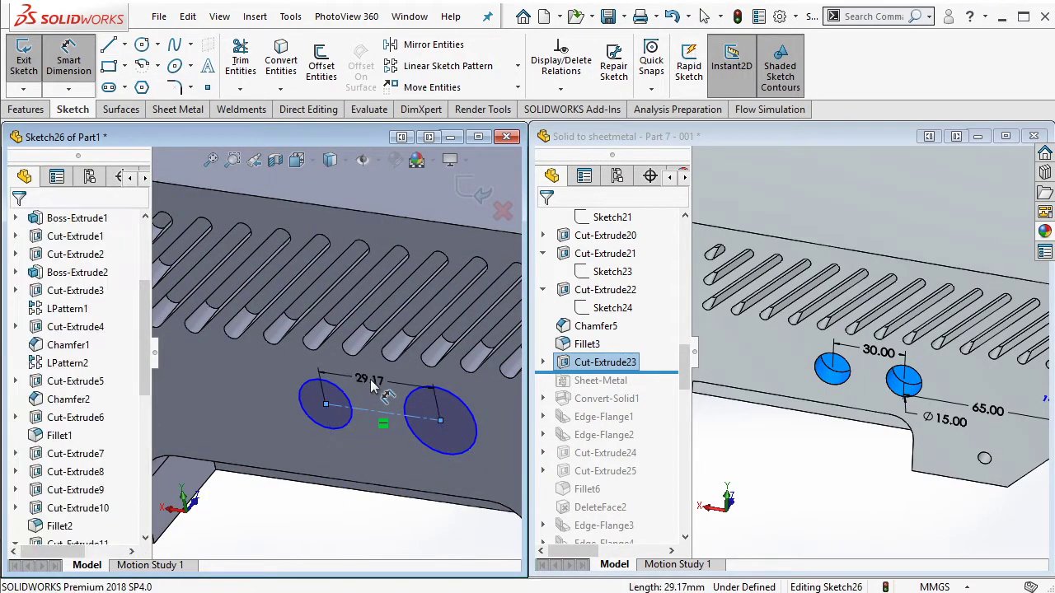
left_click(370, 379)
type("30")
left_click(298, 357)
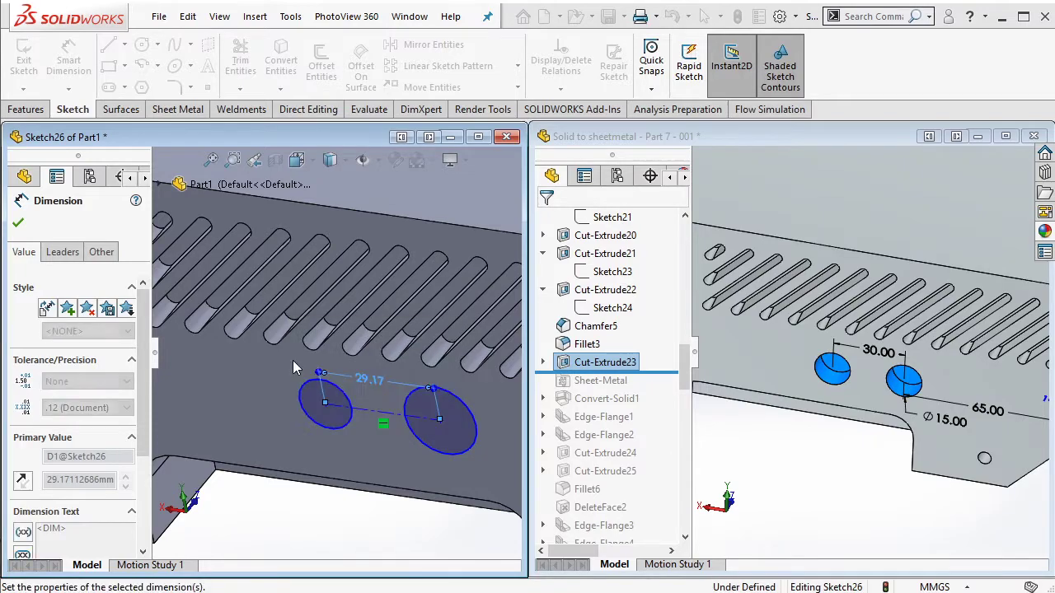
key("Escape")
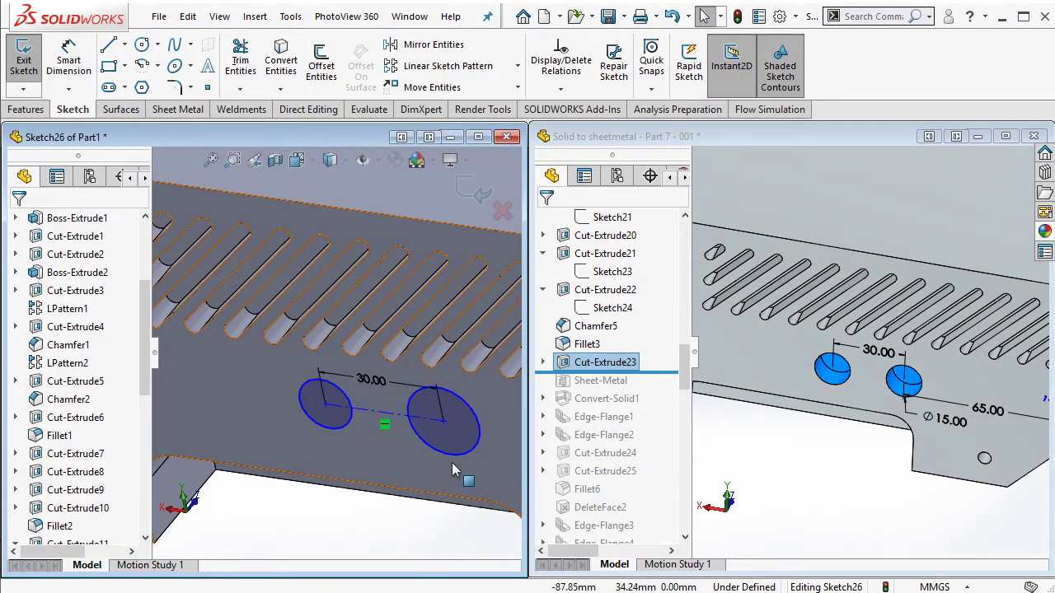
Step: Make the two circles equal in size
left_click(452, 456)
left_click(348, 423)
left_click(350, 422, "ctrl")
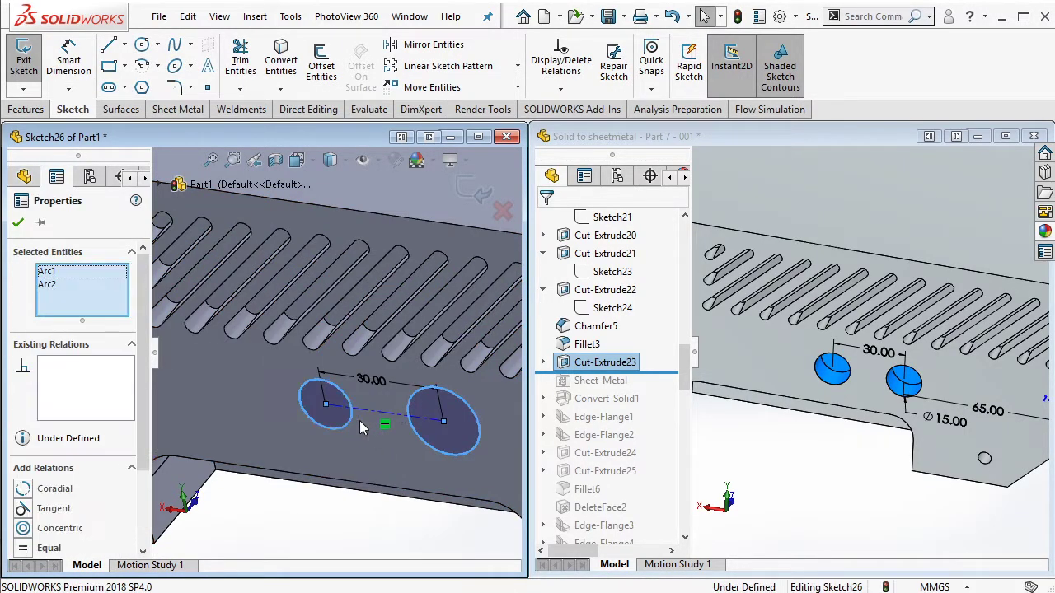
left_click(474, 356)
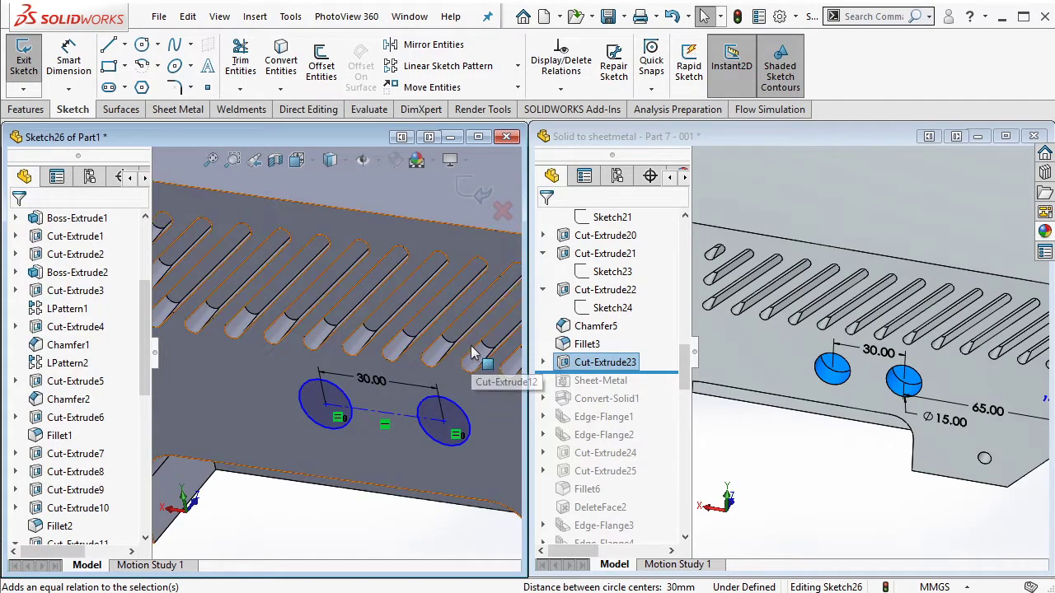
left_click(71, 66)
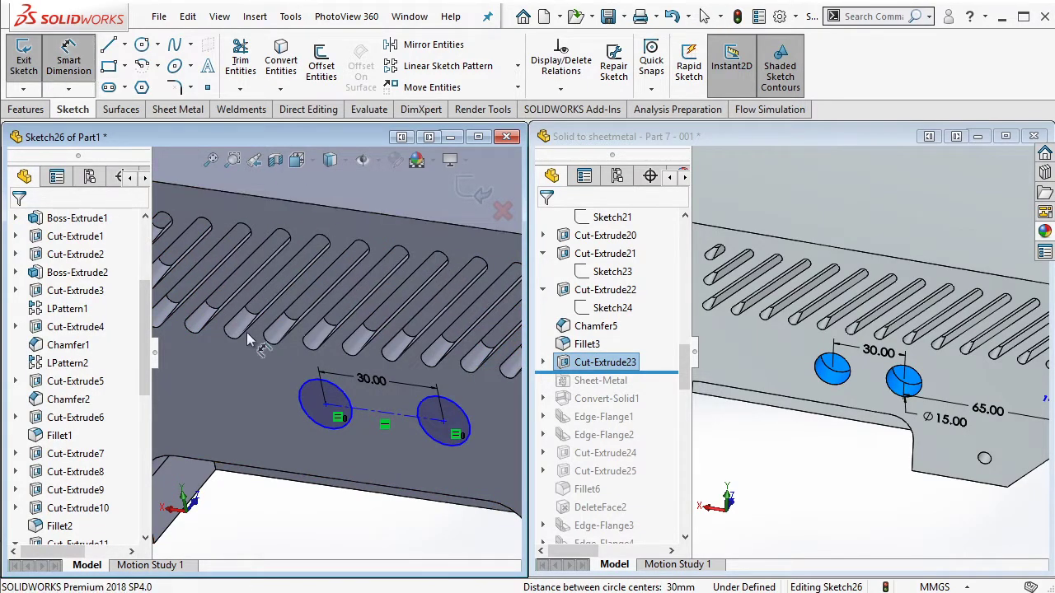
left_click(472, 441)
scroll(471, 435, "up", 3)
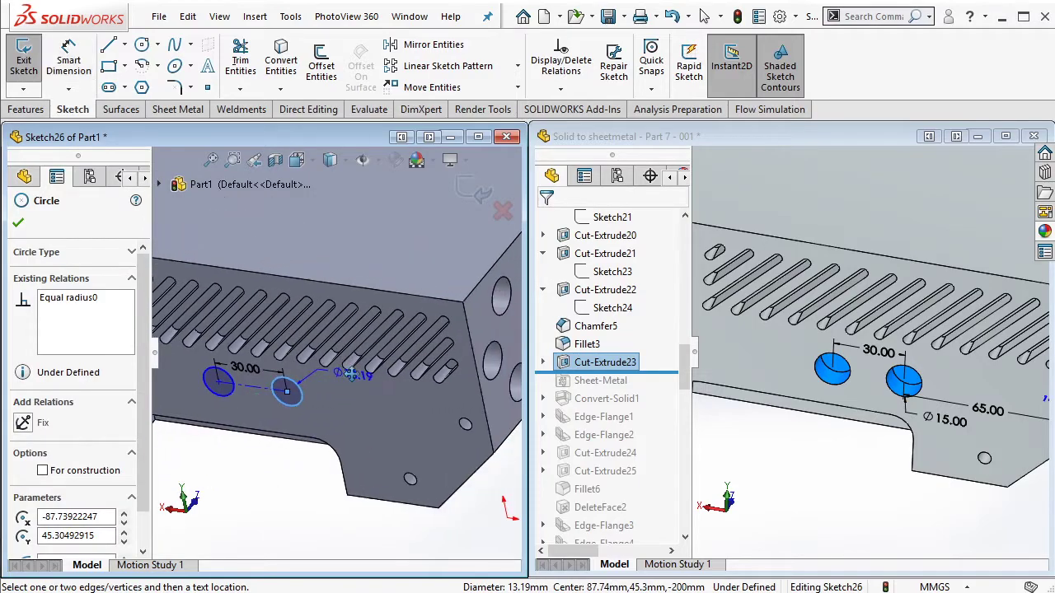
Step: Dimension the circle 65 mm from the part's end edge
left_click(486, 415)
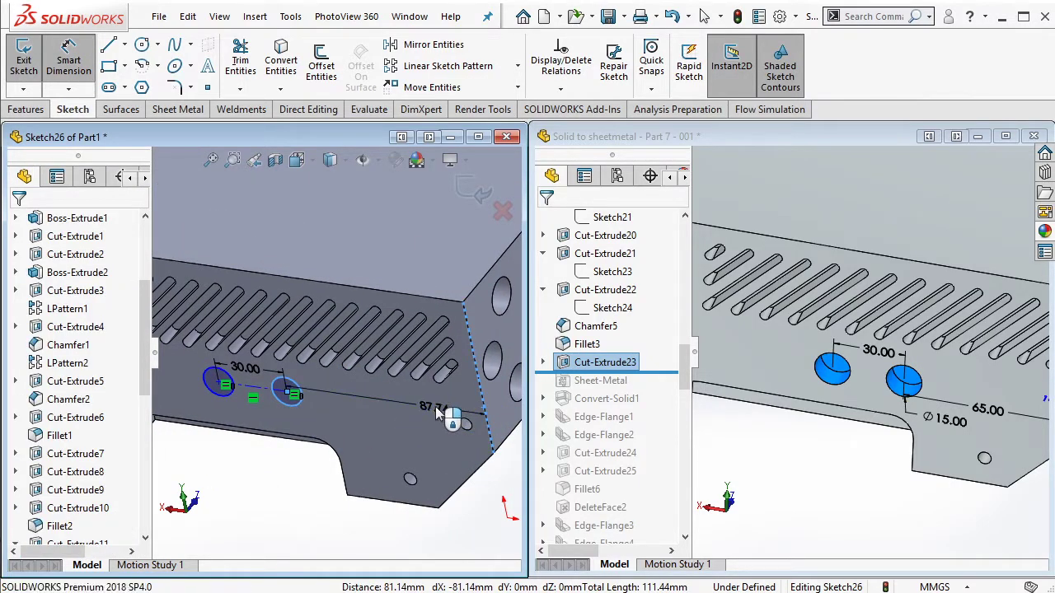
left_click(436, 406)
type("65")
key("Return")
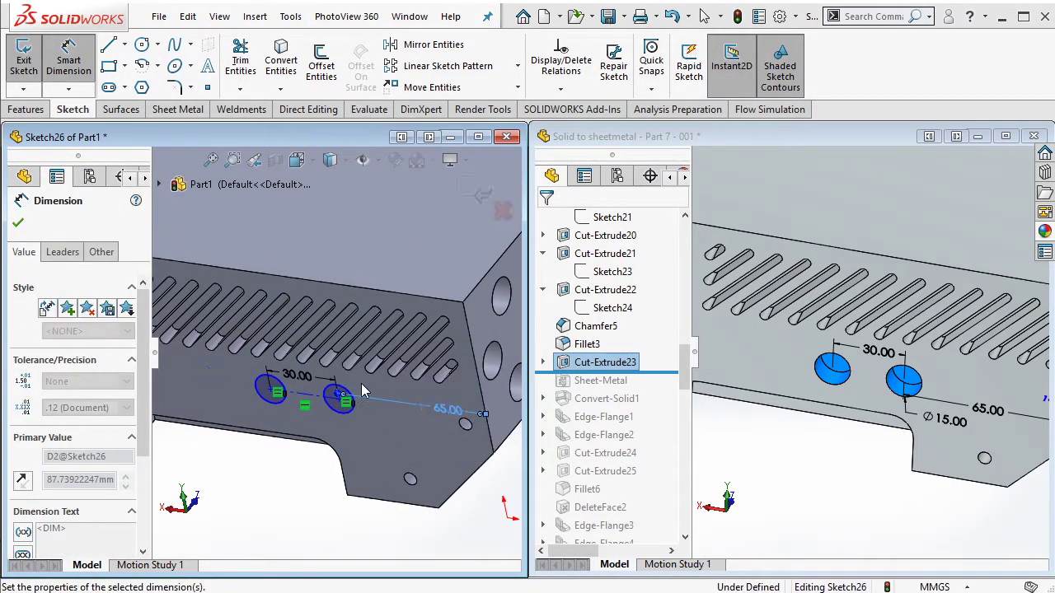
scroll(852, 401, "up", 5)
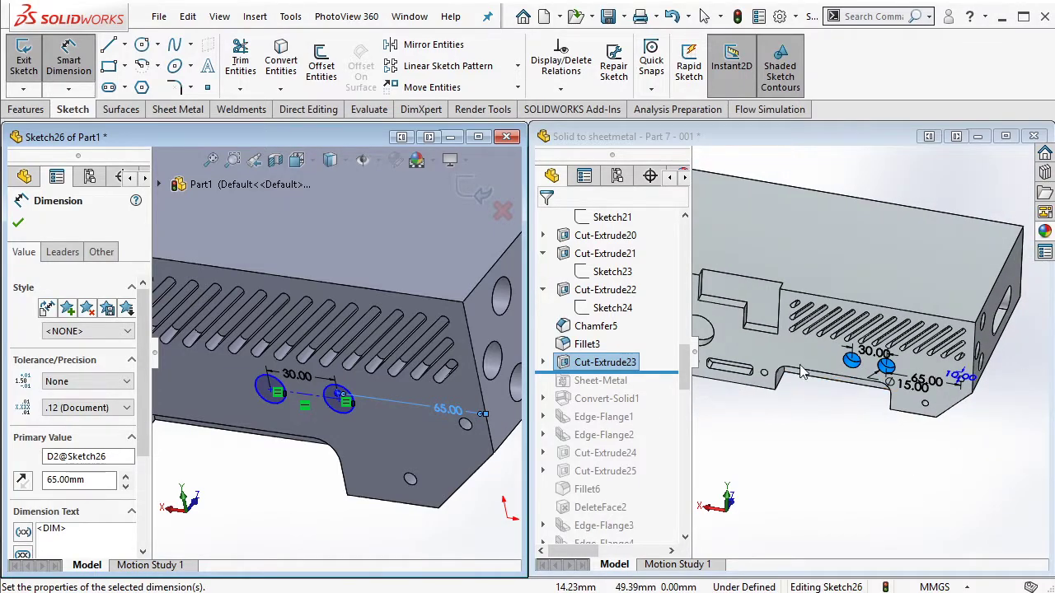
mouse_move(803, 372)
middle_mouse_down()
mouse_move(768, 298)
mouse_move(763, 313)
middle_mouse_up()
mouse_move(354, 362)
middle_mouse_down()
mouse_move(326, 322)
mouse_move(377, 306)
mouse_move(467, 335)
middle_mouse_up()
key("Escape")
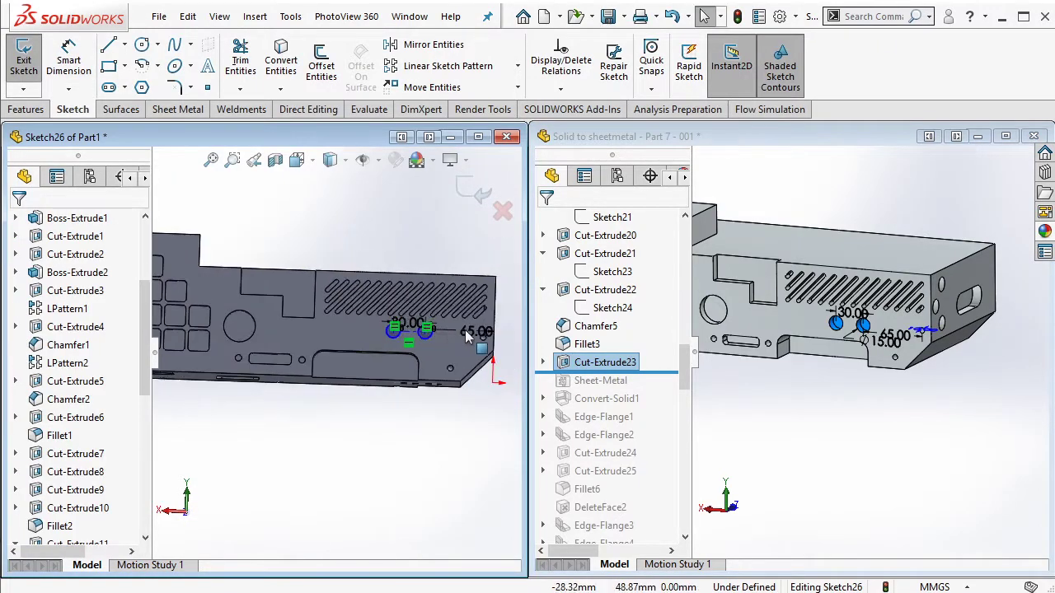
scroll(468, 336, "down", 2)
scroll(462, 351, "down", 3)
scroll(459, 353, "down", 2)
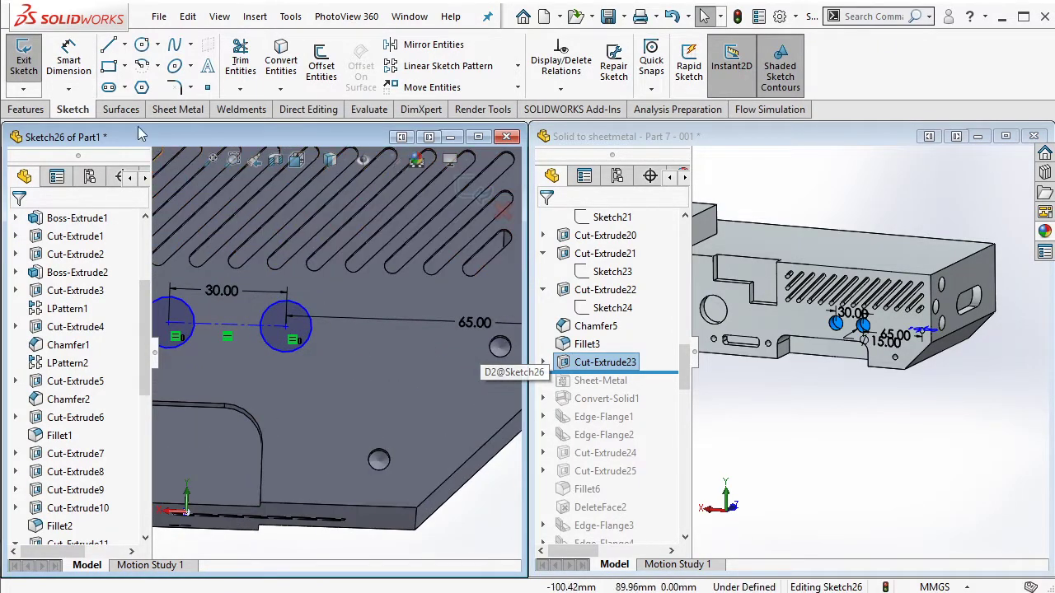
Step: Draw a centerline from the existing small hole and merge its end onto the nearer circle's centre
left_click(125, 44)
left_click(136, 85)
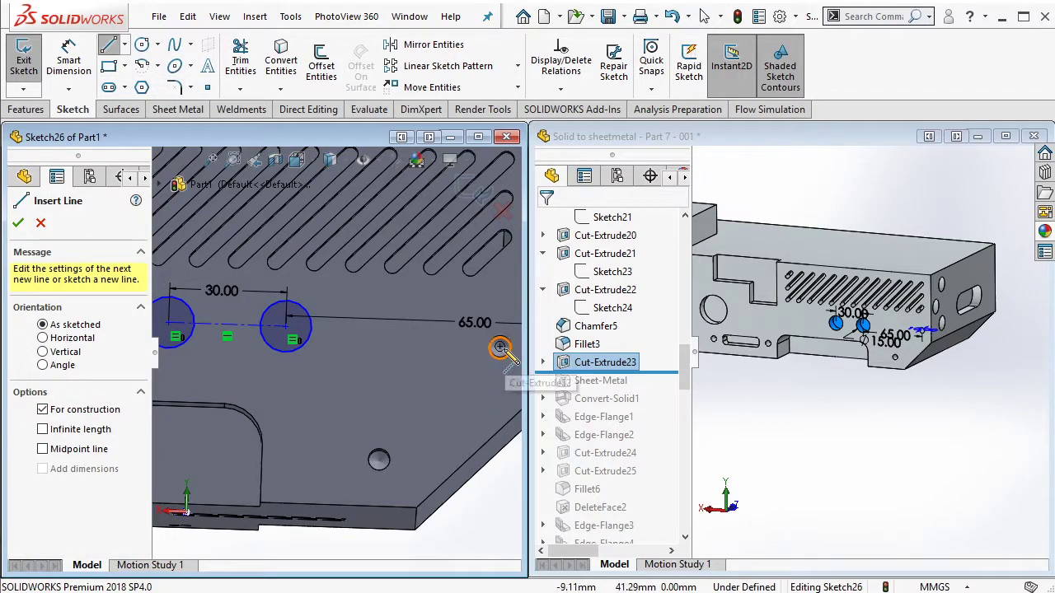
left_click(501, 348)
left_click(424, 345)
key("Escape")
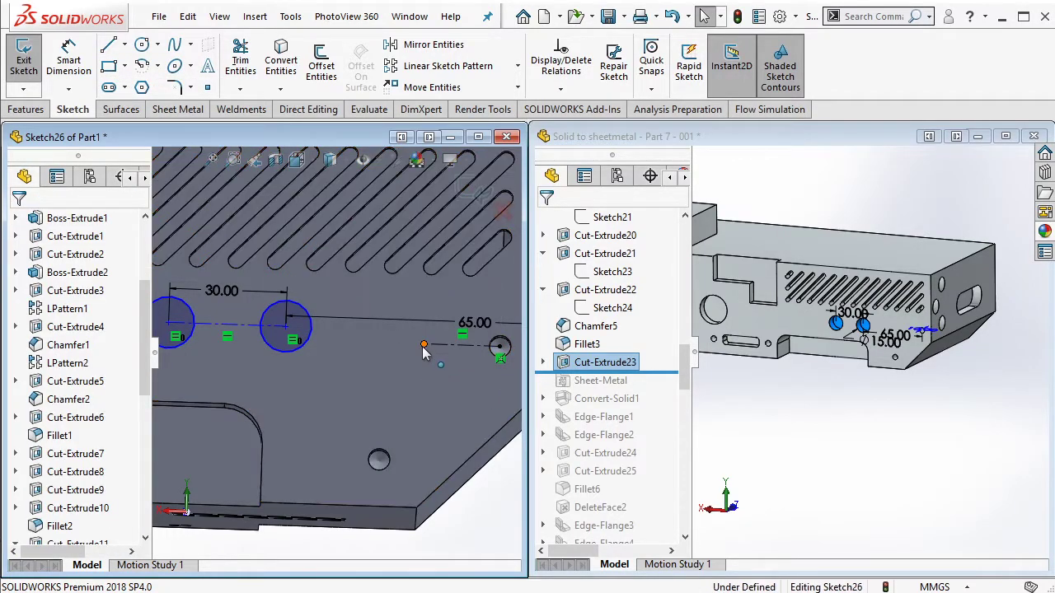
left_click(424, 345)
left_click(285, 325, "ctrl")
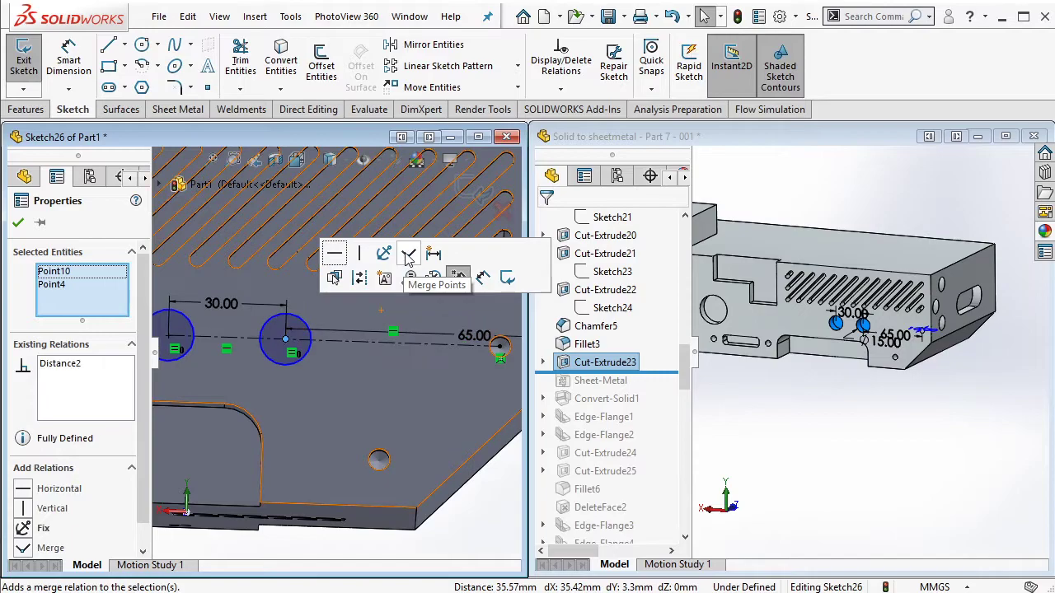
left_click(409, 258)
mouse_move(408, 258)
middle_mouse_down()
mouse_move(344, 382)
mouse_move(366, 375)
middle_mouse_up()
Step: Dimension the circles' diameter to 15 mm, fully defining the sketch
left_click(282, 338)
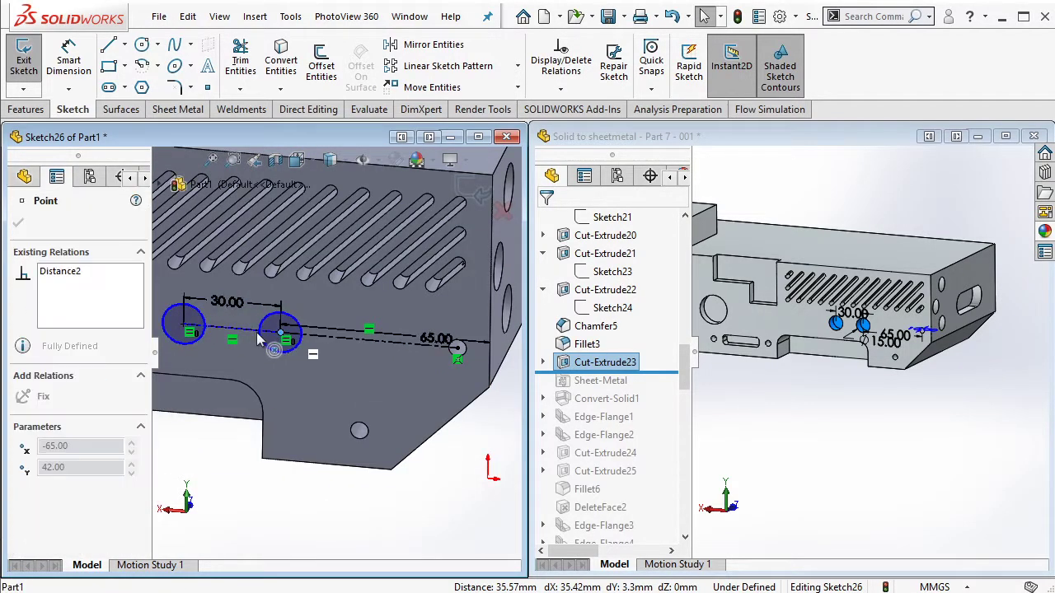
mouse_move(295, 348)
left_mouse_down()
mouse_move(295, 373)
mouse_move(294, 362)
left_mouse_up()
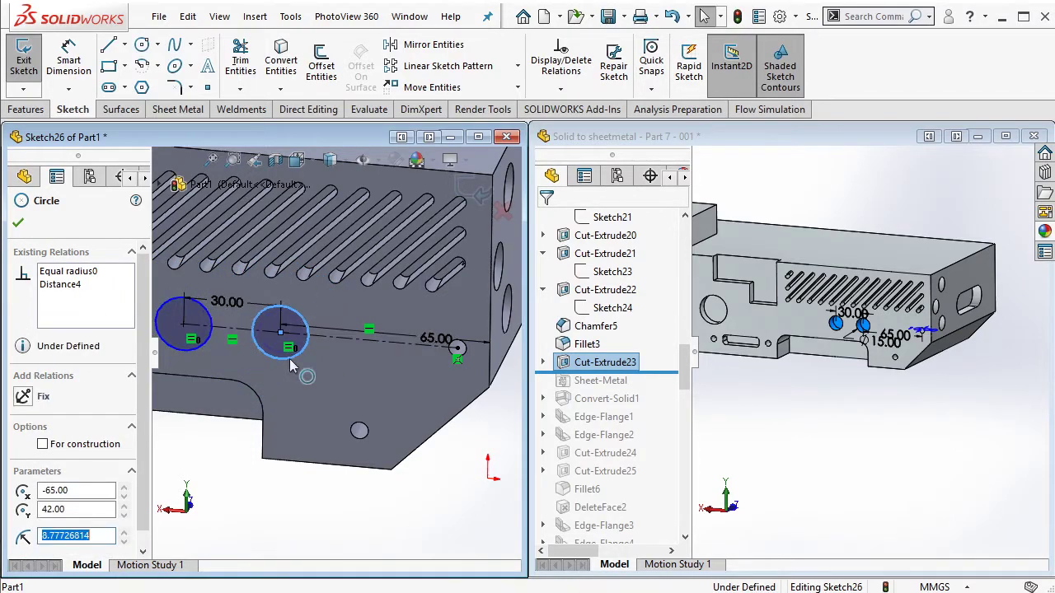
key("Escape")
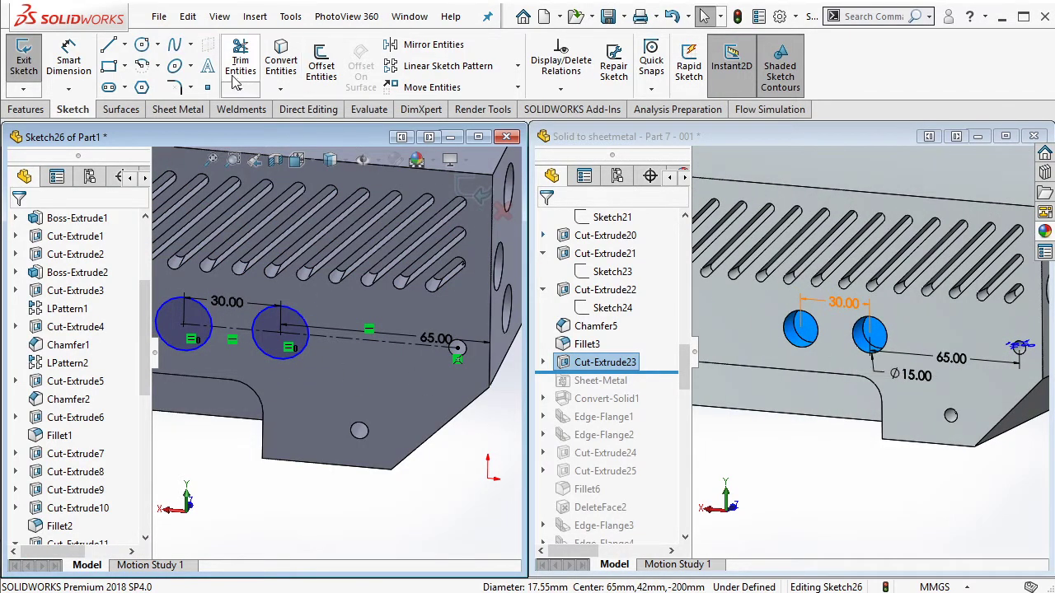
left_click(76, 64)
left_click(306, 355)
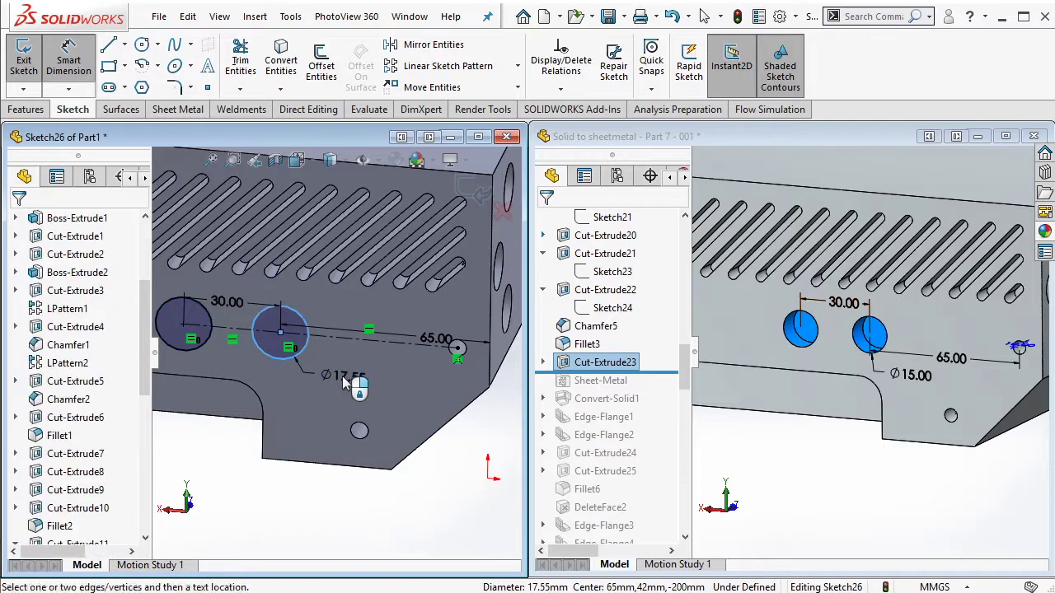
left_click(344, 376)
type("15")
left_click(272, 355)
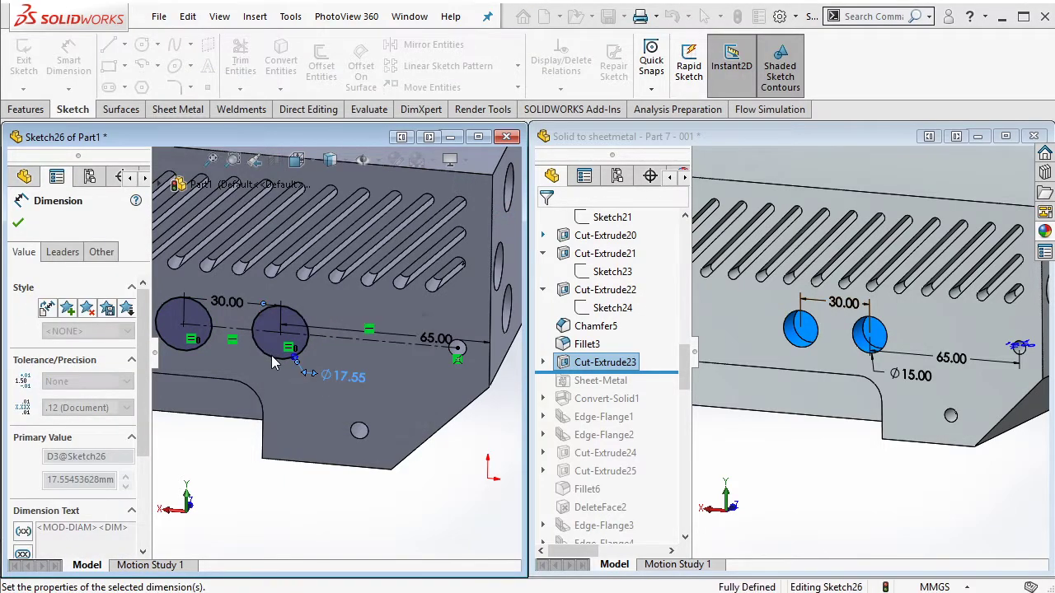
key("Escape")
left_click(27, 109)
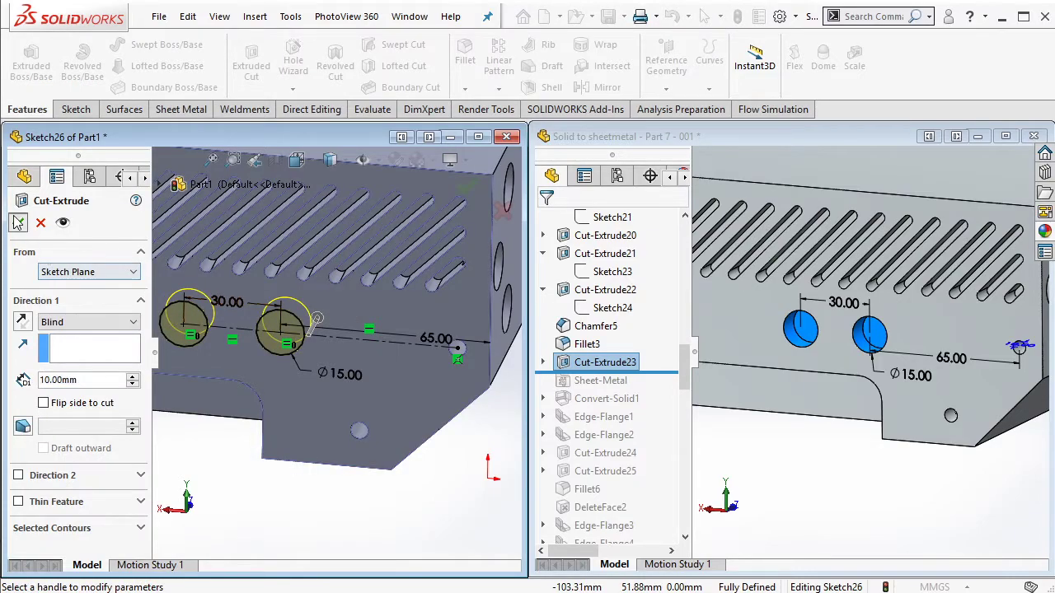
Step: Accept the cut to make the two holes and view Part1 isometrically
key("Return")
scroll(247, 313, "up", 3)
scroll(221, 294, "up", 3)
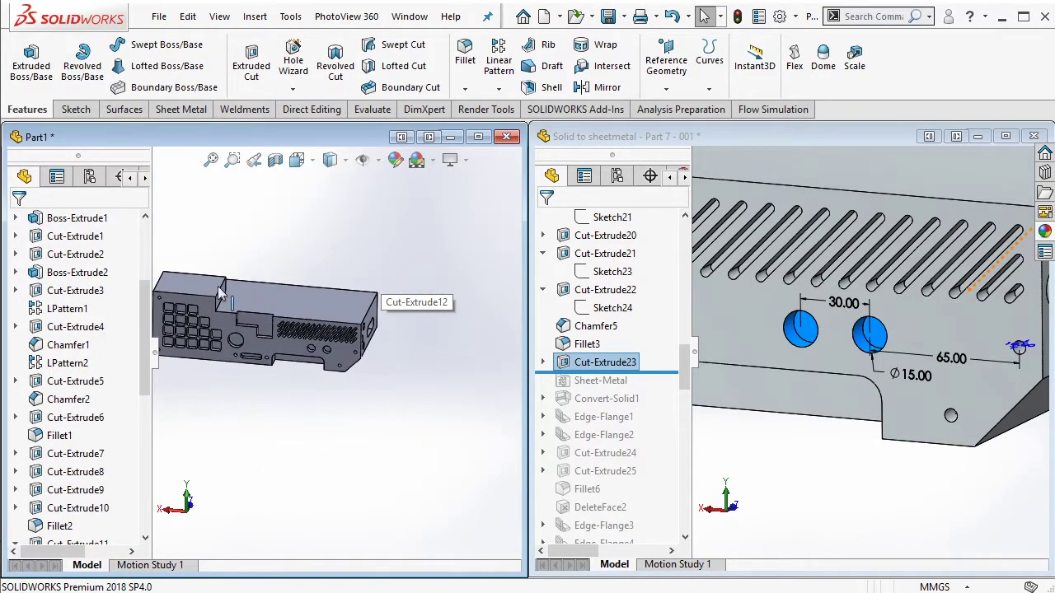
key("ctrl+7")
Step: Roll the isometric reference part forward to its sheet-metal shell and reposition the Notepad window
left_click(757, 460)
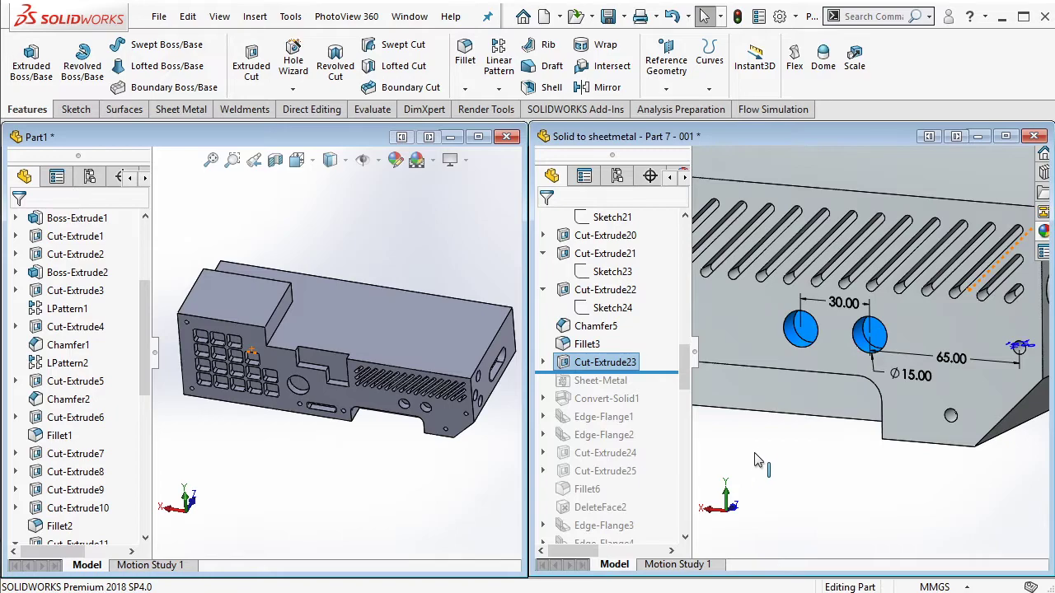
key("ctrl+7")
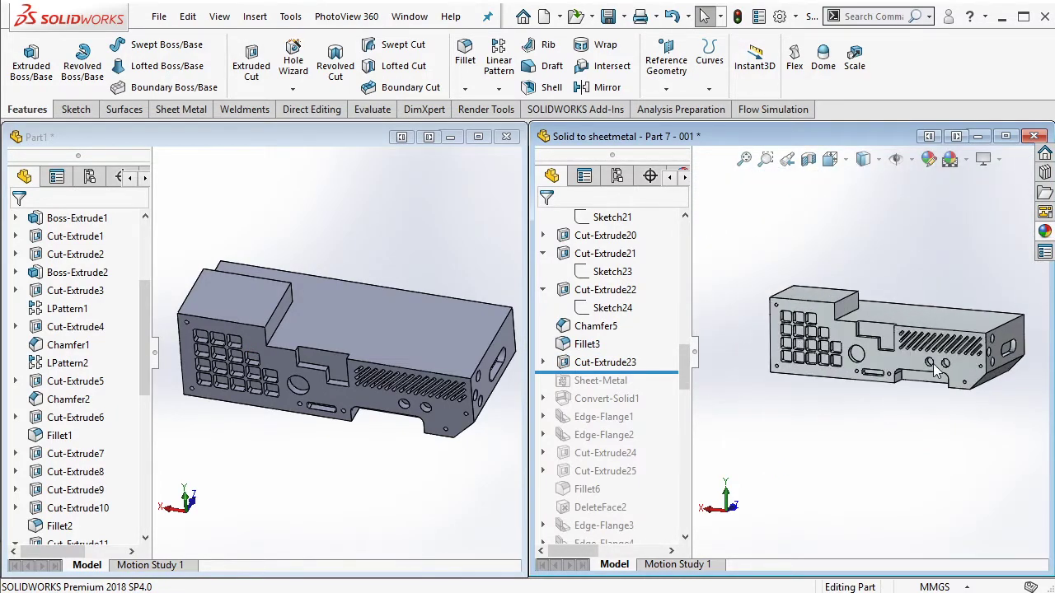
scroll(929, 375, "down", 1)
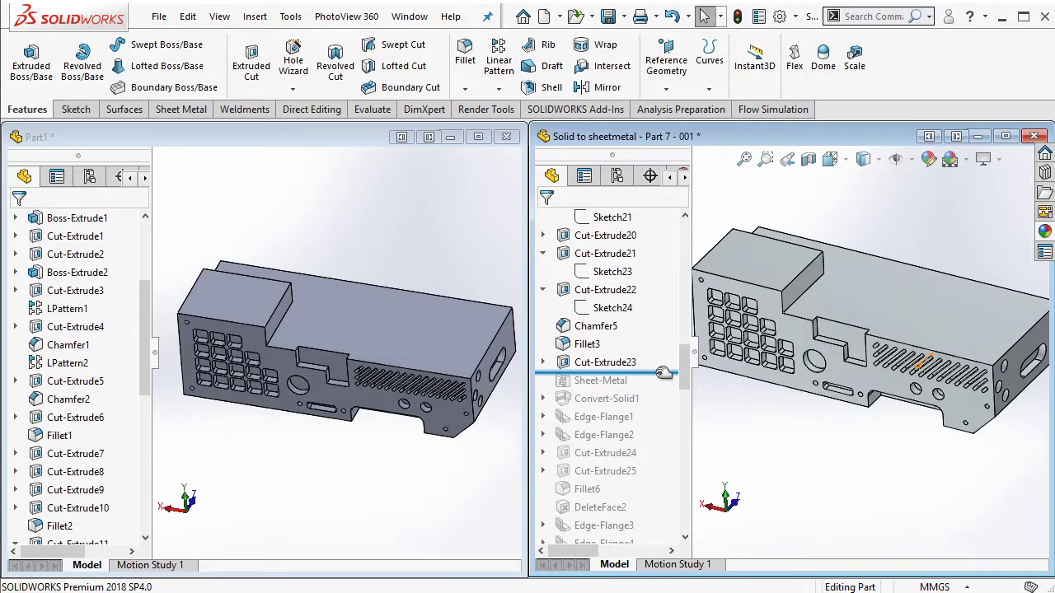
left_click_drag(663, 373, 639, 406)
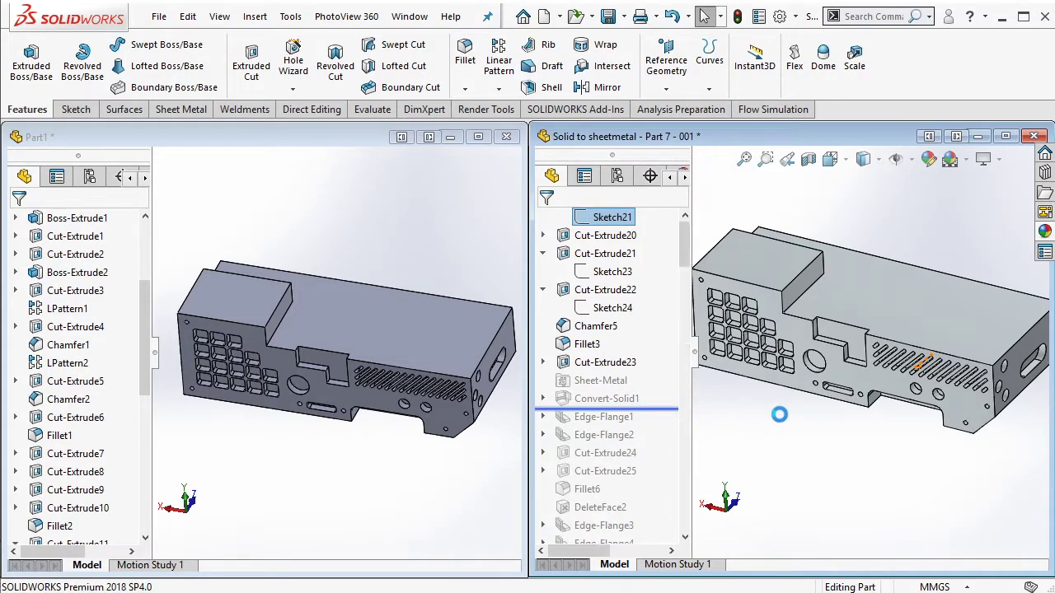
left_click(485, 307)
scroll(338, 426, "down", 2)
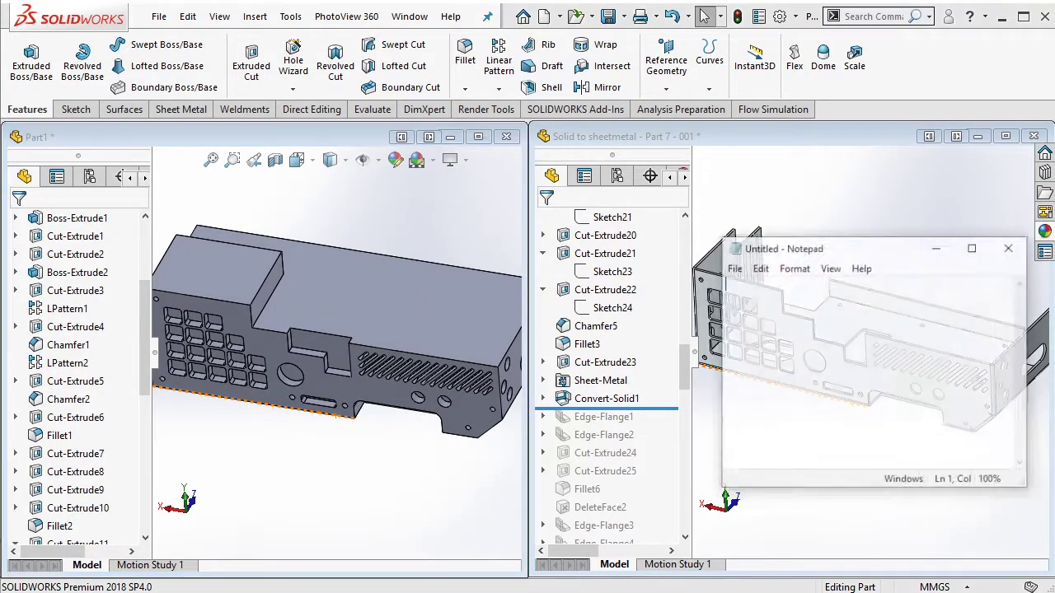
left_click_drag(886, 240, 554, 258)
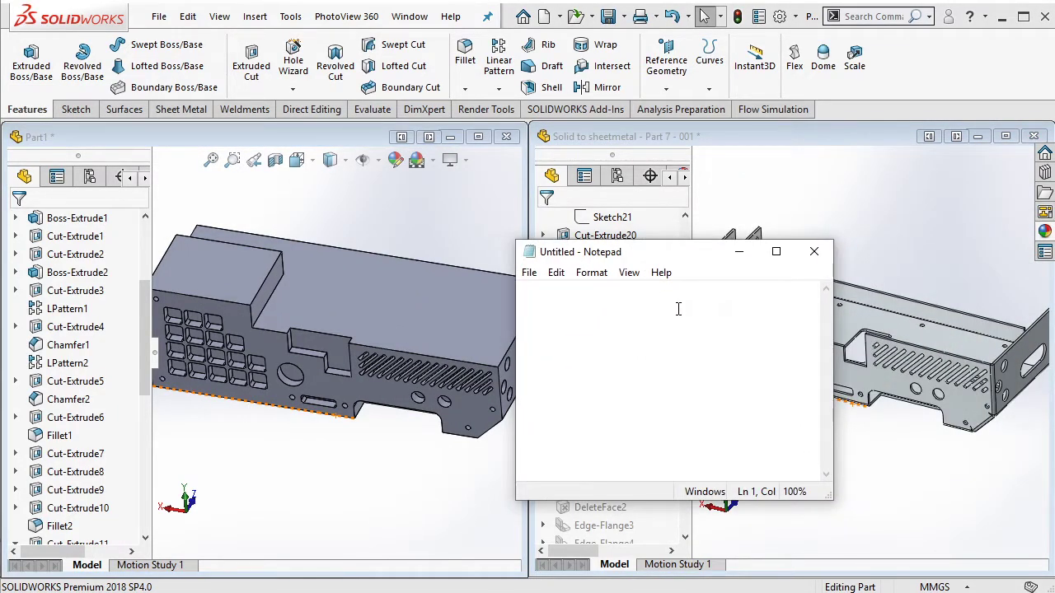
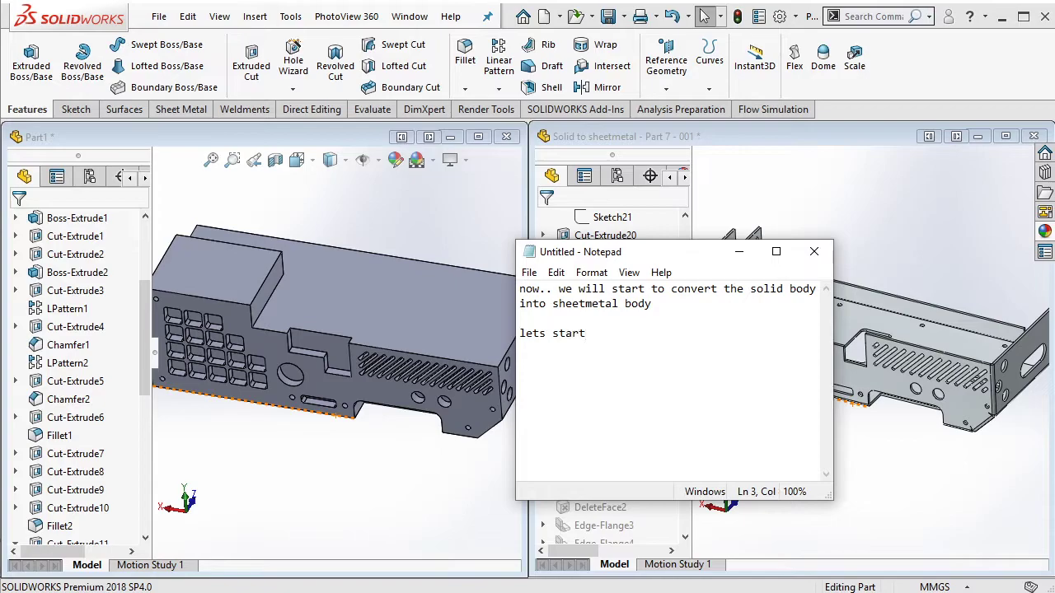
Step: Erase the note text in Notepad and bring the SOLIDWORKS Part1 window forward
key("ctrl+a")
key("BackSpace")
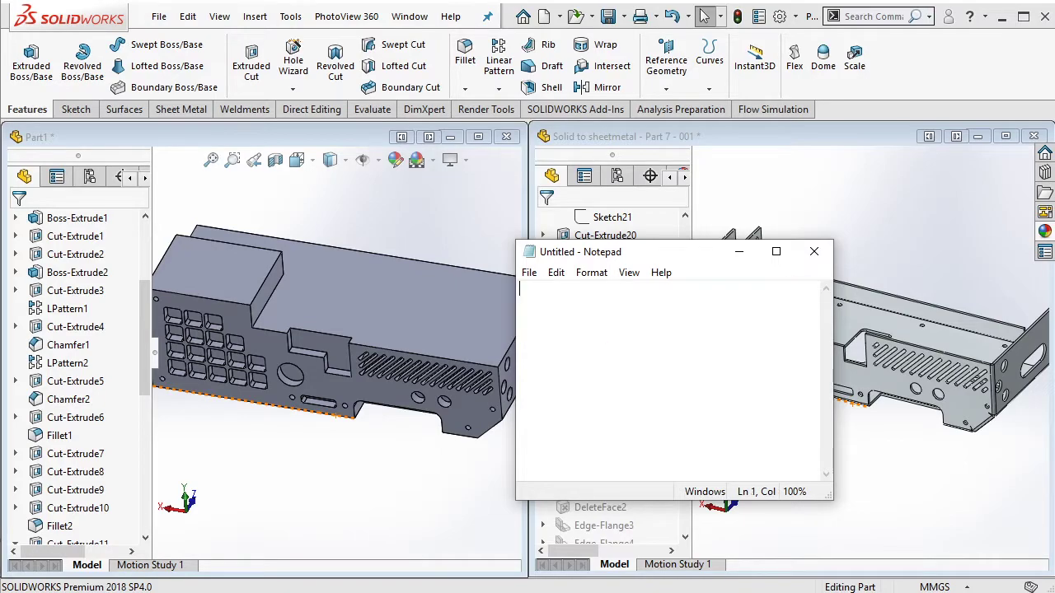
left_click(474, 220)
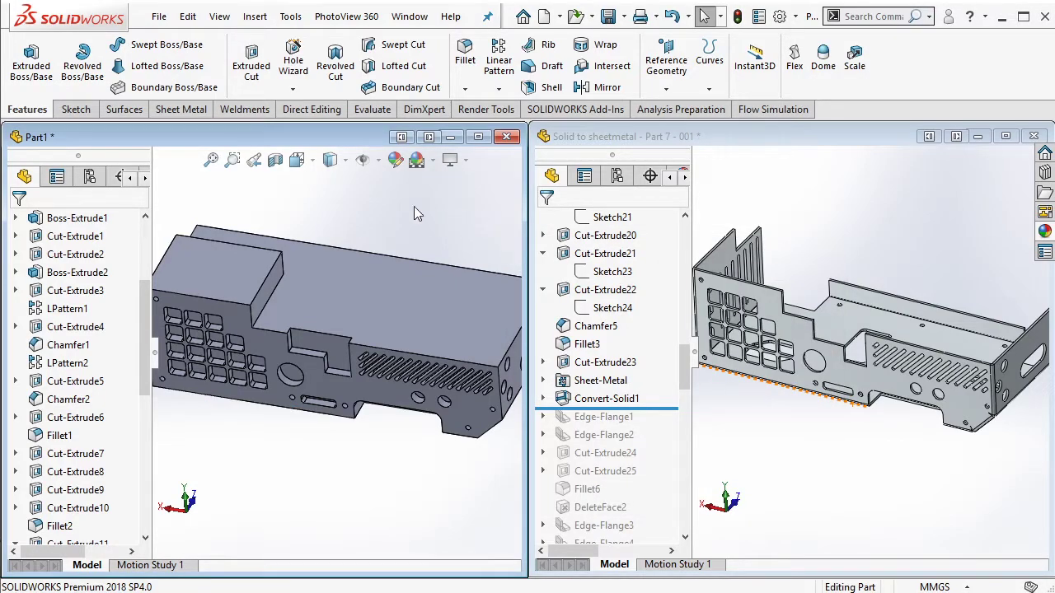
Step: Start Convert to Sheet Metal with the bottom face fixed, accepting the chamfer removal warning
left_click(181, 110)
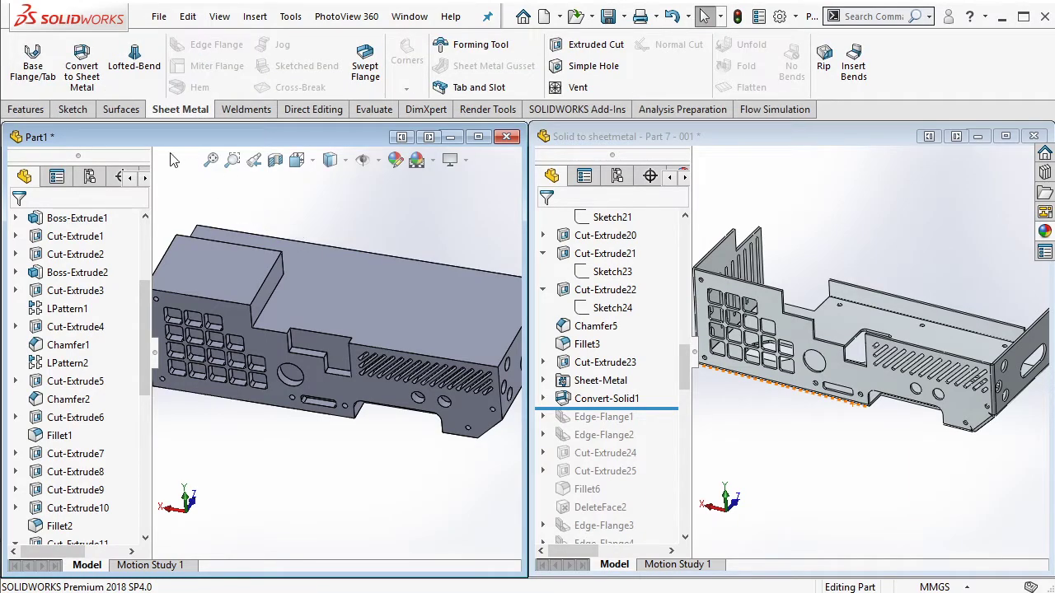
left_click(81, 66)
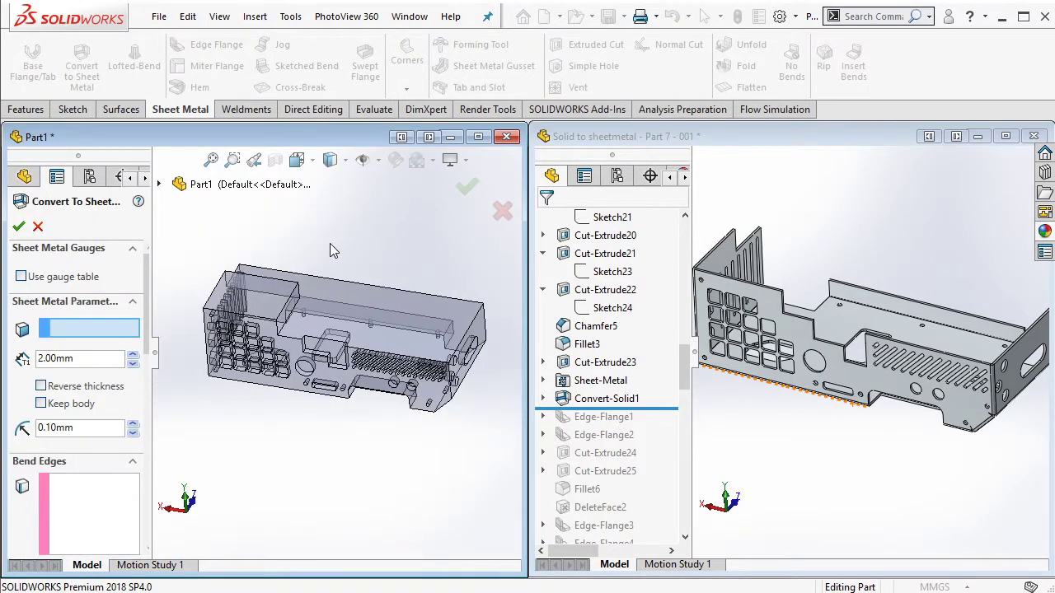
middle_click_drag(330, 243, 330, 165)
scroll(310, 352, "down", 3)
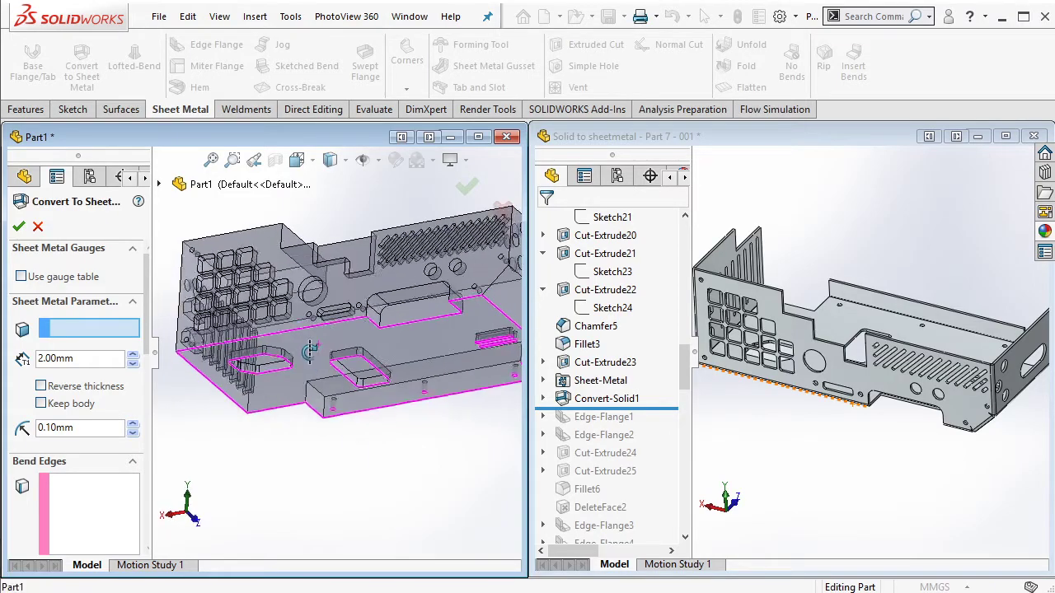
middle_click_drag(310, 352, 368, 330)
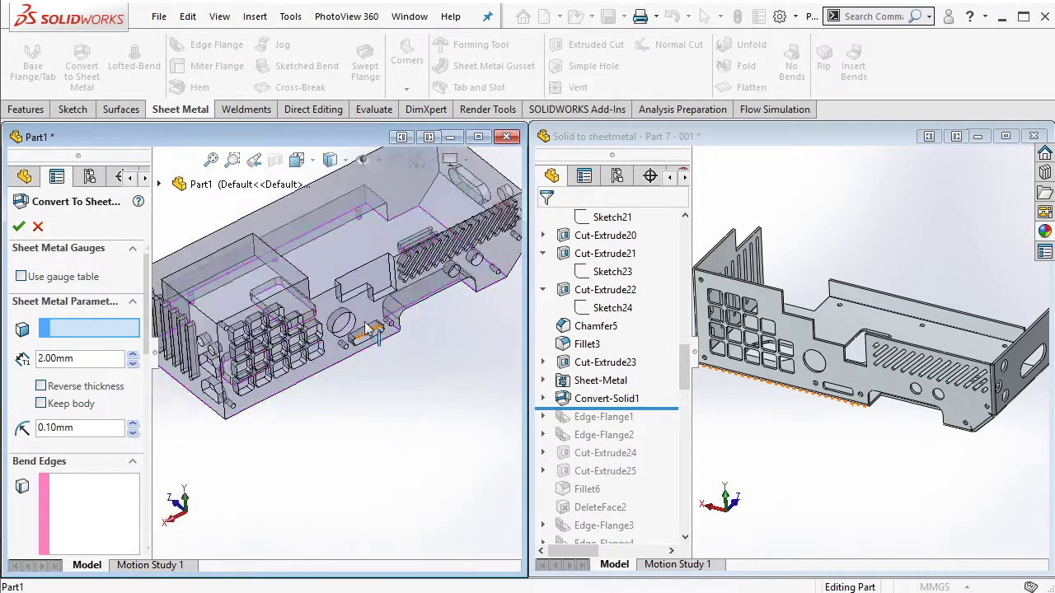
left_click(371, 334)
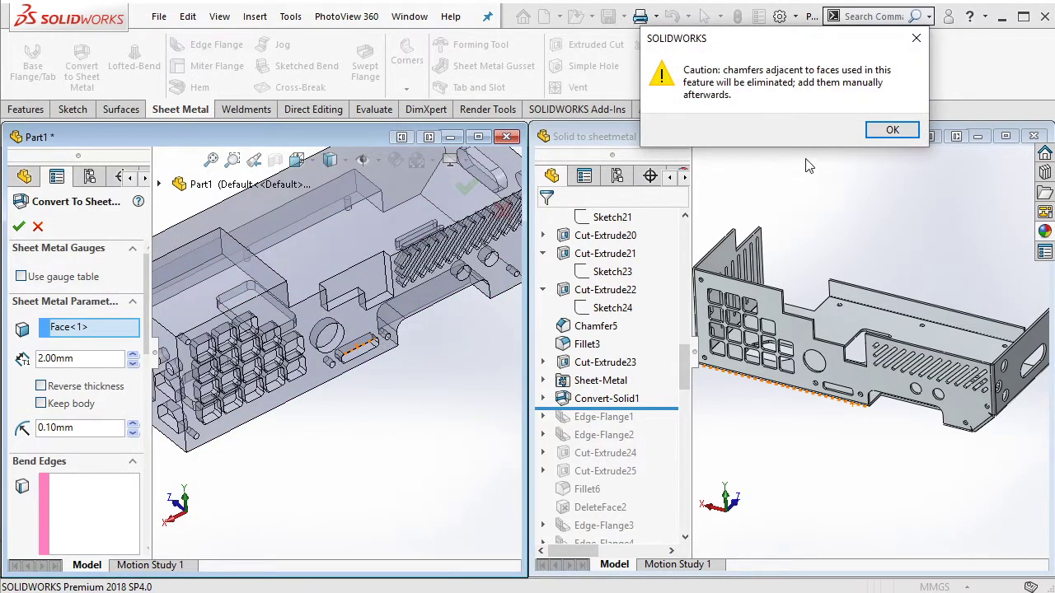
left_click(891, 129)
mouse_move(457, 355)
middle_mouse_down()
mouse_move(368, 278)
mouse_move(351, 302)
middle_mouse_up()
Step: Select the five bend edges around the chassis base
left_click(354, 315)
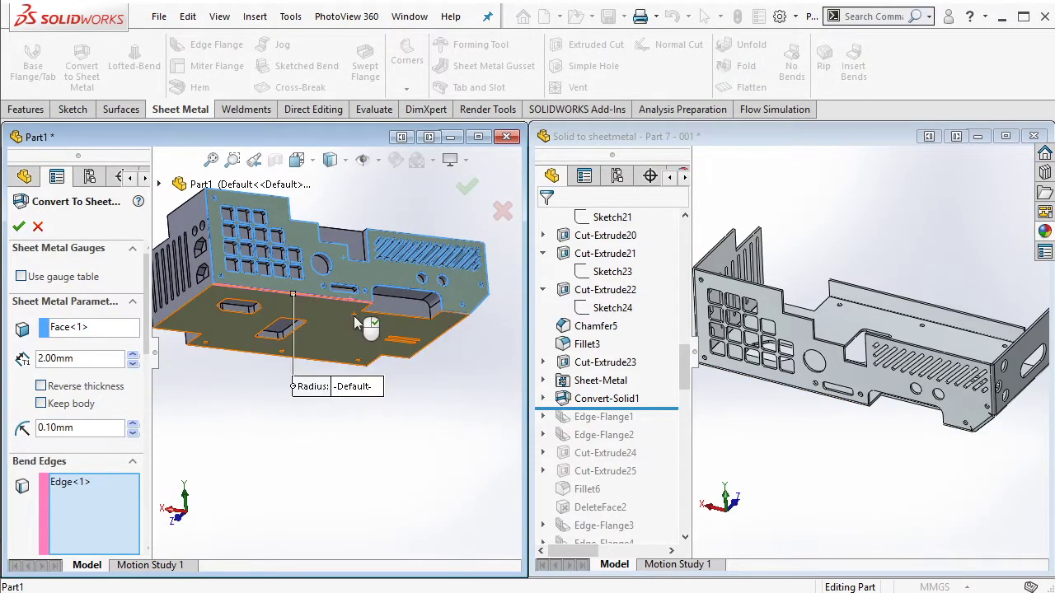
left_click(213, 262)
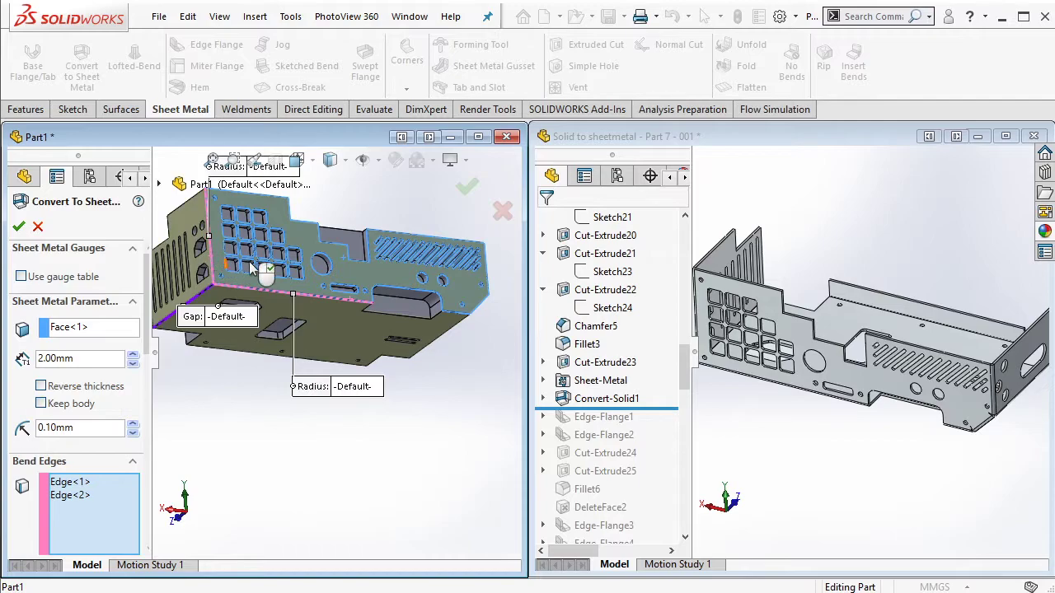
middle_click_drag(261, 272, 410, 314)
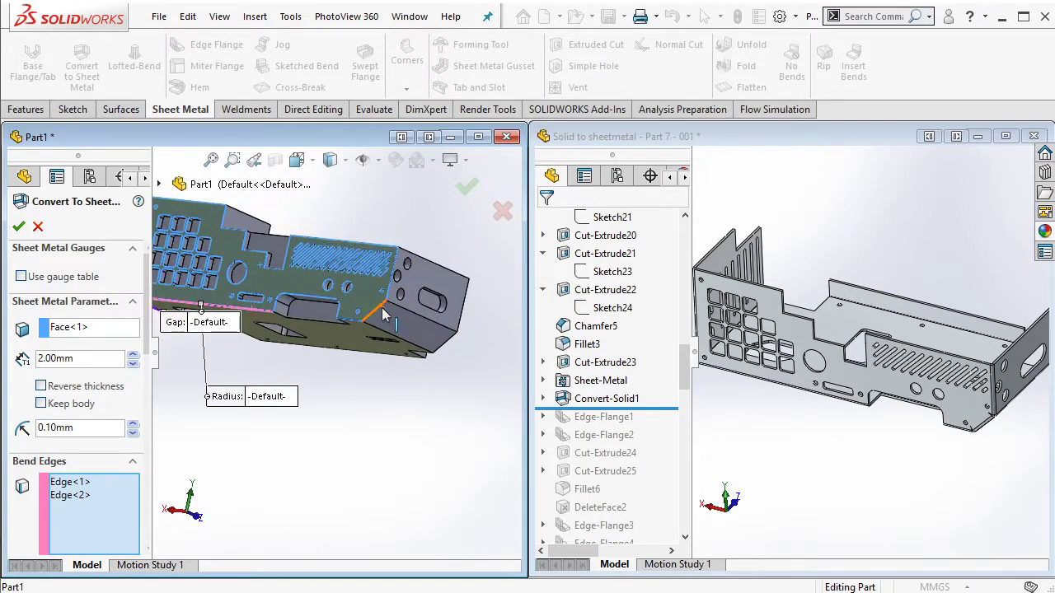
left_click(383, 314)
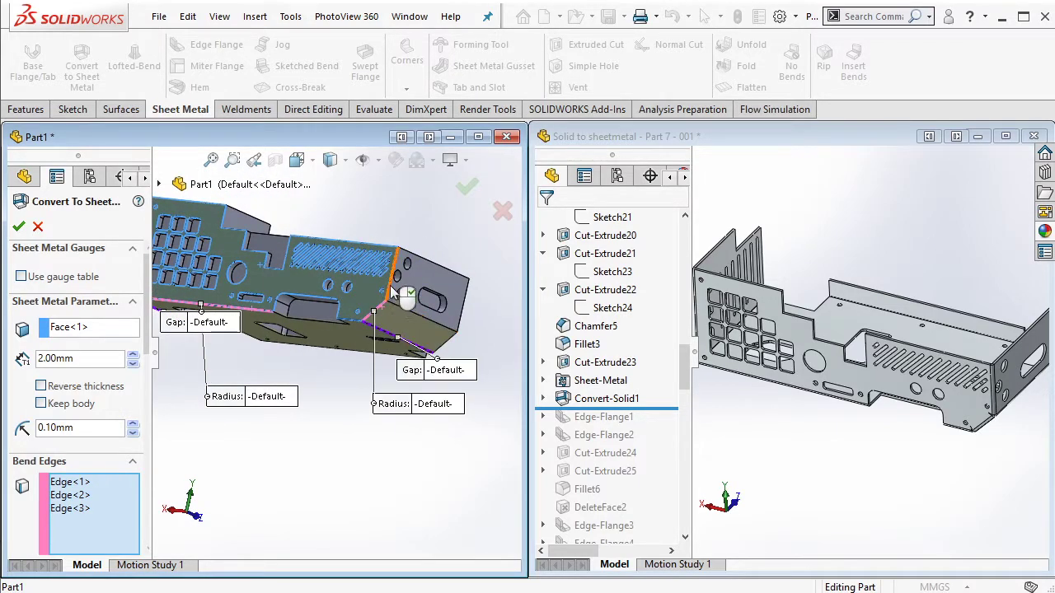
left_click(394, 294)
middle_click_drag(394, 294, 278, 233)
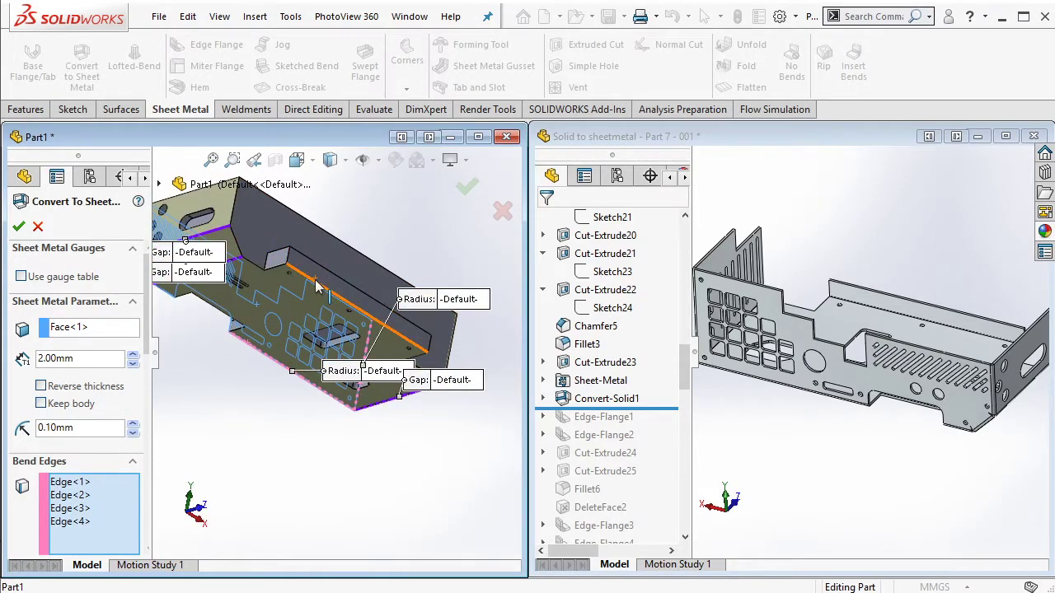
left_click(316, 285)
middle_click_drag(316, 285, 206, 354)
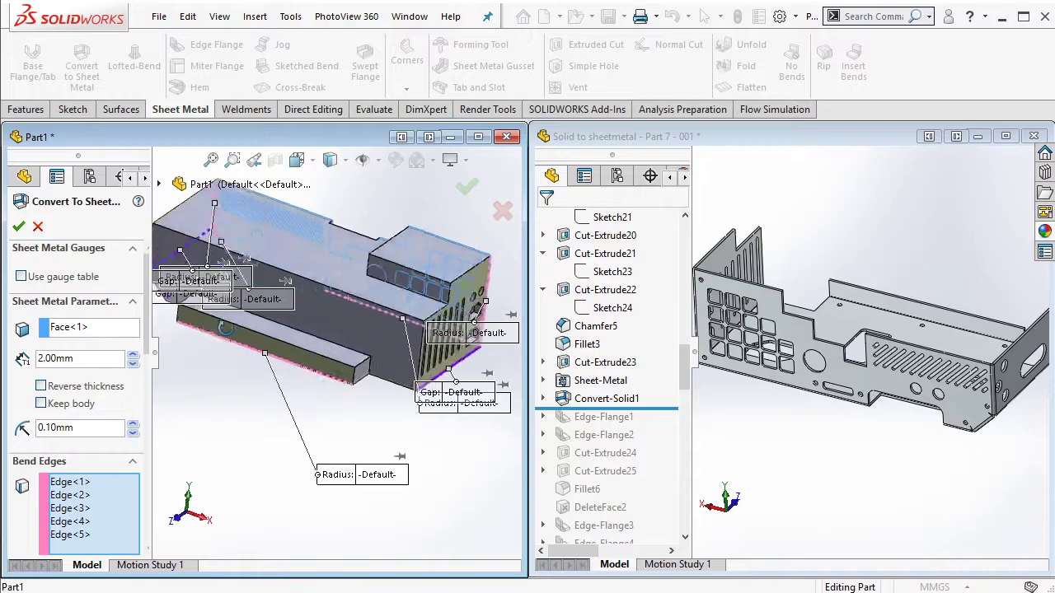
Step: Set sheet thickness to 3.00mm with a 0.5 bend radius and accept the conversion
middle_click_drag(414, 285, 388, 285)
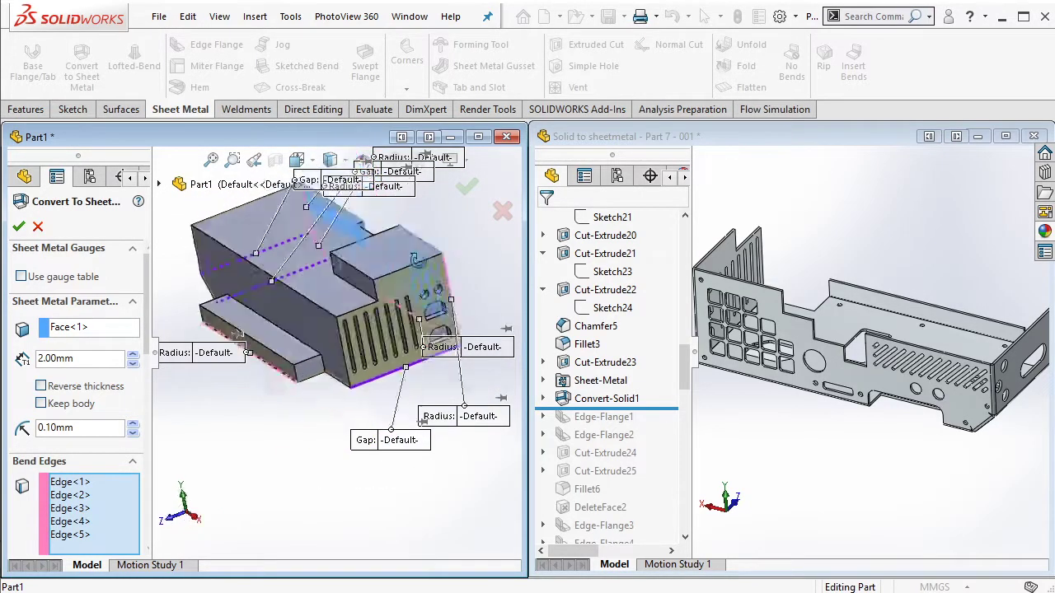
middle_click_drag(387, 284, 262, 284)
left_click_drag(96, 359, 4, 362)
type("3")
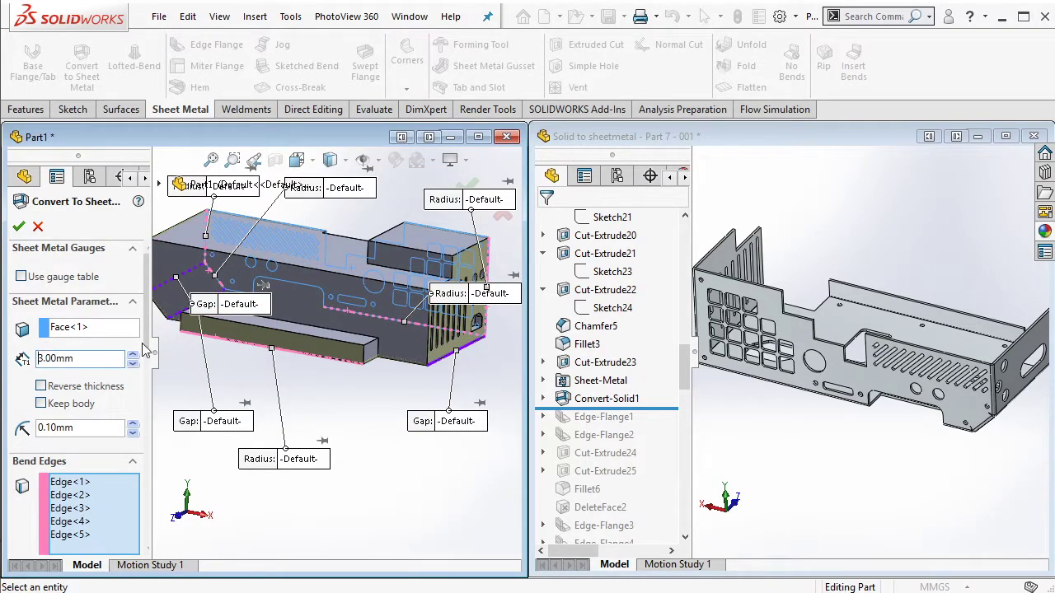
left_click_drag(147, 347, 147, 369)
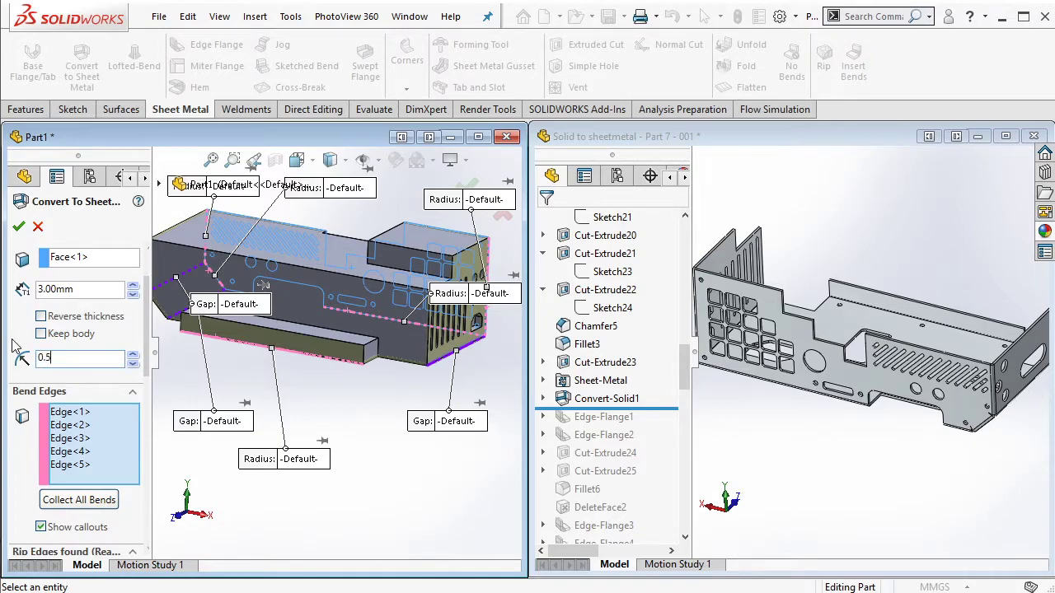
left_click_drag(146, 334, 144, 470)
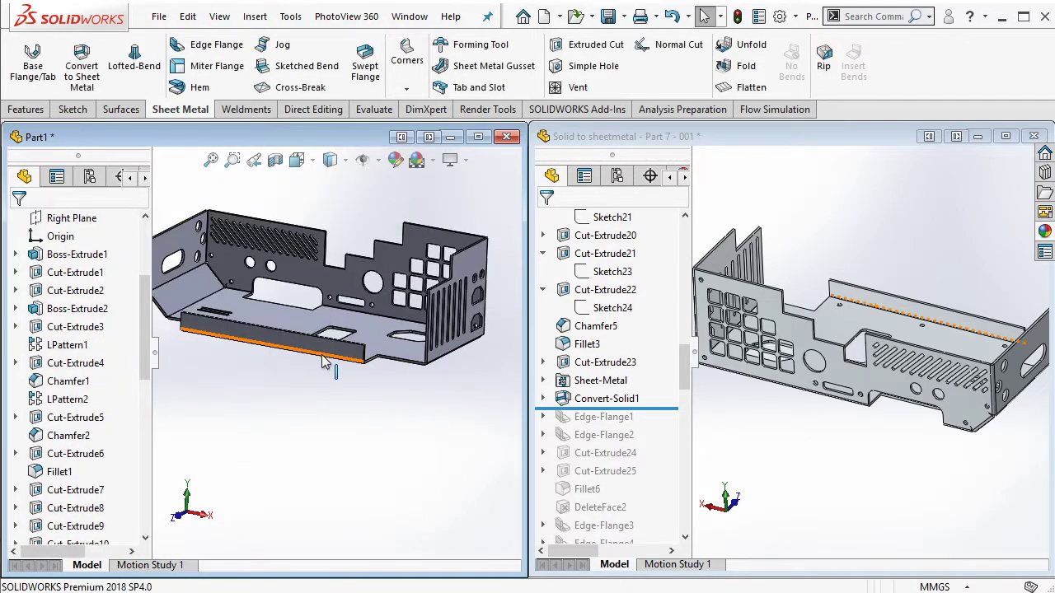
Step: Dismiss the unsaved reminder, inspect the flat pattern, then refold the part into 3-D
mouse_move(411, 421)
middle_mouse_down()
mouse_move(331, 281)
mouse_move(243, 381)
middle_mouse_up()
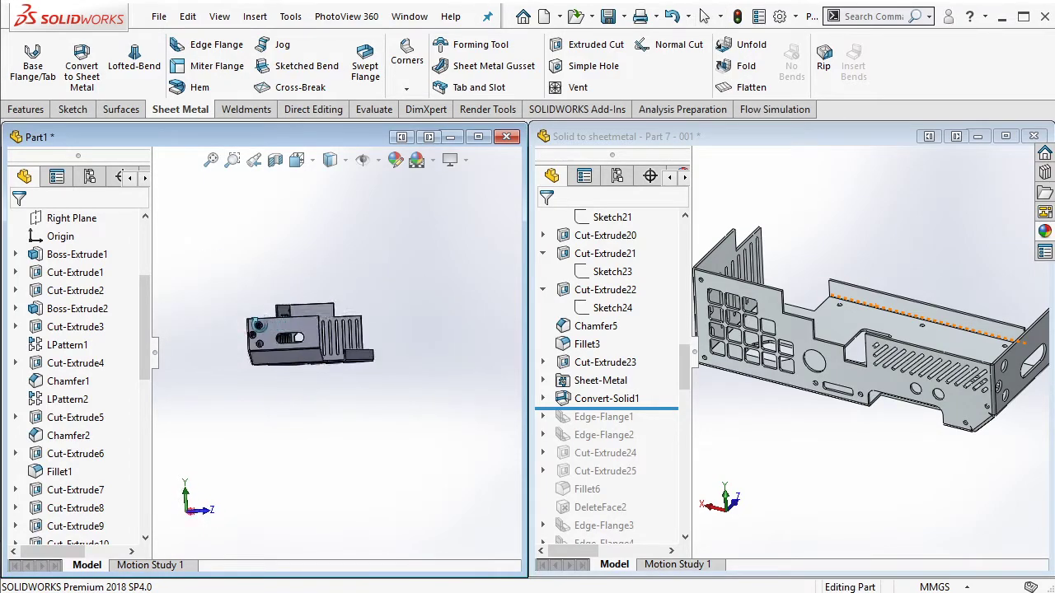
key("ctrl+7")
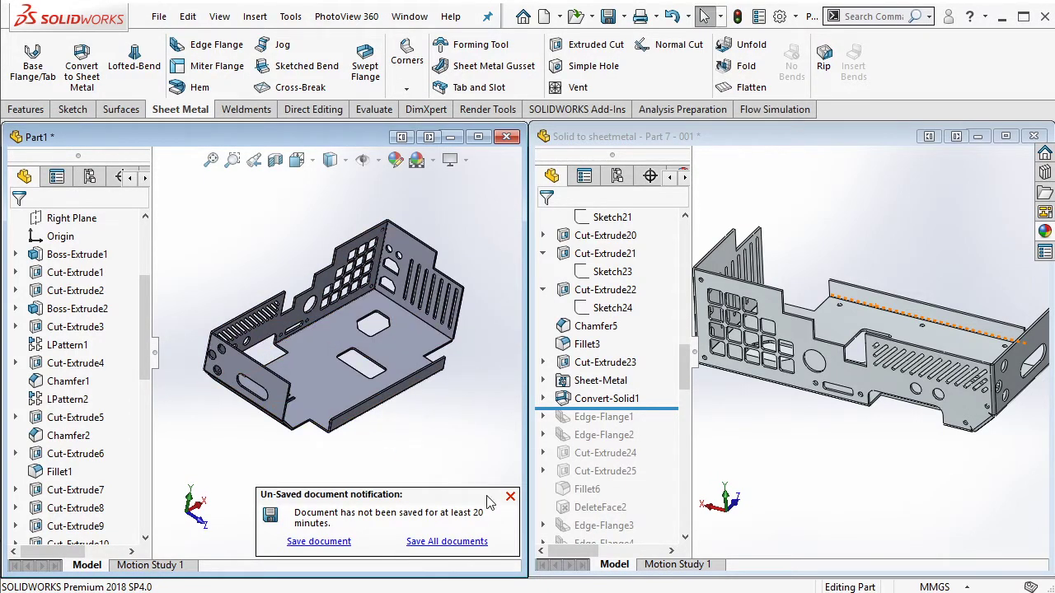
left_click(510, 498)
middle_click_drag(462, 445, 405, 401)
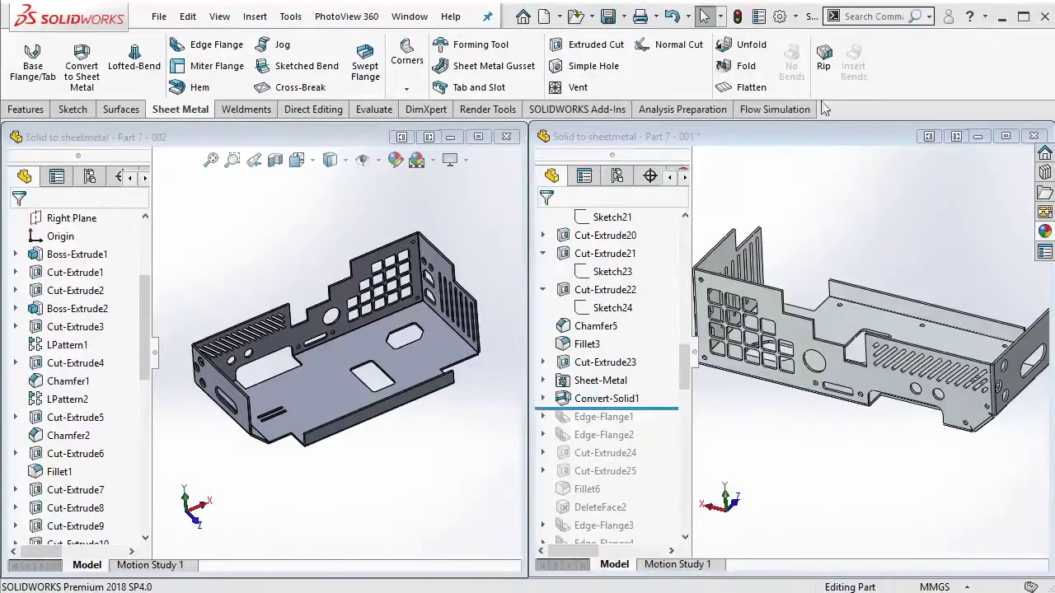
mouse_move(467, 394)
middle_mouse_down()
mouse_move(531, 322)
mouse_move(592, 373)
mouse_move(577, 398)
middle_mouse_up()
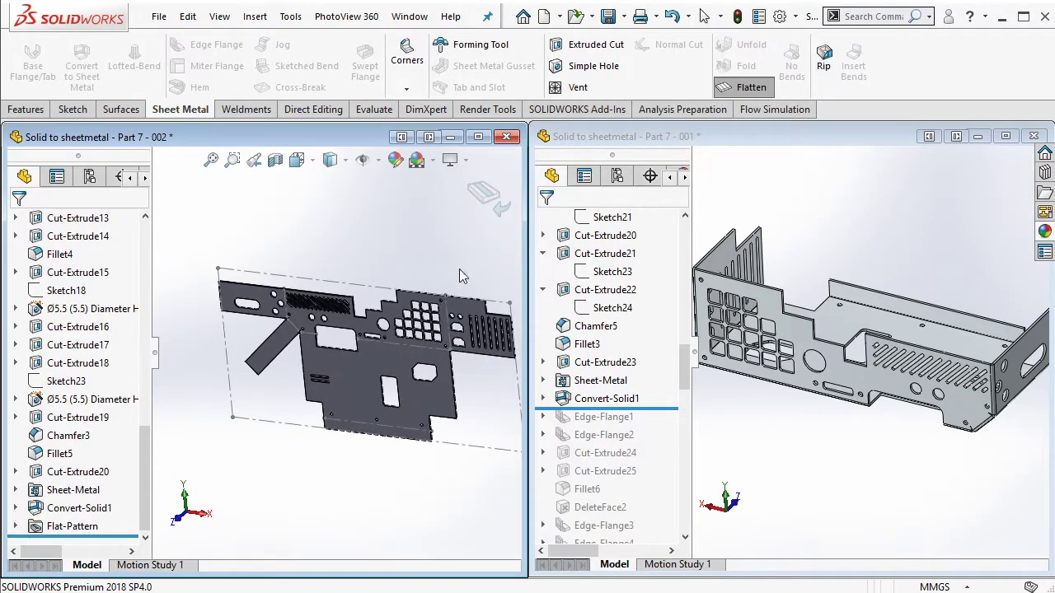
left_click(747, 92)
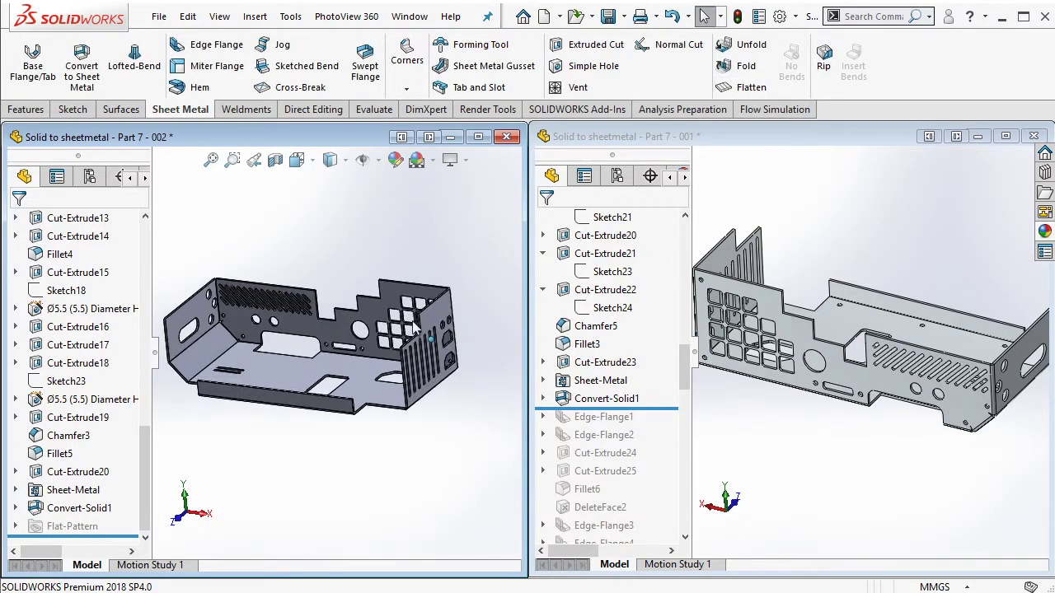
left_click(159, 17)
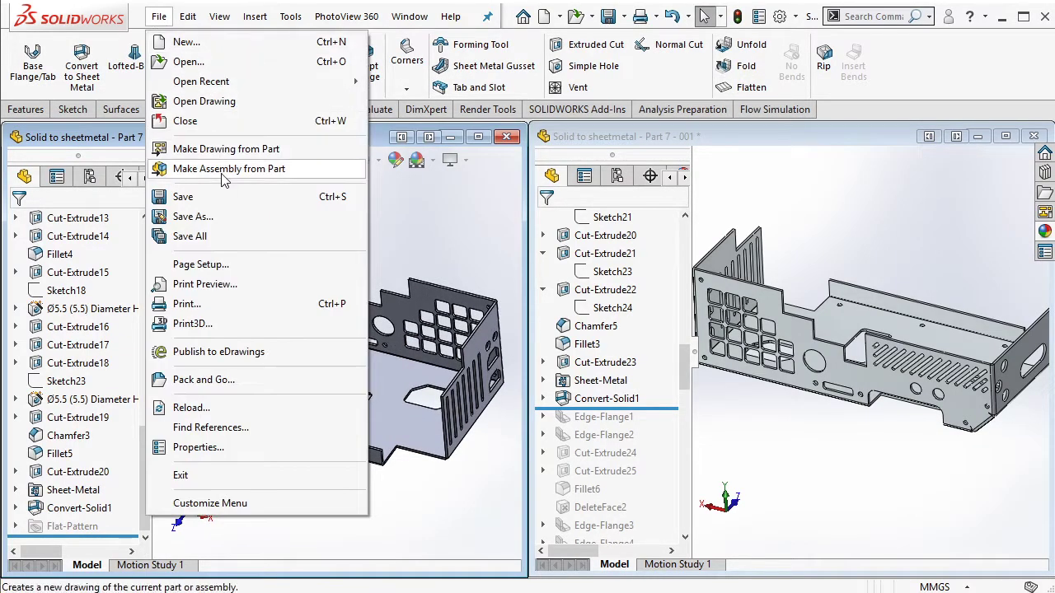
Step: Save As over 'Solid to sheetmetal - Part 7 - 002', confirming the file replacement
left_click(228, 218)
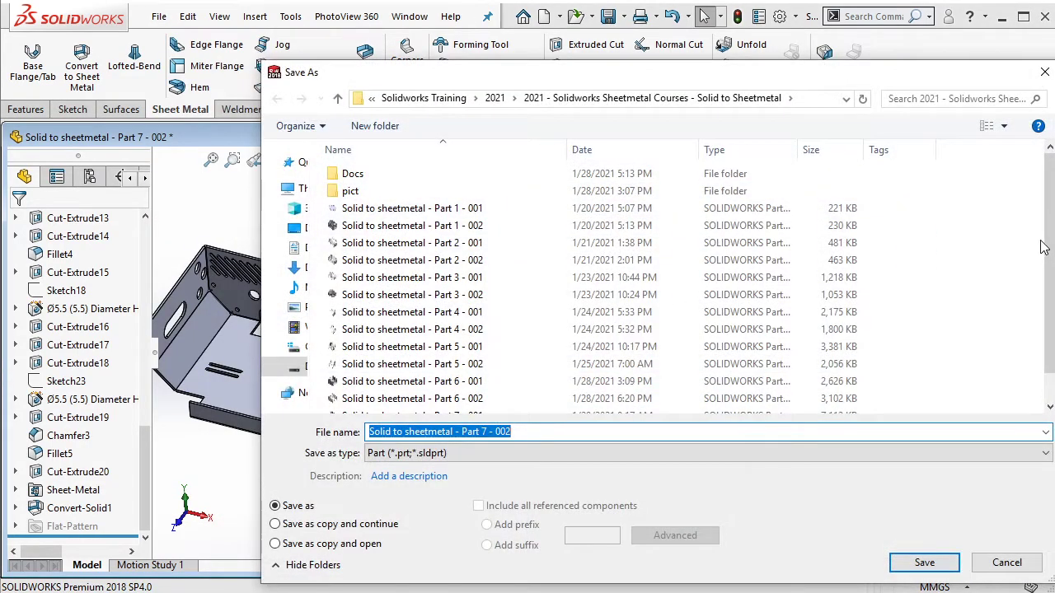
left_click_drag(1052, 254, 1052, 278)
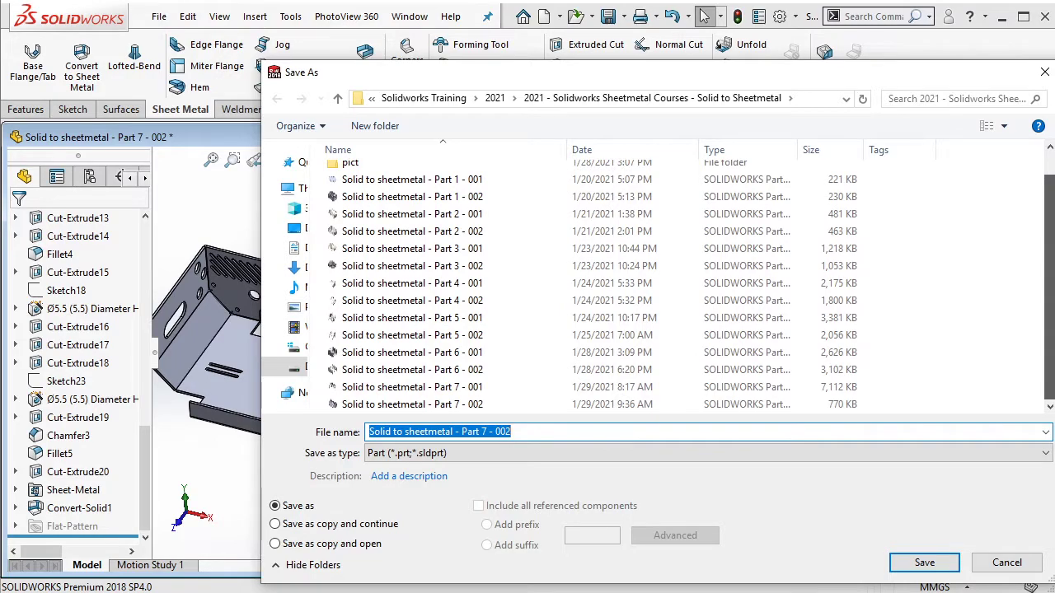
left_click(478, 405)
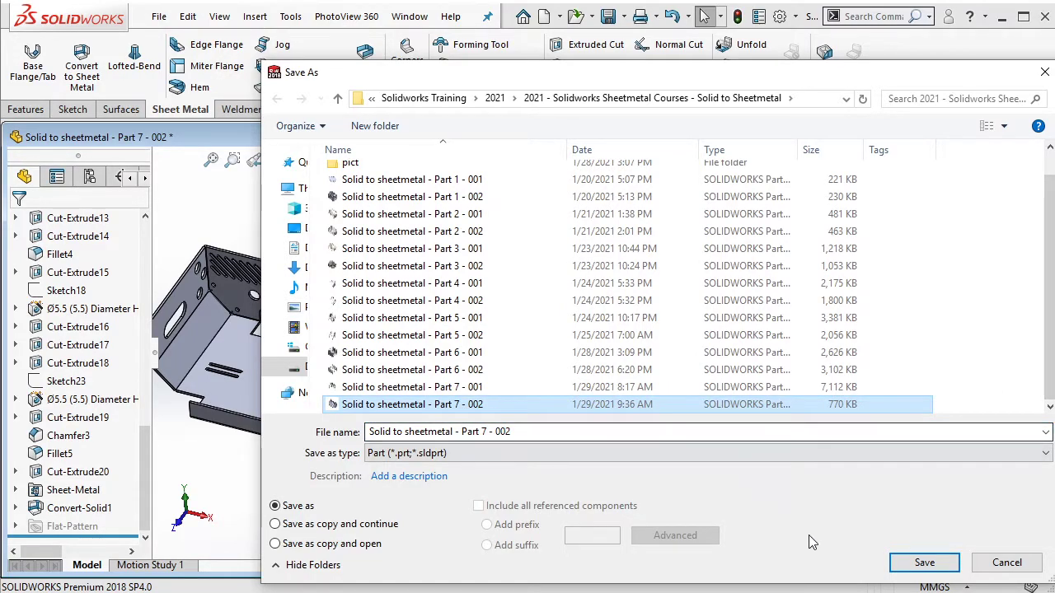
left_click(924, 562)
key("Return")
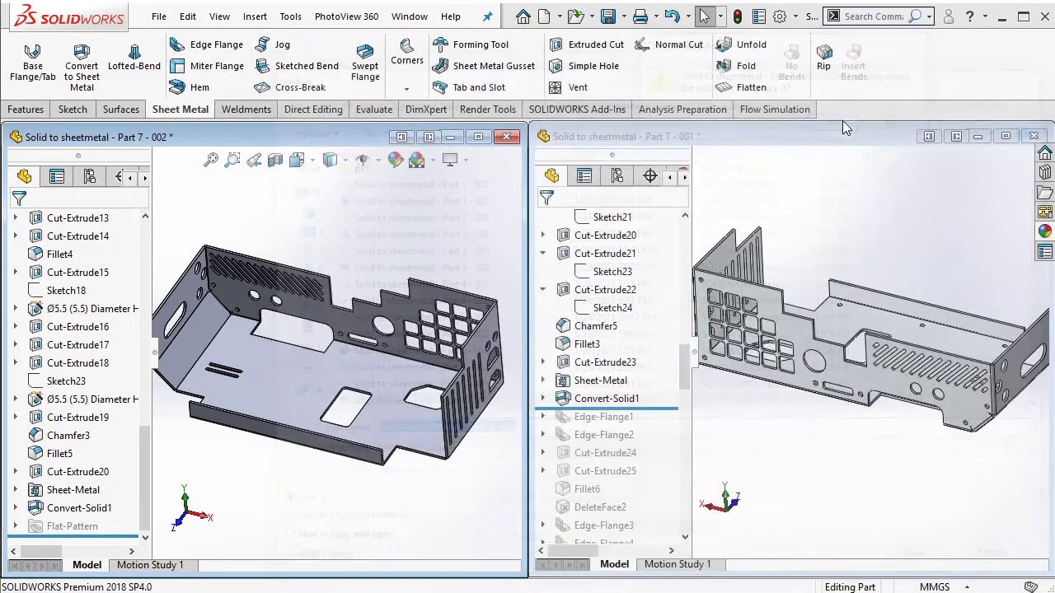
middle_click_drag(493, 237, 285, 285)
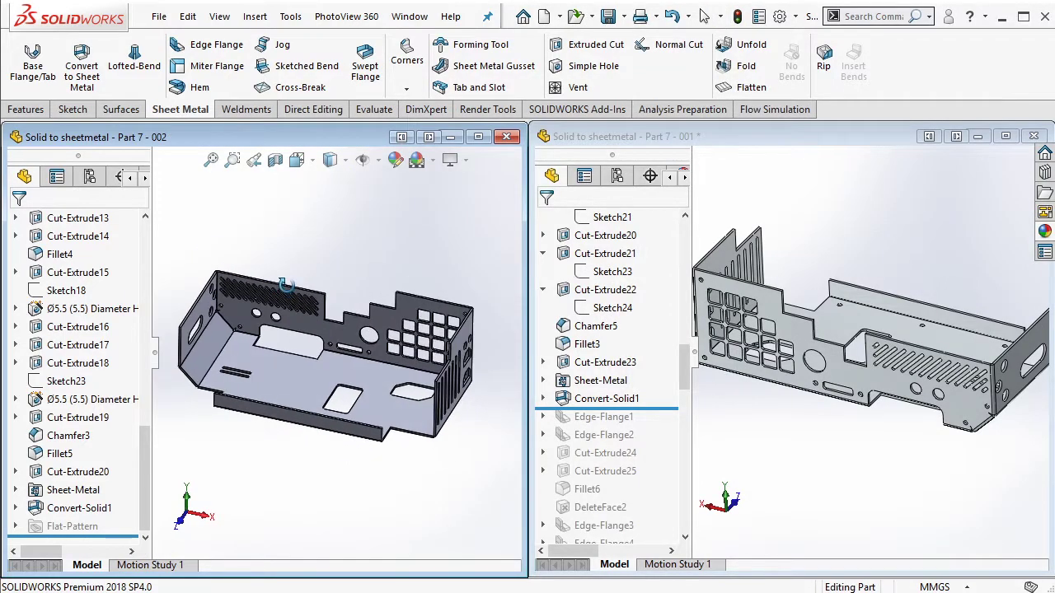
Step: Roll the reference Part 7 - 001 forward to Edge-Flange1 and display its 15.00 dimension
left_click(629, 431)
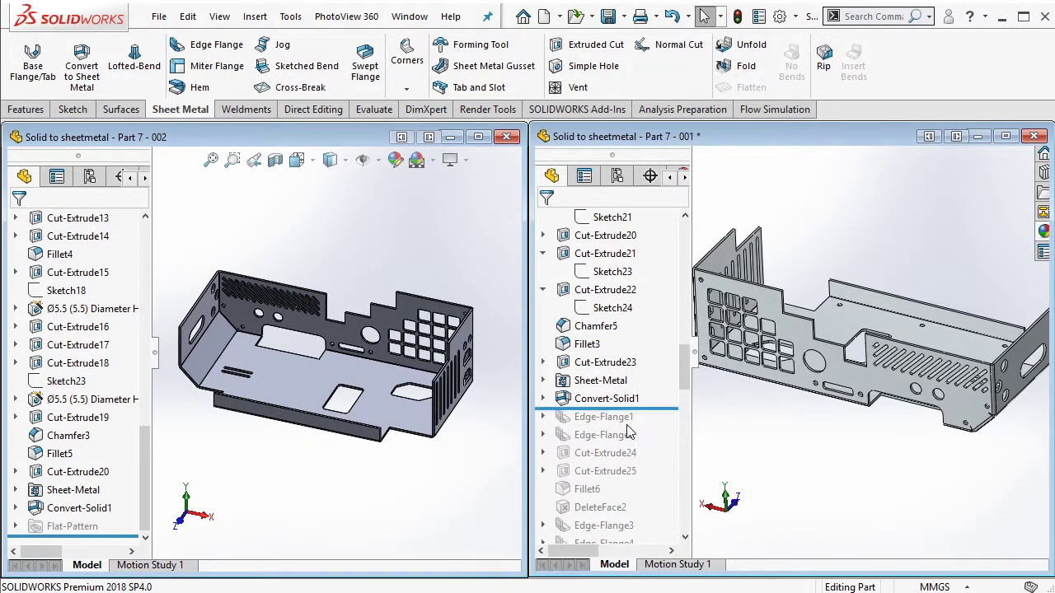
left_click_drag(627, 408, 629, 426)
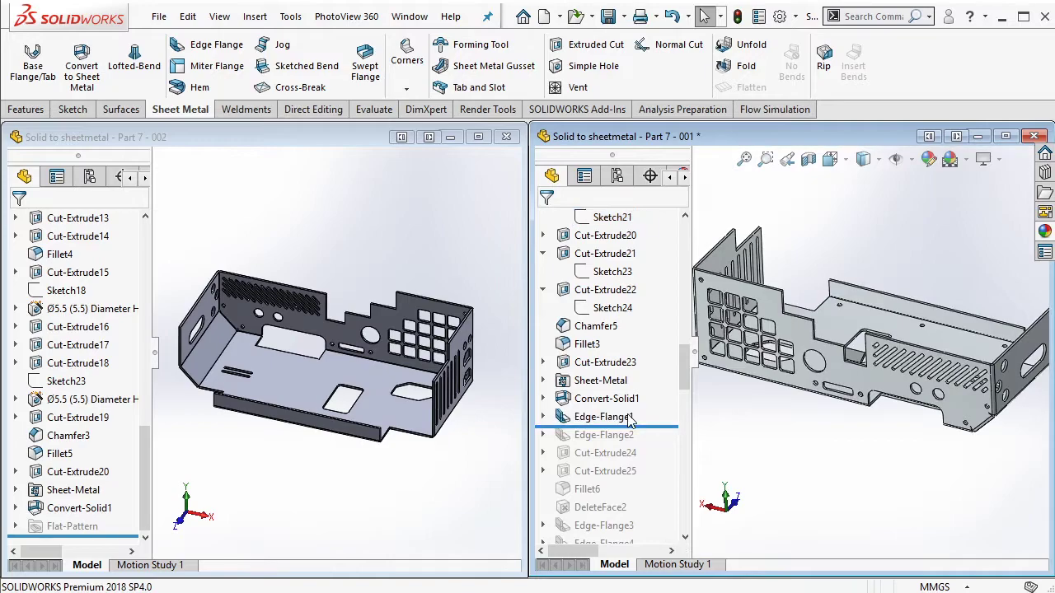
left_click(629, 419)
mouse_move(824, 346)
middle_mouse_down()
mouse_move(929, 324)
mouse_move(824, 354)
mouse_move(800, 379)
middle_mouse_up()
scroll(929, 325, "up", 3)
double_click(816, 385)
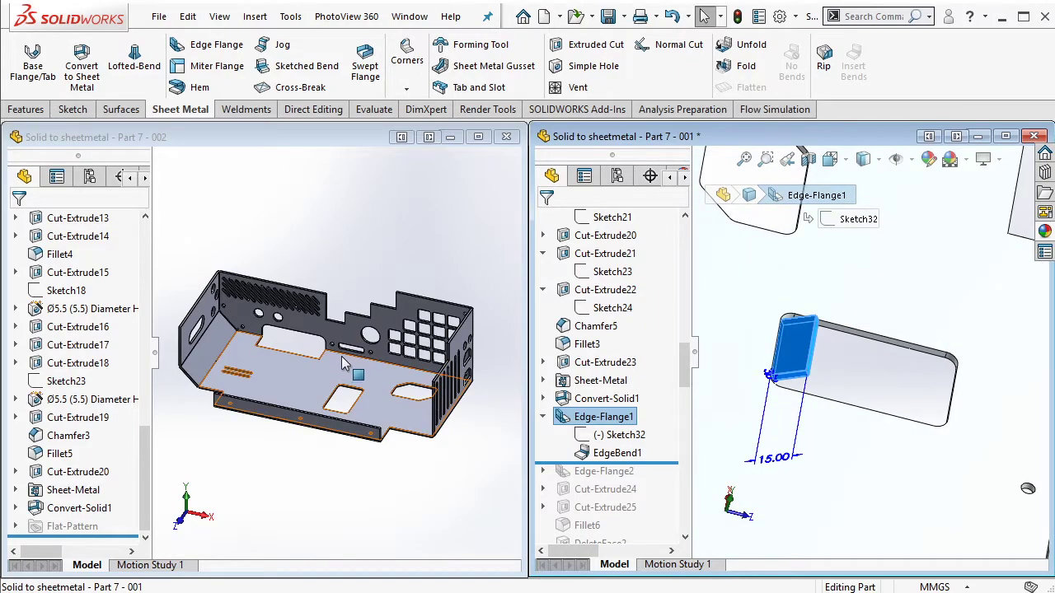
scroll(706, 337, "up", 4)
middle_click_drag(373, 356, 330, 318)
scroll(361, 346, "down", 3)
scroll(361, 346, "down", 3)
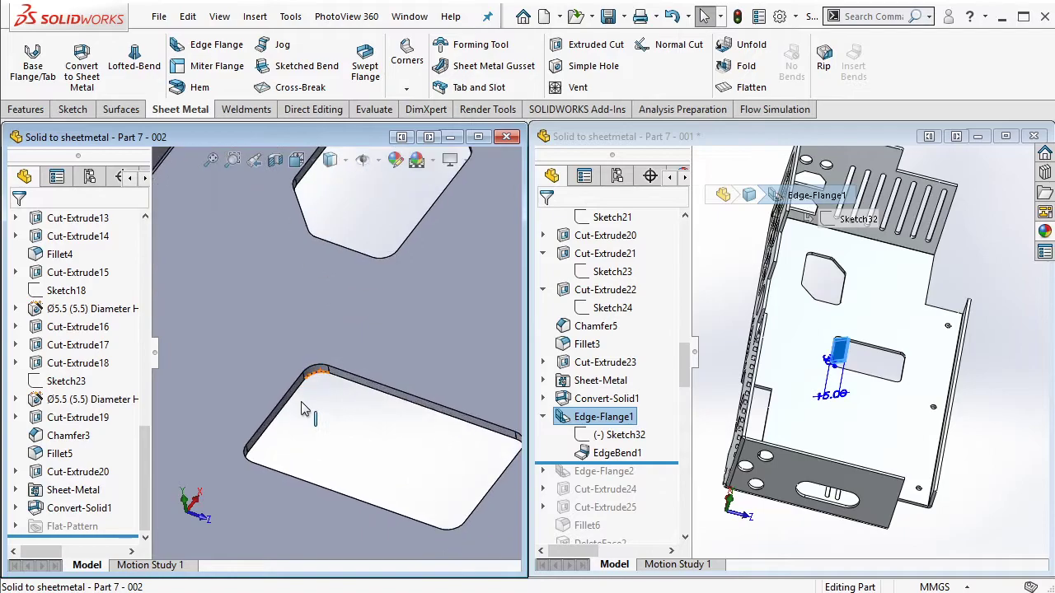
Step: Add an edge flange on the cut-out edge at 30° and 15 mm length
left_click(224, 52)
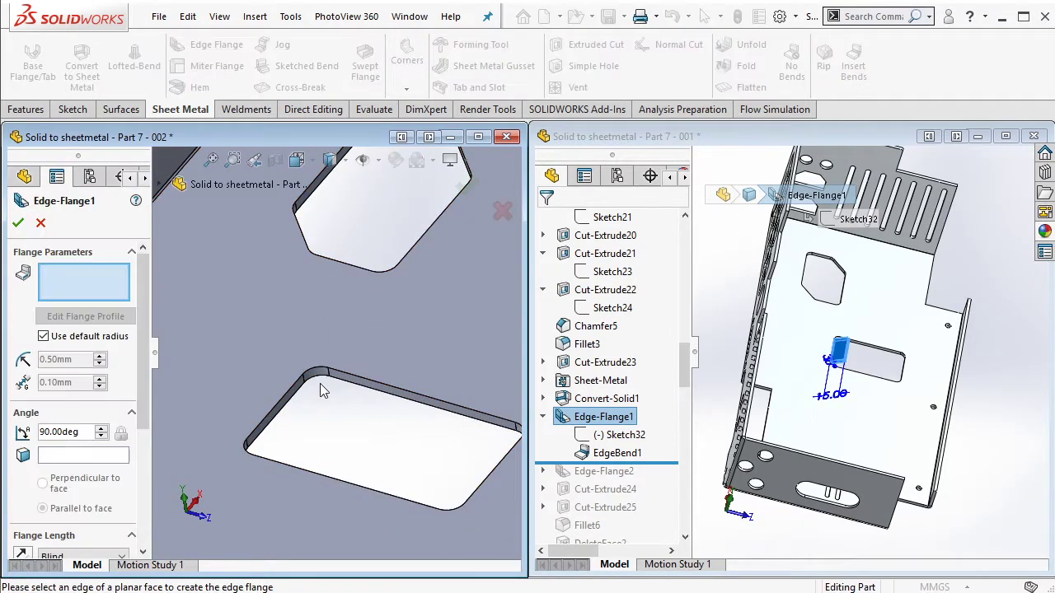
left_click(285, 407)
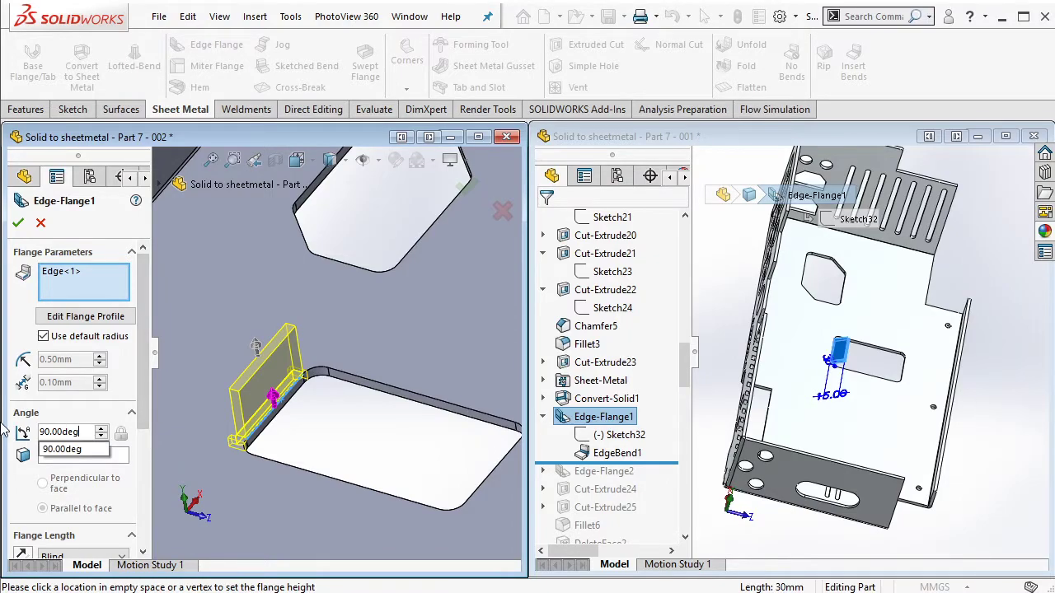
type("30")
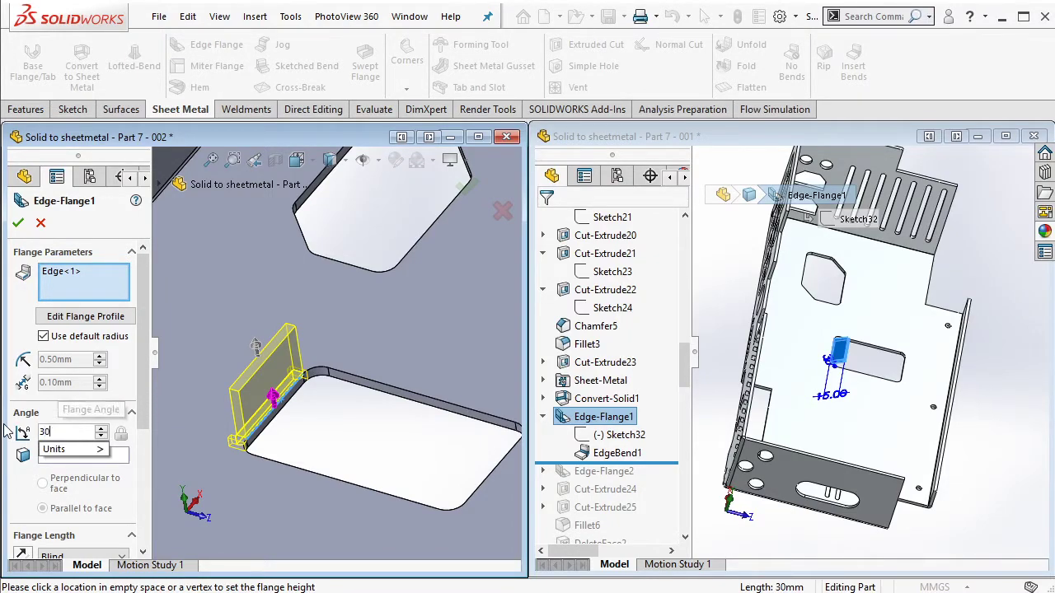
key("Return")
scroll(142, 422, "down", 5)
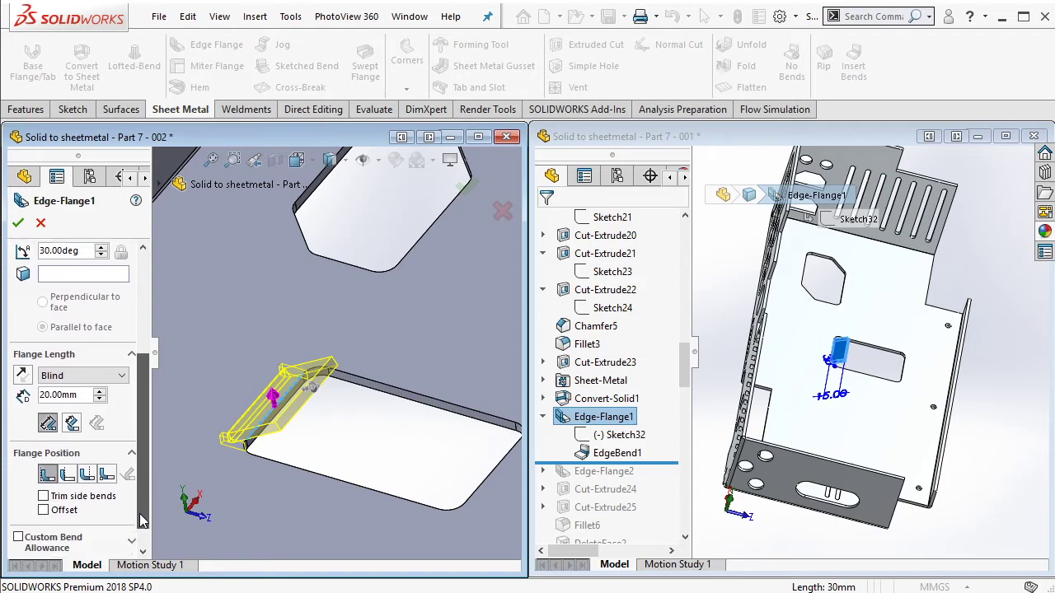
left_click(87, 468)
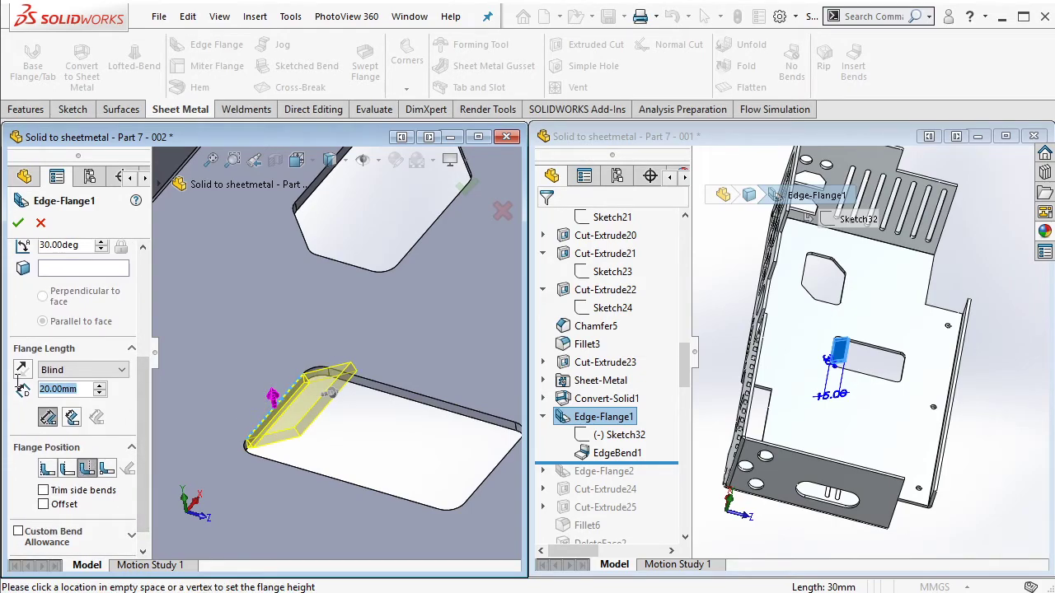
type("15")
key("Return")
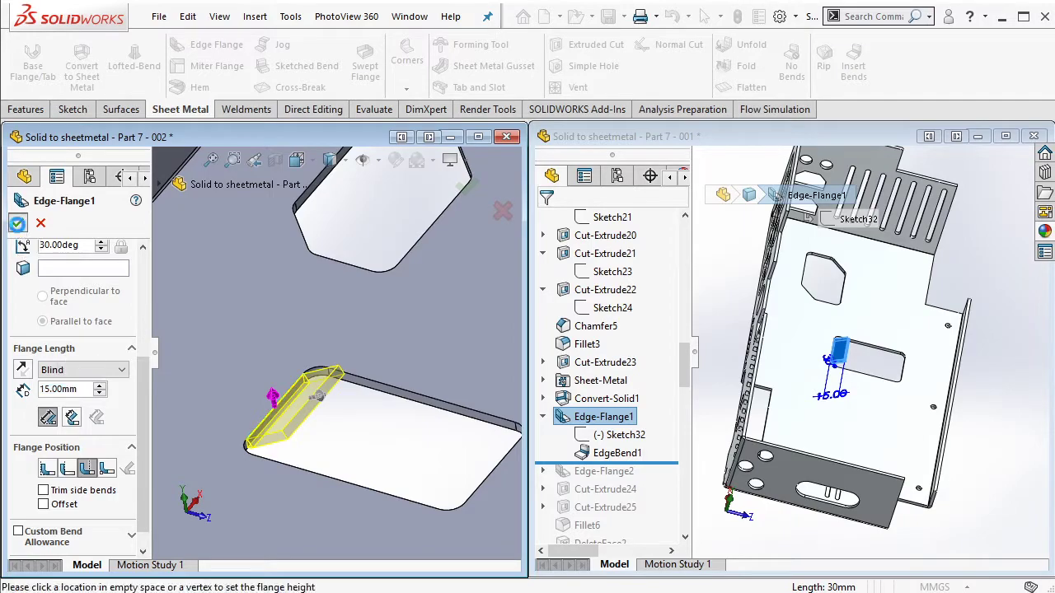
left_click(19, 224)
left_click_drag(678, 465, 644, 480)
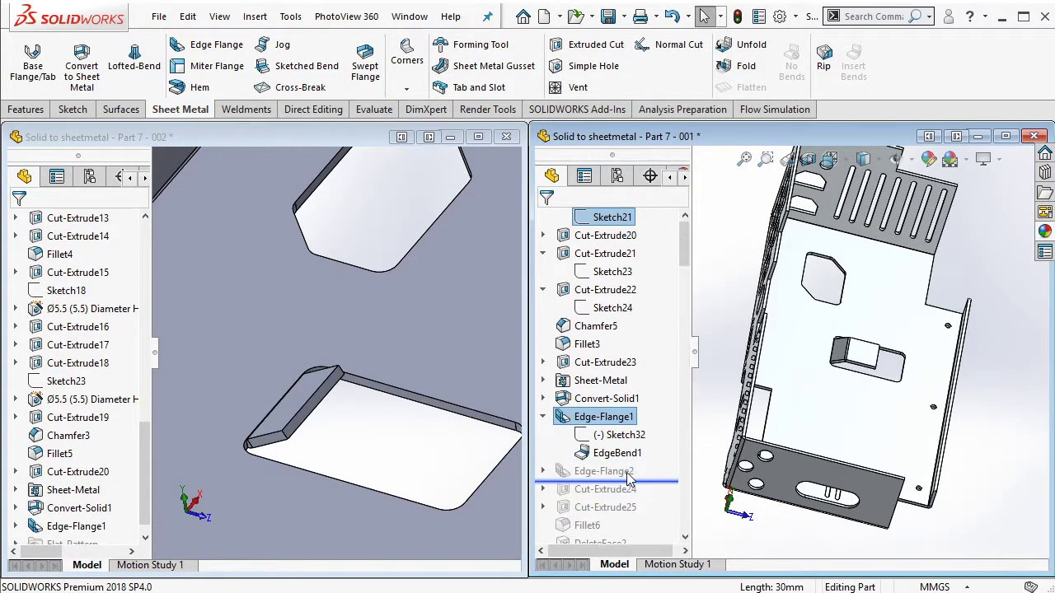
Step: Display the reference Edge-Flange2's 30.00 dimension, then return to the working part
left_click(628, 474)
double_click(628, 473)
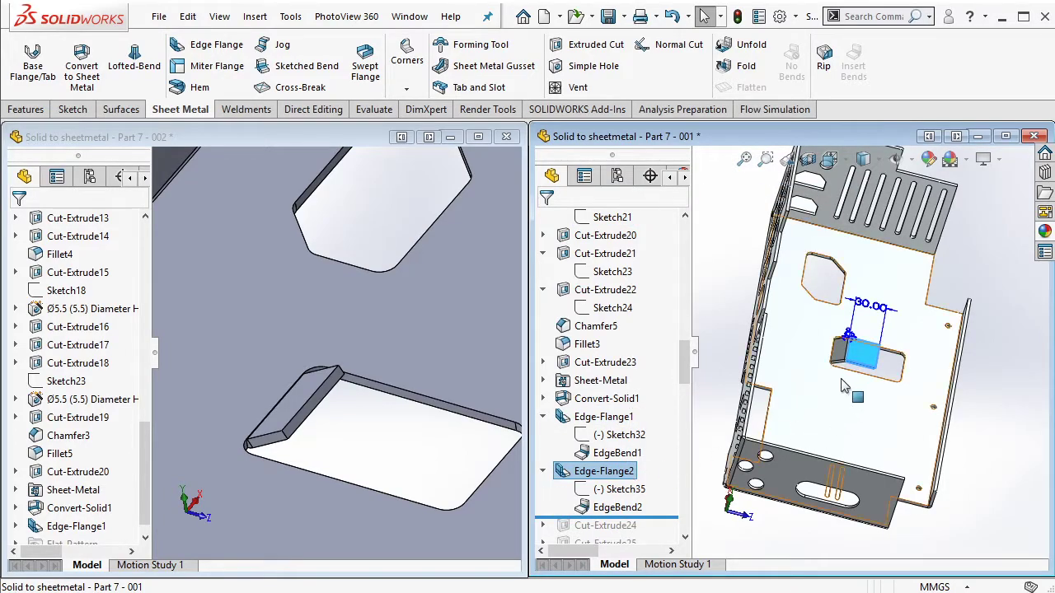
left_click(393, 437)
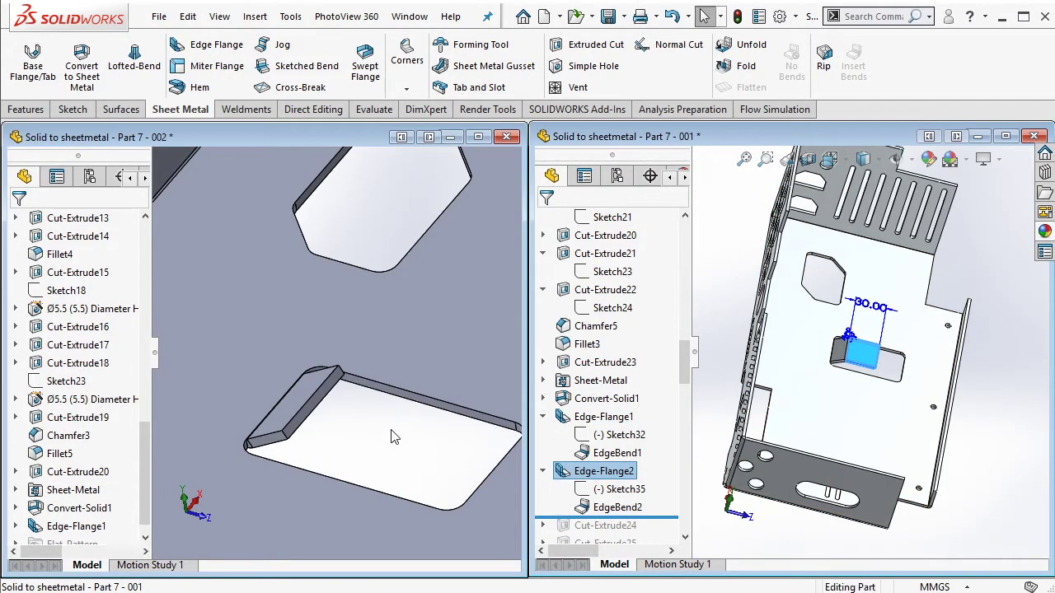
Step: Add an edge flange on the adjacent cut-out edge at 30° and 30 mm length
left_click(208, 44)
left_click(324, 413)
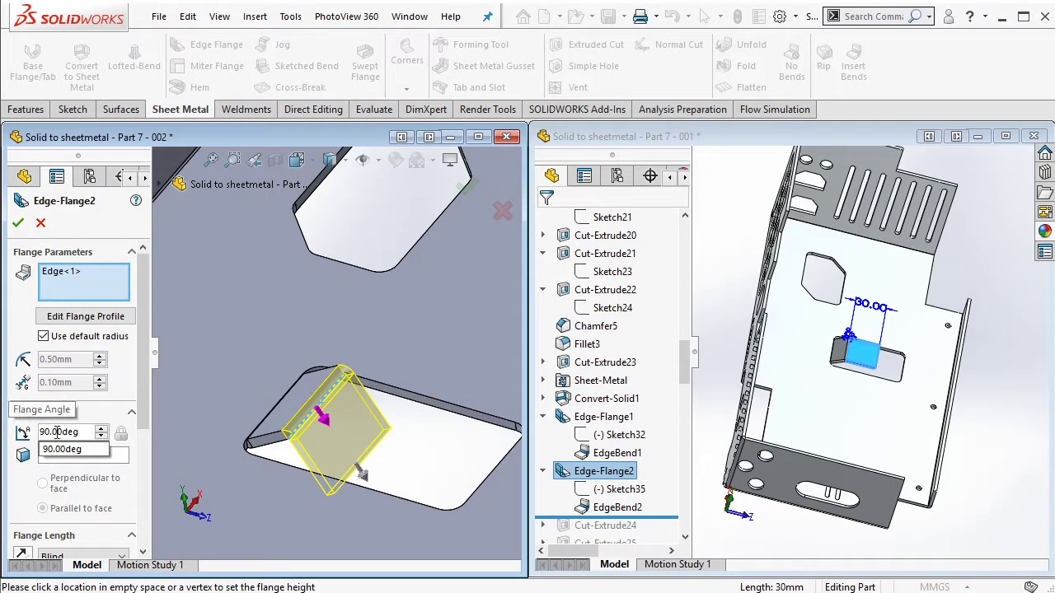
type("30")
key("Return")
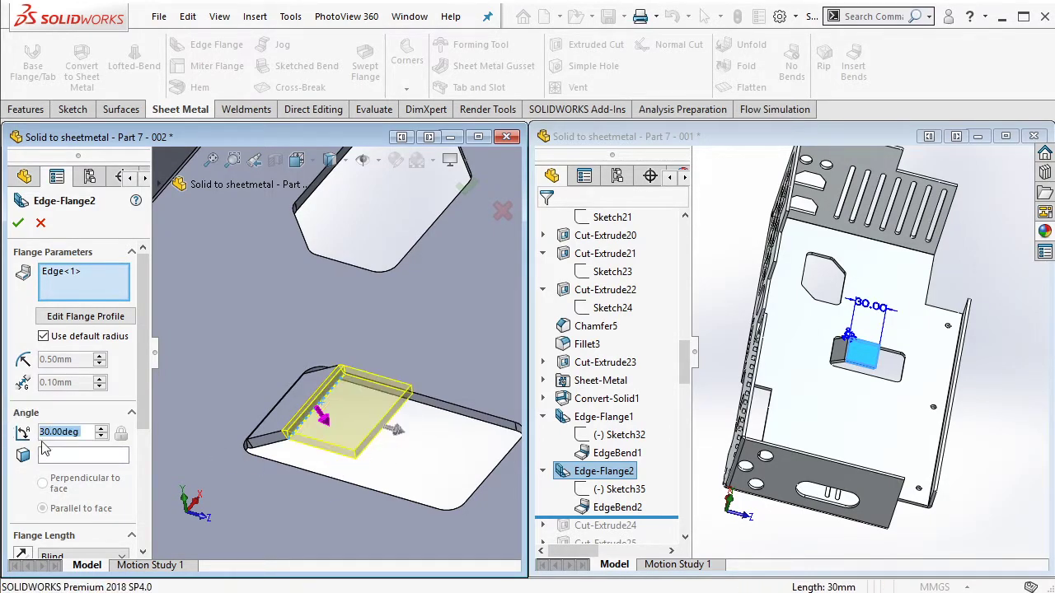
scroll(142, 423, "down", 3)
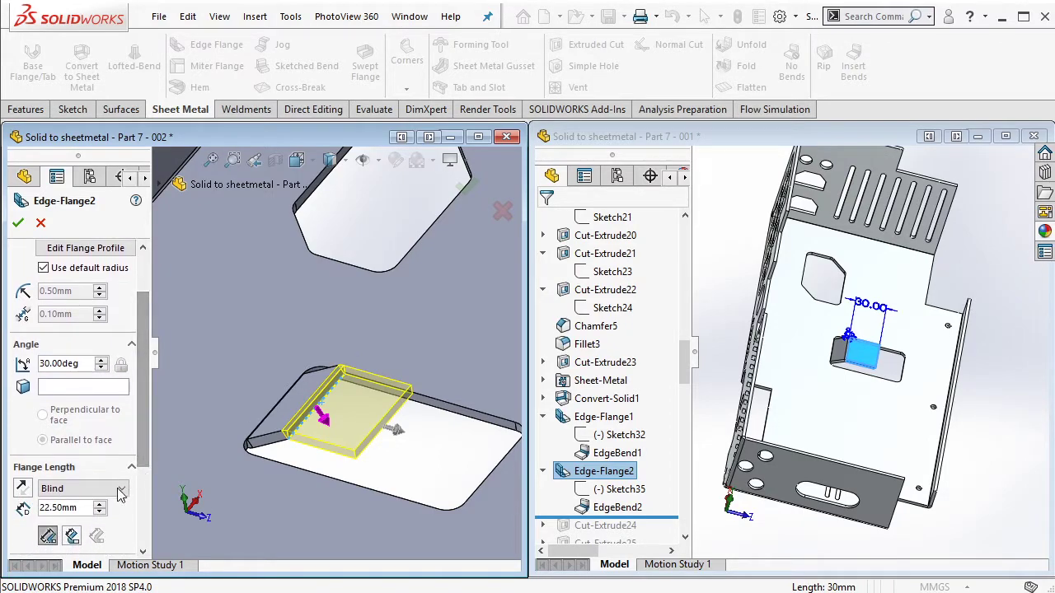
type("30")
key("Return")
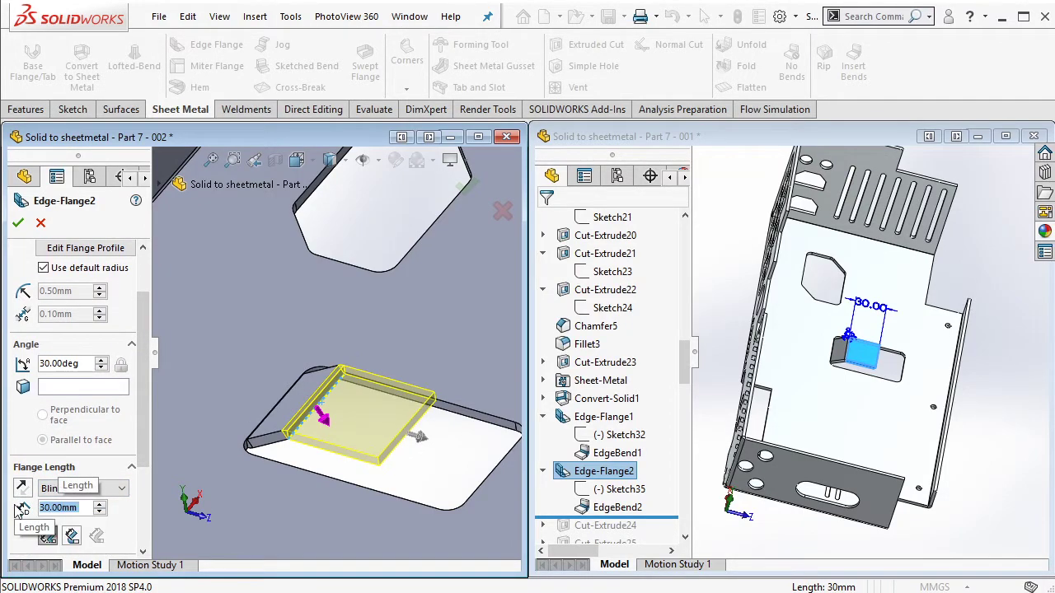
key("Return")
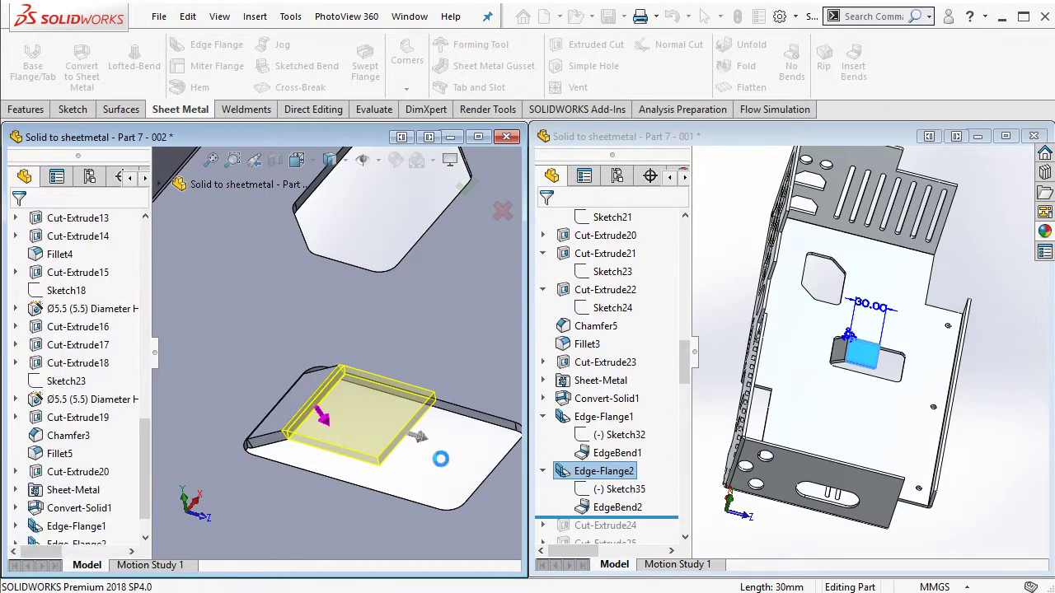
Step: Roll the reference through Cut-Extrude24 and Cut-Extrude25, showing each cut's dimension
left_click(685, 373)
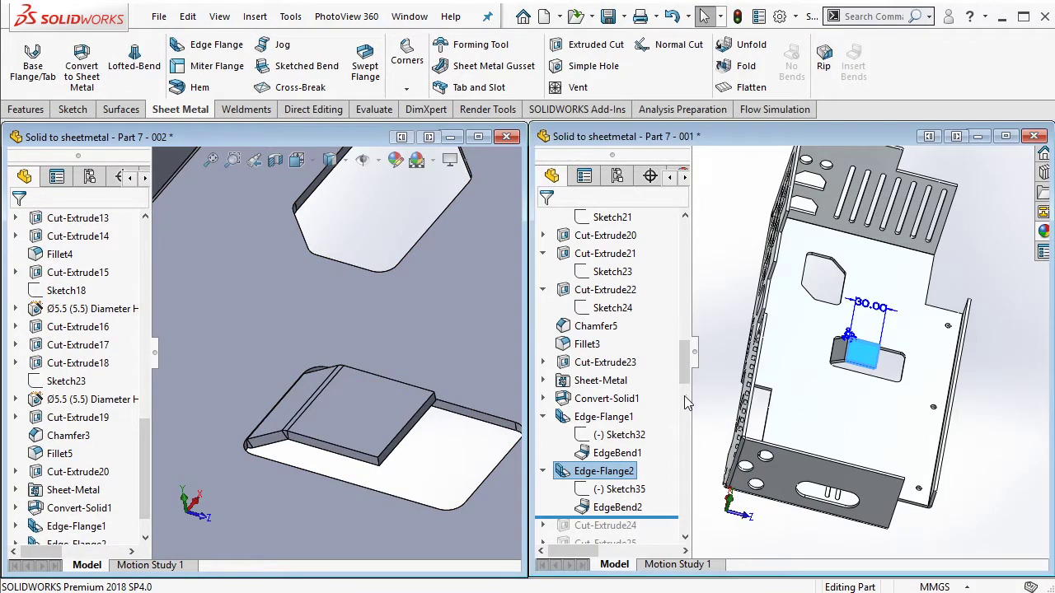
left_click(684, 397)
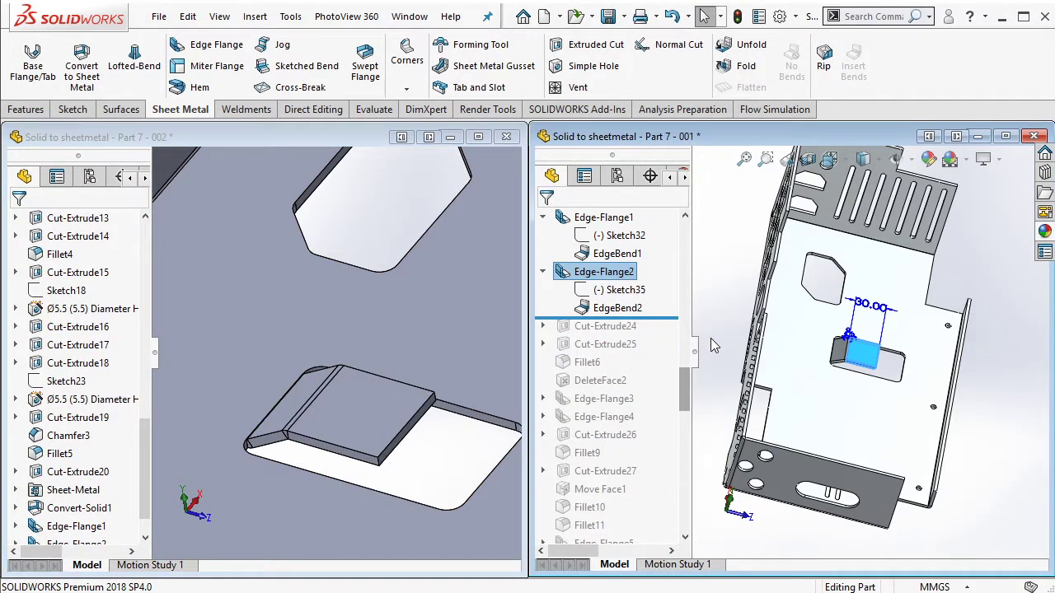
left_click_drag(664, 321, 651, 335)
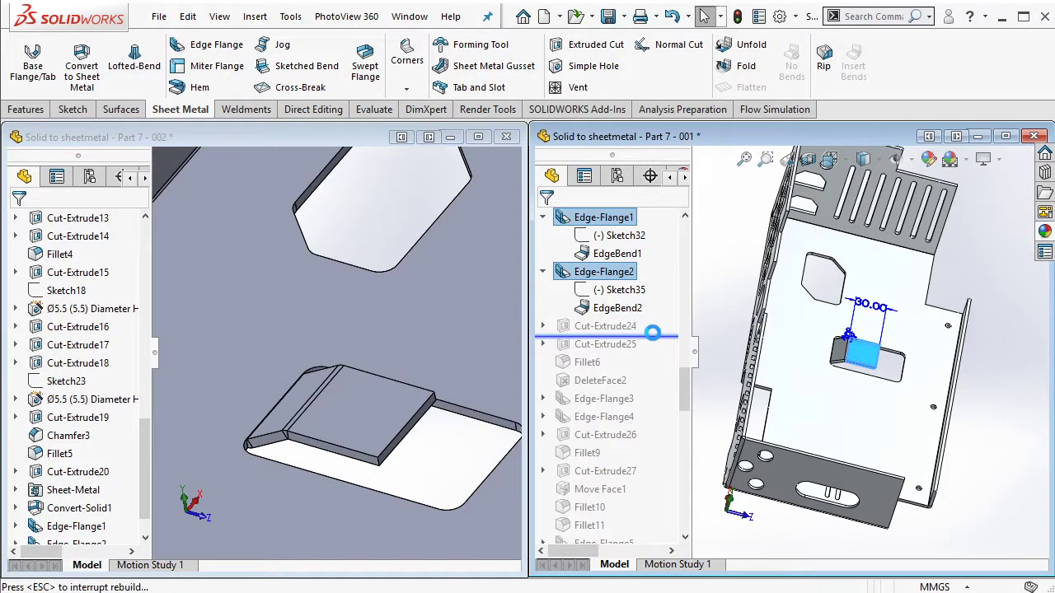
double_click(626, 328)
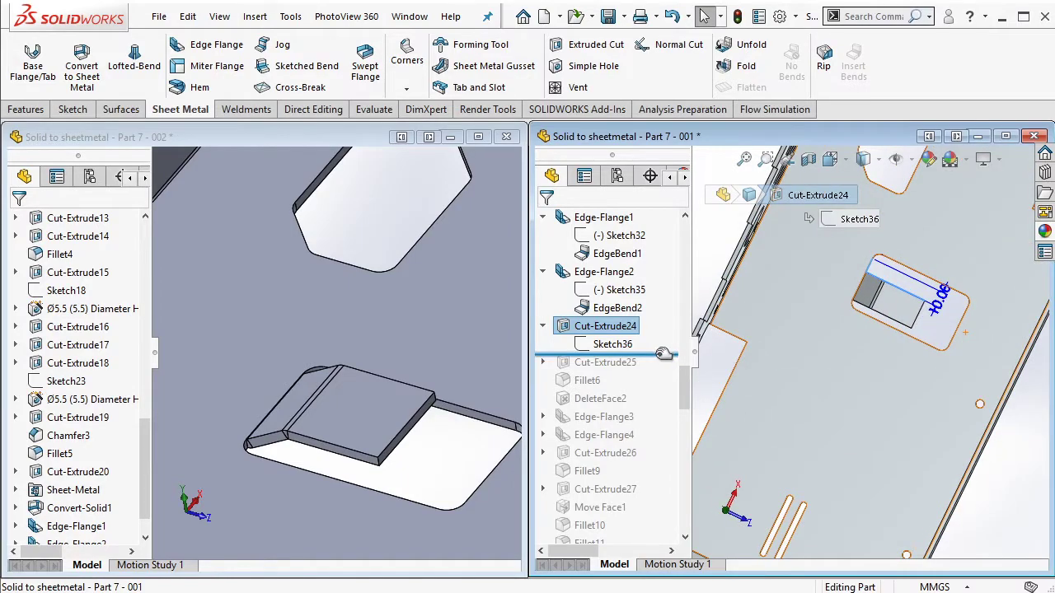
left_click_drag(663, 355, 646, 371)
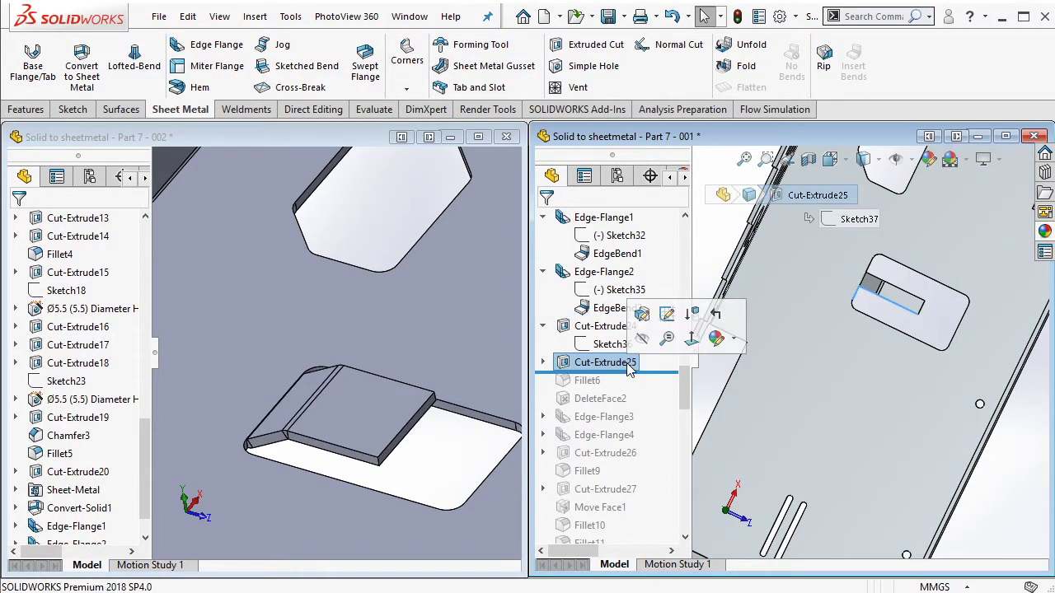
double_click(610, 363)
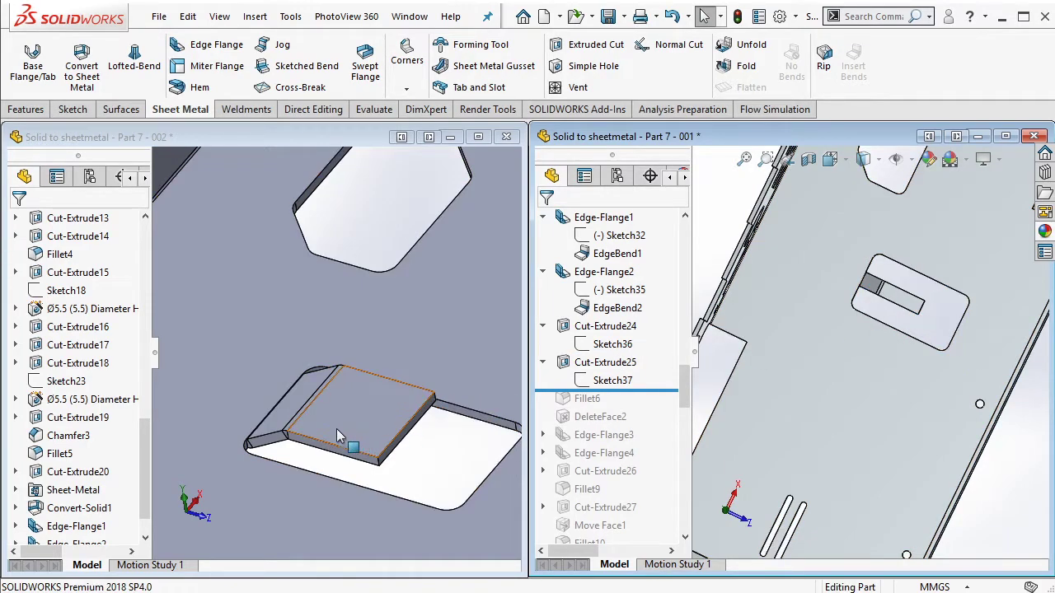
middle_click_drag(329, 437, 313, 436)
Step: Trim both flange ends with a 10 mm extruded cut from their converted end faces
left_click(298, 435)
left_click(372, 386)
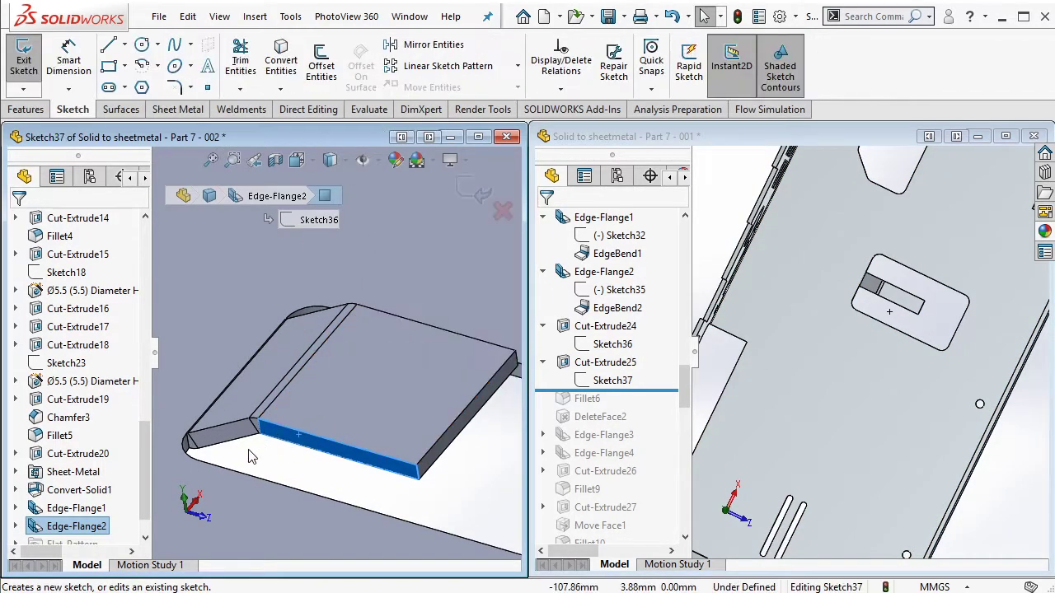
scroll(239, 413, "down", 4)
left_click(233, 412)
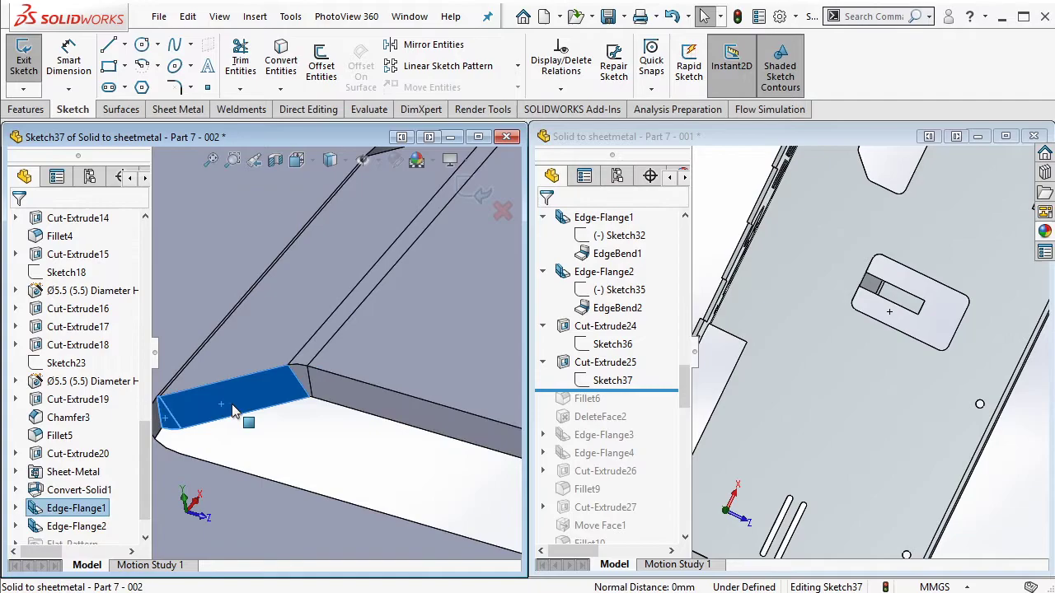
left_click(309, 384, "ctrl")
scroll(388, 362, "up", 5)
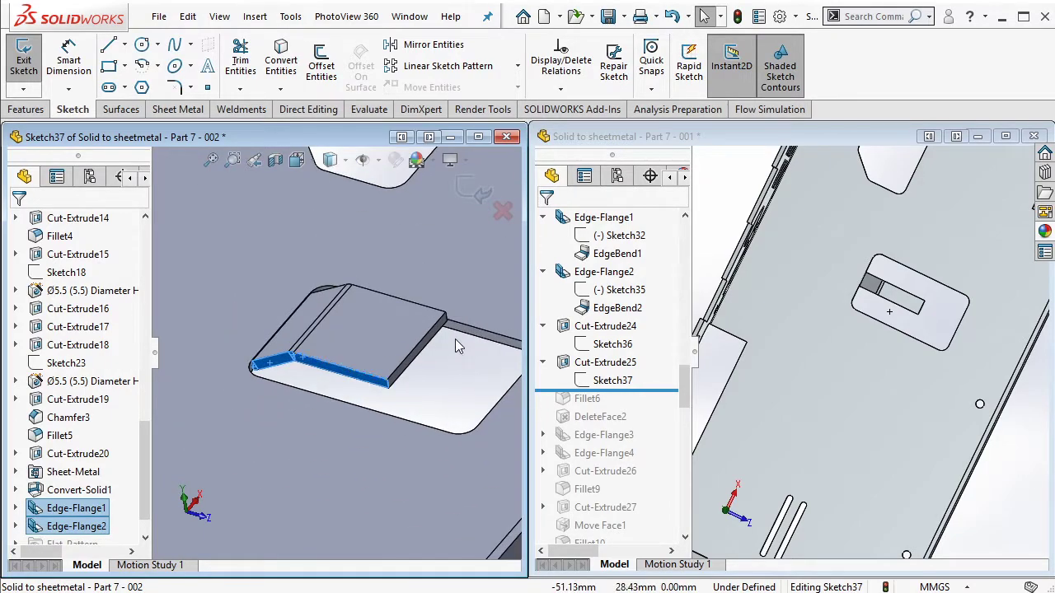
left_click(281, 58)
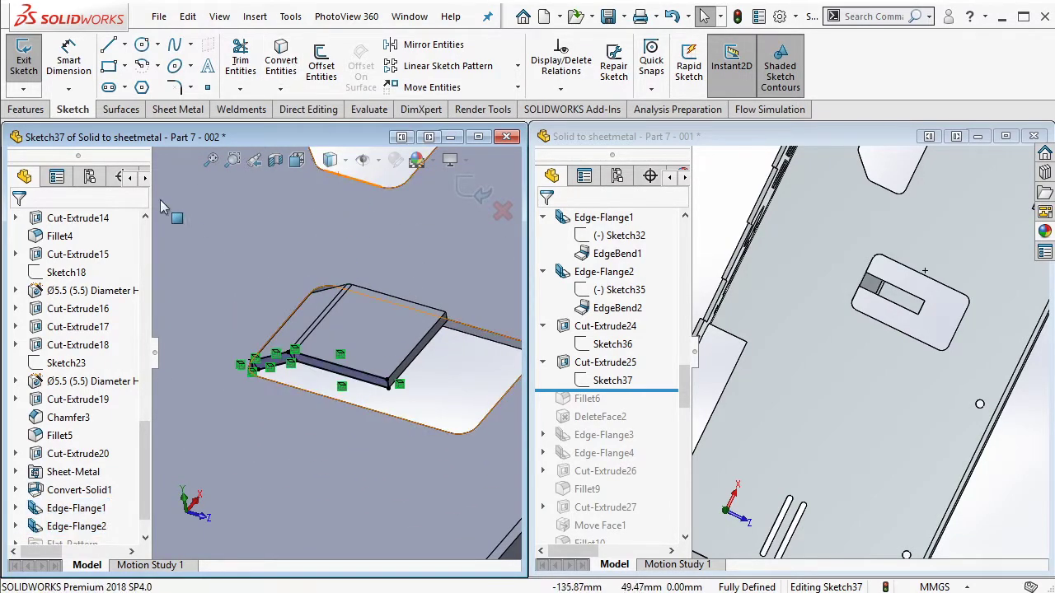
left_click(26, 109)
left_click(251, 66)
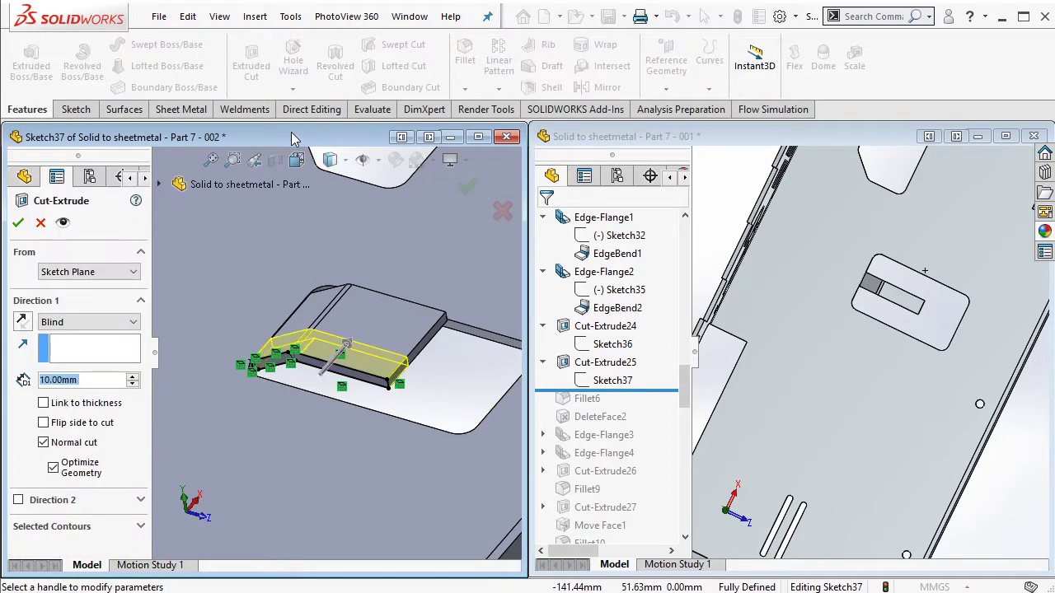
type("10")
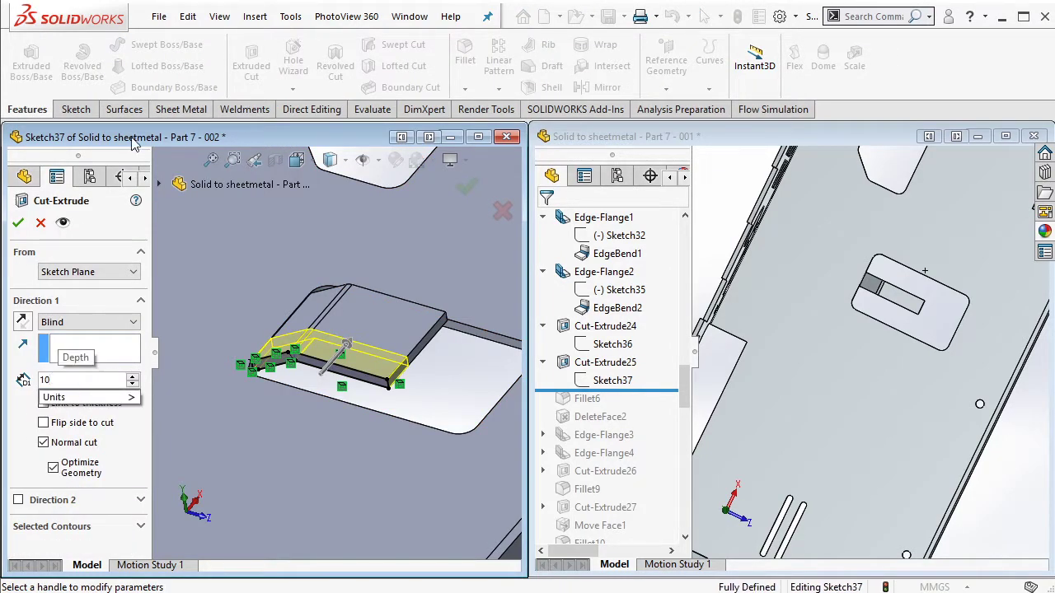
key("Return")
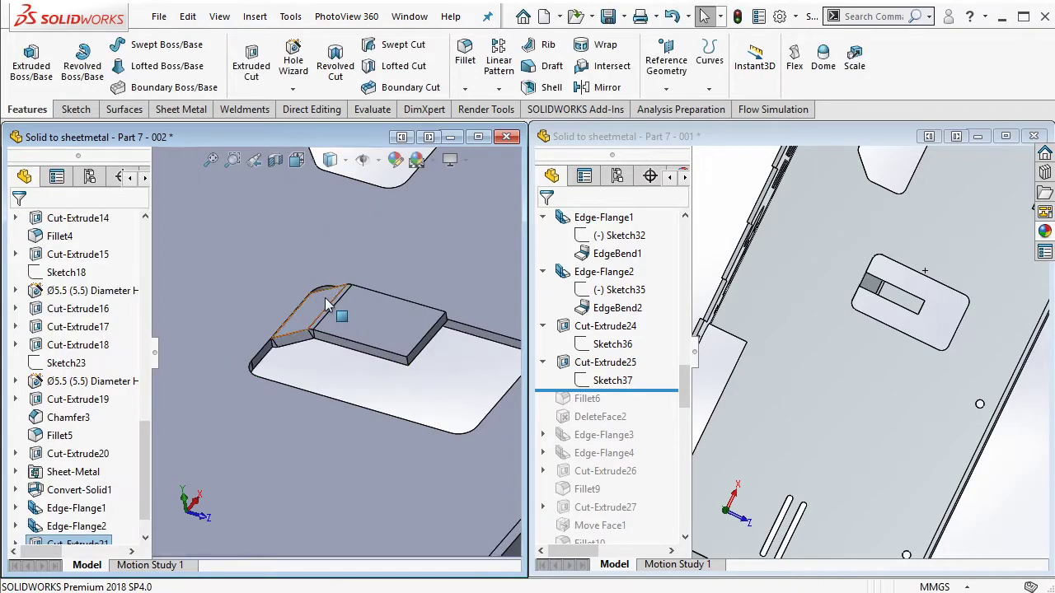
Step: Cut away the flange strip and corner face using their converted outlines
mouse_move(271, 302)
middle_mouse_down()
mouse_move(261, 244)
mouse_move(353, 321)
middle_mouse_up()
left_click(378, 315)
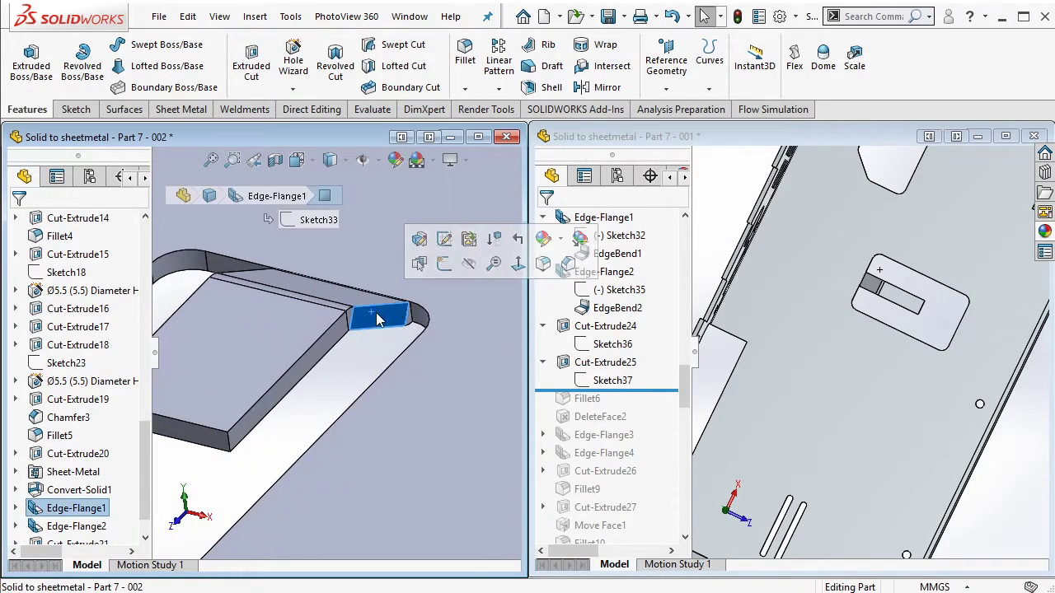
left_click(445, 266)
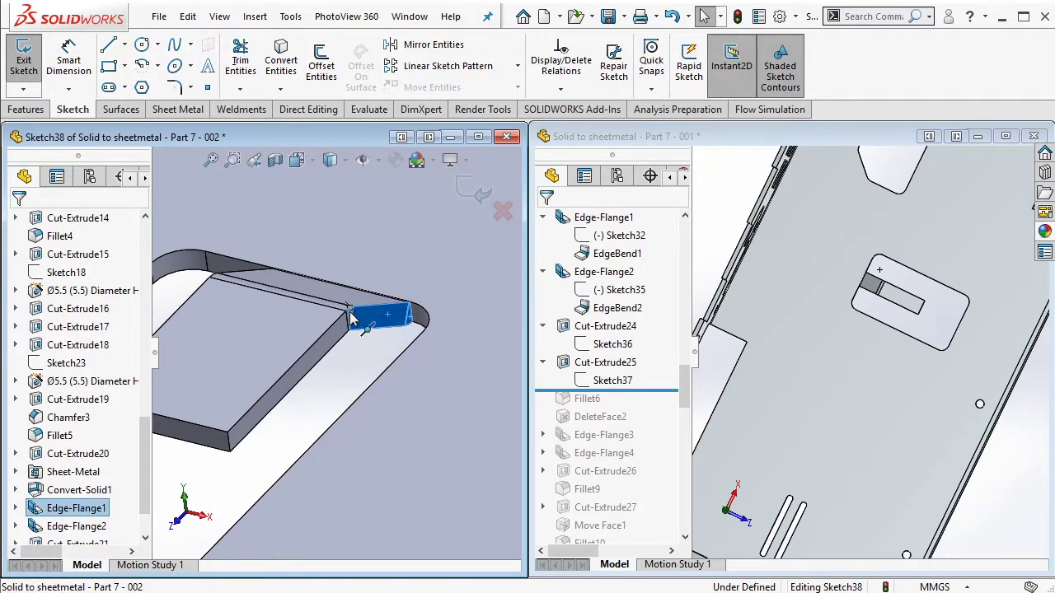
scroll(353, 320, "down", 3)
left_click(319, 345)
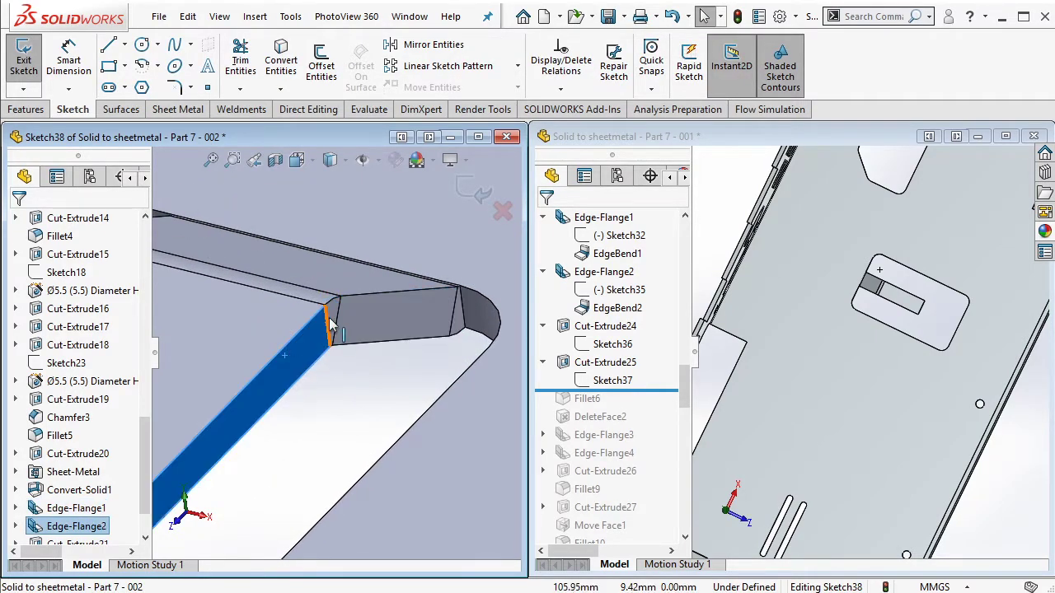
left_click(387, 320, "ctrl")
scroll(424, 247, "up", 2)
left_click(280, 62)
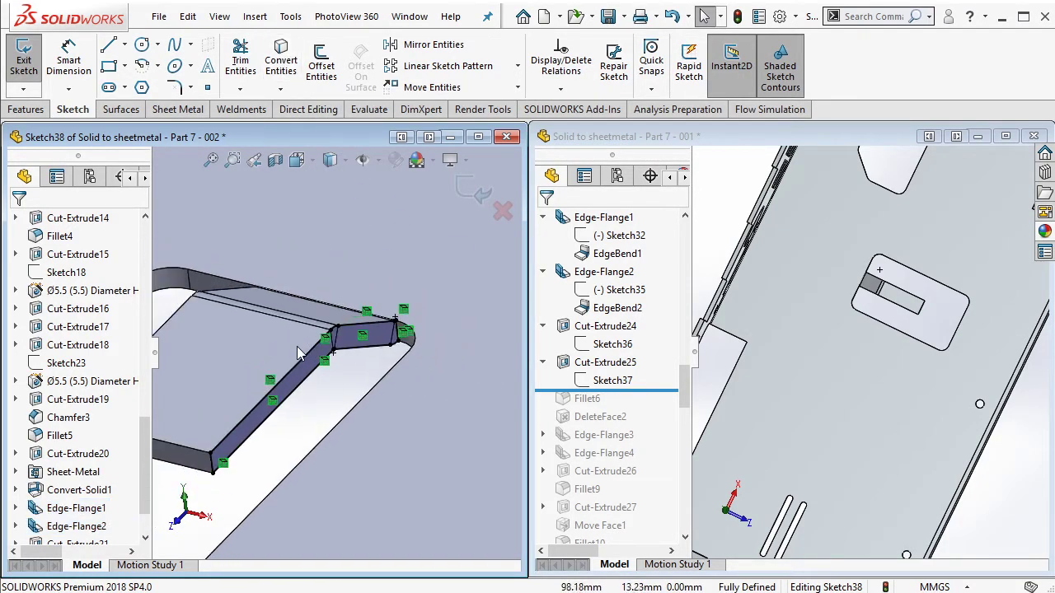
scroll(299, 353, "up", 1)
left_click(252, 62)
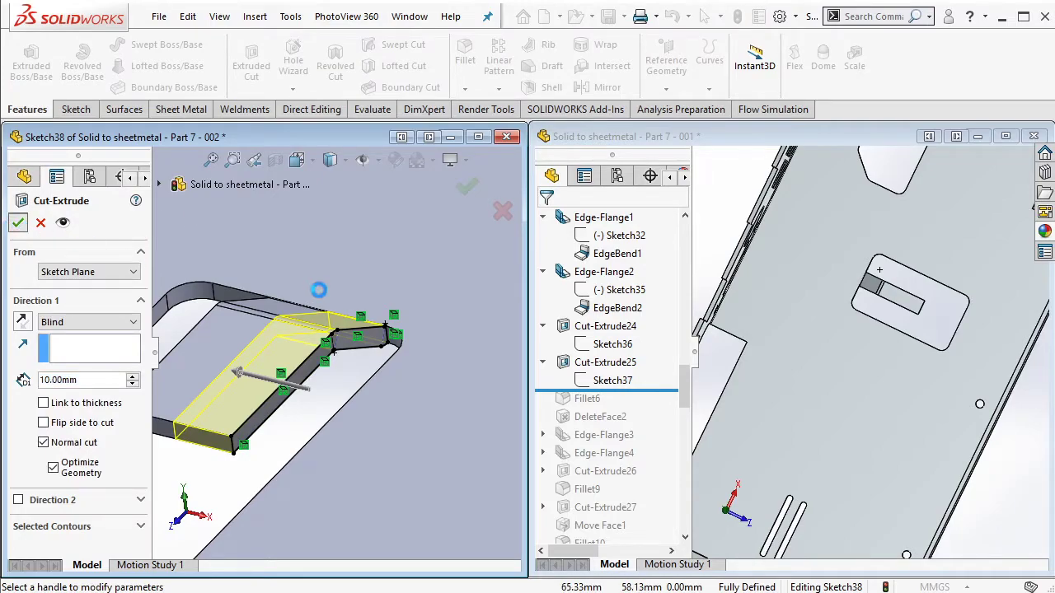
key("Return")
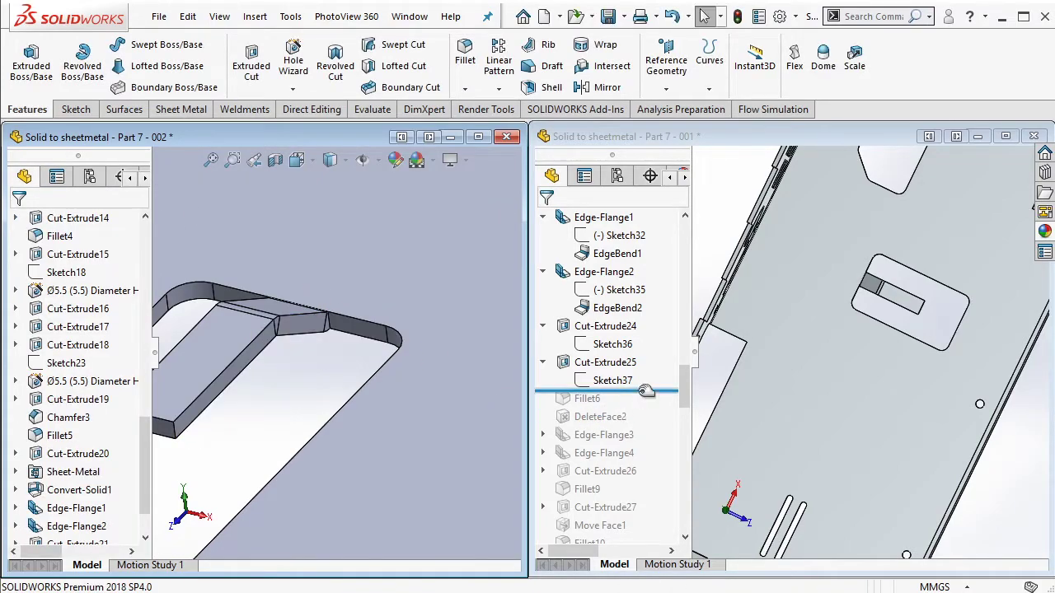
left_click_drag(647, 390, 613, 404)
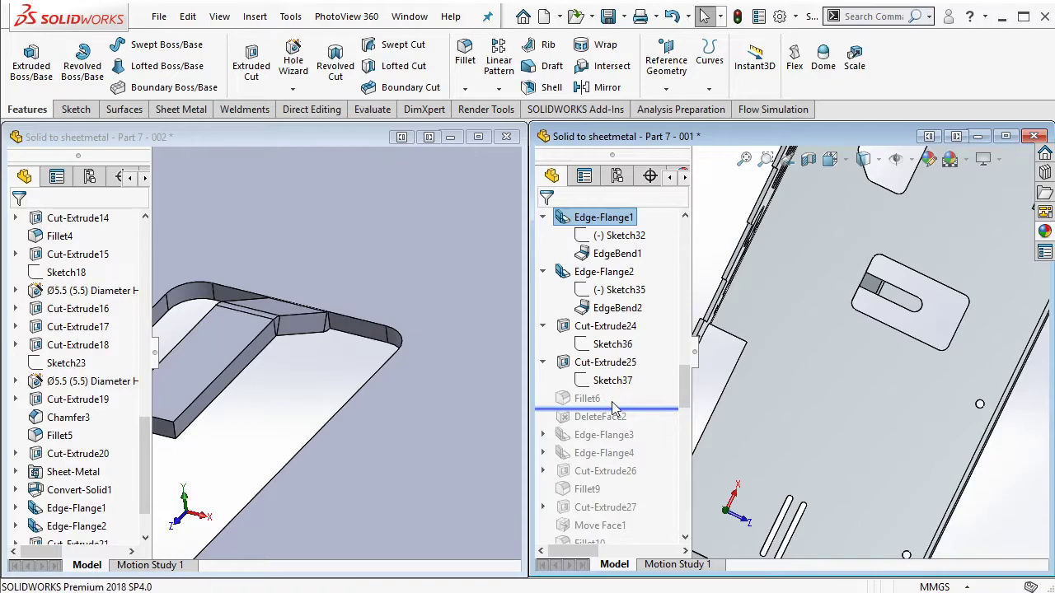
Step: Check reference Fillet6, then fillet the tab's two end edges with a 5 mm radius
left_click(577, 400)
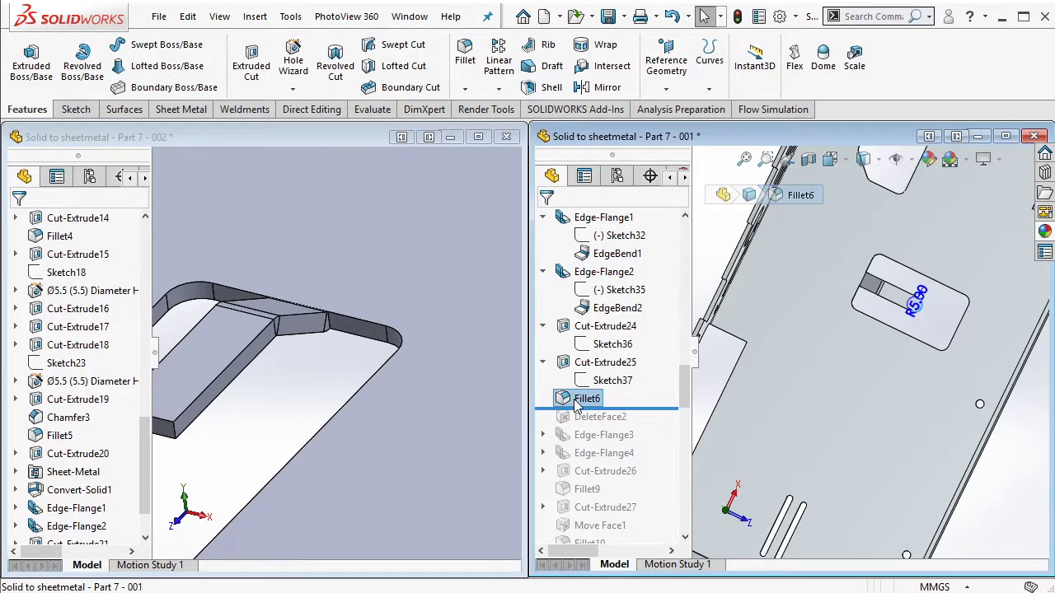
left_click(253, 418)
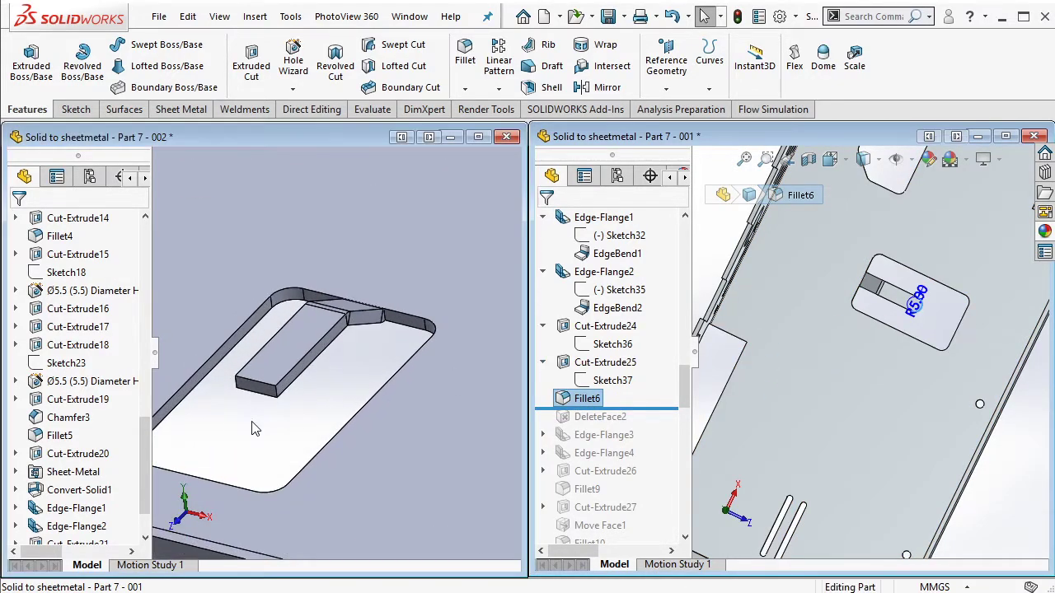
left_click(466, 66)
scroll(78, 462, "down", 3)
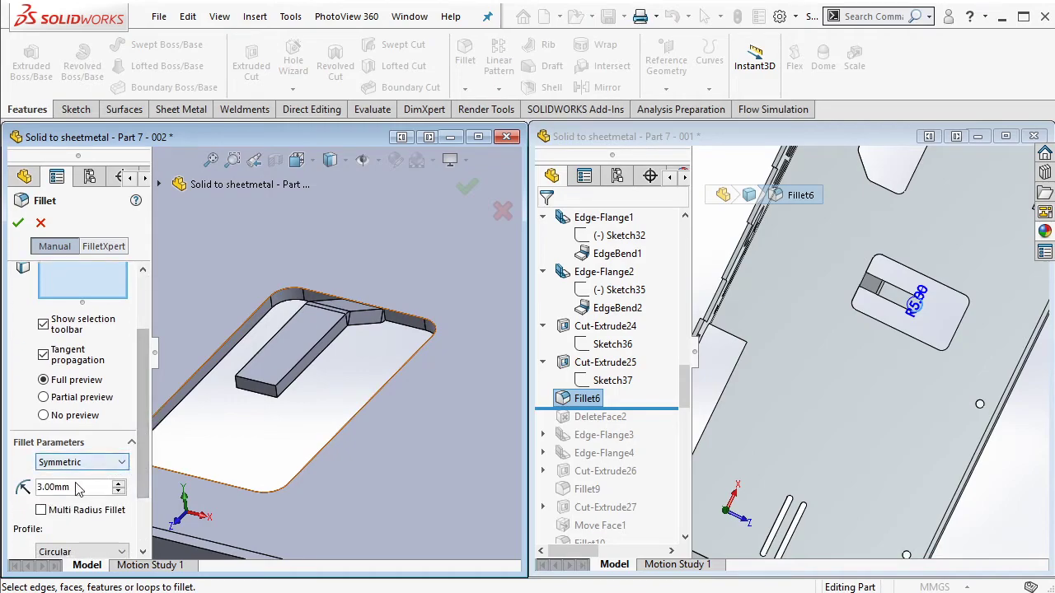
type("5")
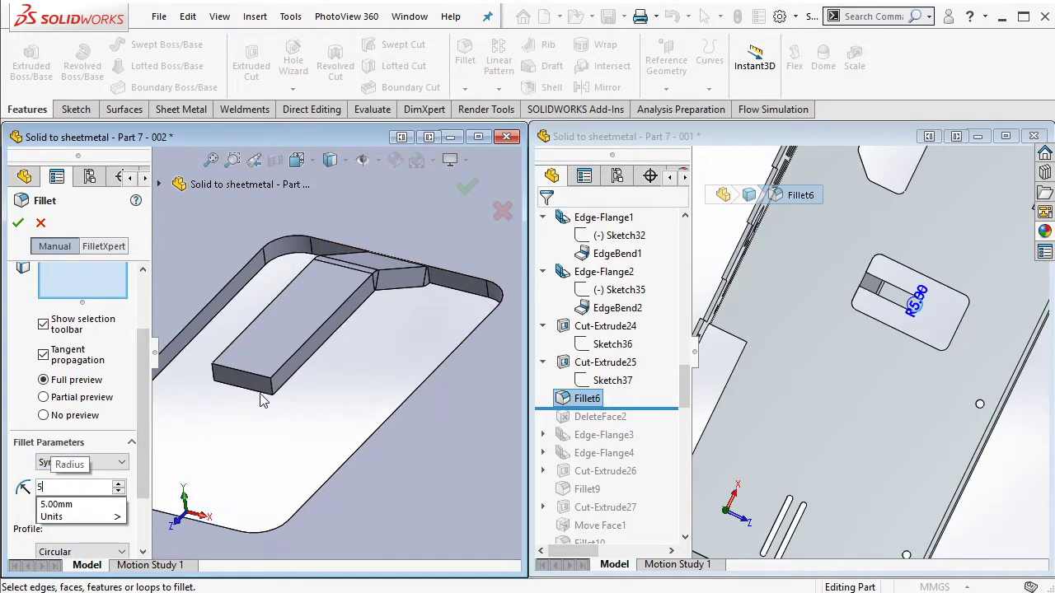
key("Return")
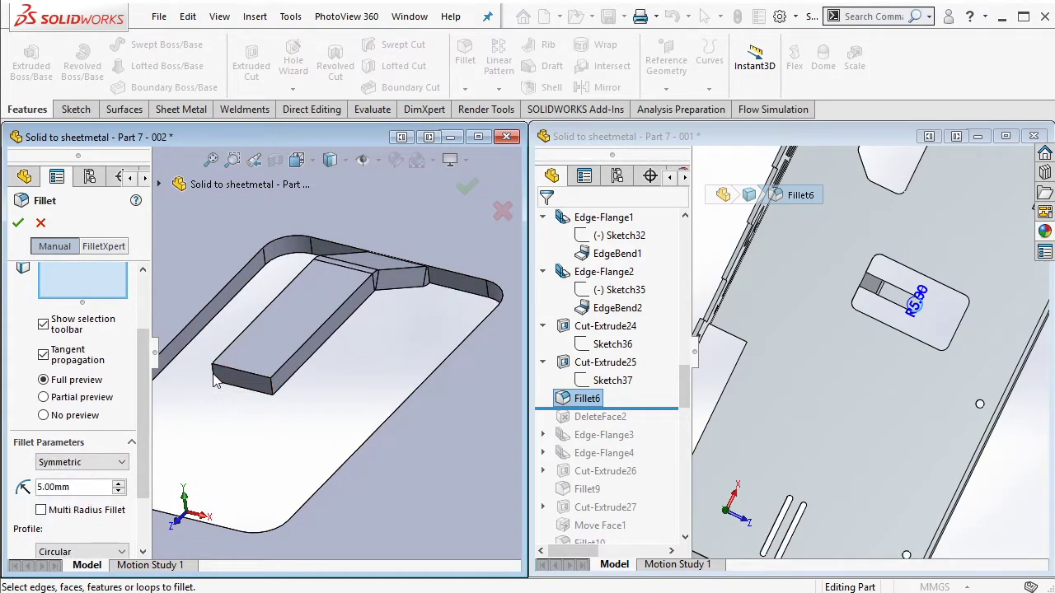
left_click(216, 375)
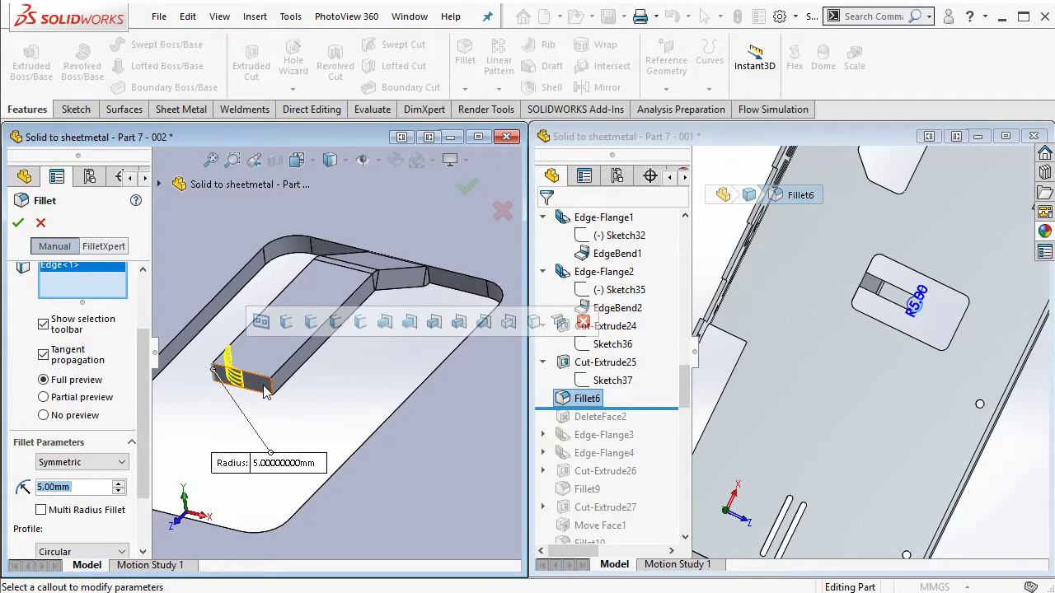
left_click(270, 392)
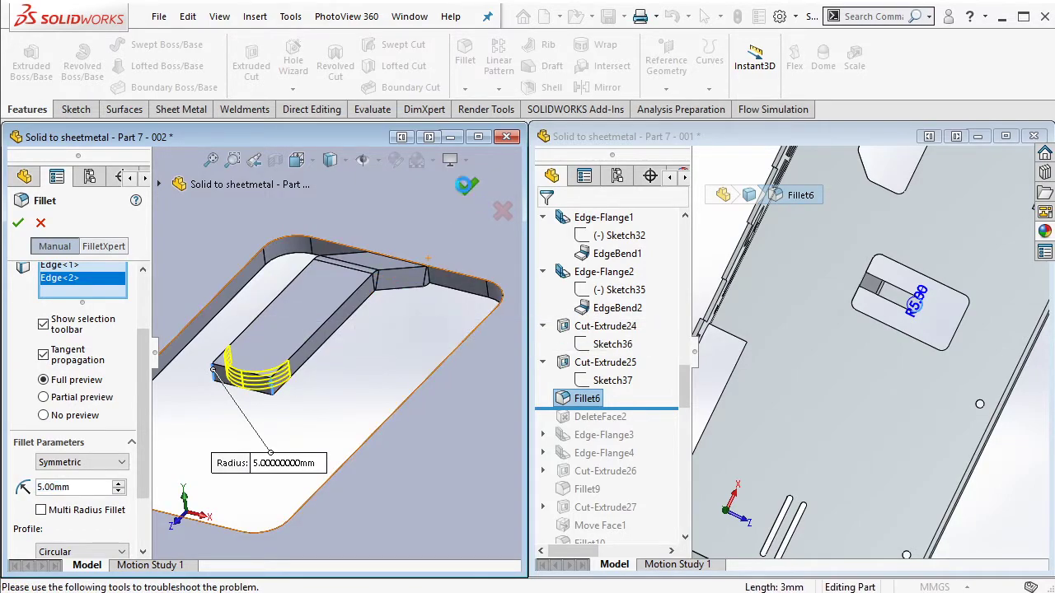
left_click(324, 113)
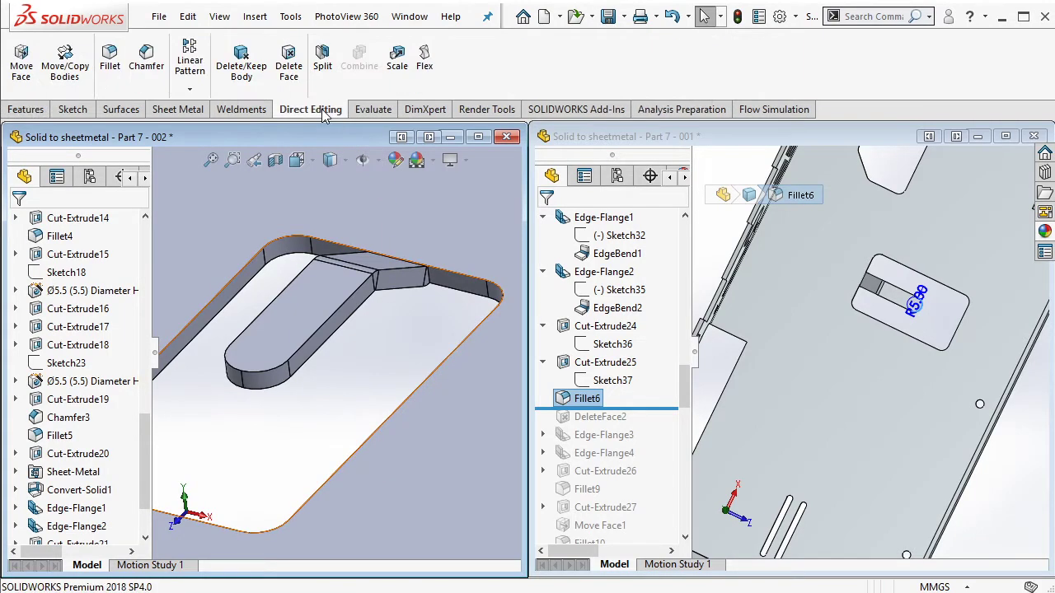
Step: Delete and patch one tab face, then roll the reference past DeleteFace2
left_click(302, 83)
left_click(264, 377)
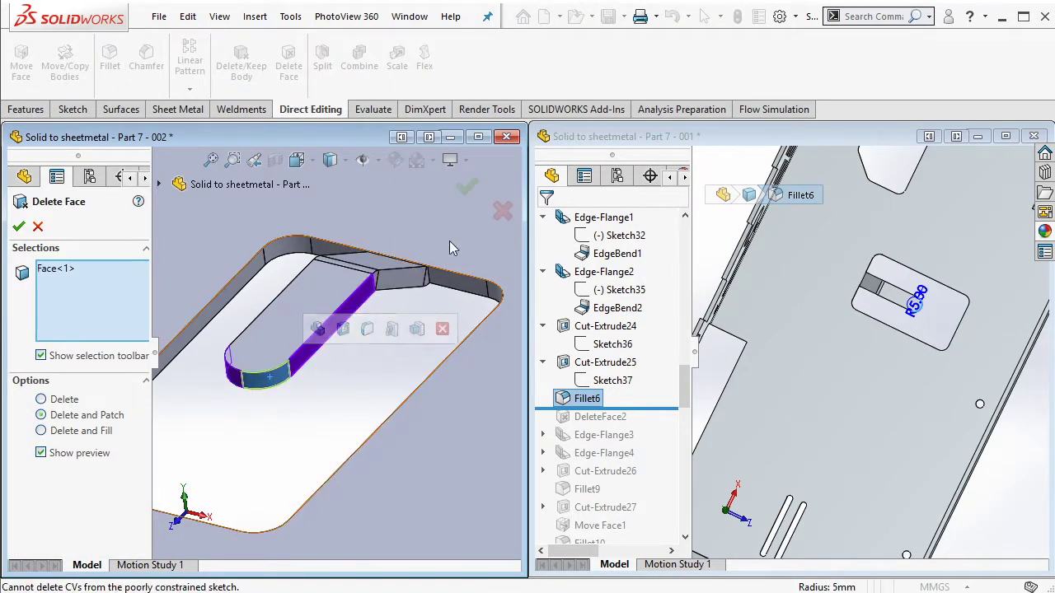
key("Return")
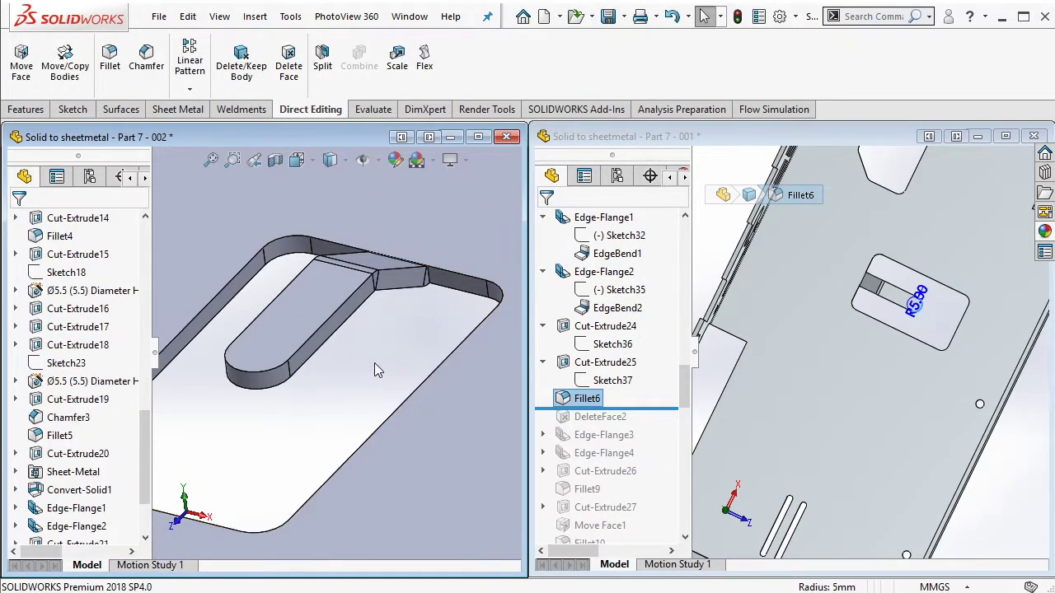
left_click_drag(656, 410, 634, 426)
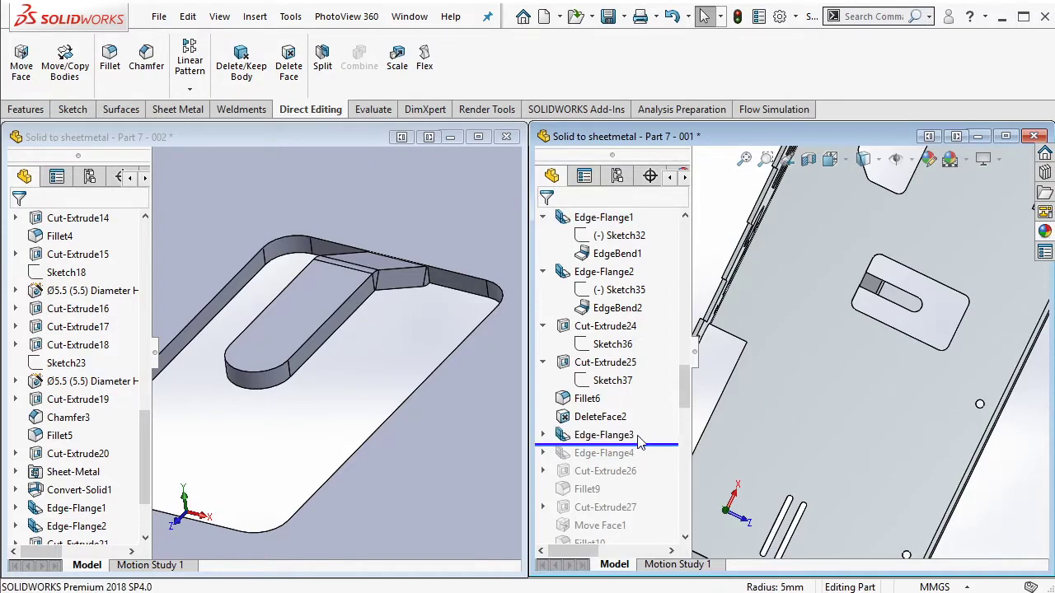
Step: Display the reference Edge-Flange3's sketch and dimensions, and orbit to the working part's side corner
left_click(614, 435)
middle_click_drag(886, 332, 807, 348)
scroll(808, 347, "up", 2)
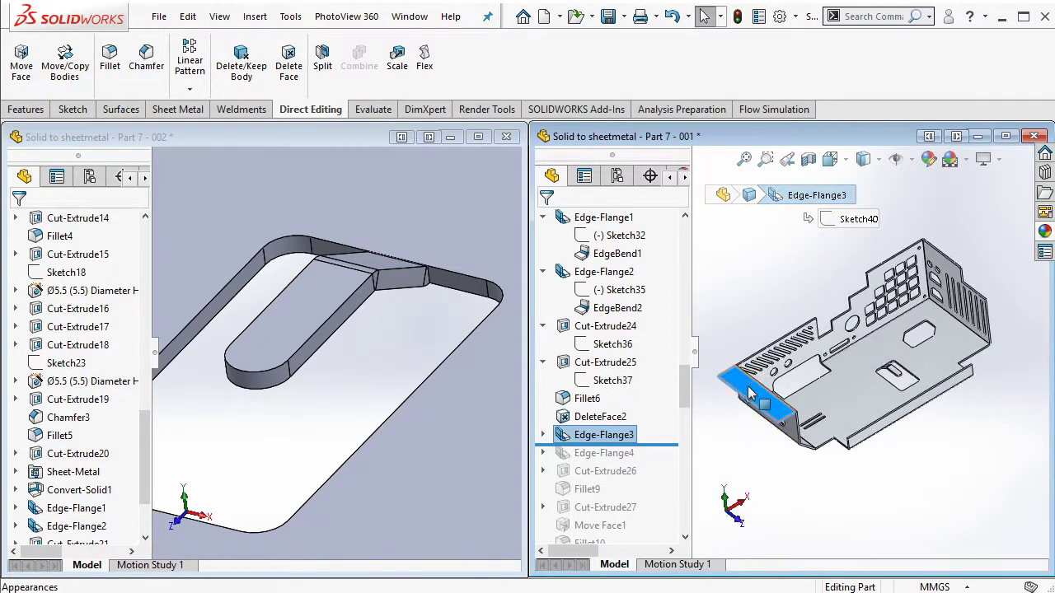
scroll(807, 350, "up", 2)
scroll(806, 350, "up", 2)
double_click(605, 436)
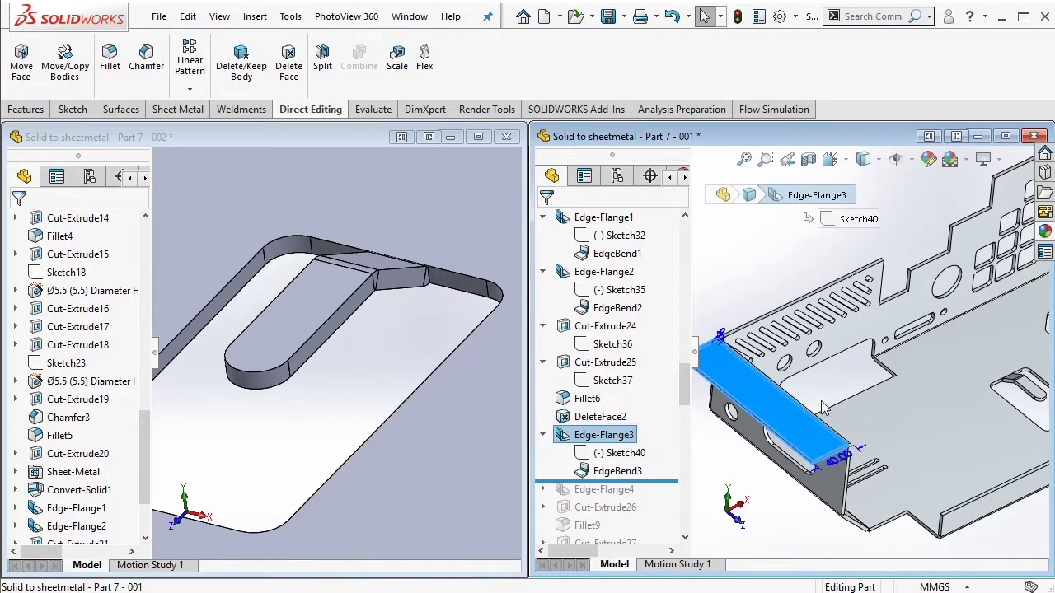
middle_click_drag(444, 410, 305, 302)
scroll(306, 301, "down", 3)
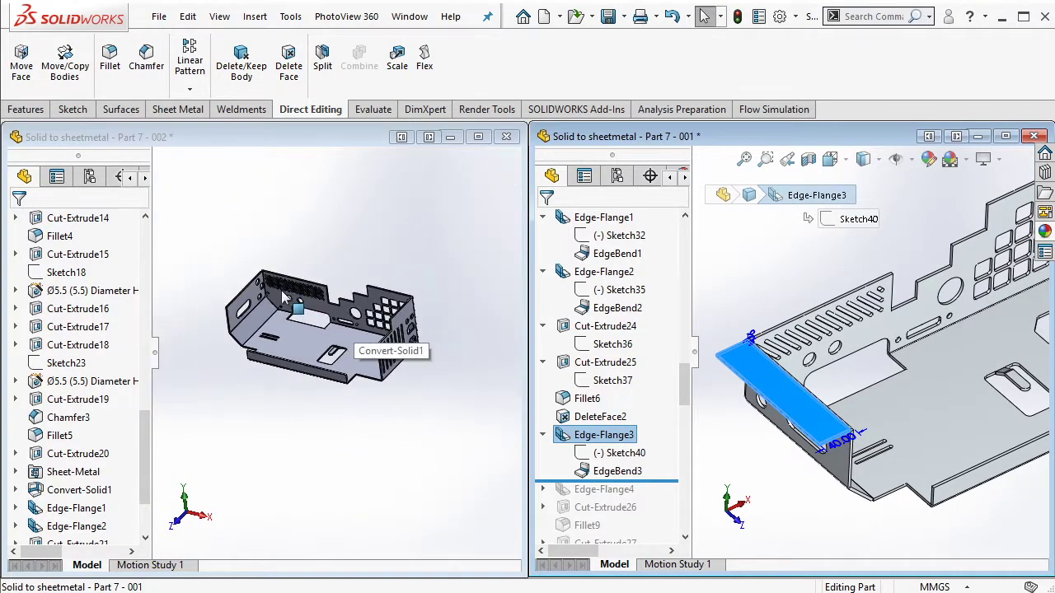
scroll(258, 340, "up", 4)
scroll(258, 339, "up", 2)
scroll(268, 333, "up", 1)
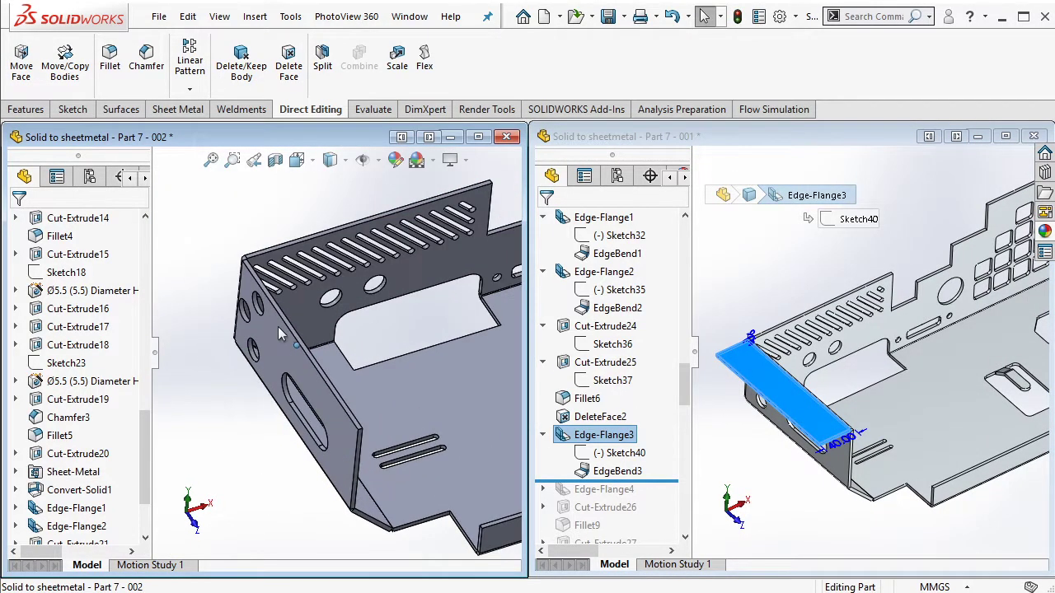
scroll(277, 326, "up", 2)
scroll(279, 324, "up", 1)
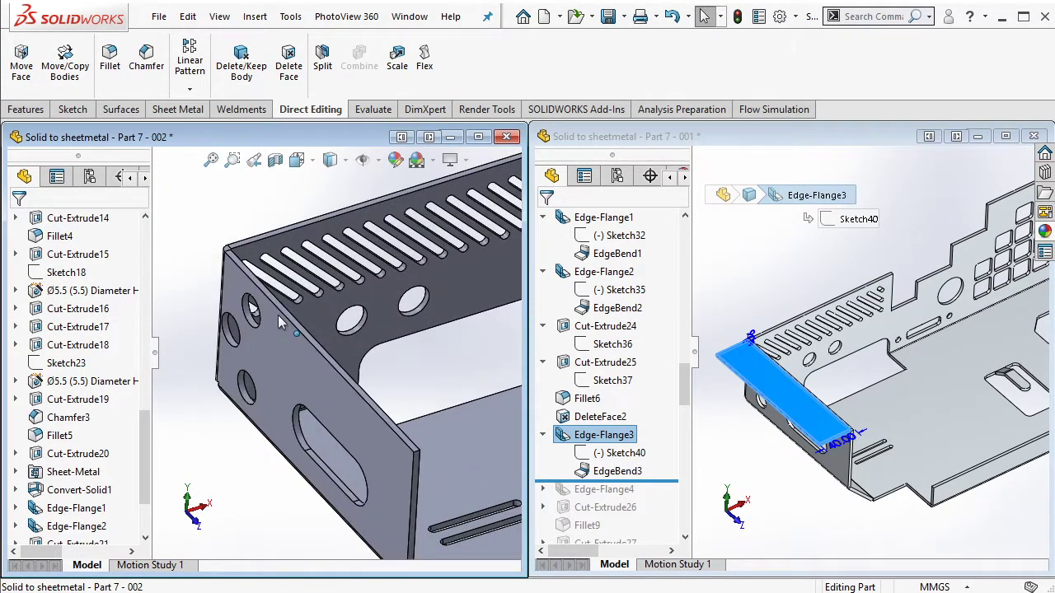
Step: Add a 40 mm edge flange on the side panel's vertical edge
left_click(178, 110)
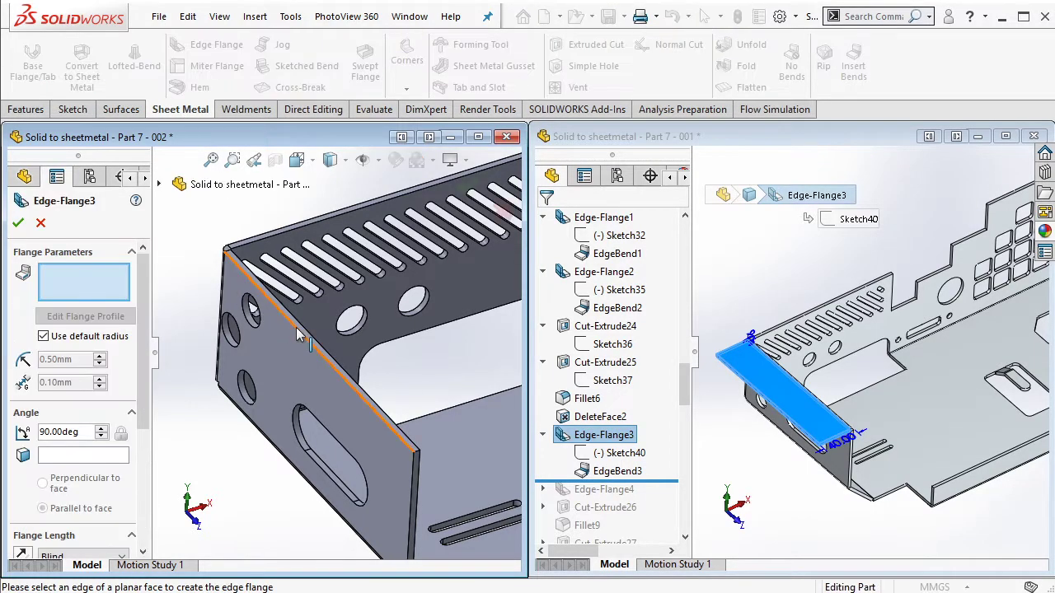
left_click(225, 276)
left_click_drag(144, 360, 144, 426)
type("40")
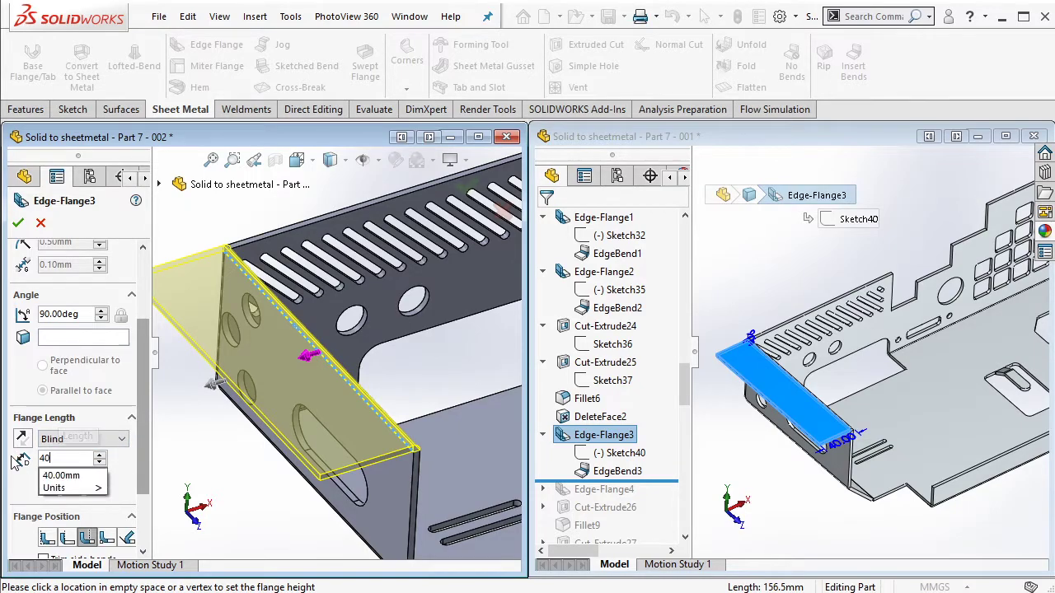
left_click(80, 474)
scroll(148, 469, "down", 3)
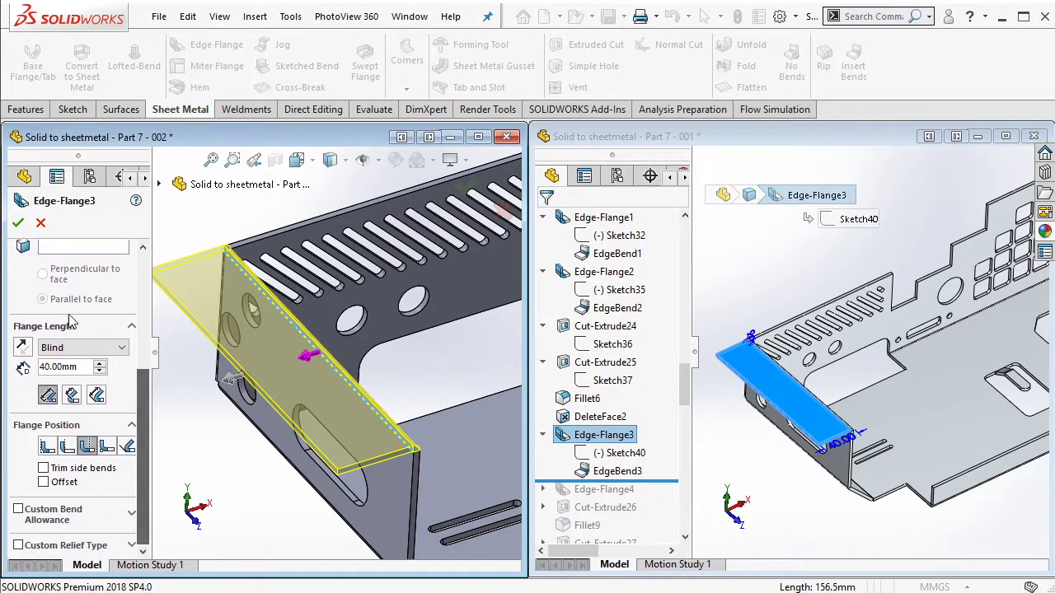
key("Return")
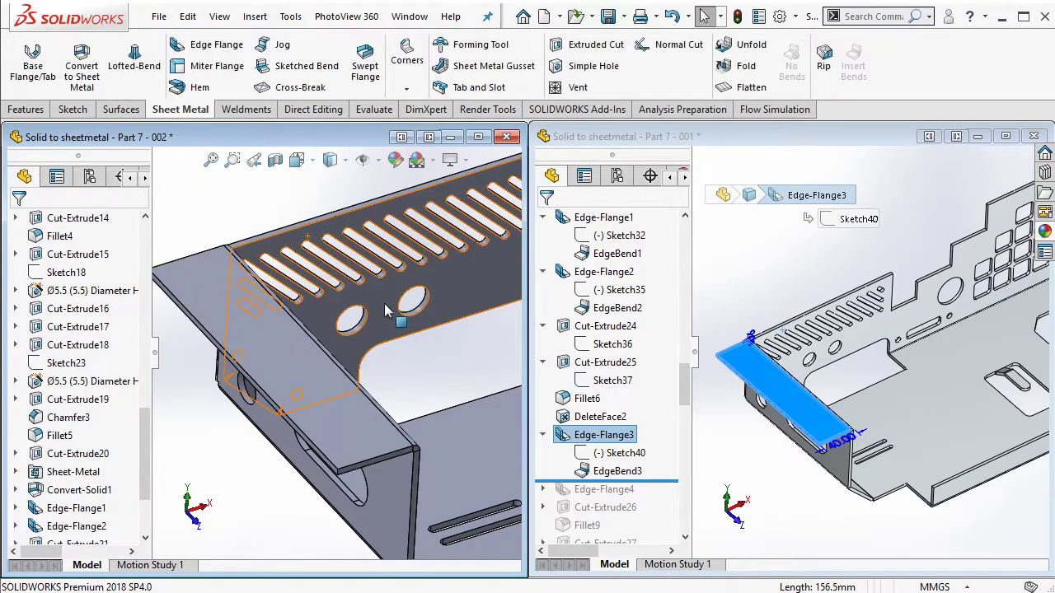
key("ctrl+7")
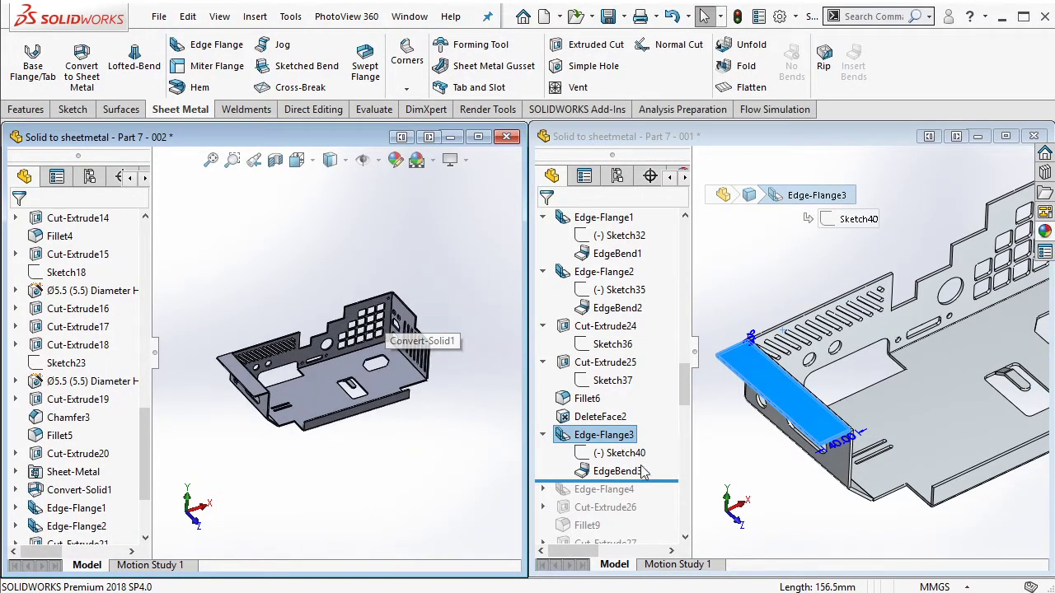
Step: Roll the reference model forward to Edge-Flange4 and inspect it
left_click(684, 399)
scroll(676, 371, "down", 2)
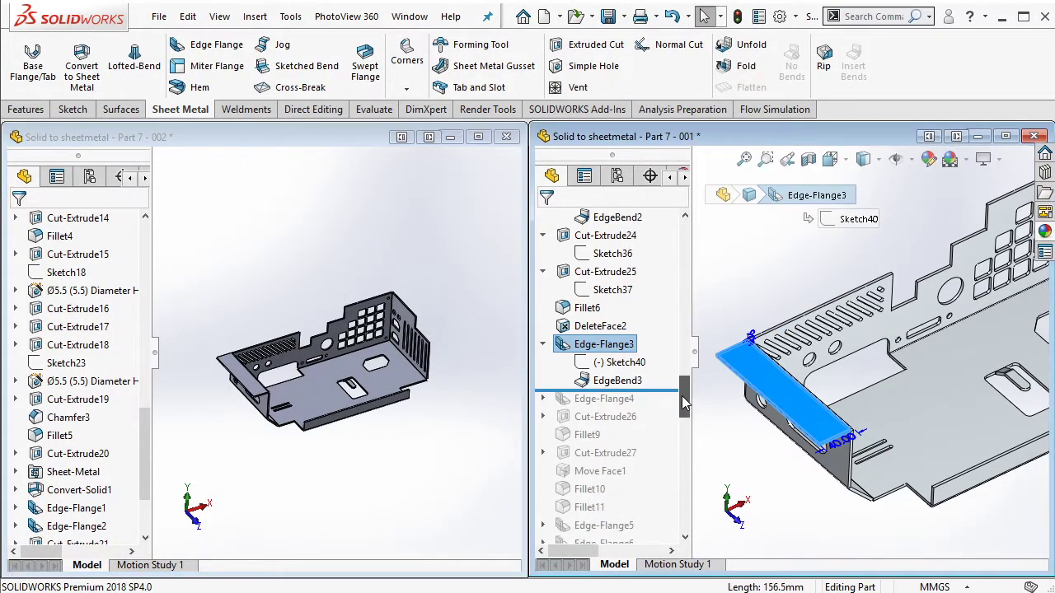
scroll(671, 353, "down", 2)
left_click_drag(662, 300, 657, 314)
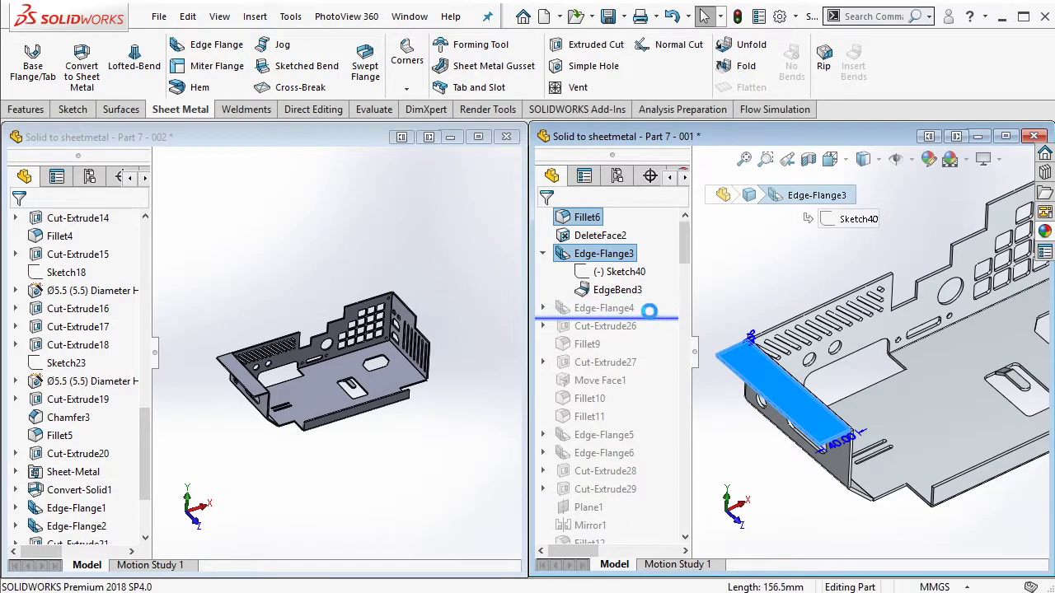
left_click(621, 310)
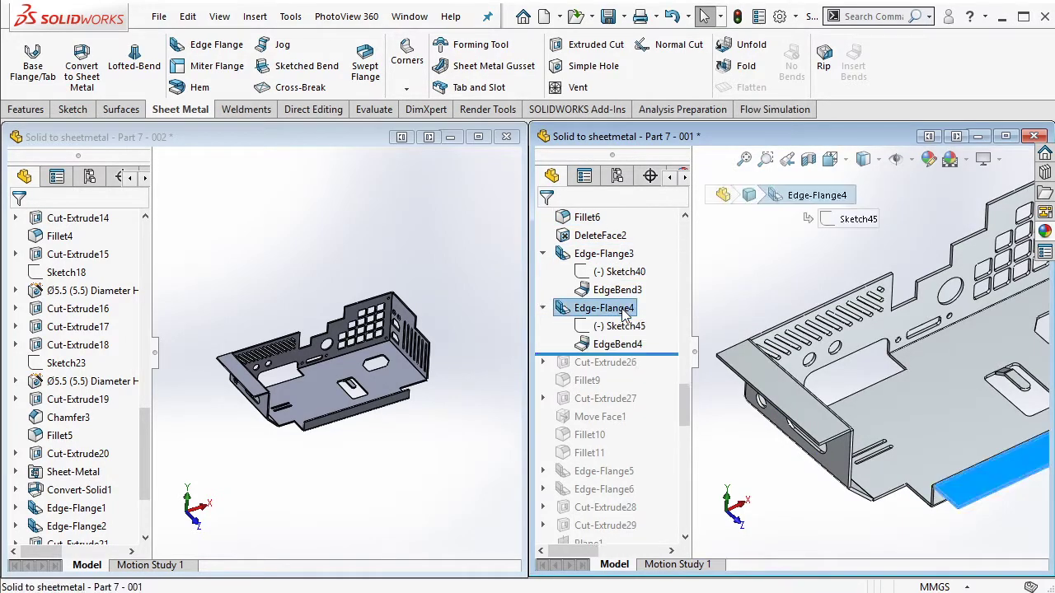
key("f")
middle_click_drag(907, 371, 1001, 395)
Step: Add a 40 mm blind edge flange along the working part's long front edge
mouse_move(459, 416)
middle_mouse_down()
mouse_move(415, 401)
mouse_move(387, 354)
middle_mouse_up()
scroll(371, 321, "down", 3)
scroll(368, 317, "down", 3)
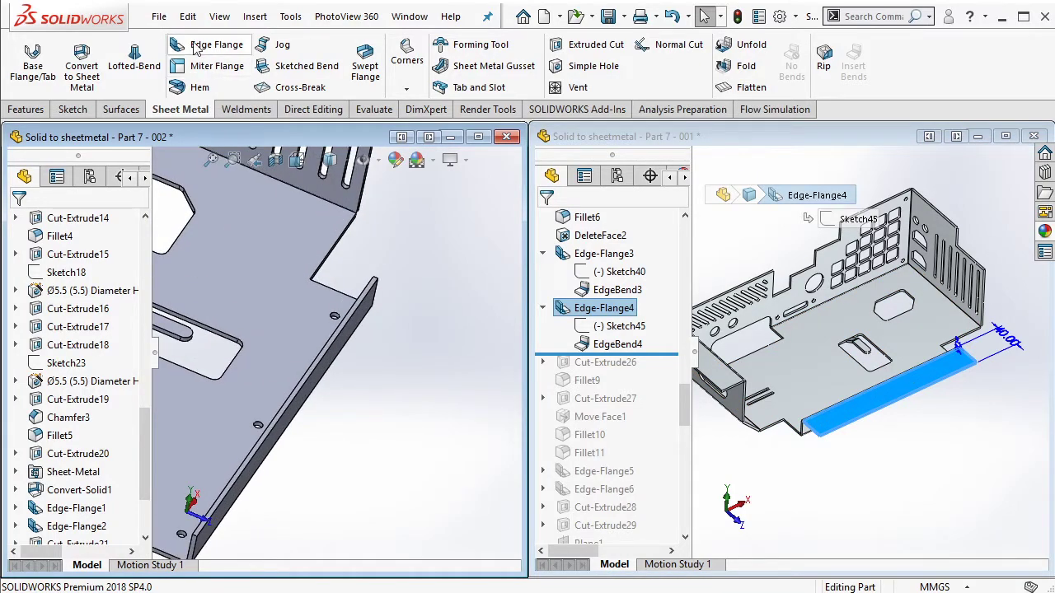
left_click(375, 298)
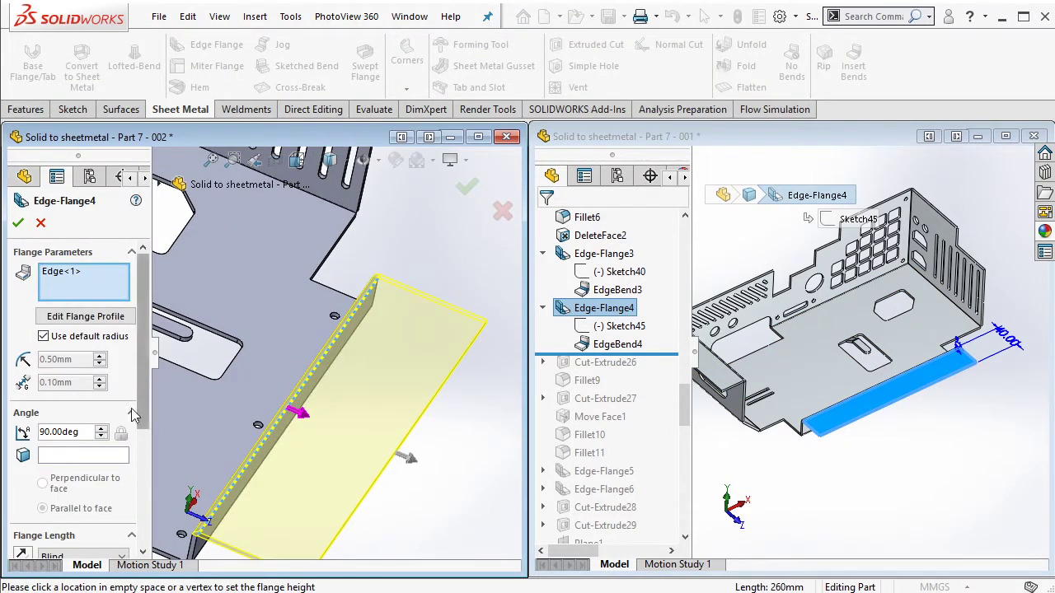
scroll(142, 414, "down", 3)
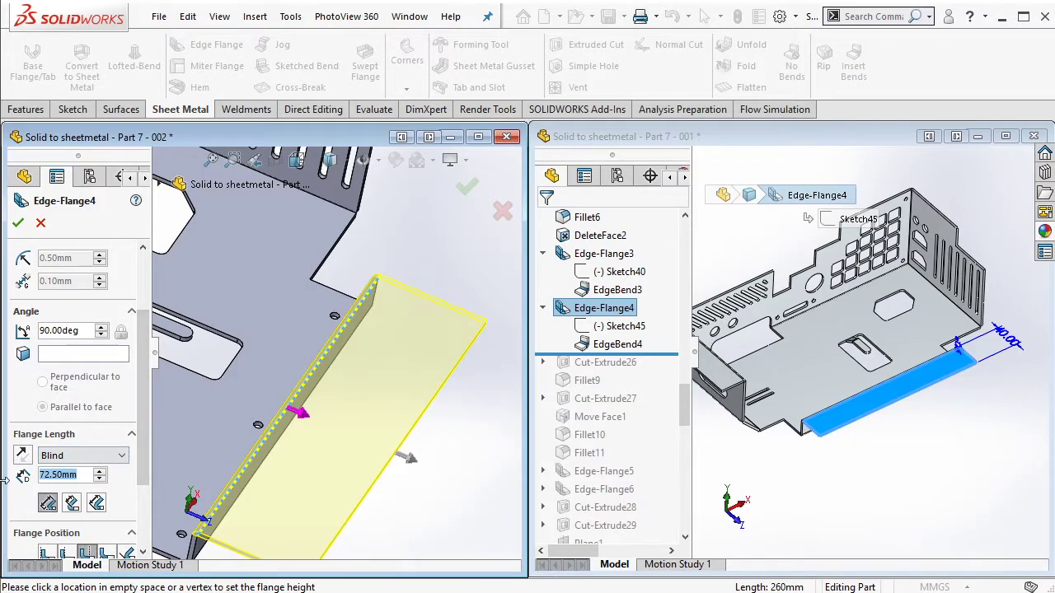
type("40")
key("Return")
left_click_drag(144, 444, 138, 507)
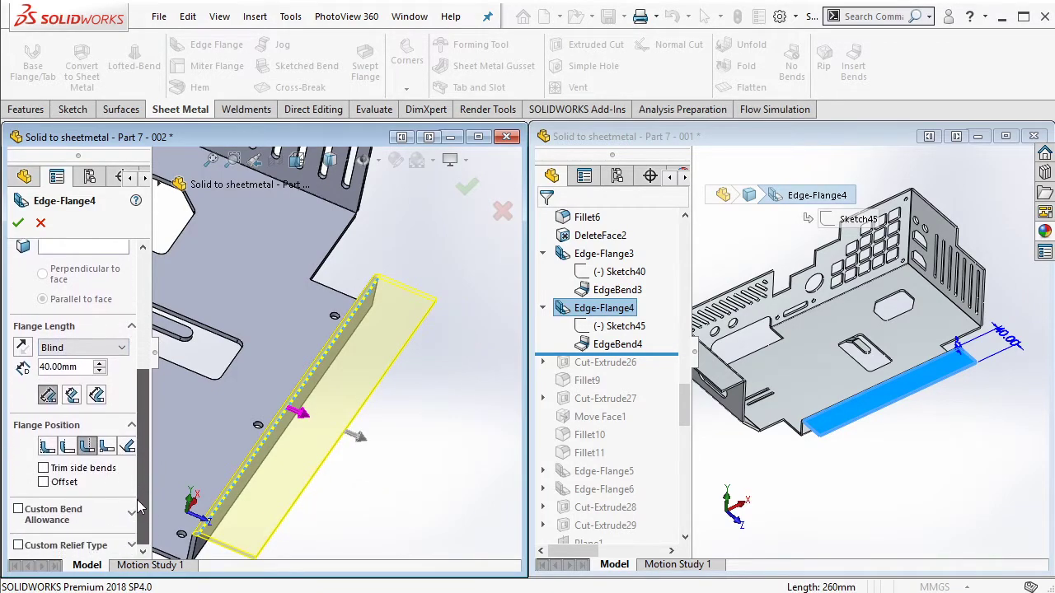
left_click(18, 224)
Step: Fold the part back from its flat pattern and roll the reference forward to Cut-Extrude26
mouse_move(359, 294)
middle_mouse_down()
mouse_move(224, 313)
mouse_move(475, 260)
middle_mouse_up()
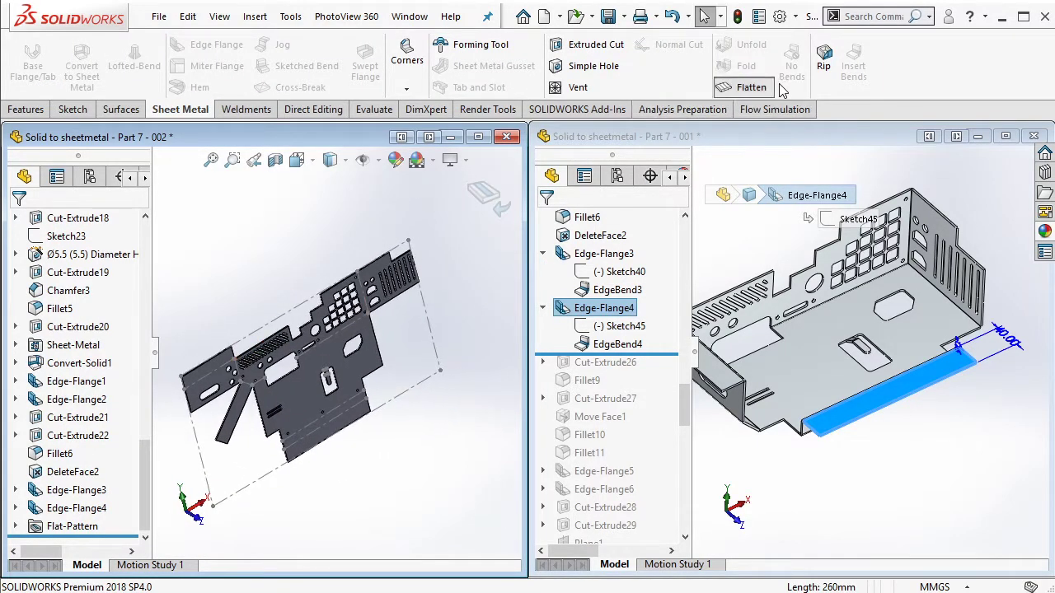
left_click(485, 193)
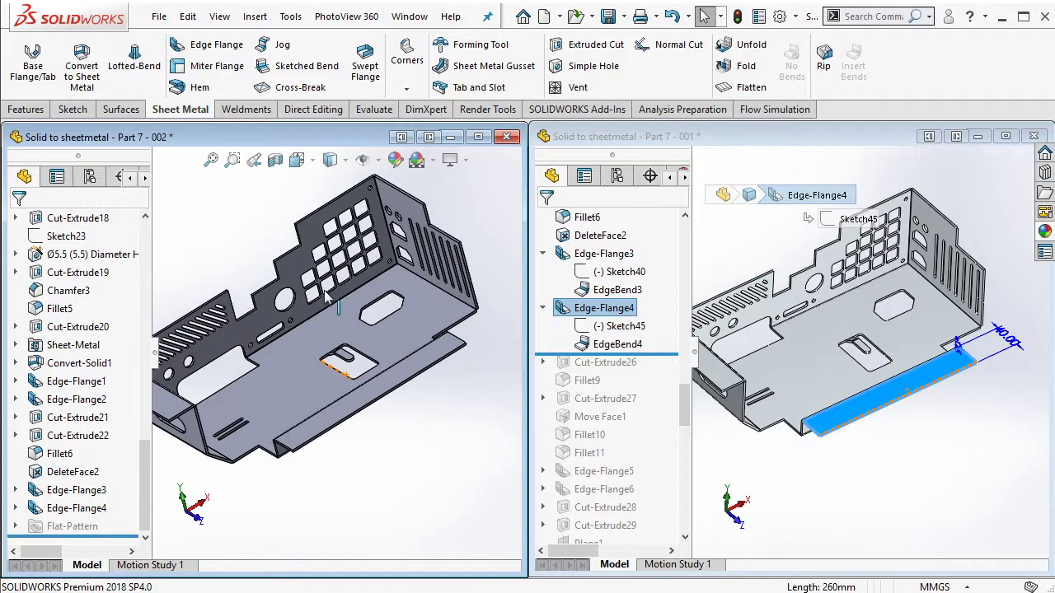
left_click(685, 399)
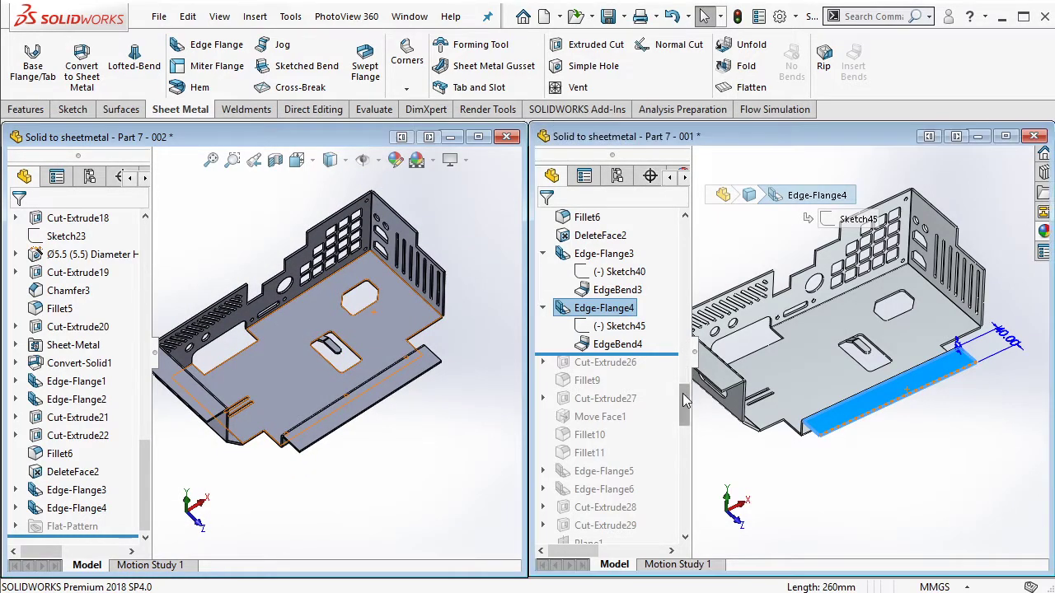
left_click_drag(663, 353, 649, 364)
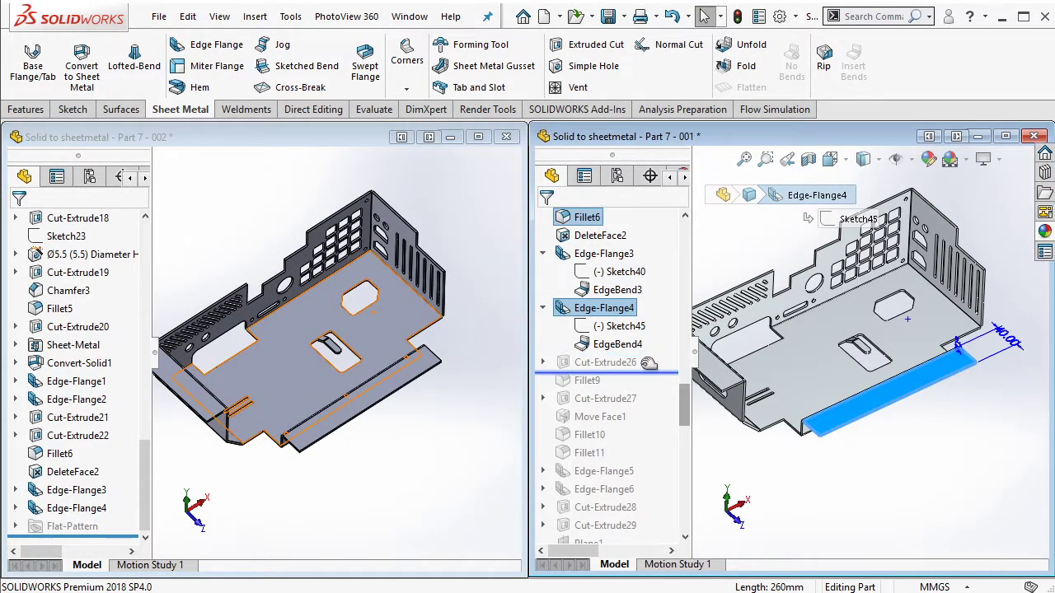
Step: Inspect the reference's Cut-Extrude26, then start a sketch on the angled flange face
left_click(605, 361)
scroll(836, 360, "down", 3)
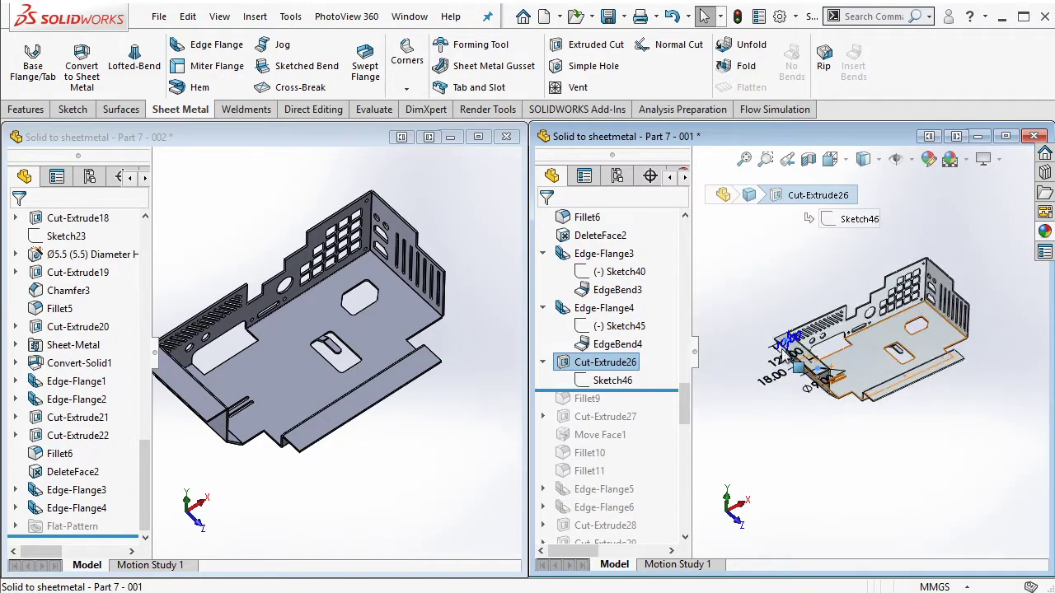
scroll(836, 361, "down", 2)
scroll(836, 360, "down", 3)
scroll(280, 366, "down", 3)
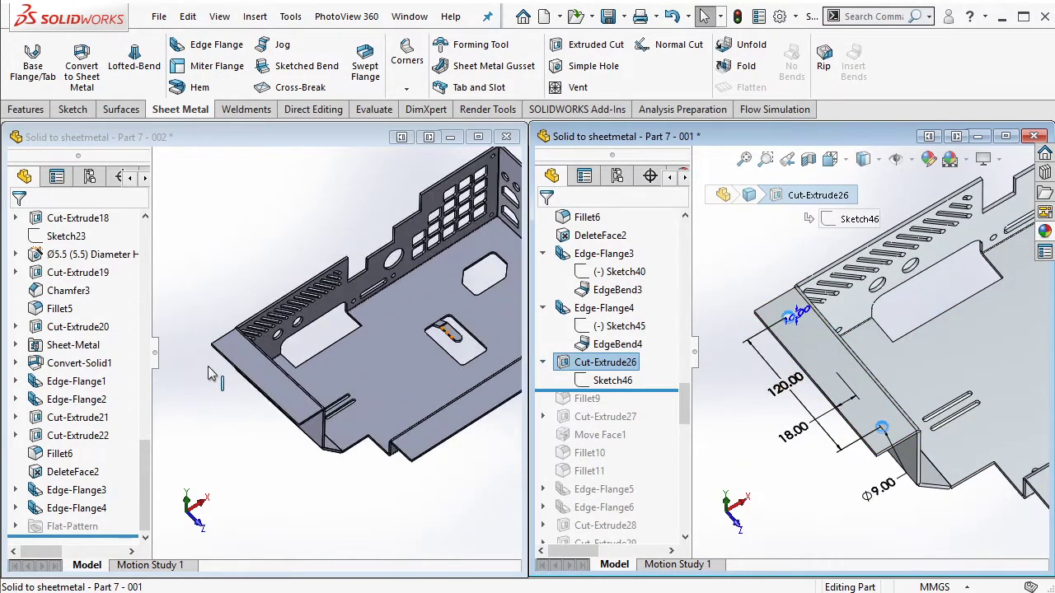
scroll(280, 366, "down", 2)
middle_click_drag(280, 367, 288, 381)
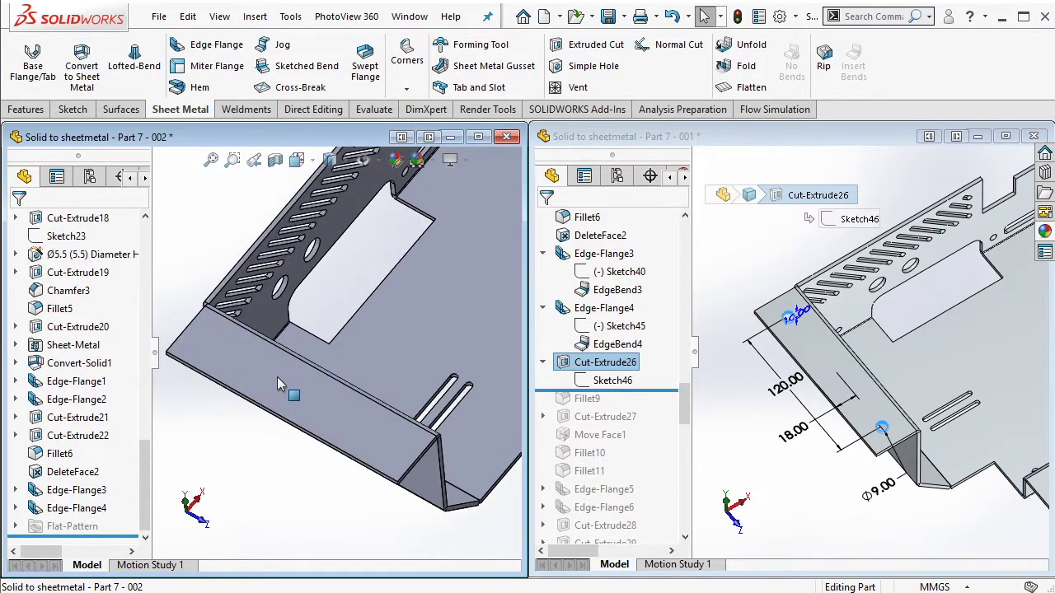
left_click(289, 381)
left_click(348, 328)
Step: Draw a centerline and a line across the flange face
left_click(119, 45)
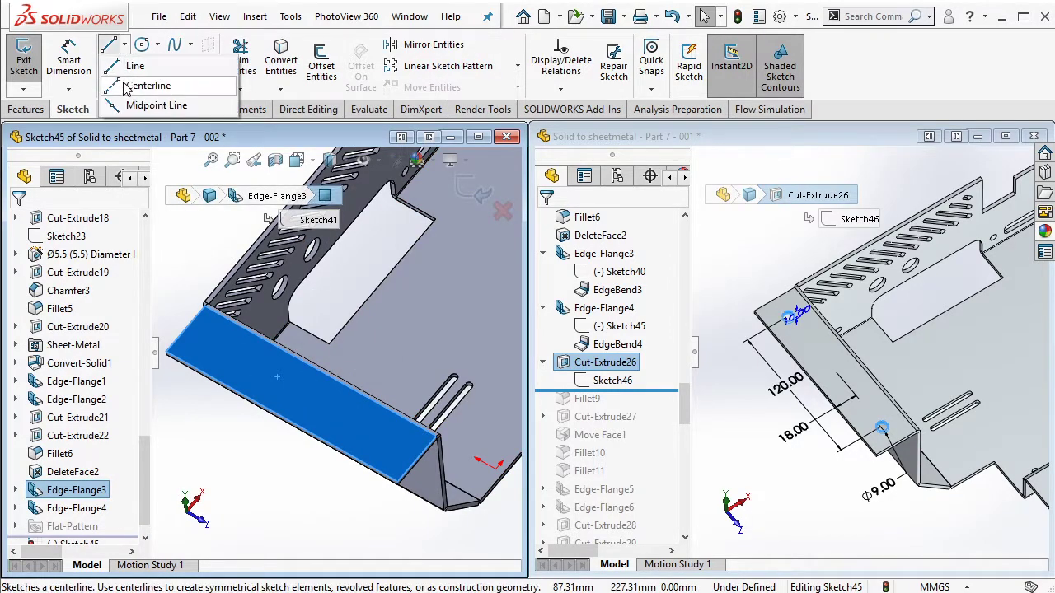
left_click(189, 88)
middle_click_drag(302, 390, 302, 435)
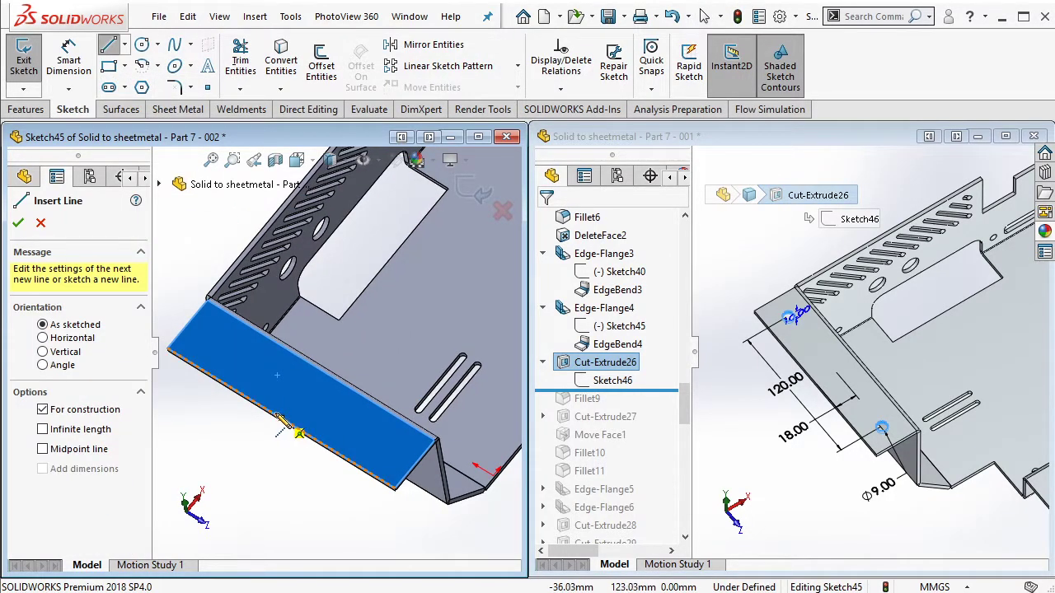
left_click_drag(280, 418, 287, 399)
key("Escape")
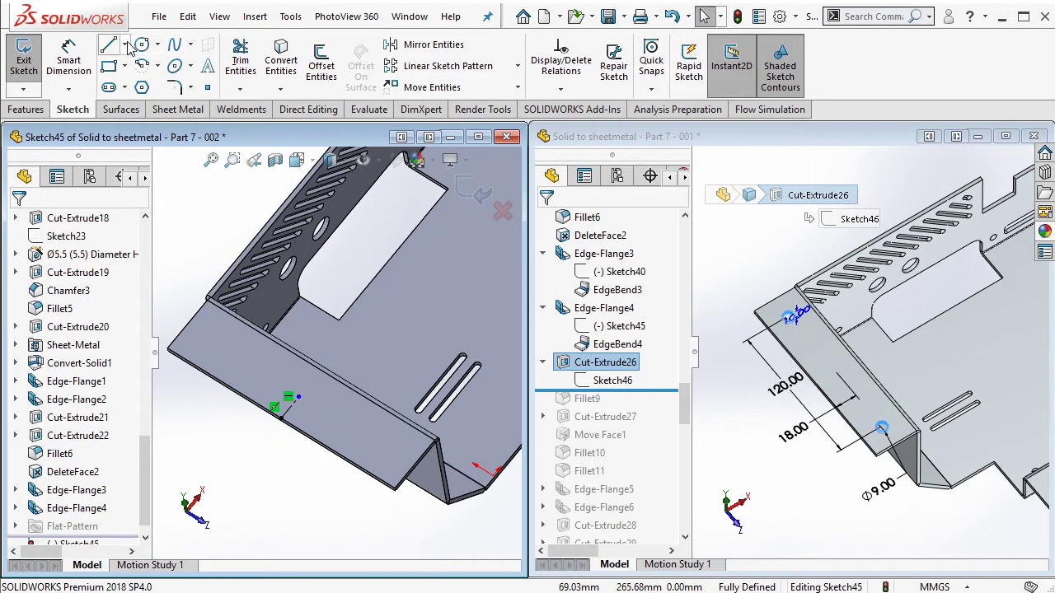
left_click(126, 46)
left_click(142, 66)
left_click(263, 344)
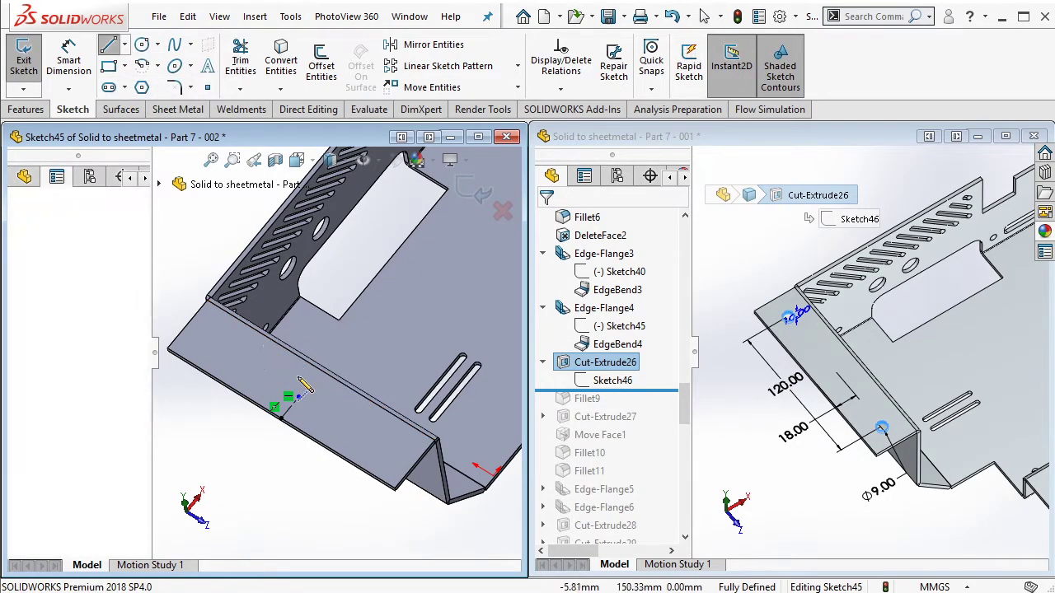
left_click(354, 431)
key("Escape")
Step: Add a Midpoint relation and a Vertical relation to the line
left_click(299, 396)
left_click(330, 408, "ctrl")
left_click(381, 299)
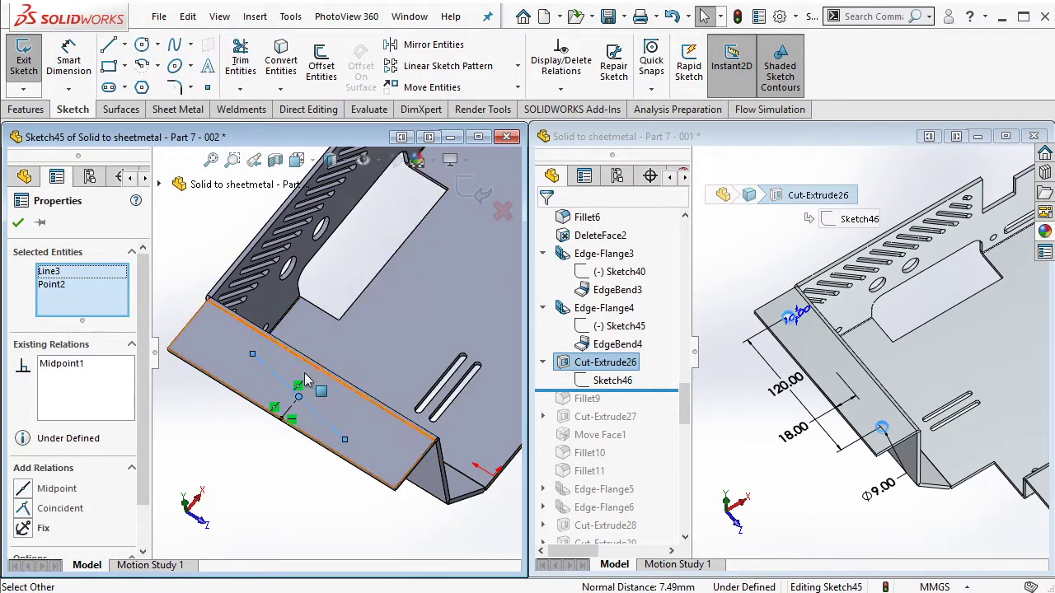
key("Escape")
left_click(280, 380)
left_click(333, 297)
key("Escape")
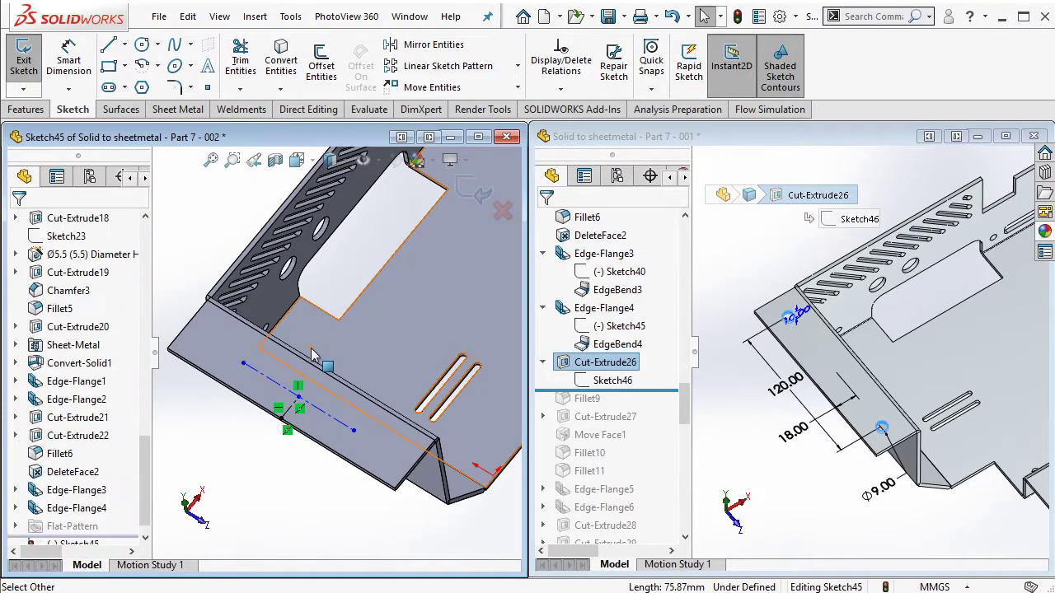
Step: Dimension the line 120 mm long and 18 mm from the edge, then exit the sketch
left_click(68, 66)
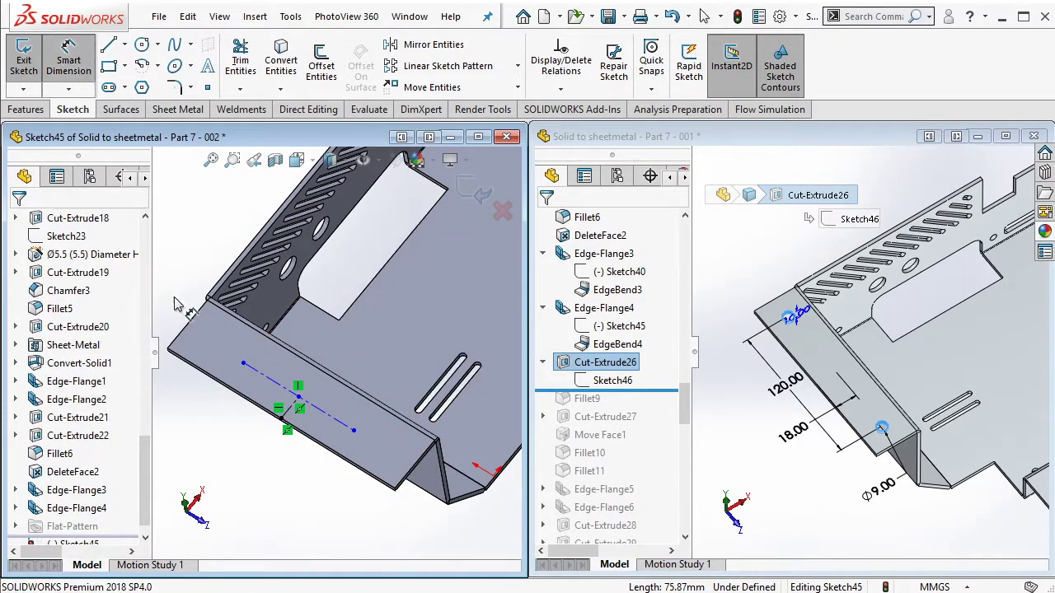
left_click(266, 378)
left_click(247, 412)
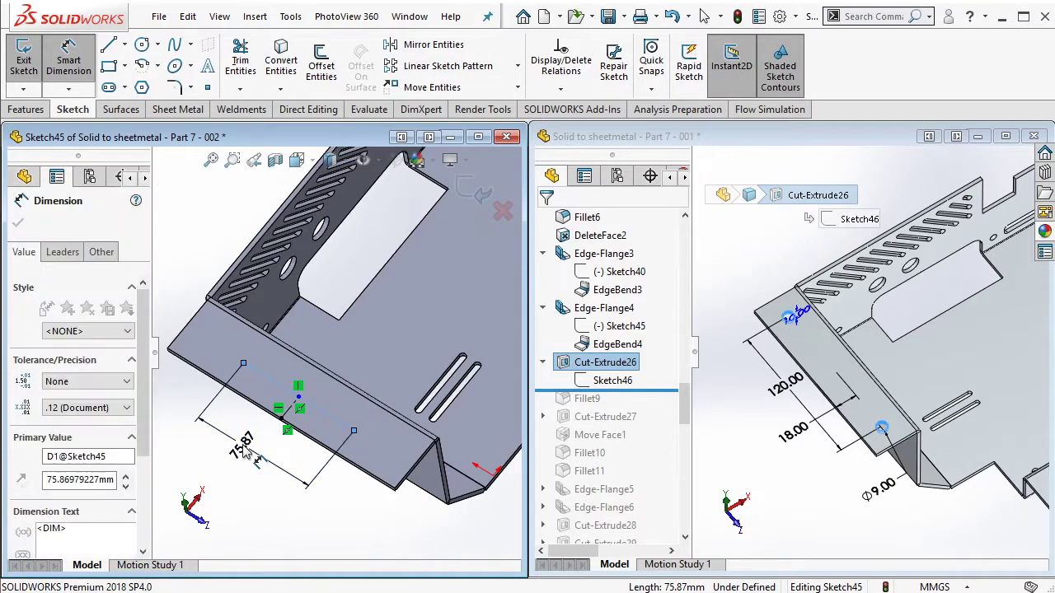
type("120")
left_click(172, 423)
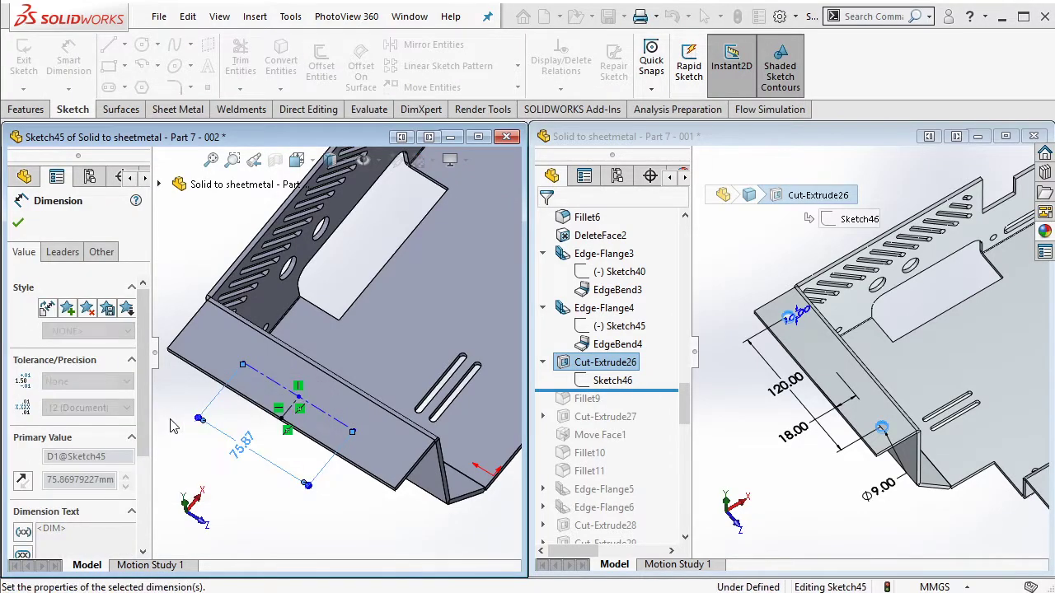
left_click(296, 416)
left_click(301, 451)
type("18")
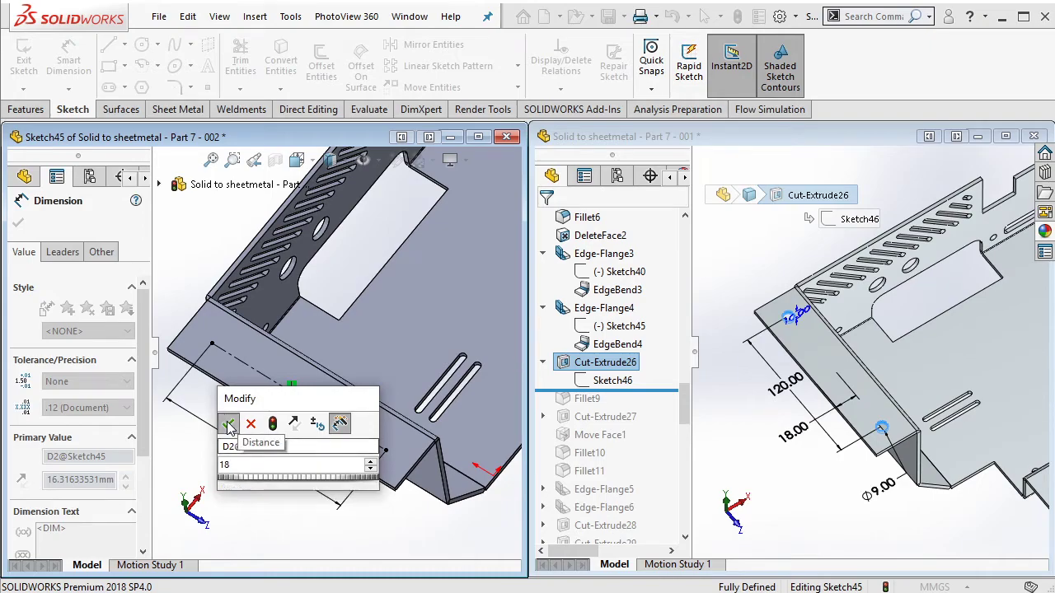
left_click(228, 424)
left_click(83, 64)
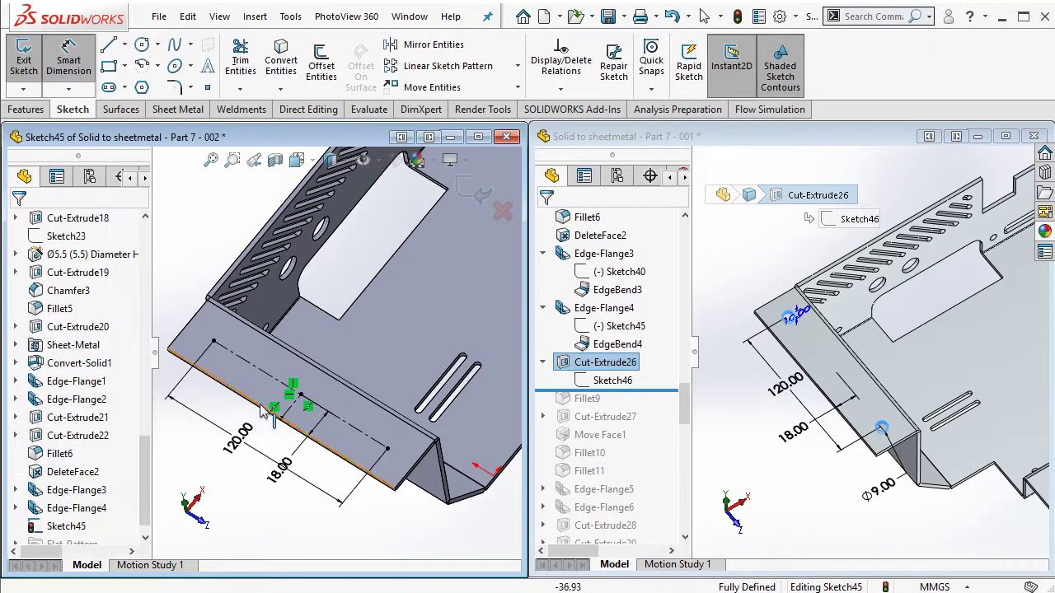
left_click(24, 59)
Step: Start Hole Wizard and place two hole points on the angled flange
left_click(28, 110)
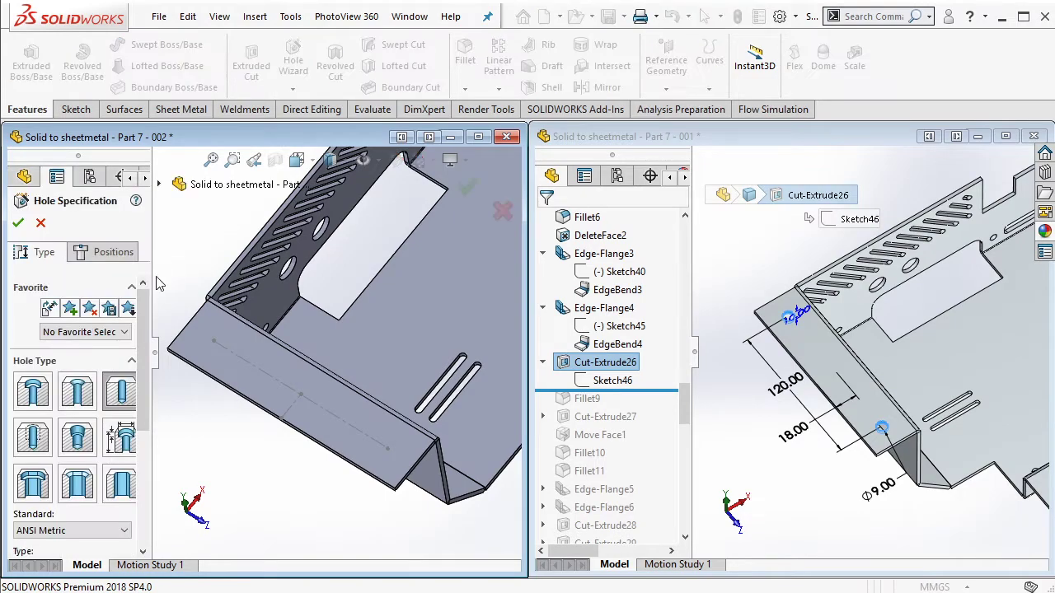
left_click(106, 252)
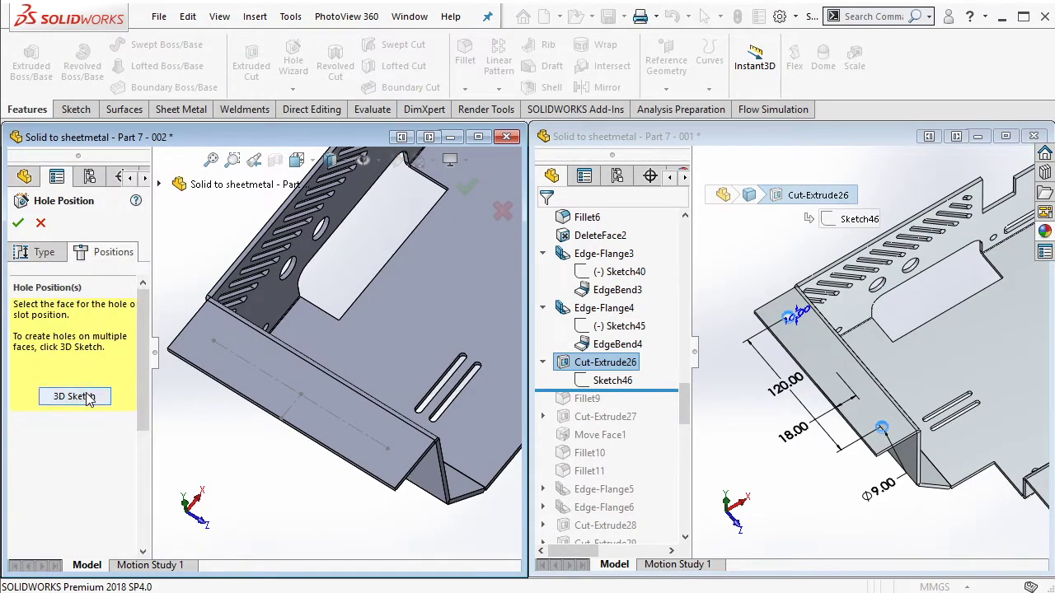
left_click(213, 347)
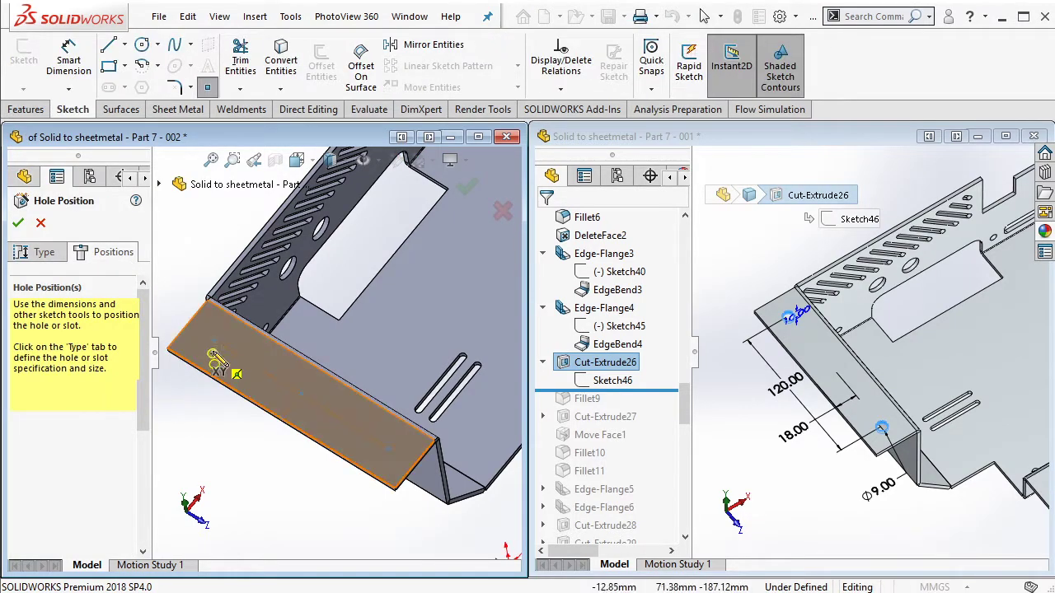
left_click(389, 449)
Step: Make the holes ANSI Metric Ø9.0 drill size, 12 mm blind, then roll the reference to Fillet9
left_click(44, 252)
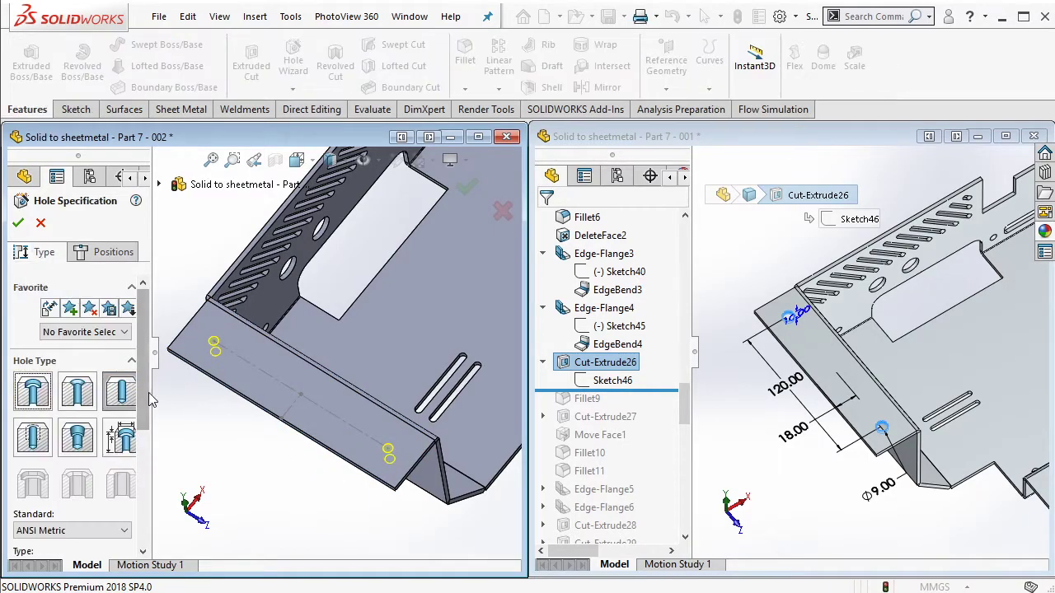
scroll(74, 371, "down", 2)
scroll(74, 371, "down", 2)
left_click(113, 394)
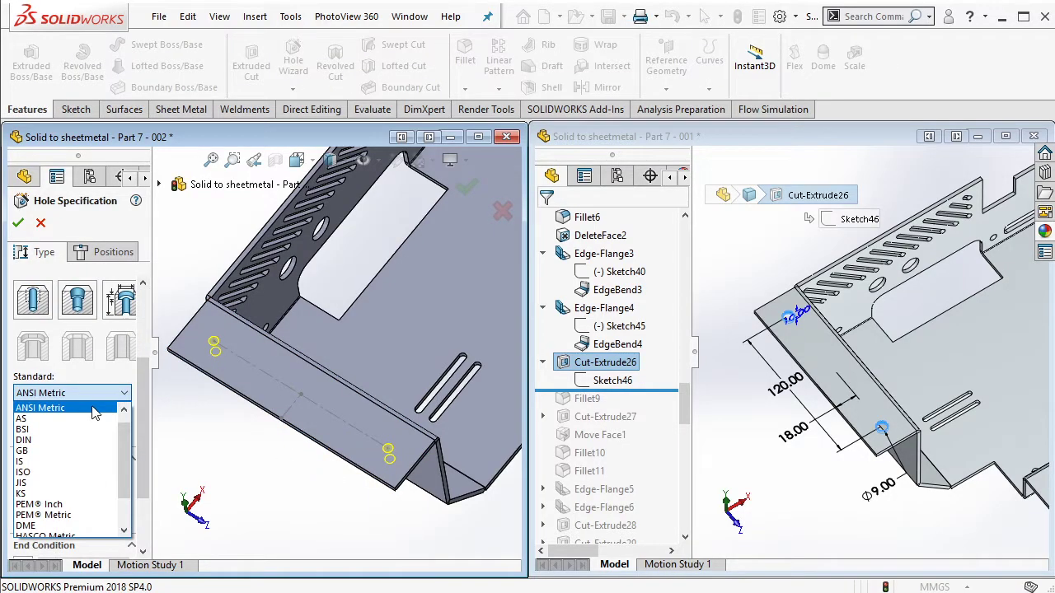
left_click(95, 412)
left_click(72, 429)
left_click(41, 442)
scroll(115, 456, "down", 2)
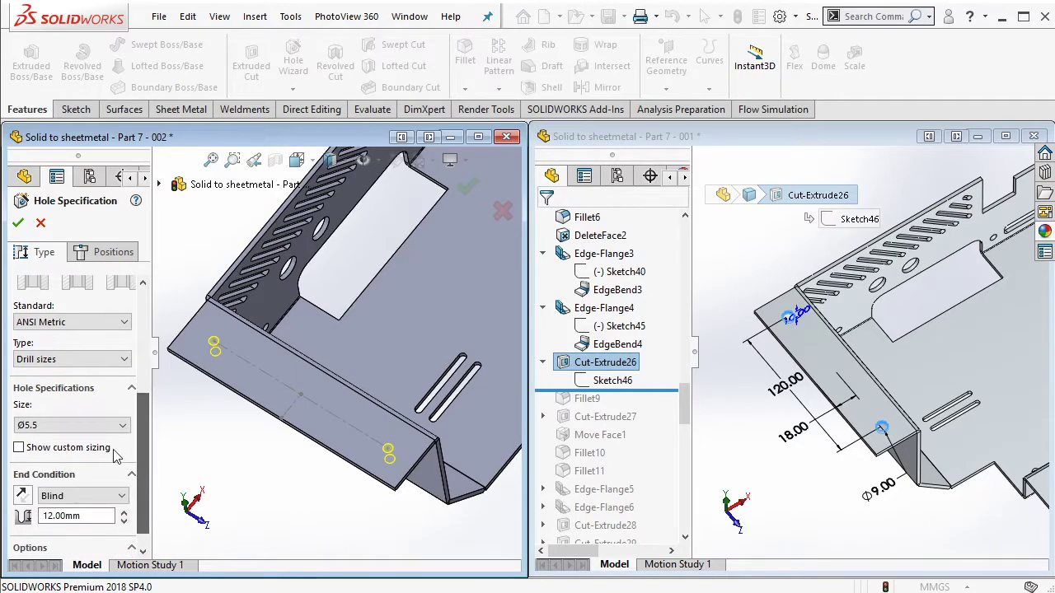
left_click(122, 425)
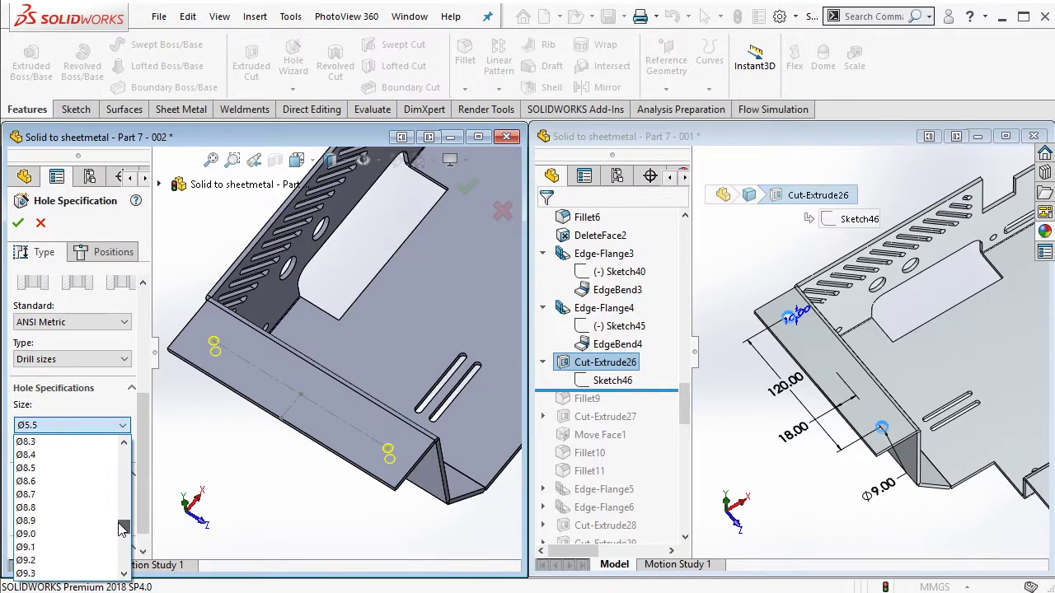
left_click(94, 533)
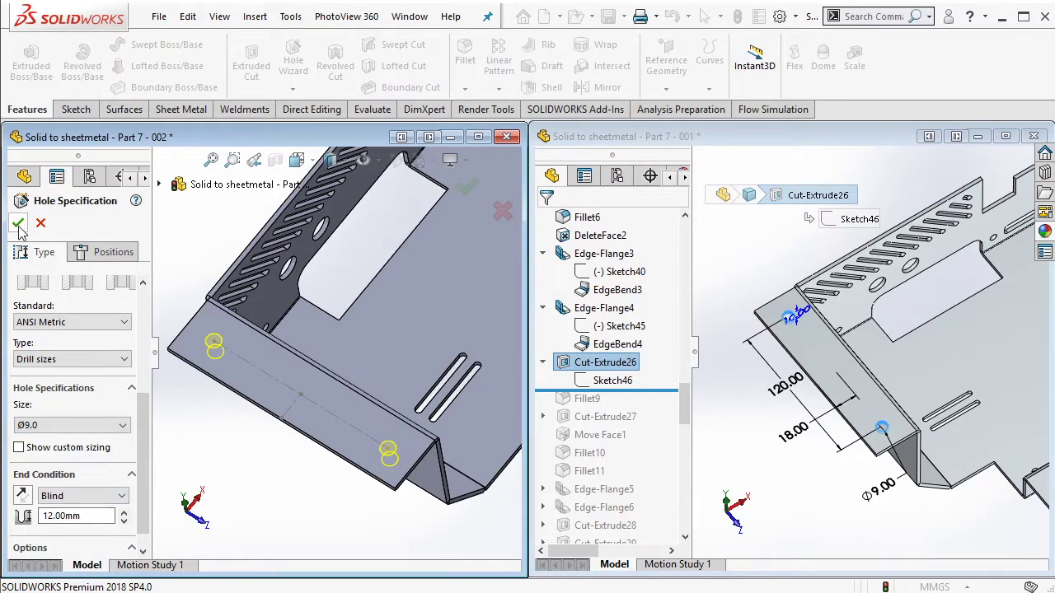
key("Return")
left_click(330, 338)
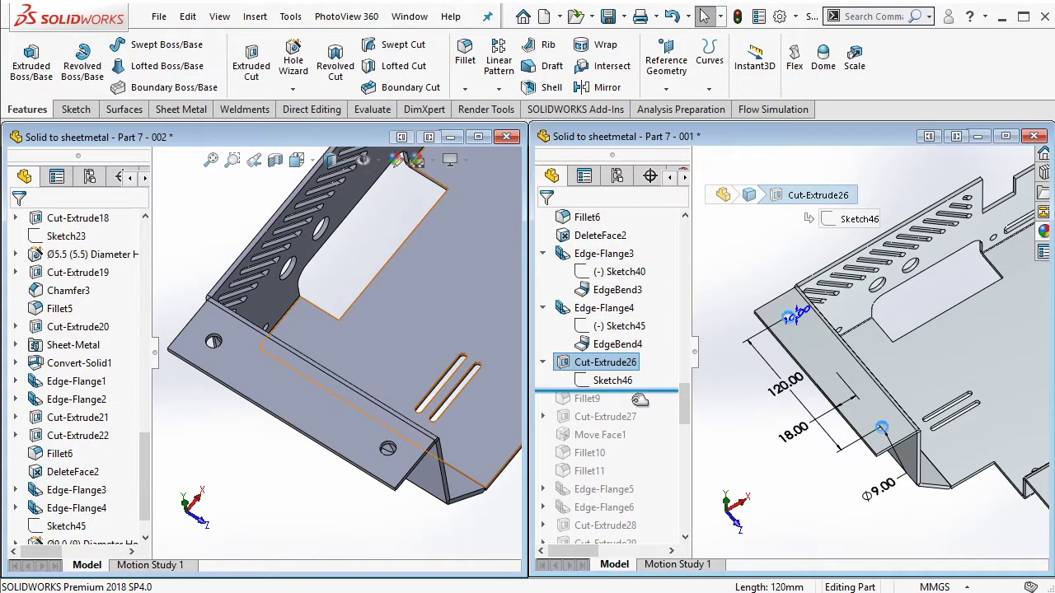
left_click_drag(649, 392, 586, 406)
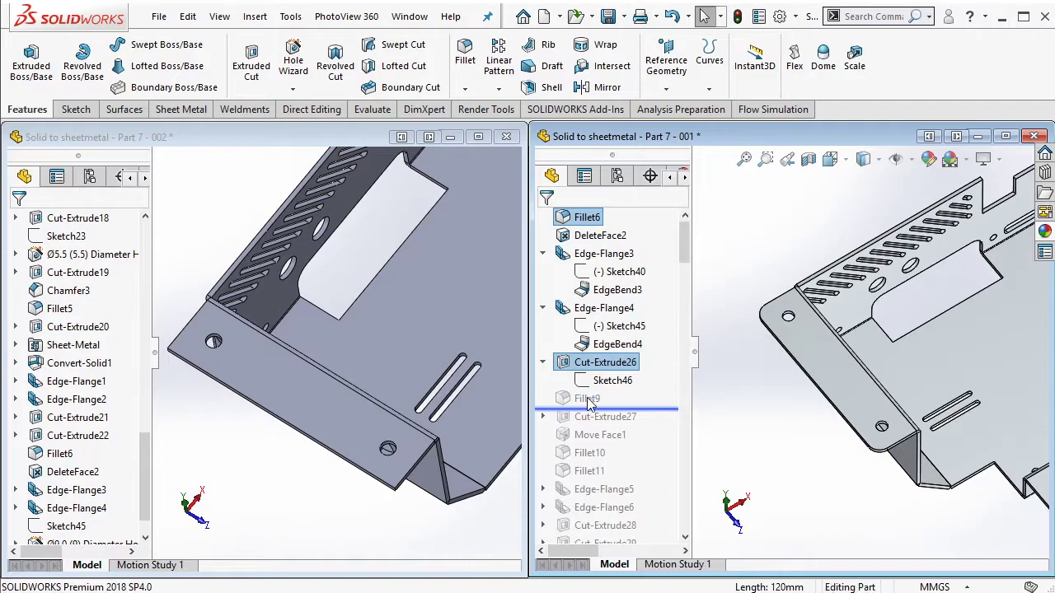
Step: Round the flange's outer corner edge with a 10 mm fillet, matching the reference's R10
left_click(587, 400)
left_click(484, 137)
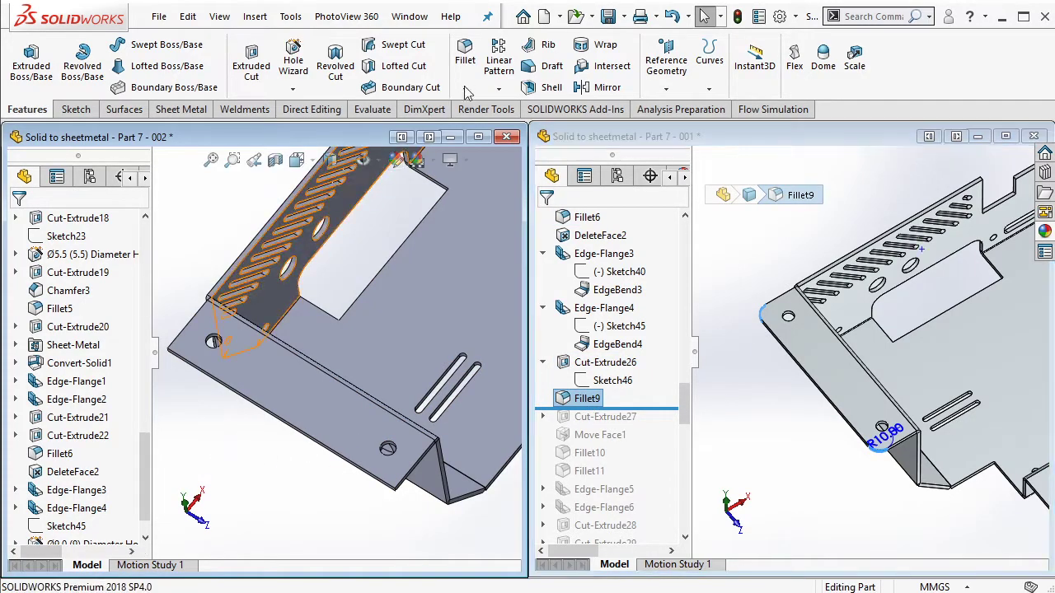
left_click(466, 50)
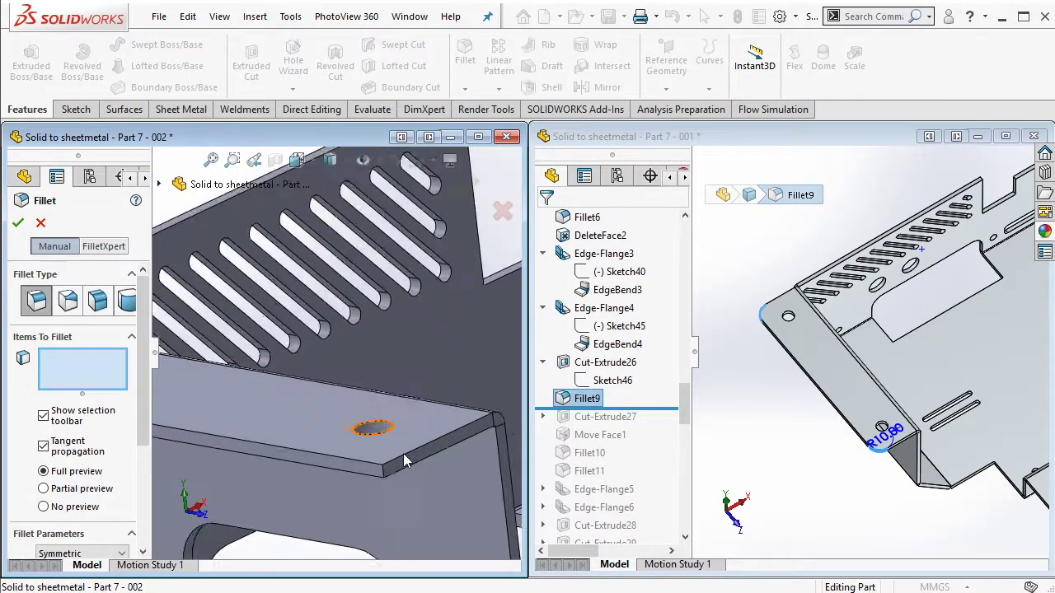
left_click(379, 478)
middle_click_drag(380, 478, 231, 330)
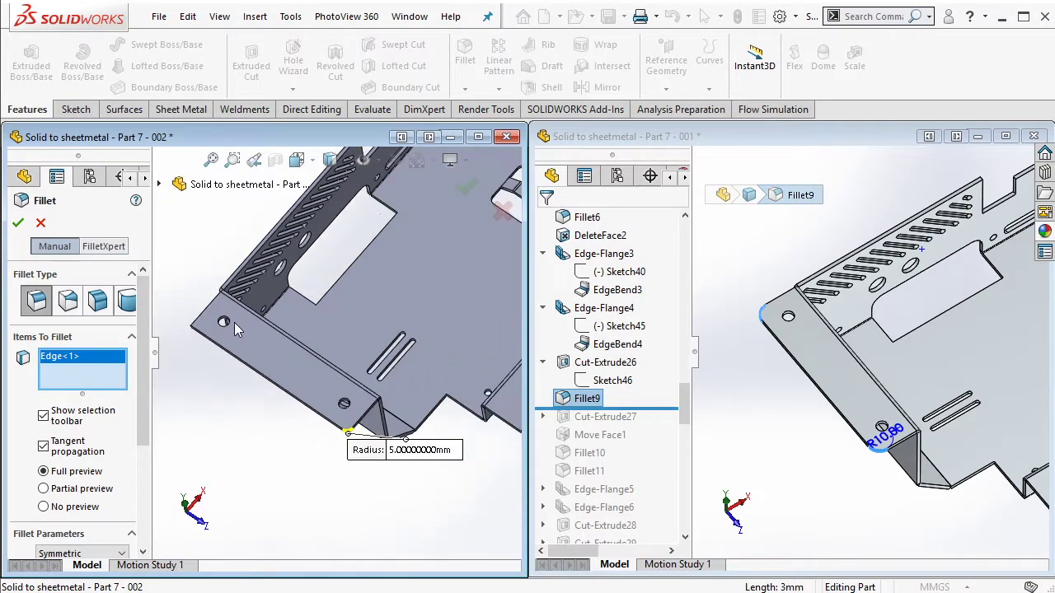
scroll(227, 334, "down", 3)
scroll(210, 350, "down", 2)
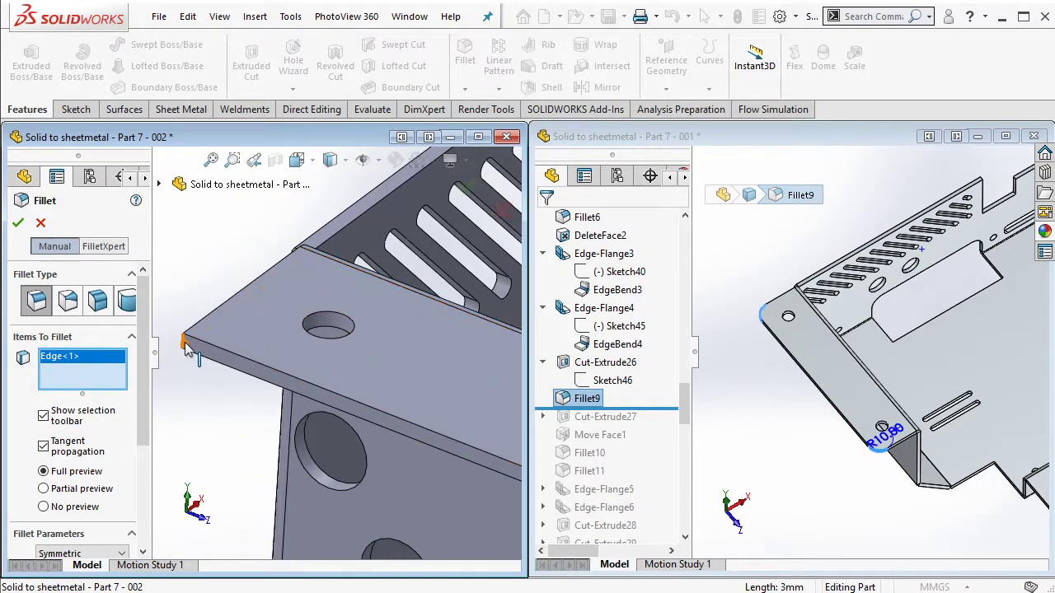
left_click(188, 351)
scroll(80, 437, "down", 3)
scroll(80, 437, "down", 2)
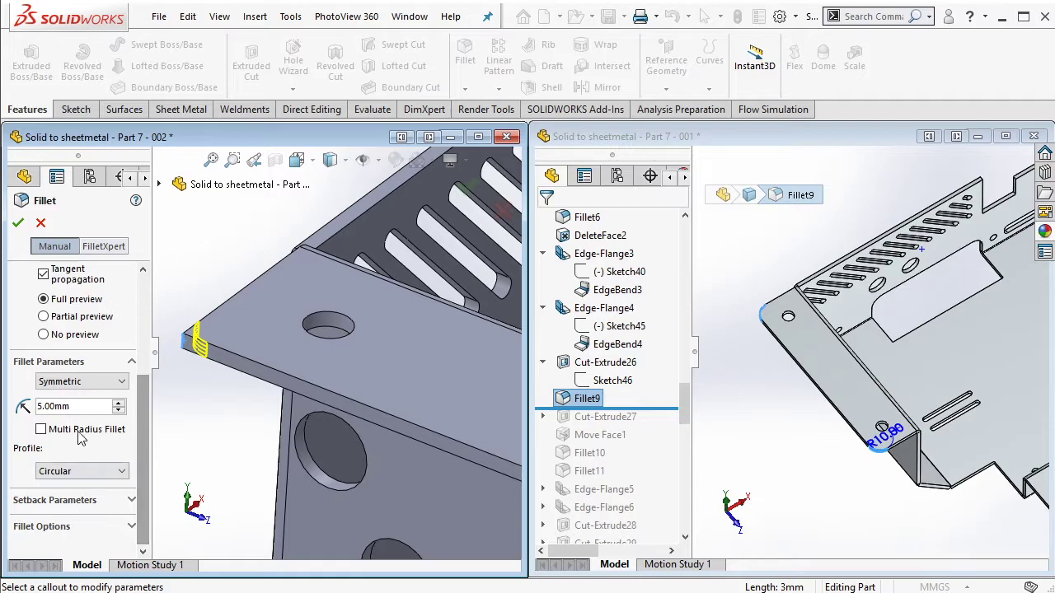
type("10")
key("Return")
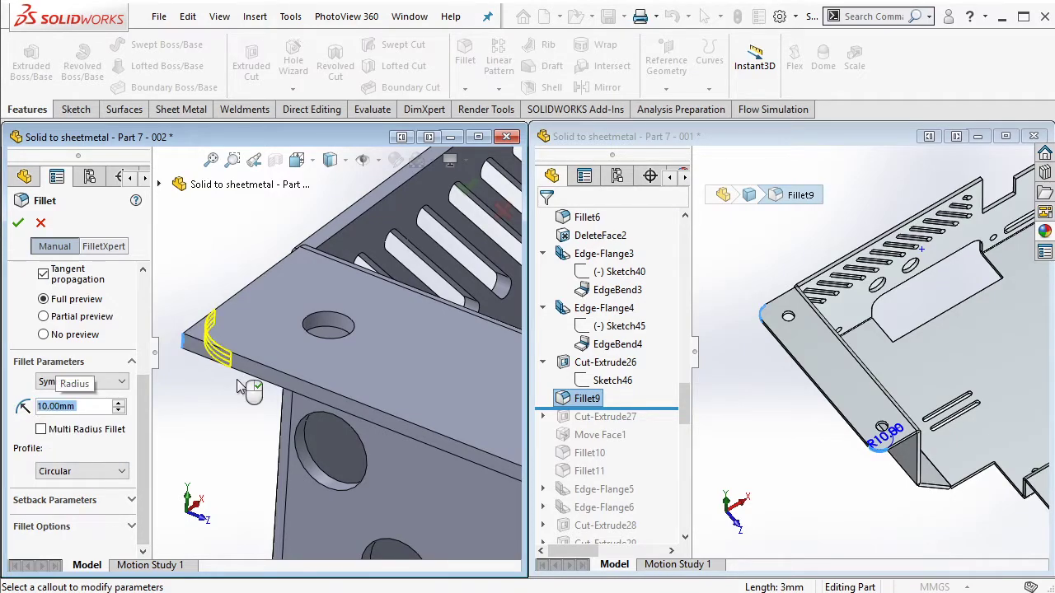
left_click(25, 225)
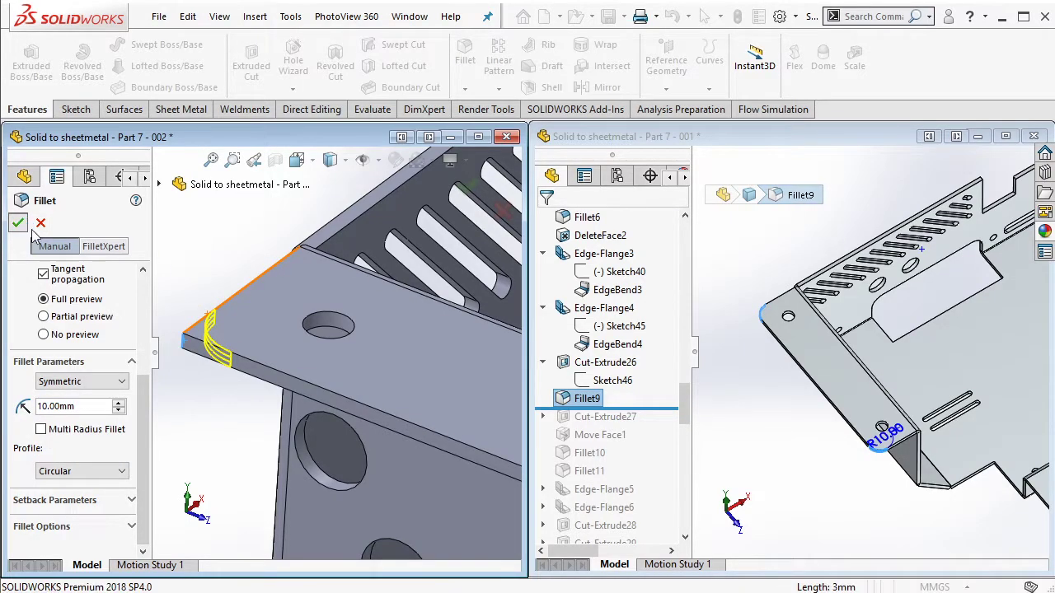
Step: Recentre the part and roll the reference forward to Cut-Extrude27
scroll(448, 352, "up", 5)
scroll(452, 329, "up", 2)
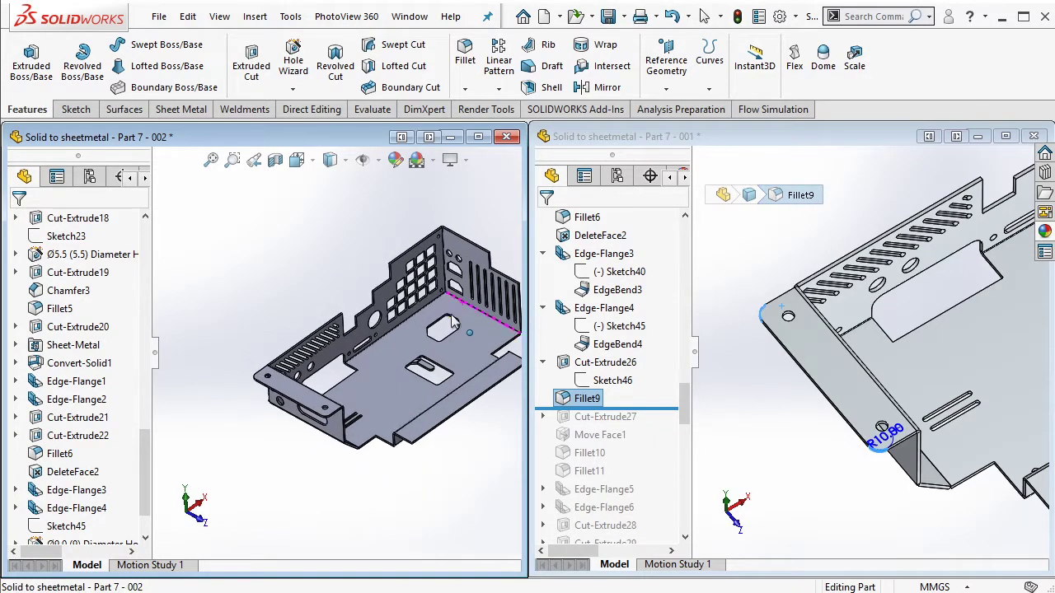
key("f")
left_click_drag(668, 408, 626, 422)
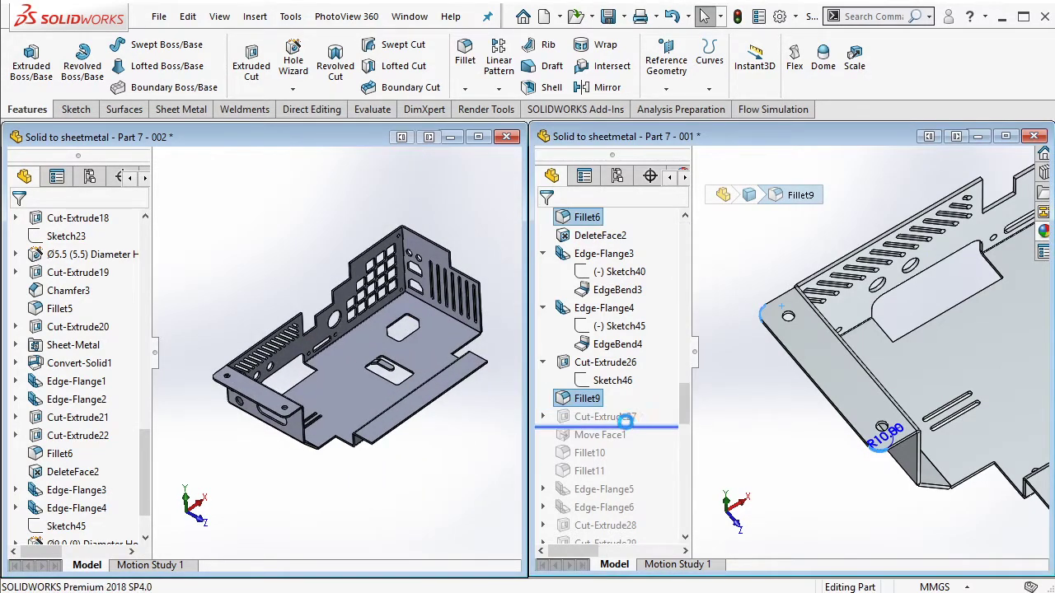
Step: Check the reference cut's 150 and 20 dimensions, then start a sketch on the bottom flange face
left_click(619, 415)
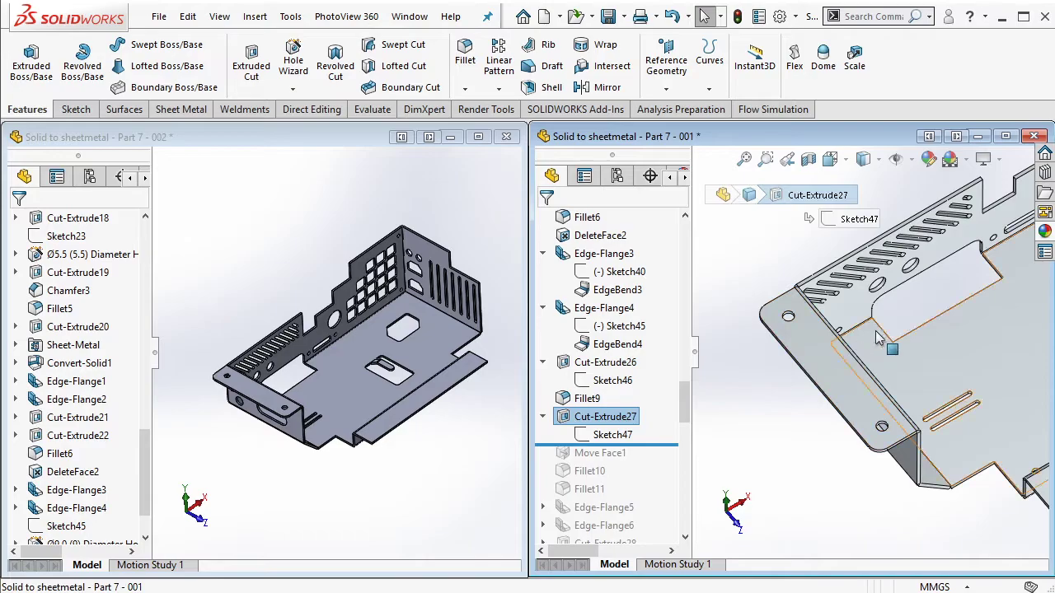
scroll(956, 392, "up", 3)
key("ctrl+8")
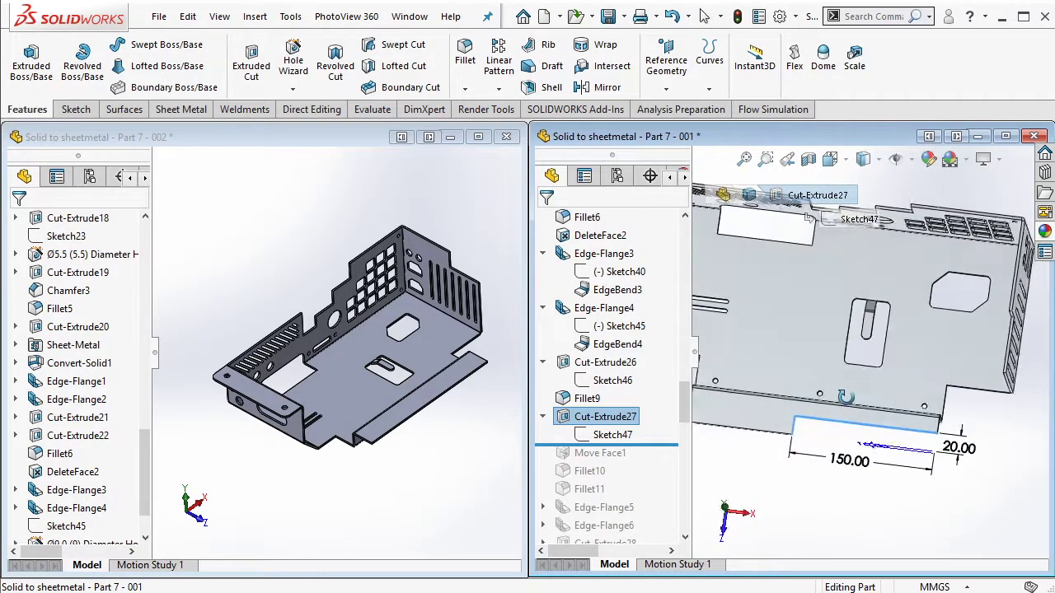
scroll(392, 330, "down", 2)
middle_click_drag(392, 330, 371, 388)
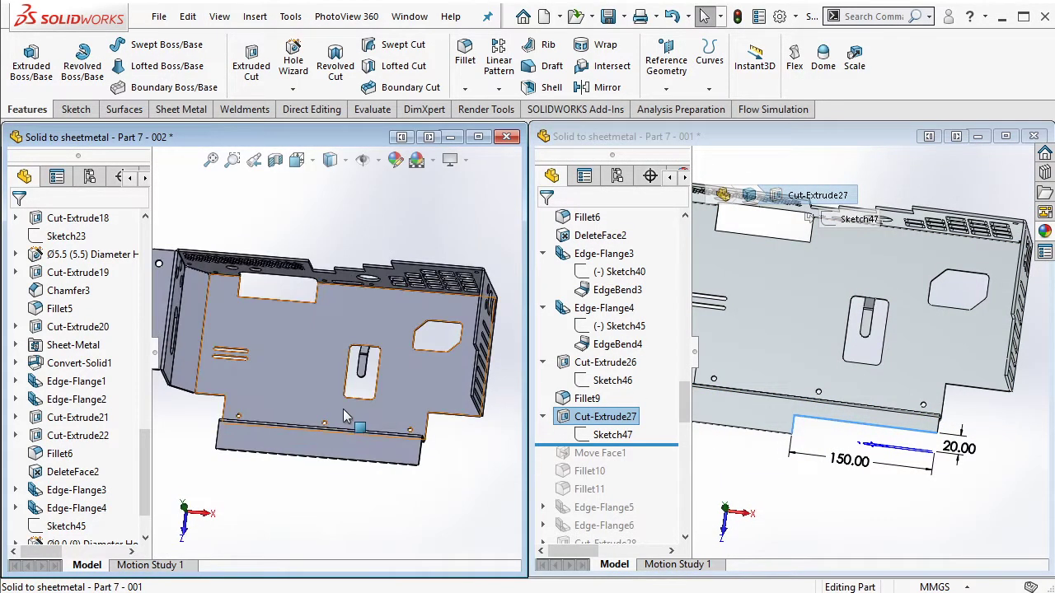
scroll(363, 446, "down", 3)
left_click(360, 451)
left_click(398, 379)
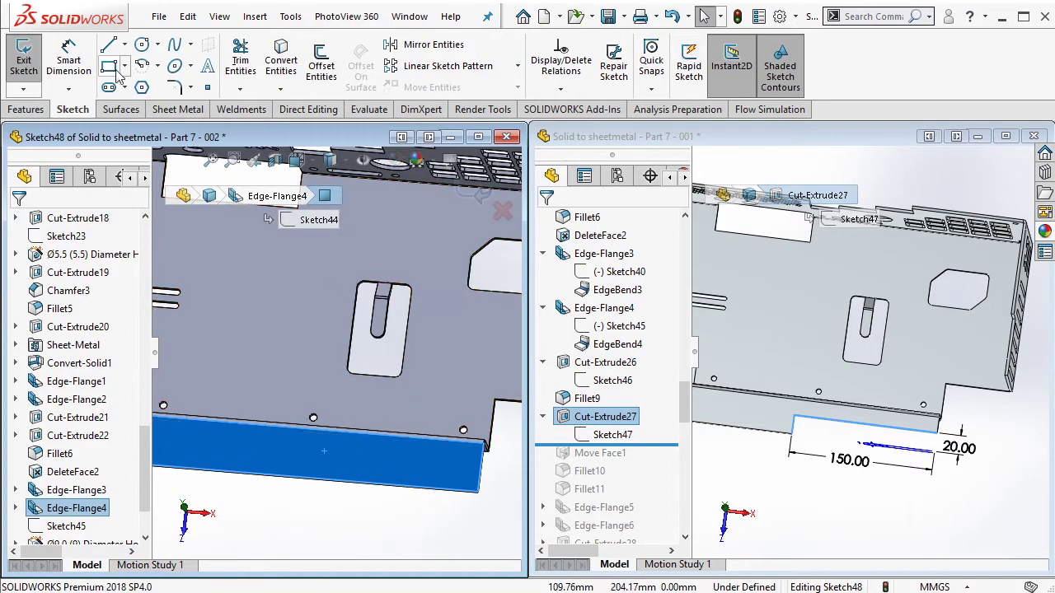
Step: Draw a rectangle on the bottom flange face
left_click(108, 66)
left_click(481, 493)
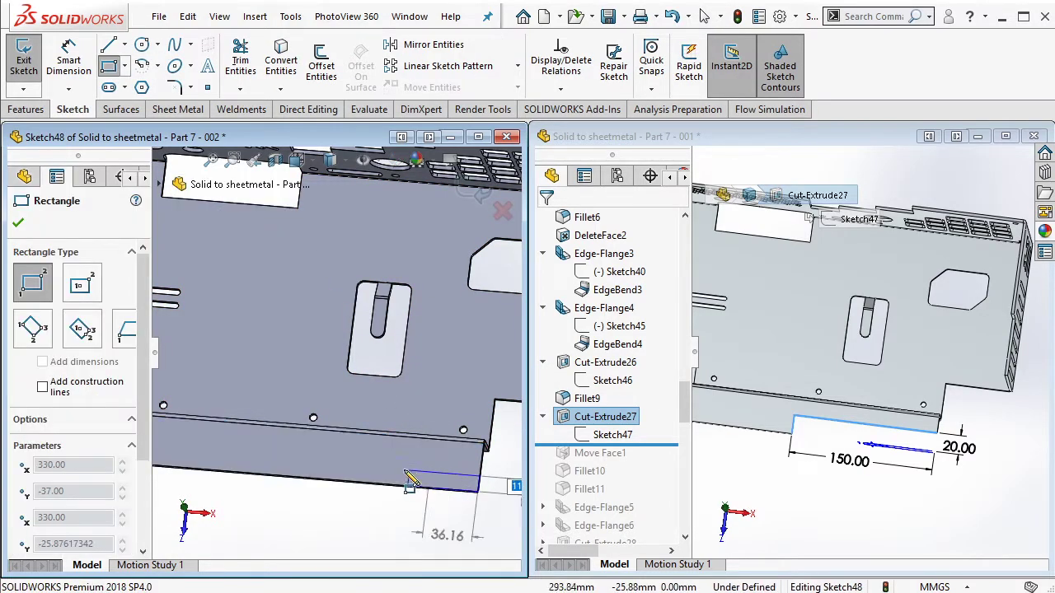
left_click(301, 455)
key("Escape")
Step: Dimension the rectangle 150 mm long and 20 mm high
key("d")
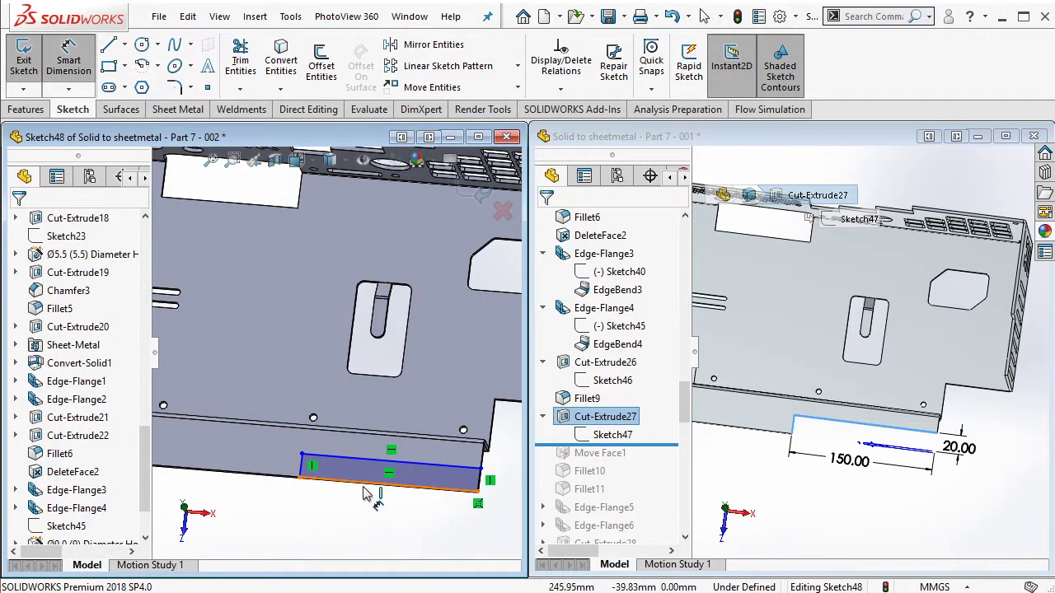
left_click(367, 492)
left_click(359, 544)
type("150")
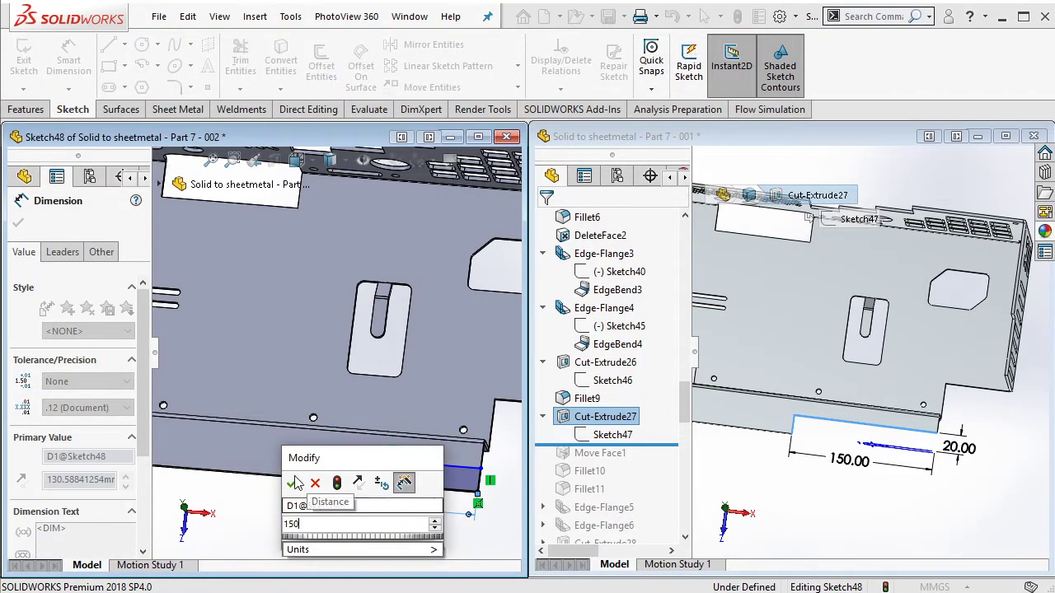
left_click(295, 483)
left_click(486, 493)
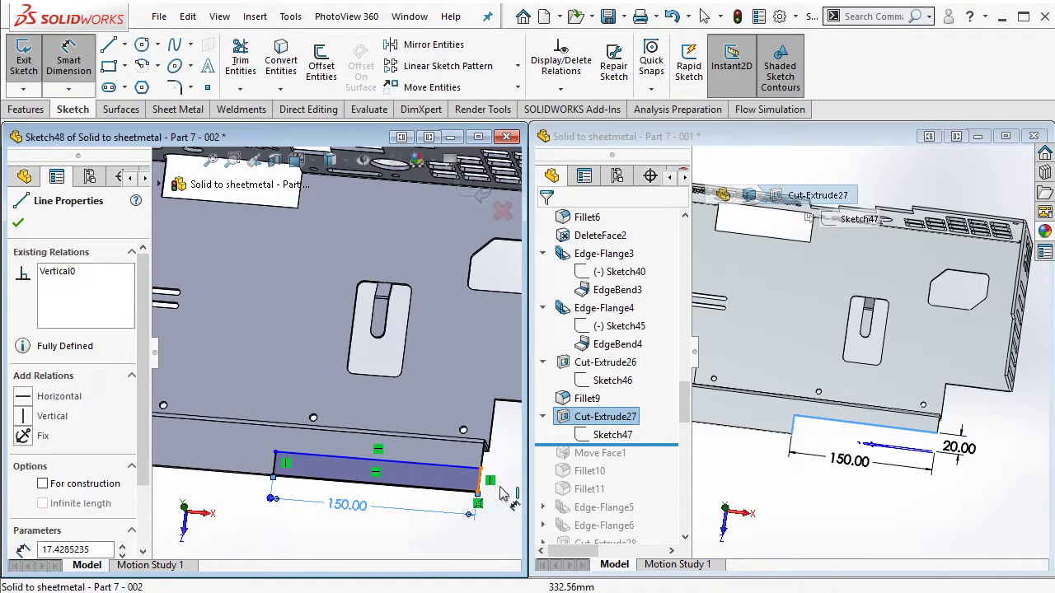
left_click(504, 488)
type("20")
left_click(430, 463)
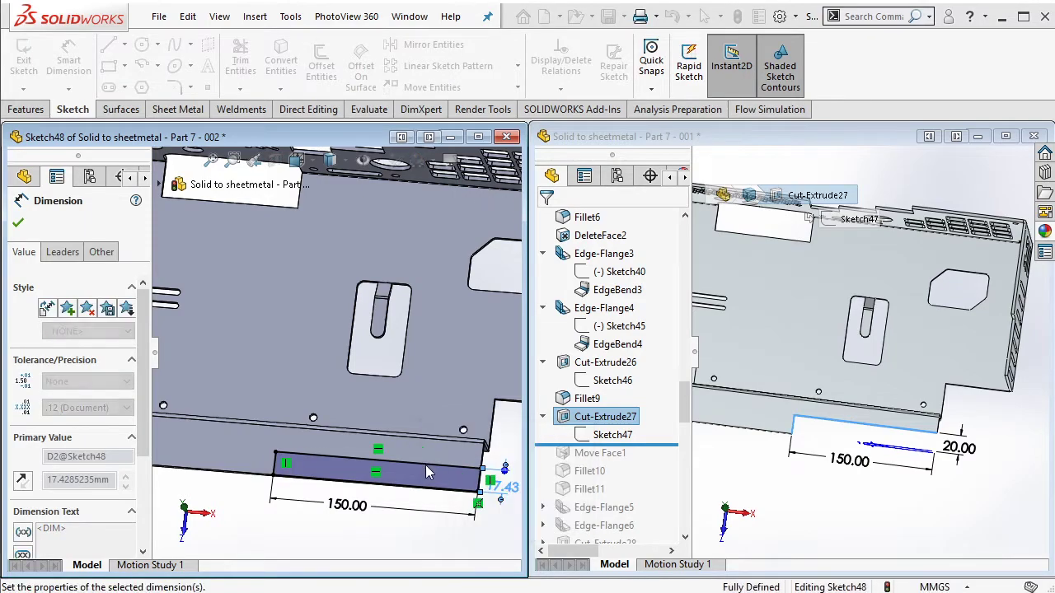
key("Escape")
key("f")
Step: Extrude-cut the rectangle as a notch, then roll the reference forward to Move Face1
left_click(27, 109)
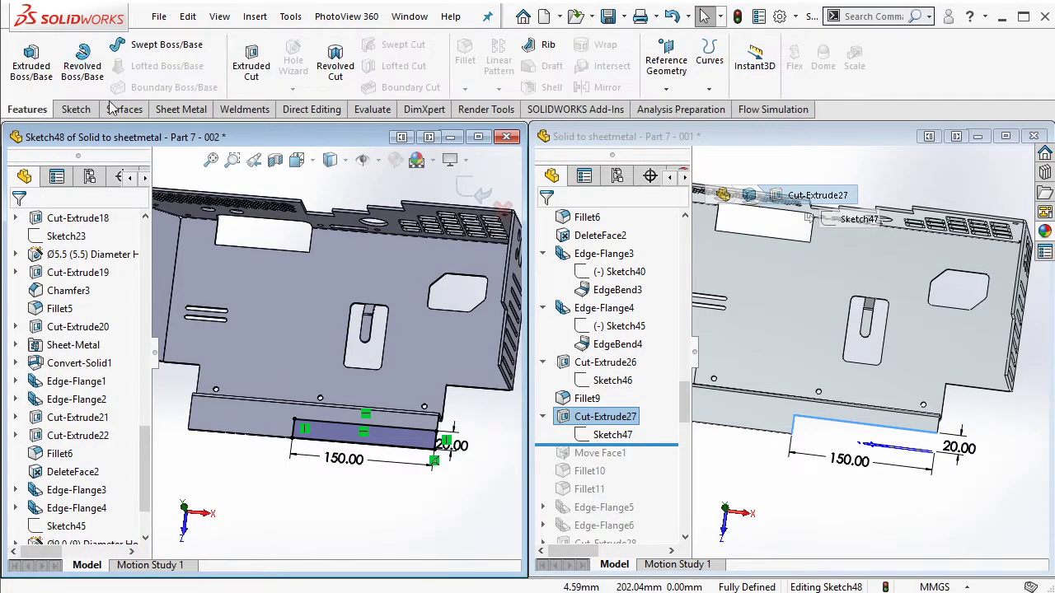
left_click(251, 66)
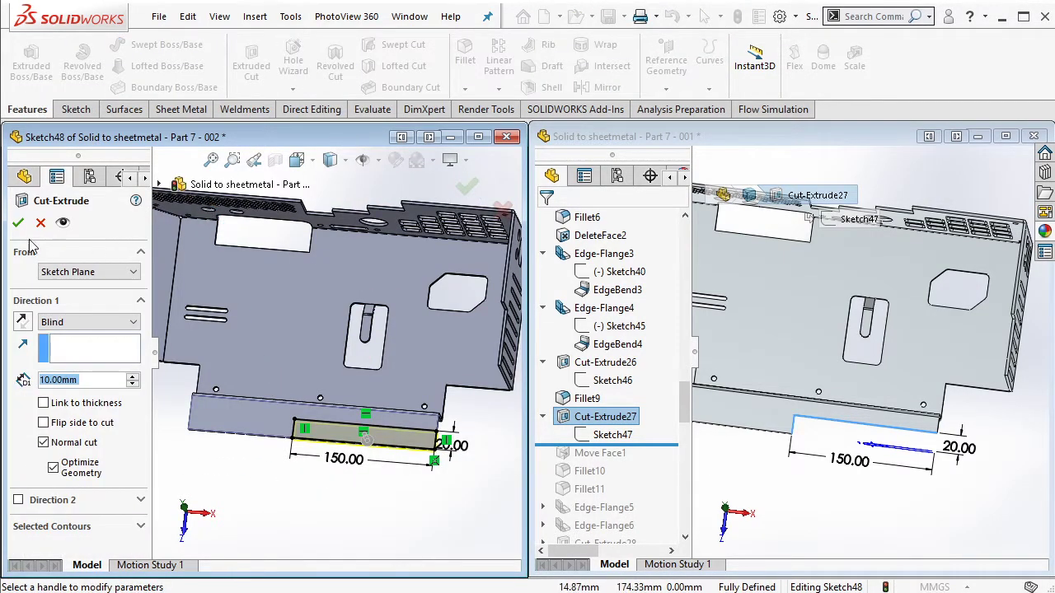
left_click(18, 222)
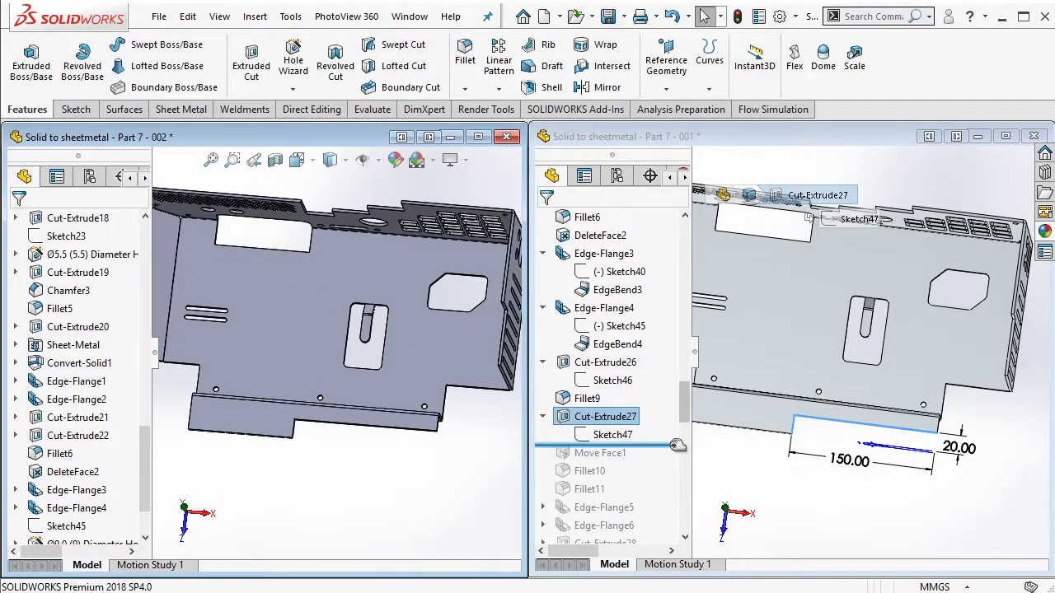
left_click_drag(676, 445, 634, 462)
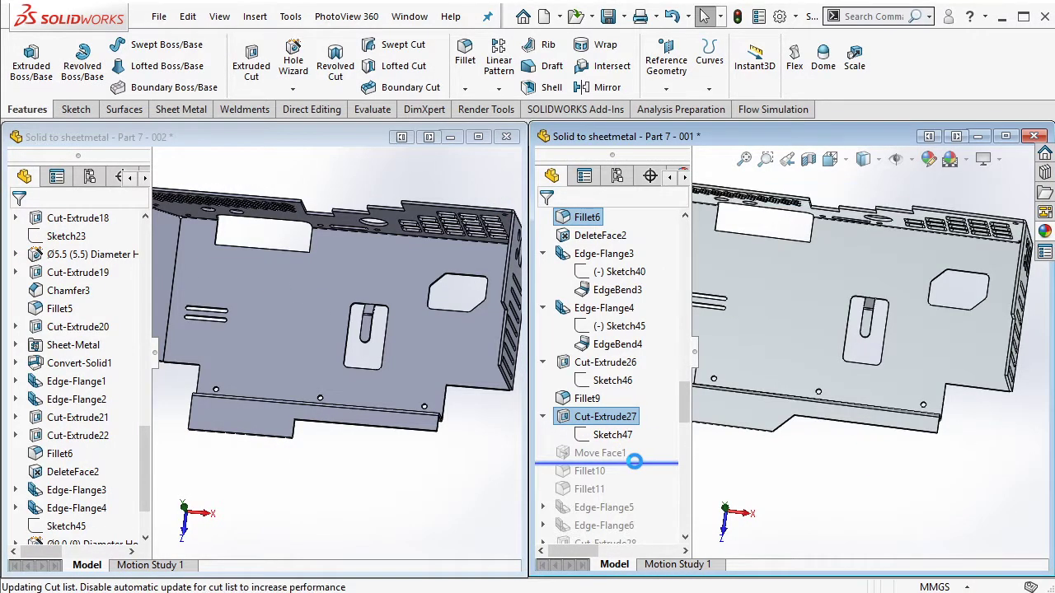
Step: Inspect the reference's 45° face move and orient the working part toward the flange step
left_click(616, 456)
scroll(780, 443, "down", 3)
scroll(780, 442, "up", 2)
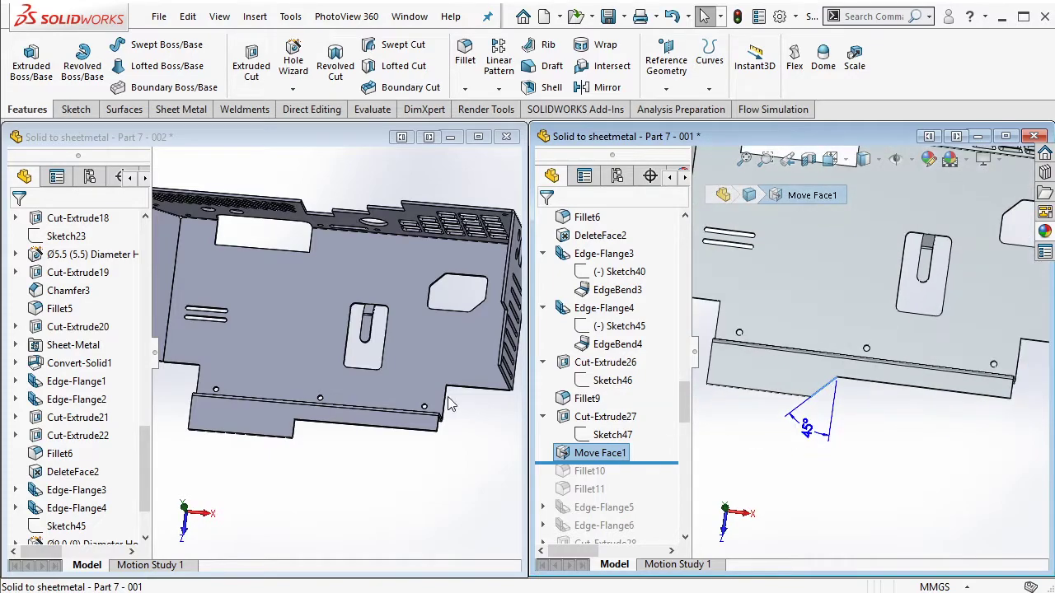
left_click(349, 434)
scroll(313, 387, "down", 3)
scroll(278, 330, "down", 3)
middle_click_drag(279, 330, 275, 425)
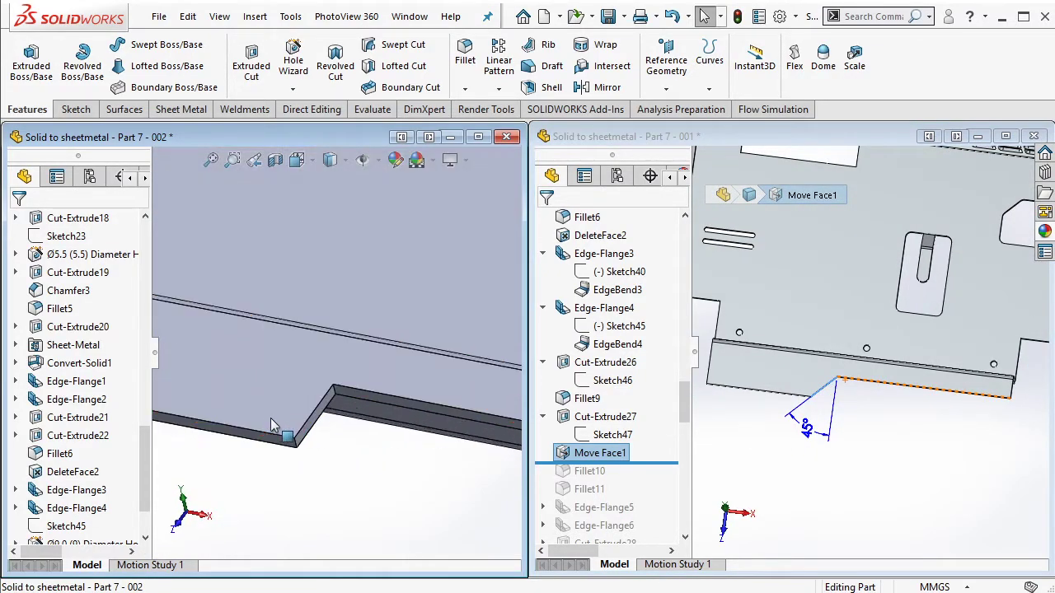
Step: Rotate the stepped end face 45° about the flange edge with a flipped-direction Move Face
left_click(320, 113)
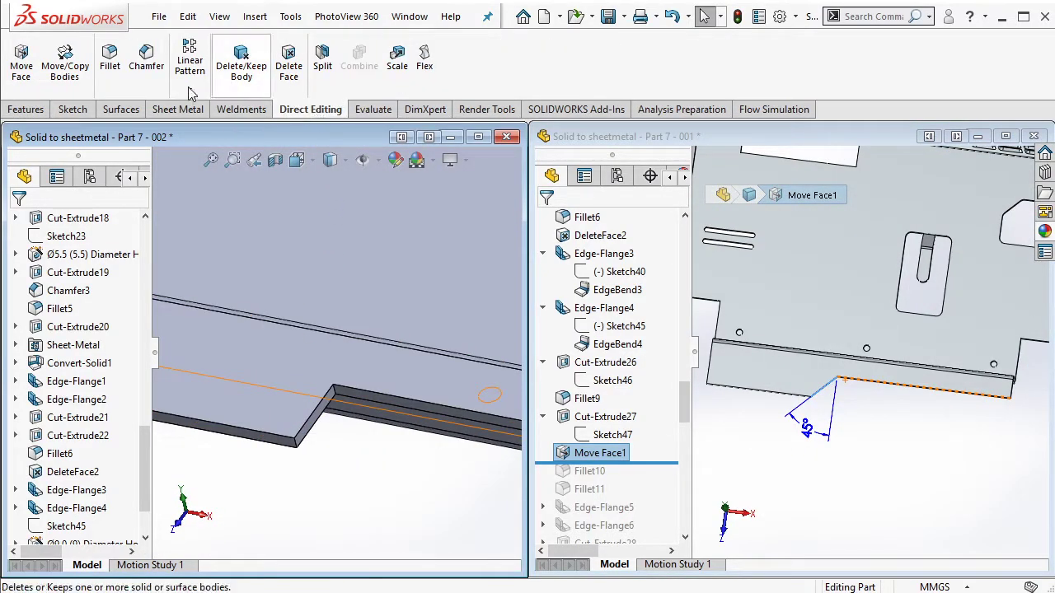
left_click(25, 62)
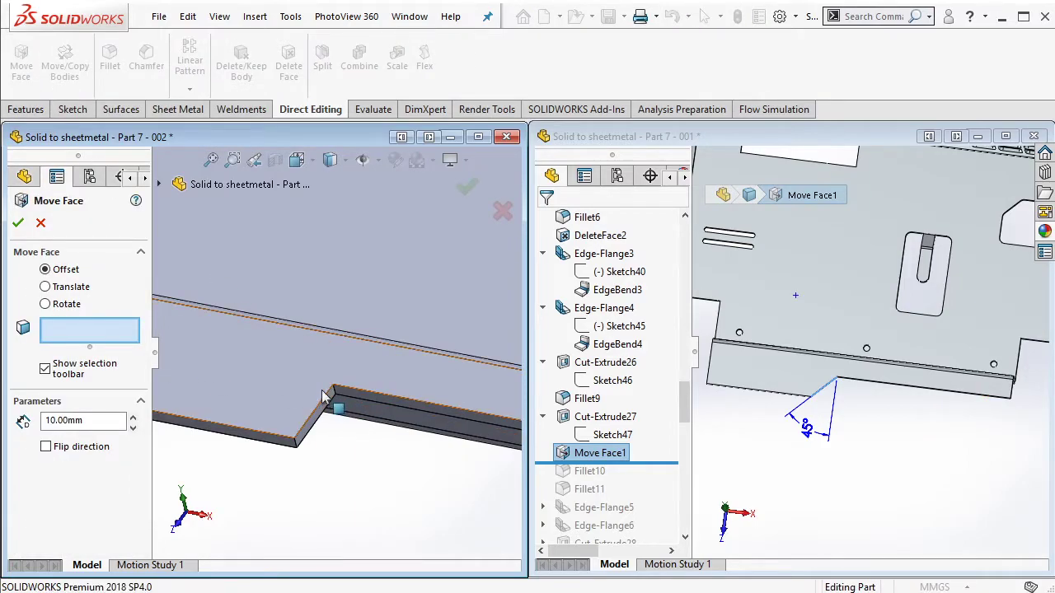
scroll(325, 397, "down", 3)
left_click(75, 304)
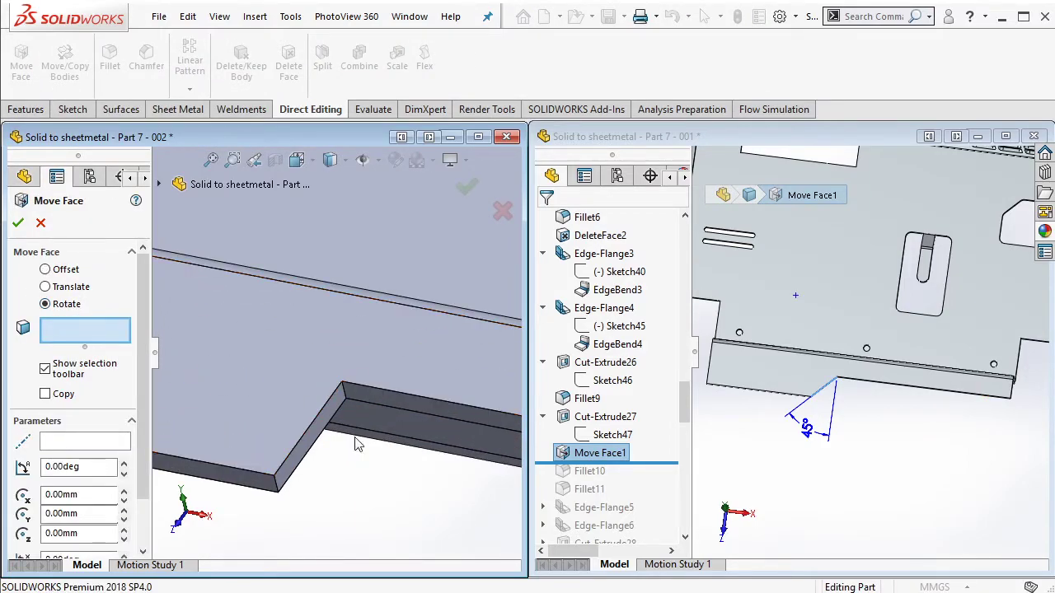
left_click(329, 419)
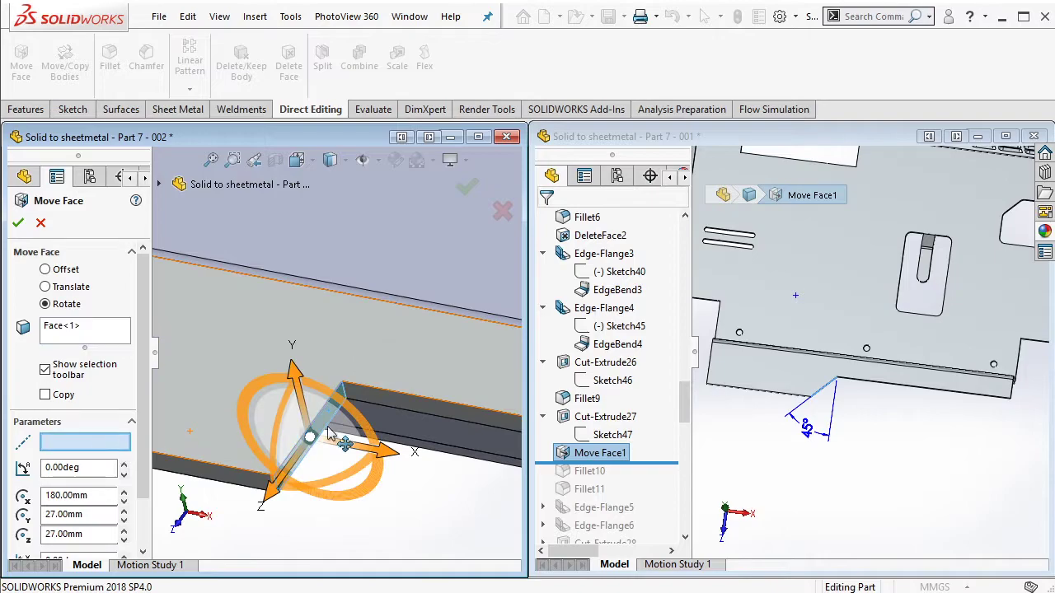
middle_click_drag(340, 437, 347, 400)
left_click(332, 381)
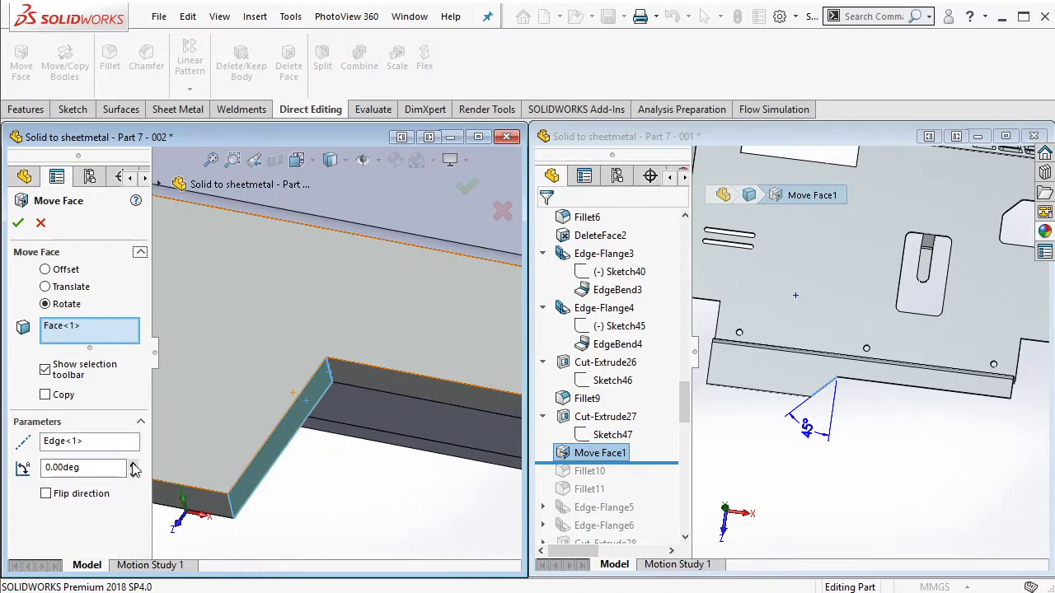
left_click(85, 495)
type("45")
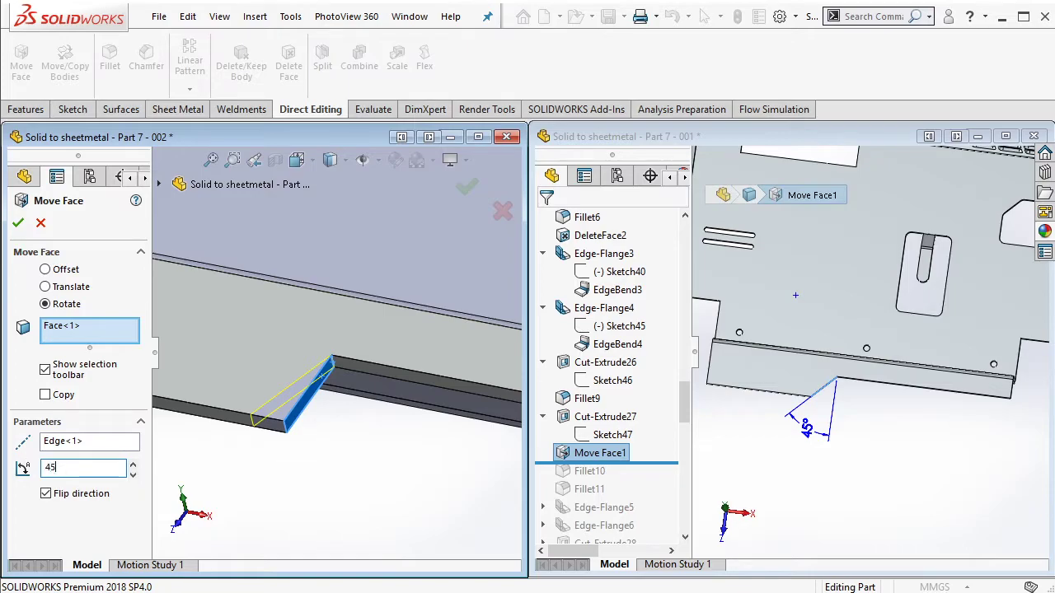
key("Return")
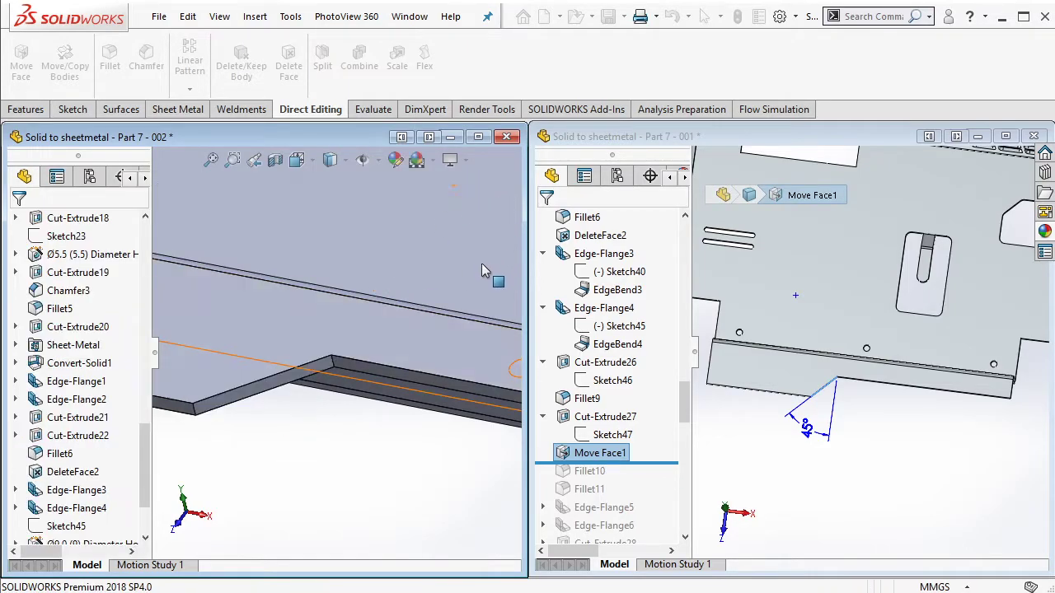
scroll(365, 338, "up", 3)
scroll(365, 338, "up", 2)
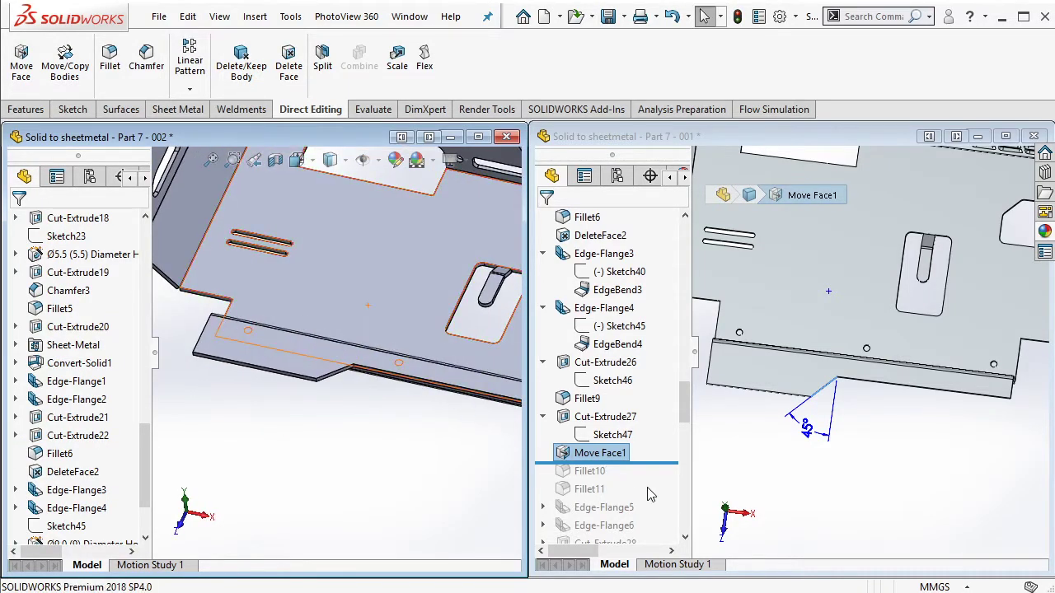
Step: Roll the reference part forward to Fillet10 and check its 10 mm radius
left_click_drag(666, 463, 628, 480)
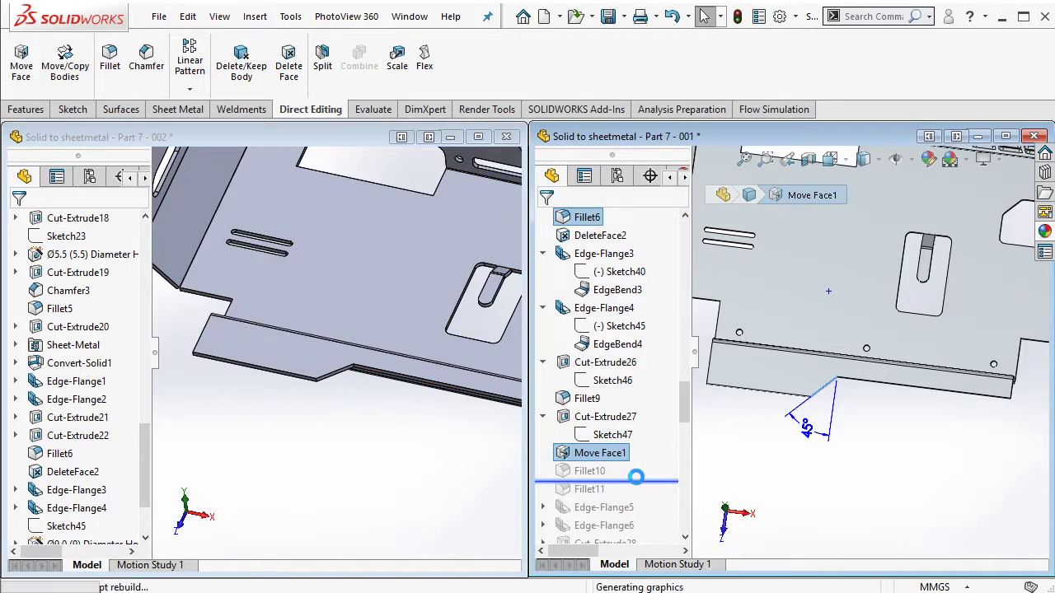
left_click(604, 471)
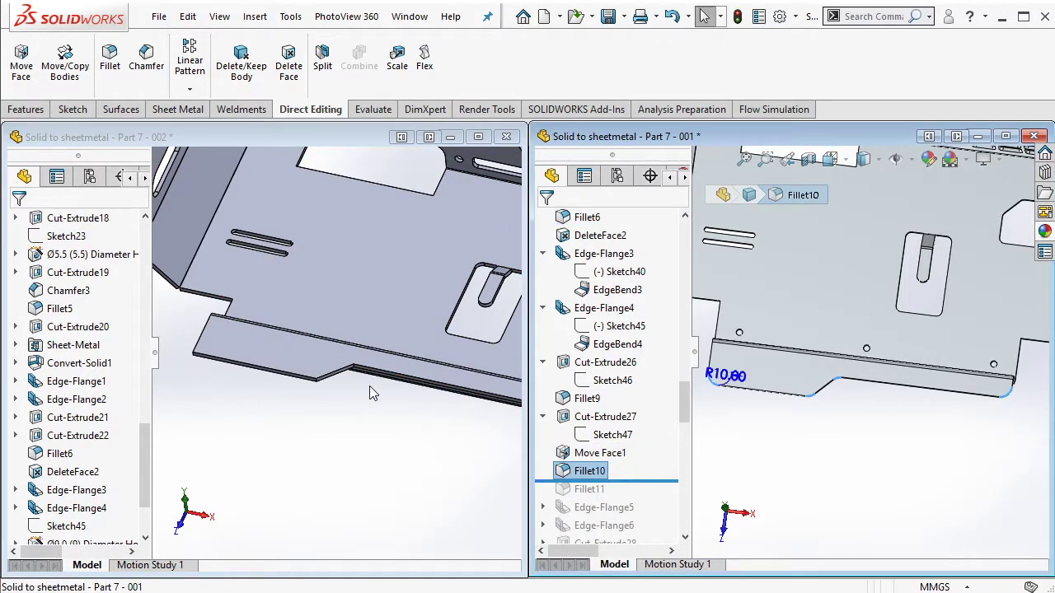
left_click(315, 390)
Step: Fillet the four angled flange-end edges of the working part with a 10 mm radius
left_click(110, 59)
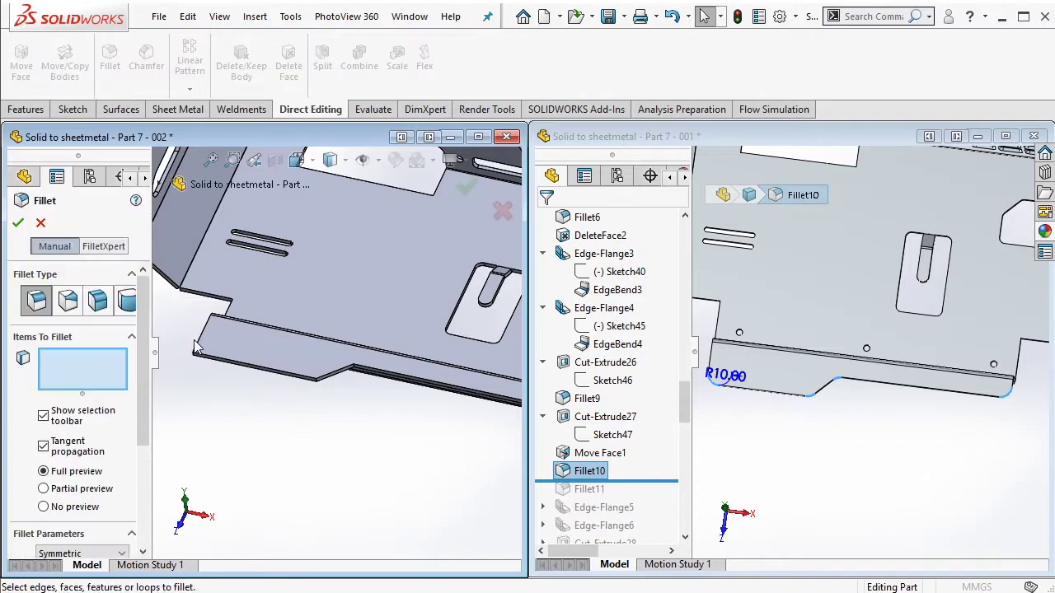
key("Up")
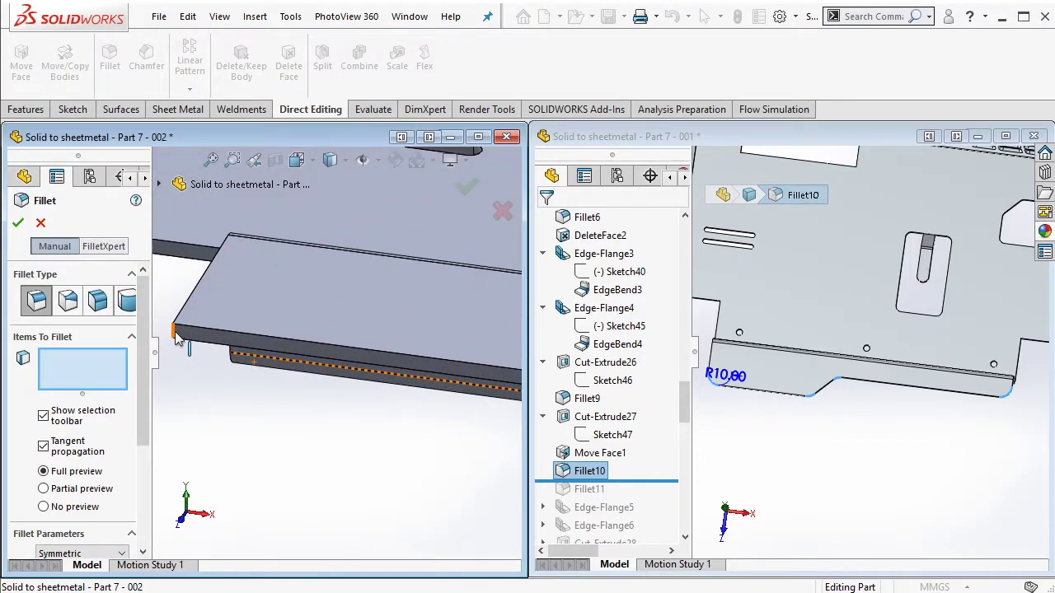
left_click(176, 338)
middle_click_drag(175, 338, 361, 367)
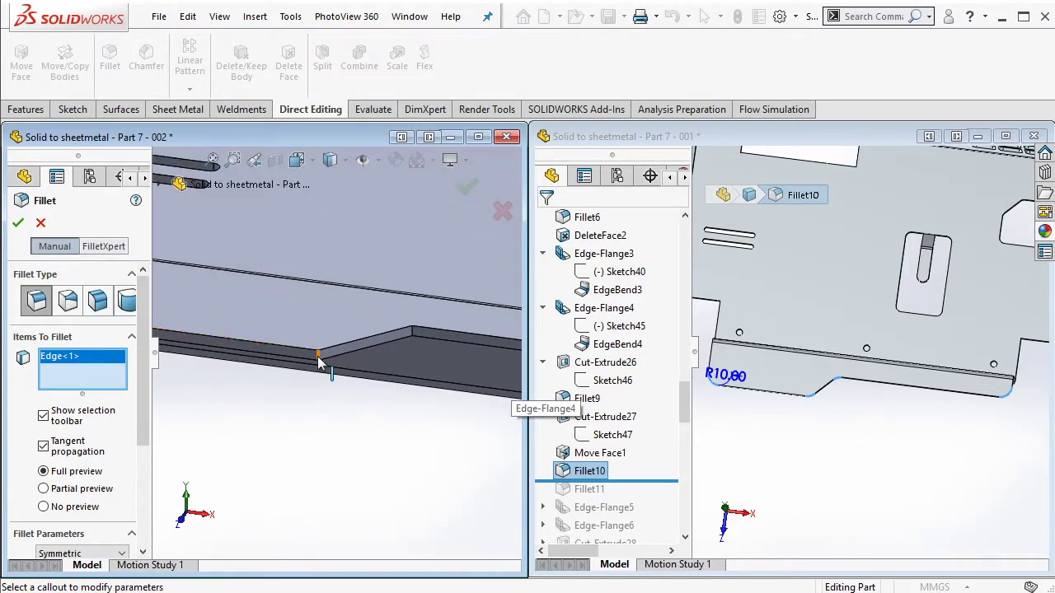
left_click(320, 363)
left_click(363, 346)
middle_click_drag(363, 346, 478, 371)
scroll(489, 378, "down", 3)
left_click(445, 367)
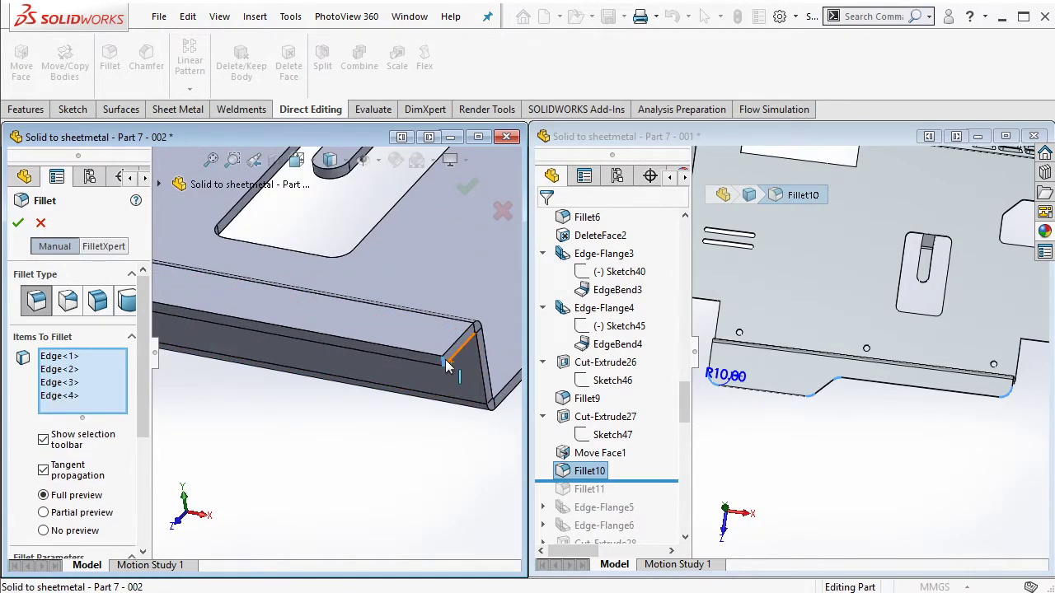
scroll(282, 349, "up", 6)
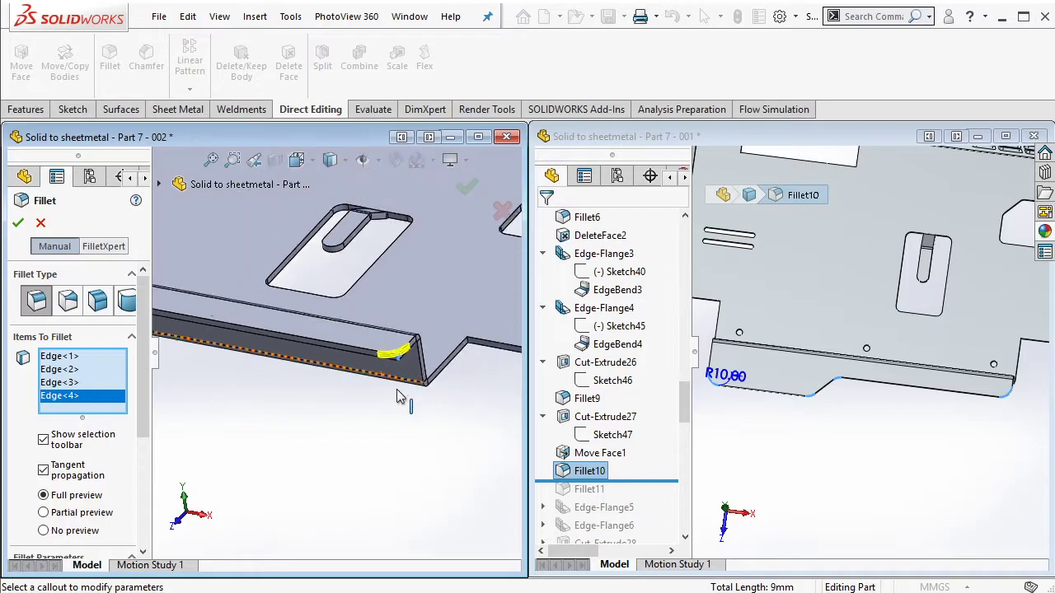
middle_click_drag(264, 346, 282, 348)
left_click(467, 190)
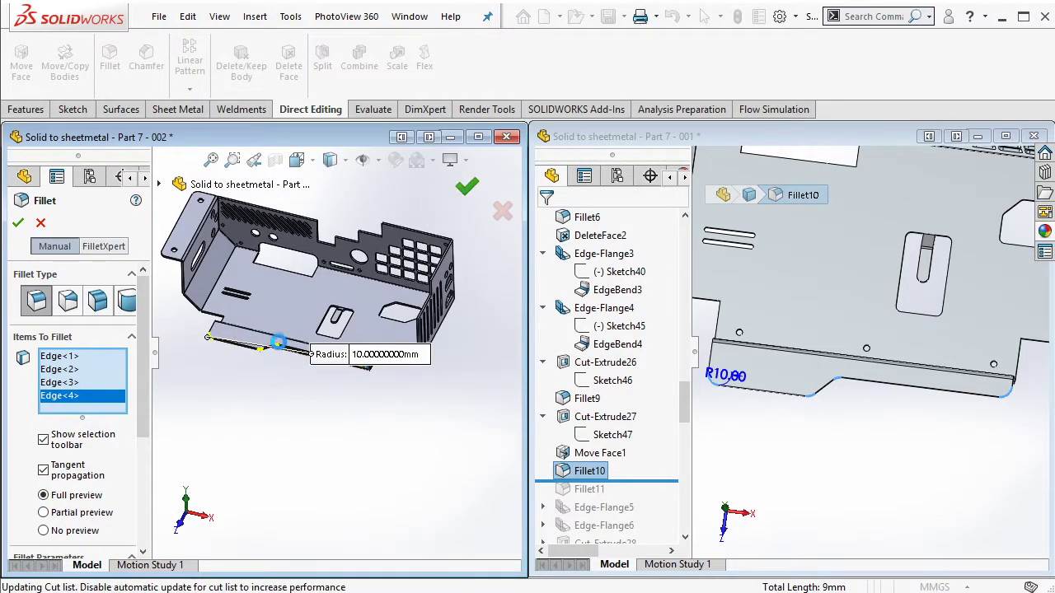
left_click(767, 396)
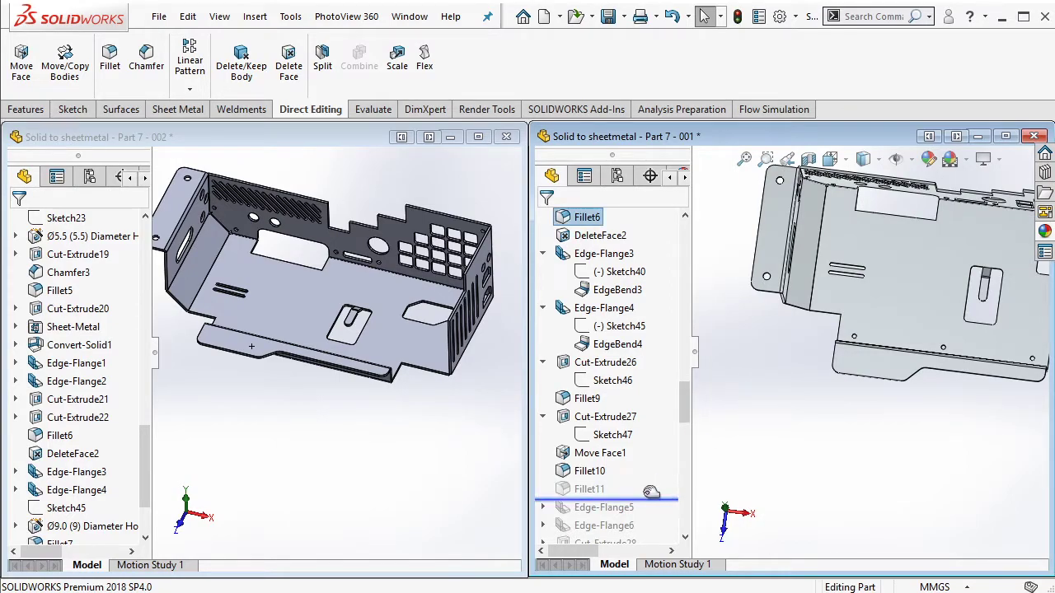
Step: Roll the reference part to Fillet11 and check its 5 mm radius
left_click_drag(643, 493, 643, 495)
left_click(598, 489)
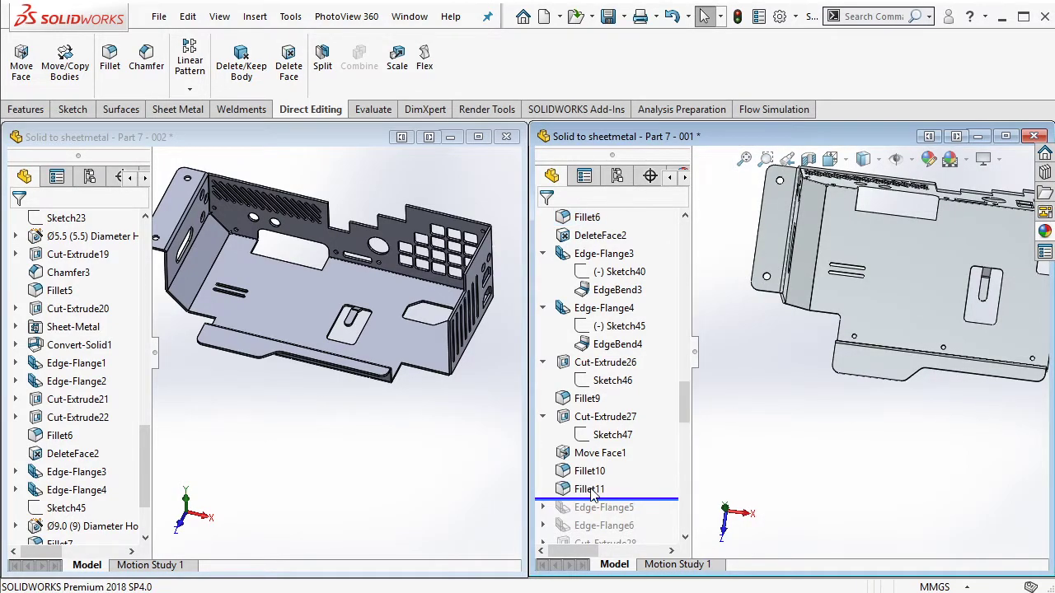
middle_click_drag(833, 440, 672, 456)
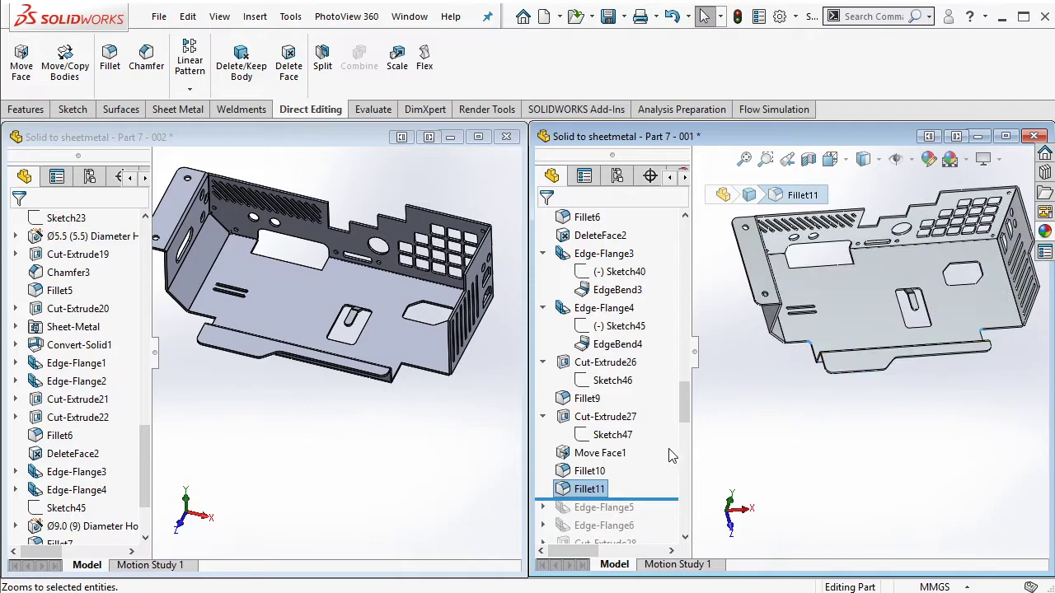
double_click(597, 489)
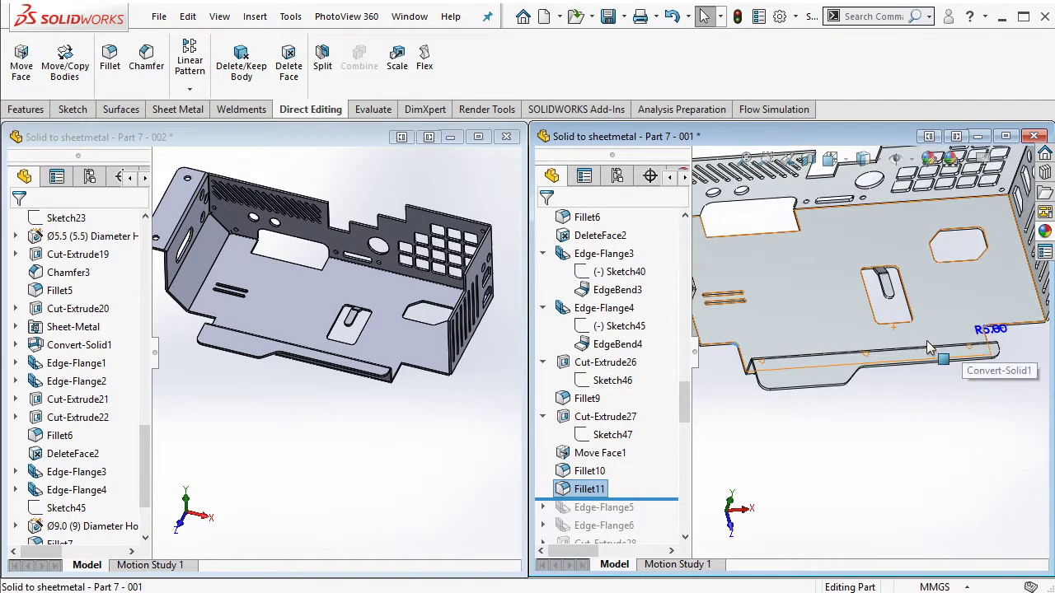
Step: Fillet the two inner corner edges beside the flange with a 5 mm radius
left_click(348, 404)
scroll(214, 272, "down", 3)
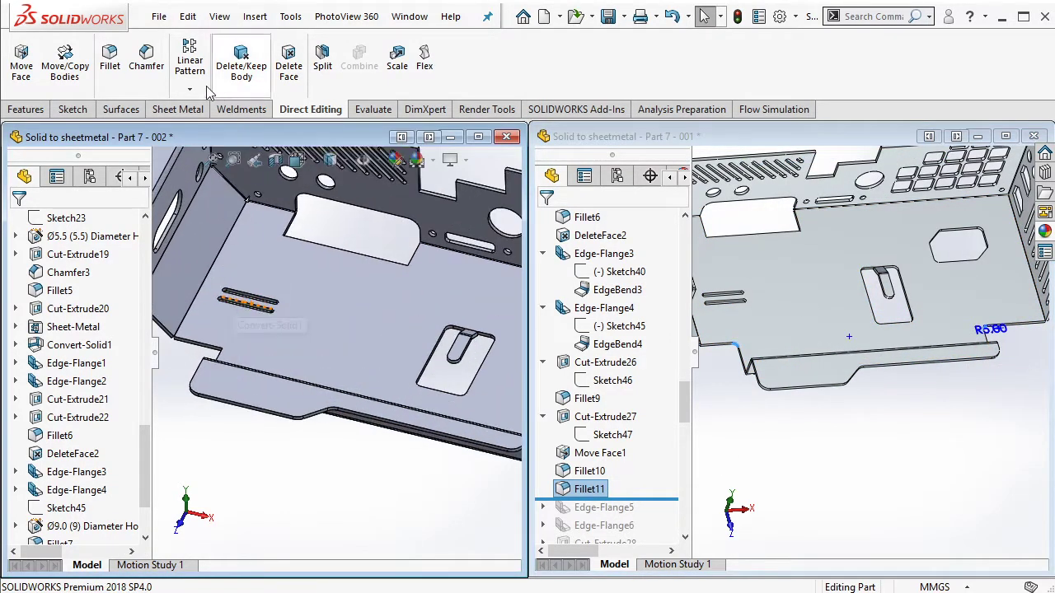
left_click(109, 60)
scroll(247, 355, "down", 3)
scroll(246, 350, "down", 2)
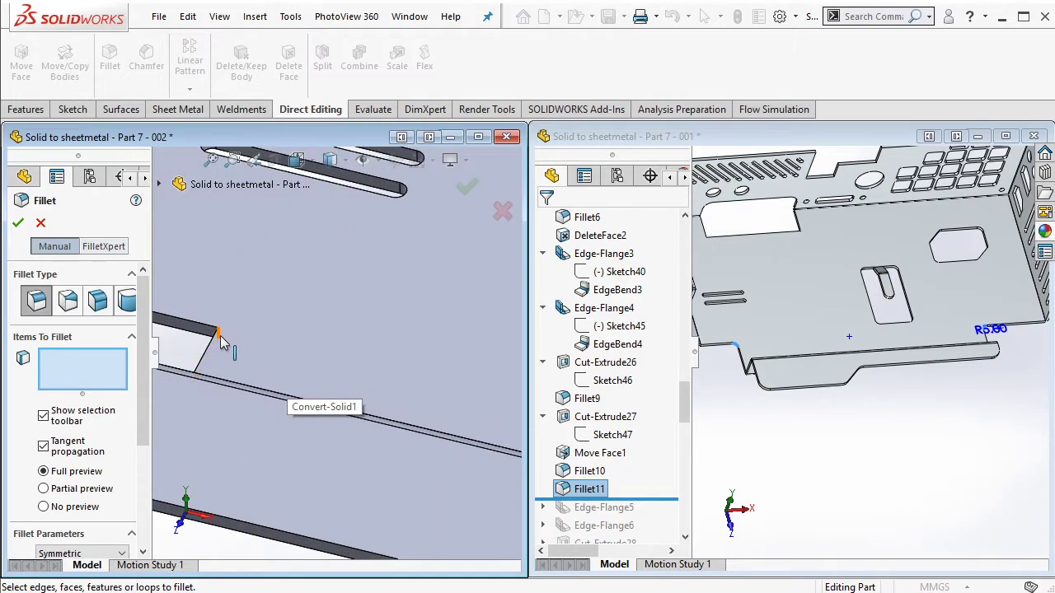
left_click(219, 336)
scroll(385, 386, "up", 2)
scroll(384, 385, "up", 2)
scroll(384, 385, "up", 2)
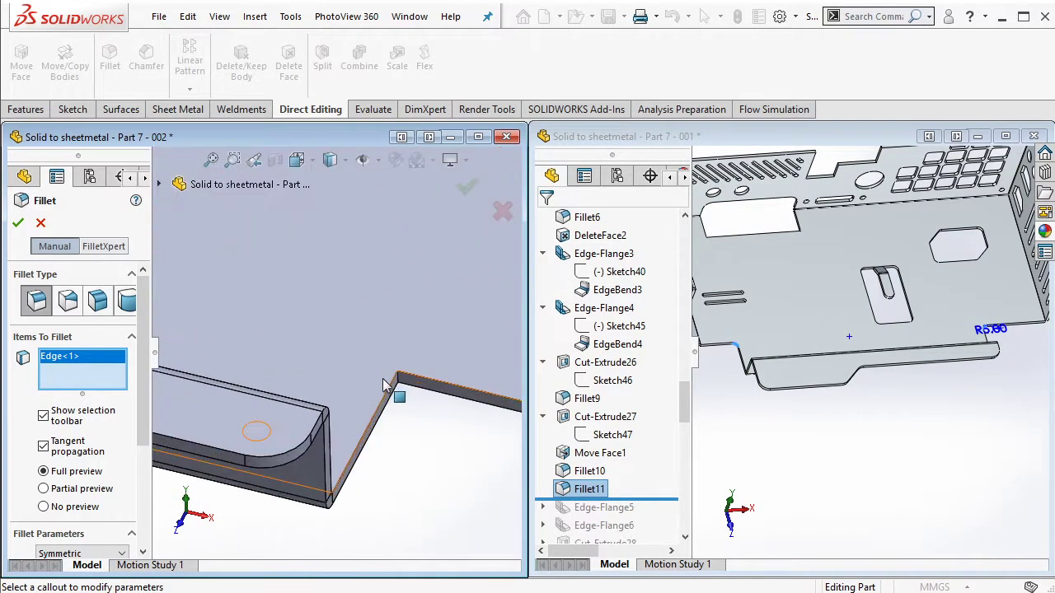
scroll(387, 382, "down", 2)
left_click(386, 369)
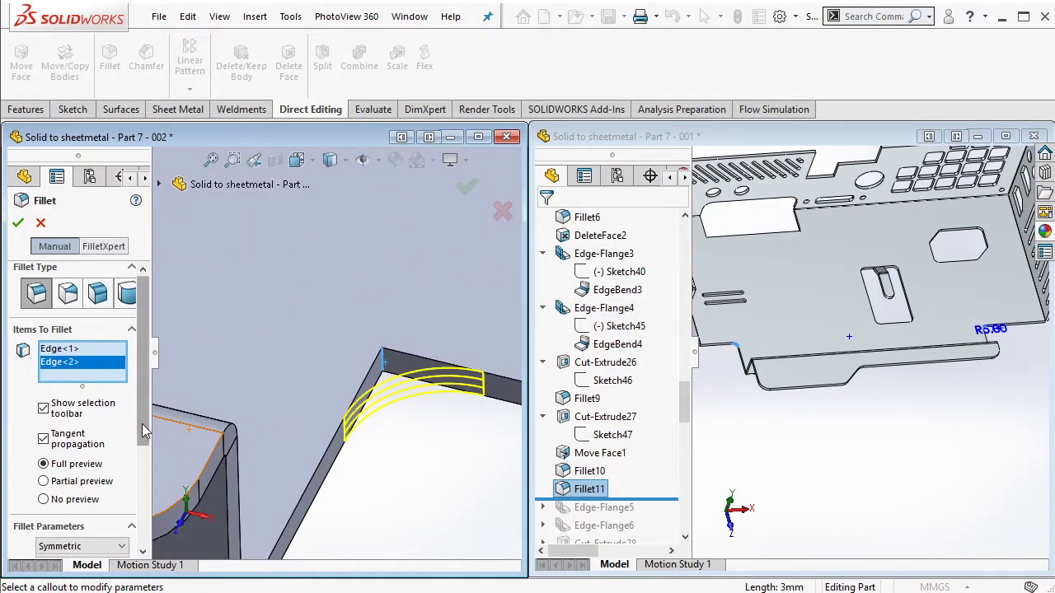
scroll(127, 480, "down", 3)
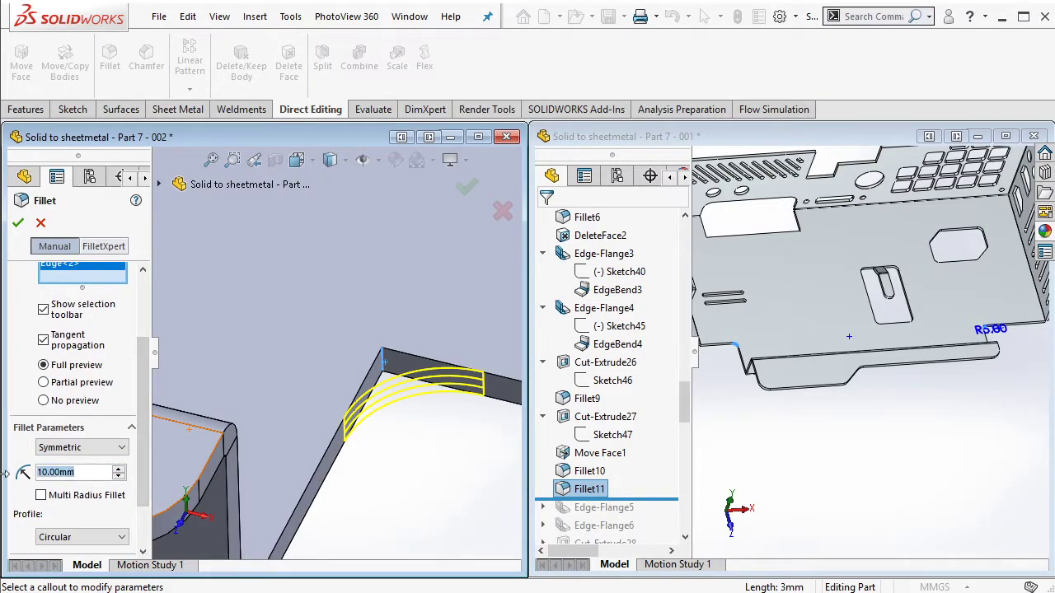
type("5")
key("Return")
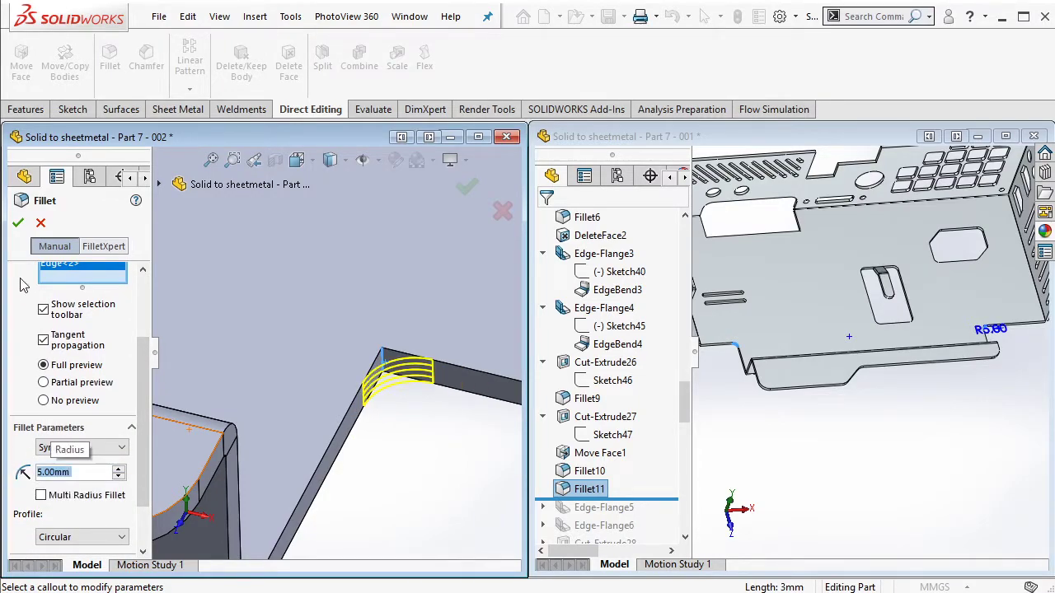
key("Return")
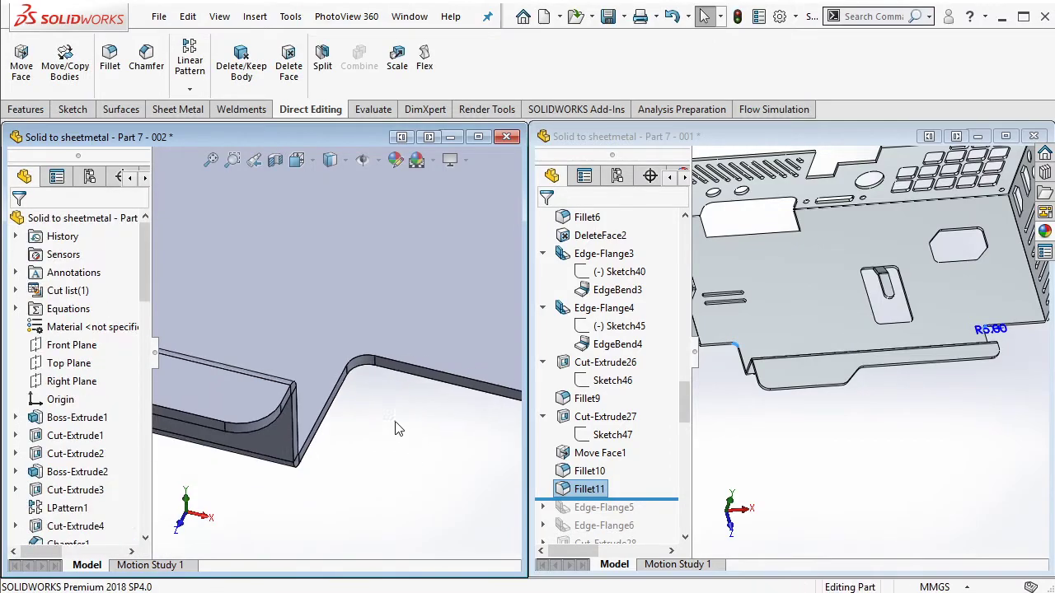
scroll(395, 428, "up", 5)
scroll(294, 269, "up", 3)
scroll(249, 256, "down", 1)
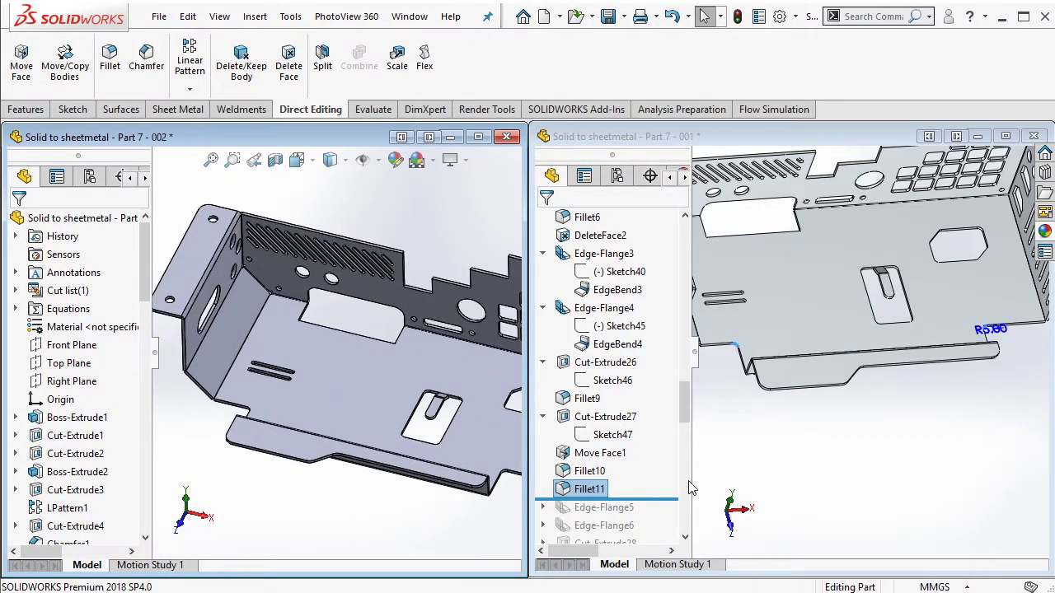
Step: Inspect Edge-Flange5 and Edge-Flange6 in the reference part
left_click_drag(684, 418, 684, 447)
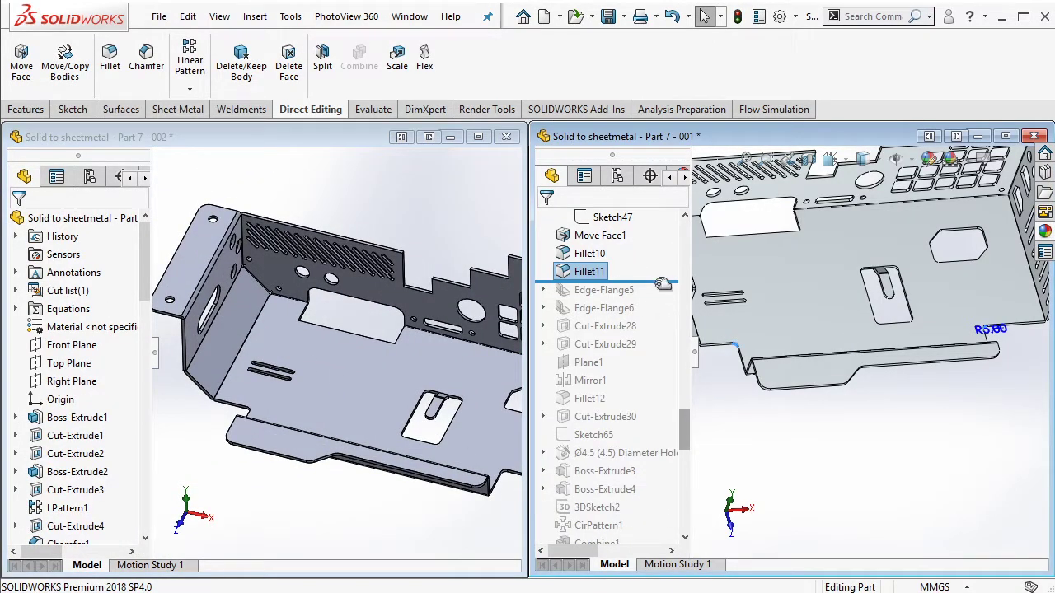
left_click(604, 290)
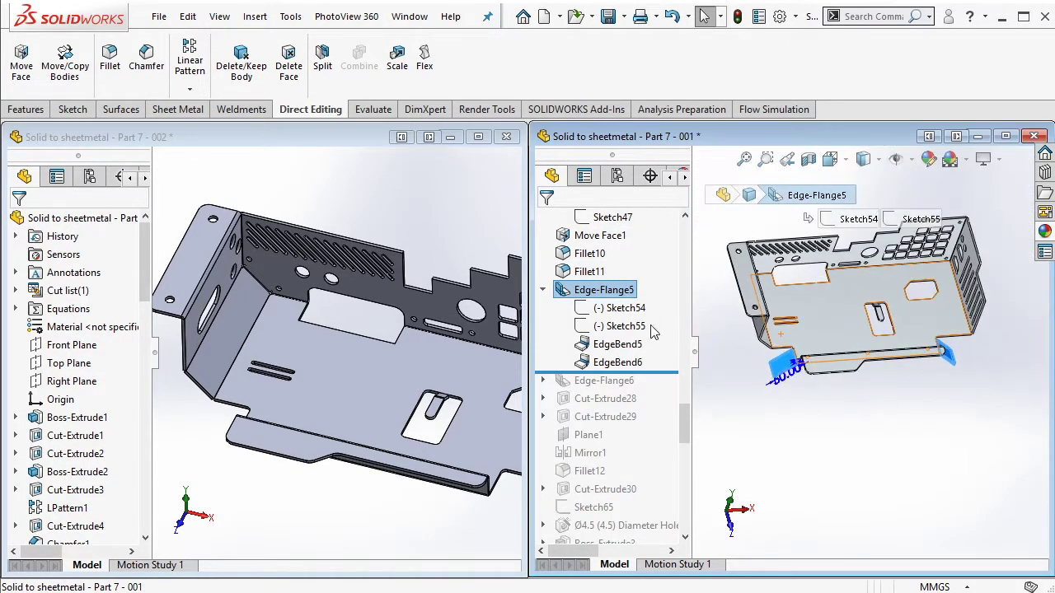
scroll(651, 330, "down", 1)
left_click_drag(648, 329, 641, 327)
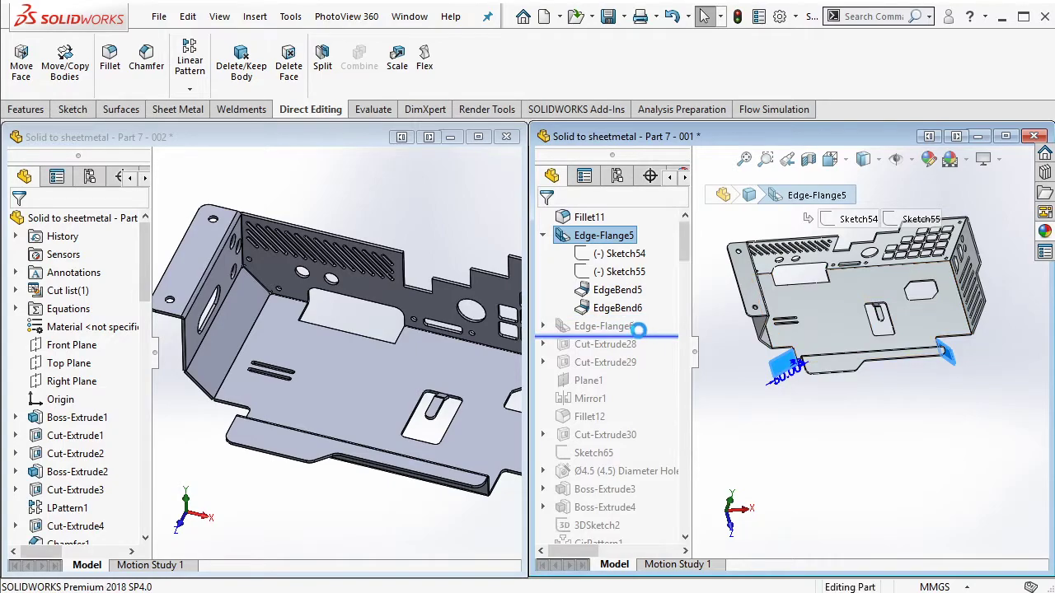
left_click(626, 326)
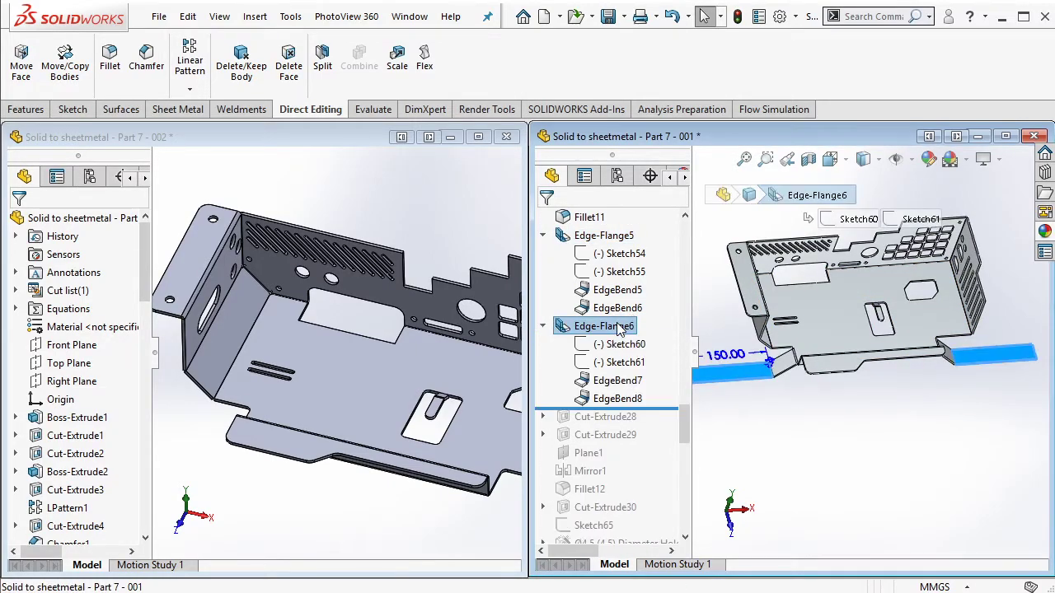
left_click(602, 237)
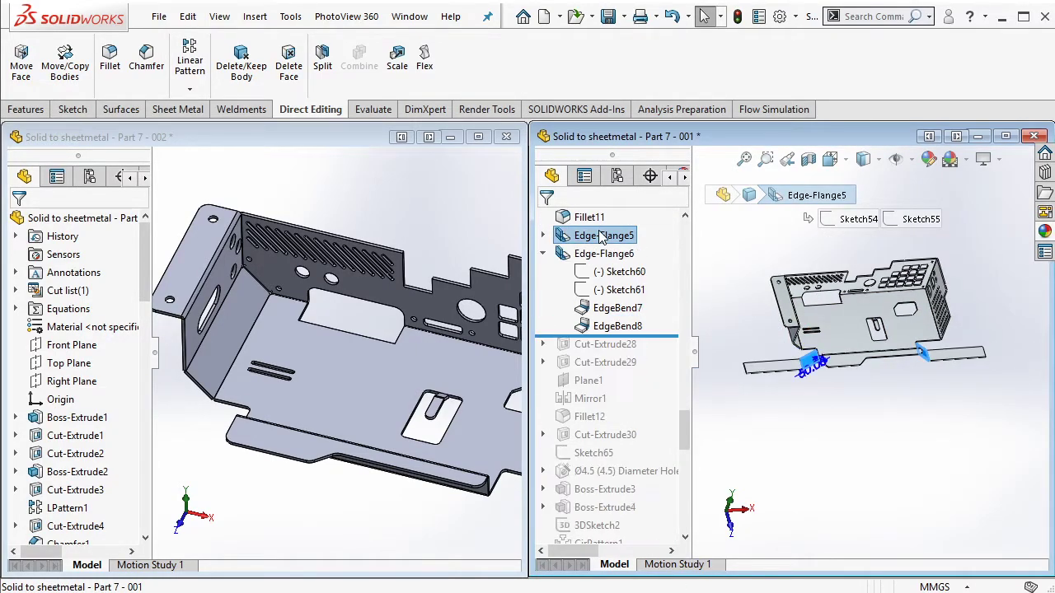
scroll(841, 320, "down", 8)
middle_click_drag(839, 320, 858, 350)
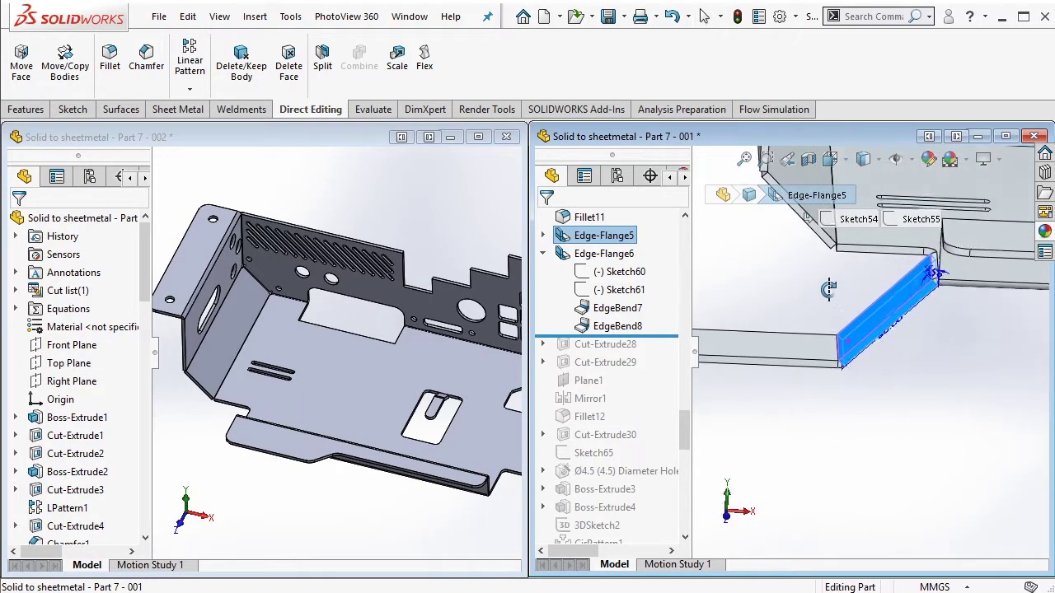
left_click(618, 256)
Step: Start an Edge Flange on the working part and select both lower edges
left_click(416, 503)
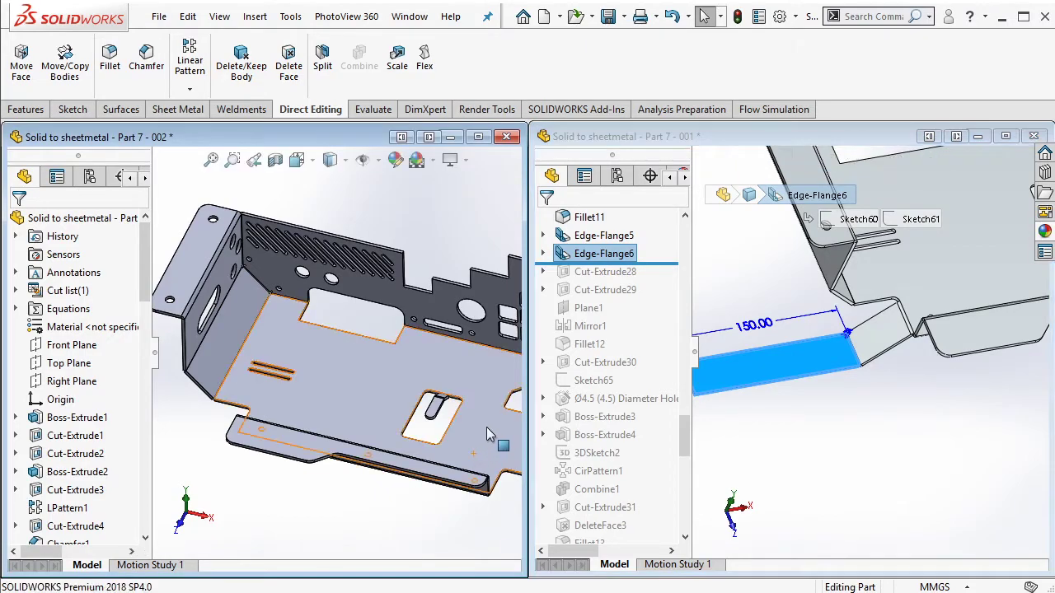
left_click(176, 111)
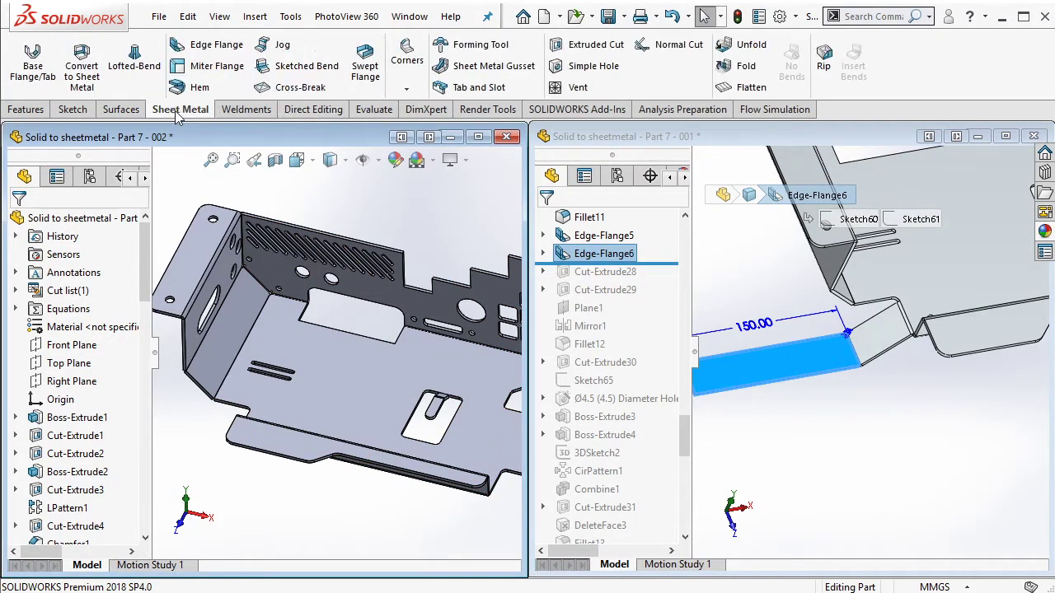
scroll(499, 469, "down", 5)
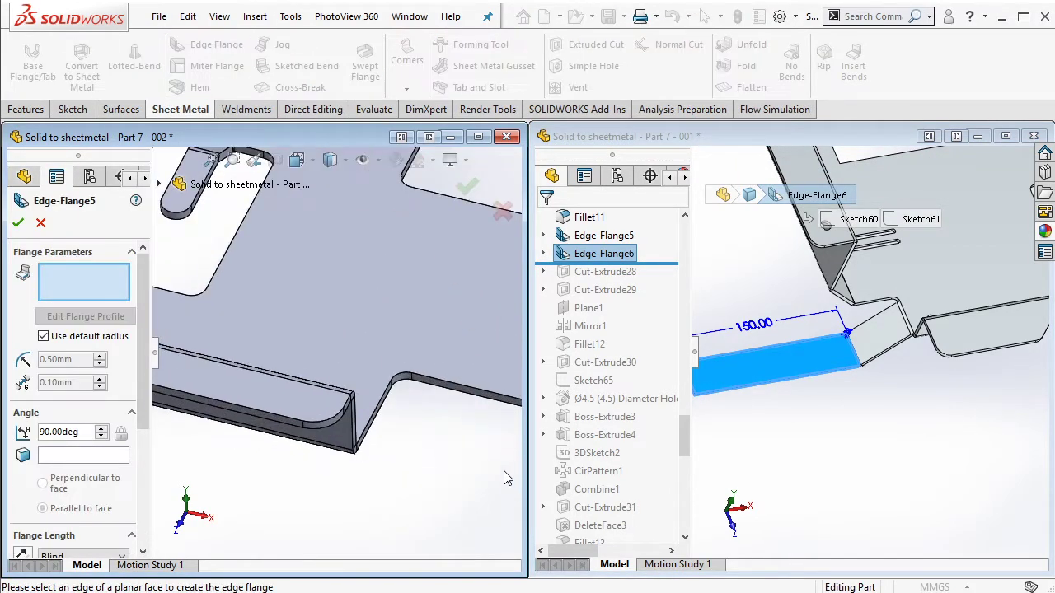
left_click(387, 412)
scroll(387, 412, "up", 5)
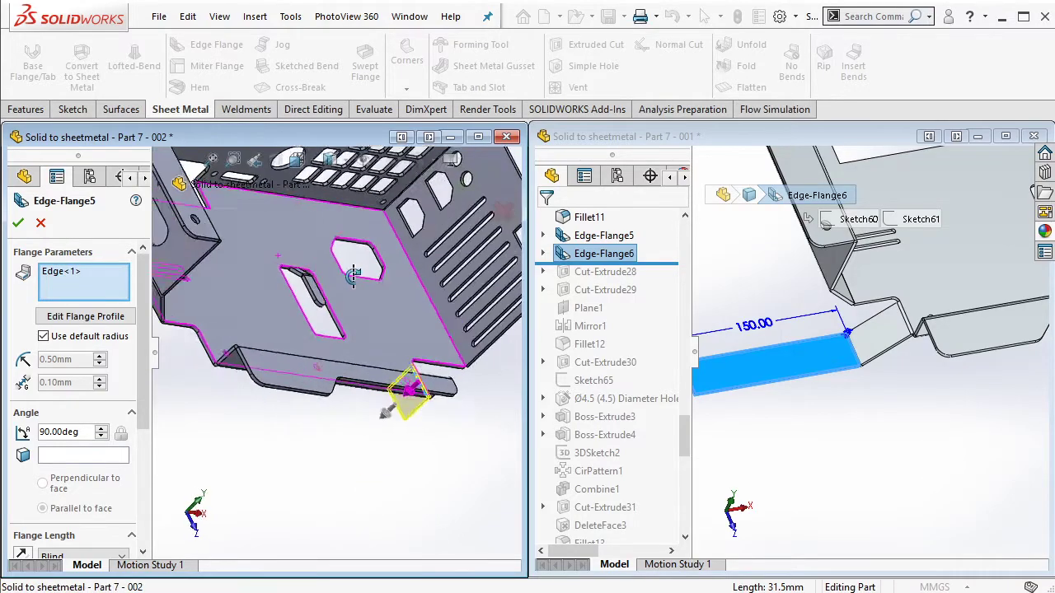
middle_click_drag(387, 412, 299, 411)
scroll(212, 407, "down", 2)
left_click(206, 415)
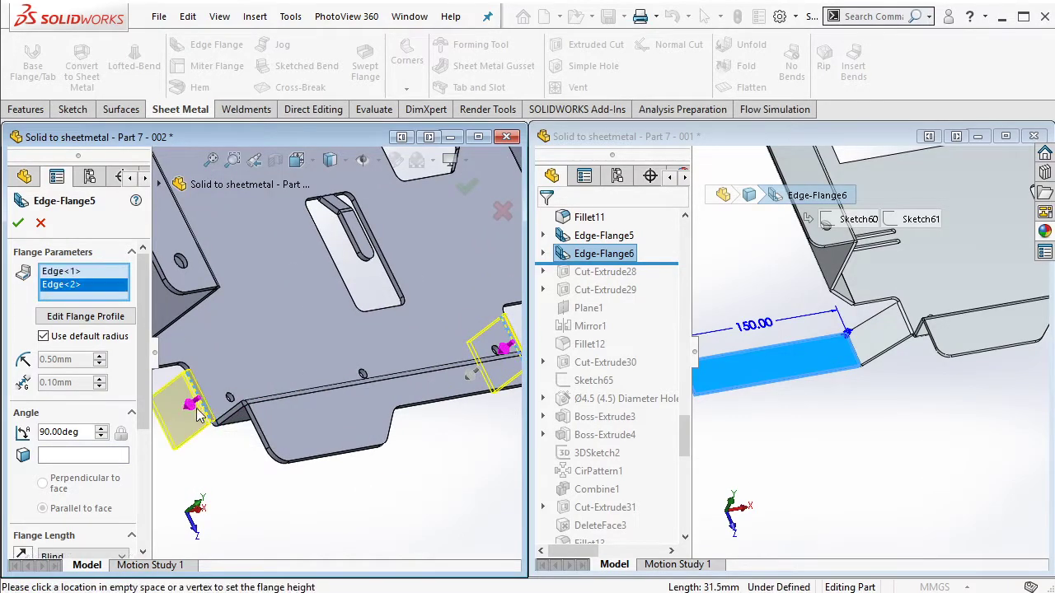
Step: Set the flange angle to 45° and length to 50 mm, and accept
type("45")
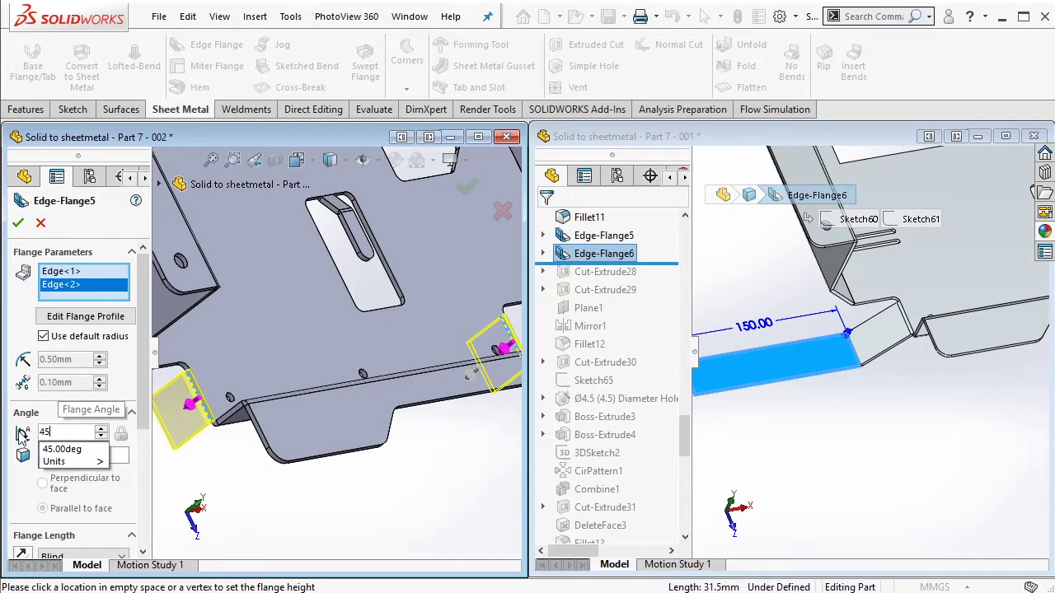
key("Return")
scroll(164, 428, "up", 3)
left_click_drag(142, 419, 143, 481)
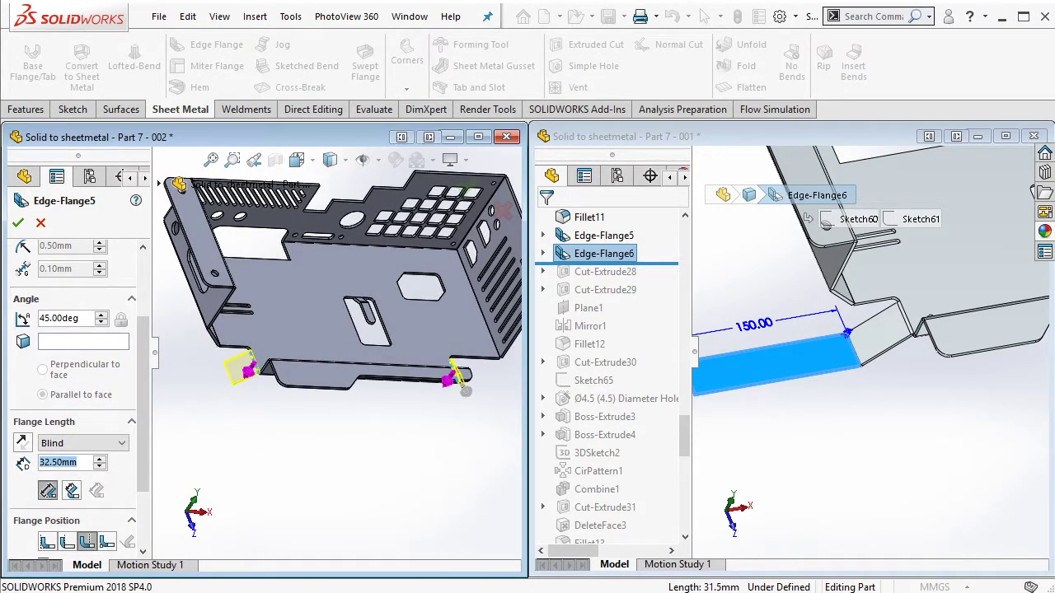
type("50")
key("Return")
left_click_drag(141, 445, 140, 507)
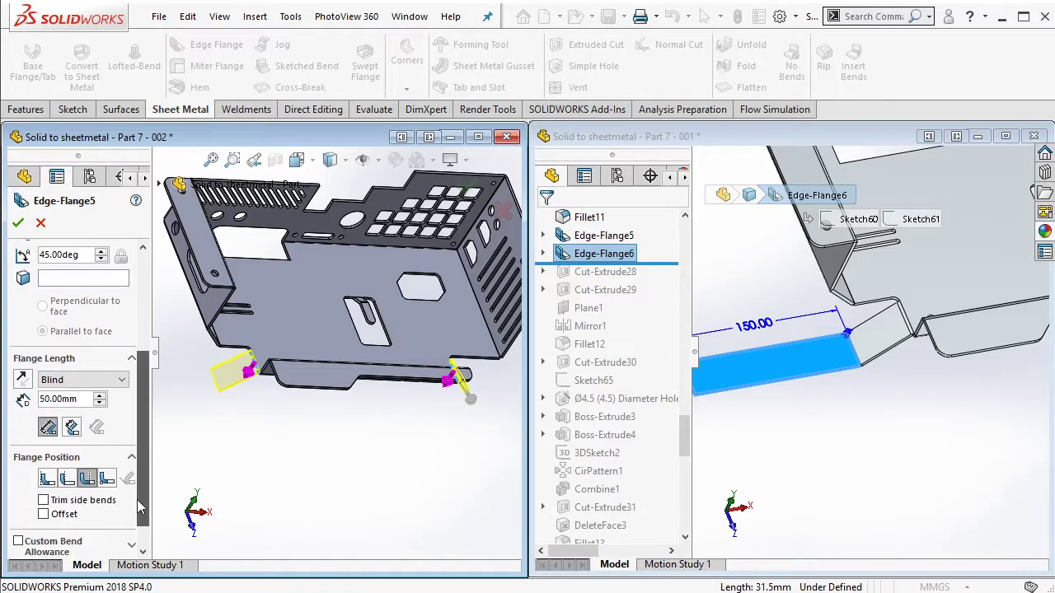
left_click(17, 222)
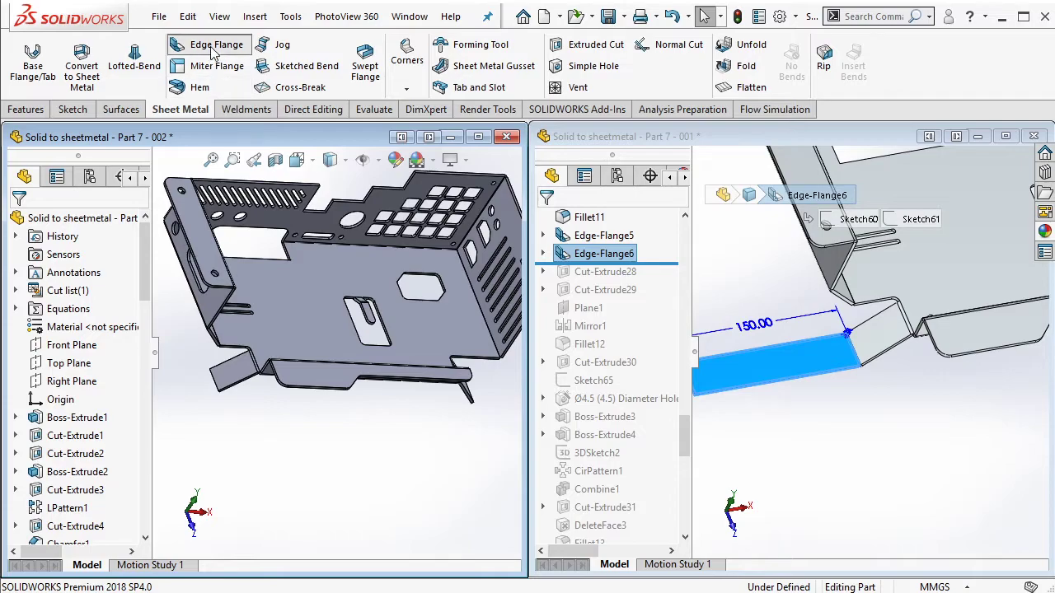
Step: Add an Edge Flange on both new flange end edges at 45° and 150 mm length
left_click(213, 51)
left_click(216, 380)
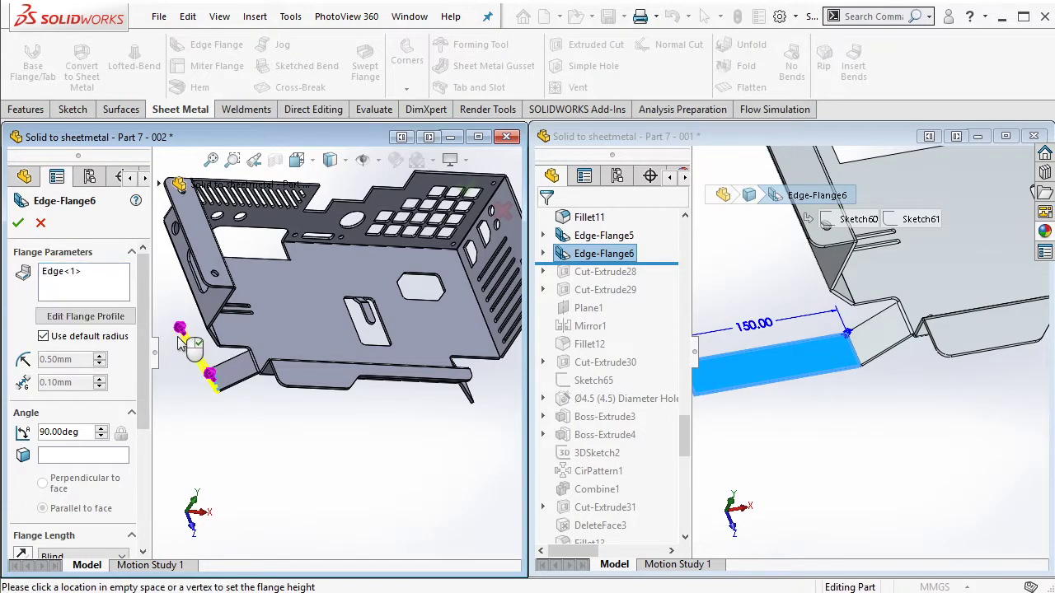
middle_click_drag(412, 402, 457, 402)
left_click(487, 394)
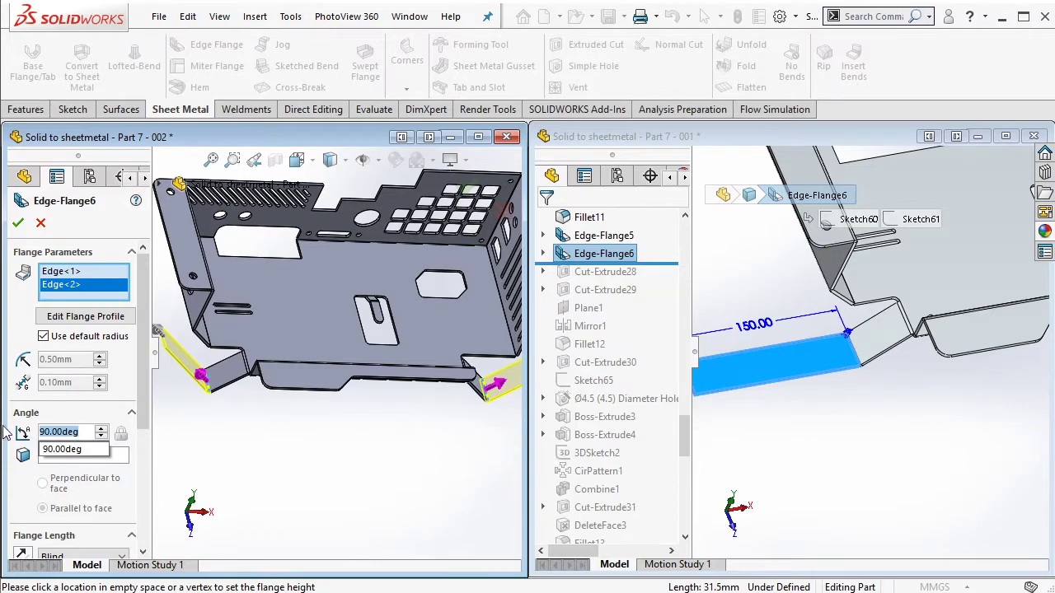
type("45")
key("Return")
scroll(139, 432, "down", 3)
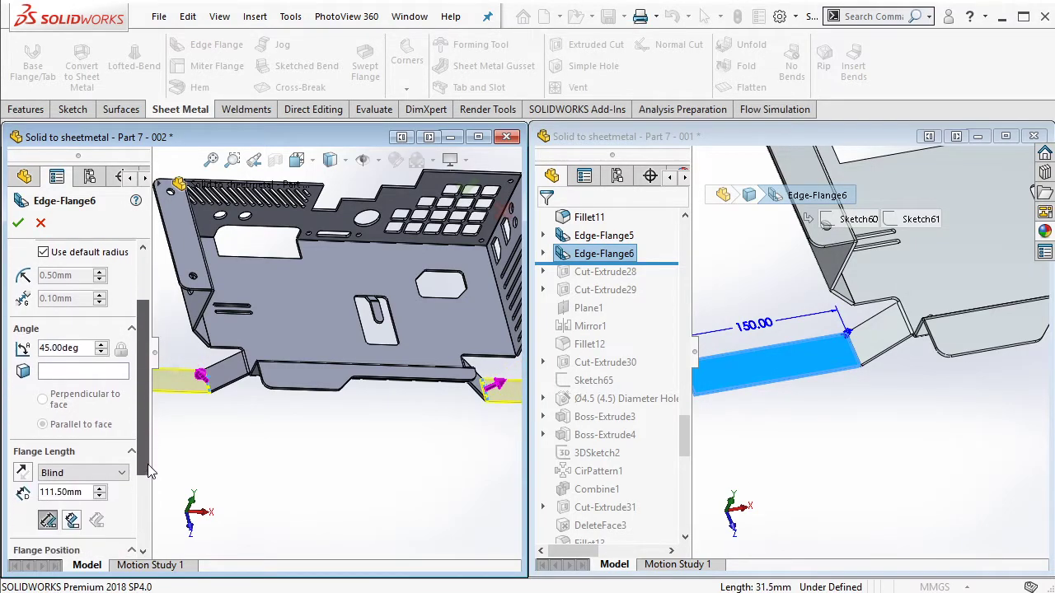
left_click_drag(86, 476, 7, 469)
type("15")
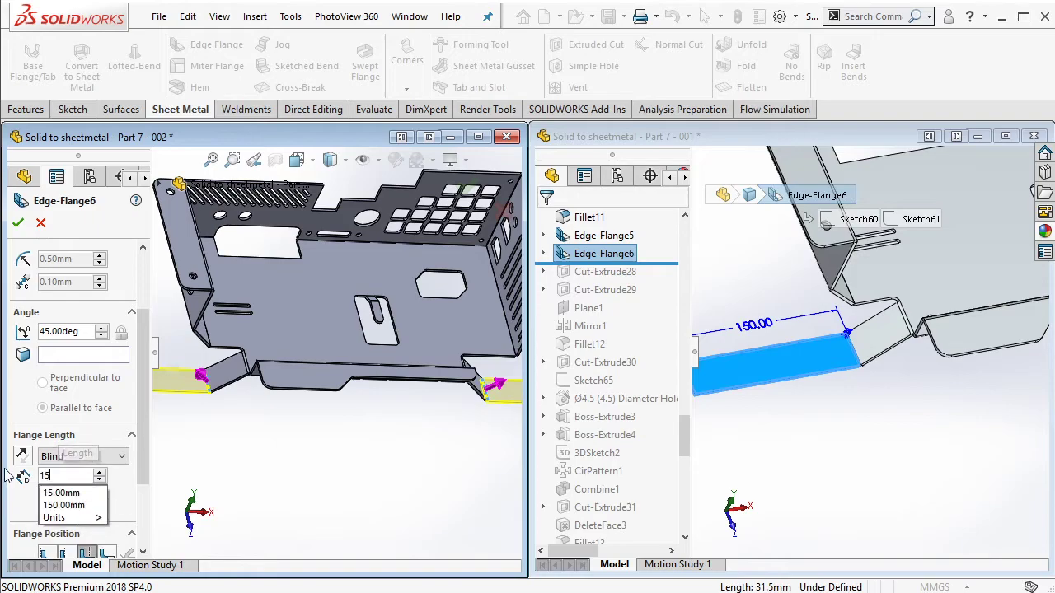
type("0.00mm")
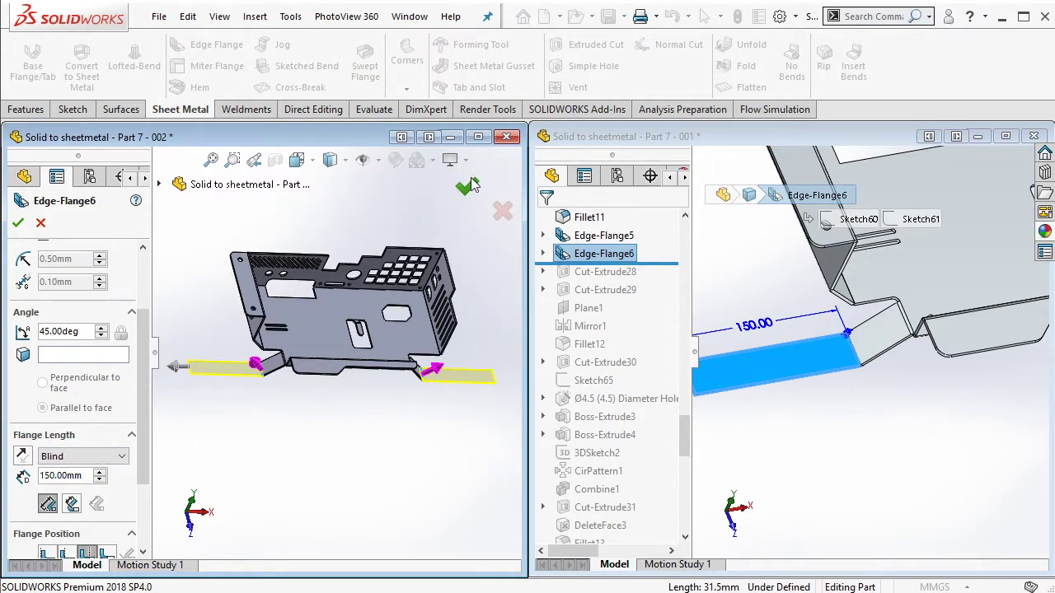
left_click(466, 187)
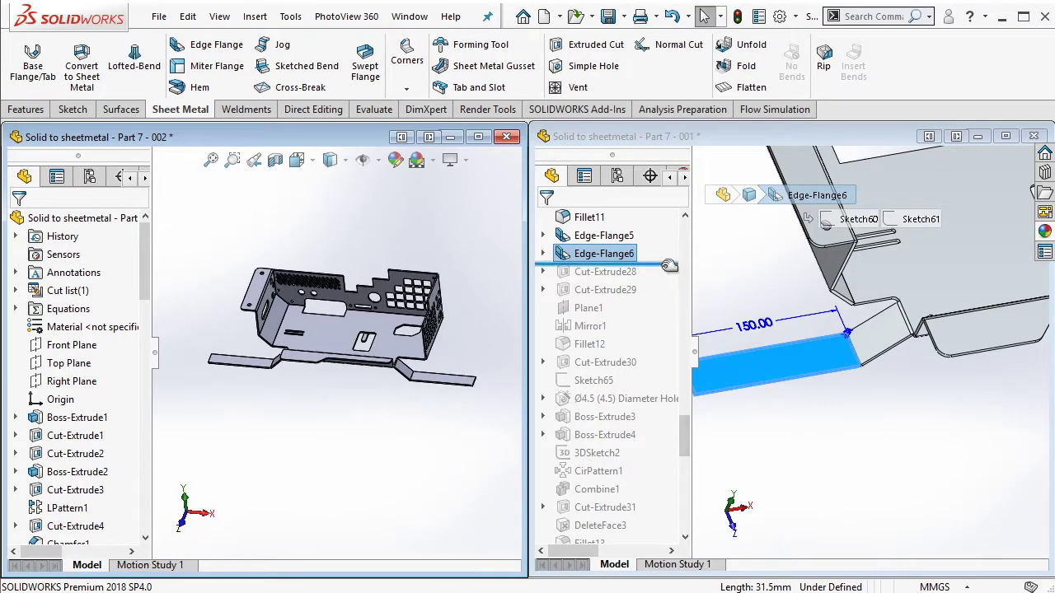
Step: Roll the reference past Cut-Extrude28 and display Sketch62 with its 10.00 dimension
left_click_drag(669, 265, 639, 280)
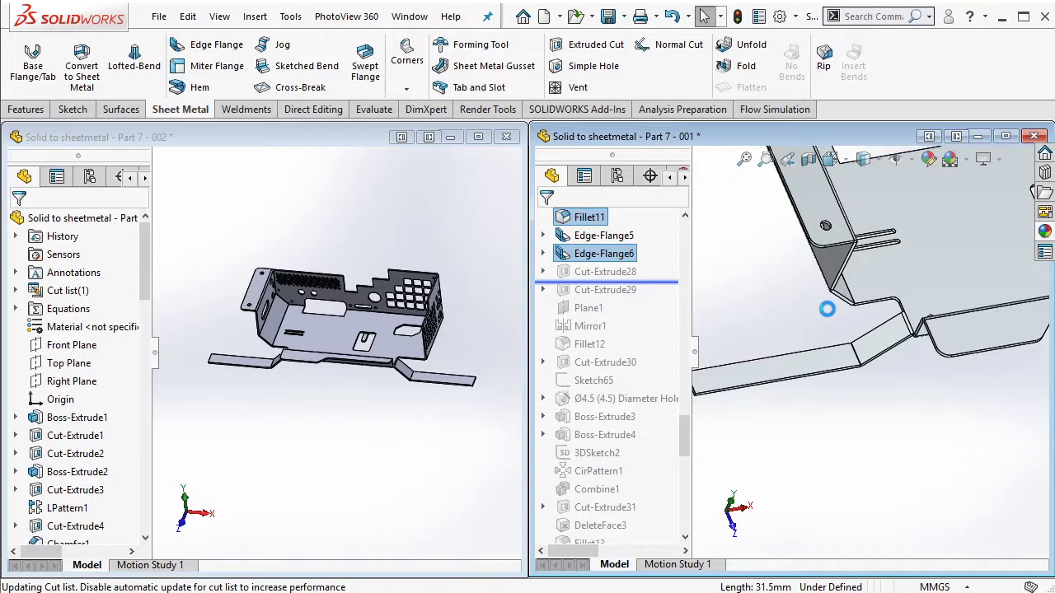
key("f")
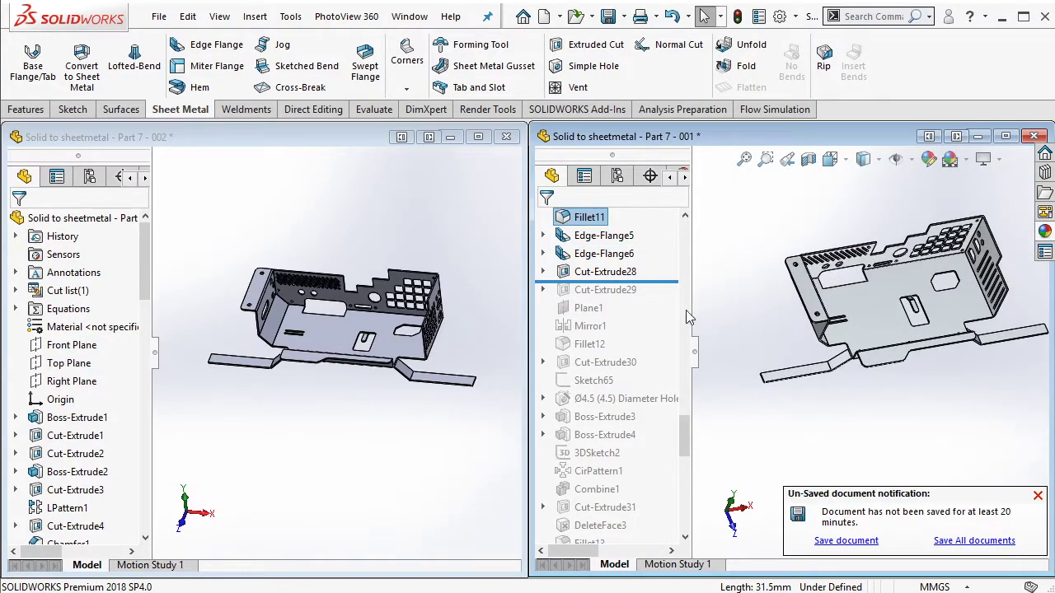
double_click(630, 272)
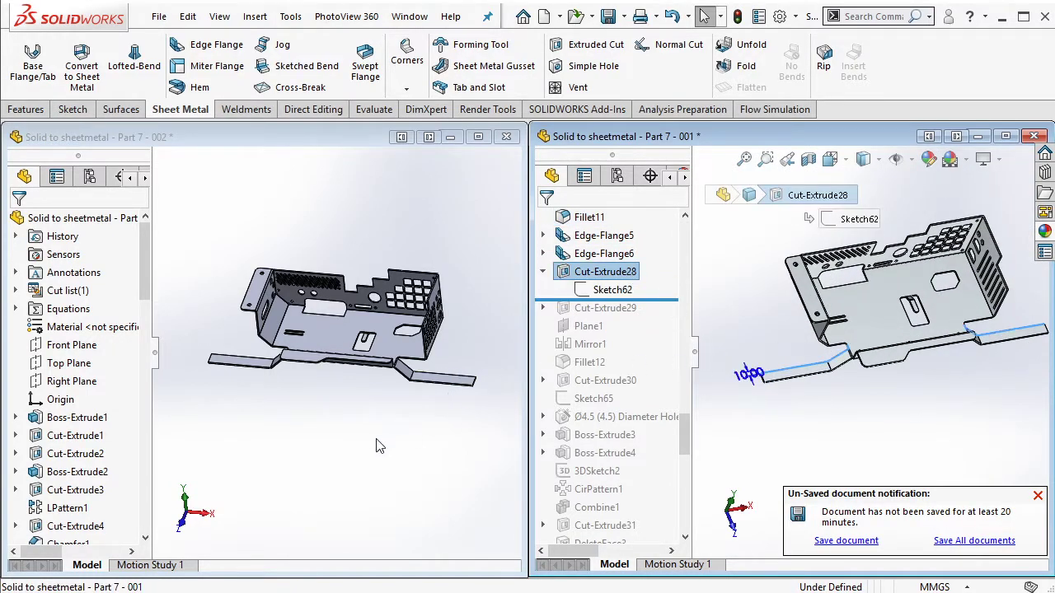
Step: Rotate the working part and select its long flange face
middle_click_drag(379, 445, 272, 396)
scroll(261, 388, "down", 4)
scroll(247, 372, "down", 2)
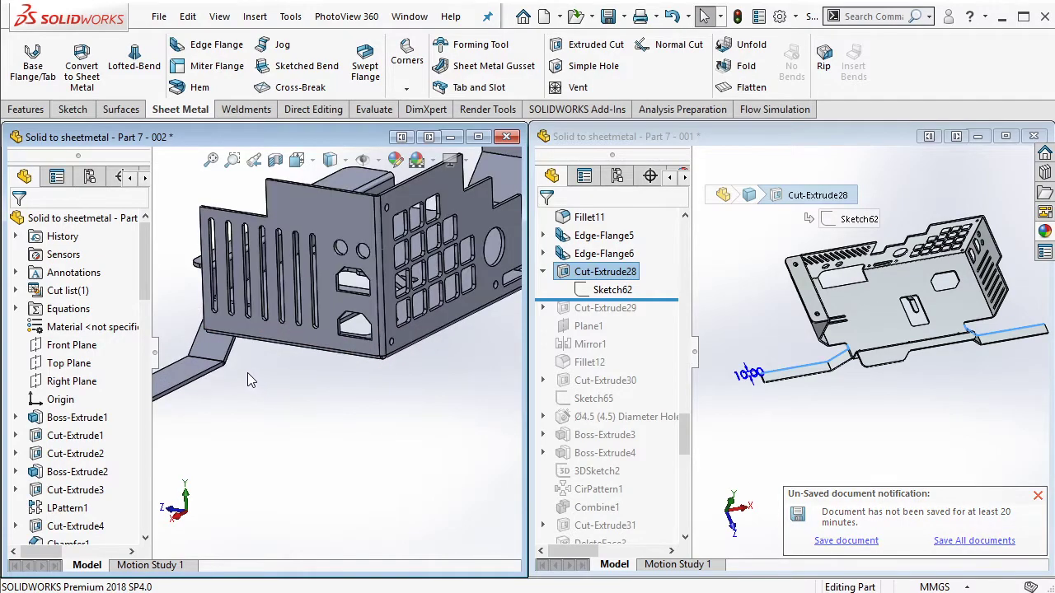
scroll(247, 372, "down", 2)
scroll(237, 359, "down", 2)
left_click(235, 355)
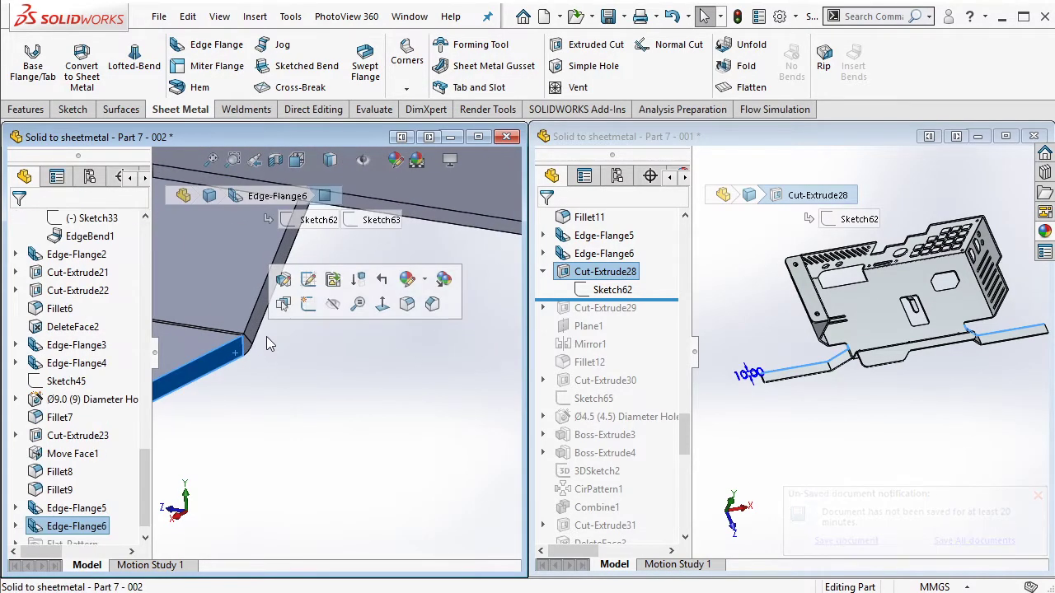
Step: Sketch on the flange face and convert the long and angled flange edges into sketch lines
left_click(309, 306)
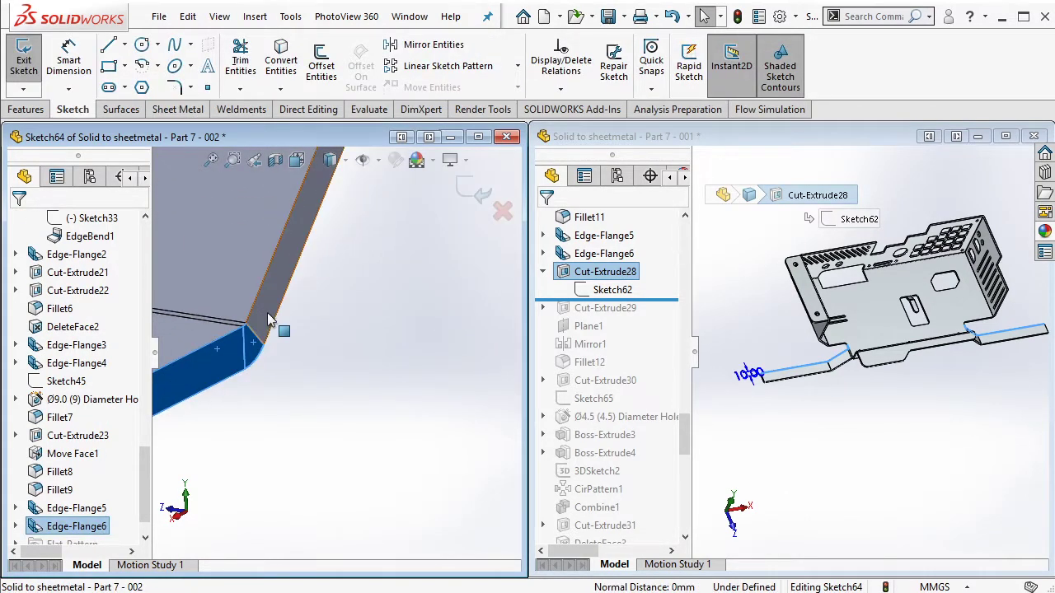
left_click(268, 320, "ctrl")
scroll(272, 322, "up", 3)
scroll(363, 292, "down", 3)
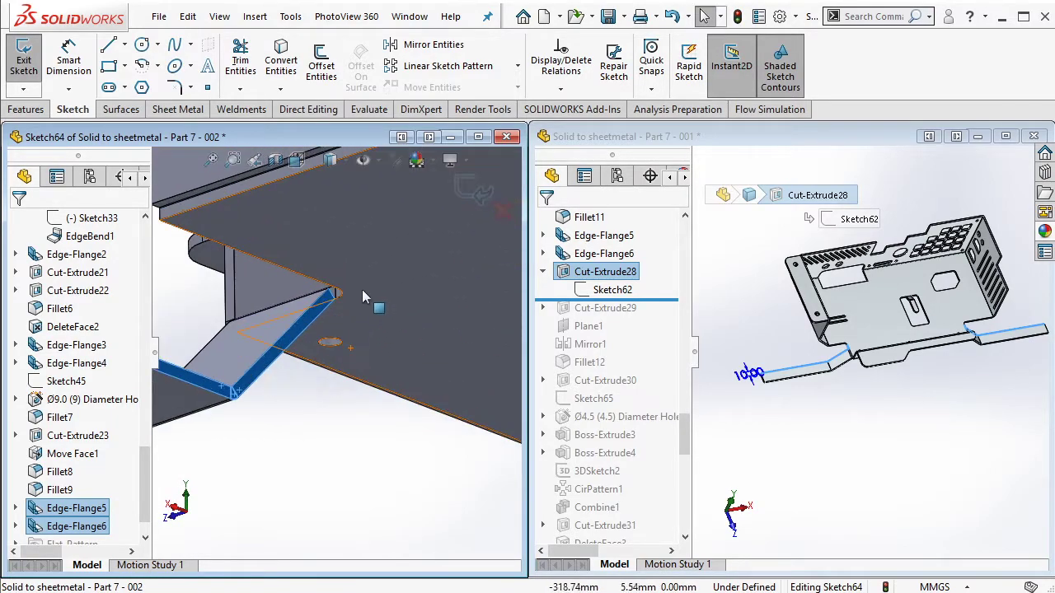
scroll(362, 289, "down", 3)
left_click(281, 64)
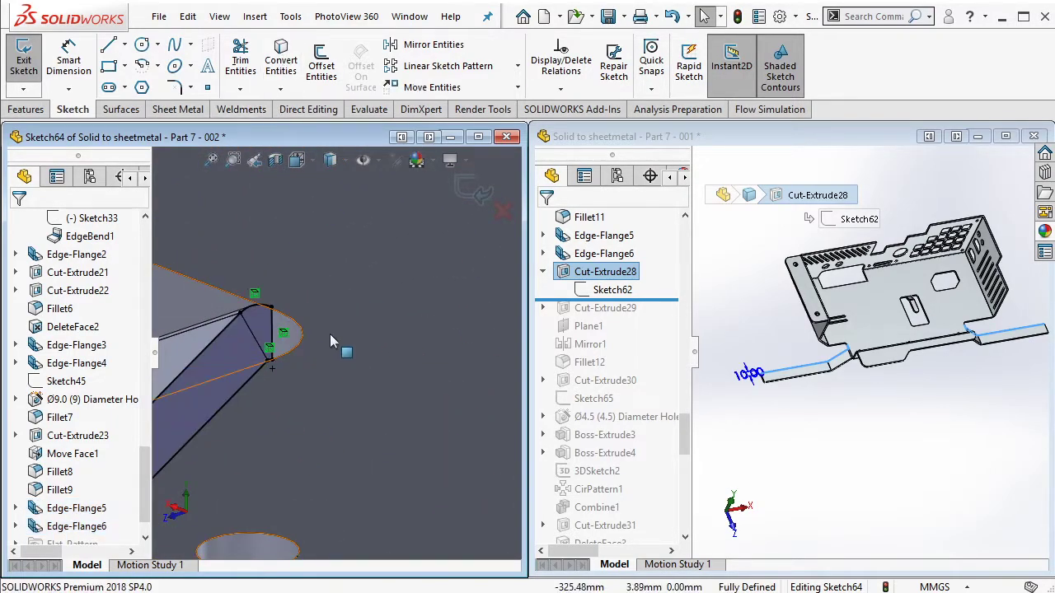
Step: Review the long and diagonal flange faces from a top-oblique view, then start an Extruded Cut
scroll(342, 416, "up", 5)
middle_click_drag(342, 420, 486, 415)
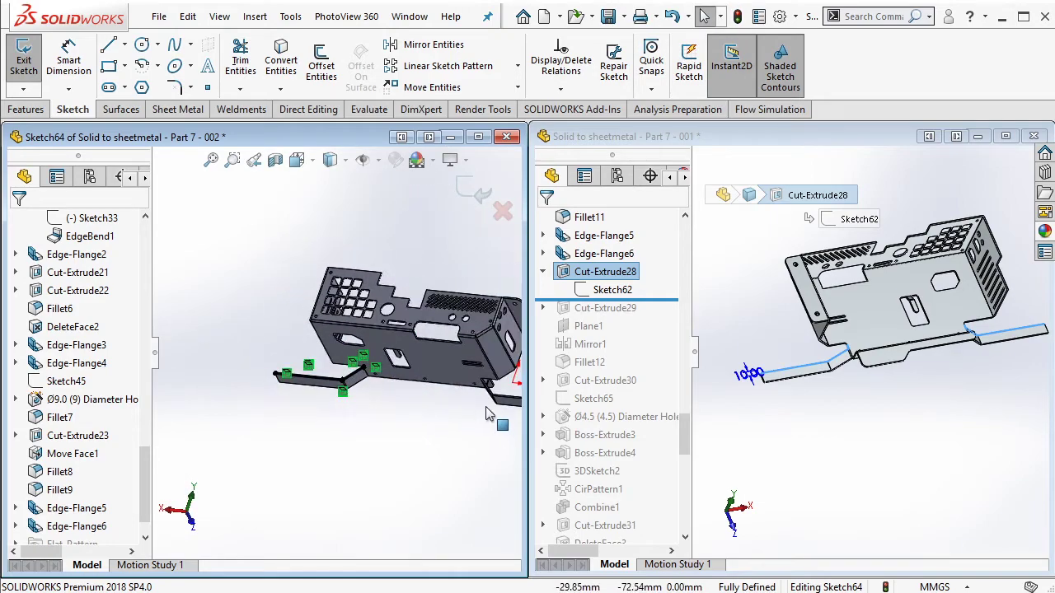
scroll(487, 415, "down", 5)
scroll(362, 387, "down", 3)
left_click(354, 385)
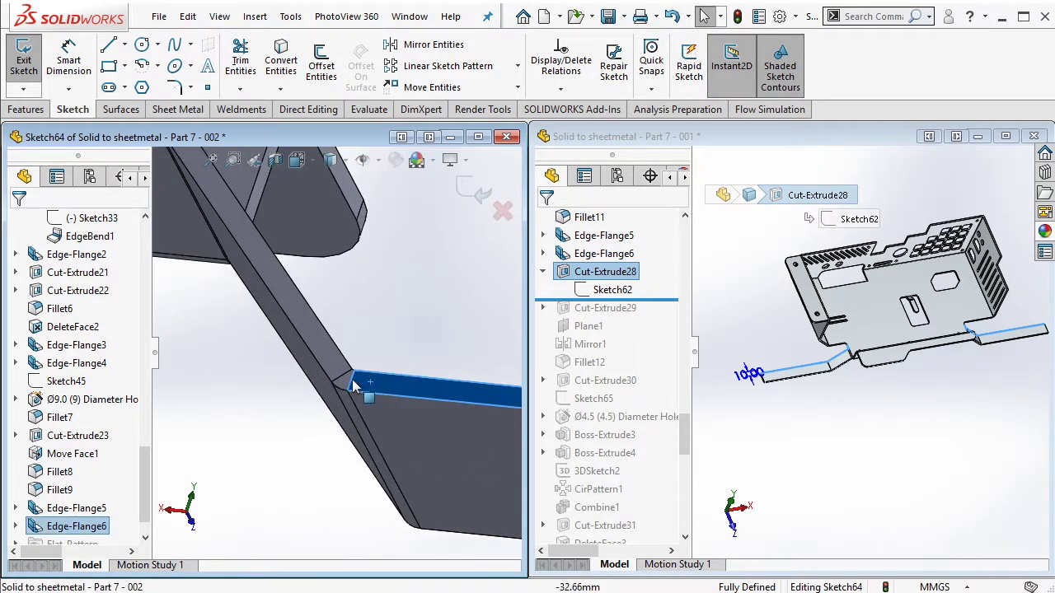
left_click(329, 354, "ctrl")
scroll(258, 262, "down", 3)
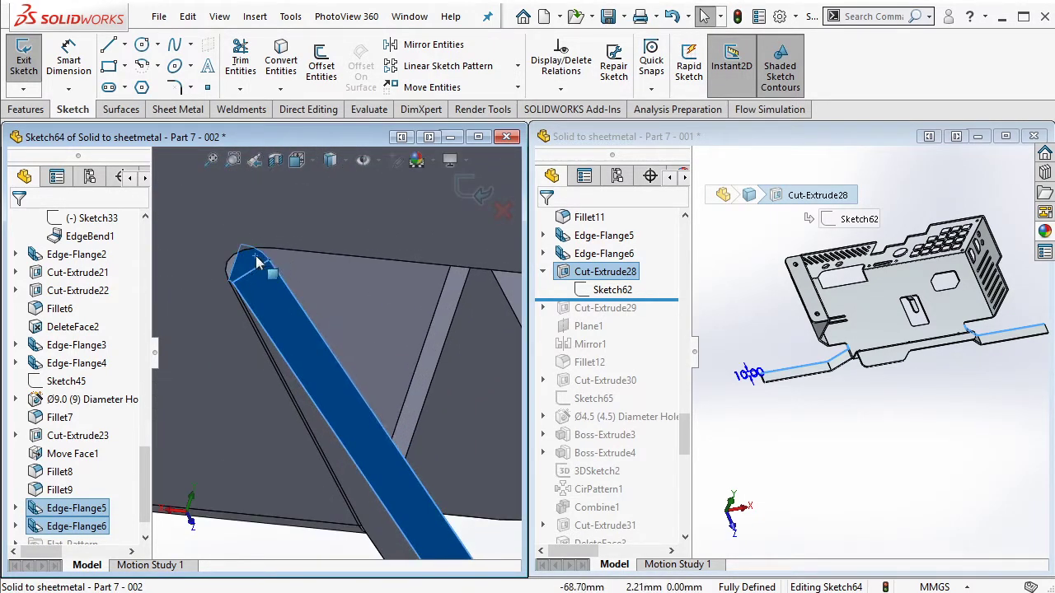
key("Escape")
scroll(386, 327, "up", 5)
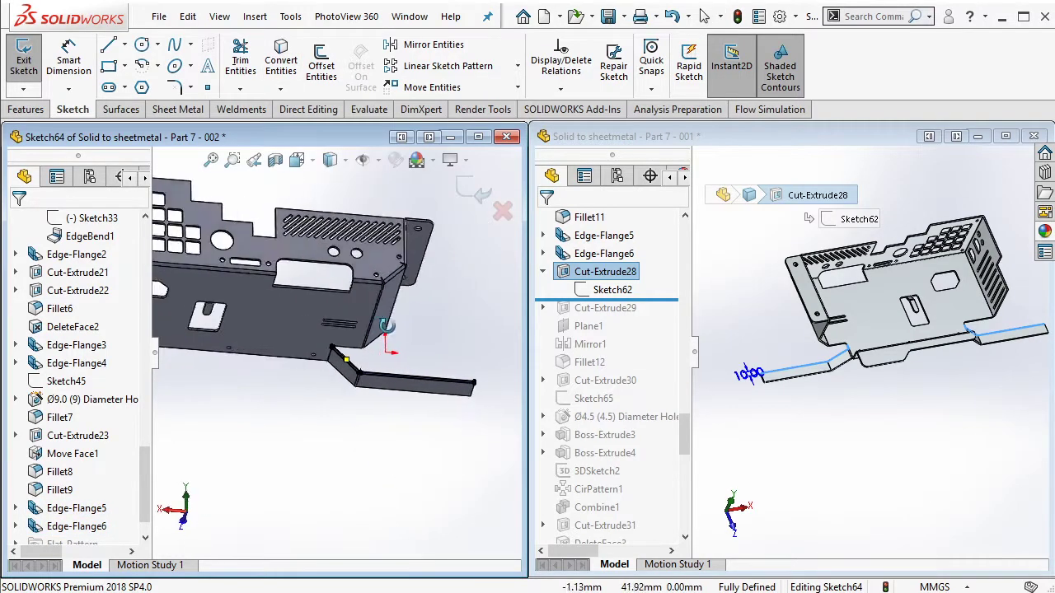
middle_click_drag(386, 327, 234, 142)
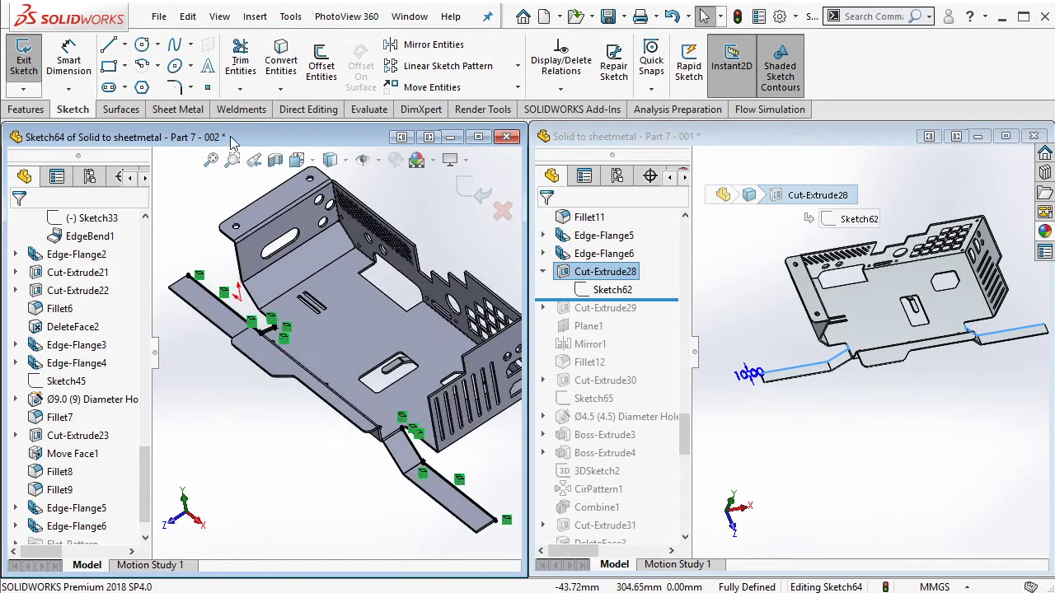
left_click(31, 109)
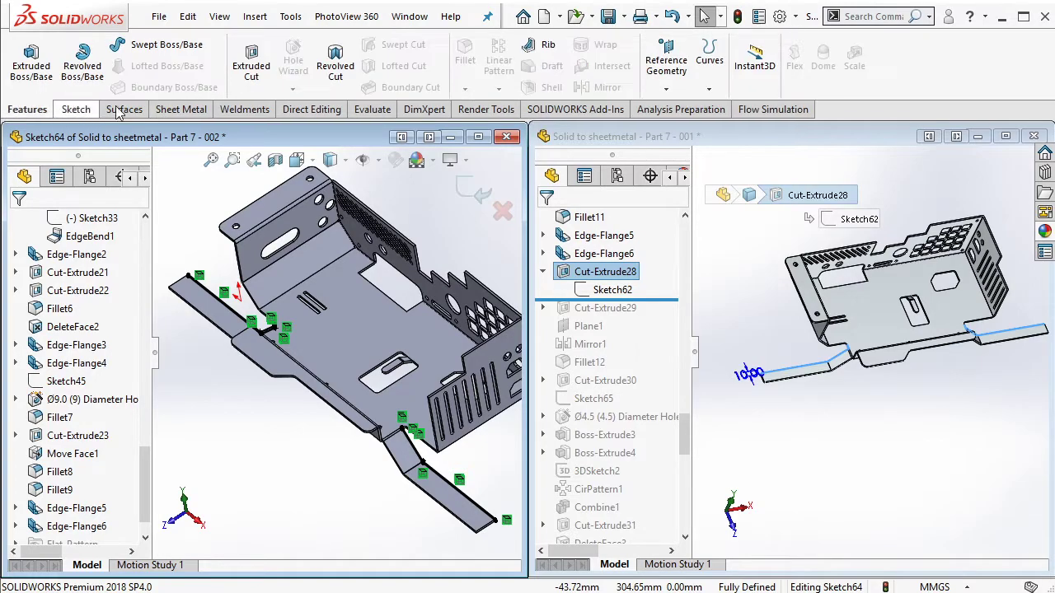
left_click(252, 66)
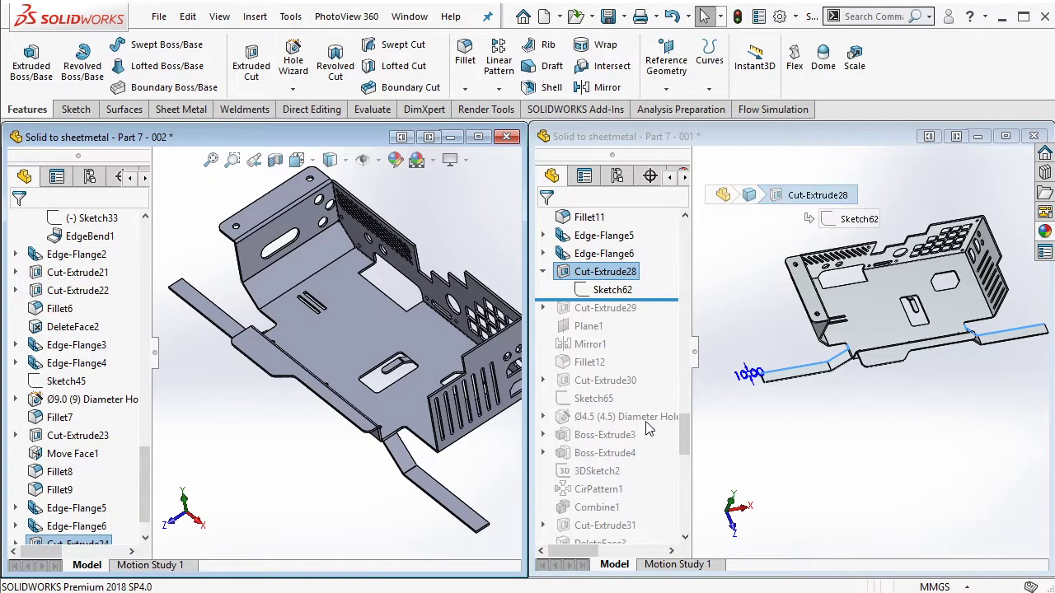
Step: Show reference Cut-Extrude29's 80.00 × 10.00 slot and turn the working part toward its flange tab
left_click_drag(663, 302, 628, 317)
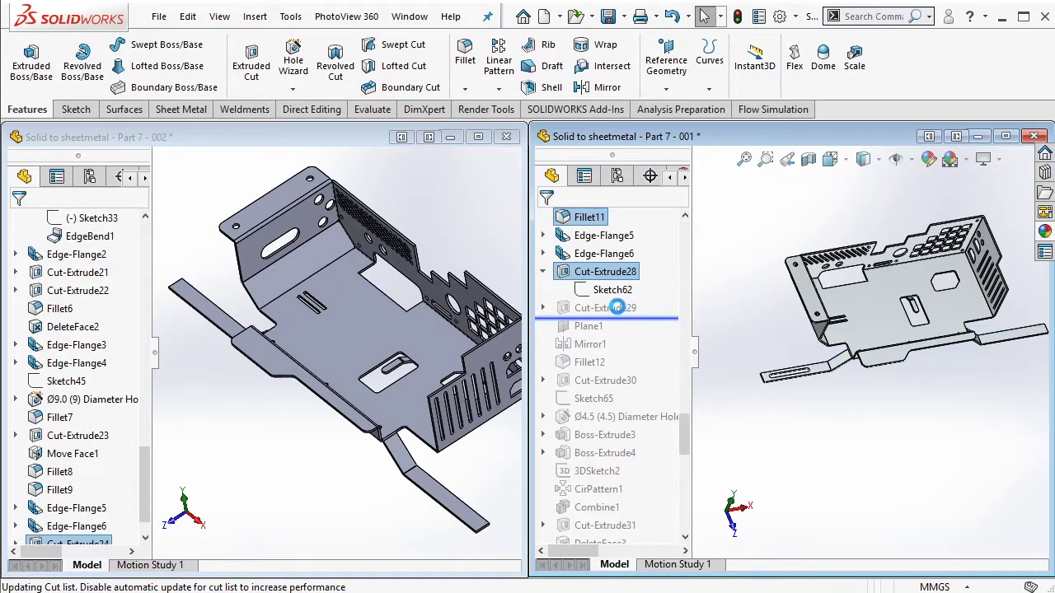
left_click(620, 309)
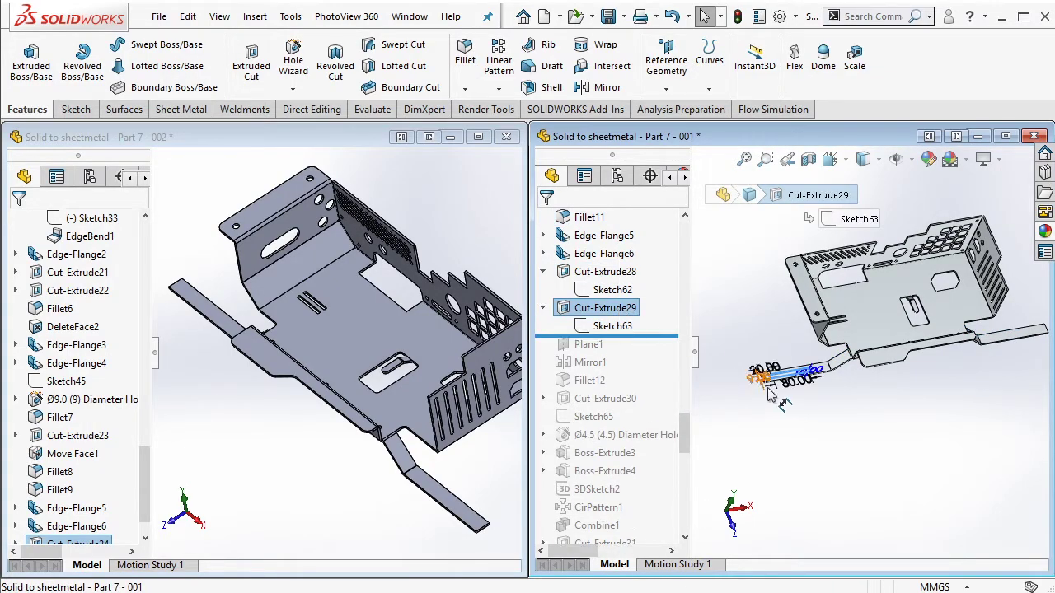
scroll(783, 363, "up", 5)
scroll(902, 368, "down", 1)
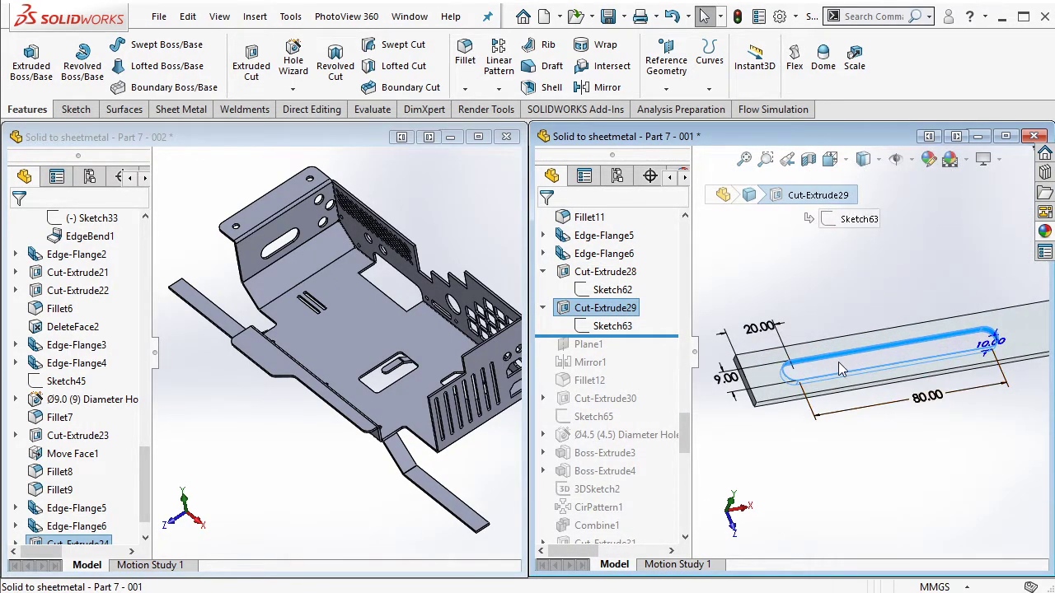
scroll(838, 363, "down", 1)
middle_click_drag(422, 383, 246, 433)
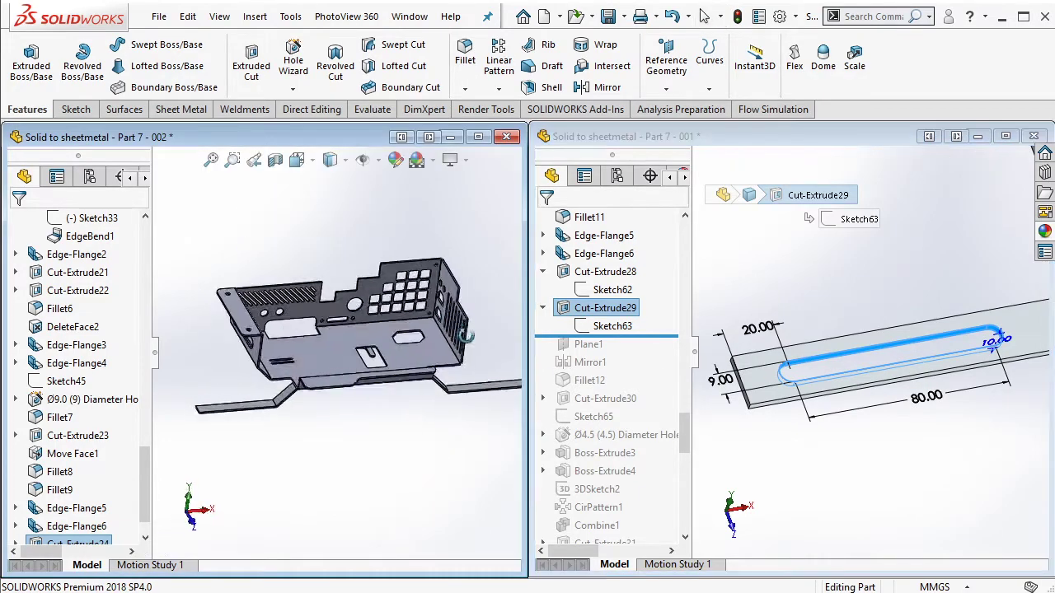
scroll(246, 433, "down", 2)
Step: Start a sketch on the flange tab face and draw a short centerline from its end
left_click(235, 417)
left_click(283, 380)
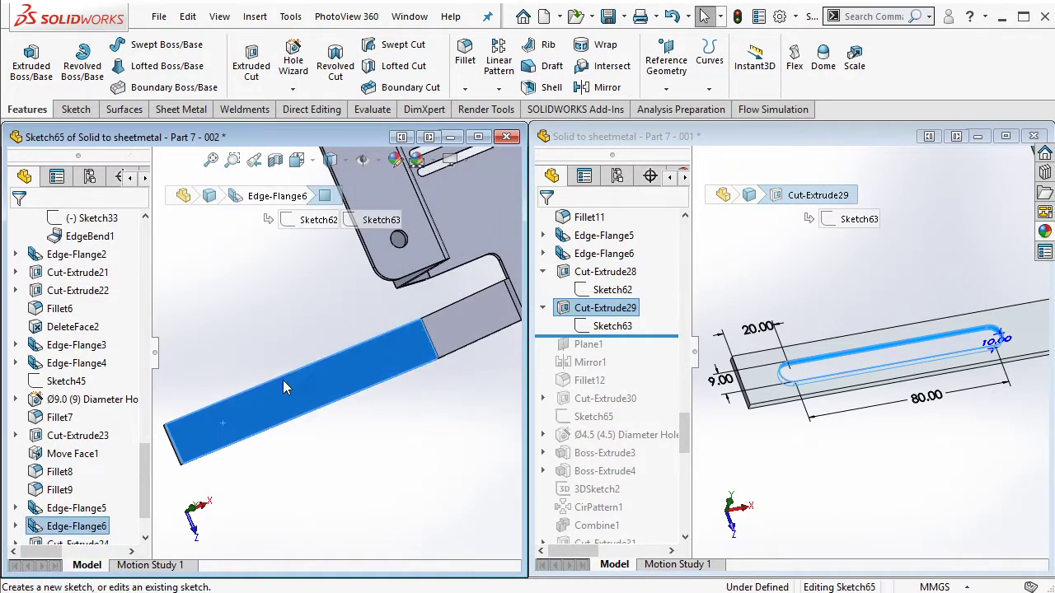
left_click(125, 44)
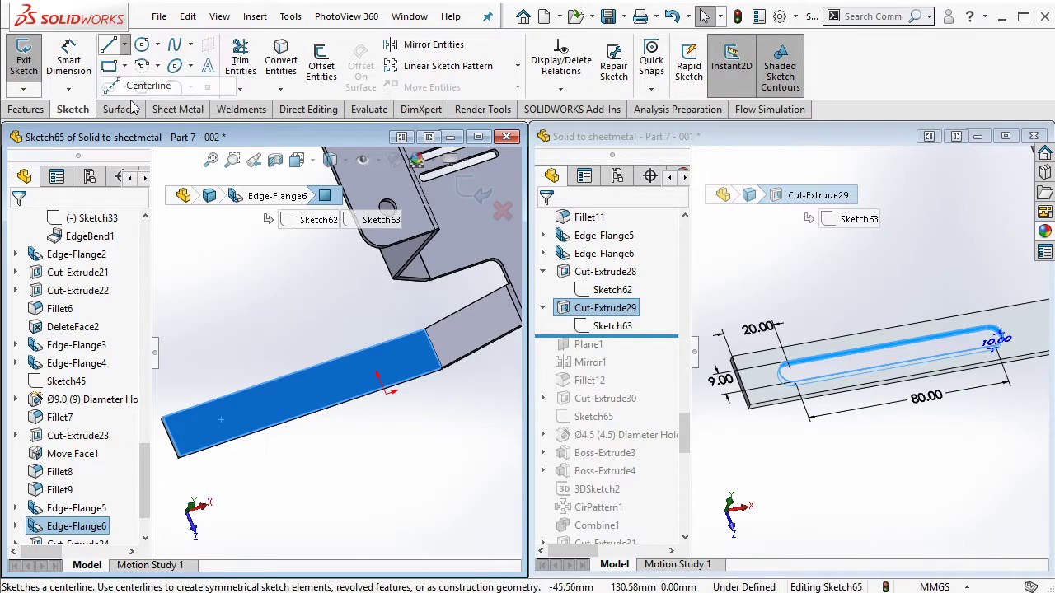
left_click(189, 85)
left_click(174, 437)
left_click(202, 425)
key("Escape")
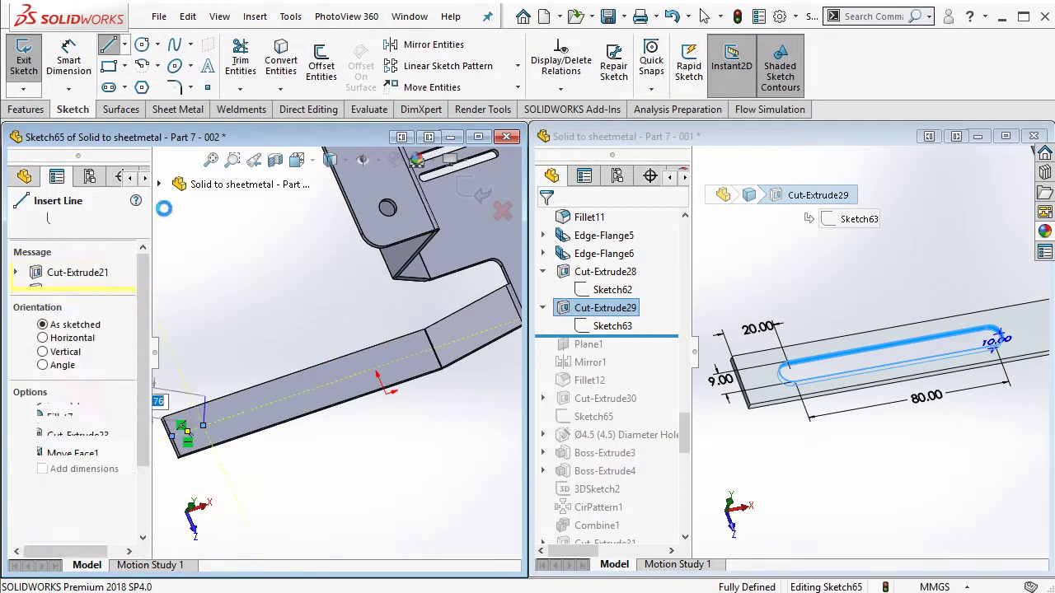
key("Escape")
Step: Draw a straight slot along the flange, starting at the centerline's end
left_click(108, 87)
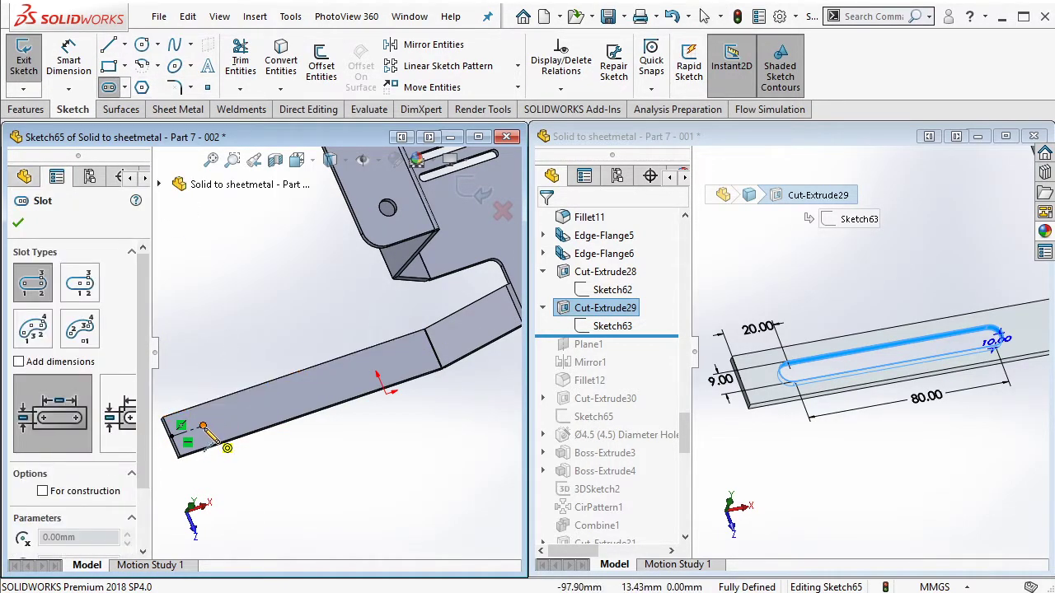
left_click(204, 427)
left_click(344, 395)
key("Escape")
scroll(175, 421, "up", 3)
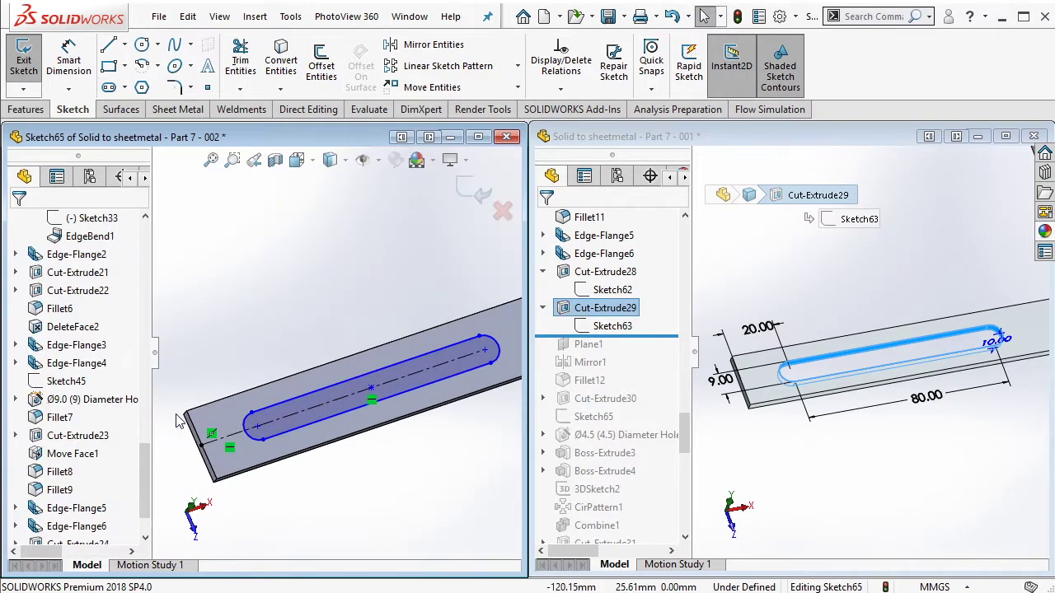
Step: Dimension the slot with a 9 mm width and an 80 mm length
left_click(68, 59)
left_click(314, 425)
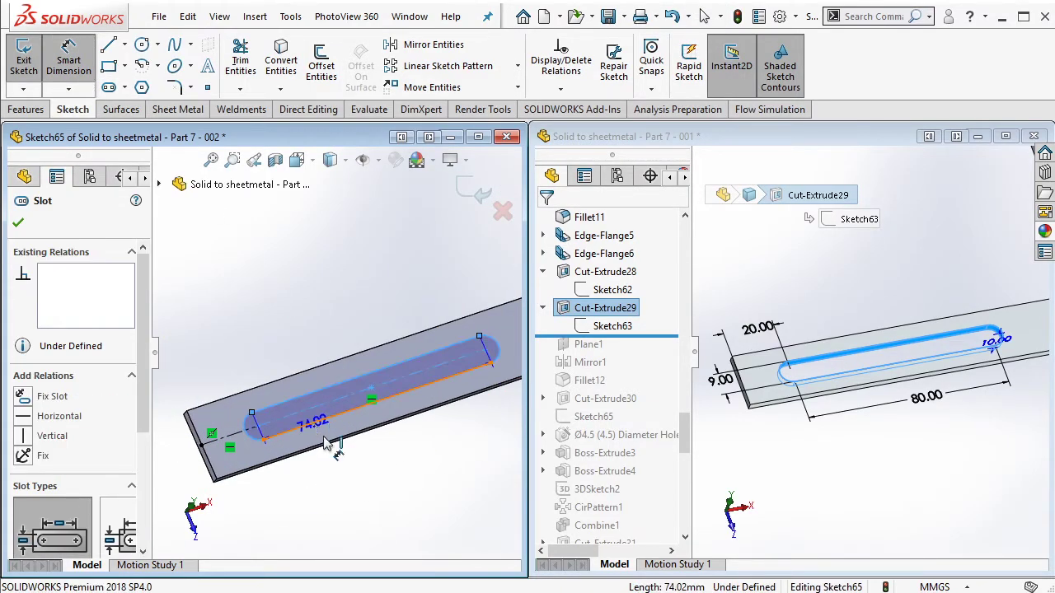
left_click(318, 393)
left_click(284, 467)
type("9")
left_click(284, 464)
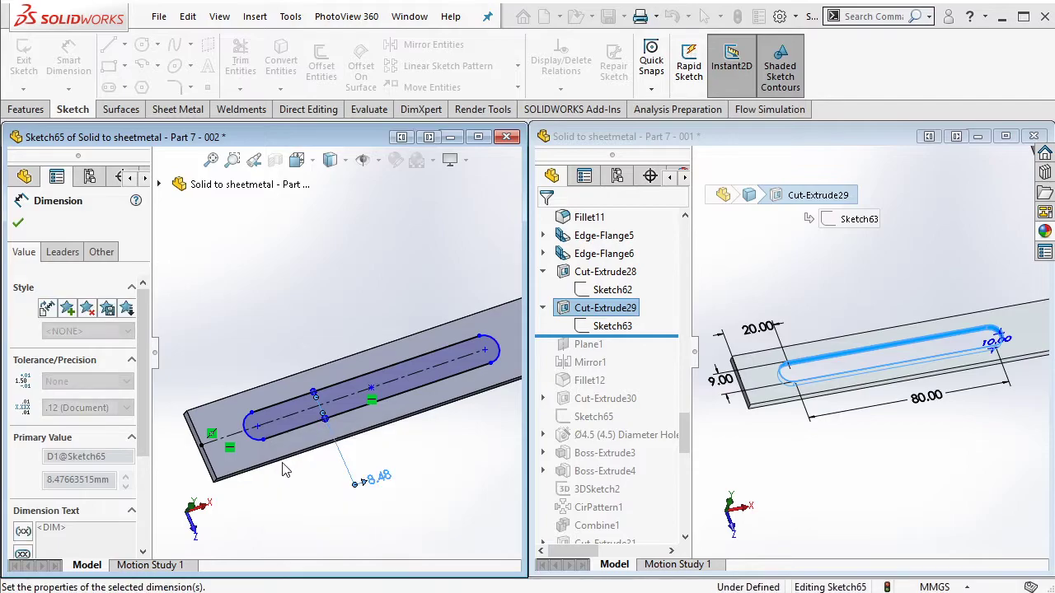
left_click(340, 423)
left_click(376, 454)
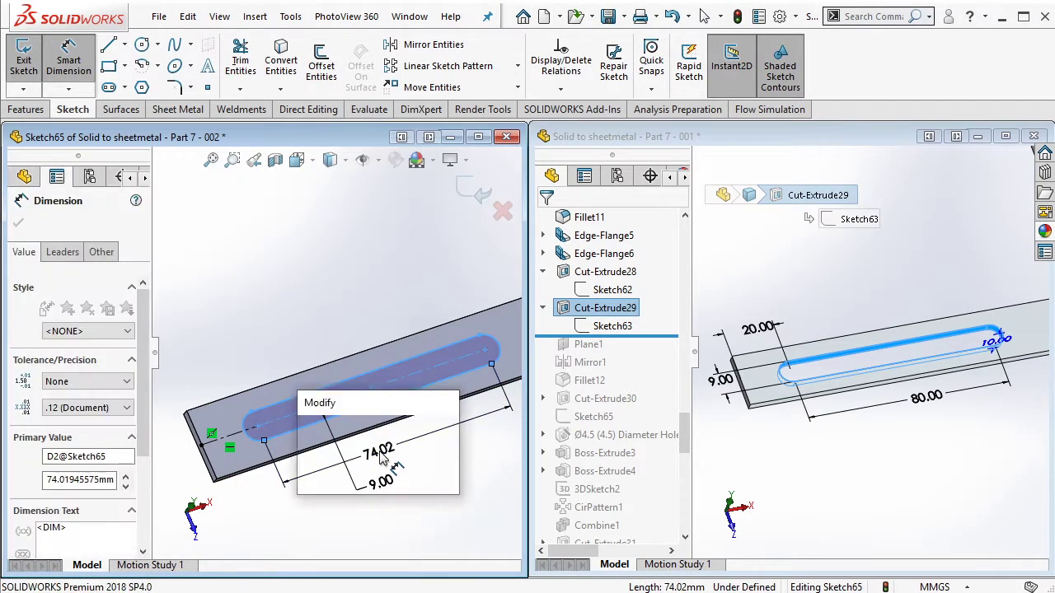
type("80")
key("Return")
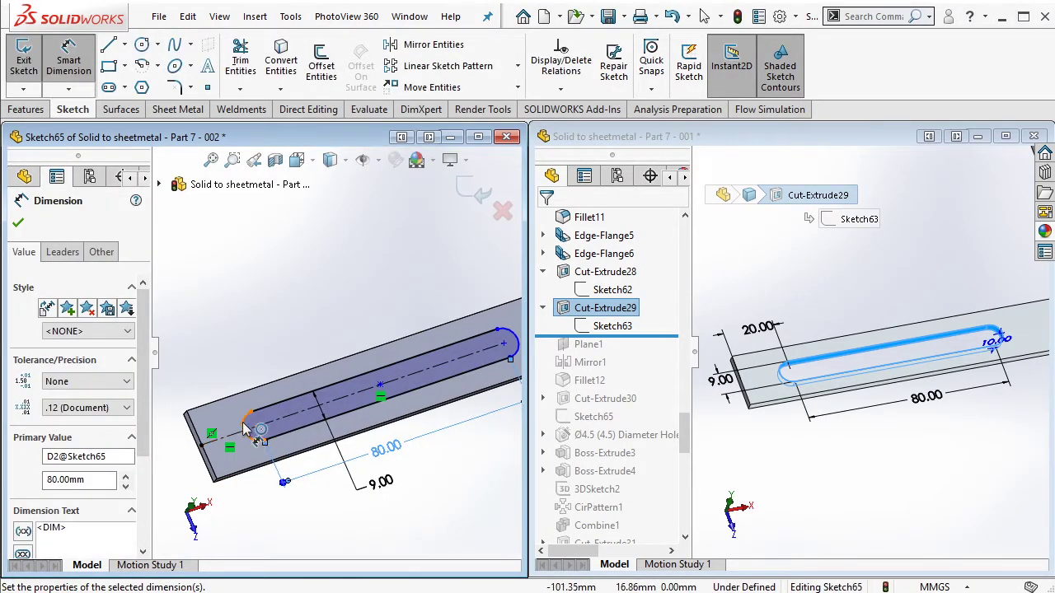
Step: Remove the unwanted radius and 4.50 dimensions from the slot's rounded end
left_click(247, 426)
left_click(206, 424)
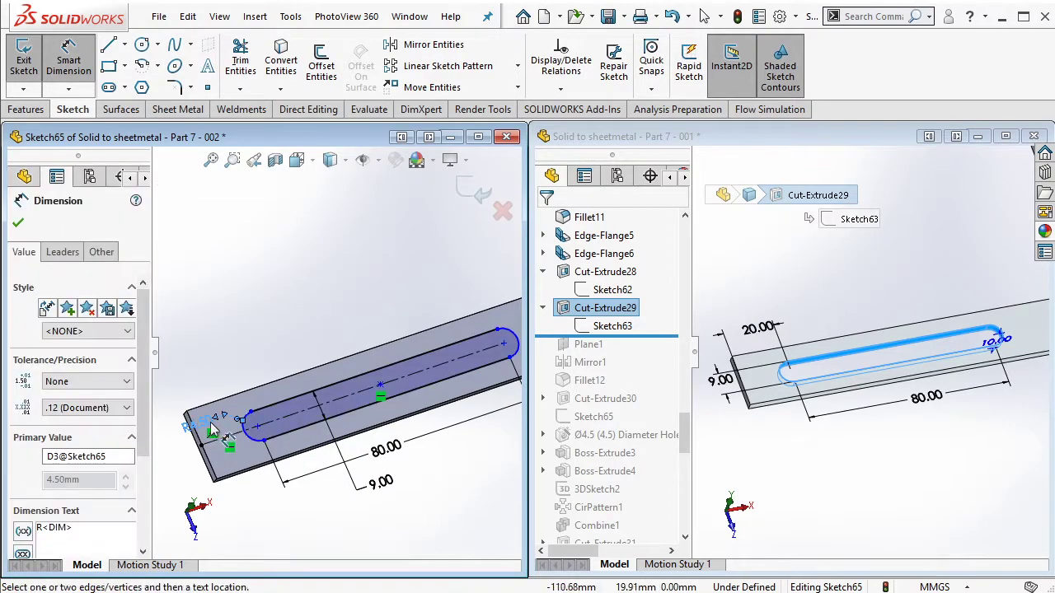
right_click(211, 429)
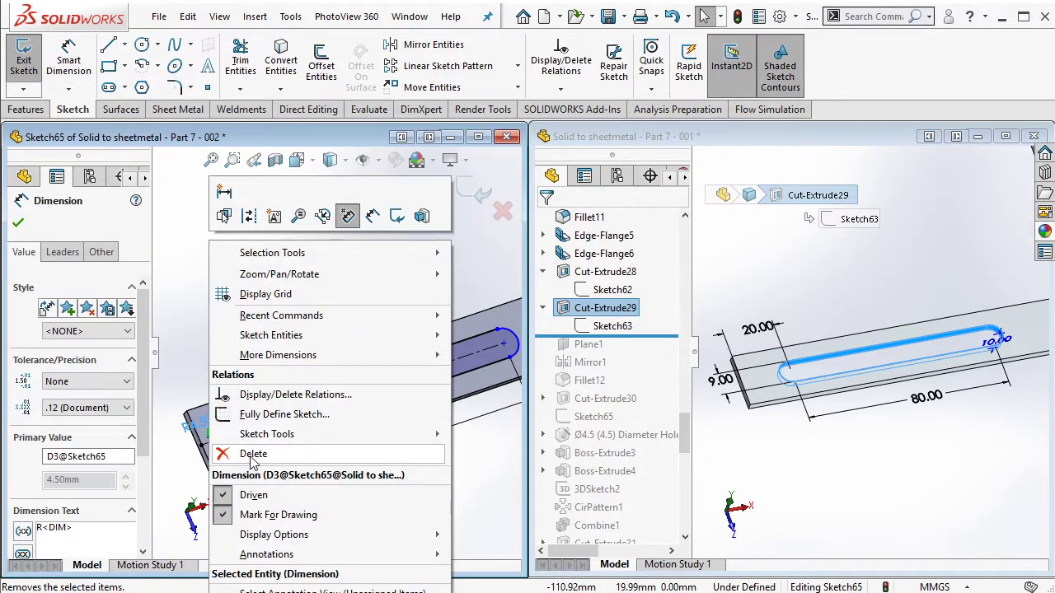
left_click(245, 387)
left_click(80, 72)
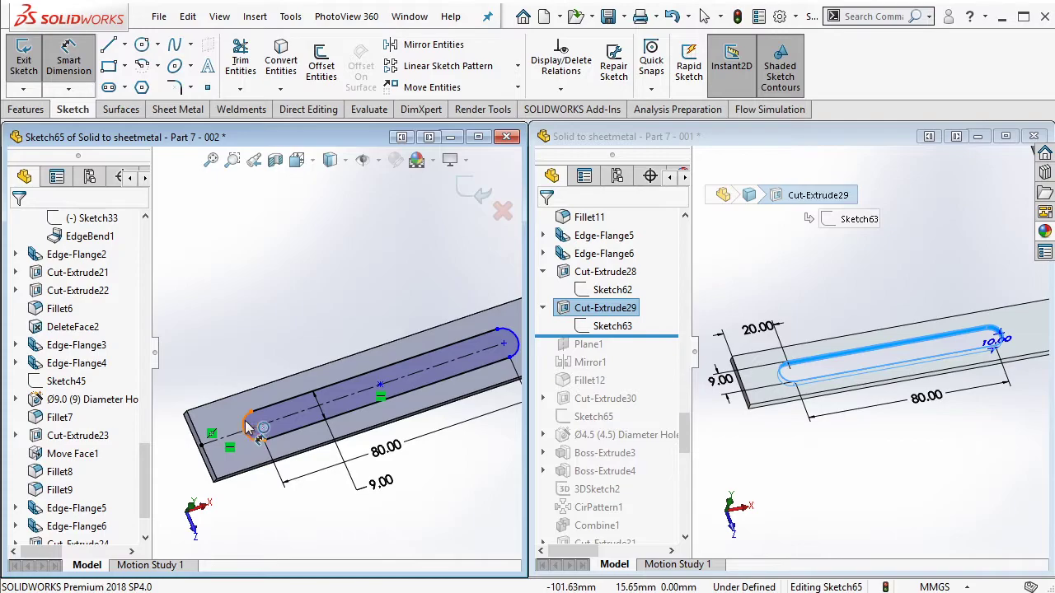
left_click(247, 425)
left_click(199, 427)
right_click(216, 435)
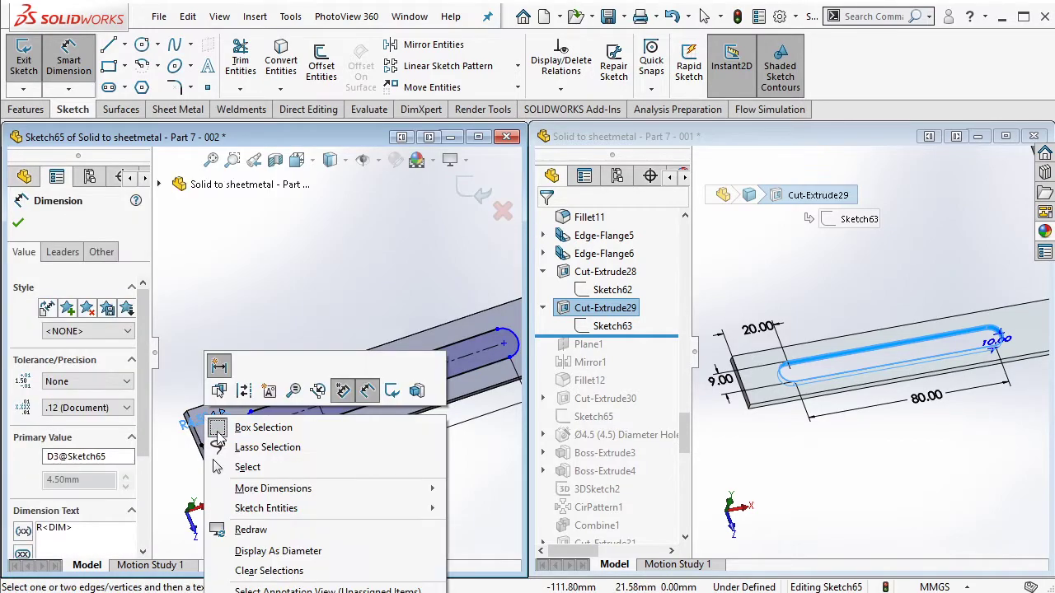
left_click(233, 452)
key("Escape")
scroll(235, 437, "down", 2)
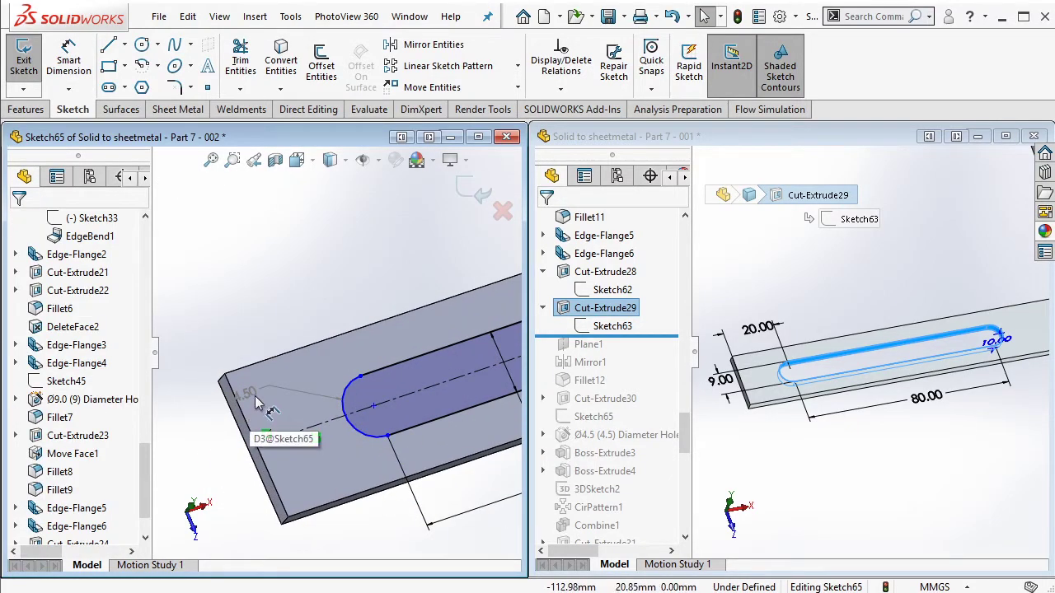
left_click(251, 394)
right_click(251, 394)
left_click(299, 384)
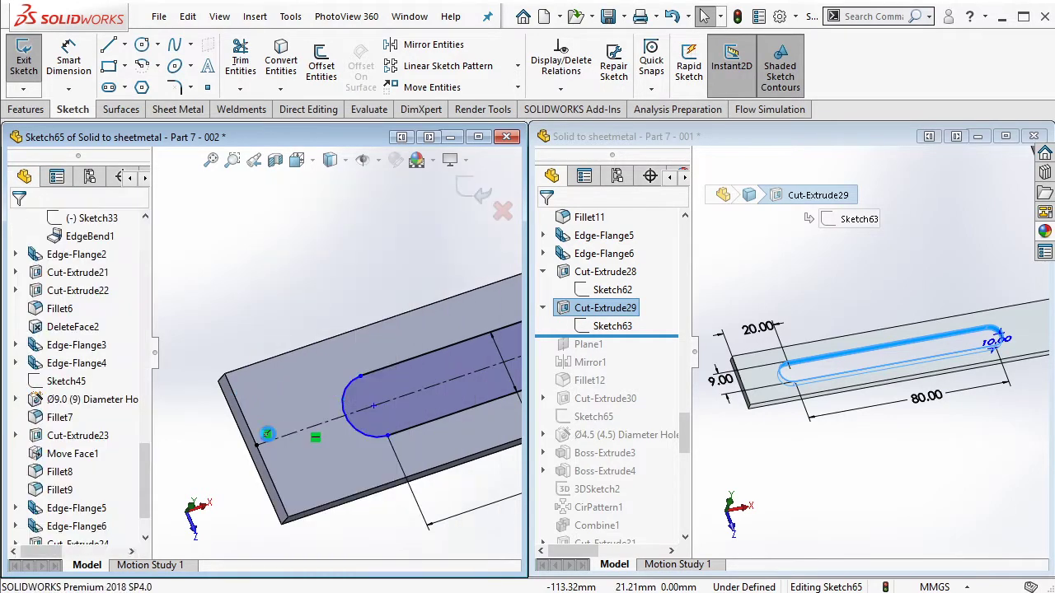
Step: Locate the slot's rounded-end centre 20 mm from the flange's end edge
left_click(69, 66)
left_click(236, 410)
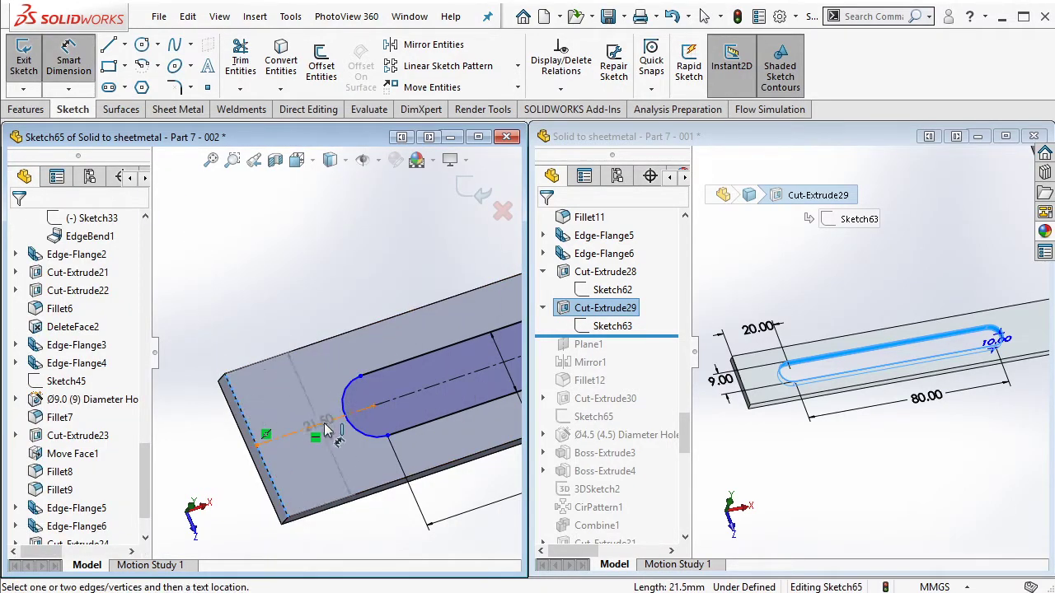
left_click(347, 415)
left_click(272, 297)
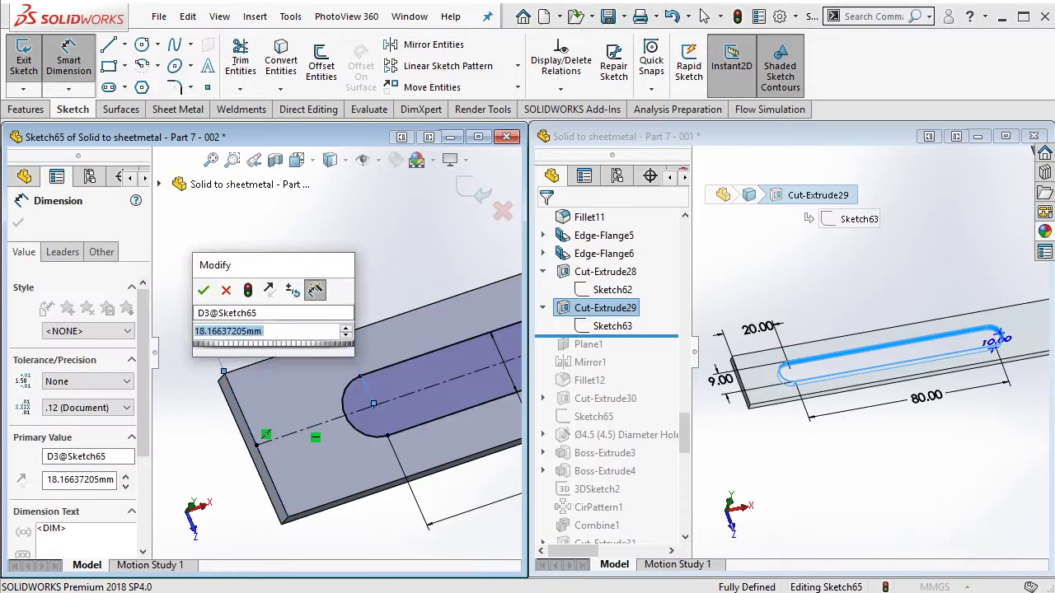
type("20")
left_click(203, 291)
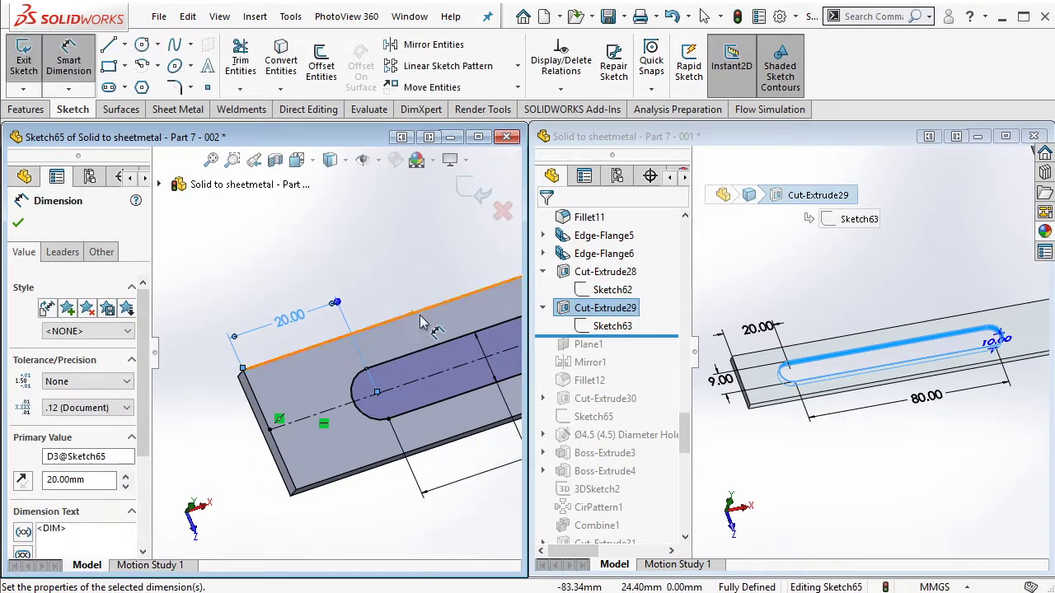
Step: Cut-extrude the slot sketch through the flange
scroll(436, 301, "up", 5)
left_click(15, 111)
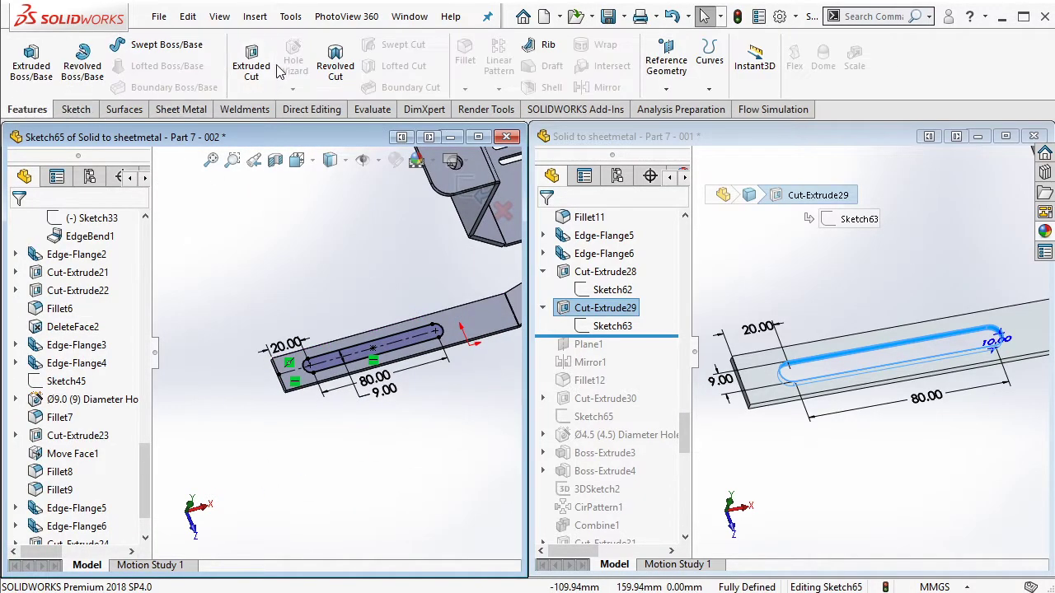
left_click(251, 66)
left_click(18, 222)
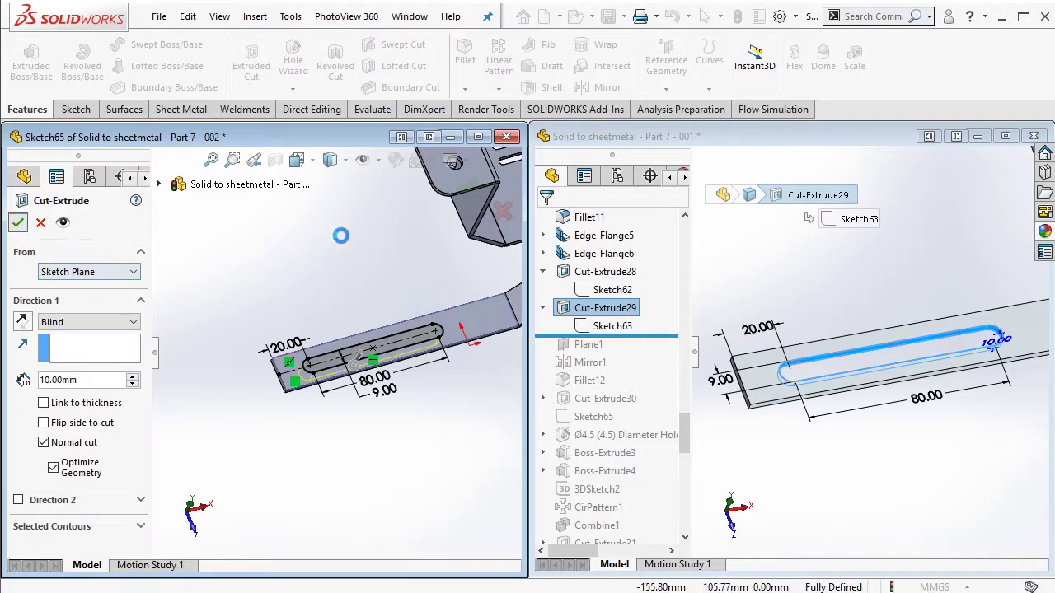
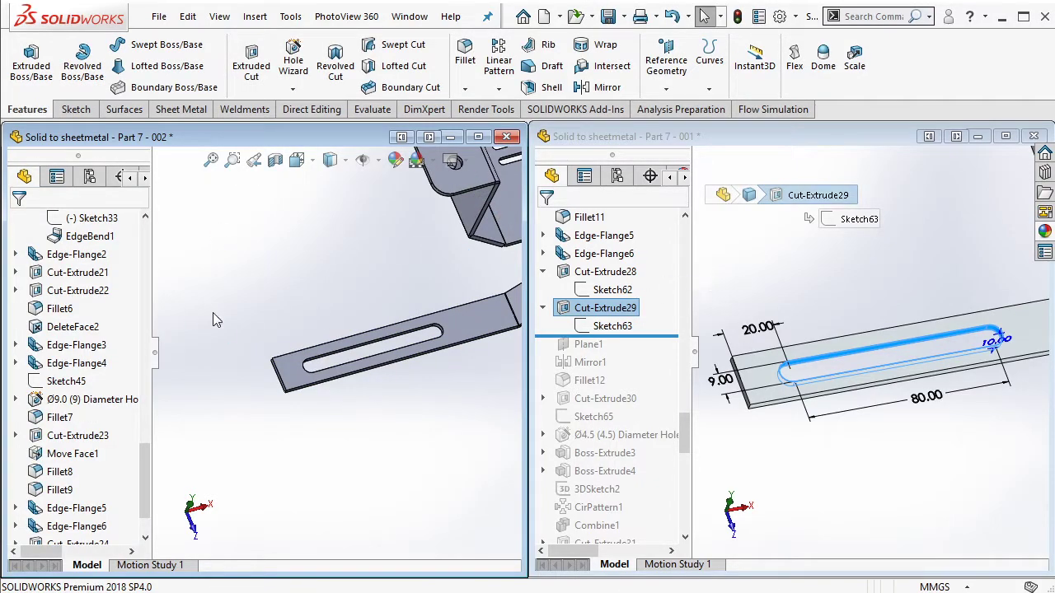
Step: Zoom in on the reference part, then return to the rebuilt part window
scroll(437, 266, "up", 3)
scroll(437, 265, "up", 2)
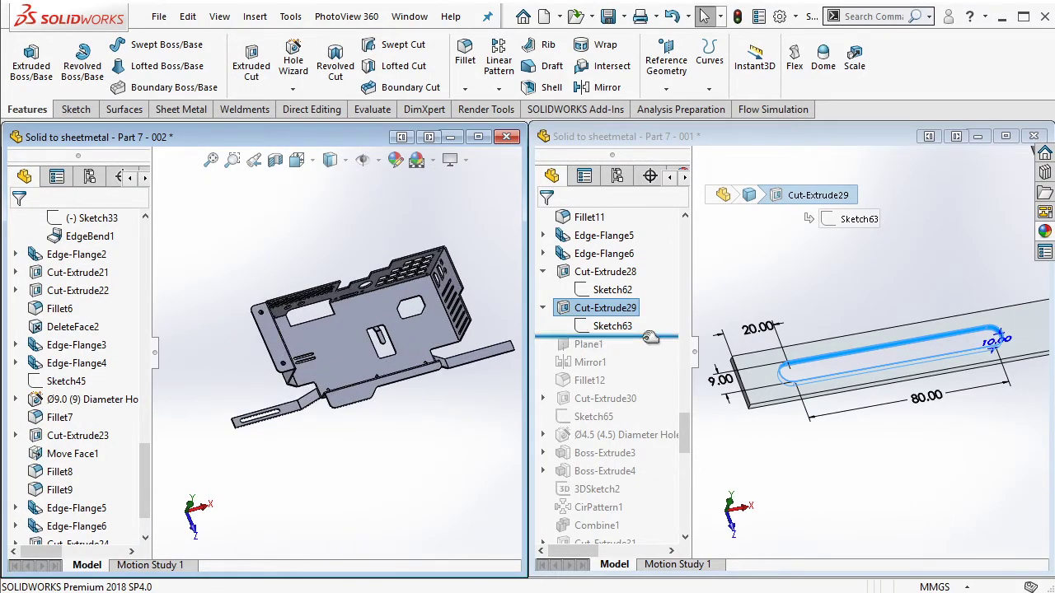
scroll(825, 355, "up", 2)
scroll(824, 354, "up", 2)
scroll(824, 358, "up", 1)
scroll(747, 352, "up", 1)
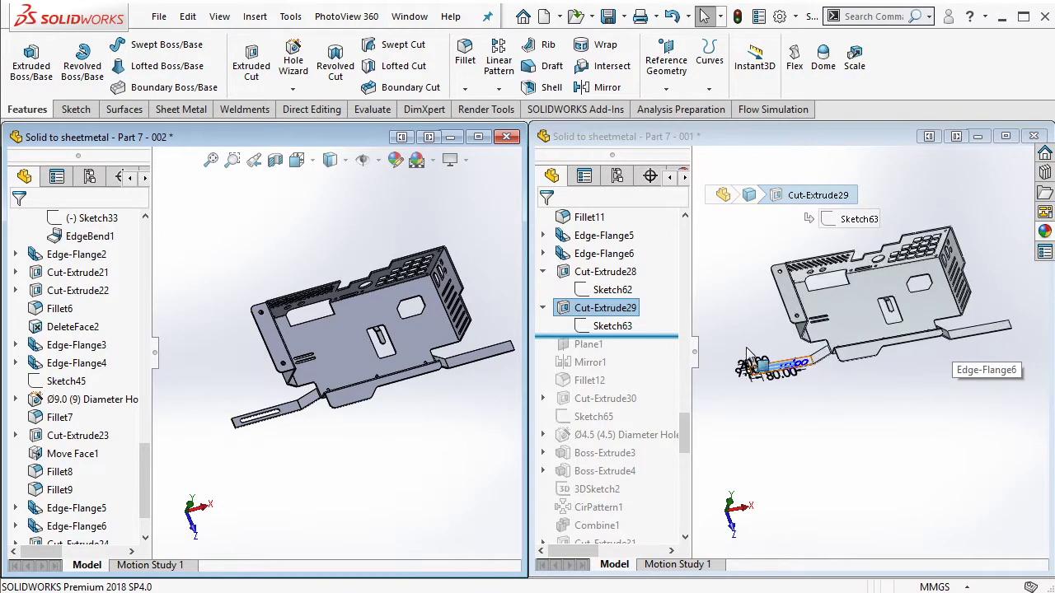
left_click(669, 338)
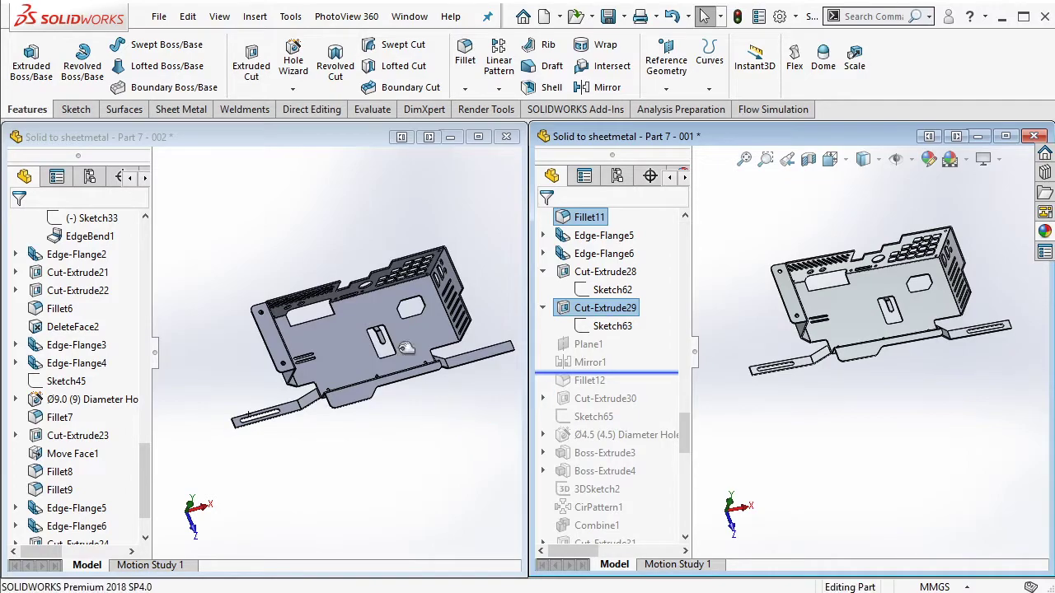
left_click(255, 162)
Step: Create Plane1 midway between the slotted flange face and the opposite plate face, then select it
left_click(681, 84)
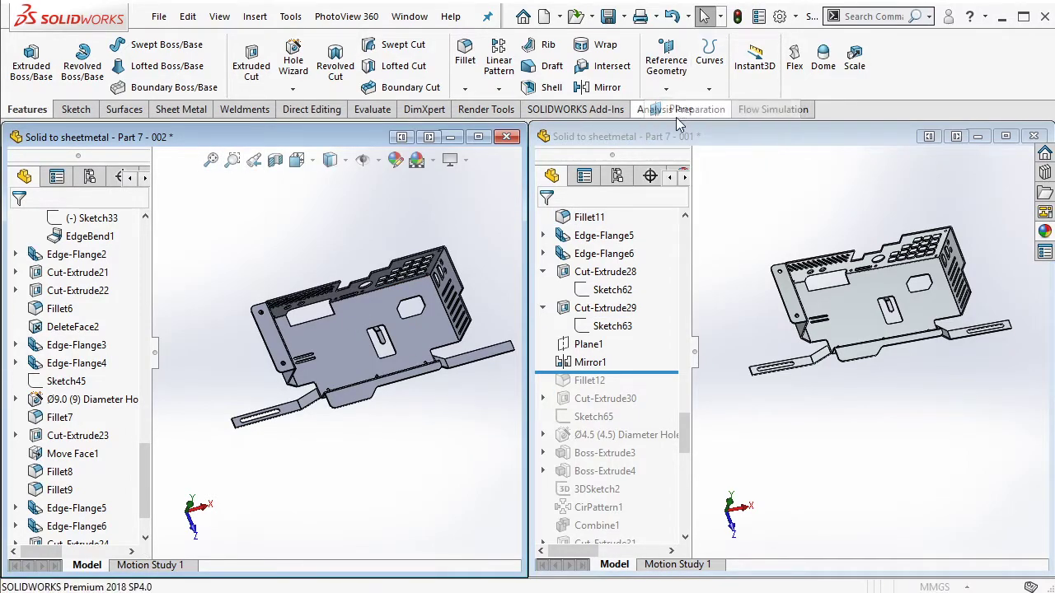
left_click(684, 116)
mouse_move(339, 367)
middle_mouse_down()
mouse_move(347, 339)
mouse_move(363, 338)
middle_mouse_up()
left_click(278, 340)
scroll(349, 338, "up", 5)
scroll(363, 338, "down", 5)
left_click(354, 331)
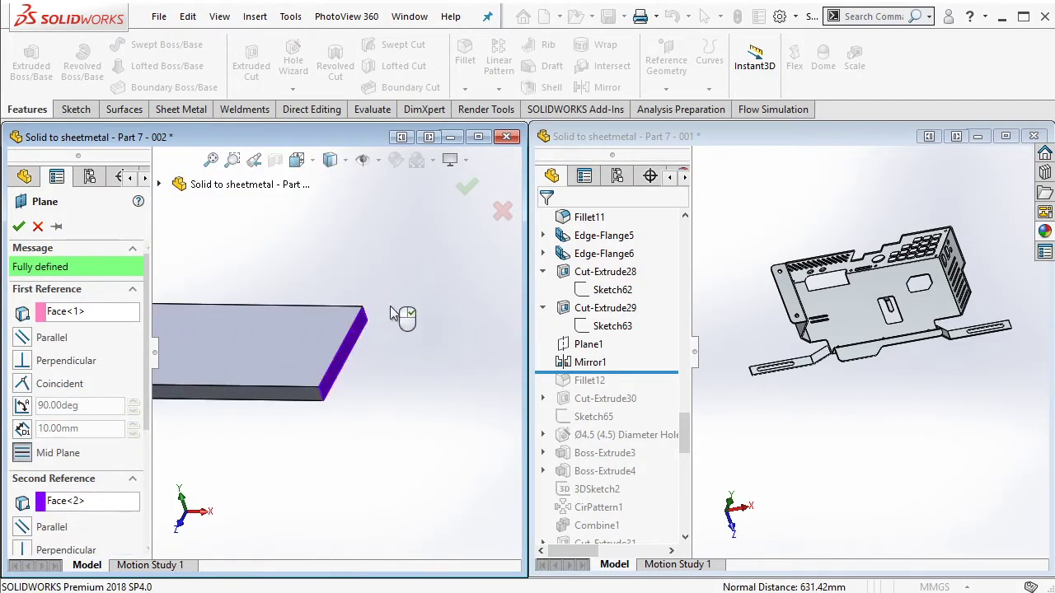
key("ctrl+7")
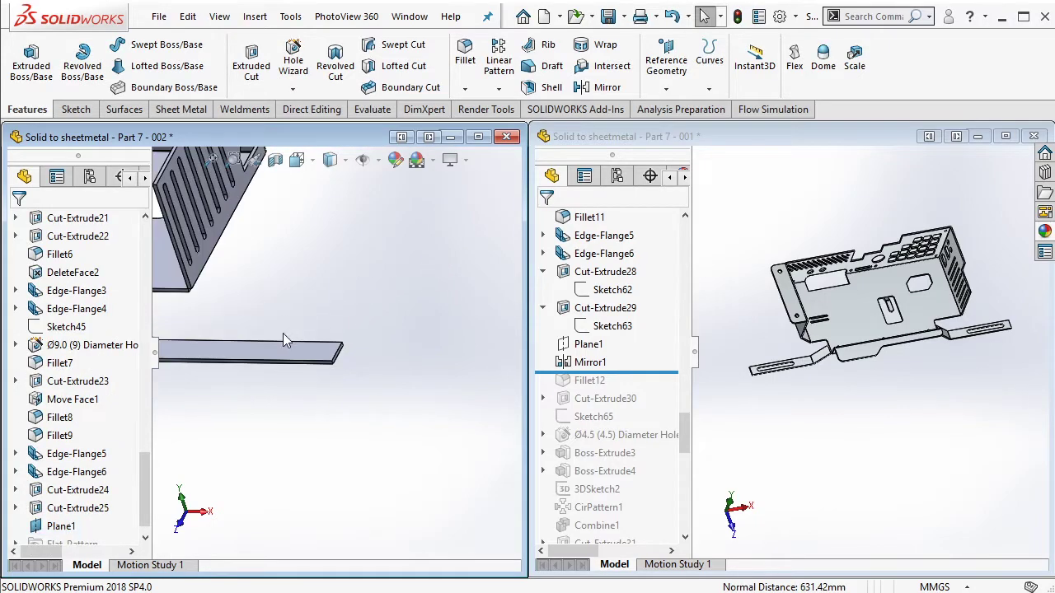
scroll(423, 313, "down", 2)
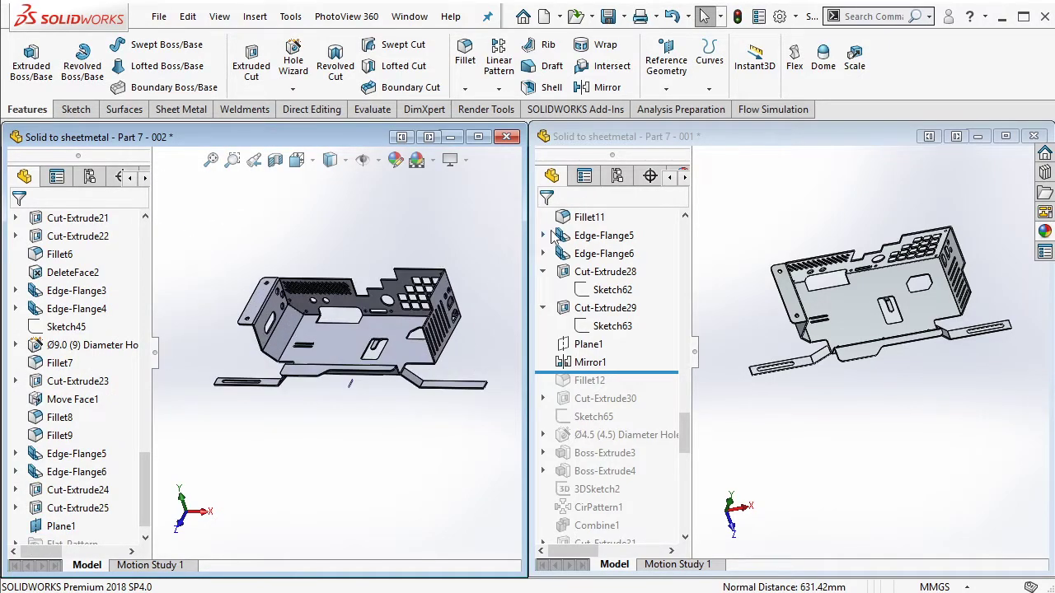
left_click(353, 386)
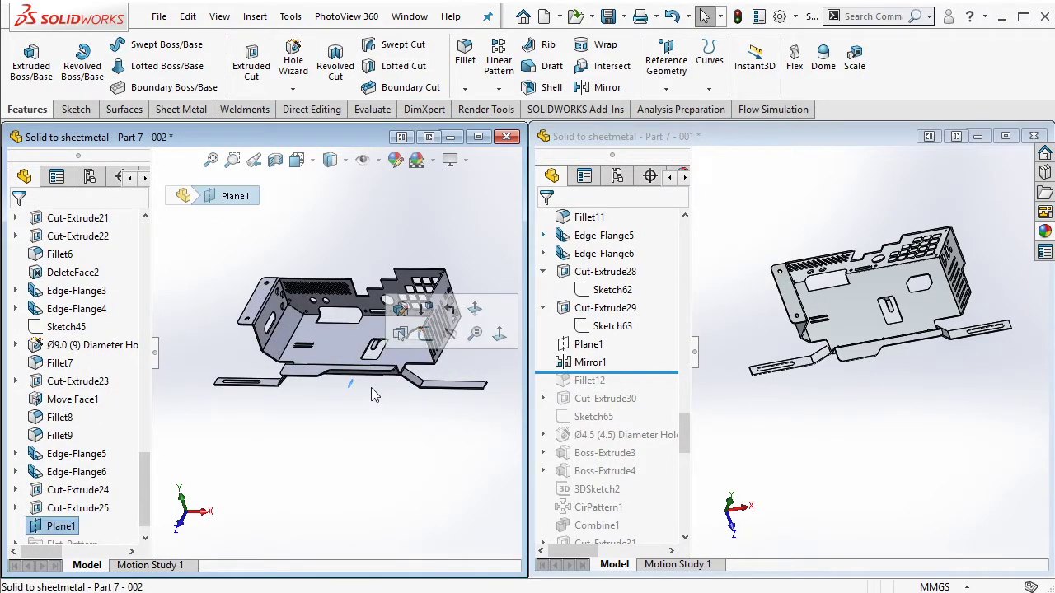
Step: Mirror Cut-Extrude25 across Plane1 so the opposite flange gets matching slots
left_click(607, 88)
scroll(297, 331, "down", 5)
scroll(264, 346, "down", 2)
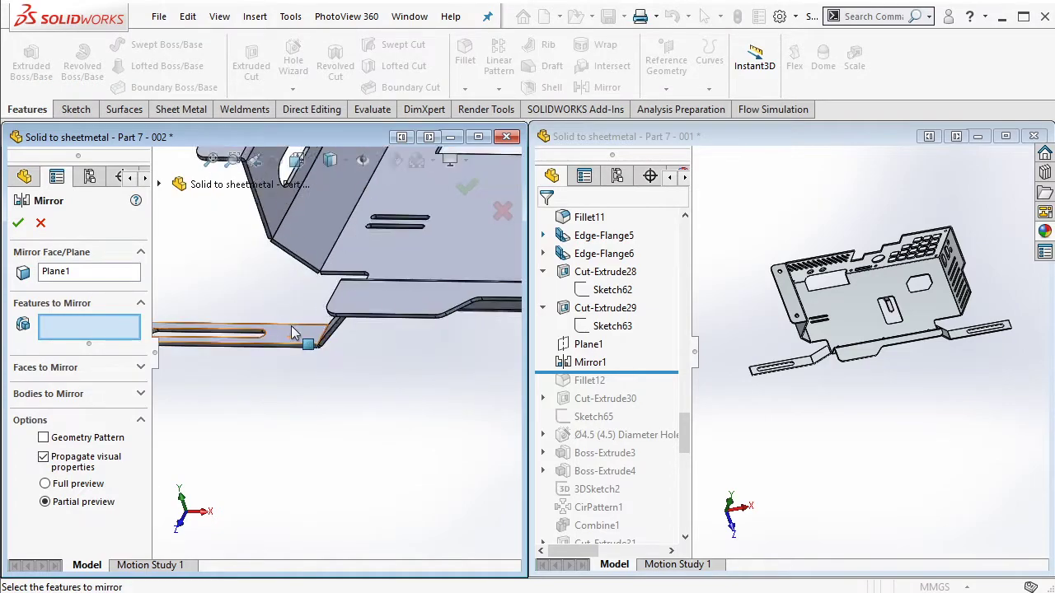
scroll(245, 361, "down", 2)
left_click(235, 352)
scroll(393, 366, "up", 2)
scroll(412, 363, "up", 4)
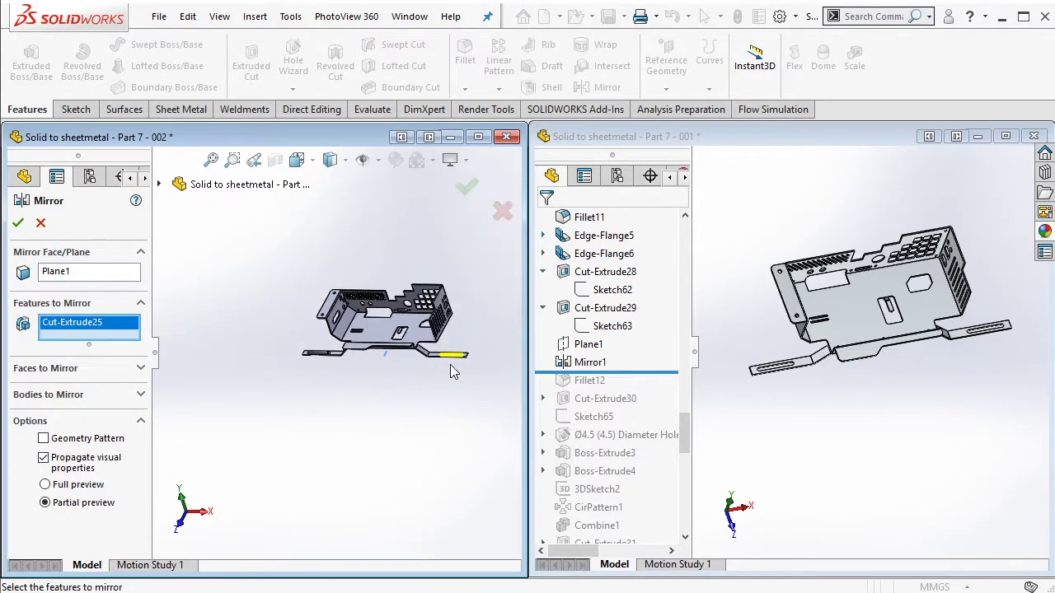
scroll(437, 338, "up", 2)
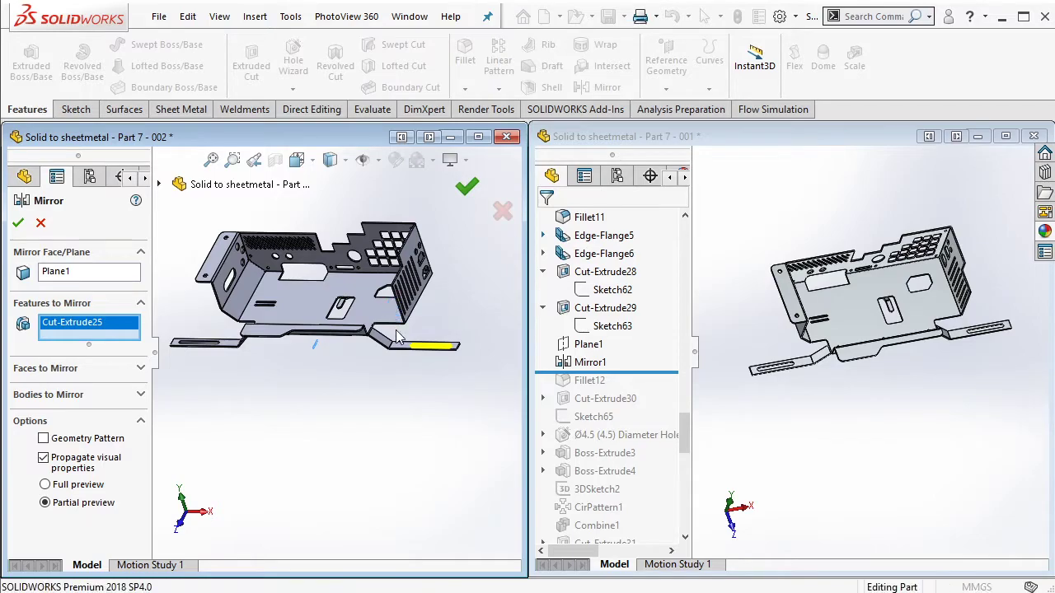
scroll(326, 348, "down", 3)
scroll(313, 343, "down", 2)
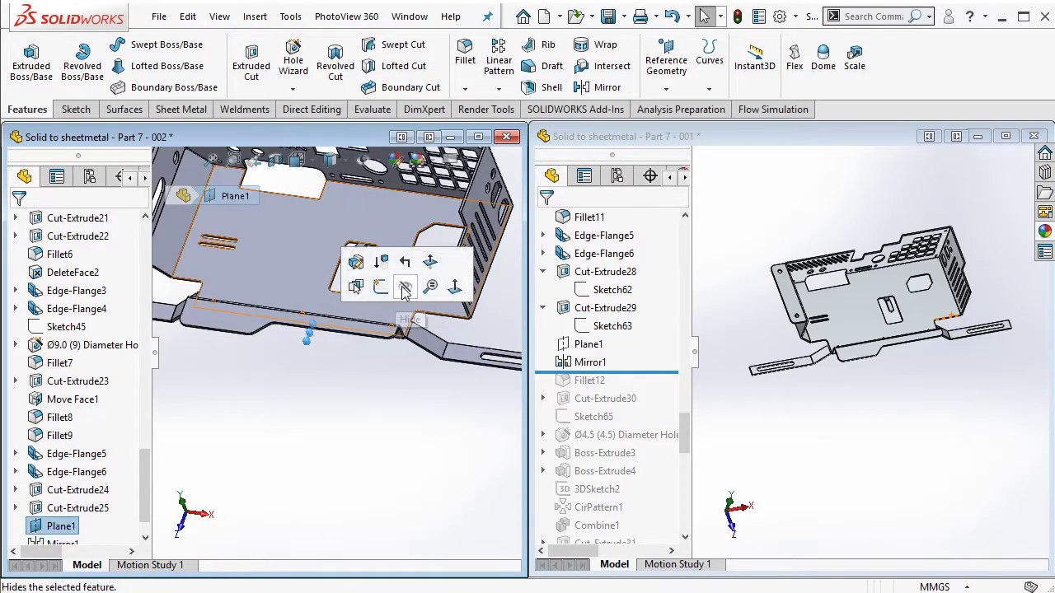
Step: Orbit to a top isometric view and roll the reference part forward to Fillet12
scroll(398, 289, "up", 5)
mouse_move(374, 276)
middle_mouse_down()
mouse_move(433, 264)
mouse_move(604, 20)
middle_mouse_up()
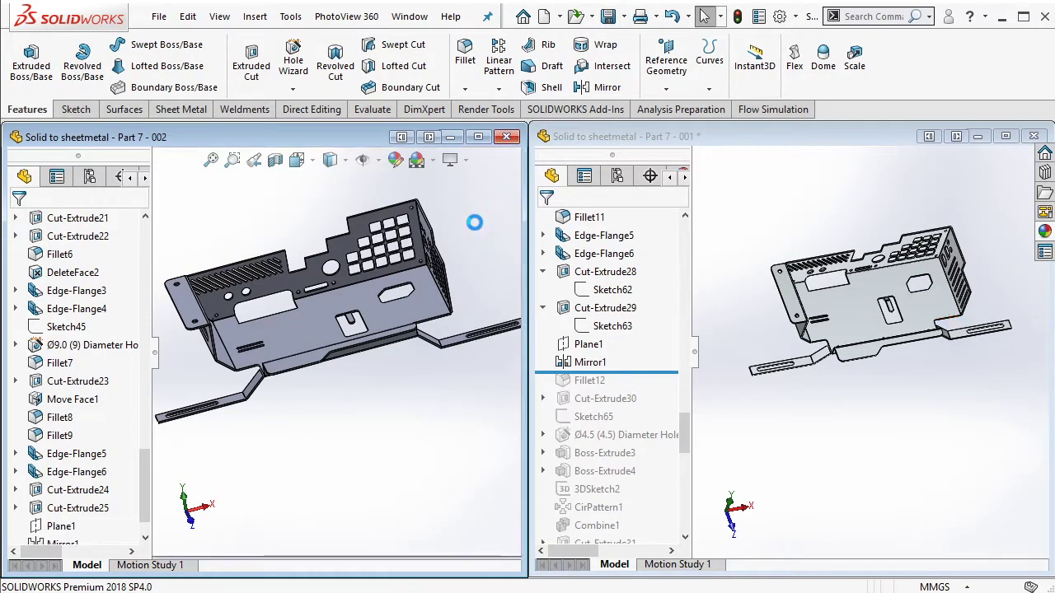
left_click_drag(651, 368, 634, 398)
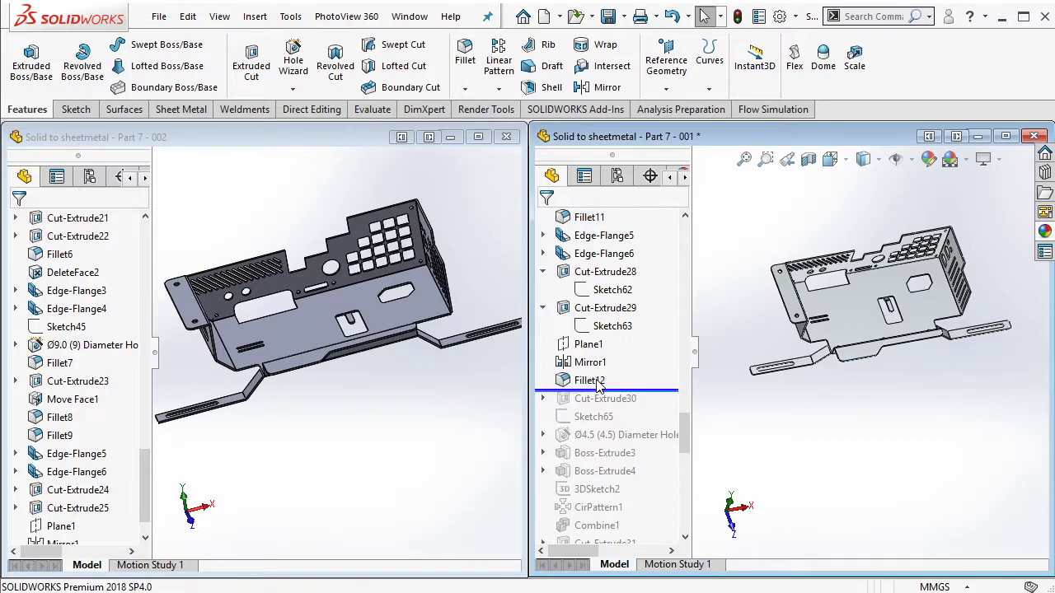
Step: Check the reference's Fillet12 radius of R5.00
left_click(633, 385)
scroll(740, 384, "down", 3)
scroll(740, 384, "up", 3)
scroll(245, 379, "down", 3)
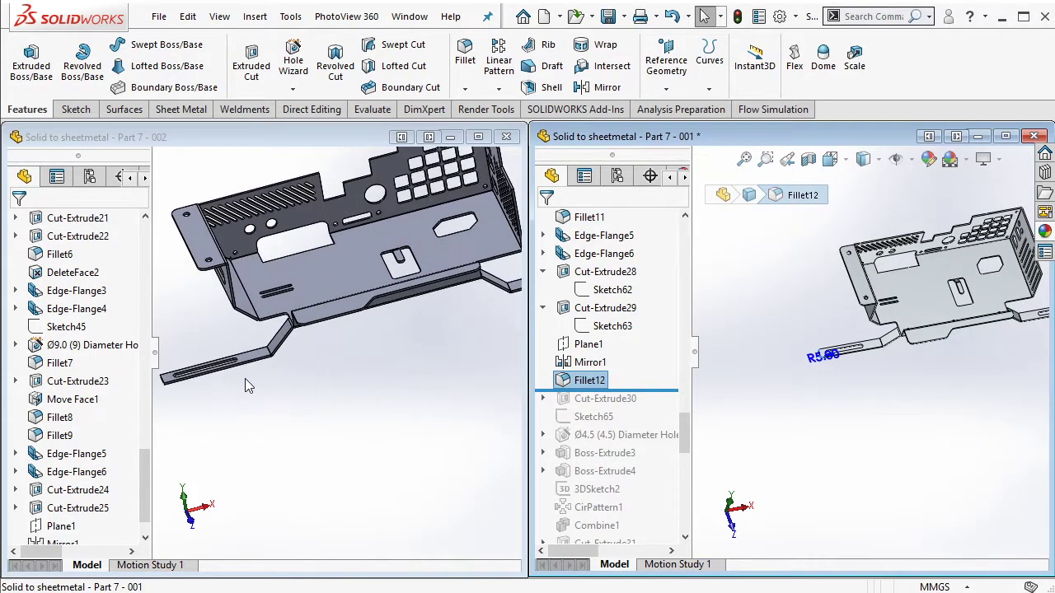
scroll(218, 357, "down", 3)
scroll(218, 346, "up", 2)
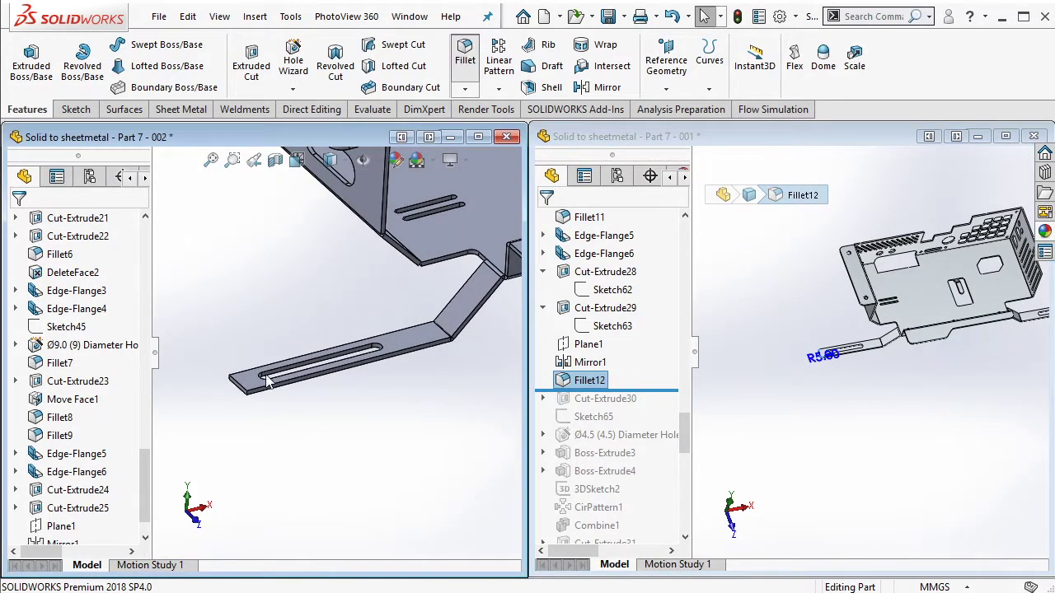
Step: Start a 5 mm fillet on the first two flange-end corner edges
key("f")
scroll(263, 384, "down", 3)
left_click(203, 365)
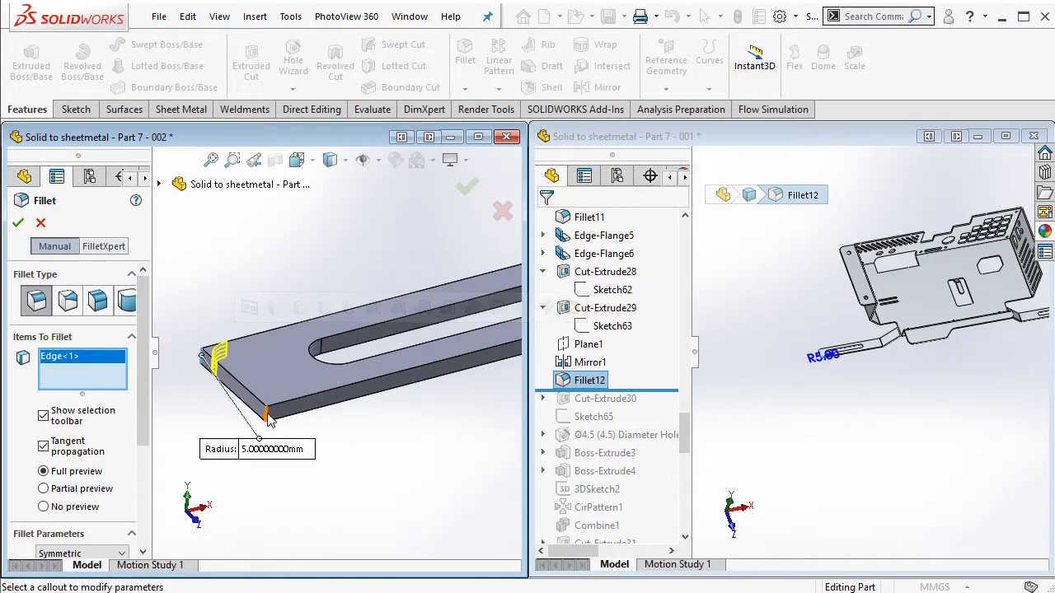
left_click(264, 414)
scroll(421, 298, "up", 3)
scroll(481, 323, "up", 2)
Step: Add the other flange end's two corner edges and apply the R5 fillet
mouse_move(482, 324)
middle_mouse_down()
mouse_move(379, 310)
mouse_move(214, 329)
middle_mouse_up()
left_click(180, 345)
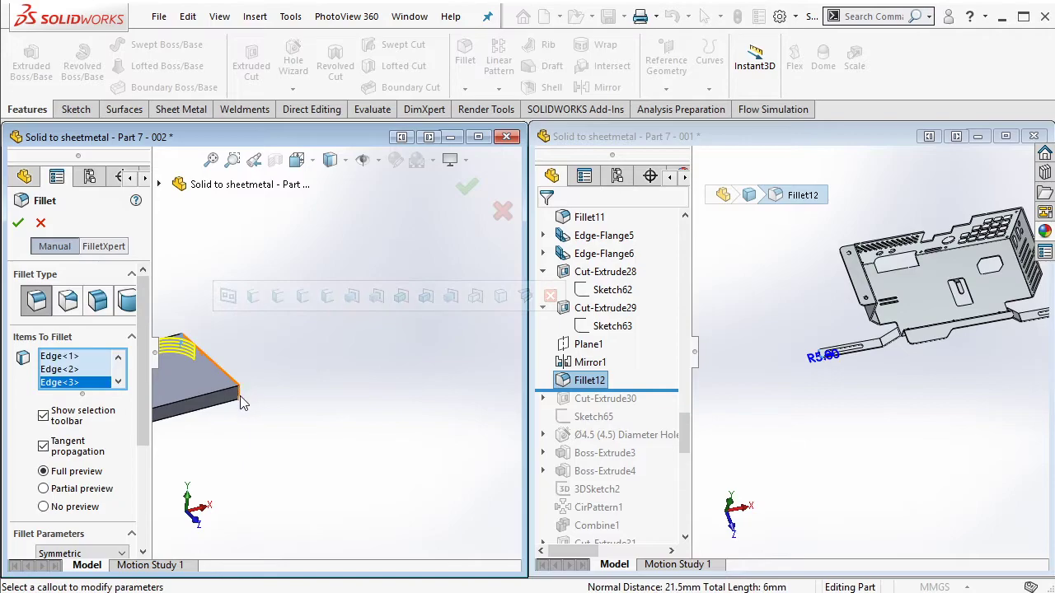
left_click(232, 402)
left_click(223, 404)
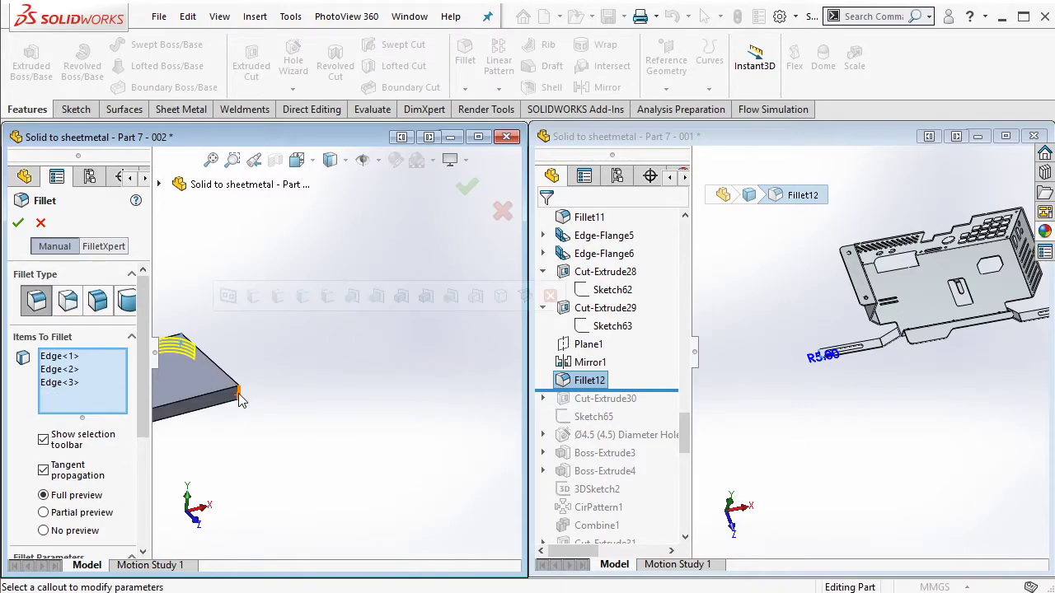
left_click(239, 397)
scroll(245, 335, "up", 2)
scroll(223, 379, "up", 1)
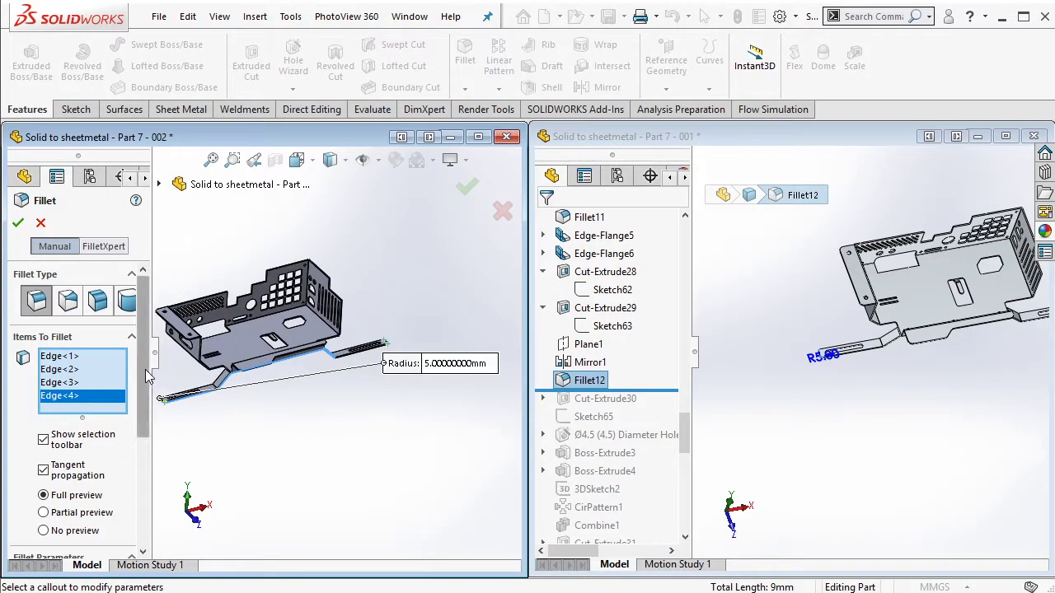
scroll(124, 396, "down", 3)
key("Return")
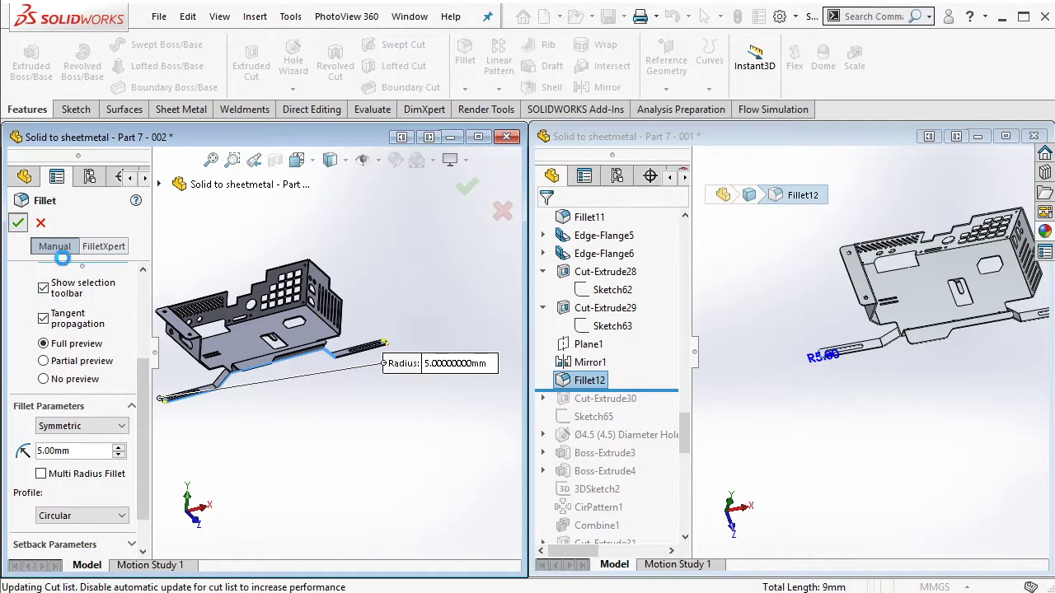
left_click(633, 406)
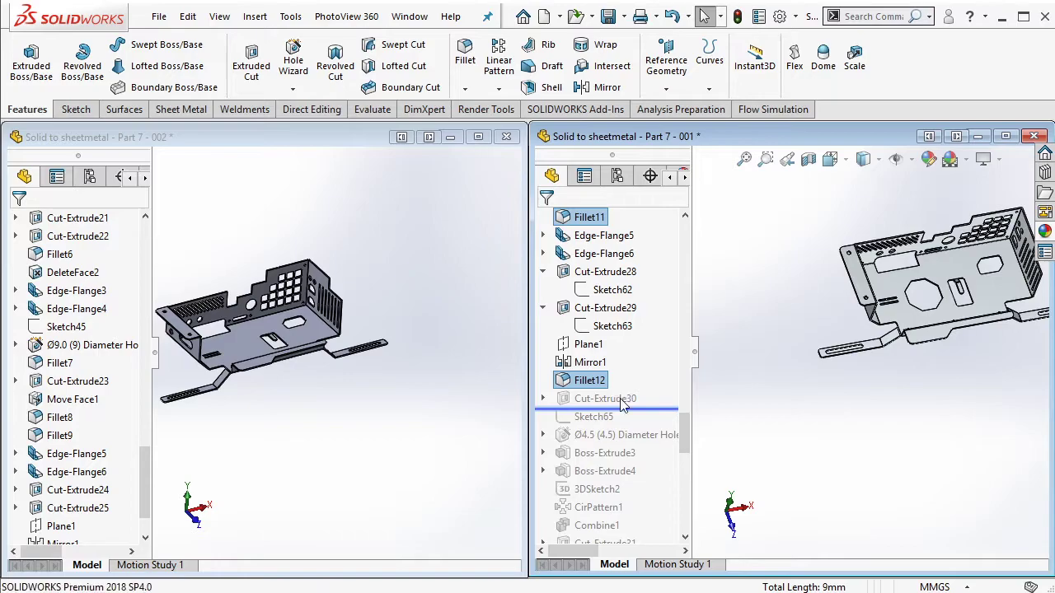
Step: Roll the reference forward to Cut-Extrude30 and start a sketch on the large bottom face
left_click(622, 399)
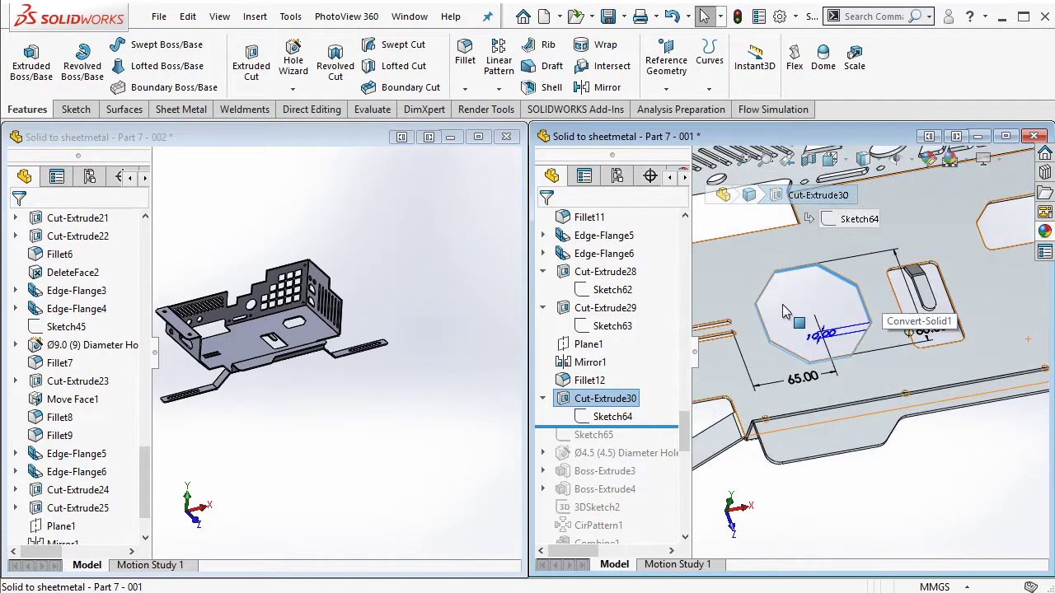
scroll(235, 334, "down", 3)
left_click(248, 339)
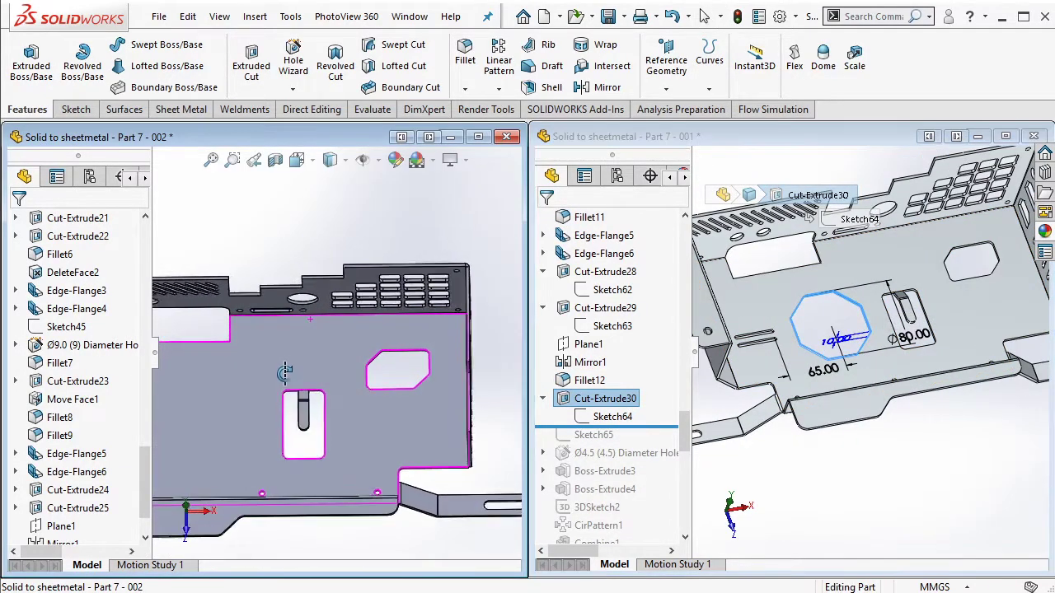
scroll(339, 361, "down", 5)
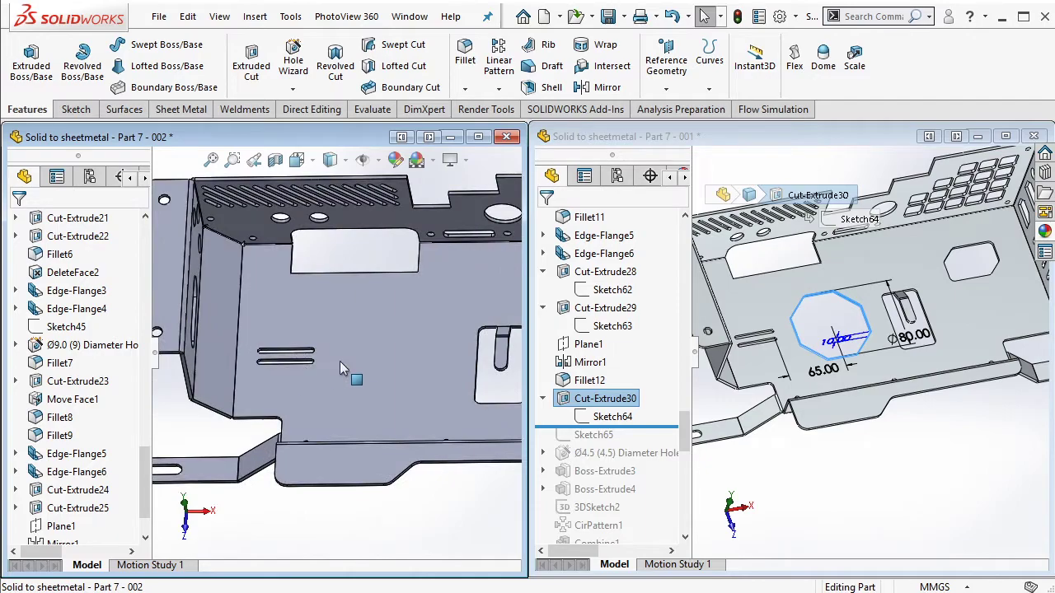
left_click(740, 323)
scroll(733, 346, "down", 3)
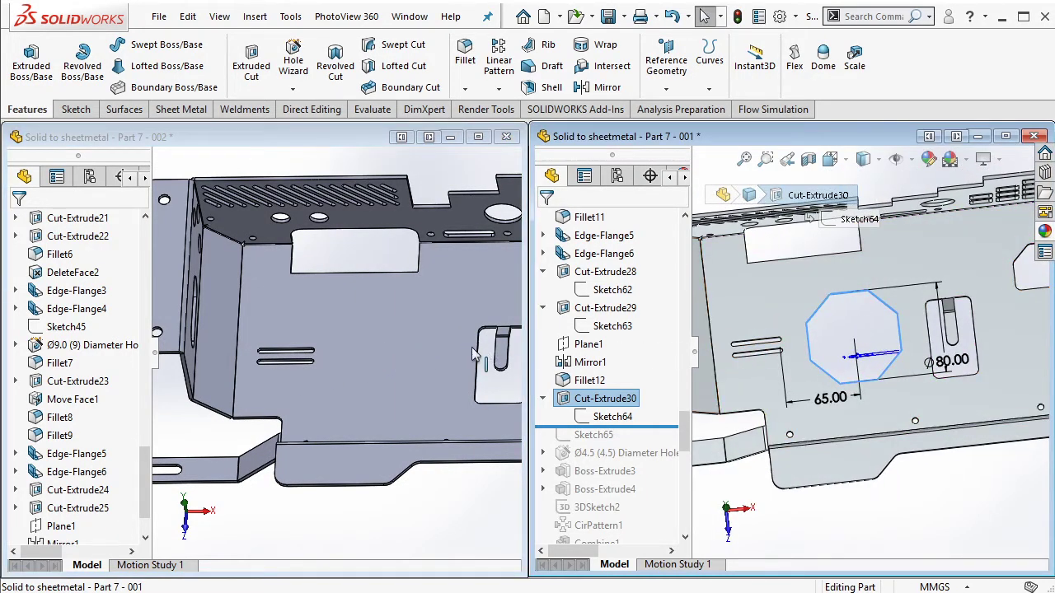
scroll(412, 355, "down", 2)
left_click(354, 356)
left_click(419, 300)
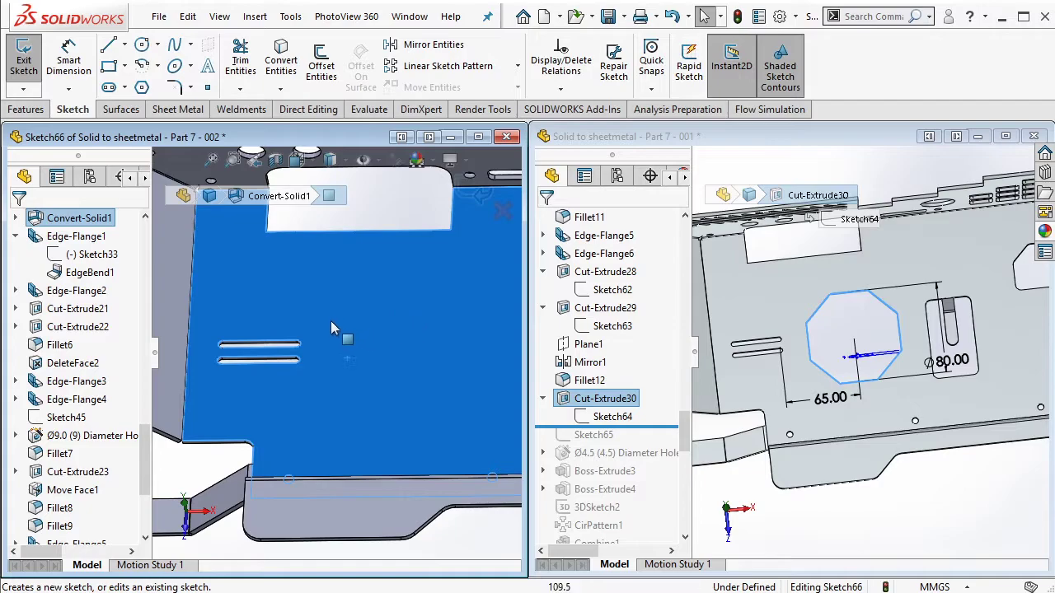
Step: Draw a centerline between the upper and lower slot ends
left_click(121, 45)
left_click(146, 85)
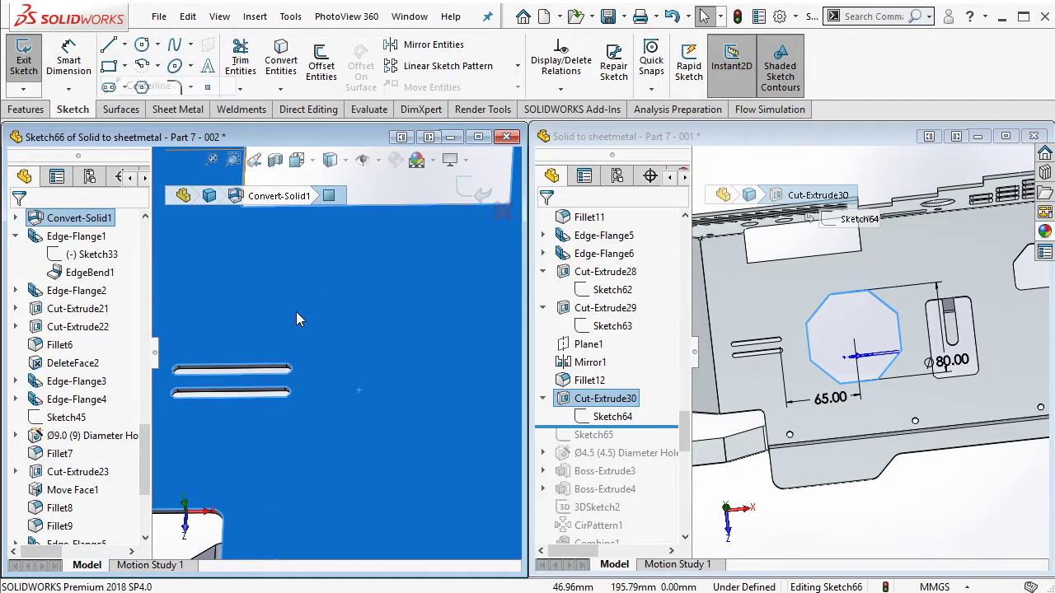
scroll(288, 372, "down", 2)
left_click(268, 369)
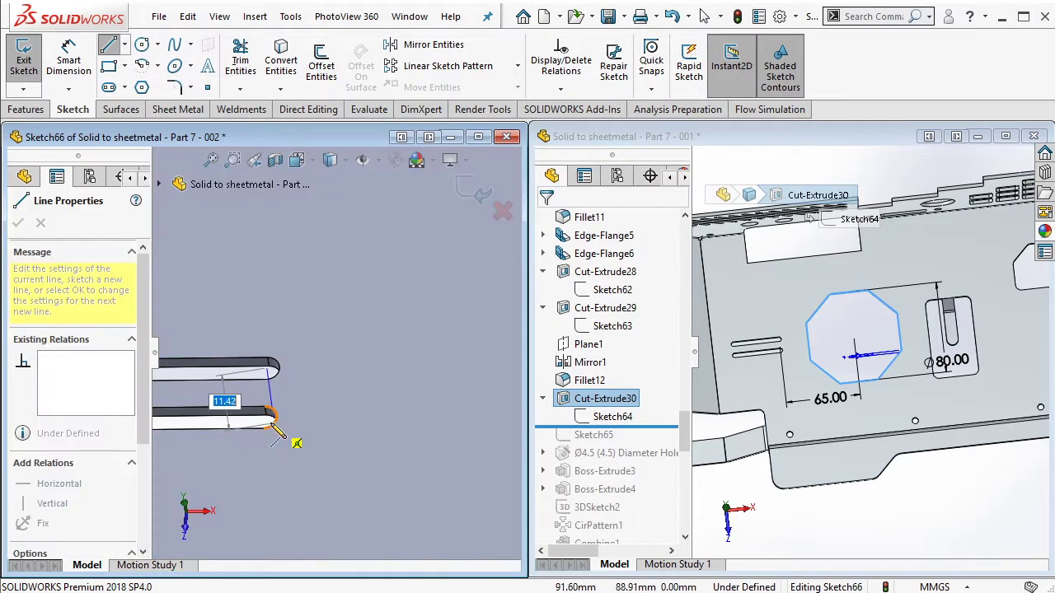
left_click(269, 418)
key("Escape")
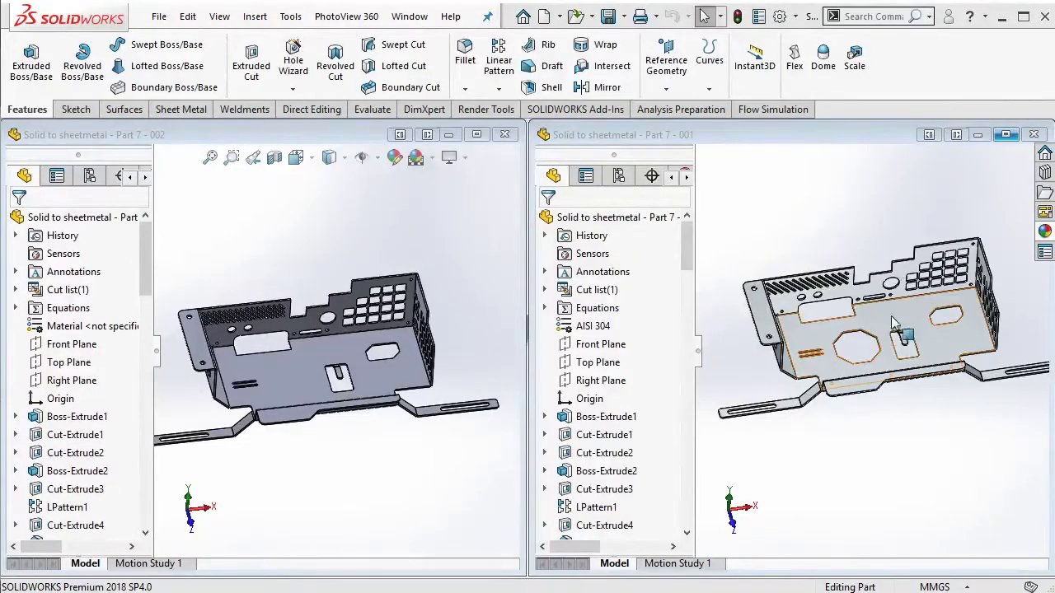
Step: Show the reference octagon cut's 65.00 and Ø80.00 dimensions, then pick the working part's base face
scroll(842, 357, "down", 2)
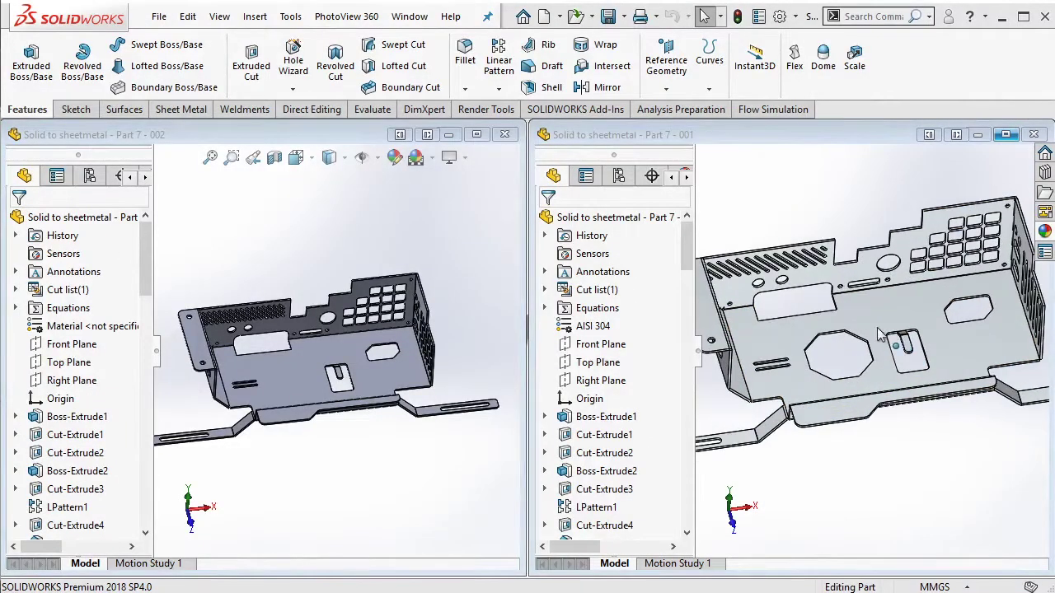
scroll(843, 356, "down", 1)
scroll(840, 353, "down", 1)
scroll(839, 350, "down", 2)
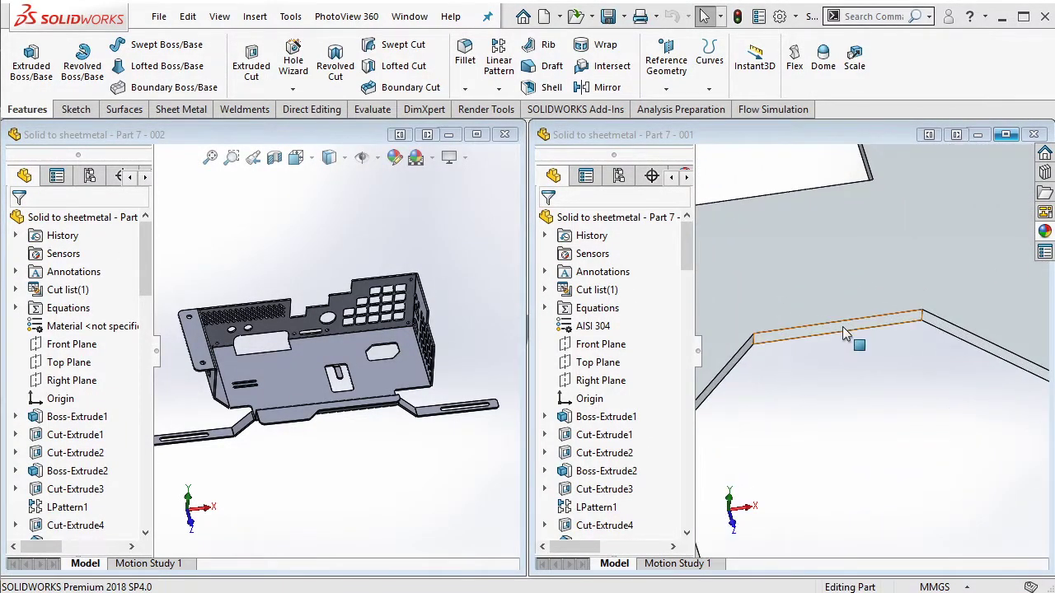
left_click(844, 333)
scroll(844, 333, "up", 5)
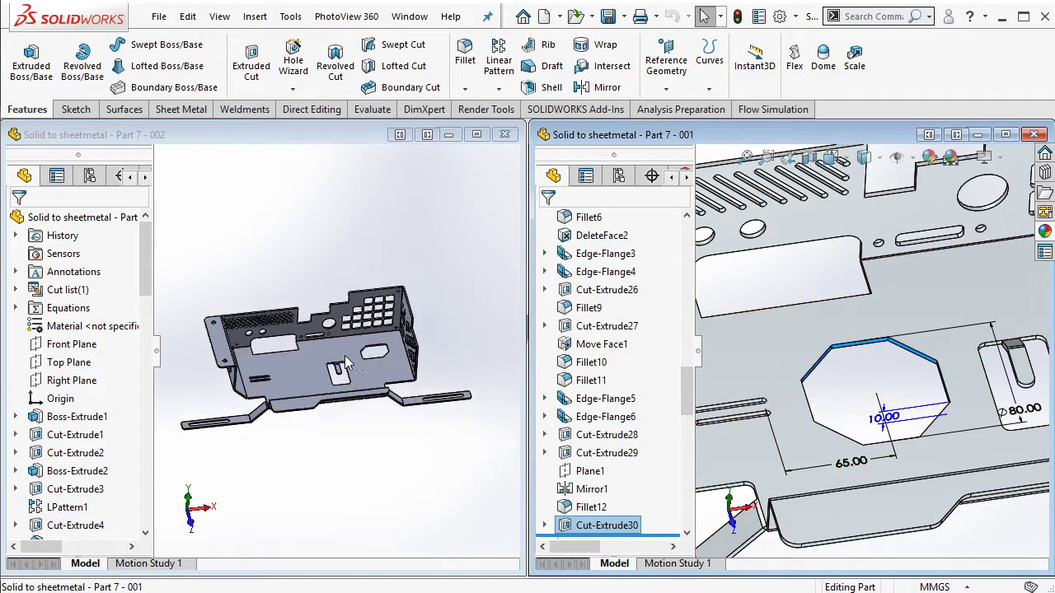
scroll(307, 356, "down", 3)
scroll(299, 396, "down", 2)
left_click(304, 410)
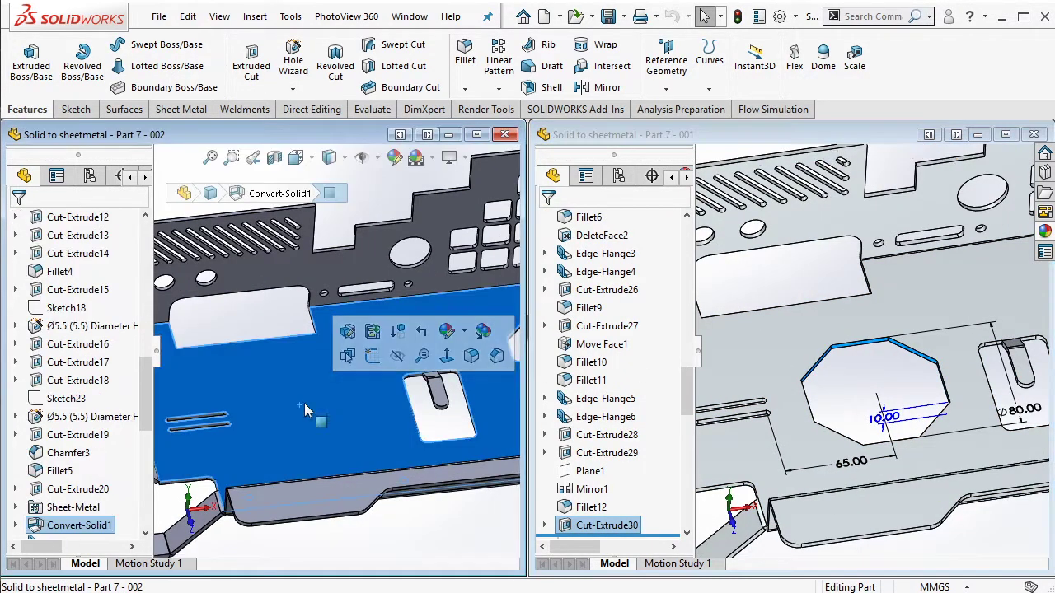
Step: Sketch on the base face a centerline joining the top and bottom slot ends
left_click(373, 355)
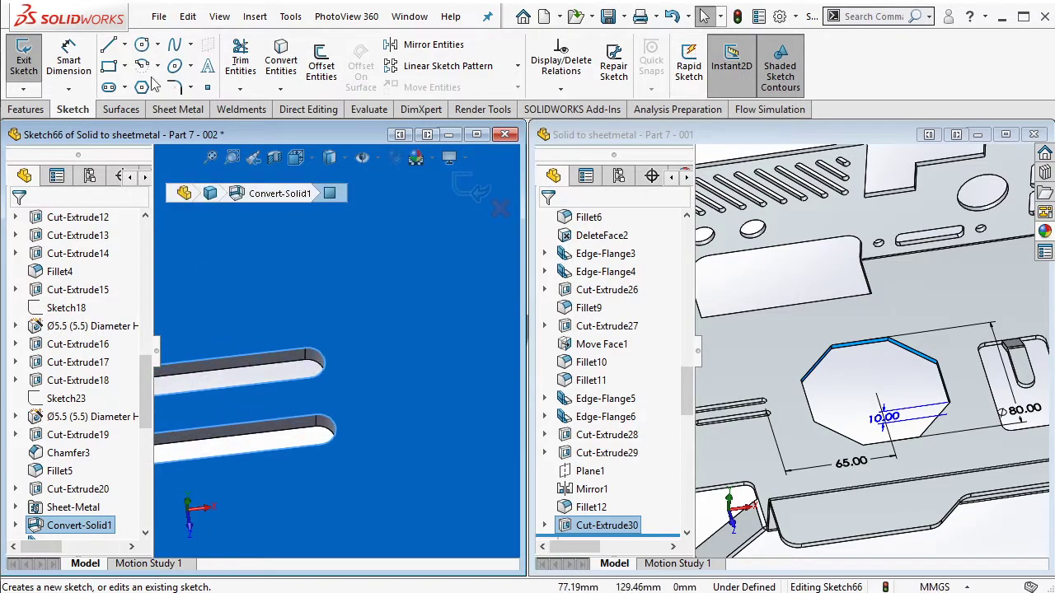
left_click(124, 44)
left_click(163, 80)
scroll(353, 394, "down", 1)
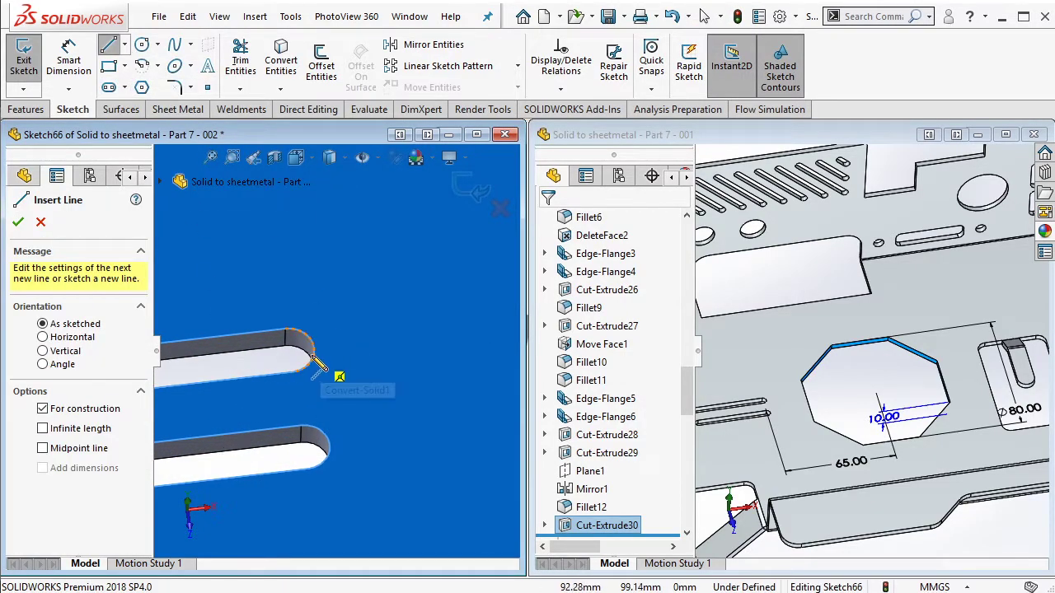
left_click(288, 352)
left_click(305, 448)
key("Escape")
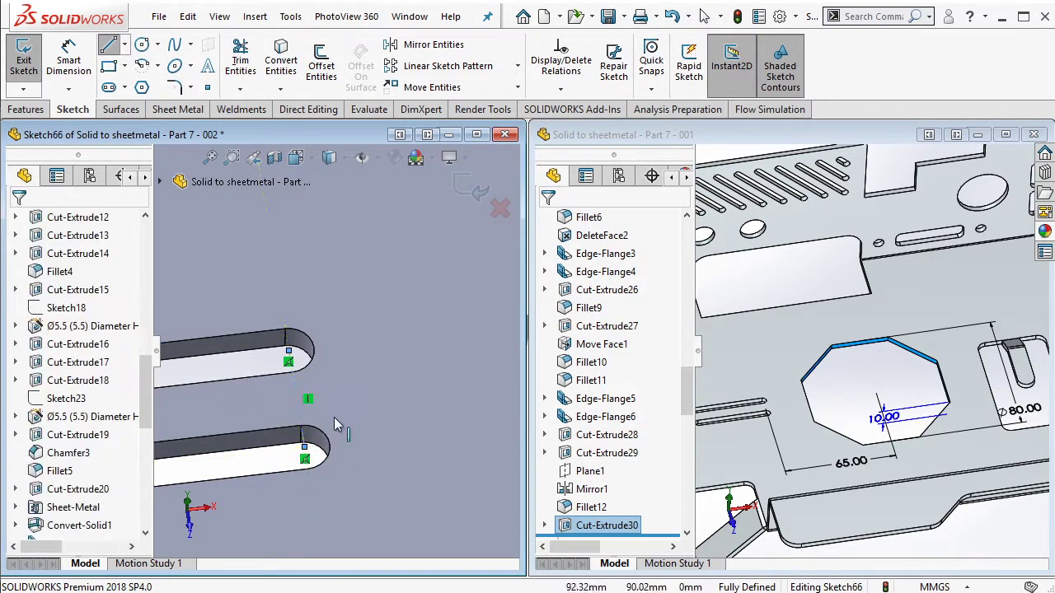
Step: Draw a construction line from the centerline's midpoint out to the right
left_click(124, 45)
left_click(169, 84)
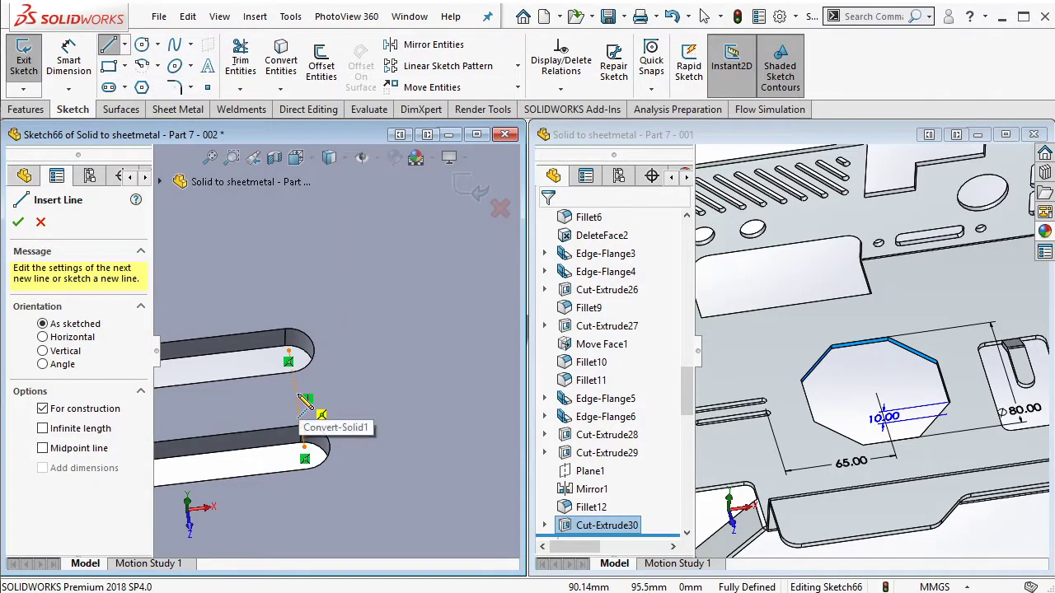
left_click(305, 401)
key("Escape")
left_click(124, 45)
key("Escape")
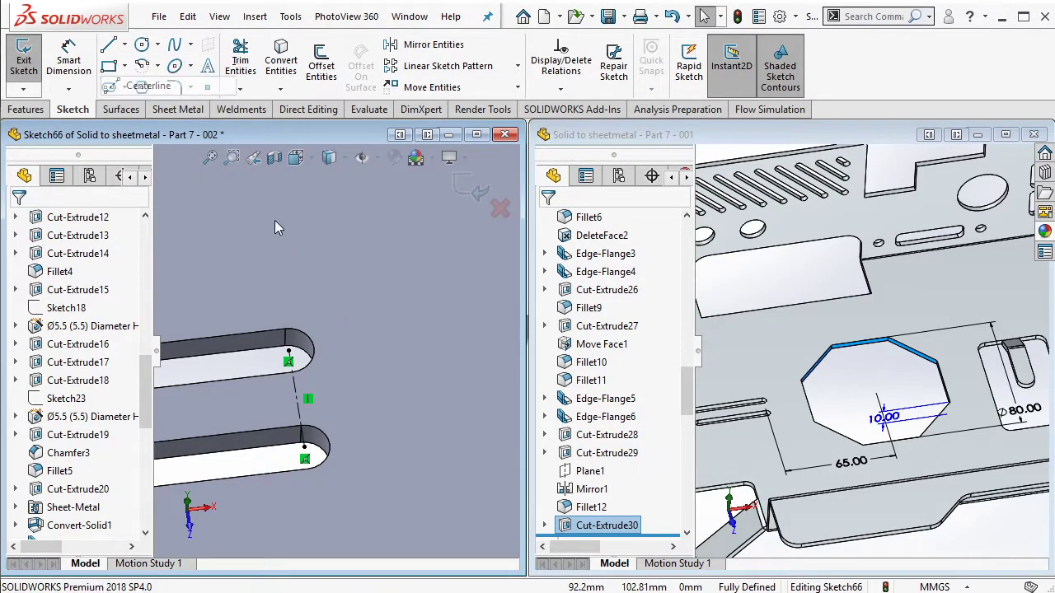
key("l")
left_click(308, 399)
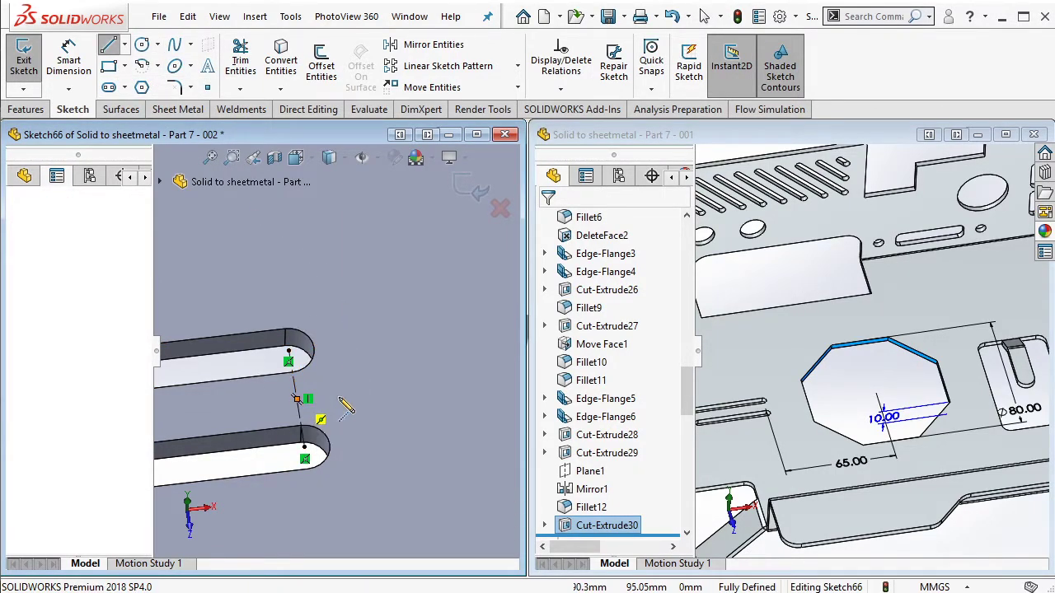
left_click(458, 384)
key("Escape")
scroll(463, 378, "up", 2)
scroll(433, 362, "up", 3)
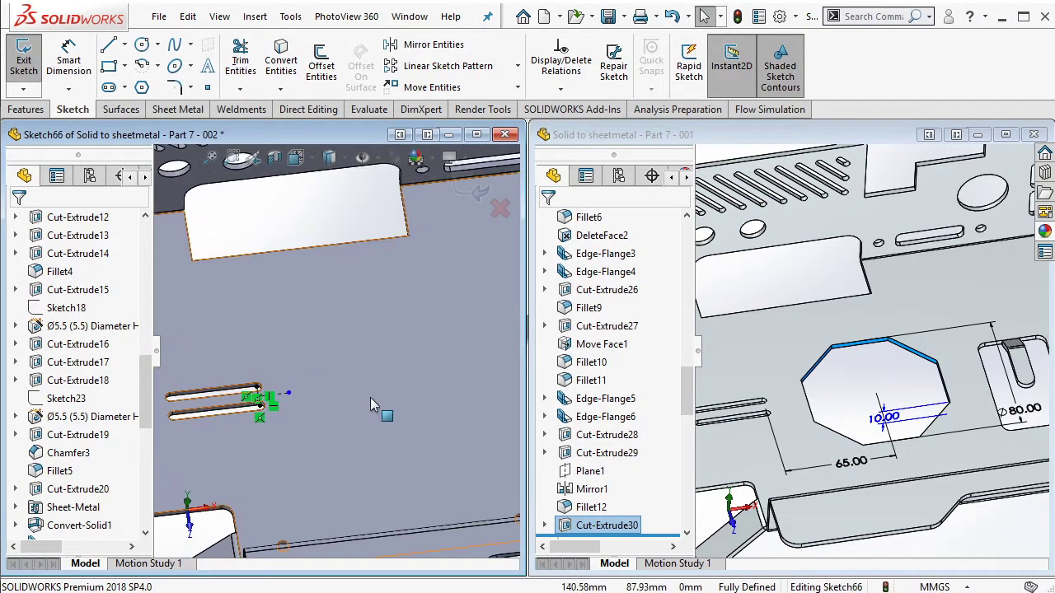
left_click(289, 394)
key("Escape")
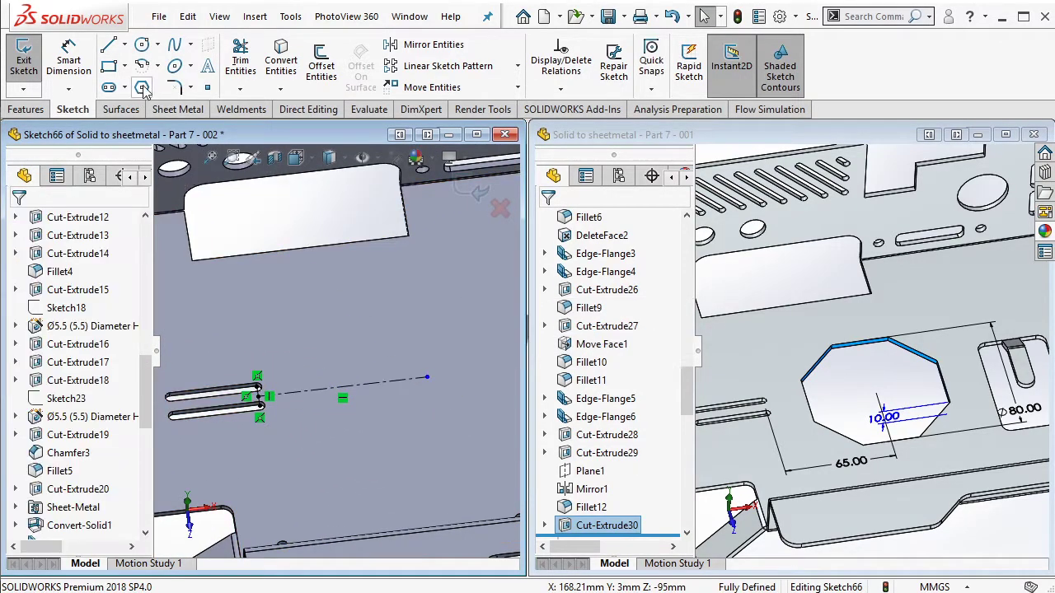
Step: Draw an octagon centred on the construction line's end, with its top edge parallel to that line
left_click(142, 87)
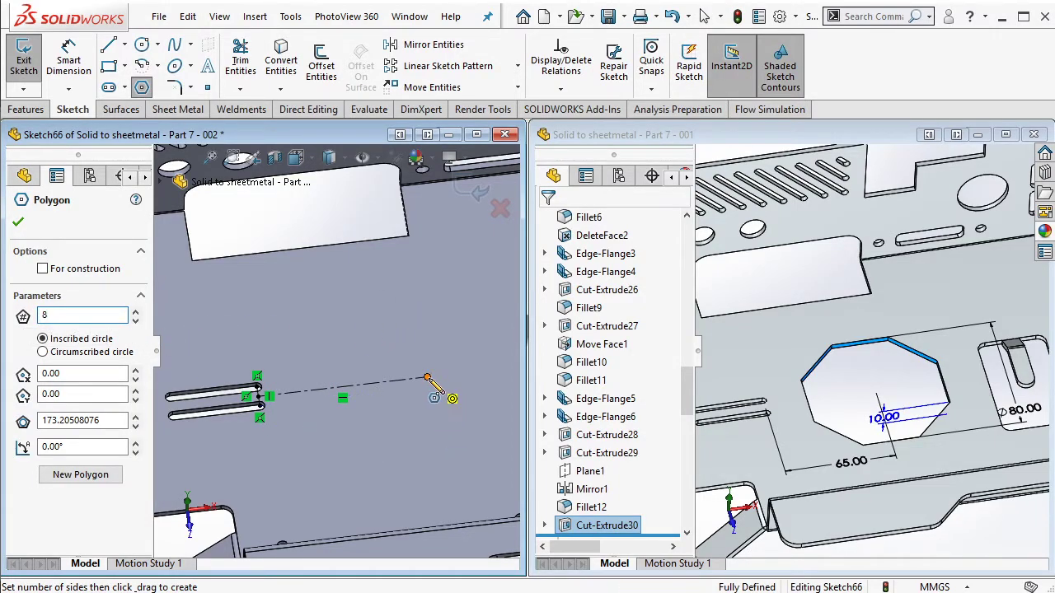
left_click_drag(427, 378, 389, 470)
left_click(399, 294)
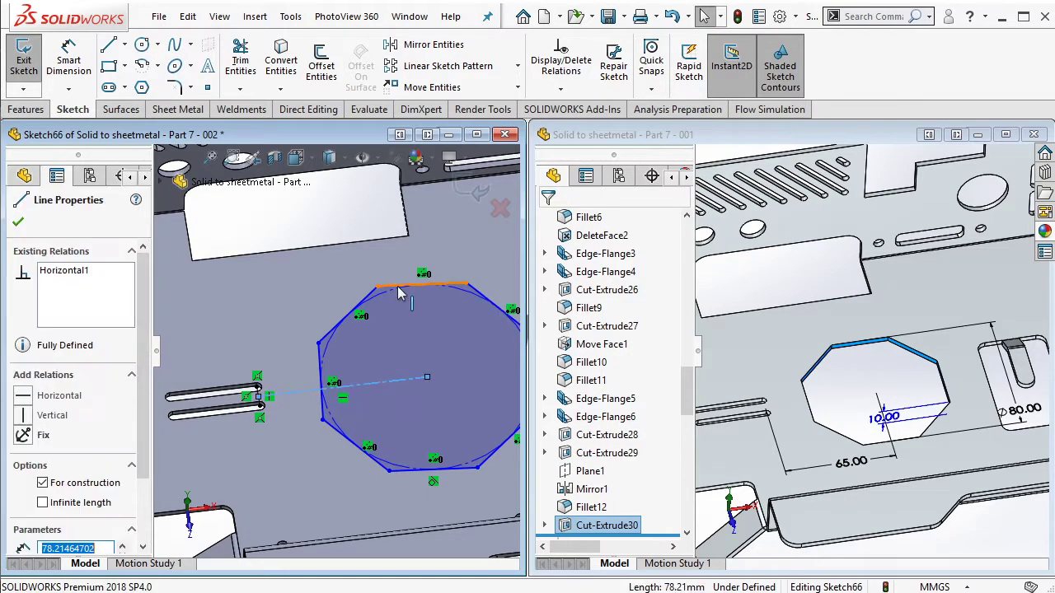
left_click(388, 380, "ctrl")
left_click(561, 227)
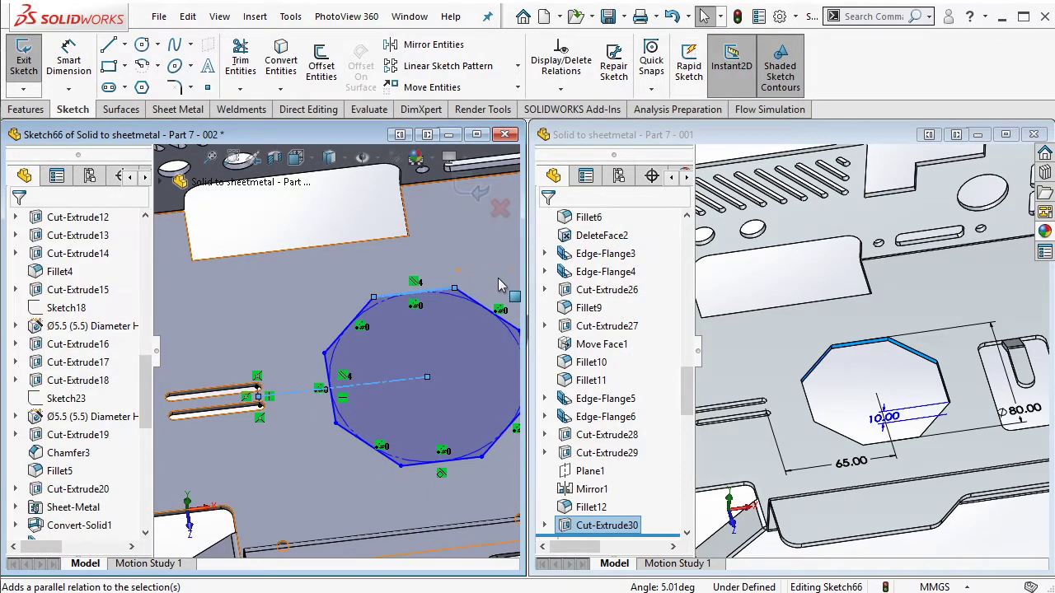
Step: Dimension the construction line at 65 and the octagon's circle at Ø80
key("d")
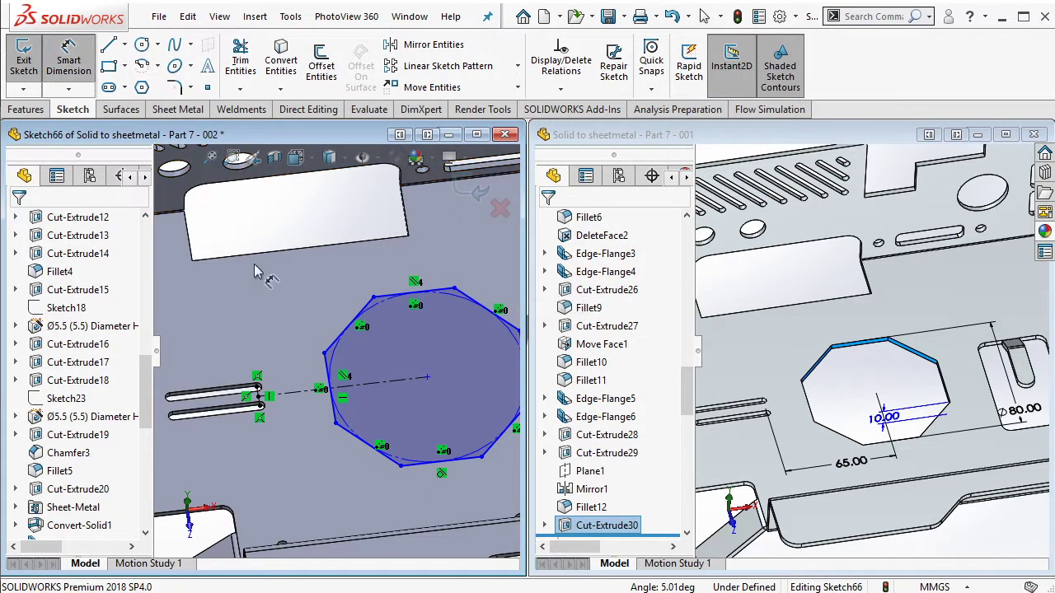
left_click(305, 395)
left_click(295, 352)
type("60")
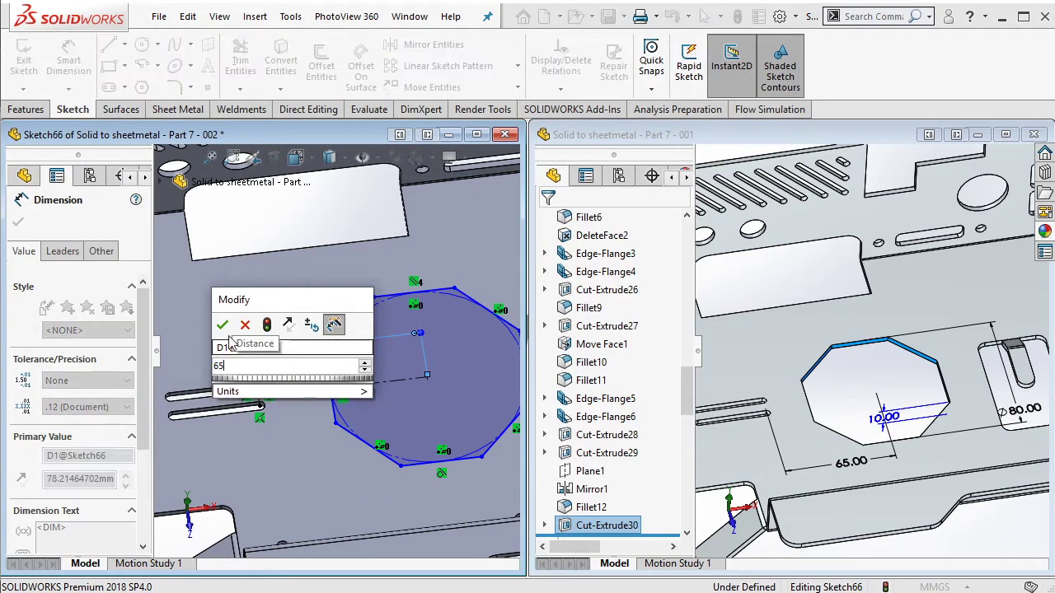
key("Return")
left_click(353, 325)
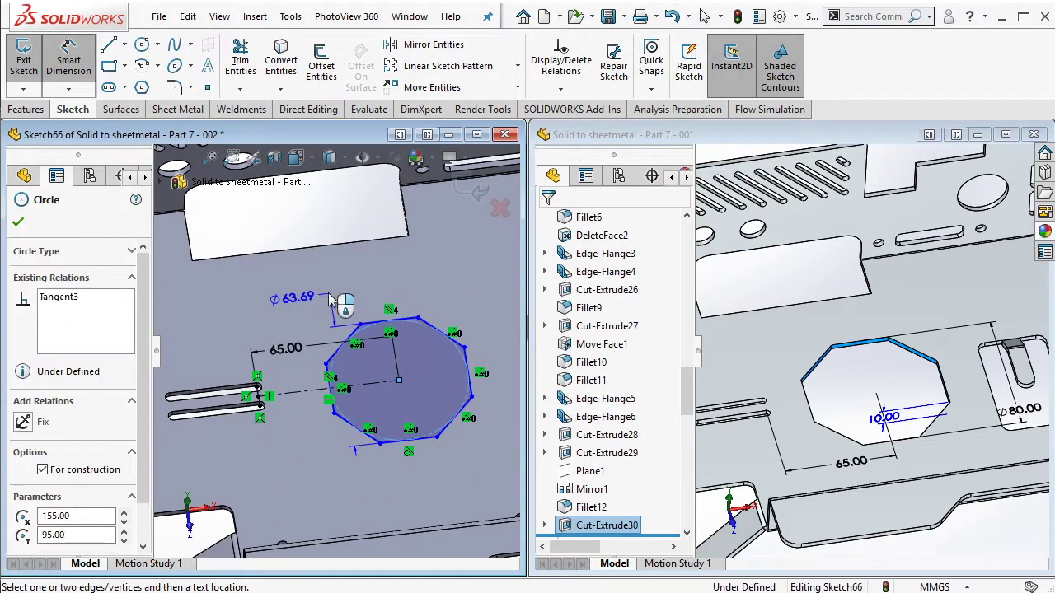
left_click(317, 285)
type("80")
key("Return")
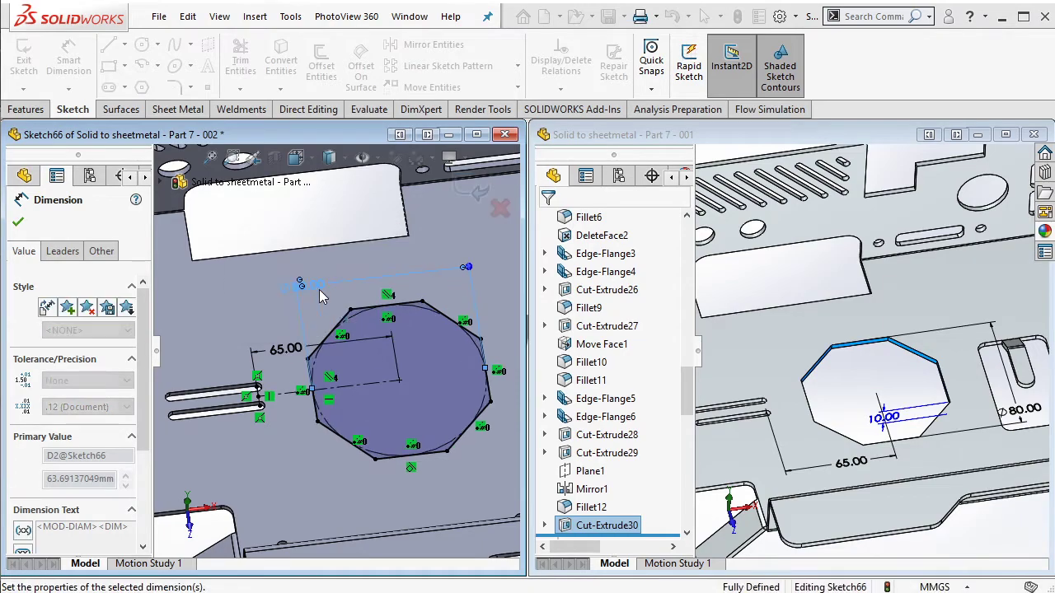
Step: Extrude-cut the octagon Through All
left_click(25, 110)
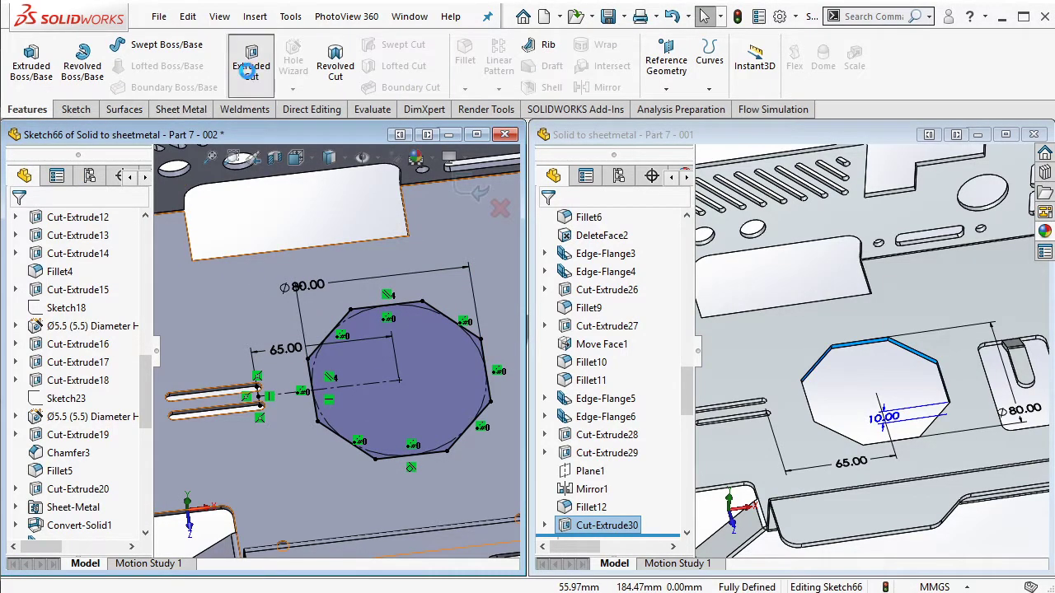
left_click(251, 66)
left_click(90, 322)
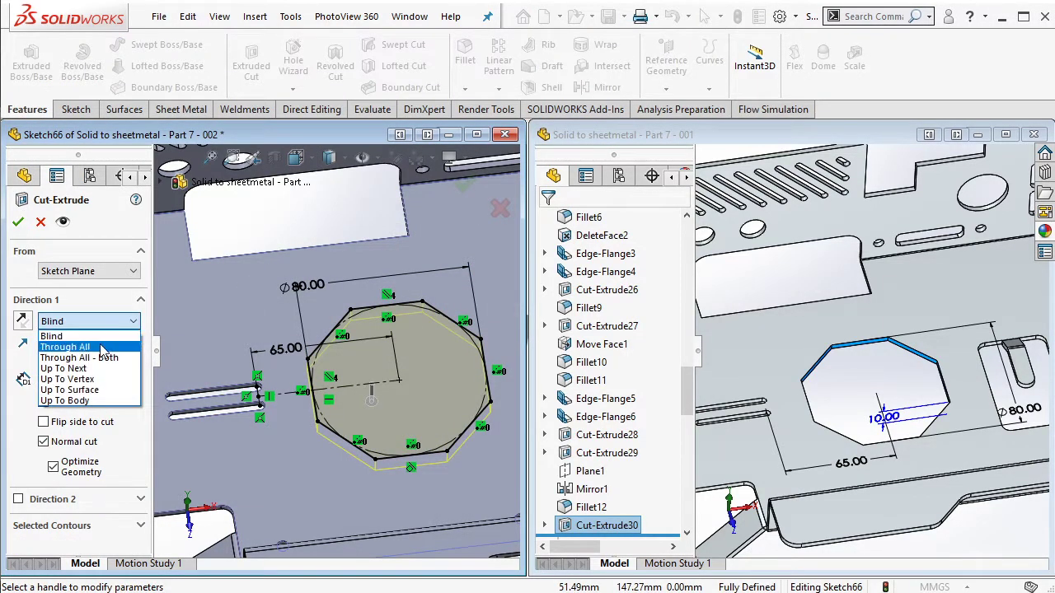
left_click(74, 343)
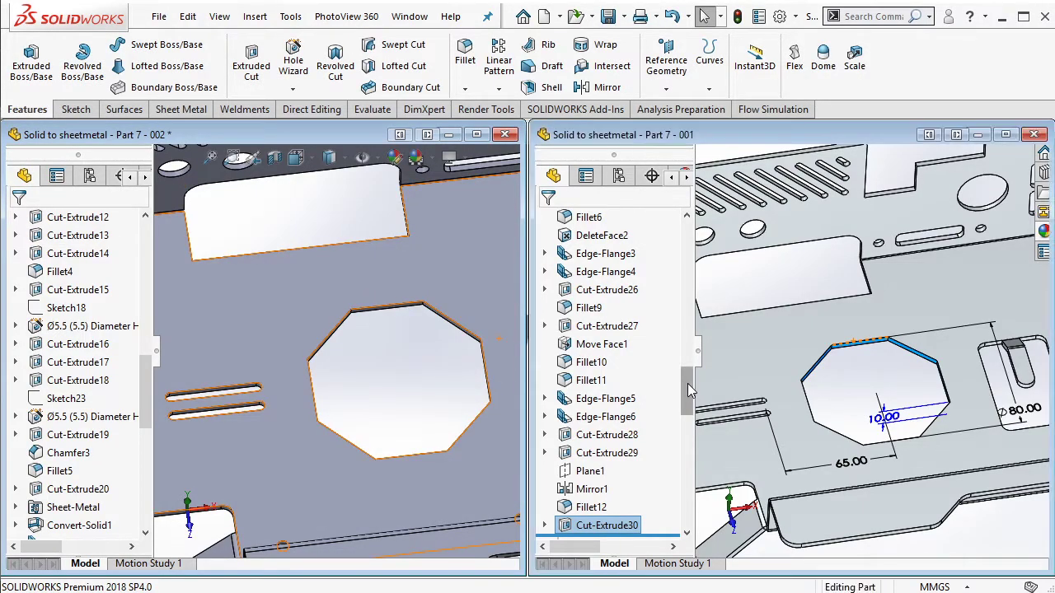
Step: Roll the reference past Sketch65 and the Ø4.5 hole to show the 5.00 offset, then pick the working base face
left_click_drag(688, 376, 689, 420)
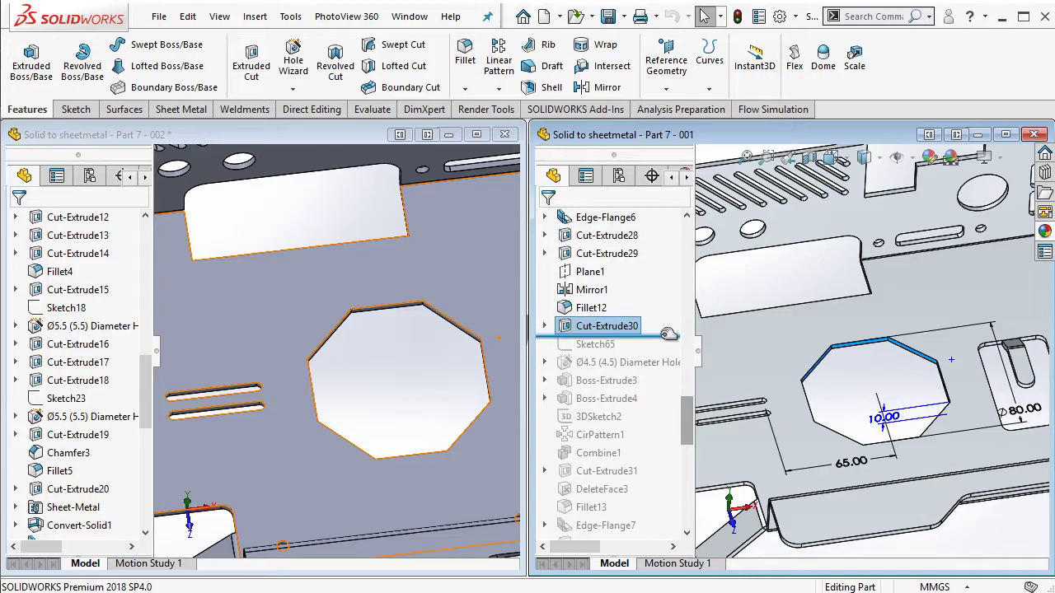
left_click_drag(668, 335, 601, 353)
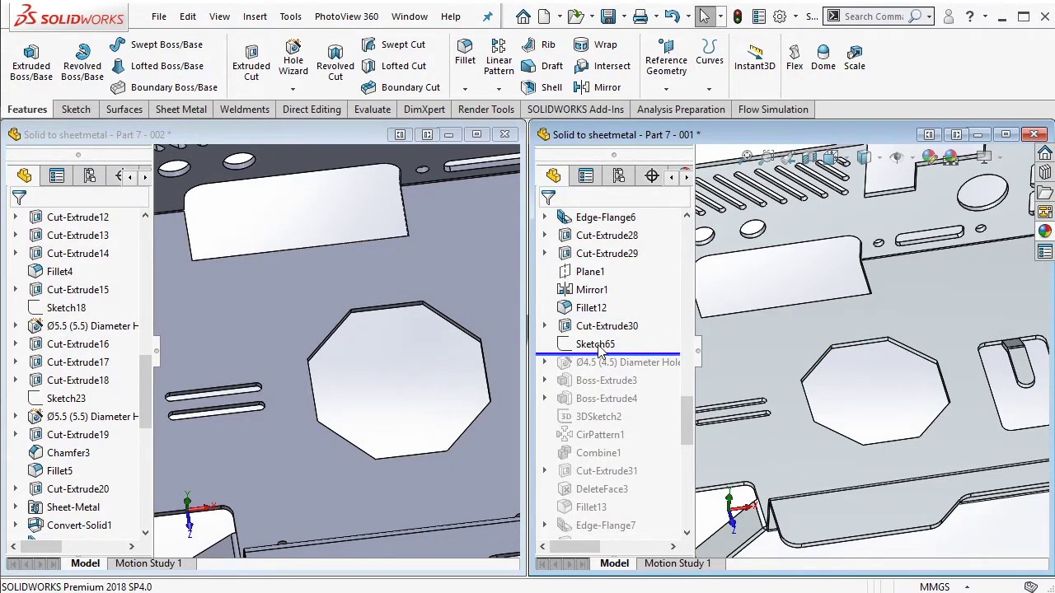
left_click(596, 344)
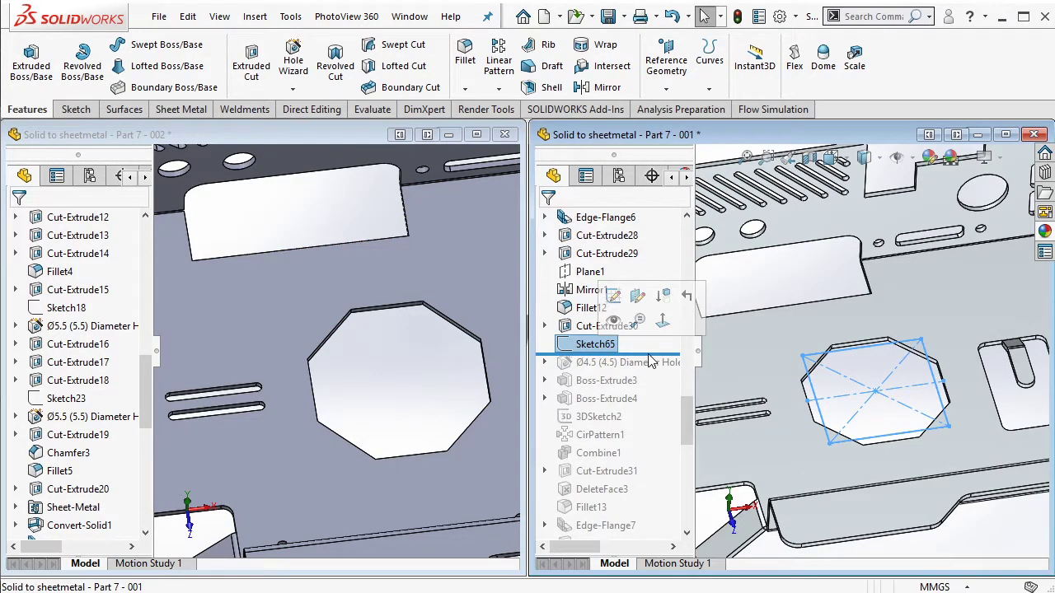
left_click(645, 353)
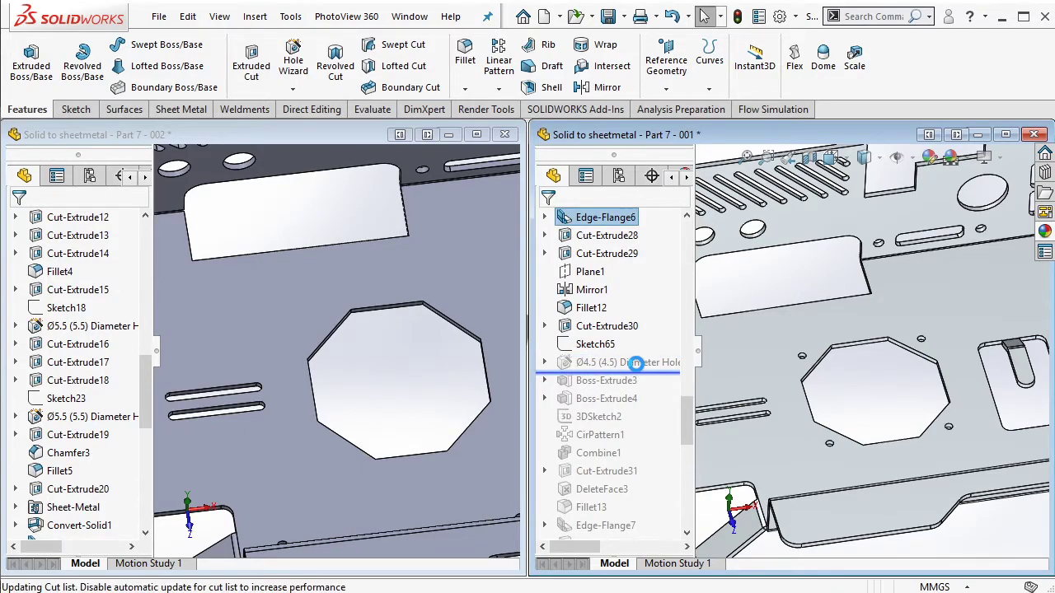
left_click(595, 344)
middle_click_drag(873, 392, 882, 379)
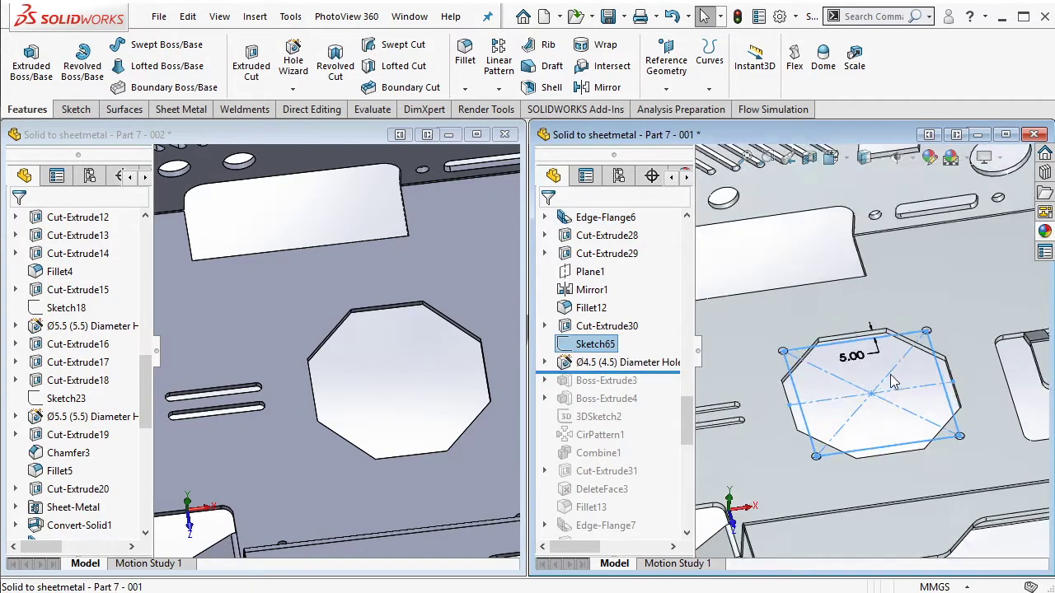
left_click(493, 283)
left_click(493, 283)
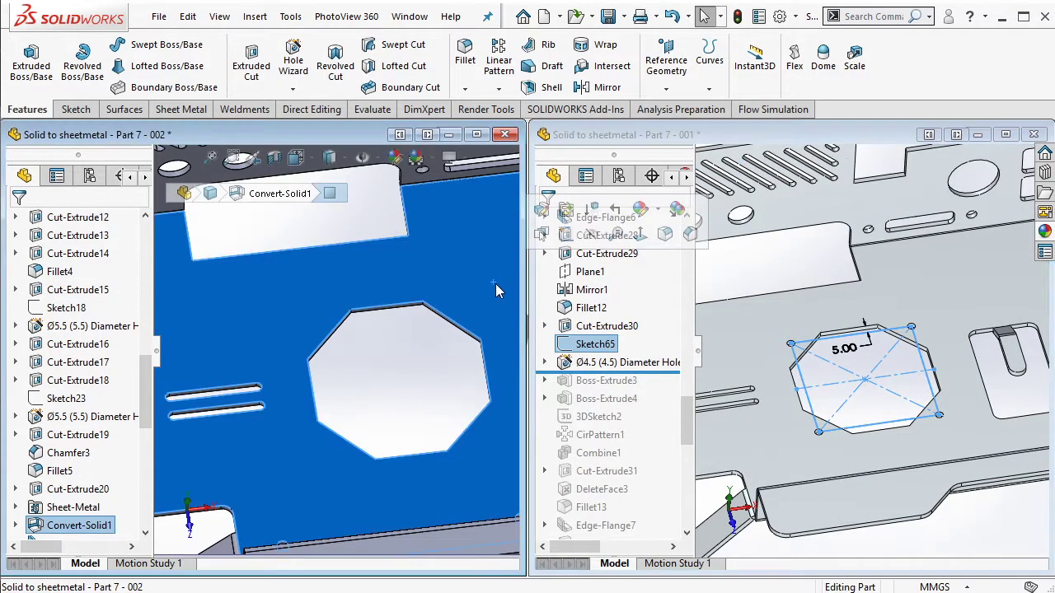
Step: Sketch a vertical centerline on the face from the octagon's top edge to its bottom edge
left_click(566, 236)
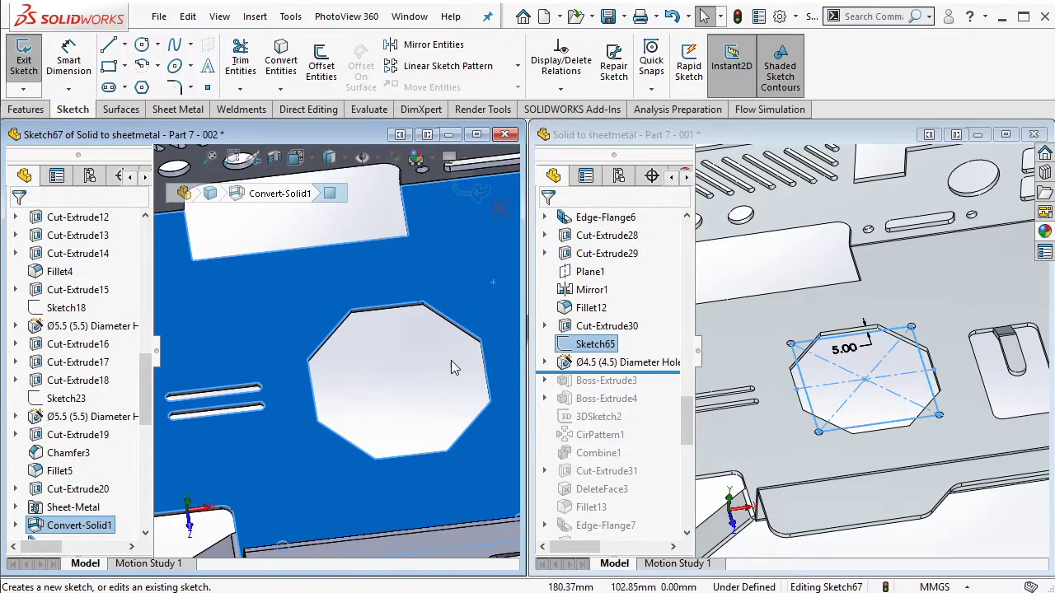
left_click(124, 46)
left_click(165, 68)
left_click(344, 279)
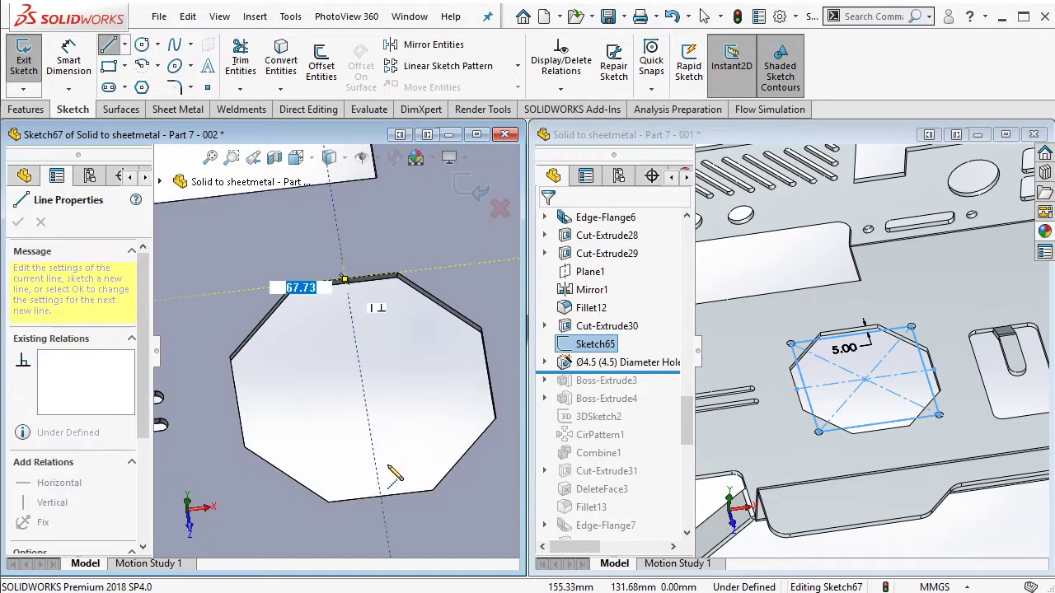
left_click(380, 495)
key("Escape")
Step: Draw a center rectangle on the centerline's midpoint and make two adjacent sides equal
left_click(125, 67)
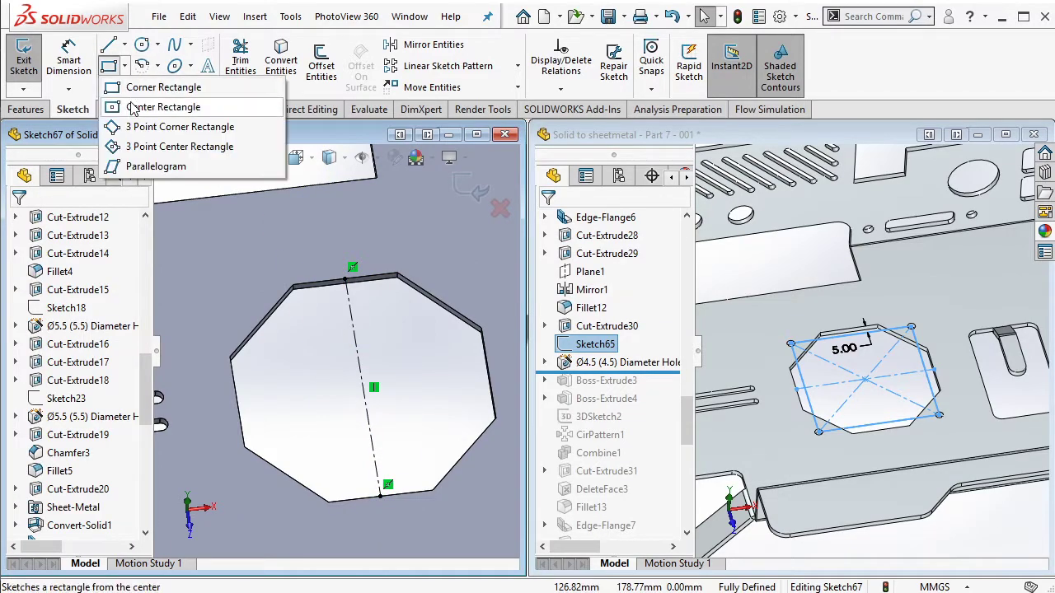
left_click(165, 106)
left_click(363, 388)
left_click(441, 423)
key("Escape")
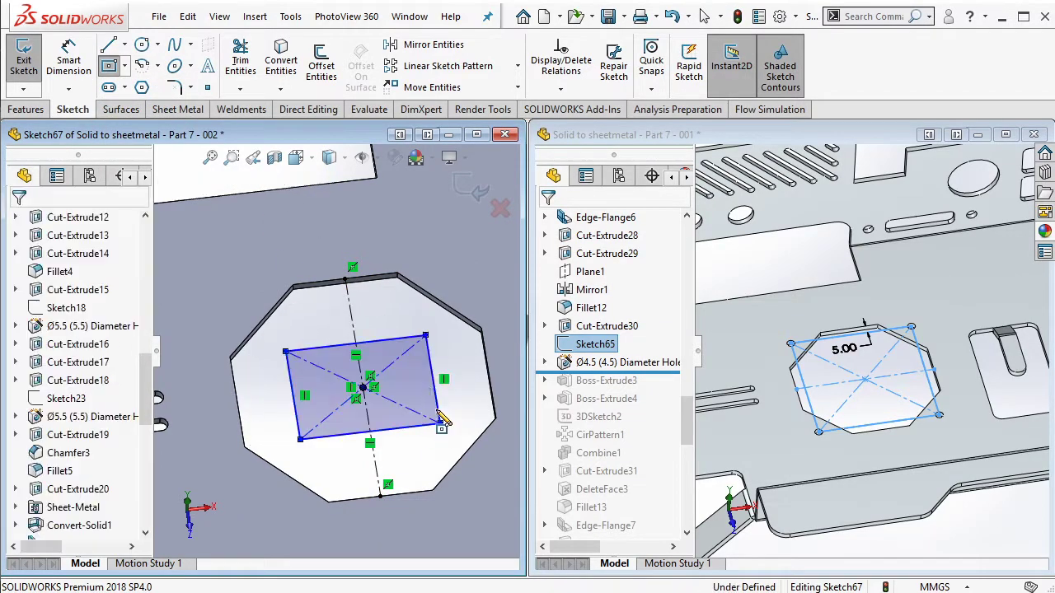
left_click(383, 342)
left_click(434, 381, "ctrl")
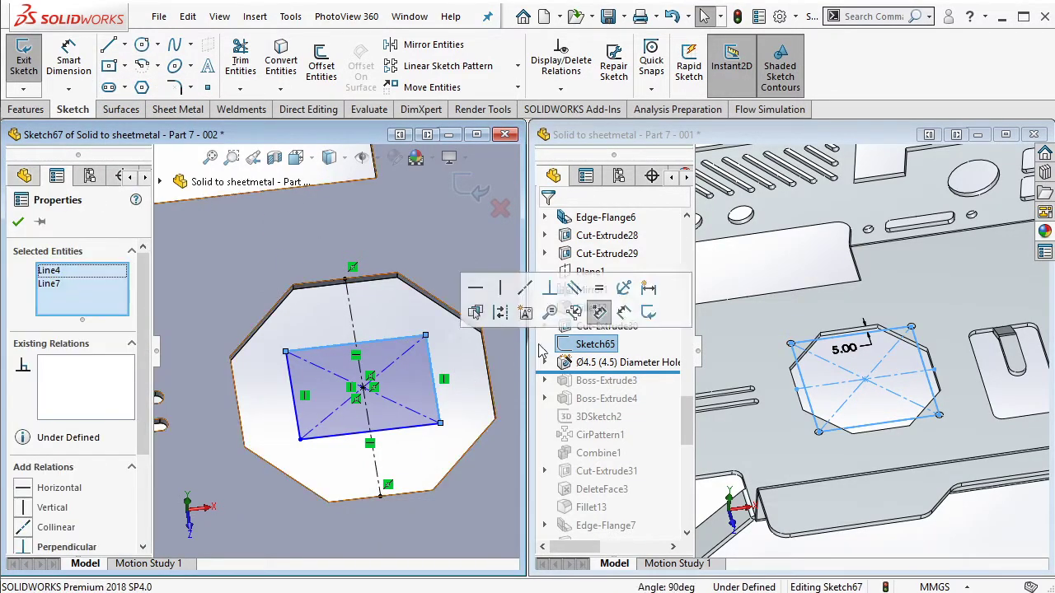
left_click(600, 312)
key("Escape")
Step: Dimension the square's top side 5 mm from the octagon's top edge
left_click(68, 64)
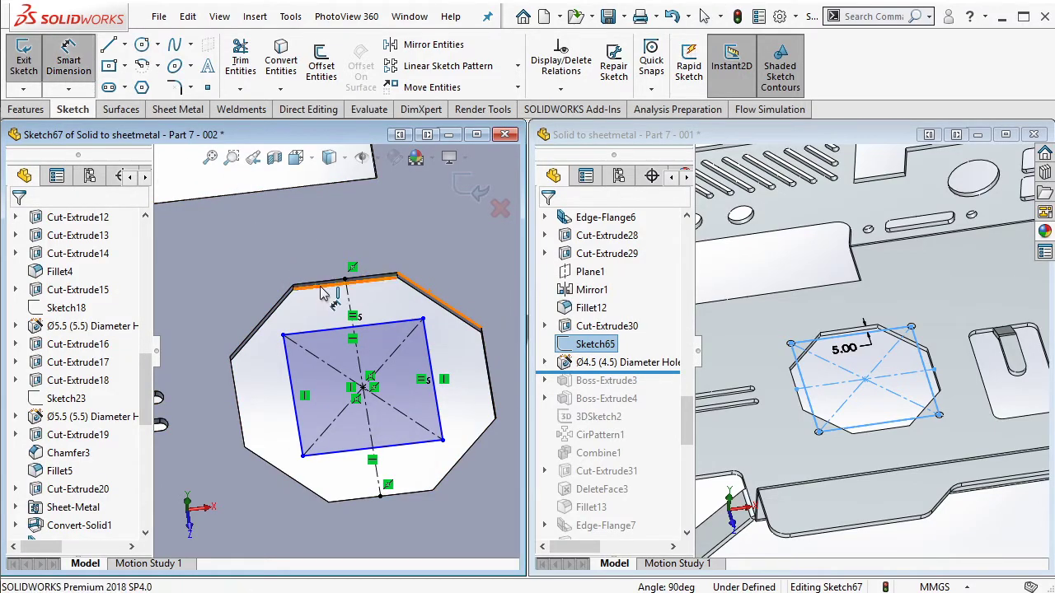
left_click(346, 281)
left_click(335, 327)
left_click(333, 322)
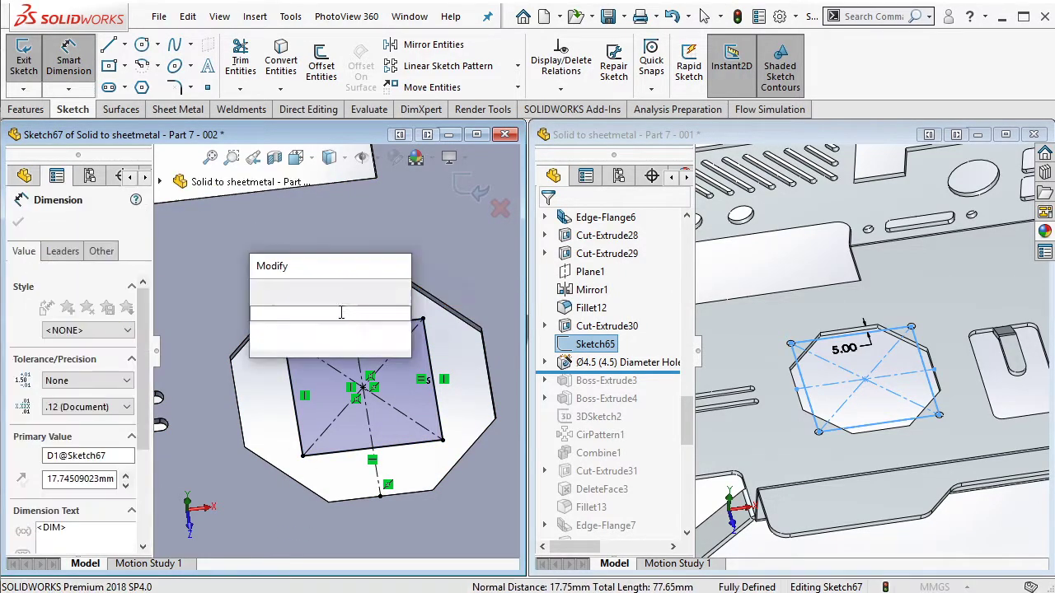
type("5")
left_click(260, 291)
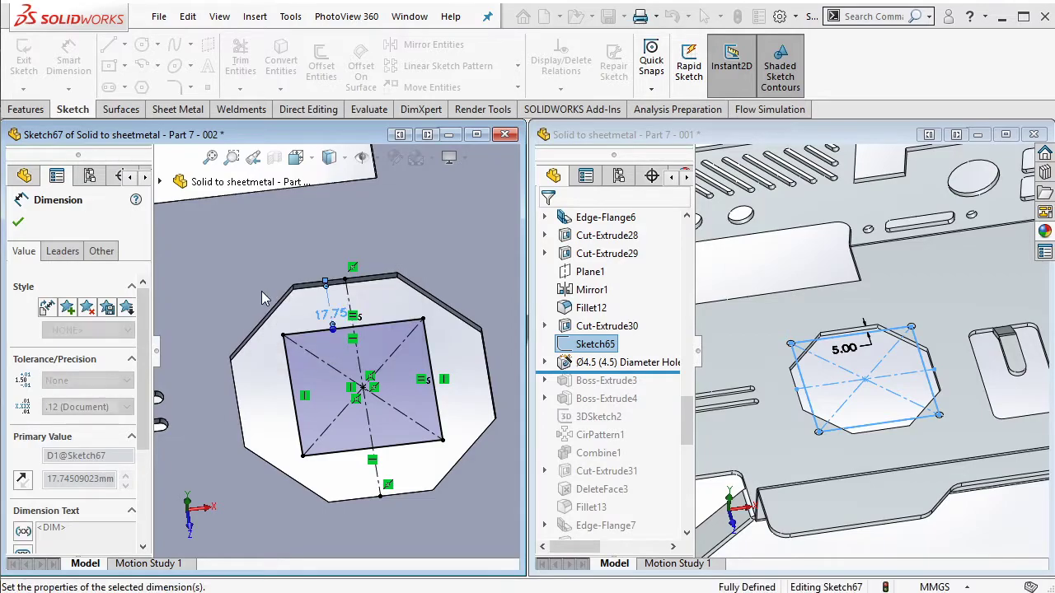
key("Escape")
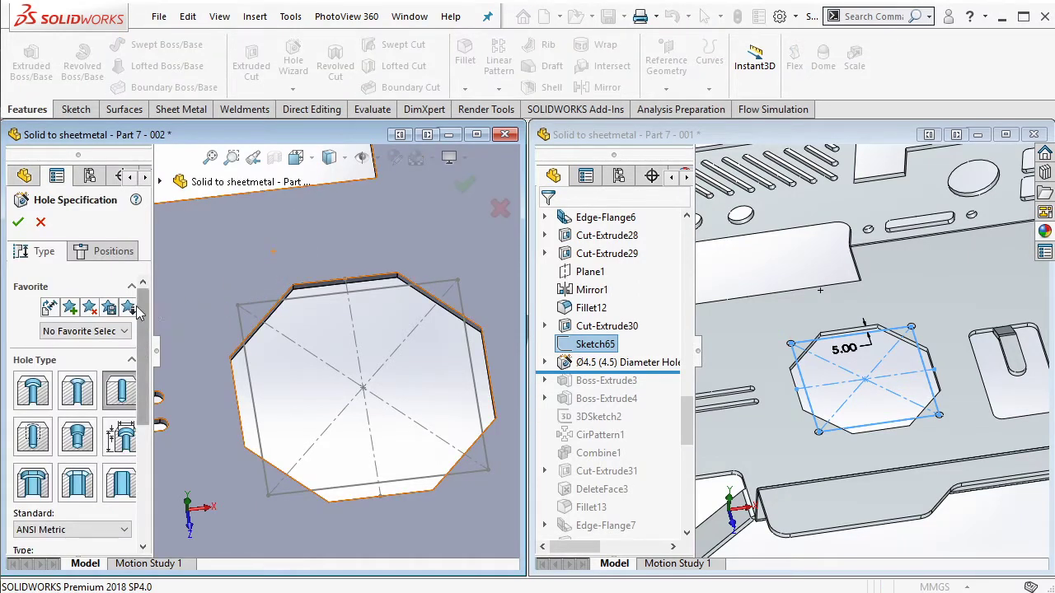
Step: Place hole points at the square's four corners and finish the hole feature
left_click(112, 252)
left_click(74, 396)
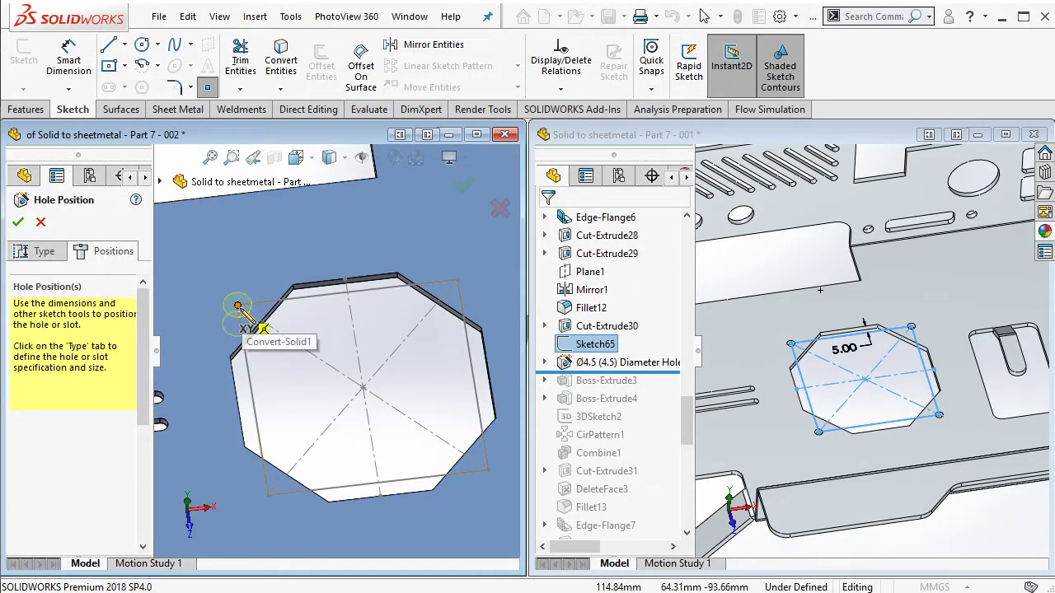
left_click(237, 305)
left_click(458, 282)
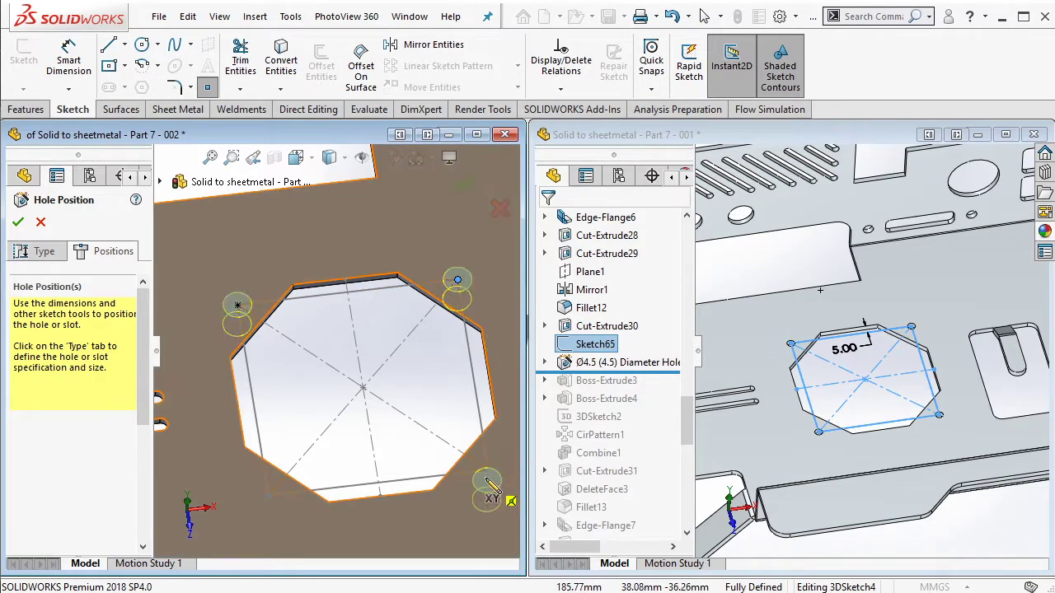
left_click(488, 471)
left_click(269, 495)
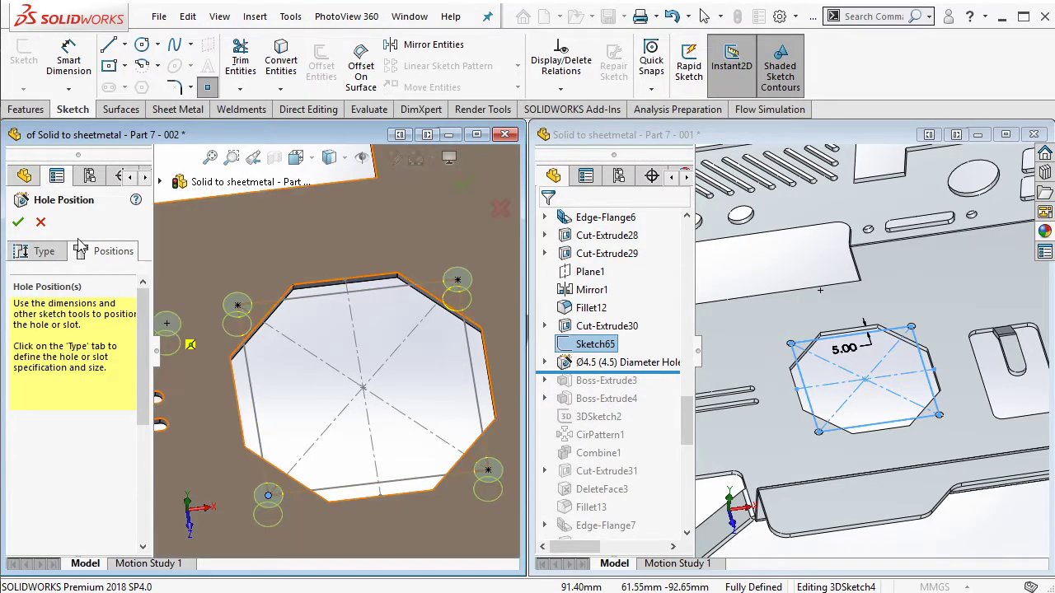
left_click(27, 185)
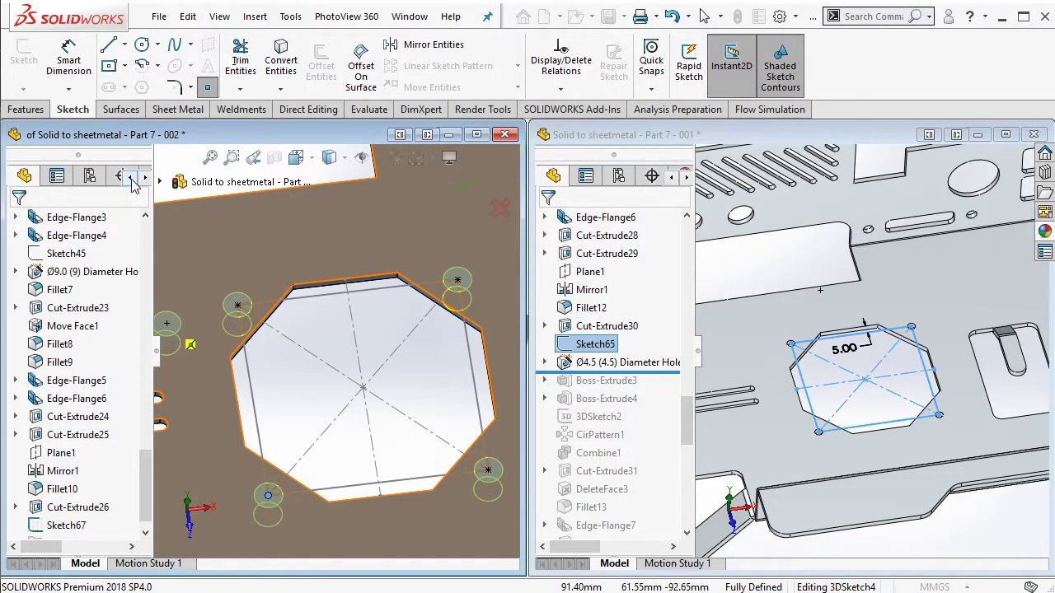
scroll(117, 305, "down", 1)
scroll(117, 303, "up", 4)
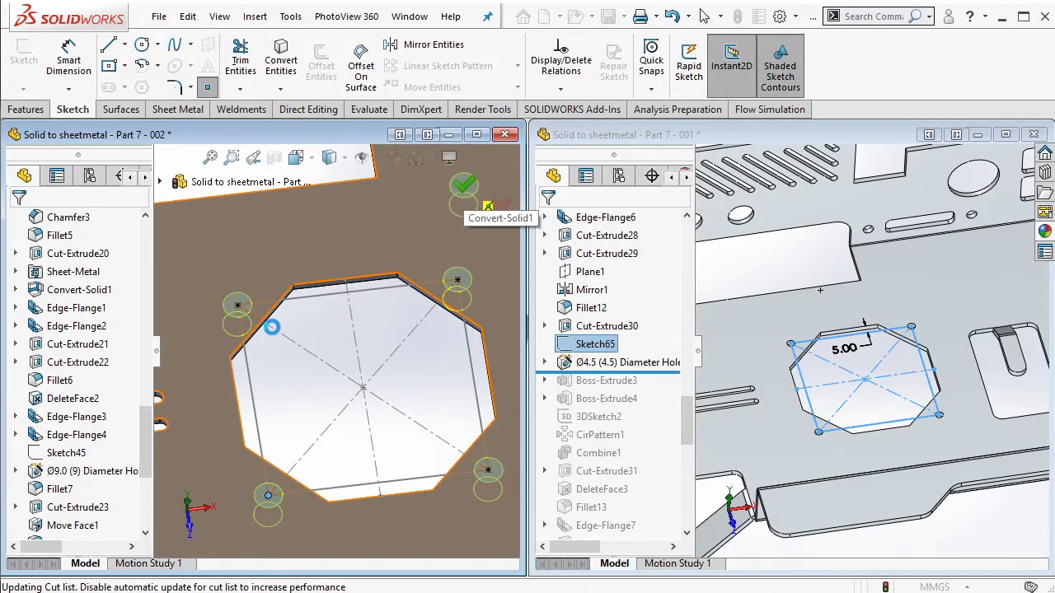
key("ctrl+b")
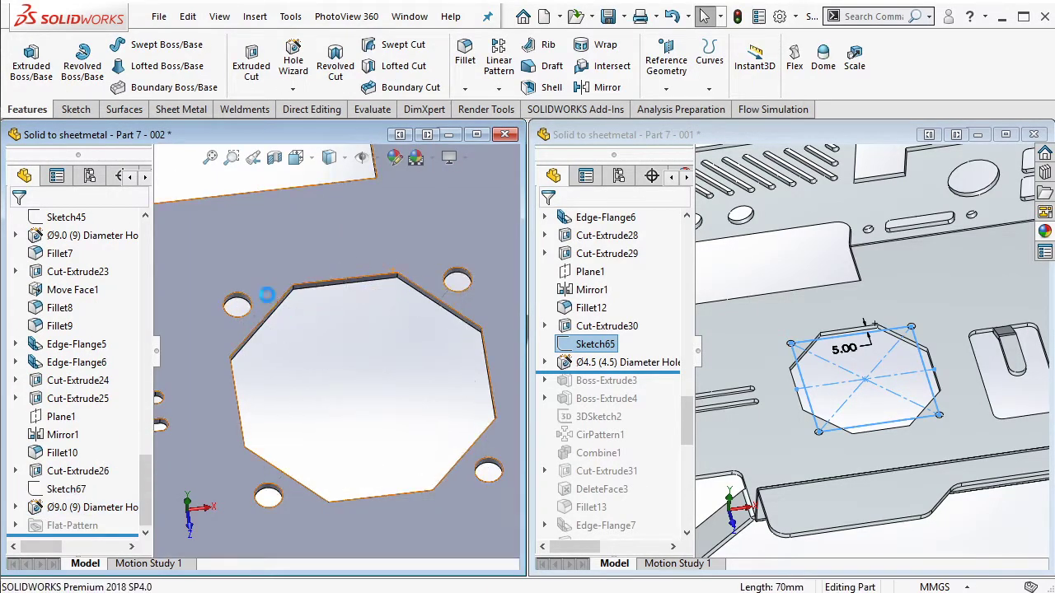
Step: Edit the new corner holes and change their size from Ø9.0 to Ø4.5
scroll(266, 295, "down", 5)
left_click(272, 322)
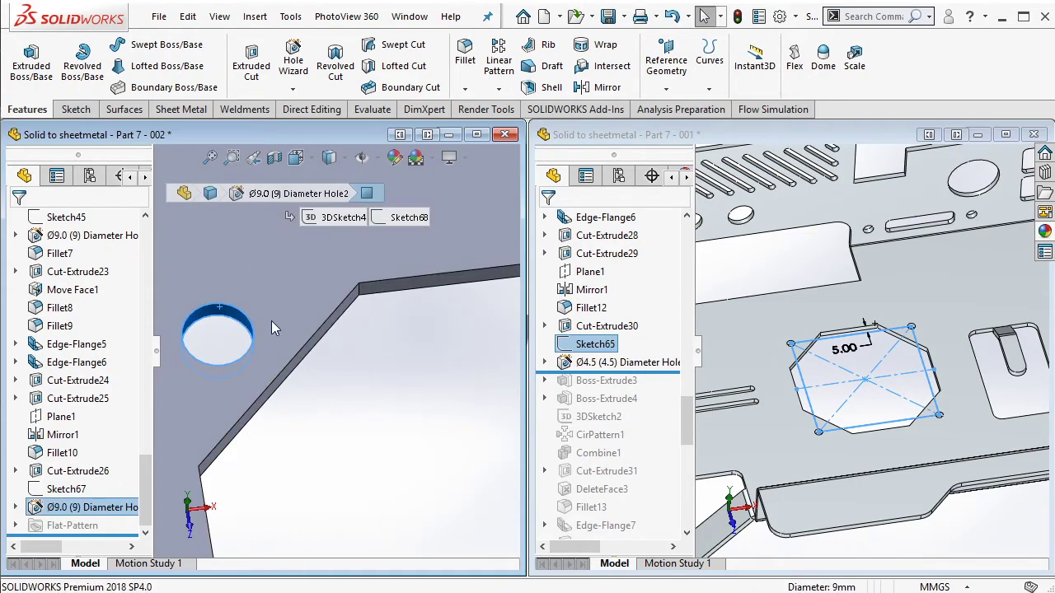
left_click_drag(147, 379, 145, 471)
left_click(122, 446)
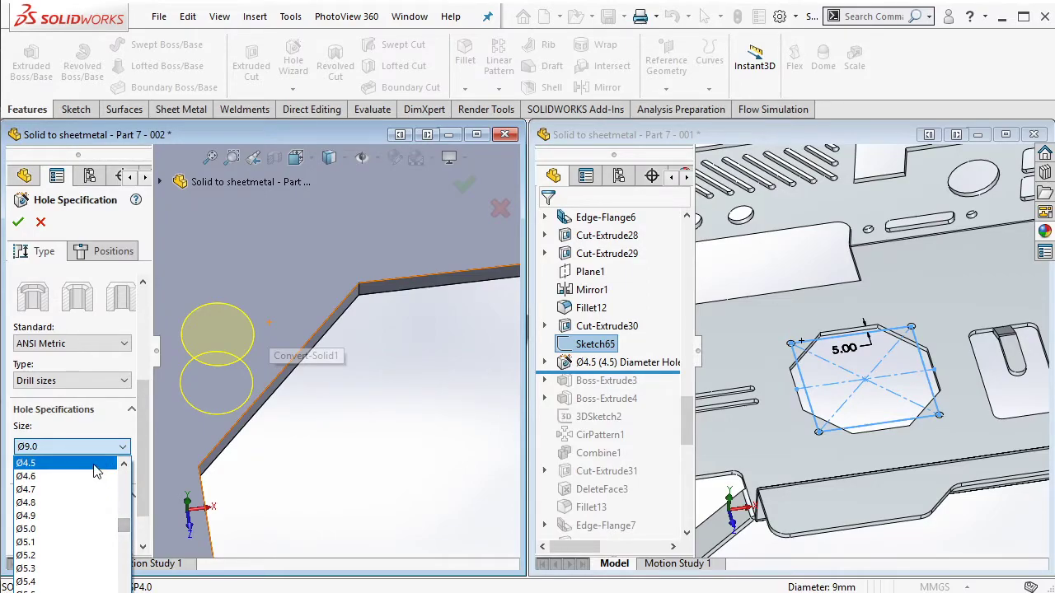
left_click(98, 464)
scroll(143, 501, "down", 1)
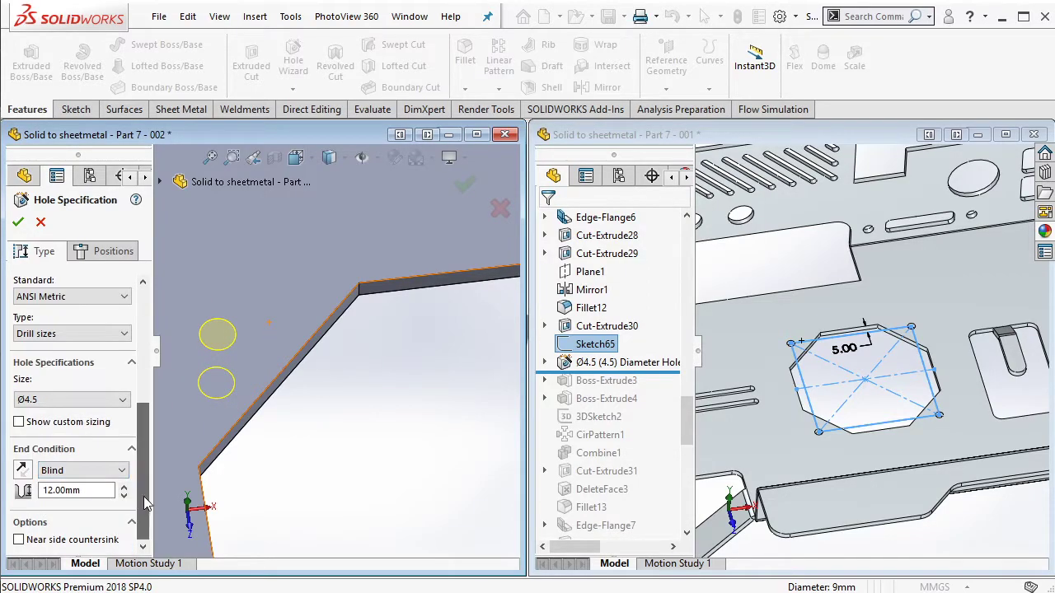
left_click(18, 222)
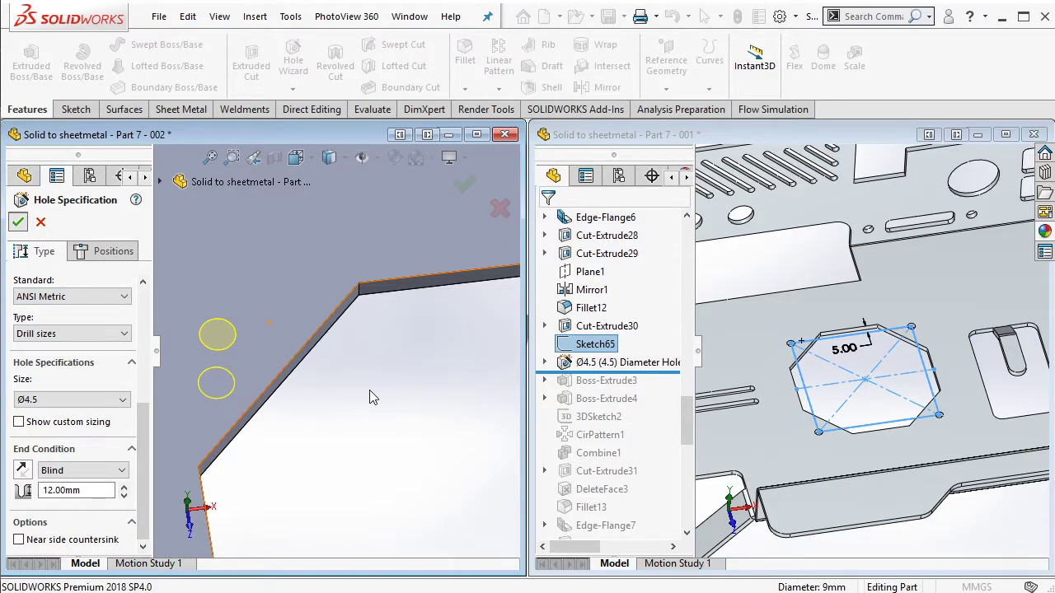
scroll(378, 387, "down", 5)
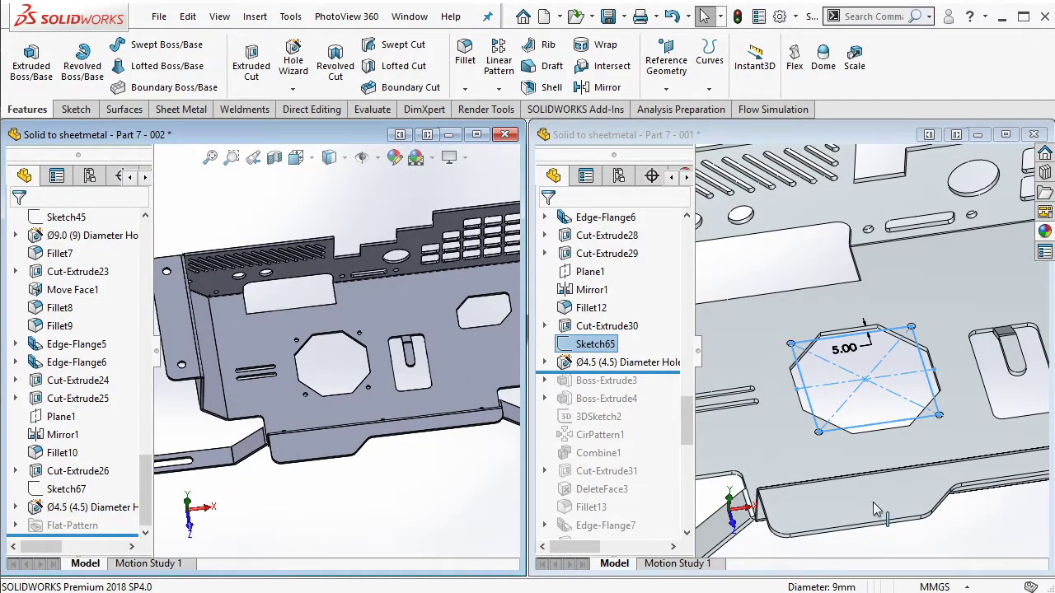
Step: Roll the reference part back to Boss-Extrude3 and view Sketch68 face-on to read its 3.00 and 12.00 dimensions
left_click(783, 162)
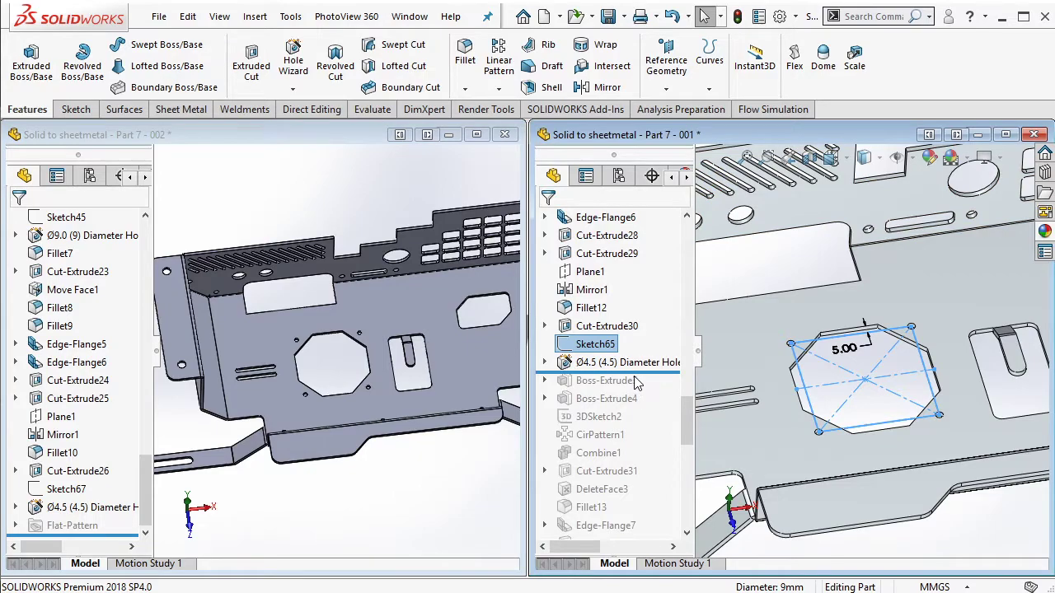
left_click_drag(651, 372, 633, 389)
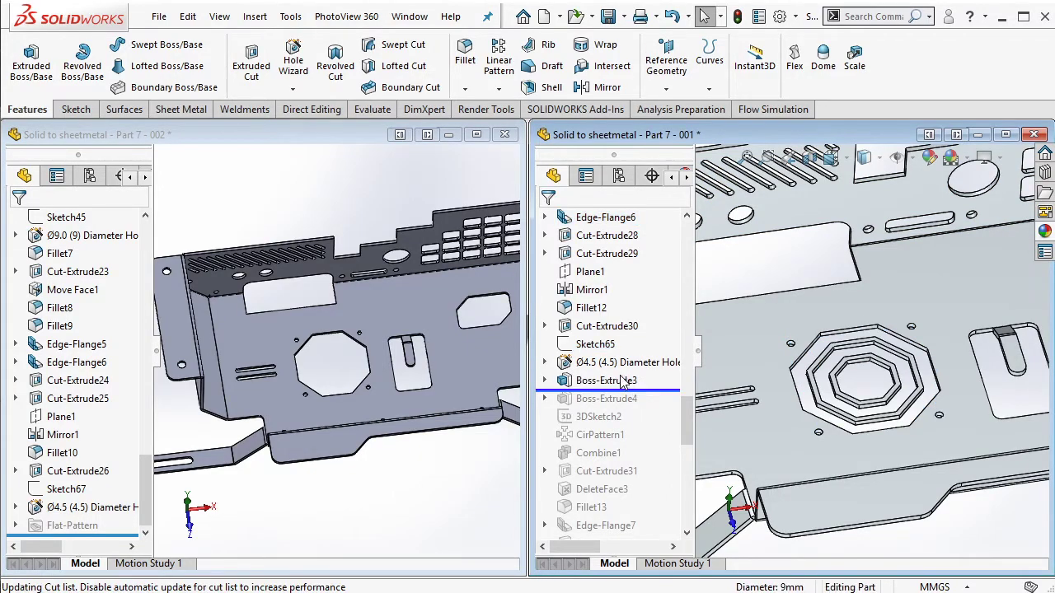
left_click(620, 379)
left_click(544, 380)
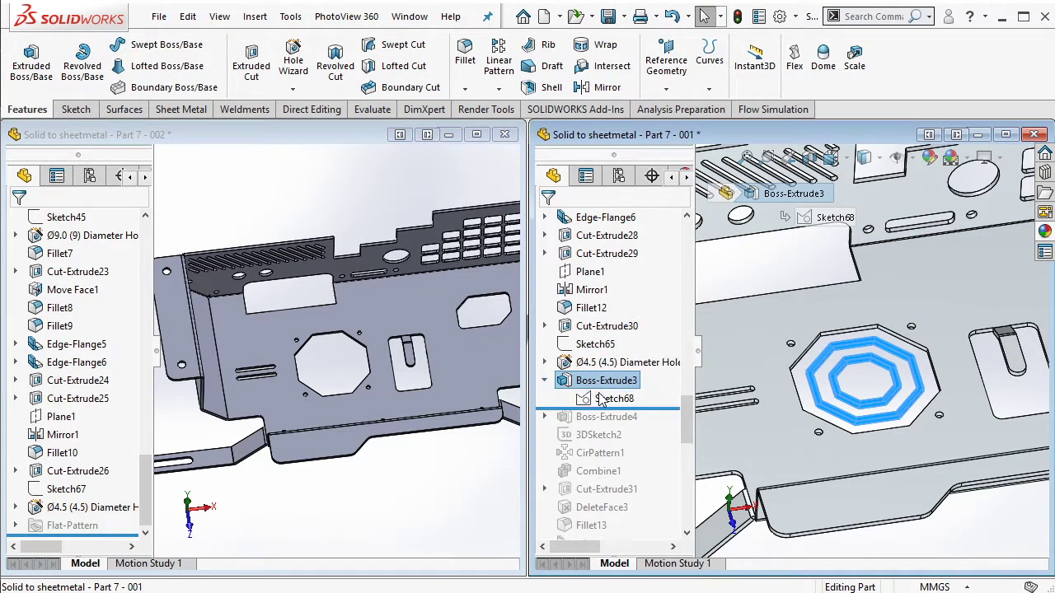
left_click(614, 398)
scroll(865, 373, "down", 3)
key("ctrl+8")
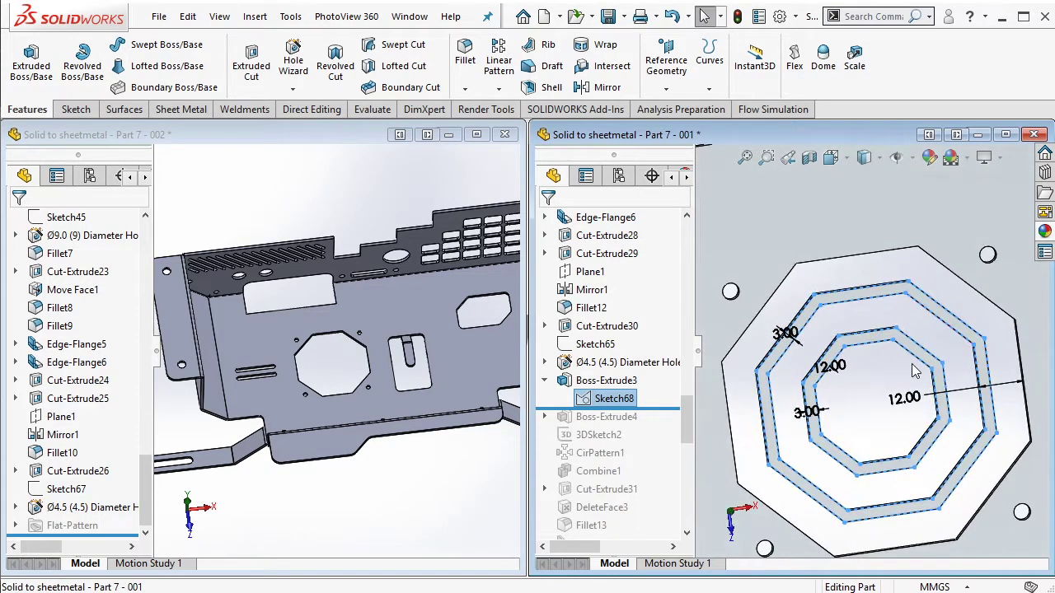
scroll(312, 391, "down", 3)
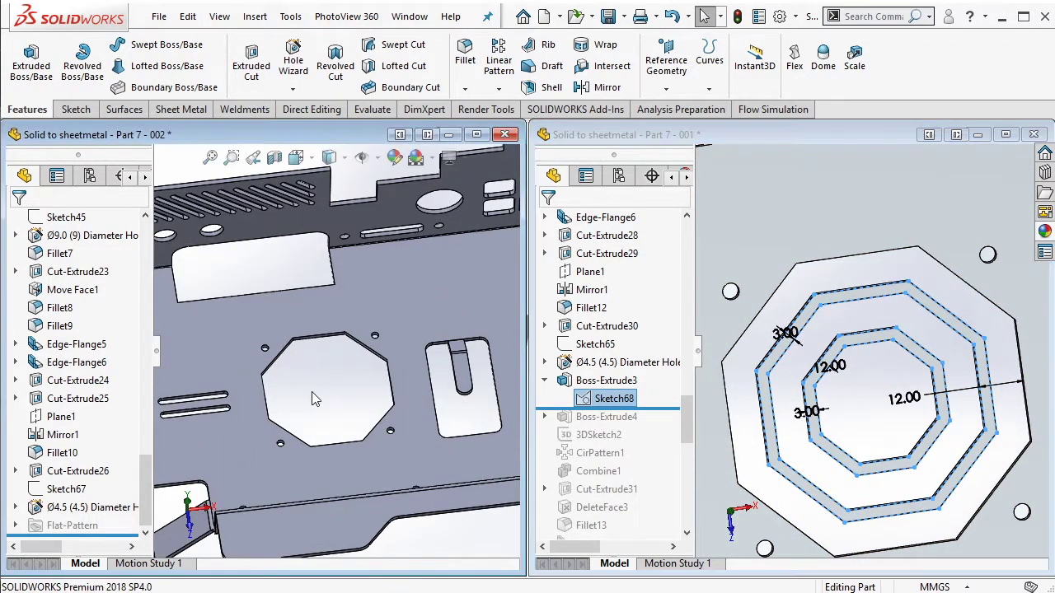
scroll(408, 350, "down", 2)
left_click(471, 308)
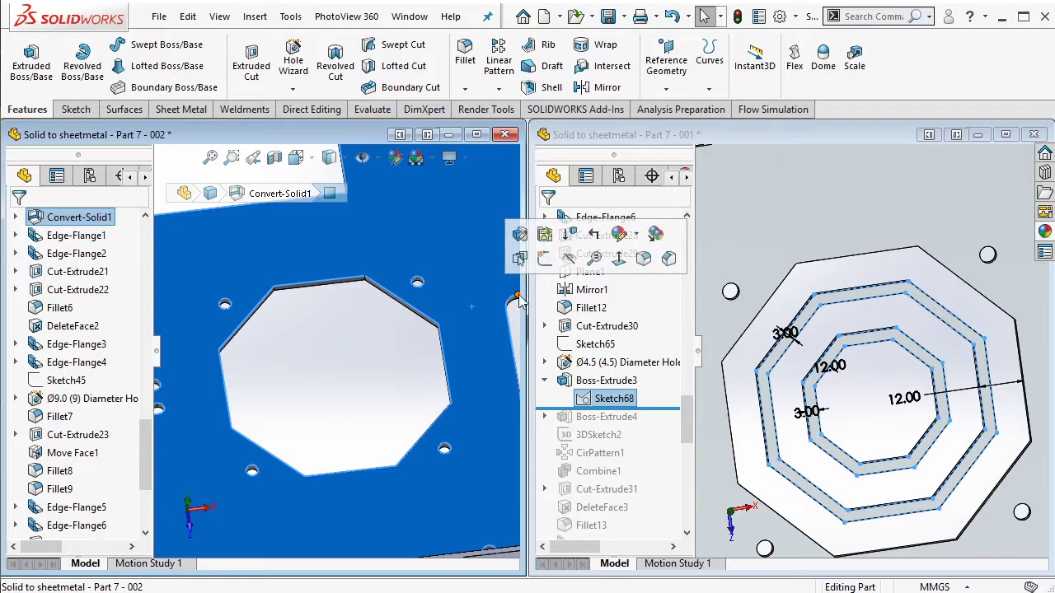
Step: Start a sketch on the face, try a 20 mm offset of the octagon edges, then undo it
left_click(544, 260)
left_click(320, 66)
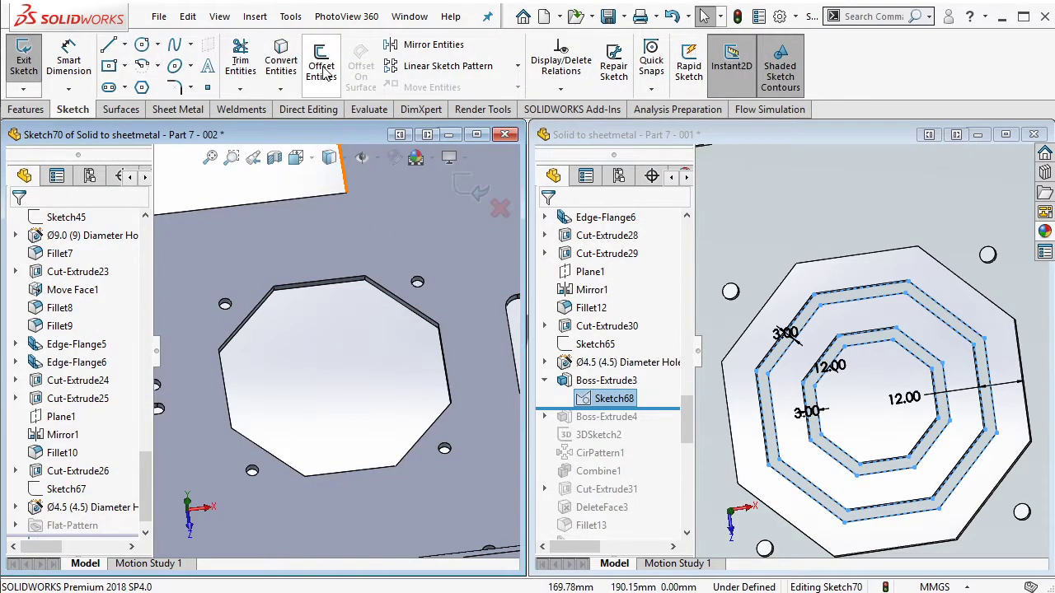
type("20")
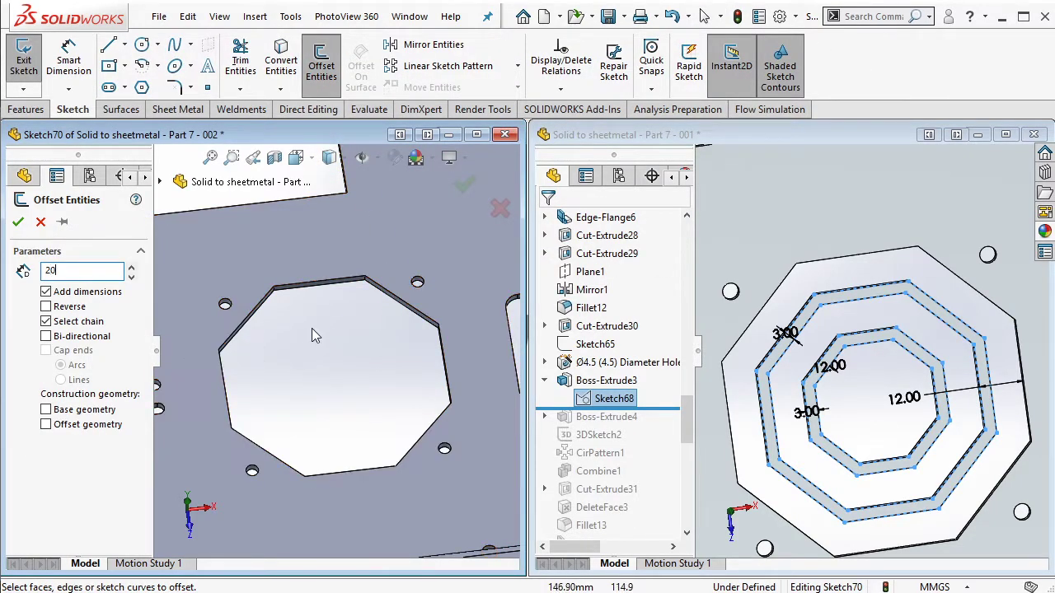
left_click(395, 300)
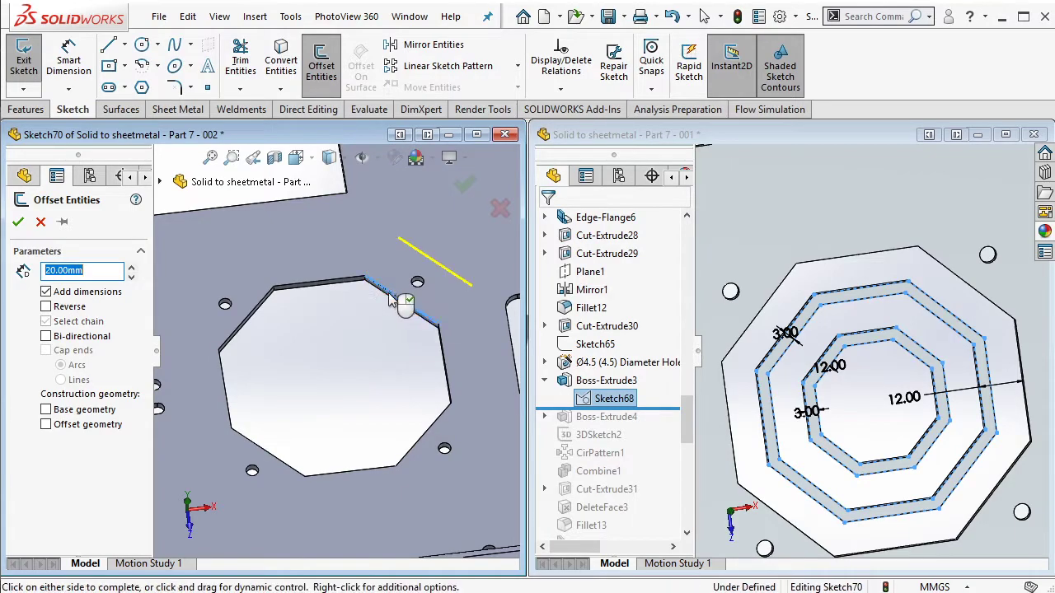
left_click(351, 286)
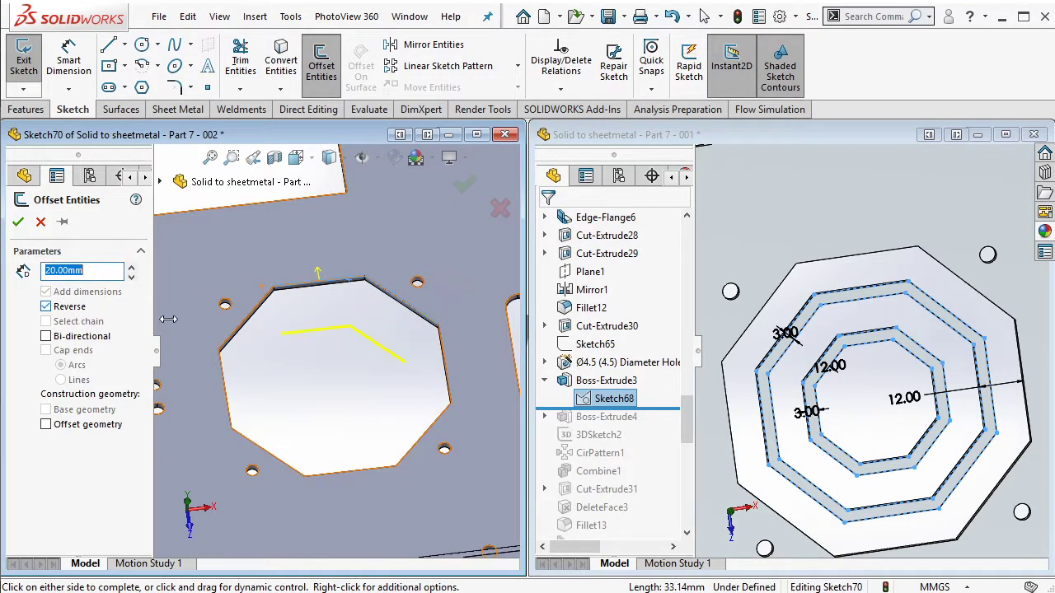
left_click(258, 316)
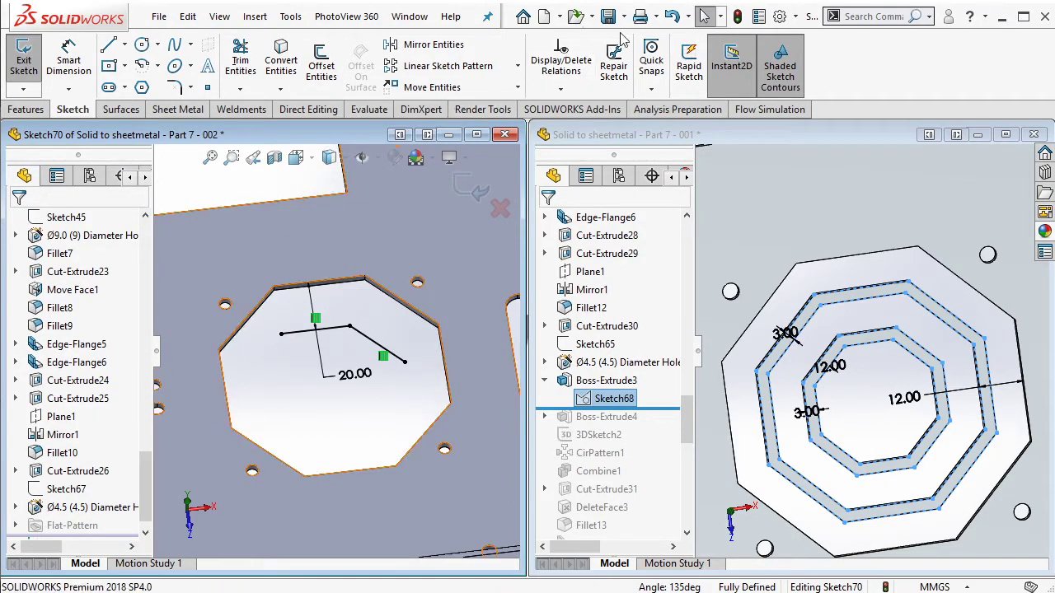
left_click(672, 16)
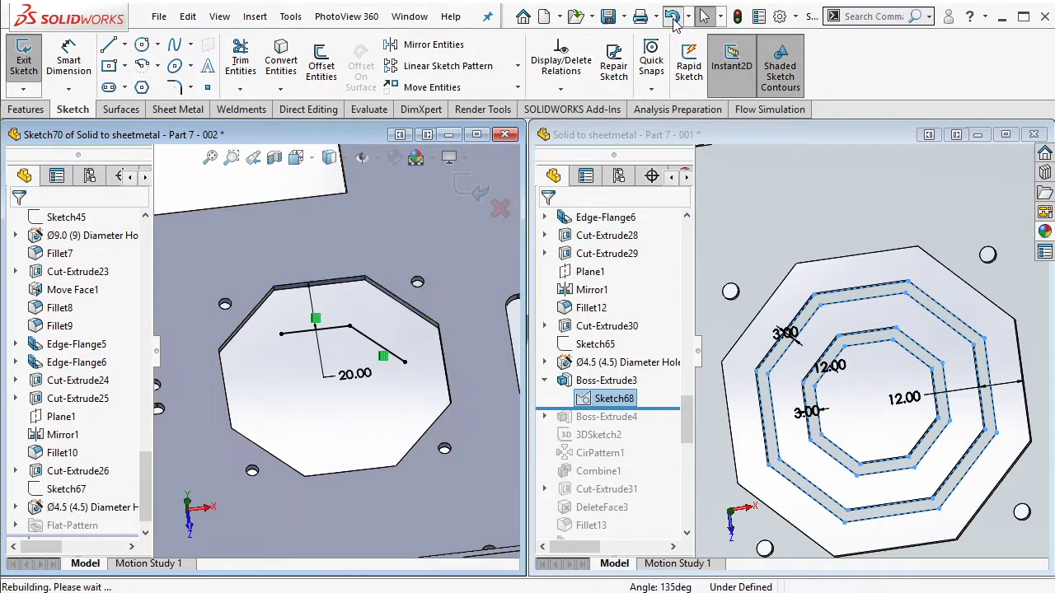
left_click(323, 83)
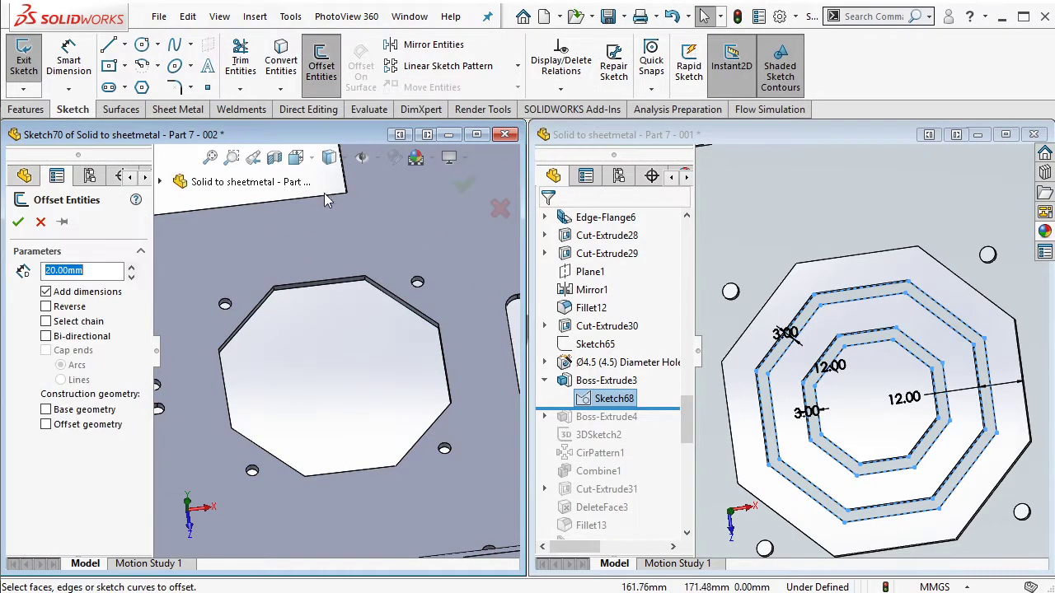
left_click(299, 291)
left_click(236, 362)
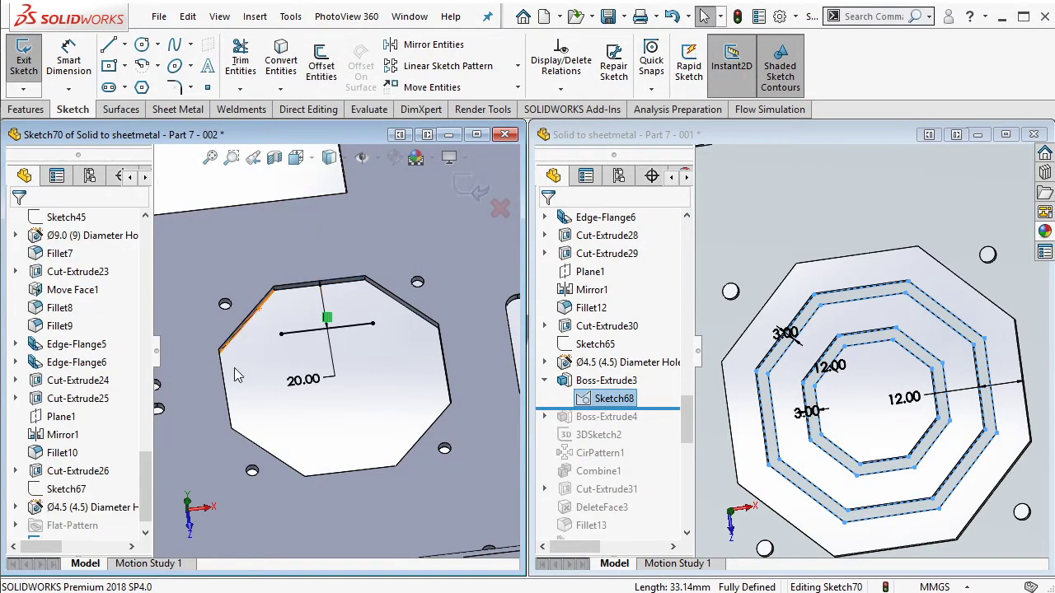
left_click(673, 19)
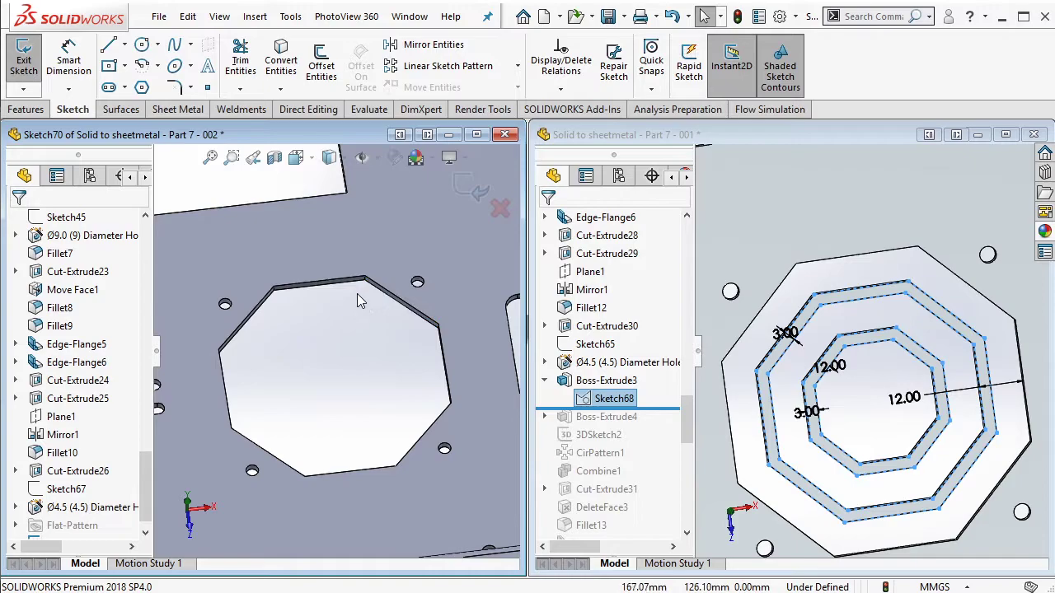
Step: Offset the octagon inward by 12 mm twice, with Reverse checked
left_click(356, 282)
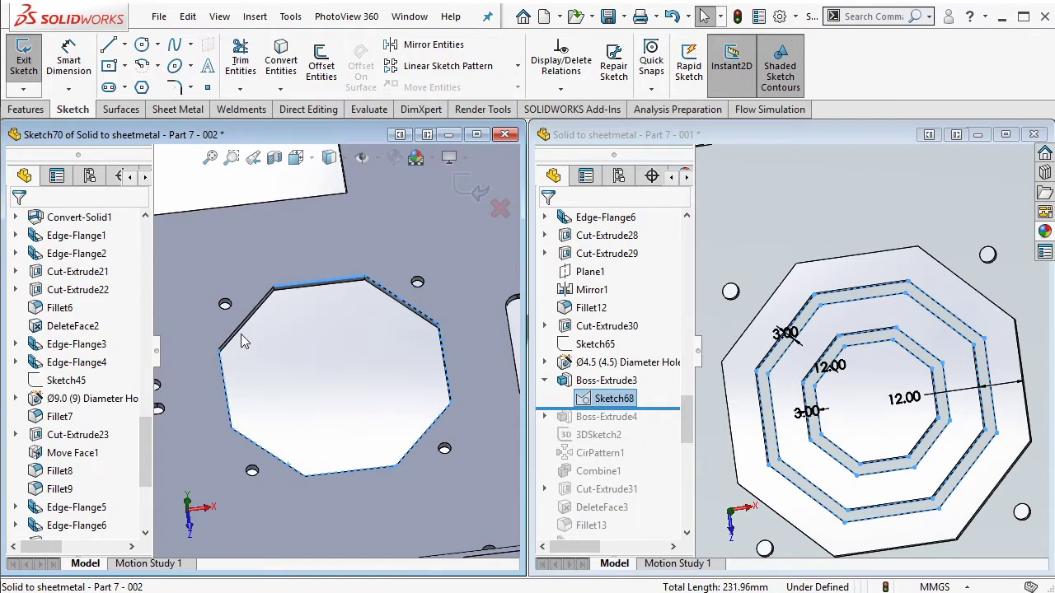
left_click(321, 66)
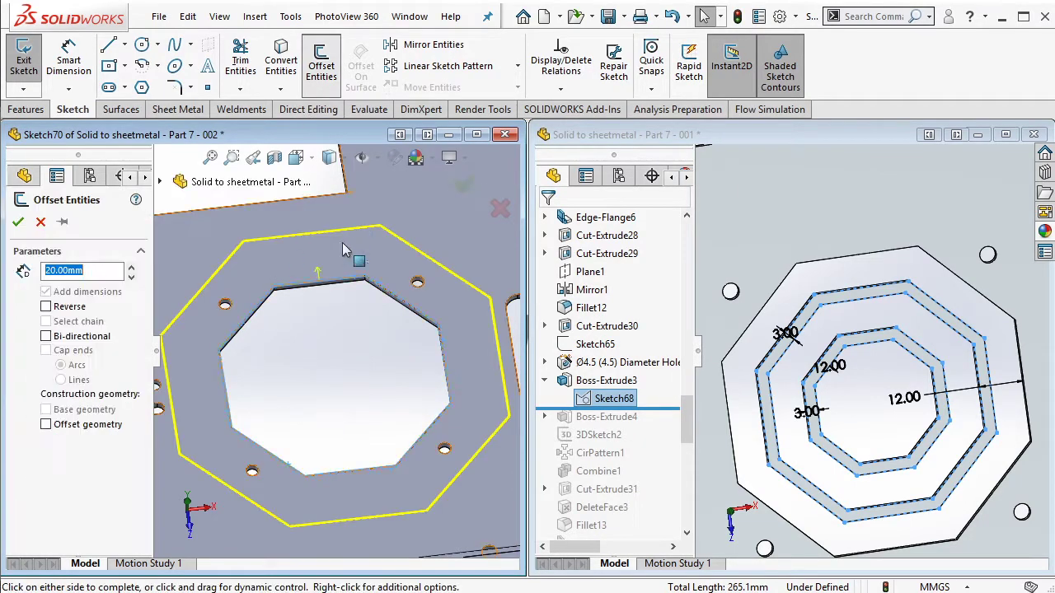
left_click(67, 306)
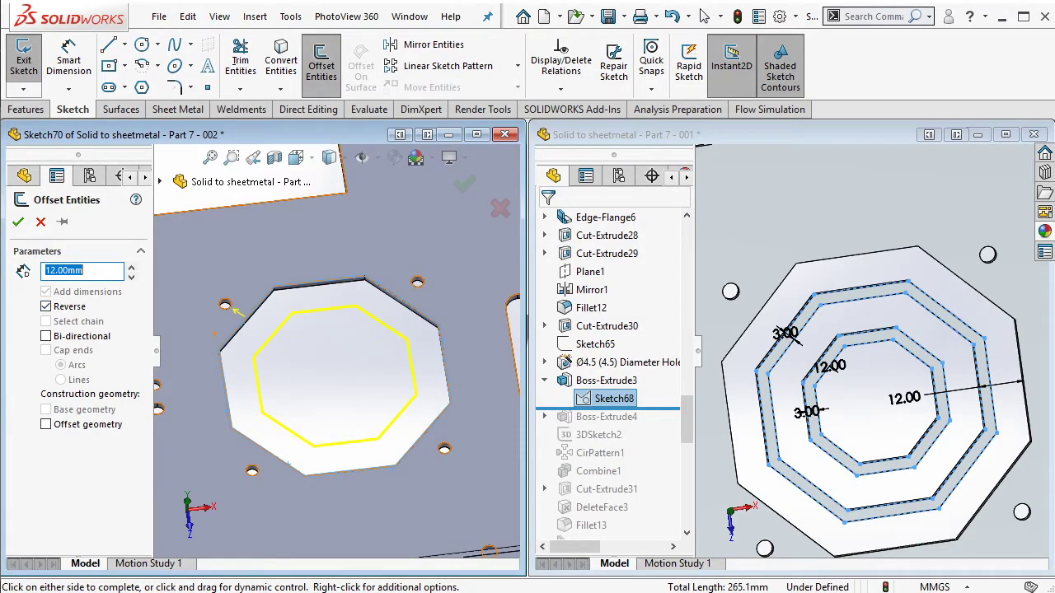
left_click(17, 224)
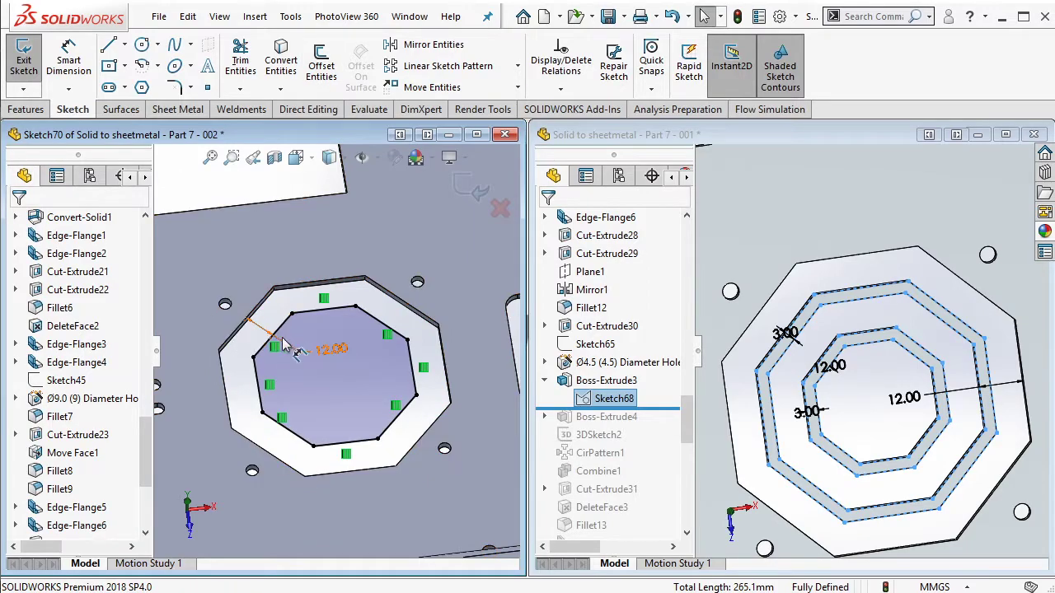
left_click(333, 72)
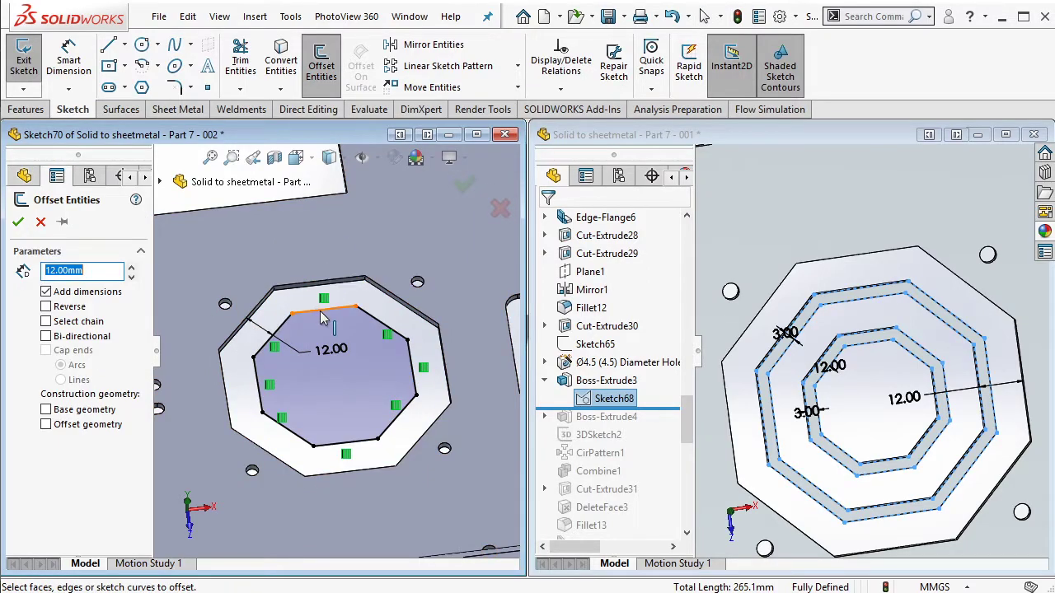
left_click(323, 318)
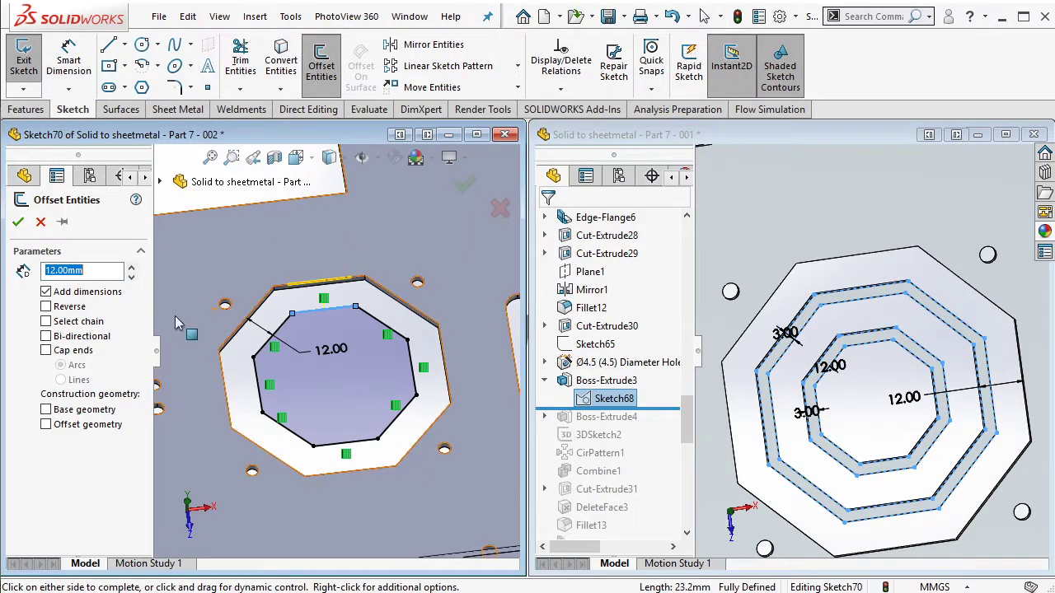
left_click(70, 311)
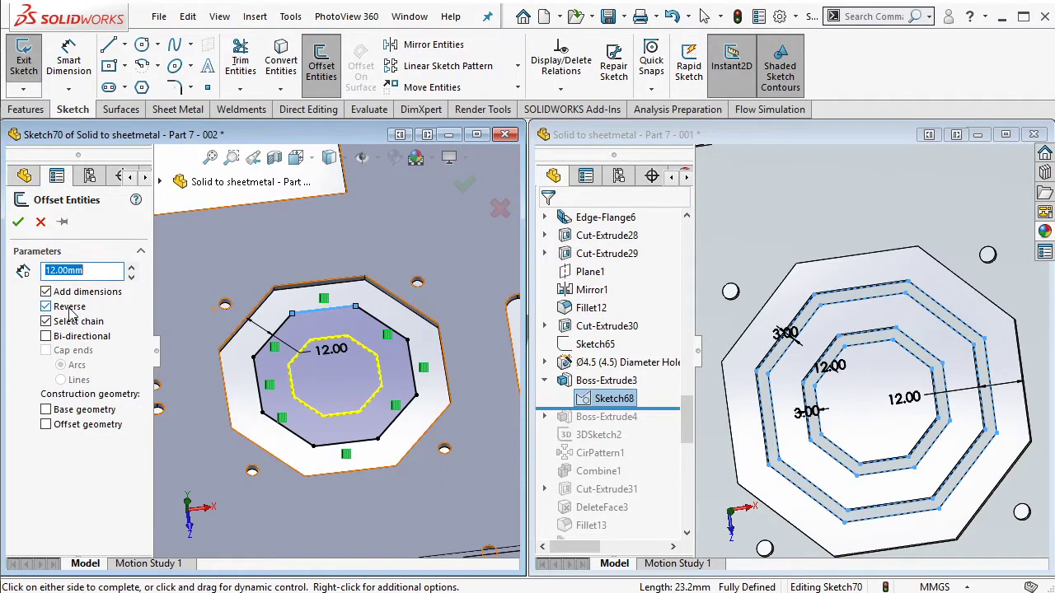
left_click(18, 222)
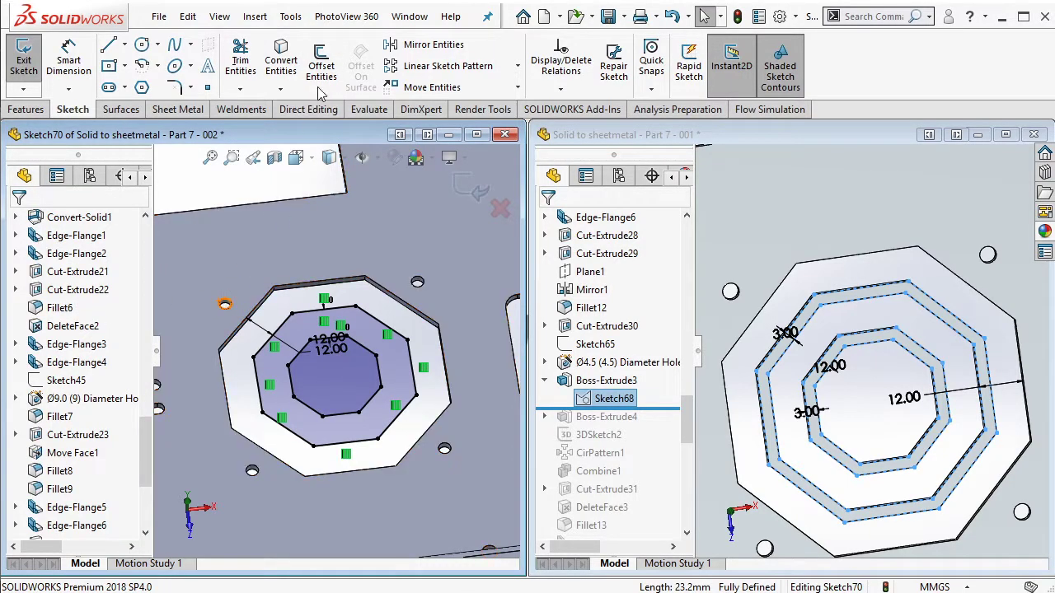
Step: Add two further inward offsets of 3 mm each to complete the octagonal rings
key("Return")
type("3")
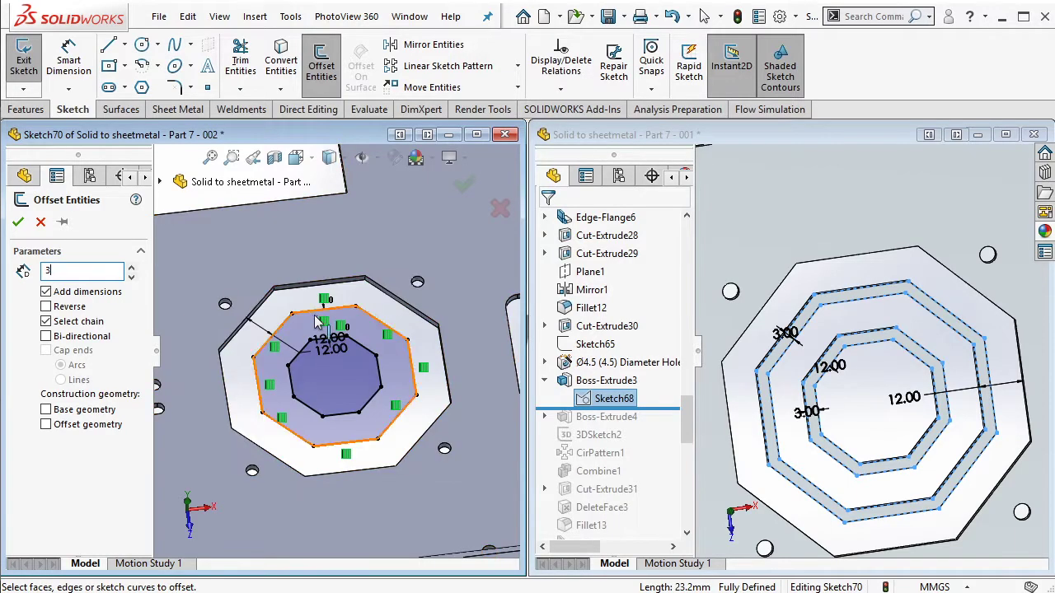
left_click(313, 322)
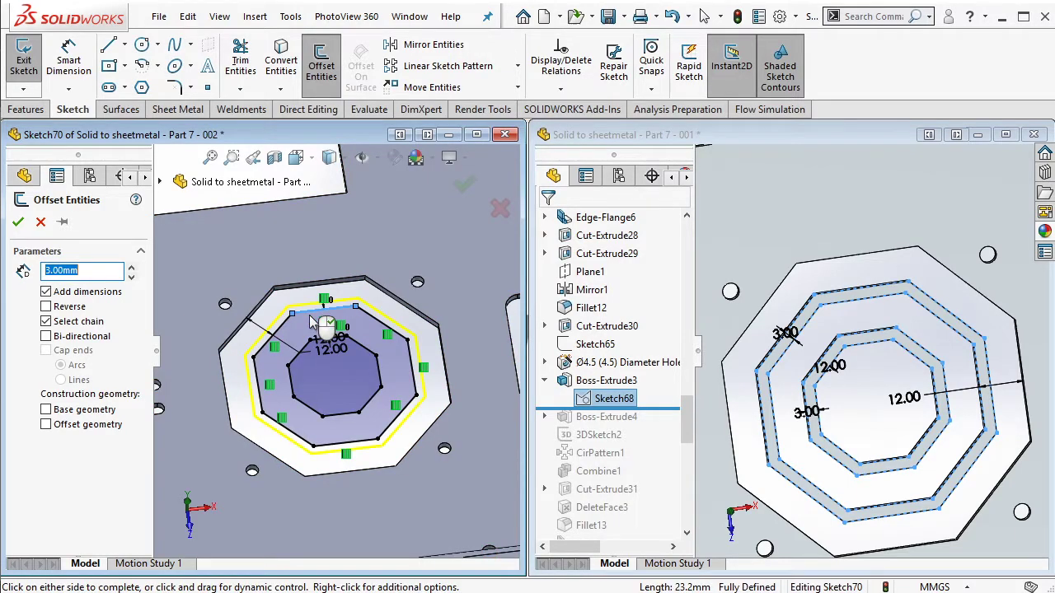
left_click(18, 223)
left_click(322, 66)
left_click(303, 383)
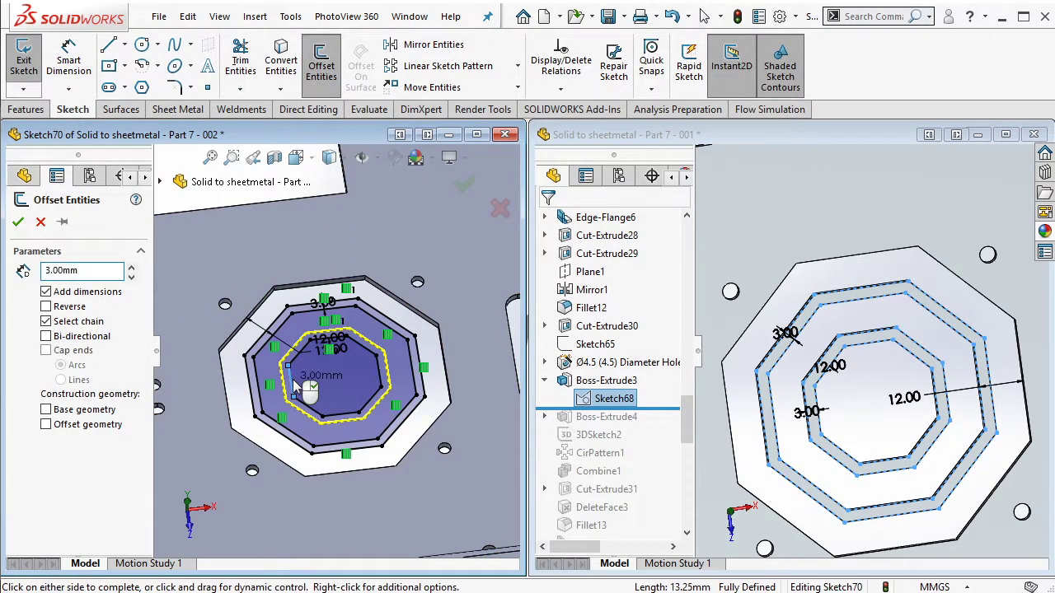
left_click(18, 223)
scroll(305, 388, "down", 3)
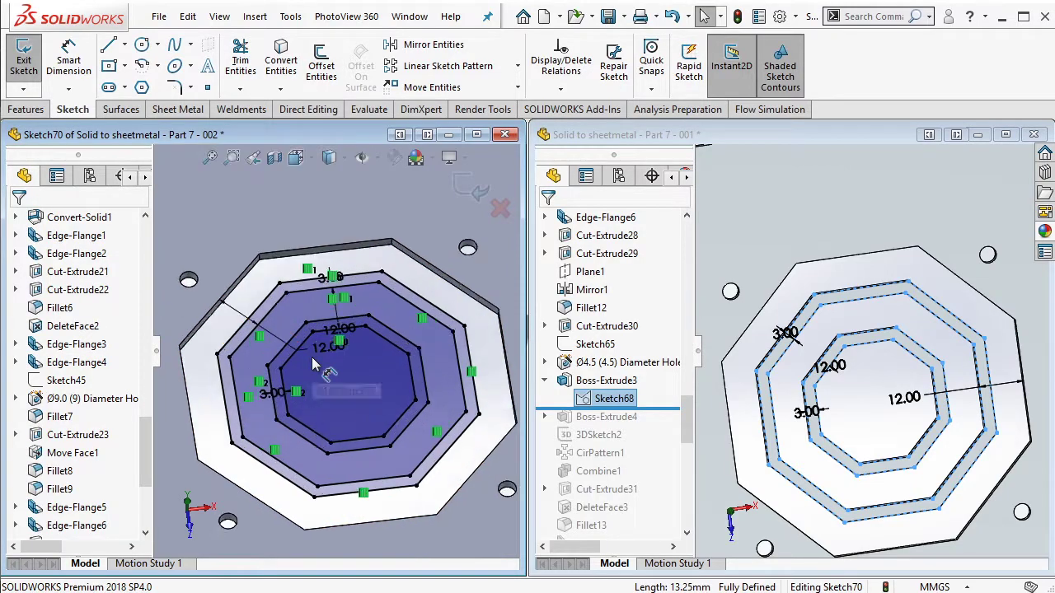
scroll(305, 400, "up", 2)
scroll(305, 400, "down", 1)
scroll(305, 397, "down", 1)
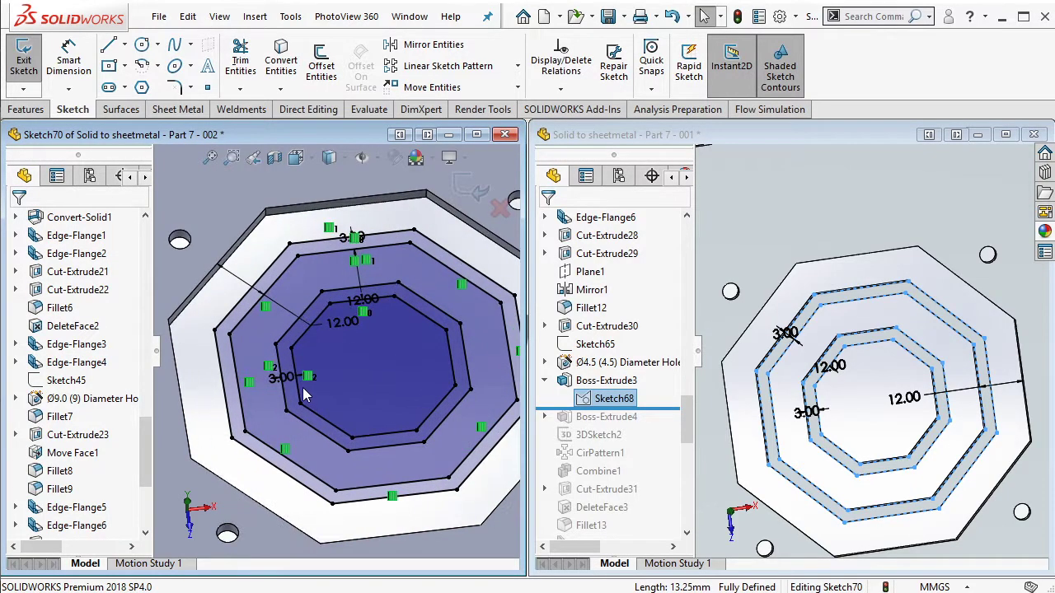
middle_click_drag(305, 392, 148, 188)
Step: Try an Up To Surface extrusion of the ring sketch, then cancel it
left_click(31, 110)
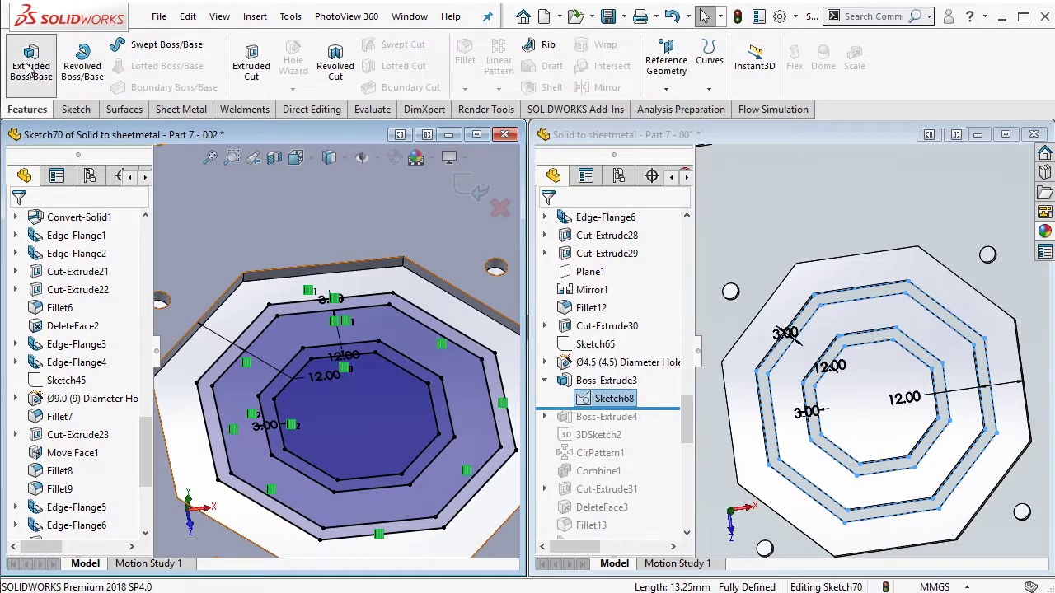
scroll(309, 308, "down", 3)
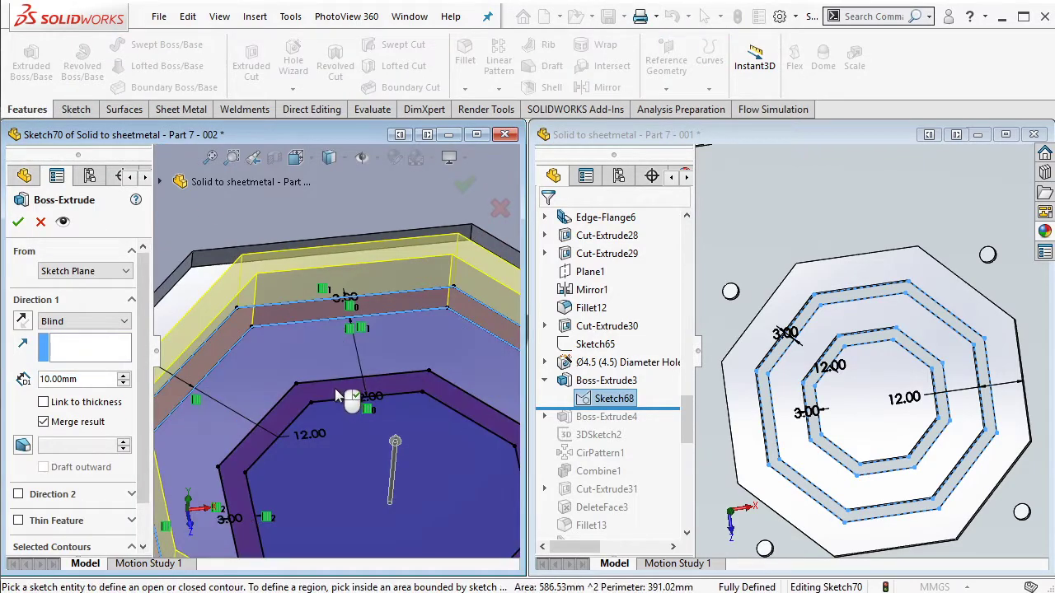
left_click(118, 359)
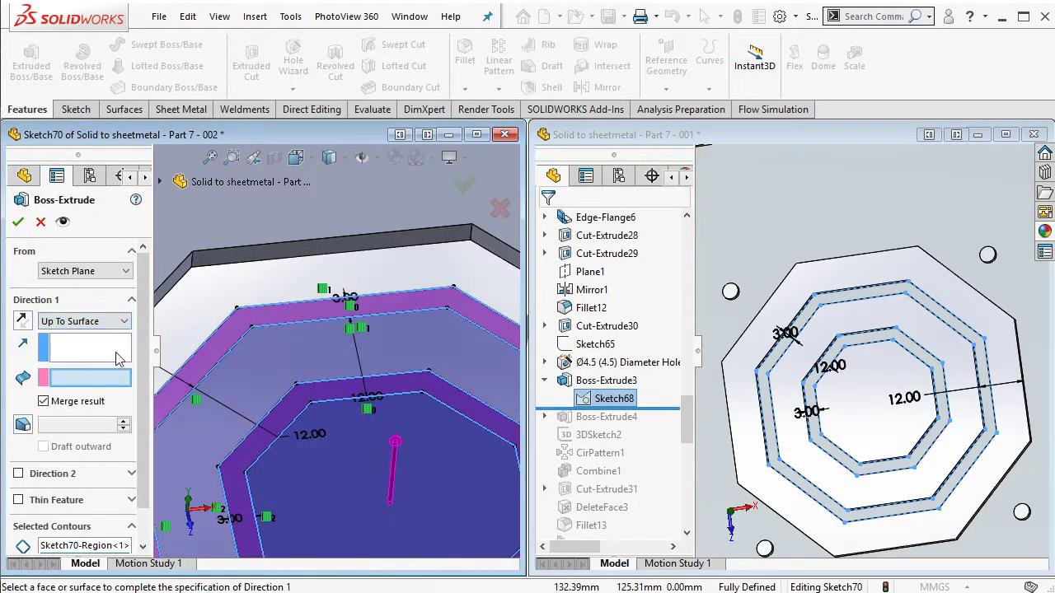
scroll(327, 243, "up", 3)
right_click(328, 243)
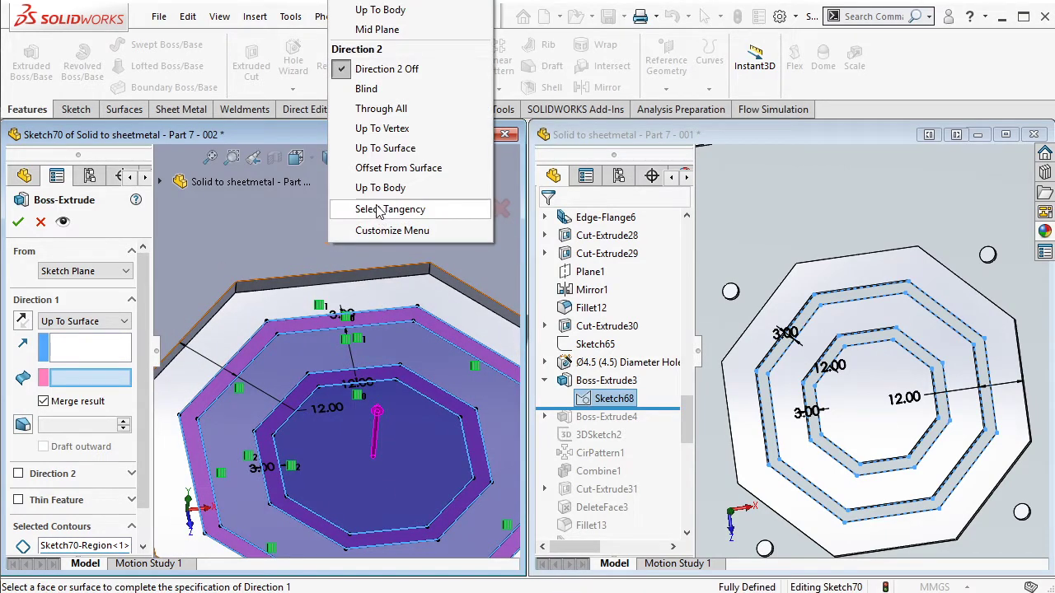
key("Escape")
left_click(41, 222)
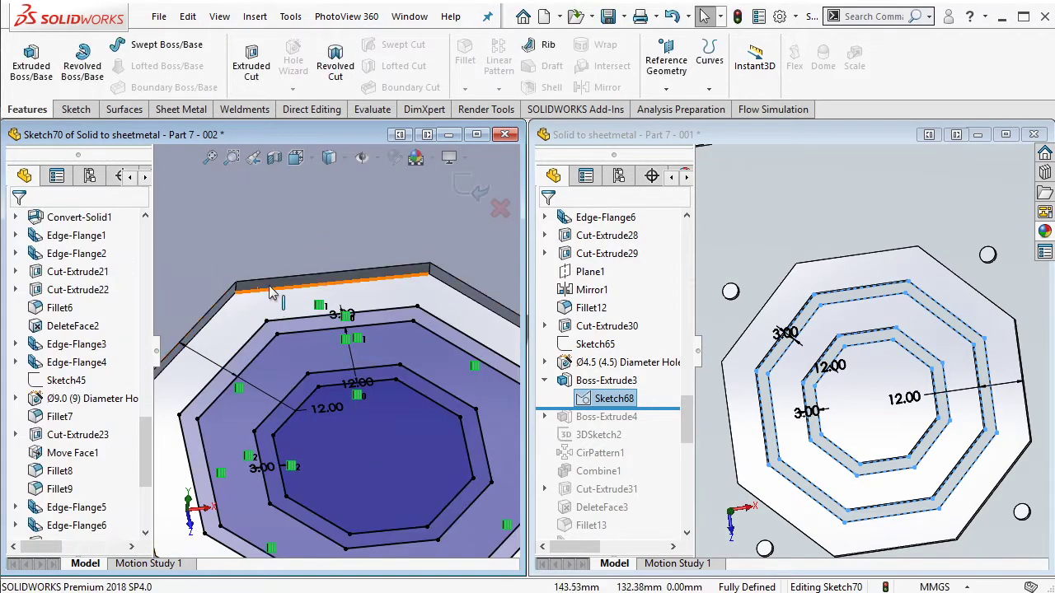
Step: Extrude the outer ring region of Sketch70 with the end condition set to Up To Surface
left_click(31, 62)
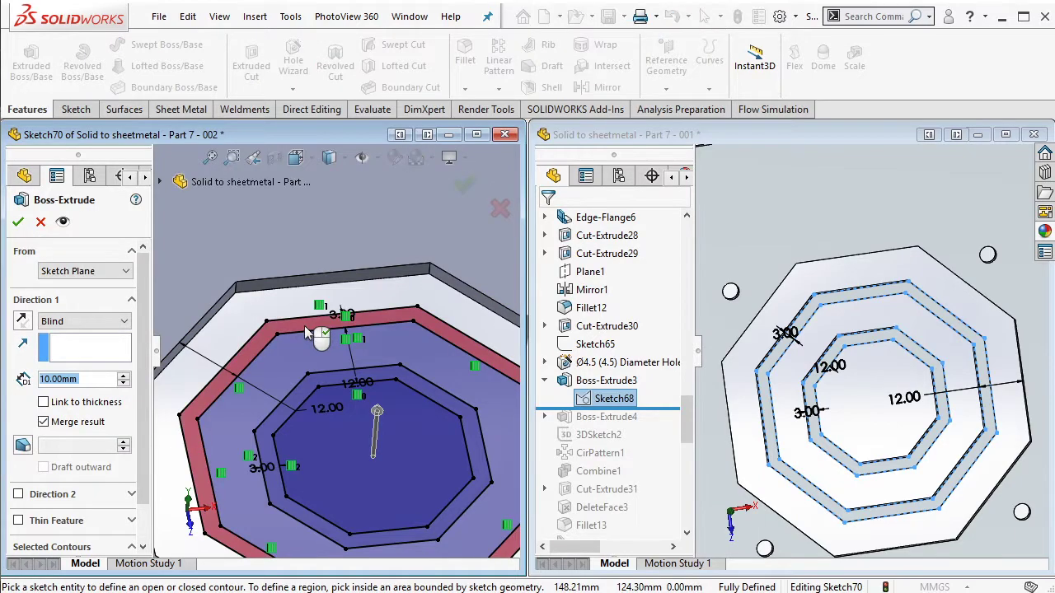
left_click(328, 385)
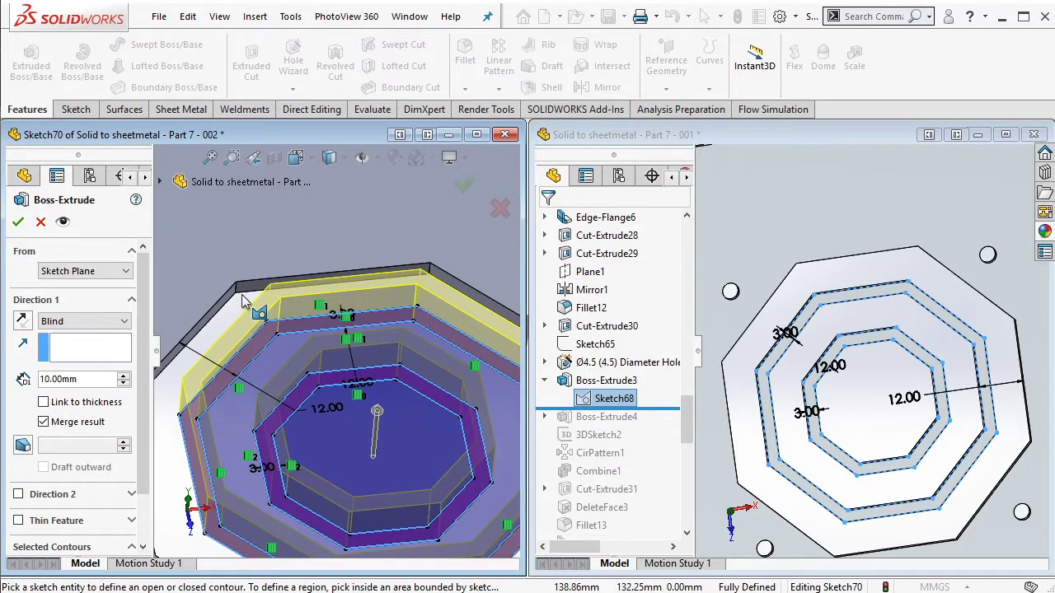
left_click(112, 356)
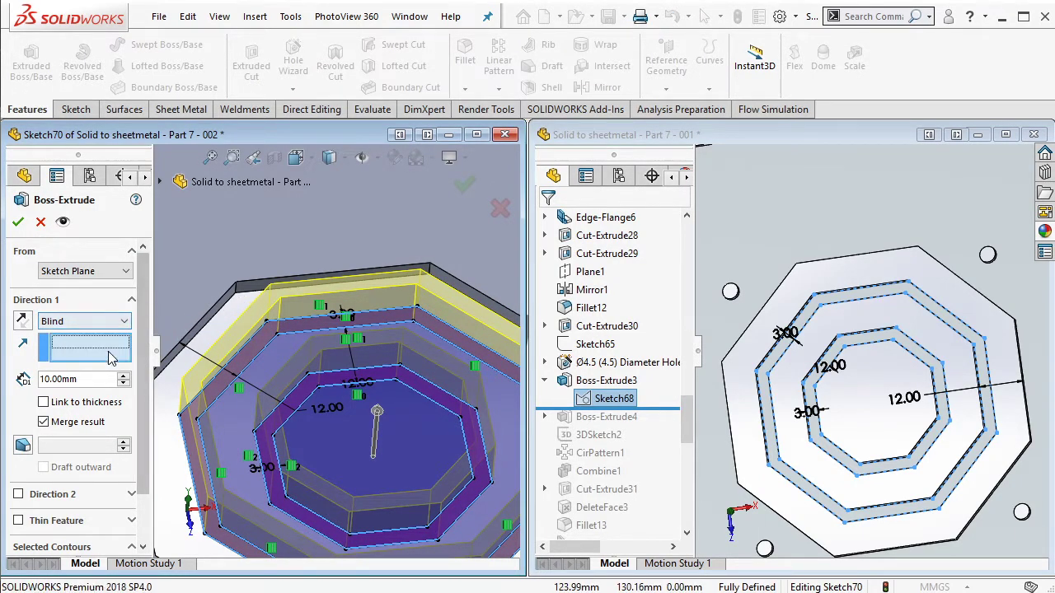
left_click(236, 294)
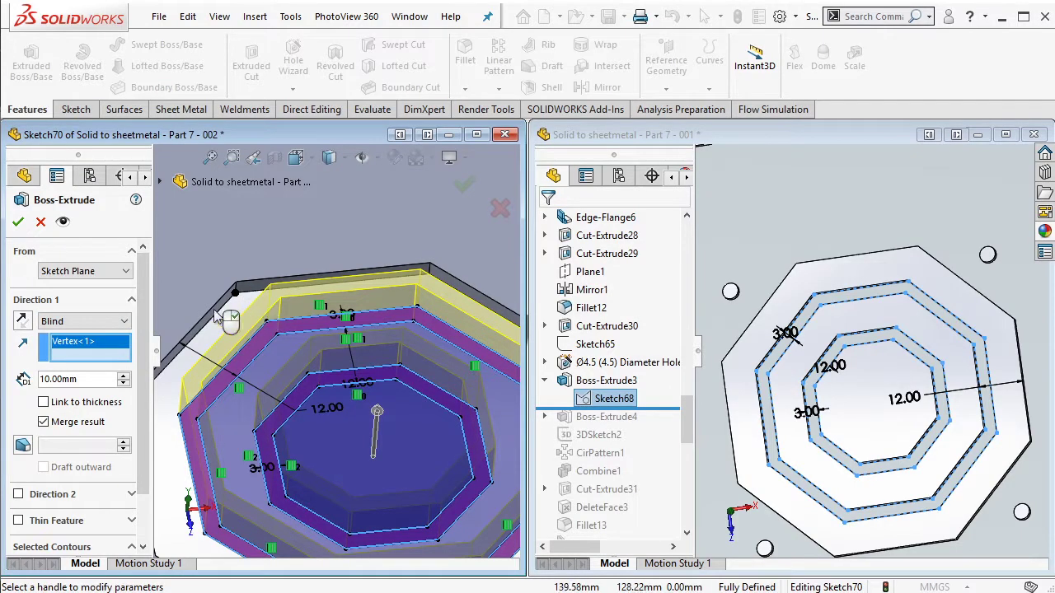
key("Delete")
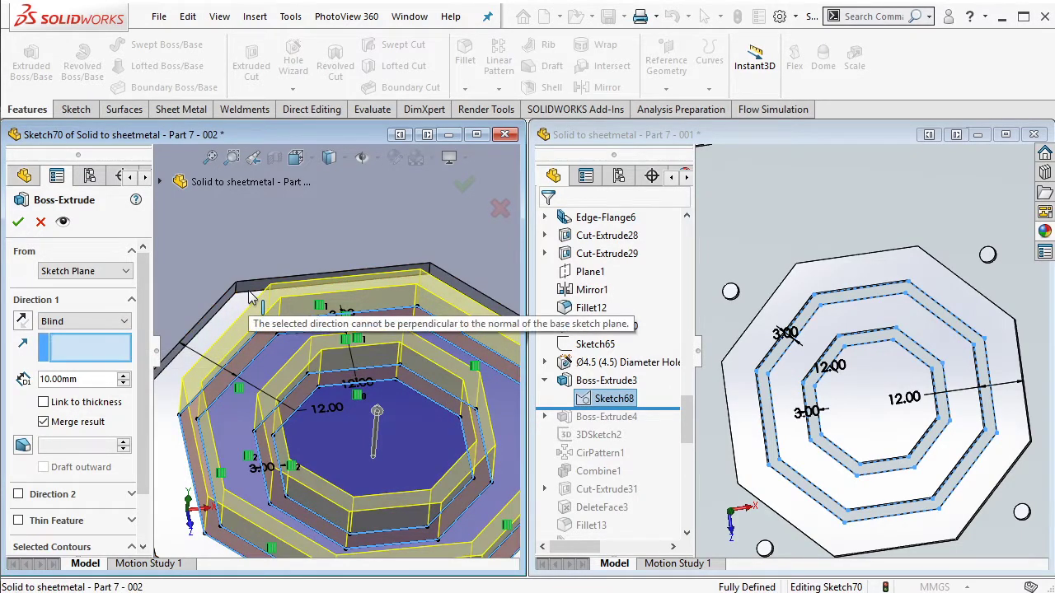
left_click(99, 328)
left_click(74, 368)
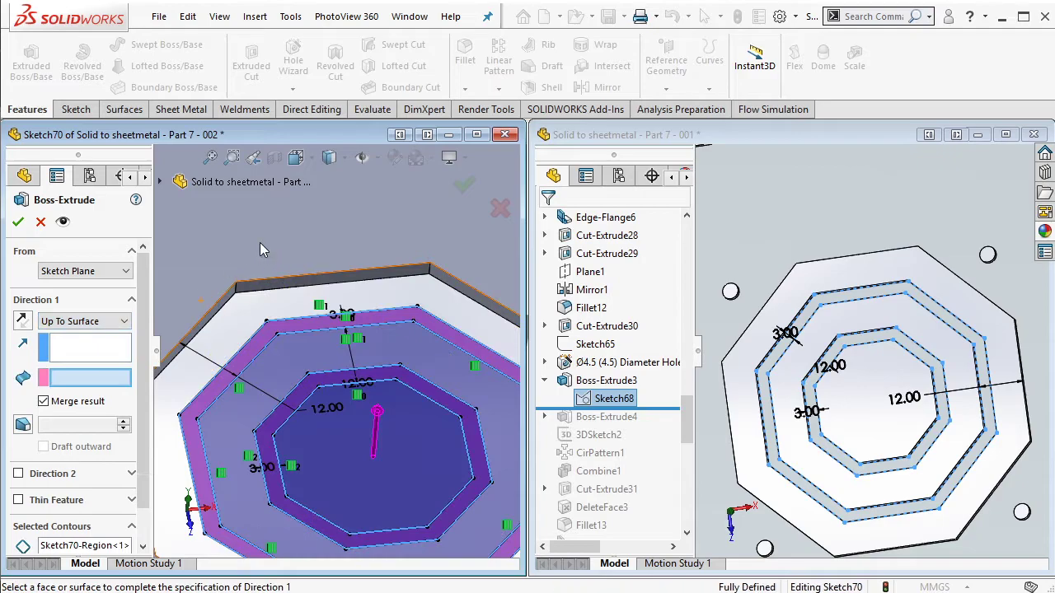
Step: Pick the plate face as the end surface, confirm the extrusion, and roll the reference to Boss-Extrude4
right_click(260, 243)
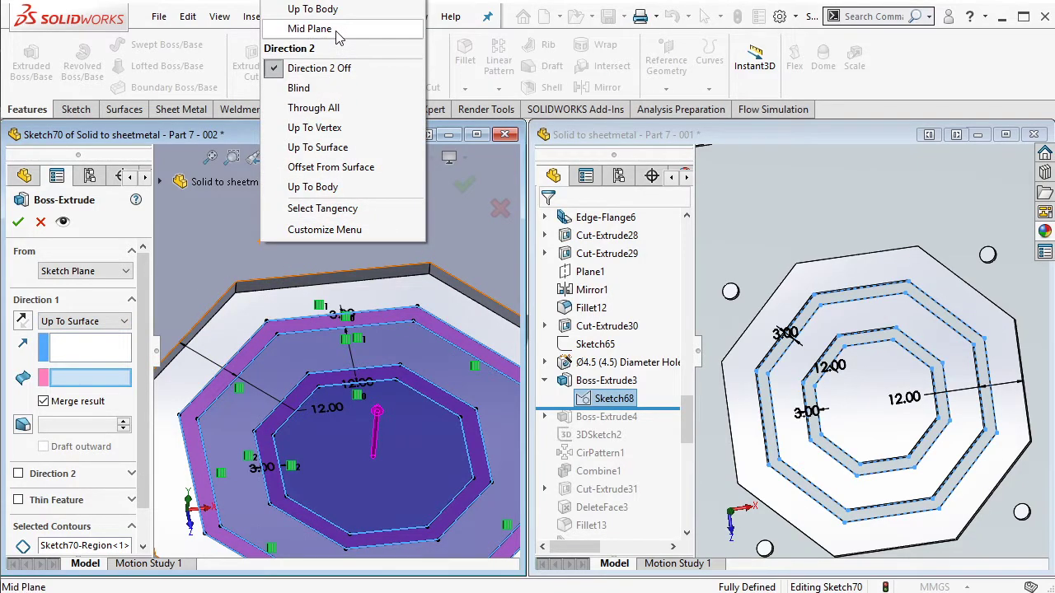
middle_click_drag(306, 253, 322, 310)
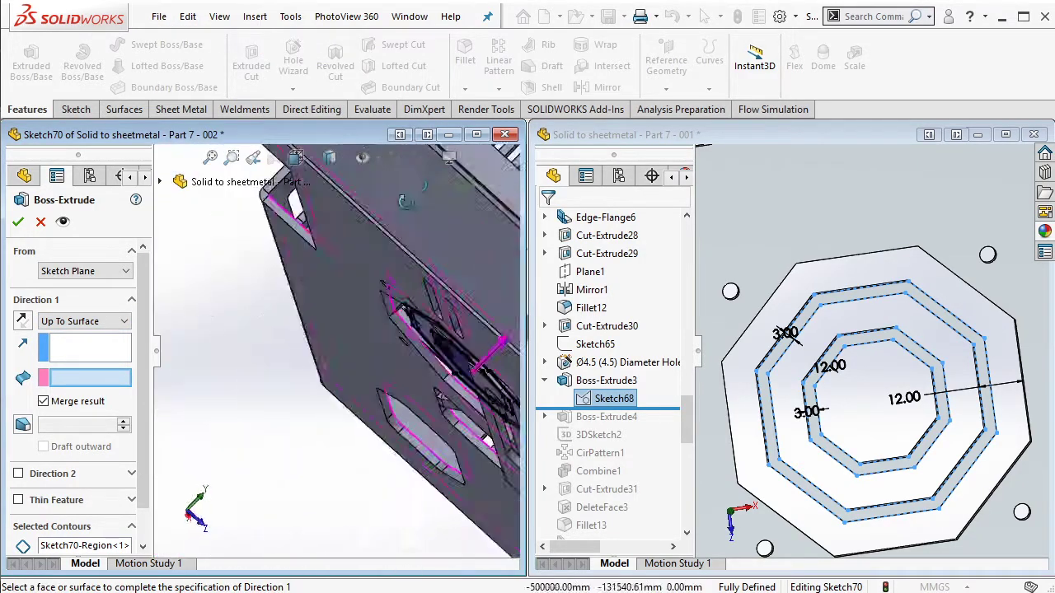
left_click(327, 311)
key("ctrl+8")
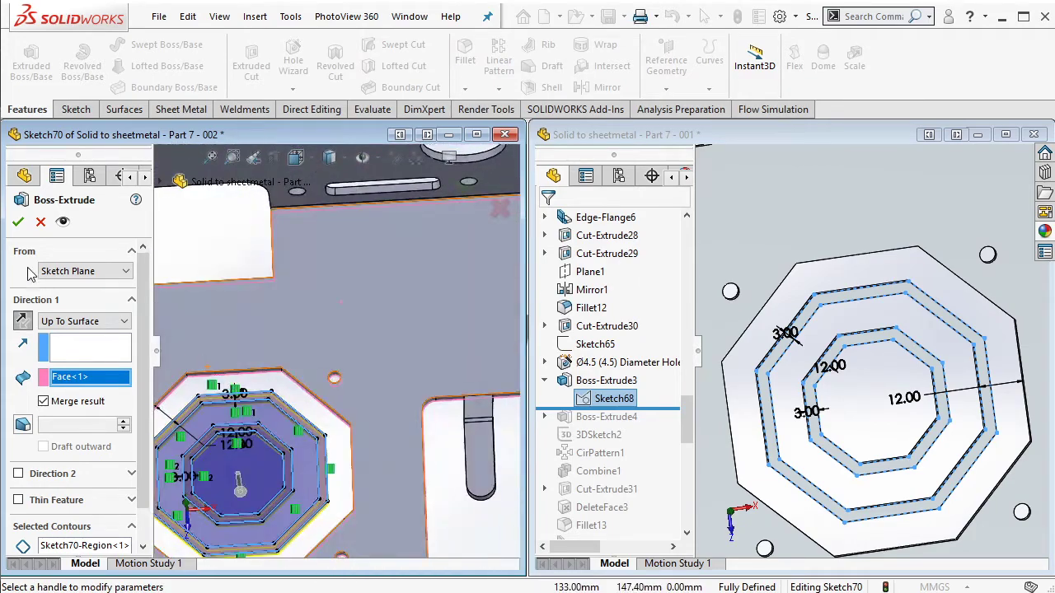
key("Return")
middle_click_drag(321, 369, 379, 405)
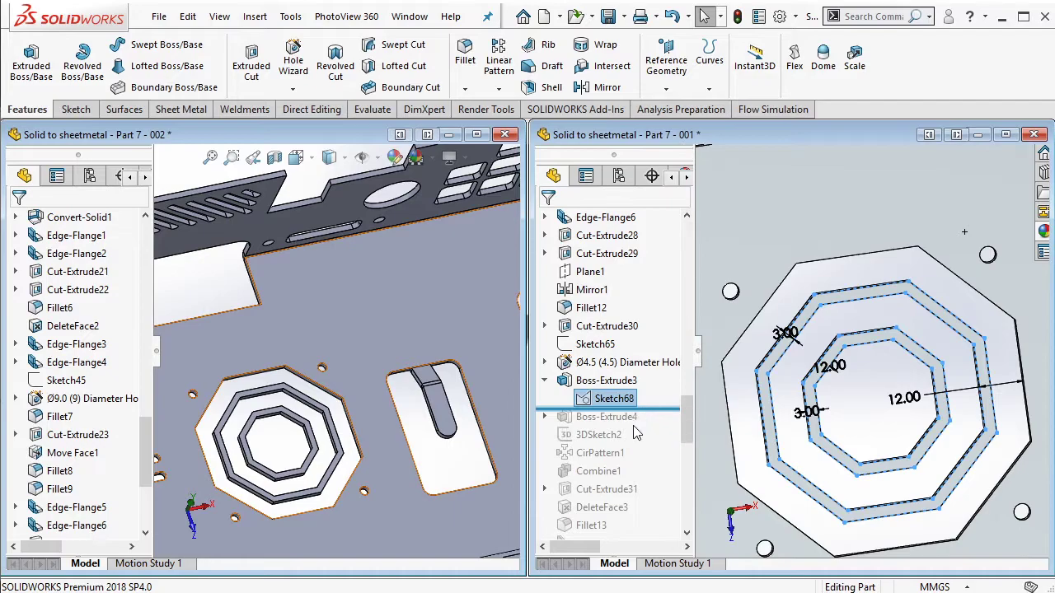
left_click_drag(655, 409, 614, 422)
Step: Inspect the reference bar, then sketch a centerline across the inner octagon on the plate face
left_click(614, 418)
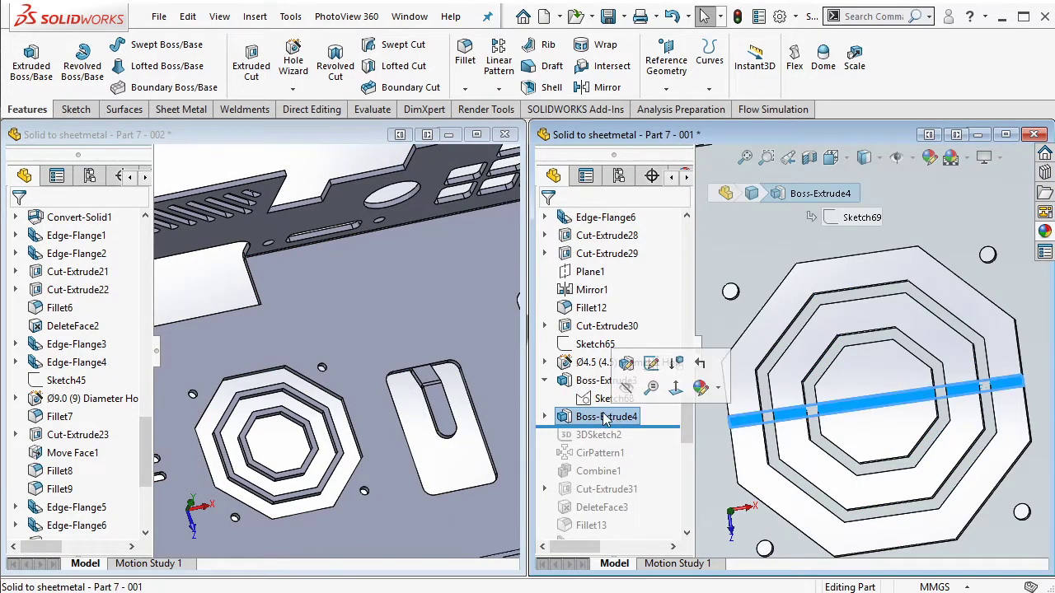
scroll(280, 443, "down", 5)
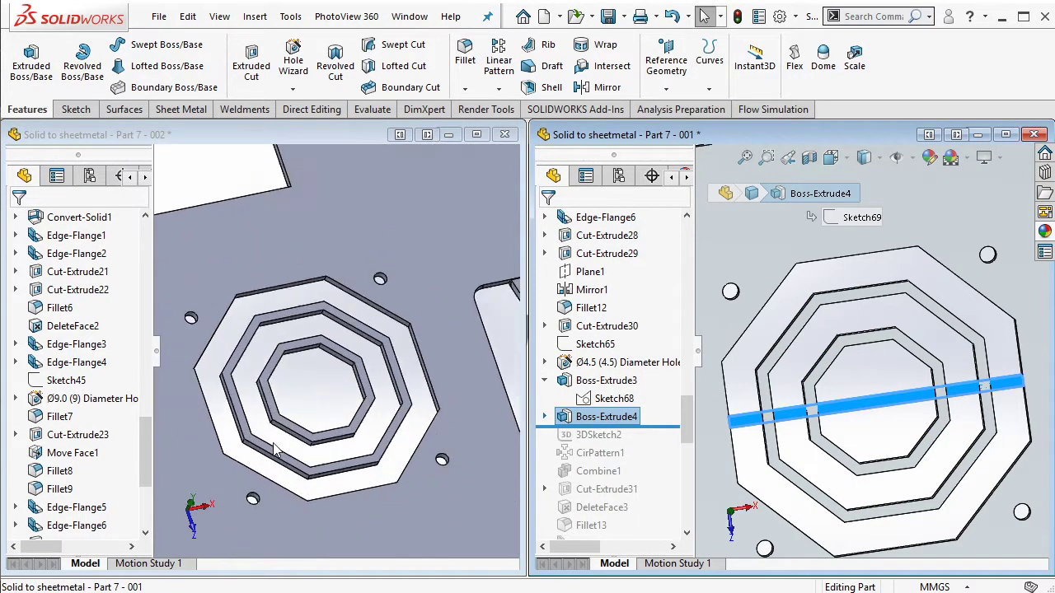
left_click(173, 431)
left_click(239, 384)
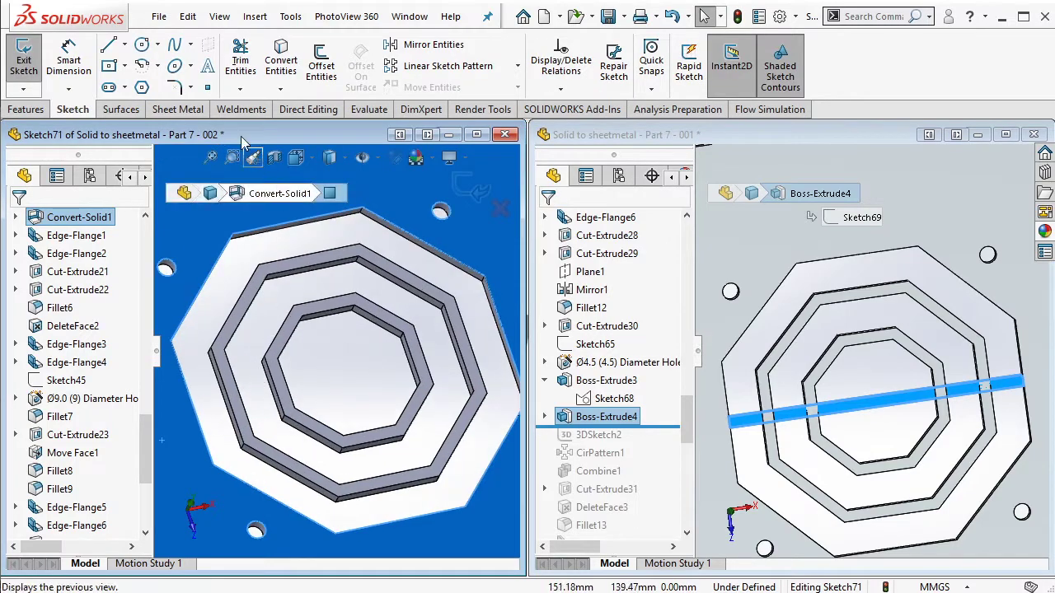
left_click(124, 44)
left_click(148, 86)
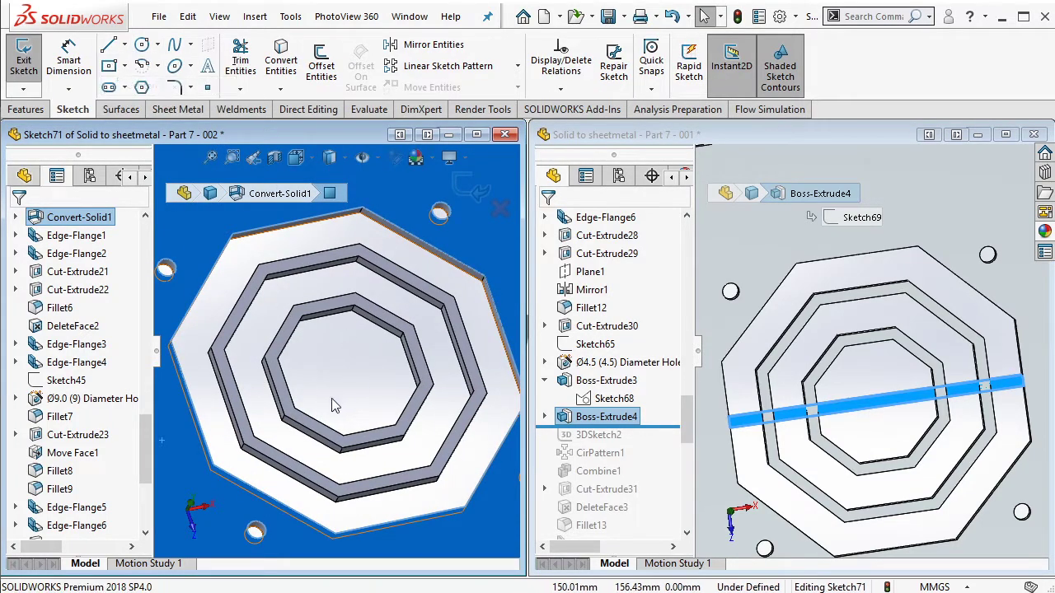
left_click(286, 381)
double_click(411, 359)
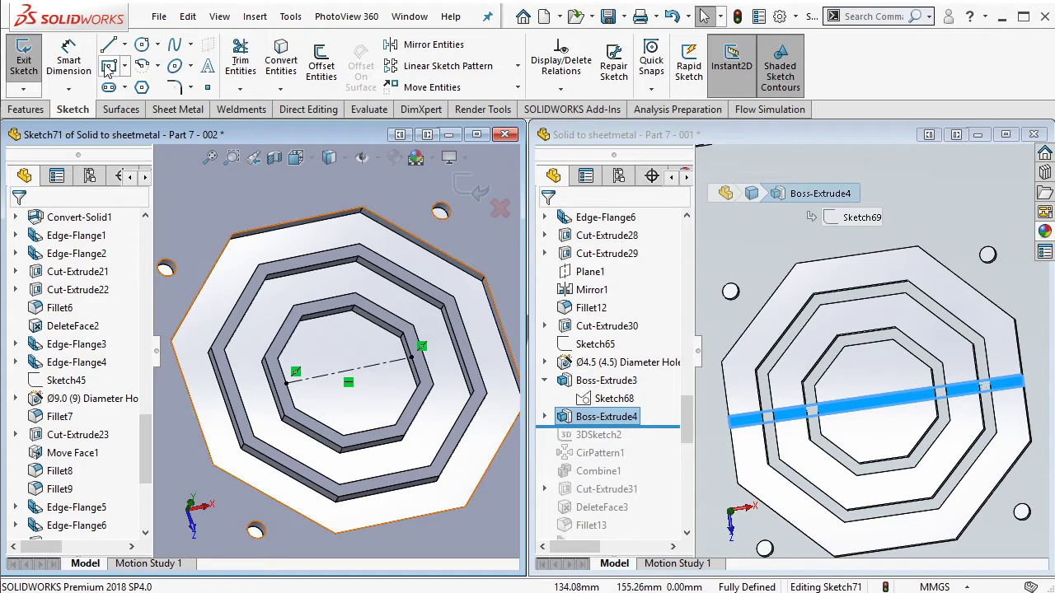
Step: Draw a center rectangle on the centerline's midpoint and dimension its width 3 mm
left_click(108, 66)
left_click(349, 372)
left_click(517, 338)
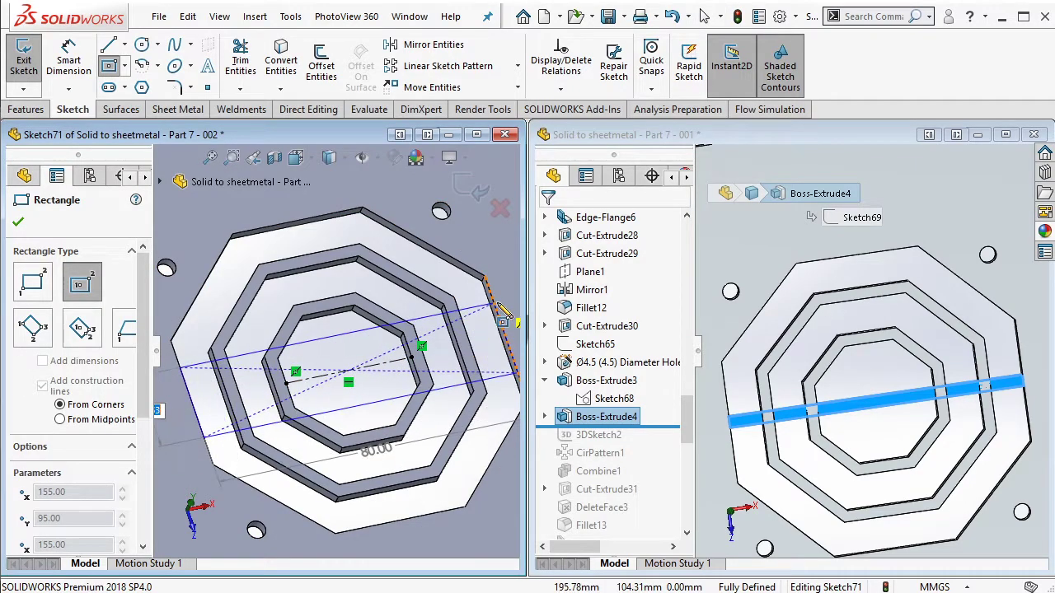
left_click(360, 417)
left_click(69, 62)
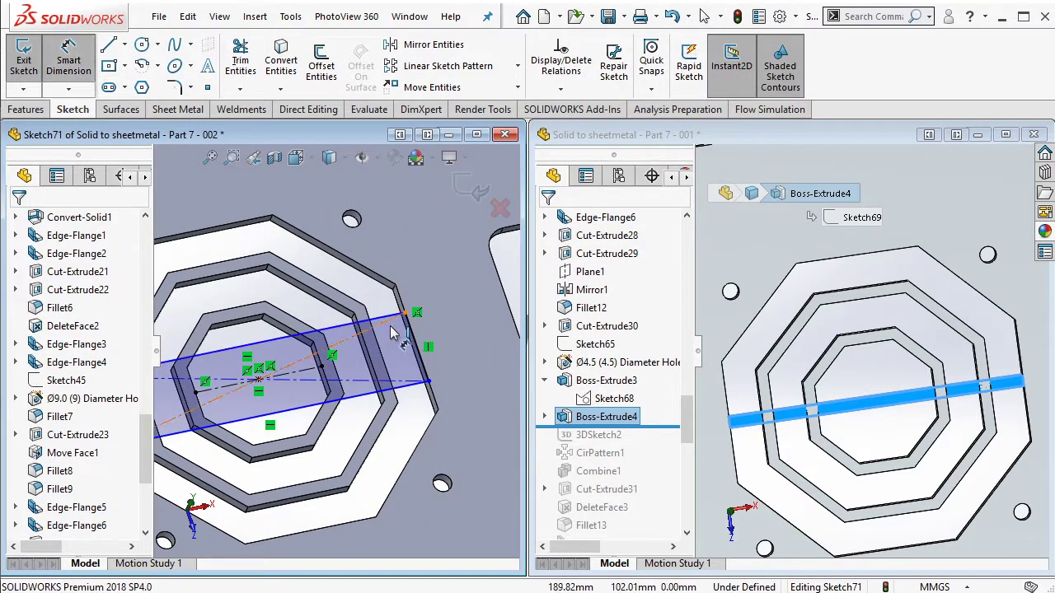
left_click(414, 334)
left_click(449, 309)
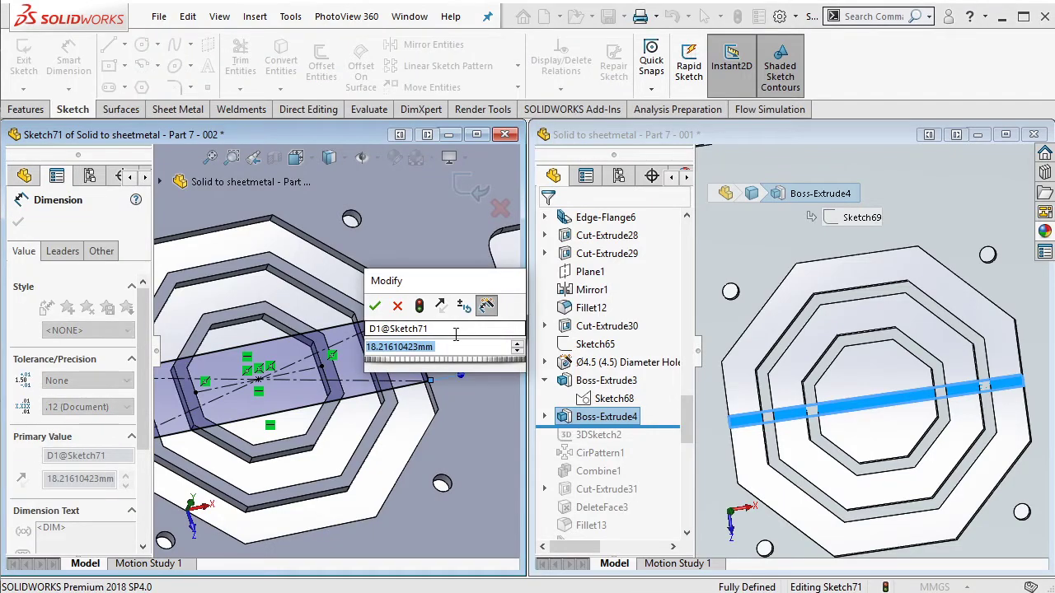
type("3")
left_click(375, 306)
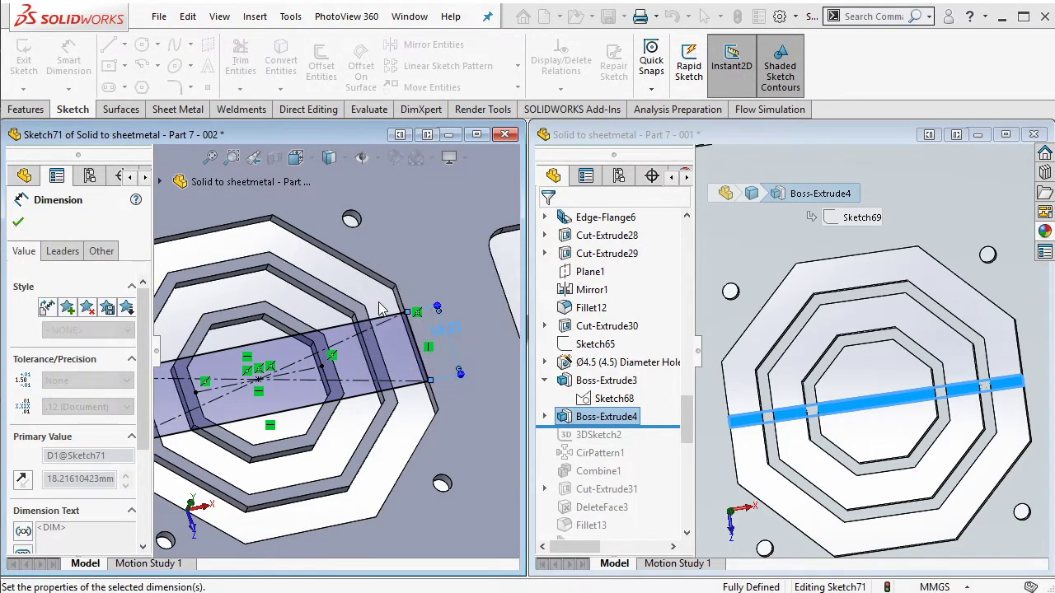
Step: Extrude the bar up to the octagon's outer edge and roll the reference forward to CirPattern1
left_click(29, 109)
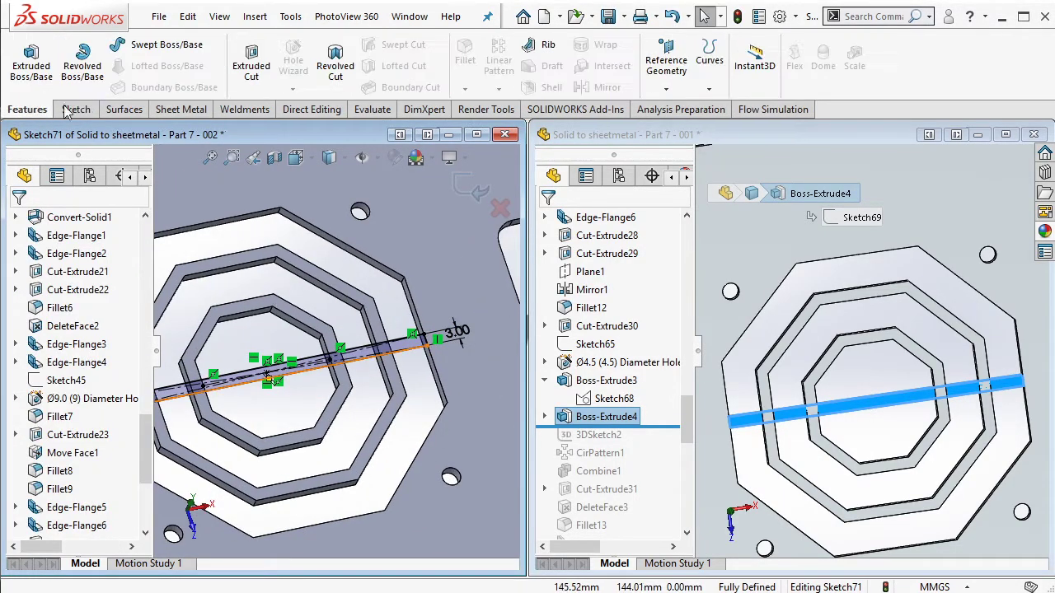
left_click(33, 65)
left_click(408, 309)
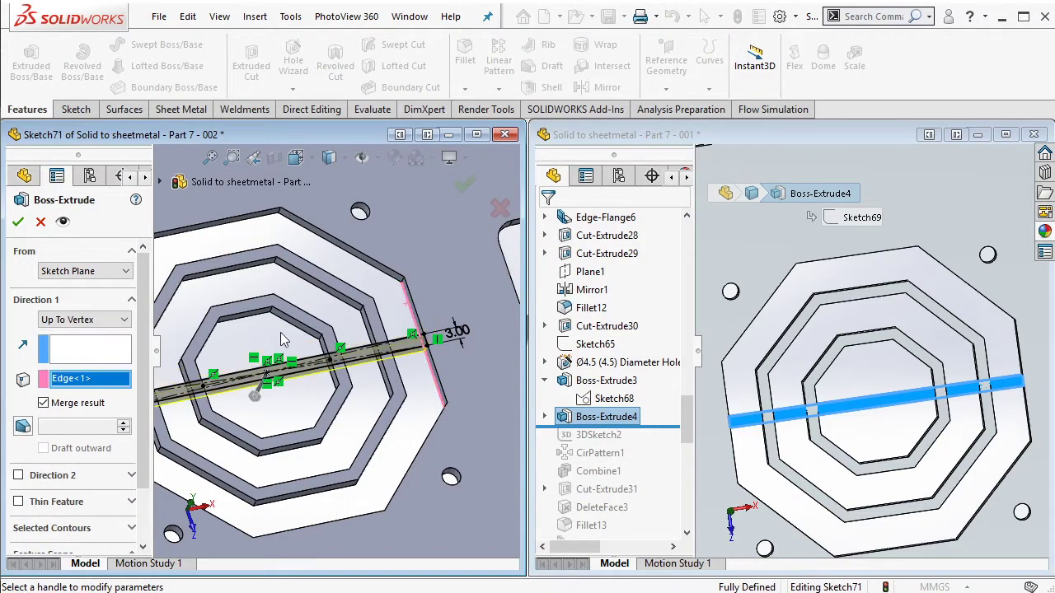
left_click(18, 221)
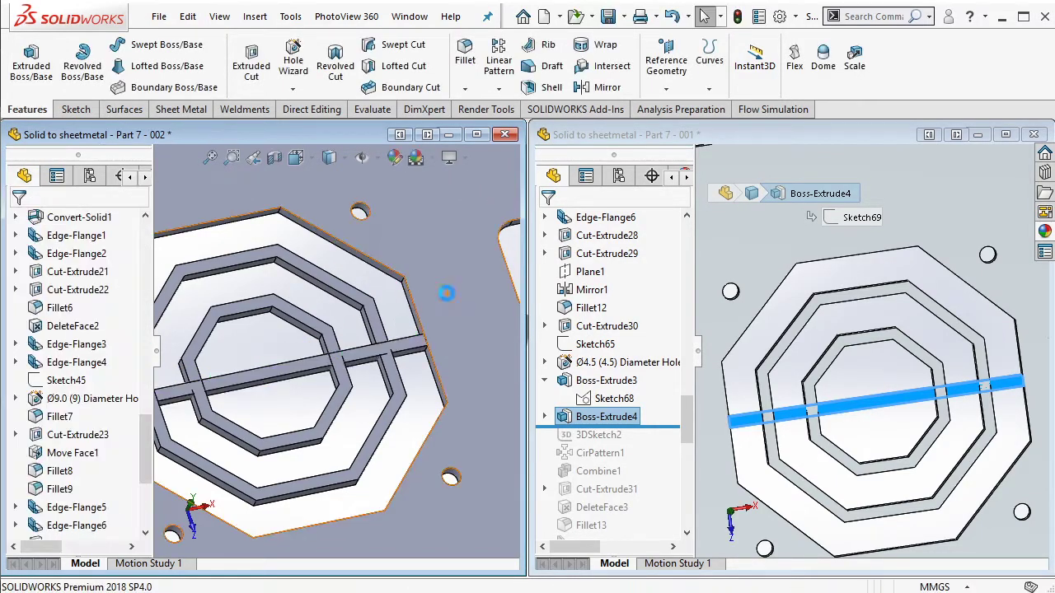
middle_click_drag(252, 394, 445, 421)
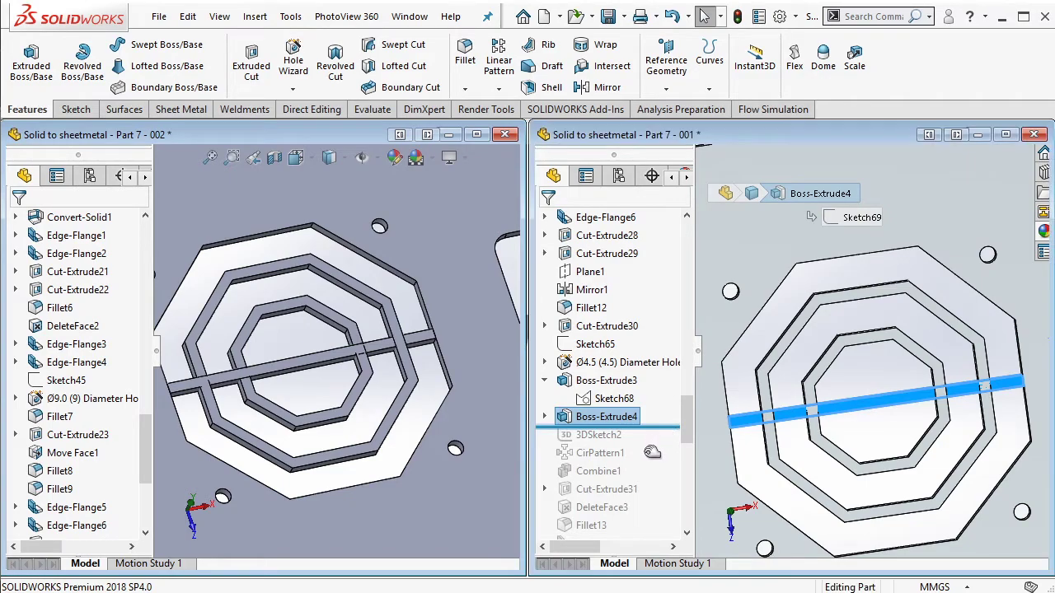
left_click_drag(664, 437, 643, 461)
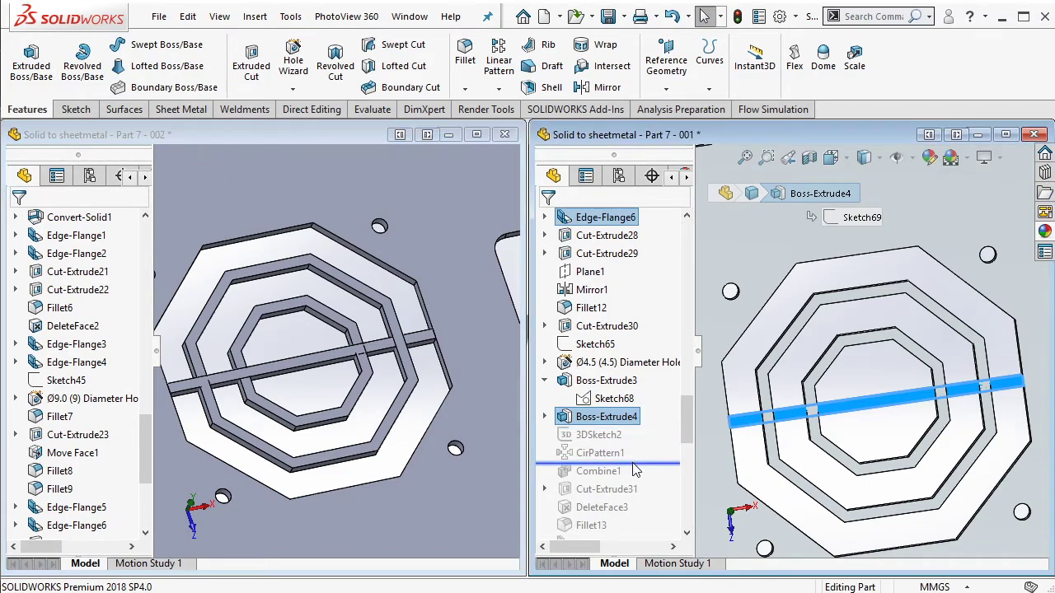
Step: Inspect the reference part's 3DSketch2 and the grille ribs, then orient the working part's plate
left_click(599, 436)
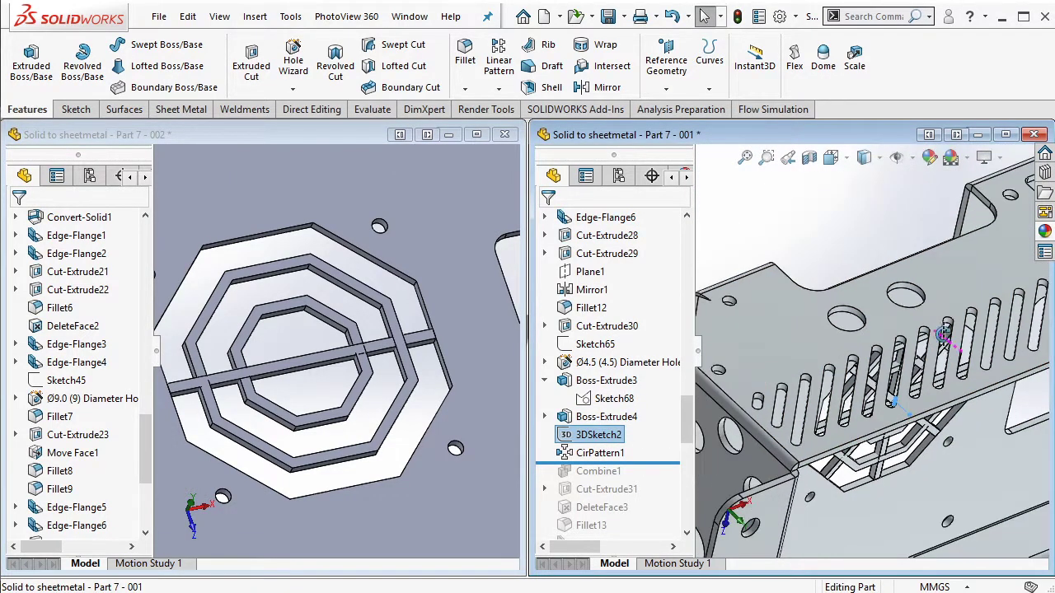
scroll(946, 416, "up", 5)
middle_click_drag(946, 416, 907, 328)
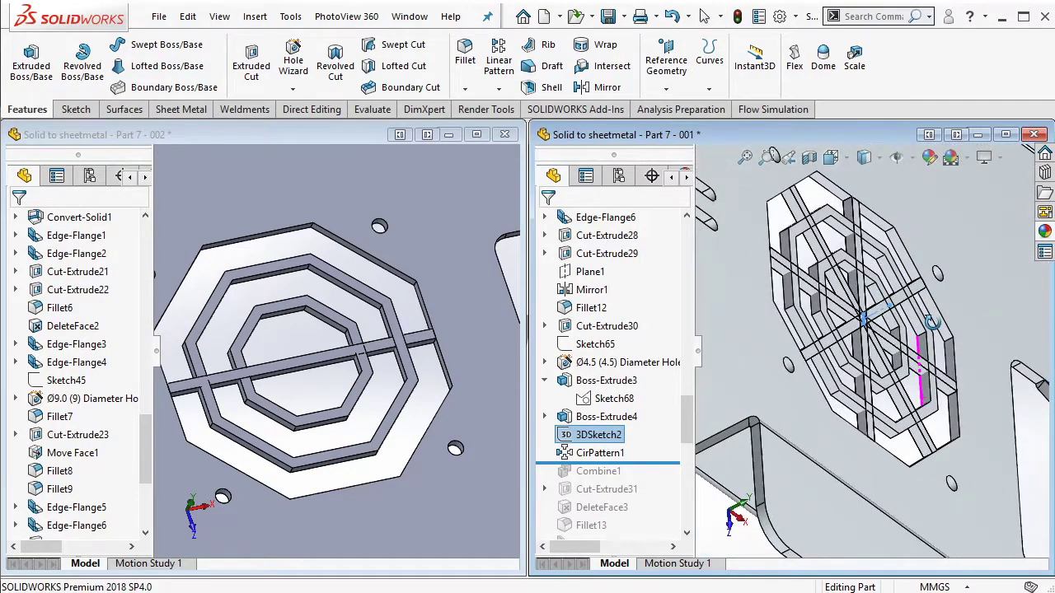
scroll(498, 379, "up", 3)
middle_click_drag(498, 378, 371, 329)
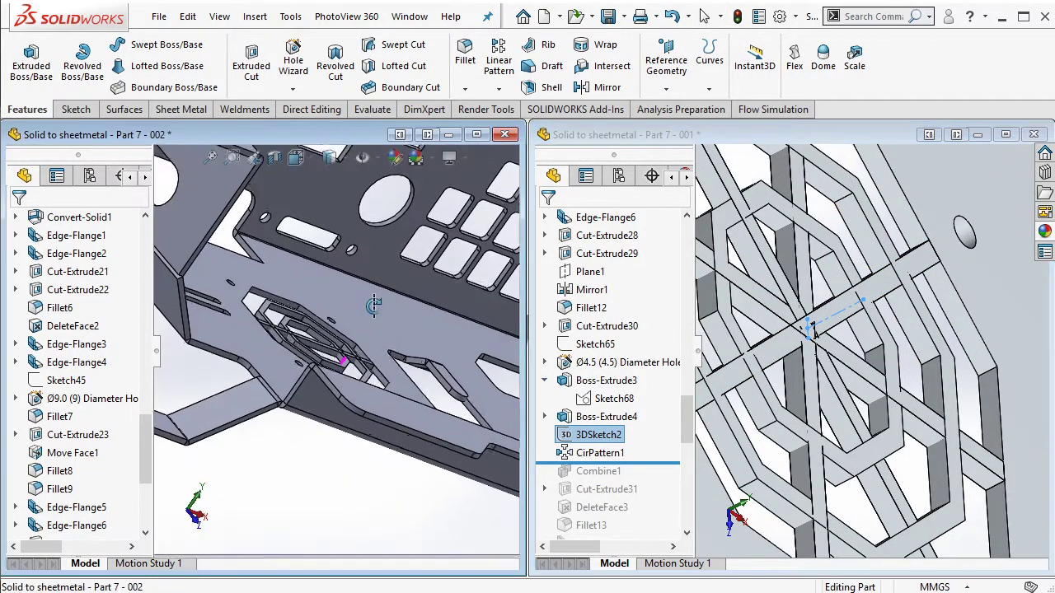
Step: Start a 3D sketch and draw a construction line across the inner octagon vent
left_click(76, 110)
left_click(23, 89)
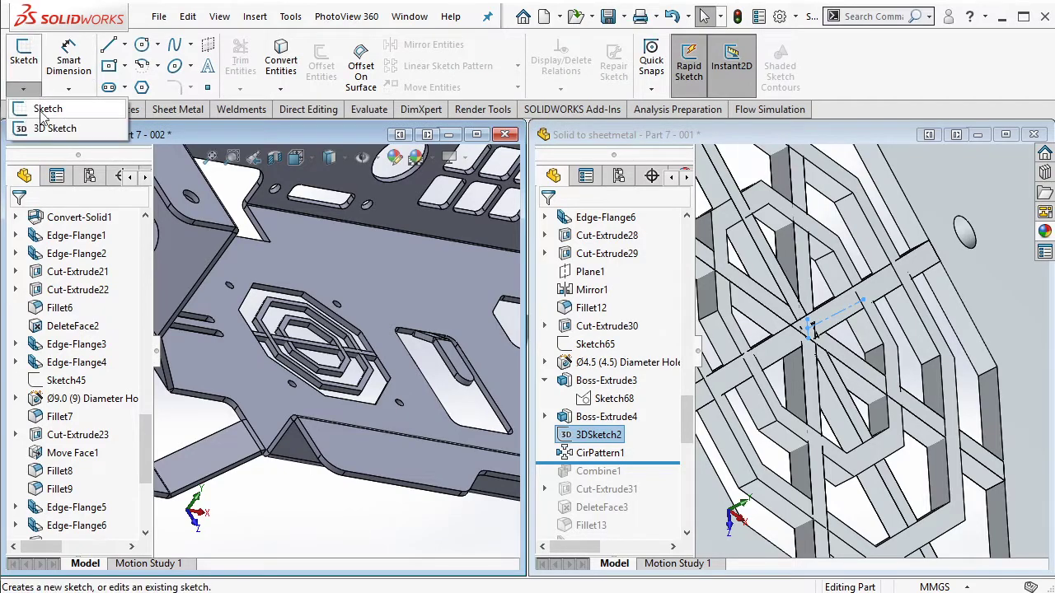
left_click(41, 128)
scroll(312, 339, "up", 2)
scroll(310, 340, "up", 1)
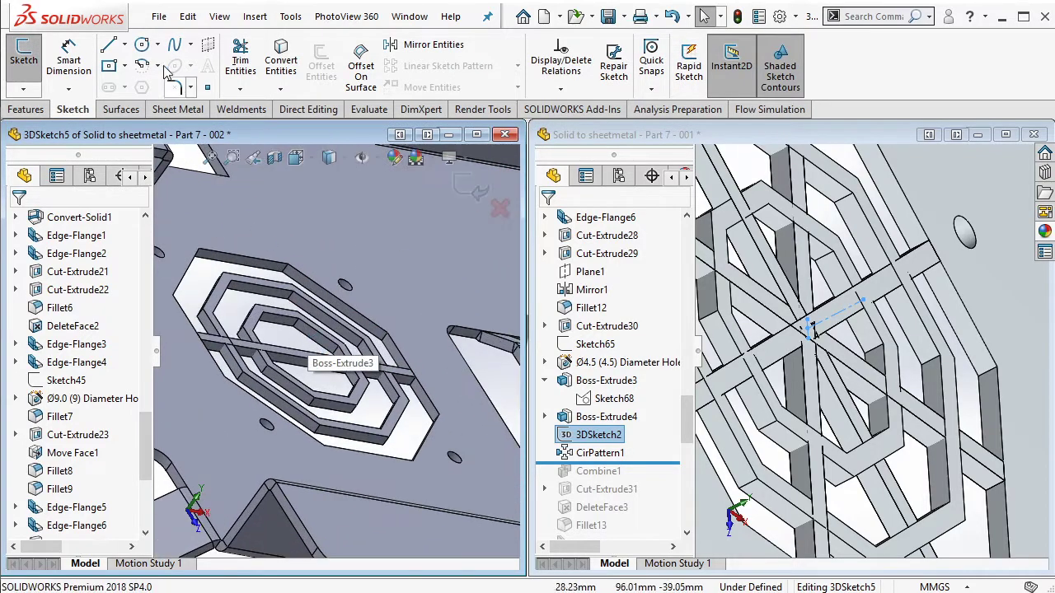
left_click(109, 47)
scroll(330, 311, "up", 2)
middle_click_drag(313, 361, 280, 330)
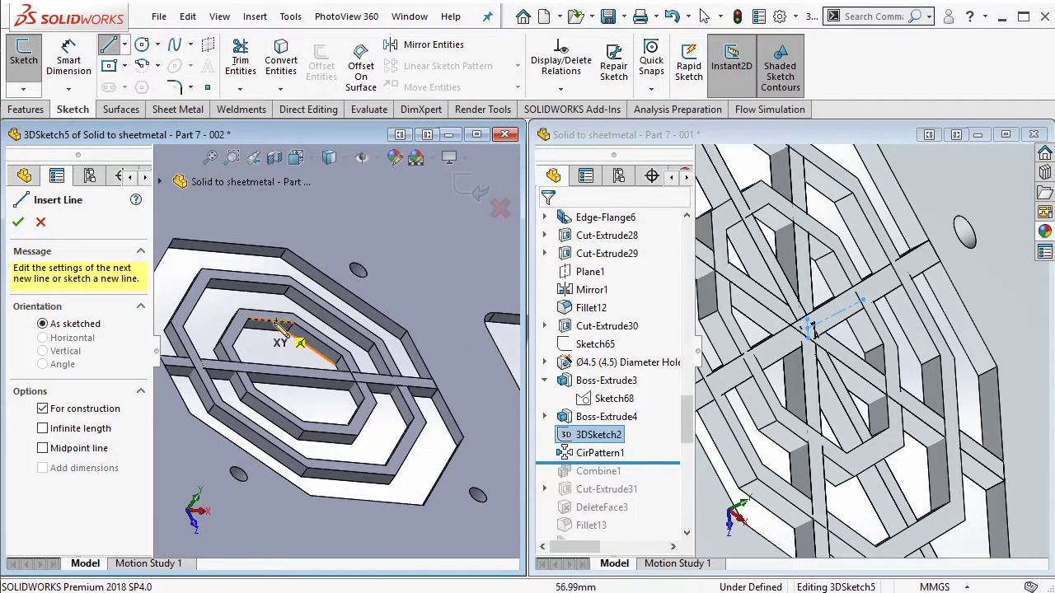
left_click(271, 323)
left_click(325, 425)
key("Escape")
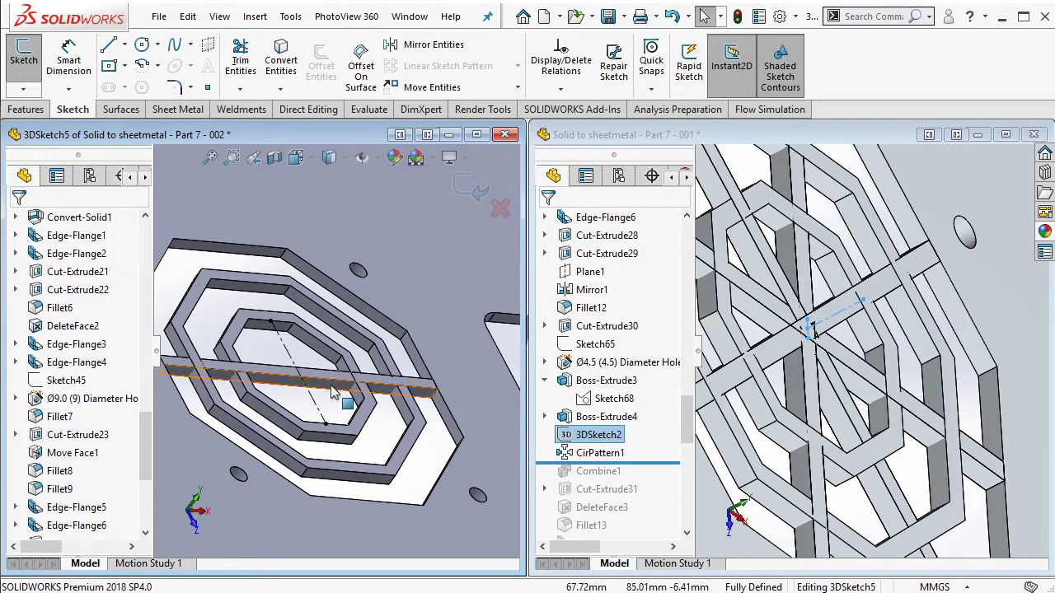
Step: Add a centerline from the octagon's centre, check it edge-on, and exit the 3D sketch
scroll(333, 393, "up", 1)
left_click(124, 45)
left_click(128, 84)
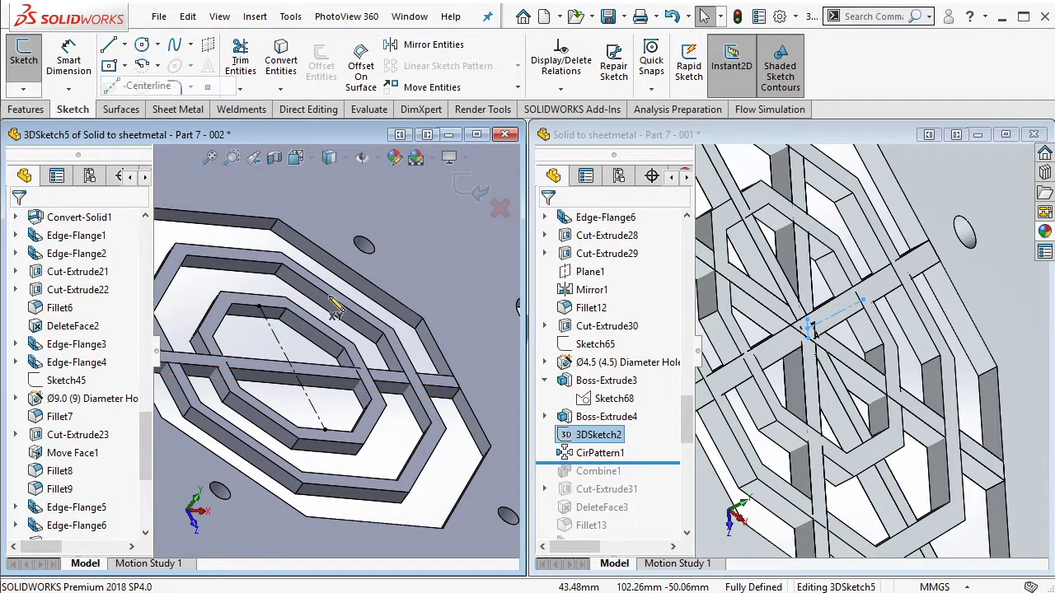
left_click(302, 370)
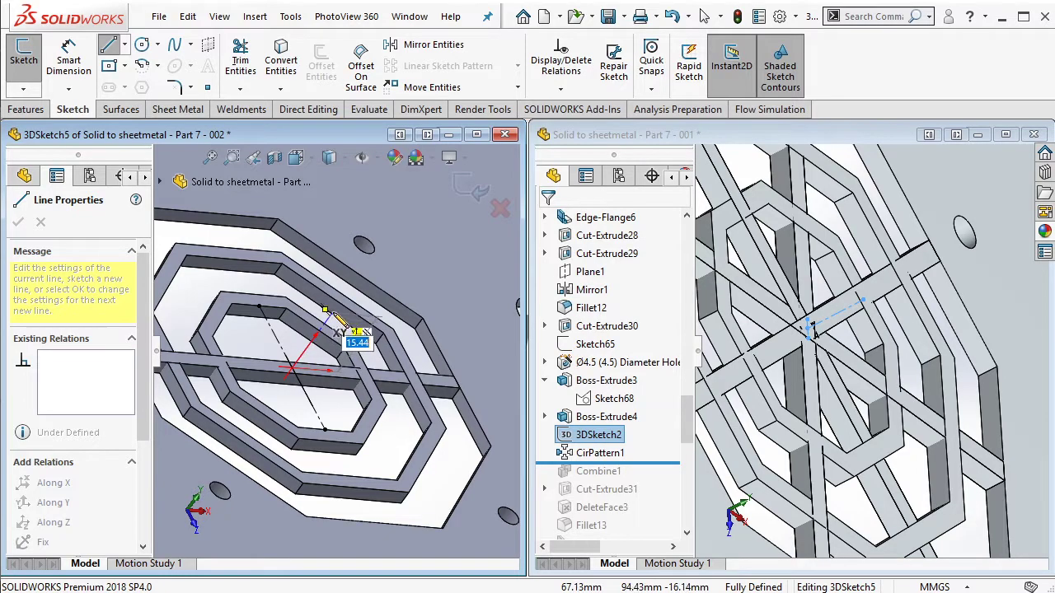
left_click(326, 311)
key("Escape")
mouse_move(326, 312)
middle_mouse_down()
mouse_move(291, 244)
mouse_move(346, 243)
middle_mouse_up()
left_click(471, 189)
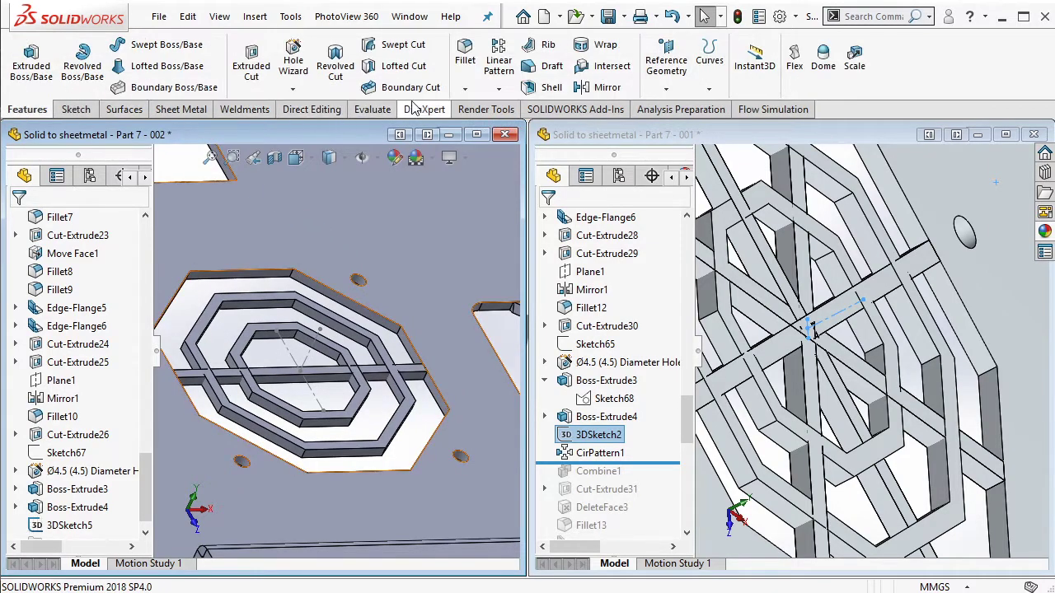
Step: Circular-pattern the Boss-Extrude4 bar body around the new centerline with 8 instances
left_click(498, 90)
left_click(537, 122)
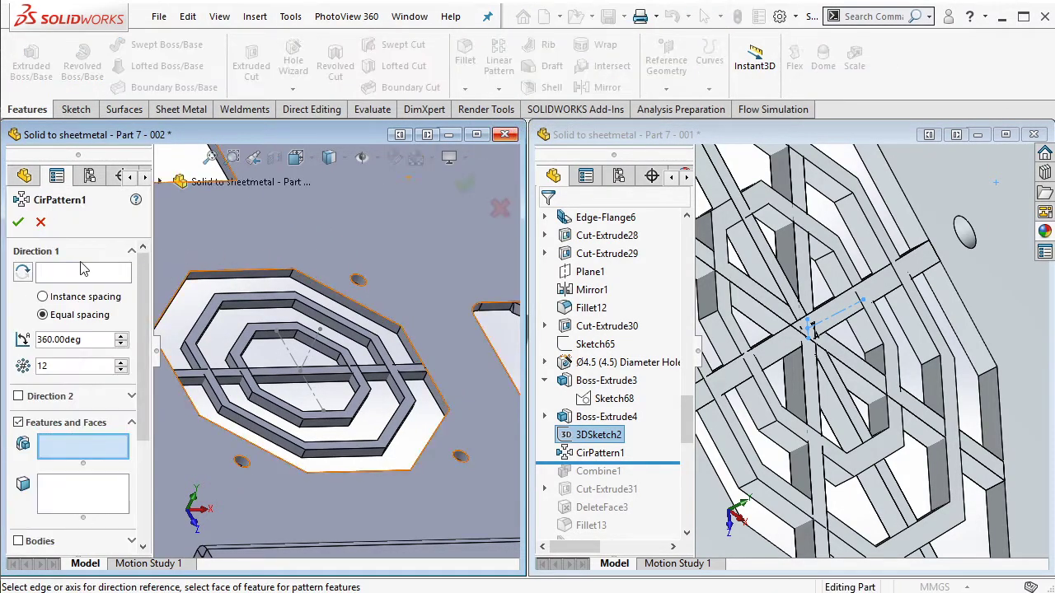
left_click(312, 358)
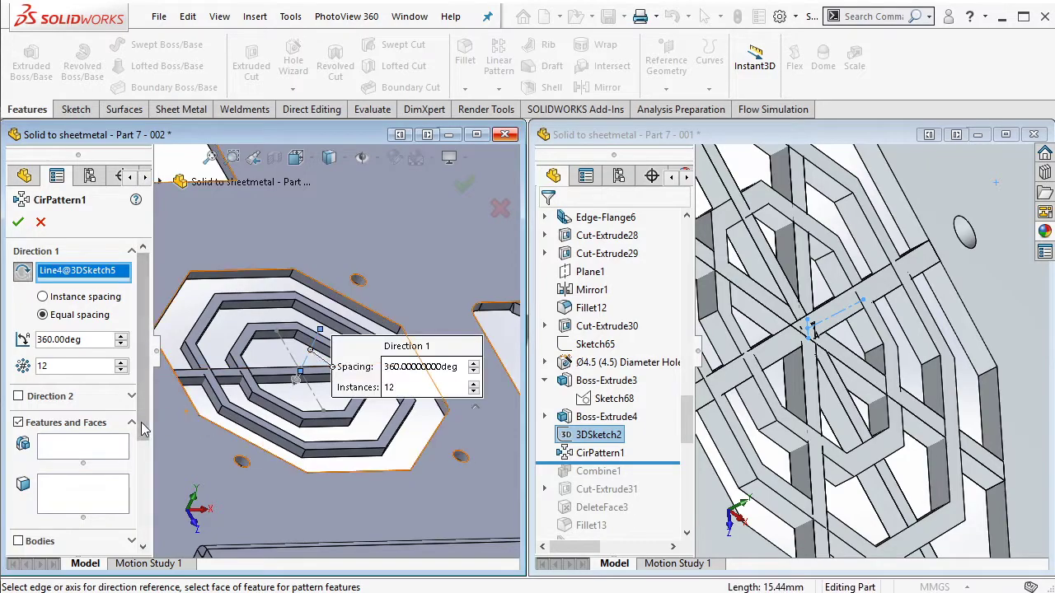
scroll(50, 412, "down", 2)
scroll(41, 437, "down", 2)
left_click(18, 431)
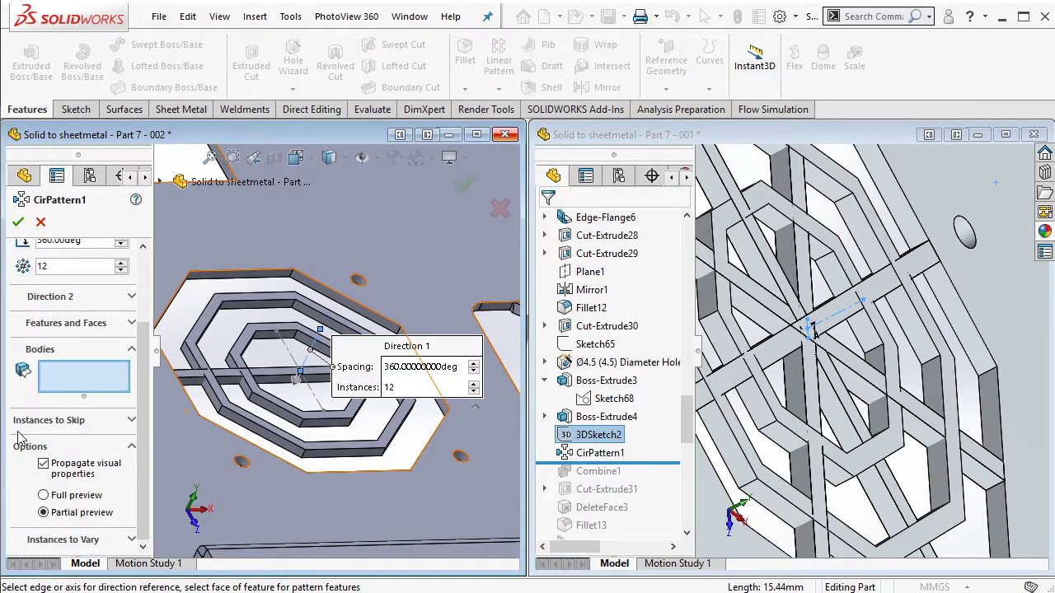
left_click(278, 380)
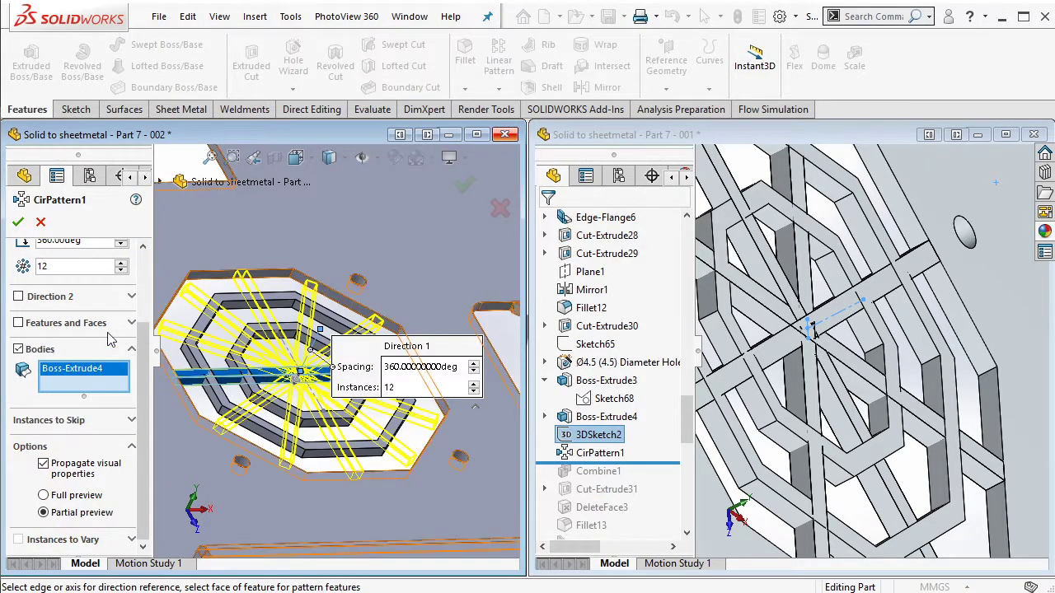
scroll(145, 313, "up", 2)
left_click(121, 320)
left_click(121, 320)
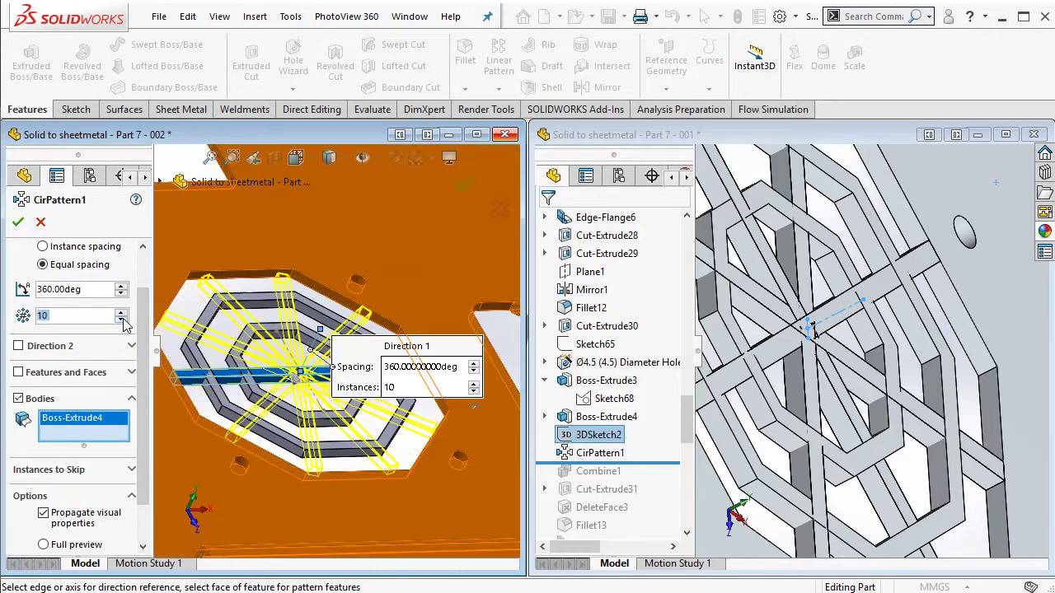
left_click(121, 320)
left_click(121, 319)
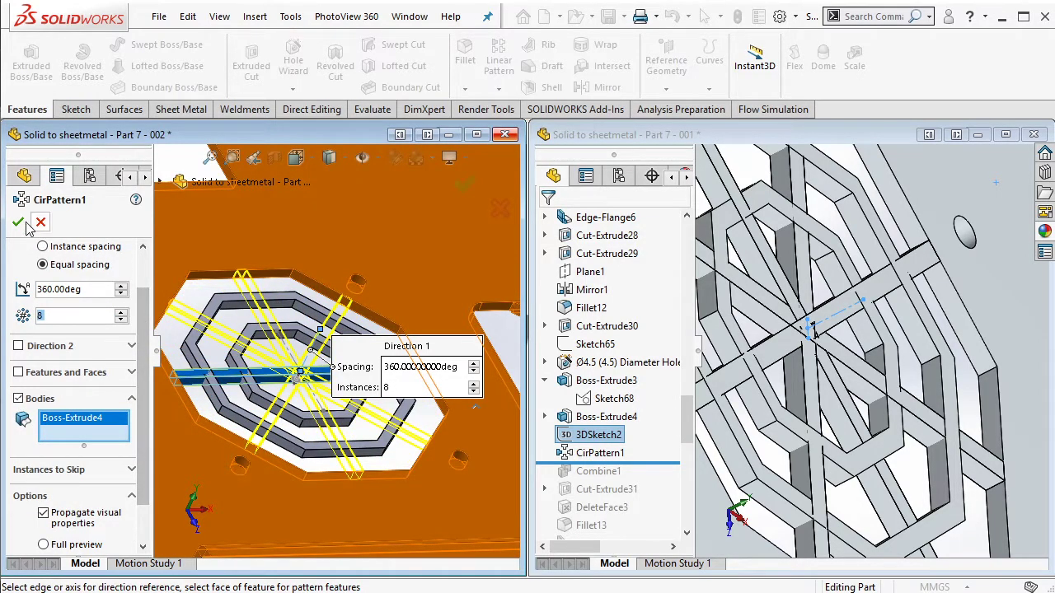
key("Return")
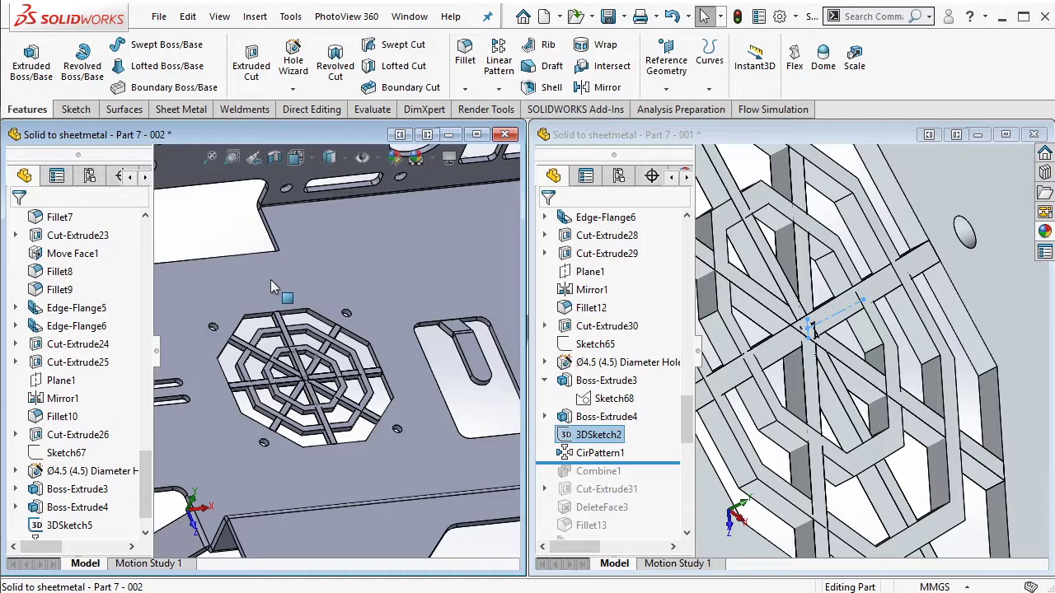
Step: Expand the Cut list and its body groups to show every body, including the patterned bars
left_click_drag(145, 482, 169, 235)
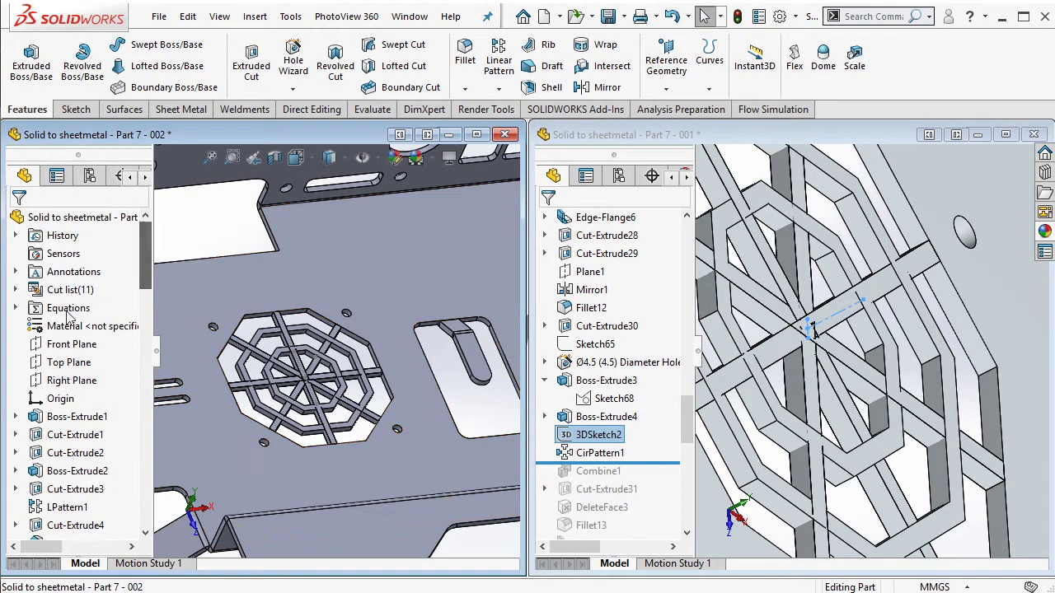
left_click(15, 289)
left_click(33, 307)
left_click(34, 344)
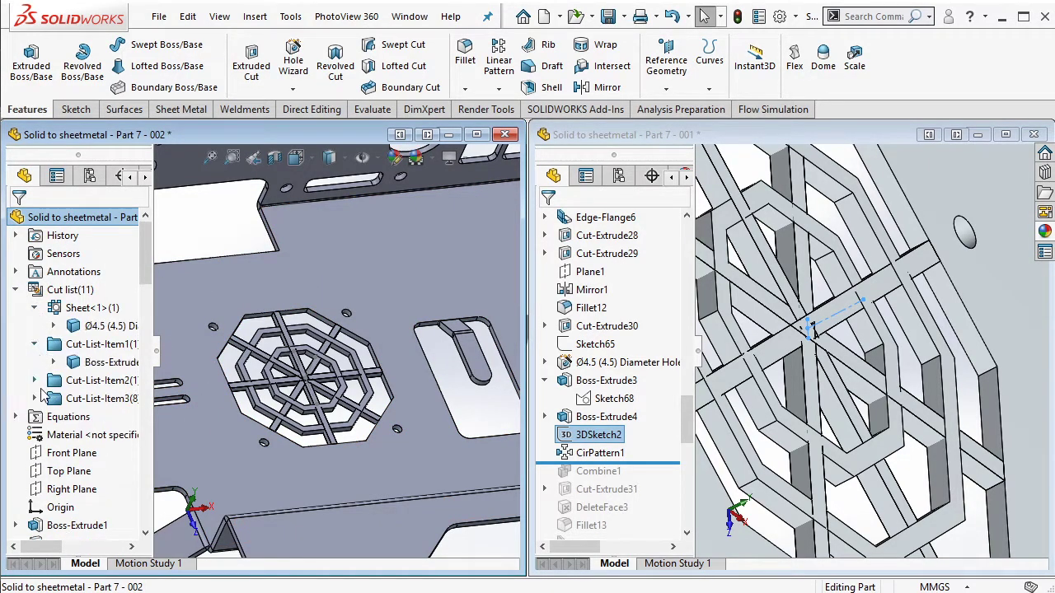
left_click(34, 380)
left_click(34, 416)
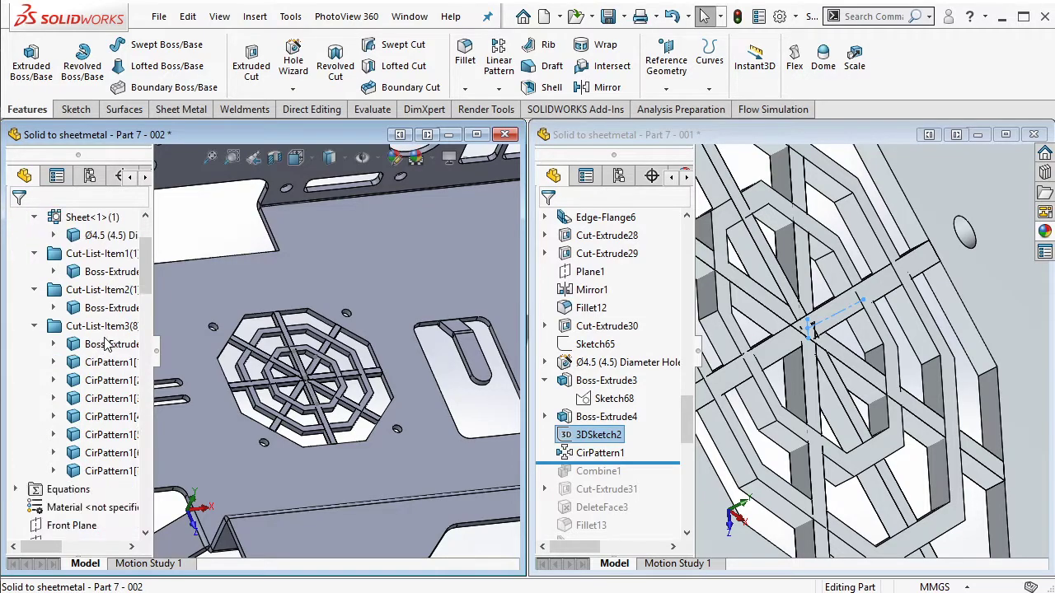
Step: Select the plate, Boss-Extrude, Ø4.5 and all bar bodies and merge them with Combine (Add)
left_click(108, 237)
left_click(107, 271, "ctrl")
left_click(108, 307, "ctrl")
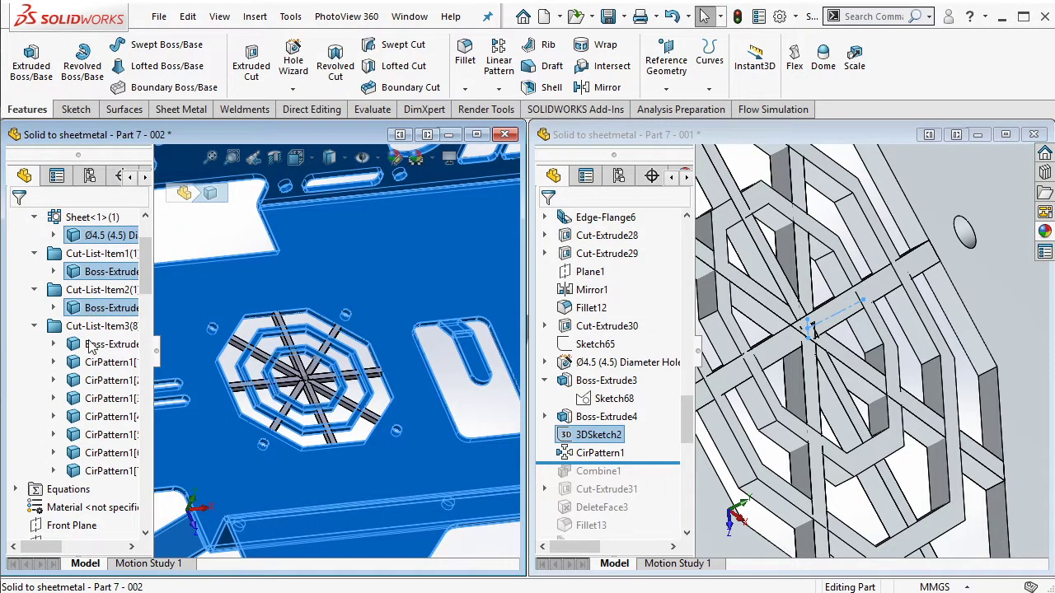
left_click(90, 344)
left_click(90, 471, "shift")
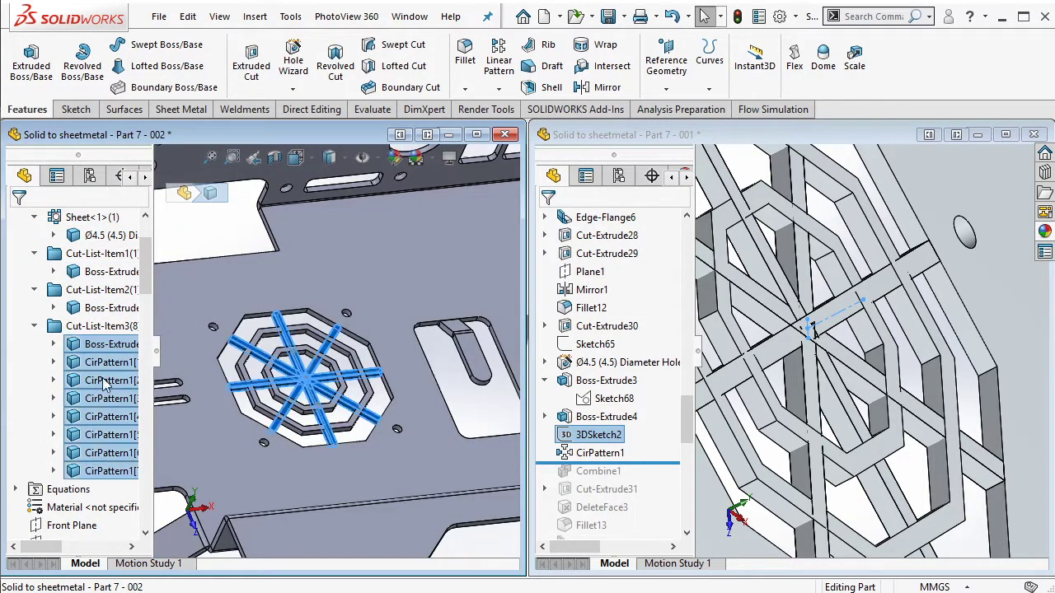
left_click(103, 308, "ctrl")
left_click(103, 271, "ctrl")
left_click(103, 235, "ctrl")
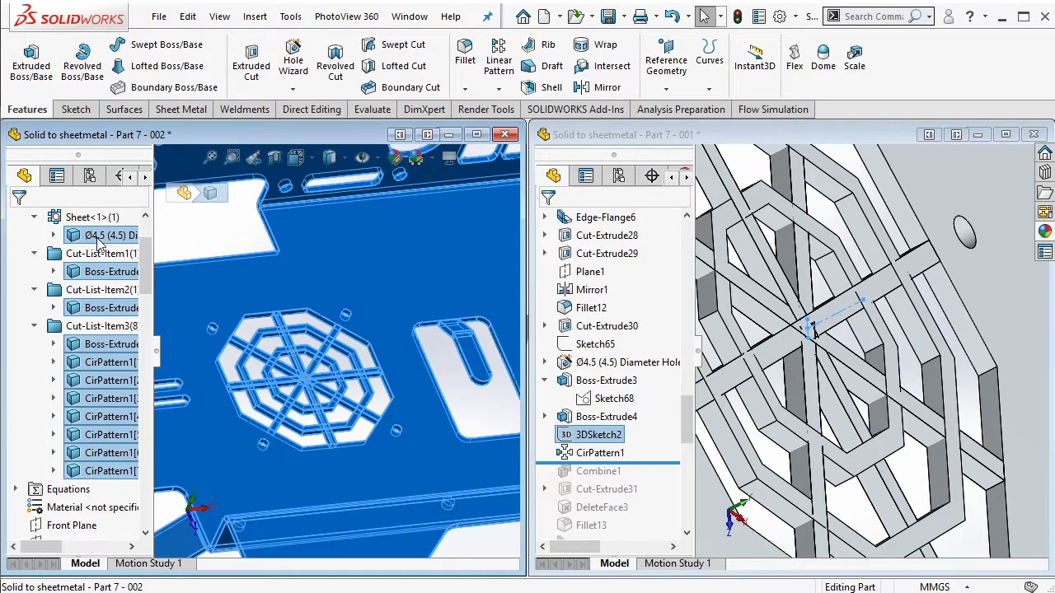
left_click(322, 110)
left_click(360, 62)
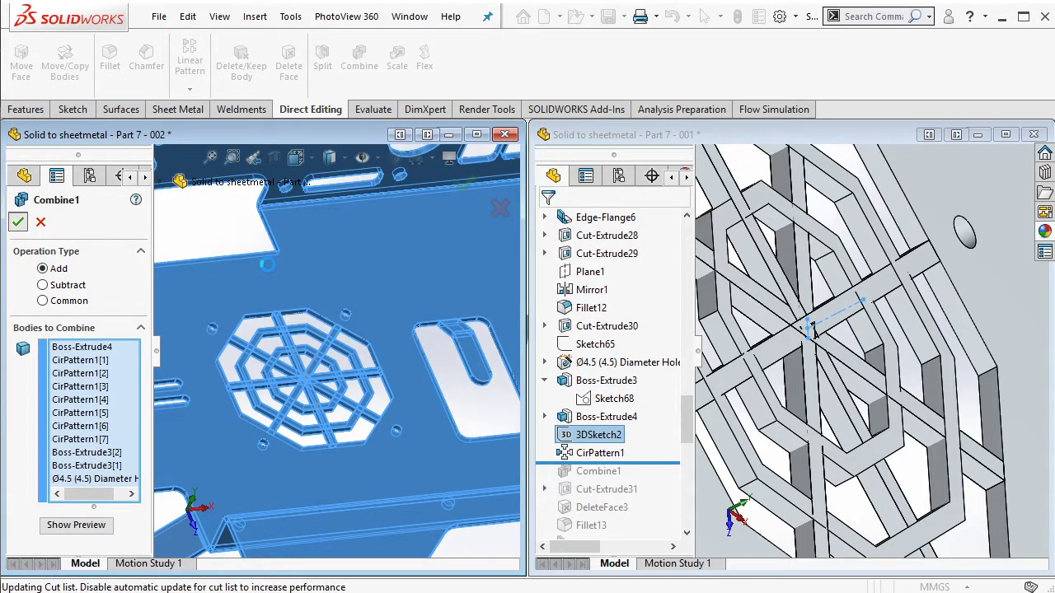
Step: Roll the reference part forward past Cut-Extrude31 and inspect that feature
scroll(327, 369, "down", 2)
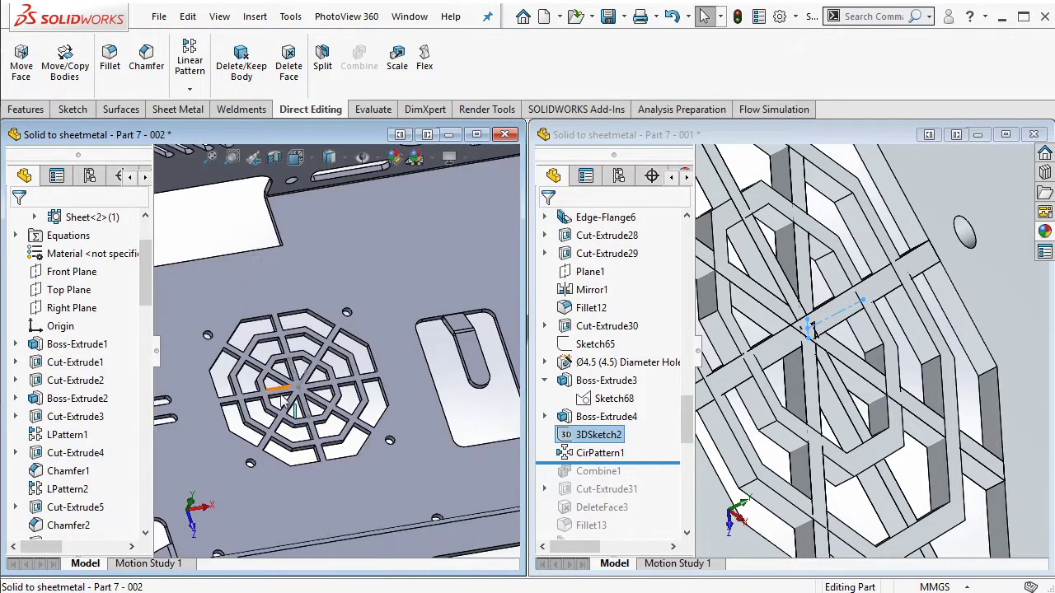
scroll(327, 368, "down", 3)
middle_click_drag(327, 368, 375, 346)
left_click(359, 322)
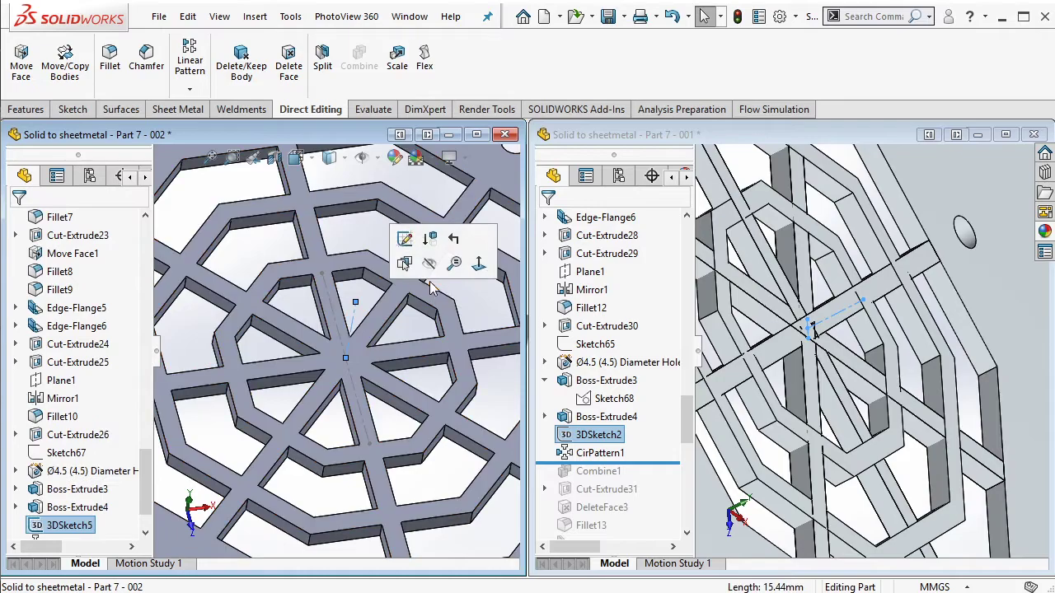
left_click_drag(656, 464, 639, 500)
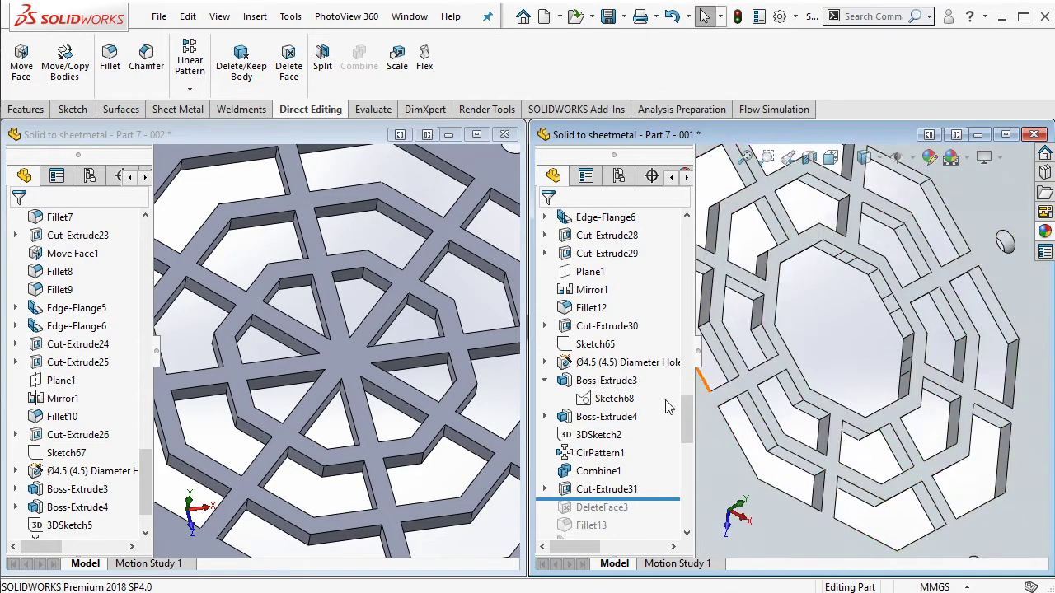
scroll(687, 428, "down", 4)
left_click(624, 293)
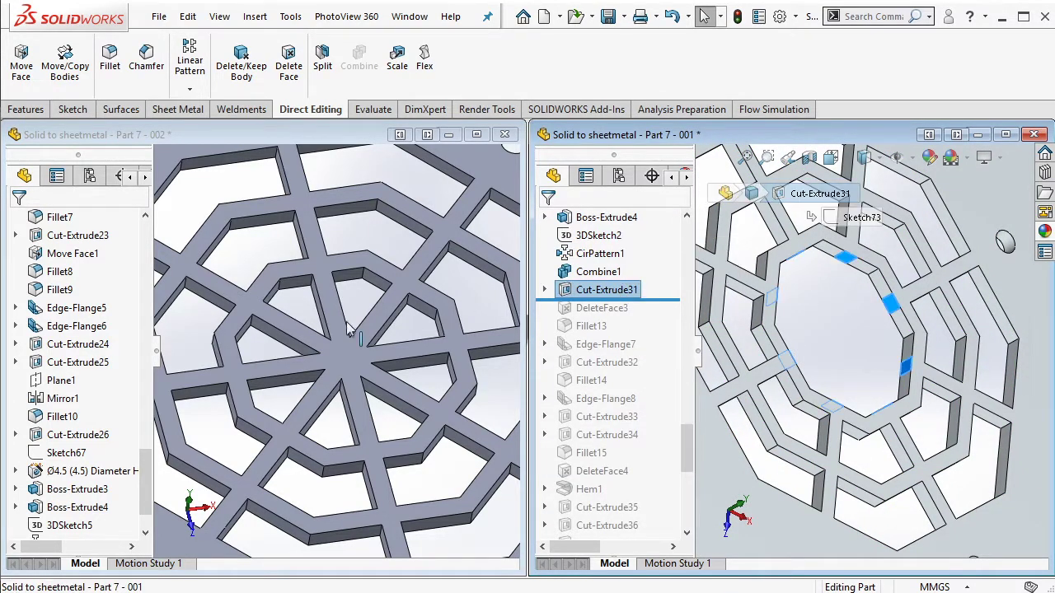
Step: Sketch an eight-sided polygon at the vent centre on the vent face
left_click(371, 353)
left_click(421, 303)
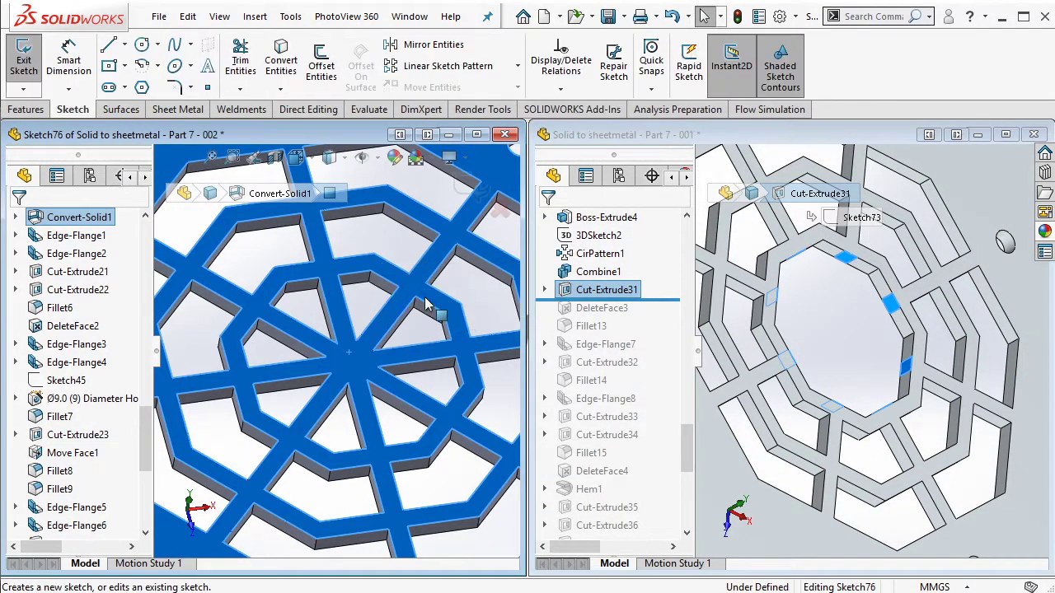
left_click(142, 87)
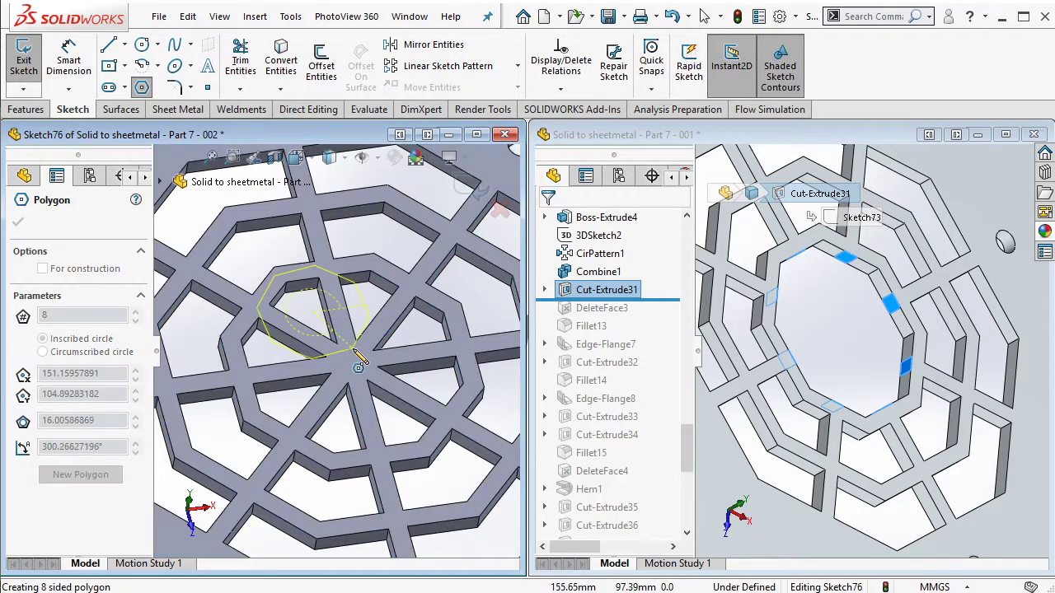
left_click_drag(313, 312, 360, 353)
scroll(375, 280, "down", 3)
Step: Make two octagon corners coincident with the model's corners to fully define the sketch
left_click(365, 281)
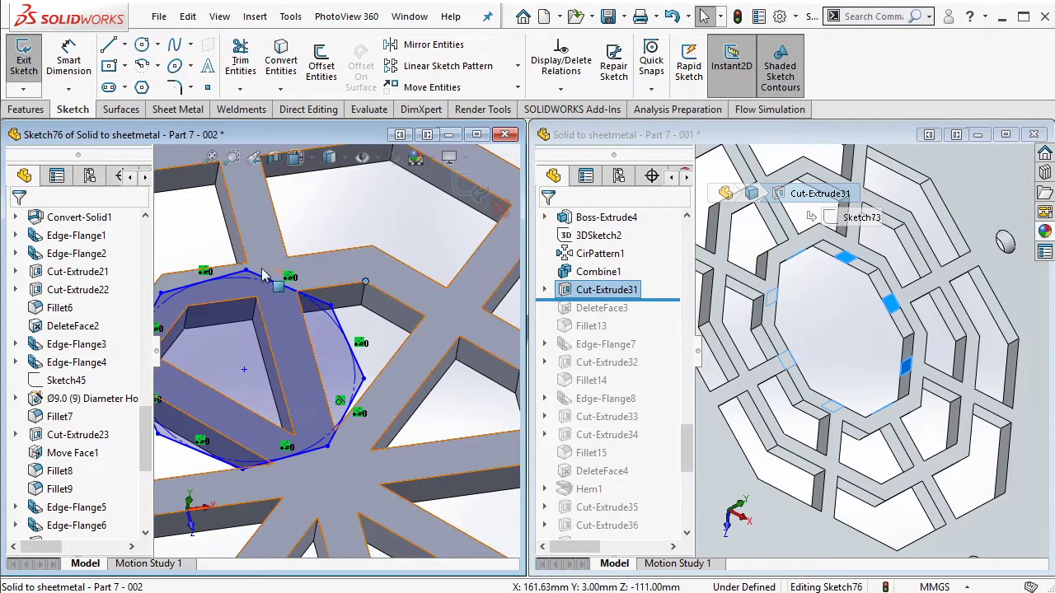
left_click(331, 305, "ctrl")
left_click(342, 195)
key("Escape")
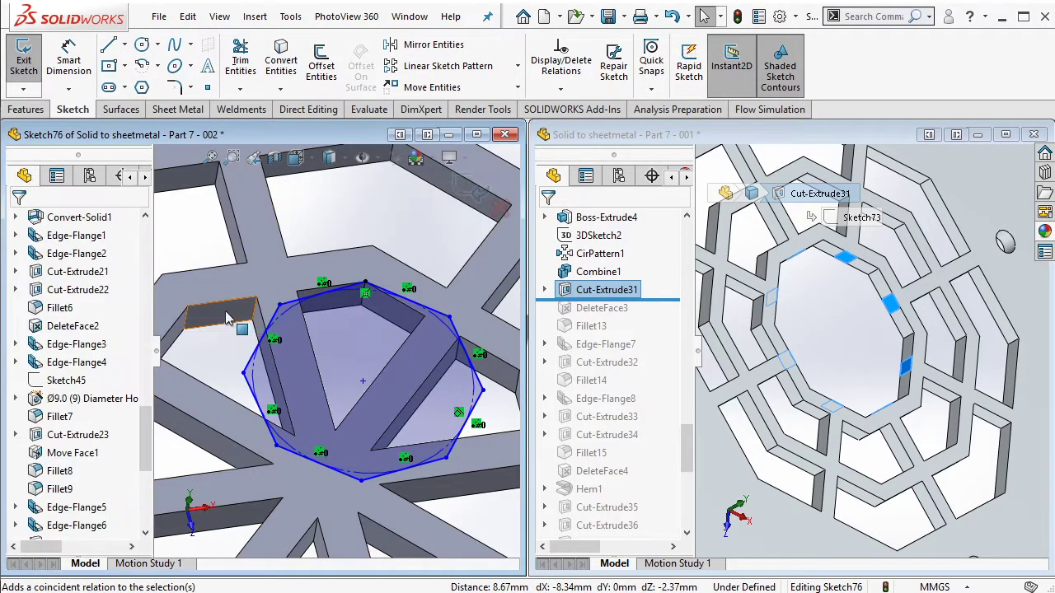
left_click(188, 307)
left_click(281, 306, "ctrl")
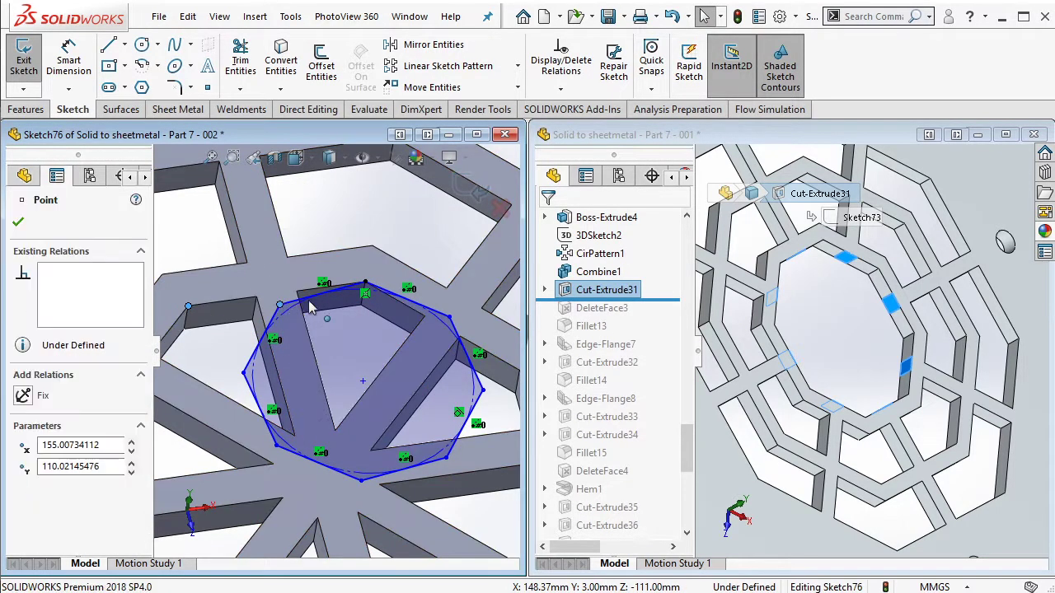
left_click(379, 229)
middle_click_drag(379, 239, 248, 272)
left_click(182, 264)
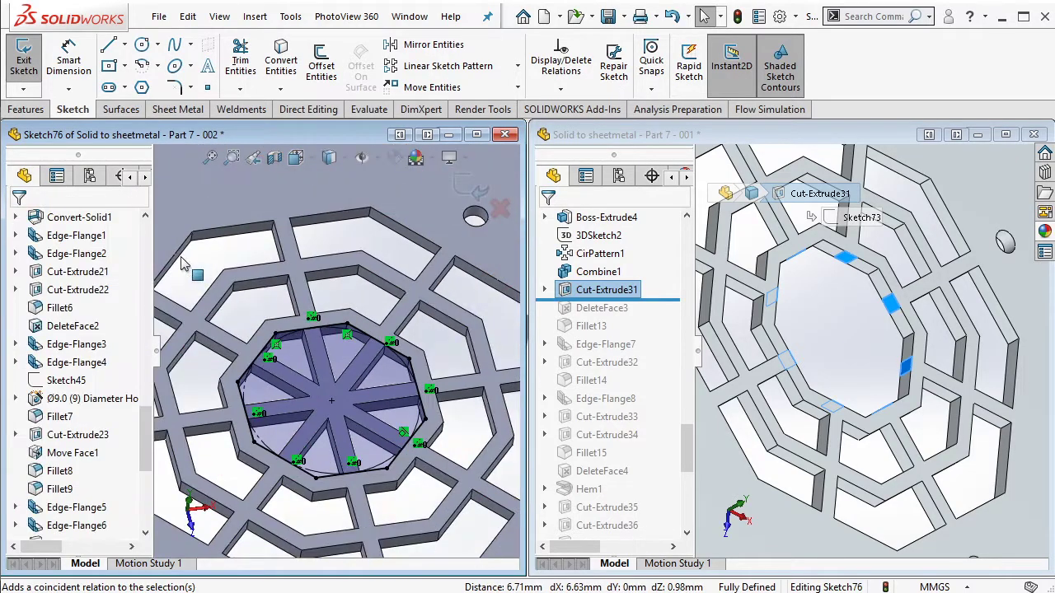
Step: Extrude-cut the octagon sketch Through All, then roll the reference forward past DeleteFace3
left_click(26, 110)
left_click(256, 63)
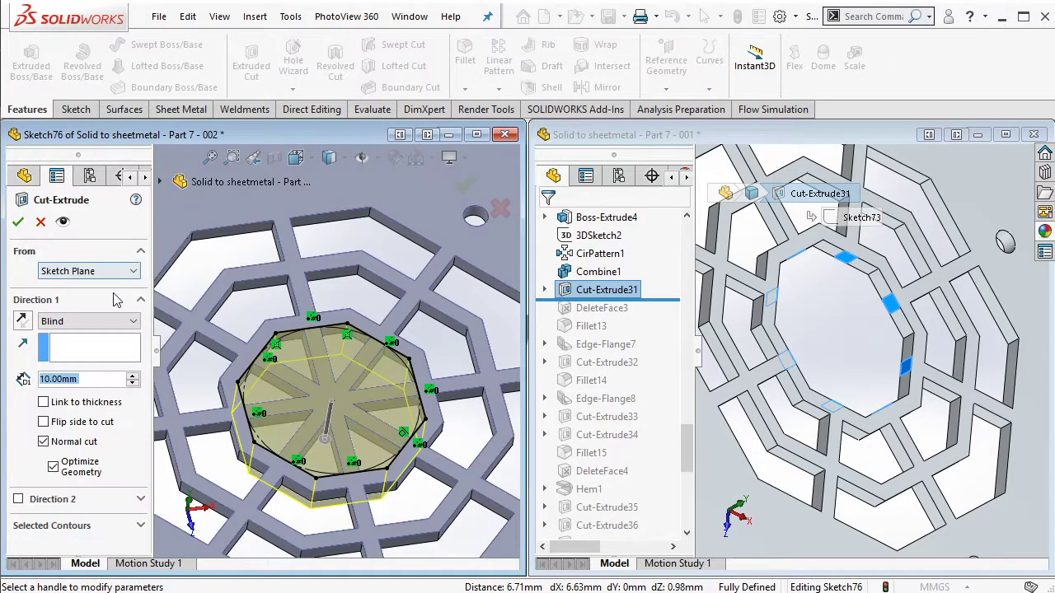
left_click(89, 321)
left_click(97, 349)
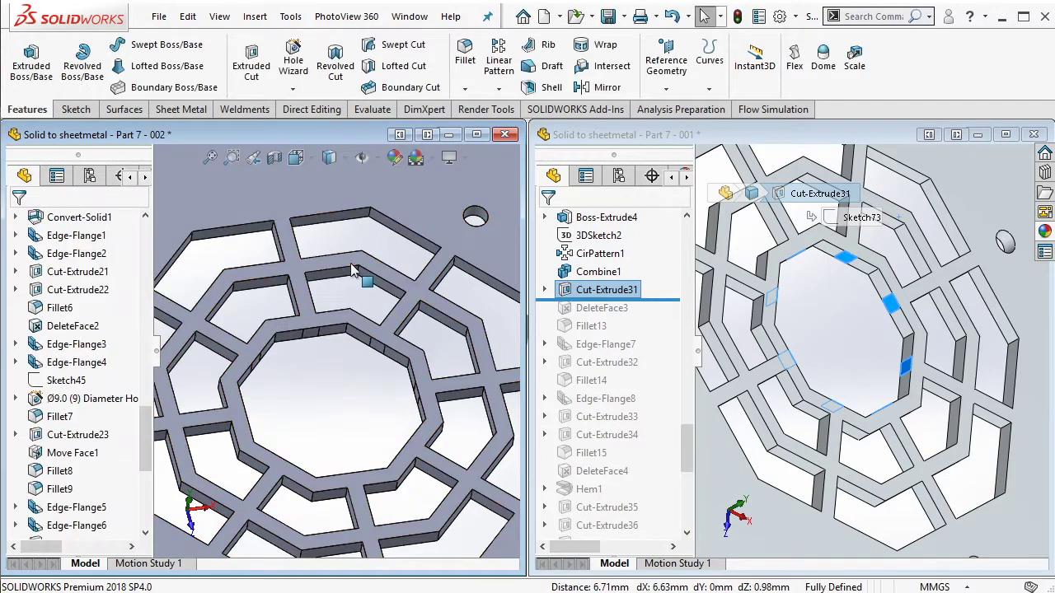
left_click_drag(647, 299, 647, 318)
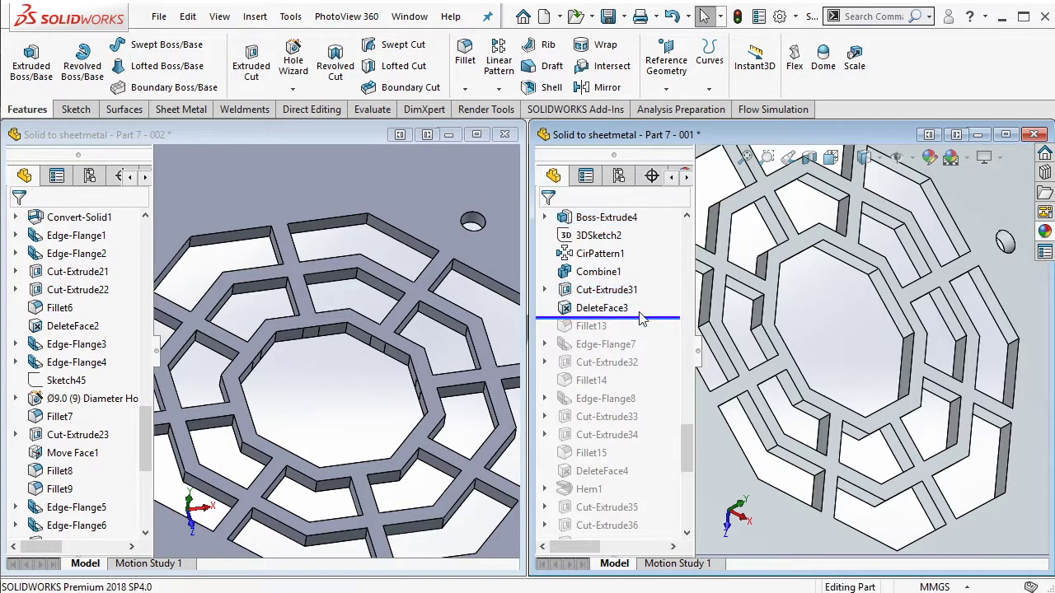
Step: Start Delete Face in the rebuilt part, after cancelling it in the reference part
left_click(320, 114)
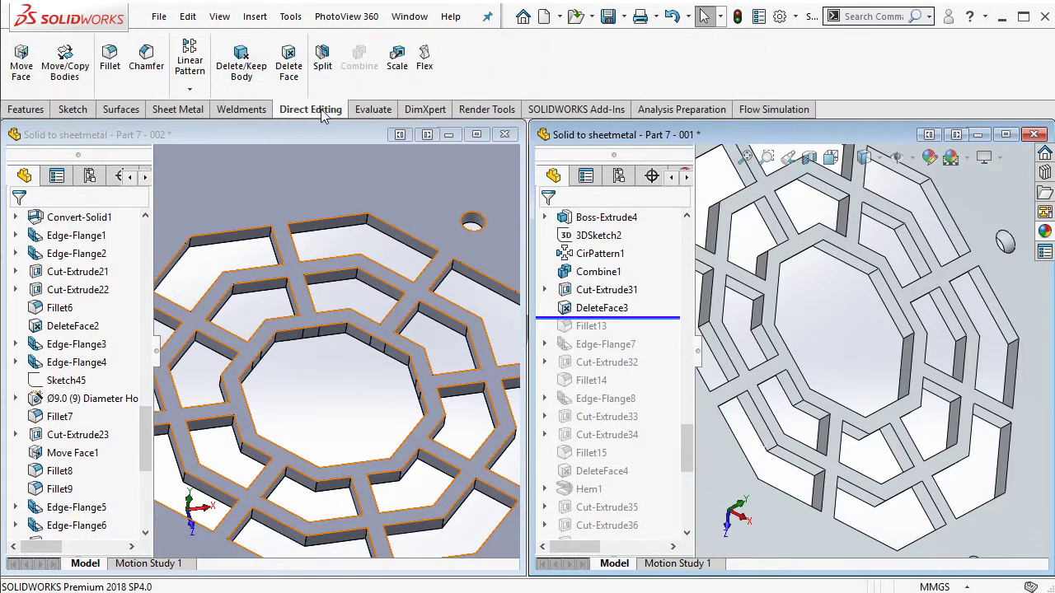
left_click(287, 70)
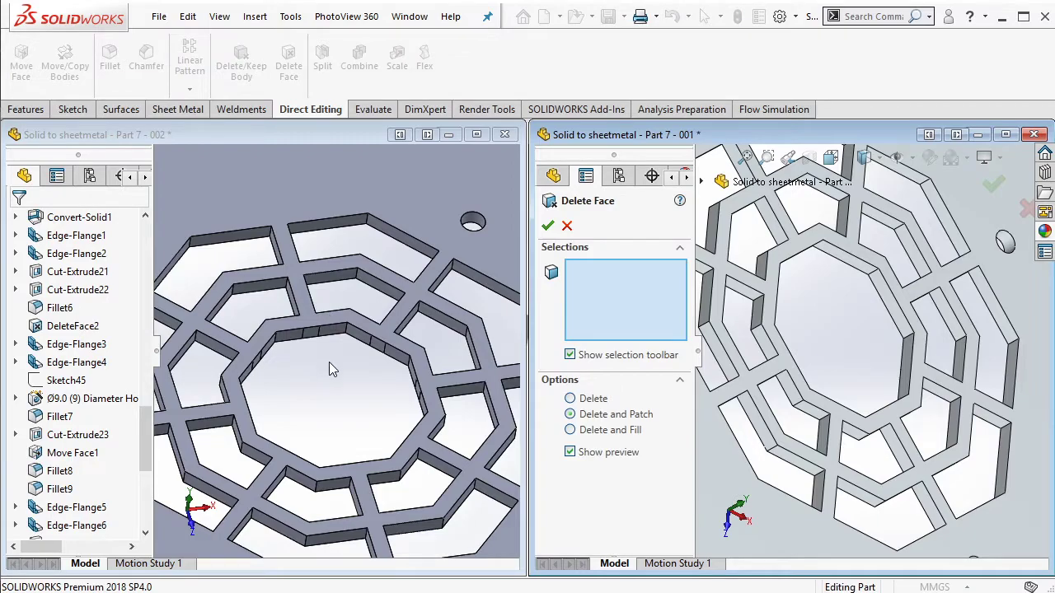
left_click(567, 226)
left_click(324, 140)
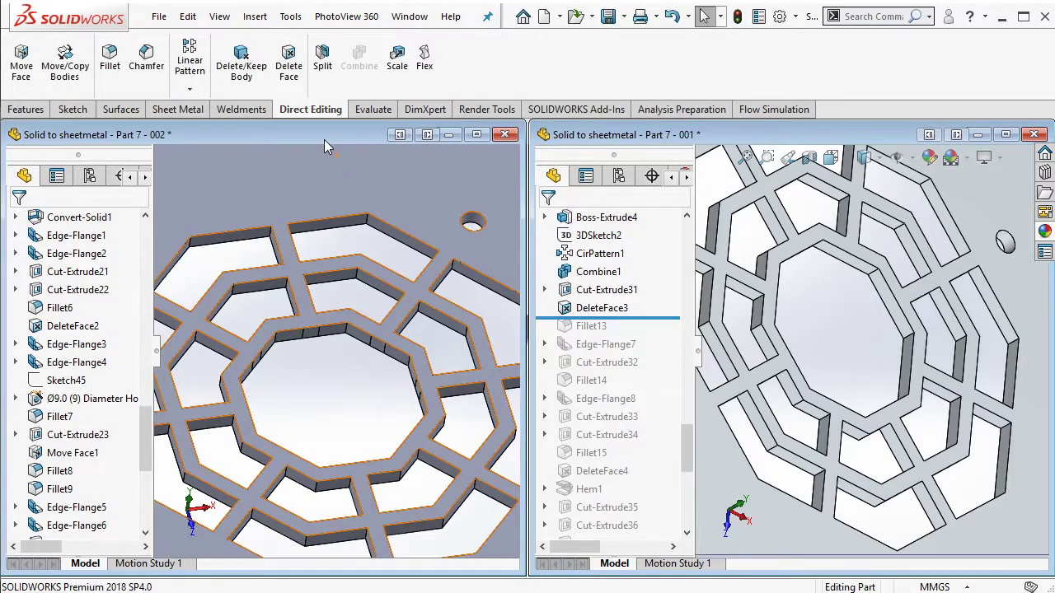
left_click(289, 70)
Step: Select five inner octagon side faces for deletion
scroll(325, 333, "down", 2)
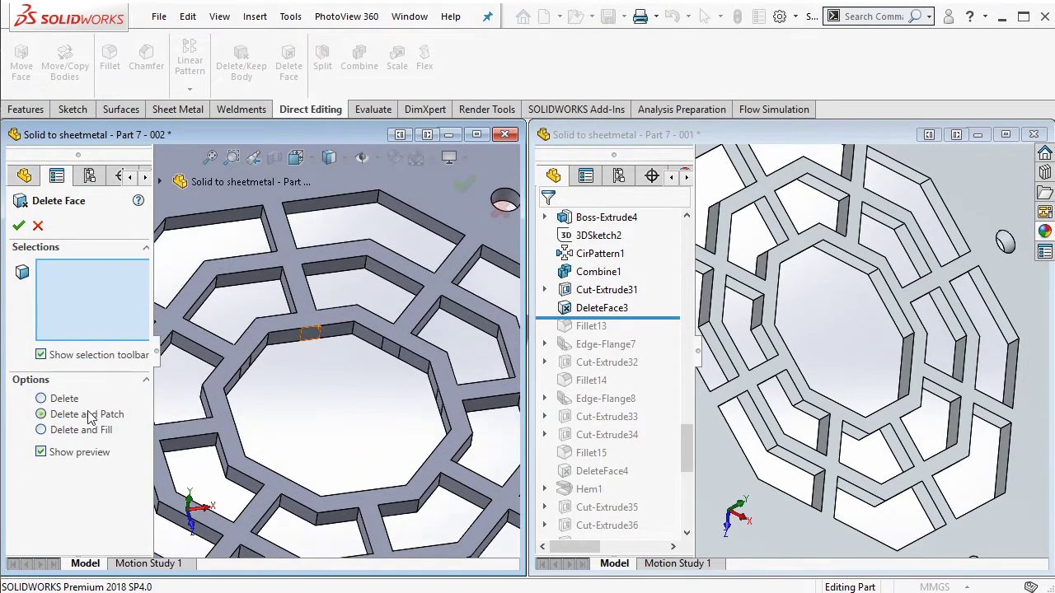
scroll(353, 338, "down", 2)
left_click(286, 337)
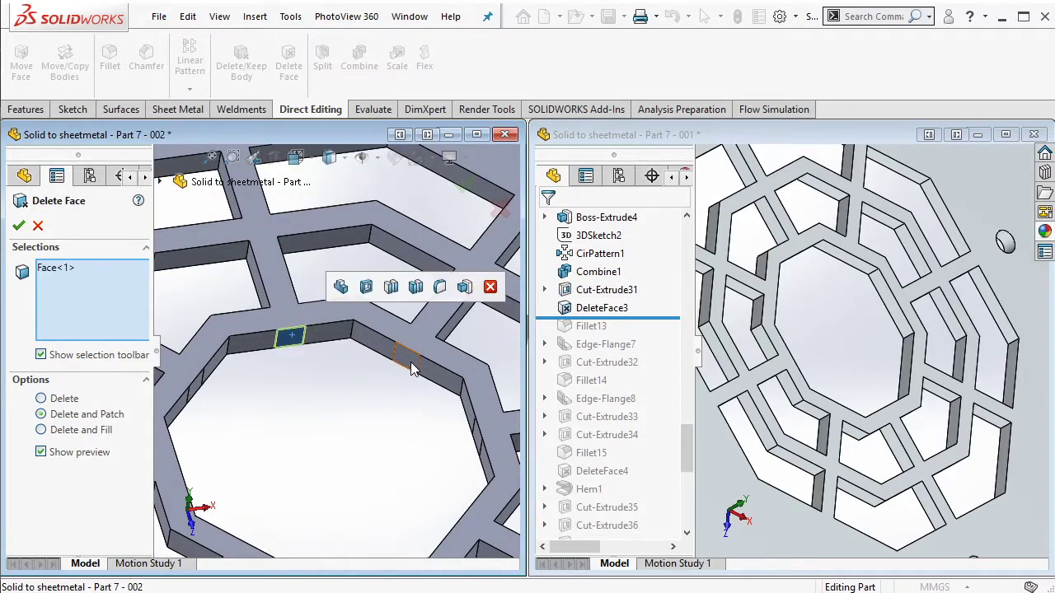
left_click(394, 363)
left_click(184, 395)
scroll(369, 353, "up", 2)
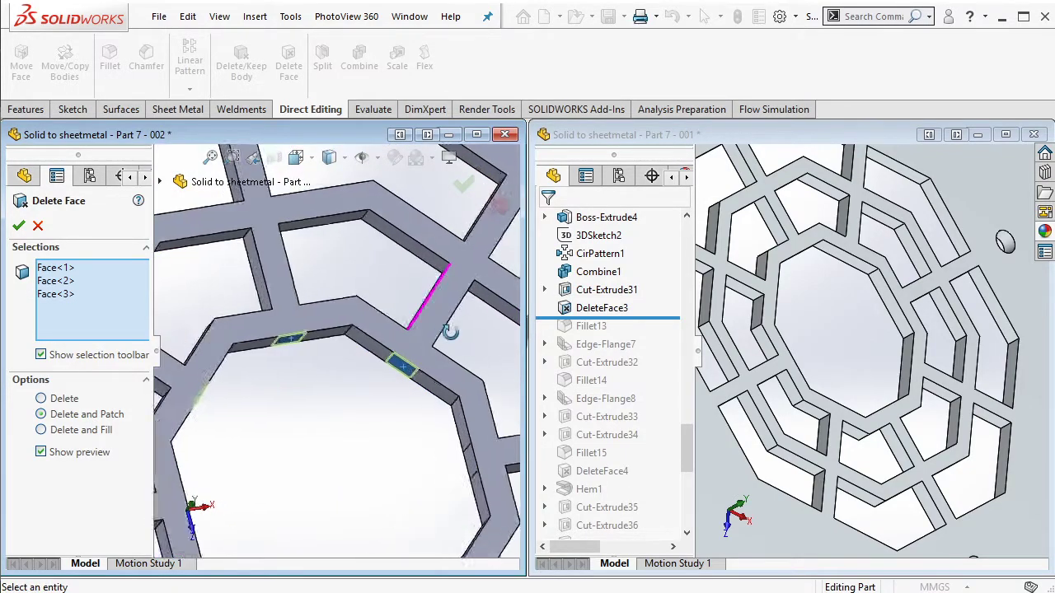
left_click(432, 427)
scroll(428, 356, "down", 2)
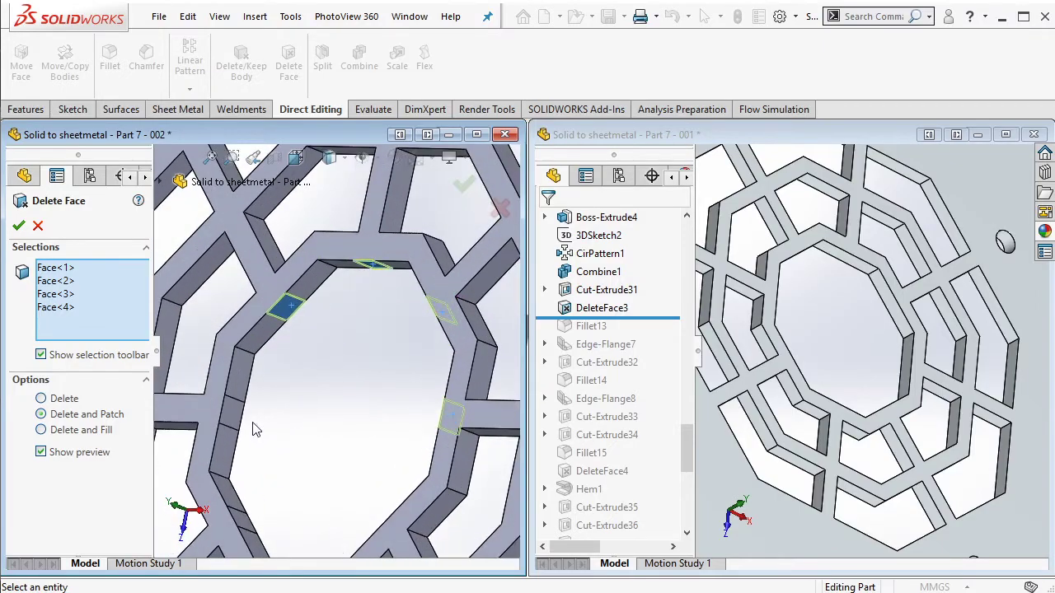
left_click(272, 406)
Step: Add the remaining octagon faces, confirm Delete and Patch, and roll the reference past Fillet13
mouse_move(277, 400)
middle_mouse_down()
mouse_move(462, 302)
mouse_move(363, 446)
middle_mouse_up()
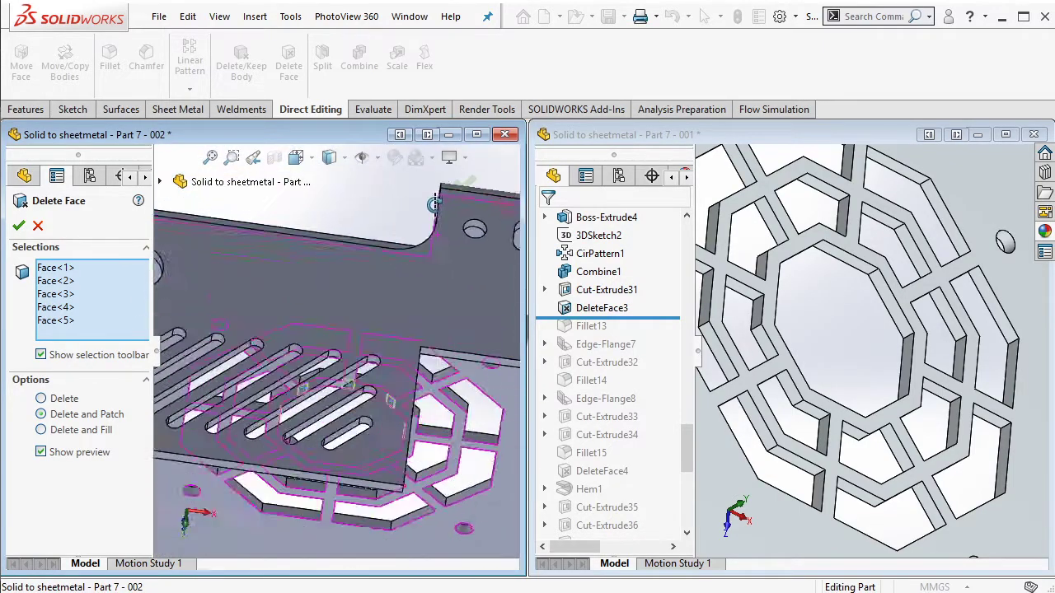
scroll(363, 445, "down", 3)
left_click(339, 432)
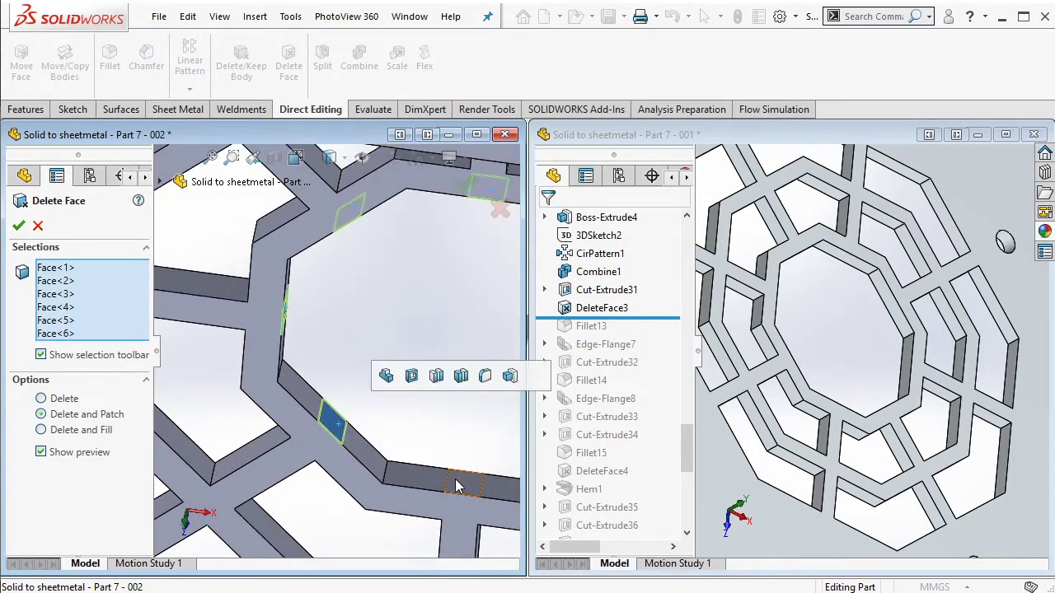
scroll(462, 412, "up", 3)
scroll(483, 405, "down", 3)
middle_click_drag(483, 406, 430, 278)
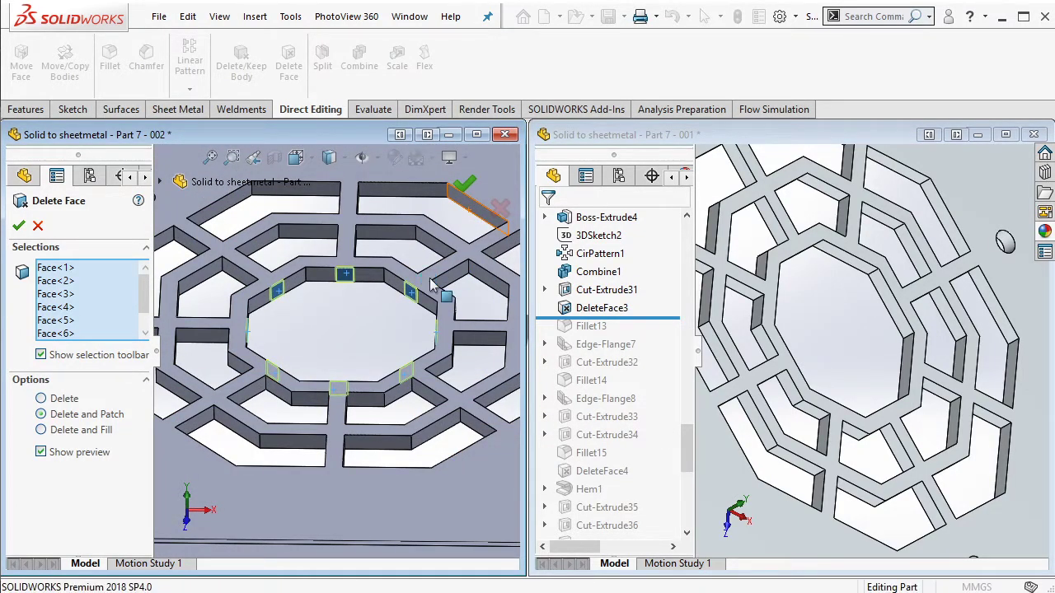
key("f")
left_click_drag(601, 320, 649, 333)
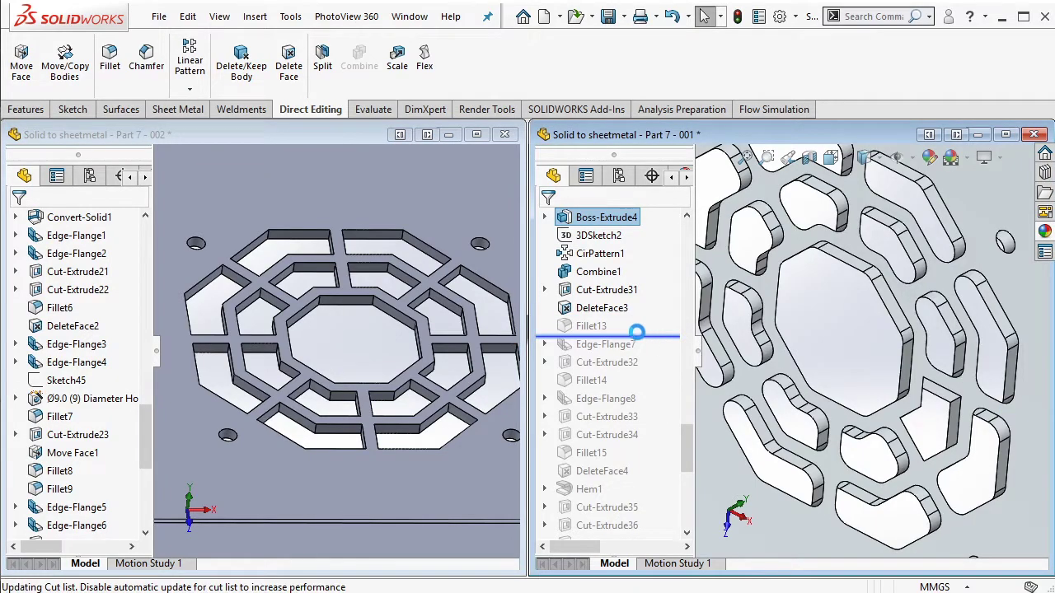
Step: Check the reference's Fillet13, then start a 3 mm fillet on the connected vent loop edges
left_click(591, 326)
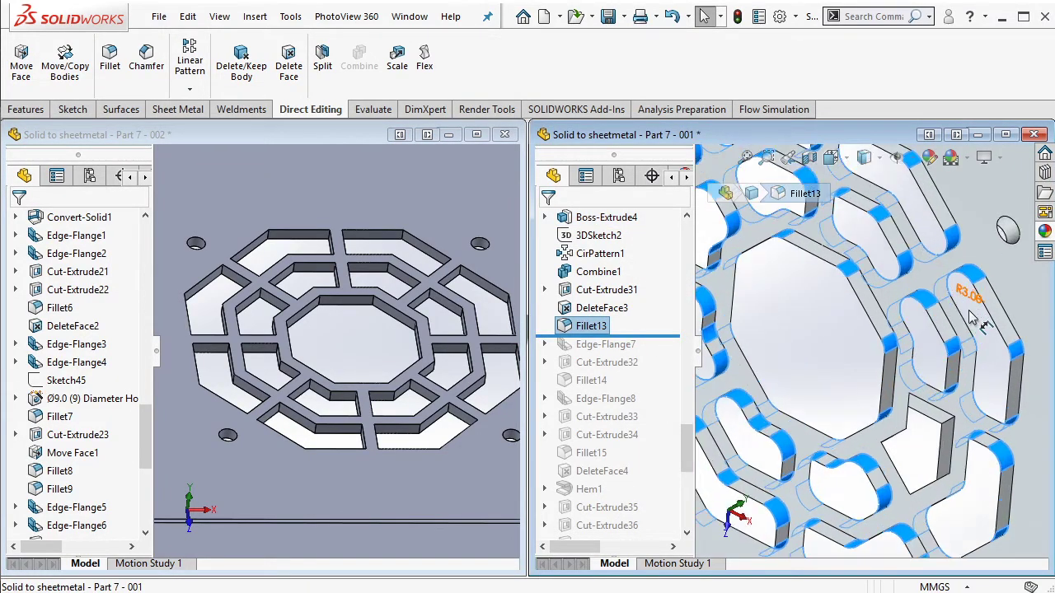
scroll(973, 317, "up", 3)
scroll(369, 342, "down", 3)
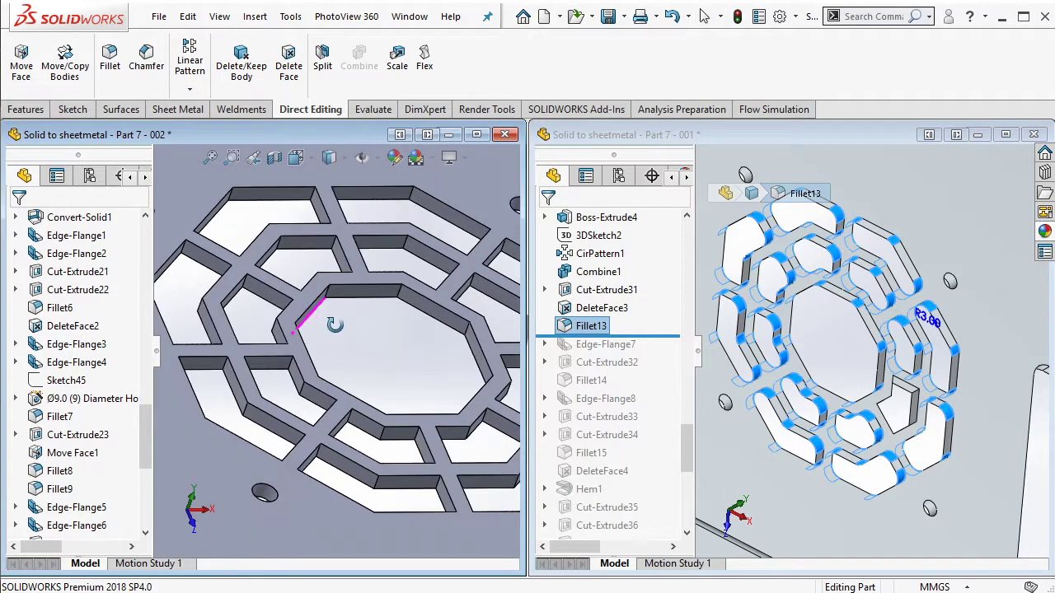
left_click(147, 66)
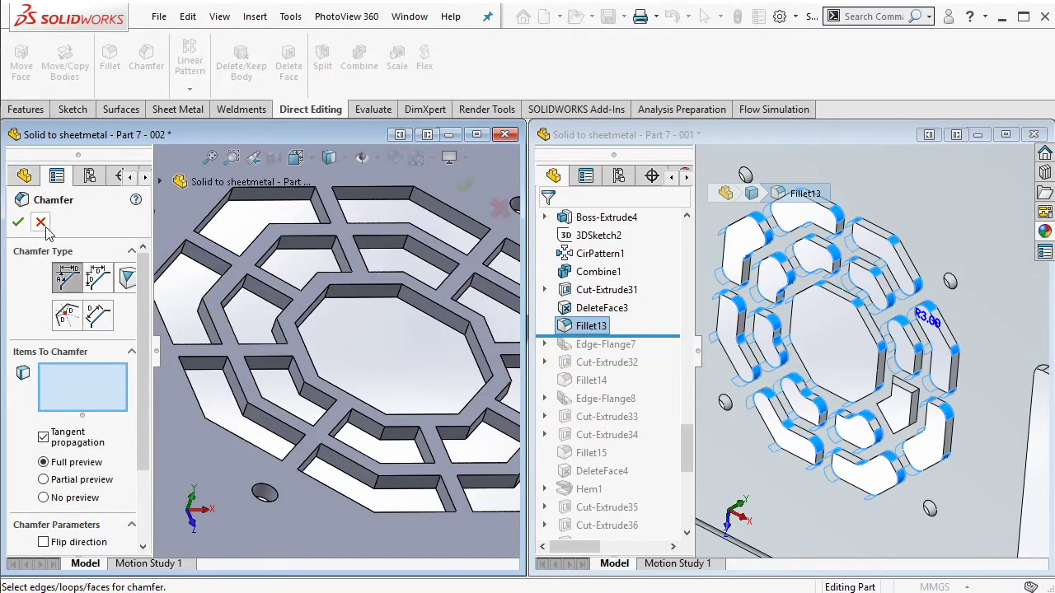
key("Escape")
scroll(115, 388, "down", 2)
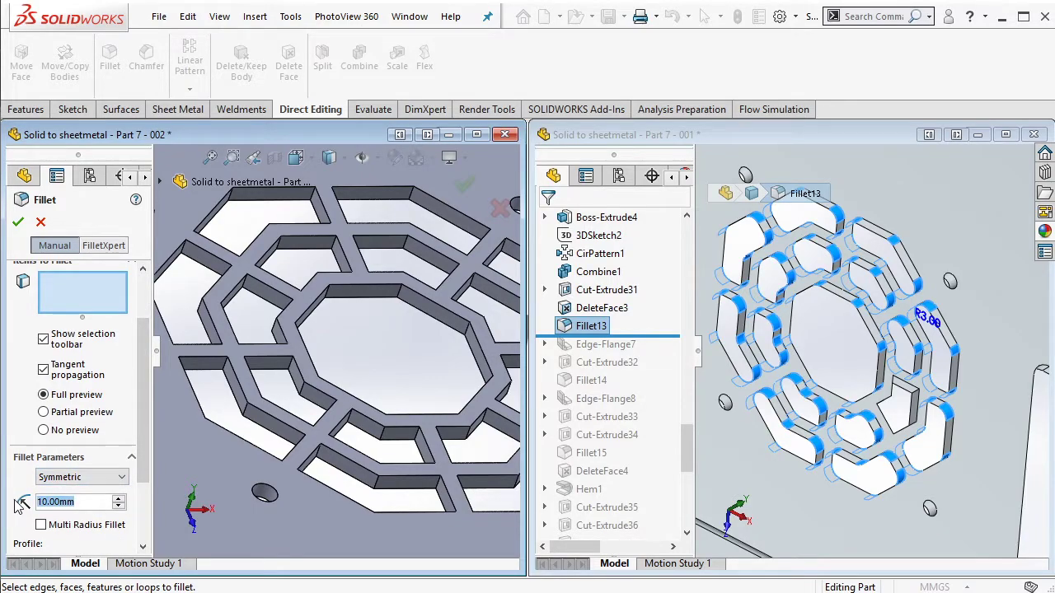
type("3")
left_click(399, 294)
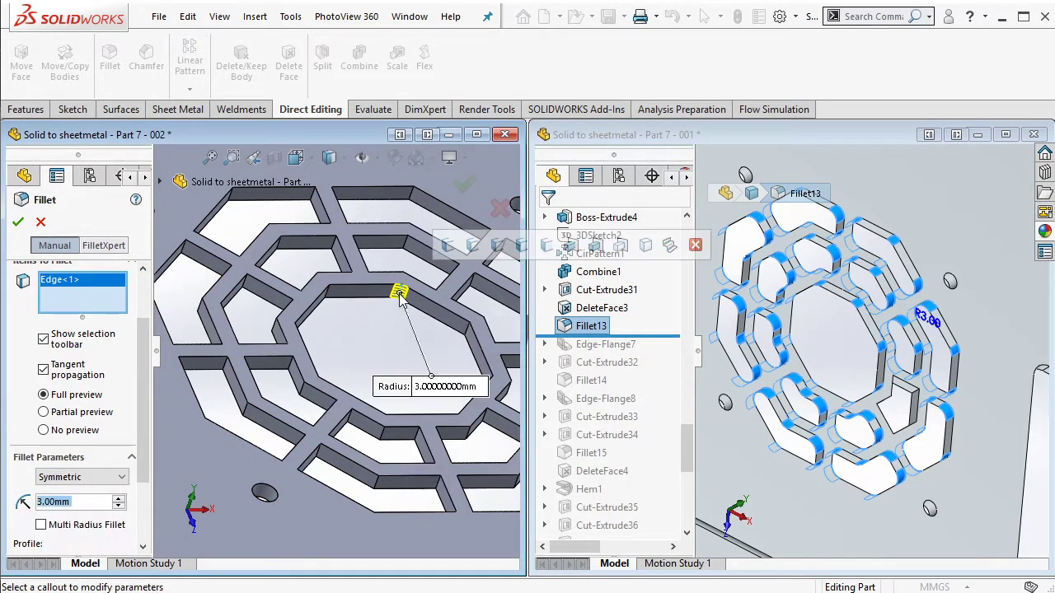
left_click(476, 256)
Step: Add an extra vent corner edge to the fillet and remove stray slot edges from its edge list
scroll(486, 342, "up", 3)
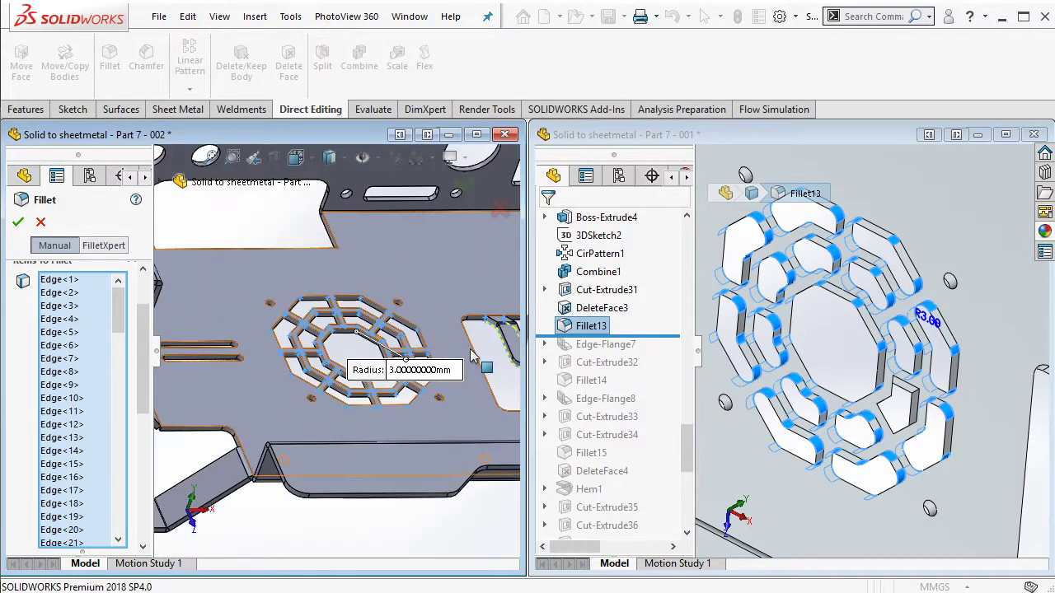
scroll(486, 342, "up", 3)
scroll(462, 334, "down", 3)
scroll(383, 326, "down", 3)
scroll(346, 305, "down", 3)
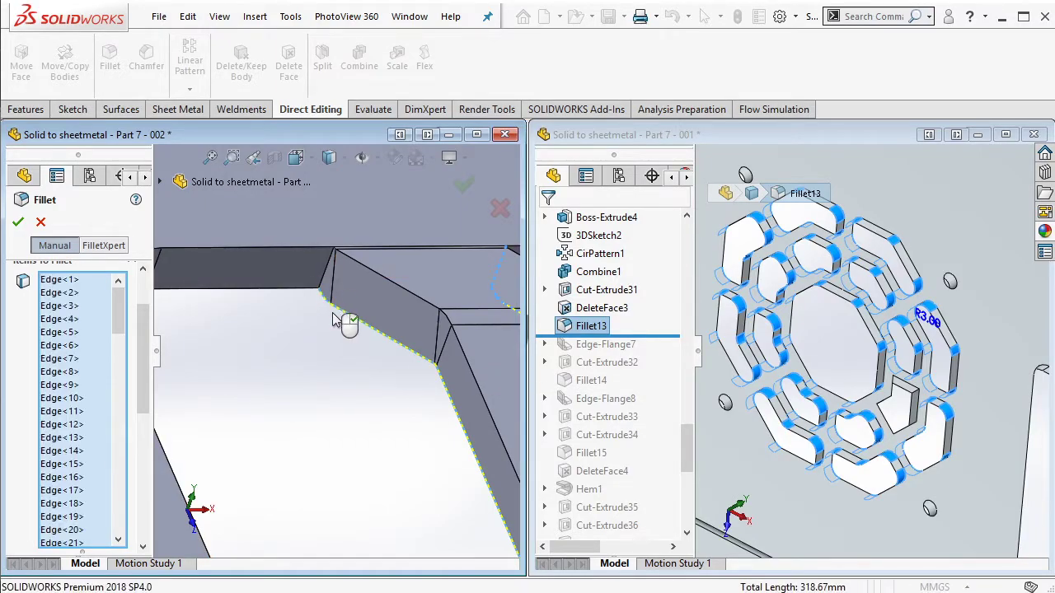
left_click(338, 318)
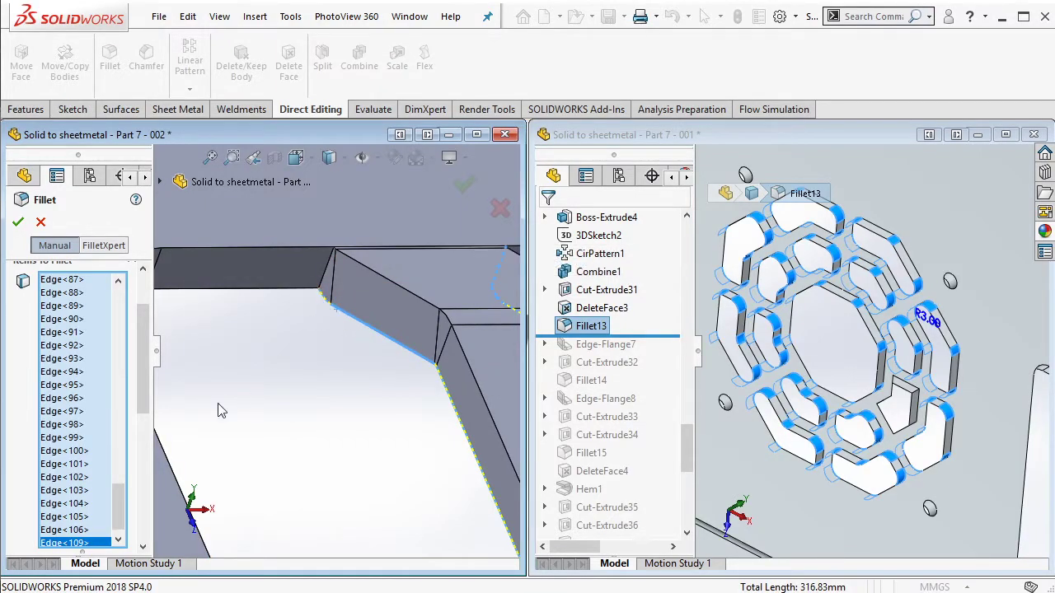
scroll(119, 499, "down", 1)
right_click(81, 538)
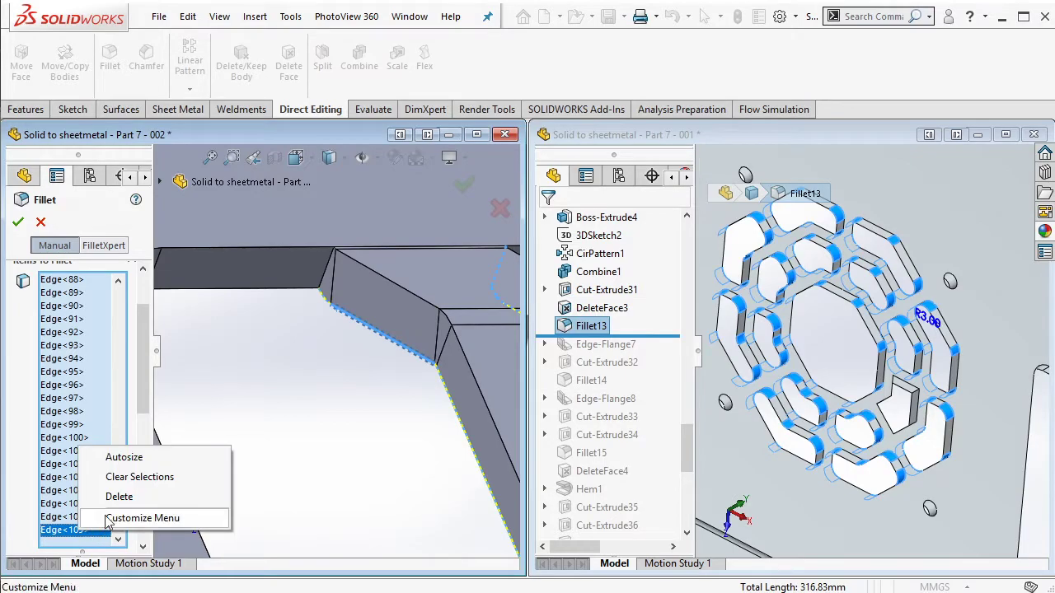
left_click(103, 497)
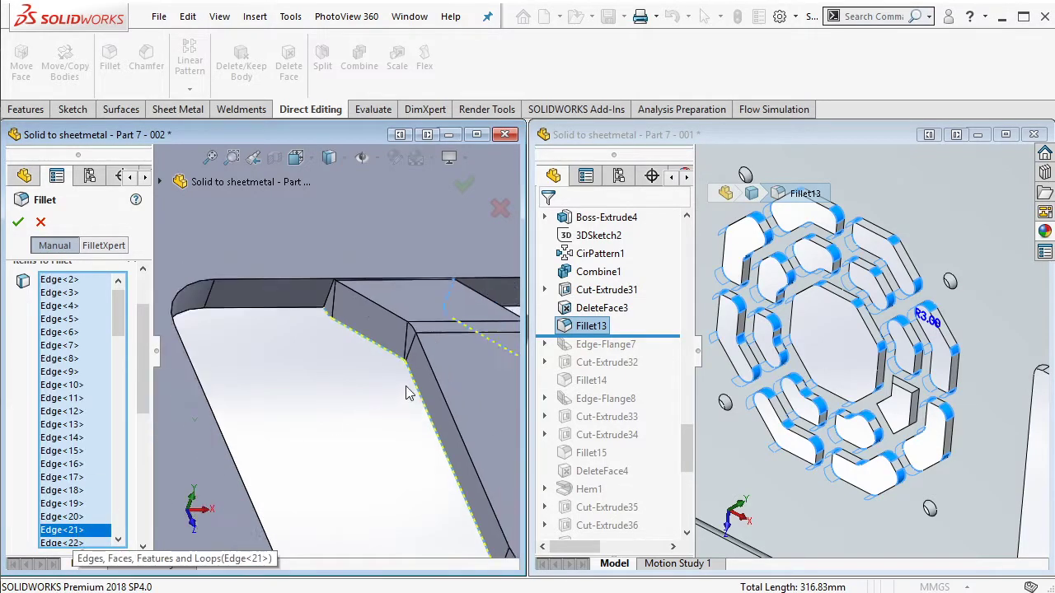
scroll(91, 462, "down", 5)
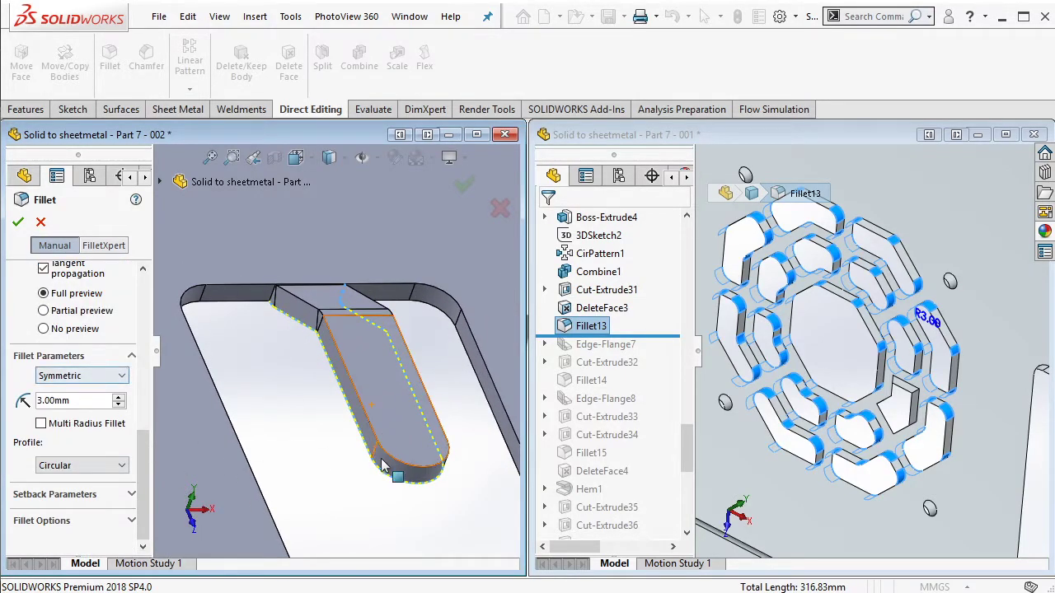
left_click(391, 485)
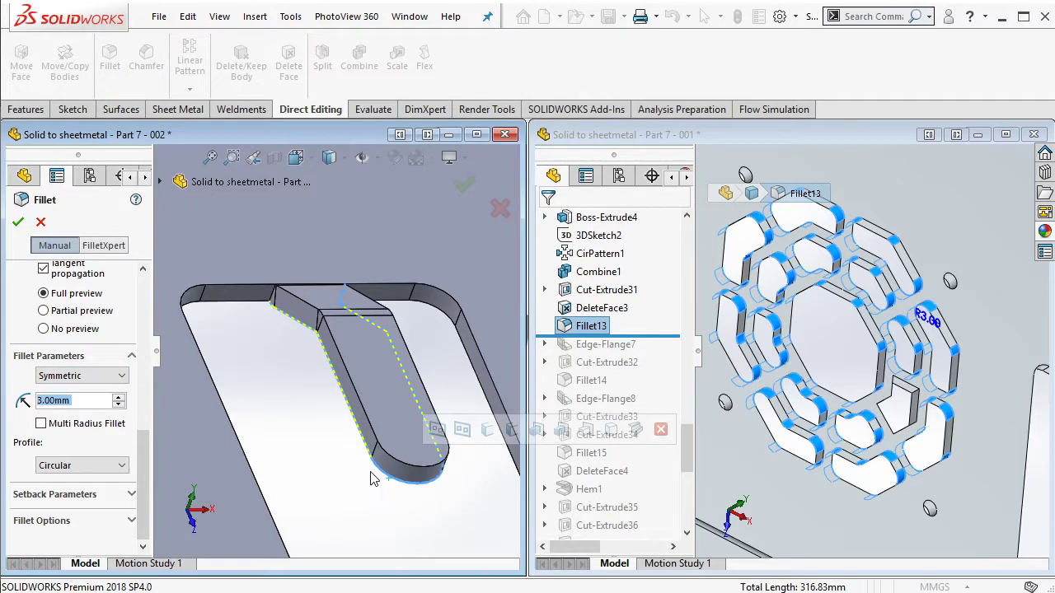
left_click(372, 470)
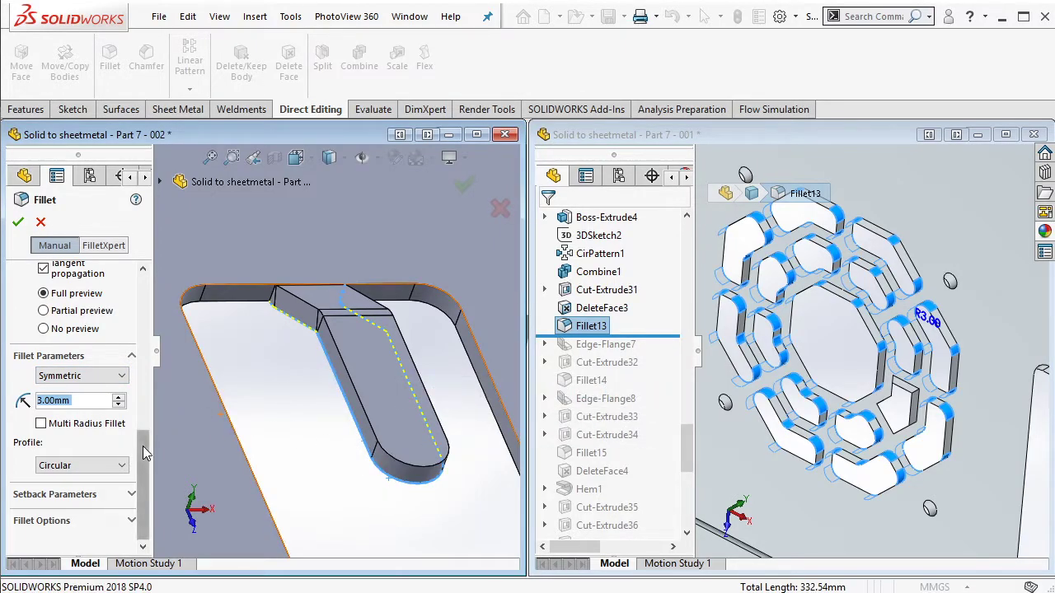
left_click_drag(144, 453, 152, 381)
right_click(96, 388)
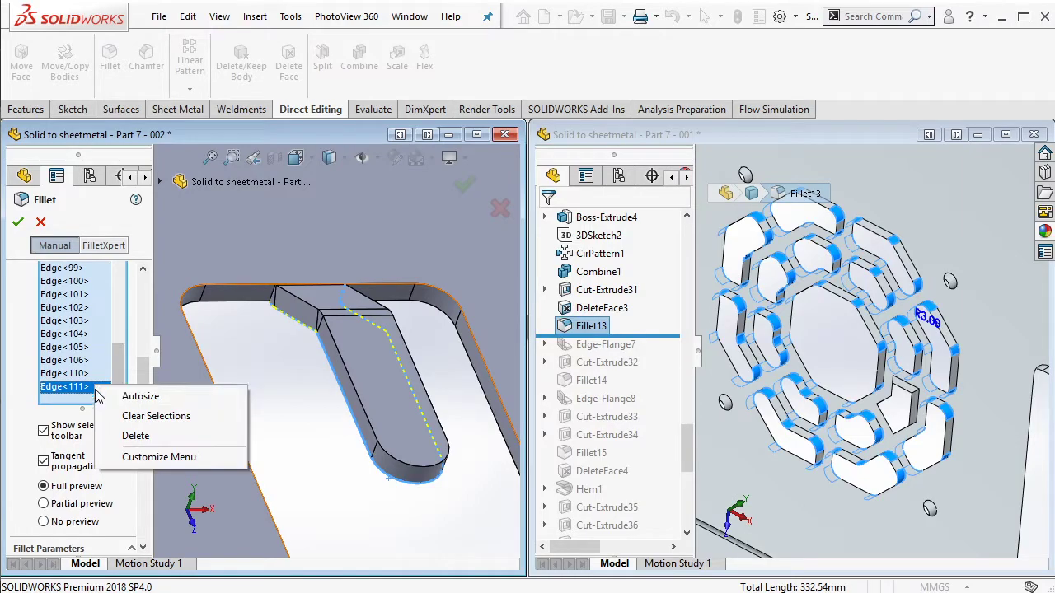
left_click(125, 437)
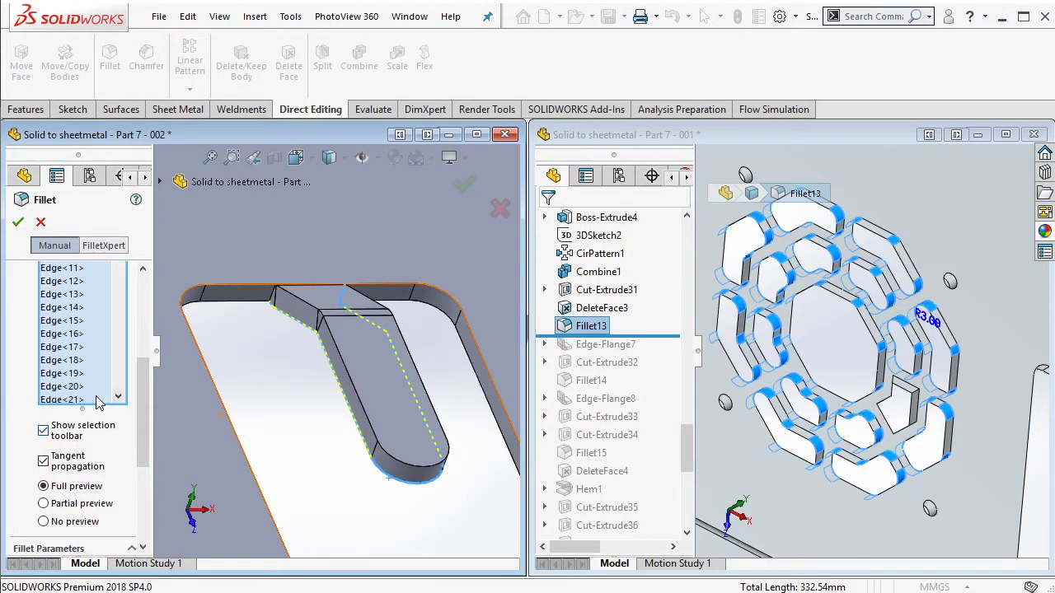
Step: Remove the remaining unwanted slot edges and apply the 3 mm vent fillet
scroll(78, 394, "down", 1)
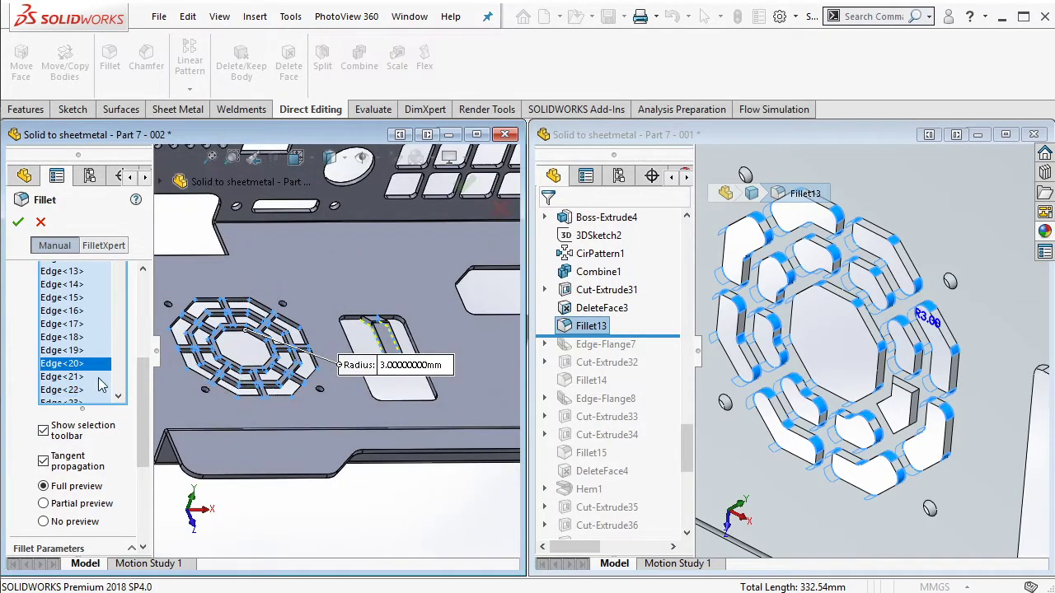
scroll(80, 390, "down", 1)
scroll(80, 389, "down", 5)
scroll(82, 388, "down", 5)
scroll(83, 385, "down", 7)
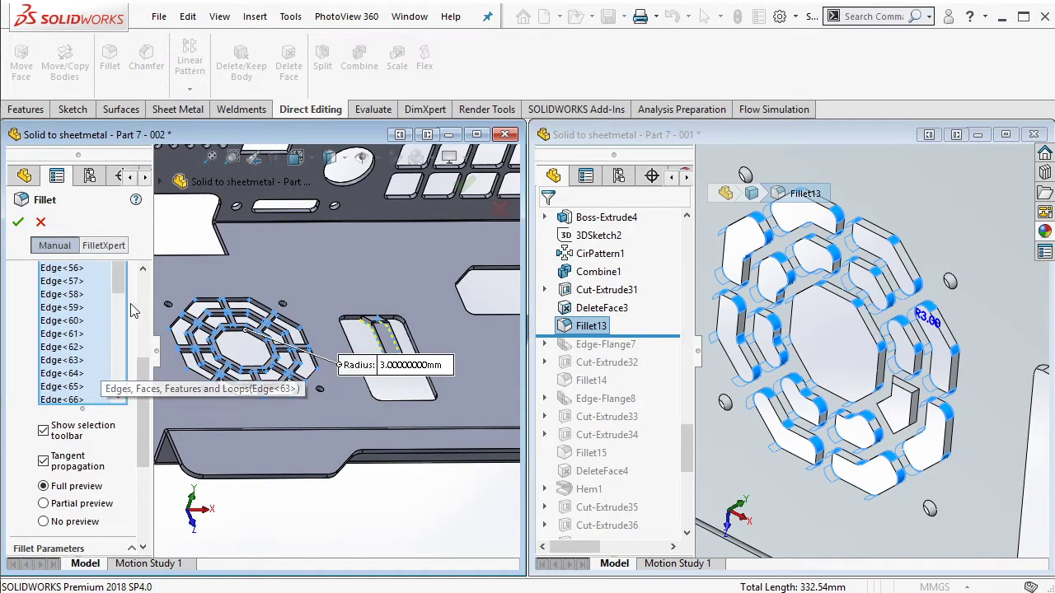
scroll(118, 371, "down", 8)
key("ctrl+a")
right_click(82, 385)
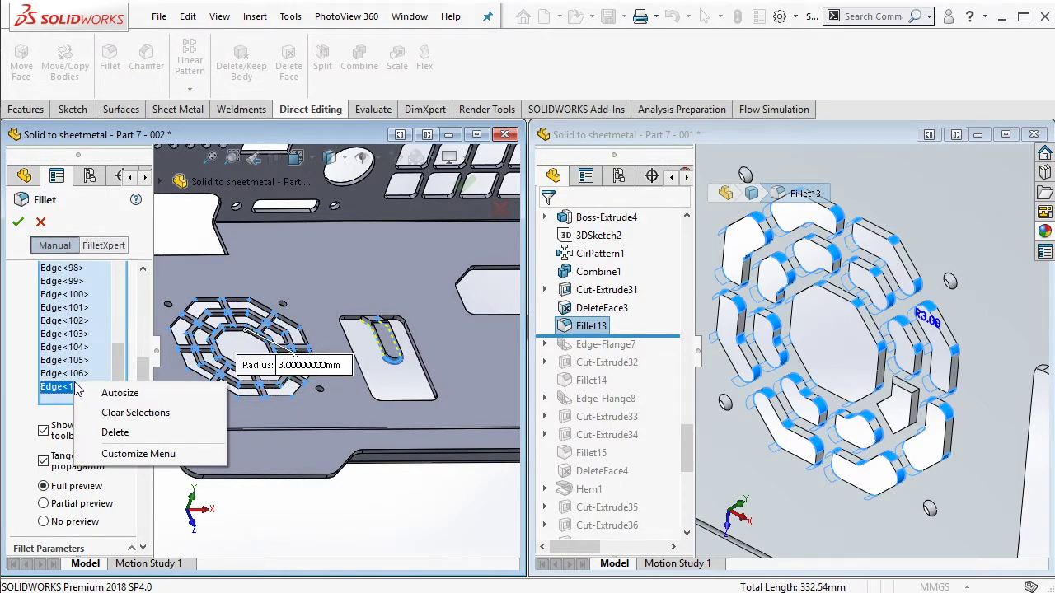
left_click(111, 429)
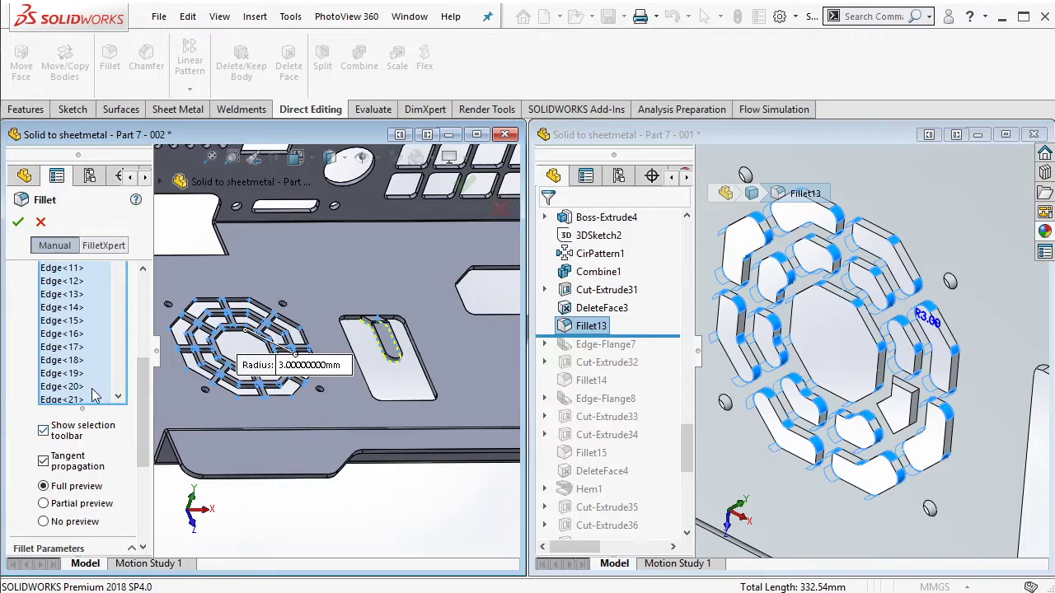
scroll(94, 395, "down", 5)
scroll(95, 394, "down", 5)
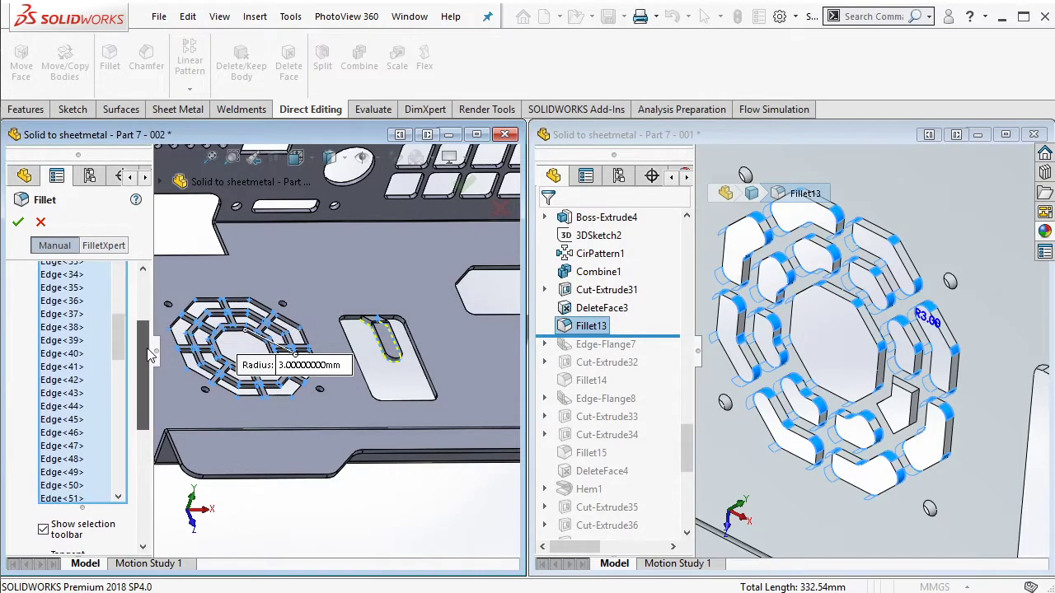
left_click_drag(118, 342, 122, 498)
right_click(80, 493)
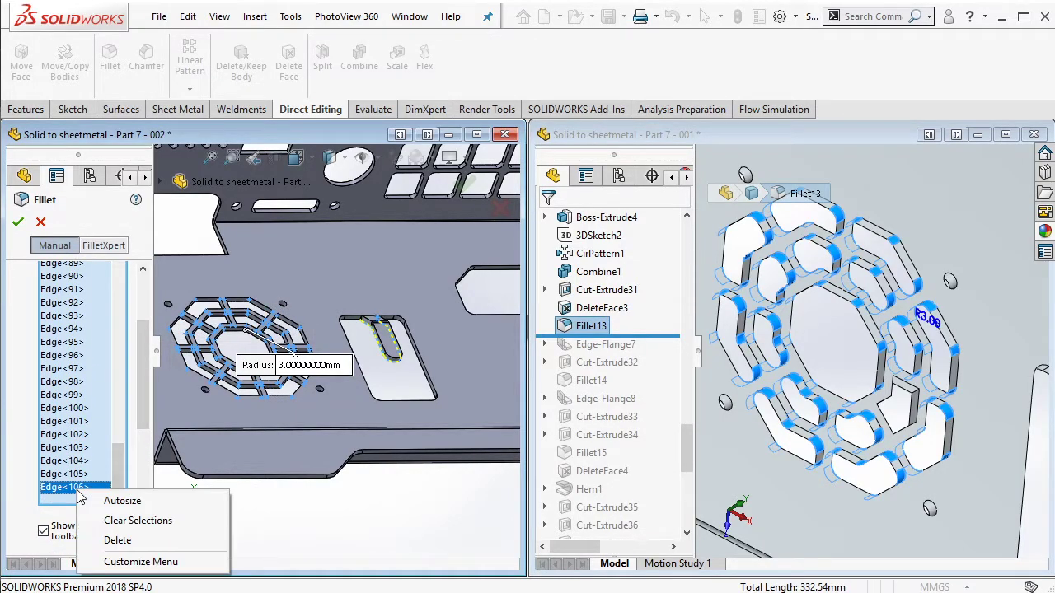
left_click(120, 540)
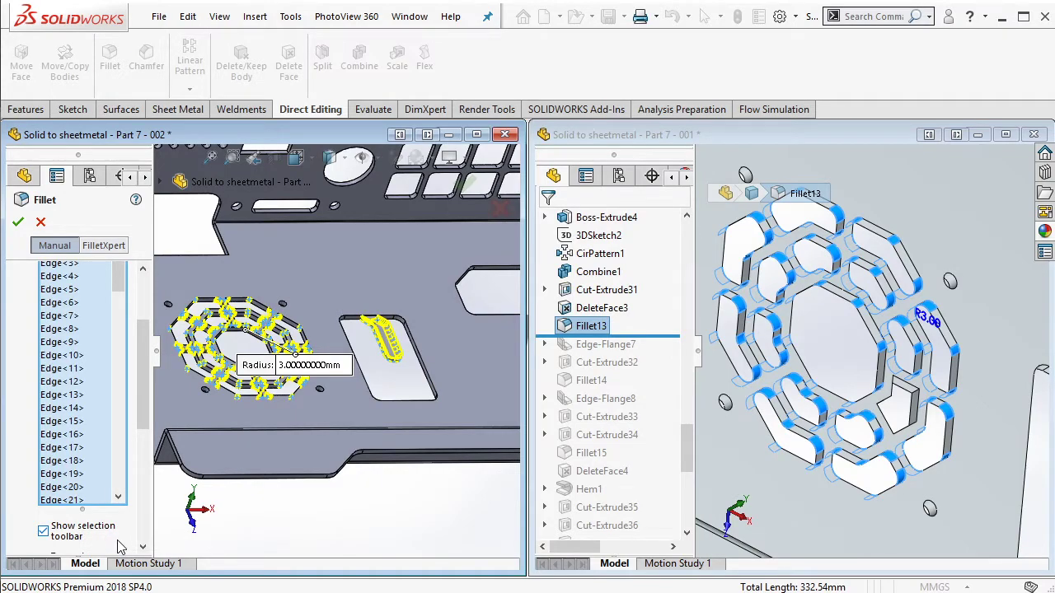
scroll(412, 351, "down", 5)
scroll(316, 309, "down", 2)
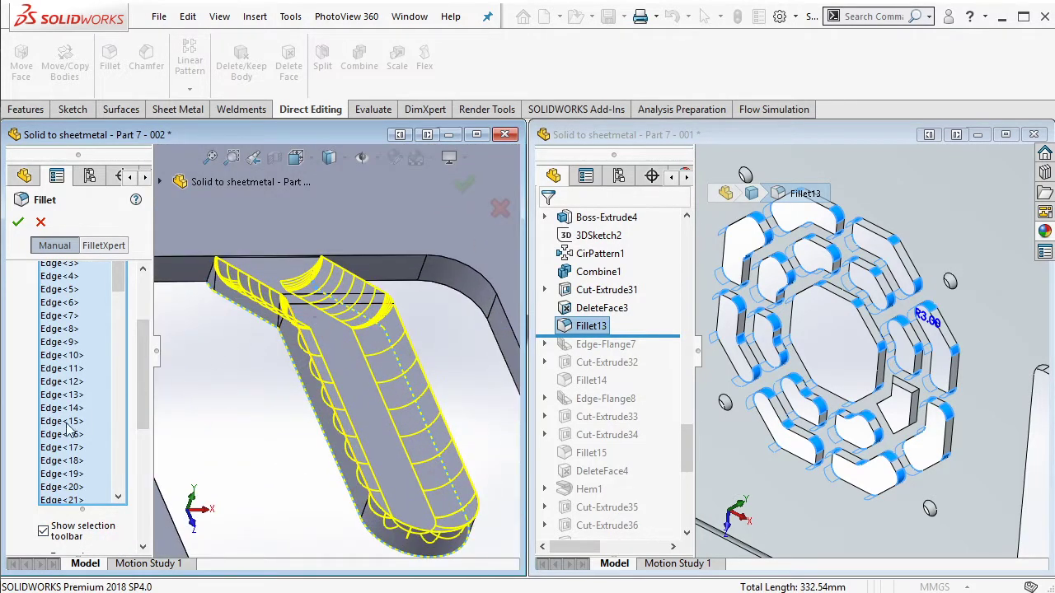
left_click_drag(119, 281, 122, 492)
right_click(77, 492)
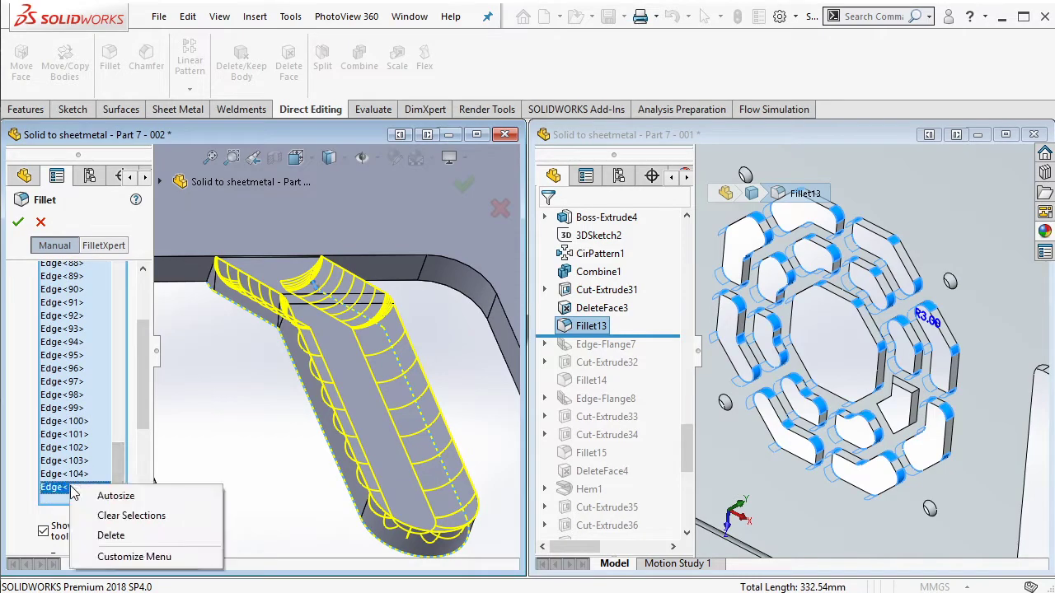
left_click(108, 535)
scroll(284, 474, "up", 3)
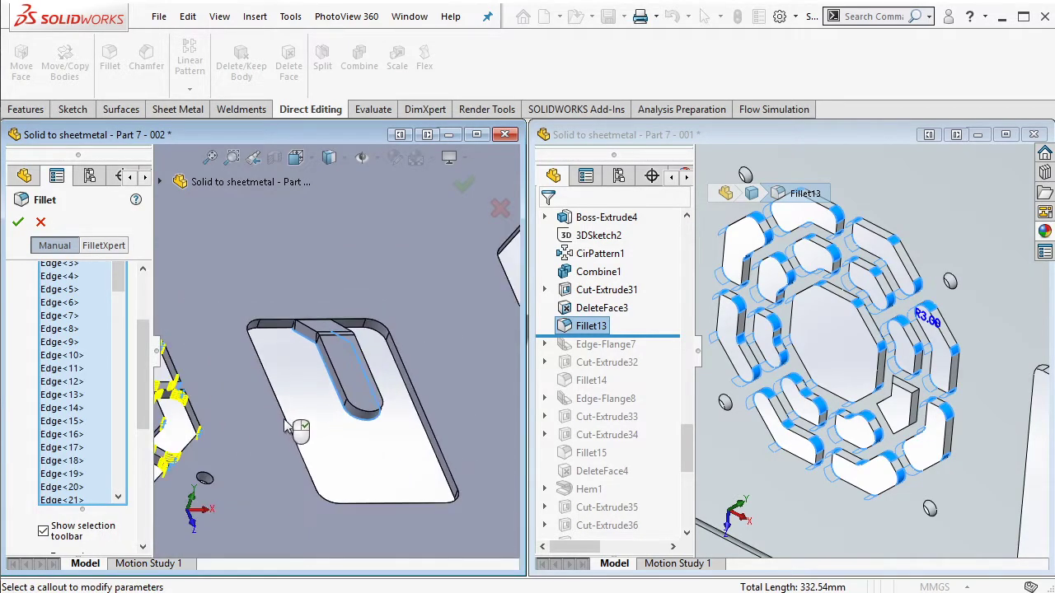
scroll(284, 412, "up", 3)
scroll(284, 353, "up", 2)
key("ctrl+5")
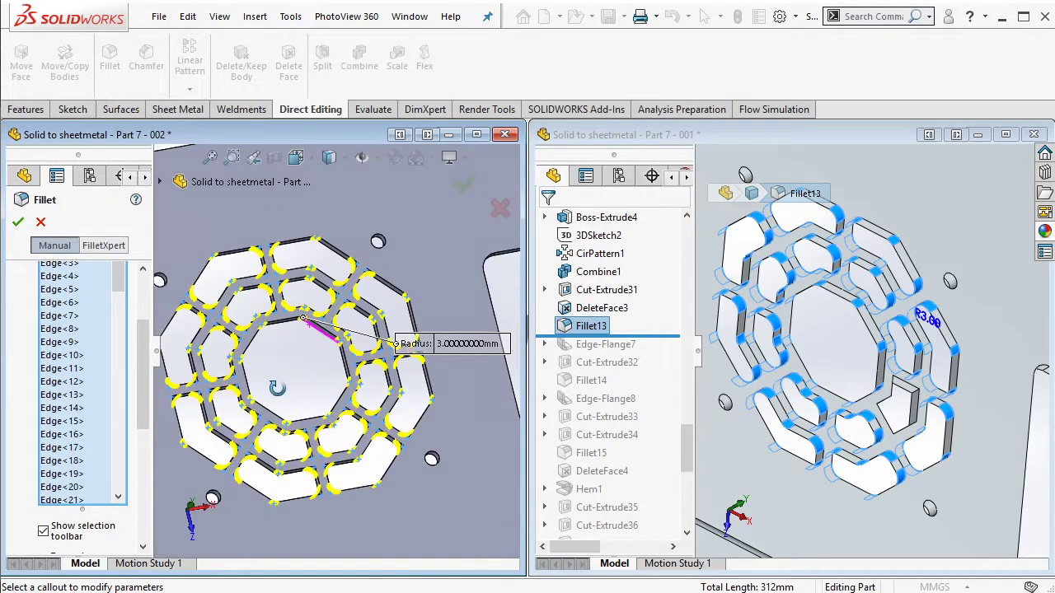
left_click(20, 223)
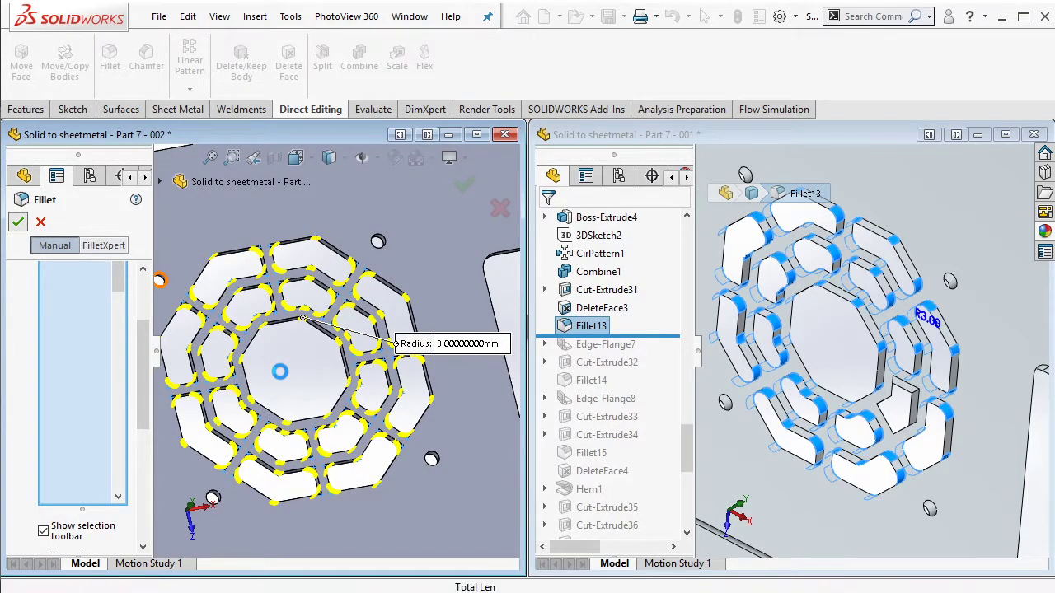
Step: Flatten the rebuilt part to check its flat pattern, then fold it back
scroll(325, 375, "down", 5)
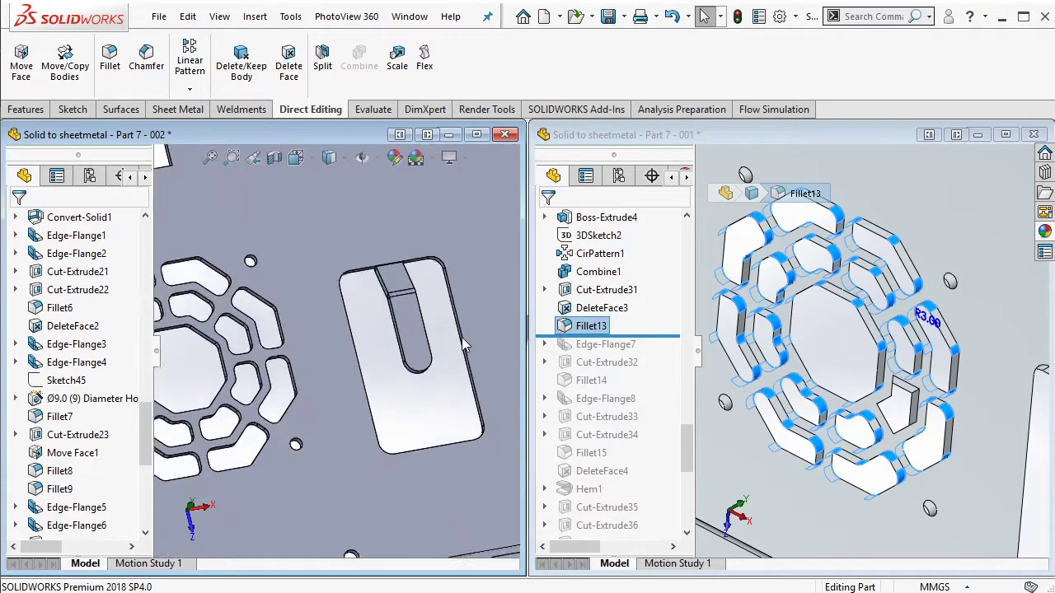
scroll(326, 375, "down", 3)
mouse_move(326, 375)
middle_mouse_down()
mouse_move(379, 213)
mouse_move(294, 298)
middle_mouse_up()
scroll(378, 212, "up", 8)
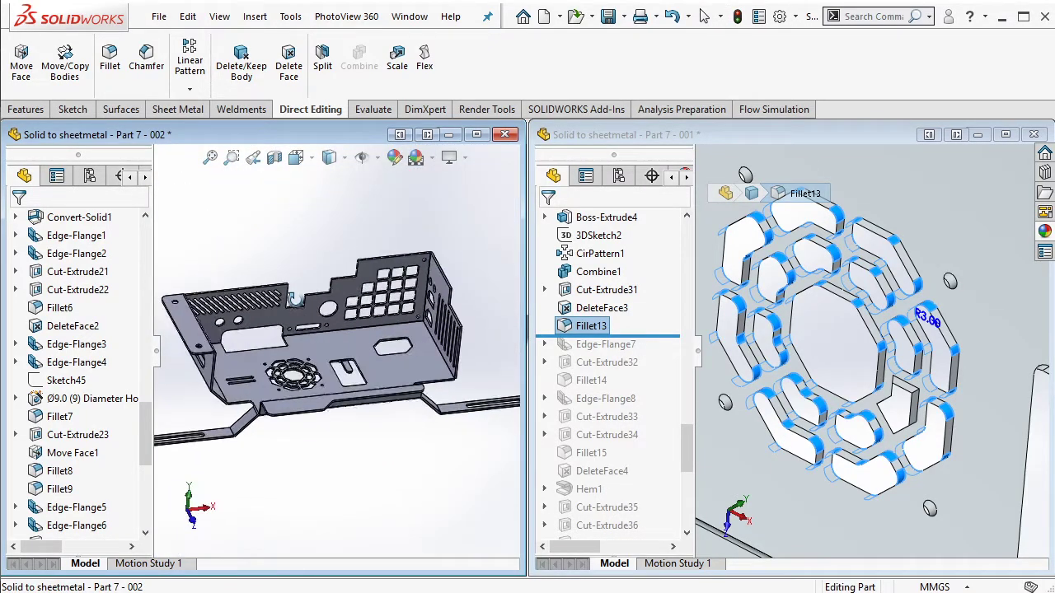
left_click(196, 116)
left_click(746, 87)
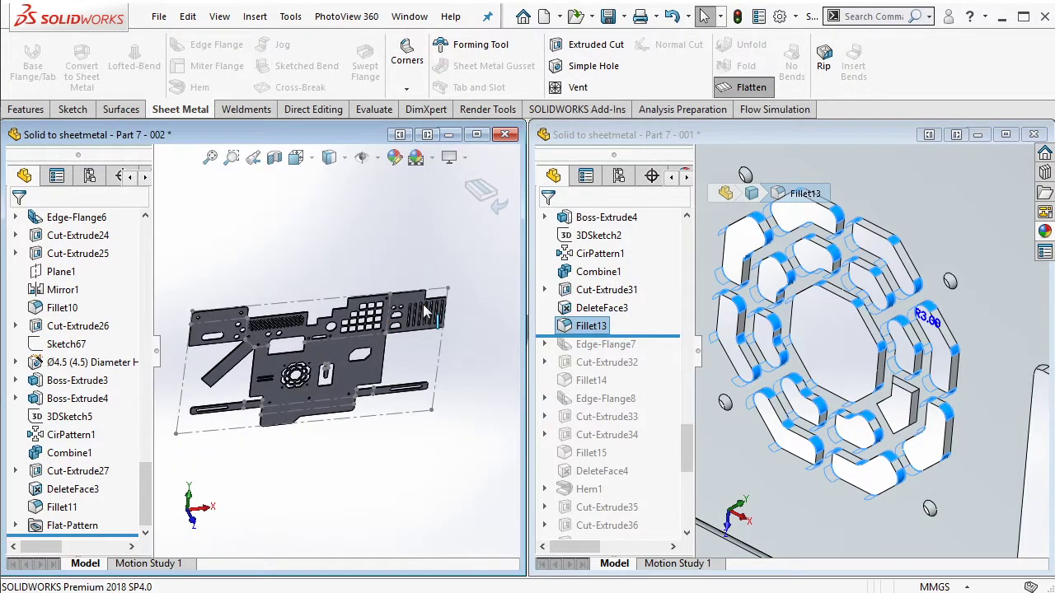
left_click(746, 87)
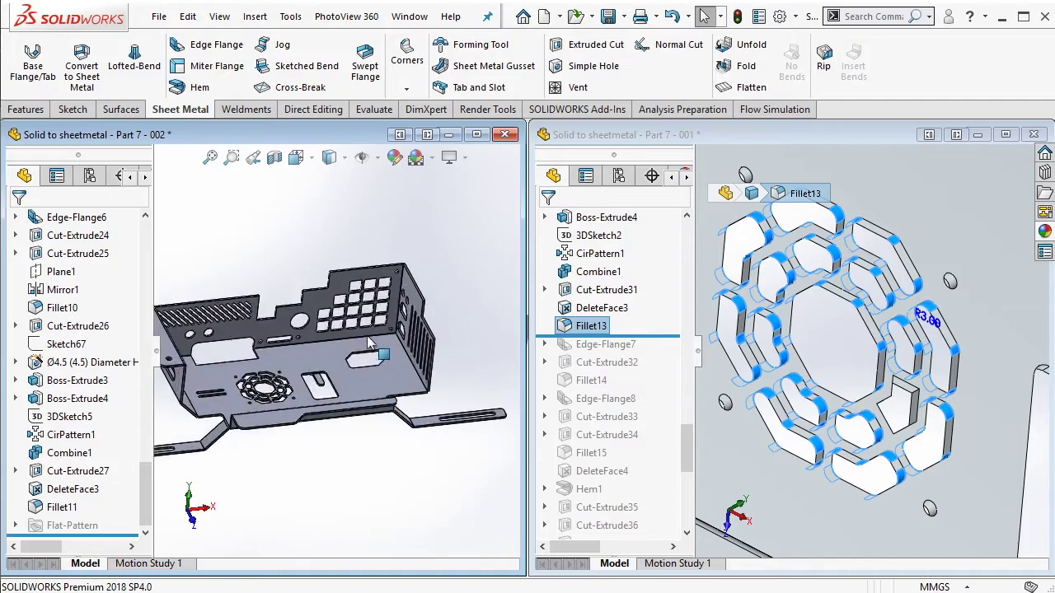
Step: Roll the reference part's tree forward to include Edge-Flange7
scroll(370, 344, "down", 2)
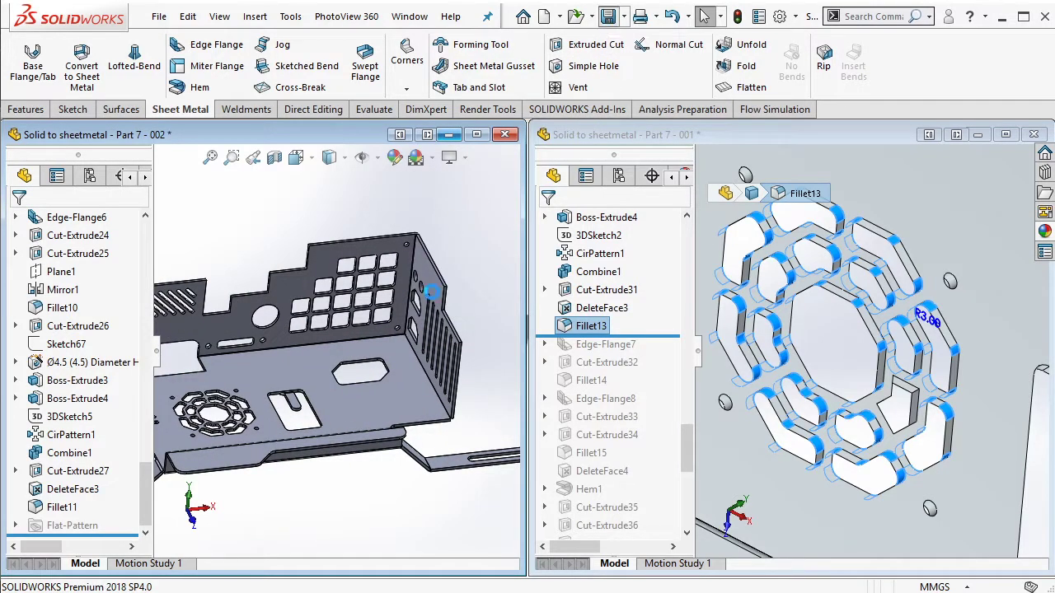
middle_click_drag(486, 325, 507, 329)
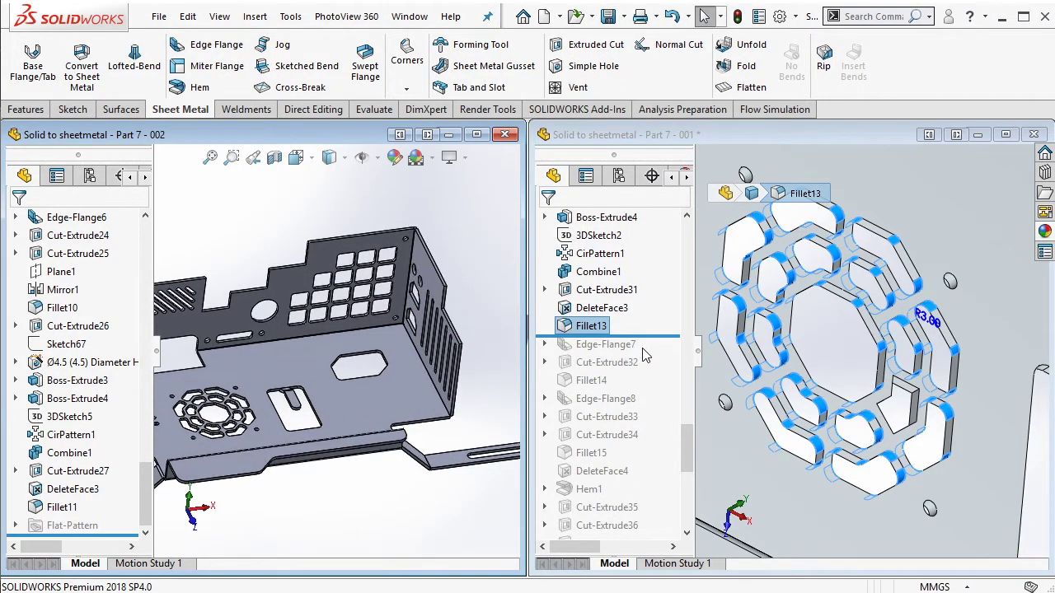
left_click_drag(658, 341, 636, 356)
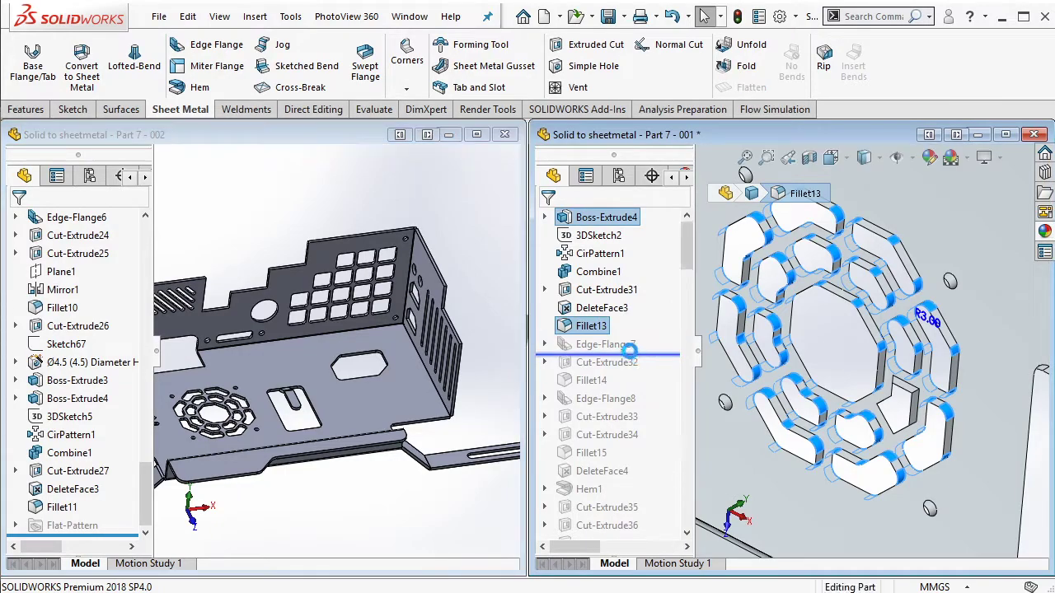
Step: Inspect the reference's Edge-Flange7 to confirm its 25 mm length, cancelling the accidental flange
left_click(616, 344)
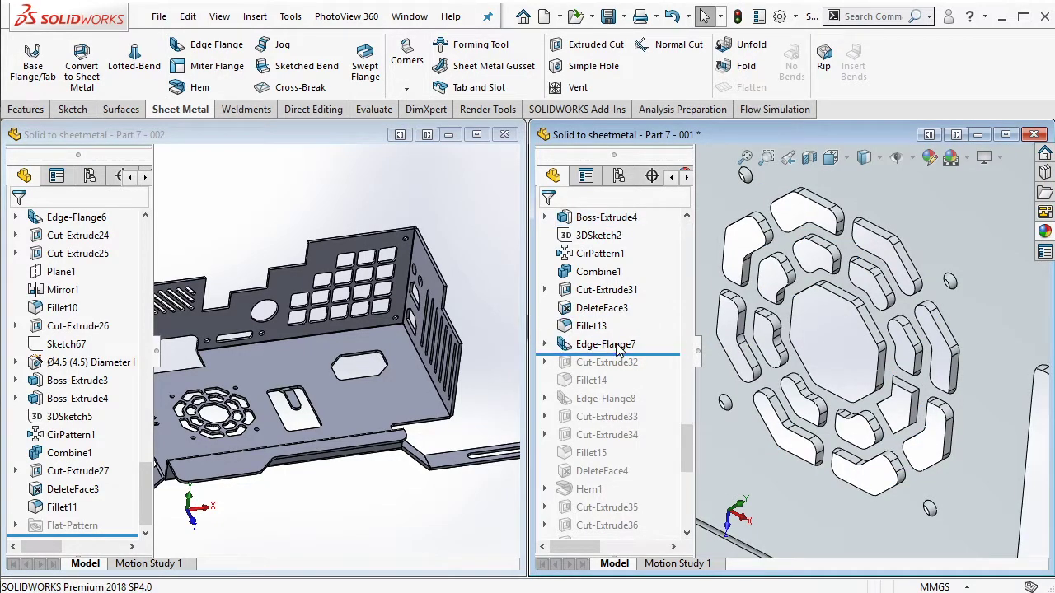
scroll(866, 362, "up", 5)
scroll(866, 362, "up", 3)
middle_click_drag(867, 362, 816, 272)
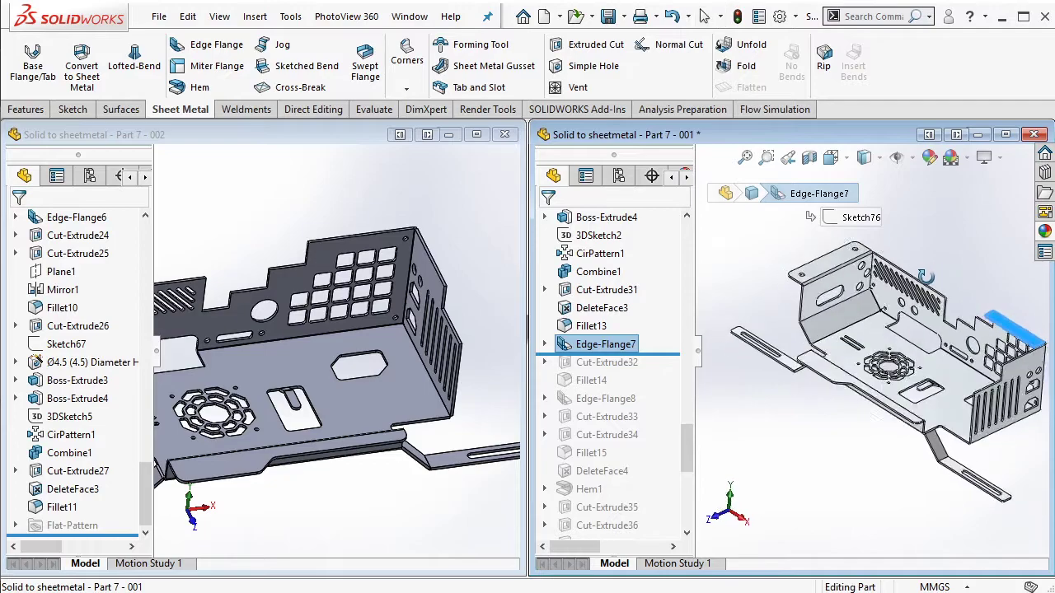
mouse_move(371, 346)
middle_mouse_down()
mouse_move(349, 305)
mouse_move(368, 244)
middle_mouse_up()
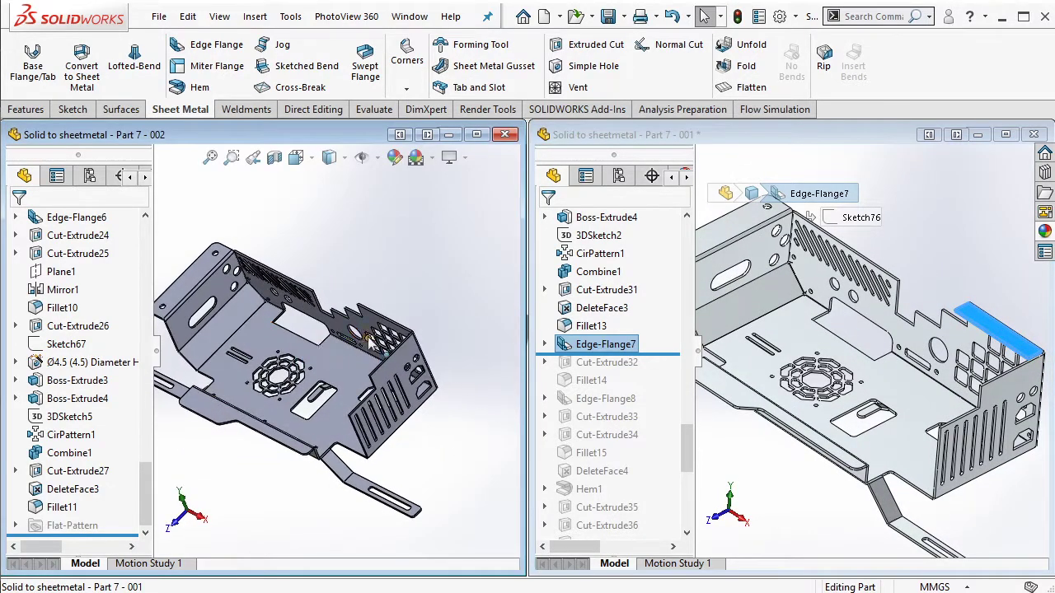
scroll(368, 244, "down", 5)
scroll(368, 244, "up", 5)
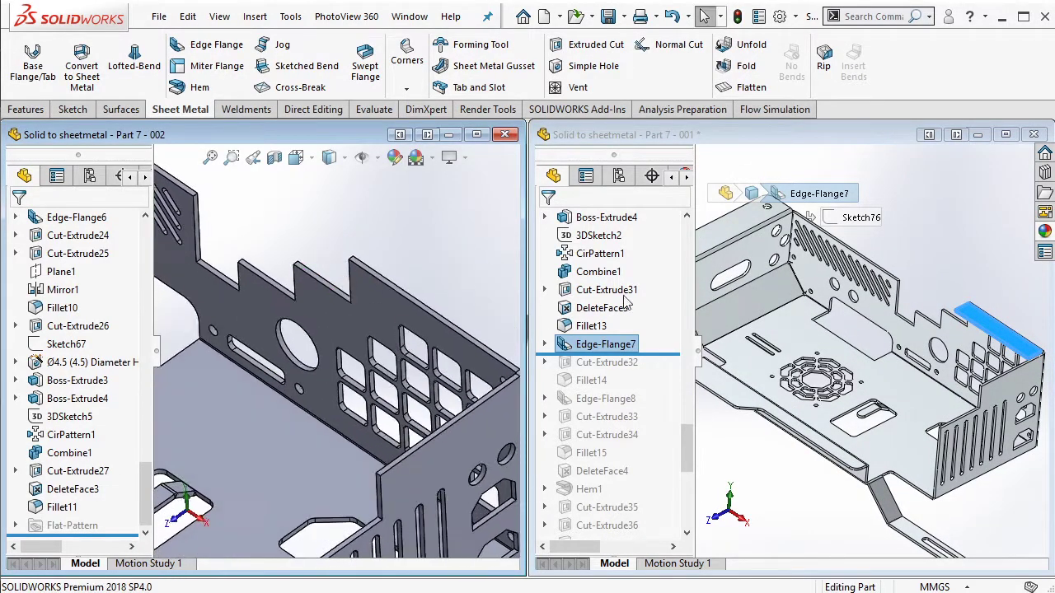
left_click(982, 323)
middle_click_drag(983, 323, 999, 389)
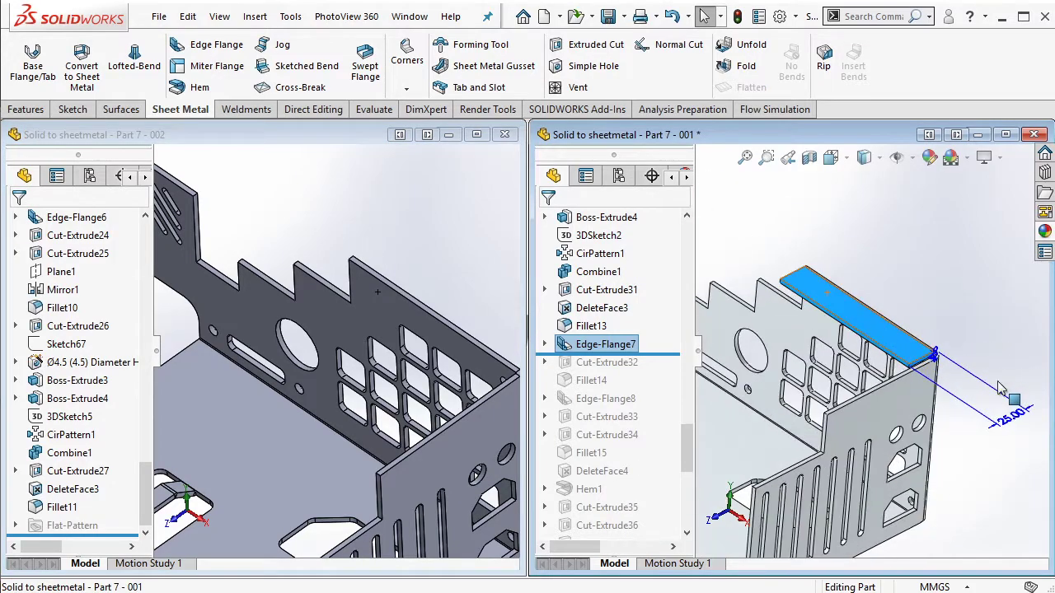
scroll(429, 302, "down", 3)
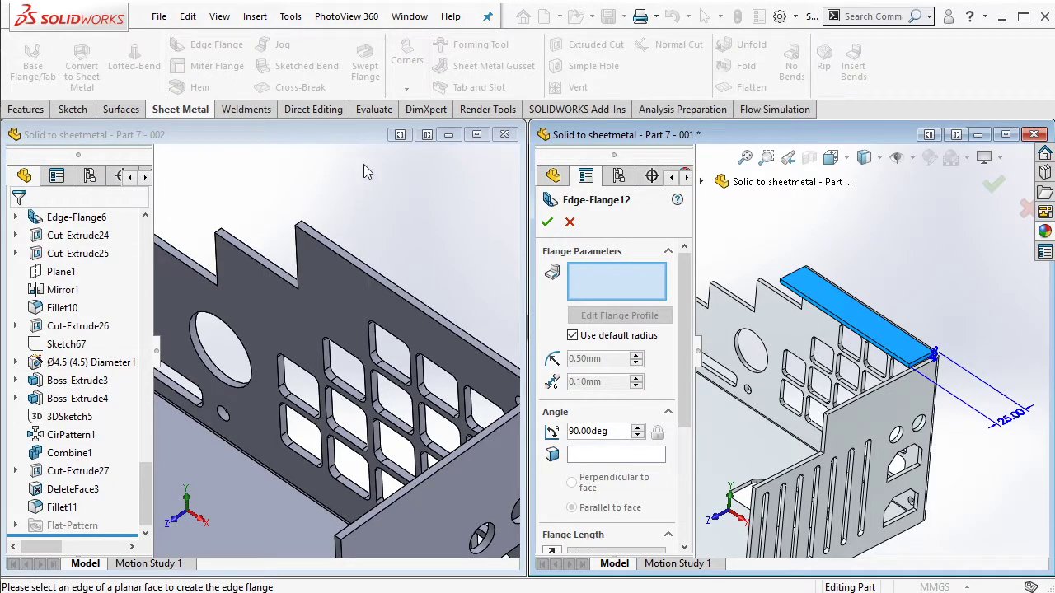
left_click(569, 222)
Step: Add a 25 mm edge flange along the perforated panel's top edge on the rebuilt part
left_click(345, 131)
left_click(217, 45)
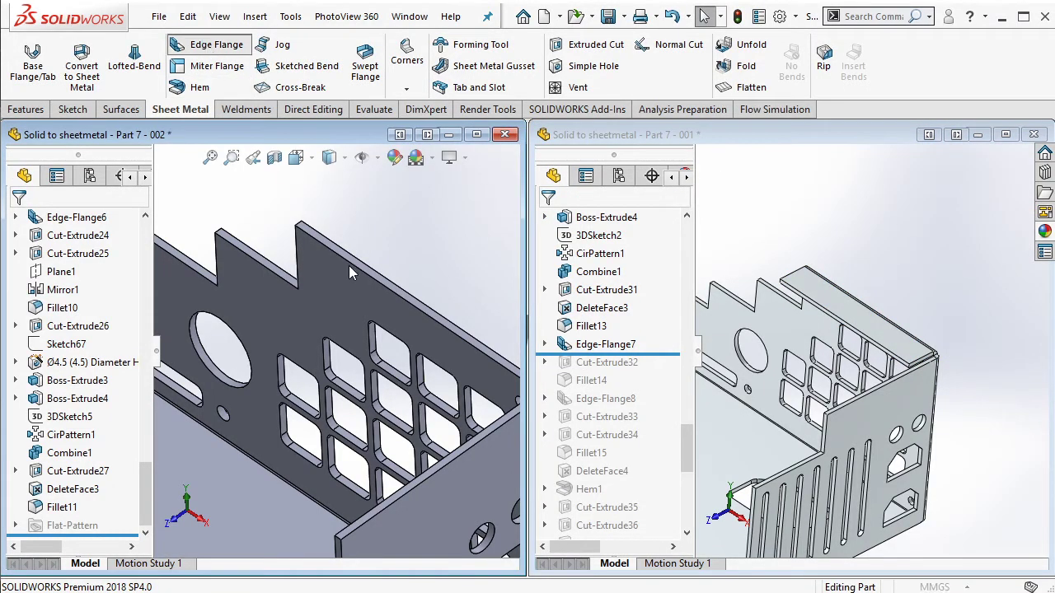
left_click(352, 275)
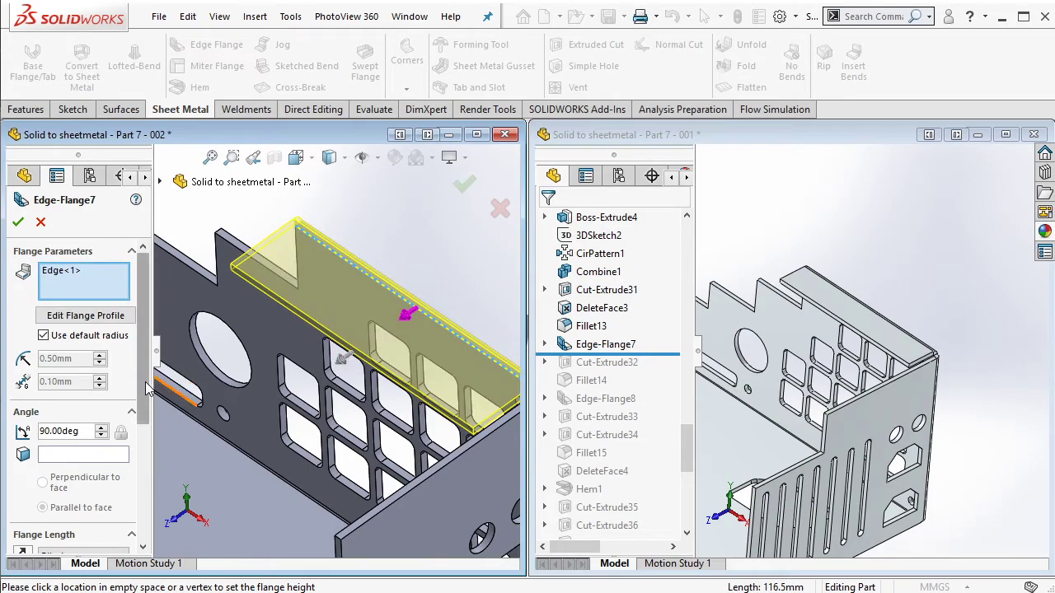
scroll(128, 448, "down", 3)
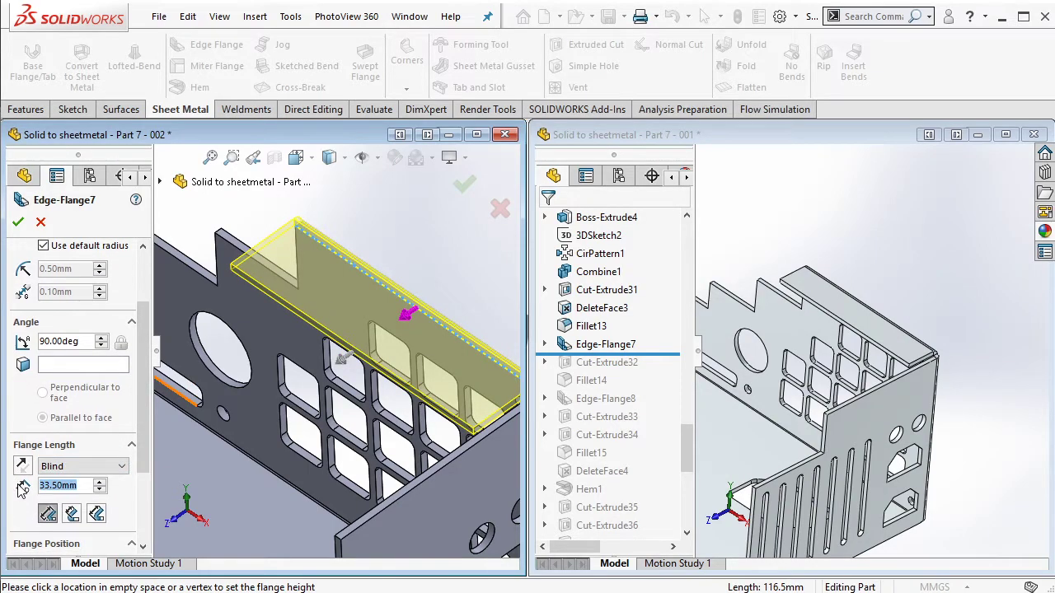
type("25")
key("Return")
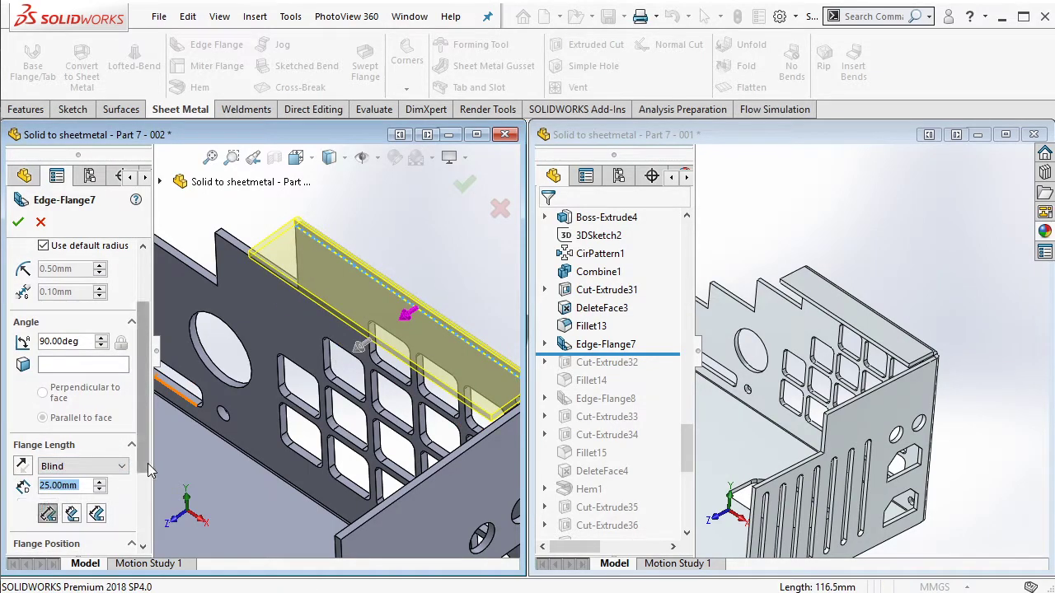
left_click_drag(147, 464, 141, 498)
left_click(18, 221)
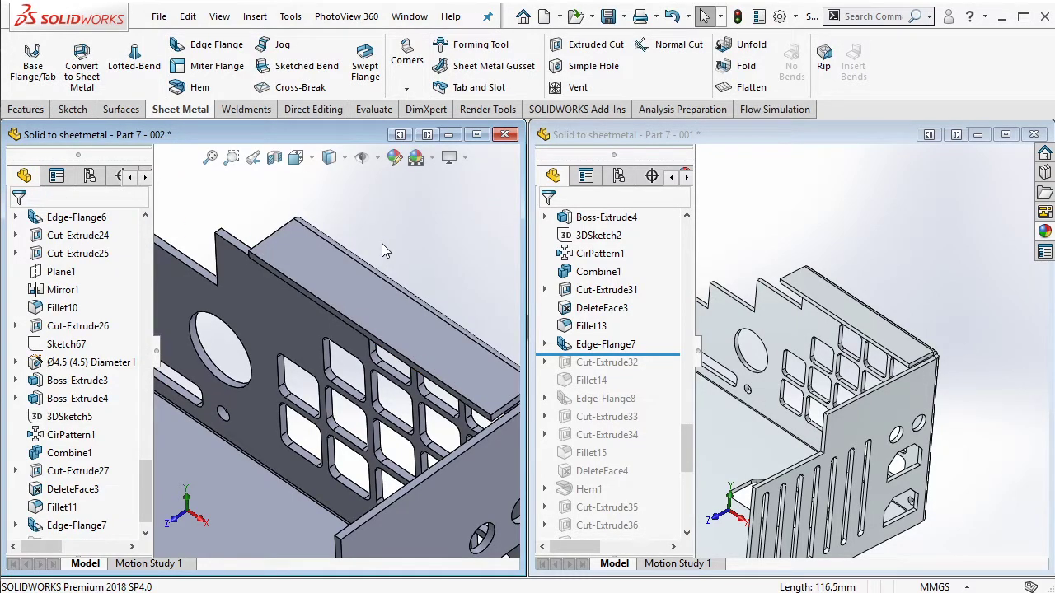
Step: Roll the reference forward and show its top-flange hole sketch dimensions
left_click_drag(659, 353, 639, 372)
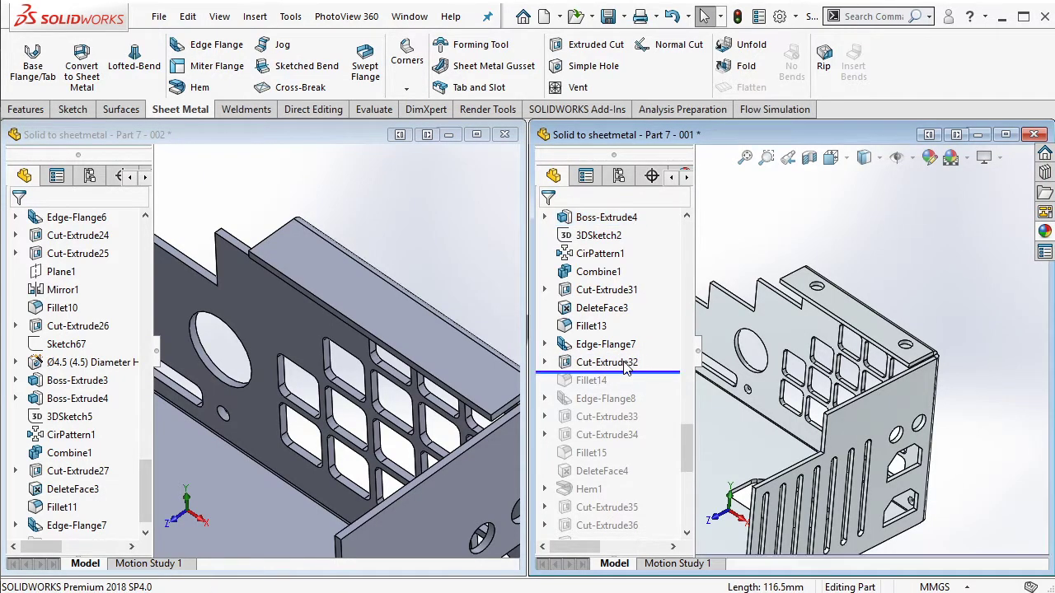
double_click(606, 362)
scroll(878, 354, "down", 3)
mouse_move(879, 355)
middle_mouse_down()
mouse_move(880, 393)
mouse_move(874, 346)
middle_mouse_up()
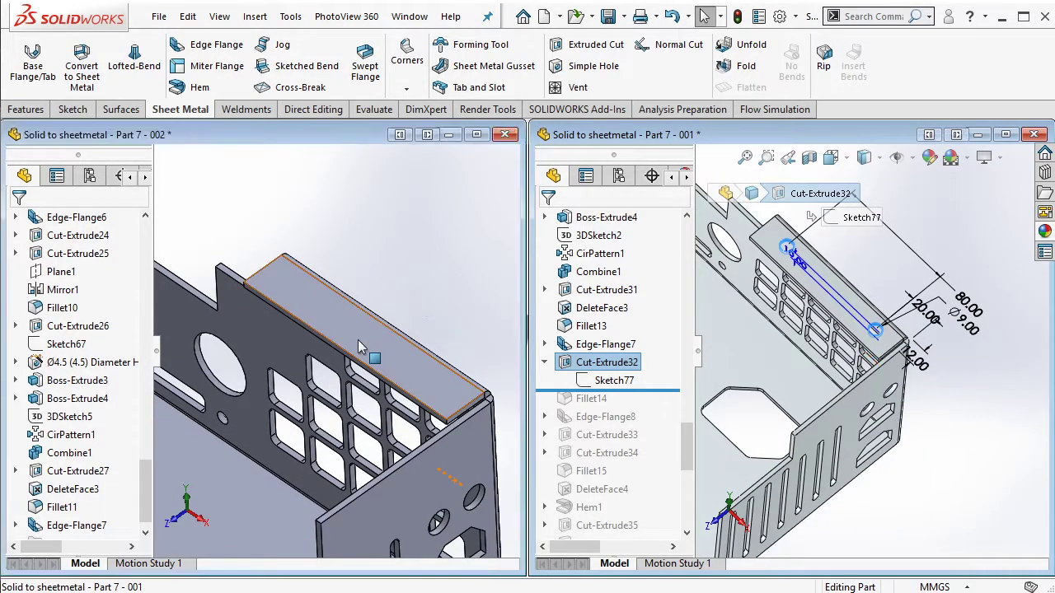
Step: Sketch a centerline on the top flange face with the sketch point at its midpoint
left_click(416, 317)
left_click(430, 290)
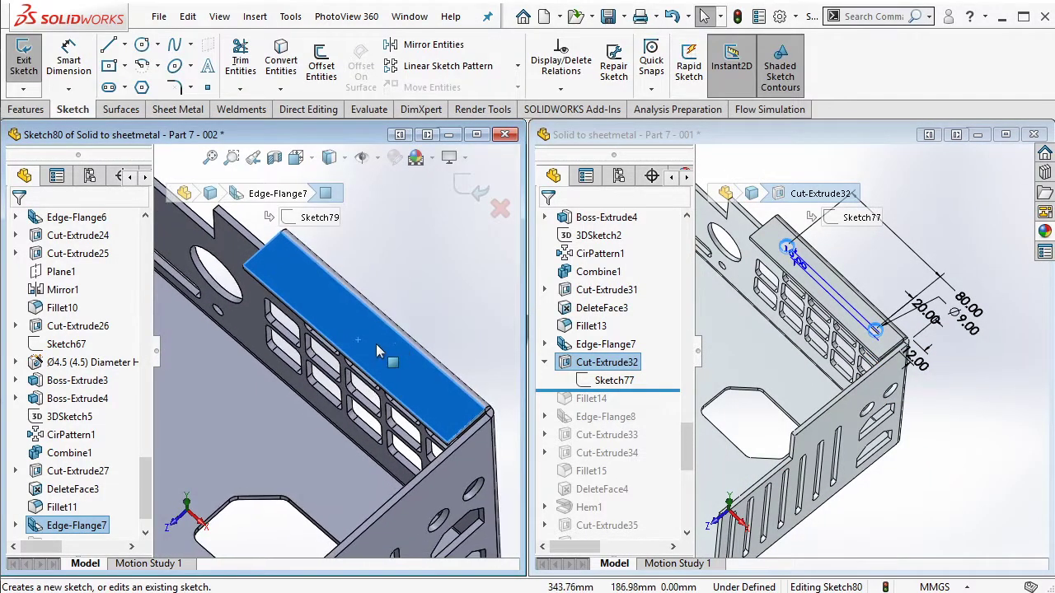
left_click(122, 45)
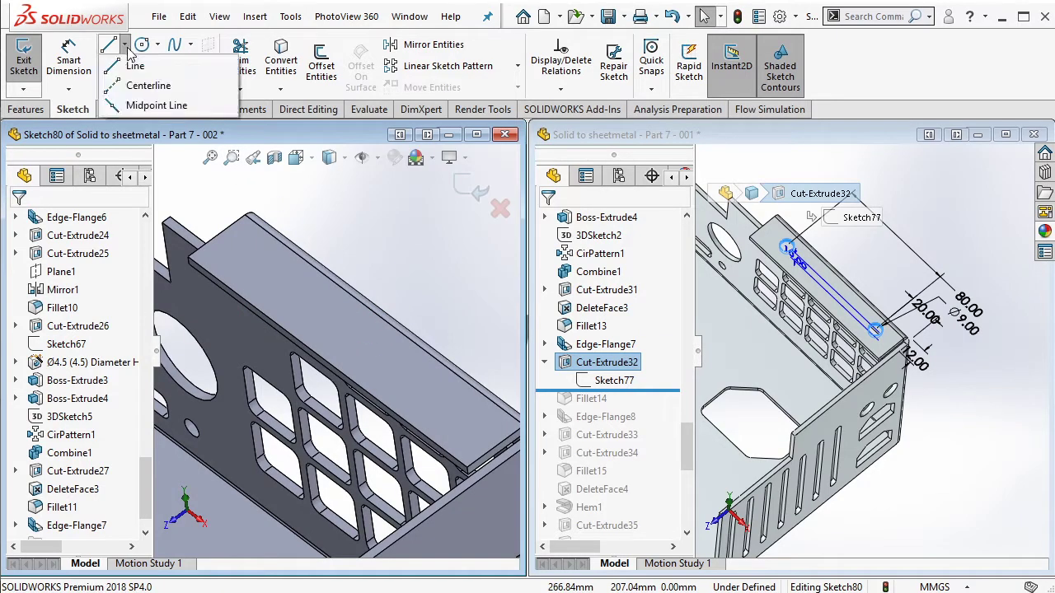
left_click(327, 362)
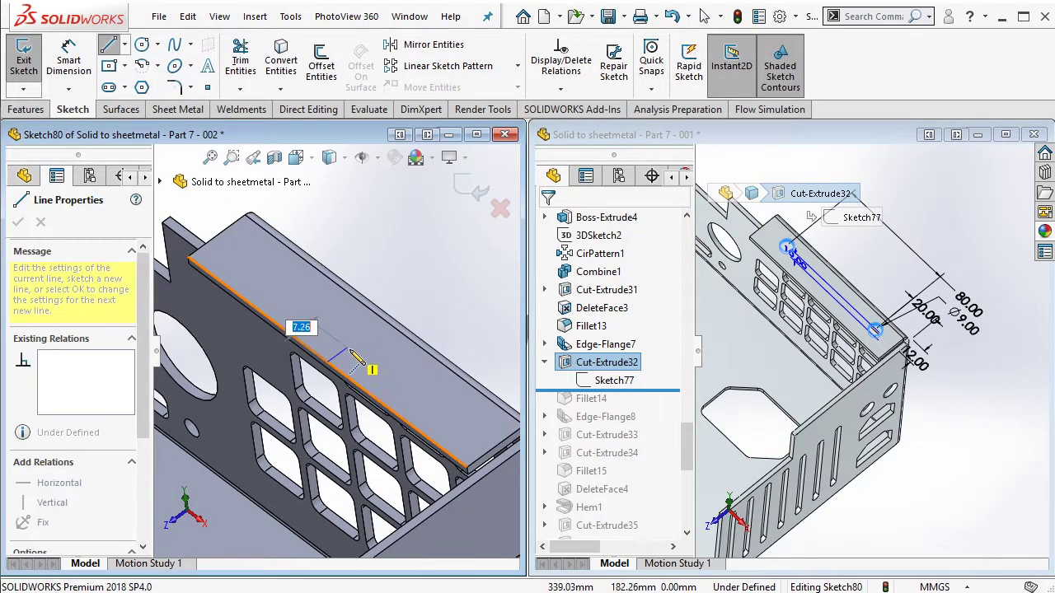
key("Escape")
left_click(122, 45)
left_click(177, 87)
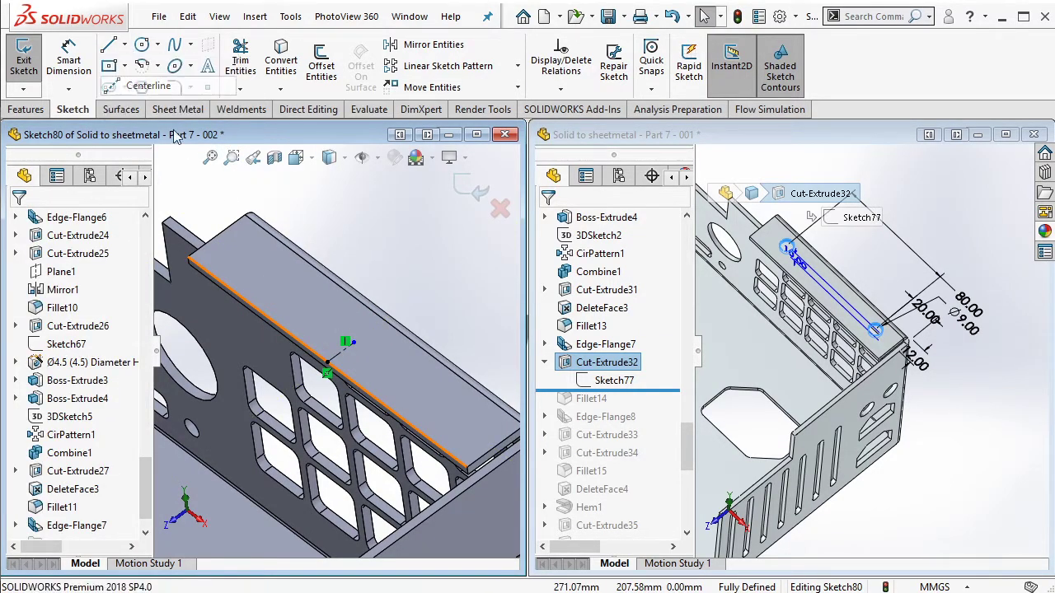
left_click(339, 311)
left_click(418, 371)
key("Escape")
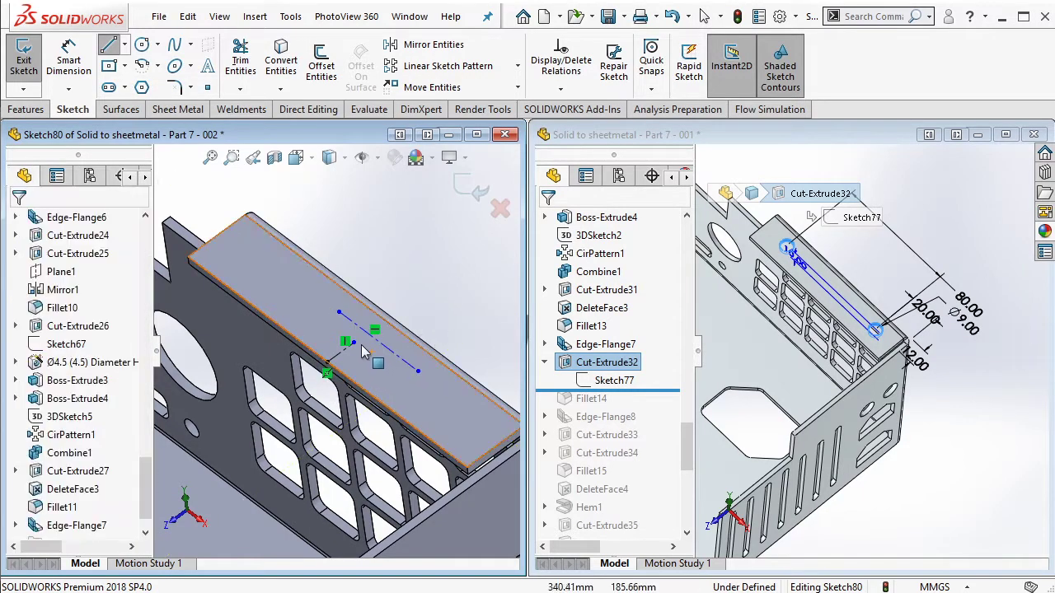
left_click(396, 354)
left_click(353, 340, "ctrl")
left_click(423, 272)
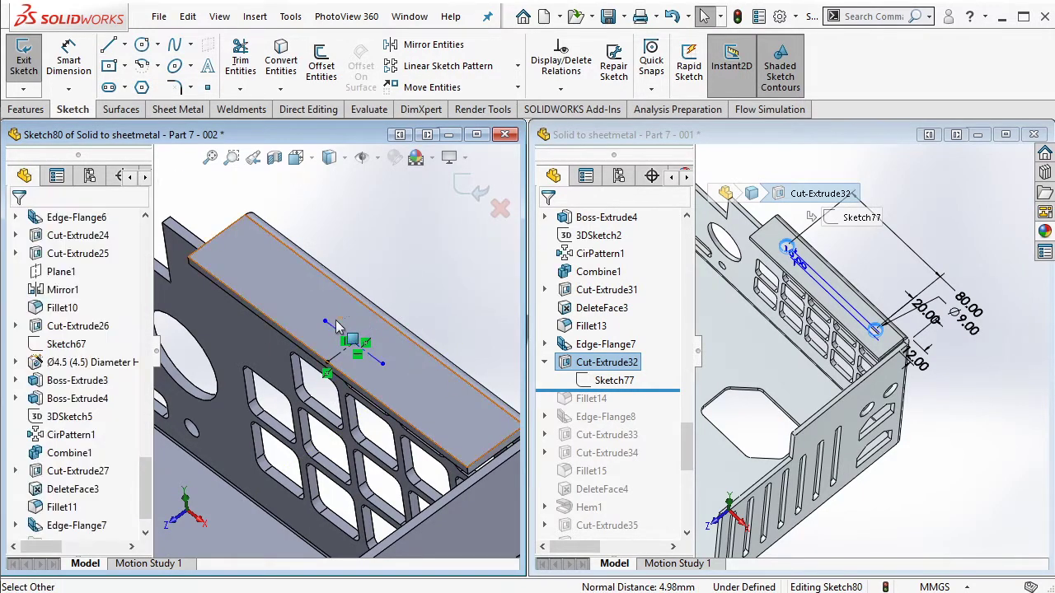
left_click_drag(326, 323, 296, 274)
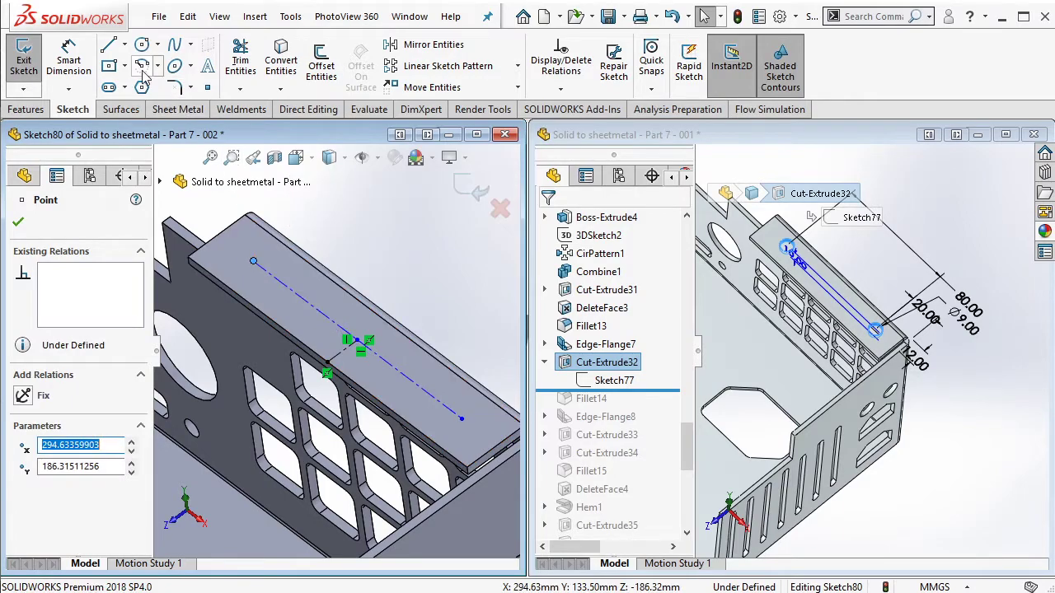
Step: Dimension the centerline 80 mm long and 12 mm from the flange edge, then exit the sketch
left_click(68, 64)
left_click(280, 285)
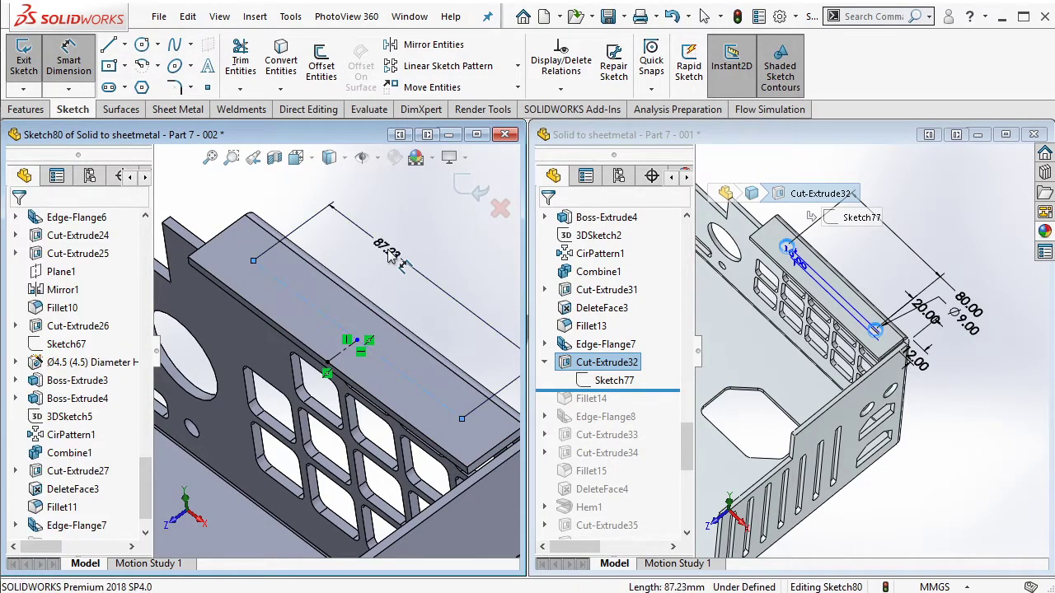
left_click(389, 257)
type("80")
key("Return")
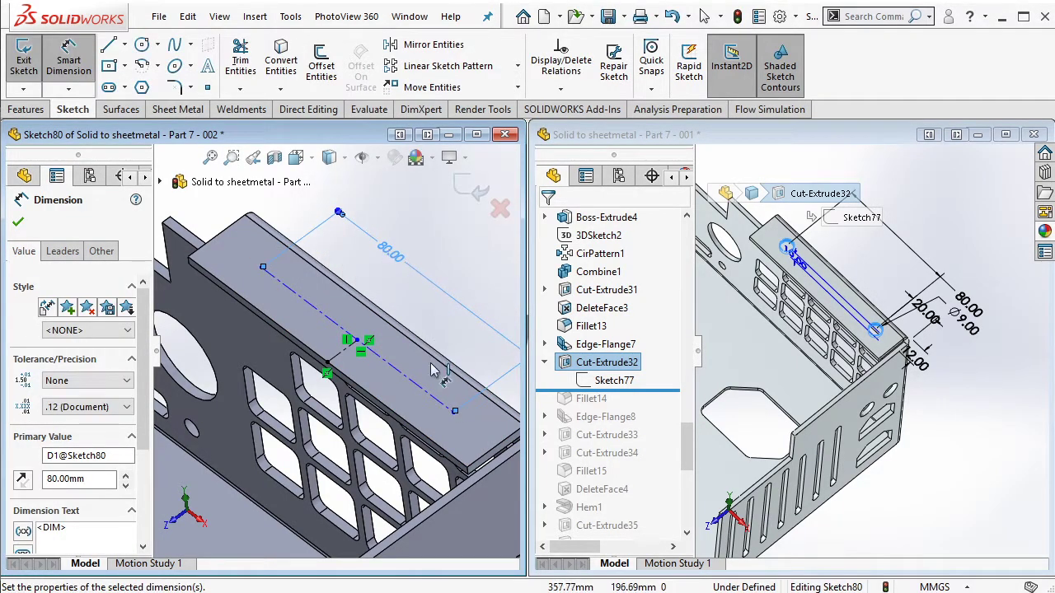
left_click(345, 362)
left_click(328, 372)
left_click(399, 320)
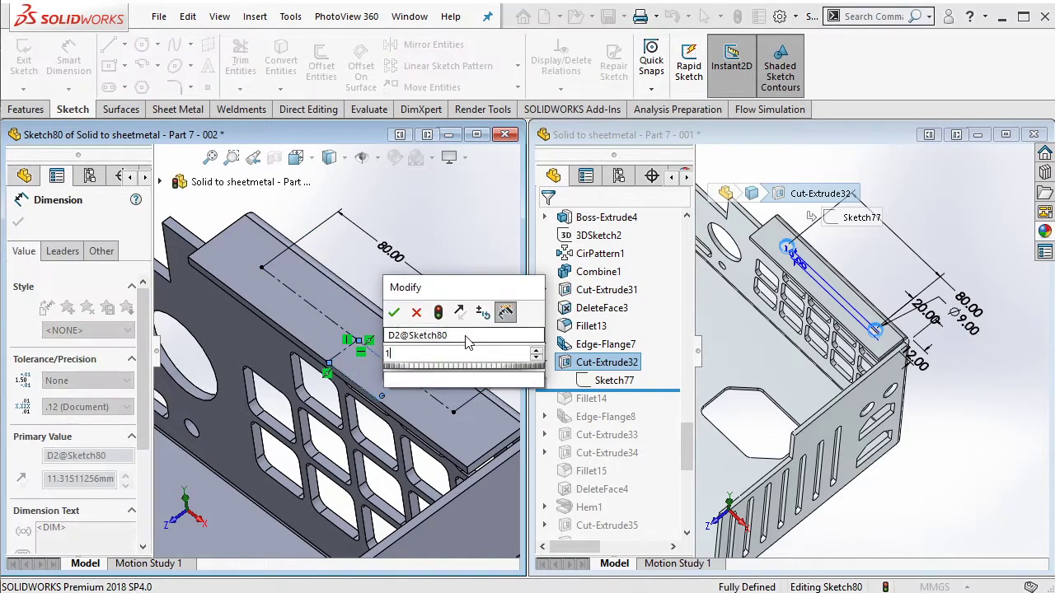
type("12")
left_click(394, 313)
left_click(68, 66)
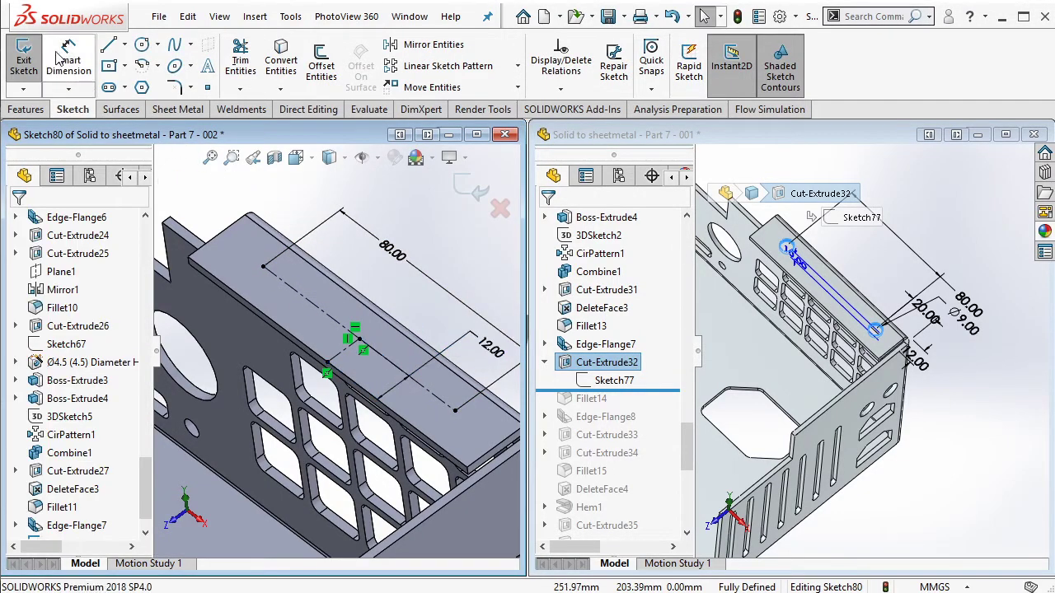
left_click(23, 60)
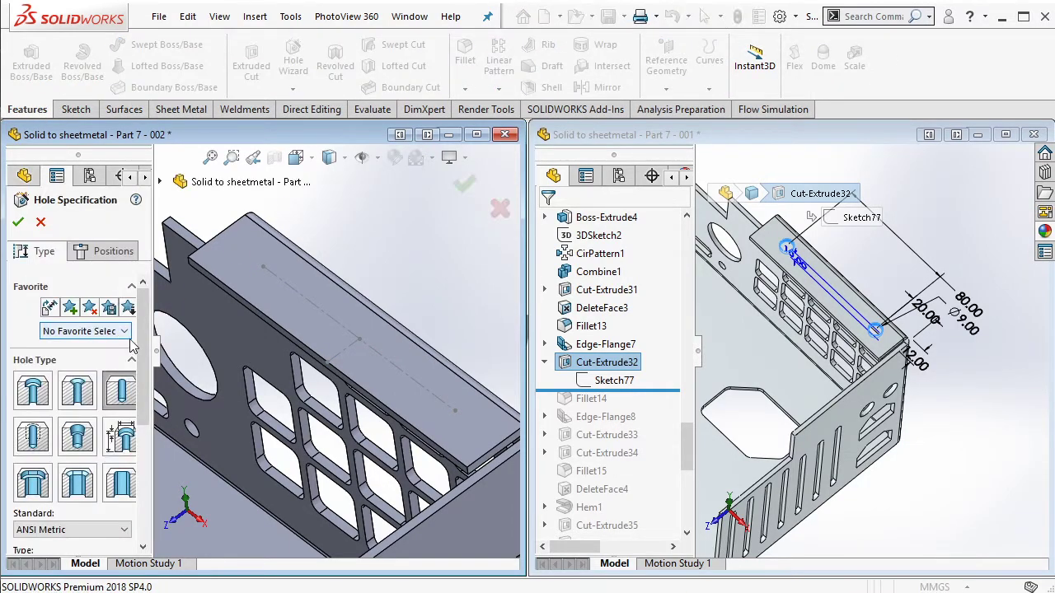
Step: Place two hole points on the top flange face at the centerline's ends
left_click(105, 253)
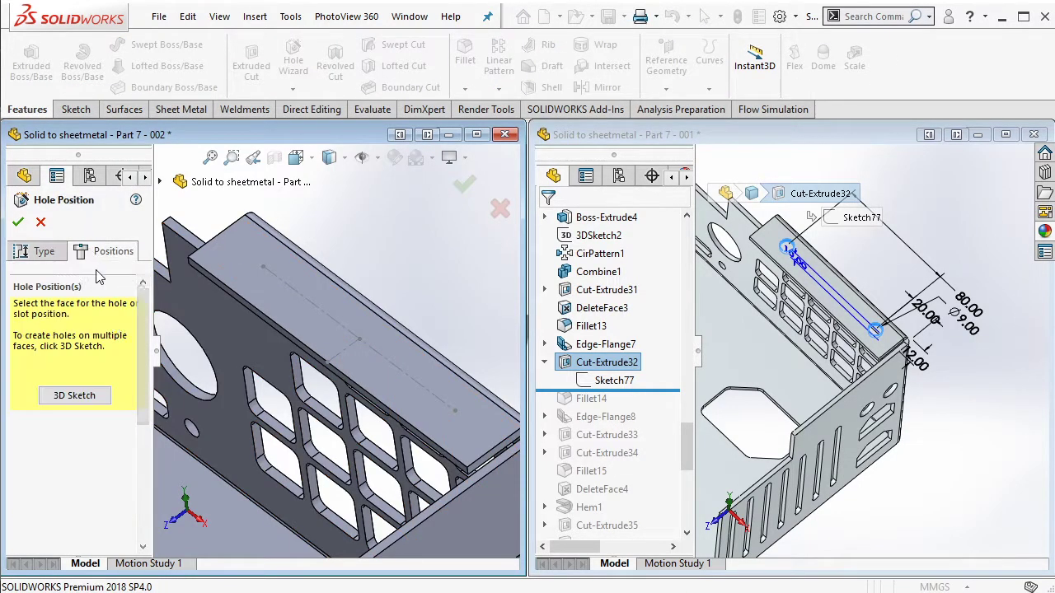
left_click(74, 395)
left_click(262, 266)
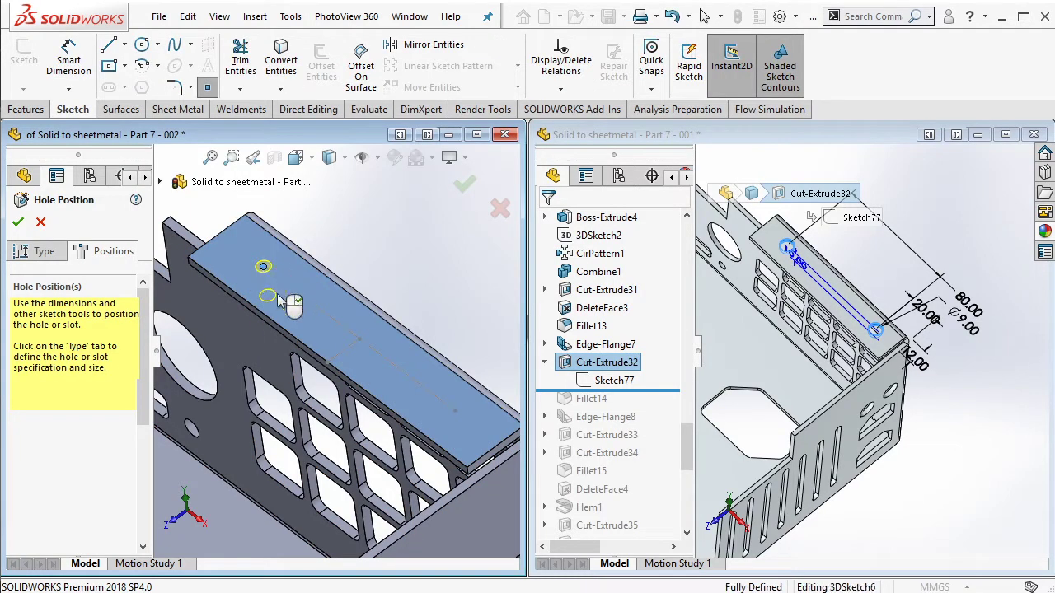
left_click(456, 413)
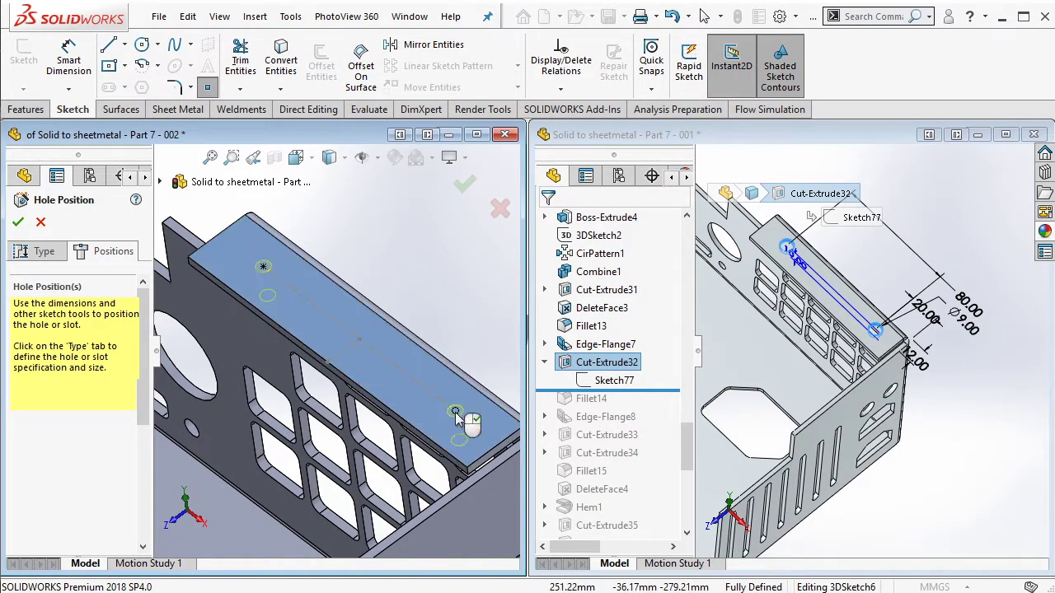
Step: Set the holes to ANSI Metric, Drill sizes, Ø9.0 and cut them
left_click(44, 251)
scroll(144, 448, "down", 3)
scroll(143, 447, "down", 3)
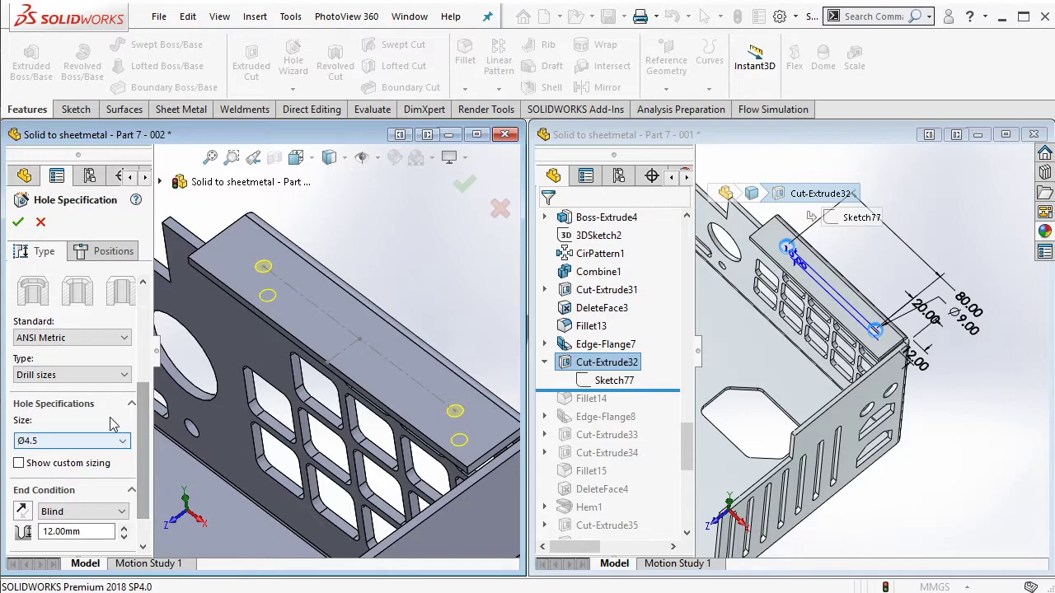
left_click(95, 337)
left_click(73, 354)
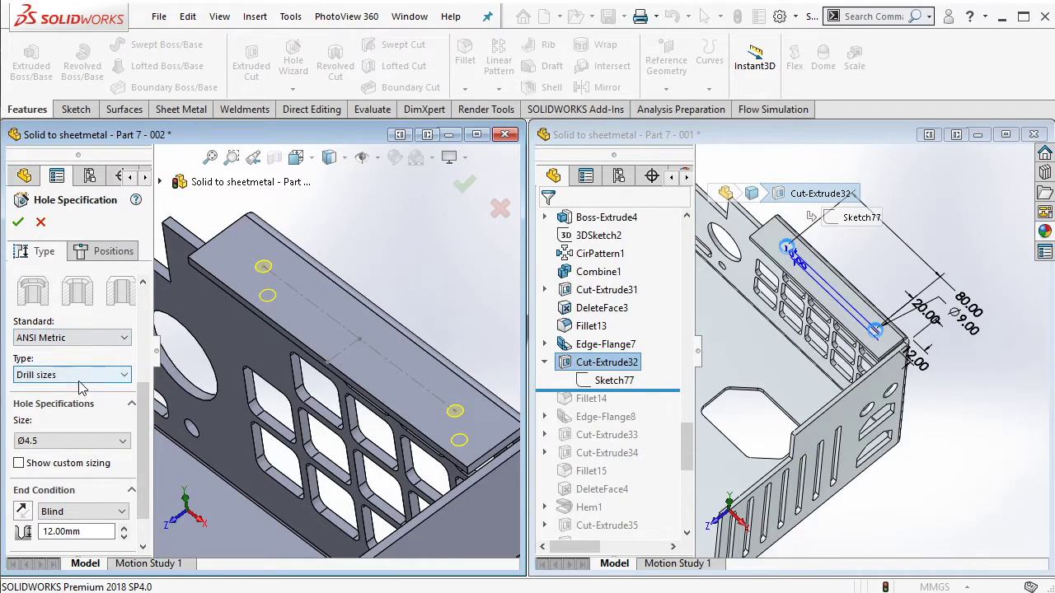
left_click(79, 375)
left_click(71, 399)
left_click(73, 441)
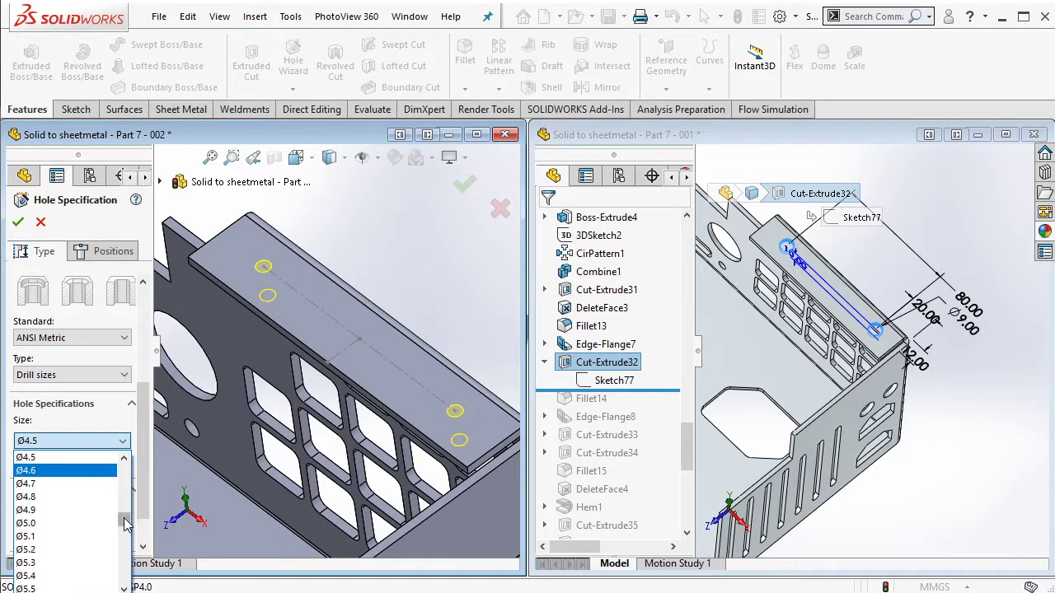
left_click_drag(125, 524, 122, 541)
scroll(106, 489, "up", 2)
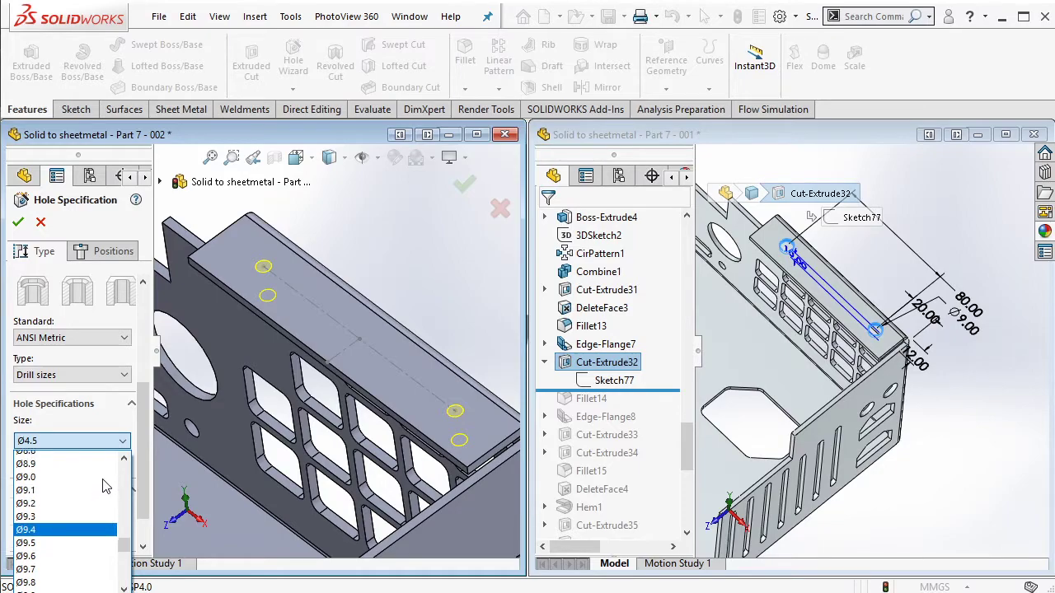
left_click(69, 510)
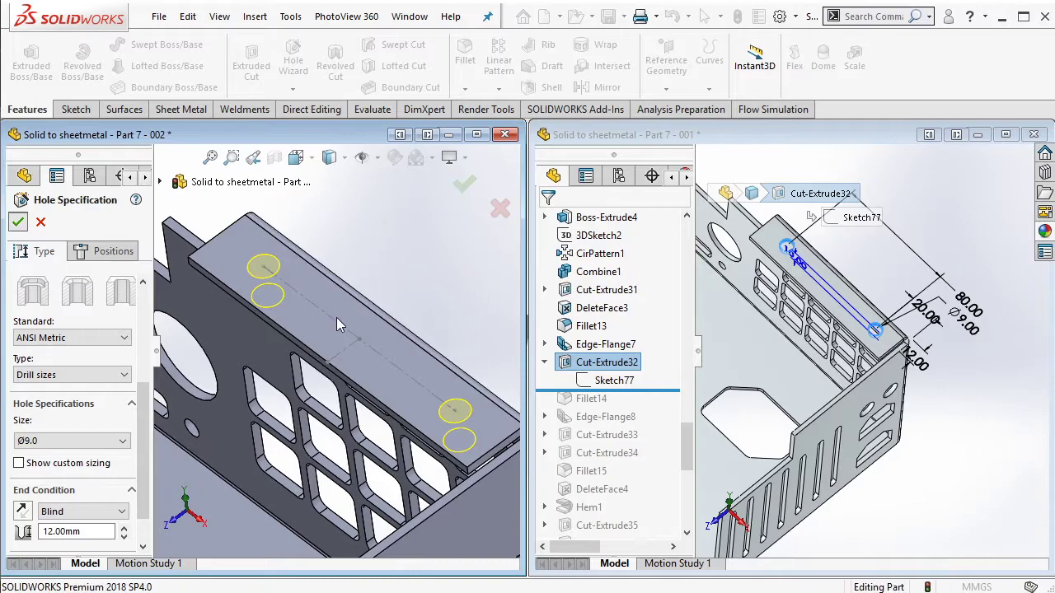
left_click(464, 183)
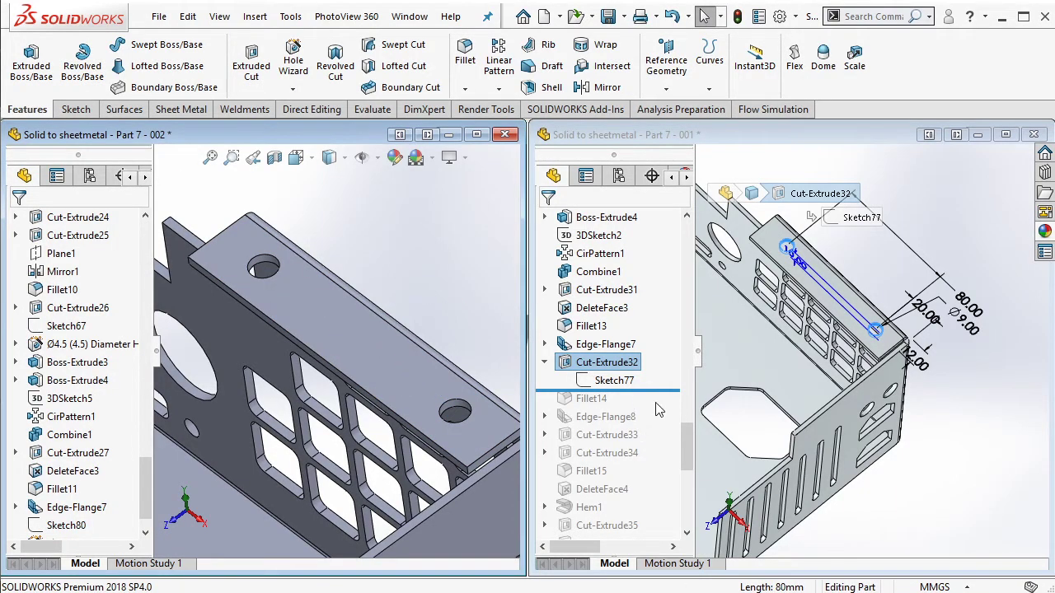
Step: Roll the reference part forward to show Fillet14 and view the flange corner
left_click(597, 402)
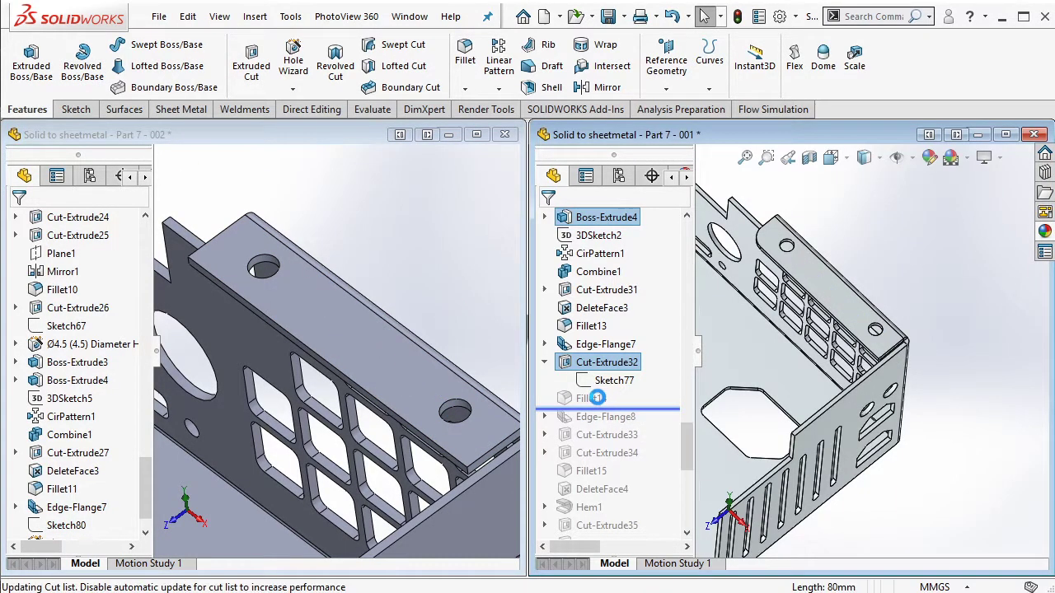
left_click(599, 400)
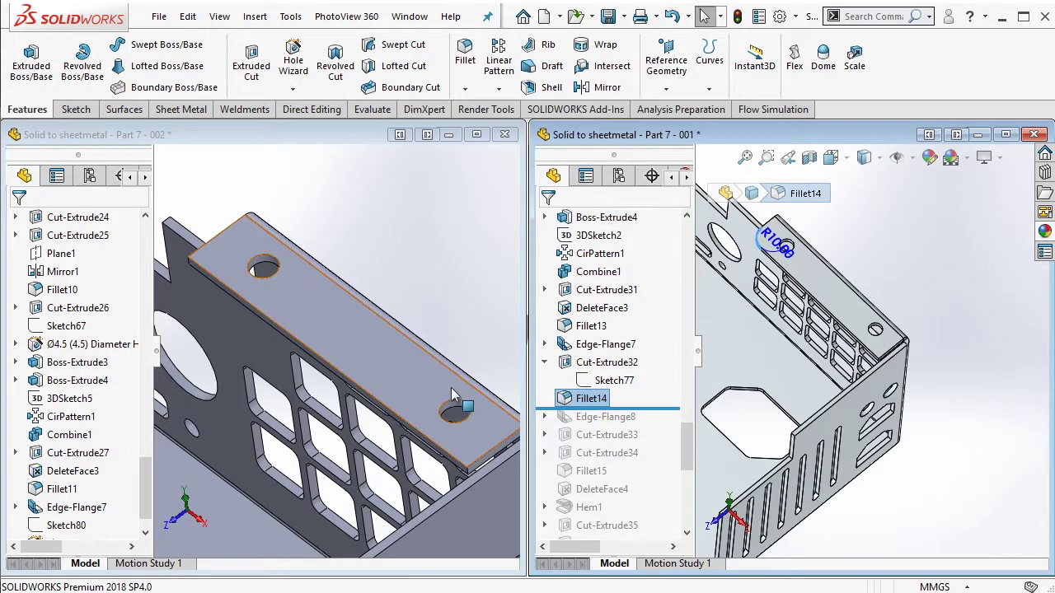
middle_click_drag(452, 395, 306, 321)
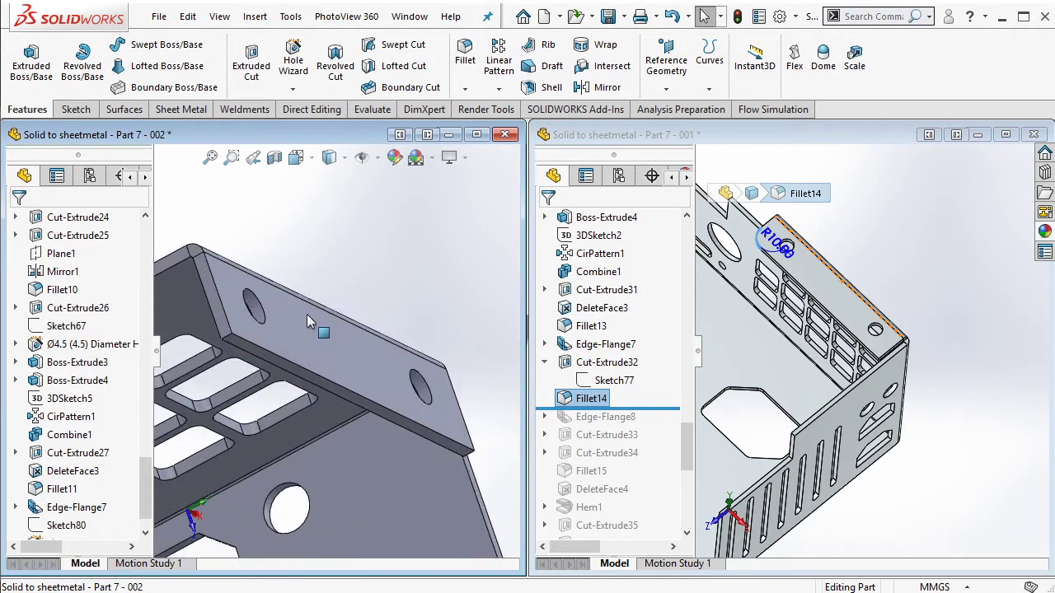
Step: Round the top flange corner edge with a 10 mm fillet, then roll the reference past Edge-Flange8
left_click(465, 54)
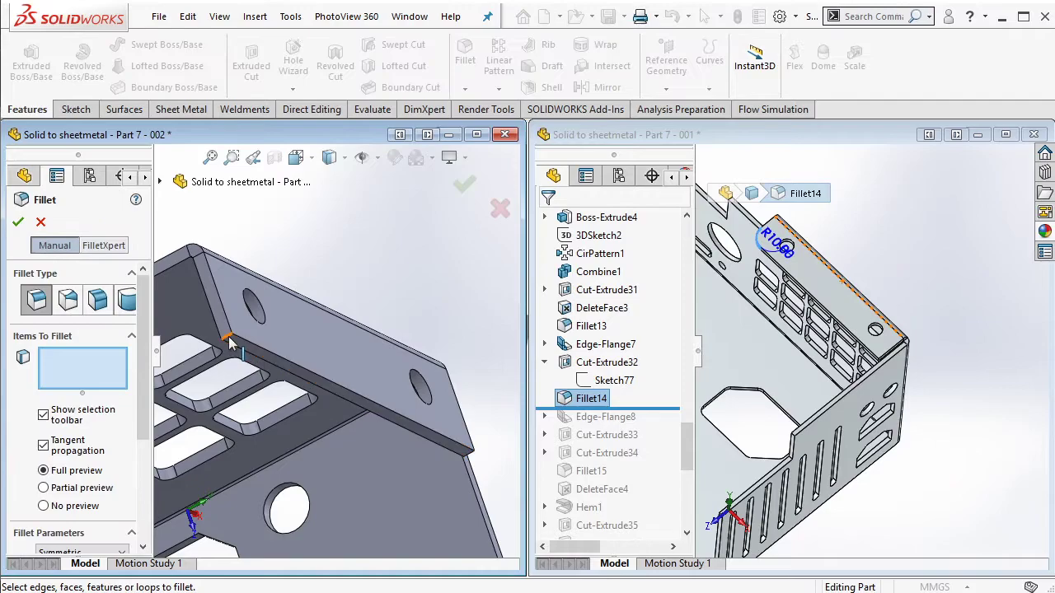
left_click(229, 339)
scroll(112, 472, "down", 3)
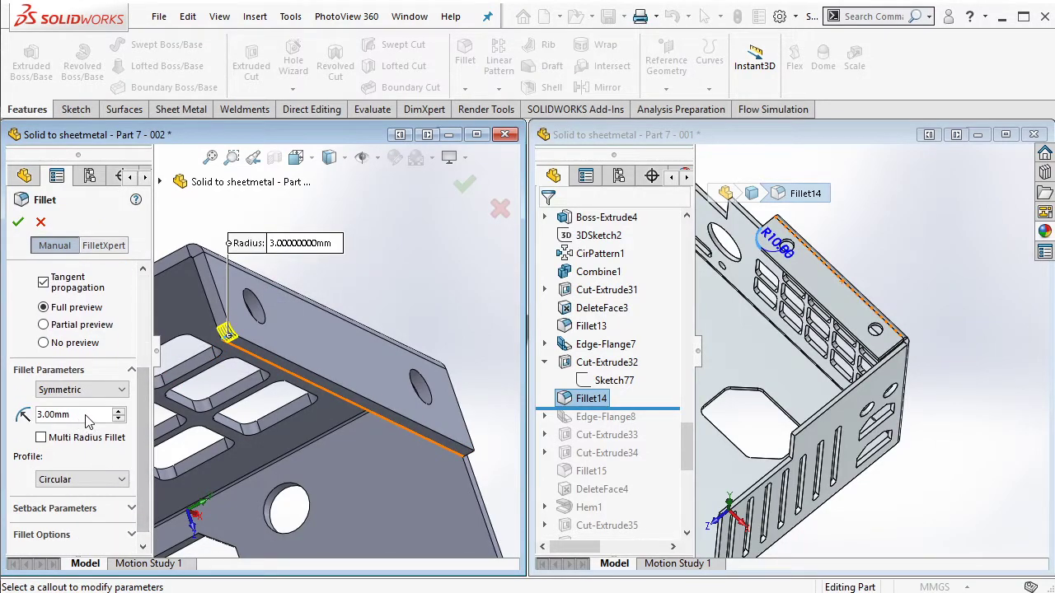
type("10")
key("Return")
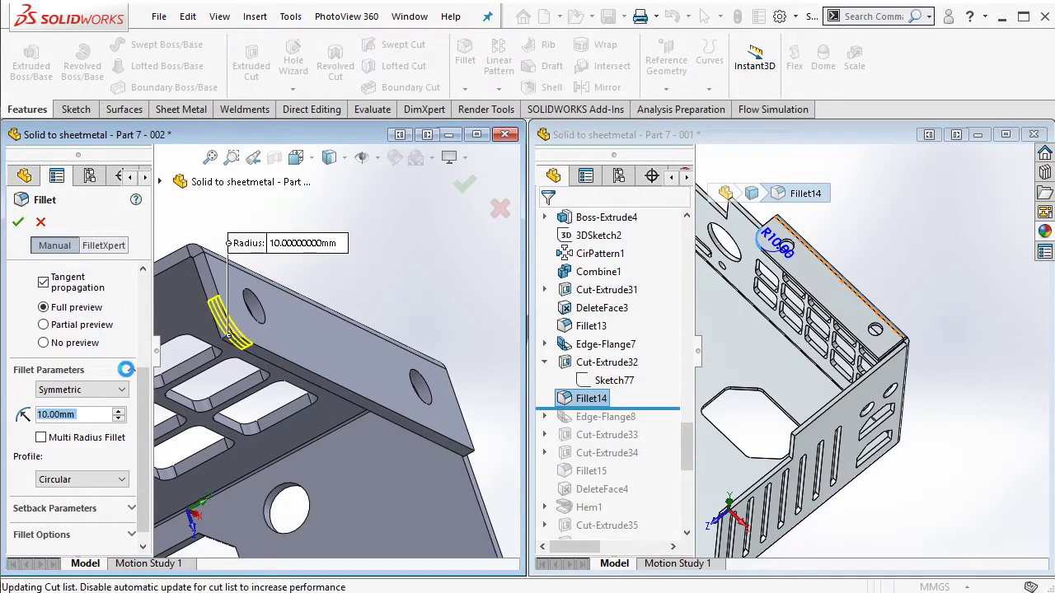
left_click_drag(634, 425, 623, 417)
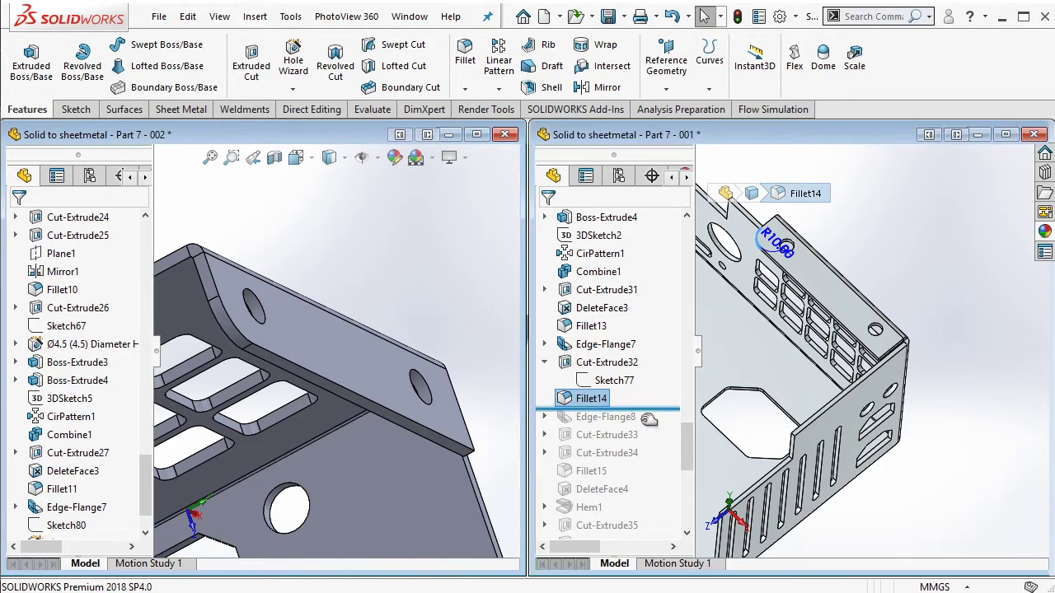
Step: Inspect Edge-Flange8 in the reference and orbit the working model toward the side panel
left_click(606, 416)
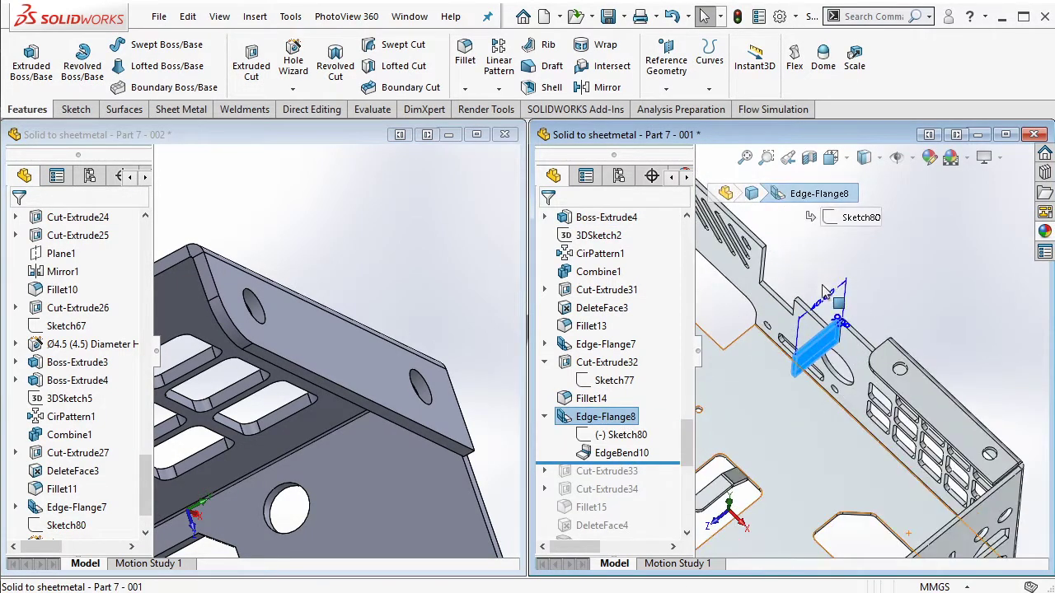
middle_click_drag(824, 290, 857, 380)
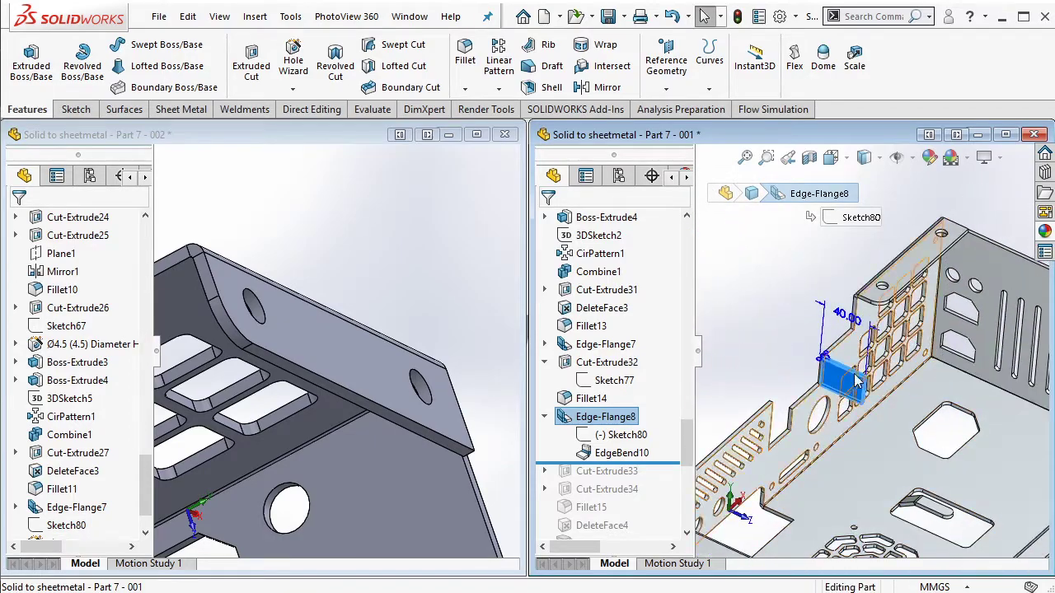
mouse_move(353, 388)
middle_mouse_down()
mouse_move(272, 286)
mouse_move(292, 331)
middle_mouse_up()
scroll(293, 331, "down", 5)
scroll(293, 331, "down", 3)
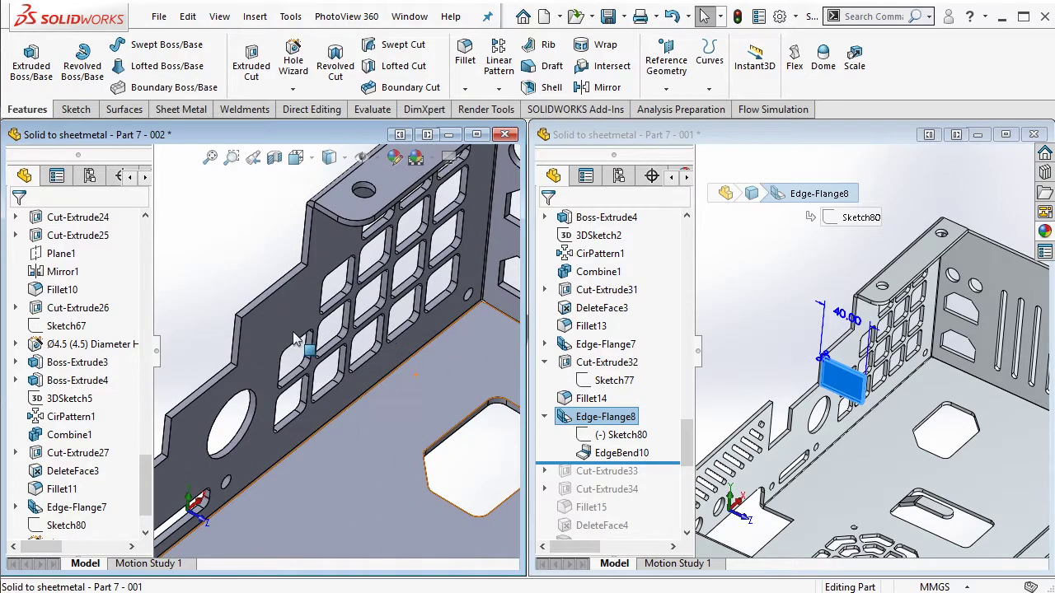
scroll(293, 331, "down", 2)
Step: Start an edge flange on the back-panel edge with a 40 mm Blind length at 90°
left_click(181, 110)
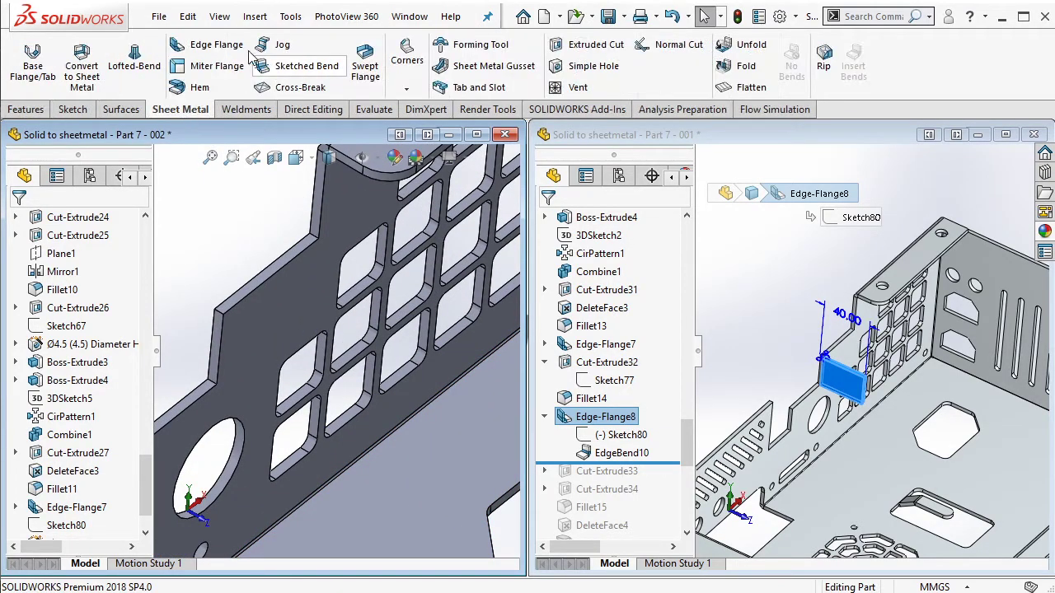
left_click(208, 44)
left_click(237, 356)
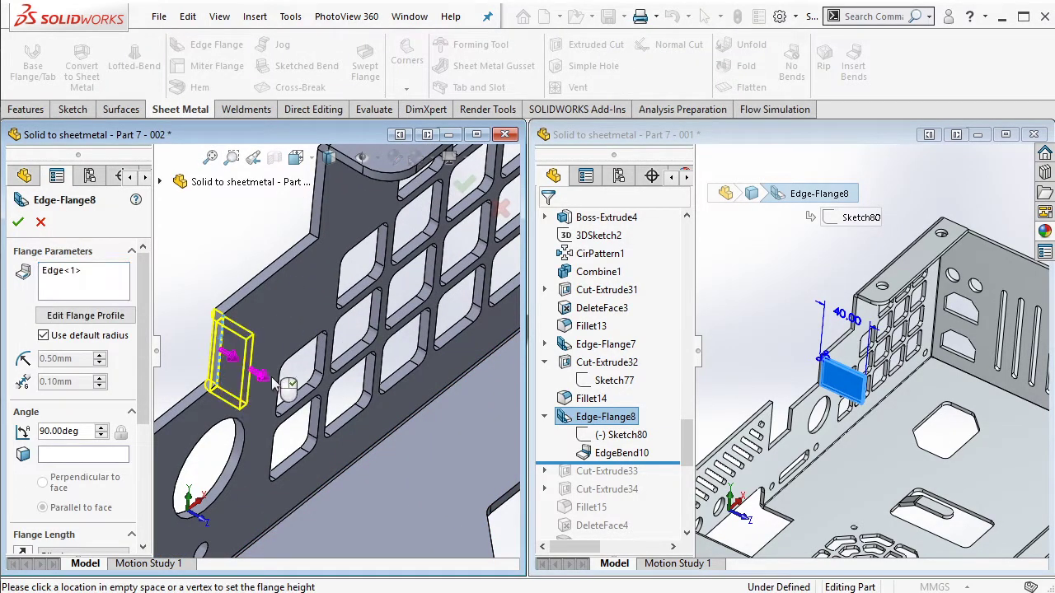
scroll(116, 454, "down", 3)
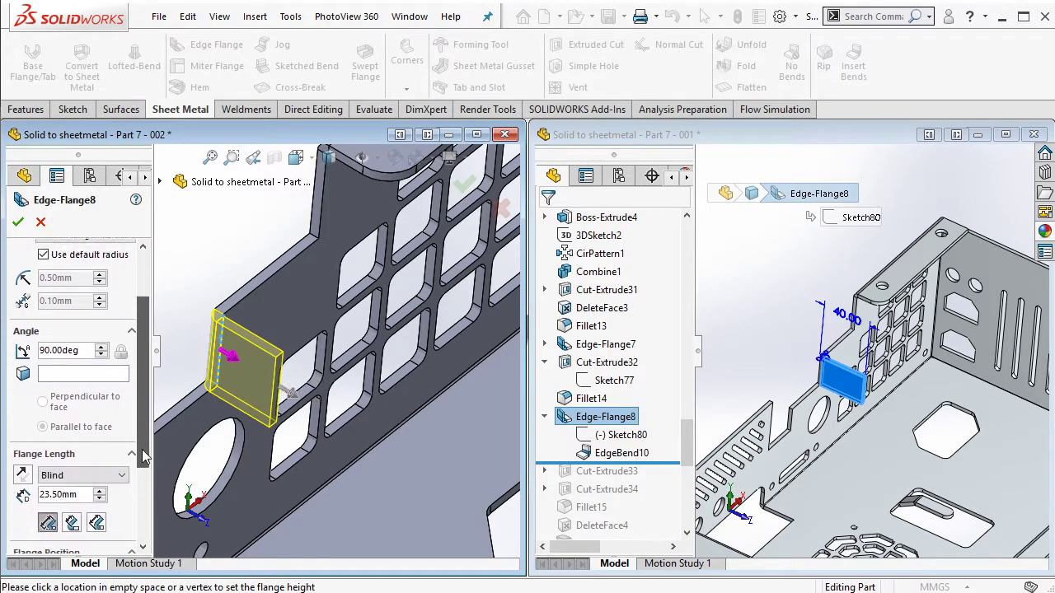
type("40")
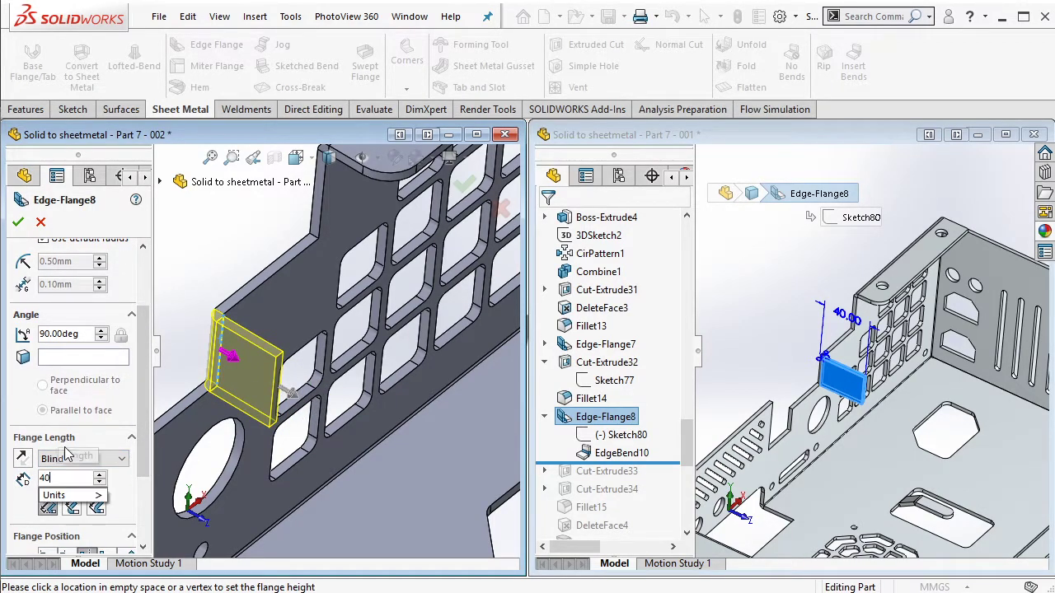
key("Return")
scroll(144, 454, "down", 2)
scroll(144, 454, "down", 2)
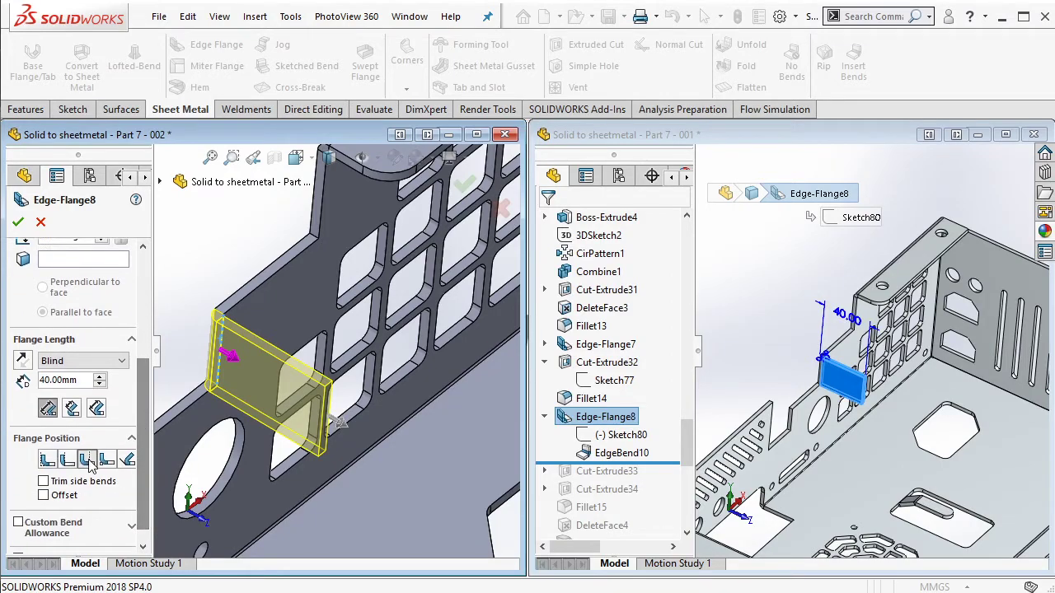
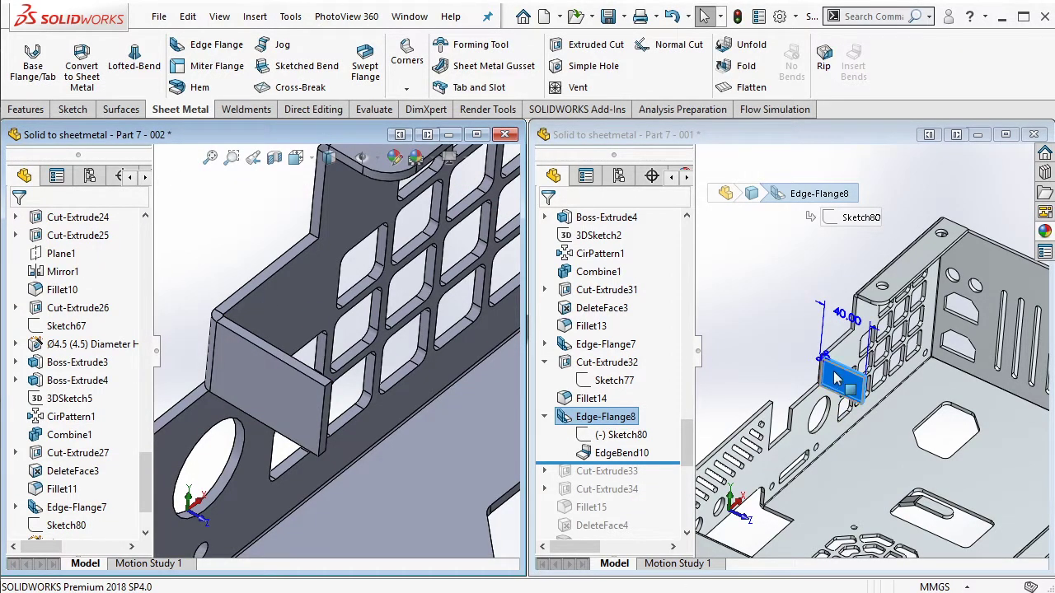
Step: Roll the reference part forward past Cut-Extrude33 and inspect its sketch
scroll(837, 379, "down", 2)
left_click_drag(671, 462, 660, 483)
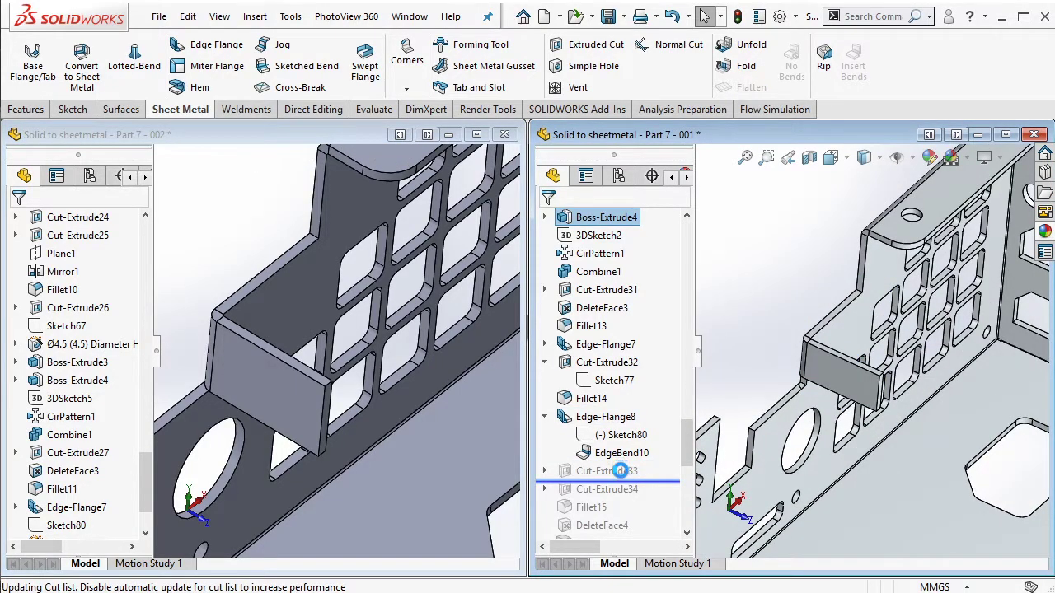
left_click(622, 472)
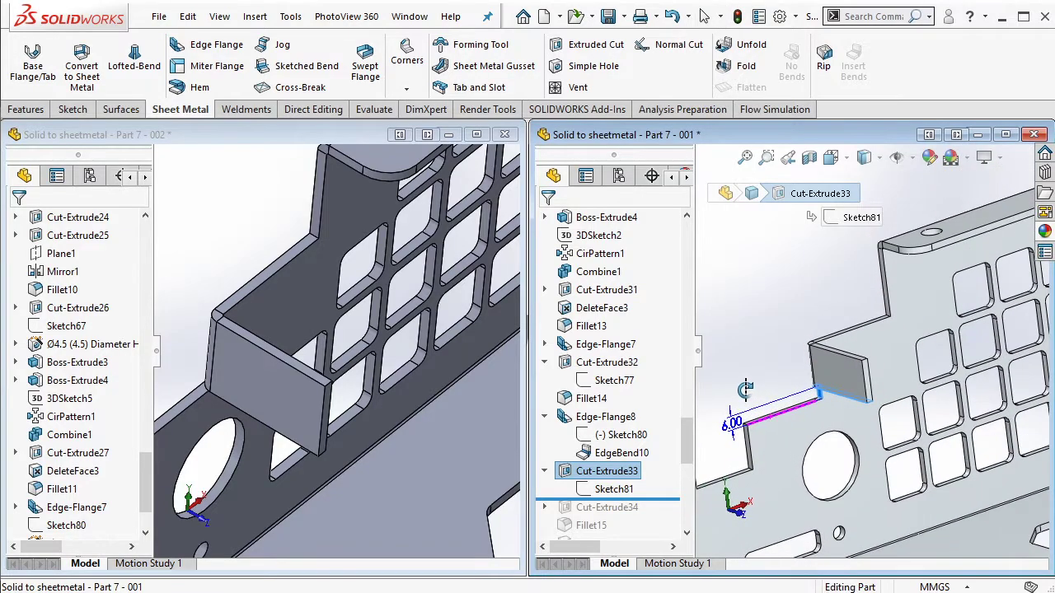
scroll(307, 379, "down", 2)
Step: Sketch on the flange's narrow end face in the working part and convert its edges
left_click(309, 356)
scroll(261, 379, "down", 2)
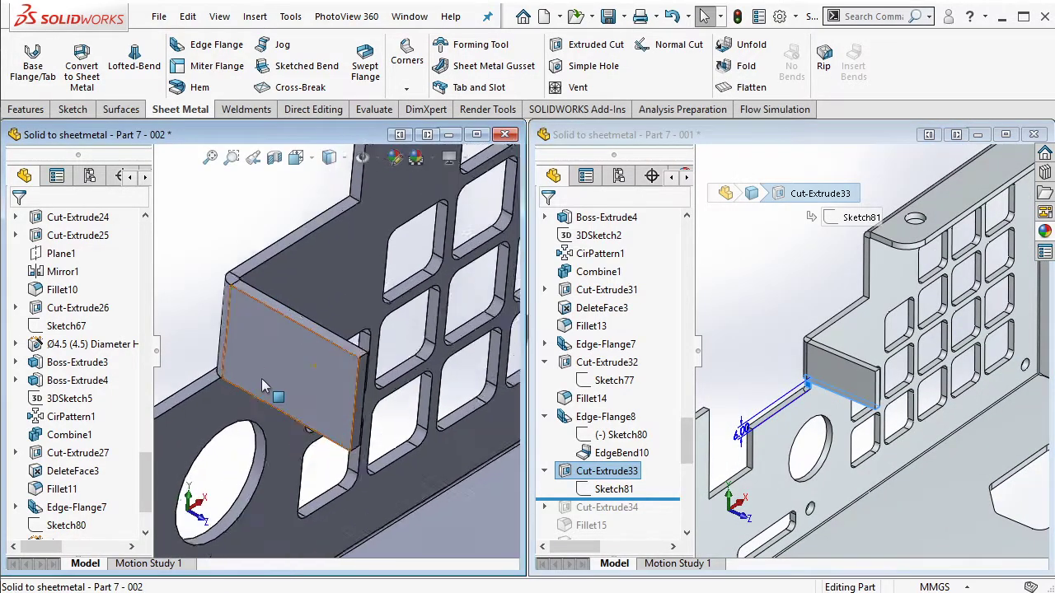
scroll(259, 376, "down", 2)
scroll(256, 329, "down", 2)
scroll(254, 293, "up", 2)
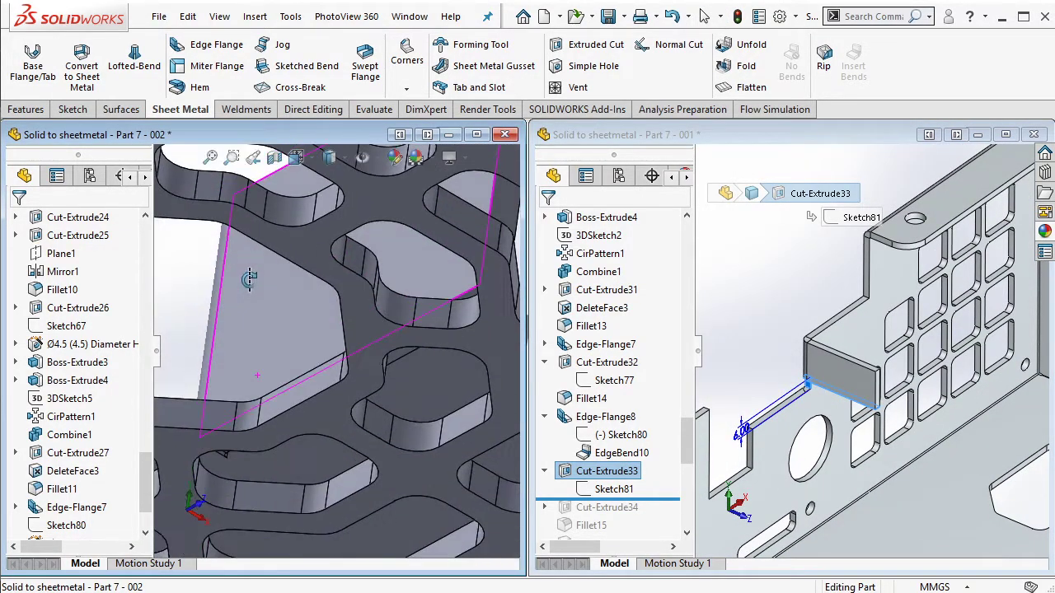
scroll(272, 330, "up", 2)
left_click(327, 393)
left_click(330, 368)
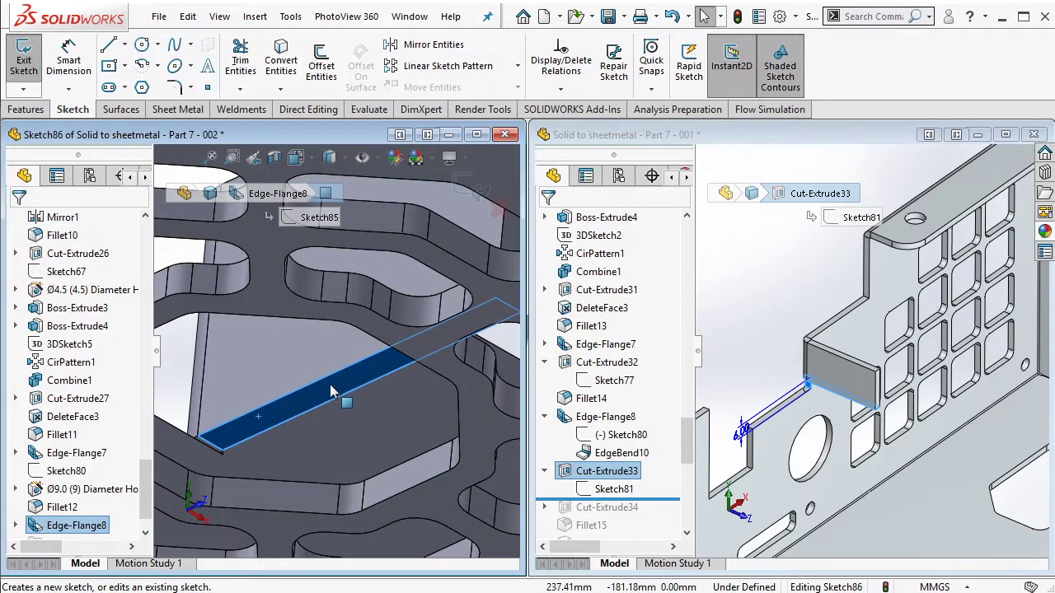
scroll(248, 420, "down", 1)
scroll(239, 425, "down", 2)
scroll(227, 412, "down", 2)
scroll(220, 401, "up", 2)
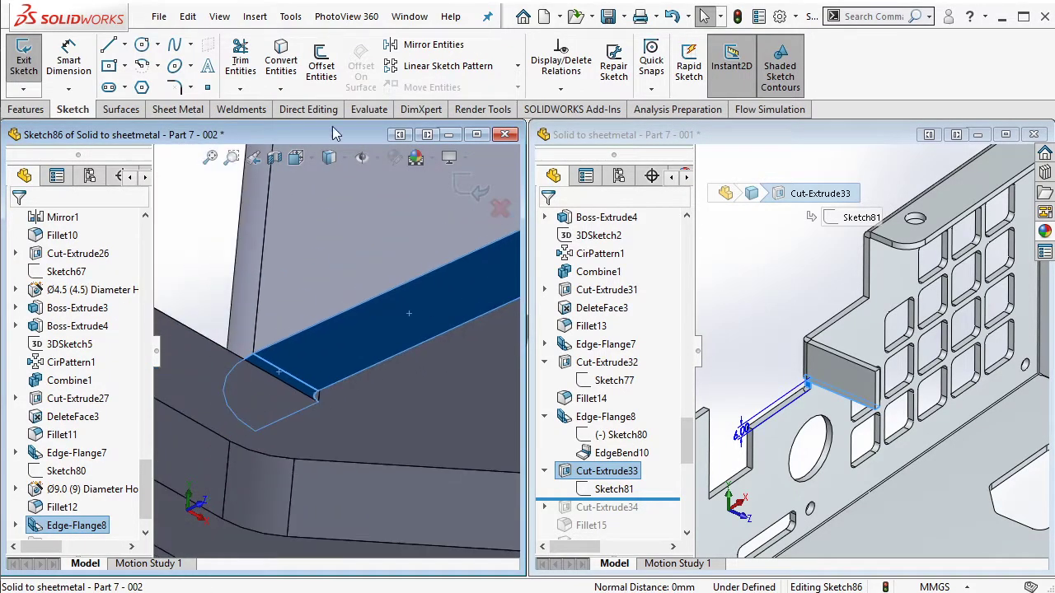
left_click(280, 61)
Step: Extruded-cut the converted sketch 6 mm blind into the flange end
left_click(25, 109)
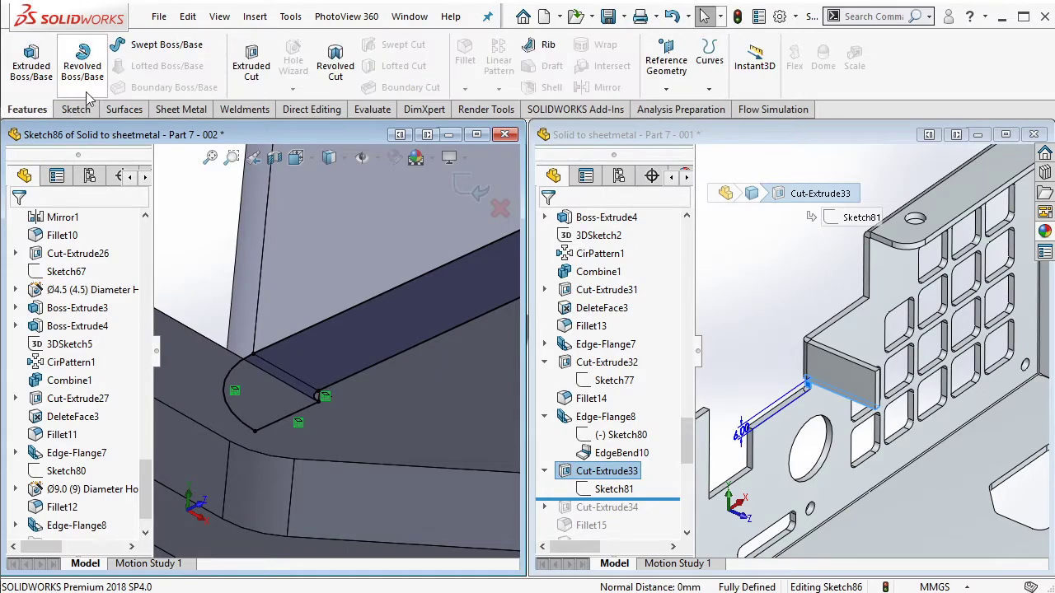
left_click(251, 66)
type("6")
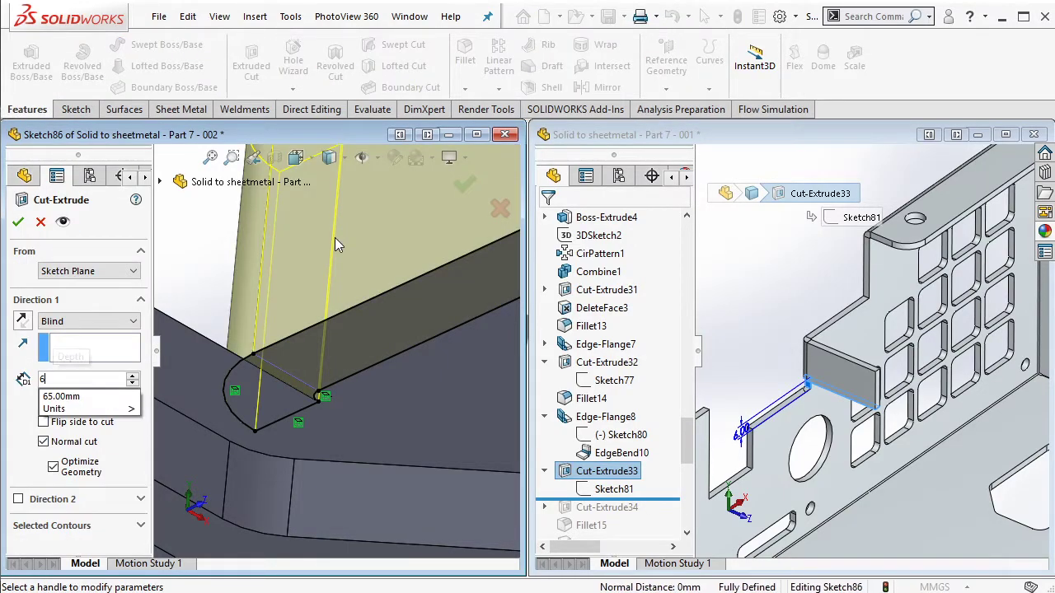
key("Return")
left_click(462, 183)
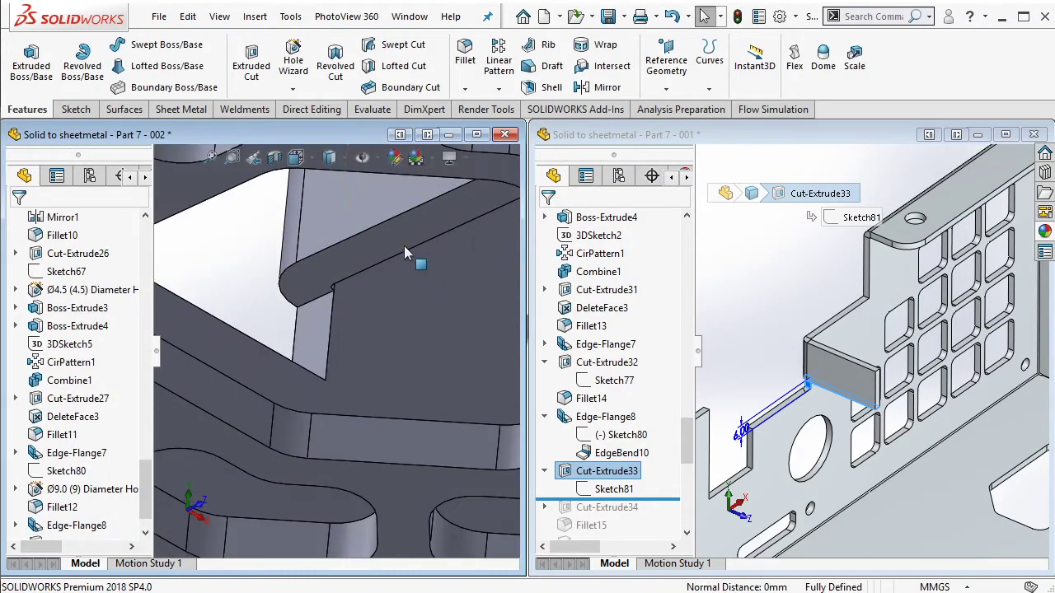
Step: Roll the reference part past Cut-Extrude34 and inspect the hole's dimensions
left_click(681, 410)
scroll(668, 412, "down", 2)
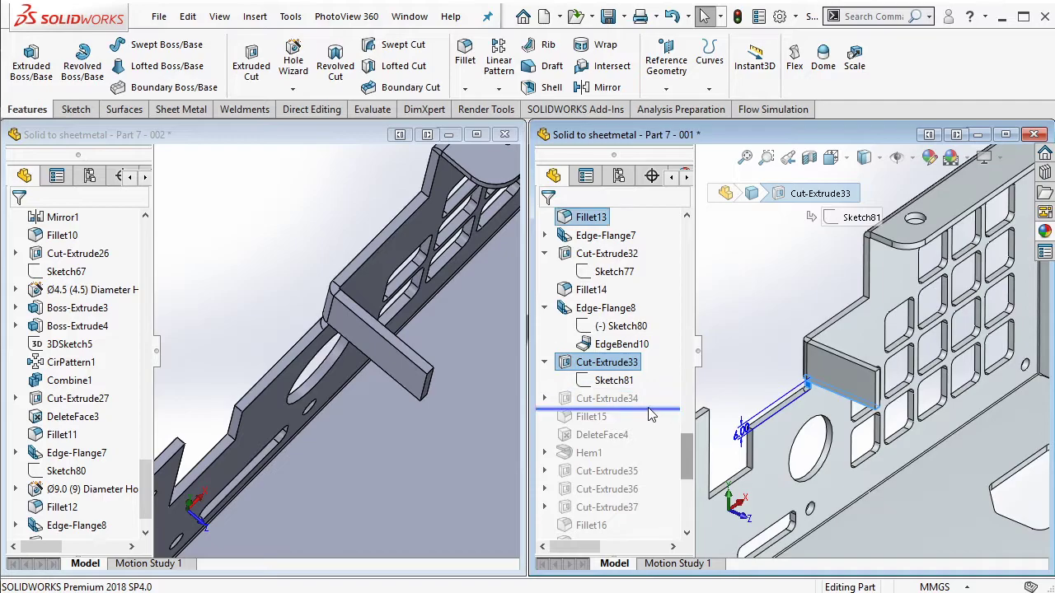
left_click_drag(652, 414, 620, 398)
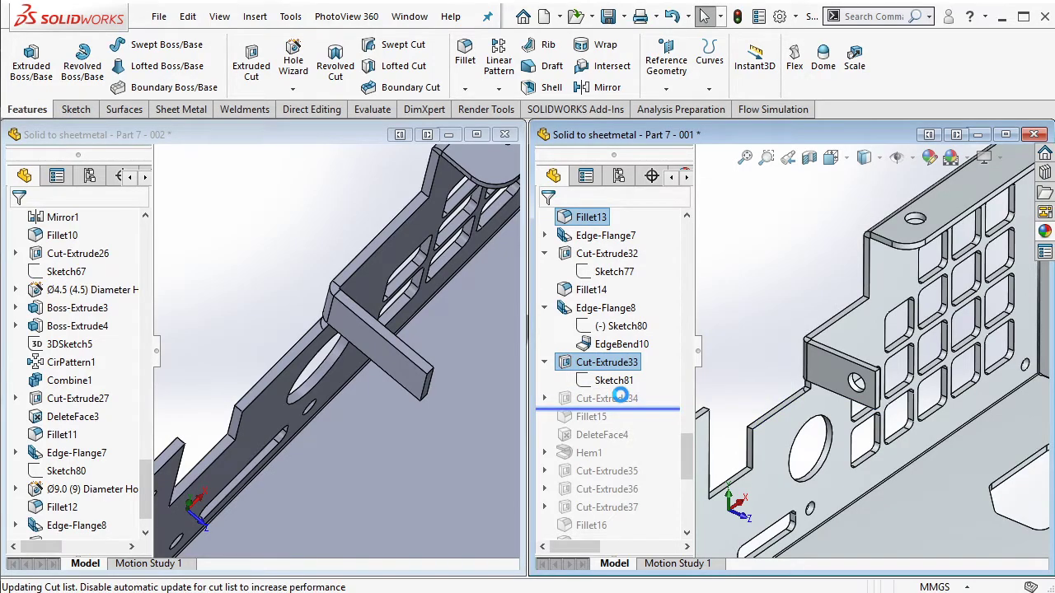
left_click(857, 381)
scroll(842, 404, "up", 3)
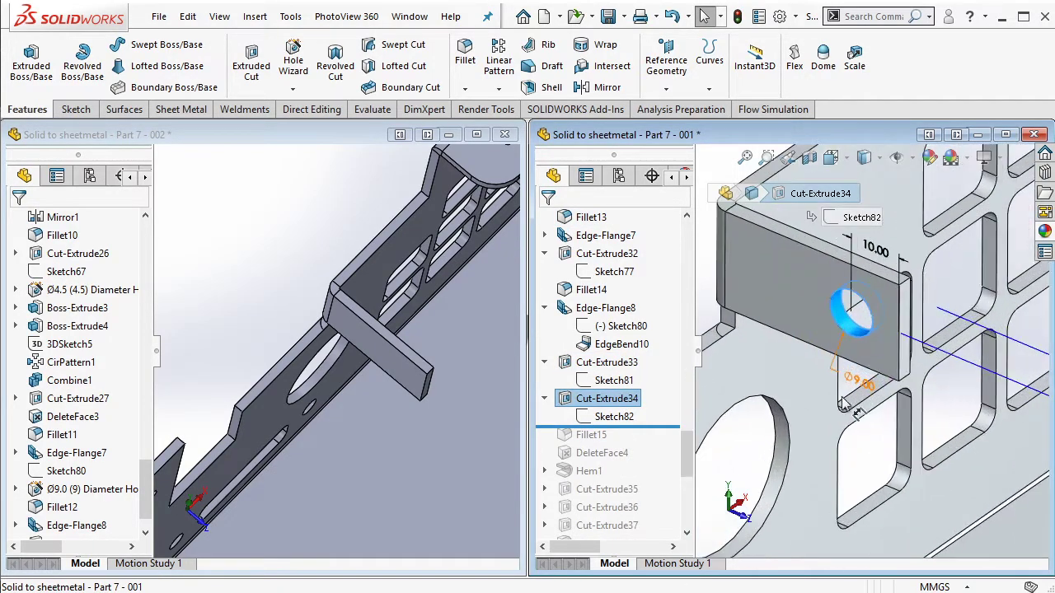
scroll(903, 309, "up", 2)
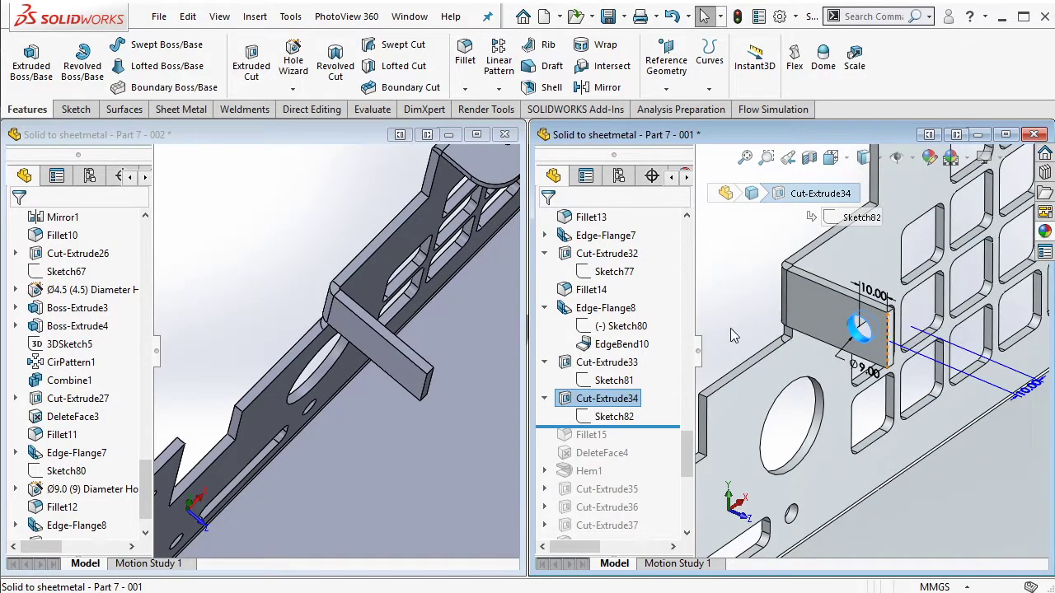
scroll(396, 356, "down", 5)
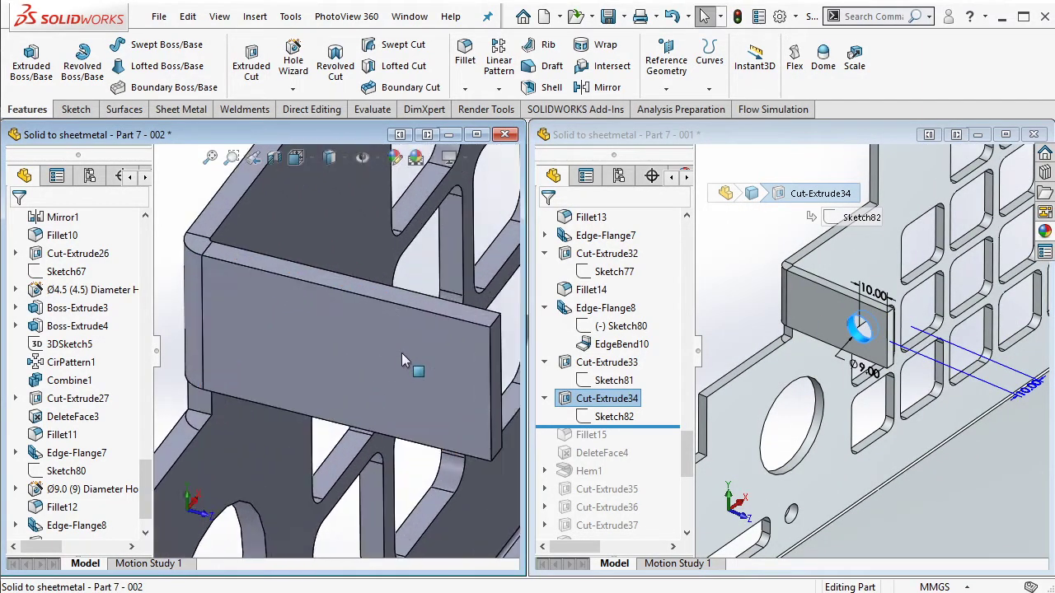
Step: Sketch a 9 mm construction centerline from the tab edge on the tab face
left_click(401, 353)
left_click(461, 307)
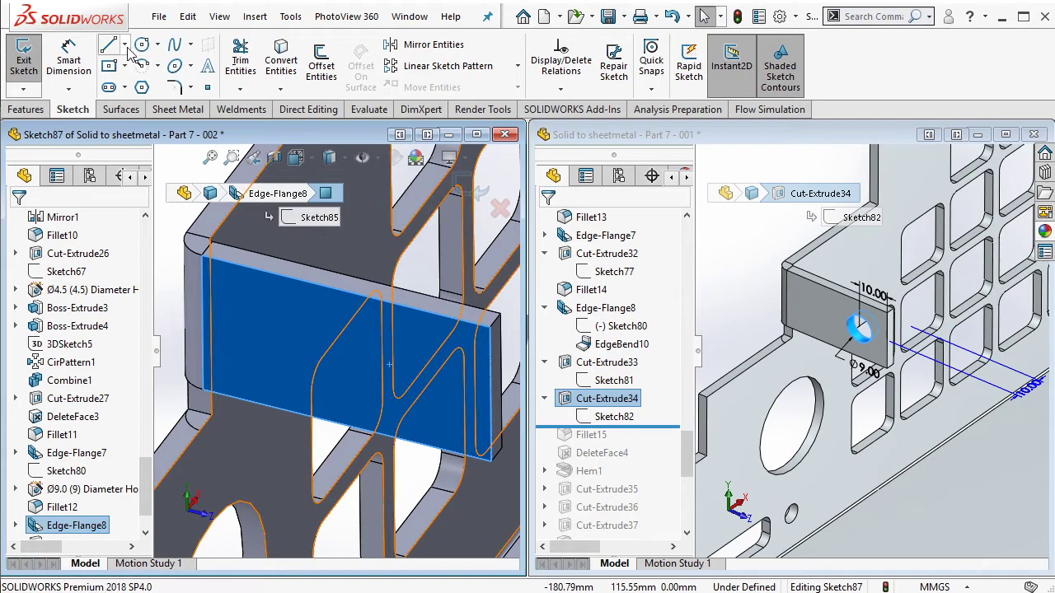
left_click(126, 47)
left_click(158, 81)
left_click(492, 396)
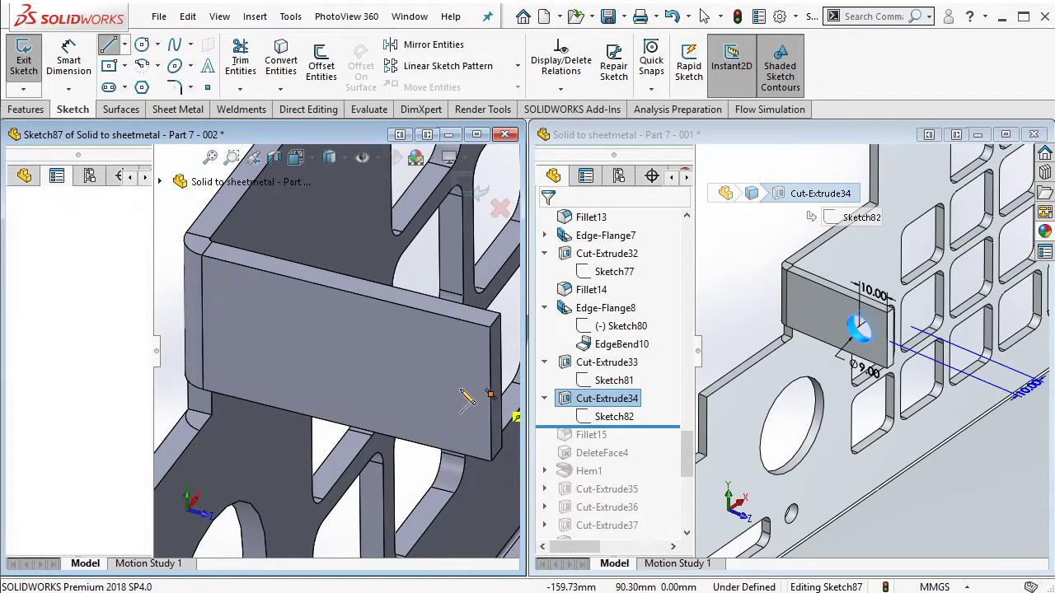
type("9")
key("Return")
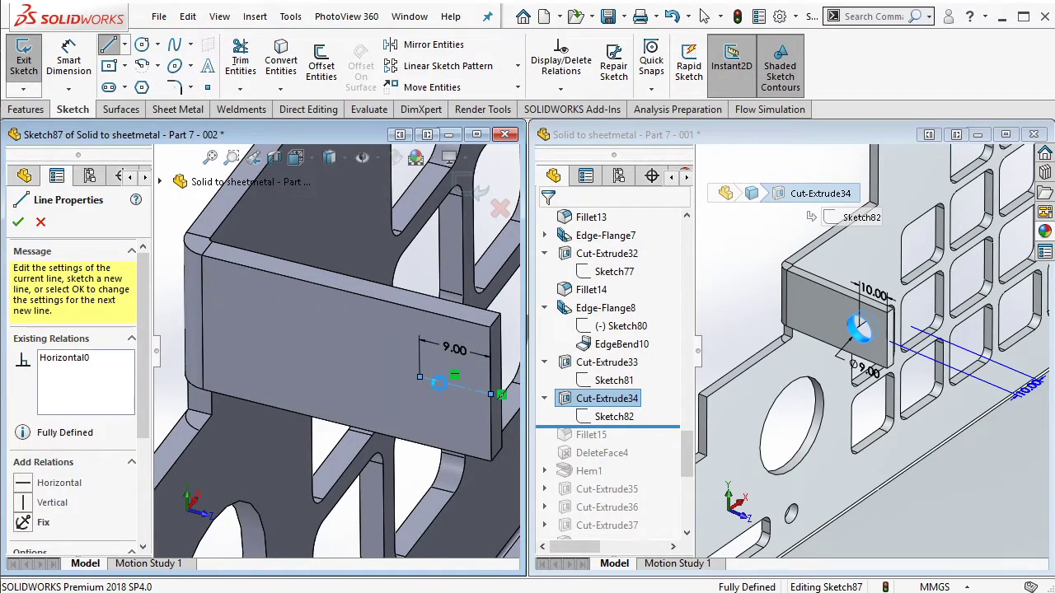
key("Escape")
left_click(25, 65)
Step: Place a Hole Wizard Ø9.0 drill-size hole on the tab face
left_click(33, 110)
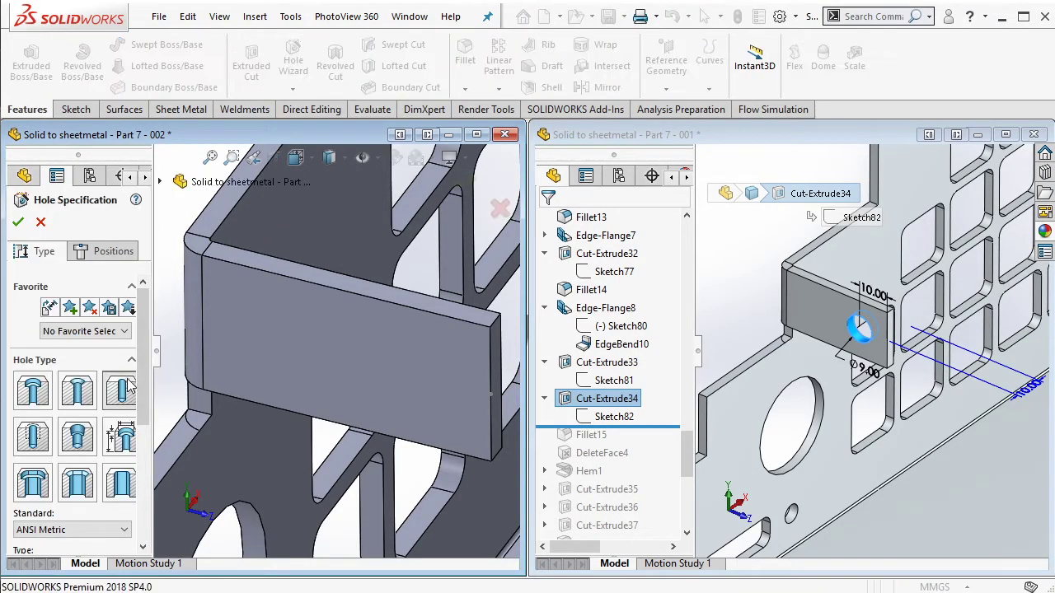
left_click(113, 252)
left_click(70, 397)
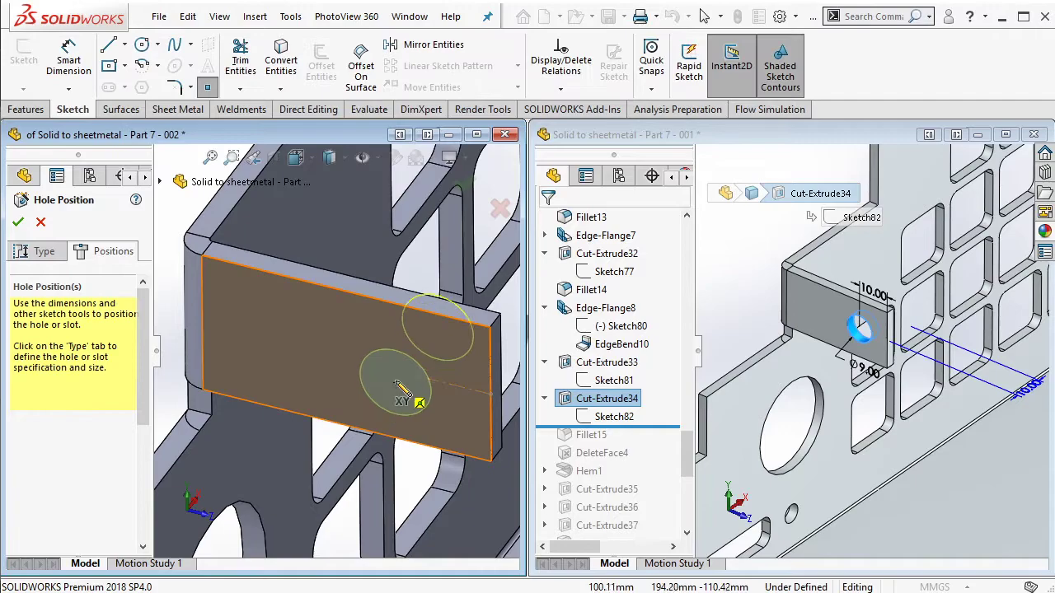
left_click(420, 376)
left_click(44, 251)
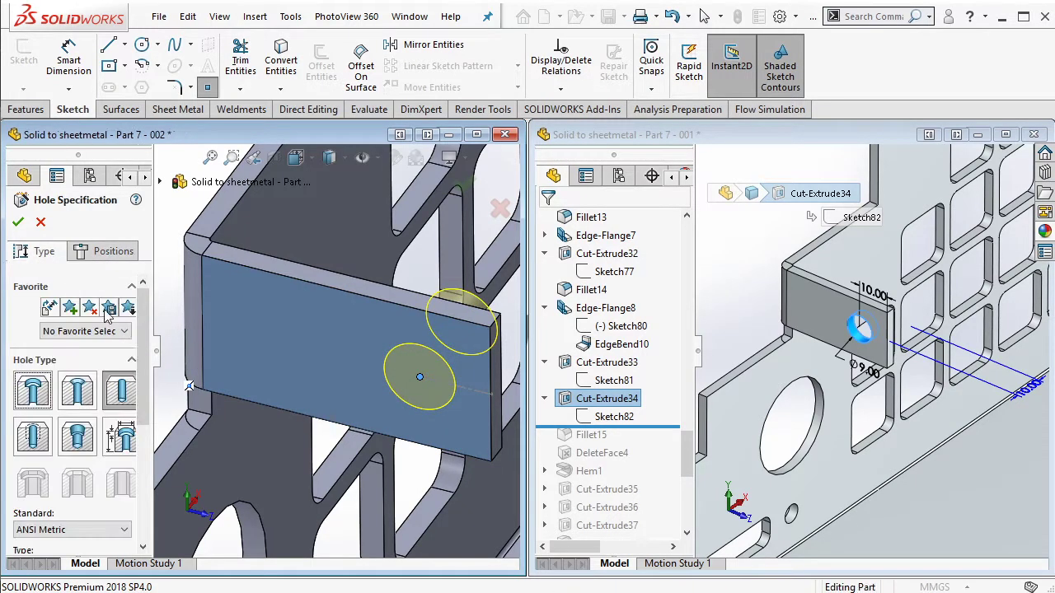
scroll(148, 445, "down", 3)
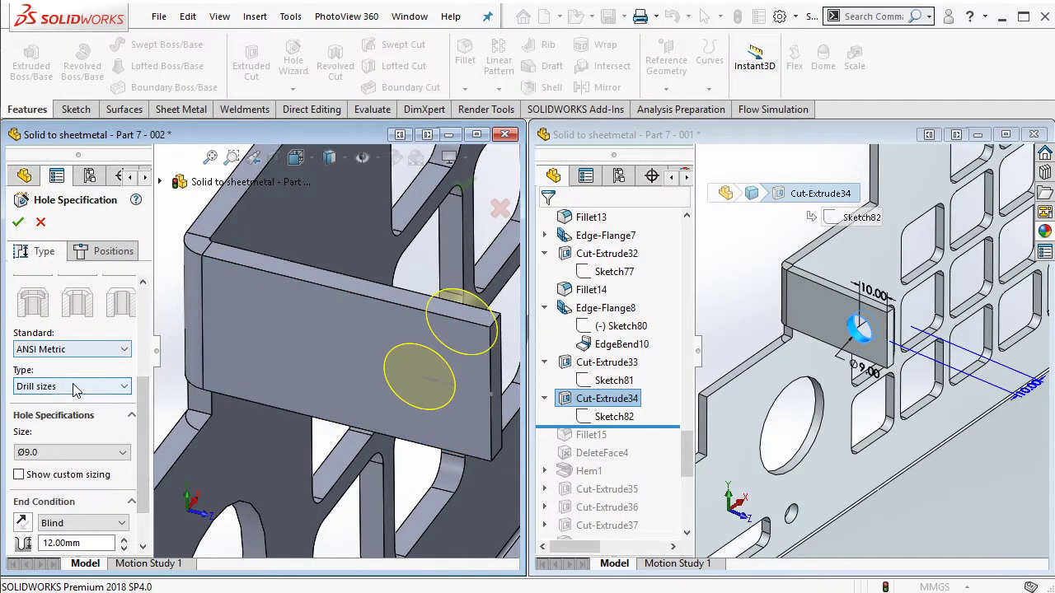
scroll(145, 480, "down", 2)
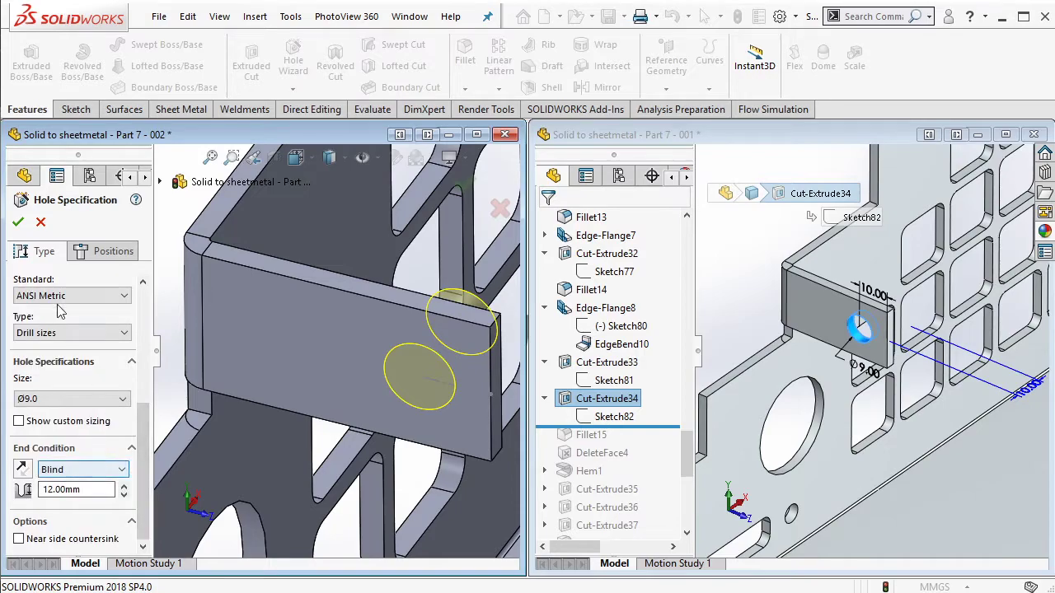
left_click(491, 394)
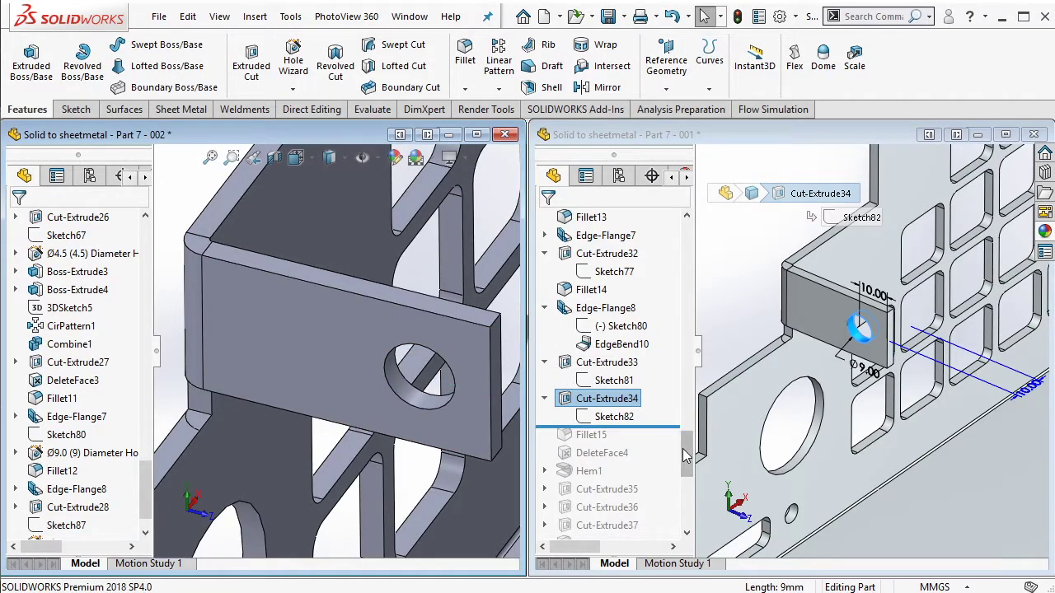
left_click_drag(689, 454, 688, 471)
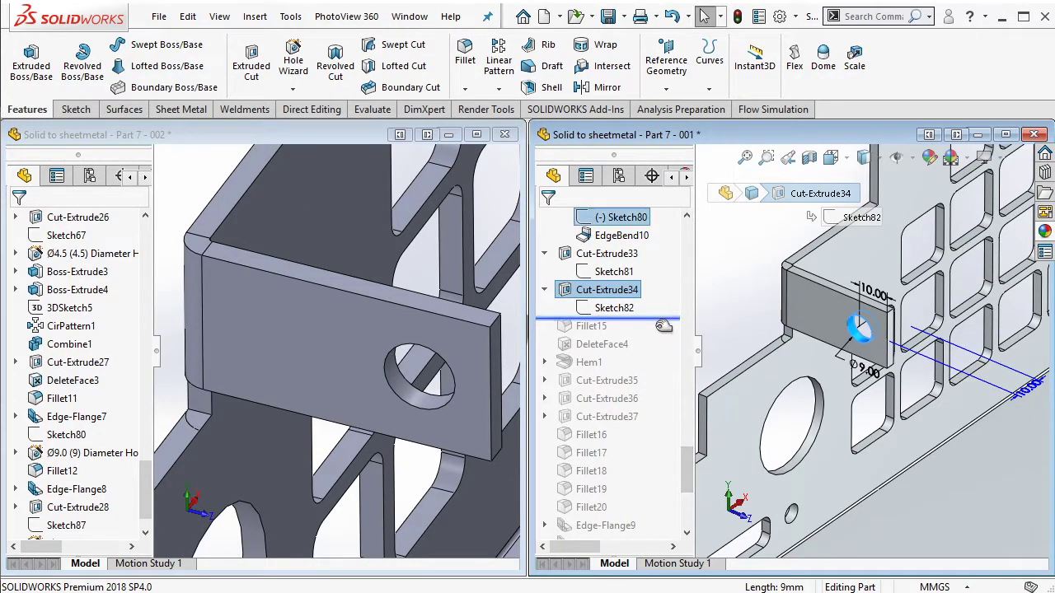
Step: Round the two tab corner edges with a 5 mm fillet, matching reference Fillet15
left_click(591, 327)
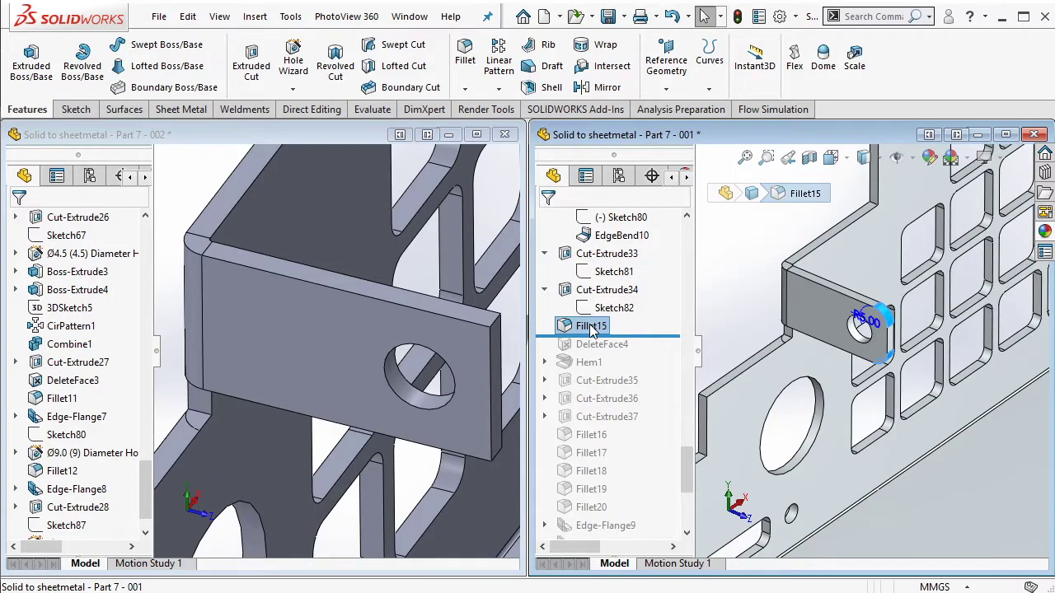
middle_click_drag(448, 358, 395, 294)
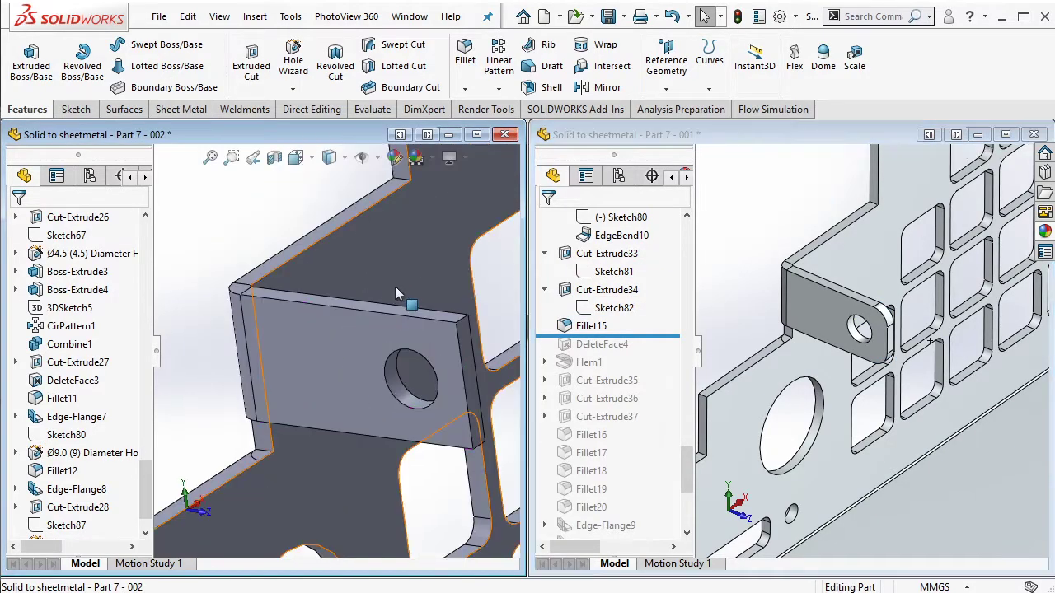
left_click(465, 54)
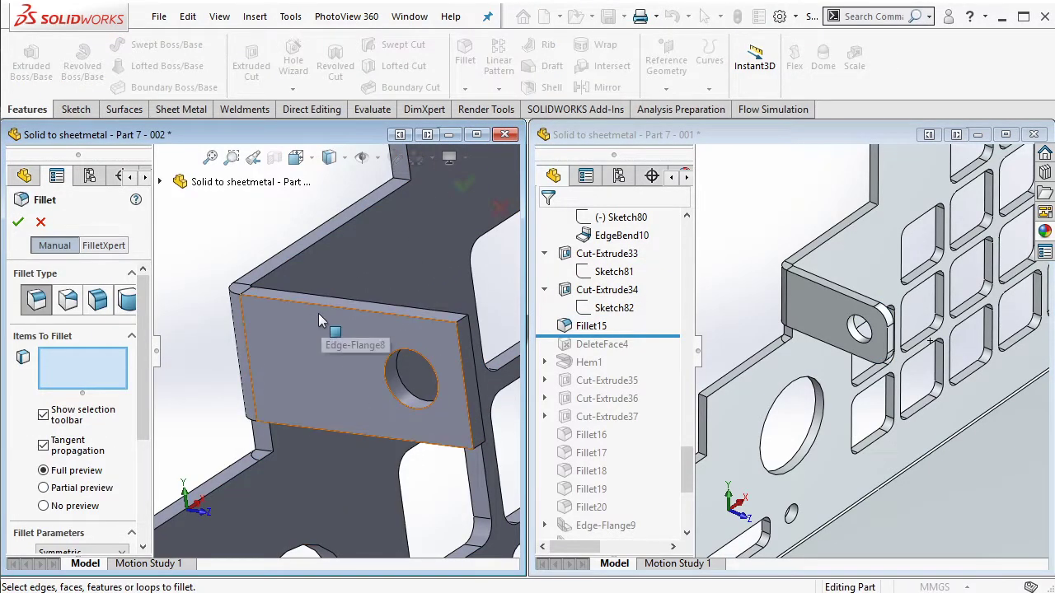
scroll(139, 399, "down", 3)
left_click(33, 485)
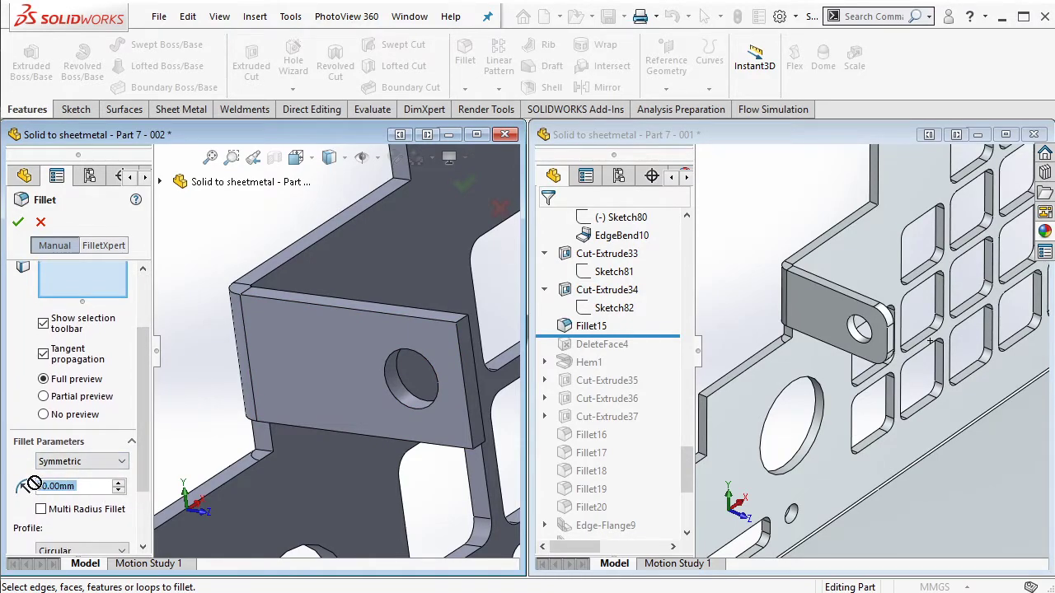
type("5")
left_click(482, 448)
left_click(481, 446)
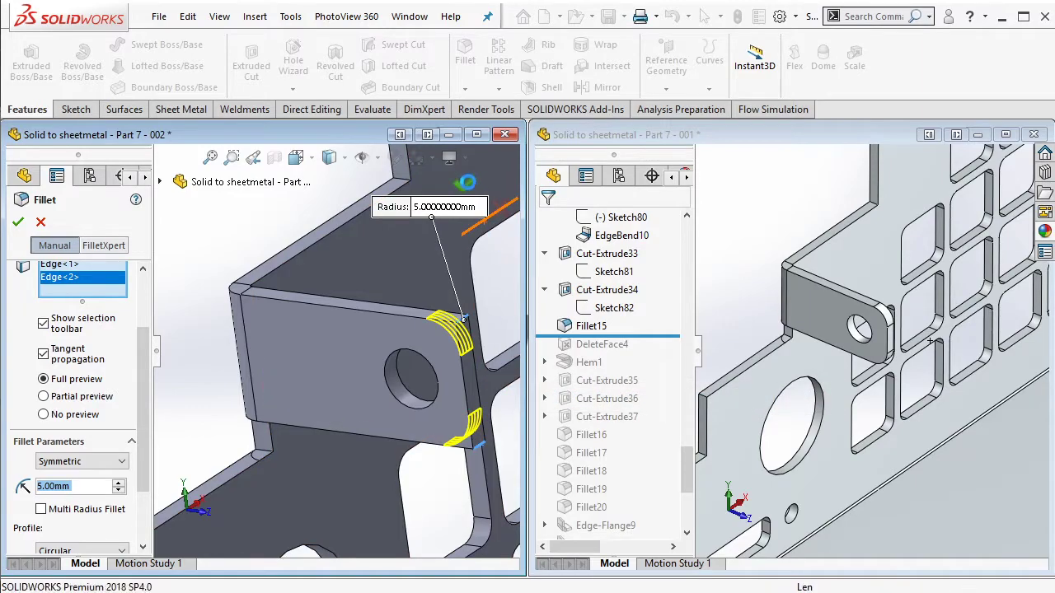
key("Return")
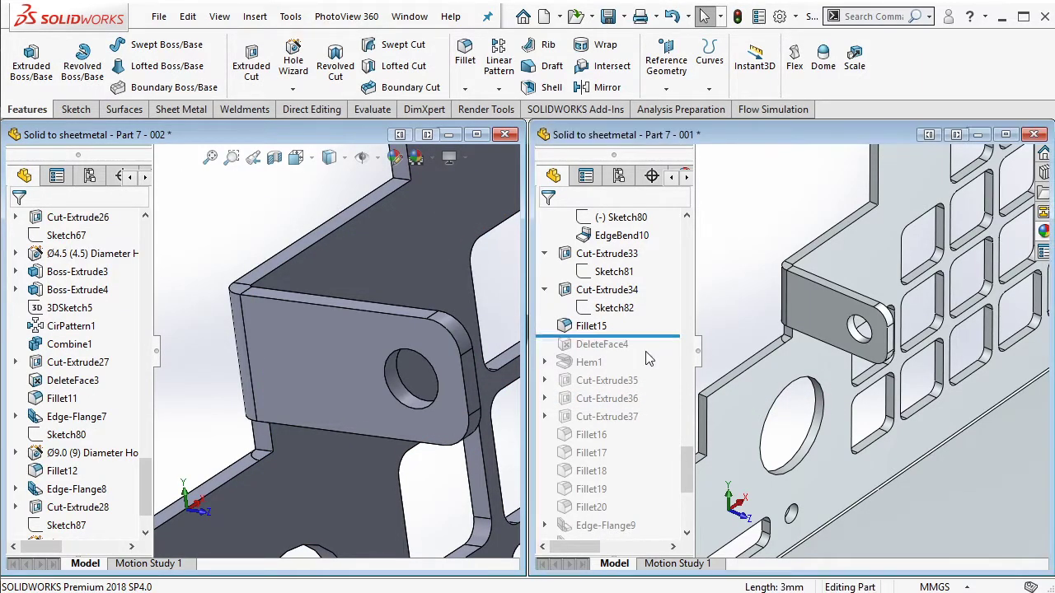
Step: Roll the reference to DeleteFace4 and delete the rounded corner face on the working part
left_click_drag(661, 338, 642, 347)
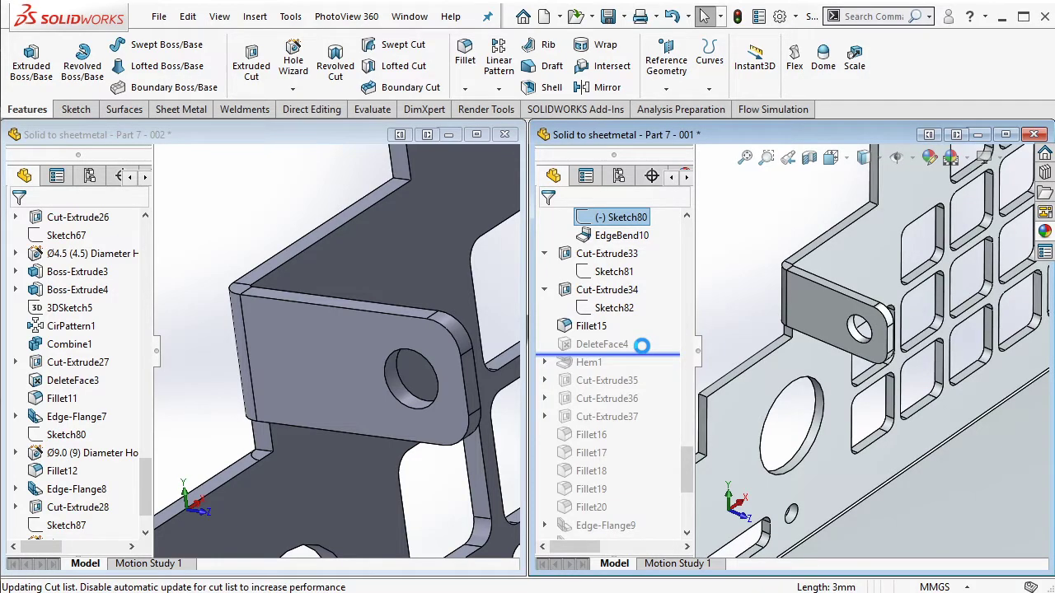
scroll(305, 433, "down", 5)
scroll(305, 433, "down", 2)
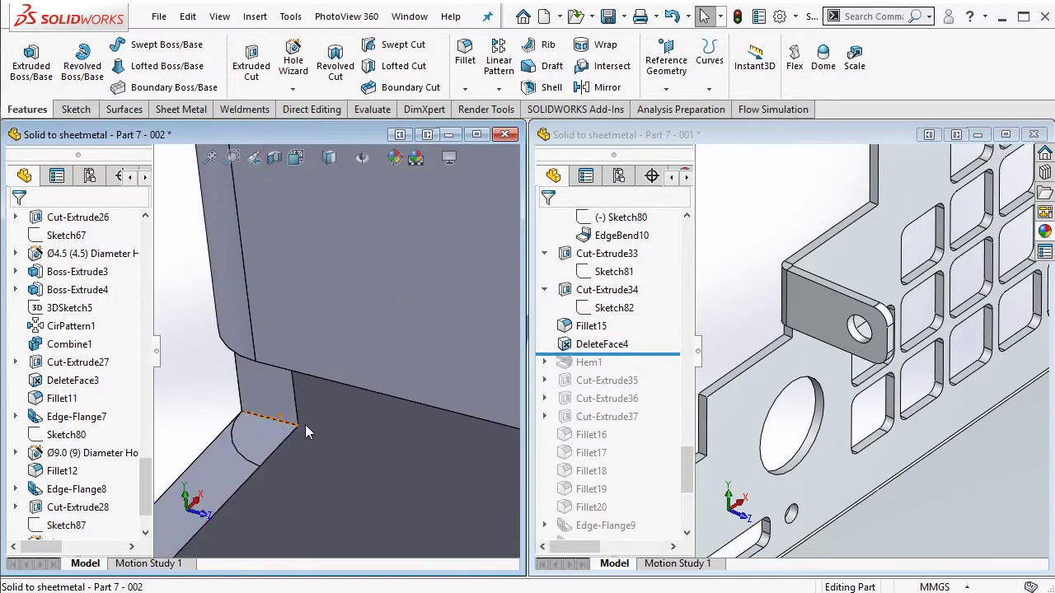
left_click(310, 109)
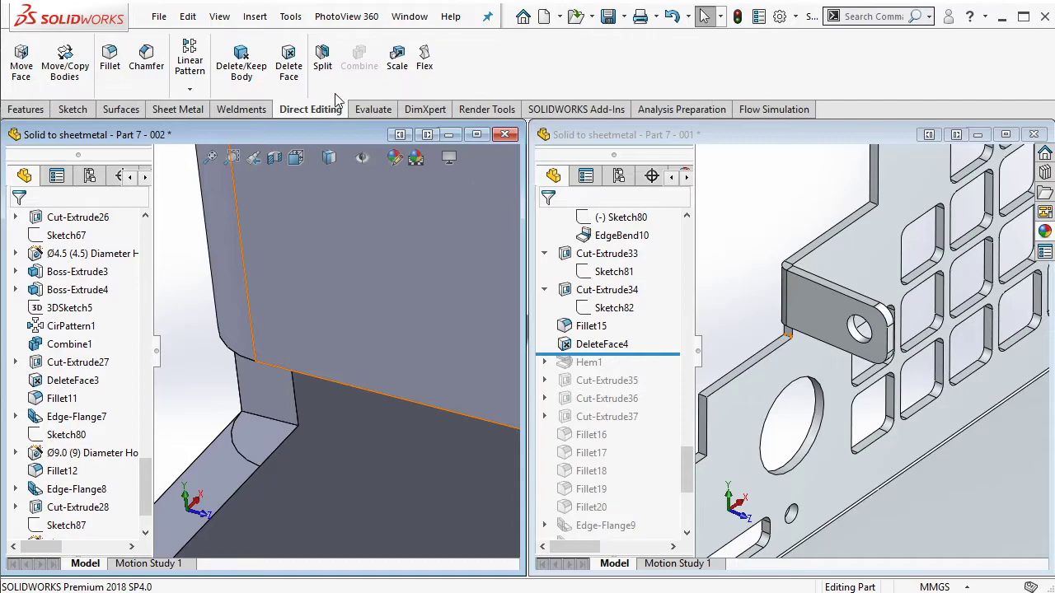
left_click(288, 66)
left_click(270, 430)
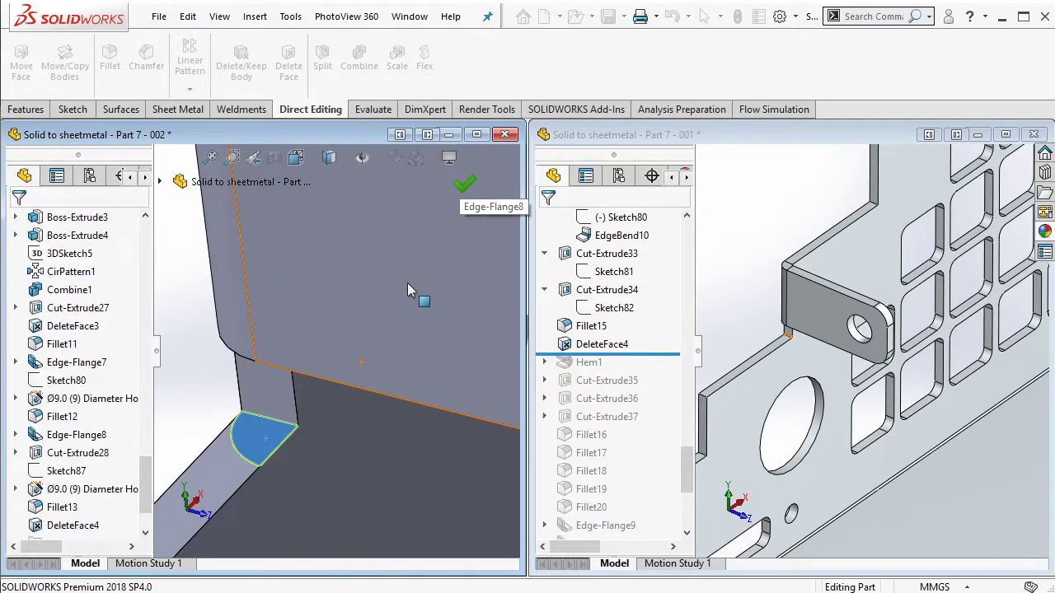
Step: Roll the reference part forward to include Hem1
scroll(407, 283, "up", 3)
scroll(410, 301, "up", 3)
scroll(415, 316, "up", 2)
left_click_drag(635, 355, 633, 375)
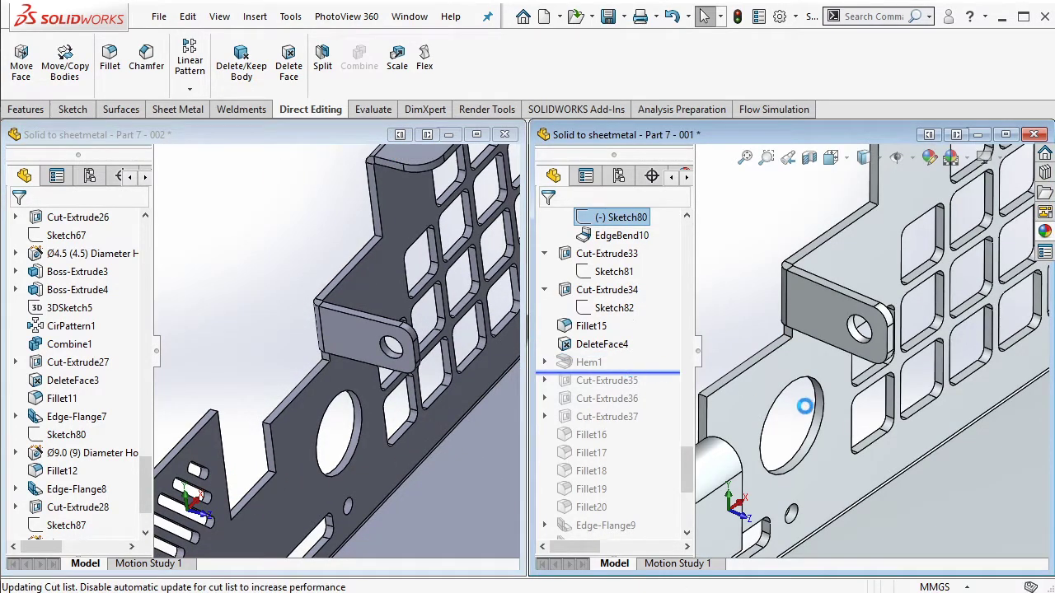
Step: Pan the reference view and inspect Hem1's dimensions
key("ctrl+Up")
key("ctrl+Right")
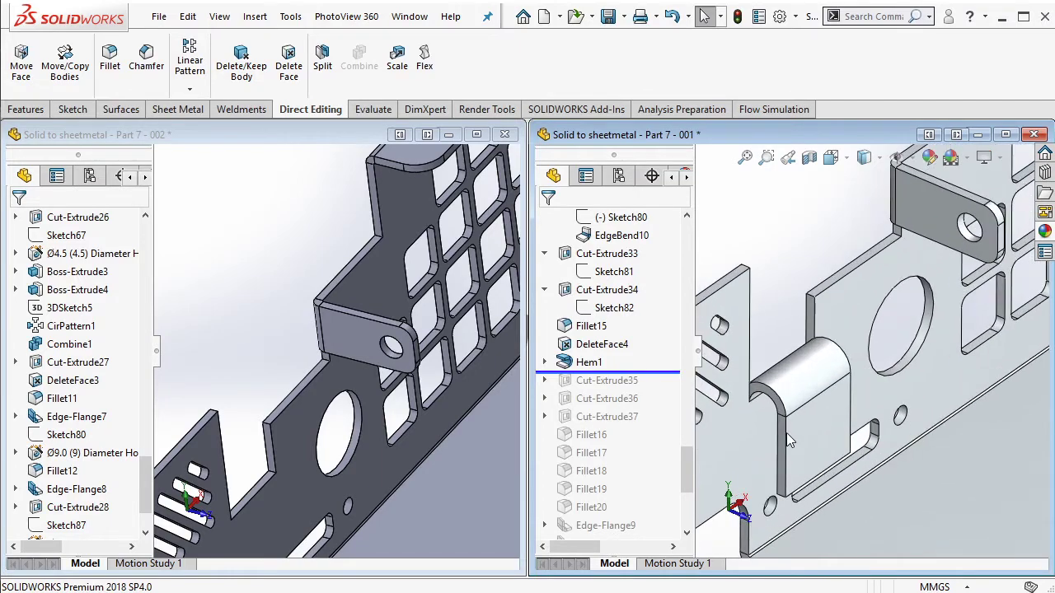
left_click(589, 363)
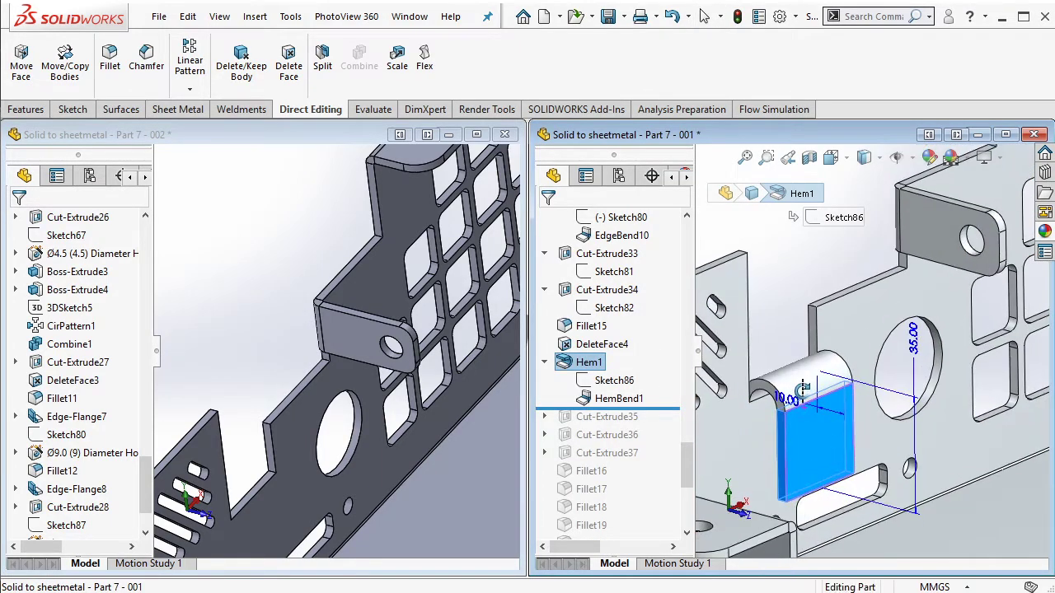
Step: Add a hem on the wall edge above the slot with 35 mm length and 10 mm gap
left_click(415, 354)
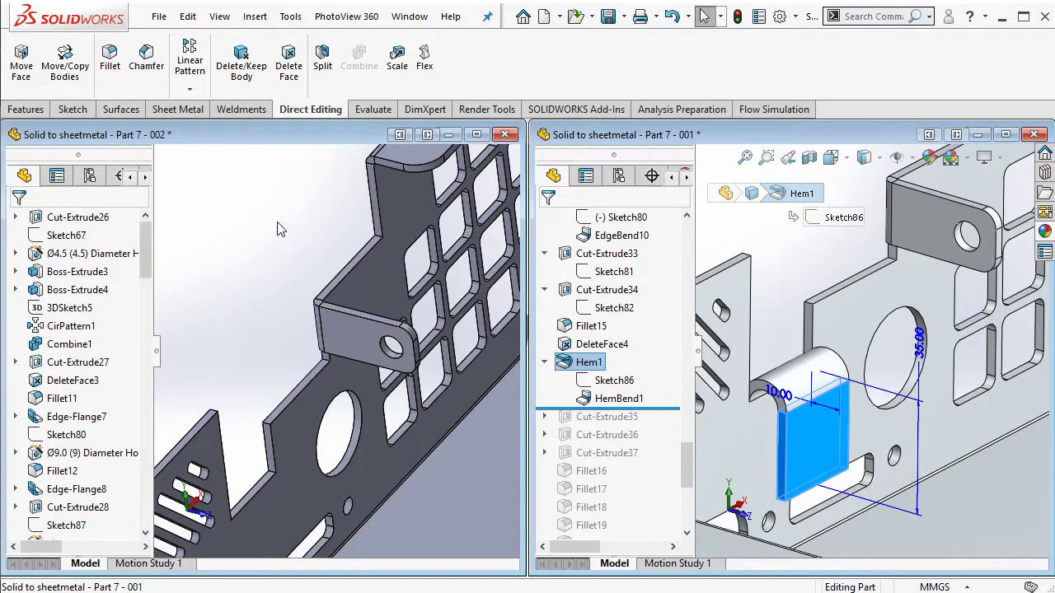
left_click(179, 109)
left_click(191, 86)
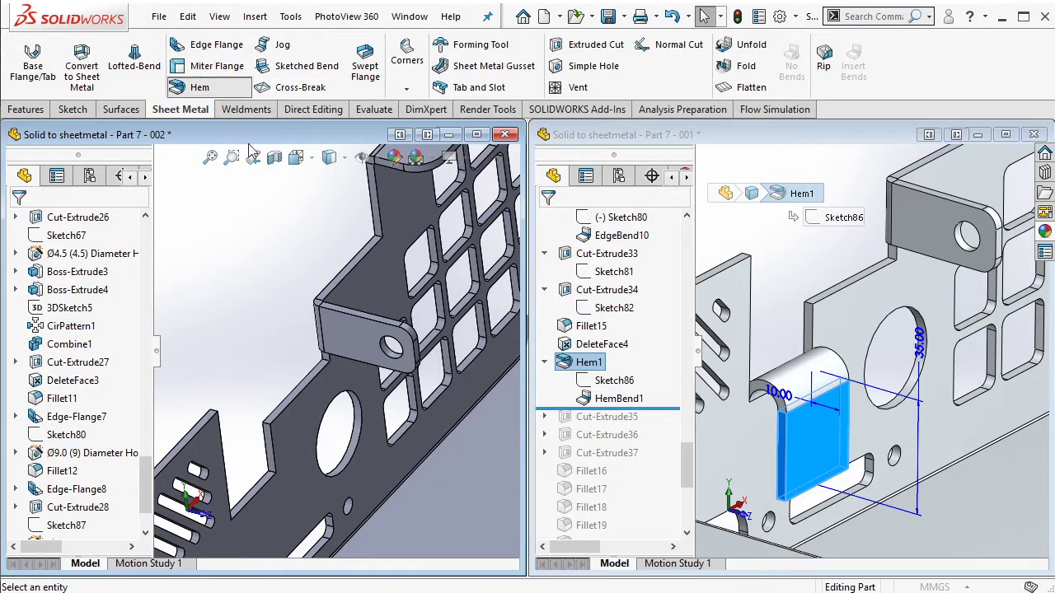
left_click(261, 497)
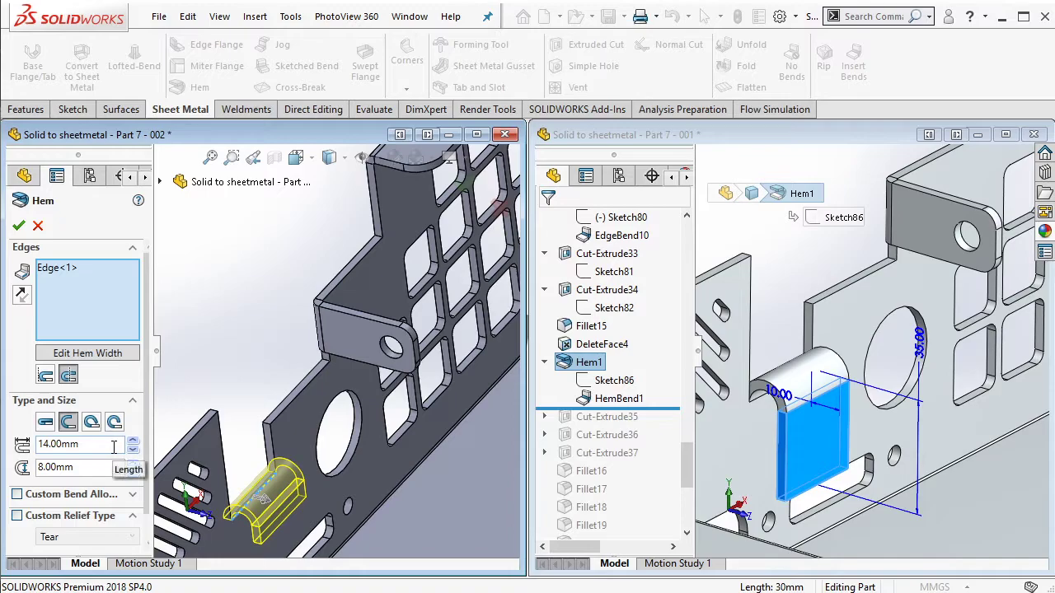
left_click_drag(70, 466, 27, 470)
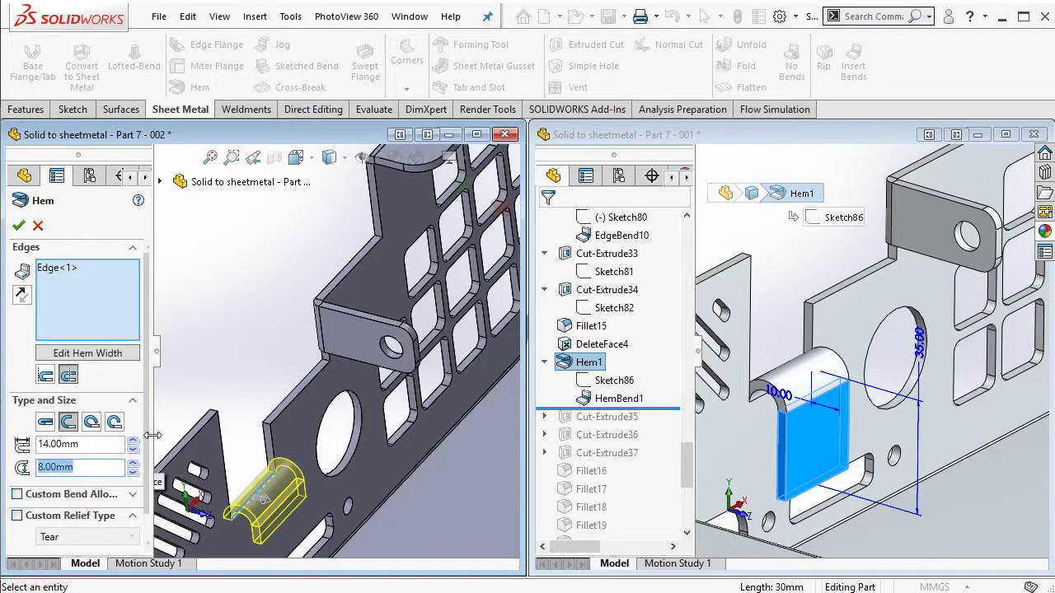
type("10")
key("Return")
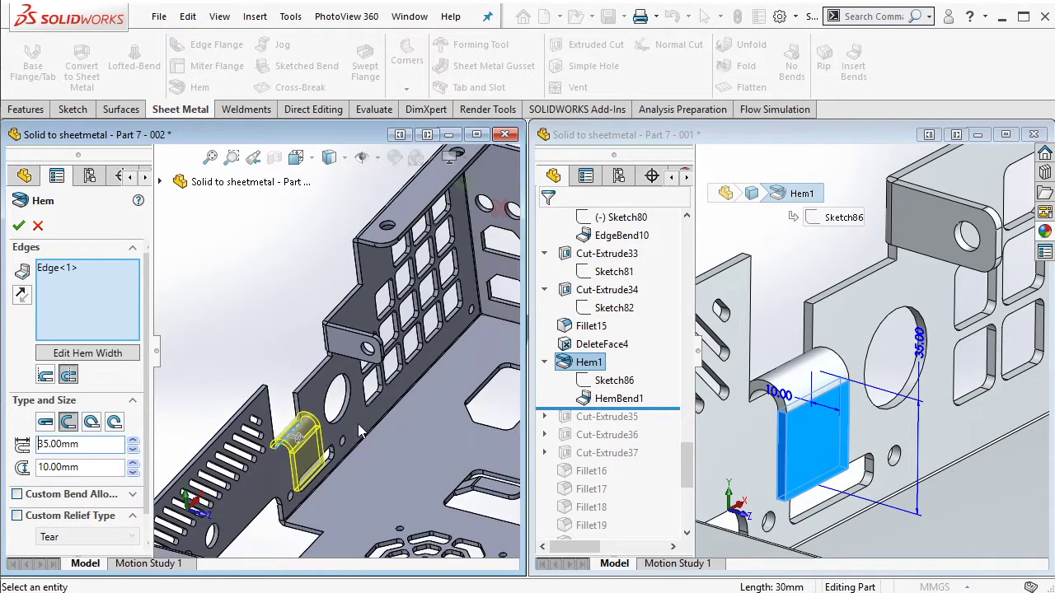
middle_click_drag(313, 441, 340, 385)
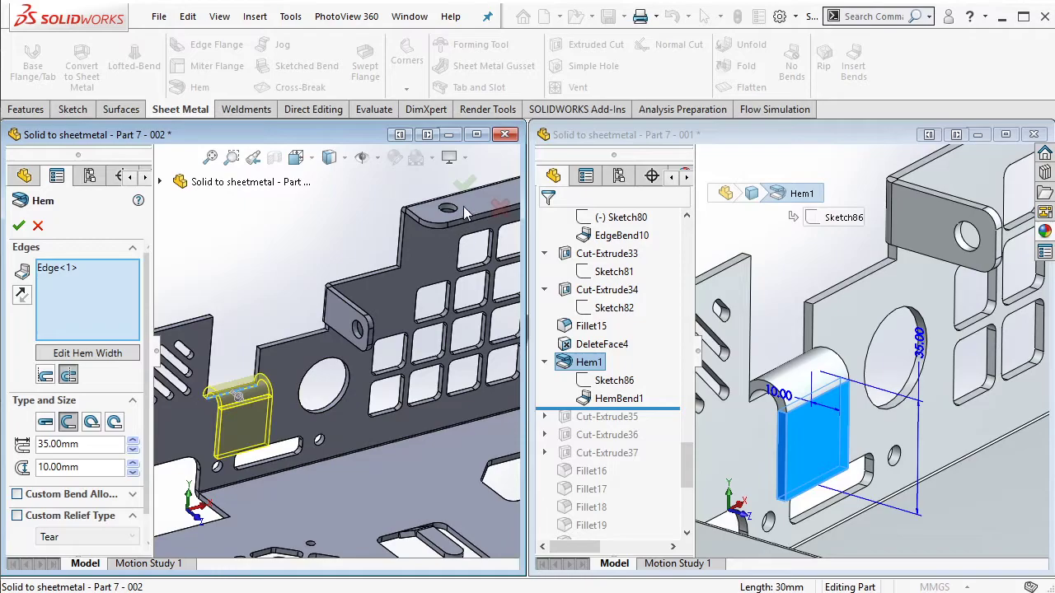
left_click(465, 183)
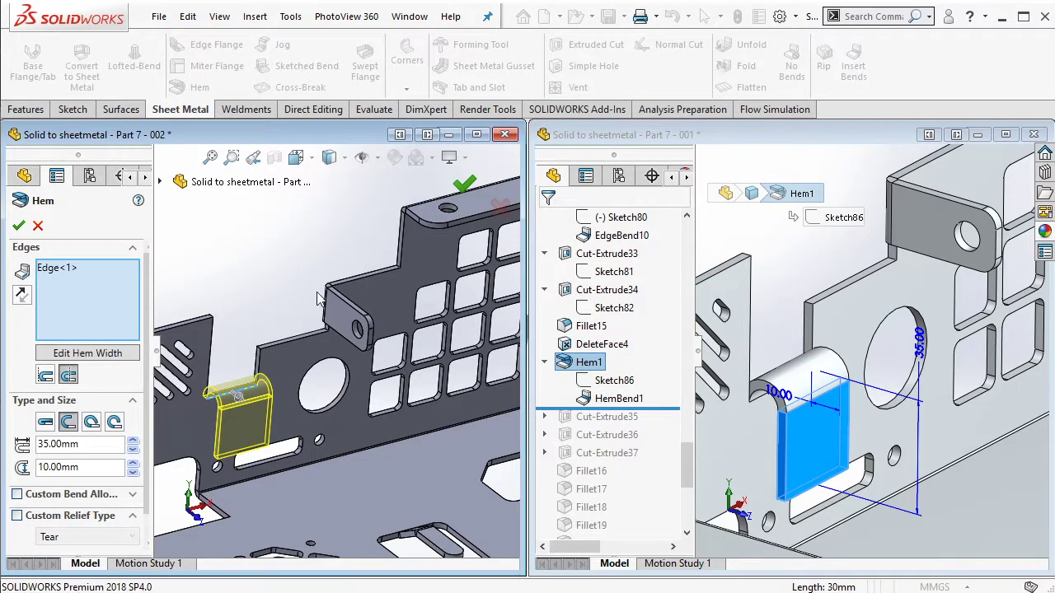
left_click_drag(639, 407, 641, 426)
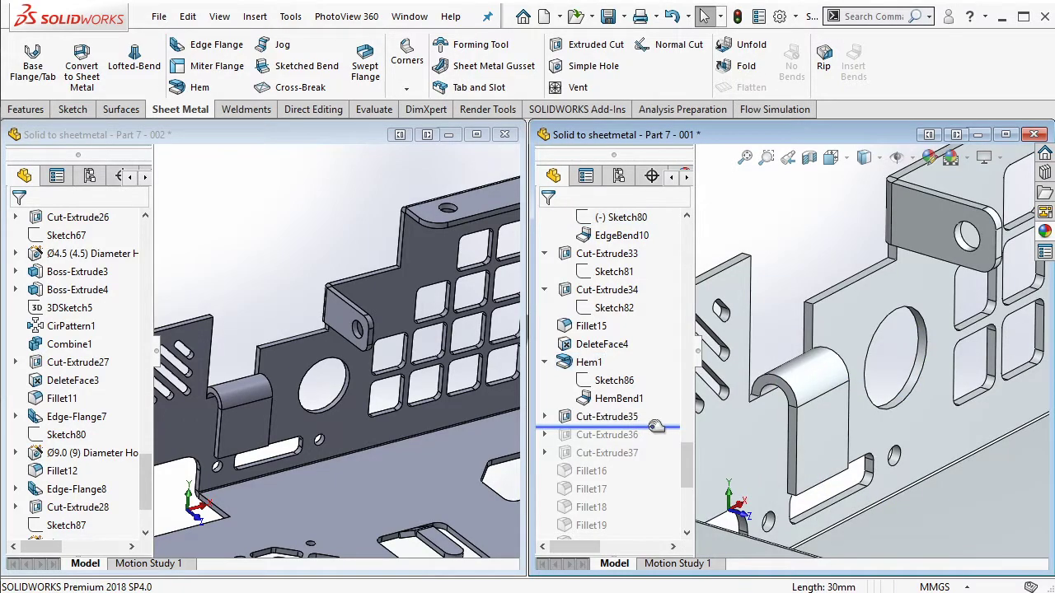
Step: Roll the reference forward and inspect its two hem cuts, Cut-Extrude35 and Cut-Extrude36
left_click_drag(652, 427, 647, 443)
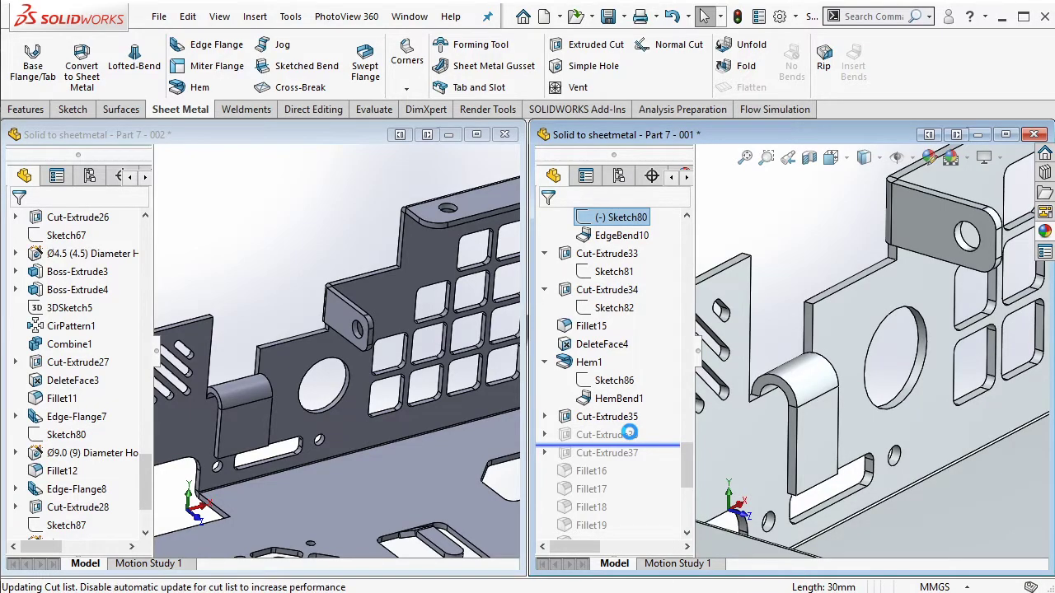
left_click(614, 417)
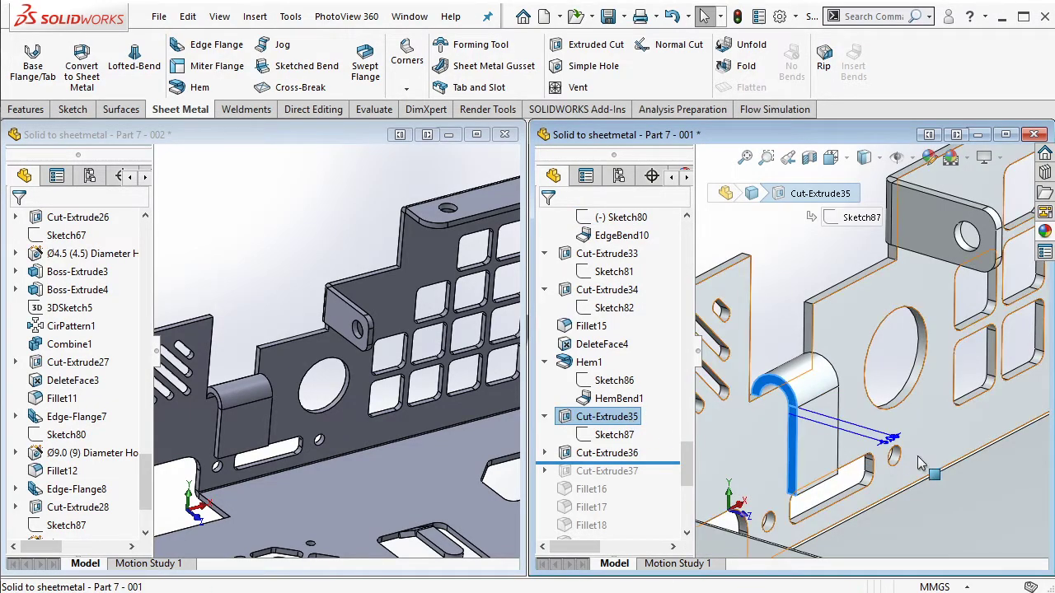
scroll(922, 464, "down", 3)
scroll(874, 462, "up", 1)
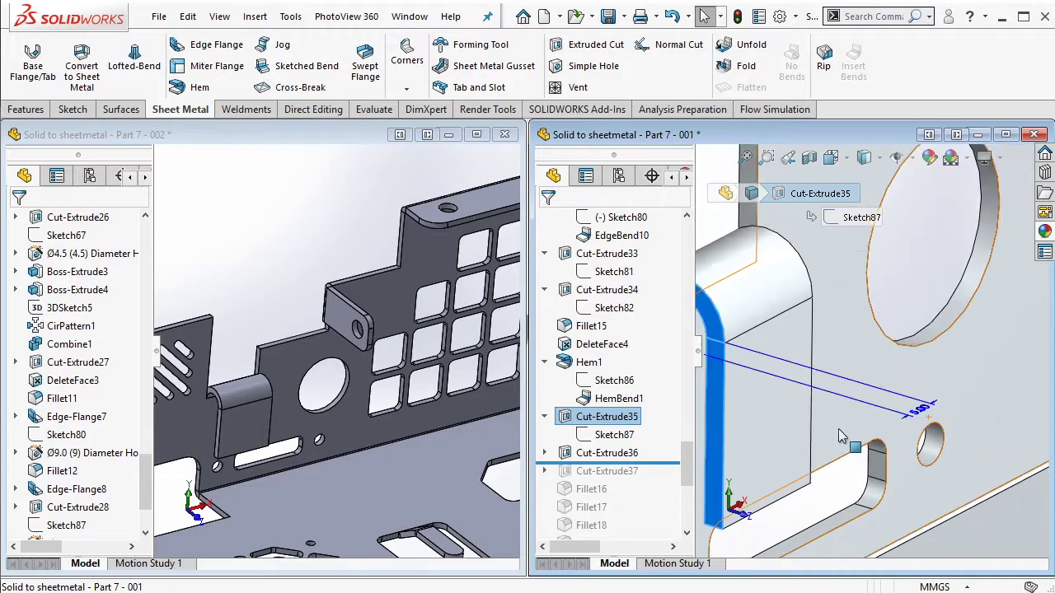
left_click(601, 458)
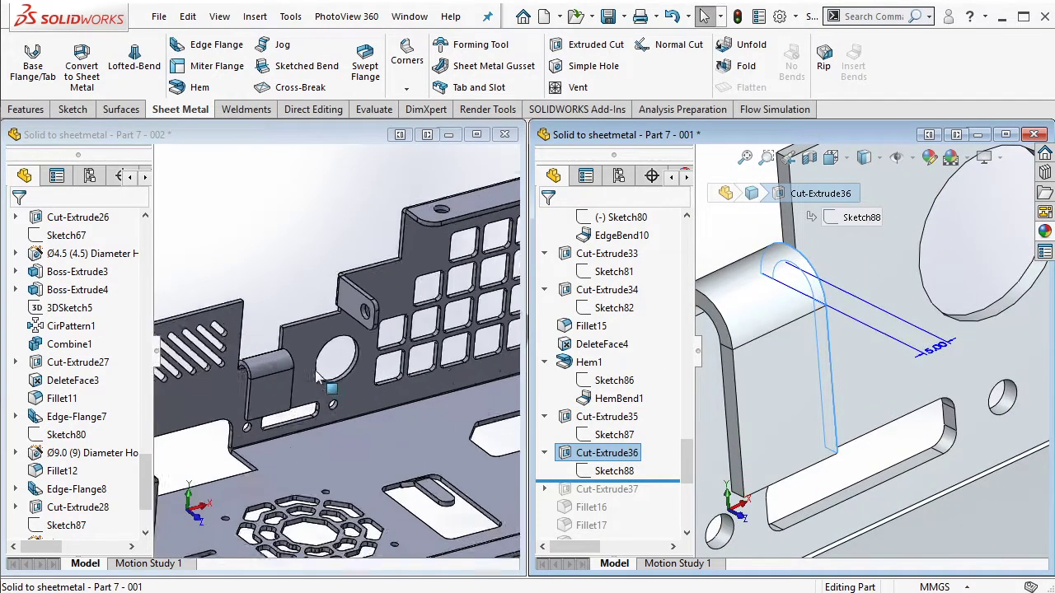
scroll(315, 376, "down", 2)
scroll(250, 363, "down", 5)
Step: Cut 5 mm blind into the hem's first end face from its converted edges
left_click(270, 384)
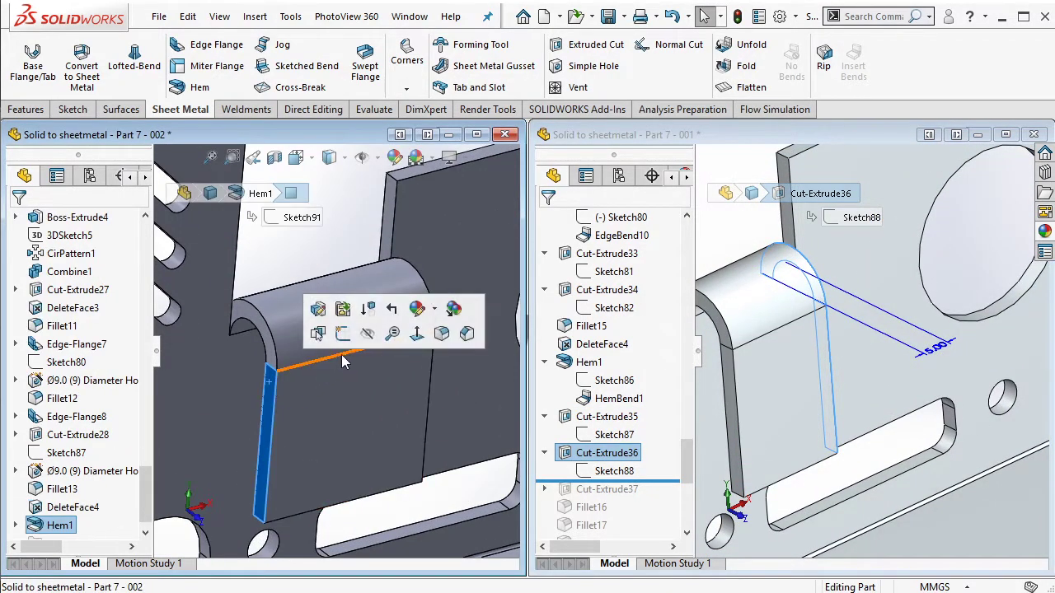
left_click(342, 355)
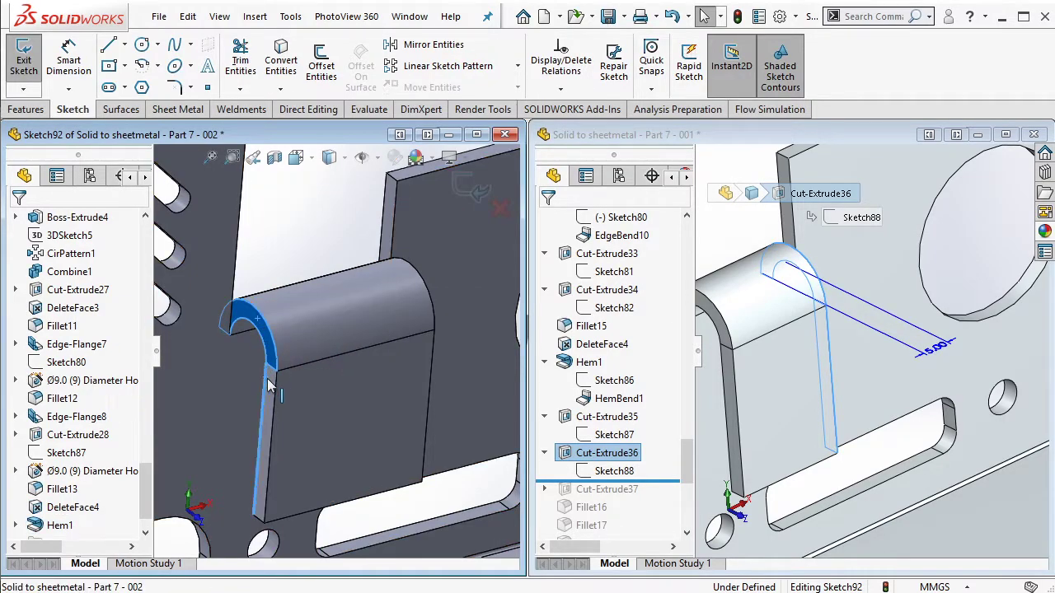
left_click(280, 61)
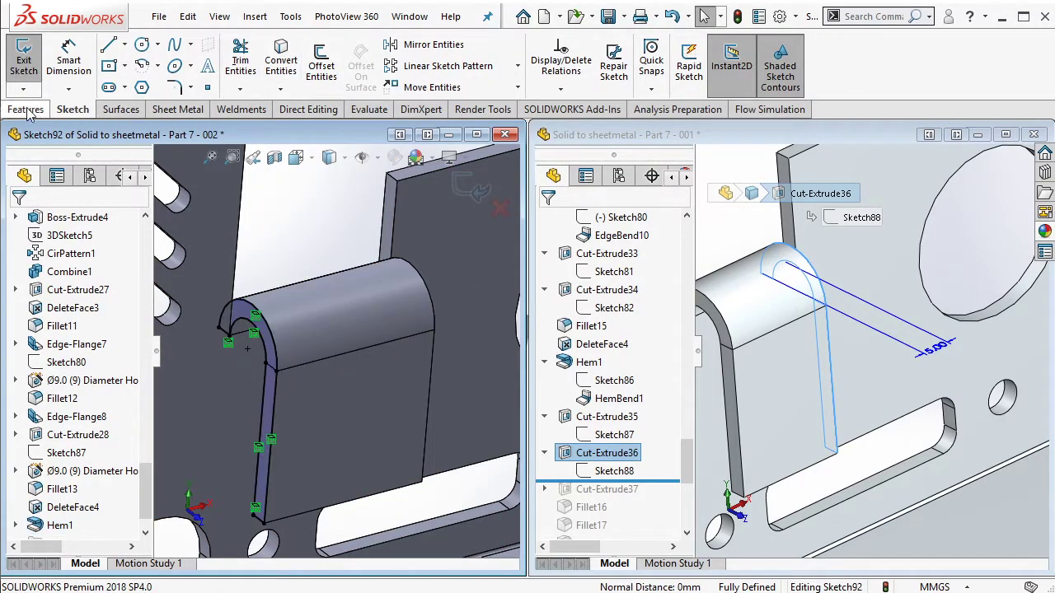
left_click(26, 110)
left_click(251, 66)
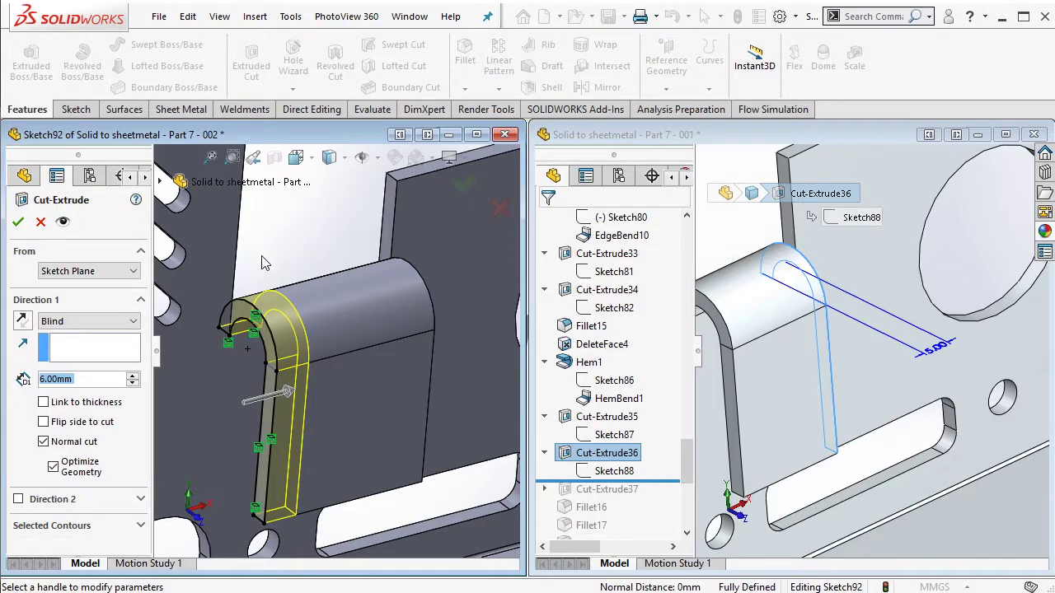
type("5")
key("Return")
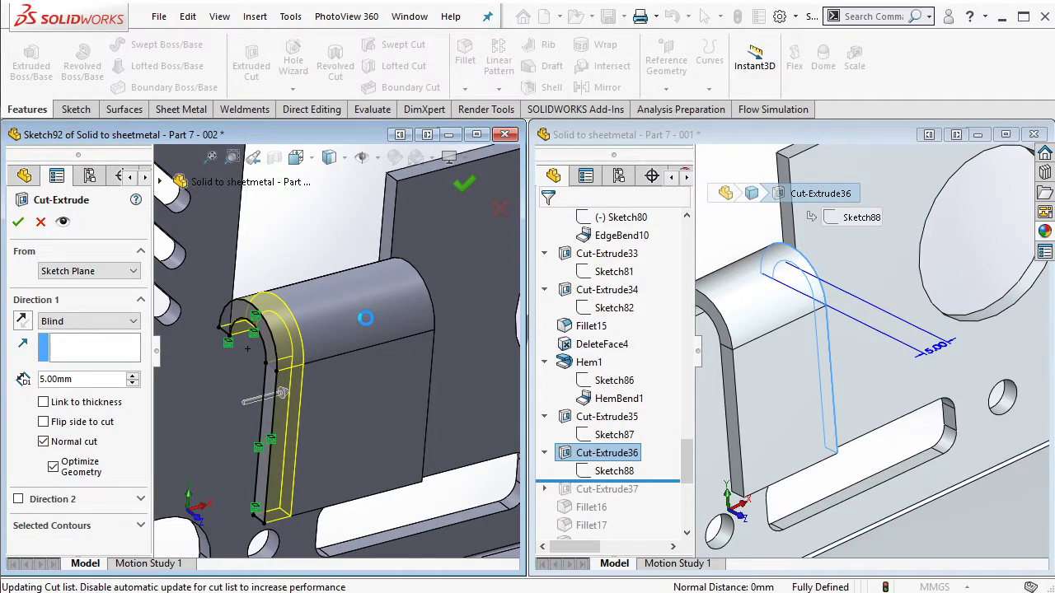
Step: Cut the hem's opposite end face the same 5 mm blind depth from its converted edges
mouse_move(366, 318)
middle_mouse_down()
mouse_move(407, 394)
mouse_move(434, 360)
middle_mouse_up()
left_click(434, 360)
left_click(459, 320)
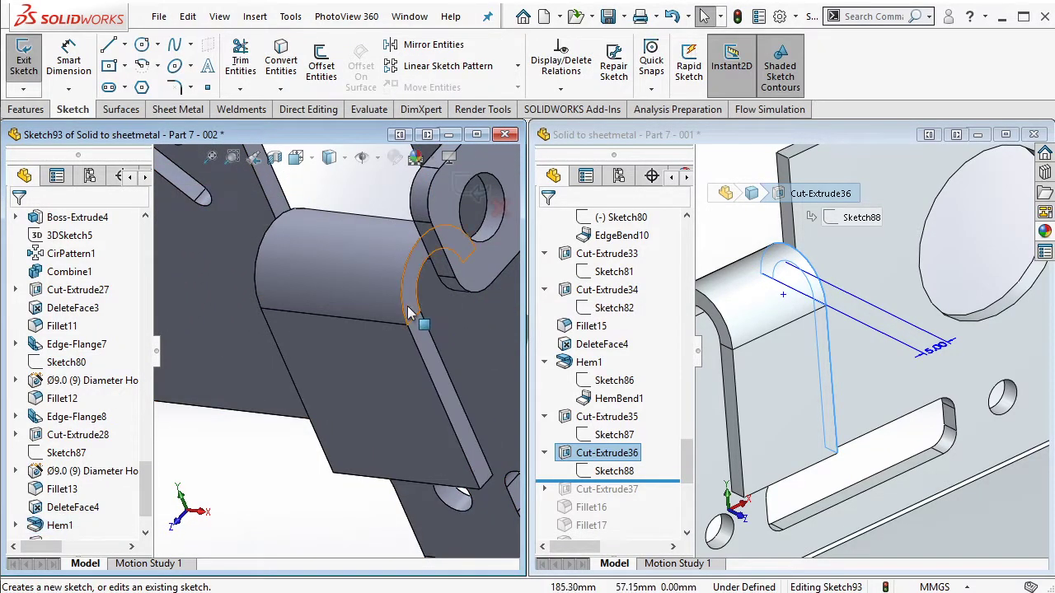
left_click(417, 333)
left_click(277, 64)
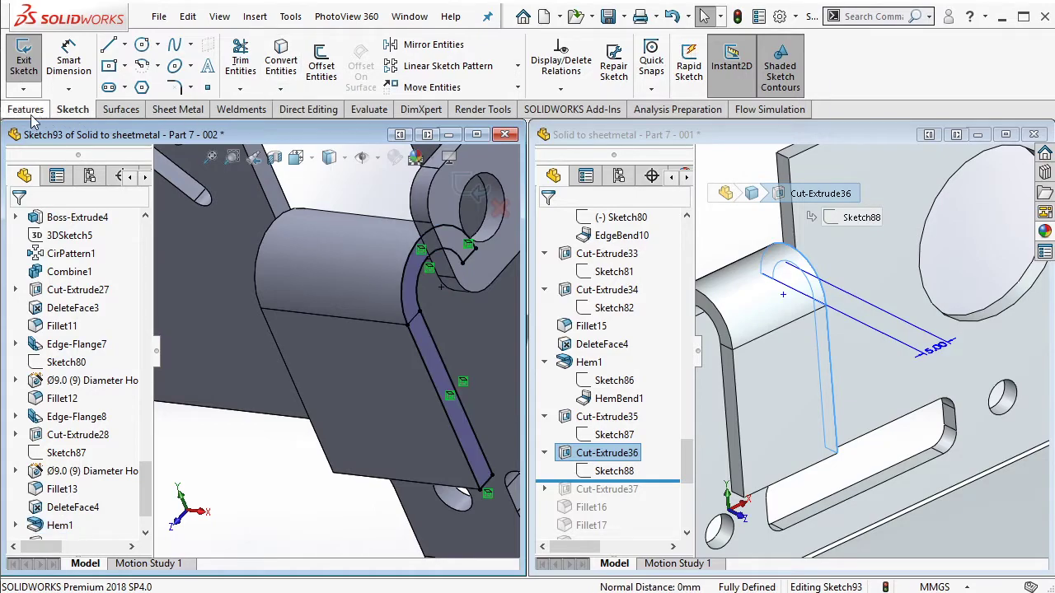
left_click(25, 108)
left_click(251, 66)
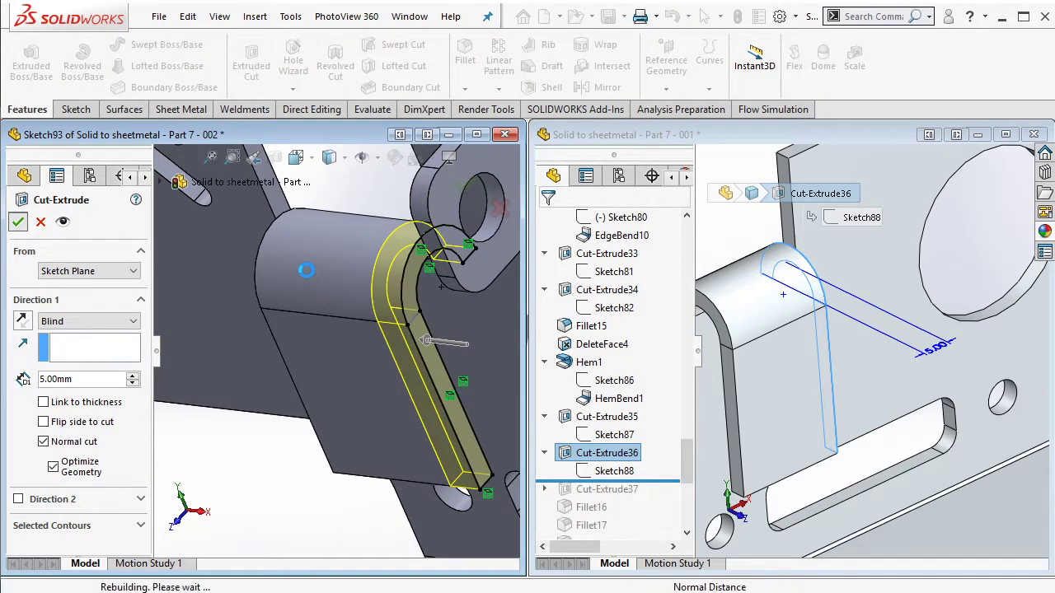
key("Return")
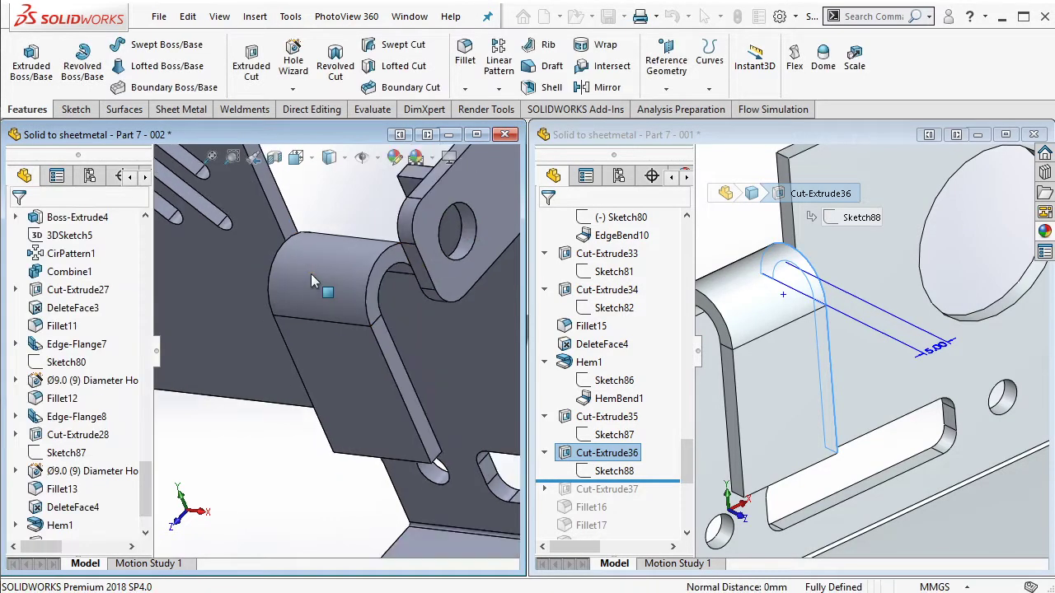
mouse_move(311, 274)
middle_mouse_down()
mouse_move(494, 287)
mouse_move(429, 346)
middle_mouse_up()
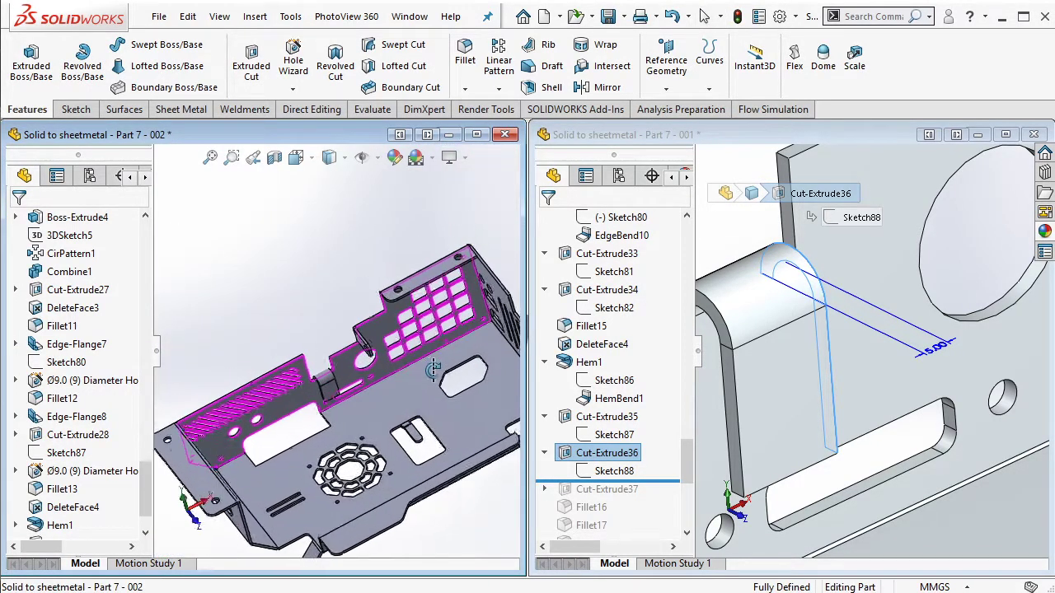
Step: Roll the reference forward to the tab holes and view their dimensions
left_click(684, 445)
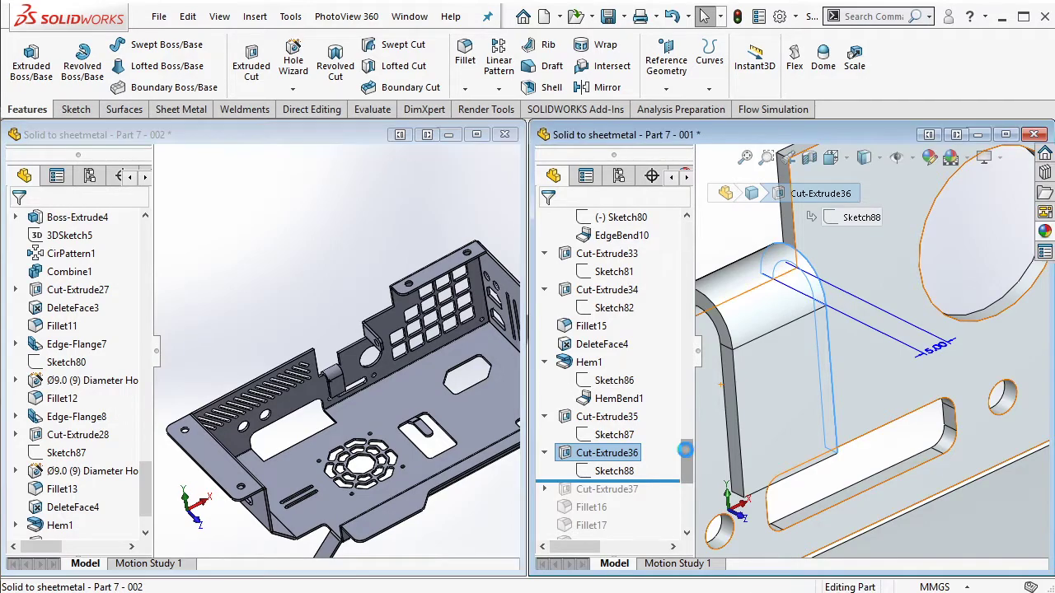
scroll(679, 447, "down", 1)
scroll(677, 447, "down", 2)
left_click_drag(662, 321, 649, 337)
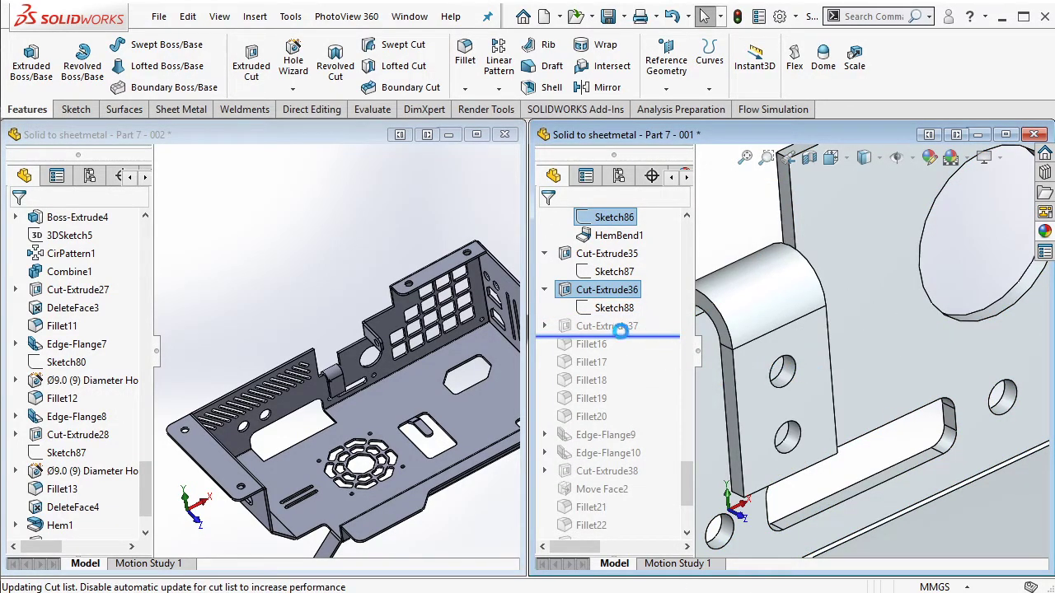
left_click(610, 326)
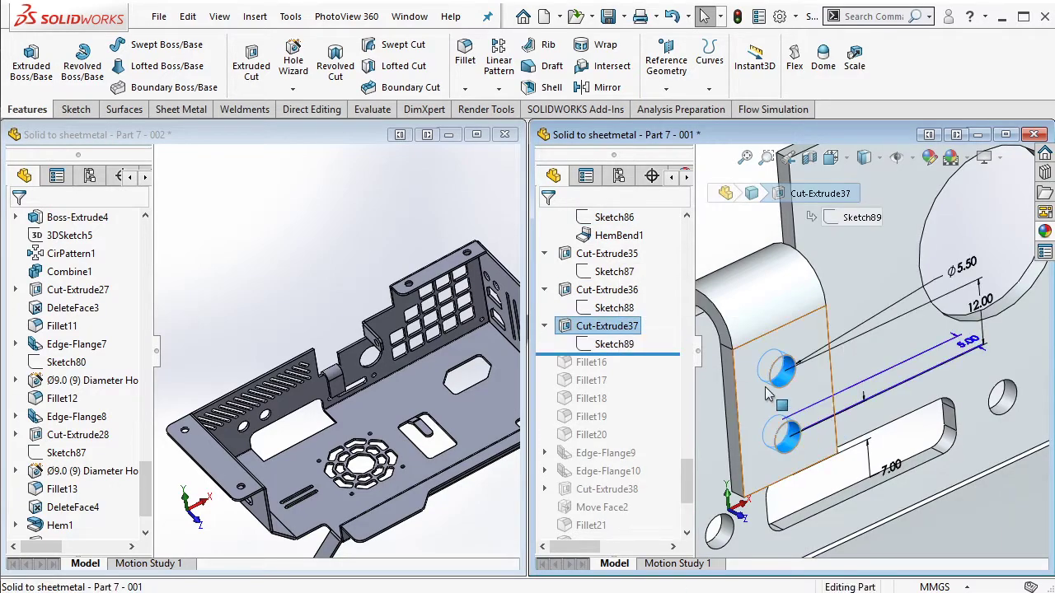
middle_click_drag(767, 394, 756, 359)
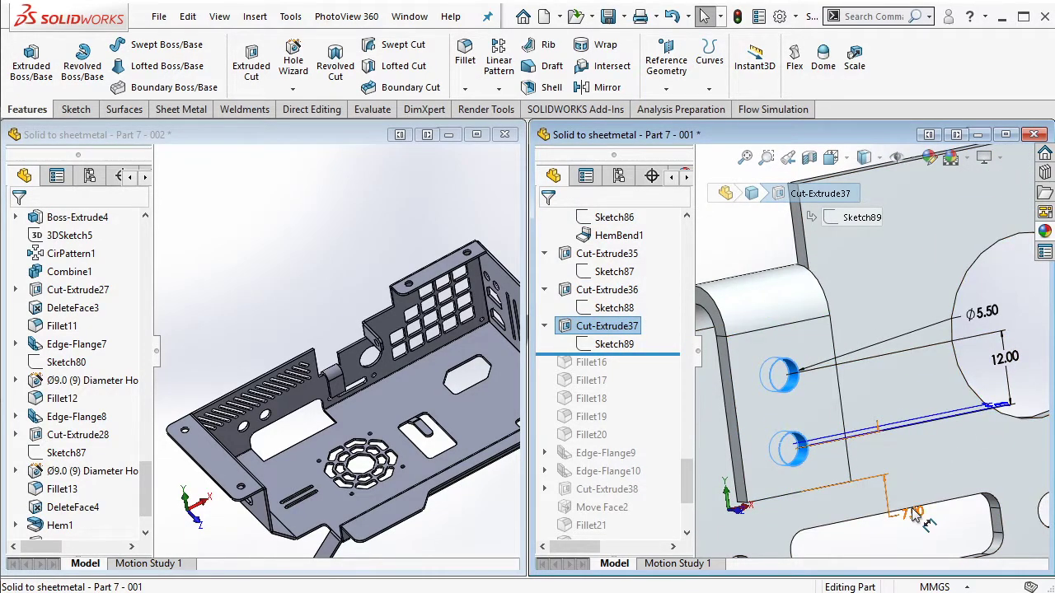
scroll(400, 388, "down", 3)
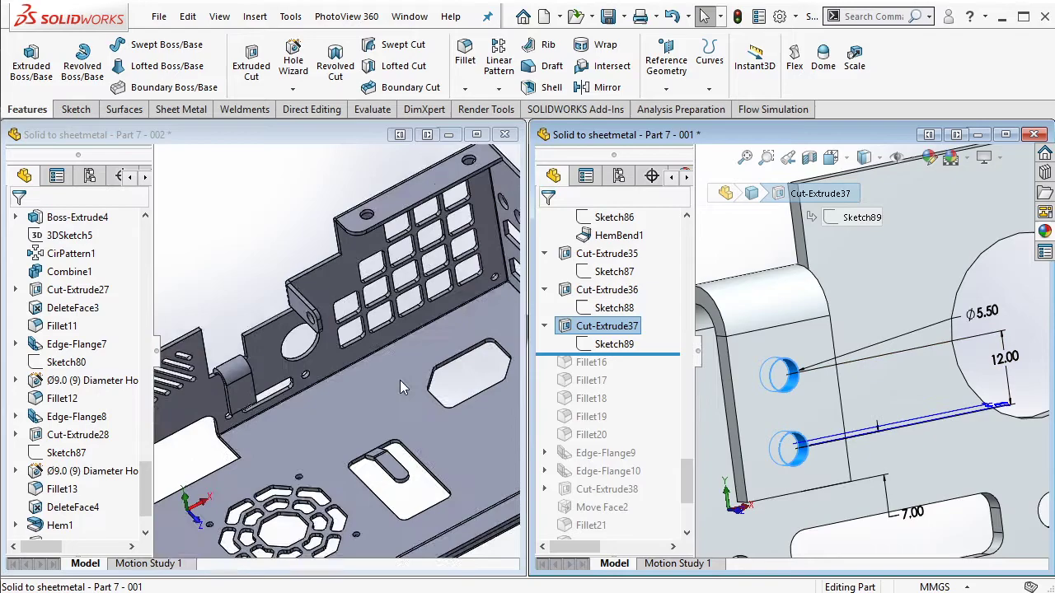
scroll(284, 384, "down", 5)
Step: Sketch a vertical centerline on the hem tab face of the working part
left_click(278, 370)
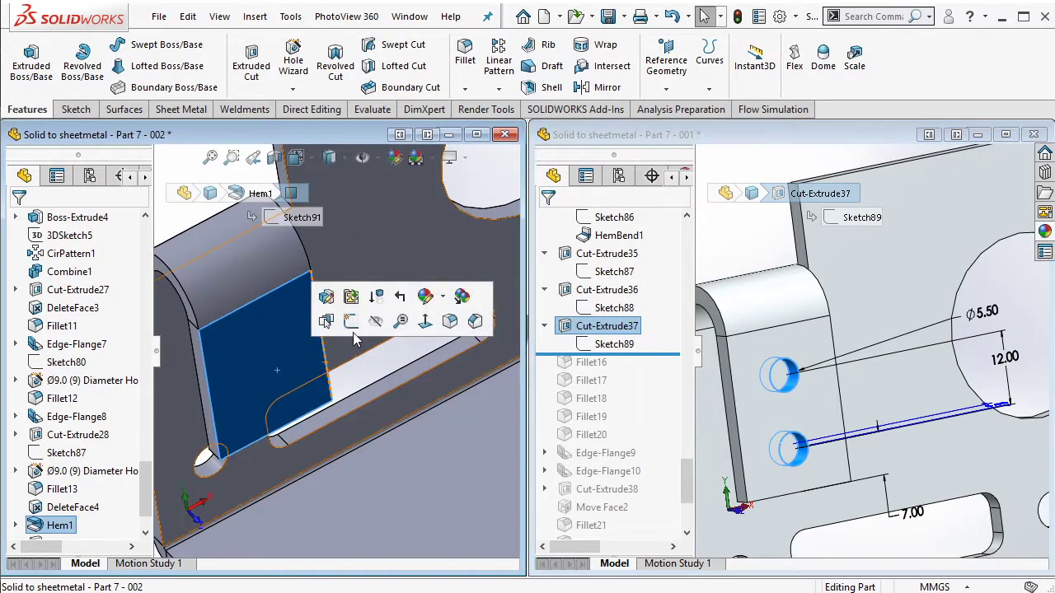
left_click(351, 322)
left_click(124, 45)
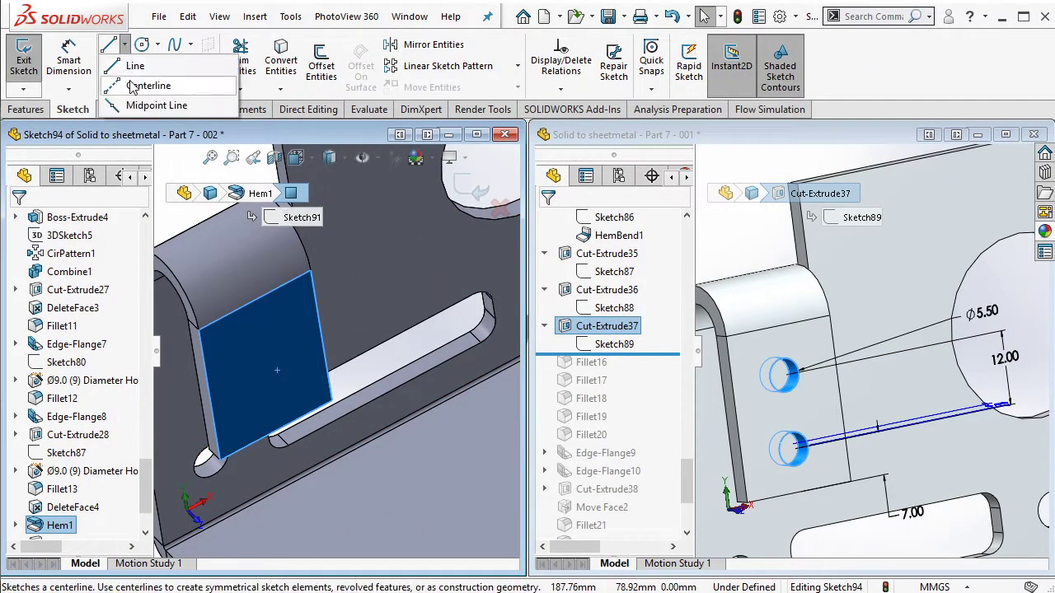
left_click(135, 88)
left_click(277, 425)
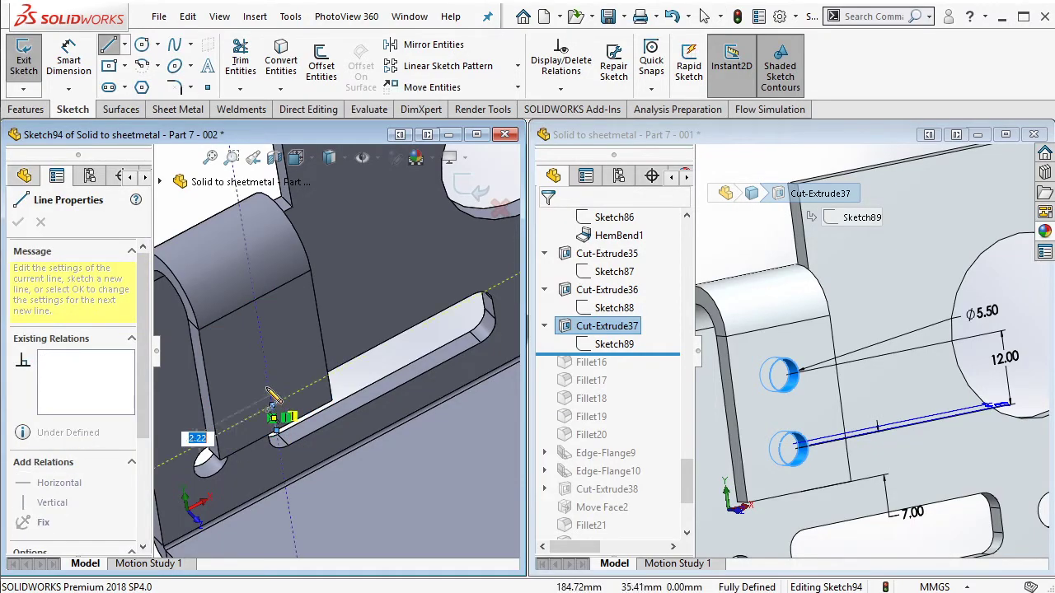
double_click(261, 343)
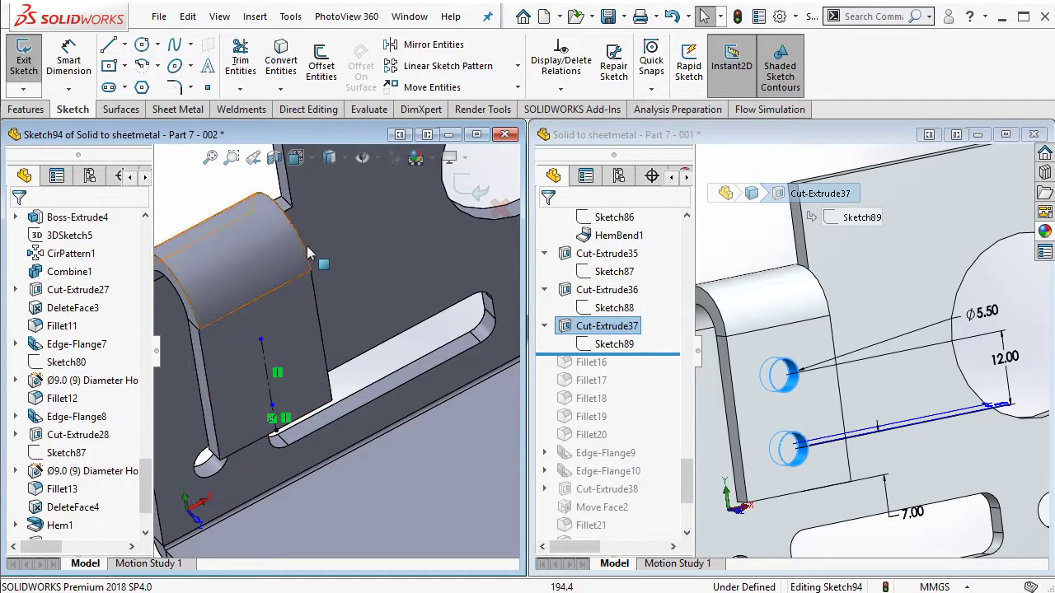
middle_click_drag(281, 357, 301, 329)
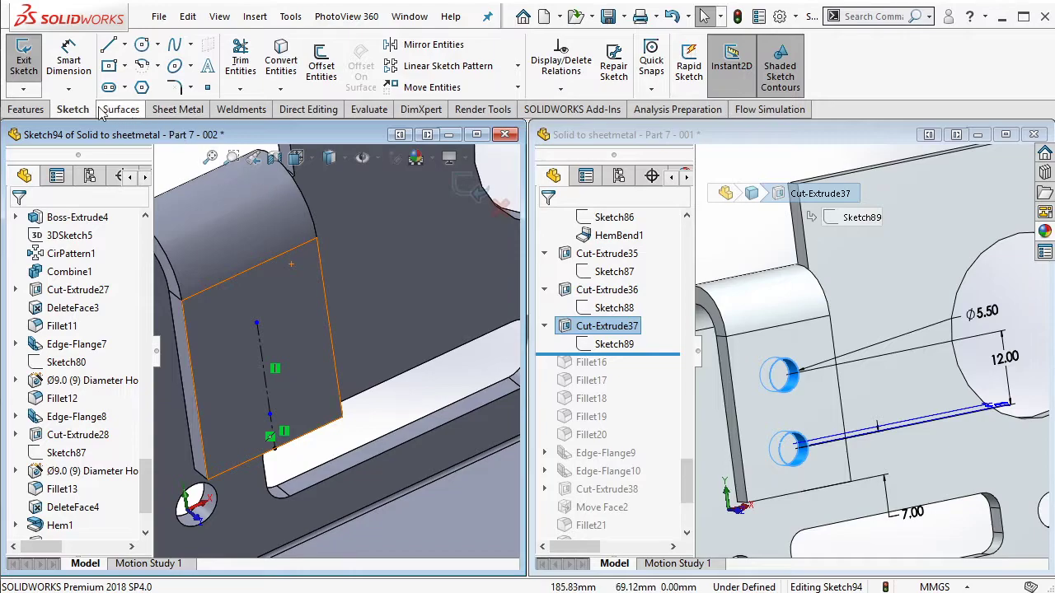
Step: Dimension the centerline 12 mm long and 7 mm from the tab edge, then exit the sketch
left_click(68, 59)
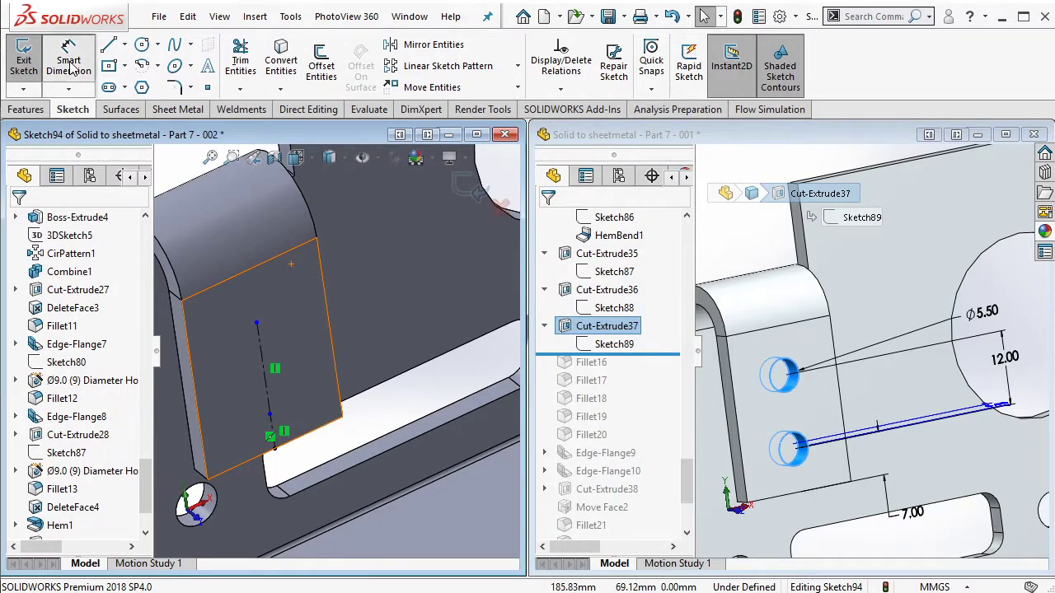
left_click(266, 379)
left_click(284, 371)
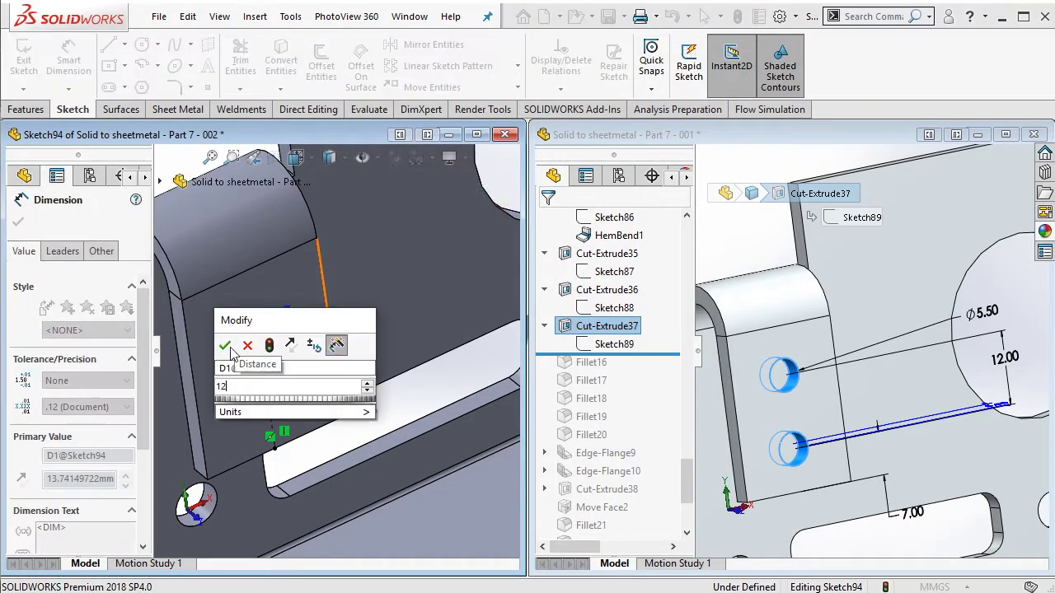
type("12")
key("Return")
left_click(278, 431)
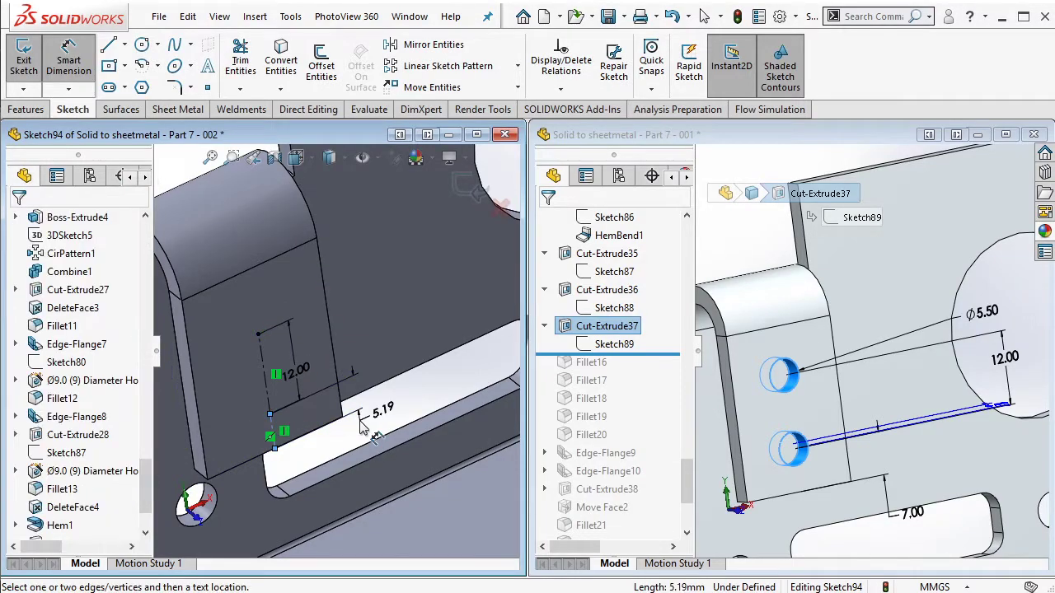
left_click(360, 427)
key("Escape")
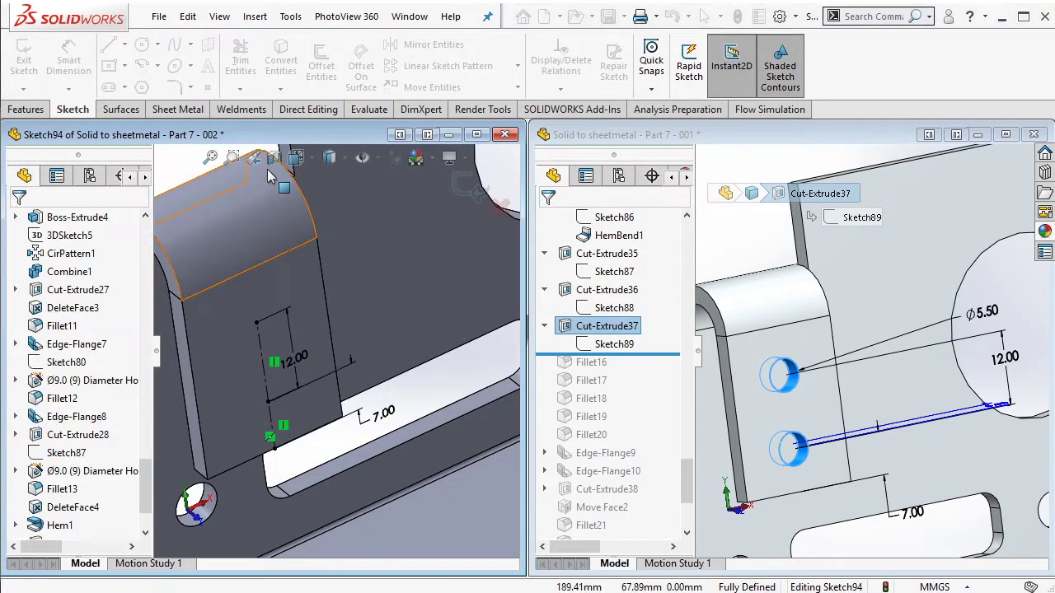
left_click(23, 62)
left_click(37, 109)
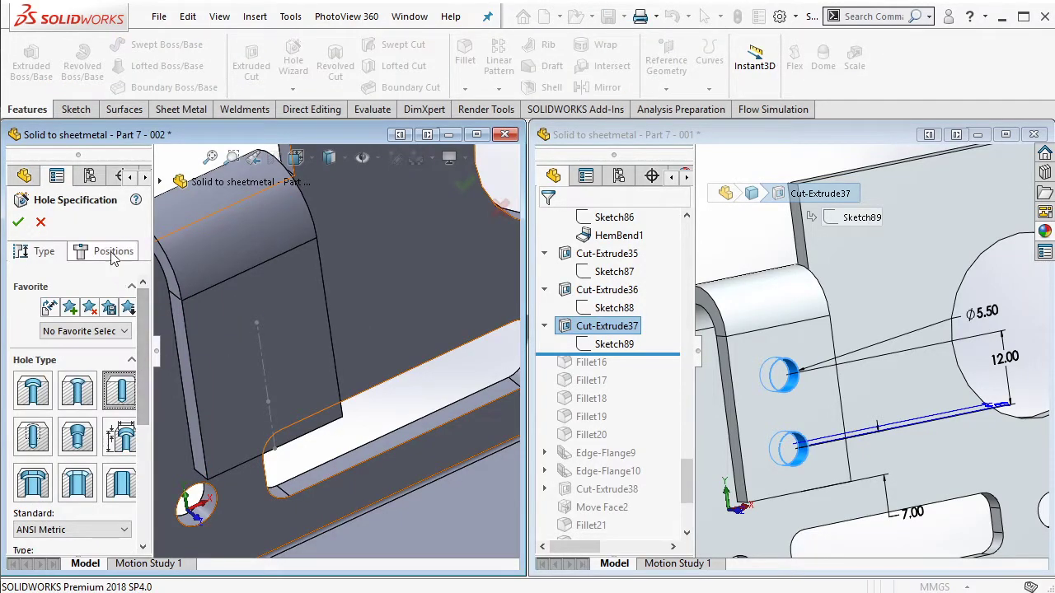
Step: Place hole points at the upper and lower ends of the centerline
left_click(114, 251)
left_click(75, 396)
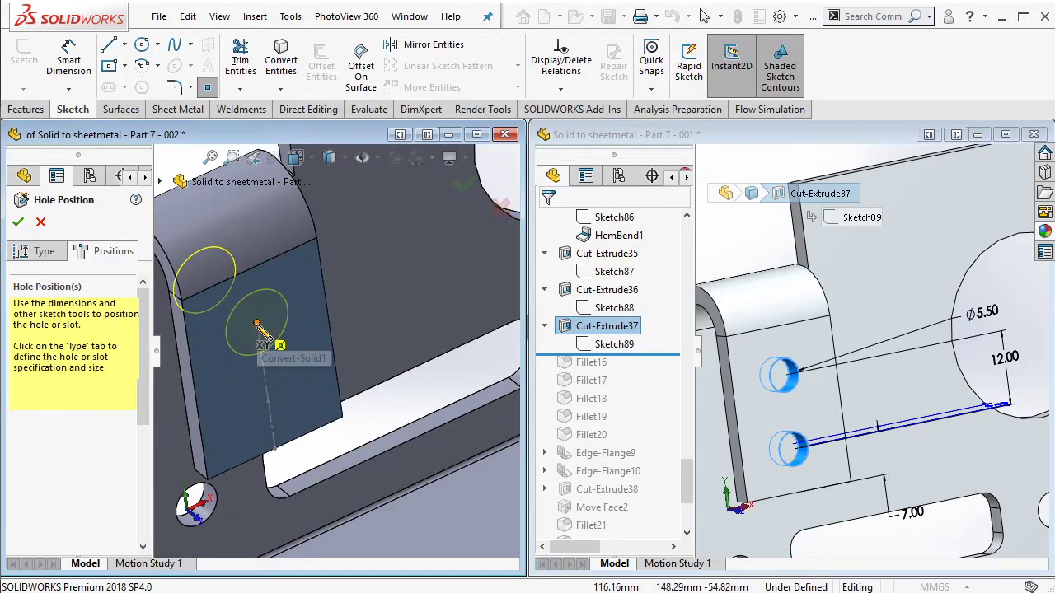
left_click(269, 401)
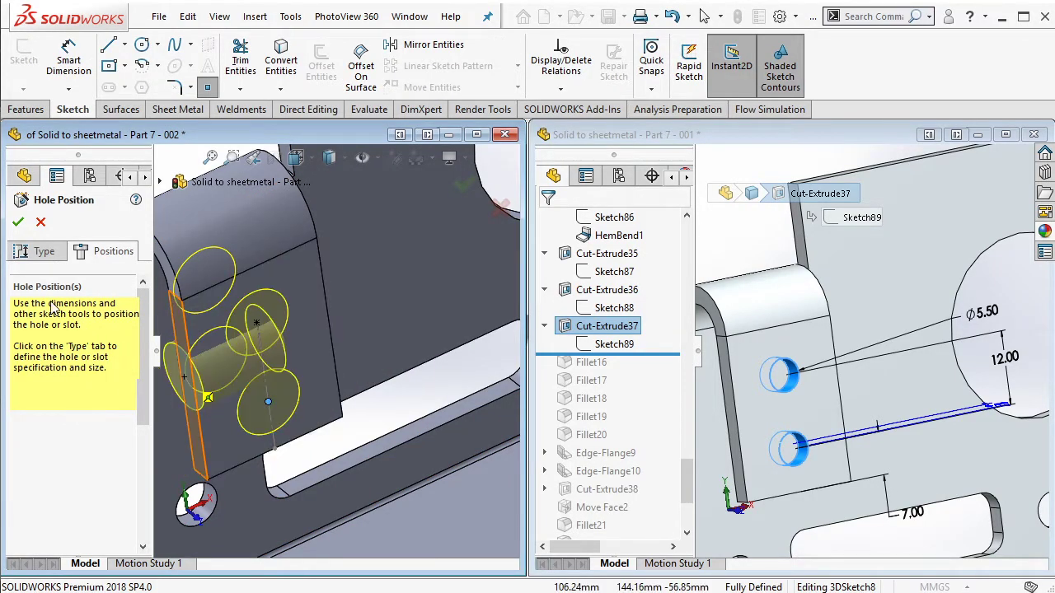
Step: Set the hole to an ANSI Metric Ø5.5 mm drill size
left_click(39, 253)
scroll(144, 461, "down", 5)
scroll(140, 478, "down", 1)
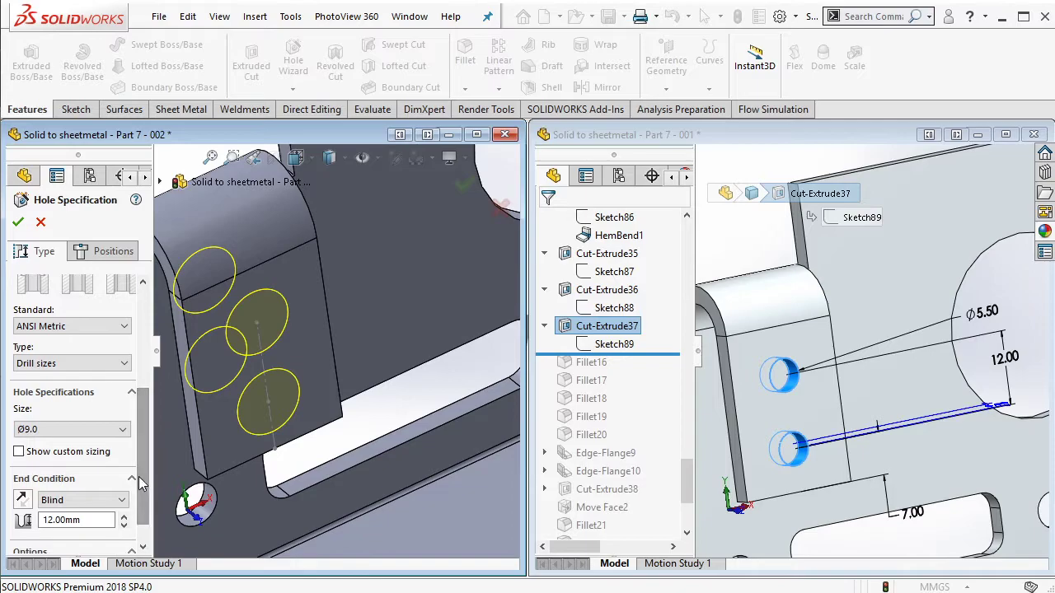
left_click(100, 369)
left_click(99, 379)
left_click(93, 329)
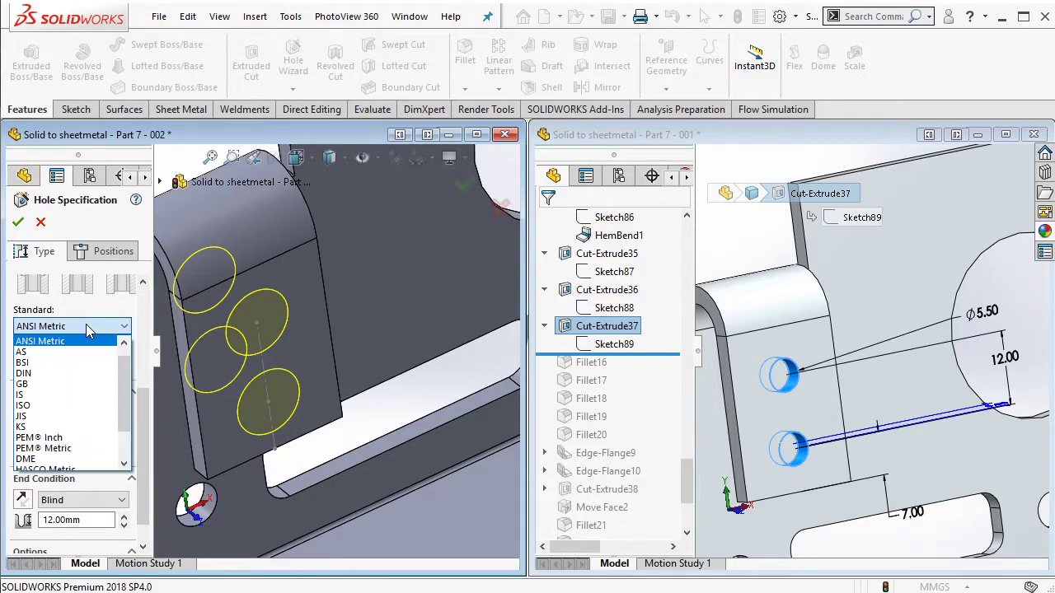
left_click(103, 339)
left_click(100, 429)
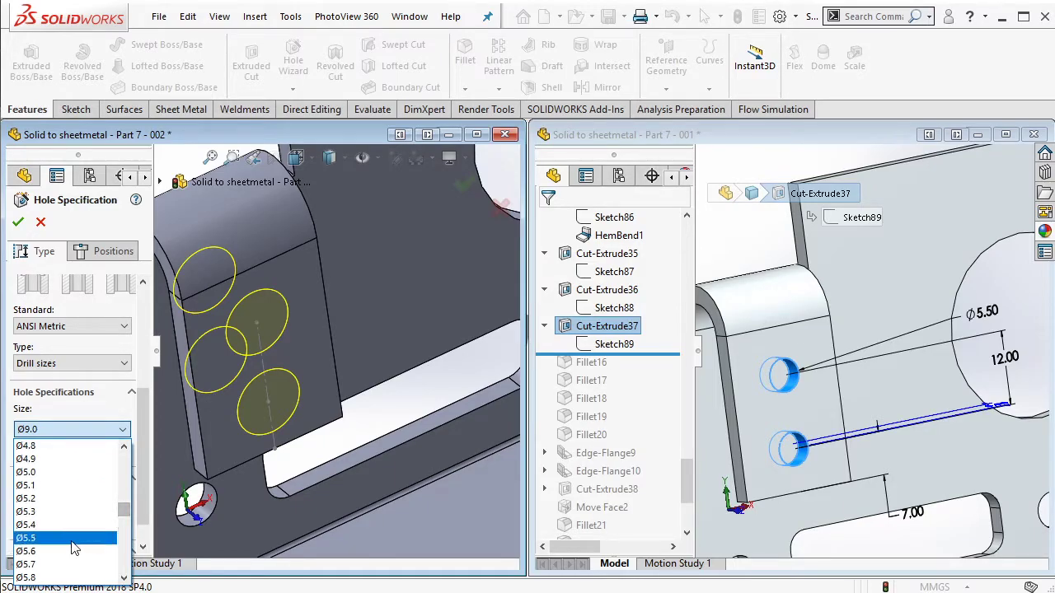
left_click(73, 540)
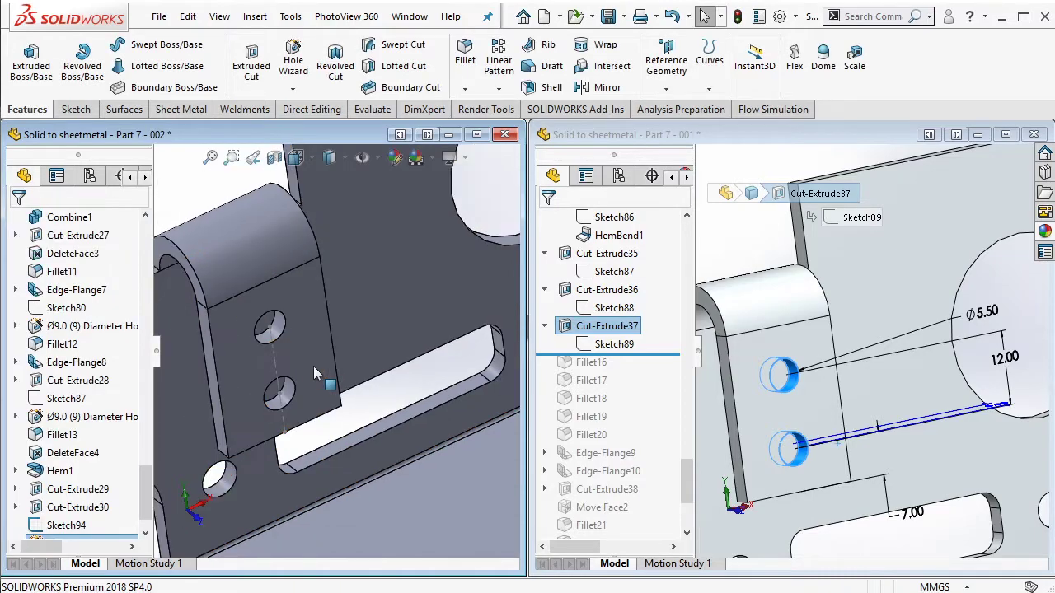
Step: Roll the reference part's feature tree forward to Fillet16
left_click(293, 357)
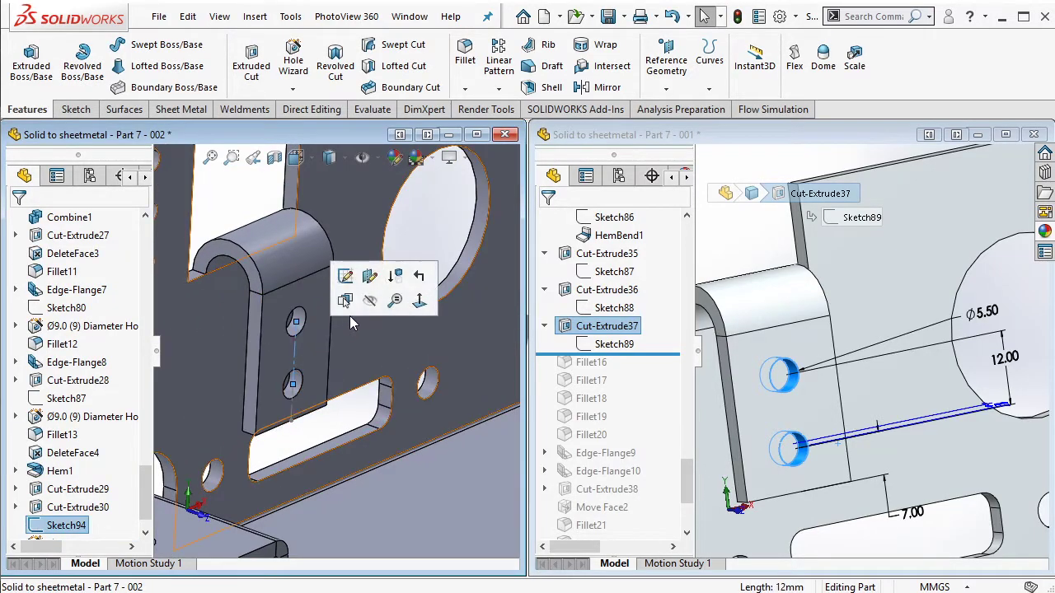
key("Escape")
left_click(690, 492)
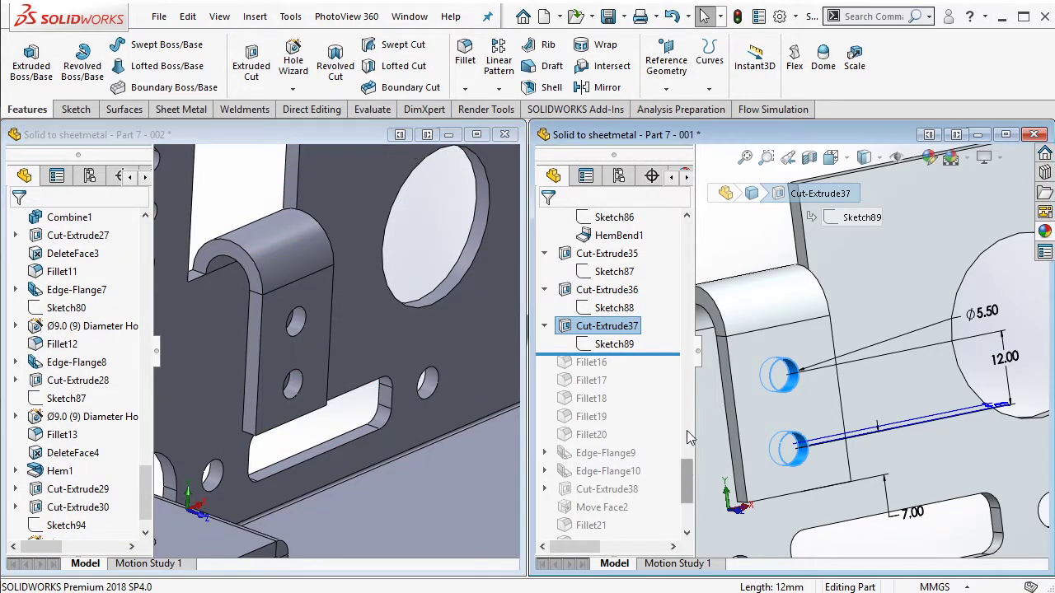
left_click_drag(658, 355, 652, 366)
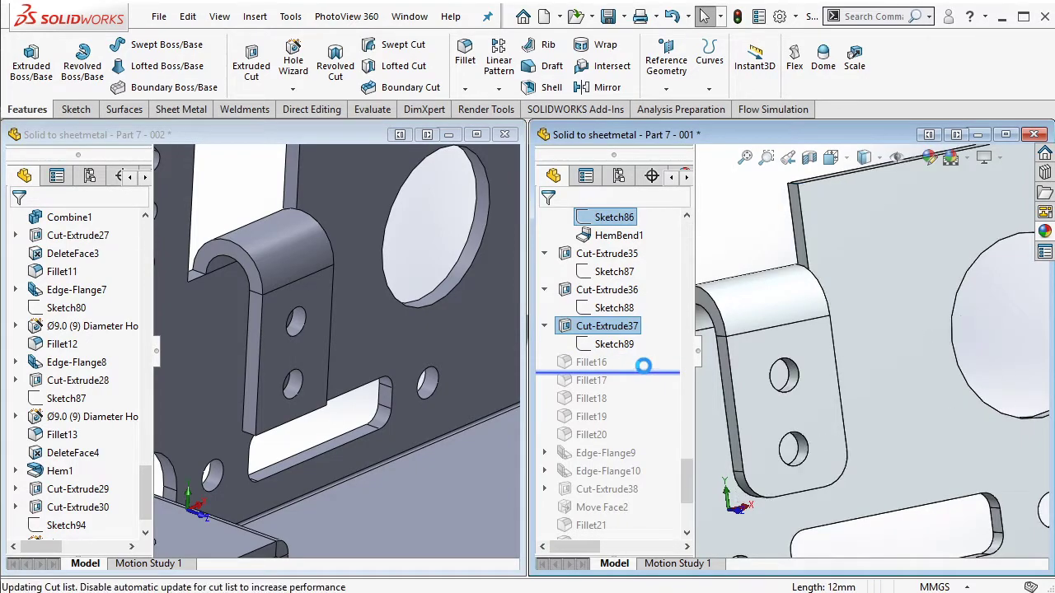
Step: Check the radius of the reference part's Fillet16
left_click(591, 362)
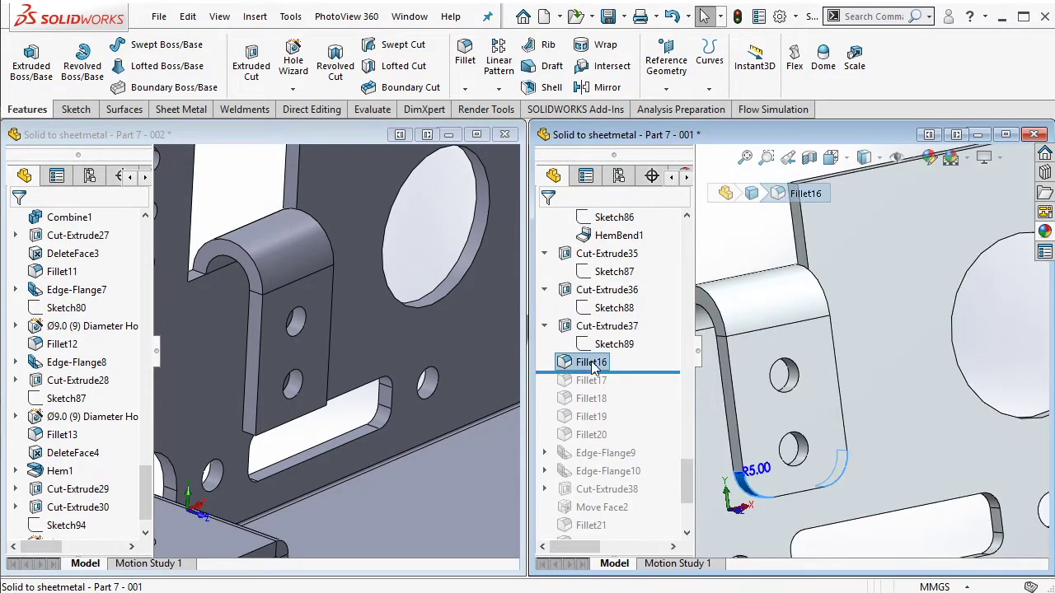
scroll(913, 414, "up", 5)
scroll(913, 414, "up", 2)
scroll(862, 357, "down", 5)
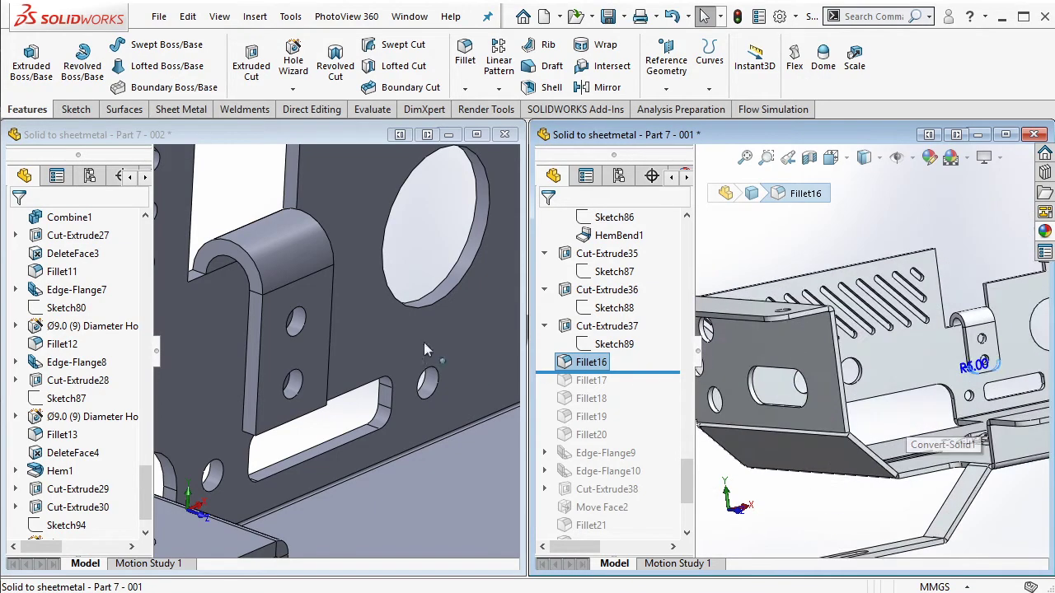
left_click(207, 142)
Step: Fillet the tab's bottom edge and a second tab edge at 5 mm
left_click(465, 56)
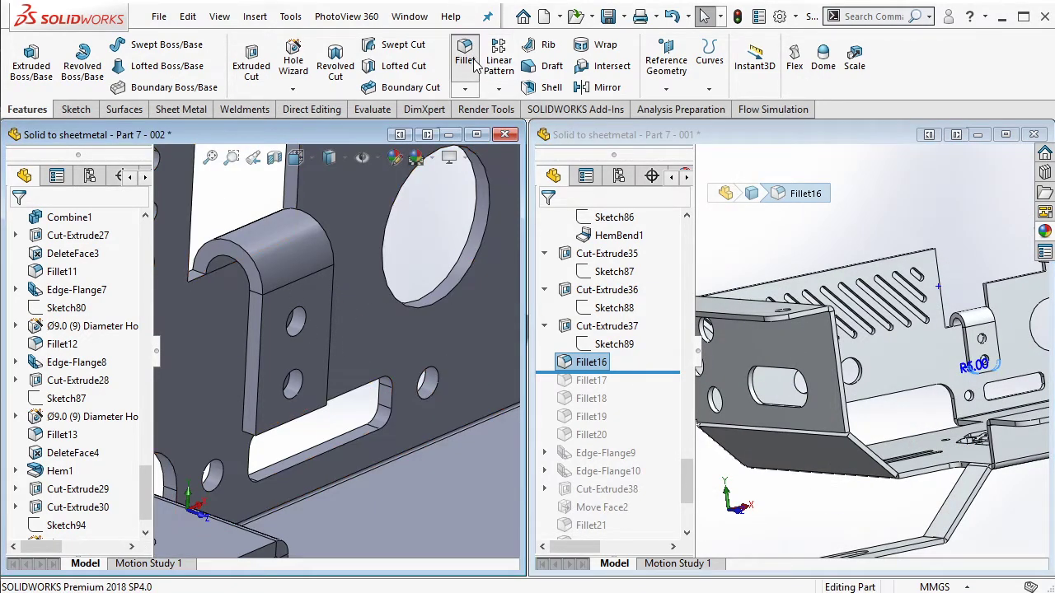
left_click(249, 437)
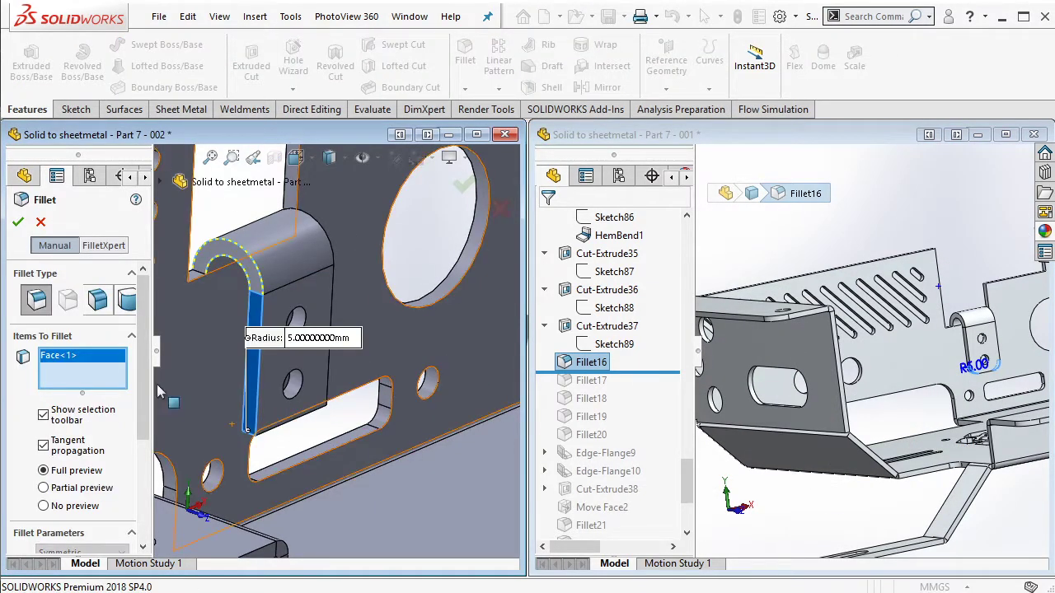
right_click(119, 355)
left_click(165, 358)
middle_click_drag(248, 429, 278, 435)
left_click(278, 435)
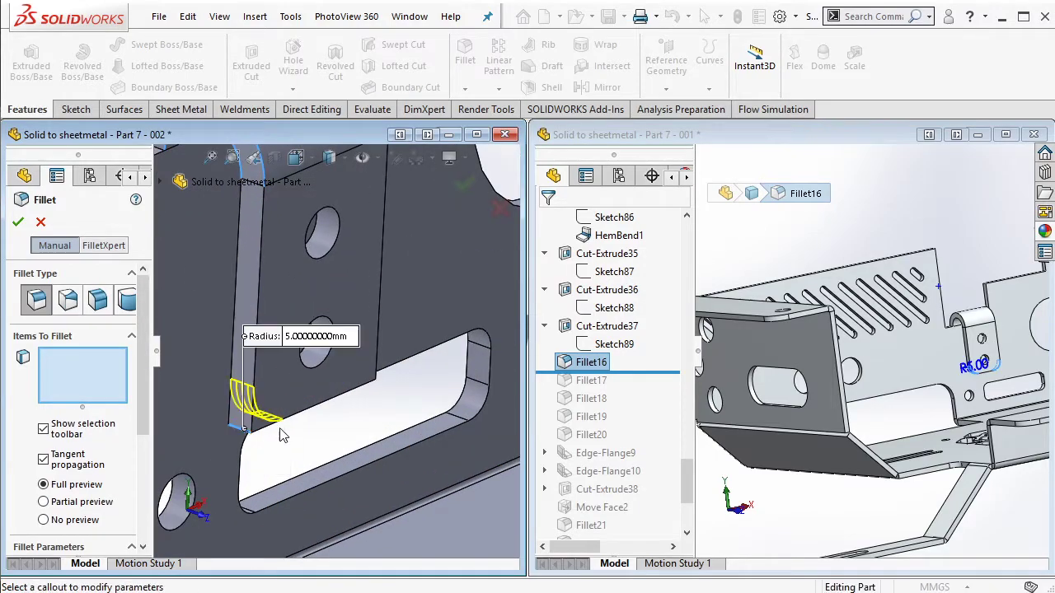
scroll(280, 433, "down", 3)
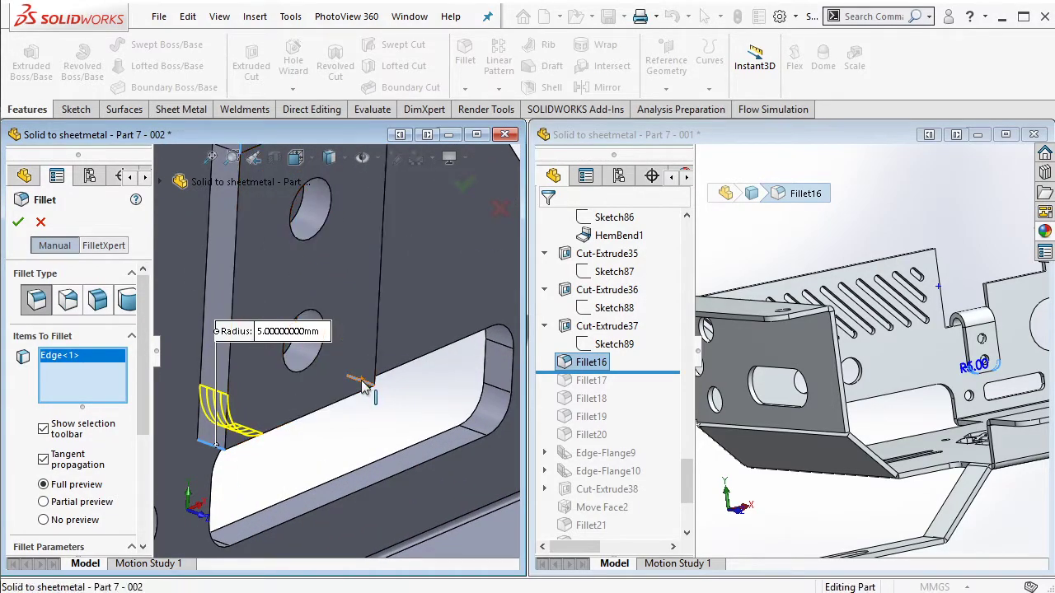
left_click(352, 377)
scroll(145, 456, "down", 3)
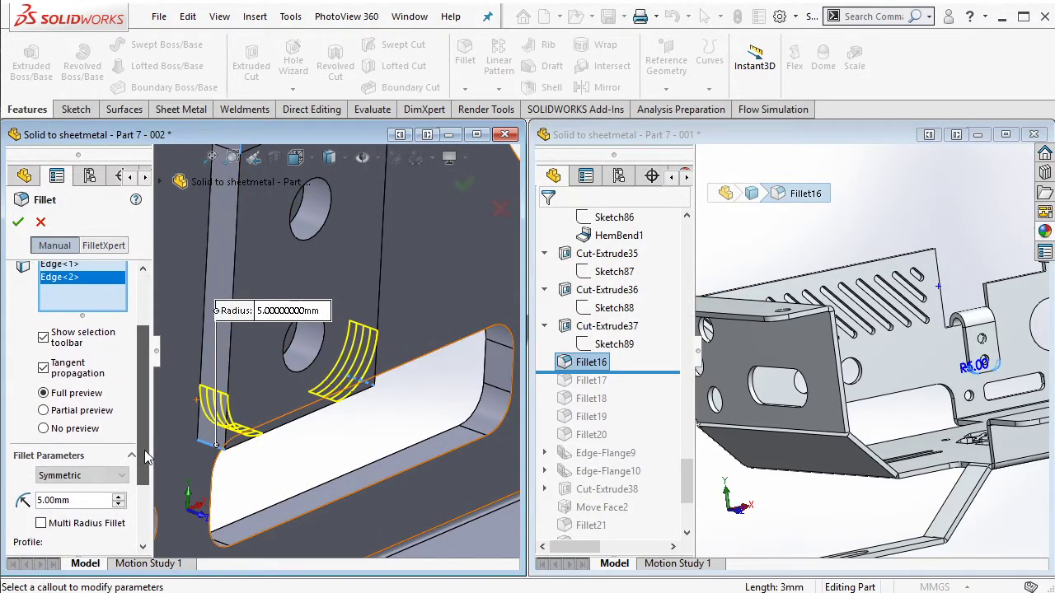
left_click(16, 223)
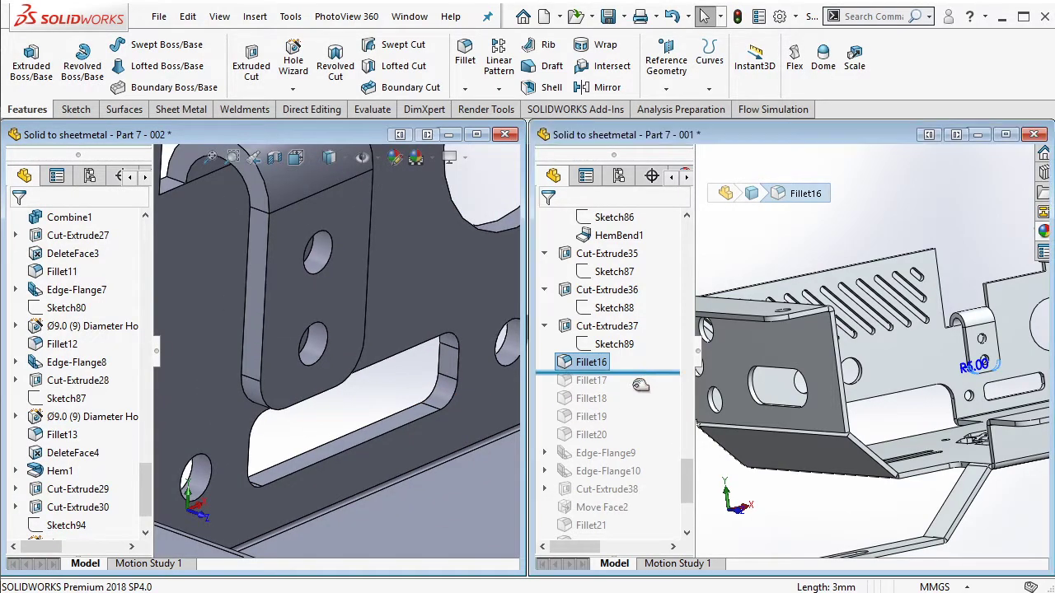
Step: Roll the reference forward to Fillet17 and inspect its rounded corner
left_click_drag(639, 372, 628, 390)
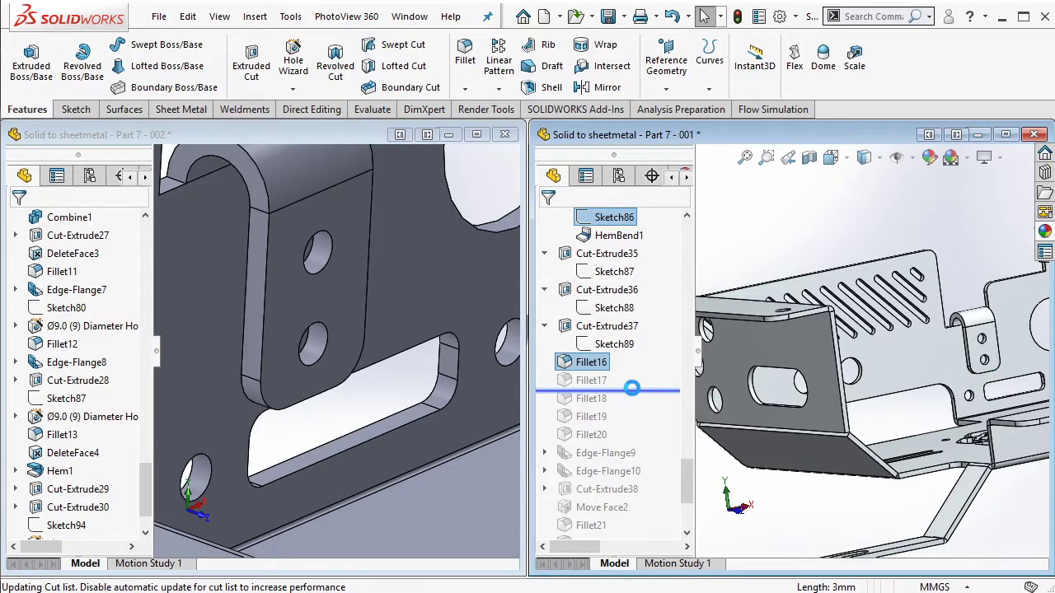
left_click(592, 380)
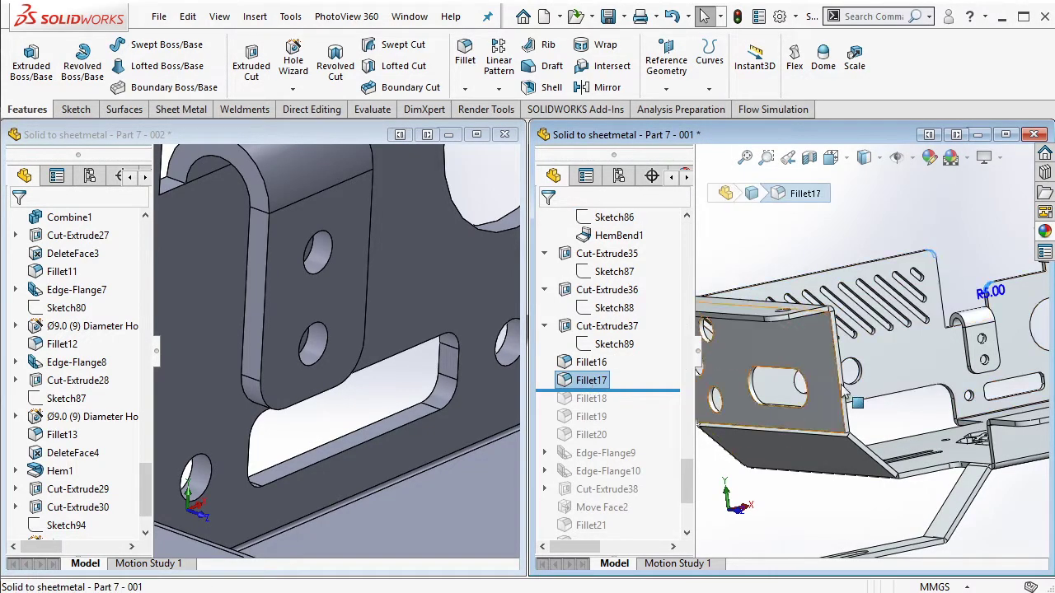
scroll(930, 346, "up", 5)
middle_click_drag(930, 346, 902, 382)
scroll(857, 313, "down", 6)
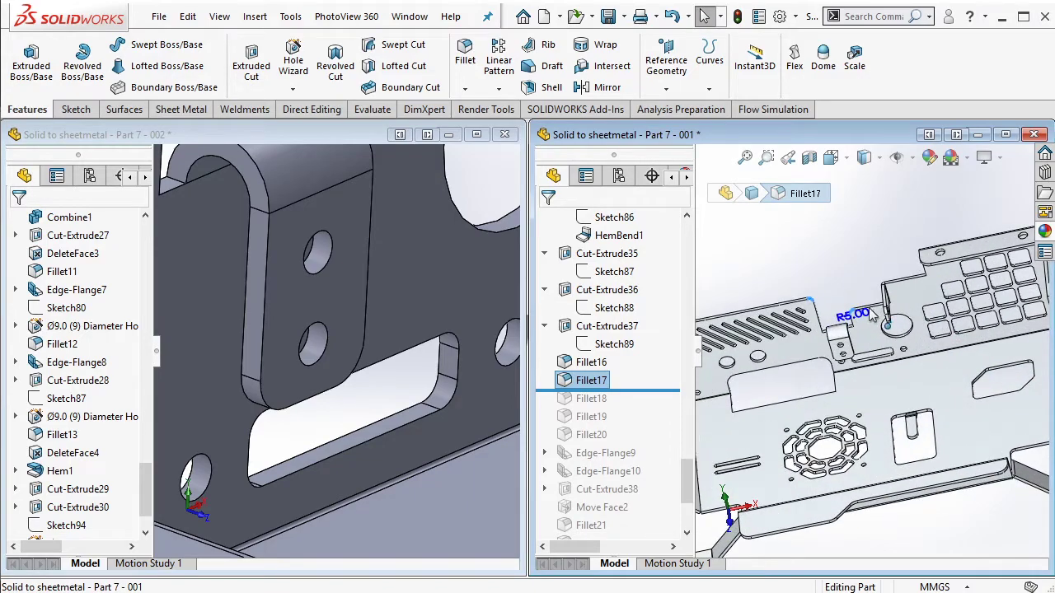
scroll(477, 259, "up", 2)
scroll(476, 260, "up", 3)
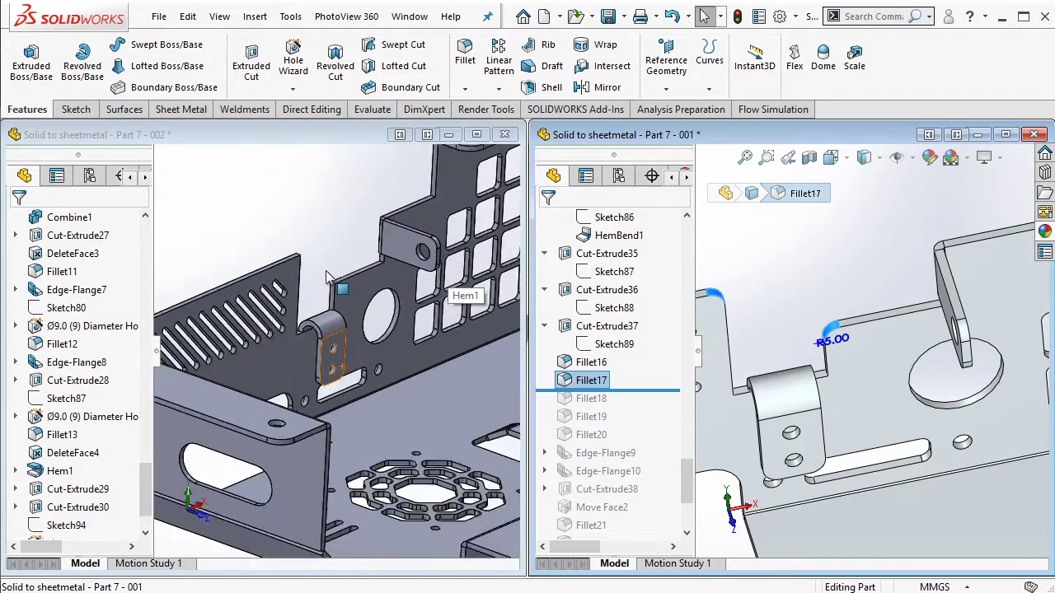
Step: Round the two corner edges beside the hem tab at 5 mm; advance reference to Fillet18
middle_click_drag(461, 272, 330, 289)
scroll(324, 286, "down", 4)
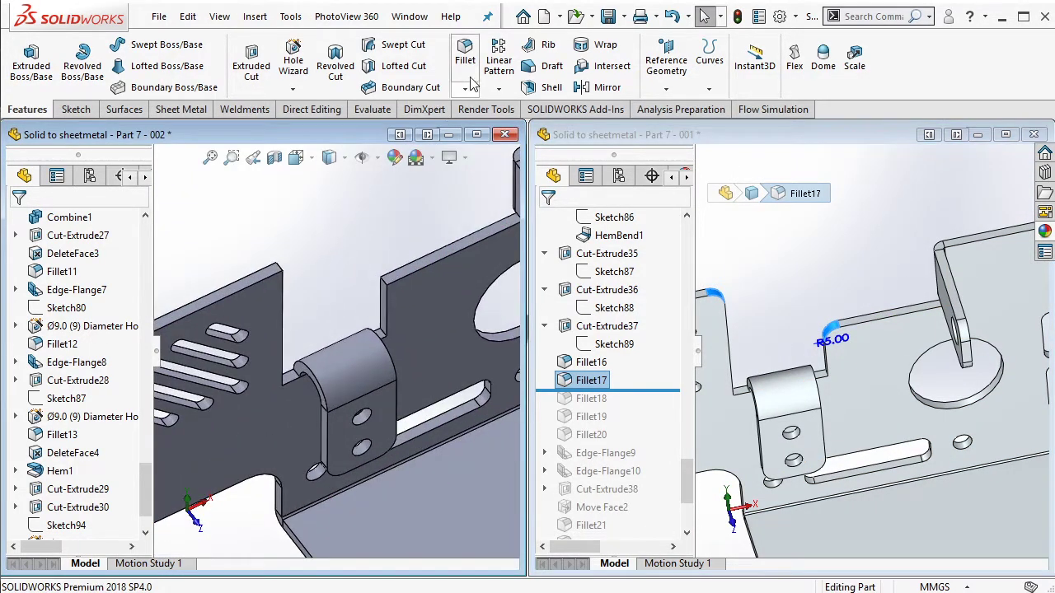
left_click(383, 284)
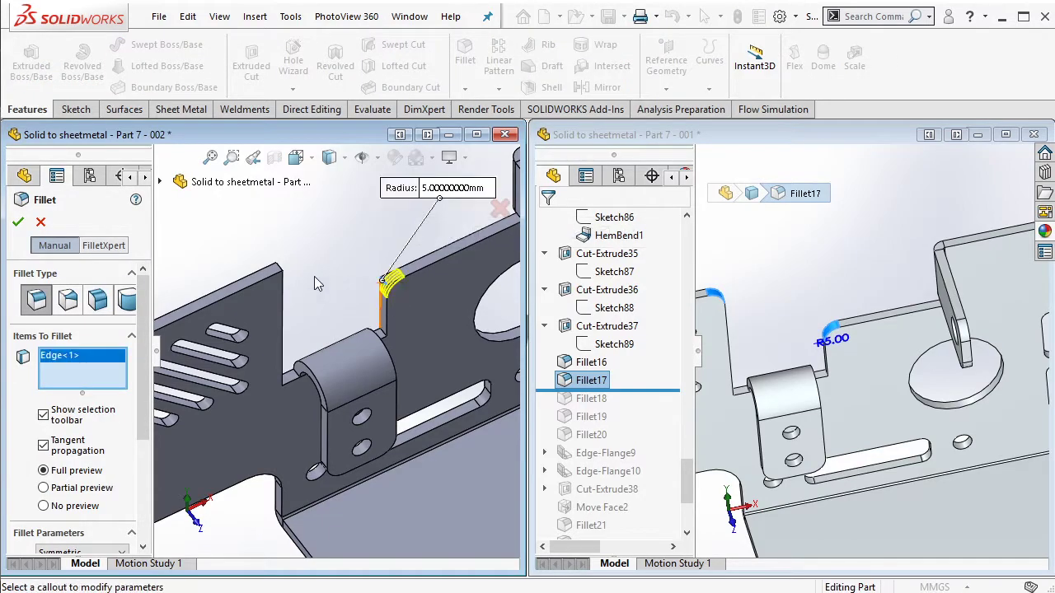
left_click(281, 272)
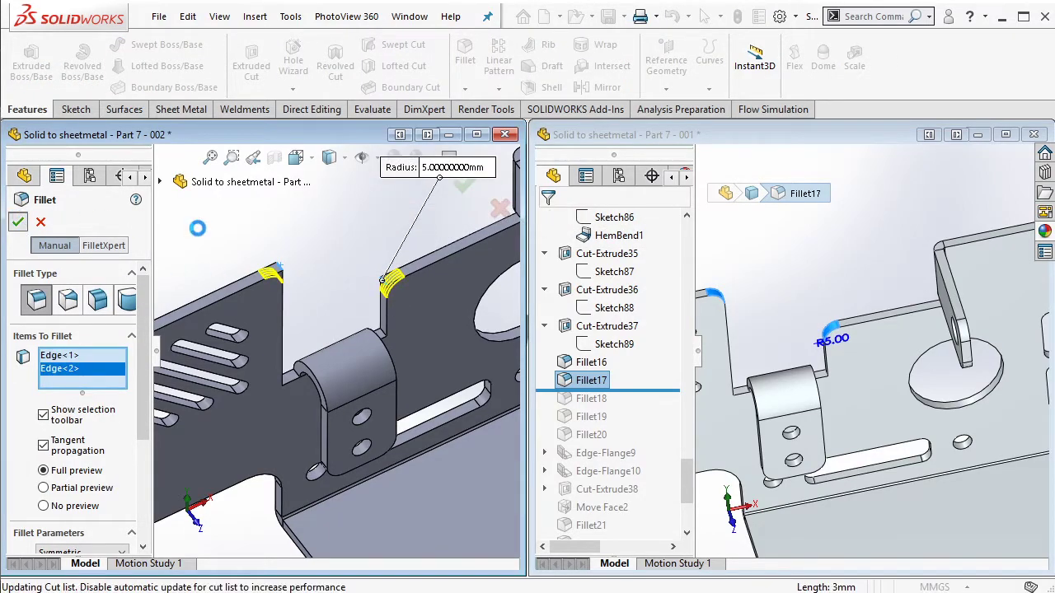
key("Return")
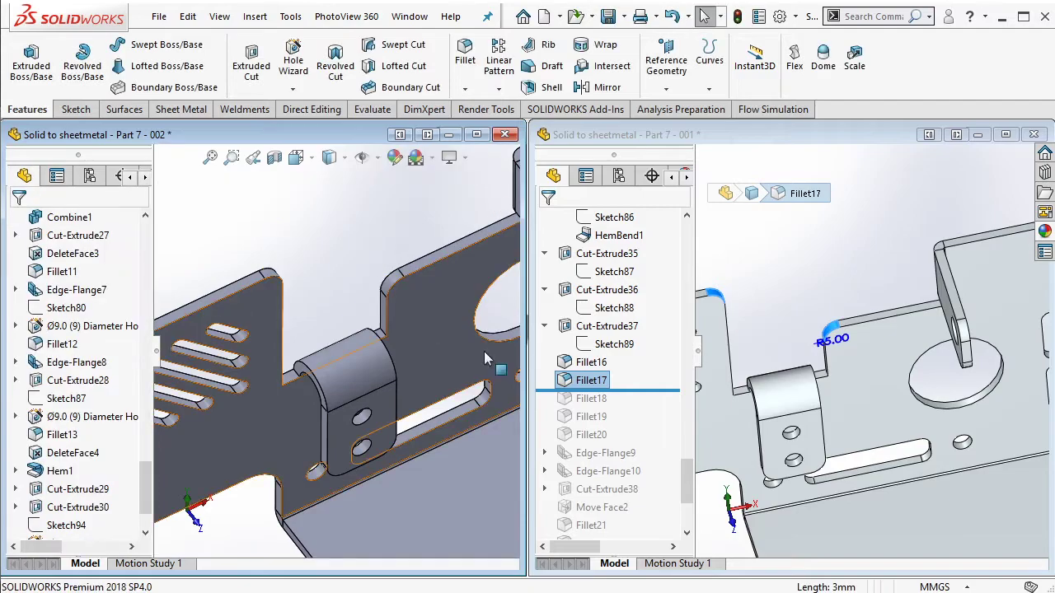
left_click_drag(627, 393, 608, 412)
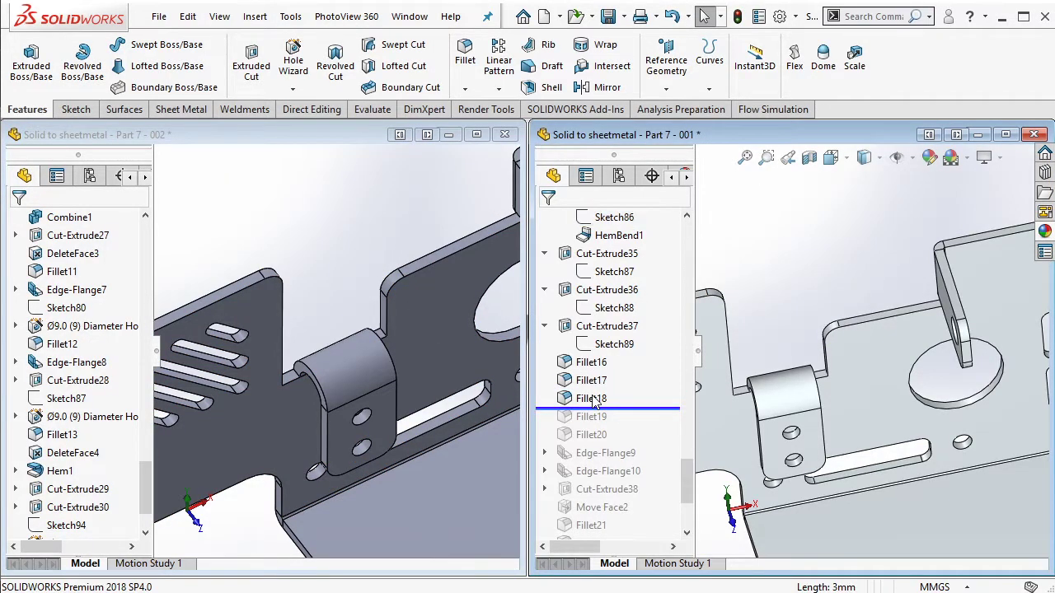
Step: Inspect the reference's Fillet18 edges and orient both parts to the slotted wall
left_click(591, 398)
scroll(875, 378, "up", 5)
middle_click_drag(876, 378, 872, 312)
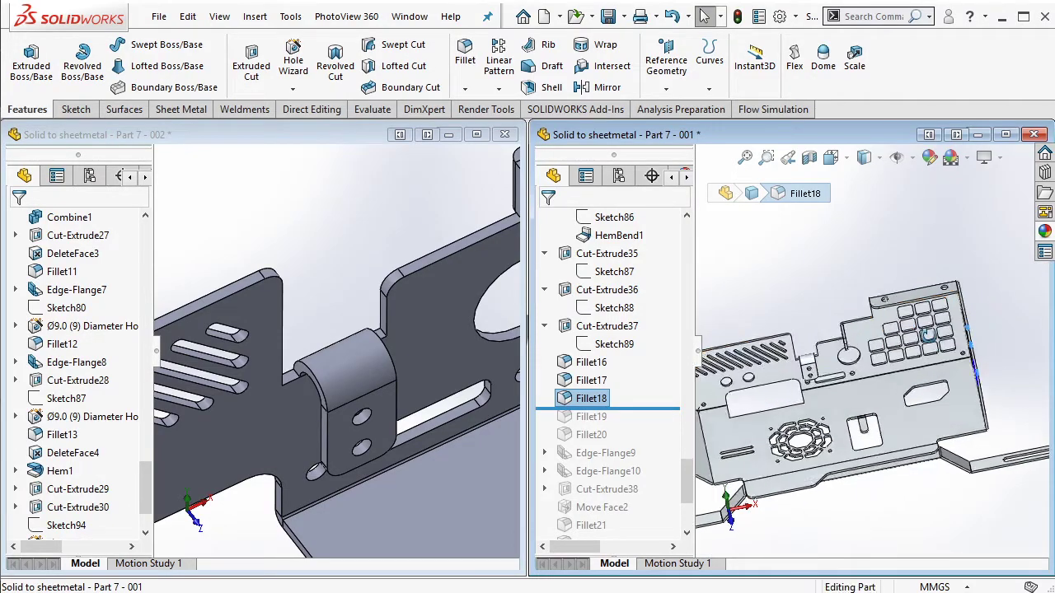
scroll(872, 311, "down", 5)
scroll(875, 313, "down", 3)
scroll(429, 321, "up", 5)
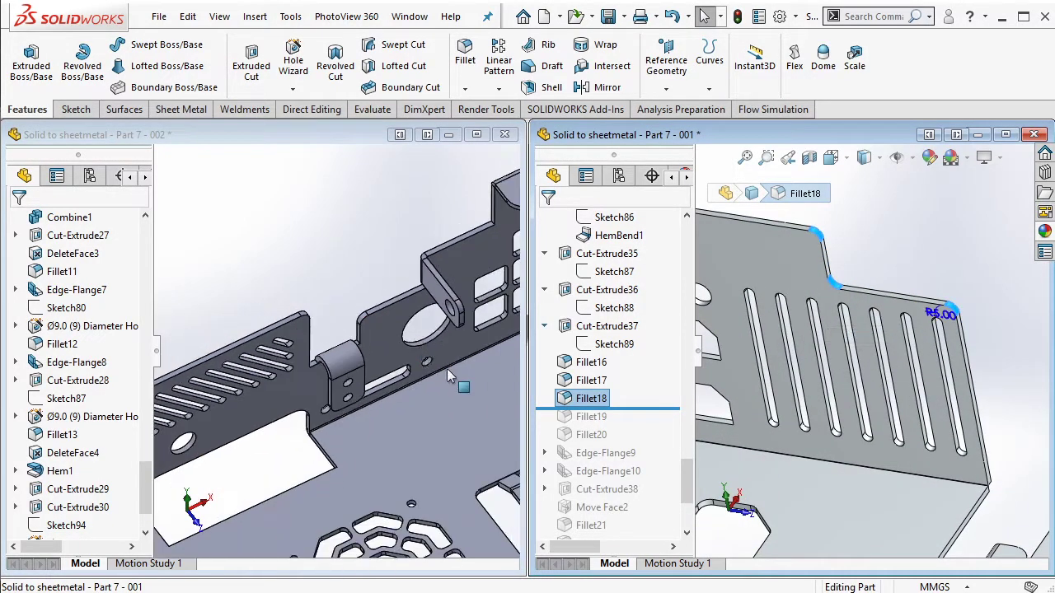
middle_click_drag(459, 305, 416, 314)
scroll(416, 313, "down", 2)
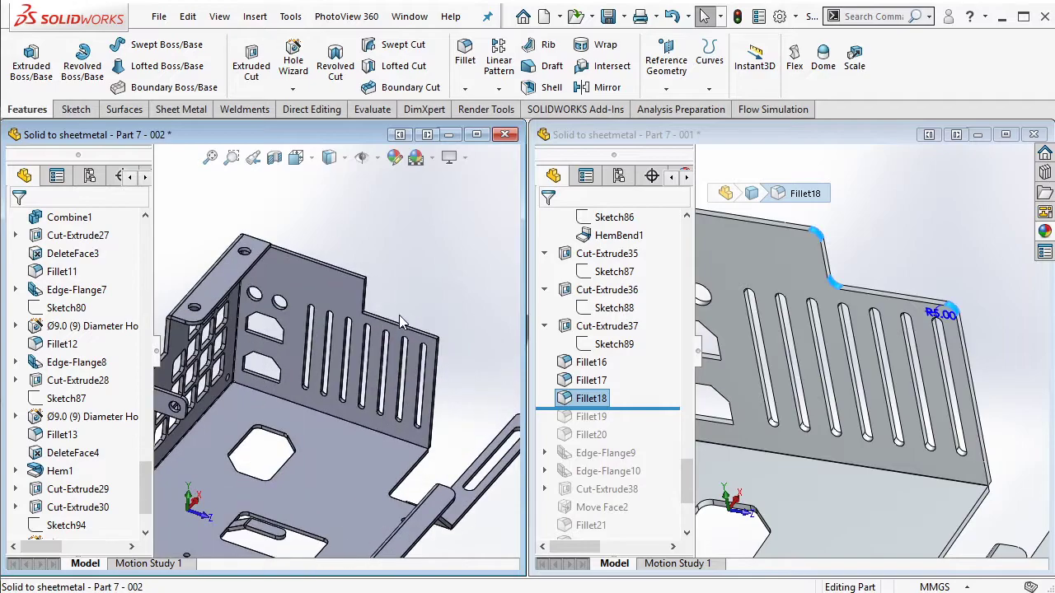
scroll(417, 313, "down", 2)
scroll(416, 314, "down", 2)
Step: Fillet the wall's upper, inner step and far-end corners at 5 mm; advance reference to Fillet19
left_click(465, 62)
scroll(326, 238, "down", 2)
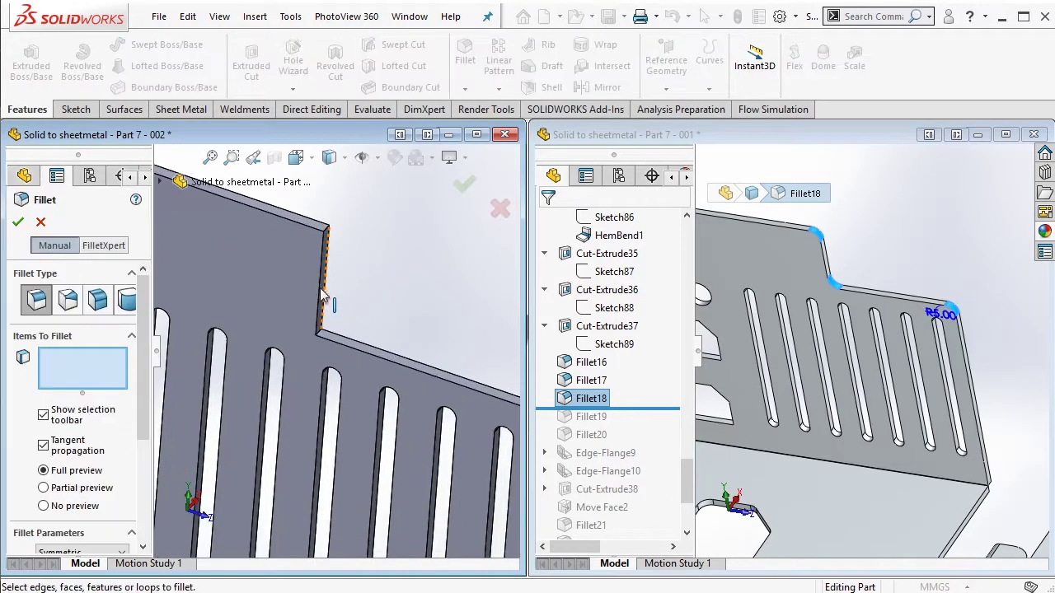
scroll(325, 239, "down", 1)
scroll(325, 239, "down", 1)
left_click(313, 235)
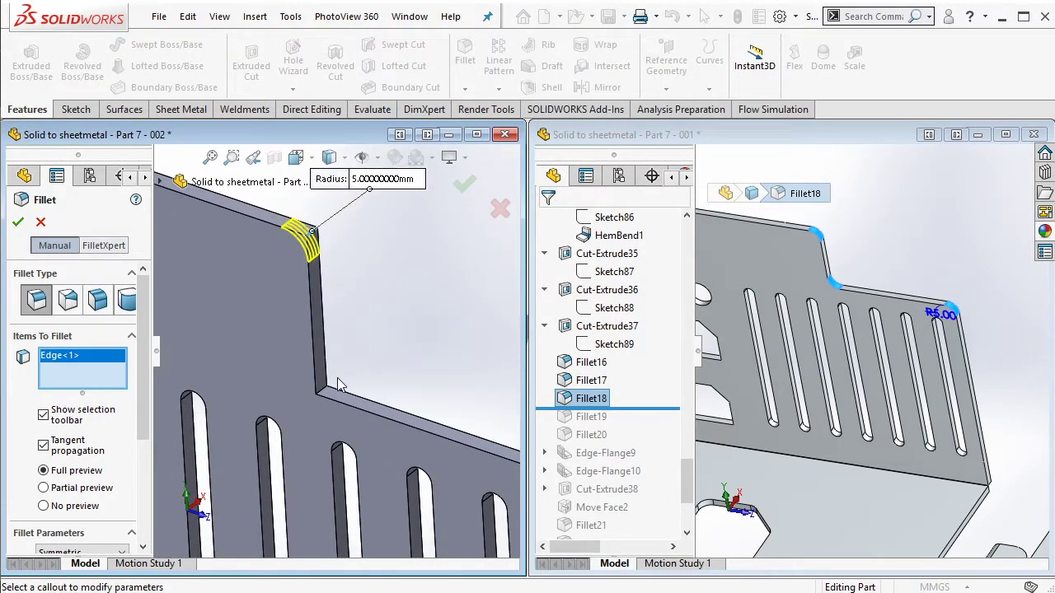
left_click(322, 391)
scroll(359, 420, "up", 1)
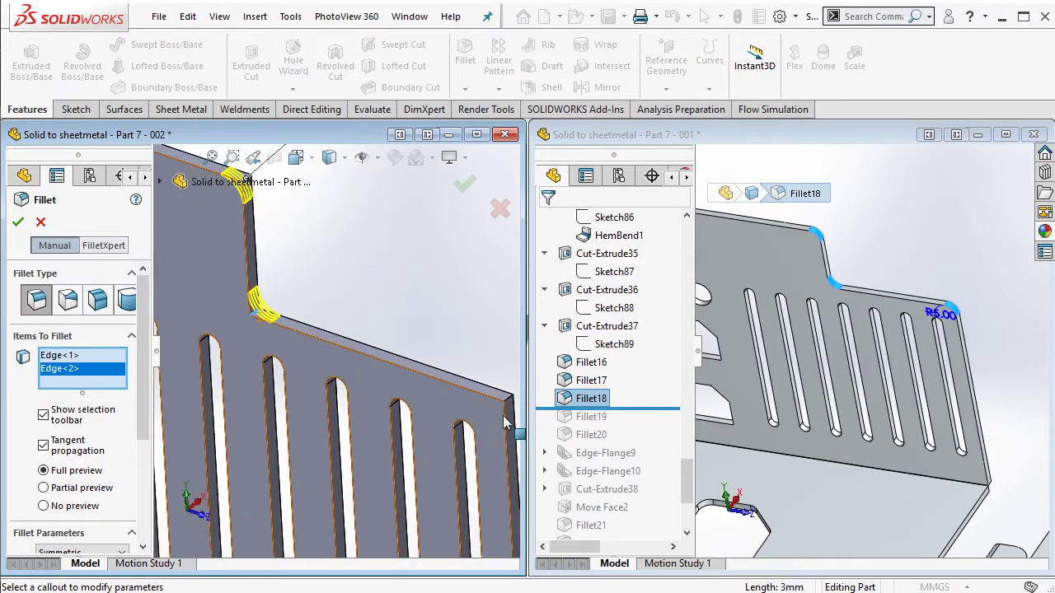
left_click(509, 398)
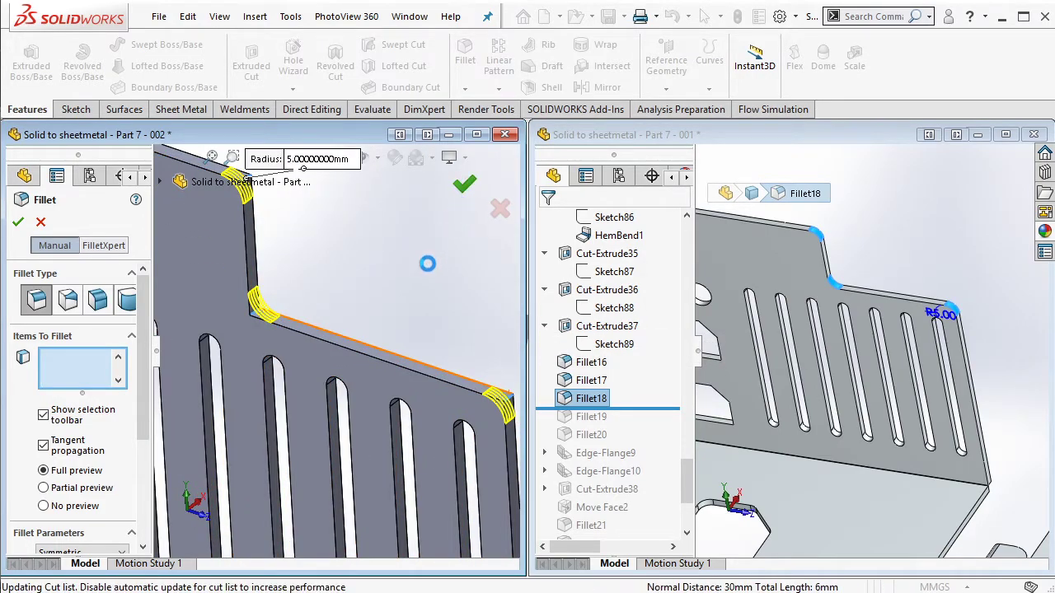
middle_click_drag(430, 267, 387, 404)
left_click_drag(692, 409, 701, 428)
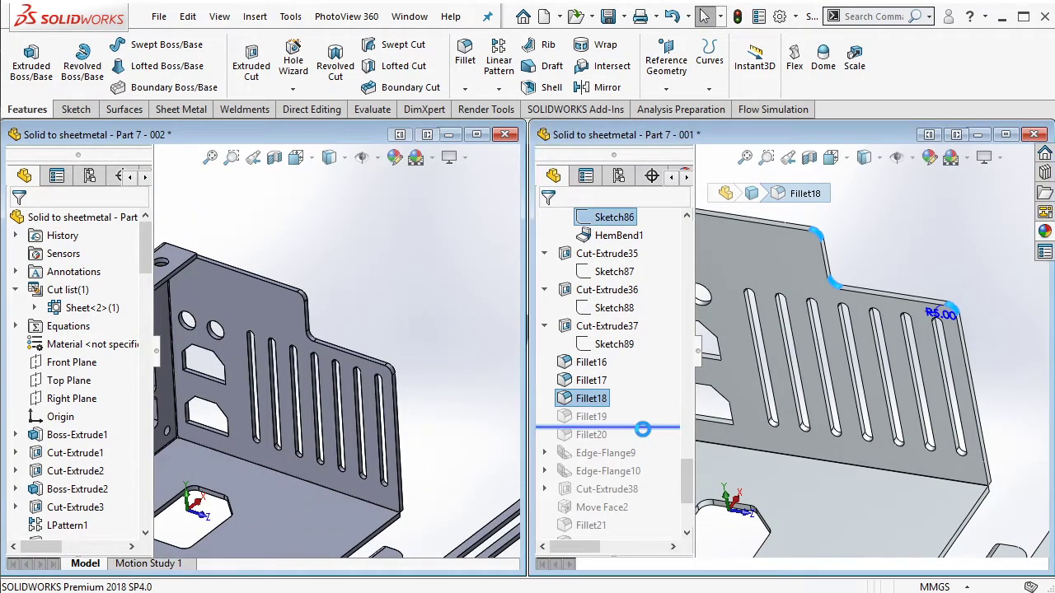
Step: Inspect the reference's Fillet19 rounded cutout and orient the working part to match
left_click(591, 417)
scroll(828, 433, "down", 5)
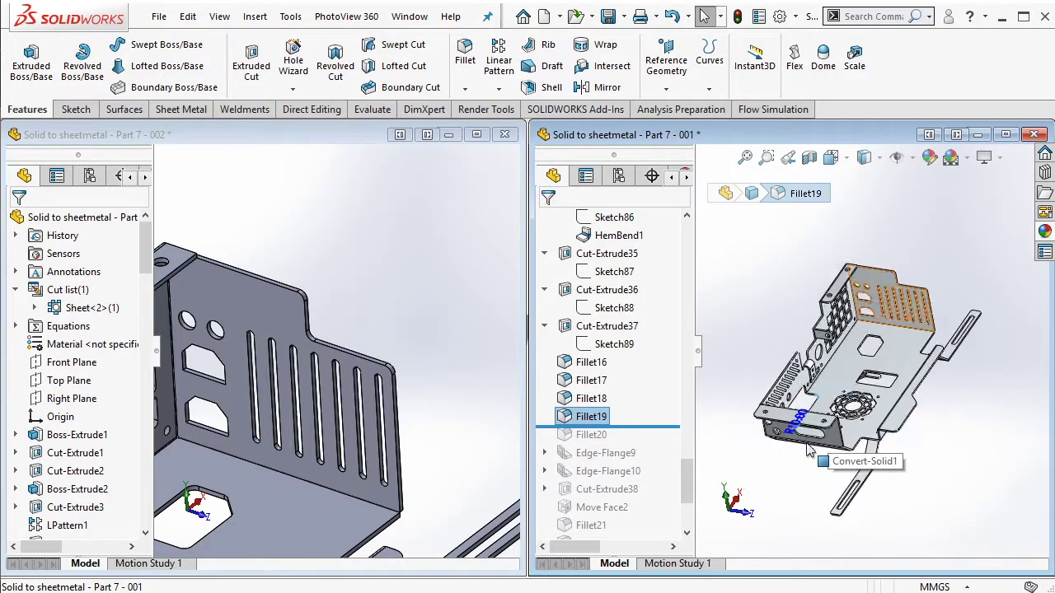
scroll(828, 433, "up", 3)
middle_click_drag(828, 433, 960, 321)
scroll(960, 321, "up", 4)
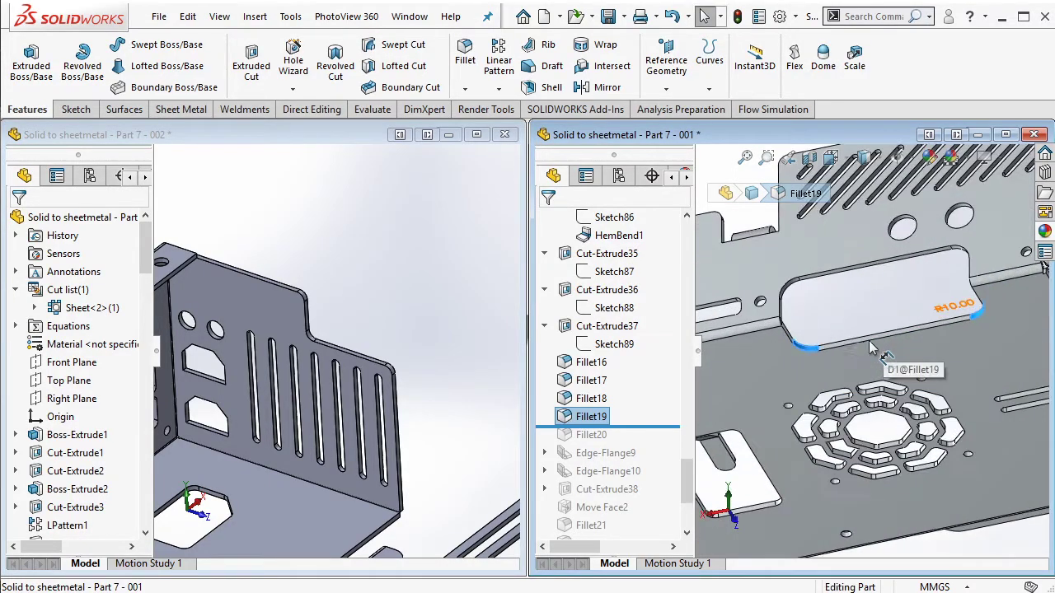
middle_click_drag(229, 381, 216, 385)
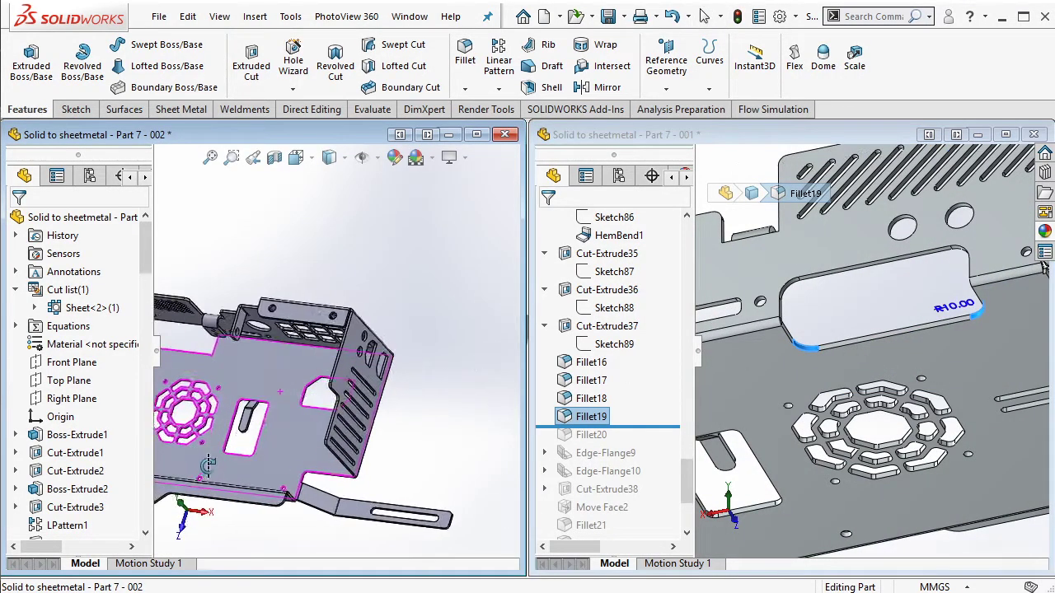
scroll(216, 385, "up", 2)
scroll(280, 303, "up", 3)
scroll(296, 277, "up", 3)
scroll(299, 283, "up", 1)
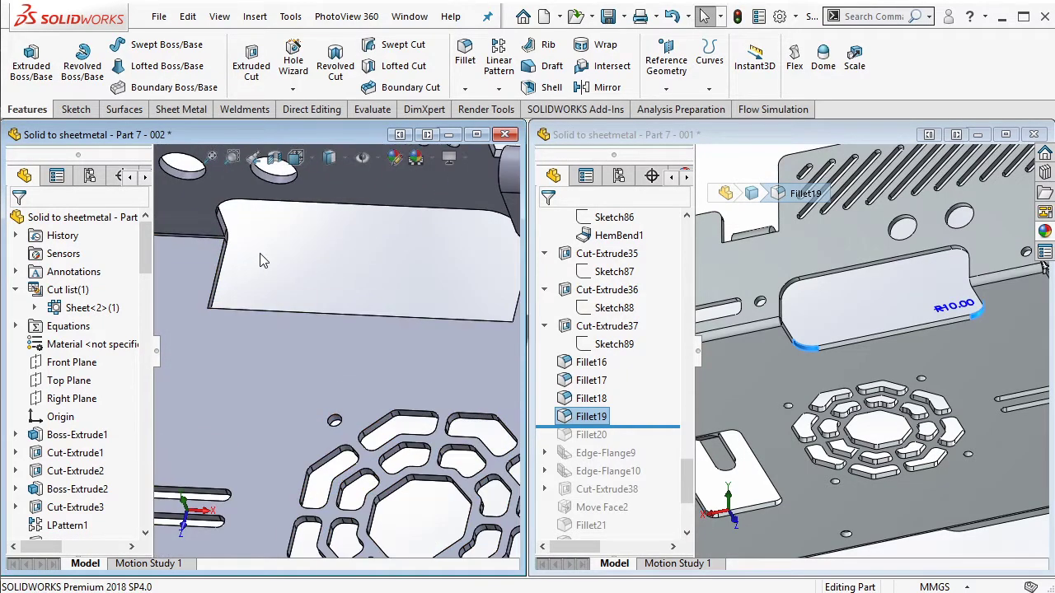
scroll(225, 319, "up", 3)
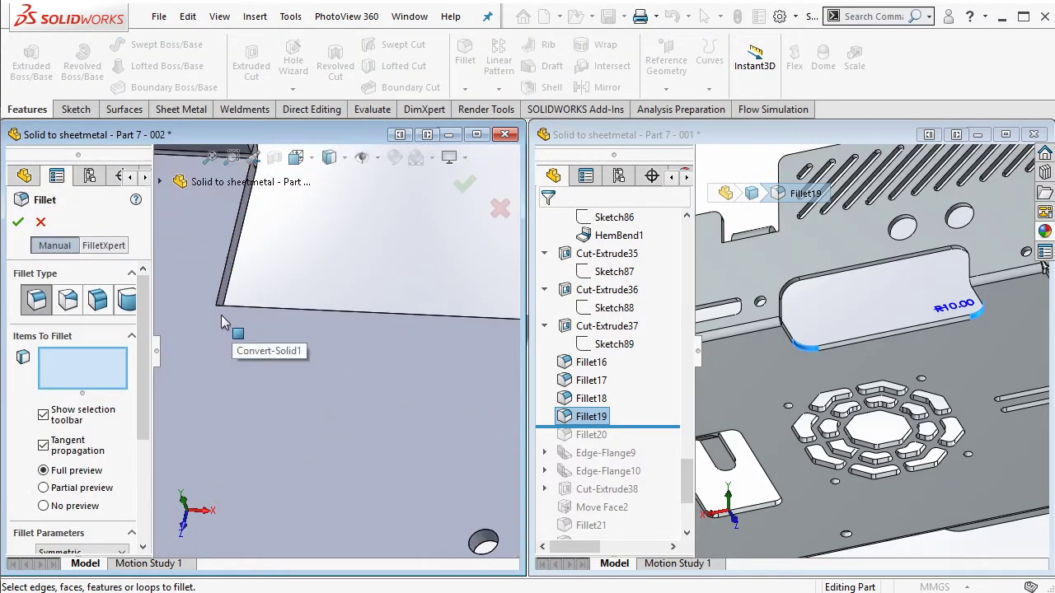
Step: Fillet the two flange corner edges with a 10 mm radius
left_click(217, 314)
scroll(371, 346, "down", 3)
mouse_move(441, 357)
middle_mouse_down()
mouse_move(464, 351)
mouse_move(447, 345)
middle_mouse_up()
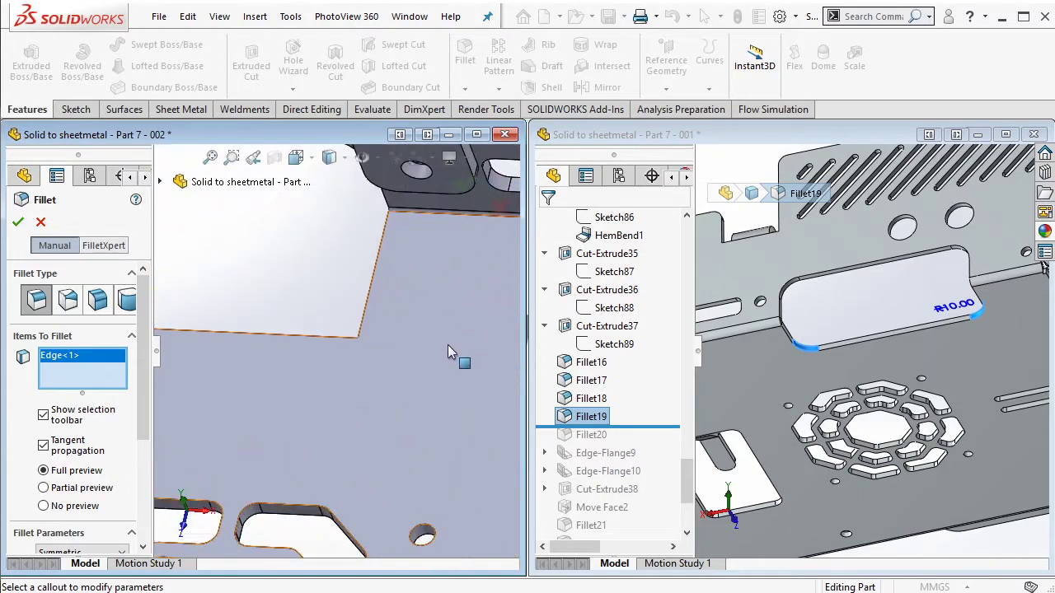
left_click(362, 344)
scroll(145, 383, "down", 3)
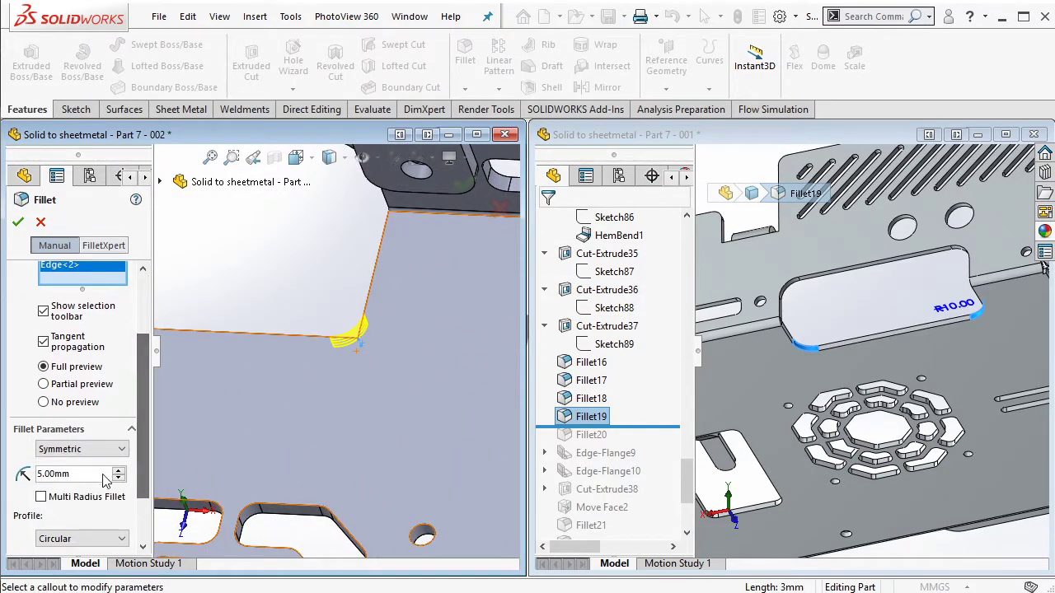
left_click(98, 476)
type("10")
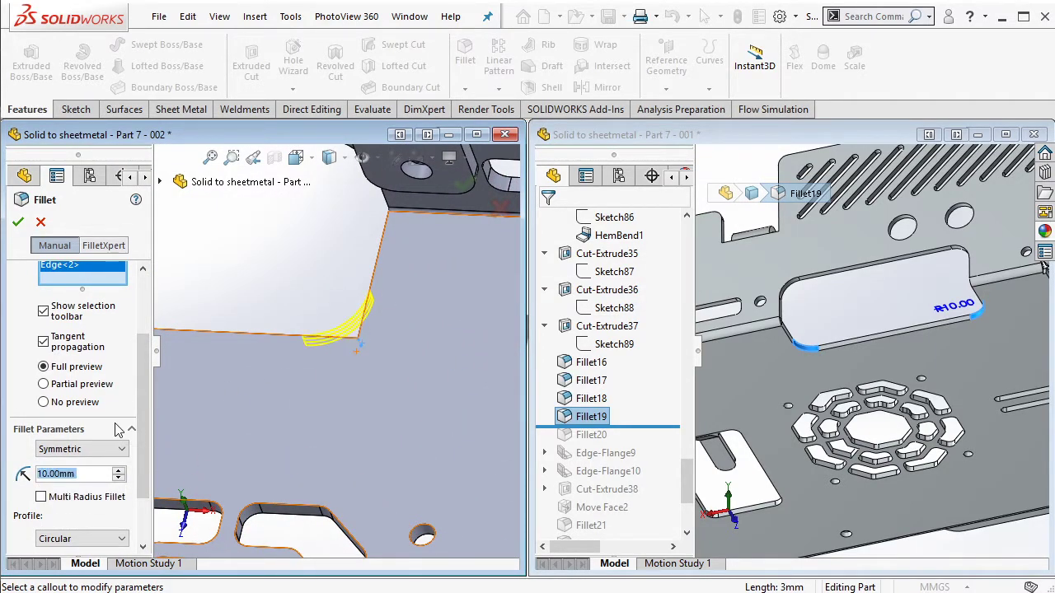
left_click(18, 223)
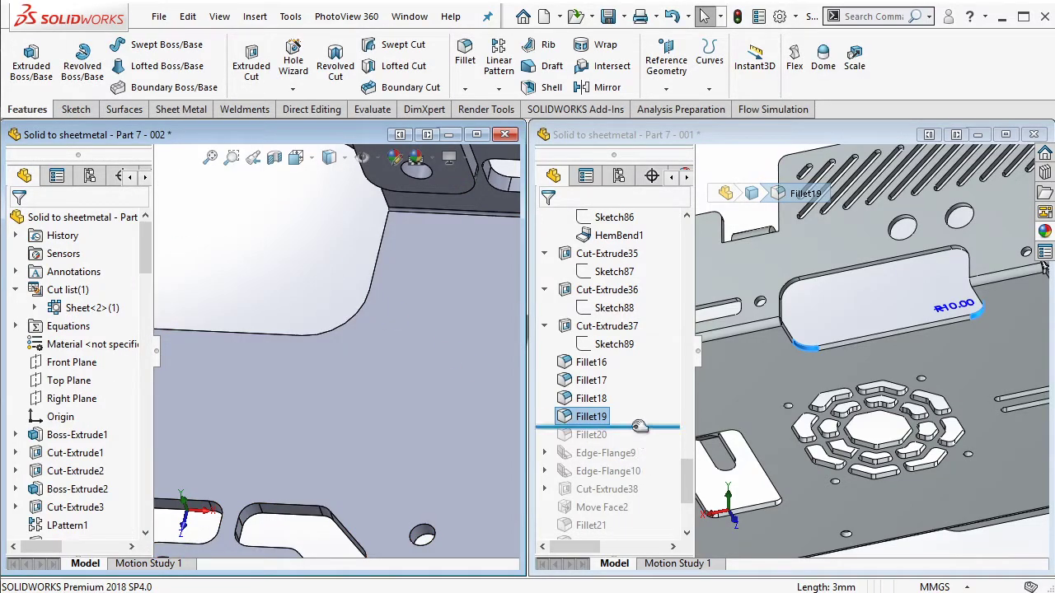
Step: Roll the reference forward to Fillet20 and inspect its edges
left_click_drag(639, 426, 615, 441)
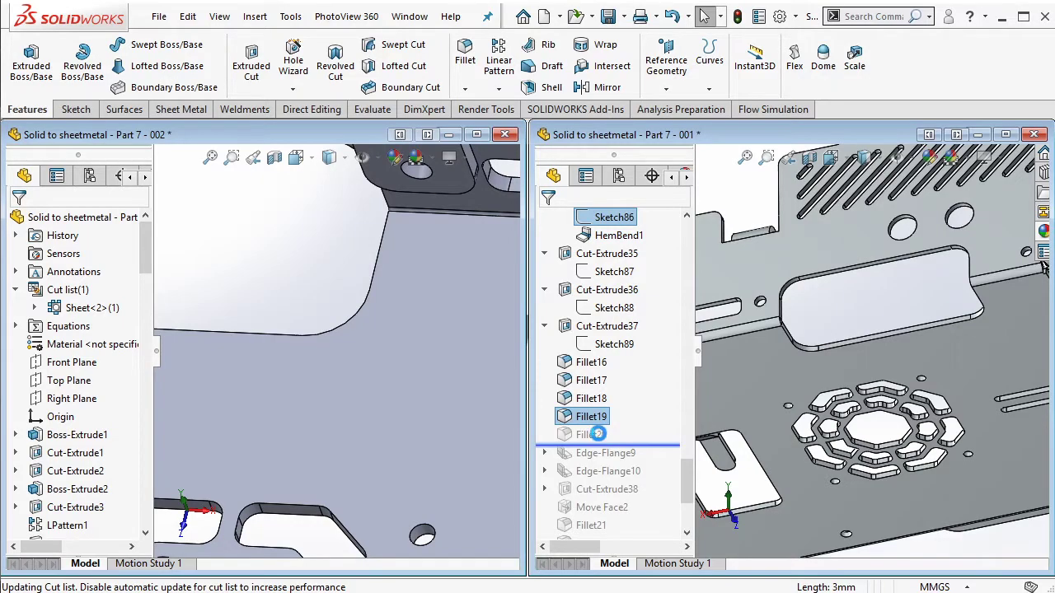
left_click(597, 434)
key("f")
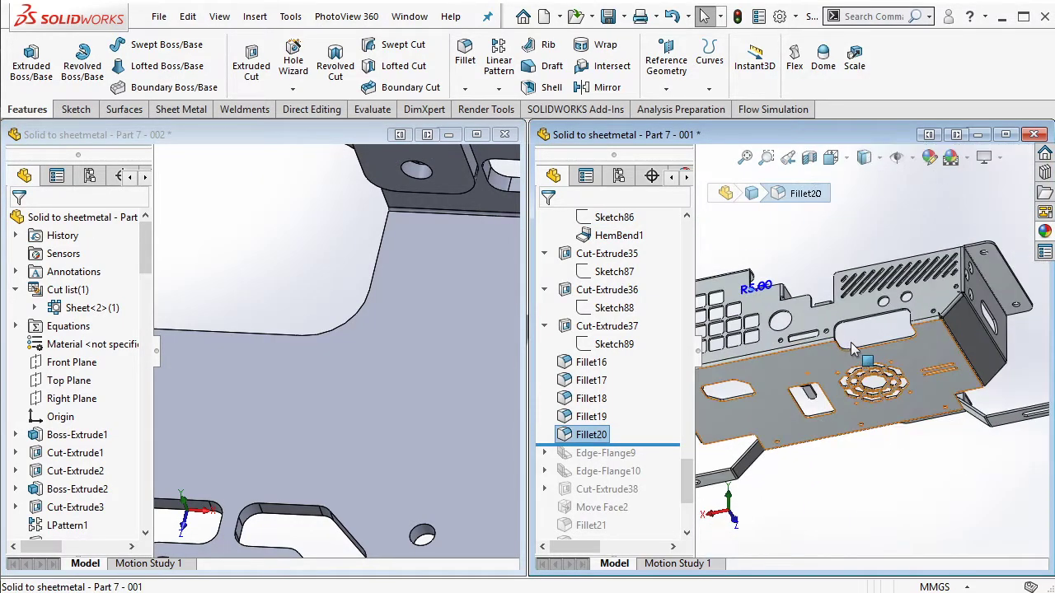
scroll(766, 306, "down", 5)
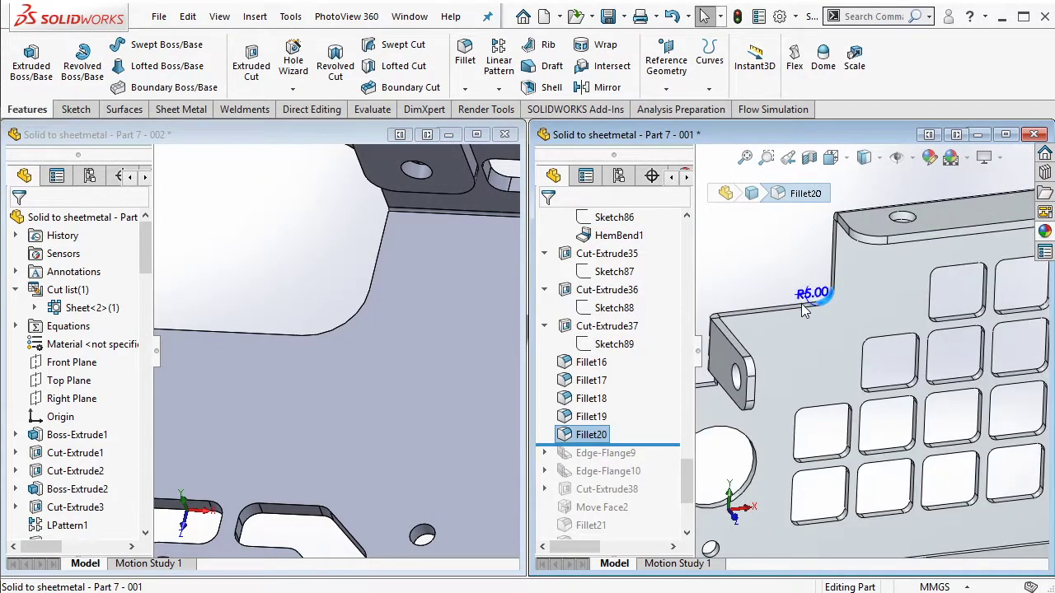
scroll(475, 300, "up", 5)
scroll(409, 286, "down", 5)
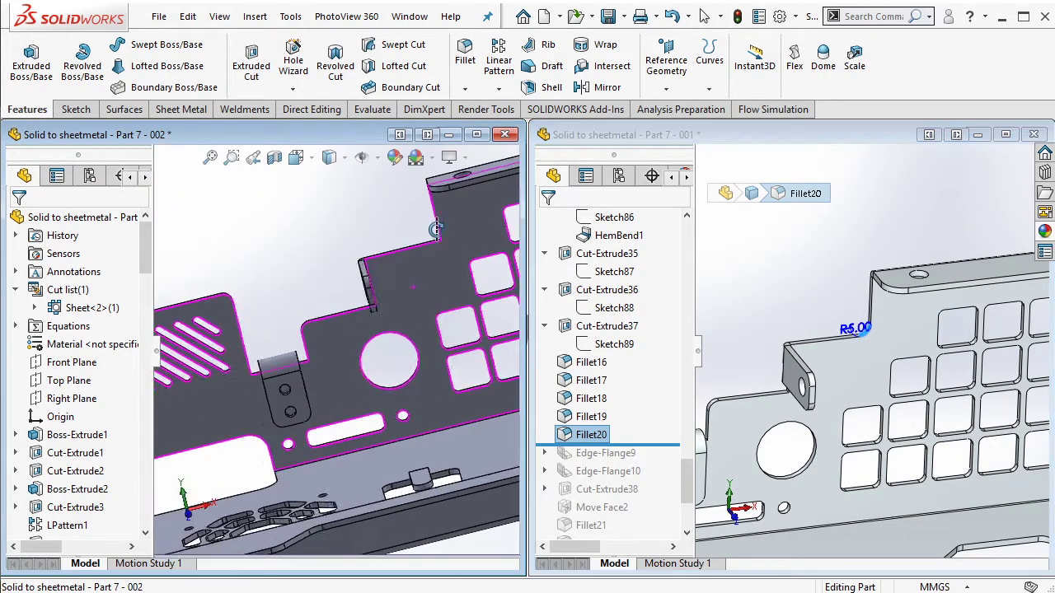
scroll(460, 242, "down", 3)
scroll(451, 239, "down", 3)
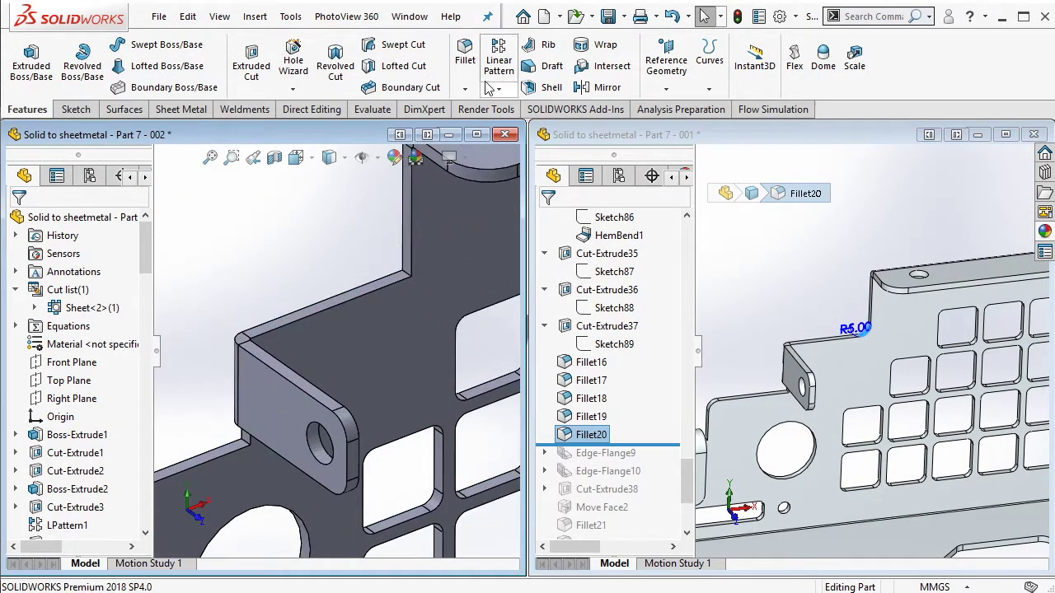
Step: Round the upright panel's inner corner edge with a 5 mm fillet
left_click(465, 62)
left_click(402, 276)
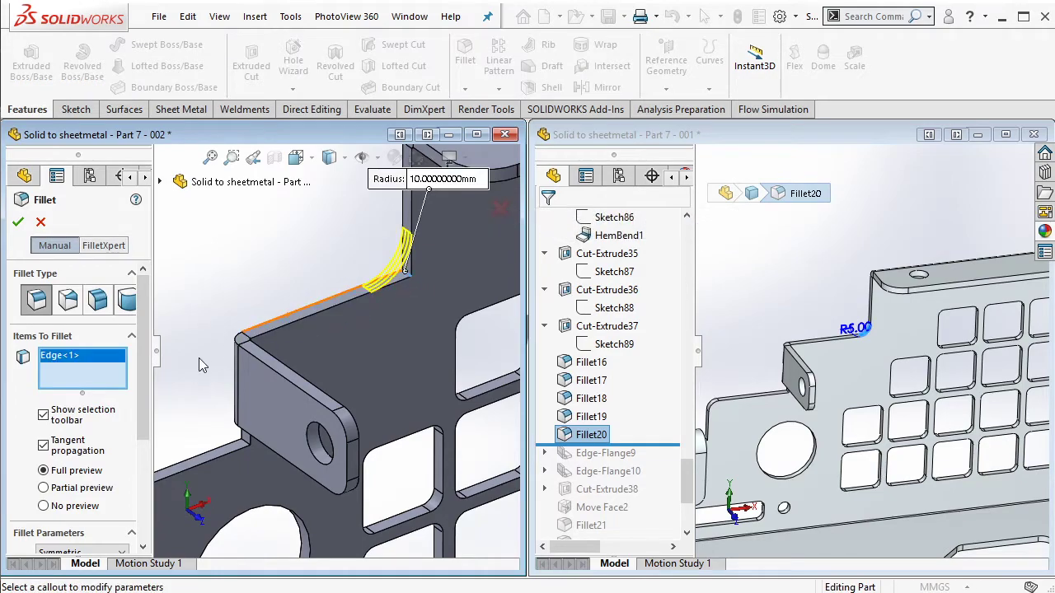
scroll(147, 379, "down", 3)
left_click(93, 461)
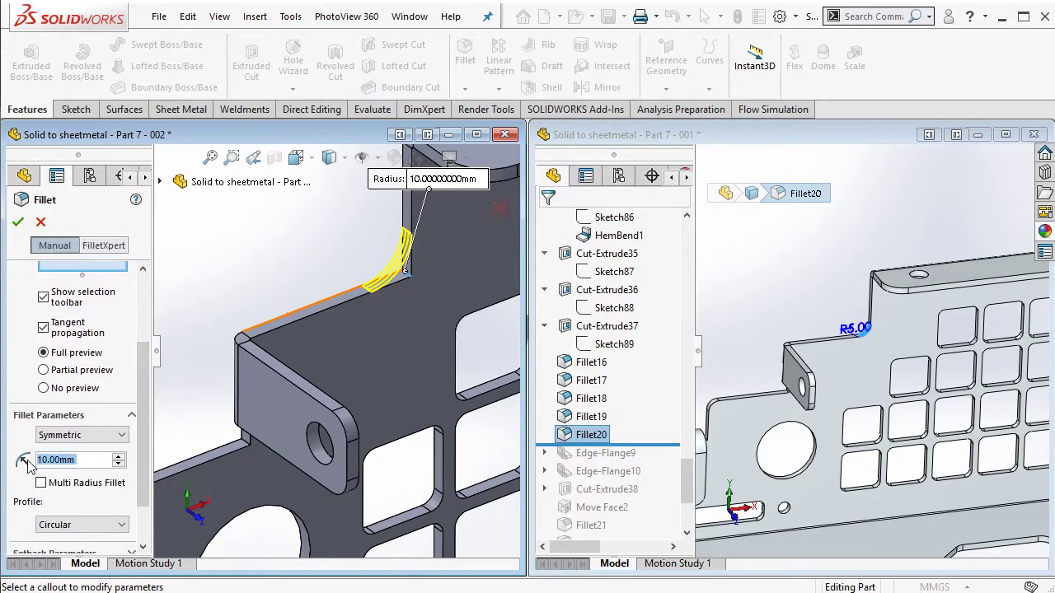
type("5")
key("Return")
left_click(19, 221)
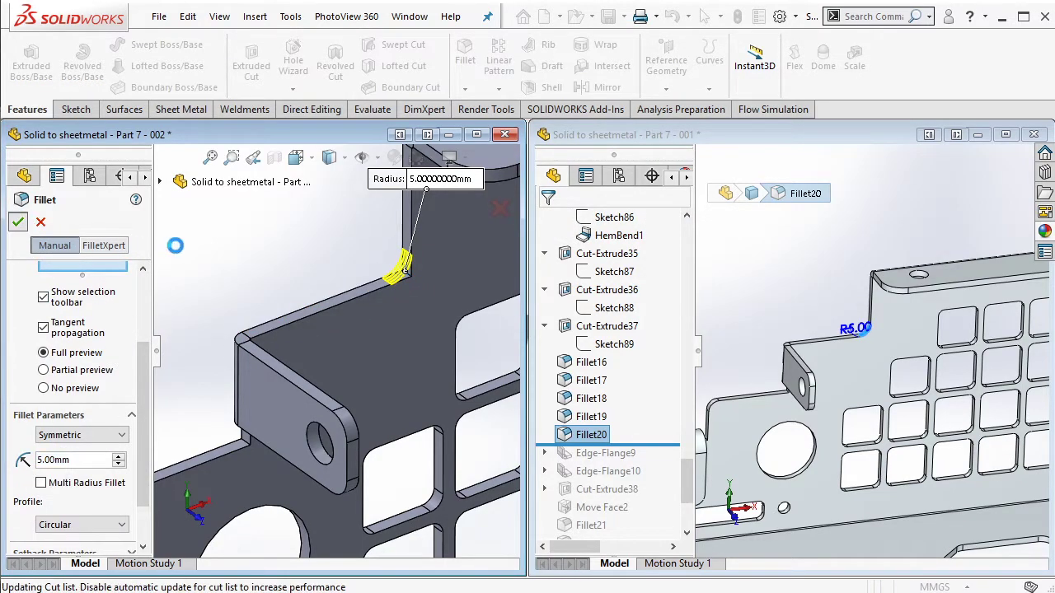
Step: Roll the reference past Edge-Flange9, check its dimension, and orient the part to the floor cutout
left_click_drag(680, 445, 636, 463)
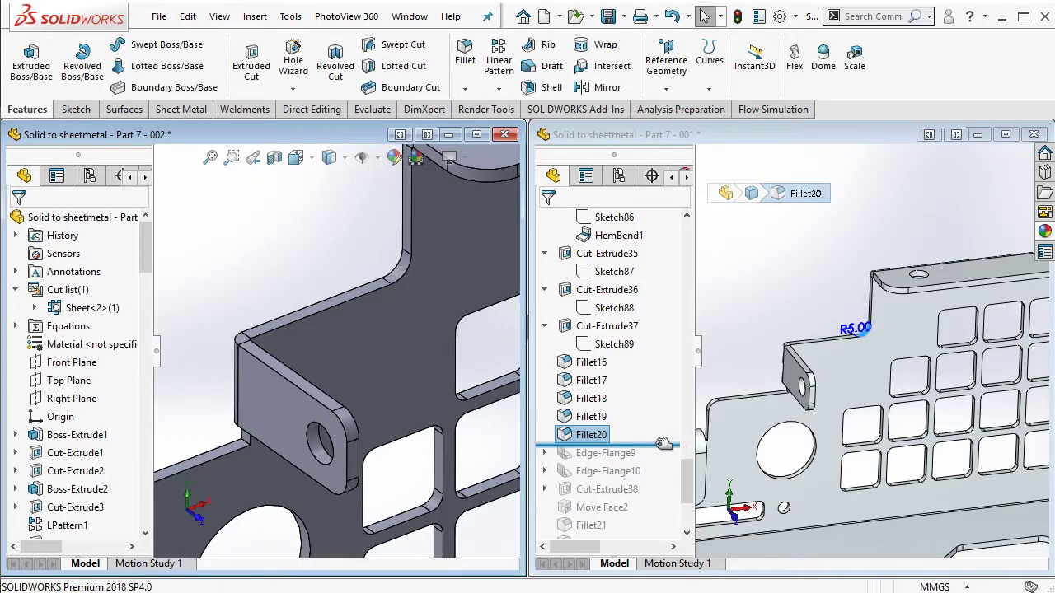
left_click(610, 453)
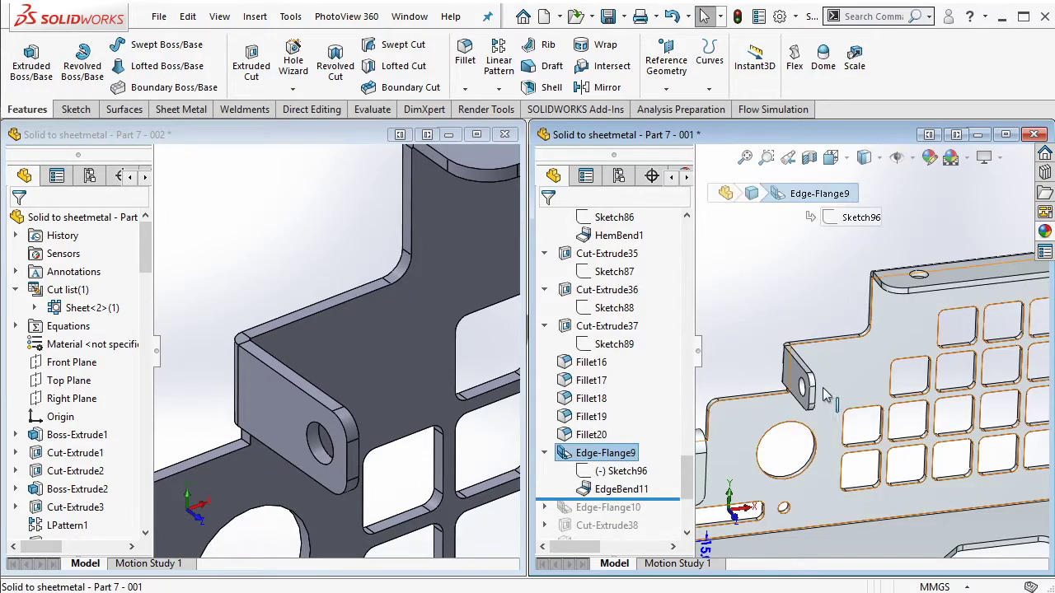
scroll(854, 375, "down", 3)
scroll(874, 375, "down", 3)
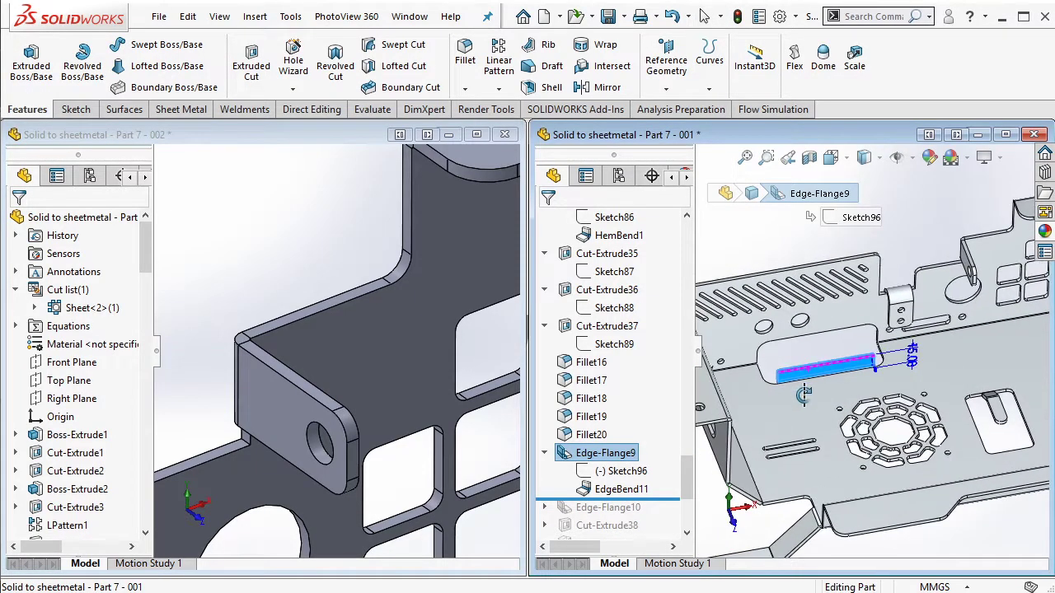
scroll(894, 375, "down", 3)
left_click(403, 405)
scroll(346, 404, "up", 5)
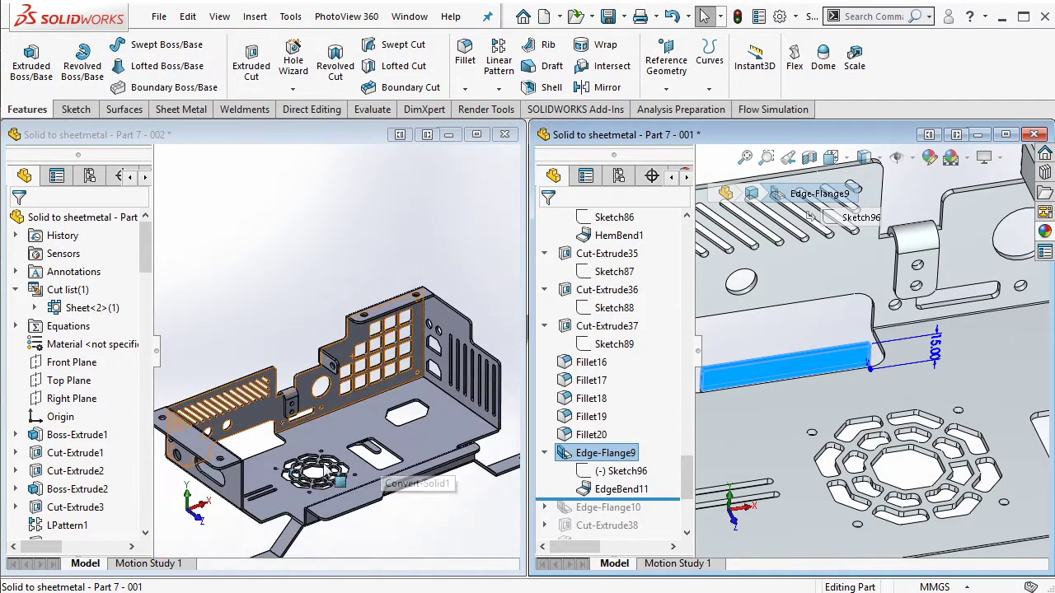
scroll(296, 405, "down", 3)
scroll(290, 405, "down", 2)
middle_click_drag(290, 404, 228, 440)
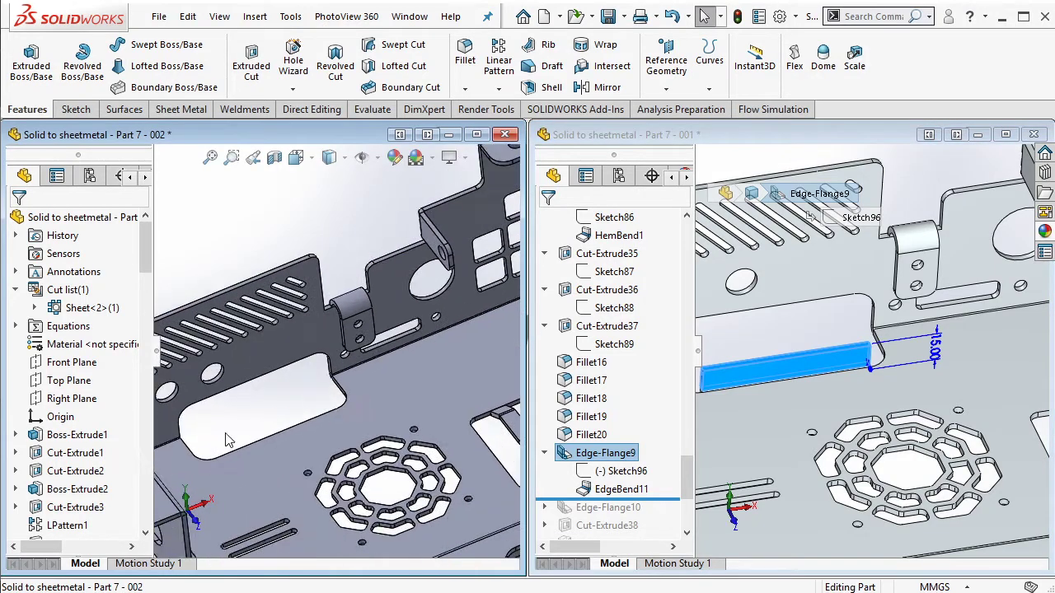
Step: Add a 15 mm edge flange on the floor cutout's long edge
left_click(183, 114)
left_click(227, 52)
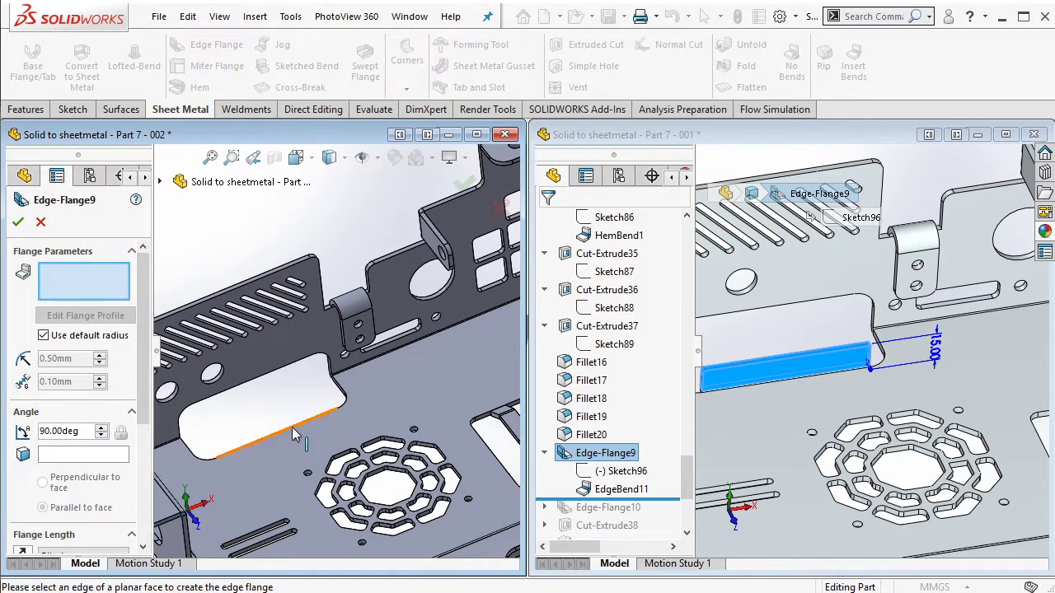
left_click(292, 434)
scroll(145, 432, "down", 3)
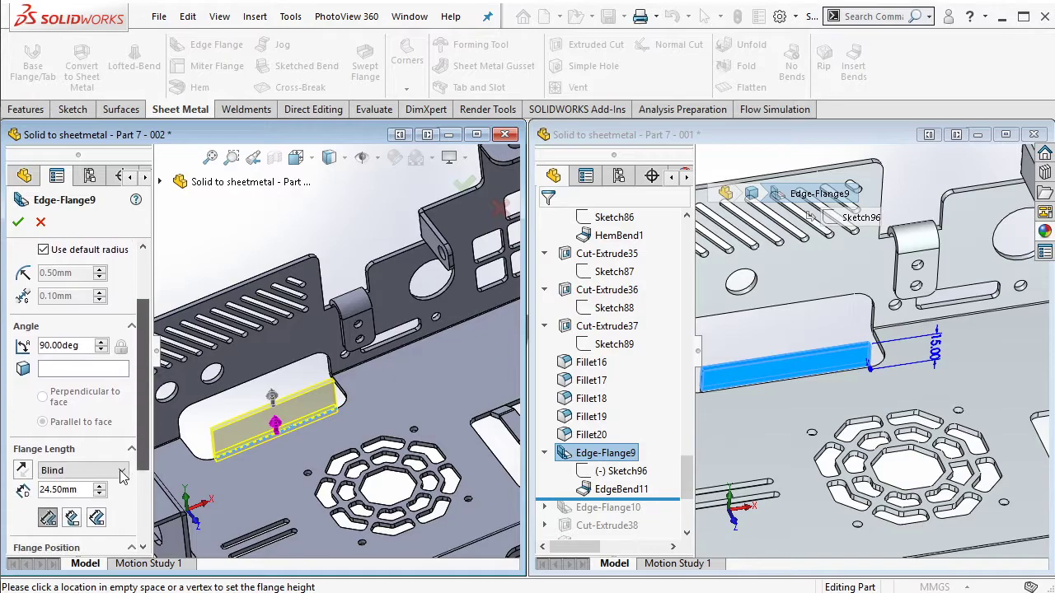
type("15")
key("Return")
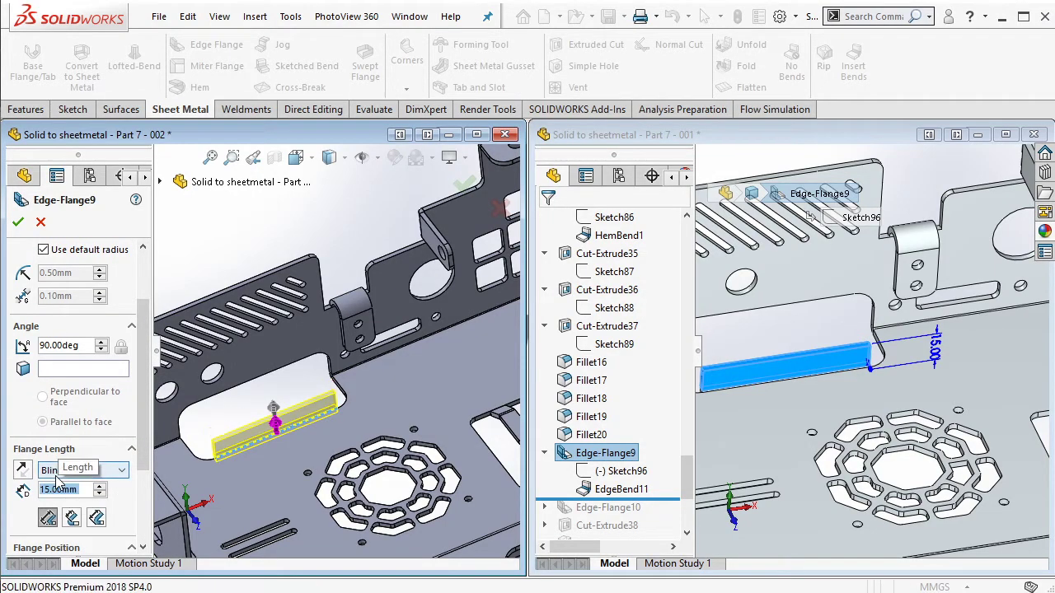
scroll(145, 487, "down", 5)
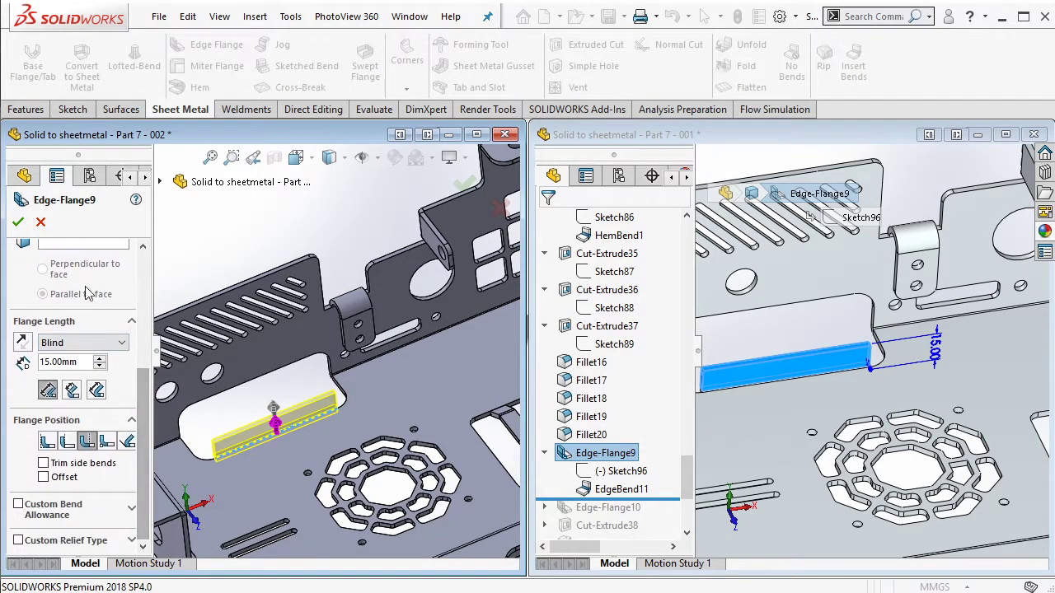
left_click(17, 222)
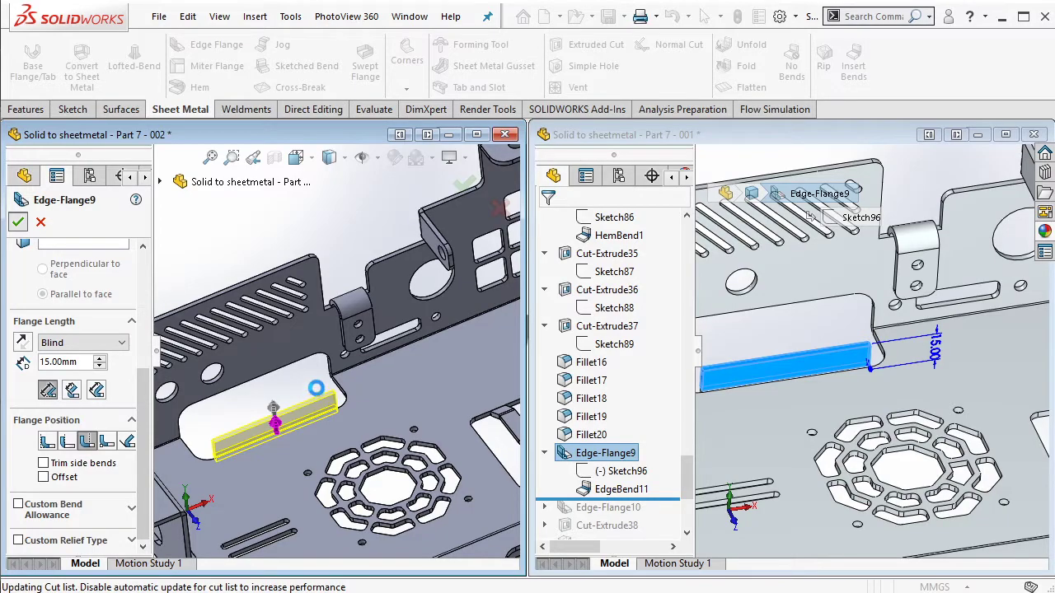
scroll(316, 416, "down", 2)
scroll(315, 421, "down", 2)
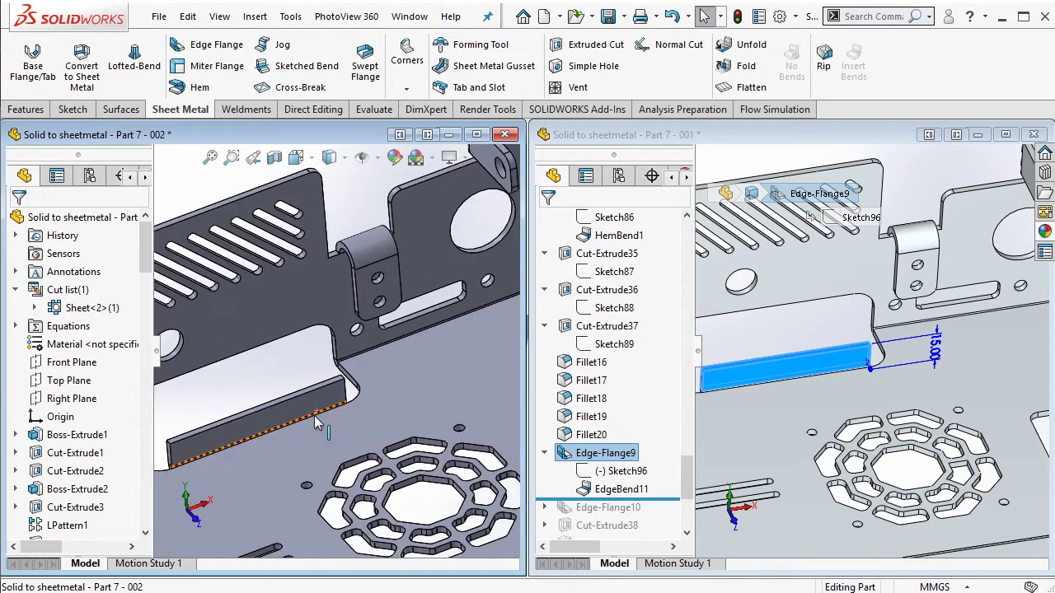
scroll(316, 421, "up", 2)
scroll(231, 402, "down", 2)
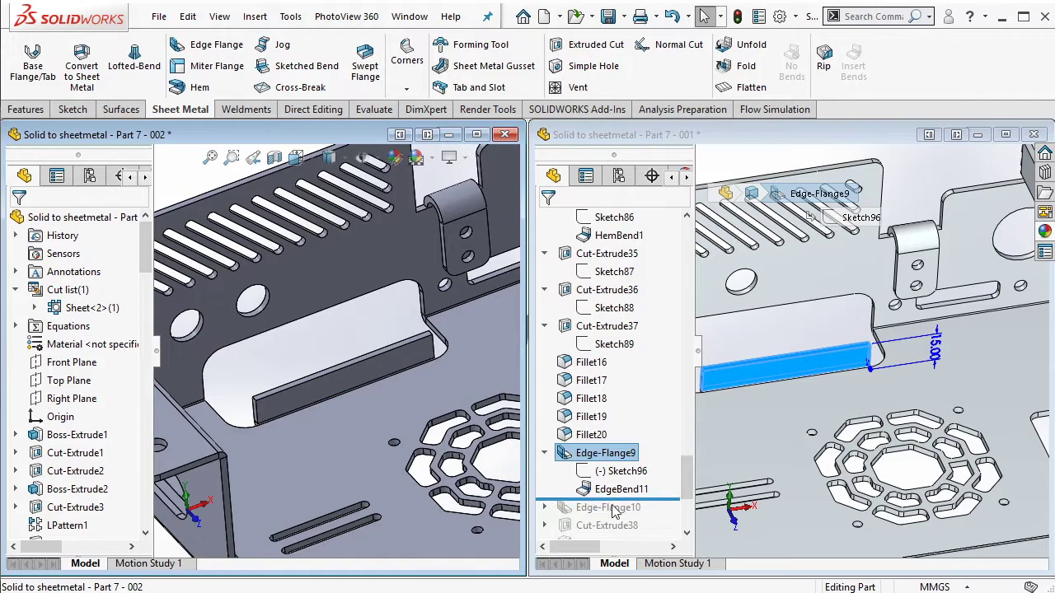
left_click_drag(690, 486, 690, 515)
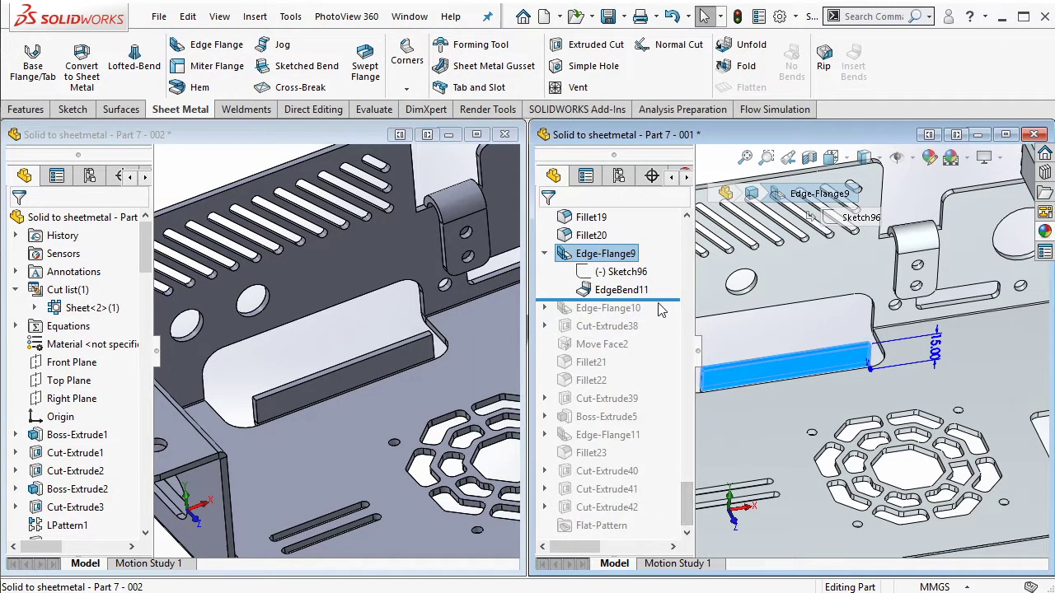
Step: Roll the reference past Edge-Flange10, cancelling a flange mistakenly started on it
left_click_drag(651, 300, 643, 312)
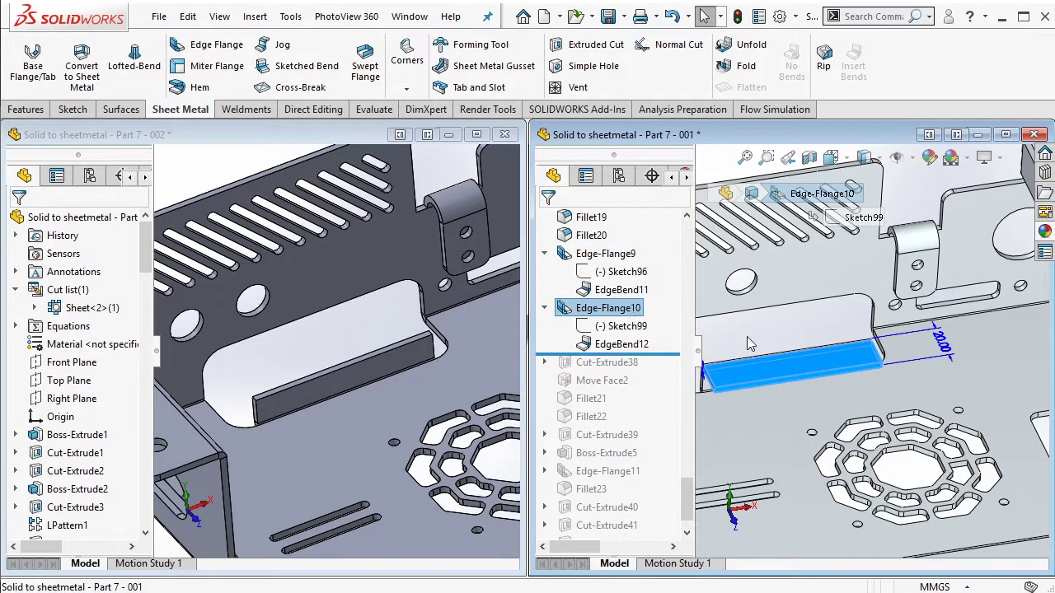
scroll(406, 381, "down", 3)
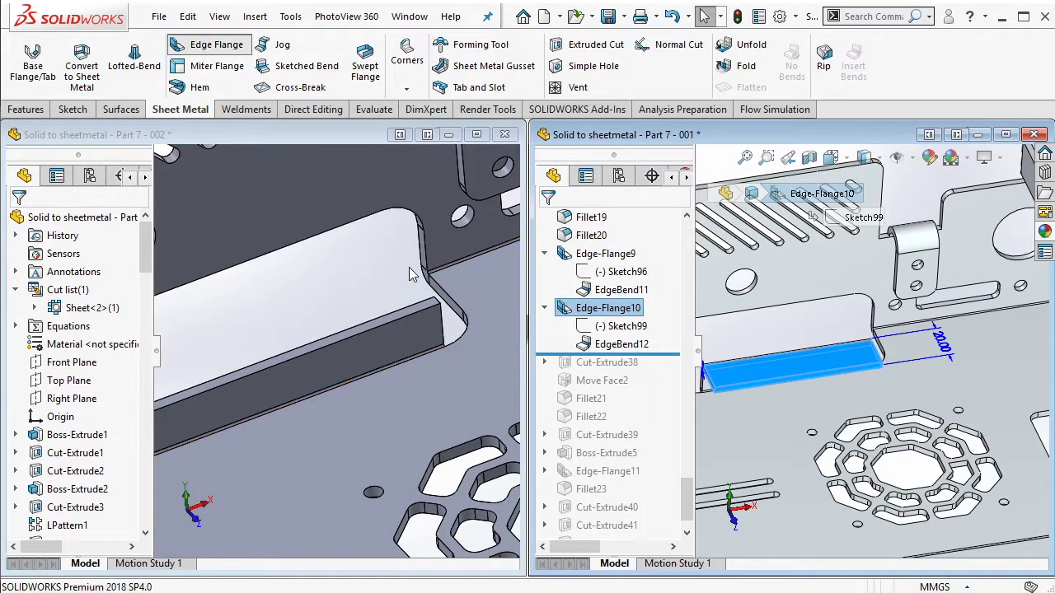
left_click(211, 44)
left_click(570, 222)
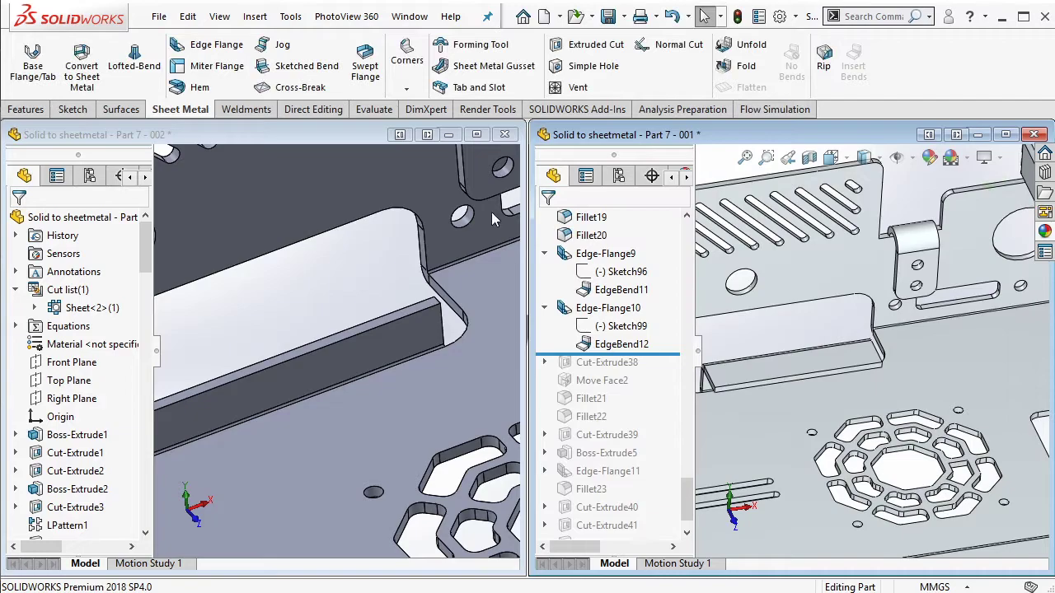
left_click(346, 132)
Step: Add a 20 mm edge flange on the 15 mm flange's top edge; advance reference past Cut-Extrude38
left_click(211, 45)
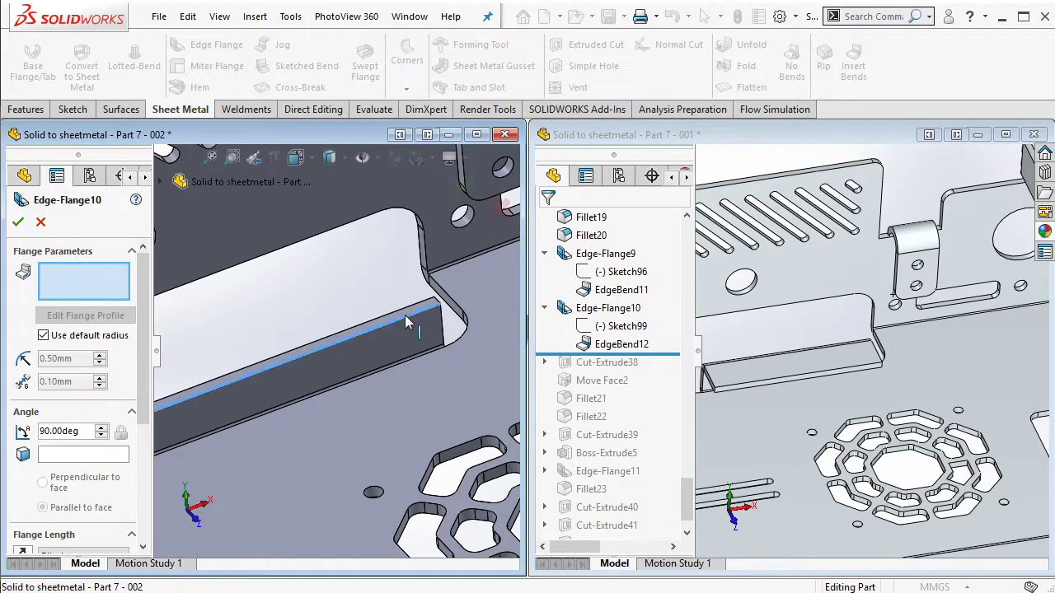
left_click(404, 314)
scroll(123, 462, "down", 2)
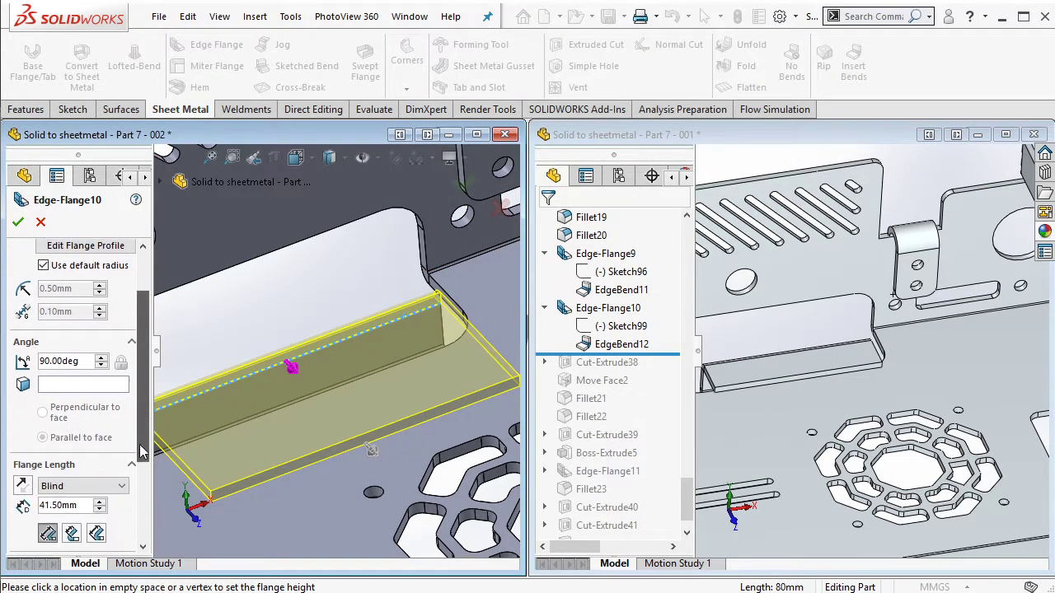
type("20")
key("Return")
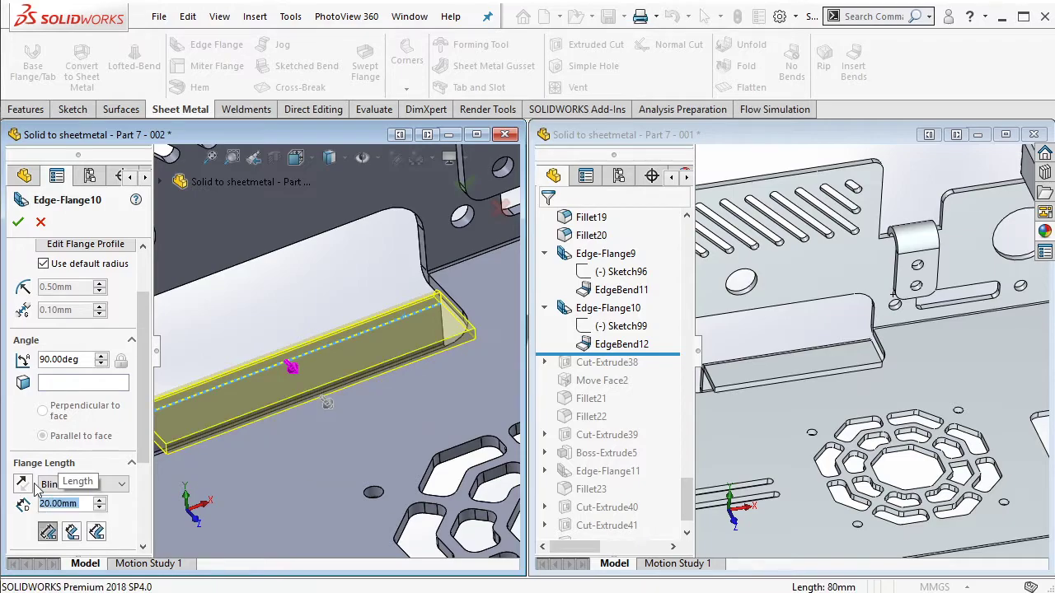
scroll(33, 429, "down", 2)
scroll(26, 346, "down", 2)
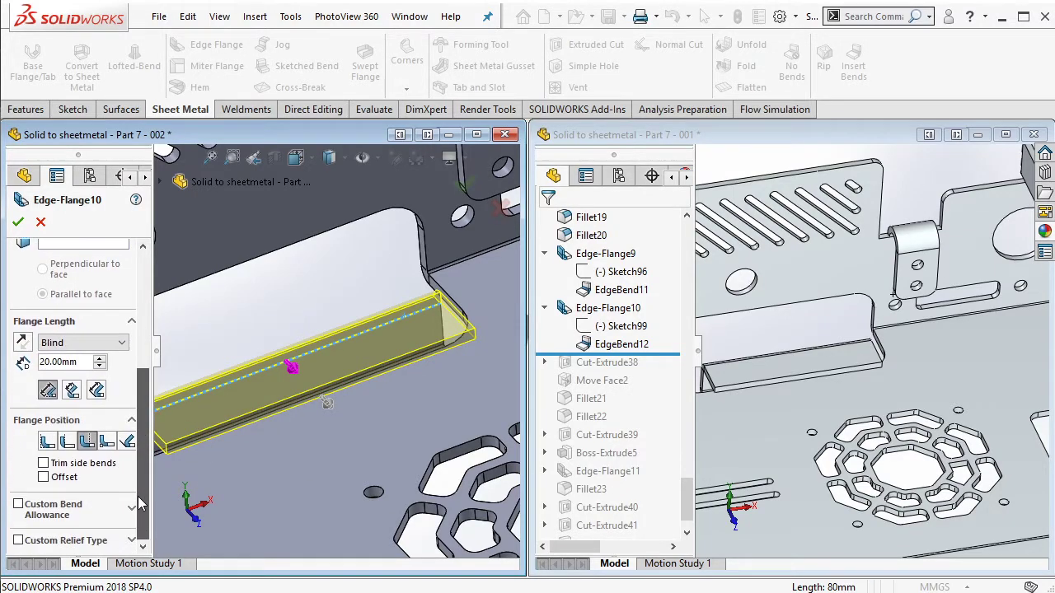
left_click(17, 222)
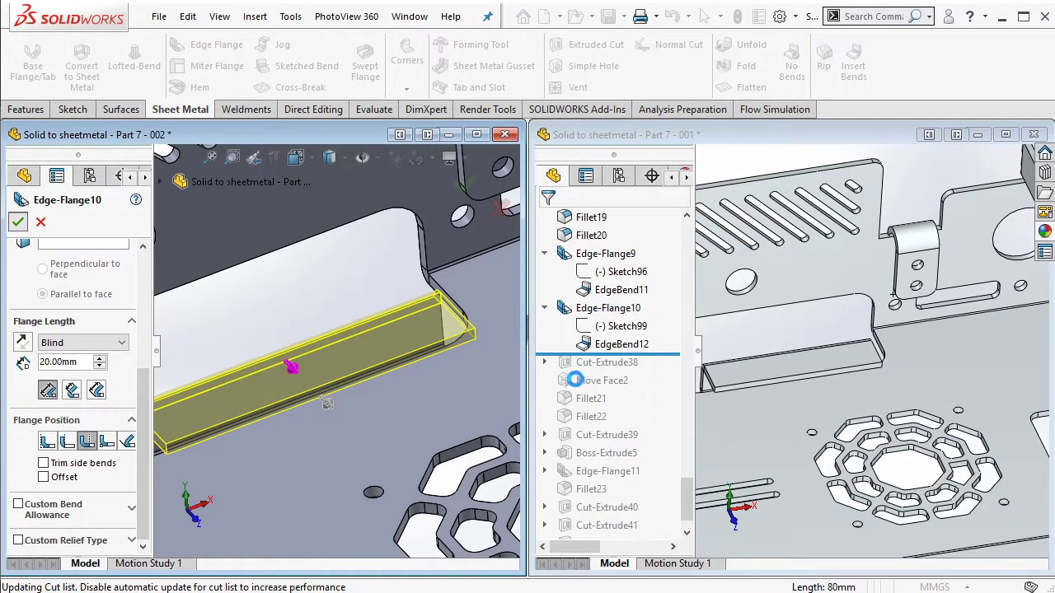
left_click_drag(658, 356, 642, 379)
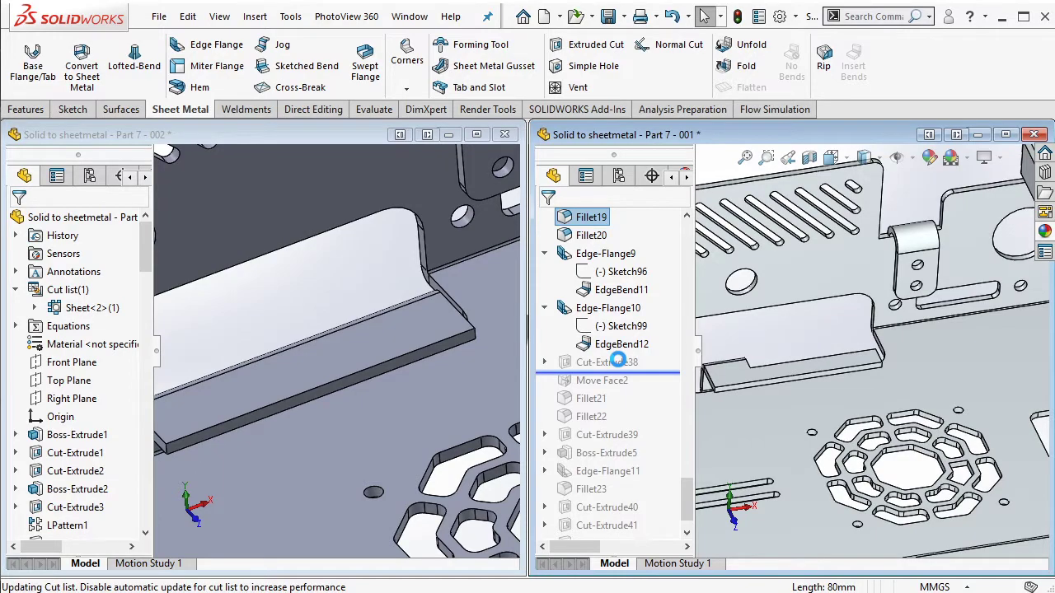
Step: Check the reference's Cut-Extrude38 sketch, then start a sketch on the new flange face
left_click(617, 361)
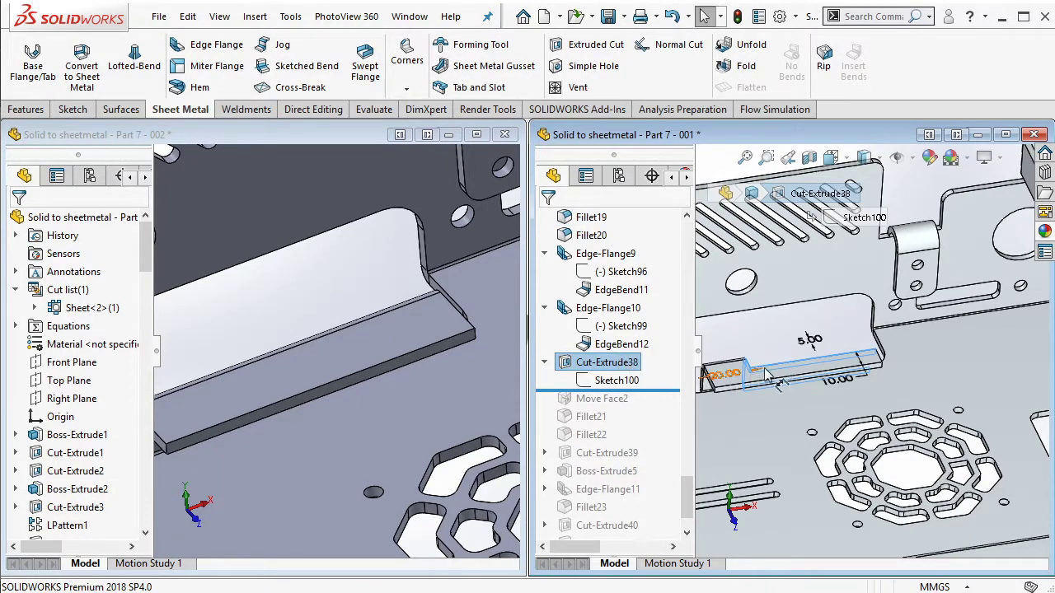
scroll(768, 375, "down", 2)
scroll(769, 371, "down", 1)
scroll(771, 363, "down", 2)
scroll(772, 357, "down", 1)
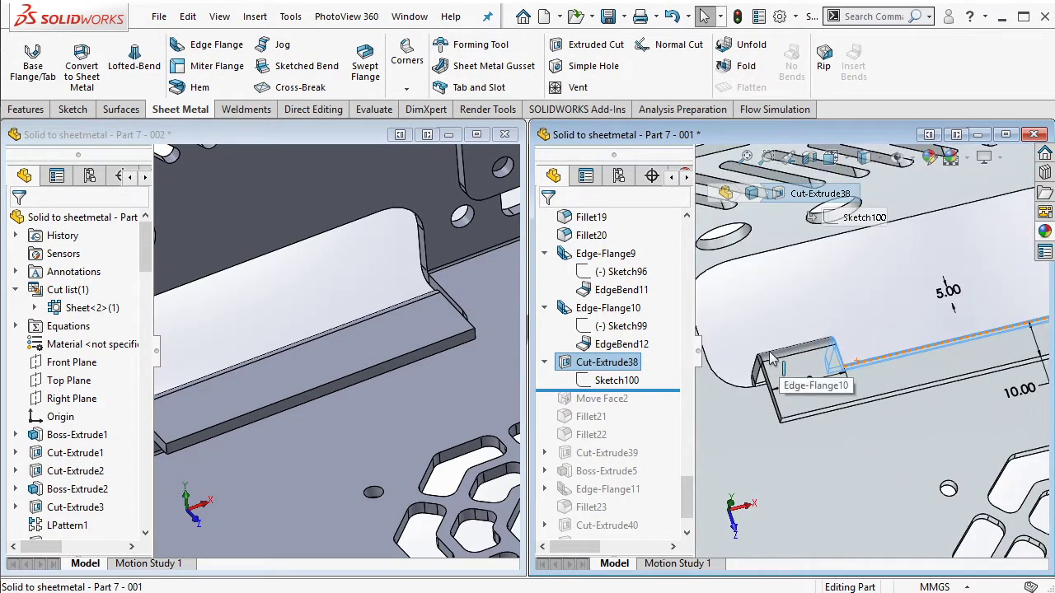
scroll(771, 356, "up", 1)
scroll(770, 357, "up", 2)
scroll(355, 385, "up", 1)
scroll(354, 385, "up", 1)
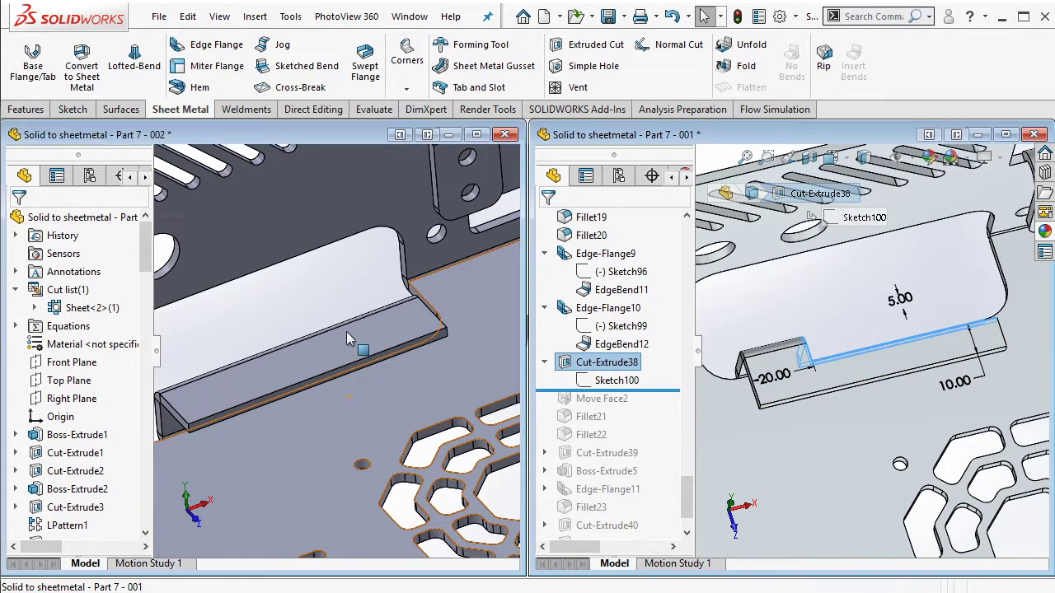
middle_click_drag(346, 331, 392, 343)
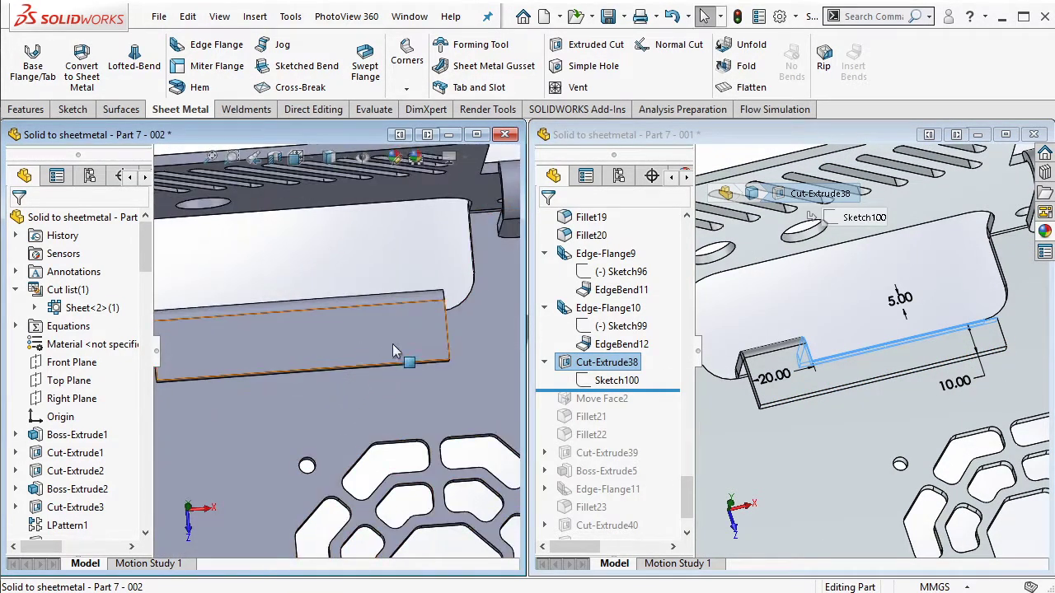
left_click(392, 344)
left_click(464, 280)
Step: Draw a corner rectangle on the flange with its top line collinear to the flange's top edge
left_click(123, 66)
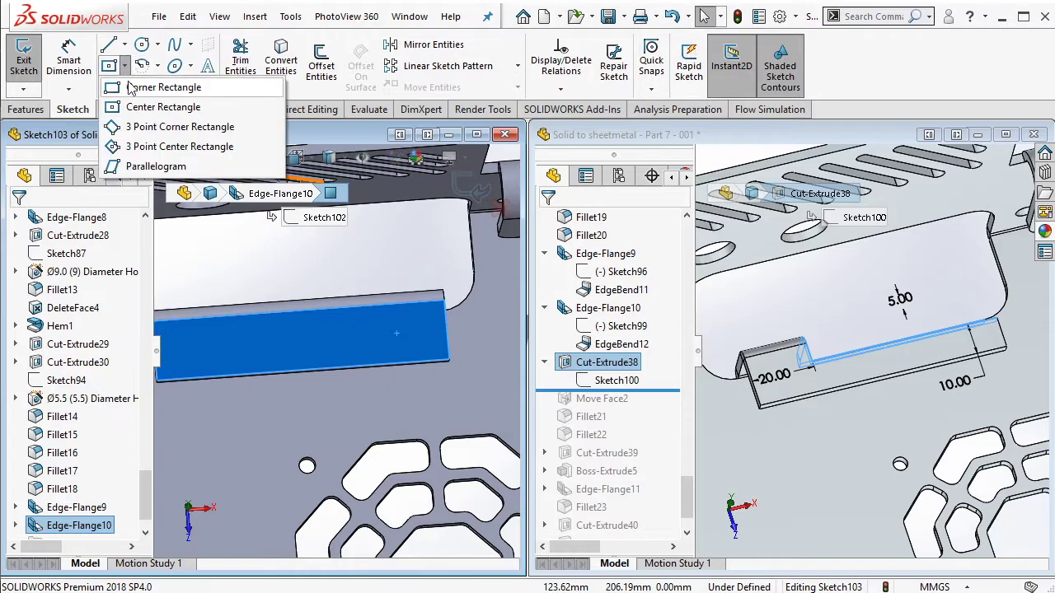
left_click(165, 86)
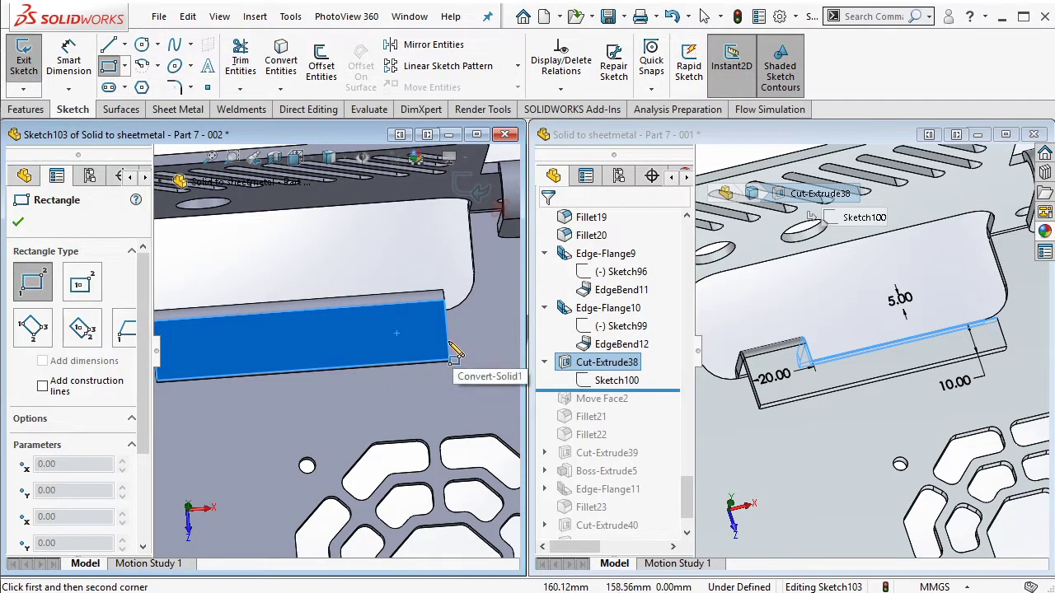
left_click(450, 344)
left_click(283, 253)
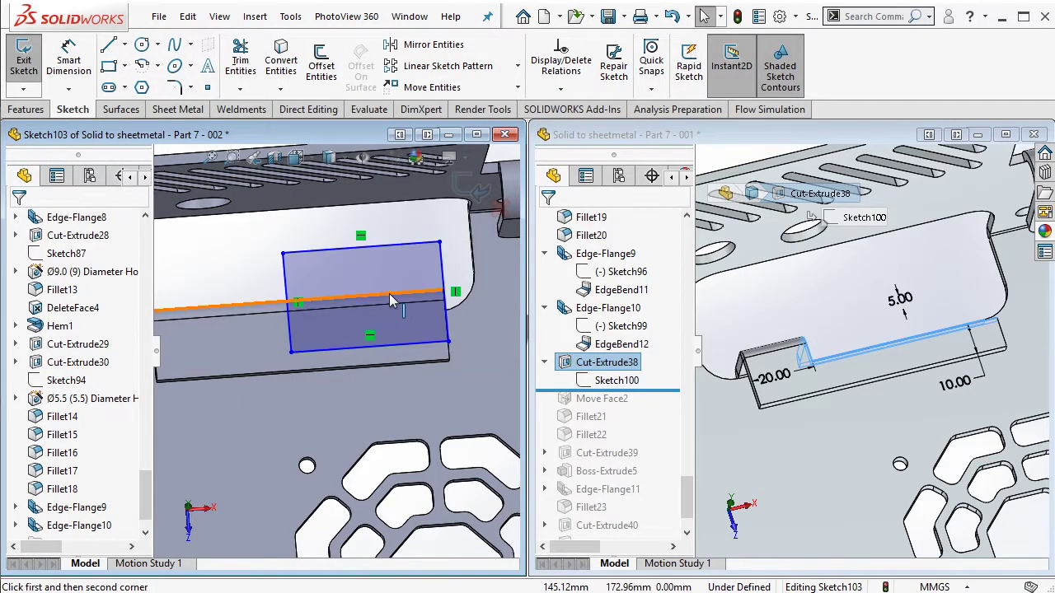
left_click(396, 244)
left_click(387, 296, "ctrl")
left_click(431, 188)
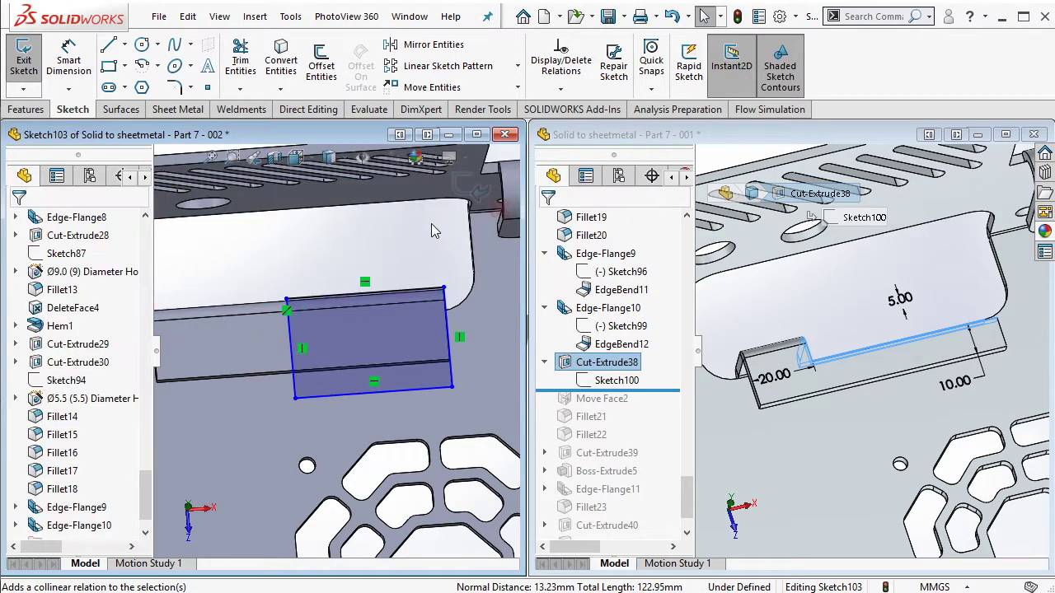
Step: Dimension the rectangle's side 20 mm from the flange's end edge
middle_click_drag(255, 326, 255, 361)
key("d")
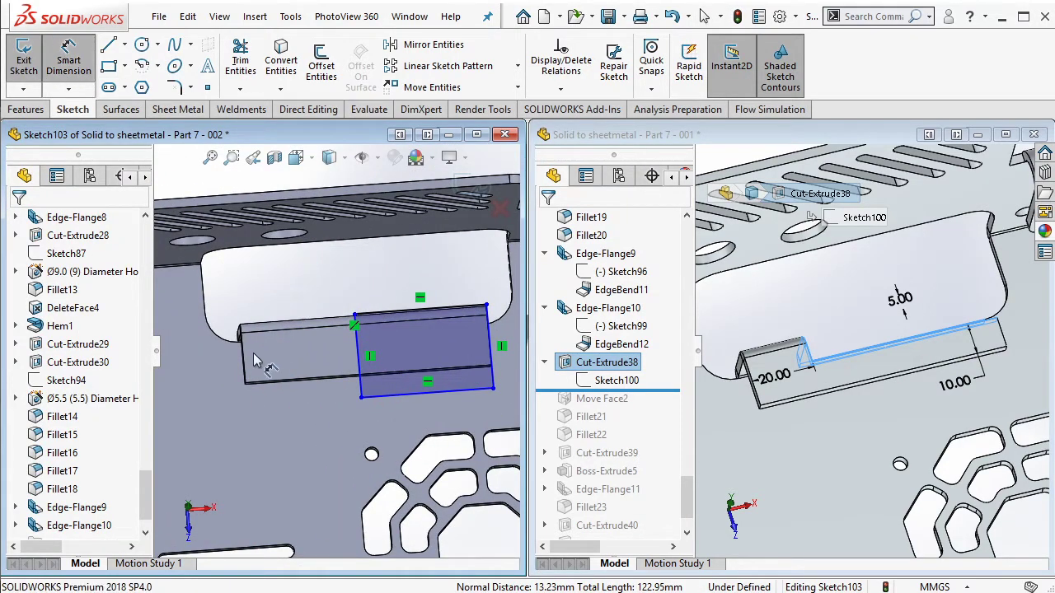
left_click(246, 356)
left_click(356, 353)
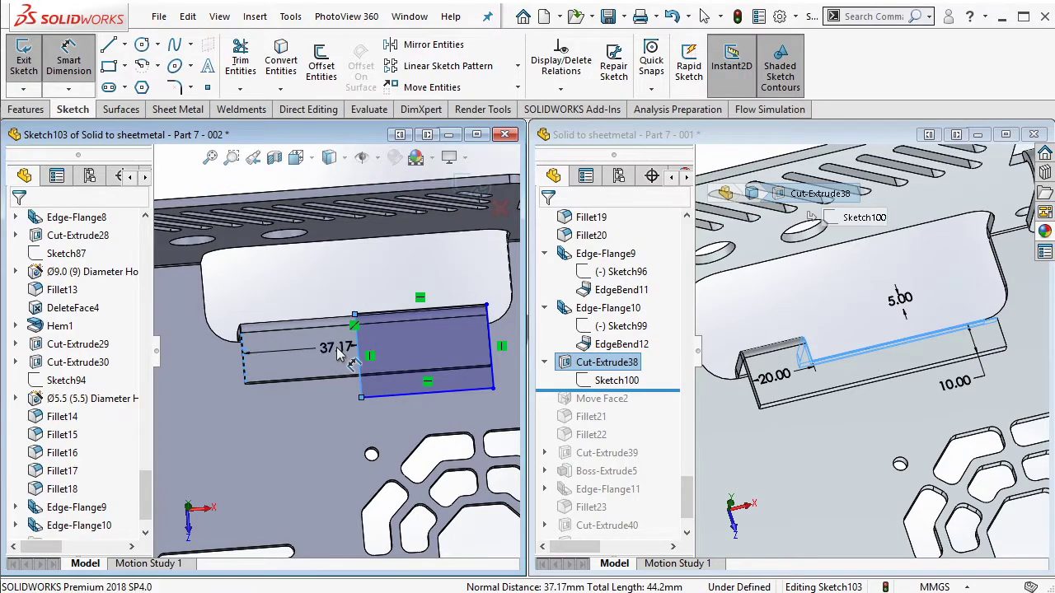
left_click(416, 396)
type("20")
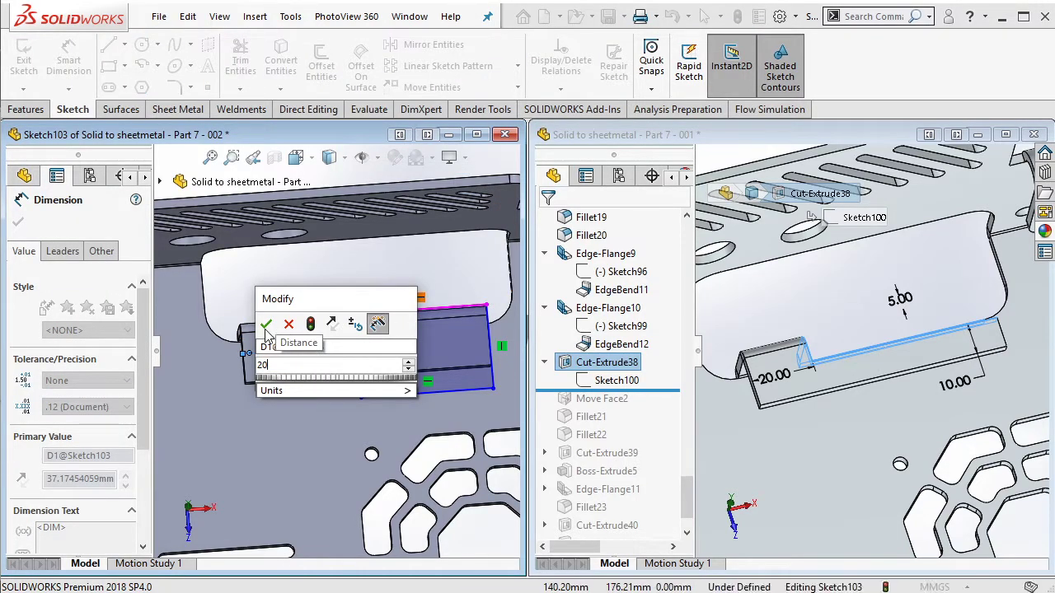
key("Return")
key("Escape")
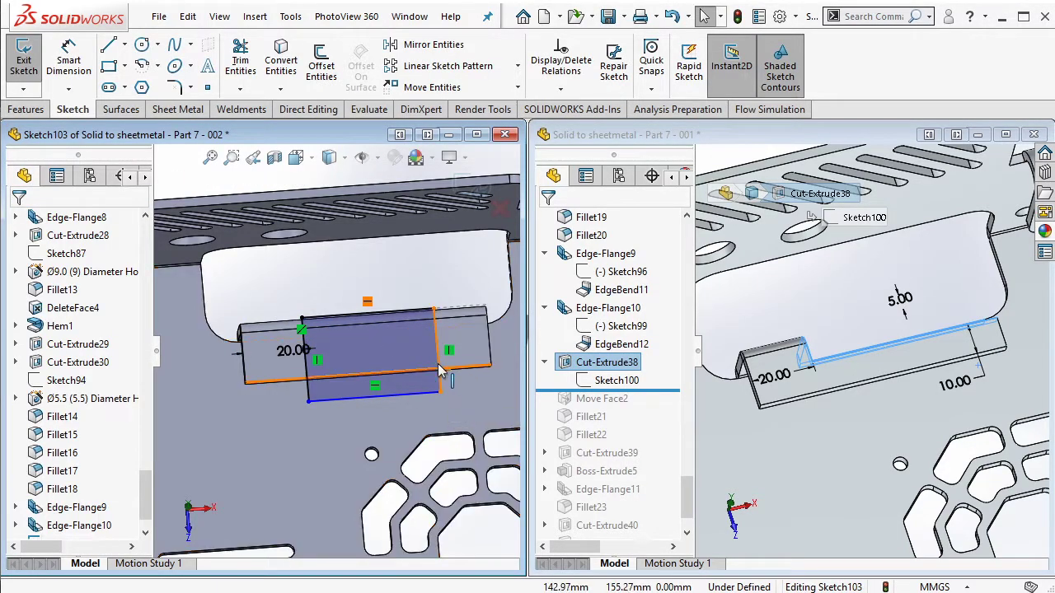
Step: Make the rectangle's lower line collinear with the model edge and dimension it 10 mm from the flange bottom
left_click(482, 362)
key("Escape")
left_click(492, 386)
left_click(462, 395, "ctrl")
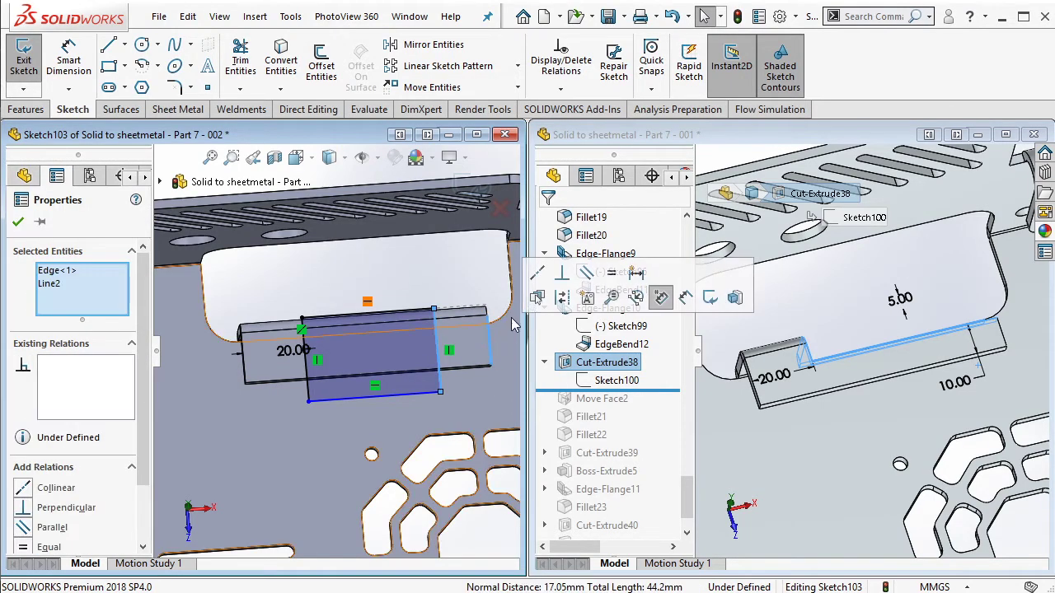
left_click(618, 283)
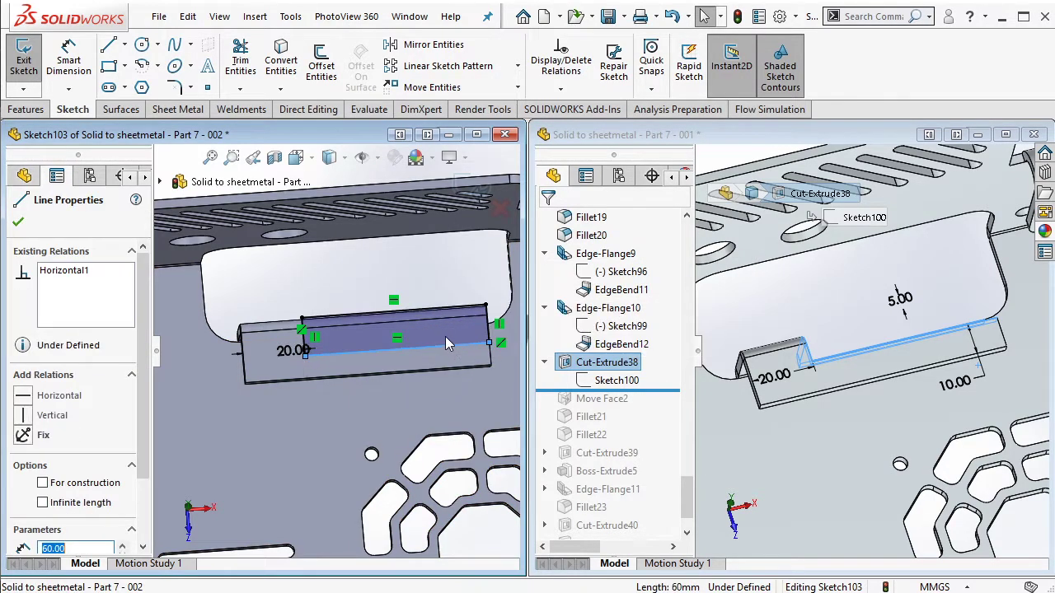
key("Escape")
left_click(69, 60)
left_click(334, 363)
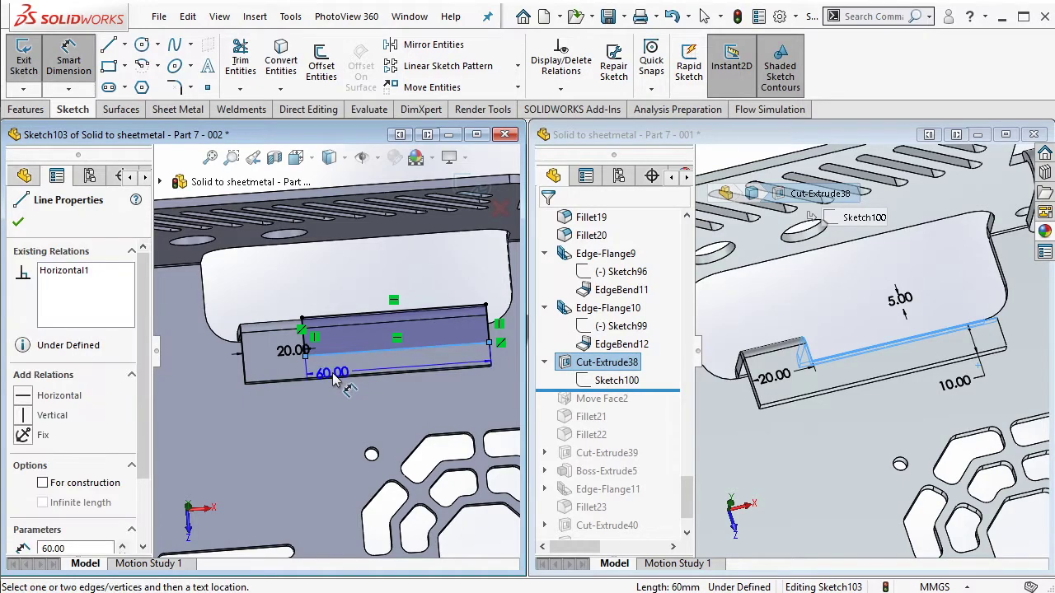
left_click(335, 383)
left_click(362, 405)
type("10")
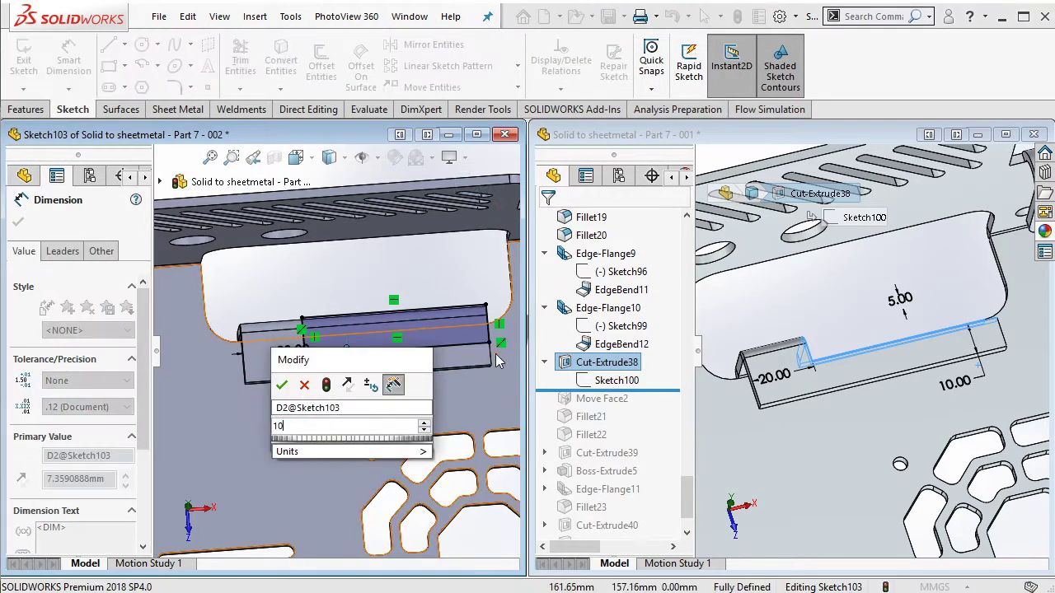
key("Return")
key("Escape")
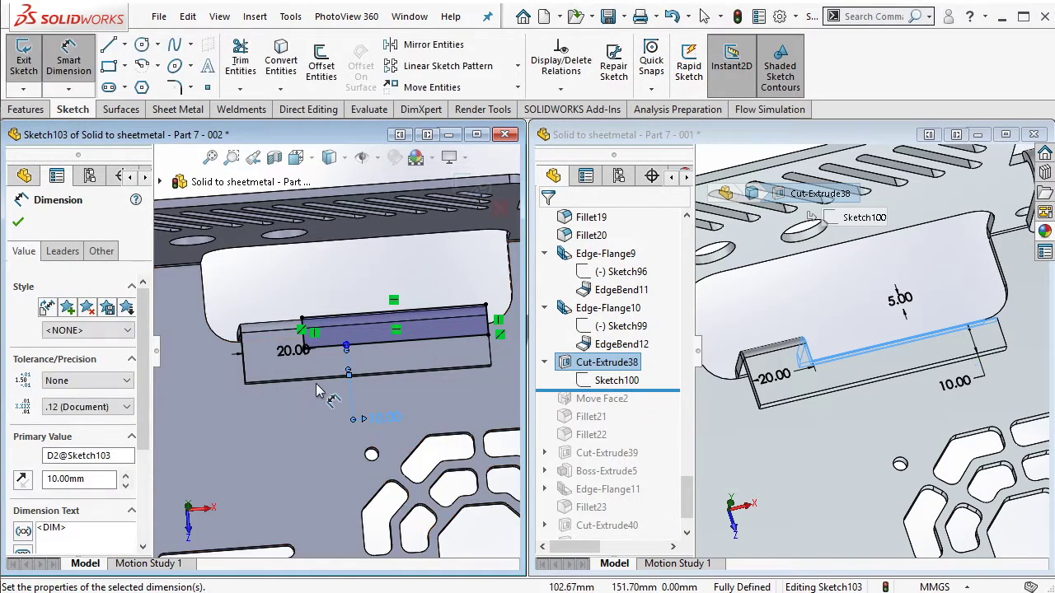
Step: Compare with the reference flange, then extrude-cut the rectangle with Through All
left_click(701, 404)
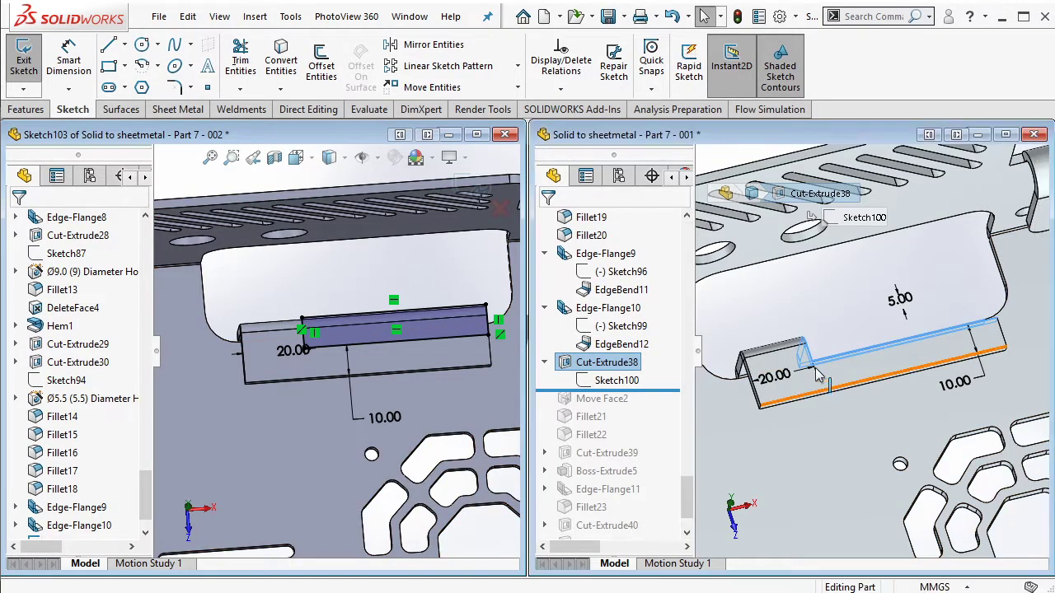
middle_click_drag(701, 404, 762, 353)
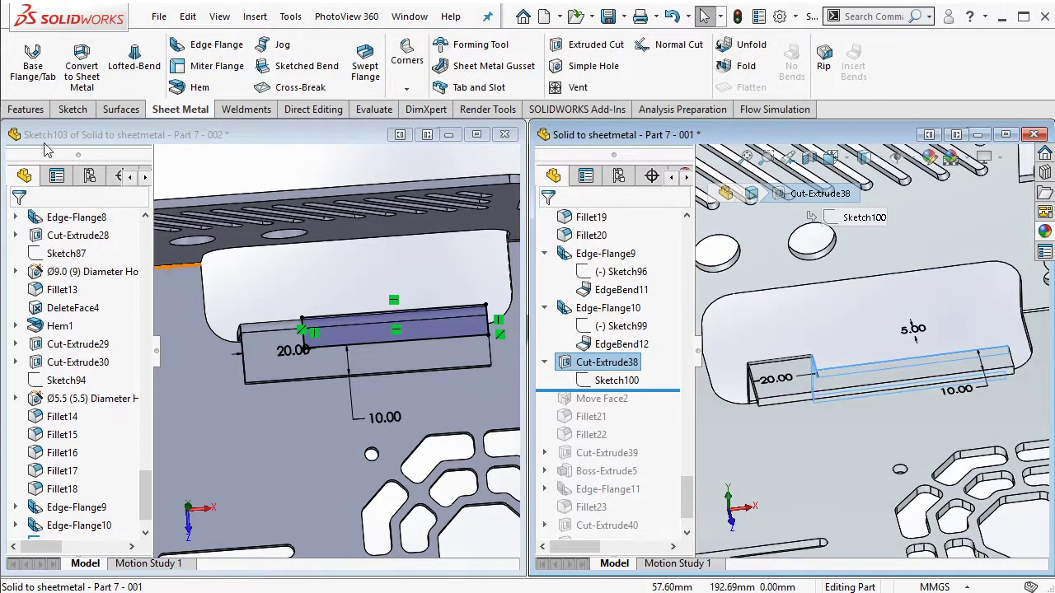
left_click(32, 114)
left_click(231, 135)
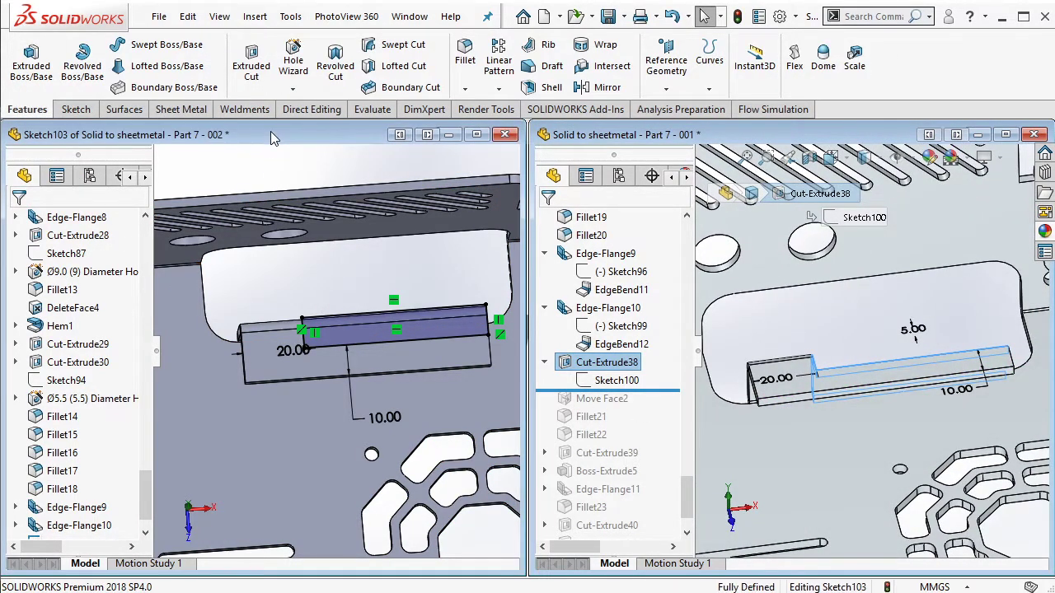
left_click(251, 66)
left_click(88, 321)
left_click(65, 338)
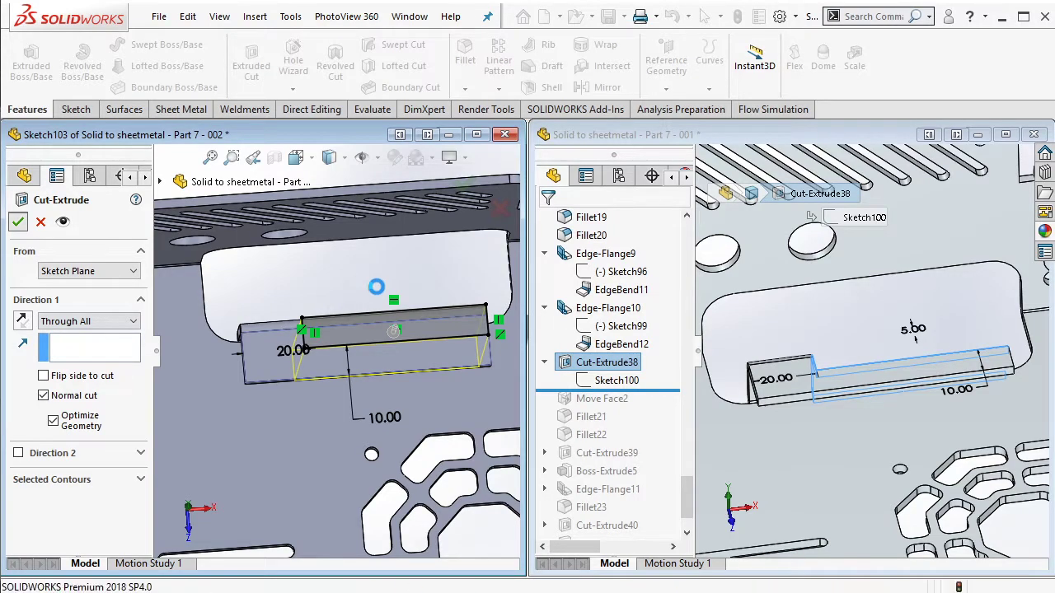
Step: Change Cut-Extrude31 to Up To Surface at the flange face, then roll the reference past Move Face2
mouse_move(377, 287)
middle_mouse_down()
mouse_move(419, 354)
mouse_move(455, 379)
middle_mouse_up()
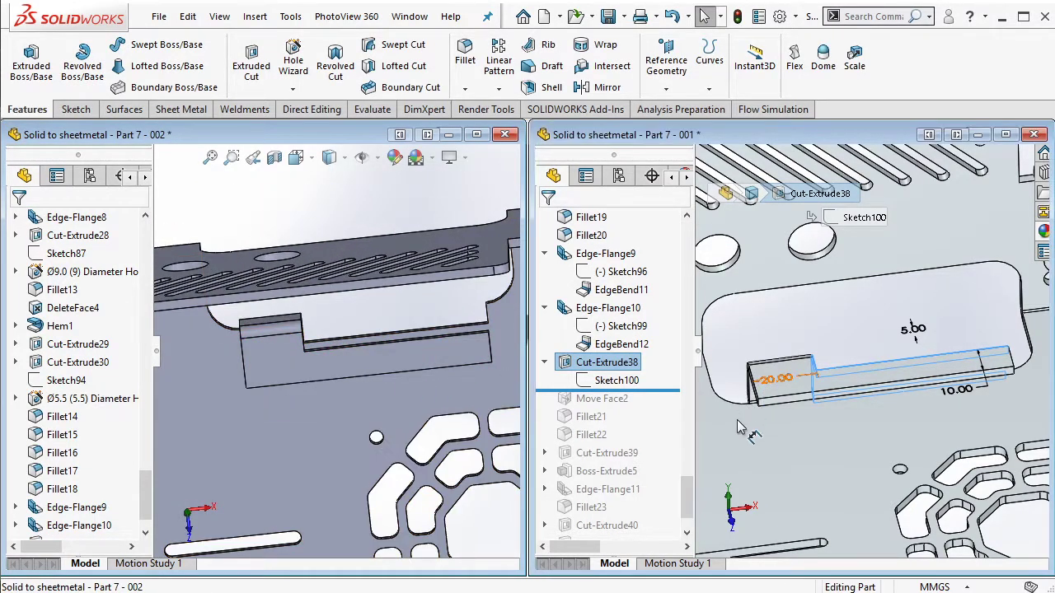
mouse_move(824, 362)
middle_mouse_down()
mouse_move(799, 410)
mouse_move(874, 429)
middle_mouse_up()
scroll(104, 456, "down", 1)
left_click(78, 507)
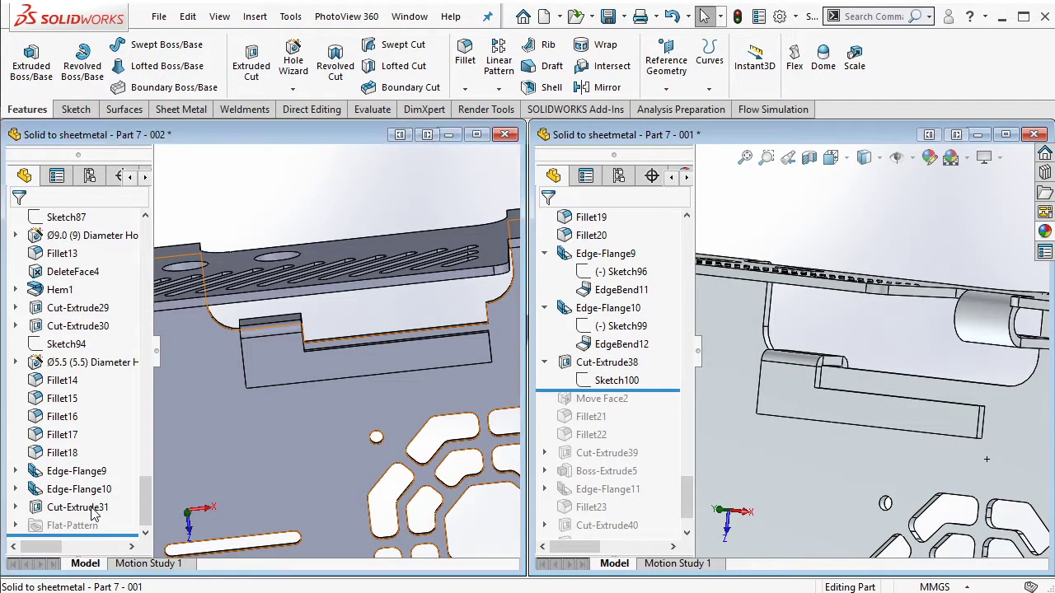
left_click(137, 454)
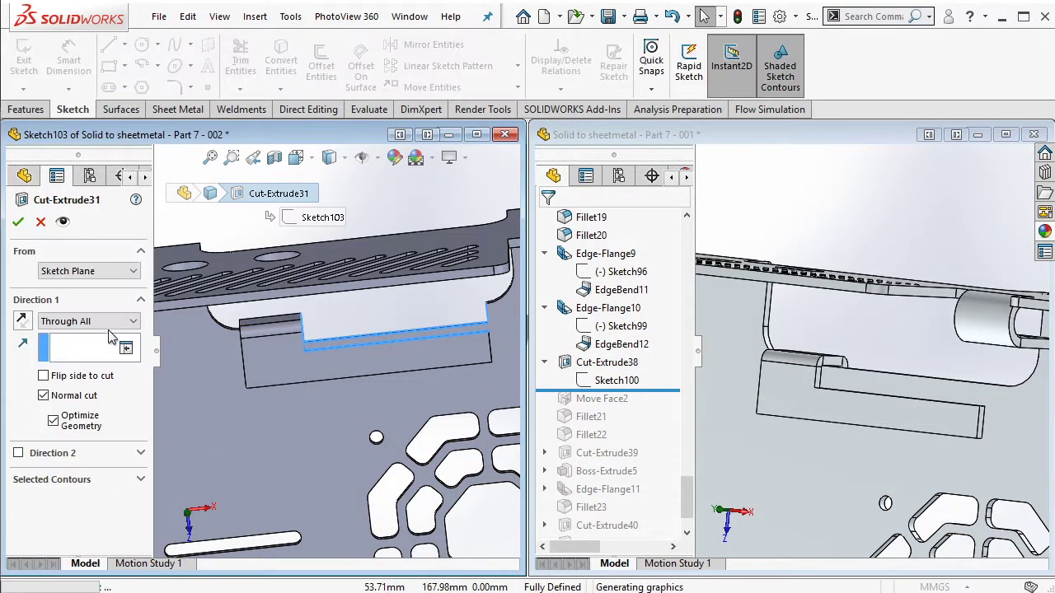
left_click(88, 321)
left_click(91, 390)
left_click(245, 394)
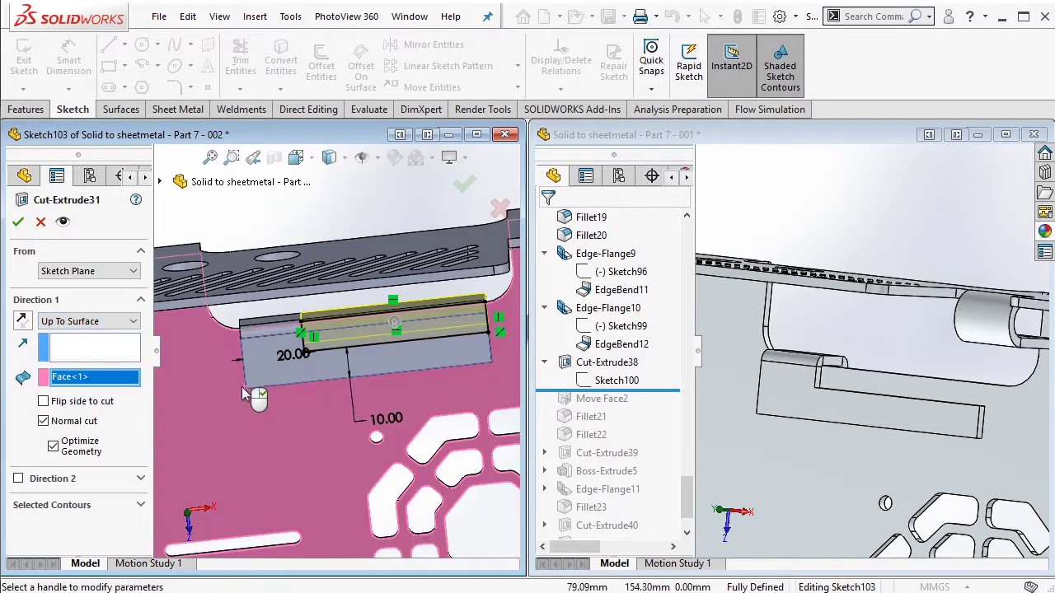
left_click(17, 221)
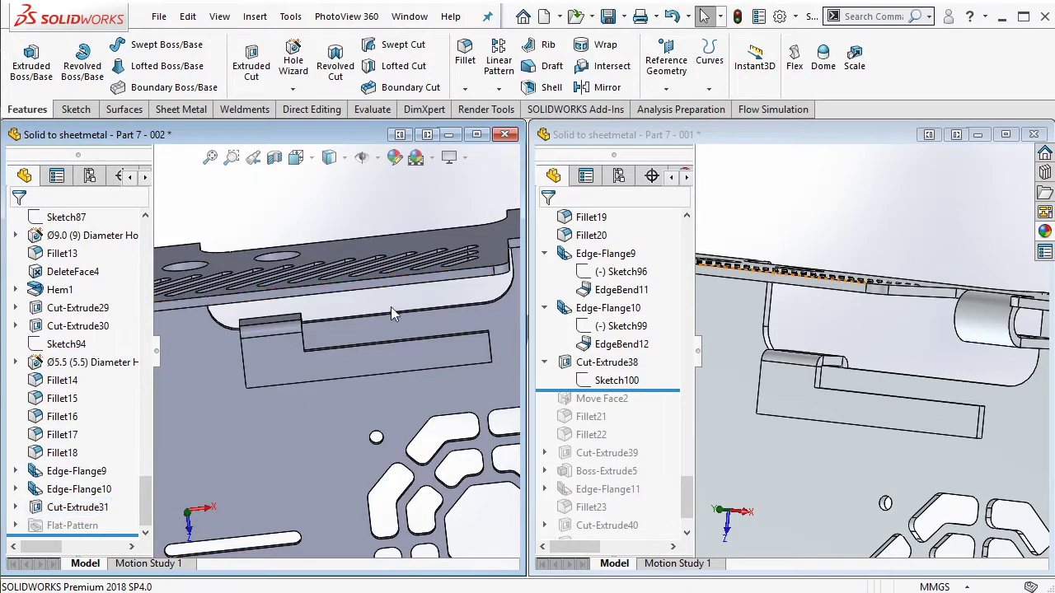
left_click_drag(647, 389, 650, 402)
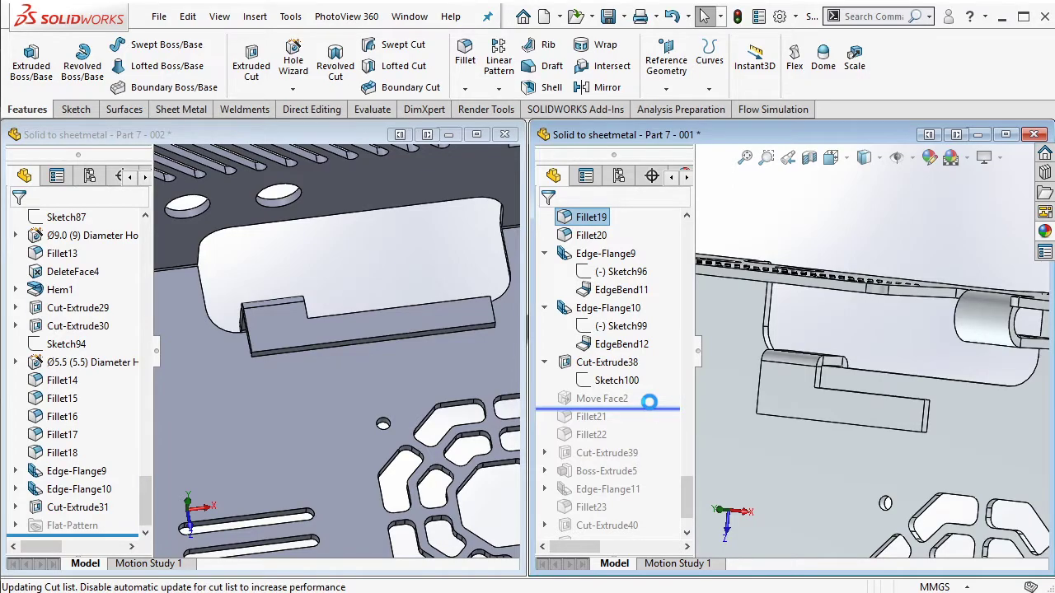
Step: Shorten the tab's end face with a flipped 20 mm Move Face, matching the reference's Move Face2
left_click(612, 399)
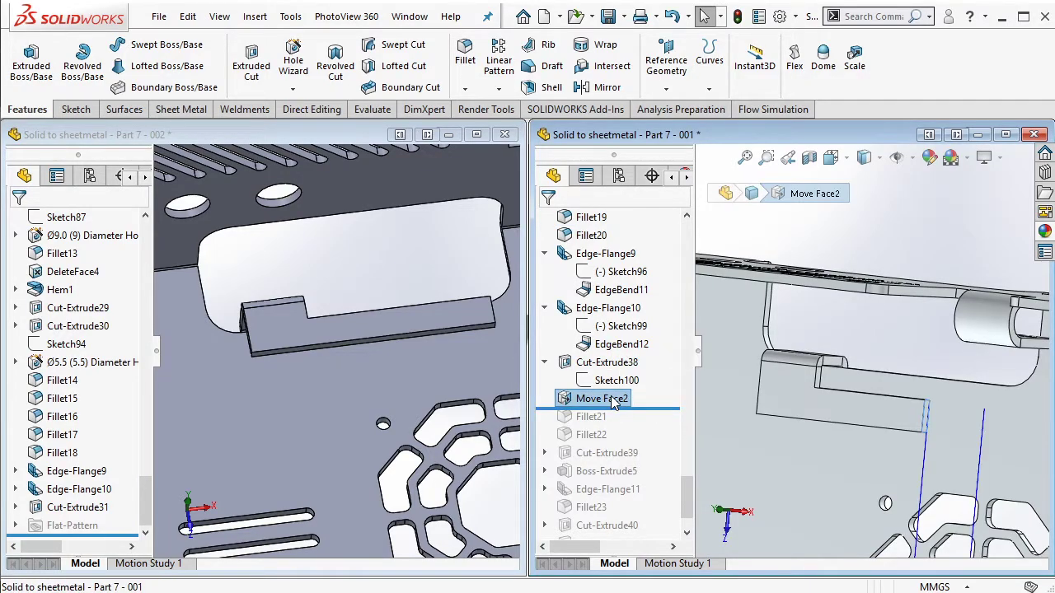
left_click(450, 326)
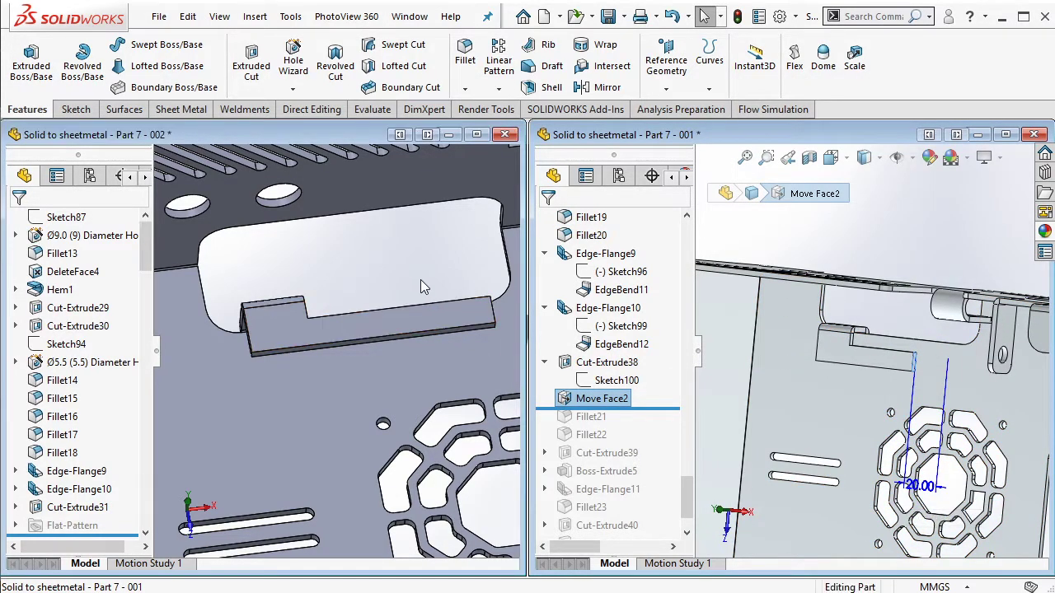
scroll(459, 307, "down", 3)
middle_click_drag(459, 308, 377, 228)
left_click(310, 110)
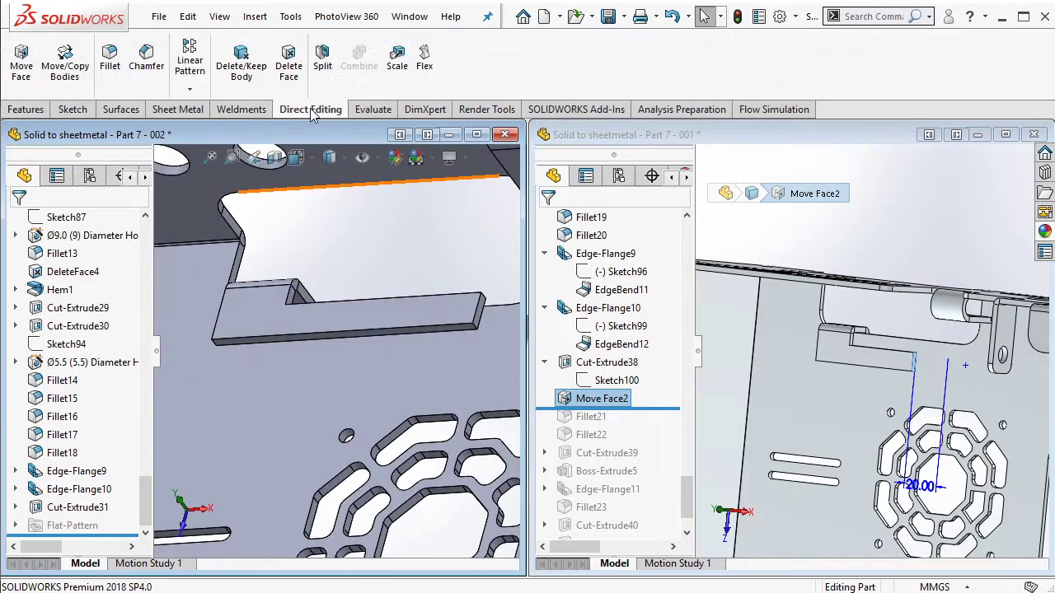
left_click(21, 64)
scroll(456, 324, "down", 3)
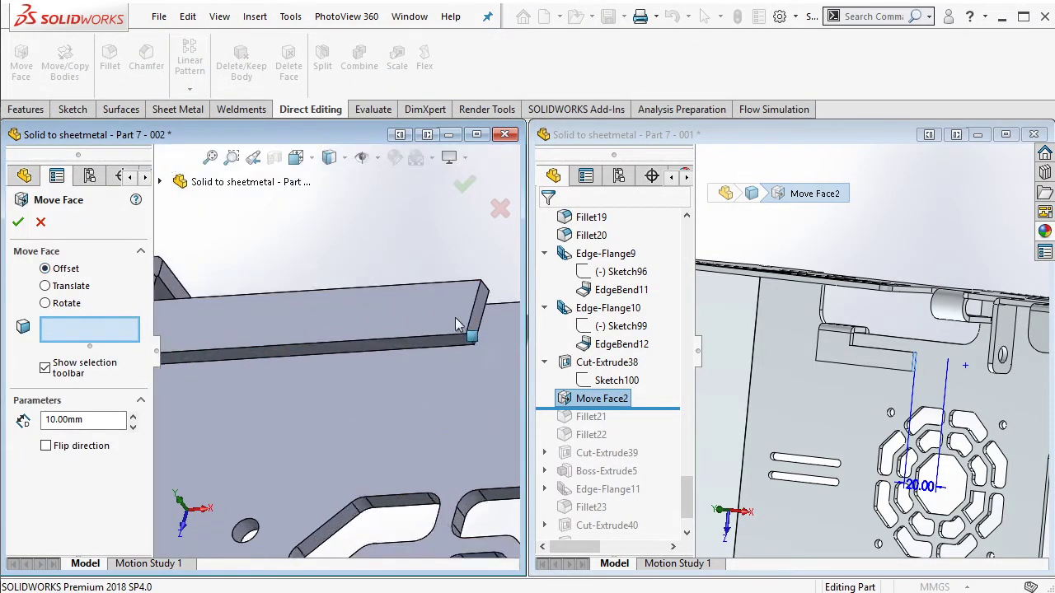
scroll(456, 324, "down", 2)
left_click(468, 311)
scroll(352, 350, "up", 3)
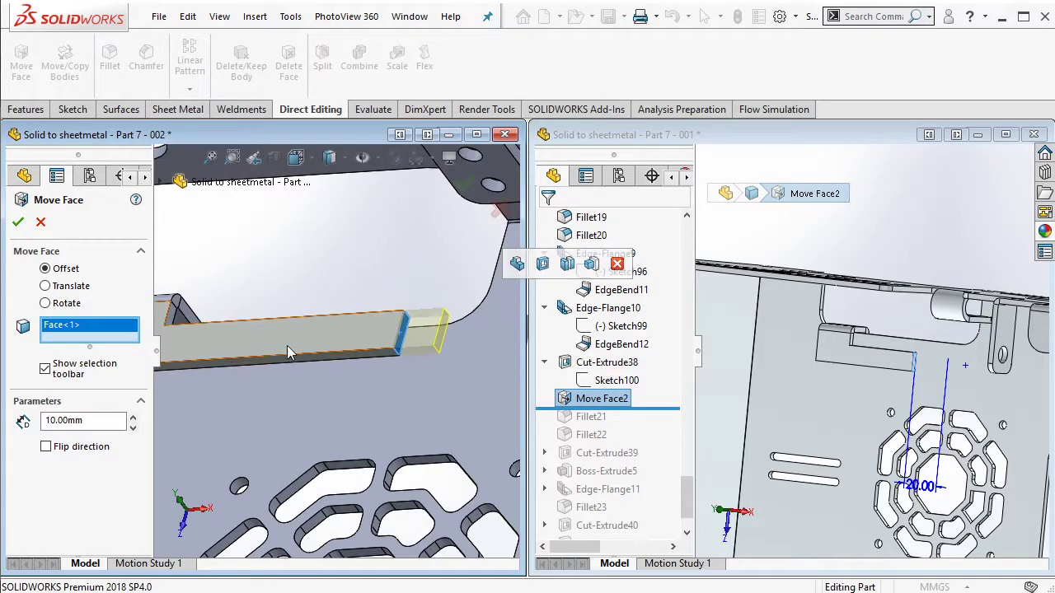
left_click(93, 448)
left_click(18, 222)
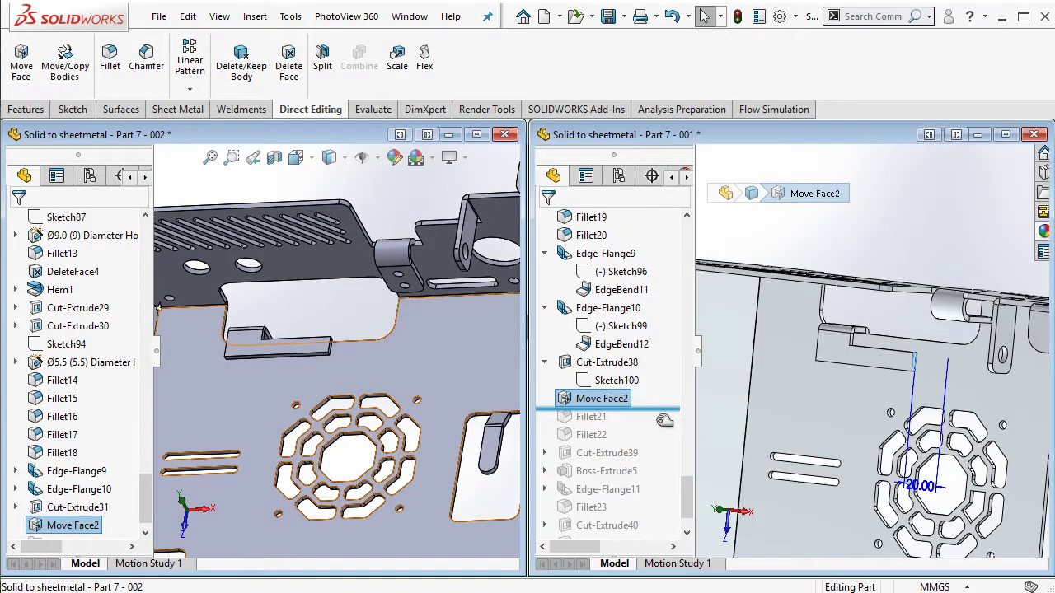
left_click_drag(665, 421, 647, 425)
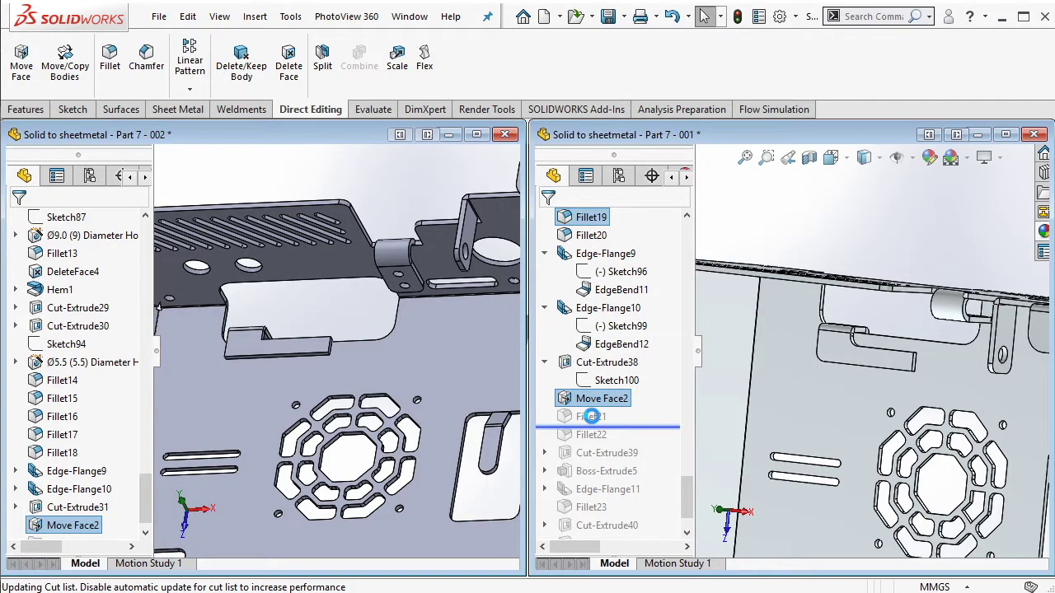
Step: Fillet the tab's notch corner and bottom edges at 5 mm, matching the reference's Fillet21
left_click(590, 416)
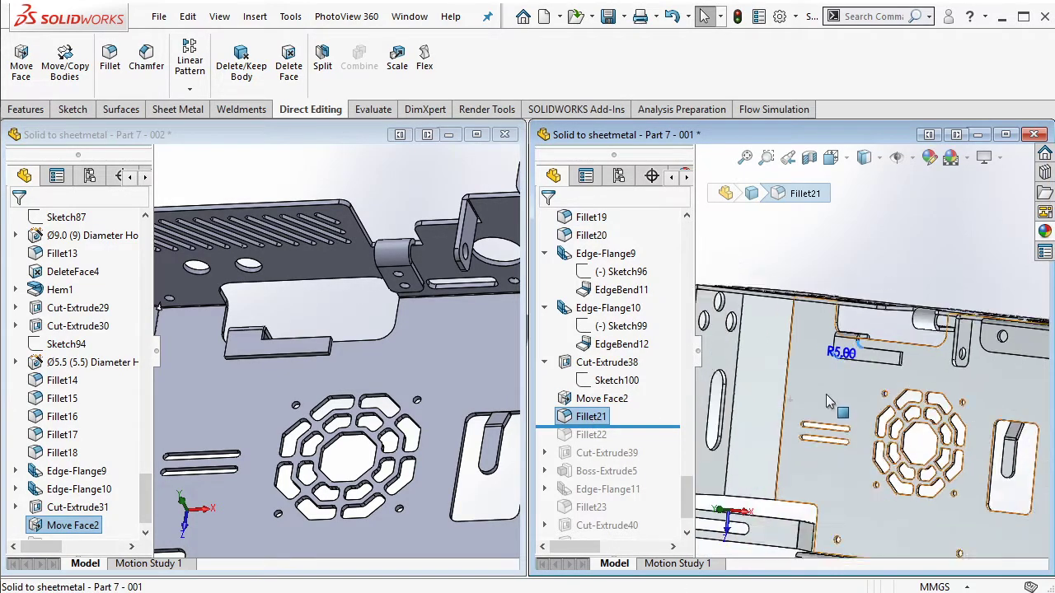
scroll(826, 394, "down", 3)
middle_click_drag(346, 363, 287, 362)
scroll(348, 352, "down", 3)
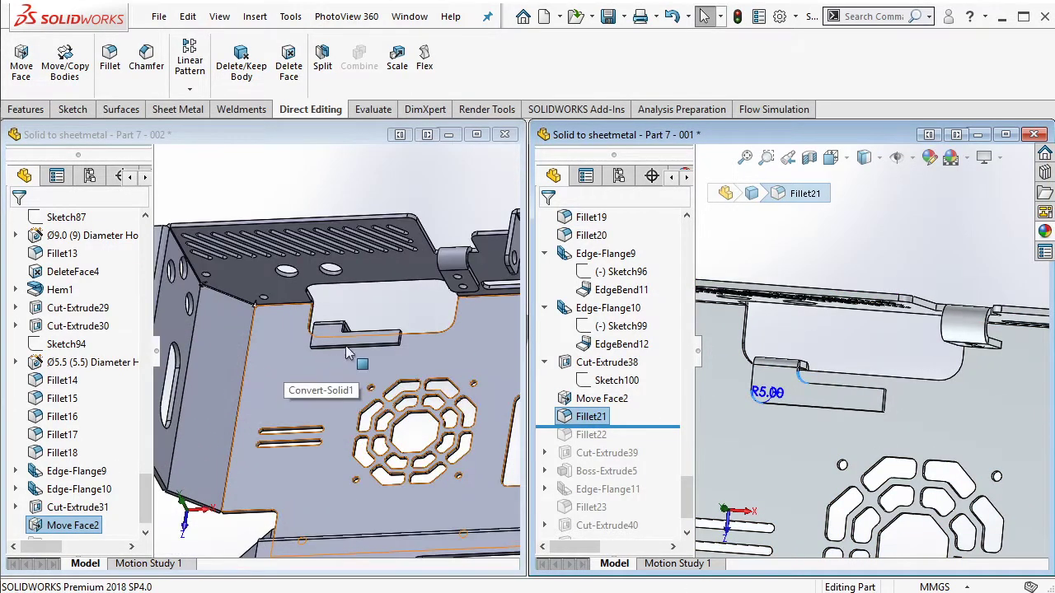
scroll(346, 352, "down", 4)
scroll(405, 287, "down", 2)
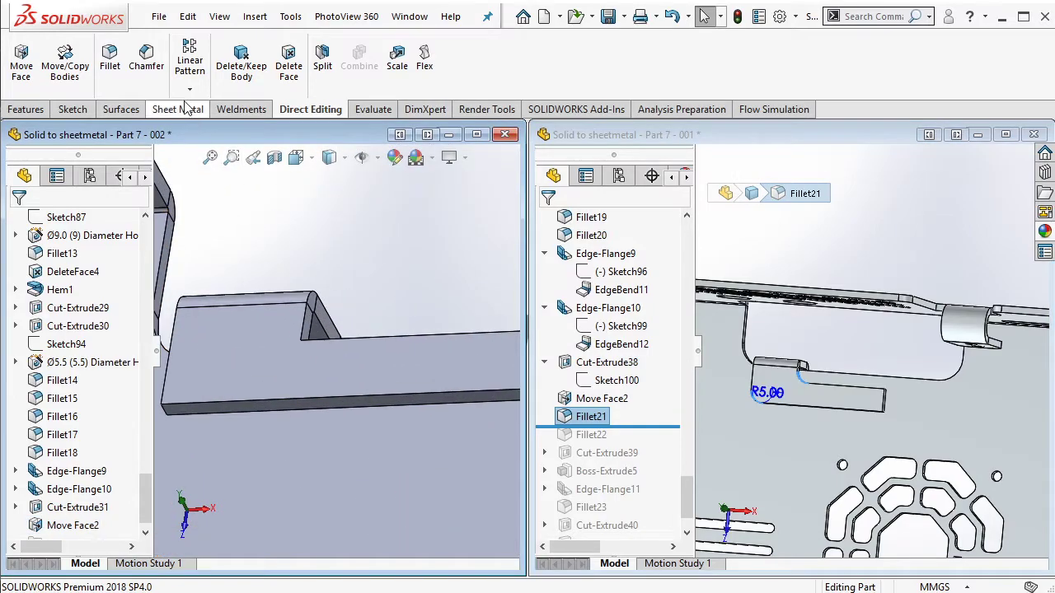
left_click(109, 60)
left_click(304, 348)
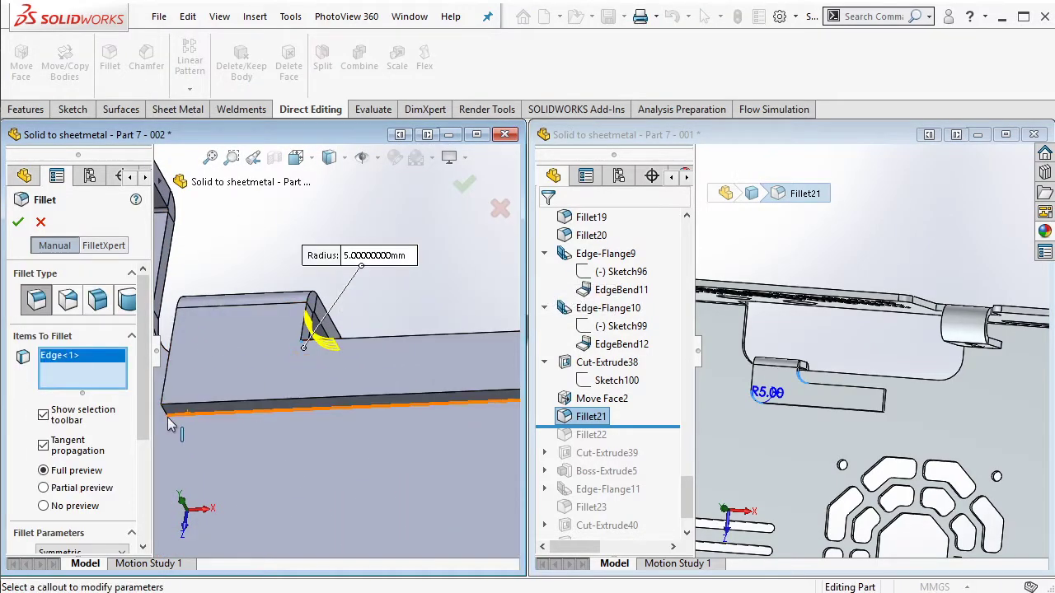
left_click(169, 421)
scroll(139, 459, "down", 3)
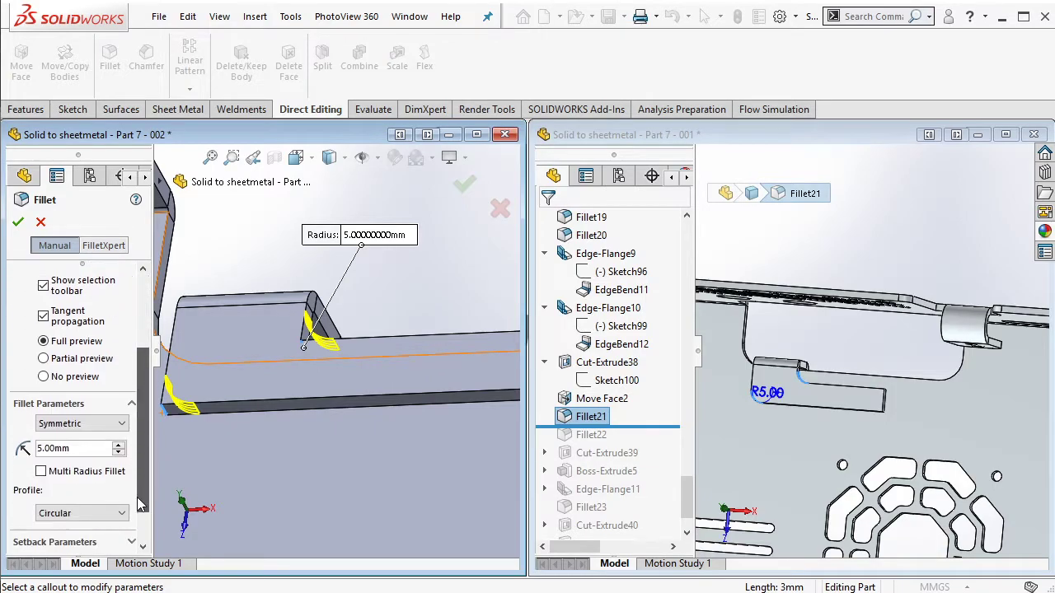
left_click(17, 222)
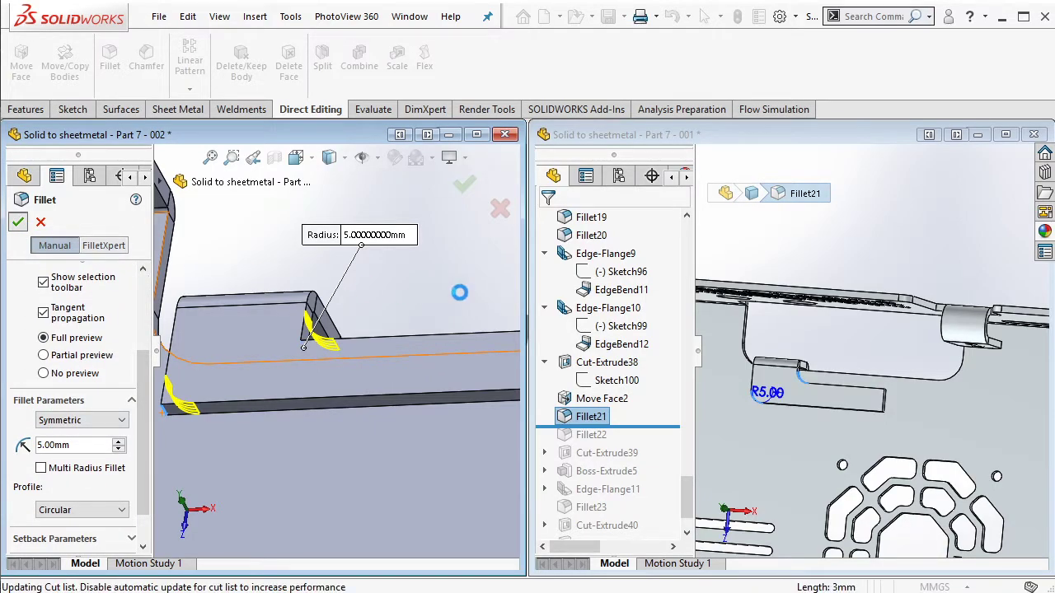
Step: Round the tab's two end edges with a 2 mm fillet like the reference's Fillet22
left_click(641, 435)
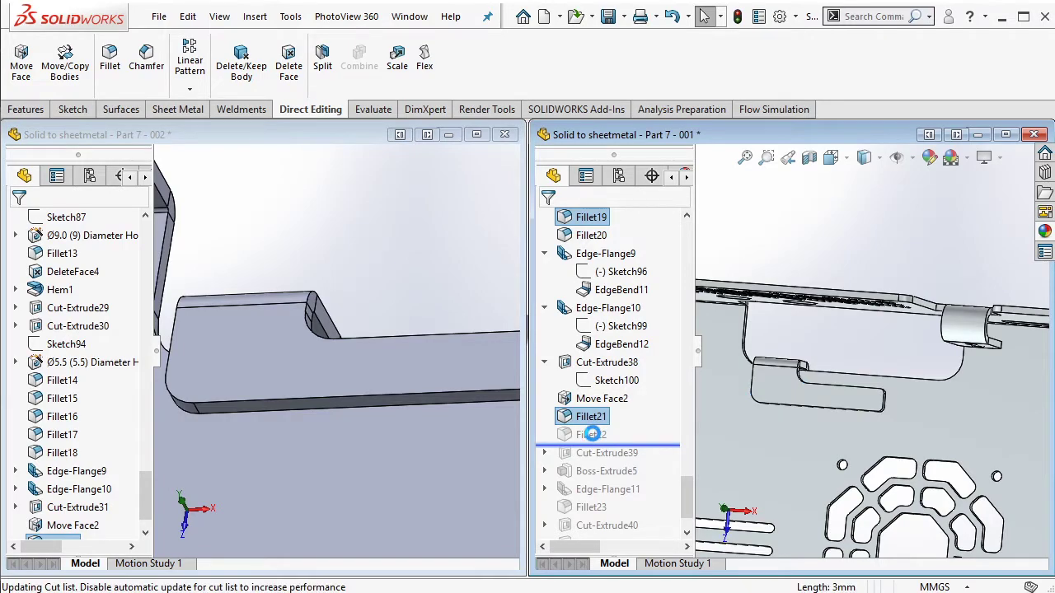
left_click(597, 438)
scroll(410, 352, "up", 3)
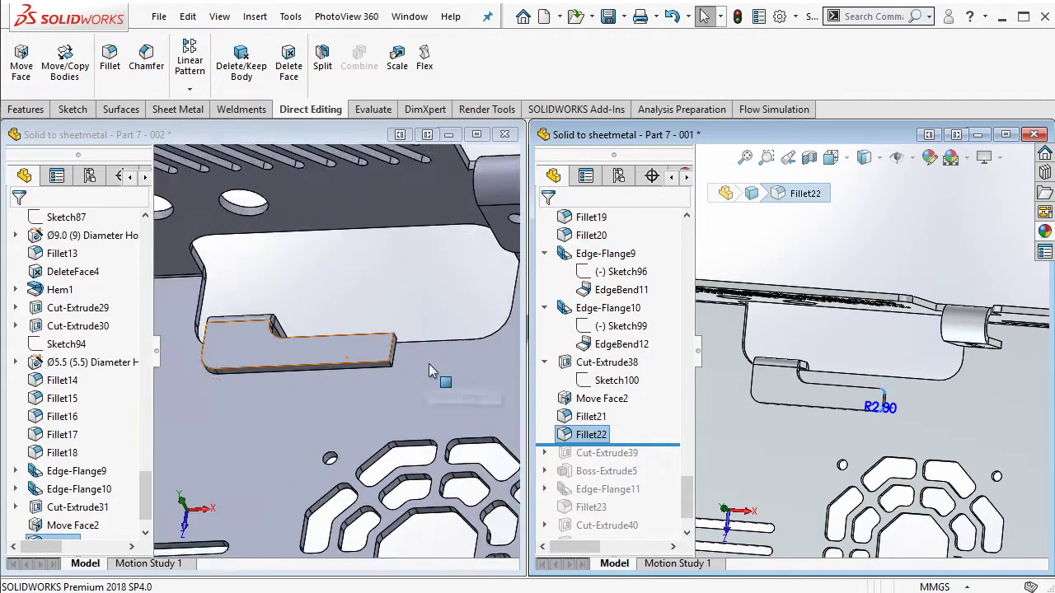
scroll(322, 344, "down", 5)
left_click(257, 214)
left_click(110, 57)
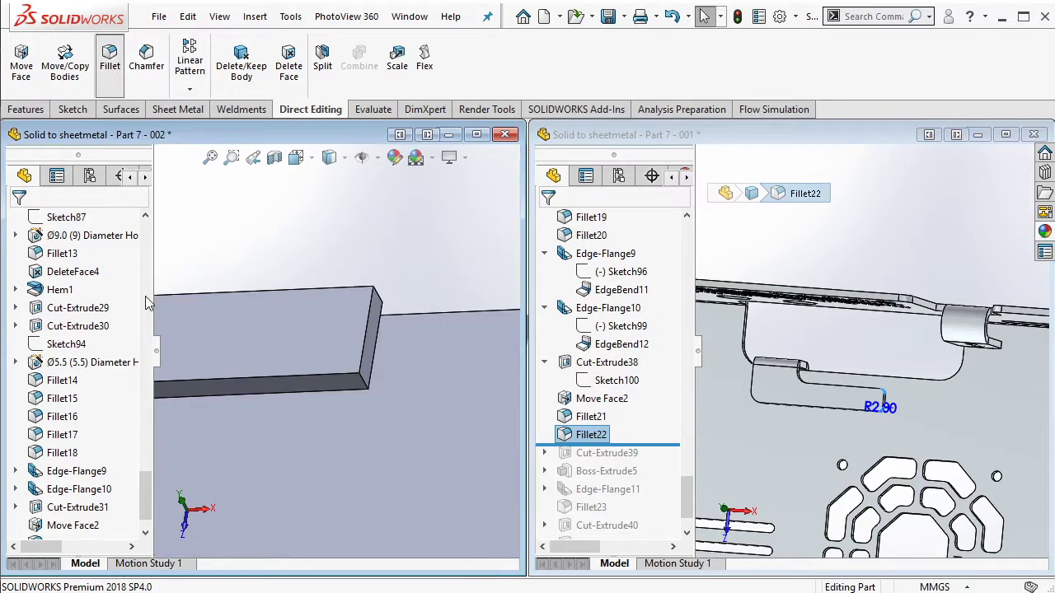
left_click(380, 296)
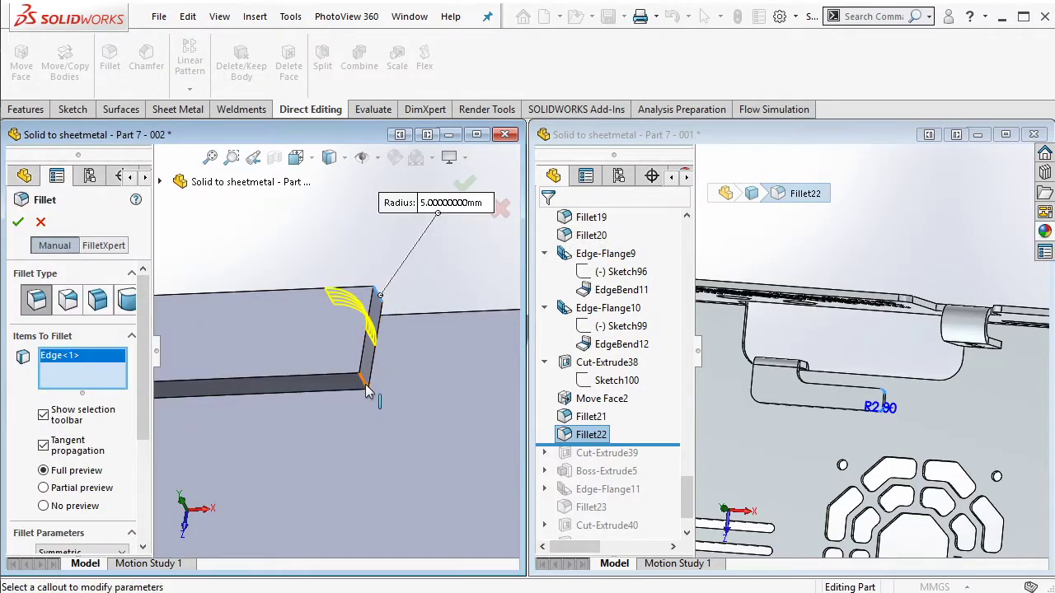
left_click(363, 384)
scroll(132, 482, "down", 3)
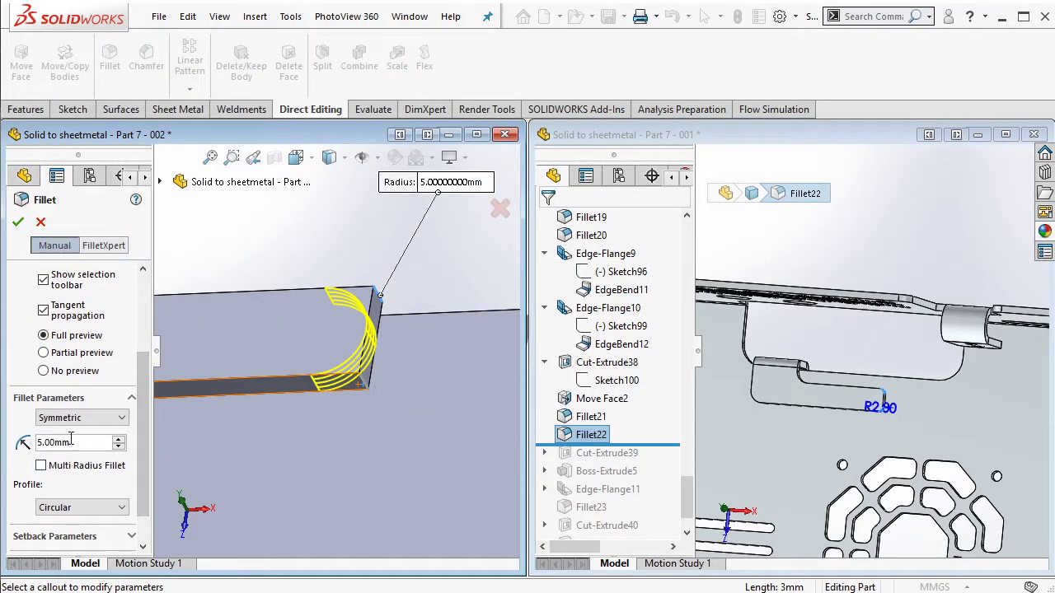
type("2")
key("Return")
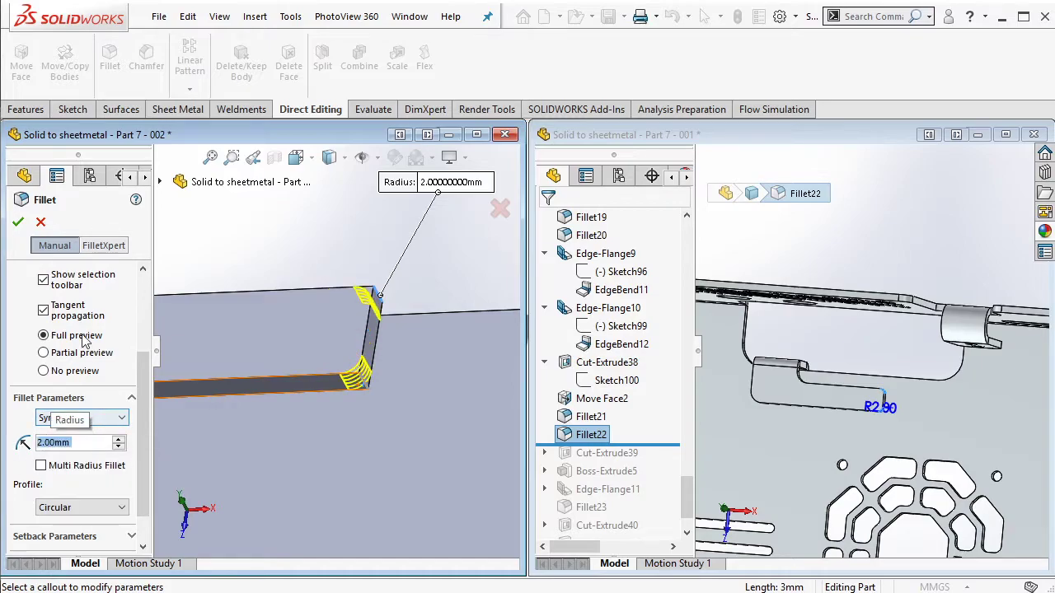
left_click(17, 227)
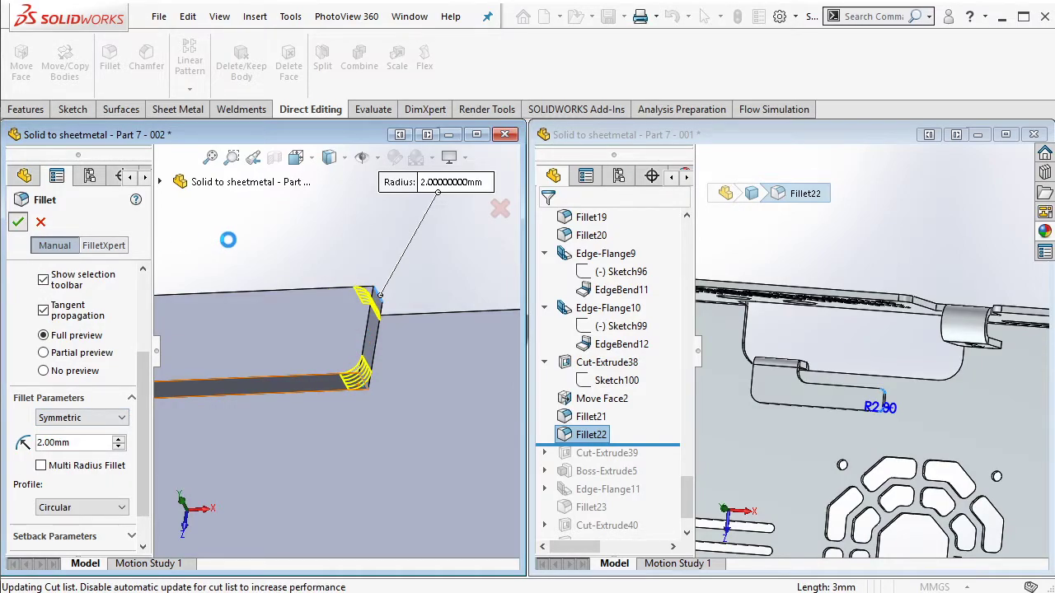
scroll(320, 358, "up", 5)
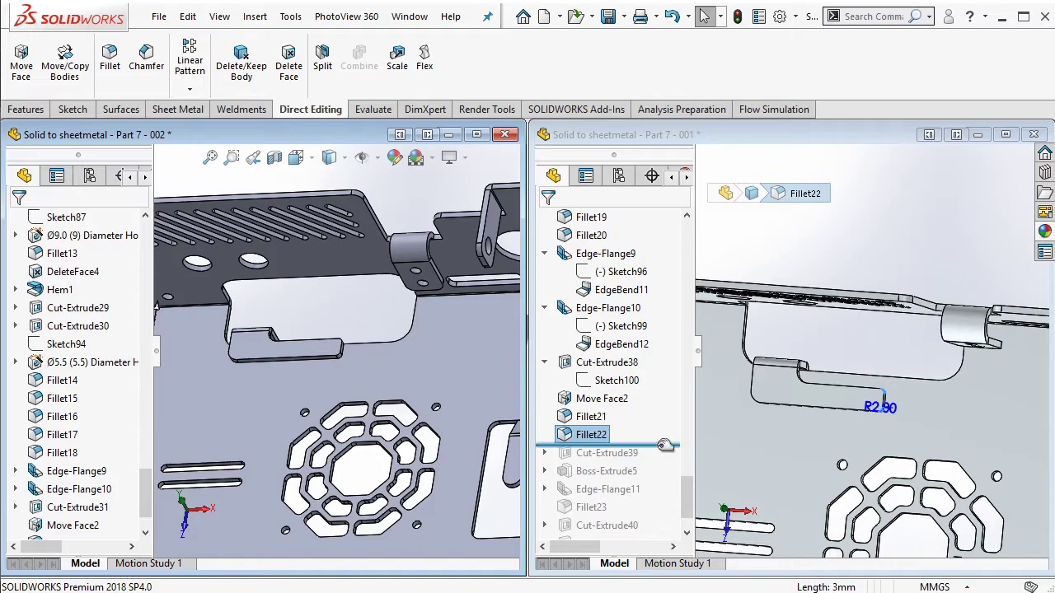
left_click_drag(664, 445, 639, 458)
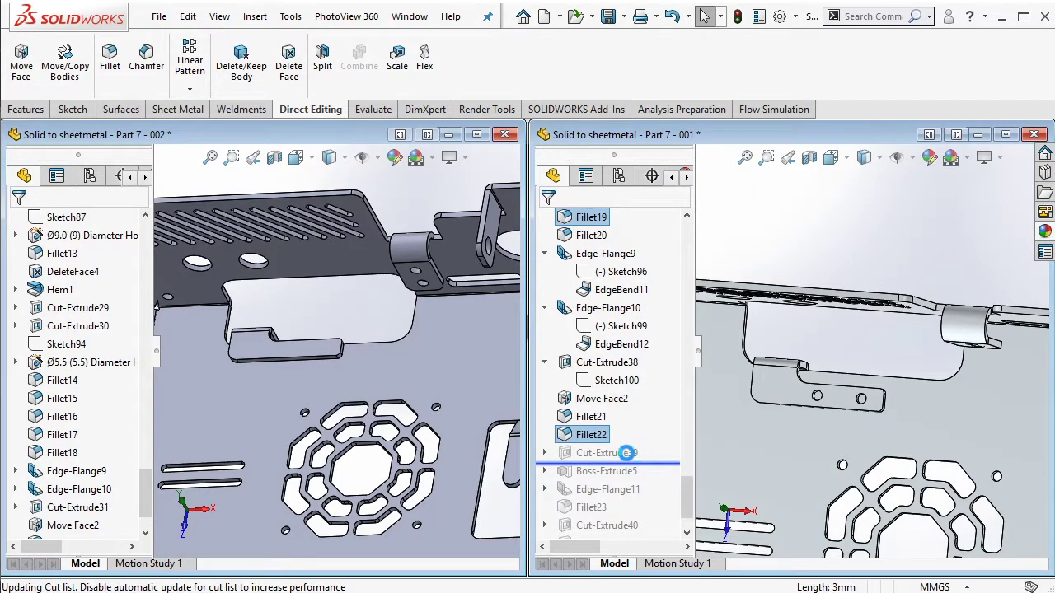
Step: After checking the reference's Cut-Extrude39 sketch, draw a centerline along the tab face in a new sketch
left_click(627, 455)
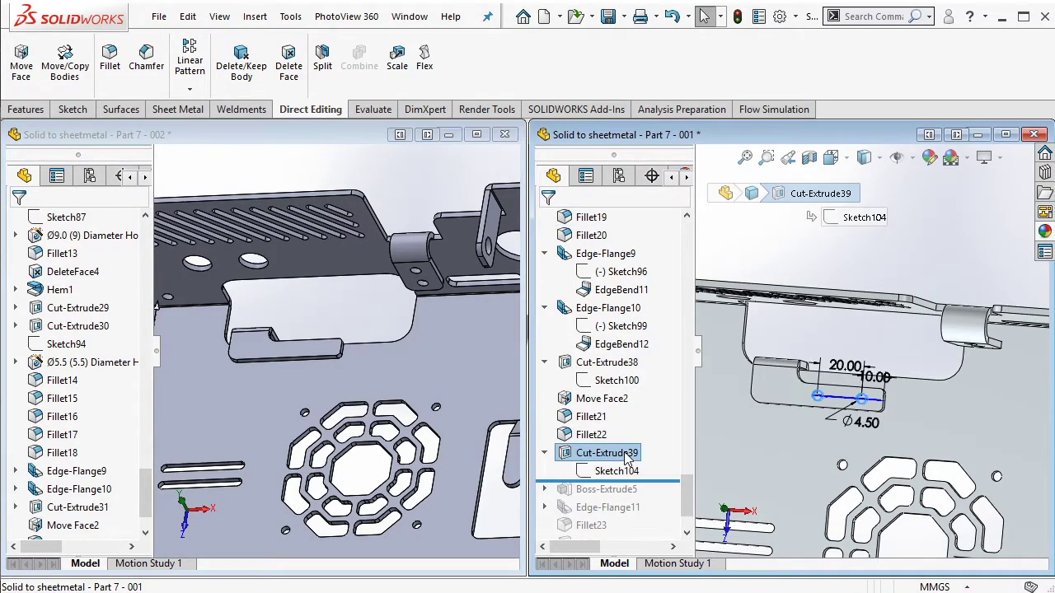
middle_click_drag(820, 418, 791, 387)
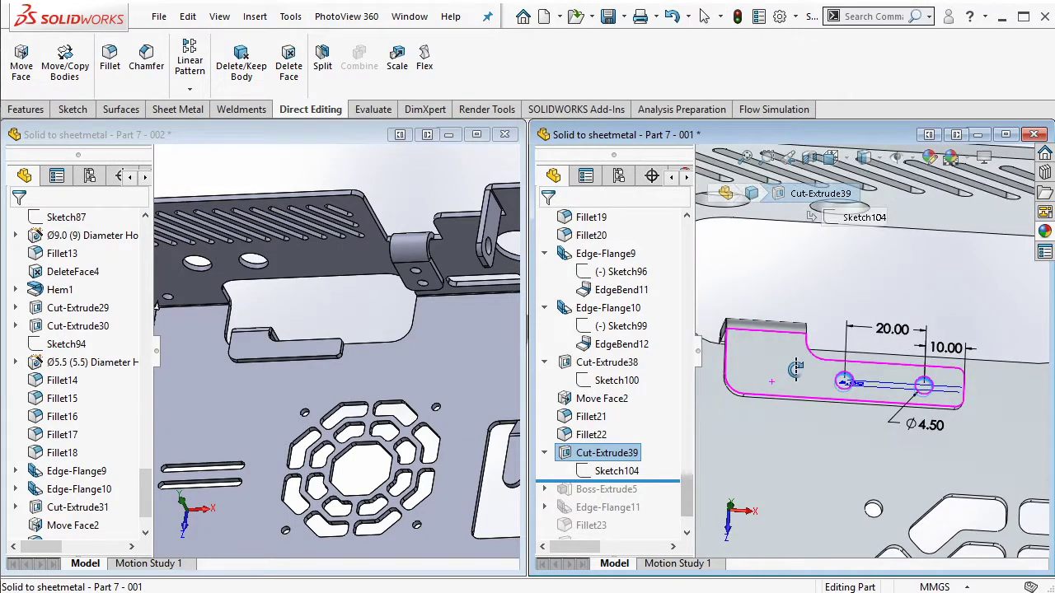
scroll(312, 327, "down", 2)
scroll(311, 327, "down", 3)
scroll(394, 412, "down", 2)
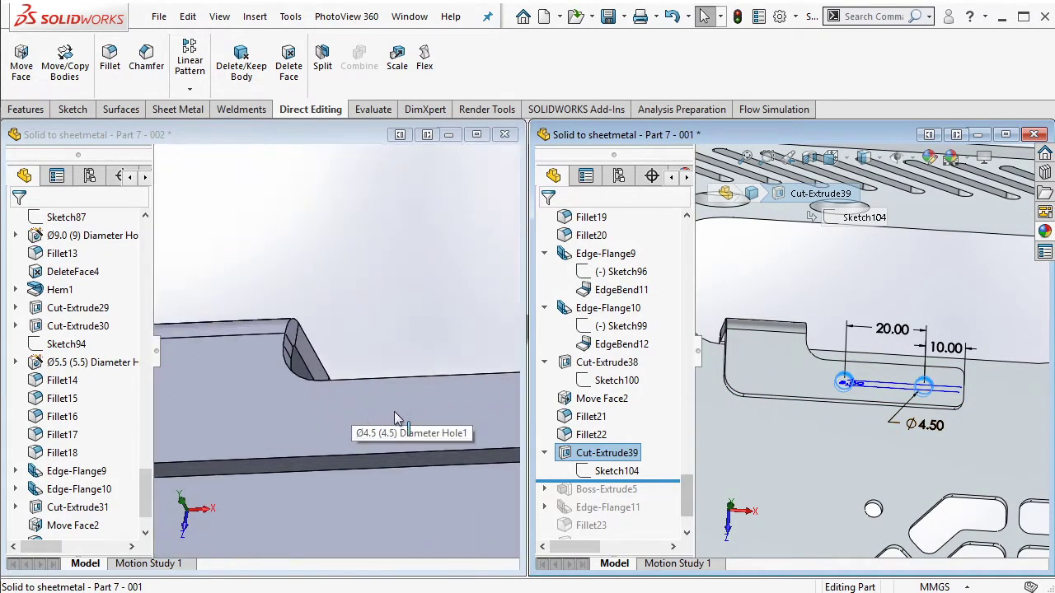
scroll(472, 385, "down", 2)
left_click(374, 354)
left_click(374, 354)
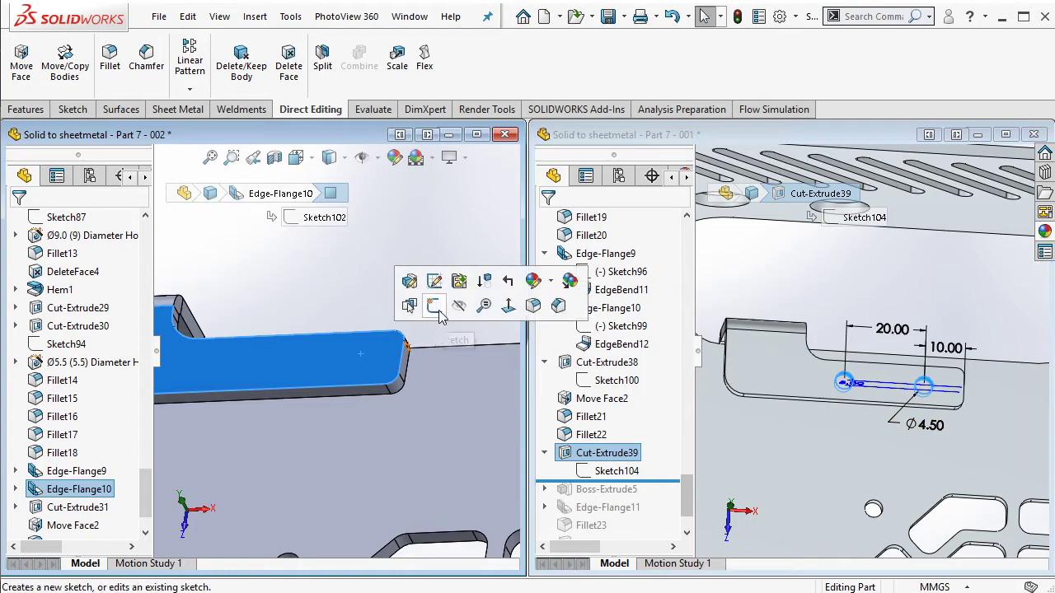
left_click(436, 303)
left_click(124, 46)
left_click(132, 86)
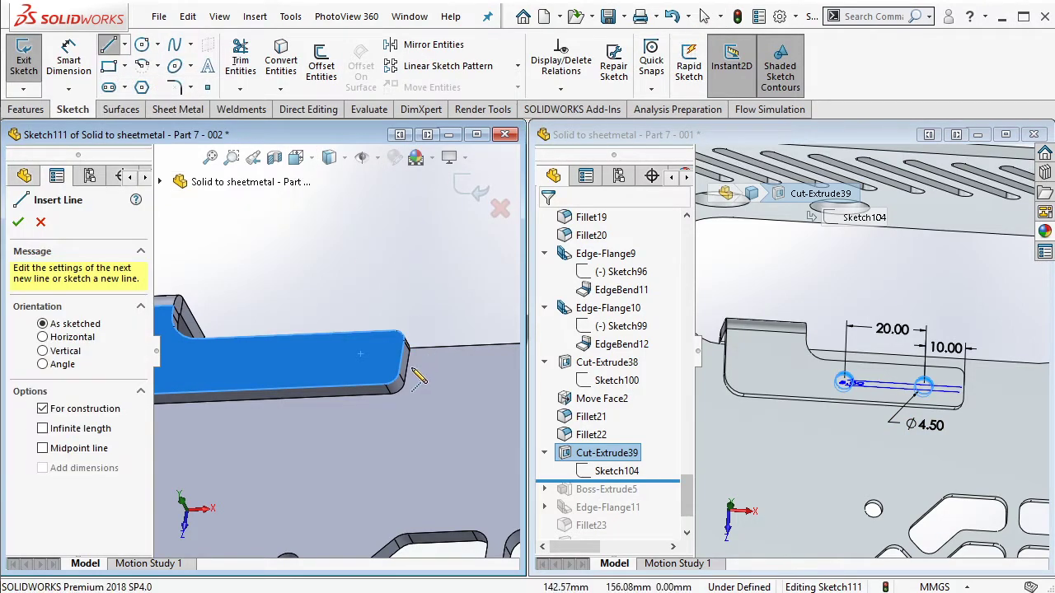
left_click(403, 356)
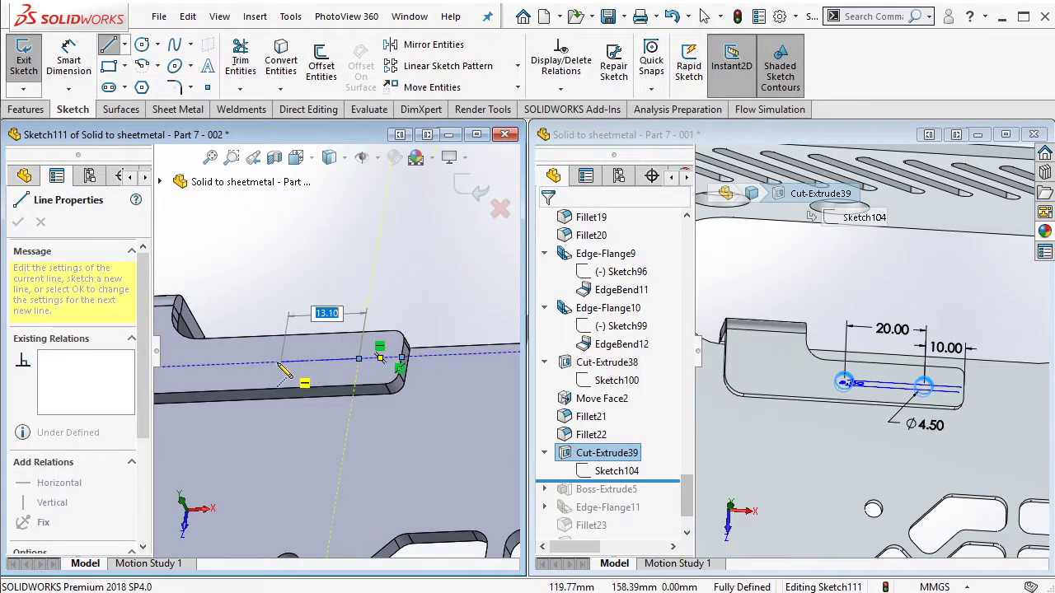
left_click(312, 360)
Step: Dimension the centerline segments to 10 mm and 20 mm and exit the sketch
right_click_drag(312, 360, 313, 301)
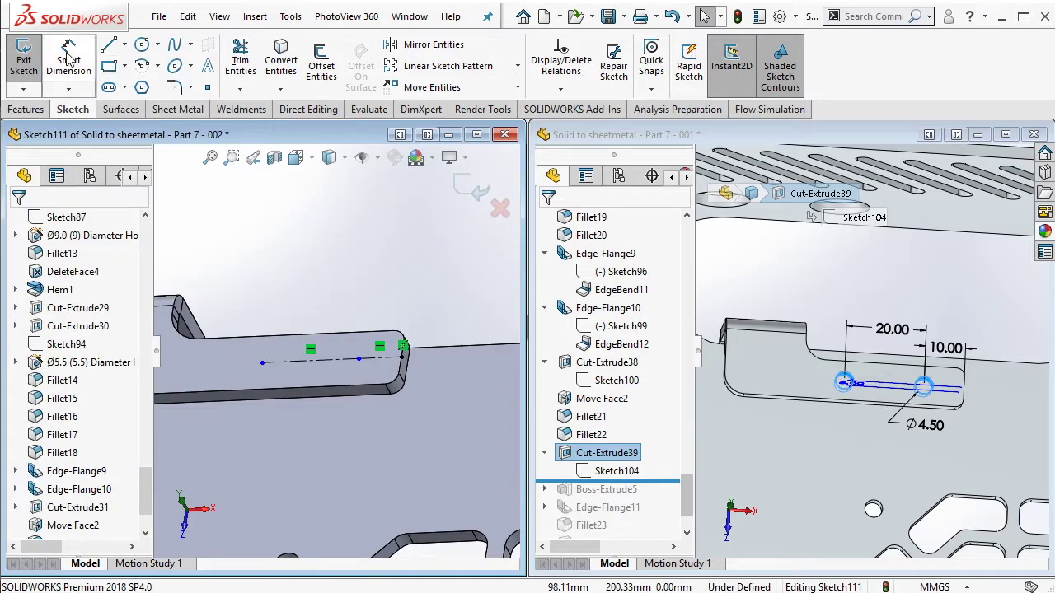
left_click(412, 304)
type("10")
key("Return")
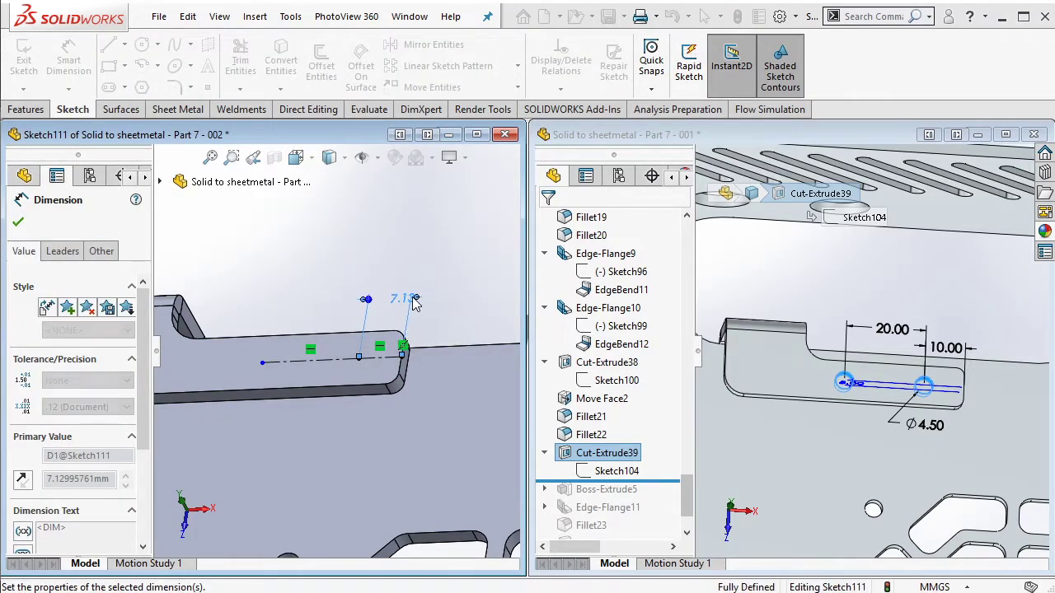
left_click(326, 338)
left_click(370, 283)
type("20")
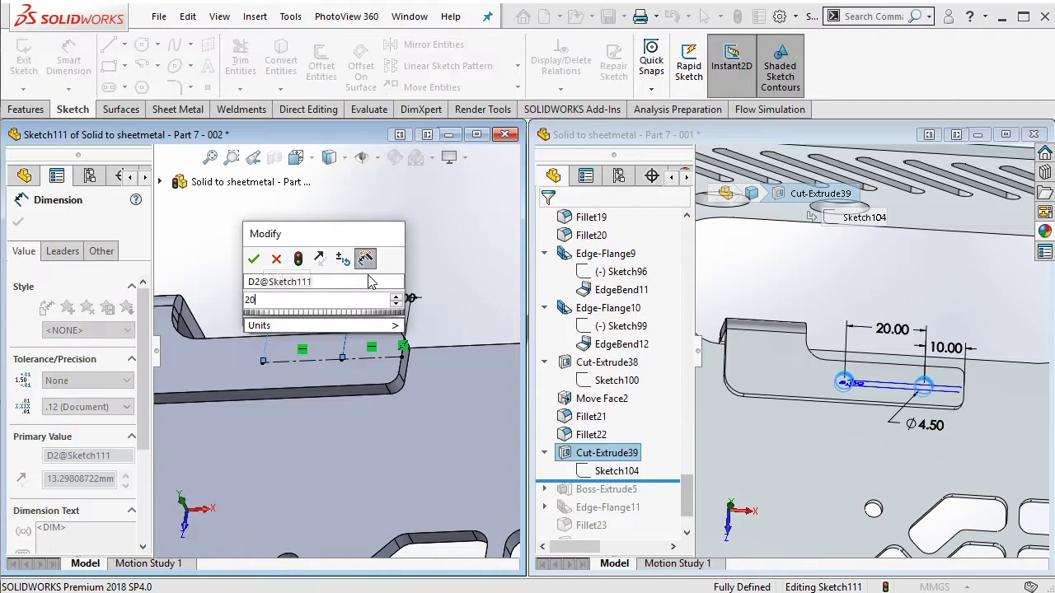
key("Return")
key("Escape")
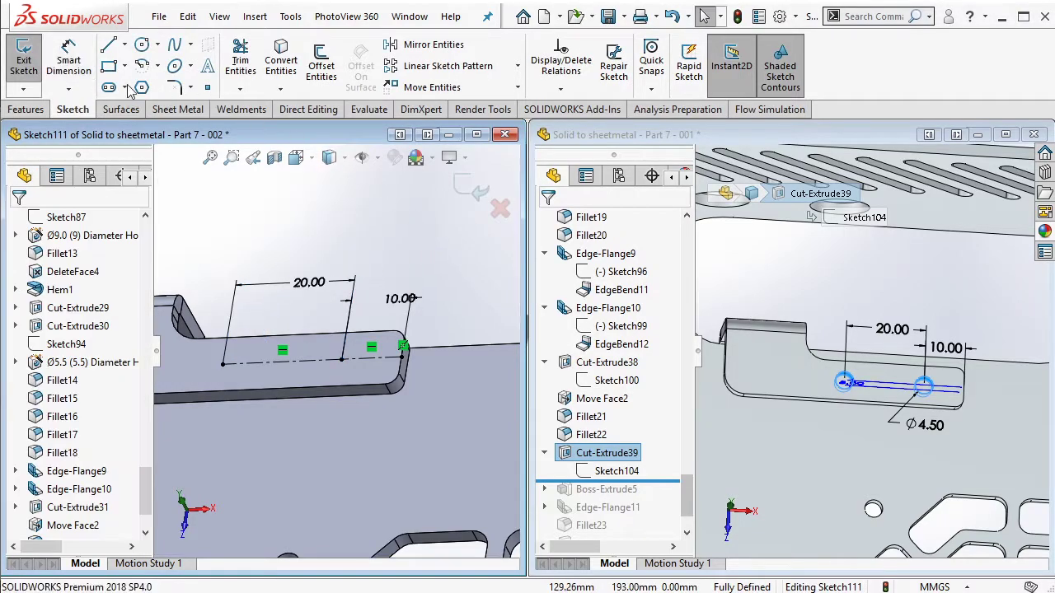
Step: Start a Hole Wizard hole and place two hole points along the tab's centerline
left_click(25, 109)
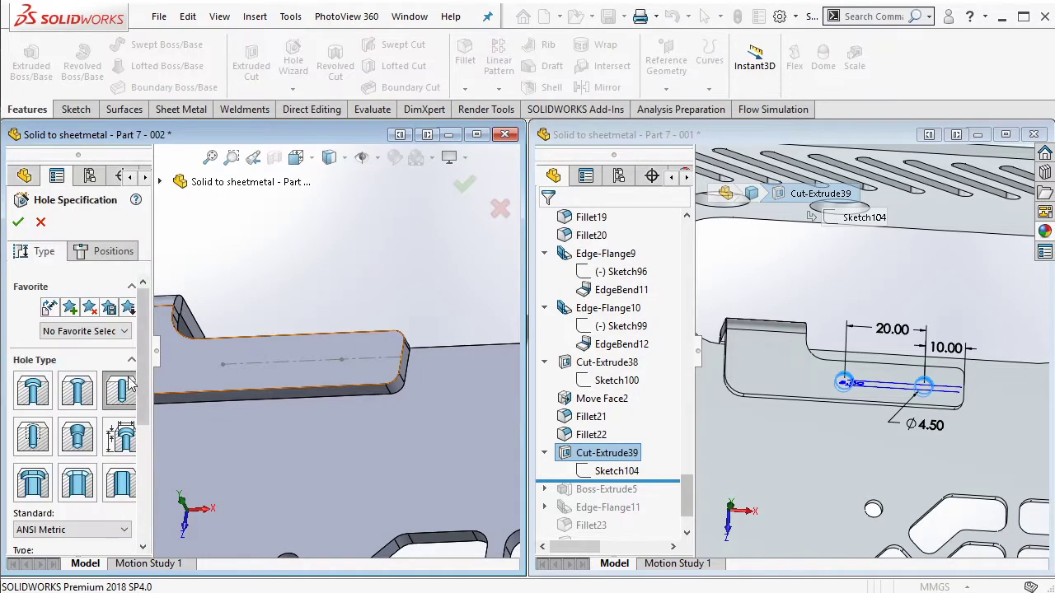
left_click(113, 252)
left_click(68, 393)
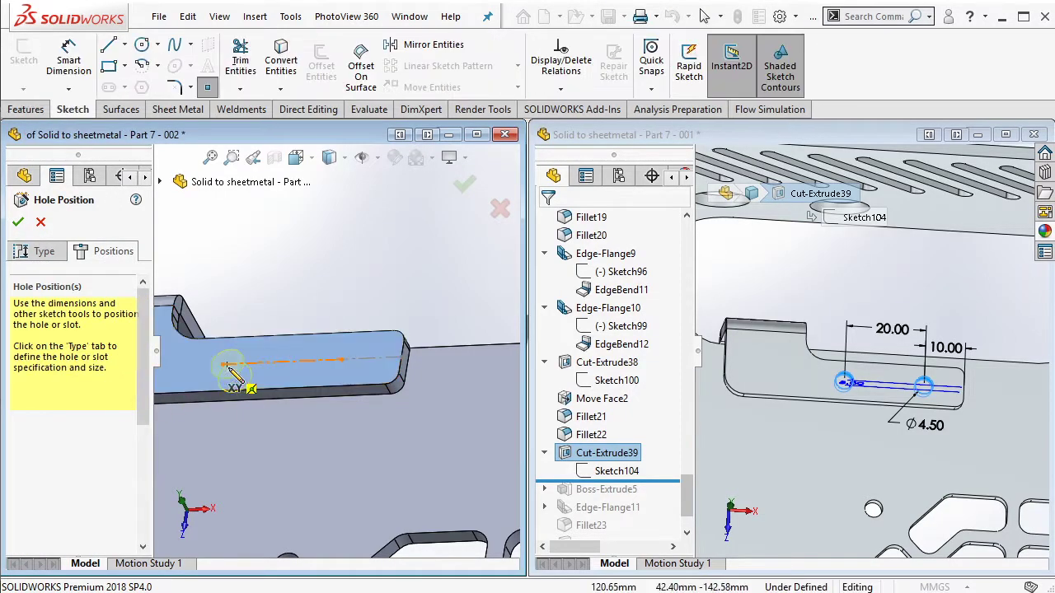
left_click(223, 364)
left_click(338, 362)
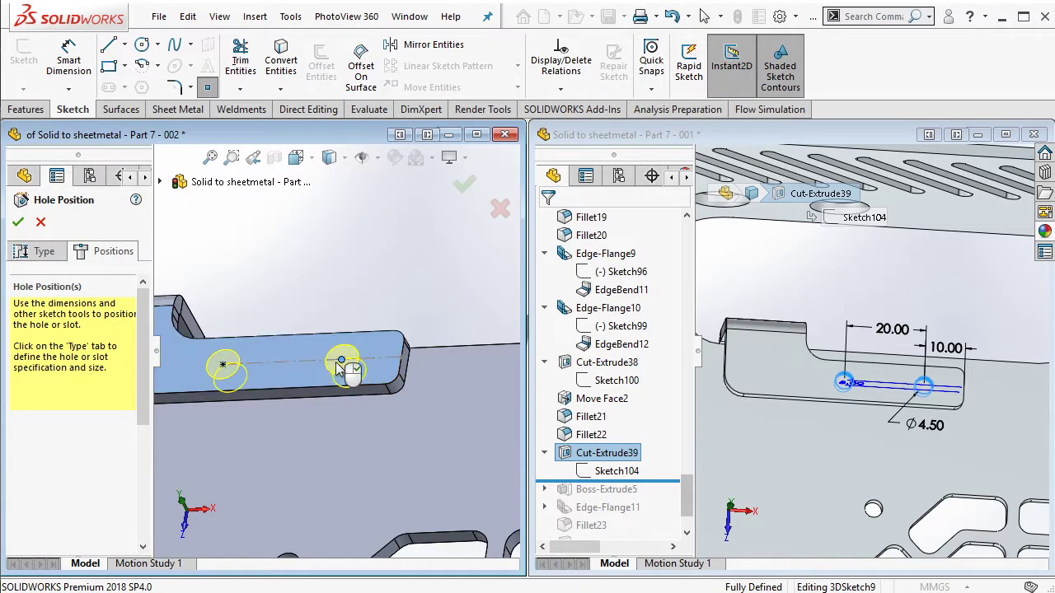
Step: Keep ANSI Metric Drill sizes as the hole type and change the size to Ø4.5
left_click(43, 251)
left_click_drag(144, 388, 145, 464)
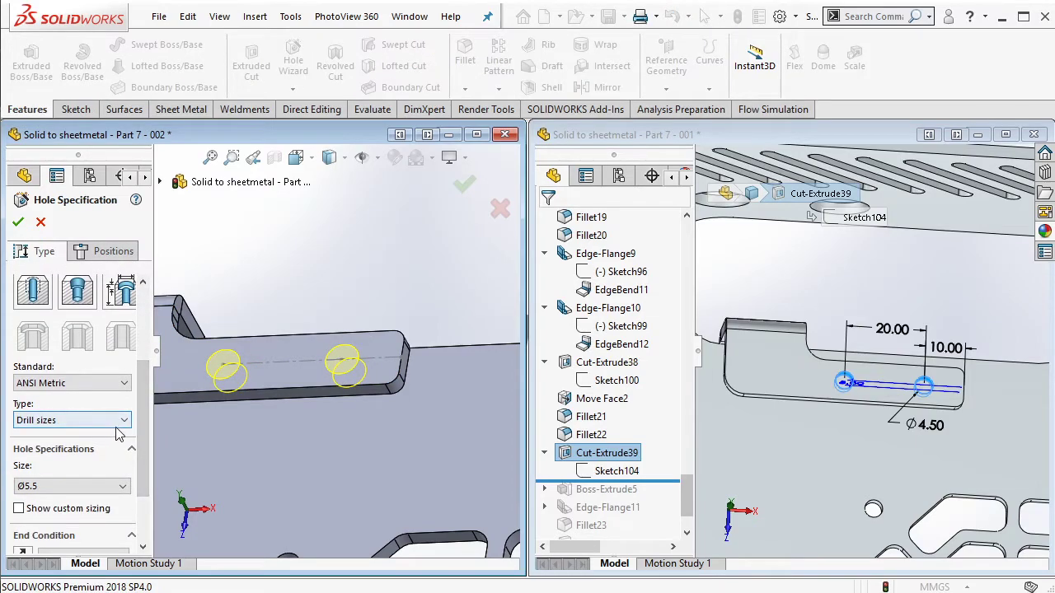
left_click(115, 420)
left_click(114, 434)
scroll(140, 455, "down", 2)
left_click(72, 438)
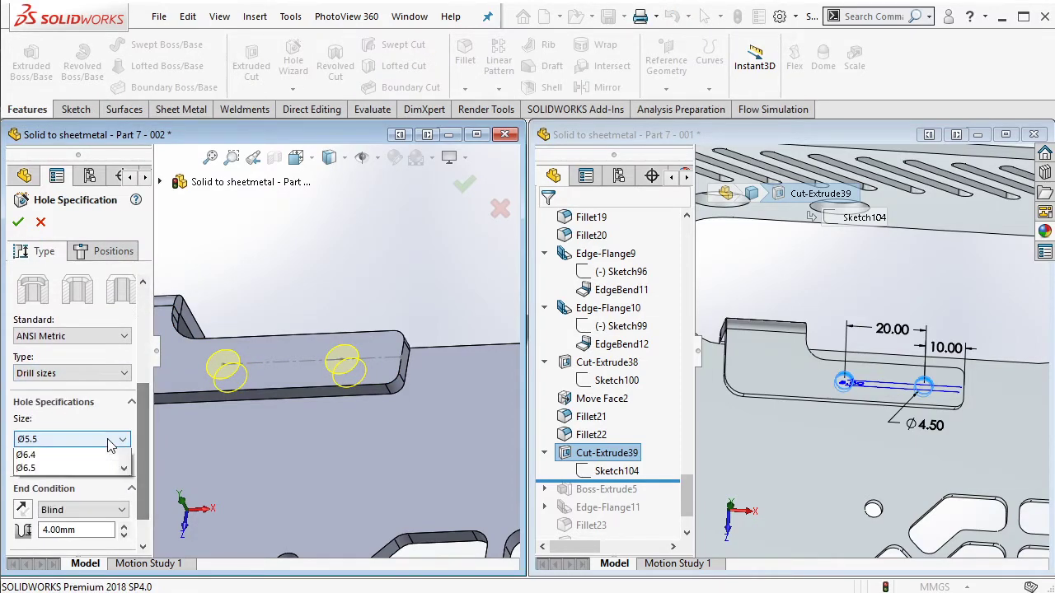
left_click_drag(124, 513, 126, 521)
left_click(98, 511)
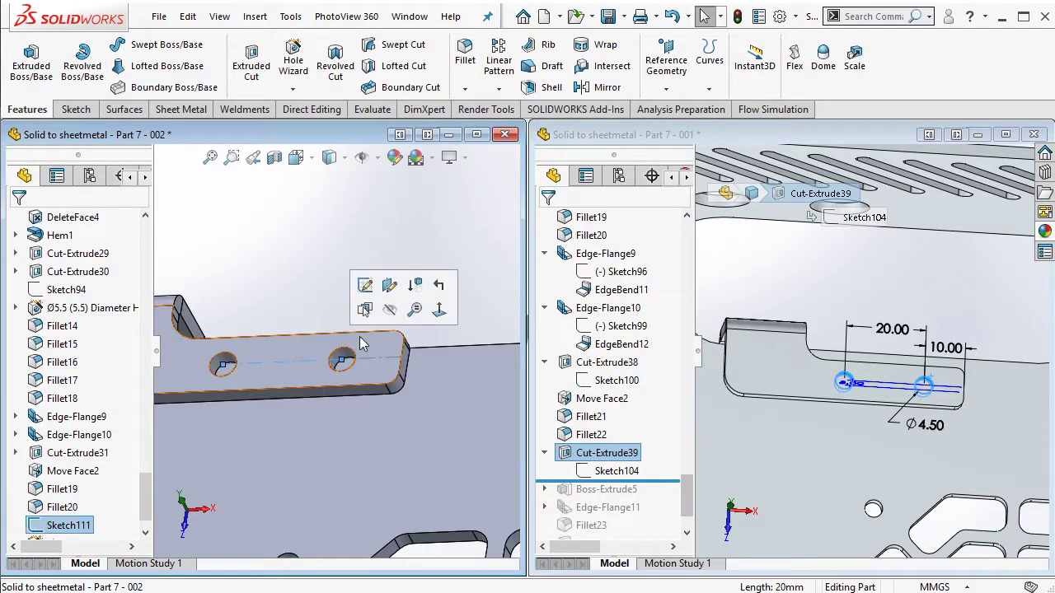
Step: Roll the reference part forward to Boss-Extrude5 and inspect its extrusion sketch
scroll(403, 356, "up", 3)
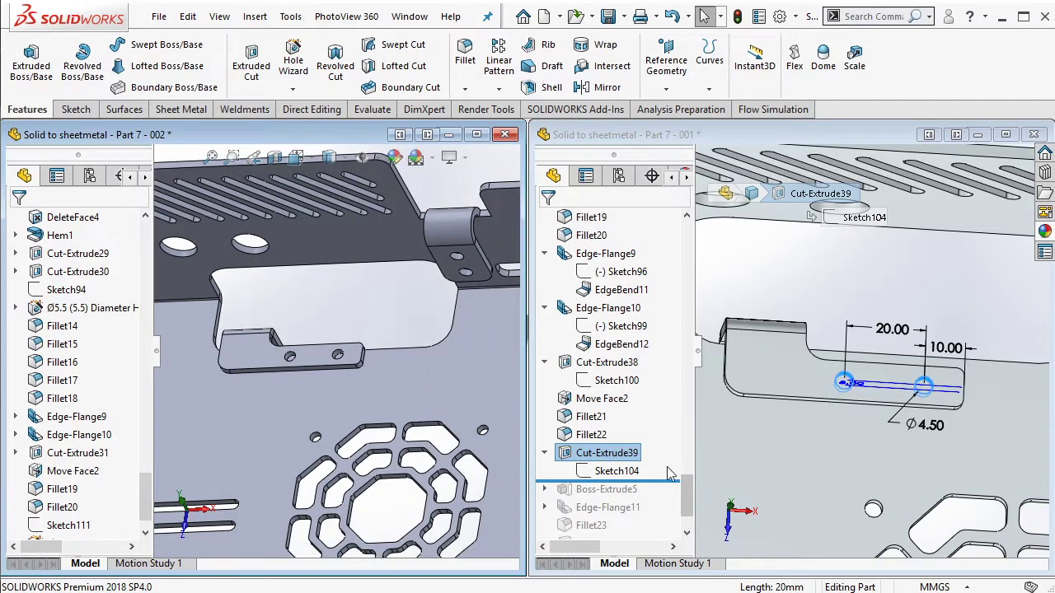
scroll(671, 486, "down", 2)
left_click_drag(665, 411, 642, 425)
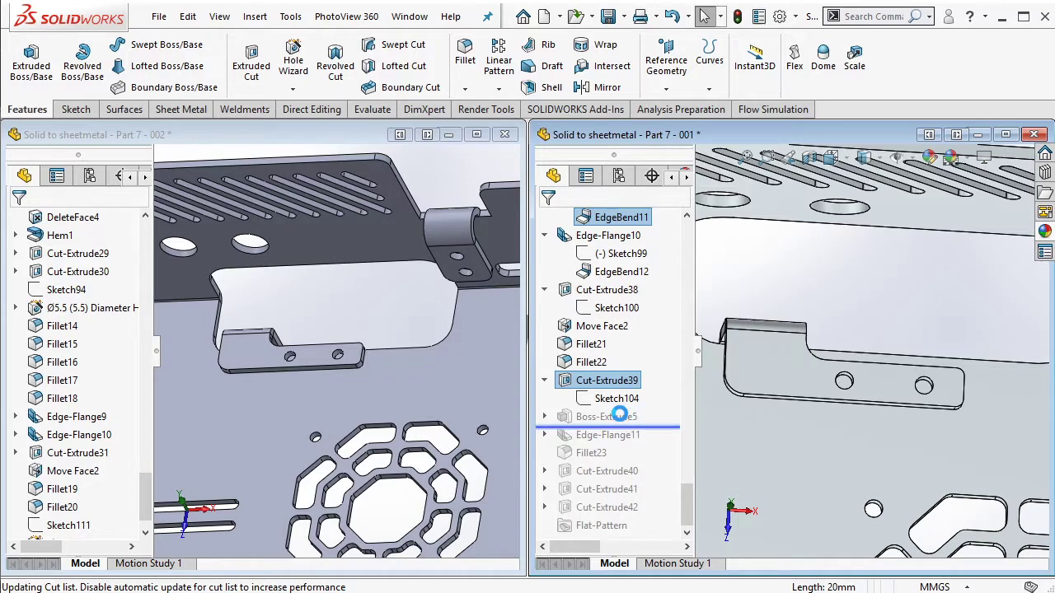
left_click(620, 414)
scroll(917, 373, "up", 3)
scroll(917, 373, "up", 3)
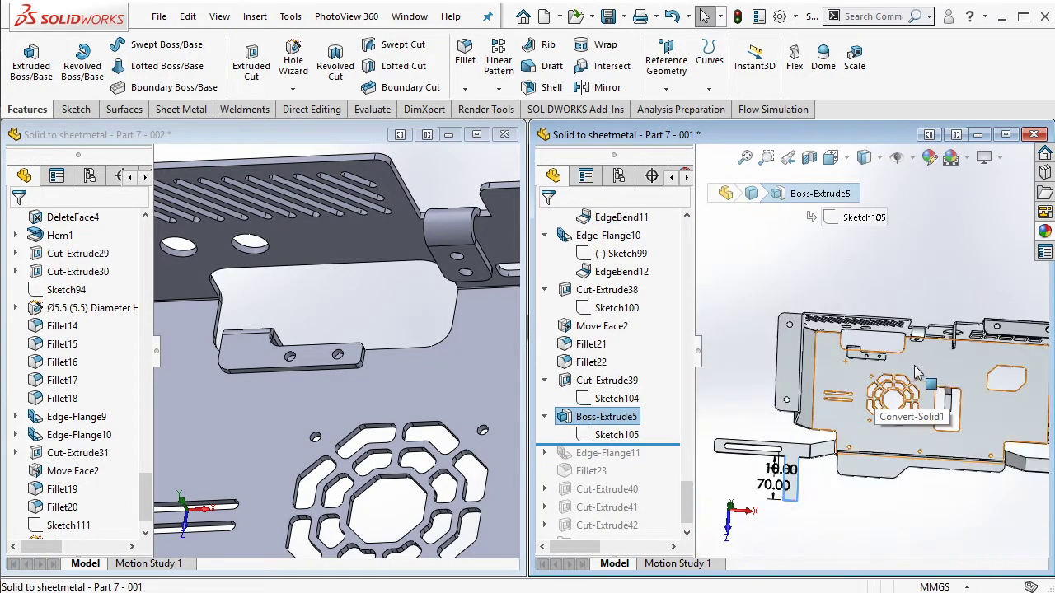
scroll(762, 536, "down", 4)
scroll(328, 399, "up", 3)
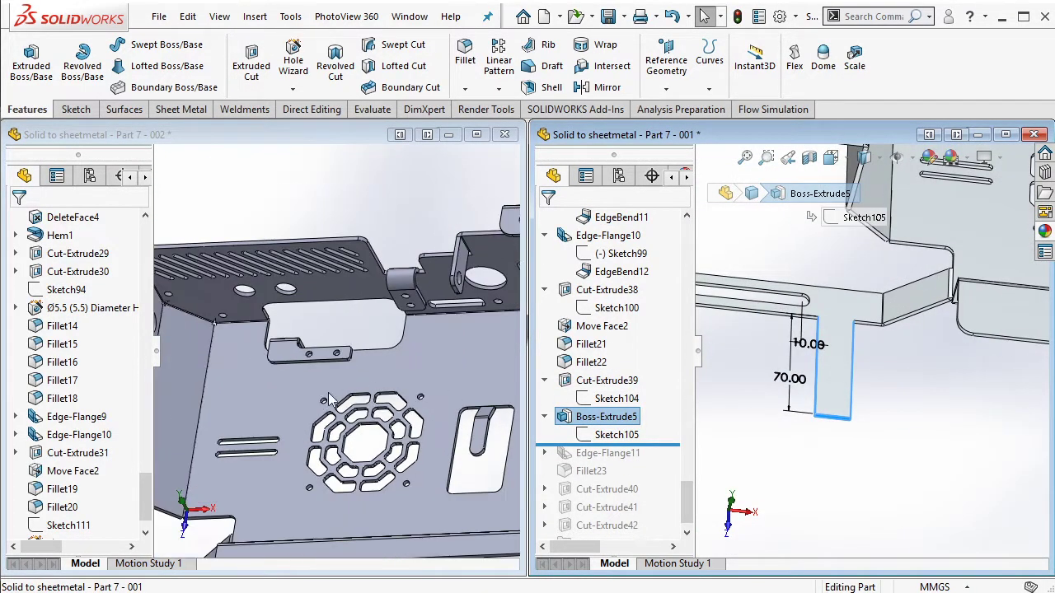
scroll(329, 399, "up", 2)
scroll(272, 400, "down", 4)
scroll(249, 402, "down", 3)
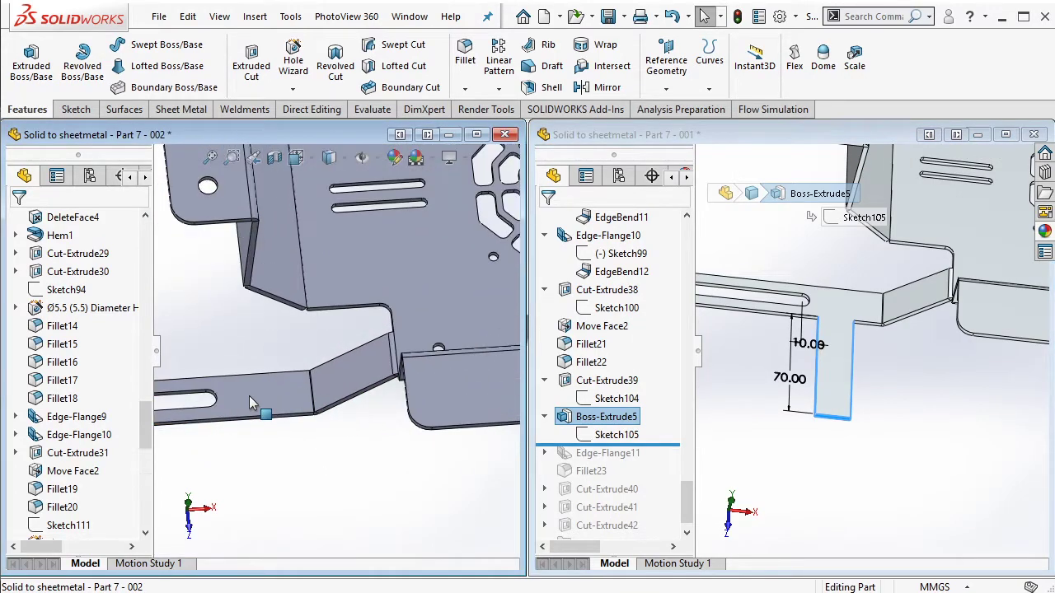
Step: Sketch a rectangle down from the lower flange edge and dimension its length 70 mm
left_click(249, 402)
left_click(325, 359)
left_click(108, 67)
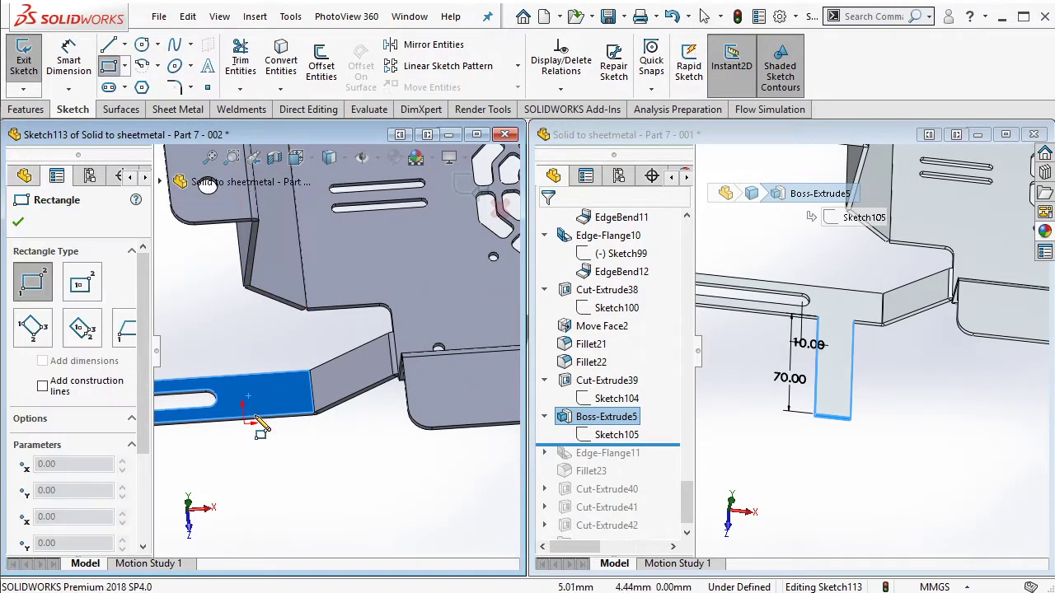
left_click_drag(258, 418, 311, 518)
left_click(69, 61)
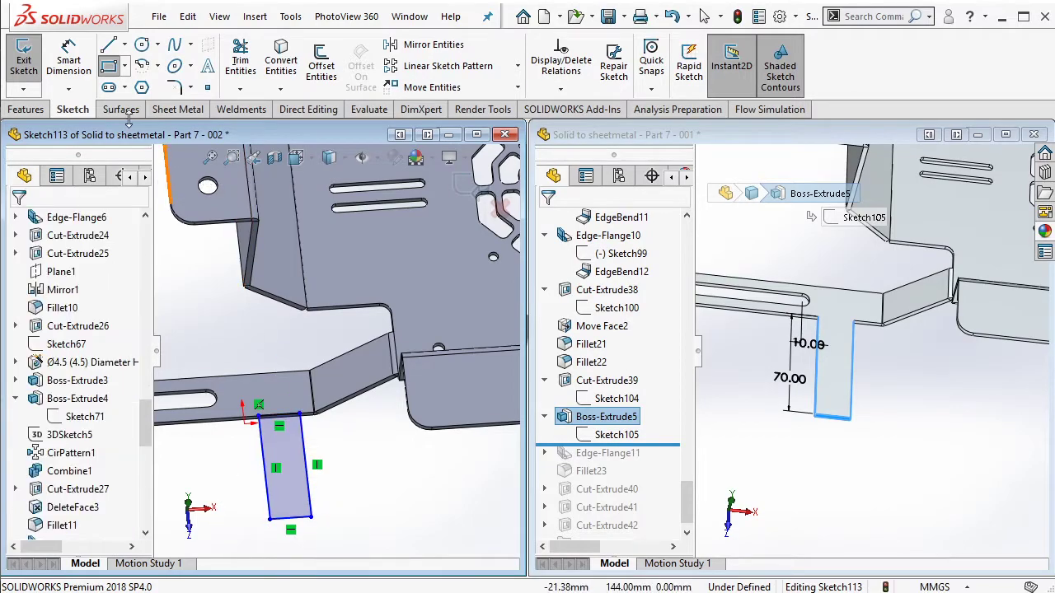
left_click(265, 487)
left_click(239, 466)
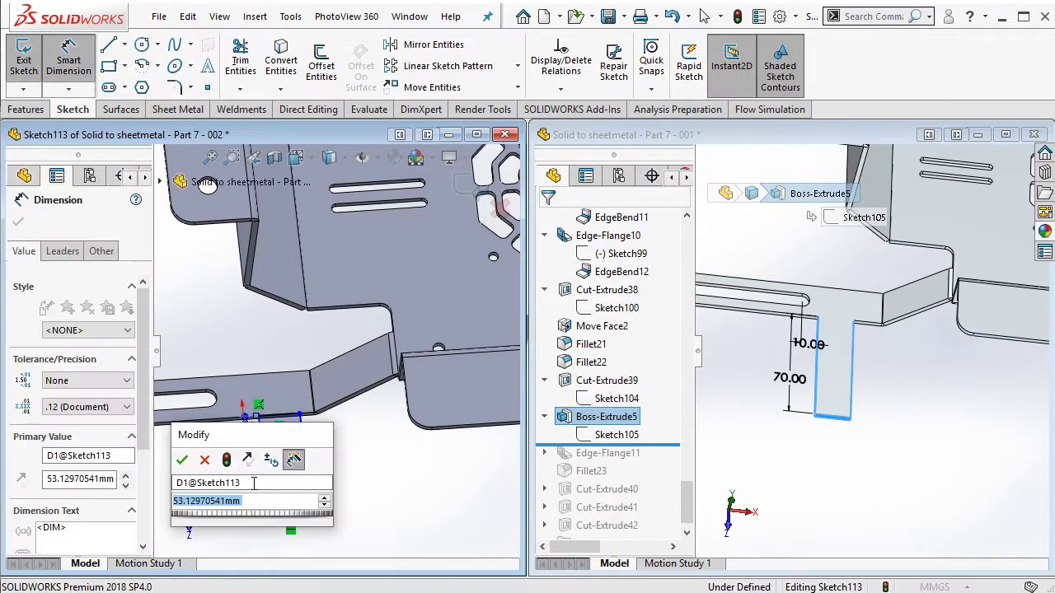
type("70")
left_click(183, 460)
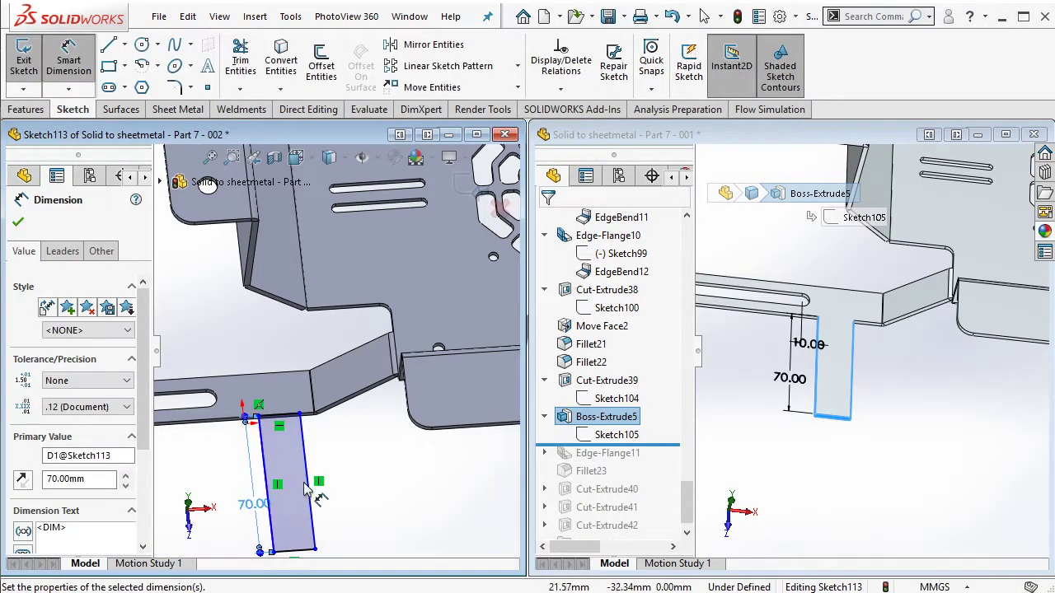
scroll(360, 487, "up", 1)
scroll(396, 484, "up", 1)
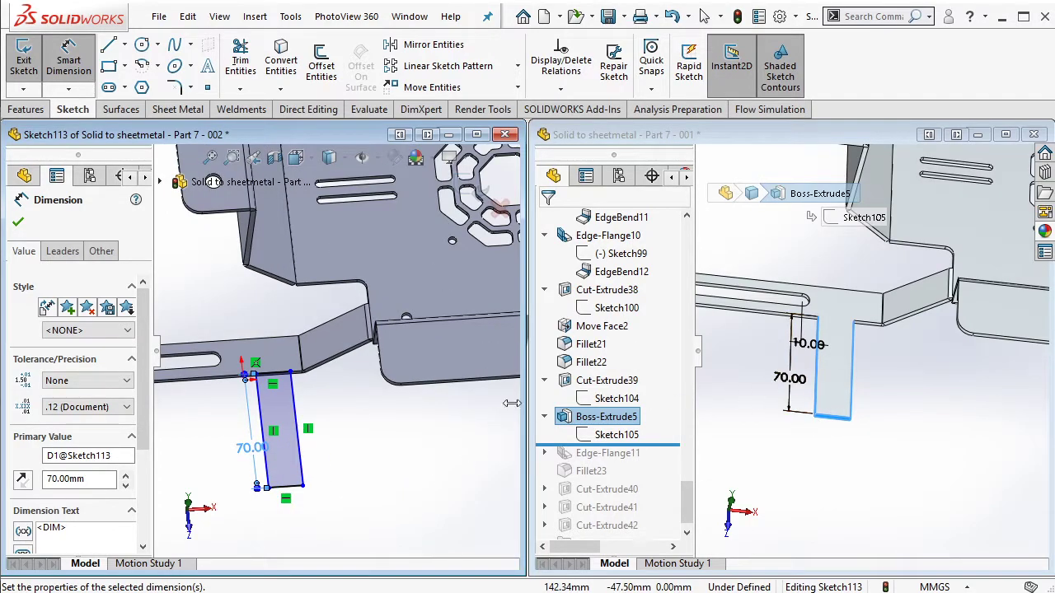
key("Escape")
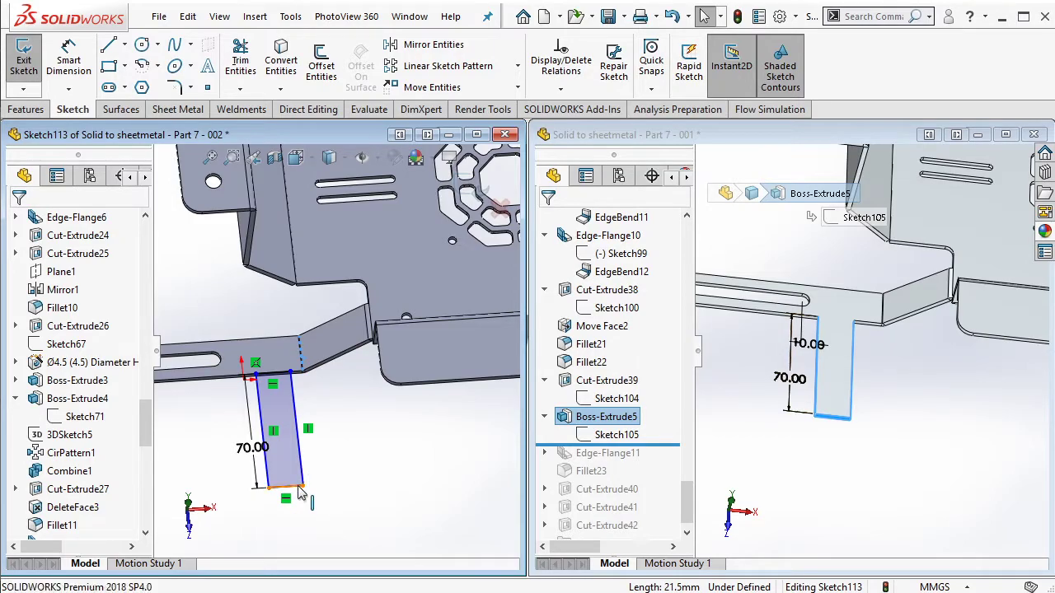
Step: Make the rectangle's end equal to the flange edge and dimension a 10 mm offset
left_click(299, 488, "ctrl")
left_click(423, 419)
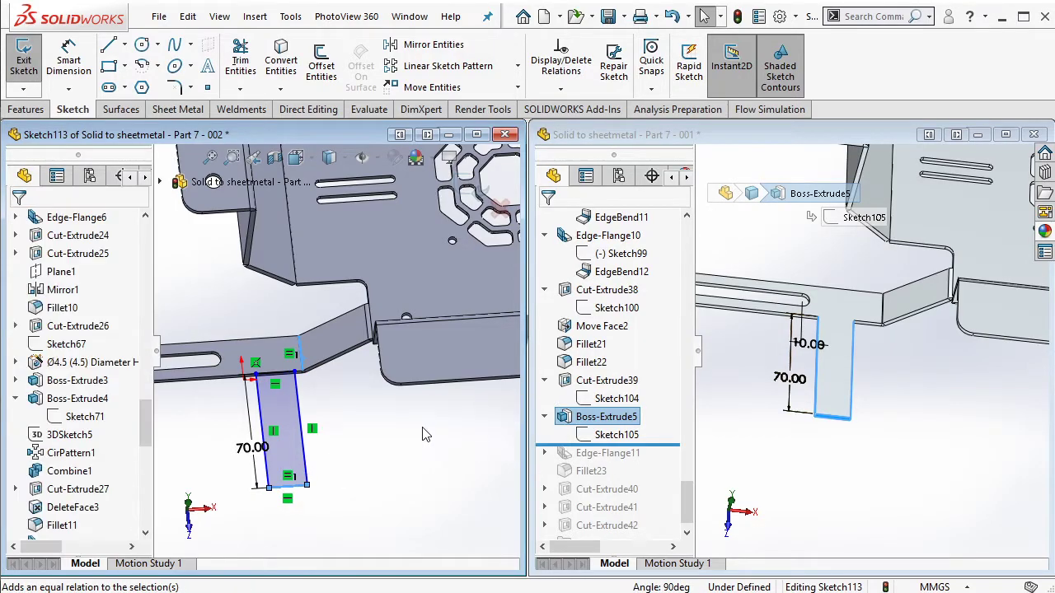
middle_click_drag(779, 363, 841, 361)
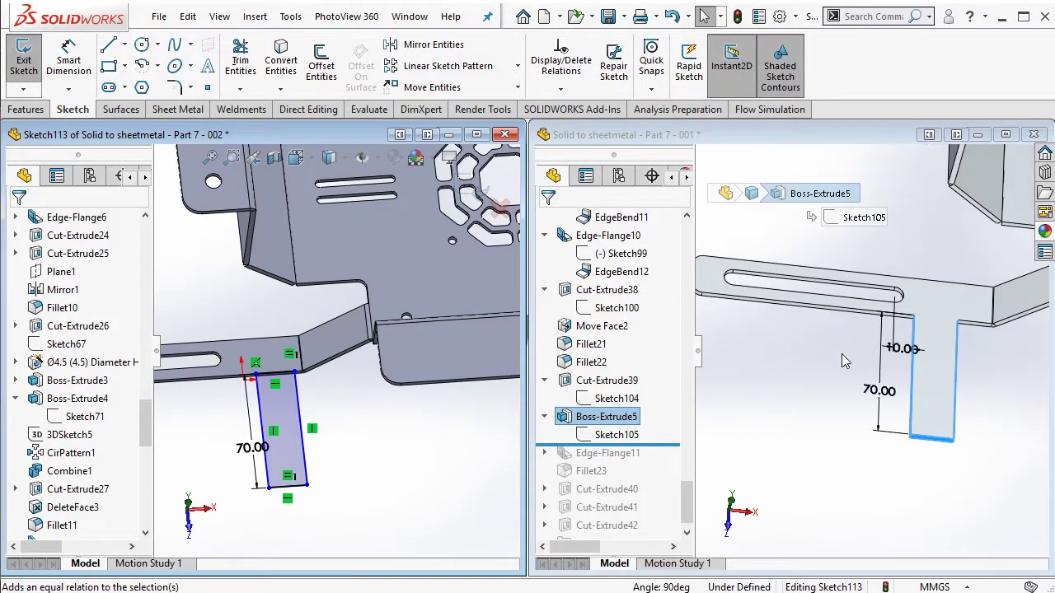
scroll(235, 396, "down", 2)
right_click_drag(234, 396, 239, 358)
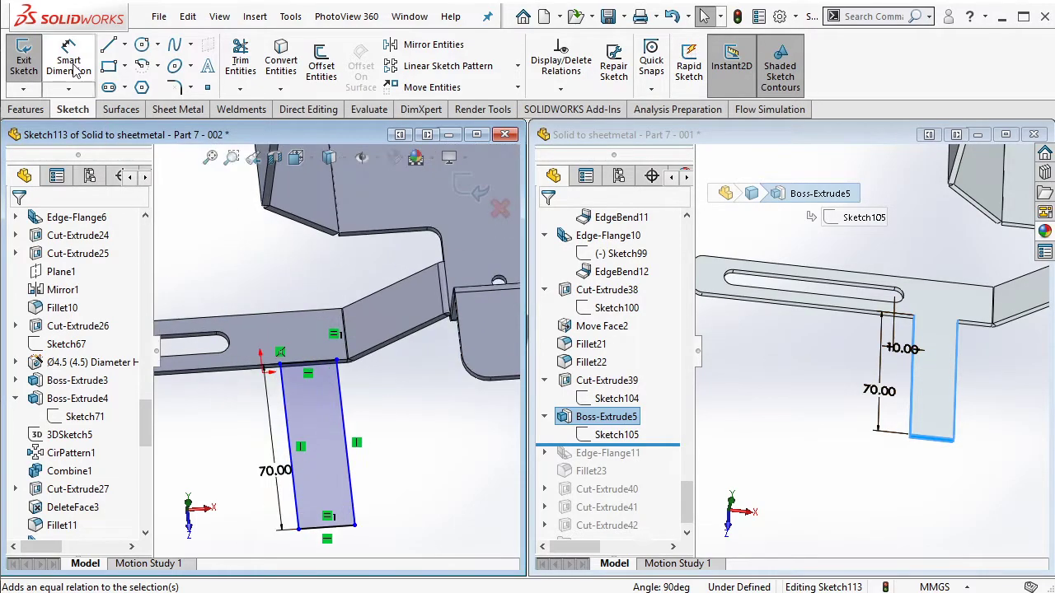
left_click(282, 398)
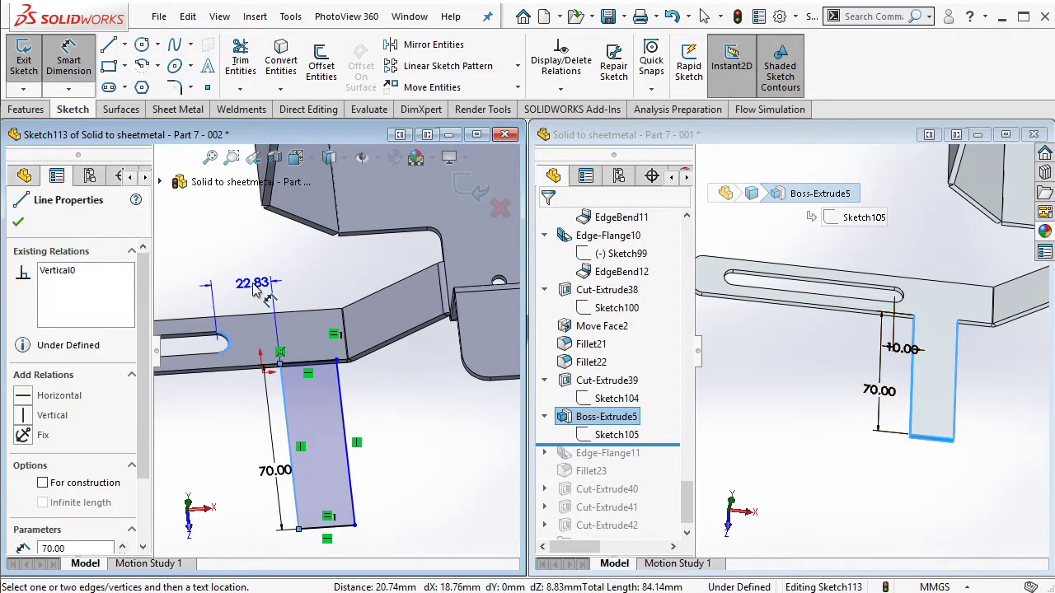
left_click(262, 282)
type("10")
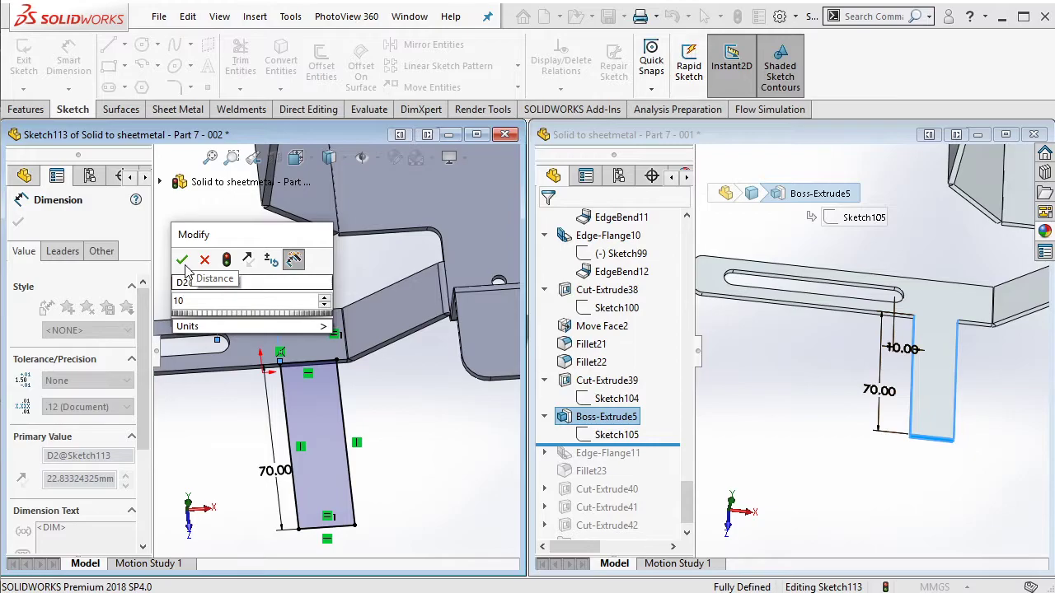
left_click(182, 259)
left_click(18, 221)
Step: Extrude the rectangle as a boss up to the flange vertex
left_click(41, 108)
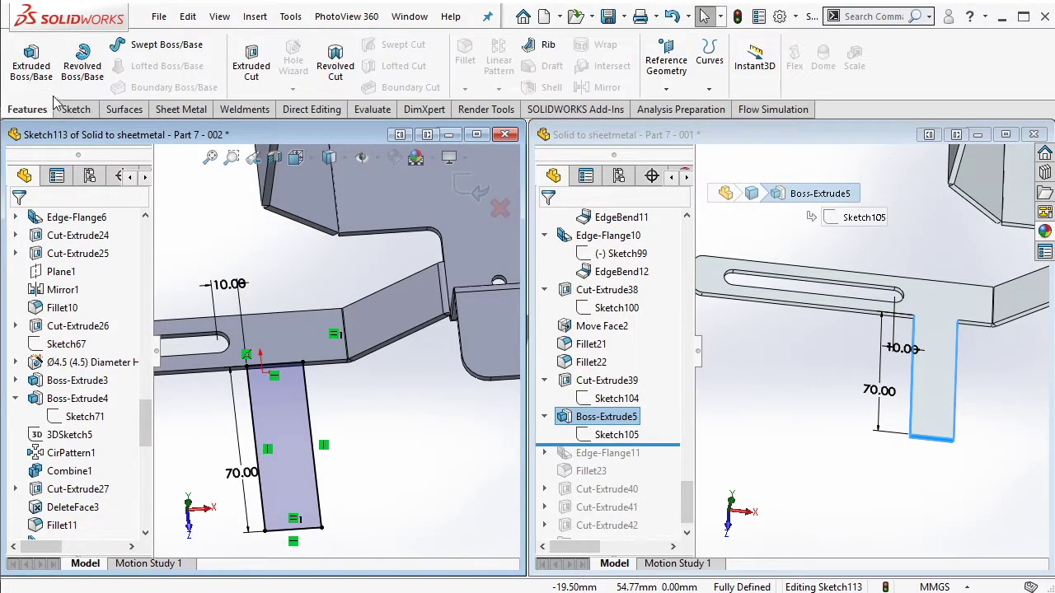
left_click(30, 62)
left_click(217, 379)
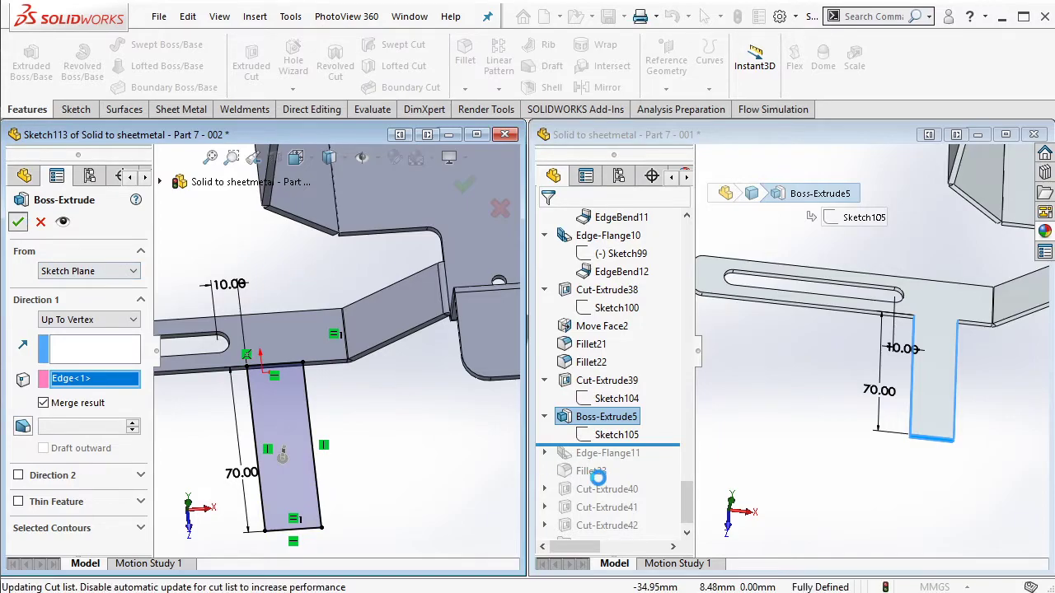
left_click_drag(654, 459, 645, 458)
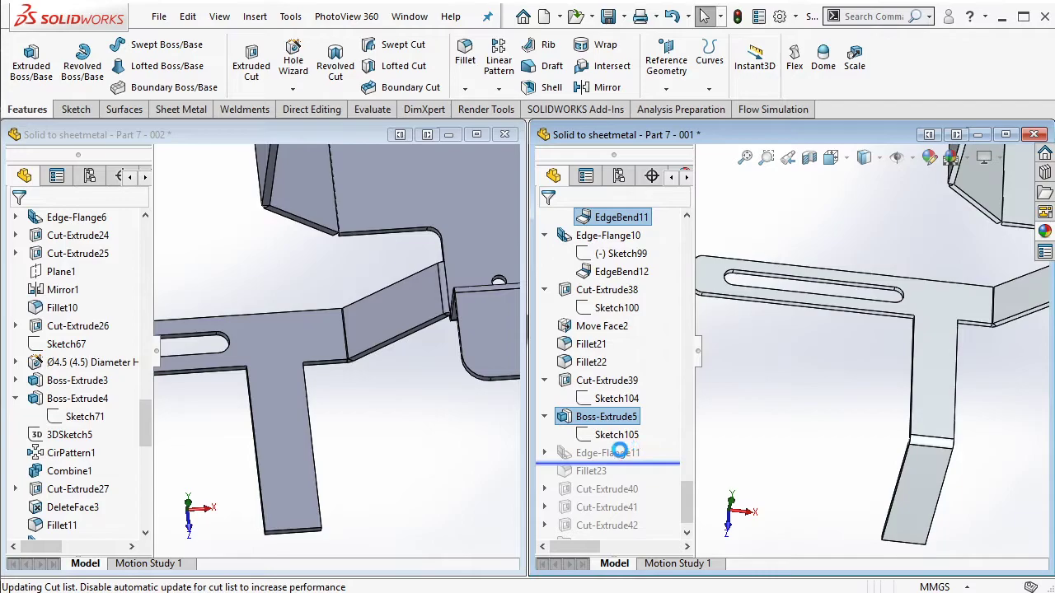
Step: Check the reference part's next edge flange and its 90 mm length
left_click(618, 452)
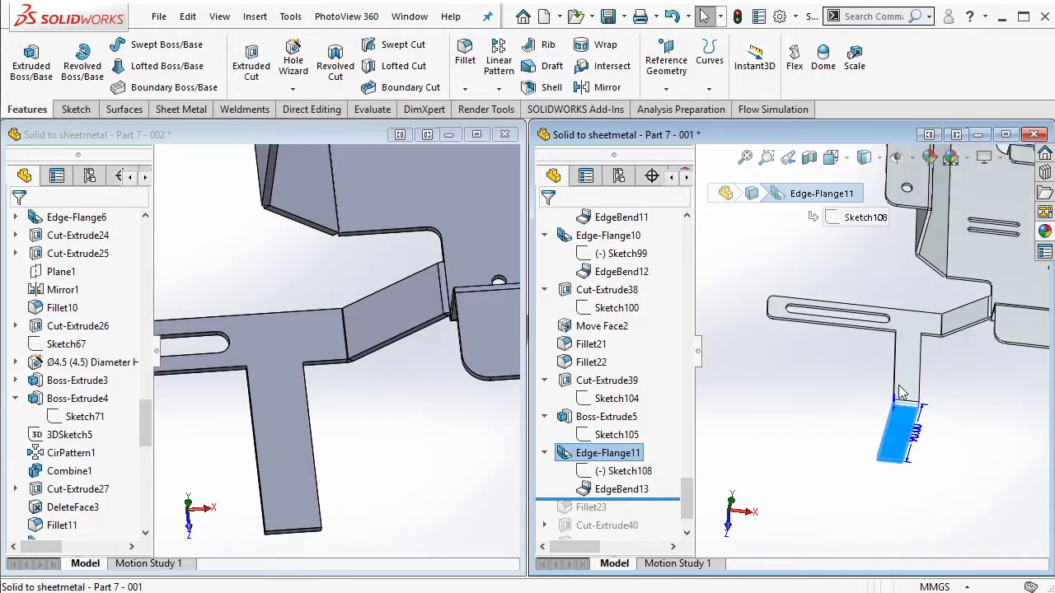
mouse_move(807, 346)
middle_mouse_down()
mouse_move(872, 334)
mouse_move(906, 387)
middle_mouse_up()
left_click(958, 441)
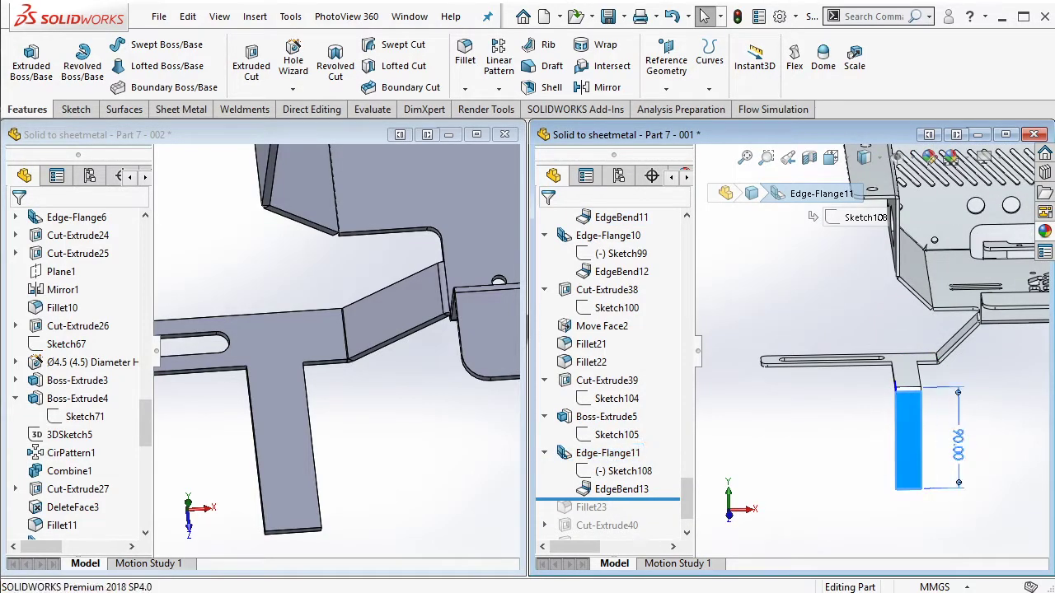
scroll(428, 469, "up", 3)
Step: Add a 90 mm edge flange on the end edge of the new strip
middle_click_drag(314, 409, 272, 346)
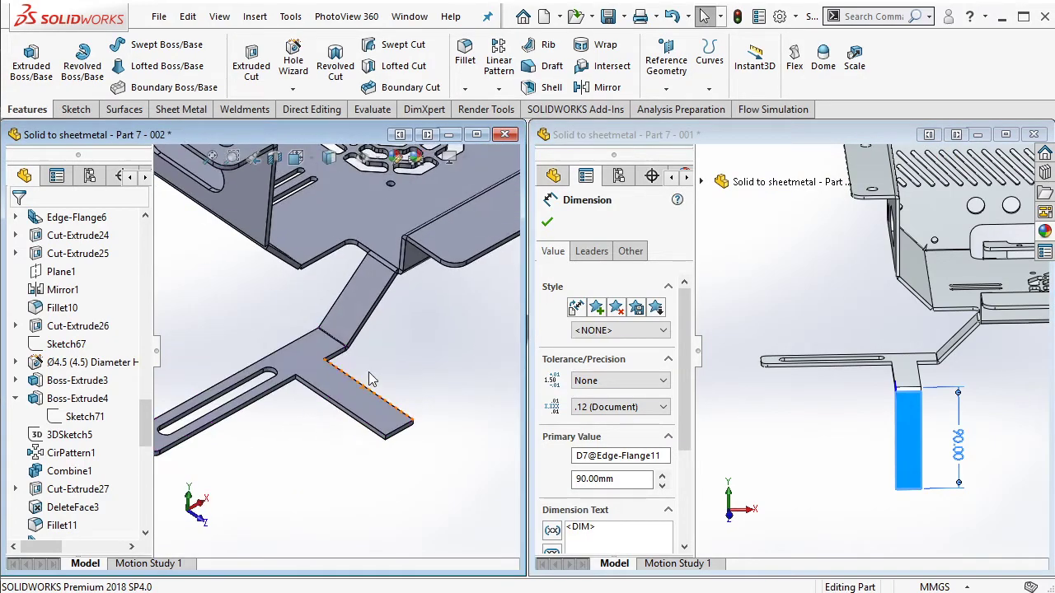
left_click(183, 110)
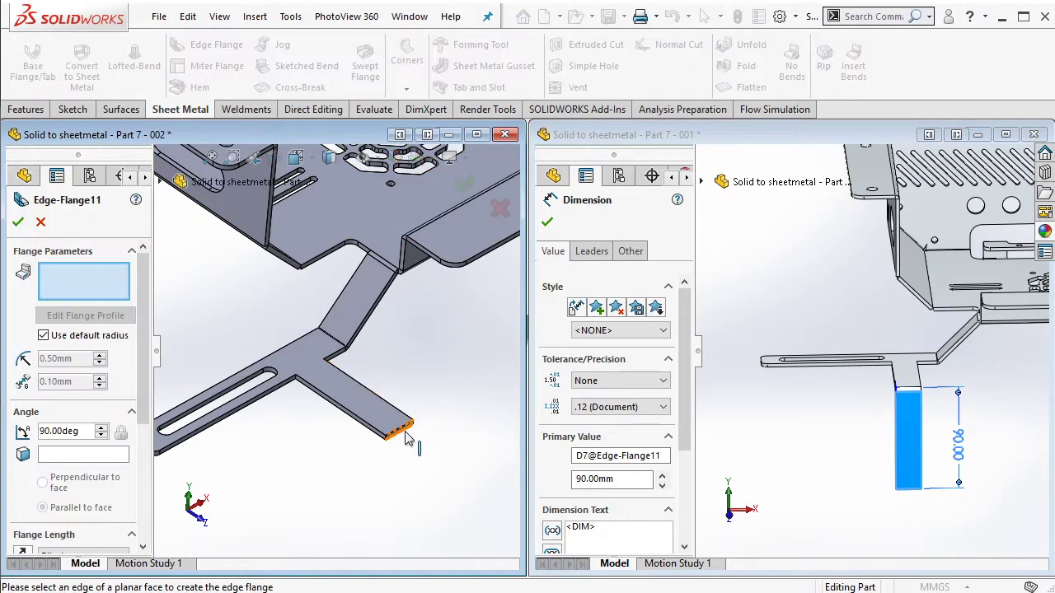
left_click(402, 430)
scroll(148, 422, "down", 3)
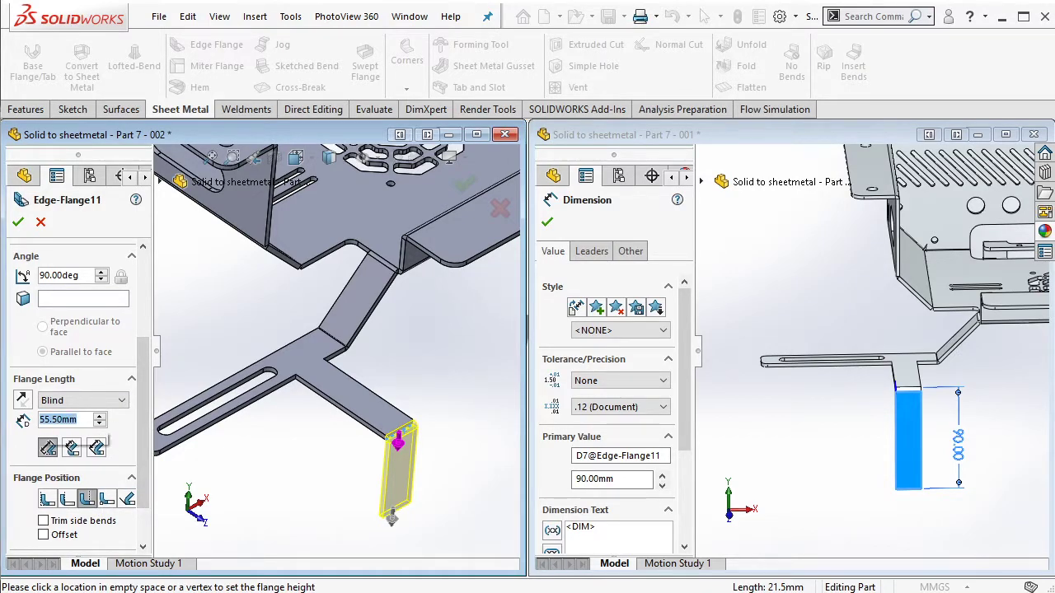
type("90")
key("Return")
left_click(18, 222)
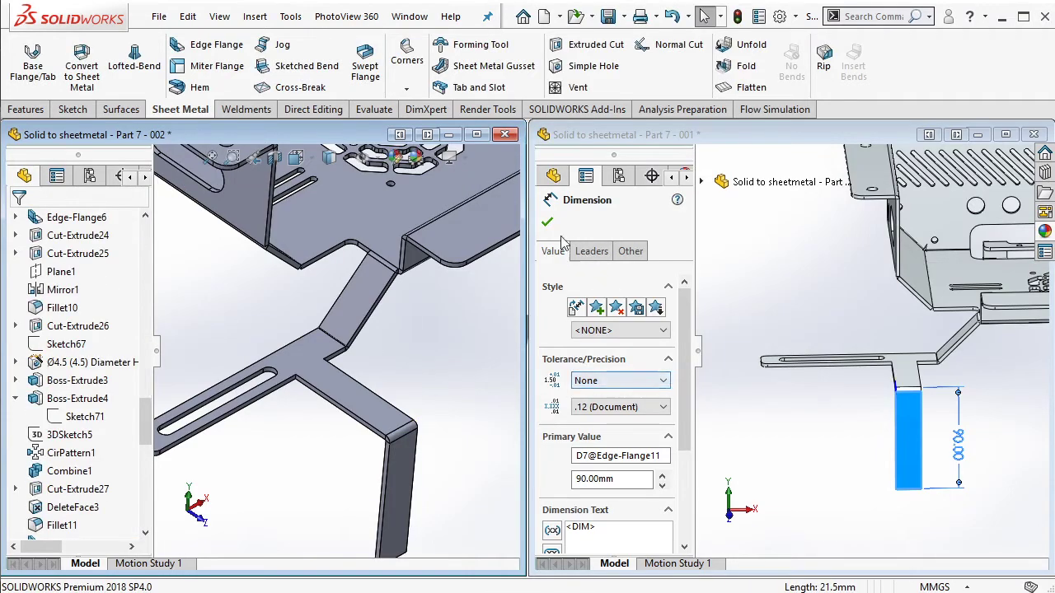
left_click(690, 498)
Step: Roll the reference part forward to its next fillet and check the radius
scroll(672, 482, "down", 1)
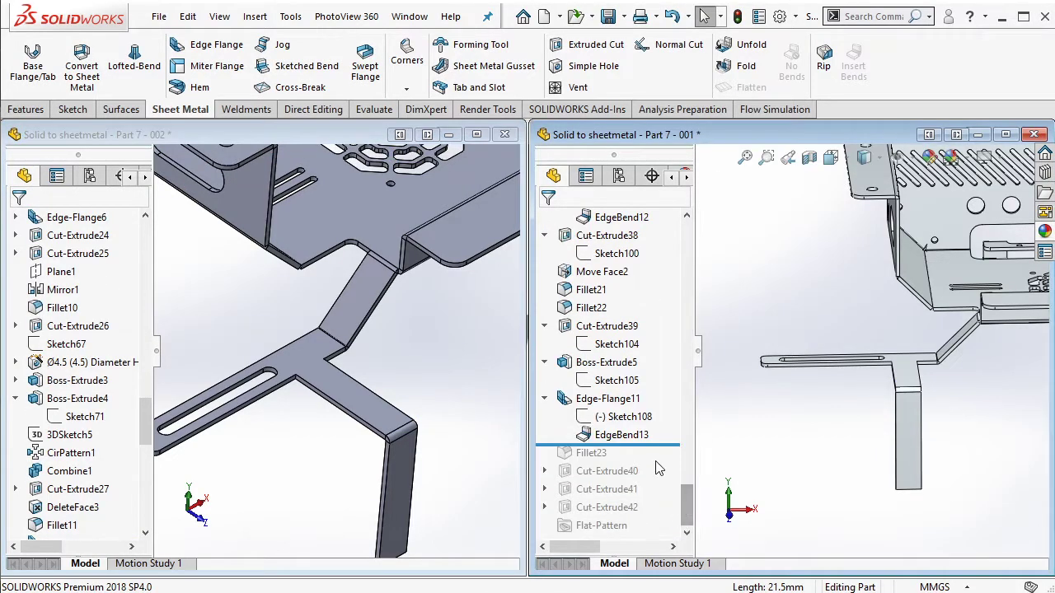
left_click_drag(659, 444, 656, 462)
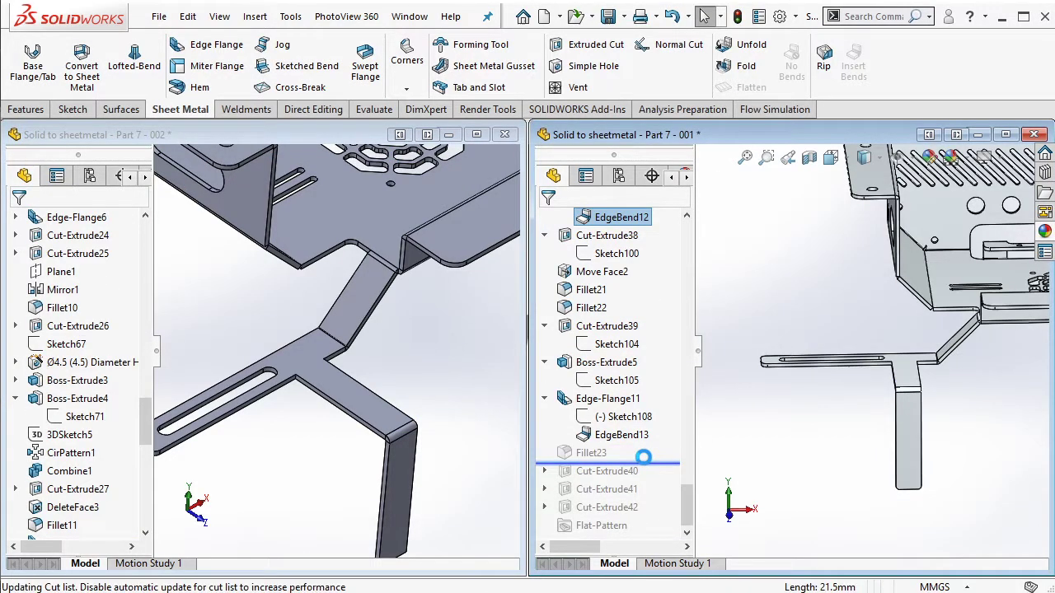
left_click(591, 453)
scroll(427, 514, "up", 2)
scroll(427, 514, "down", 3)
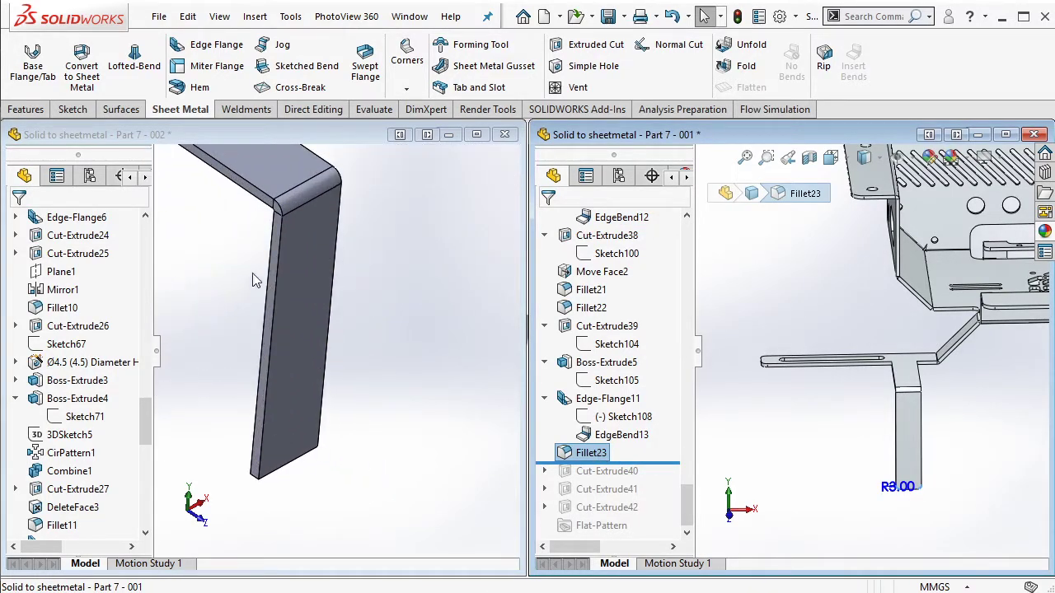
scroll(230, 267, "up", 1)
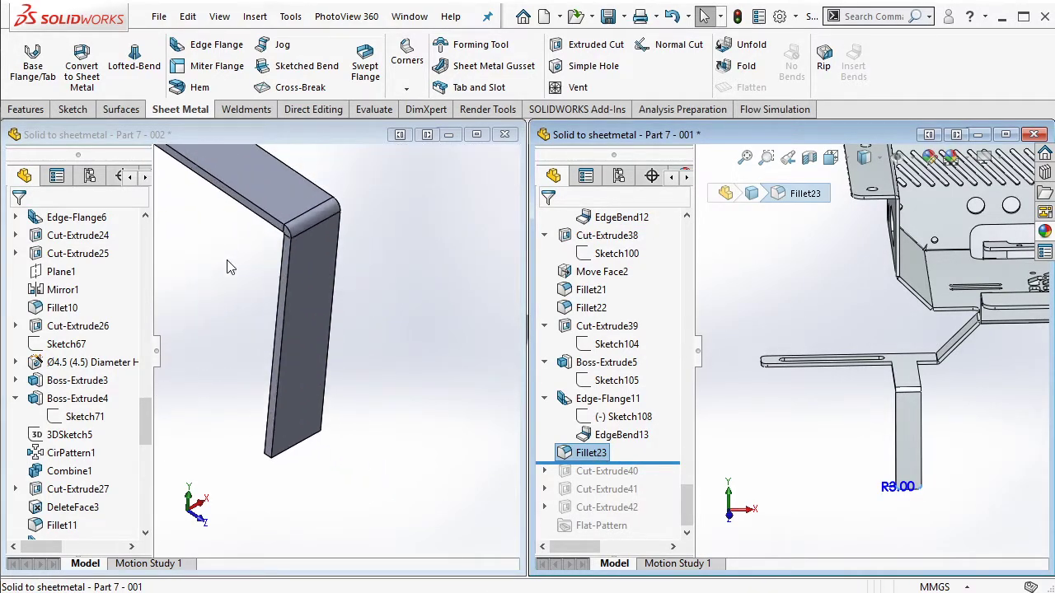
Step: Fillet the leg's two bottom corner edges with a 3 mm radius
left_click(36, 115)
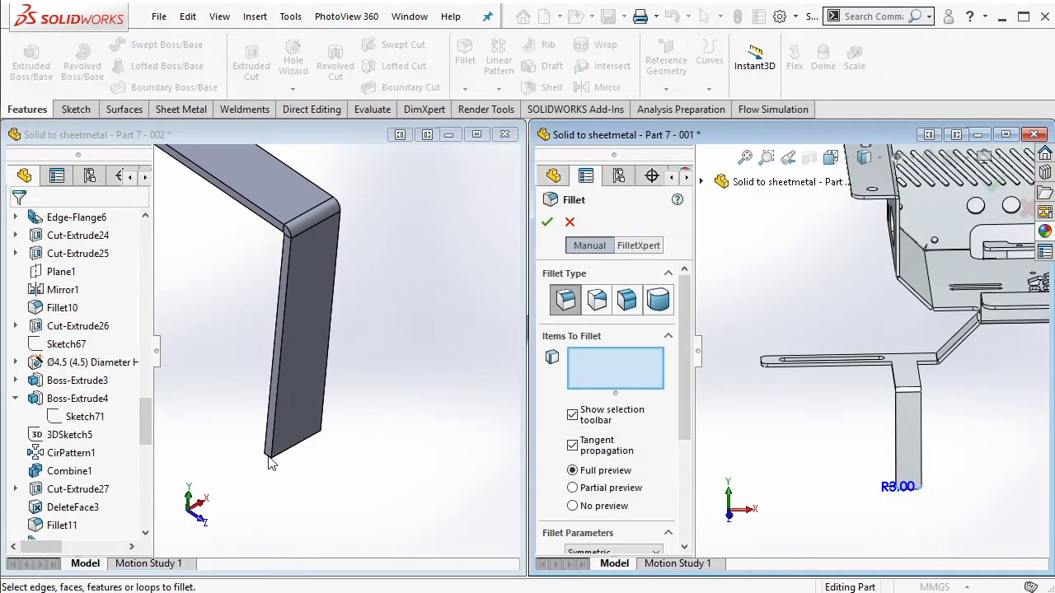
left_click(568, 223)
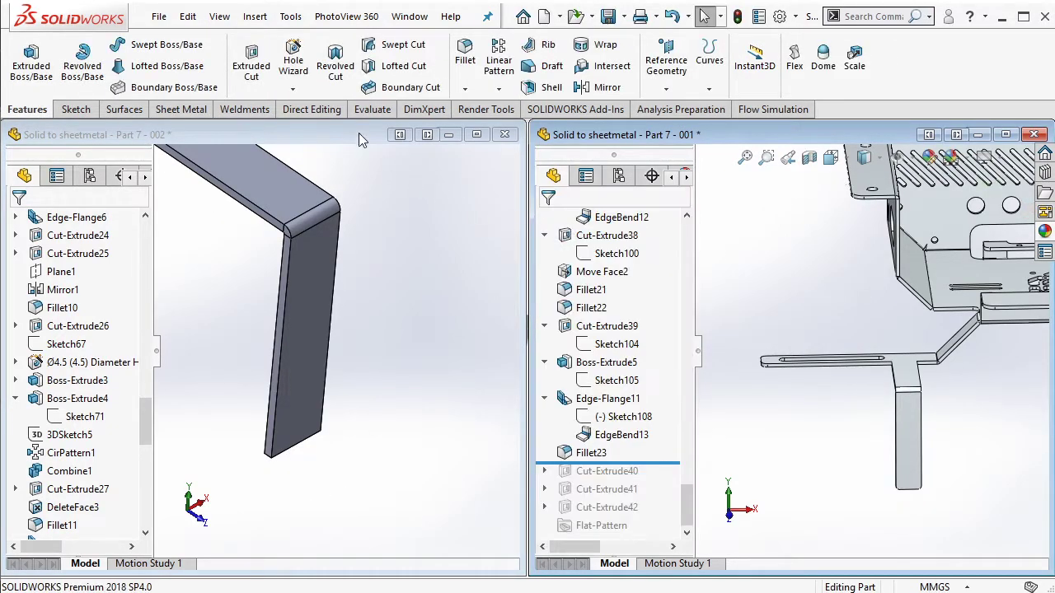
scroll(276, 458, "down", 3)
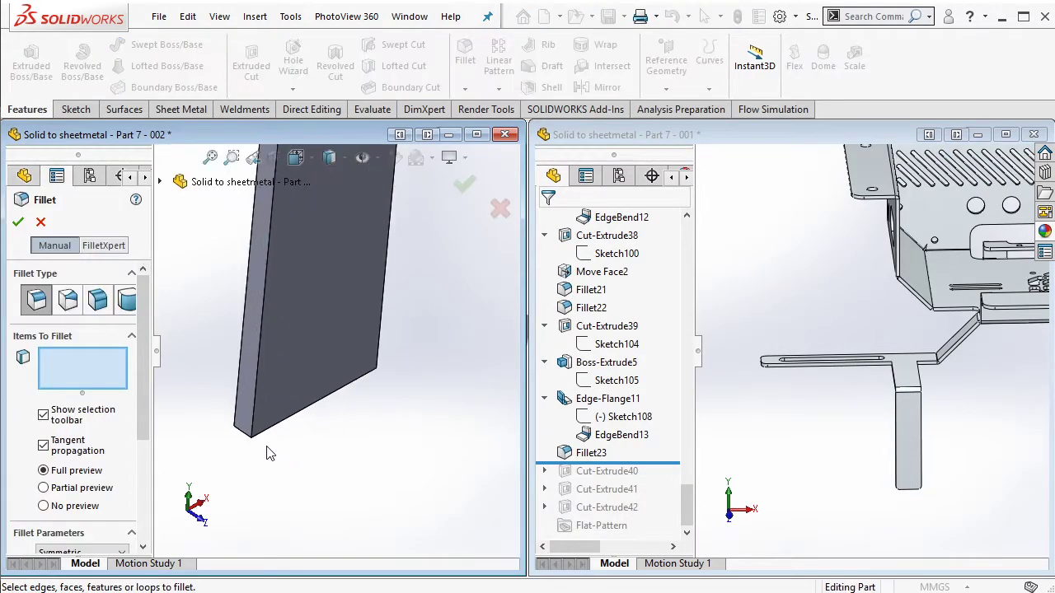
left_click(245, 440)
left_click(363, 360)
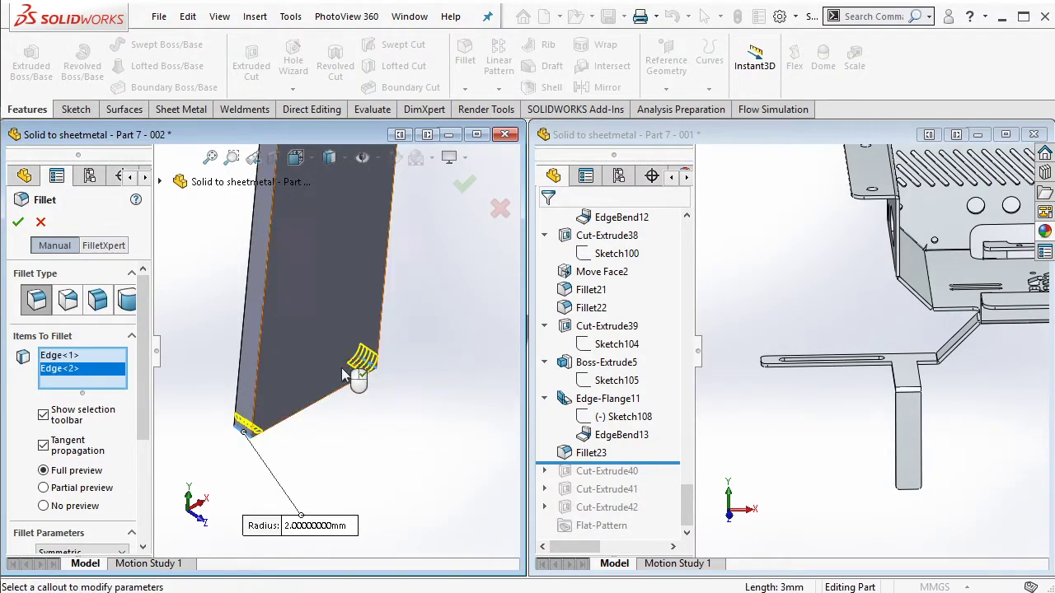
scroll(143, 398, "down", 3)
left_click(93, 439)
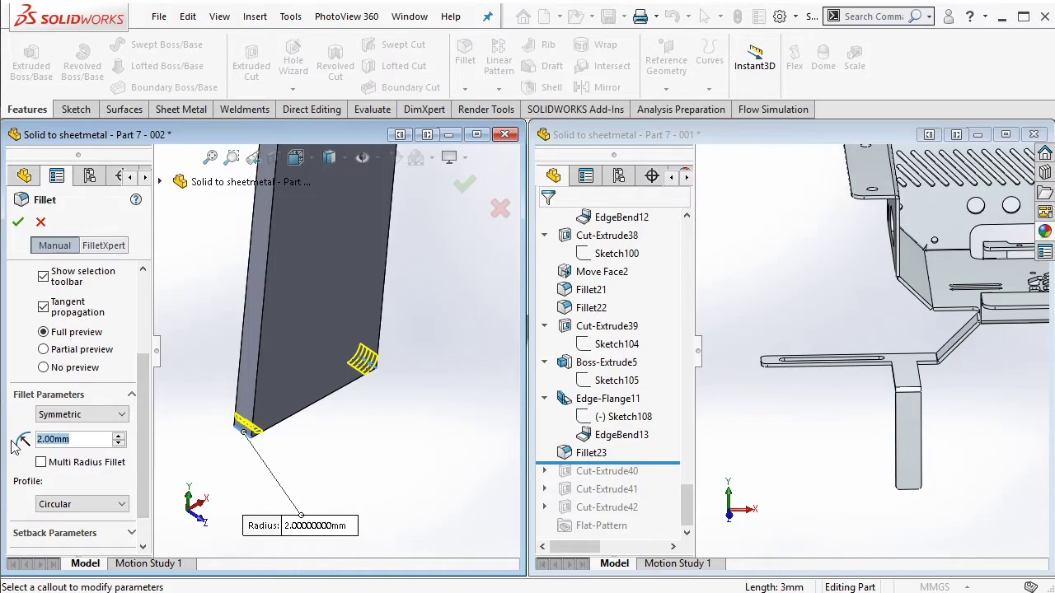
type("3")
key("Return")
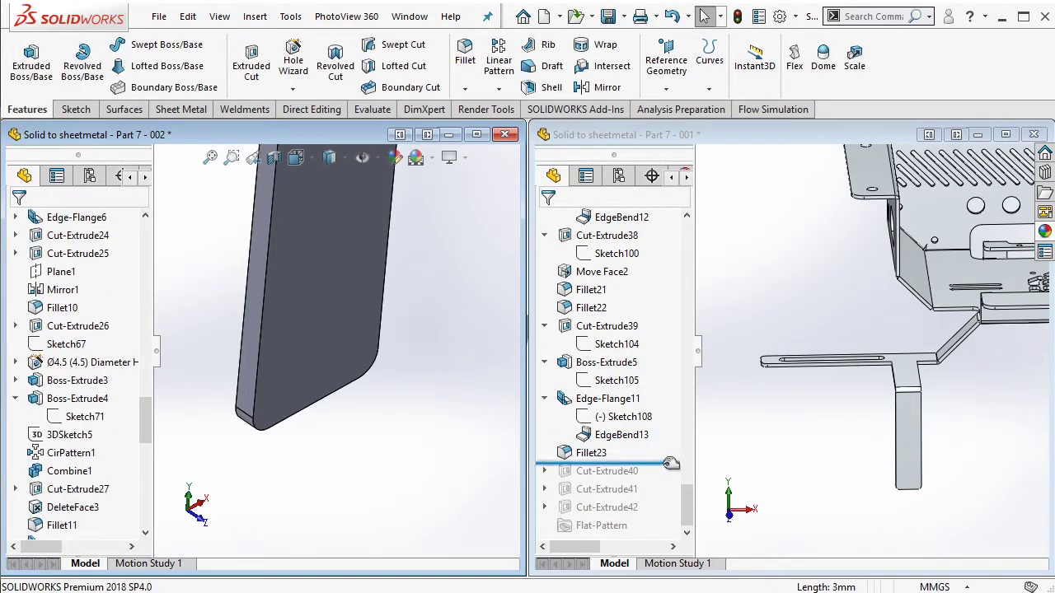
Step: Roll the reference forward to Cut-Extrude40, then start a sketch on the leg face
left_click_drag(665, 471, 646, 486)
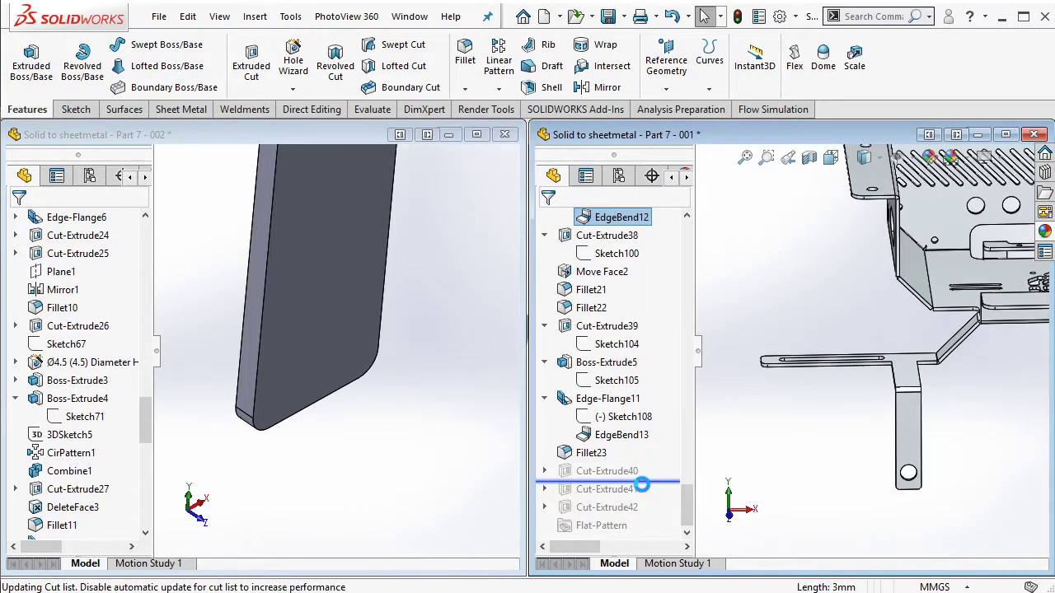
left_click(627, 473)
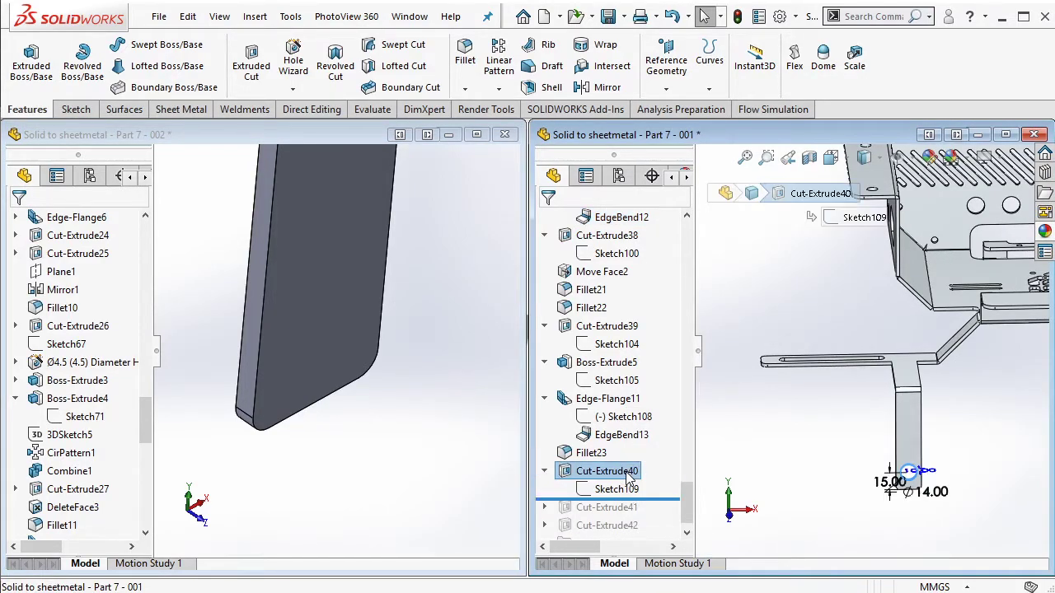
middle_click_drag(345, 343, 380, 363)
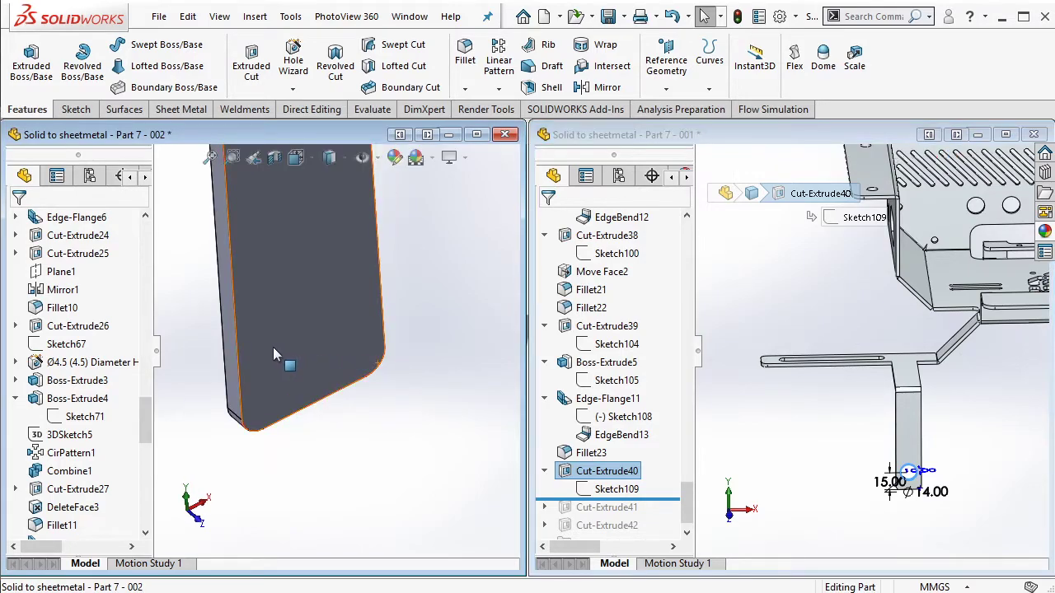
left_click(404, 346)
left_click(452, 314)
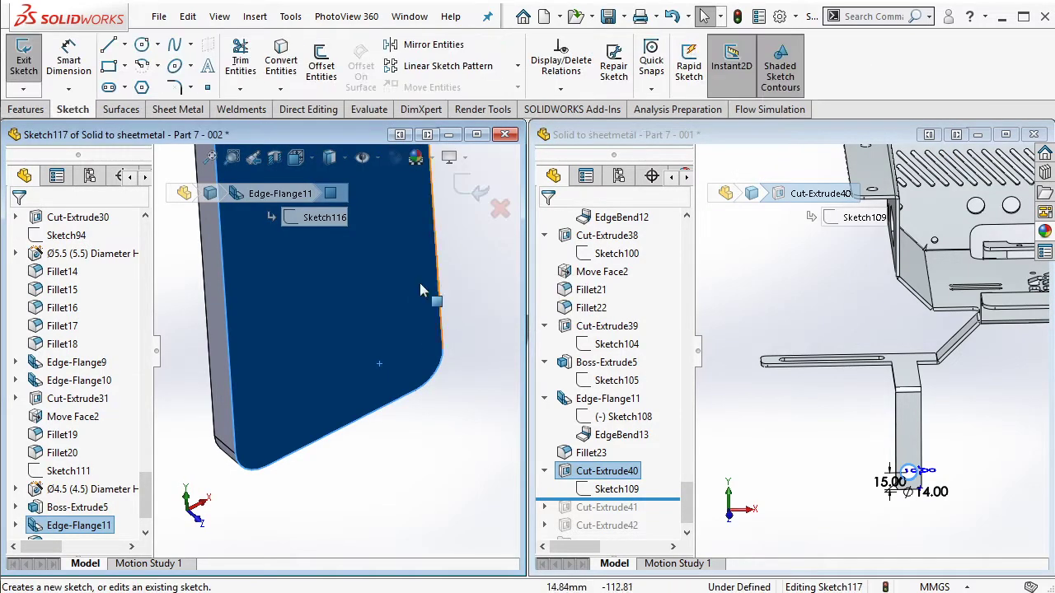
Step: Draw a vertical centreline up from the leg's bottom edge, dimensioned 15 mm, and exit the sketch
left_click(124, 44)
left_click(152, 86)
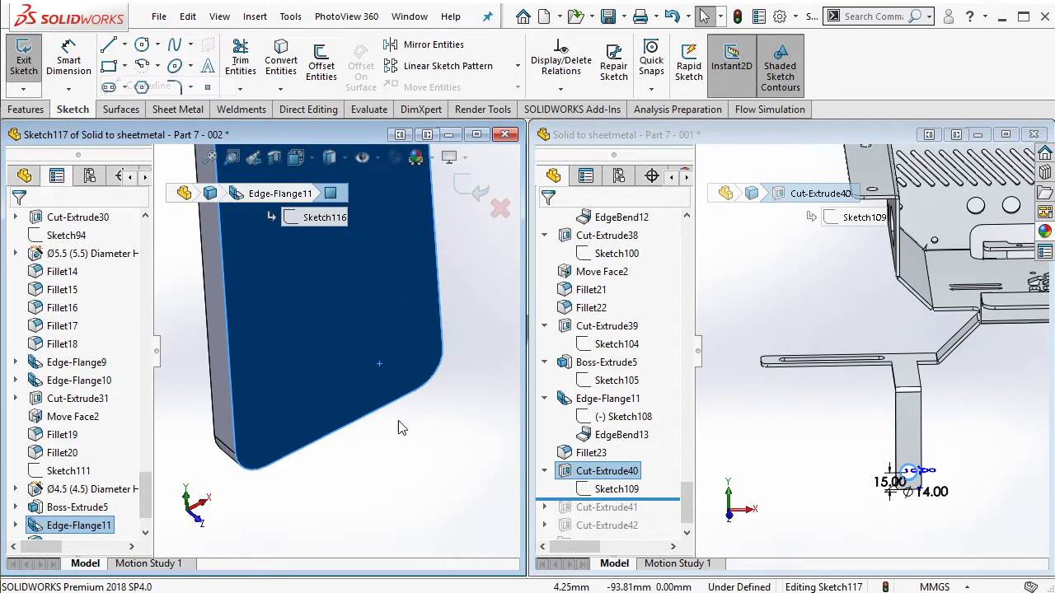
left_click(340, 429)
left_click(333, 317)
key("Escape")
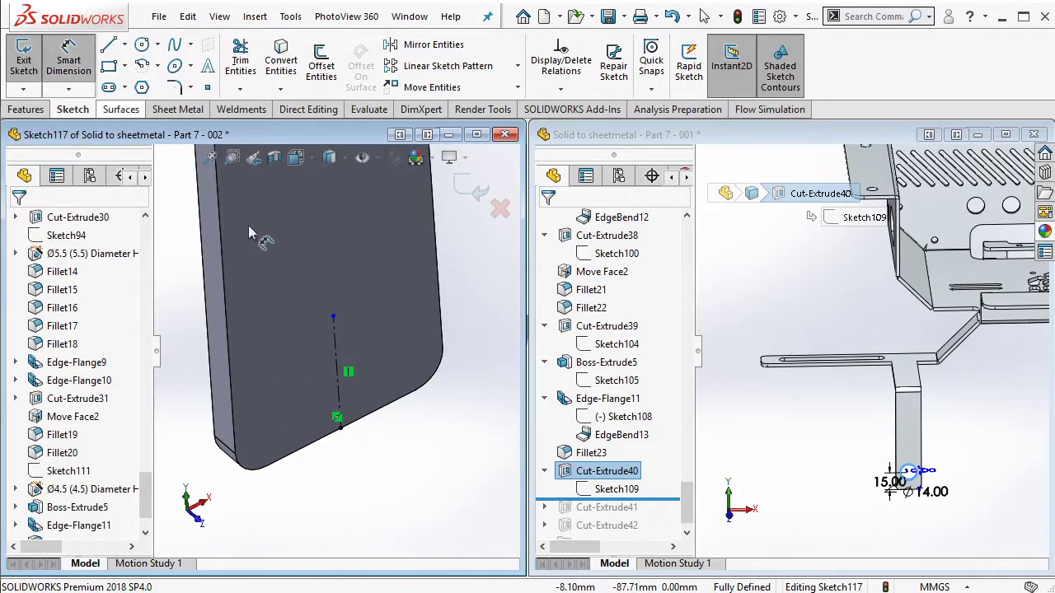
left_click(335, 367)
left_click(281, 494)
type("15")
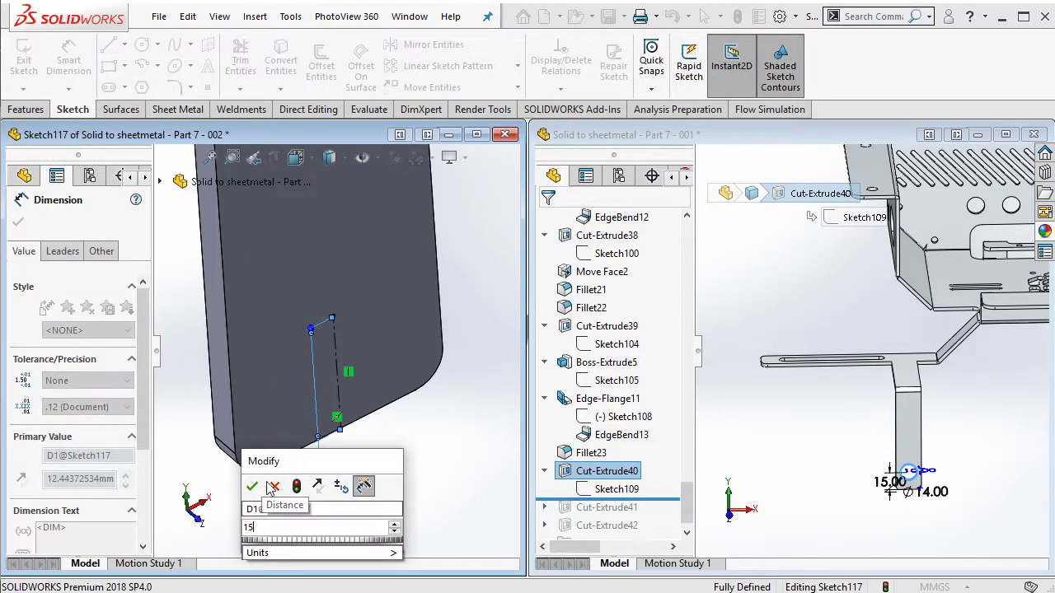
key("Return")
left_click(23, 61)
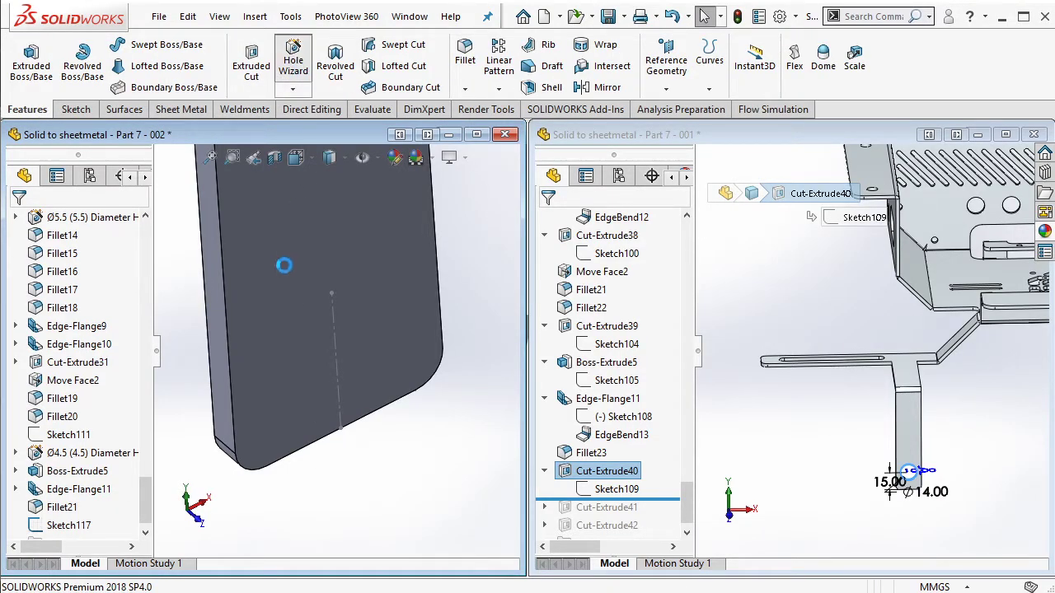
Step: Place a Ø14 mm, 5 mm blind Hole Wizard hole at the centreline's top end
left_click(113, 252)
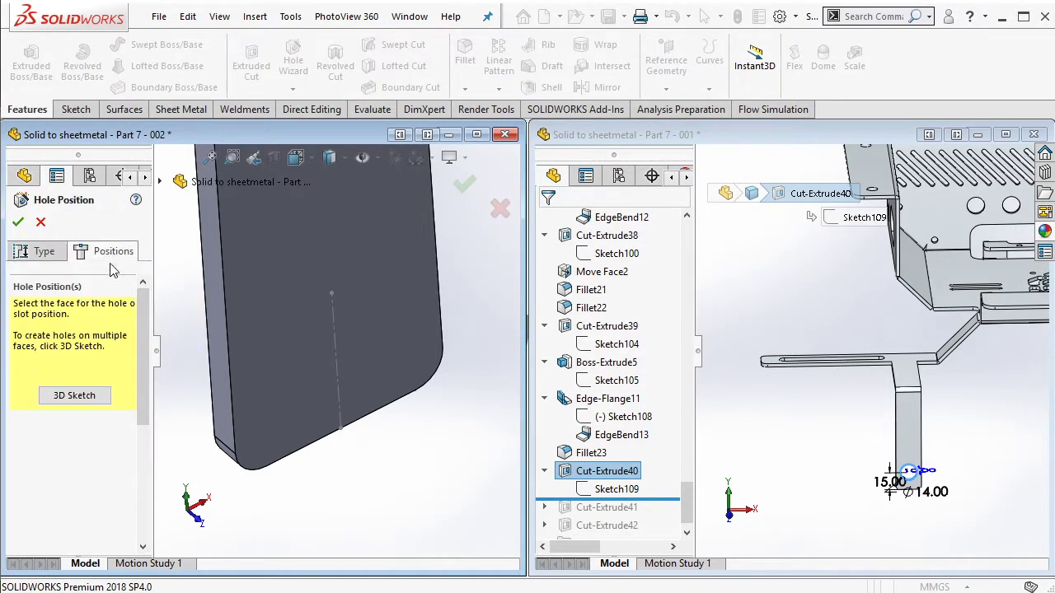
left_click(346, 322)
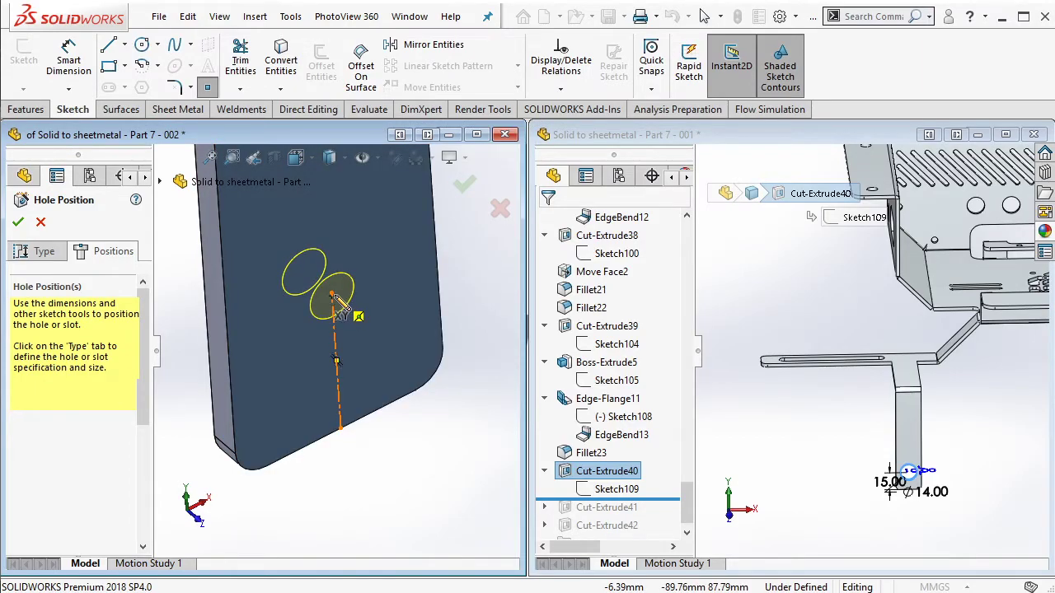
left_click(37, 252)
scroll(145, 433, "down", 3)
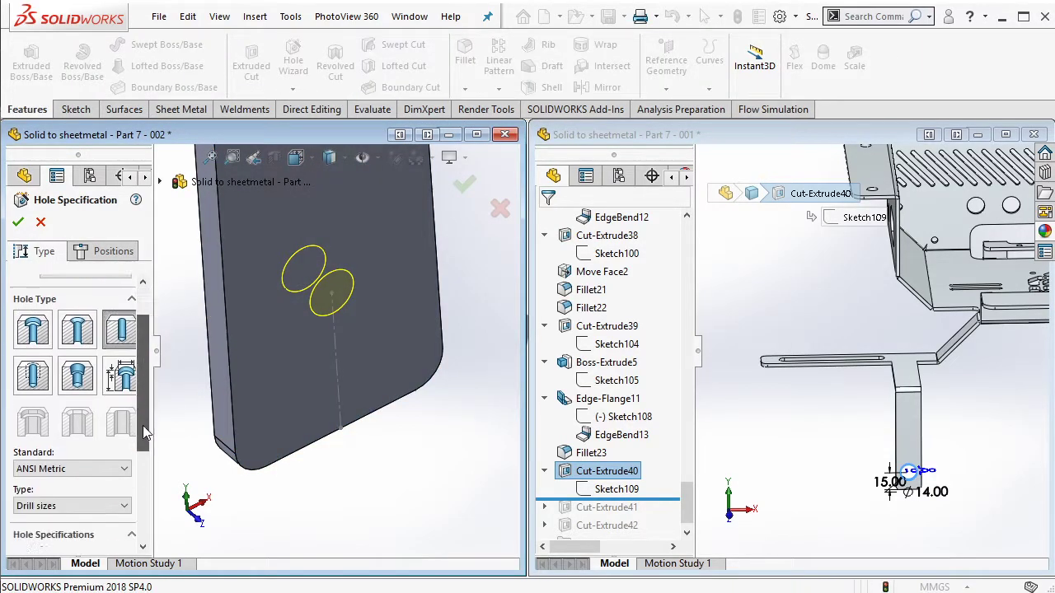
scroll(144, 433, "down", 3)
left_click(122, 425)
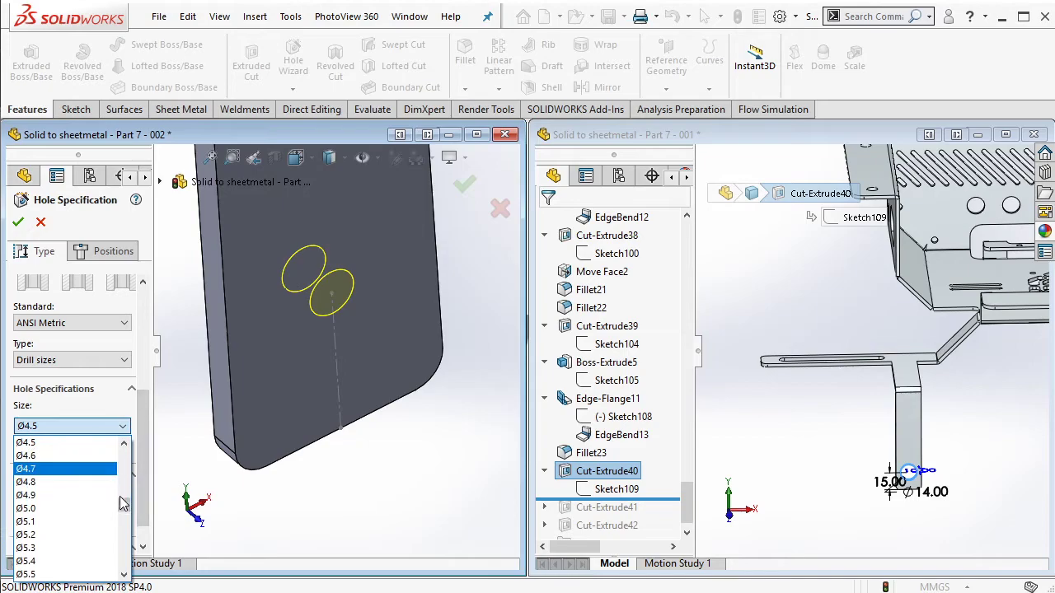
left_click_drag(122, 502, 122, 515)
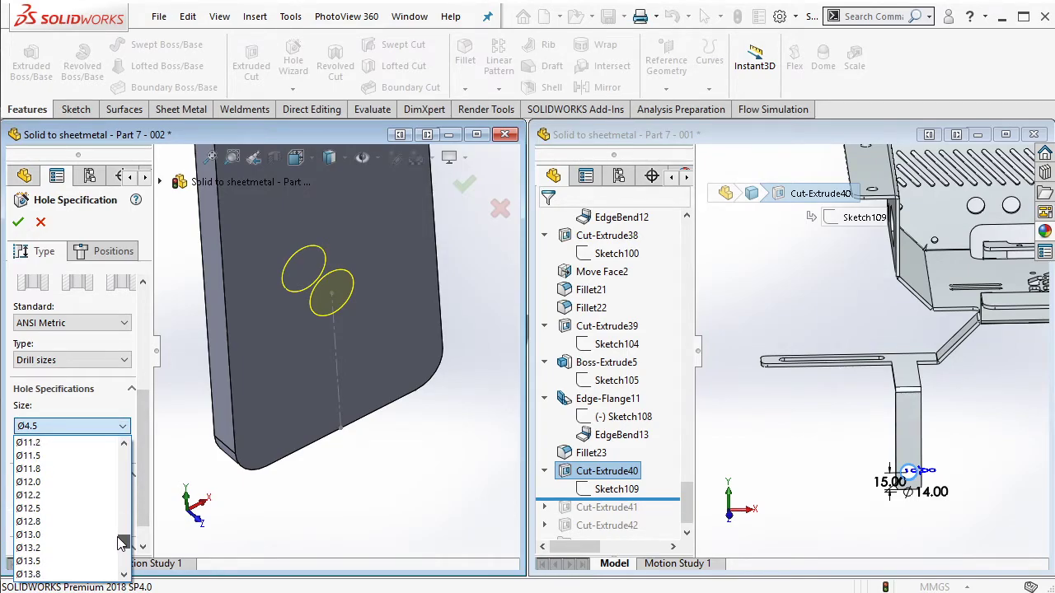
left_click(49, 548)
type("5")
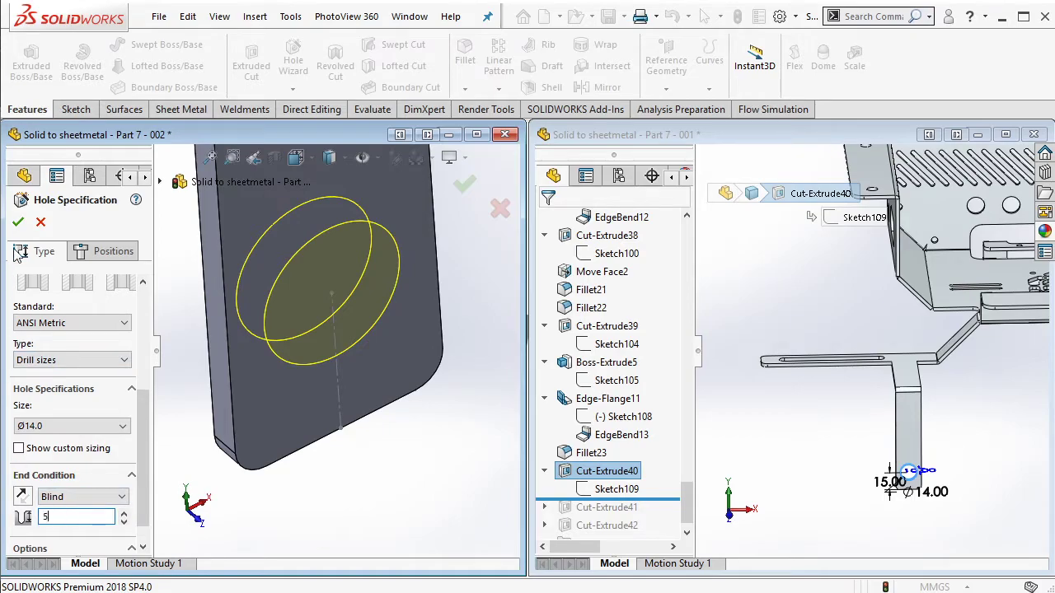
key("Return")
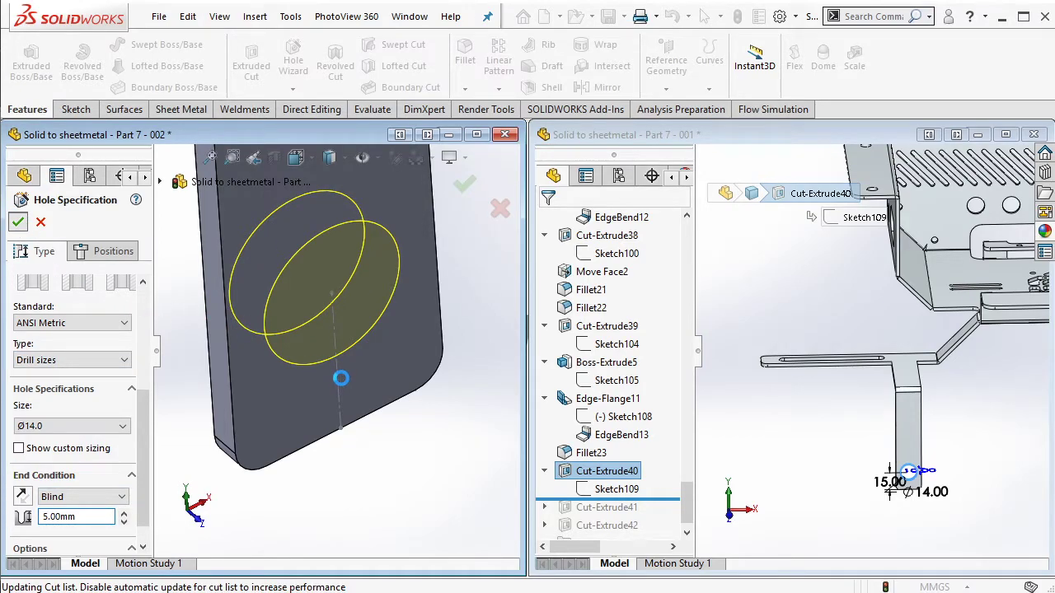
left_click(357, 372)
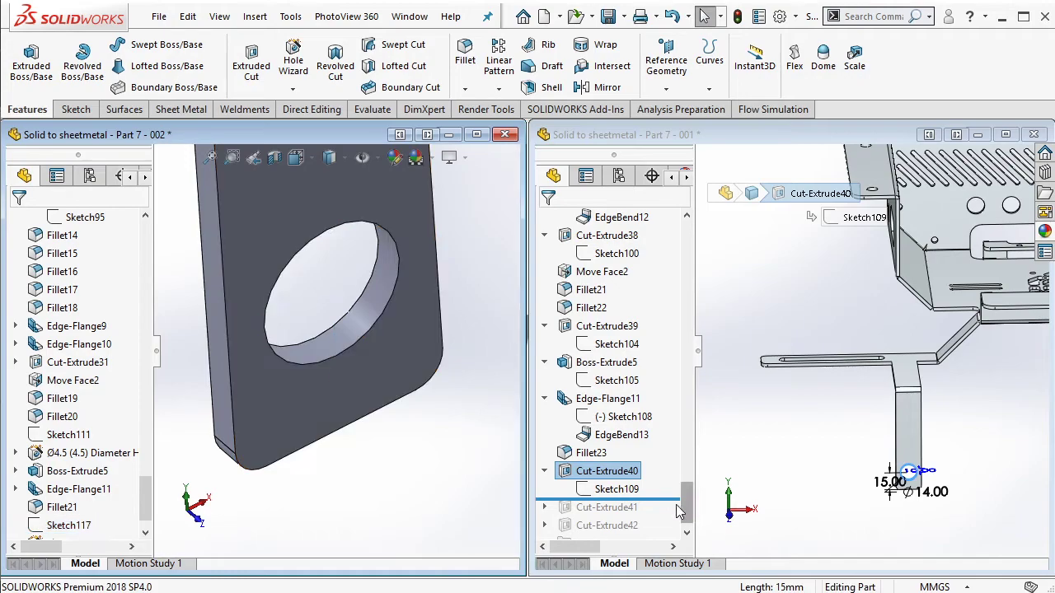
Step: Roll the reference past Cut-Extrude41 and view its slot sketch dimensions 25, 50, 15 and 9
left_click_drag(674, 501, 620, 518)
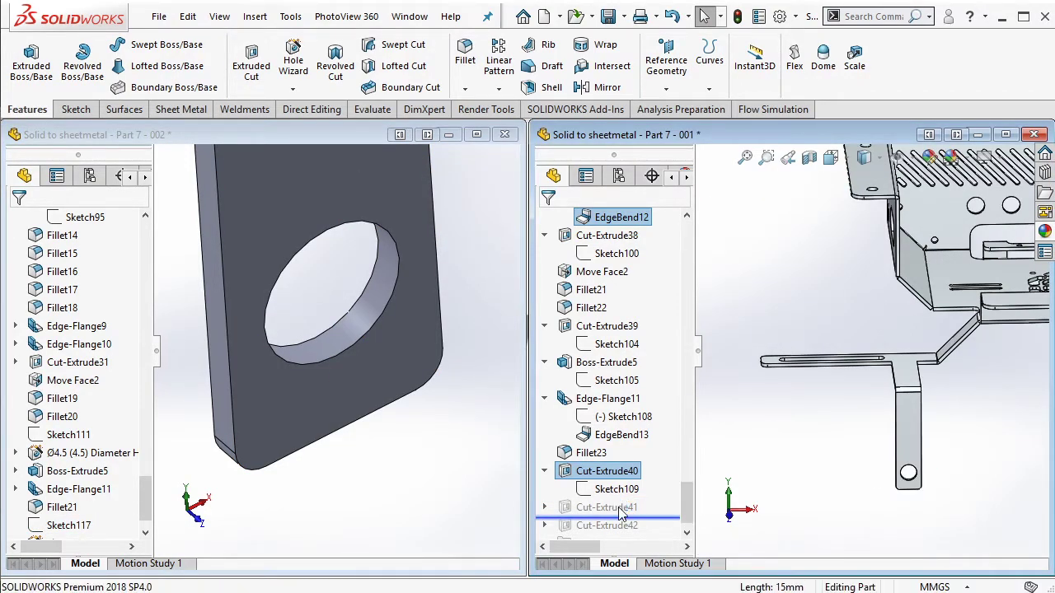
left_click(618, 507)
scroll(990, 325, "up", 5)
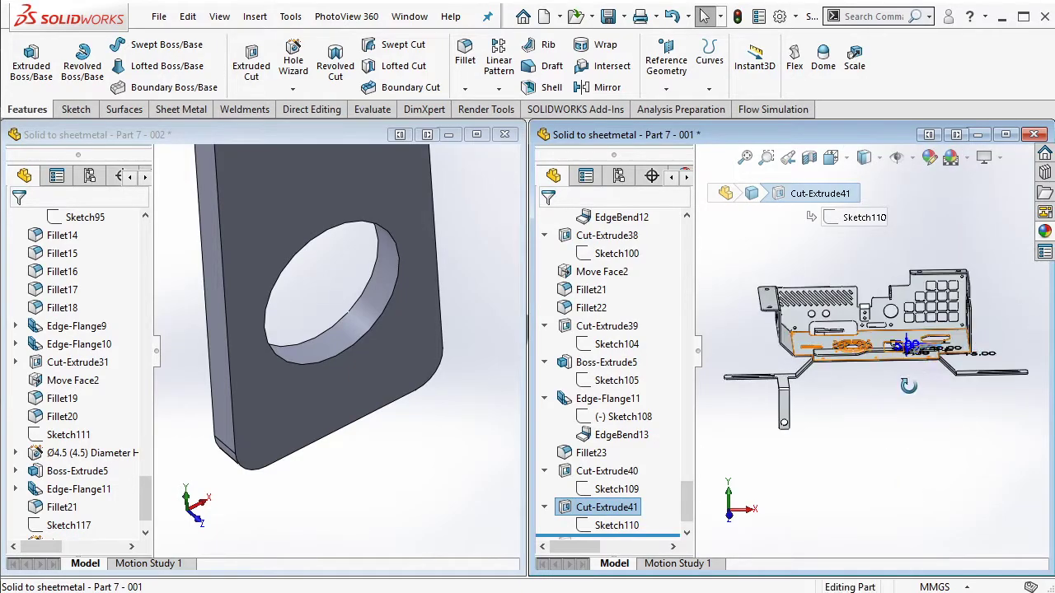
scroll(948, 313, "down", 3)
scroll(924, 284, "down", 3)
scroll(365, 282, "up", 3)
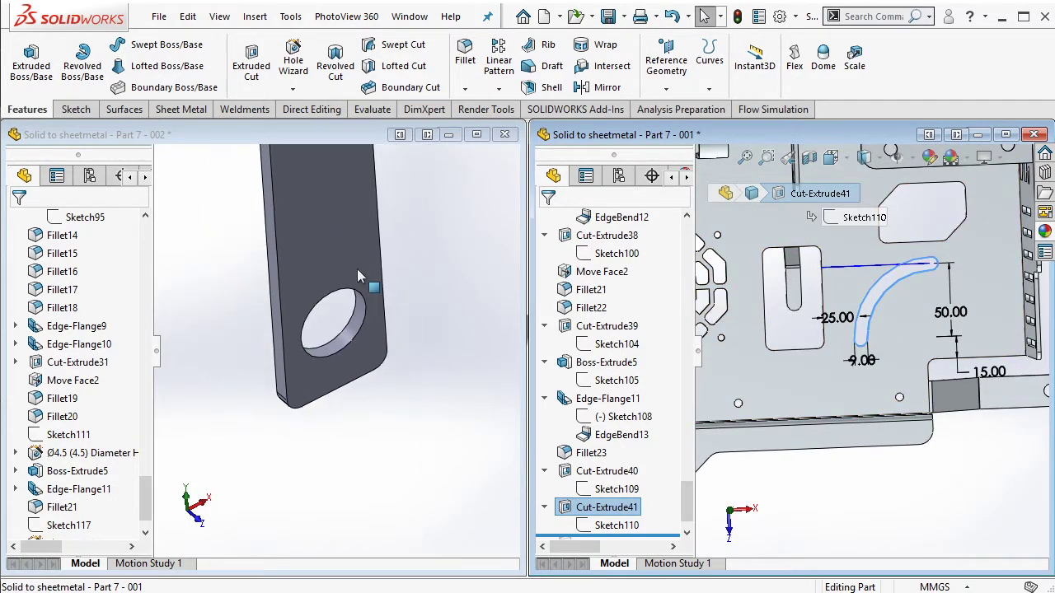
scroll(346, 264, "up", 2)
scroll(355, 284, "up", 2)
Step: Return to the rebuilt part and select the main plate face
left_click(356, 288)
scroll(356, 289, "down", 2)
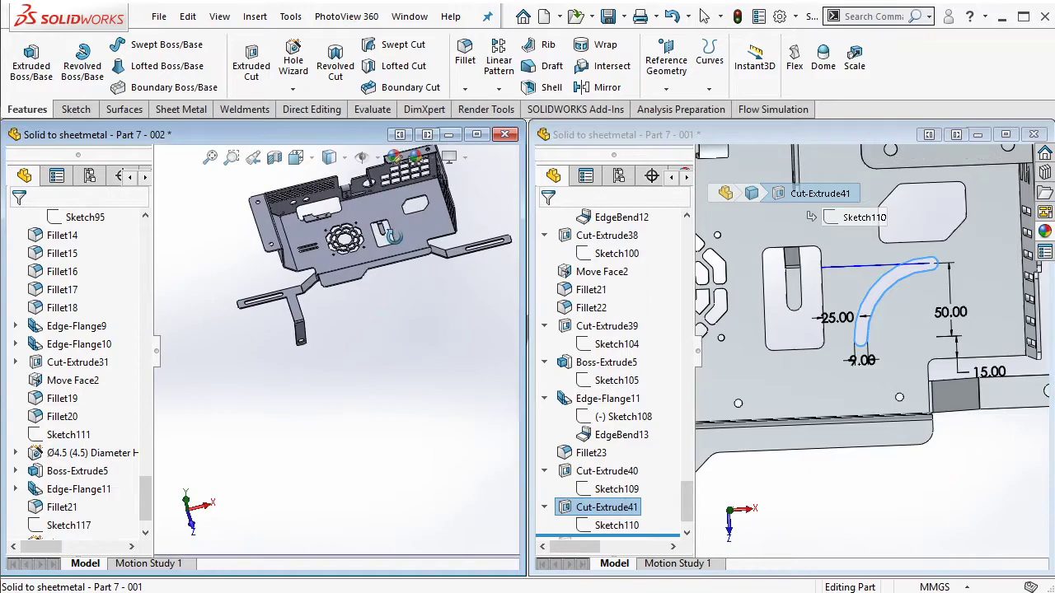
scroll(330, 322, "down", 3)
scroll(297, 371, "down", 2)
scroll(330, 371, "down", 2)
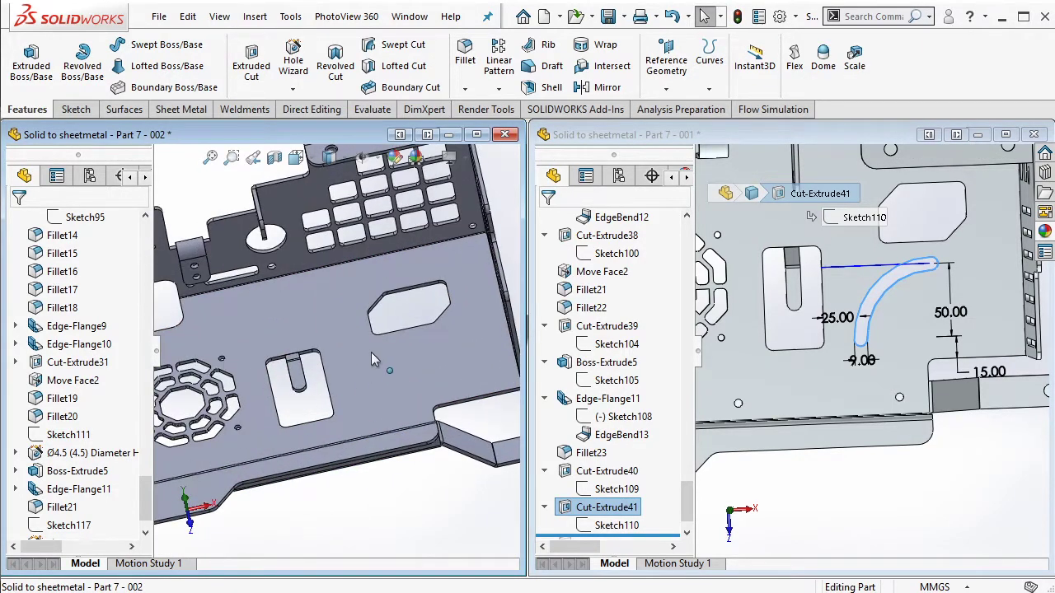
scroll(446, 342, "down", 2)
scroll(440, 342, "down", 1)
scroll(421, 338, "down", 2)
scroll(411, 338, "down", 2)
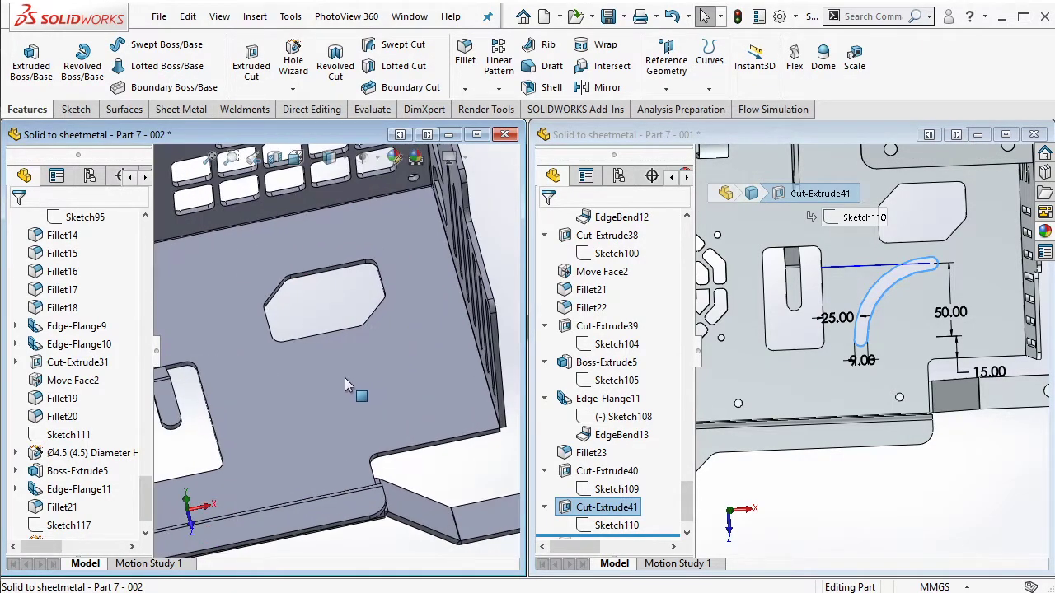
left_click(350, 381)
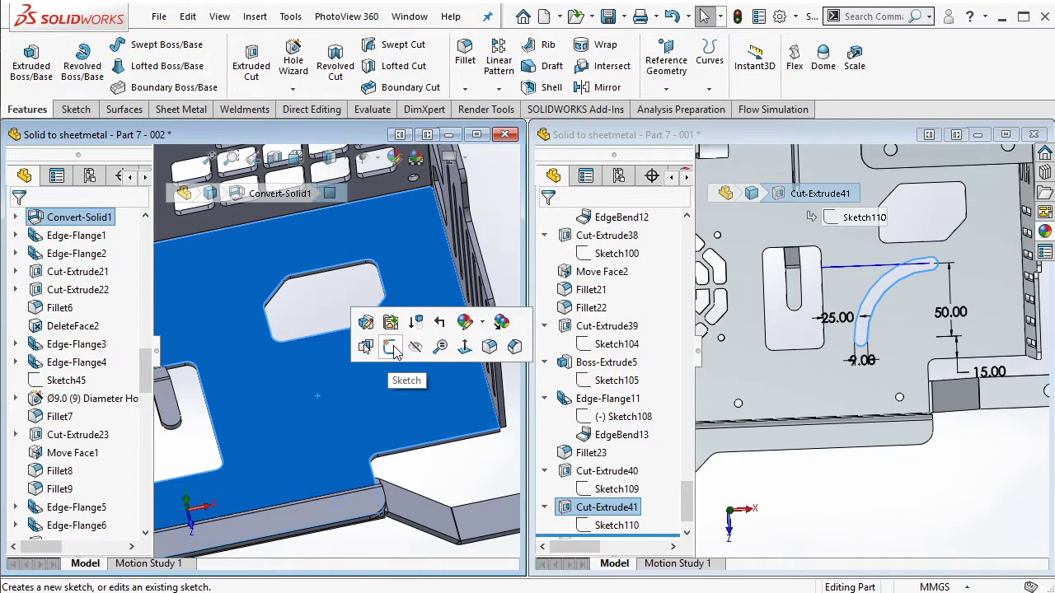
Step: Sketch a rectangle on the plate face and make all four sides equal
left_click(390, 347)
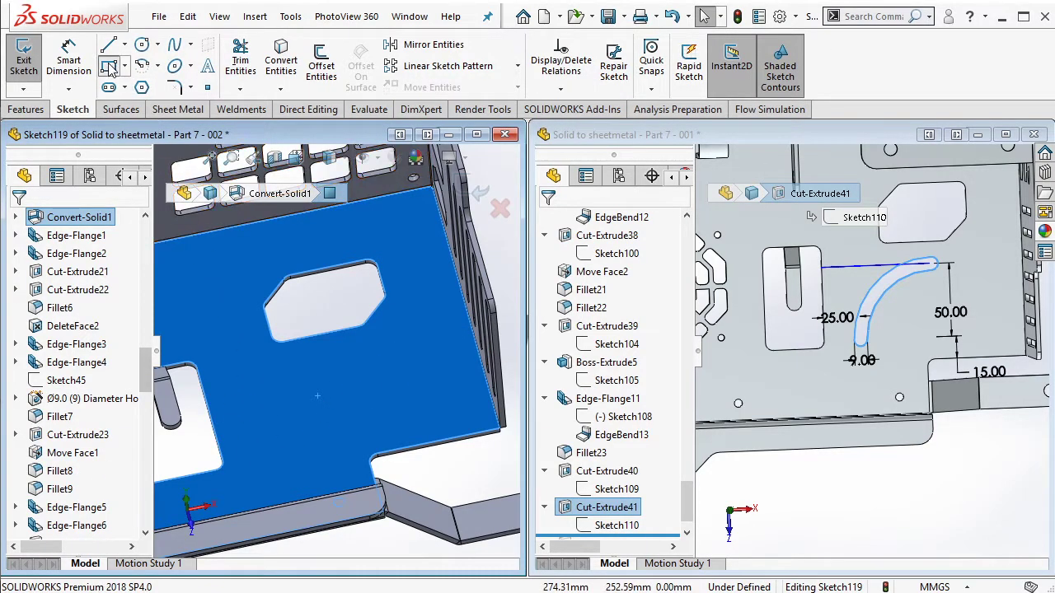
key("r")
left_click(311, 367)
left_click(415, 430)
key("Escape")
left_click(404, 433)
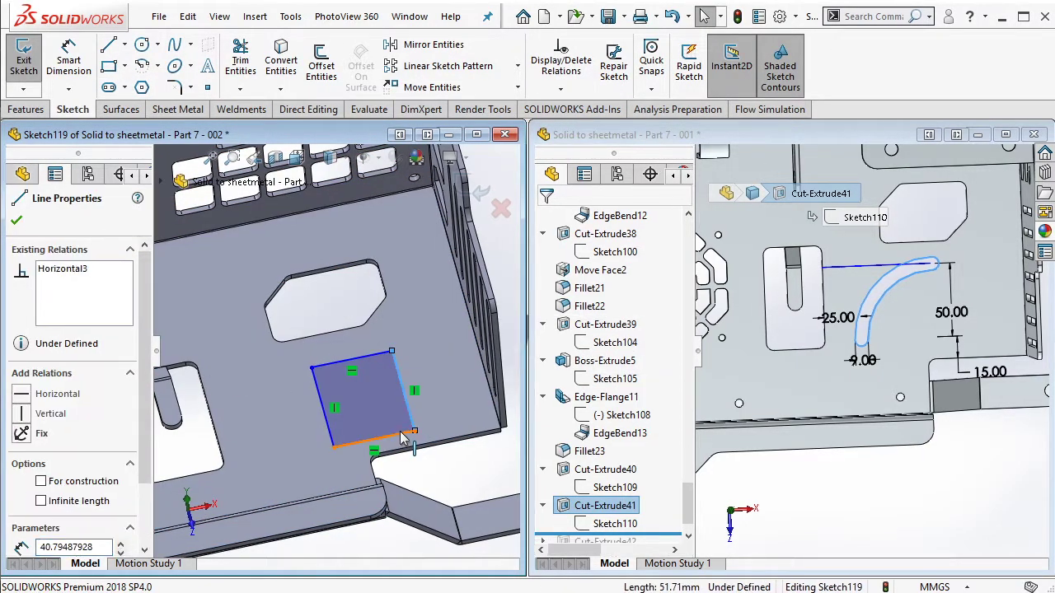
left_click(402, 389, "ctrl")
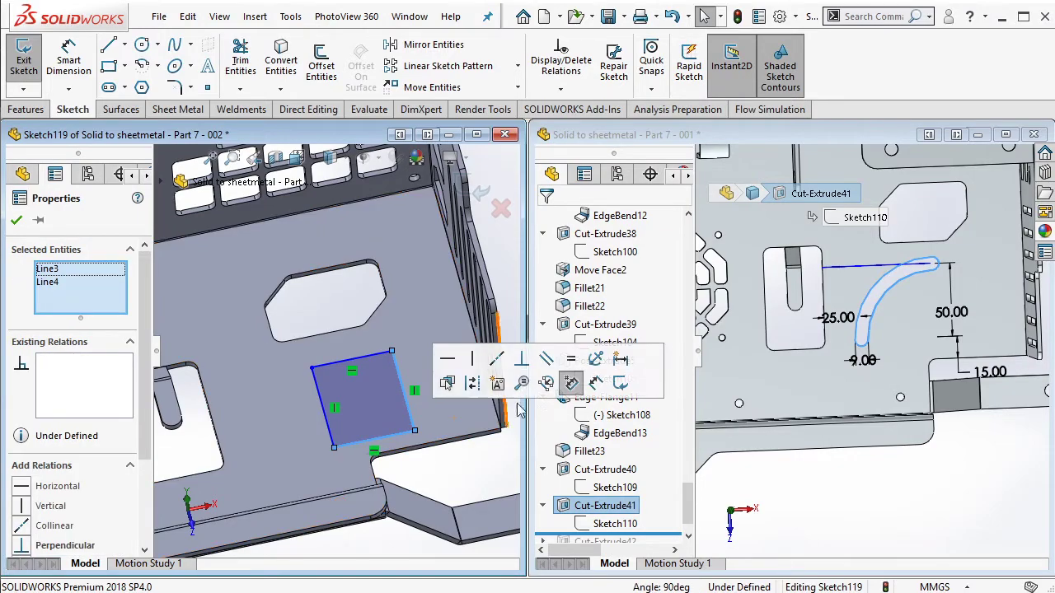
left_click(571, 359)
left_click(435, 464)
left_click_drag(435, 464, 305, 358)
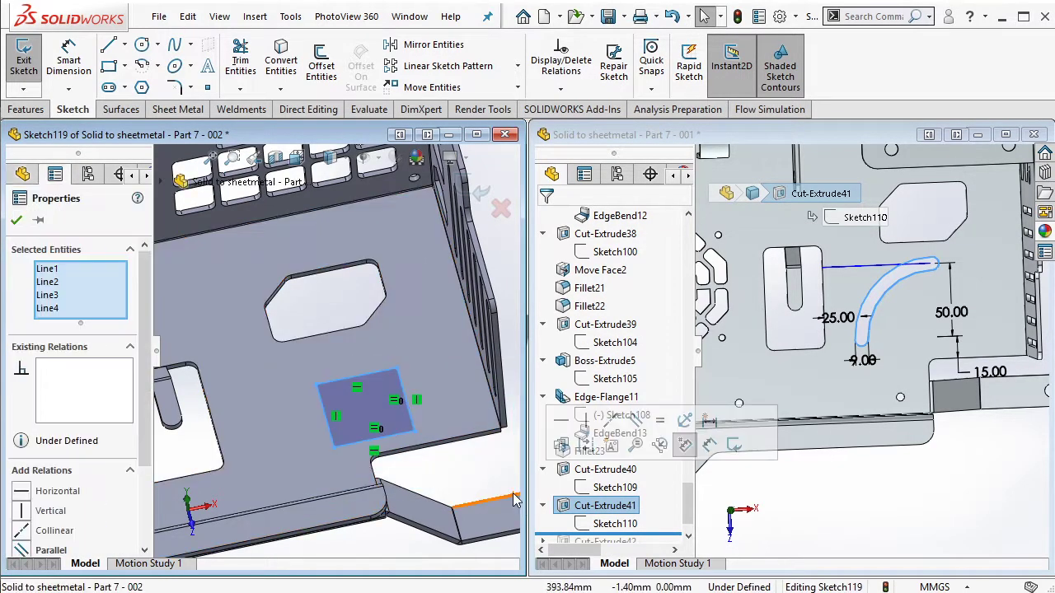
left_click(610, 441)
Step: Draw a 3-point arc from the lower-left corner, tangent to the rectangle's left side
left_click(159, 67)
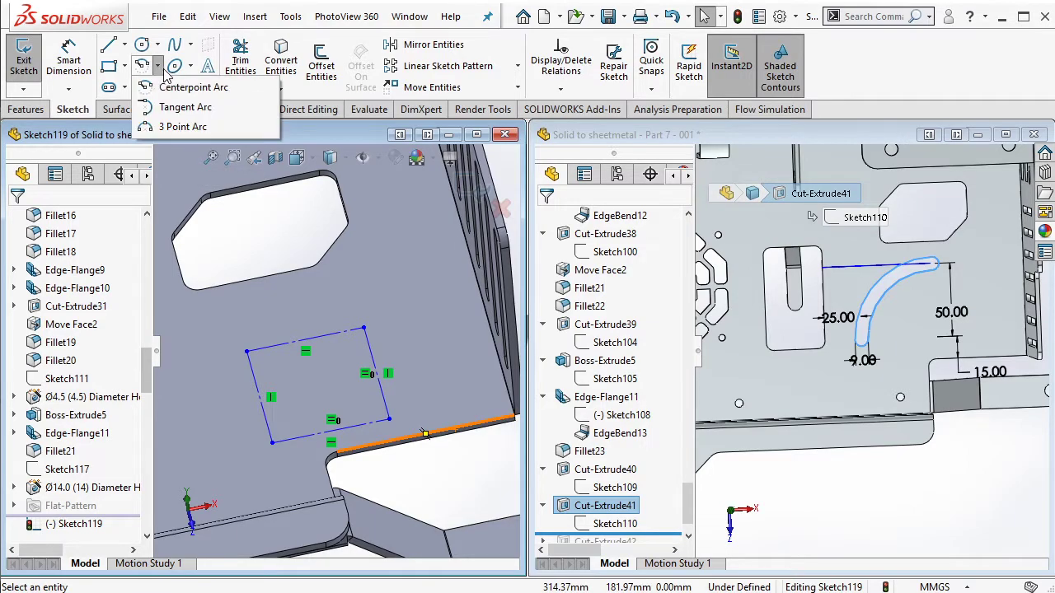
left_click(177, 126)
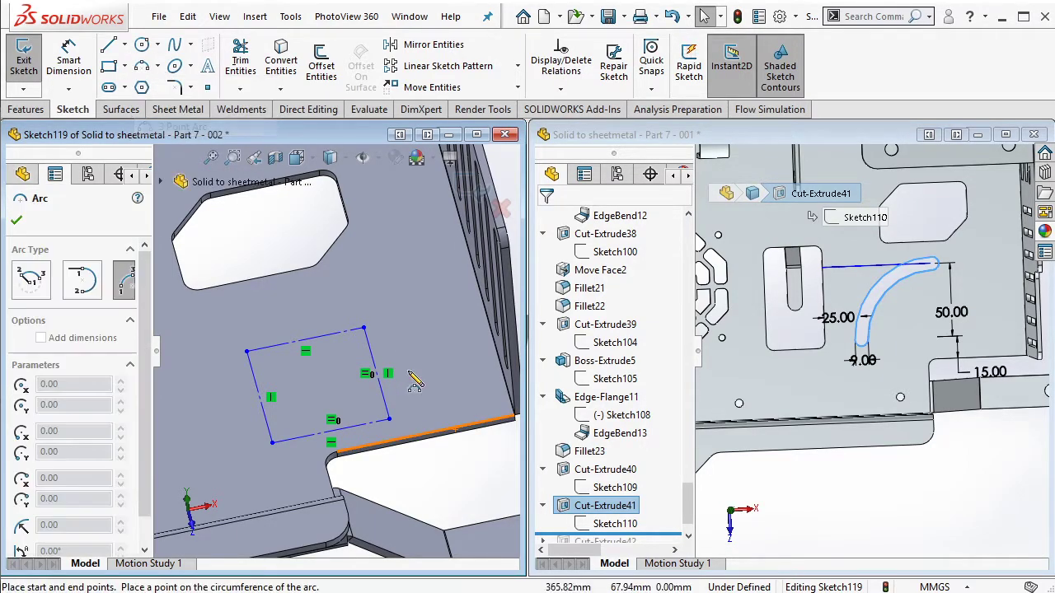
left_click(273, 443)
left_click(306, 352)
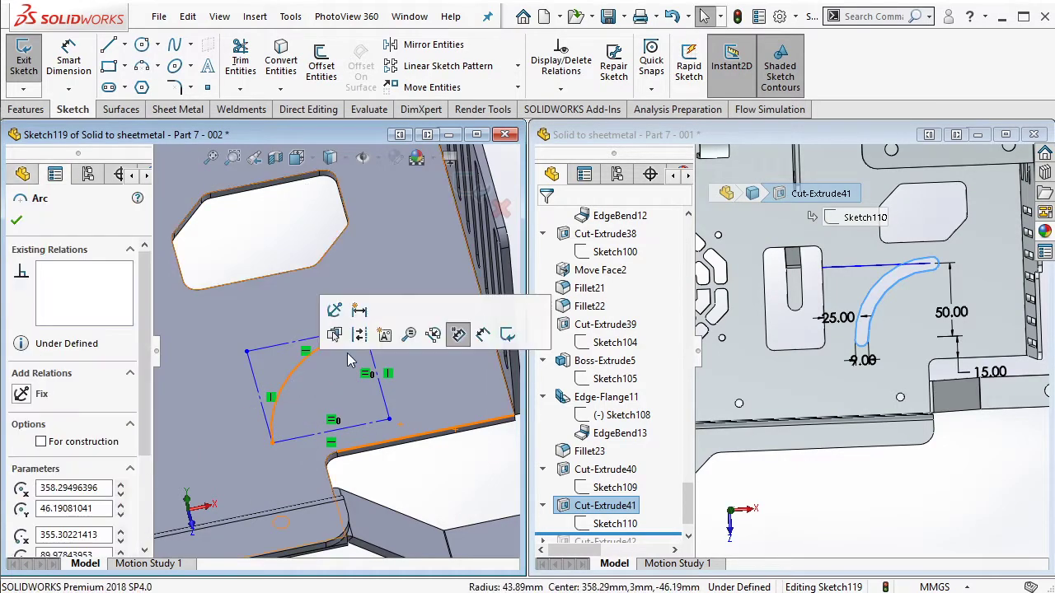
key("Escape")
left_click(278, 416)
left_click(270, 430, "ctrl")
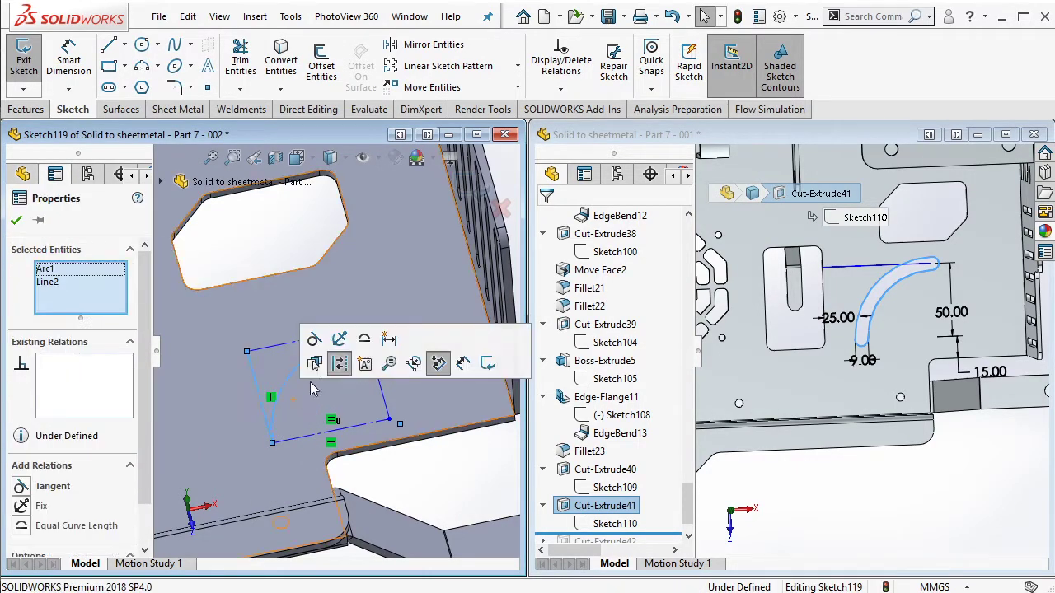
left_click(314, 339)
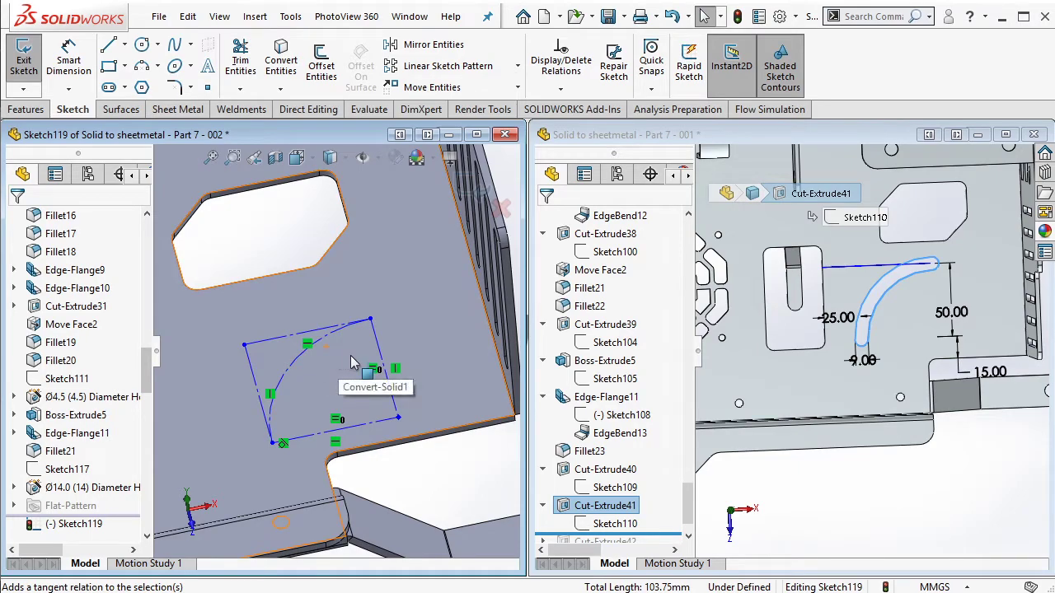
Step: Dimension the sketch's top line to 50 mm and its offset from the part edge to 15 mm
key("d")
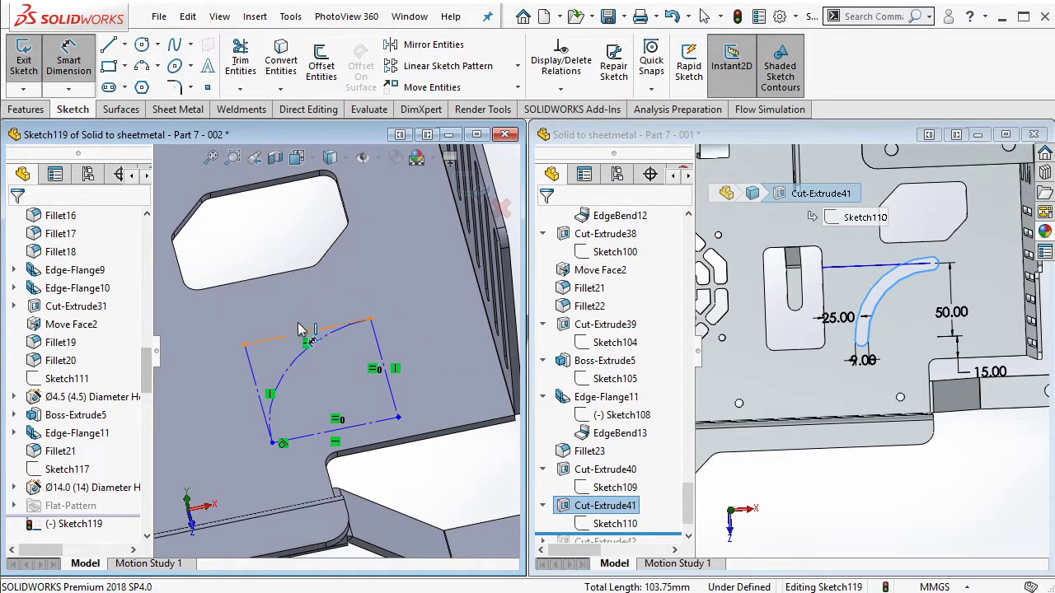
left_click(300, 328)
left_click(300, 321)
type("50")
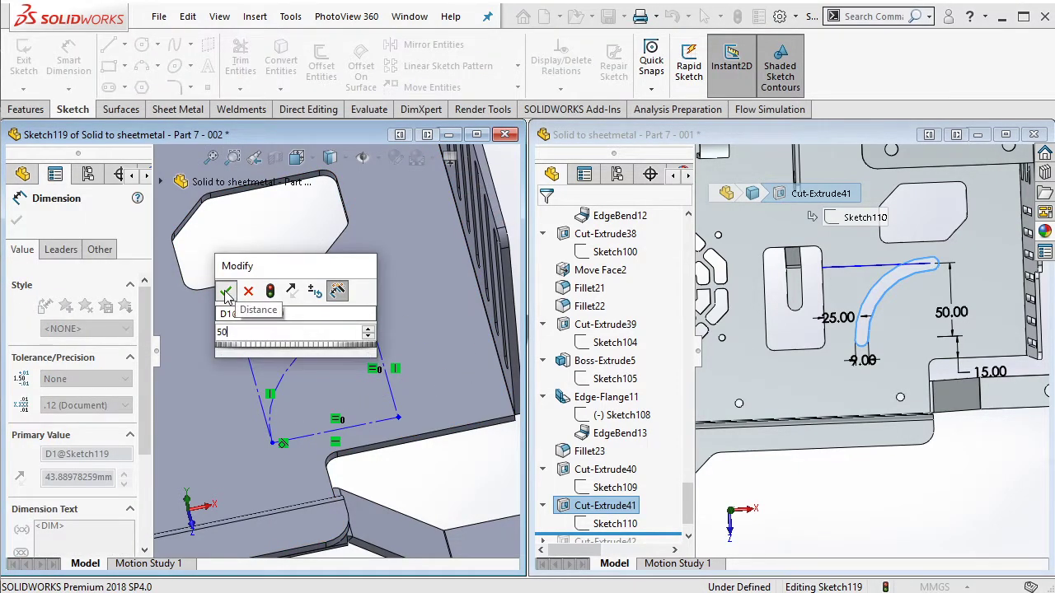
left_click(225, 291)
left_click(412, 432)
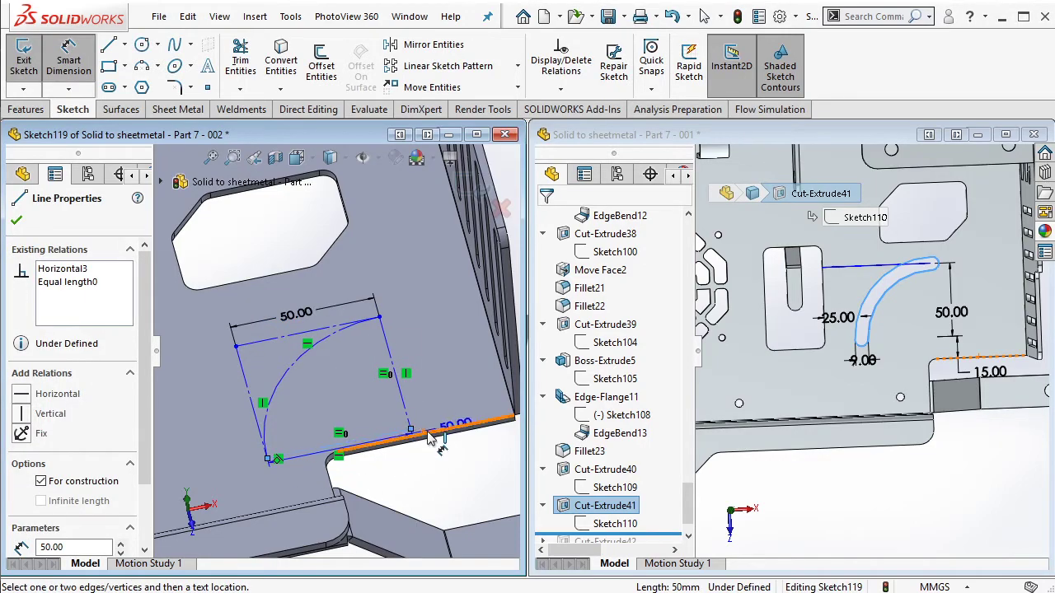
left_click(429, 437)
left_click(457, 458)
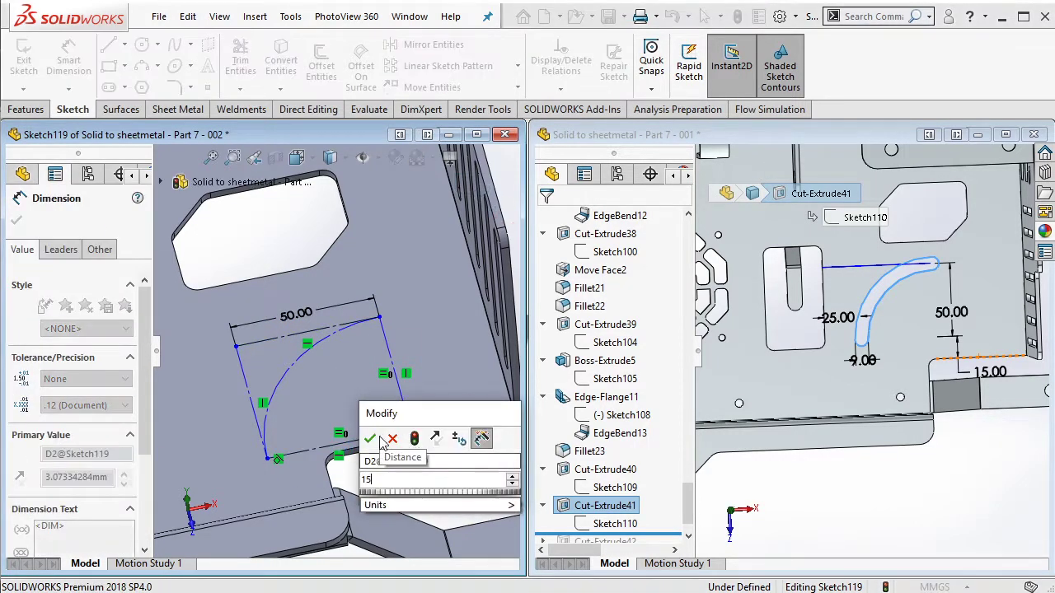
type("15")
key("Return")
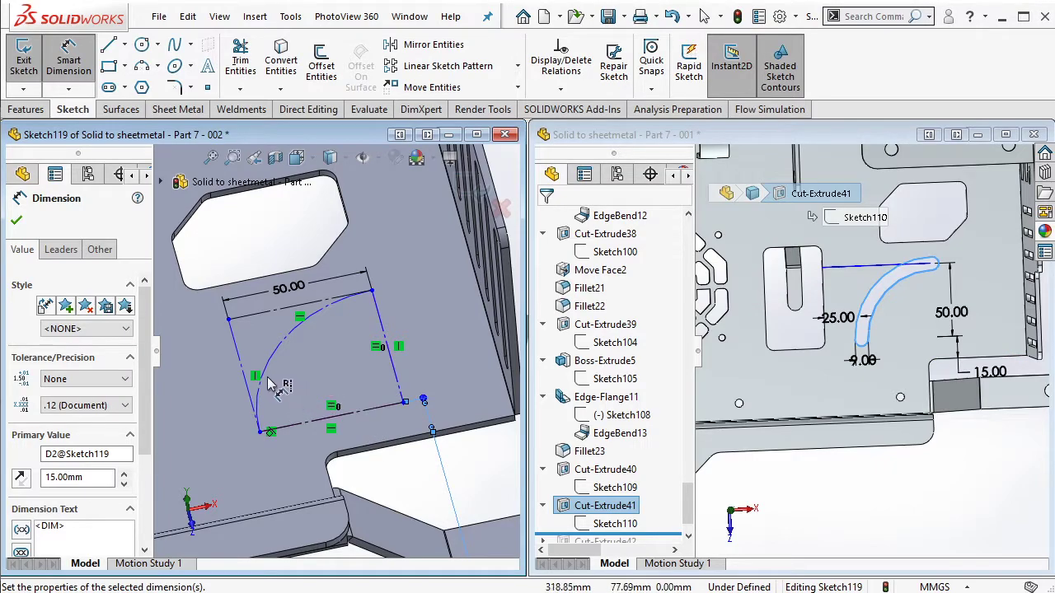
Step: Give the arc a 25 mm dimension so the sketch is fully defined
scroll(209, 400, "up", 2)
scroll(208, 398, "up", 1)
key("Escape")
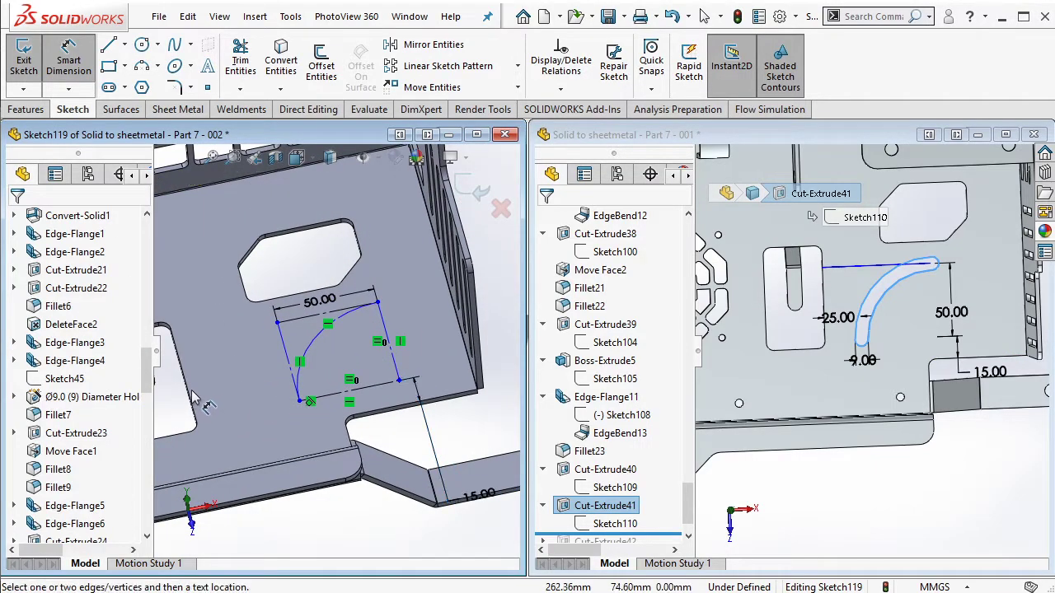
left_click(298, 360)
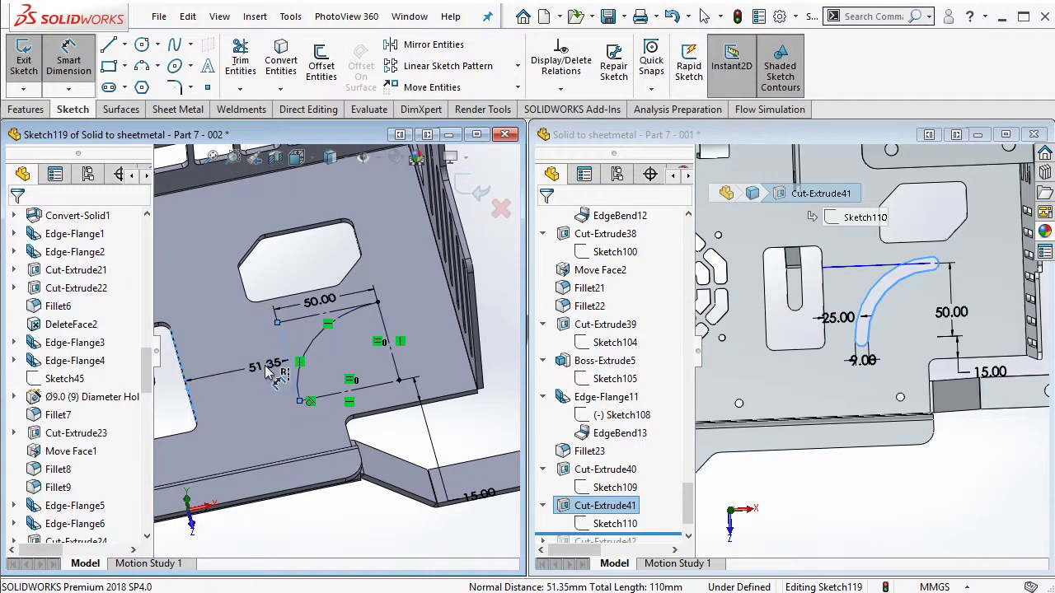
left_click(255, 329)
type("25")
left_click(194, 343)
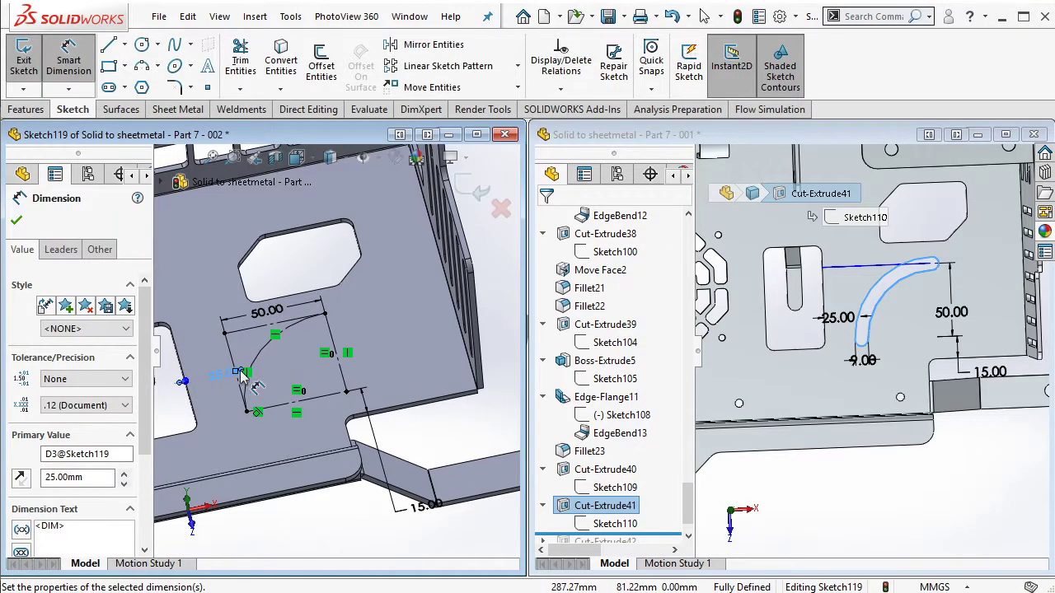
key("Escape")
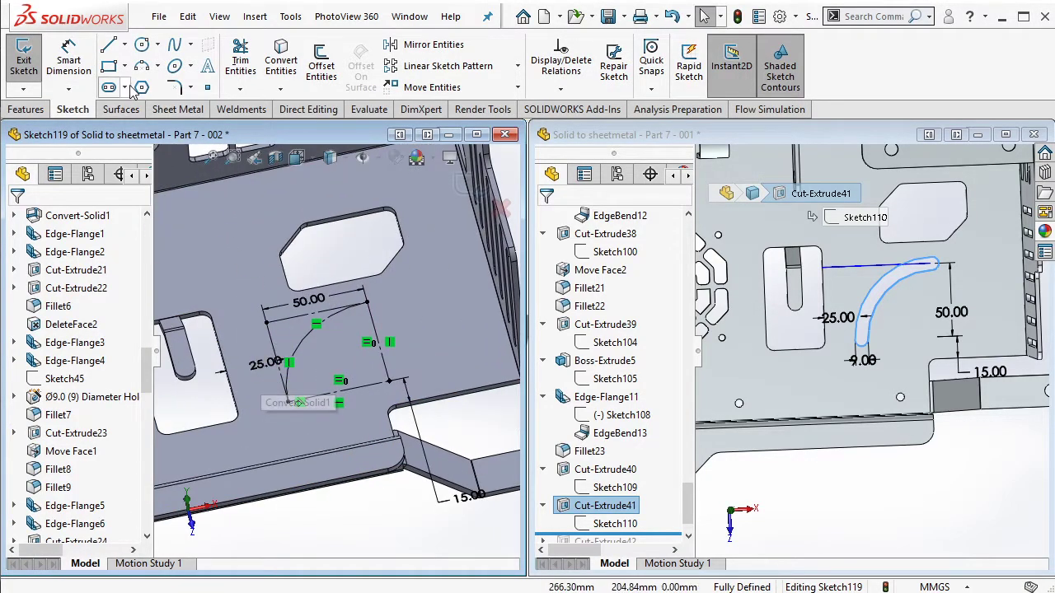
Step: Draw a 3 Point Arc Slot along the dimensioned construction arc and set its width
left_click(126, 88)
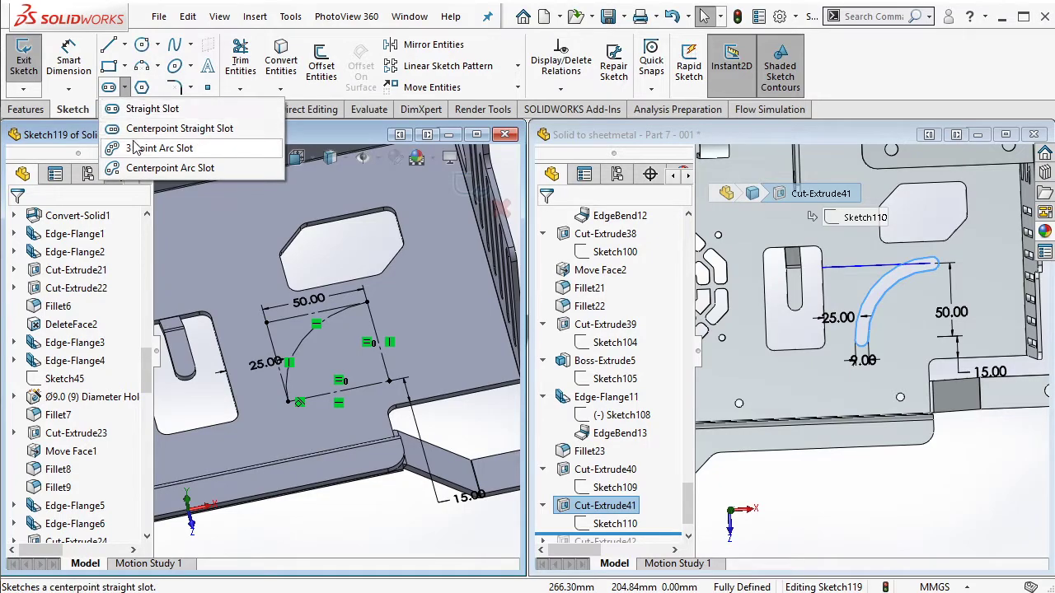
left_click(165, 151)
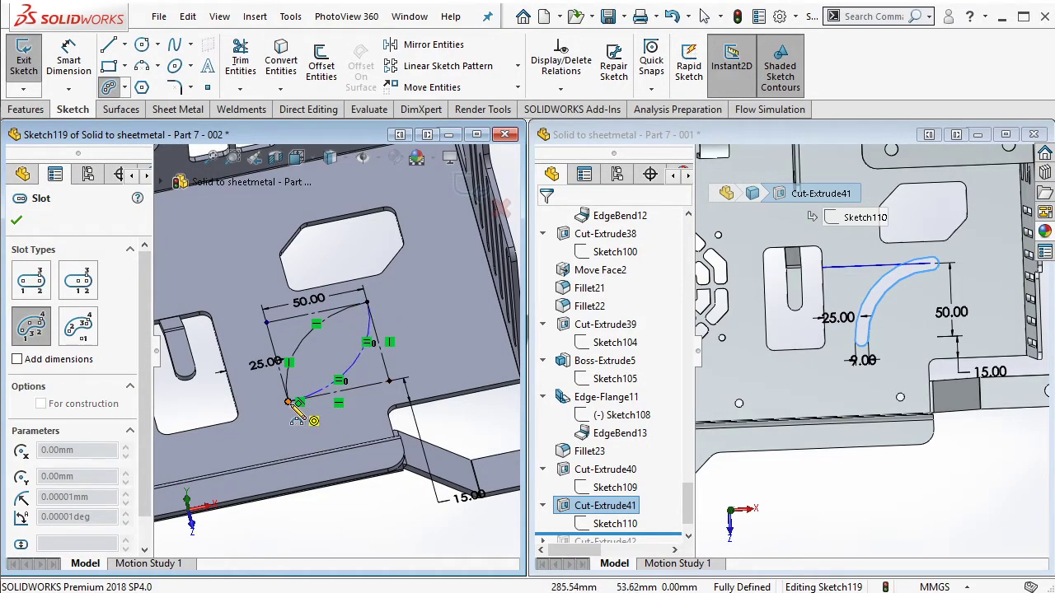
left_click(316, 362)
left_click(298, 397)
scroll(298, 397, "down", 3)
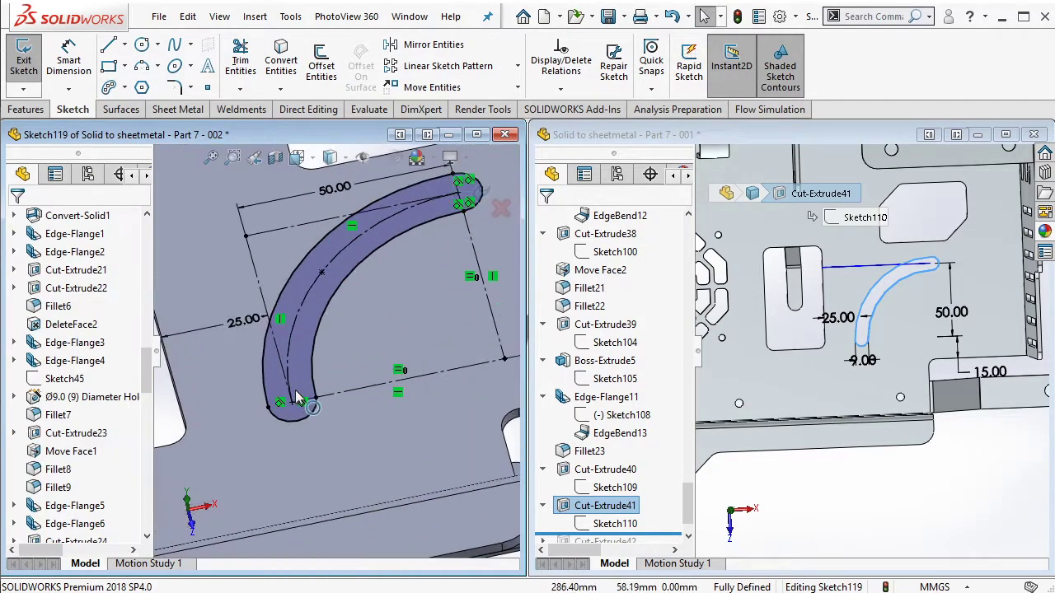
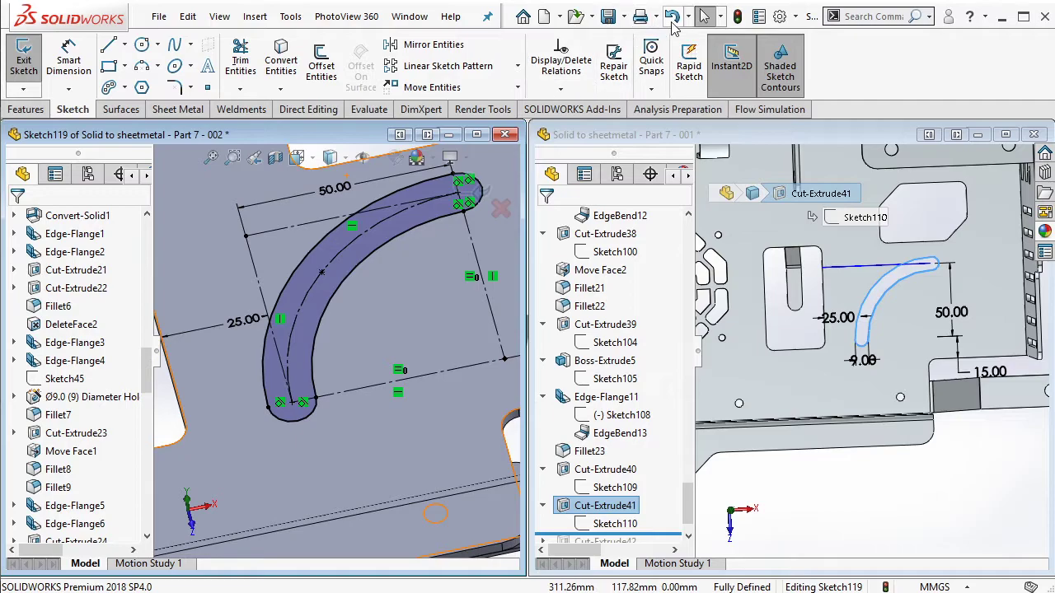
Step: Undo the filled slot and draw a 3-point arc slot on the construction arc's endpoints
left_click(672, 22)
left_click(111, 89)
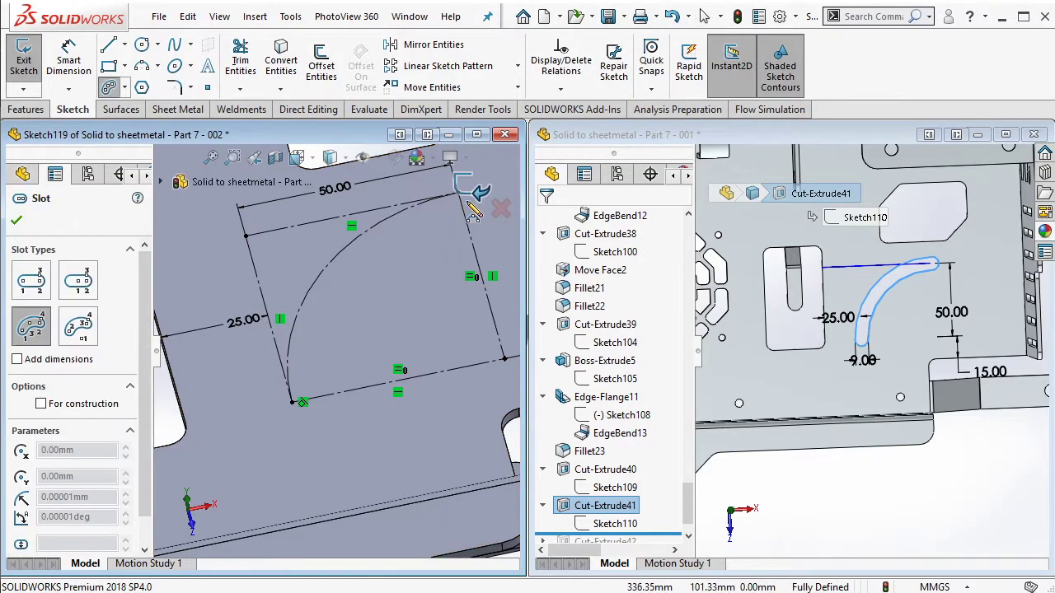
left_click(435, 221)
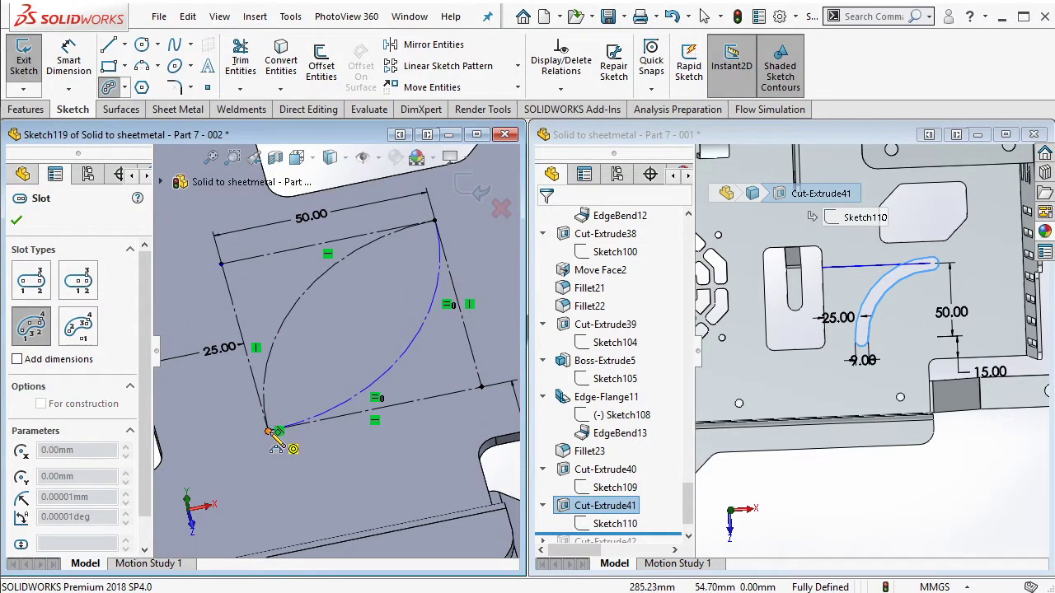
left_click(270, 431)
left_click(299, 344)
left_click(290, 368)
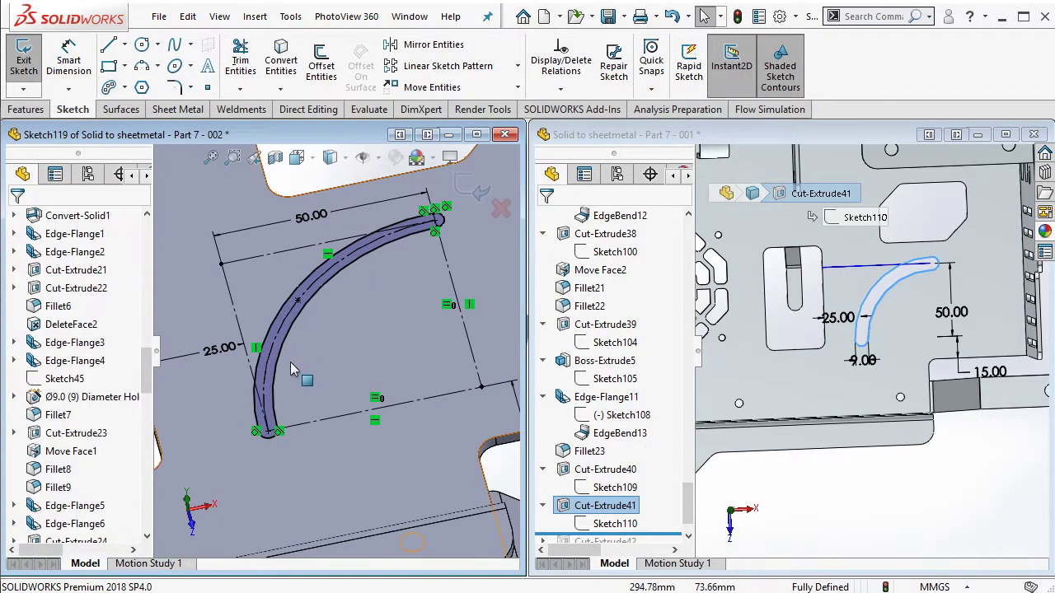
scroll(460, 224, "down", 2)
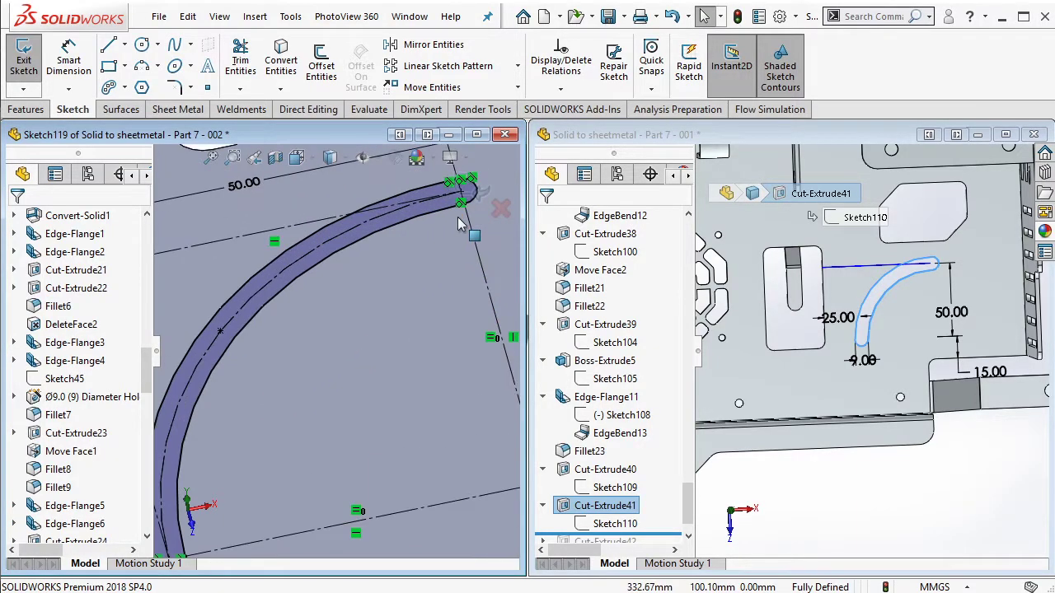
scroll(460, 224, "up", 2)
Step: Redraw the arc slot from the arc's lower end through its upper end and inspect it
key("ctrl+z")
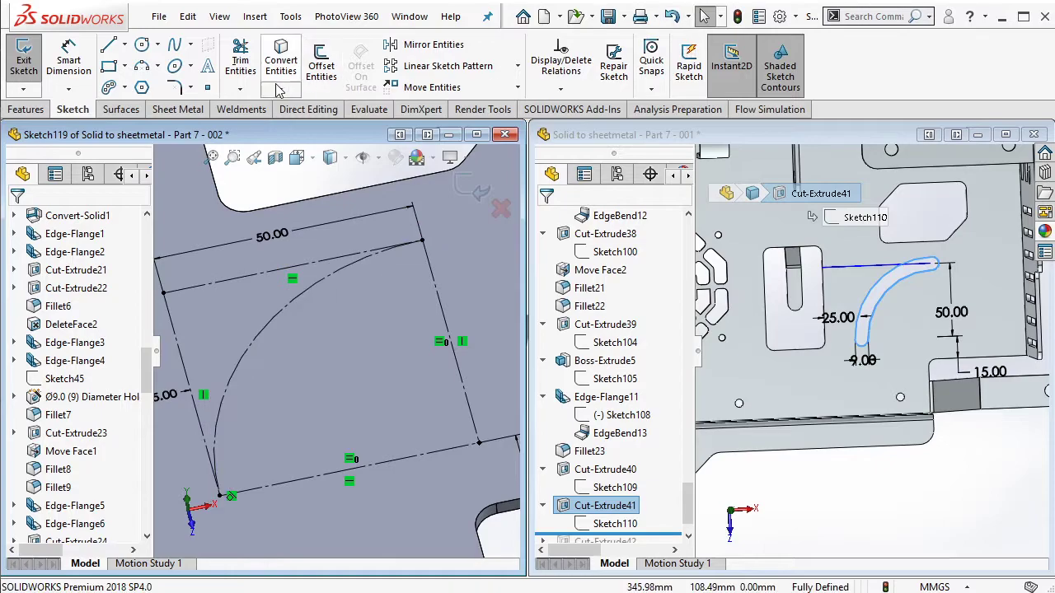
left_click(109, 88)
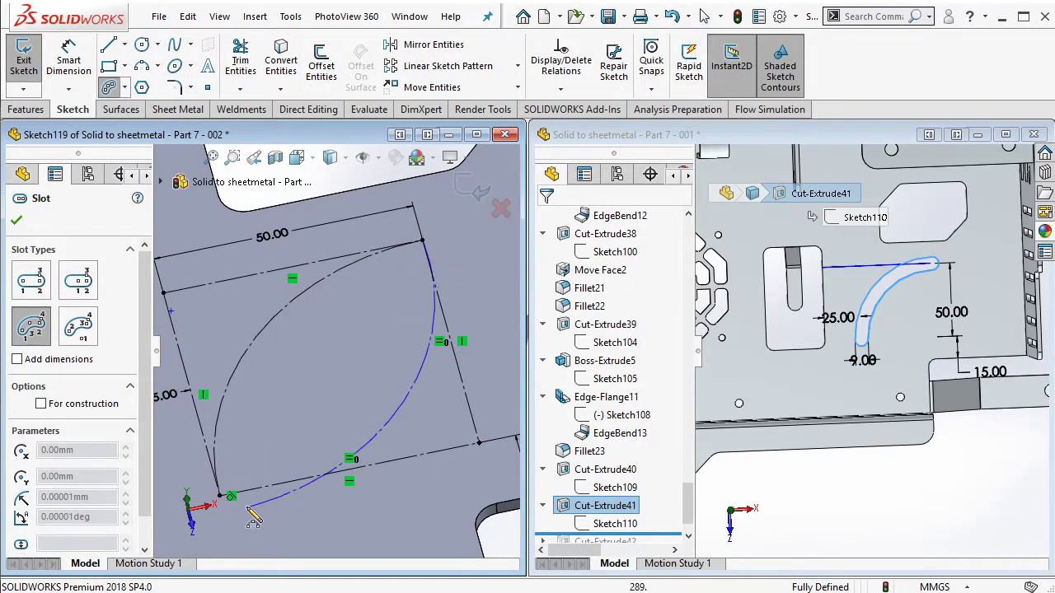
left_click(218, 494)
left_click(251, 346)
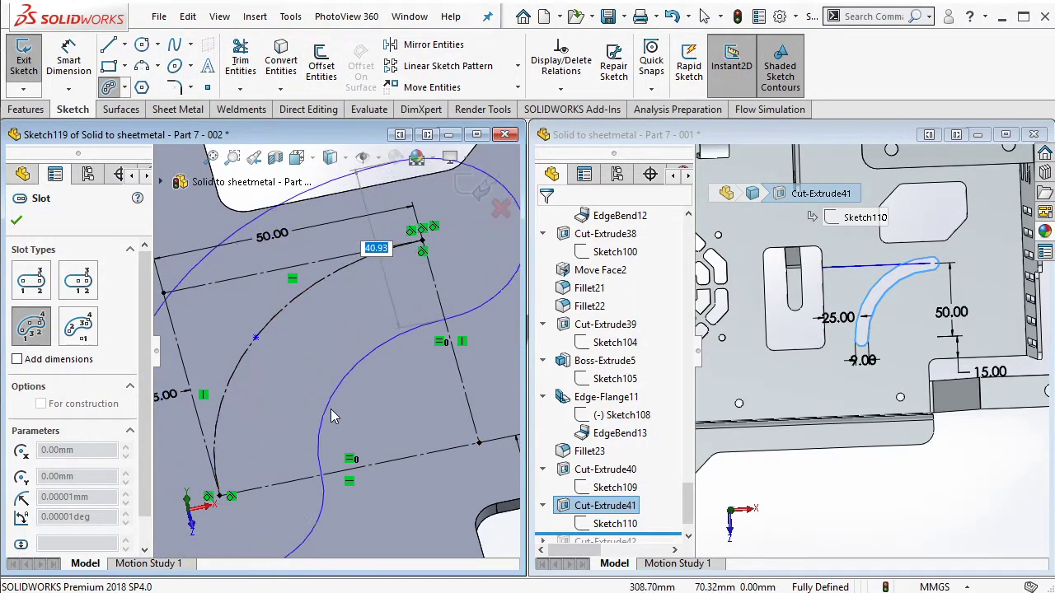
left_click(330, 408)
key("Escape")
scroll(352, 341, "up", 3)
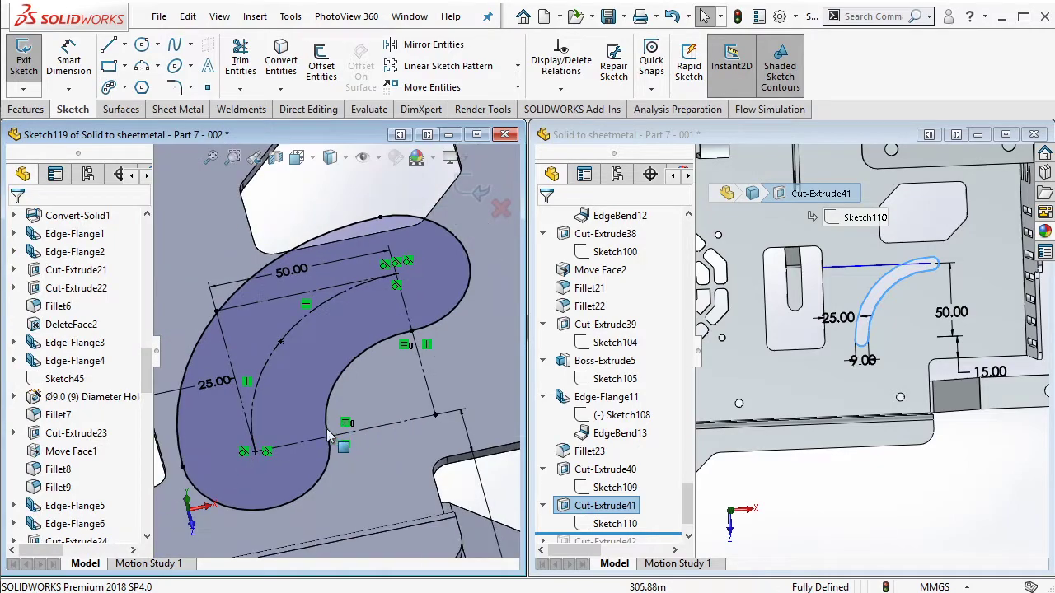
left_click(258, 476)
key("Escape")
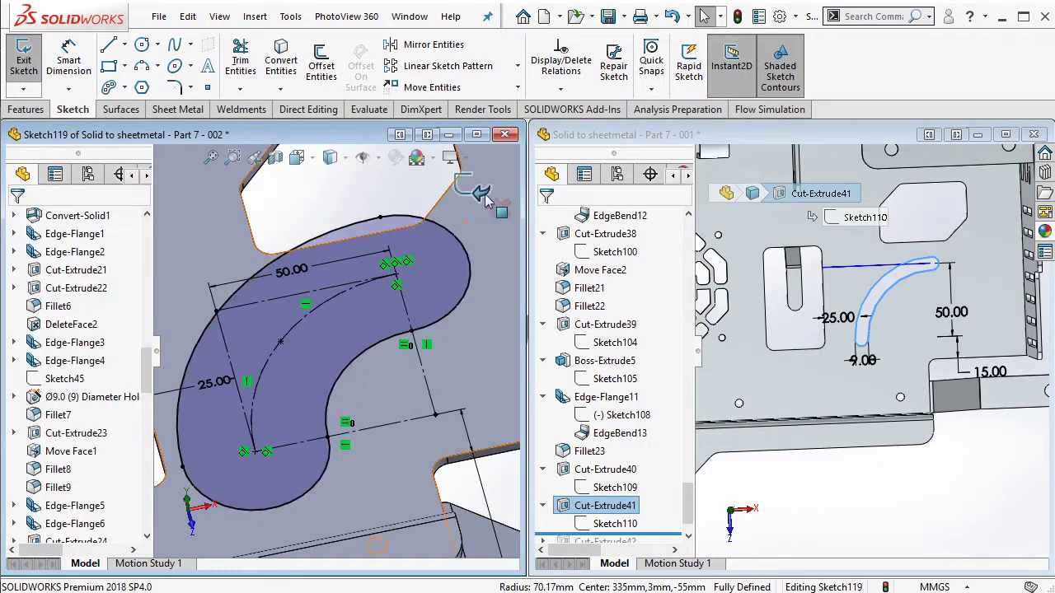
left_click(378, 364)
key("Escape")
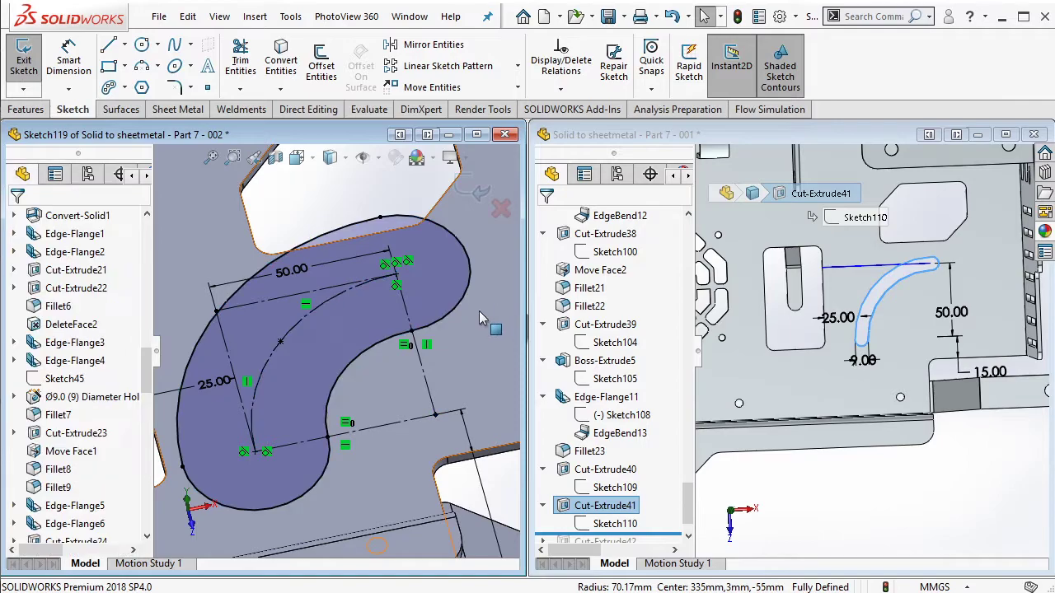
Step: Replace the oversized slot with a narrow arc slot matching the centreline arc
left_click(672, 16)
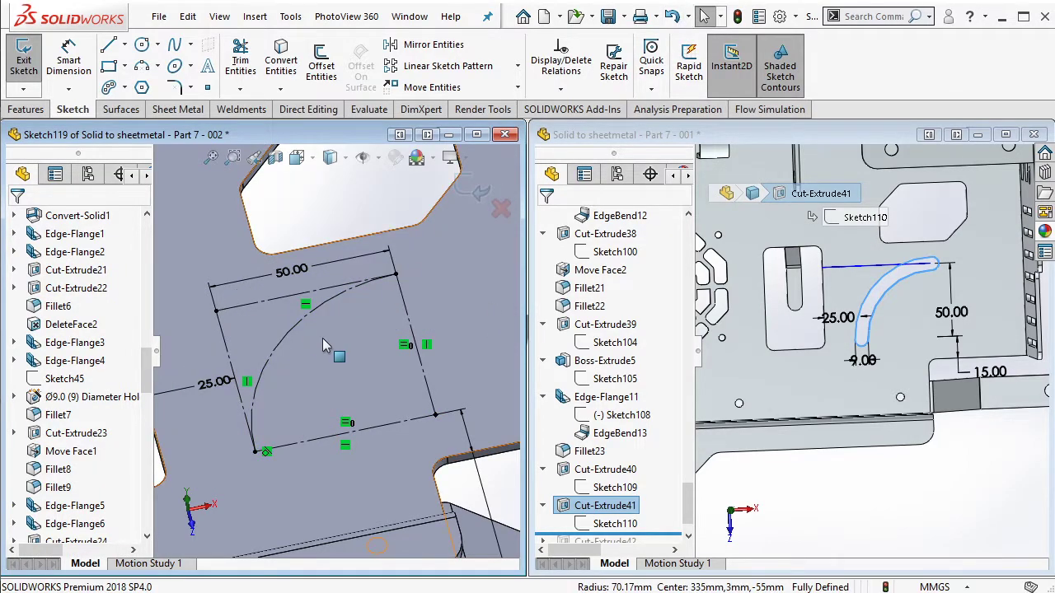
left_click(115, 89)
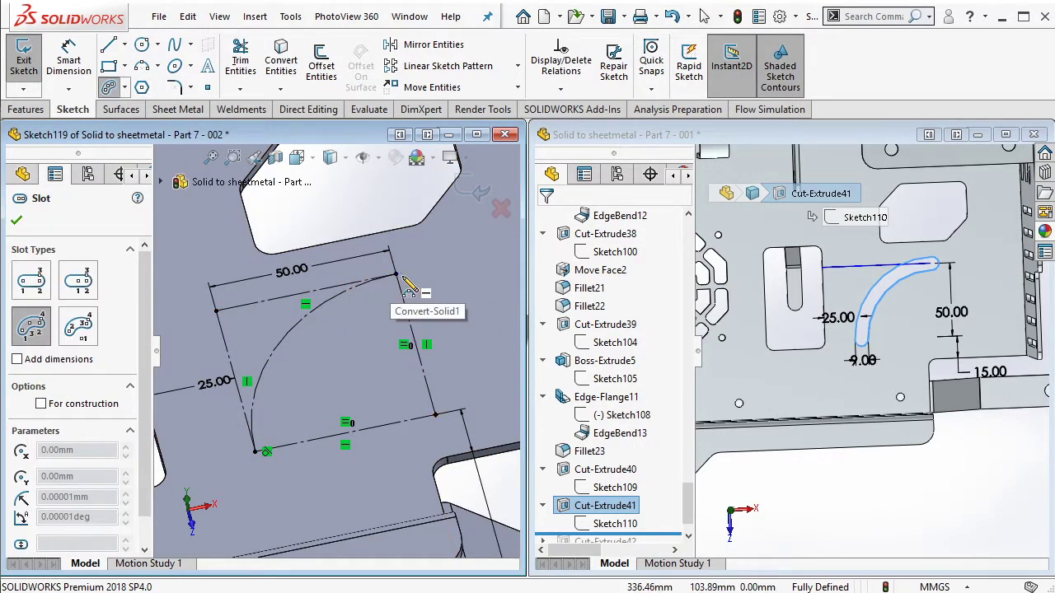
left_click(262, 452)
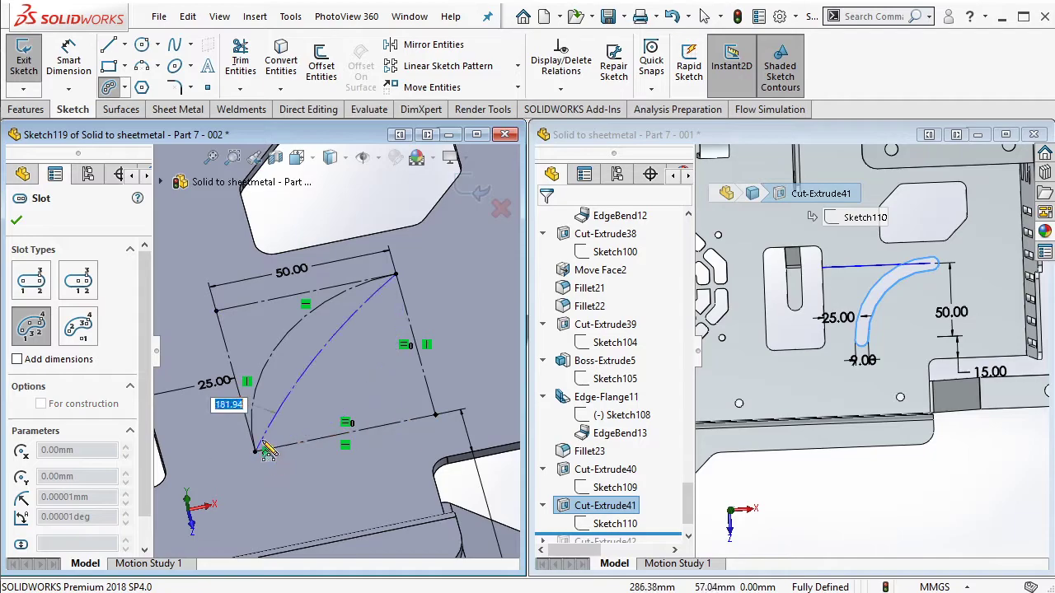
left_click(265, 379)
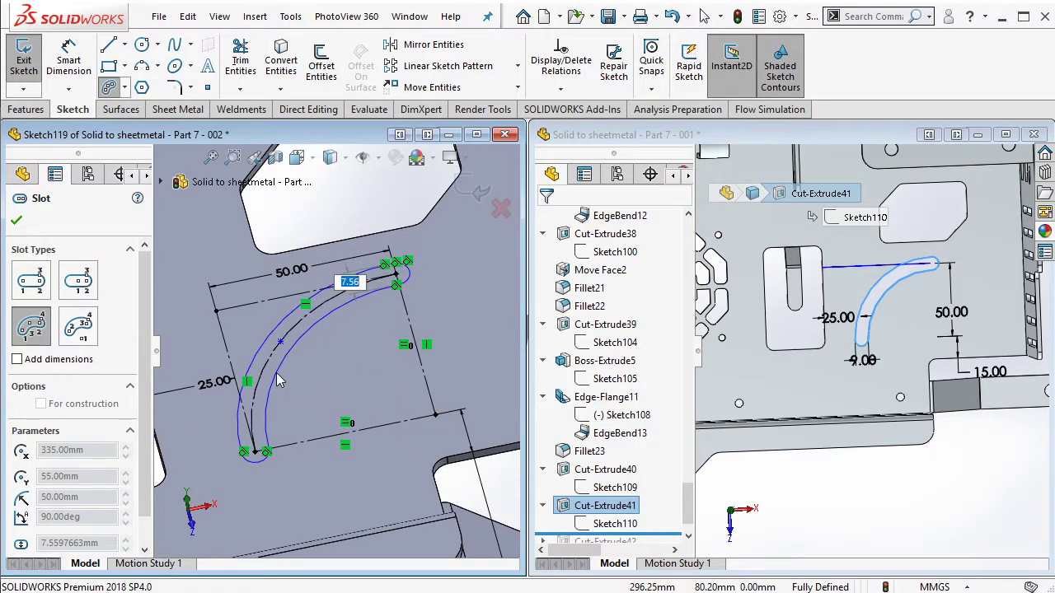
left_click(279, 380)
key("Escape")
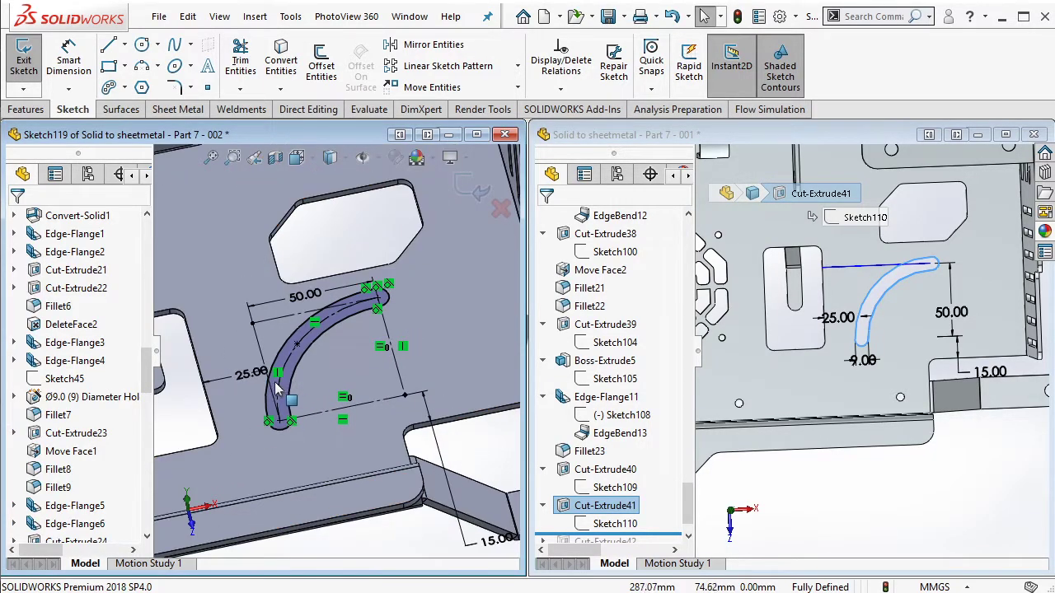
scroll(314, 314, "down", 3)
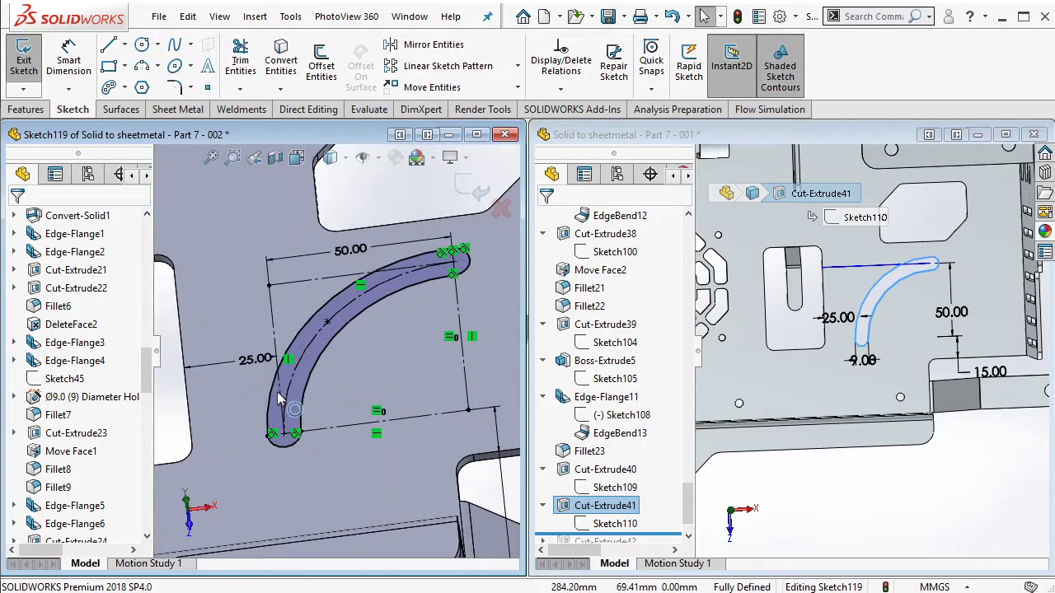
left_click(30, 109)
Step: Cut the arc slot Through All and roll the reference part forward past Cut-Extrude42
left_click(251, 66)
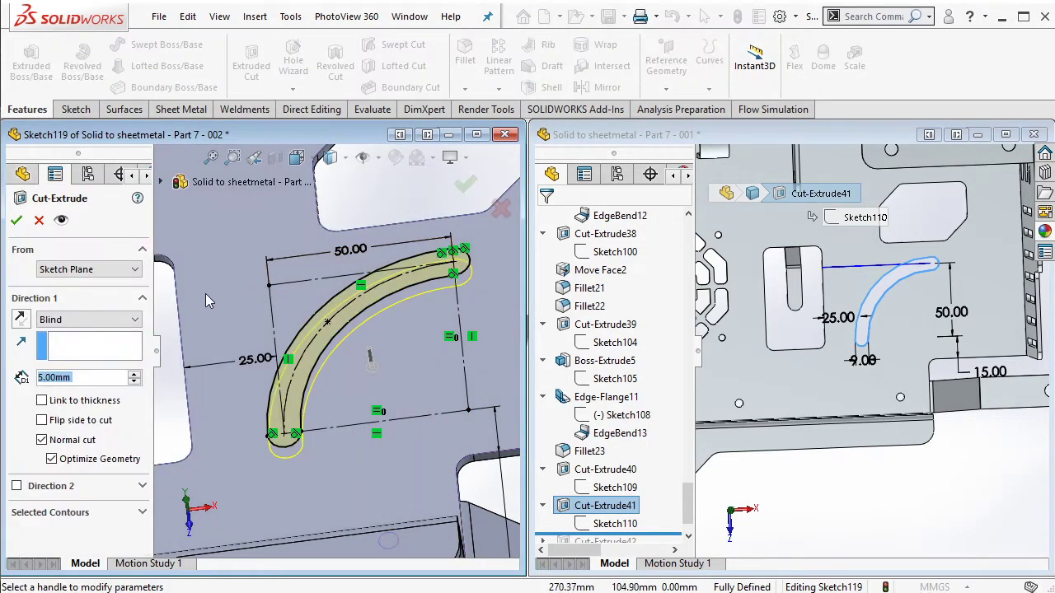
left_click(125, 325)
left_click(115, 334)
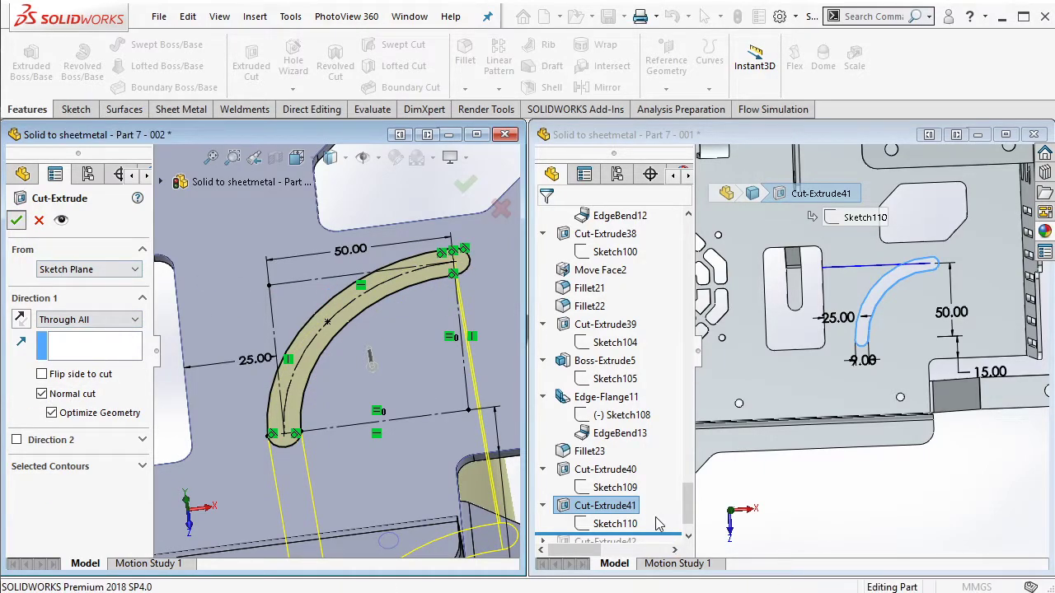
left_click_drag(653, 507, 636, 514)
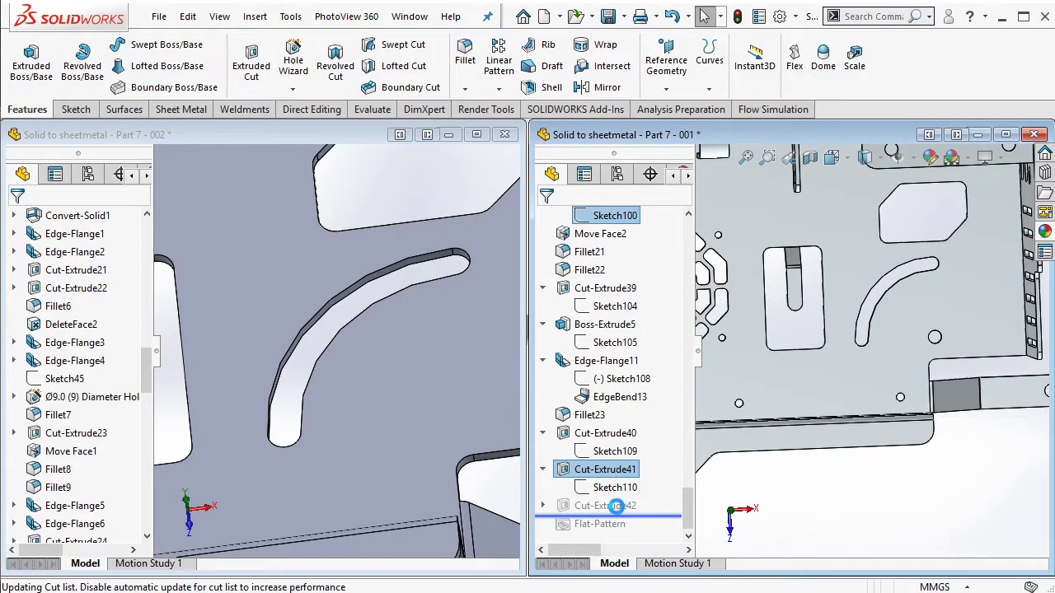
Step: Sketch a reference rectangle on the plate face from the slot end and exit the sketch
left_click(617, 506)
scroll(960, 347, "down", 4)
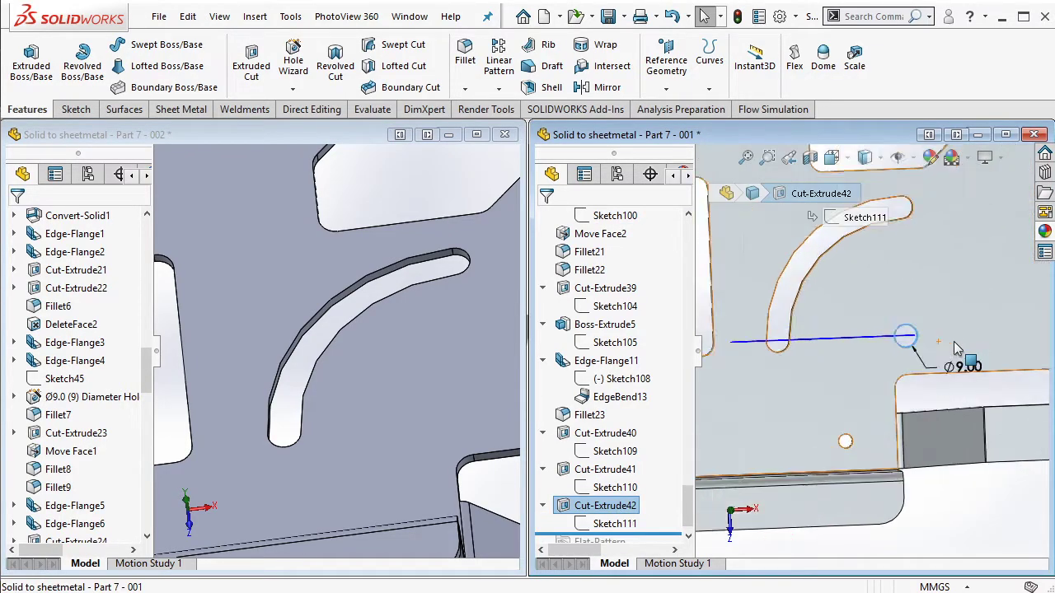
left_click(467, 309)
left_click(479, 305)
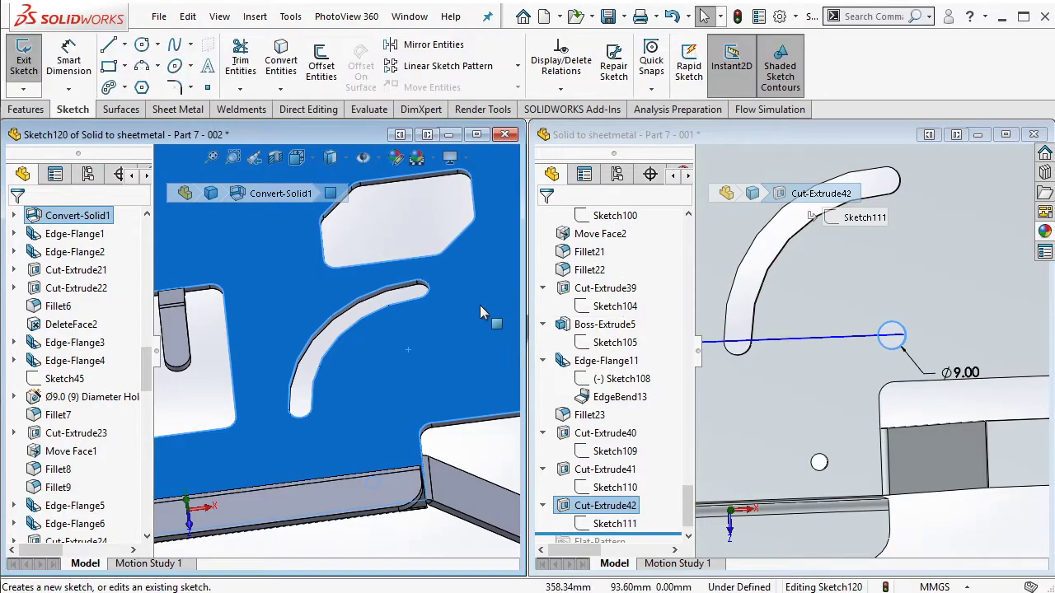
left_click(109, 66)
left_click(422, 288)
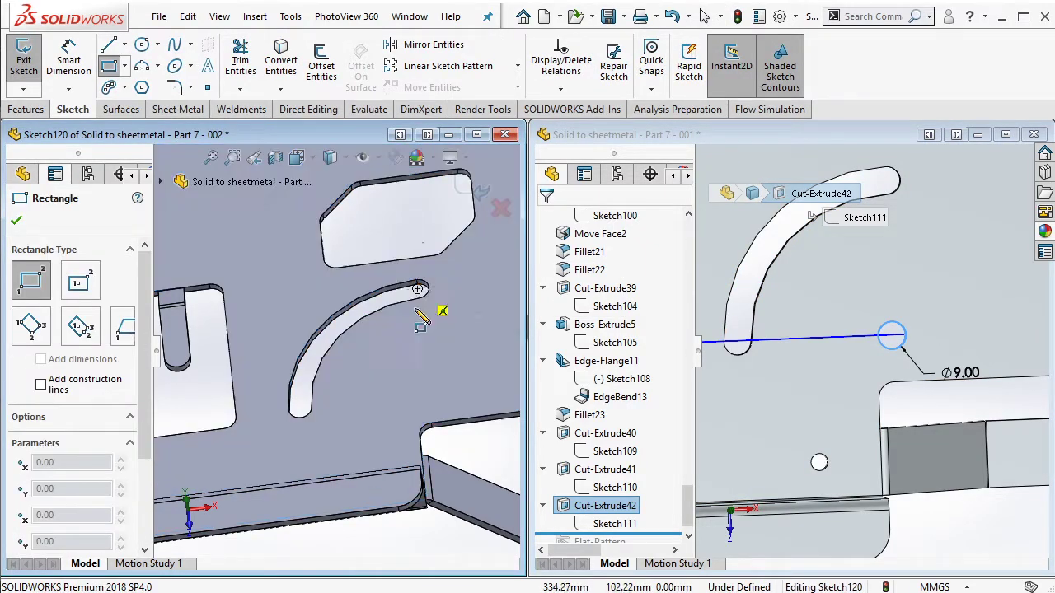
left_click(300, 410)
key("Escape")
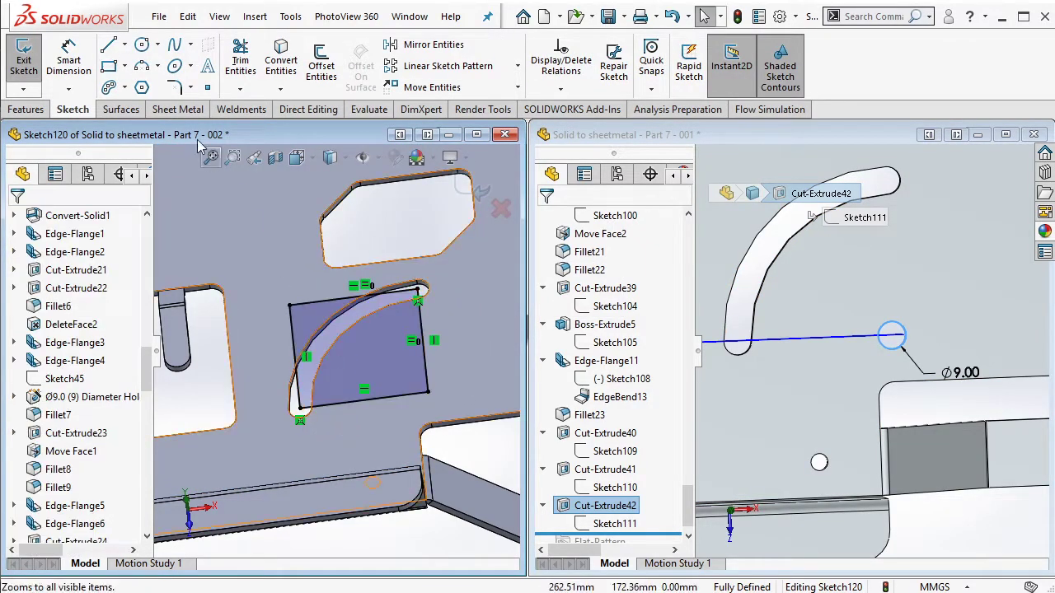
left_click(27, 54)
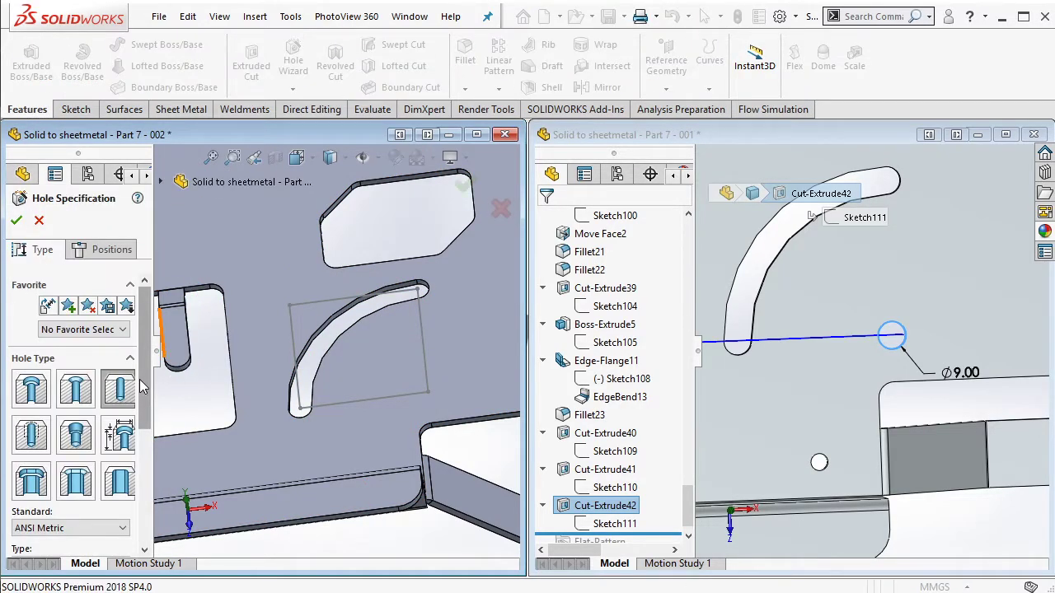
Step: Place a Hole Wizard hole at the rectangle's corner with size Ø9.0
left_click(112, 249)
left_click(408, 431)
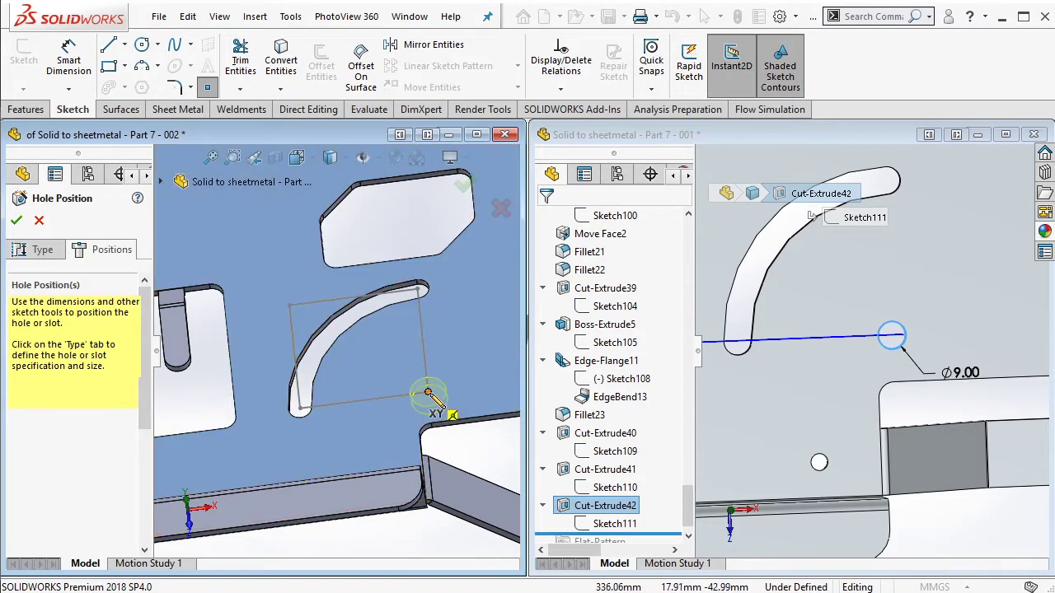
left_click(43, 249)
left_click_drag(148, 402, 149, 487)
left_click(111, 457)
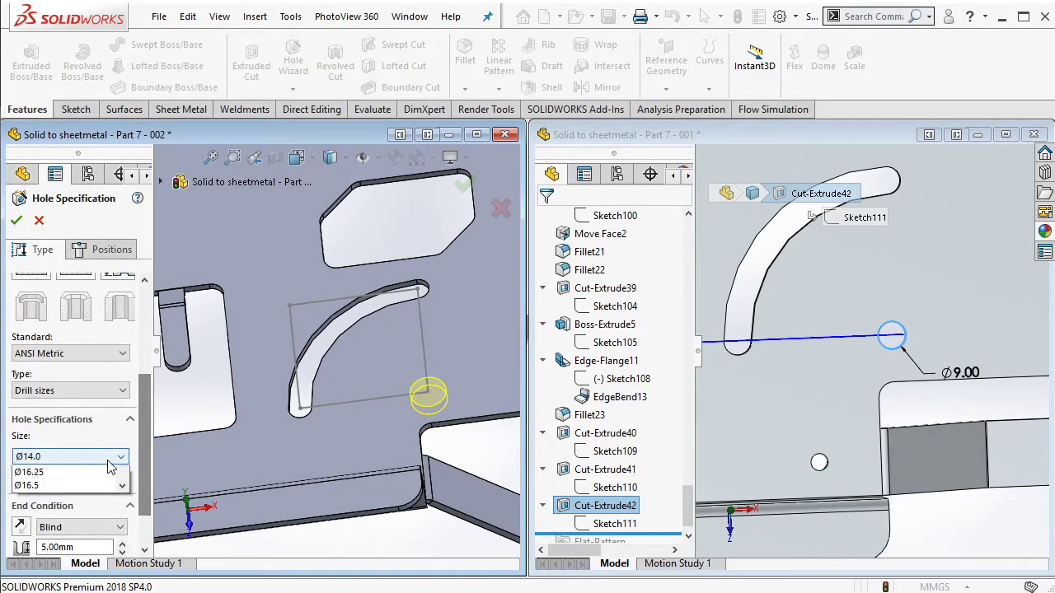
scroll(128, 573, "up", 4)
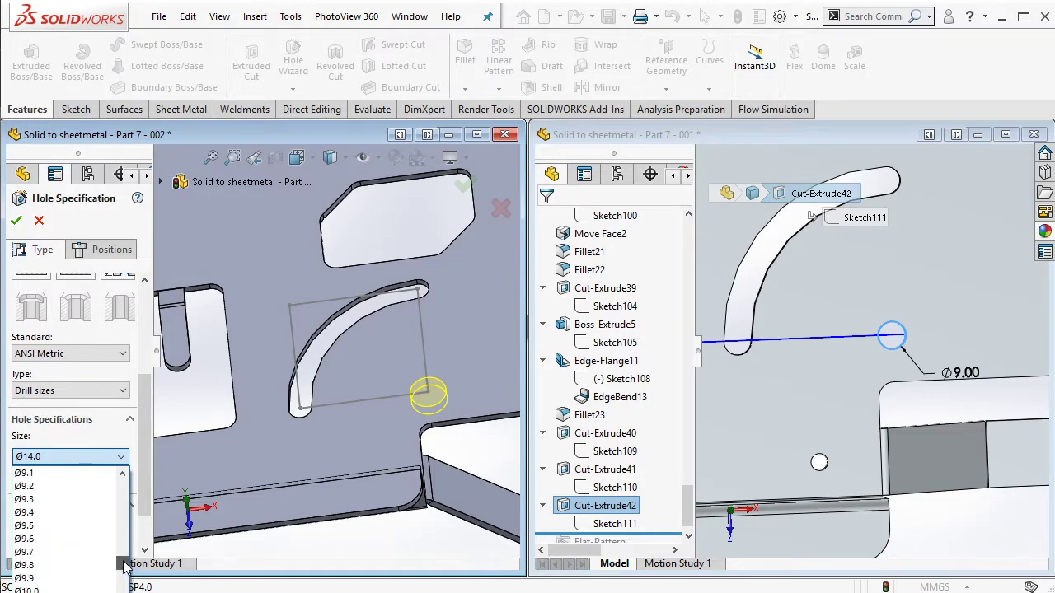
left_click(79, 500)
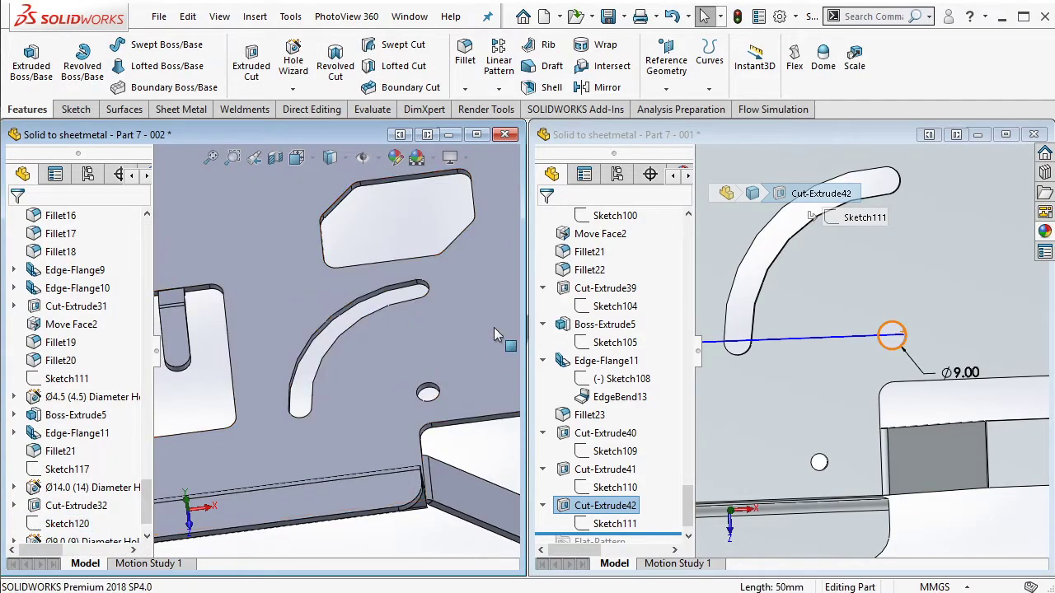
Step: Roll the reference part forward to Flat-Pattern and show both parts isometric and fitted
key("ctrl+7")
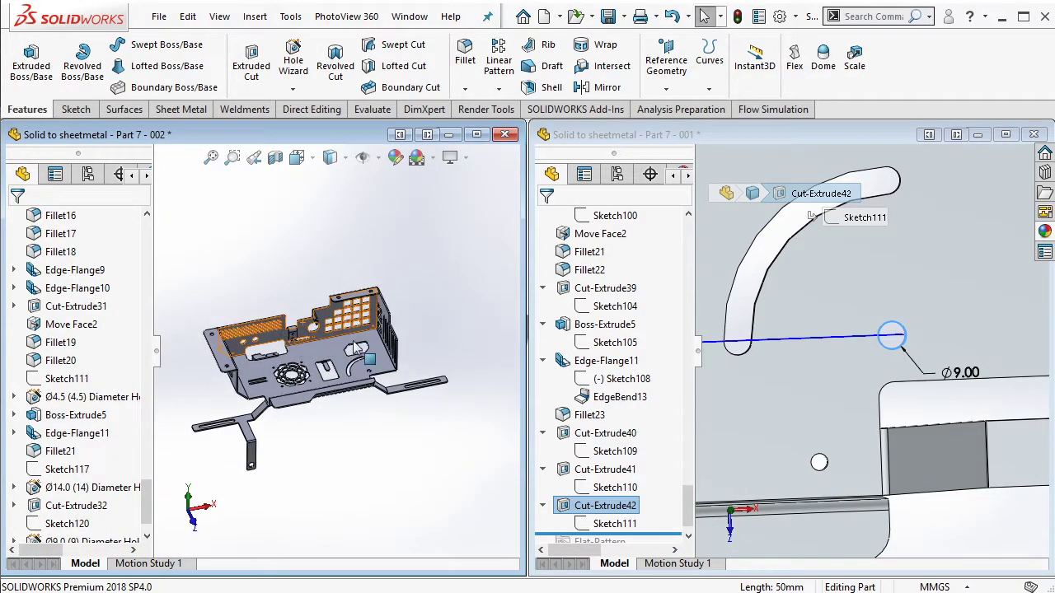
scroll(813, 381, "up", 3)
left_click(660, 537)
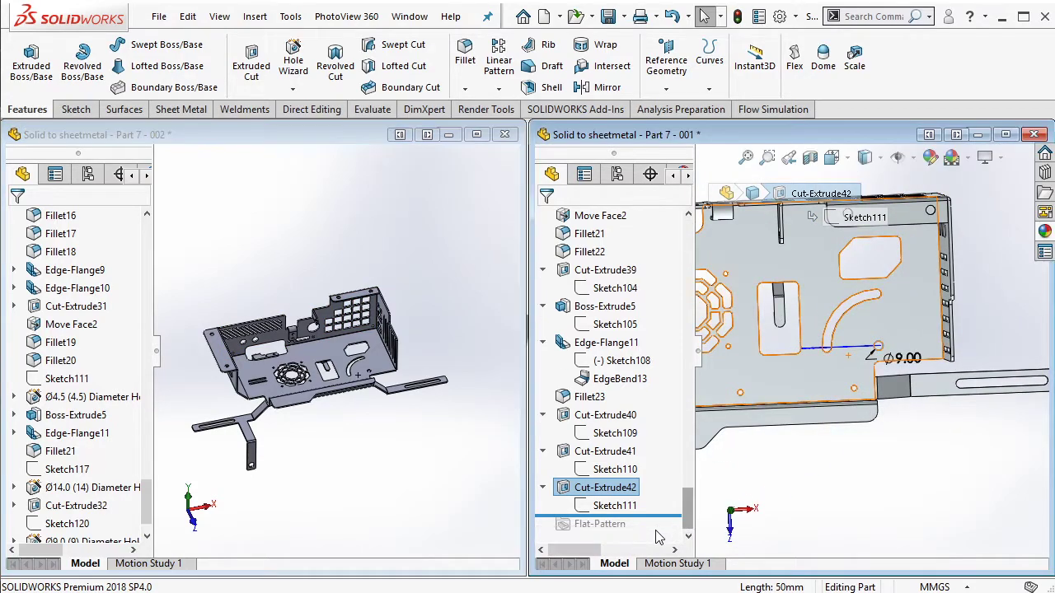
left_click_drag(659, 517, 659, 534)
left_click(877, 466)
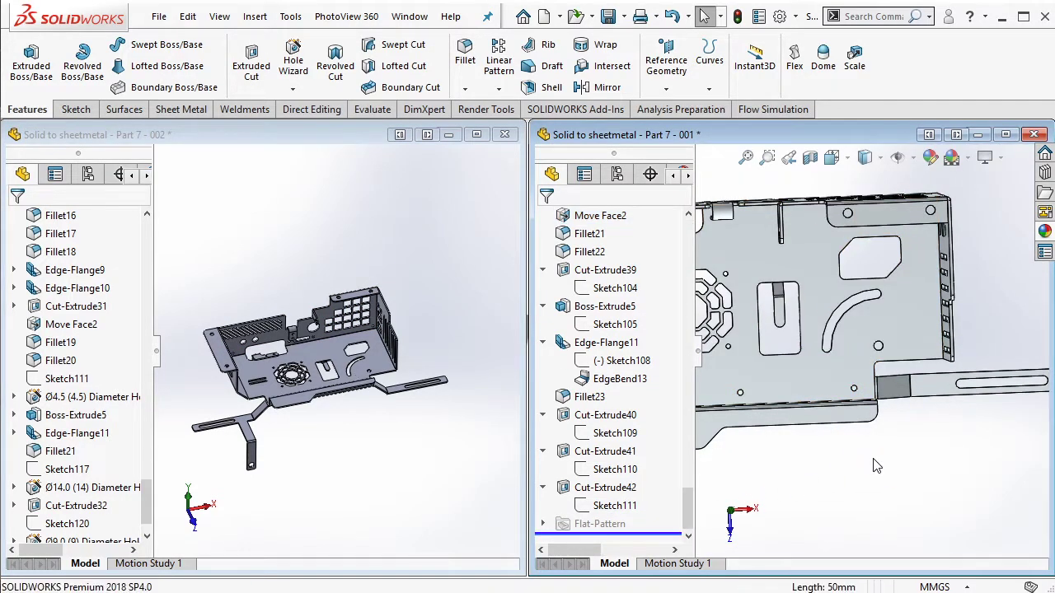
key("ctrl+7")
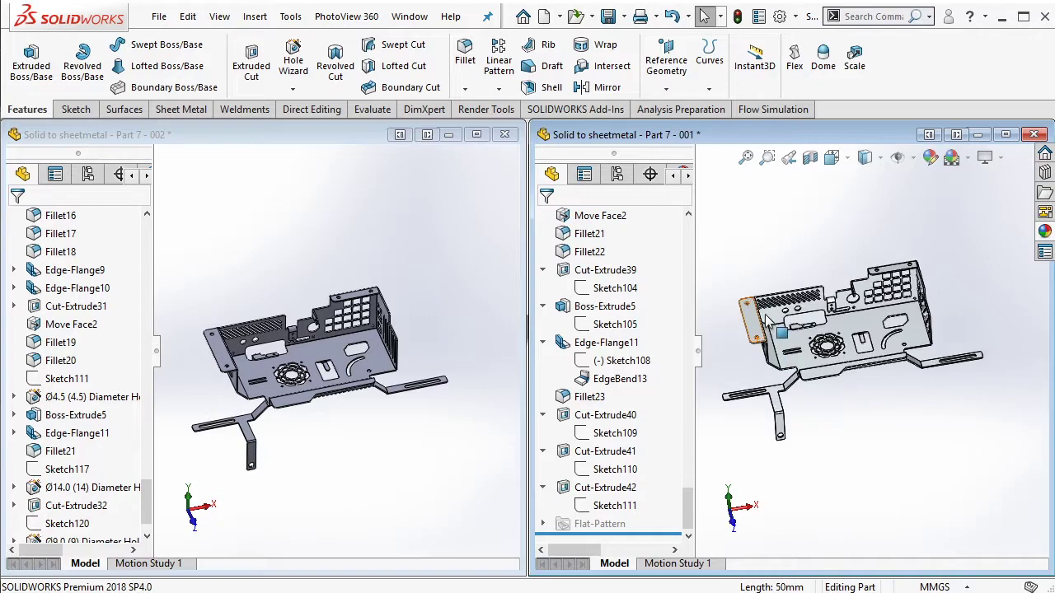
key("f")
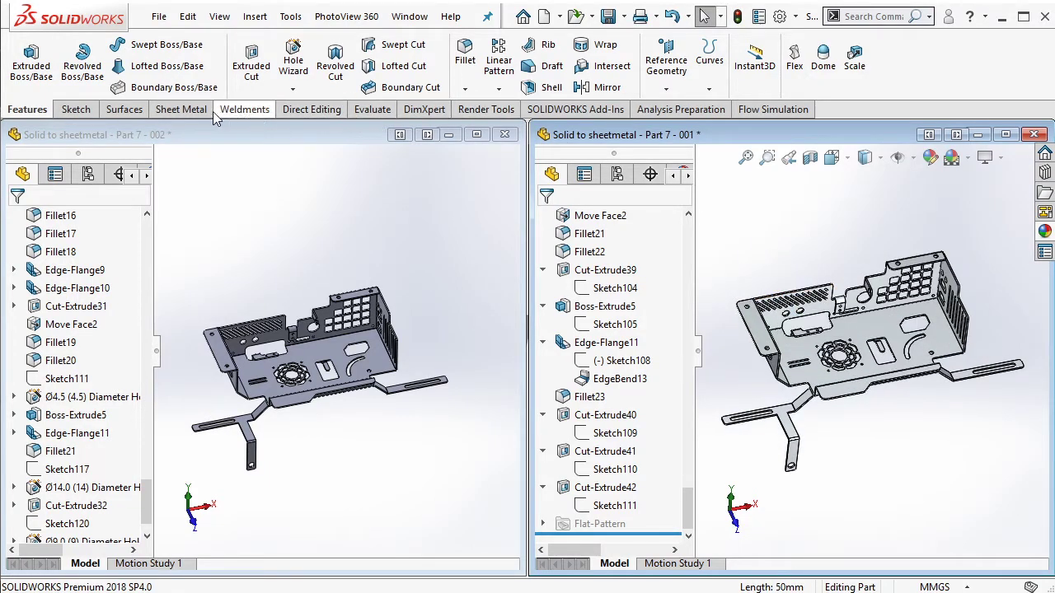
Step: Flatten the right part, then the left part, into their flat patterns
left_click(180, 110)
left_click(746, 88)
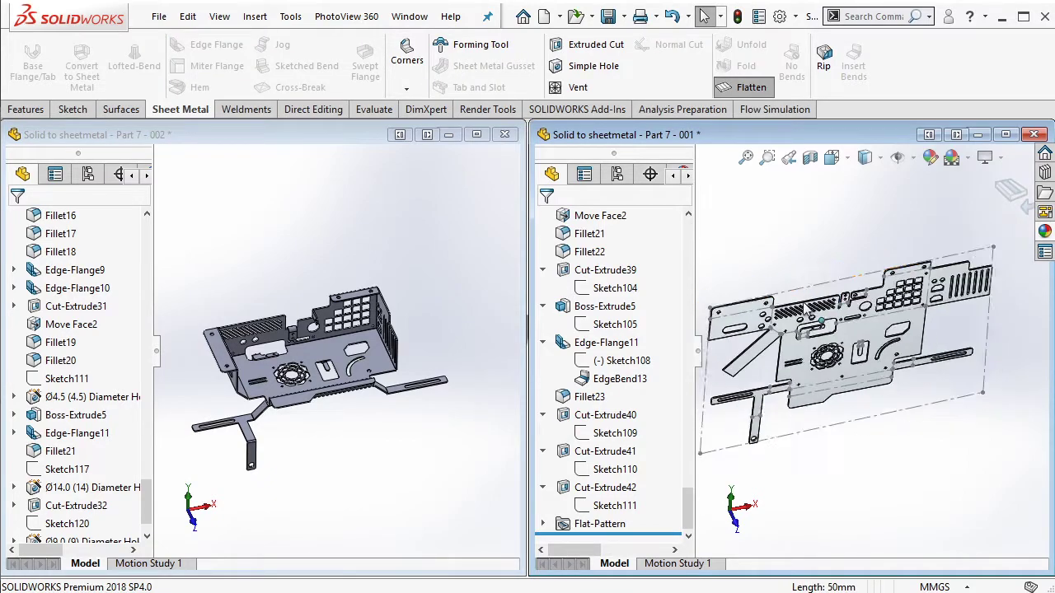
left_click(289, 276)
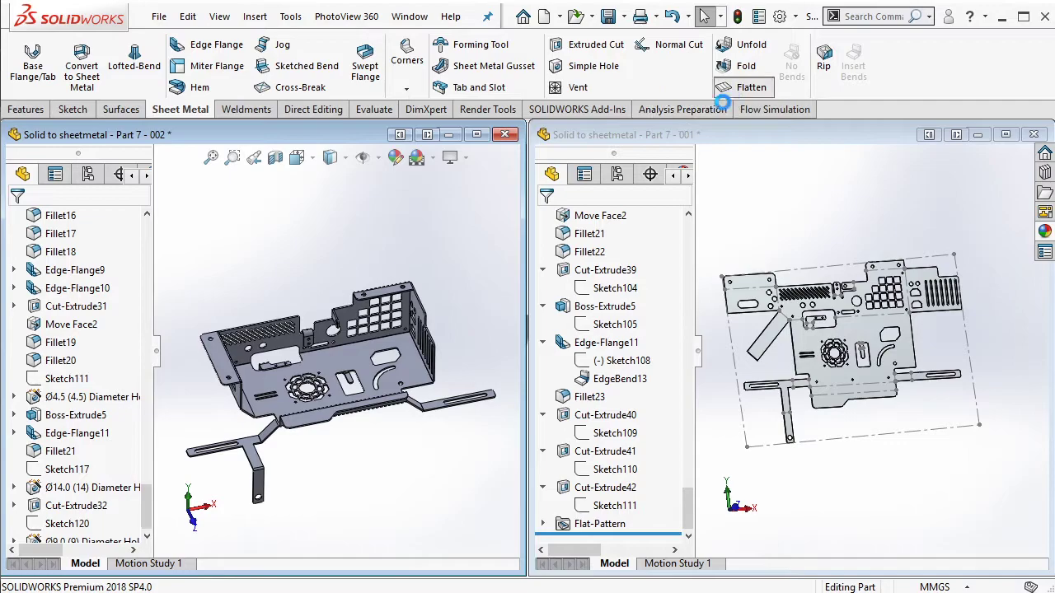
left_click(746, 87)
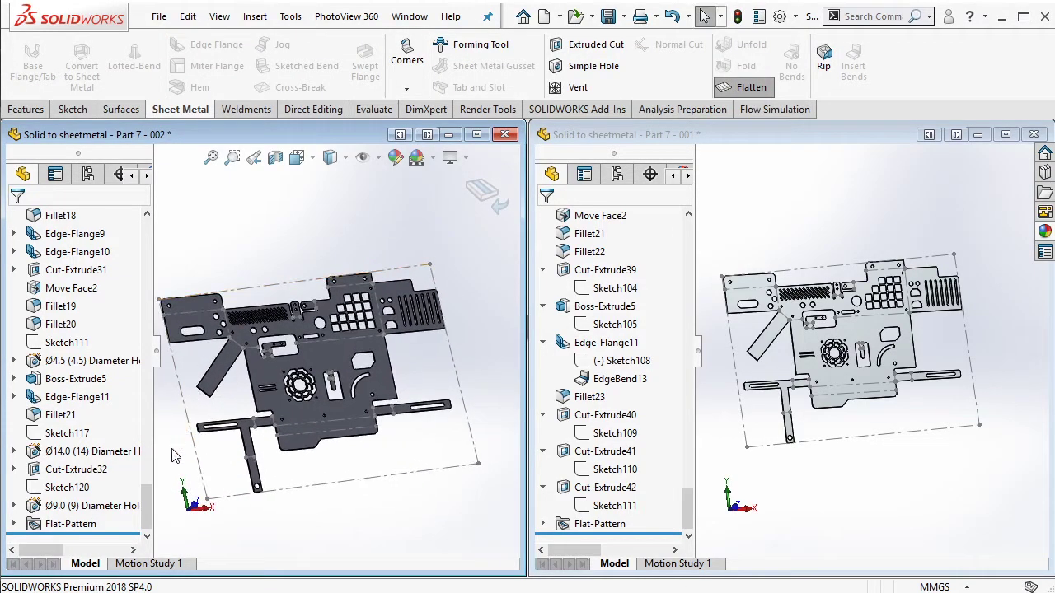
left_click_drag(147, 504, 165, 228)
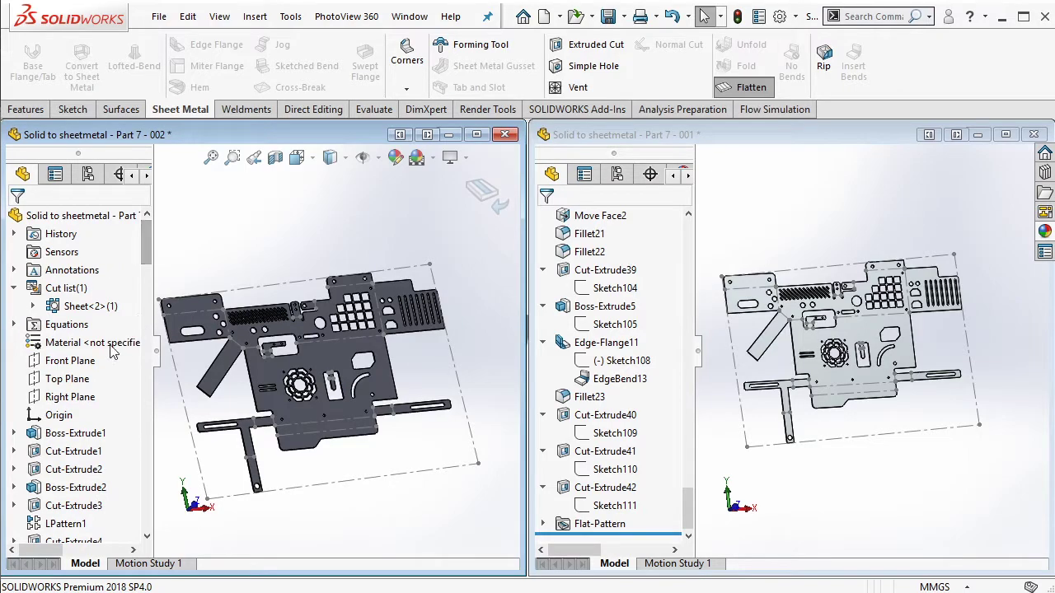
Step: Assign AISI 304 as the left part's material
right_click(114, 348)
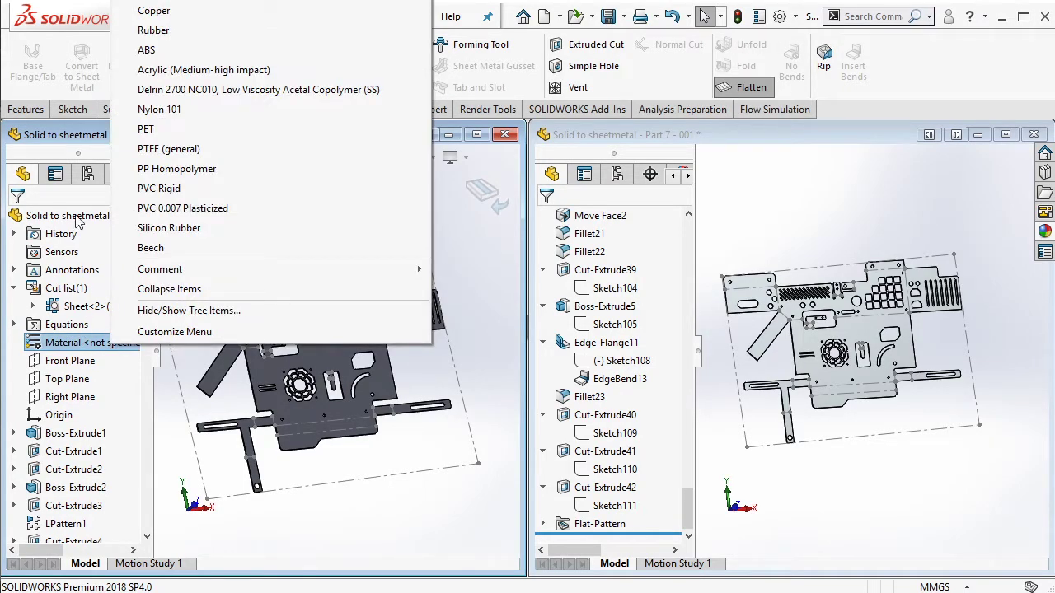
left_click(77, 168)
scroll(97, 321, "down", 2)
right_click(96, 236)
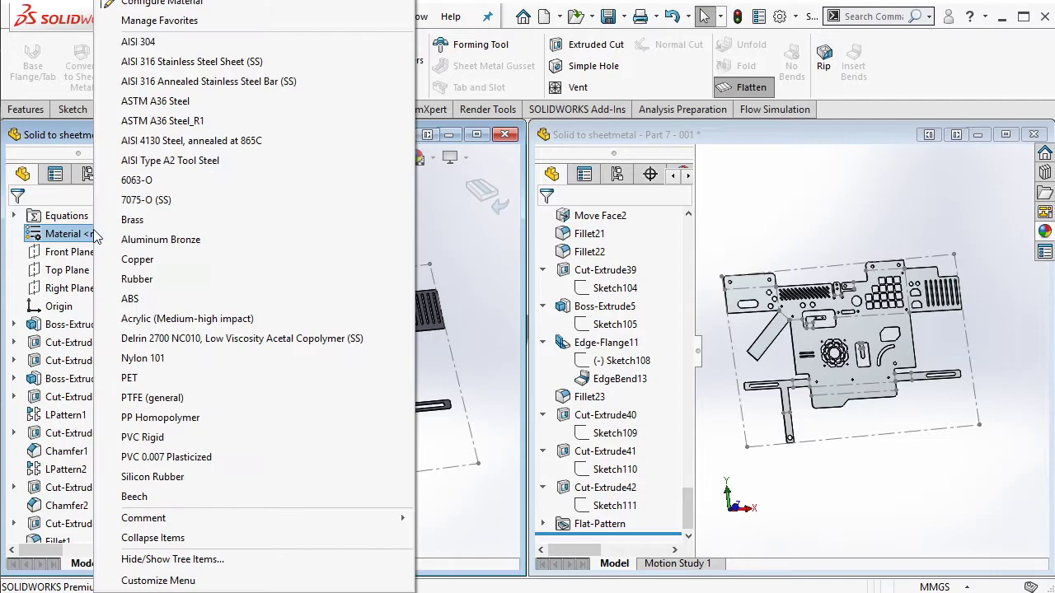
left_click(138, 41)
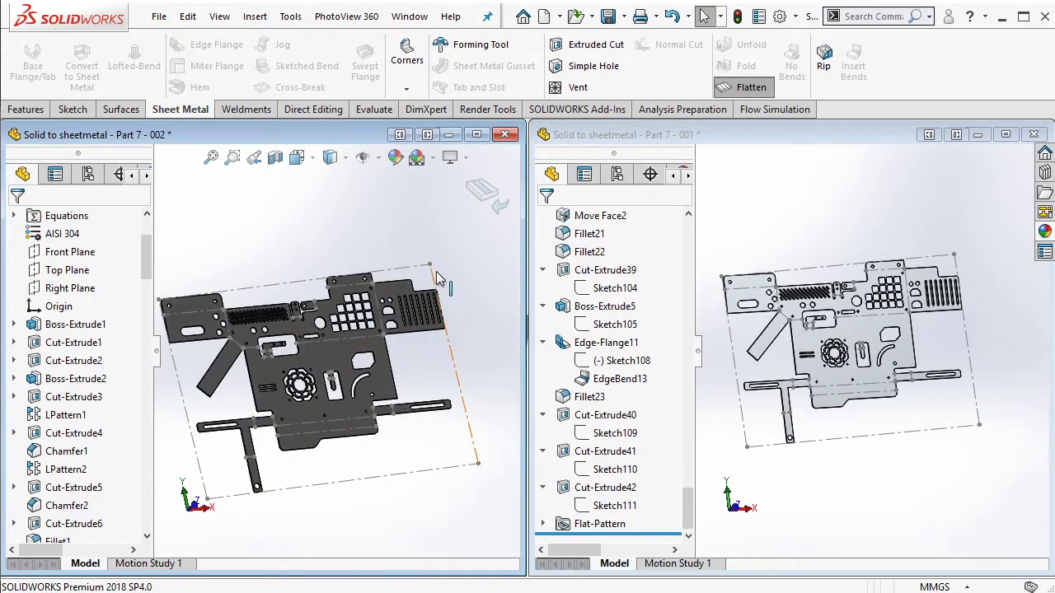
Step: Apply the chromium plate appearance from Metal > Chrome to the left part
left_click(1047, 233)
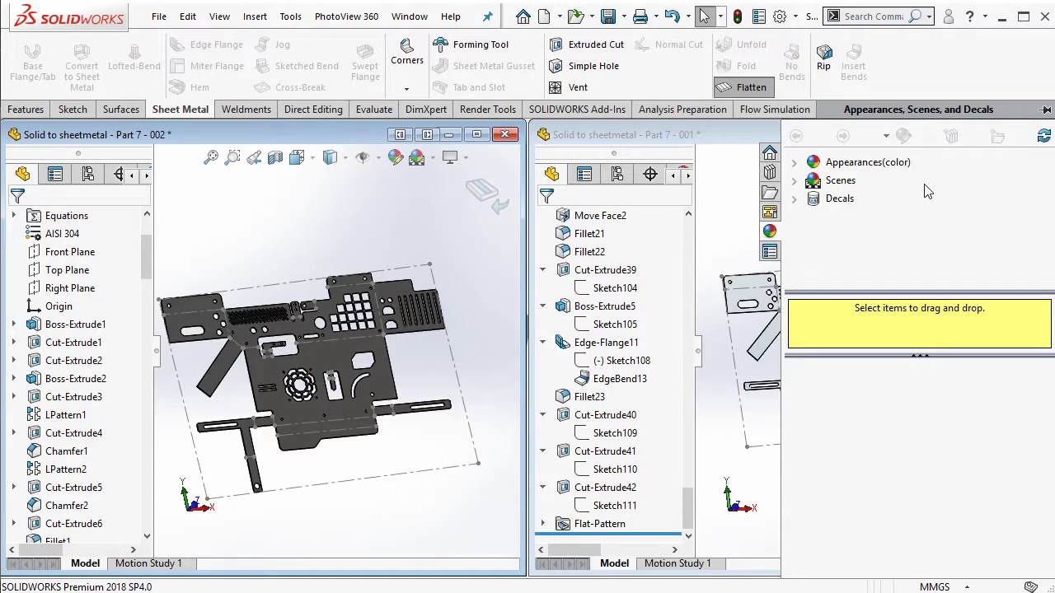
left_click(867, 164)
left_click(795, 163)
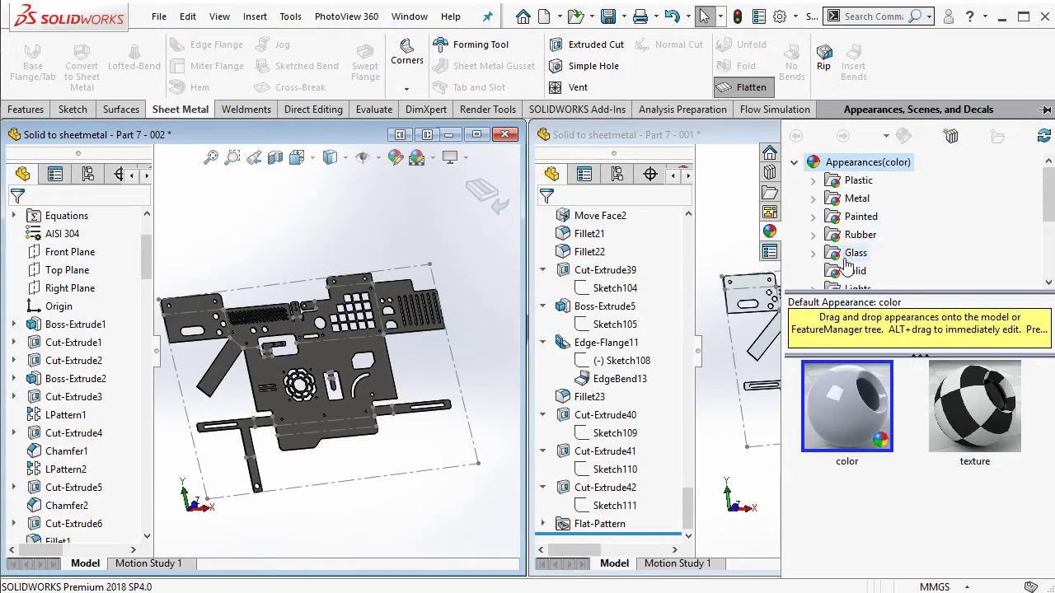
left_click(853, 198)
left_click(874, 199)
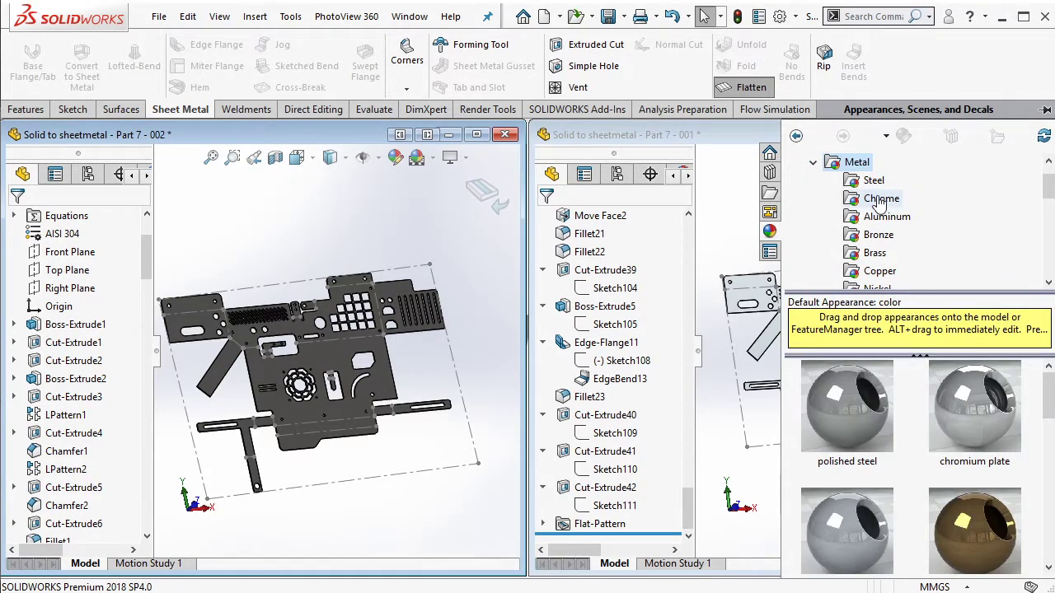
mouse_move(853, 422)
left_mouse_down()
mouse_move(437, 416)
mouse_move(280, 354)
left_mouse_up()
left_click(328, 355)
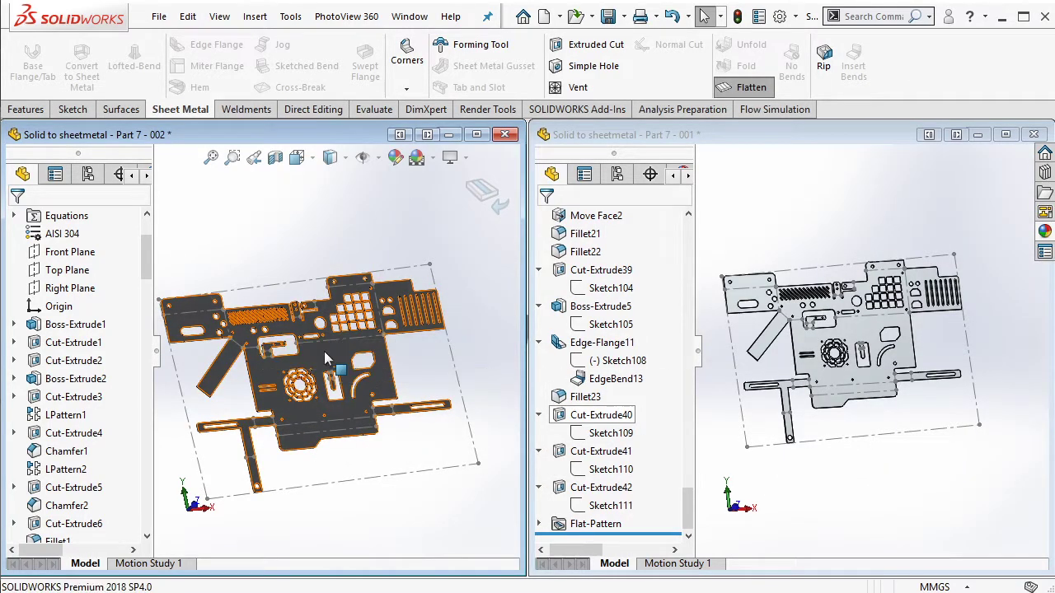
Step: Fold the left part back to 3D and expand SOLIDWORKS Lights in the DisplayManager
left_click(484, 202)
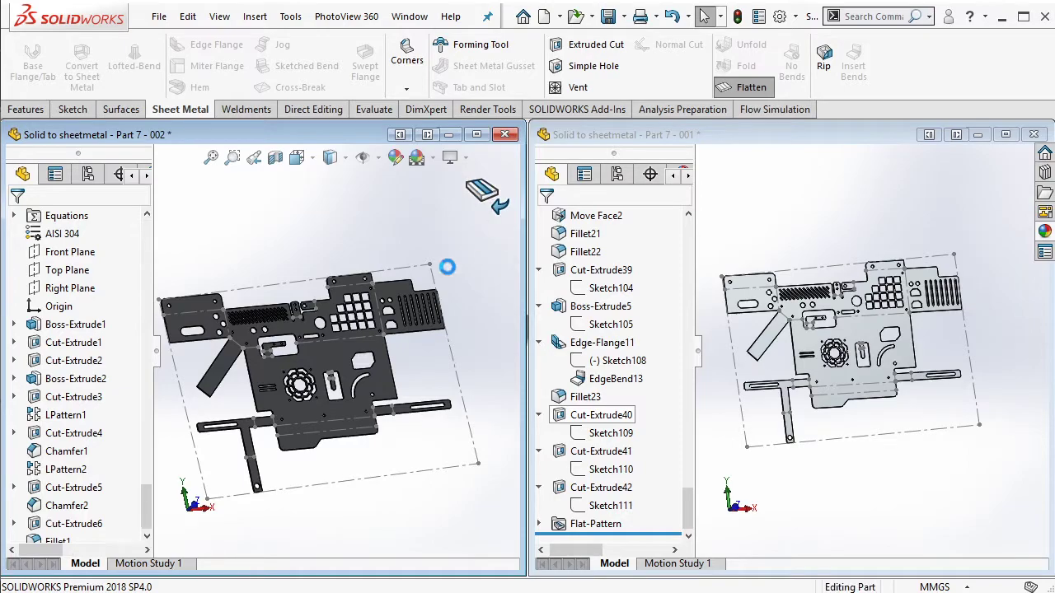
mouse_move(448, 268)
middle_mouse_down()
mouse_move(345, 343)
mouse_move(247, 264)
middle_mouse_up()
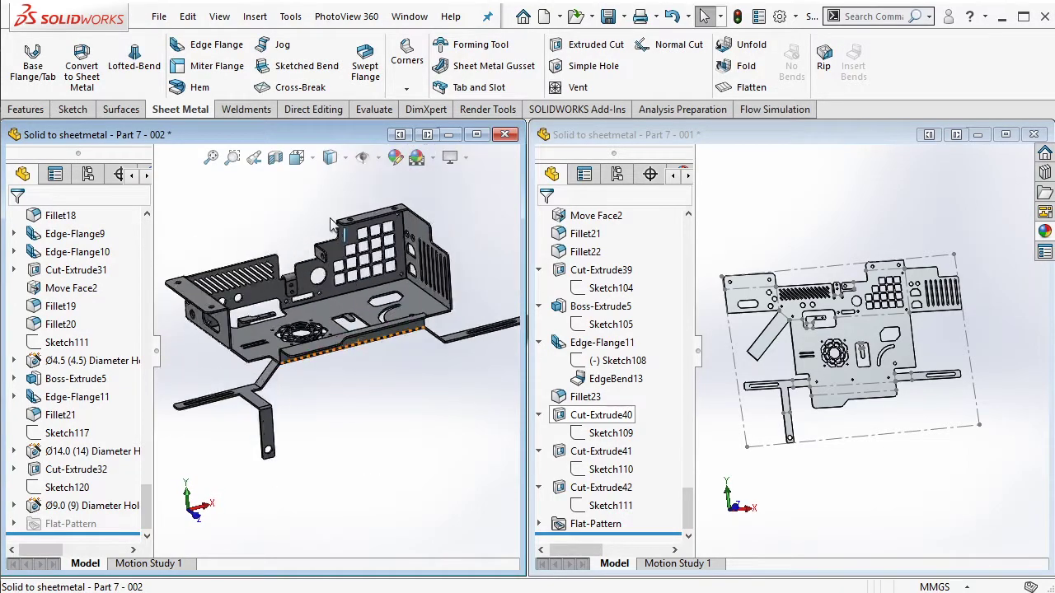
left_click(146, 175)
left_click(147, 176)
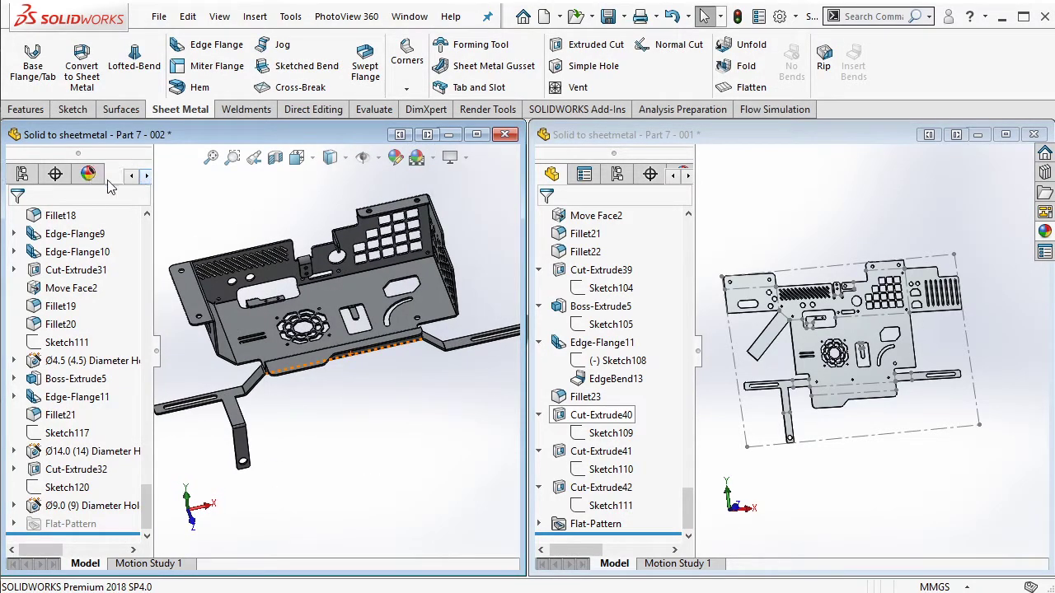
left_click(88, 174)
left_click(60, 196)
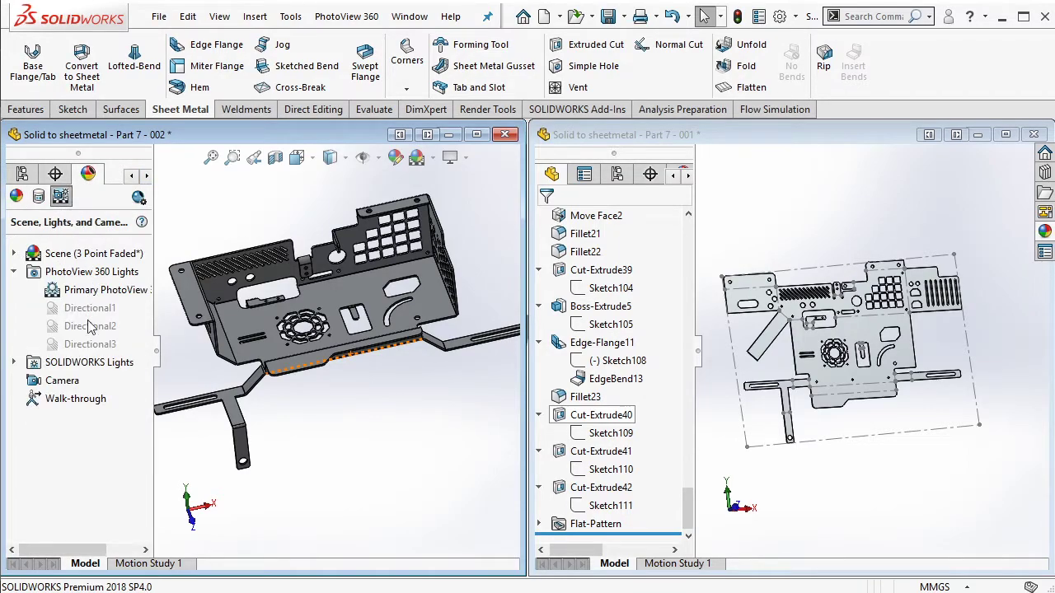
left_click(14, 362)
Step: Add spot light Spot1, position it near the part, and set its brightness to 1
right_click(66, 381)
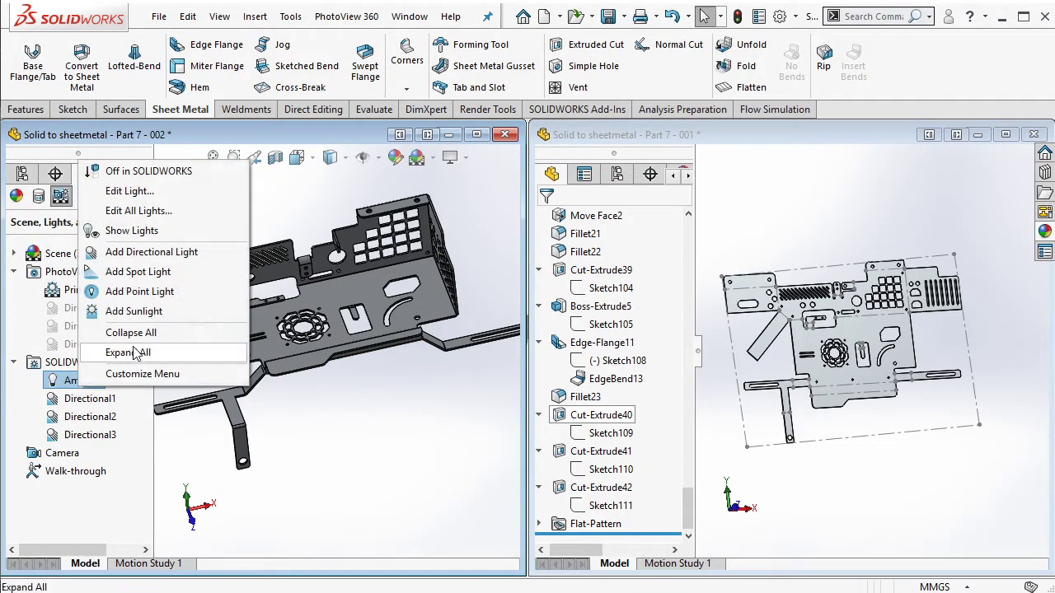
left_click(157, 279)
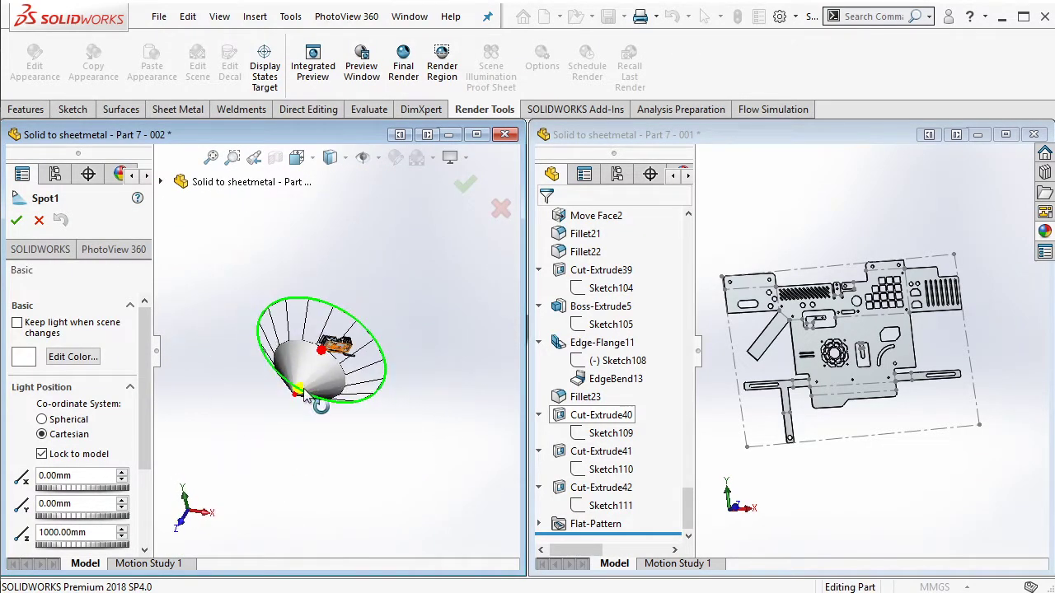
left_click_drag(305, 394, 205, 431)
scroll(430, 294, "down", 3)
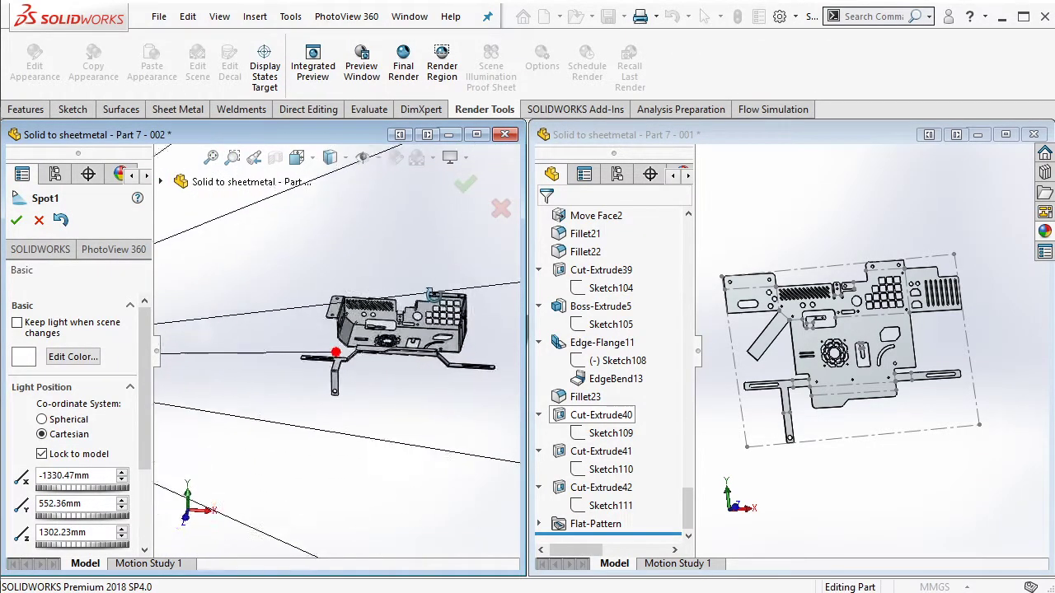
middle_click_drag(431, 294, 346, 352)
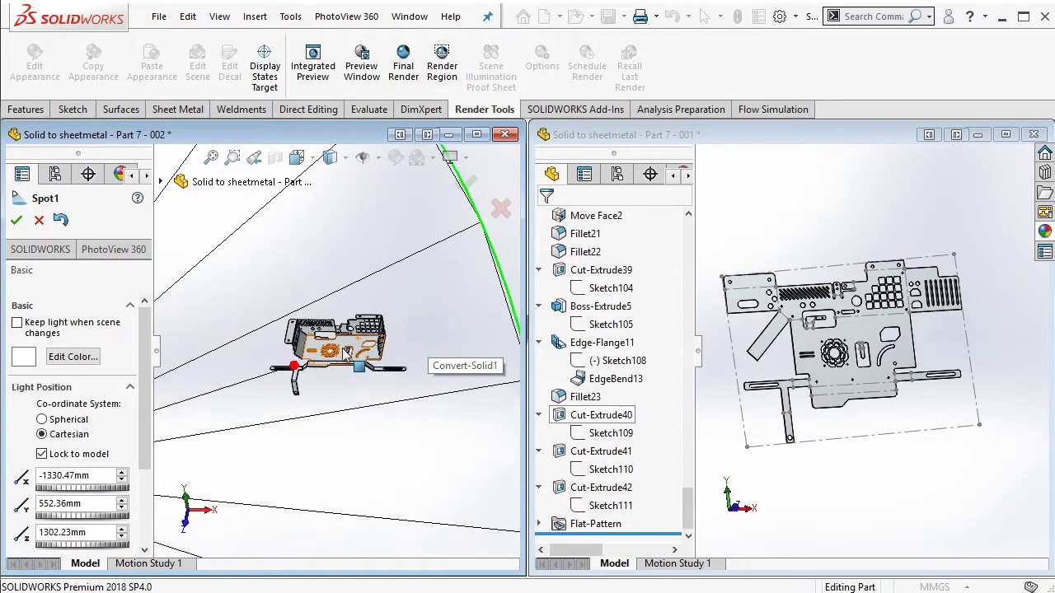
scroll(346, 352, "up", 3)
left_click_drag(180, 437, 210, 420)
scroll(352, 356, "down", 5)
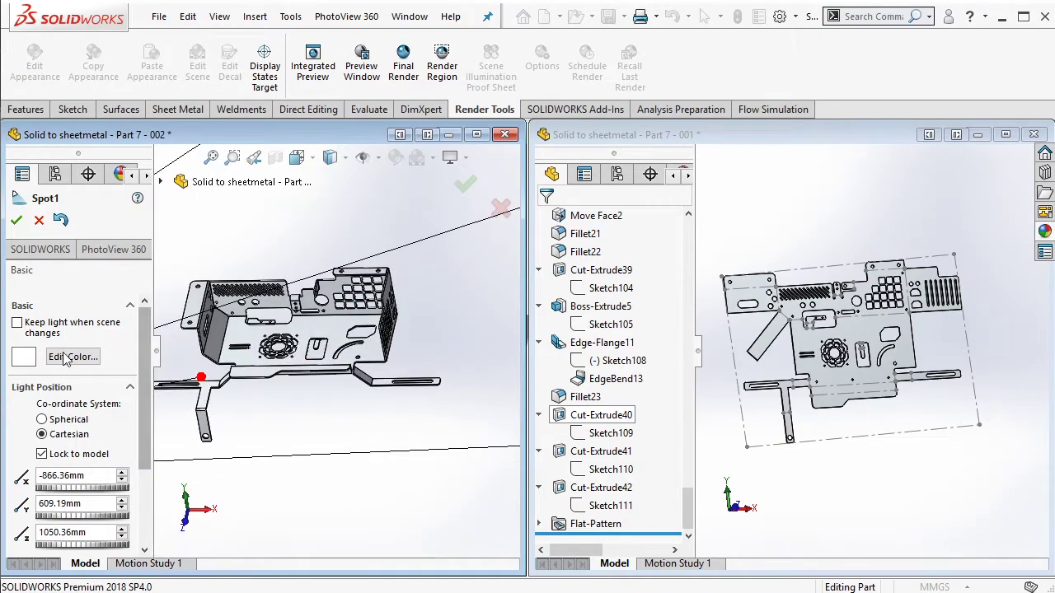
left_click(40, 249)
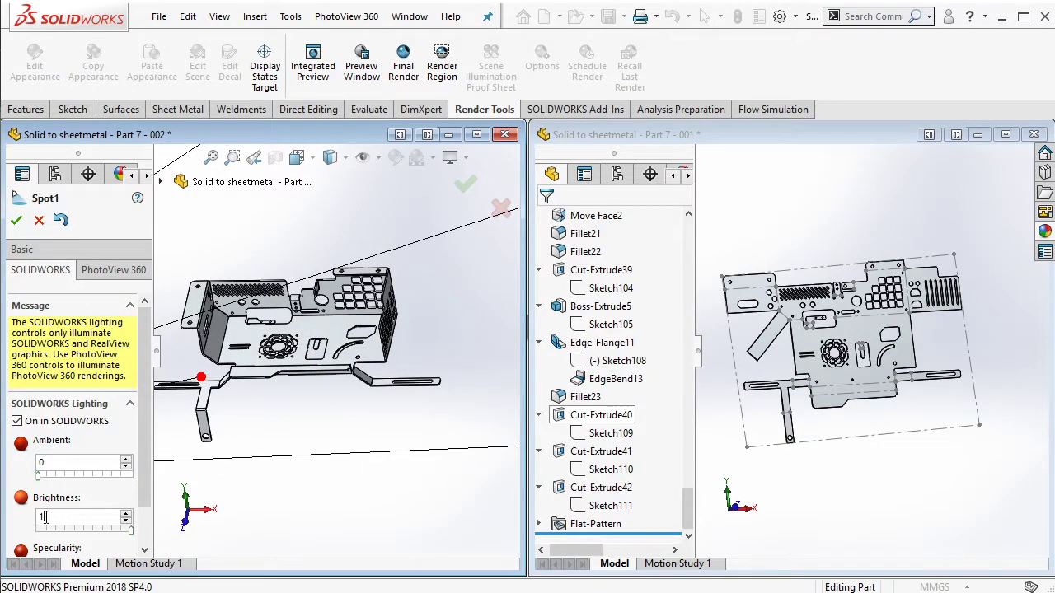
key("Return")
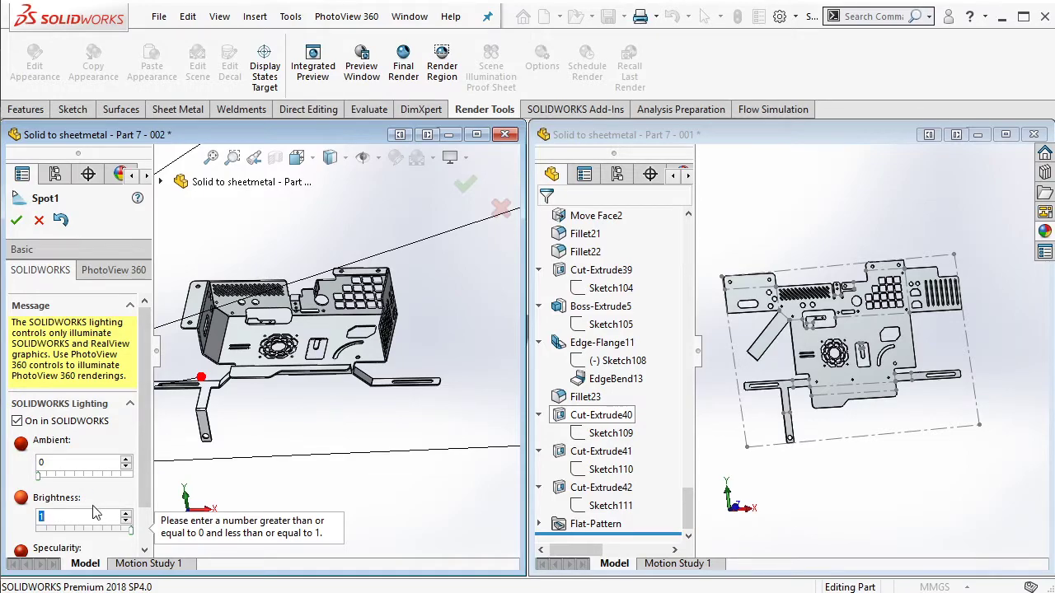
left_click(16, 220)
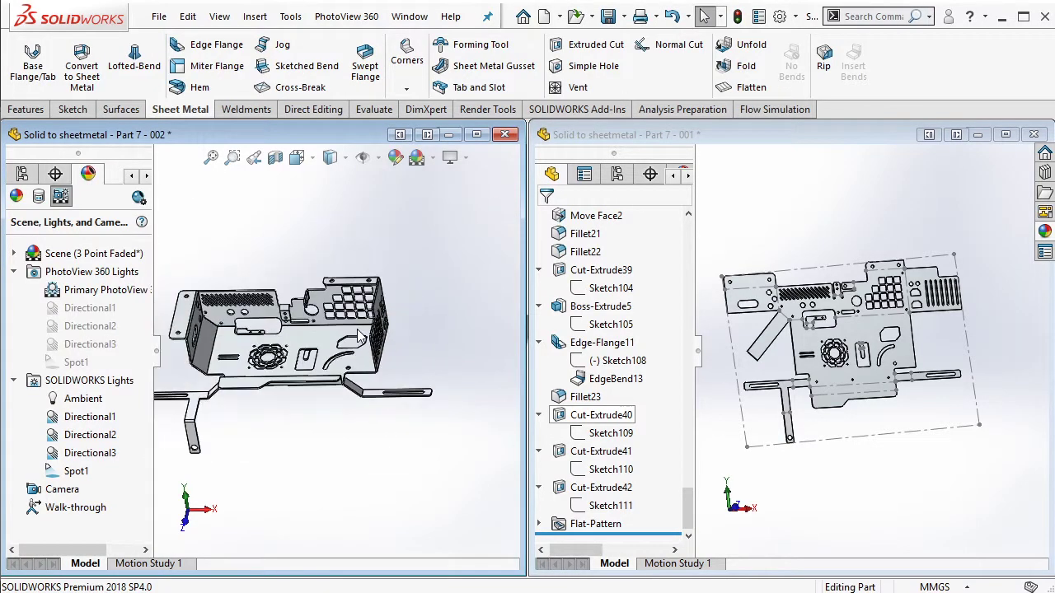
Step: Add Spot2 from Spot1's menu and move its source up and to the side of the part
right_click(81, 474)
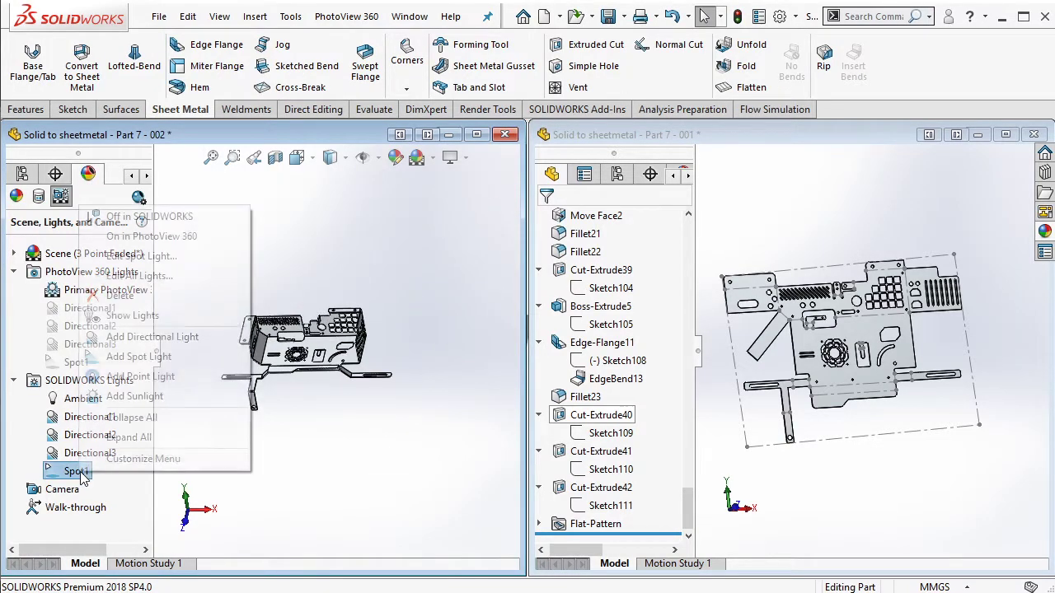
left_click(165, 361)
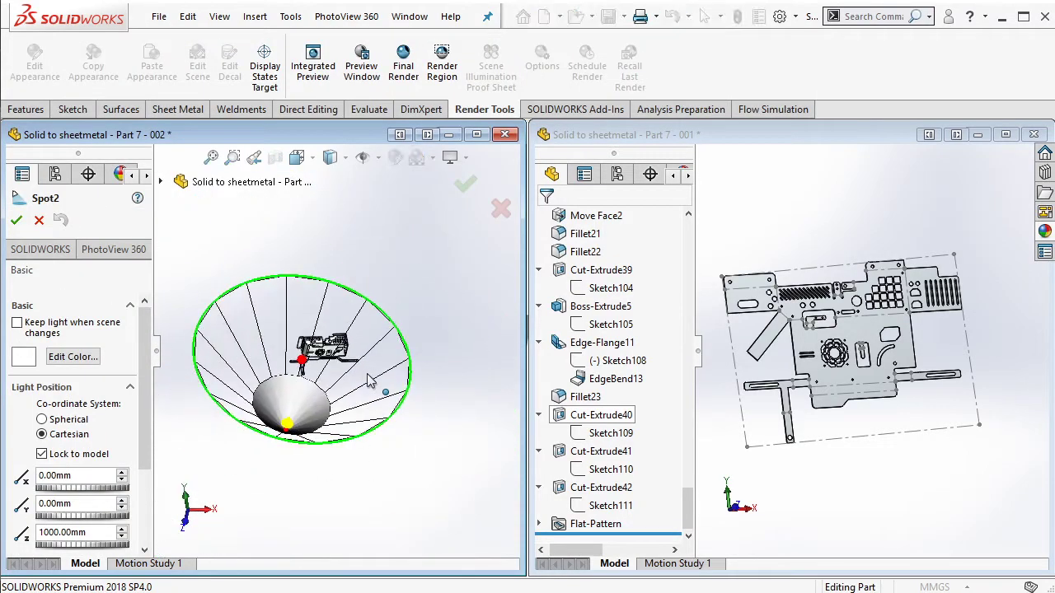
left_click_drag(307, 425, 487, 224)
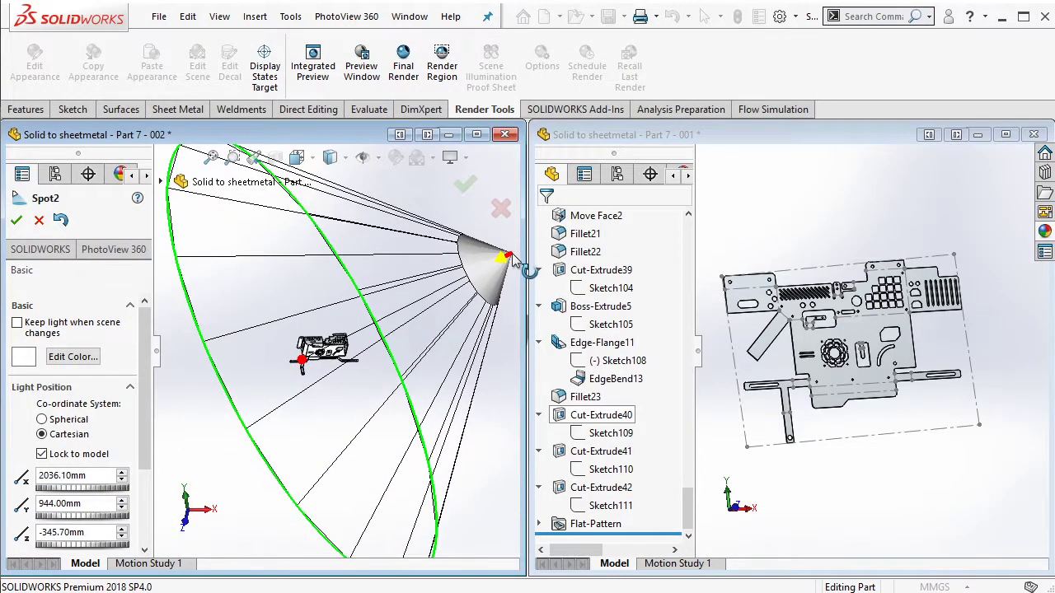
mouse_move(296, 304)
middle_mouse_down()
mouse_move(294, 421)
mouse_move(360, 217)
middle_mouse_up()
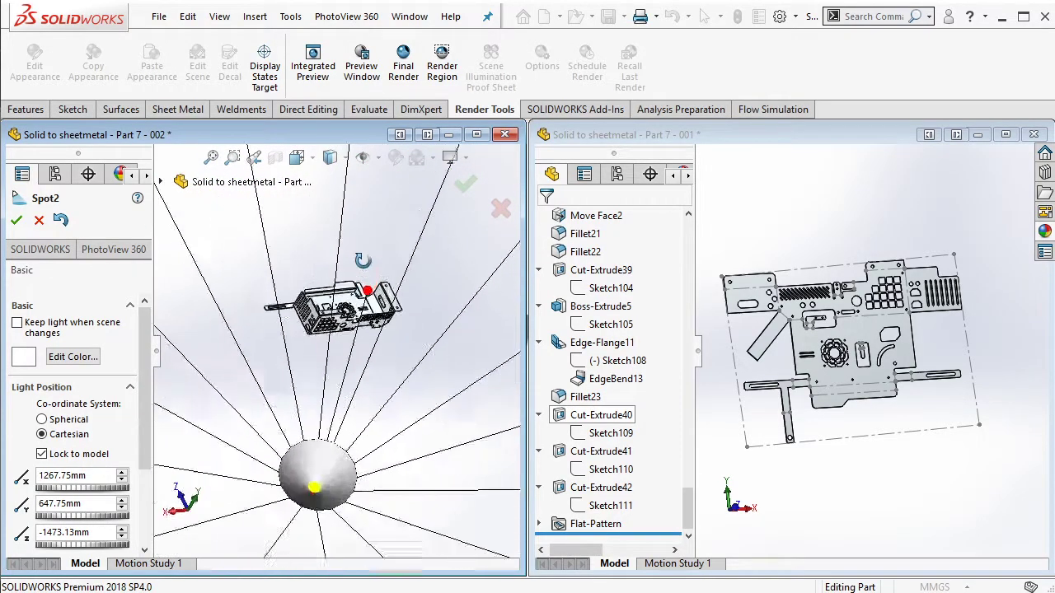
left_click(16, 220)
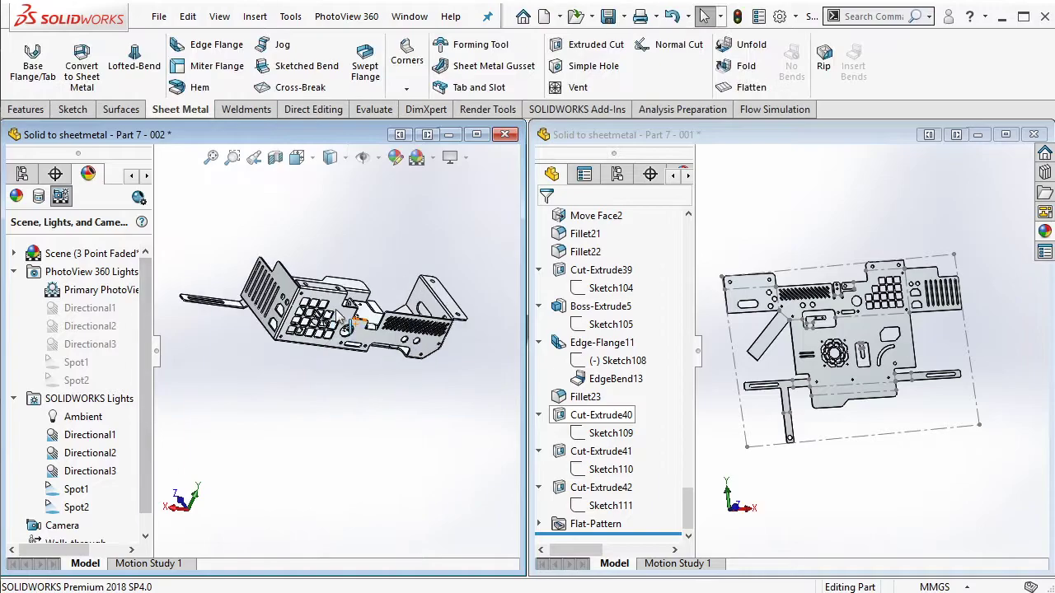
mouse_move(354, 321)
middle_mouse_down()
mouse_move(452, 316)
mouse_move(374, 274)
mouse_move(348, 343)
mouse_move(329, 354)
middle_mouse_up()
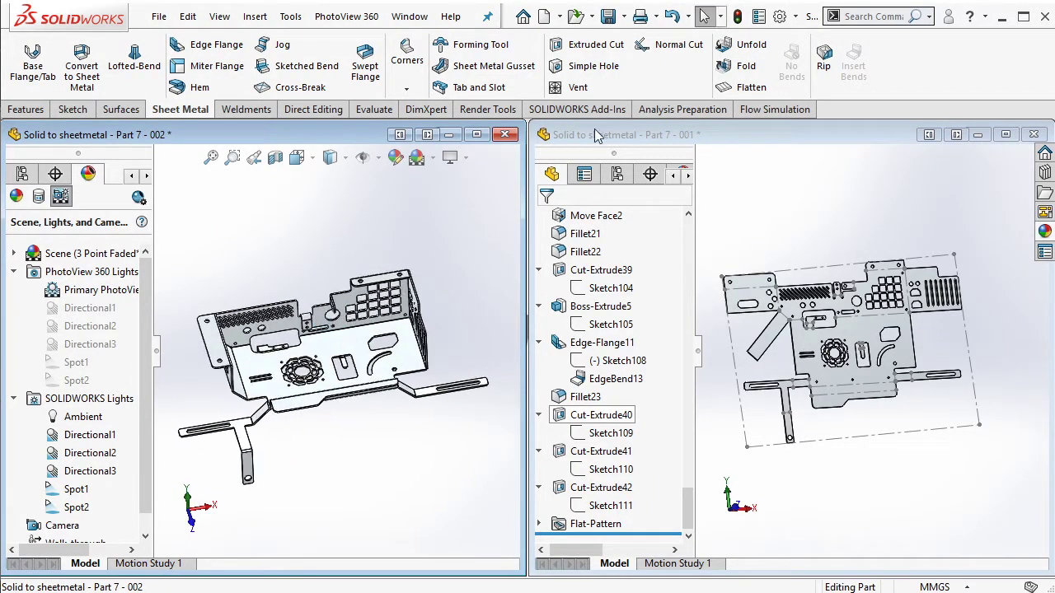
Step: Flatten the left part again, then close Part 7 - 001 with Save All
left_click(735, 91)
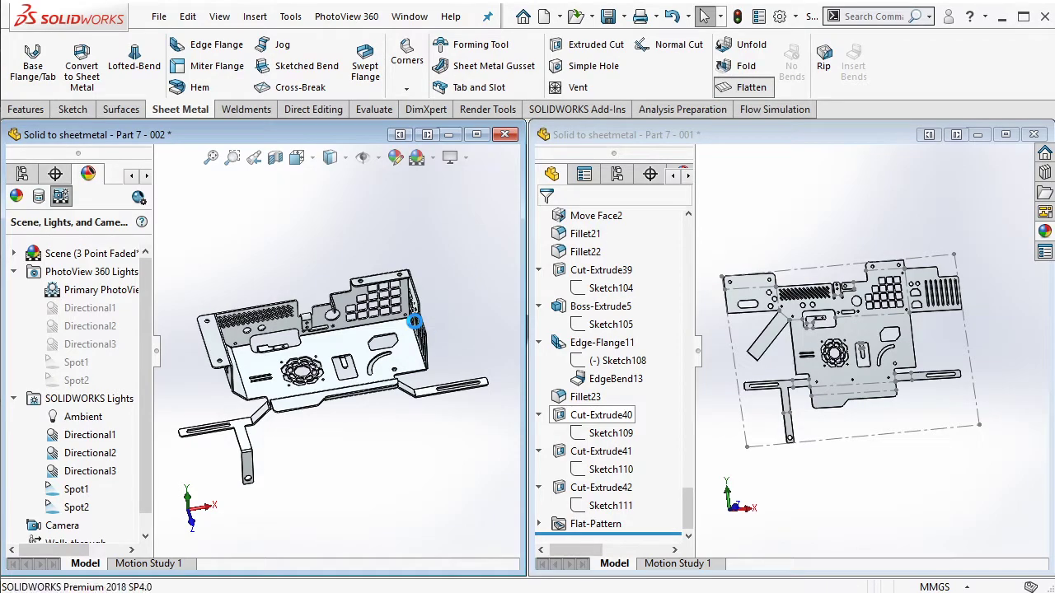
middle_click_drag(406, 332, 351, 286)
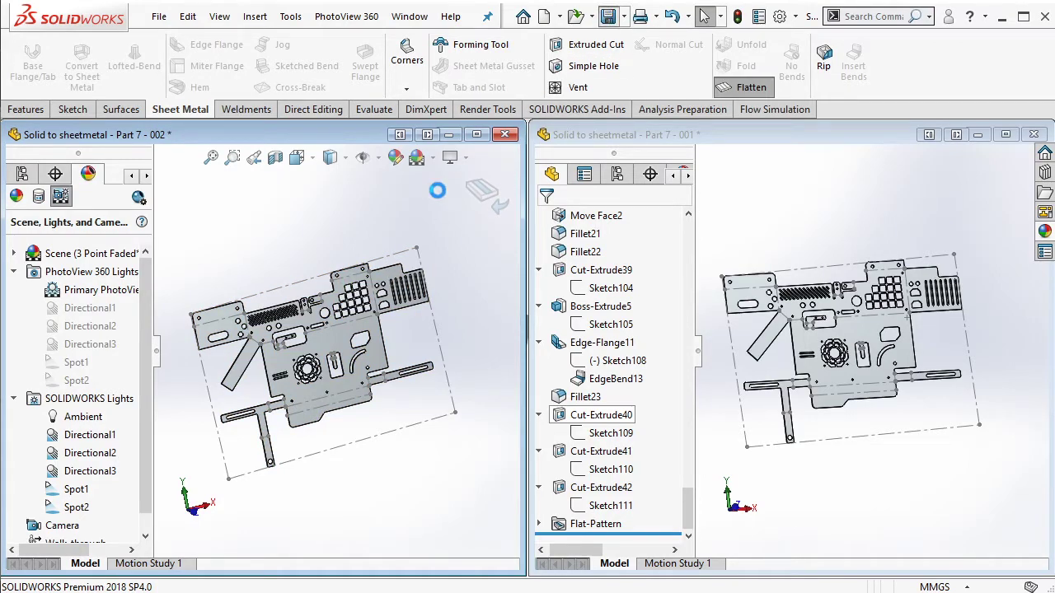
left_click(893, 208)
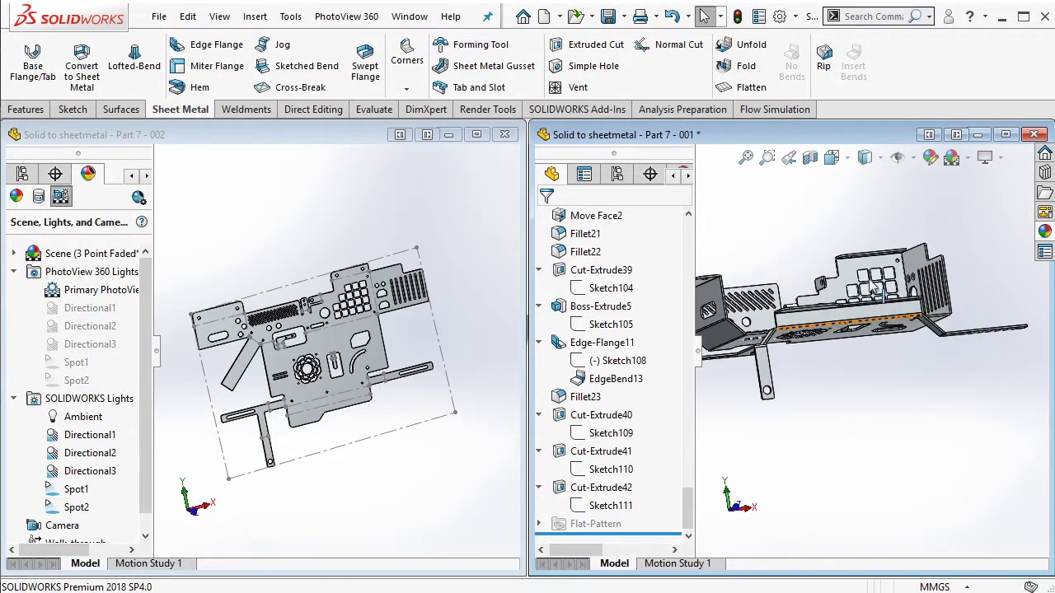
left_click(1035, 135)
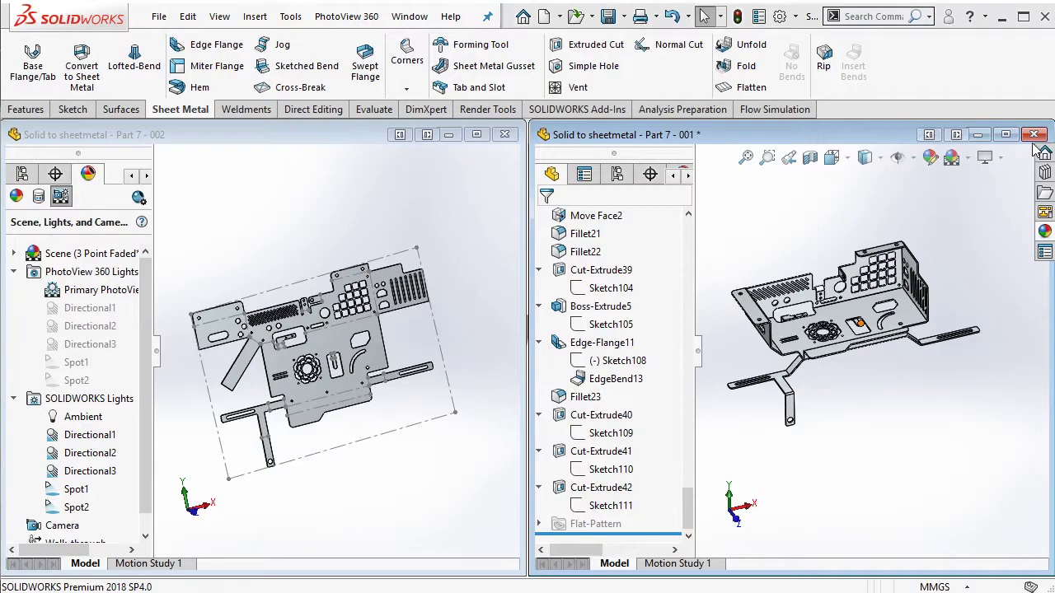
left_click(808, 97)
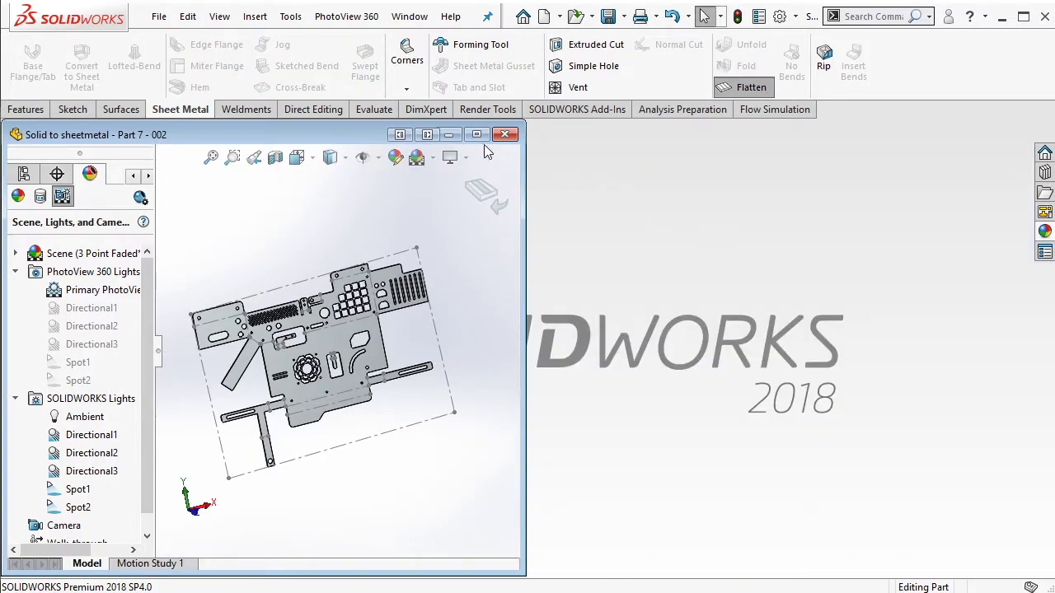
Step: Maximize Part 7 - 002 as a flat pattern and show its FeatureManager tree
left_click(478, 135)
left_click(740, 88)
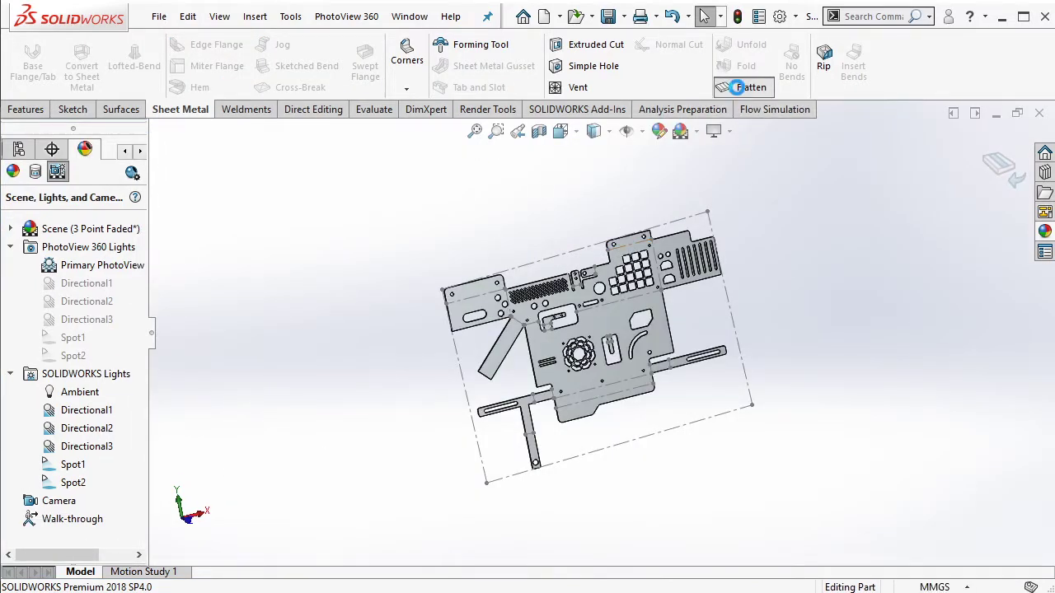
left_click(740, 87)
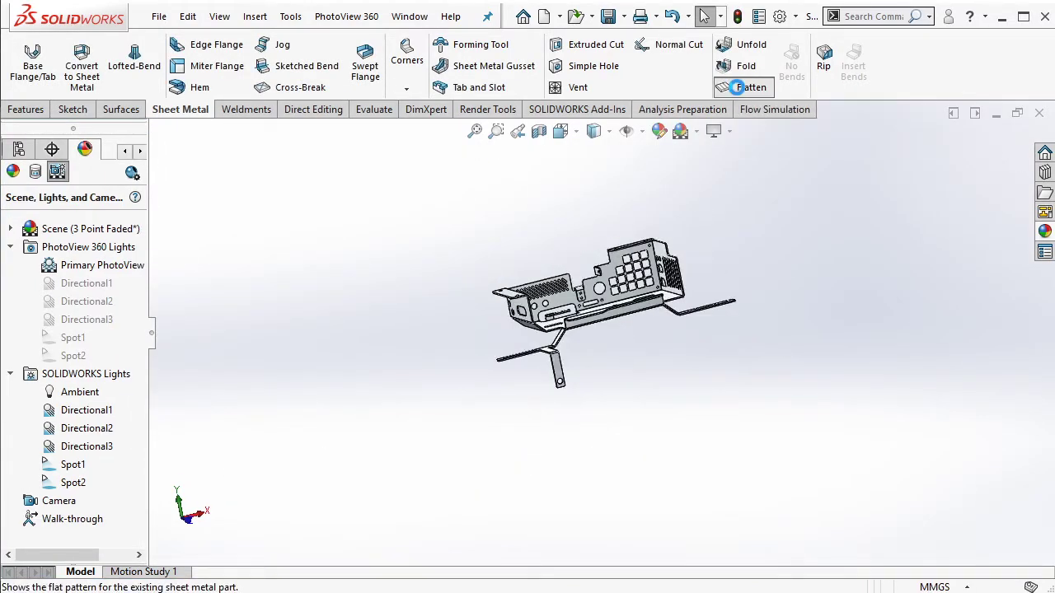
left_click(739, 87)
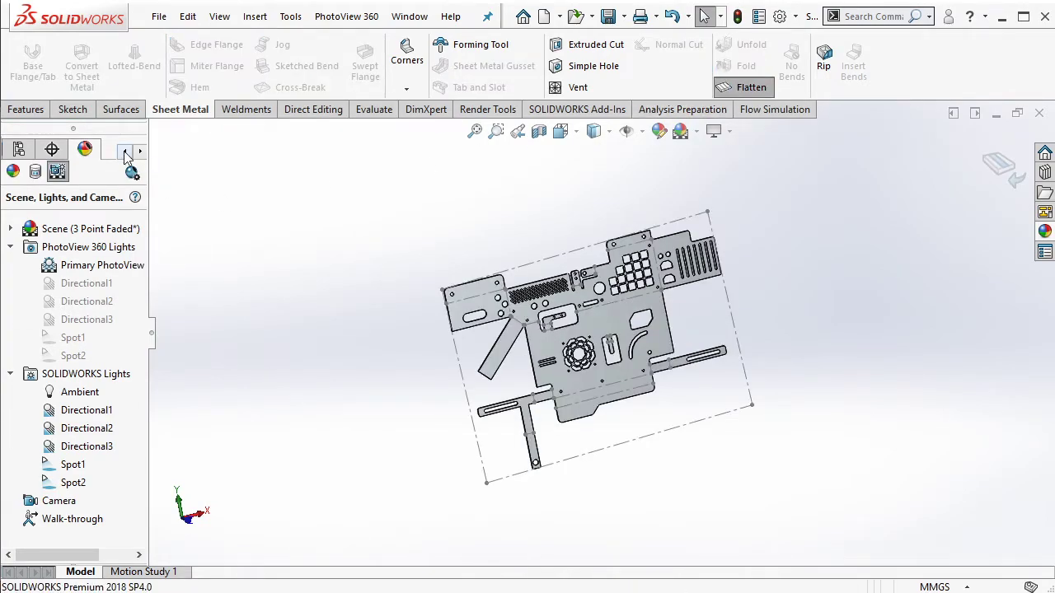
left_click(126, 154)
left_click(19, 149)
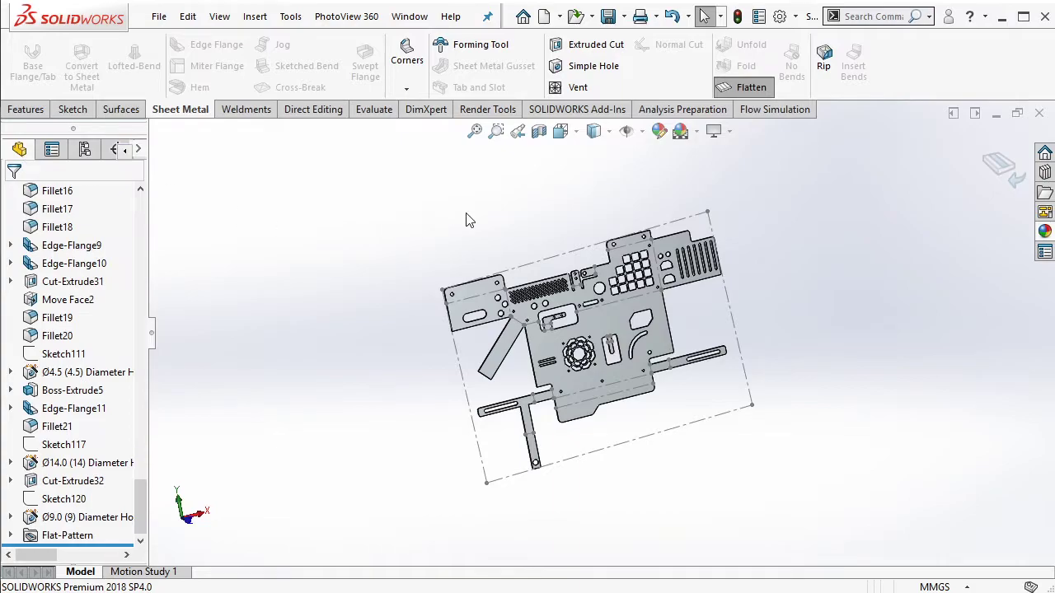
Step: Lay the flat pattern face-on by selecting its flat face and applying Normal To
key("ctrl+1")
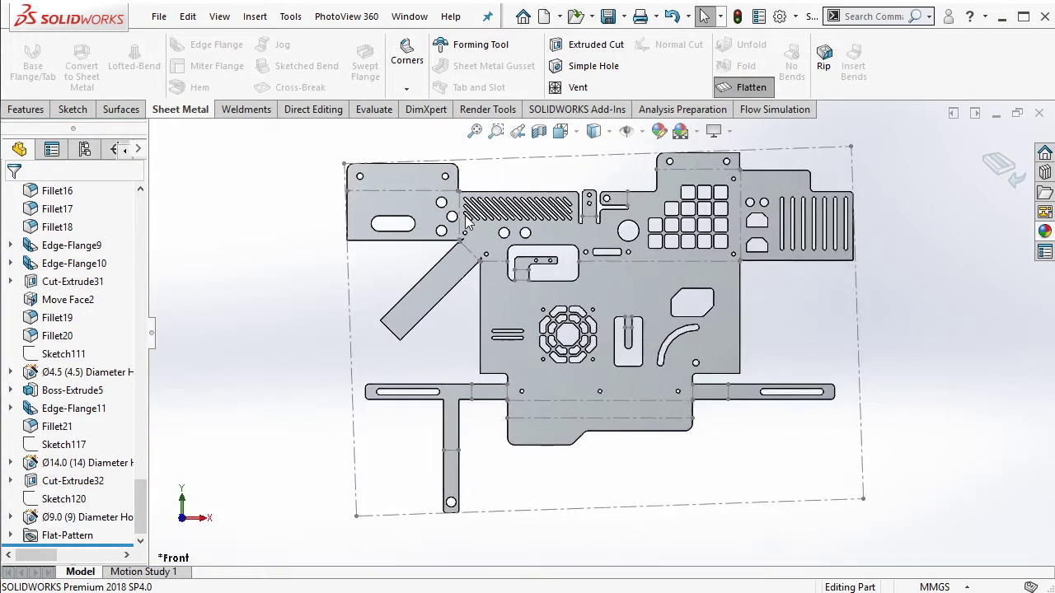
mouse_move(467, 221)
middle_mouse_down()
mouse_move(668, 280)
mouse_move(619, 304)
middle_mouse_up()
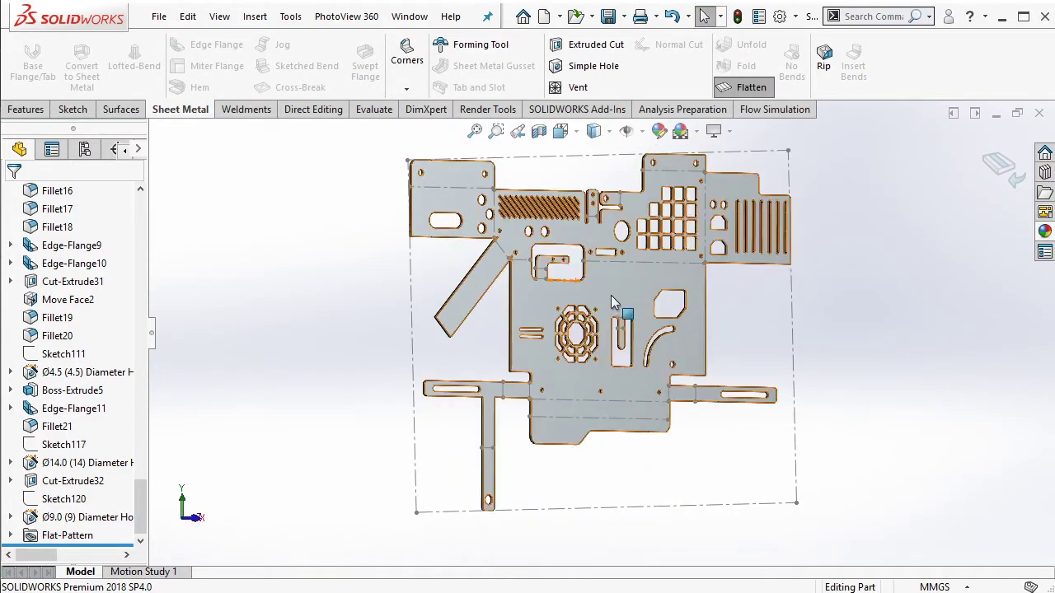
left_click(625, 286)
left_click(772, 232)
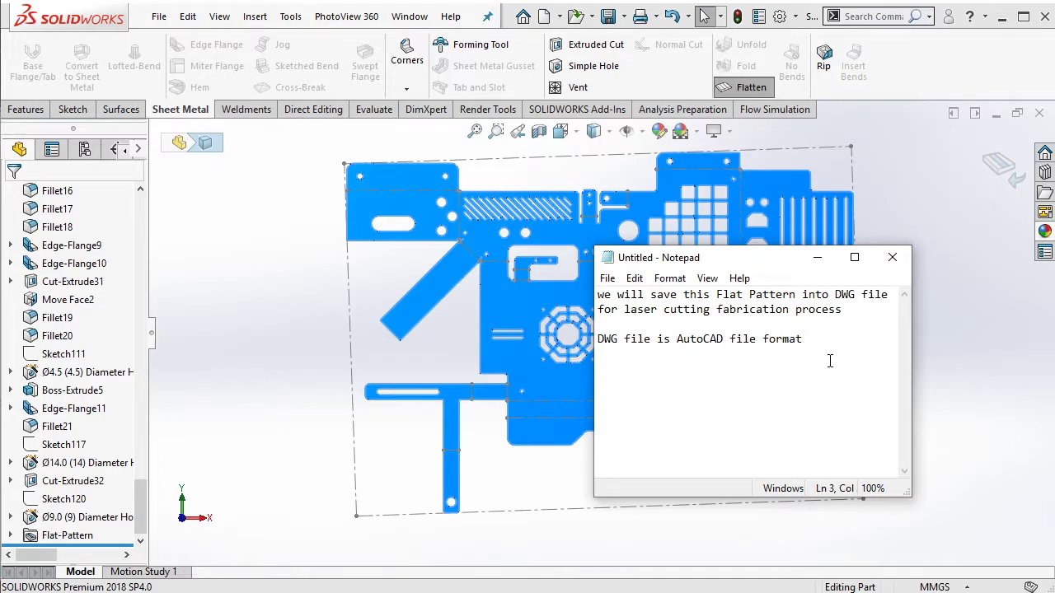
Step: Clear the explanatory DWG-export note and hide the Notepad window
key("ctrl+a")
key("BackSpace")
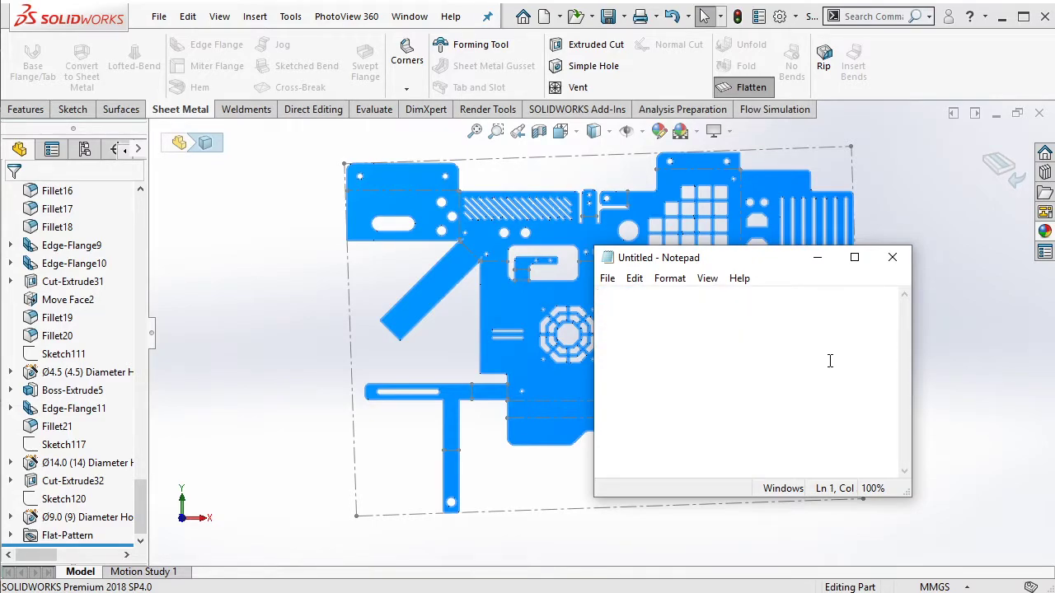
left_click(817, 257)
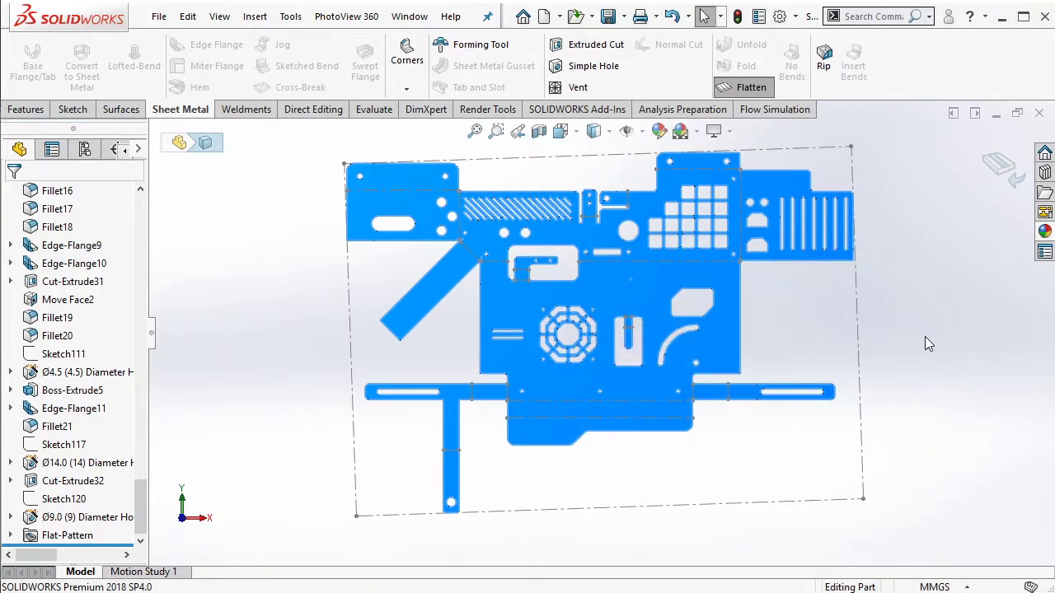
left_click(159, 19)
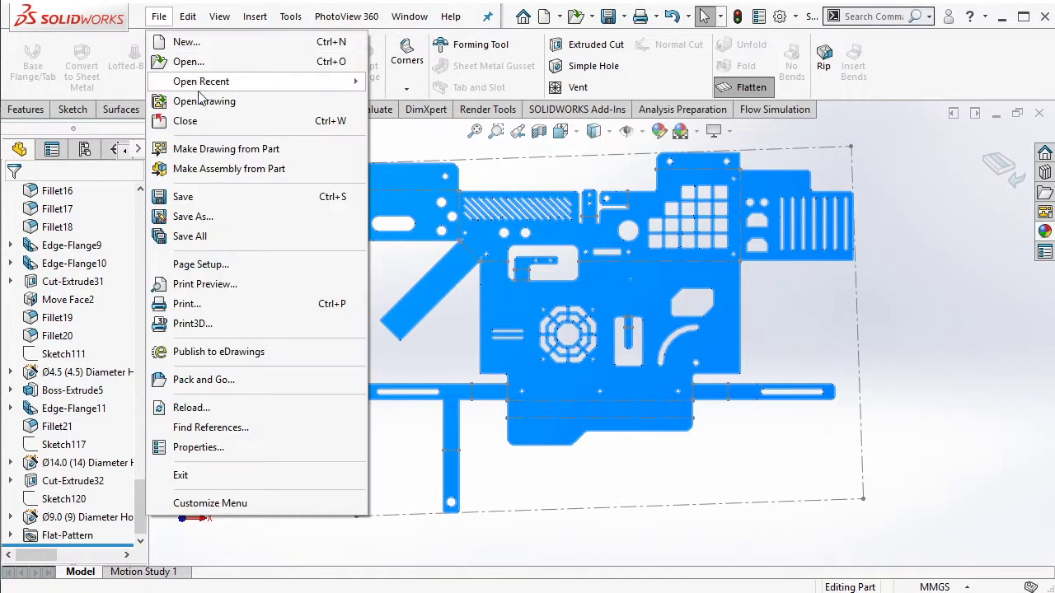
Step: Save the flat pattern as a Dwg (*.dwg) file
left_click(206, 216)
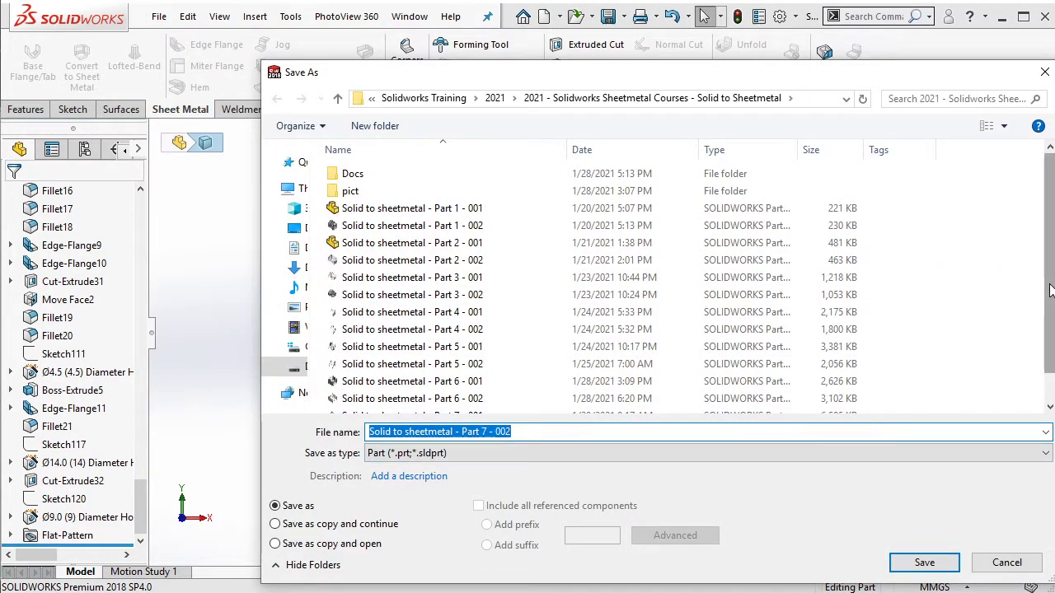
left_click(806, 451)
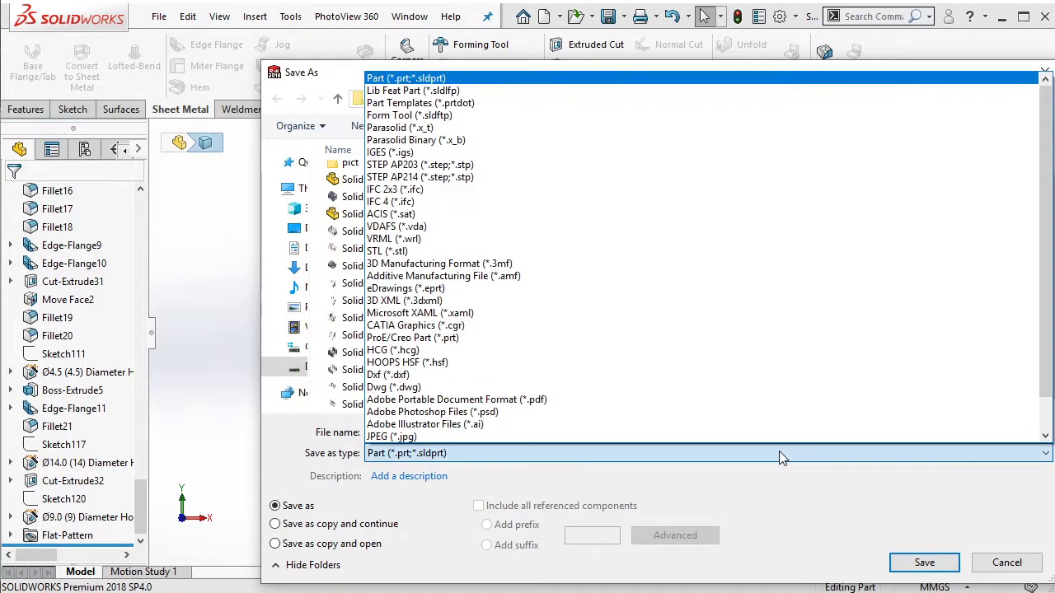
left_click(451, 387)
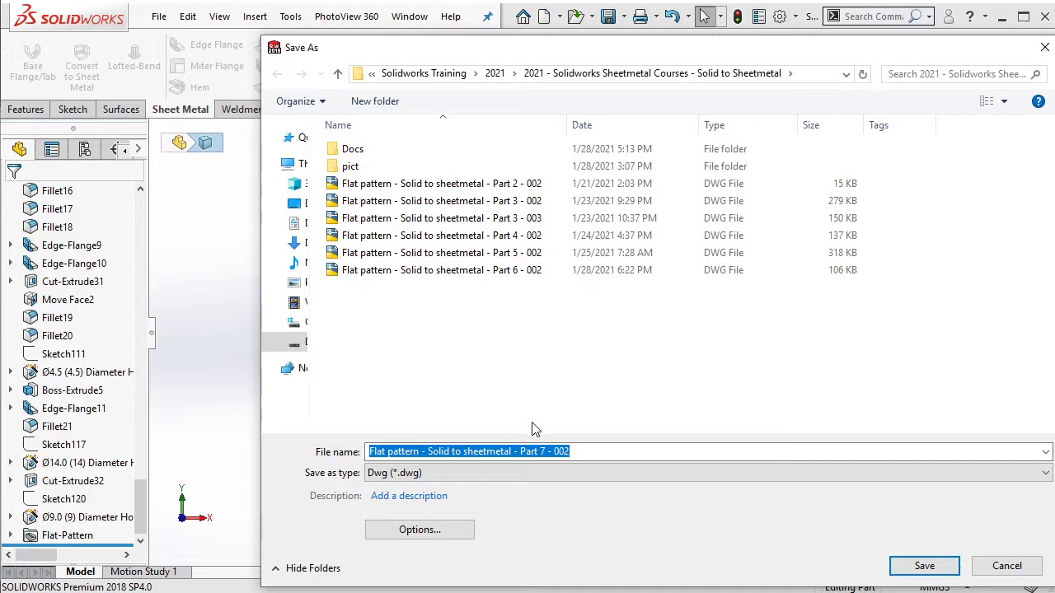
left_click(903, 566)
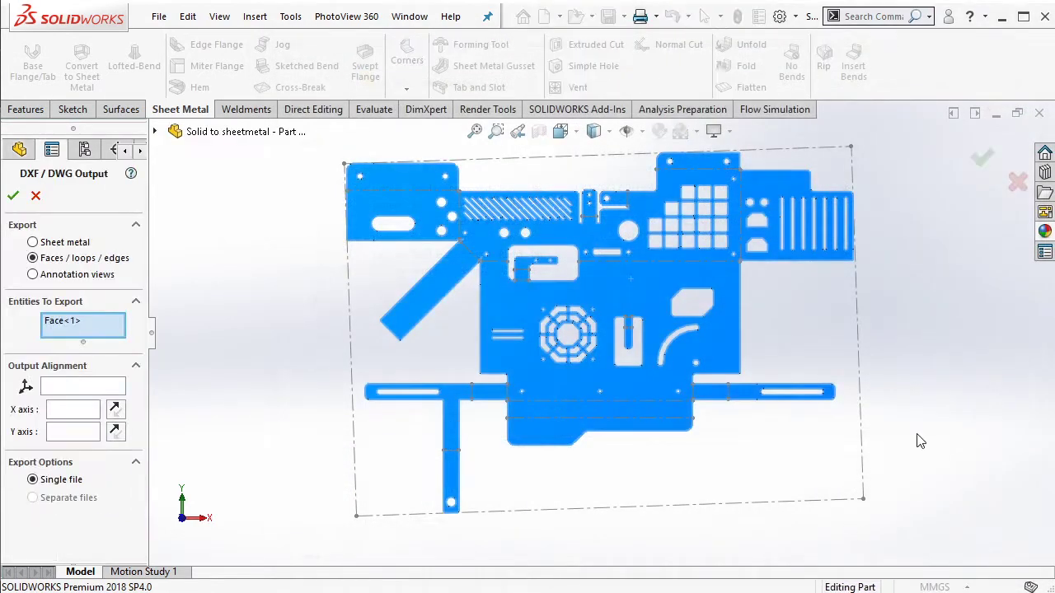
Step: In DXF/DWG Output, remove Face<1> and export Annotation views instead
right_click(122, 327)
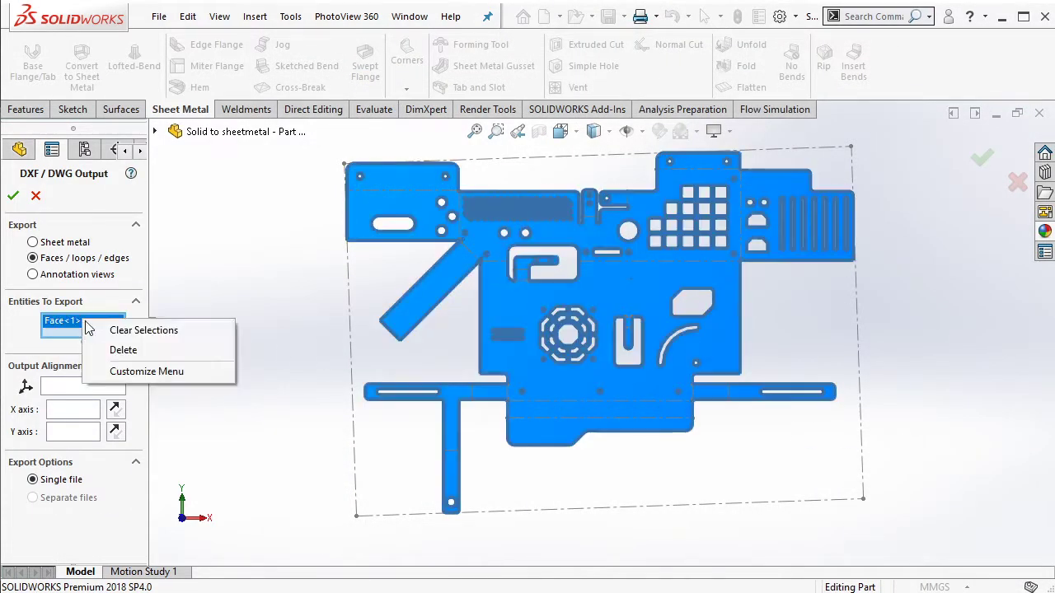
left_click(140, 330)
left_click(89, 278)
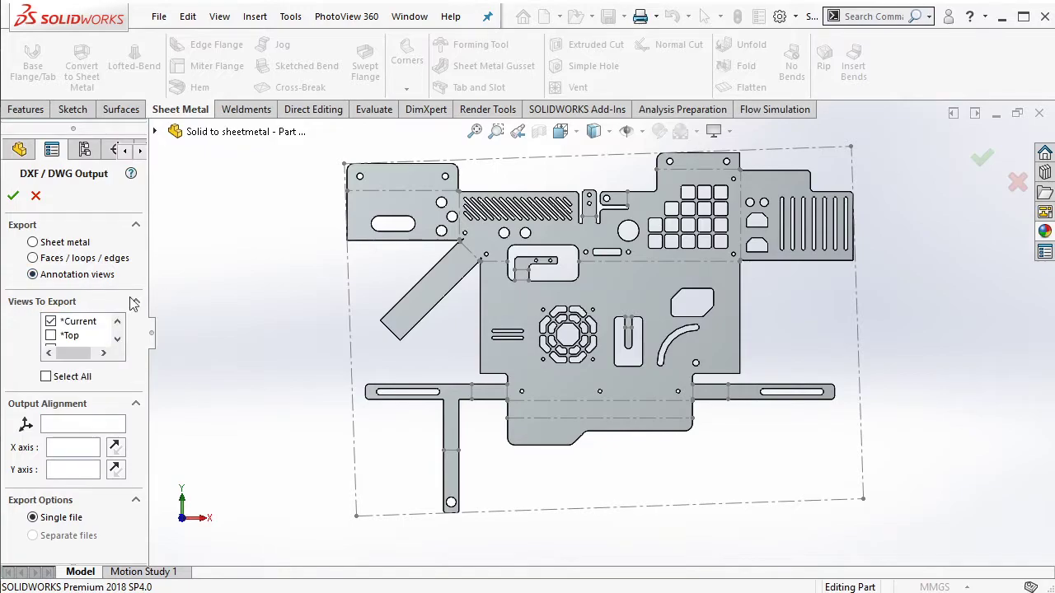
left_click(12, 195)
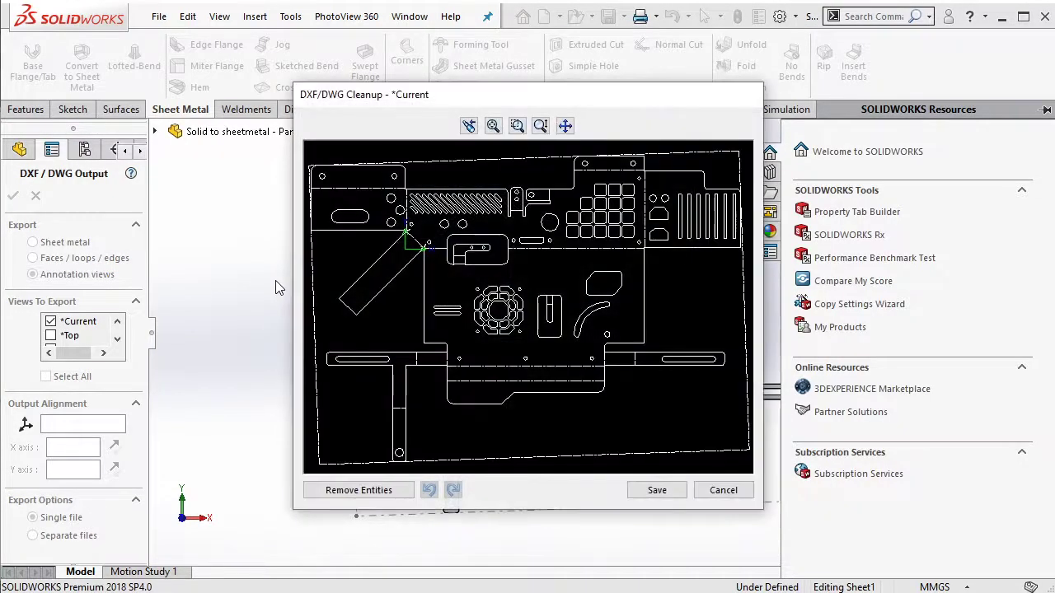
Step: Delete all four dashed bounding-box edges from the enlarged cleanup preview and save the DWG
left_click_drag(505, 104, 383, 100)
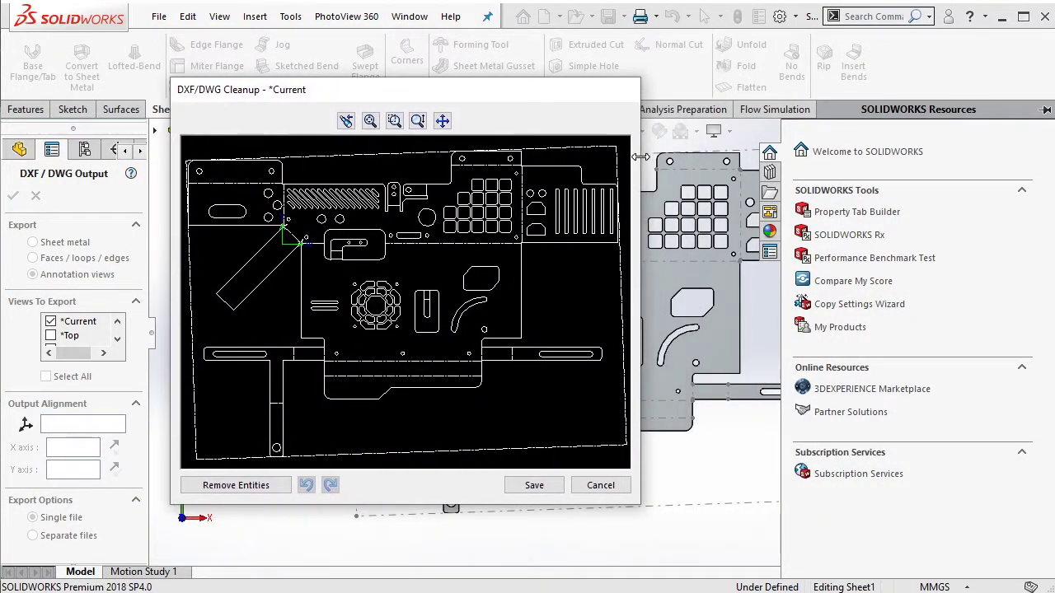
left_click_drag(641, 156, 929, 183)
left_click_drag(782, 78, 782, 39)
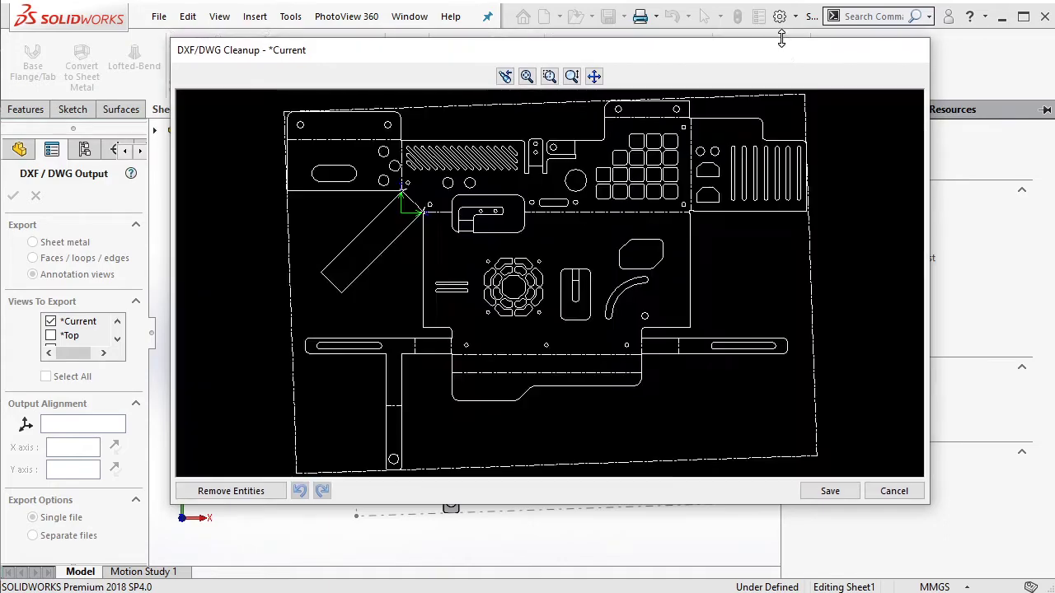
left_click(241, 491)
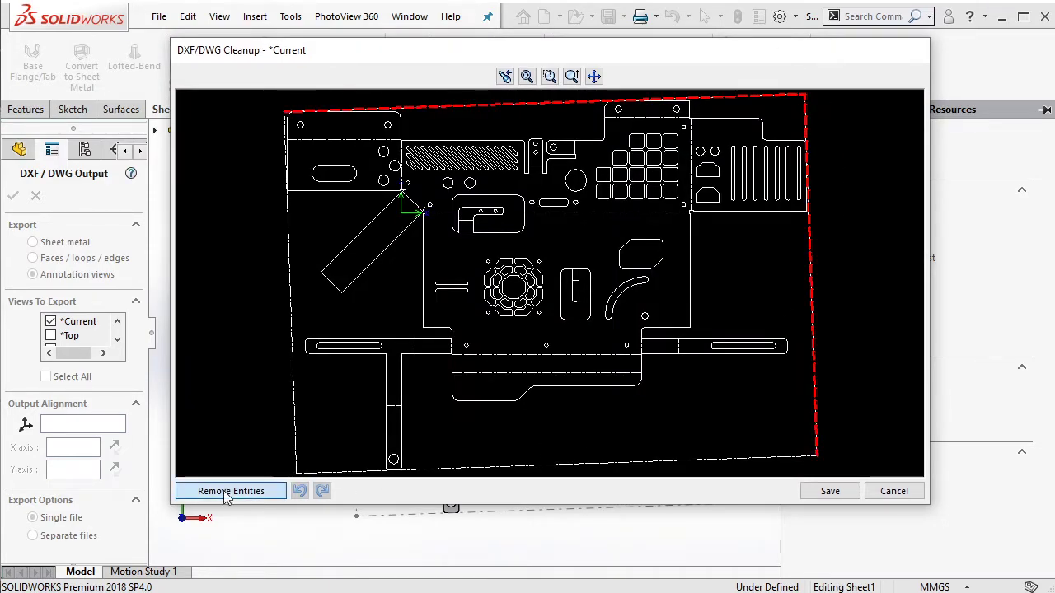
left_click(232, 495)
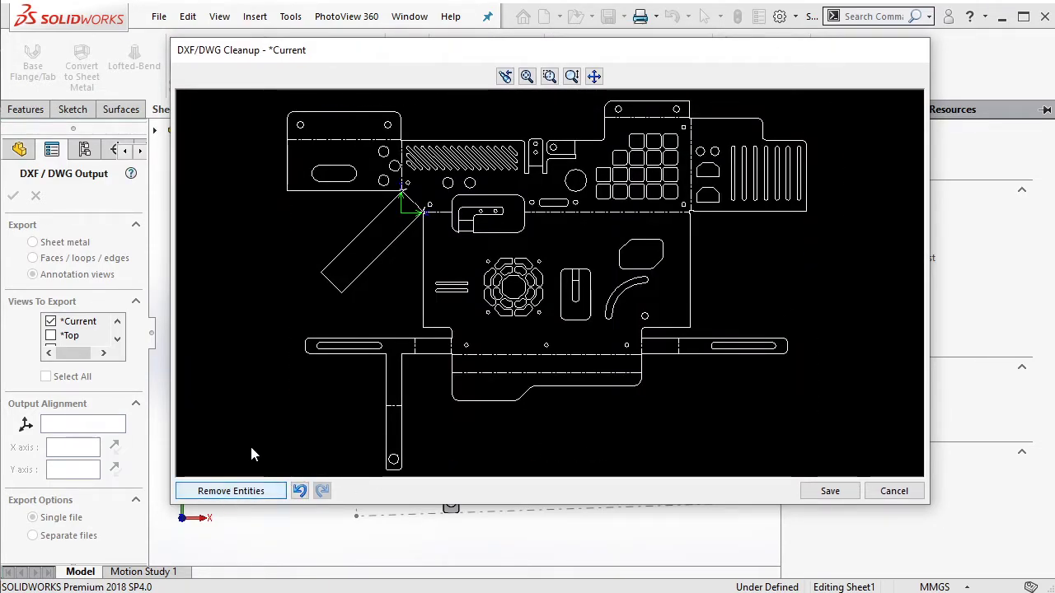
left_click(827, 495)
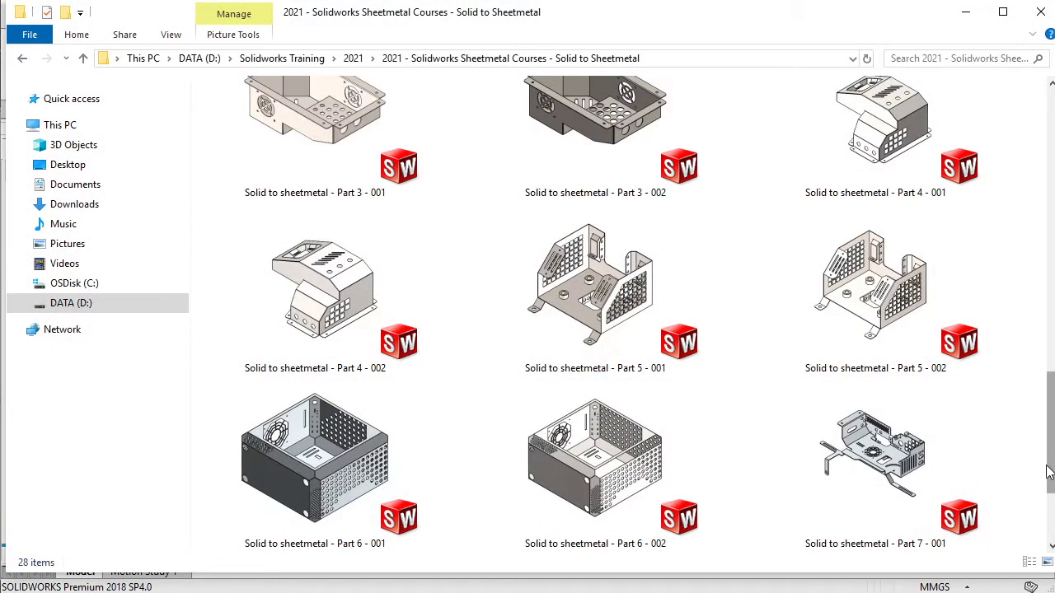
Step: Select the 'Flat pattern - Solid to sheetmetal - Part 7 - 002' DWG and clear the Notepad note
scroll(1041, 511, "down", 3)
mouse_move(1041, 519)
left_mouse_down()
mouse_move(1041, 325)
mouse_move(1040, 346)
left_mouse_up()
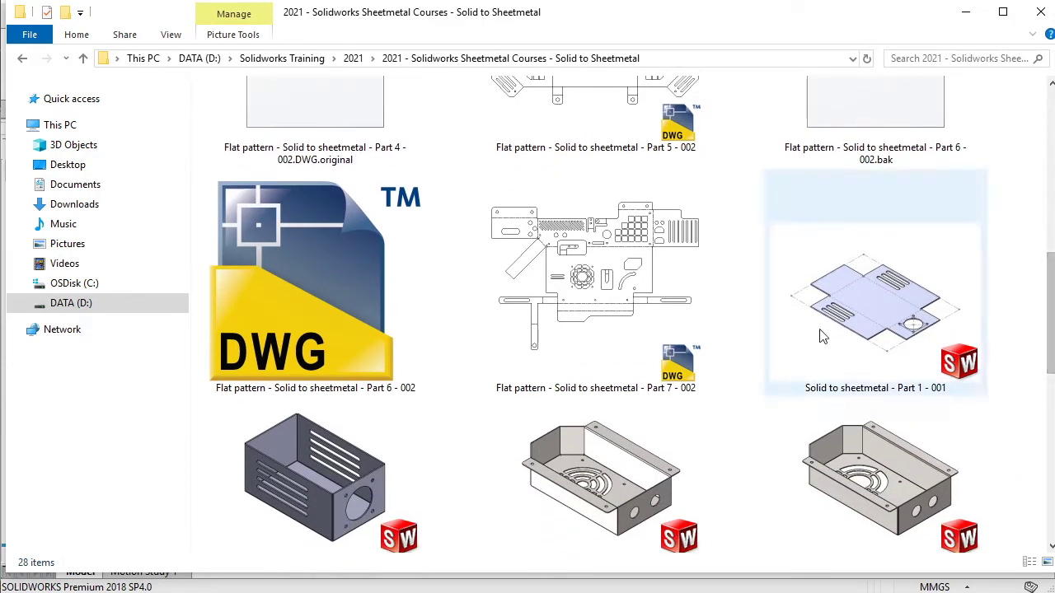
left_click(614, 320)
type("lets open this DWG file in AutoCAD...")
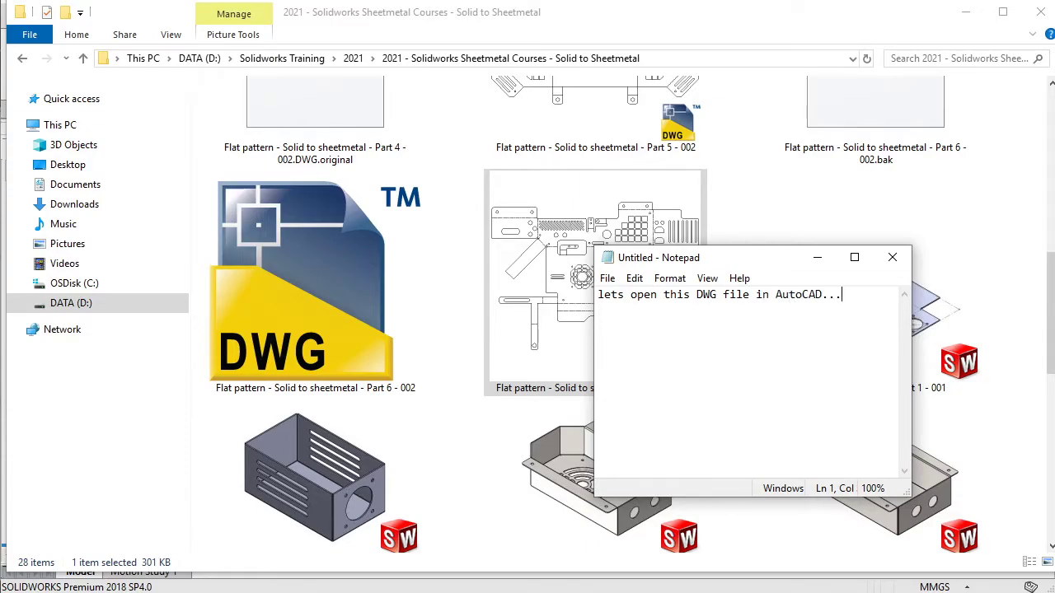
key("ctrl+a")
key("BackSpace")
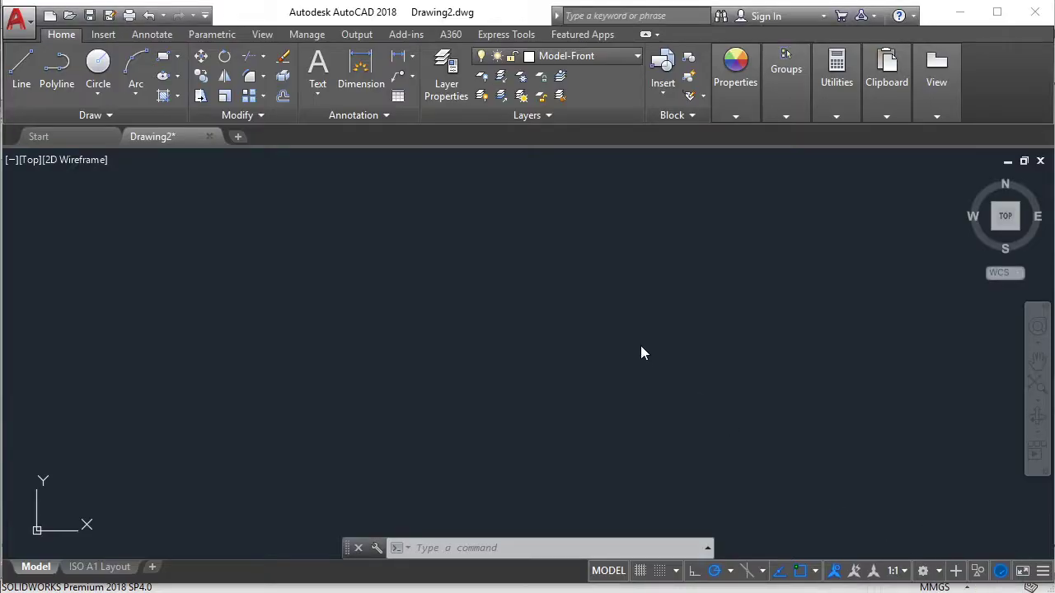
Step: Insert the Part 7 - 002 DWG into Drawing2 at default scale with 0° rotation
left_click_drag(977, 567, 641, 345)
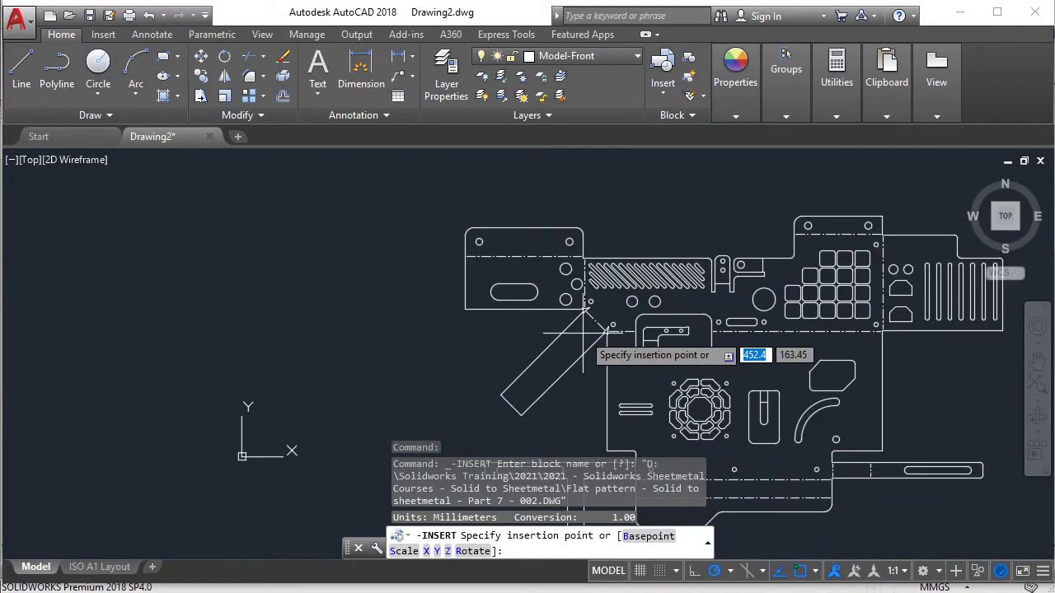
left_click(364, 281)
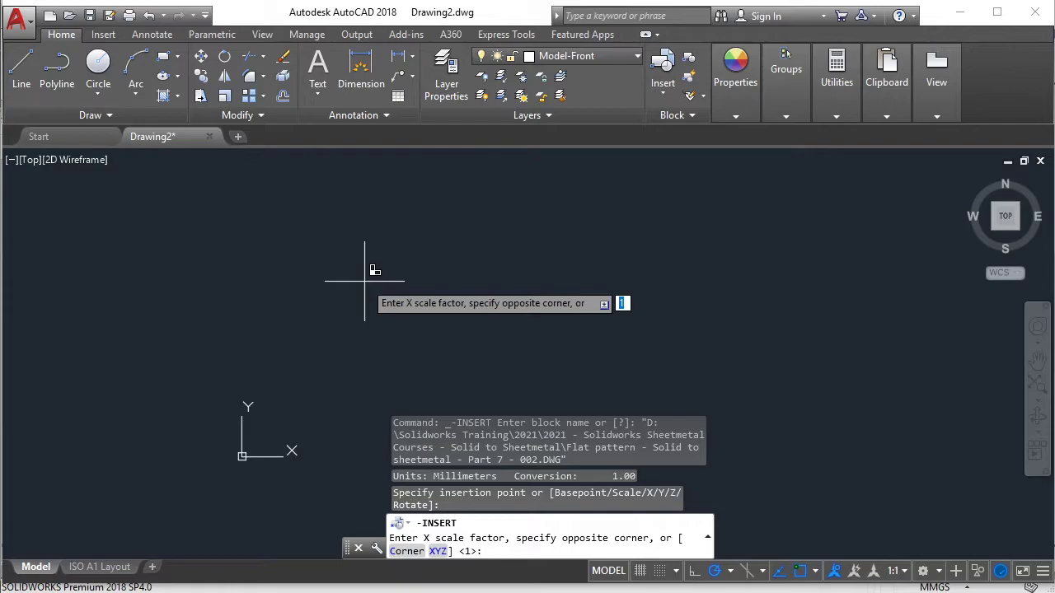
key("Return")
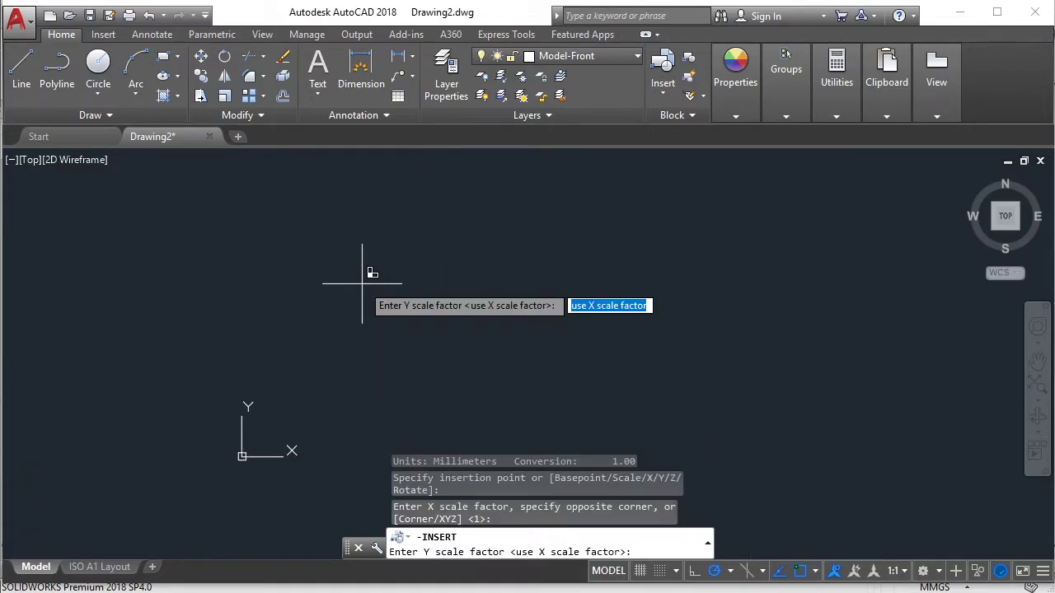
key("Return")
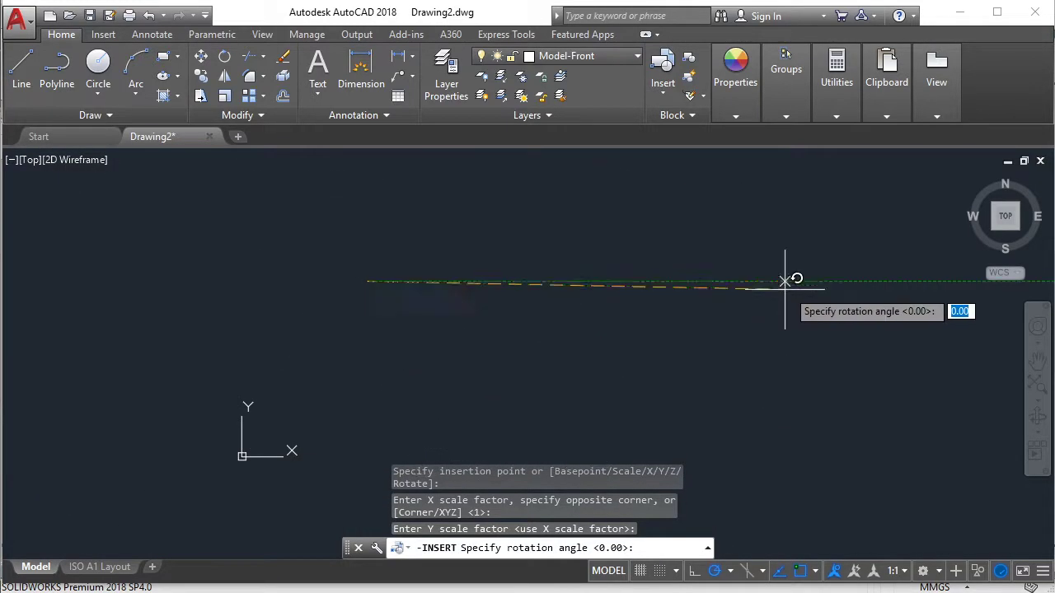
key("Return")
Step: Zoom and pan until the whole inserted flat pattern sits centred on screen
scroll(718, 303, "down", 2)
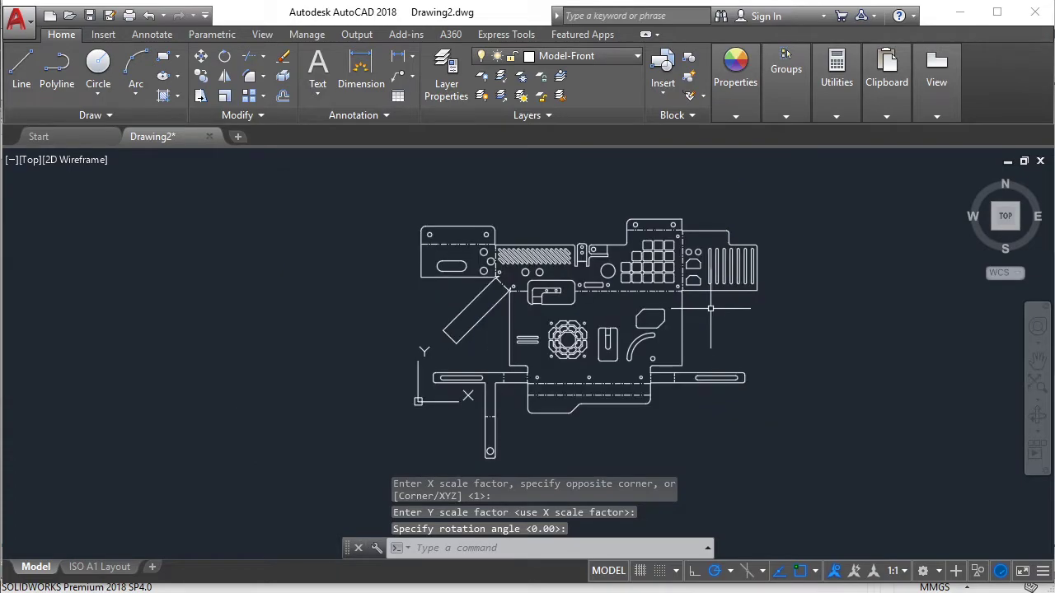
scroll(718, 302, "up", 1)
scroll(700, 301, "up", 1)
middle_click_drag(680, 299, 651, 306)
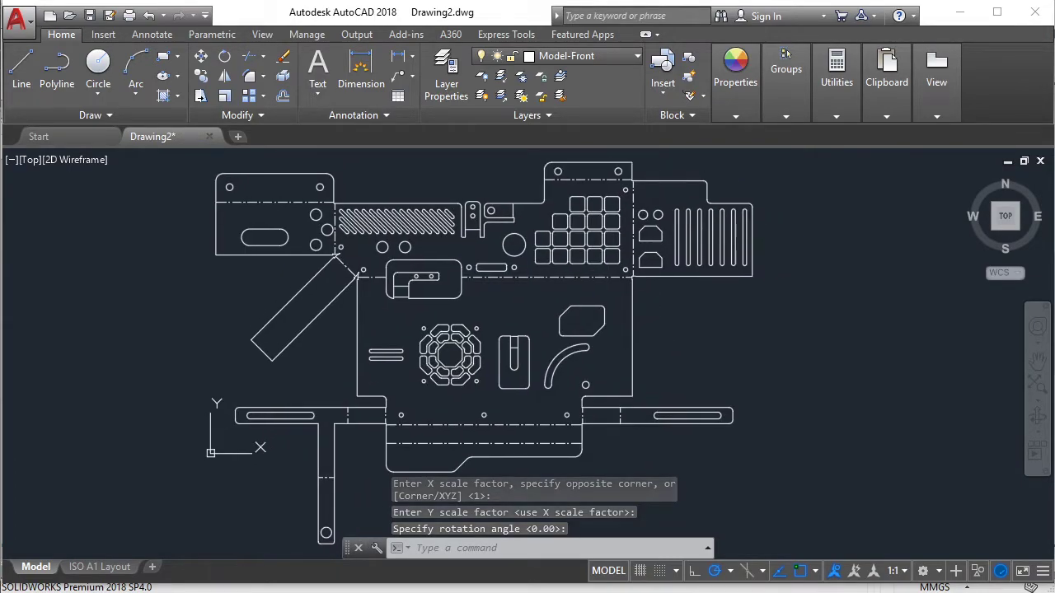
scroll(651, 307, "up", 2)
scroll(577, 330, "up", 1)
scroll(476, 354, "up", 1)
middle_click_drag(477, 354, 558, 349)
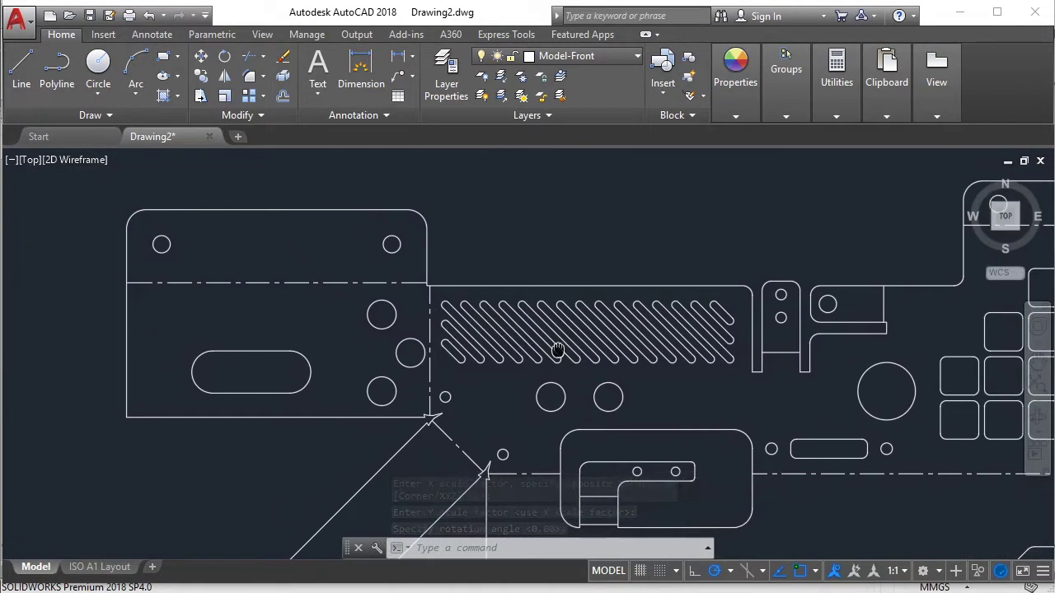
scroll(558, 348, "down", 1)
scroll(593, 329, "down", 1)
scroll(630, 305, "down", 1)
middle_click_drag(629, 305, 569, 288)
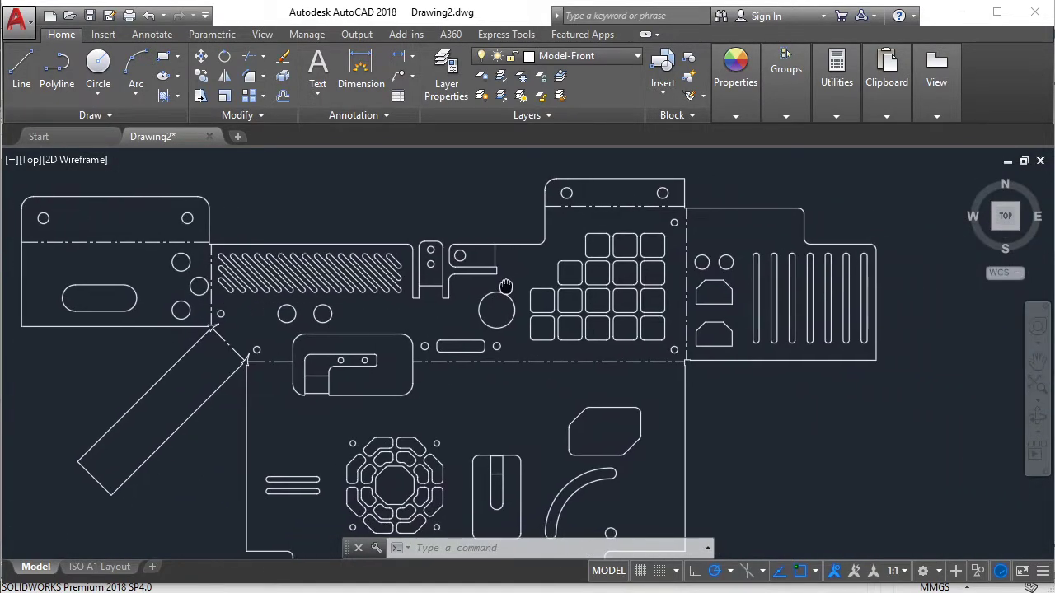
scroll(565, 285, "down", 2)
scroll(560, 284, "down", 3)
scroll(590, 294, "up", 2)
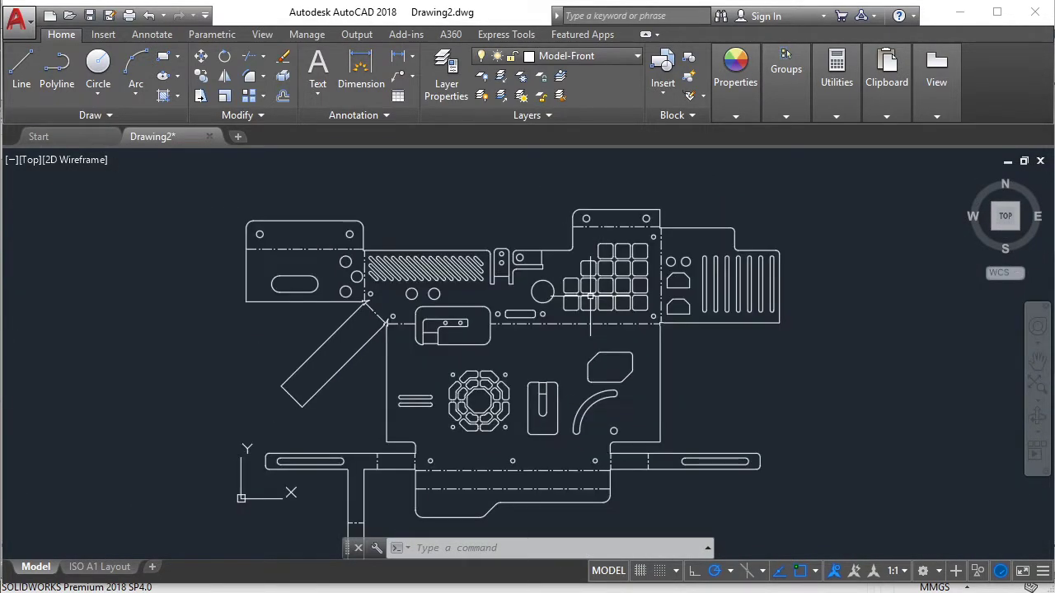
middle_click_drag(590, 294, 583, 287)
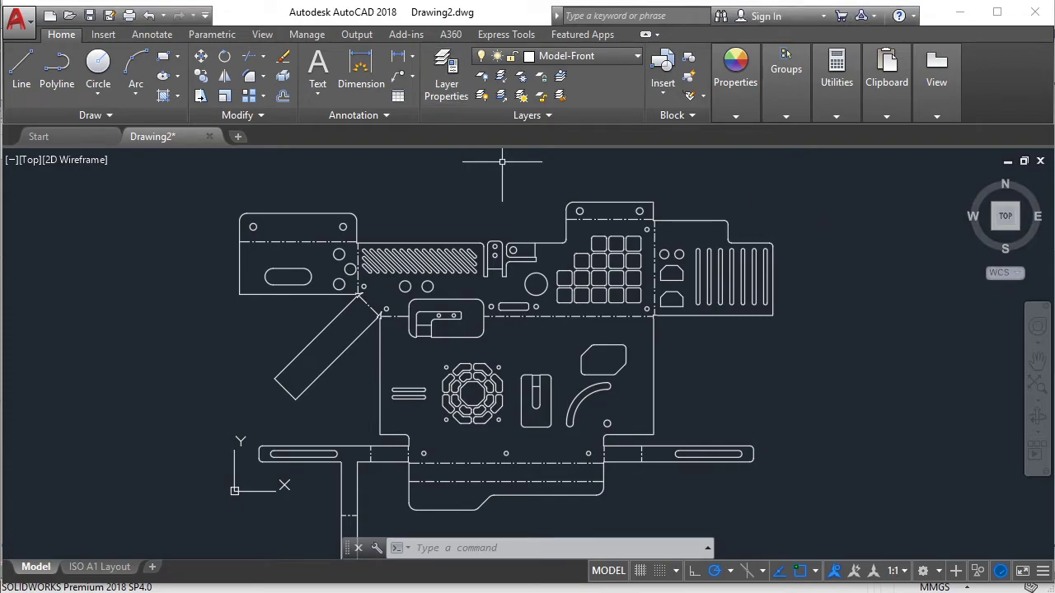
Step: Create three new layers and give Layer1 colour 20 (orange) with the CENTERX2 linetype
left_click(446, 79)
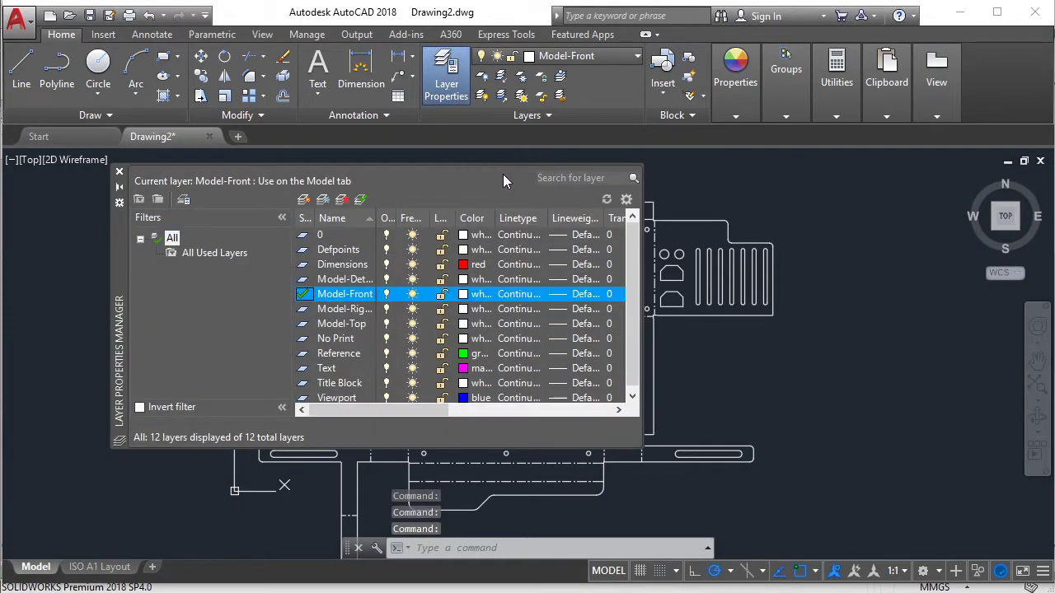
left_click(302, 201)
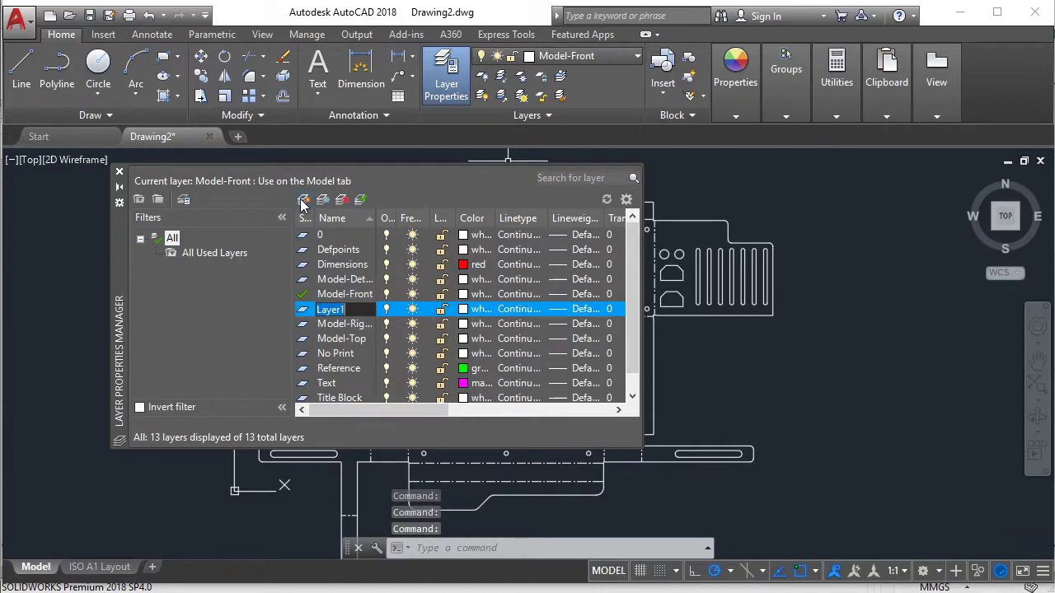
left_click(302, 201)
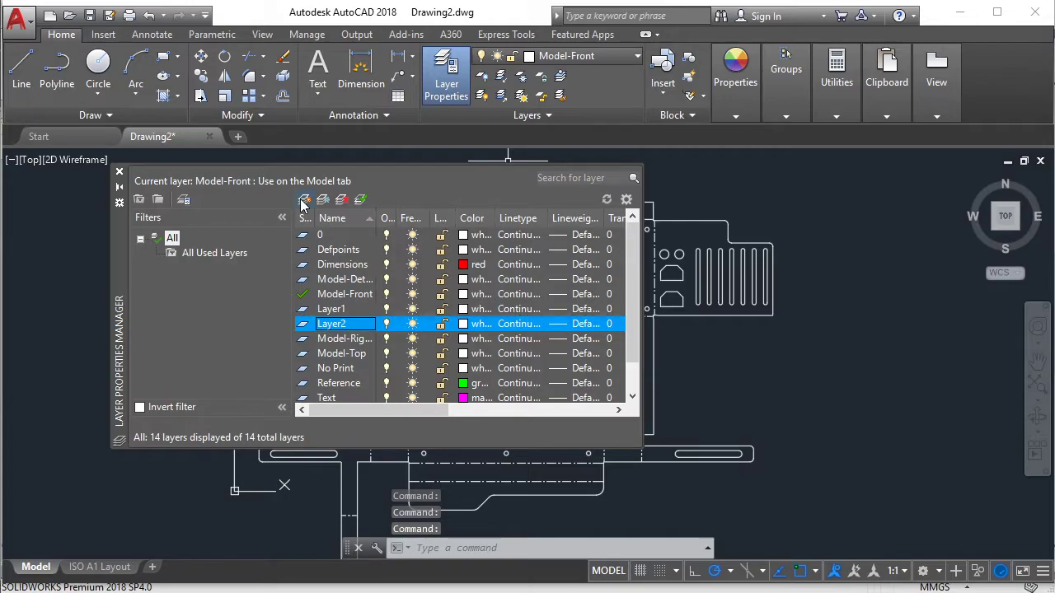
left_click(302, 201)
left_click(461, 310)
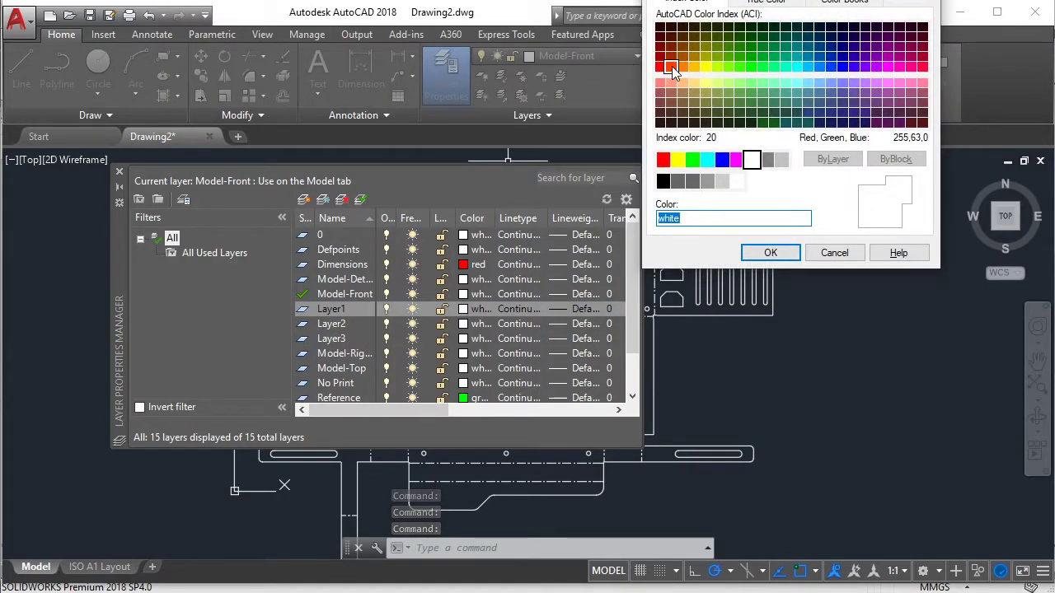
left_click(672, 66)
left_click(766, 254)
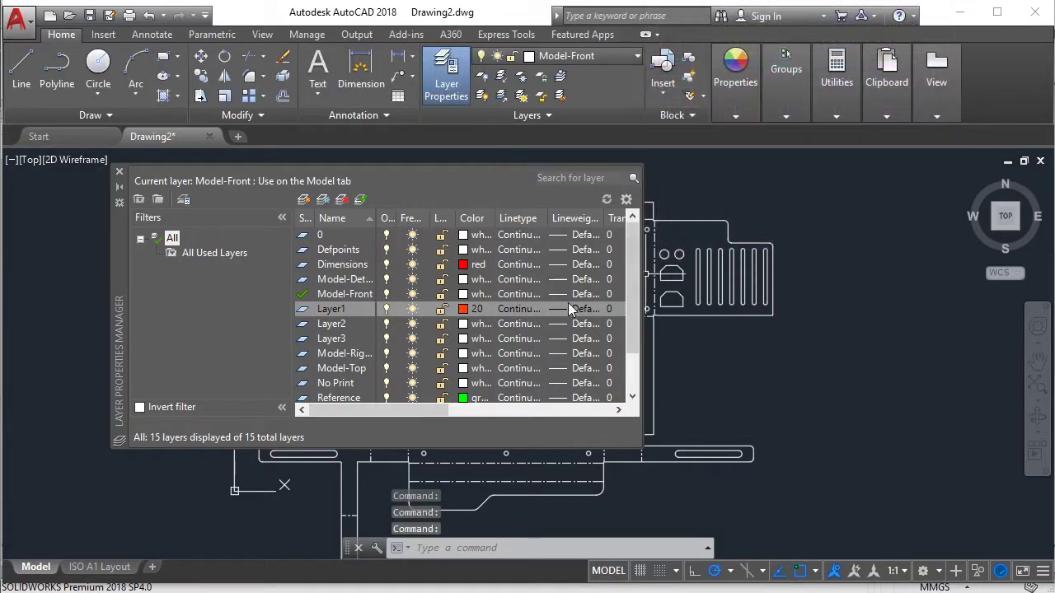
left_click(517, 308)
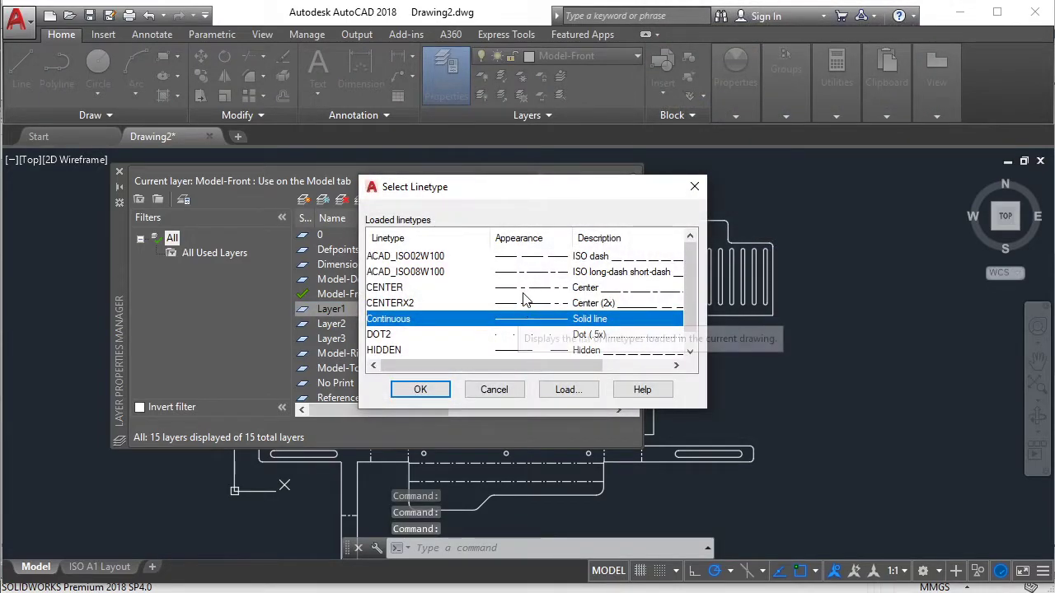
left_click(559, 274)
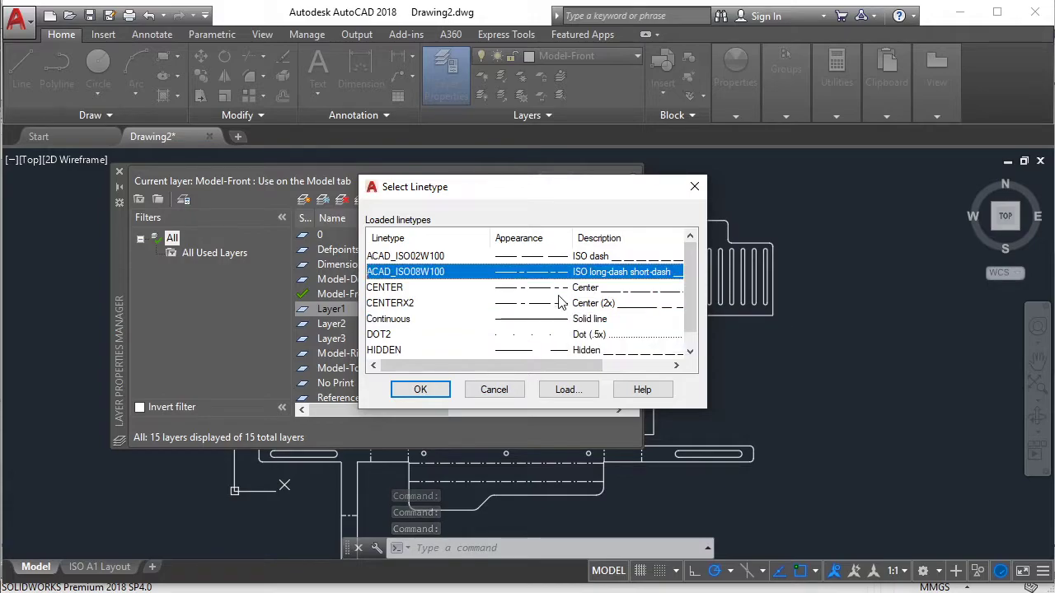
left_click(559, 304)
left_click(425, 391)
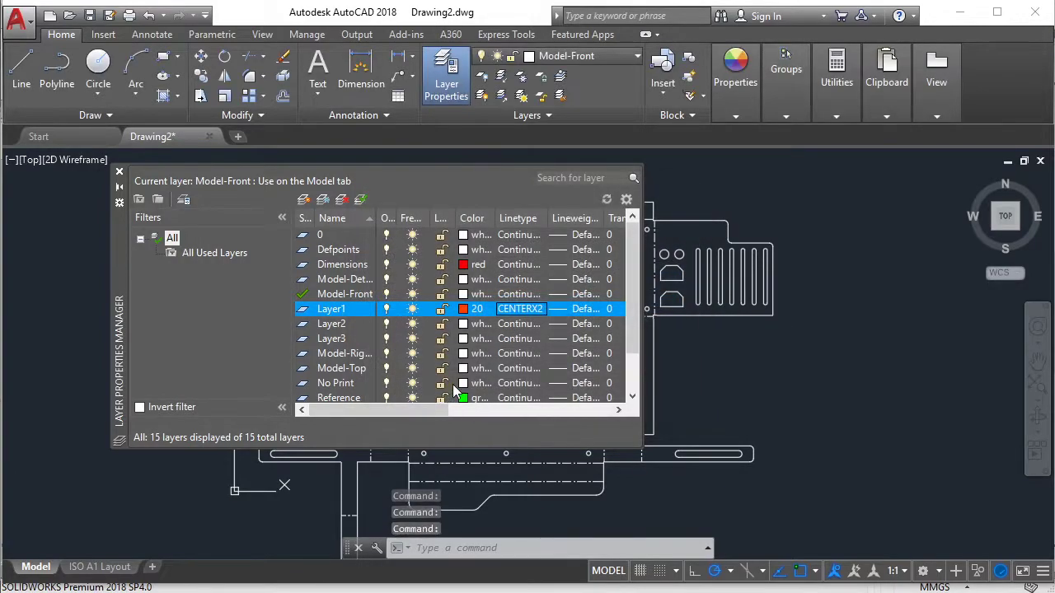
Step: Set Layer2's colour to green 80 and Layer3's colour to cyan
left_click(463, 324)
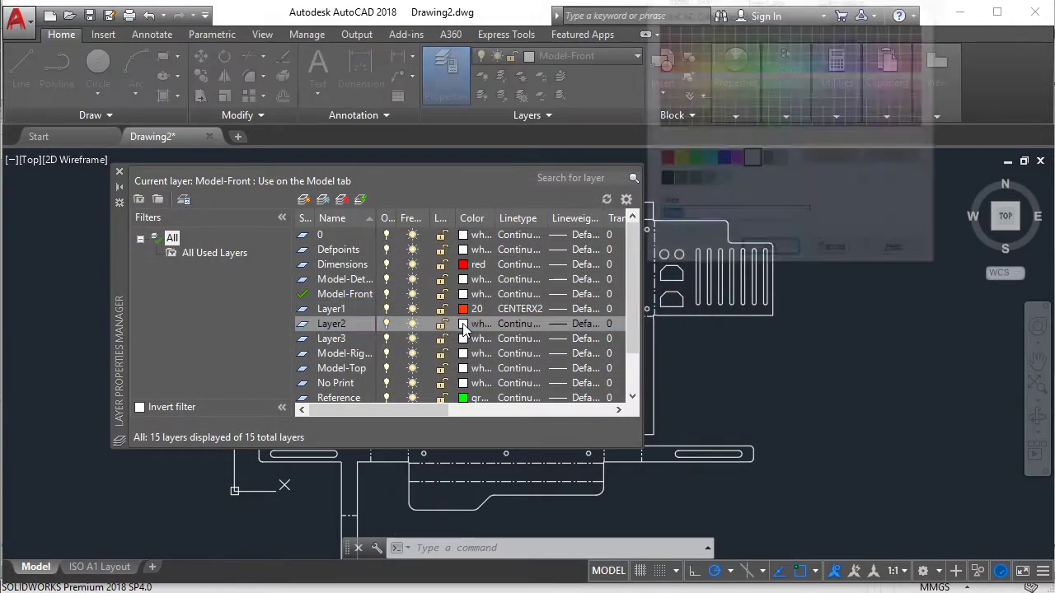
left_click(740, 66)
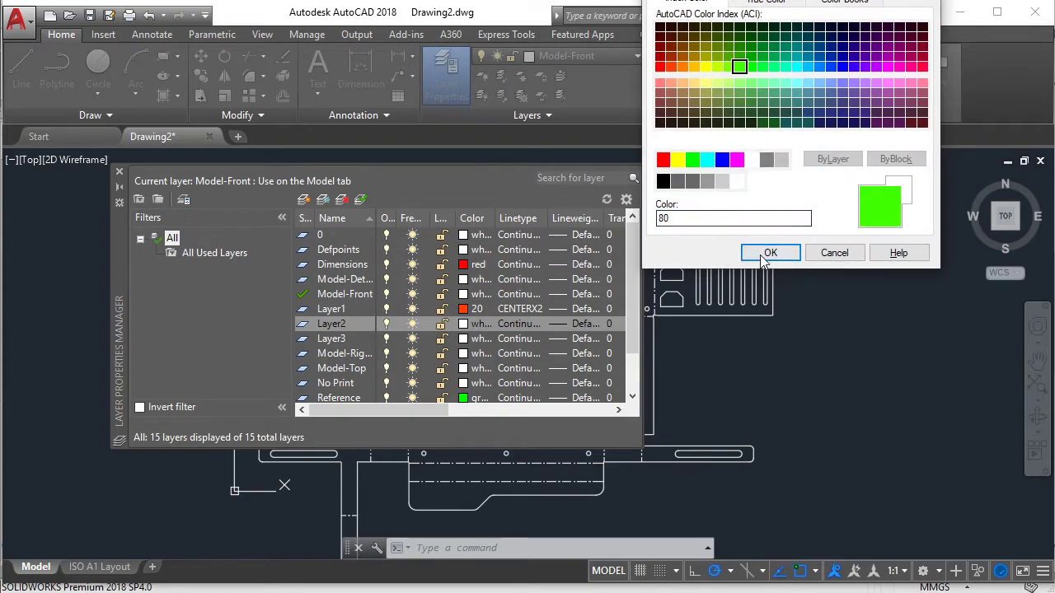
left_click(769, 254)
left_click(461, 346)
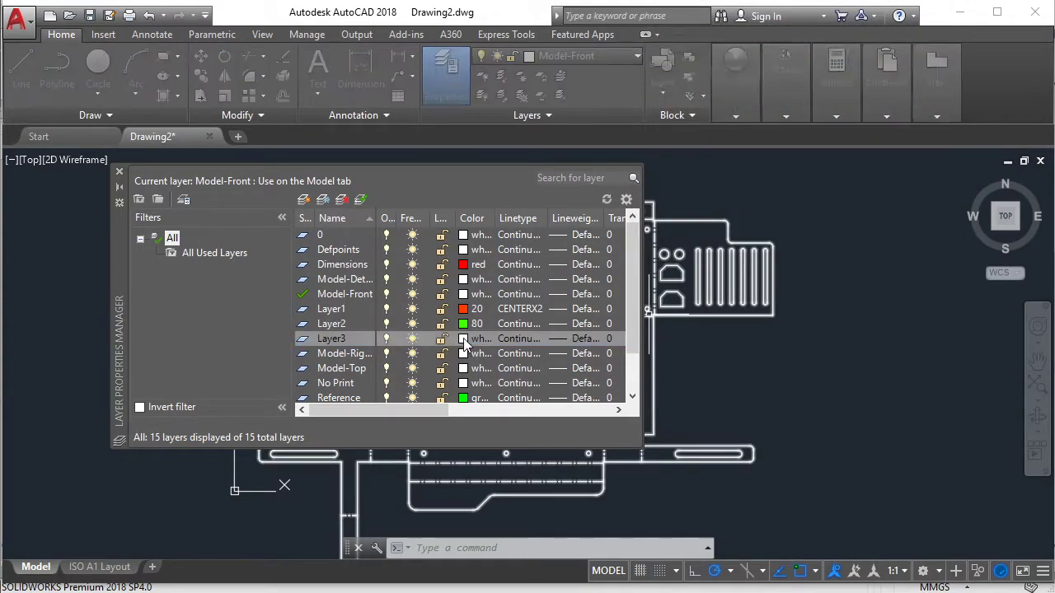
left_click(708, 160)
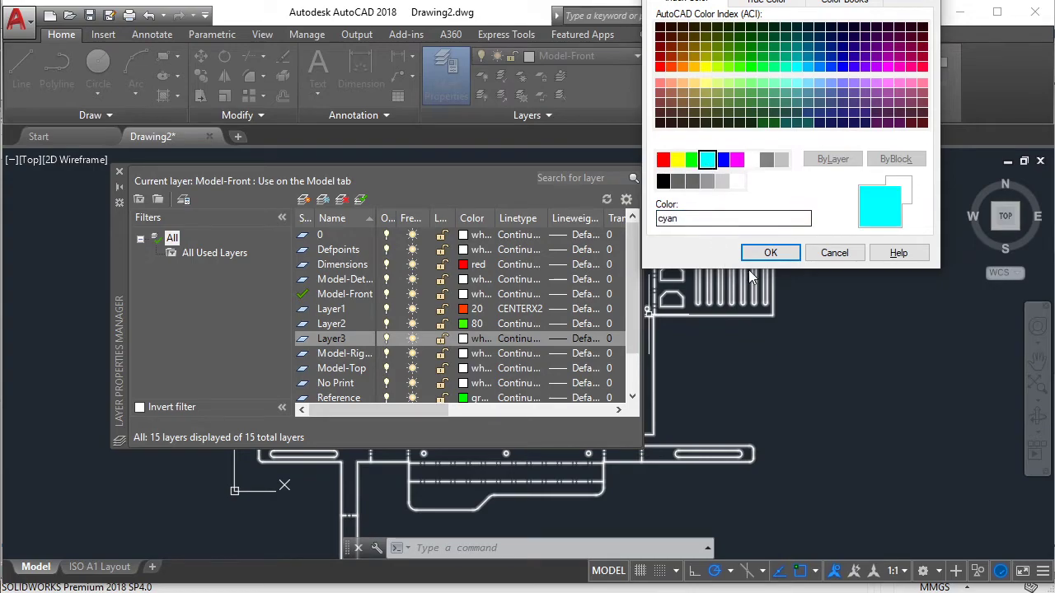
left_click(770, 253)
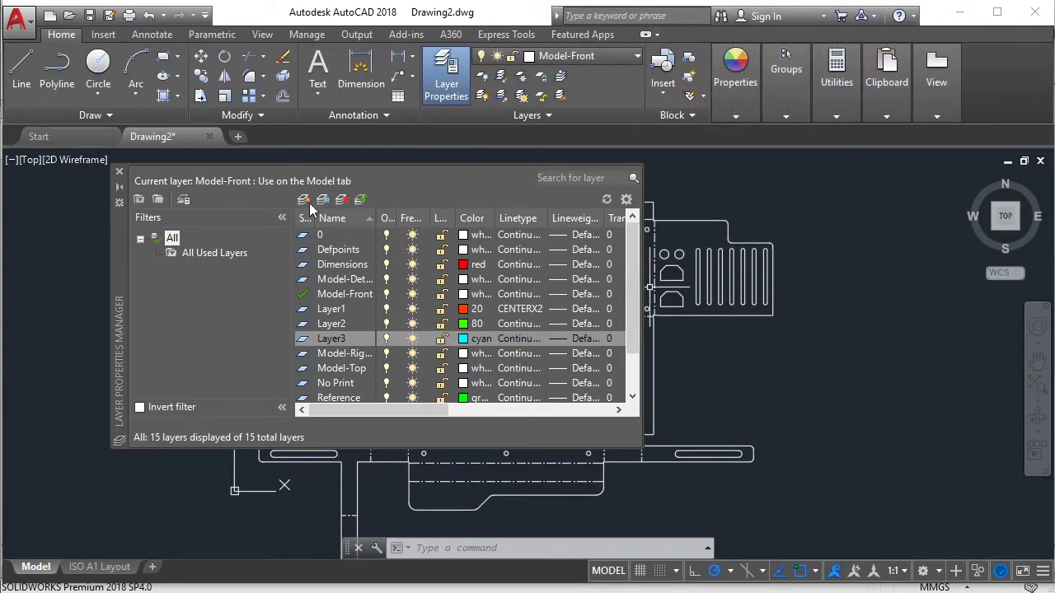
Step: Add Layer4 in blue and Layer5 in magenta
left_click(303, 200)
left_click(462, 353)
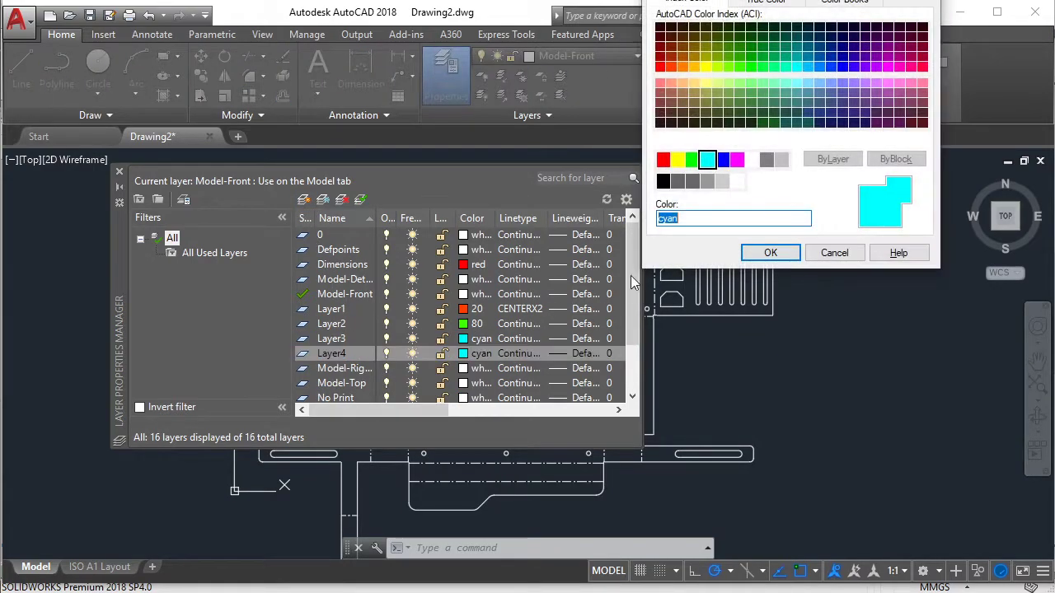
left_click(722, 160)
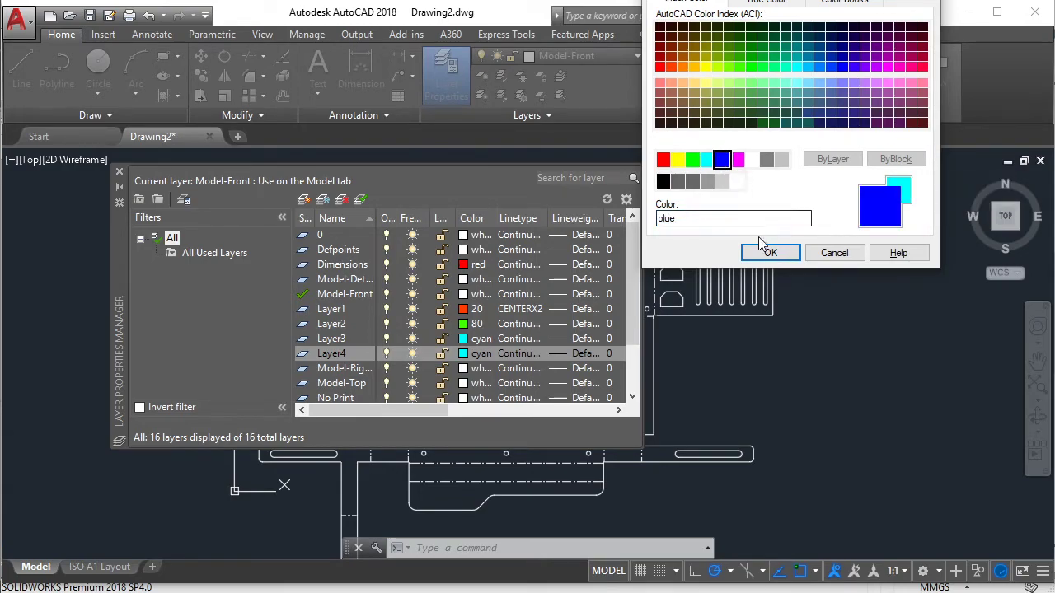
left_click(766, 251)
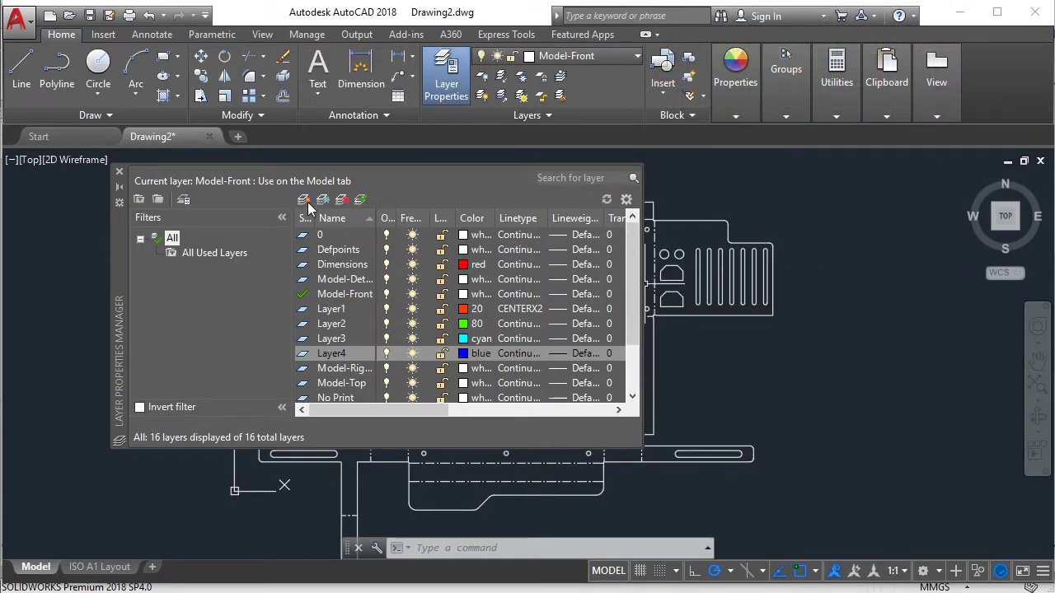
left_click(303, 199)
left_click(464, 368)
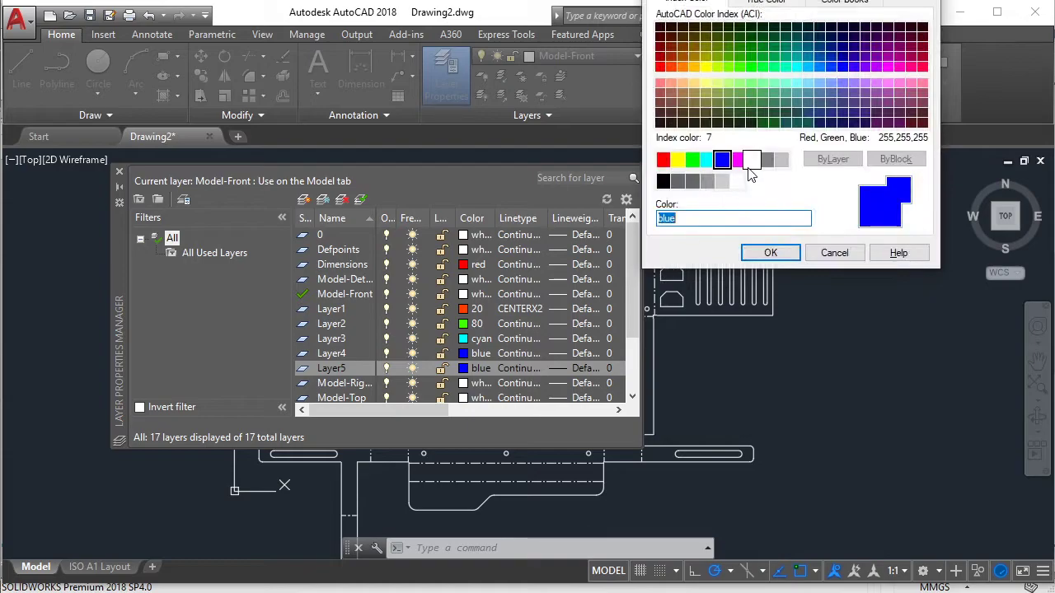
left_click(738, 160)
left_click(770, 254)
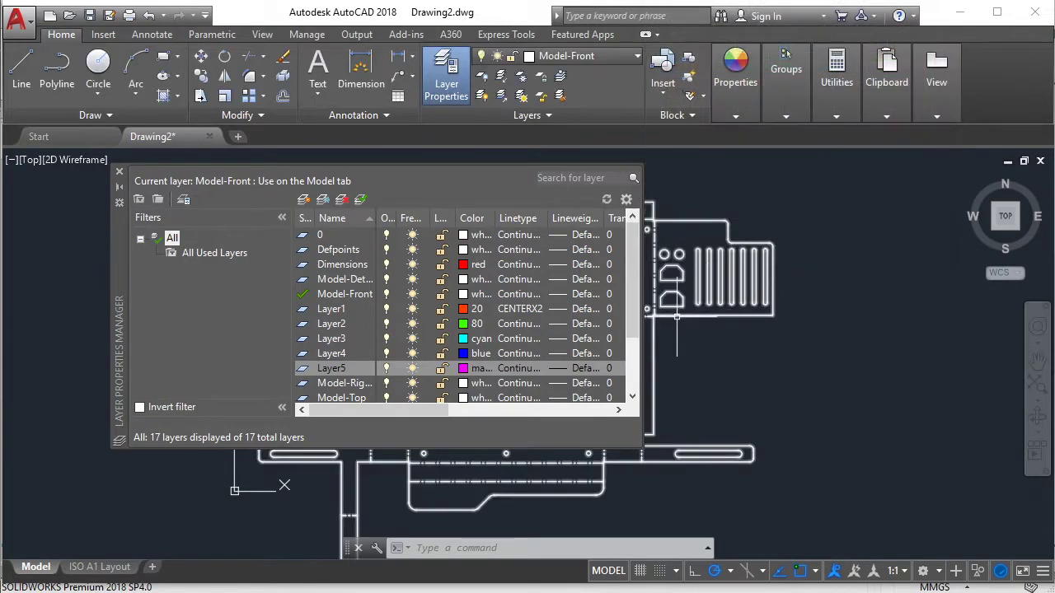
left_click(119, 173)
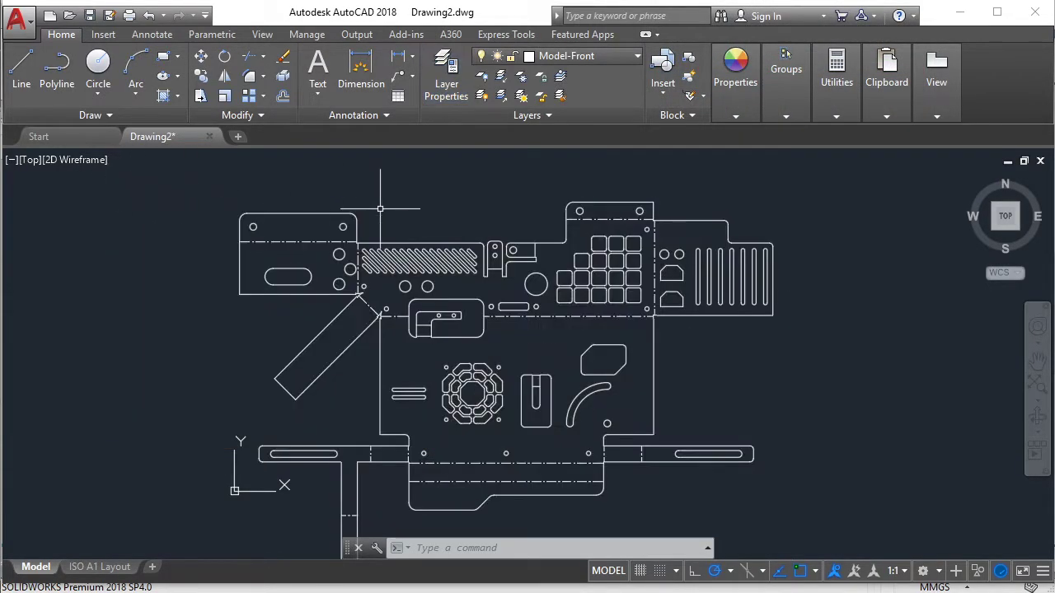
Step: Explode the inserted flat-pattern block into individual lines
left_click(319, 242)
scroll(412, 258, "down", 2)
type("EXPLODE")
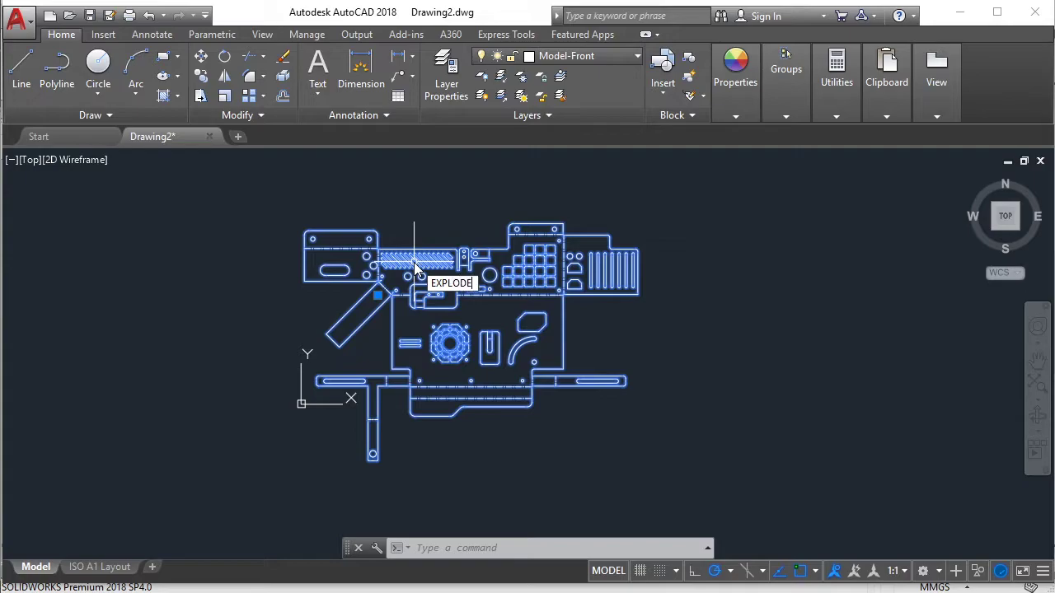
key("Return")
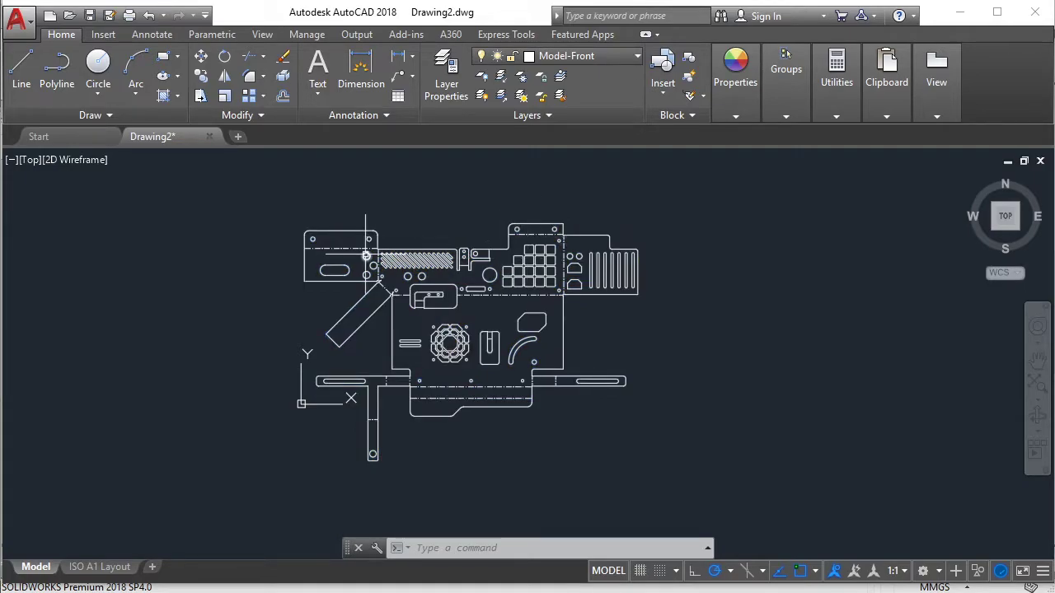
scroll(353, 248, "up", 2)
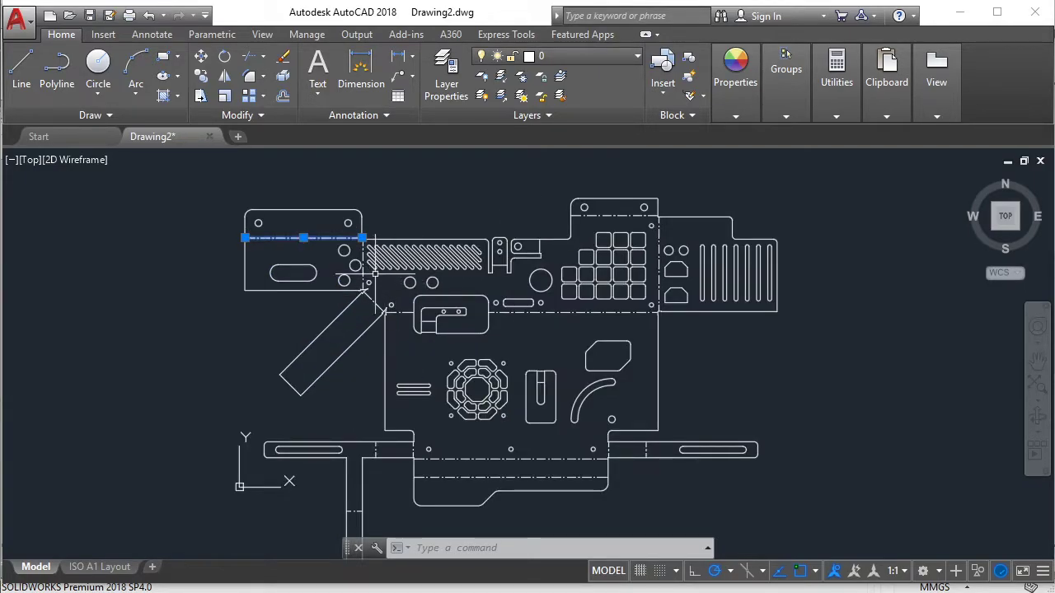
Step: Put the upper and middle dash-dot bend lines on Layer1 with ByLayer colour
left_click(373, 300)
left_click(402, 311)
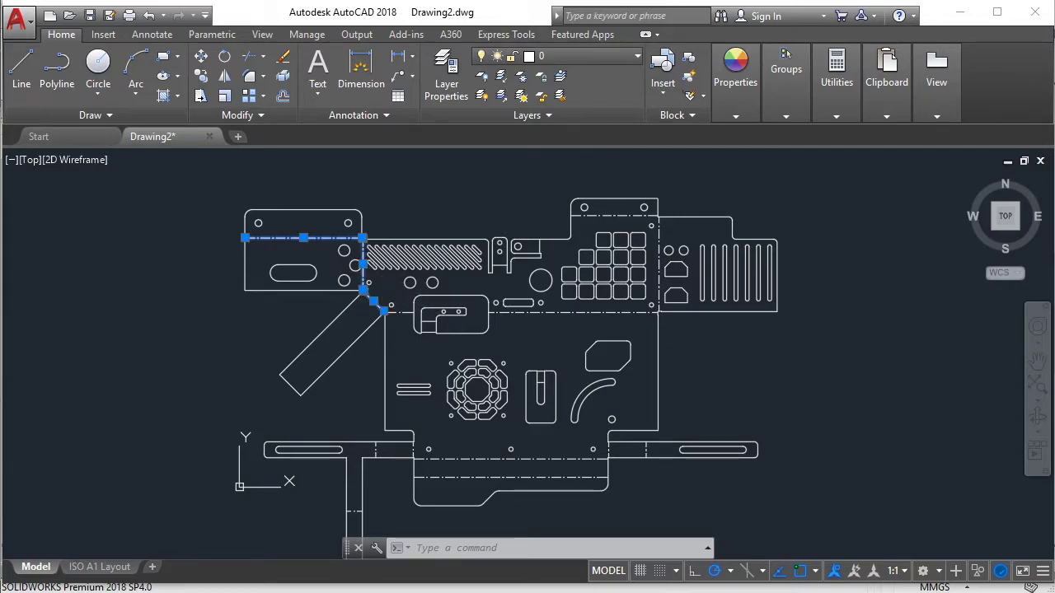
left_click(544, 312)
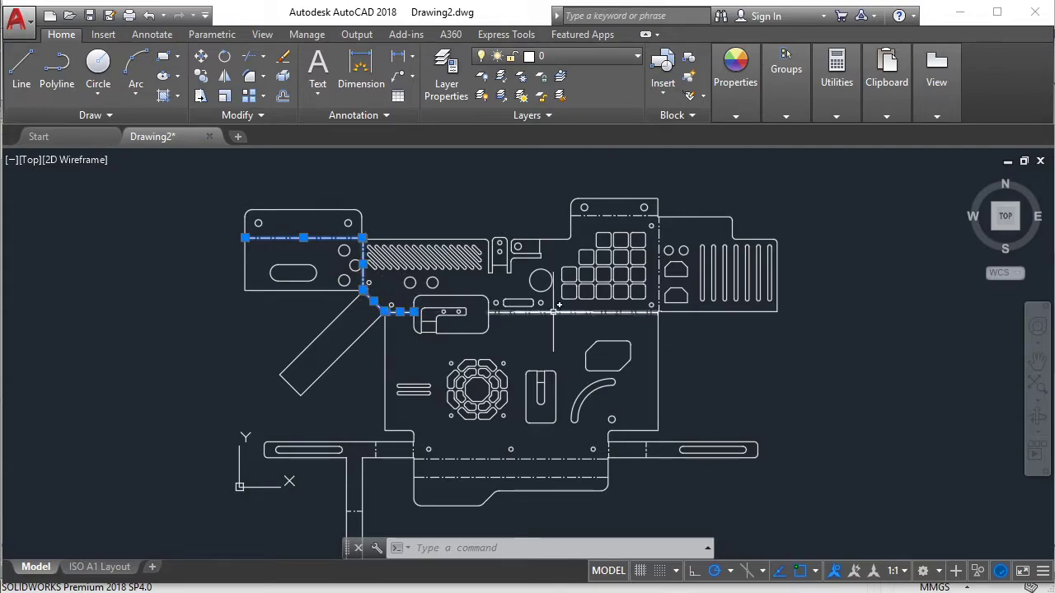
left_click(624, 215)
left_click(659, 247)
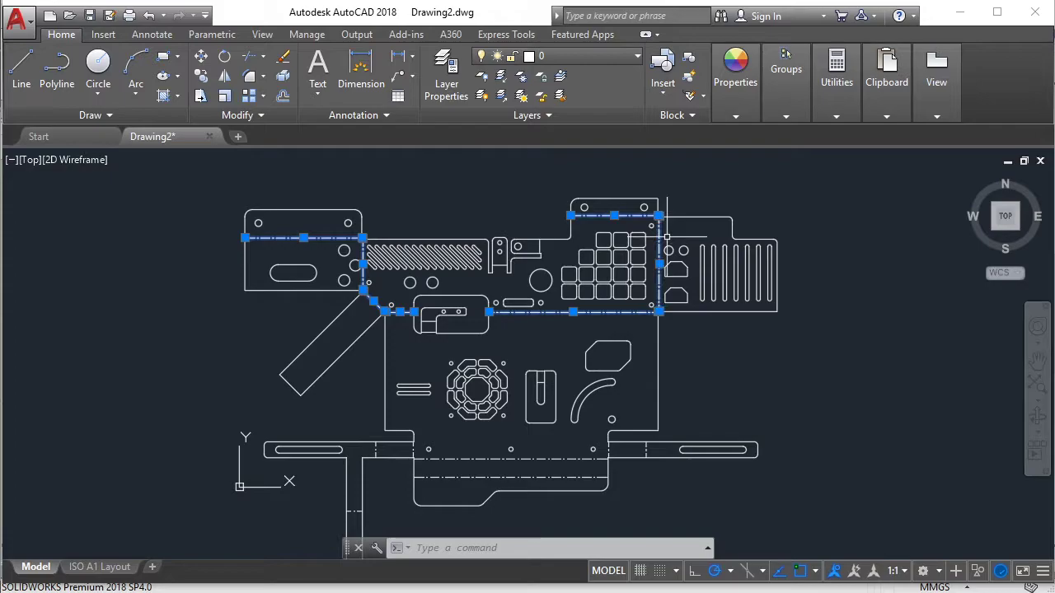
left_click(621, 61)
left_click(638, 80)
left_click(736, 91)
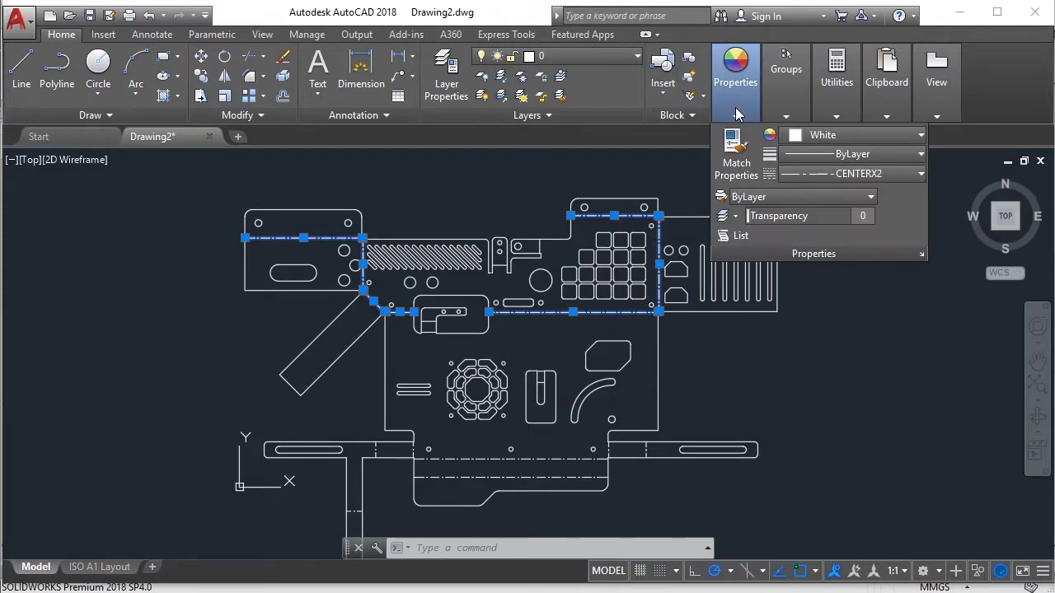
left_click(822, 138)
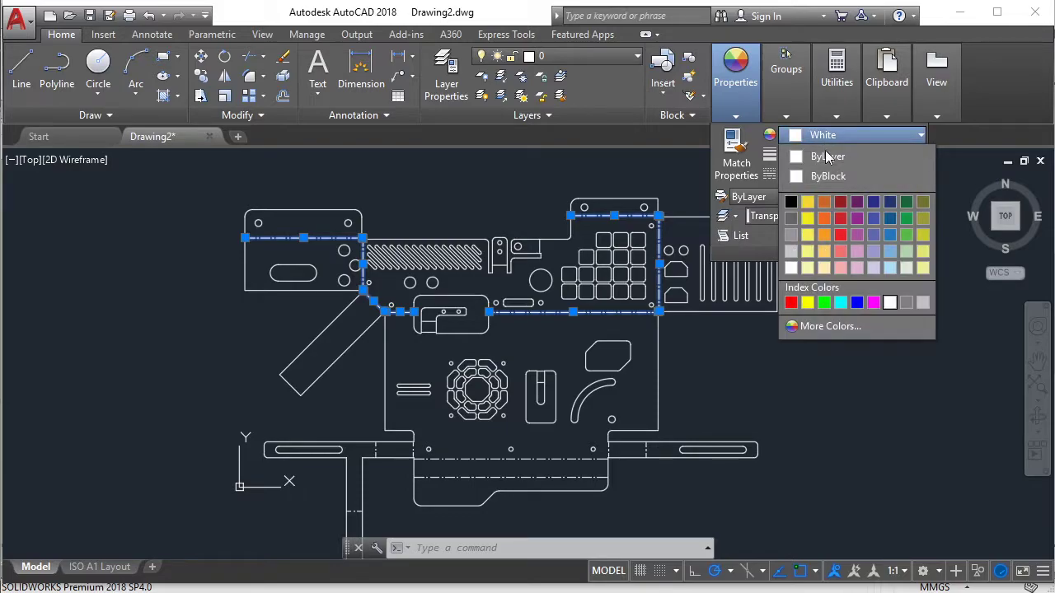
left_click(827, 157)
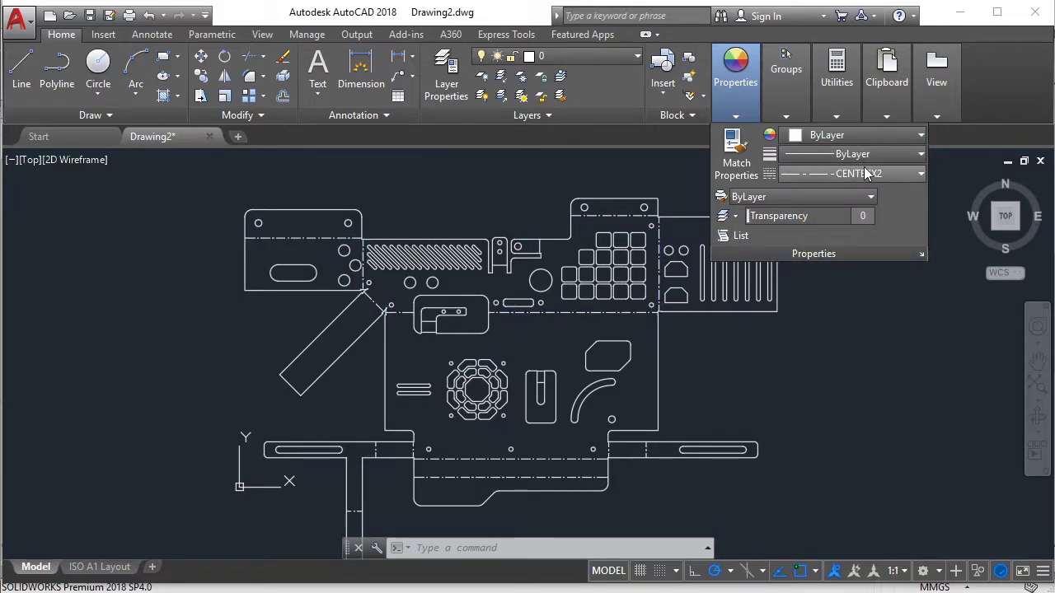
left_click(583, 56)
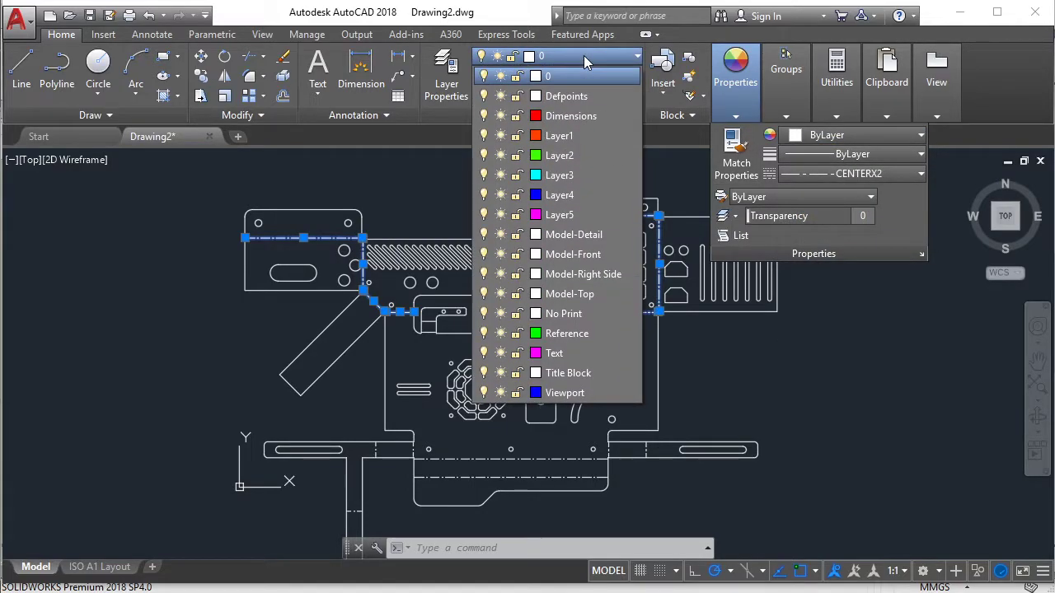
left_click(573, 135)
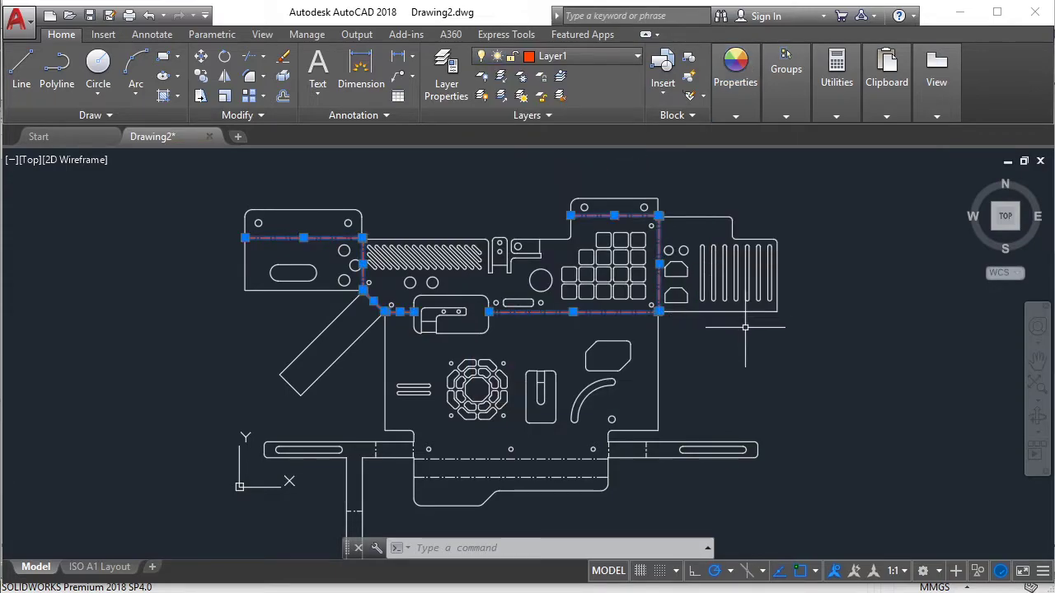
key("Escape")
Step: Move the lower and short vertical bend lines onto Layer1 with ByLayer colour too
left_click(469, 459)
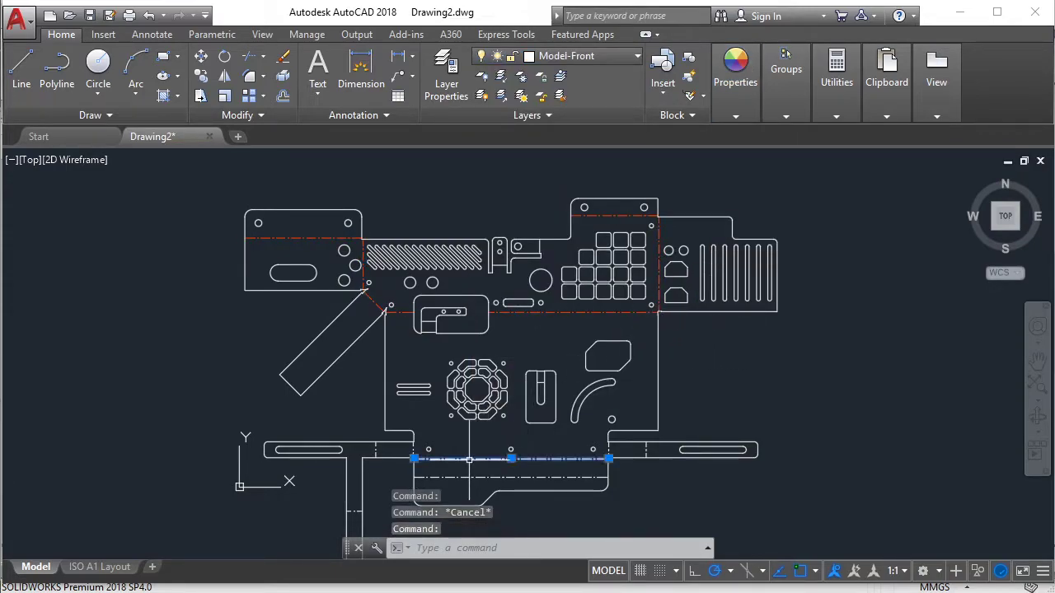
left_click(454, 478)
left_click(354, 512)
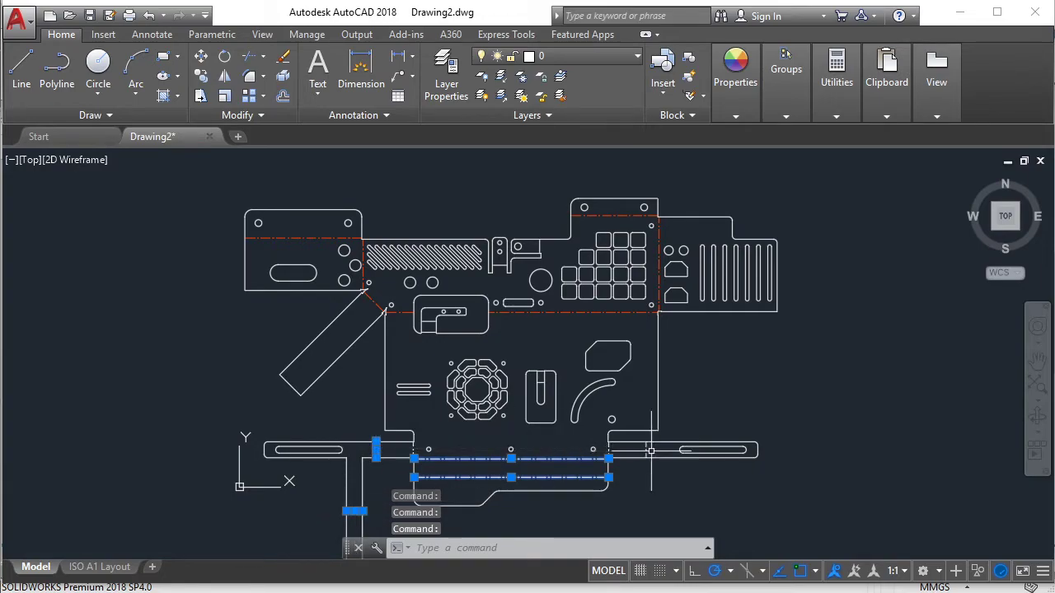
left_click(735, 113)
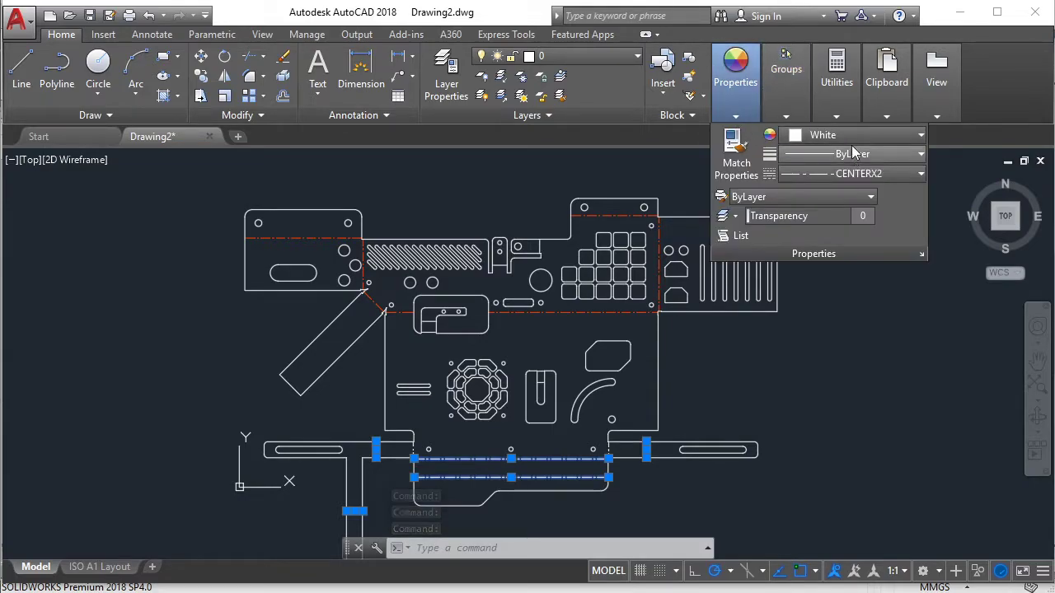
left_click(854, 137)
left_click(854, 137)
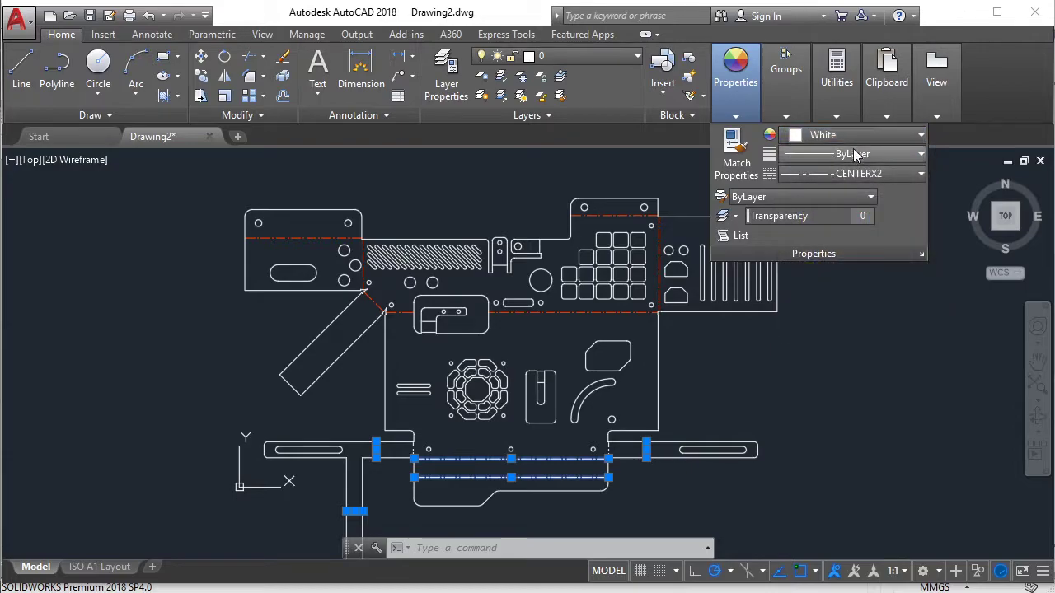
left_click(601, 58)
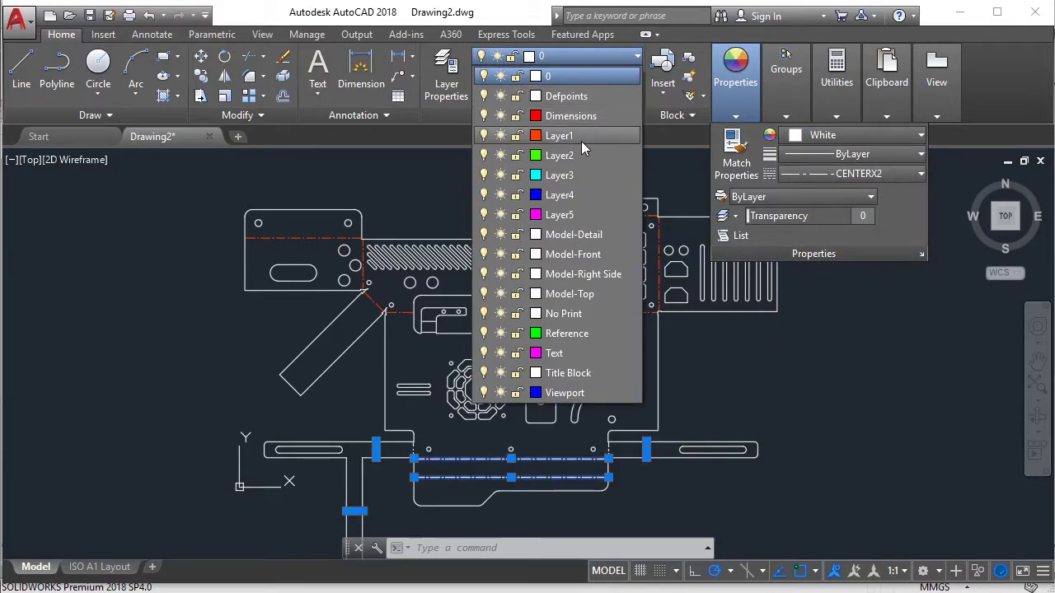
left_click(845, 141)
left_click(845, 139)
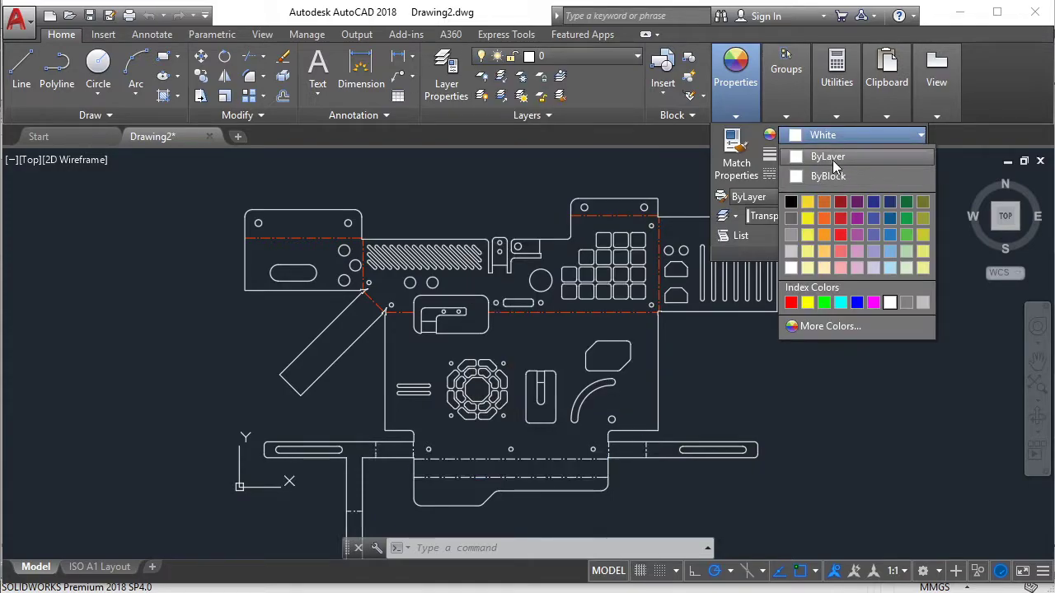
left_click(832, 158)
left_click(573, 56)
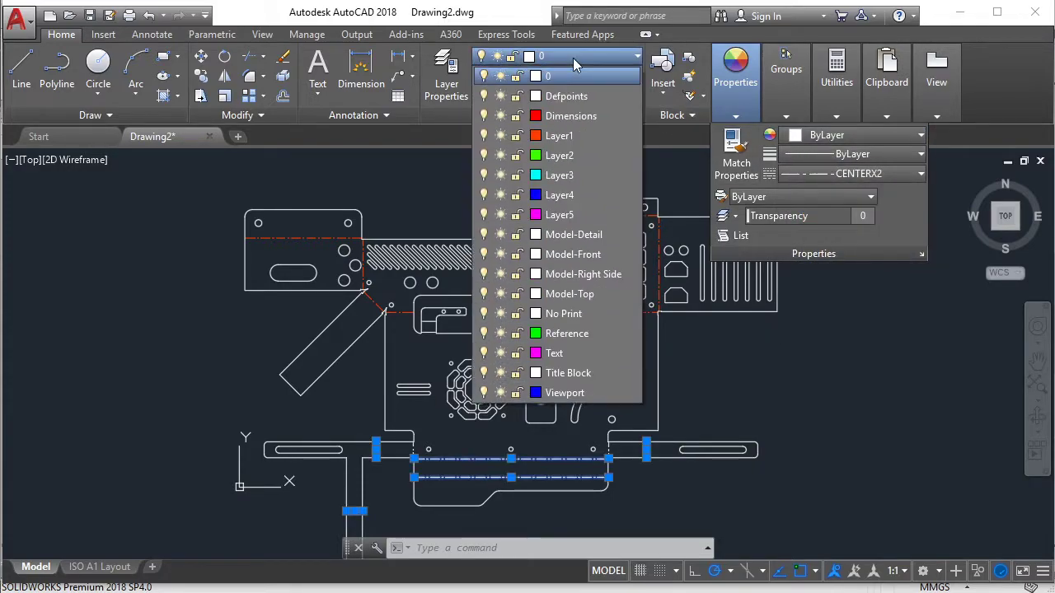
left_click(566, 134)
key("Escape")
Step: Move the octagonal vent pattern onto Layer2 with its colour set to ByLayer
middle_click_drag(523, 355, 579, 320)
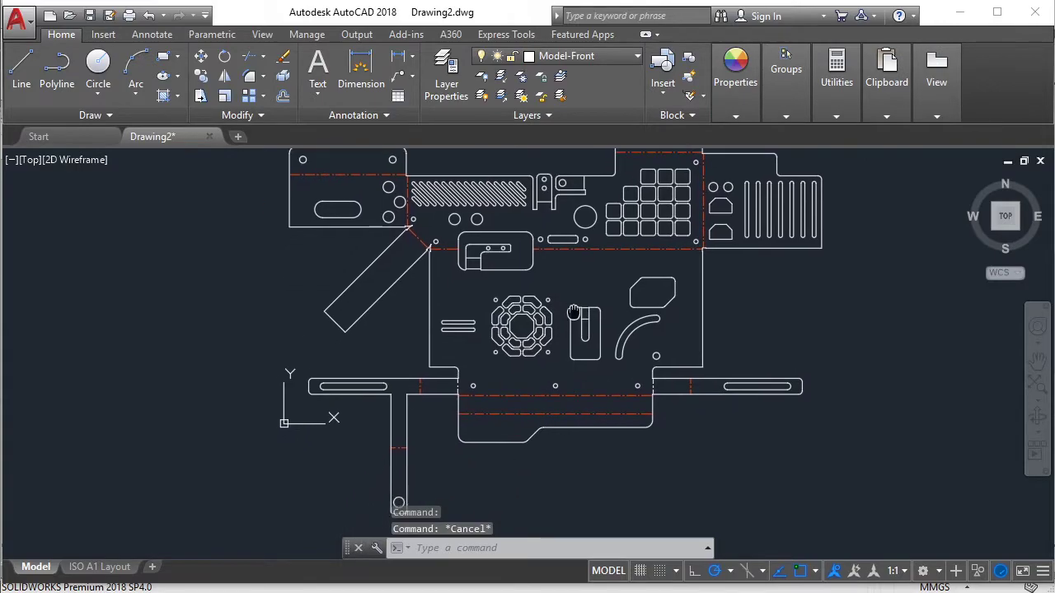
scroll(580, 320, "up", 2)
left_click(483, 314)
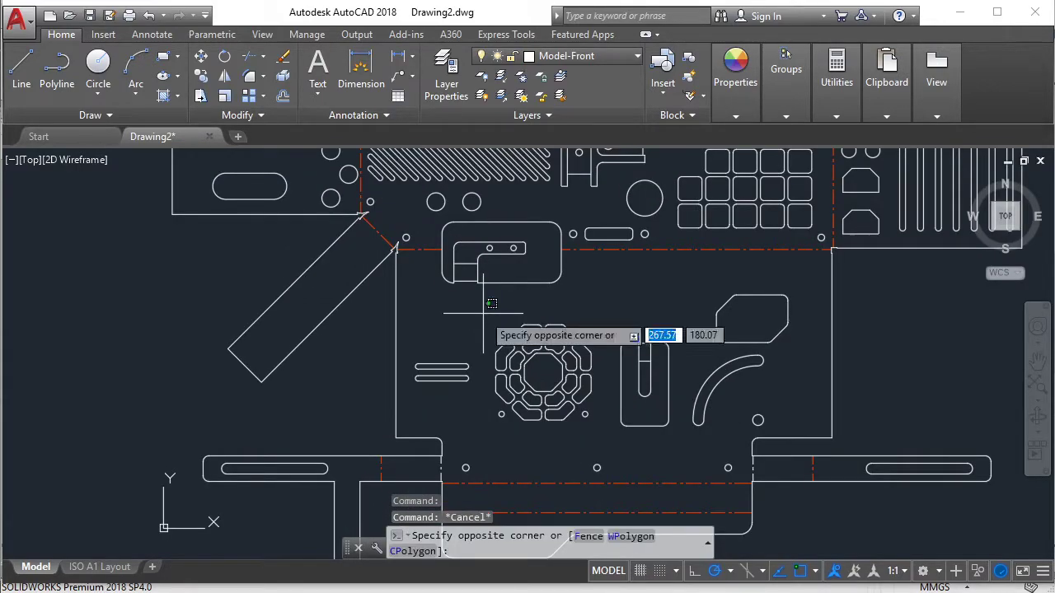
left_click(601, 443)
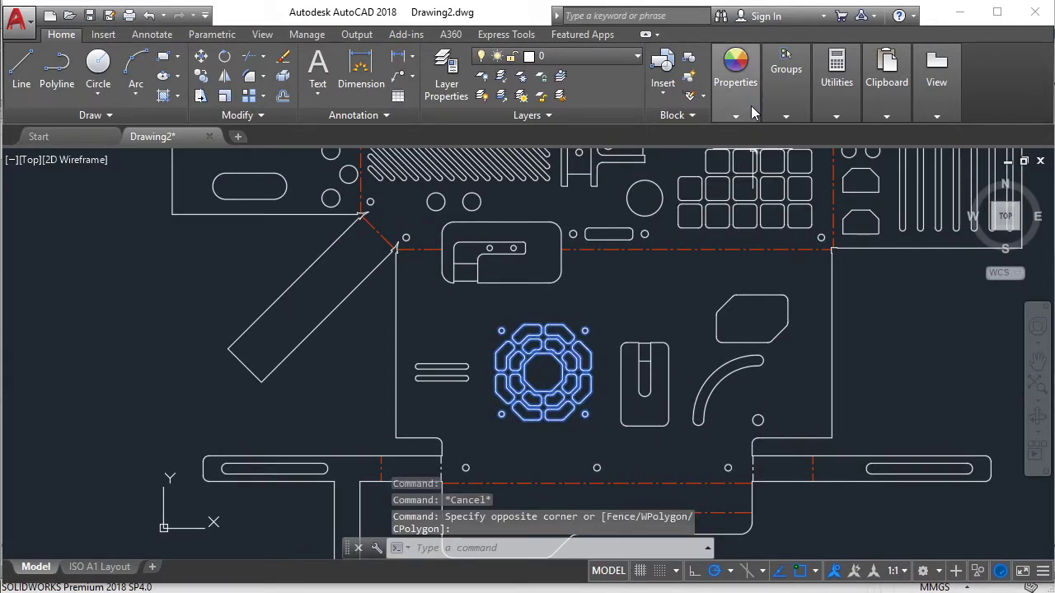
left_click(735, 74)
left_click(857, 136)
left_click(826, 157)
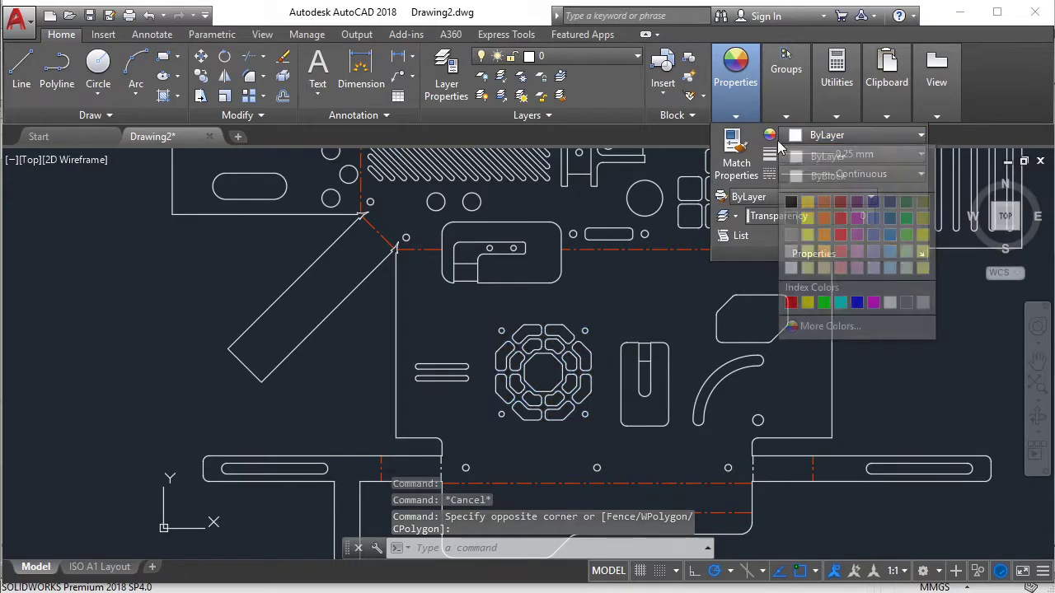
left_click(580, 58)
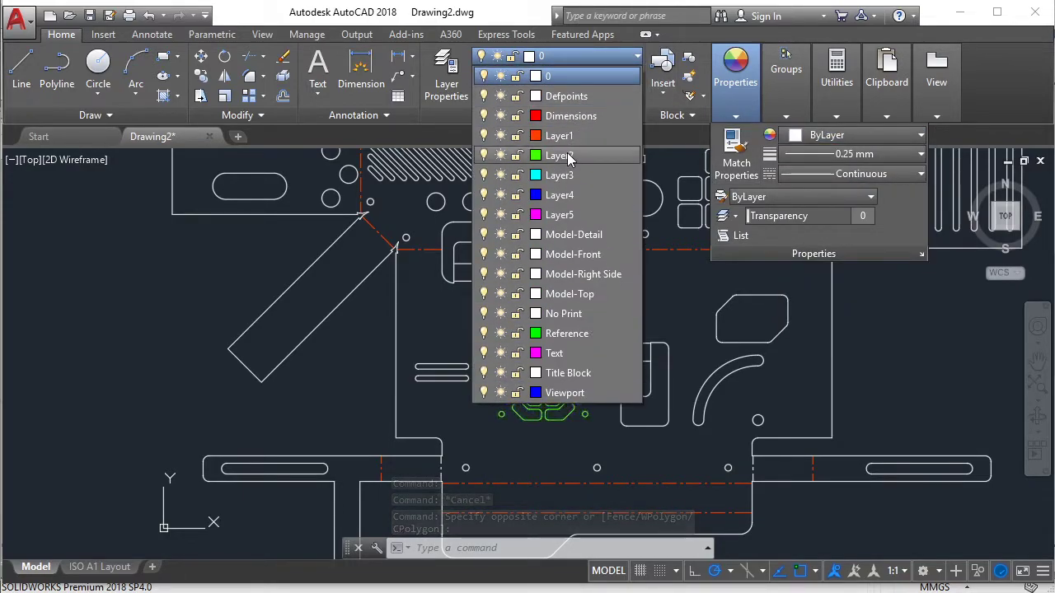
left_click(573, 253)
key("Escape")
Step: Select the left slot, the lower tab's end hole, three small flange holes and the right slot
scroll(661, 324, "down", 2)
middle_click_drag(662, 324, 654, 240)
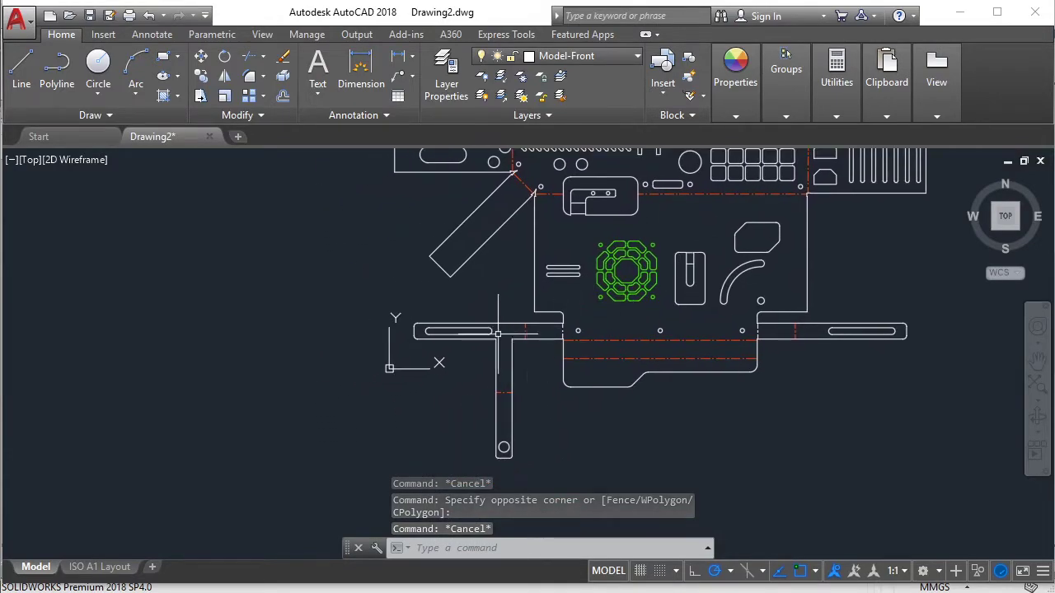
scroll(396, 352, "up", 4)
left_click(406, 311)
left_click(579, 322)
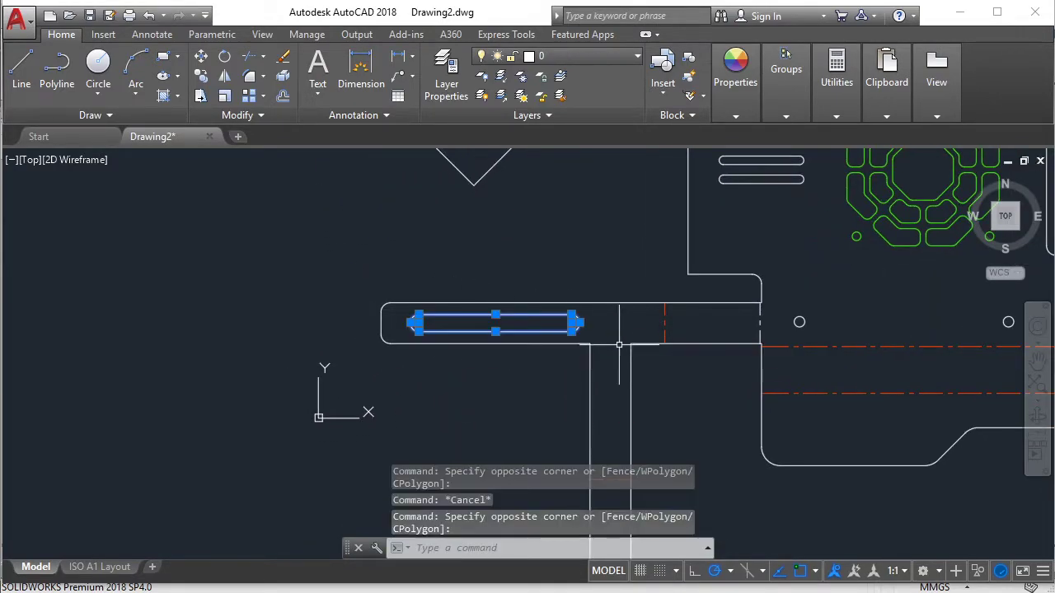
middle_click_drag(610, 503, 605, 358)
middle_click_drag(581, 490, 578, 357)
left_click(561, 370)
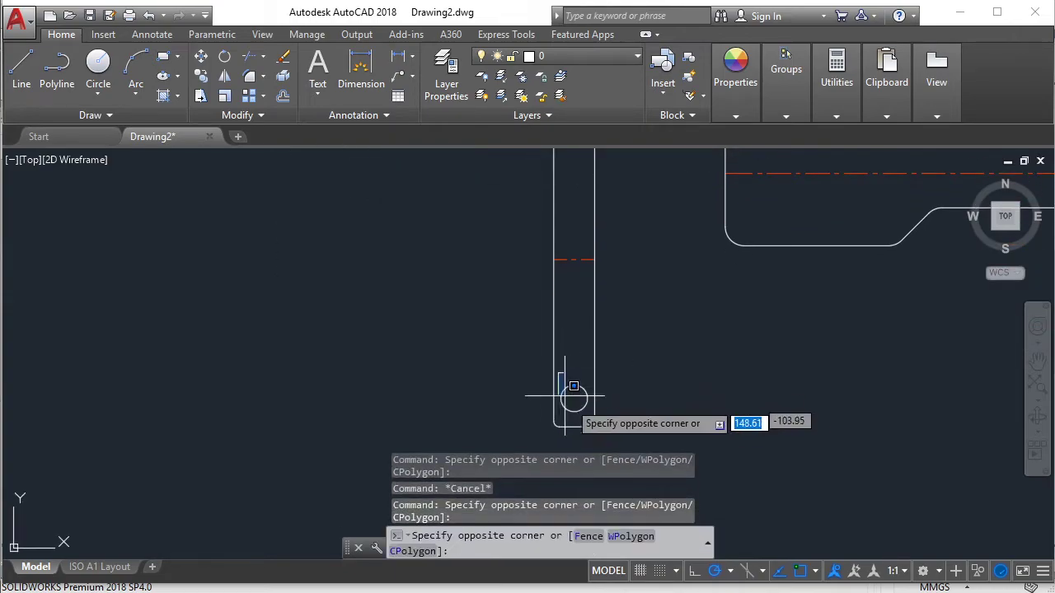
left_click(610, 416)
middle_click_drag(806, 280, 683, 296)
scroll(528, 330, "down", 3)
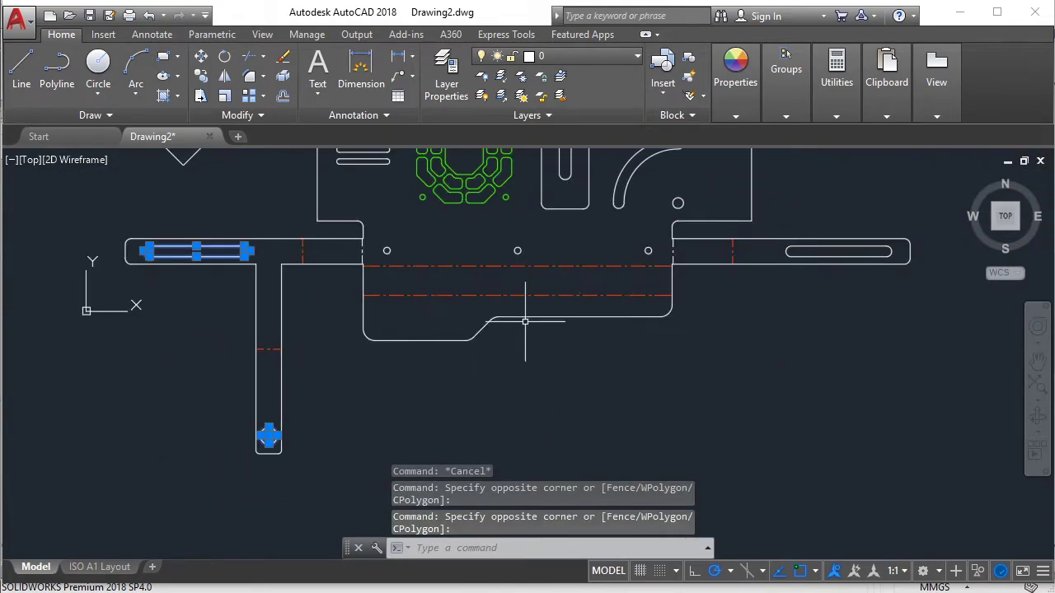
left_click(354, 252)
left_click(643, 285)
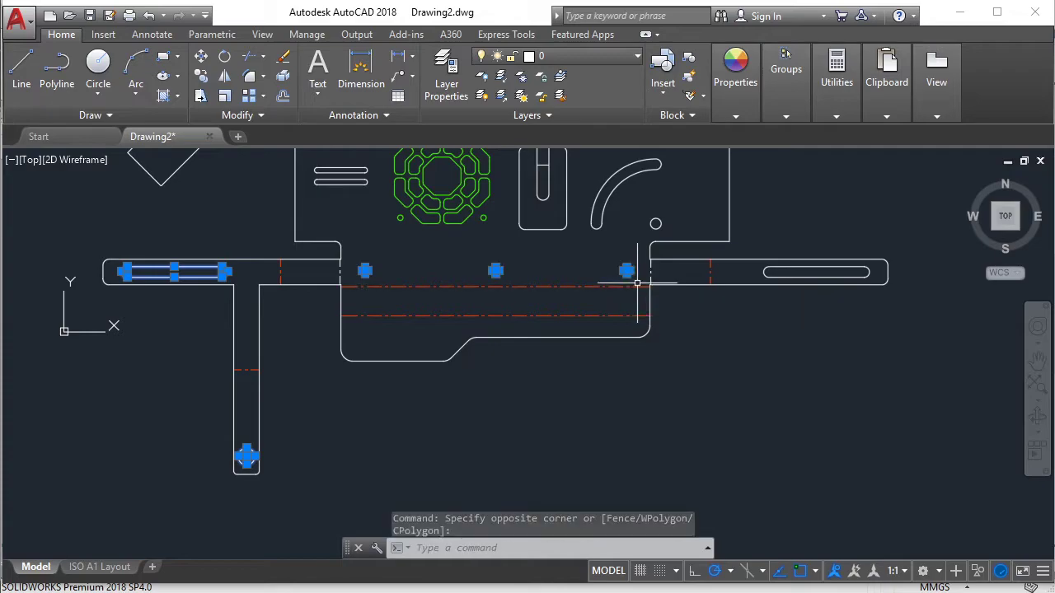
scroll(783, 276, "up", 4)
middle_click_drag(781, 260, 596, 263)
left_click(547, 250)
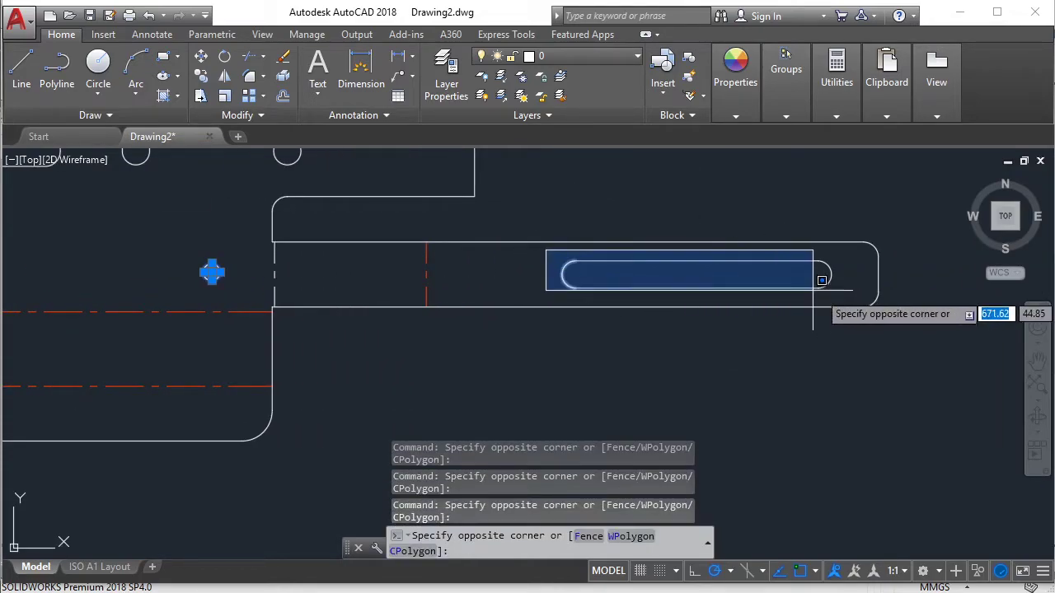
left_click(857, 292)
Step: Add the curved slot, its neighbouring small holes and the two top-right tab circles to the selection
scroll(571, 225, "down", 2)
scroll(571, 225, "down", 2)
scroll(536, 313, "up", 1)
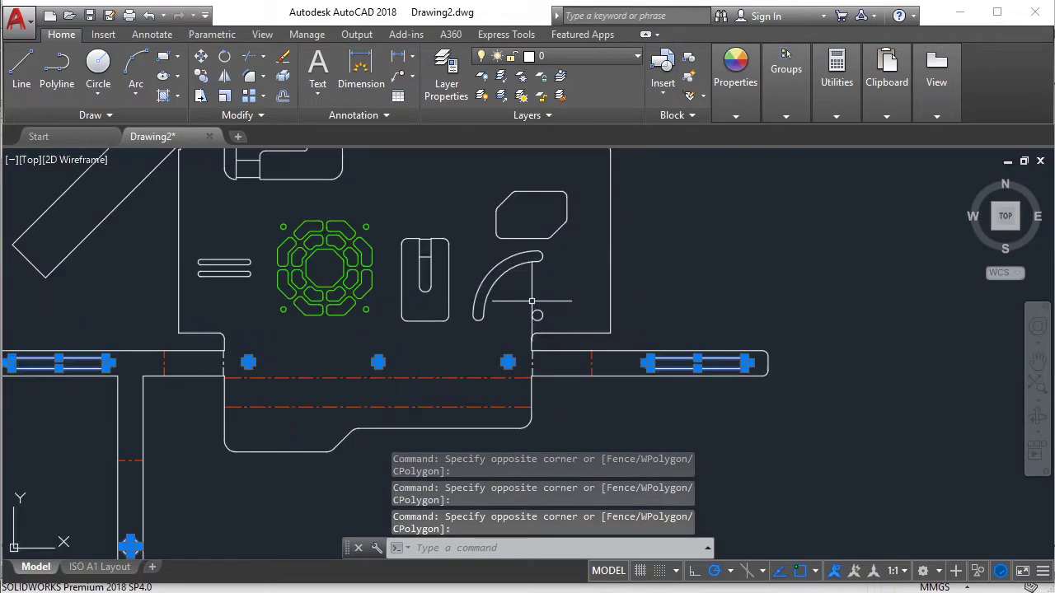
left_click(523, 307)
left_click(543, 320)
scroll(544, 320, "up", 4)
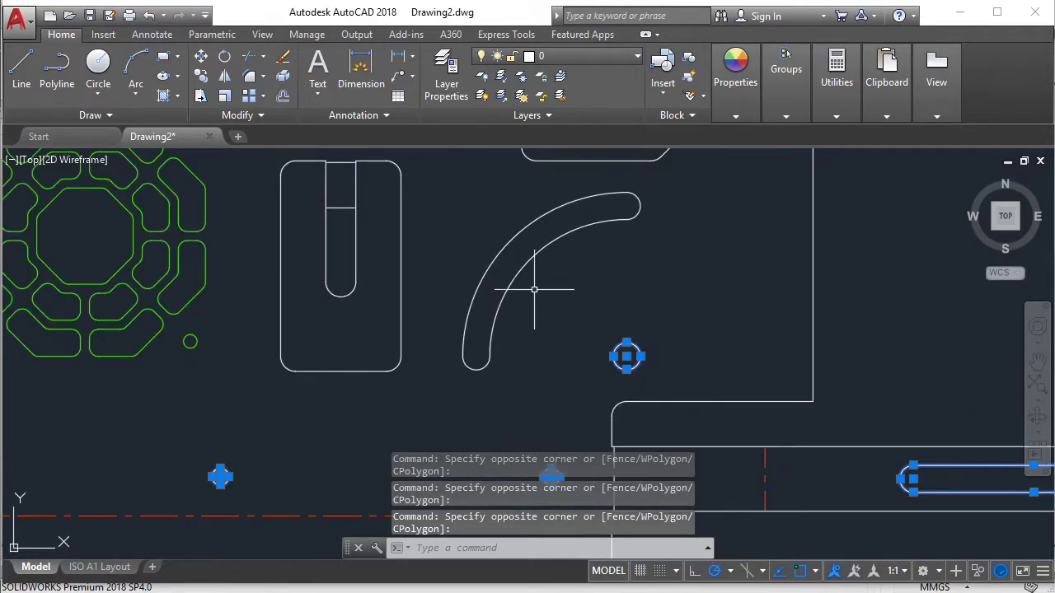
left_click(440, 189)
left_click(531, 398)
left_click(497, 310)
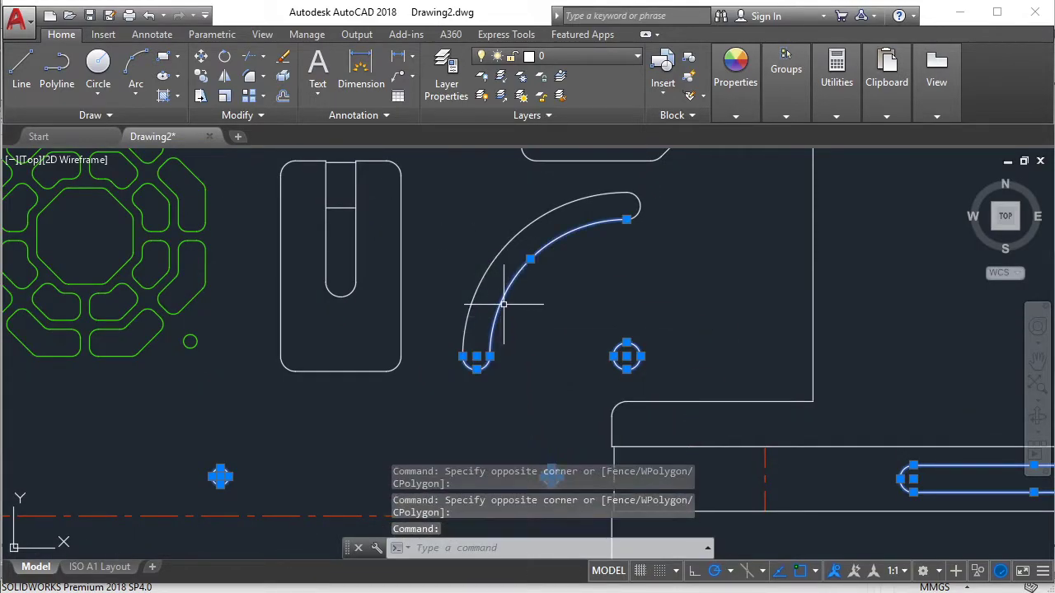
left_click(640, 198)
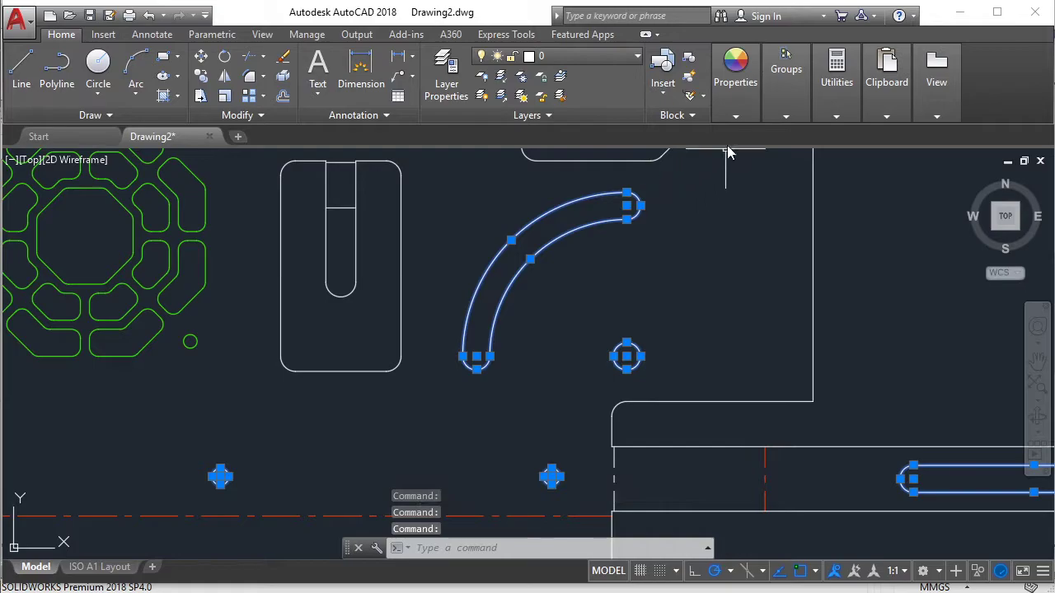
scroll(711, 349, "down", 5)
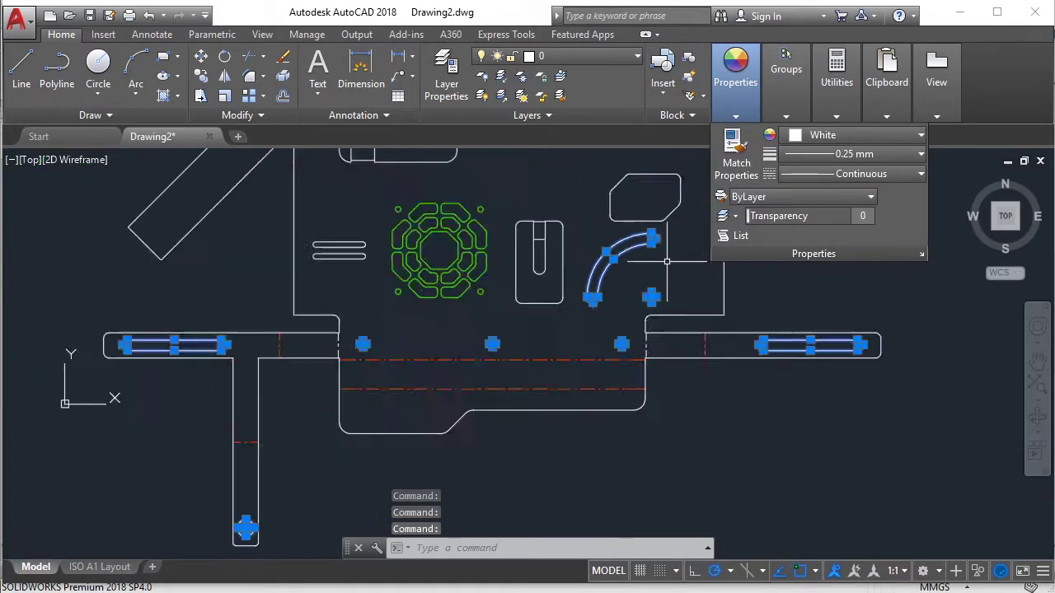
scroll(708, 346, "down", 1)
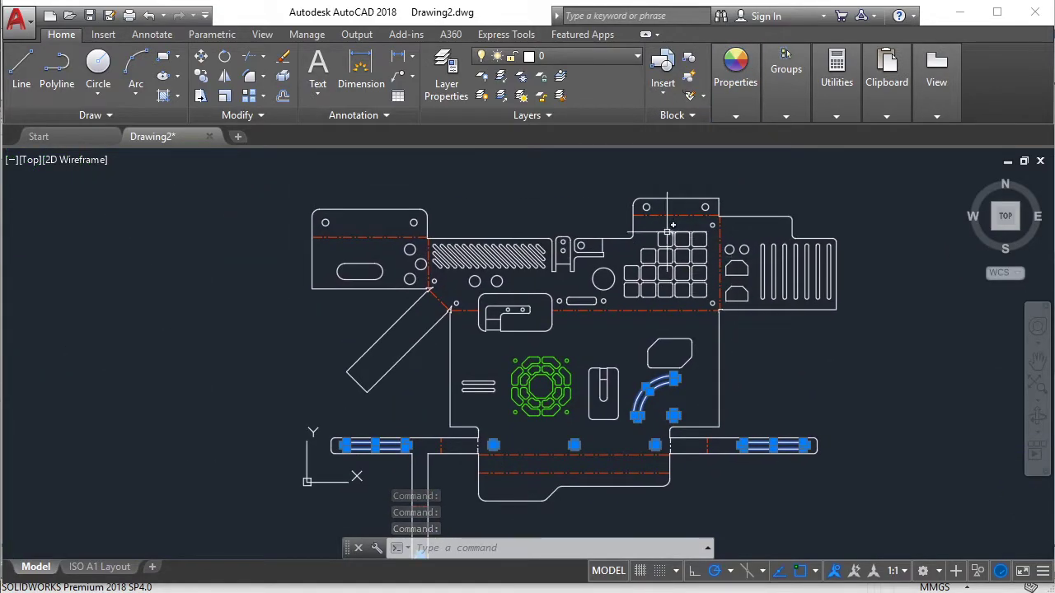
scroll(660, 214, "up", 6)
scroll(633, 254, "up", 1)
left_click(608, 235)
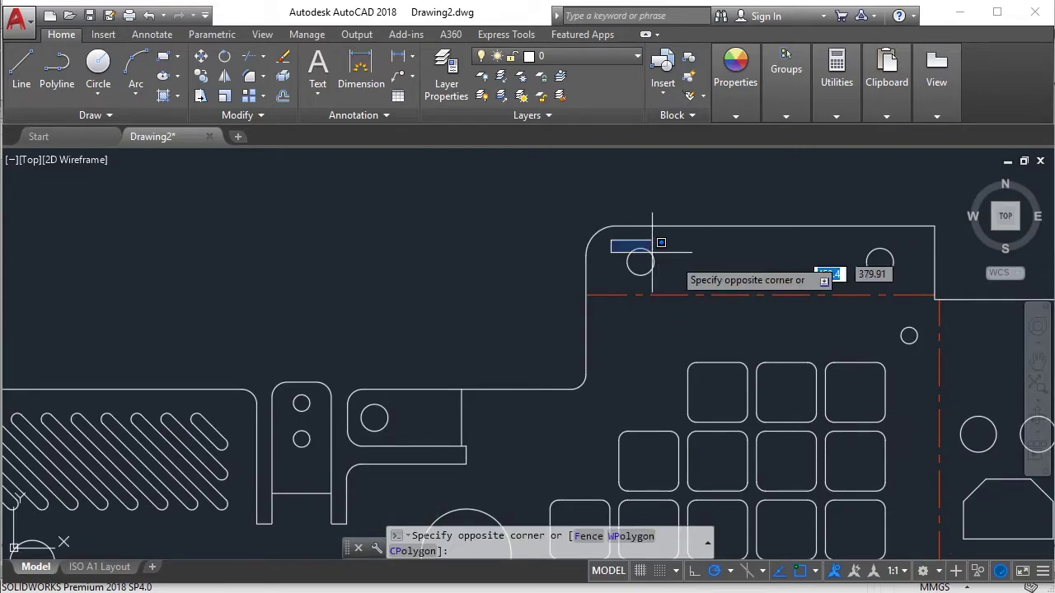
left_click(906, 288)
Step: Add the right plate's round hole, the tall tab's two holes and the left plate's small circles
middle_click_drag(422, 422, 721, 308)
scroll(651, 292, "up", 4)
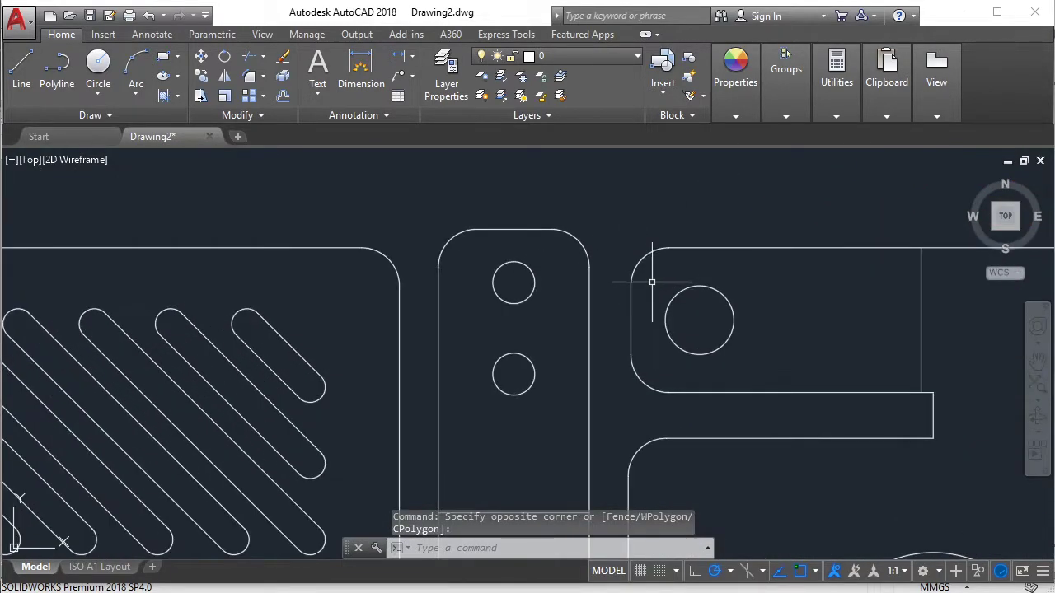
left_click(657, 276)
left_click(752, 366)
left_click(478, 252)
left_click(558, 420)
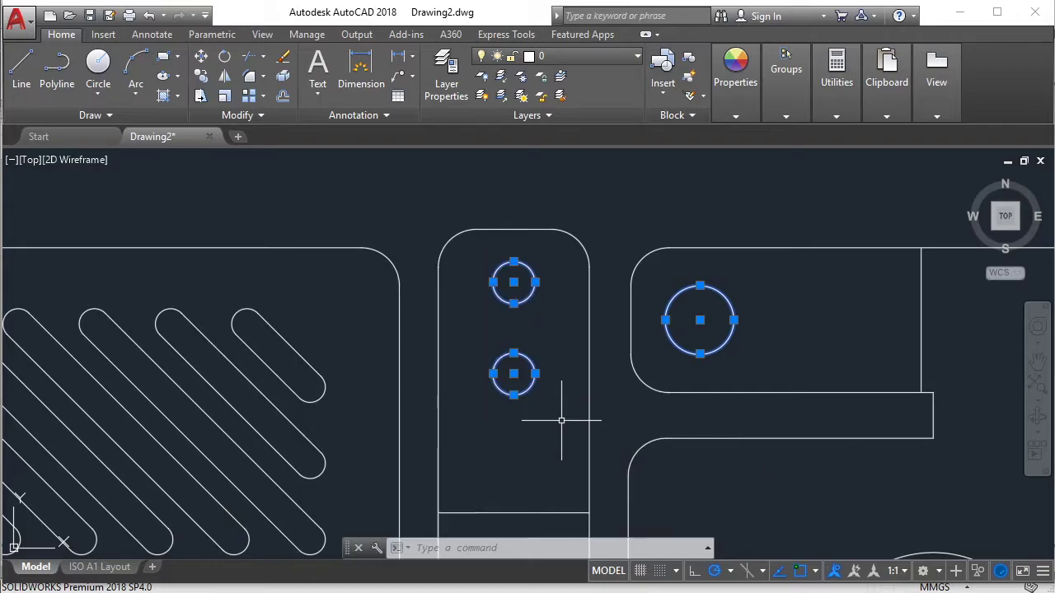
scroll(558, 420, "down", 5)
middle_click_drag(115, 373, 448, 311)
scroll(339, 285, "up", 2)
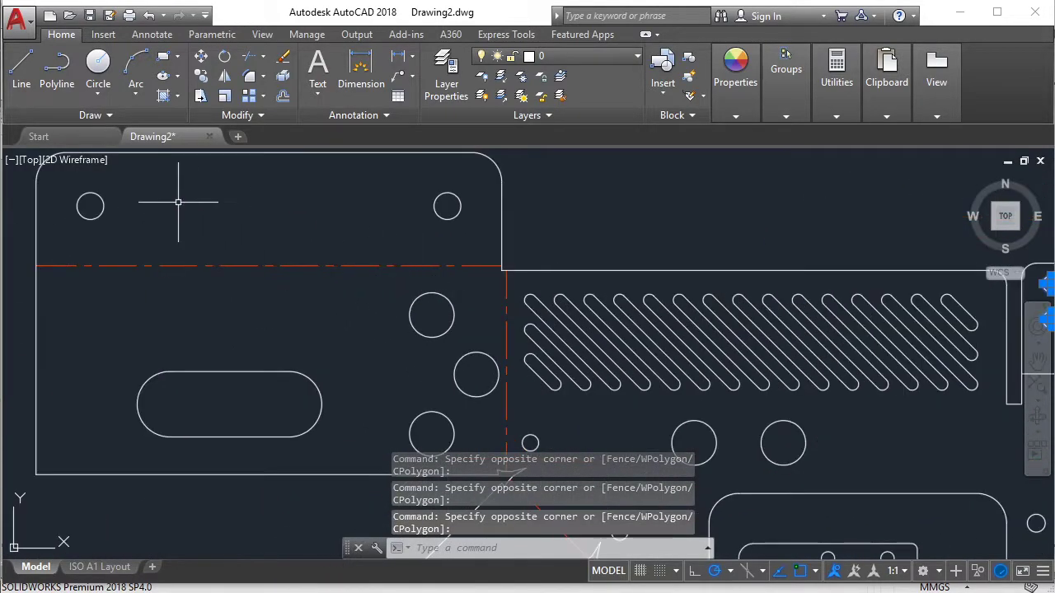
left_click(67, 183)
left_click(505, 257)
scroll(668, 229, "down", 4)
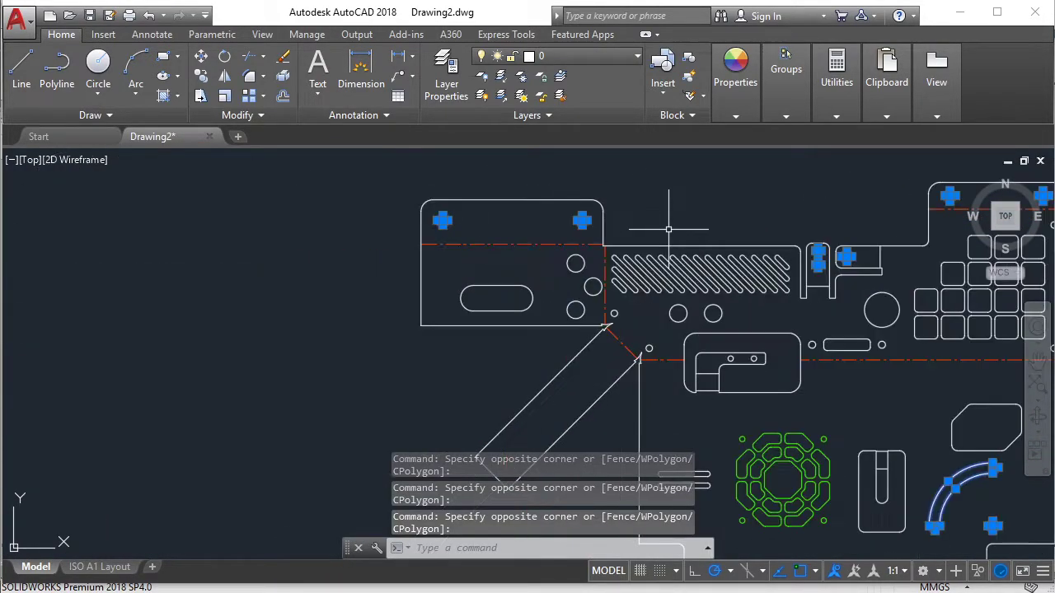
scroll(681, 342, "up", 6)
left_click(407, 235)
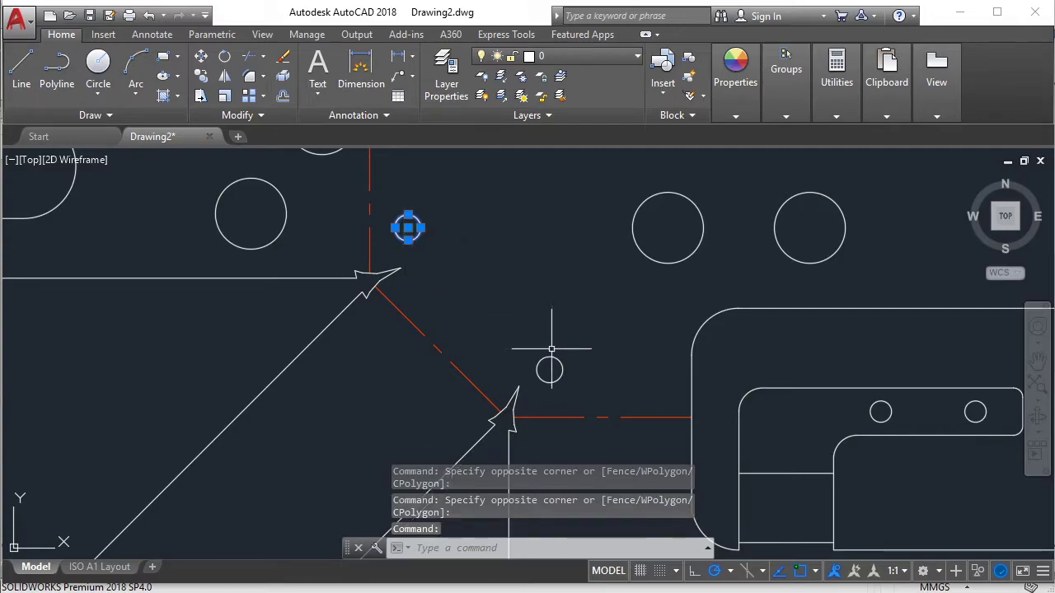
left_click(554, 361)
middle_click_drag(692, 328, 624, 301)
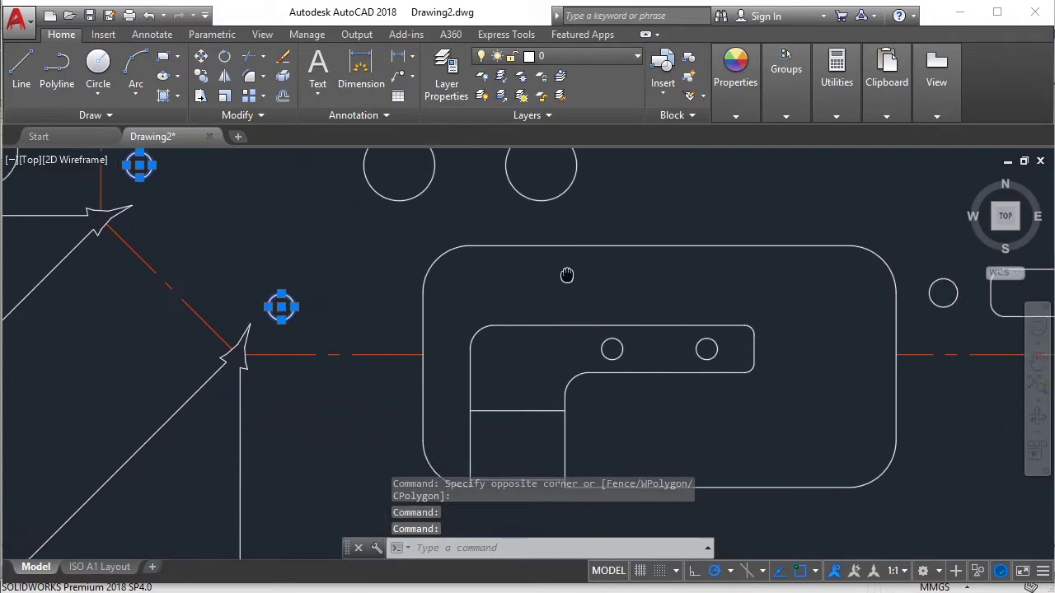
left_click(581, 332)
left_click(718, 358)
scroll(837, 349, "down", 2)
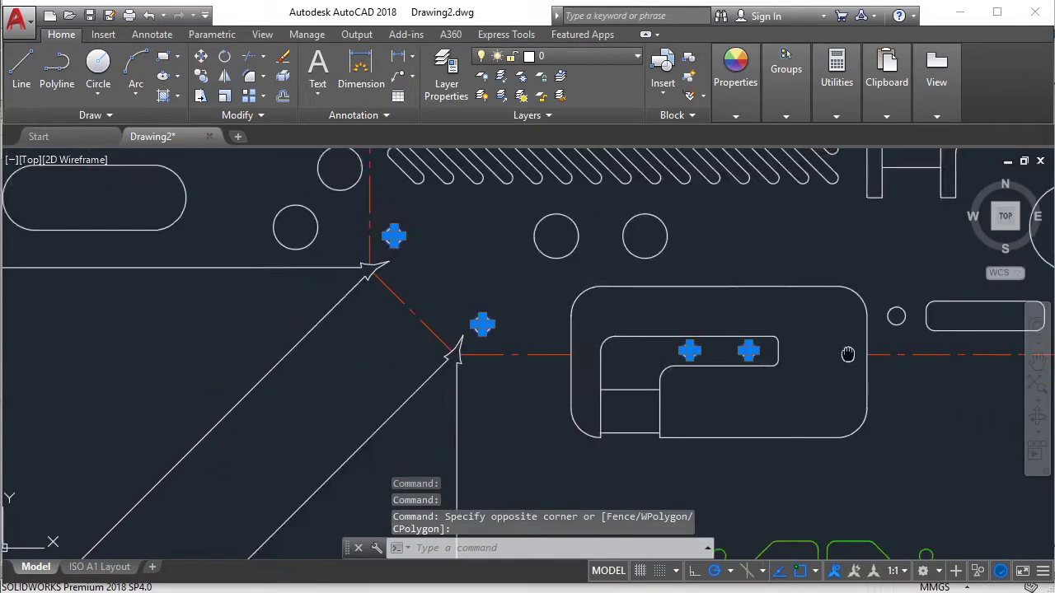
scroll(580, 296, "down", 1)
scroll(580, 295, "down", 1)
middle_click_drag(580, 295, 508, 357)
Step: Set the selected holes and slots to ByLayer colour on Layer4, then clear the selection
left_click(736, 116)
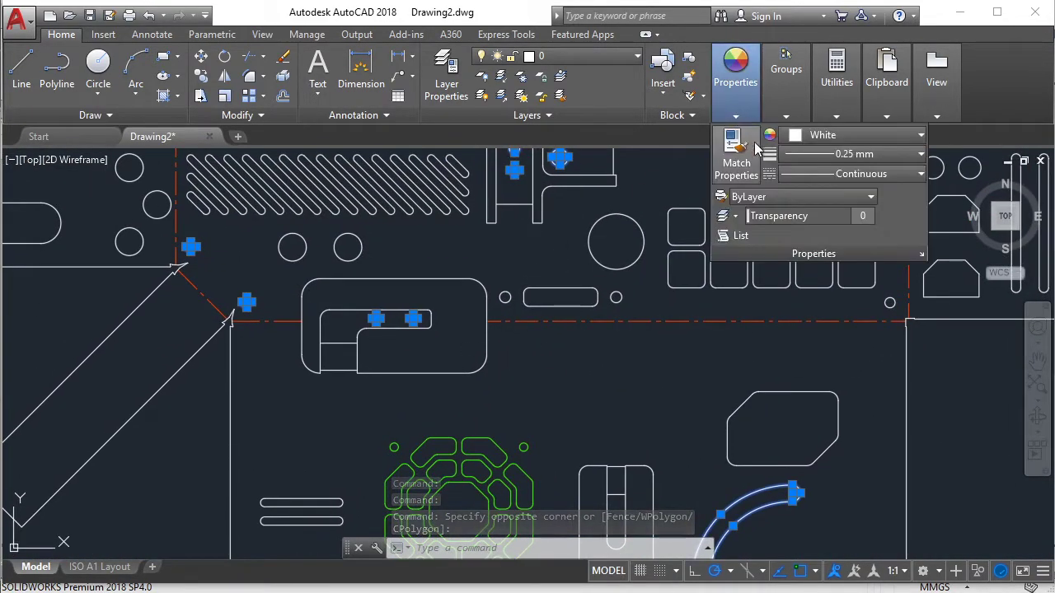
left_click(824, 135)
left_click(828, 156)
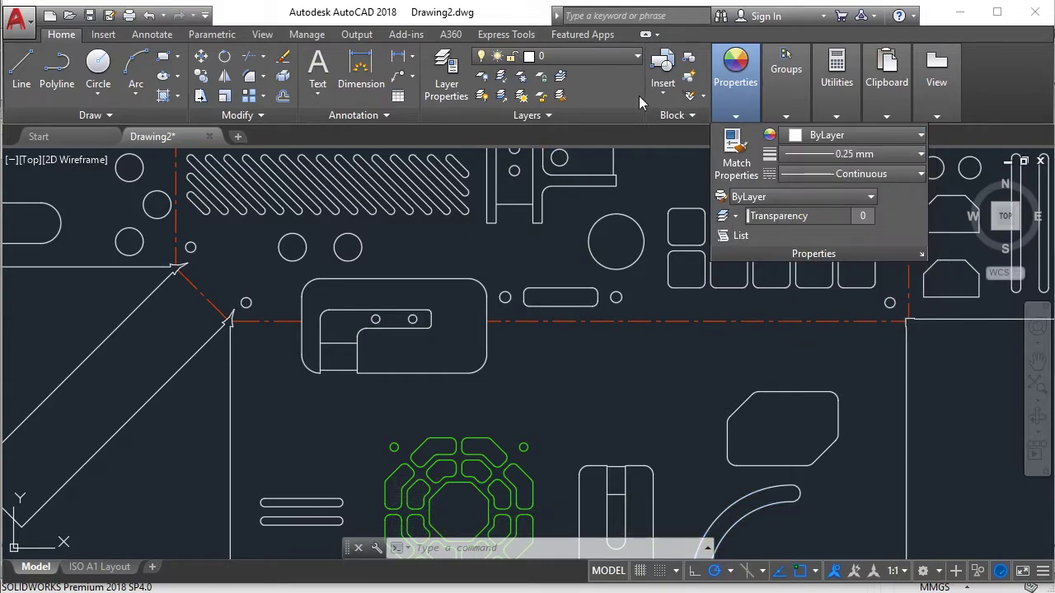
left_click(601, 59)
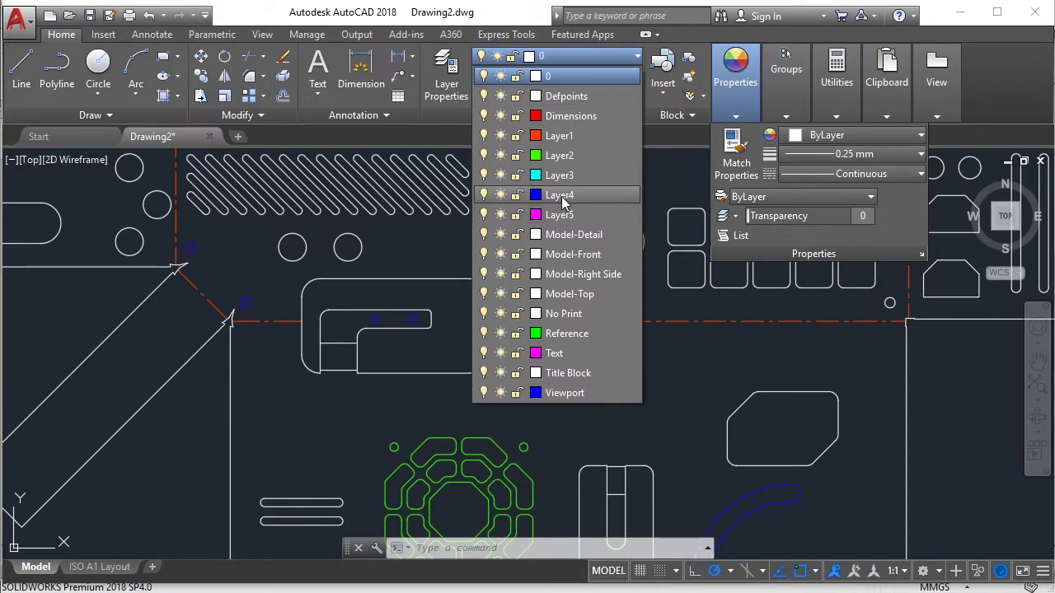
left_click(573, 254)
left_click(619, 329)
key("Escape")
scroll(624, 330, "down", 3)
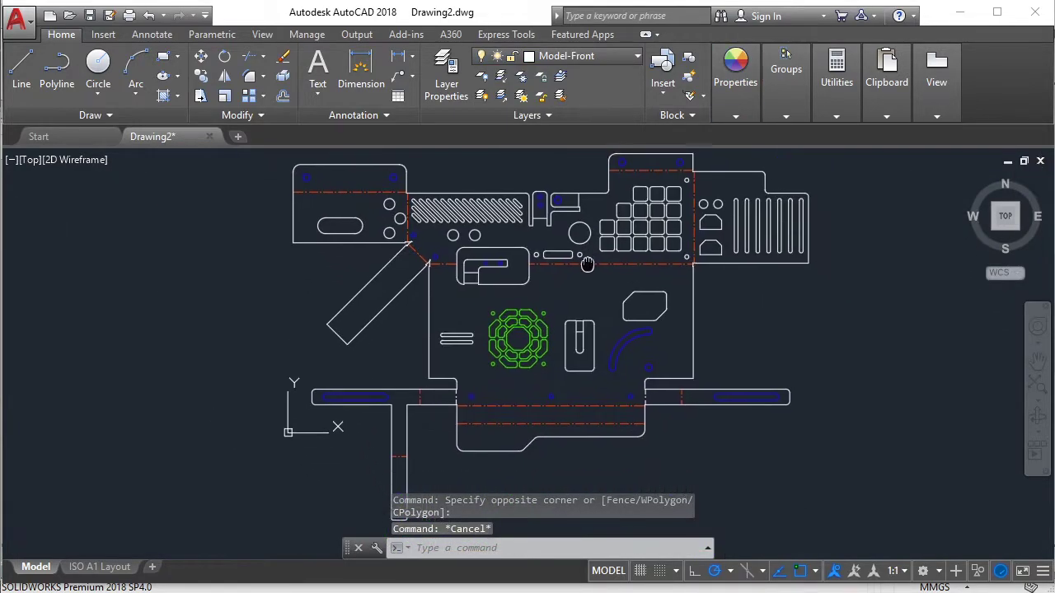
Step: Select the parallel line cutout, the rounded rectangle and the seven vertical slots
middle_click_drag(587, 264, 593, 246)
scroll(487, 323, "up", 2)
scroll(486, 323, "up", 1)
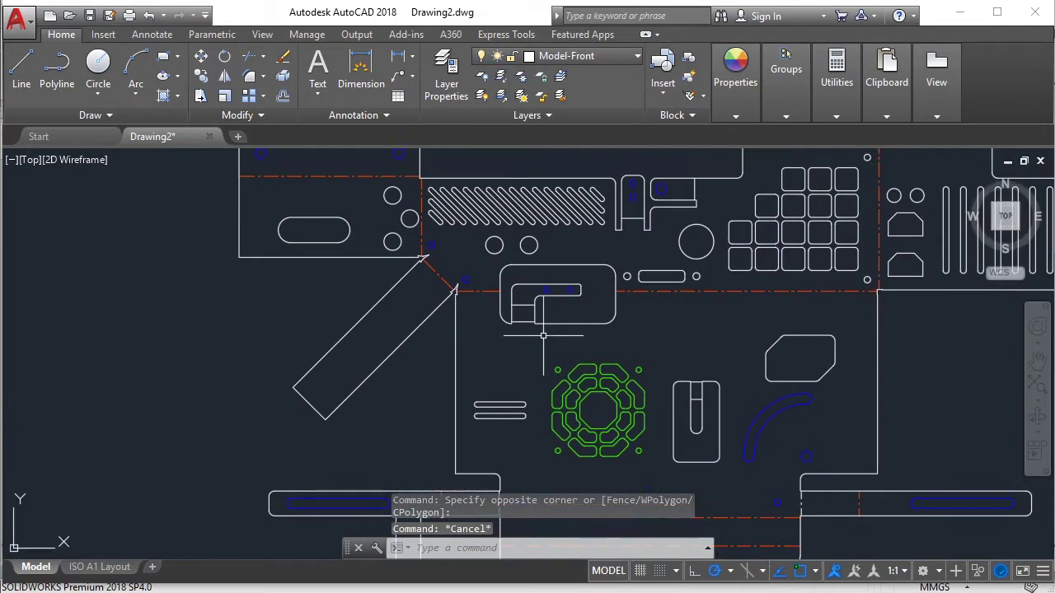
middle_click_drag(486, 381, 486, 321)
left_click(486, 321)
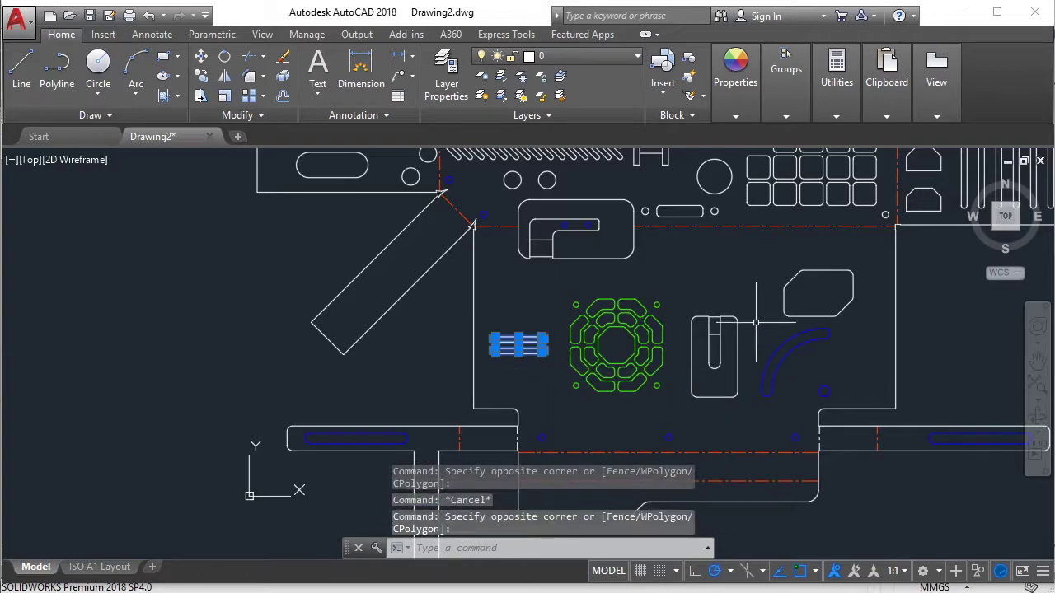
middle_click_drag(756, 323, 626, 309)
left_click(656, 250)
left_click(742, 317)
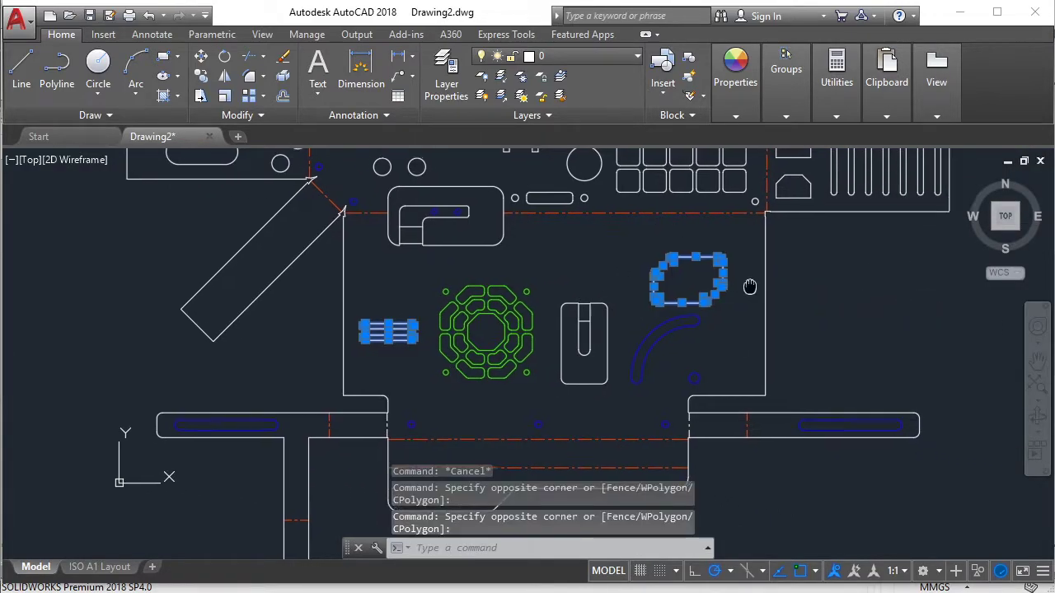
middle_click_drag(749, 286, 567, 384)
scroll(584, 272, "up", 2)
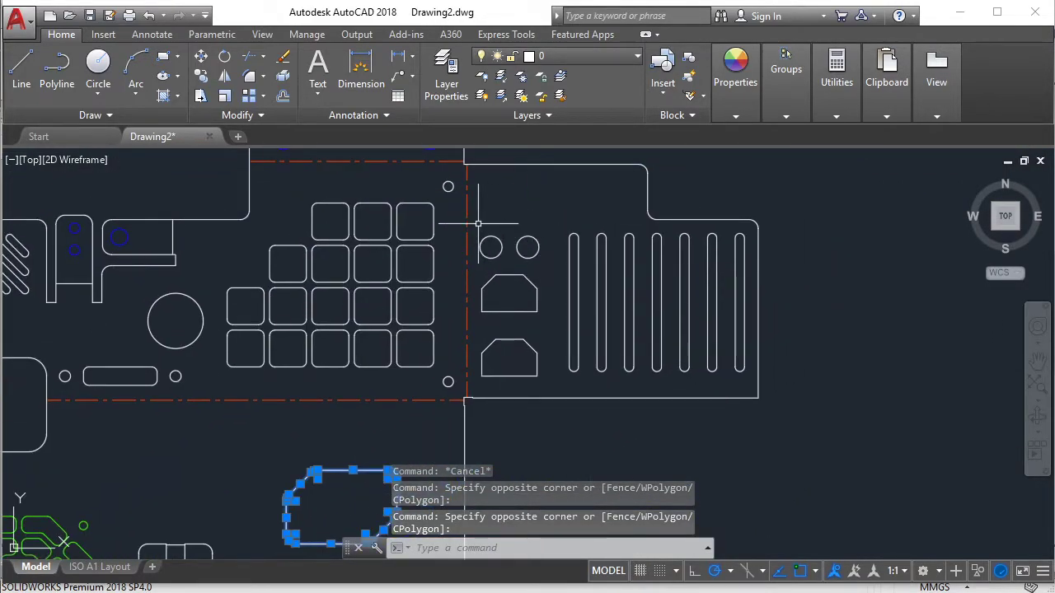
left_click(560, 233)
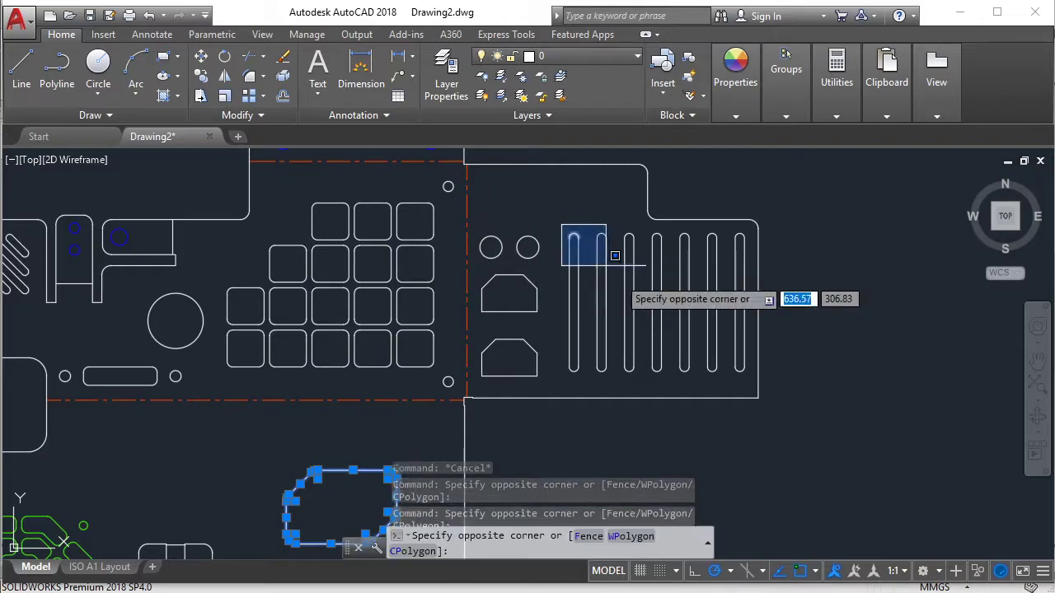
left_click(753, 377)
Step: Add the rounded-square grid, two left squares, the large circle, diagonal slots and oblong slot
middle_click_drag(330, 301, 499, 299)
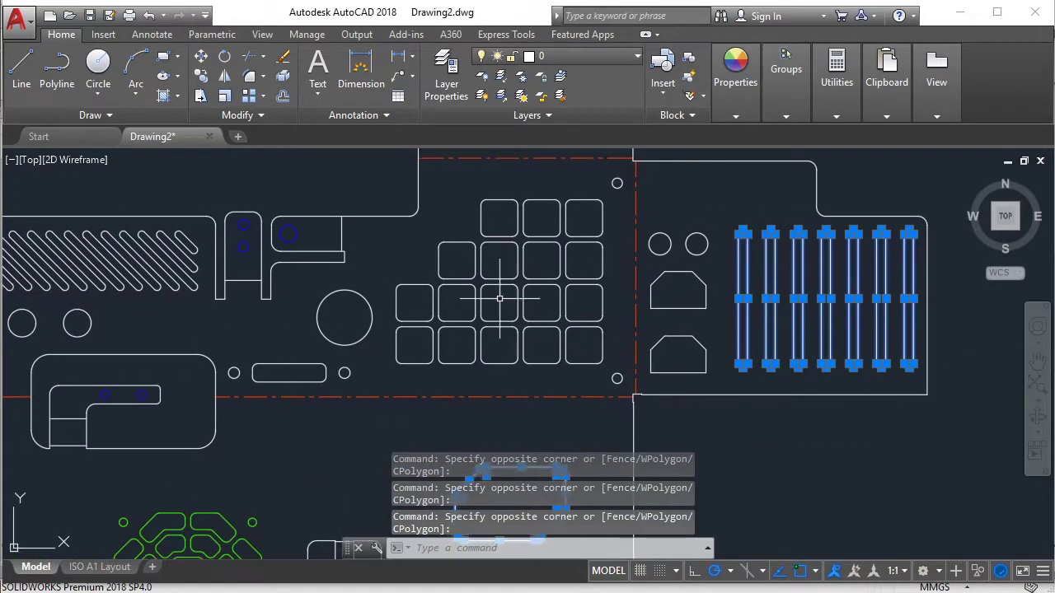
left_click(614, 199)
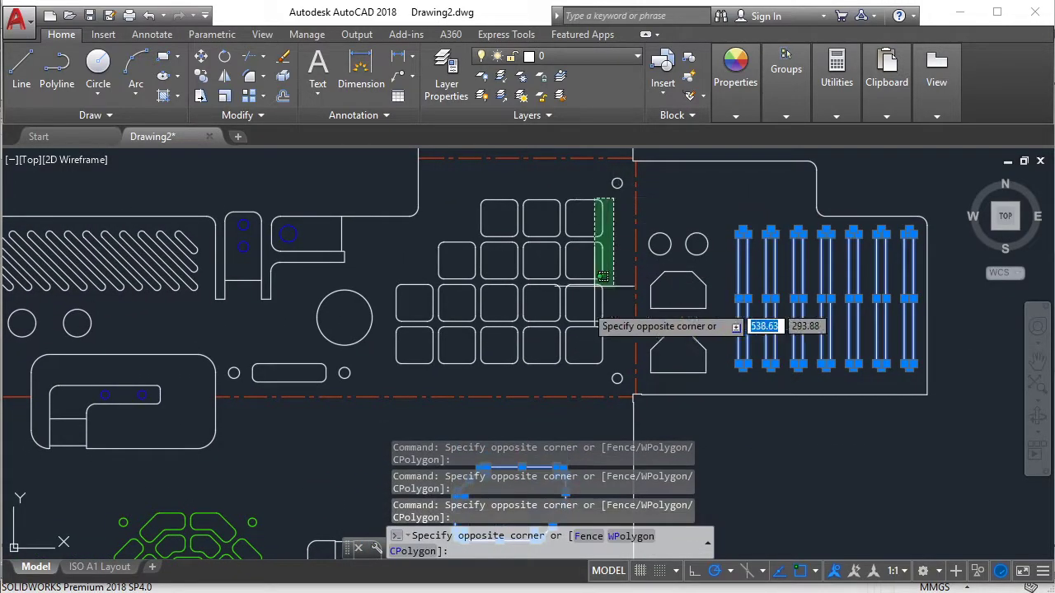
left_click(446, 373)
left_click(382, 269)
left_click(457, 377)
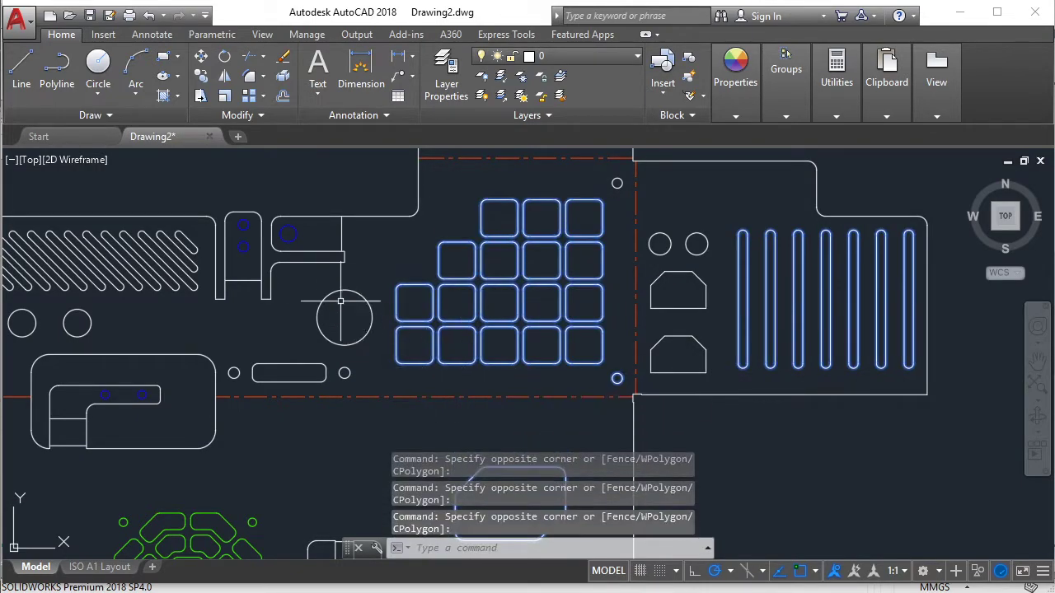
left_click(306, 284)
left_click(384, 359)
middle_click_drag(384, 359, 645, 373)
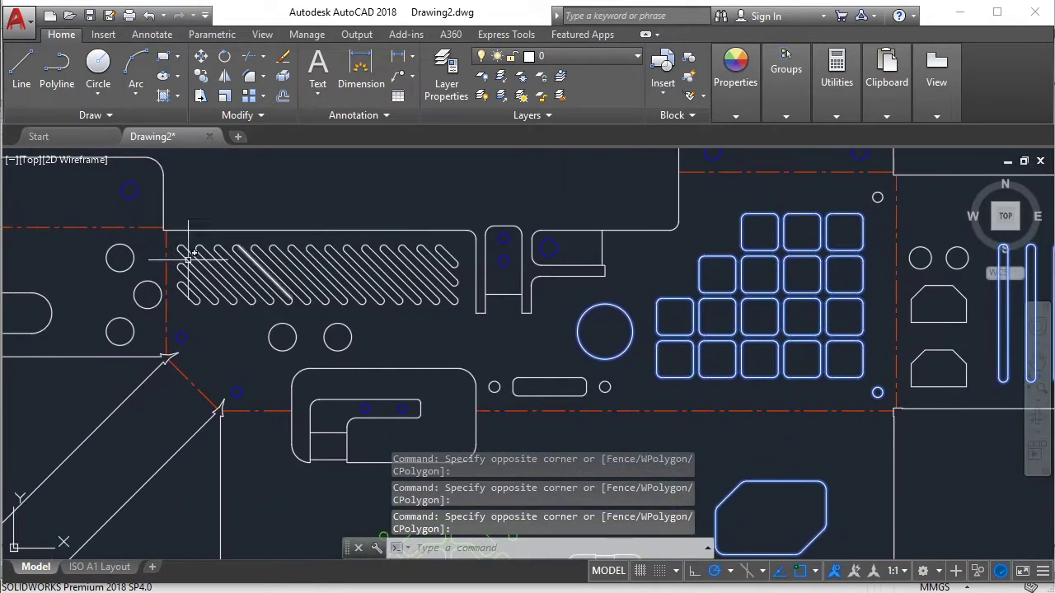
left_click(174, 240)
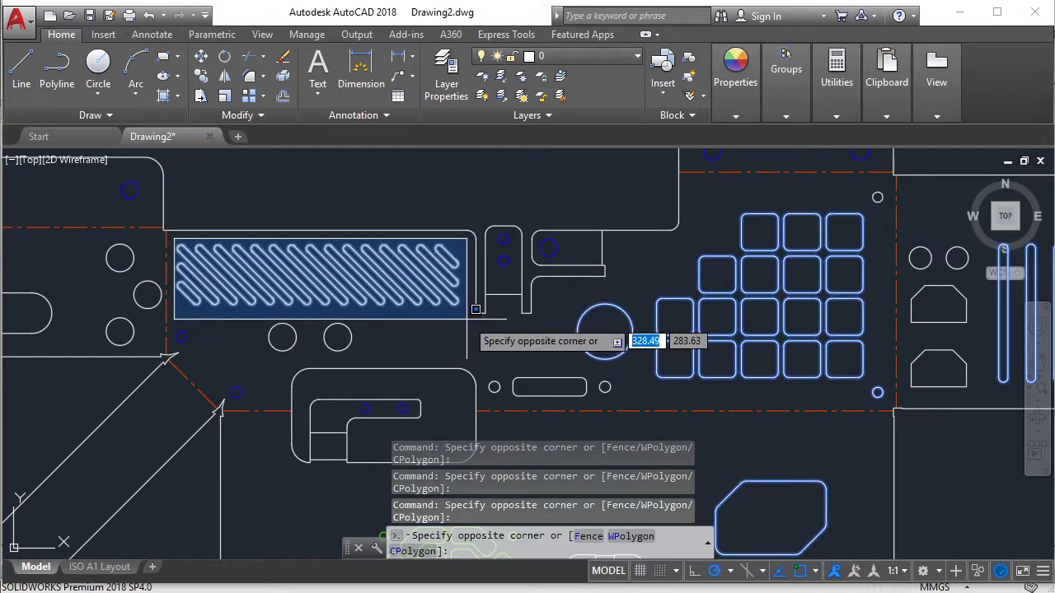
left_click(474, 334)
middle_click_drag(334, 317, 503, 318)
left_click(91, 280)
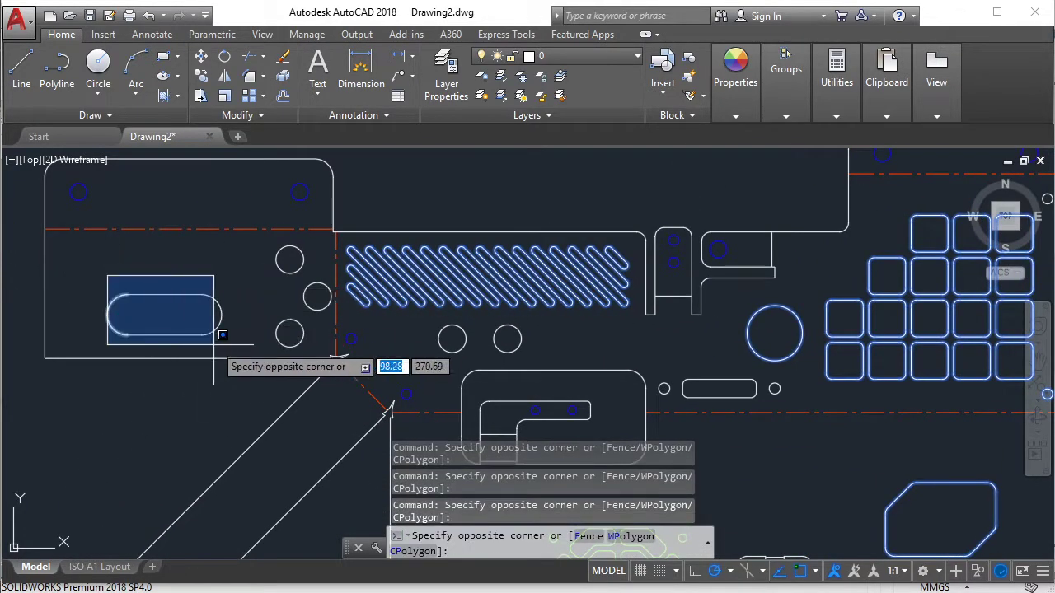
left_click(227, 350)
Step: Add the middle panel's enclosed cutout and small circles, plus the left plate's three small circles
scroll(295, 330, "down", 2)
mouse_move(500, 407)
middle_mouse_down()
mouse_move(469, 302)
mouse_move(395, 182)
middle_mouse_up()
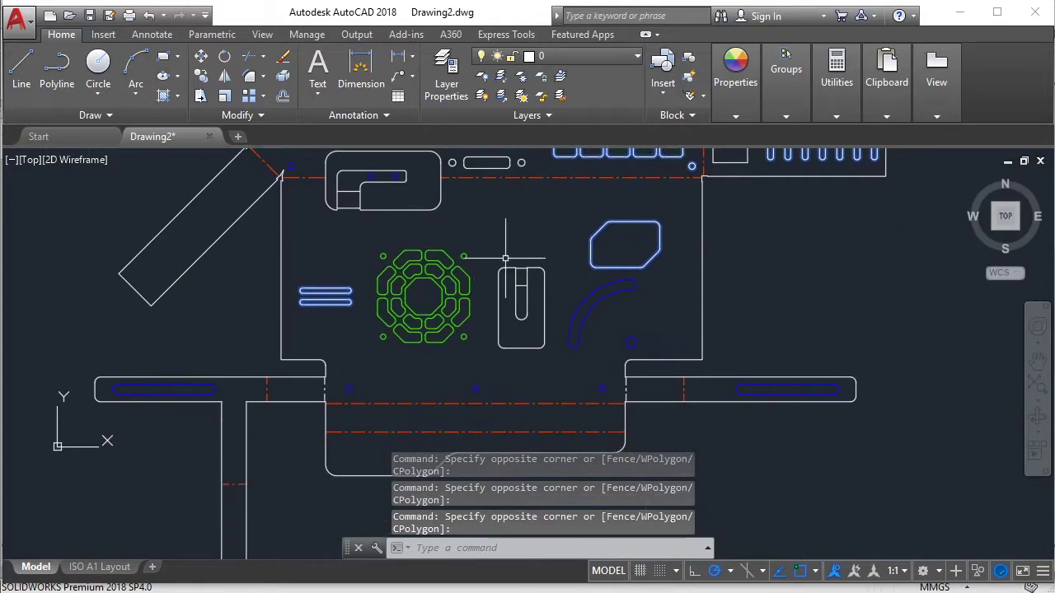
scroll(442, 334, "up", 1)
scroll(442, 333, "up", 1)
scroll(442, 334, "up", 1)
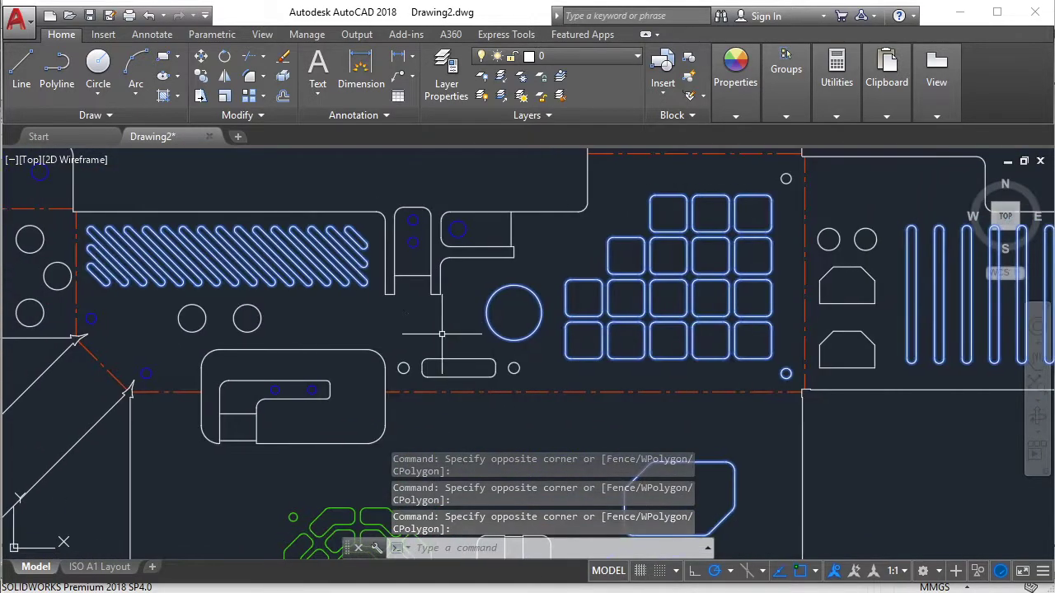
left_click(165, 297)
left_click(272, 328)
left_click(169, 298)
left_click(286, 344)
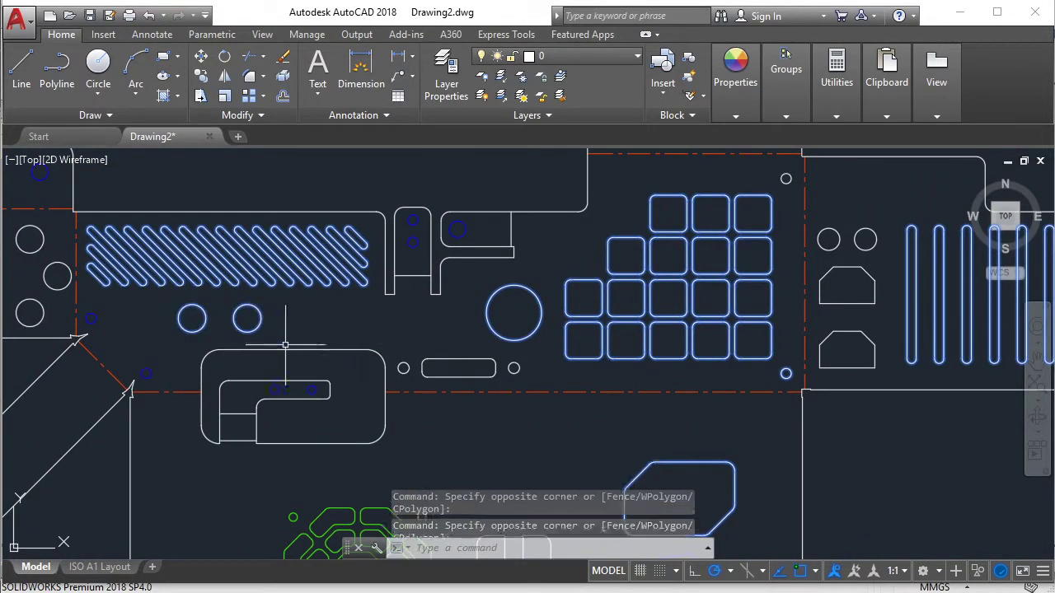
left_click(401, 353)
middle_click_drag(351, 308, 614, 346)
left_click(252, 256)
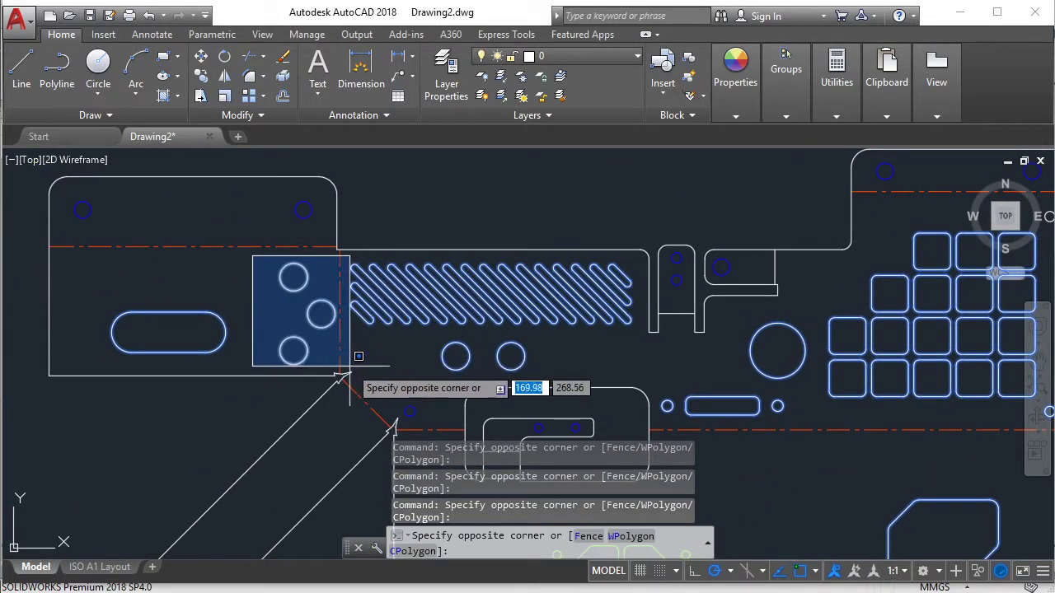
left_click(355, 375)
Step: Add the right panel's circles and hexagons and the mouse-shaped cutout, then frame the whole pattern
middle_click_drag(354, 371, 230, 265)
middle_click_drag(741, 291, 647, 355)
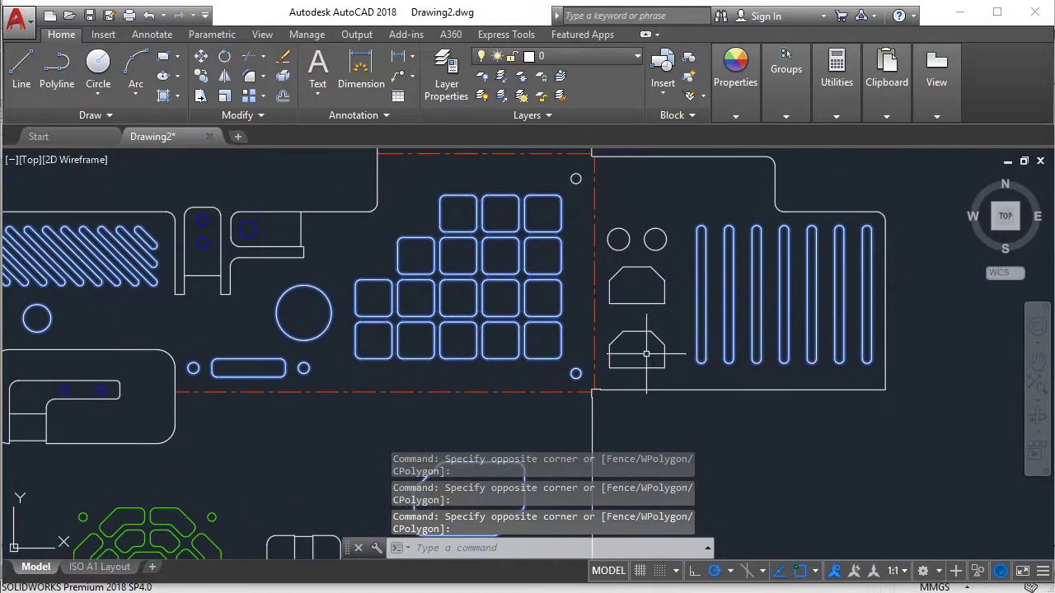
left_click(600, 221)
left_click(836, 384)
middle_click_drag(372, 491, 518, 234)
left_click(423, 209)
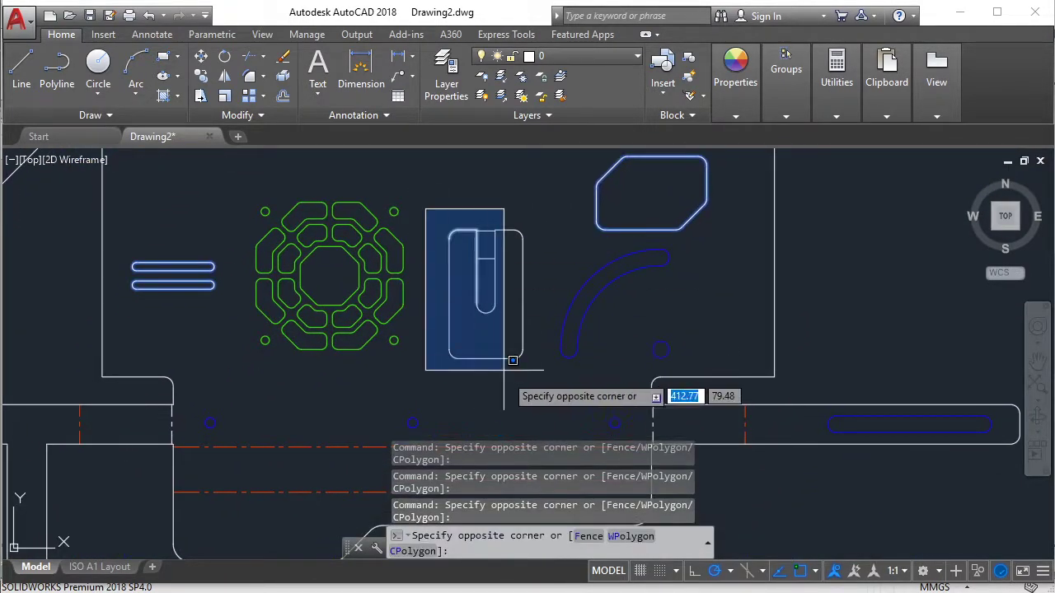
left_click(547, 396)
scroll(440, 300, "down", 2)
mouse_move(440, 300)
middle_mouse_down()
mouse_move(418, 350)
mouse_move(490, 323)
middle_mouse_up()
scroll(489, 322, "down", 2)
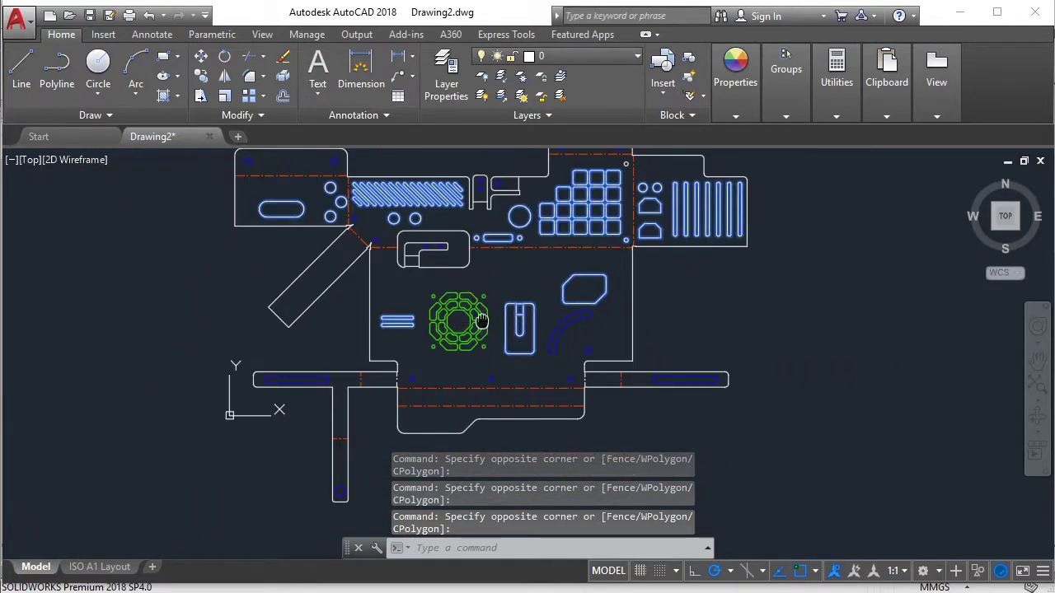
scroll(511, 248, "up", 1)
scroll(537, 159, "up", 1)
Step: Move the selected inner cutouts onto Layer3 with ByLayer colour, then start a dimension
left_click(742, 119)
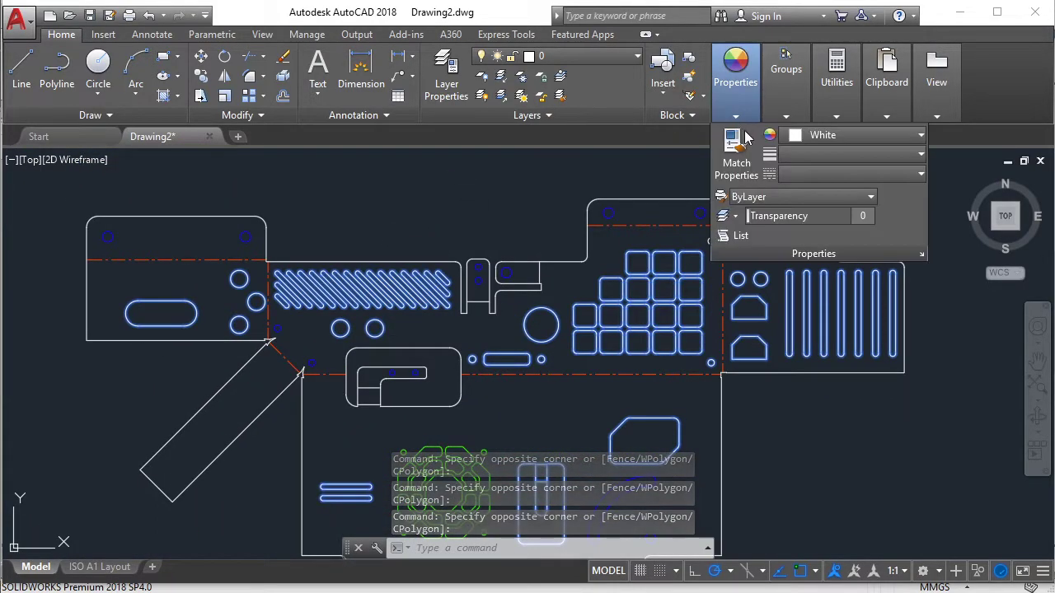
left_click(828, 139)
left_click(828, 157)
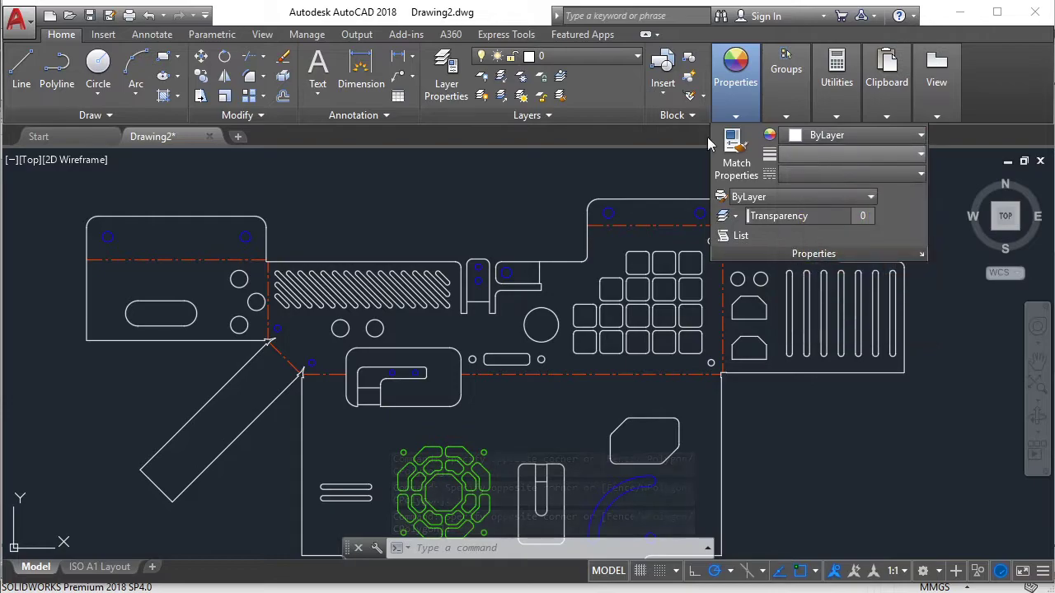
left_click(596, 58)
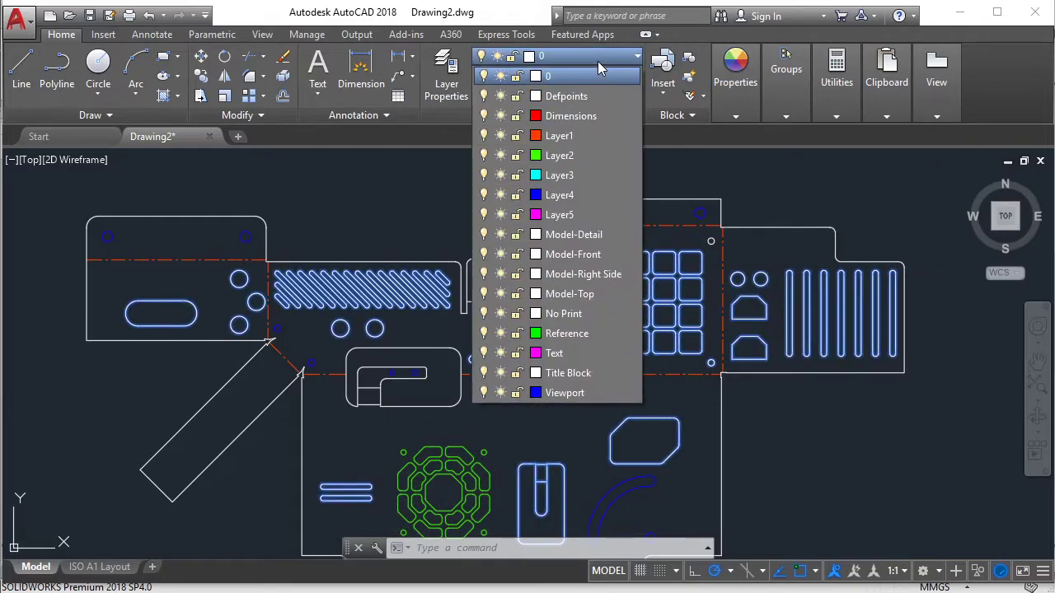
left_click(561, 175)
key("Escape")
scroll(589, 330, "down", 3)
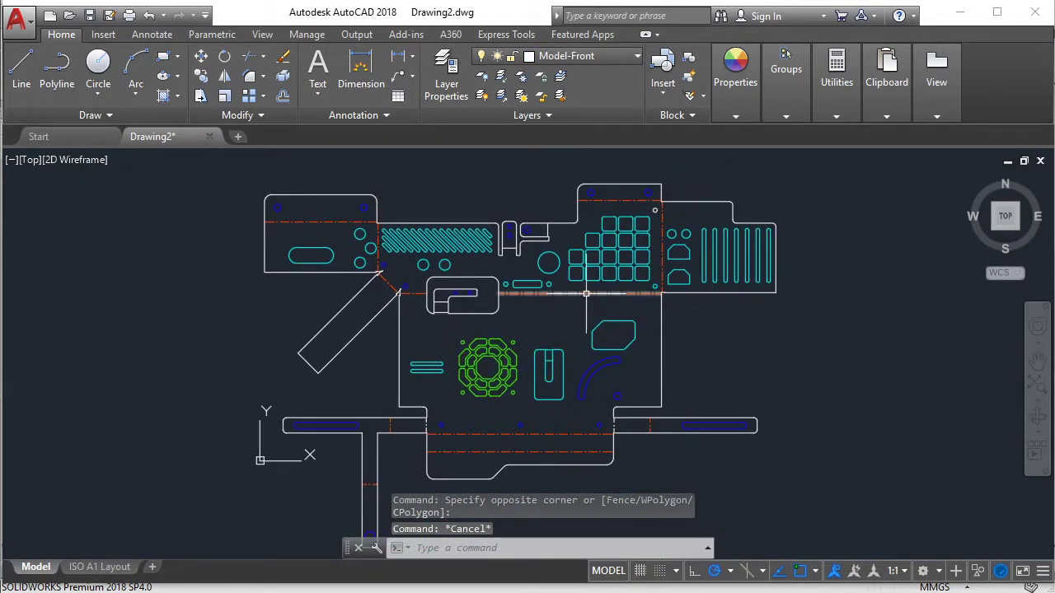
type("DIM")
key("Return")
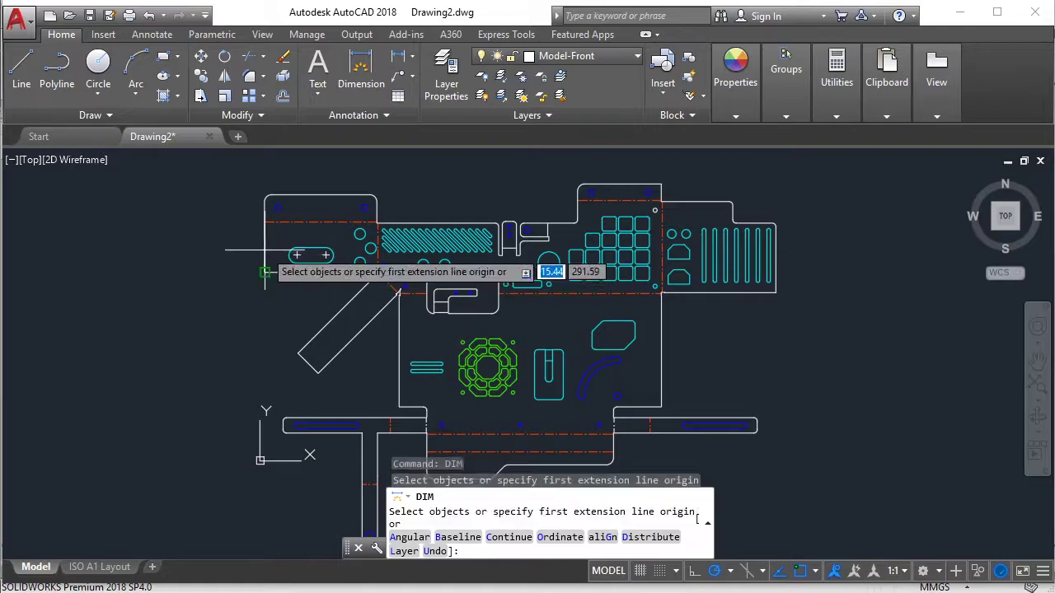
Step: Try a dimension above the part's first edge, then cancel it
left_click(266, 272)
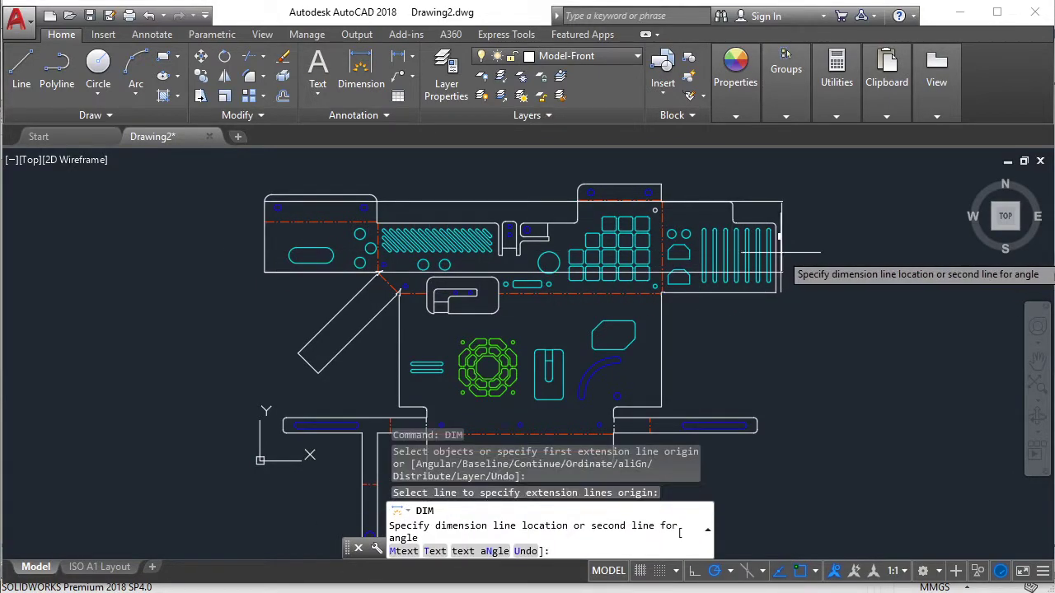
left_click(522, 213)
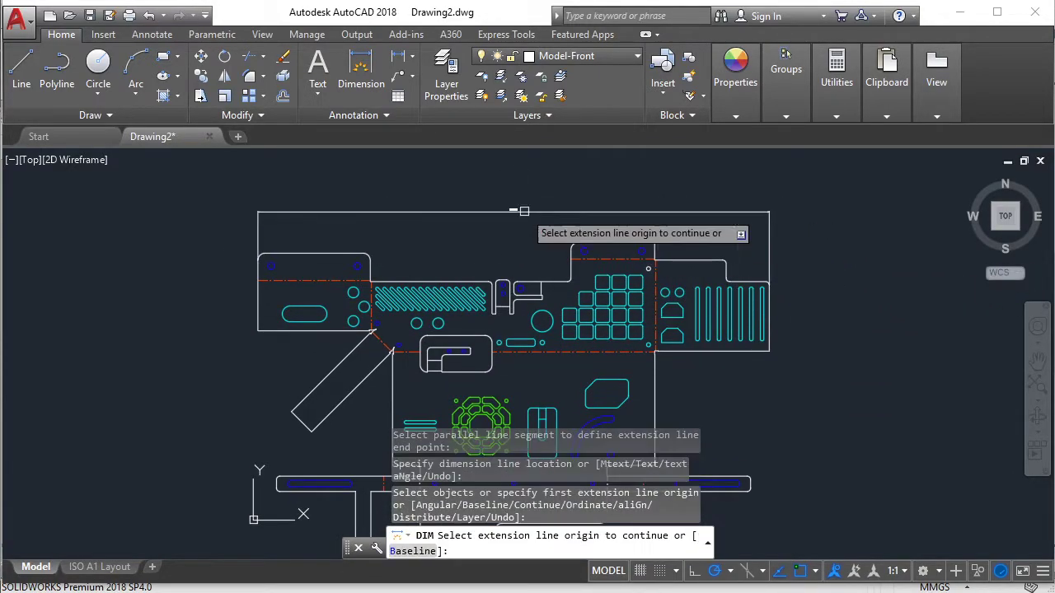
scroll(524, 221, "up", 3)
scroll(524, 221, "down", 4)
key("Escape")
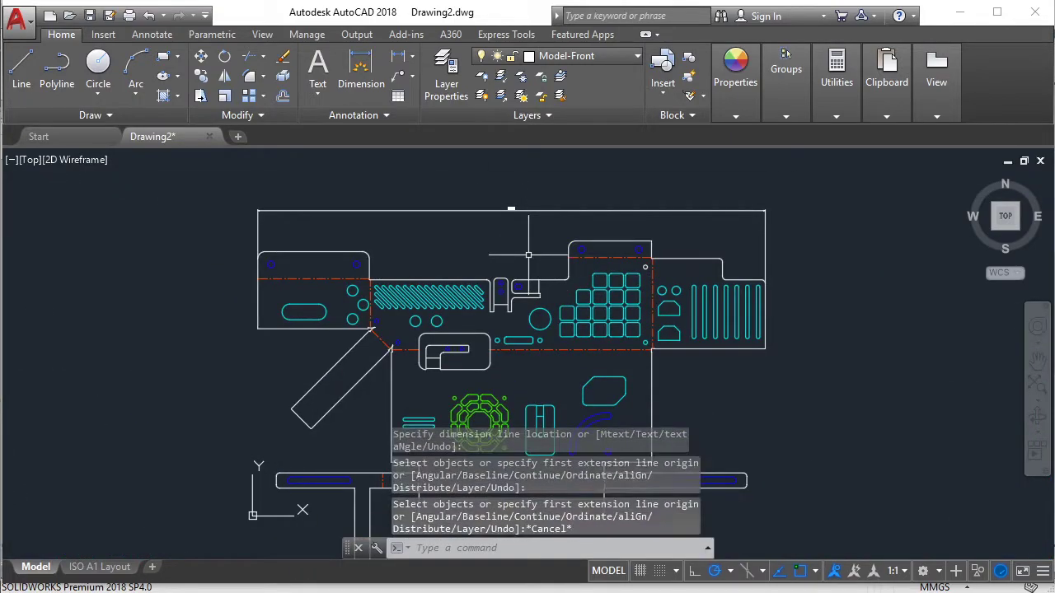
Step: Override the ISO-25 dimension style with arrow size 20 and a larger text height
type("D")
key("Return")
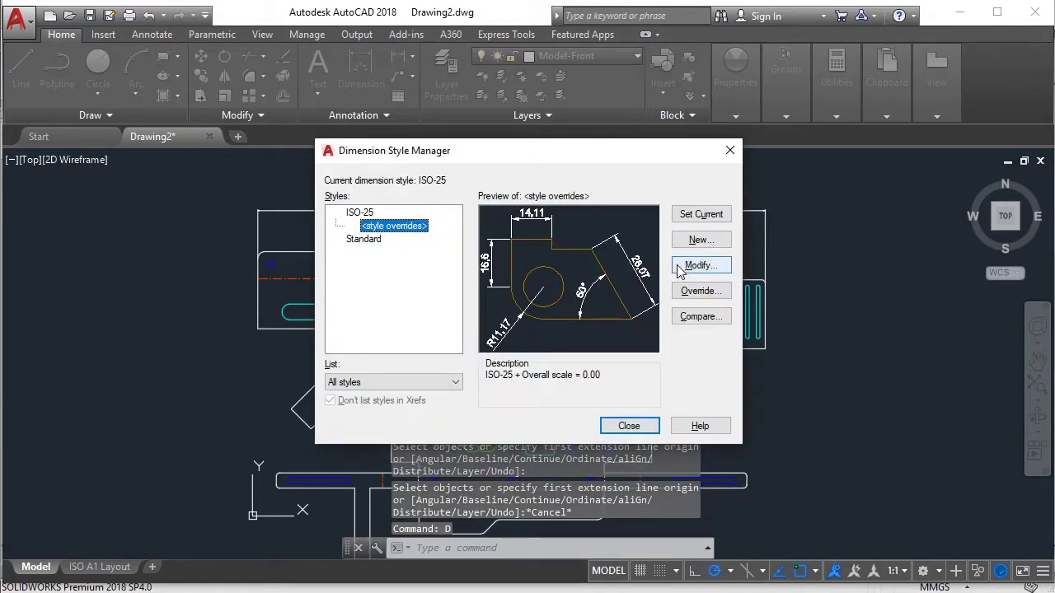
left_click(693, 270)
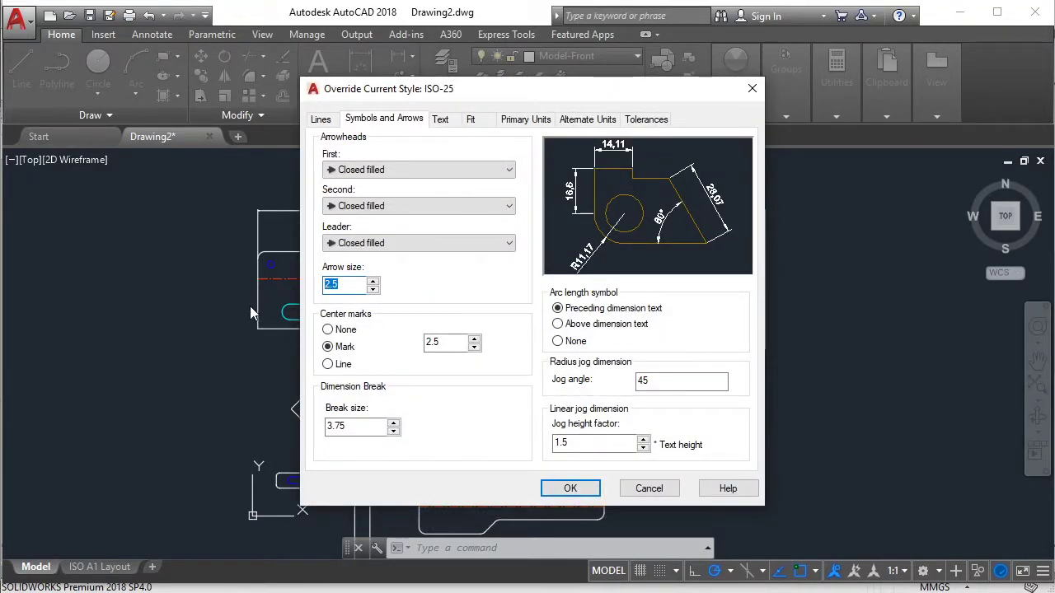
left_click(442, 121)
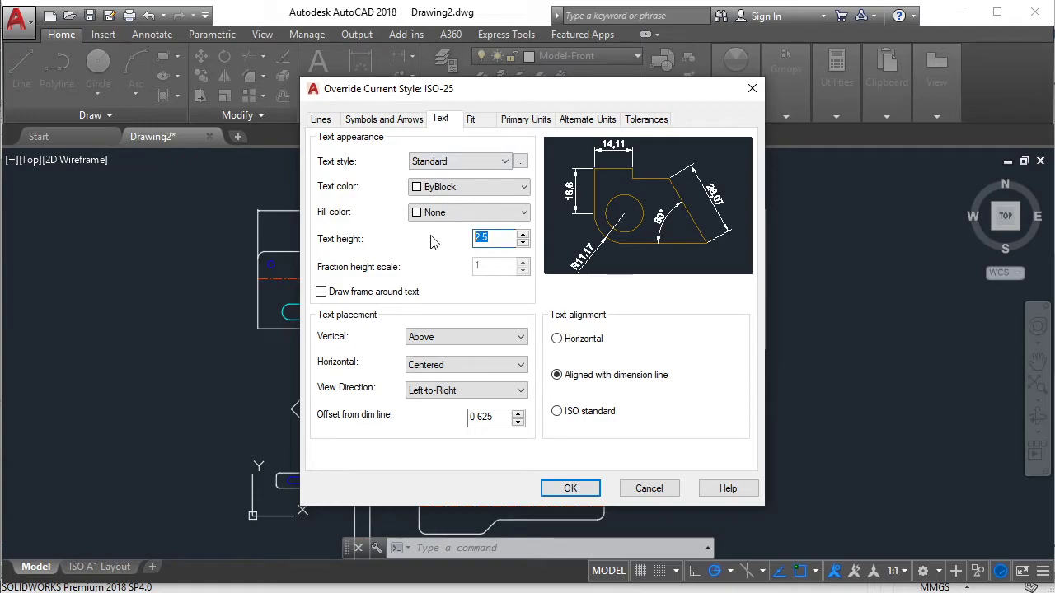
left_click(389, 120)
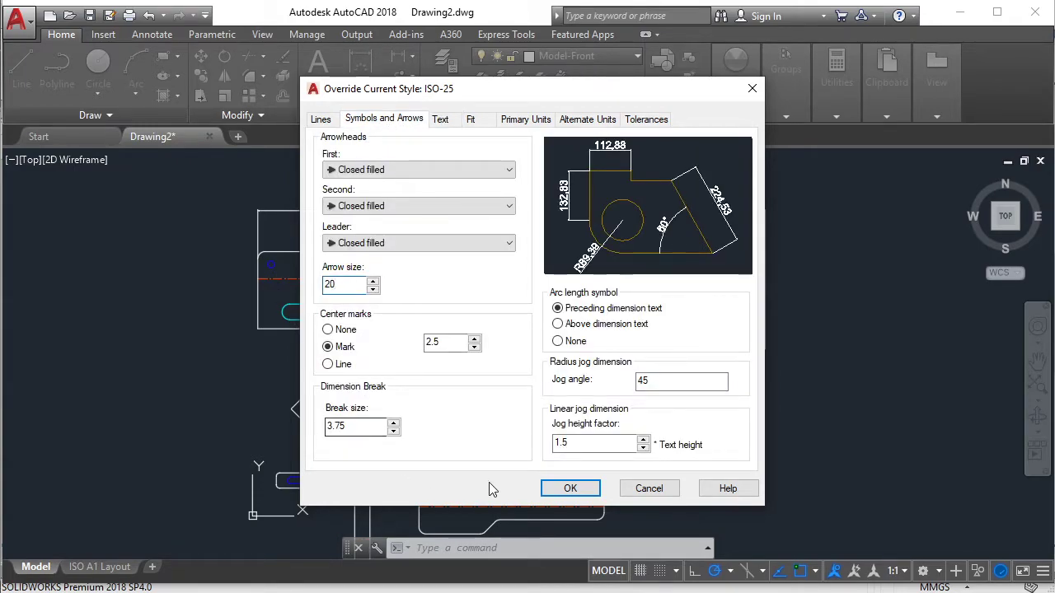
left_click(570, 490)
left_click(630, 425)
type("DIM")
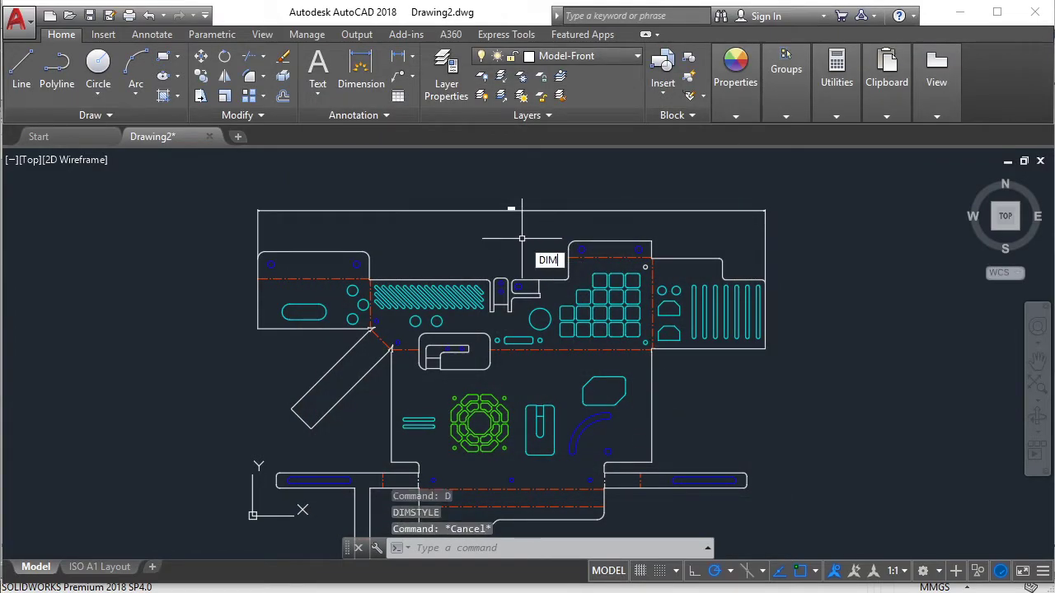
Step: Dimension the overall width of 712.28 above the part and delete the leftover outline
key("Return")
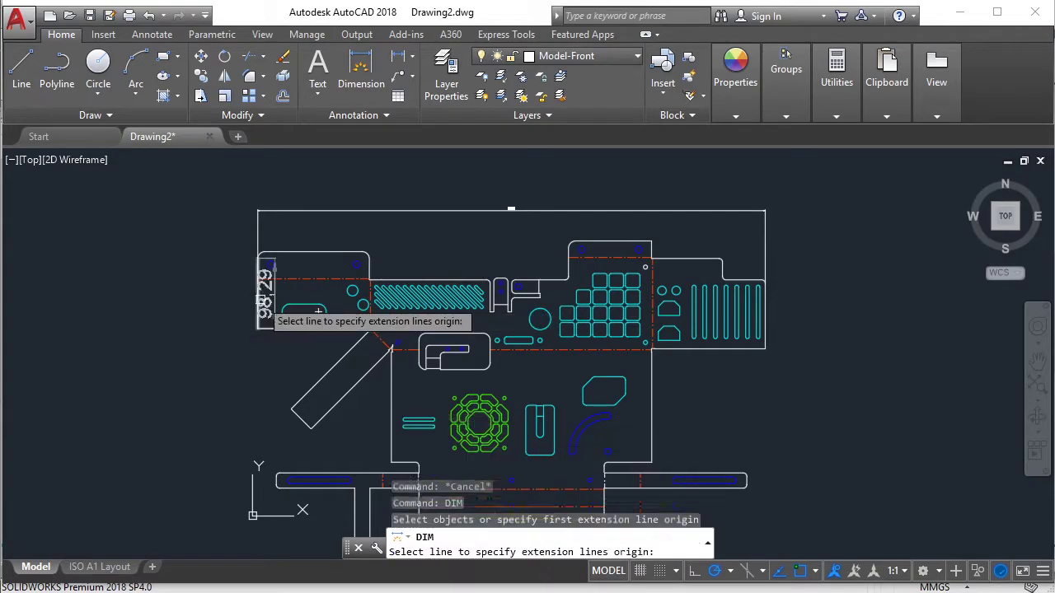
left_click(259, 301)
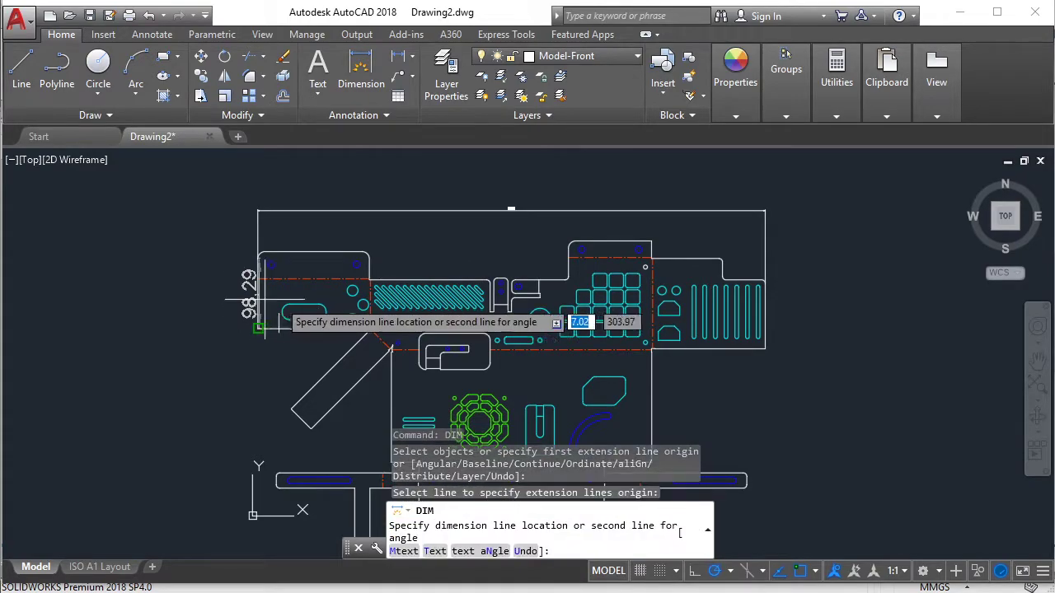
left_click(768, 306)
left_click(518, 202)
key("Escape")
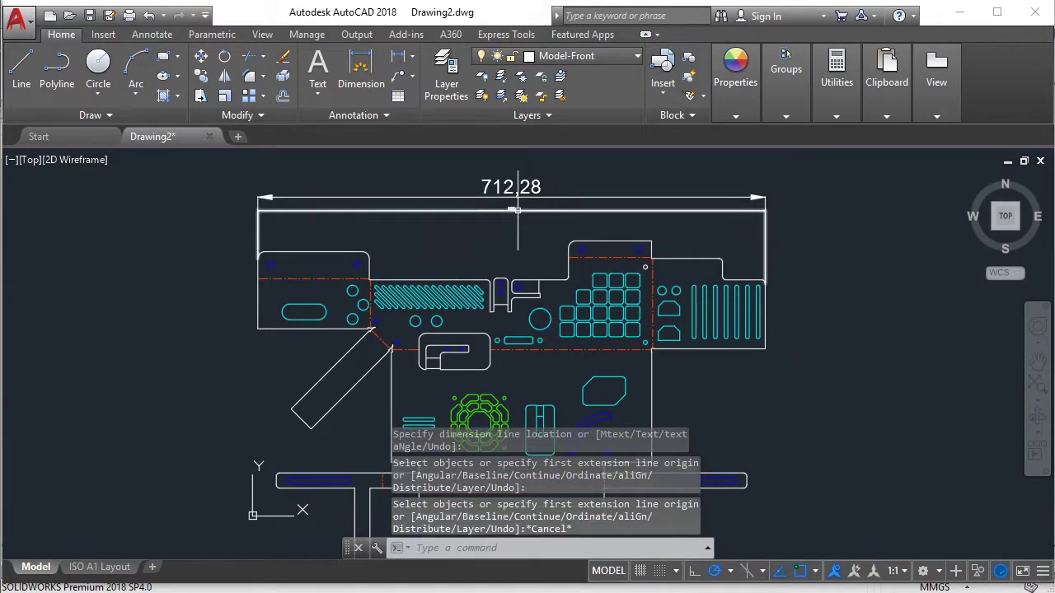
left_click(518, 210)
key("Delete")
Step: Dimension the 506.92 overall height from the top edge to the bottom tab, placed on the left
middle_click_drag(525, 237, 540, 247)
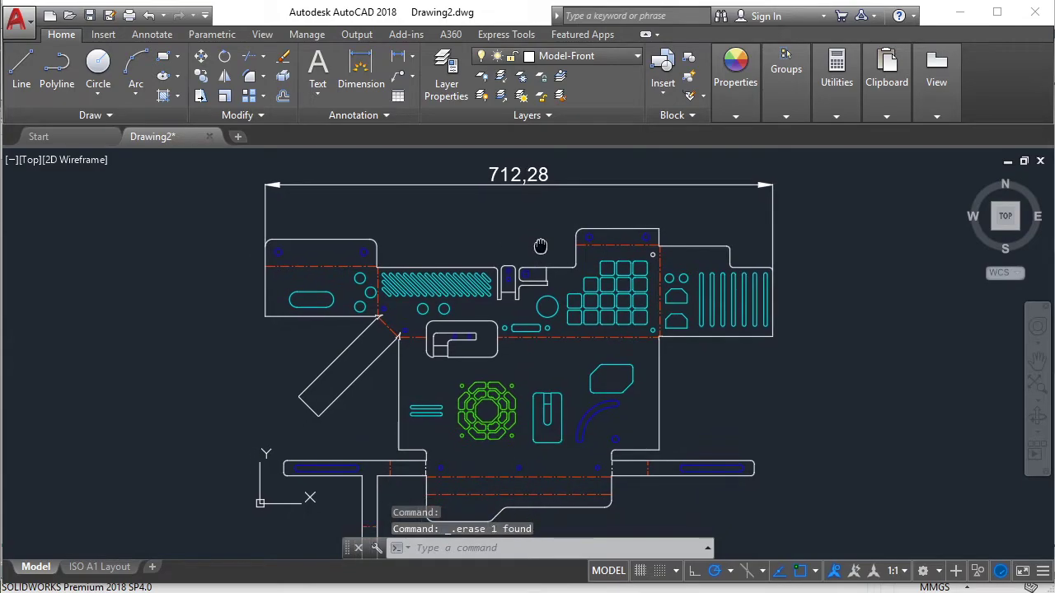
type("DIM")
key("Return")
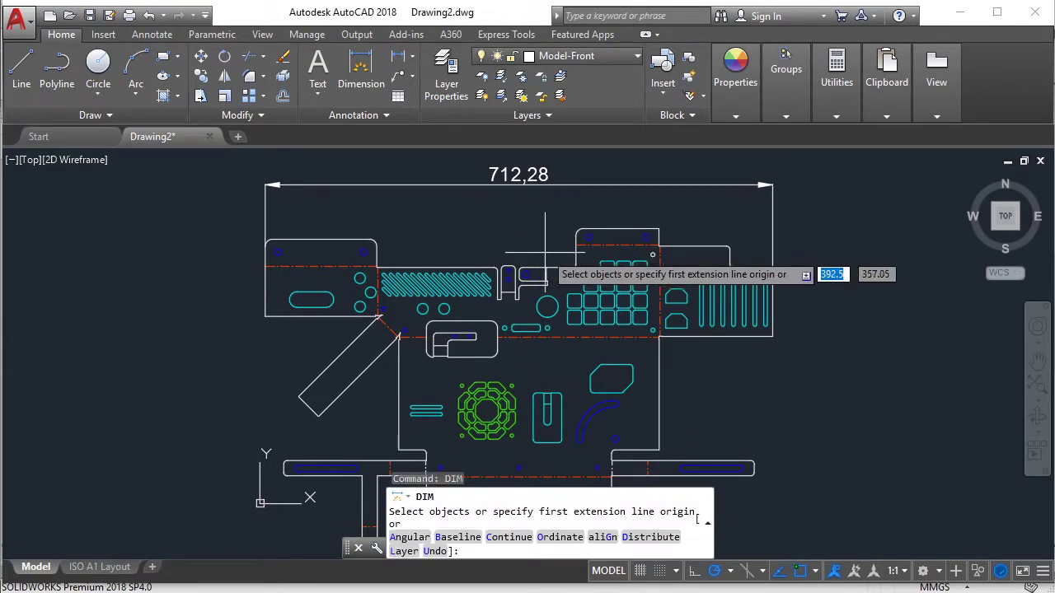
left_click(619, 239)
middle_click_drag(528, 396, 622, 298)
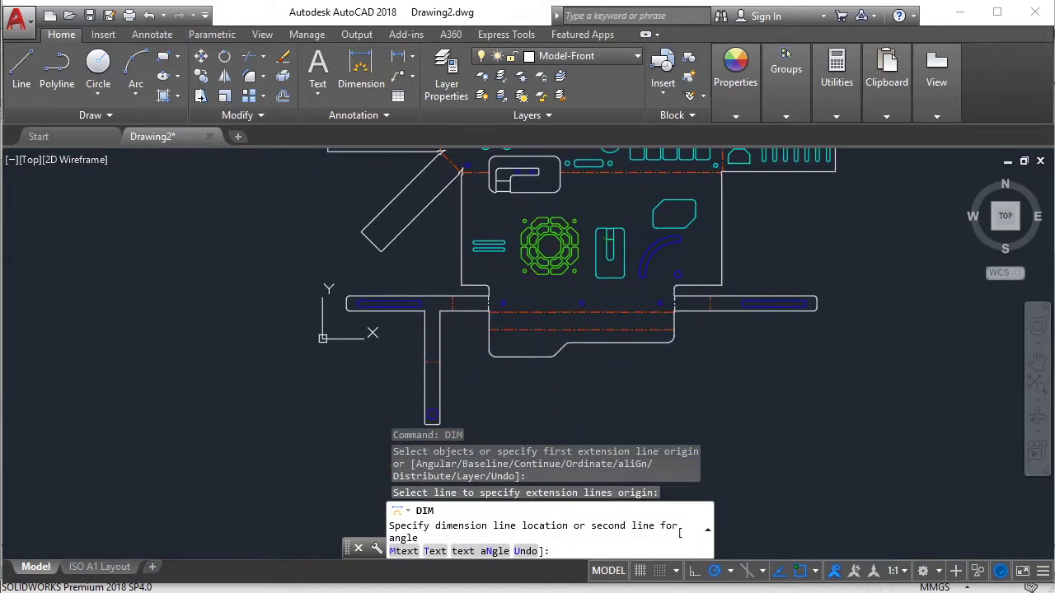
mouse_move(572, 457)
middle_mouse_down()
mouse_move(659, 379)
mouse_move(673, 384)
middle_mouse_up()
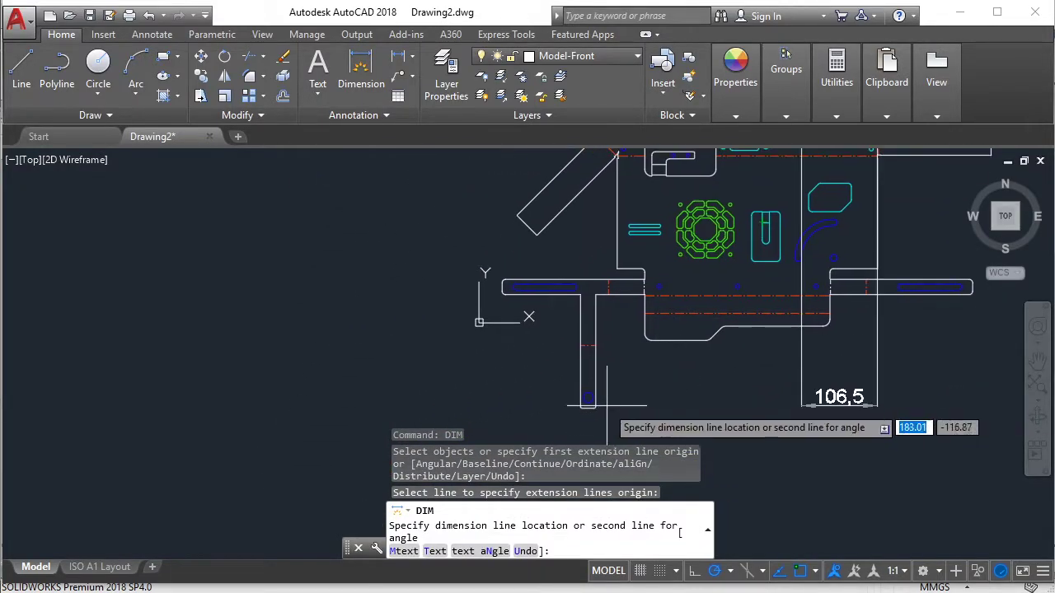
scroll(558, 388, "up", 4)
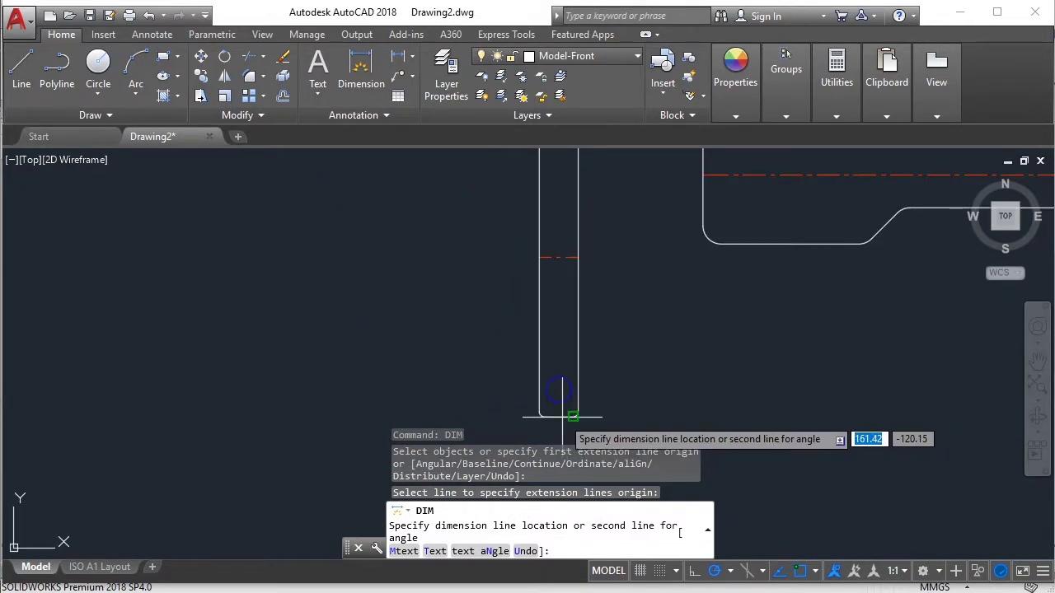
left_click(560, 416)
scroll(556, 388, "down", 4)
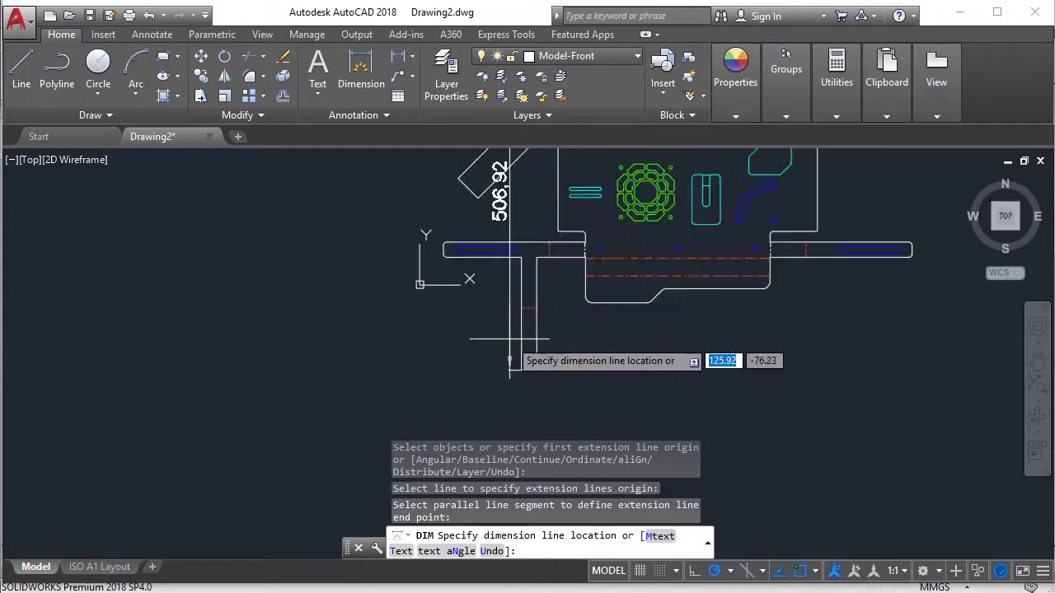
scroll(519, 371, "down", 3)
middle_click_drag(507, 381, 516, 360)
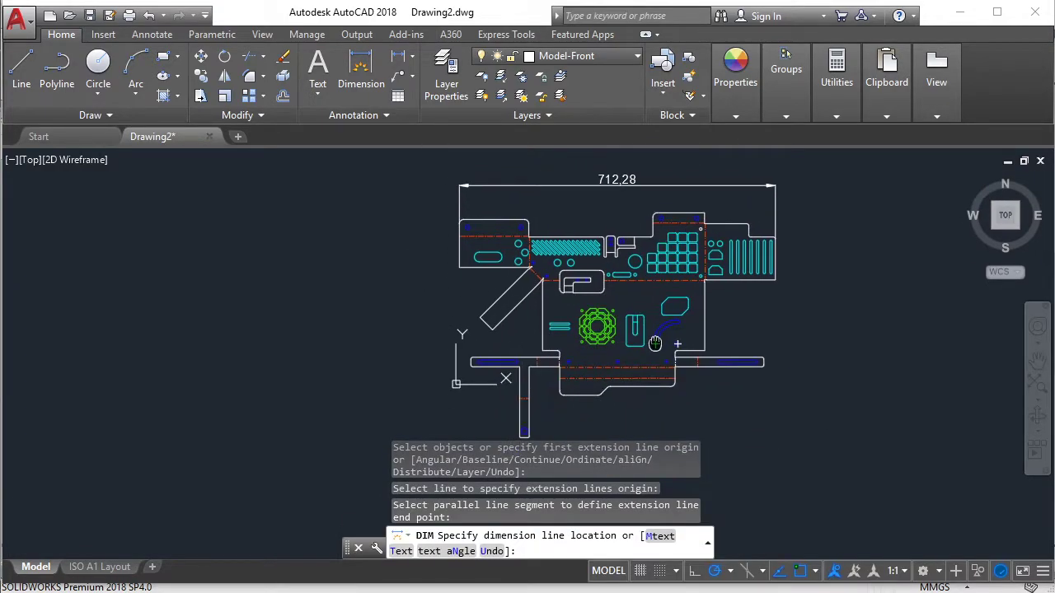
left_click(397, 367)
key("Escape")
scroll(652, 311, "up", 1)
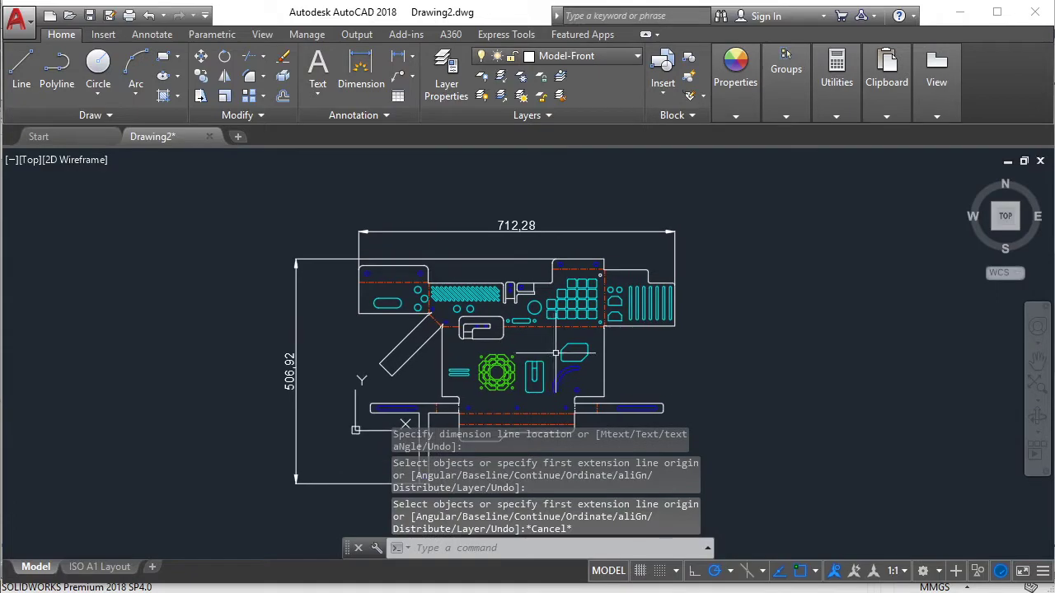
scroll(738, 319, "up", 3)
mouse_move(738, 319)
middle_mouse_down()
mouse_move(796, 342)
mouse_move(810, 334)
middle_mouse_up()
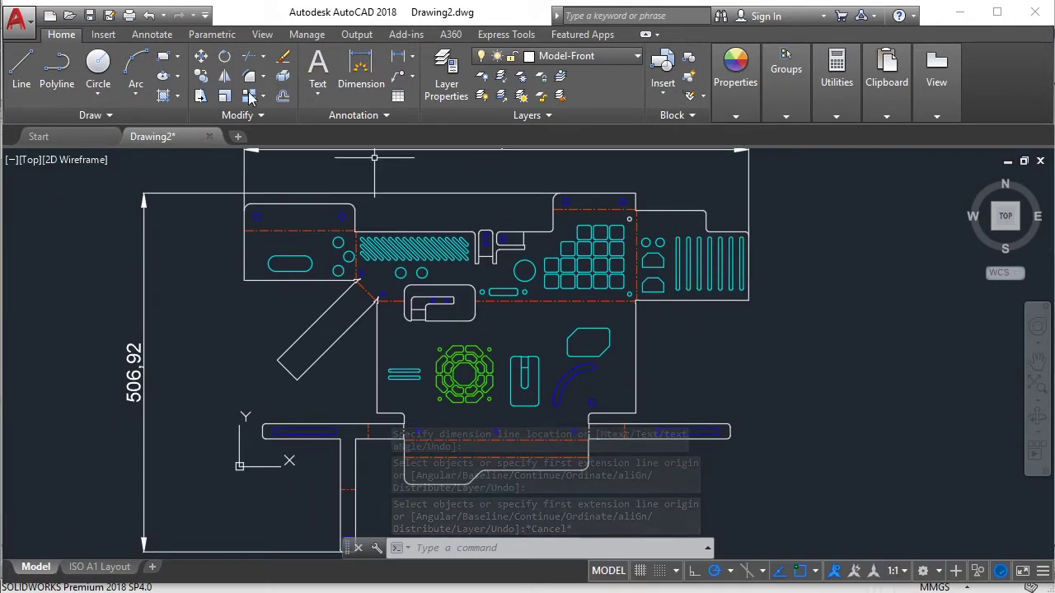
left_click(90, 16)
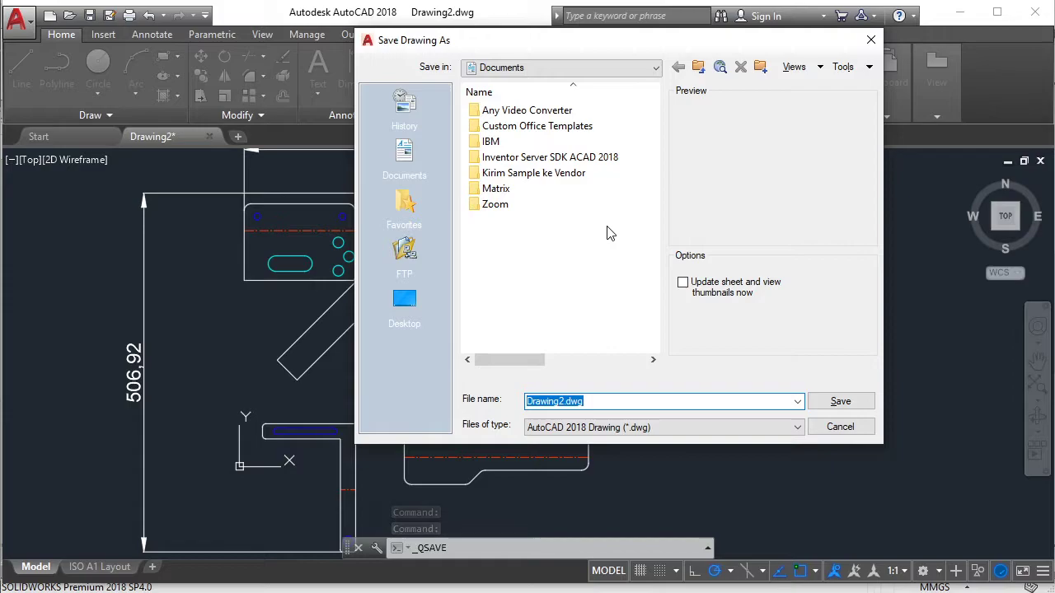
left_click(839, 428)
middle_click_drag(733, 353, 818, 376)
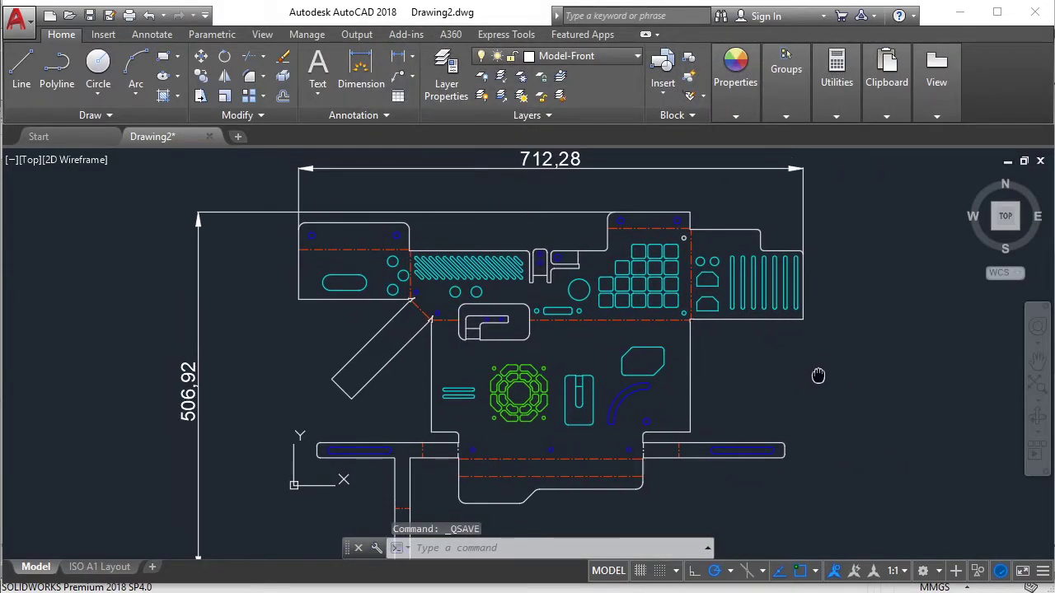
scroll(815, 370, "down", 3)
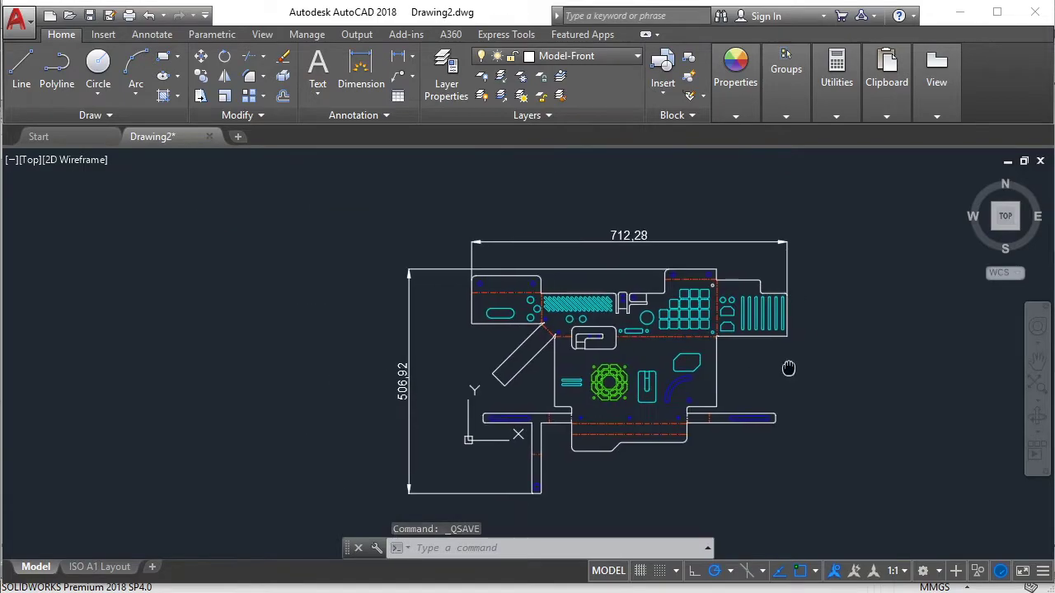
scroll(742, 363, "up", 1)
scroll(697, 358, "up", 2)
mouse_move(697, 358)
middle_mouse_down()
mouse_move(713, 380)
mouse_move(777, 371)
middle_mouse_up()
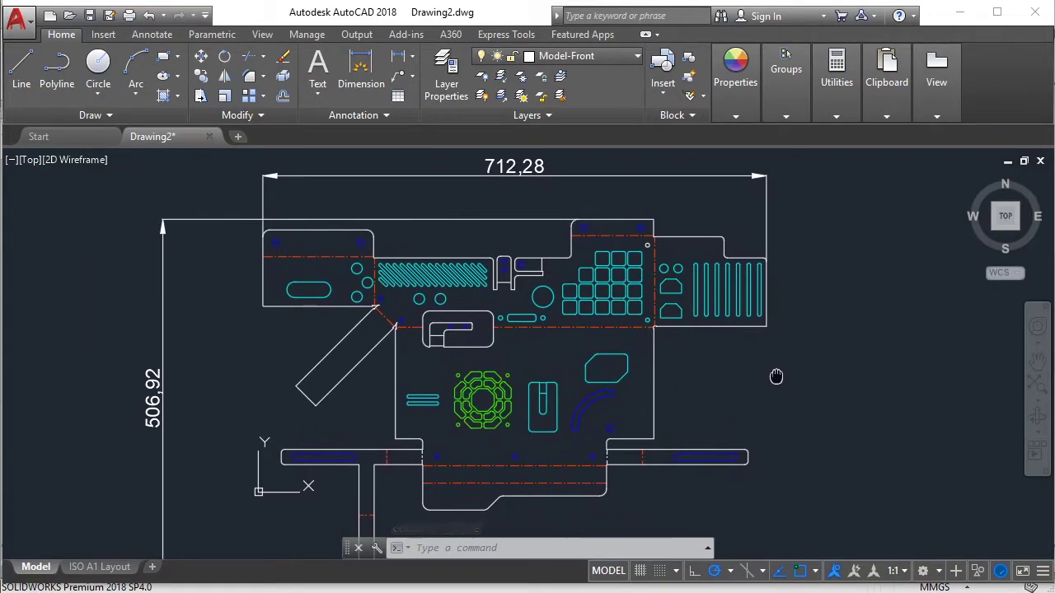
scroll(777, 372, "up", 3)
scroll(648, 434, "up", 2)
scroll(648, 434, "down", 4)
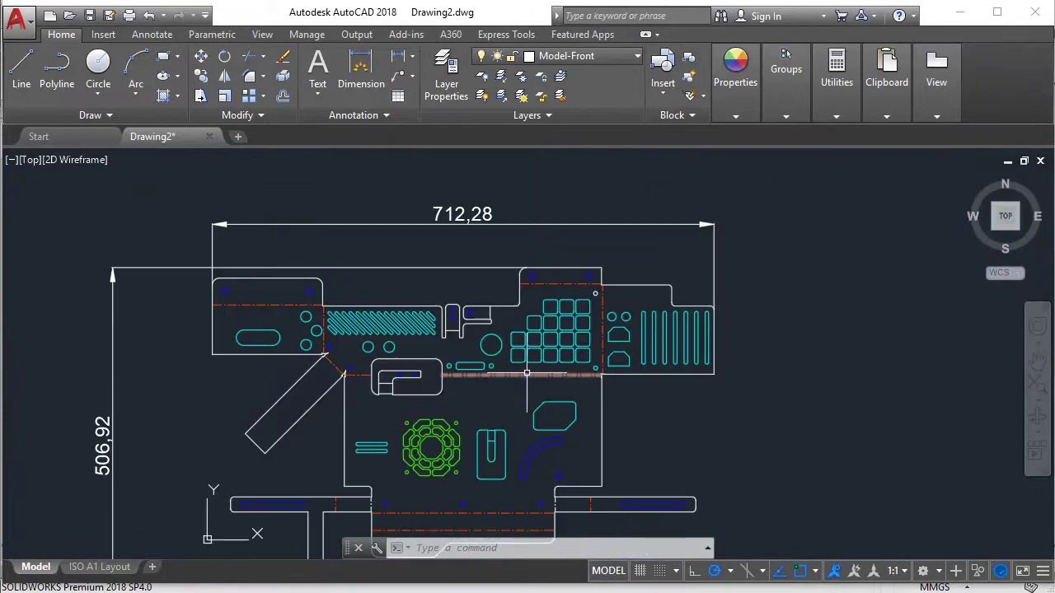
middle_click_drag(524, 518, 513, 452)
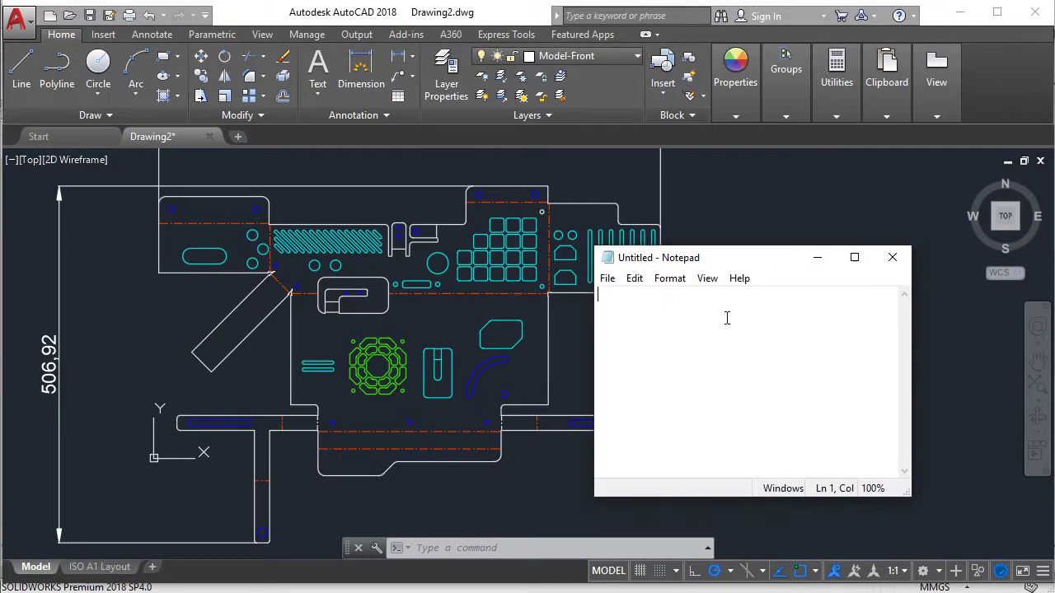
Step: Move the Notepad window aside and clear the laser-cutting readiness note
left_click_drag(725, 268, 824, 254)
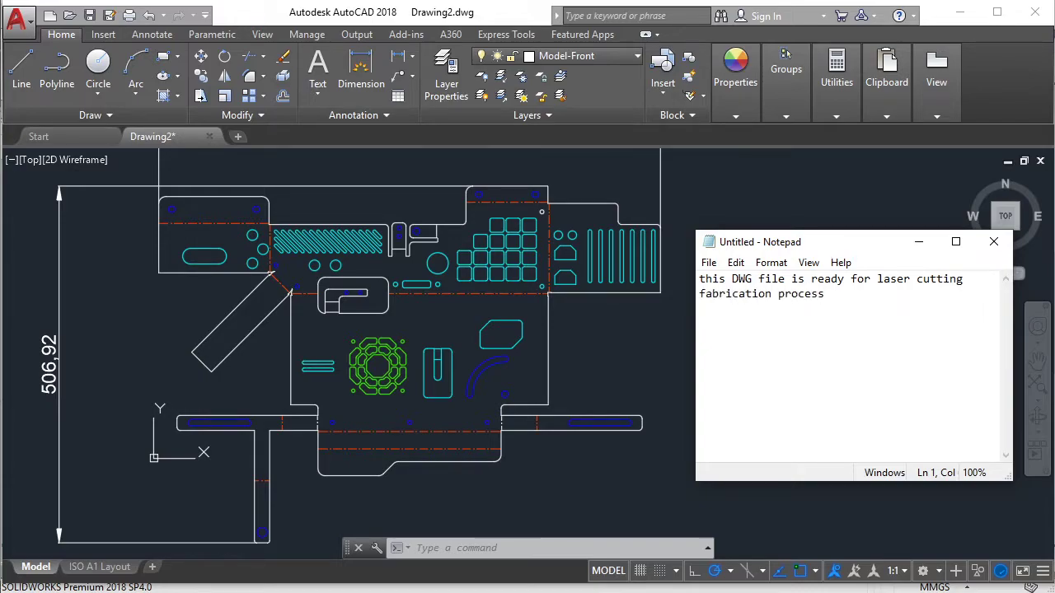
key("ctrl+a")
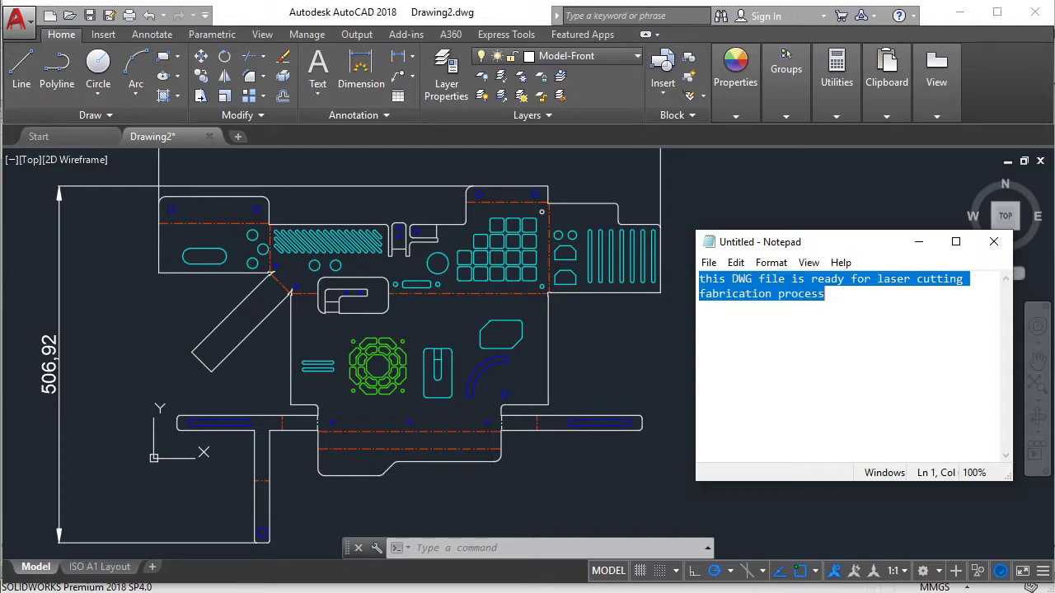
key("Delete")
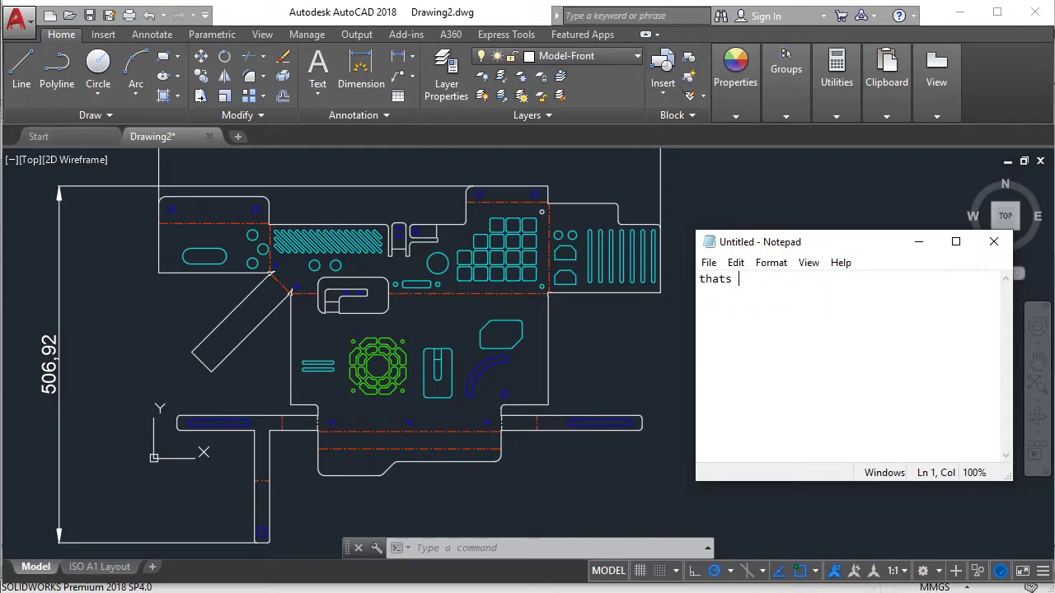